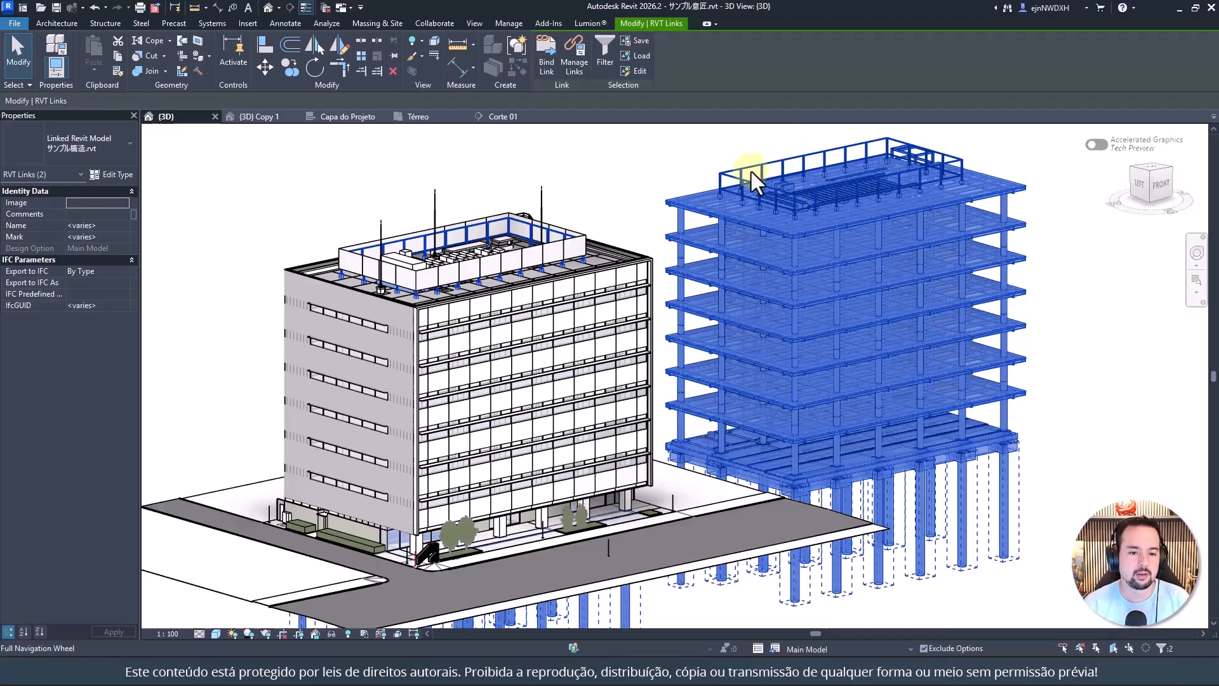
Step: Examine the building's rooftop and external stair, checking which elements belong to the architecture and which to the linked structural model
click(616, 168)
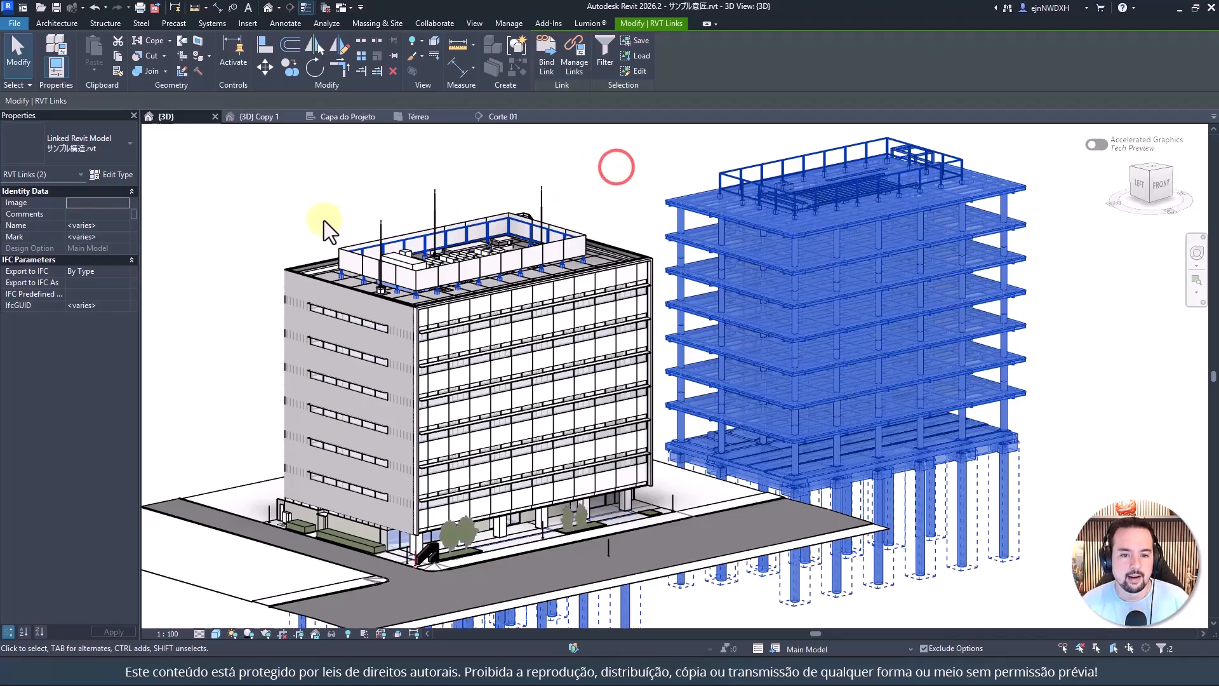
click(321, 216)
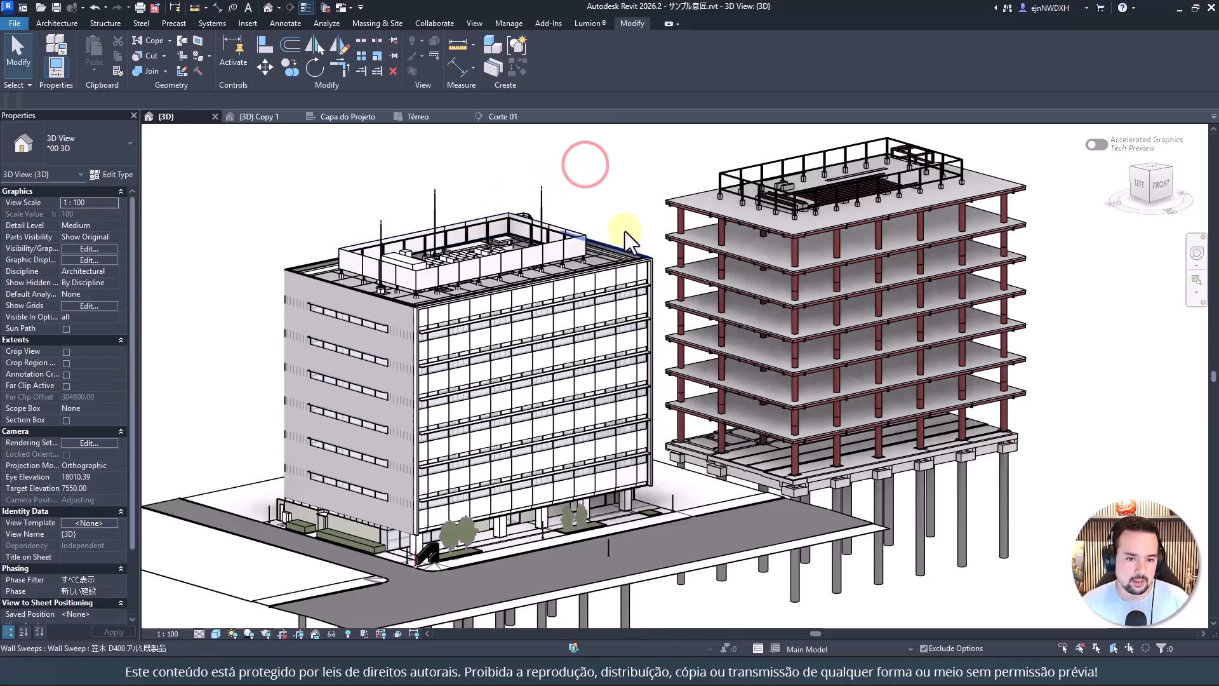
shift+middle_drag(629, 218, 550, 216)
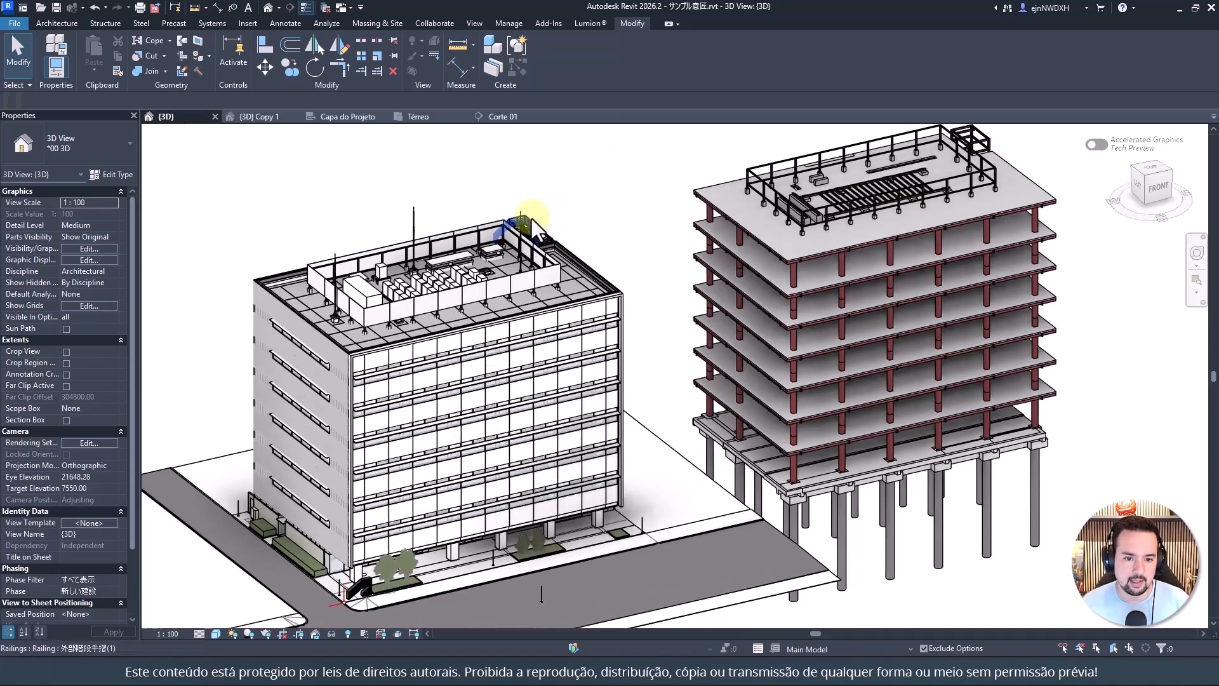
click(535, 213)
click(575, 216)
click(547, 233)
shift+middle_drag(585, 282, 407, 327)
click(791, 208)
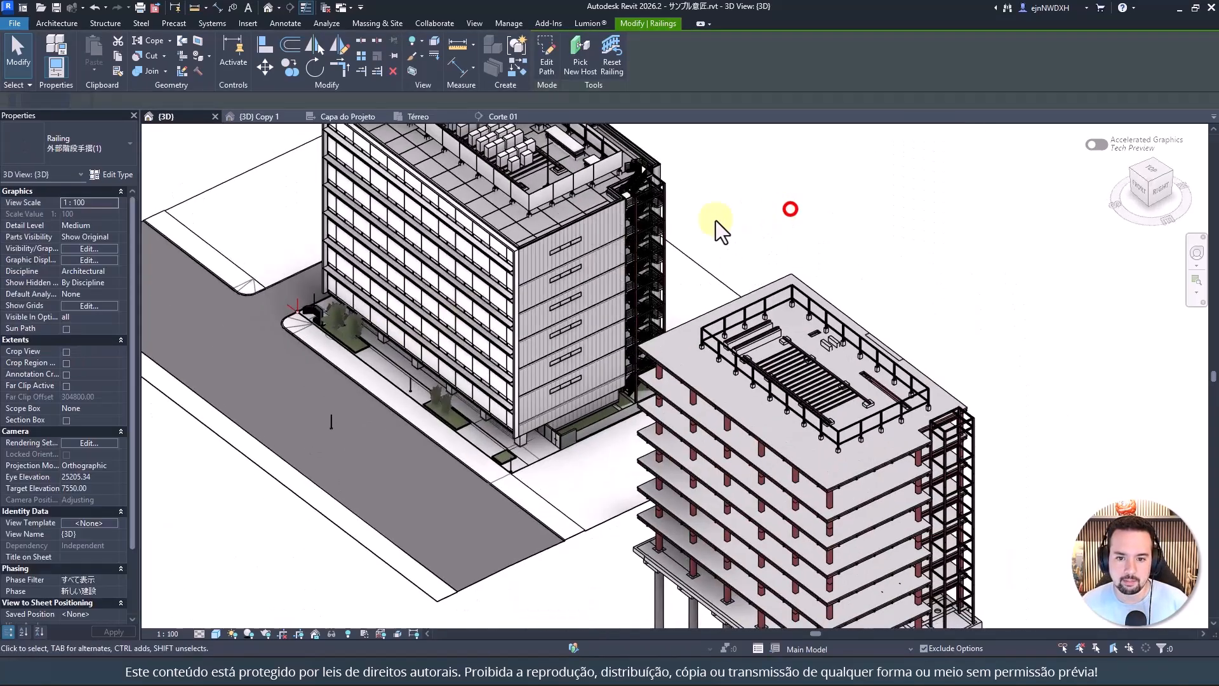
click(665, 242)
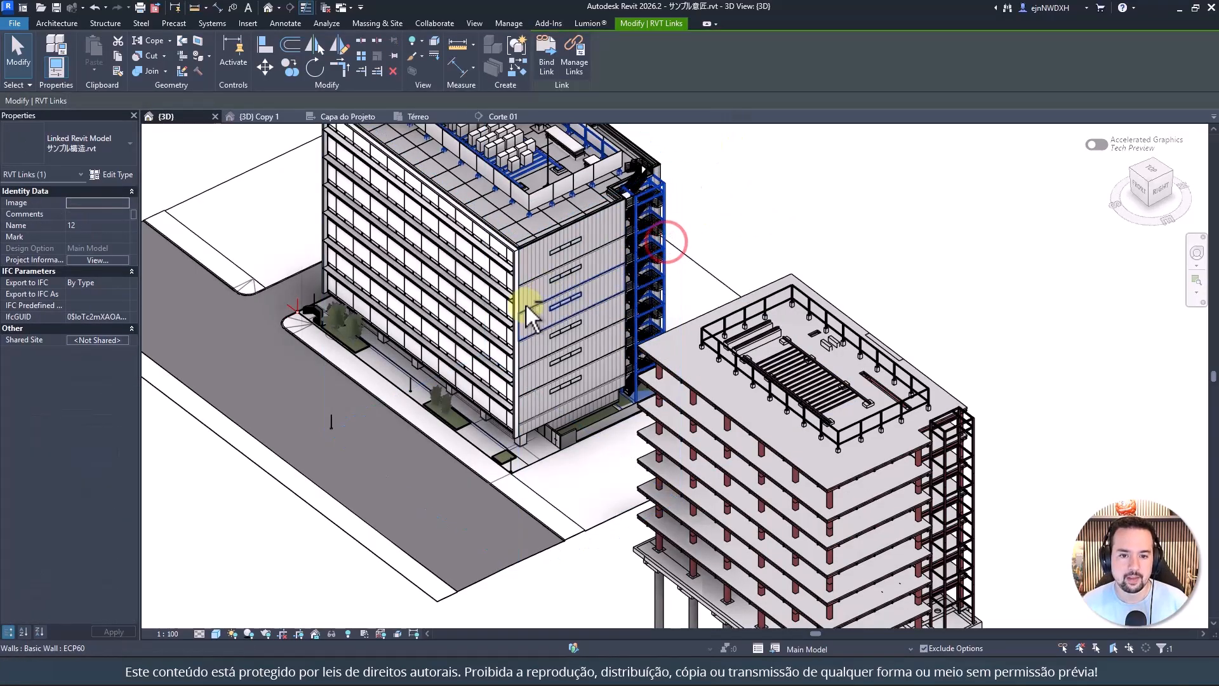
Step: Examine the separate copy of the linked structural model beside the building, from its roof slab down to the foundation piles
shift+middle_drag(527, 306, 467, 349)
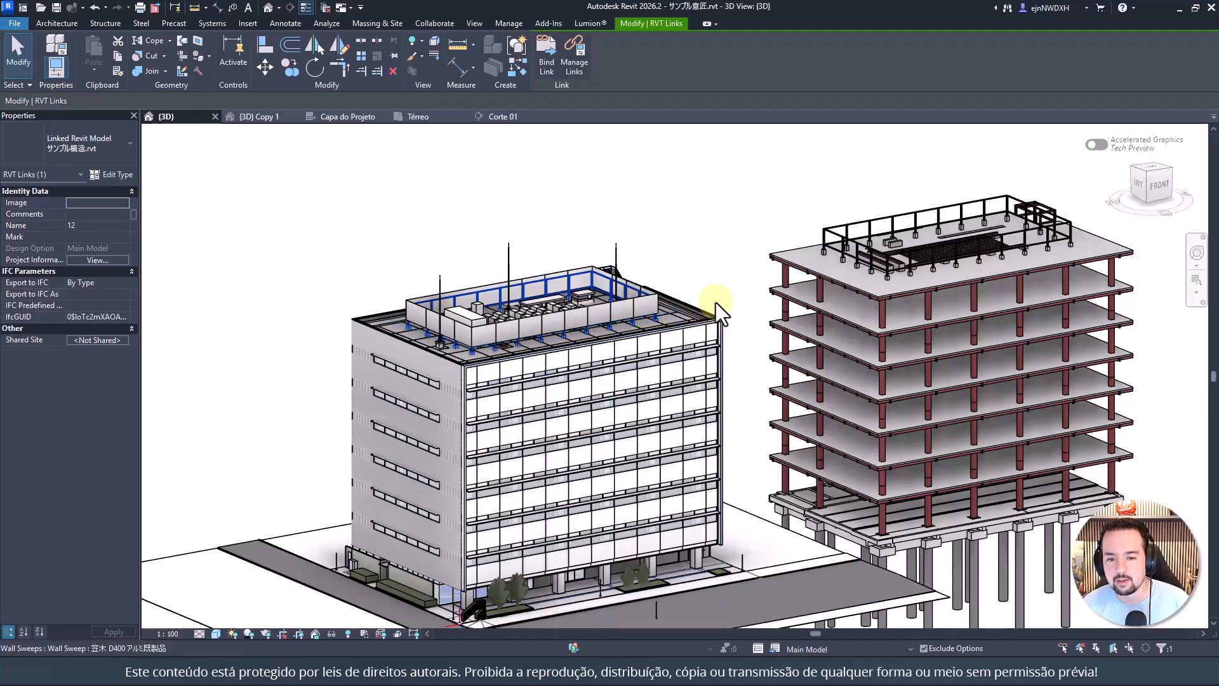
middle_drag(694, 273, 509, 217)
middle_drag(871, 251, 860, 319)
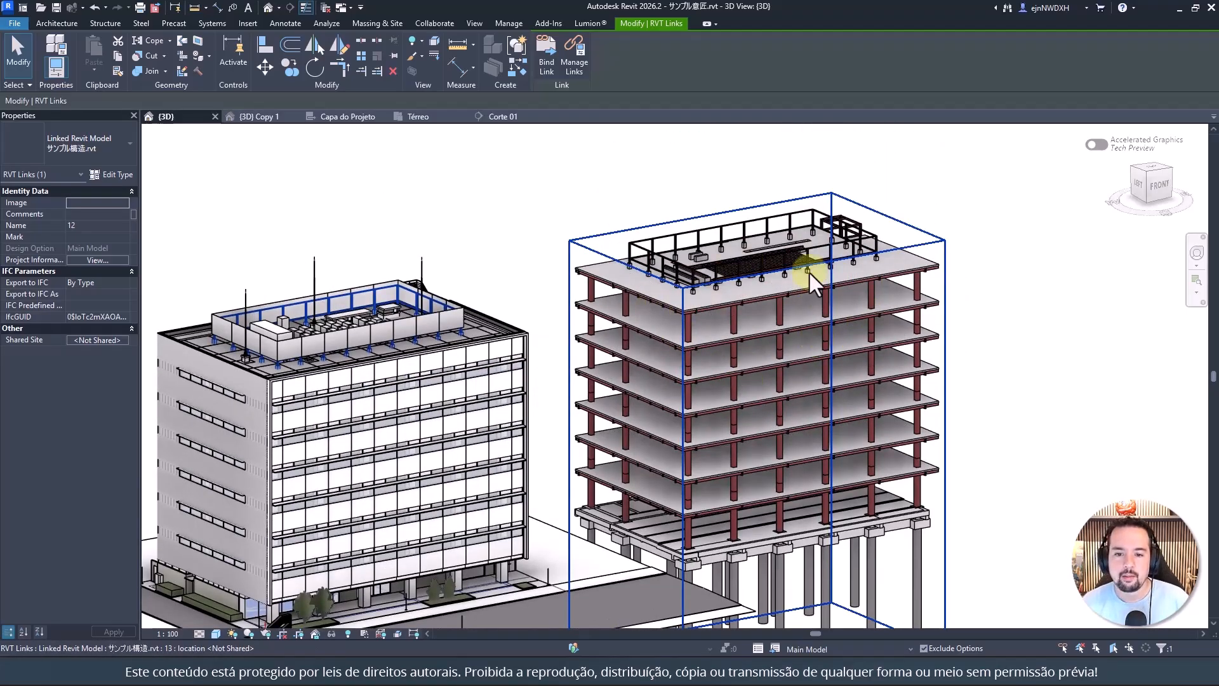
click(753, 285)
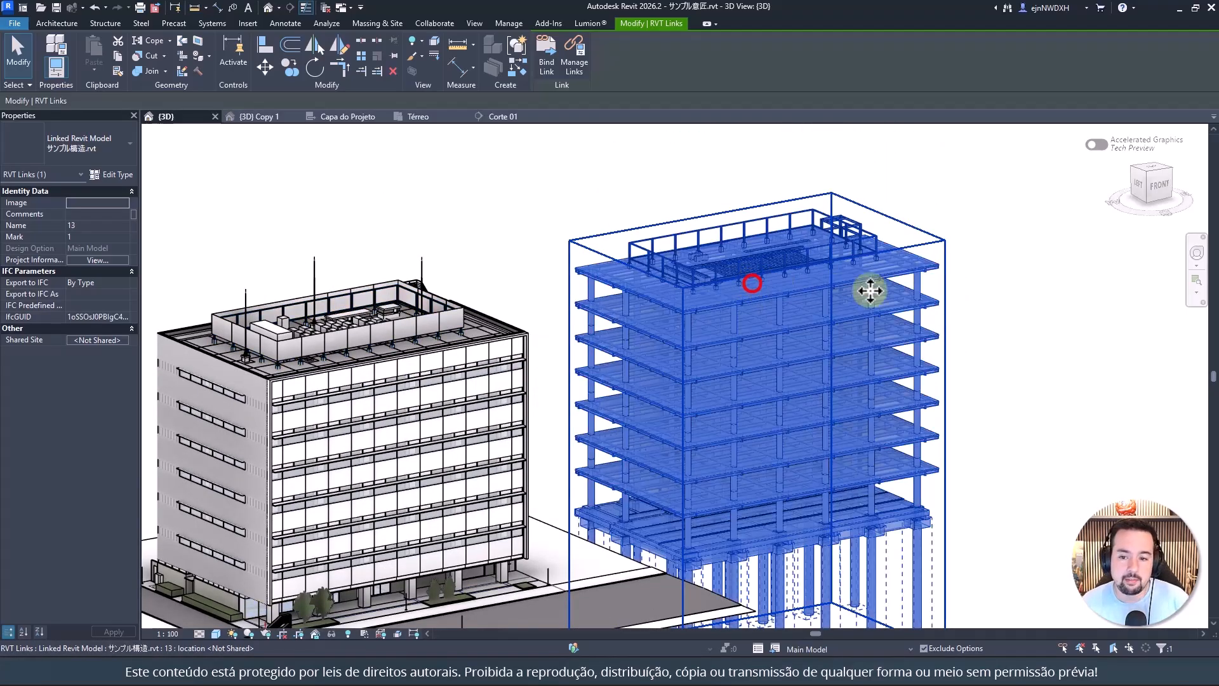
click(1041, 269)
shift+middle_drag(1041, 269, 965, 186)
scroll(819, 444, up, 6)
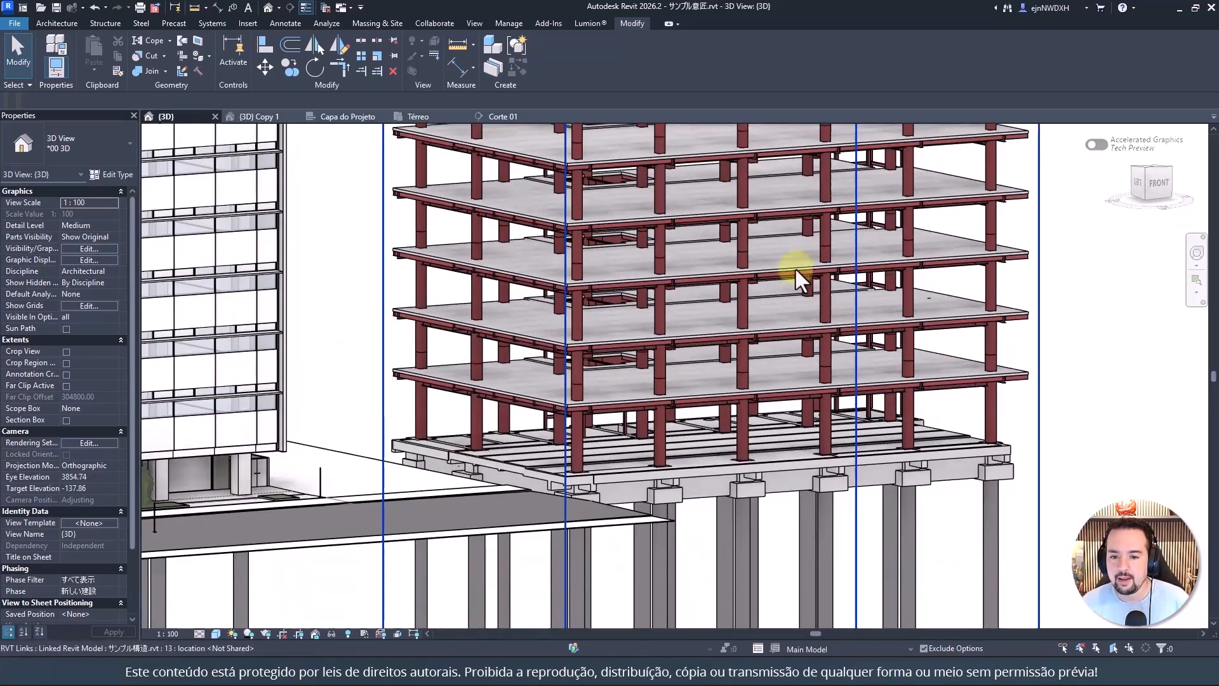
click(732, 314)
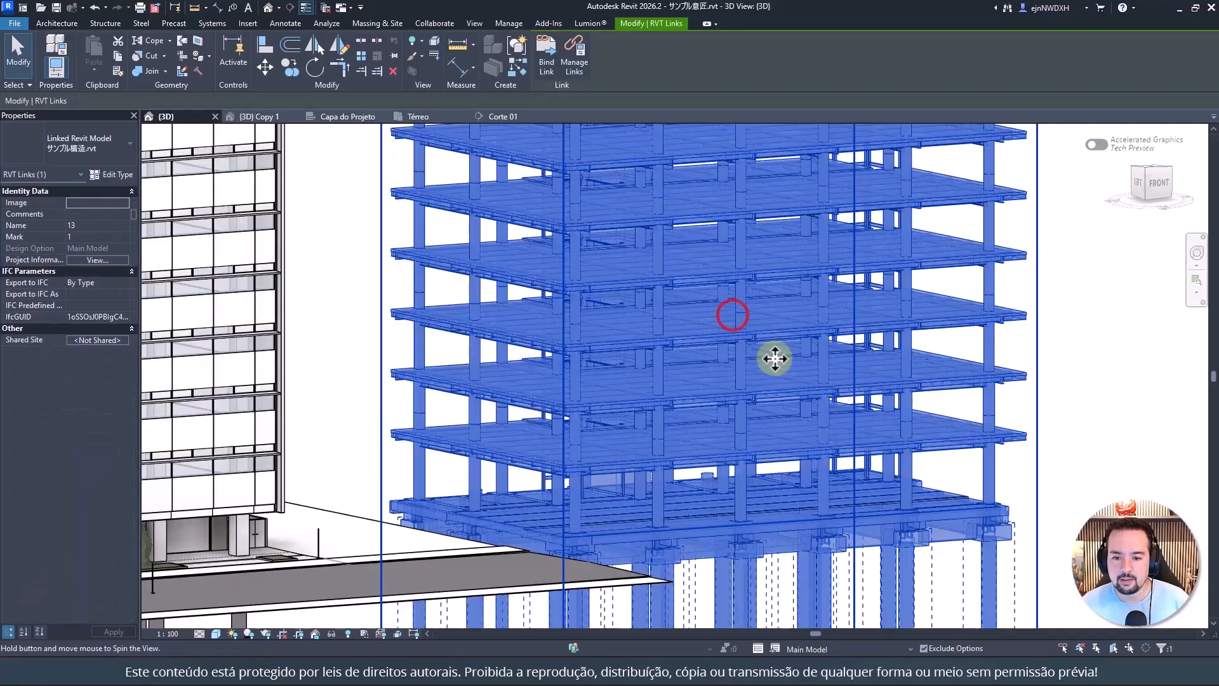
mouse_move(775, 354)
shift+middle_down()
mouse_move(816, 327)
mouse_move(797, 345)
mouse_move(780, 414)
mouse_move(808, 339)
mouse_move(778, 418)
mouse_move(792, 356)
shift+middle_up()
scroll(836, 334, down, 6)
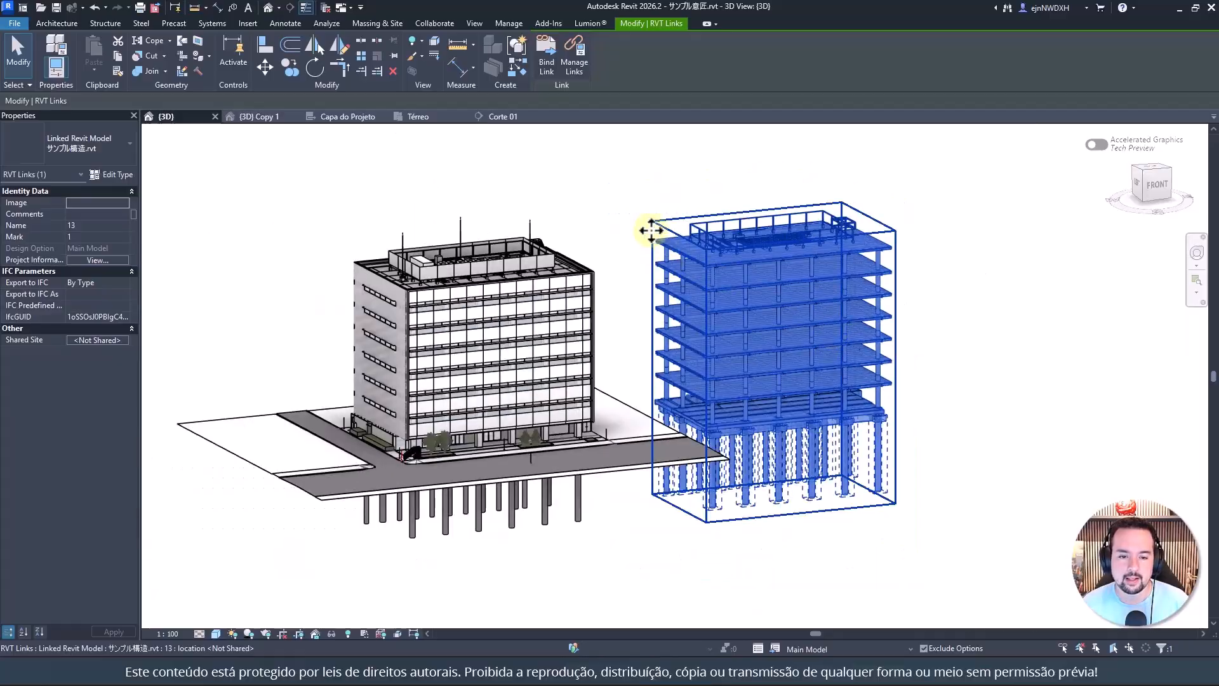
click(635, 205)
Step: Inspect the architectural model's rooftop equipment and side-facade wall sweeps, and compare them with the linked structural copy beside the building
scroll(553, 257, up, 4)
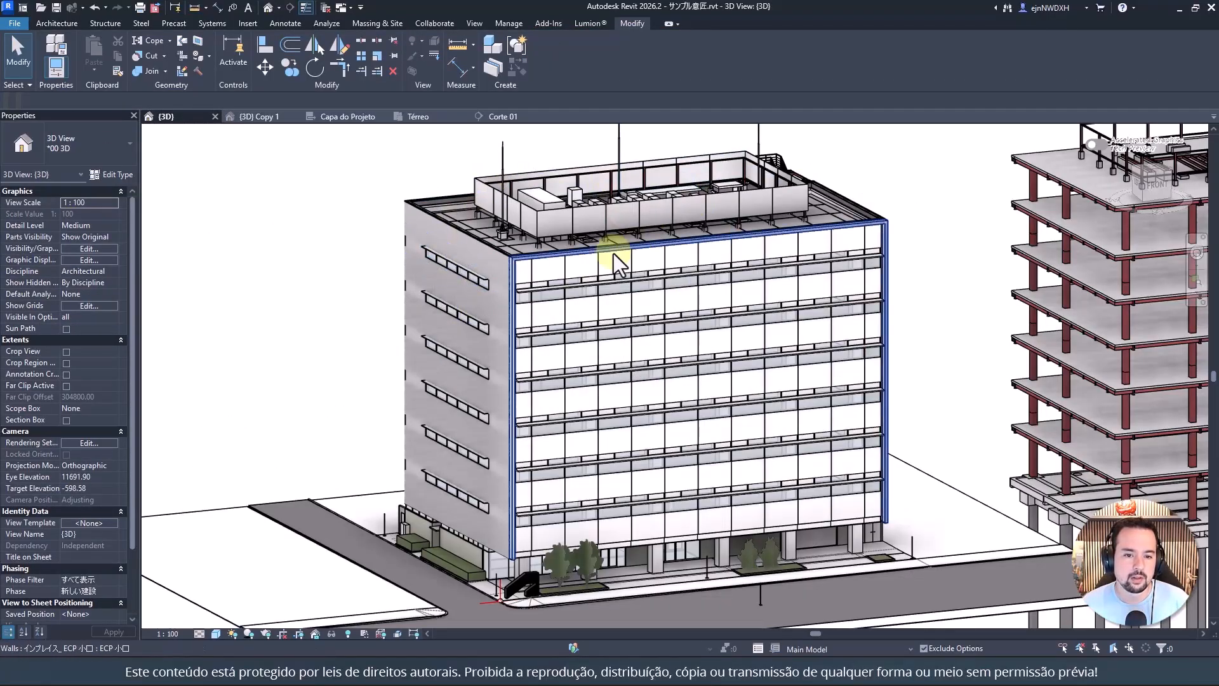
click(549, 196)
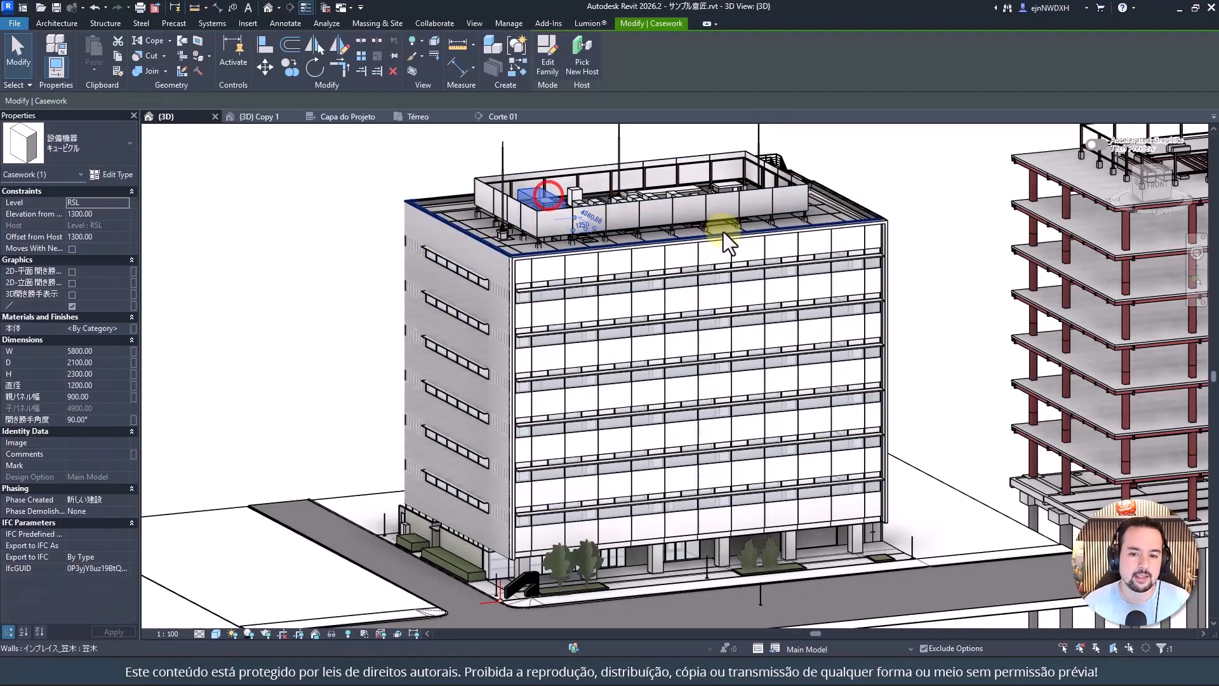
click(722, 231)
key(Escape)
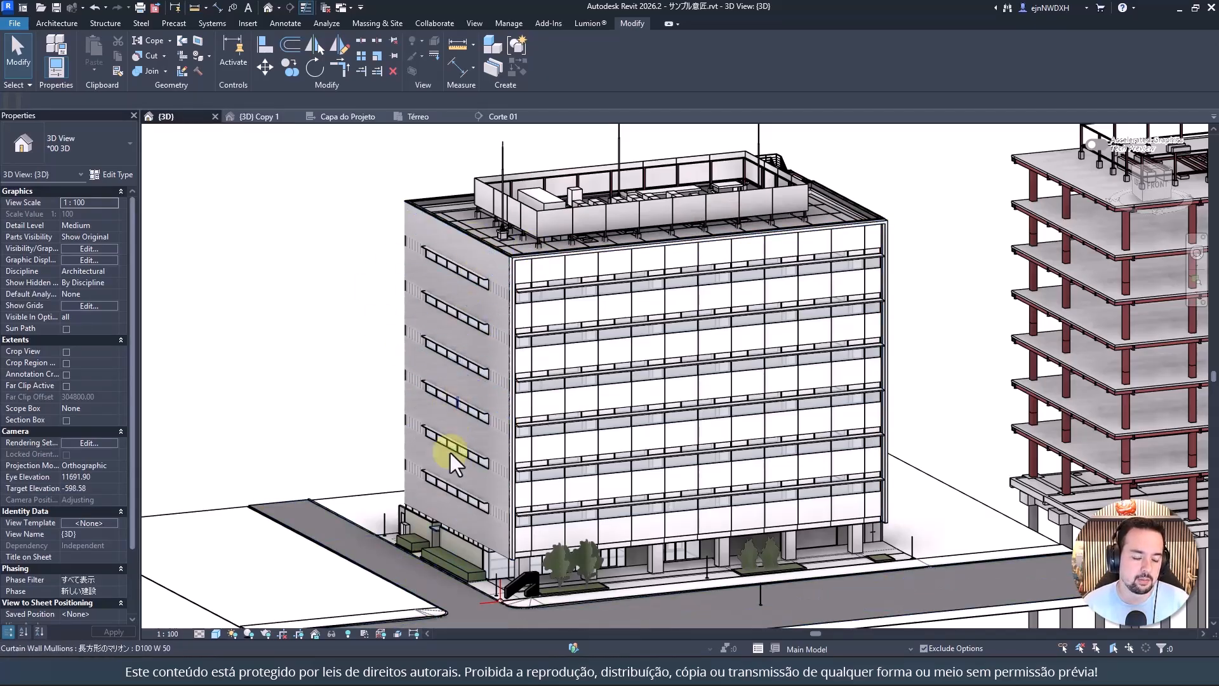
click(485, 527)
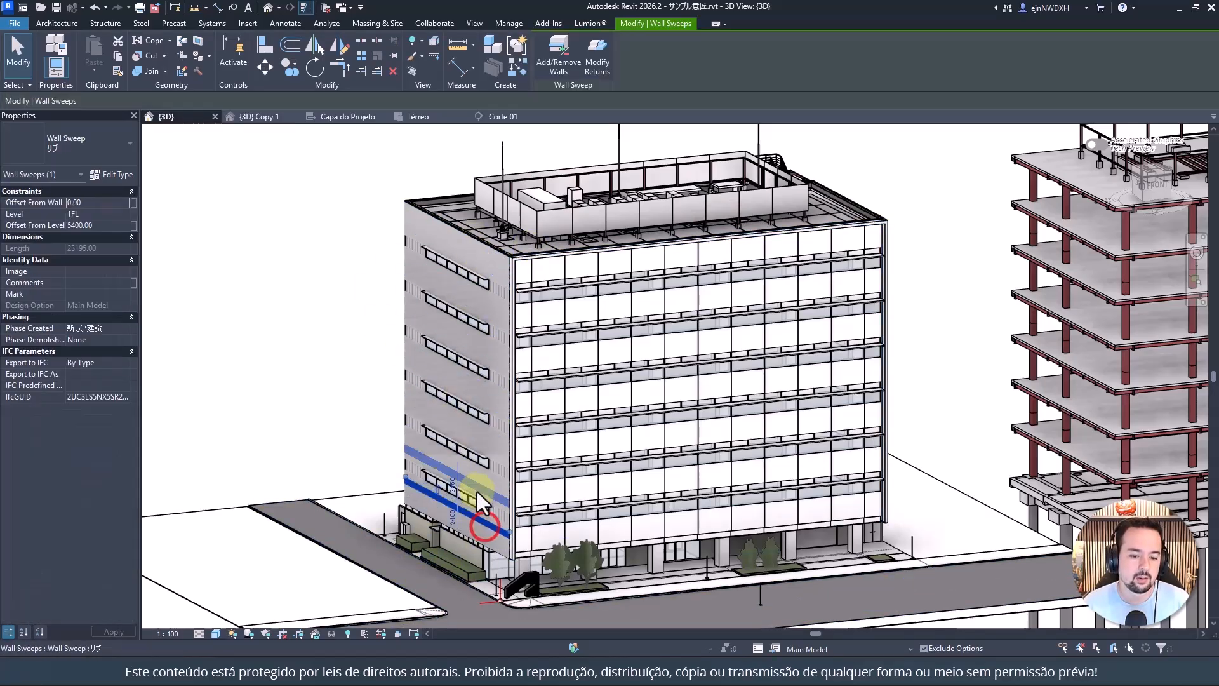
click(471, 454)
click(1102, 251)
middle_drag(1098, 246, 920, 280)
scroll(920, 280, down, 3)
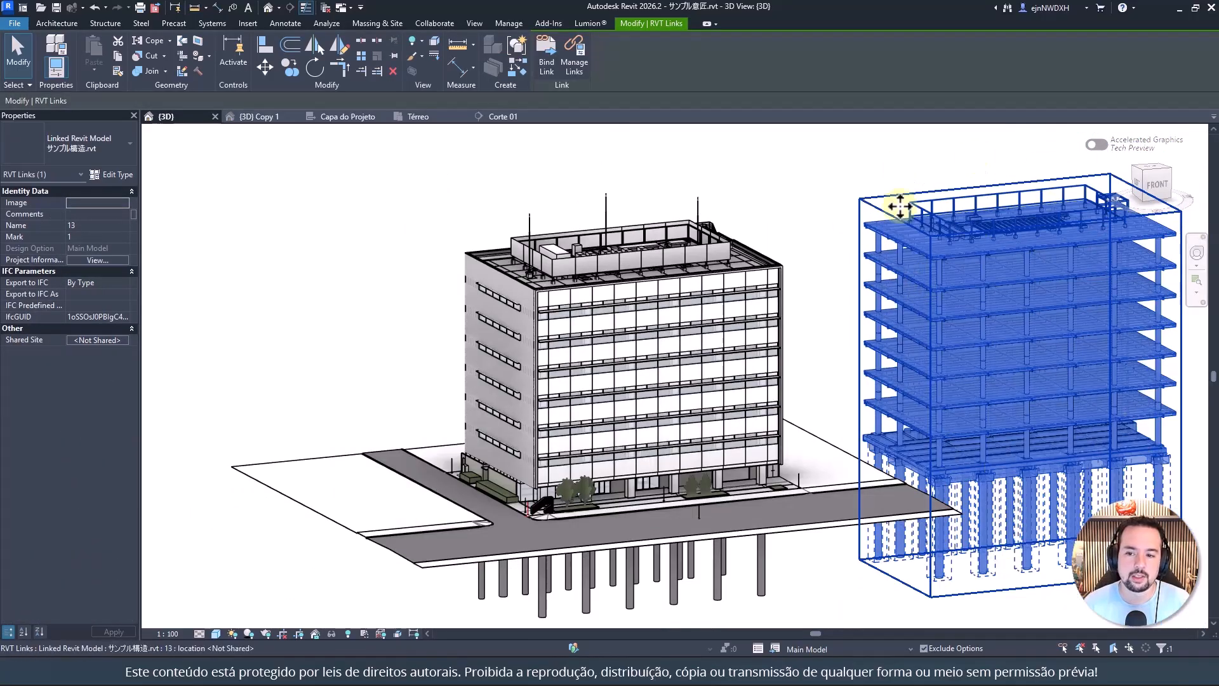
scroll(856, 169, down, 1)
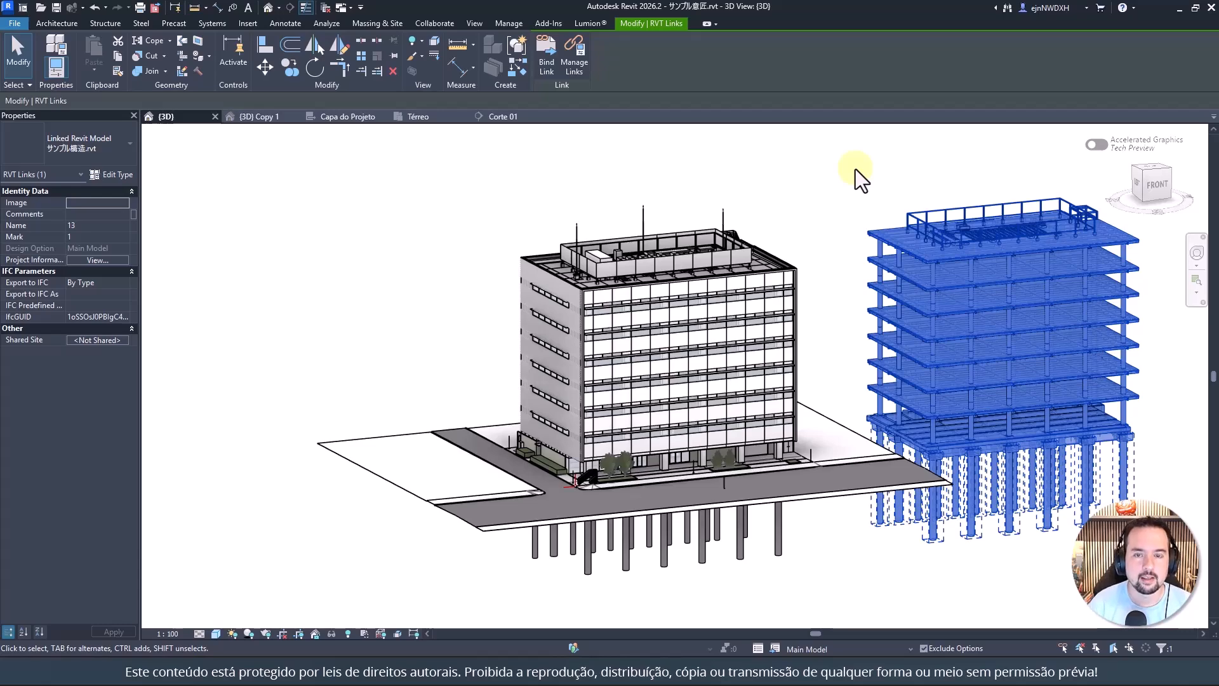
click(771, 194)
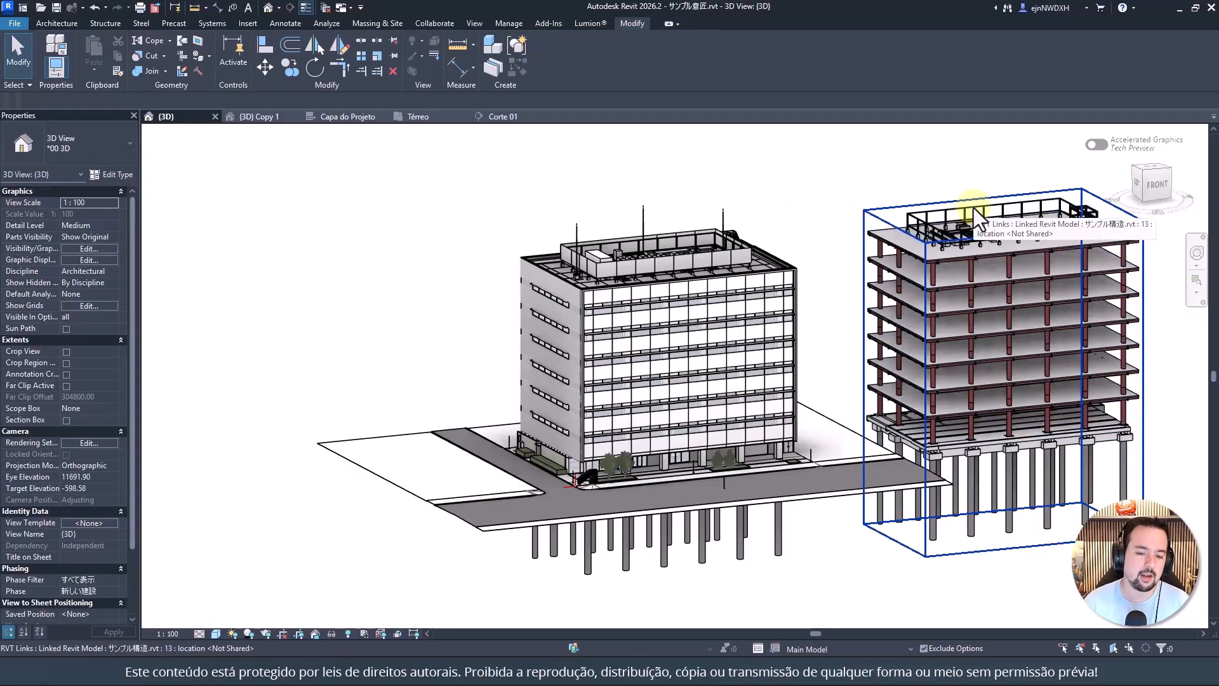
Step: Delete the separate copy of the linked structural model standing beside the architectural building
click(922, 222)
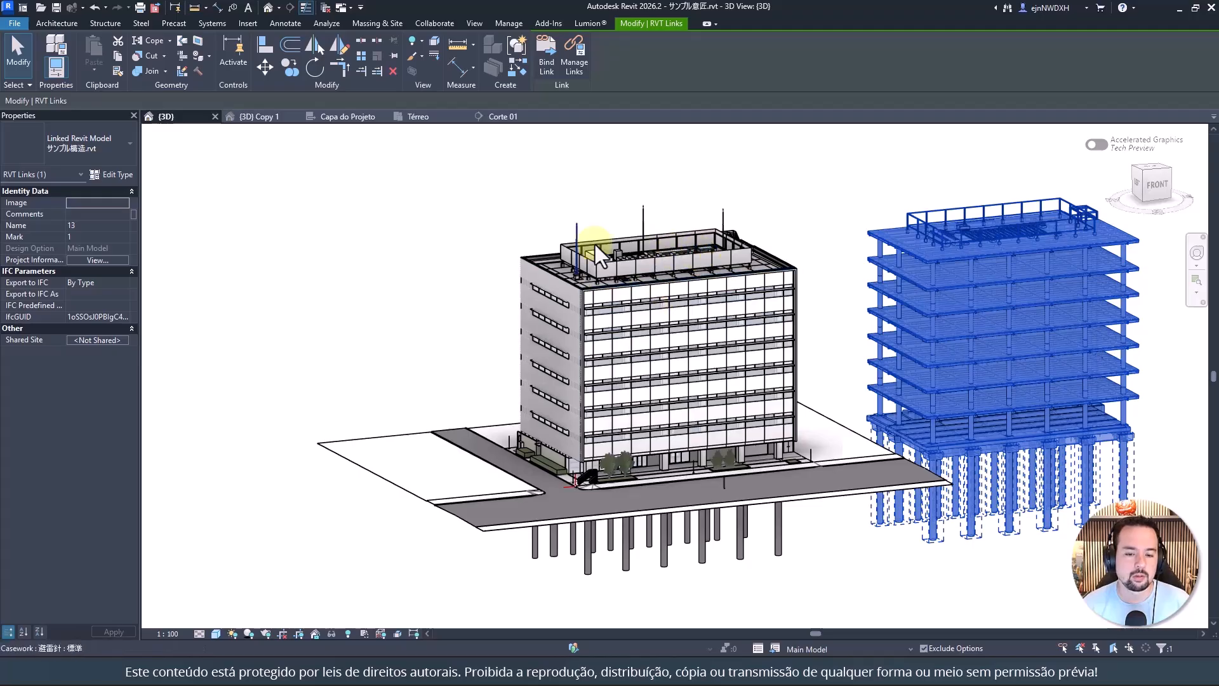
click(789, 202)
click(966, 222)
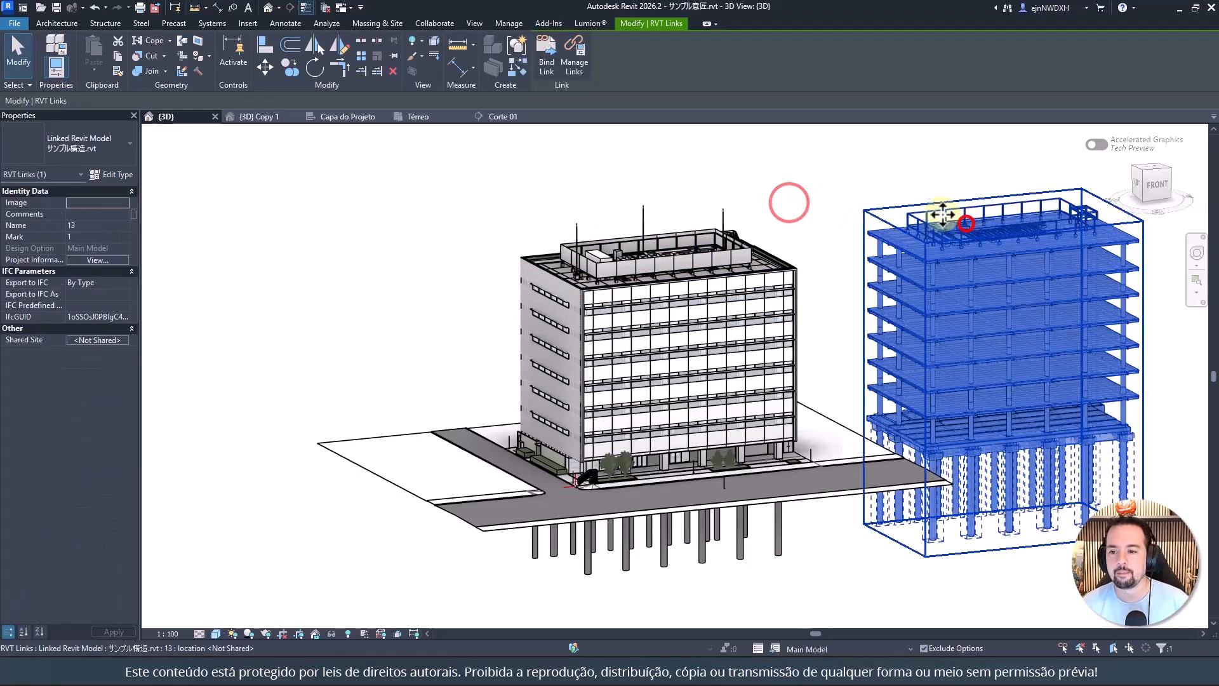
key(Delete)
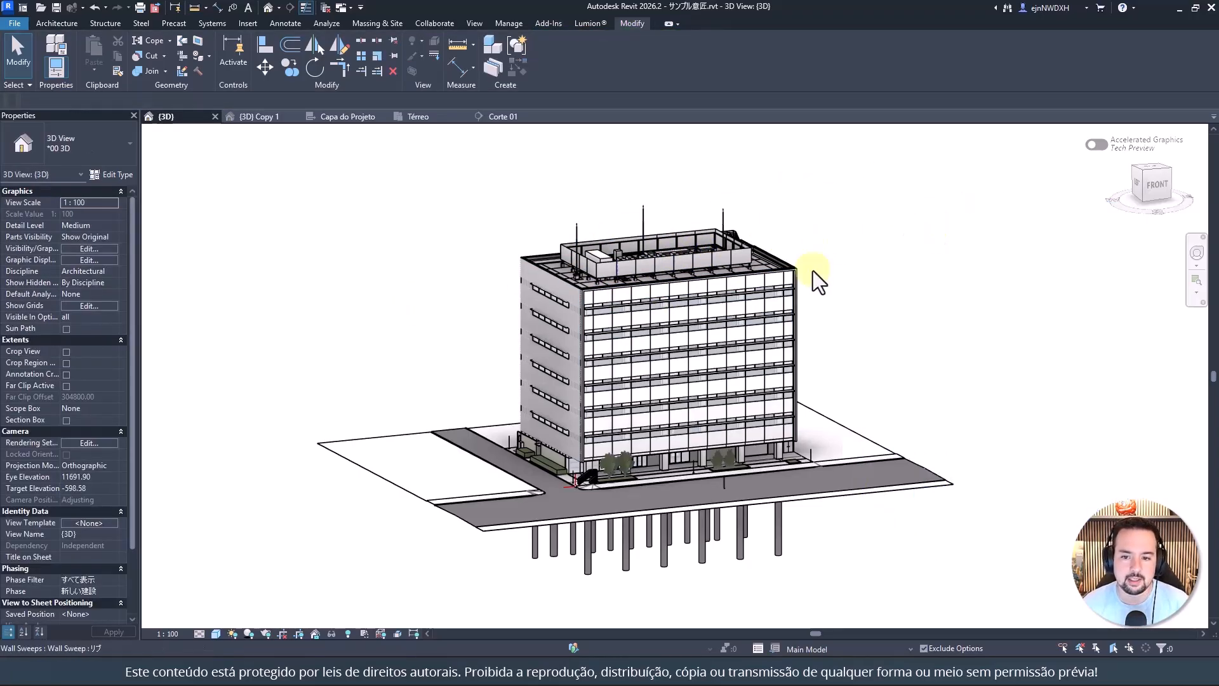
scroll(751, 254, up, 3)
shift+middle_drag(707, 315, 933, 203)
scroll(921, 200, down, 2)
middle_drag(906, 196, 932, 219)
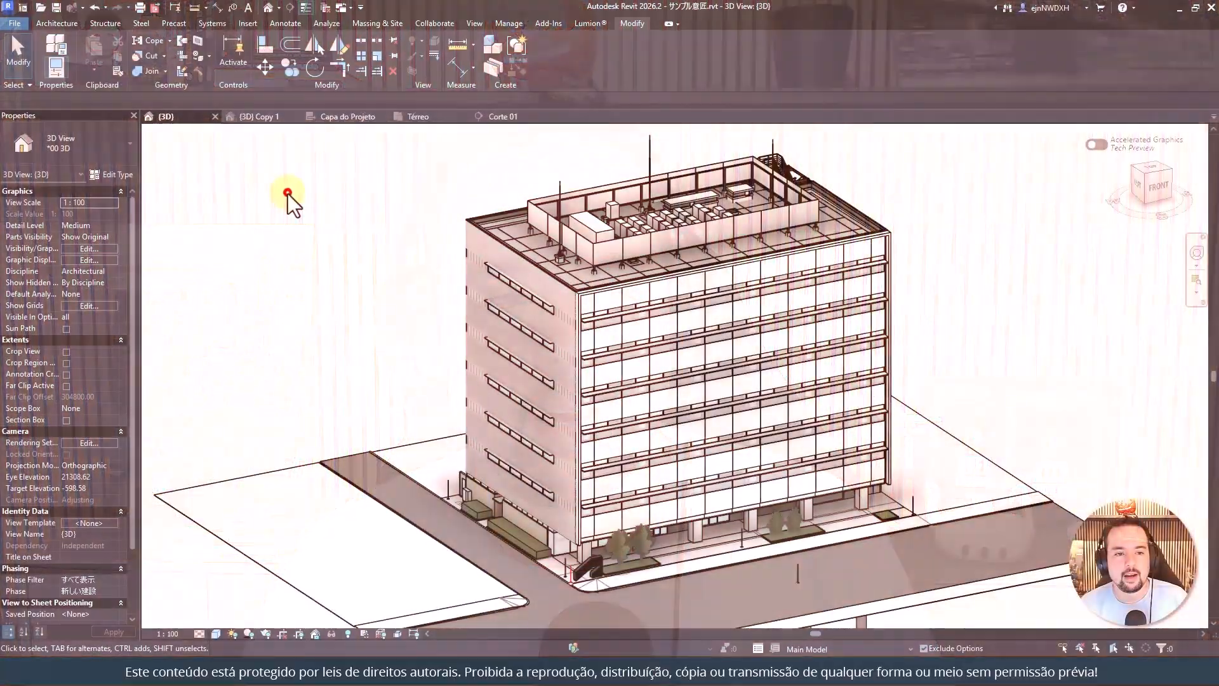
click(288, 193)
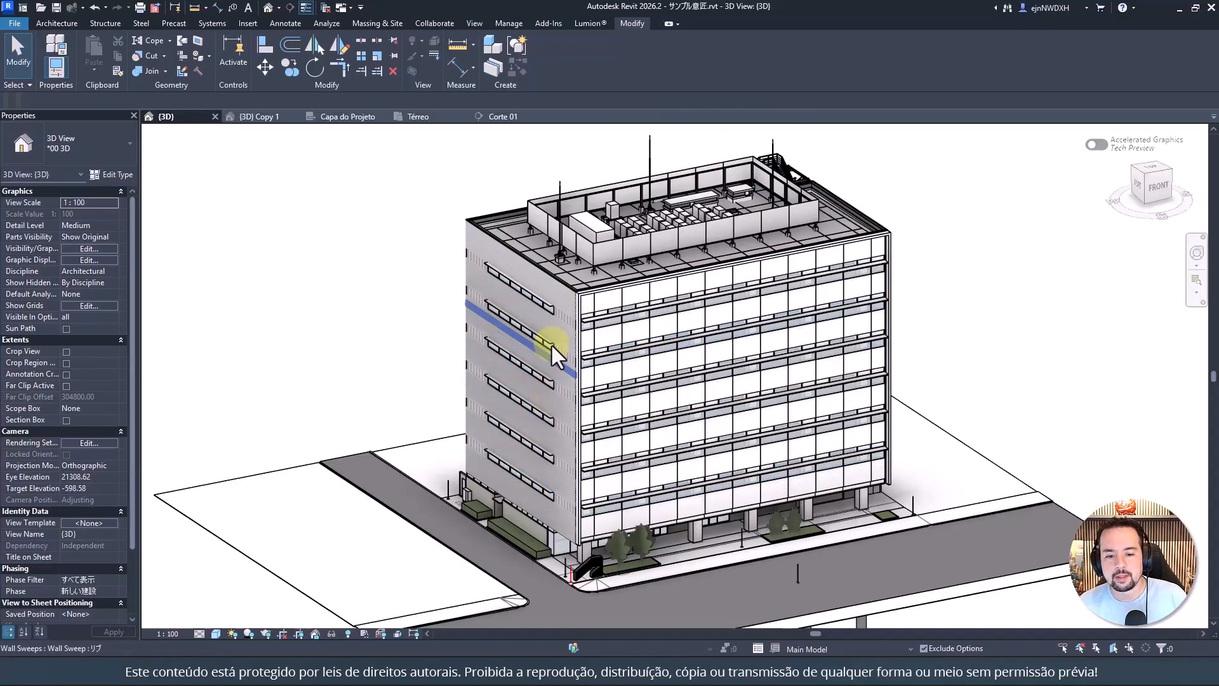
Step: Open the {3D} Copy 1 view and examine the sectioned floor with its shaft opening, walls and columns
click(260, 116)
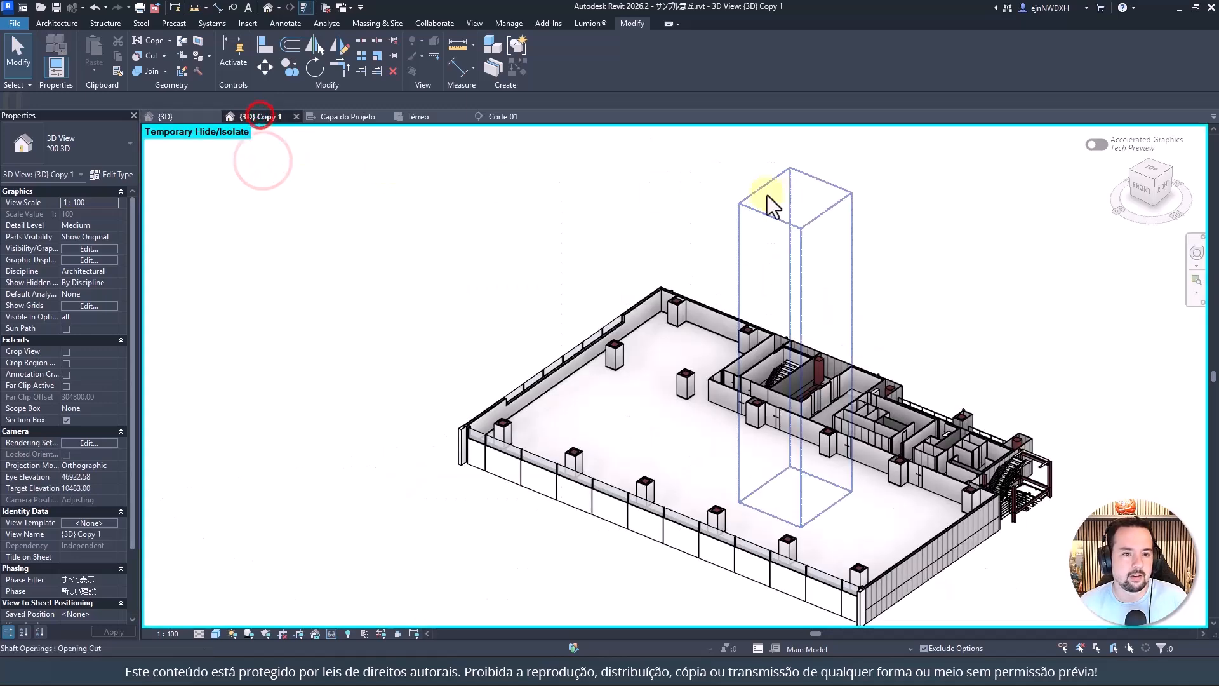
click(791, 193)
click(946, 208)
middle_drag(946, 208, 830, 239)
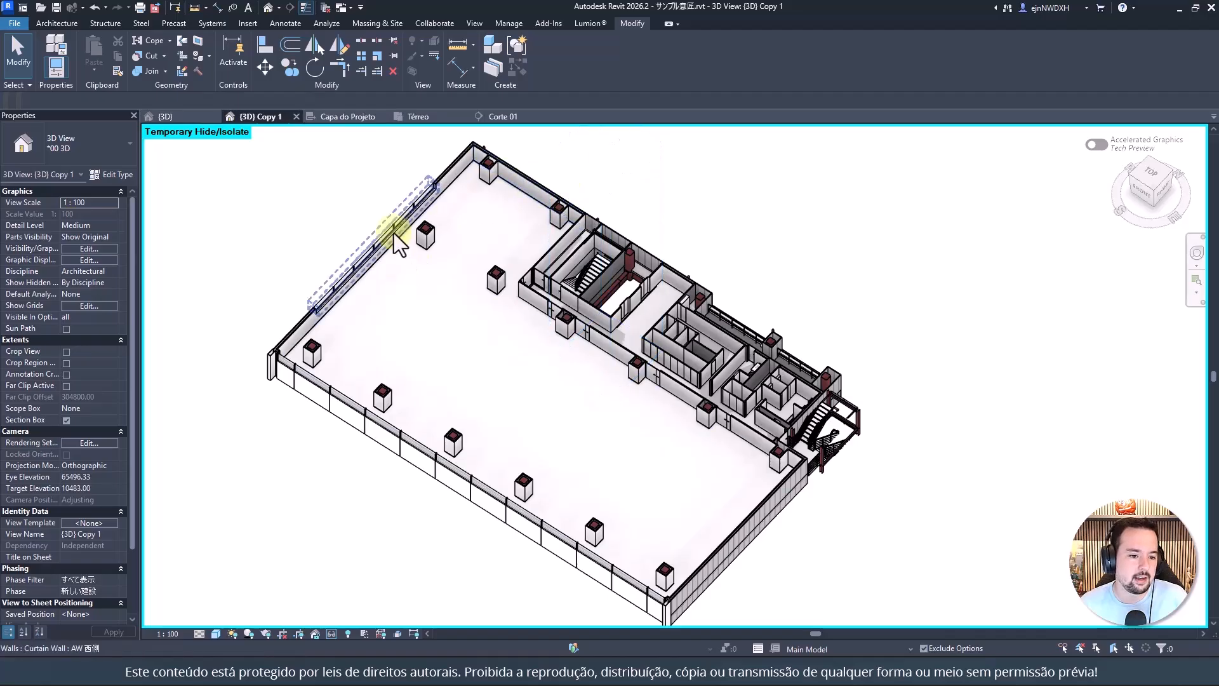
scroll(389, 295, down, 2)
scroll(386, 291, down, 1)
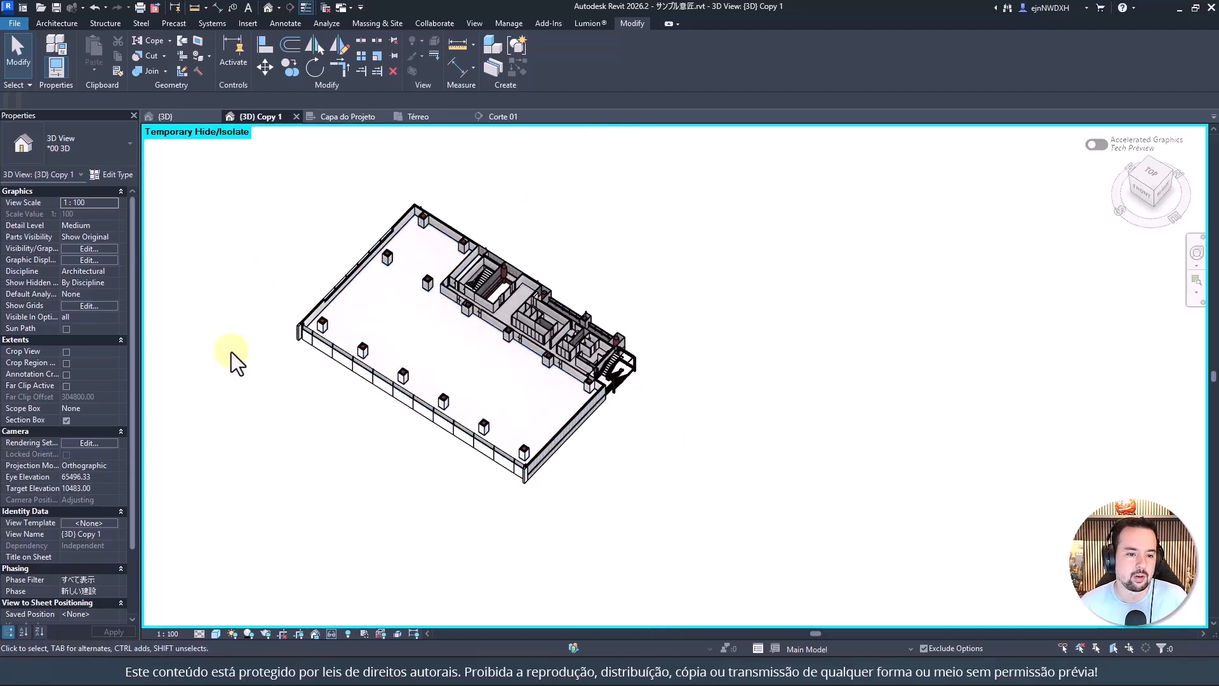
Step: Turn off the section box in the {3D} Copy 1 view and undo that change
click(66, 421)
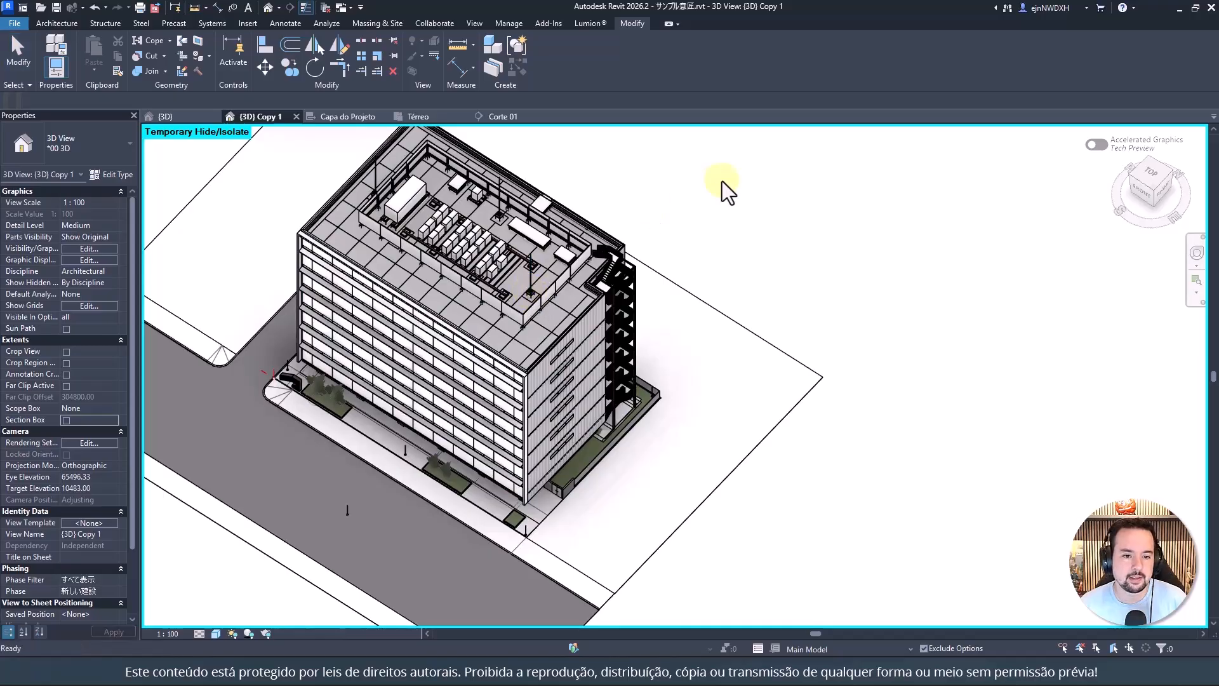
key(ctrl+z)
shift+middle_drag(616, 266, 830, 264)
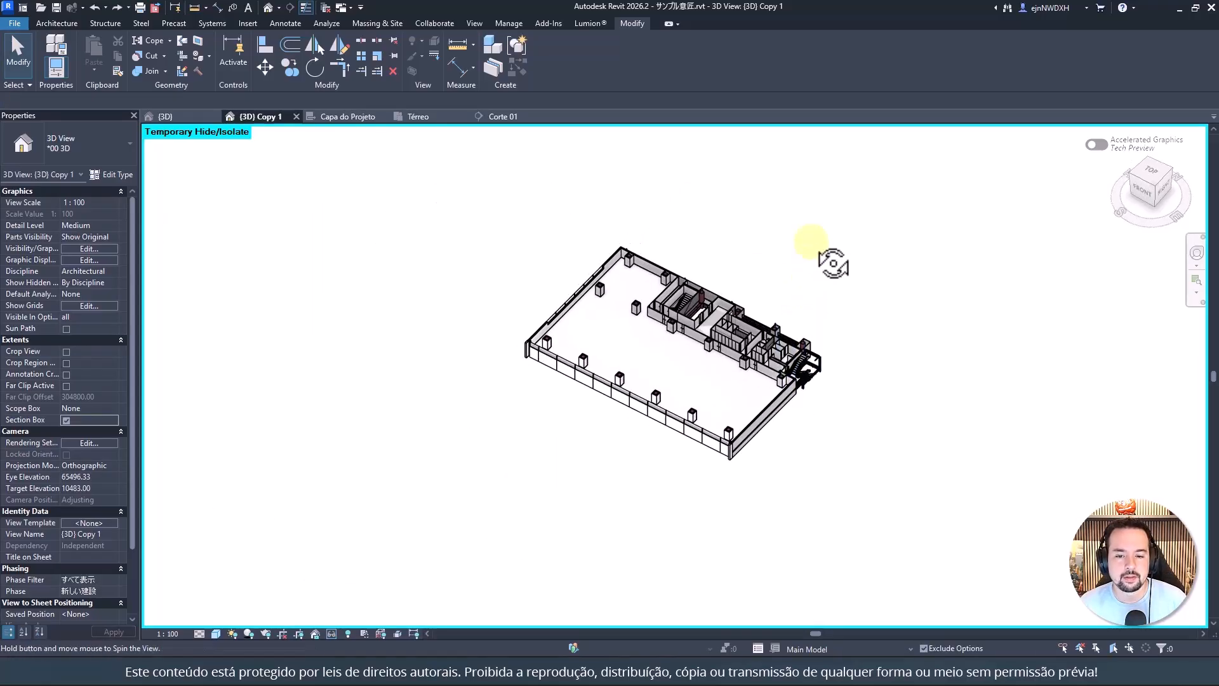
scroll(666, 251, up, 5)
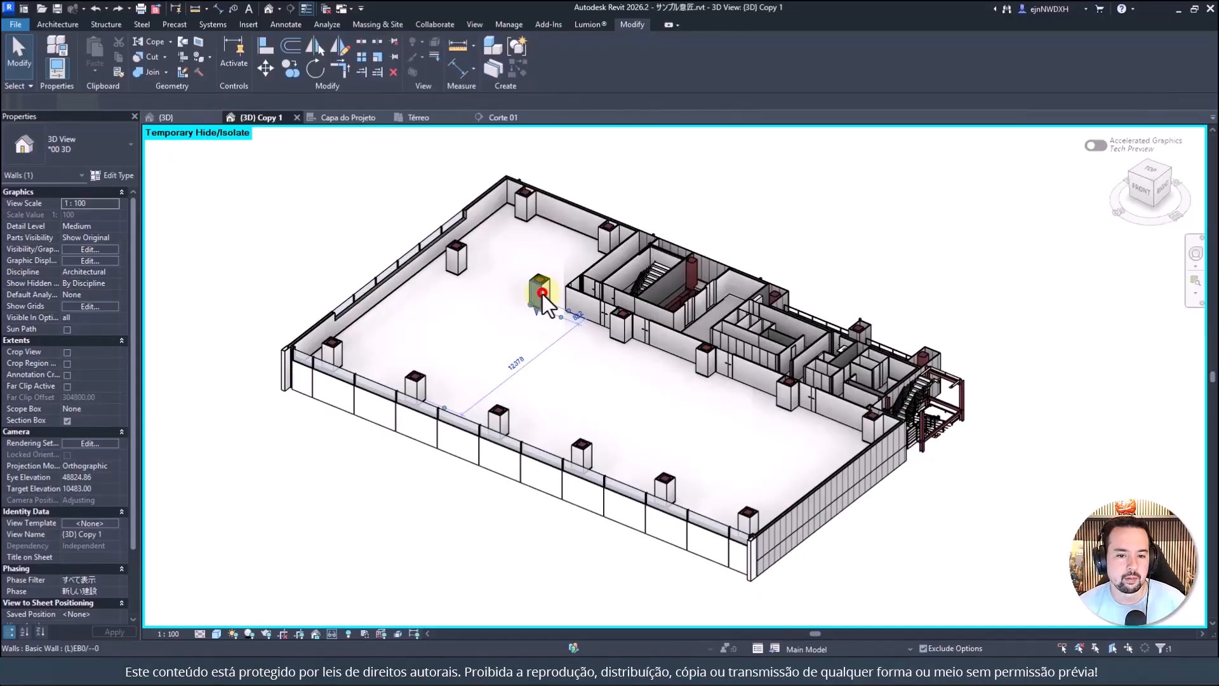
Step: Inspect a column's enclosing wall and the selectable elements across the whole sectioned floor, clearing the selection at the end
click(620, 336)
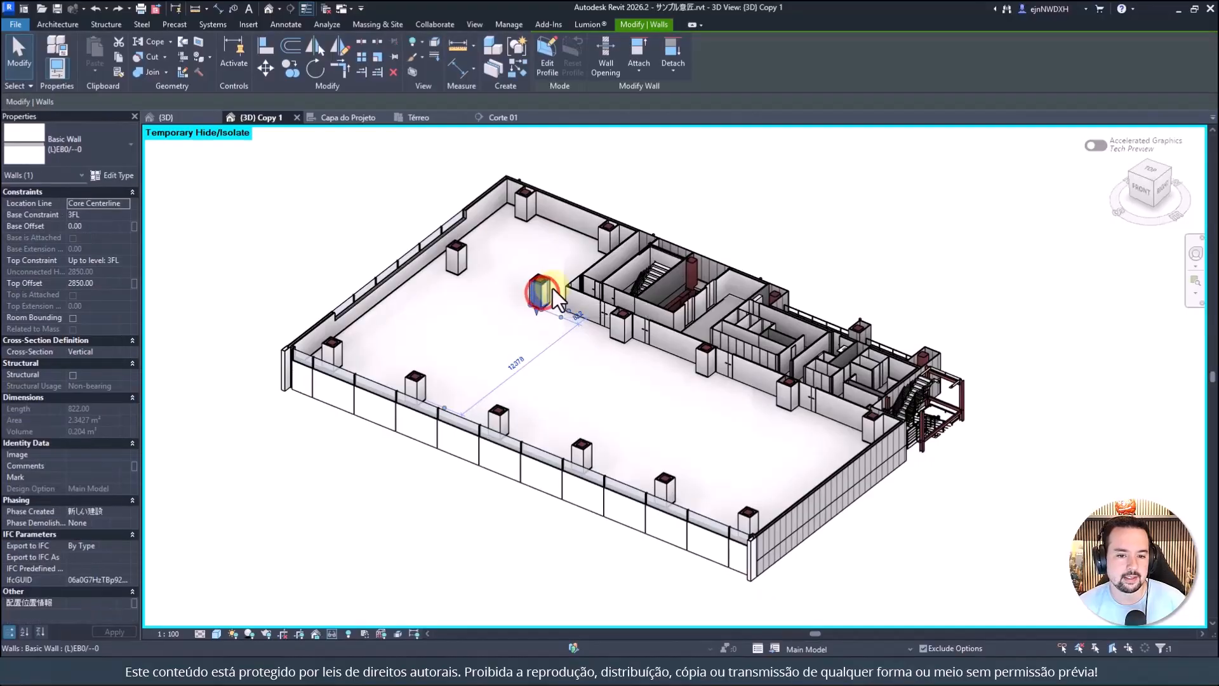
click(762, 238)
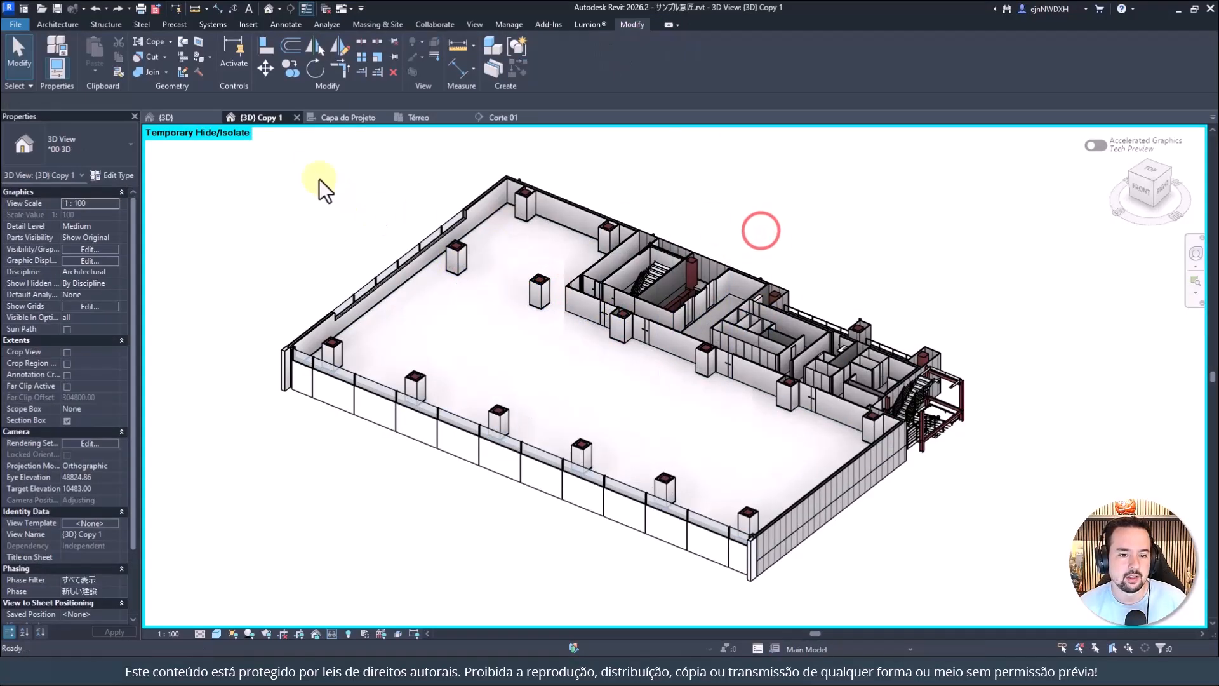
drag(311, 168, 912, 605)
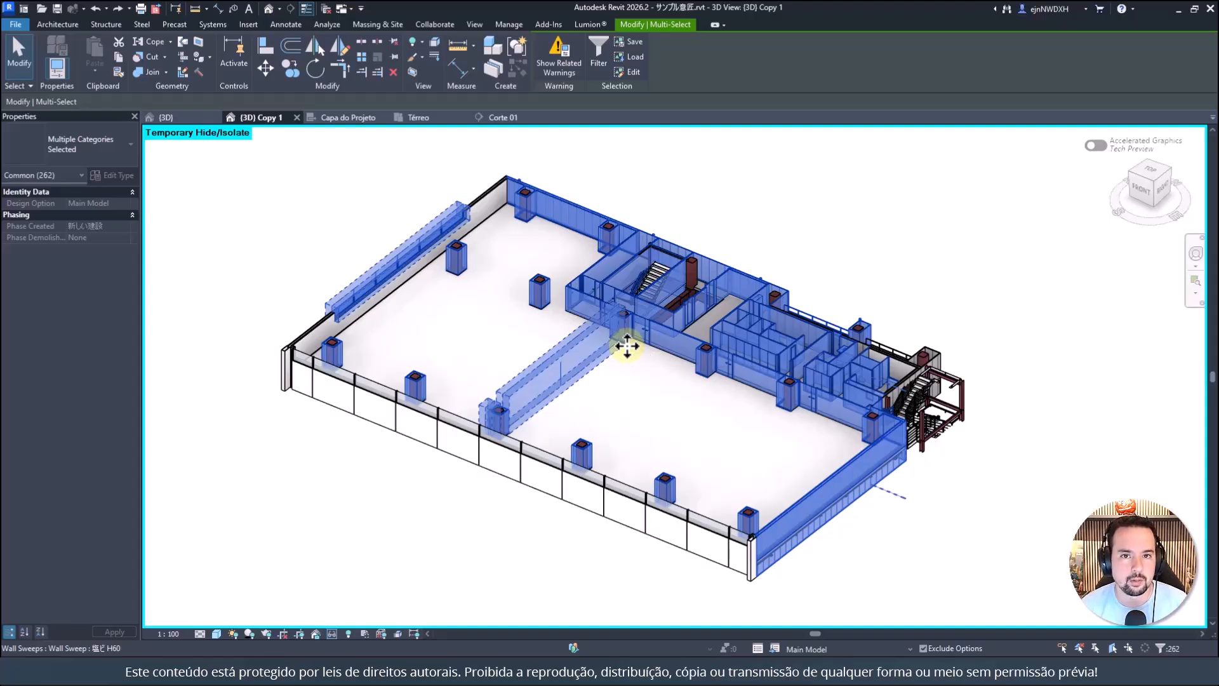
key(Escape)
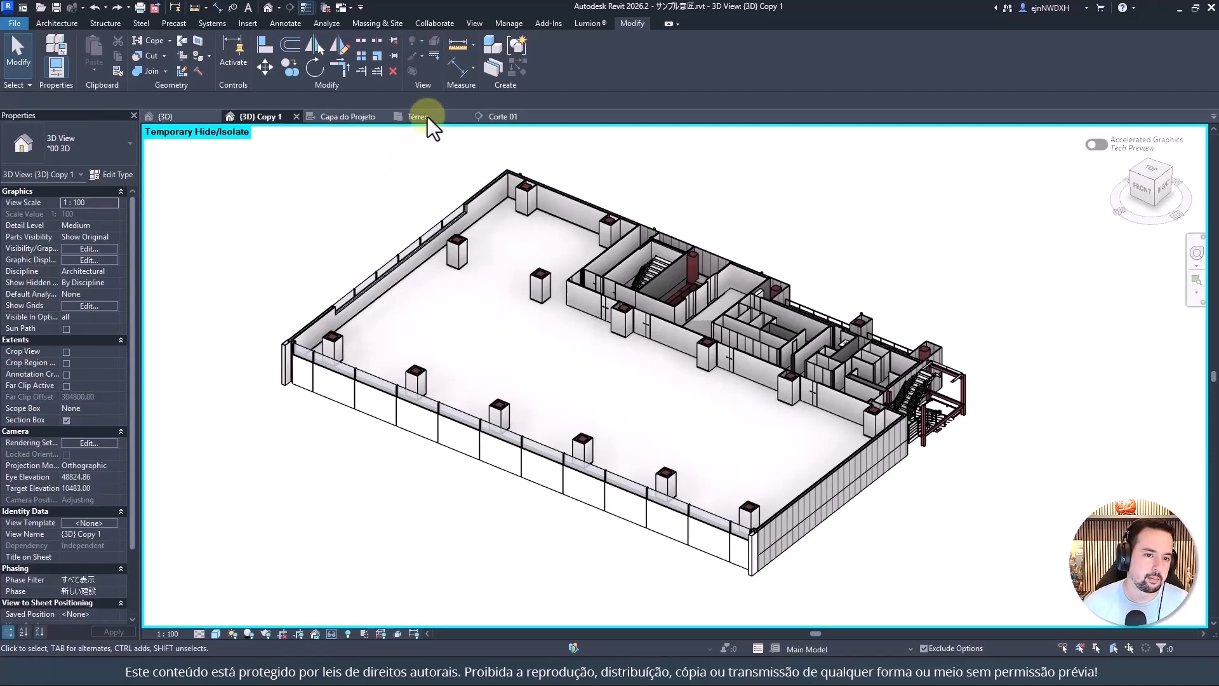
Step: Open the Térreo floor plan of Project1 and bring up the architectural modelling tools
click(433, 117)
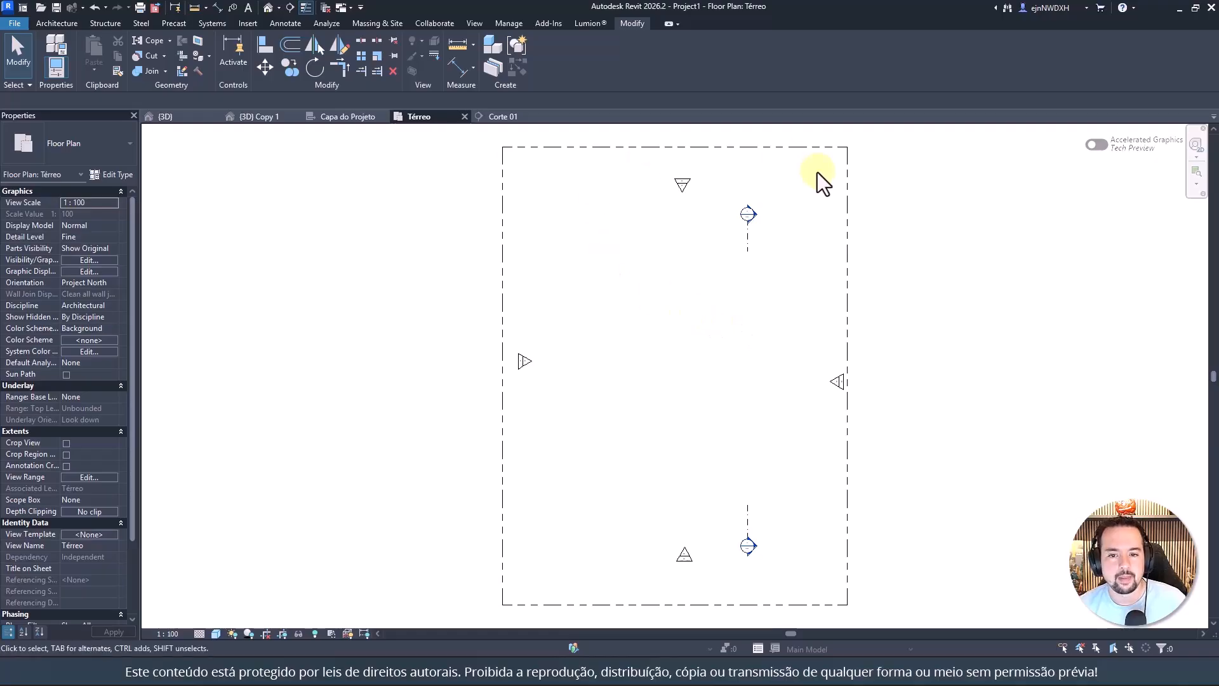
click(61, 23)
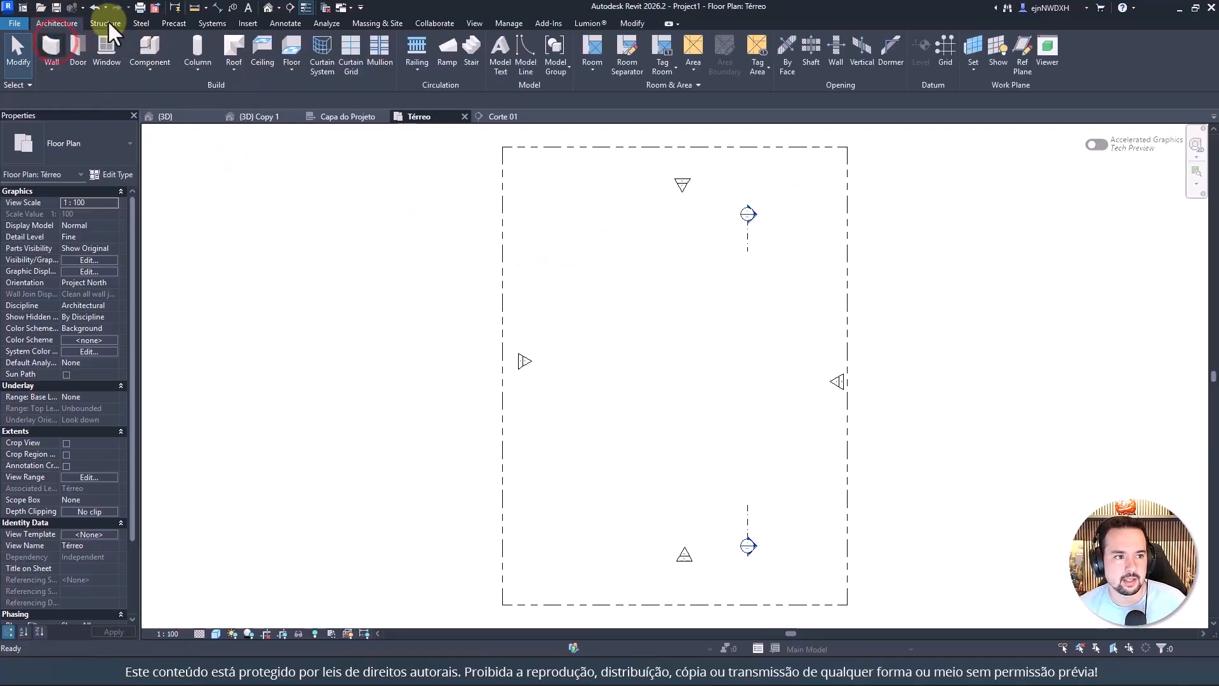
Step: Draw a rectangular enclosure of 20cm - Textura de Concreto walls, about 6.6 by 8.6 m, in the upper part of the Térreo plan
click(51, 46)
click(554, 41)
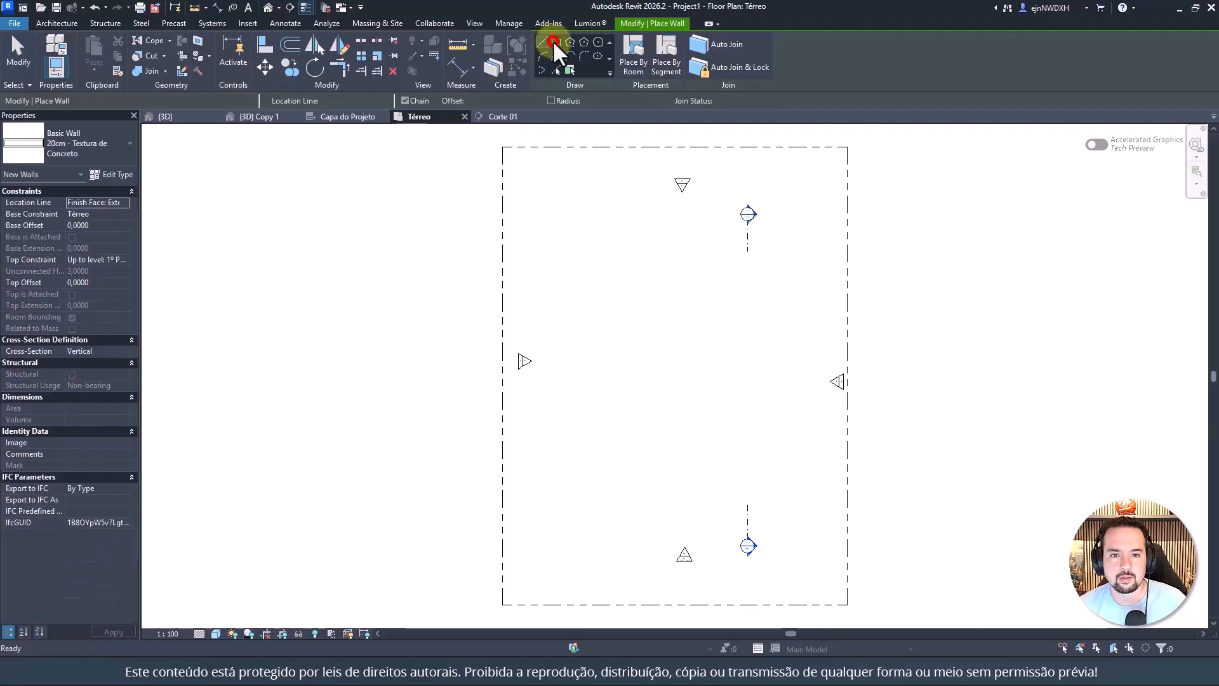
click(577, 233)
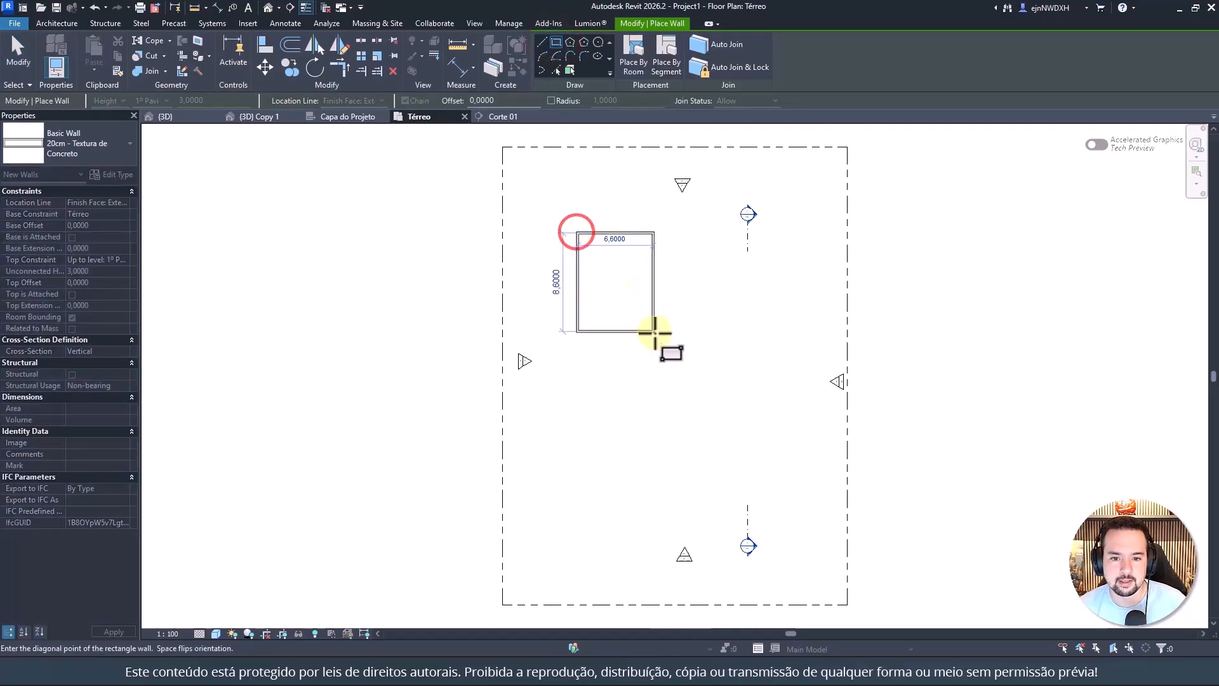
click(654, 331)
Step: Draw a straight horizontal wall across the middle of the rectangle, dividing it into two rooms
click(541, 42)
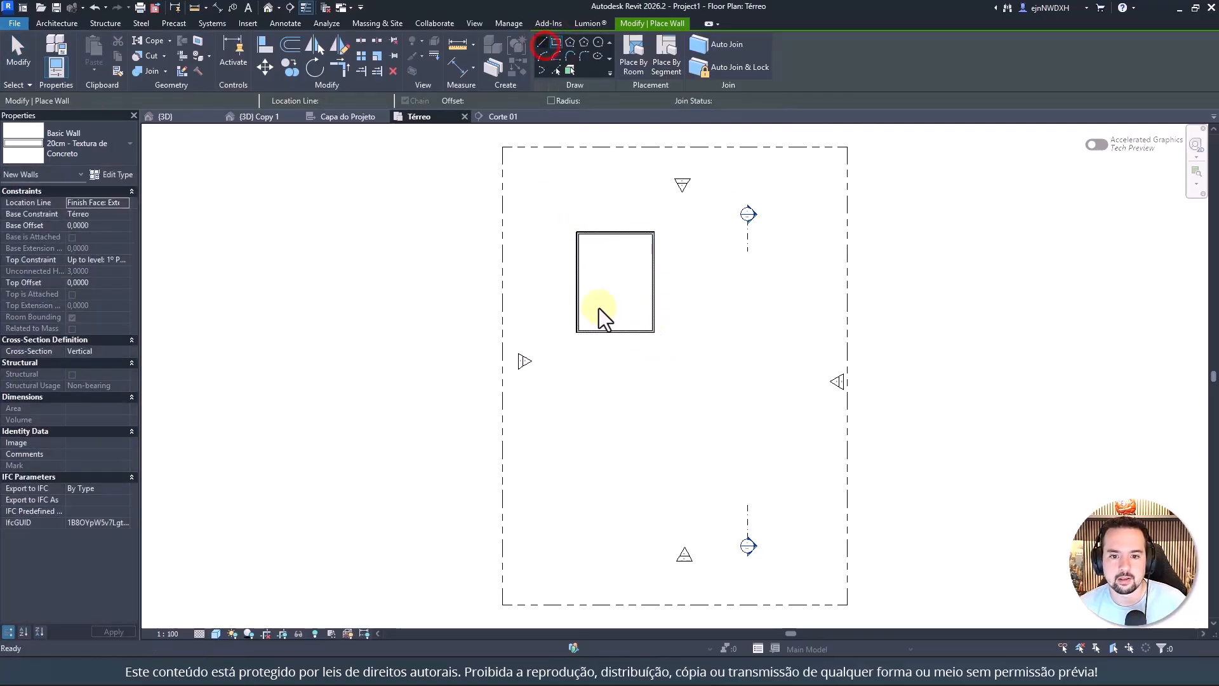
click(576, 277)
click(648, 280)
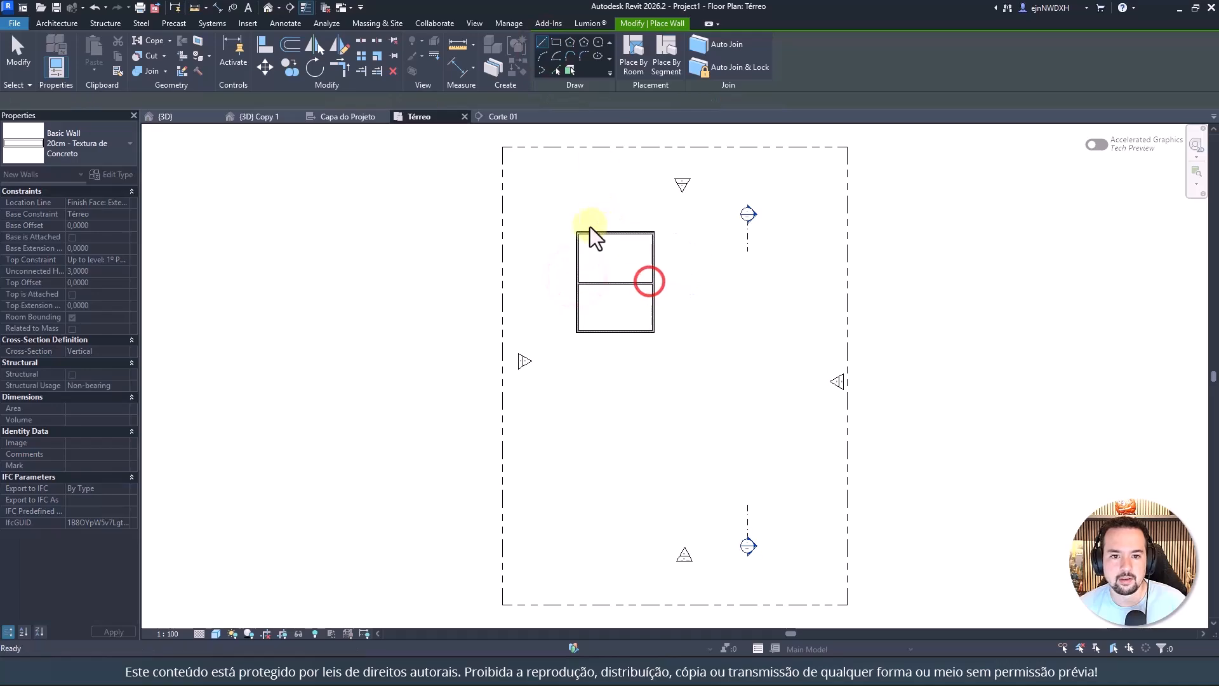
key(Escape)
key(Escape)
Step: Place 0,60 x 2,10 Porta de Abrir Lucerna doors near the dividing wall's left end and in the upper room's right exterior wall
click(78, 45)
scroll(683, 311, up, 4)
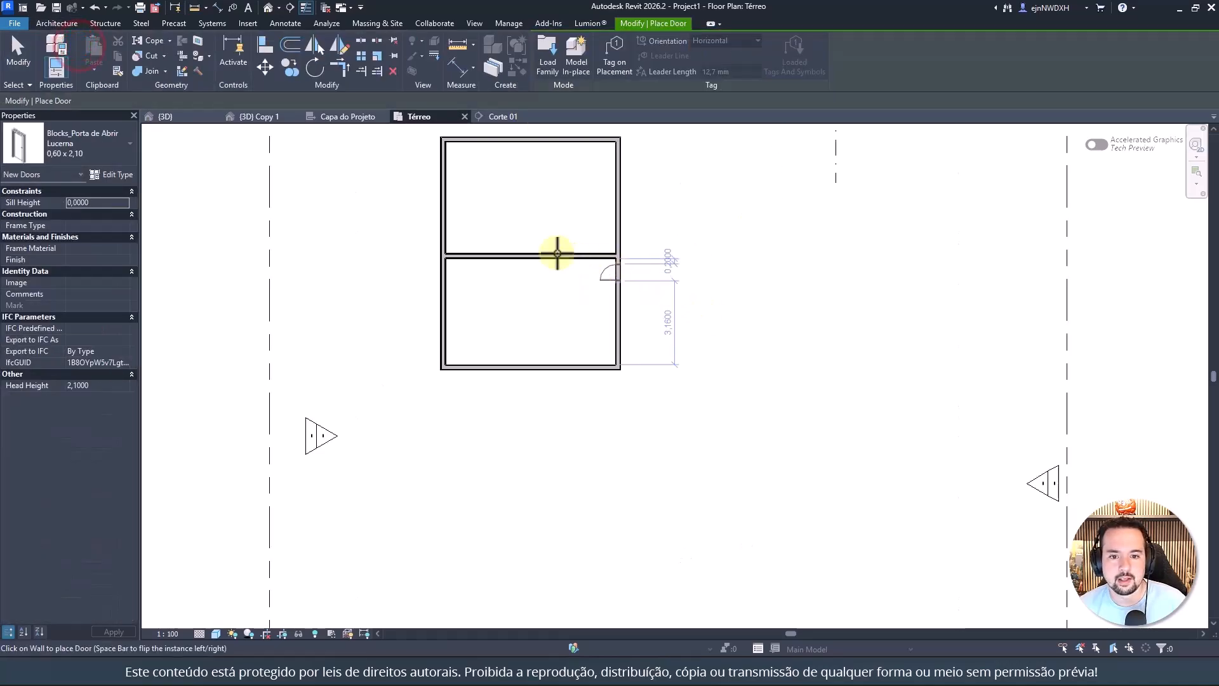
click(435, 251)
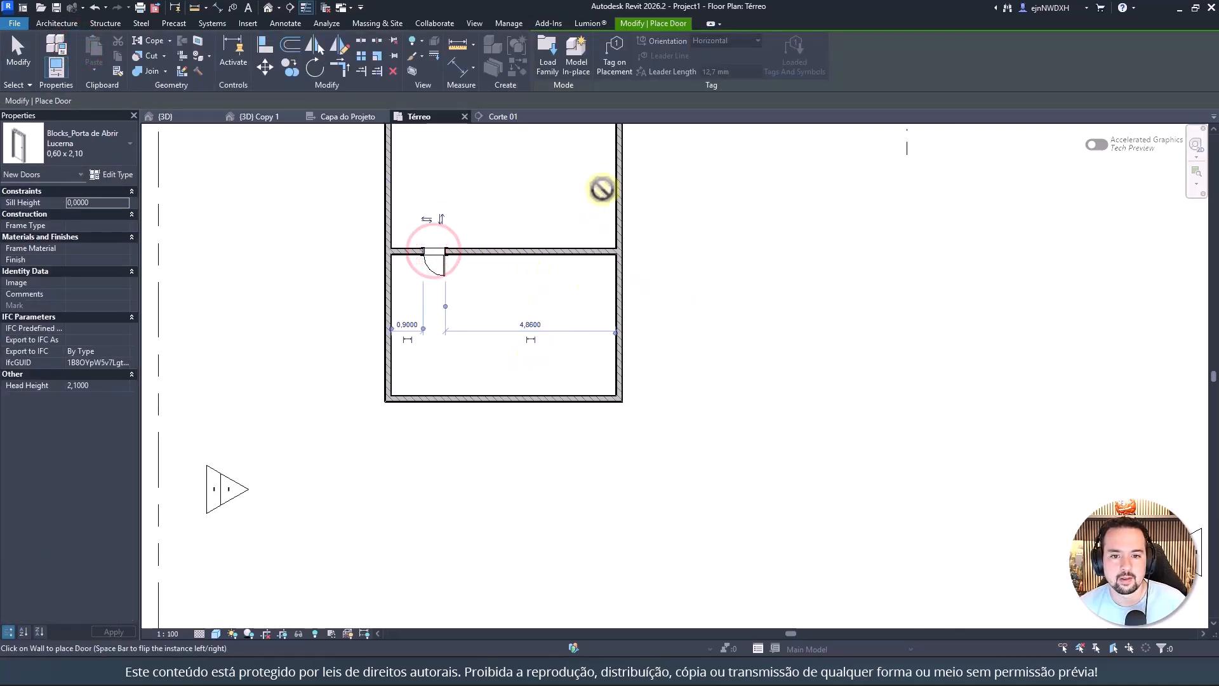
middle_drag(603, 187, 601, 324)
click(619, 270)
key(Escape)
key(Escape)
scroll(479, 279, down, 1)
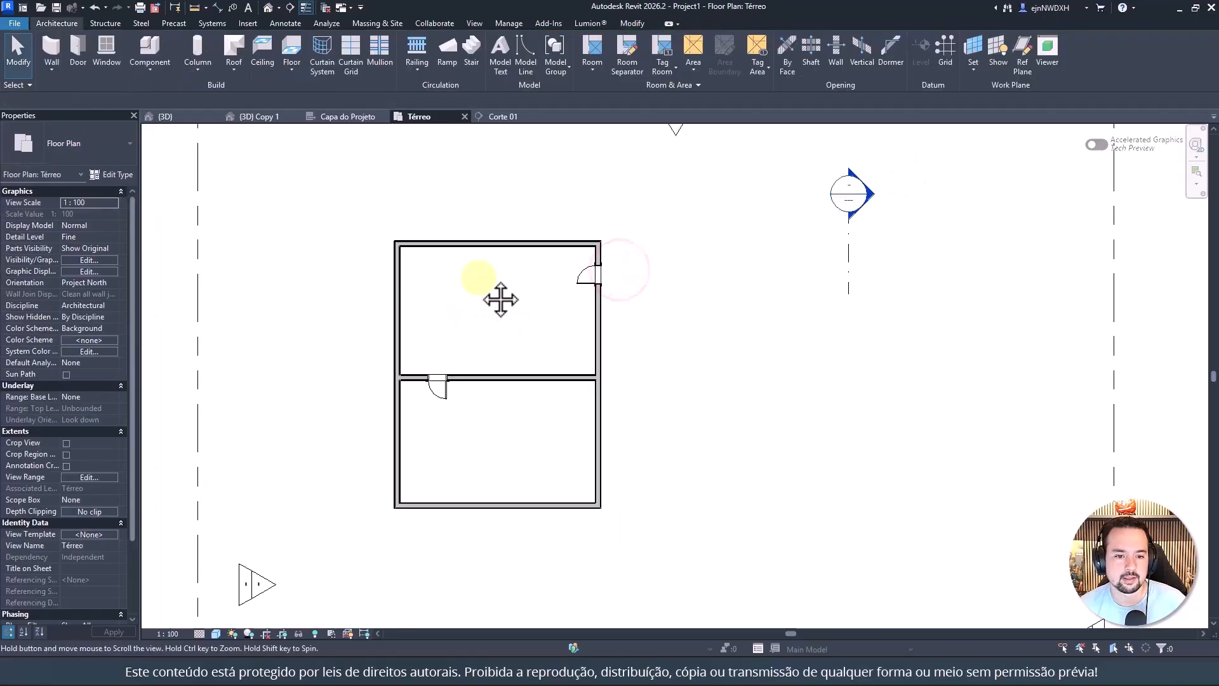
Step: Combine all the walls and both doors into one model group, keeping the default name
middle_drag(478, 278, 491, 233)
drag(383, 171, 597, 563)
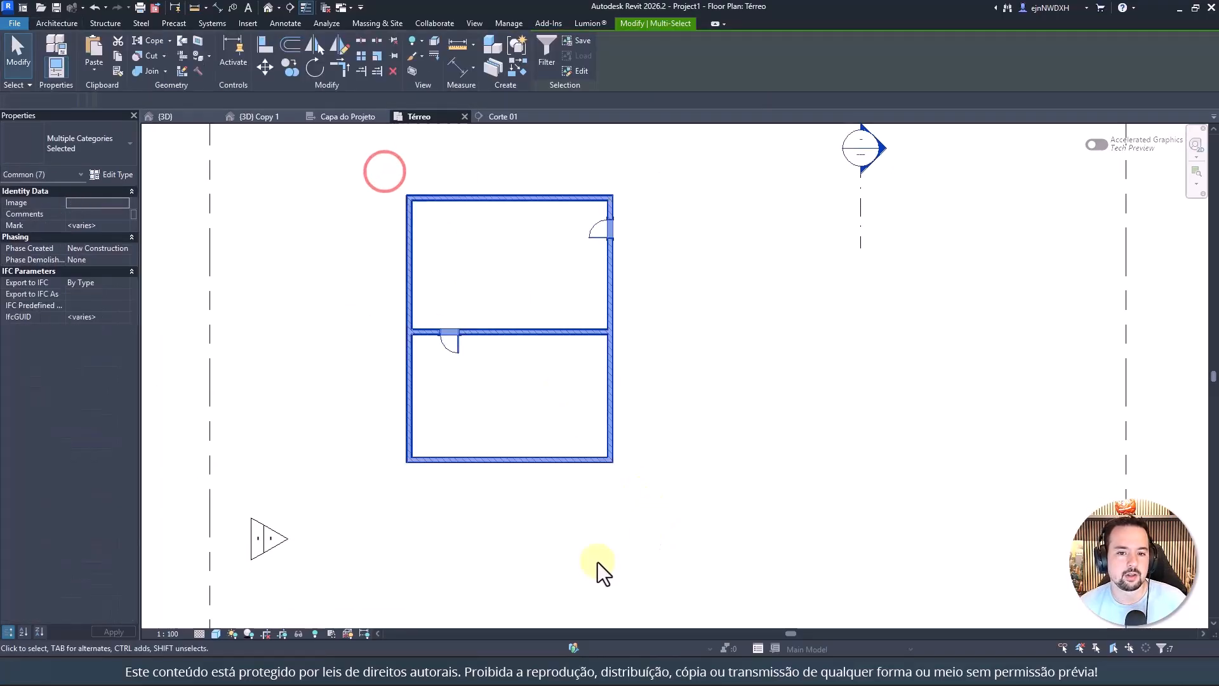
click(518, 47)
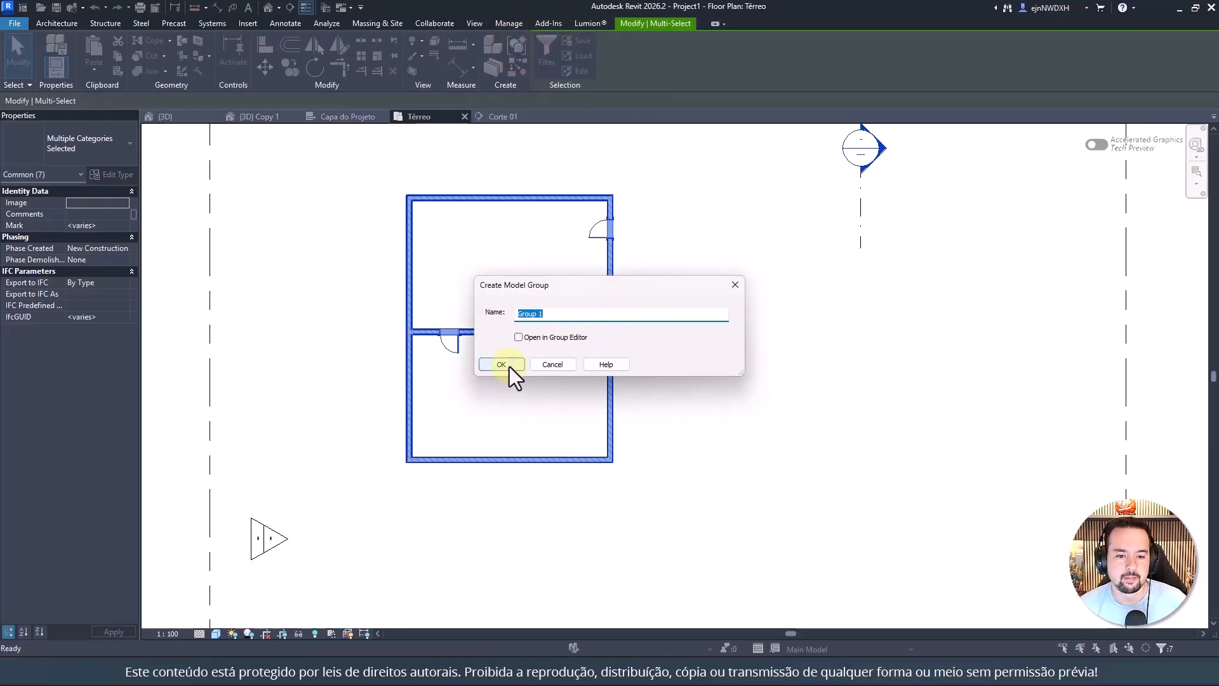
click(507, 364)
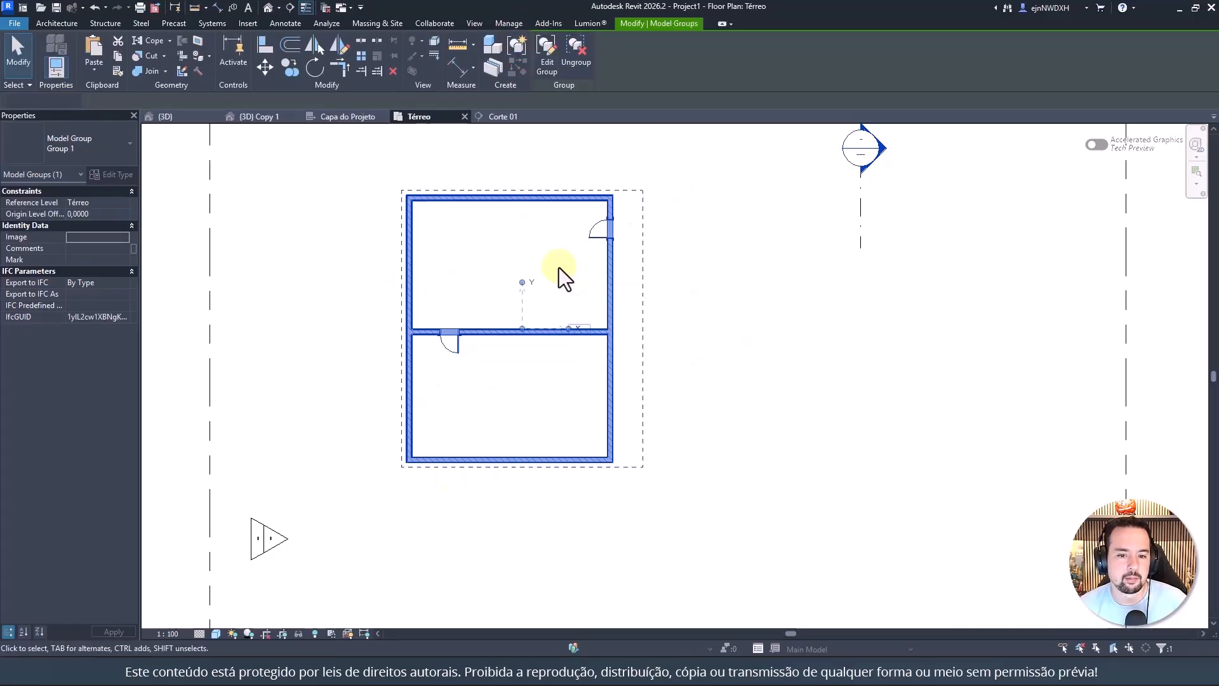
Step: Copy the model group twice, placing one copy below the original and one to its lower right
scroll(558, 268, down, 3)
click(295, 67)
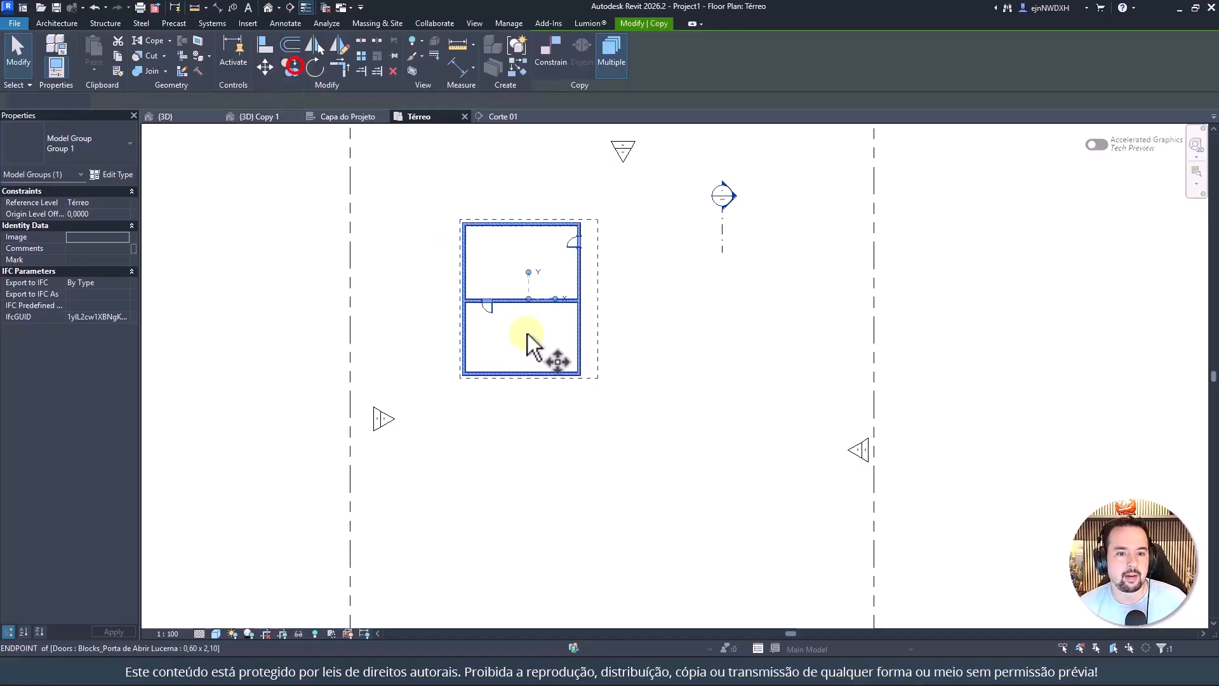
click(544, 297)
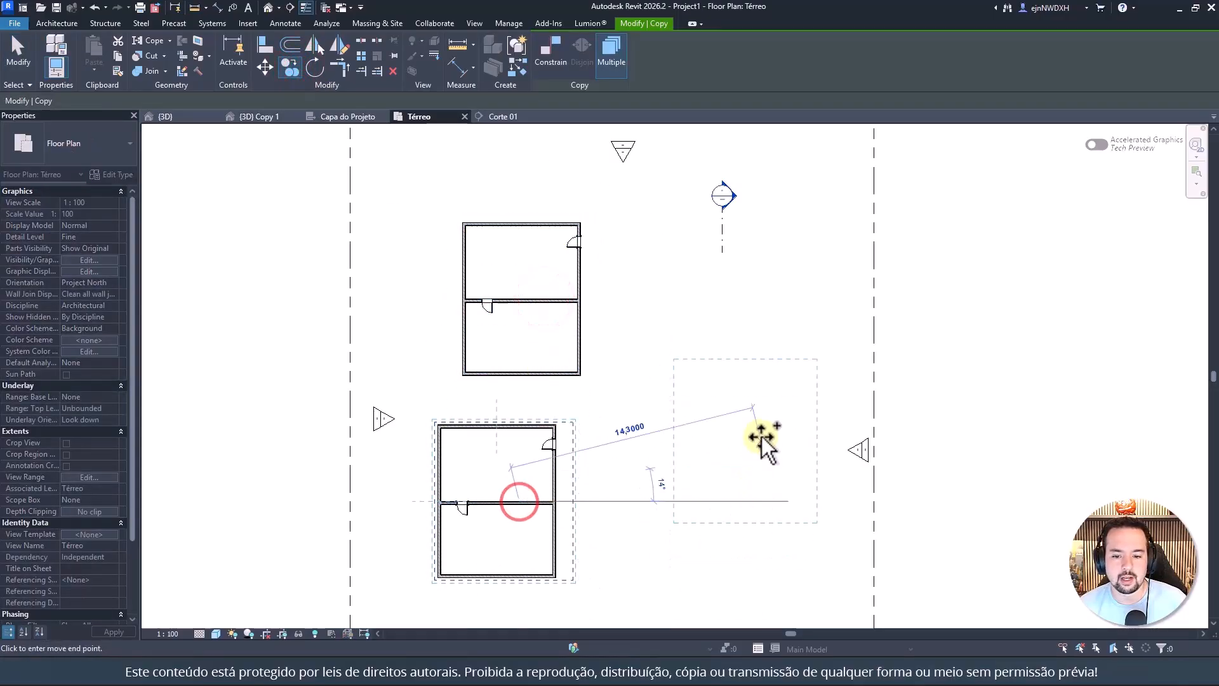
click(758, 428)
key(Escape)
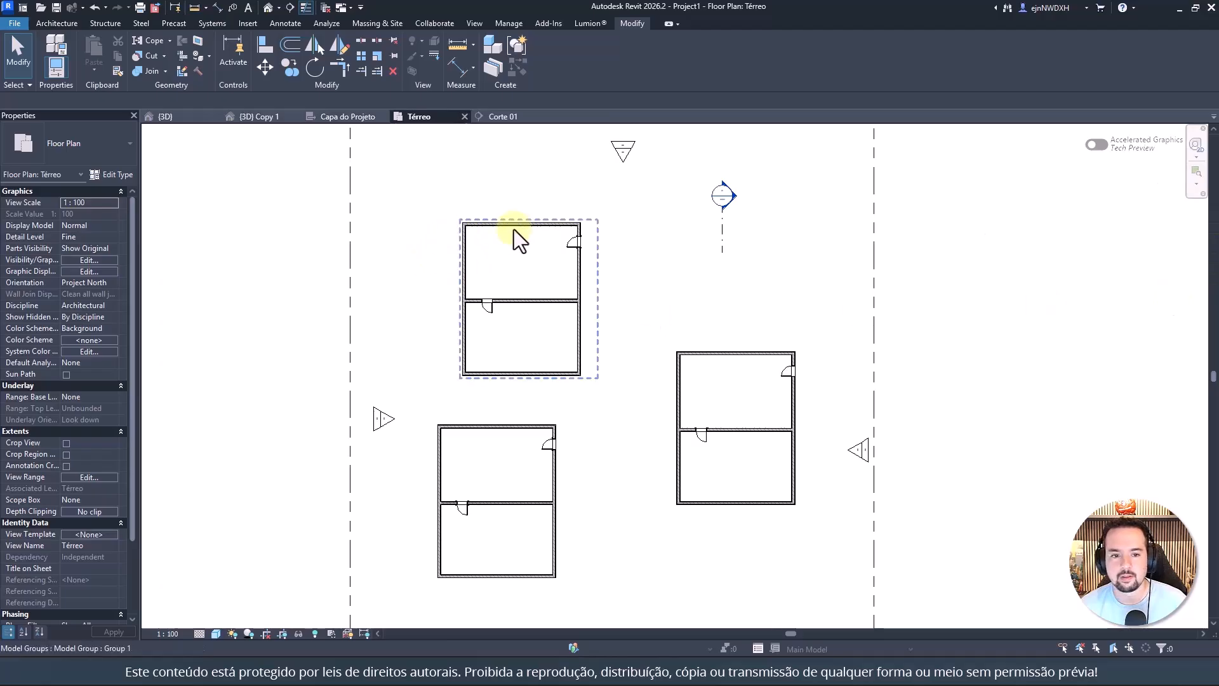
Step: In the Corte 01 section, copy the ground-floor group and paste it aligned to levels 1º Pavimento through 8º Pavimento
click(497, 116)
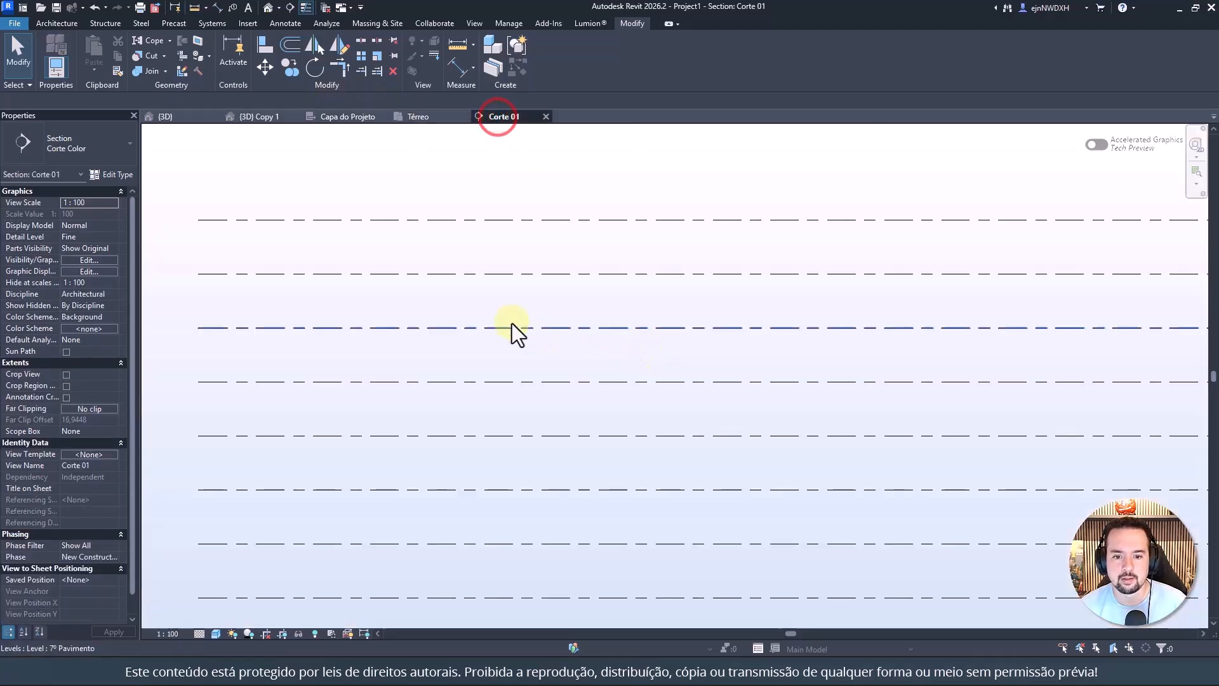
scroll(517, 311, down, 3)
middle_drag(730, 500, 637, 403)
scroll(630, 387, up, 4)
click(610, 381)
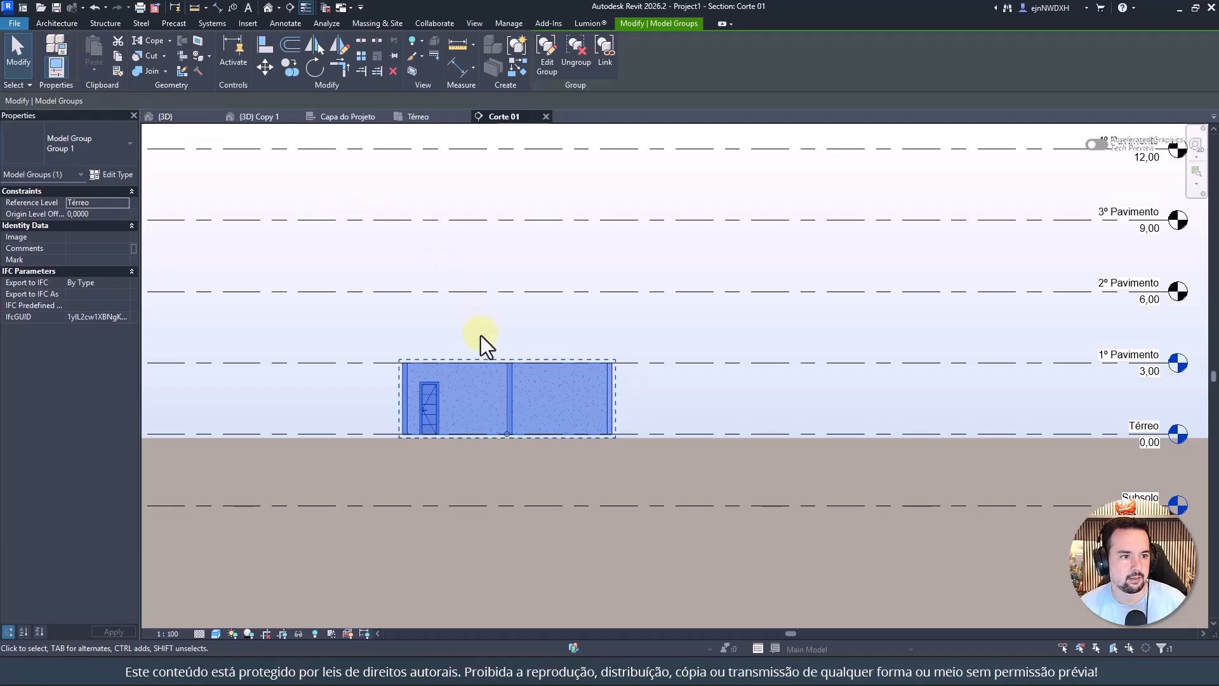
key(ctrl+c)
click(88, 66)
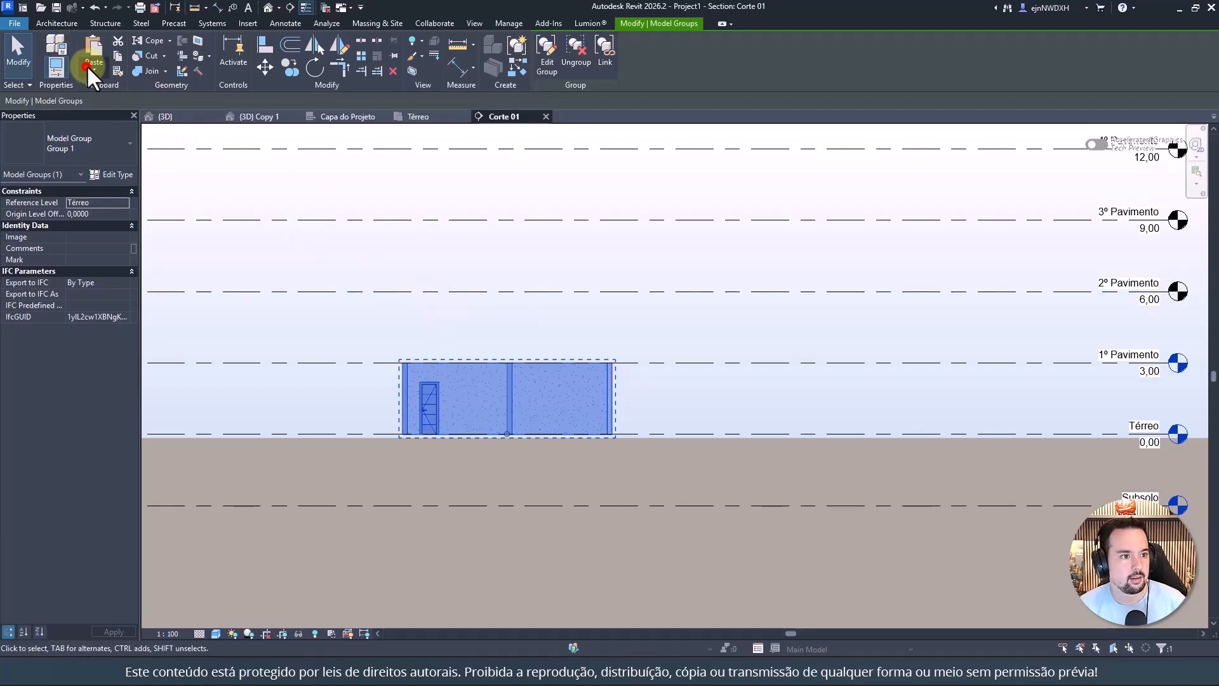
click(90, 70)
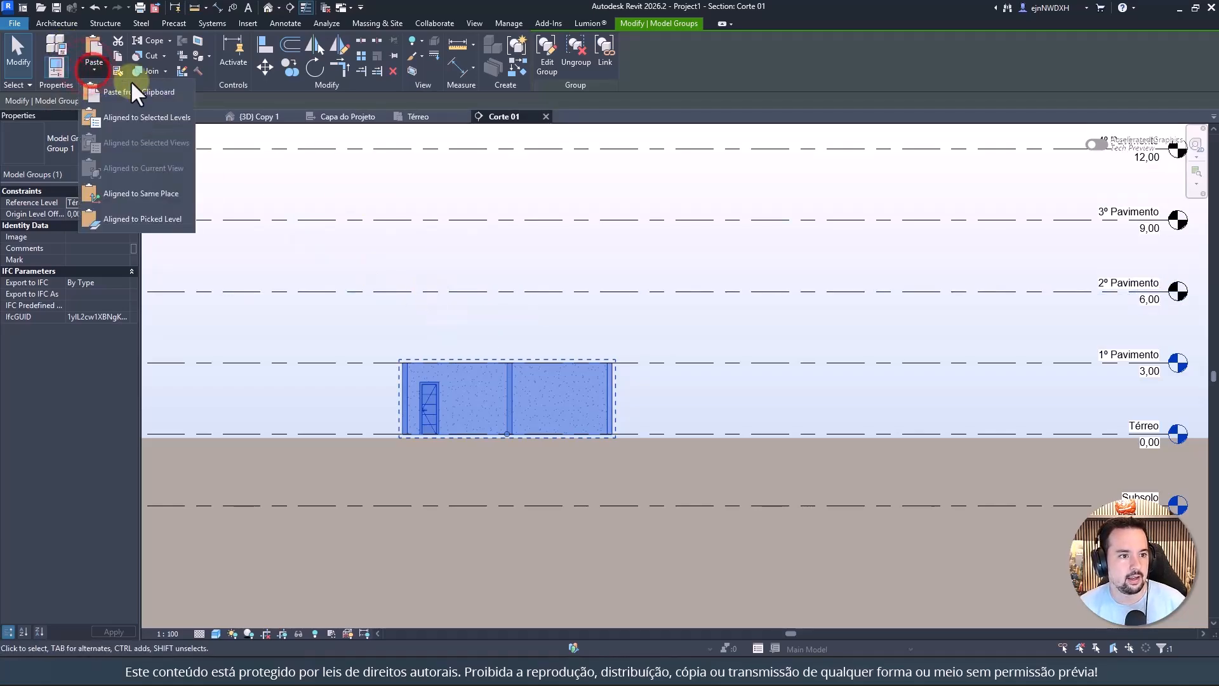
click(160, 116)
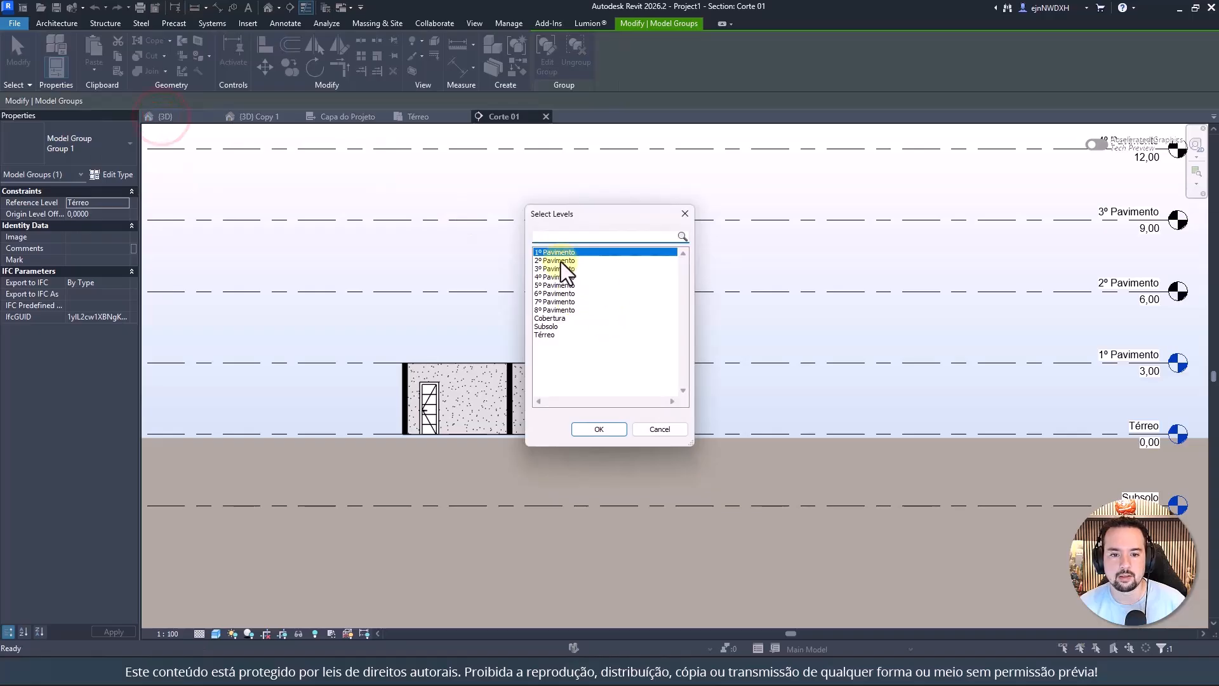
shift+click(551, 309)
click(598, 430)
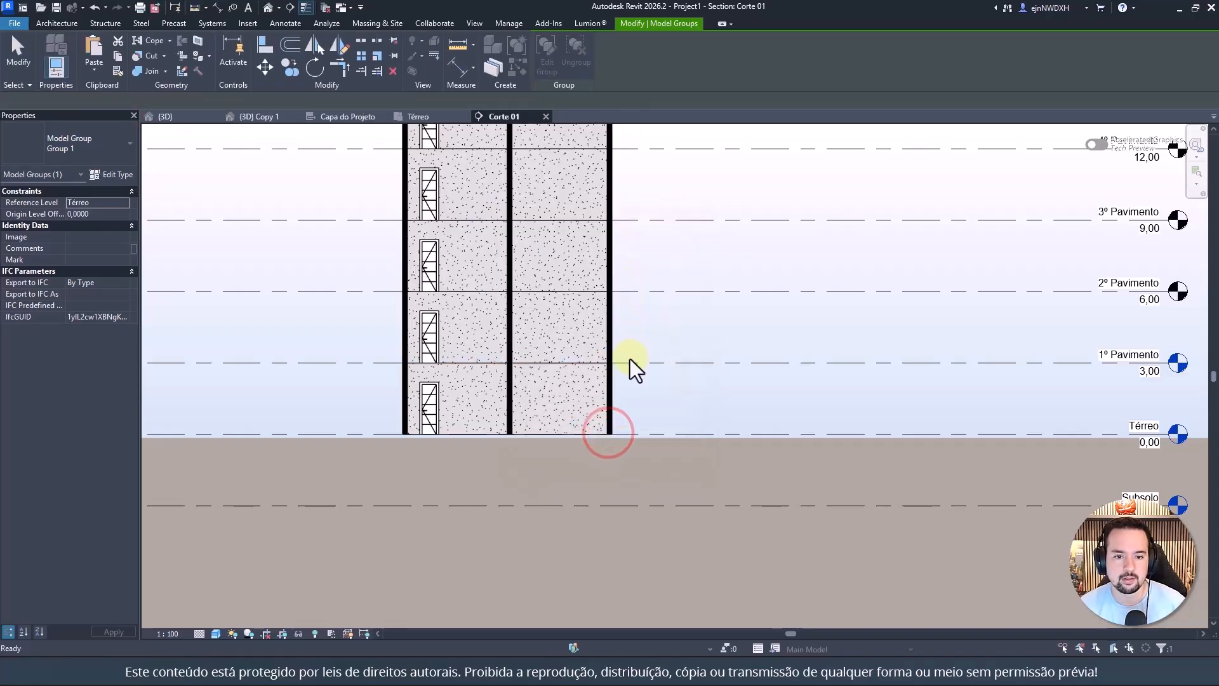
Step: Examine the stacked group copies in the Corte 01 section and the {3D} view, selecting the tower's ground-floor group
scroll(610, 305, down, 3)
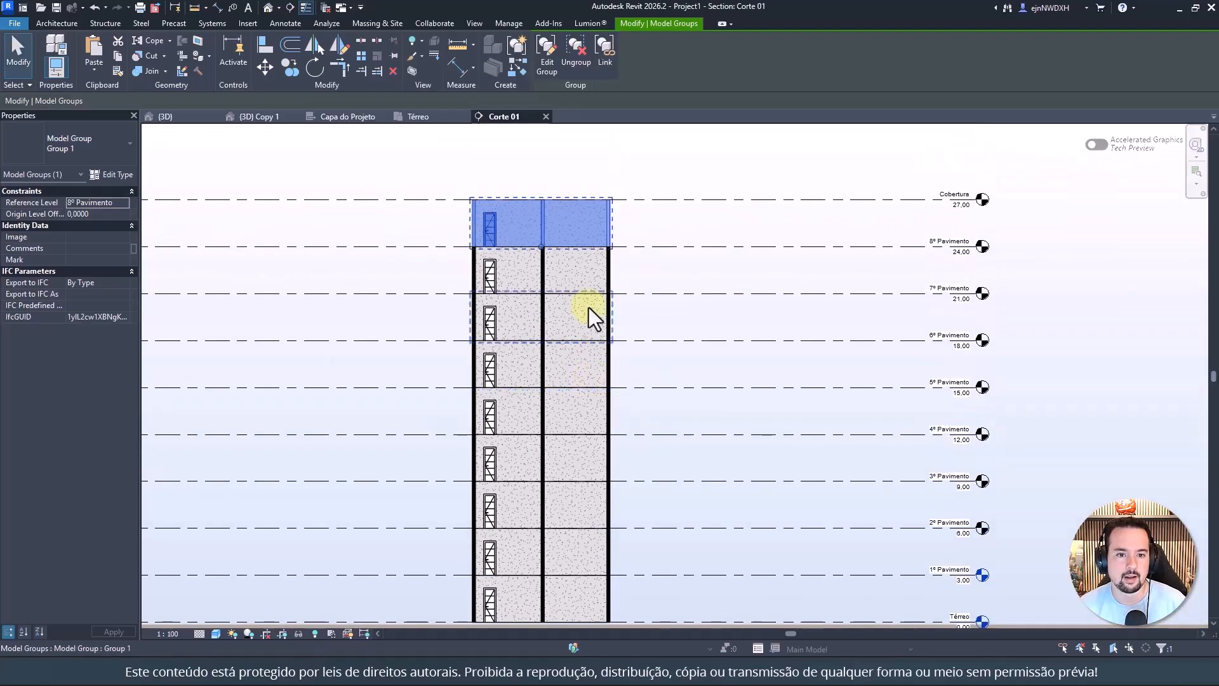
click(433, 179)
scroll(572, 341, down, 1)
middle_drag(623, 358, 648, 314)
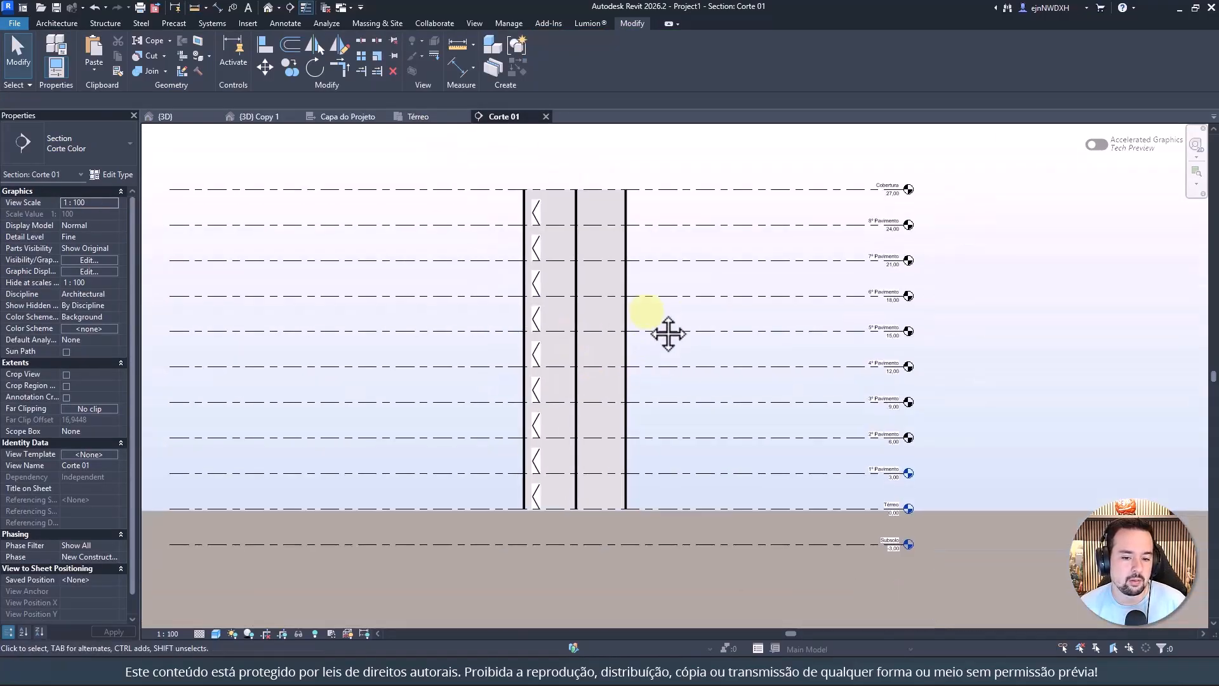
click(424, 119)
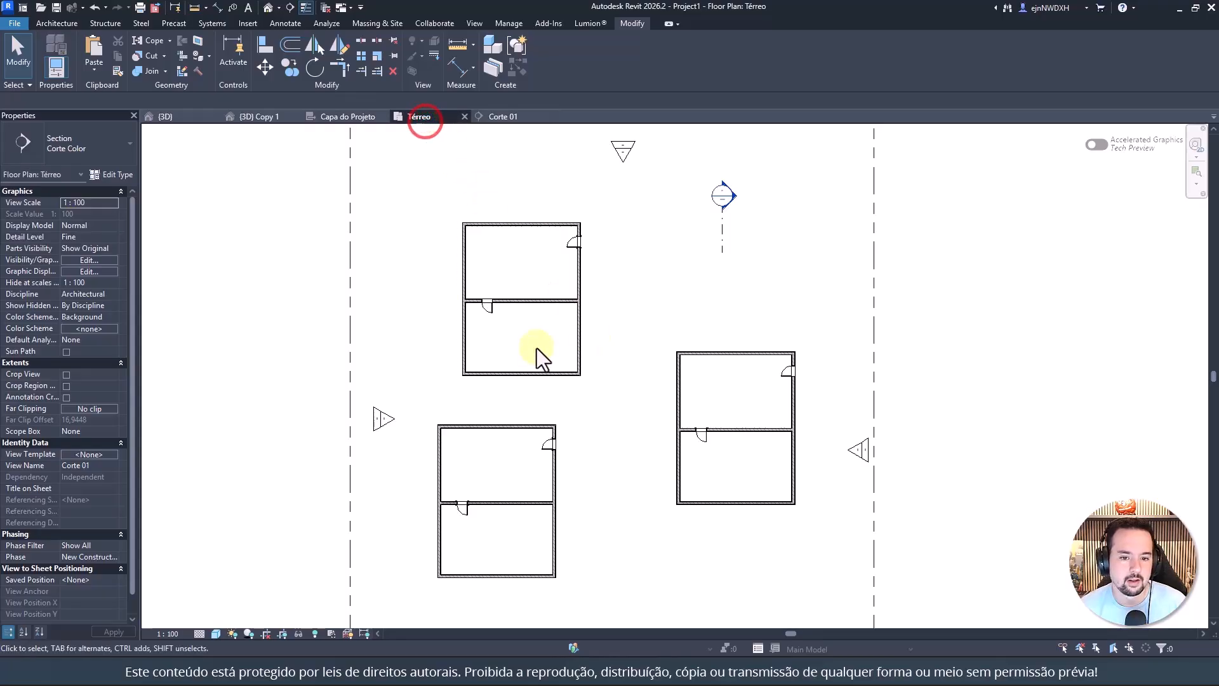
click(263, 7)
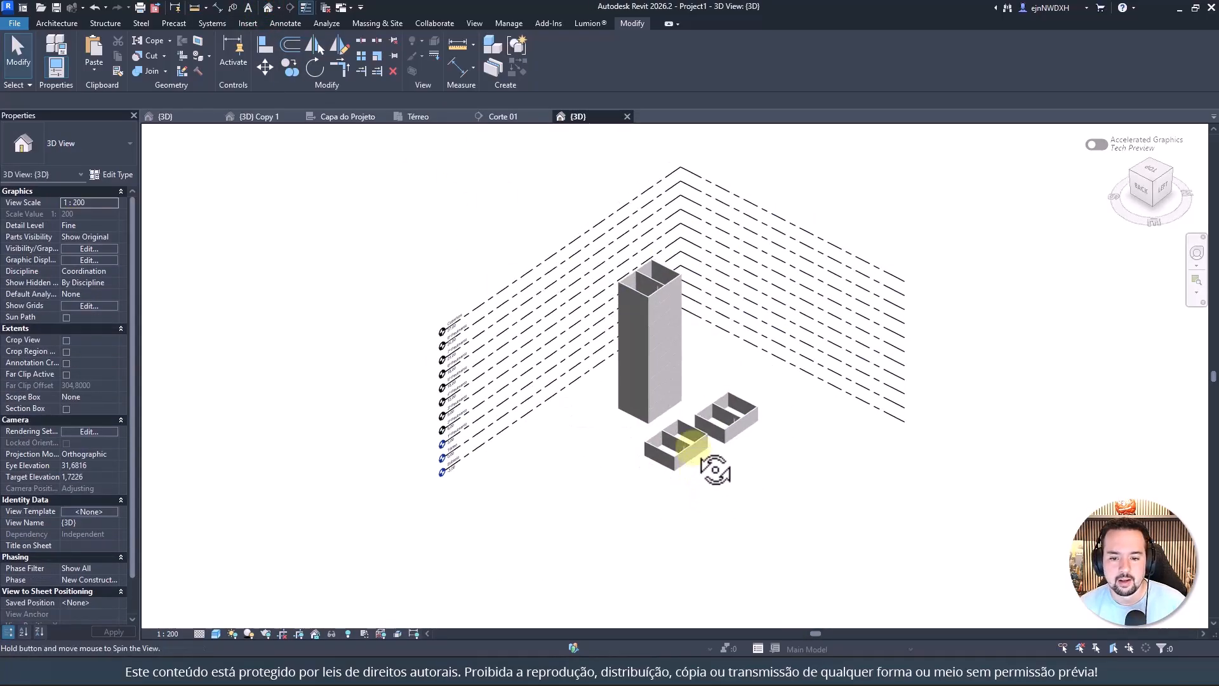
scroll(652, 440, up, 5)
click(645, 413)
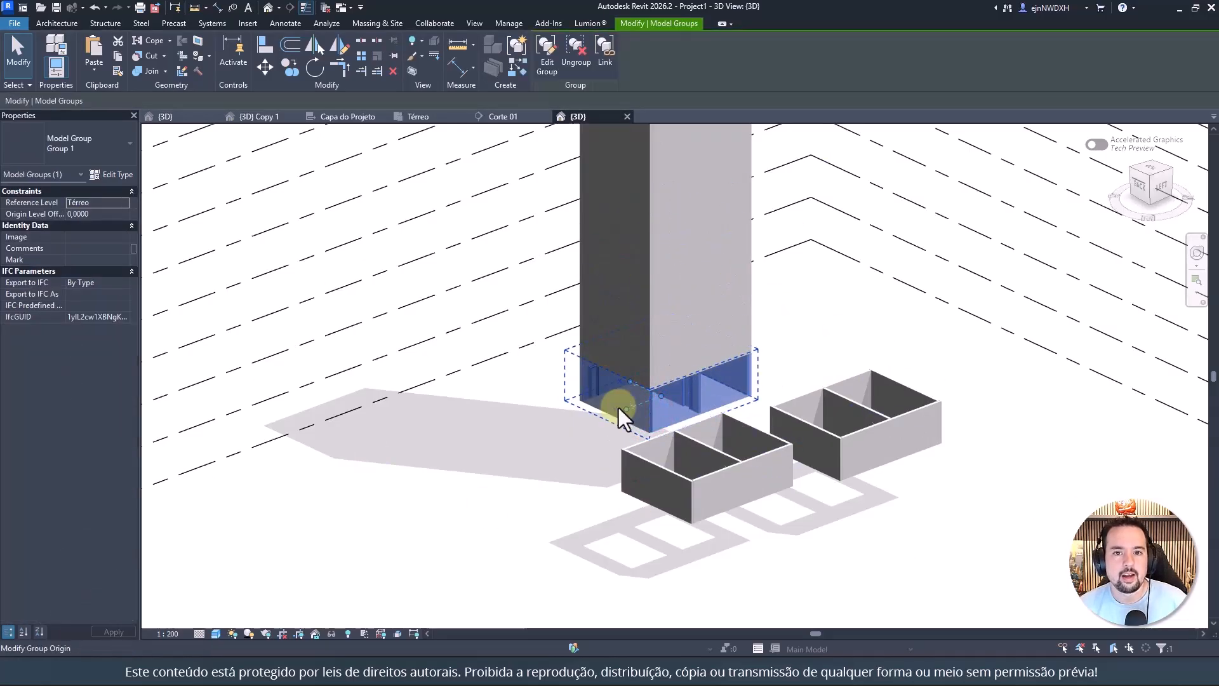
scroll(619, 408, down, 4)
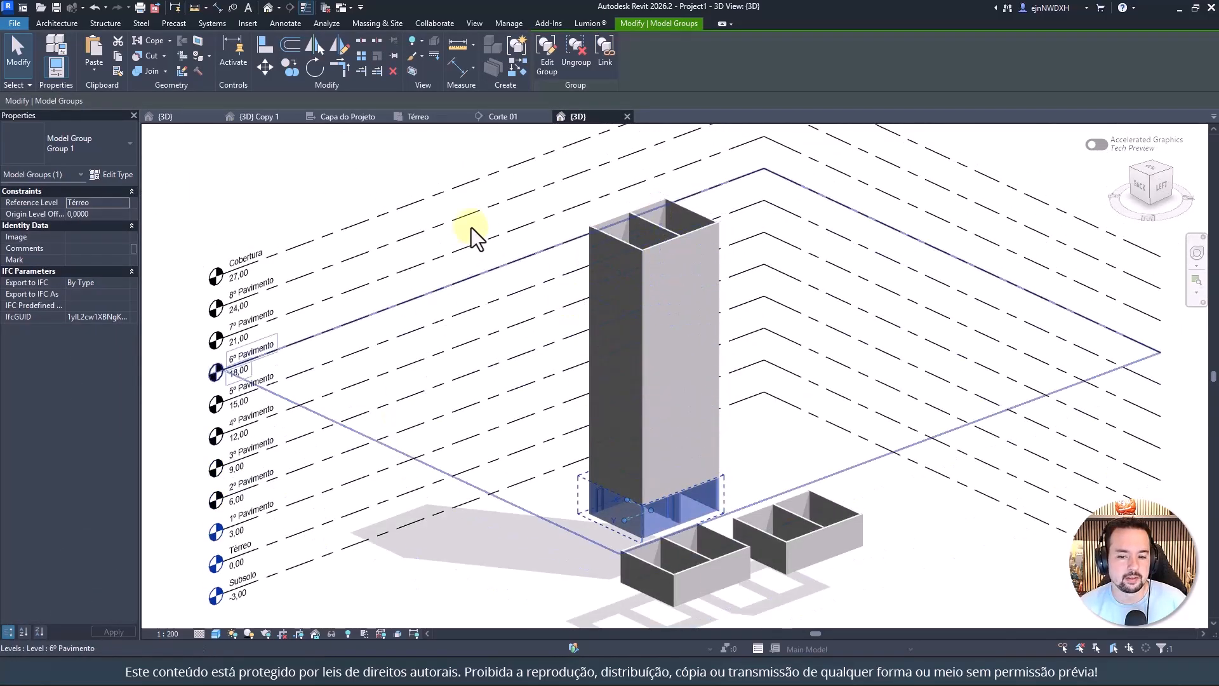
middle_drag(852, 523, 795, 449)
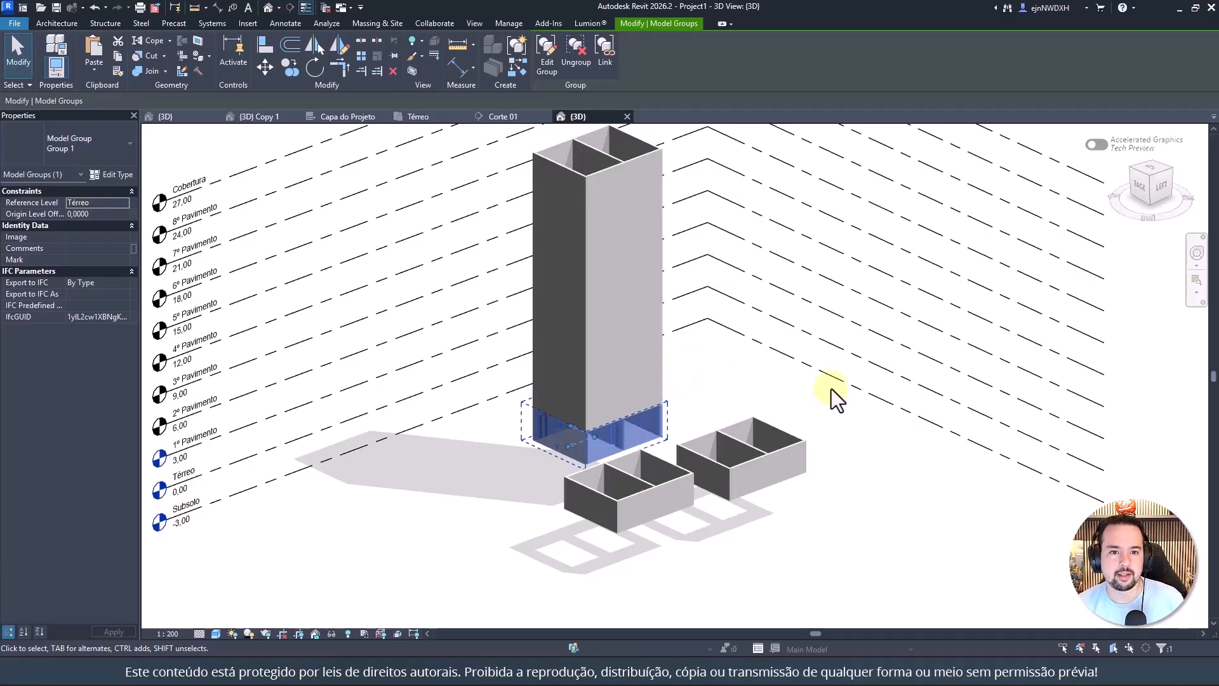
Step: Return to the Térreo floor plan and open the original upper-left model group for editing
click(429, 120)
middle_drag(655, 265, 681, 266)
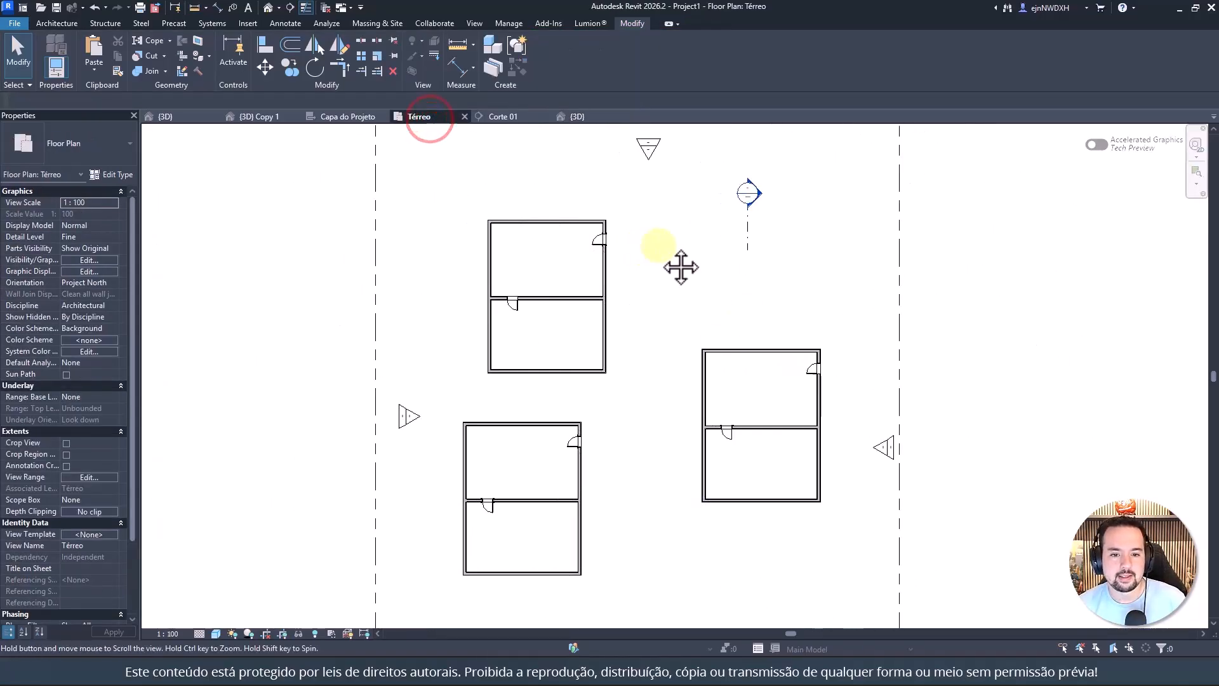
click(564, 221)
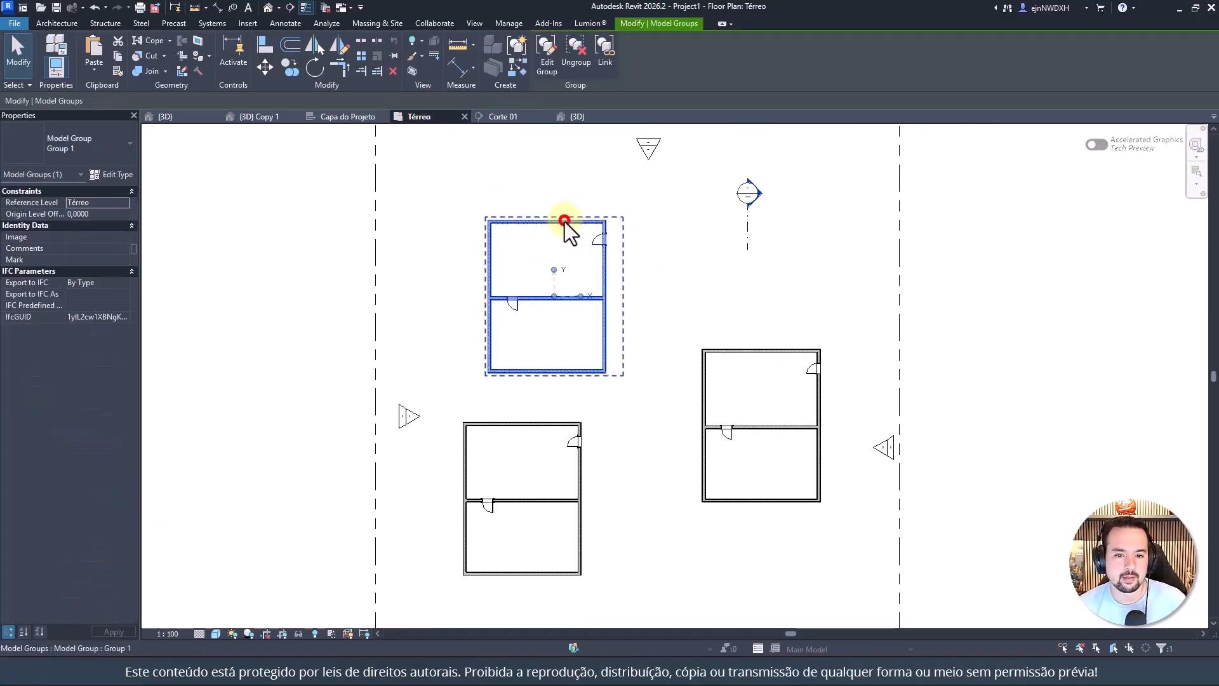
double_click(565, 221)
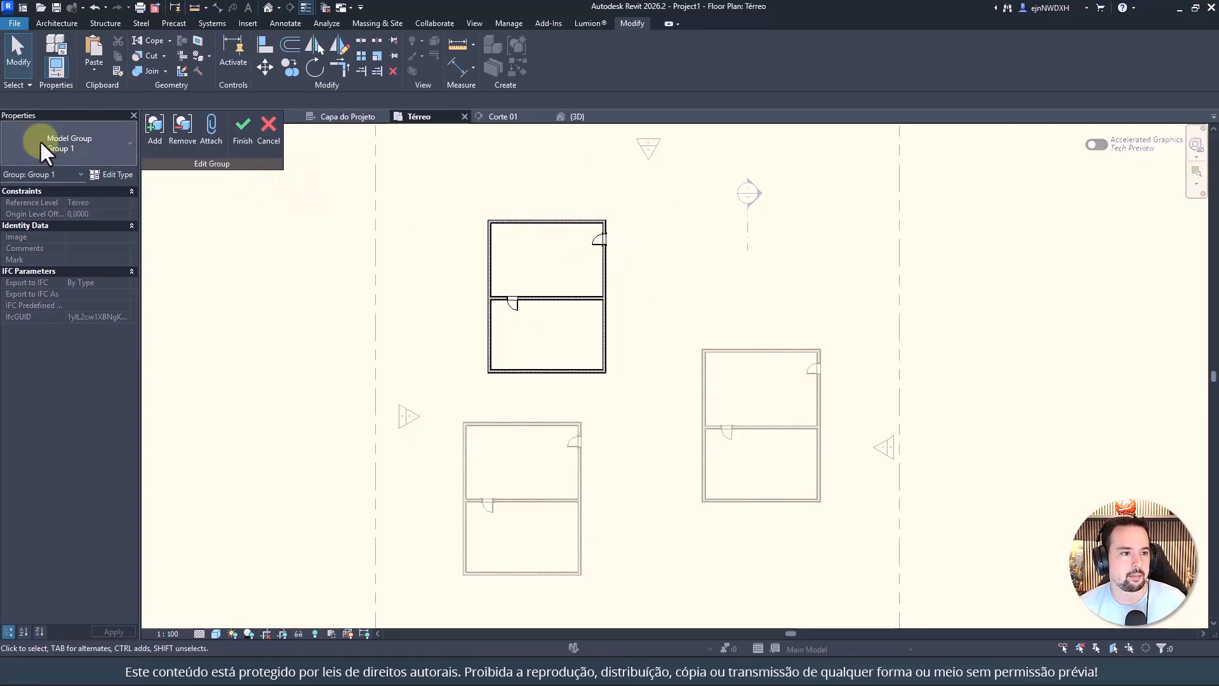
Step: Inside the group, draw a vertical wall about 4.1 m long from the dividing wall to the bottom wall, splitting the lower room
click(59, 23)
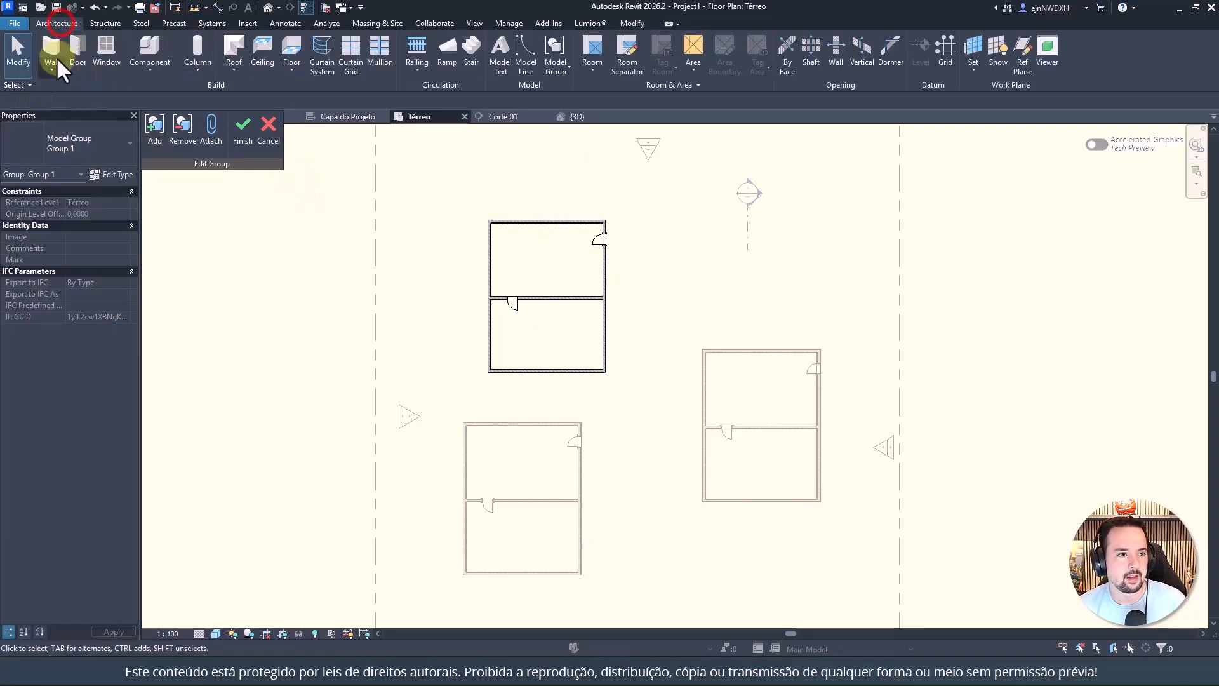
click(544, 299)
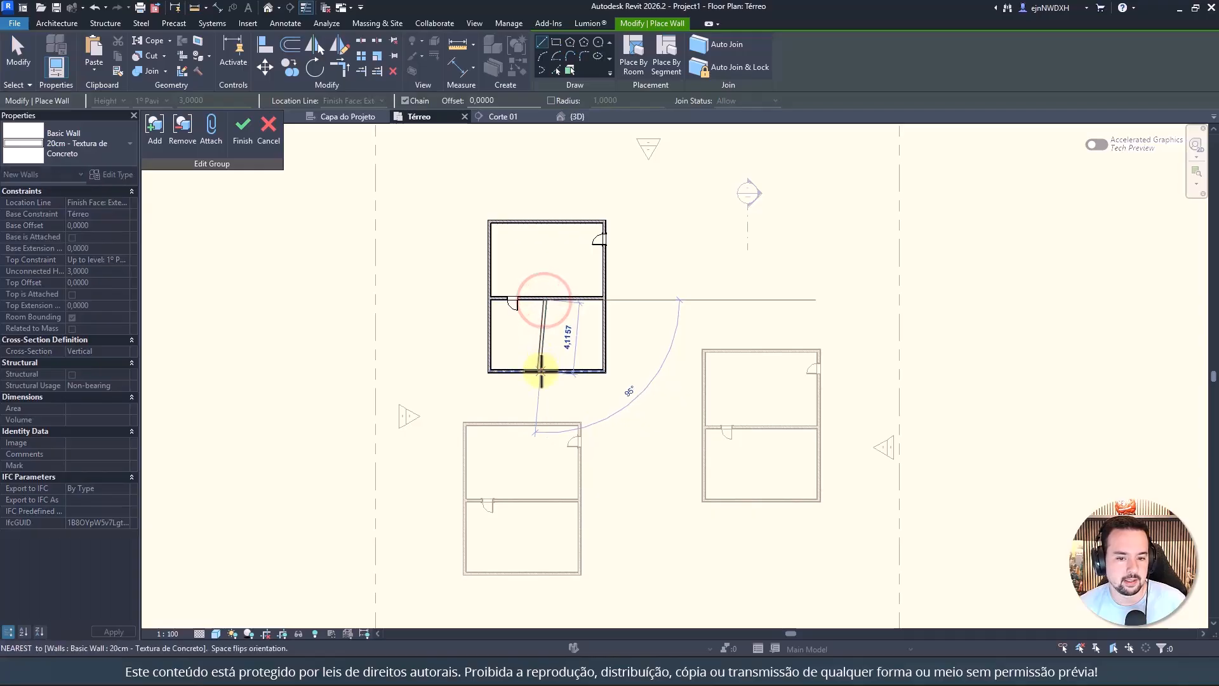
click(541, 371)
key(Escape)
key(Escape)
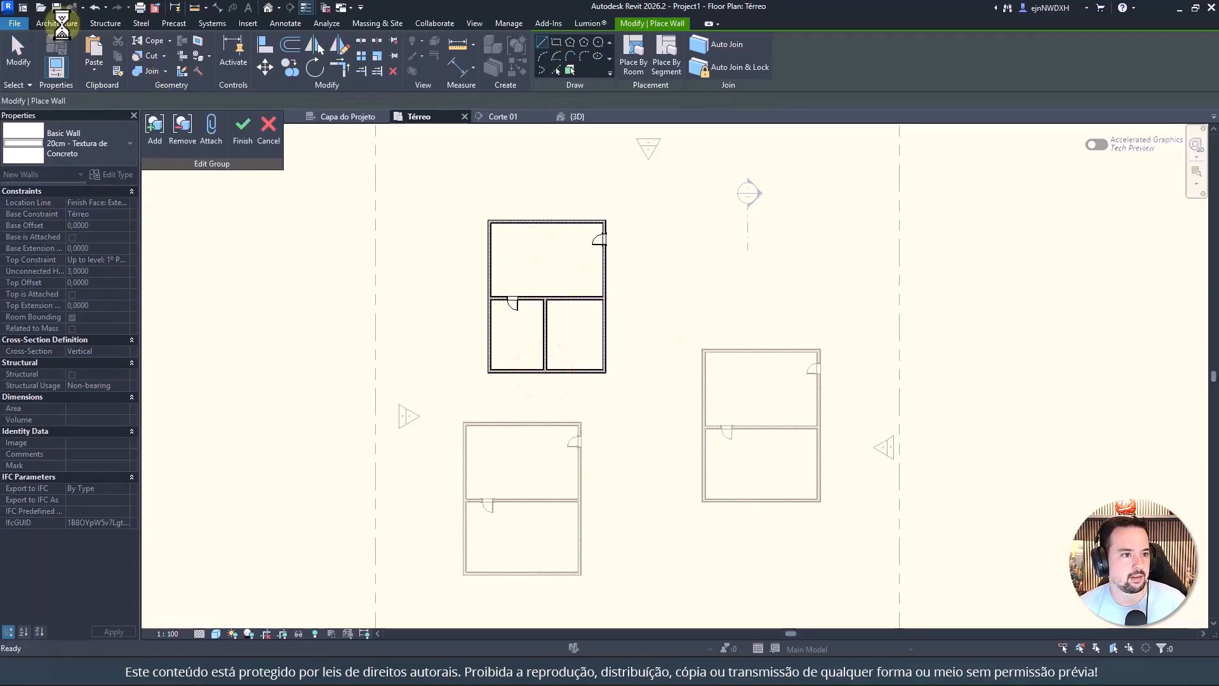
Step: Place a 0,60 x 2,10 Porta de Abrir Lucerna door near the upper end of the new vertical wall
click(76, 48)
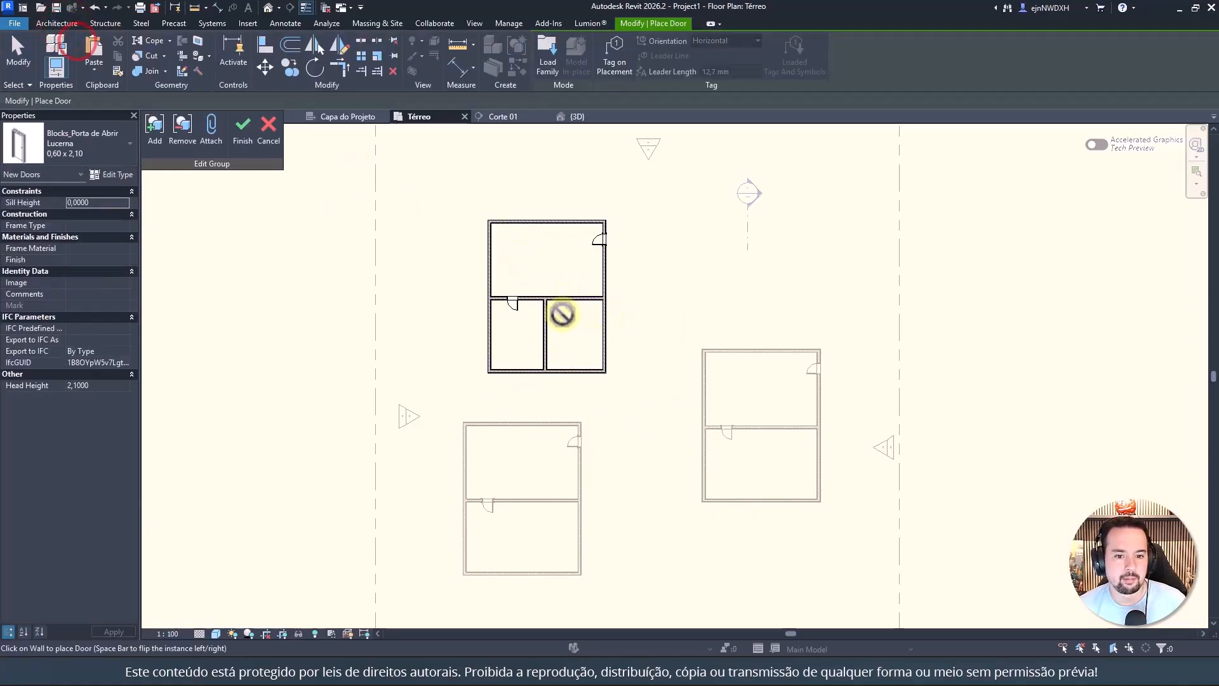
scroll(545, 308, up, 4)
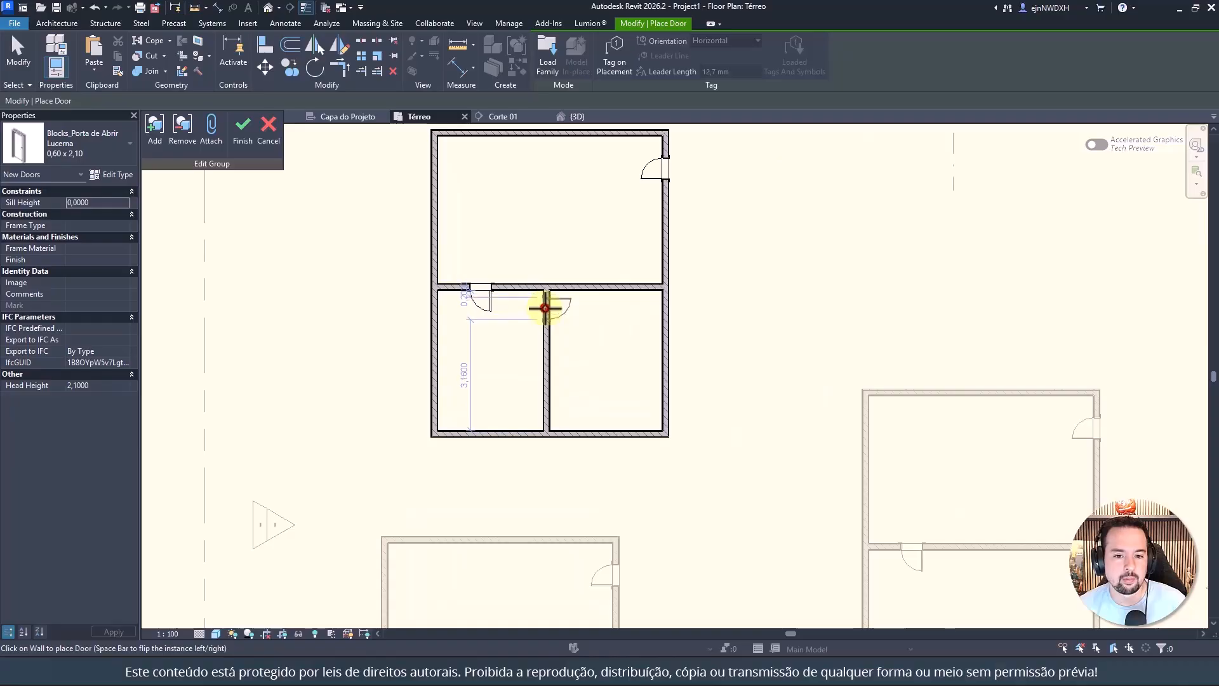
click(545, 308)
key(Escape)
key(Escape)
middle_drag(635, 187, 658, 323)
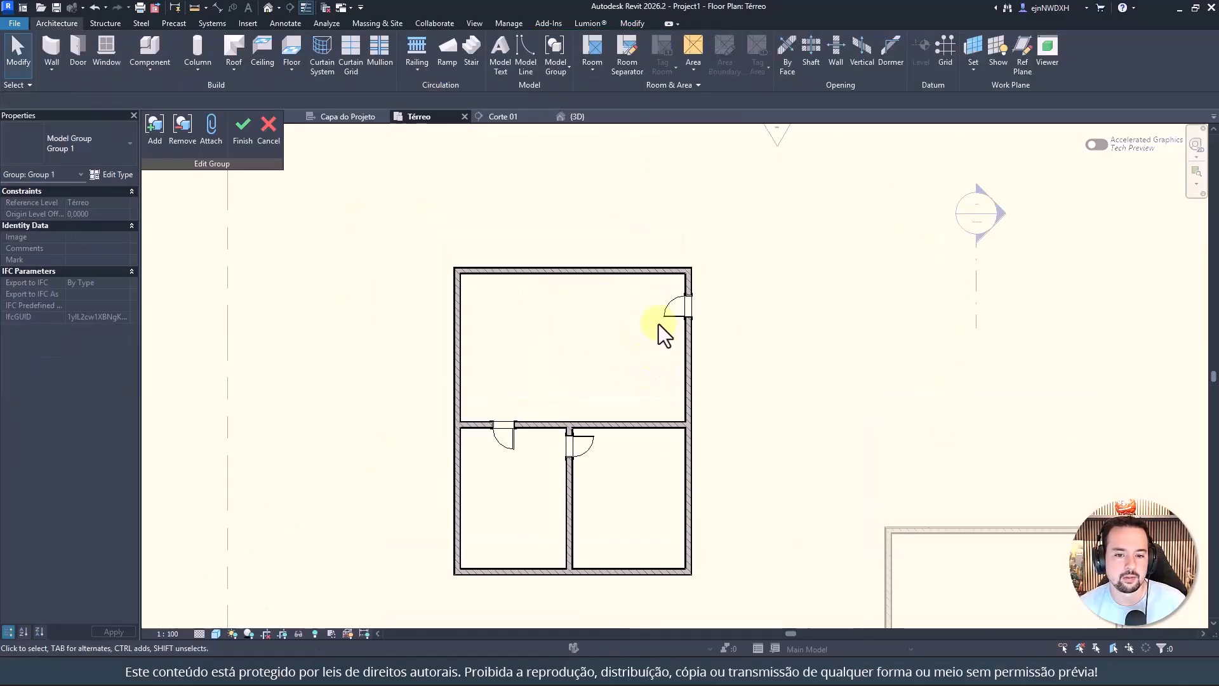
Step: Place three Blocks_Janela Oscilo Batente 01 Folha 96cm - Preto windows in the lower rooms' two outer side walls and the top wall
scroll(778, 228, down, 2)
middle_drag(777, 227, 771, 190)
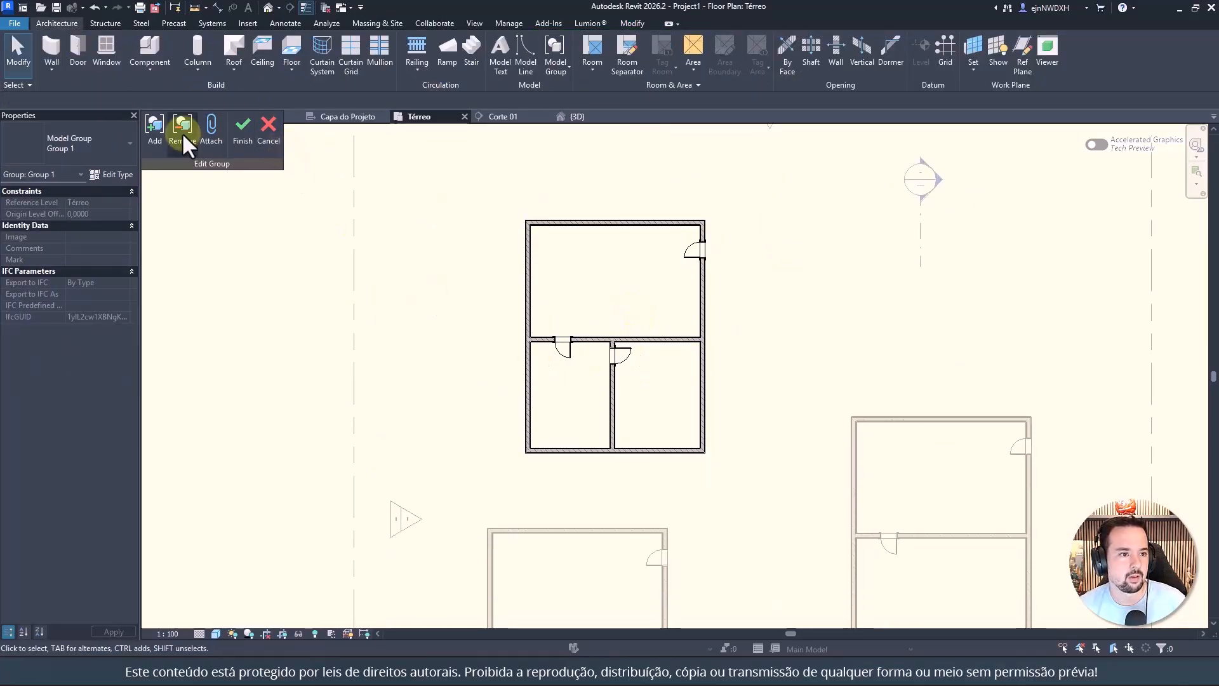
click(111, 43)
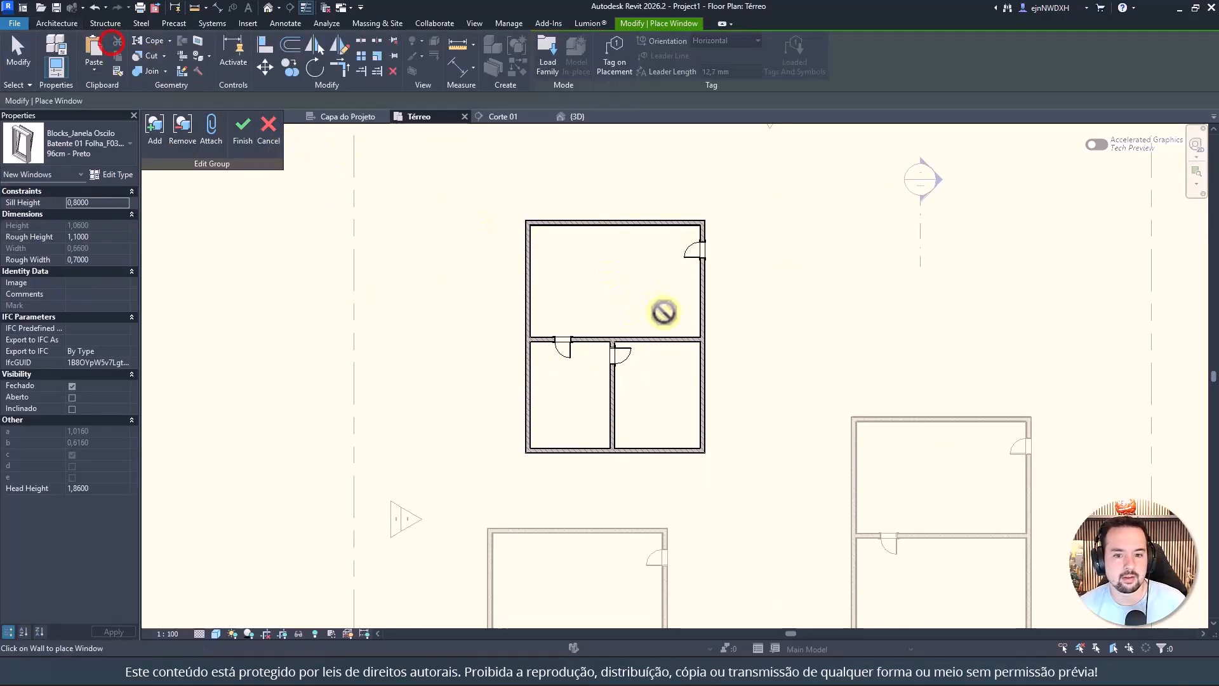
click(50, 139)
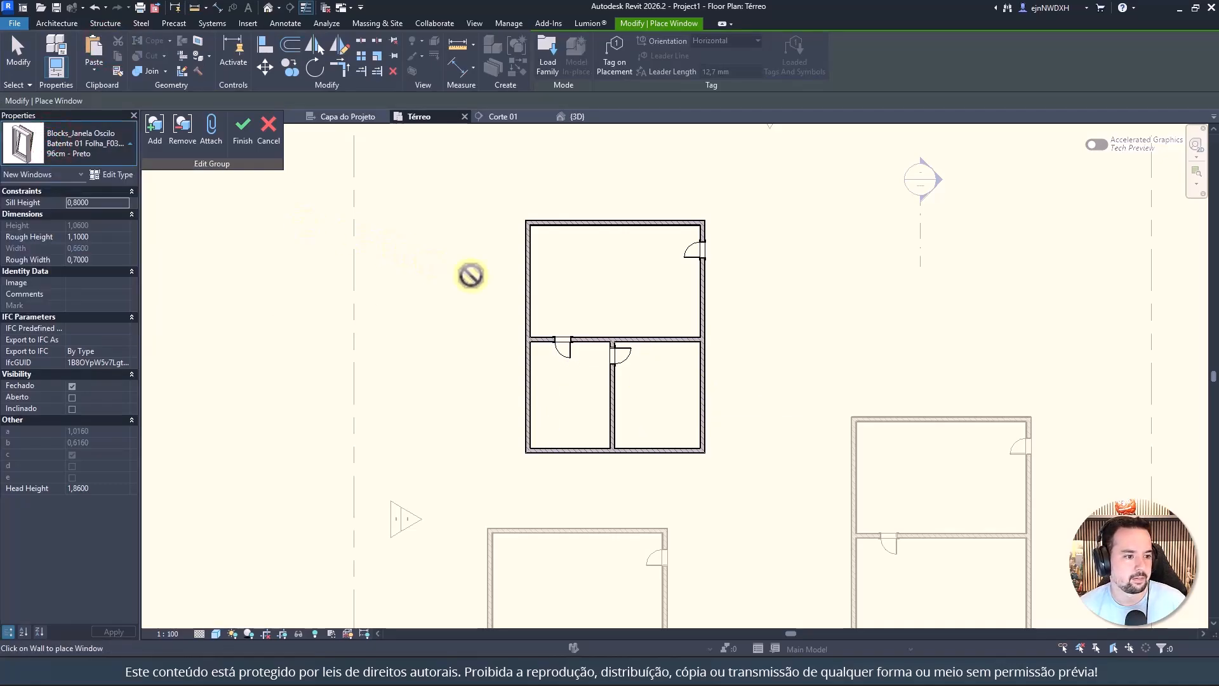
click(702, 363)
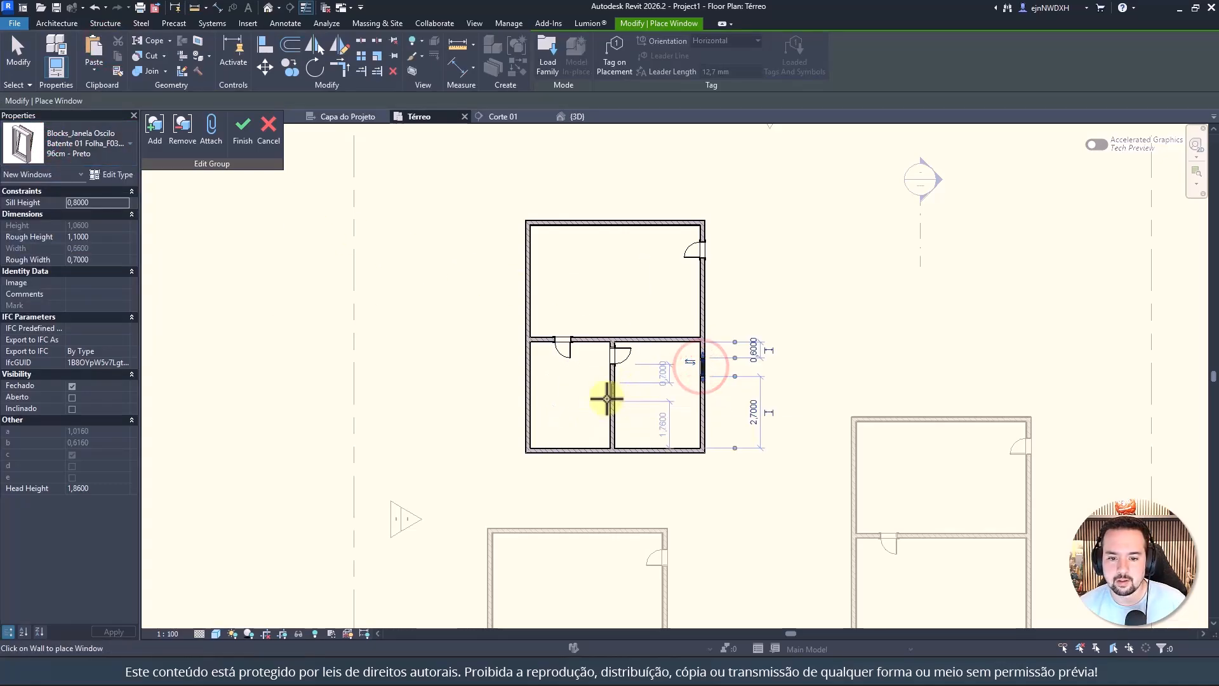
click(526, 367)
click(594, 222)
key(Escape)
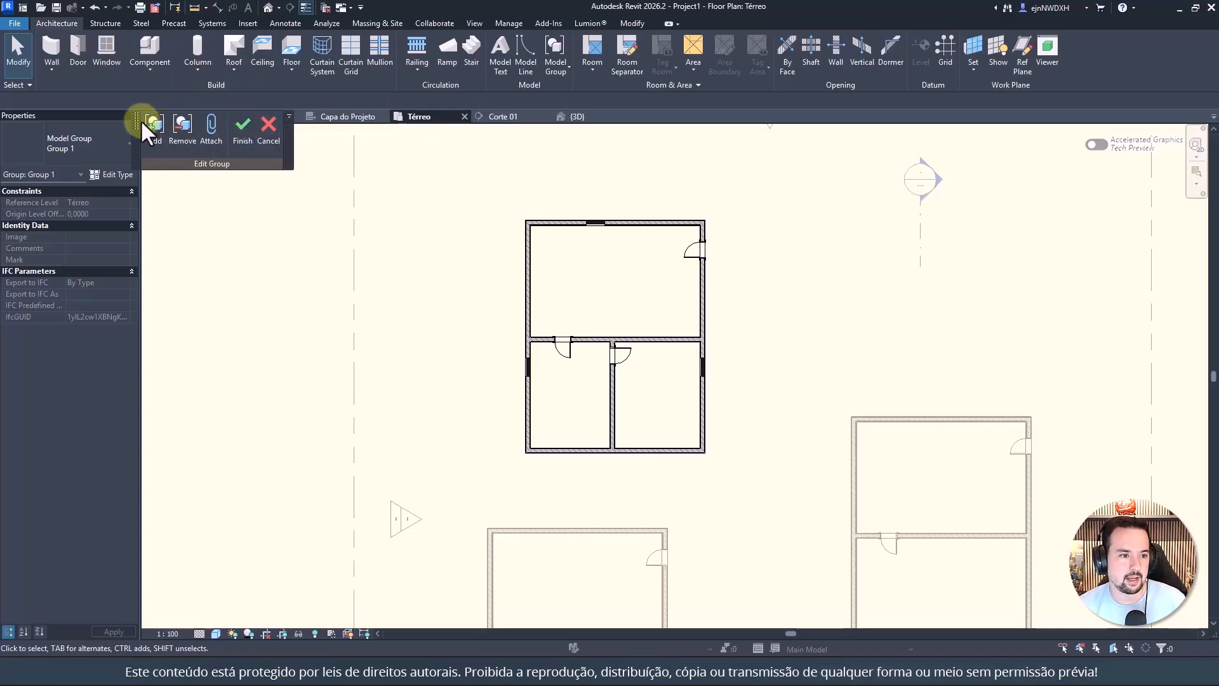
Step: Examine the edited group beside its copies and the tower in the {3D} view, moving the Edit Group toolbar aside
drag(142, 124, 169, 174)
click(578, 116)
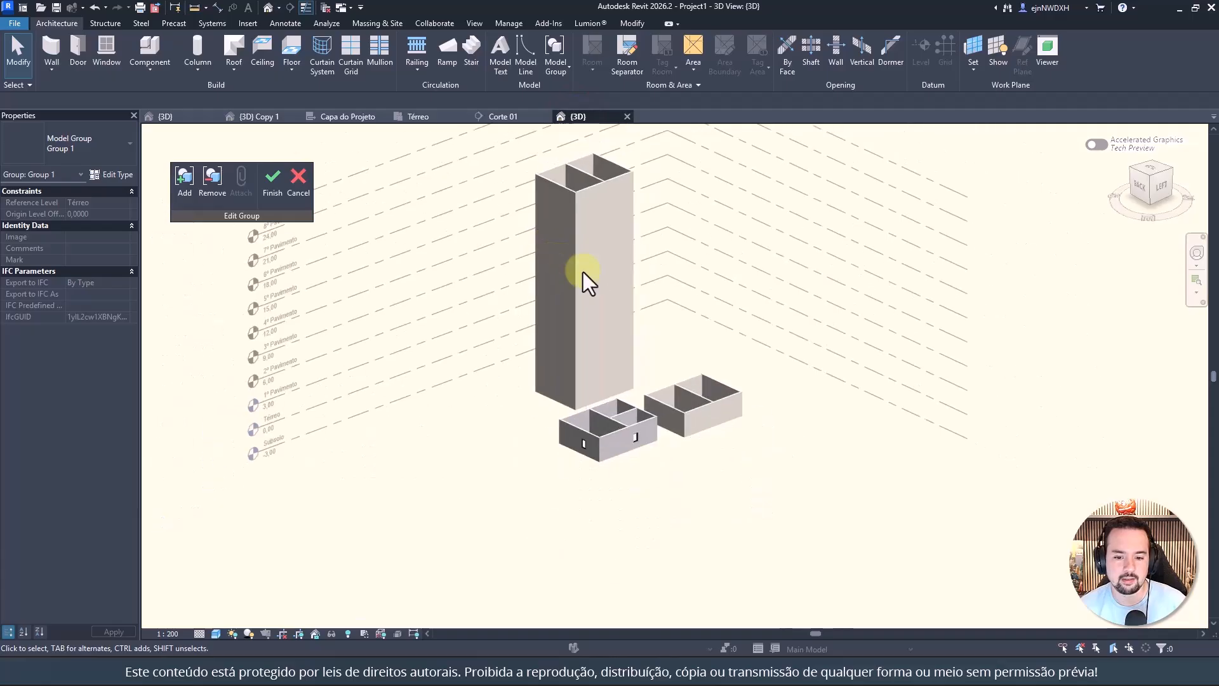
shift+middle_drag(662, 330, 636, 452)
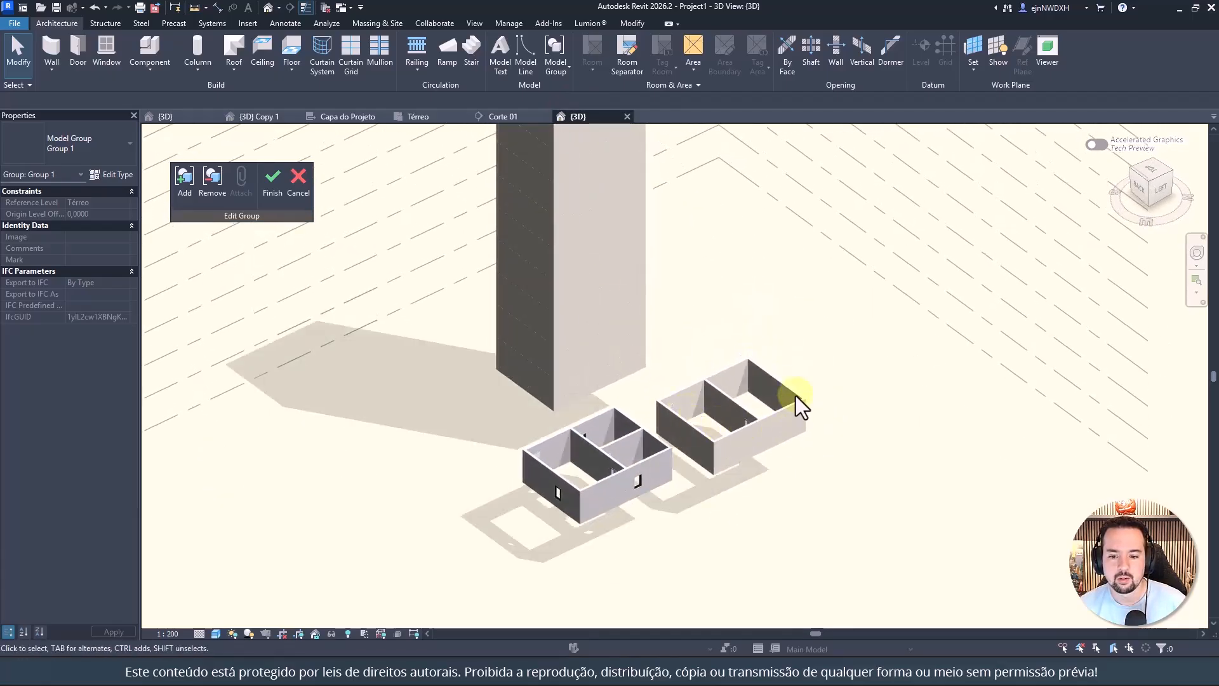
scroll(788, 406, up, 3)
scroll(779, 417, up, 3)
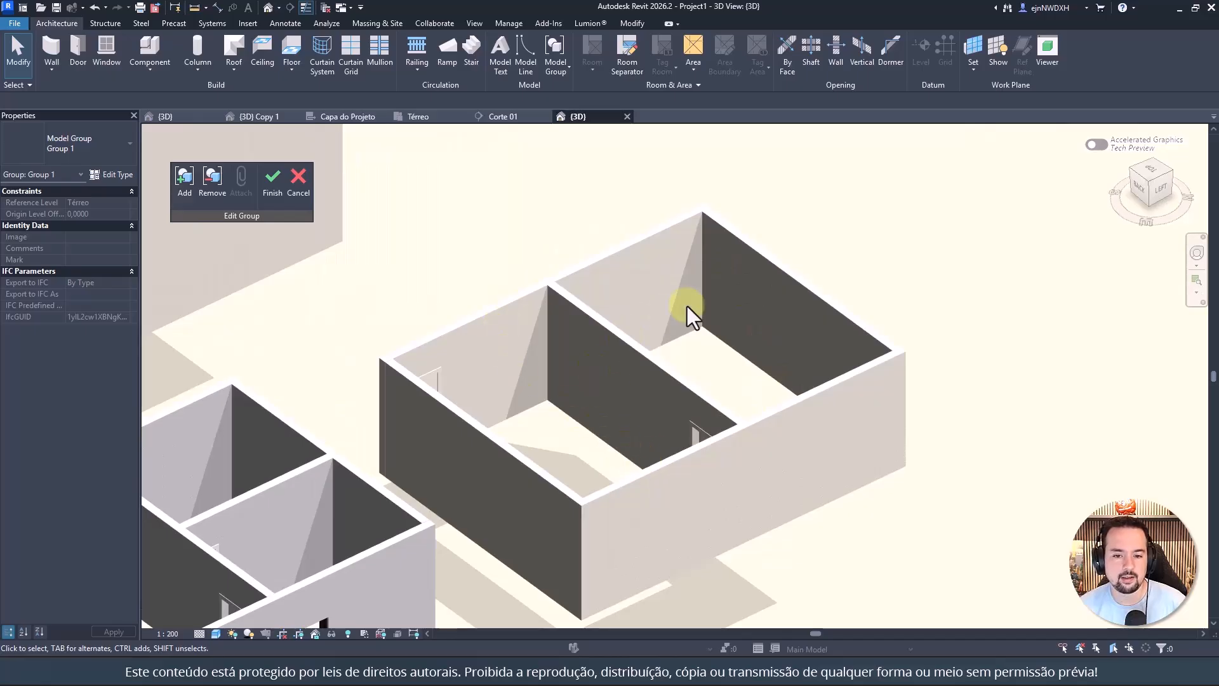
scroll(687, 306, down, 5)
scroll(493, 414, down, 2)
middle_drag(493, 413, 593, 312)
middle_drag(490, 245, 527, 363)
scroll(498, 364, down, 5)
scroll(532, 219, up, 2)
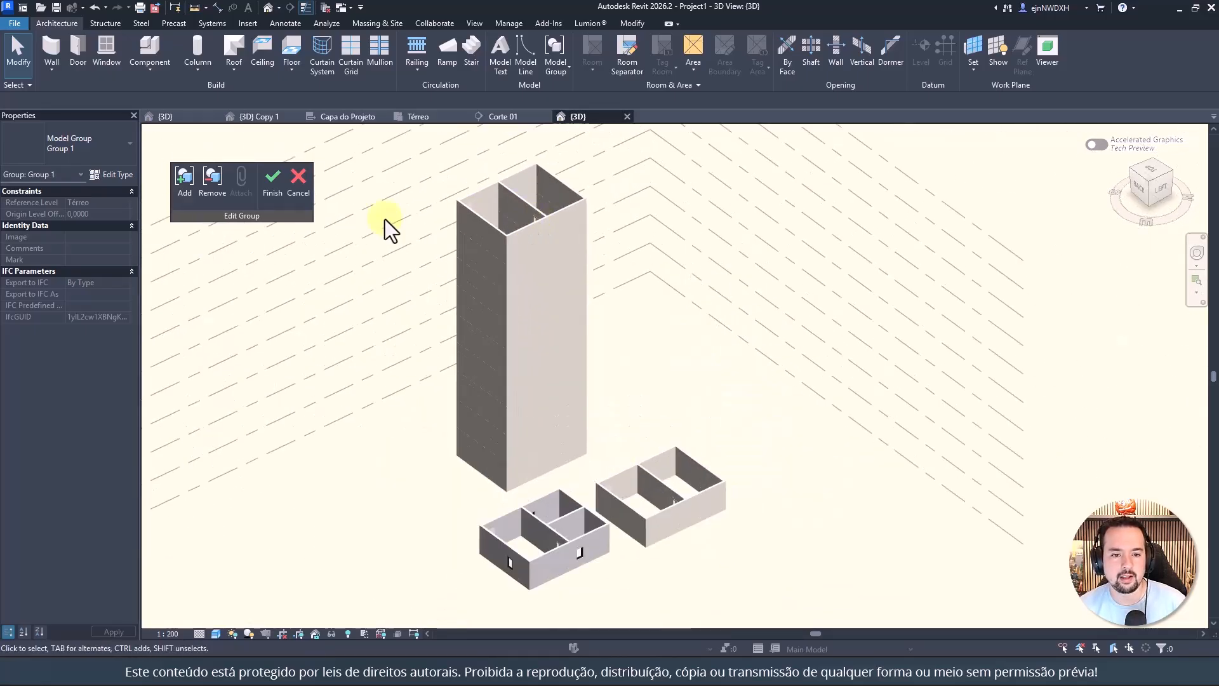
Step: Finish editing the group and return to the Térreo floor plan
click(272, 178)
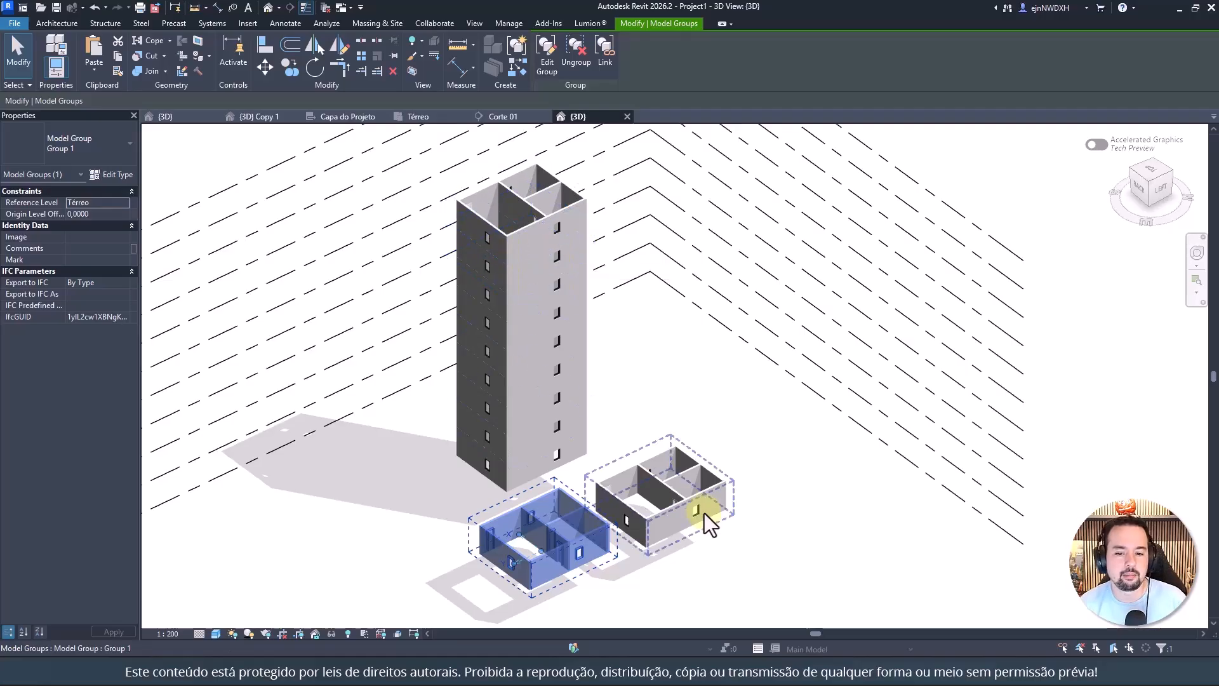
click(669, 401)
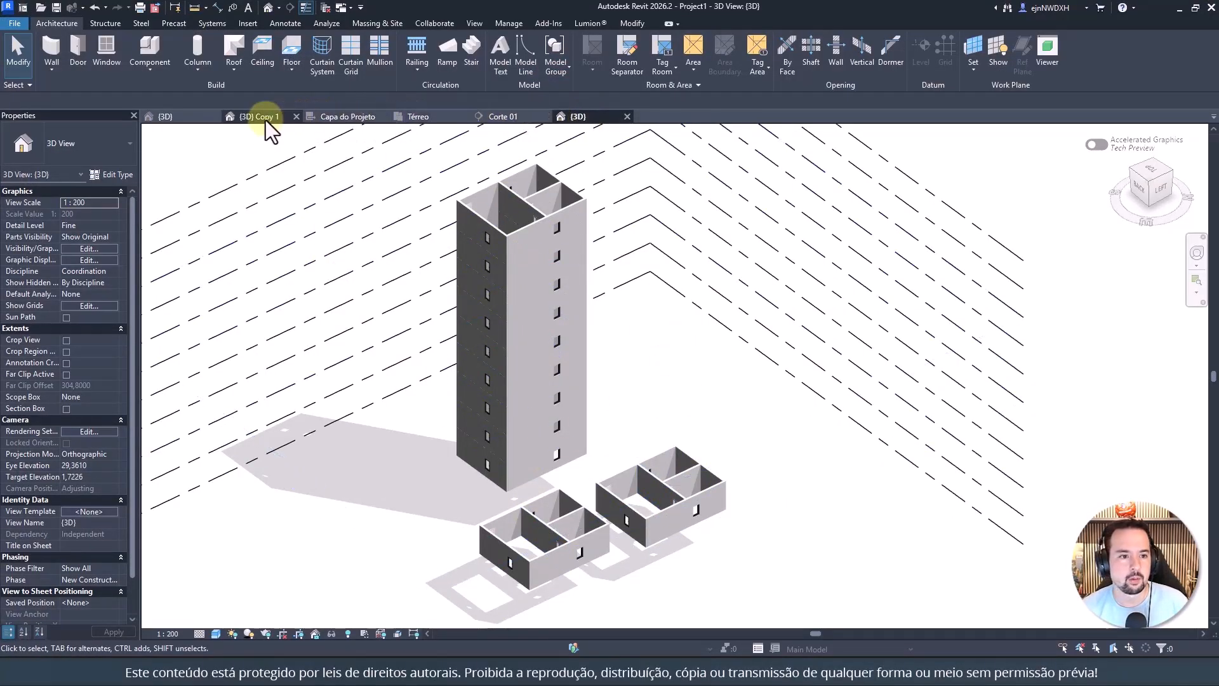
click(434, 118)
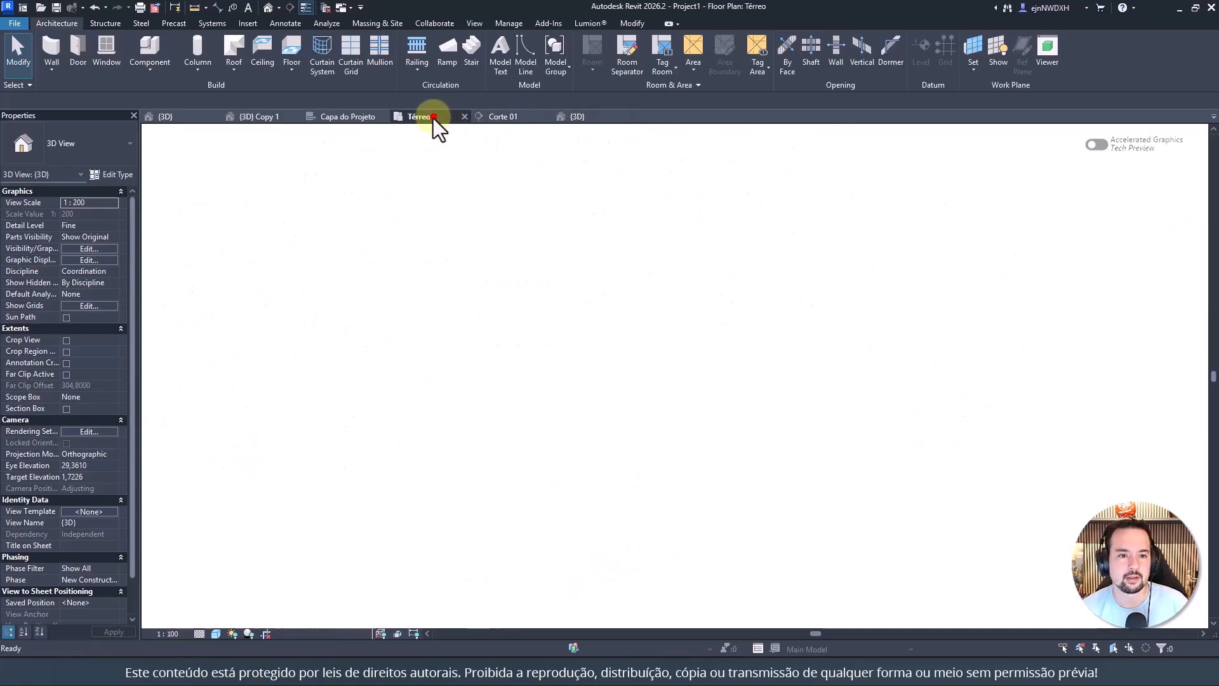
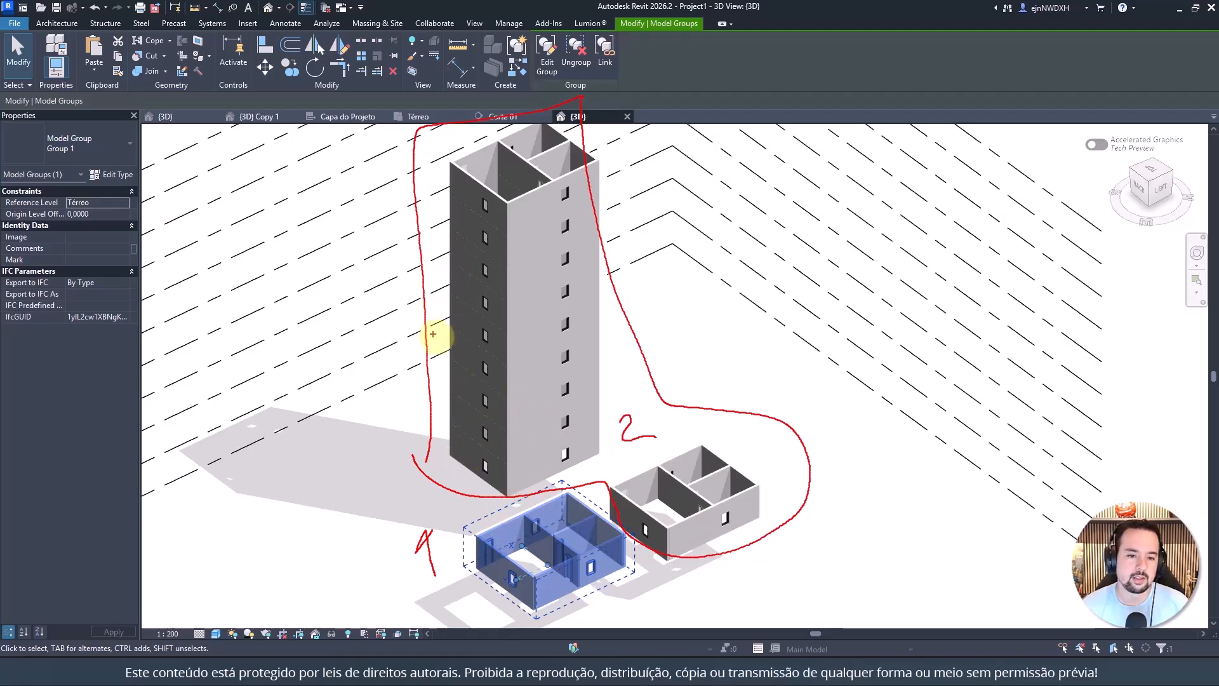
key(Escape)
mouse_move(606, 153)
mouse_down()
mouse_move(590, 151)
mouse_move(489, 571)
mouse_move(686, 231)
mouse_move(574, 194)
mouse_up()
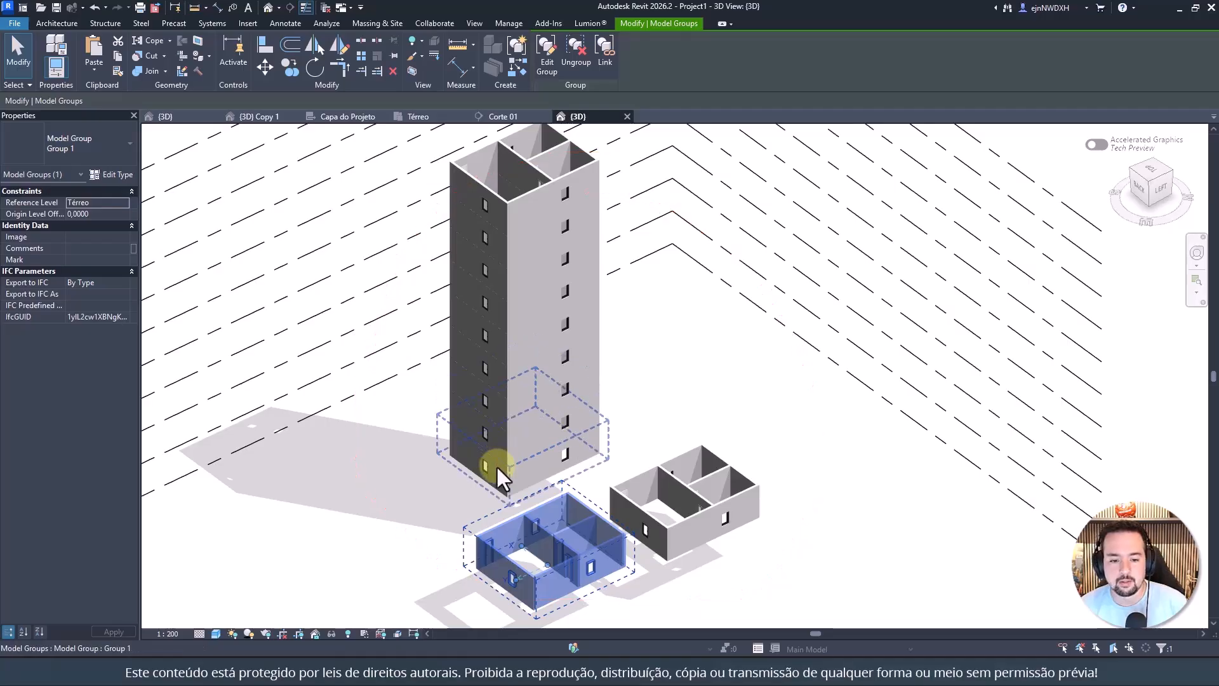
drag(492, 177, 559, 451)
drag(587, 170, 422, 478)
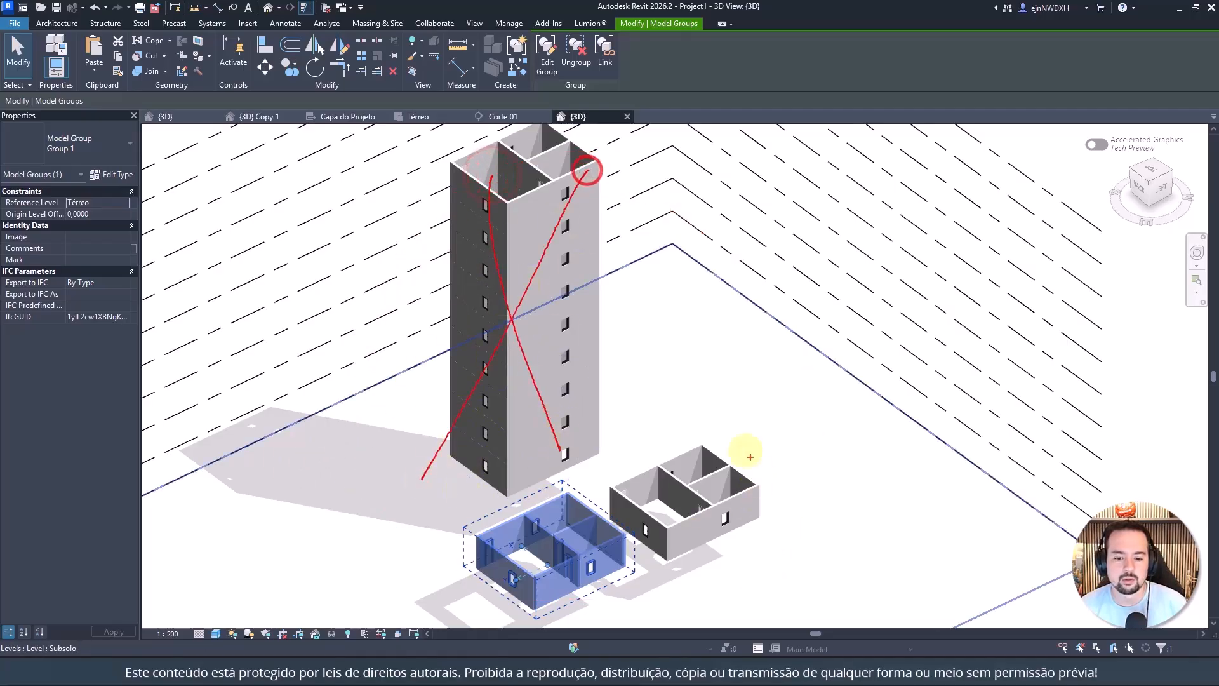
drag(652, 433, 711, 559)
drag(729, 420, 657, 537)
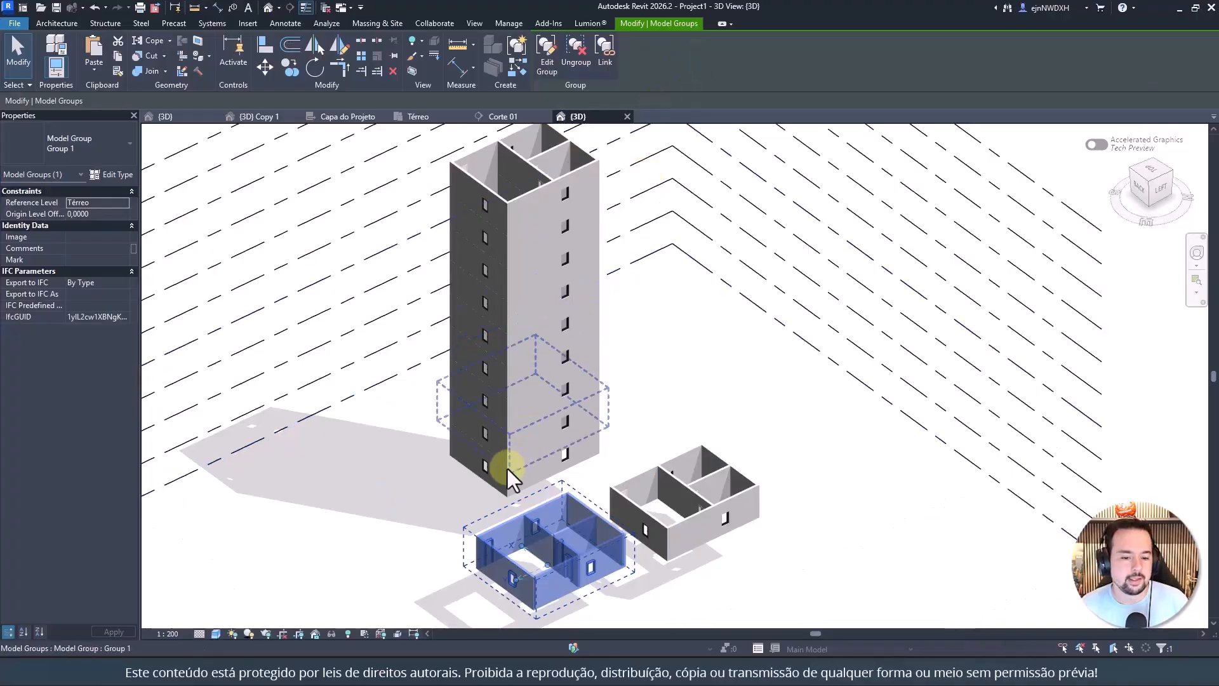
Step: Delete the two standalone model groups beside the tower in the {3D} view, keeping the tower
drag(508, 469, 520, 473)
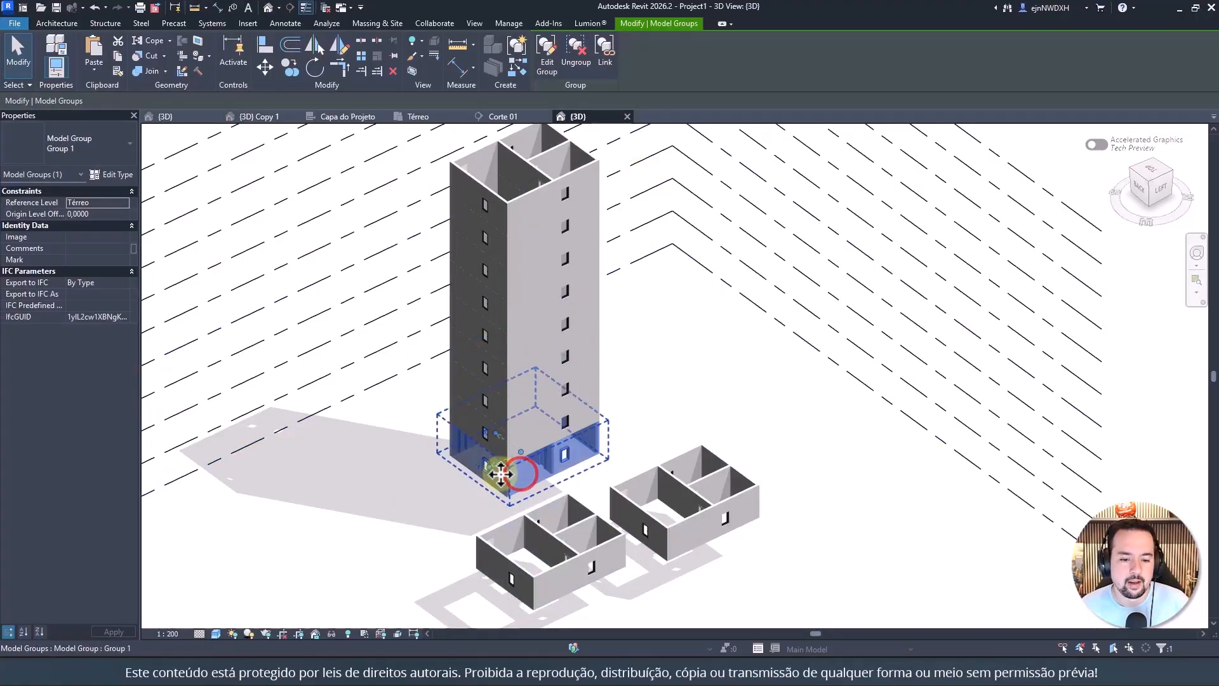
click(732, 474)
key(Delete)
click(612, 534)
key(Delete)
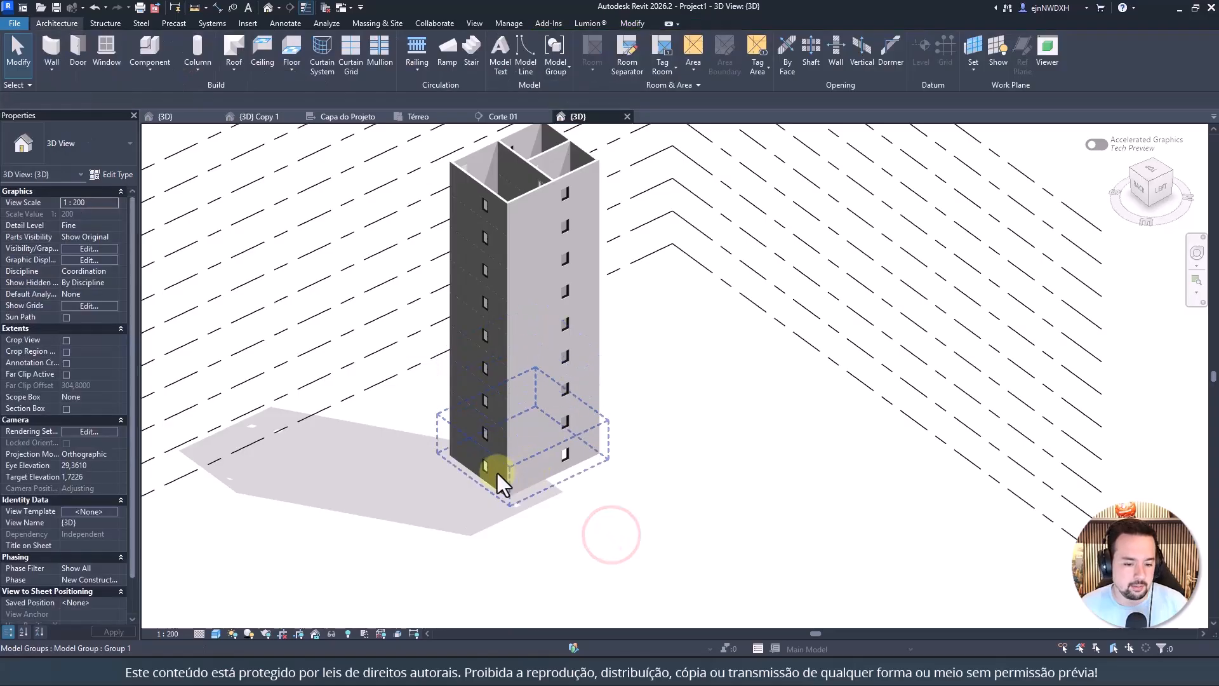
Step: Examine the tower and its ground-floor model group on the Térreo level
click(501, 474)
scroll(498, 424, up, 6)
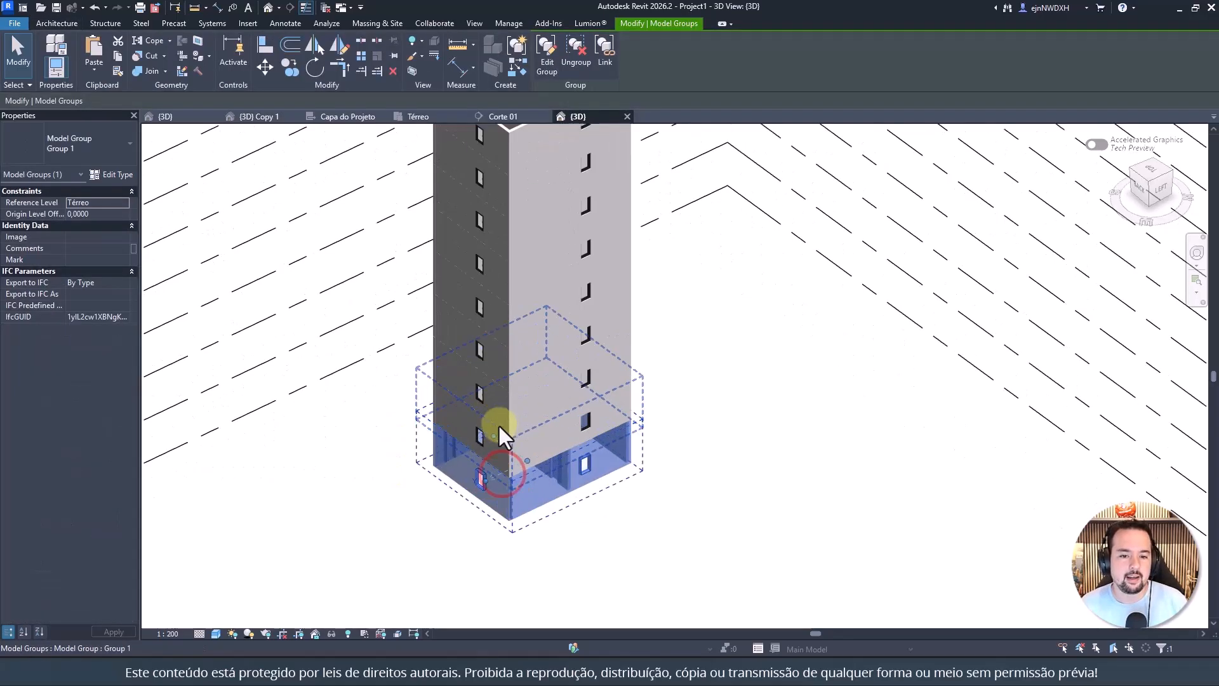
scroll(501, 473, down, 5)
drag(556, 479, 586, 553)
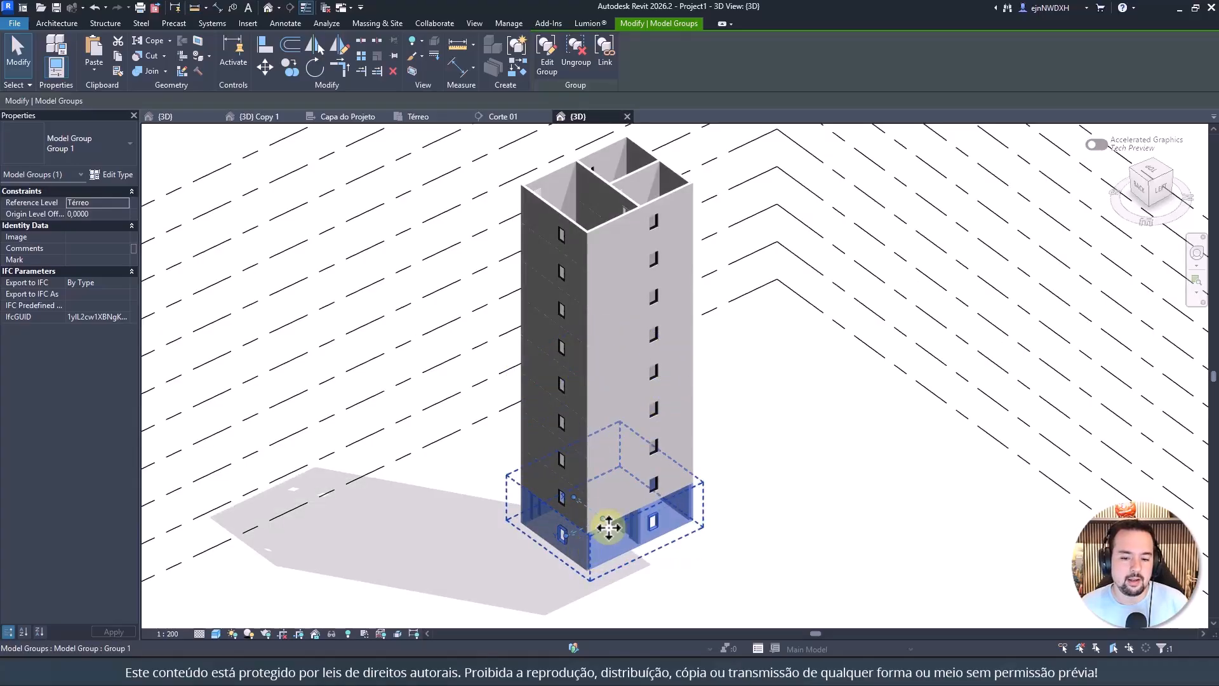
key(Escape)
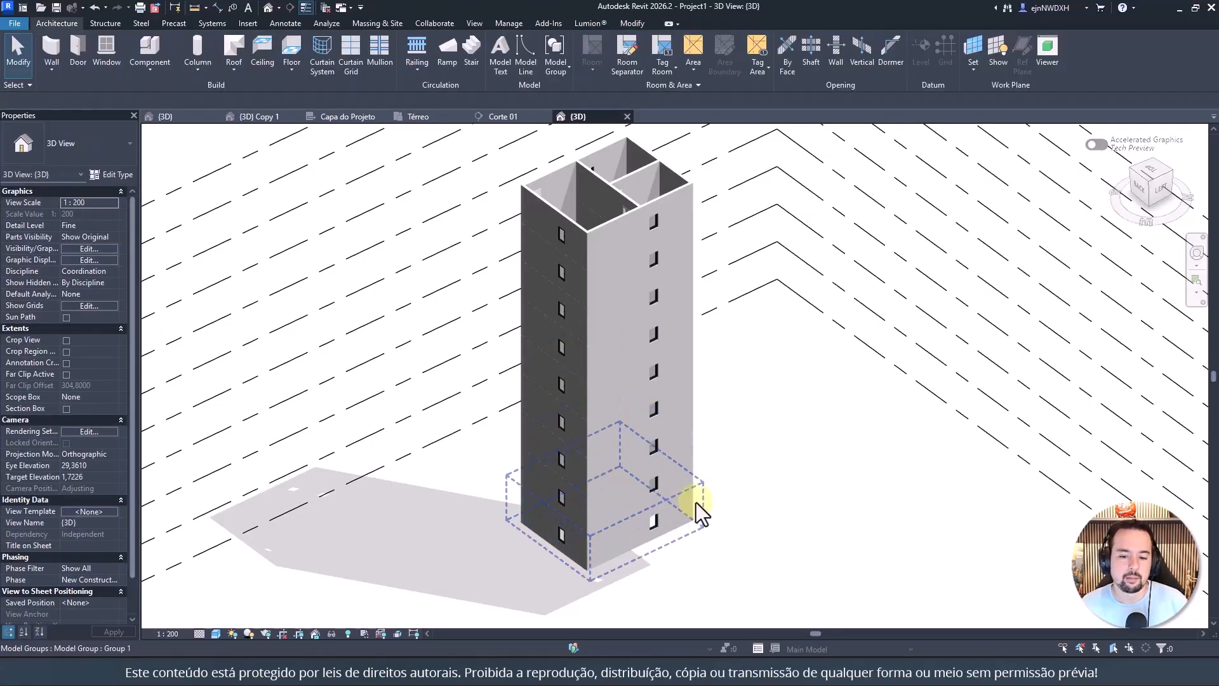
click(688, 507)
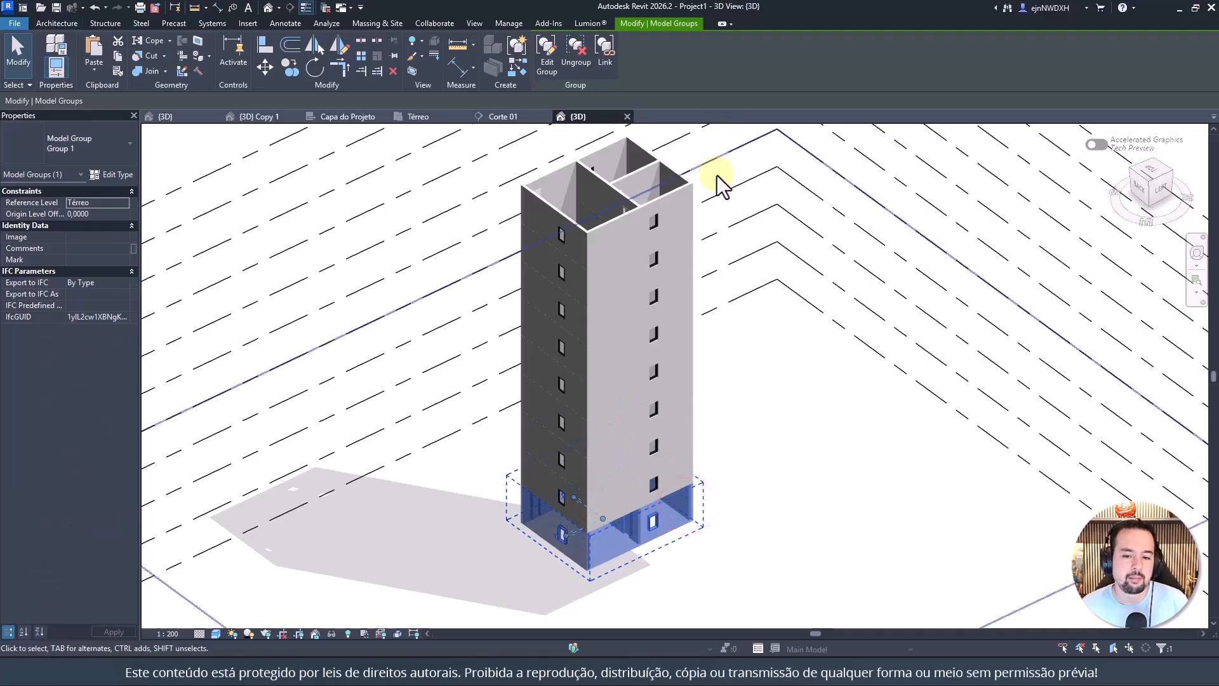
key(Escape)
Step: Delete all the tower's group copies from 1º Pavimento upward, keeping only the ground-floor group
click(694, 468)
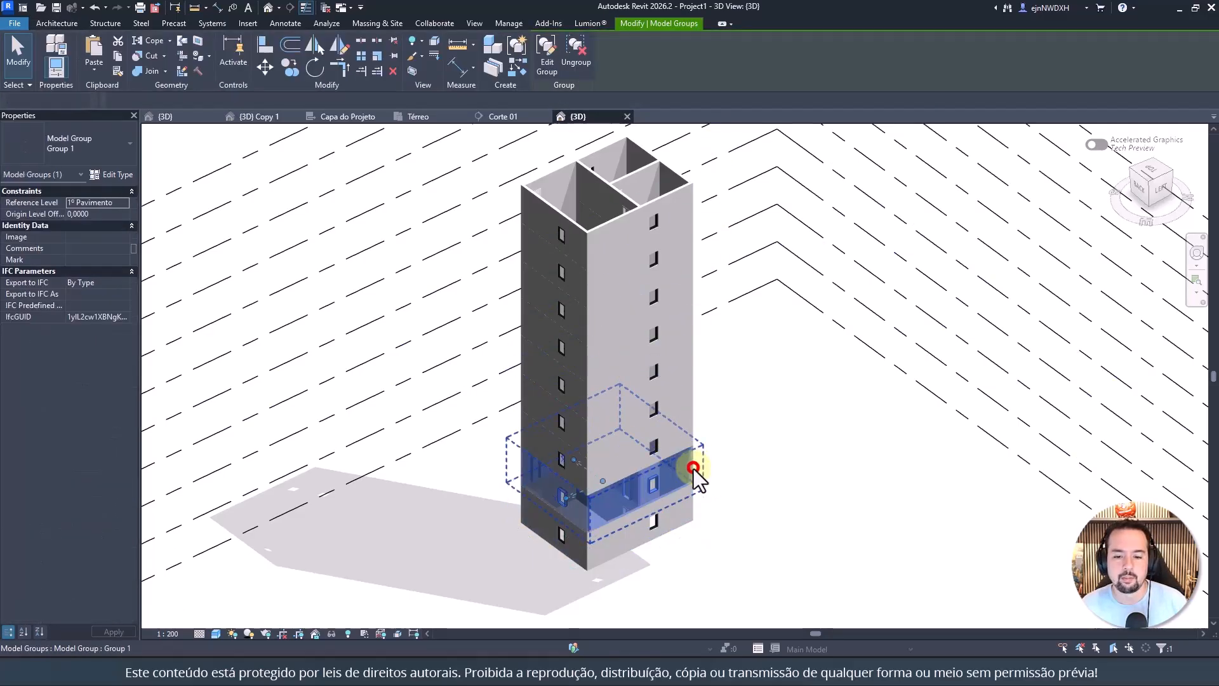
ctrl+click(690, 431)
ctrl+click(691, 396)
ctrl+click(691, 351)
ctrl+click(690, 300)
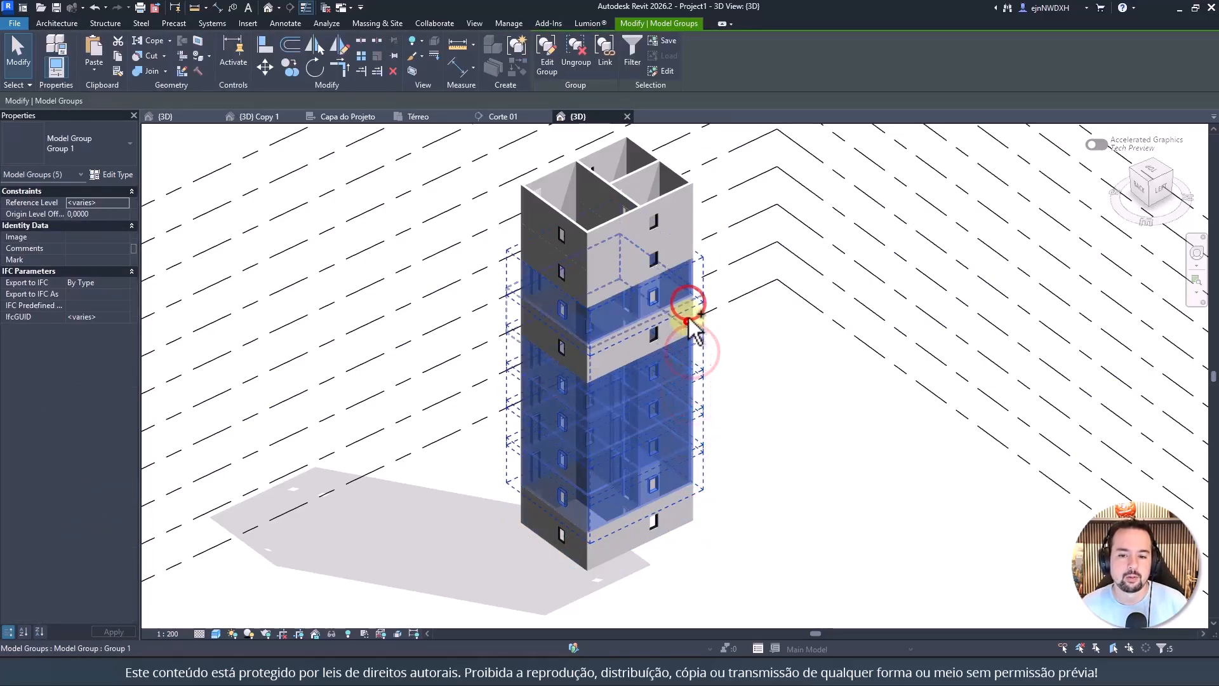
ctrl+click(688, 321)
ctrl+click(693, 235)
key(Delete)
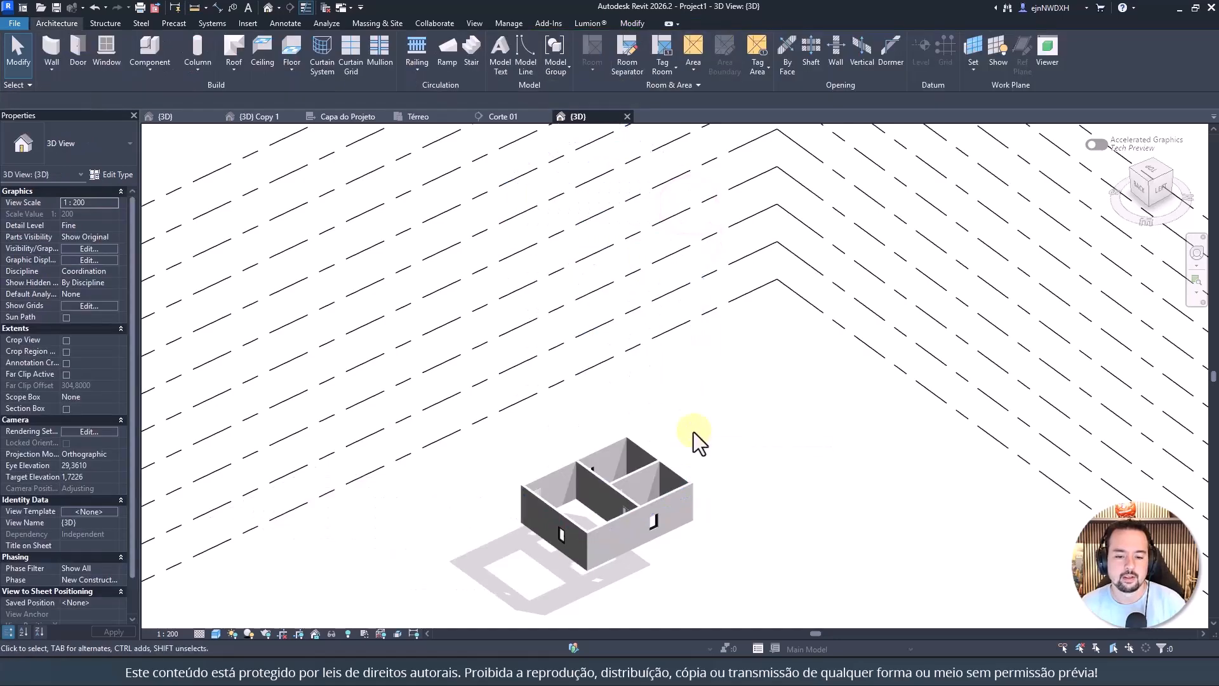
Step: Copy the ground-floor group and paste it aligned to the eight levels above to rebuild the tower
click(685, 478)
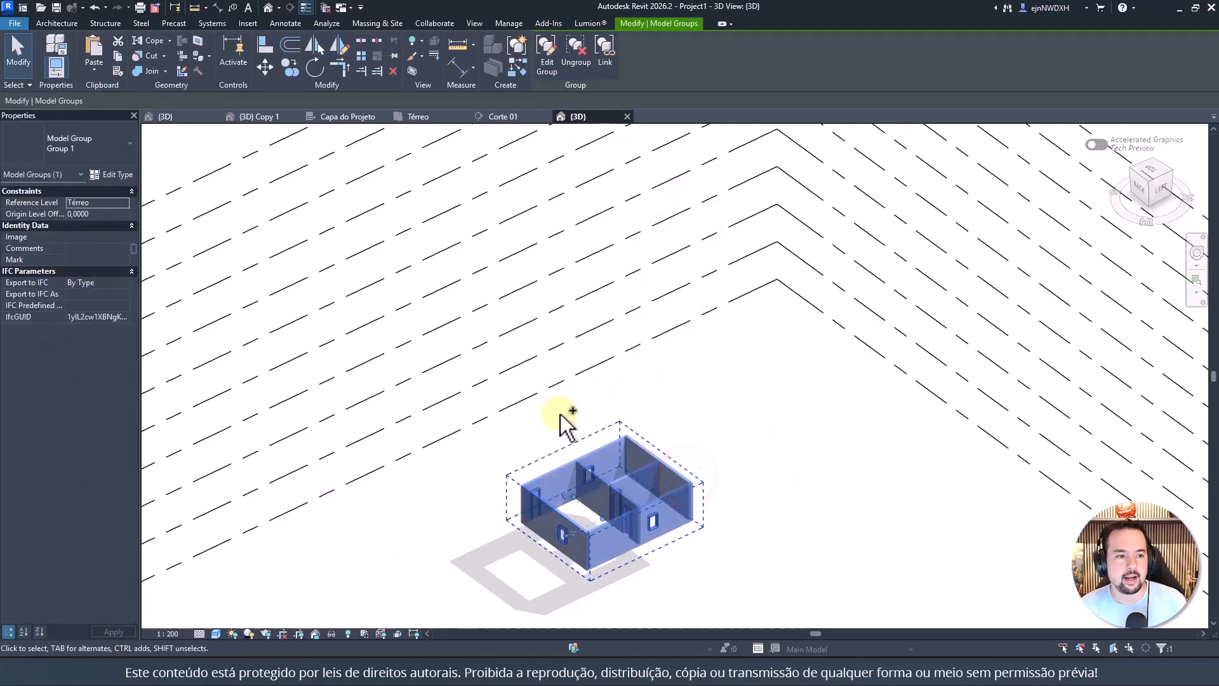
click(87, 72)
click(150, 120)
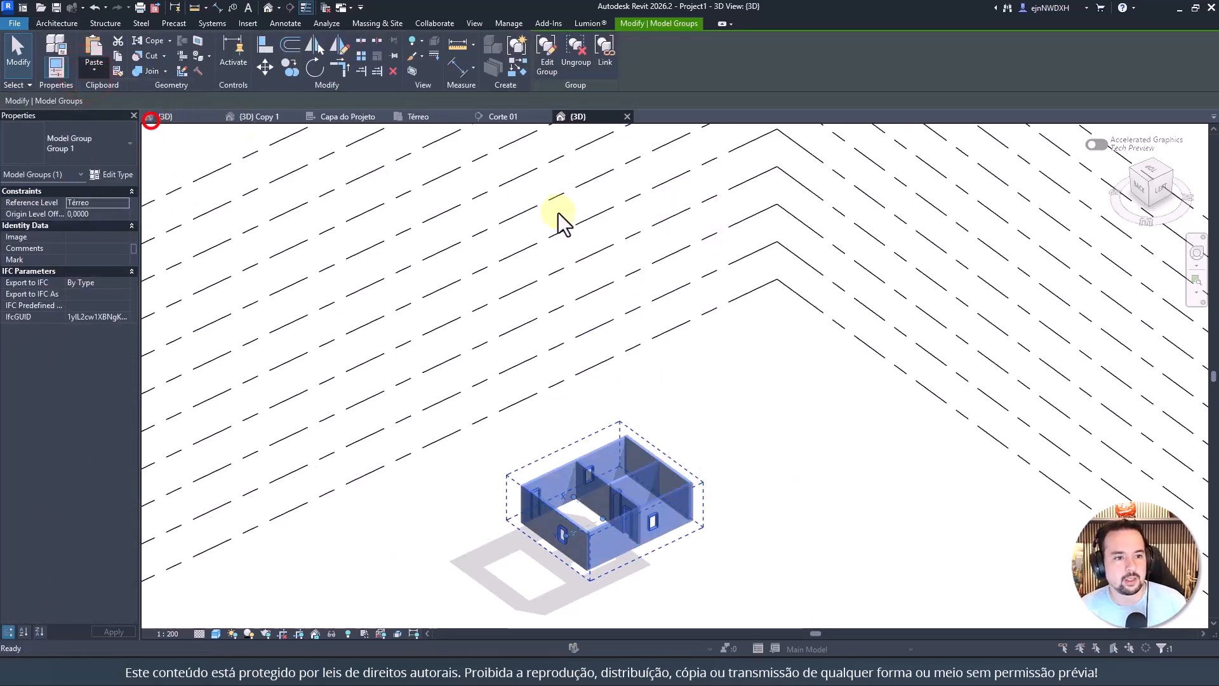
drag(567, 256, 566, 308)
click(598, 429)
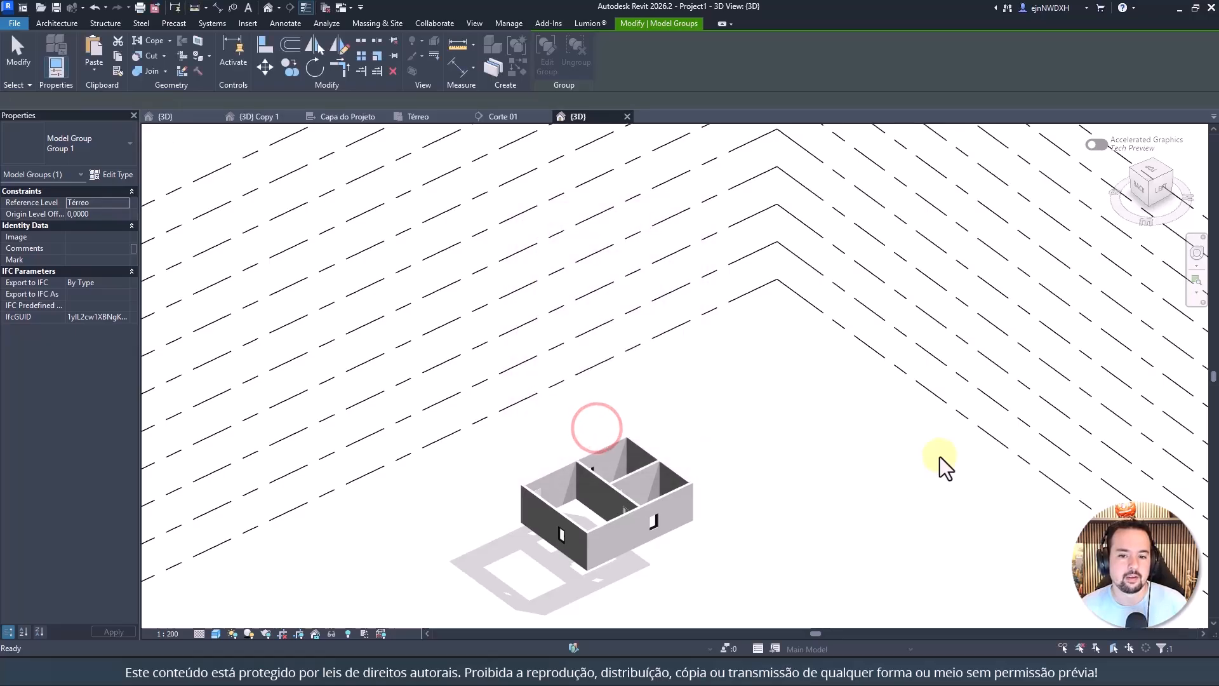
key(Escape)
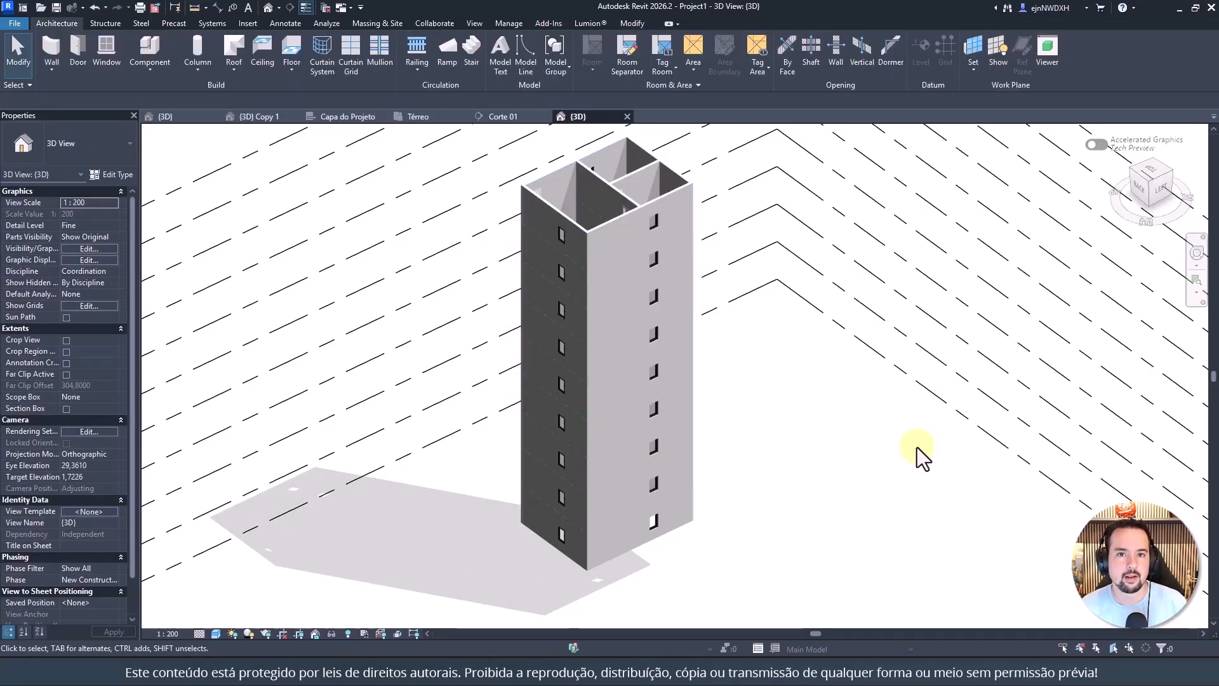
Step: Open the Térreo floor plan and examine the group's walls, doors and windows
middle_drag(768, 372, 775, 396)
scroll(848, 397, down, 2)
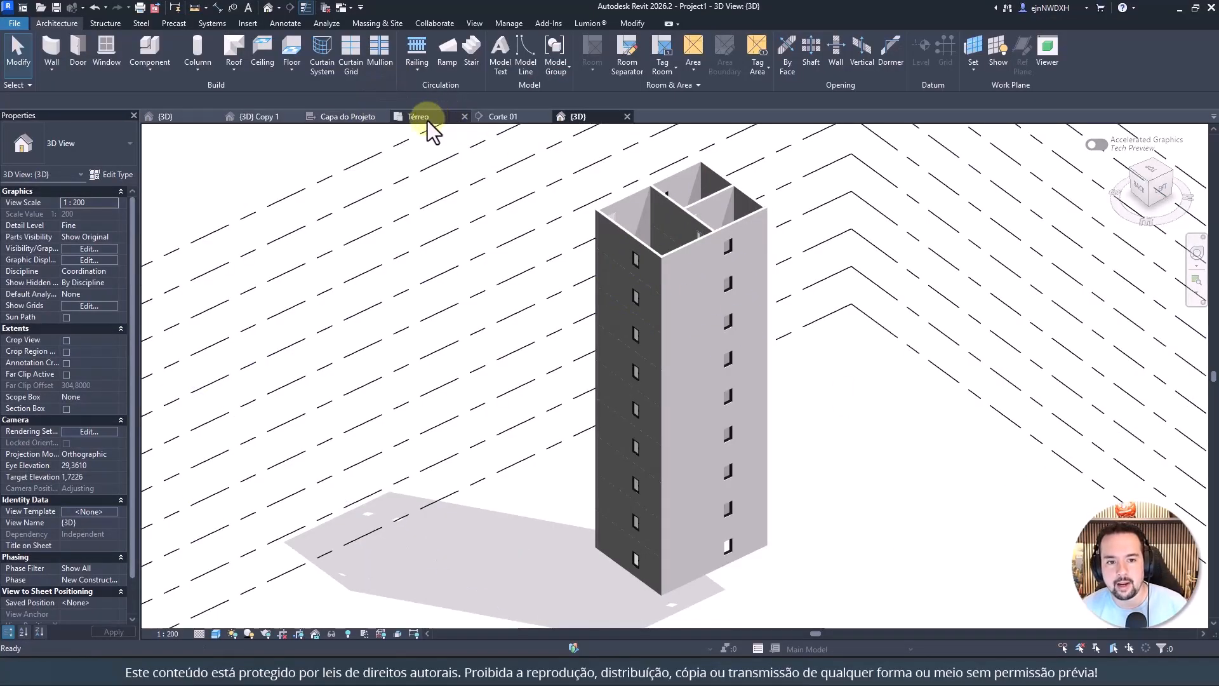
click(426, 118)
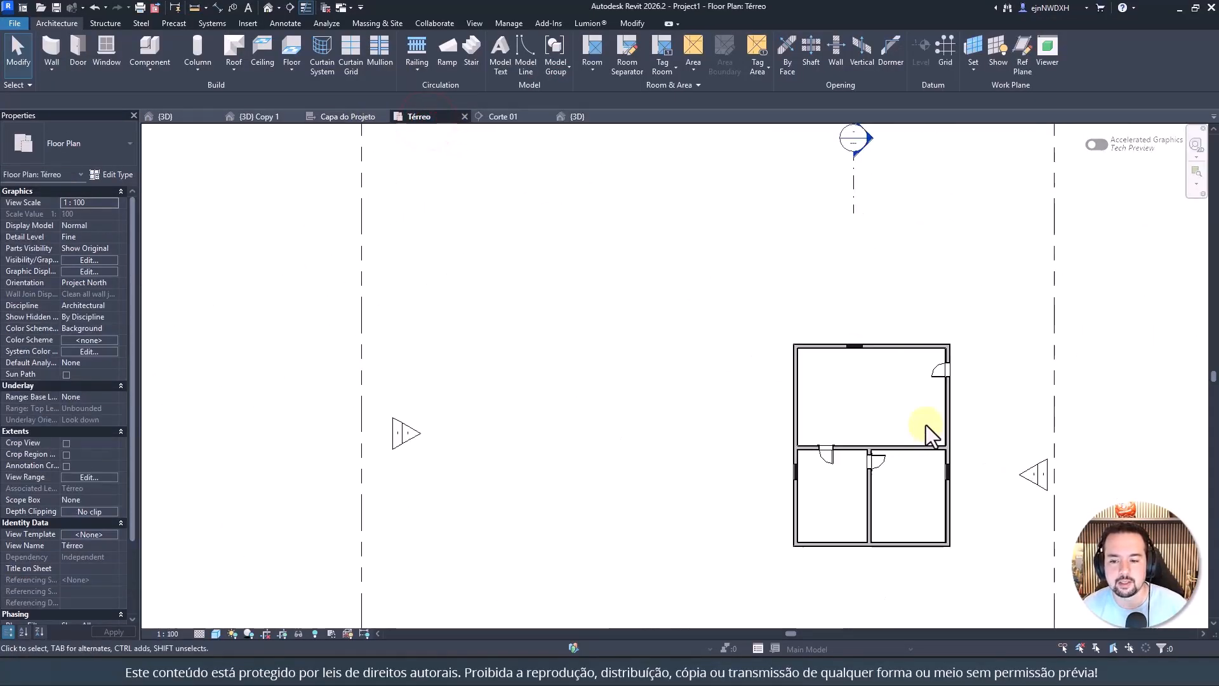
scroll(926, 424, up, 7)
middle_drag(854, 394, 529, 266)
scroll(637, 299, down, 2)
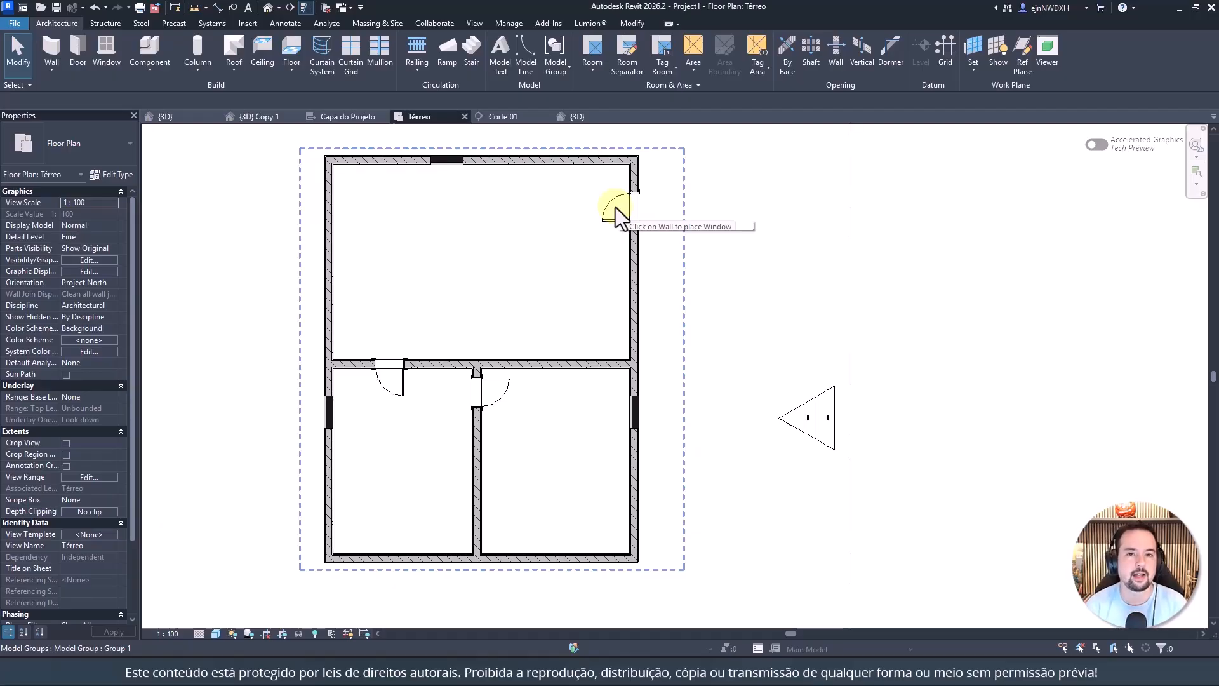
click(615, 207)
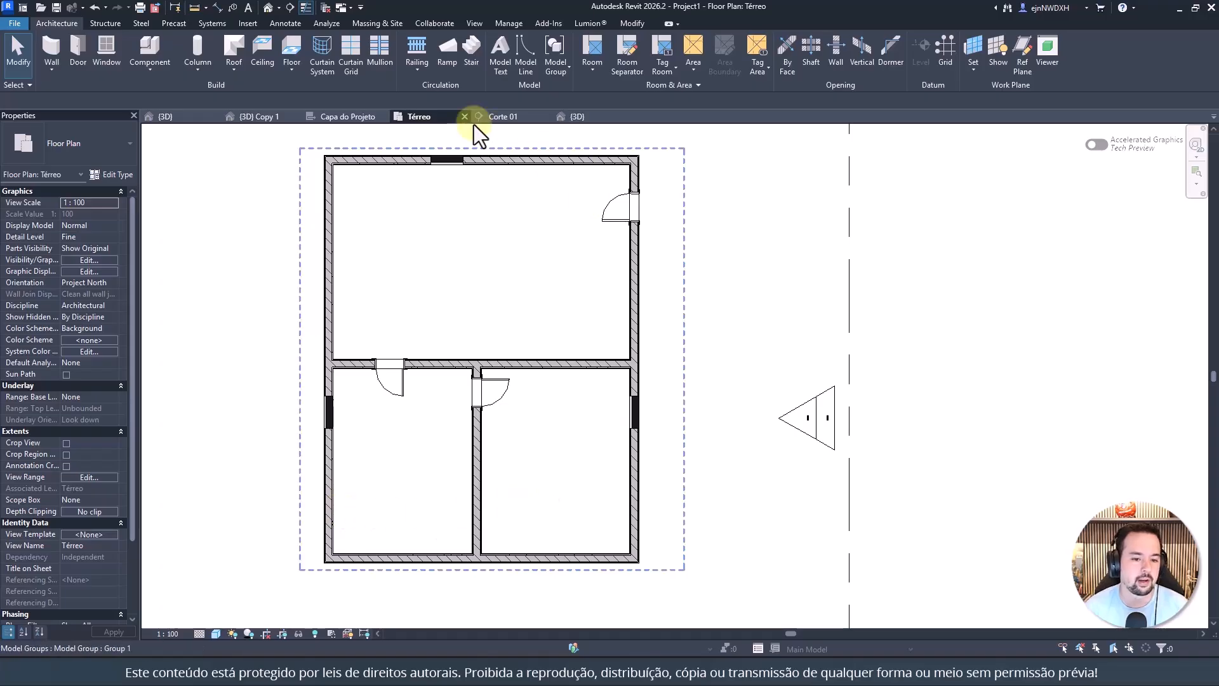
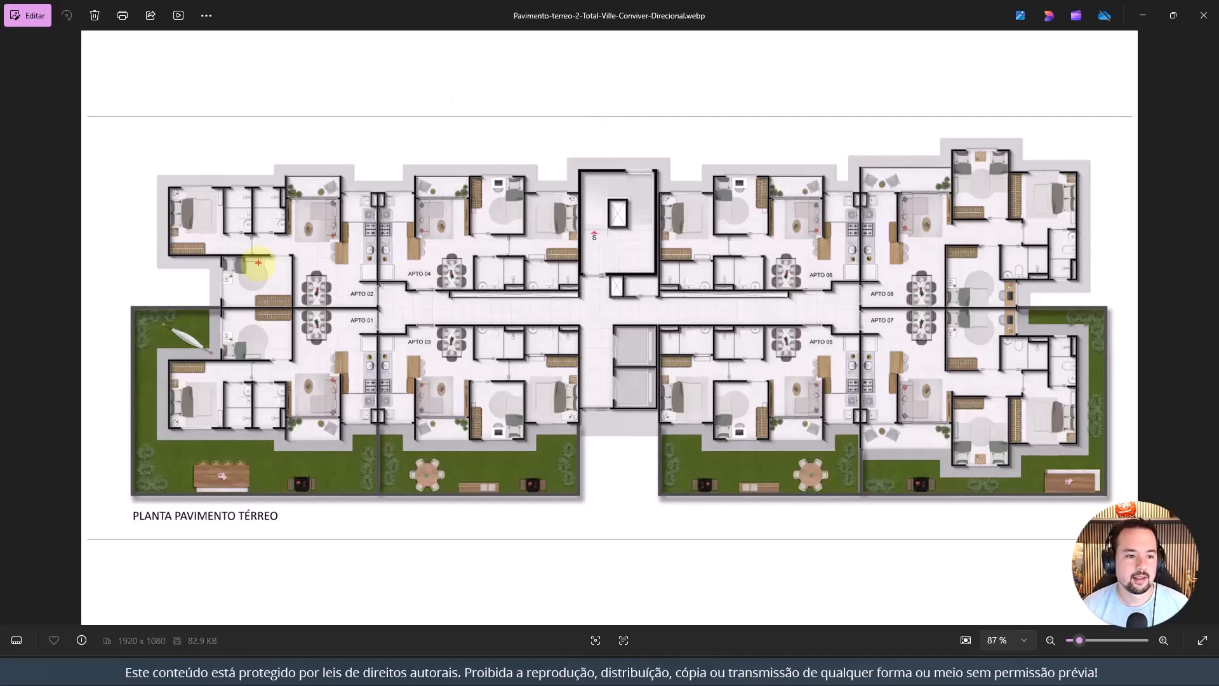
mouse_move(176, 274)
mouse_down()
mouse_move(343, 310)
mouse_move(236, 140)
mouse_up()
mouse_move(149, 238)
mouse_down()
mouse_move(136, 307)
mouse_move(148, 346)
mouse_up()
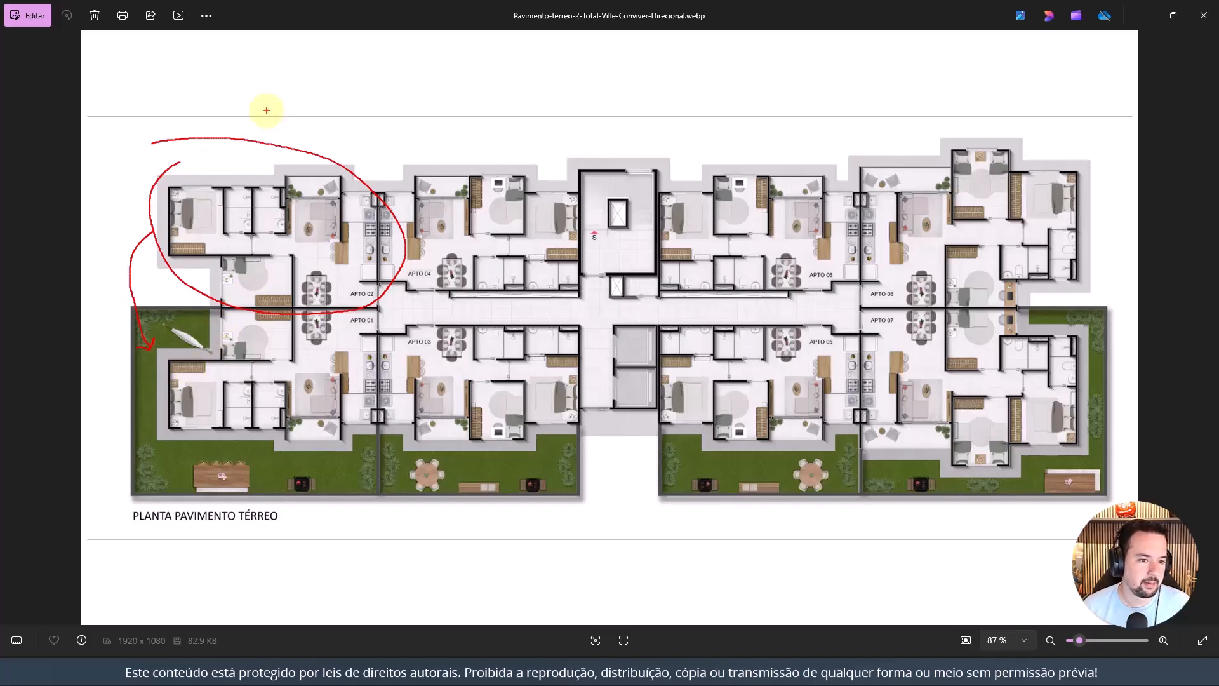
Step: Compare the repeated and mirrored apartments in the ground-floor plan image, first the corner units and then the middle units beside the core
mouse_move(125, 209)
mouse_down()
mouse_move(166, 388)
mouse_move(365, 340)
mouse_up()
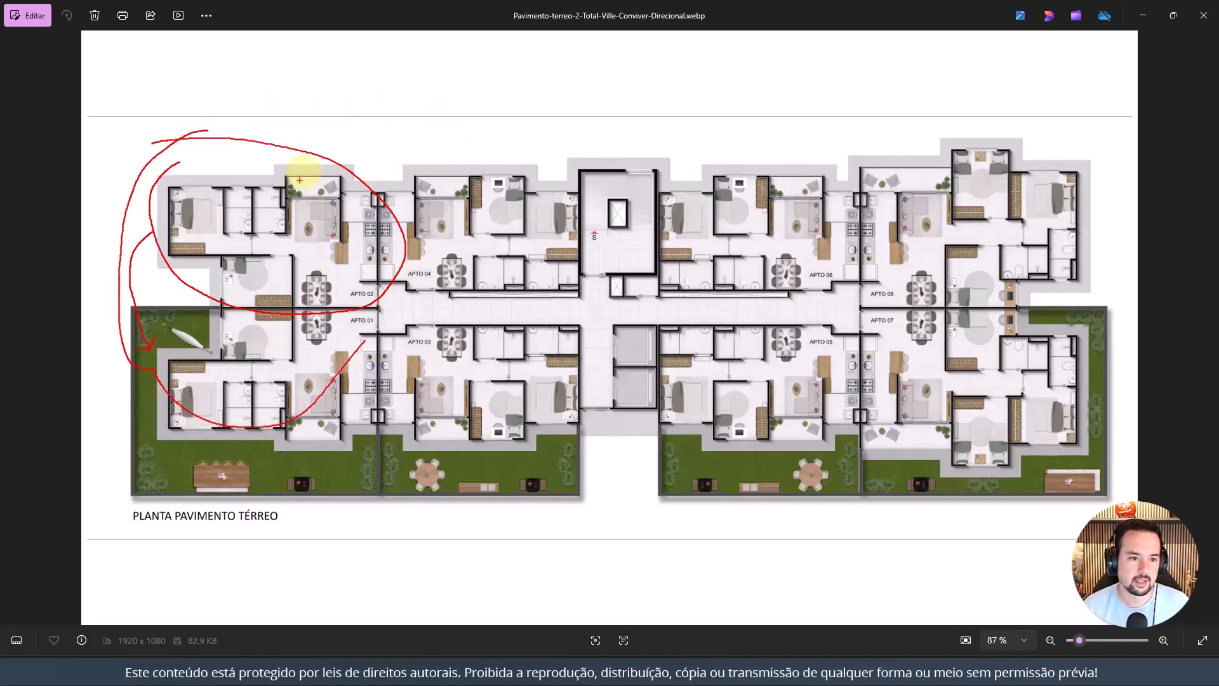
mouse_move(294, 162)
mouse_down()
mouse_move(845, 113)
mouse_move(878, 127)
mouse_up()
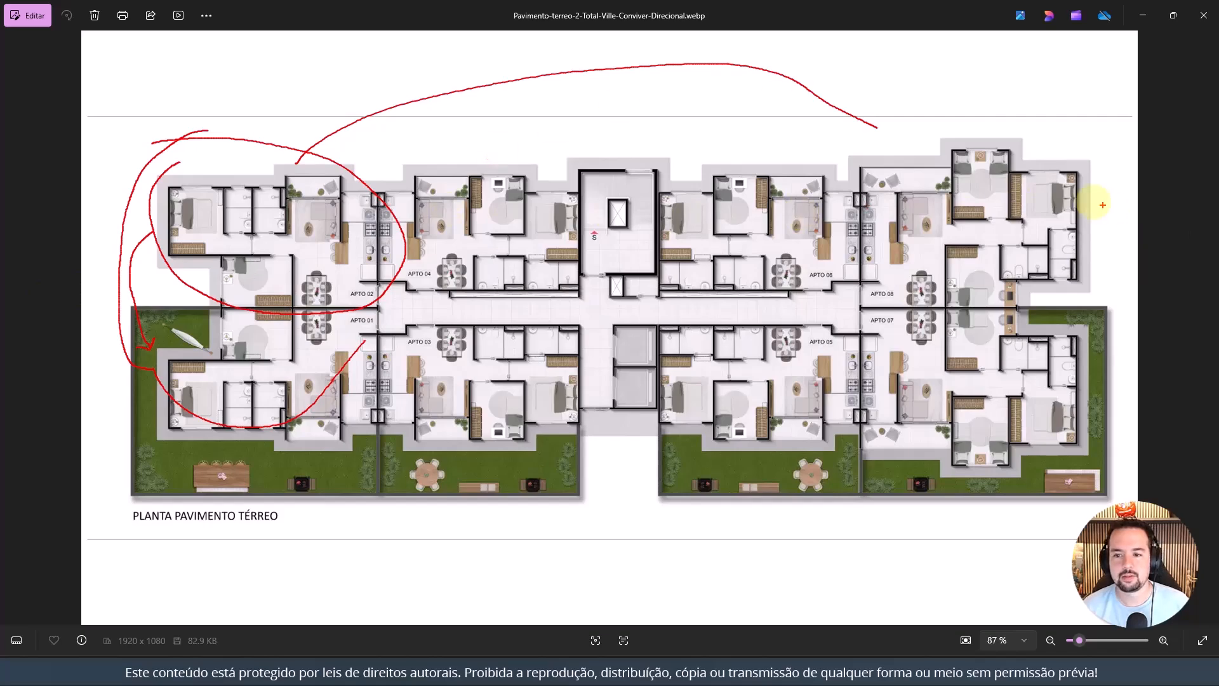
key(Escape)
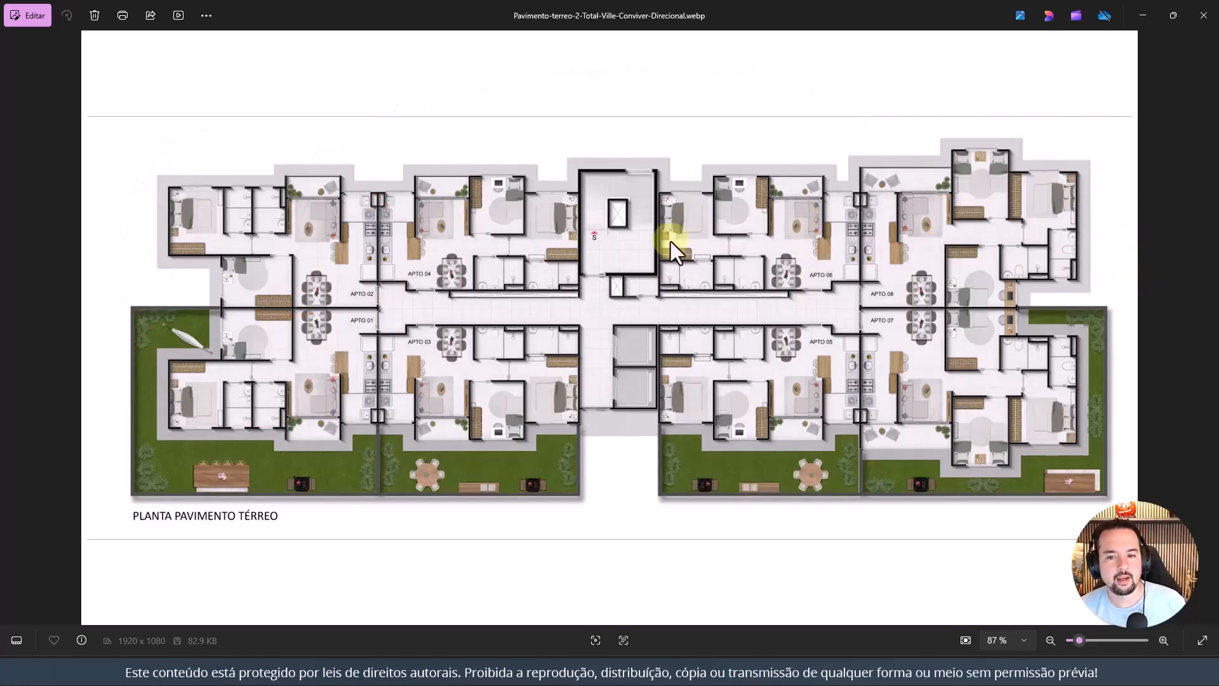
mouse_move(389, 159)
mouse_down()
mouse_move(383, 317)
mouse_move(586, 312)
mouse_move(556, 151)
mouse_up()
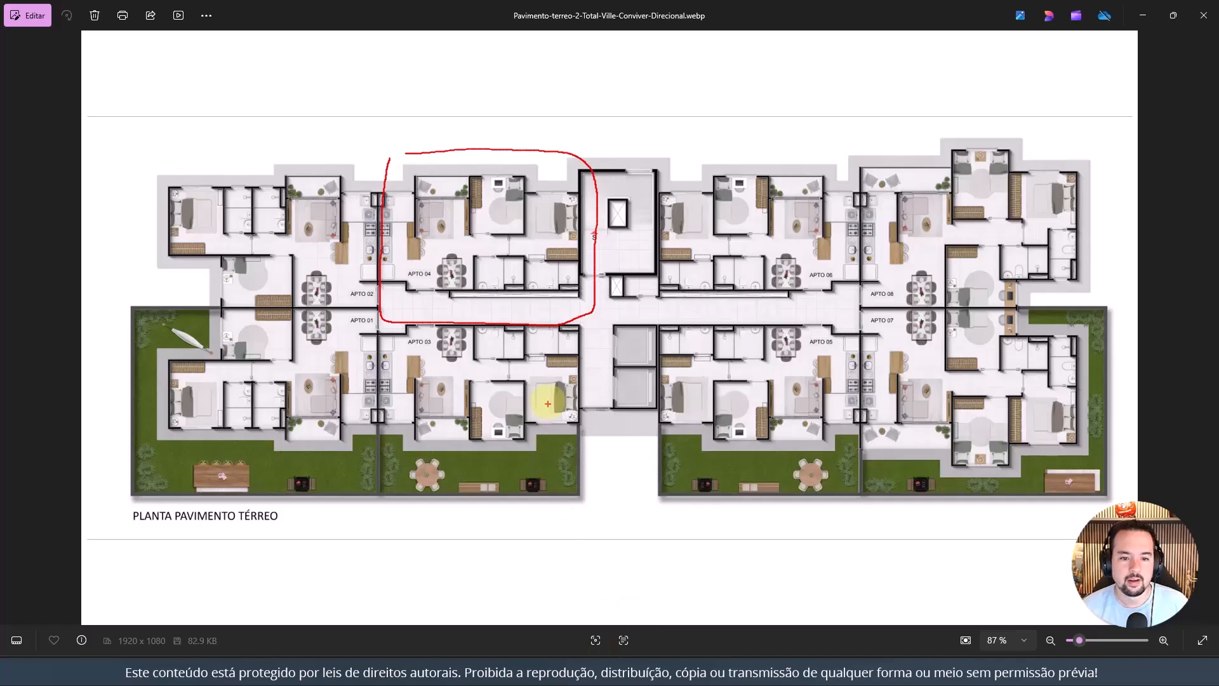
mouse_move(390, 317)
mouse_down()
mouse_move(604, 349)
mouse_move(468, 484)
mouse_move(459, 332)
mouse_up()
mouse_move(728, 213)
mouse_down()
mouse_move(721, 227)
mouse_move(732, 220)
mouse_up()
drag(801, 403, 720, 399)
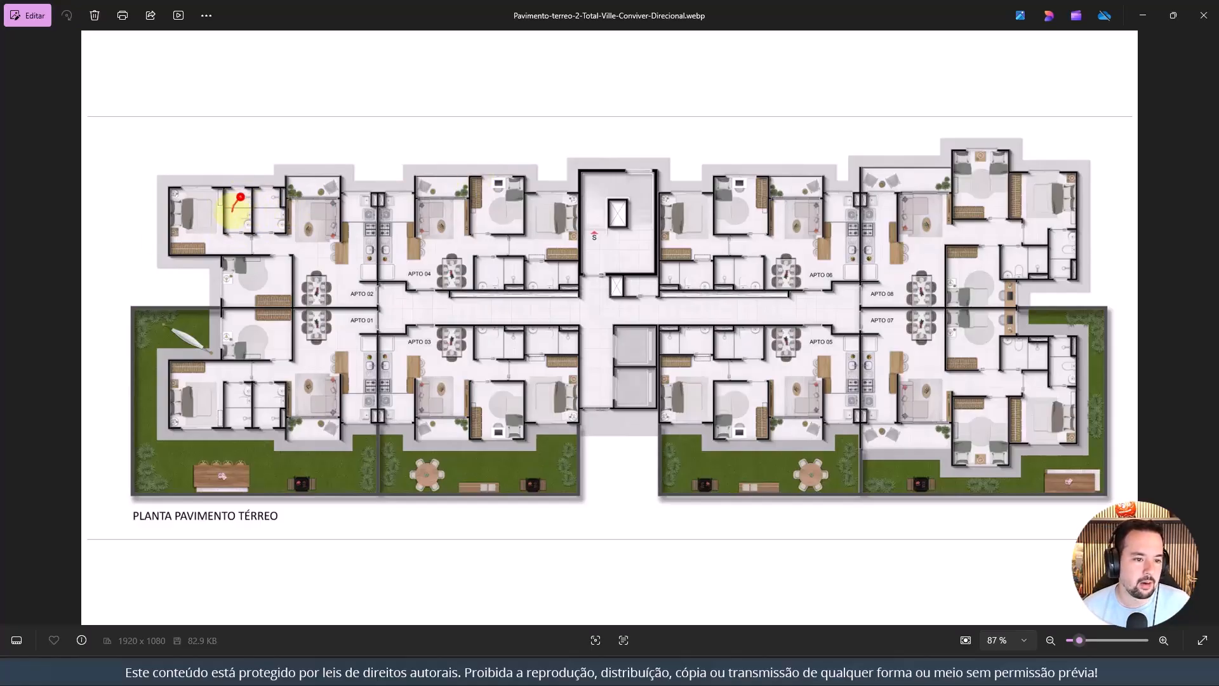
Step: Compare the matching rooms of apartments 01 to 06 to see where one layout change would have to be repeated
drag(232, 211, 237, 196)
drag(234, 390, 240, 416)
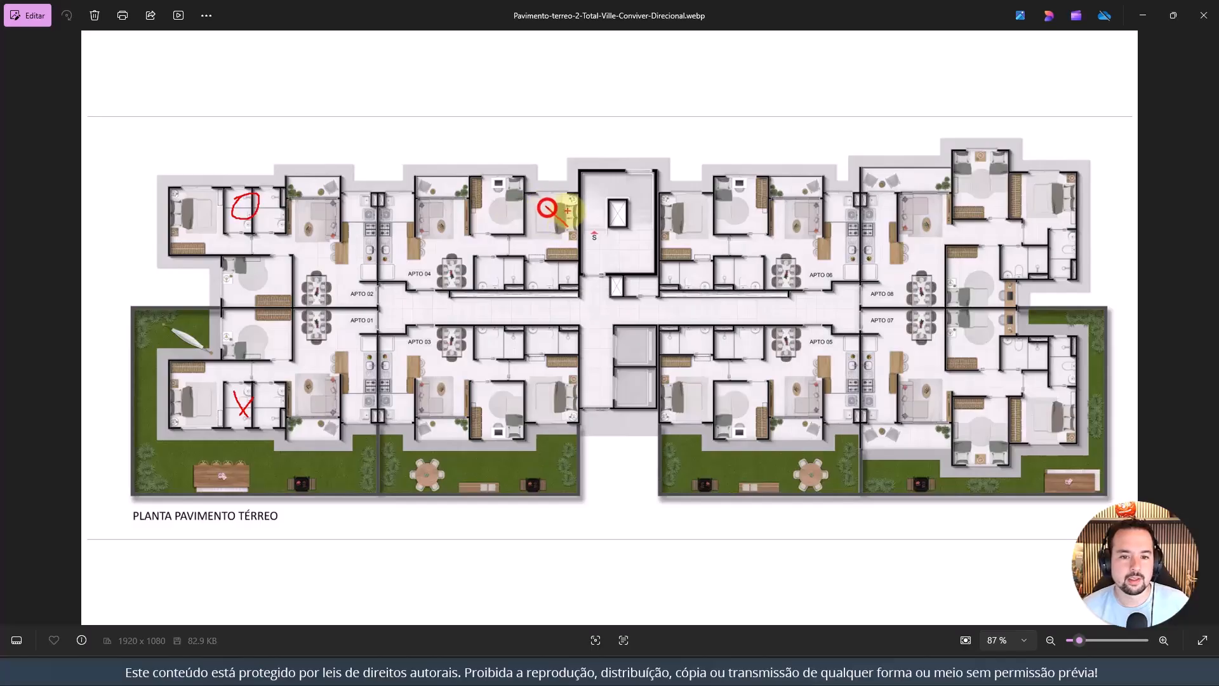
drag(567, 211, 550, 227)
mouse_move(537, 373)
mouse_down()
mouse_move(554, 392)
mouse_move(526, 400)
mouse_up()
mouse_move(677, 214)
mouse_down()
mouse_move(696, 244)
mouse_move(665, 243)
mouse_up()
drag(690, 372, 700, 402)
drag(700, 379, 676, 408)
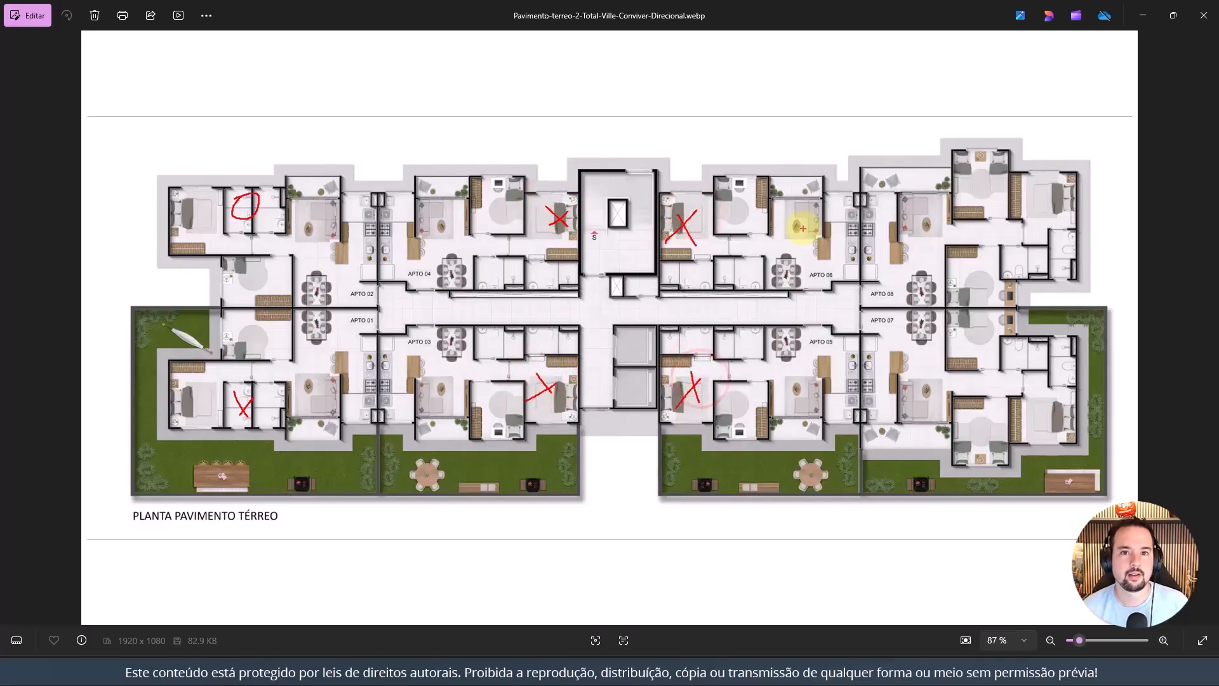
key(Escape)
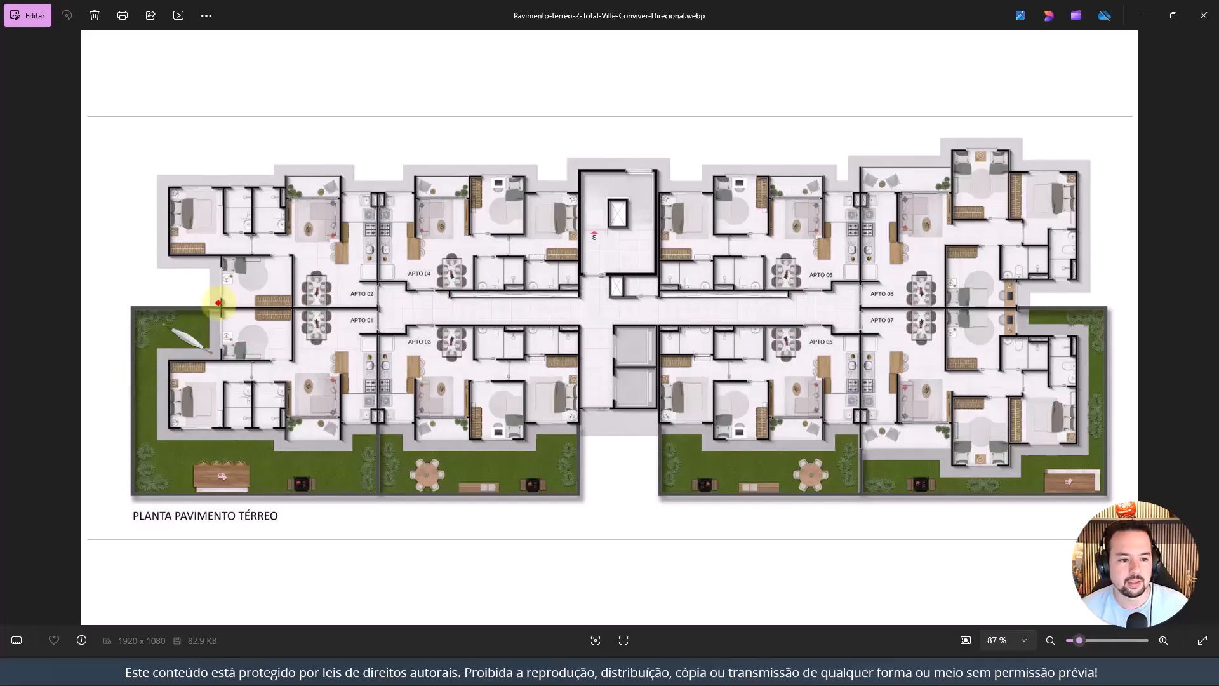
Step: Examine the dividing walls that apartments 01 and 02 share with each other and with apartments 03 and 04
mouse_move(218, 303)
mouse_down()
mouse_move(380, 308)
mouse_move(231, 307)
mouse_up()
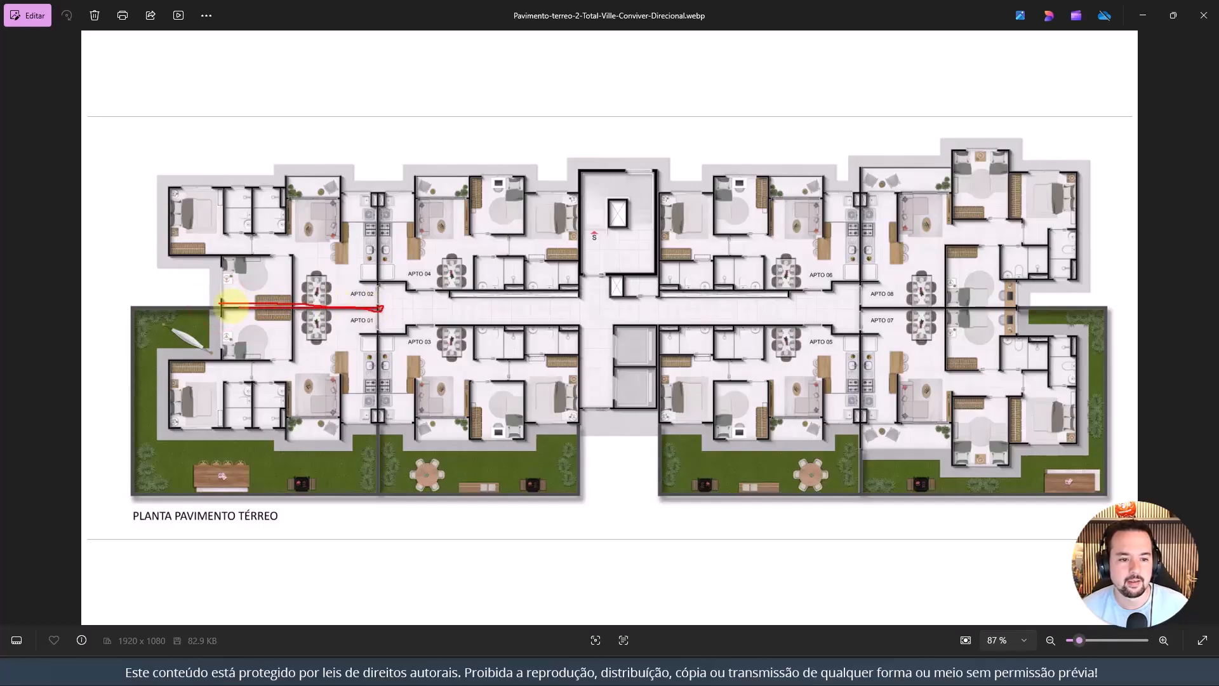
mouse_move(377, 192)
mouse_down()
mouse_move(377, 416)
mouse_move(381, 179)
mouse_up()
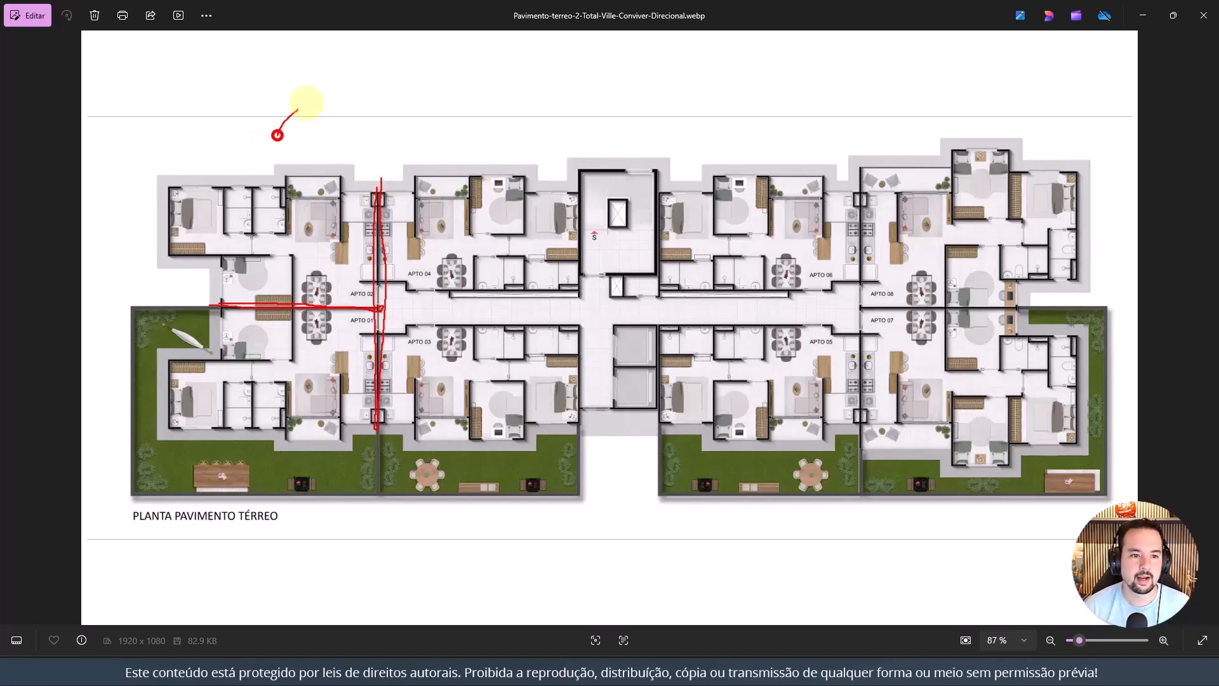
mouse_move(299, 109)
mouse_down()
mouse_move(476, 122)
mouse_move(493, 113)
mouse_up()
drag(266, 121, 268, 133)
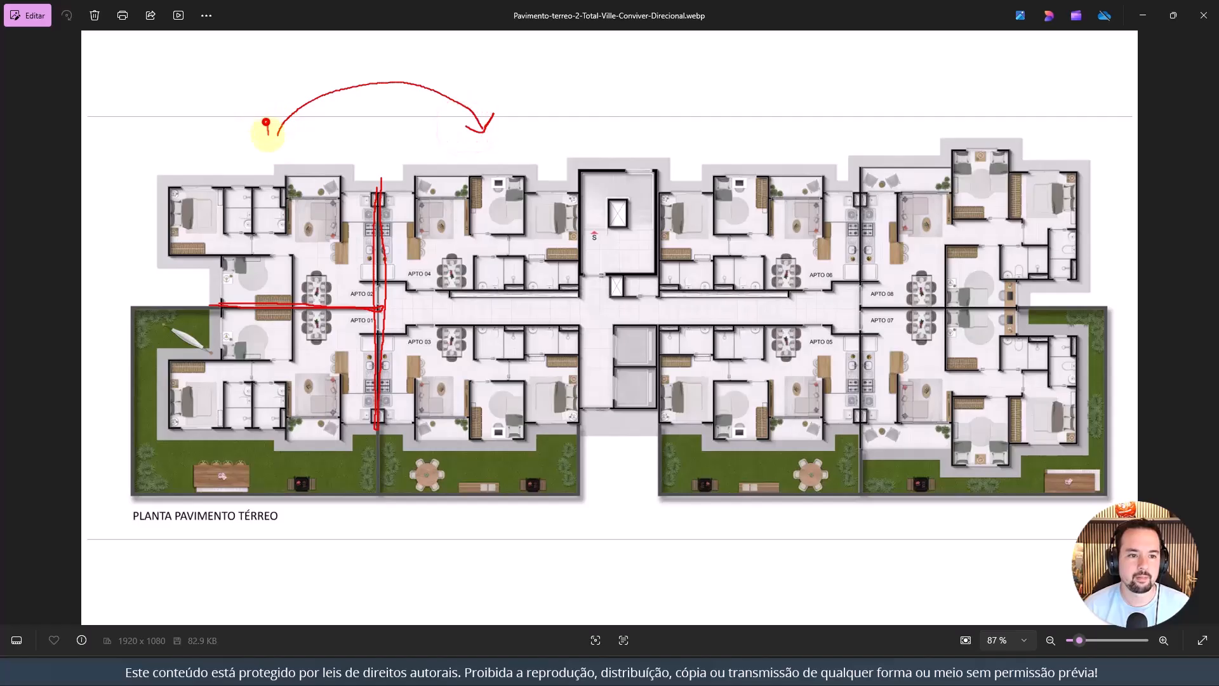
mouse_move(139, 218)
mouse_down()
mouse_move(108, 245)
mouse_move(122, 347)
mouse_up()
drag(134, 218, 137, 222)
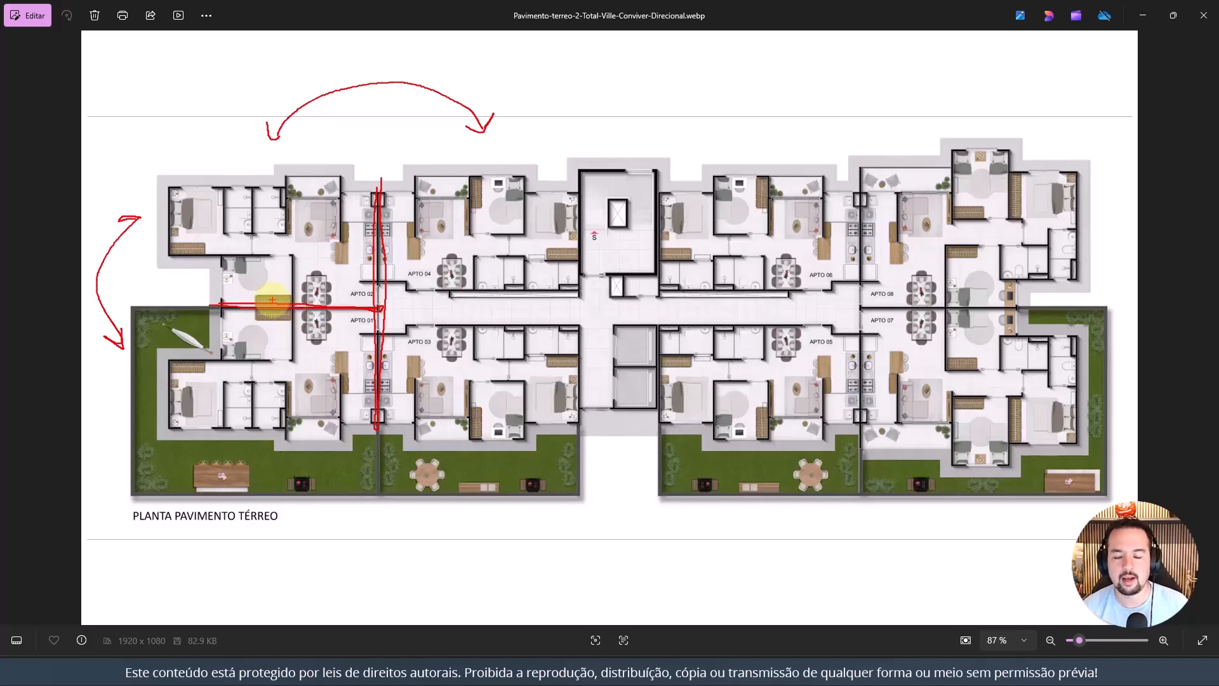
key(Escape)
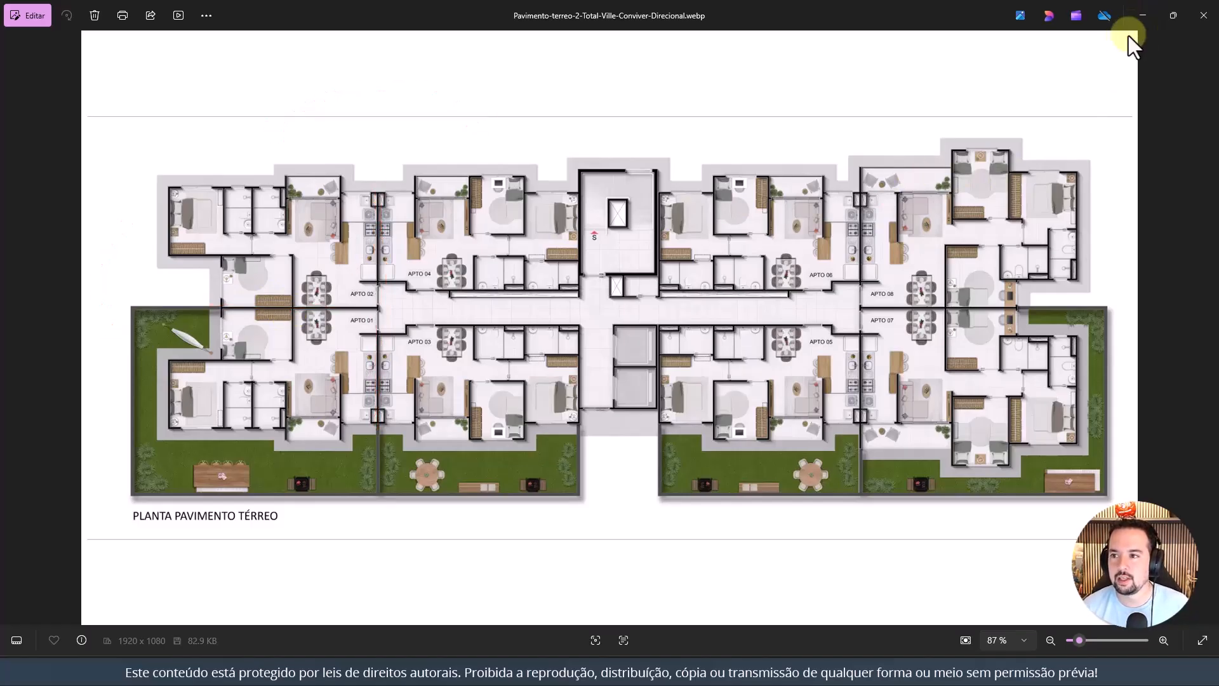
Step: Minimize the plan image, switch back to Revit and open the Térreo floor plan around the model group
click(1142, 16)
click(542, 383)
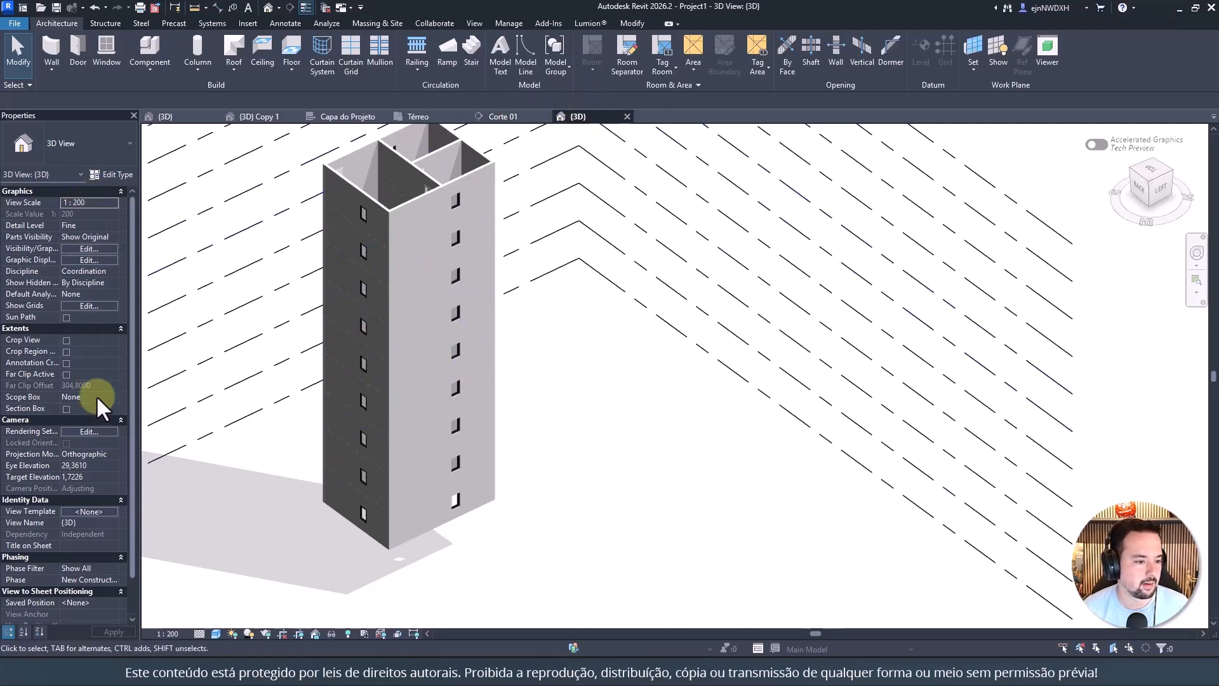
click(477, 24)
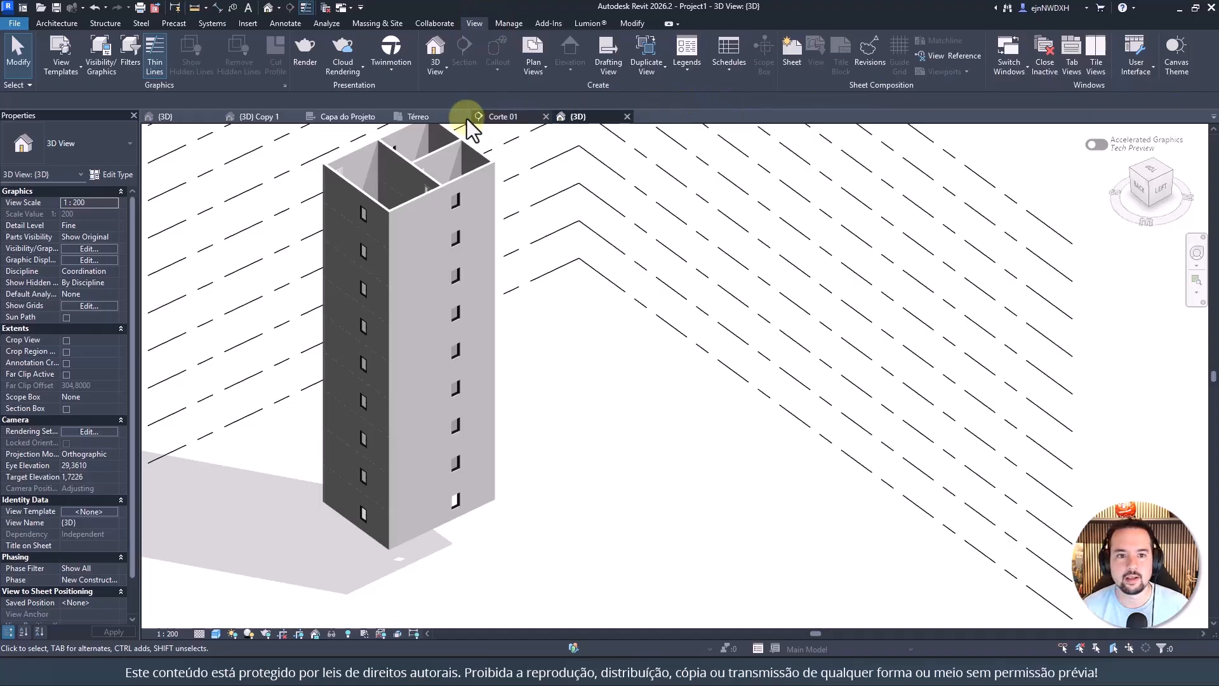
click(422, 117)
scroll(597, 337, up, 4)
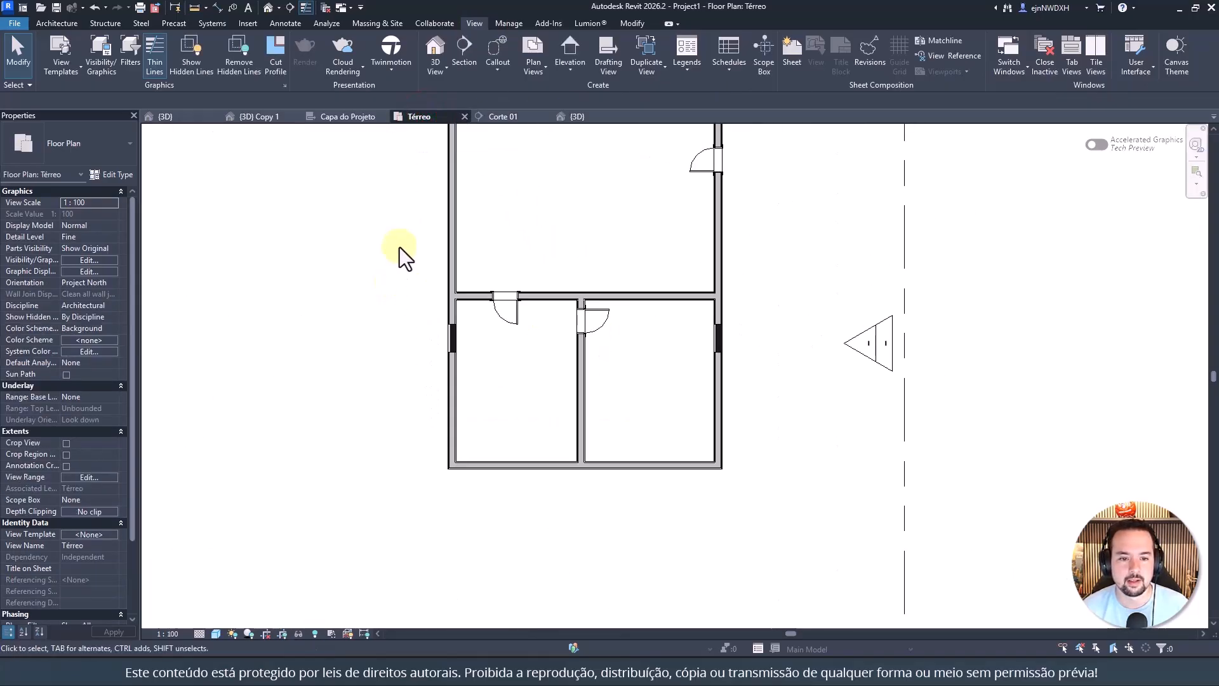
scroll(398, 246, up, 1)
scroll(418, 299, down, 2)
middle_drag(399, 247, 404, 287)
scroll(666, 284, down, 2)
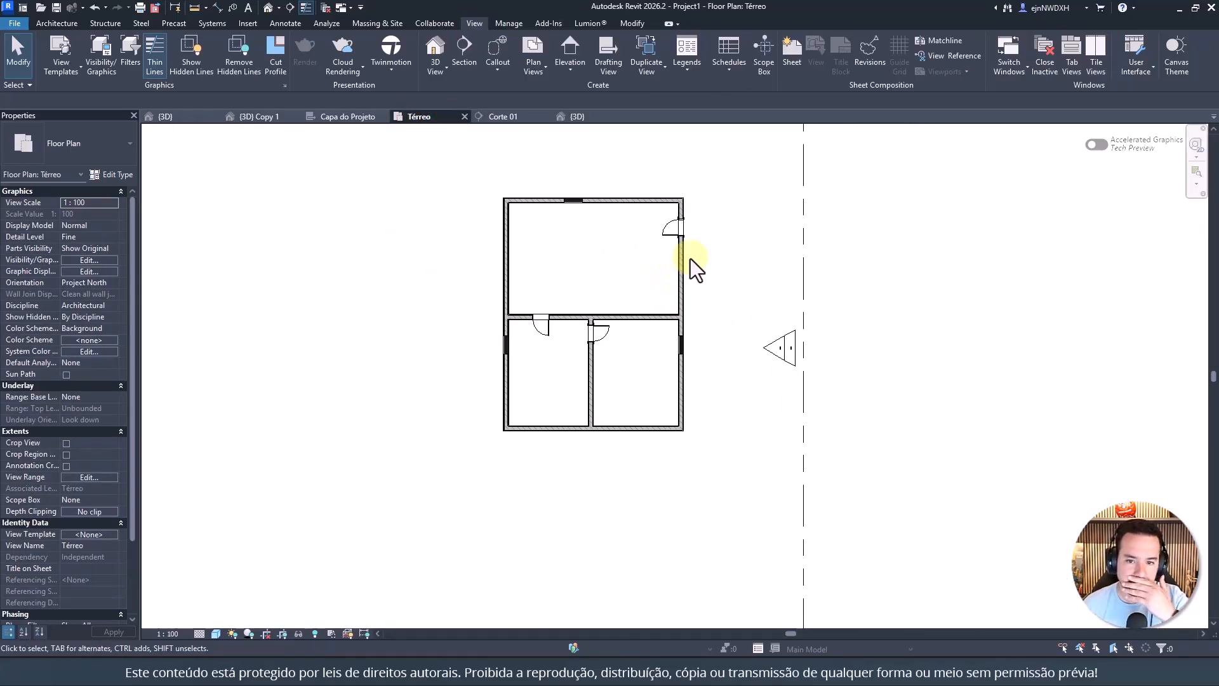
Step: Edit the Térreo model group, delete the window in the lower-left room's exterior wall and finish the group edit
click(680, 258)
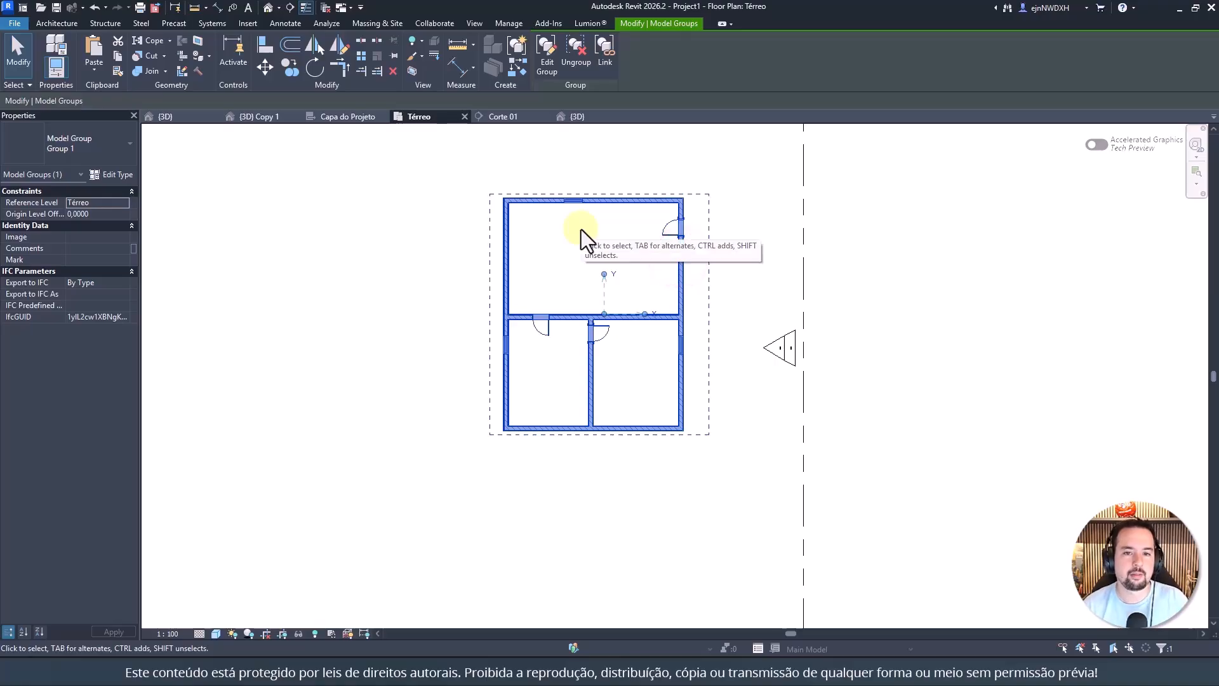
double_click(506, 223)
click(505, 345)
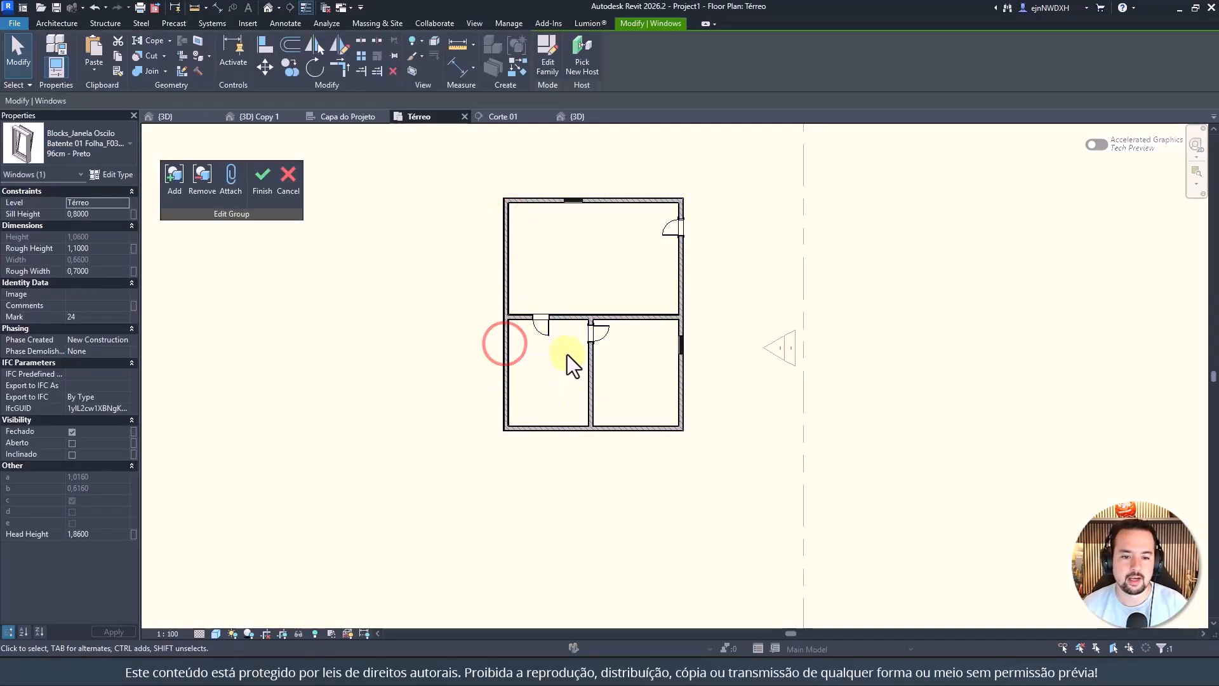
click(566, 354)
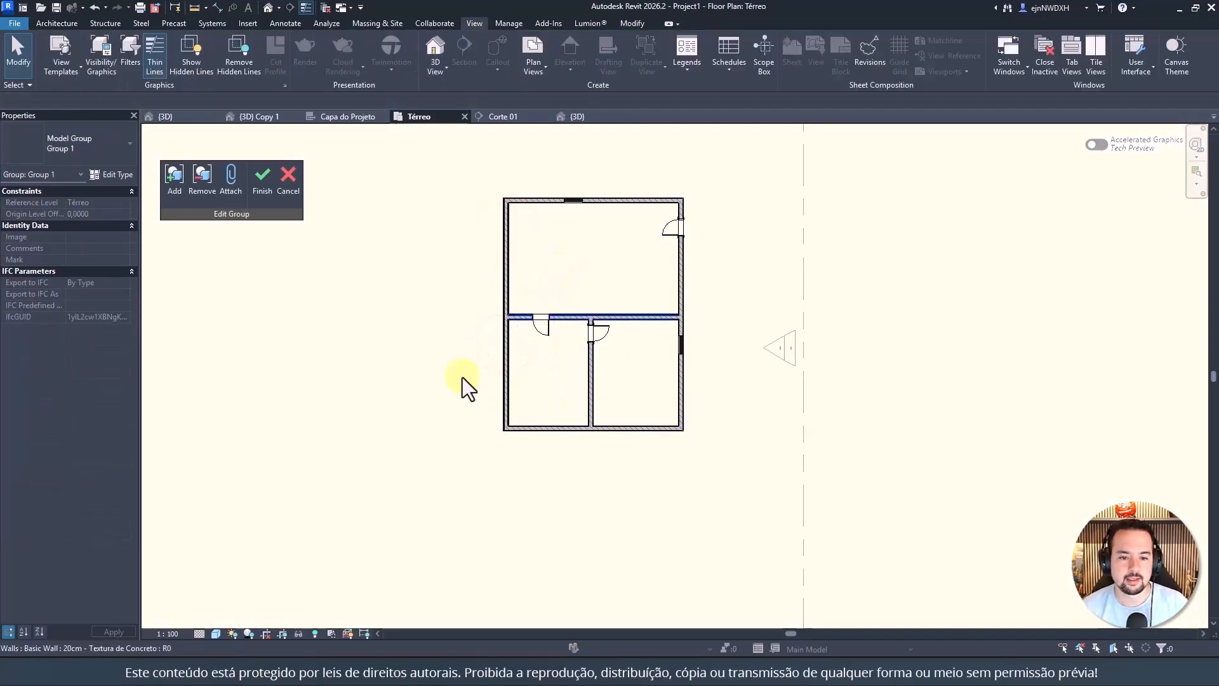
click(261, 181)
click(612, 254)
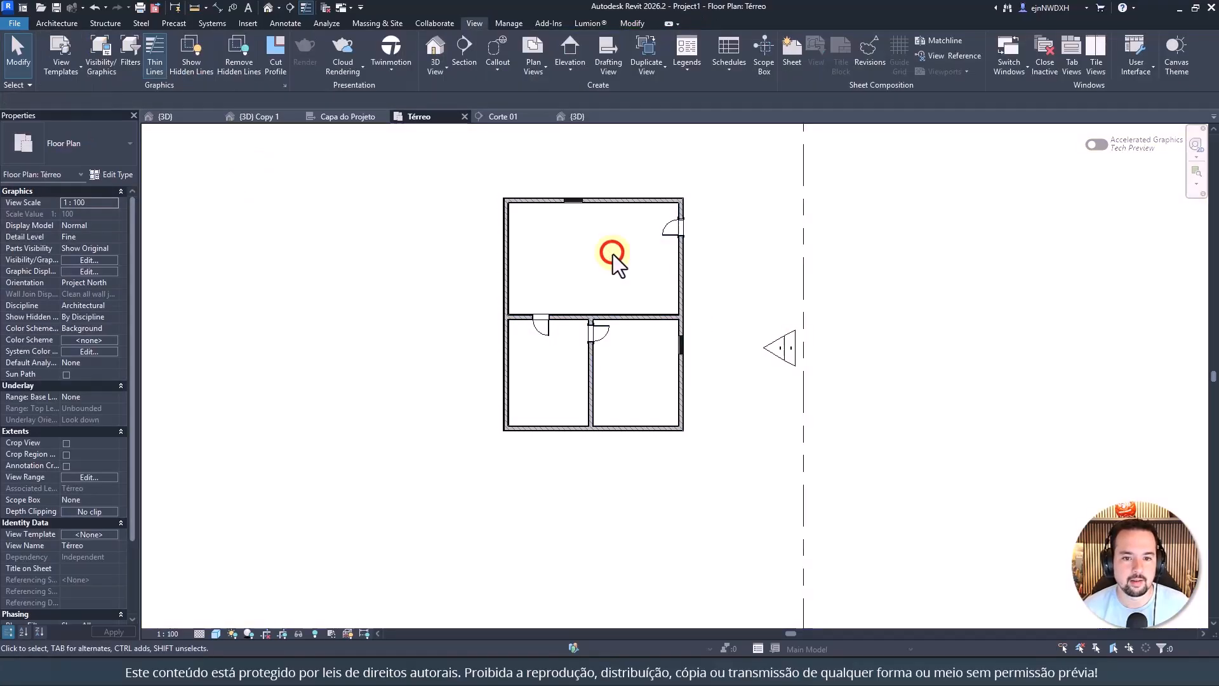
Step: Mirror a copy of the model group using its lower exterior wall as the picked axis
click(643, 207)
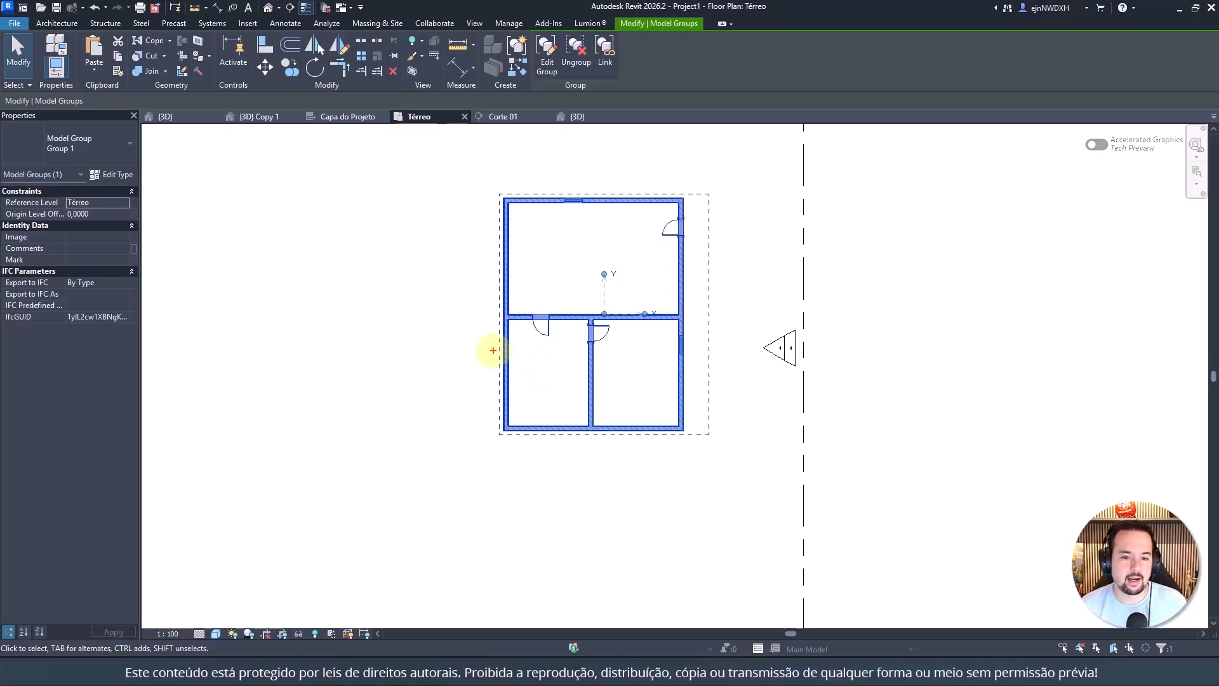
drag(457, 365, 480, 494)
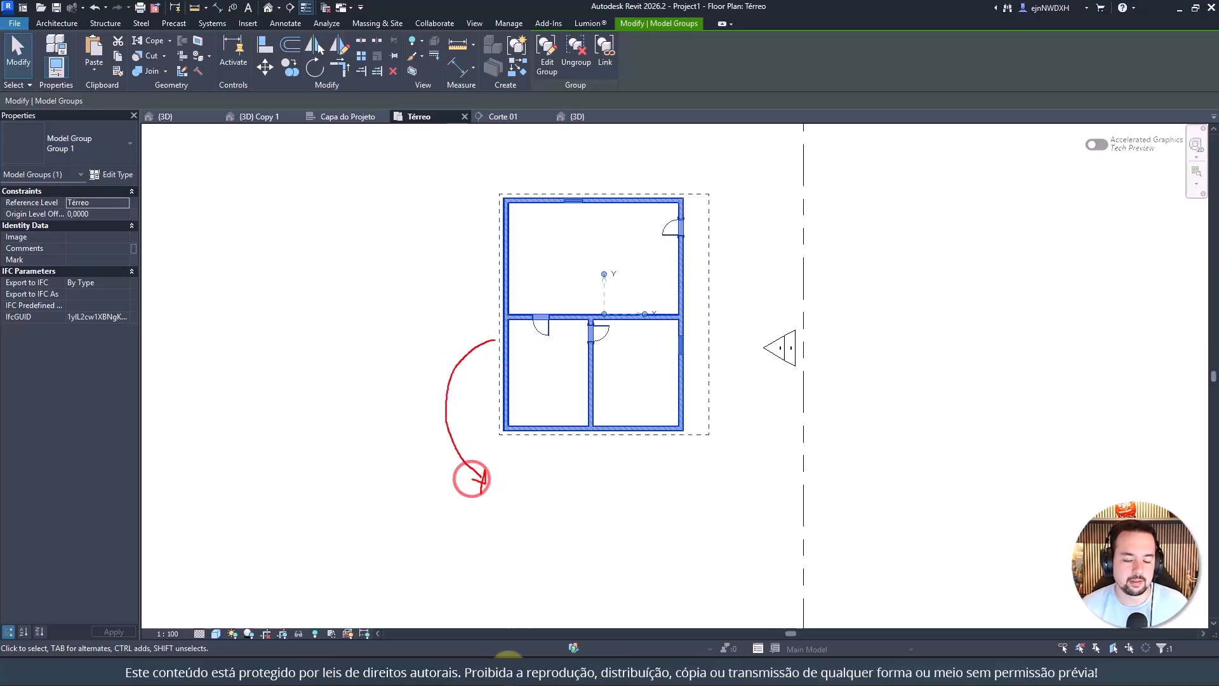
key(Escape)
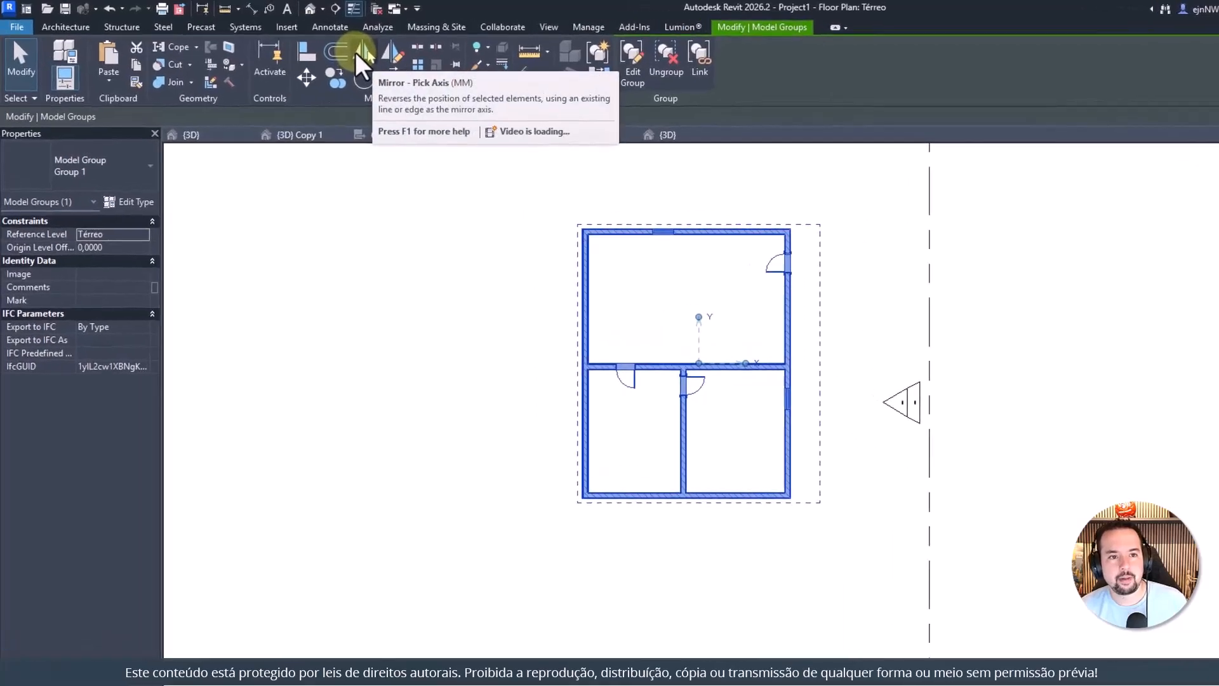
click(406, 60)
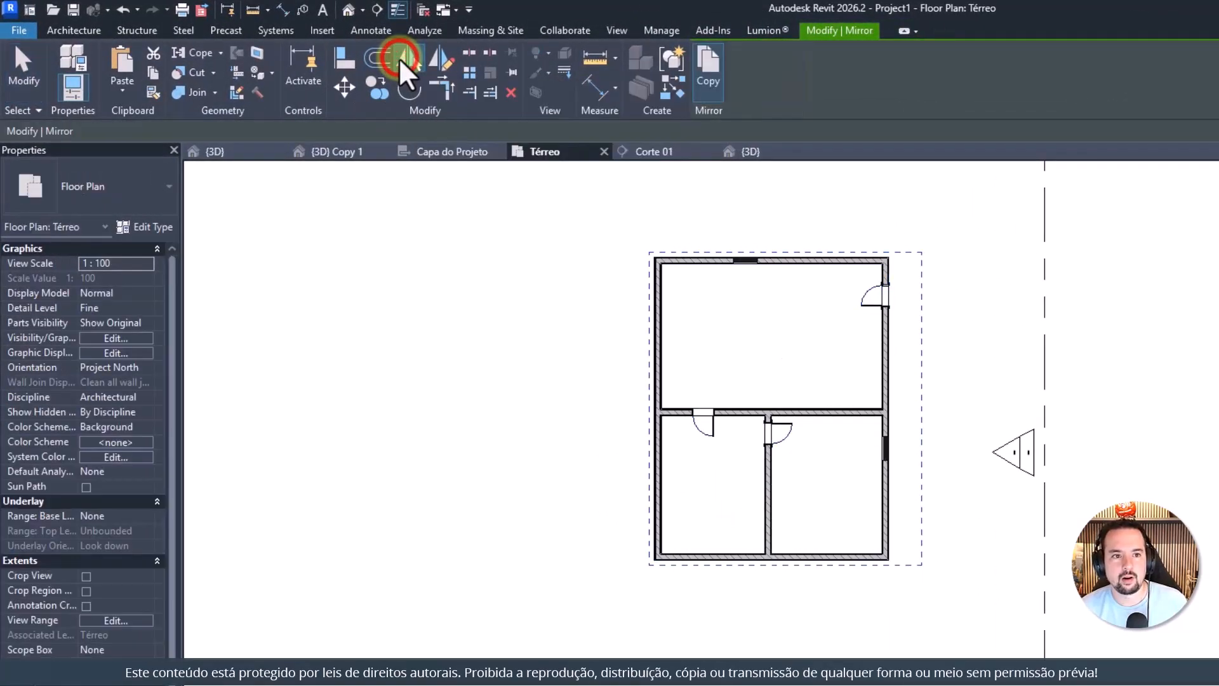
scroll(724, 556, up, 2)
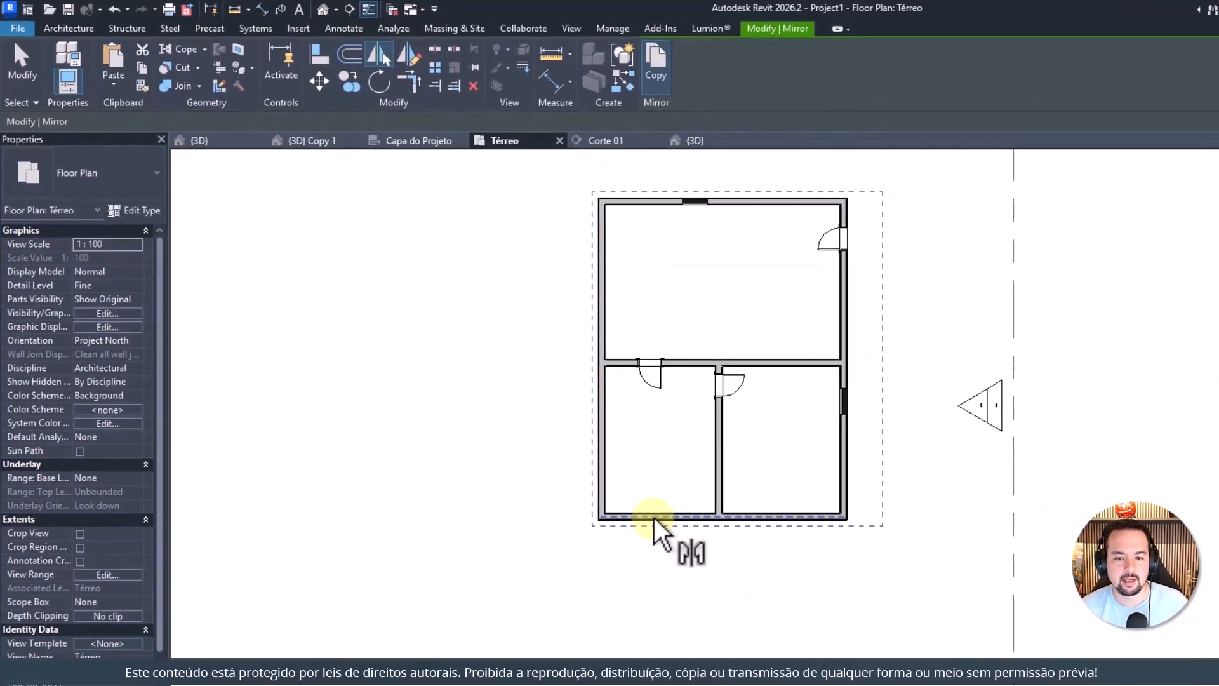
click(653, 517)
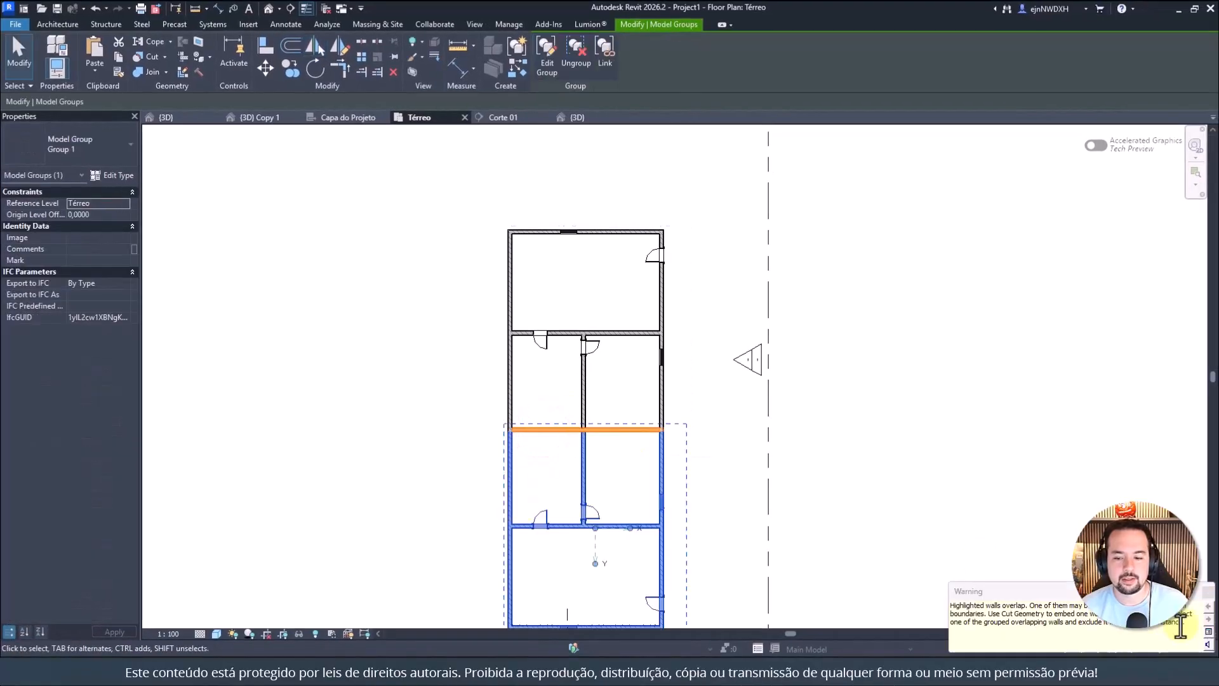
middle_drag(644, 476, 525, 402)
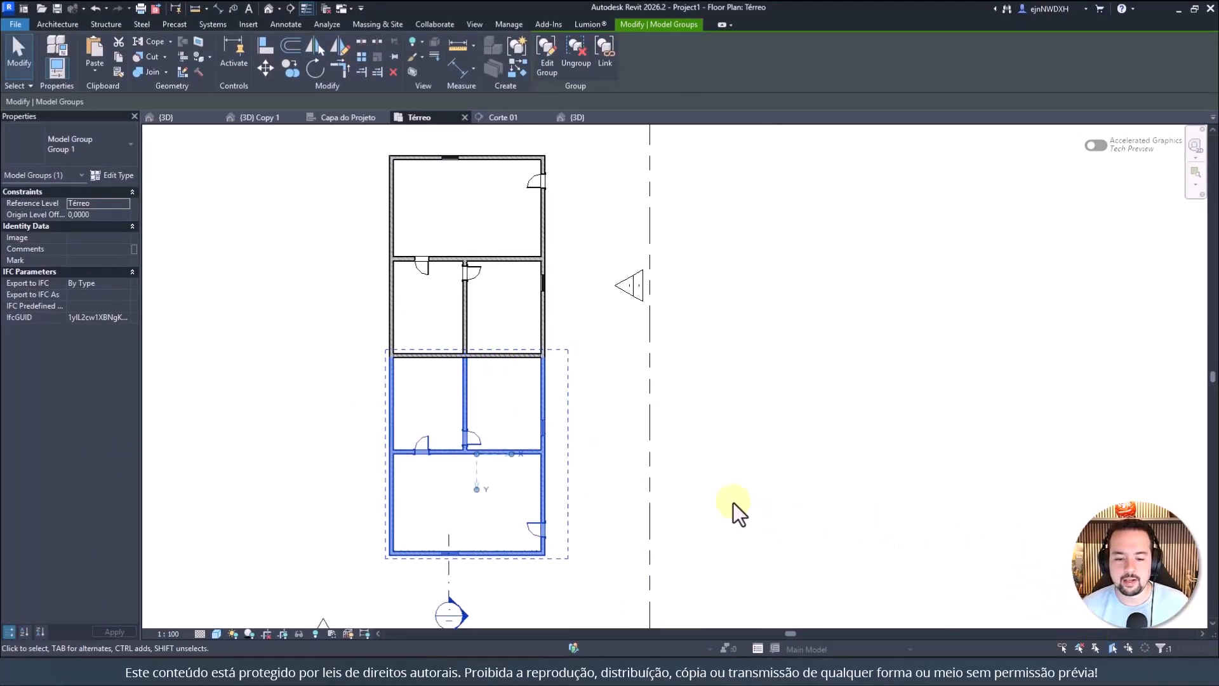
click(620, 468)
Step: Examine the overlapping shared wall and its junctions between the original group and the mirrored copy
scroll(476, 381, up, 2)
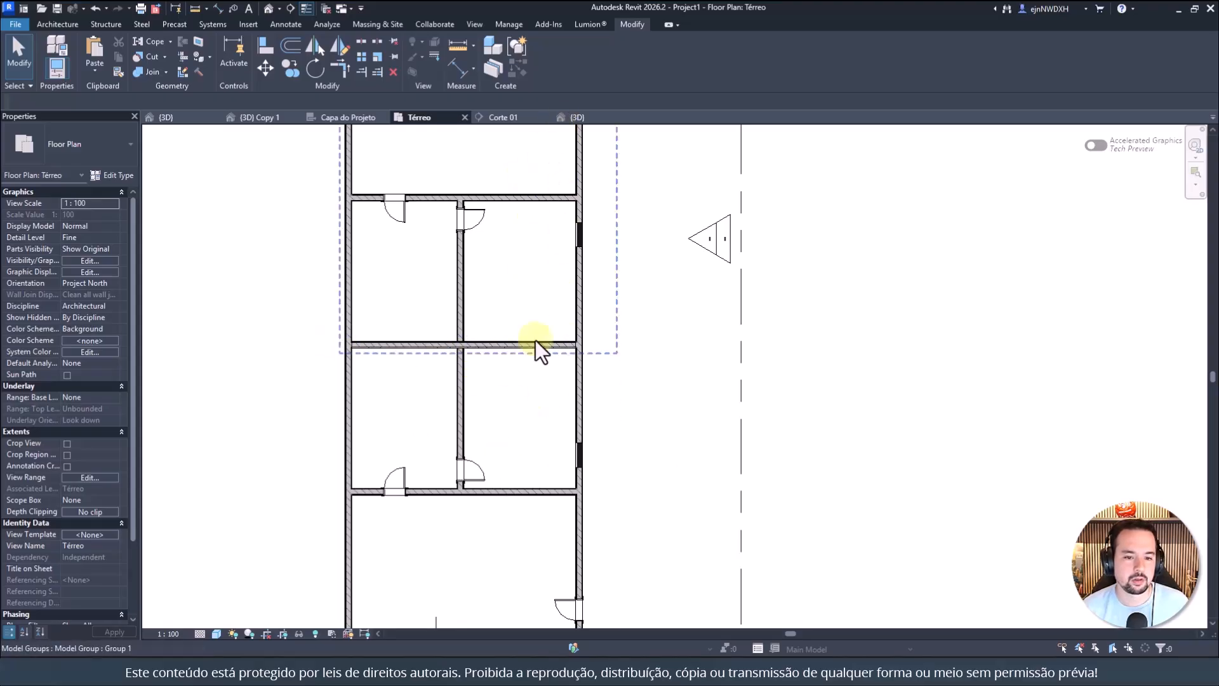
scroll(521, 347, up, 3)
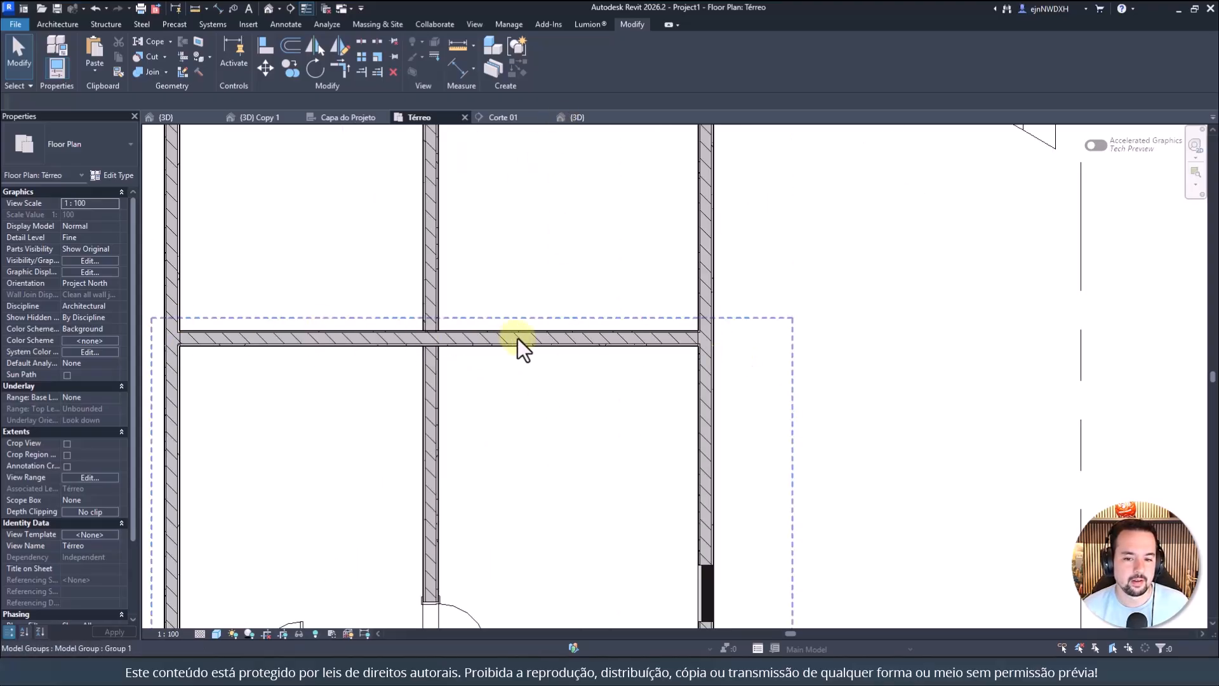
scroll(673, 353, up, 1)
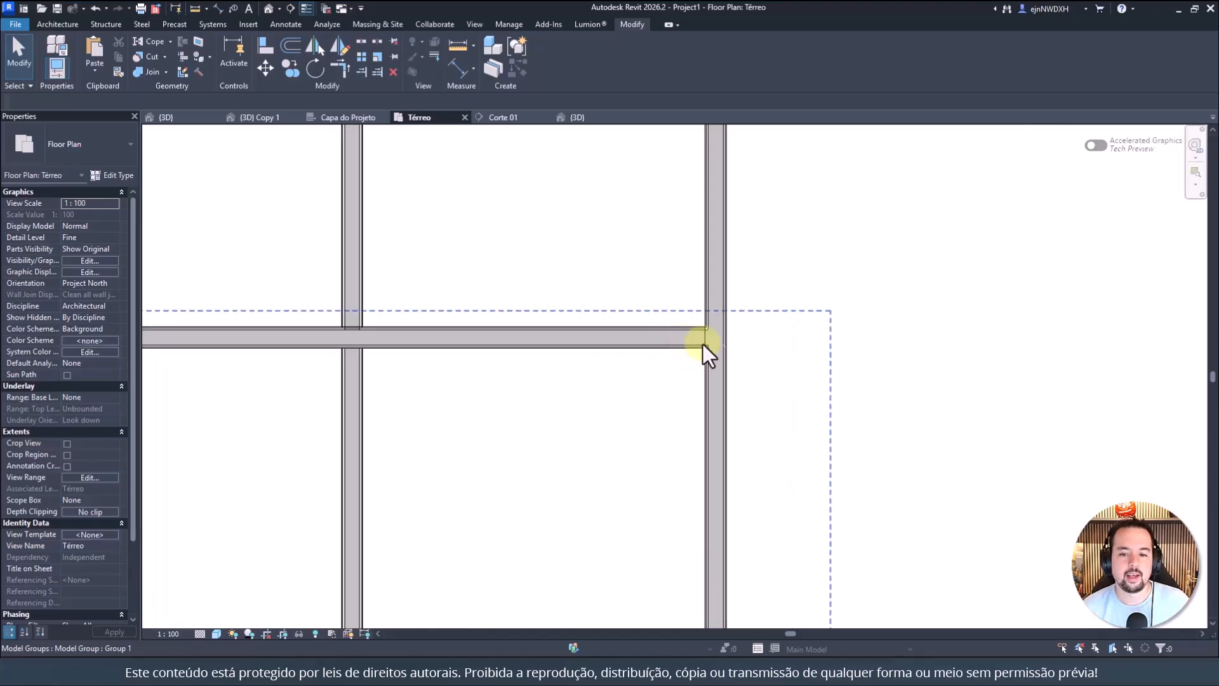
scroll(706, 355, up, 2)
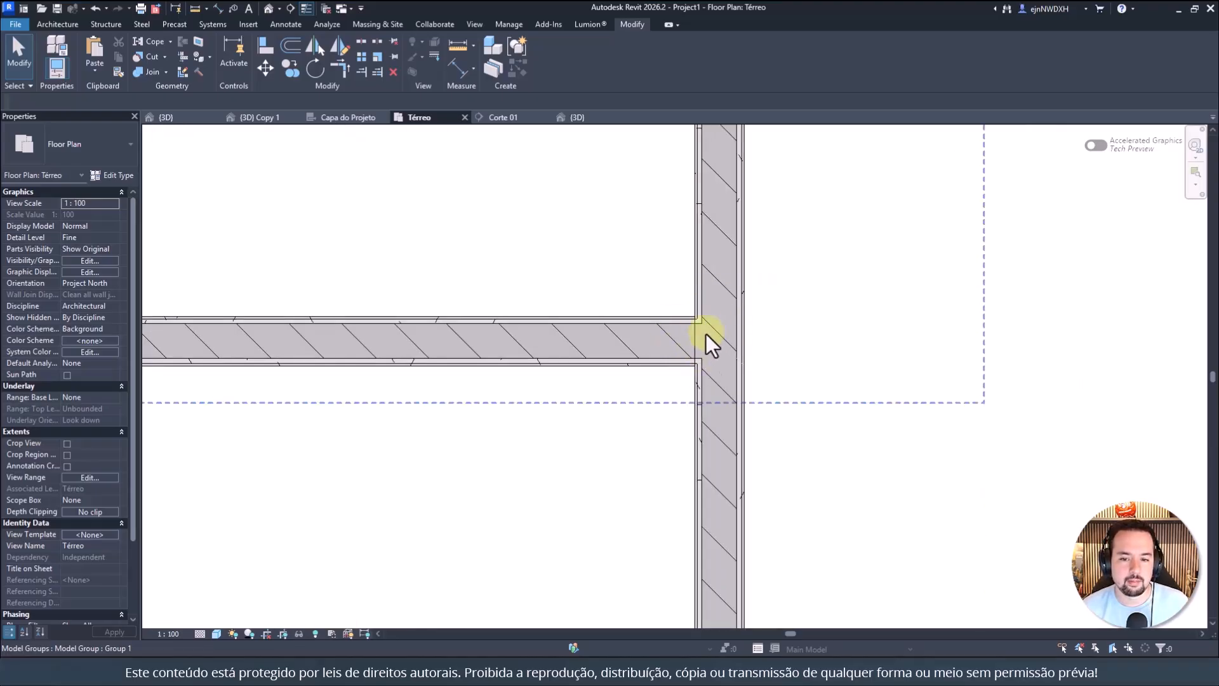
scroll(708, 348, down, 4)
scroll(311, 348, up, 1)
scroll(429, 367, up, 1)
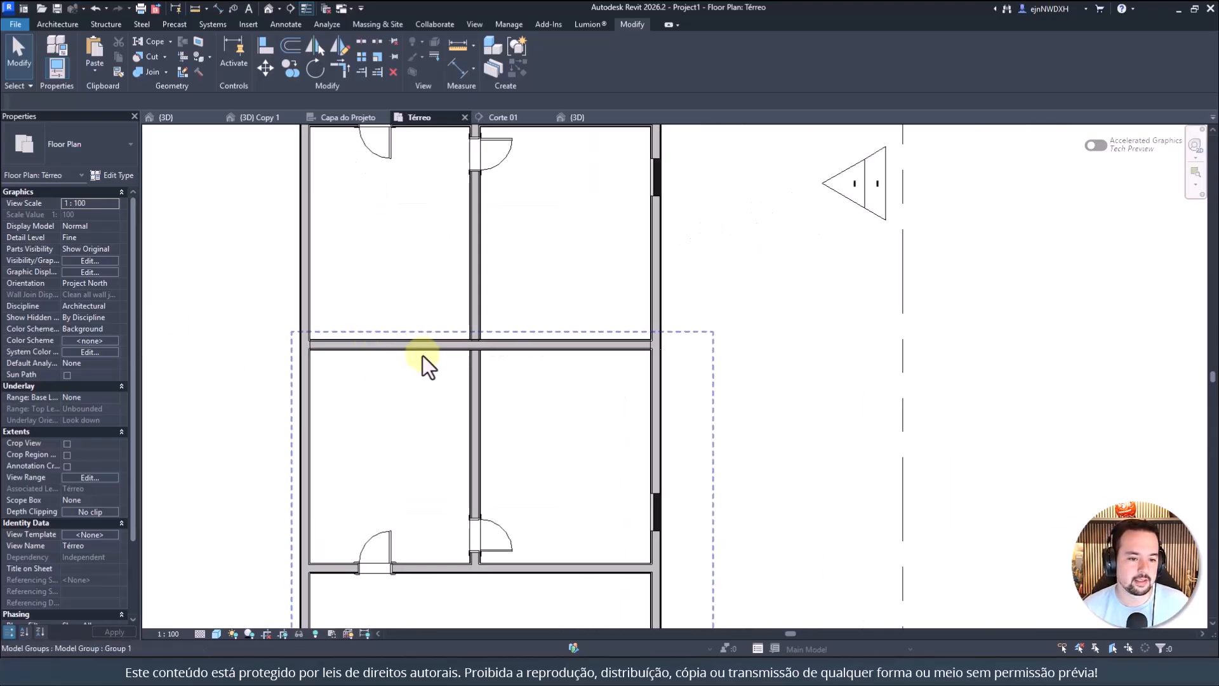
scroll(455, 406, down, 3)
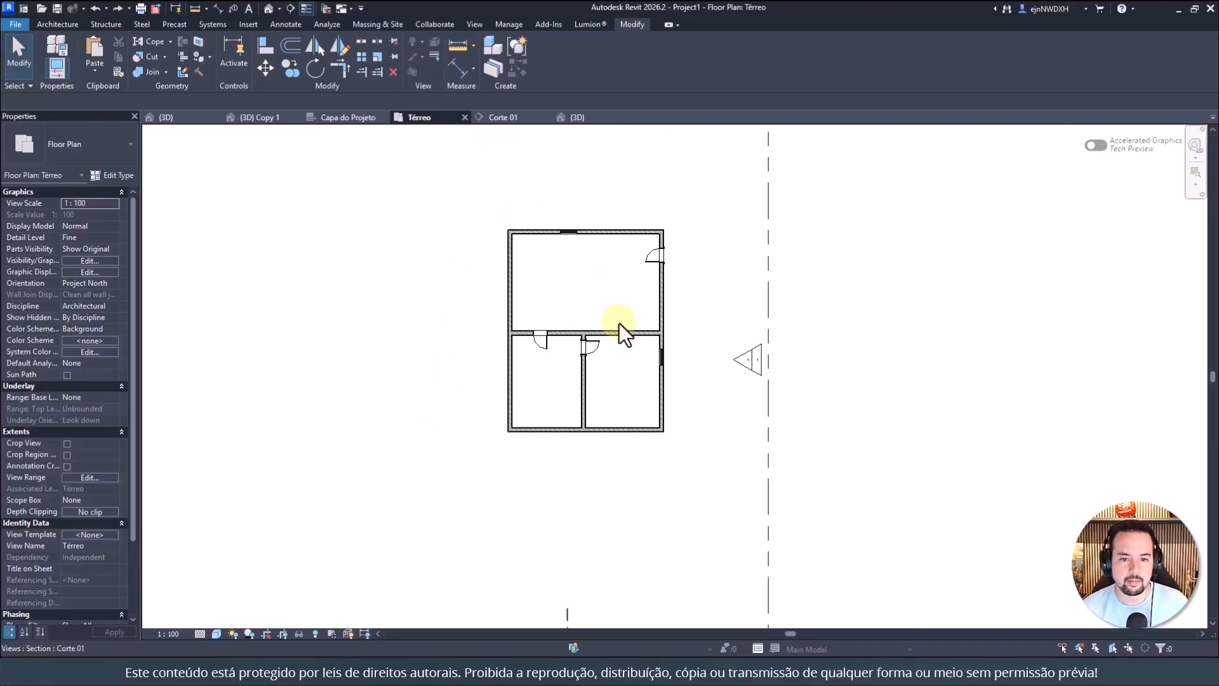
Step: Delete the stacked upper-floor group copies in the 3D view, keeping only the Térreo model group
scroll(619, 333, down, 3)
drag(568, 285, 545, 233)
click(580, 294)
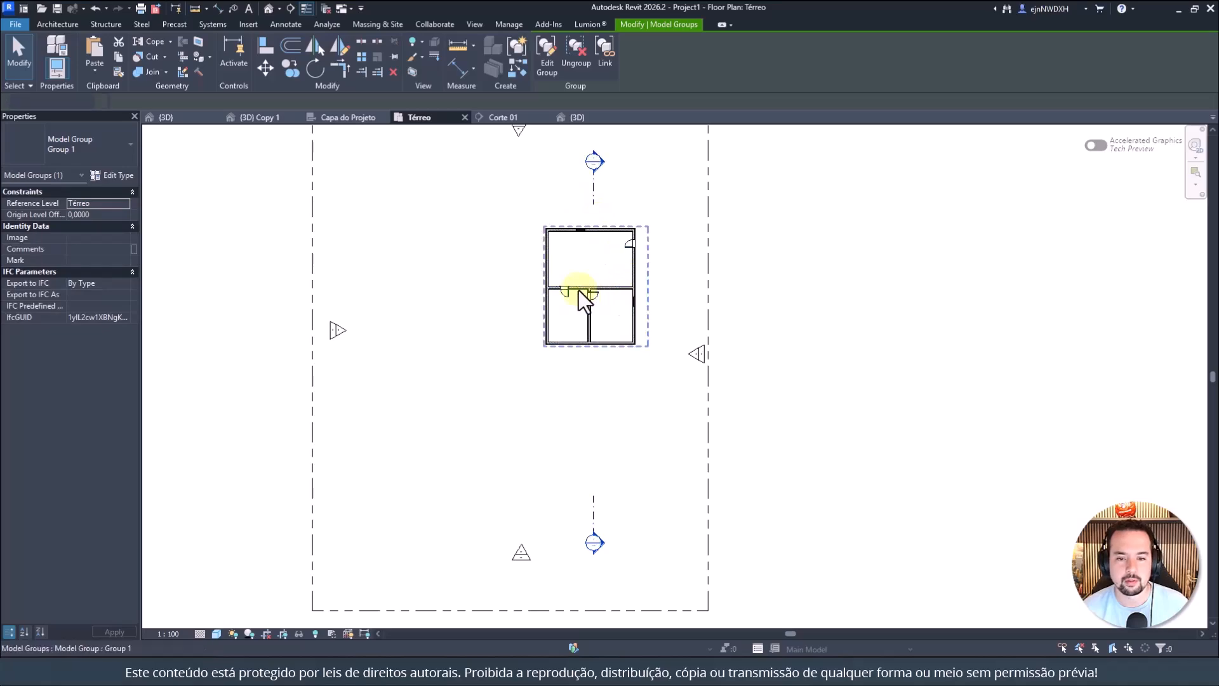
click(578, 117)
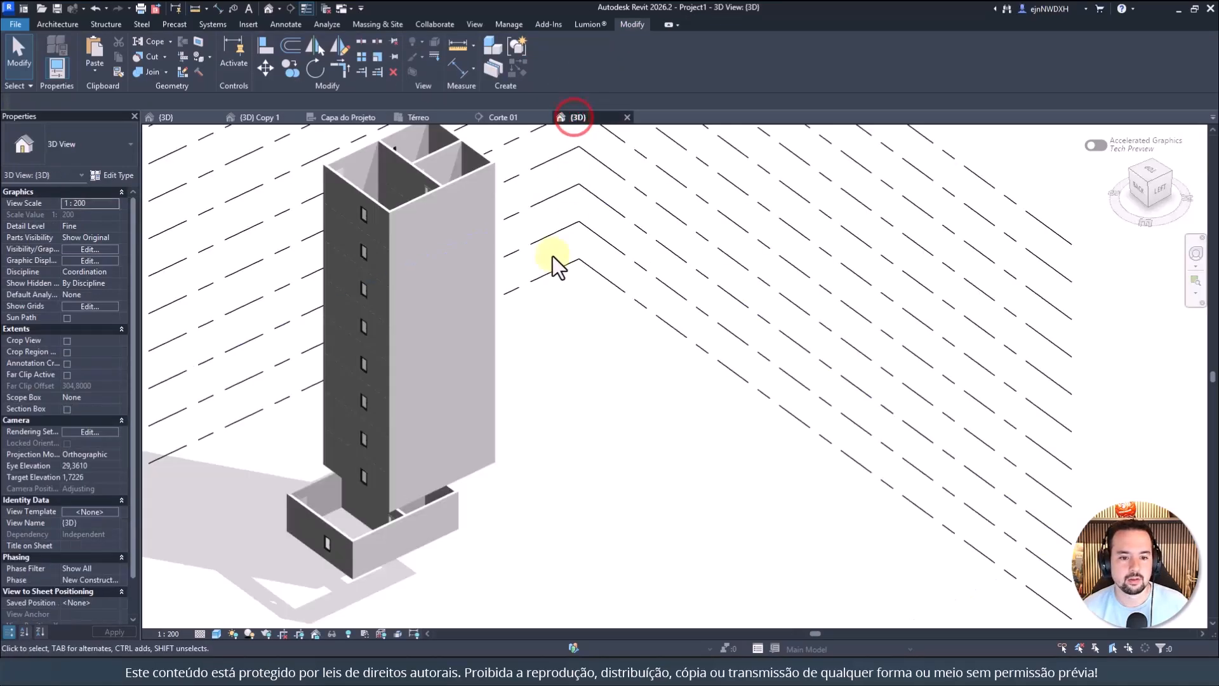
scroll(552, 264, down, 2)
click(477, 191)
drag(506, 259, 508, 377)
key(Escape)
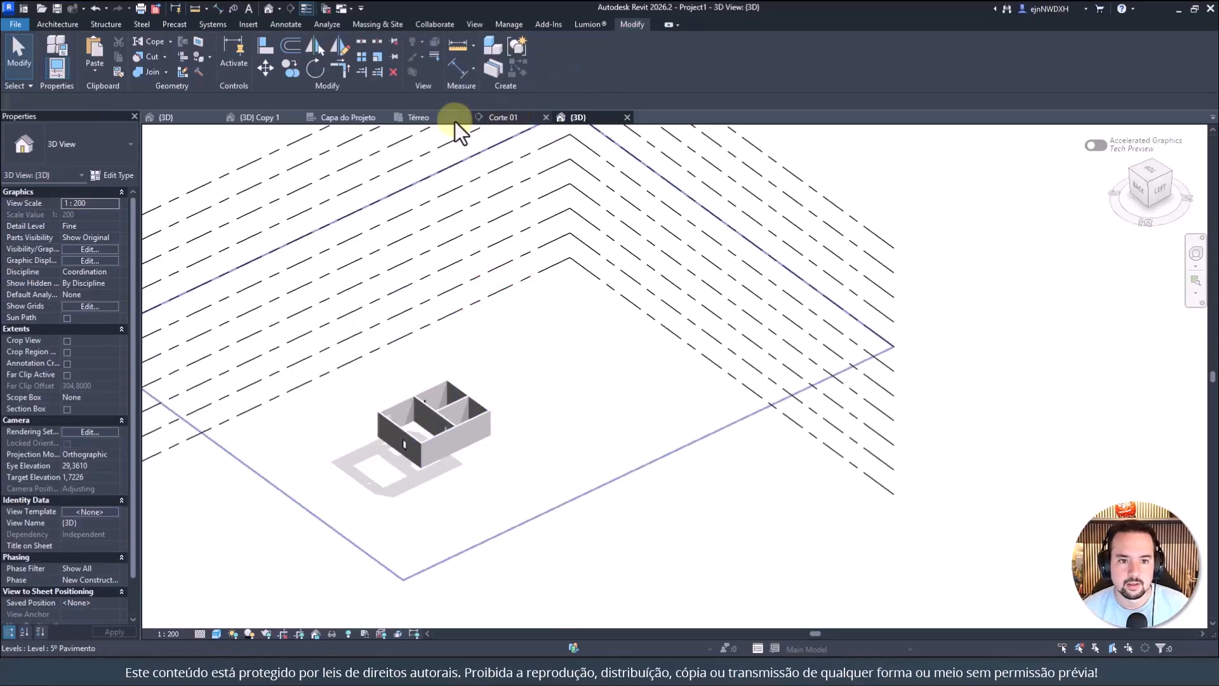
Step: Edit the model group in the Térreo plan, remove its lower exterior wall from the group and finish the group edit
click(435, 119)
scroll(631, 267, up, 5)
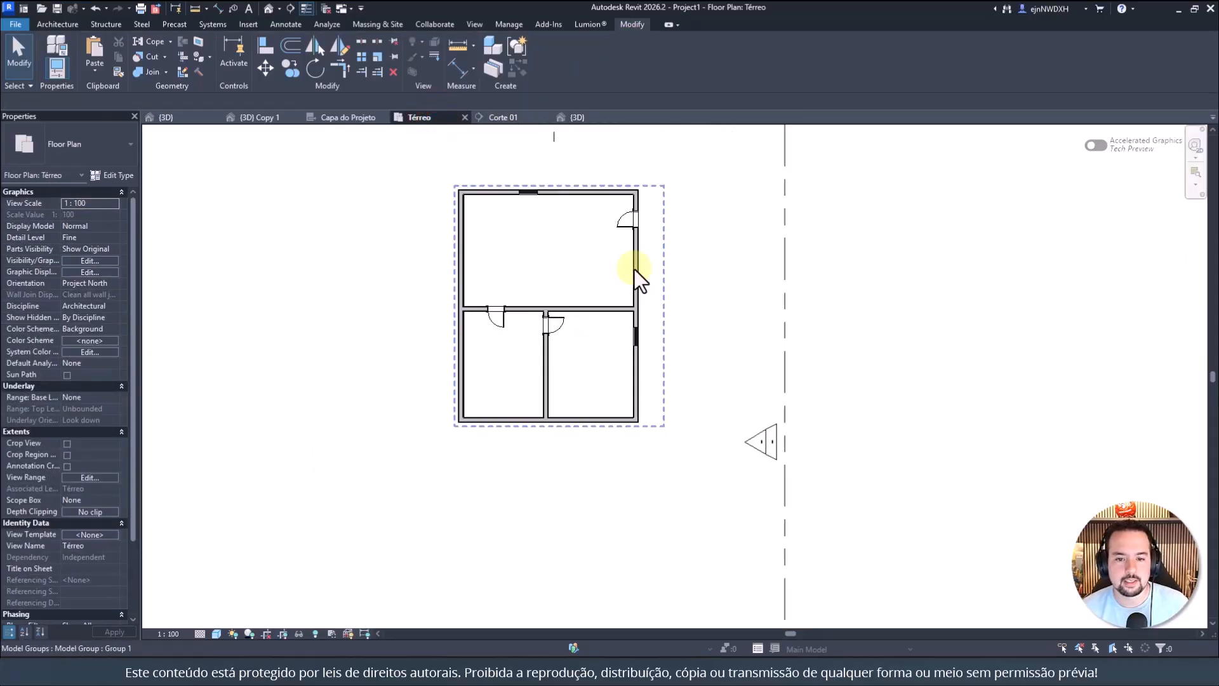
click(639, 229)
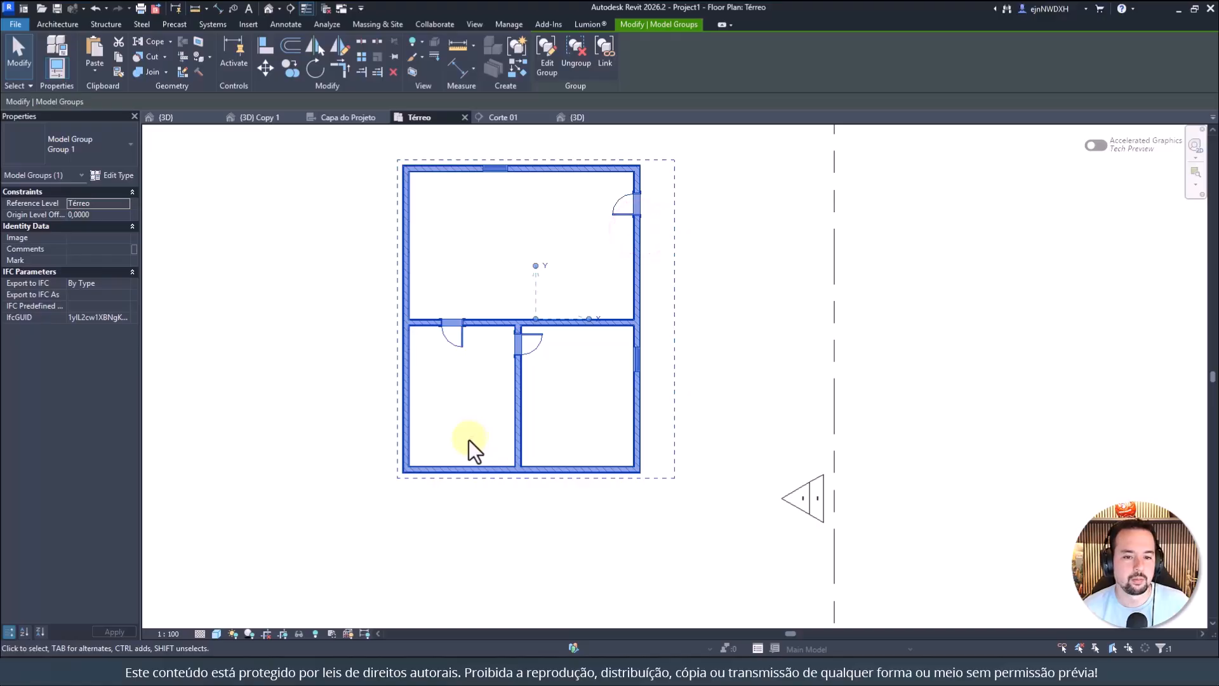
click(546, 51)
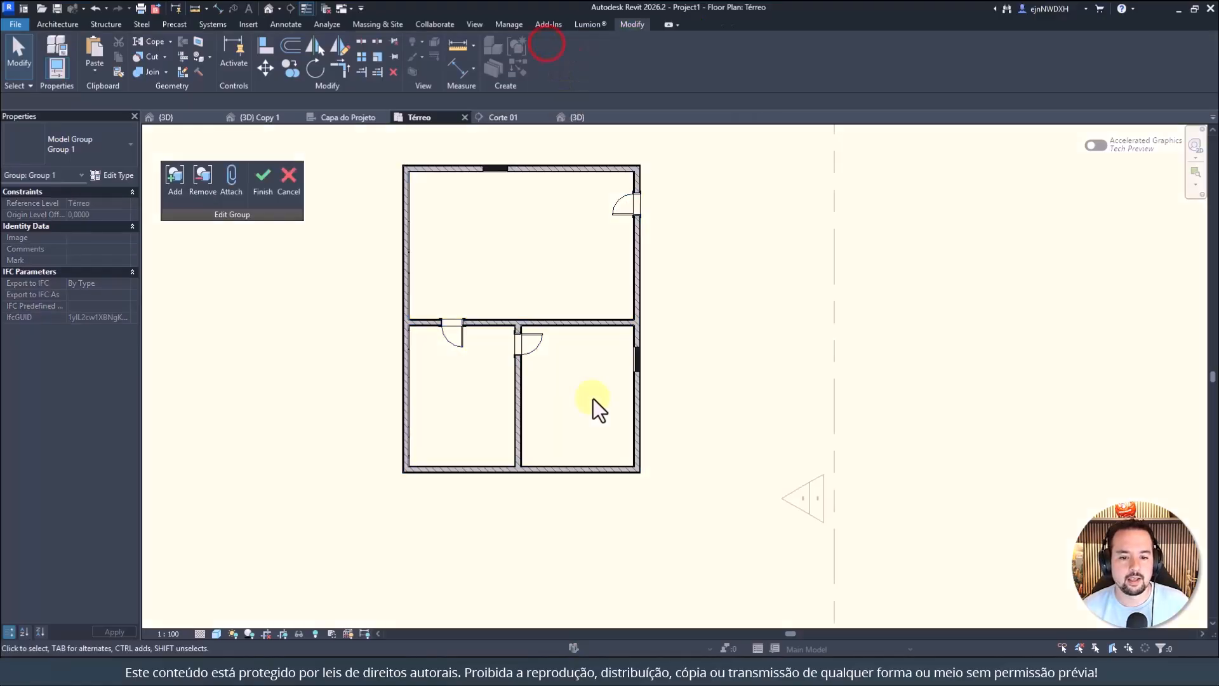
click(547, 472)
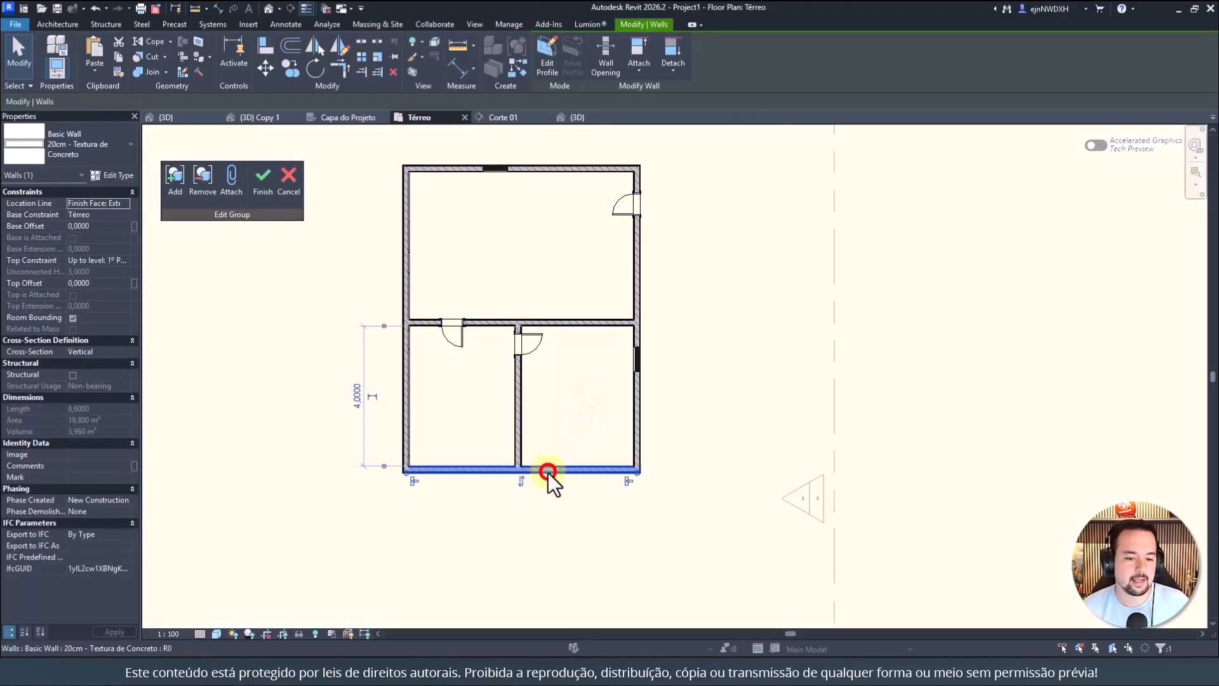
click(196, 189)
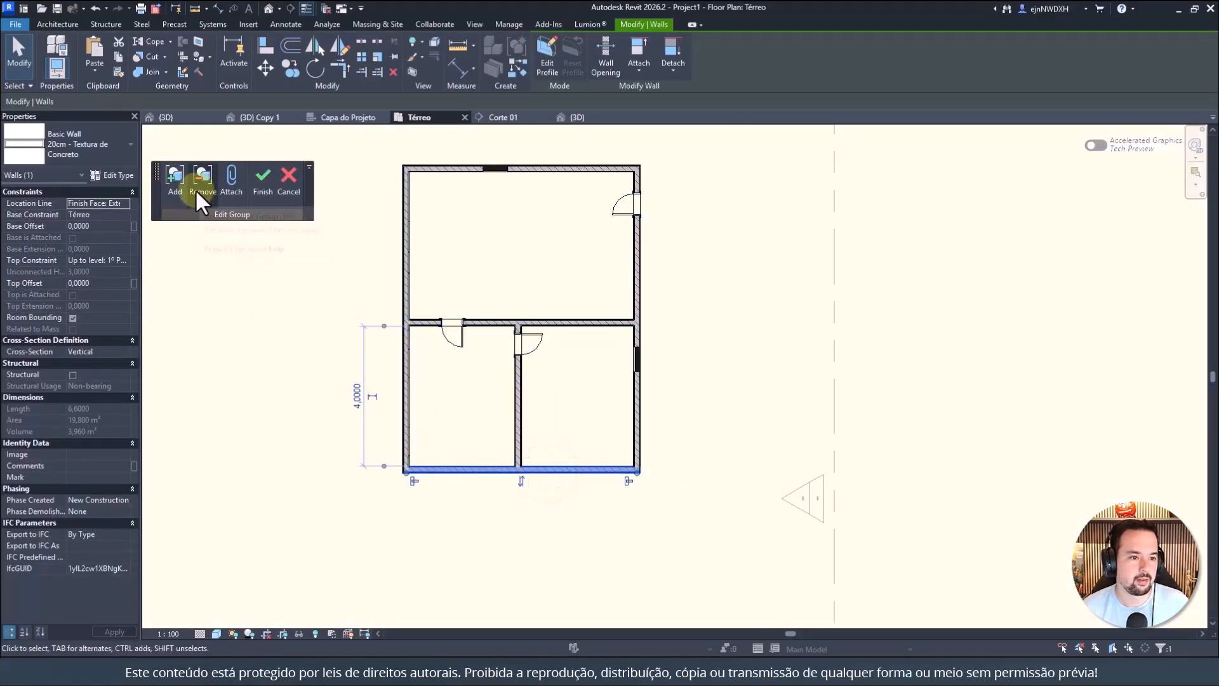
click(464, 471)
click(263, 180)
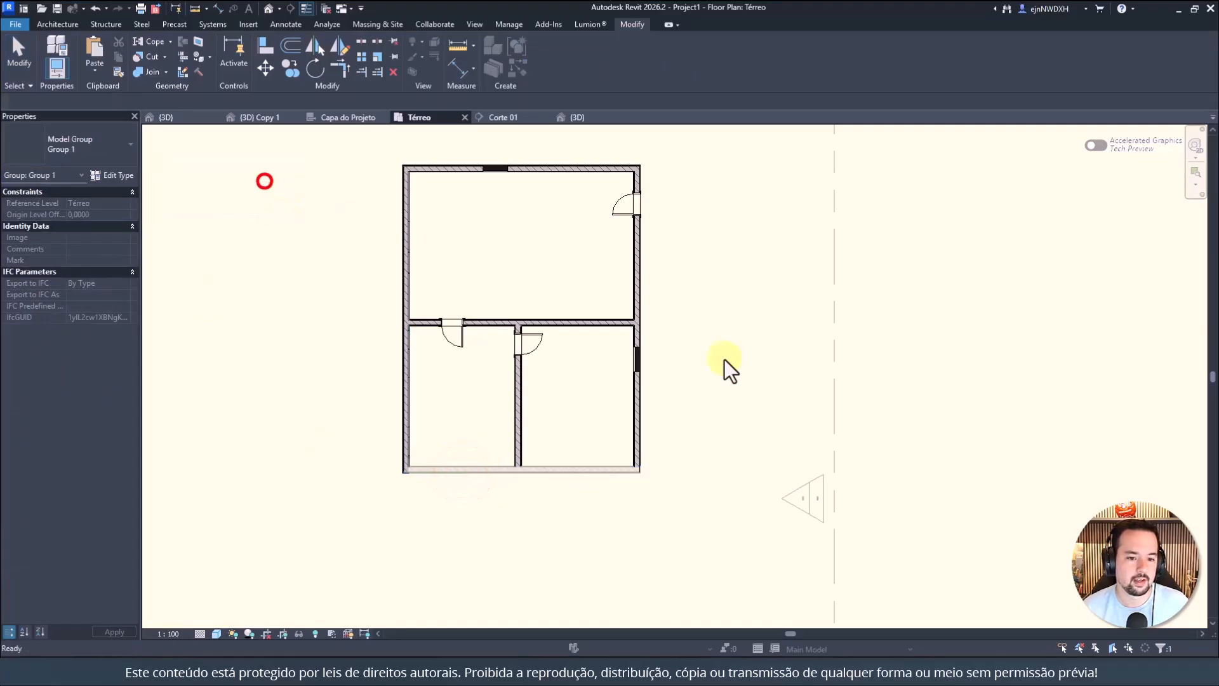
click(565, 473)
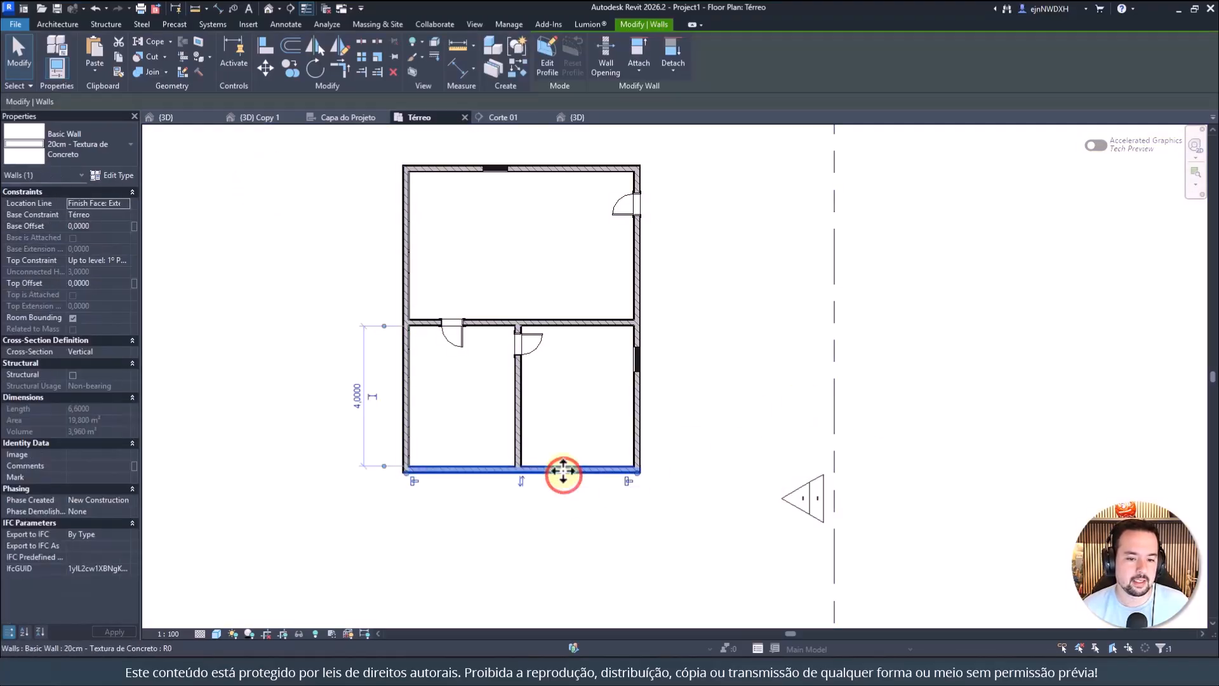
click(518, 392)
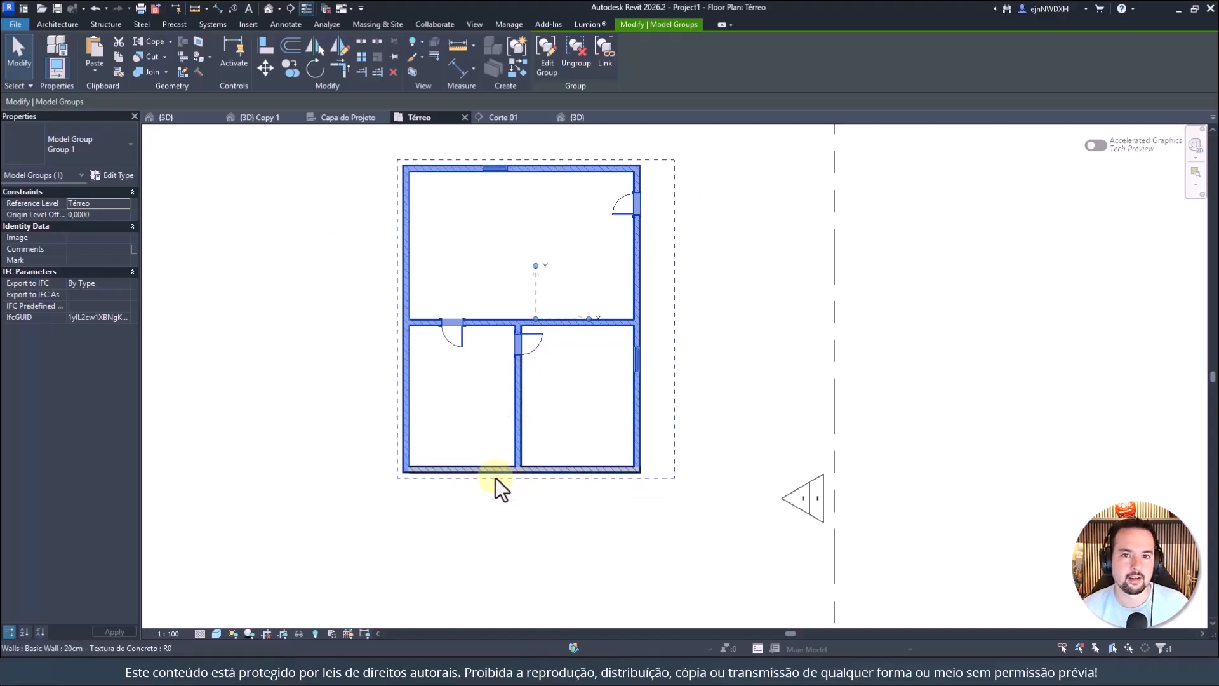
Step: Mirror a copy of the model group using the ungrouped lower exterior wall as the picked axis
click(487, 248)
scroll(486, 249, down, 2)
click(534, 197)
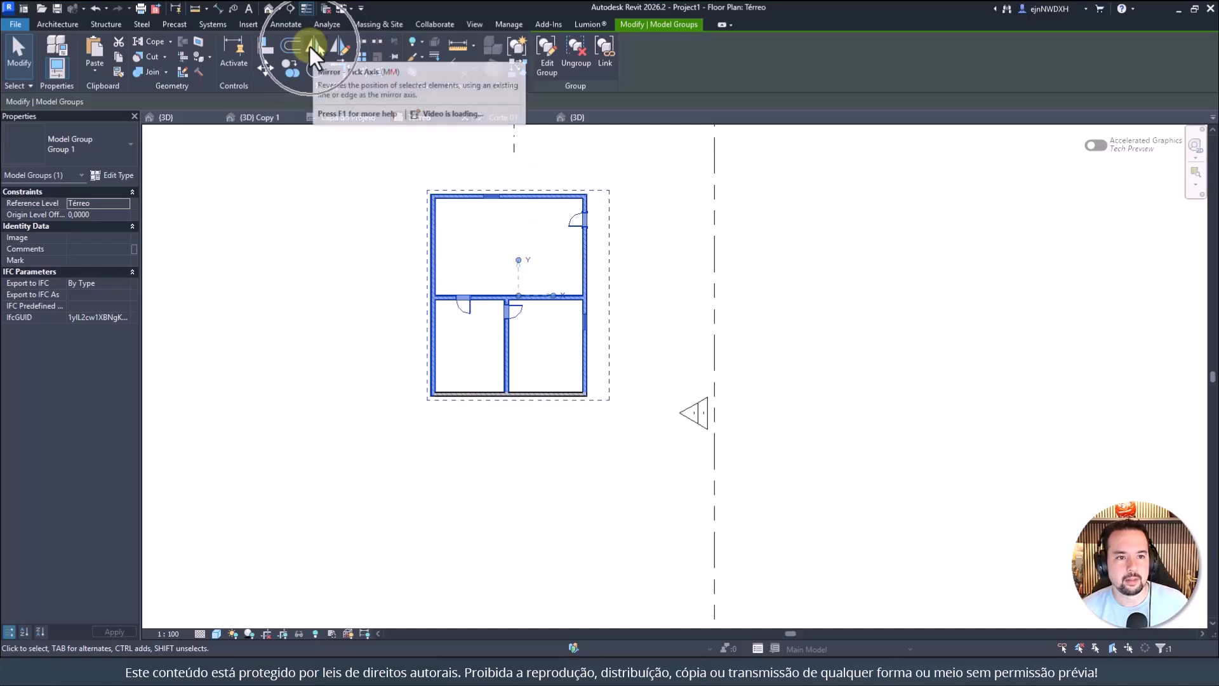
click(311, 48)
scroll(539, 441, up, 4)
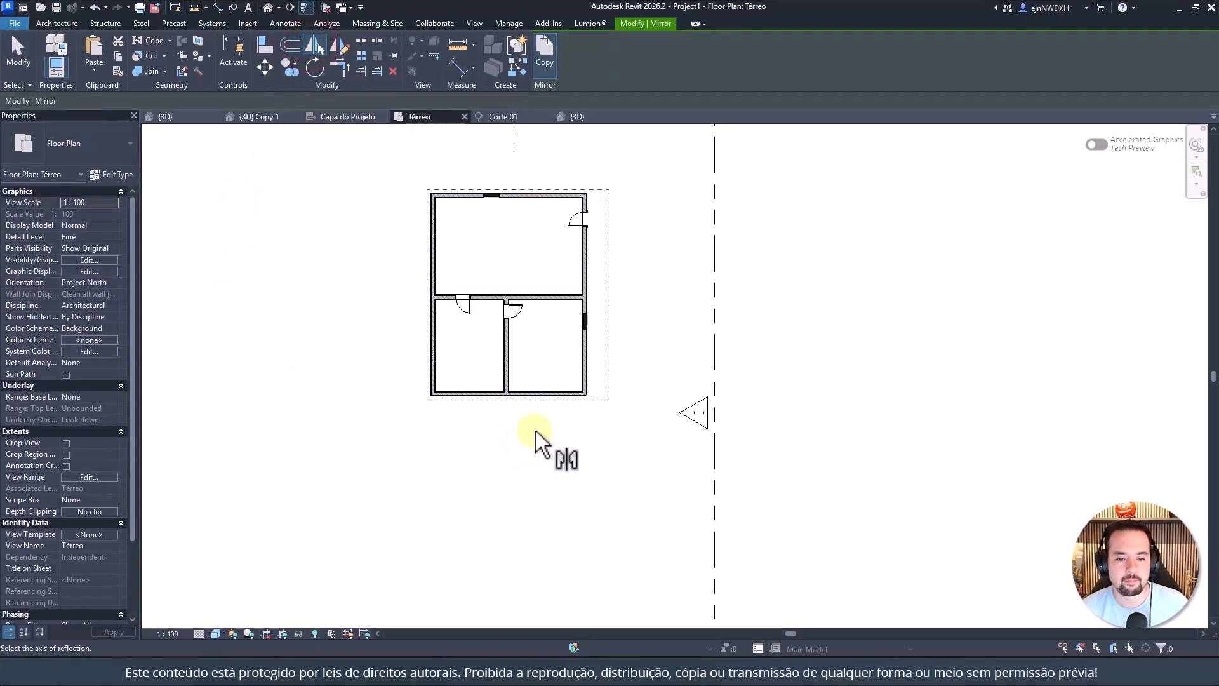
click(545, 357)
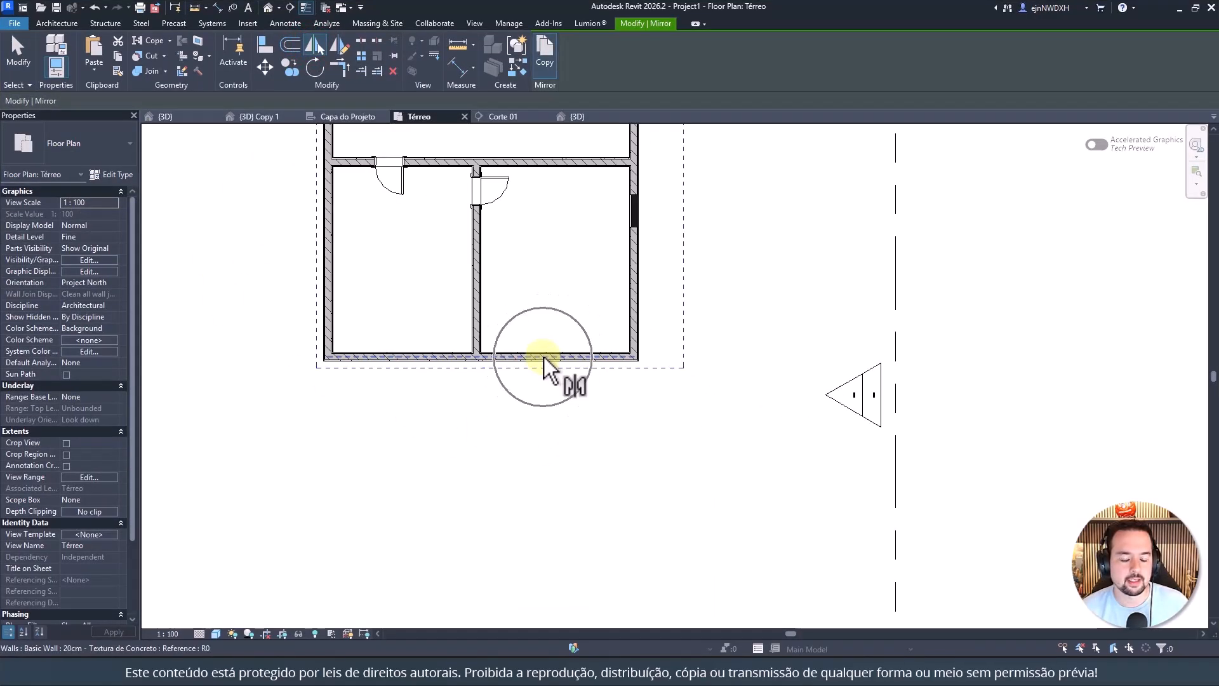
scroll(532, 471, down, 5)
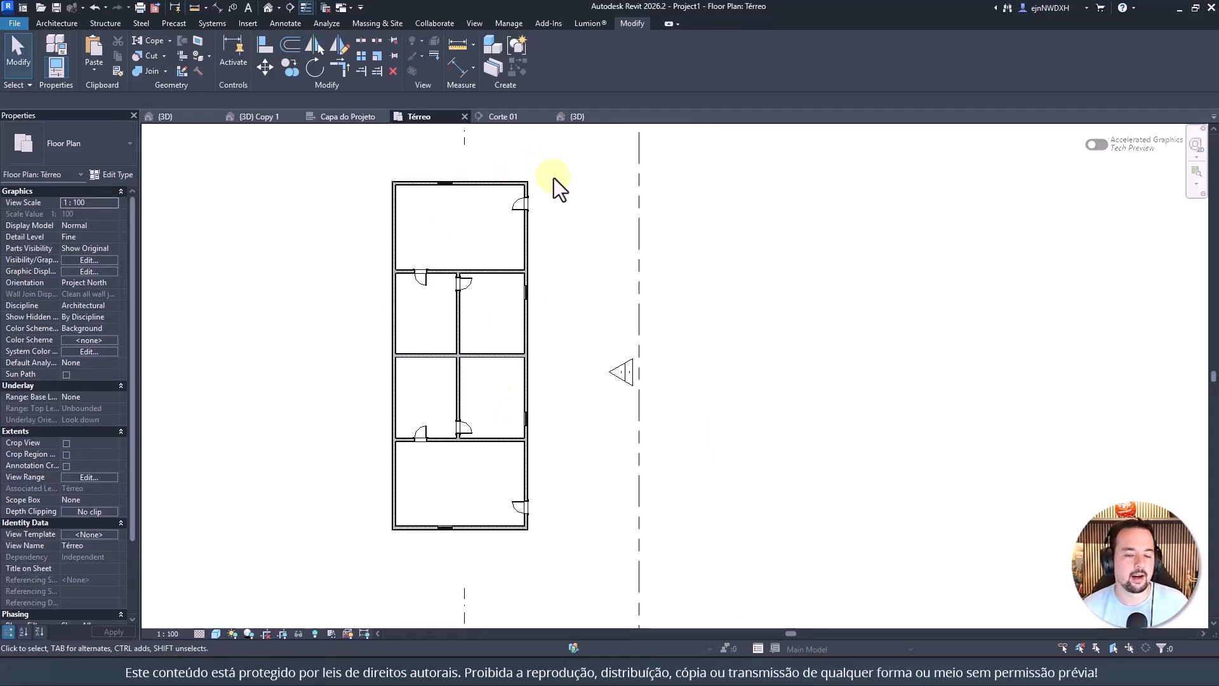
Step: Check the shared wall, the original group and the mirrored group by selecting each one separately
click(505, 356)
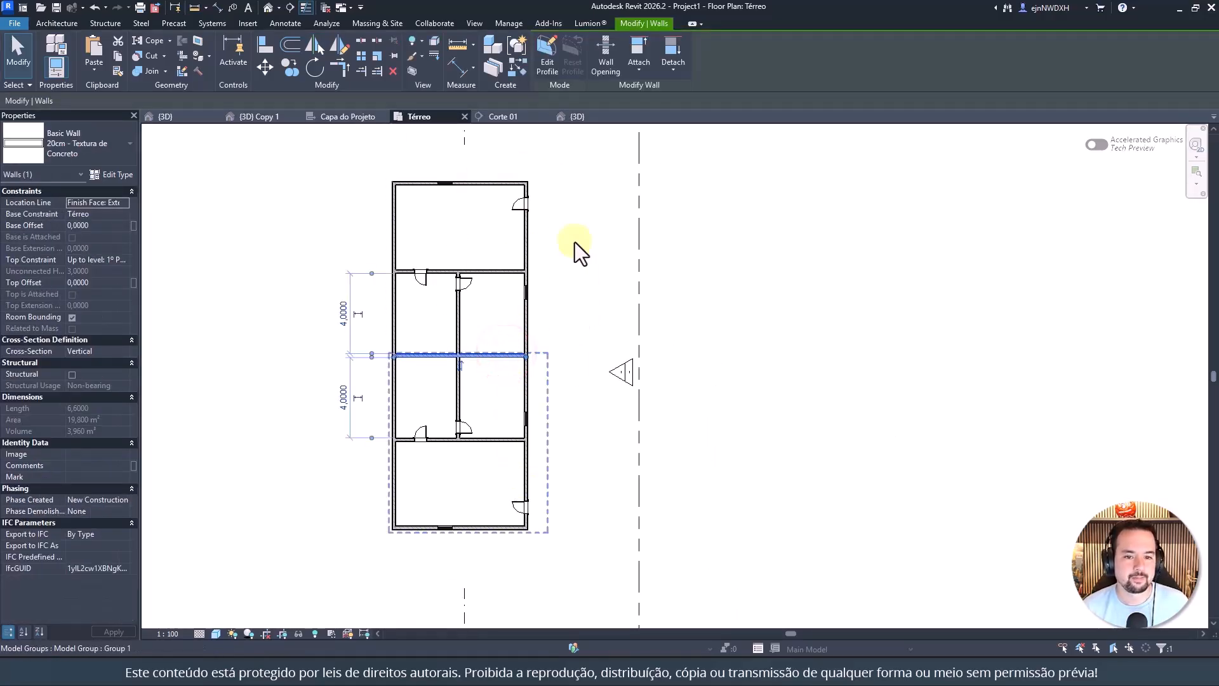
click(392, 189)
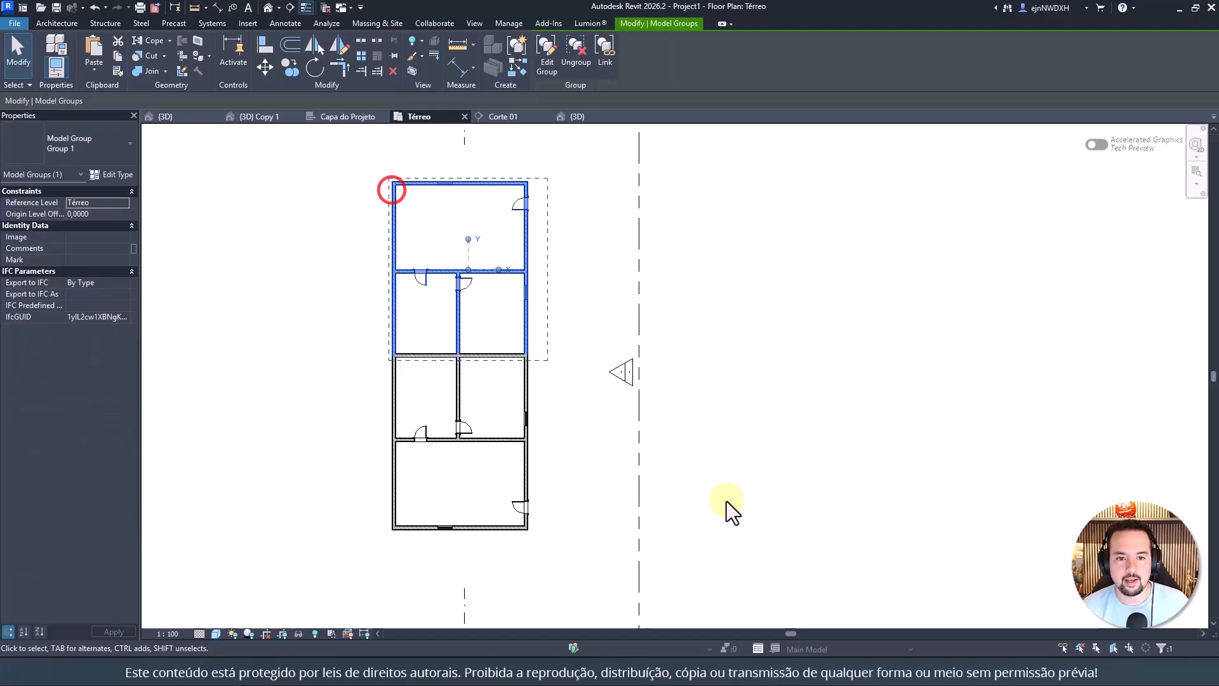
click(527, 423)
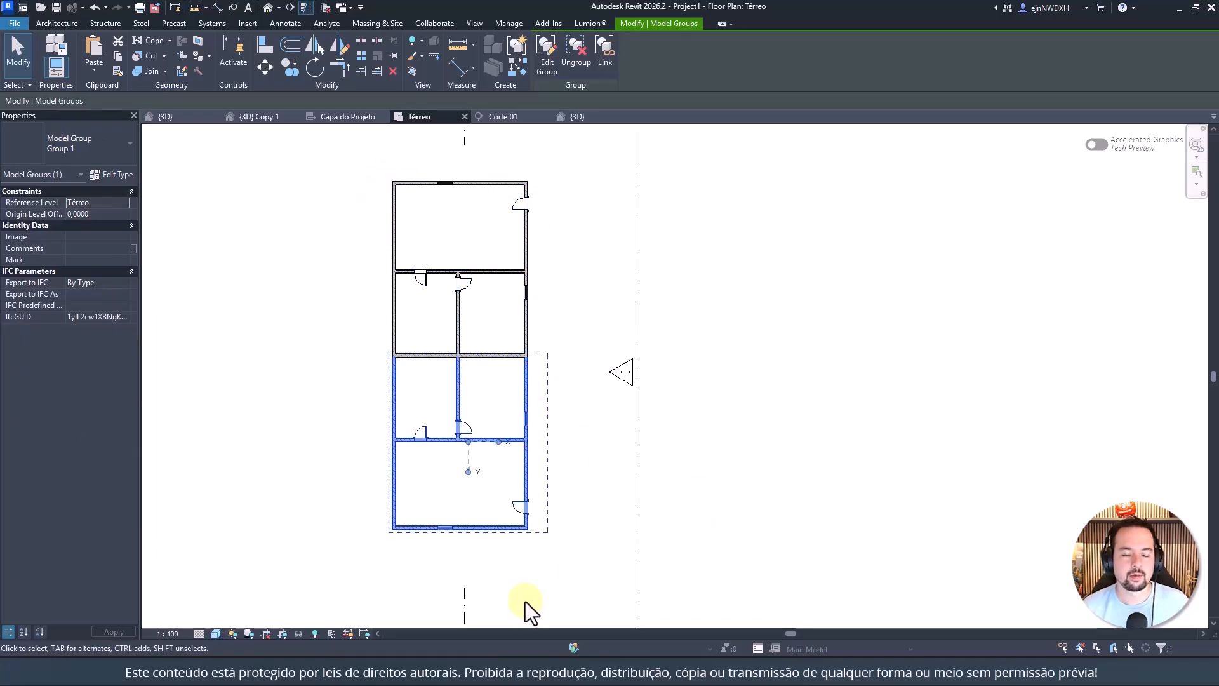
click(642, 231)
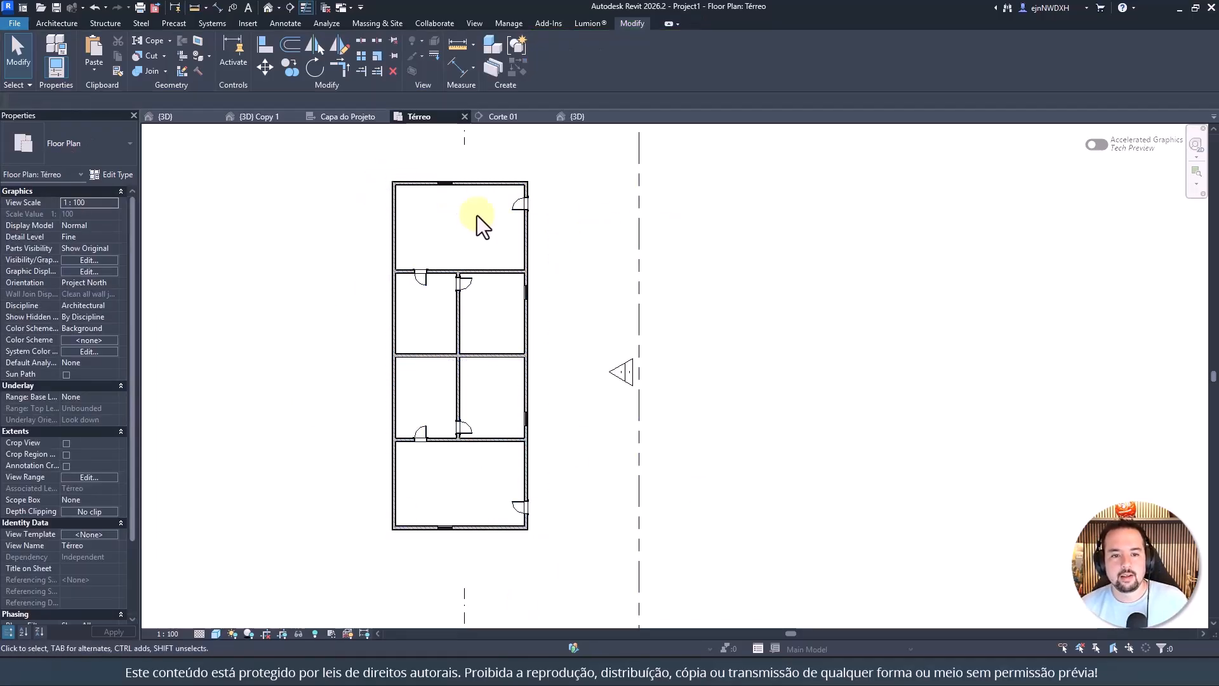
Step: Edit the upper model group and draw a 20cm - Textura de Concreto wall from the interior partition's midpoint to the right exterior wall
double_click(527, 251)
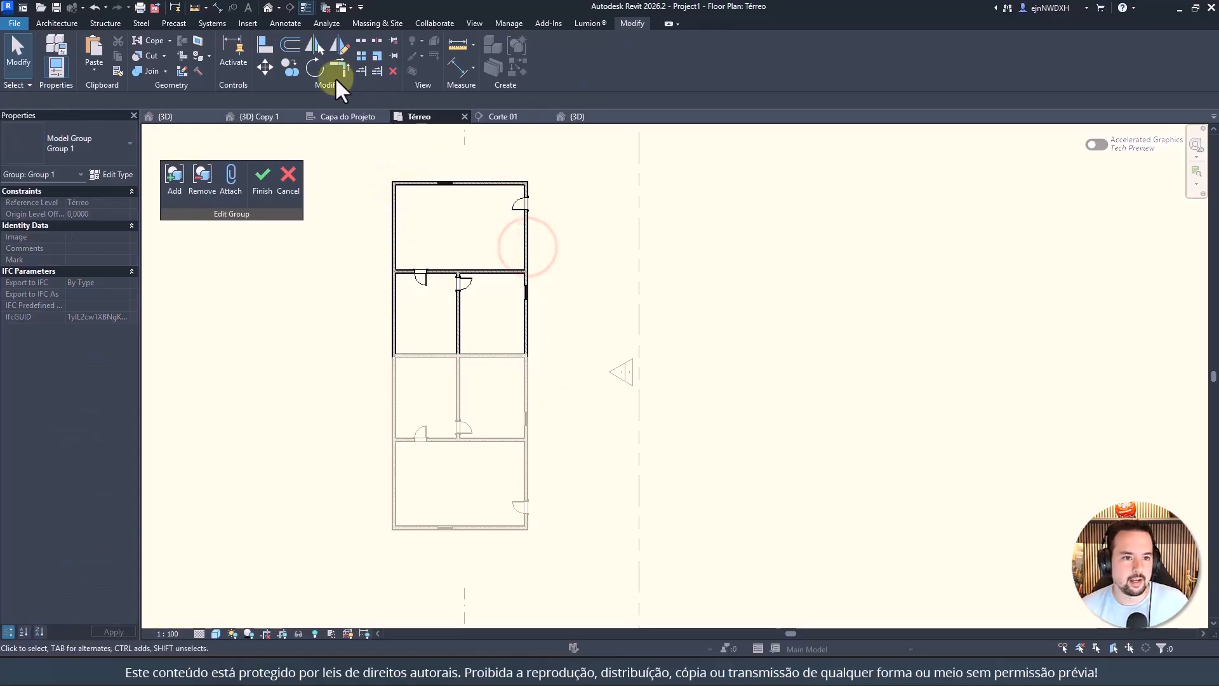
click(56, 23)
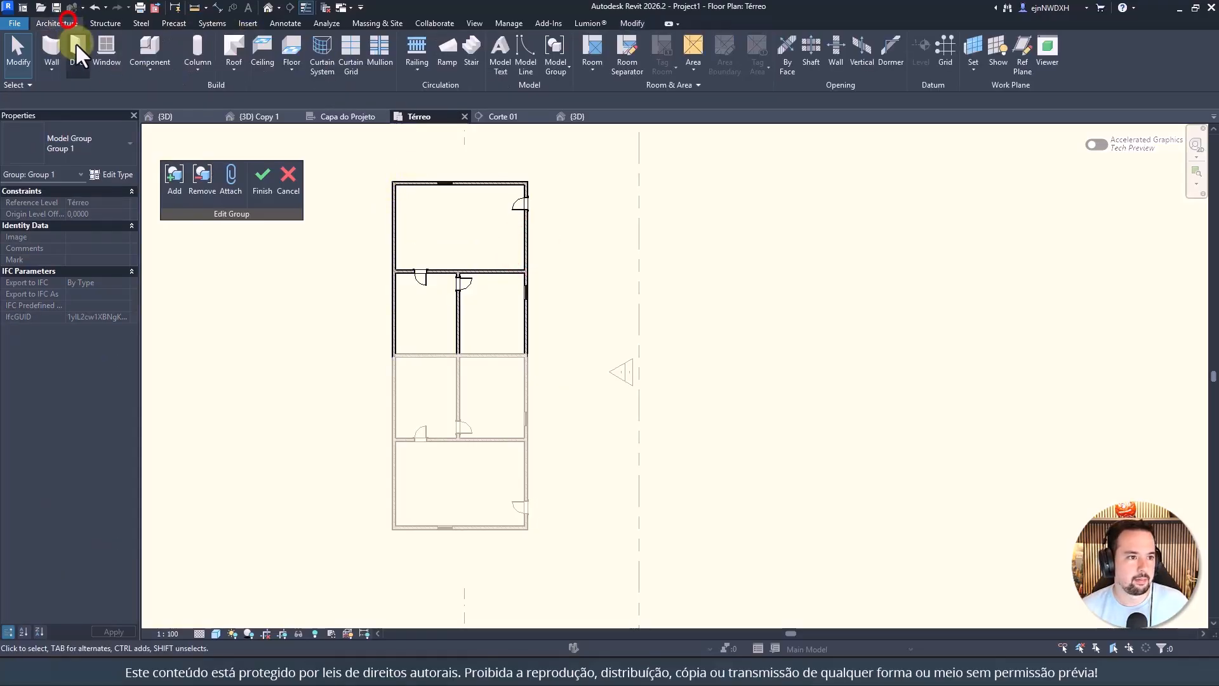
key(w)
key(a)
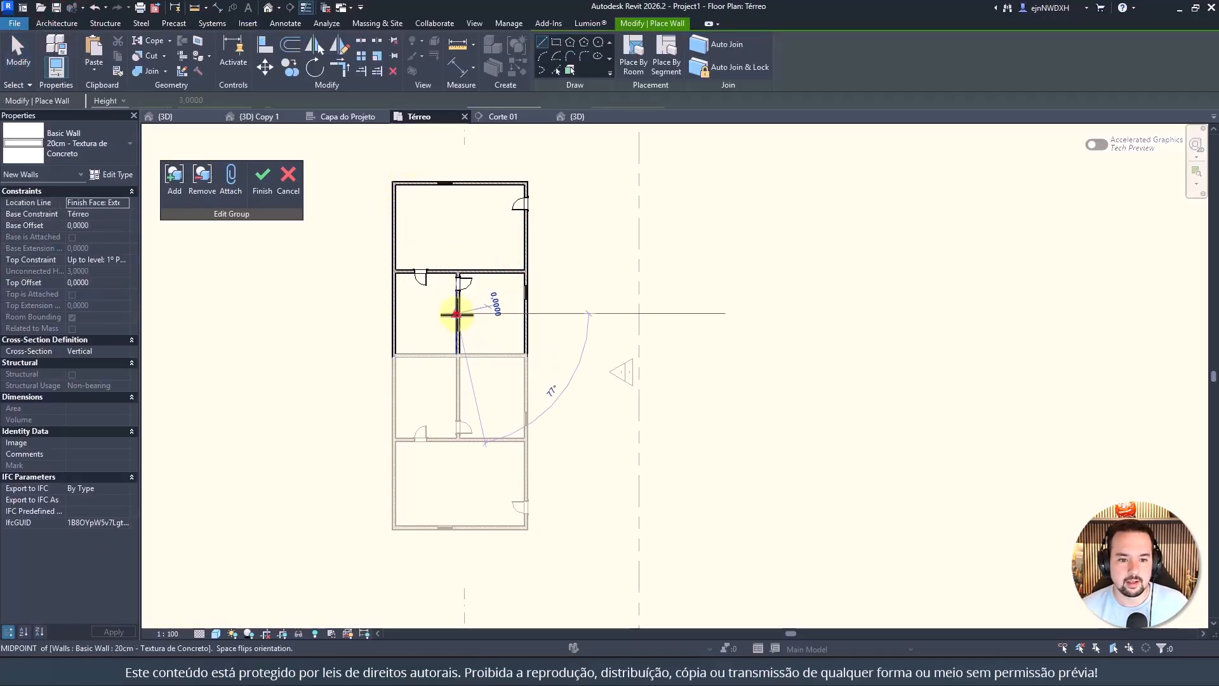
click(456, 315)
click(523, 316)
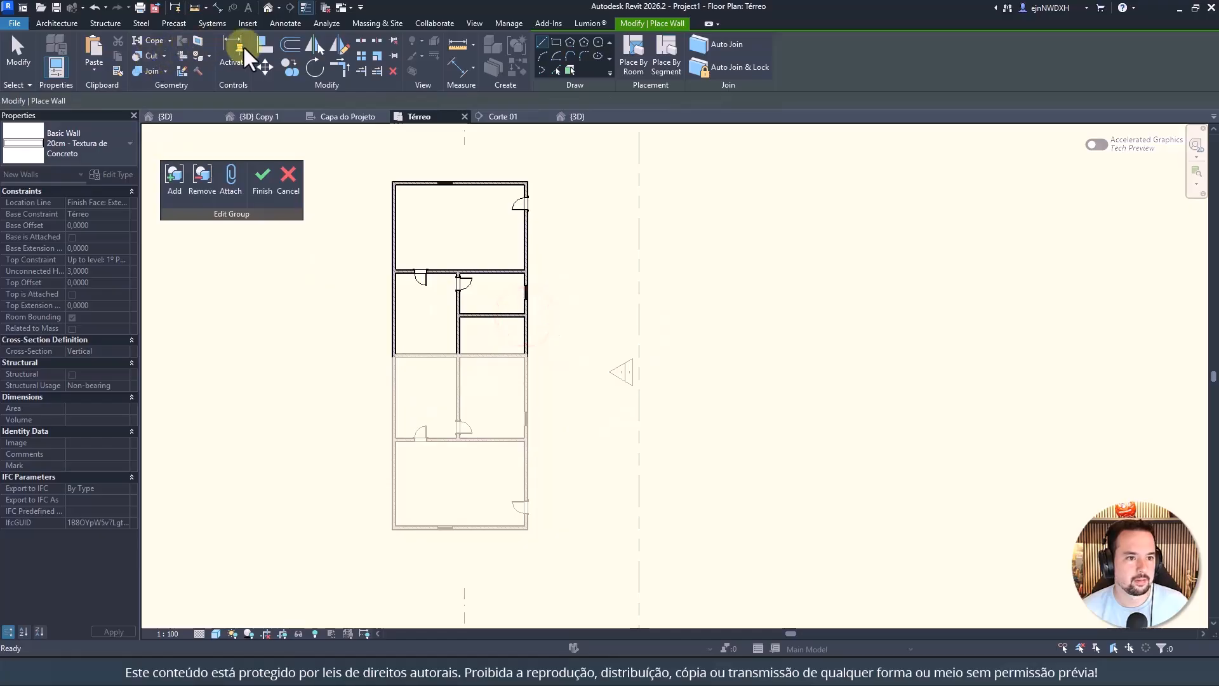
key(Escape)
key(Escape)
Step: Place a 0,60 x 2,10 Porta de Abrir Lucerna door near the left end of the new wall and finish the group edit
click(66, 18)
click(79, 46)
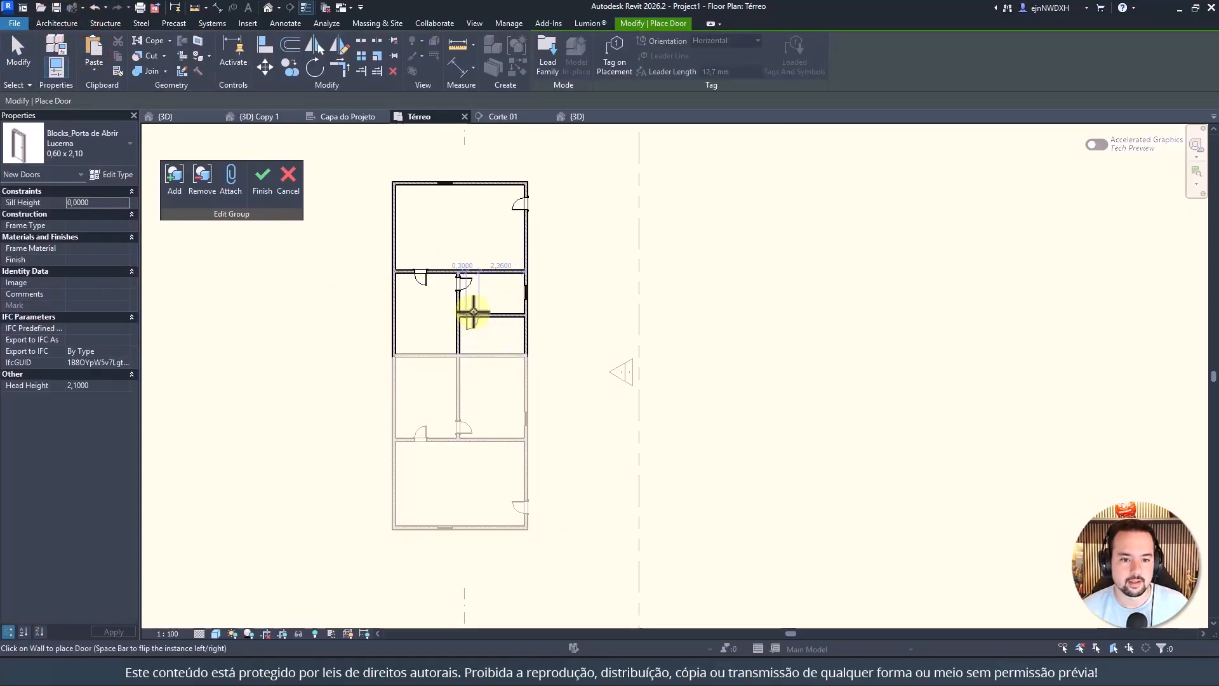
click(471, 317)
key(Escape)
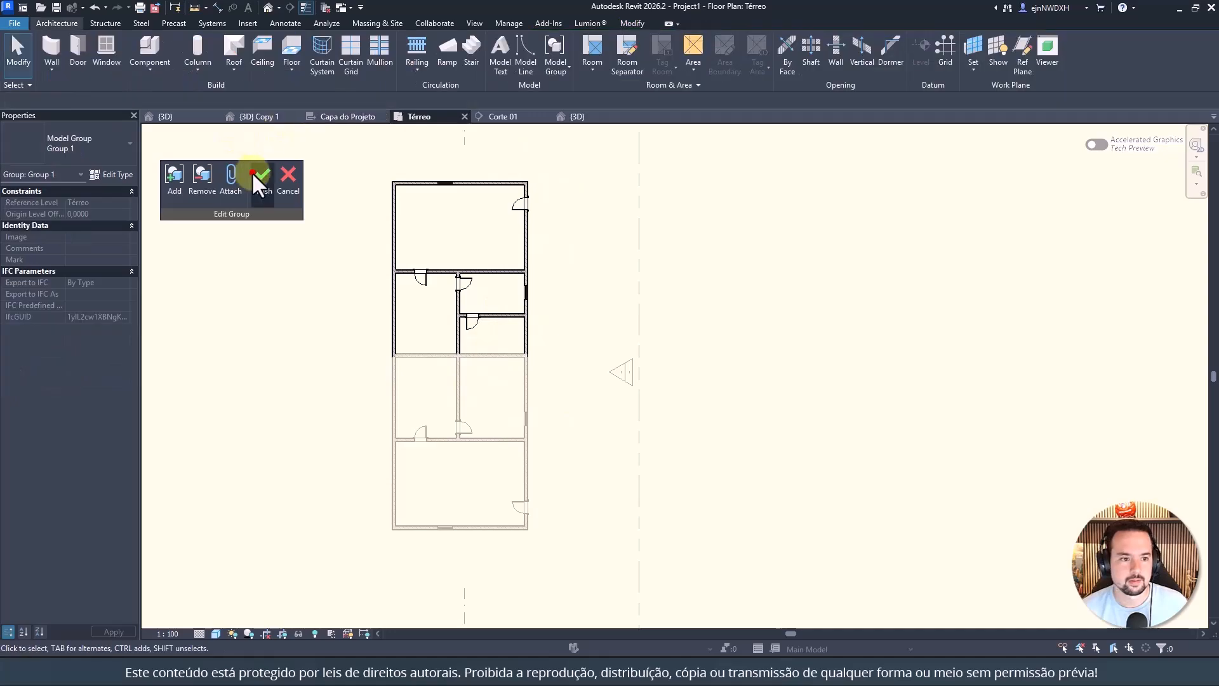
click(260, 177)
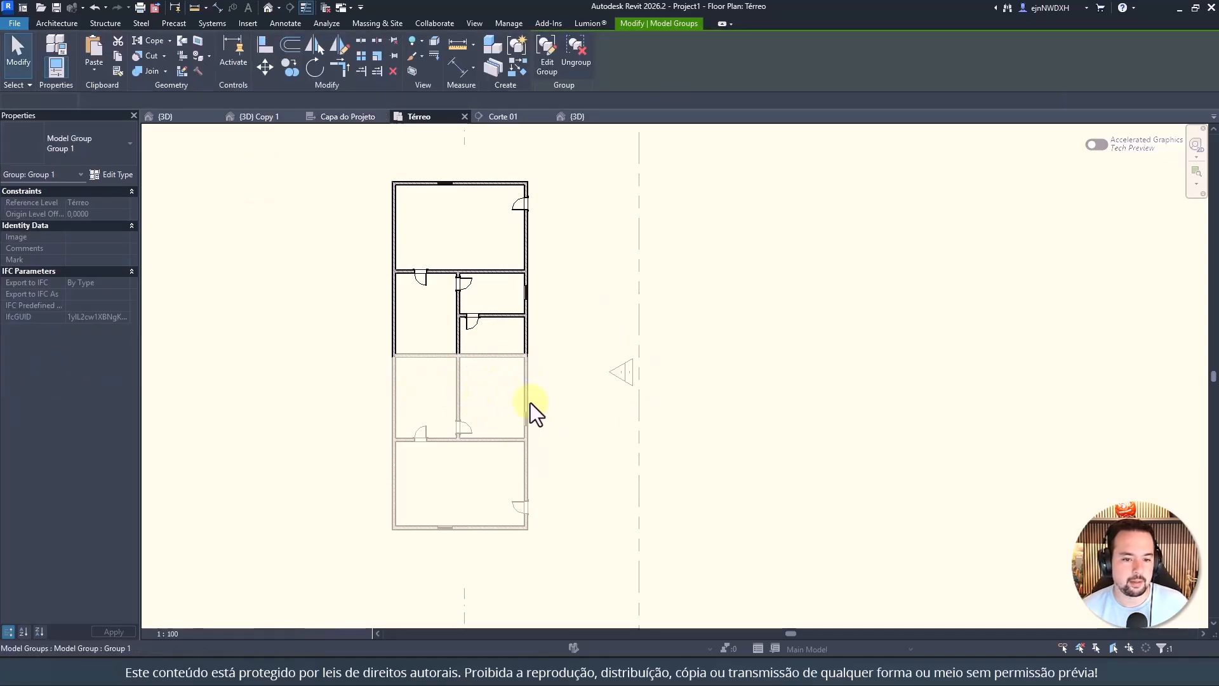
click(589, 413)
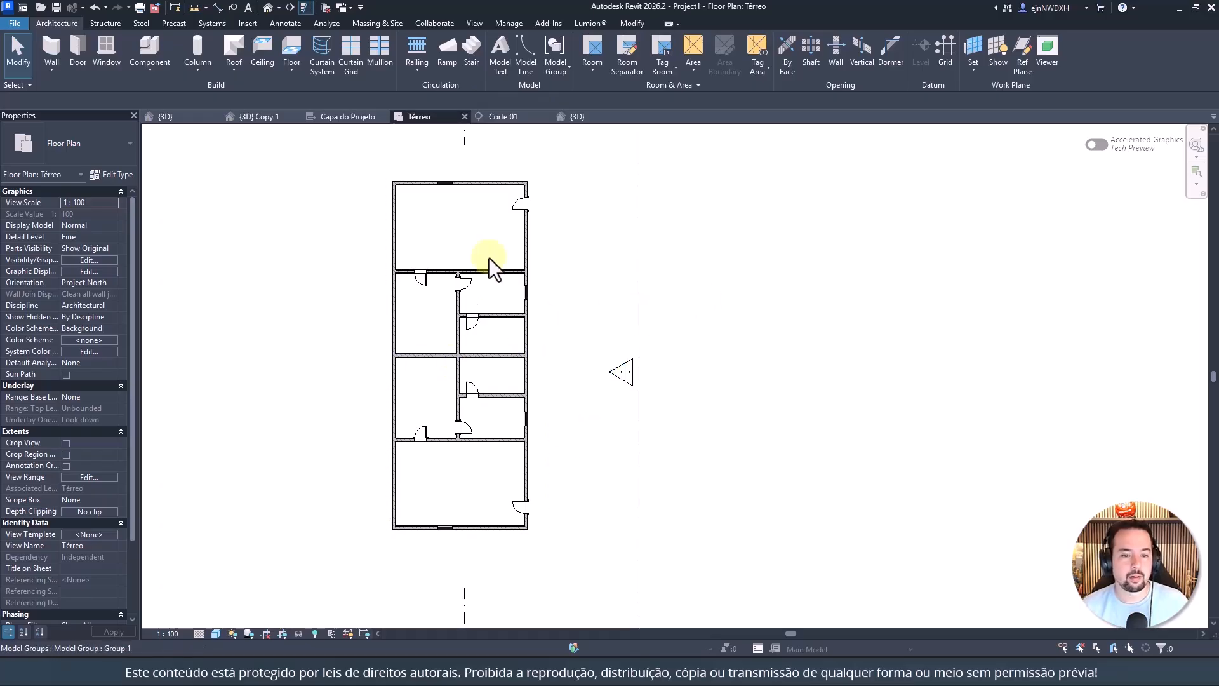
Step: Inspect the mirrored apartments in the 3D view, selecting both groups together with the shared wall, and clear the selection
click(268, 7)
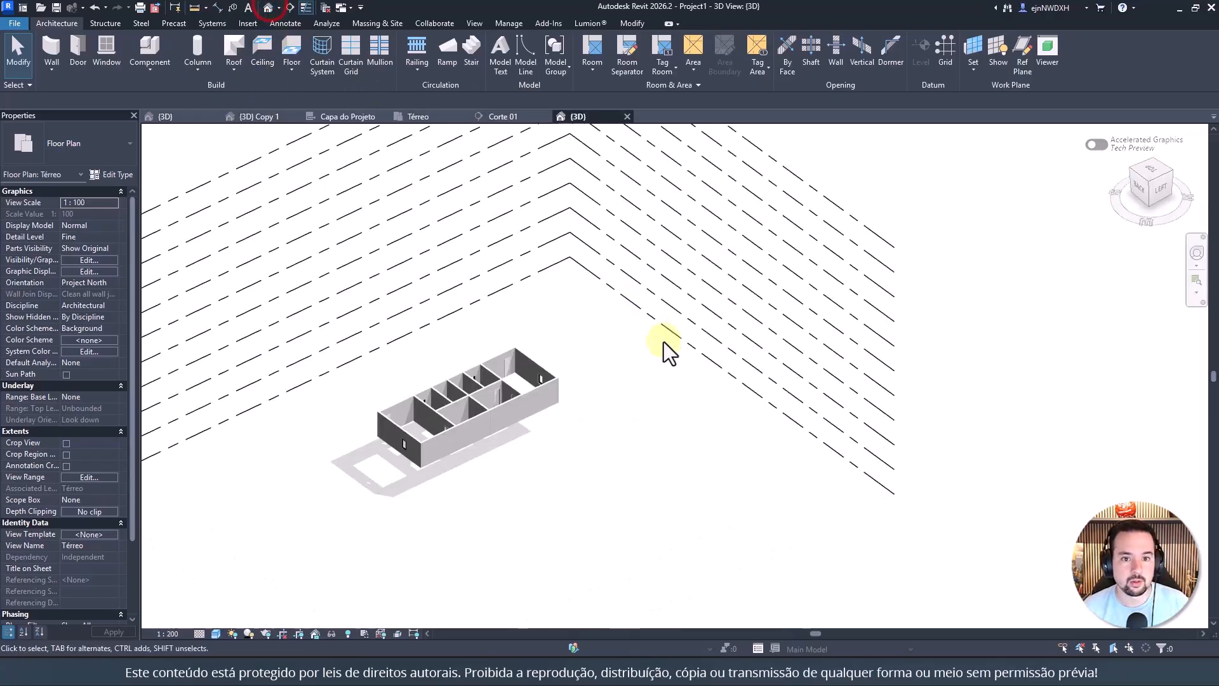
middle_drag(621, 289, 632, 409)
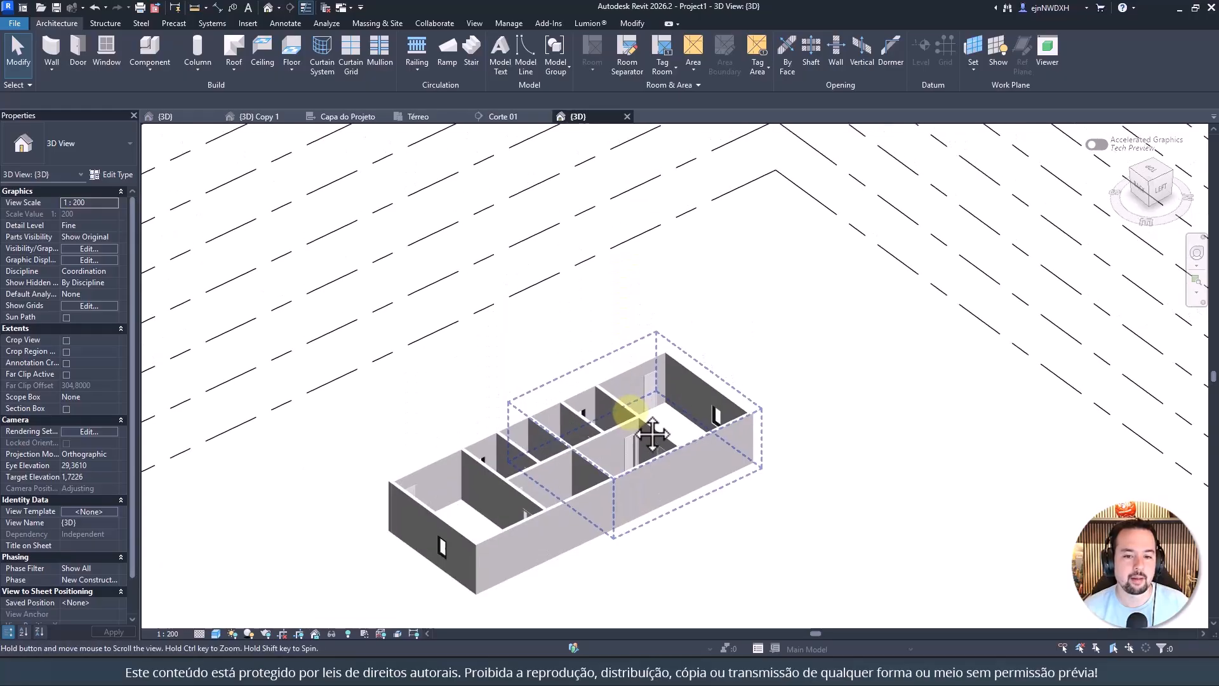
scroll(639, 402, down, 4)
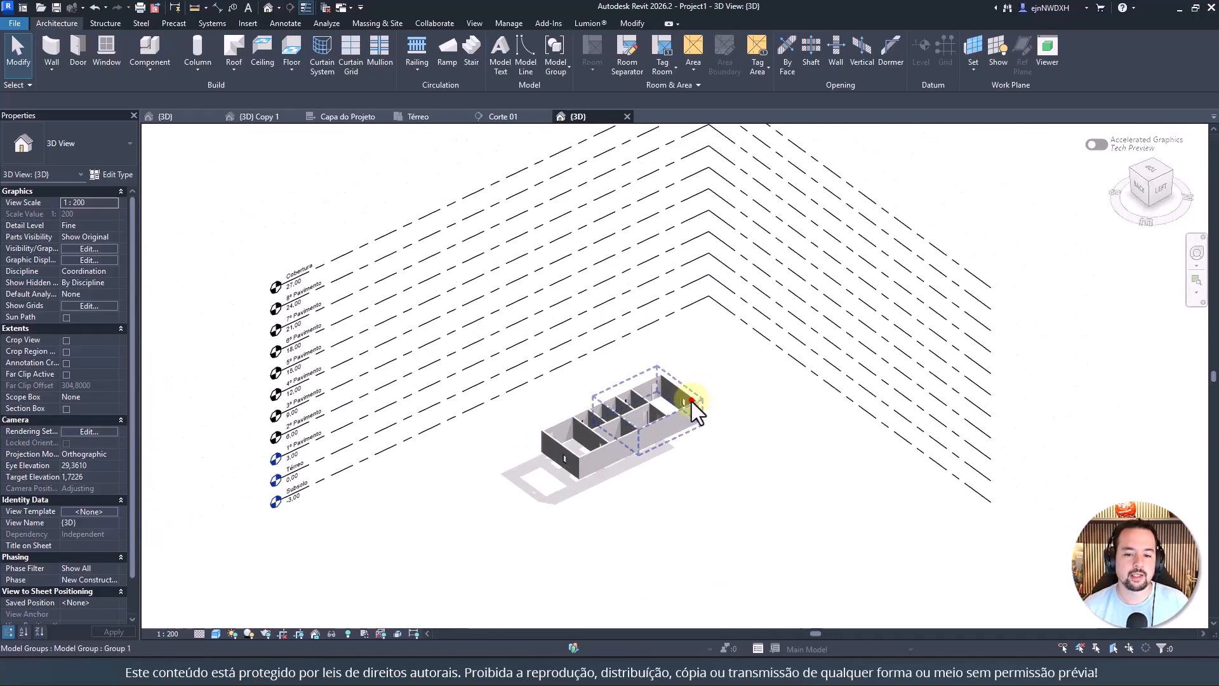
click(692, 401)
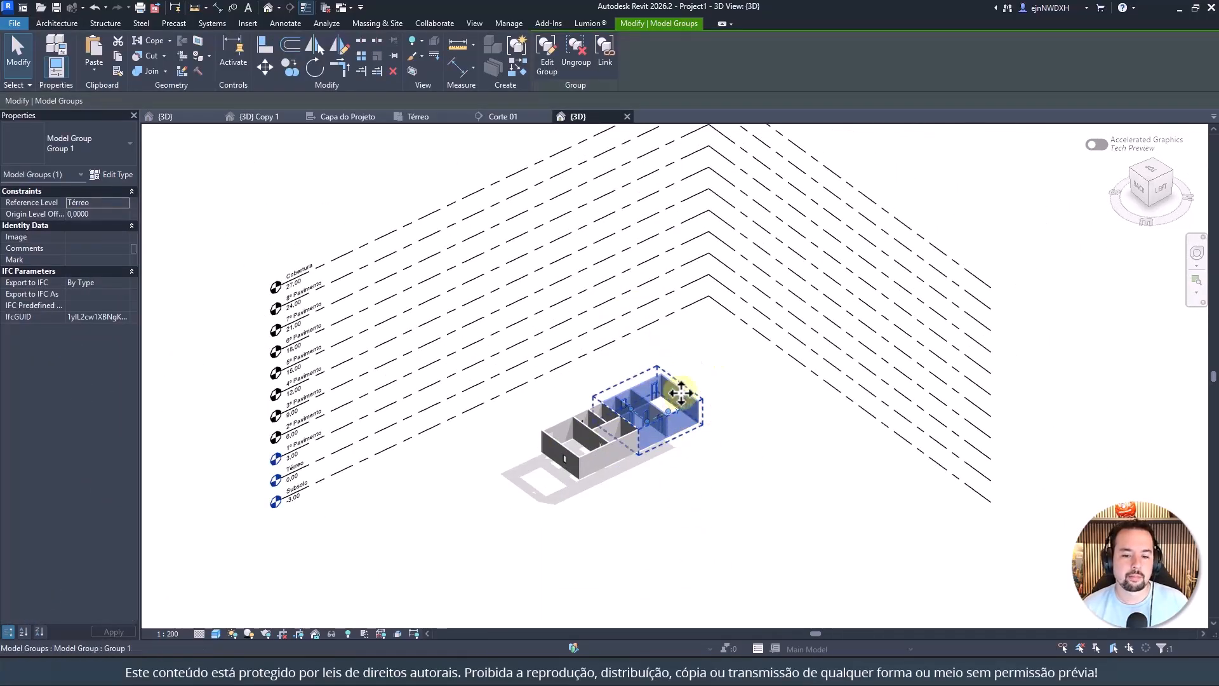
ctrl+click(571, 472)
scroll(610, 467, up, 4)
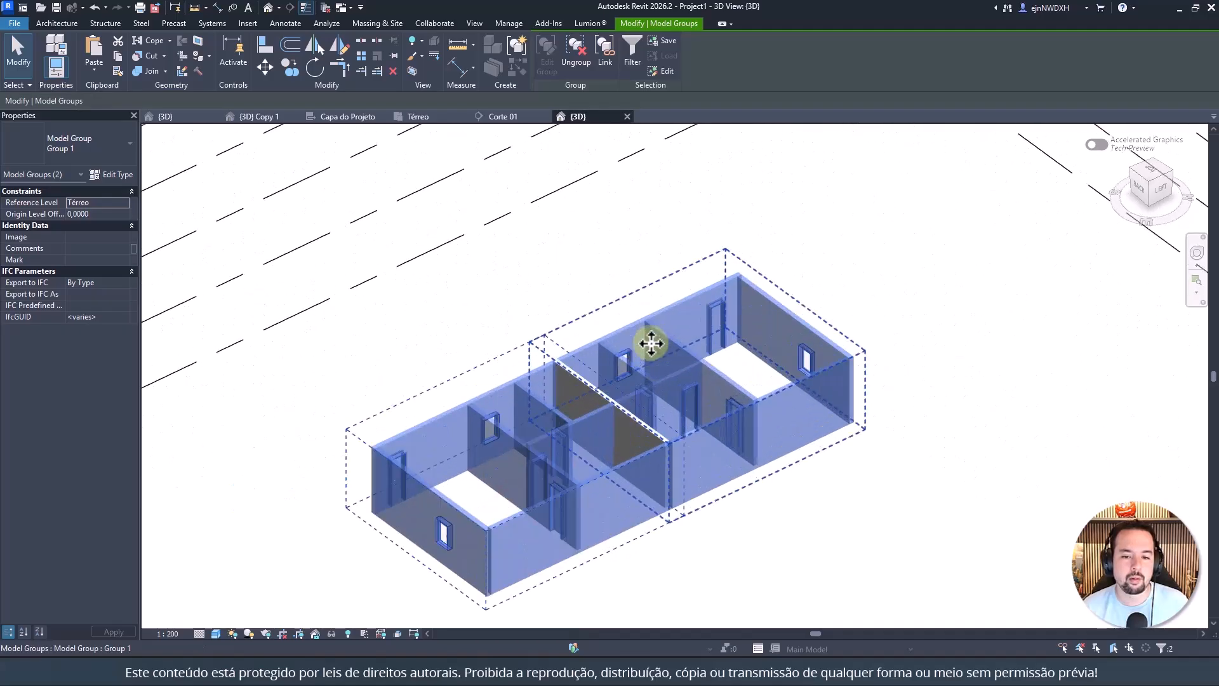
ctrl+drag(507, 319, 752, 592)
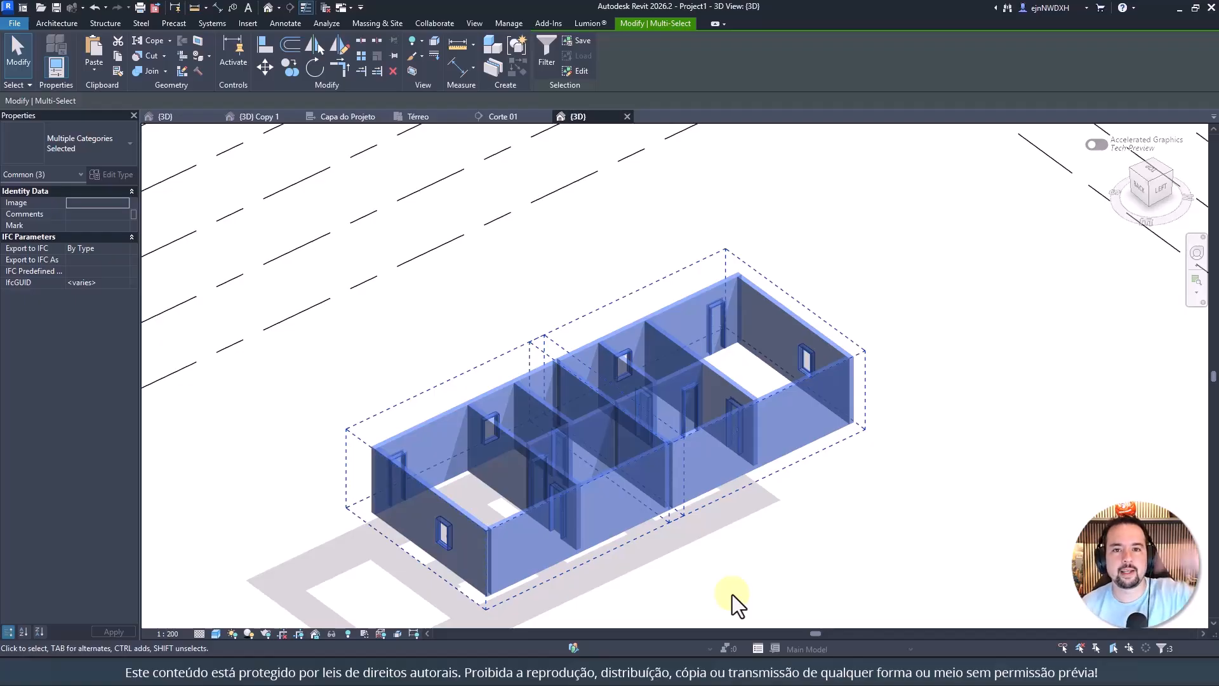
click(917, 532)
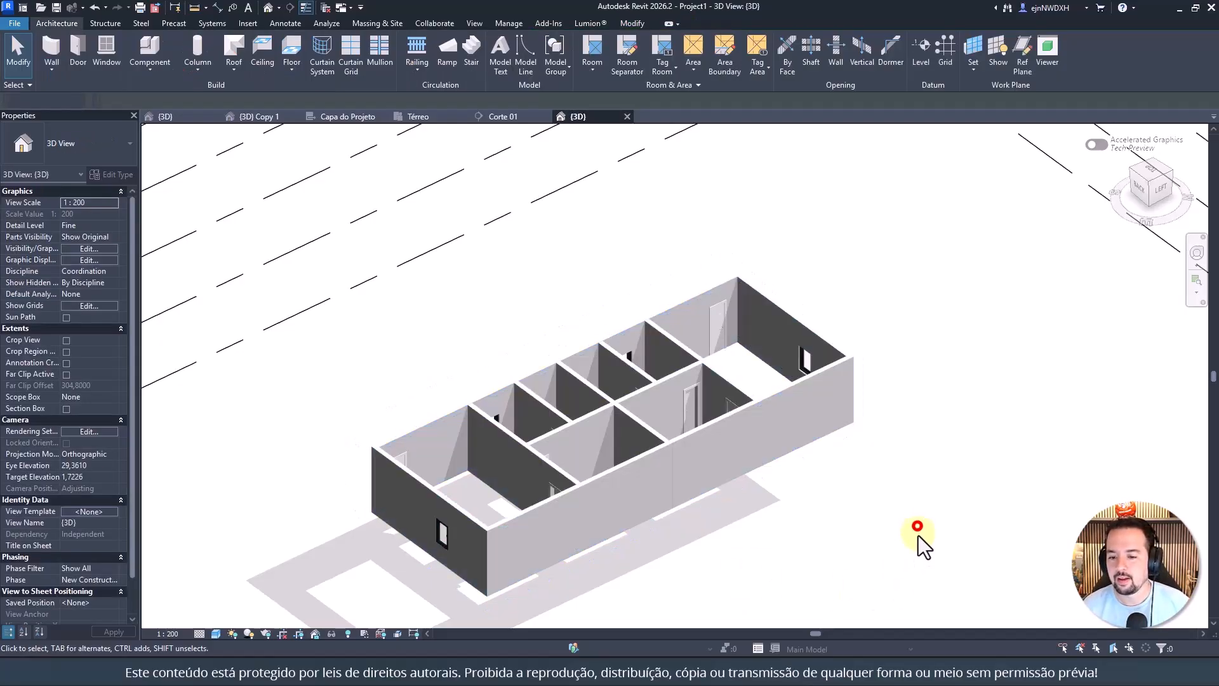
Step: Switch to the image viewer with the Planta Pavimento Térreo apartment plan
scroll(799, 351, down, 2)
click(908, 671)
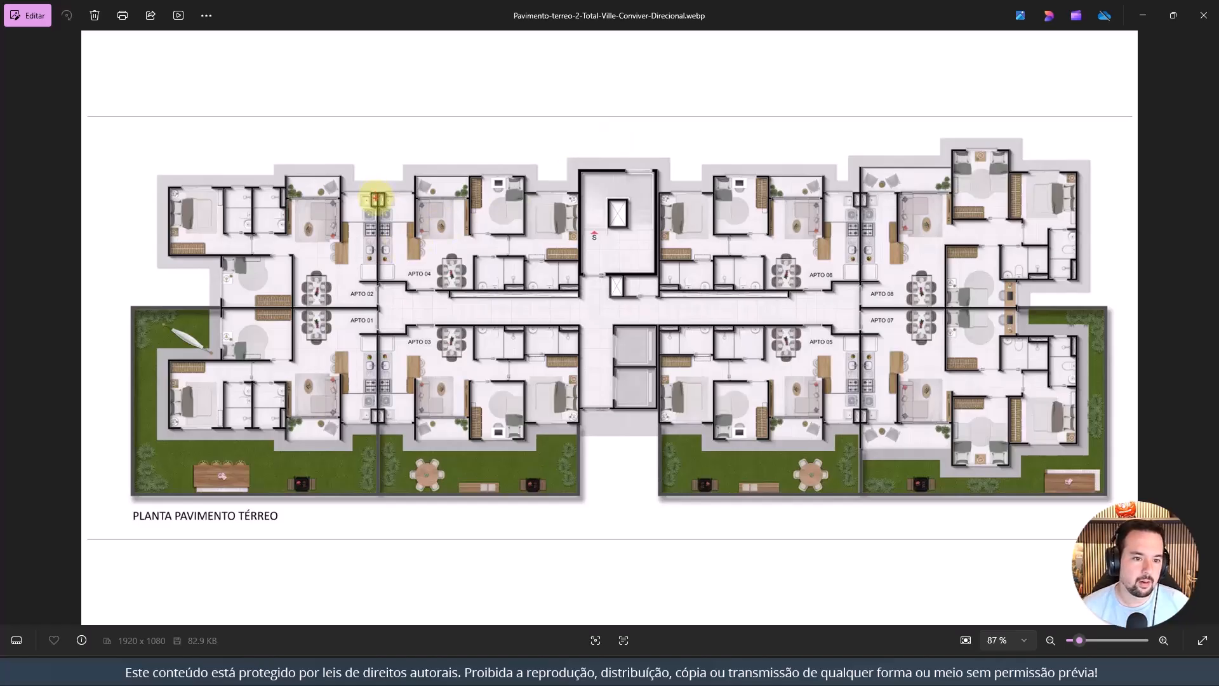
Step: Mark the shared walls of APTO 01 to 04, the small shaft below the stairwell and both long corridor shafts on the floor plan
drag(380, 195, 374, 427)
drag(219, 310, 383, 311)
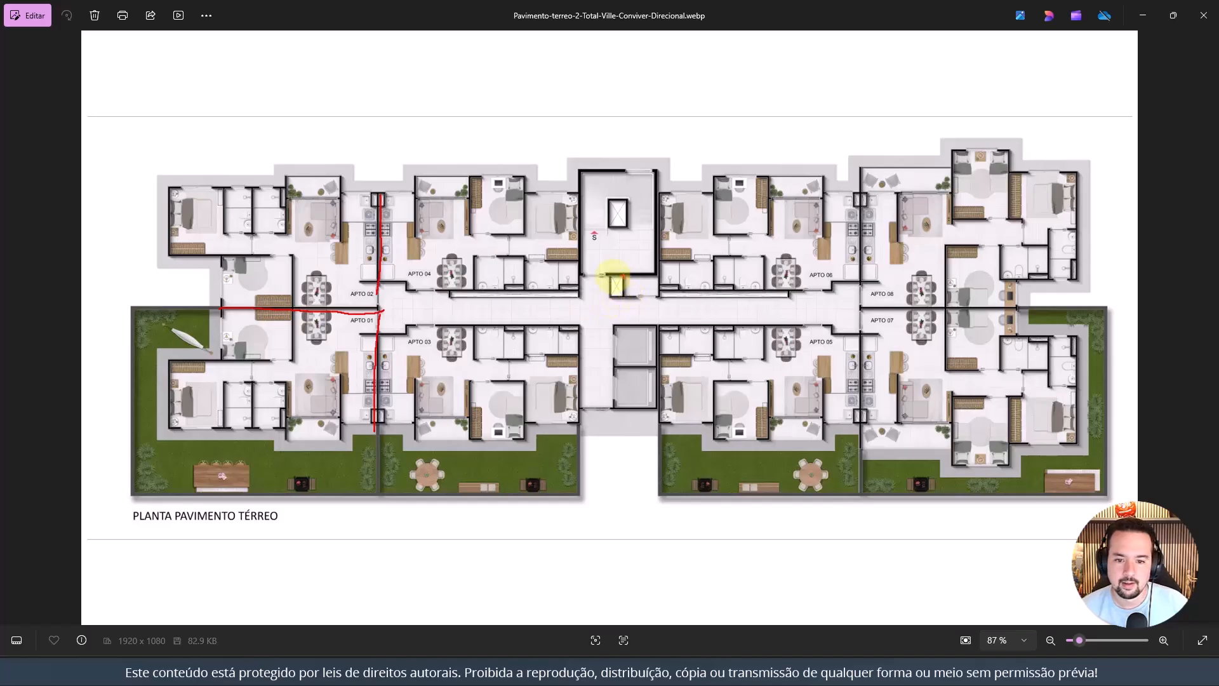
drag(614, 272, 617, 274)
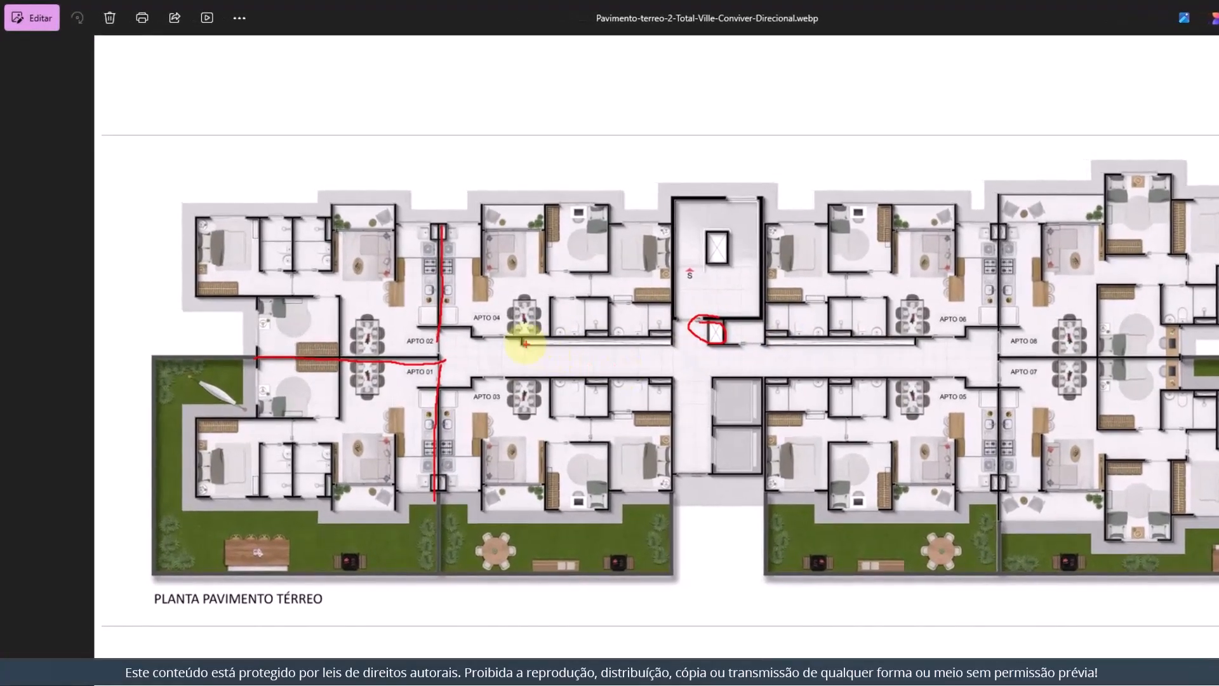
mouse_move(537, 337)
mouse_down()
mouse_move(527, 346)
mouse_move(664, 351)
mouse_move(658, 331)
mouse_move(533, 335)
mouse_up()
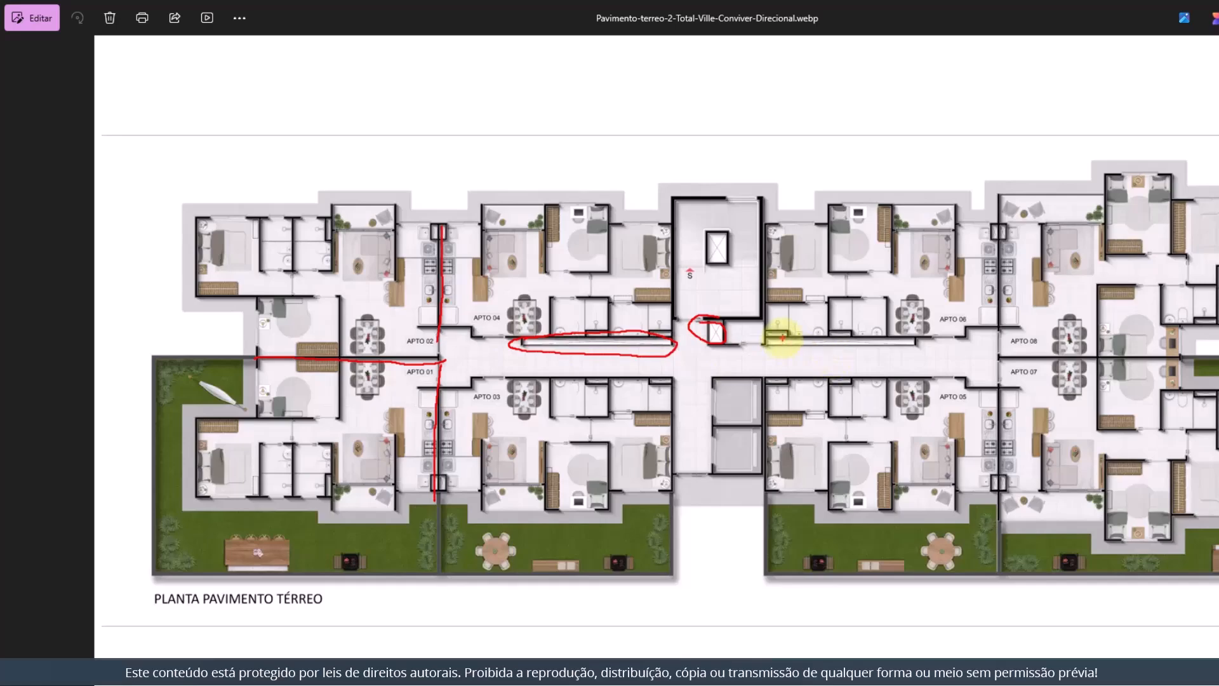
mouse_move(778, 337)
mouse_down()
mouse_move(749, 346)
mouse_move(920, 350)
mouse_move(889, 337)
mouse_move(738, 340)
mouse_up()
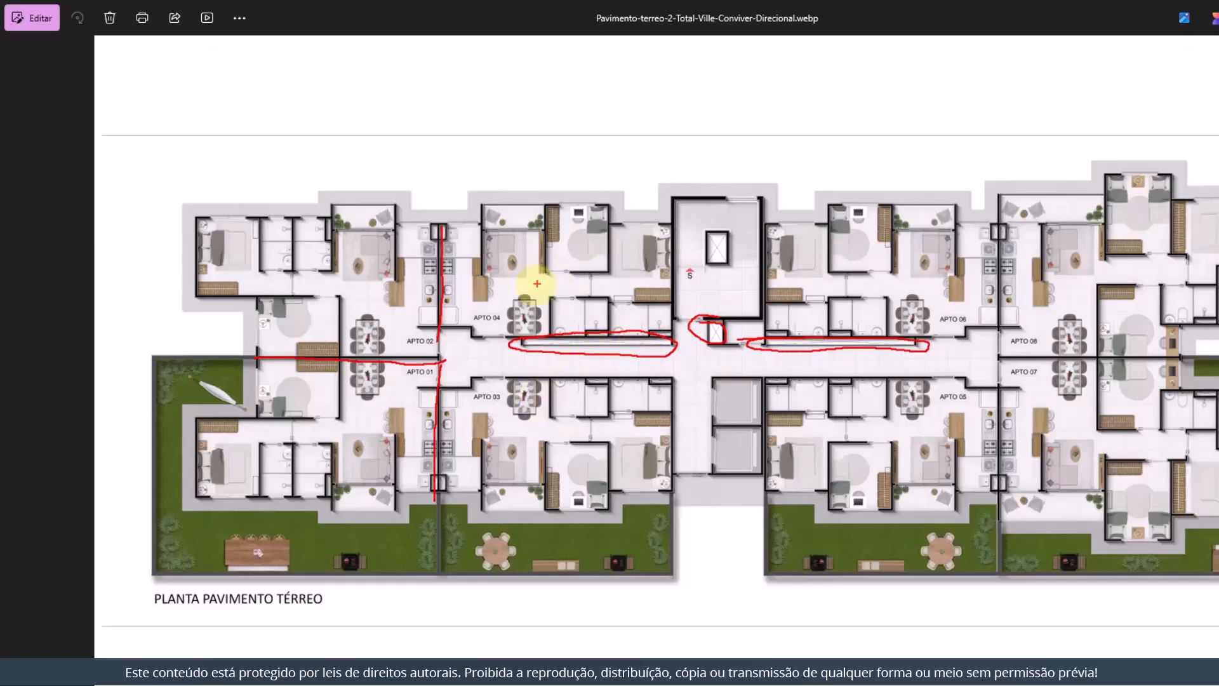
Step: Mark the mirroring between APTO 04 and APTO 03 and the corridor wall of APTO 03, and clear all markings
mouse_move(505, 283)
mouse_down()
mouse_move(495, 420)
mouse_move(513, 431)
mouse_up()
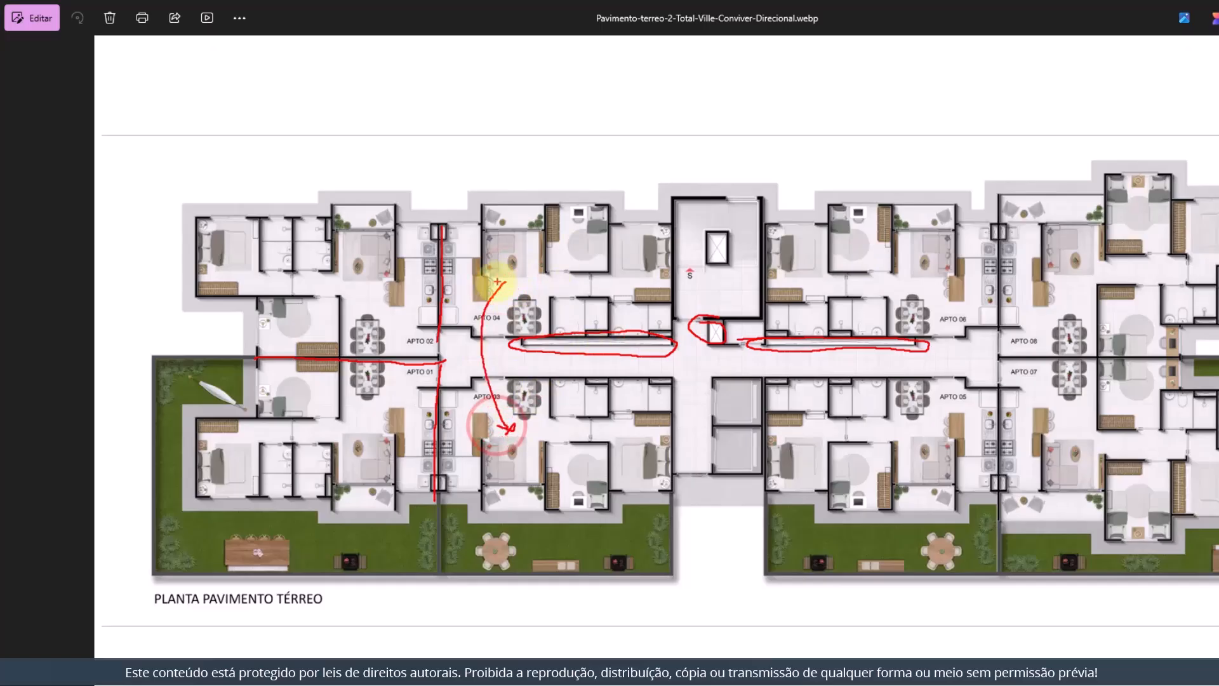
mouse_move(490, 293)
mouse_down()
mouse_move(495, 280)
mouse_move(498, 297)
mouse_up()
drag(524, 375, 663, 383)
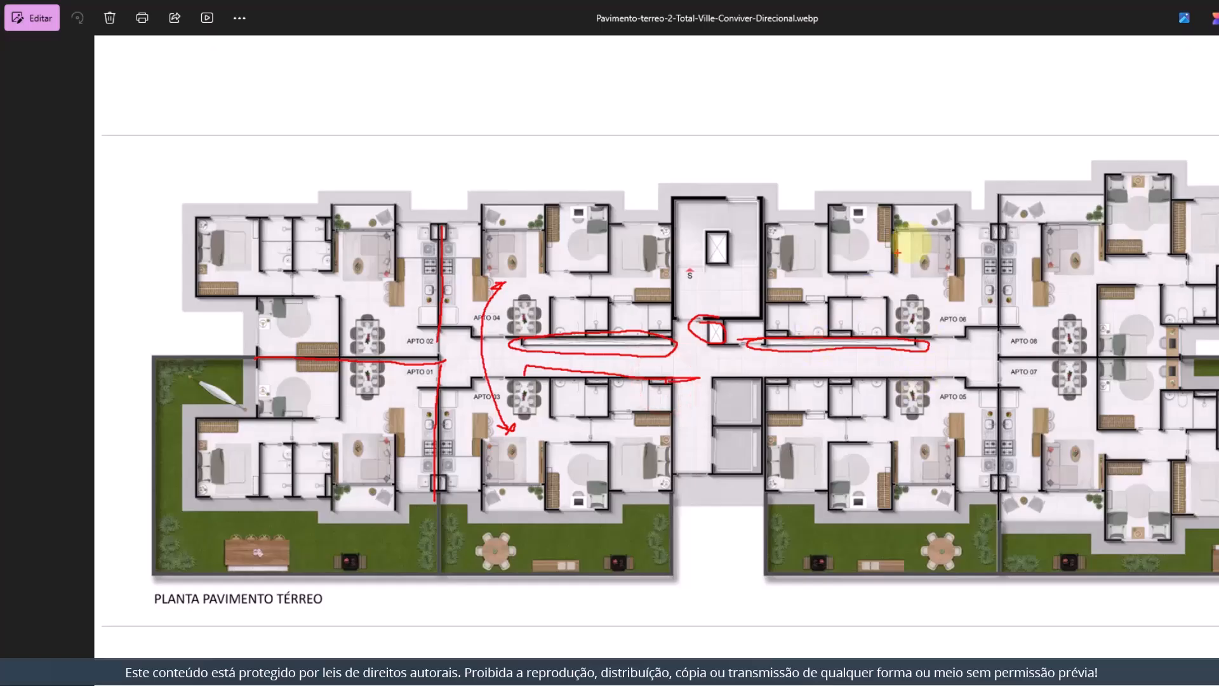
key(Escape)
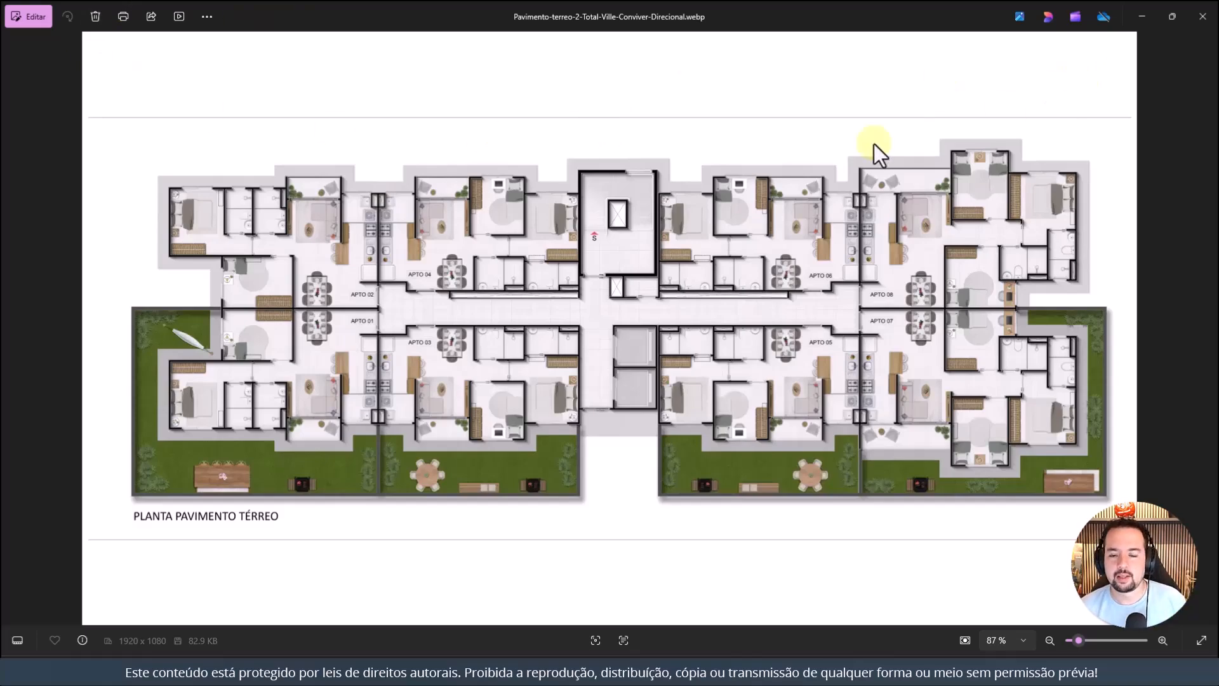
Step: Switch to Revit and review the mirrored apartments in the Térreo floor plan and the 3D view
key(alt+Tab)
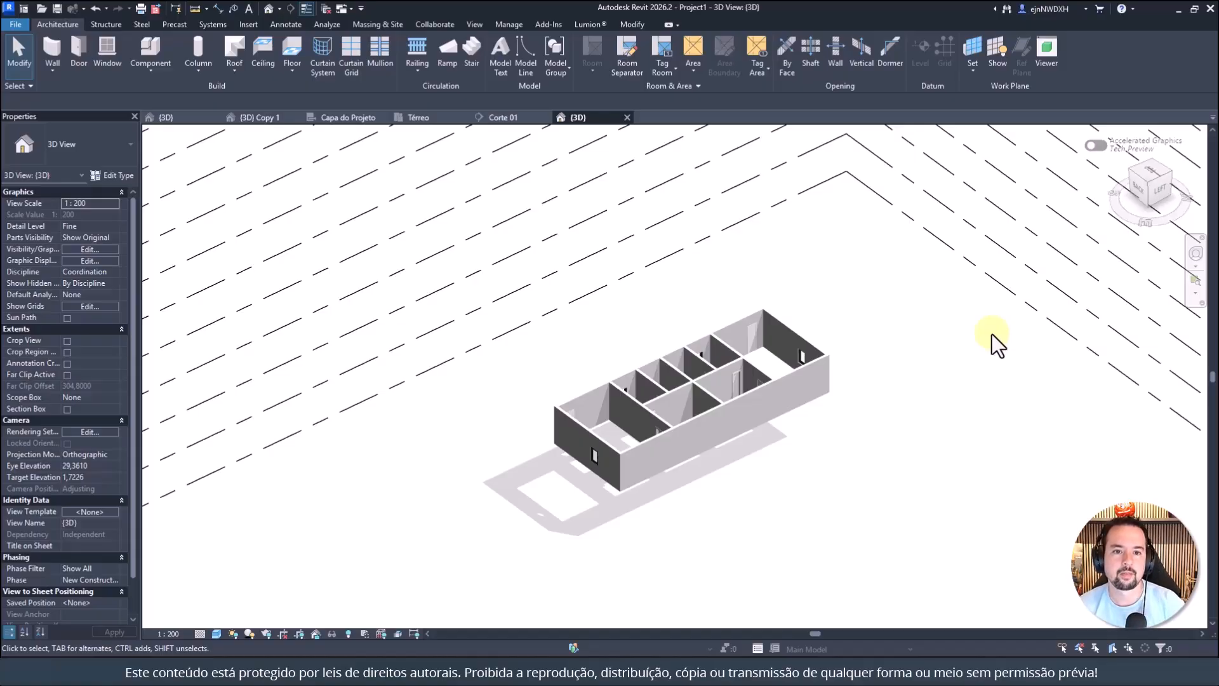
click(412, 119)
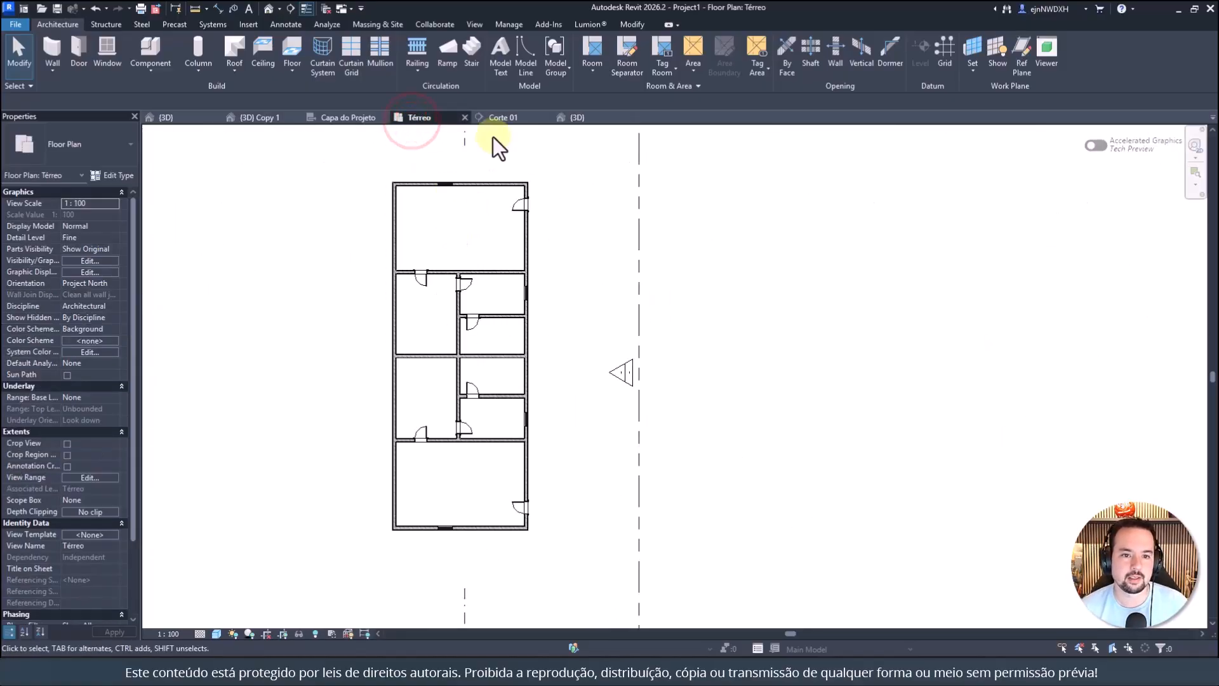
click(603, 119)
Step: Switch to the image viewer windows and examine the repeated floors in the three building facade renderings
key(alt+Tab)
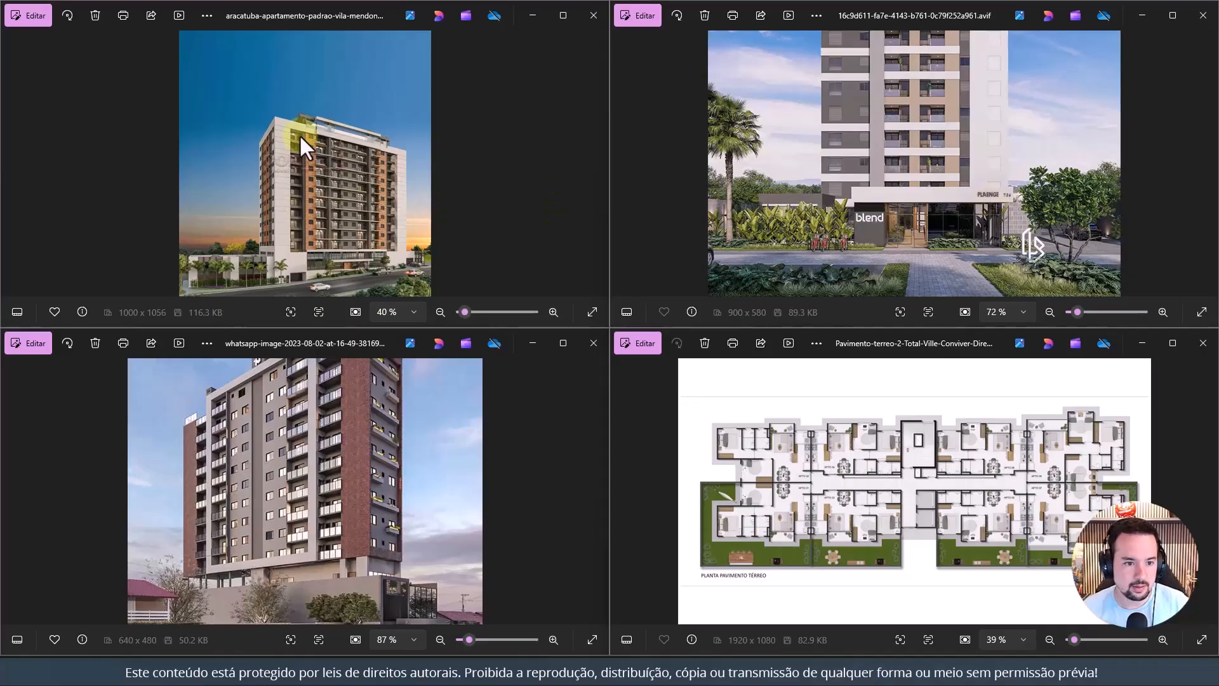
scroll(308, 211, up, 5)
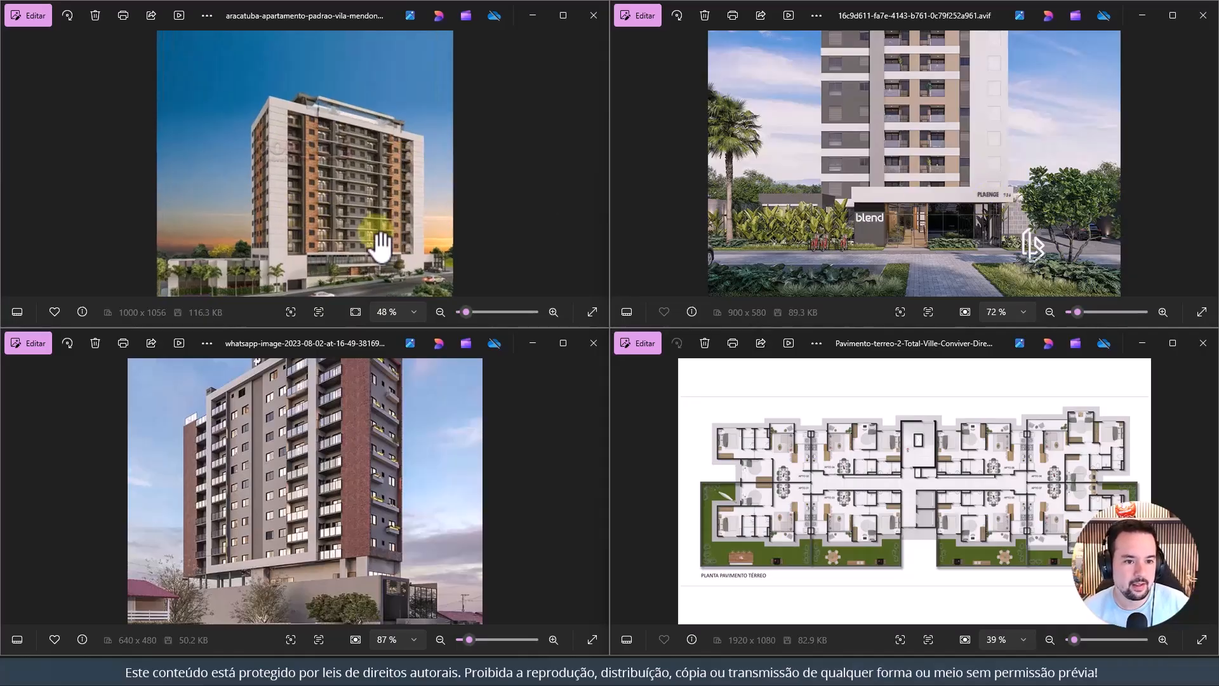
scroll(445, 200, down, 1)
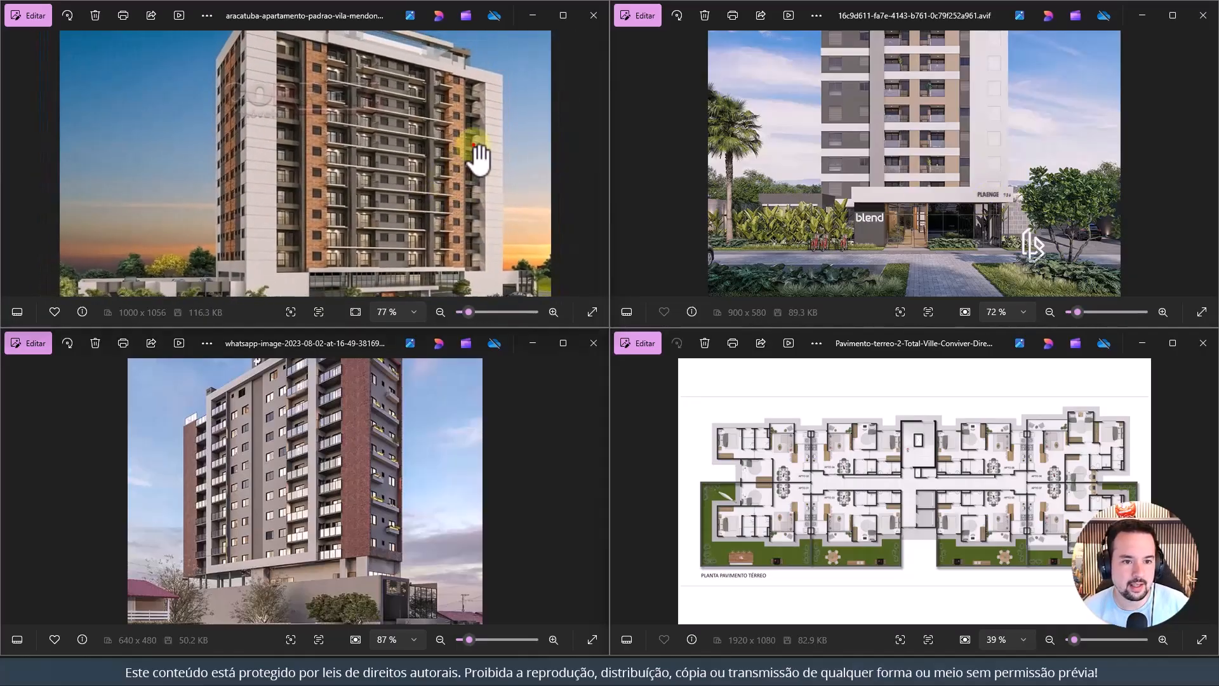
mouse_move(475, 144)
mouse_down()
mouse_move(433, 160)
mouse_move(469, 145)
mouse_up()
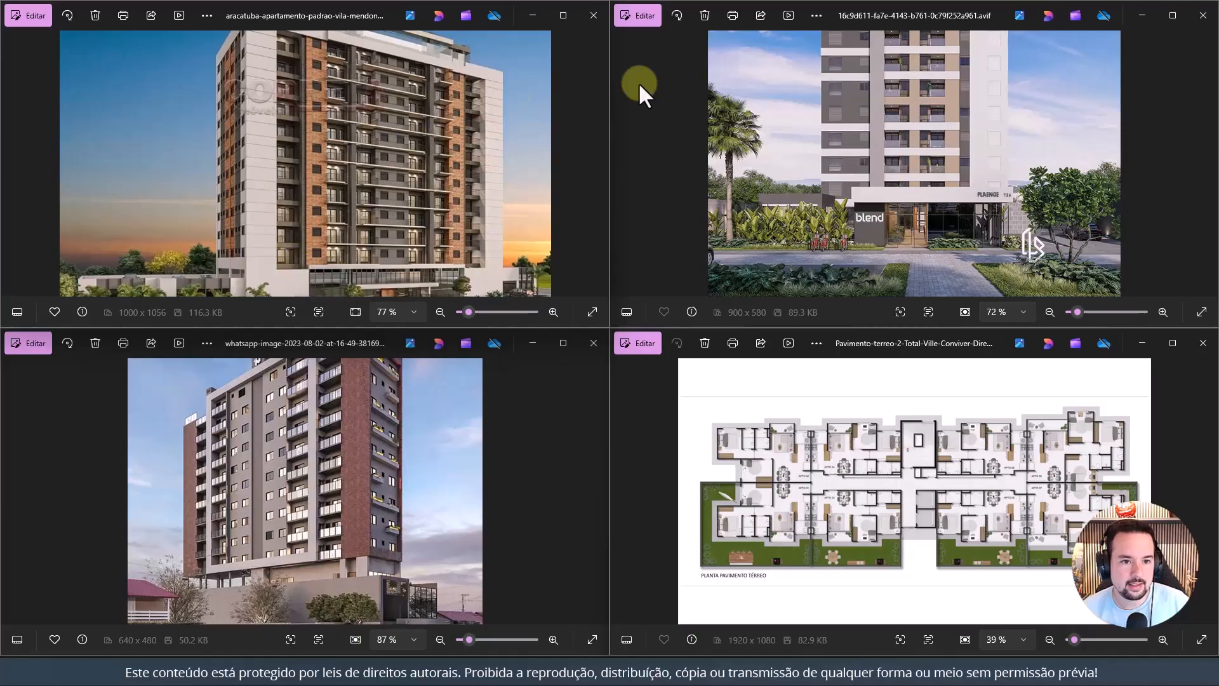
scroll(950, 130, up, 2)
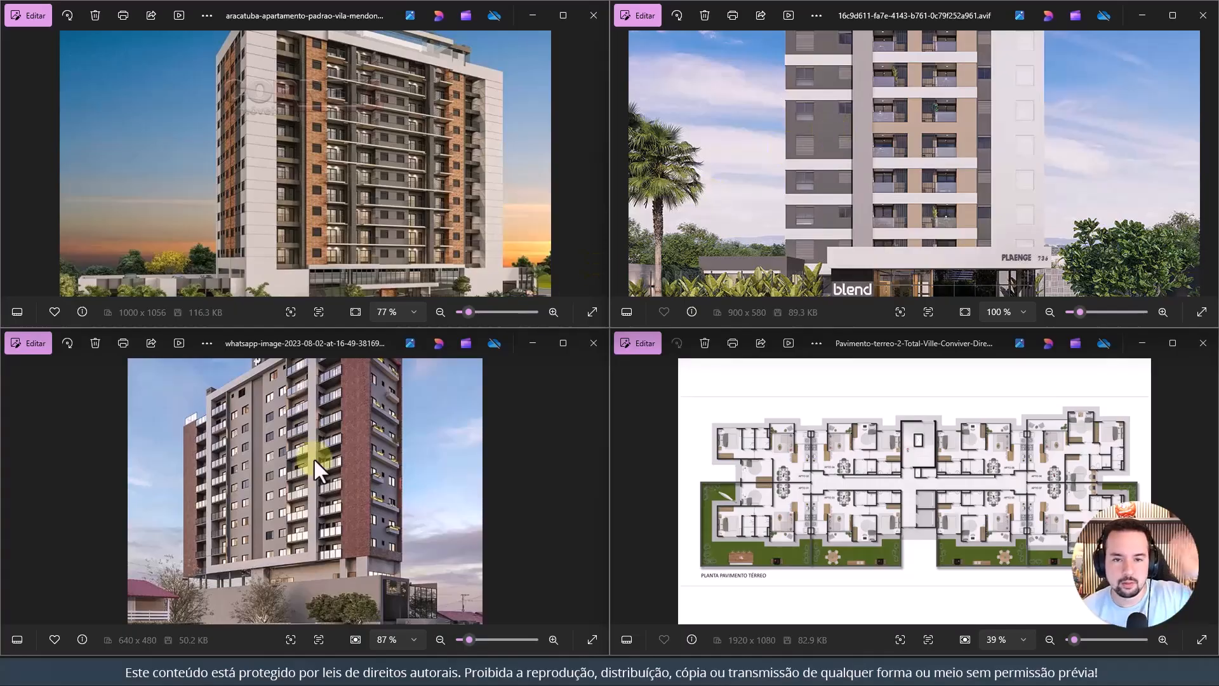
scroll(315, 460, up, 2)
drag(352, 389, 339, 464)
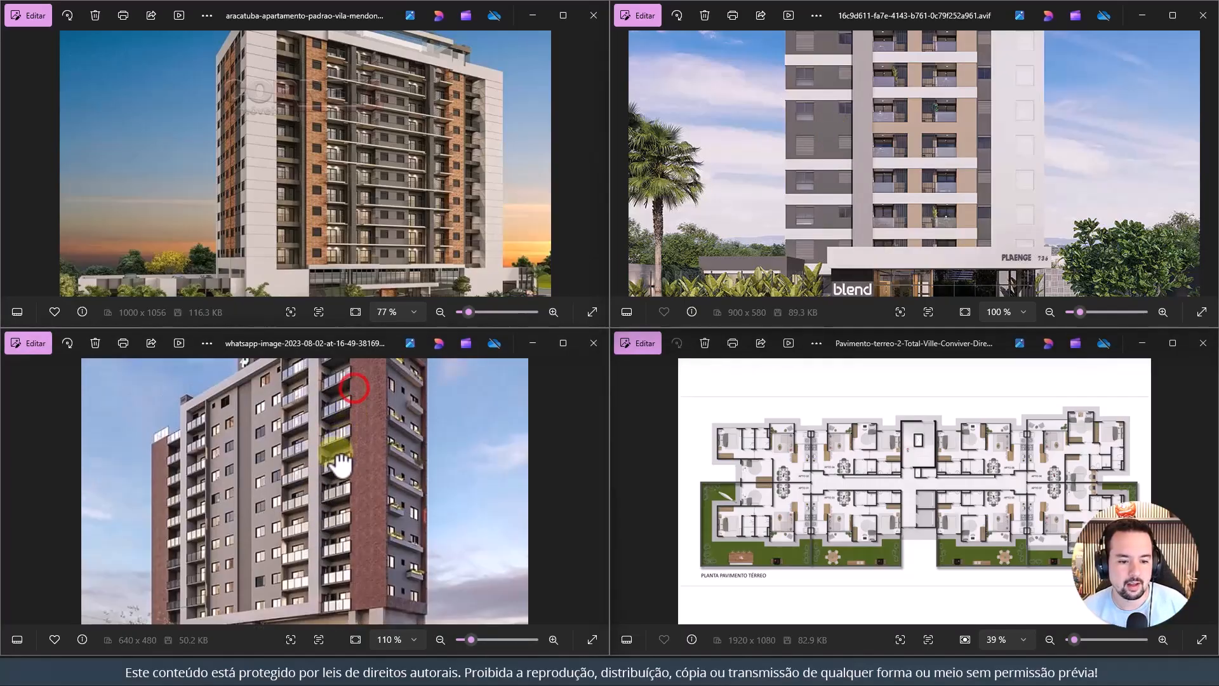
scroll(346, 458, down, 1)
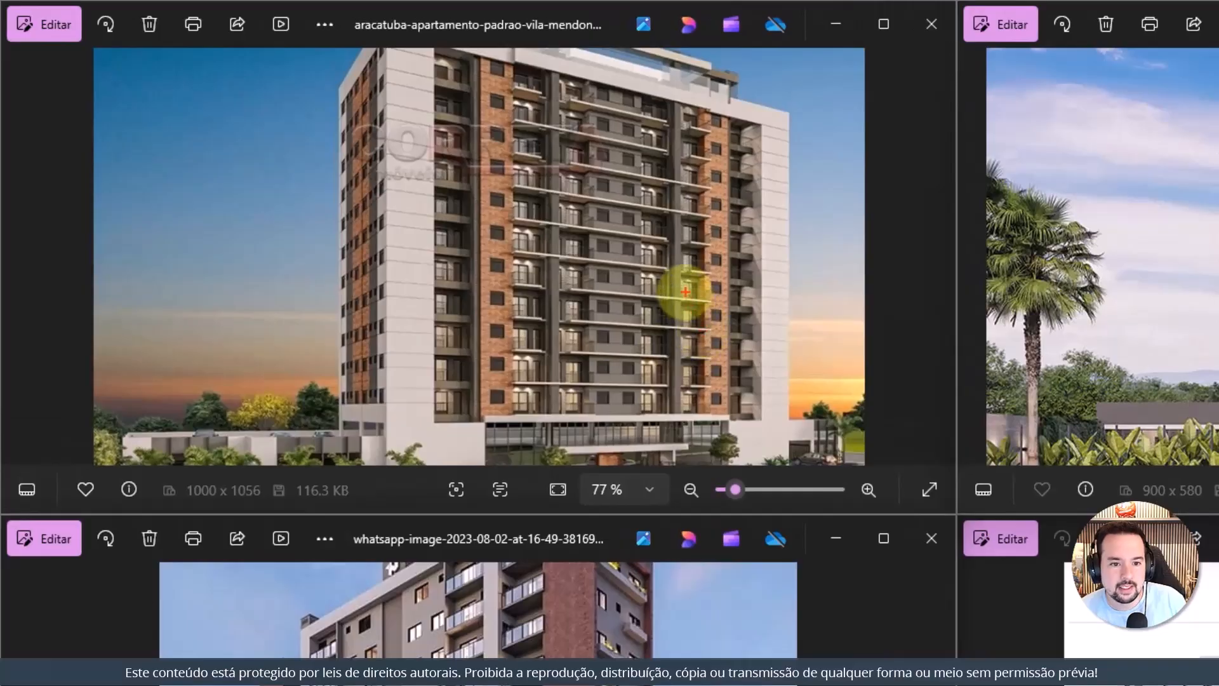
Step: Circle individual balconies on different floors of the aracatuba-apartamento building facade, and clear the markings
mouse_move(684, 291)
mouse_down()
mouse_move(659, 297)
mouse_move(661, 334)
mouse_move(694, 316)
mouse_up()
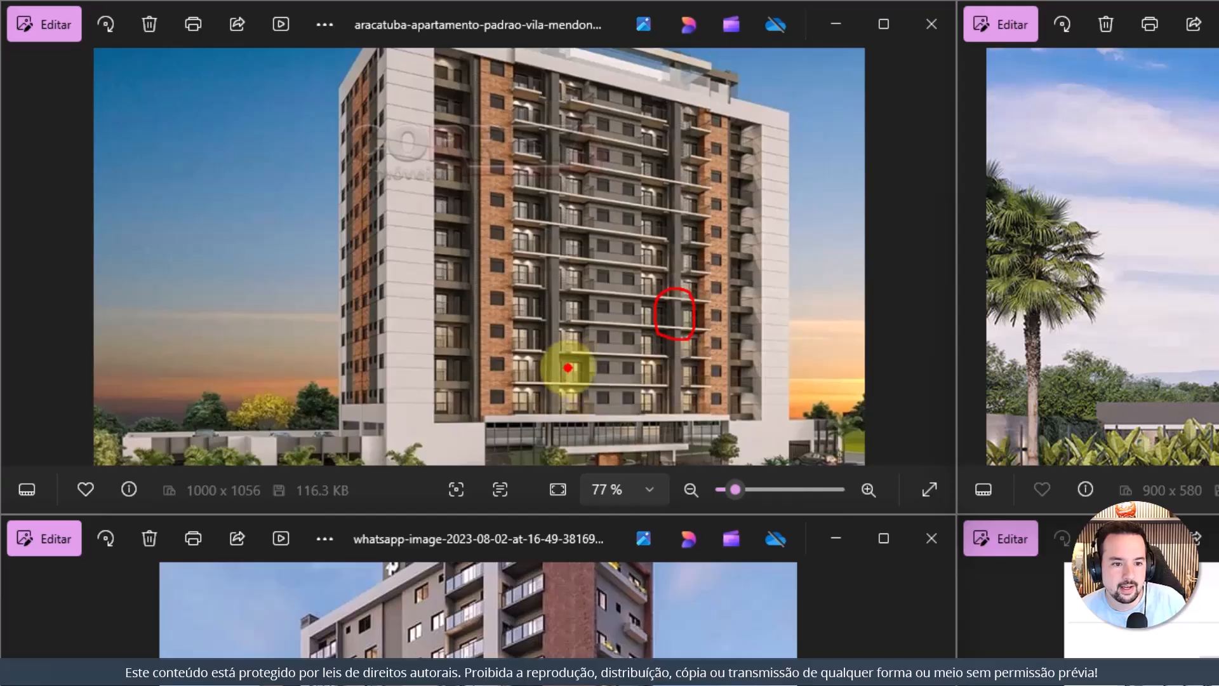
mouse_move(563, 367)
mouse_down()
mouse_move(547, 389)
mouse_move(562, 382)
mouse_up()
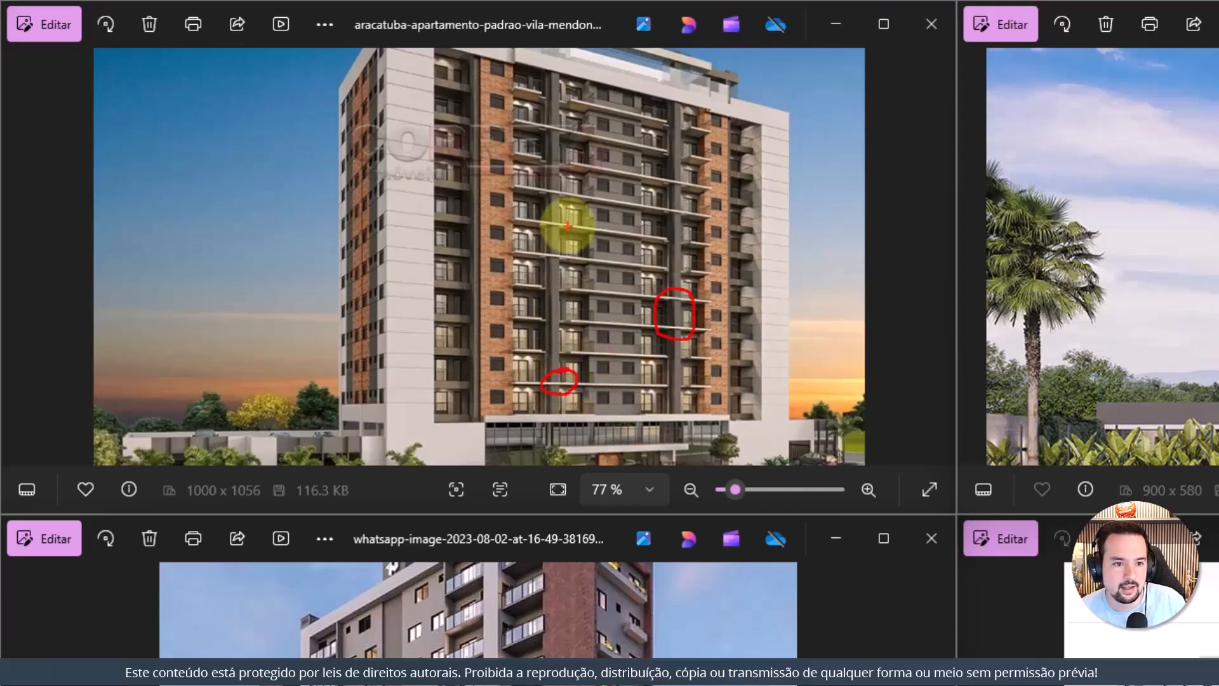
mouse_move(553, 214)
mouse_down()
mouse_move(534, 236)
mouse_move(560, 240)
mouse_up()
drag(552, 188, 552, 195)
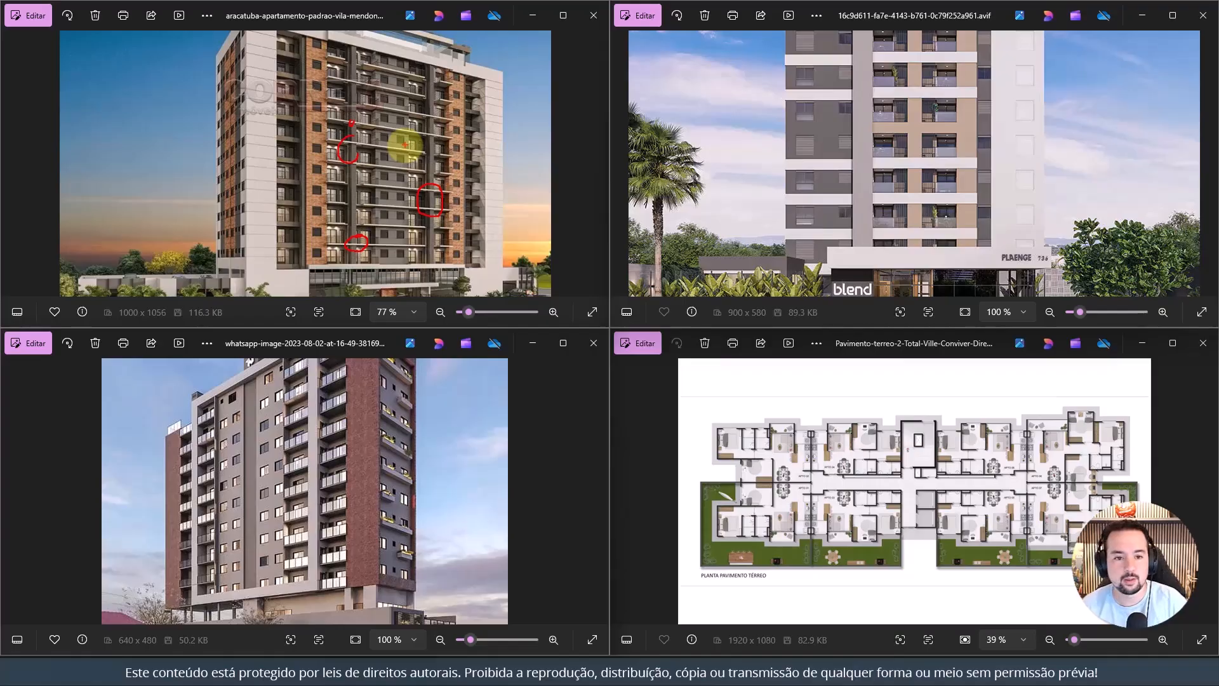
key(Escape)
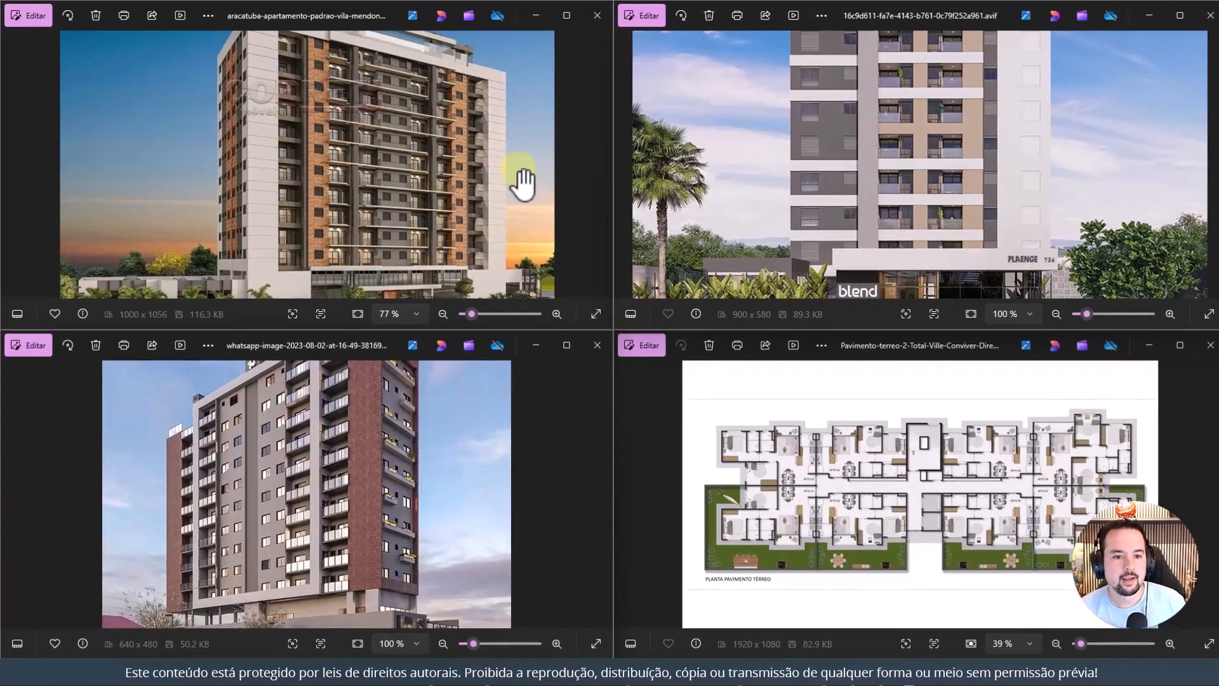
Step: Outline the horizontal floor bands across the middle and upper floors of the aracatuba-apartamento facade, and clear the markings
key(ctrl+2)
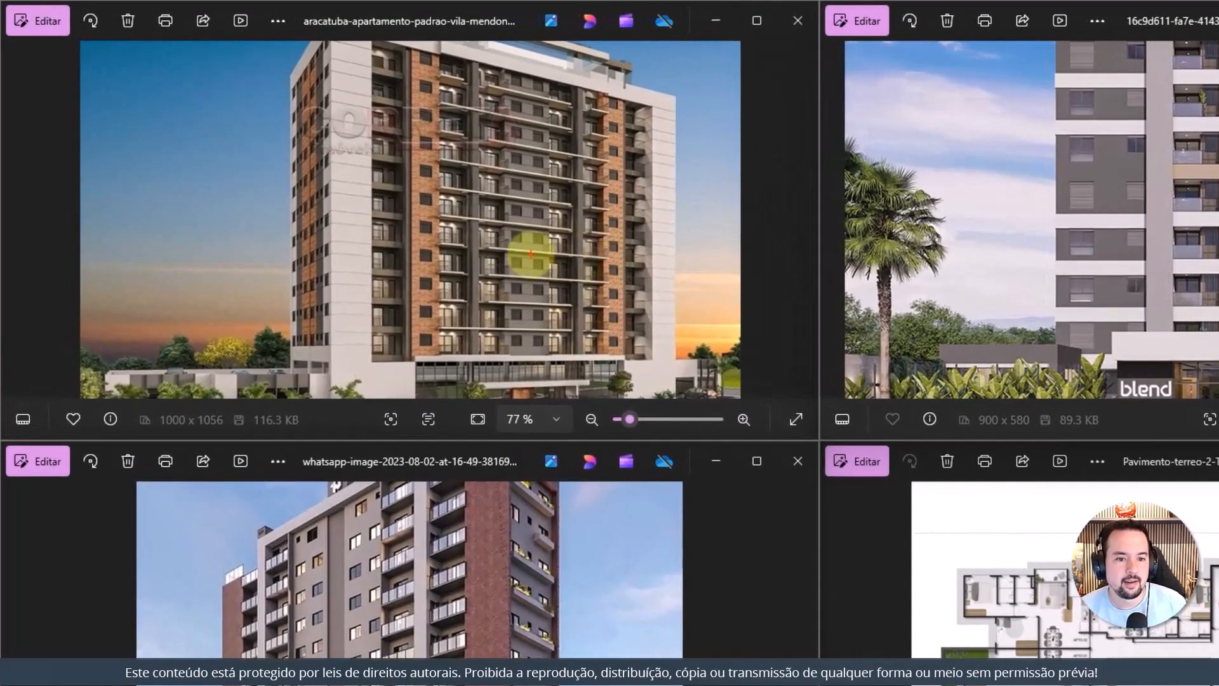
mouse_move(418, 275)
mouse_down()
mouse_move(541, 283)
mouse_move(620, 260)
mouse_move(432, 261)
mouse_move(517, 238)
mouse_move(612, 255)
mouse_move(424, 240)
mouse_up()
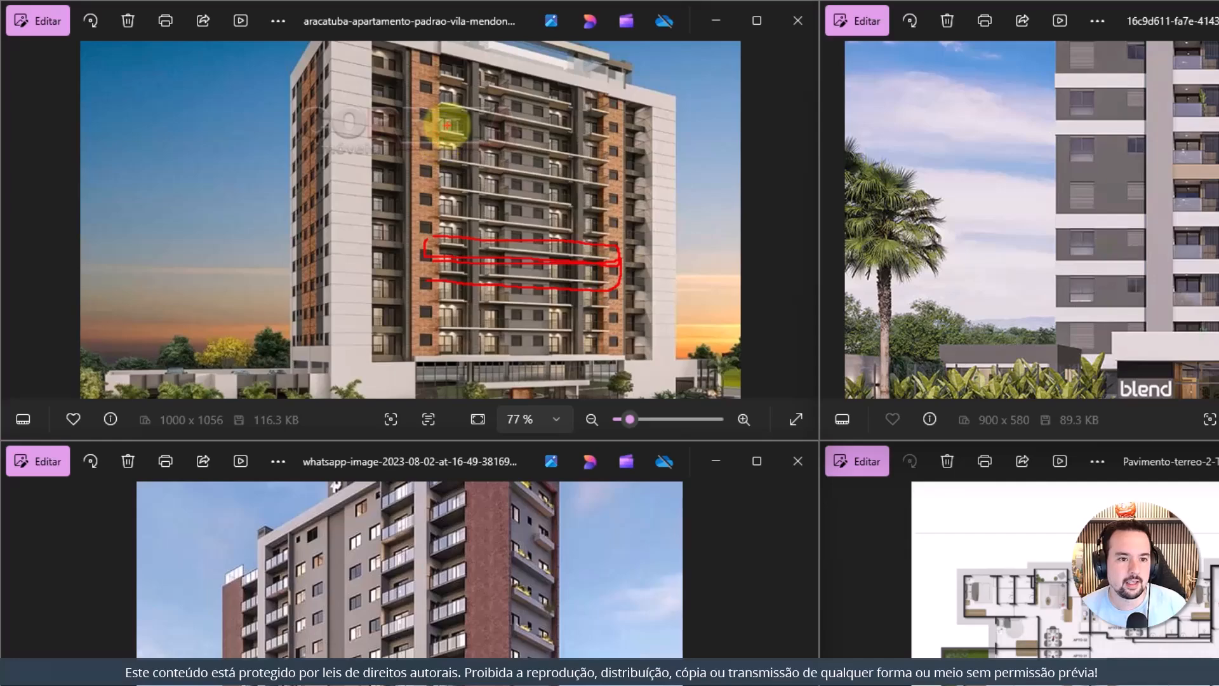
mouse_move(454, 135)
mouse_down()
mouse_move(448, 124)
mouse_move(612, 158)
mouse_move(565, 150)
mouse_up()
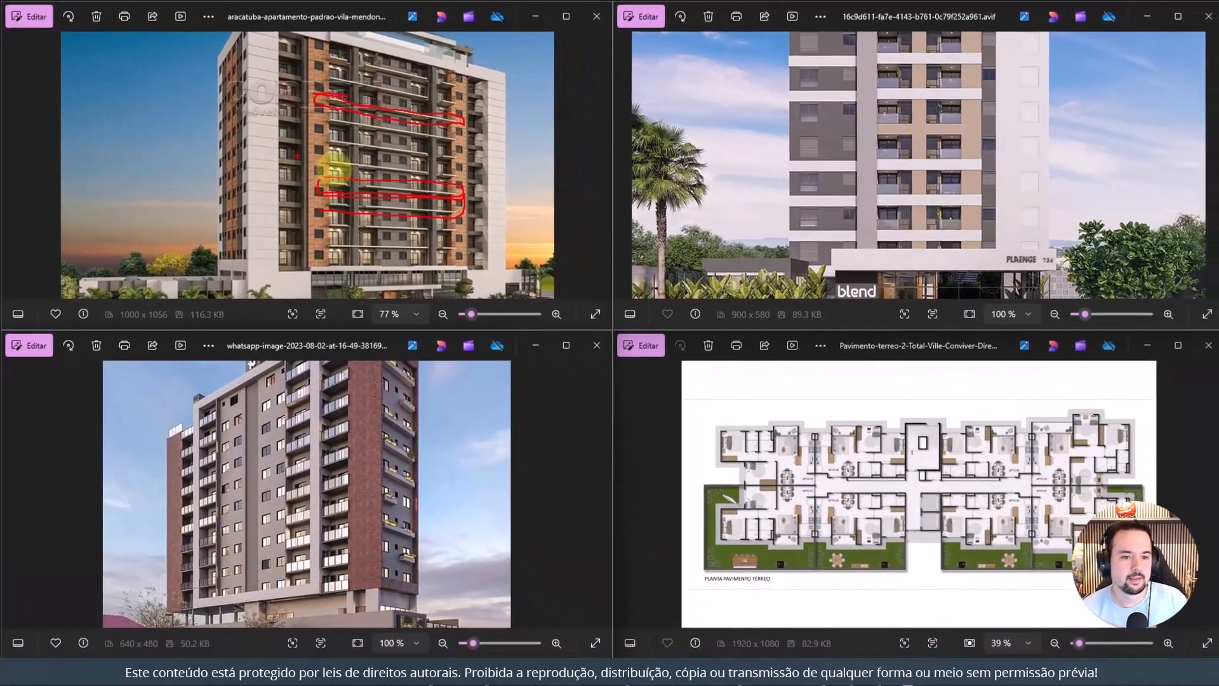
key(Escape)
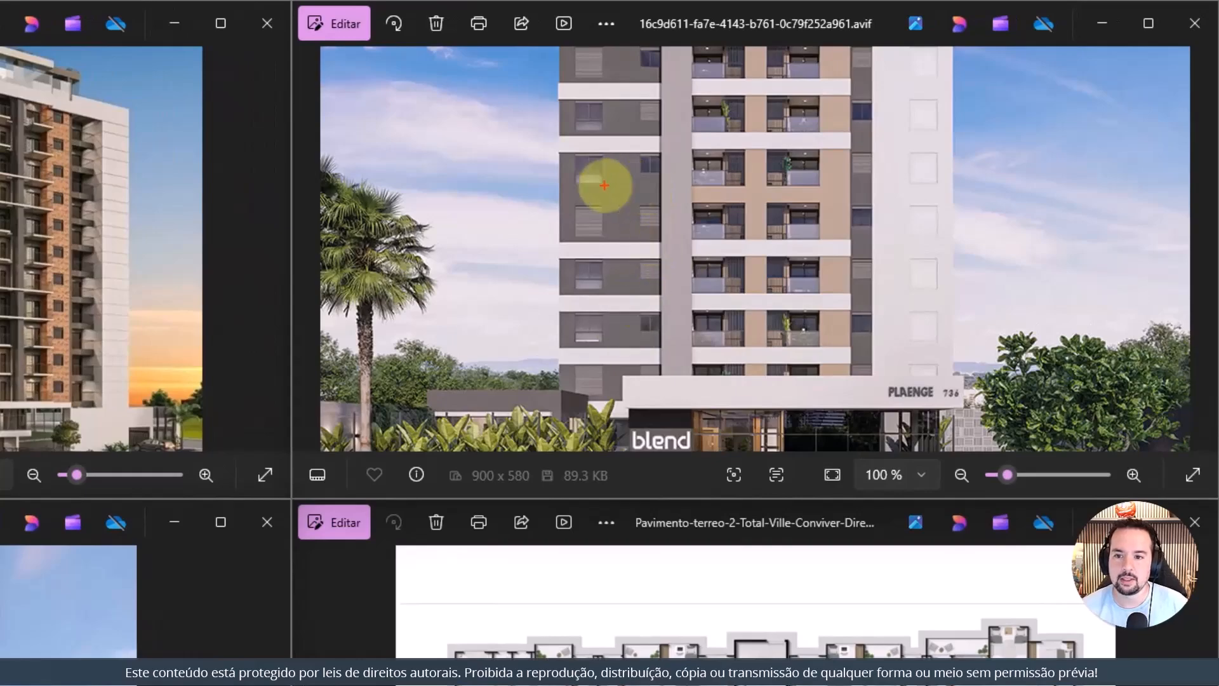
Step: Outline the gray and beige bands between two floors of the blend building, clear the markings and examine its facade bands up close
mouse_move(555, 187)
mouse_down()
mouse_move(661, 190)
mouse_move(575, 204)
mouse_move(552, 181)
mouse_up()
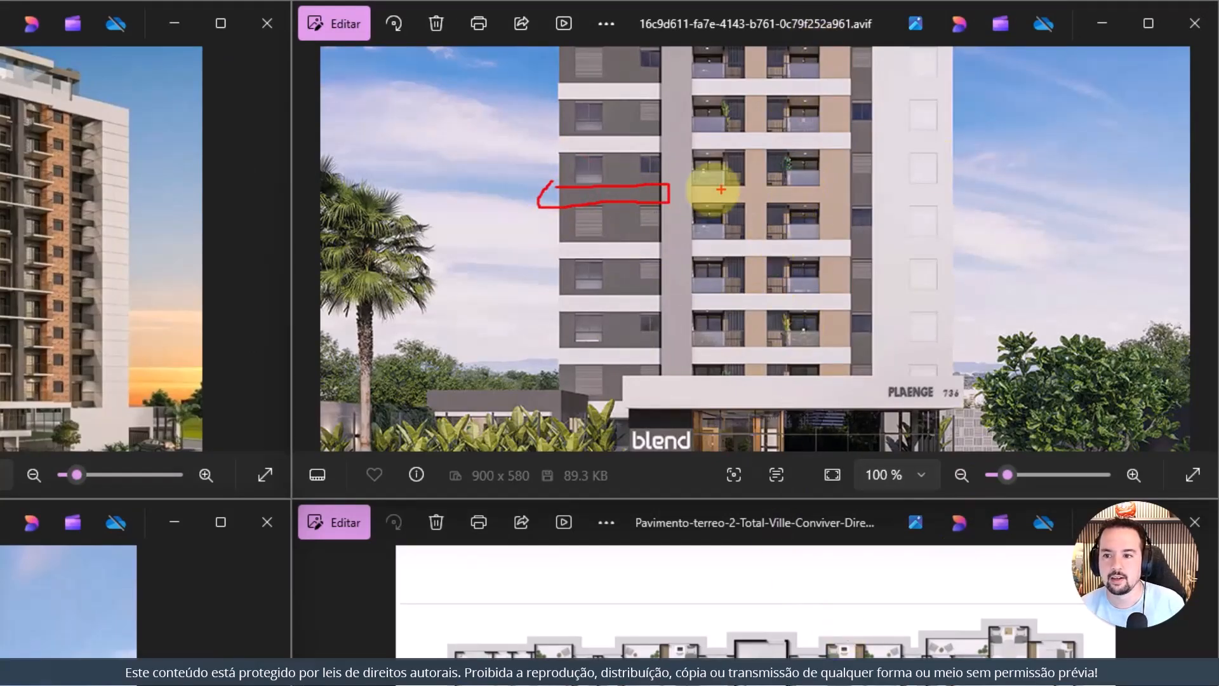
mouse_move(686, 186)
mouse_down()
mouse_move(844, 204)
mouse_move(694, 206)
mouse_up()
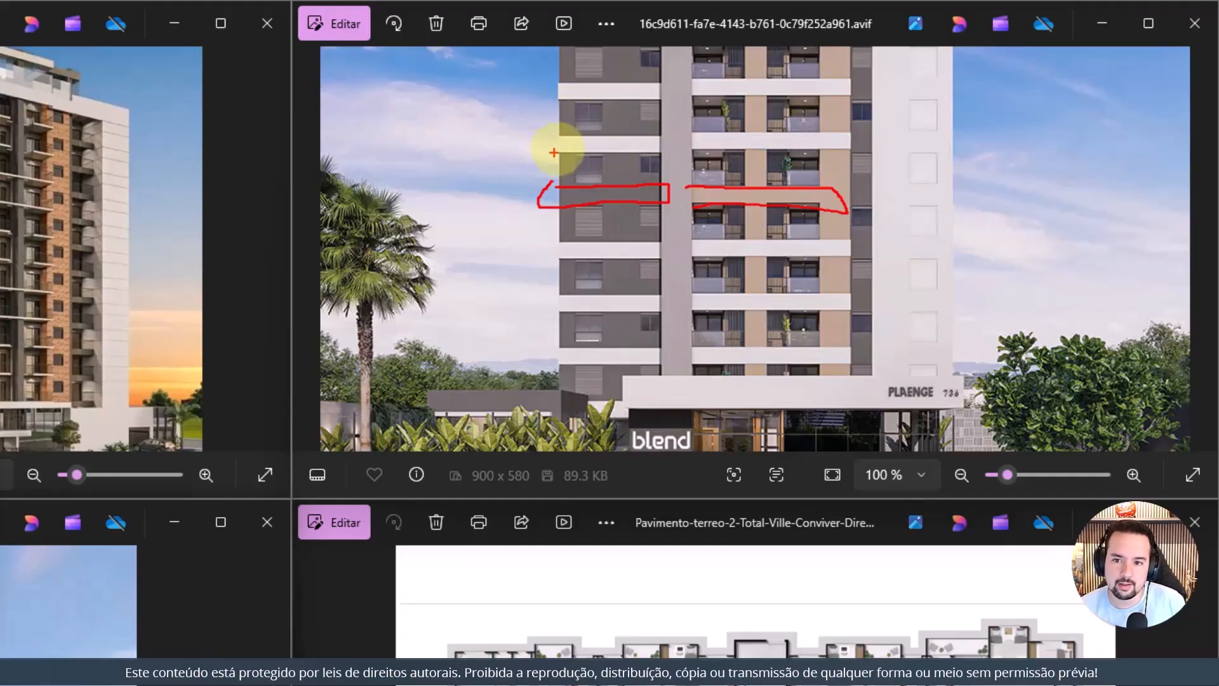
key(Escape)
scroll(557, 155, up, 8)
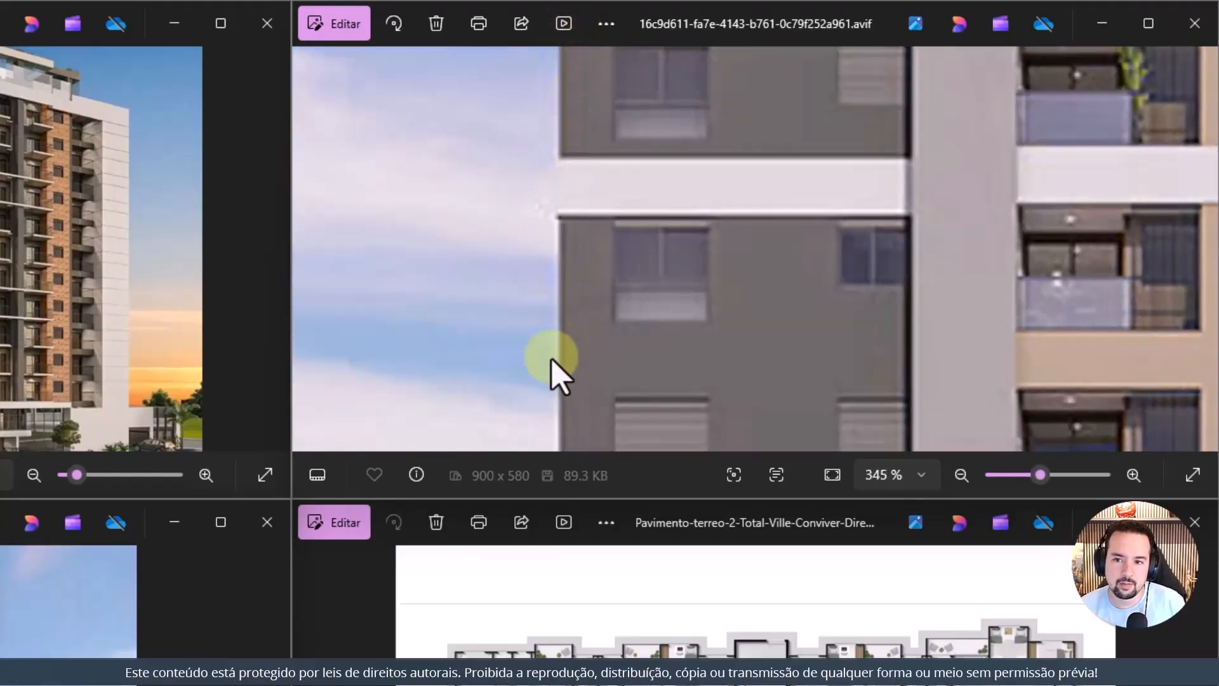
scroll(584, 311, down, 2)
scroll(575, 304, down, 5)
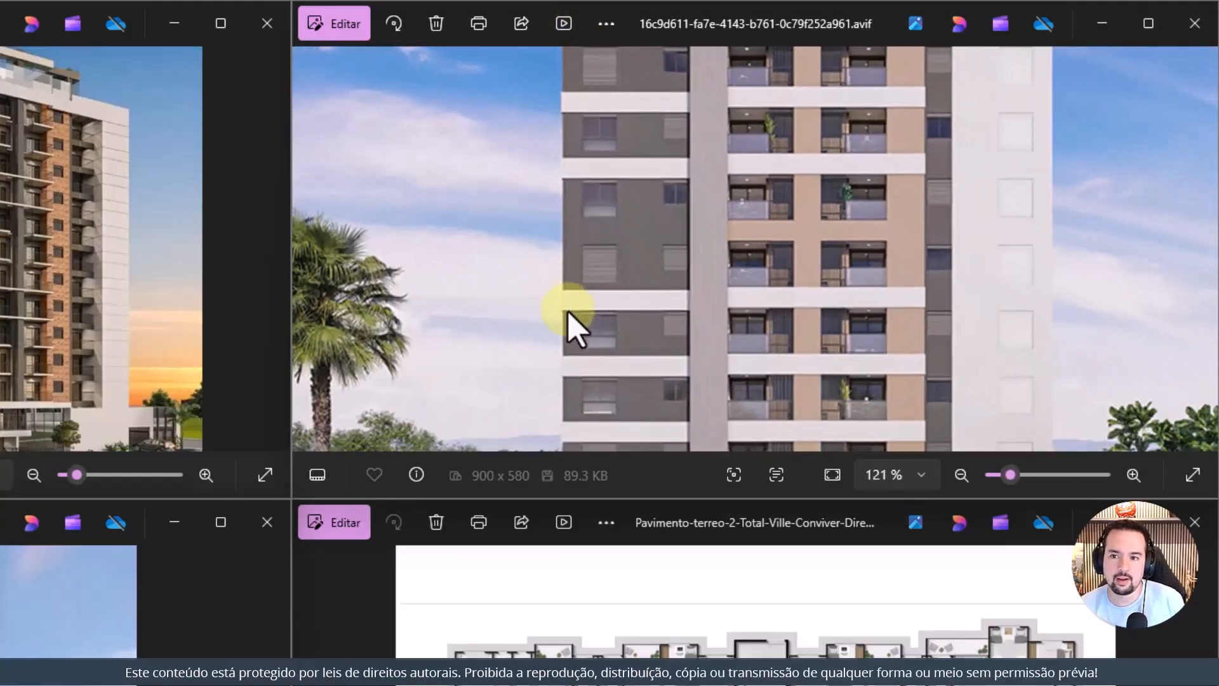
scroll(641, 330, down, 2)
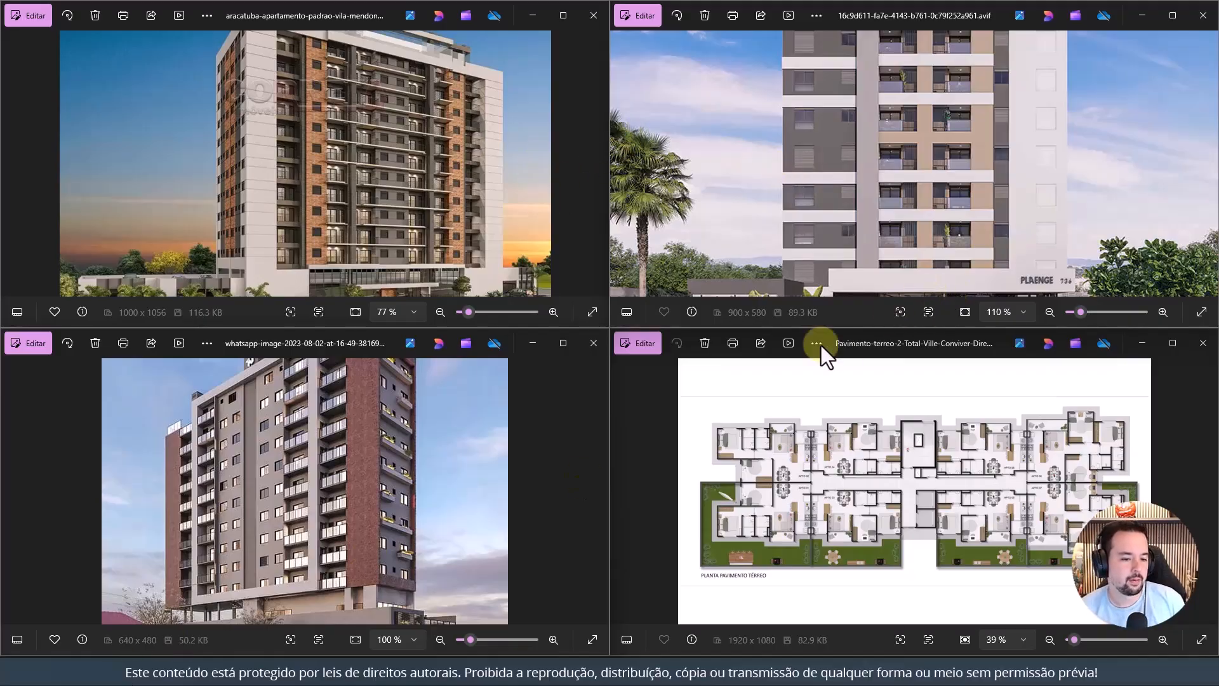
Step: Outline the large facade frame and its lower band on the whatsapp-image building, and clear the markings
scroll(219, 556, up, 1)
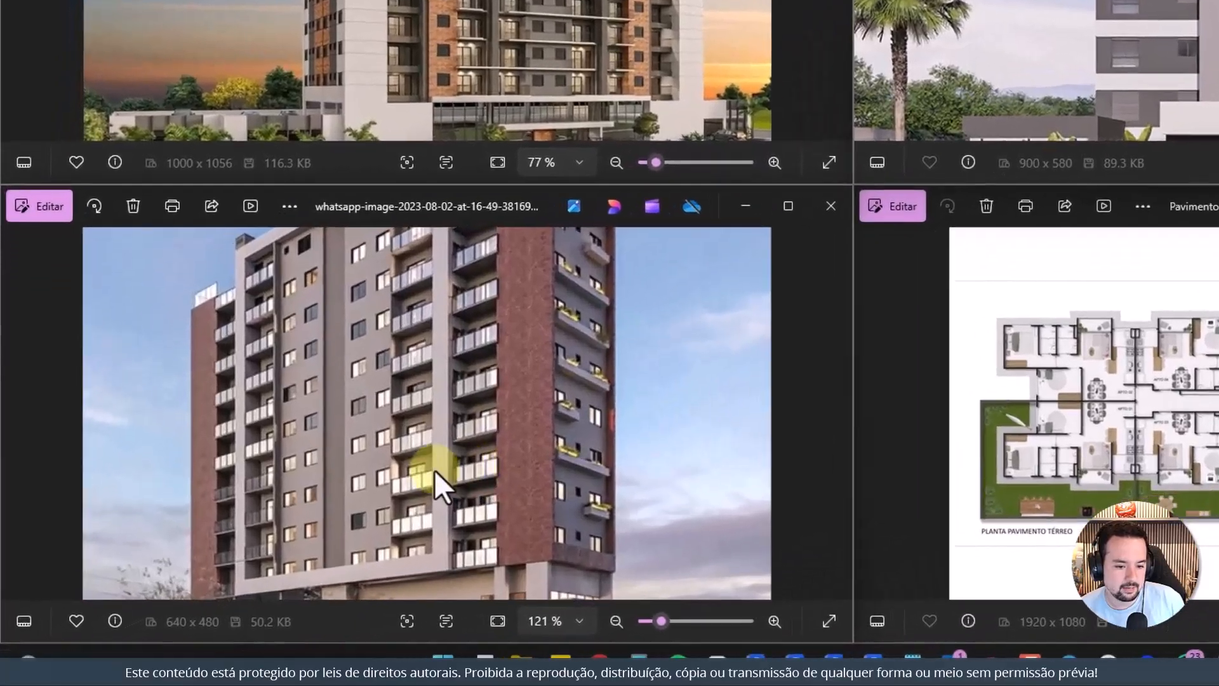
scroll(359, 442, down, 1)
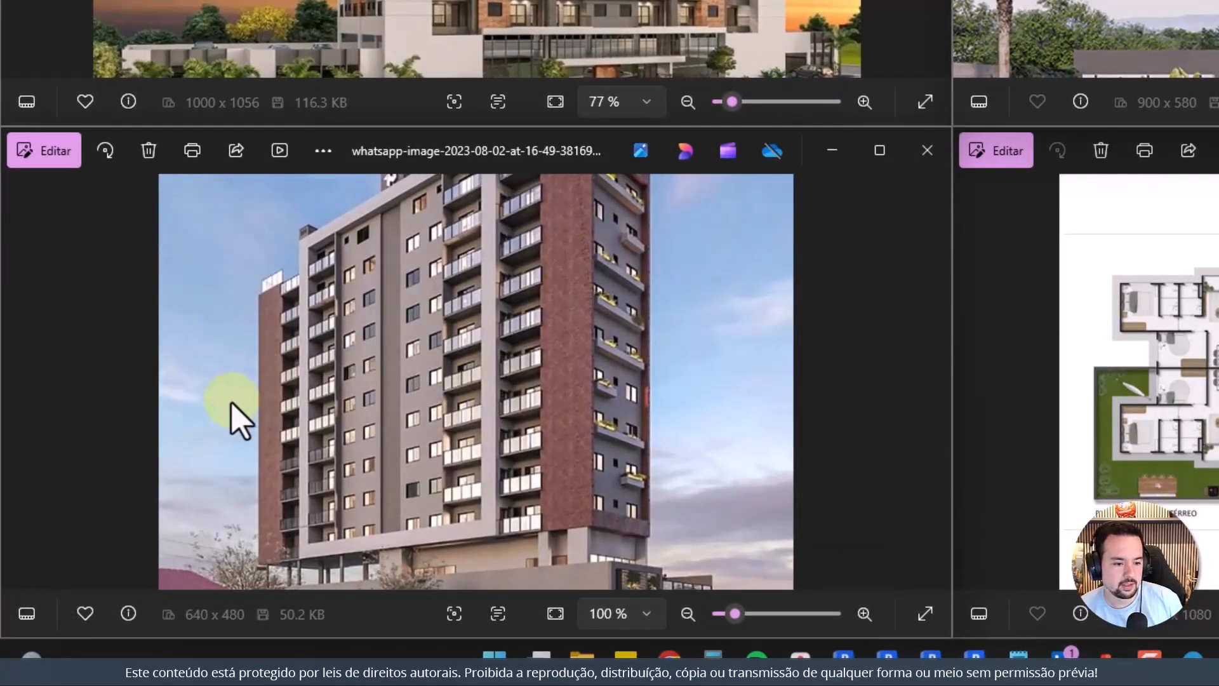
key(ctrl+2)
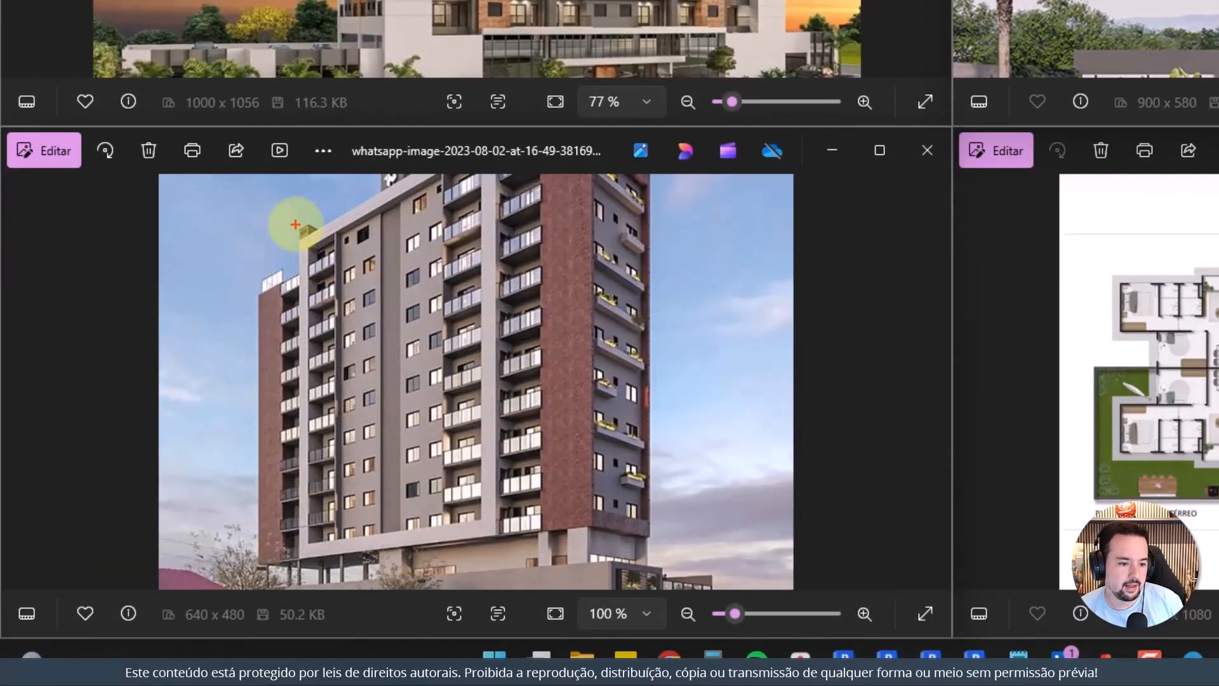
mouse_move(304, 239)
mouse_down()
mouse_move(297, 536)
mouse_move(444, 539)
mouse_move(486, 526)
mouse_move(486, 153)
mouse_move(307, 220)
mouse_move(295, 538)
mouse_up()
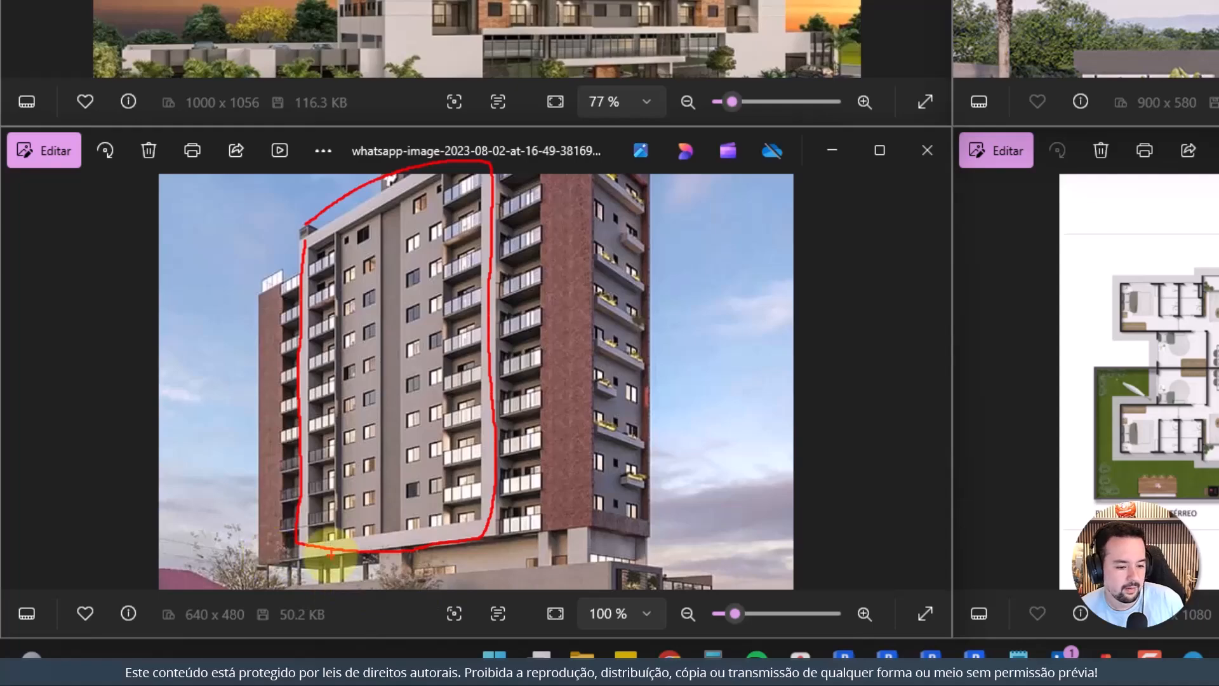
mouse_move(303, 538)
mouse_down()
mouse_move(476, 521)
mouse_move(325, 549)
mouse_up()
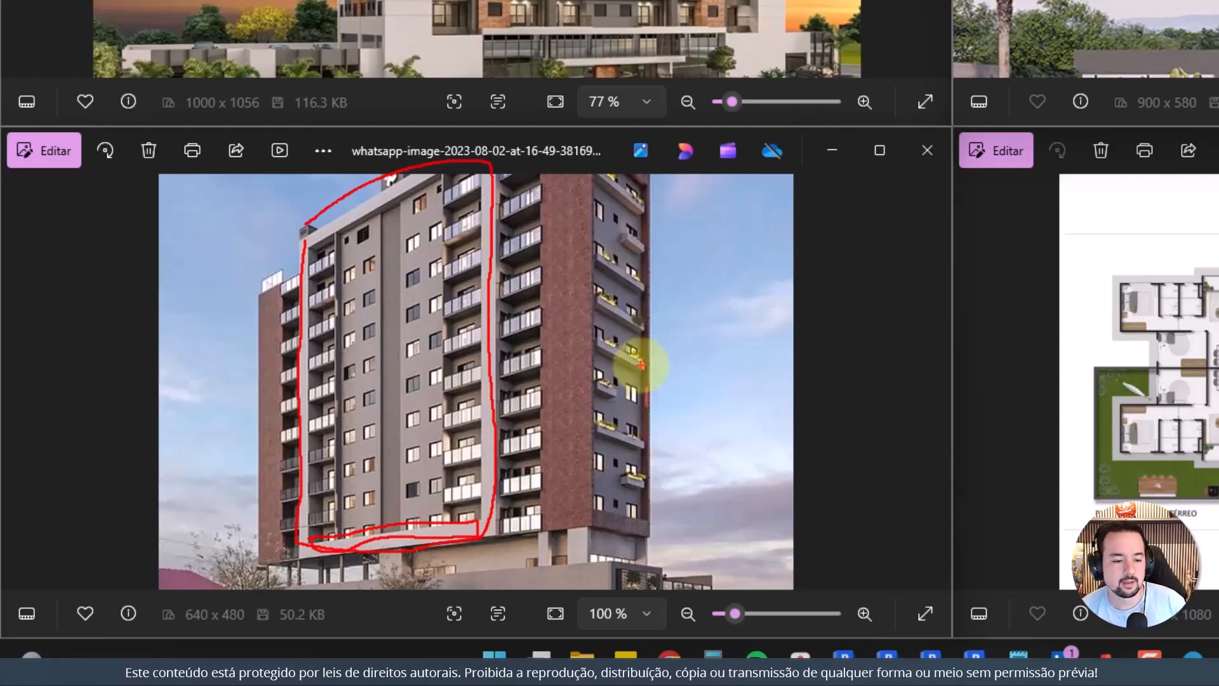
key(Escape)
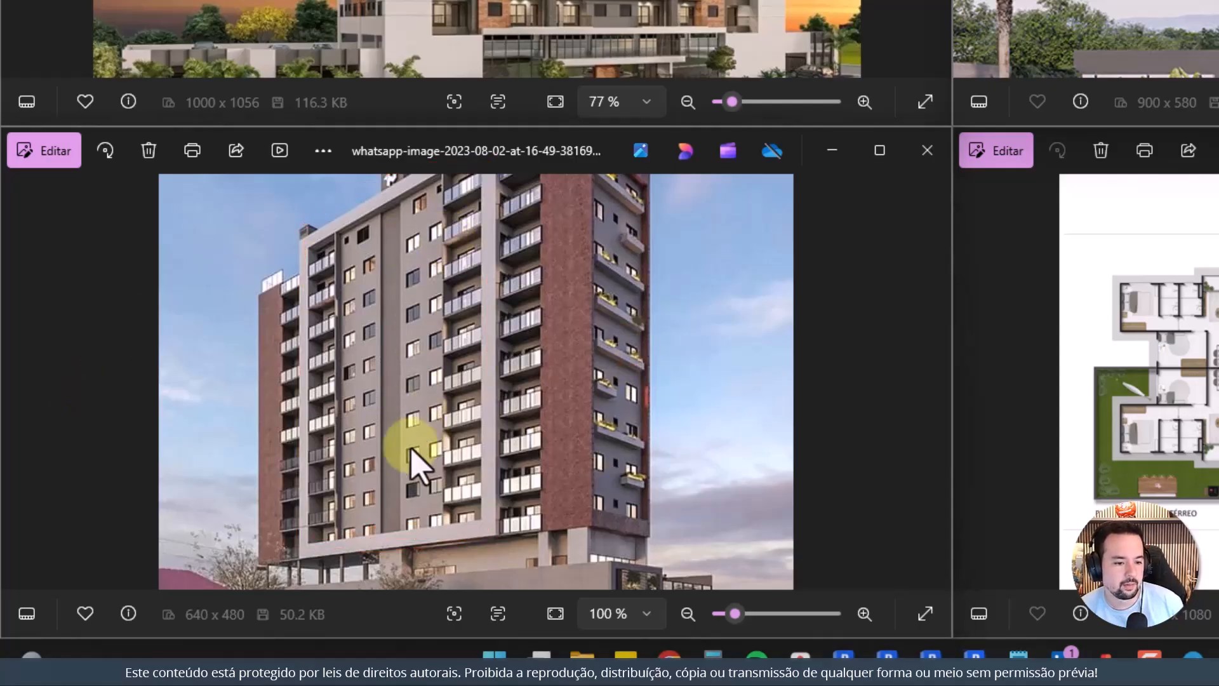
Step: Mark the horizontal band above the ground floor and the frame's upper edge on the whatsapp-image building facade
key(ctrl+2)
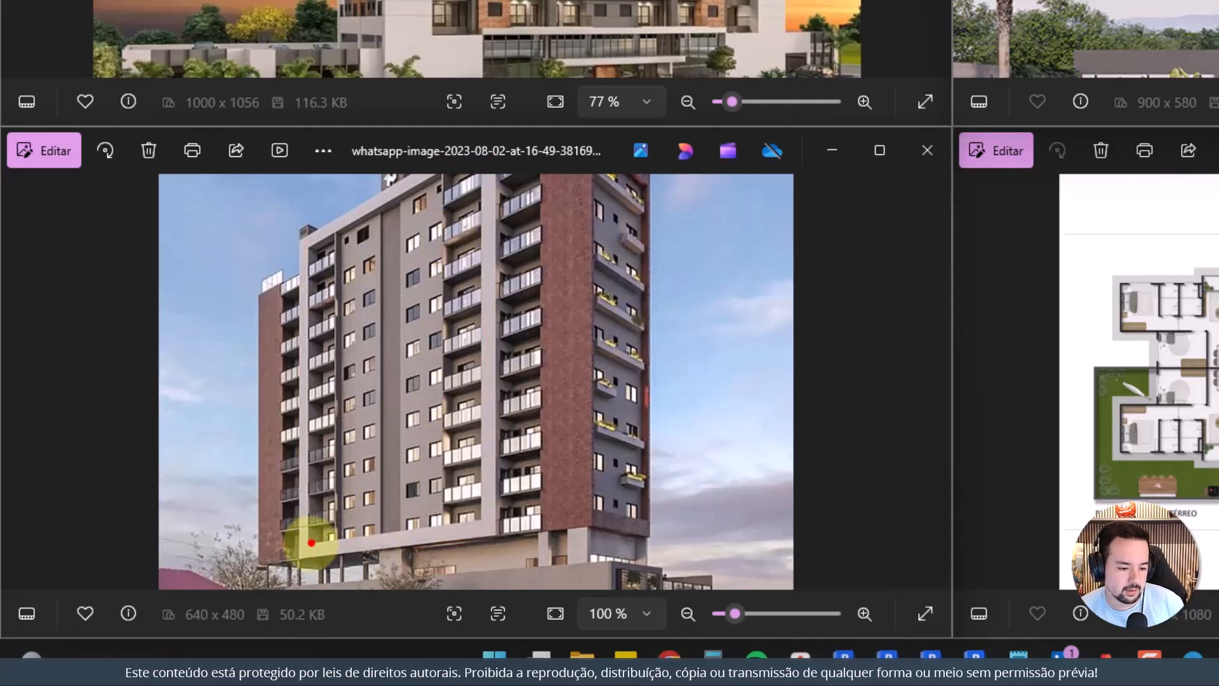
drag(312, 542, 311, 564)
mouse_move(311, 544)
mouse_down()
mouse_move(326, 559)
mouse_move(414, 560)
mouse_move(481, 524)
mouse_move(381, 522)
mouse_up()
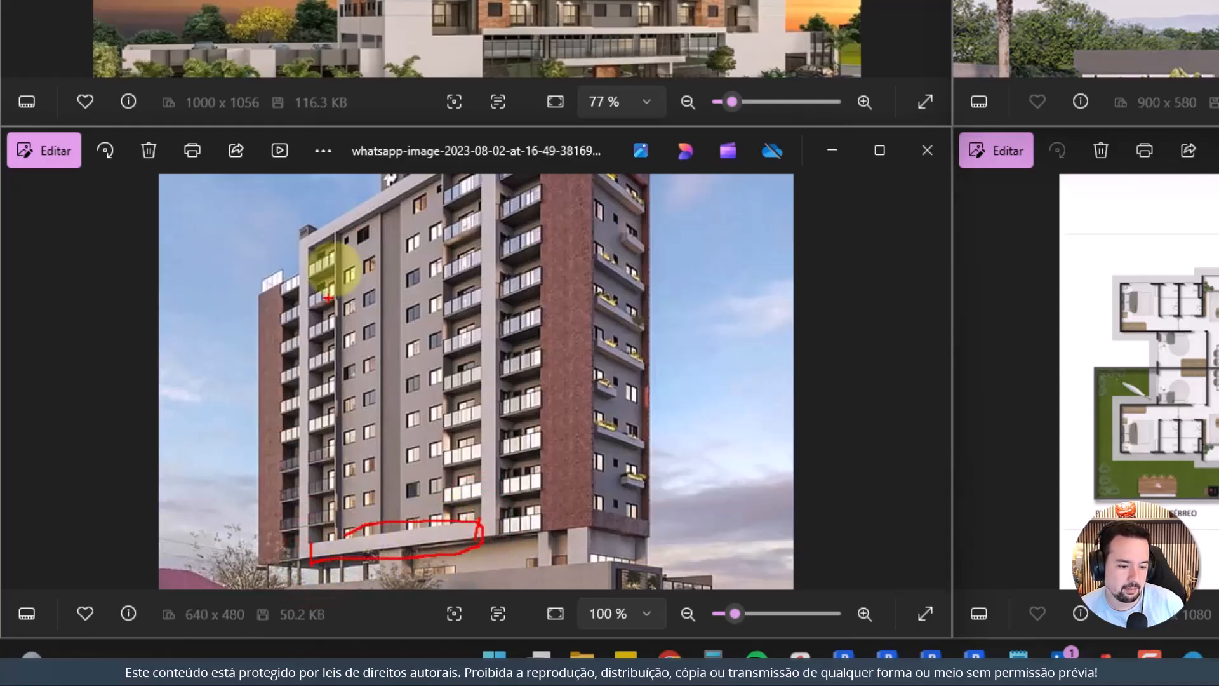
mouse_move(308, 225)
mouse_down()
mouse_move(341, 239)
mouse_move(438, 177)
mouse_up()
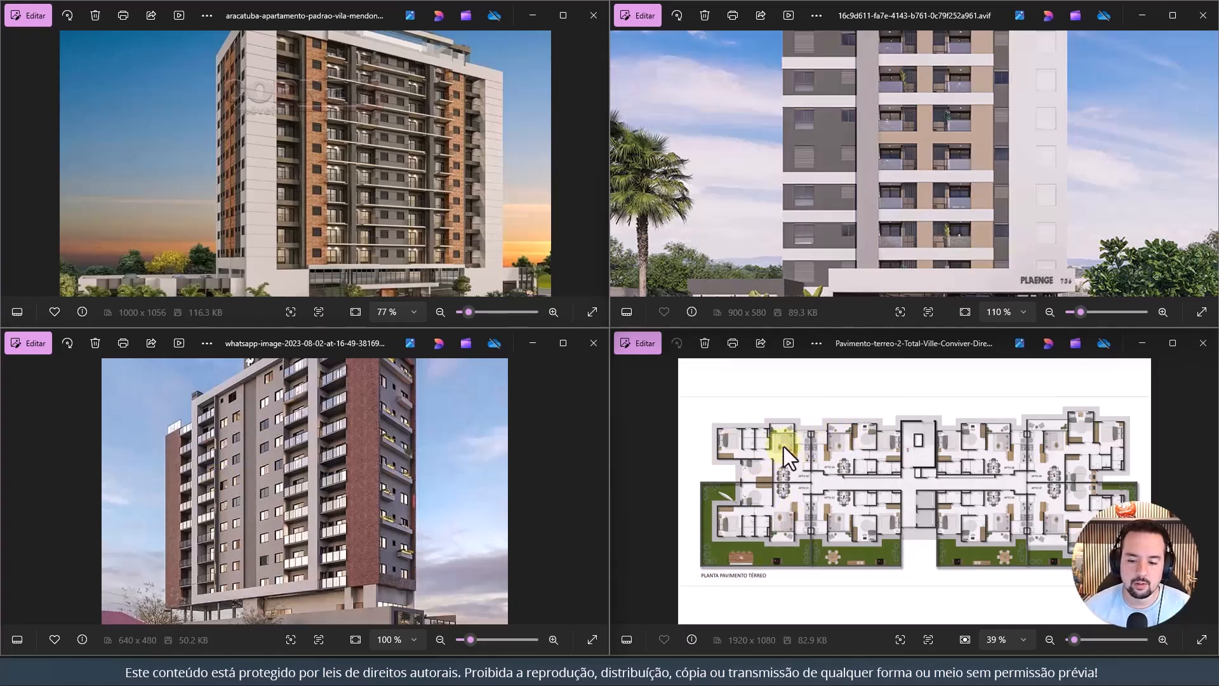
Step: Outline the entire floor in the Pavimento-terreo plan image, and clear the marking
key(ctrl+2)
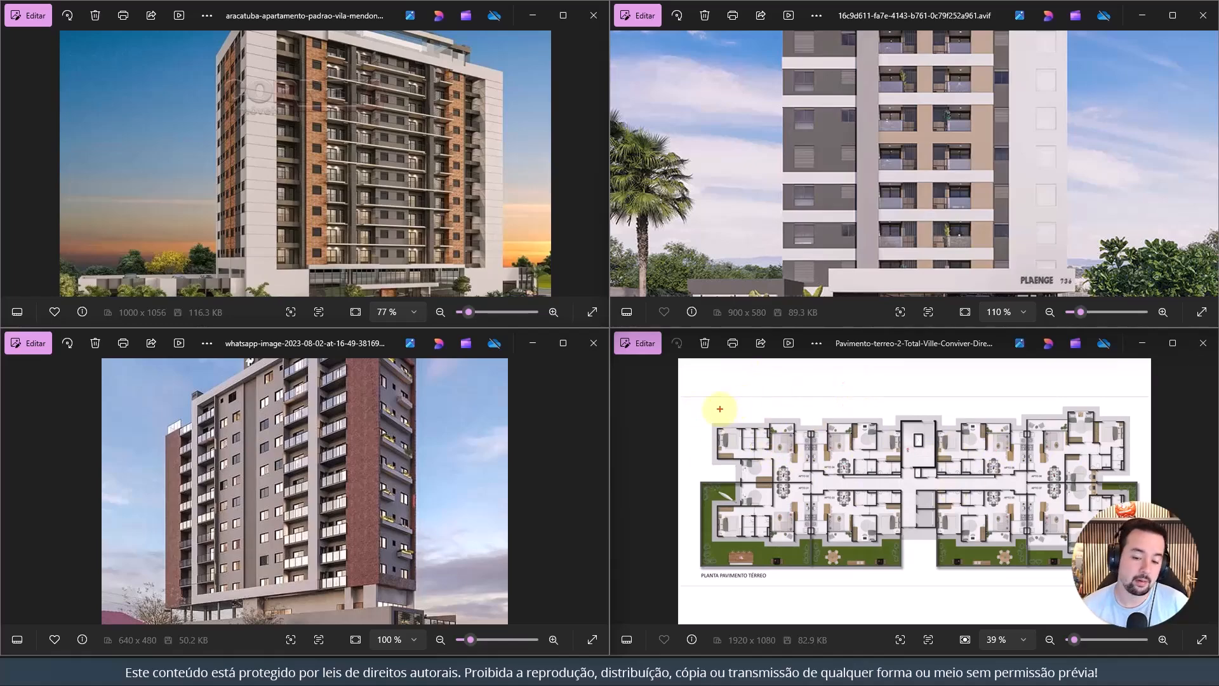
mouse_move(702, 393)
mouse_down()
mouse_move(710, 524)
mouse_move(793, 558)
mouse_move(1047, 562)
mouse_move(1147, 465)
mouse_move(1048, 402)
mouse_move(702, 401)
mouse_move(705, 550)
mouse_move(1025, 560)
mouse_up()
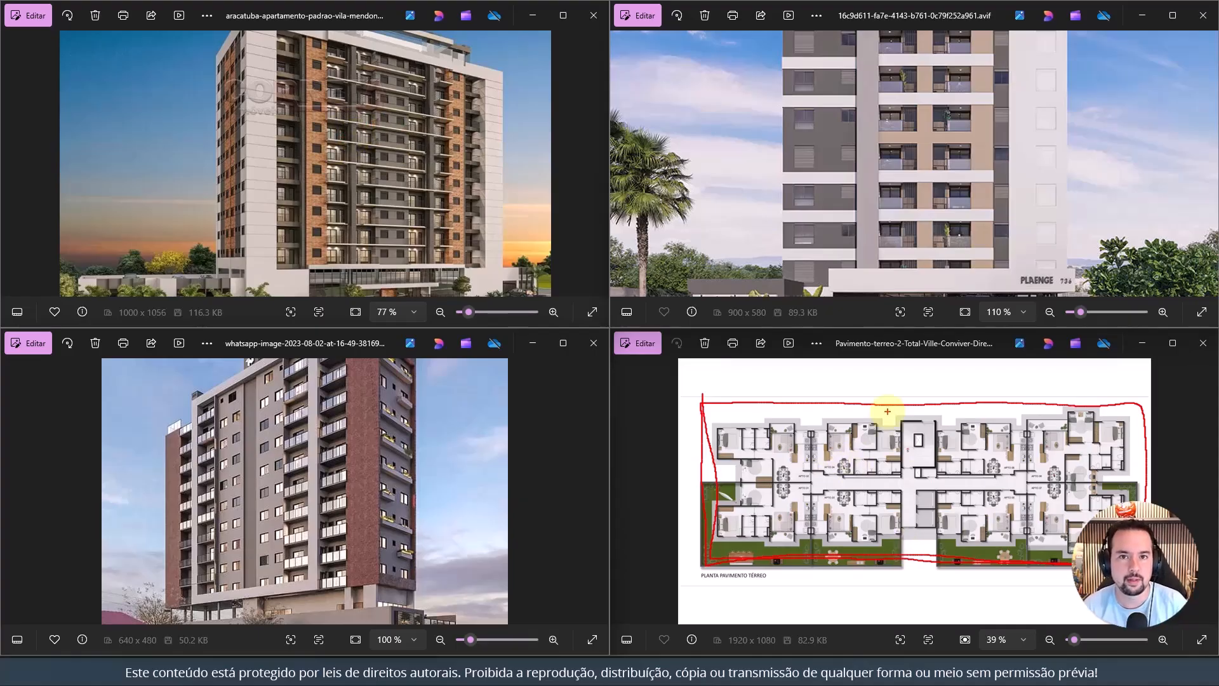
key(Escape)
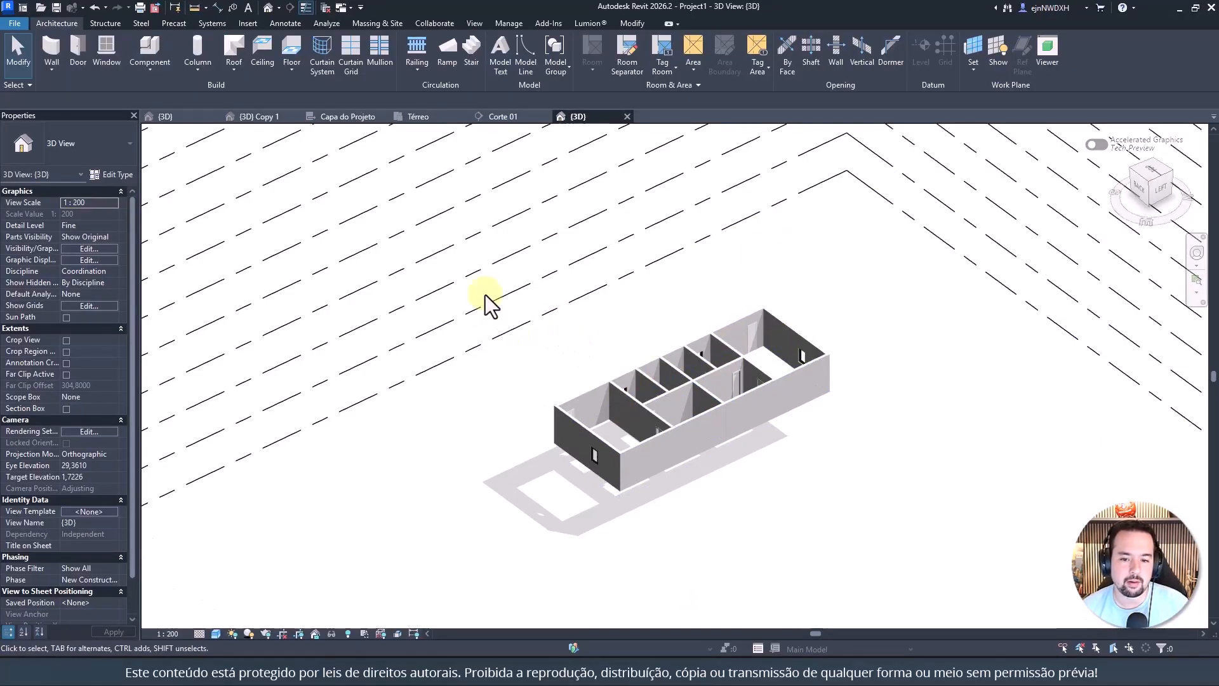
Step: Select the whole apartment model in Revit's 3D view, clear the selection and return to the reference images
drag(497, 534, 845, 302)
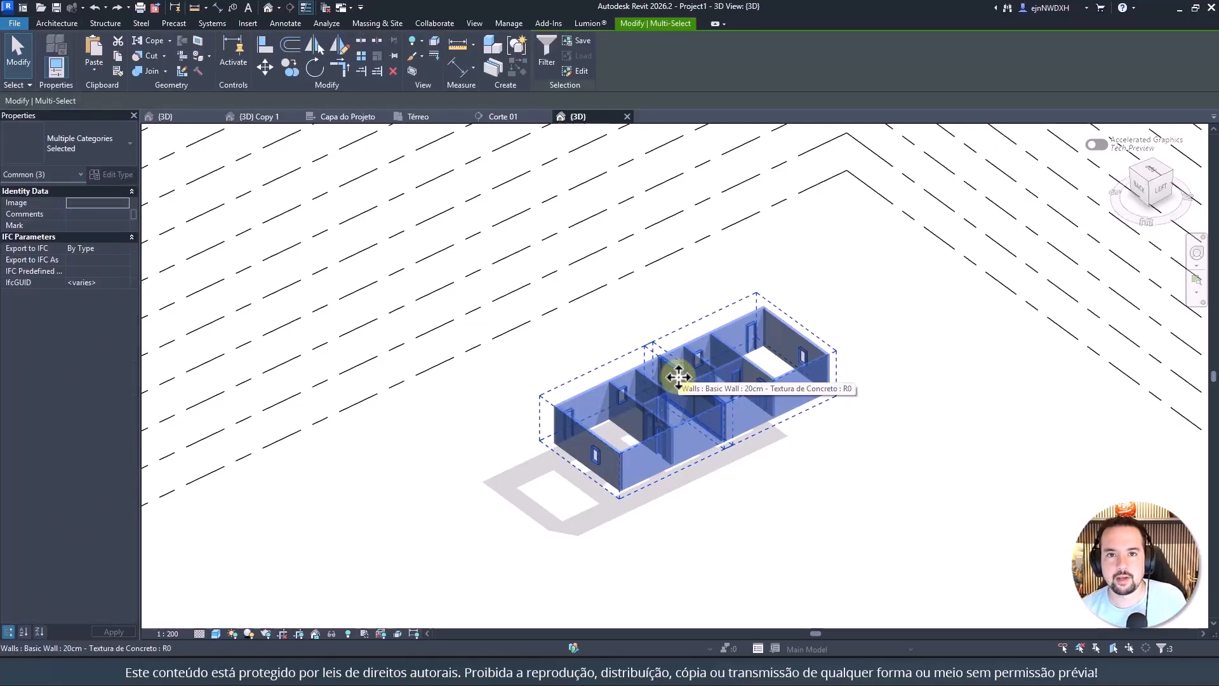
click(824, 263)
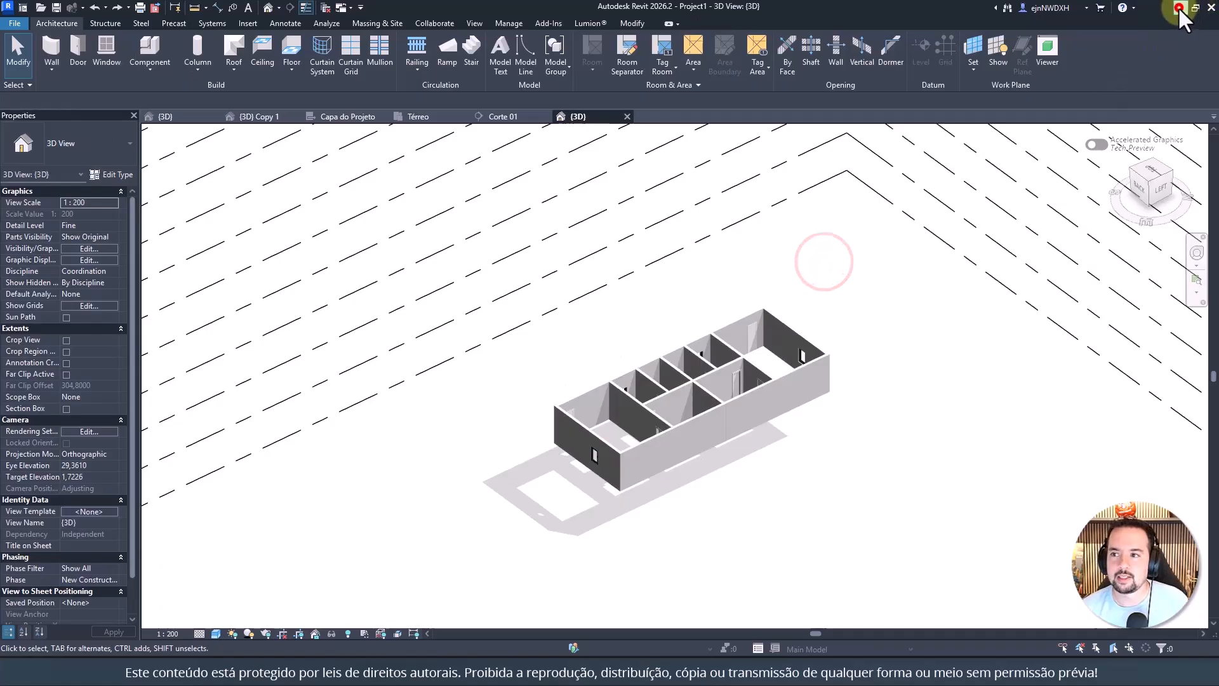
click(1178, 7)
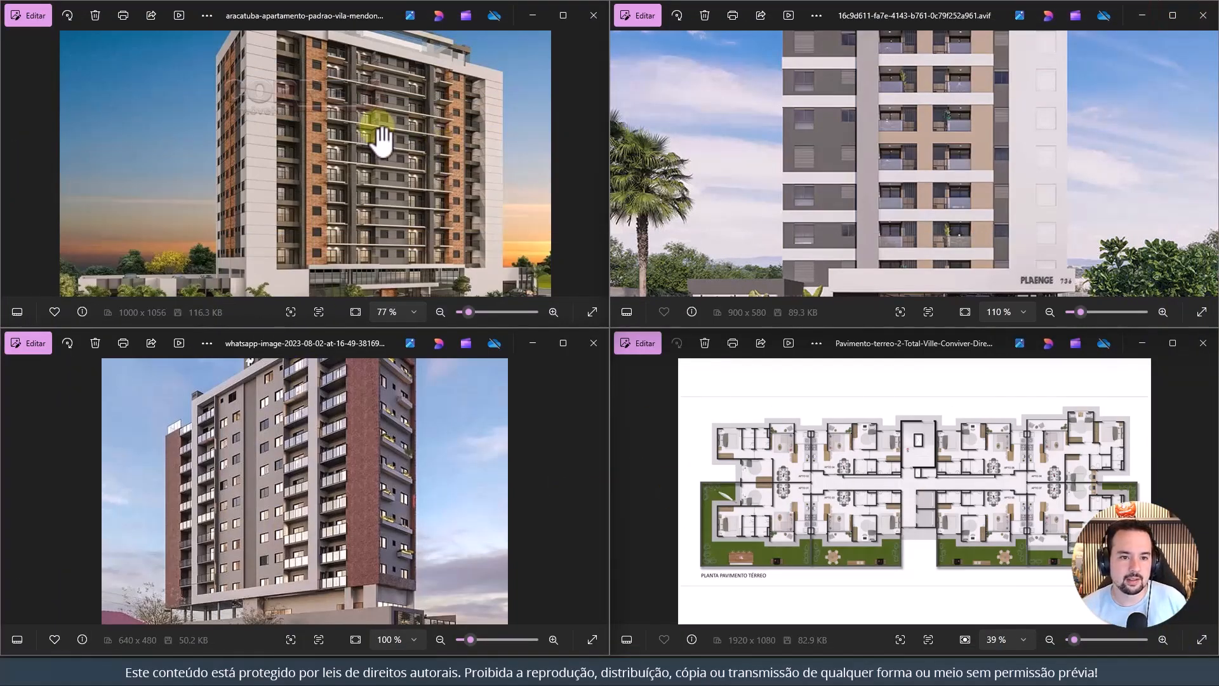
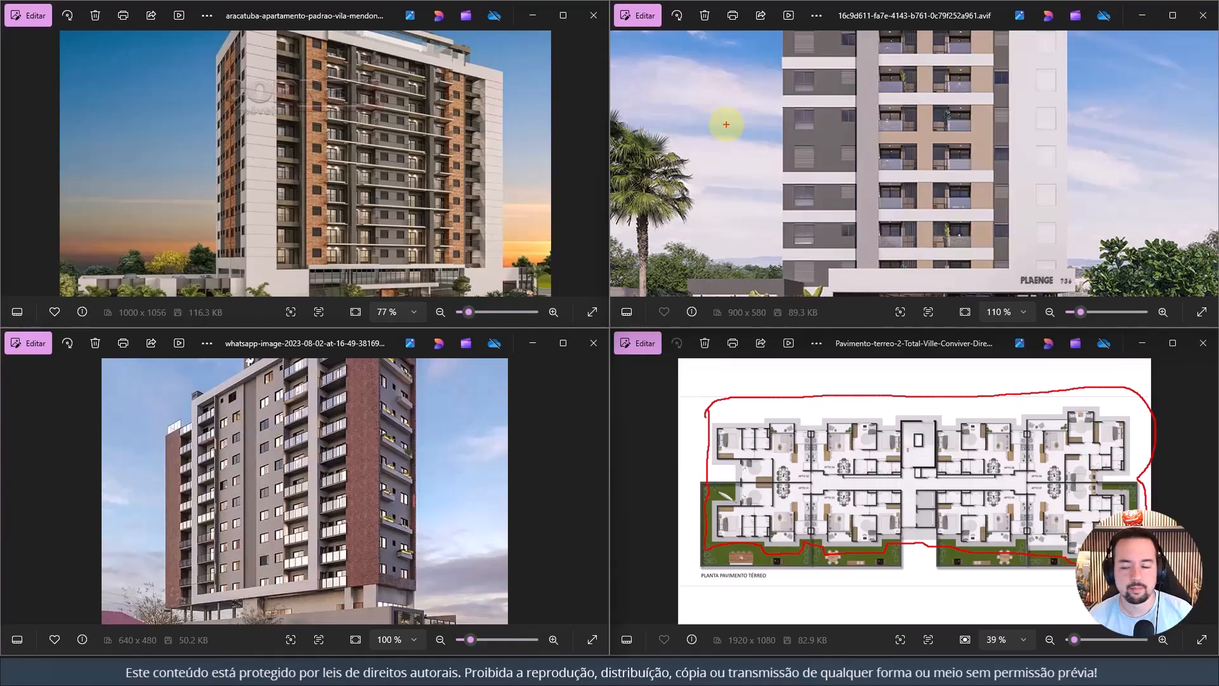
Step: Clear the floor-plan marking, switch to Revit and delete both apartment model groups from the 3D view
key(Escape)
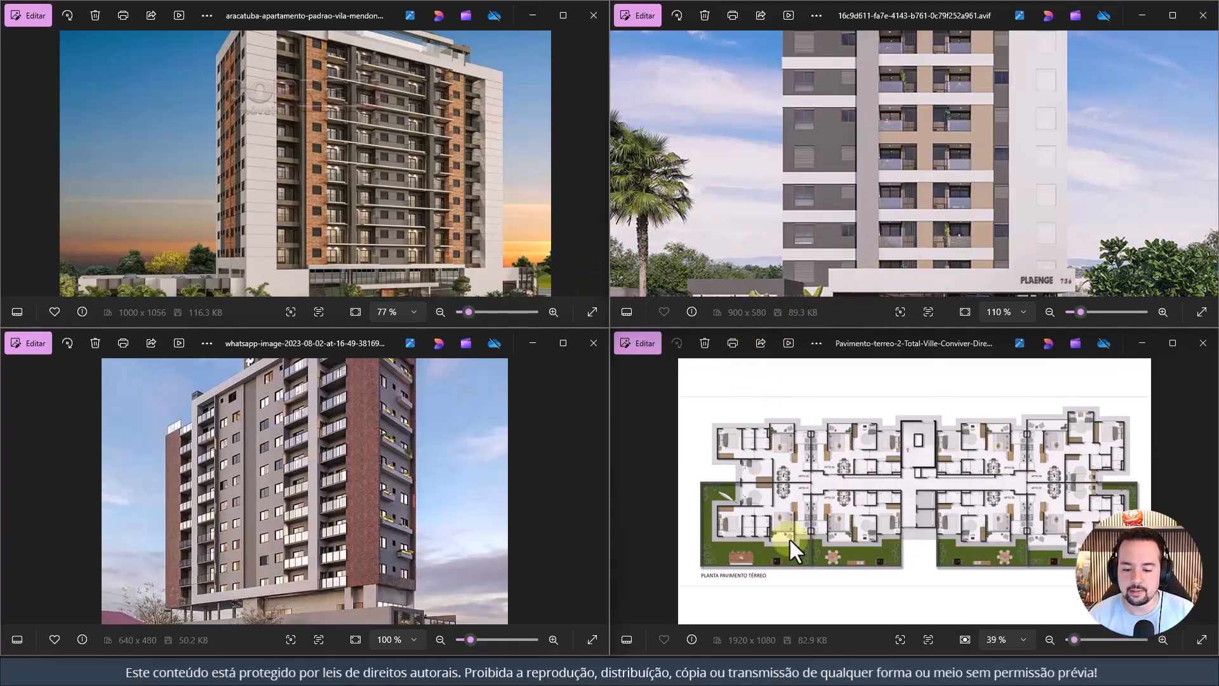
click(623, 670)
middle_drag(872, 273, 885, 308)
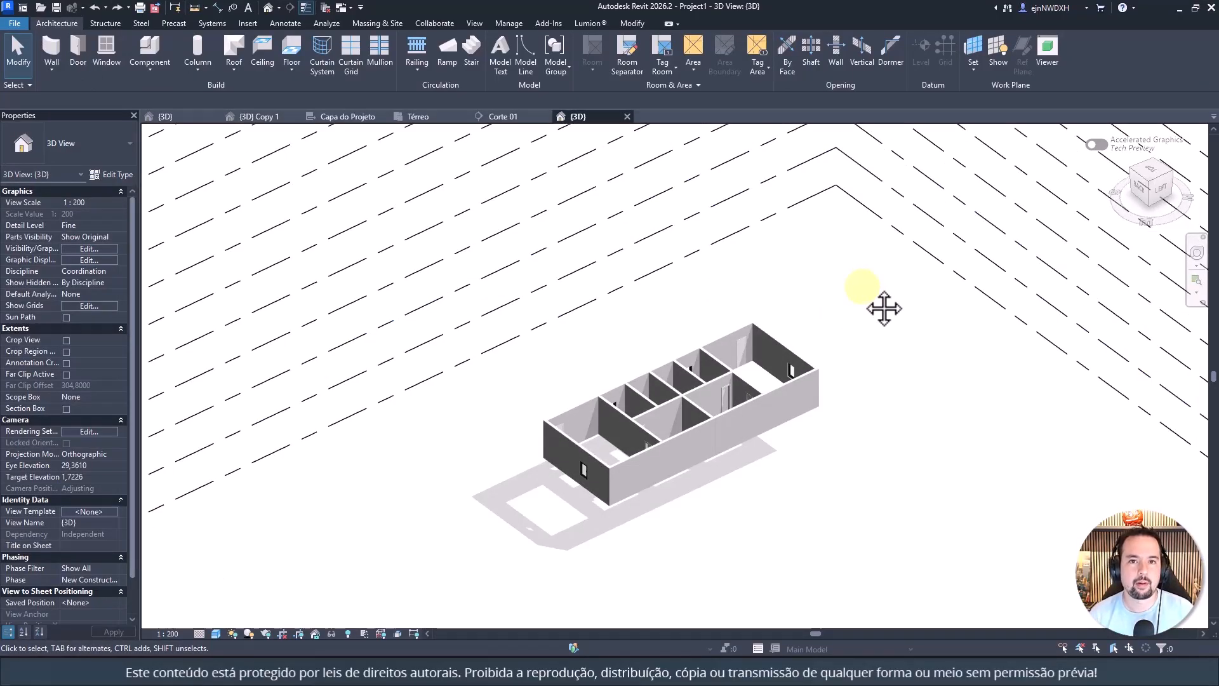
click(817, 388)
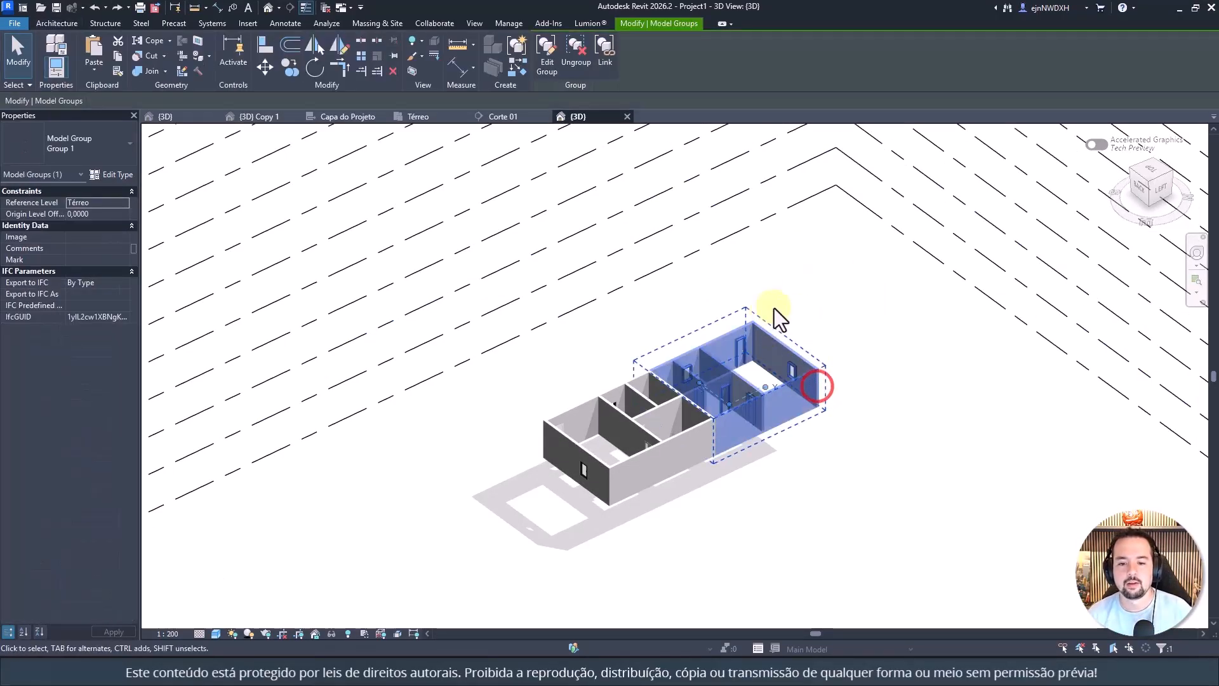
key(Delete)
click(676, 394)
key(Delete)
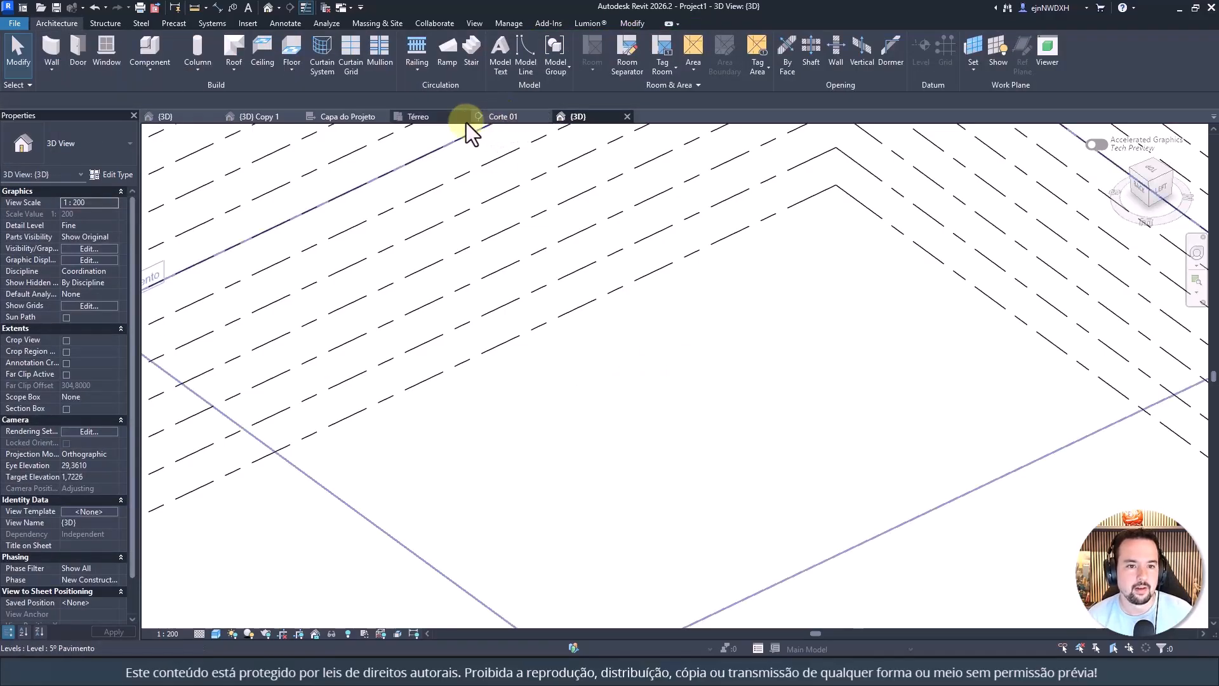
Step: Delete the Subsolo level at -3.00 together with its associated elements and views
scroll(564, 324, down, 5)
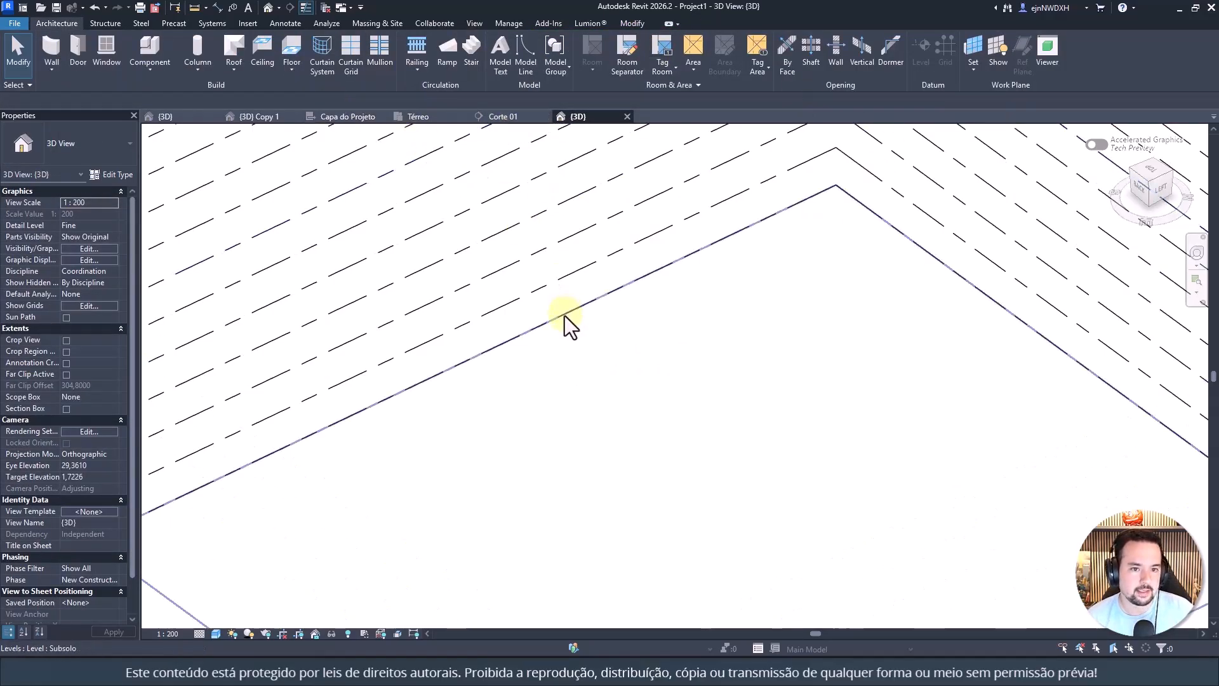
middle_drag(575, 367, 551, 502)
scroll(432, 428, up, 3)
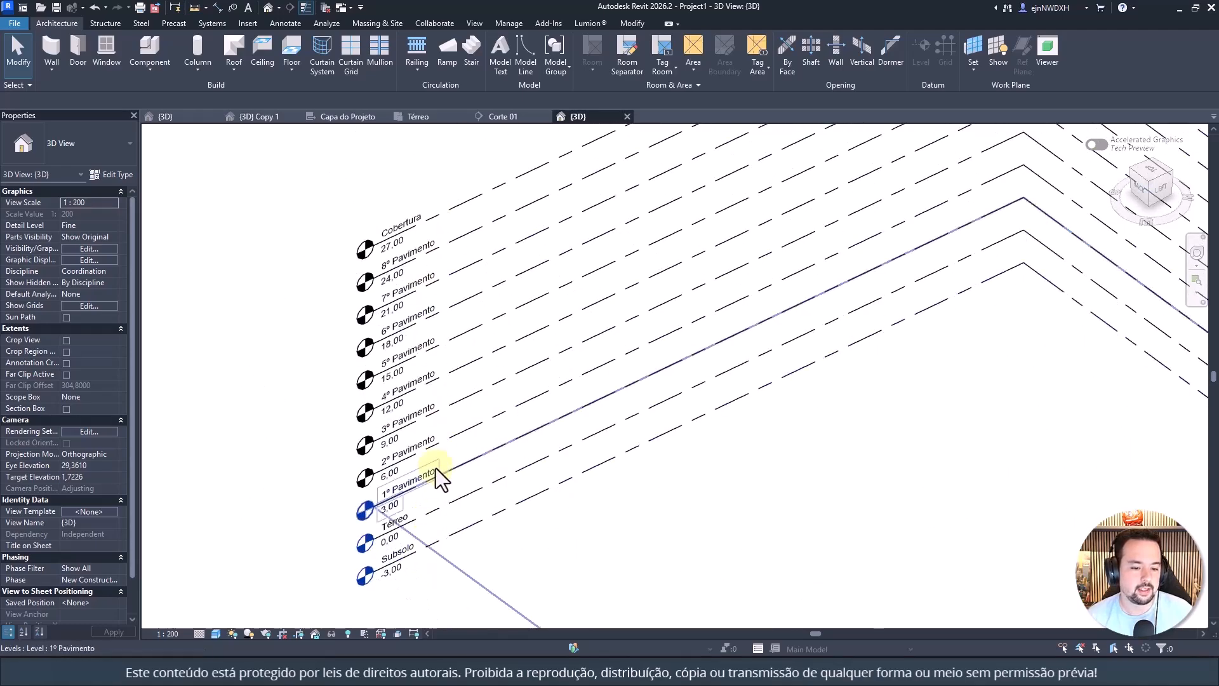
click(449, 534)
key(Delete)
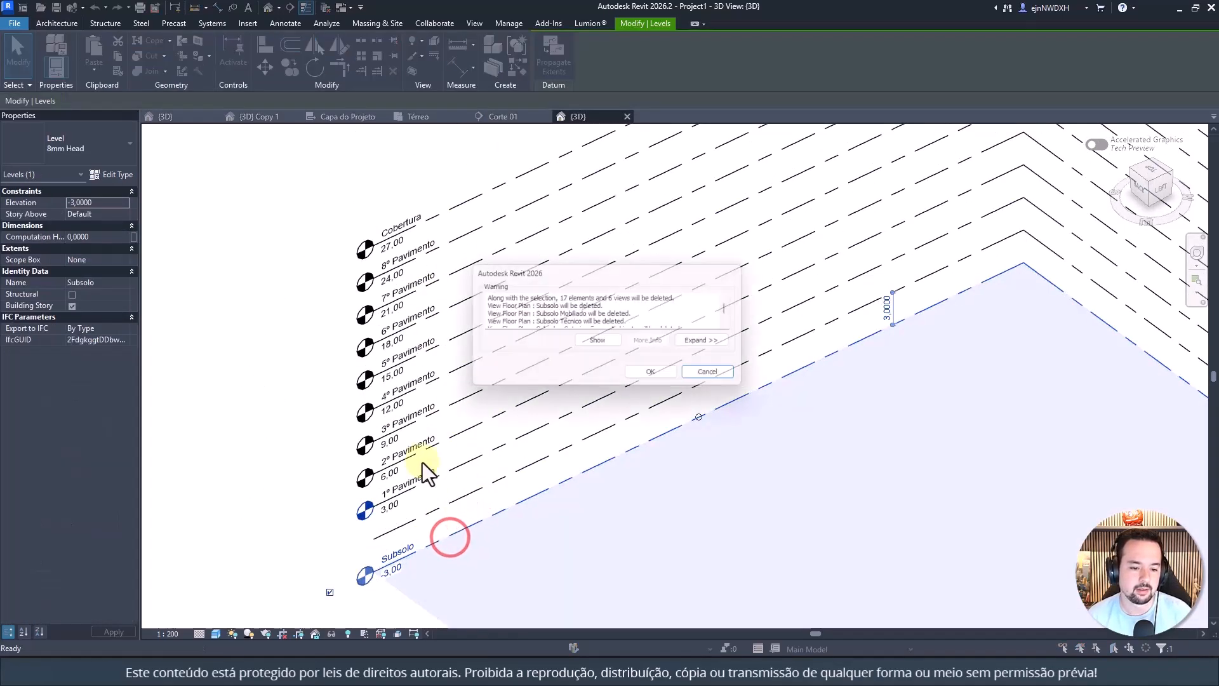
click(664, 378)
click(215, 307)
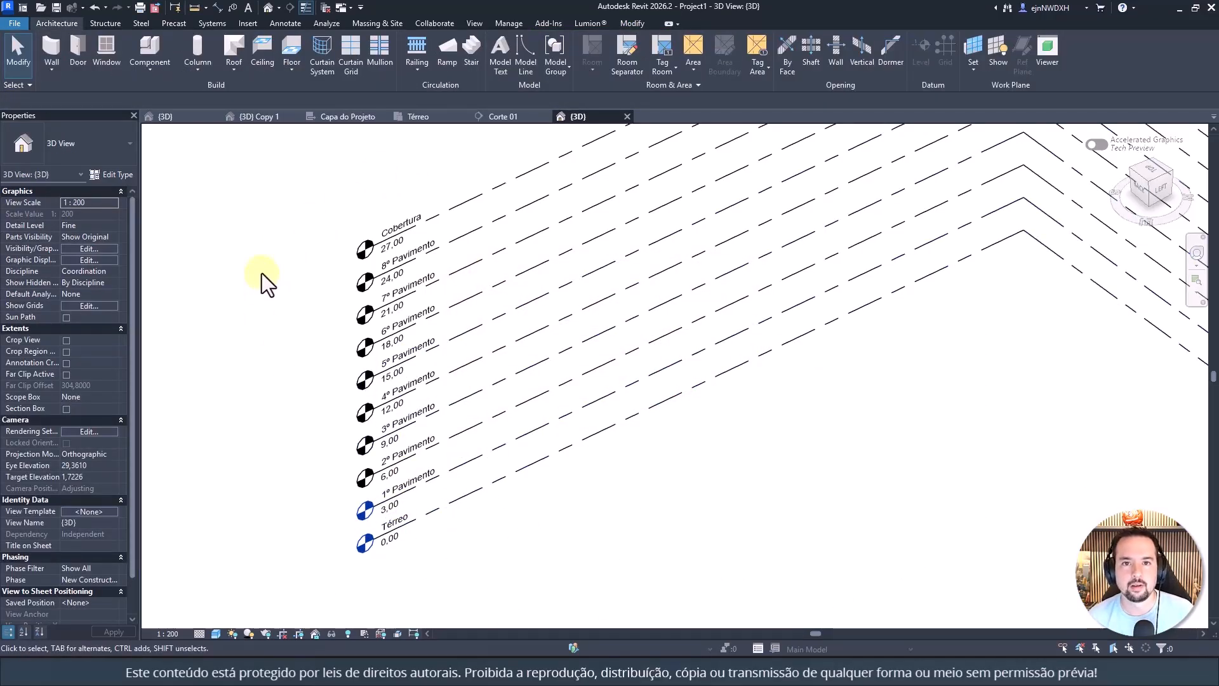
Step: Look over the remaining levels in the 3D view, and open the Térreo floor plan
scroll(763, 396, down, 4)
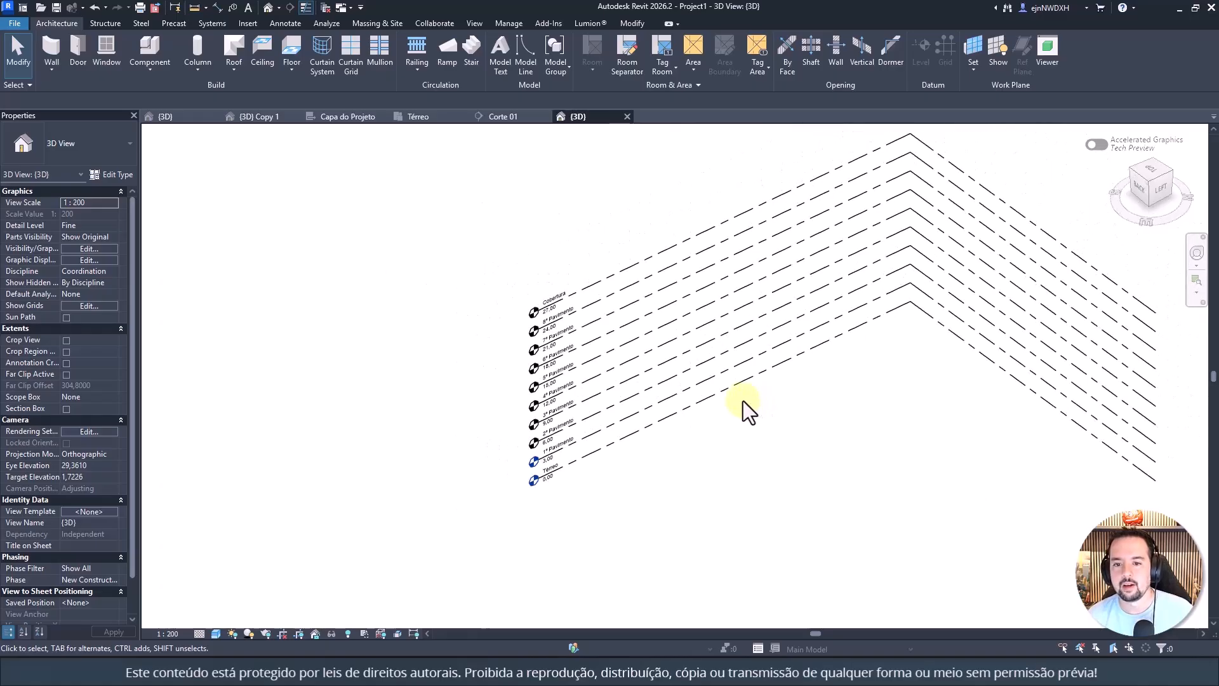
middle_drag(742, 400, 534, 400)
scroll(574, 365, up, 1)
scroll(574, 365, up, 1)
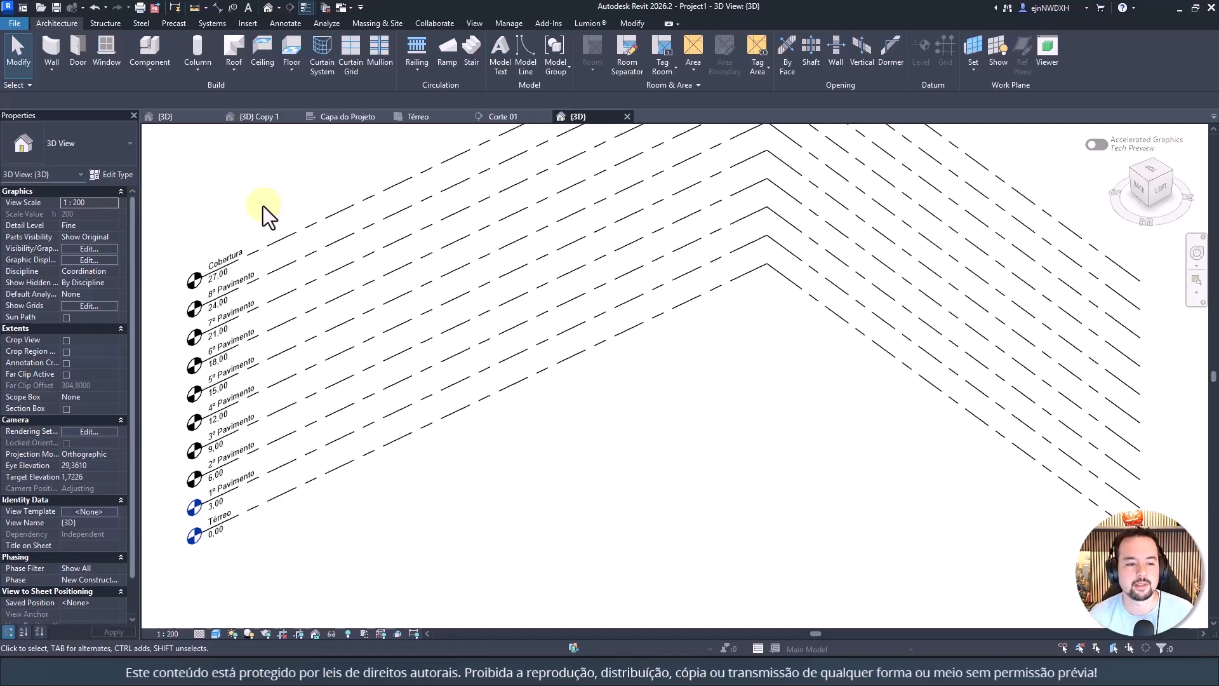
click(325, 473)
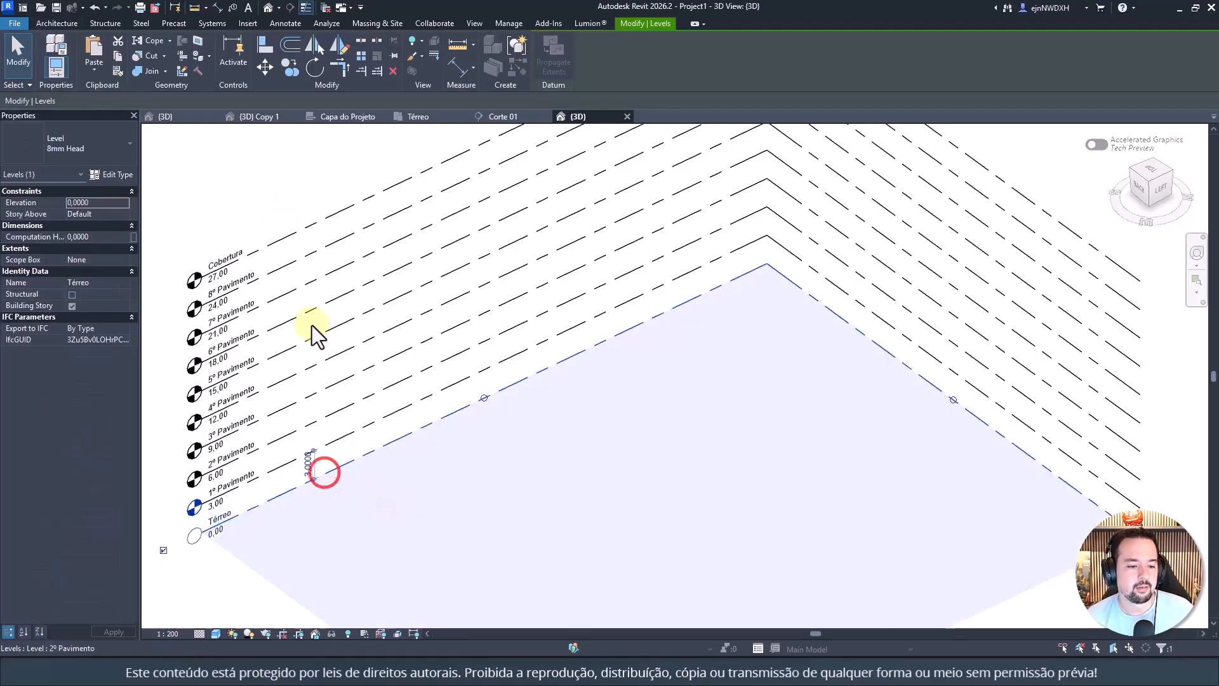
key(Escape)
click(444, 117)
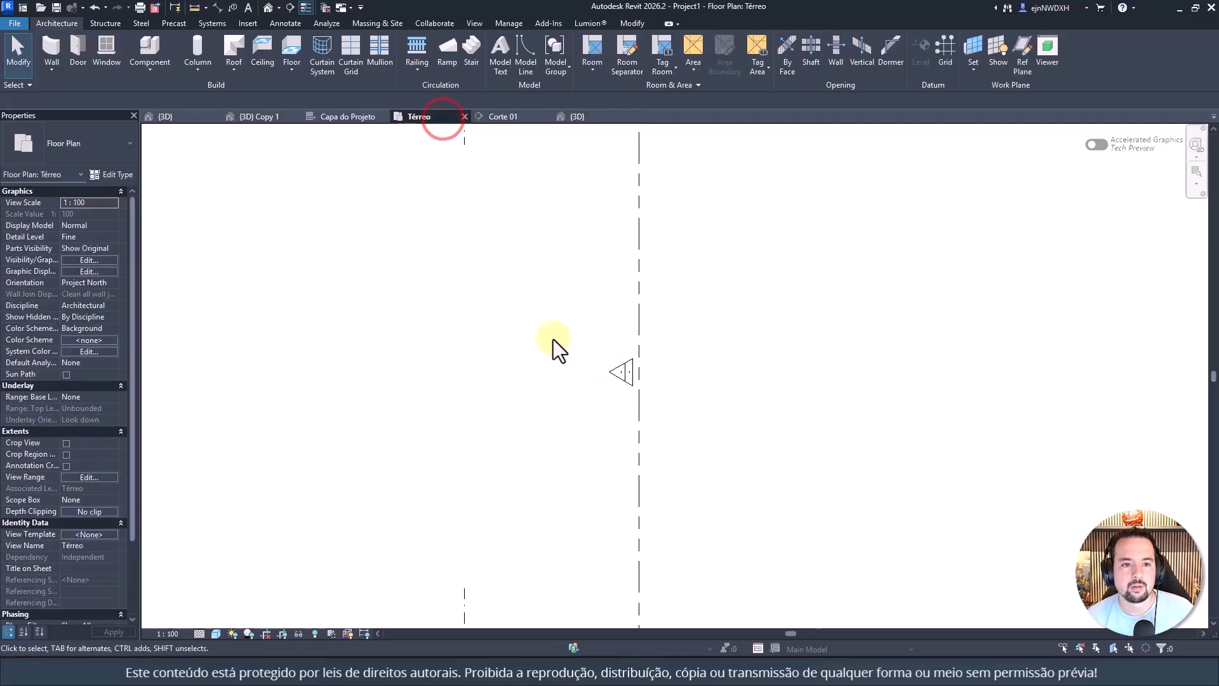
scroll(630, 388, down, 5)
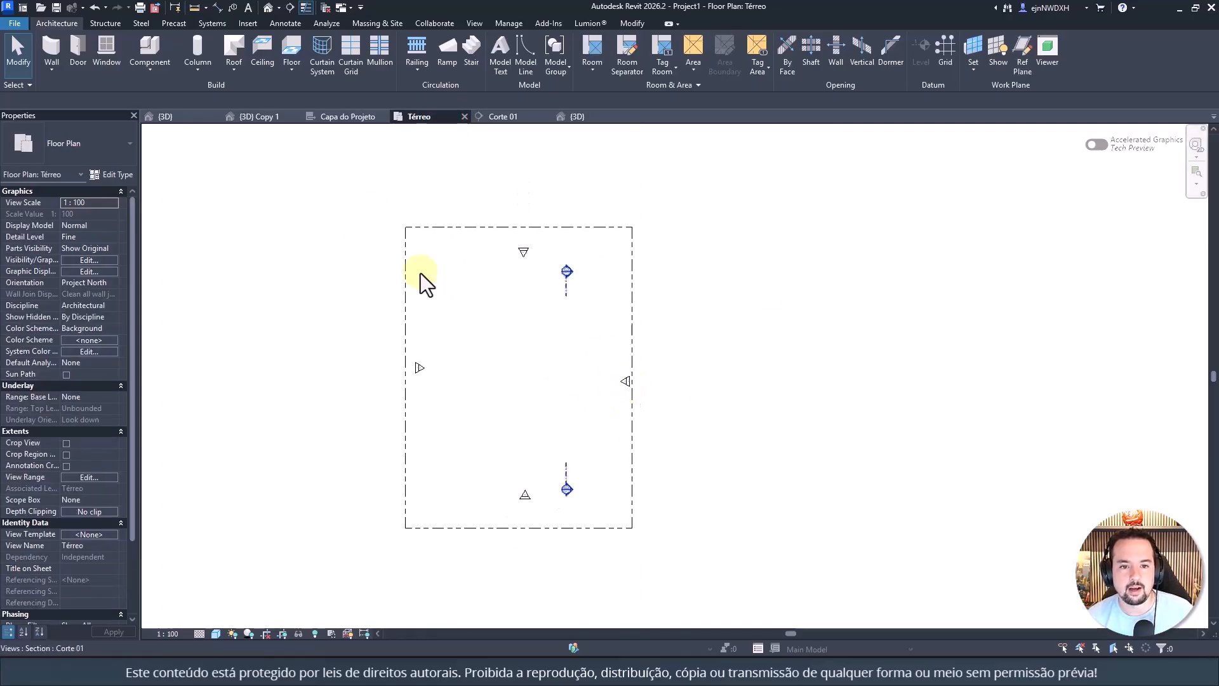
Step: Close both 3D views of サンプル意匠.rvt without saving the project, and close the Capa do Projeto view
click(167, 116)
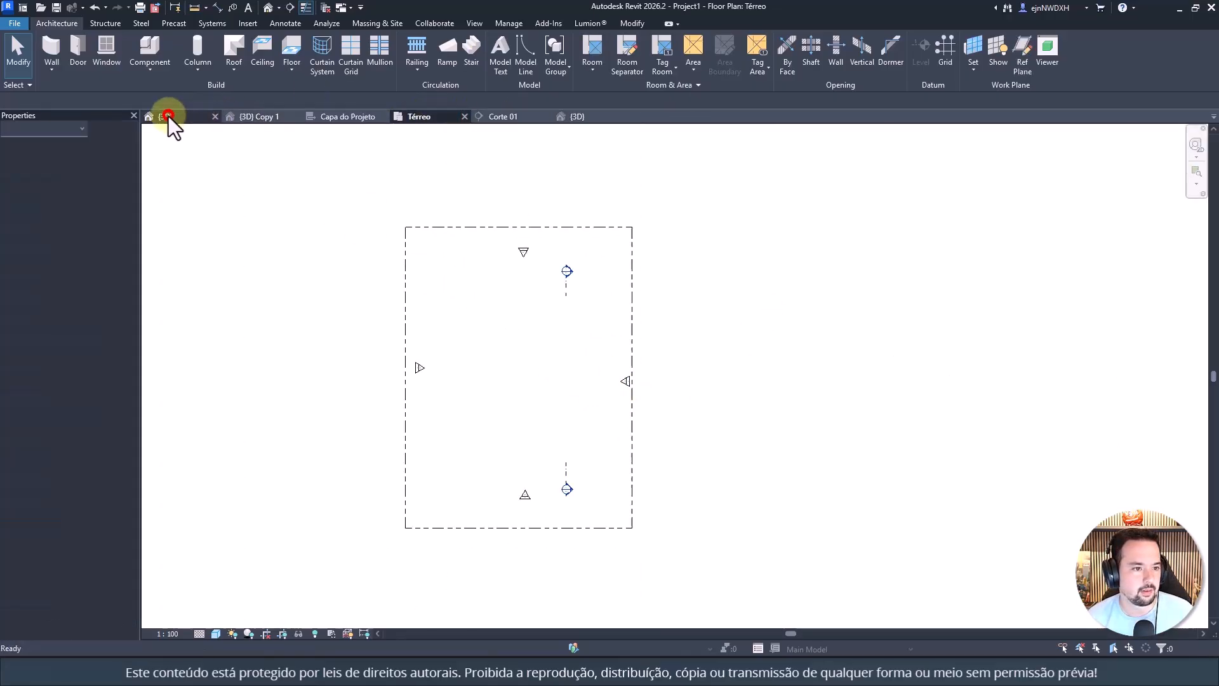
click(216, 119)
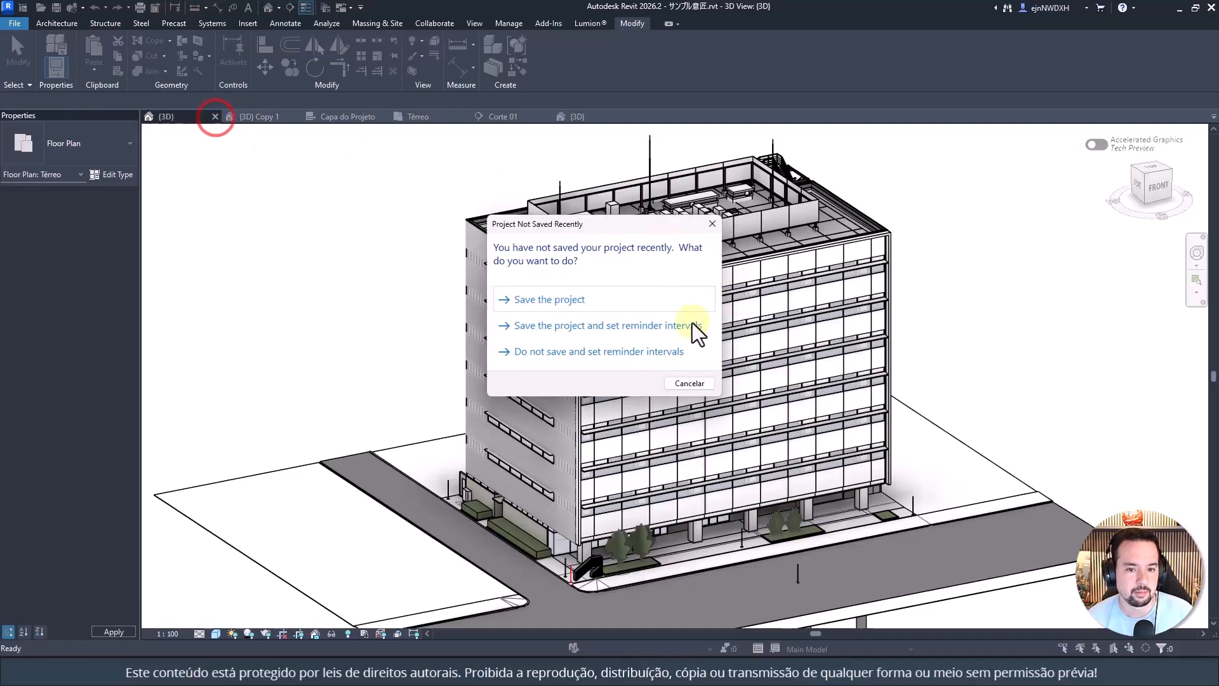
click(690, 383)
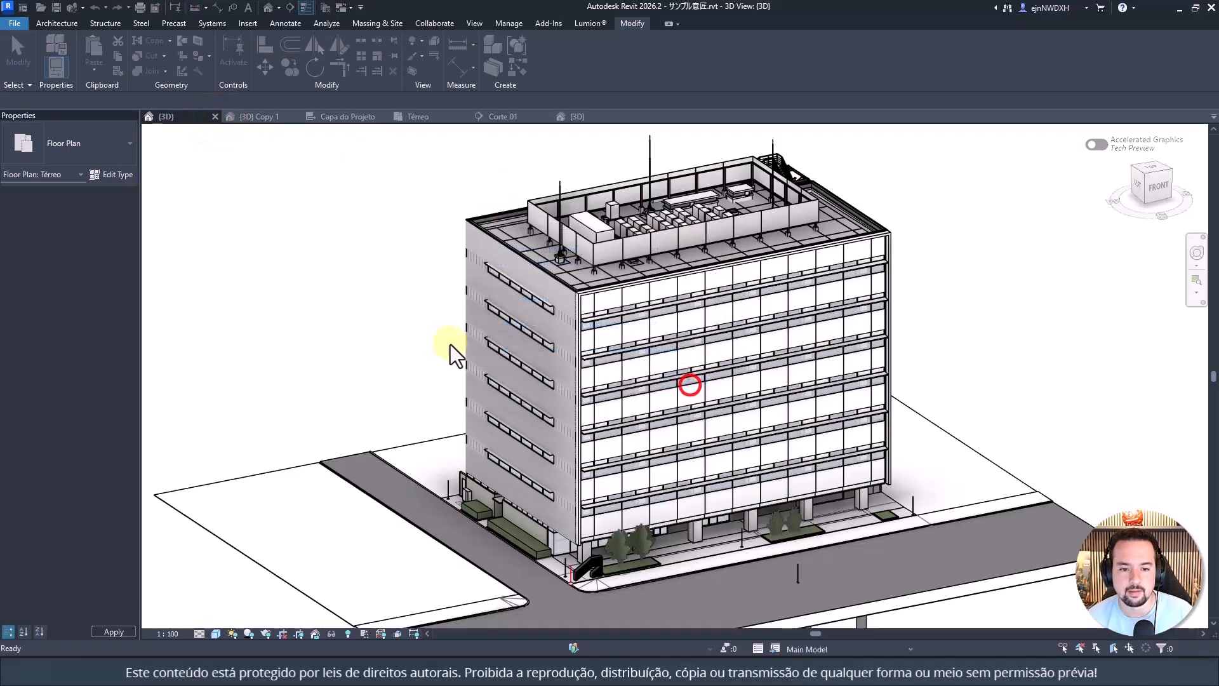
click(215, 116)
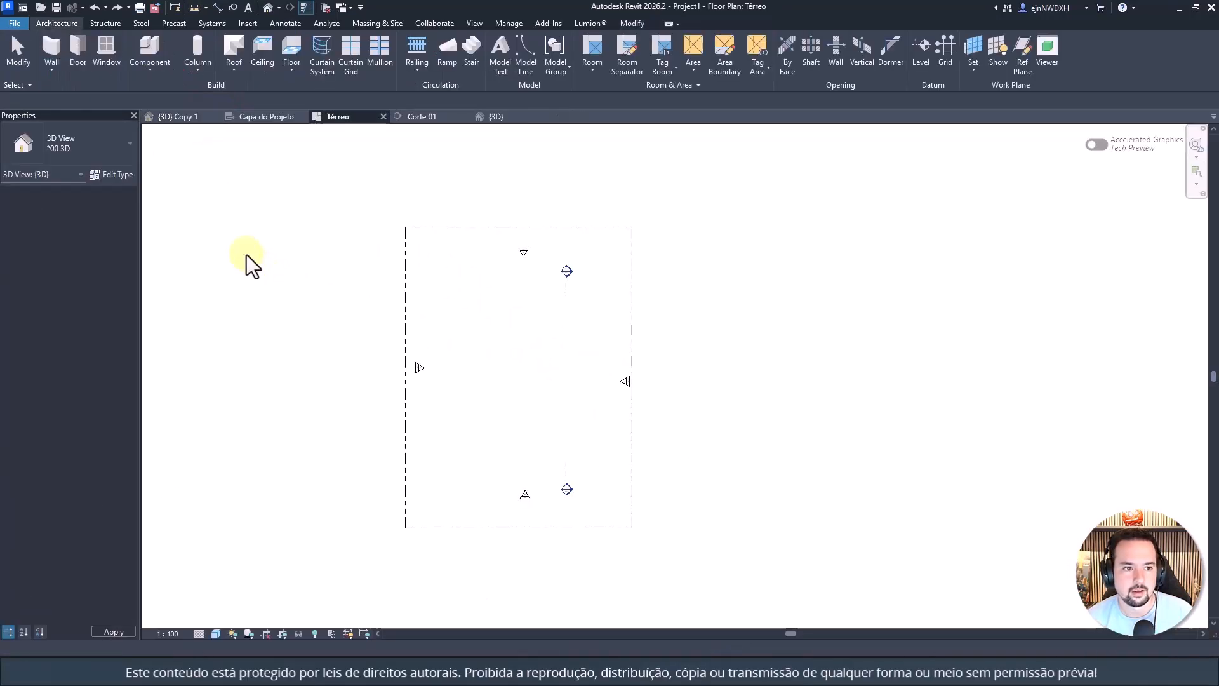
click(200, 121)
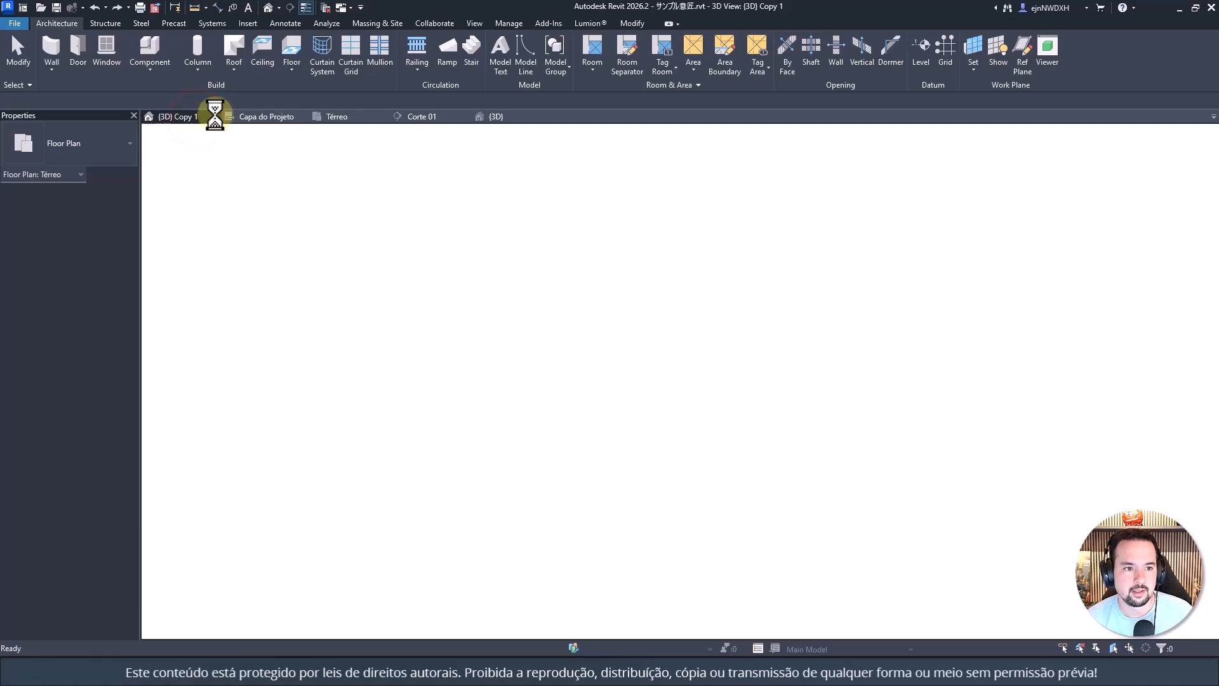
click(216, 117)
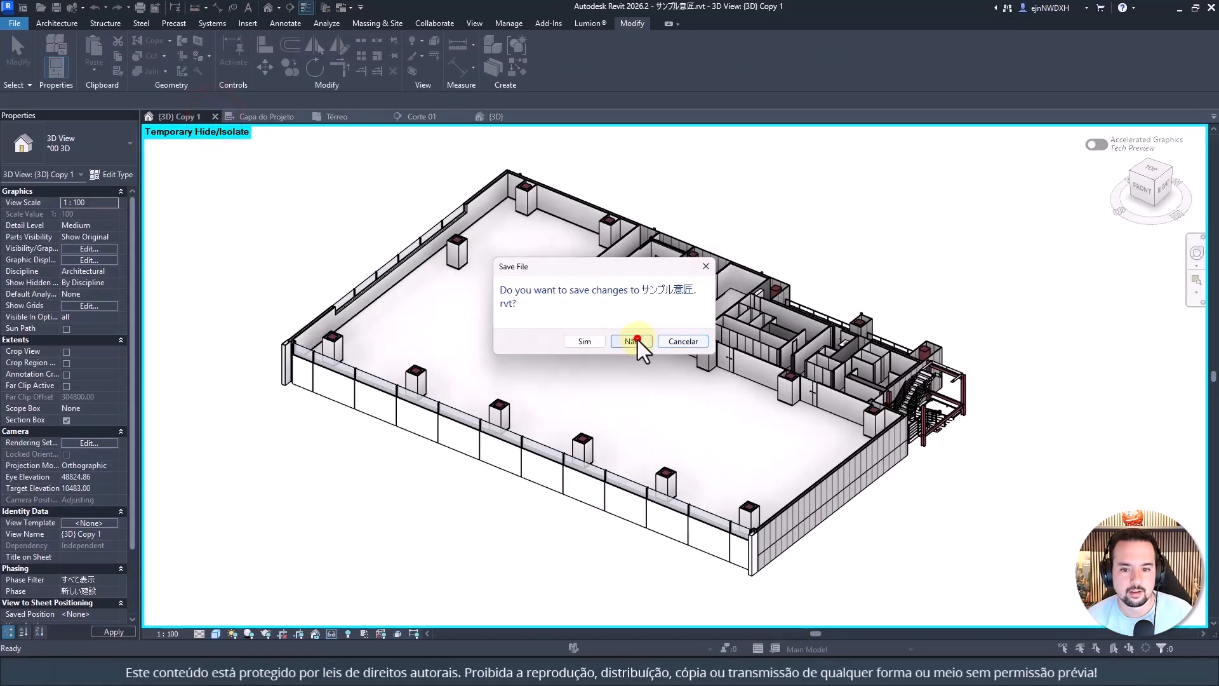
click(637, 338)
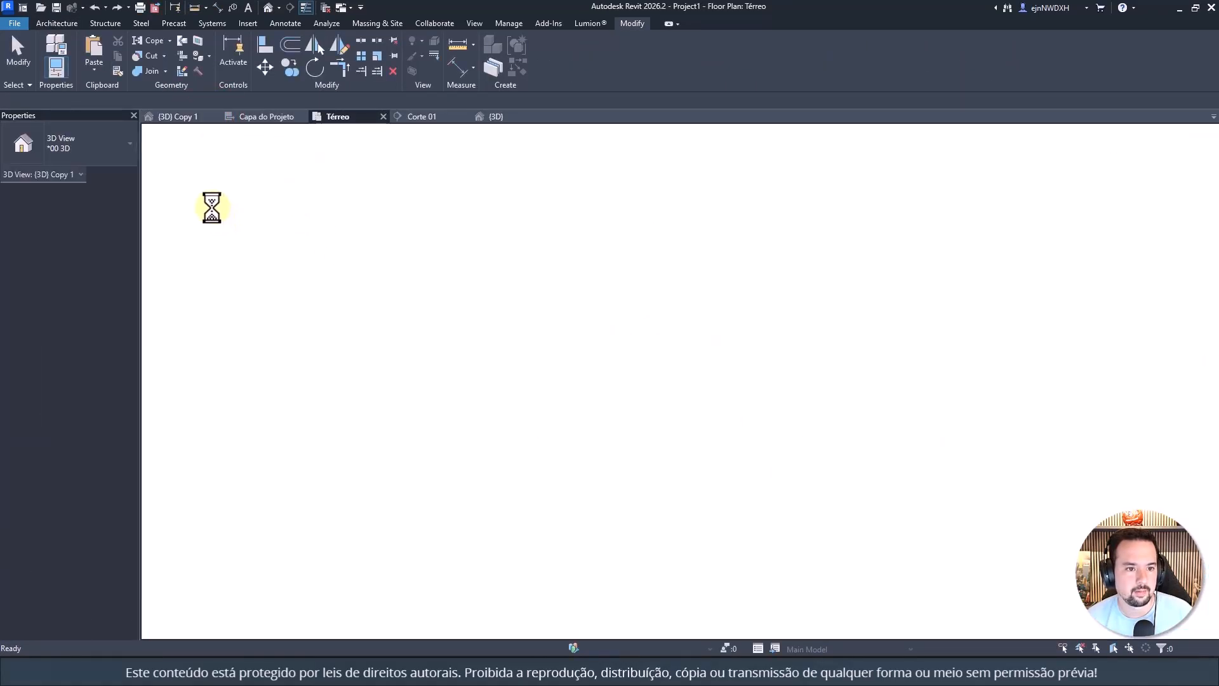
click(215, 118)
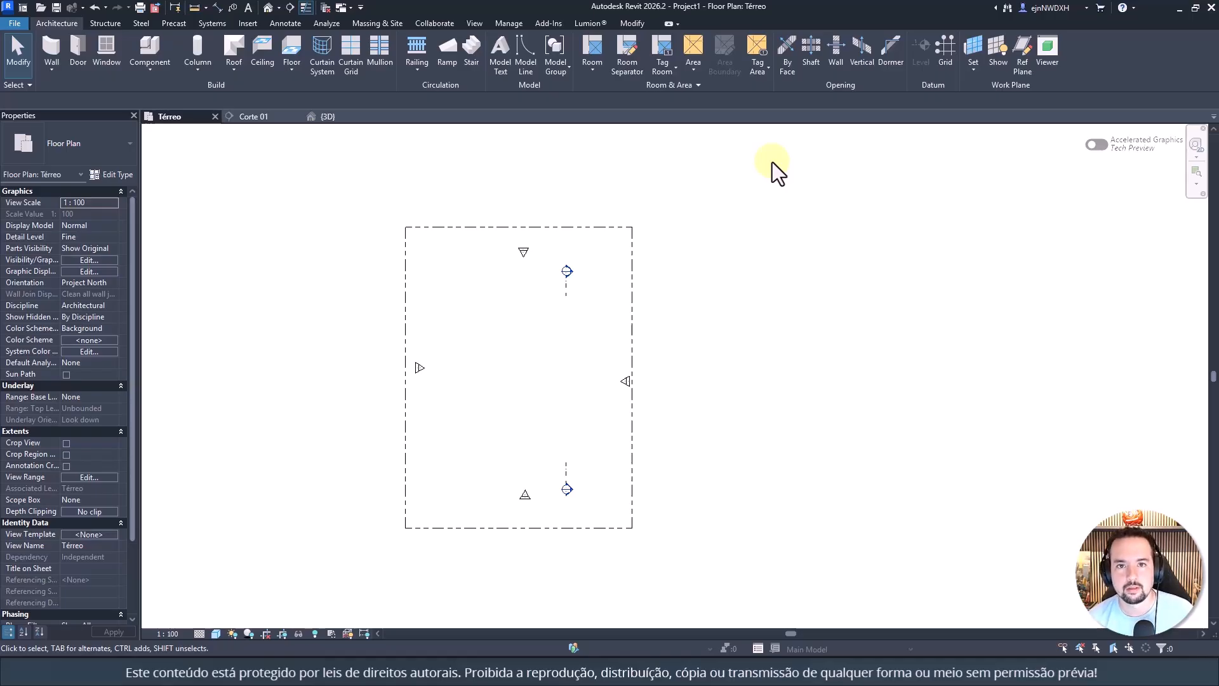
Step: Display the Project Browser and fit the Térreo floor plan in its view
middle_drag(449, 229, 545, 210)
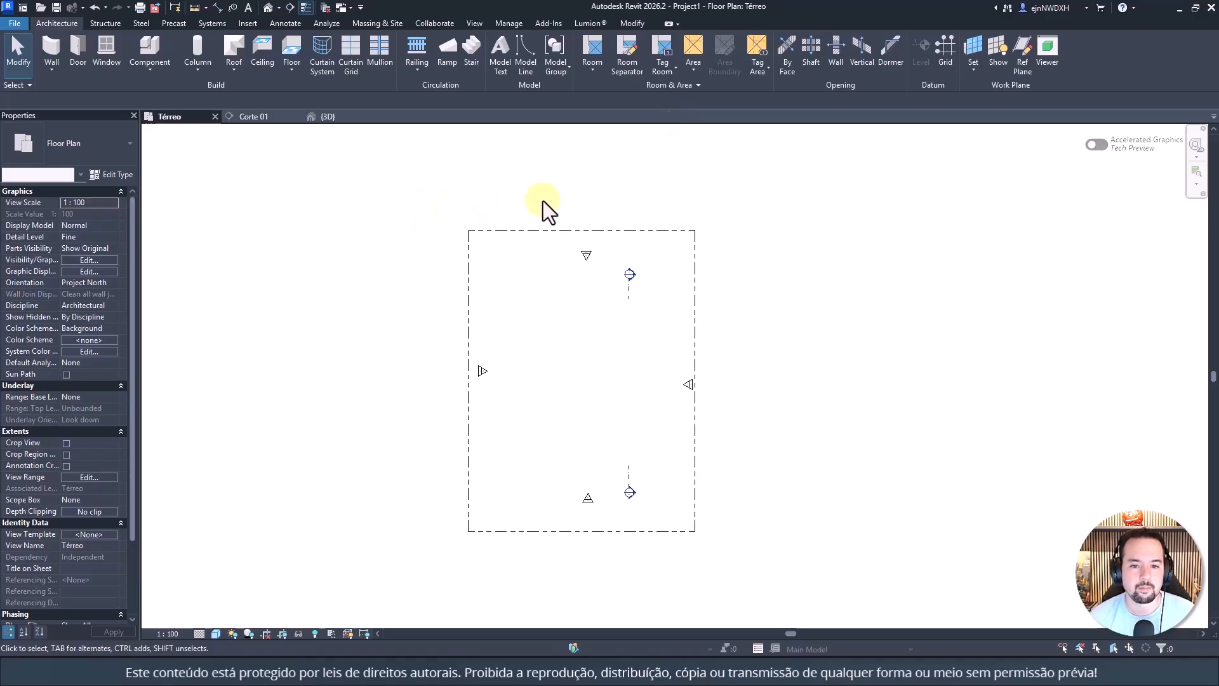
scroll(544, 210, up, 2)
scroll(396, 300, down, 2)
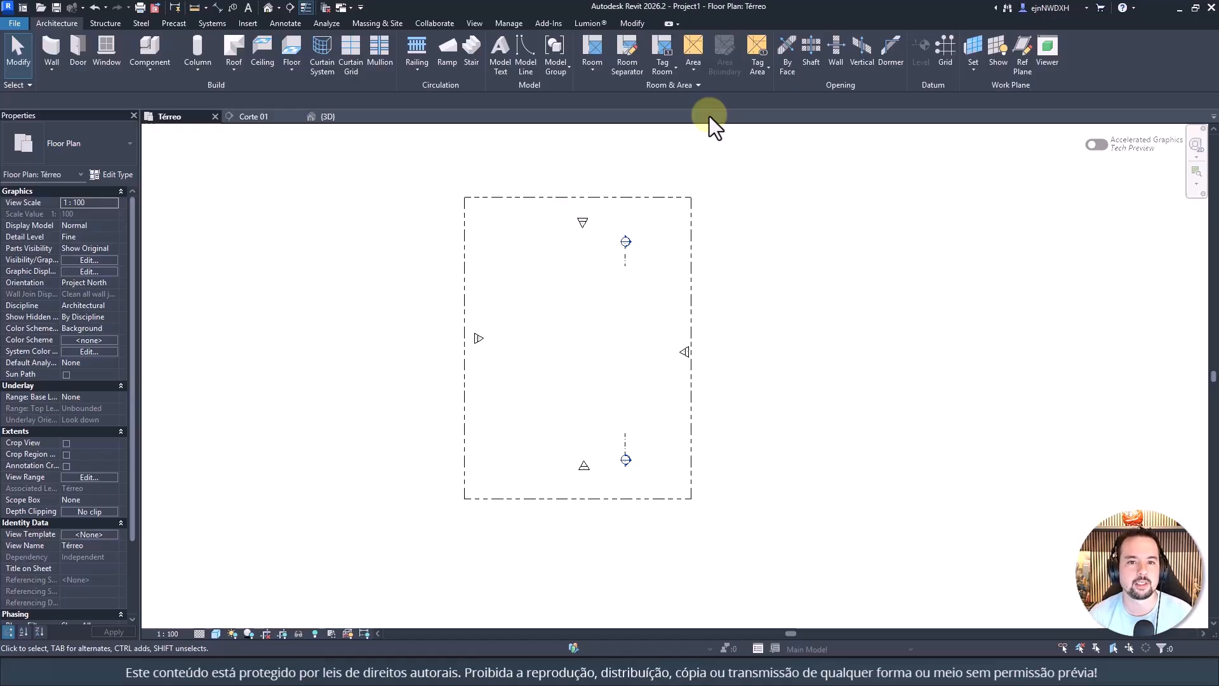
click(470, 22)
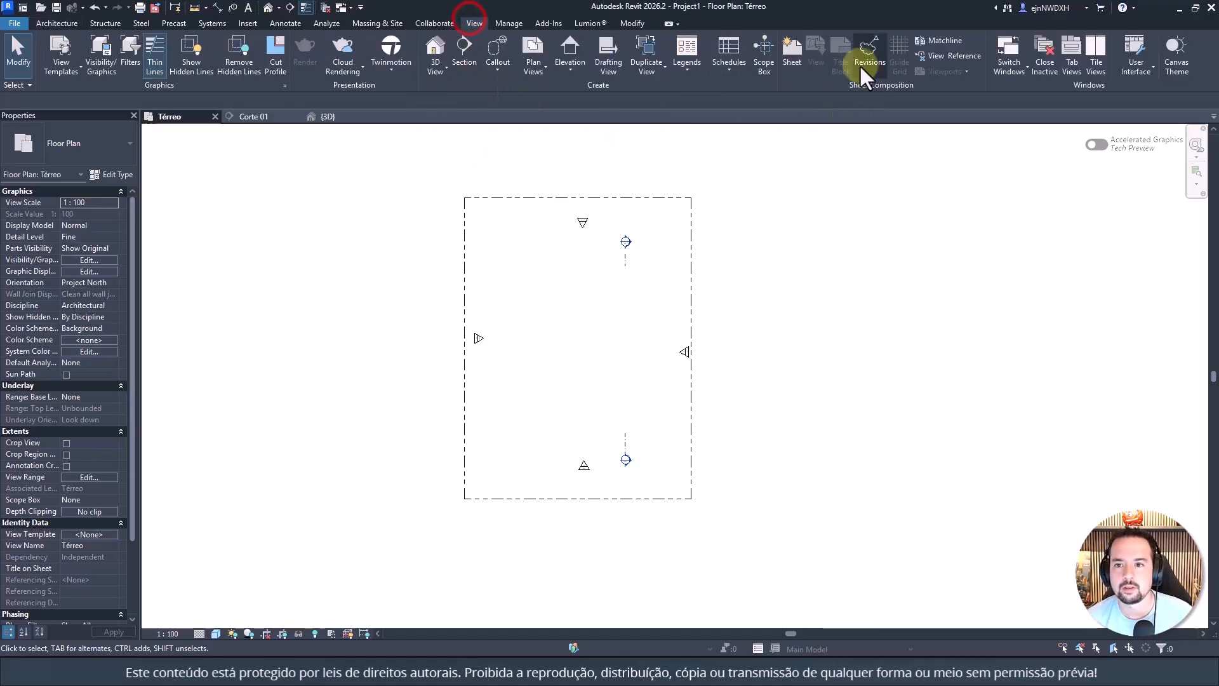
click(1145, 56)
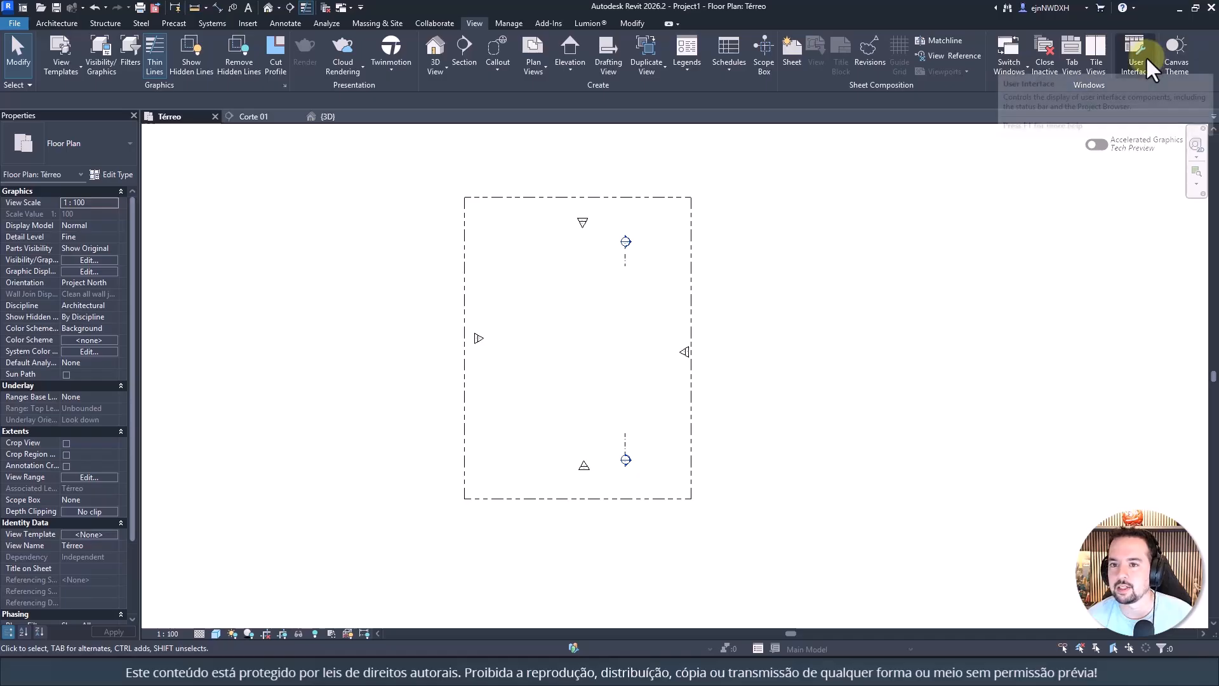
click(1147, 117)
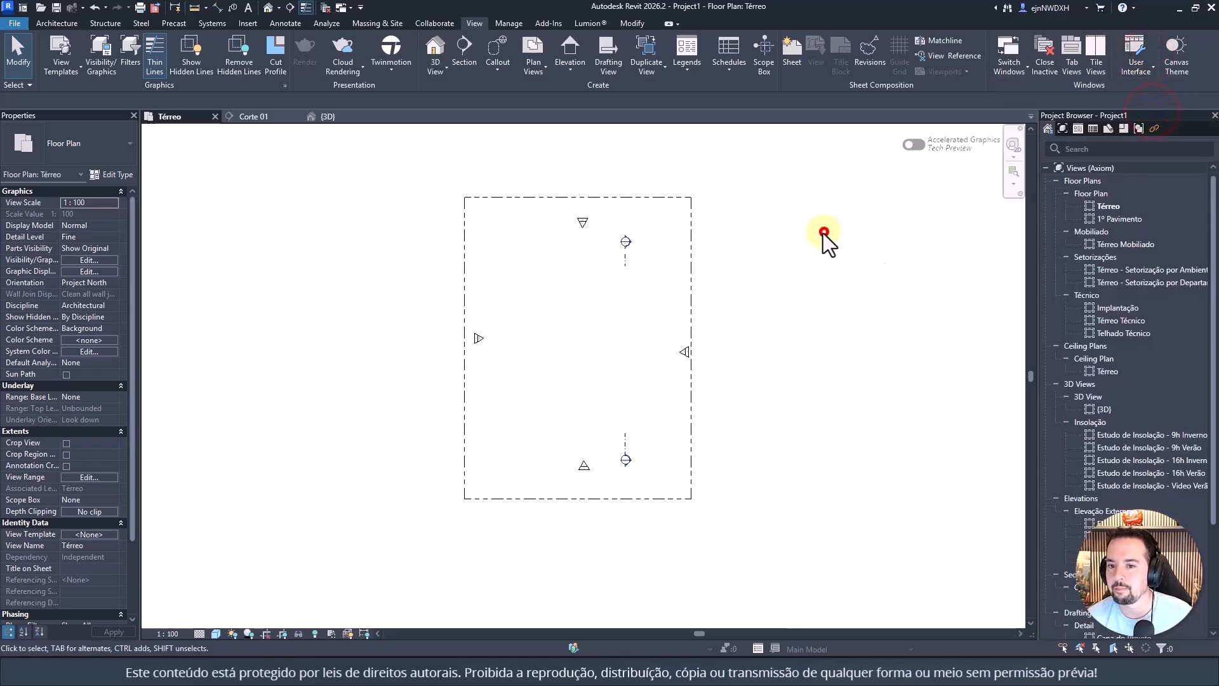
middle_click(735, 223)
middle_click(735, 223)
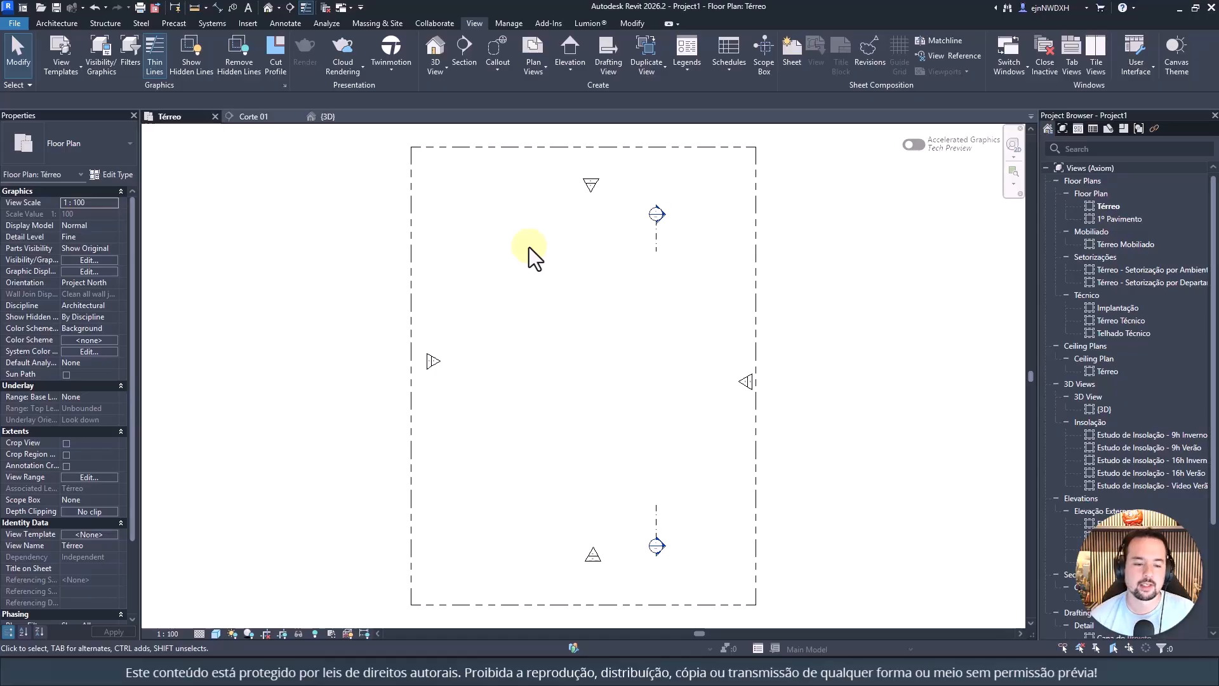
Step: Review the names and elevations of the building levels in the 3D view, and return to the Térreo floor plan
click(331, 118)
middle_click(659, 438)
middle_click(658, 439)
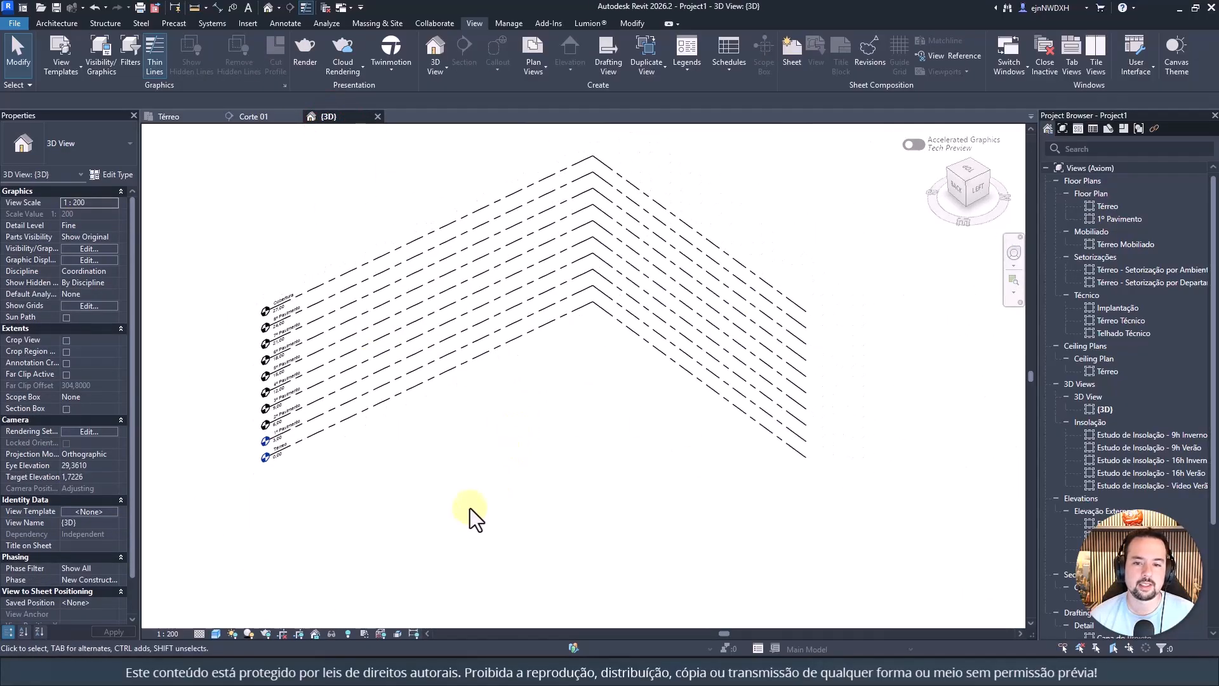
scroll(269, 422, up, 3)
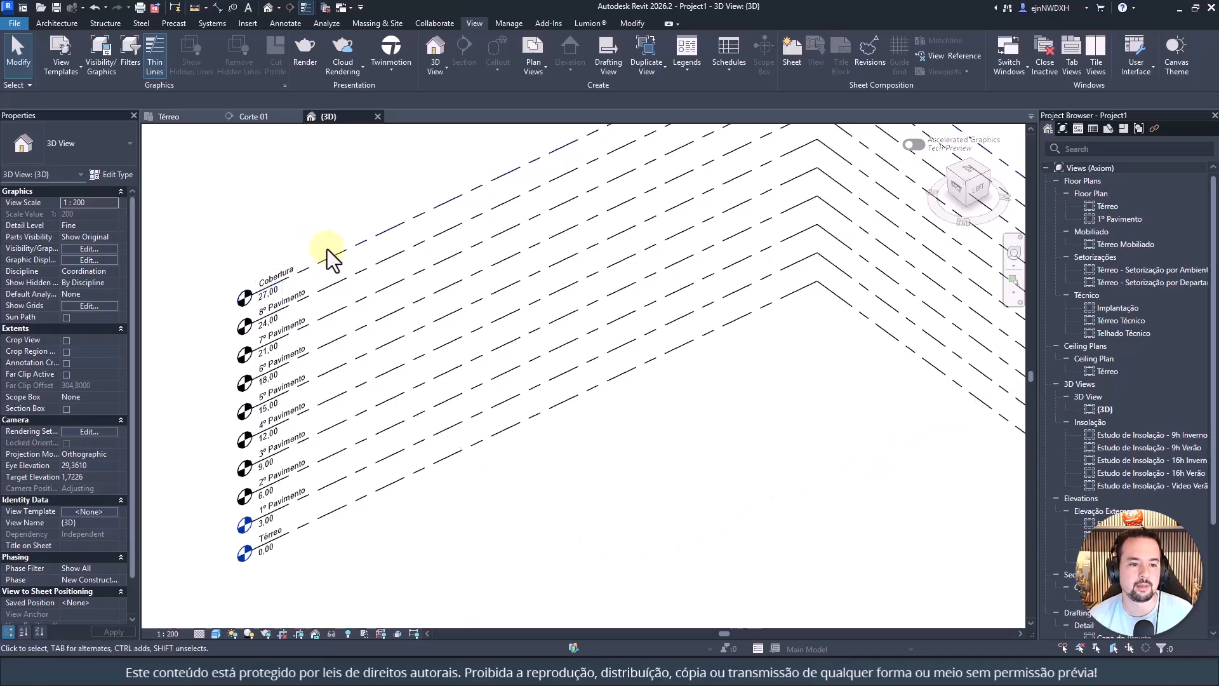
click(189, 116)
scroll(581, 287, up, 2)
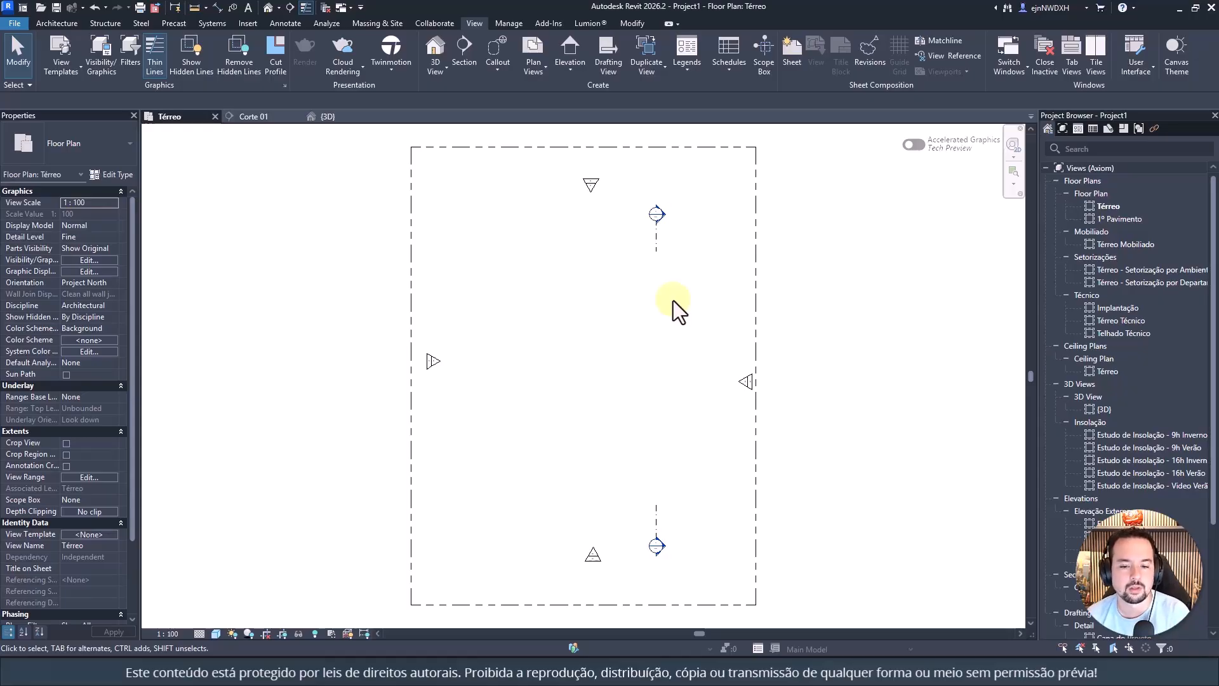
Step: Reveal the hidden elements in the Térreo floor plan and inspect the project base point
click(314, 633)
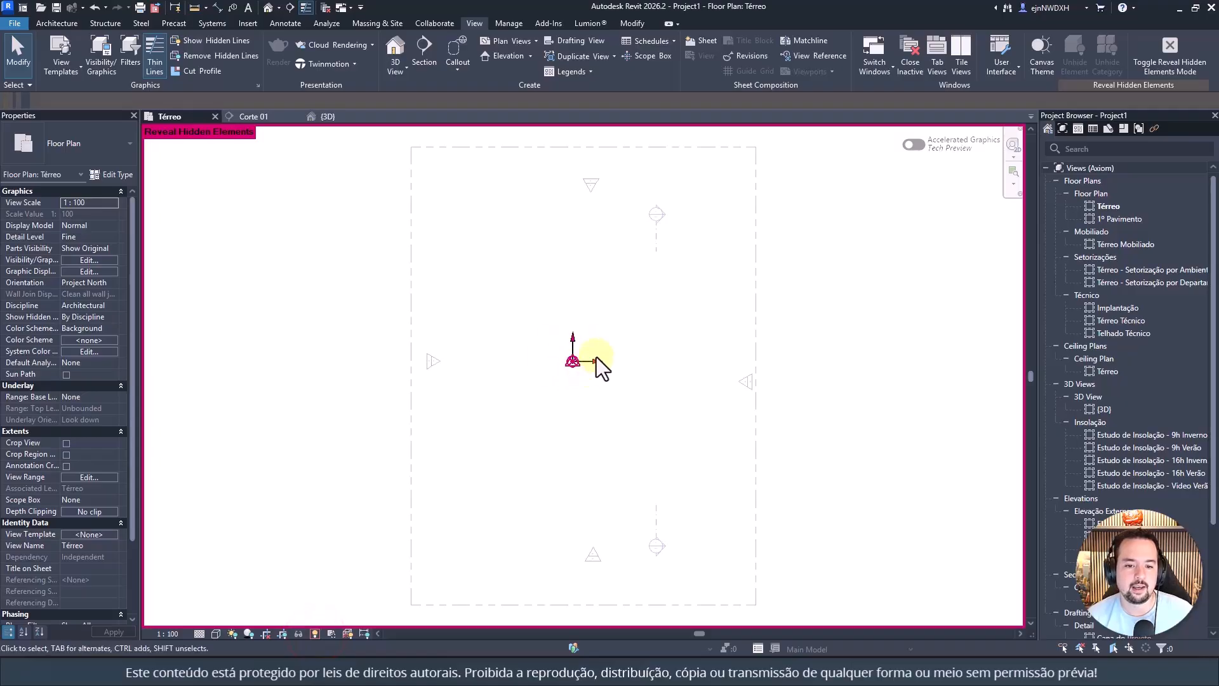
click(574, 362)
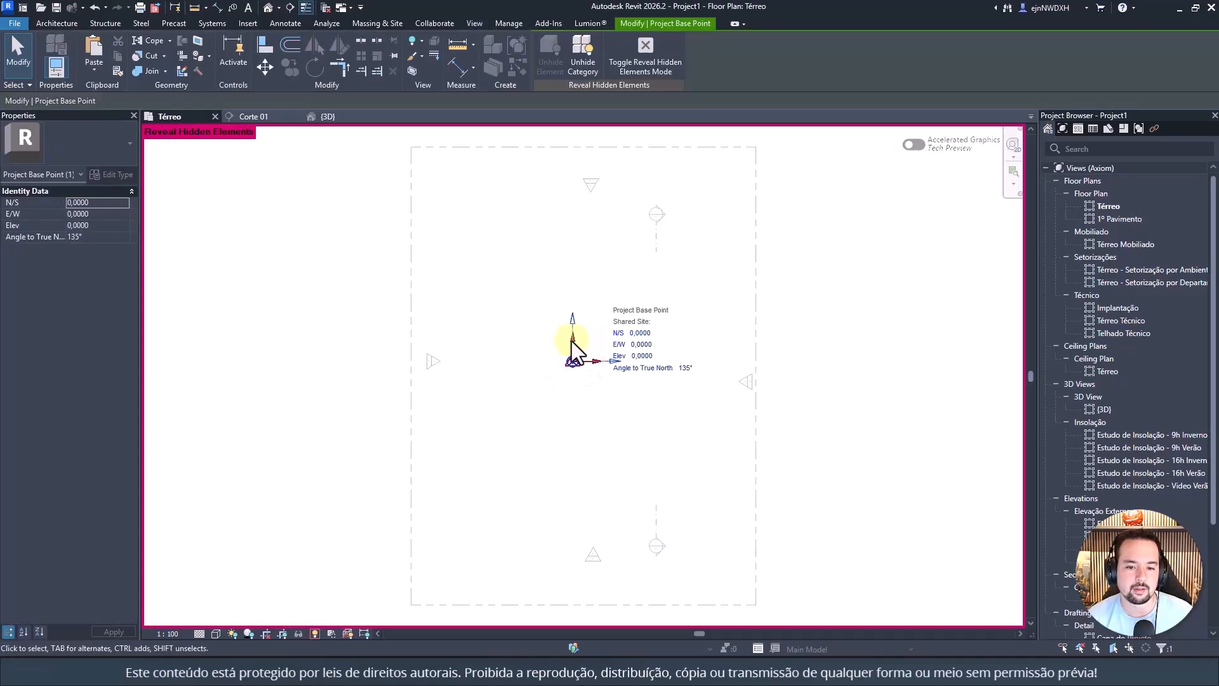
click(567, 384)
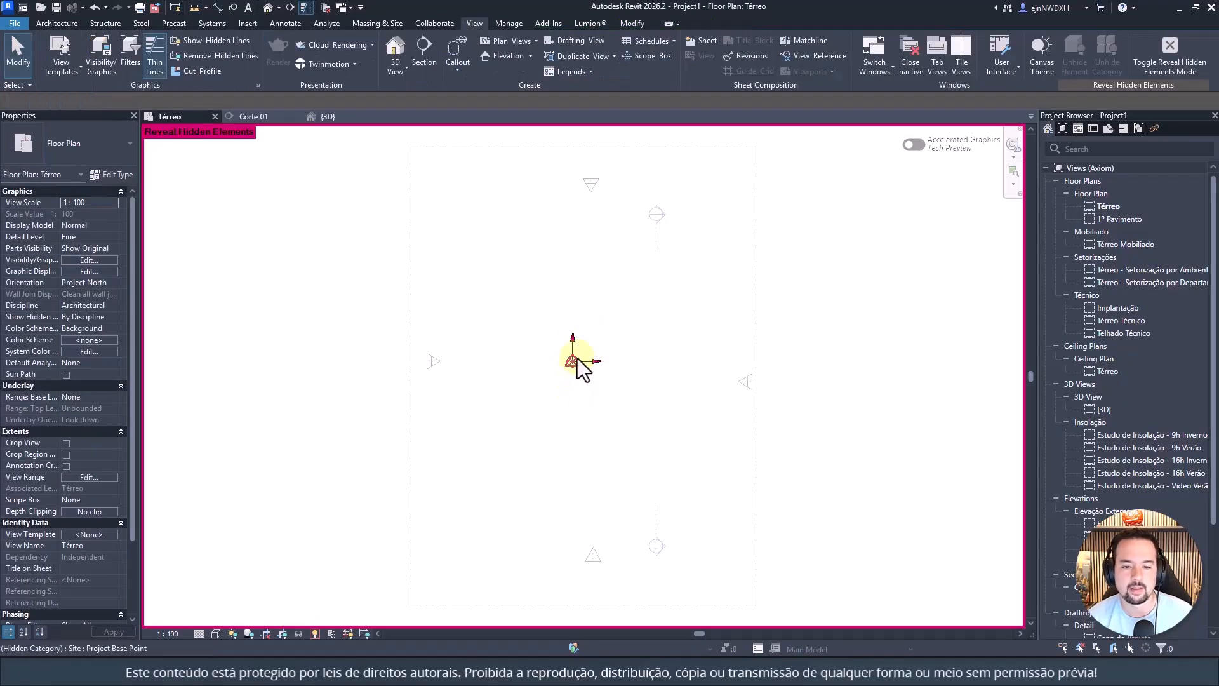
scroll(549, 435, down, 1)
scroll(494, 363, down, 2)
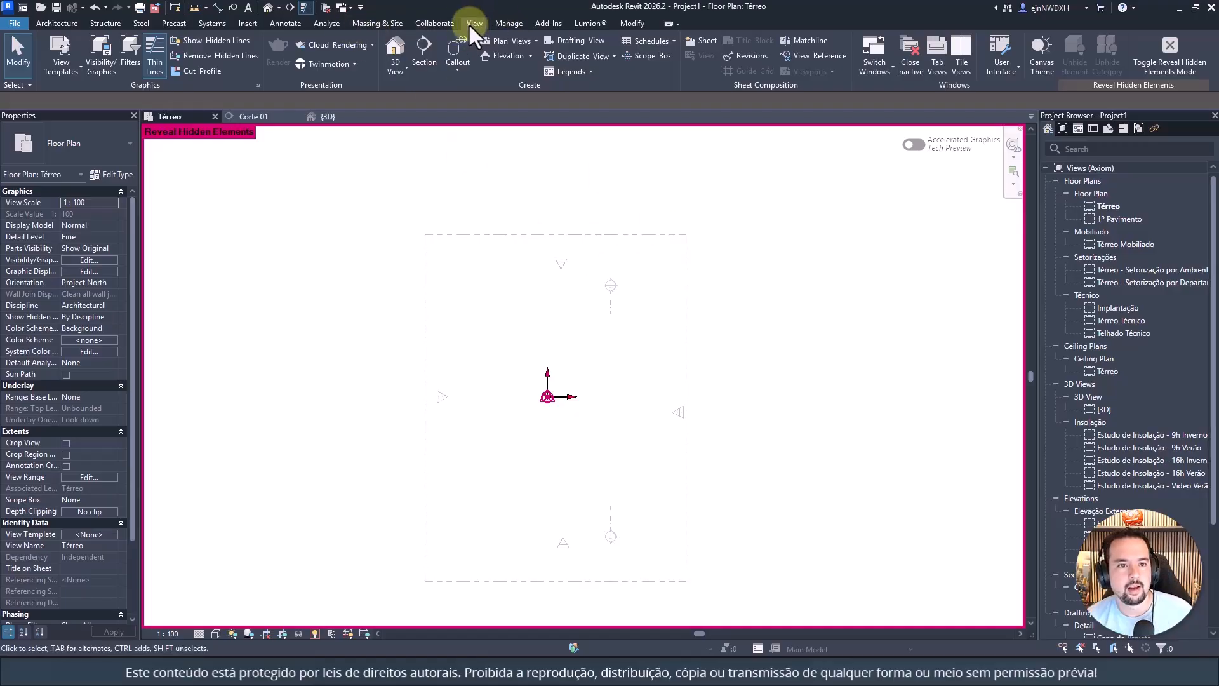
Step: Draw a vertical grid line upward from the internal origin, ending above the scope boundary
click(58, 23)
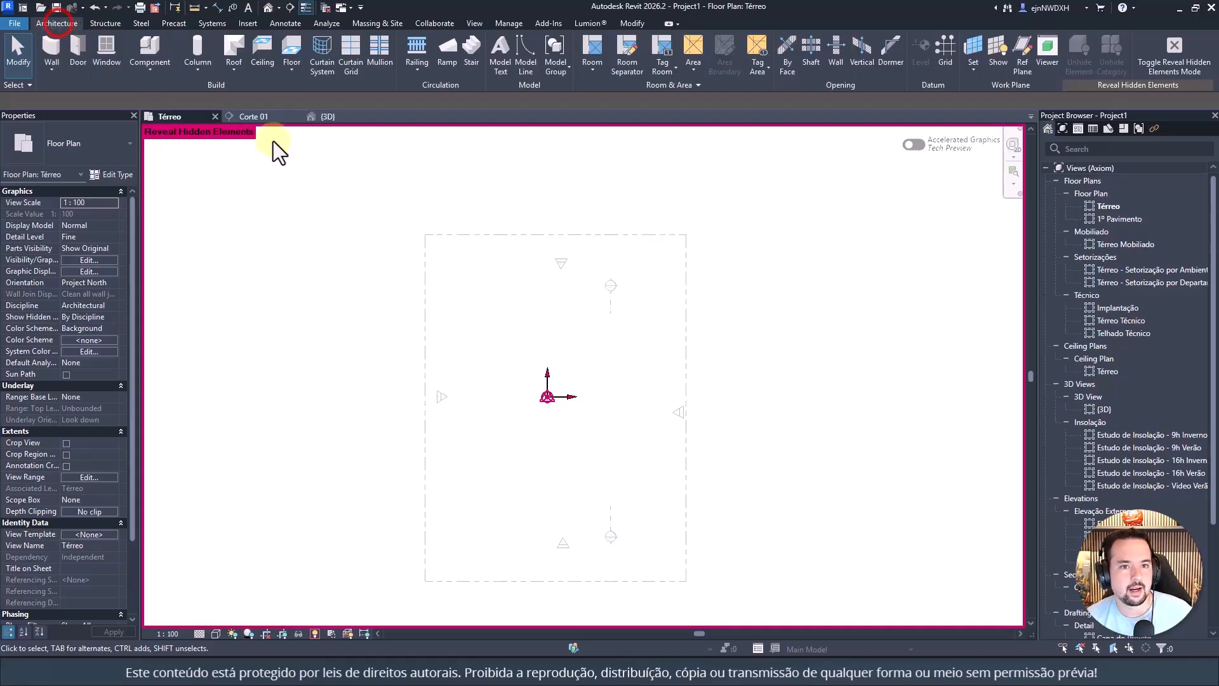
click(949, 43)
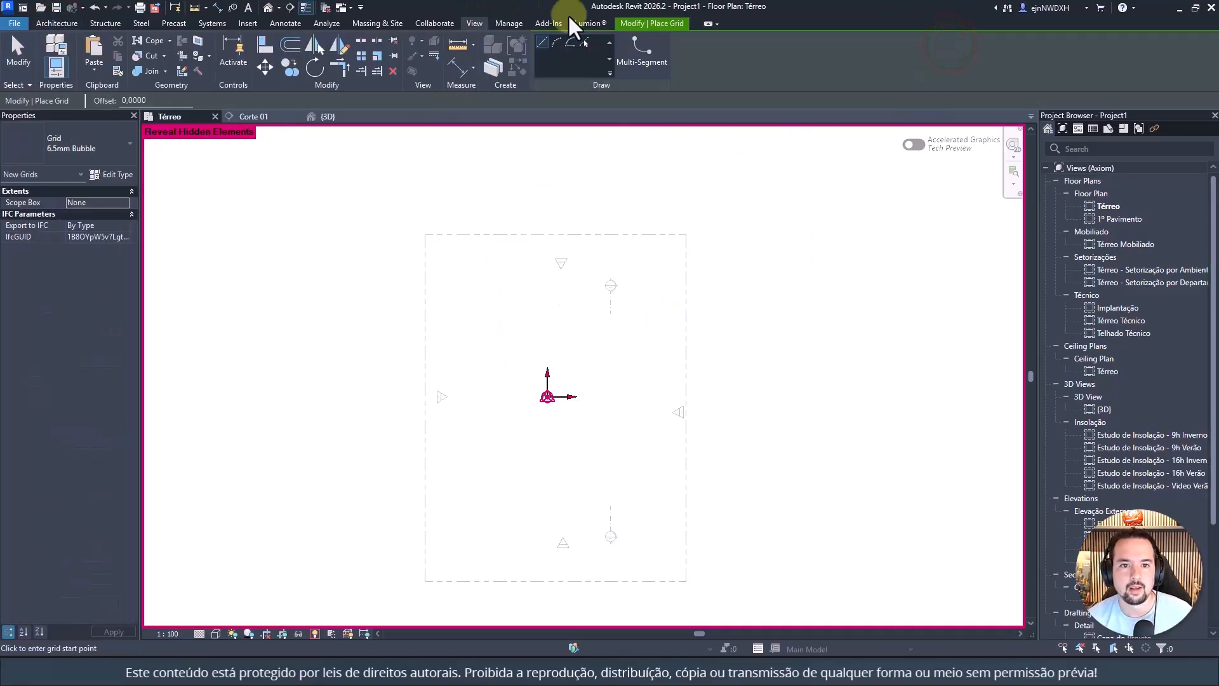
scroll(554, 407, up, 2)
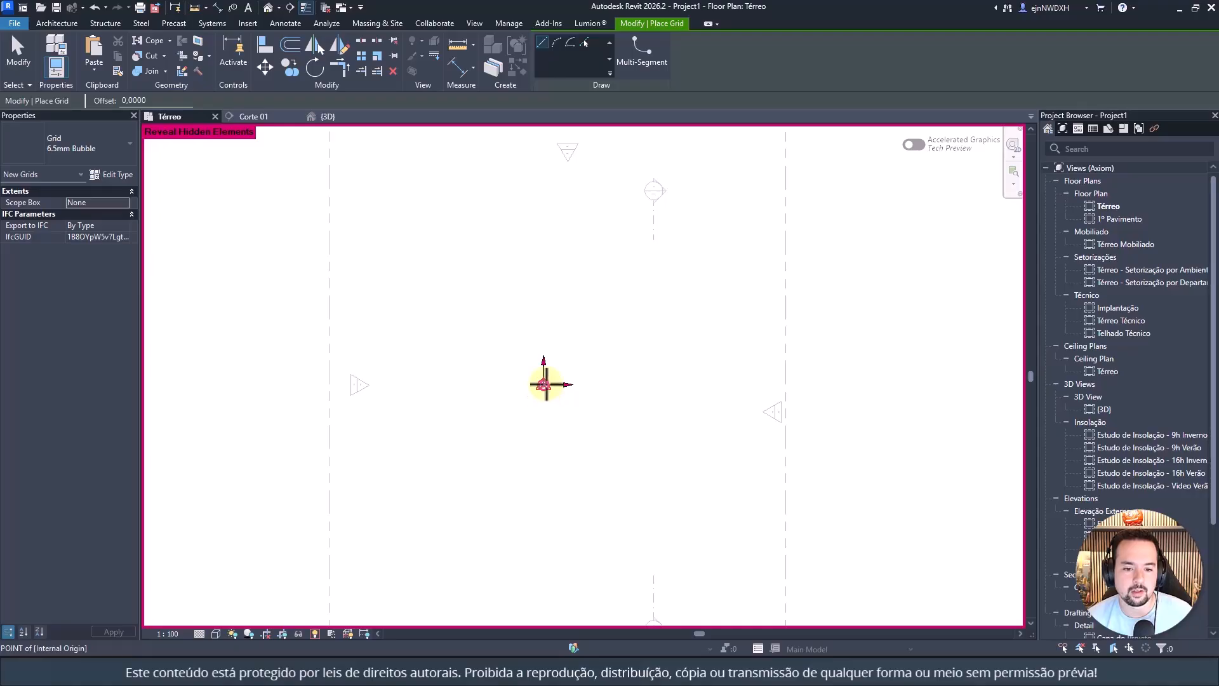
click(545, 384)
scroll(571, 438, down, 2)
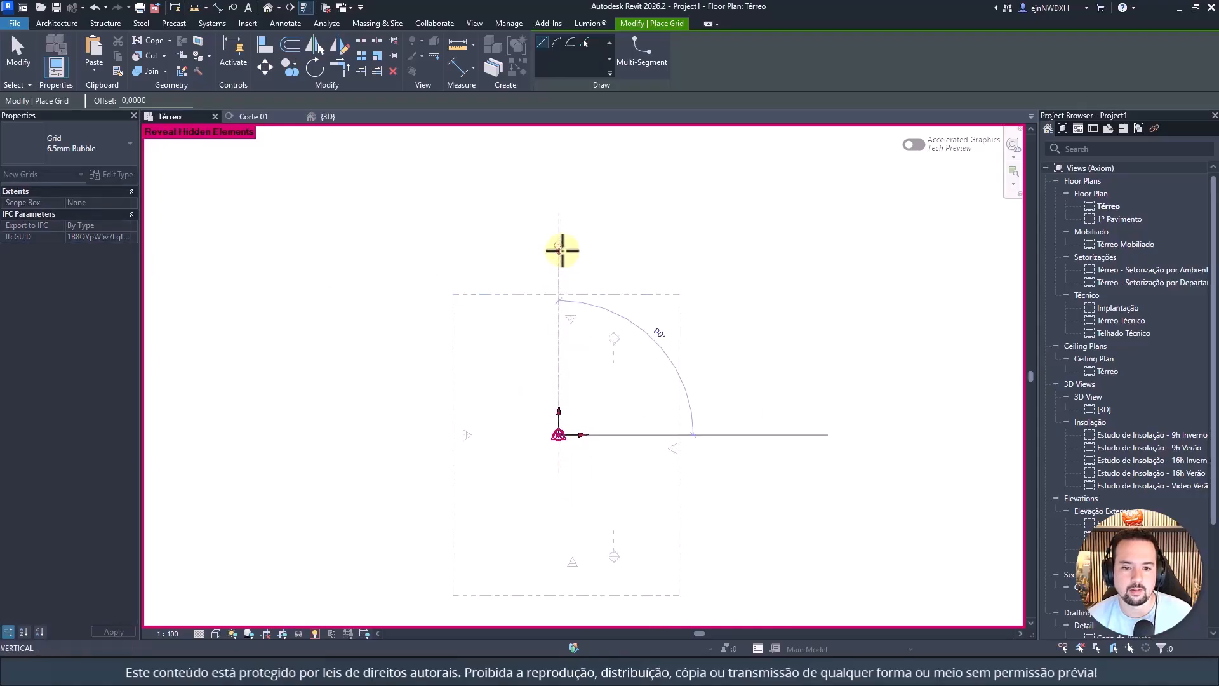
click(560, 240)
key(Escape)
key(Escape)
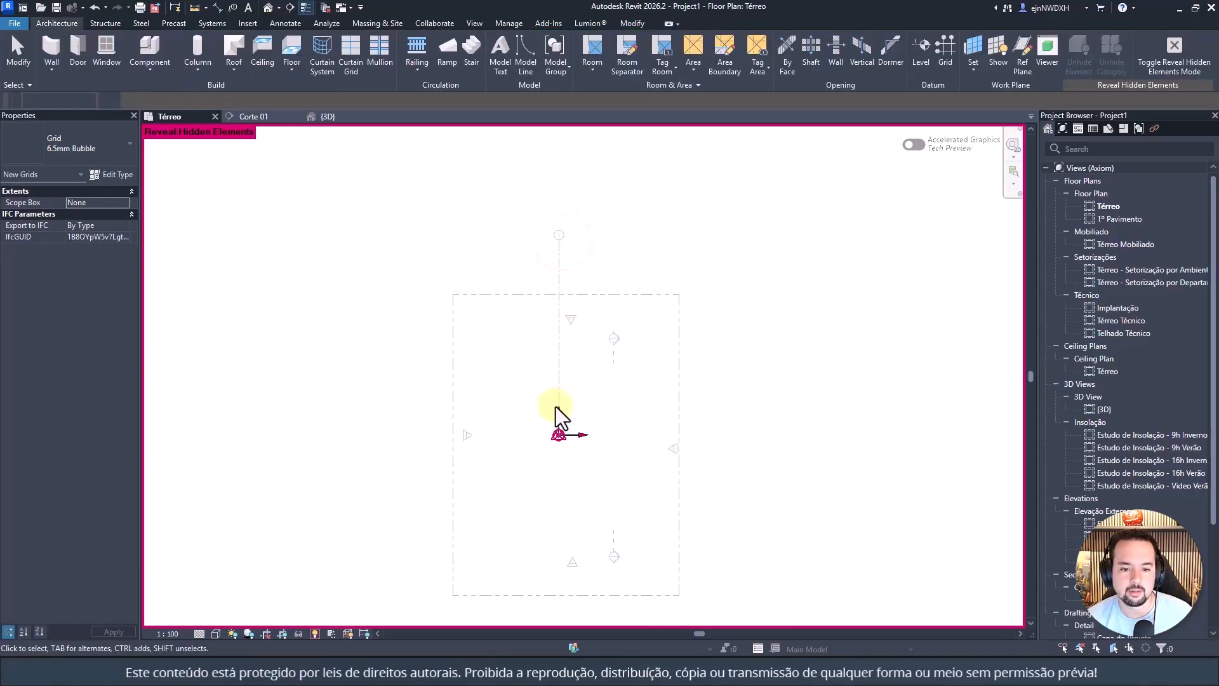
Step: Extend the lower end of the vertical grid line slightly below the project base point
click(559, 378)
scroll(556, 441, up, 2)
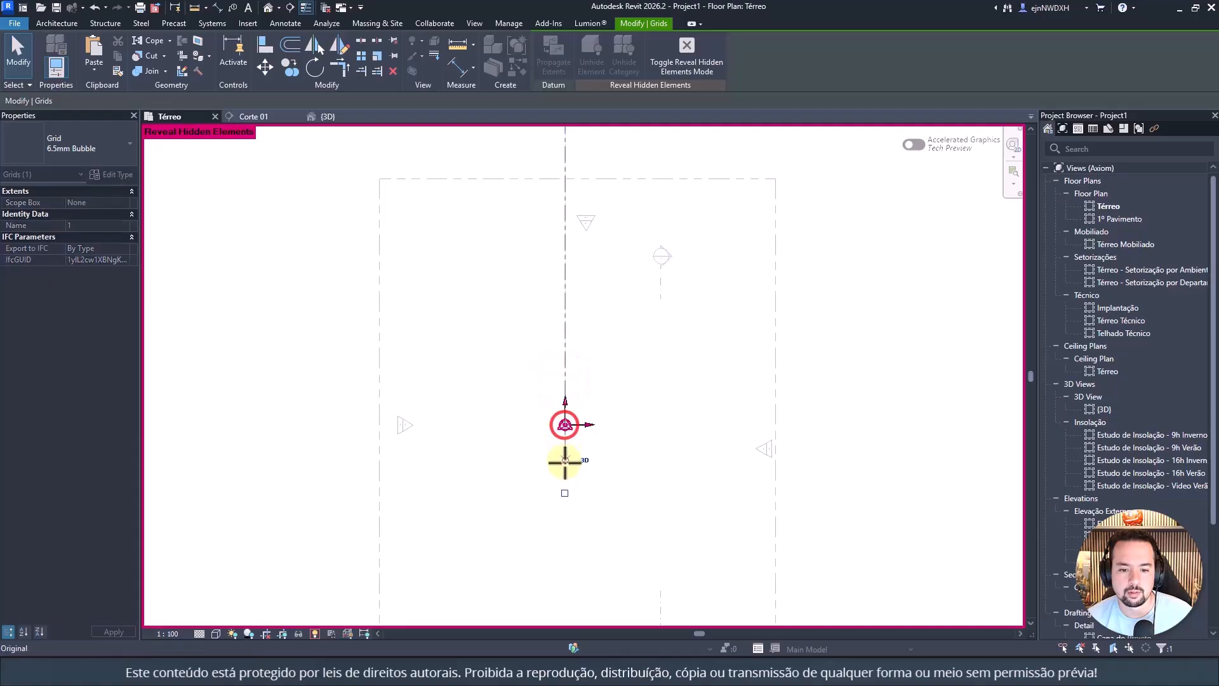
drag(565, 462, 565, 468)
scroll(604, 436, down, 3)
middle_drag(620, 387, 551, 413)
scroll(528, 324, up, 3)
middle_drag(610, 299, 421, 258)
scroll(517, 292, down, 1)
scroll(381, 248, up, 1)
key(ctrl+z)
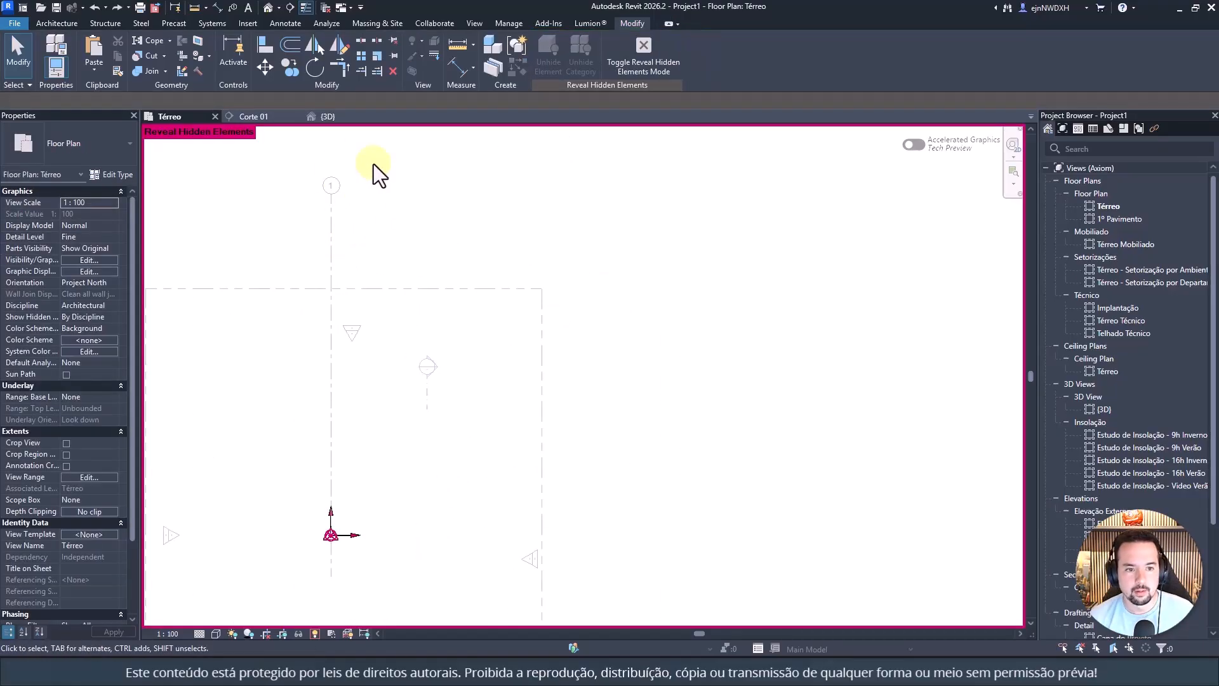
Step: Copy grid 1 horizontally to the right with multiple copies, placing the first two at successive spacings of 3,5 and 5 m
click(330, 224)
click(289, 67)
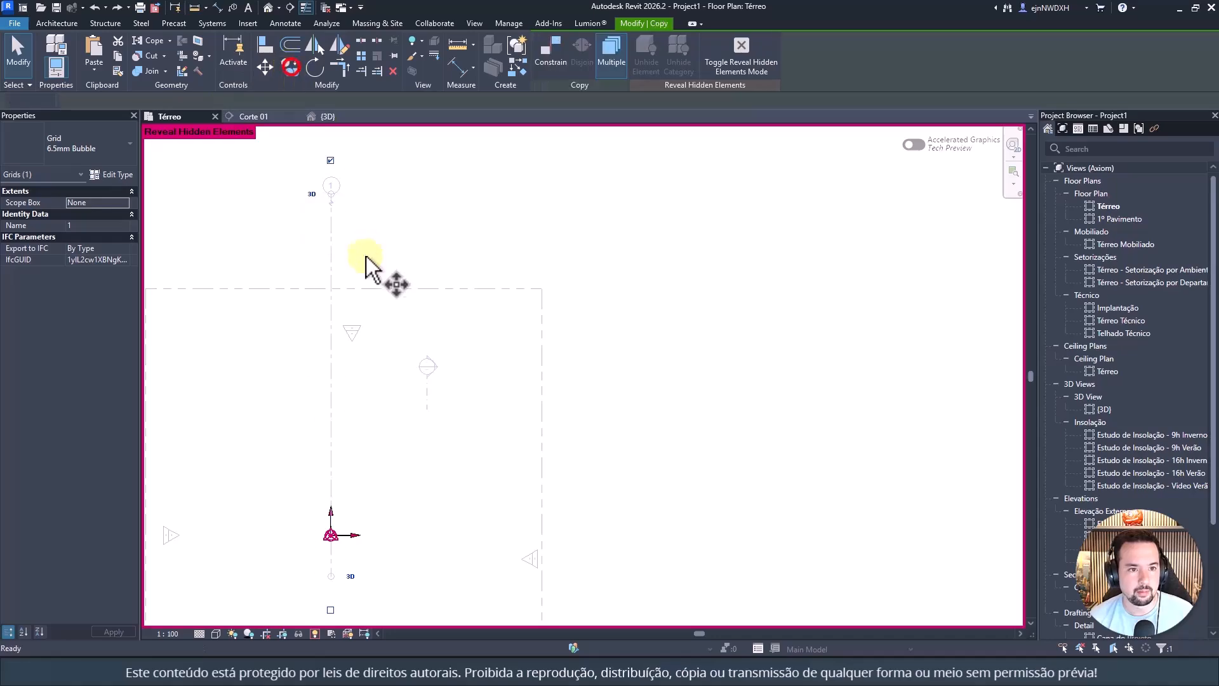
click(330, 257)
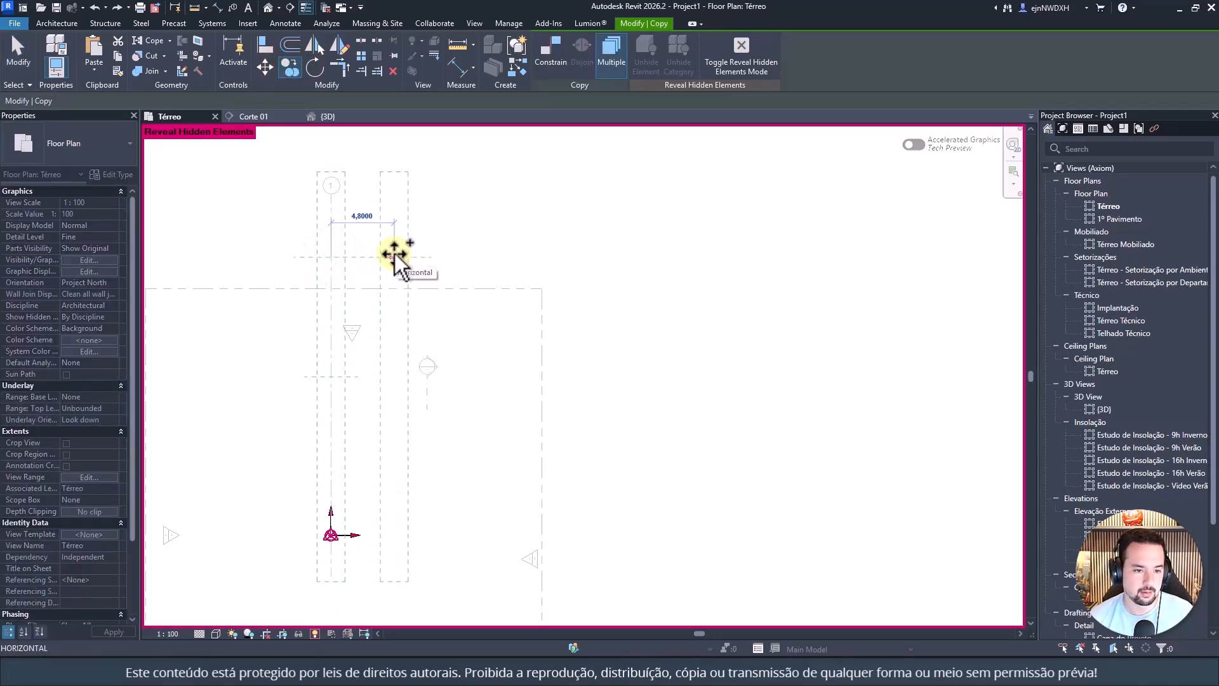
text(3,5)
key(Return)
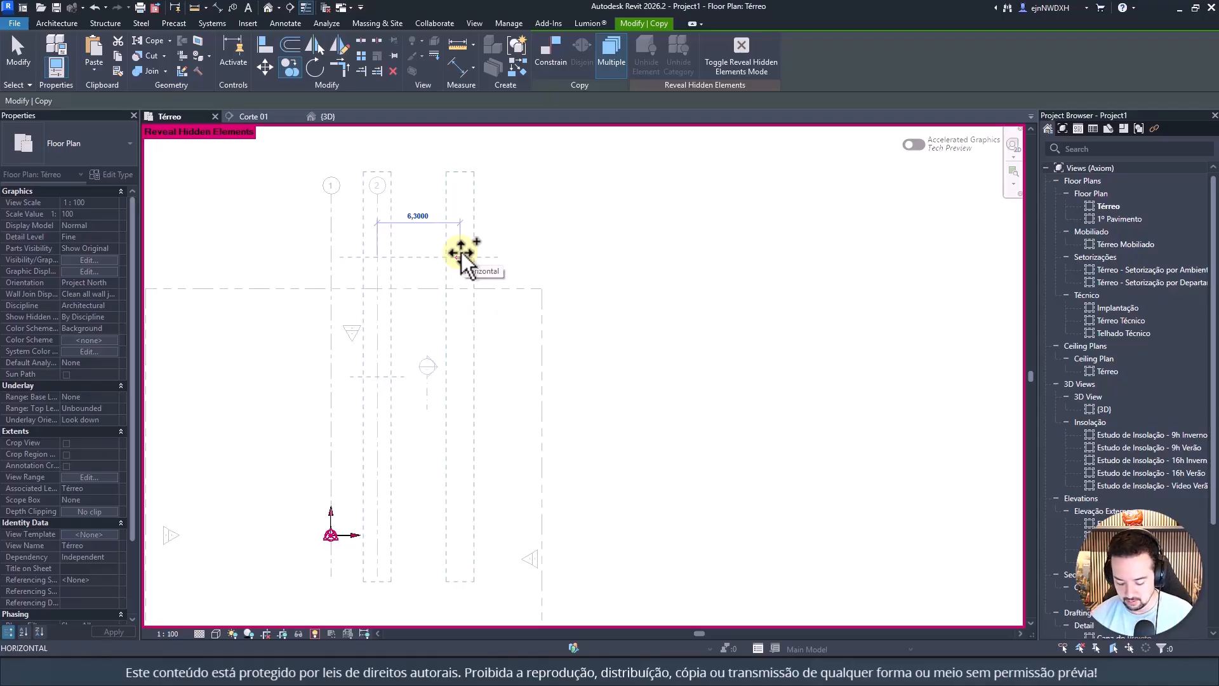
text(5)
key(Return)
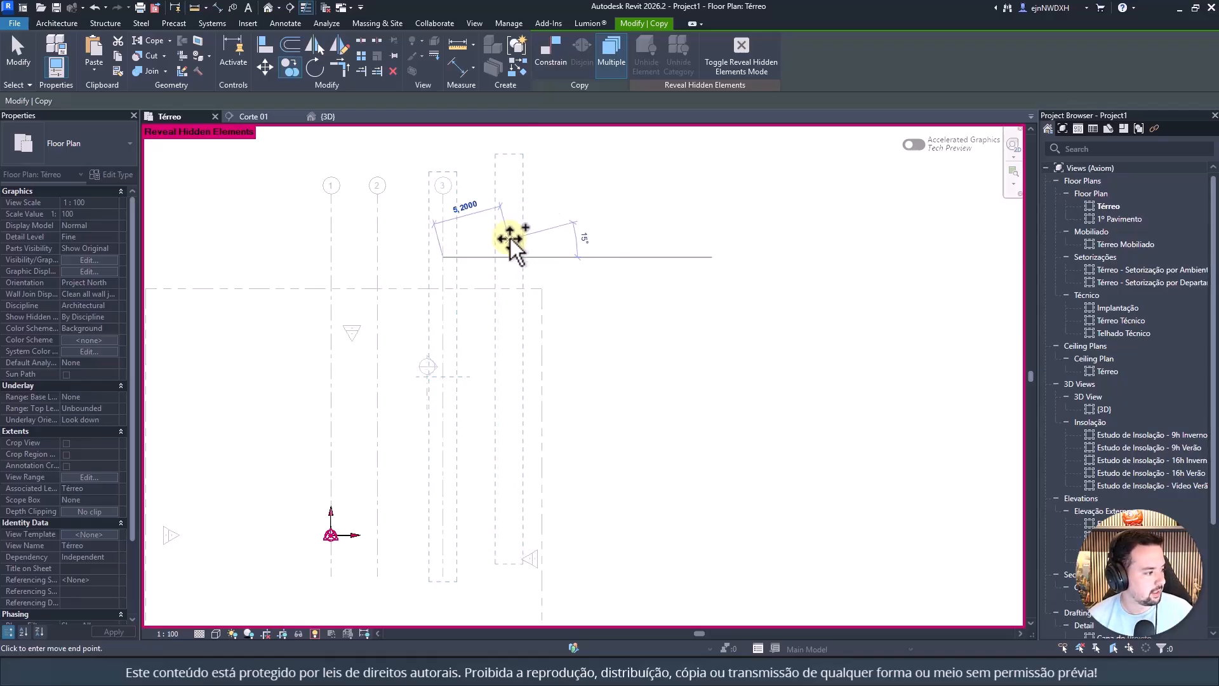
Step: Place three more vertical grid copies to the right of grid 3 at successive spacings of 3, 5 and 3,5 m
text(3)
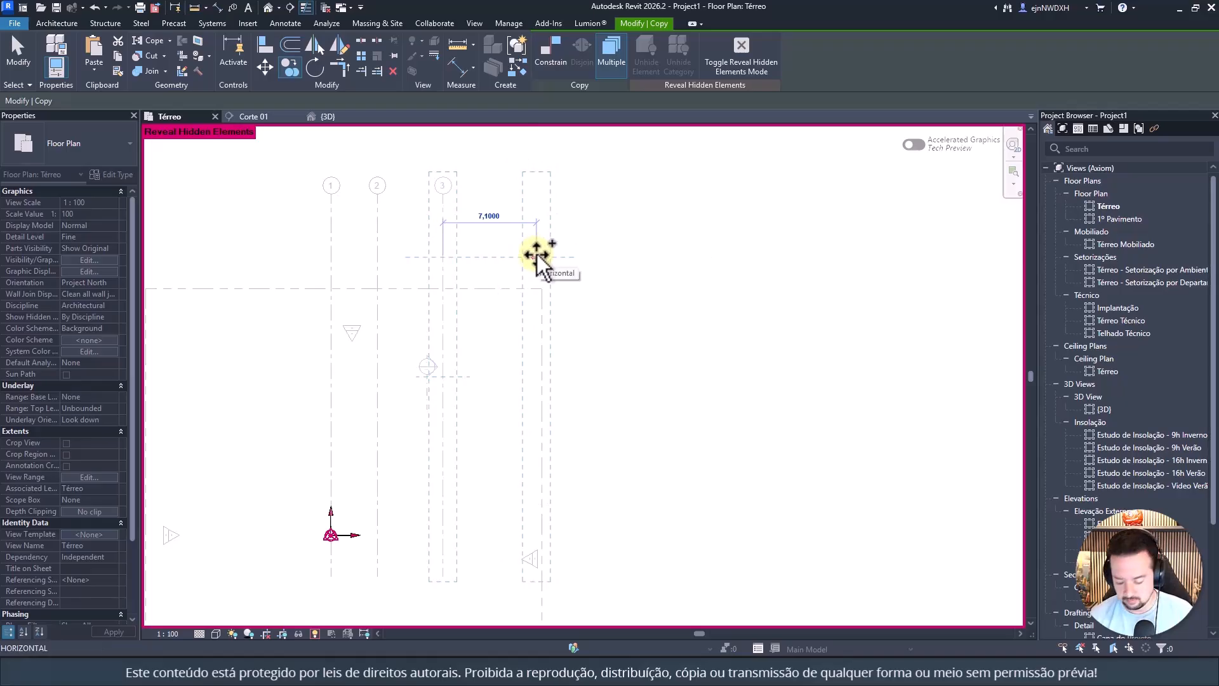
key(Return)
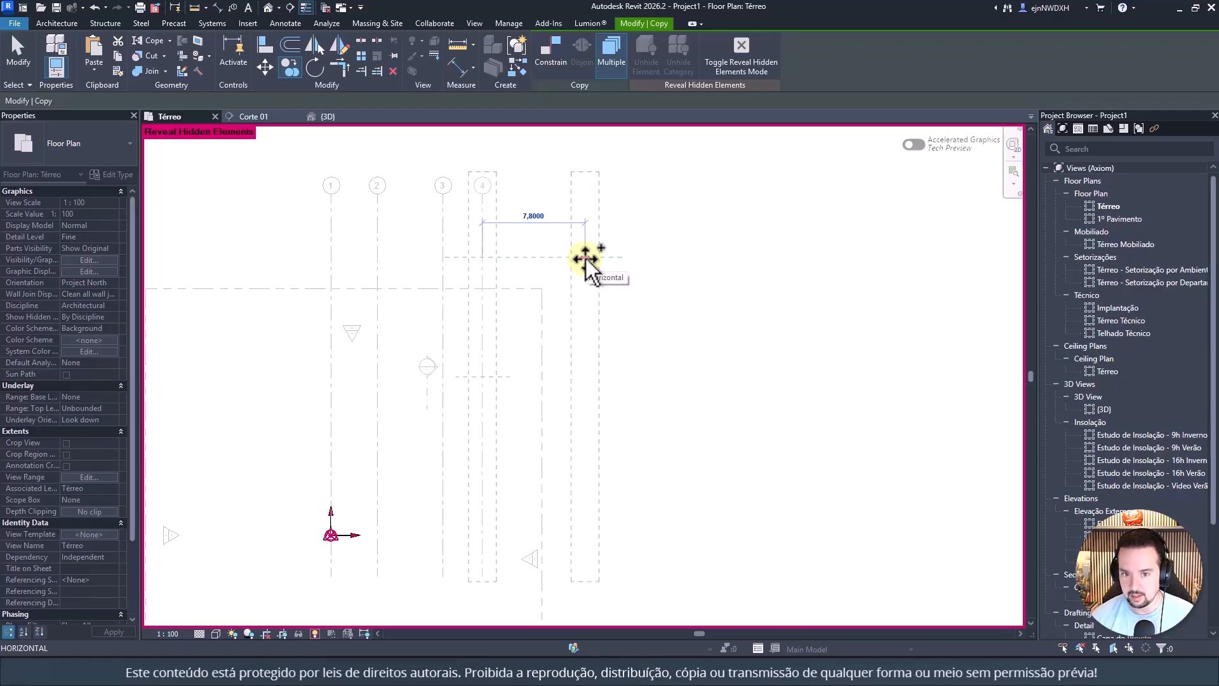
text(5)
key(Return)
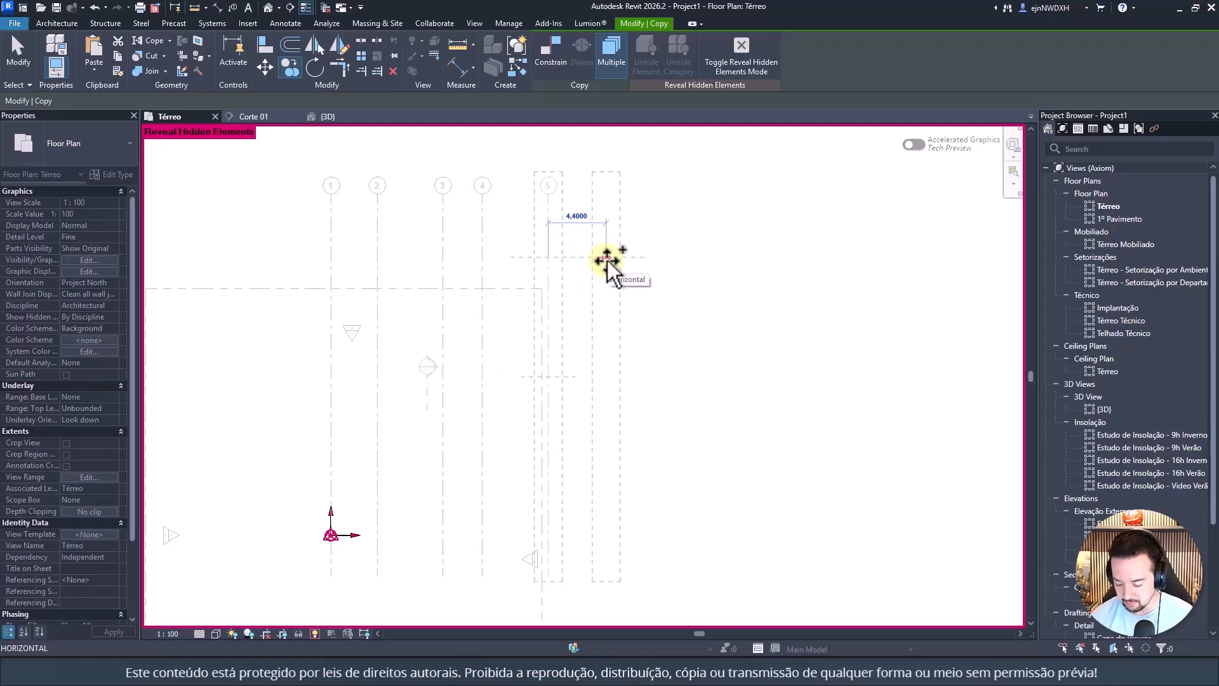
text(3,5)
key(Return)
key(Escape)
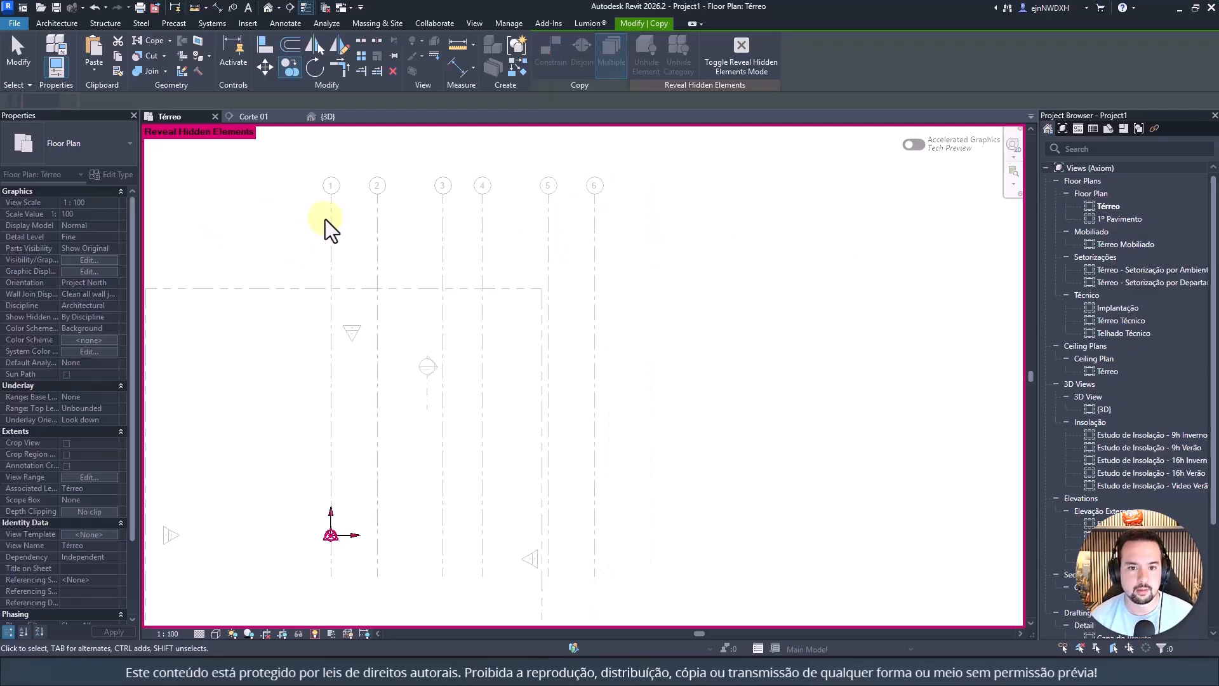
key(Escape)
Step: Draw a horizontal grid line from the project base point to the right, ending beyond grid 6
middle_drag(493, 285, 331, 199)
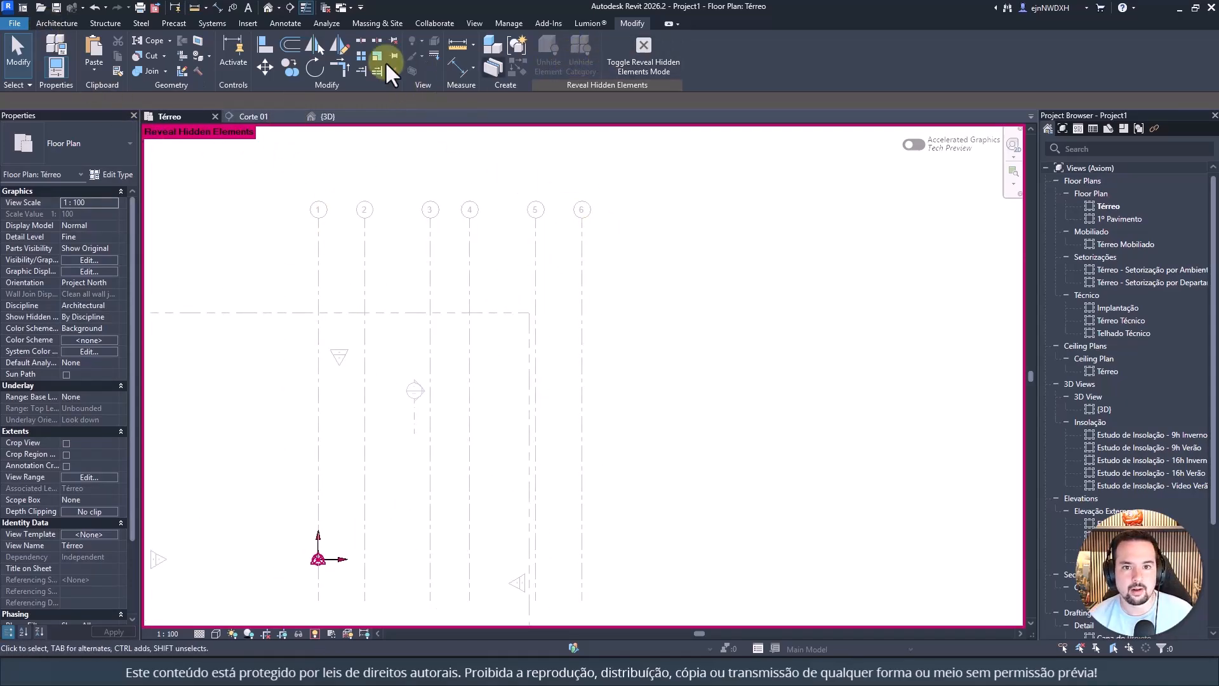
click(70, 23)
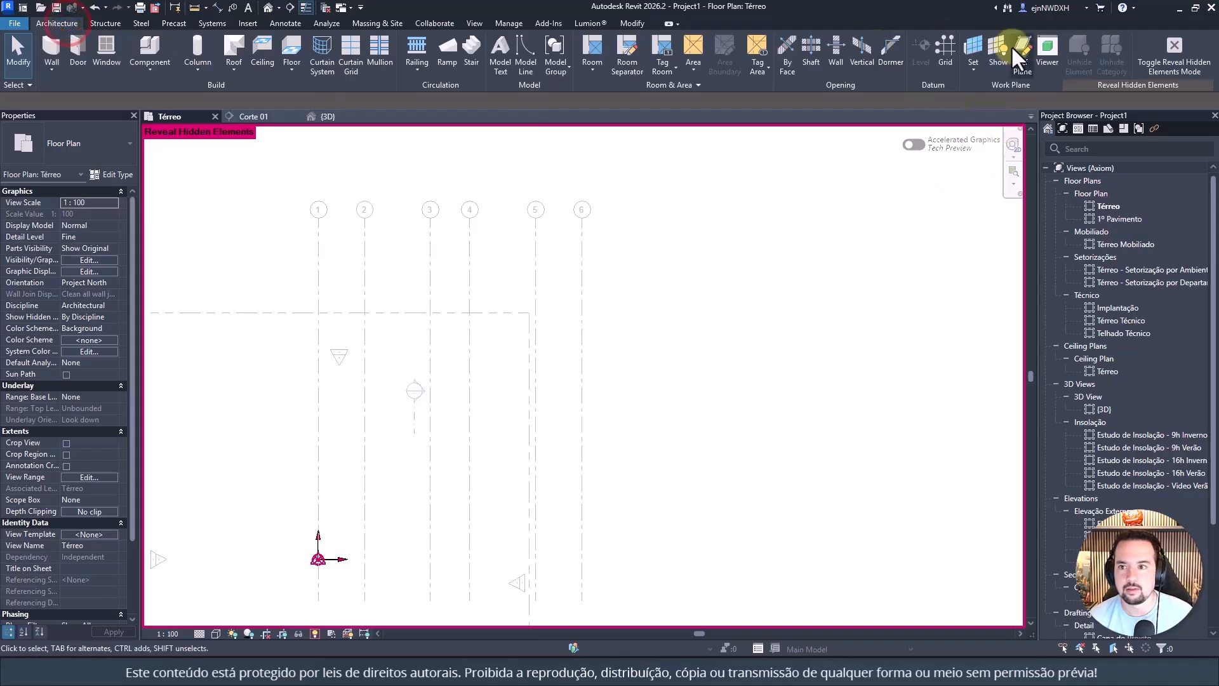
click(946, 50)
middle_drag(434, 466, 524, 378)
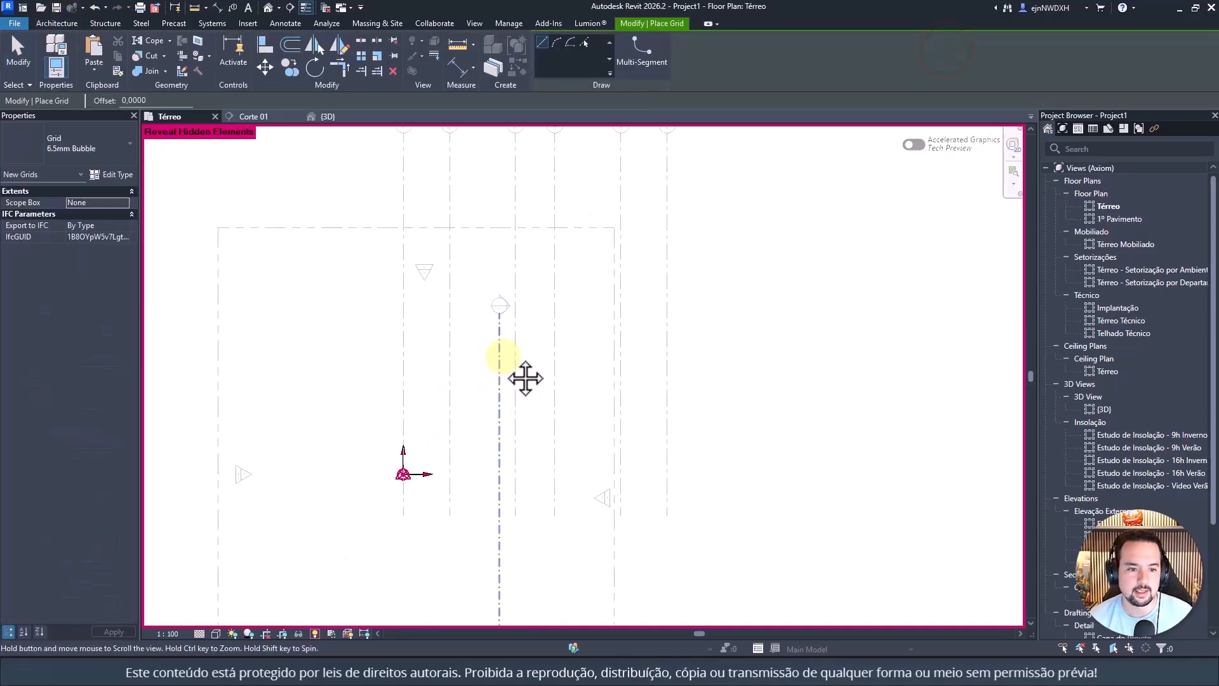
click(409, 470)
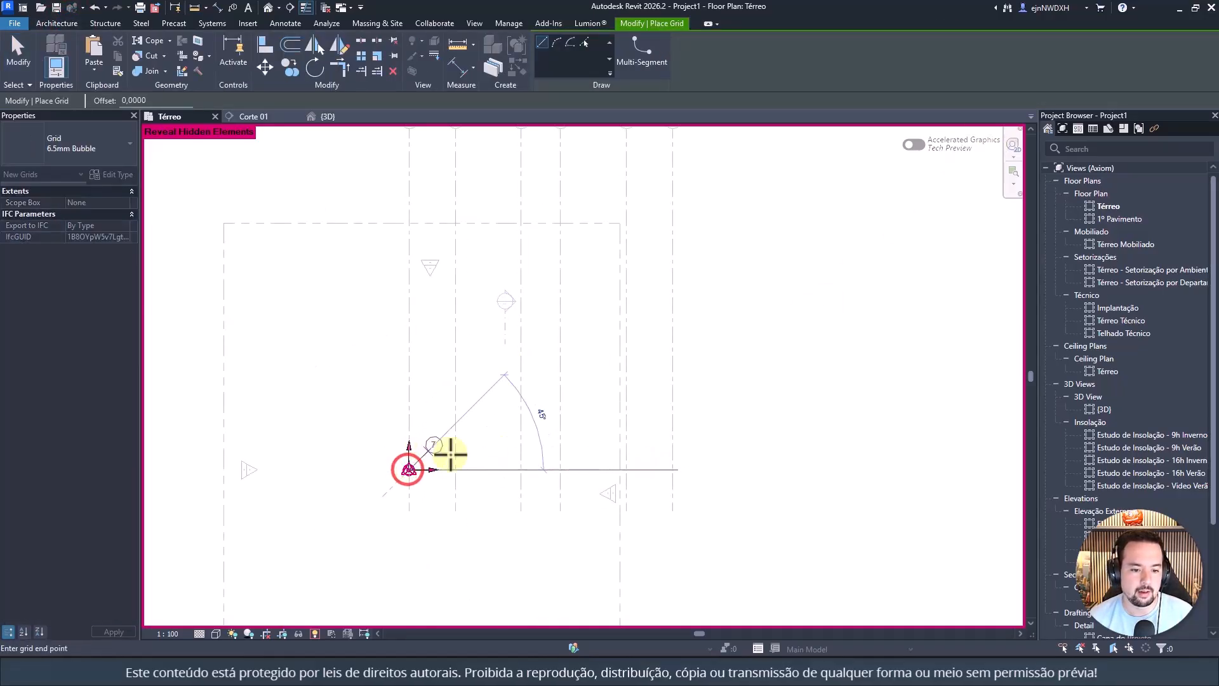
click(769, 470)
key(Escape)
Step: Extend the left end of the horizontal grid line slightly past grid 1
click(723, 470)
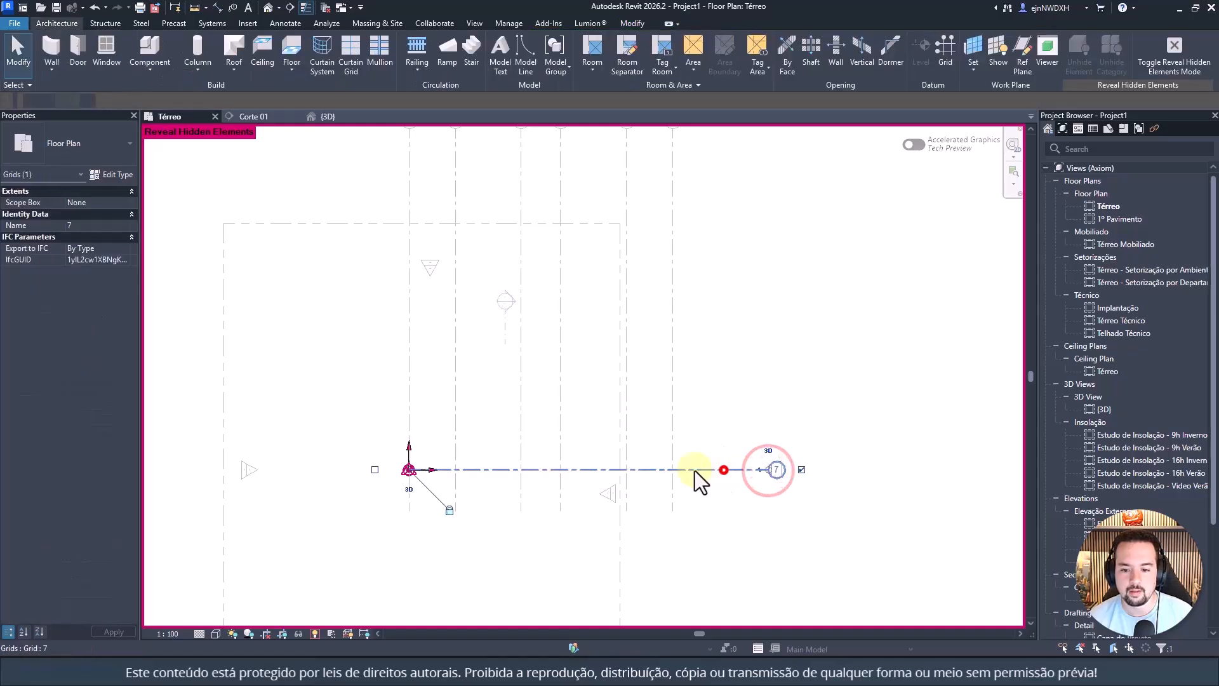
drag(409, 470, 379, 469)
scroll(400, 483, down, 3)
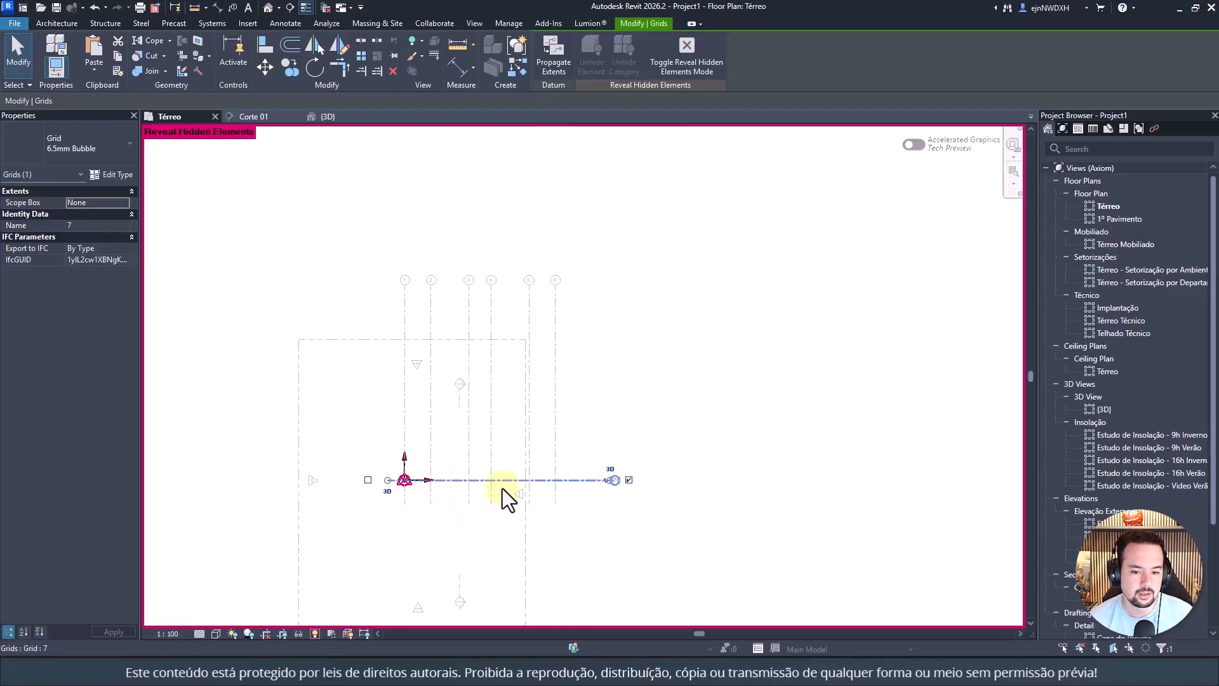
scroll(533, 460, up, 2)
scroll(534, 460, up, 1)
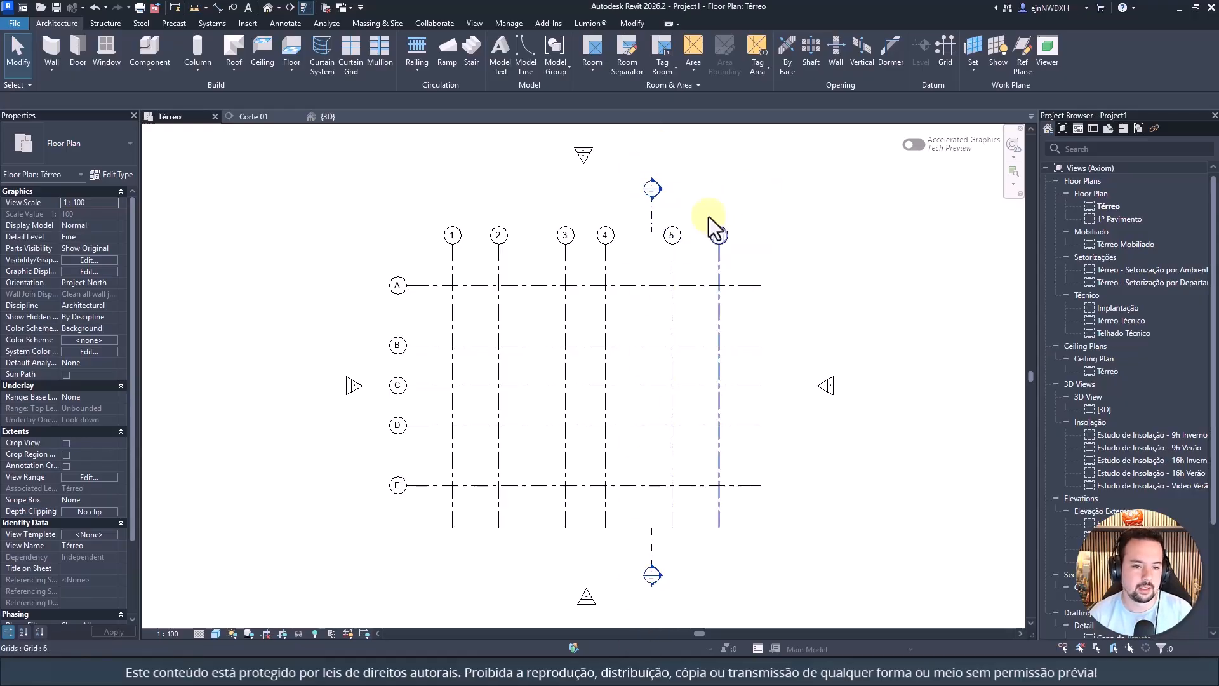
Step: Check the project base point against the intersection of grids A and 1 with Reveal Hidden Elements, and leave that mode
middle_drag(387, 180, 409, 198)
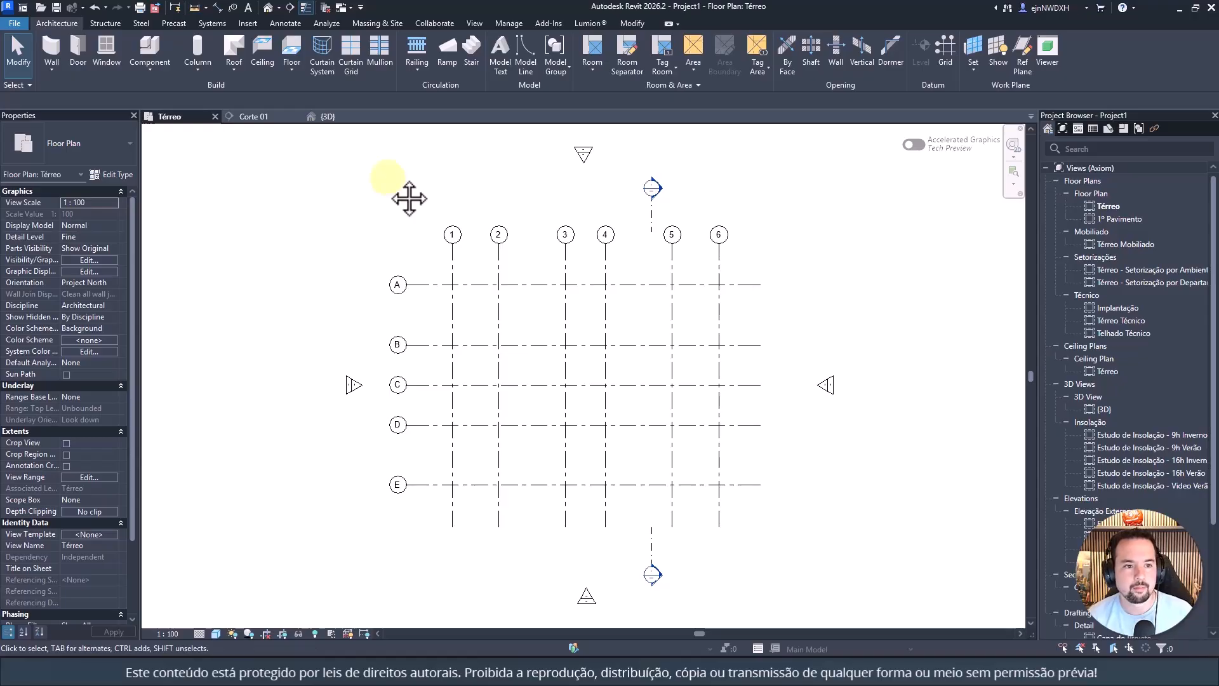
click(313, 633)
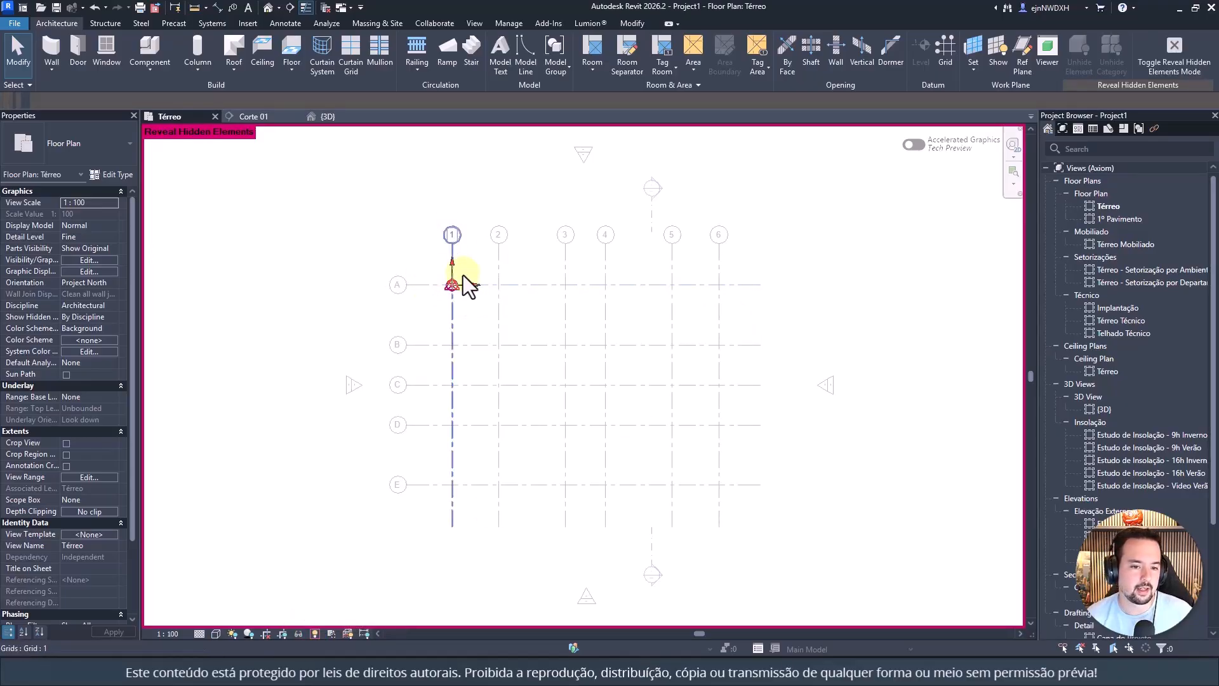
click(314, 633)
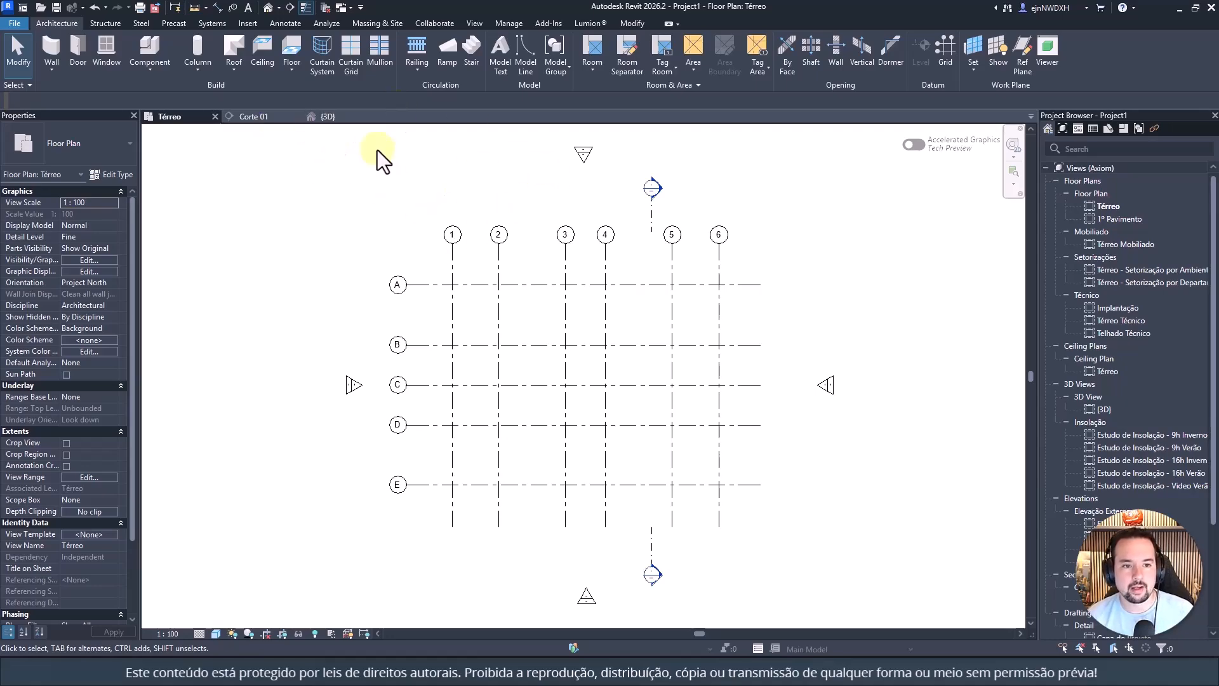
Step: Examine the extents of the levels in the 3D view and compare them with the grid in the Térreo plan
click(343, 121)
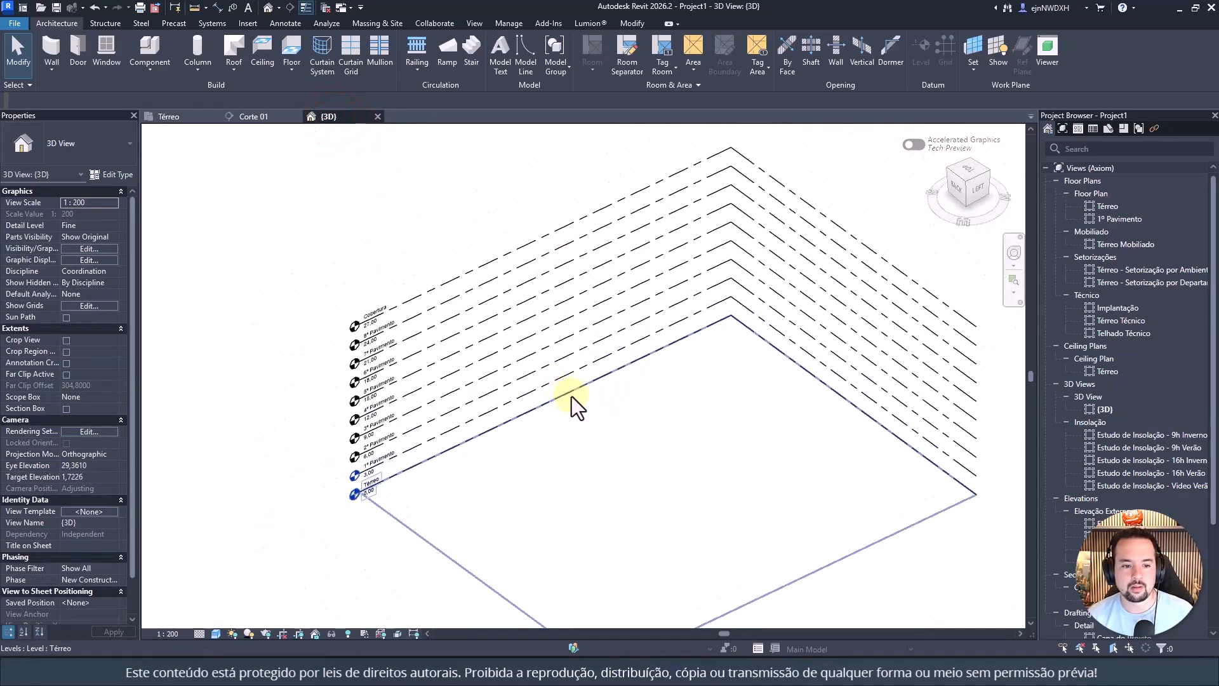
mouse_move(572, 402)
middle_down()
mouse_move(621, 413)
mouse_move(602, 392)
middle_up()
mouse_move(534, 315)
mouse_down()
mouse_move(544, 457)
mouse_move(489, 331)
mouse_up()
key(Escape)
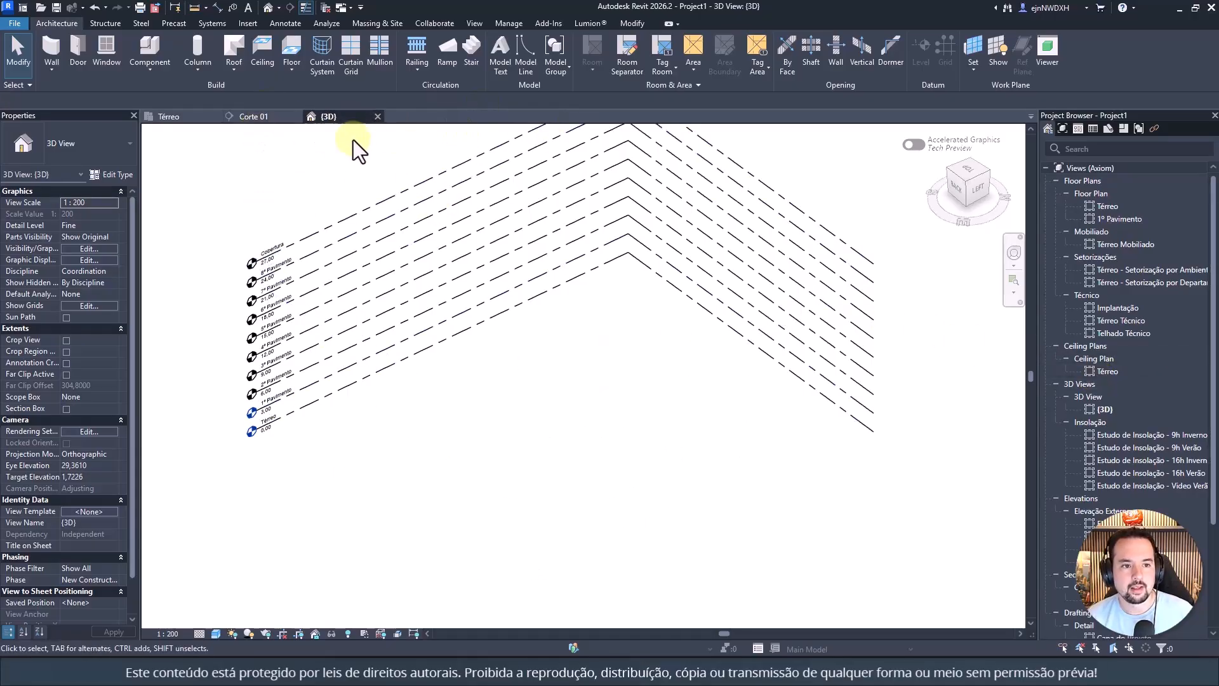
click(172, 116)
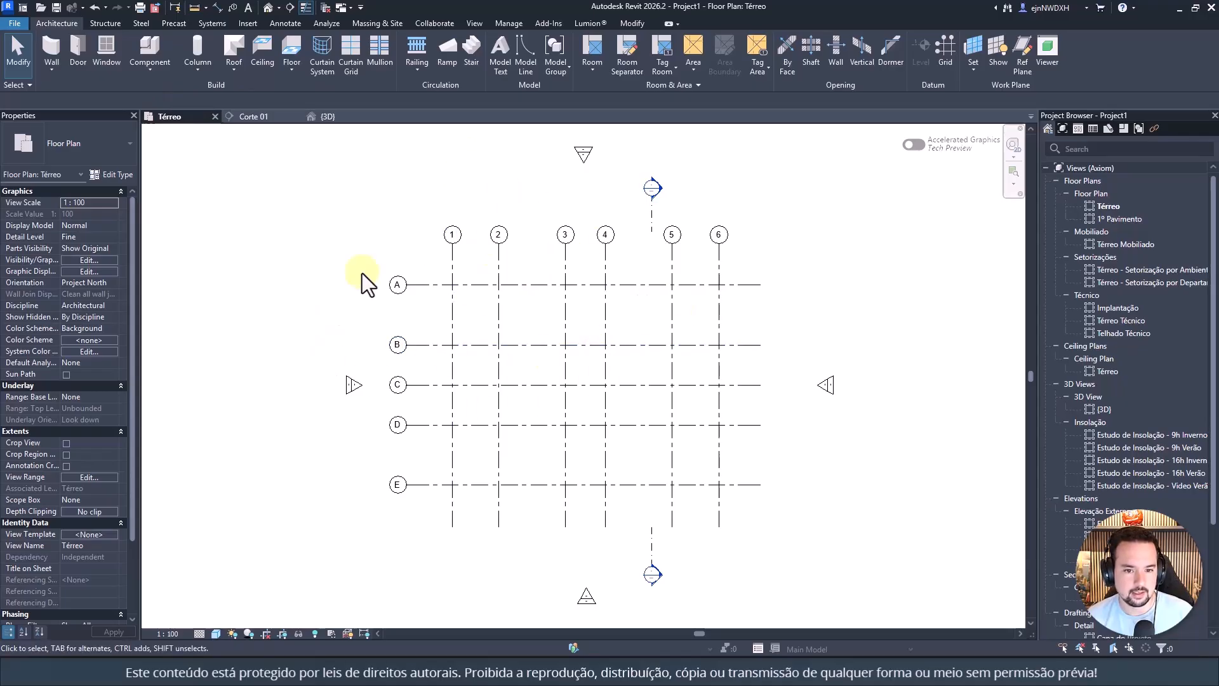
click(333, 118)
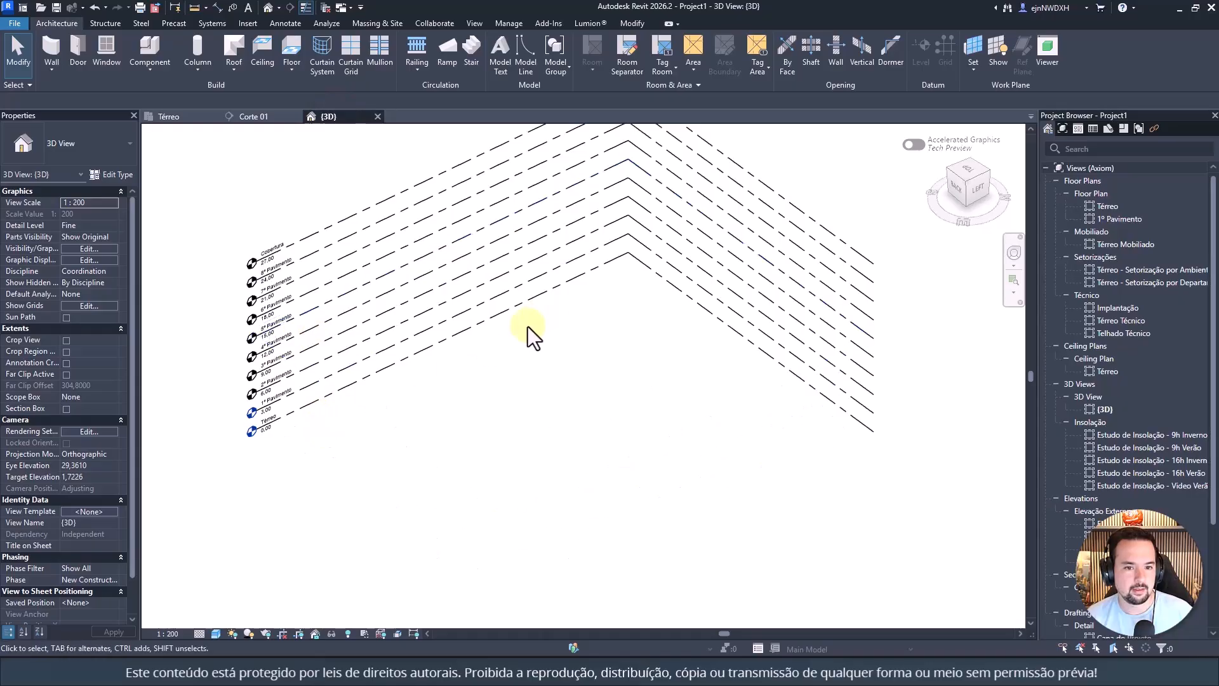
scroll(525, 331, down, 2)
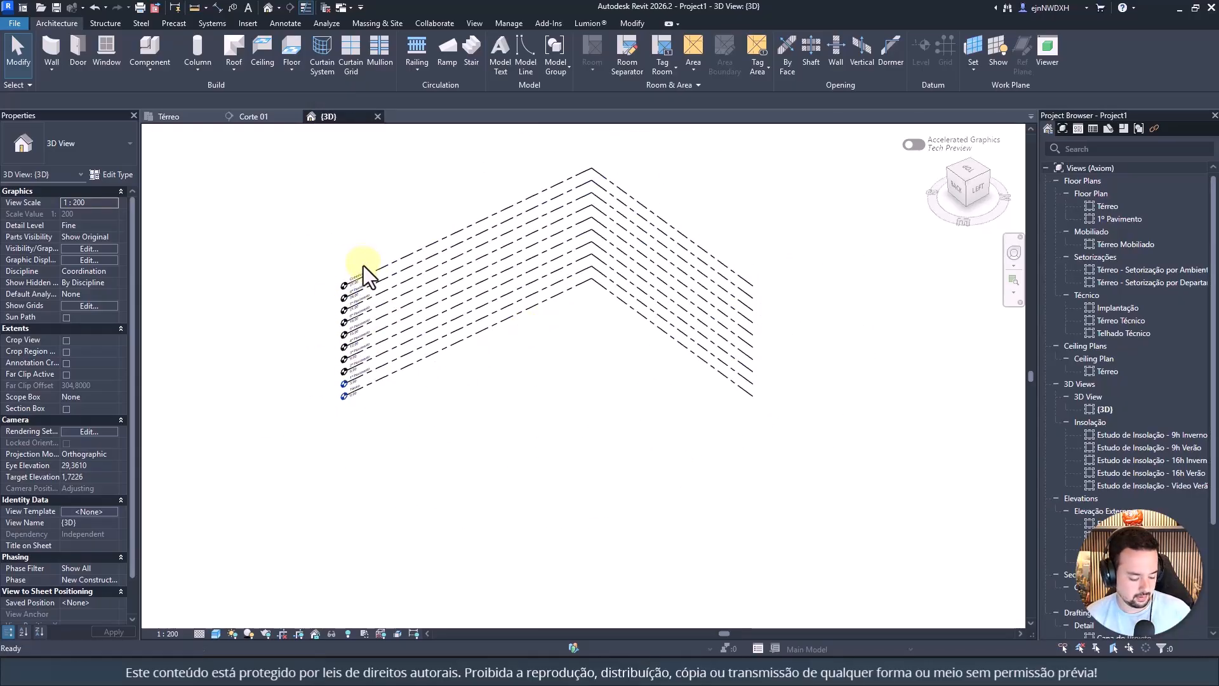
drag(338, 266, 601, 147)
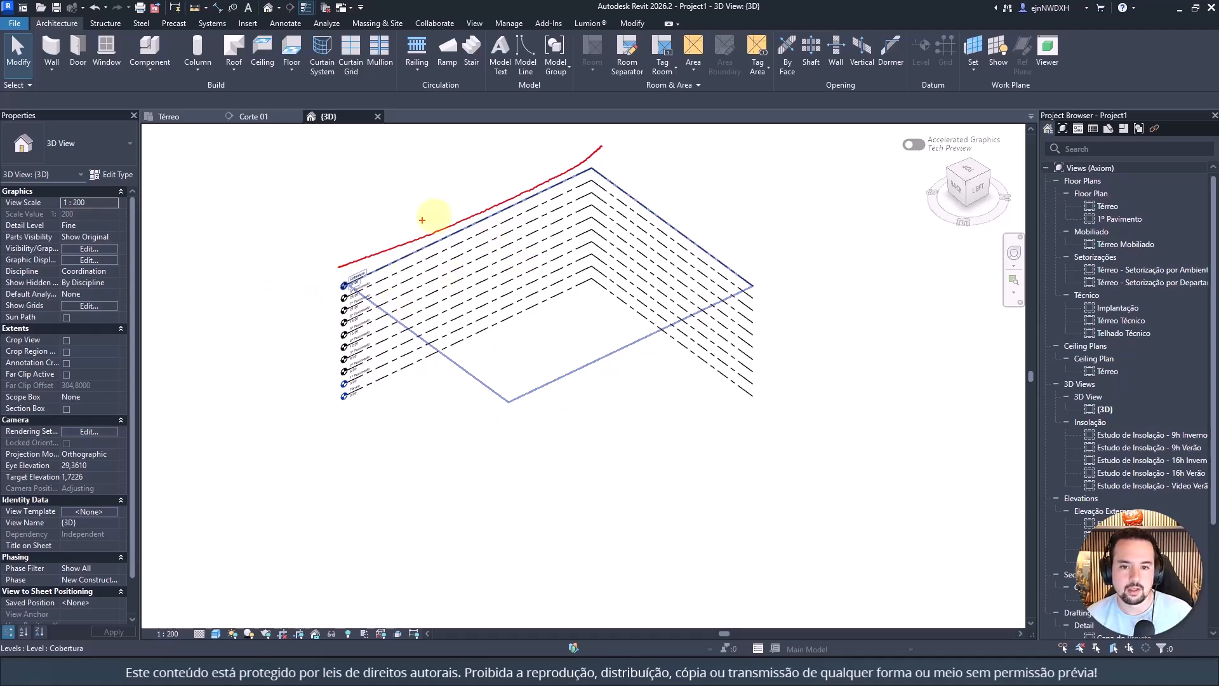
key(Escape)
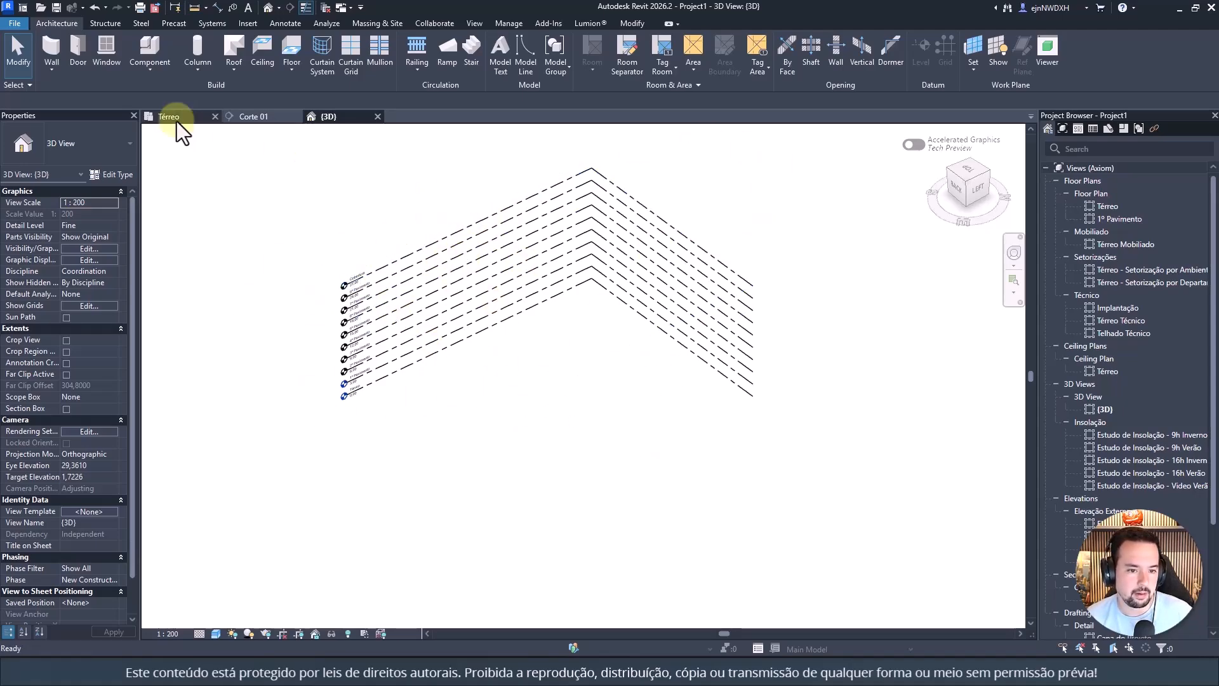
Step: Start an in-place mass with the default name in the Térreo plan and draw a rectangle from grid intersection A-1 to E-6
click(184, 117)
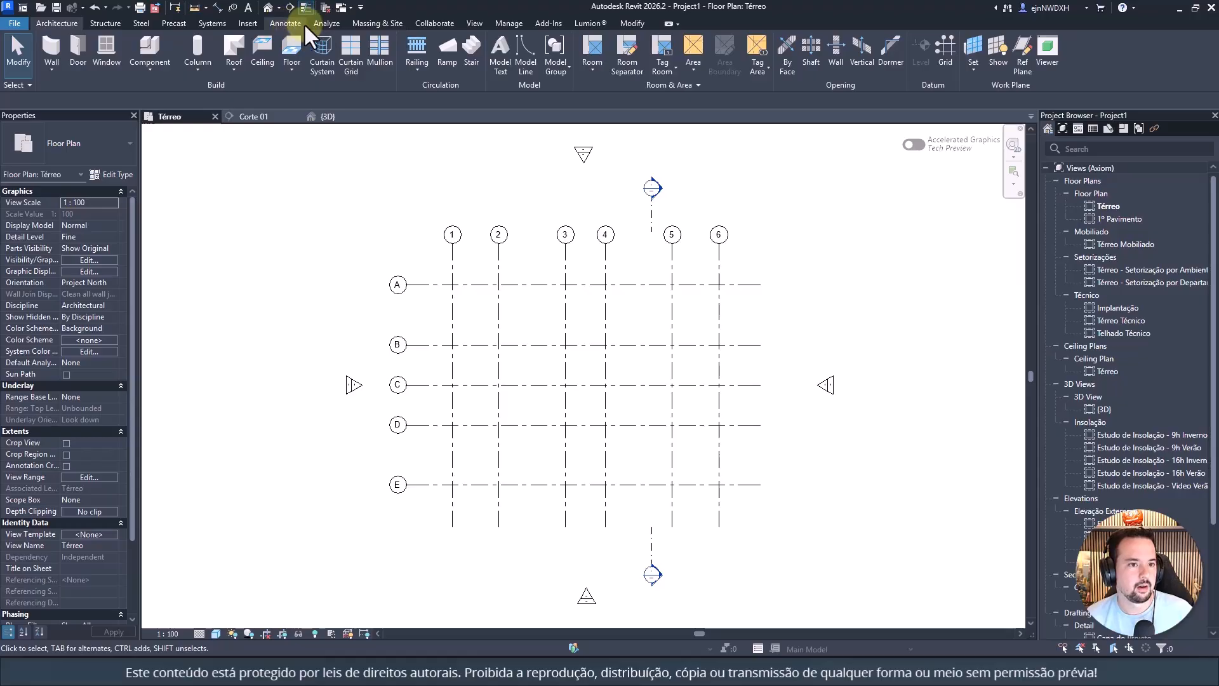
click(387, 24)
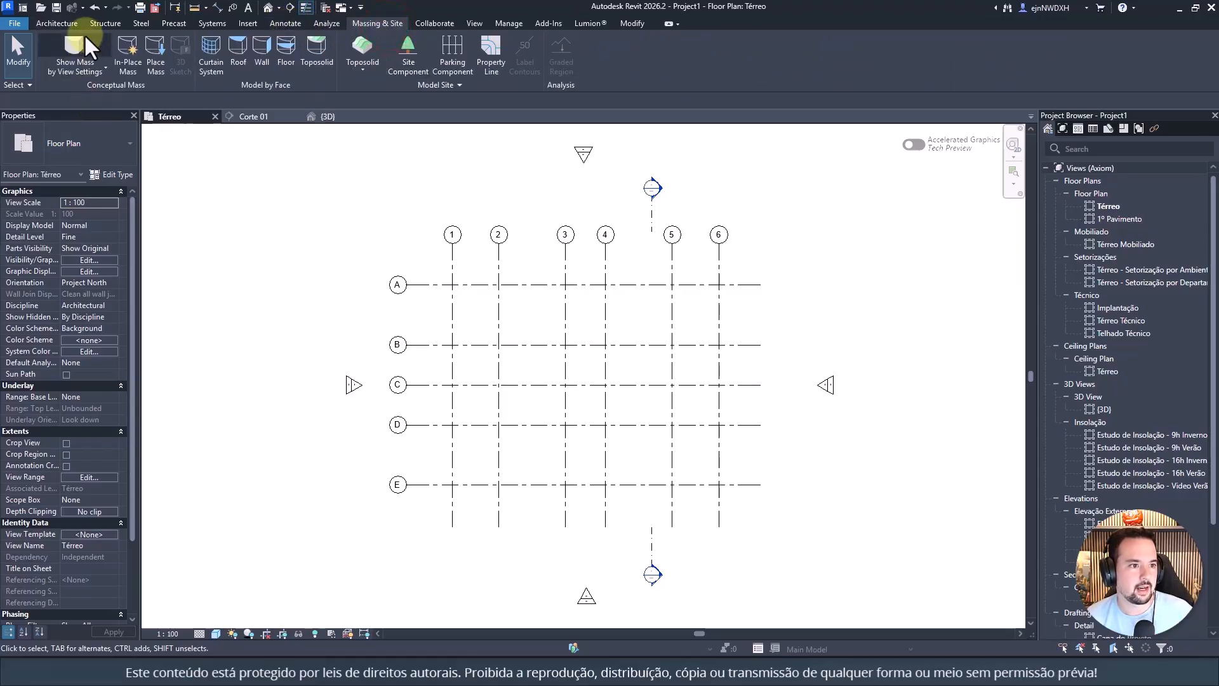
click(129, 49)
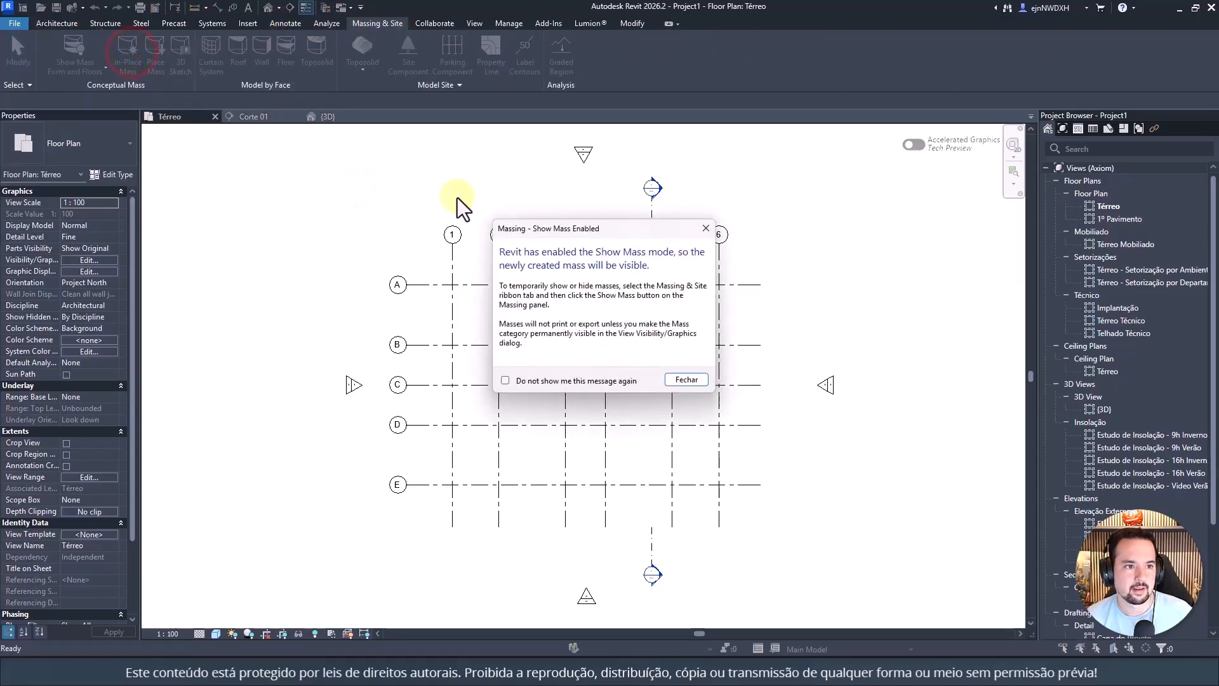
click(686, 380)
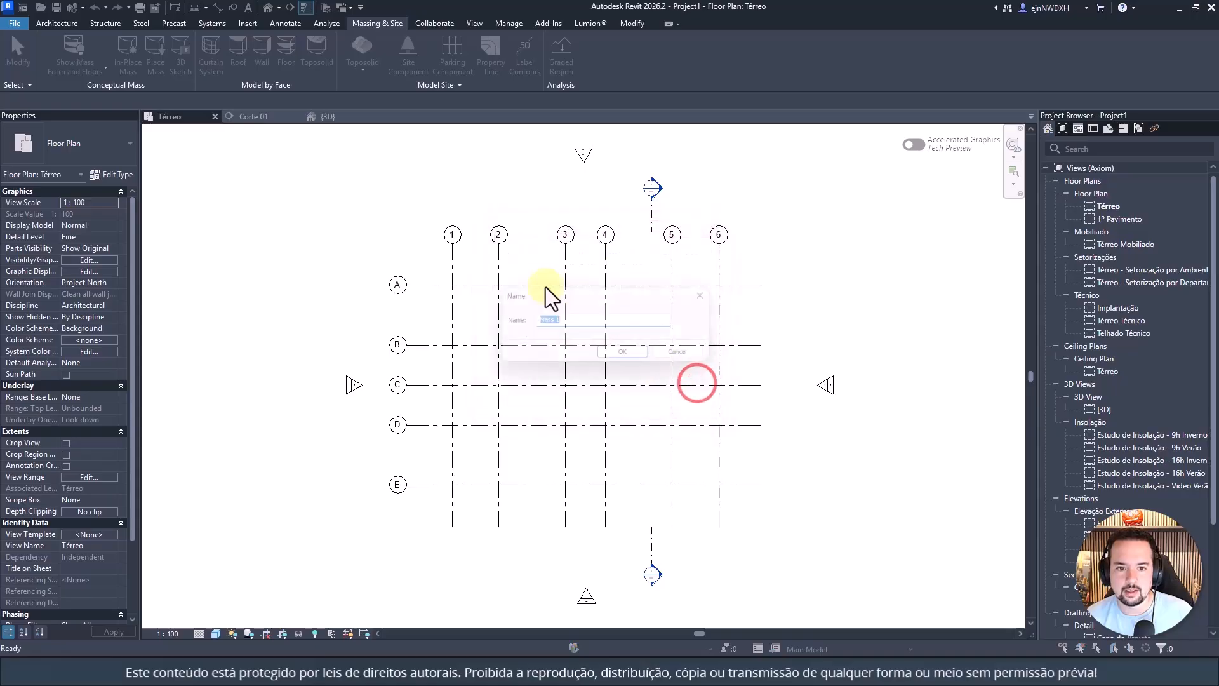
click(617, 353)
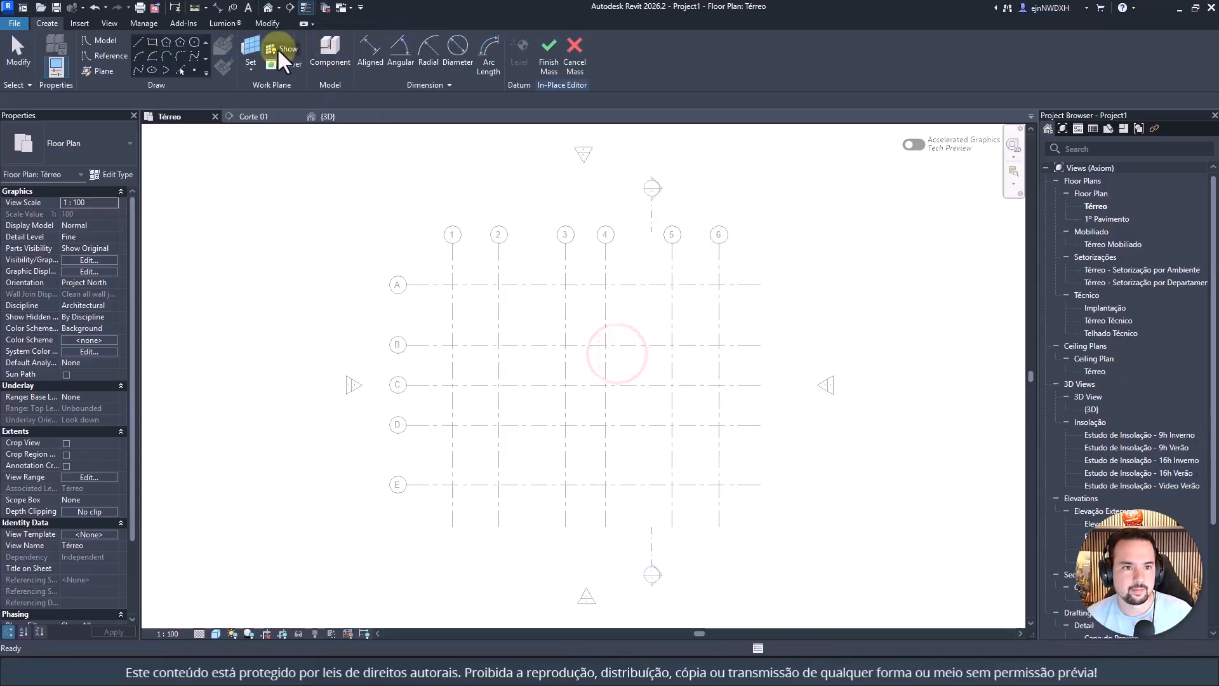
click(452, 285)
click(719, 484)
key(Escape)
key(Escape)
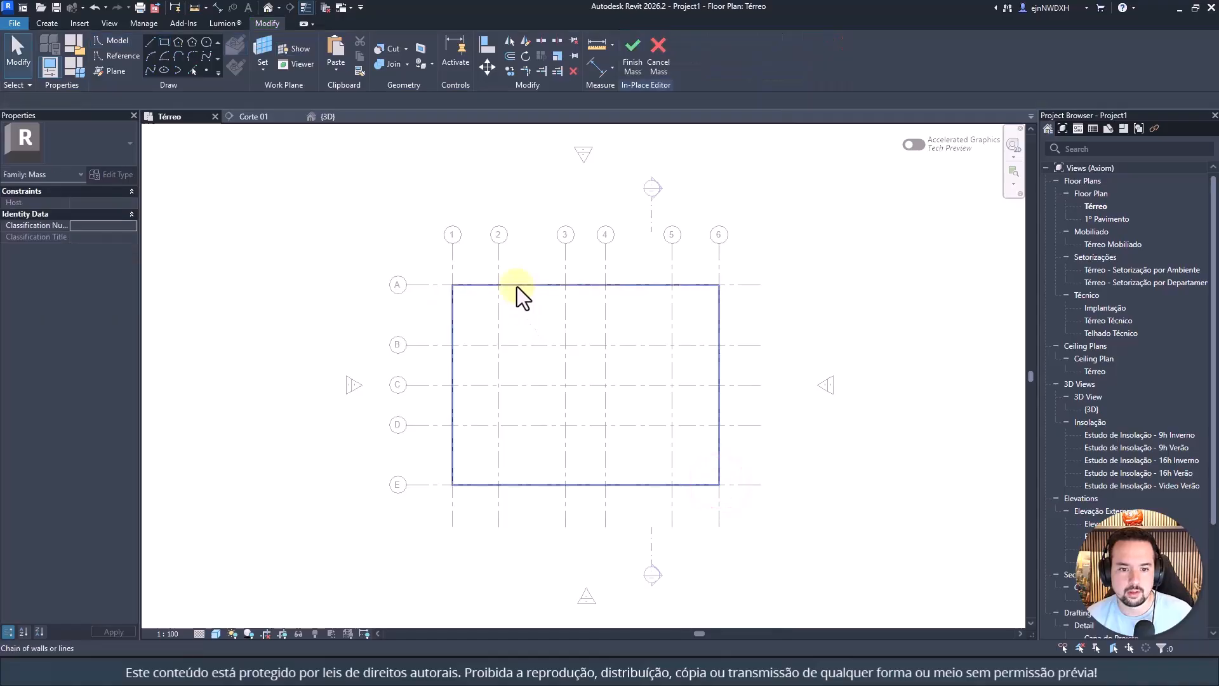
Step: Select the whole rectangle chain and move it slightly up and left so it passes outside grids A and 1
key(Tab)
click(517, 284)
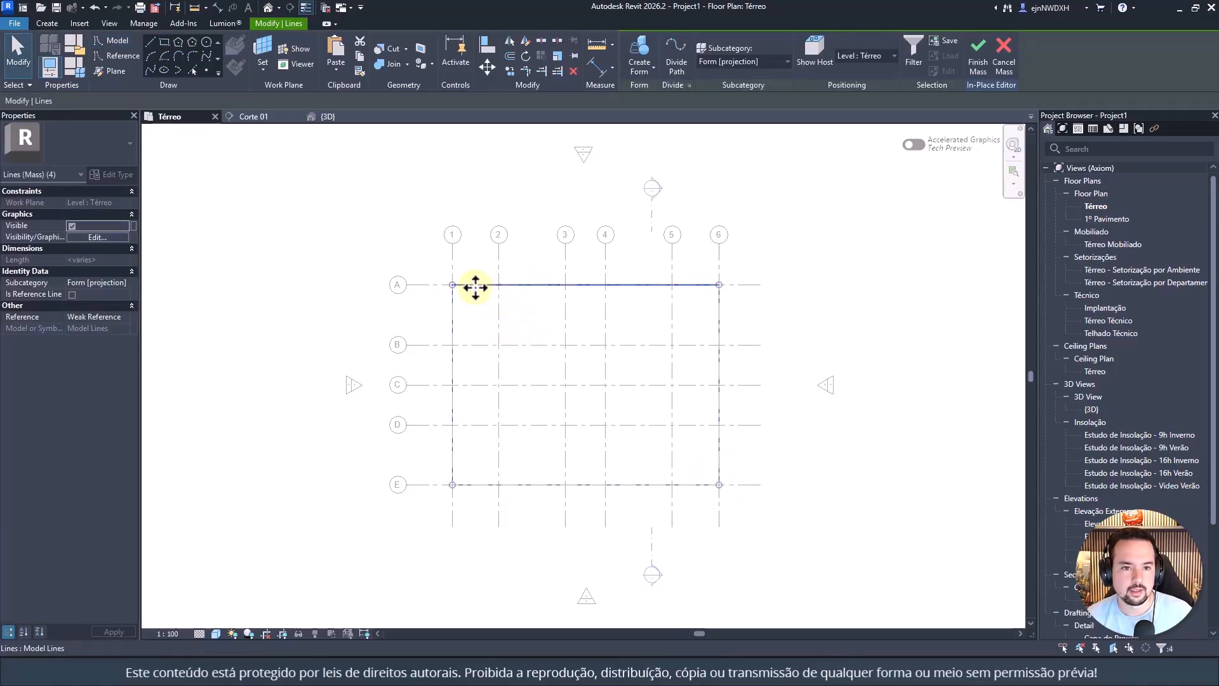
click(479, 288)
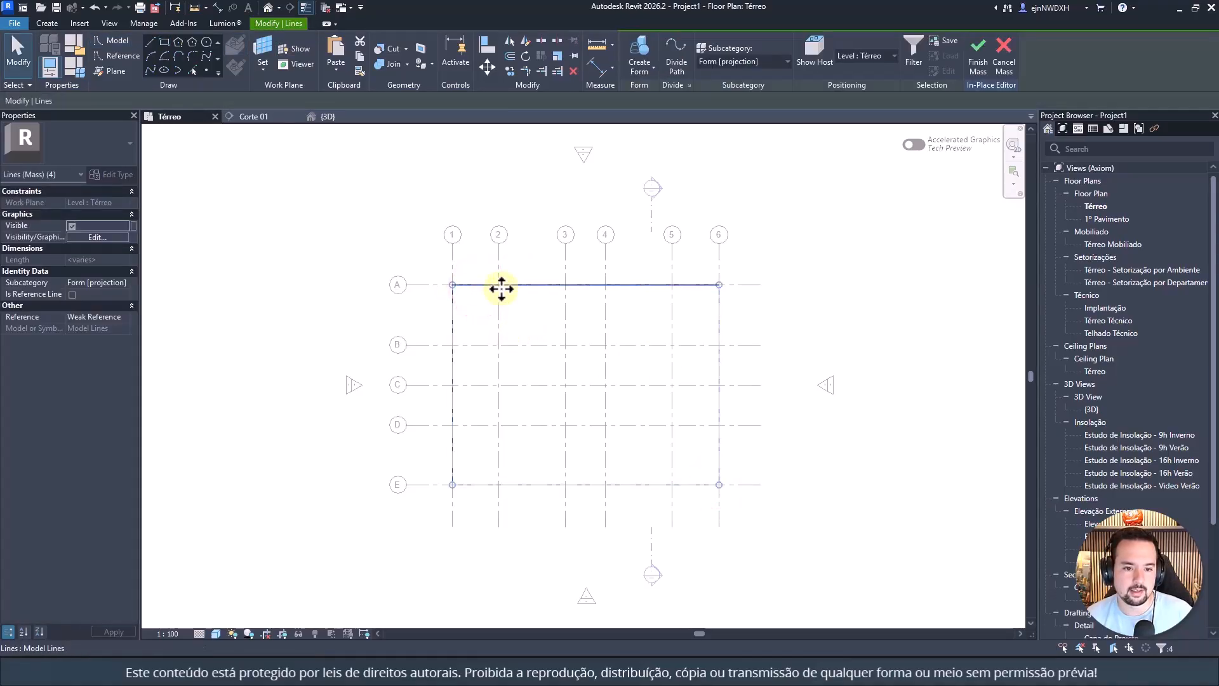
click(538, 315)
key(Tab)
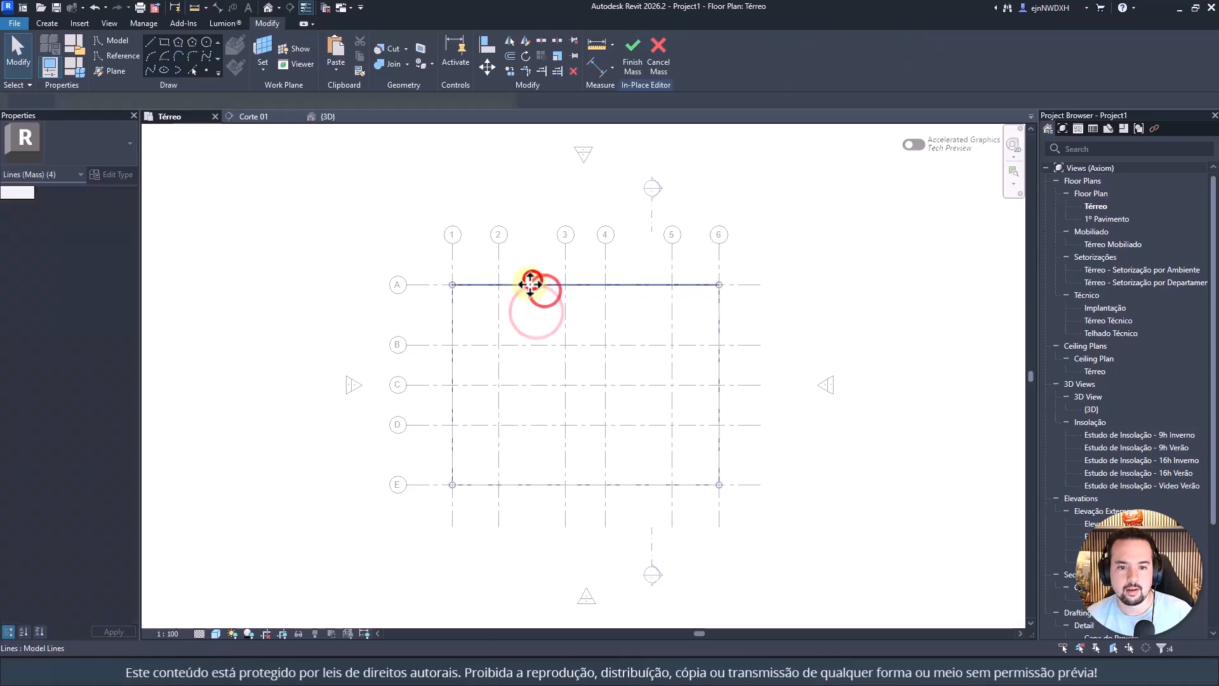
drag(545, 292, 524, 270)
Step: Move the rectangle's right edge slightly past grid 6 and its lower edge past grid E, making it about 17,3 m deep
click(686, 351)
click(697, 322)
click(703, 321)
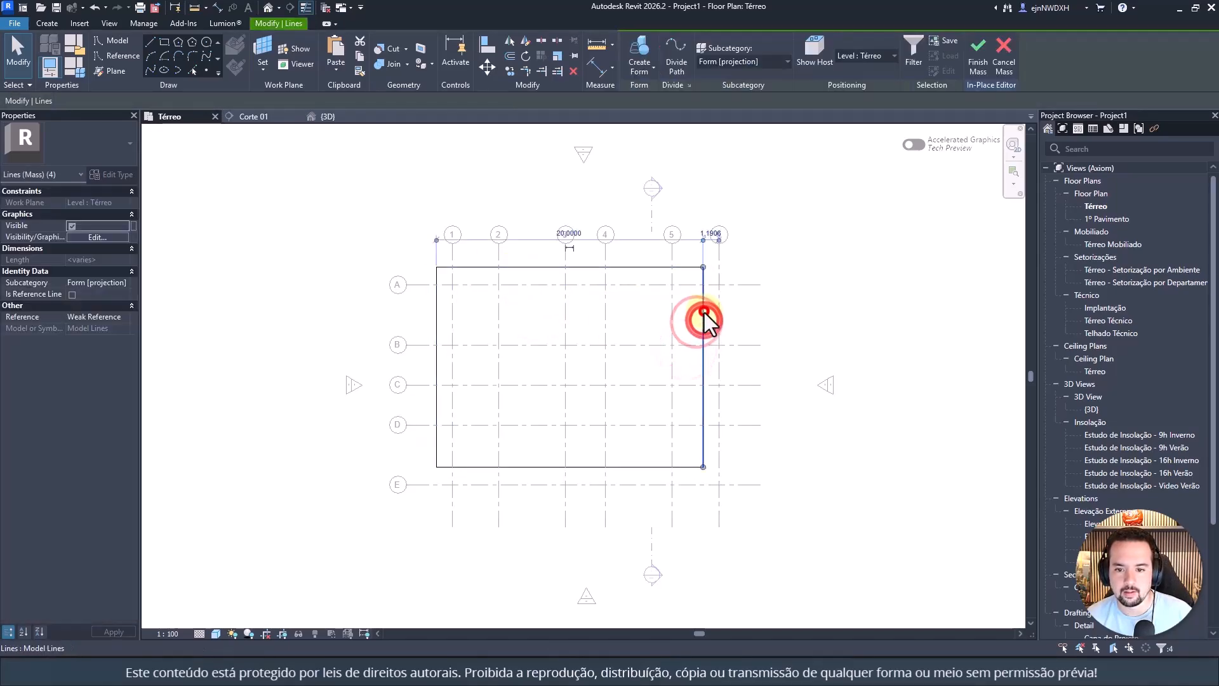
drag(703, 311, 743, 311)
click(675, 467)
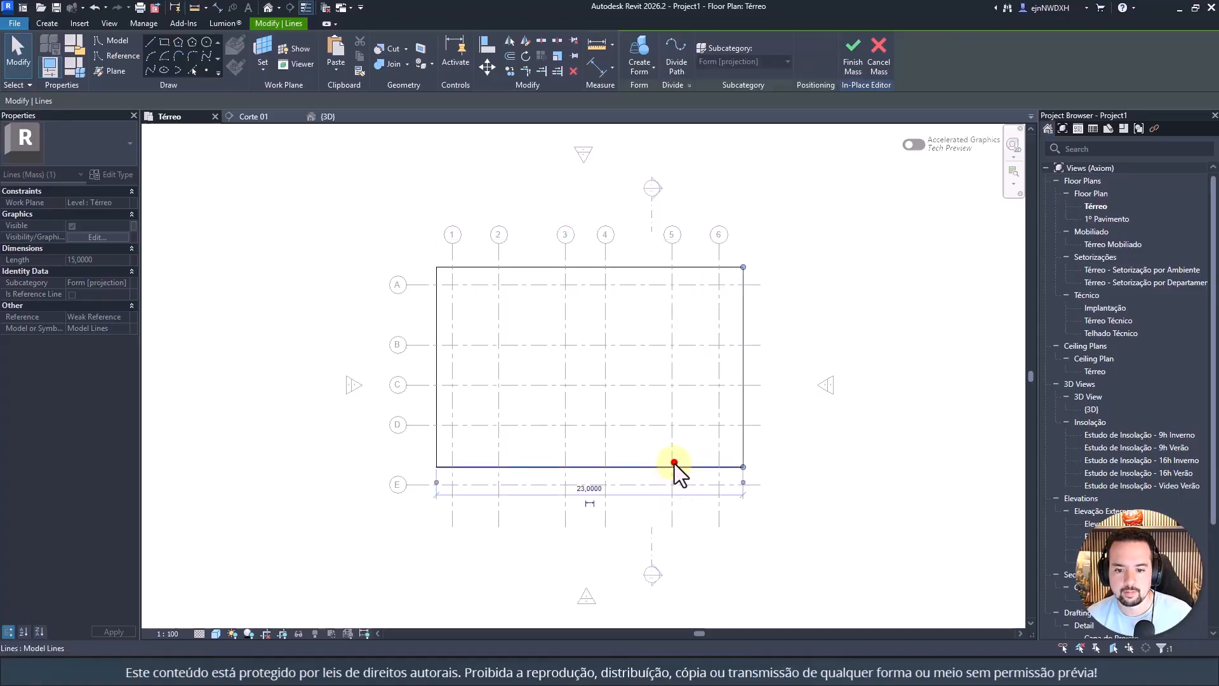
drag(691, 468, 705, 499)
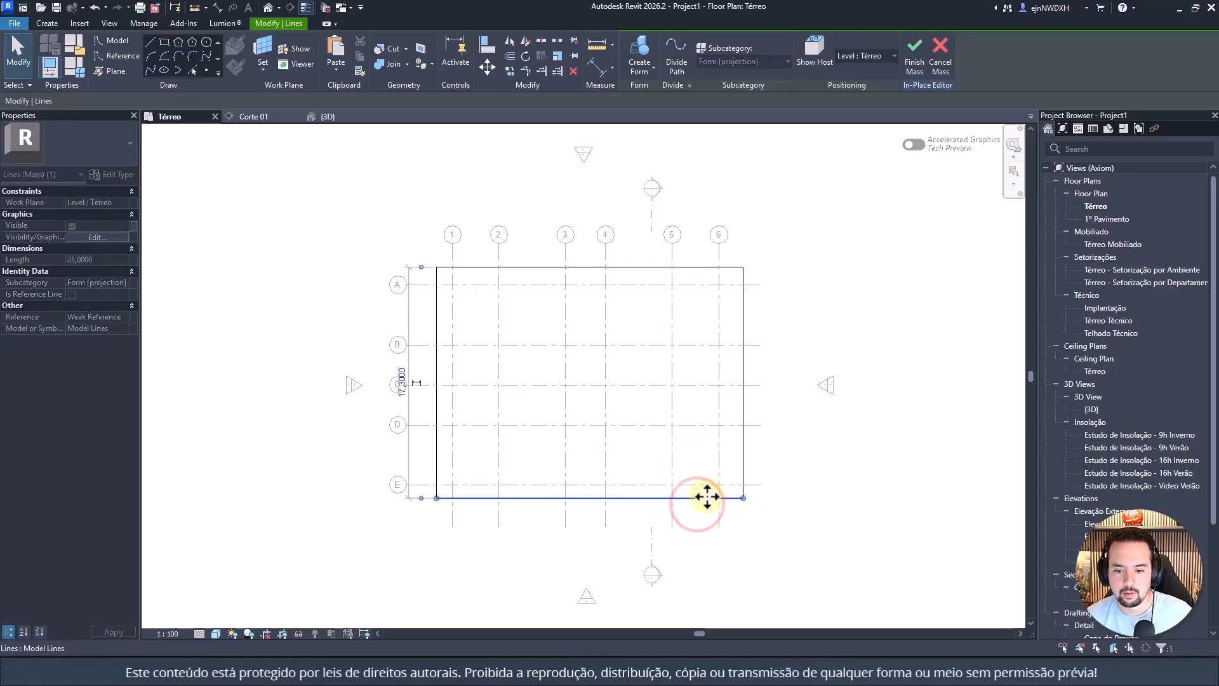
click(787, 489)
click(742, 376)
mouse_move(744, 364)
mouse_down()
mouse_move(725, 363)
mouse_move(736, 364)
mouse_up()
click(640, 355)
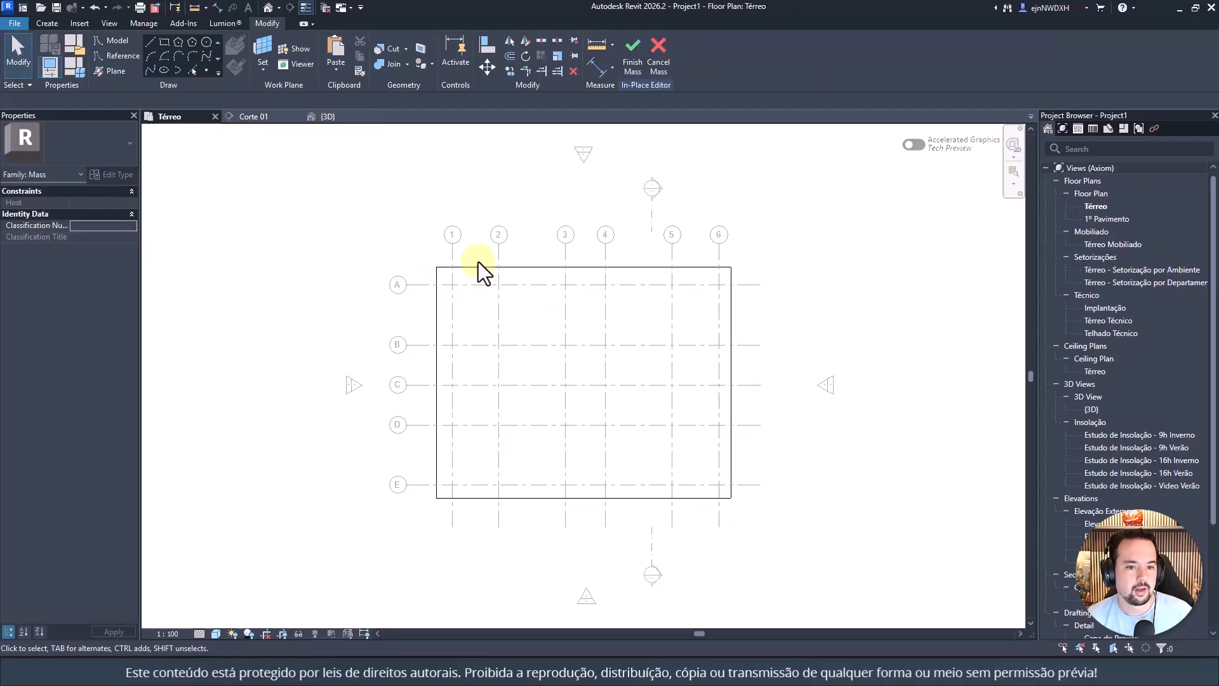
Step: Create a solid form from the rectangle in the 3D view and finish the in-place mass
click(337, 115)
click(593, 353)
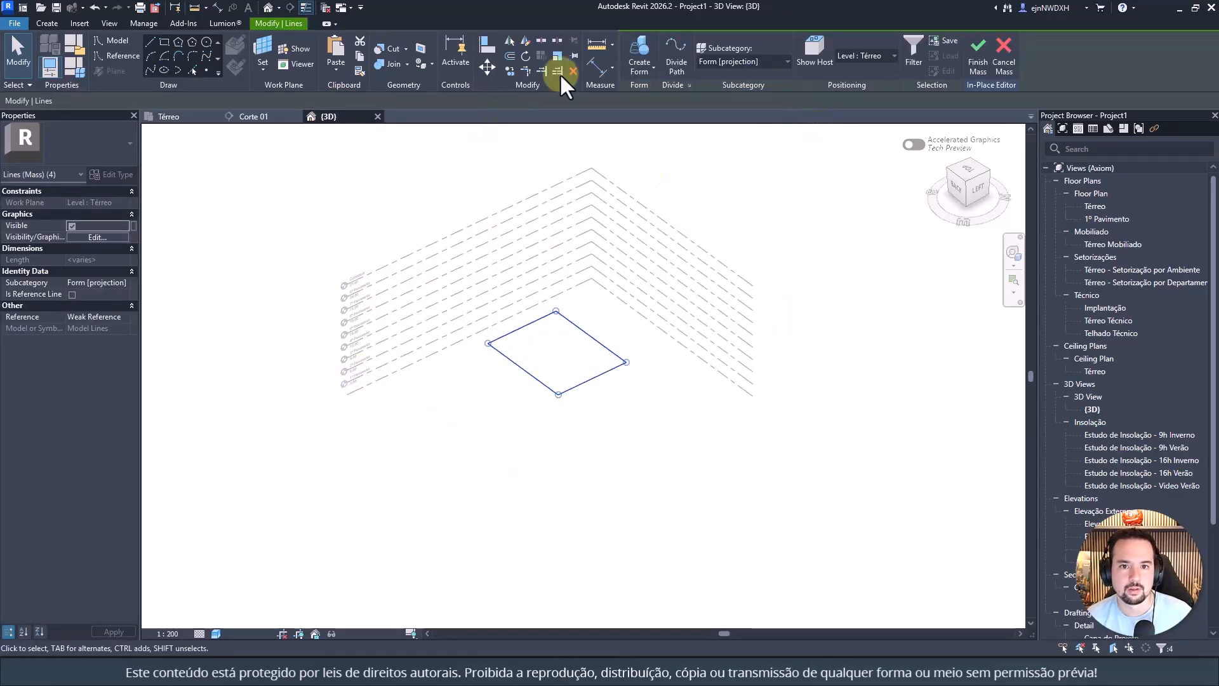
click(649, 44)
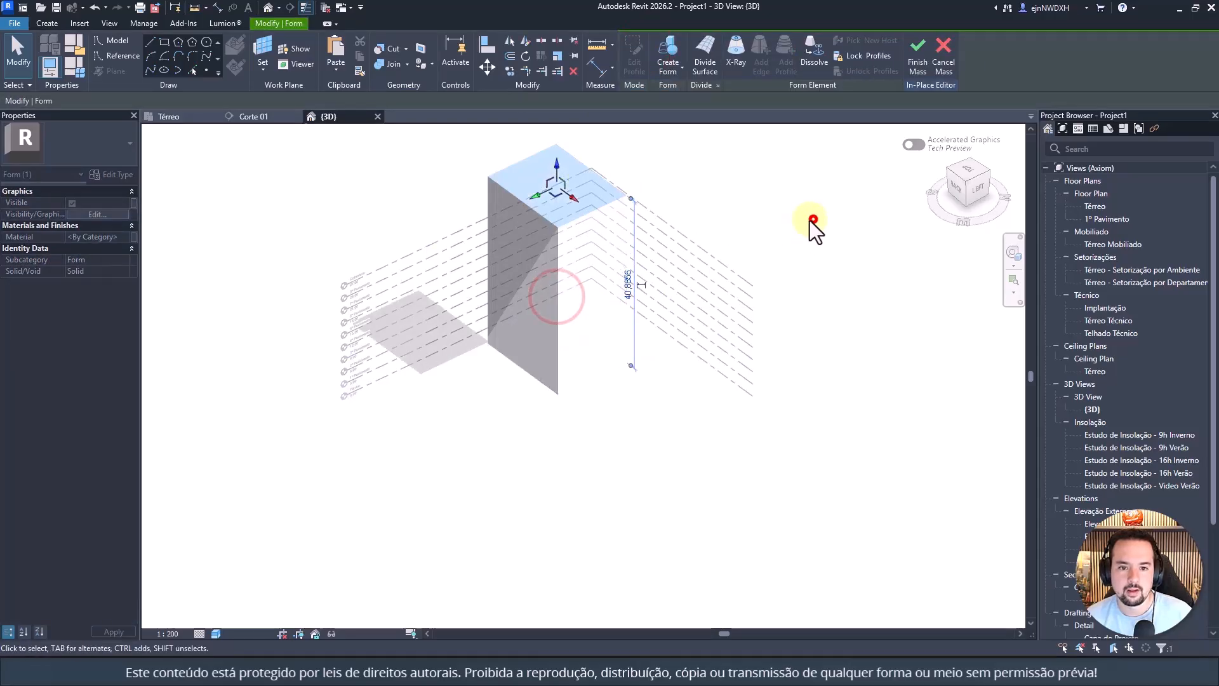
click(810, 219)
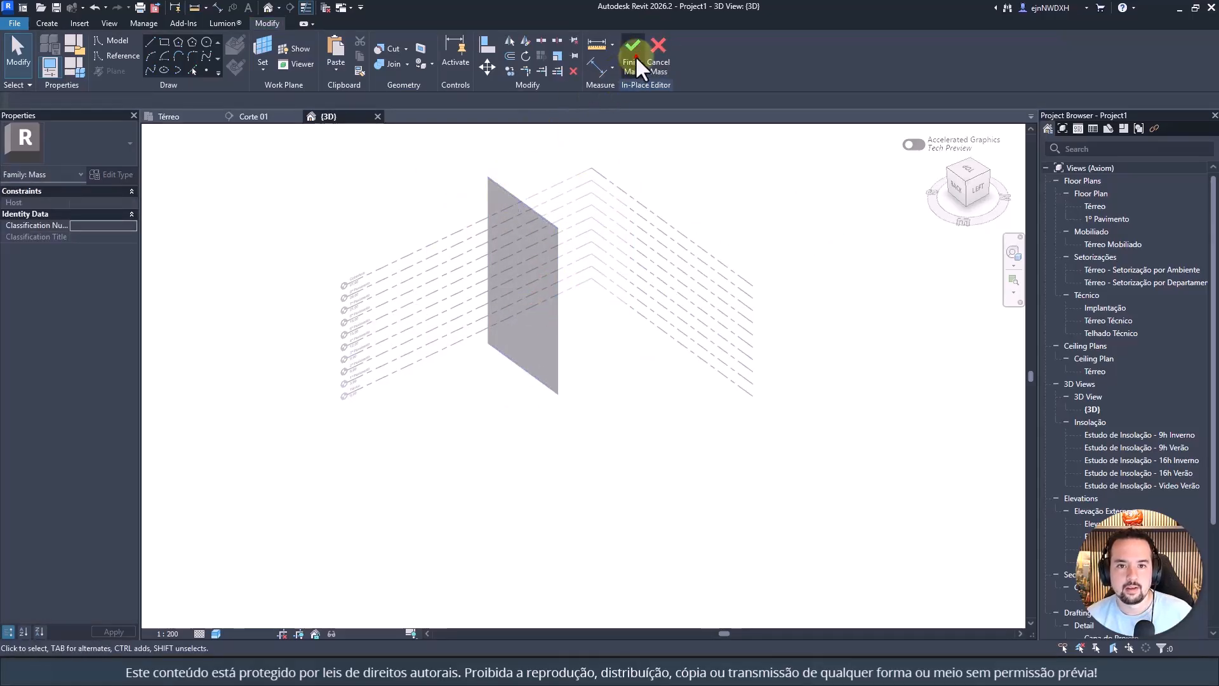
click(634, 55)
Step: Select all the levels in the 3D view and maximize their 3D extents
click(499, 170)
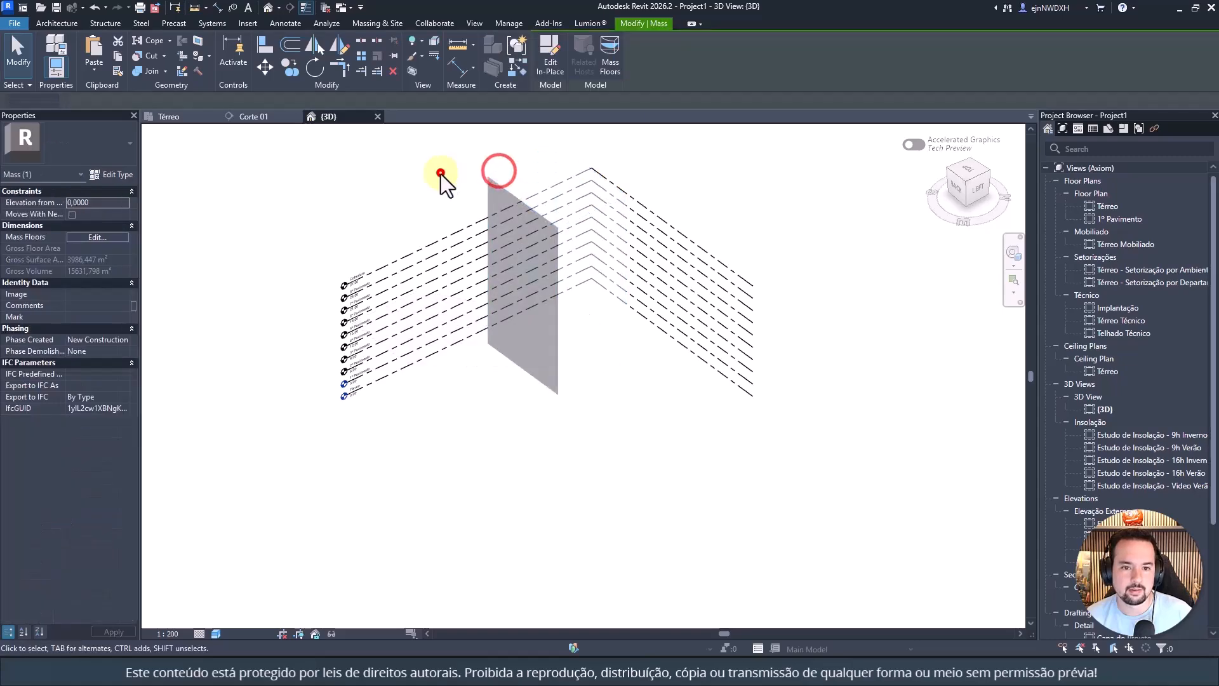
click(440, 172)
drag(420, 208, 389, 422)
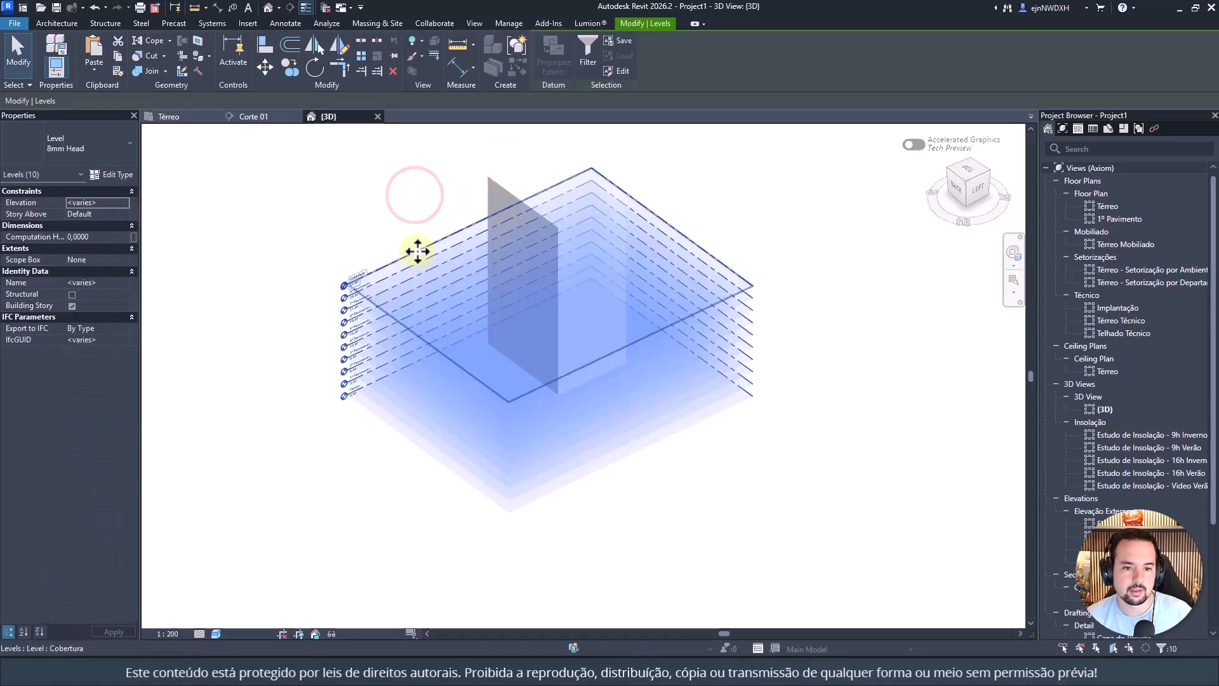
right_click(417, 251)
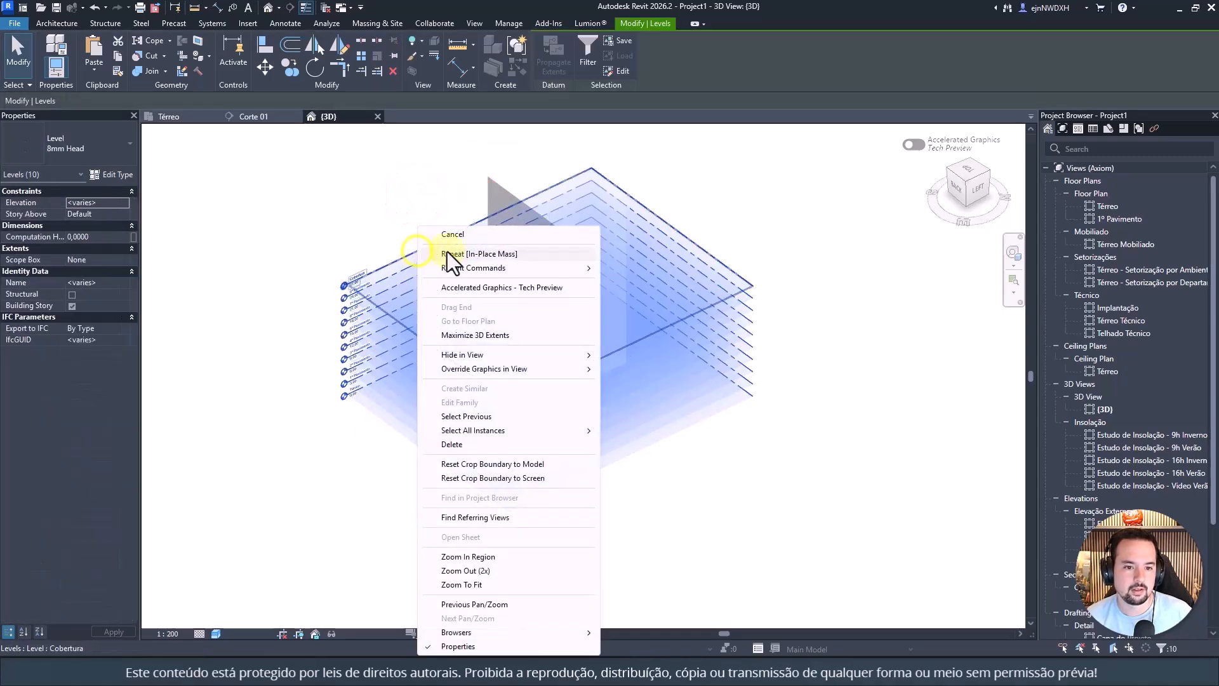
click(508, 337)
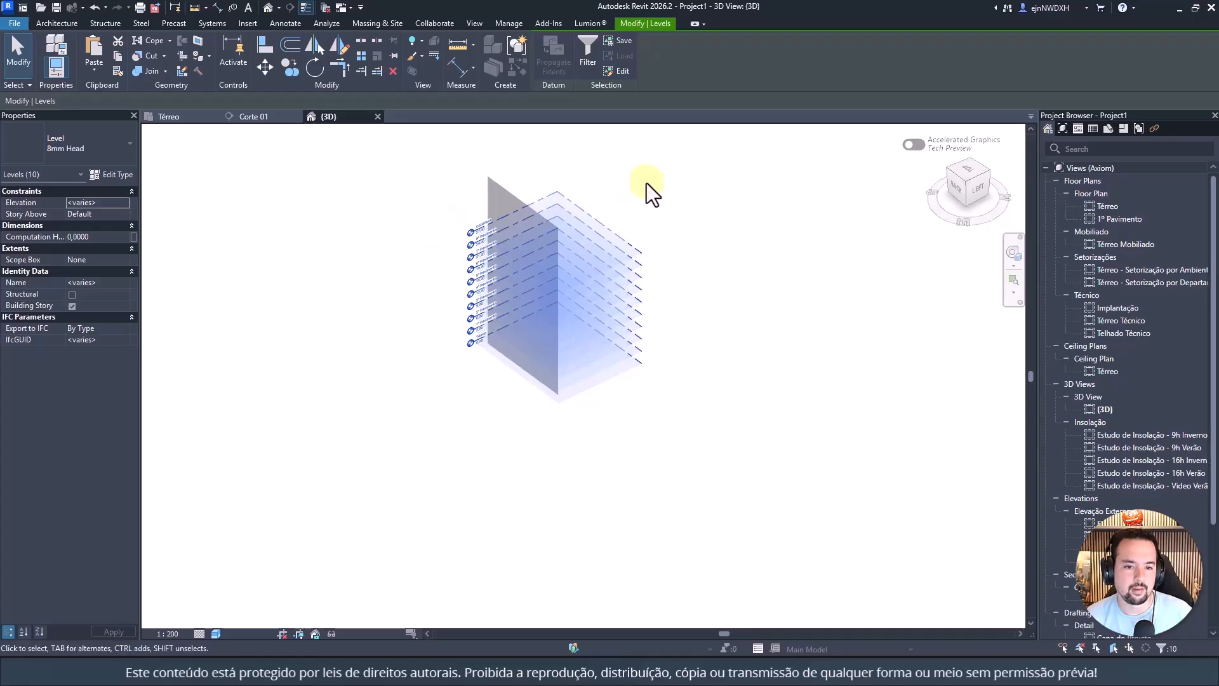
shift+middle_drag(701, 264, 724, 217)
key(Escape)
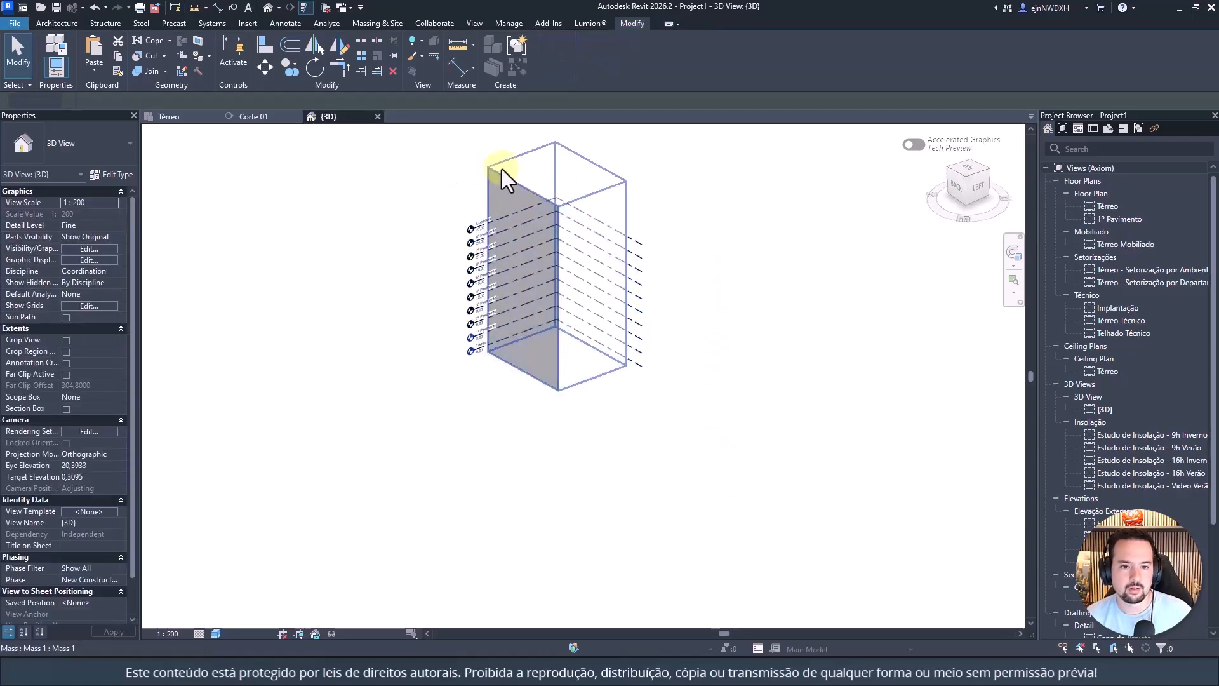
Step: Delete the building mass to view the levels on their own, and undo the deletion
click(502, 168)
key(Delete)
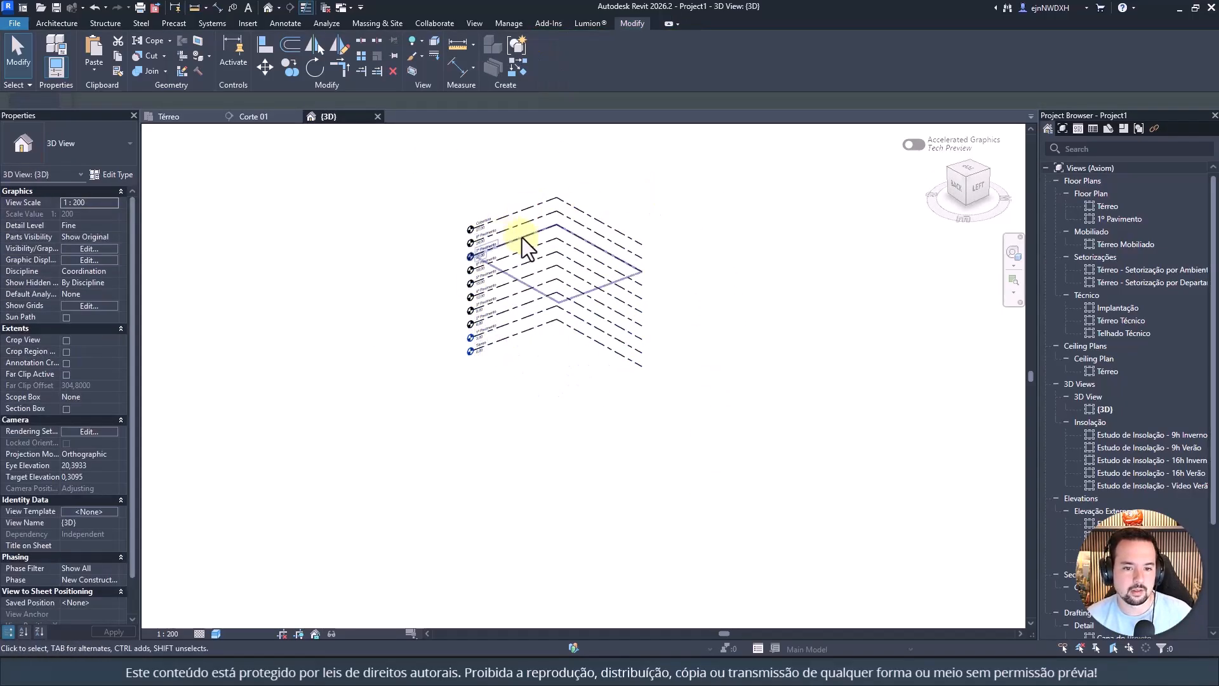
scroll(553, 191, up, 3)
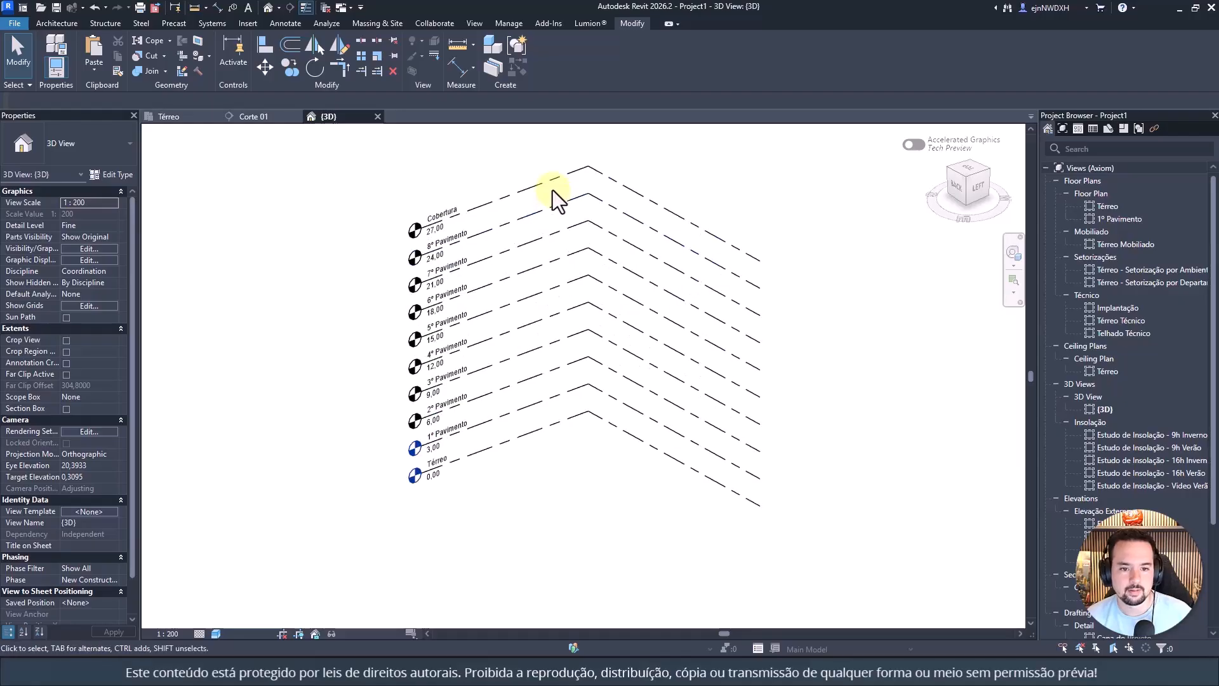
key(ctrl+z)
Step: Check the levels' extents against the building mass in the 3D view and delete the mass
click(538, 150)
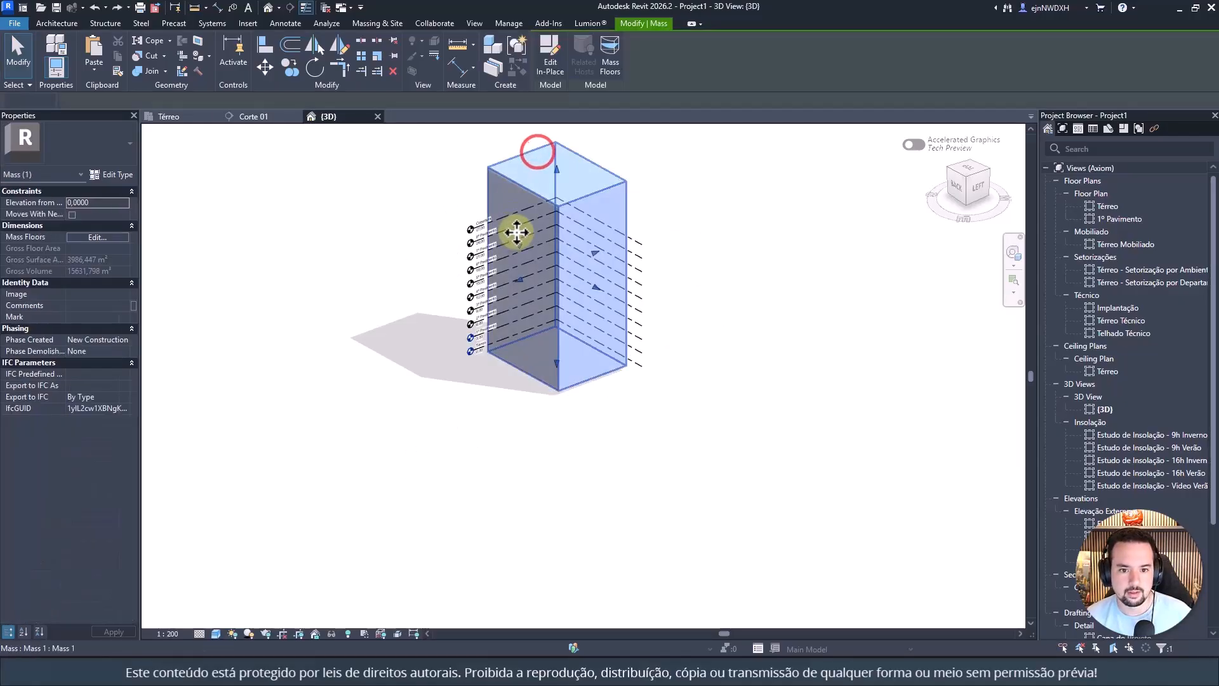
shift+middle_drag(509, 240, 577, 226)
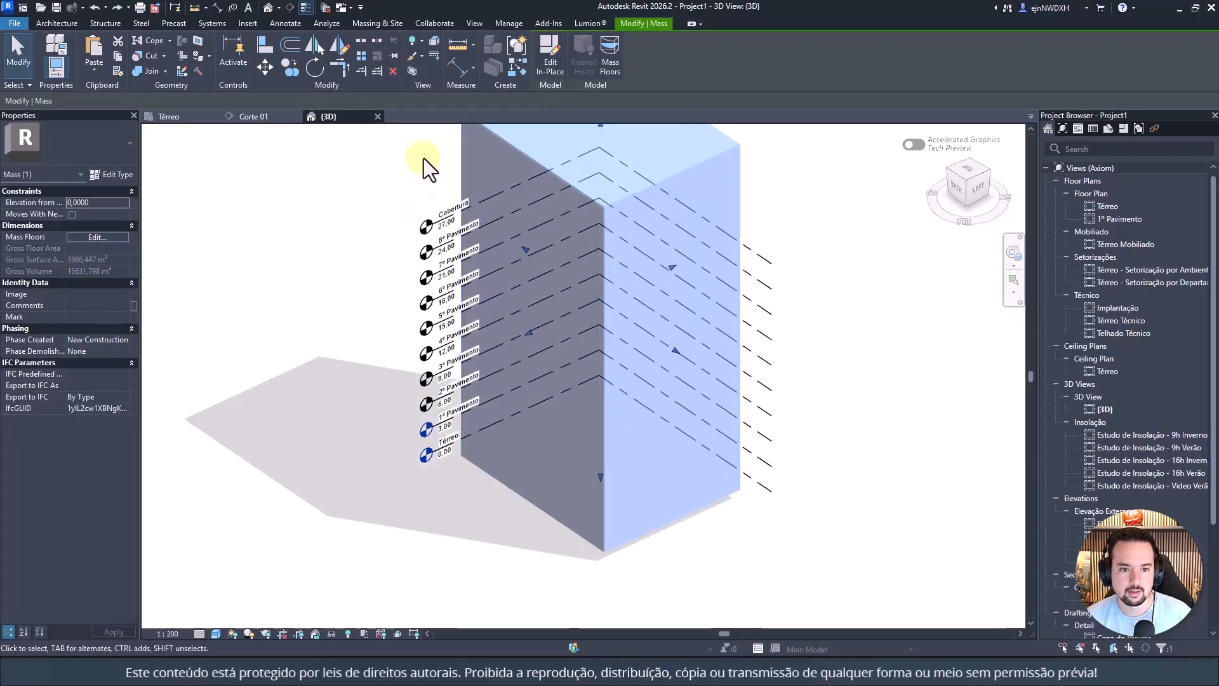
drag(424, 158, 396, 471)
scroll(533, 331, down, 3)
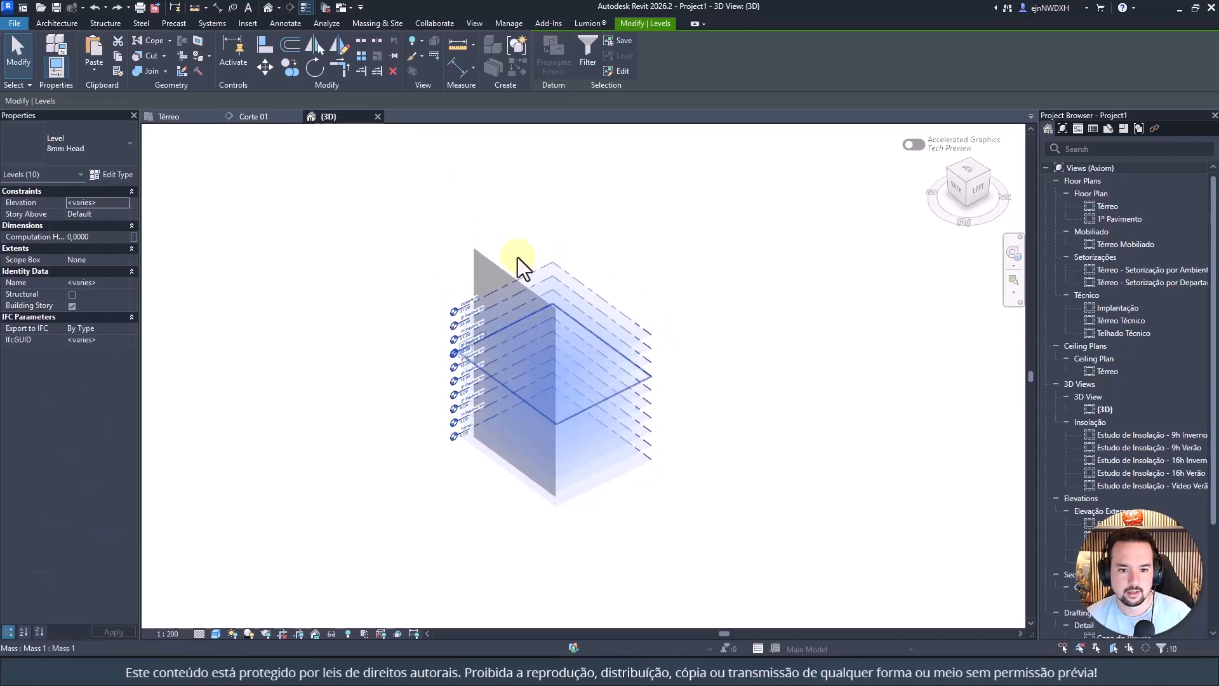
scroll(498, 273, up, 2)
middle_drag(459, 283, 432, 241)
click(391, 207)
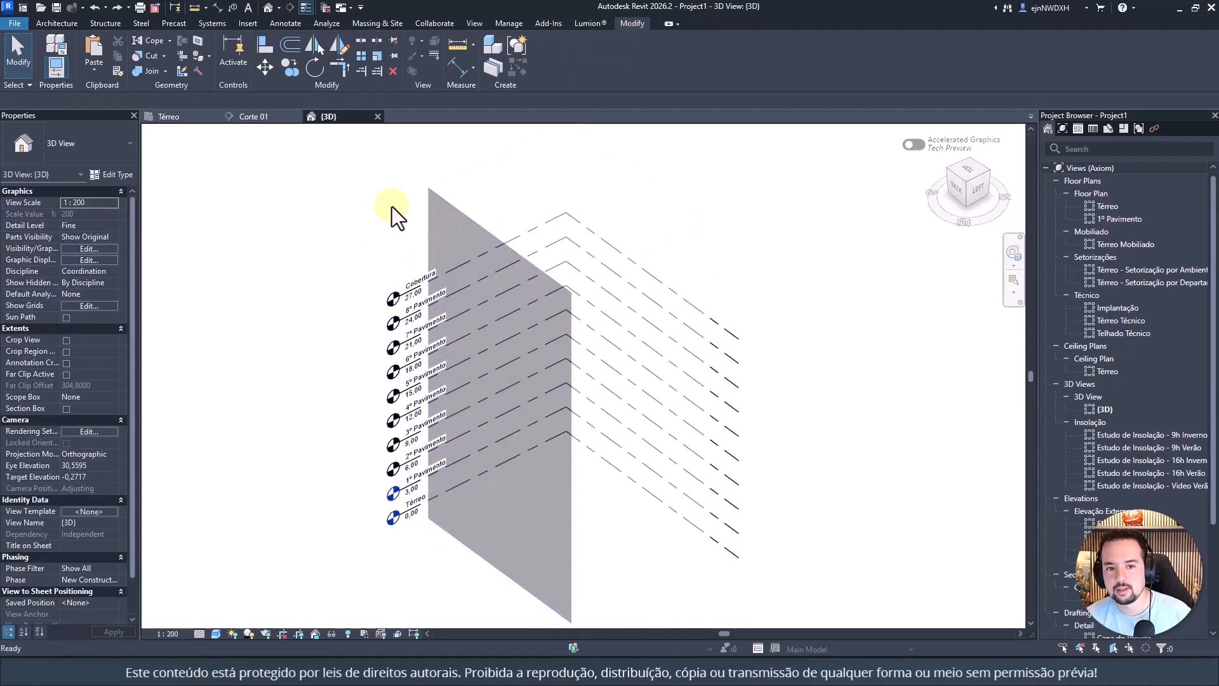
scroll(391, 207, down, 1)
click(430, 182)
key(Delete)
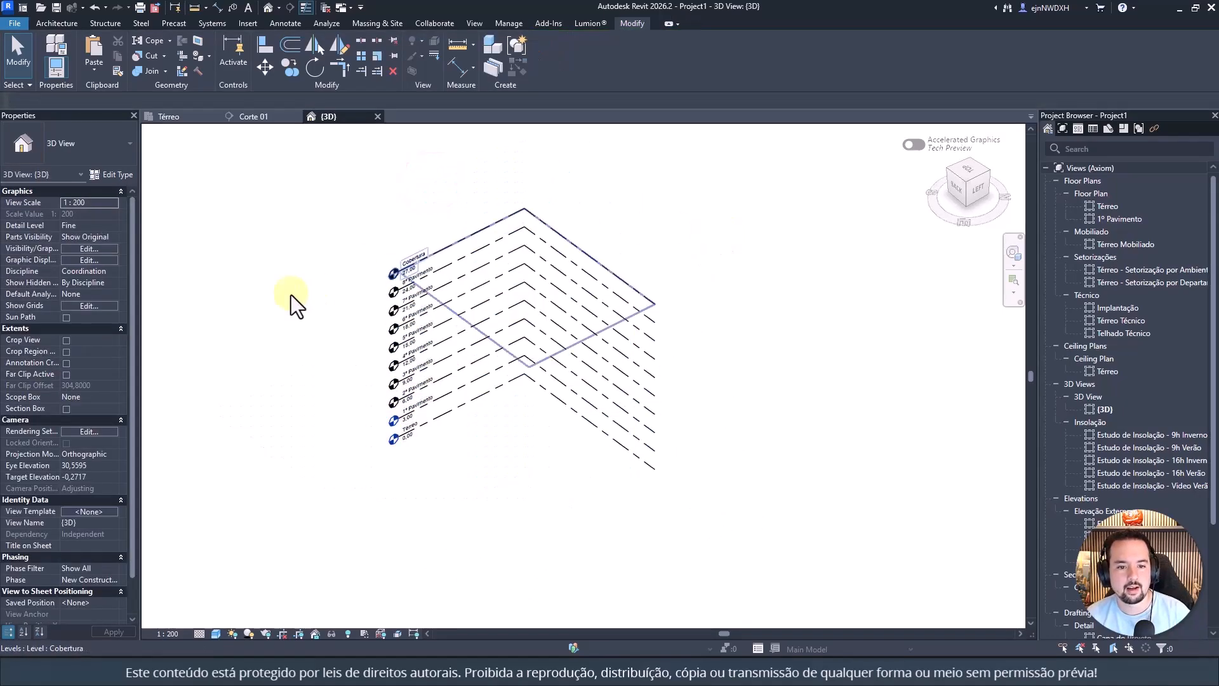
scroll(476, 354, up, 1)
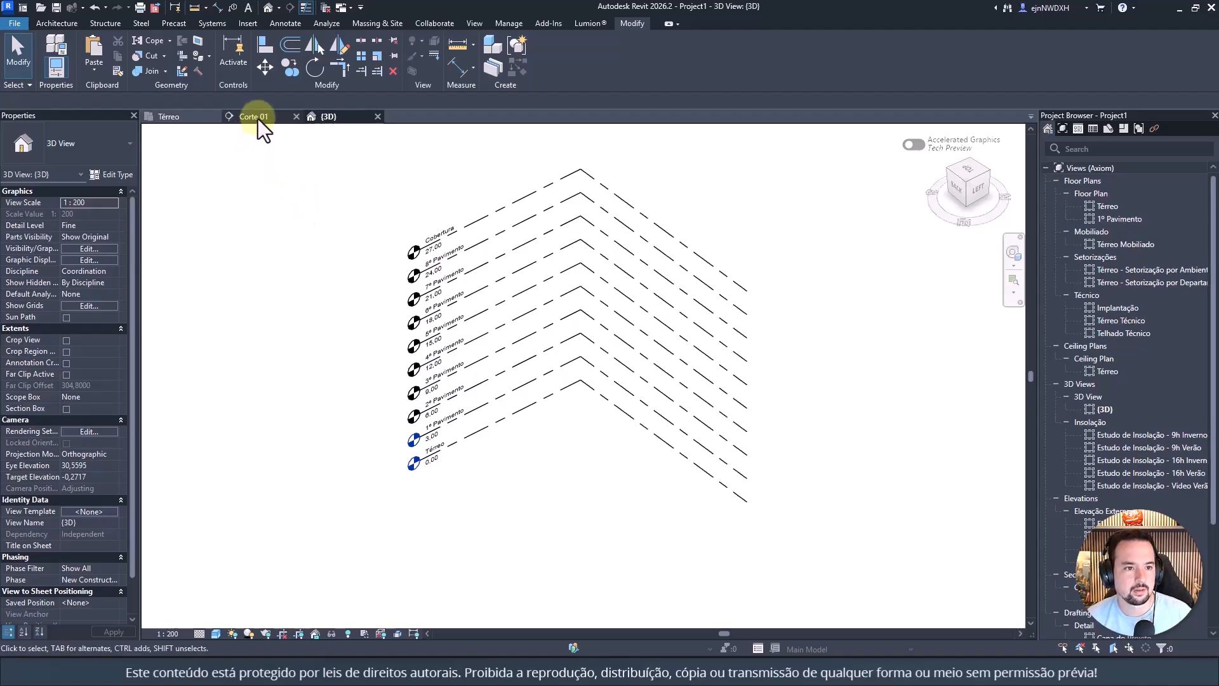
Step: Return to the Térreo floor plan and save the project as "Arquivo Base - Projeto Completo" in the folder "2. Grupos e Links"
click(184, 116)
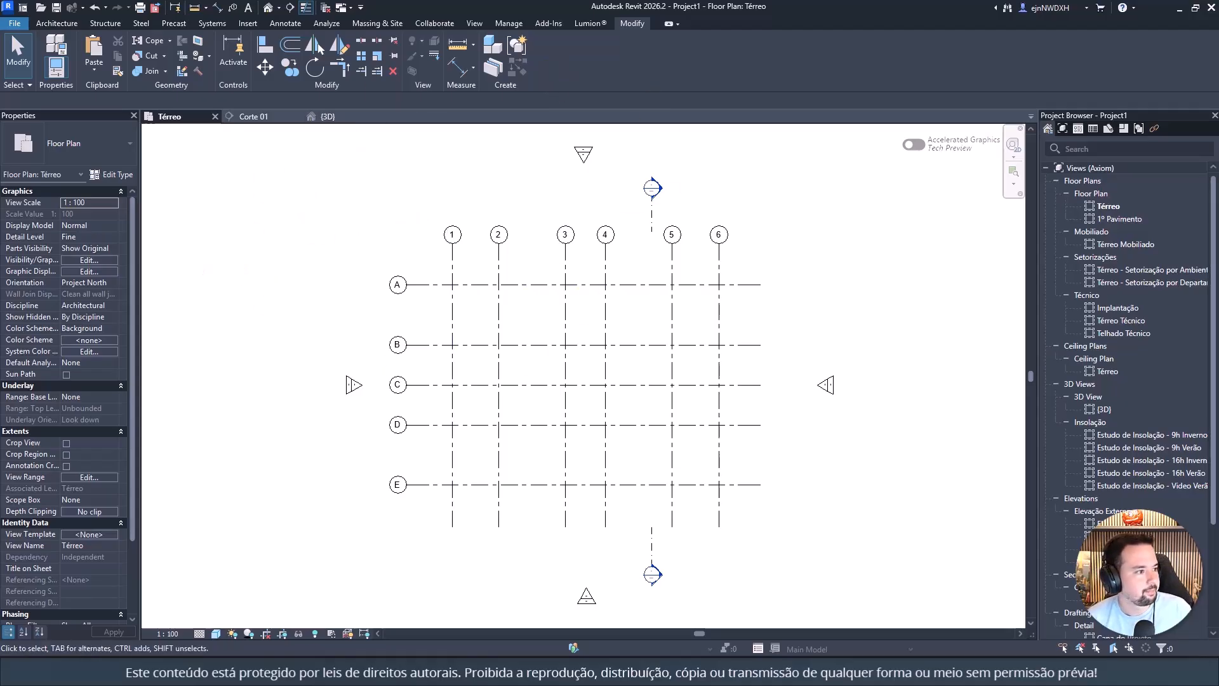
key(ctrl+s)
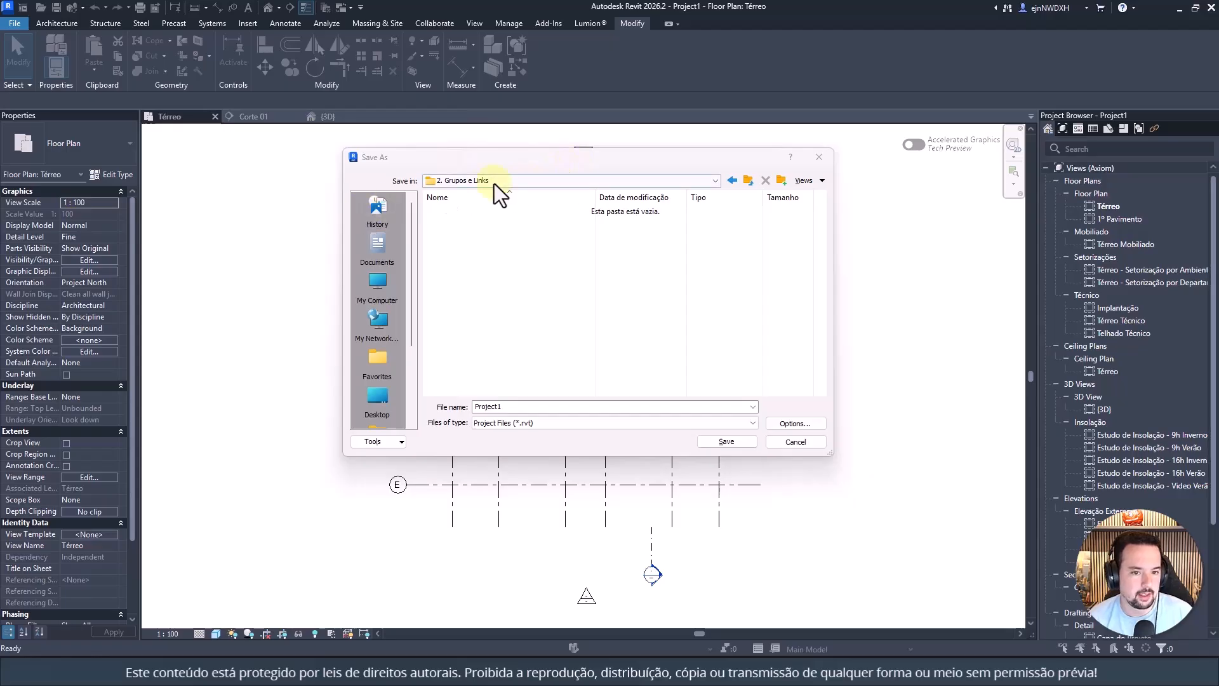
double_click(519, 402)
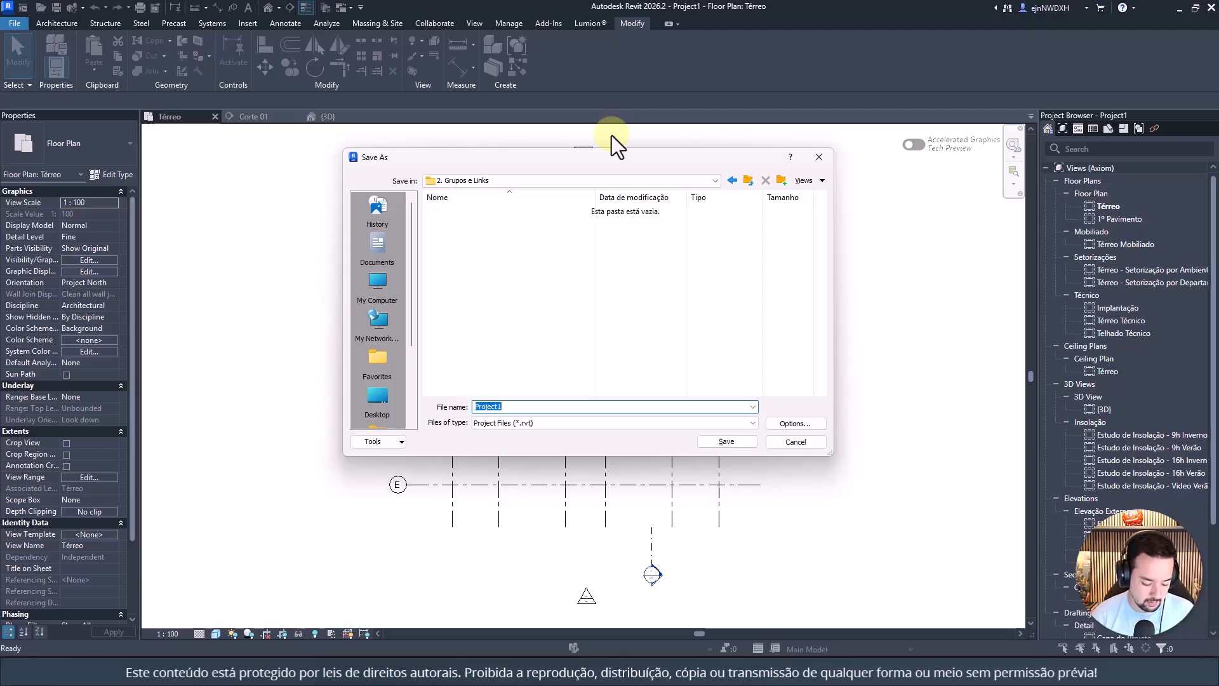
text(Arquivo Base -)
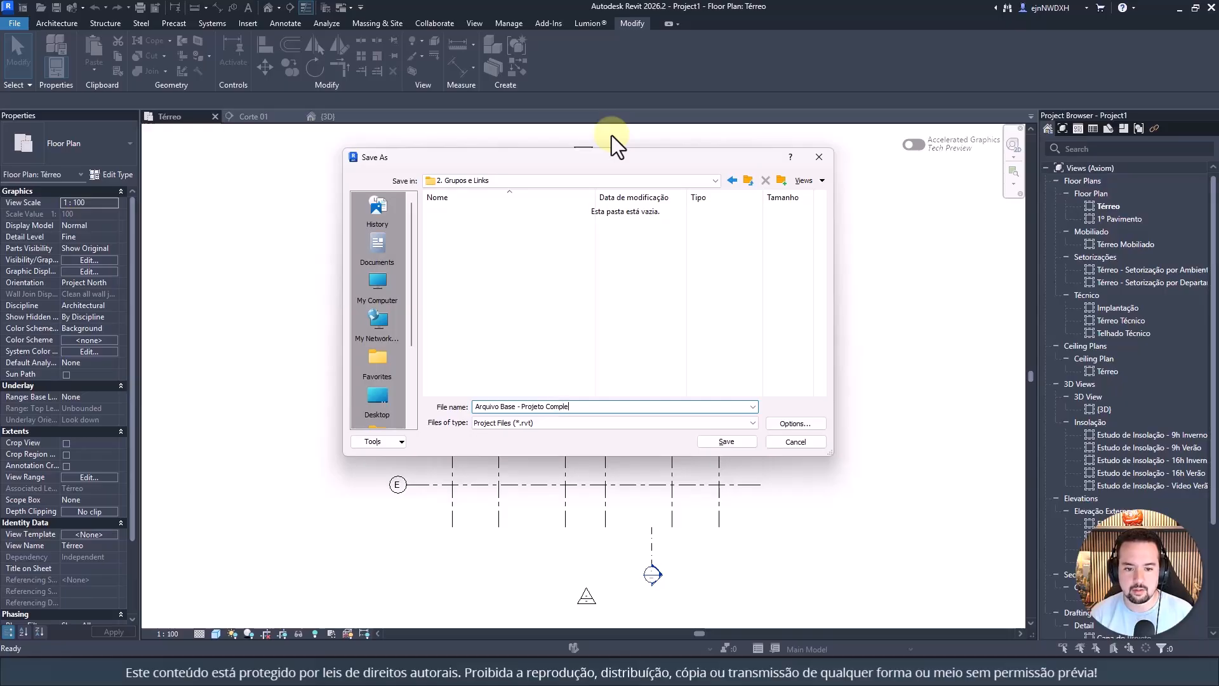
click(731, 442)
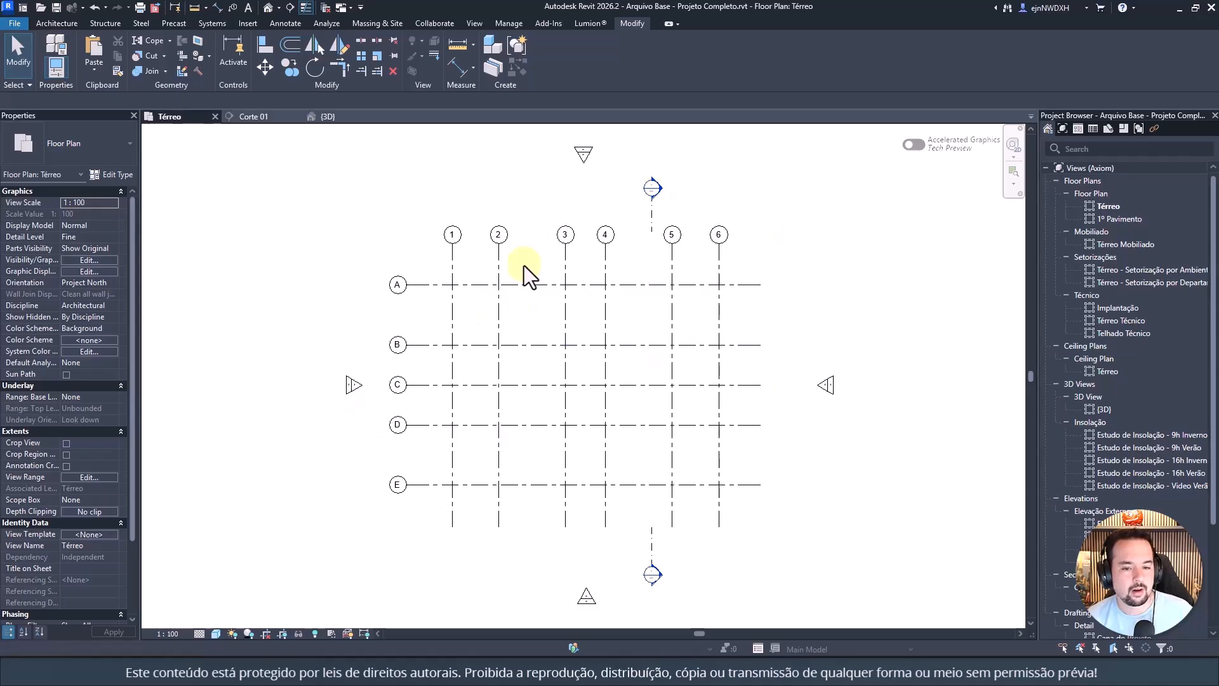
Step: Save a copy of the project as "Pavimento Tipo.rvt" in the folder "2. Grupos e Links"
click(14, 23)
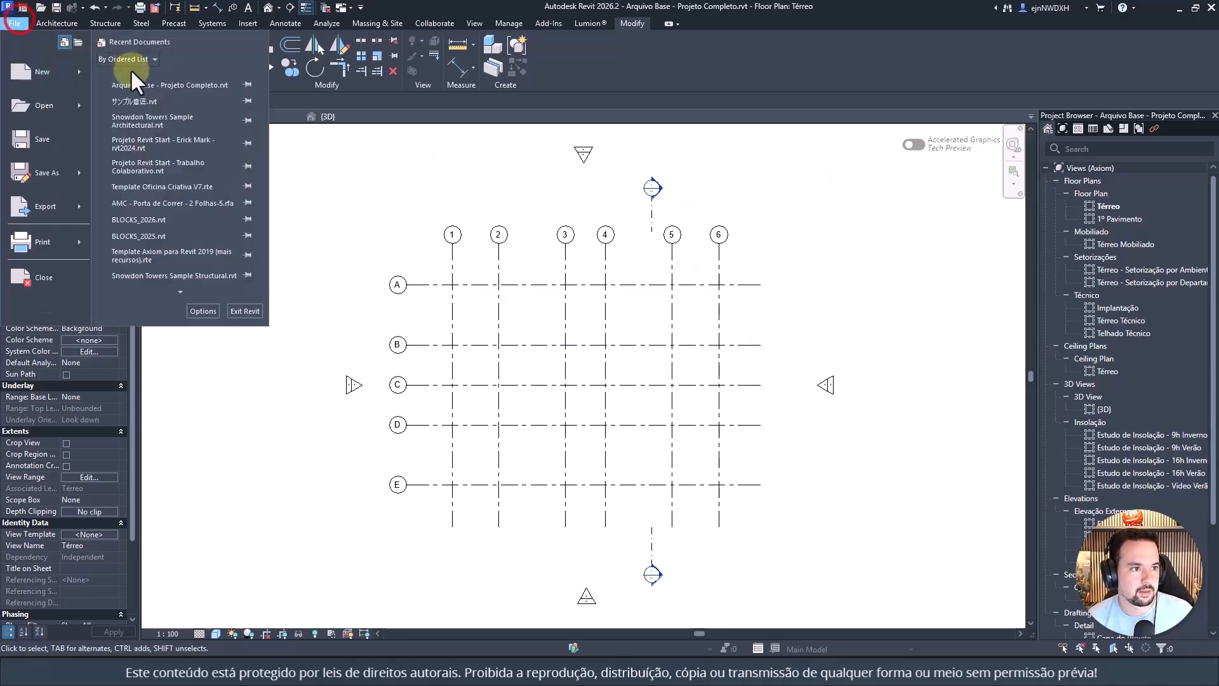
click(63, 172)
click(196, 133)
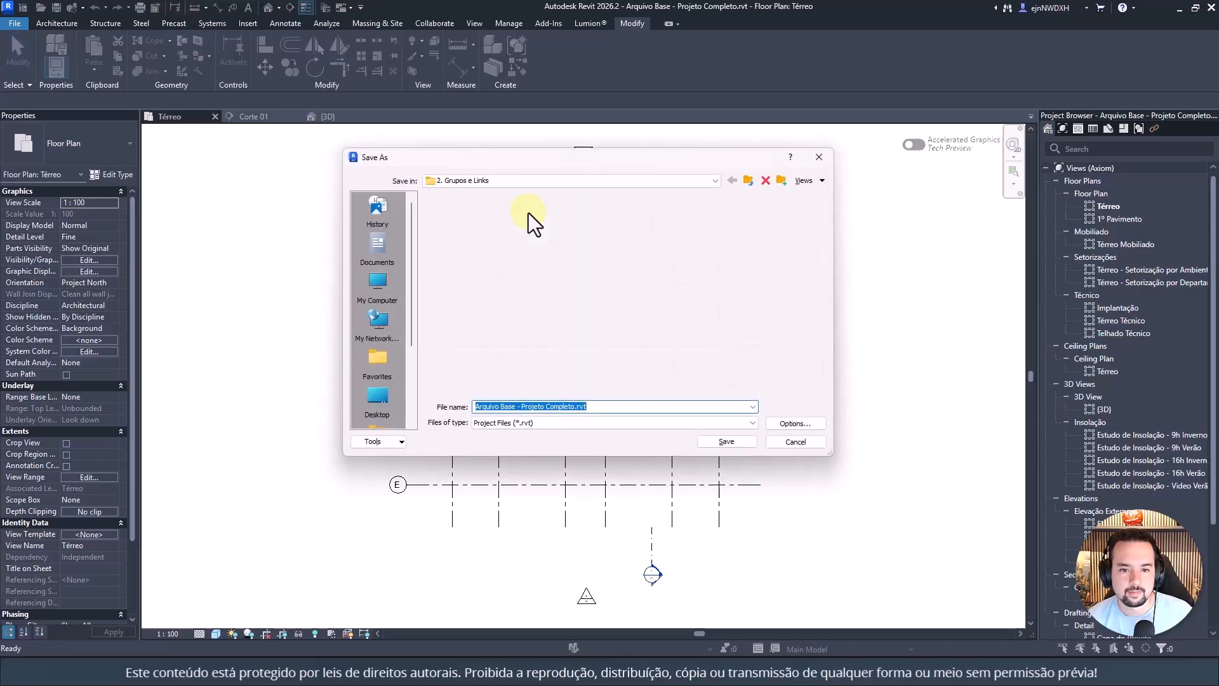
click(508, 406)
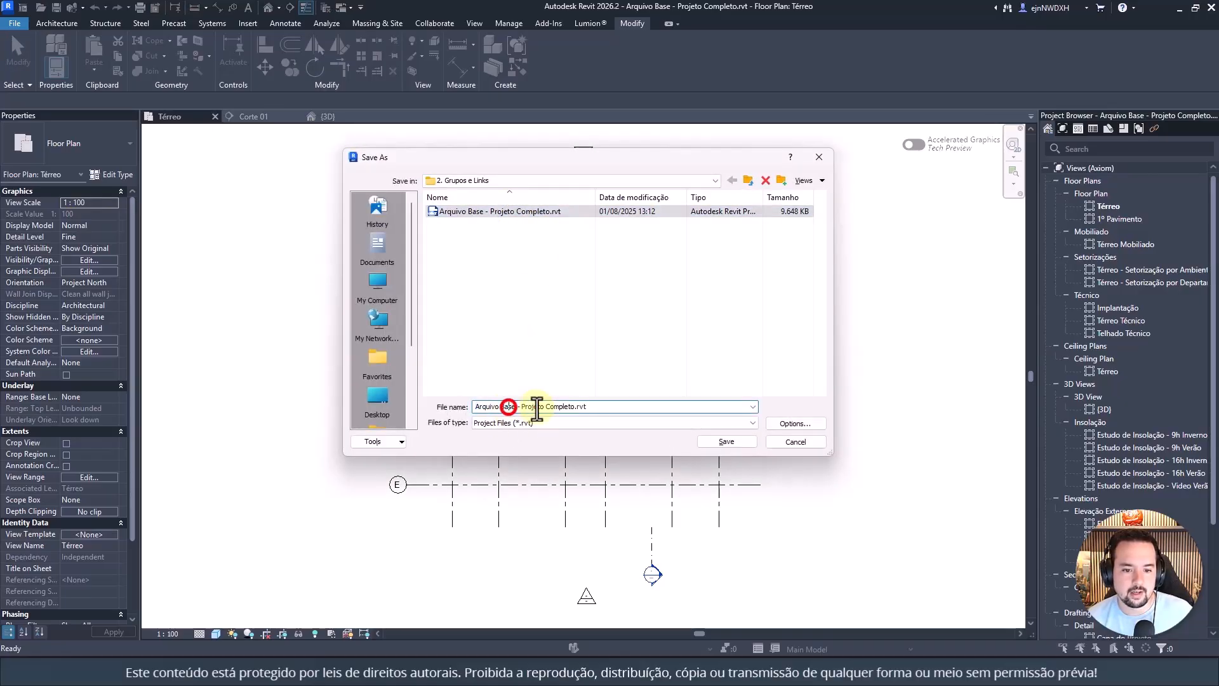
drag(573, 407, 473, 406)
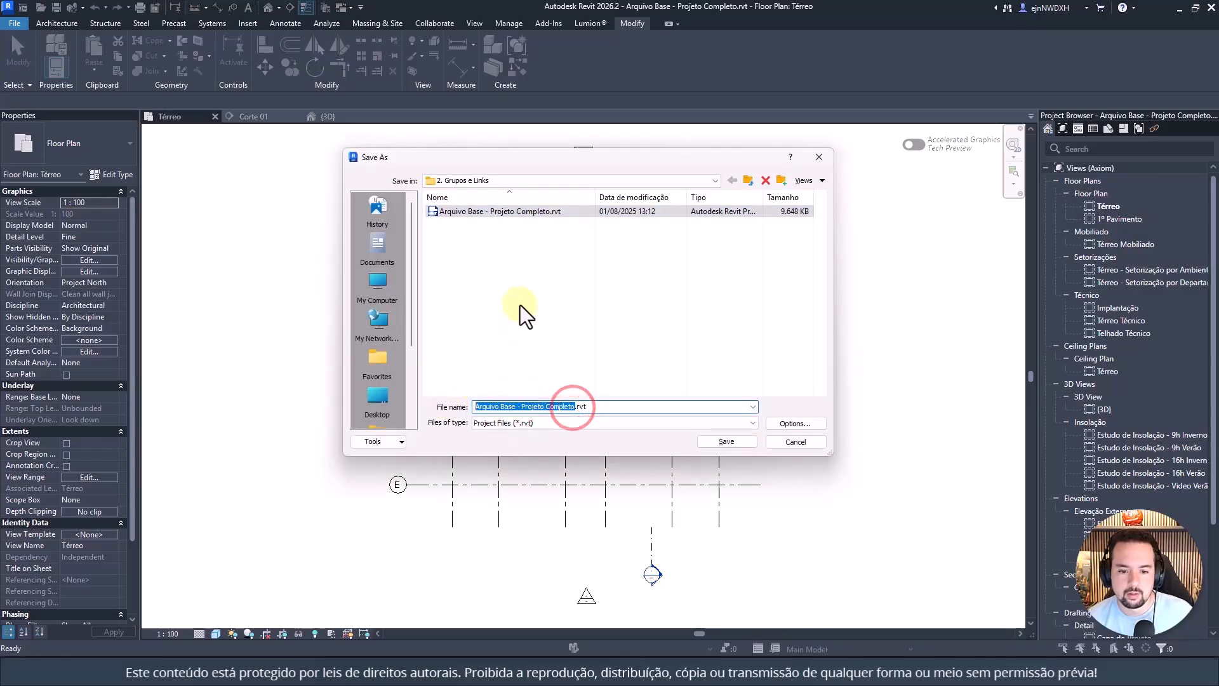
text(Pavimento )
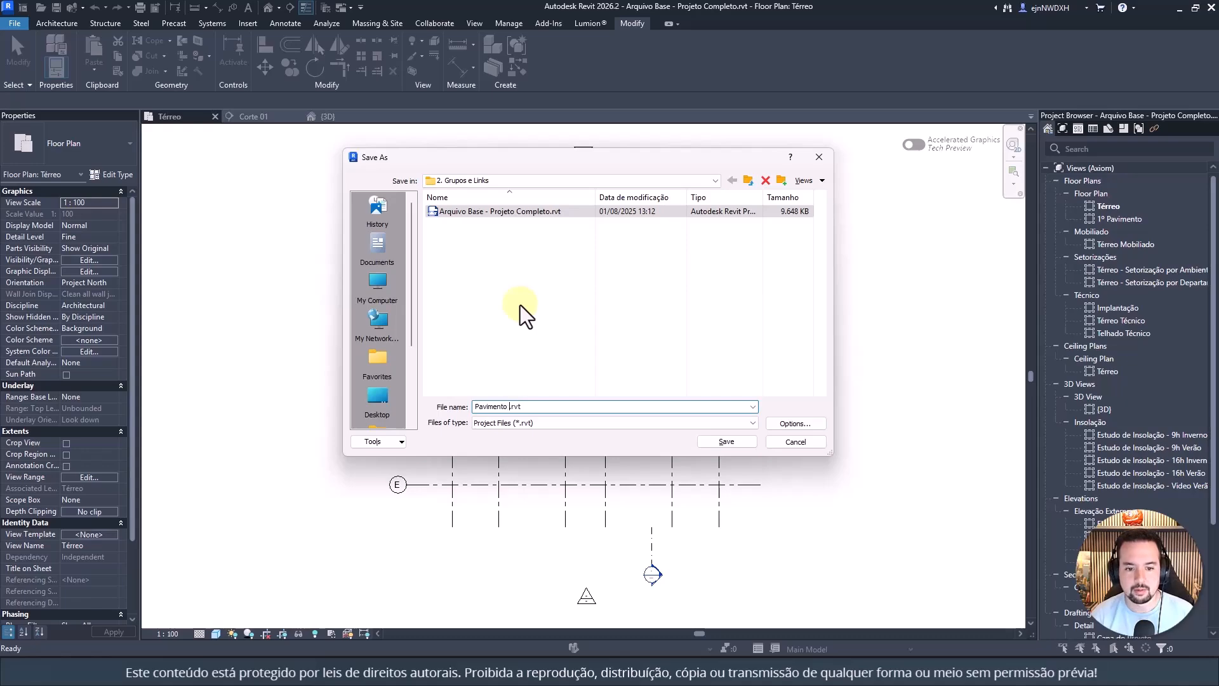
text(Tipo)
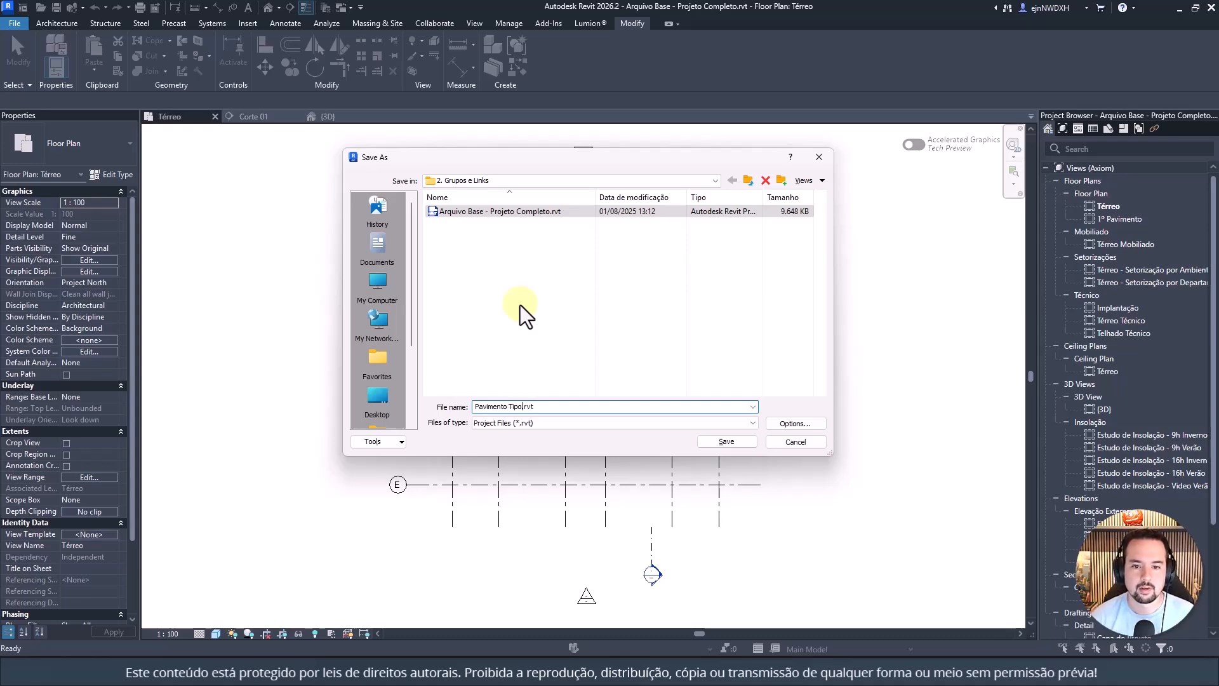
key(Return)
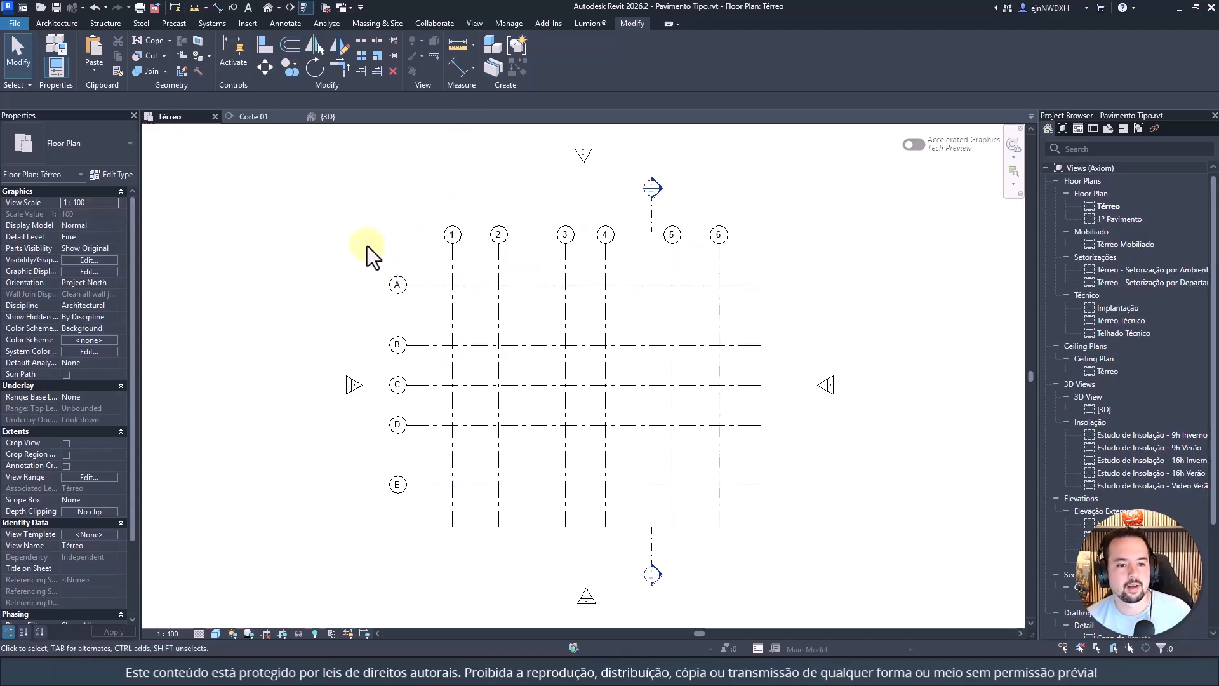
Step: In the 3D view, delete the levels from 3º Pavimento up to Cobertura, and the Térreo level together with its views
click(335, 120)
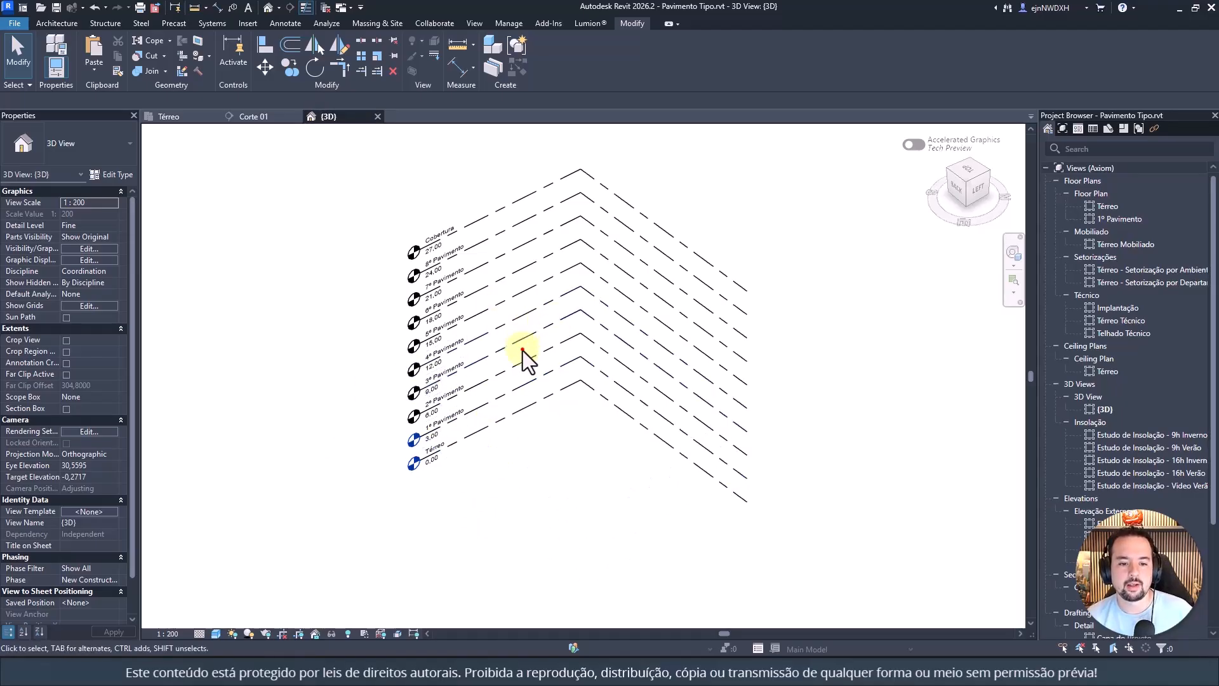
drag(522, 348, 491, 152)
key(Delete)
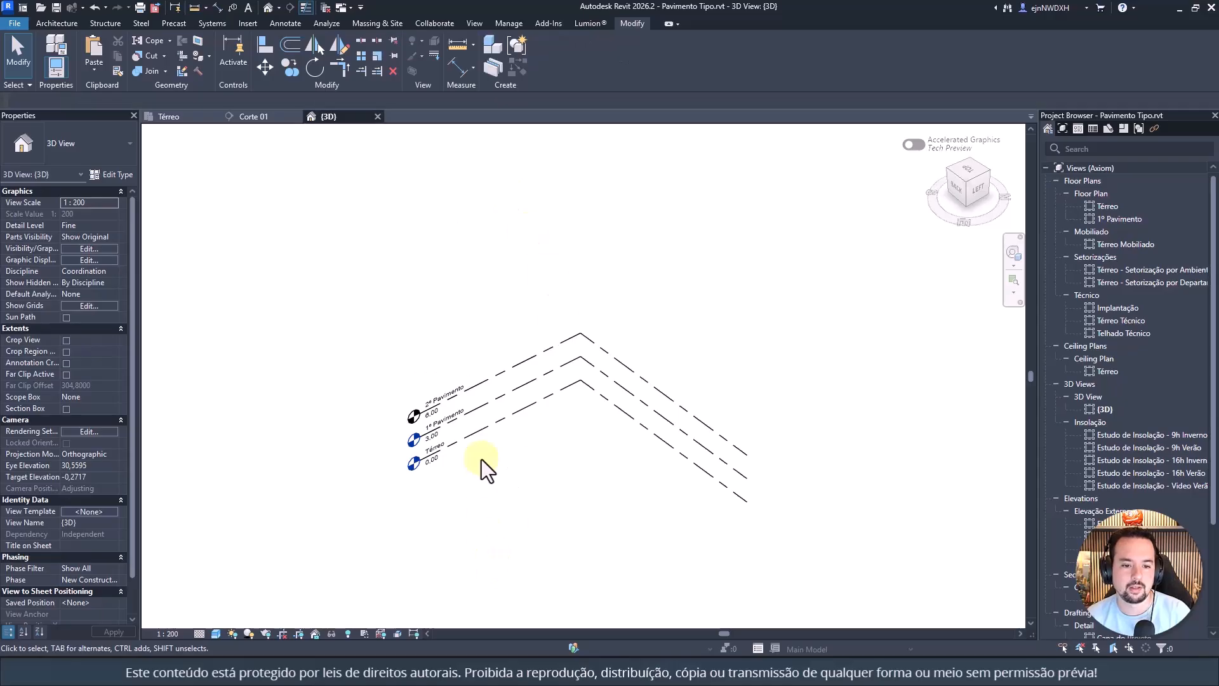
click(486, 421)
key(Delete)
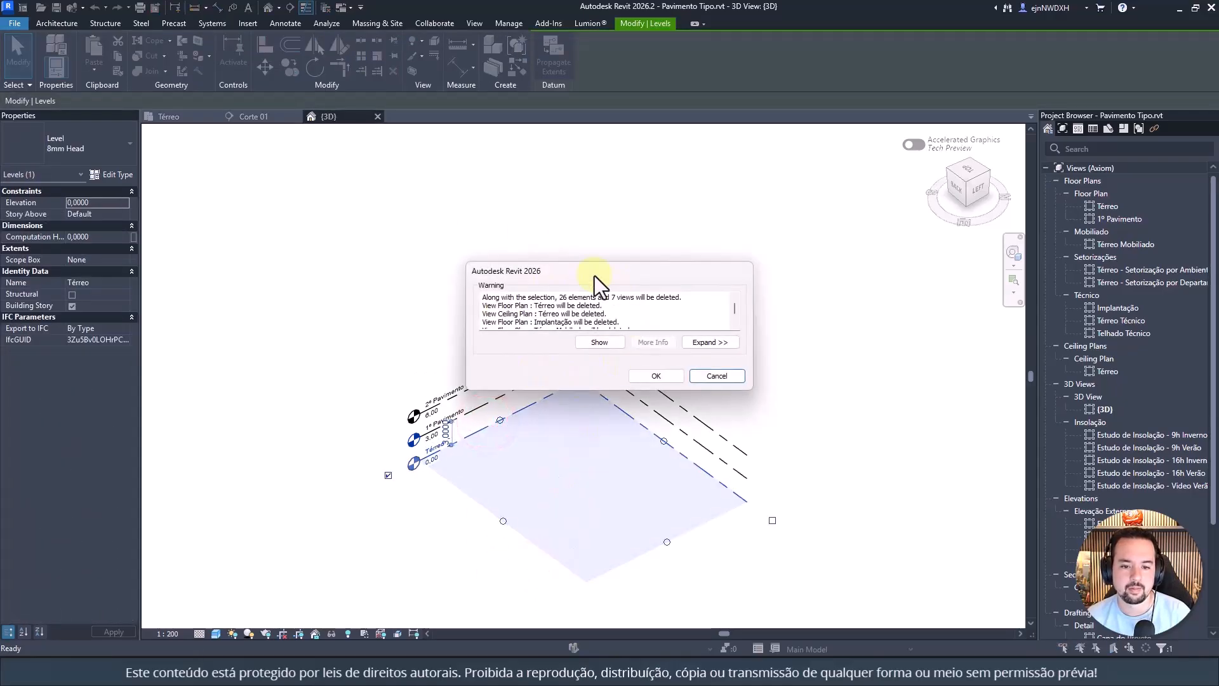
click(661, 379)
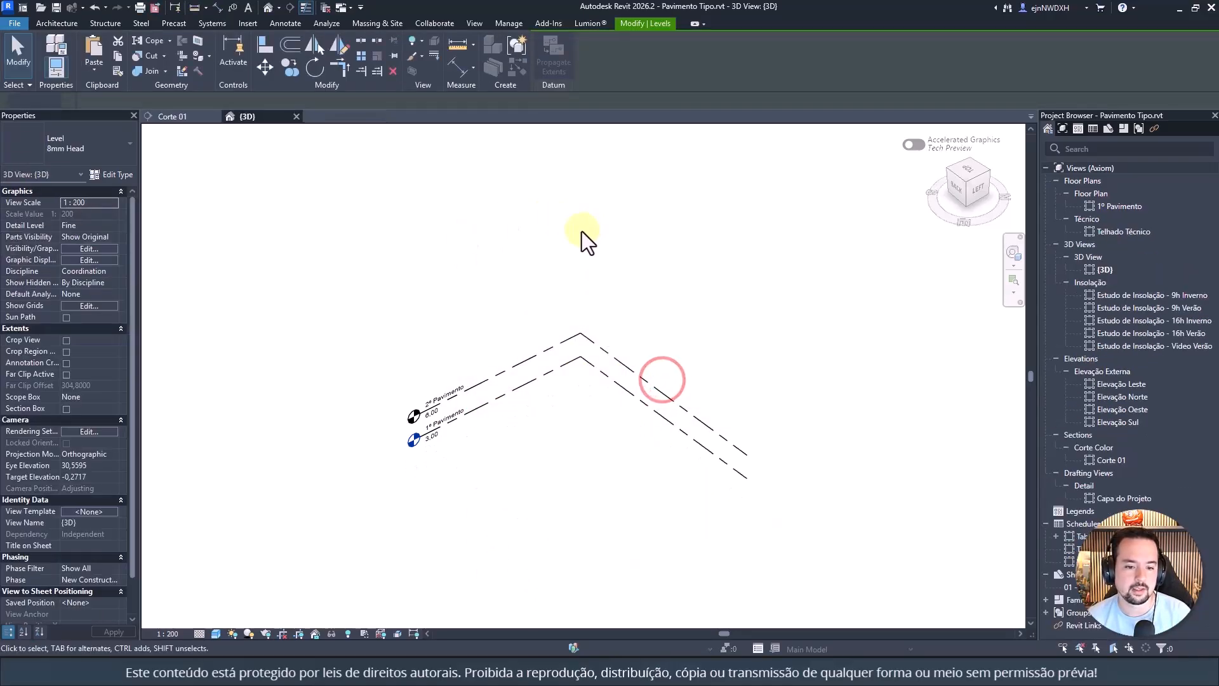
click(499, 402)
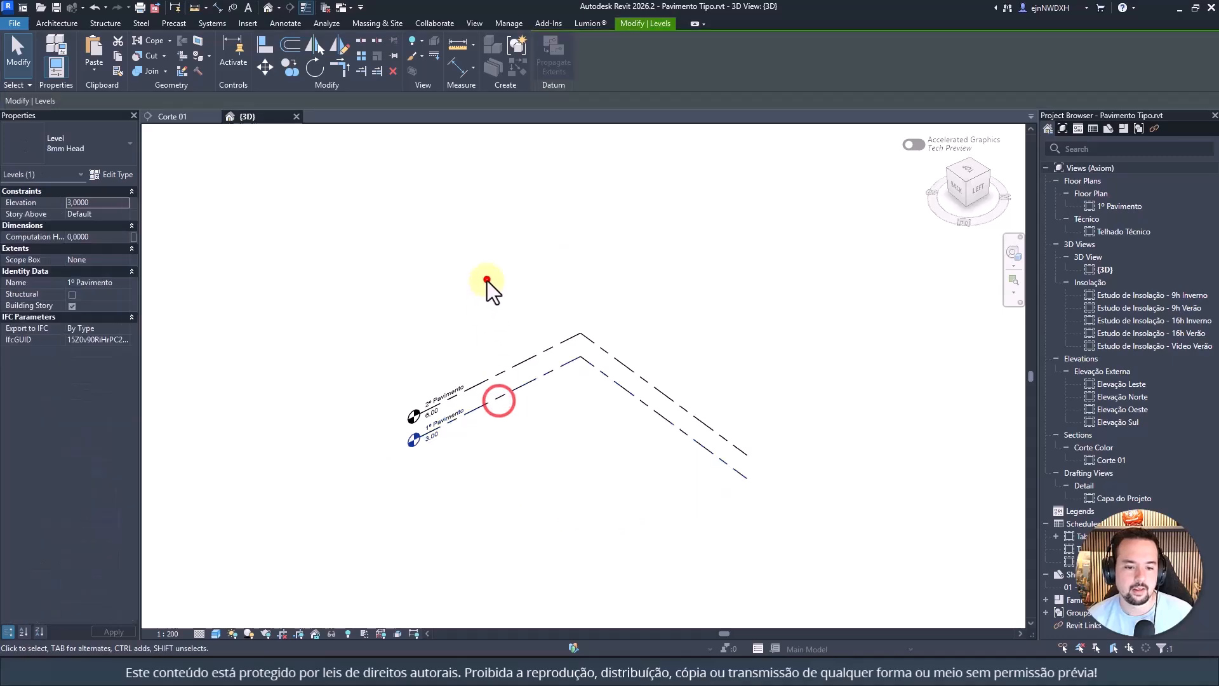
click(486, 280)
click(549, 349)
key(Delete)
click(558, 258)
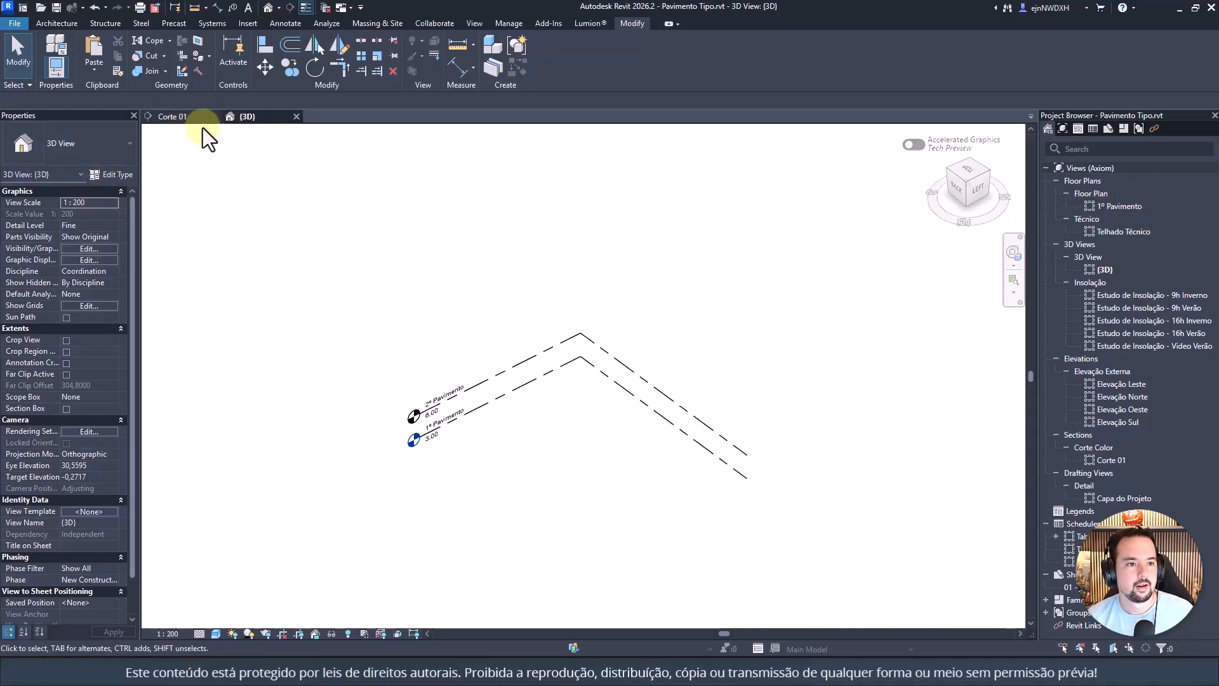
Step: In the 1º Pavimento floor plan, switch the bubbles of grids A and B from their right ends to their left ends
click(1141, 206)
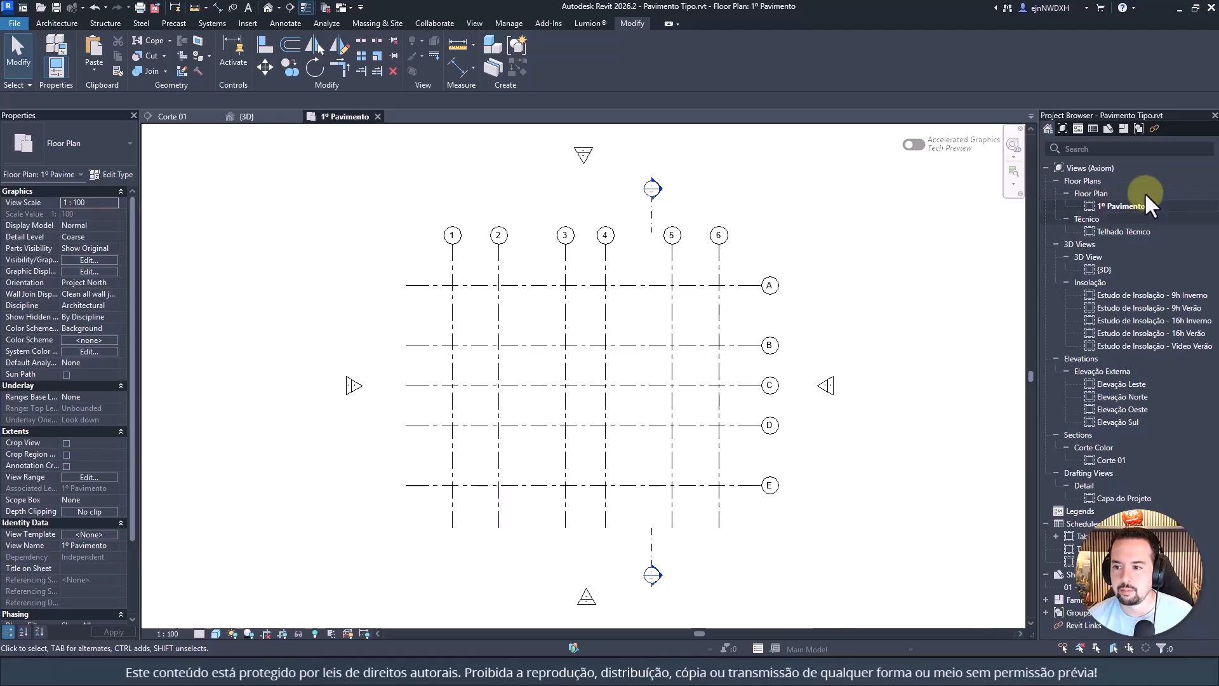
click(486, 286)
click(371, 285)
click(792, 287)
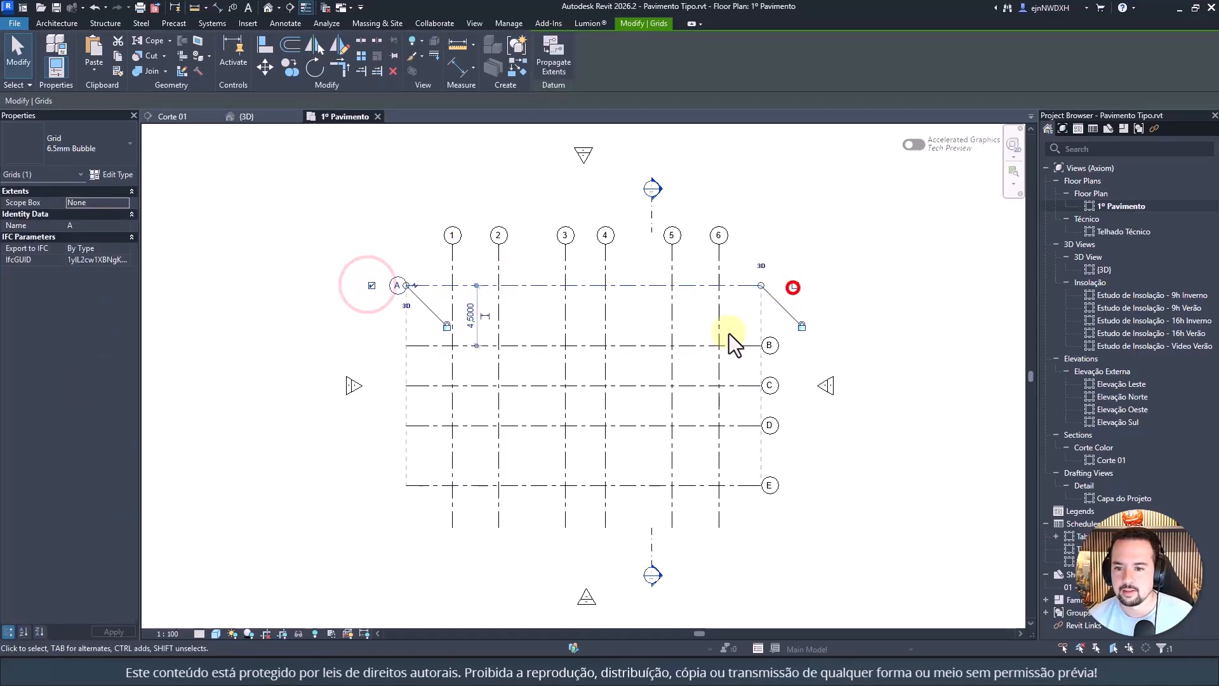
click(667, 346)
click(372, 344)
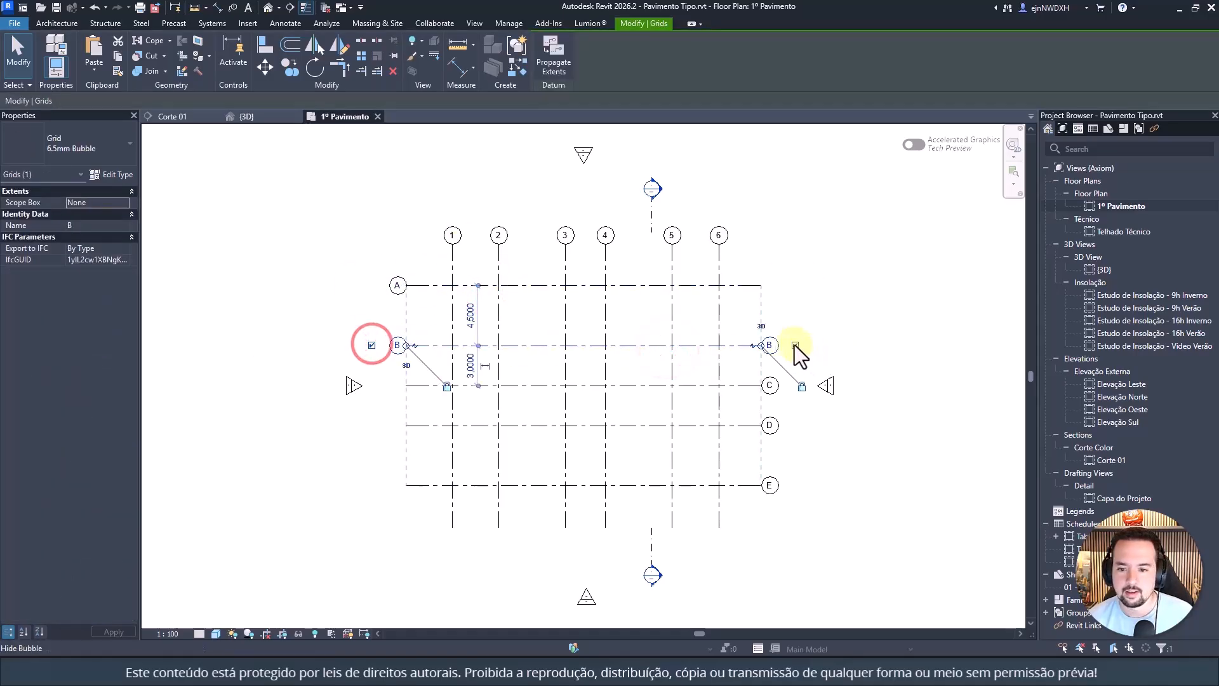
click(795, 345)
Step: Switch the bubbles of grids C, D and E from their right ends to their left ends
click(740, 384)
click(371, 386)
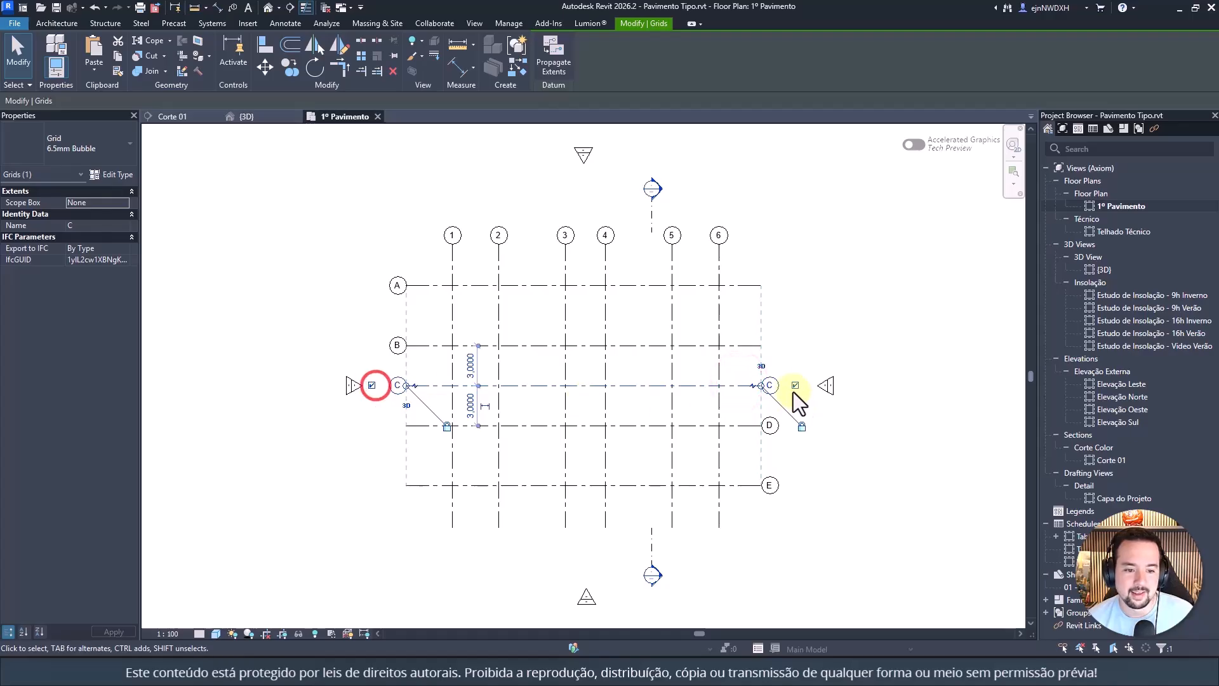
click(795, 386)
click(727, 425)
click(372, 425)
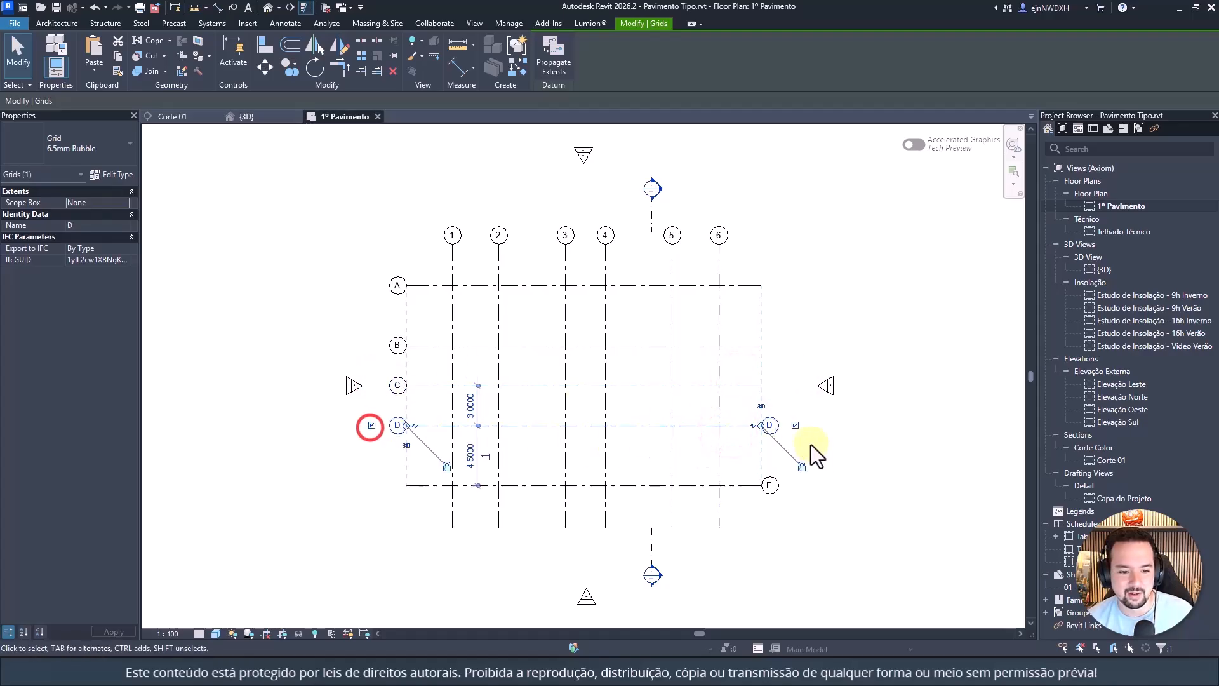
click(795, 425)
click(616, 486)
click(372, 485)
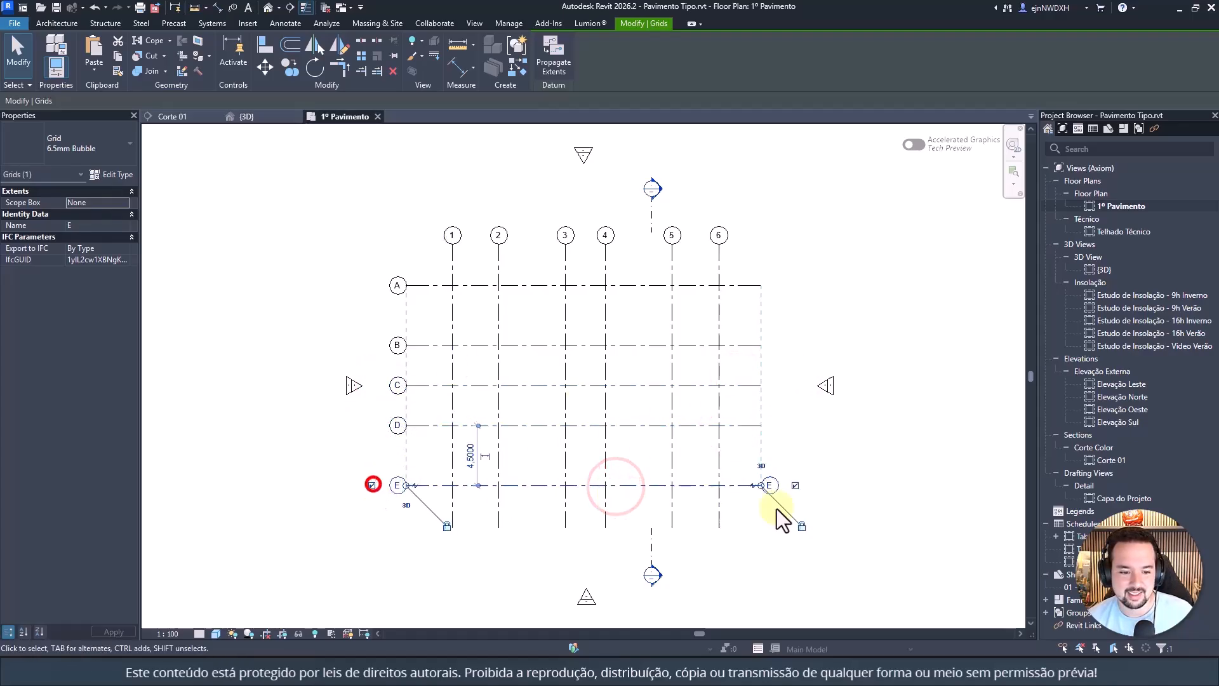
click(794, 485)
click(796, 265)
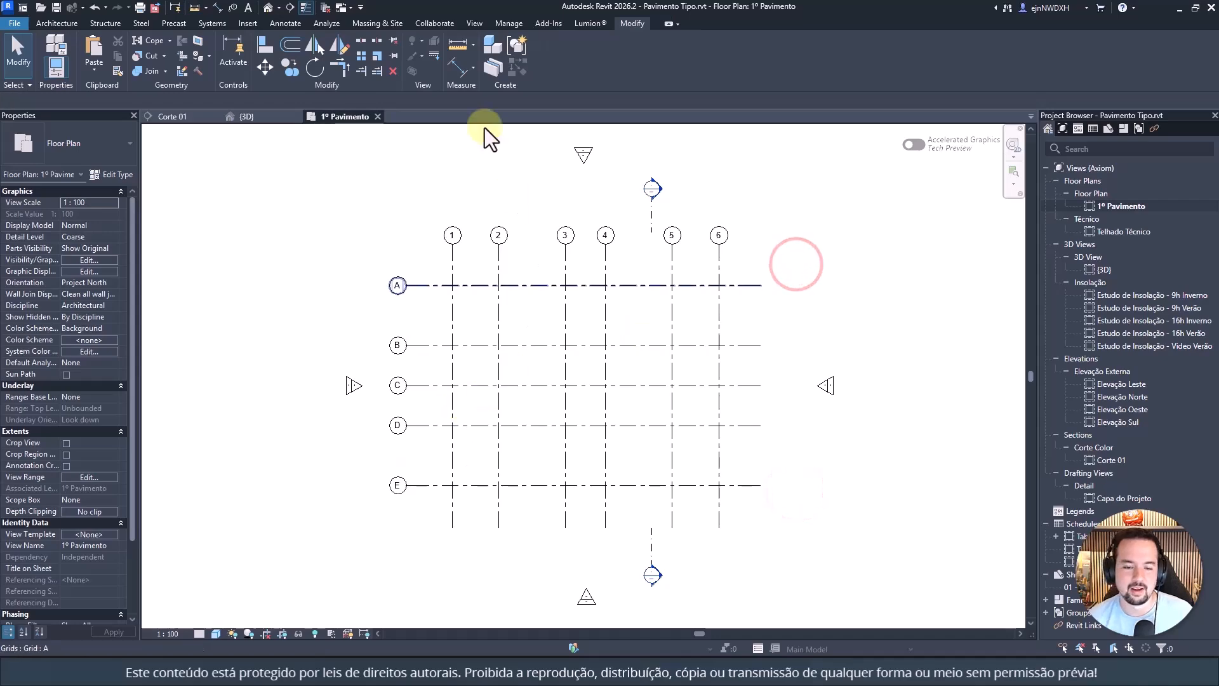
click(877, 237)
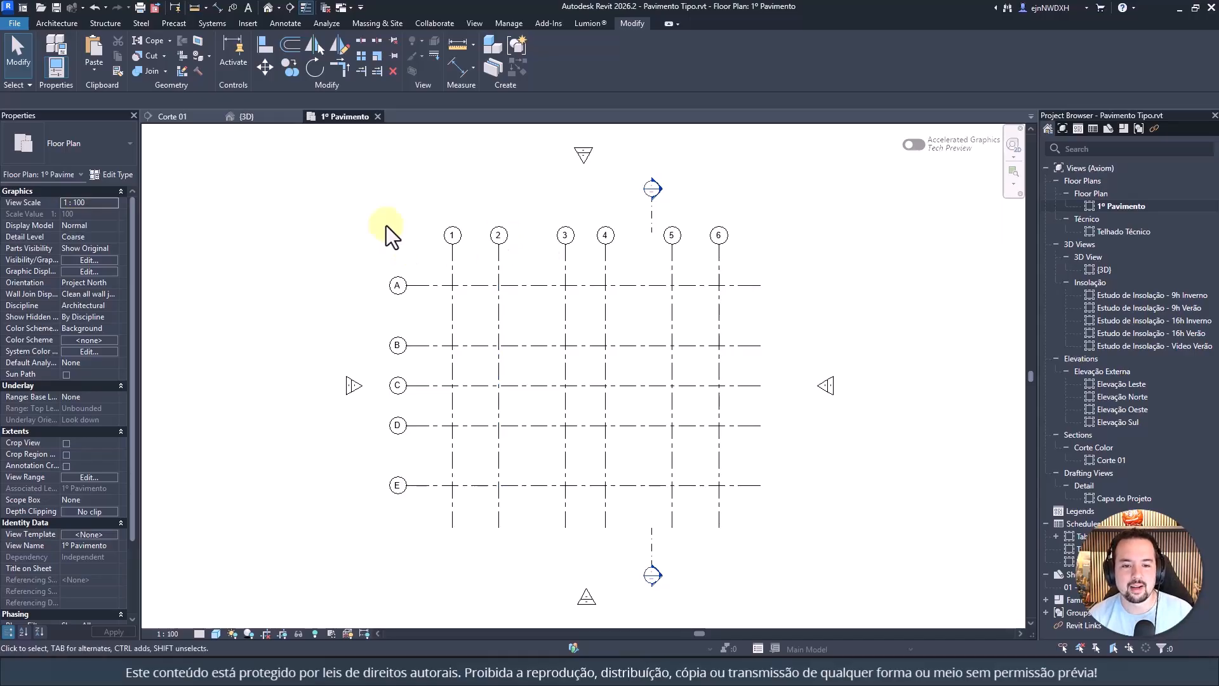
Step: Start the Wall tool in the 1º Pavimento plan and review the available wall types
click(66, 23)
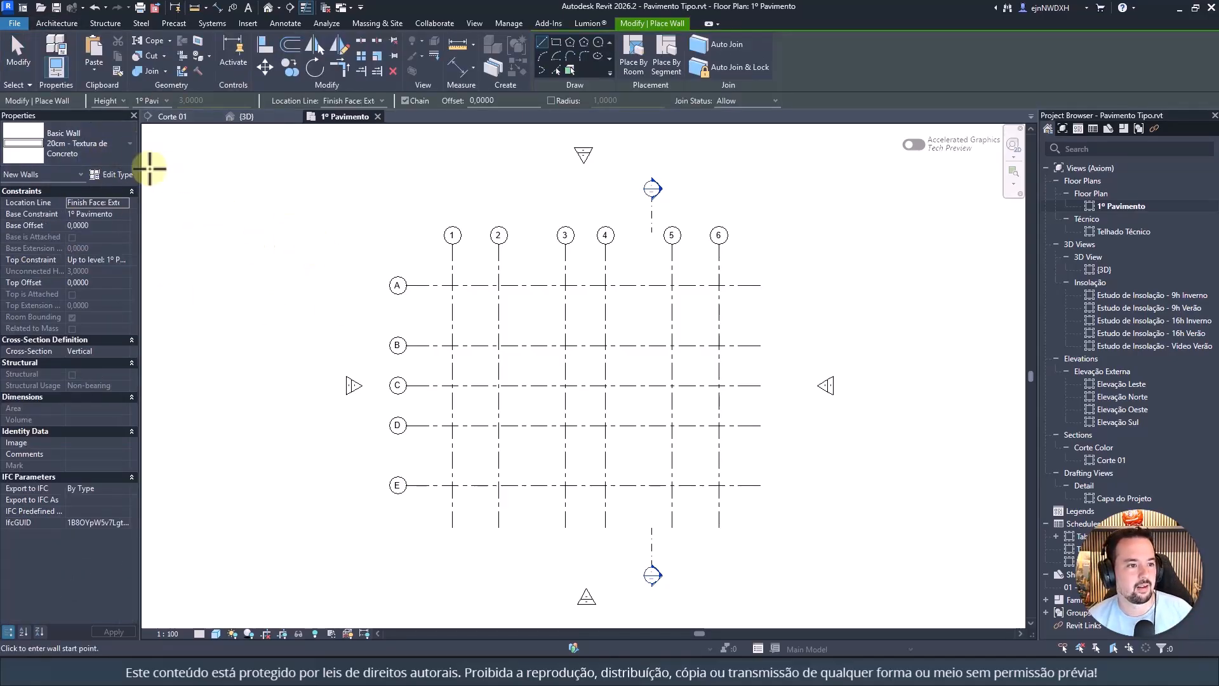
click(100, 143)
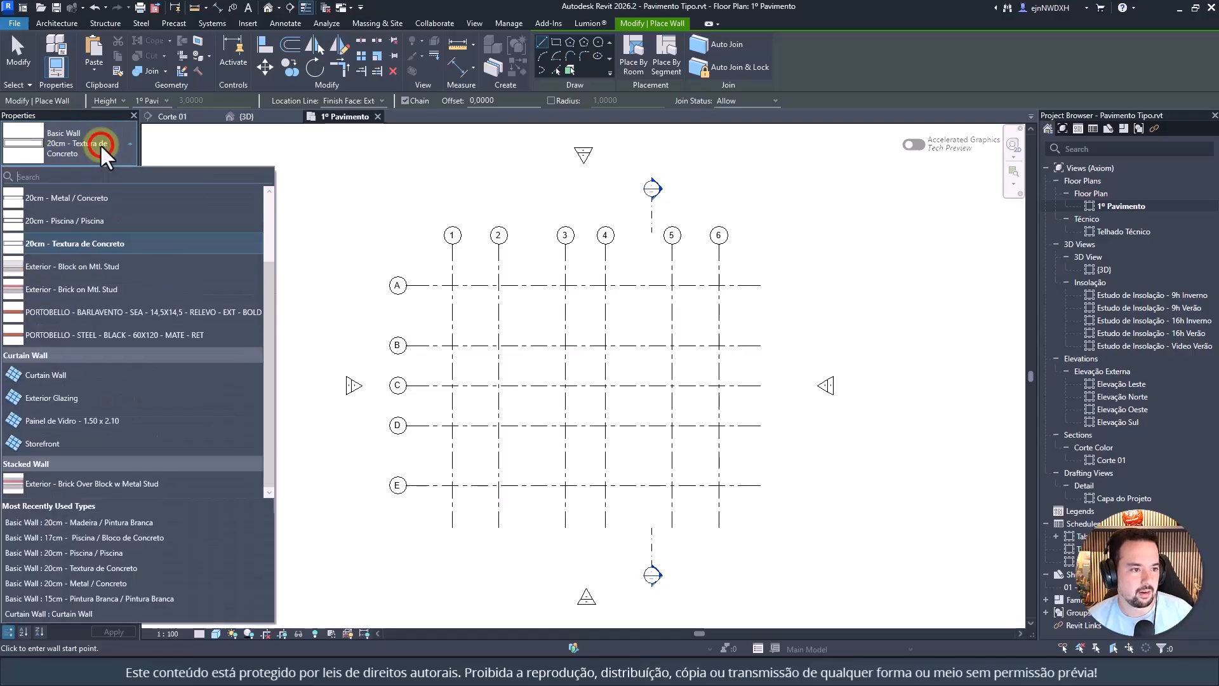
scroll(113, 263, up, 3)
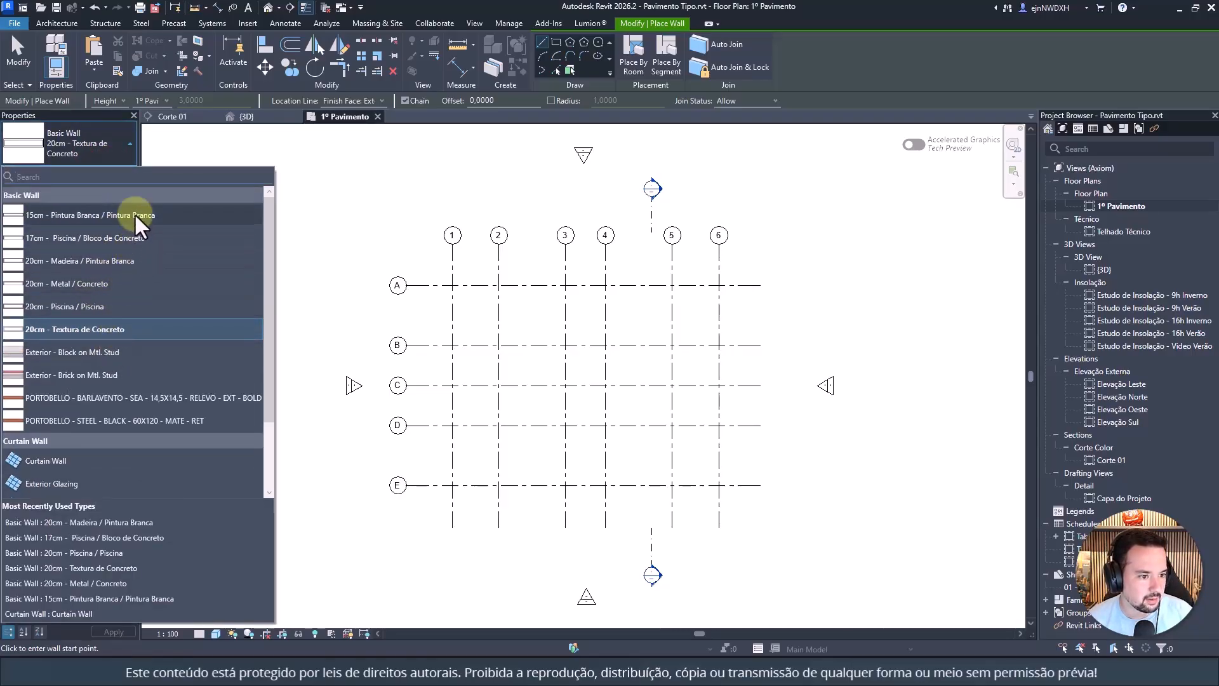
click(362, 196)
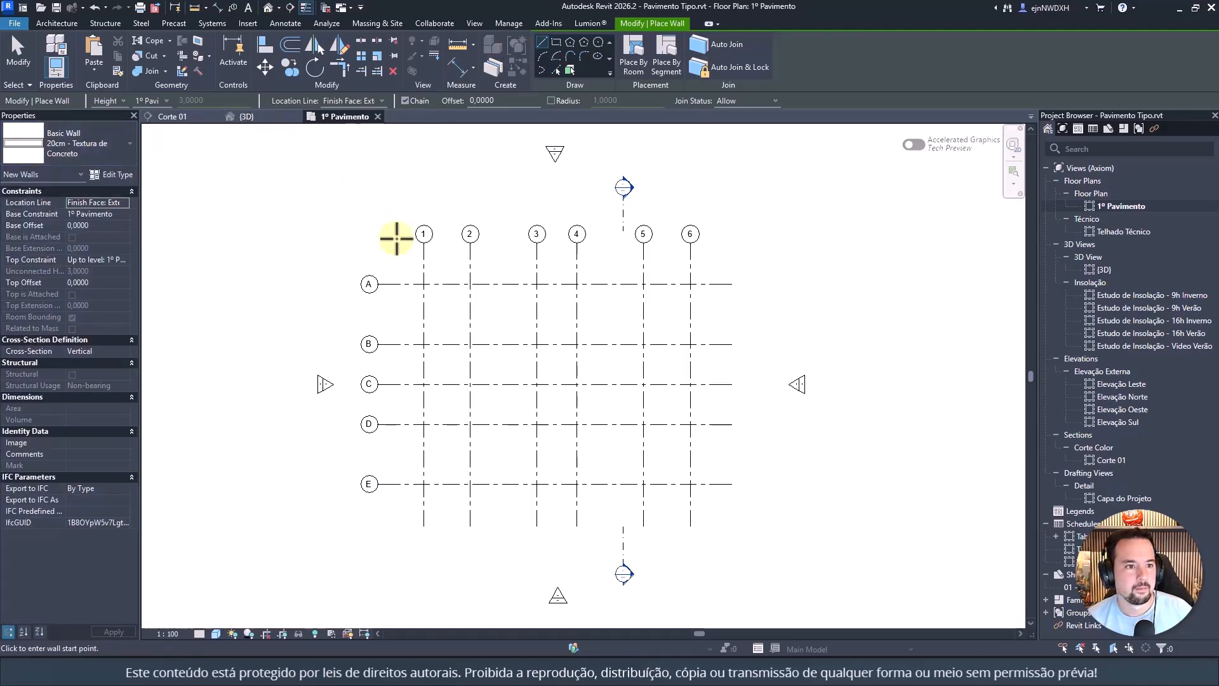
scroll(428, 312, up, 4)
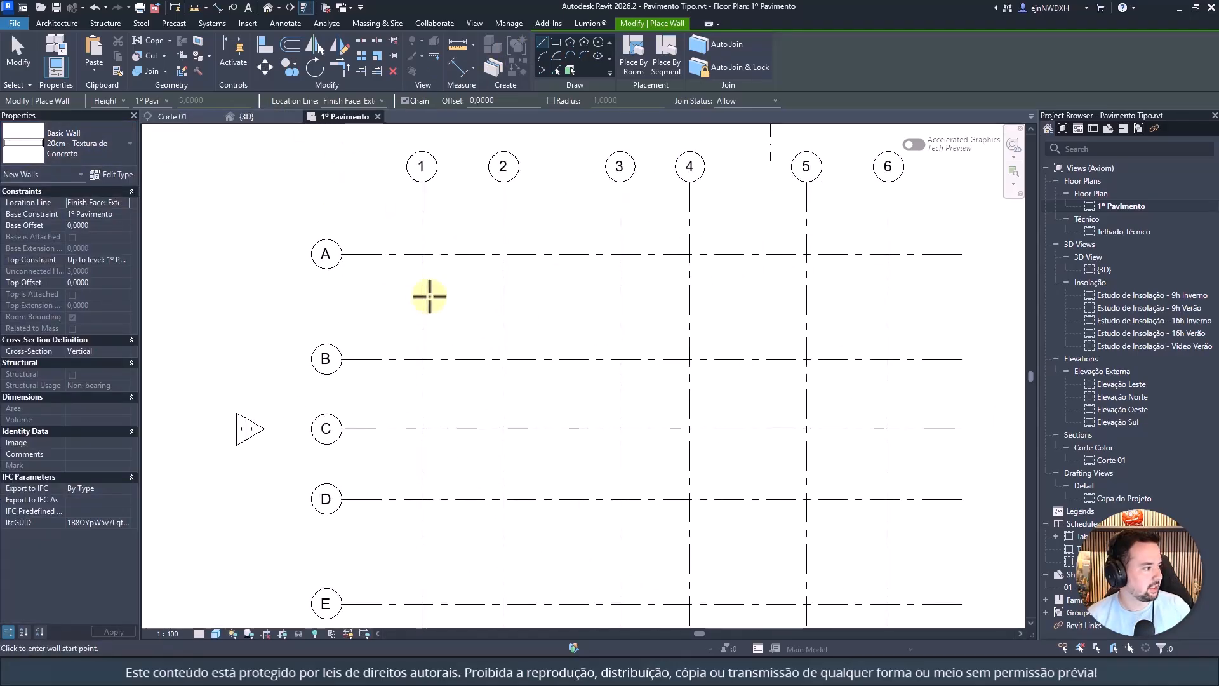
Step: Draw chained walls from intersection B-1: 1.5 m along grid B, 4.5 m up to grid A, and 7 m along A to grid 3
scroll(436, 327, down, 2)
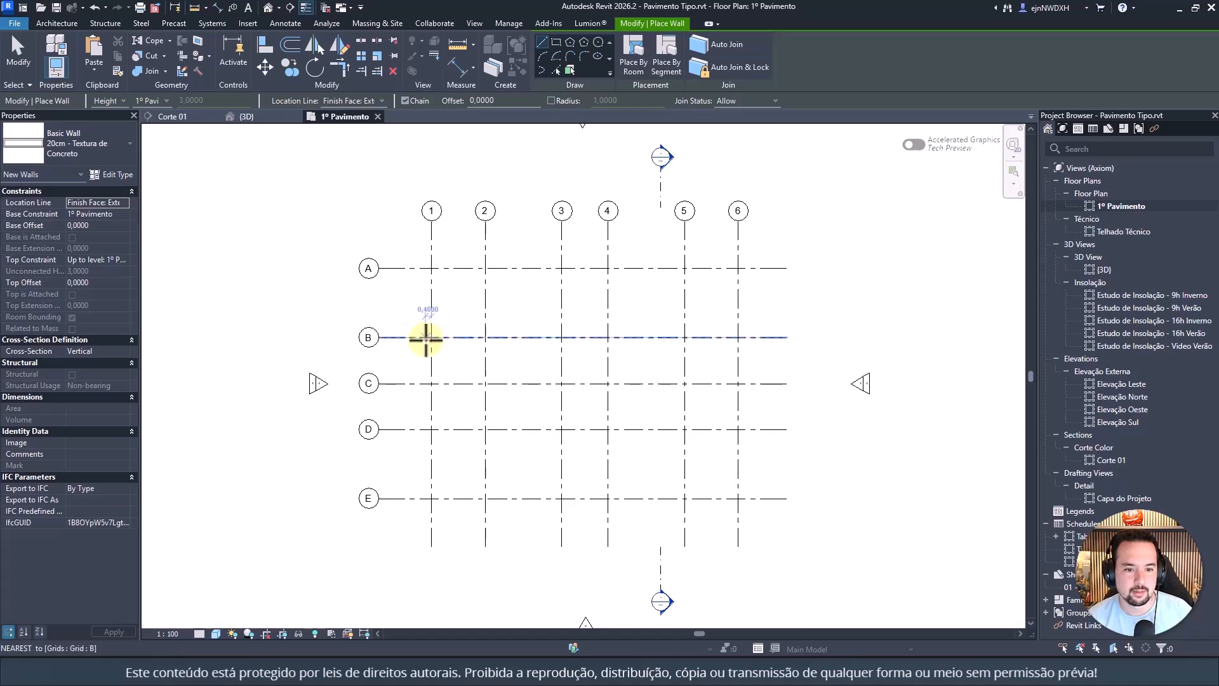
scroll(424, 337, up, 1)
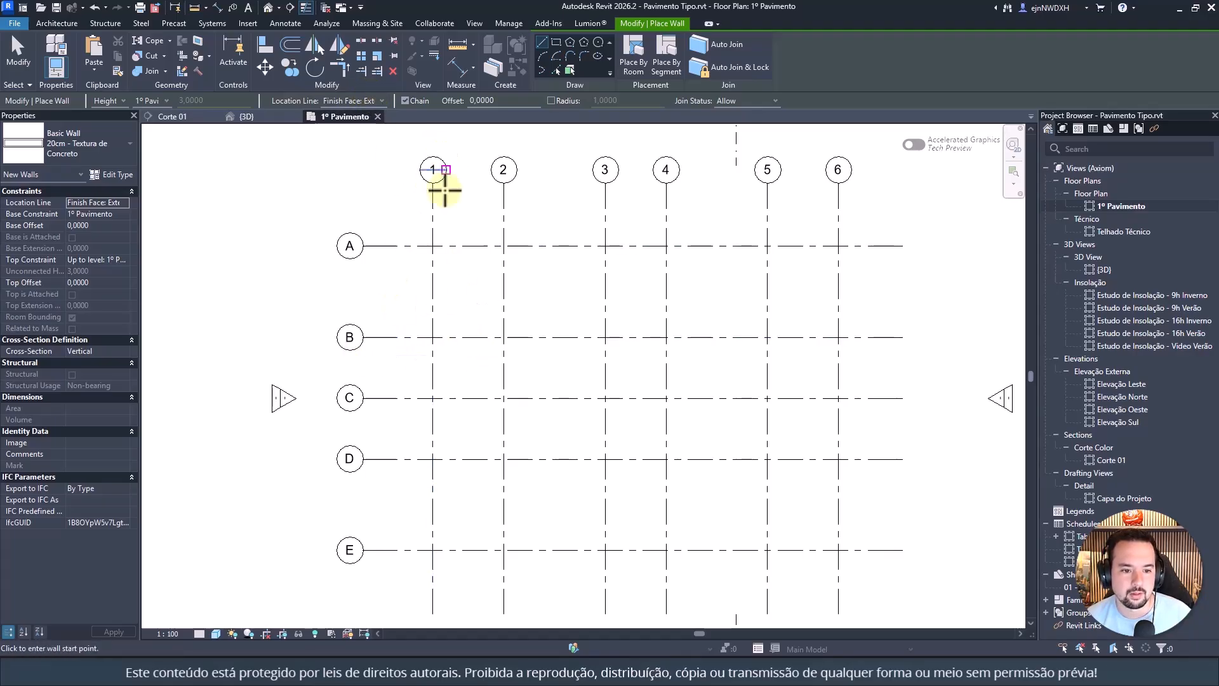
click(433, 336)
scroll(468, 337, up, 2)
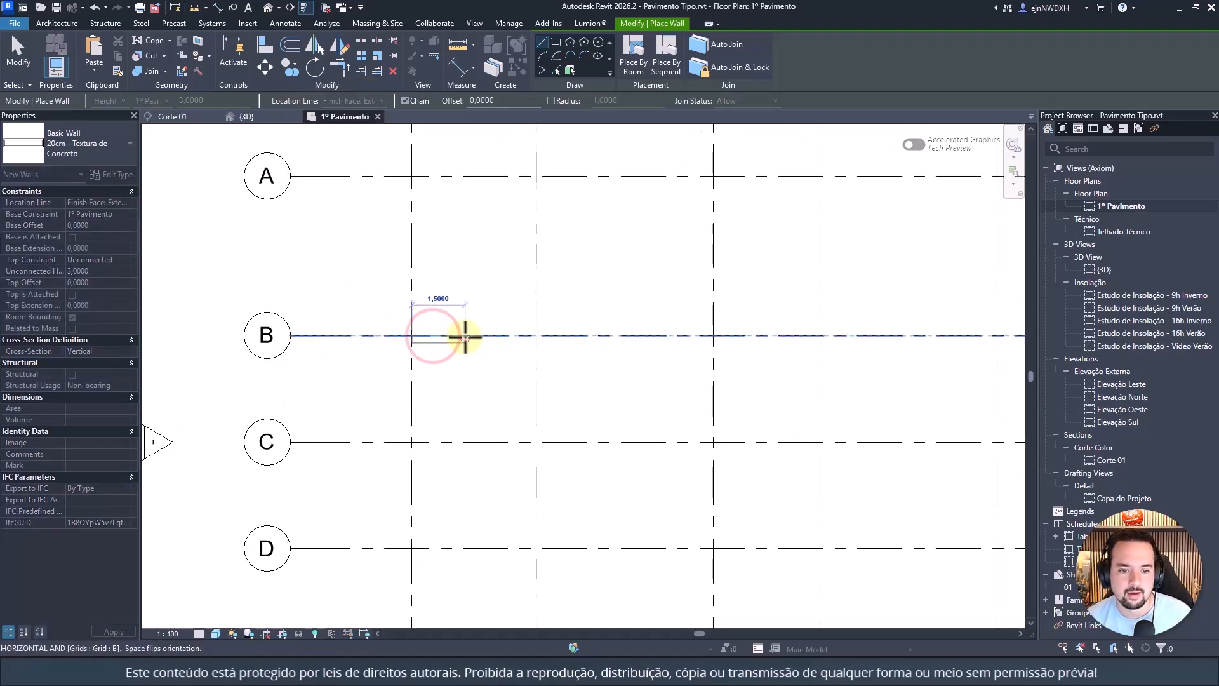
click(465, 336)
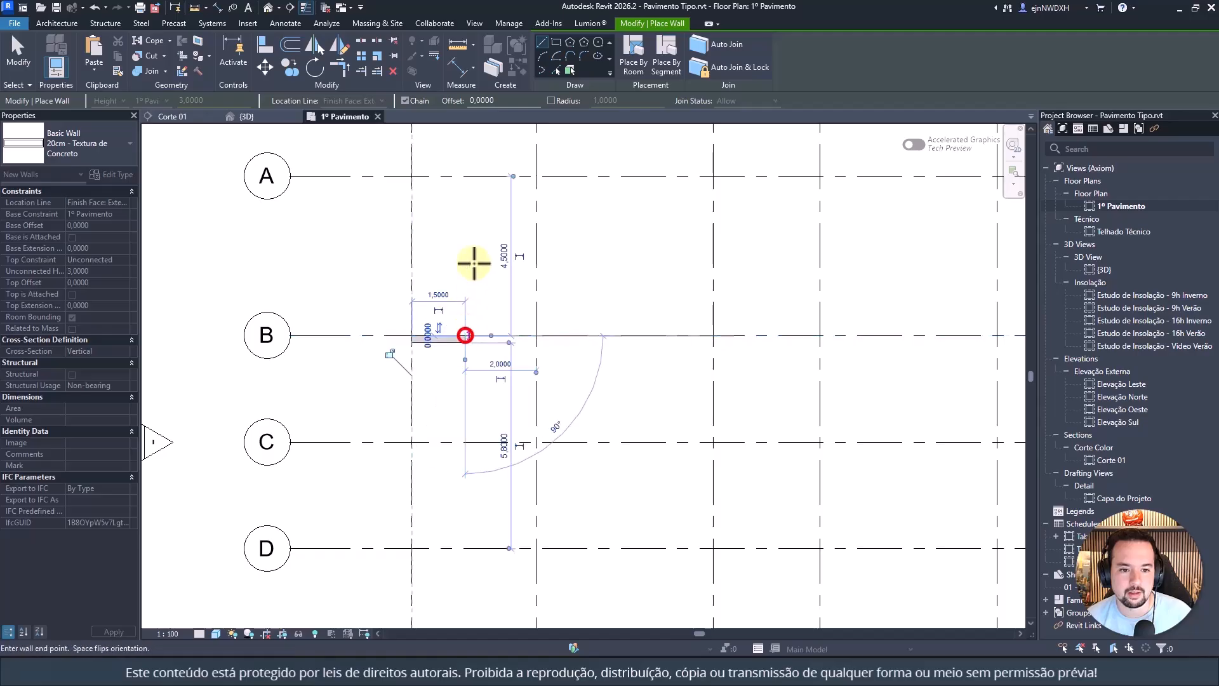
click(469, 176)
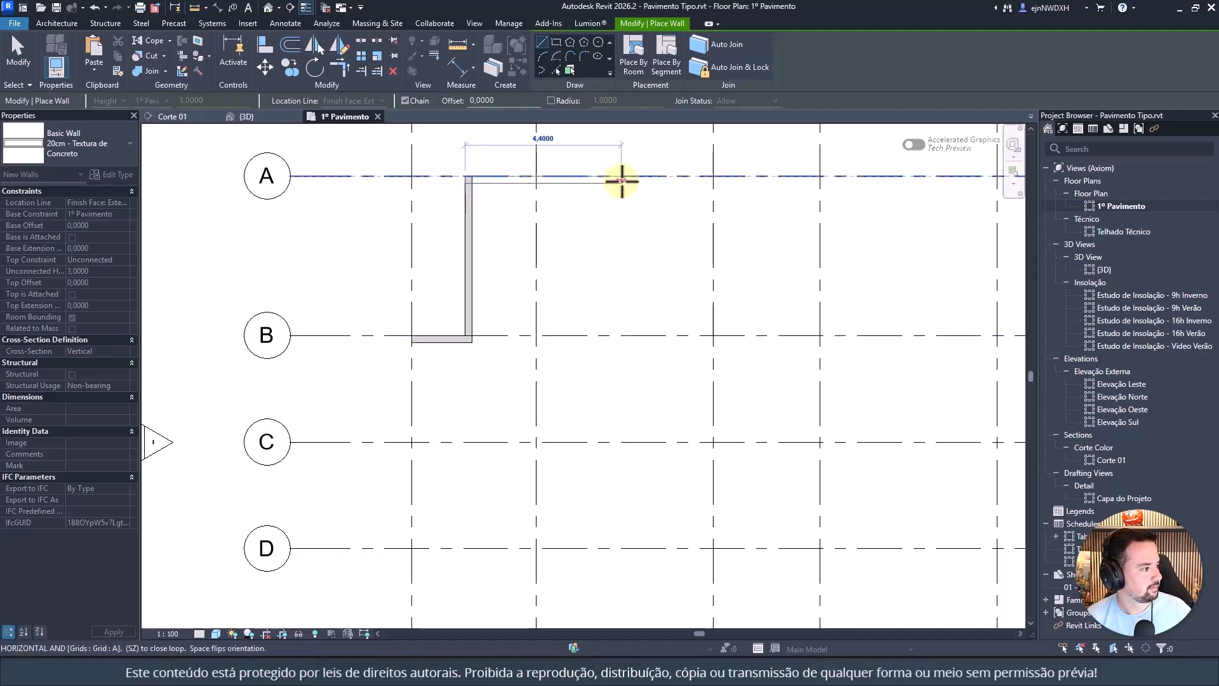
scroll(620, 180, down, 3)
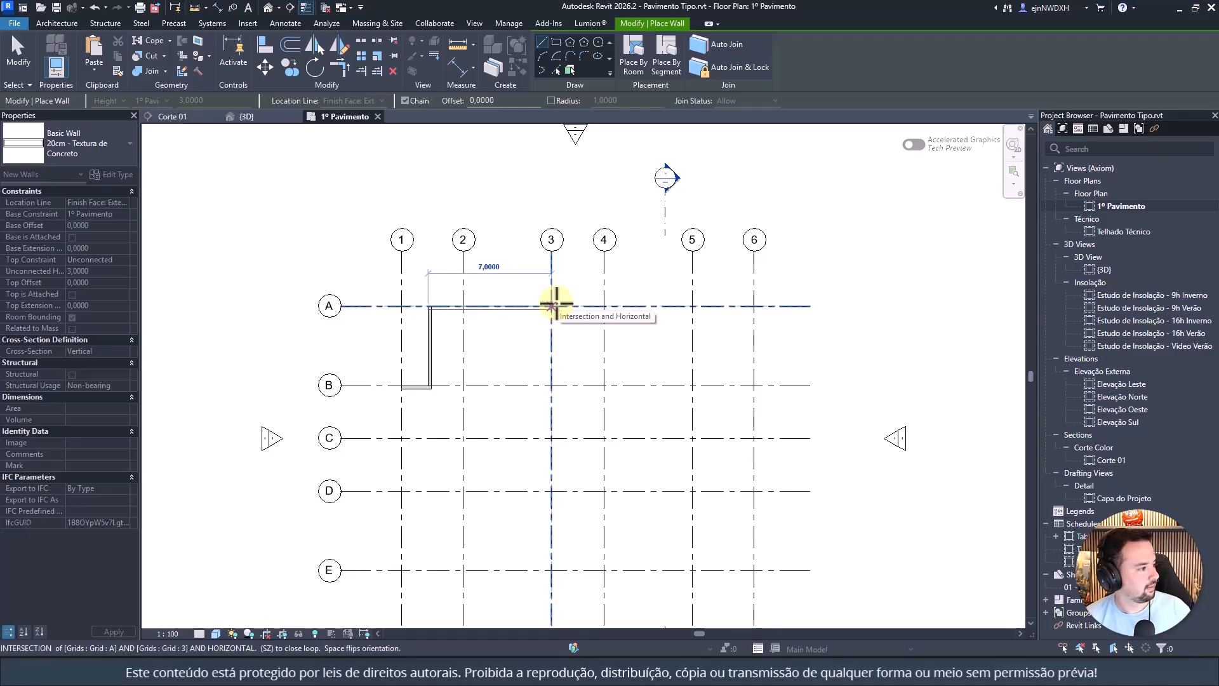
click(551, 305)
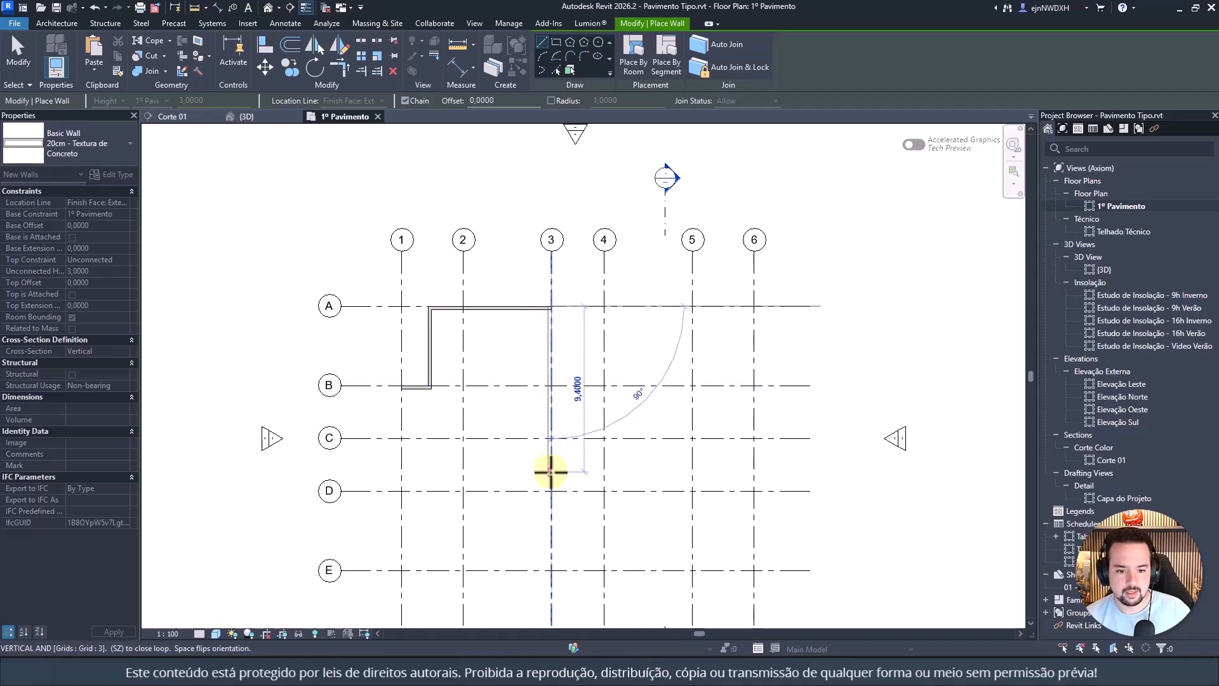
Step: Continue the wall chain 6 m down grid 3, step it 1 m inward toward grid 2, and run it 1.5 m down to grid C
middle_drag(553, 470, 532, 391)
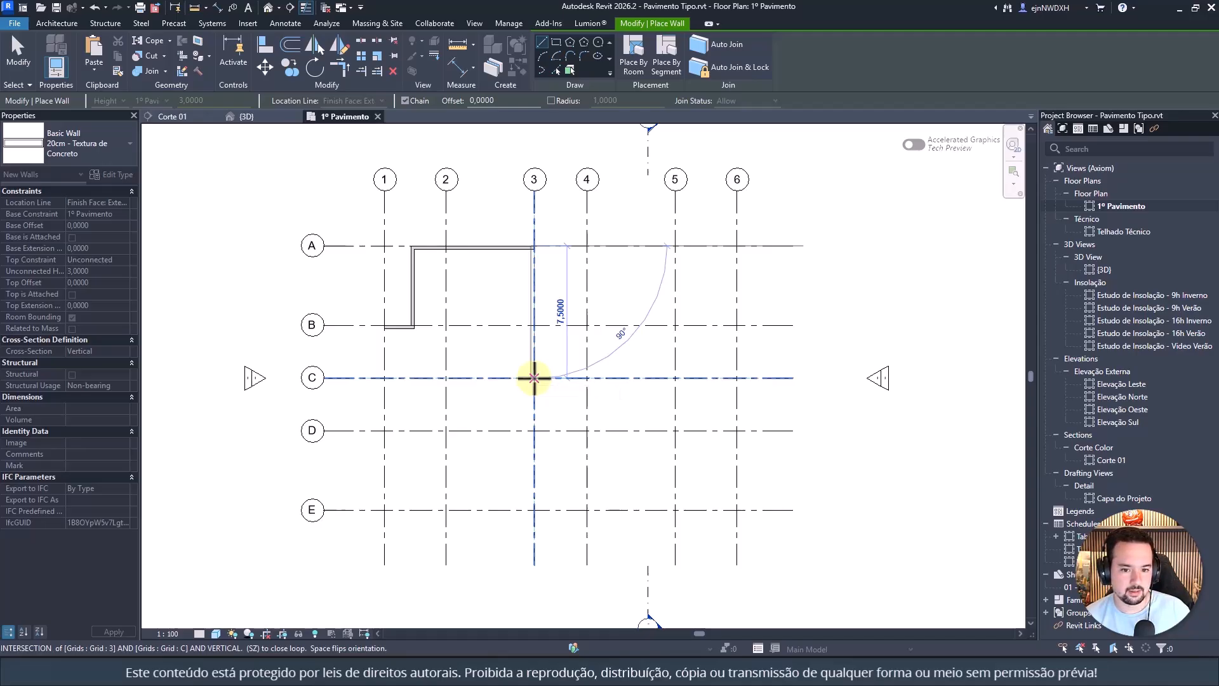
scroll(534, 378, up, 1)
middle_drag(534, 378, 534, 410)
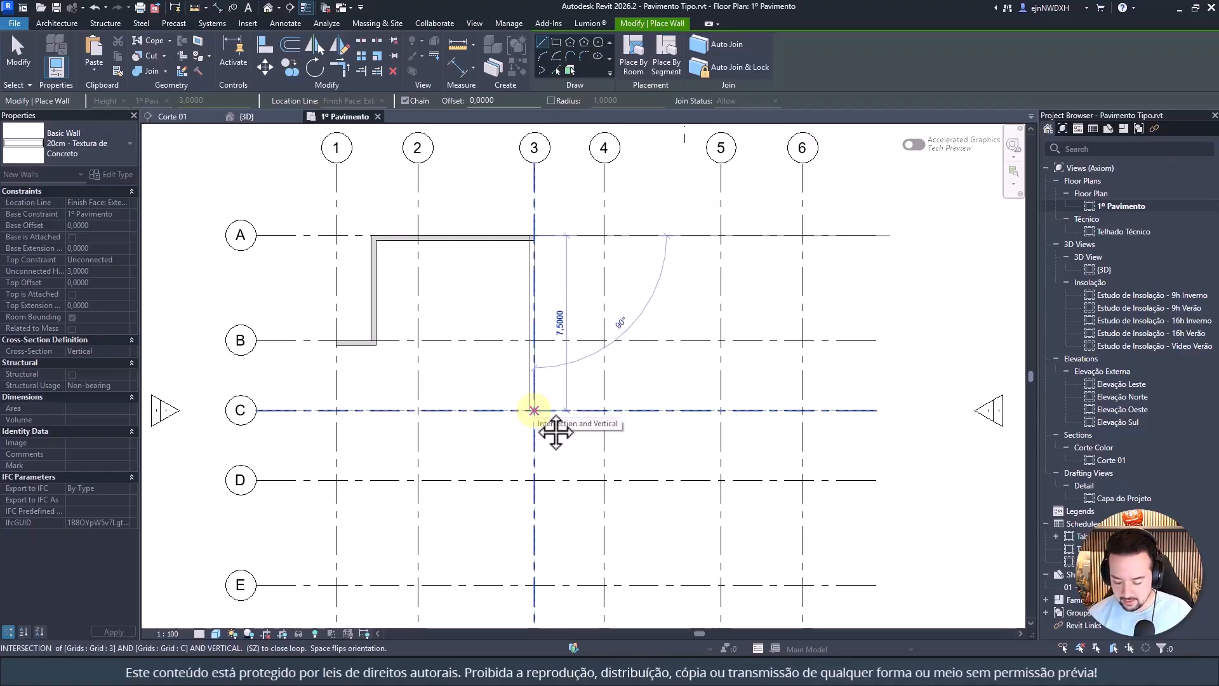
click(534, 374)
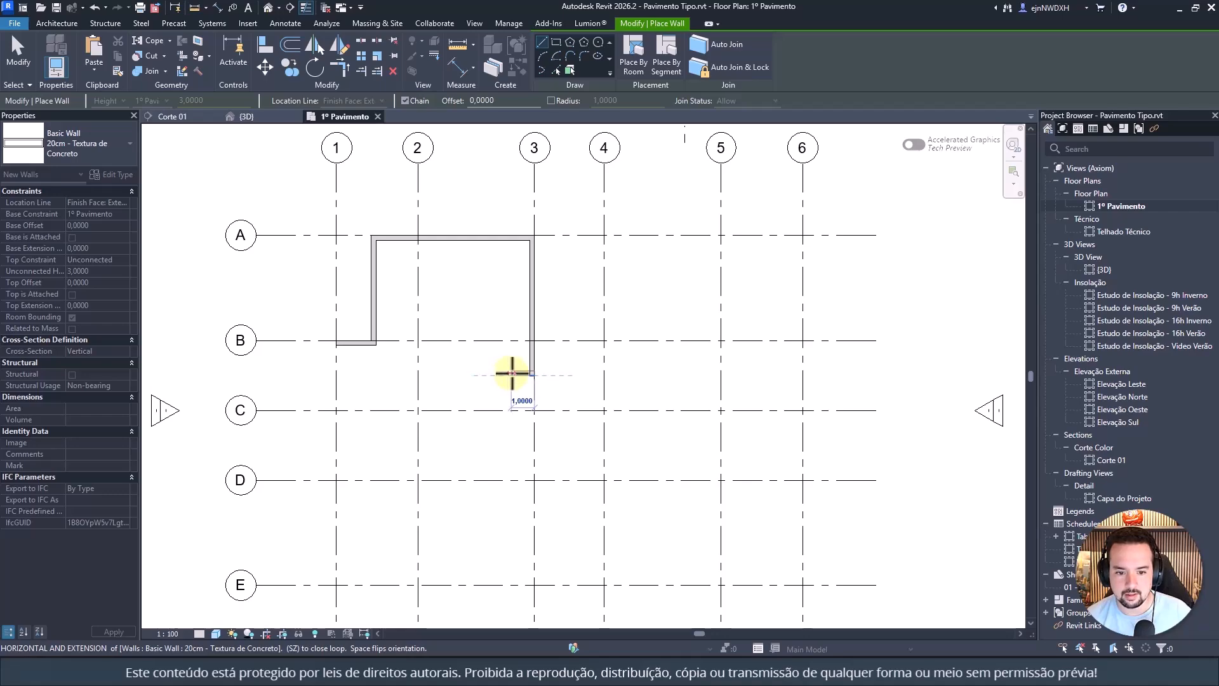
click(509, 373)
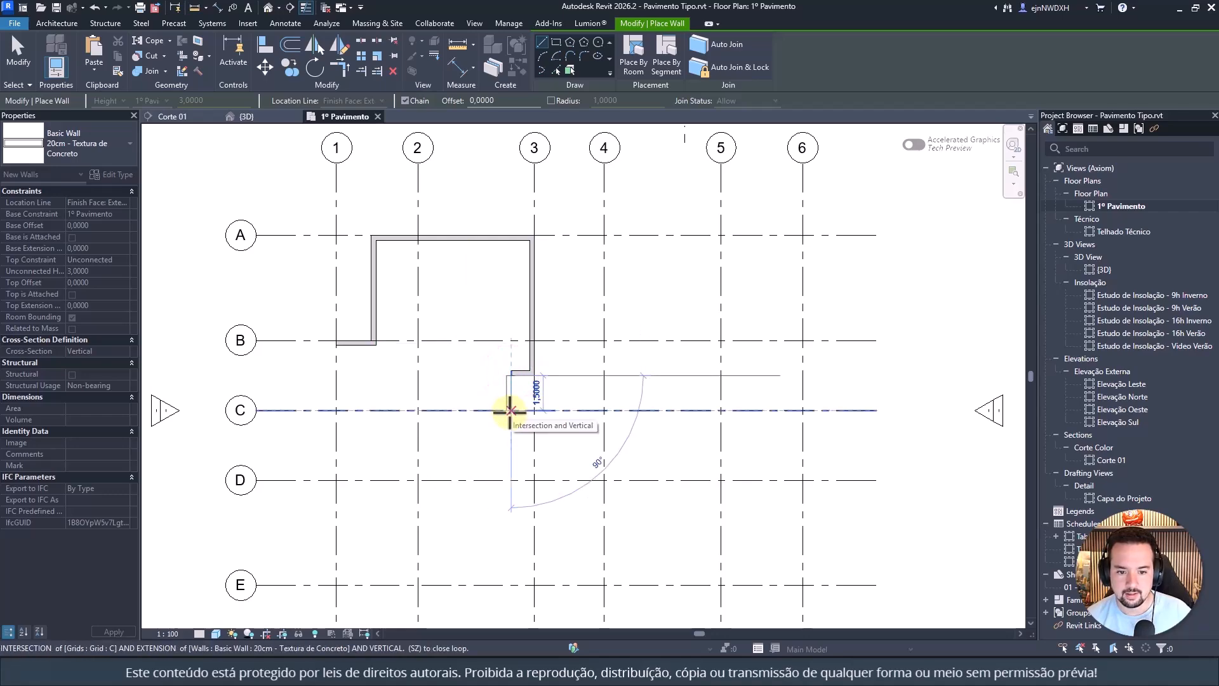
click(509, 412)
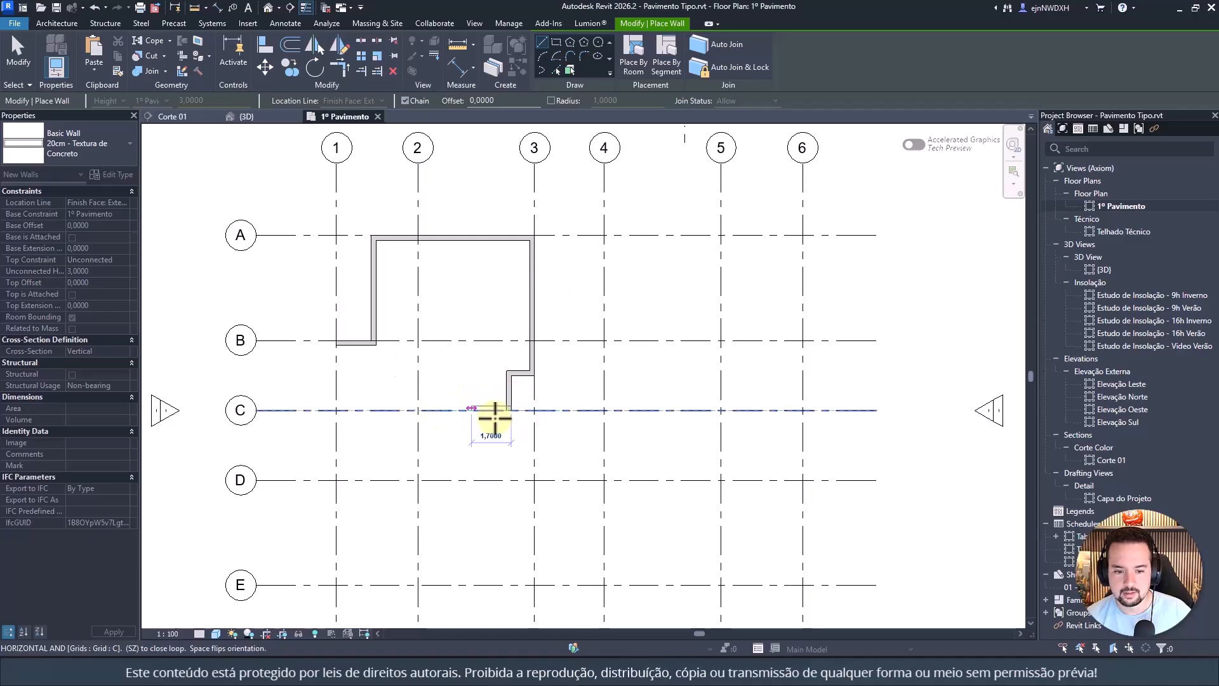
Step: Close the wall outline by running it along grid C to grid 1 and up grid 1 to the starting wall on grid B
scroll(489, 404, up, 3)
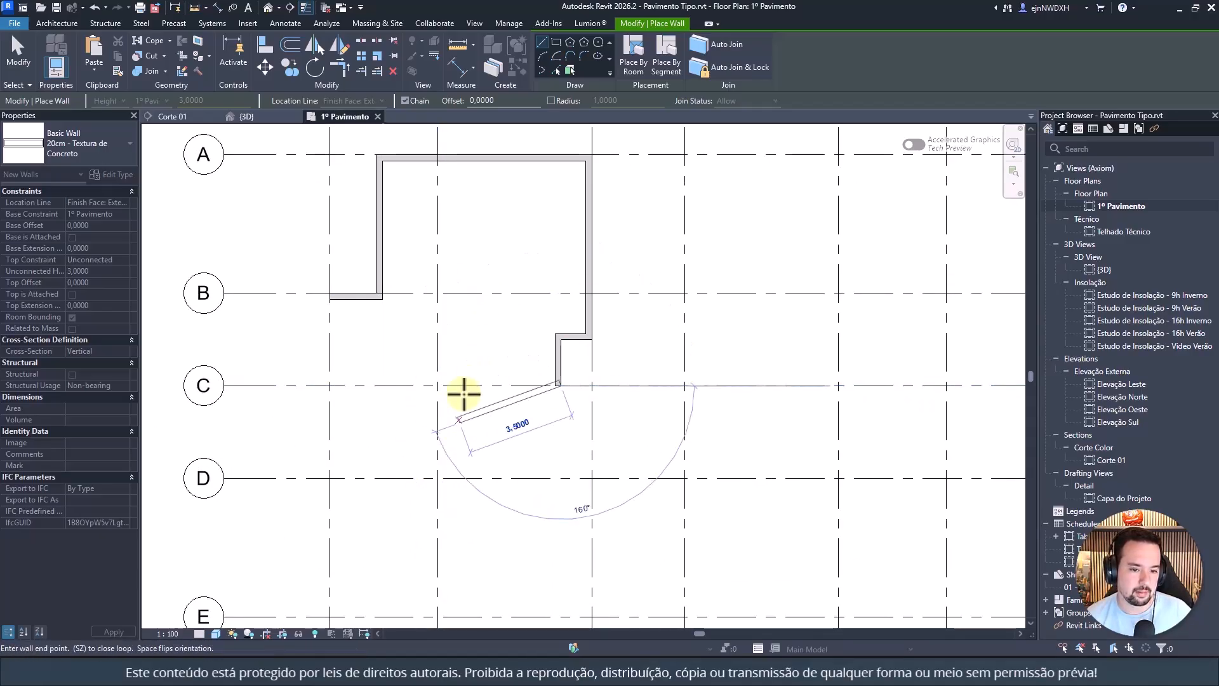
scroll(489, 368, up, 2)
scroll(527, 390, down, 2)
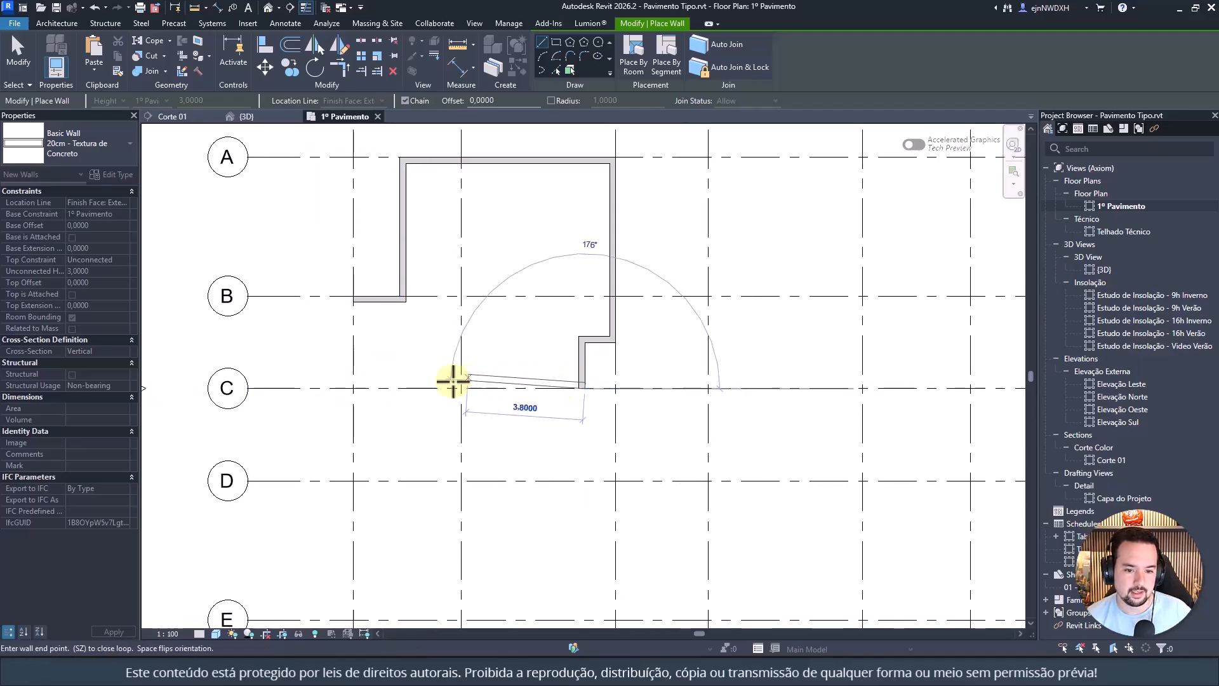
click(353, 386)
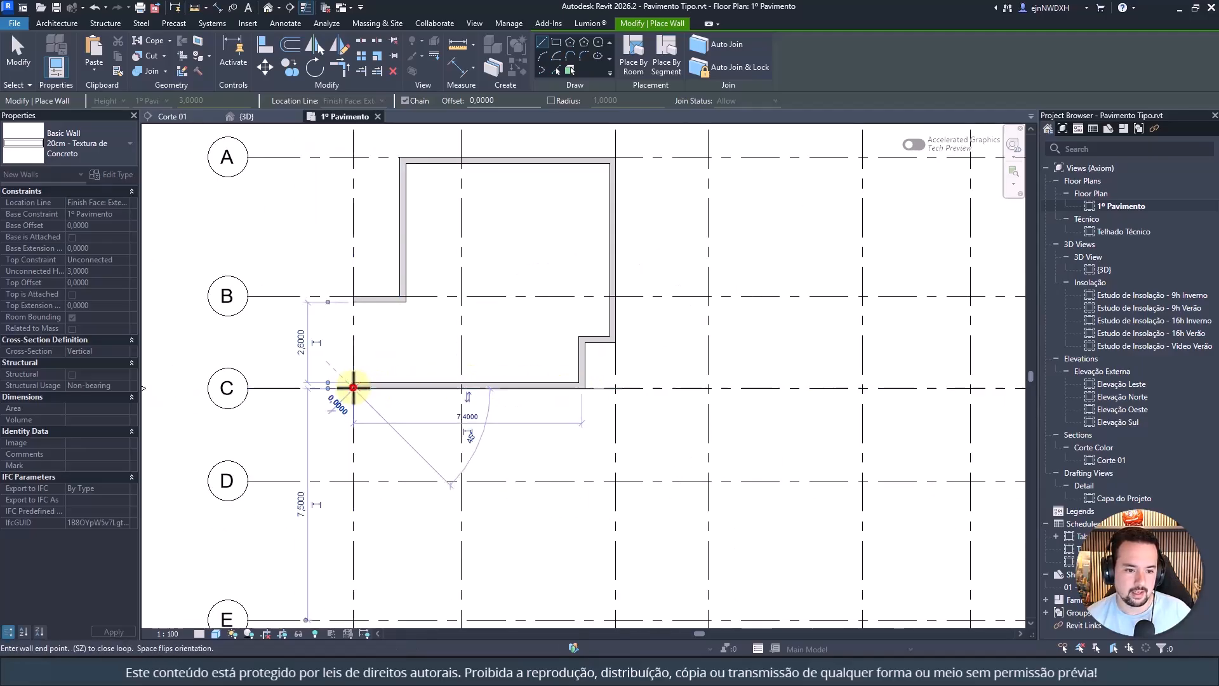
click(352, 299)
key(Escape)
key(Escape)
scroll(407, 405, down, 1)
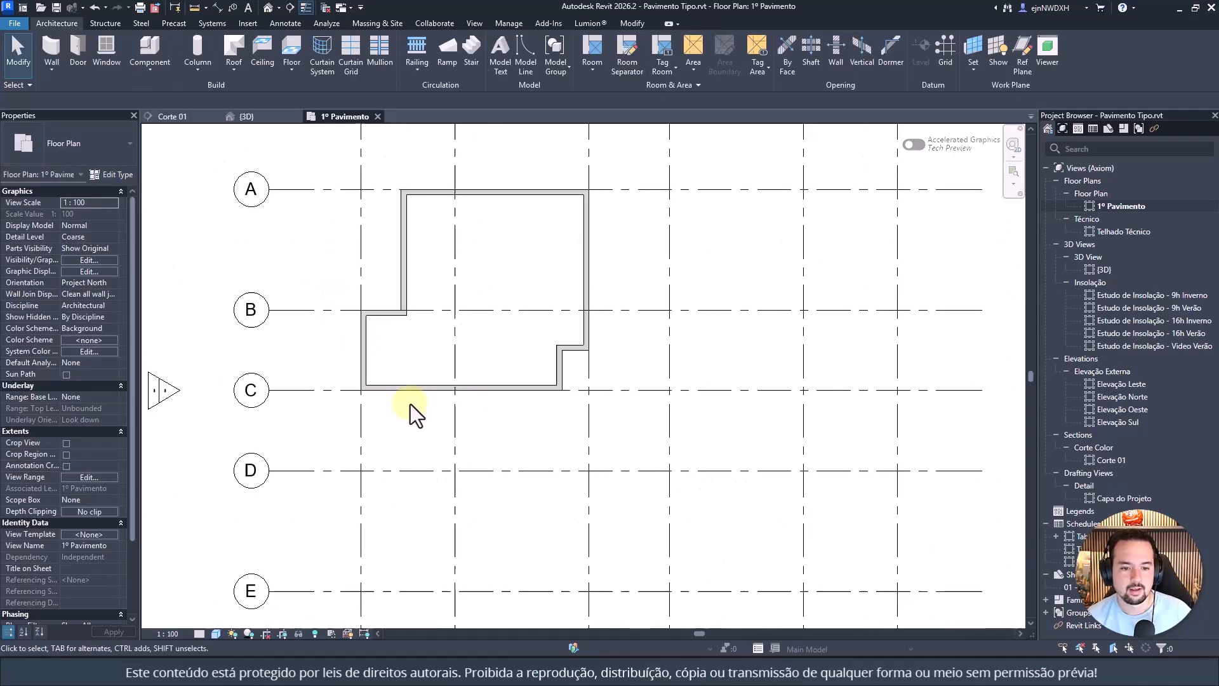
Step: Align the centerline of the wall along grid C with that grid line
middle_drag(411, 404, 412, 484)
scroll(411, 398, up, 2)
scroll(478, 422, down, 1)
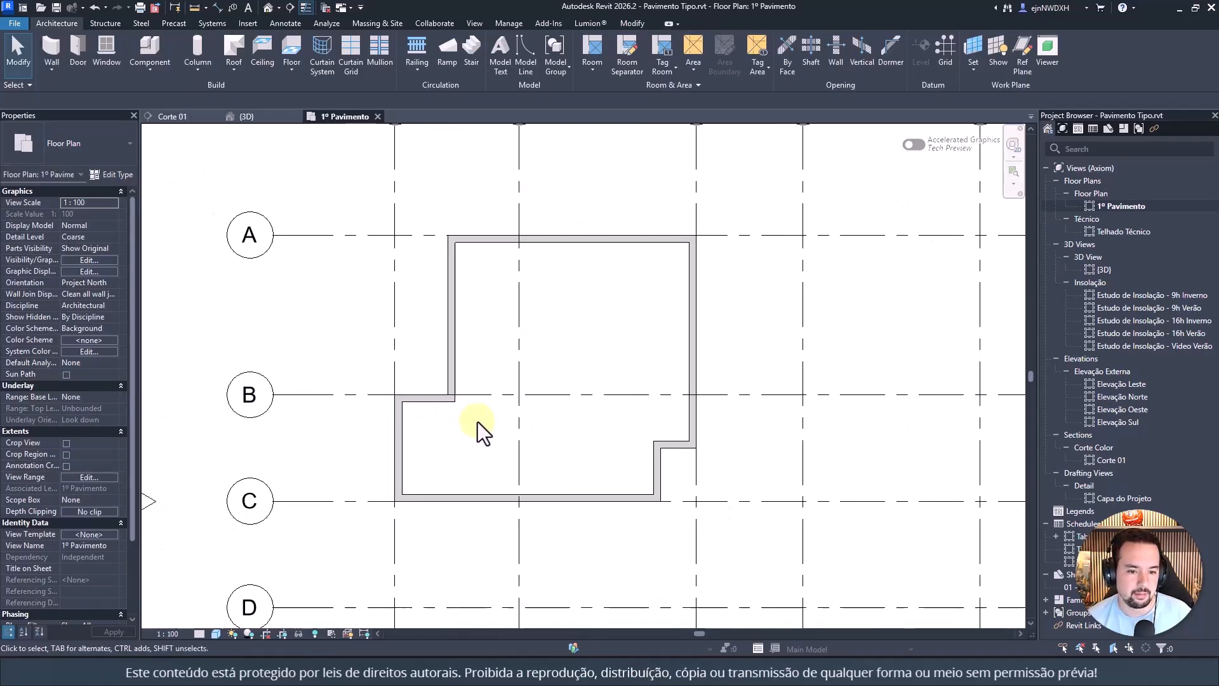
middle_drag(477, 421, 460, 348)
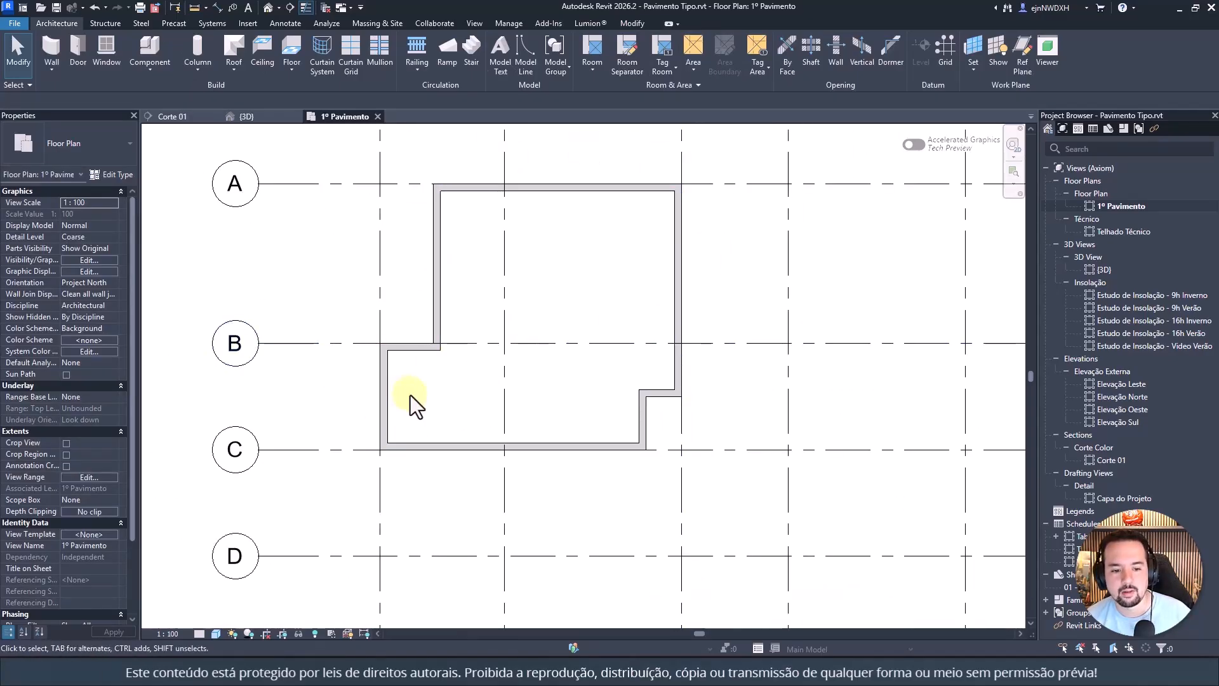
click(415, 444)
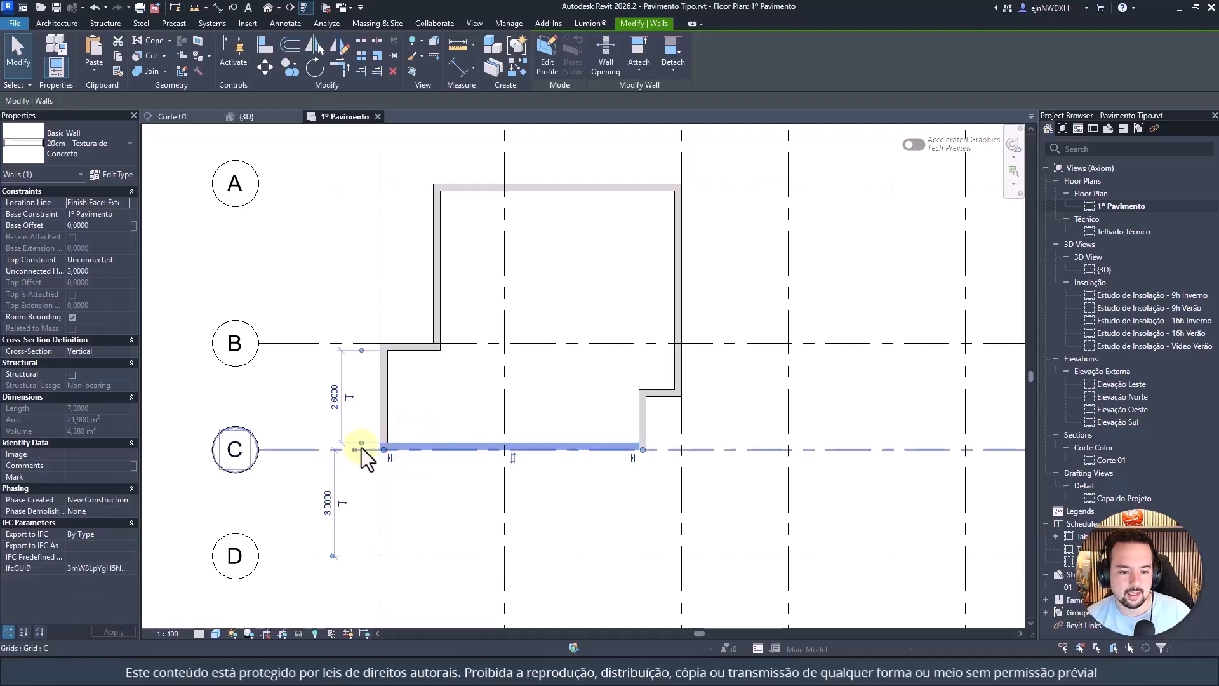
key(Escape)
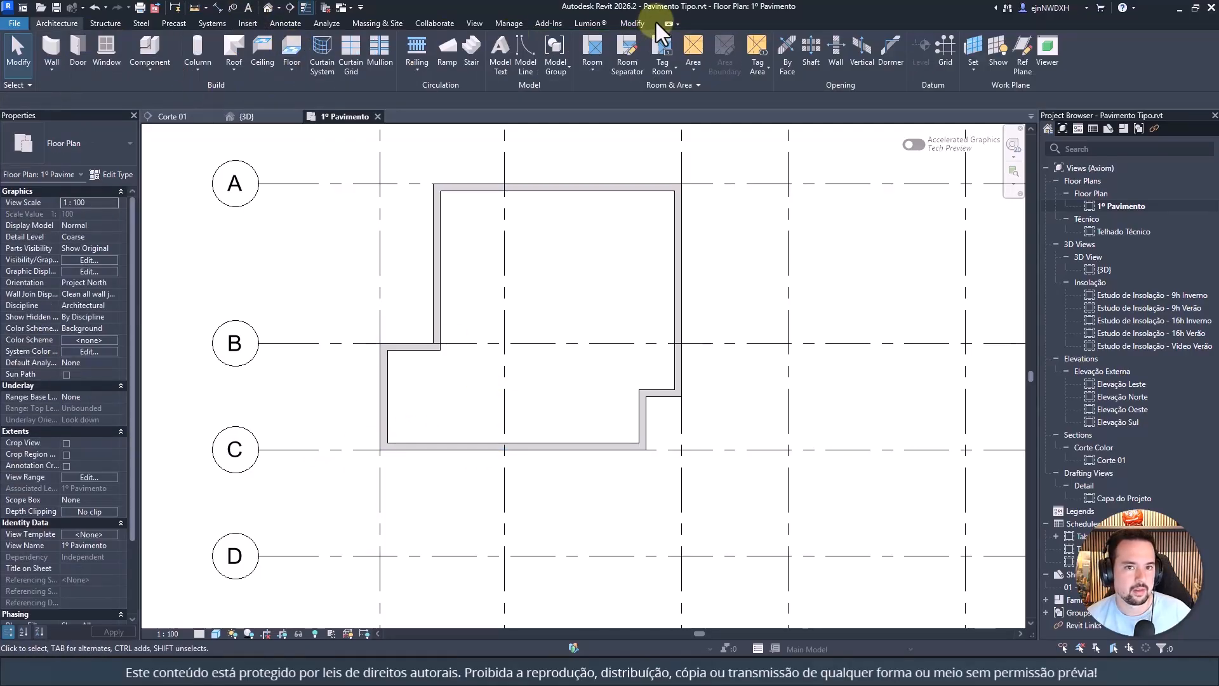
click(632, 23)
click(265, 45)
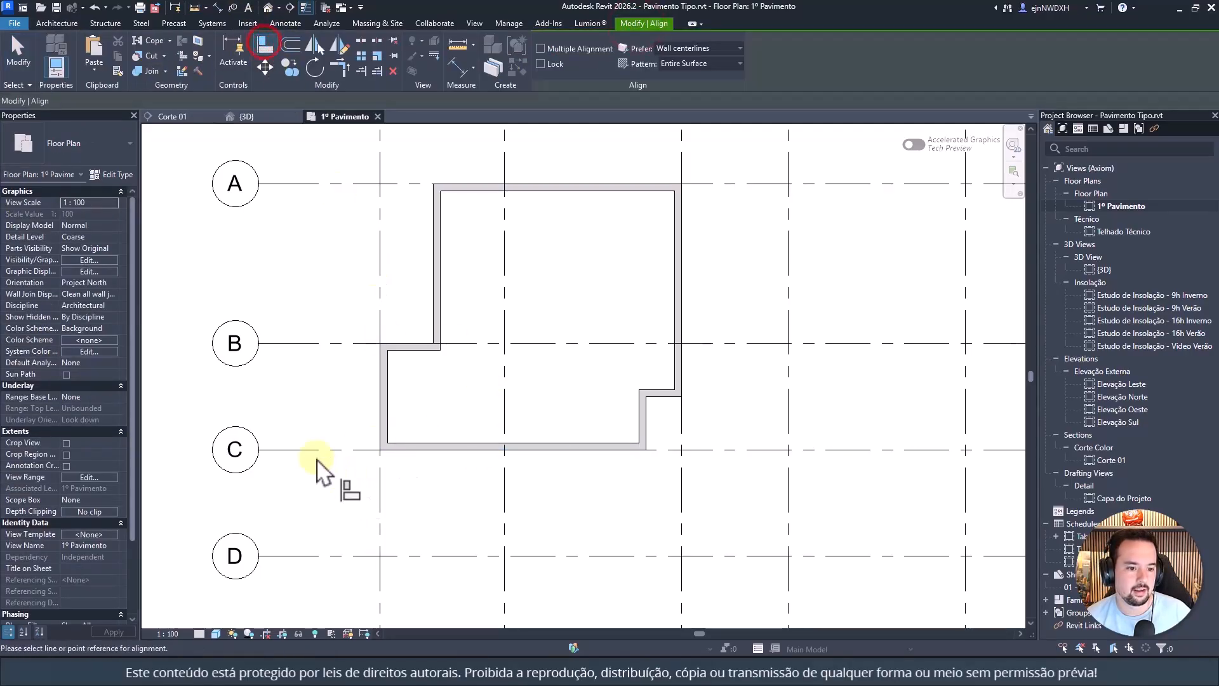
scroll(421, 452, up, 4)
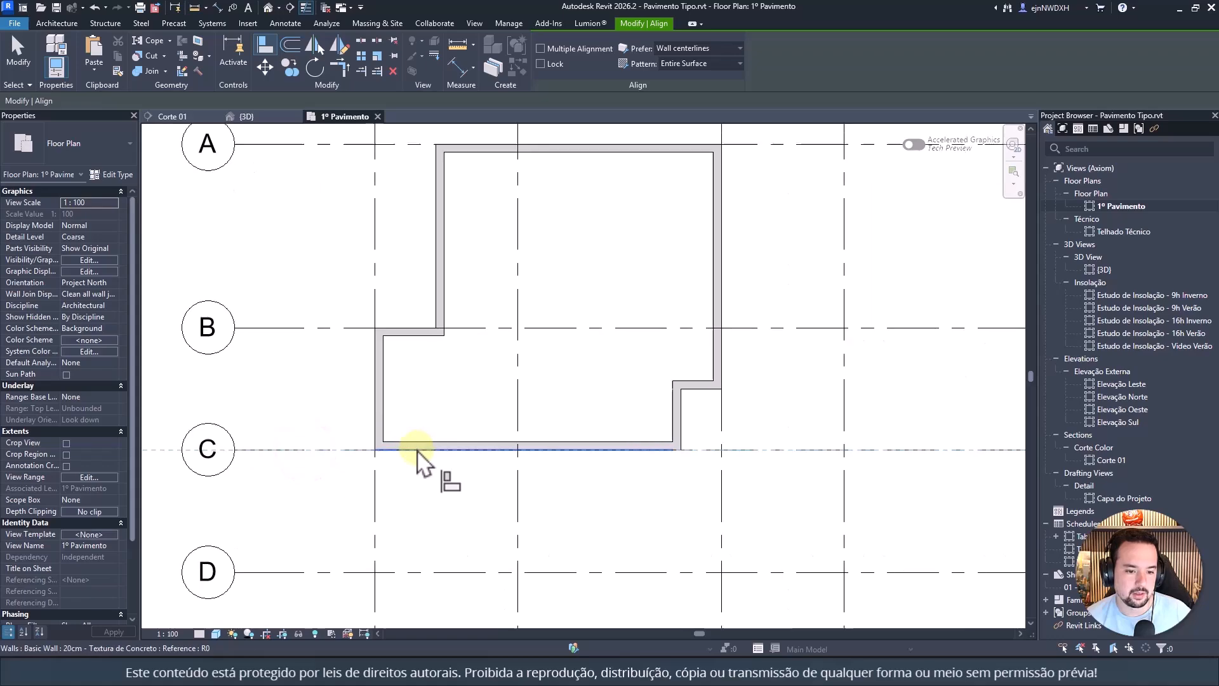
click(422, 449)
scroll(424, 449, down, 4)
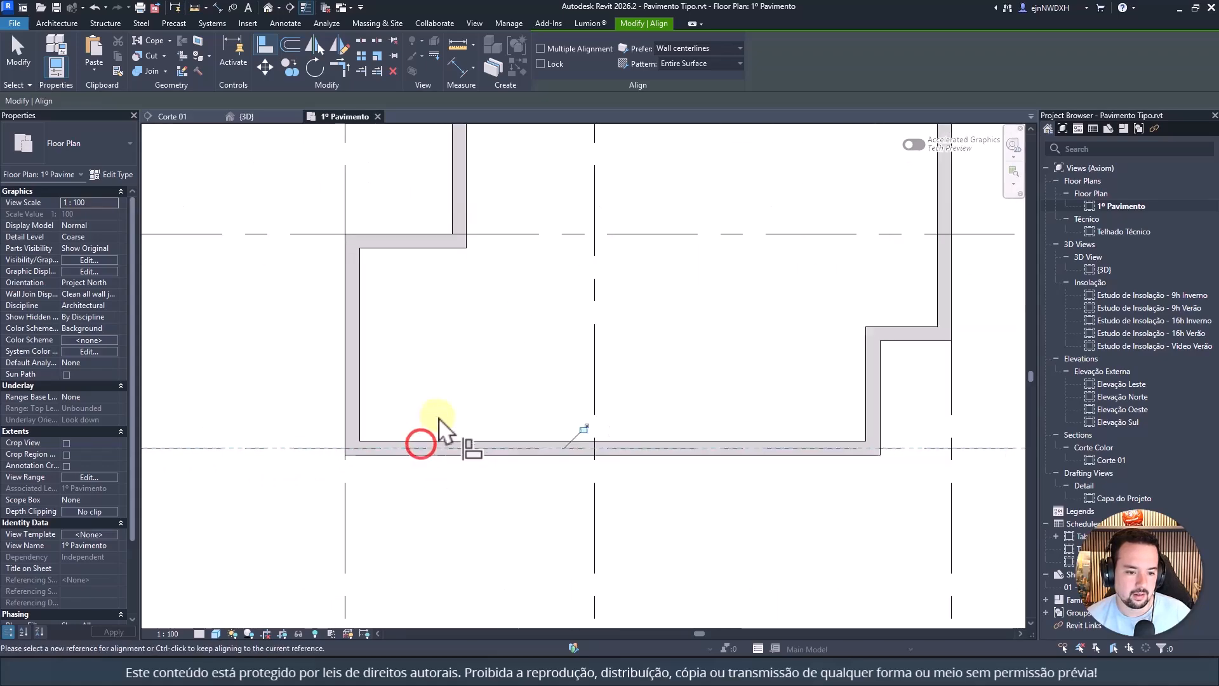
key(Escape)
key(Escape)
Step: Examine the position of the vertical wall between grids A and B relative to the neighbouring walls and grid 1
middle_drag(555, 332, 545, 354)
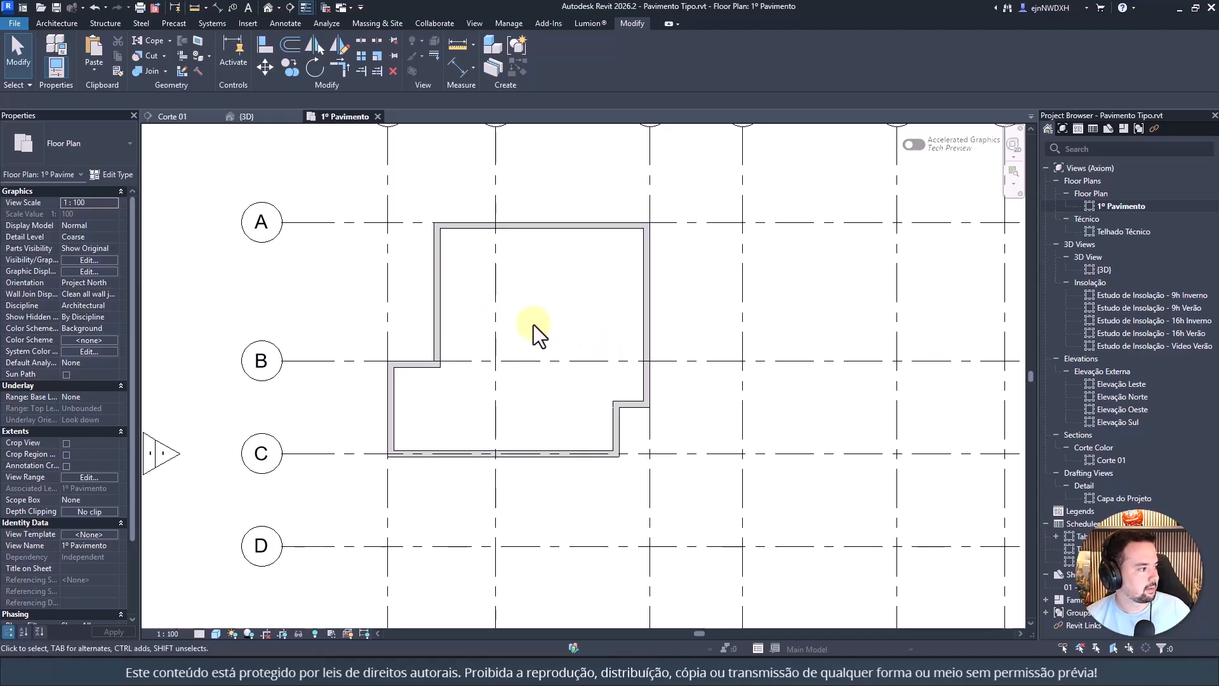
scroll(483, 305, up, 3)
scroll(483, 286, down, 2)
middle_drag(481, 277, 464, 292)
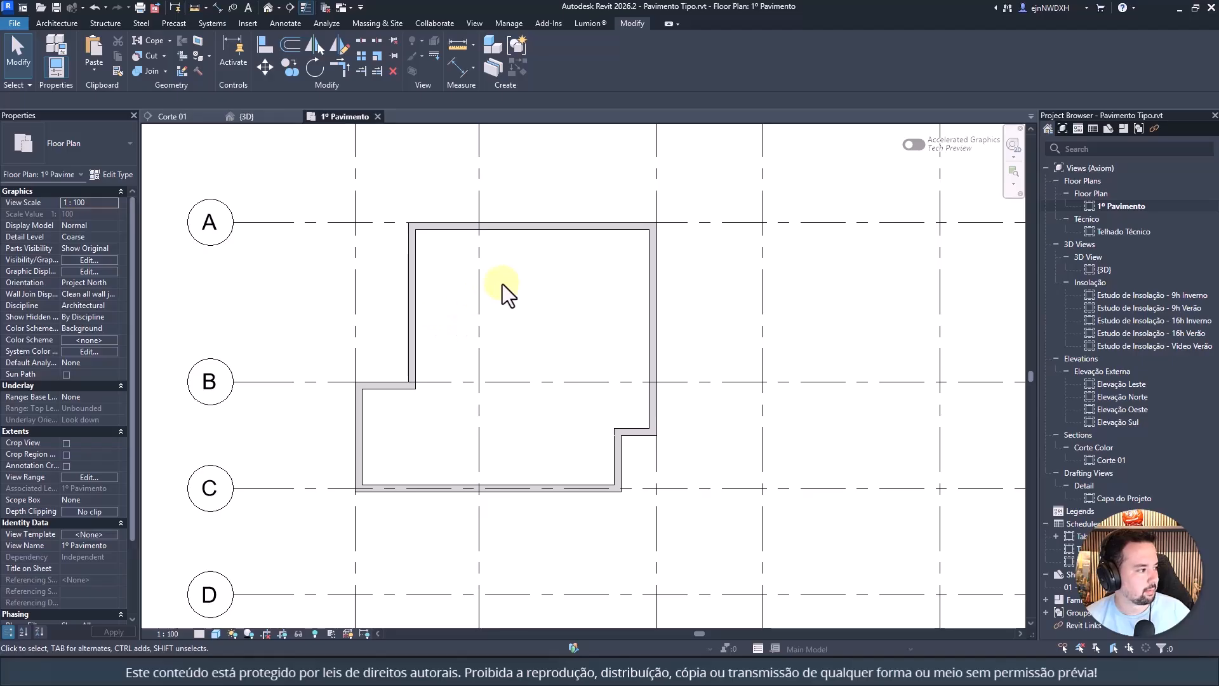
click(413, 253)
middle_drag(483, 270, 458, 271)
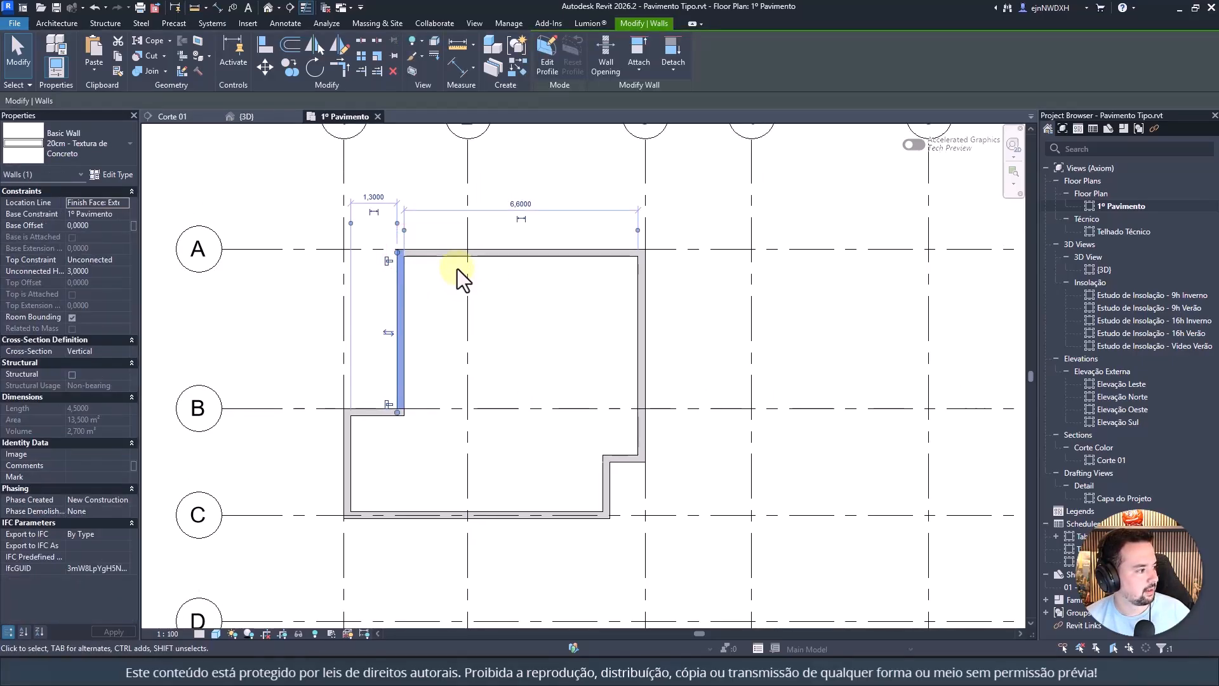
click(535, 307)
scroll(537, 308, down, 2)
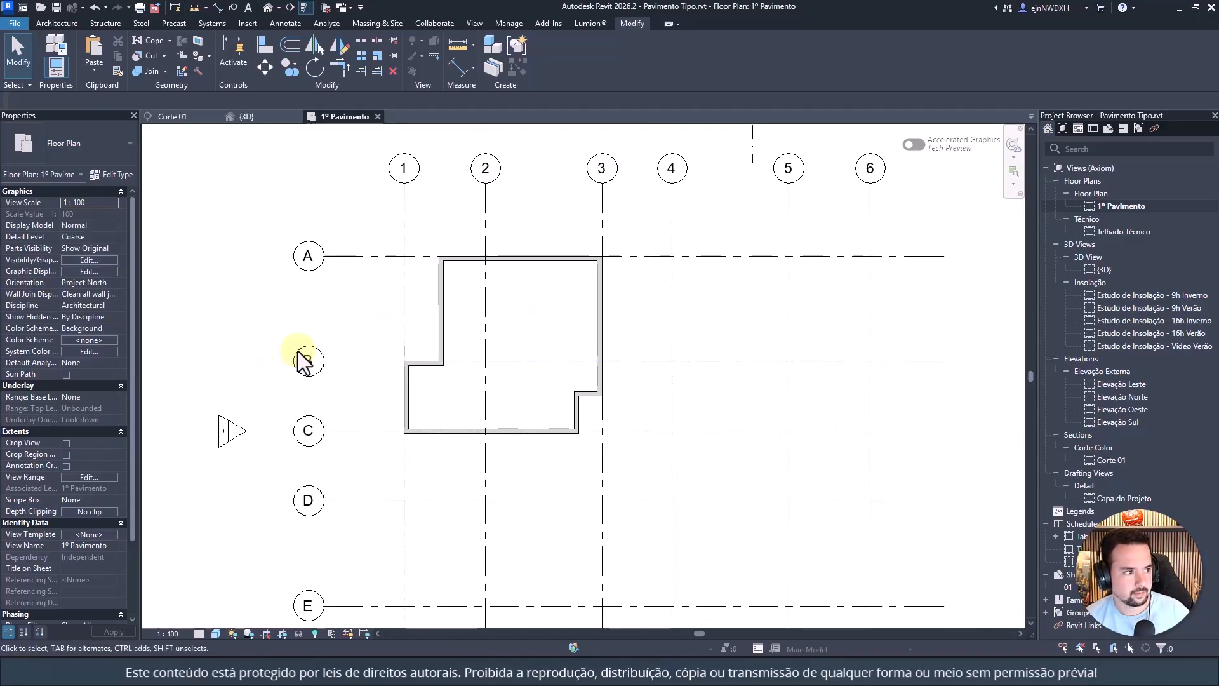
scroll(411, 325, up, 3)
middle_drag(448, 315, 558, 348)
scroll(539, 334, up, 1)
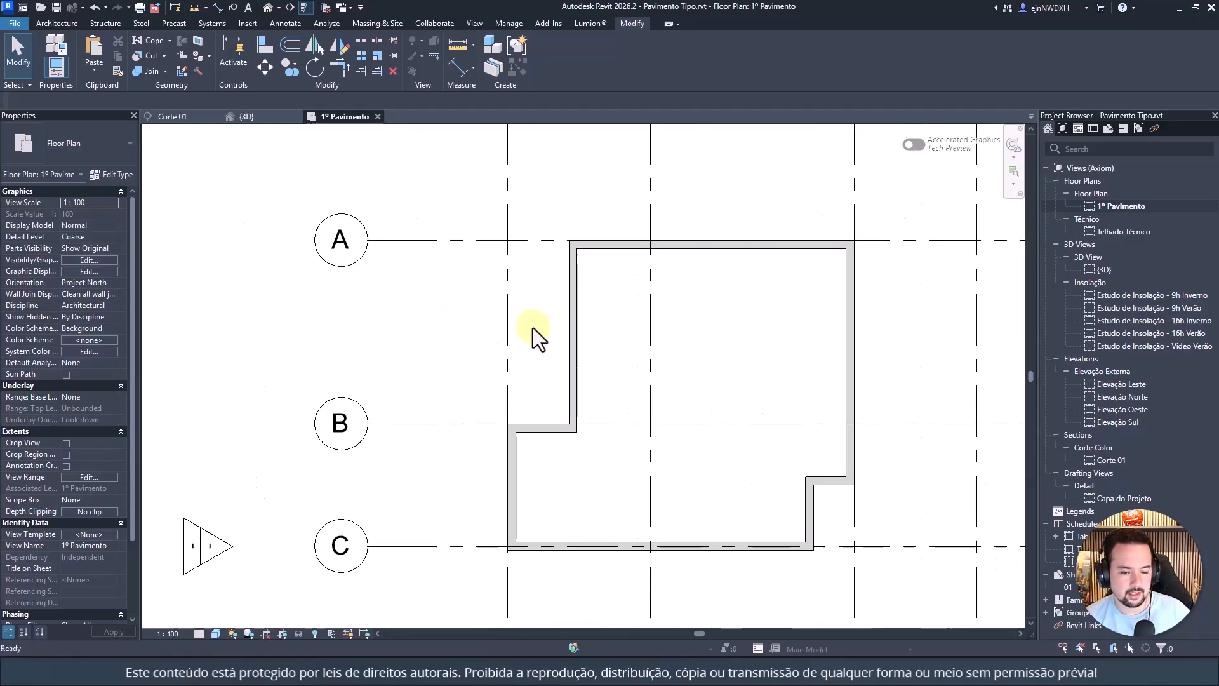
click(579, 279)
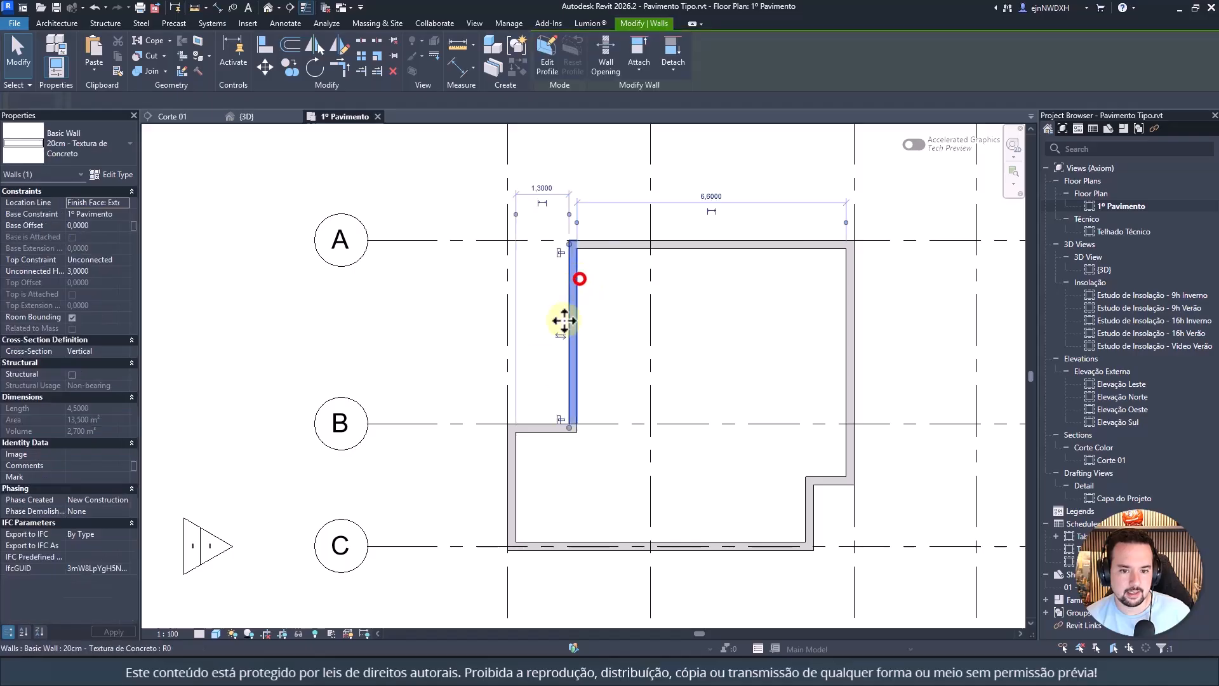
ctrl+click(531, 429)
ctrl+click(512, 449)
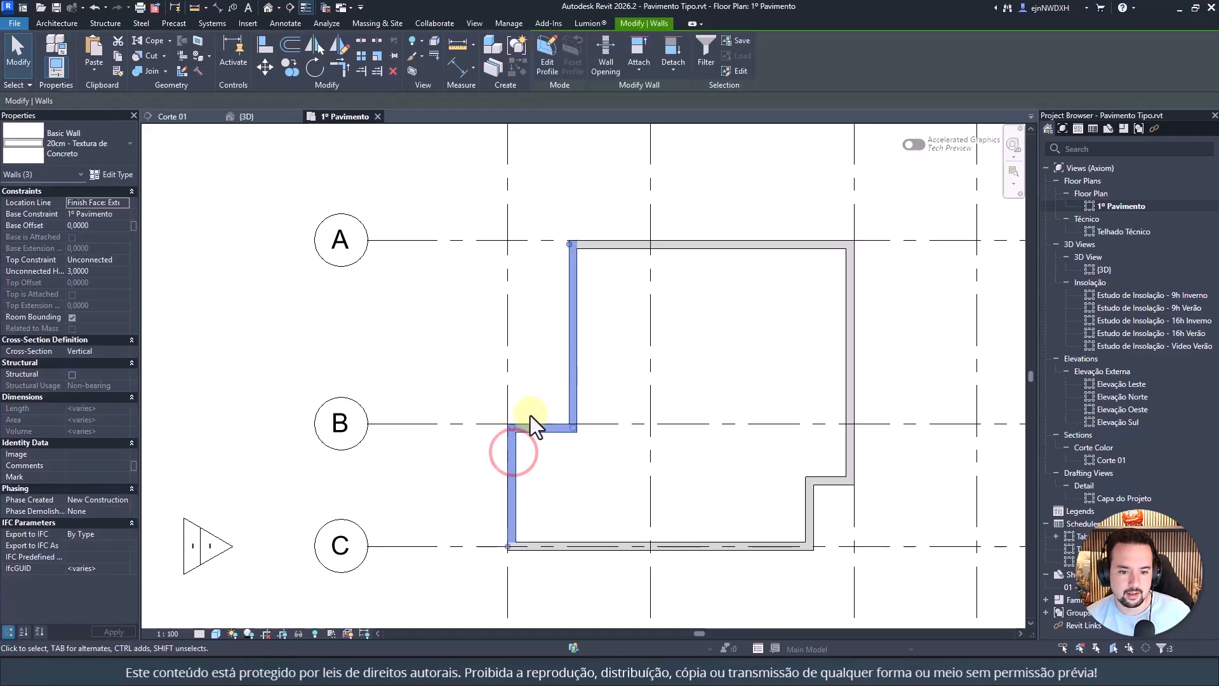
click(559, 357)
Step: Move the two vertical walls near grid 1 outward together until the outer face of the wall between grids A and B meets grid 1
click(512, 454)
ctrl+click(569, 309)
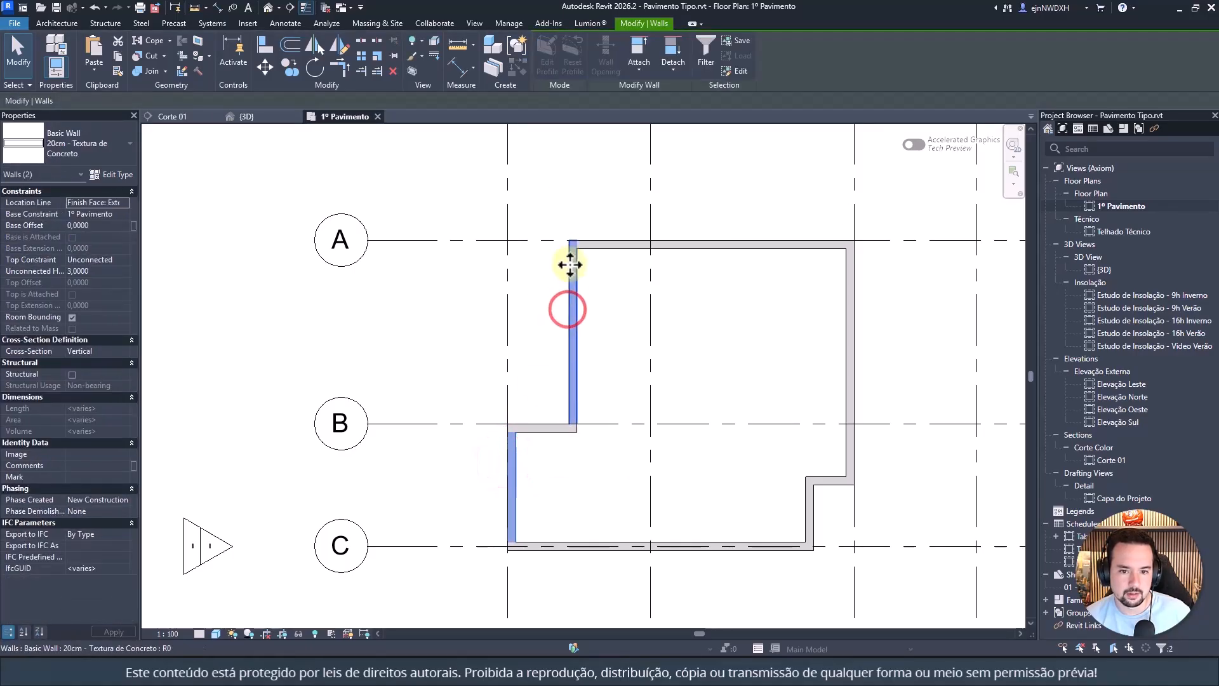
click(275, 61)
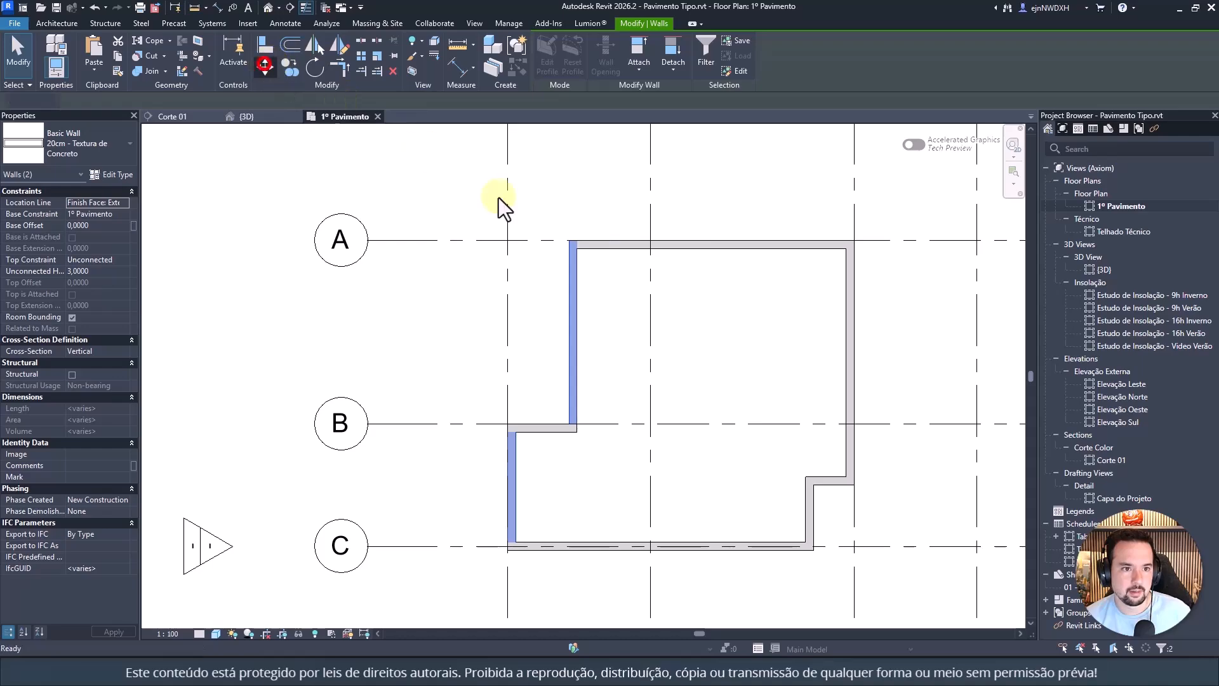
click(570, 240)
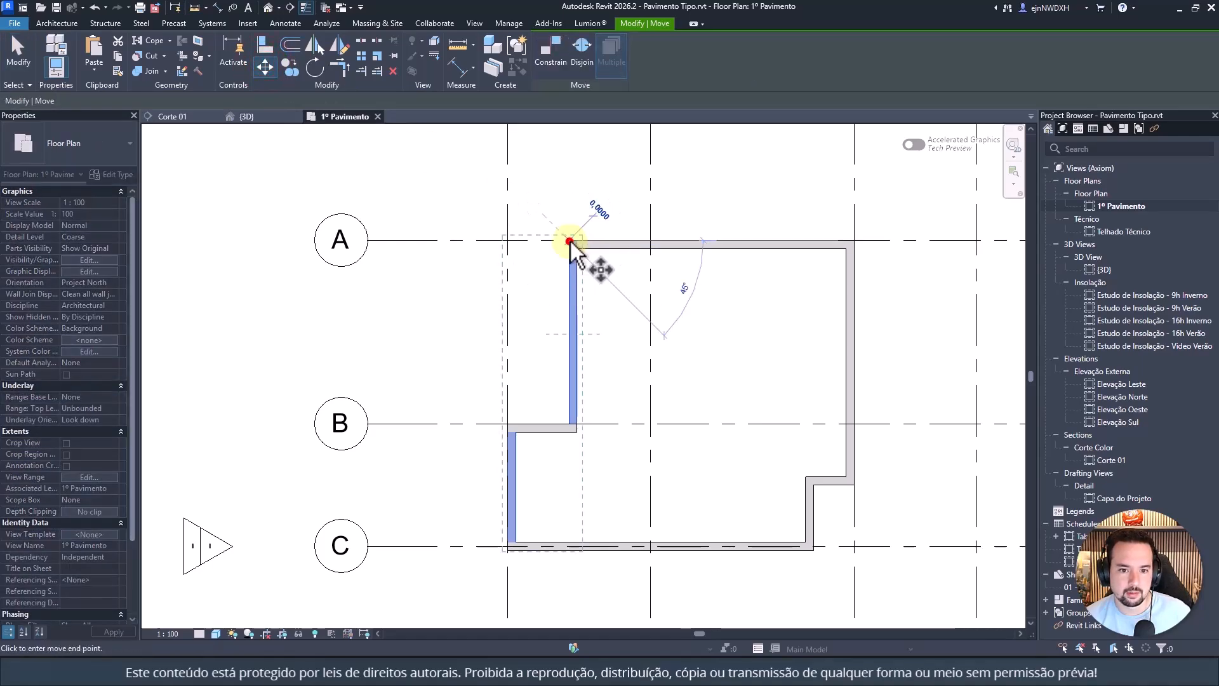
click(508, 240)
scroll(463, 266, down, 3)
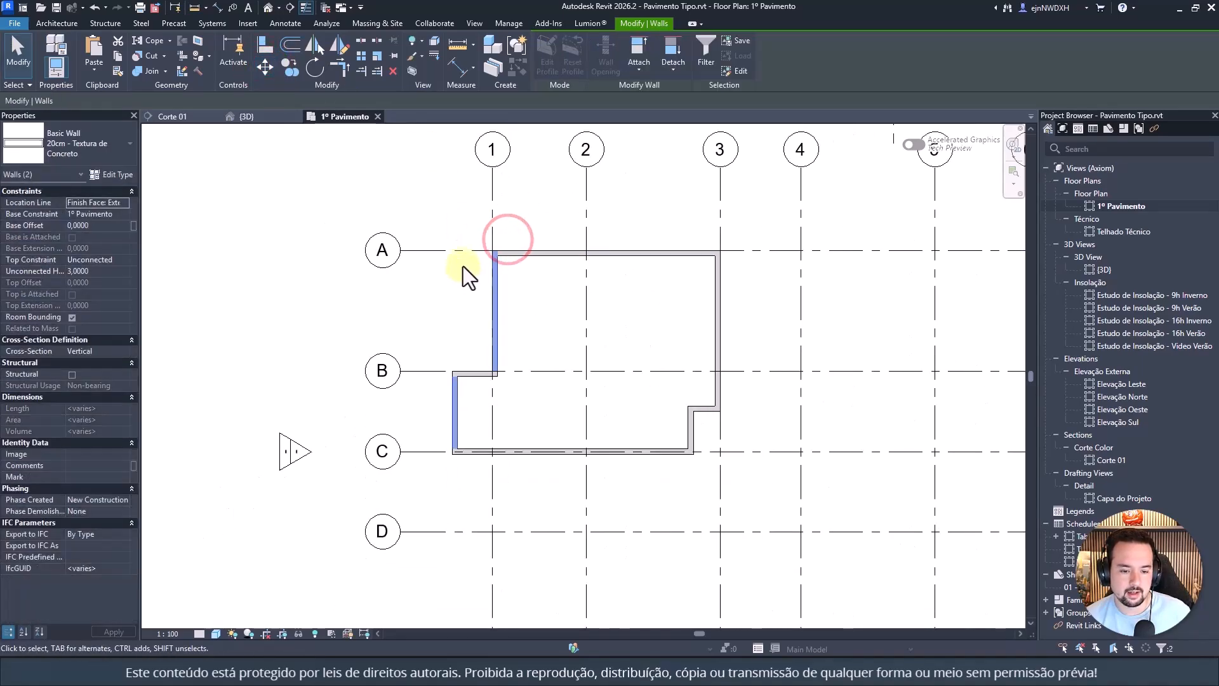
middle_drag(437, 210, 441, 247)
scroll(490, 319, up, 2)
scroll(490, 318, down, 2)
click(539, 335)
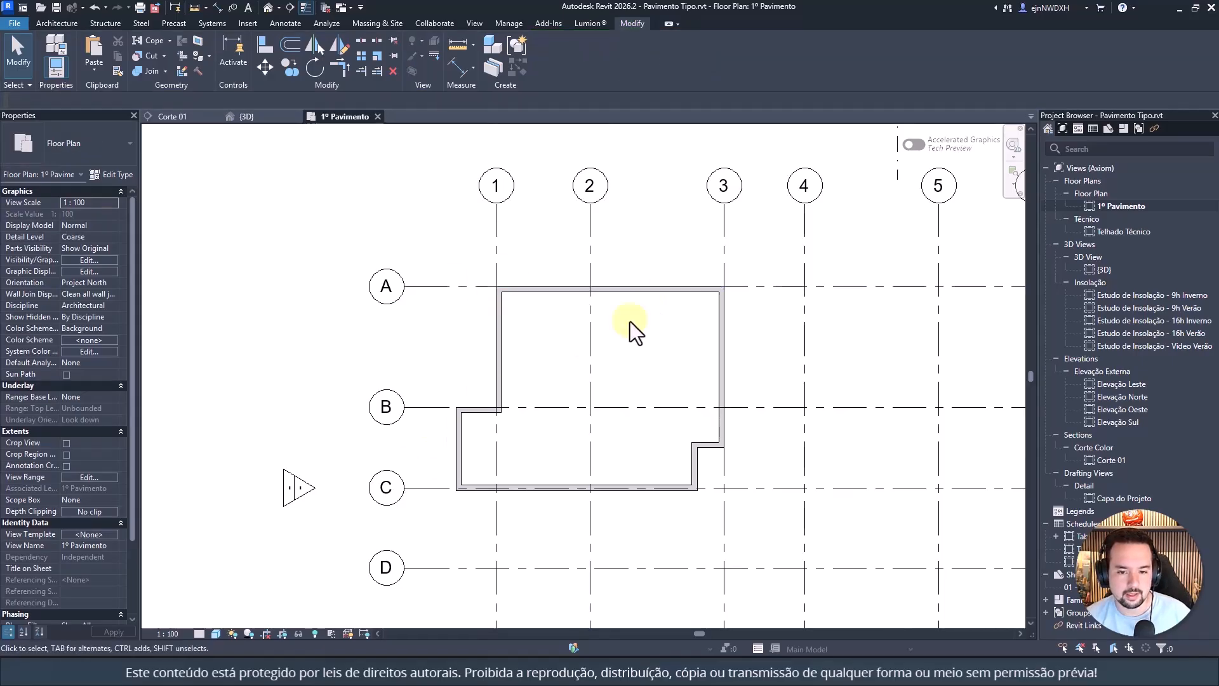
Step: Set up a vertical Concreto 250x300 structural column with its height extending to level 2º Pavimento
scroll(549, 325, up, 2)
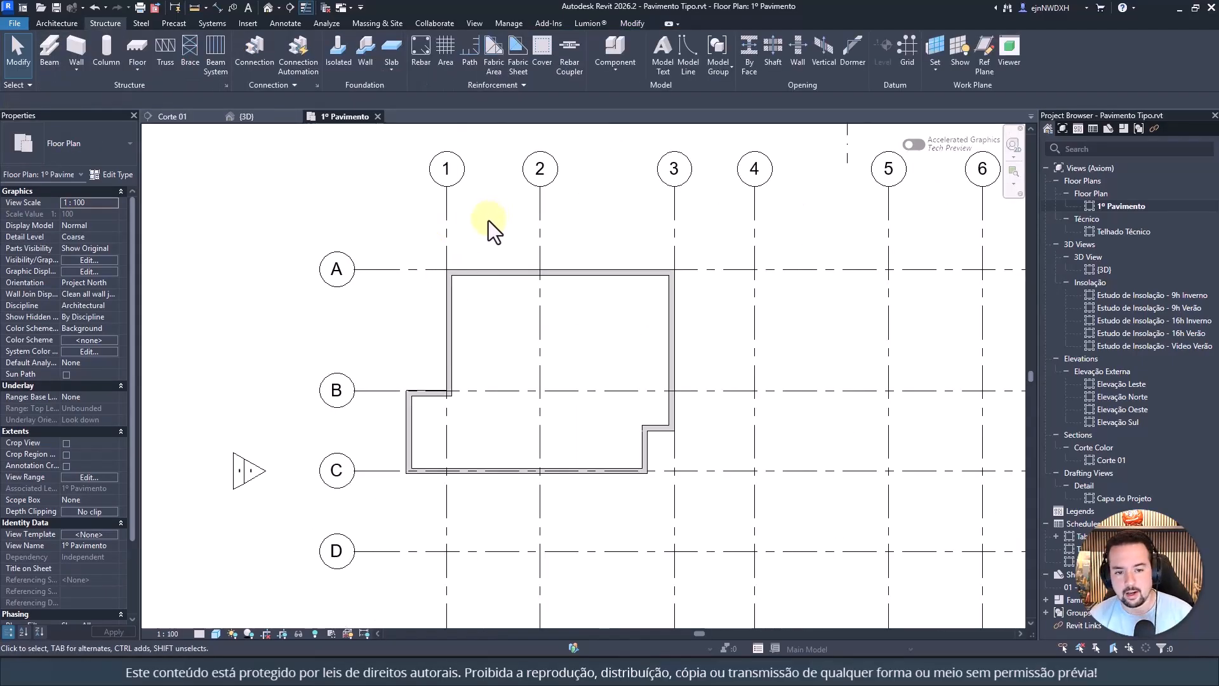
middle_drag(453, 308, 470, 310)
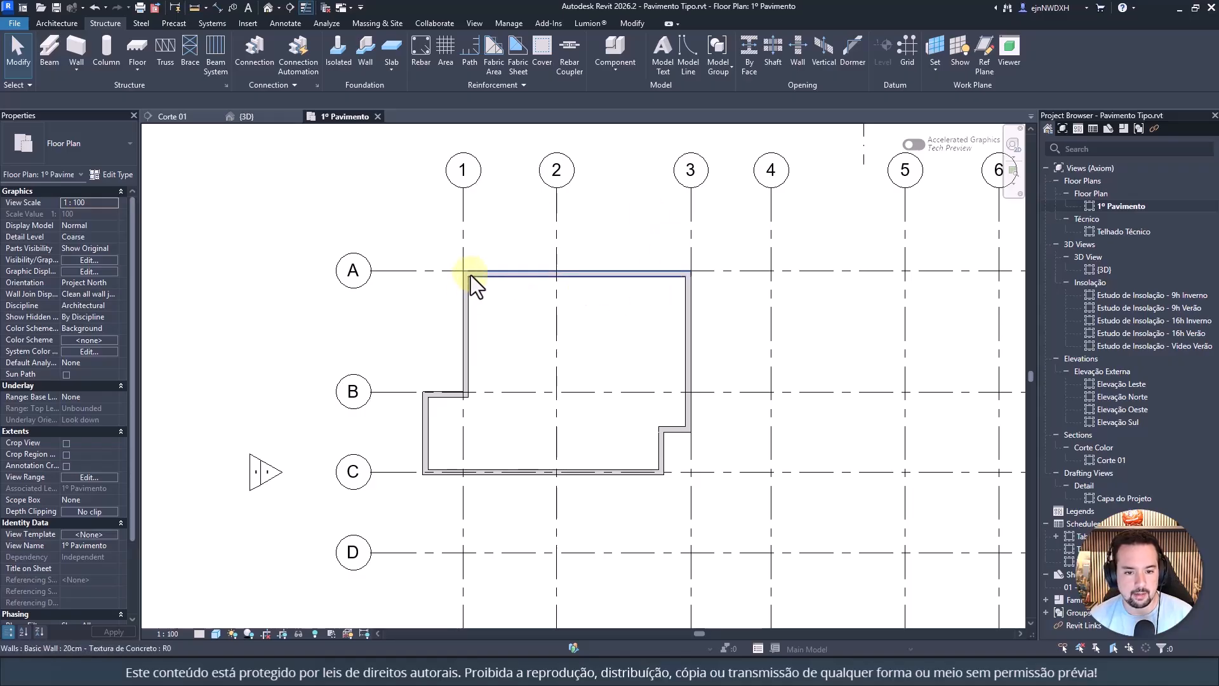
scroll(454, 286, up, 6)
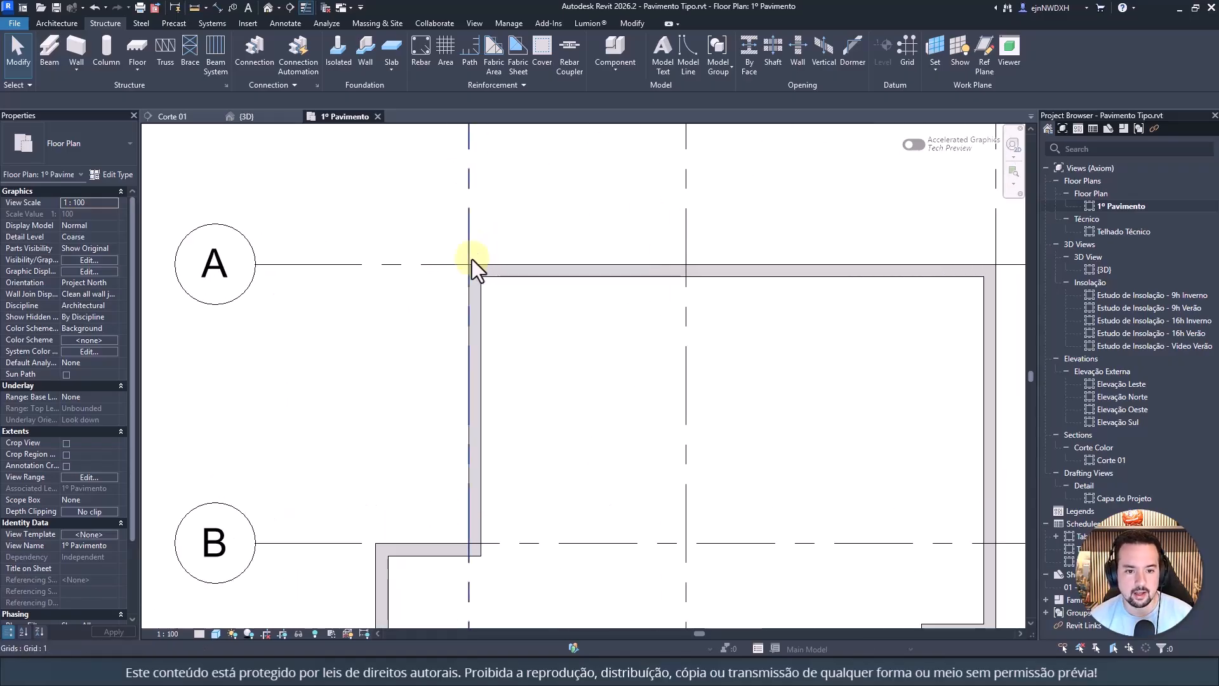
scroll(471, 259, down, 4)
middle_drag(441, 219, 443, 238)
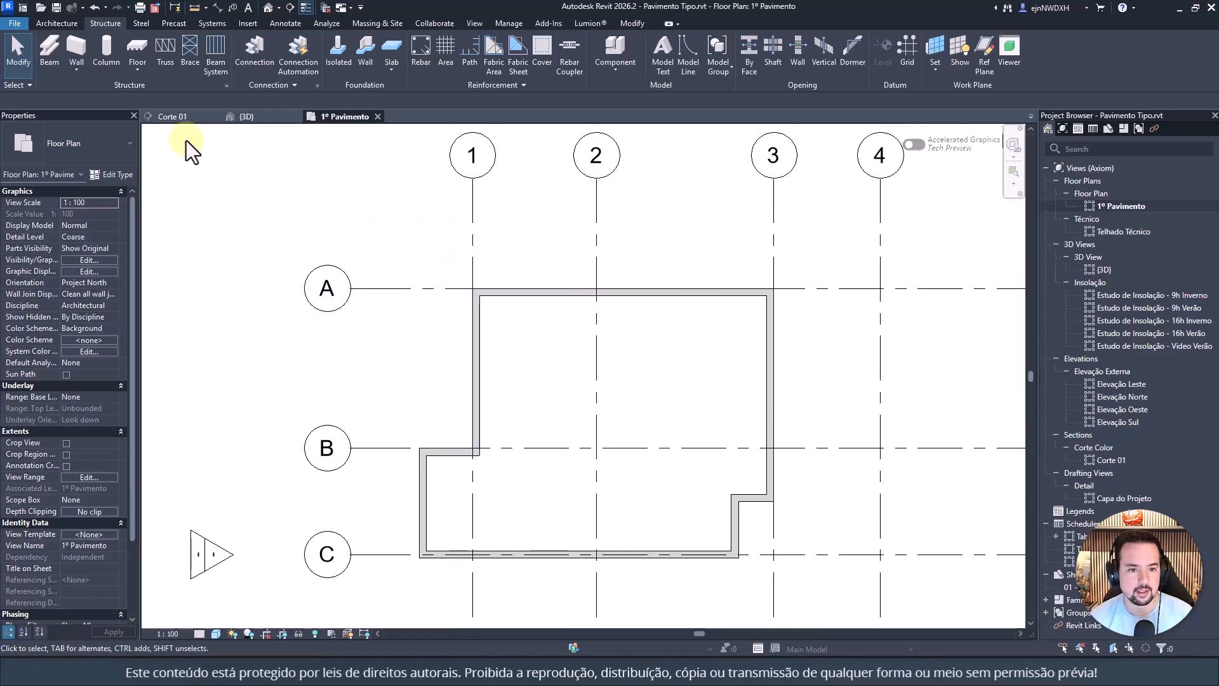
click(108, 48)
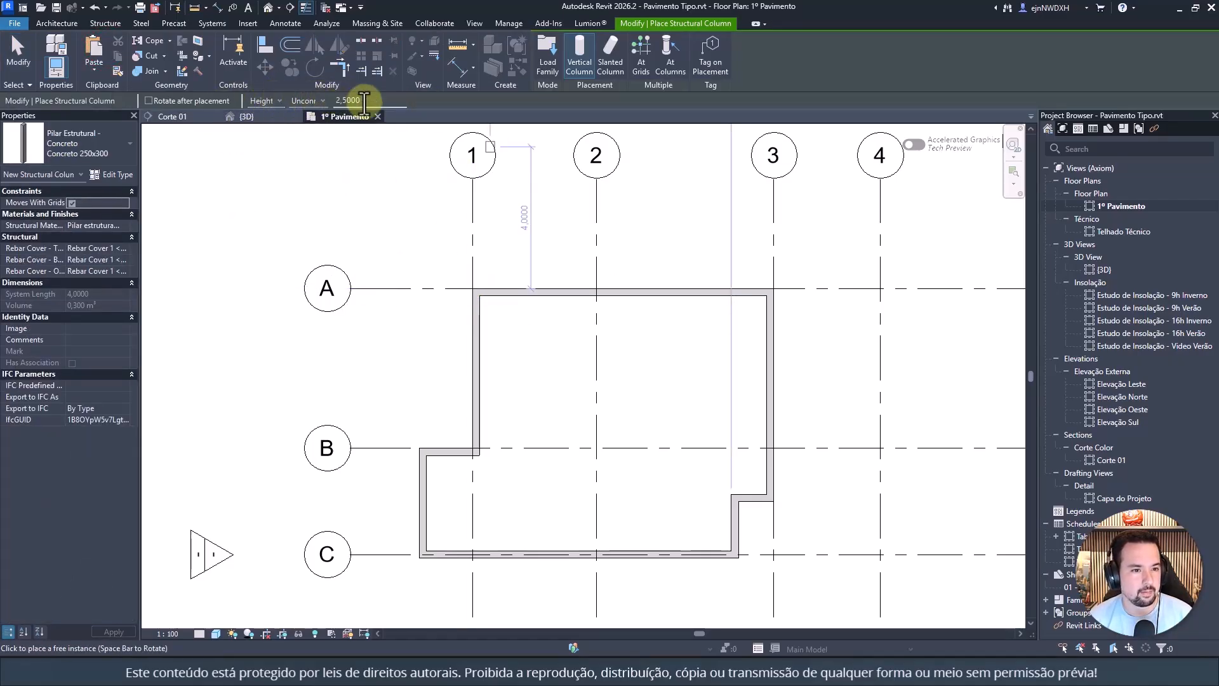
click(311, 101)
click(316, 121)
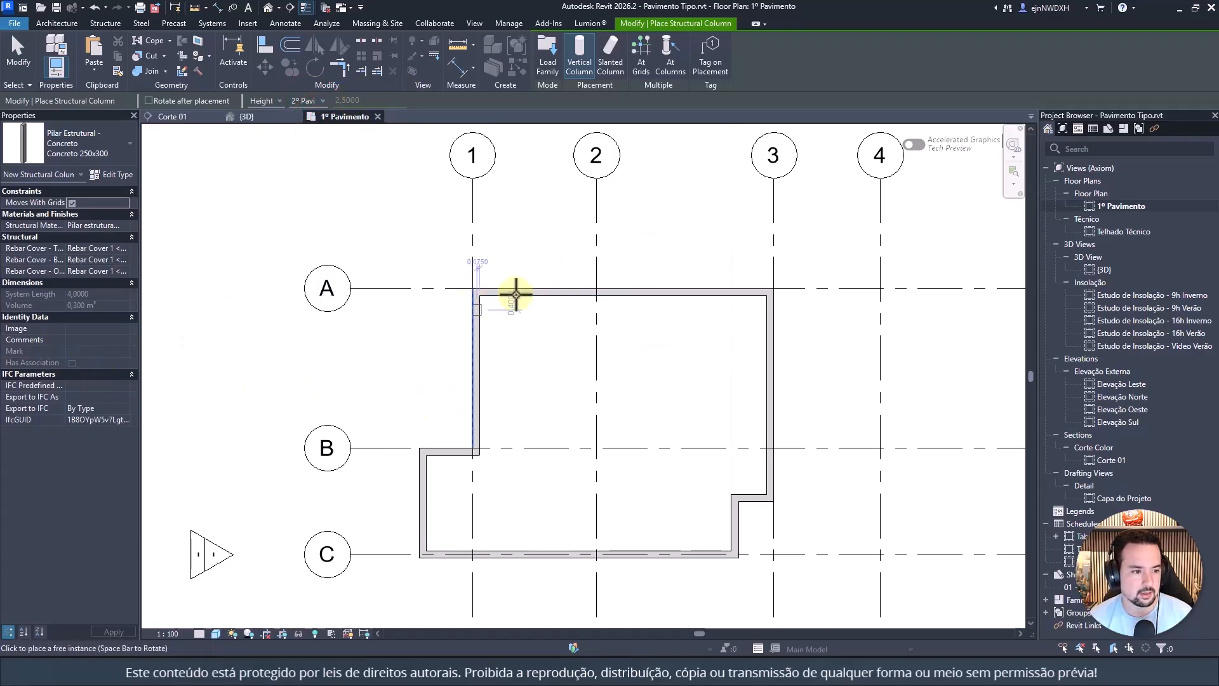
Step: Place a structural column at the wall corner where grids A and 1 intersect
scroll(556, 321, up, 2)
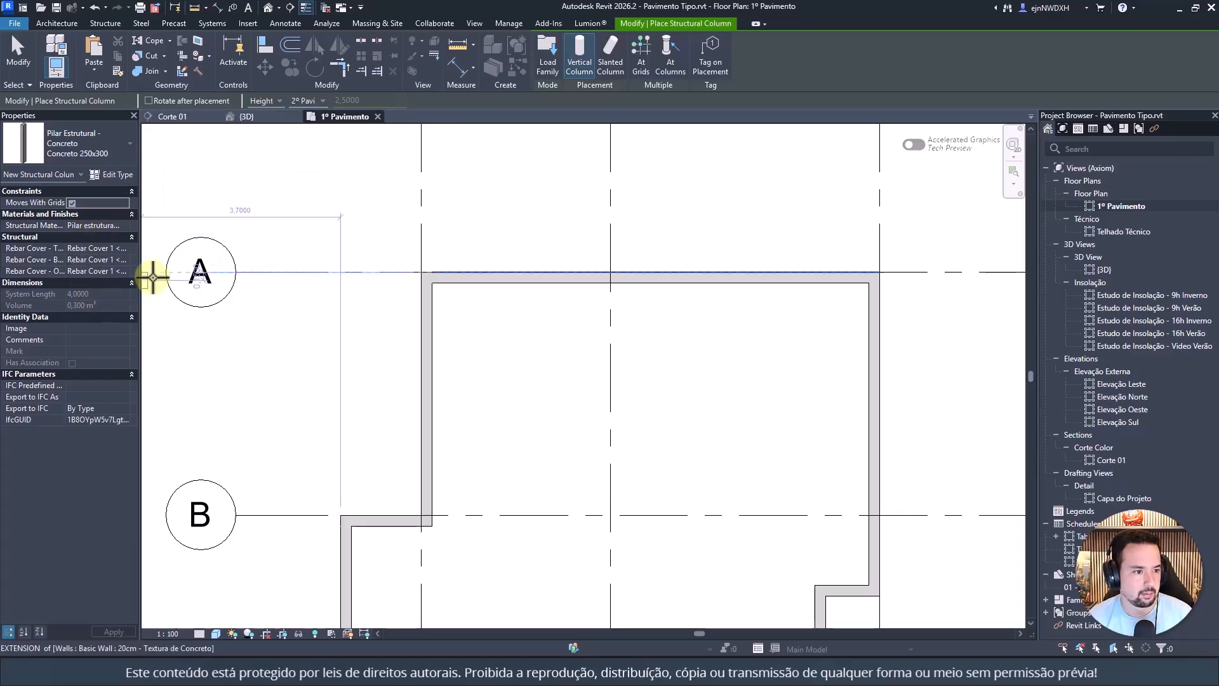
scroll(432, 269, up, 5)
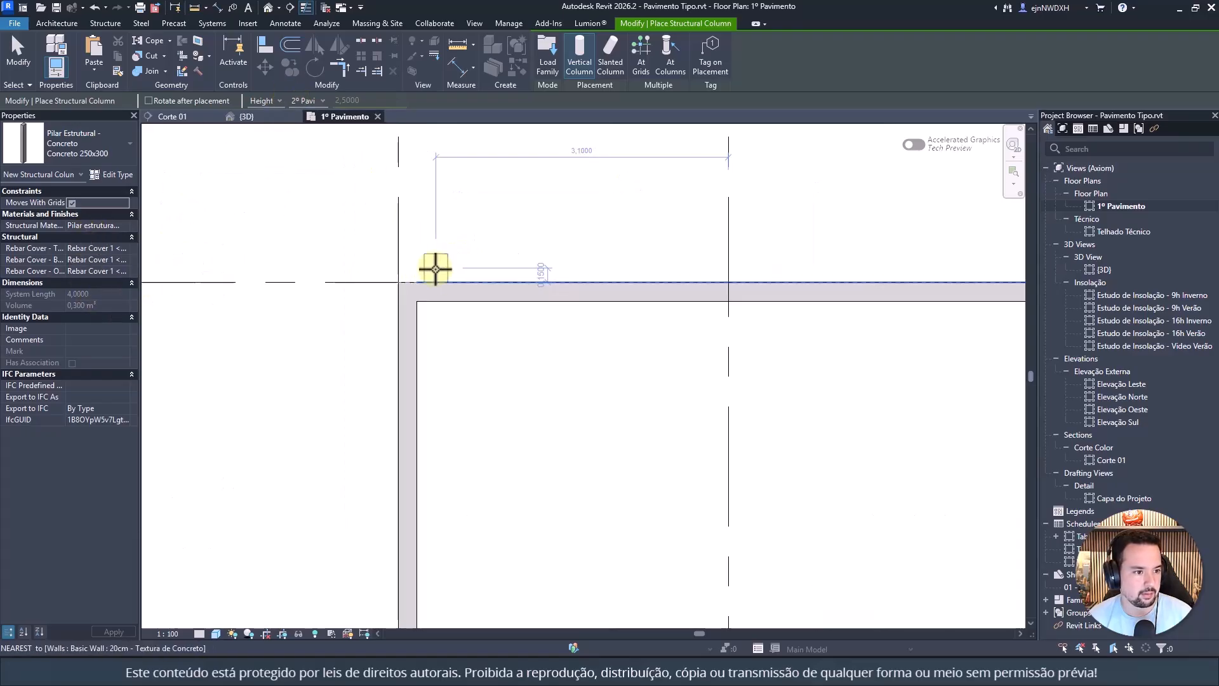
click(379, 288)
scroll(444, 330, down, 5)
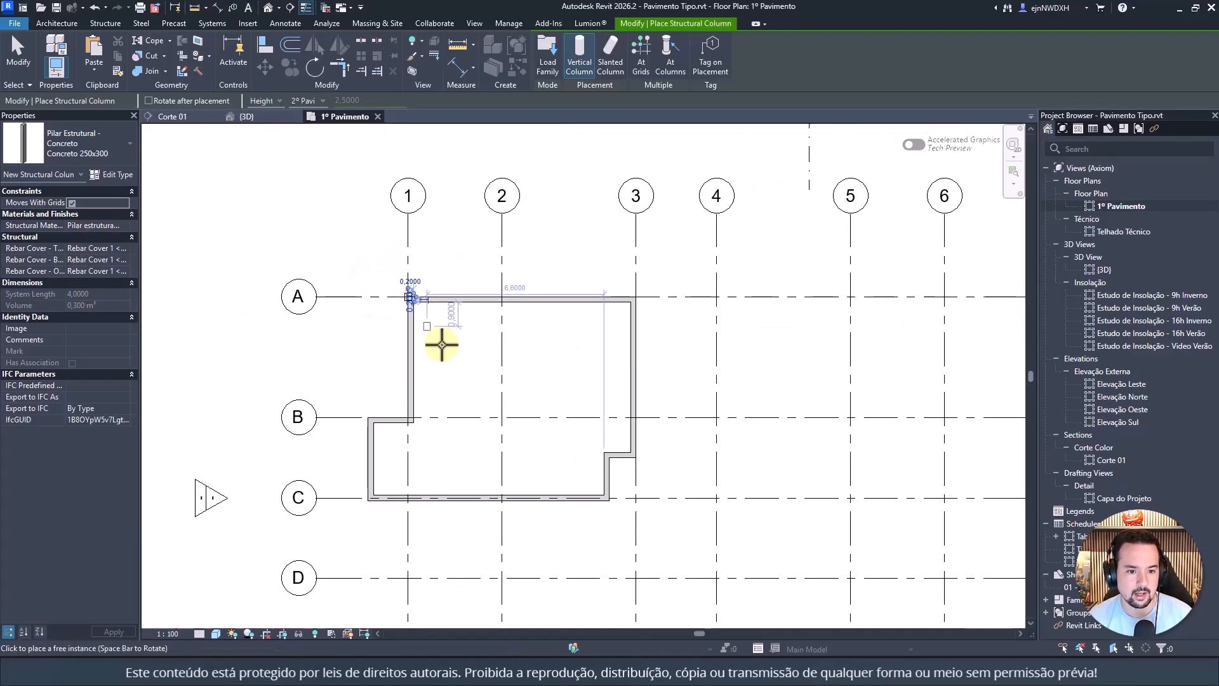
key(Escape)
Step: Inspect the corner column against the walls in the 3D view, then return to the 1º Pavimento floor plan
click(268, 9)
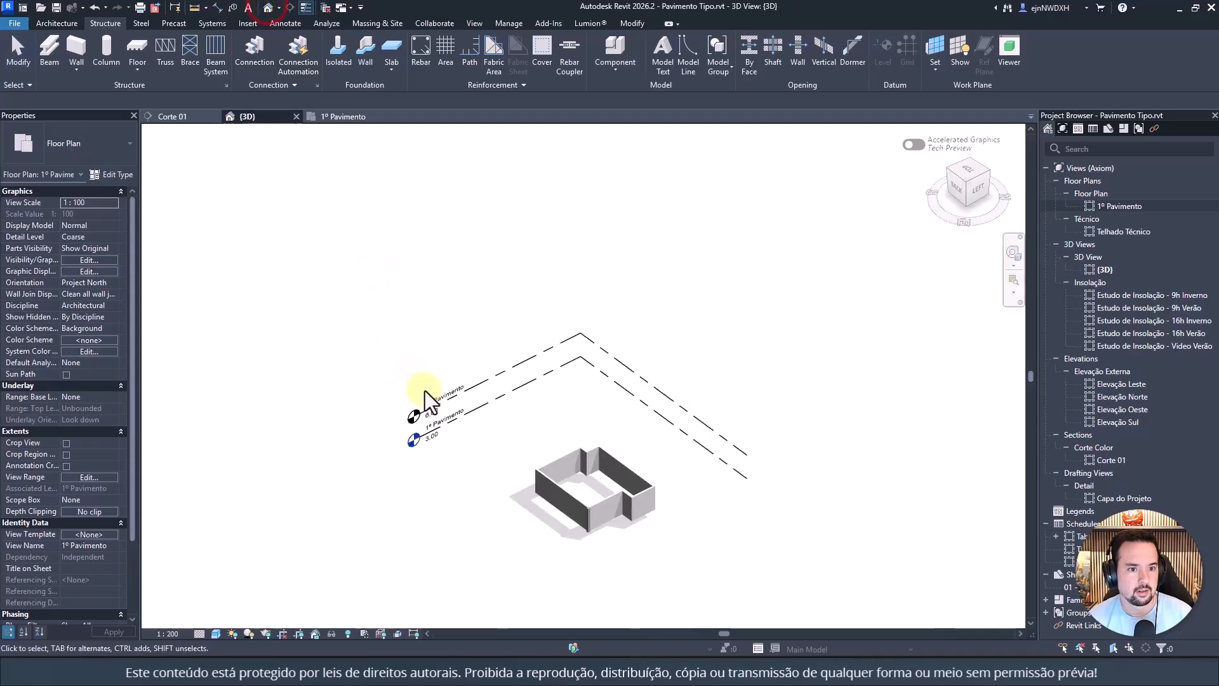
scroll(630, 489, up, 8)
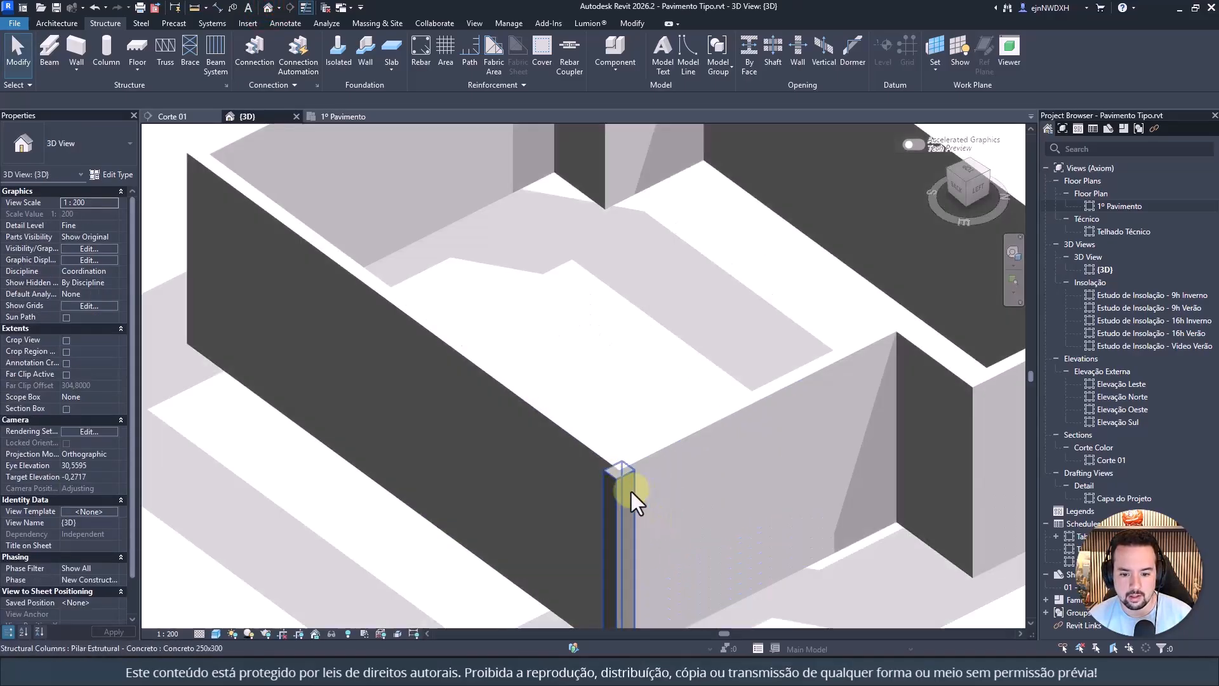
click(624, 493)
click(327, 117)
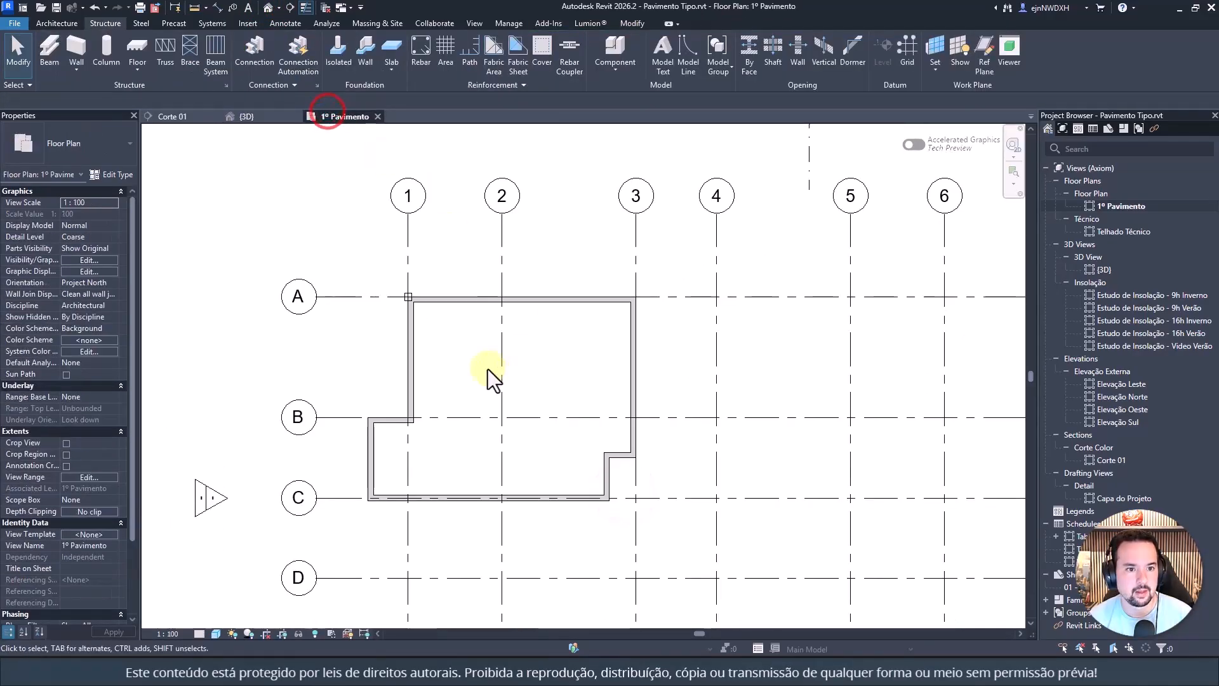
Step: Delete the single structural column at the intersection of grids A and 1
scroll(424, 292, down, 2)
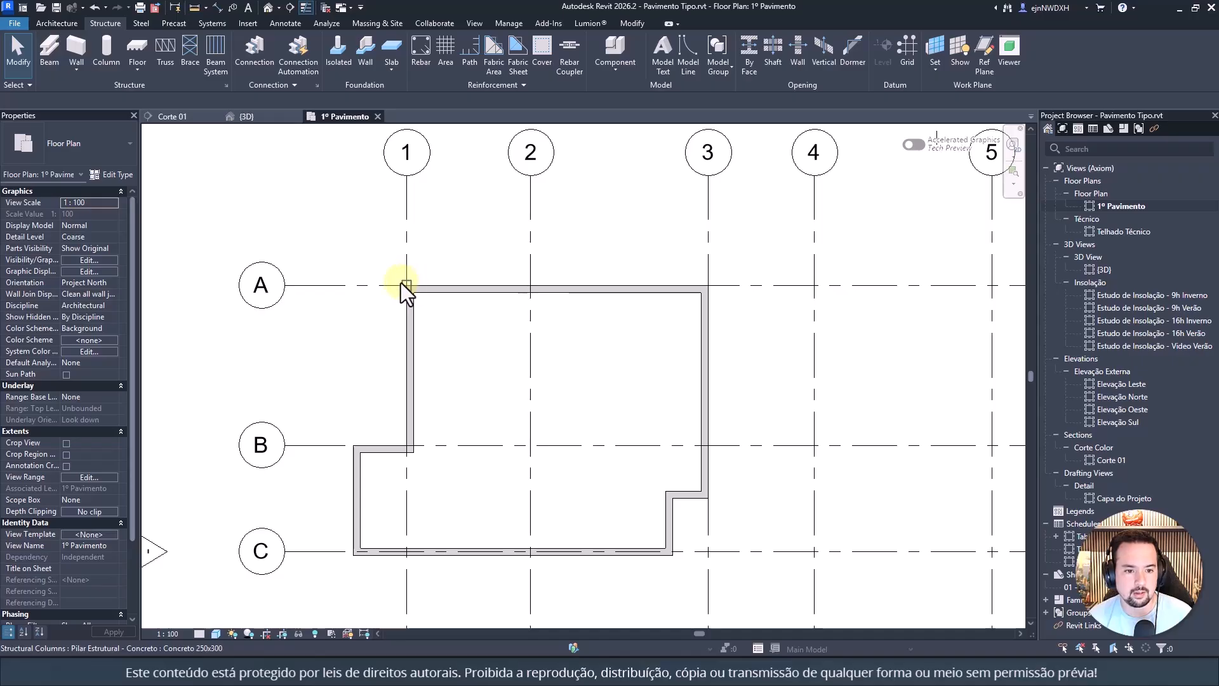
scroll(403, 285, up, 2)
click(400, 281)
key(Delete)
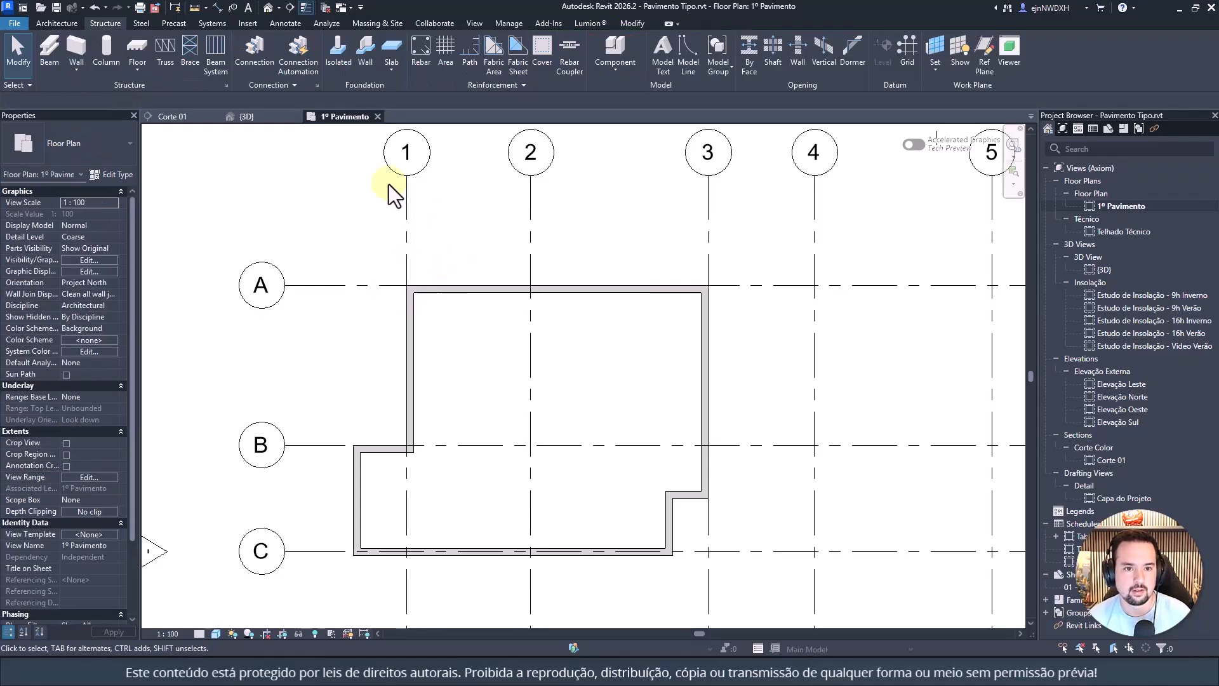
Step: Place Concreto 250x300 structural columns at all intersections of grids 1 to 6 and A to E at once
key(c)
key(l)
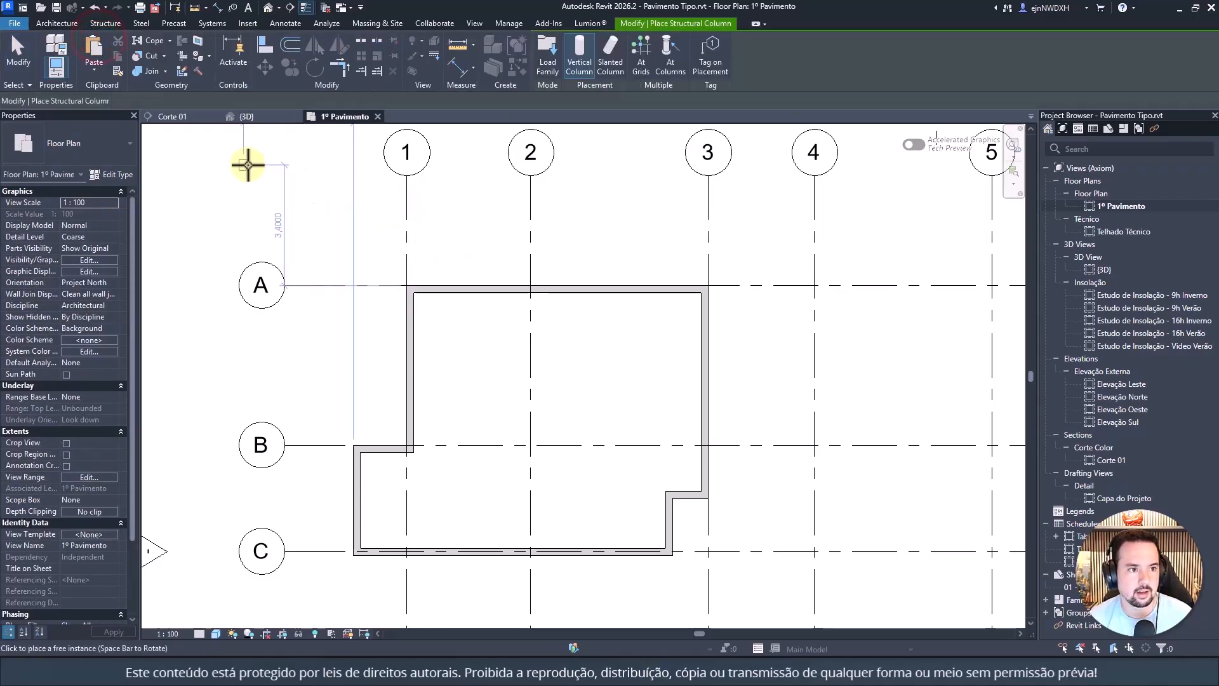
scroll(536, 234, down, 4)
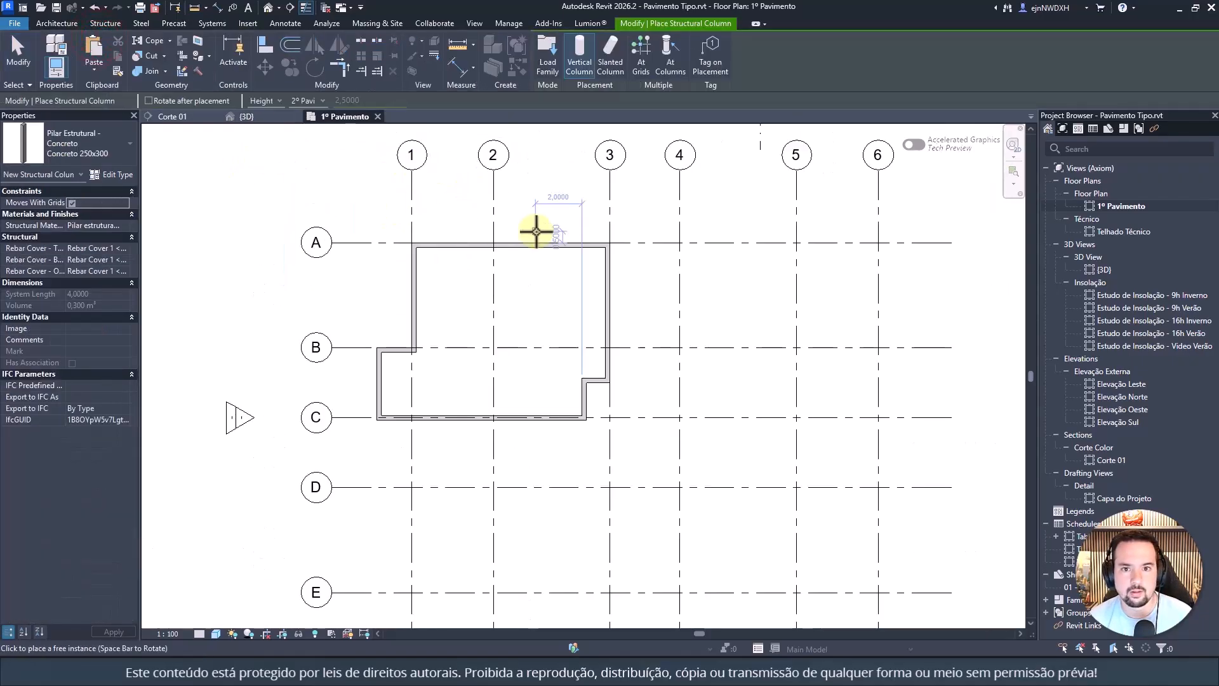
click(645, 52)
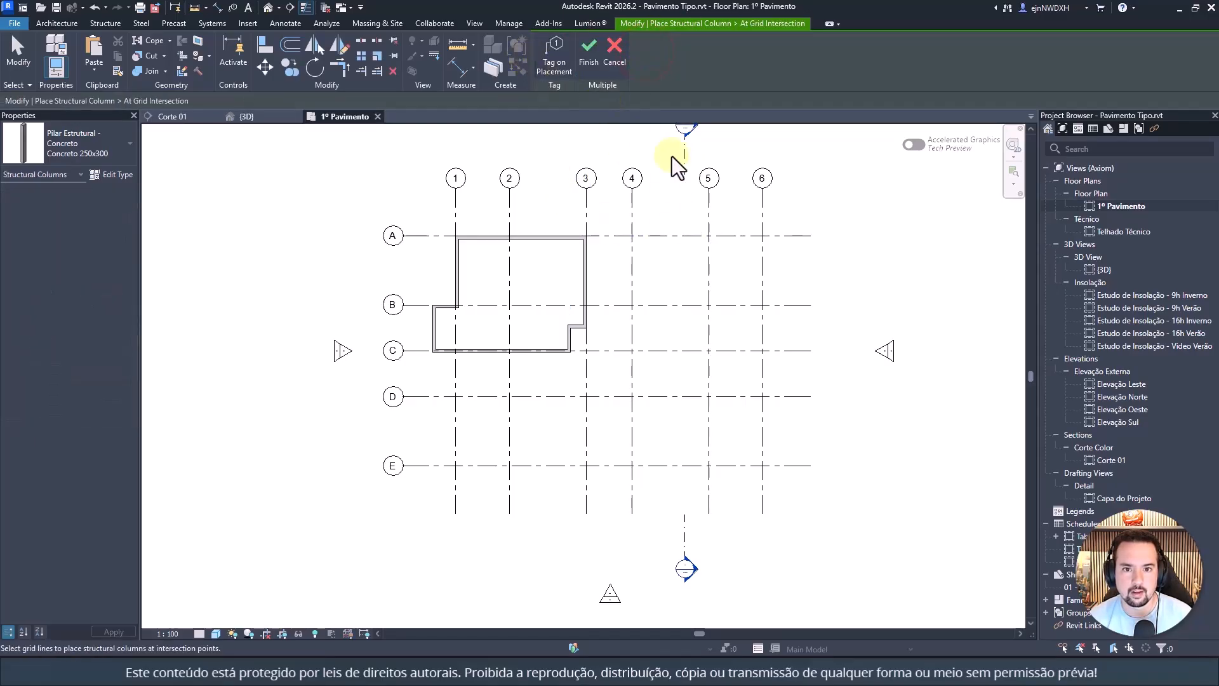
drag(838, 197, 402, 536)
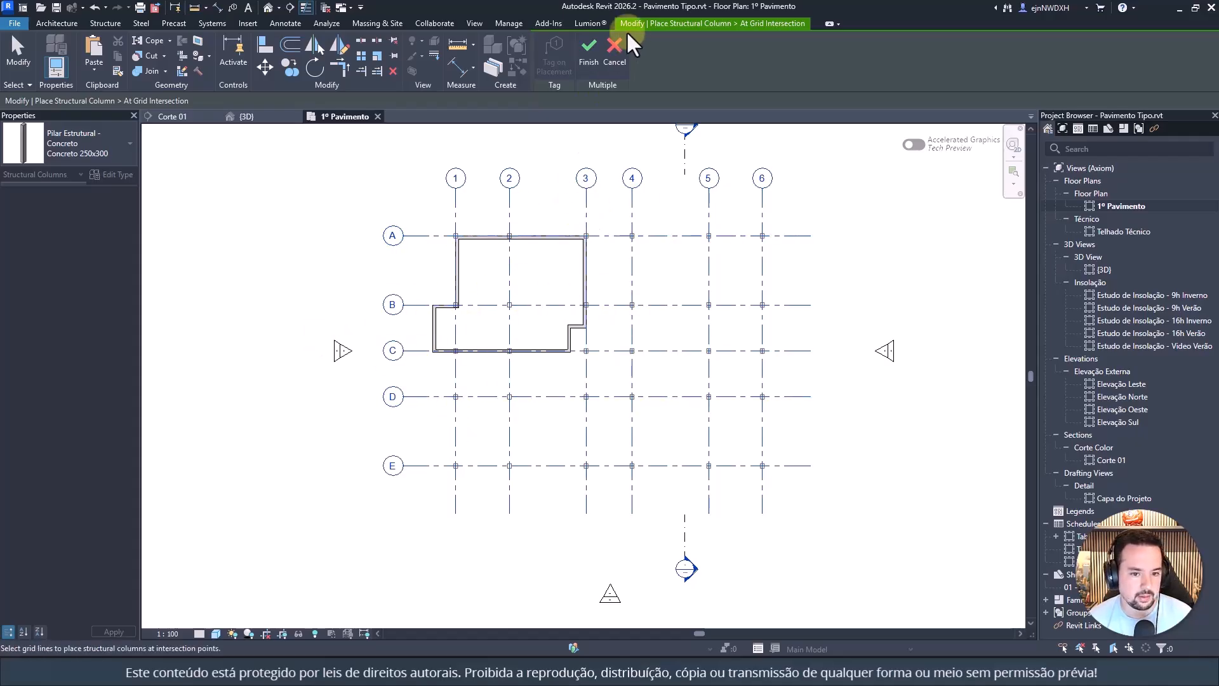
click(588, 54)
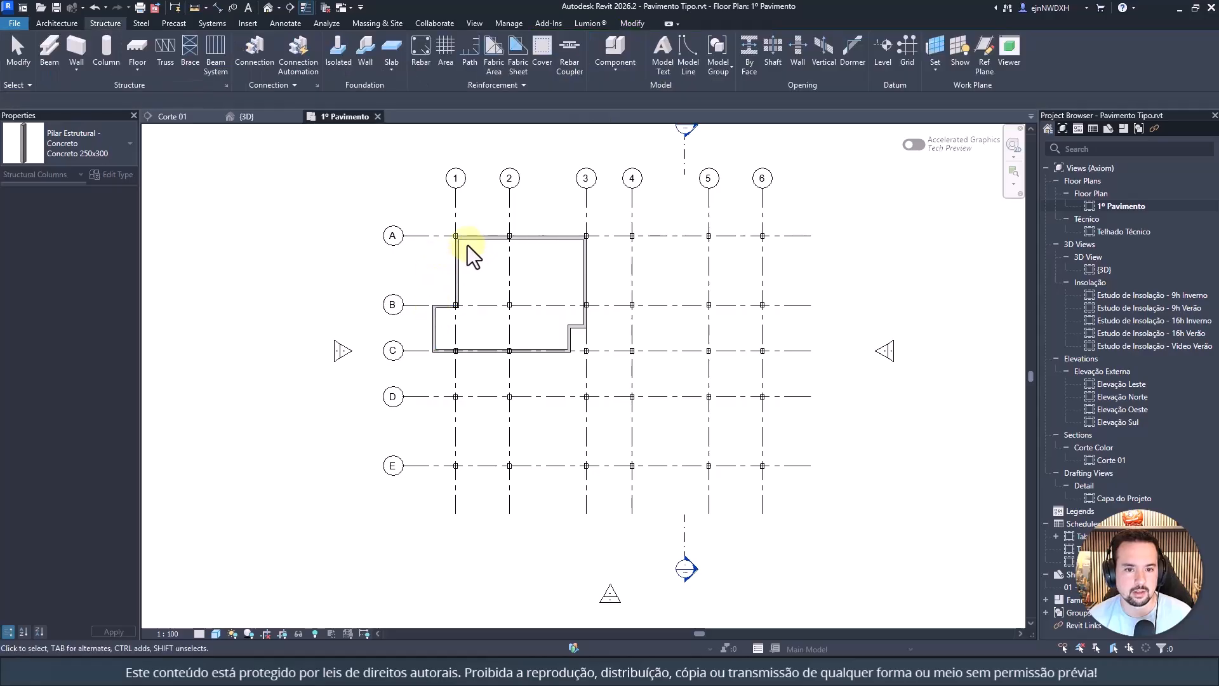
Step: Examine how the columns along grids A to C sit relative to the exterior walls
scroll(444, 238, up, 4)
scroll(436, 233, down, 3)
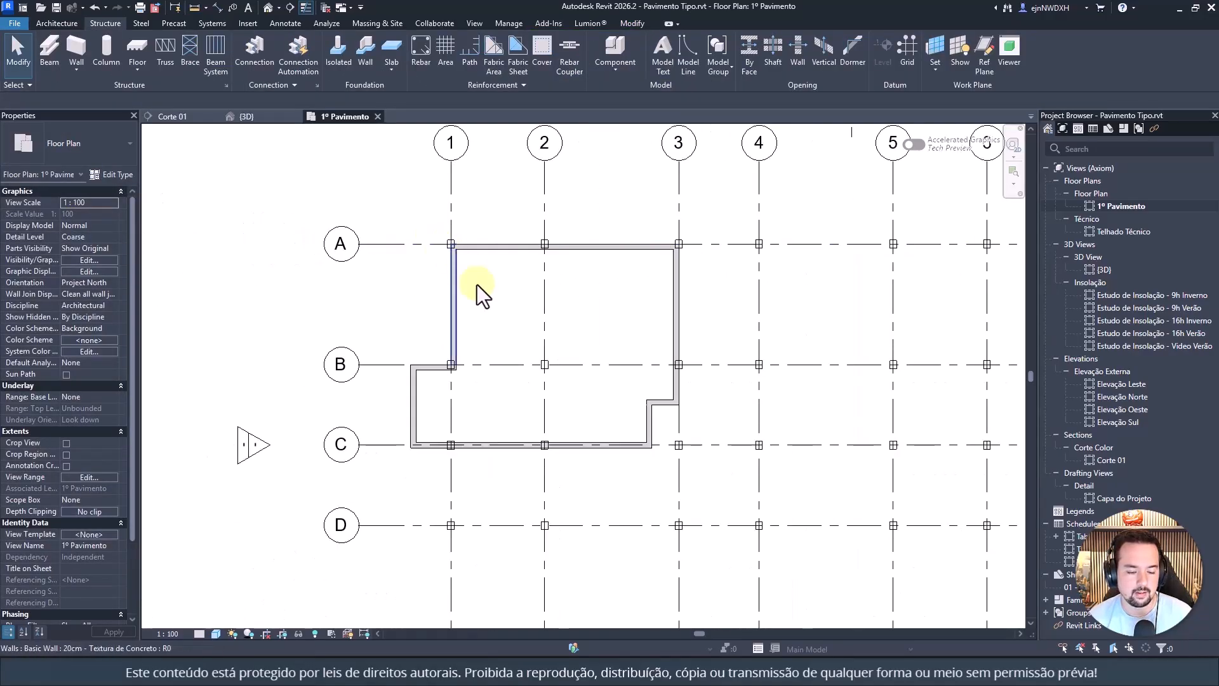
middle_drag(478, 285, 448, 346)
scroll(398, 246, up, 3)
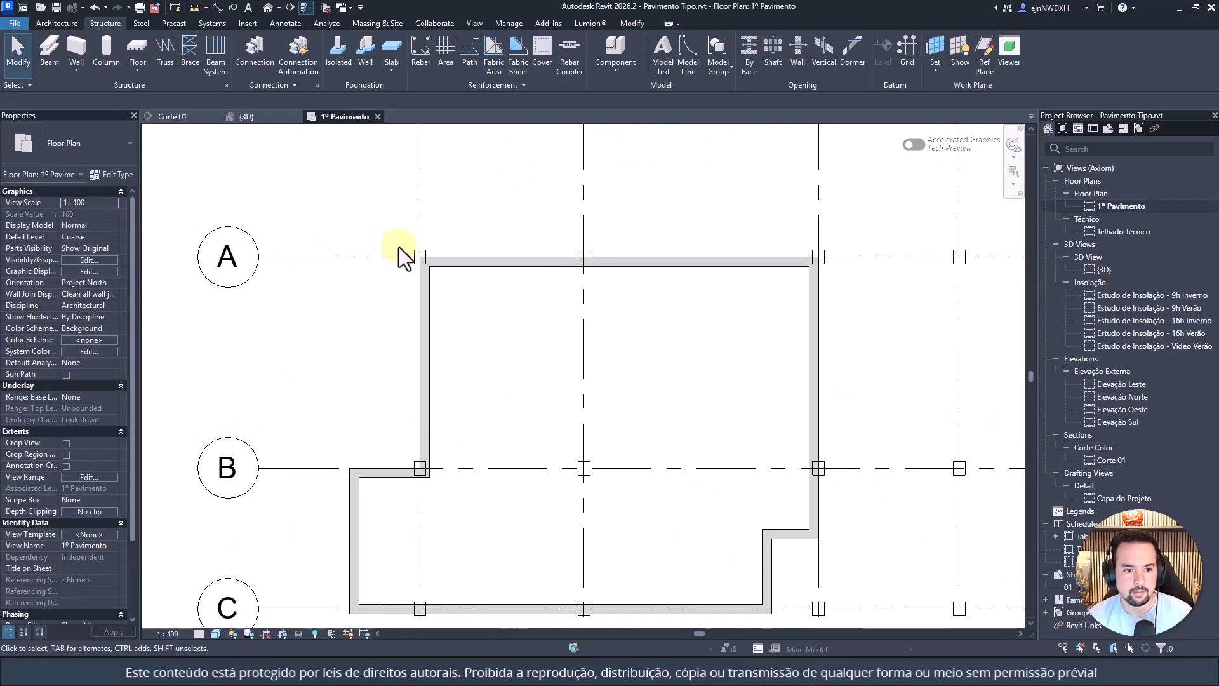
scroll(399, 247, down, 2)
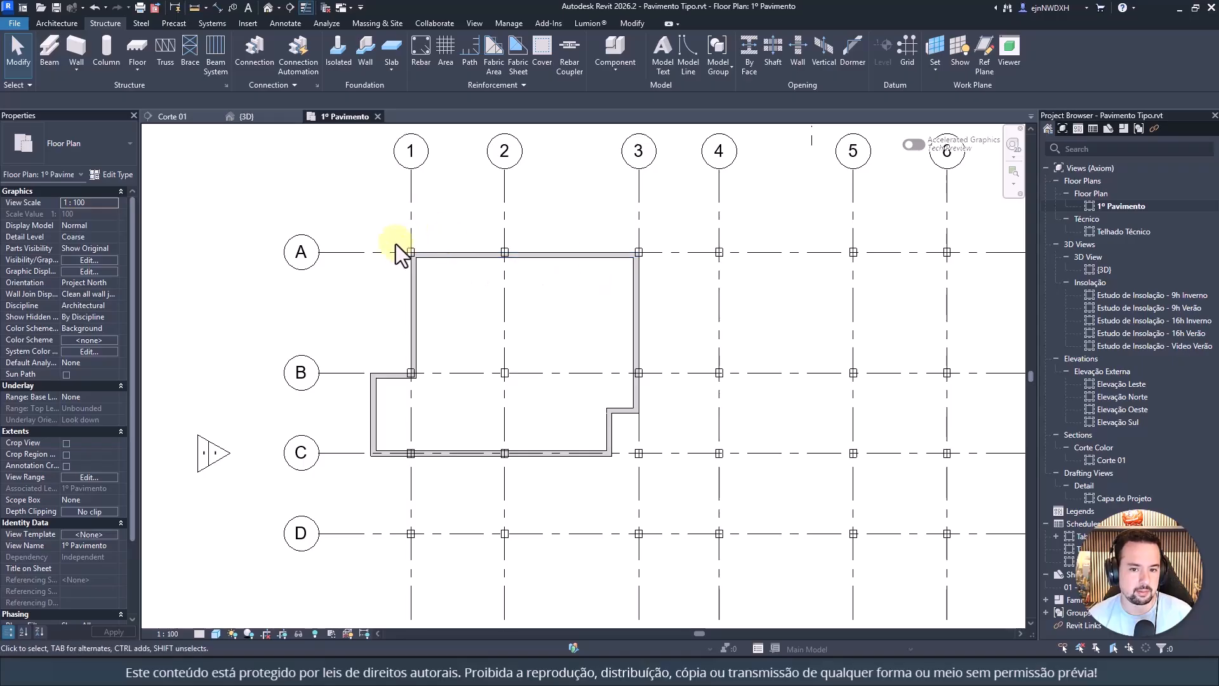
scroll(406, 252, up, 2)
scroll(410, 250, up, 1)
scroll(414, 254, down, 1)
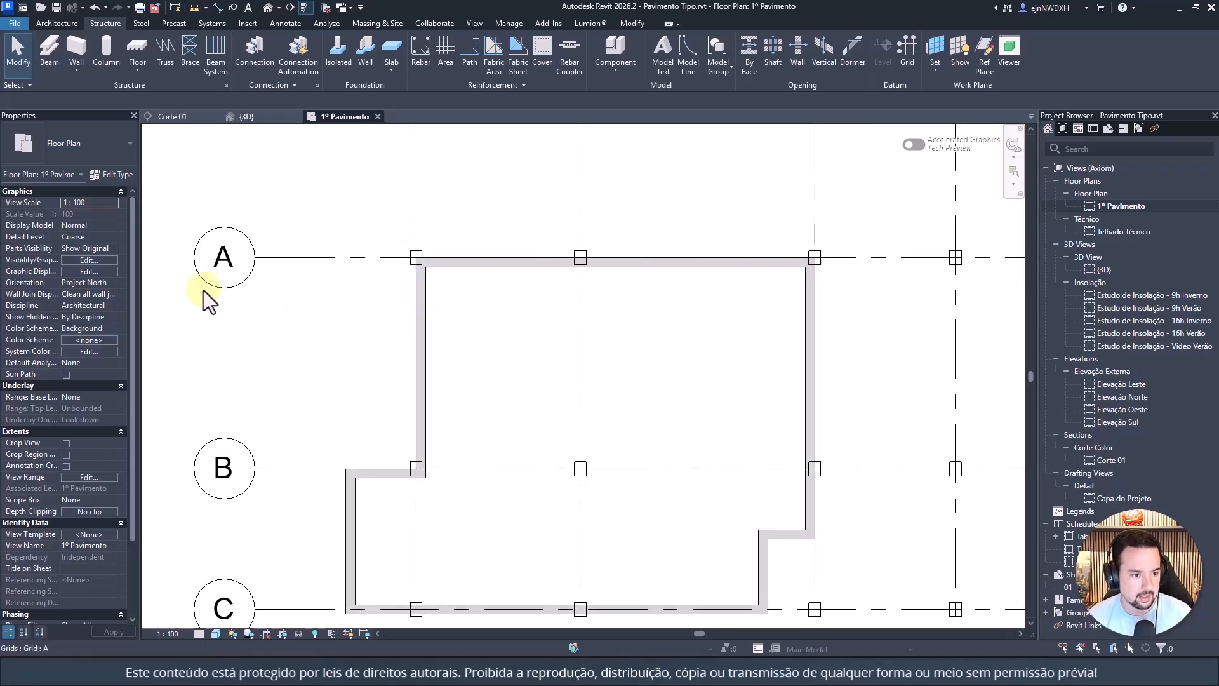
Step: Set the floor plan's view range to a cut plane offset of 1.5 and a top offset of 3
click(77, 475)
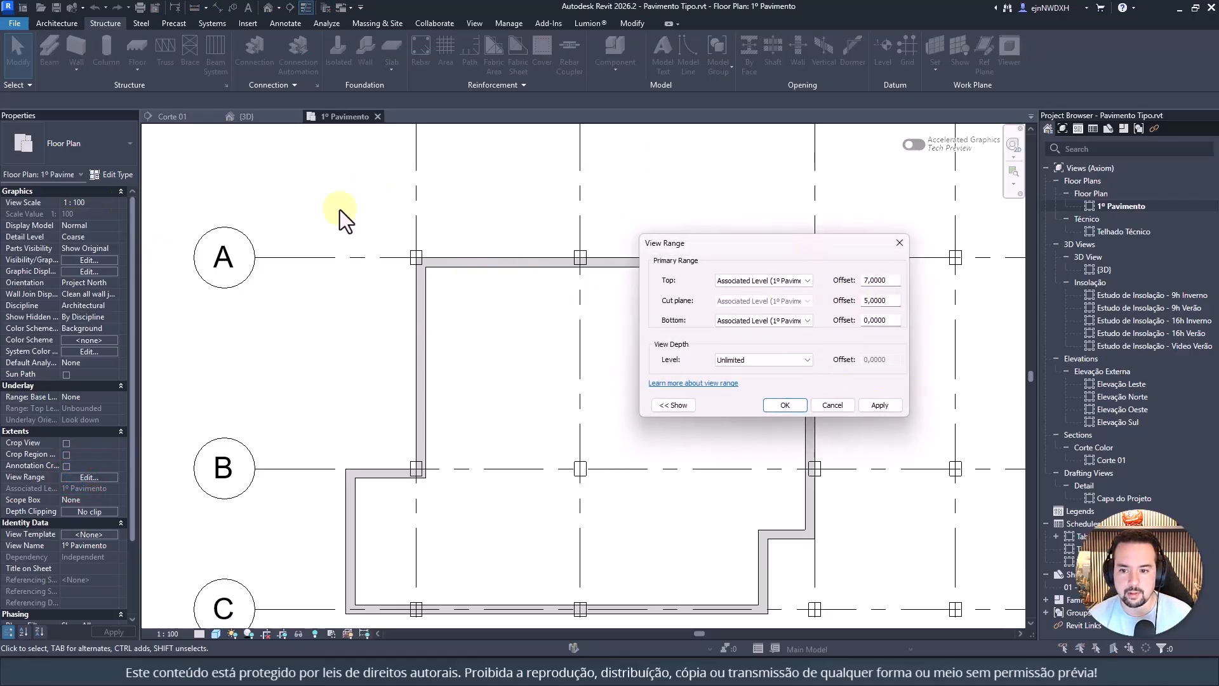
drag(815, 296, 782, 291)
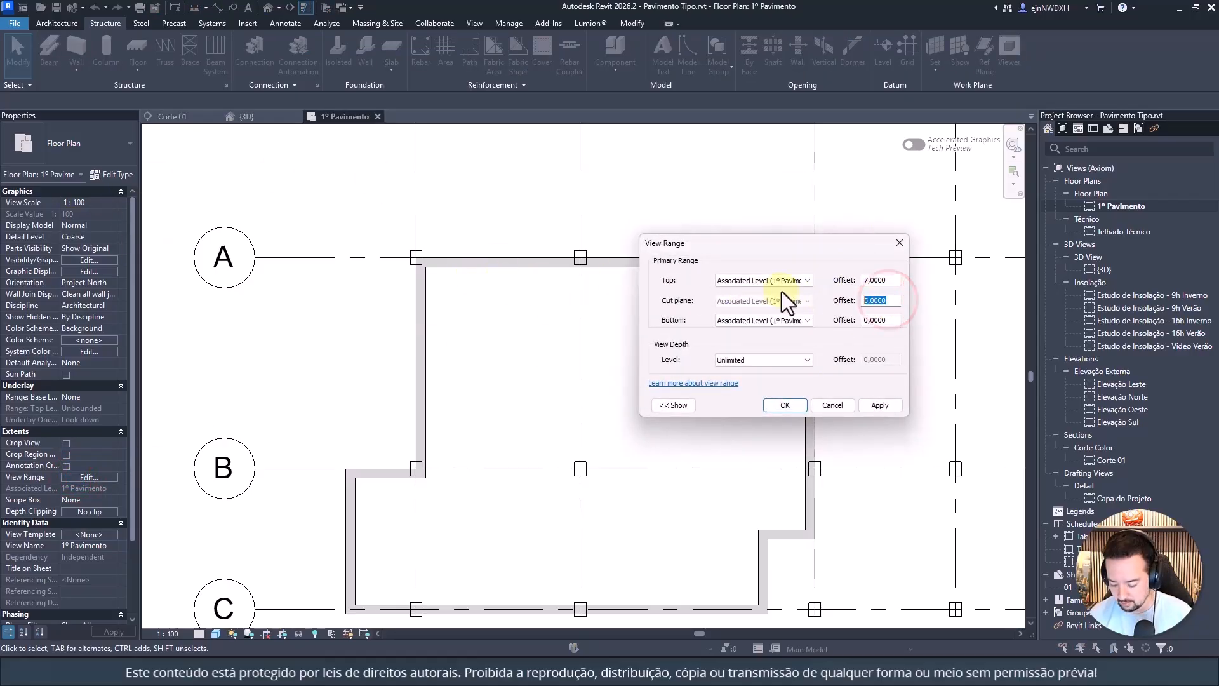
text(1.5)
double_click(889, 280)
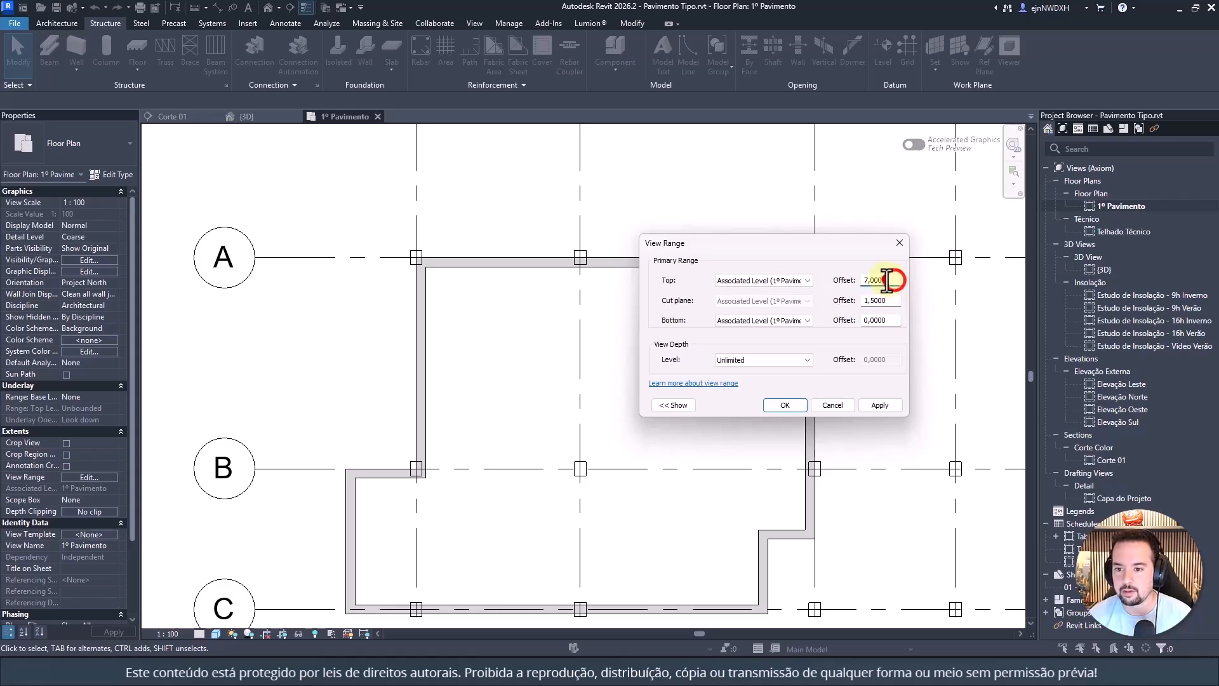
text(3)
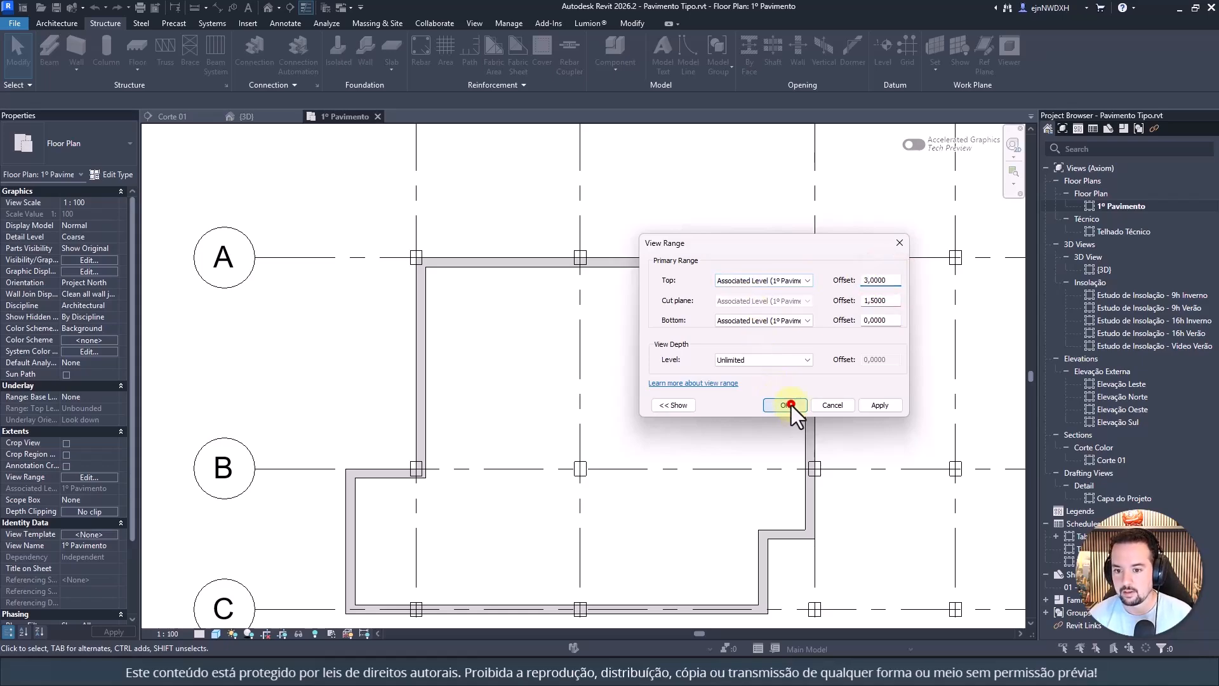
click(787, 405)
Step: Change the floor plan's detail level to Fine
middle_drag(502, 213, 554, 192)
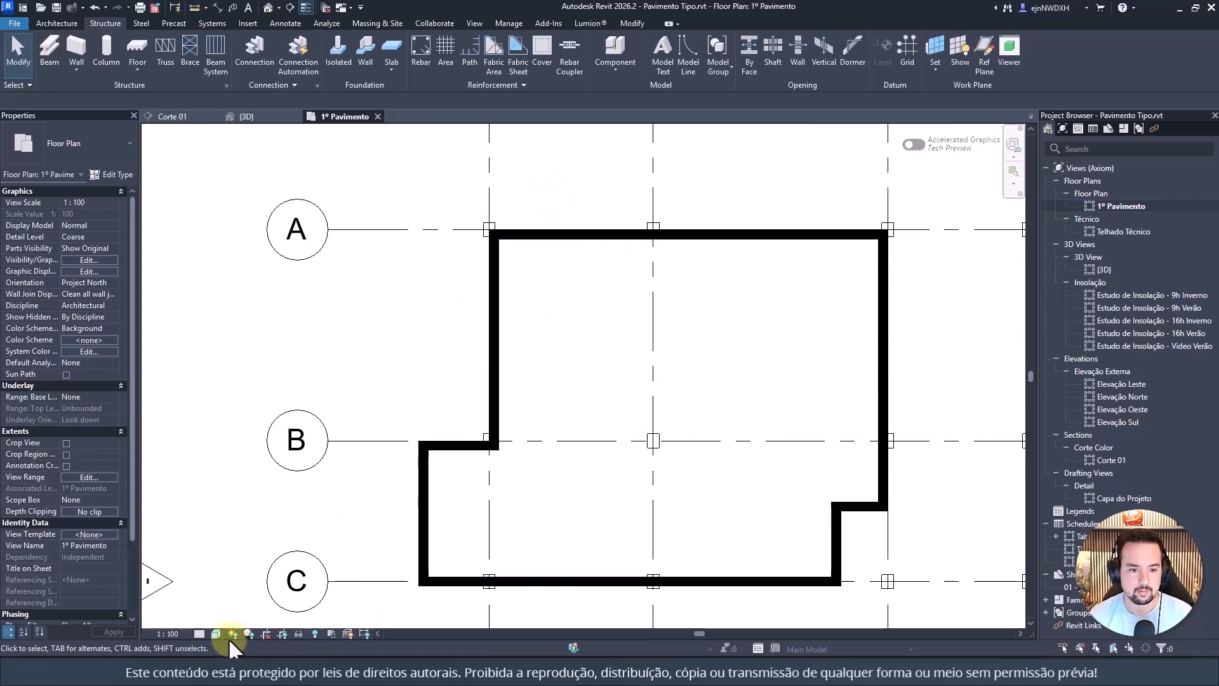
click(204, 634)
click(214, 618)
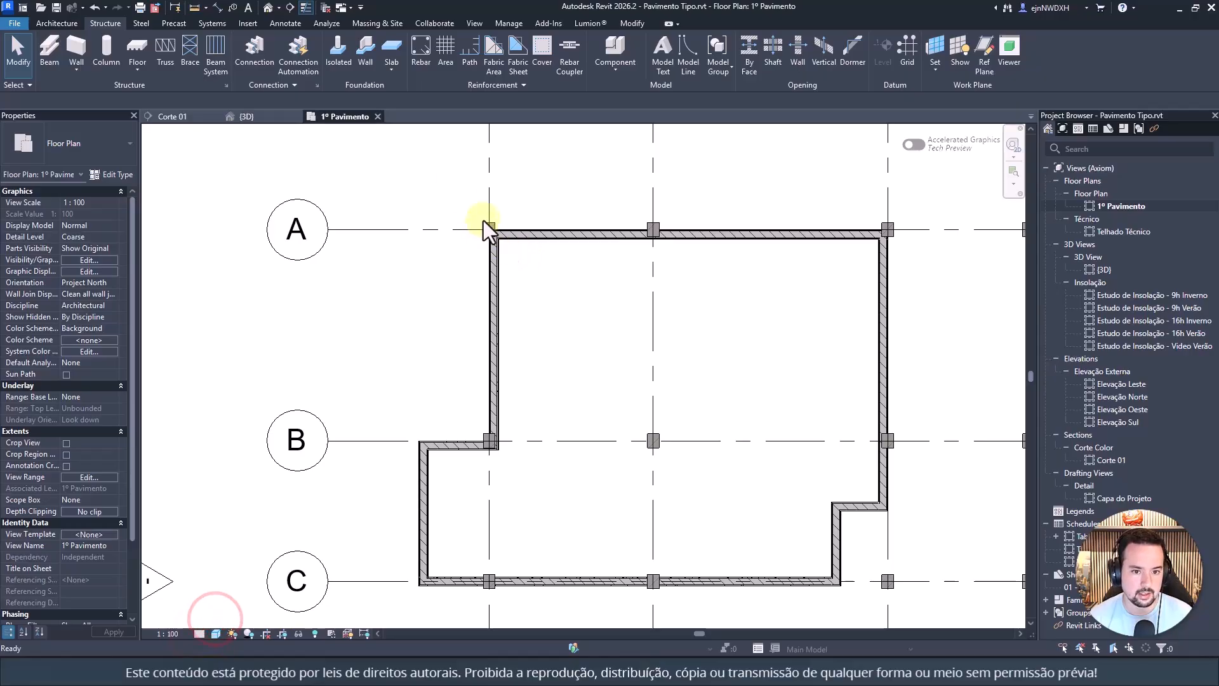
Step: Examine how the fine-detail wall layers meet the structural columns around the corner of grids A and 1
scroll(506, 209, up, 5)
scroll(492, 215, down, 7)
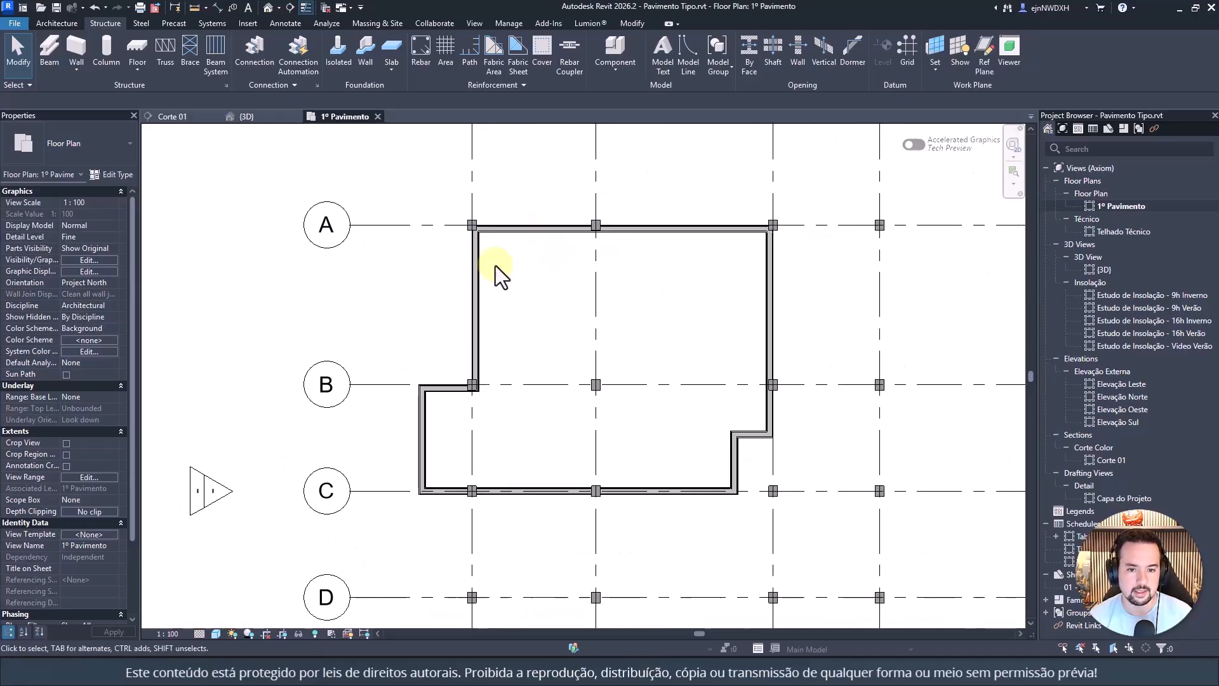
scroll(486, 304, up, 3)
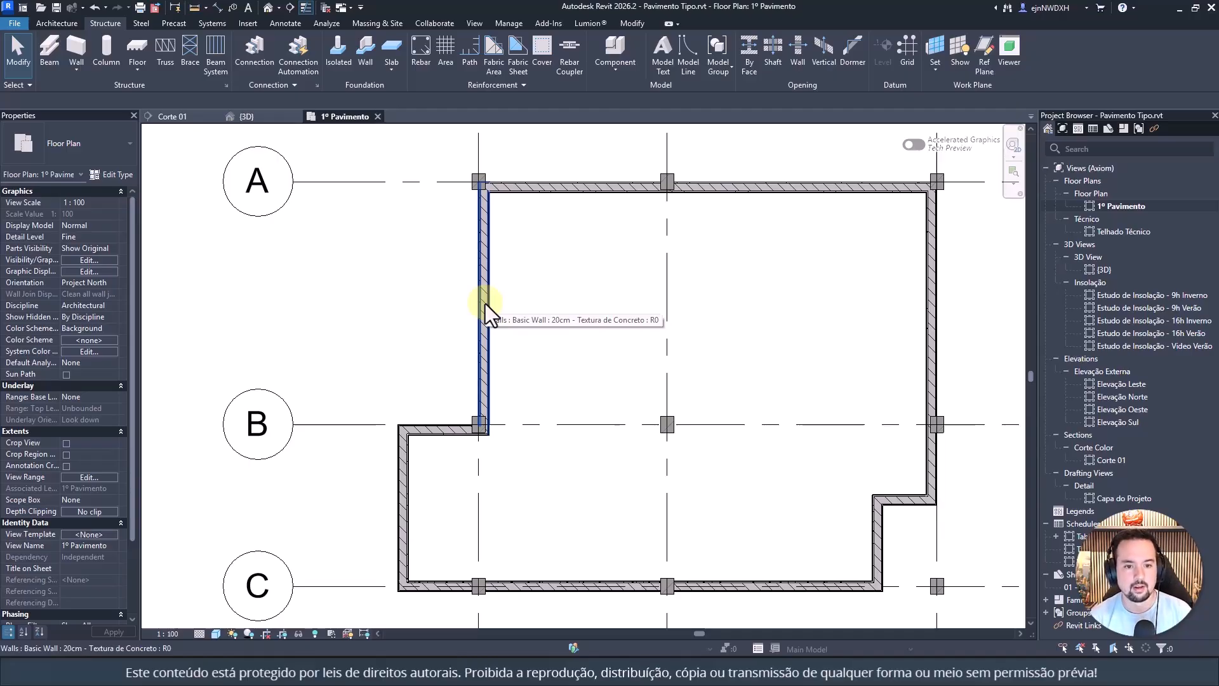
scroll(489, 181, up, 2)
scroll(471, 169, down, 4)
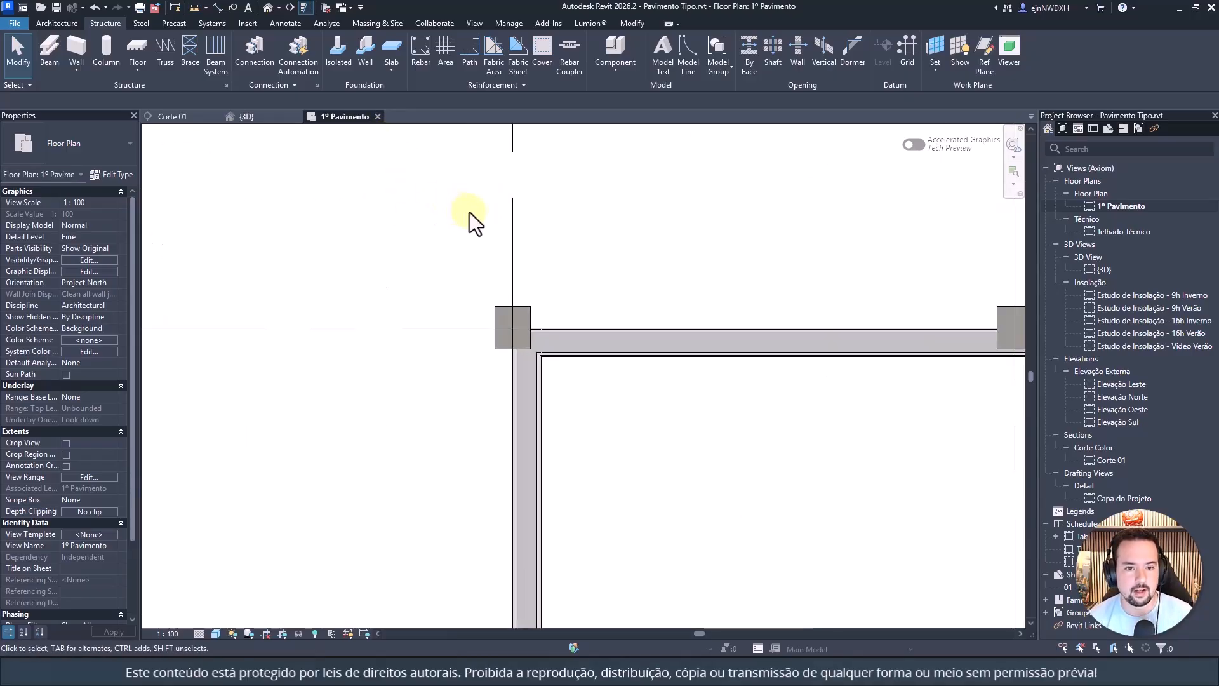
scroll(488, 266, down, 1)
scroll(482, 231, up, 8)
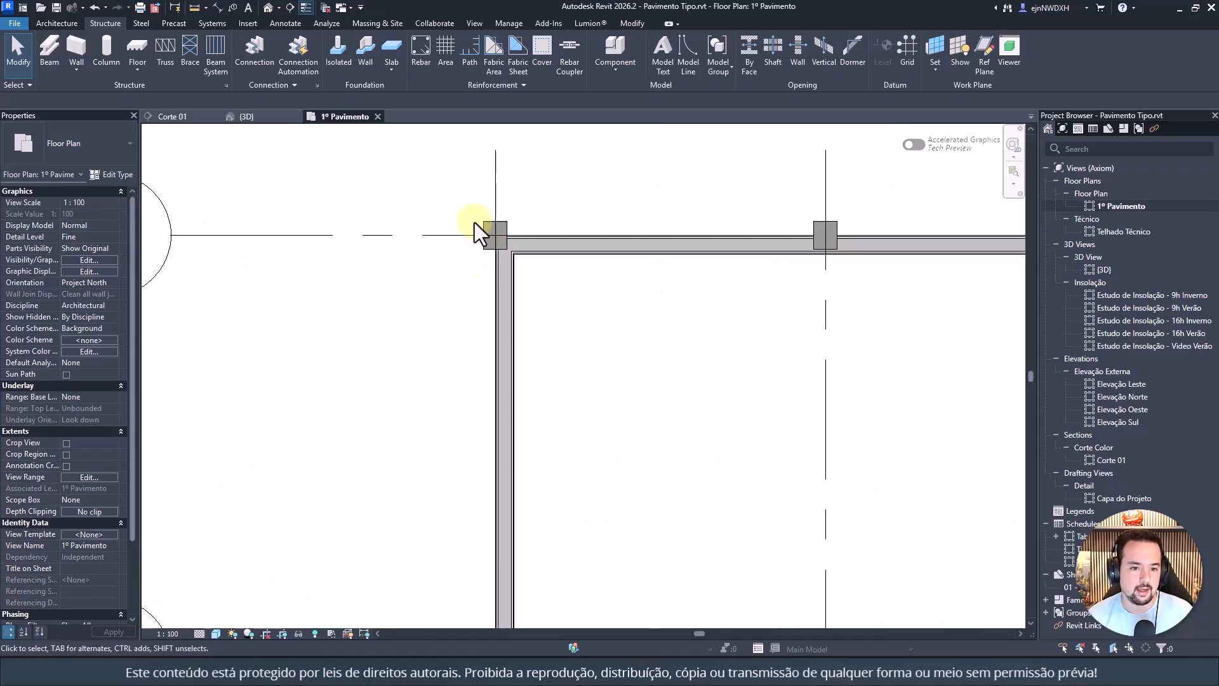
scroll(467, 228, down, 2)
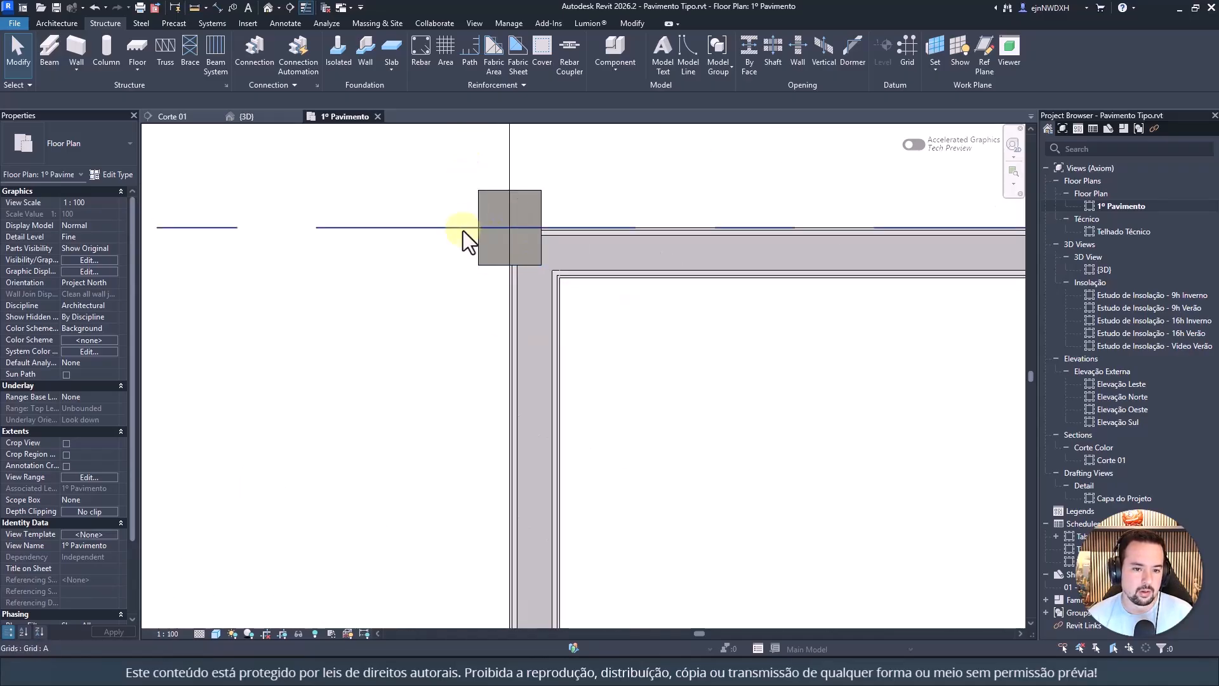
Step: Align the exterior core faces of the grid 1 and grid A walls with the outer faces of column A1
key(a)
key(l)
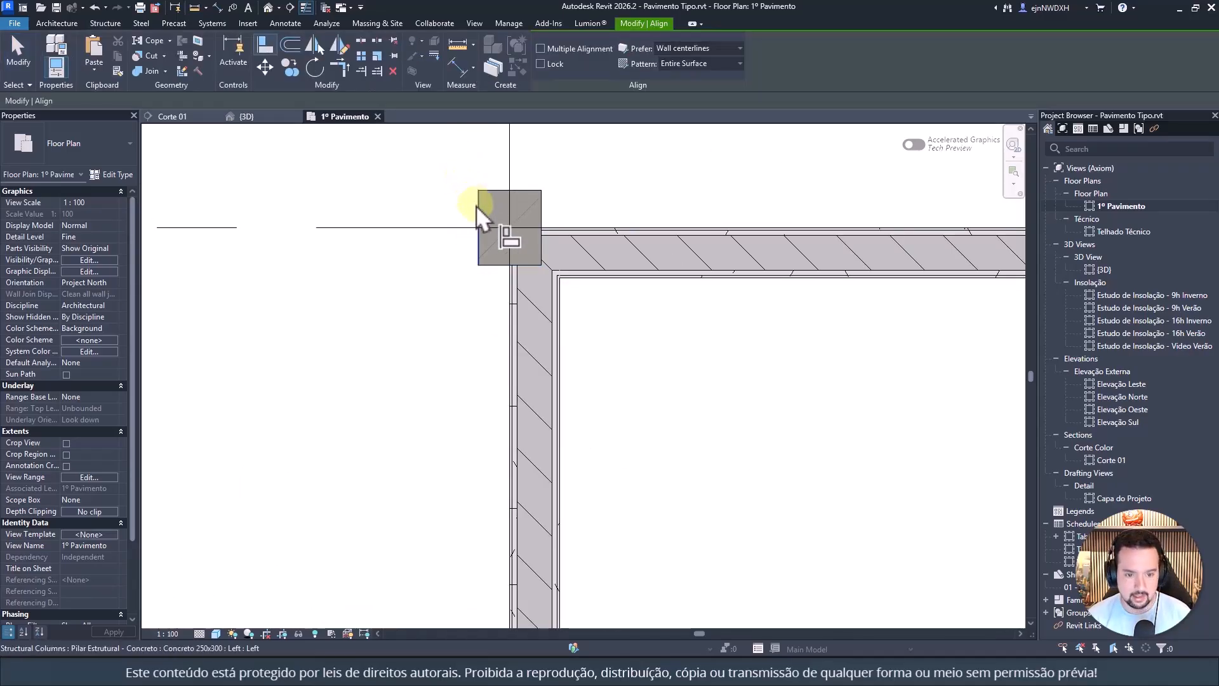
click(476, 204)
scroll(520, 309, up, 3)
click(518, 309)
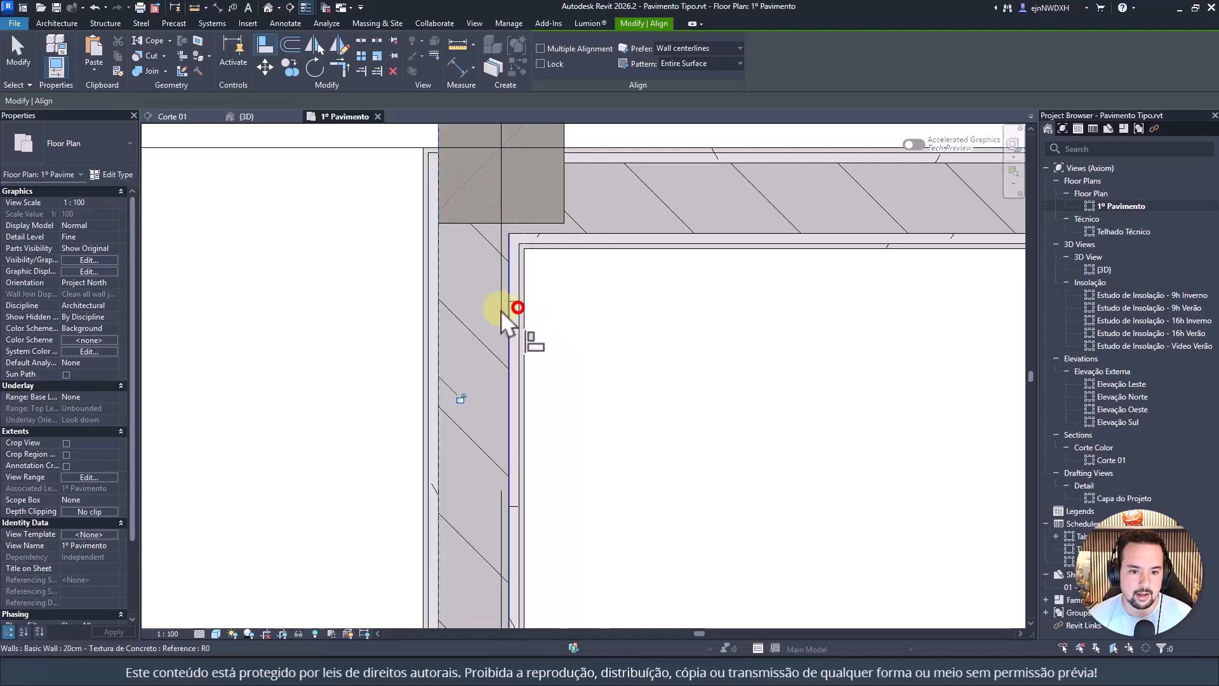
scroll(457, 292, down, 3)
click(448, 188)
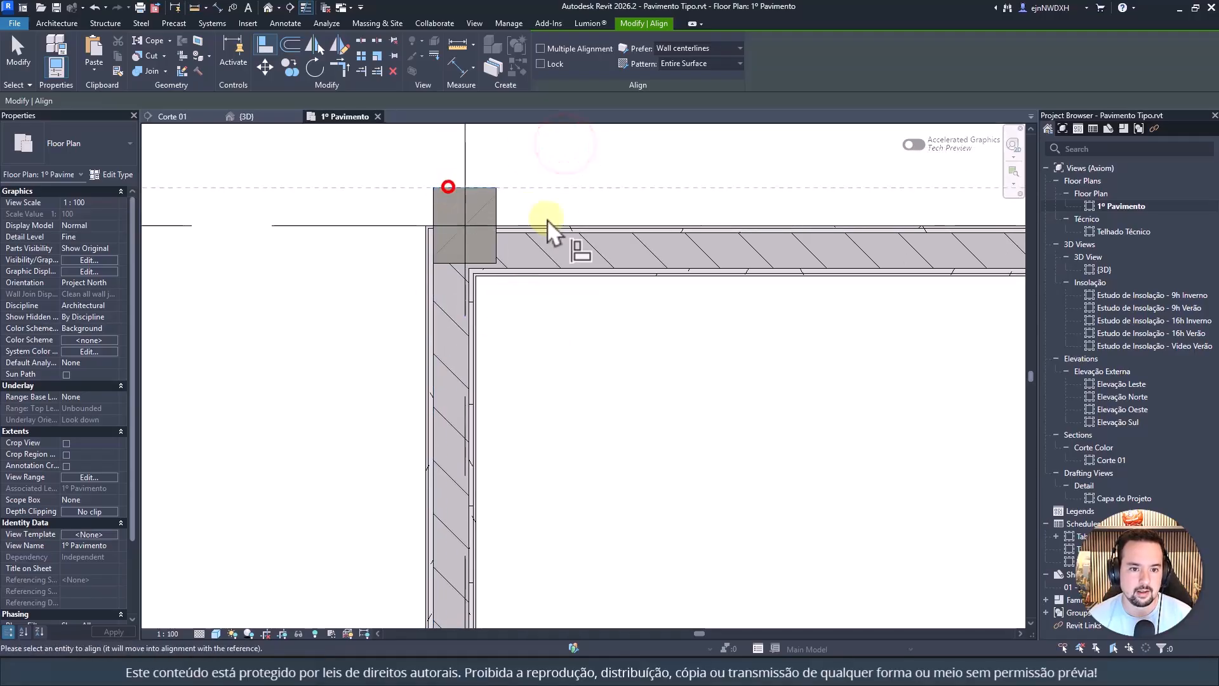
click(555, 239)
scroll(559, 222, down, 4)
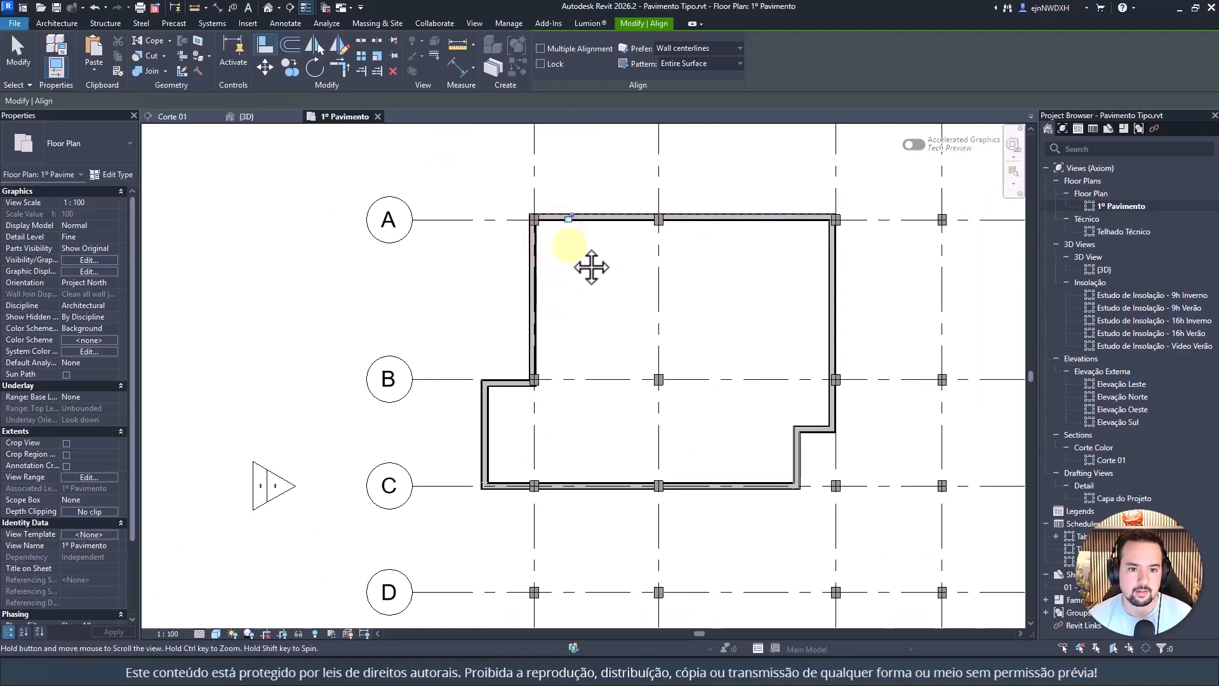
Step: Align the lower core face of the short exterior wall on grid B with the lower face of column B1
scroll(505, 321, up, 5)
scroll(600, 255, up, 3)
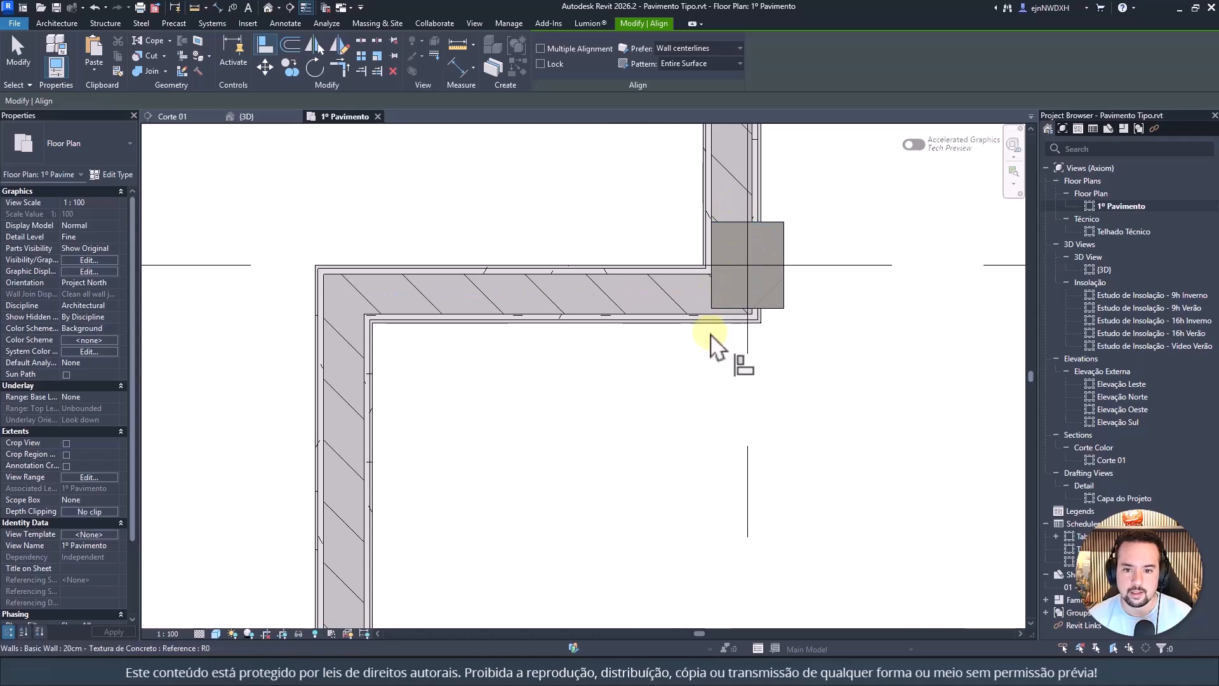
scroll(565, 353, down, 3)
scroll(729, 347, up, 3)
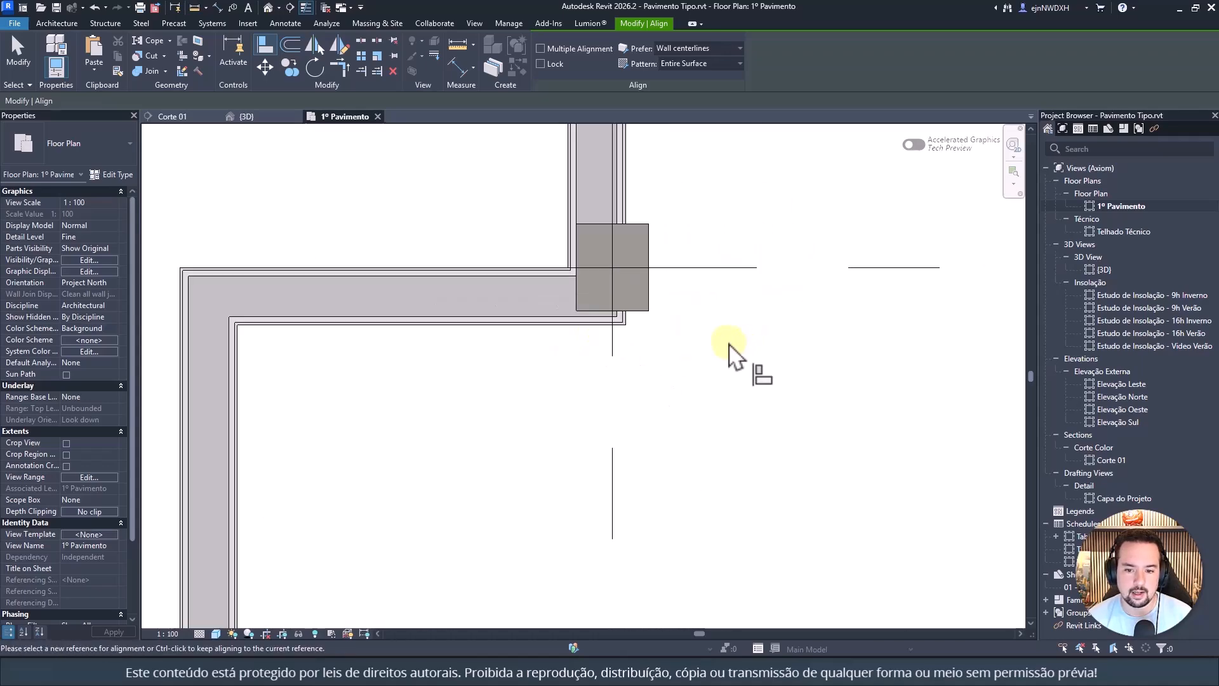
click(632, 310)
click(524, 317)
scroll(492, 368, down, 6)
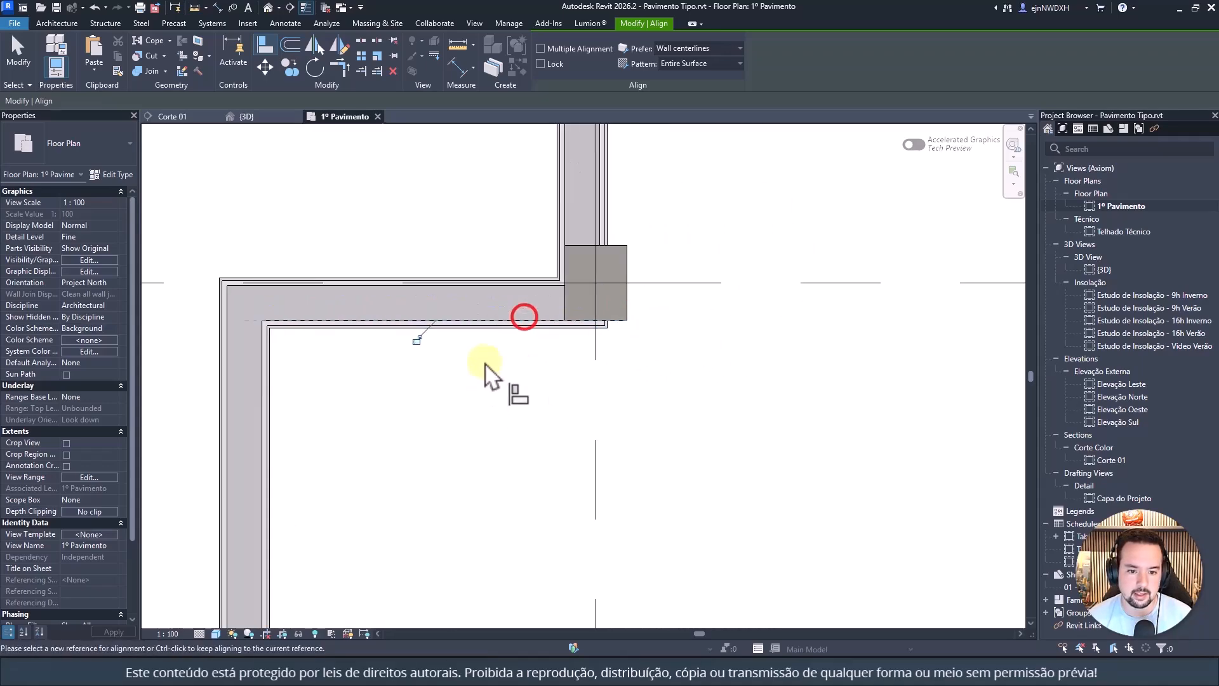
key(Escape)
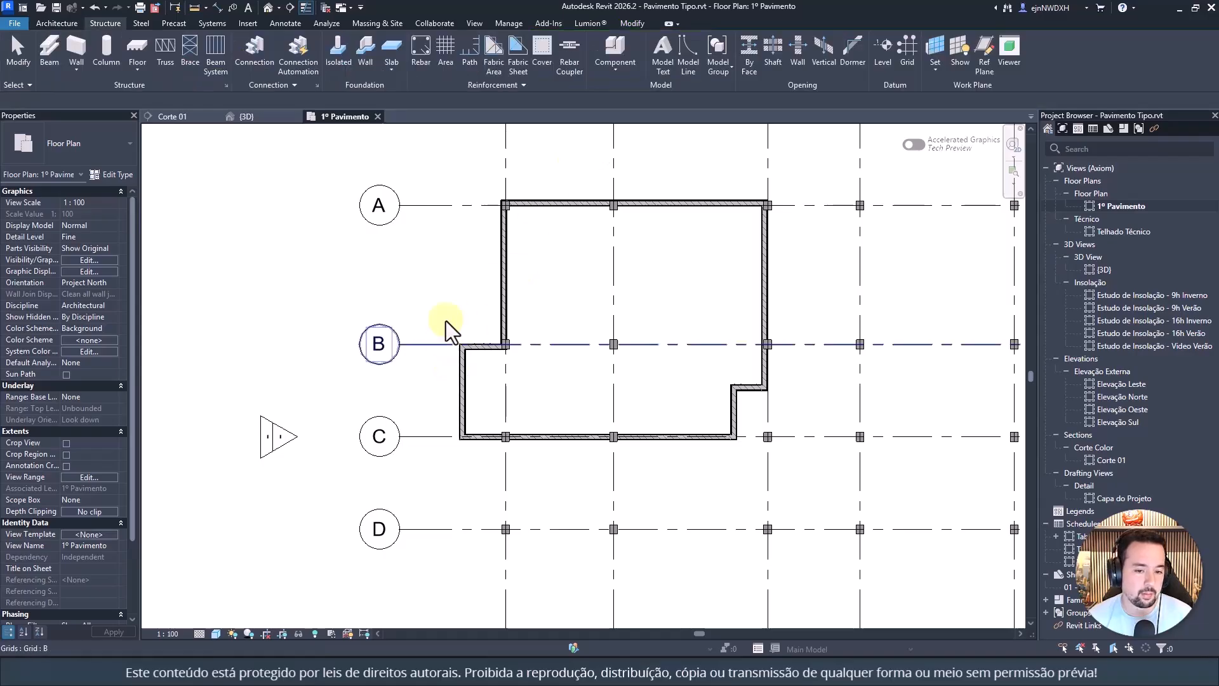
Step: Start a 15cm Pintura Branca wall and set its top constraint to Up to level: 2º Pavimento
scroll(507, 244, up, 3)
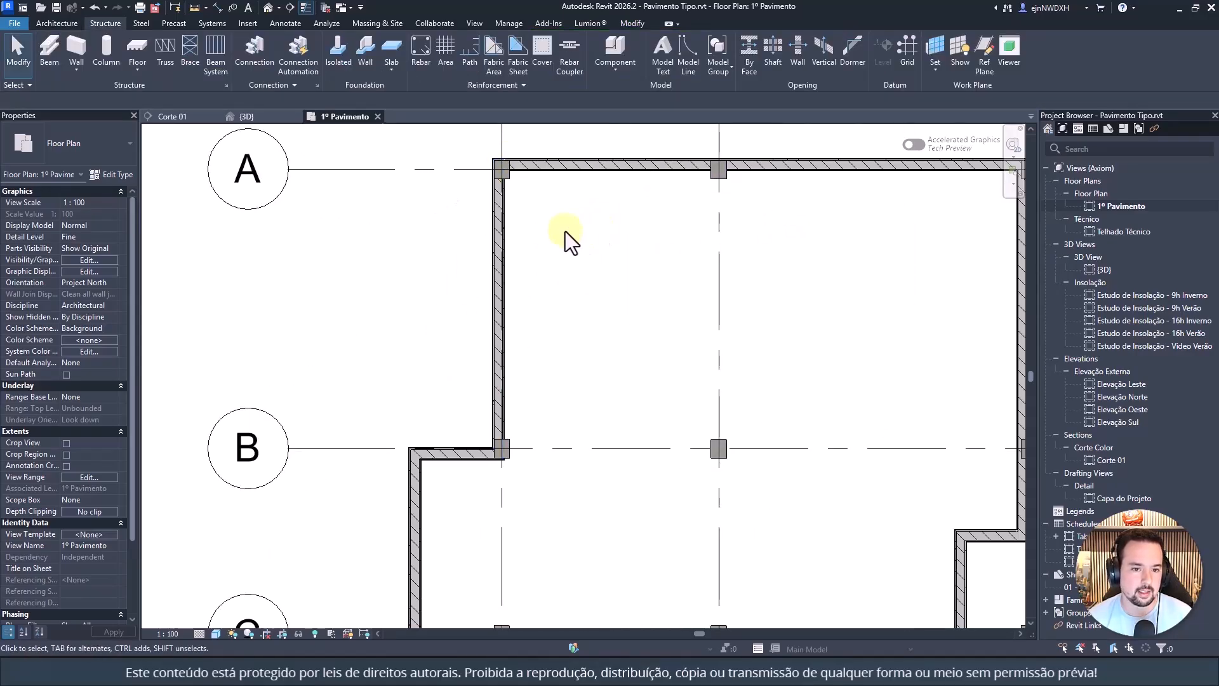
scroll(565, 231, down, 3)
middle_drag(570, 223, 530, 269)
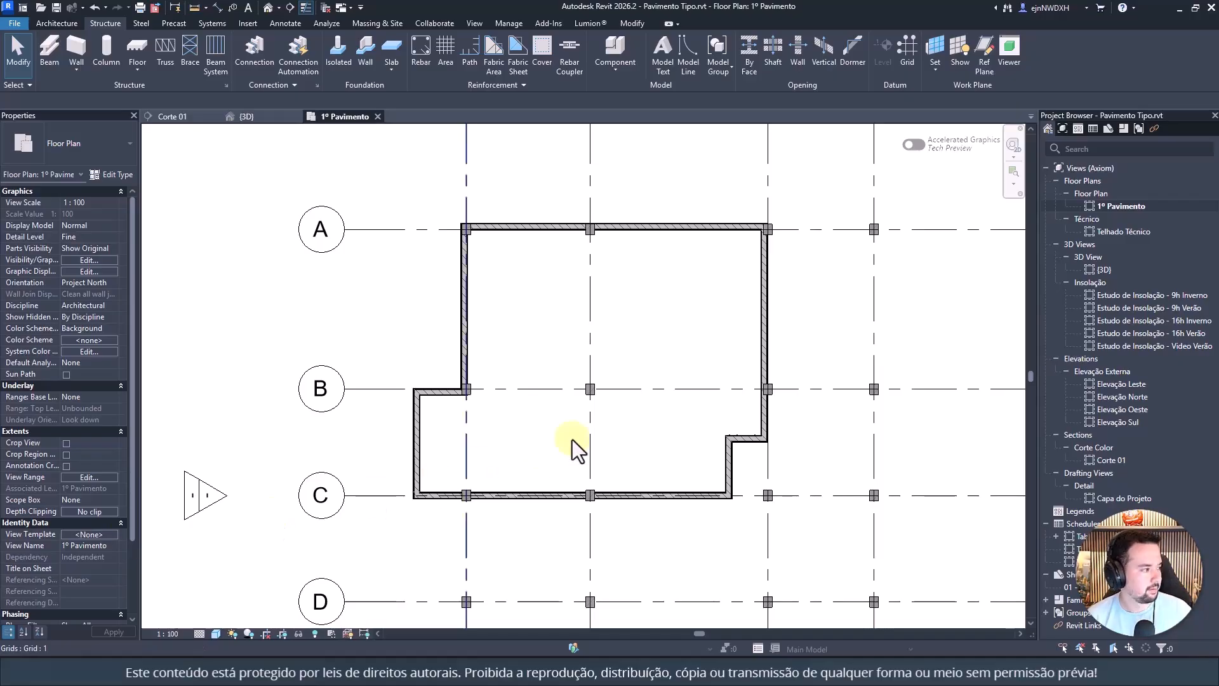
scroll(565, 425, up, 3)
middle_drag(578, 330, 439, 374)
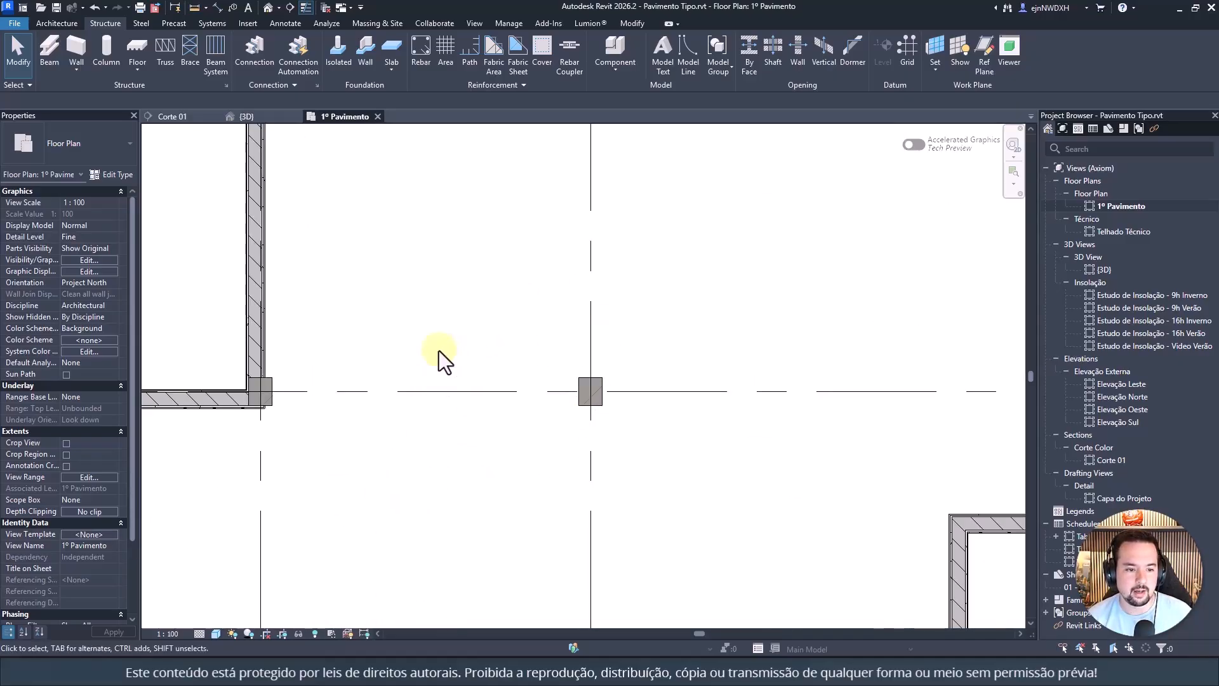
click(67, 20)
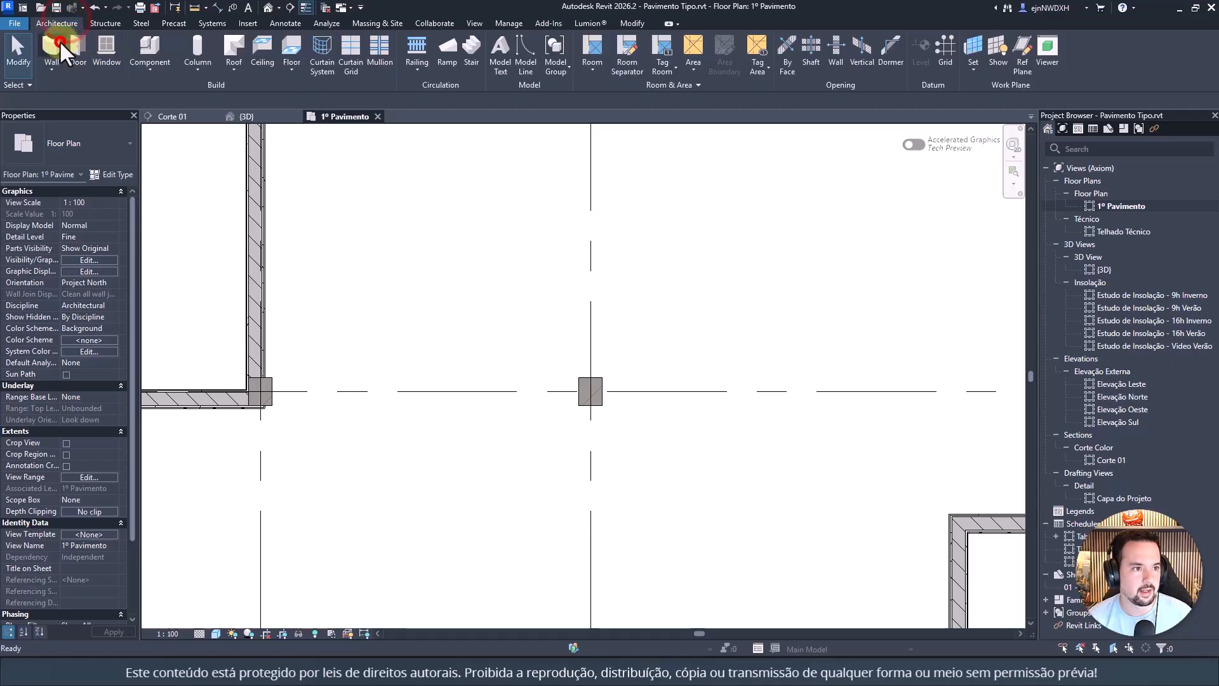
key(w)
key(a)
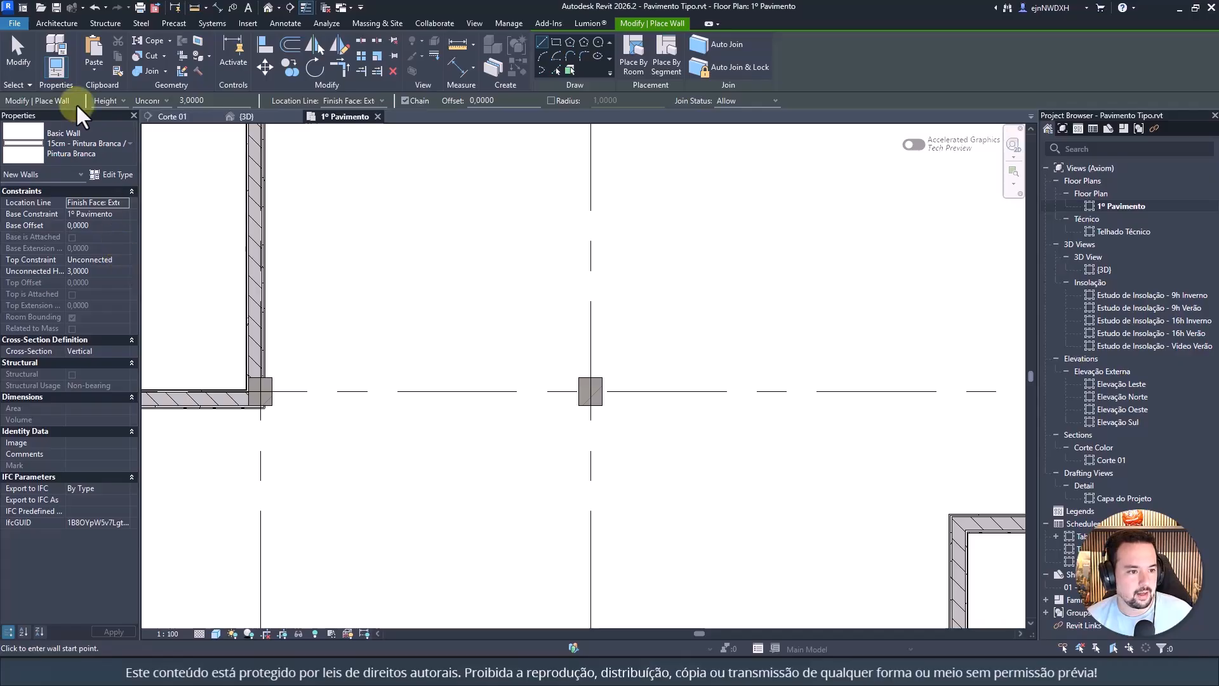
click(122, 260)
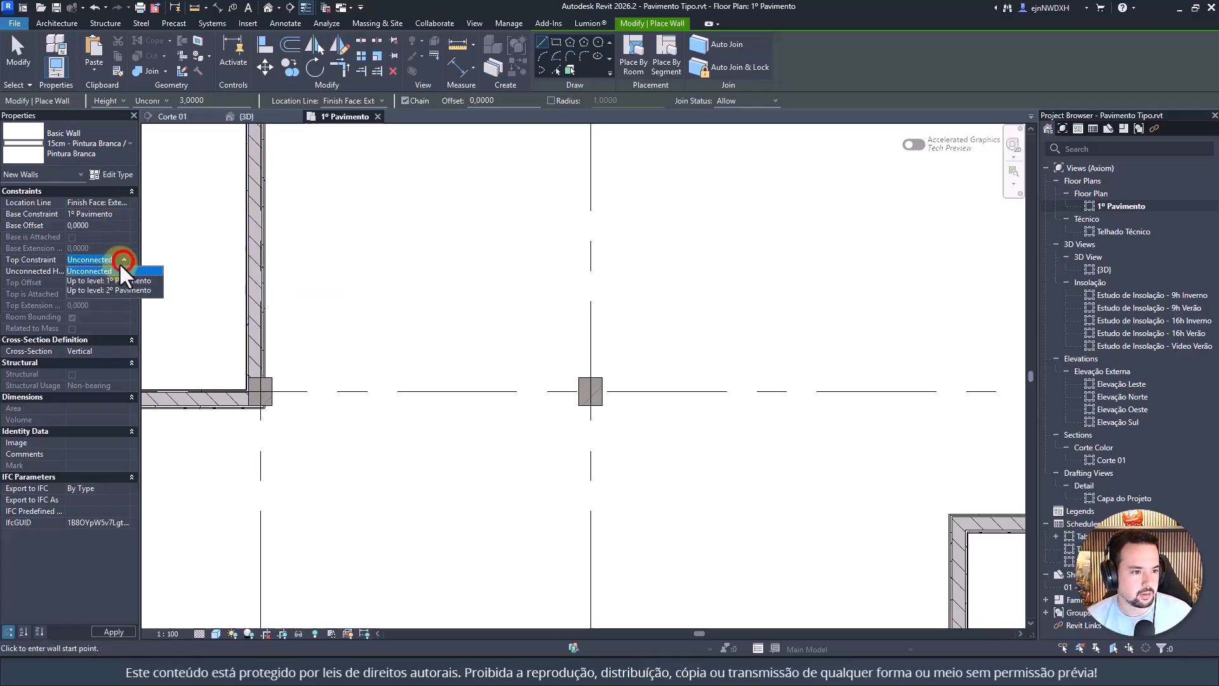
click(105, 288)
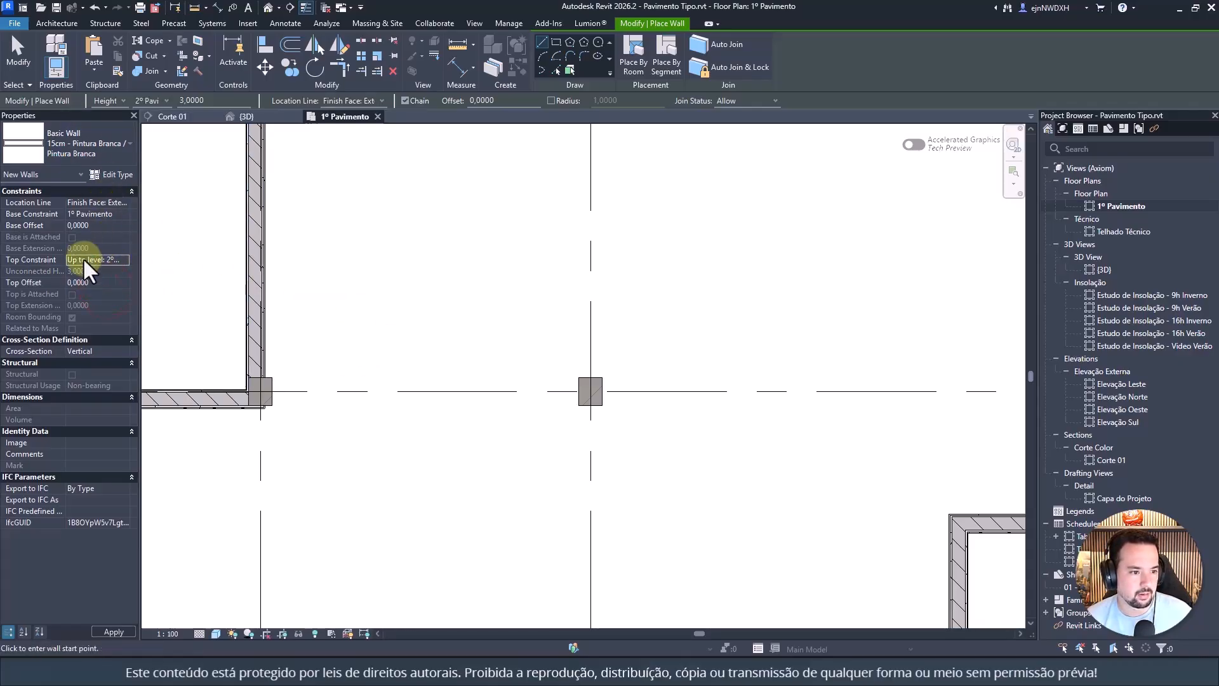
Step: Draw a horizontal interior wall along grid B from the exterior wall's end at column B1 to the far lower corner of column B2
scroll(381, 371, up, 3)
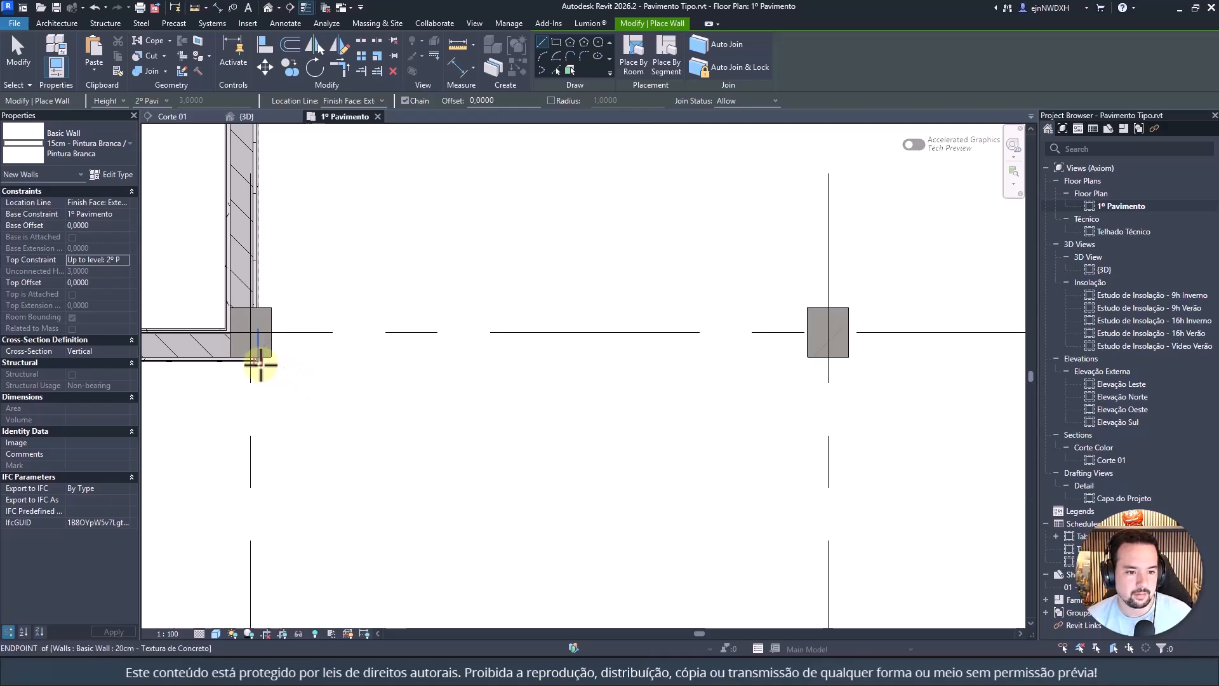
click(259, 363)
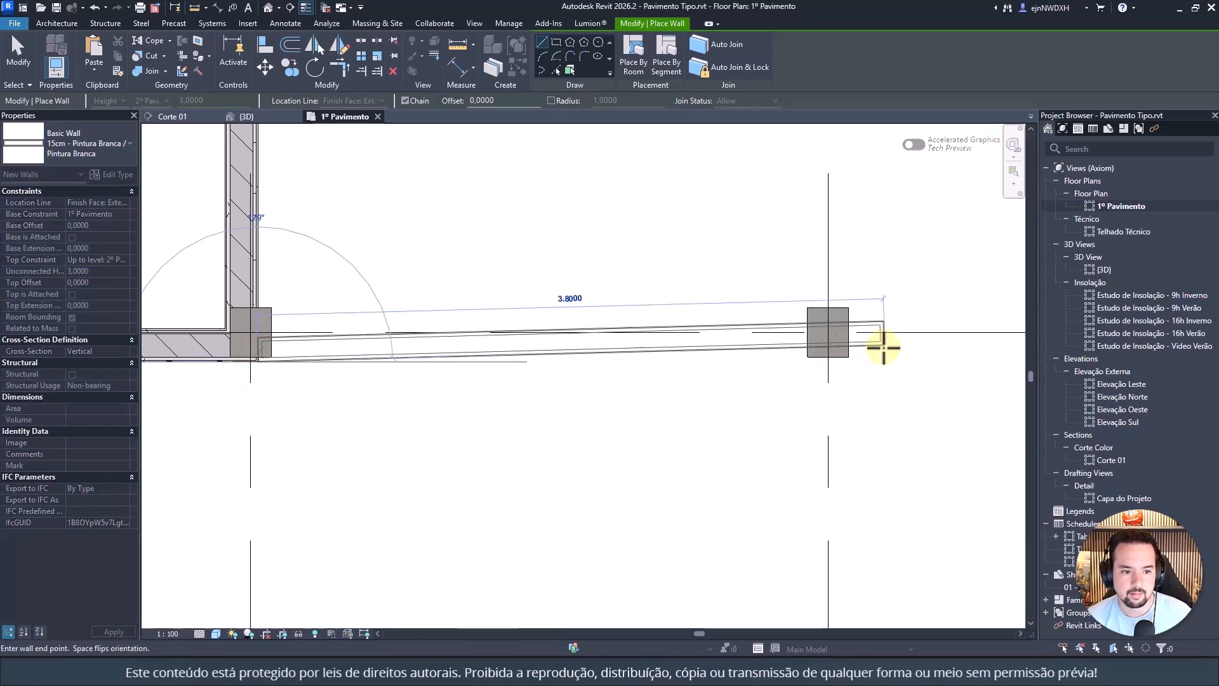
scroll(845, 361, down, 3)
scroll(846, 361, up, 3)
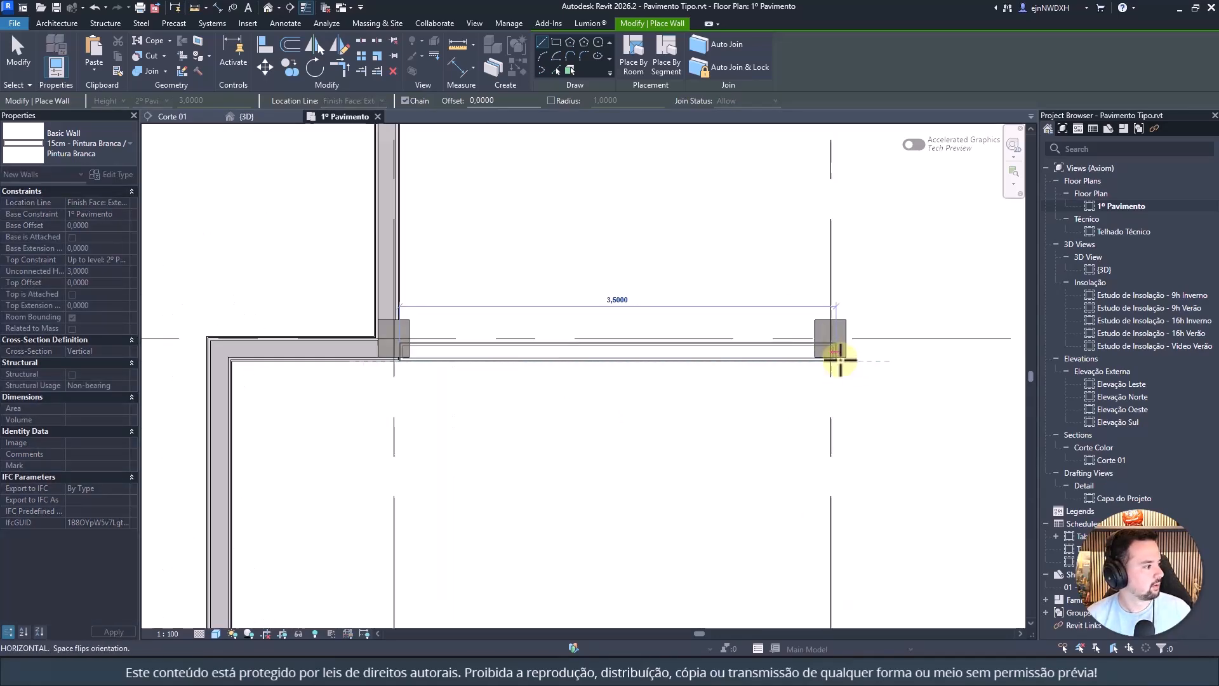
click(846, 360)
scroll(664, 413, down, 3)
key(Escape)
key(Escape)
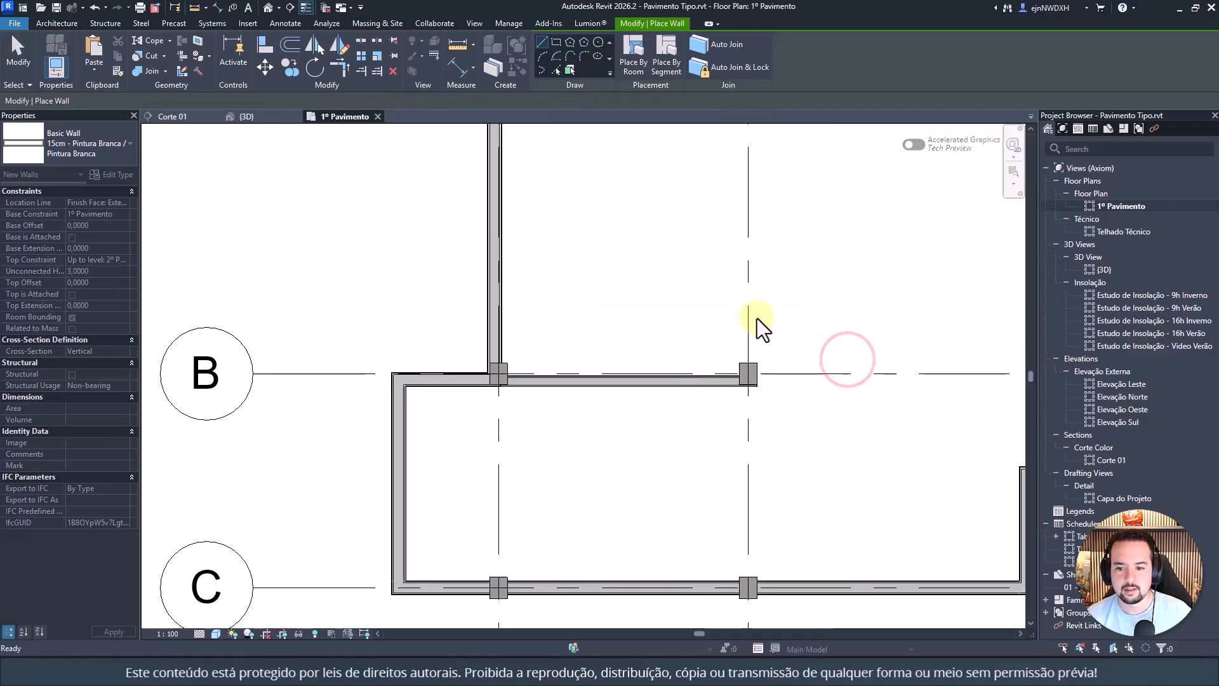
scroll(661, 362, down, 3)
scroll(620, 375, up, 3)
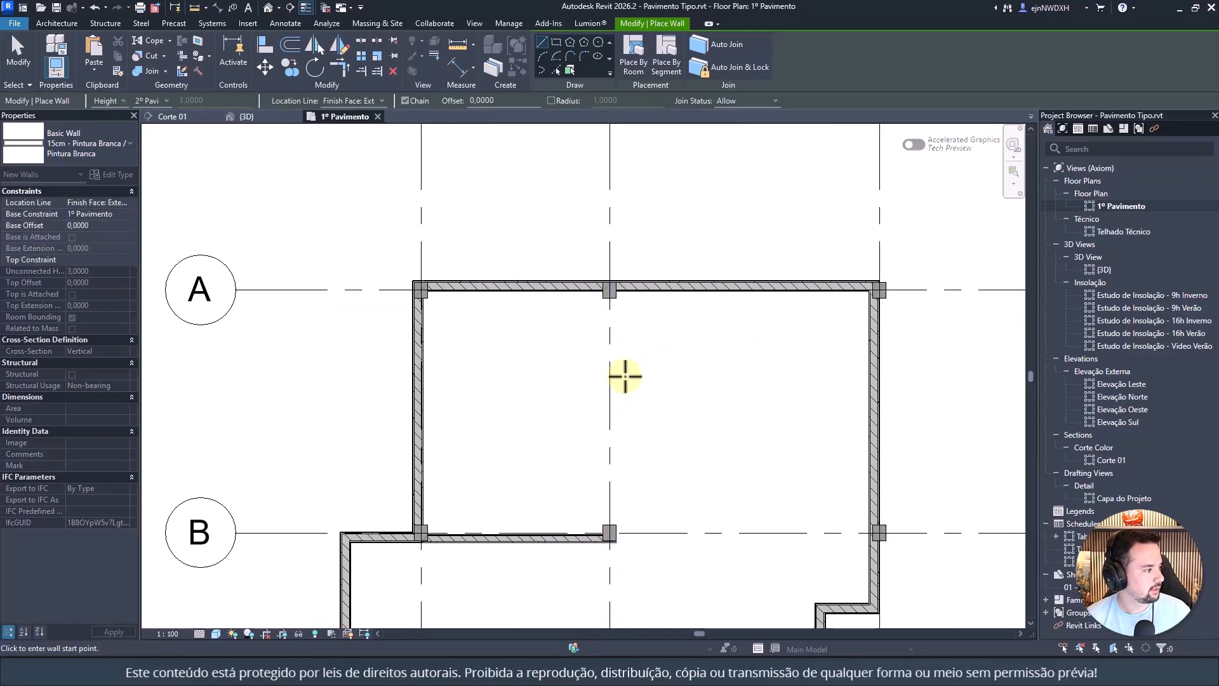
scroll(631, 351, up, 2)
click(607, 259)
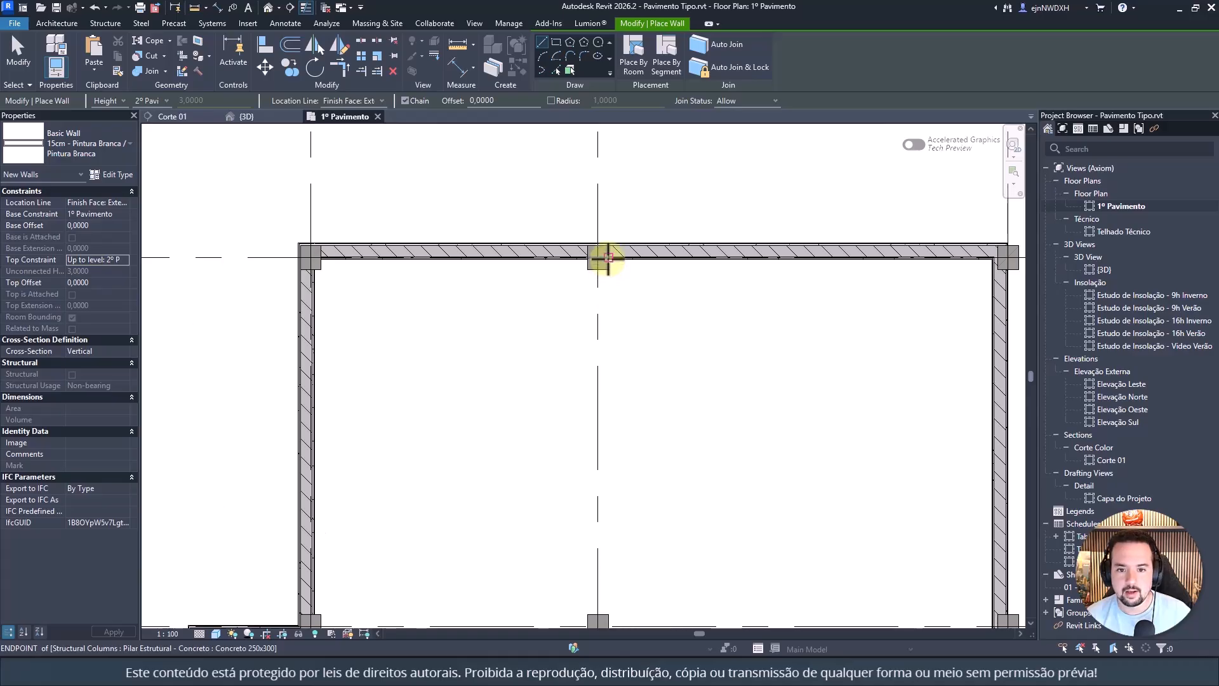
key(Escape)
key(Escape)
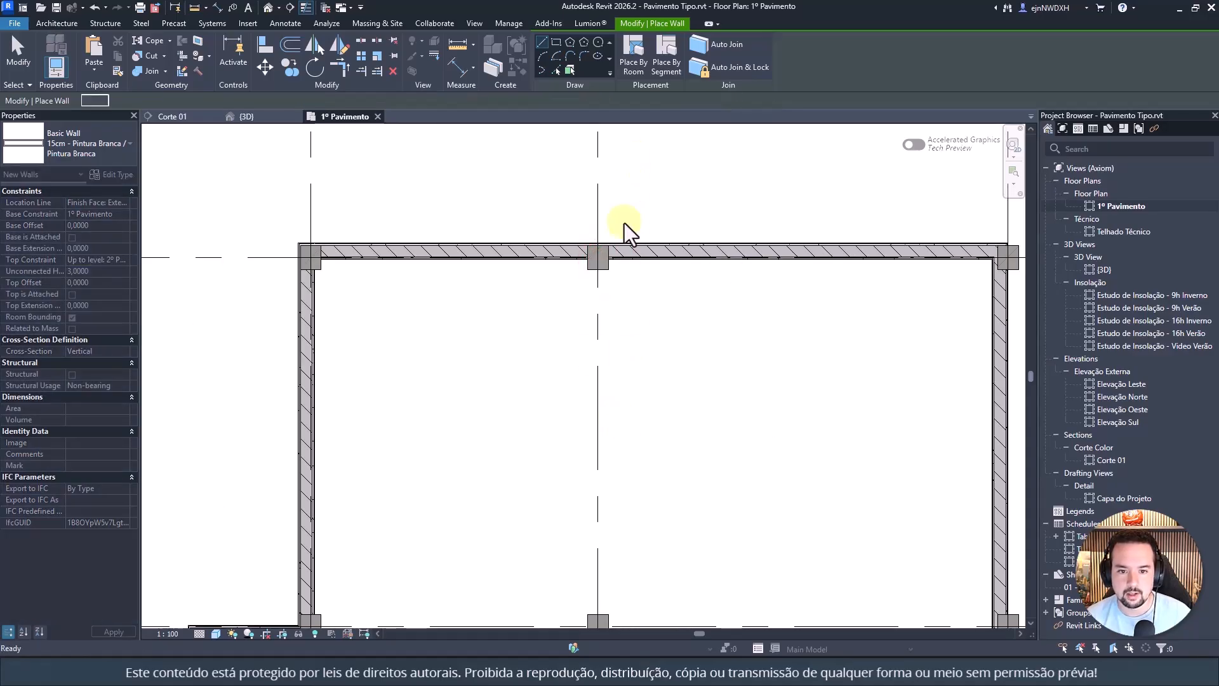
Step: Set the location line for the new interior walls to Core Face: Exterior
scroll(484, 445, down, 2)
scroll(512, 340, up, 3)
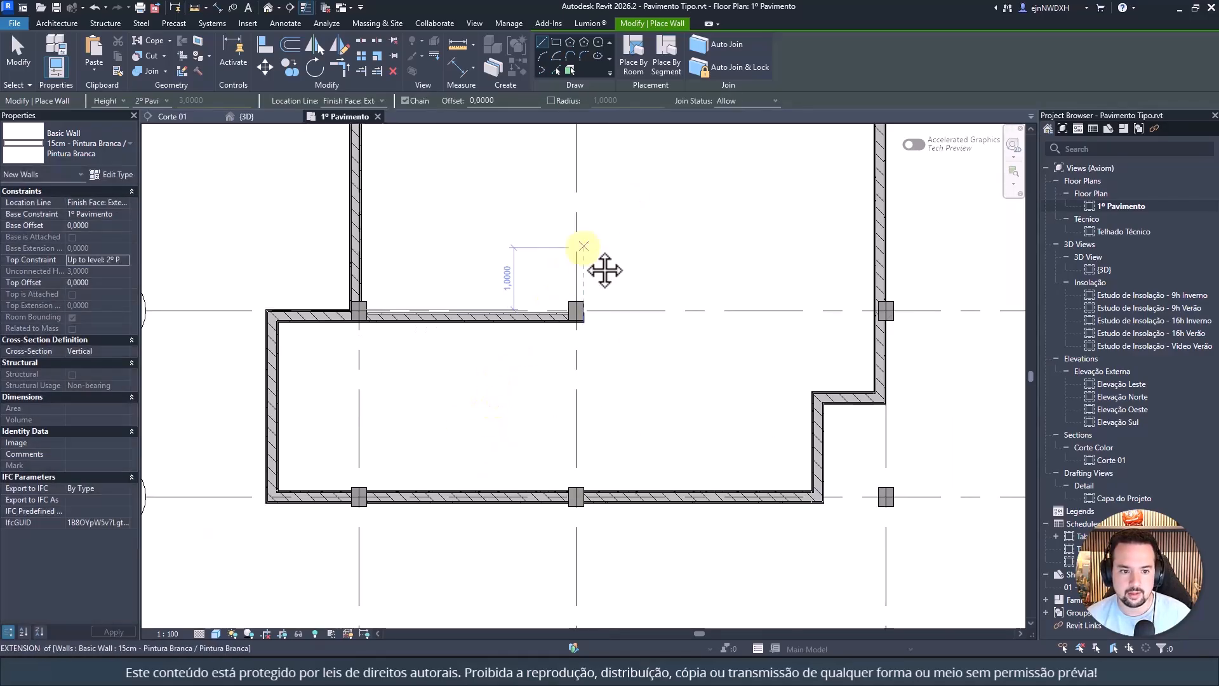
scroll(505, 259, up, 2)
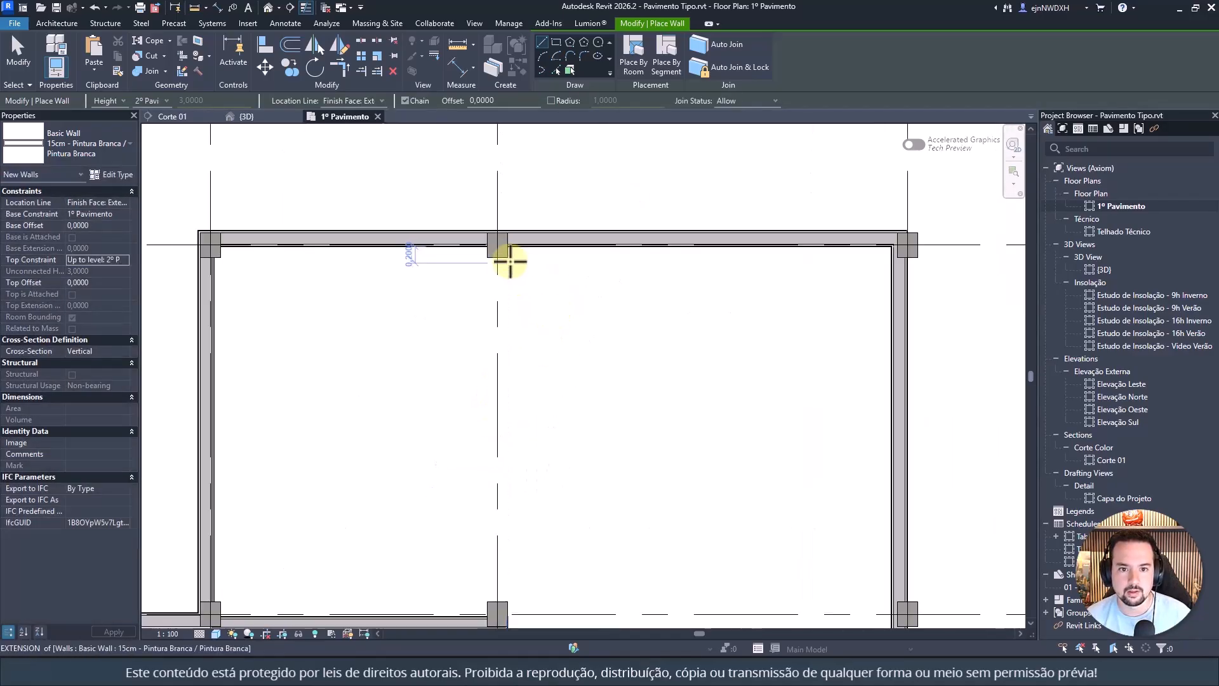
click(121, 202)
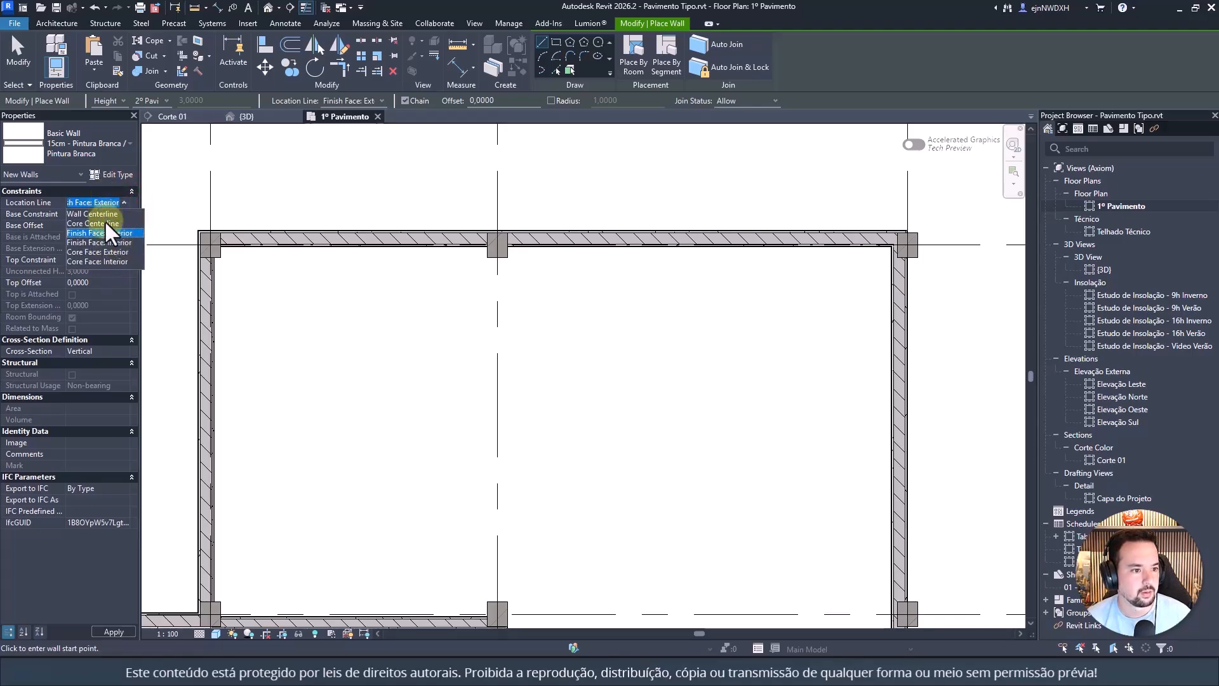
click(104, 253)
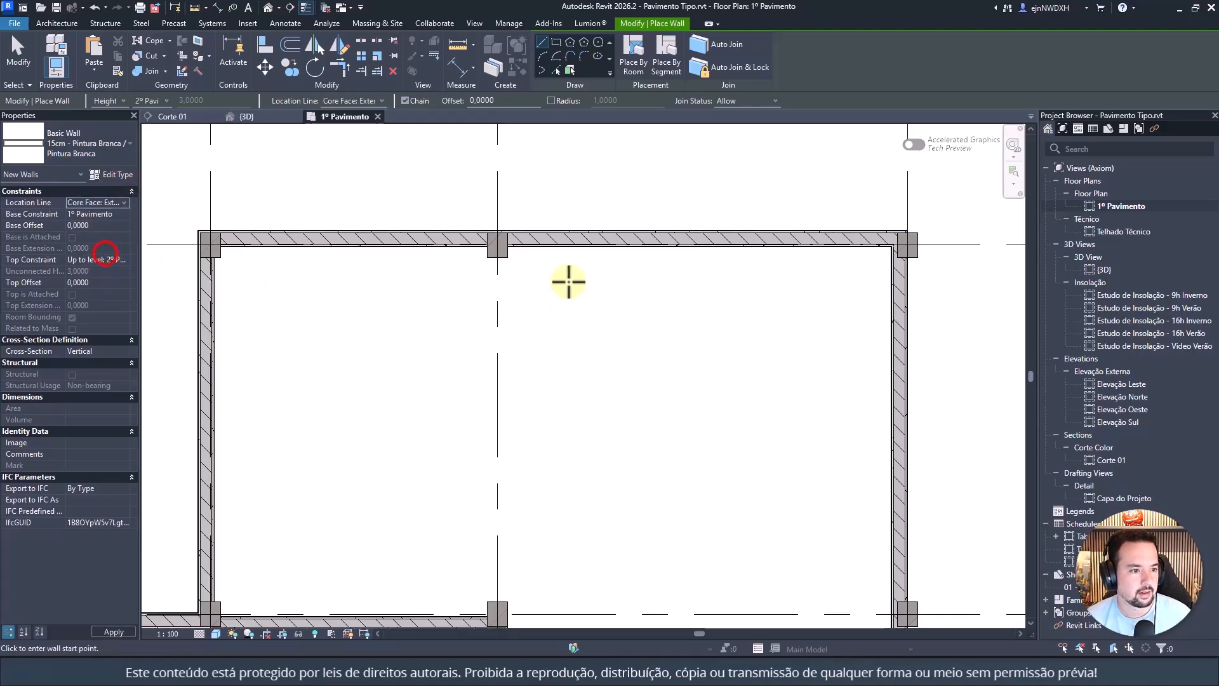
Step: Draw a vertical interior wall along grid 2 from the grid A wall, flush with column A2's outer side, down to the grid B wall
scroll(498, 247, up, 3)
scroll(511, 248, up, 1)
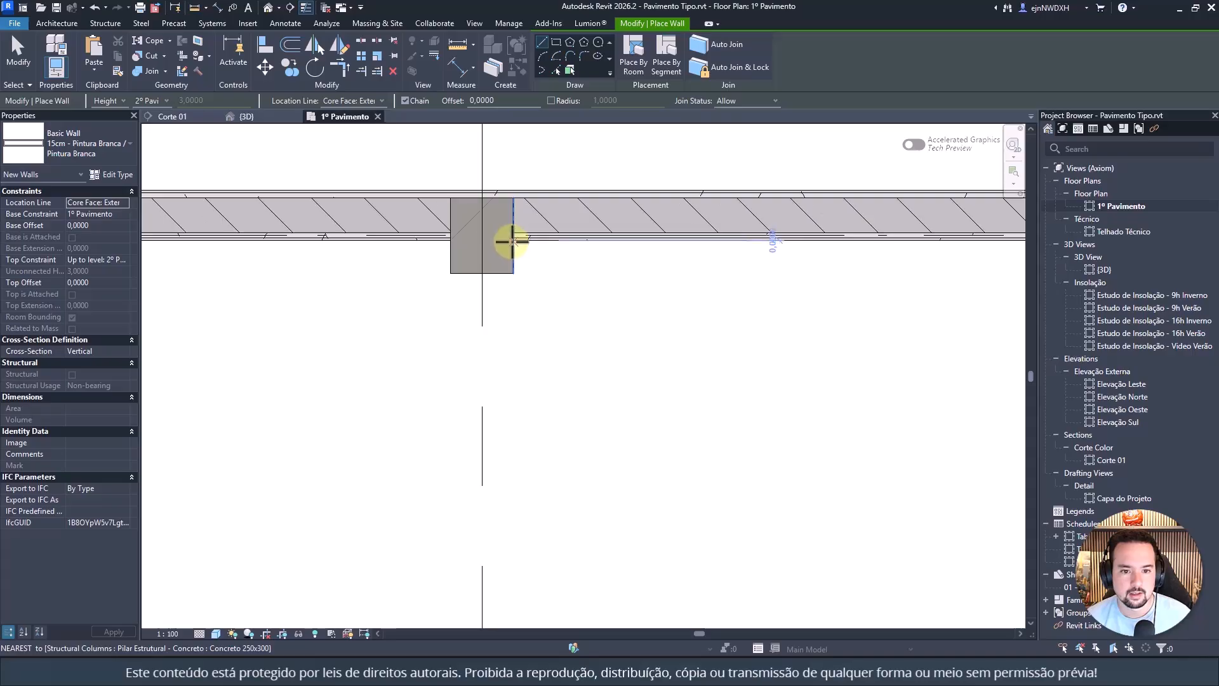
click(511, 238)
scroll(514, 354, down, 6)
middle_drag(527, 400, 516, 178)
scroll(498, 406, up, 3)
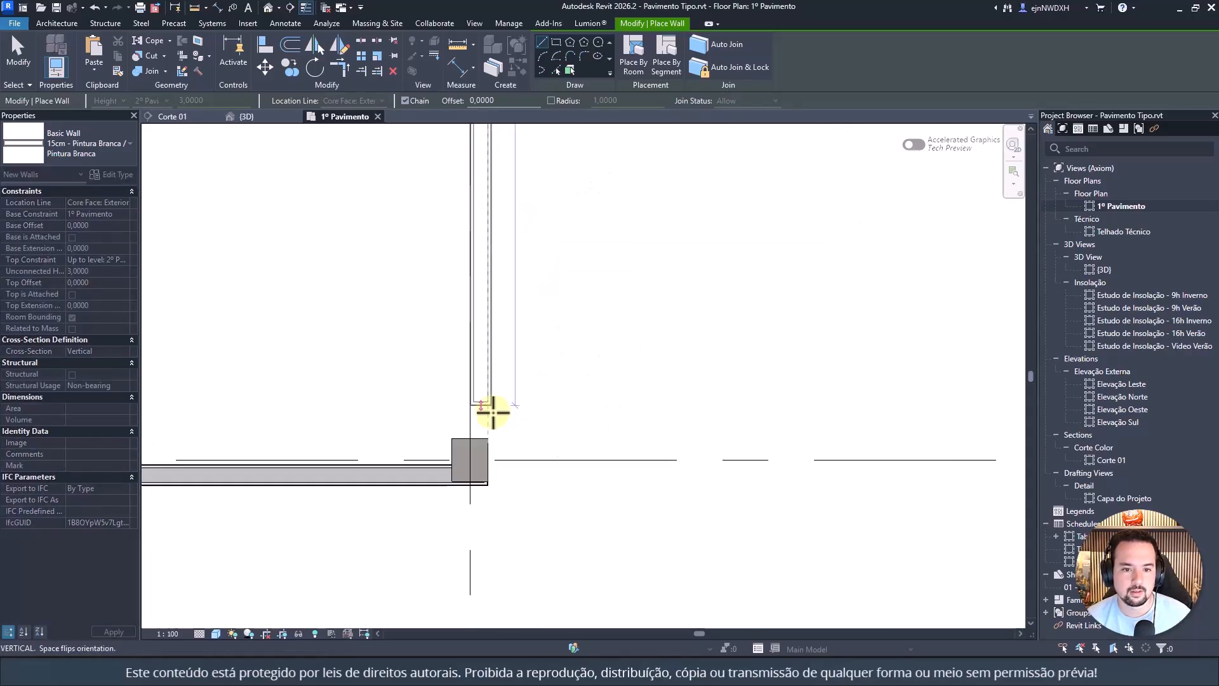
click(479, 483)
scroll(522, 408, down, 3)
key(Escape)
key(Escape)
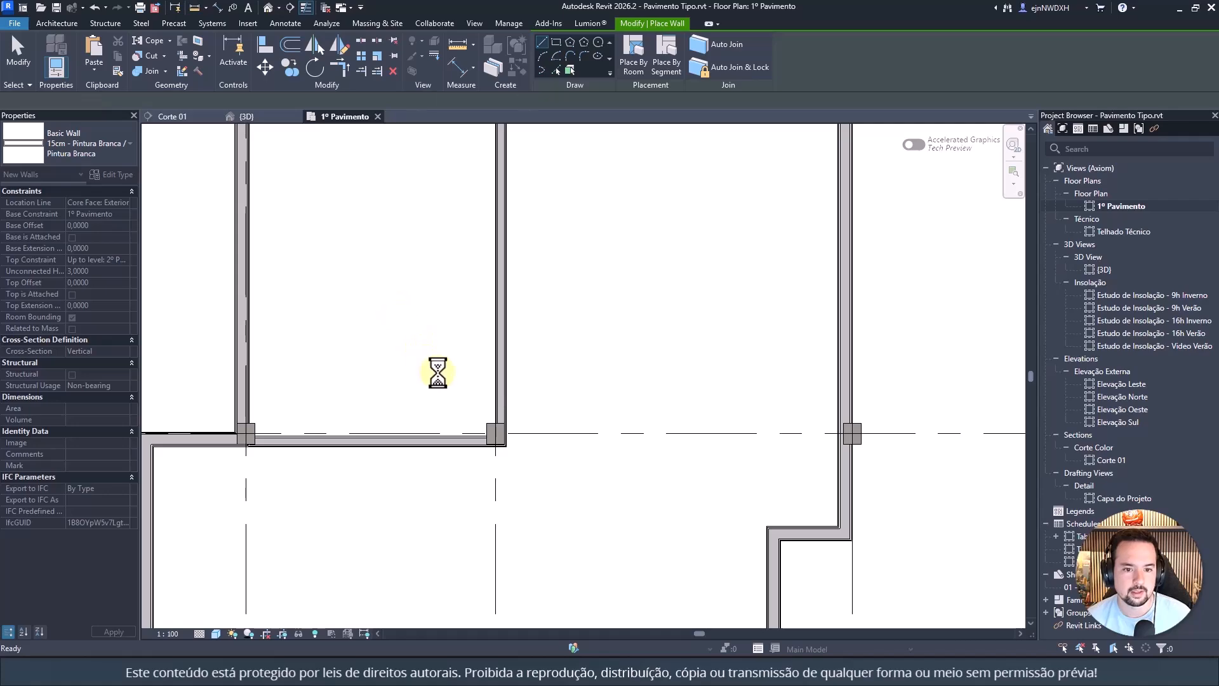
scroll(438, 373, down, 4)
middle_drag(438, 373, 539, 548)
scroll(572, 347, up, 4)
middle_drag(508, 490, 497, 262)
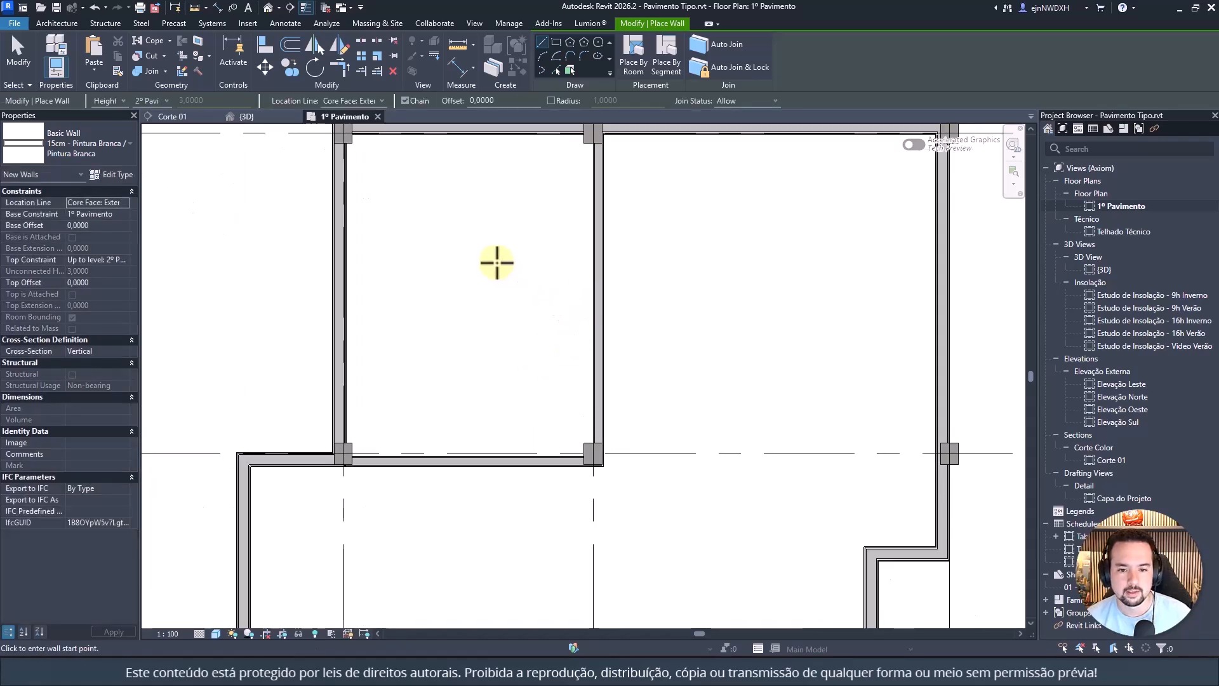
Step: Draw an L-shaped 15cm Pintura Branca wall from the grid B wall about 1.6 m up, turning about 1.3 m across to the grid 2 wall
key(Escape)
click(461, 459)
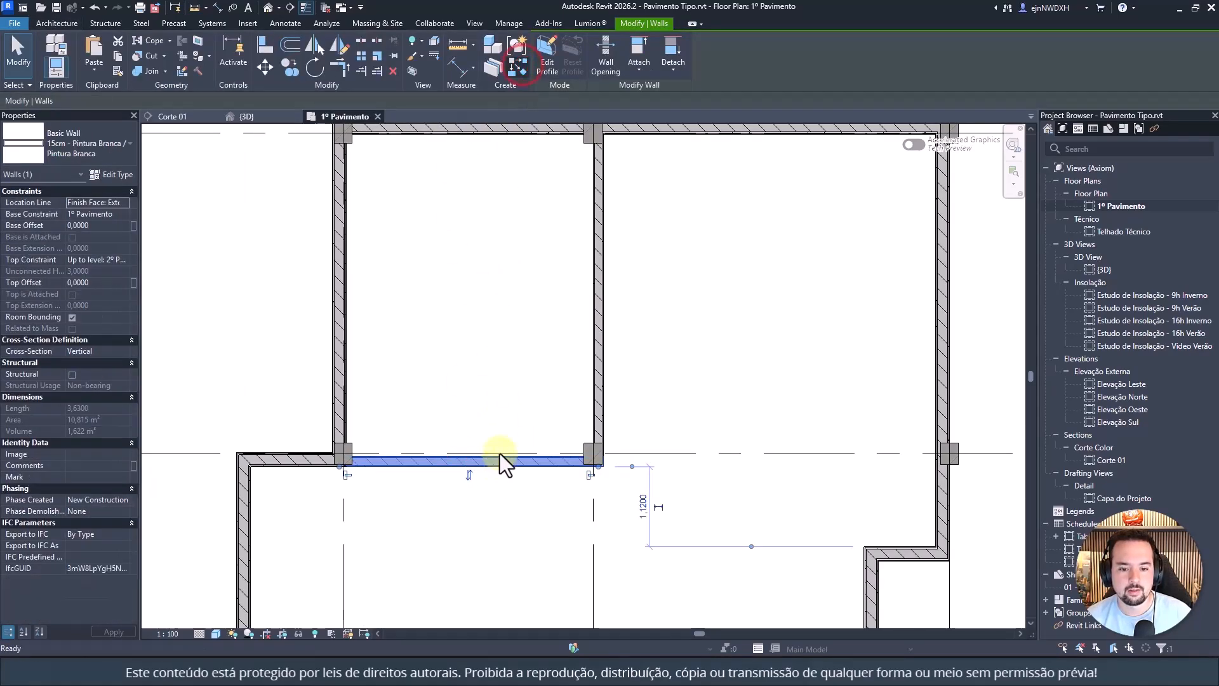
key(c)
key(s)
click(500, 456)
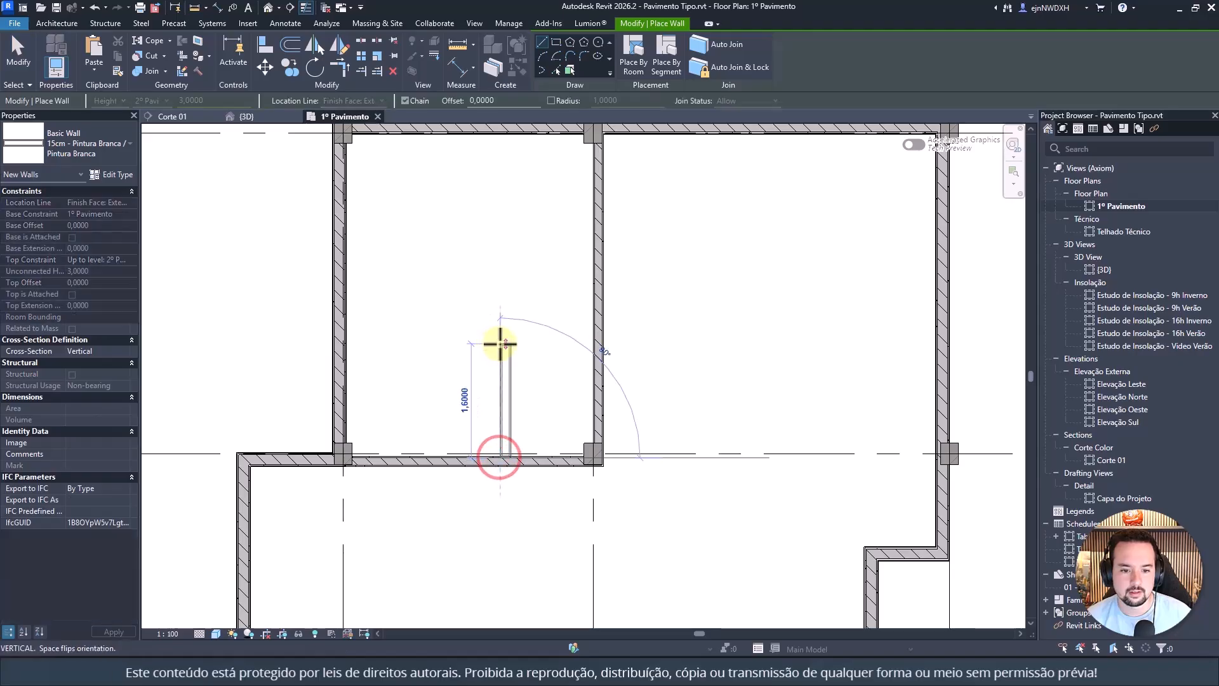
click(500, 342)
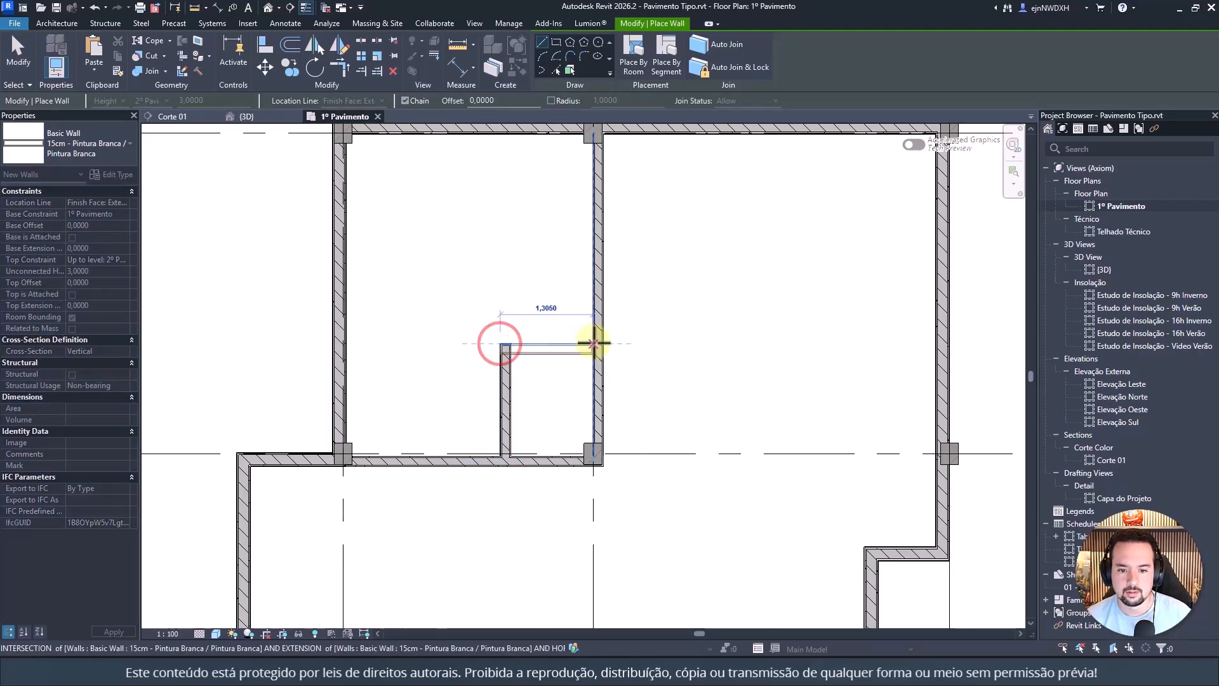
click(593, 343)
key(Escape)
key(Escape)
Step: Set the short horizontal wall's distance from the grid A wall to 3 m
middle_drag(546, 315, 583, 389)
click(593, 430)
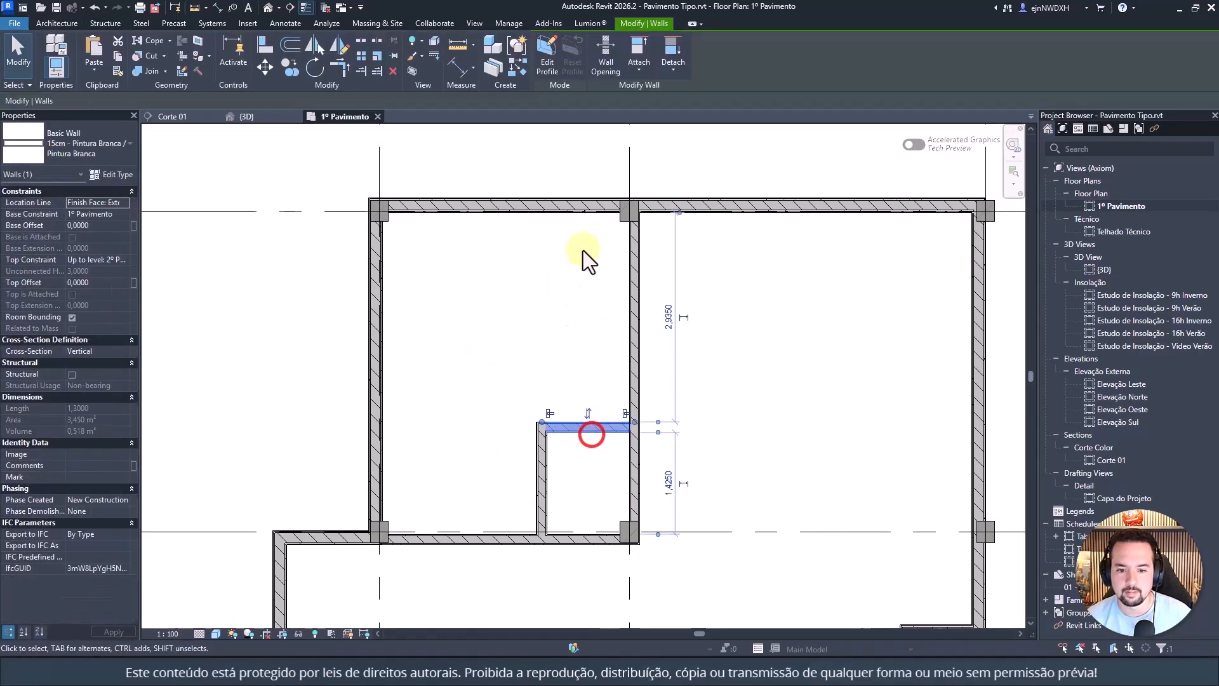
click(667, 315)
text(3)
key(Return)
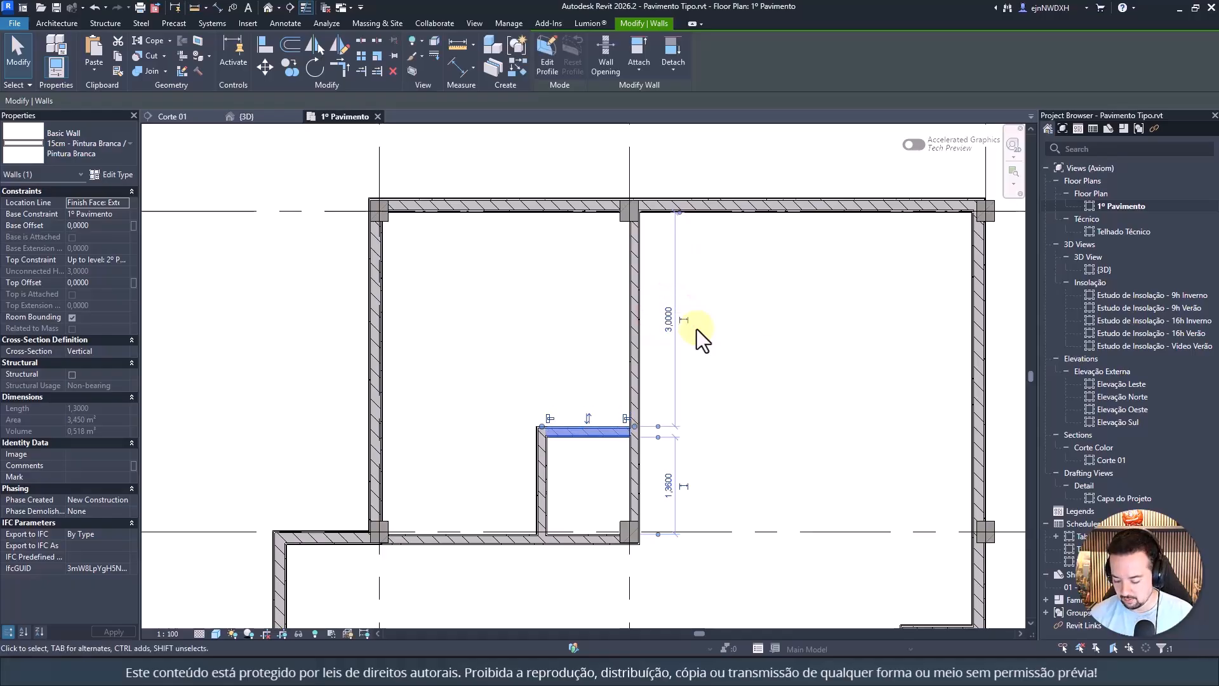
Step: Set the distance between the short vertical wall and the grid 2 wall to 1,1 m
click(537, 457)
click(459, 374)
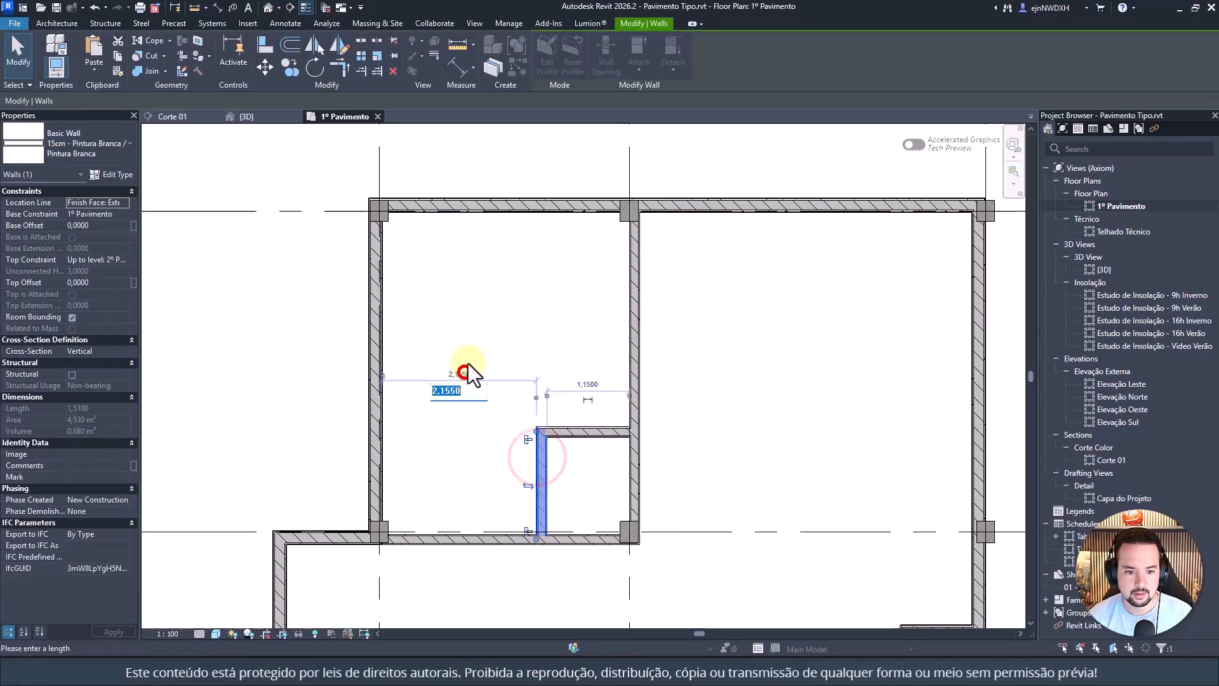
click(596, 383)
text(1,1)
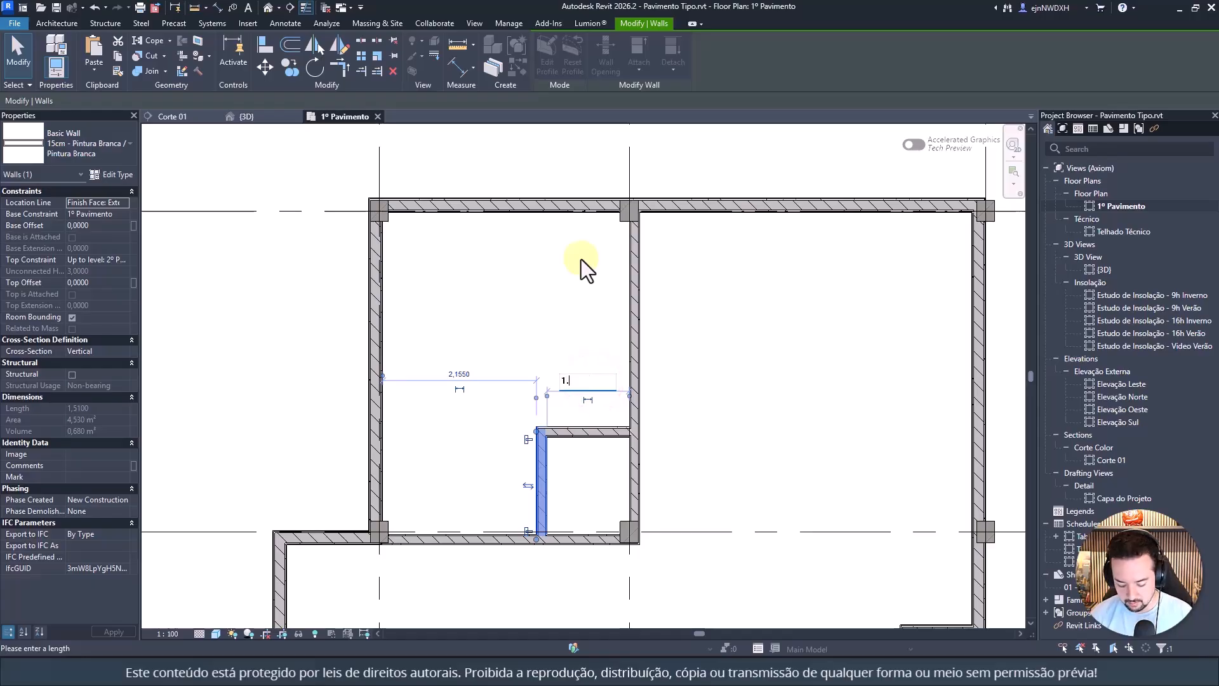
key(Return)
click(418, 350)
click(549, 473)
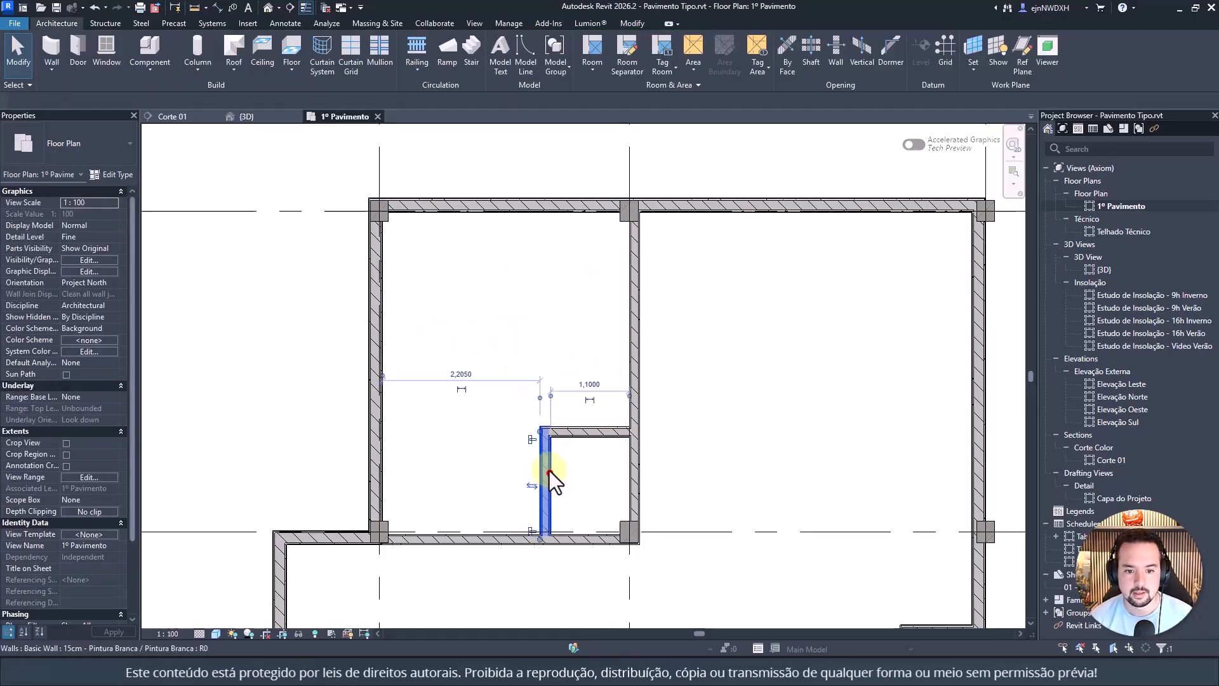
click(576, 402)
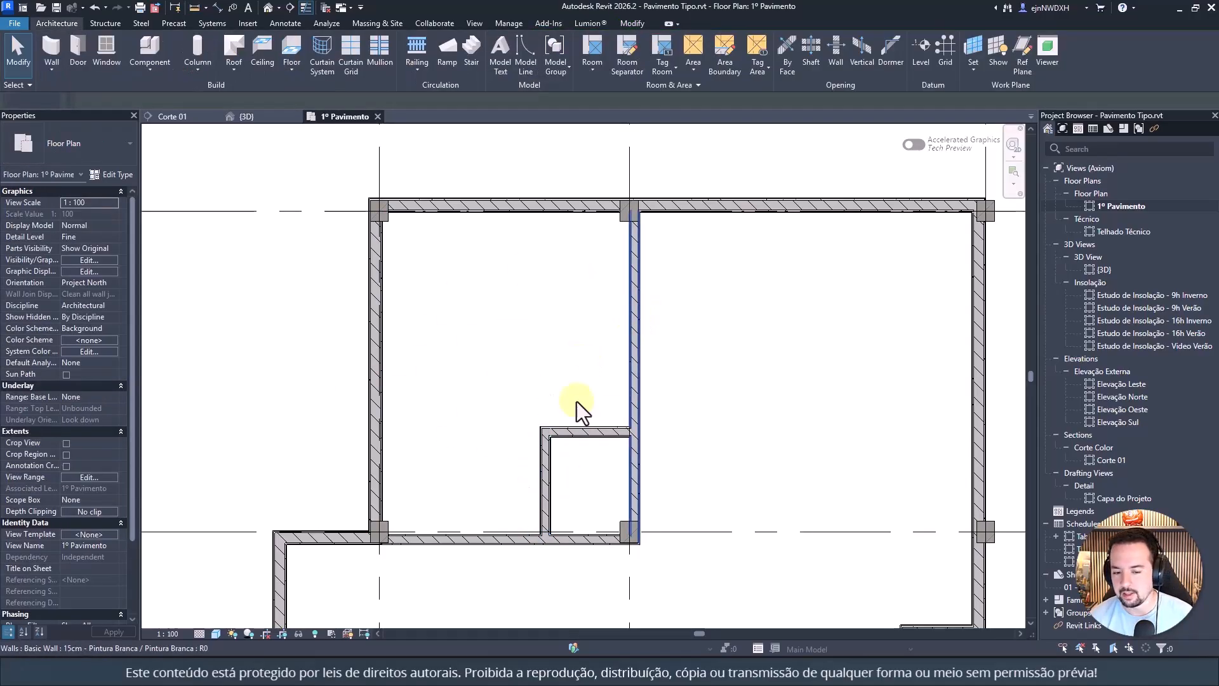
Step: Extend the grid 2 interior wall down to the exterior wall on grid C
middle_drag(624, 455, 598, 356)
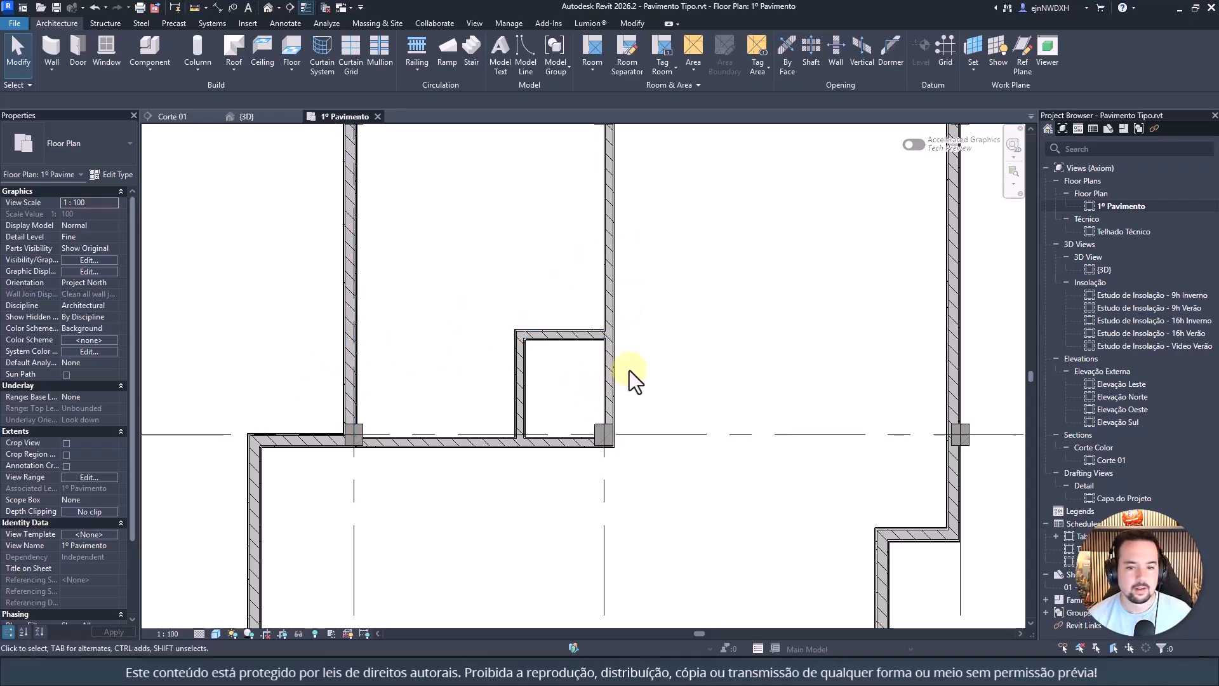
scroll(630, 381, down, 3)
scroll(524, 348, up, 2)
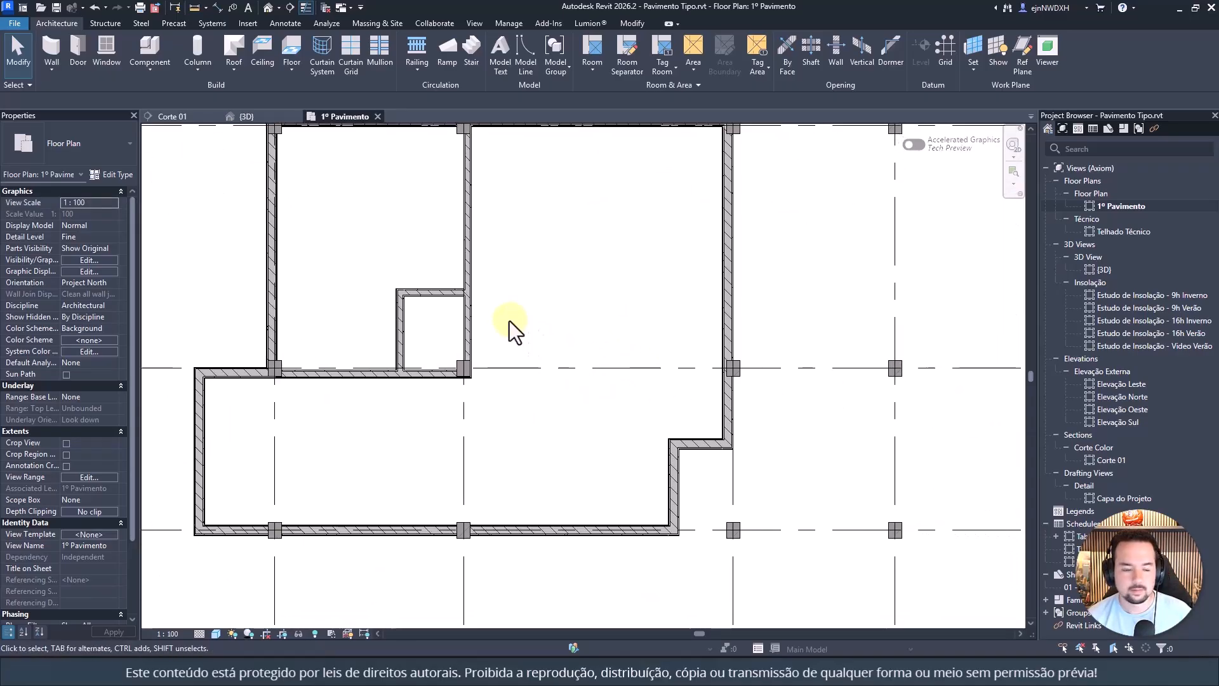
click(458, 324)
click(469, 331)
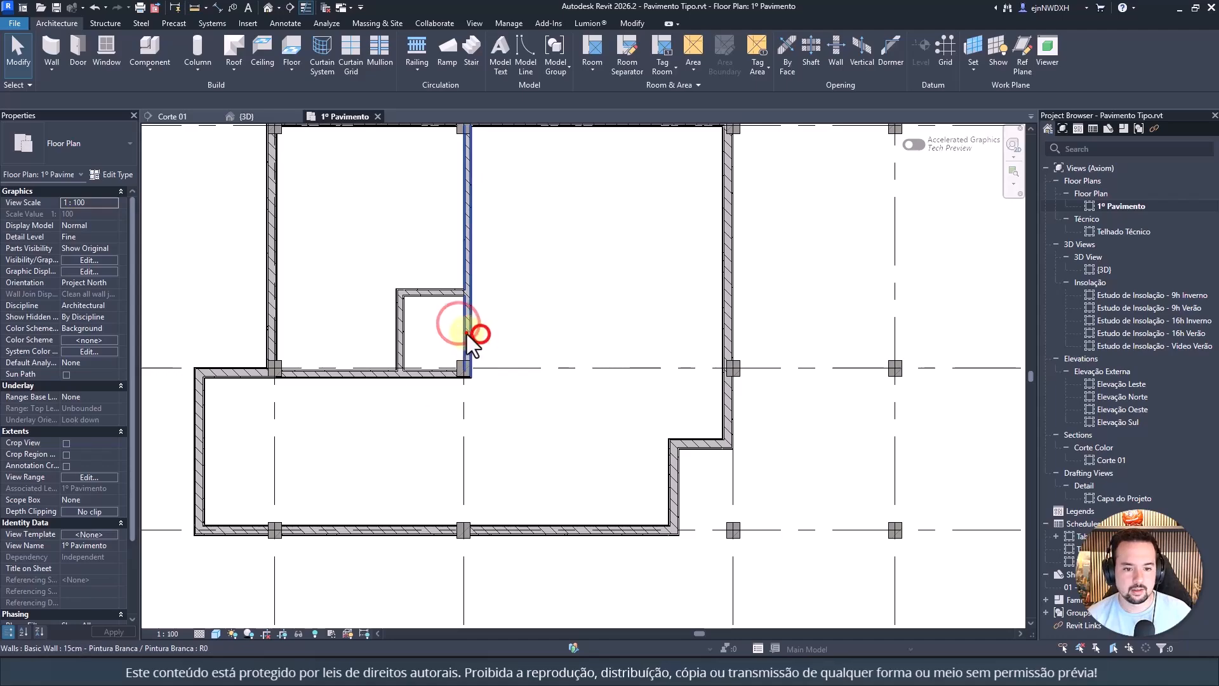
drag(468, 369, 471, 524)
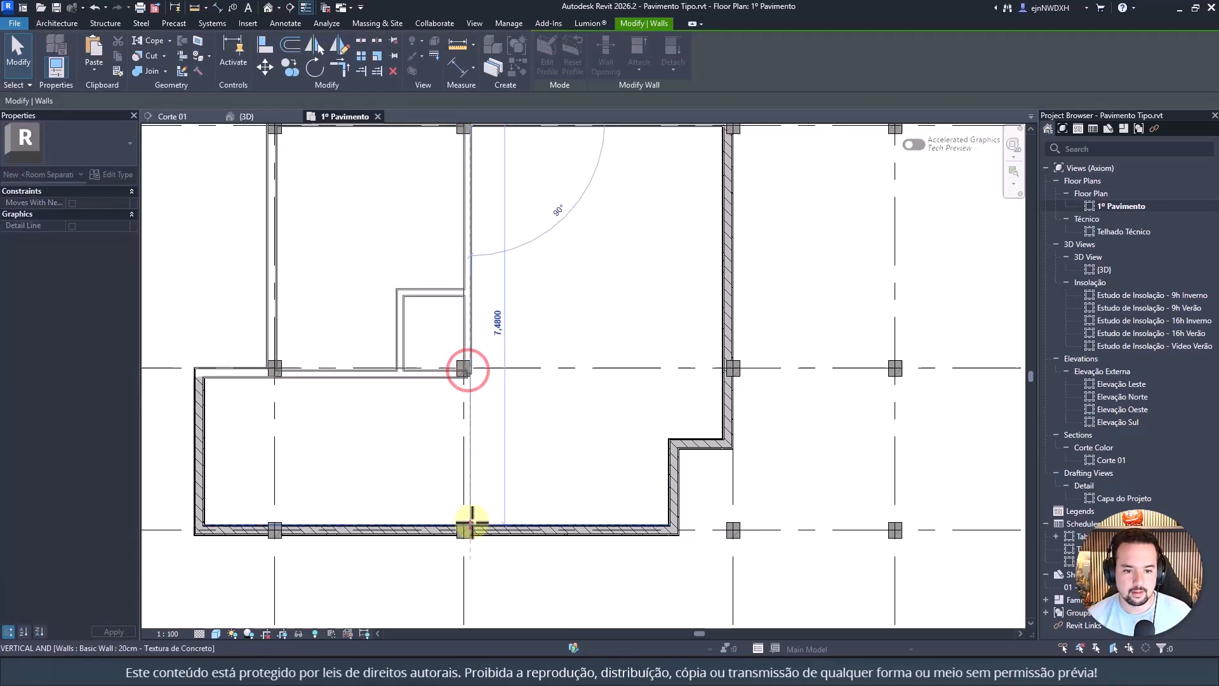
click(531, 433)
scroll(454, 389, down, 2)
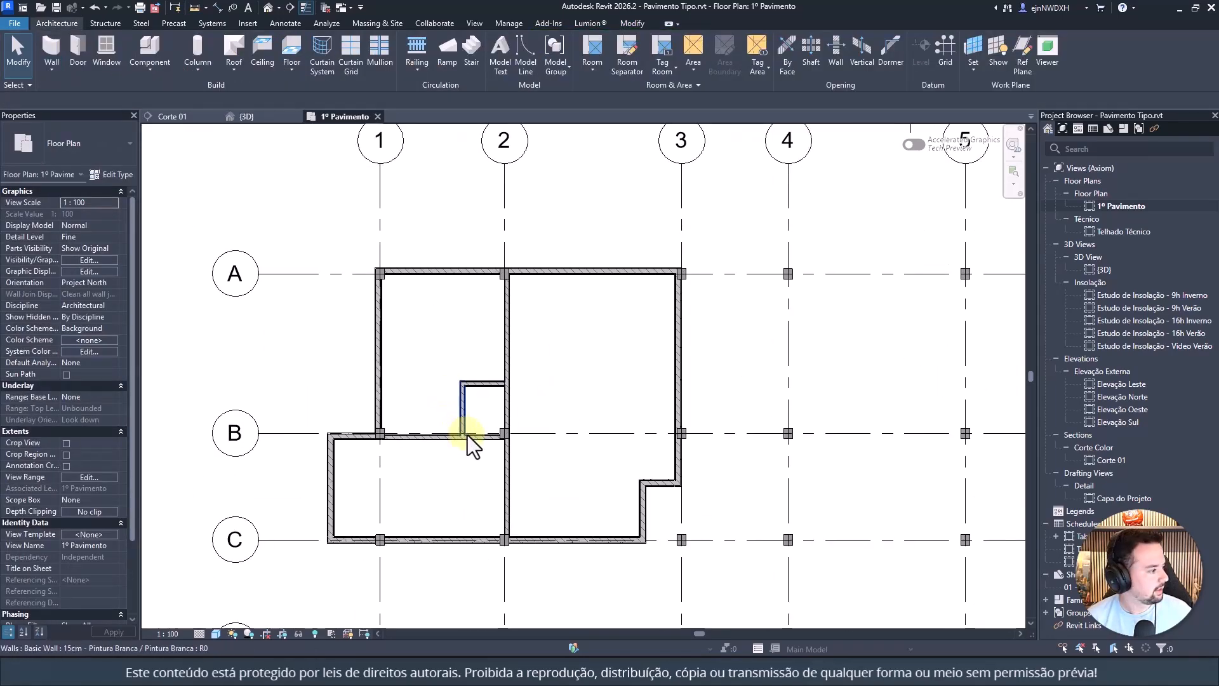
Step: Extend the short horizontal wall across to the exterior wall on grid 1, closing off the small room
scroll(483, 432, up, 3)
scroll(485, 327, down, 2)
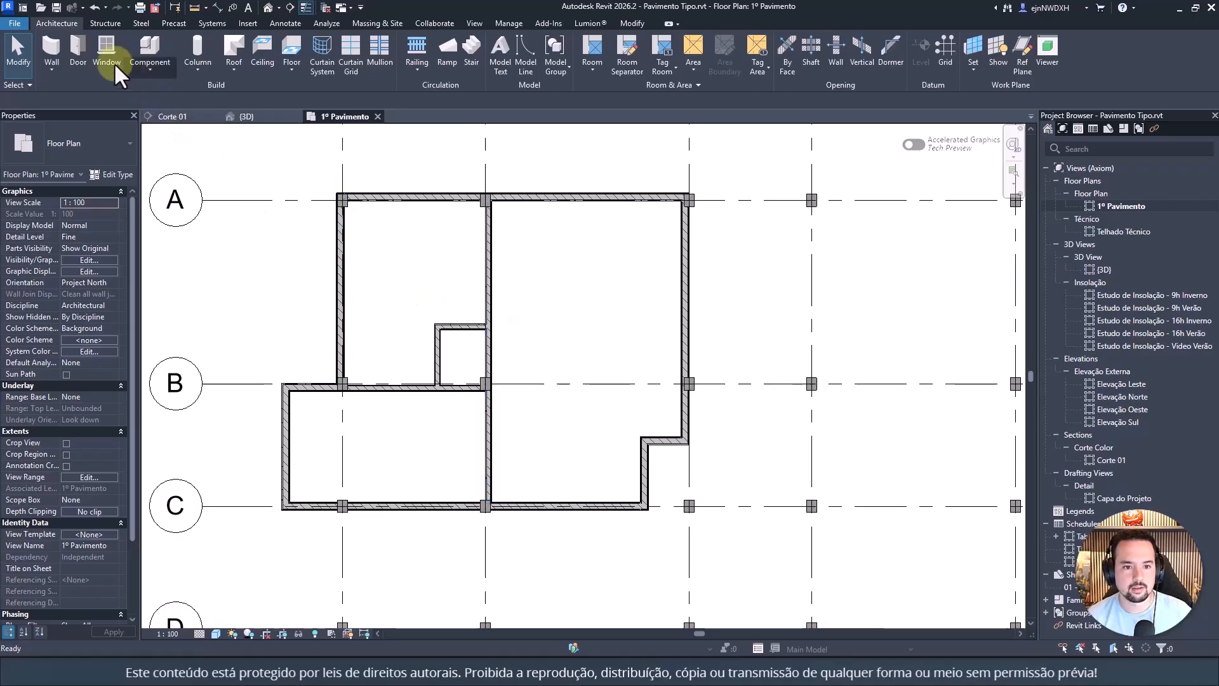
click(73, 43)
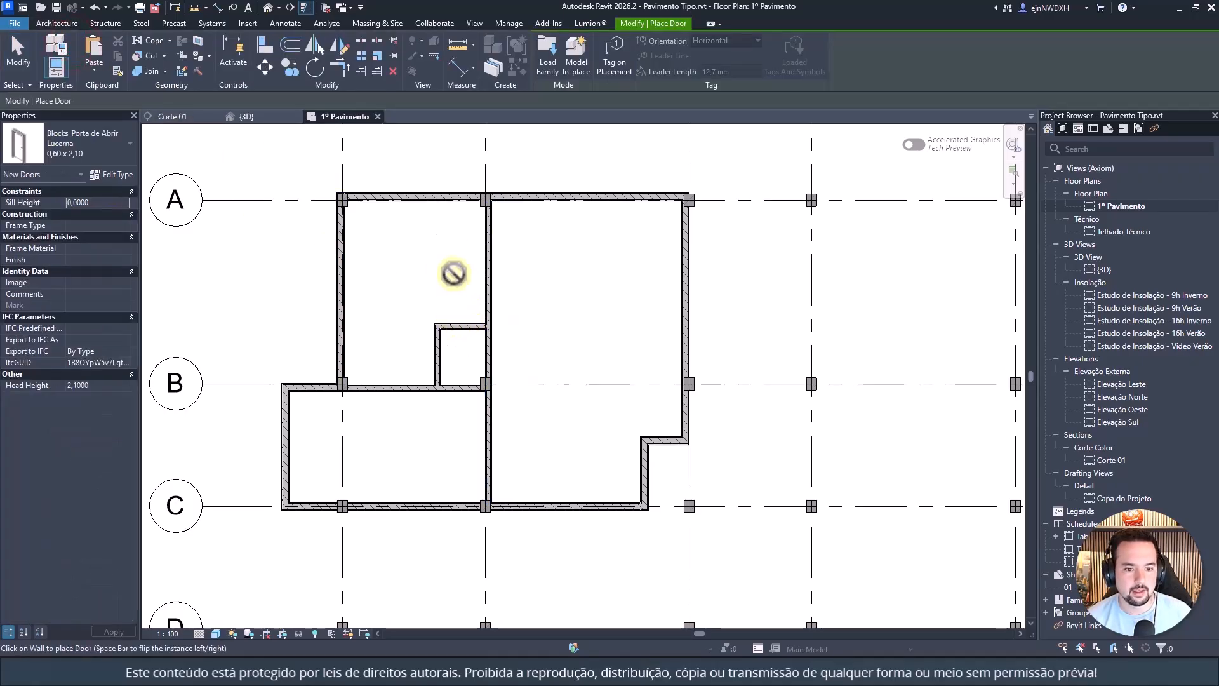
click(459, 325)
click(459, 325)
drag(435, 325, 342, 321)
key(Escape)
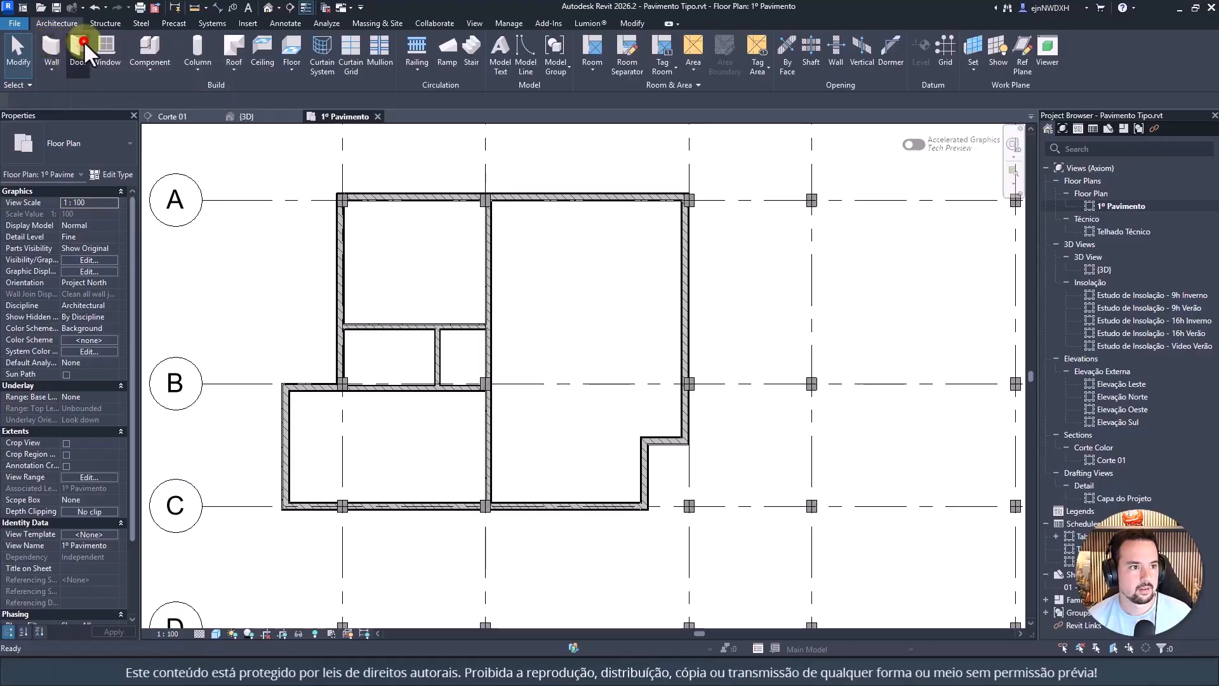
Step: Place a 0,70 x 2,10 Porta de Abrir Lucerna door in the hall's upper wall, swinging into the upper bedroom
click(78, 46)
click(87, 151)
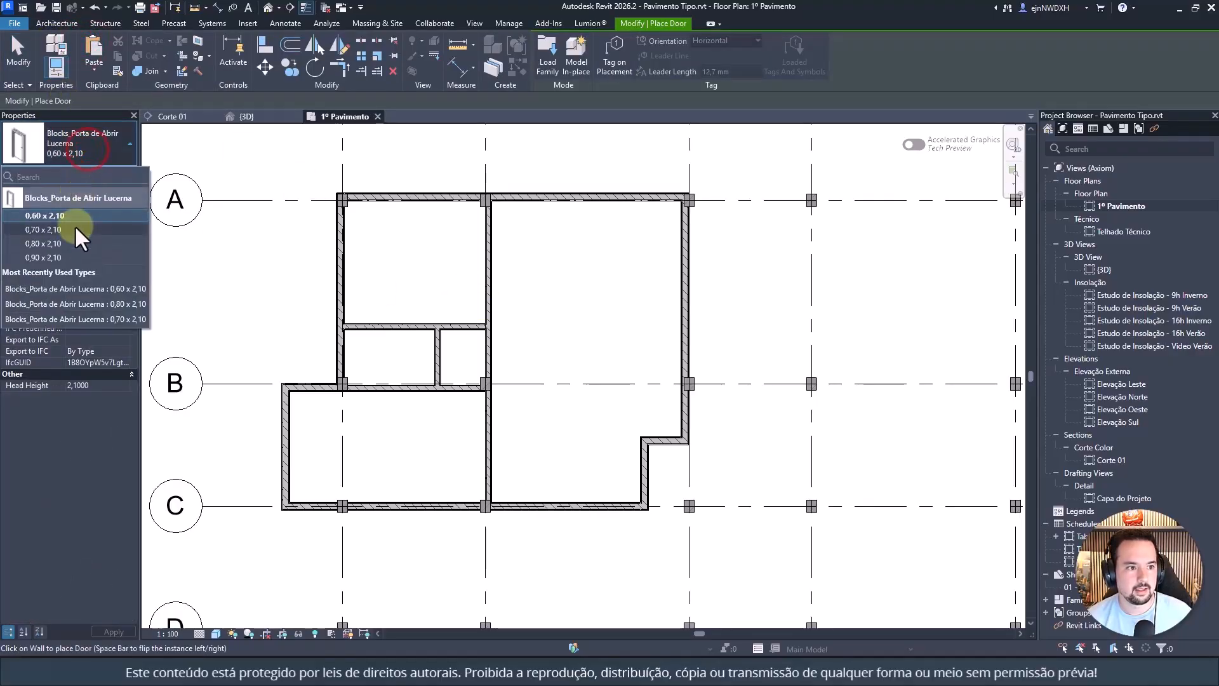
click(74, 228)
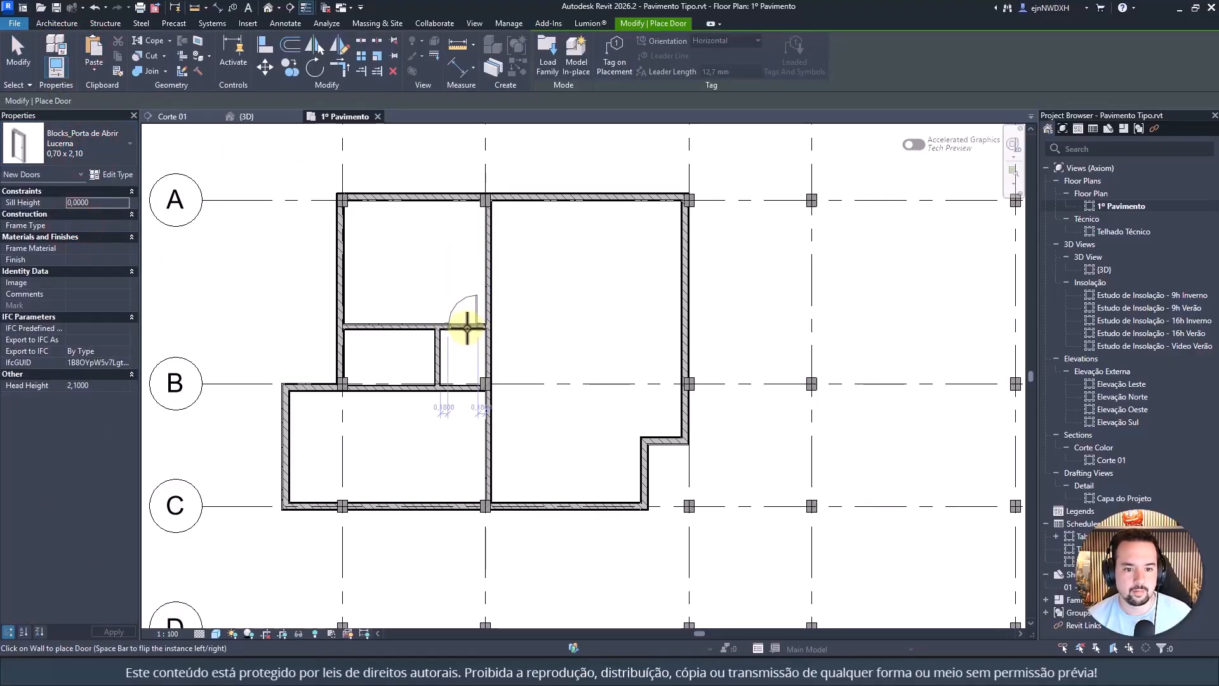
scroll(469, 329, up, 5)
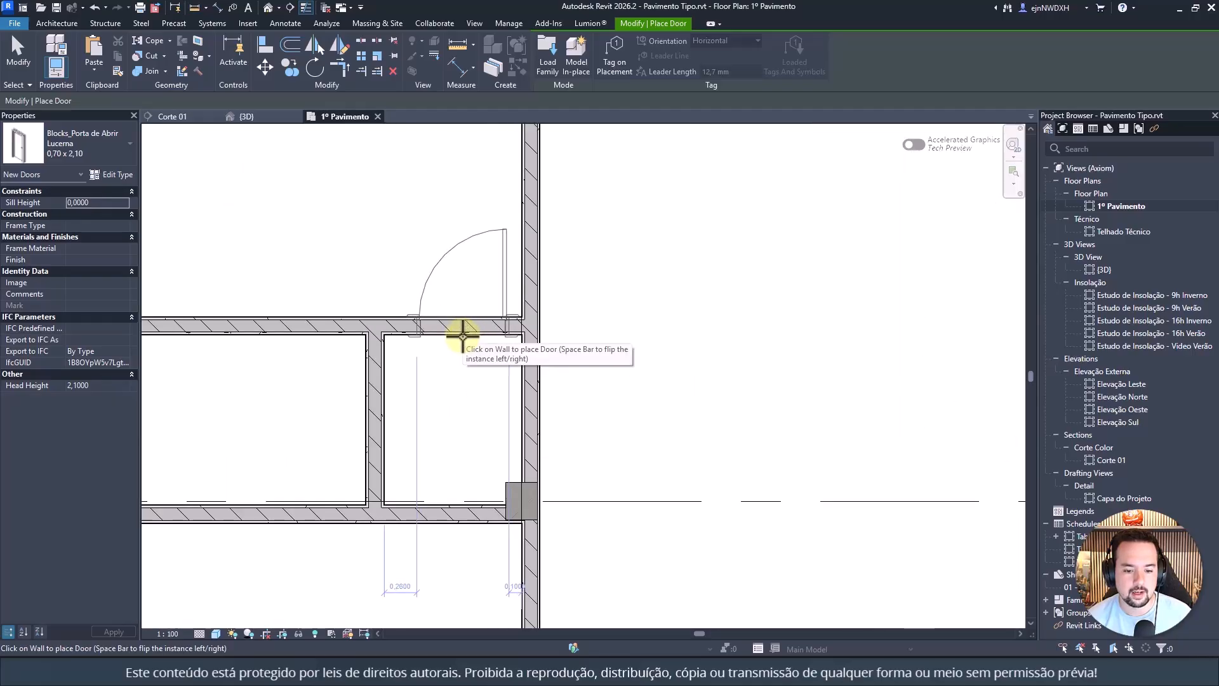
click(461, 333)
Step: Place a second 0,70 x 2,10 door in the grid B wall beside column B2, swinging into the lower room
scroll(489, 337, down, 3)
scroll(448, 353, up, 3)
scroll(448, 353, up, 1)
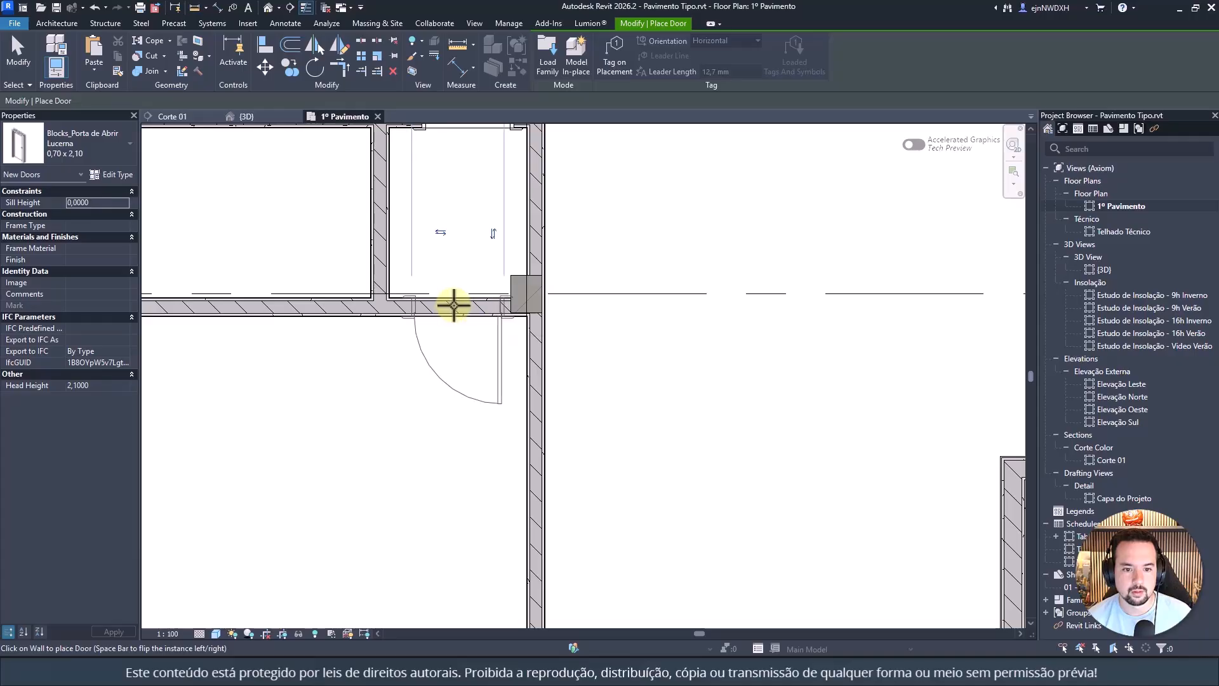
click(456, 305)
key(Escape)
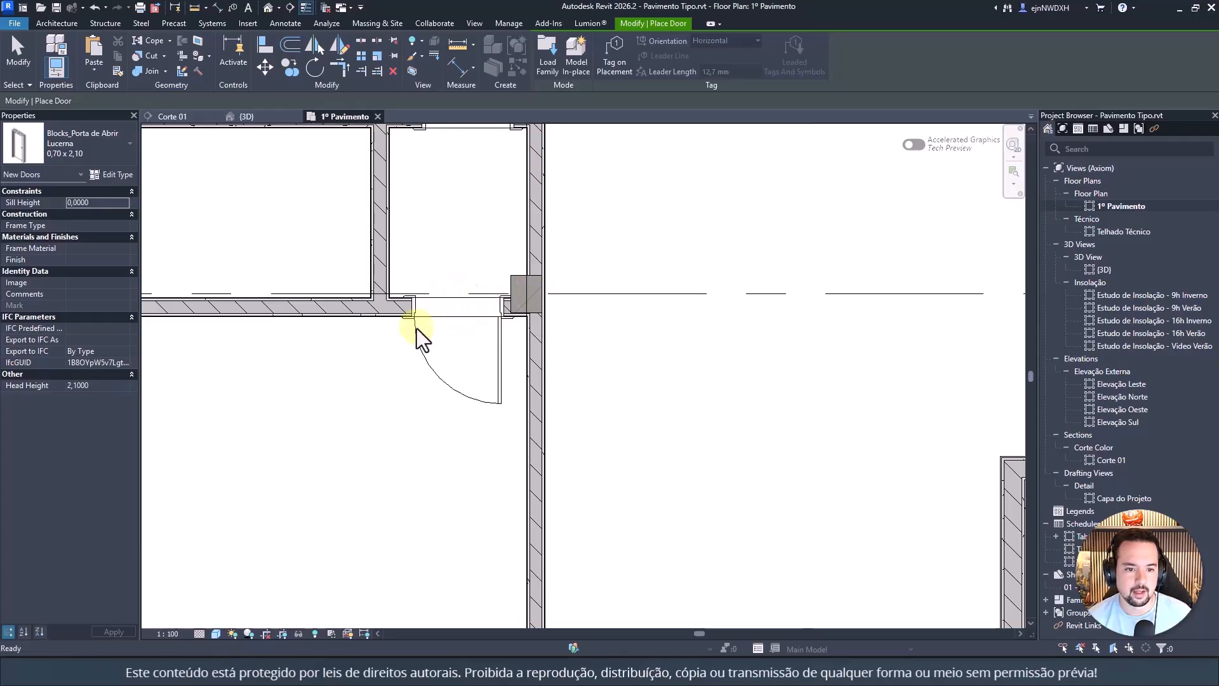
click(417, 326)
click(473, 213)
middle_drag(473, 213, 503, 413)
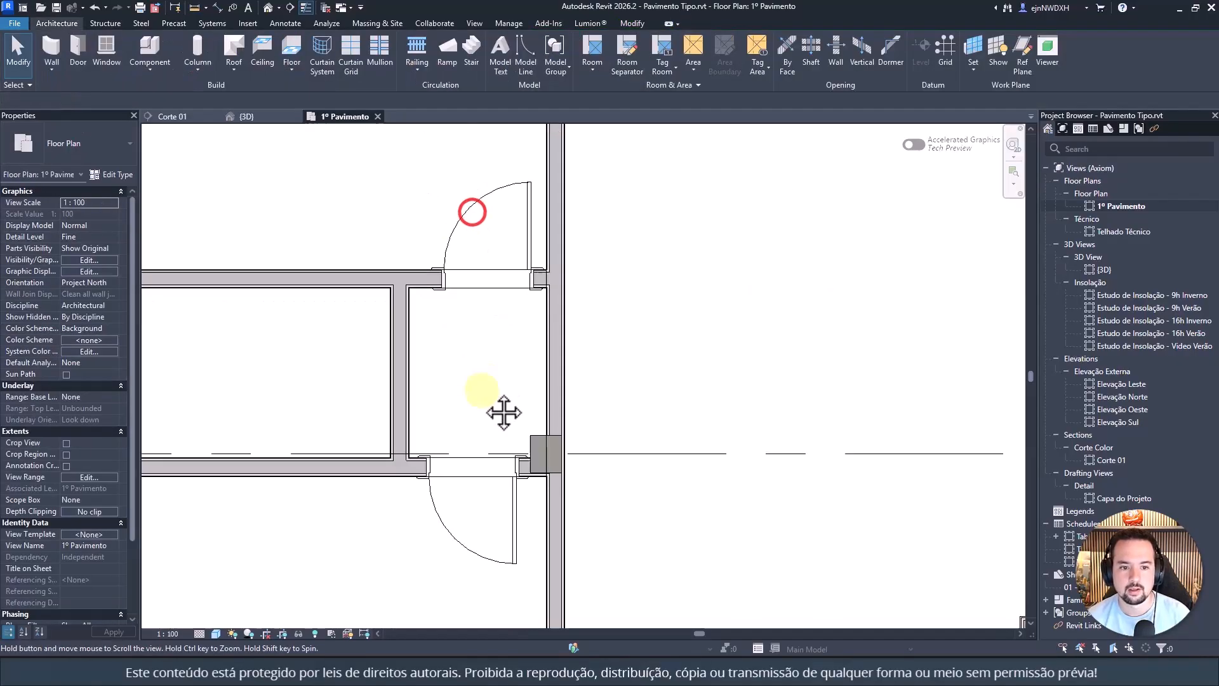
scroll(495, 343, down, 2)
middle_drag(486, 329, 485, 336)
scroll(436, 331, up, 1)
middle_drag(494, 417, 509, 384)
scroll(464, 289, down, 1)
Step: Place a 0,60 x 2,10 door in the short vertical wall of the hall, swinging into the small enclosed room
click(459, 230)
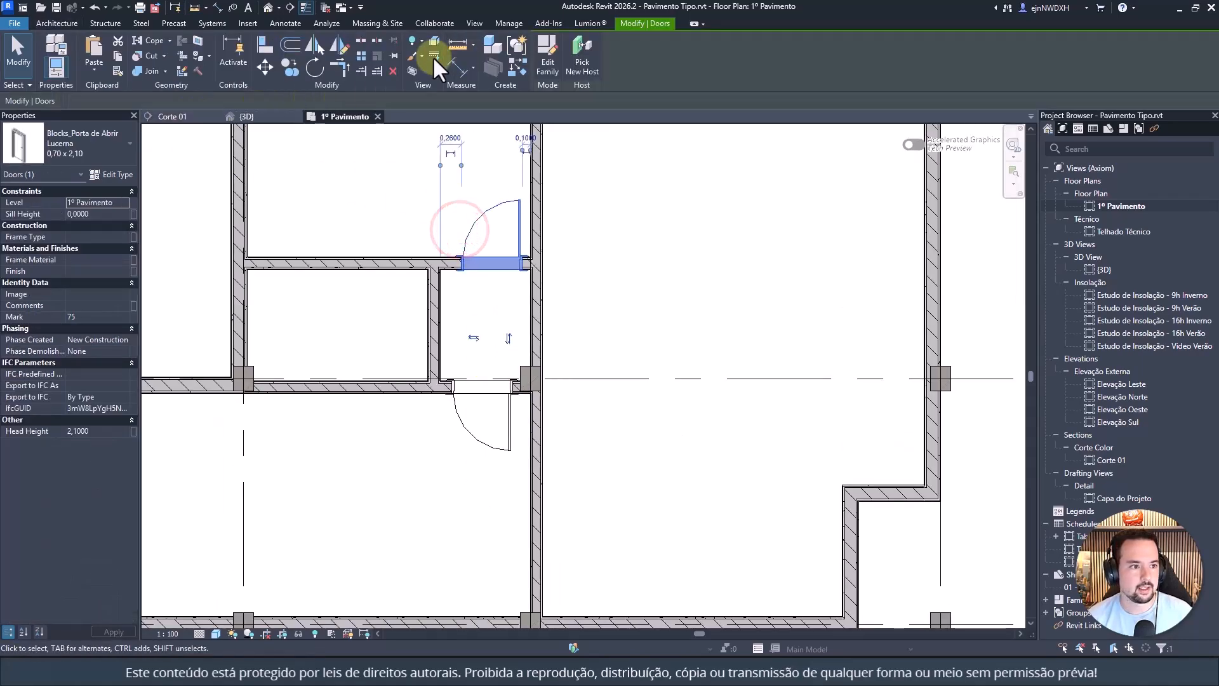
click(489, 66)
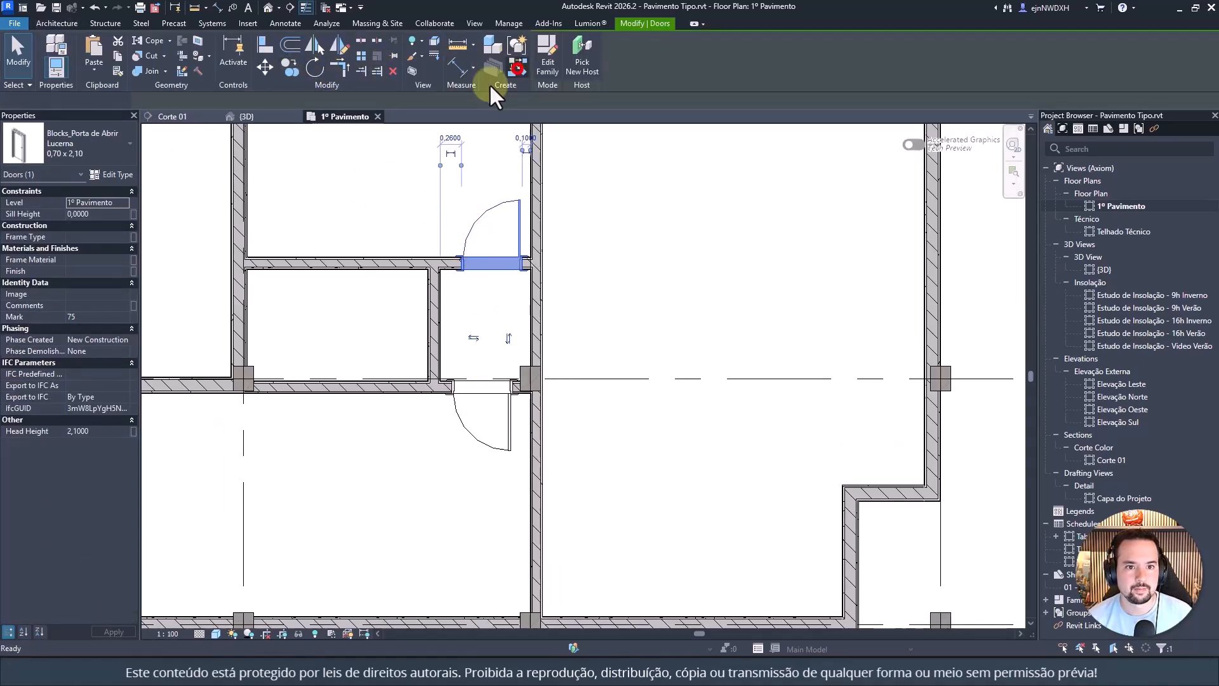
click(99, 143)
click(44, 216)
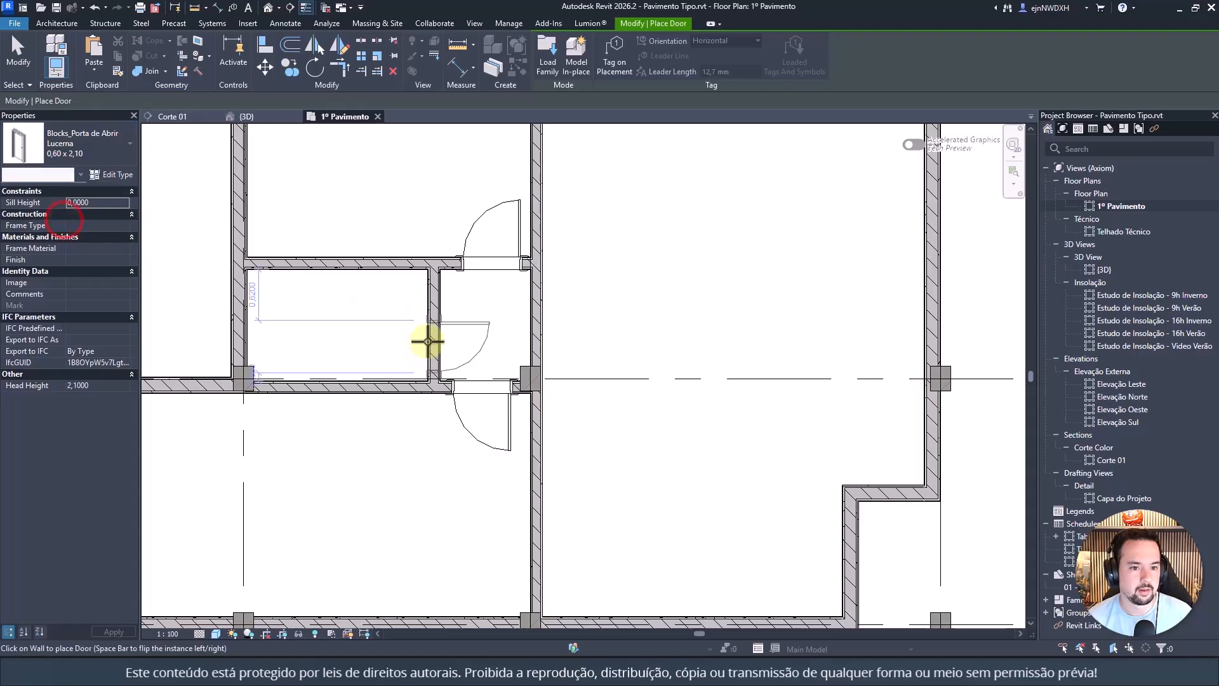
click(436, 295)
key(Escape)
key(Escape)
Step: Start a new wall matching the grid 2 interior wall and set its location line to Finish Face: Exterior
scroll(481, 332, down, 5)
scroll(536, 344, up, 2)
middle_drag(542, 268, 413, 313)
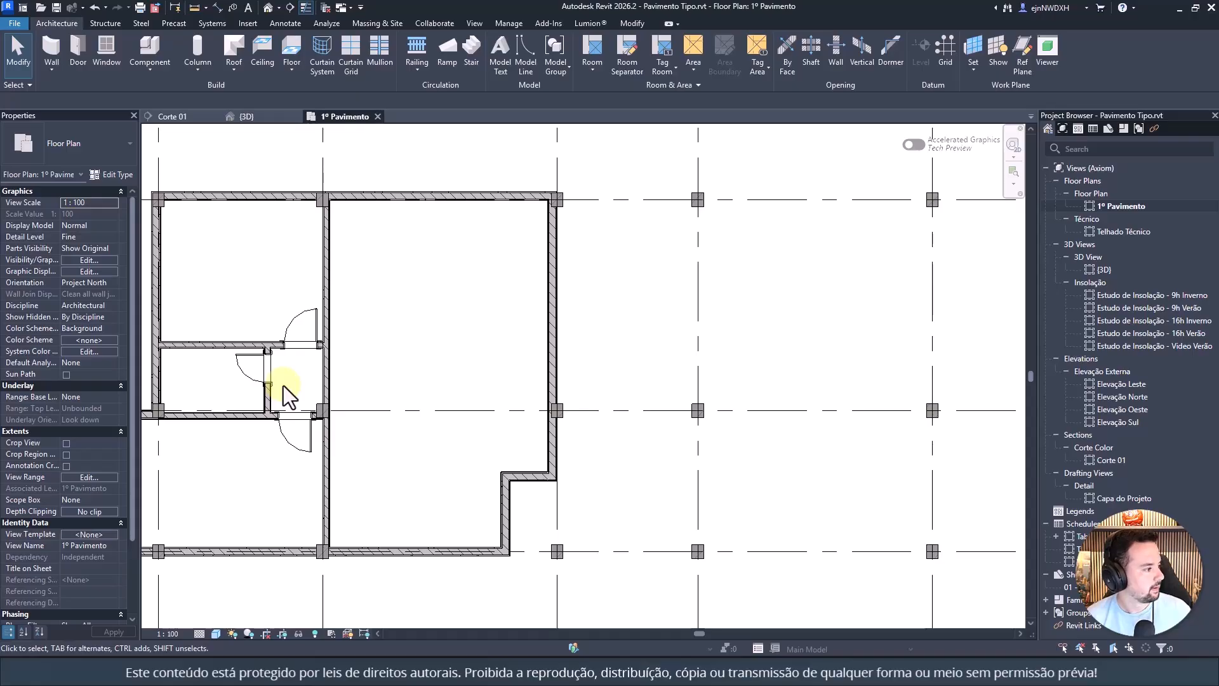
click(324, 235)
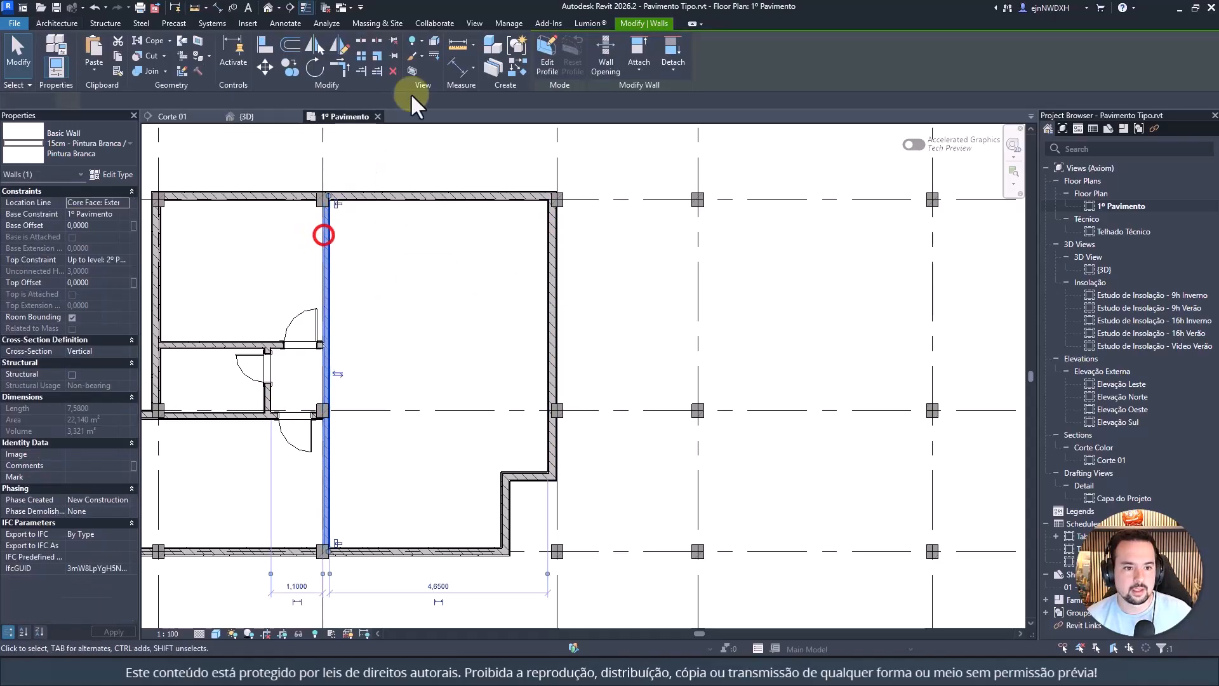
click(517, 67)
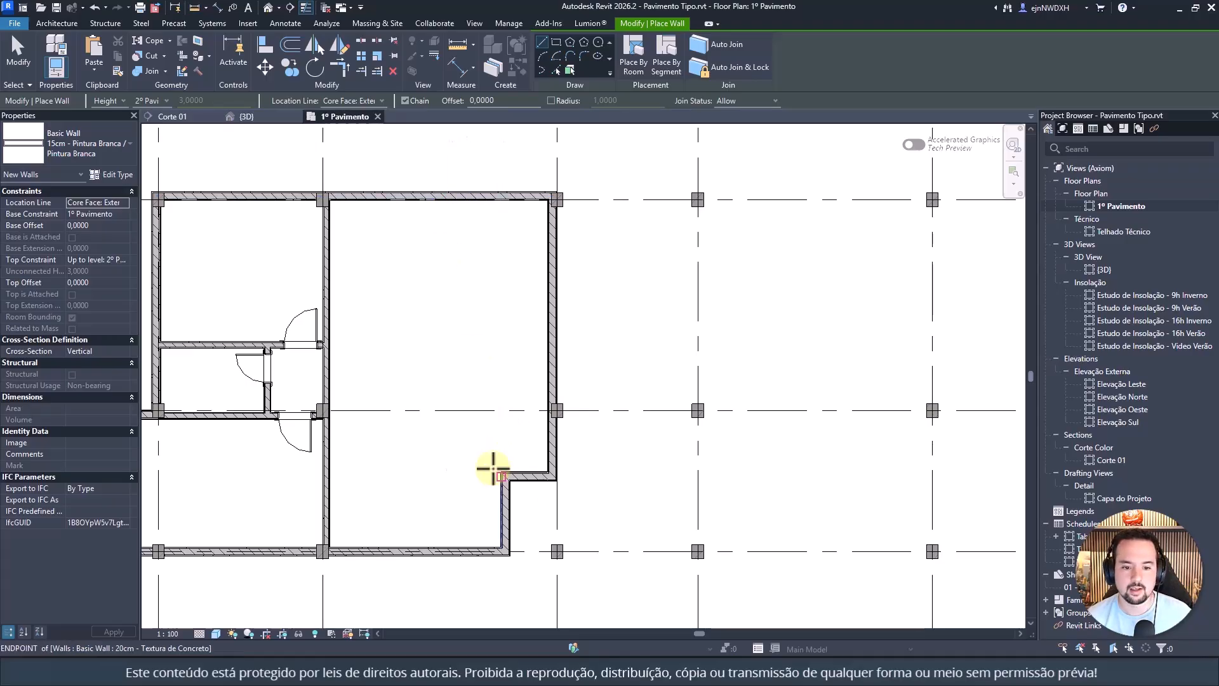
scroll(495, 473, up, 3)
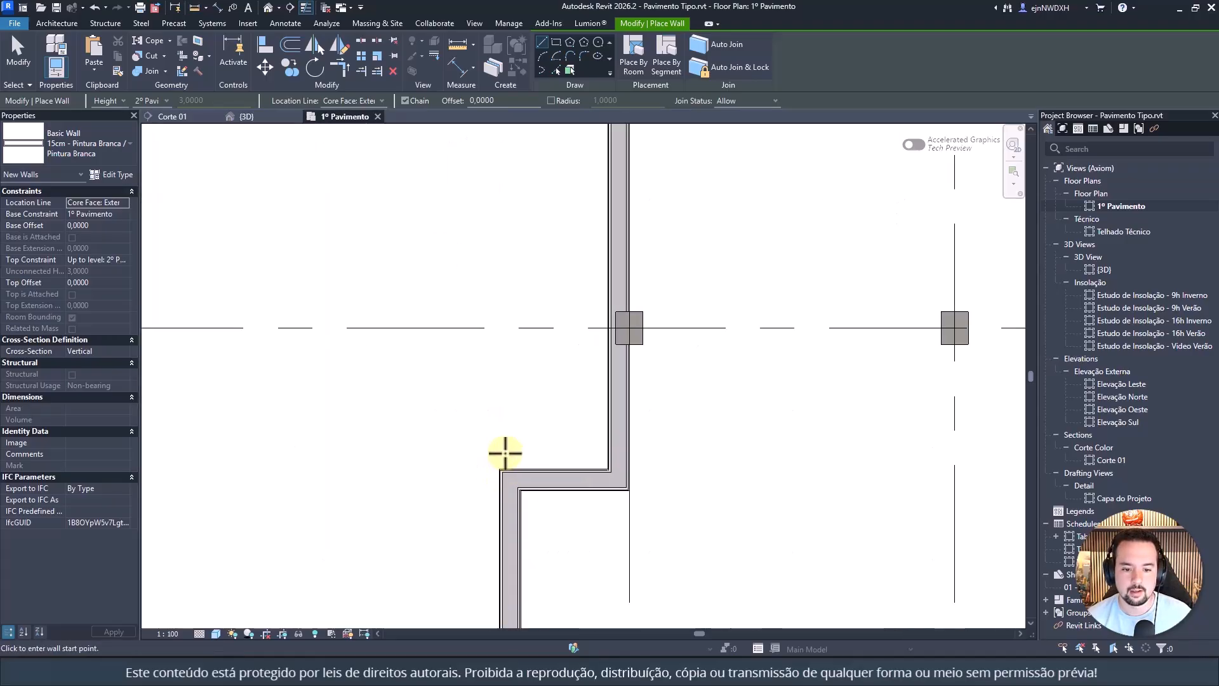
click(127, 201)
click(108, 232)
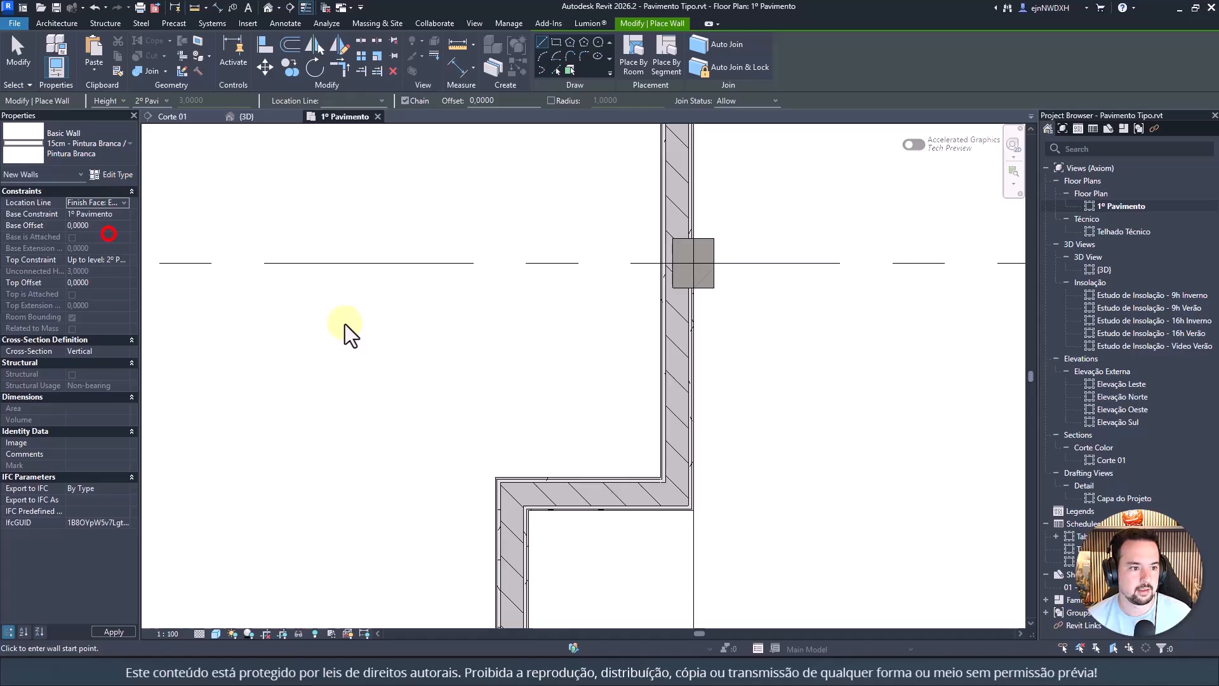
Step: Draw an interior wall from the inner corner of the exterior wall's step between grids B and C, horizontally inward, then up to the grid A wall
click(492, 476)
scroll(326, 476, down, 2)
middle_drag(332, 471, 436, 478)
click(442, 478)
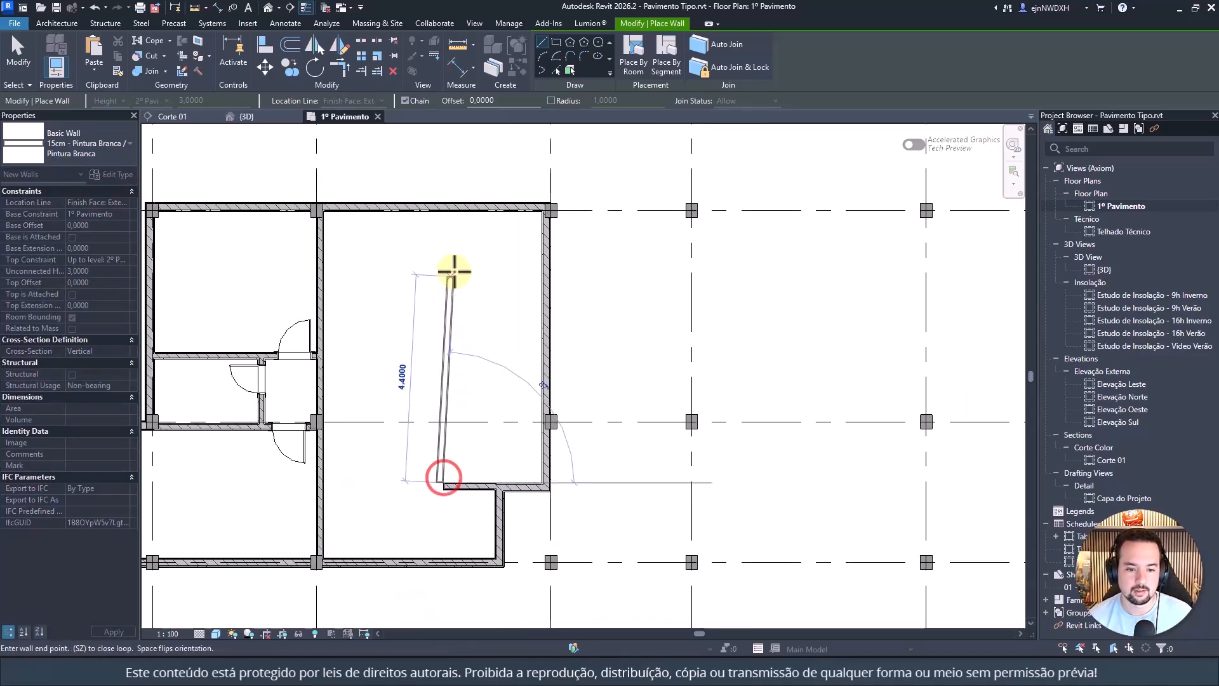
click(449, 212)
key(Escape)
key(Escape)
Step: Place a 0,80 x 2,10 door in the short horizontal wall closing the narrow room beside grid 3, swinging into that room
scroll(458, 381, down, 3)
middle_drag(571, 366, 569, 298)
scroll(548, 375, up, 2)
scroll(549, 375, down, 1)
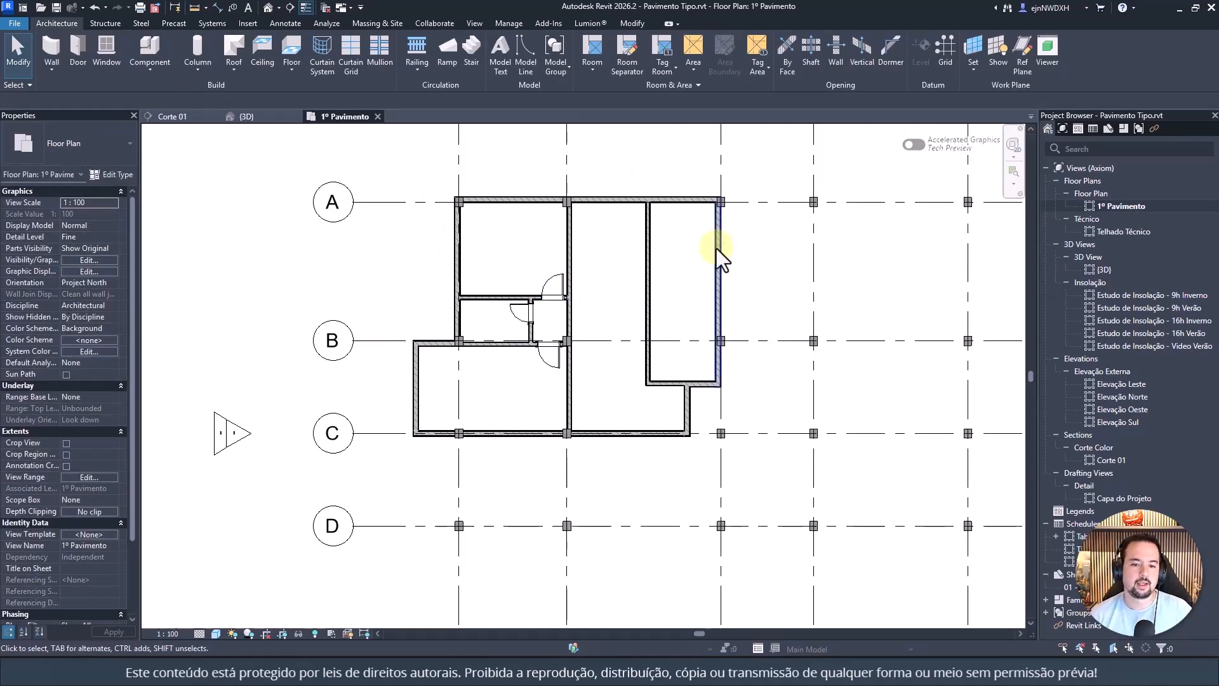
scroll(677, 348, up, 1)
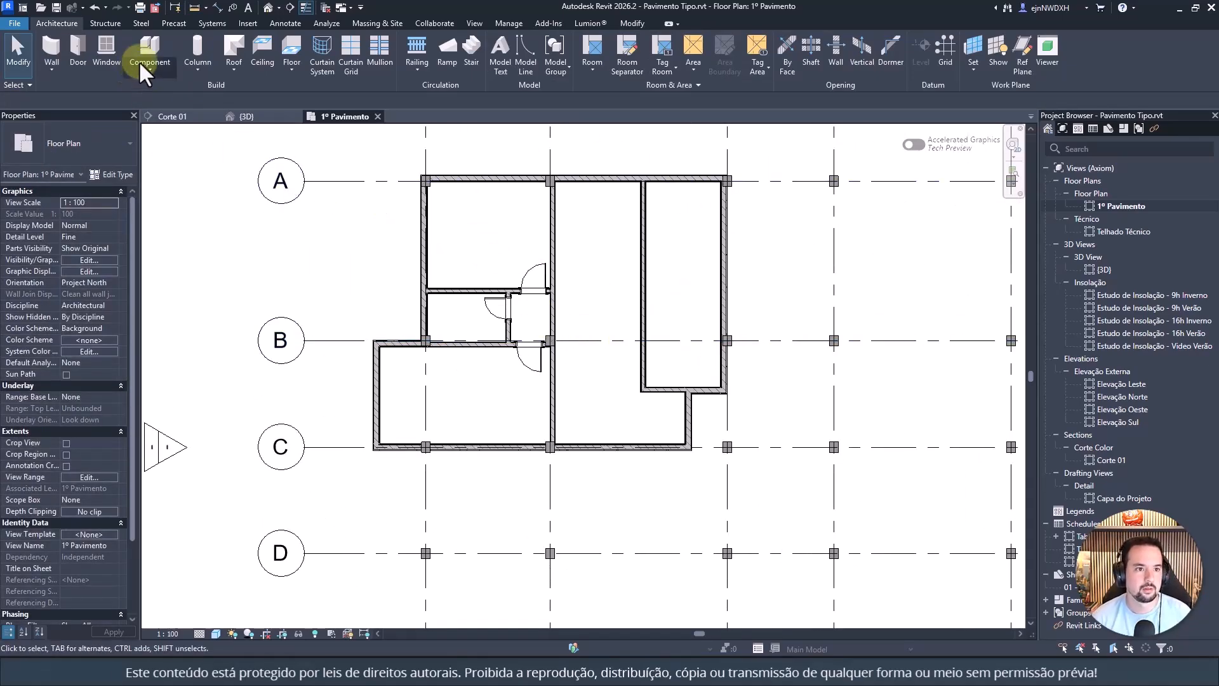
key(d)
key(r)
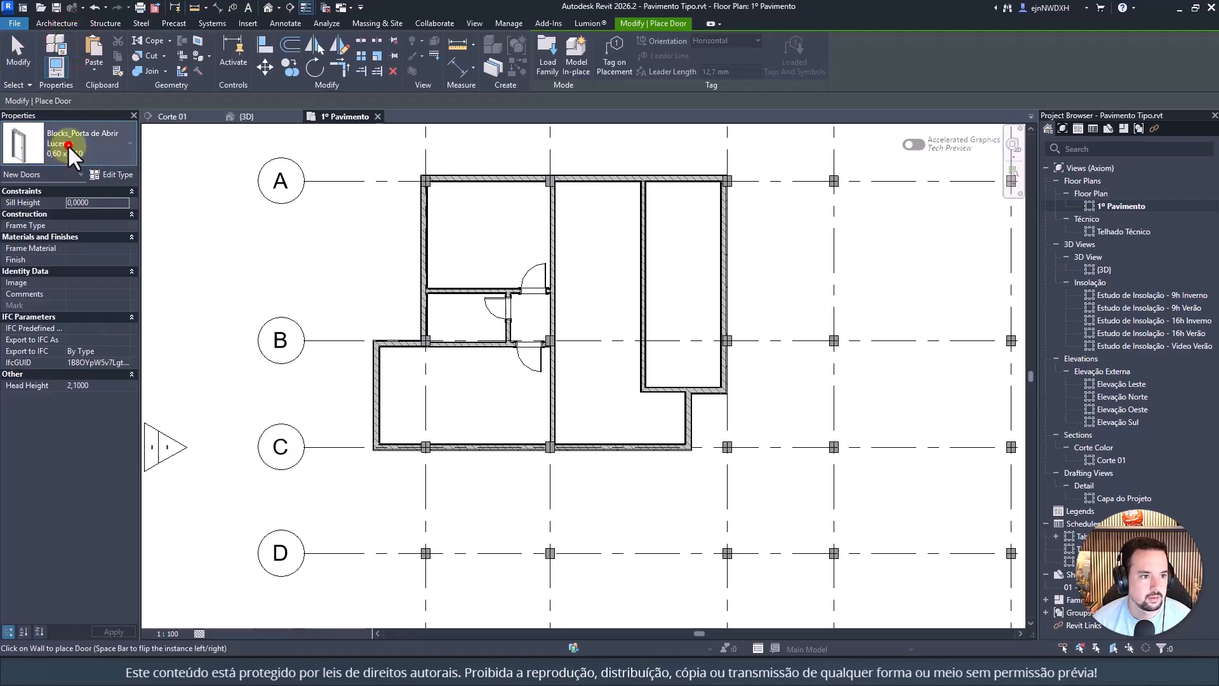
click(67, 146)
click(66, 230)
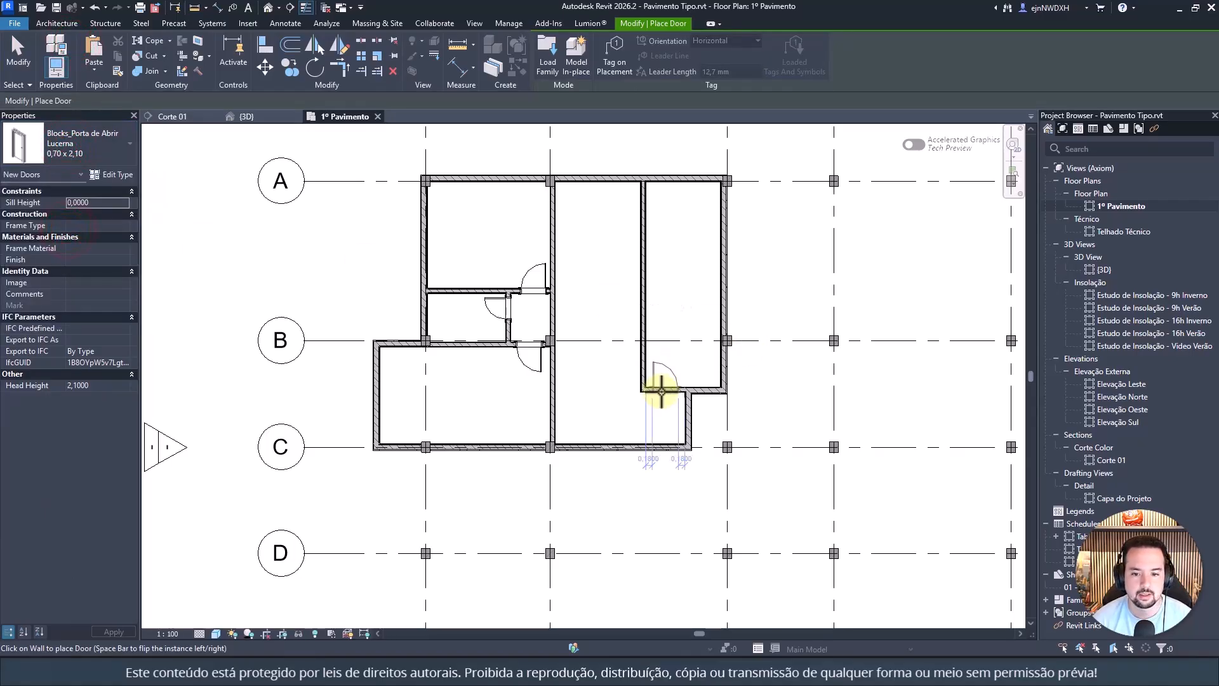
click(67, 146)
click(59, 245)
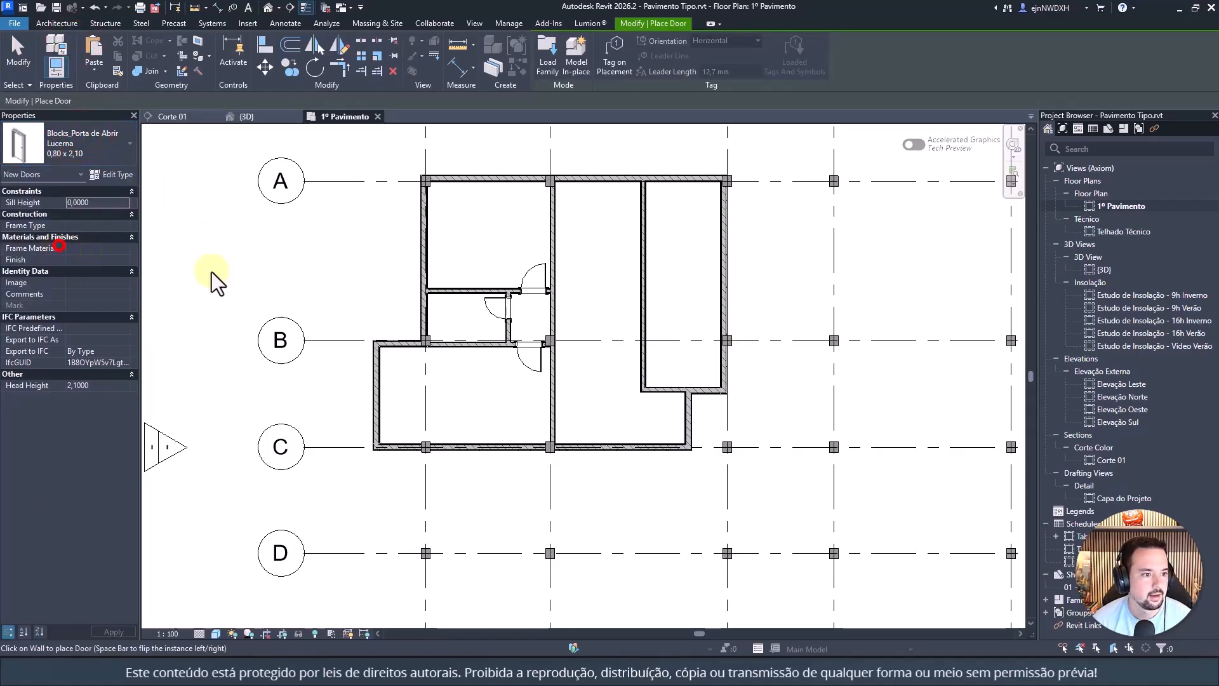
scroll(671, 382, up, 3)
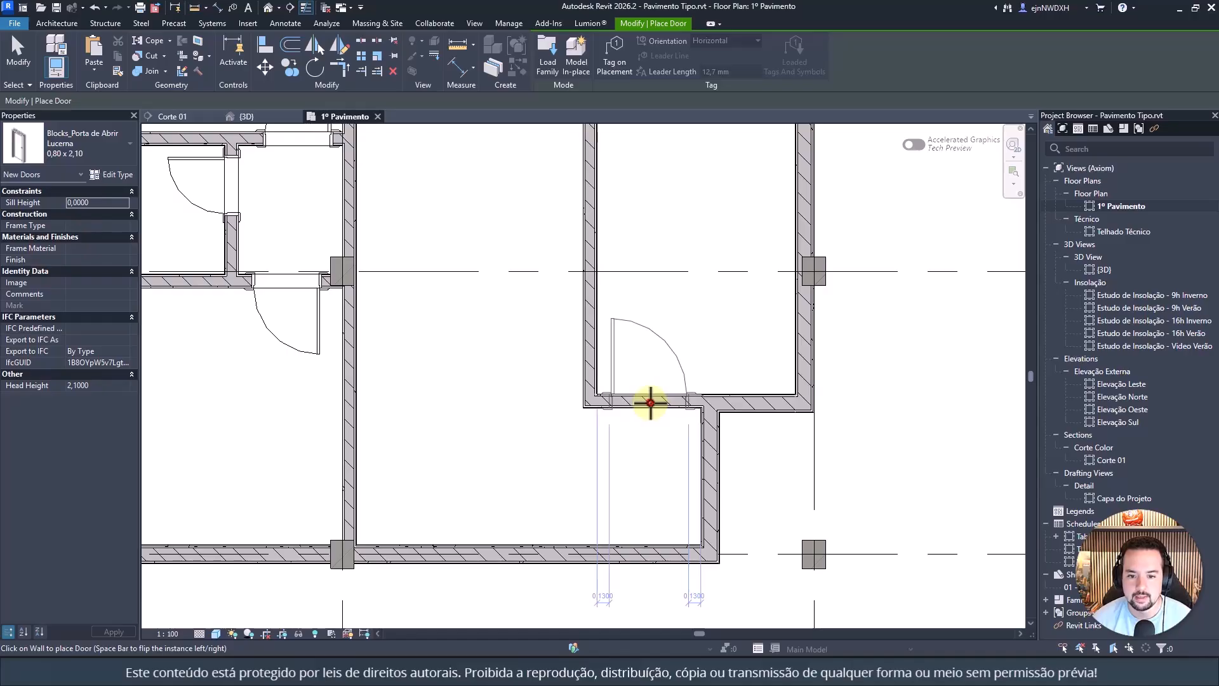
click(650, 402)
Step: Place a 0,90 x 2,10 door in the short vertical exterior wall of the step above grid C, swinging inward
scroll(650, 406, down, 2)
click(111, 155)
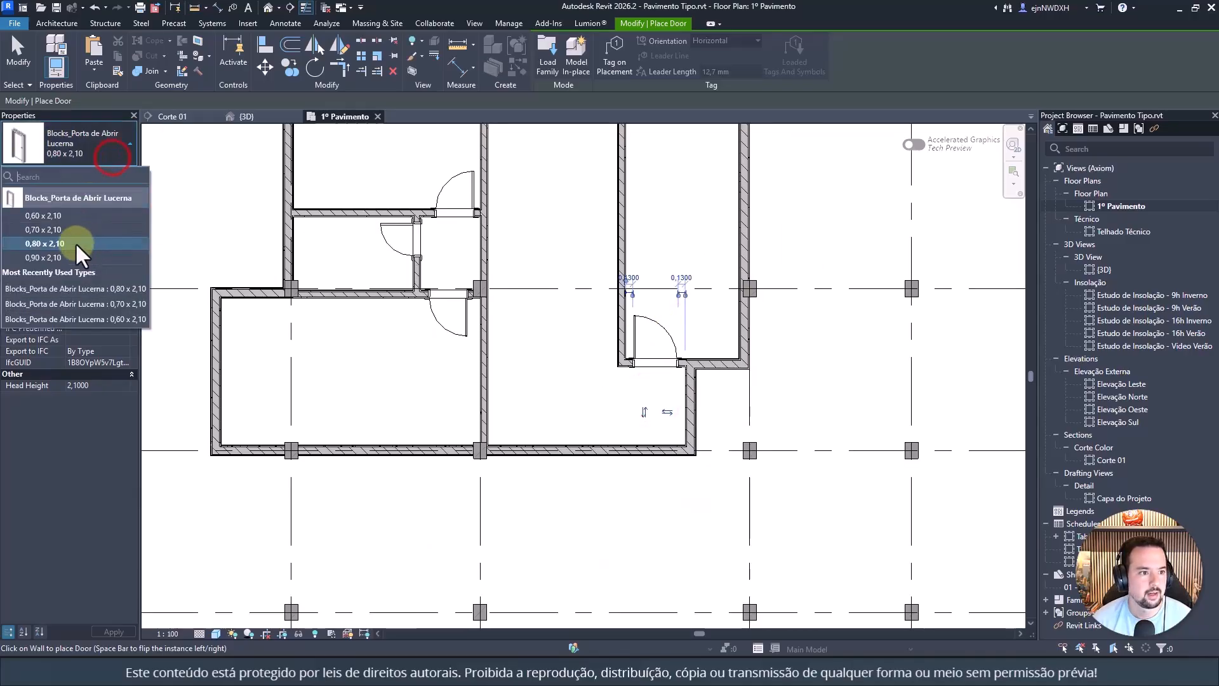
click(60, 257)
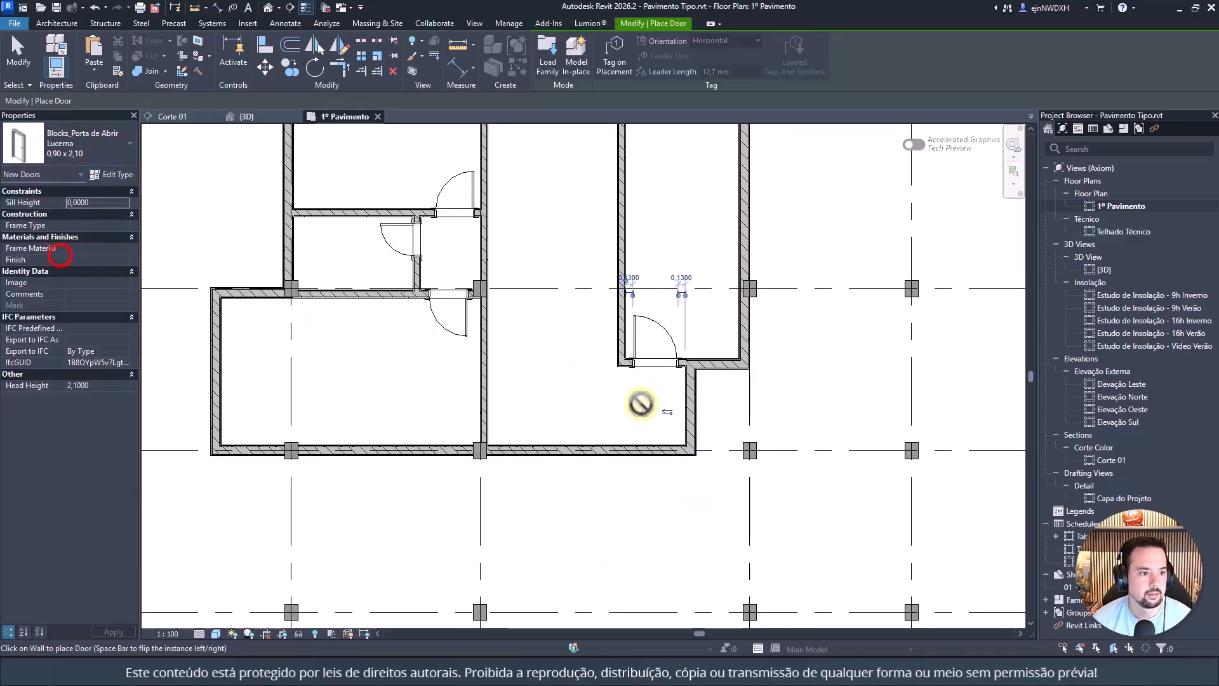
click(695, 414)
key(Escape)
key(Escape)
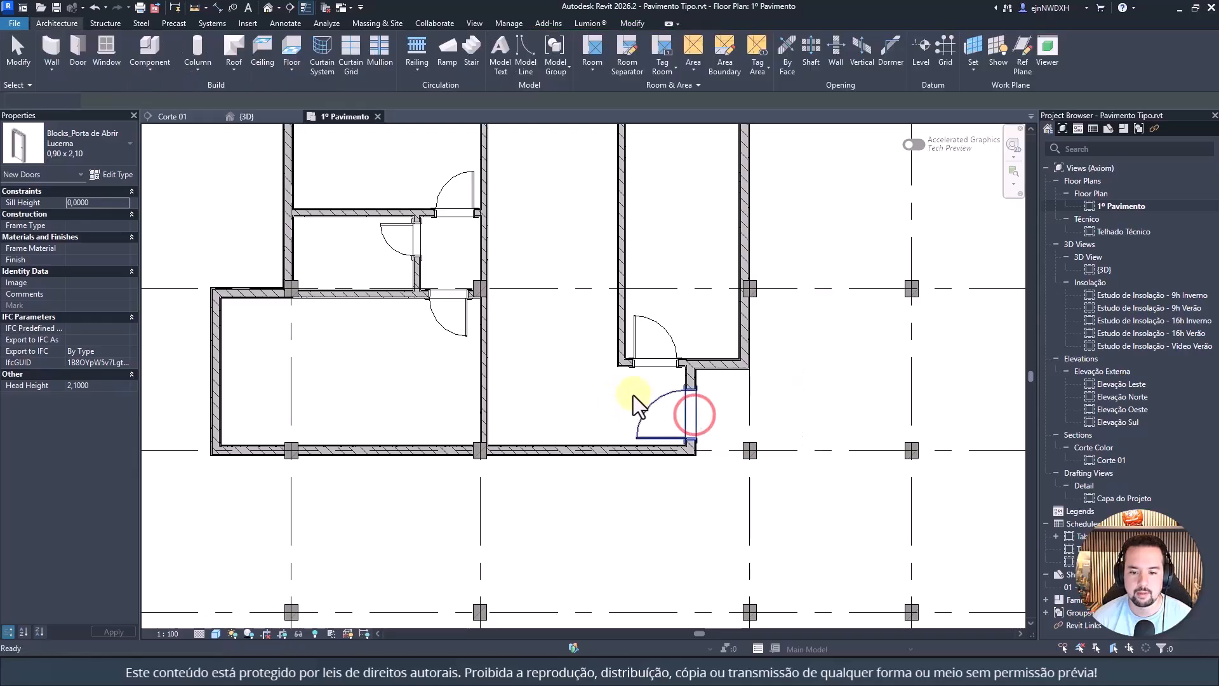
Step: Start a floor on the 1º Pavimento level using the 5cm - Nordik Wood Portobello type
scroll(633, 395, down, 2)
scroll(547, 334, up, 2)
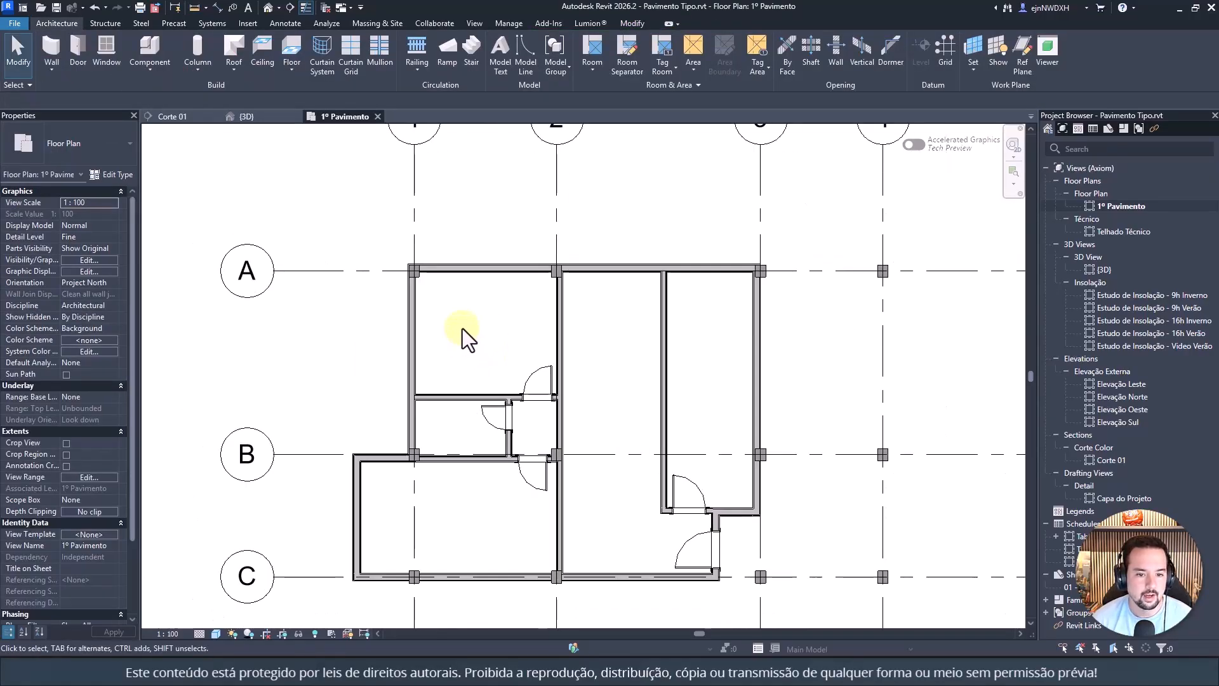
scroll(463, 337, down, 2)
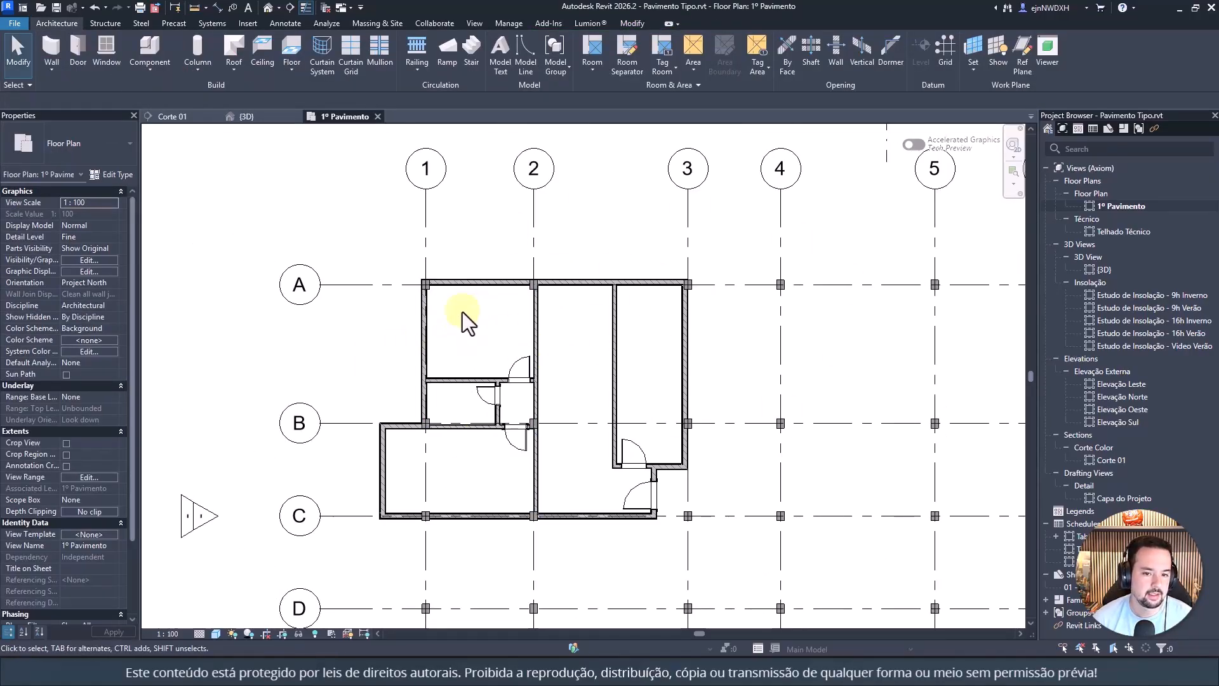
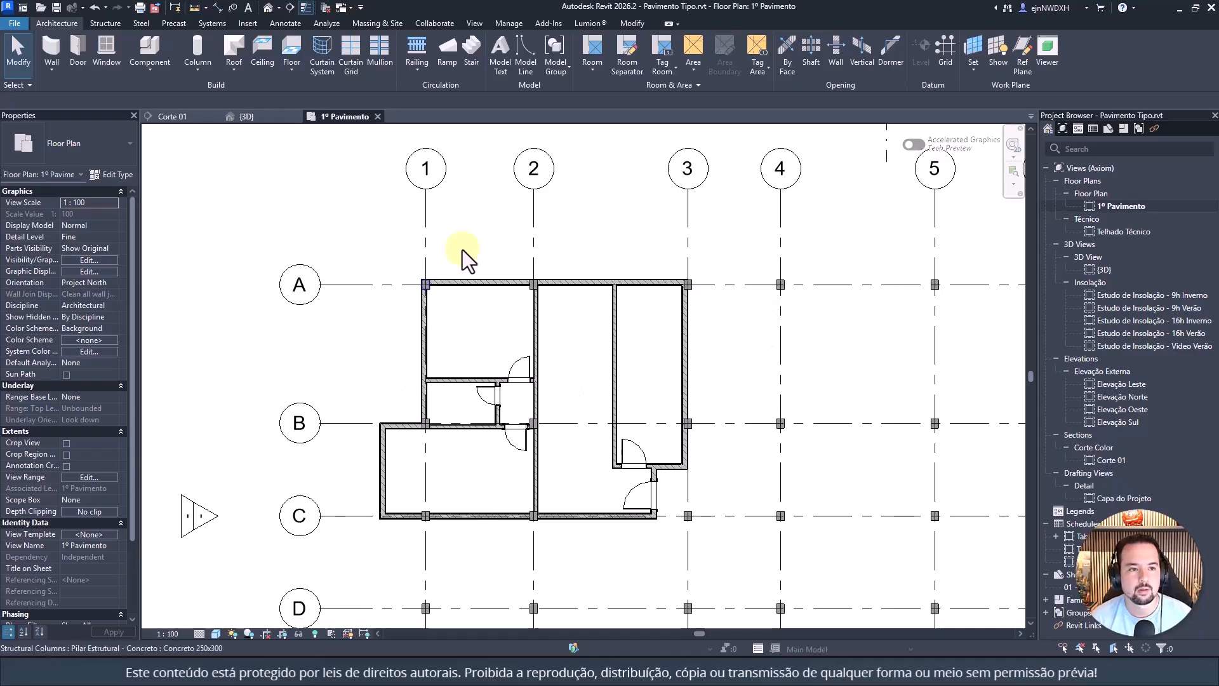
click(294, 47)
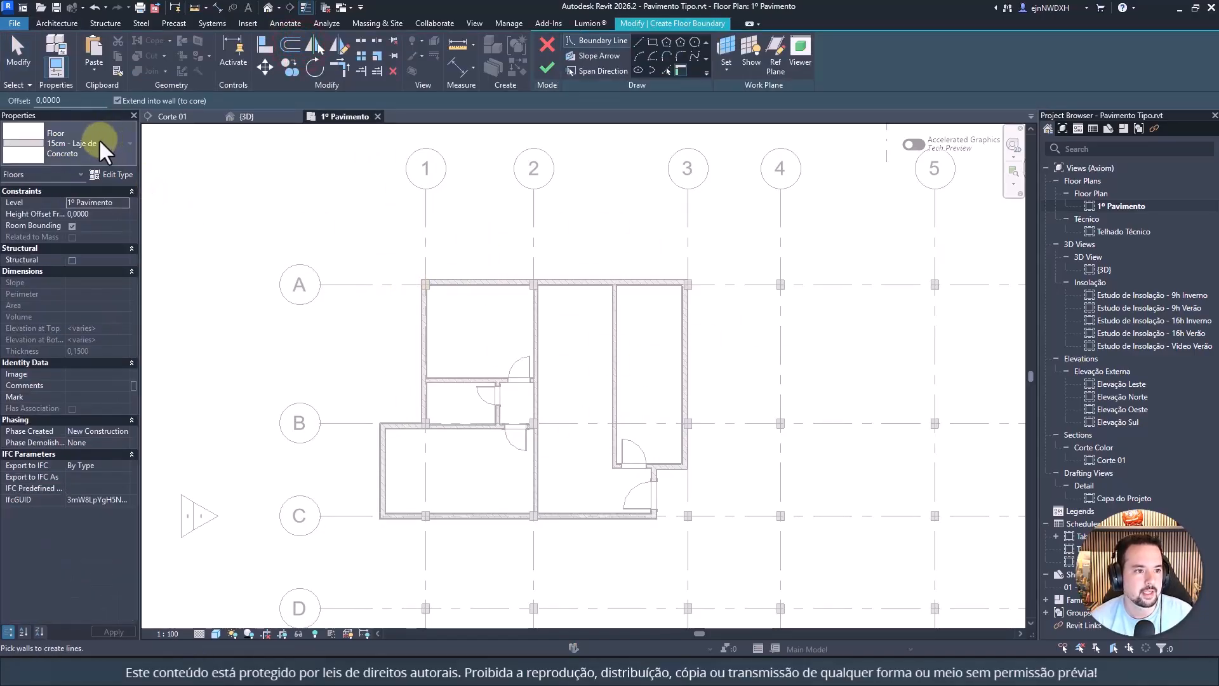
click(98, 138)
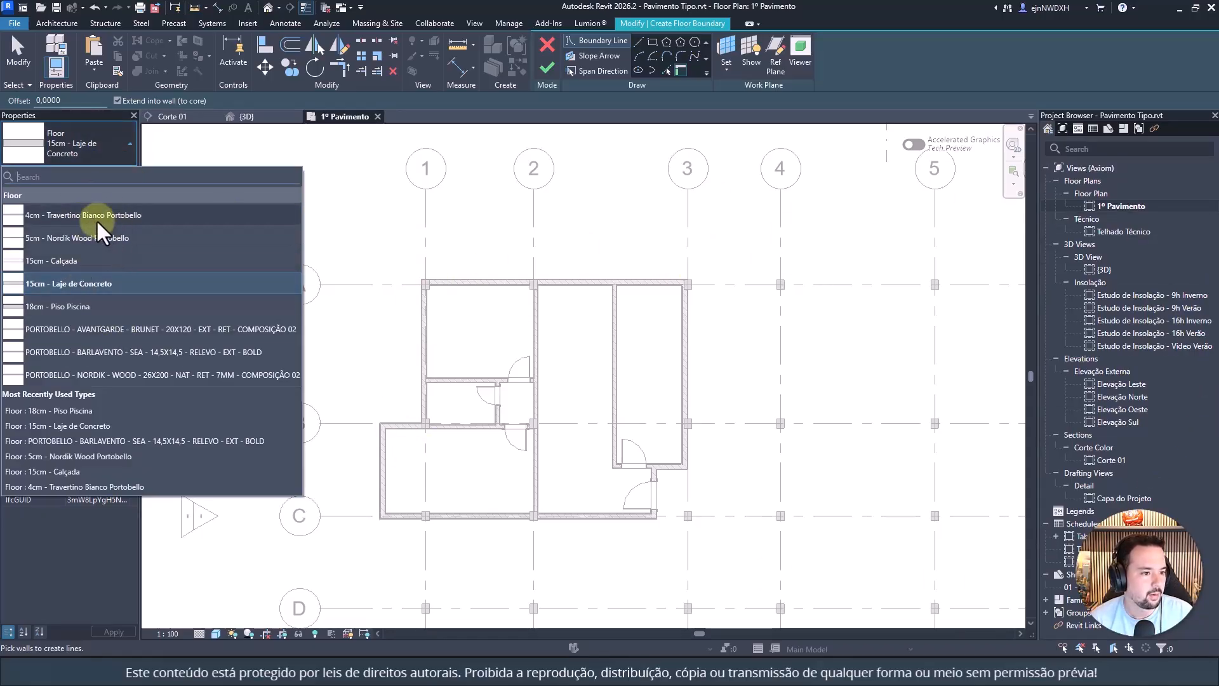
mouse_move(93, 238)
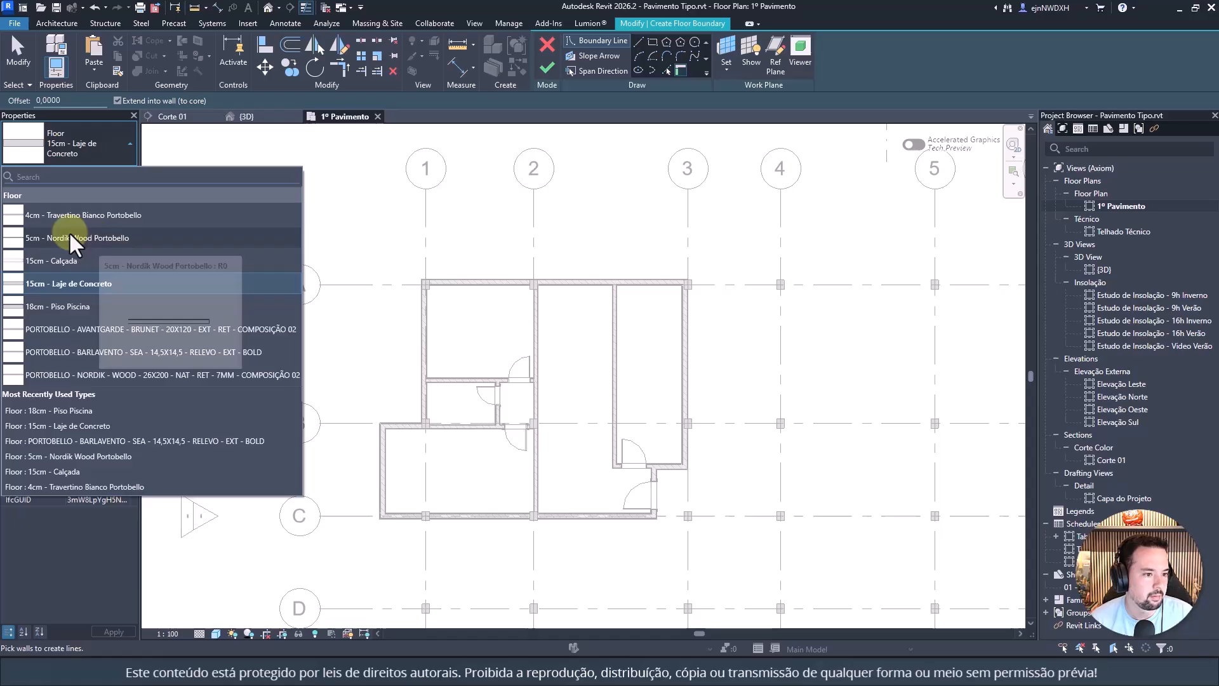
click(124, 239)
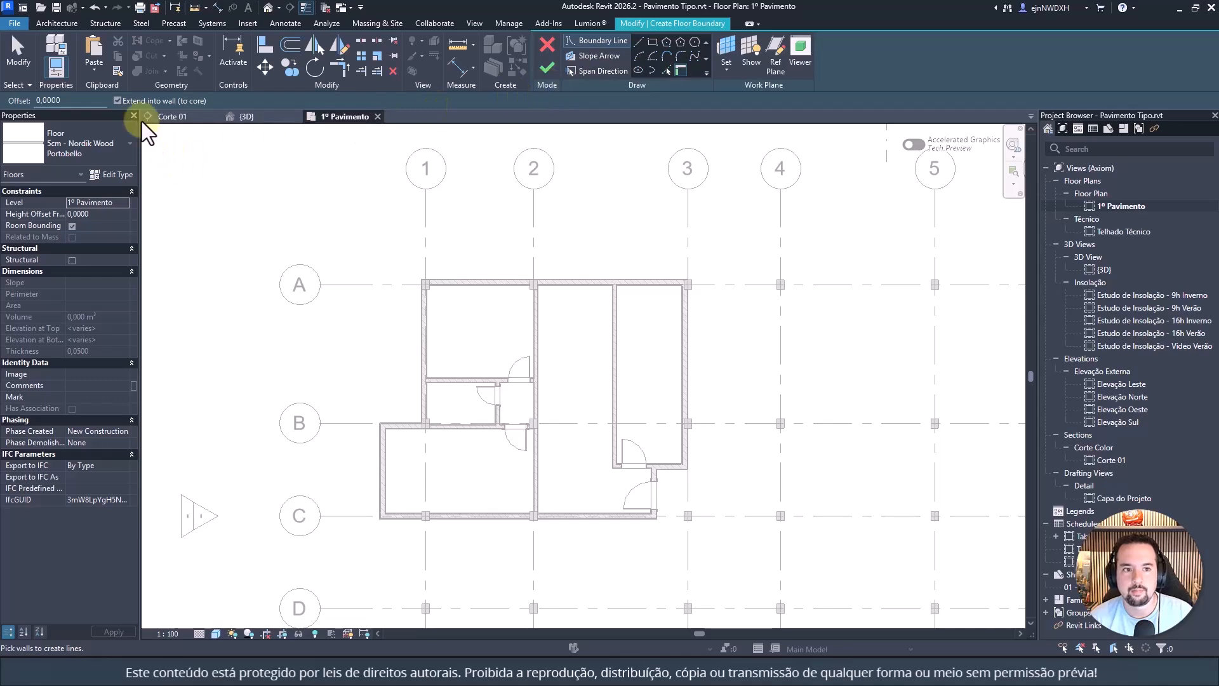
scroll(462, 355, up, 3)
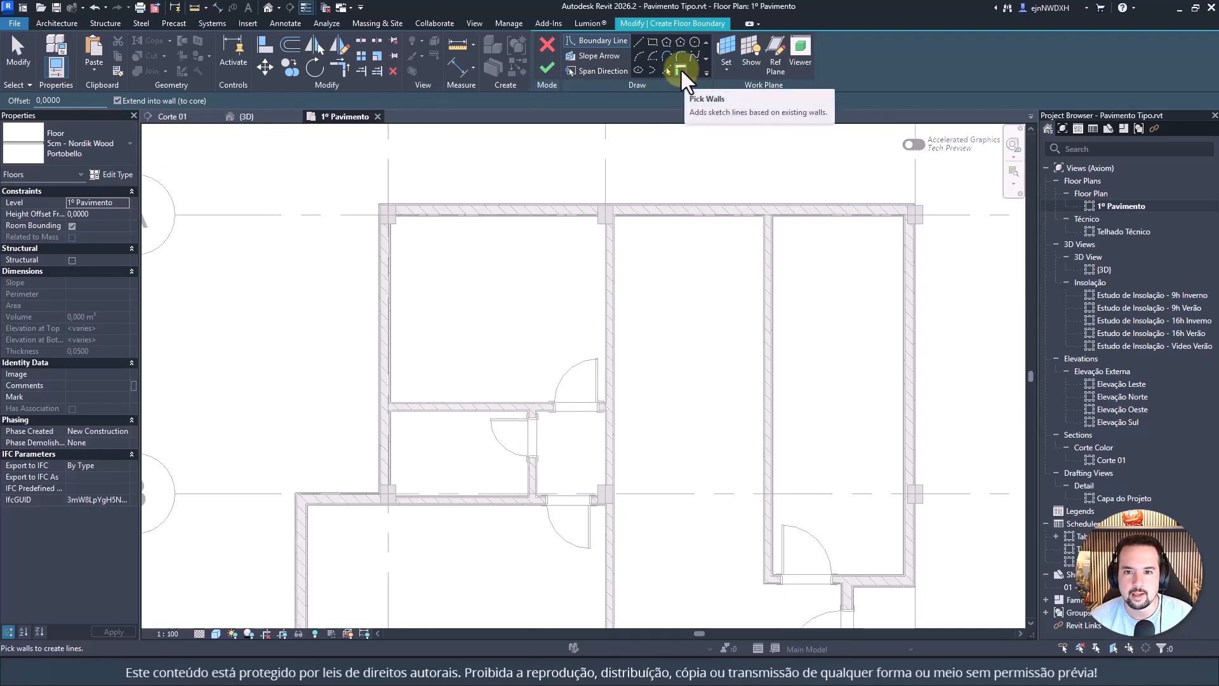
Step: Pick floor boundary lines along the grid 1 and grid A walls and the small room's walls, flipping the latter to leave that room out
middle_drag(480, 278, 408, 294)
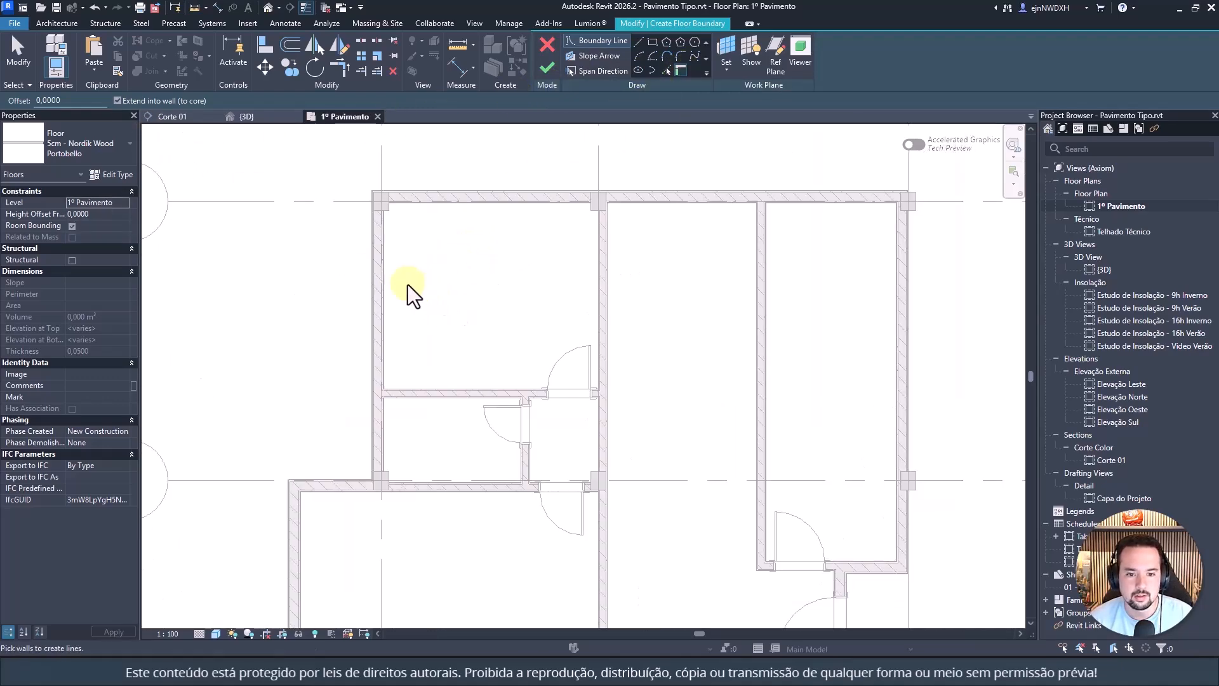
click(382, 266)
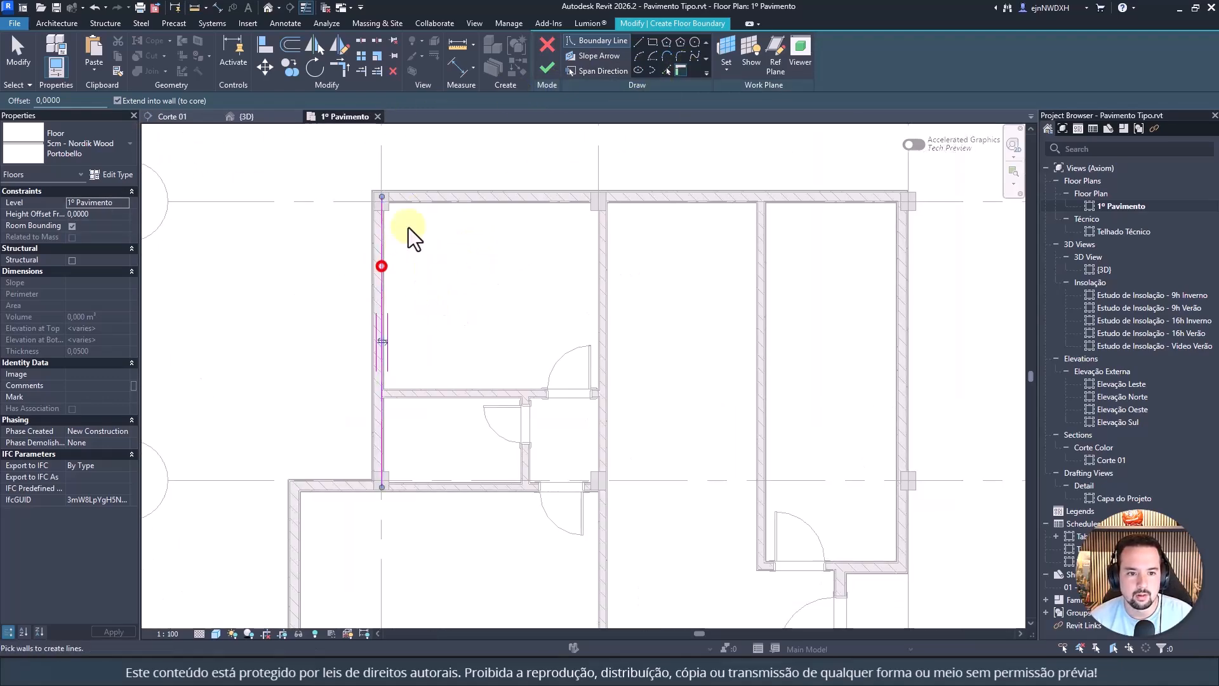
click(436, 200)
middle_drag(621, 358, 551, 272)
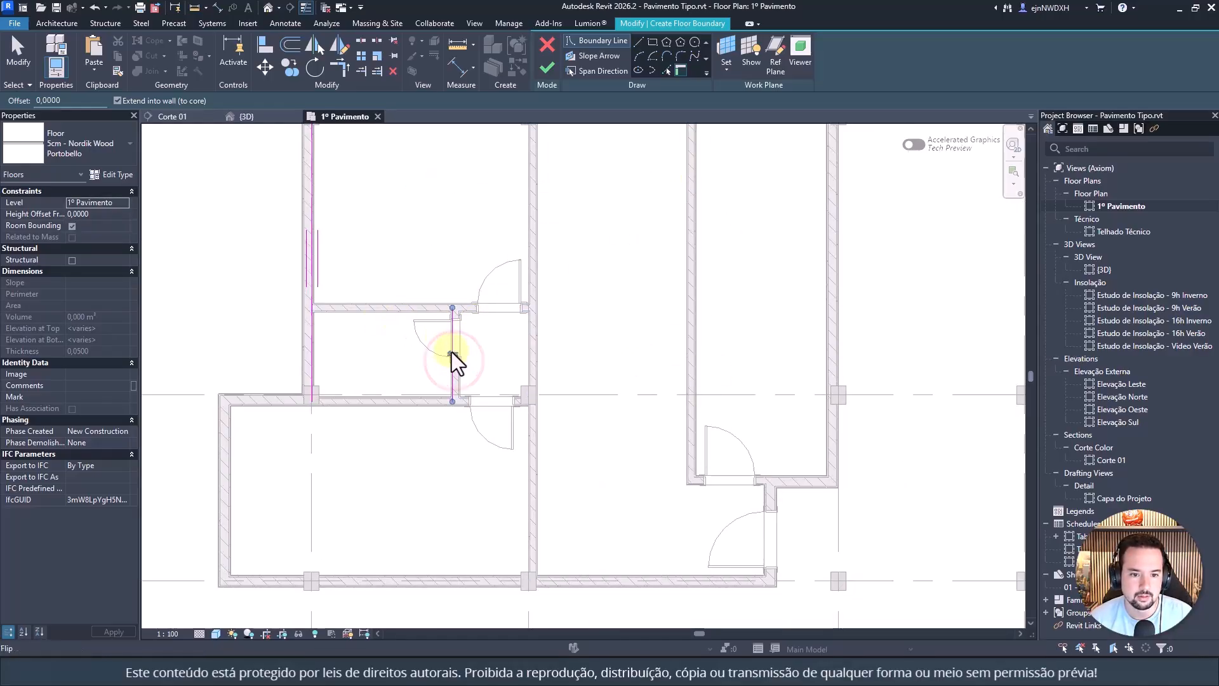
click(402, 304)
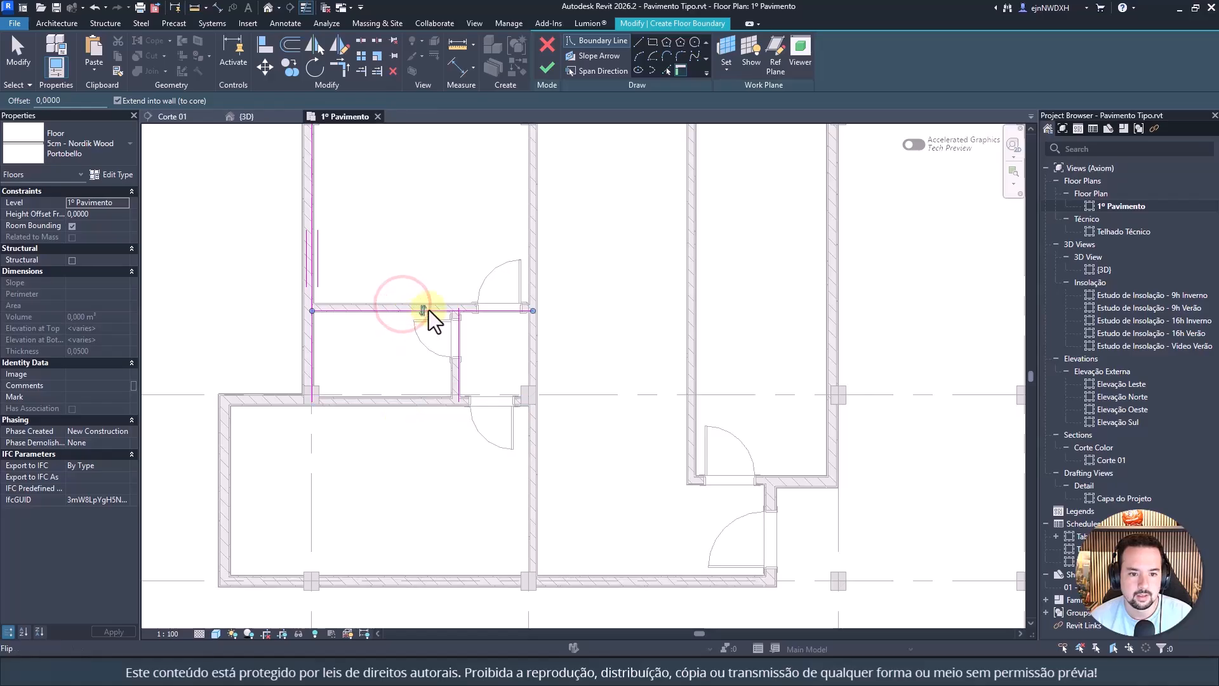
click(425, 309)
click(402, 400)
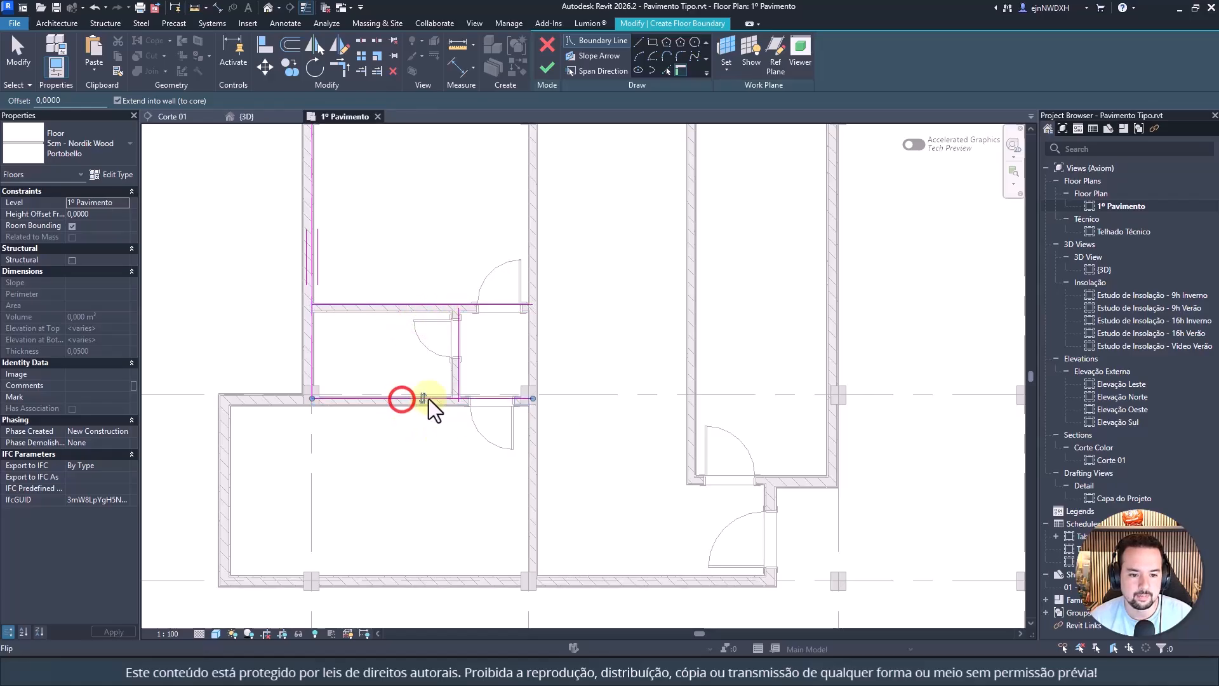
click(422, 401)
Step: Pick floor boundary lines along the lower-left room's outer walls, the grid C wall, the entrance wall and the narrow room's door and side walls
middle_drag(590, 452, 813, 344)
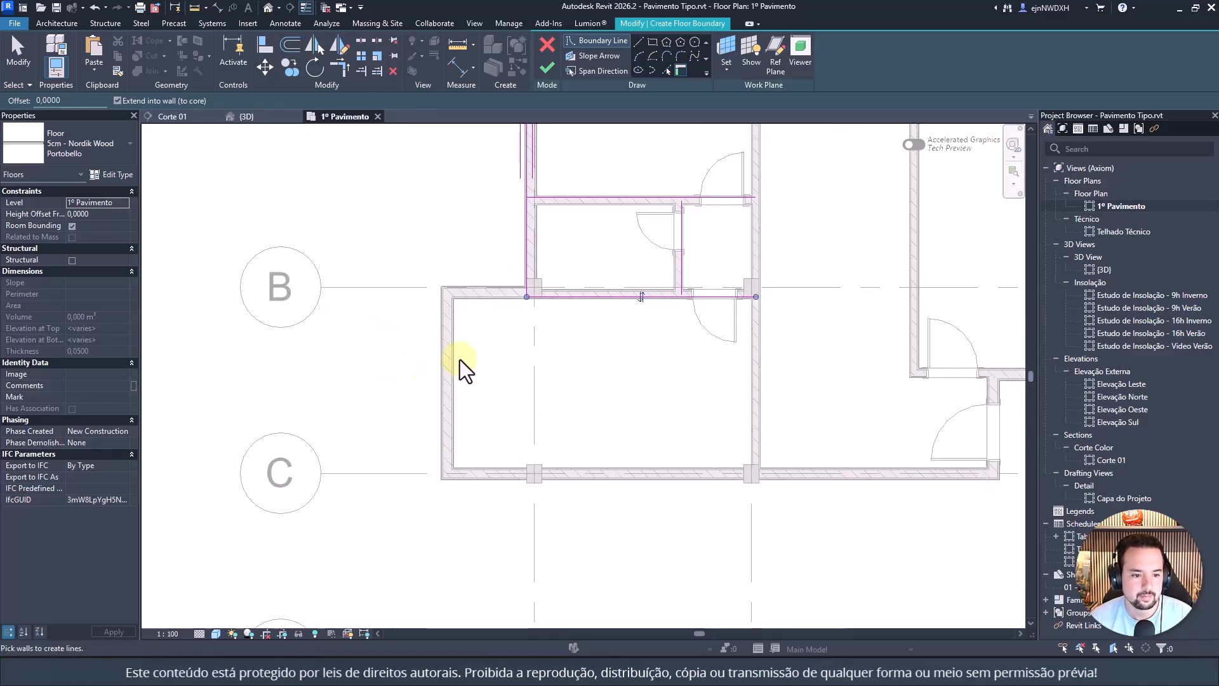
click(498, 466)
middle_drag(639, 436, 355, 471)
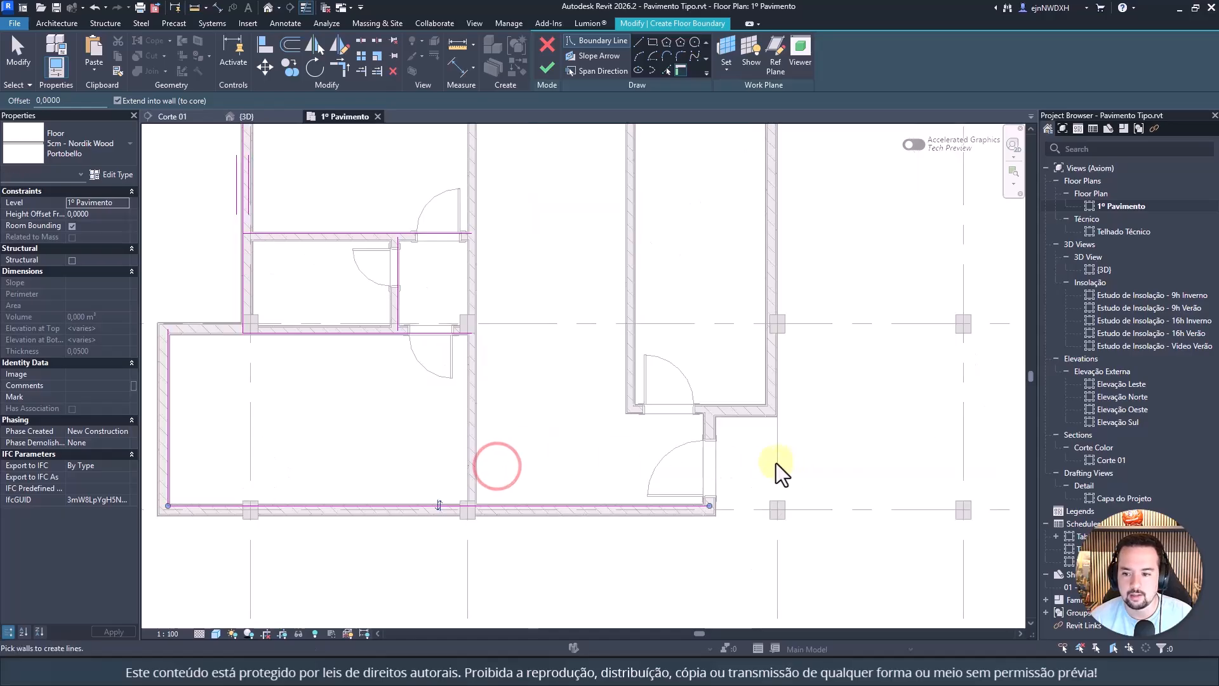
click(711, 432)
click(641, 411)
click(626, 355)
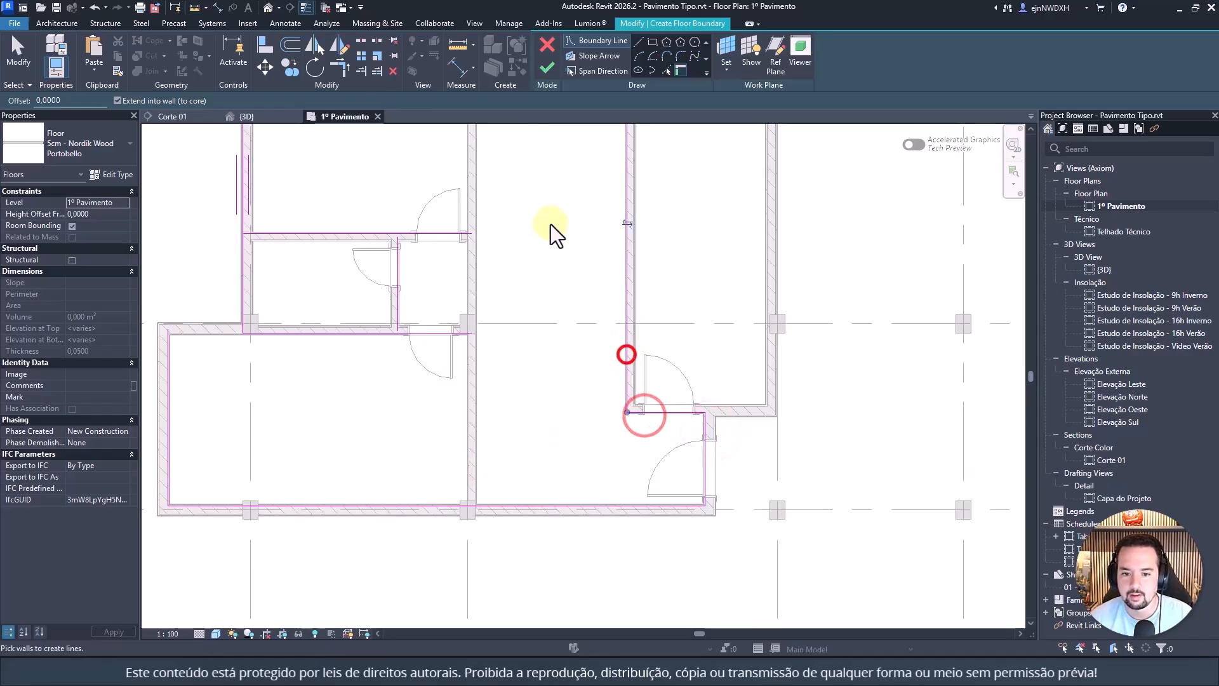
middle_drag(550, 223, 550, 304)
scroll(560, 391, down, 1)
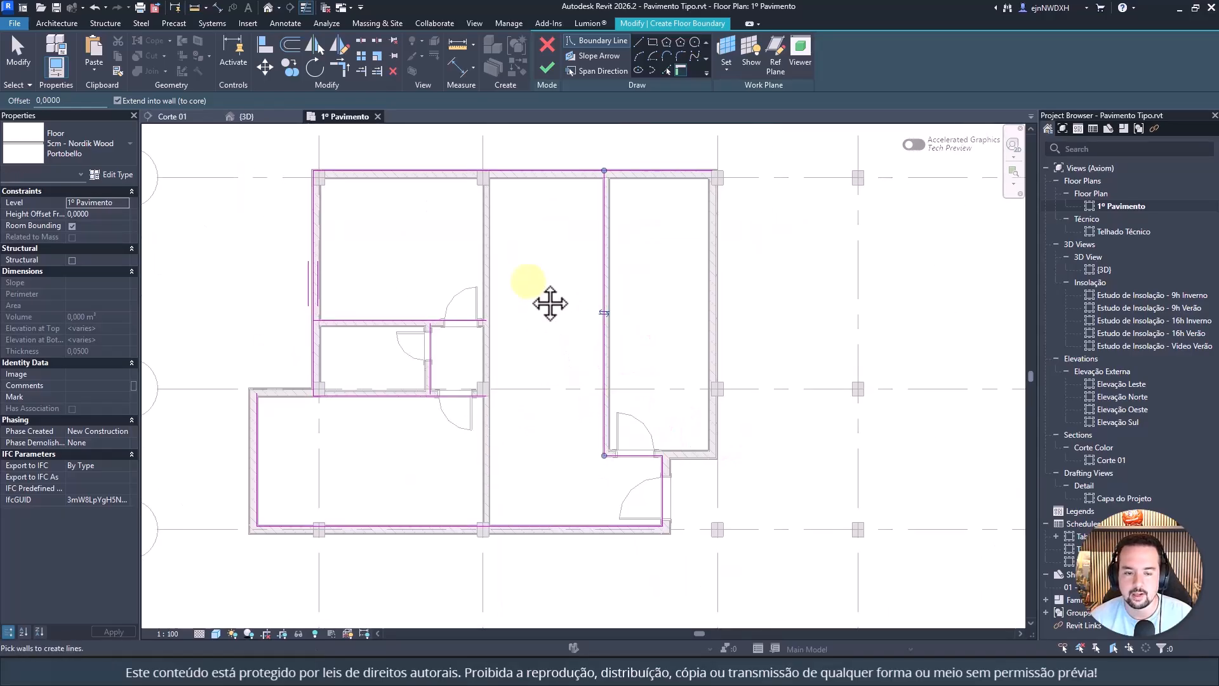
Step: Trim the boundary lines into corners along the narrow room's wall, from grid A down to the entrance wall and grid C
key(Escape)
key(t)
key(r)
click(586, 169)
click(609, 194)
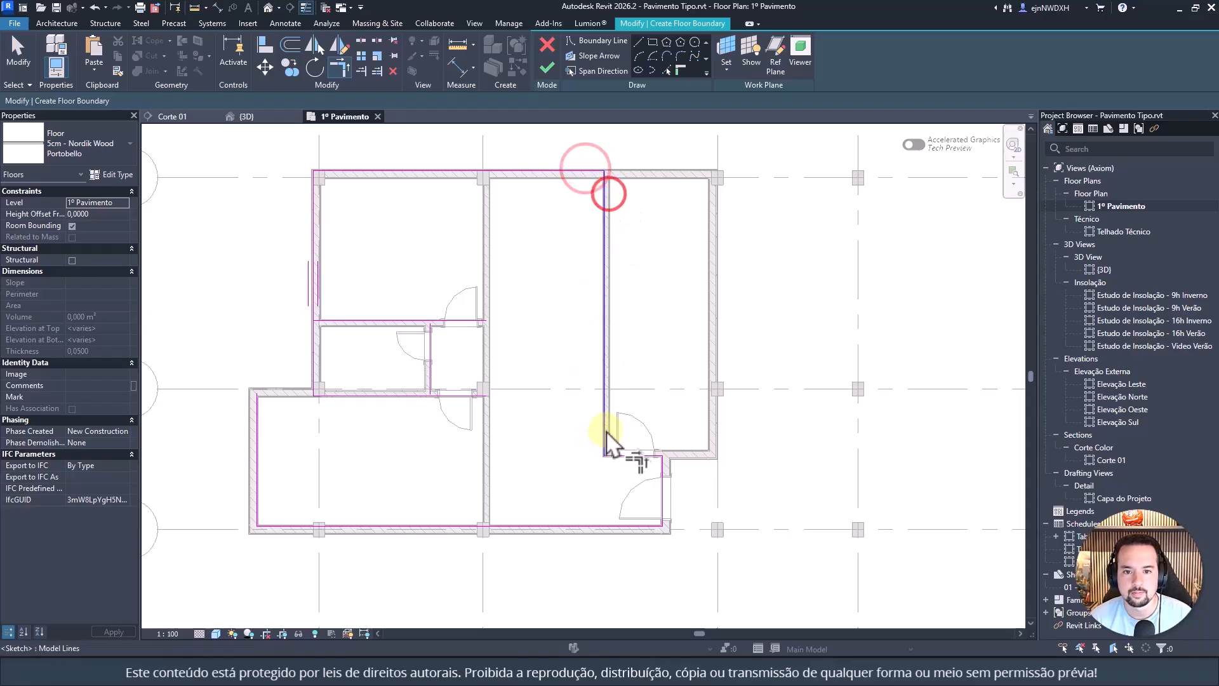
click(607, 429)
click(615, 454)
click(642, 463)
click(671, 478)
click(665, 490)
click(651, 524)
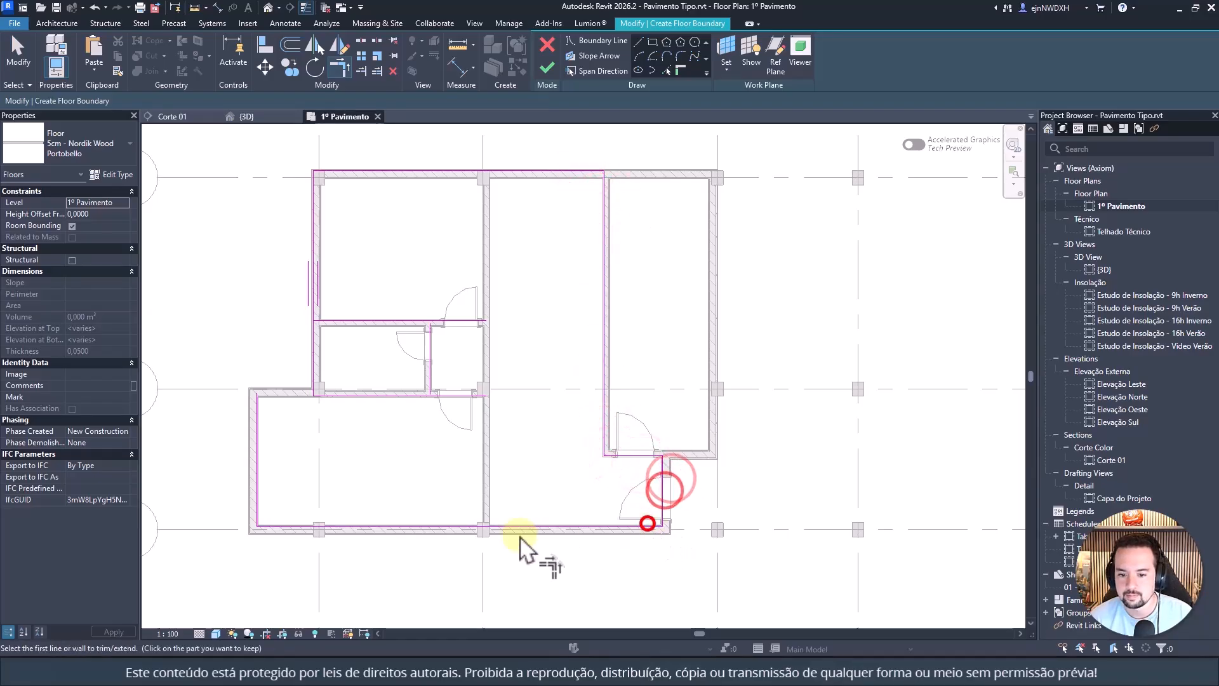
Step: Trim the boundary lines into corners around the lower-left room and the small enclosed room, ending at the grid 1 wall
click(285, 523)
click(245, 497)
click(340, 394)
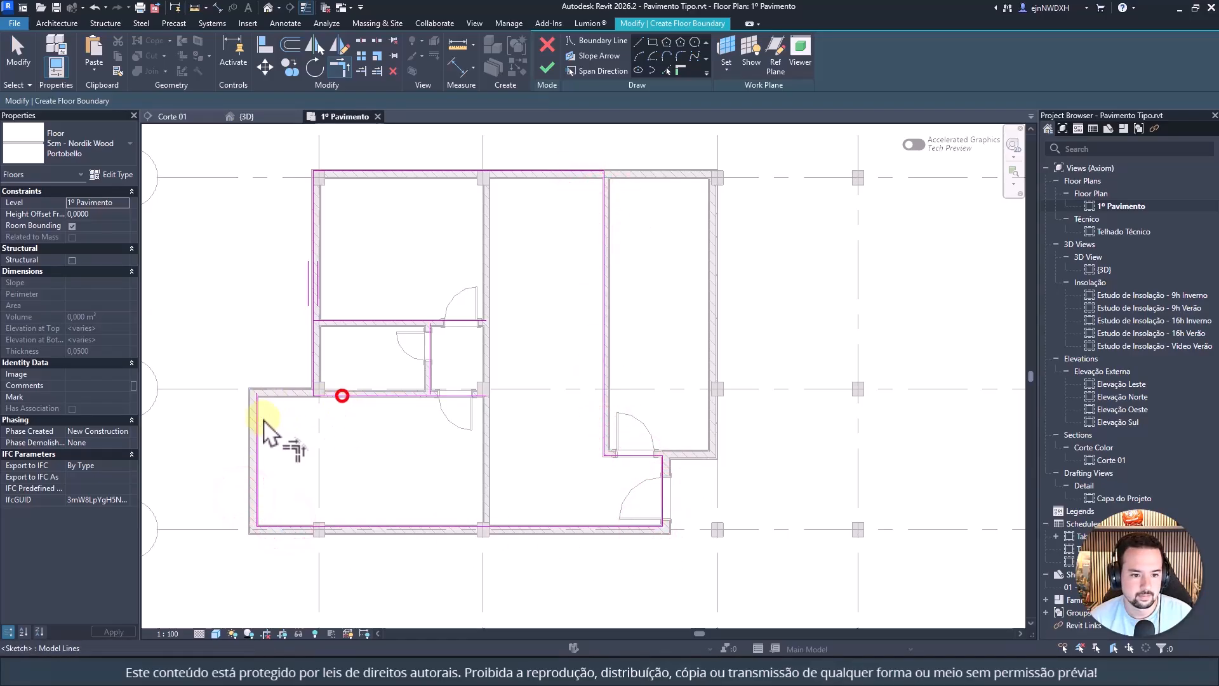
click(253, 419)
click(283, 394)
click(316, 366)
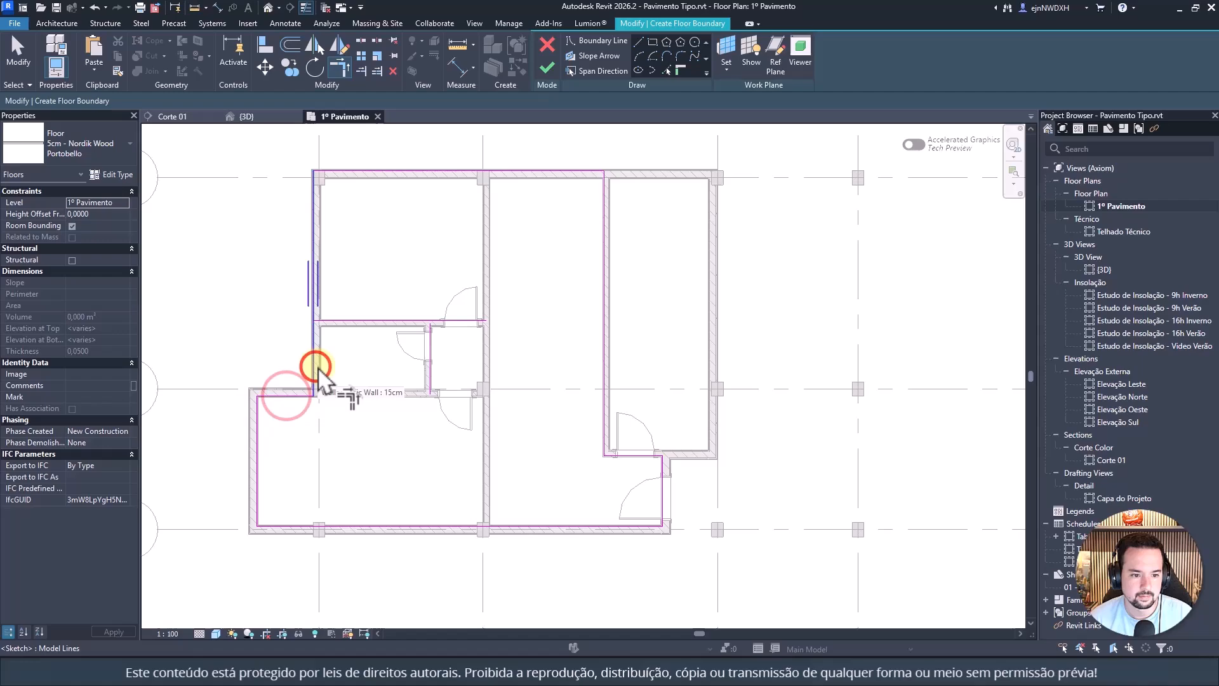
click(434, 359)
click(288, 398)
click(416, 322)
click(414, 320)
click(389, 320)
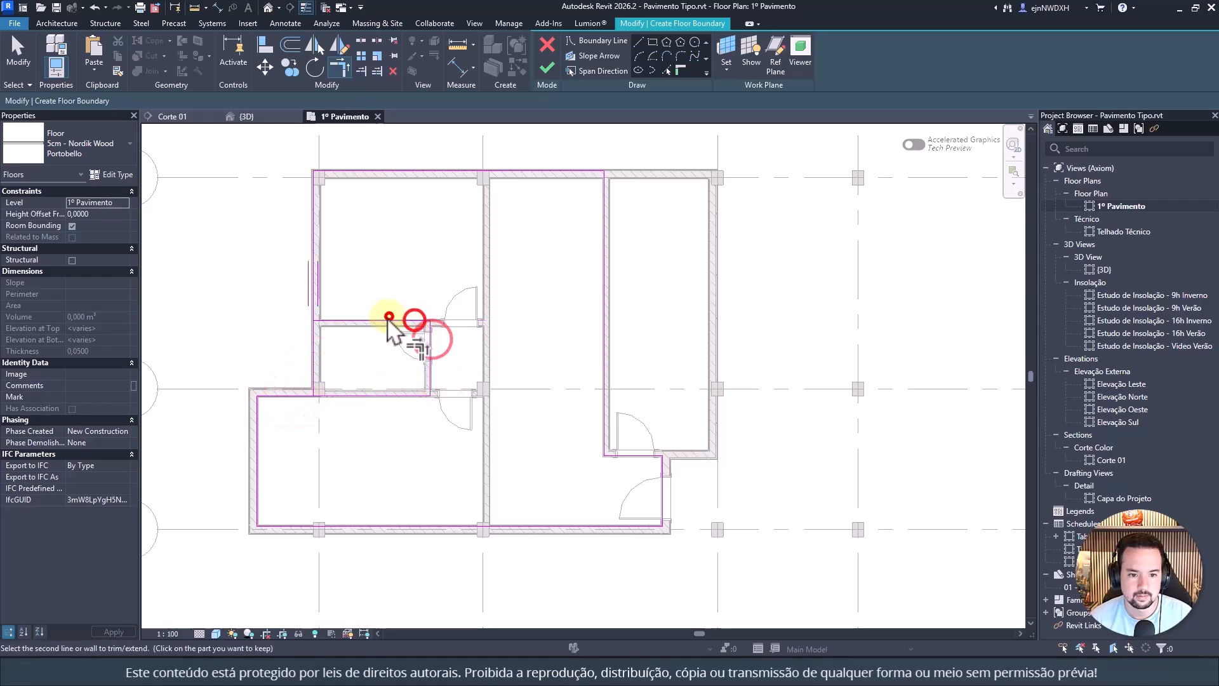
click(309, 283)
Step: Move the boundary lines along the grid 1 and grid A walls to the inner wall faces, meeting at corner A1
middle_drag(399, 237, 342, 285)
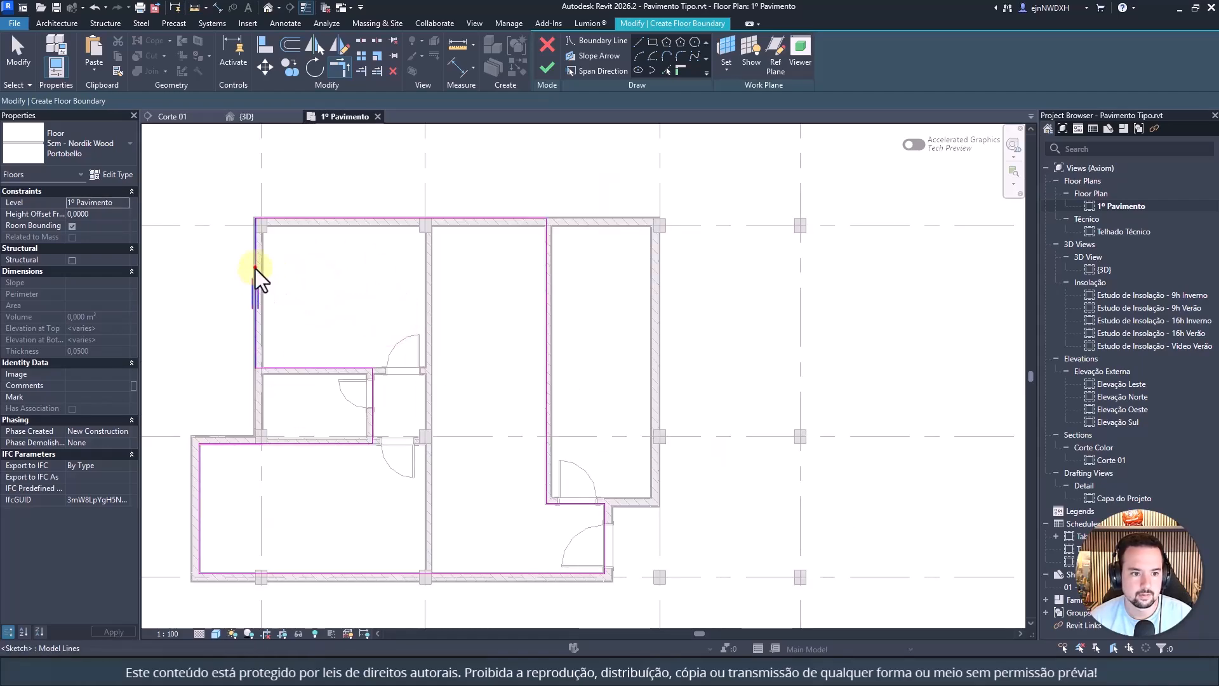
click(254, 292)
click(307, 235)
Step: Check the closed boundary around the rooms and finish the Nordik Wood floor sketch
scroll(386, 276, down, 3)
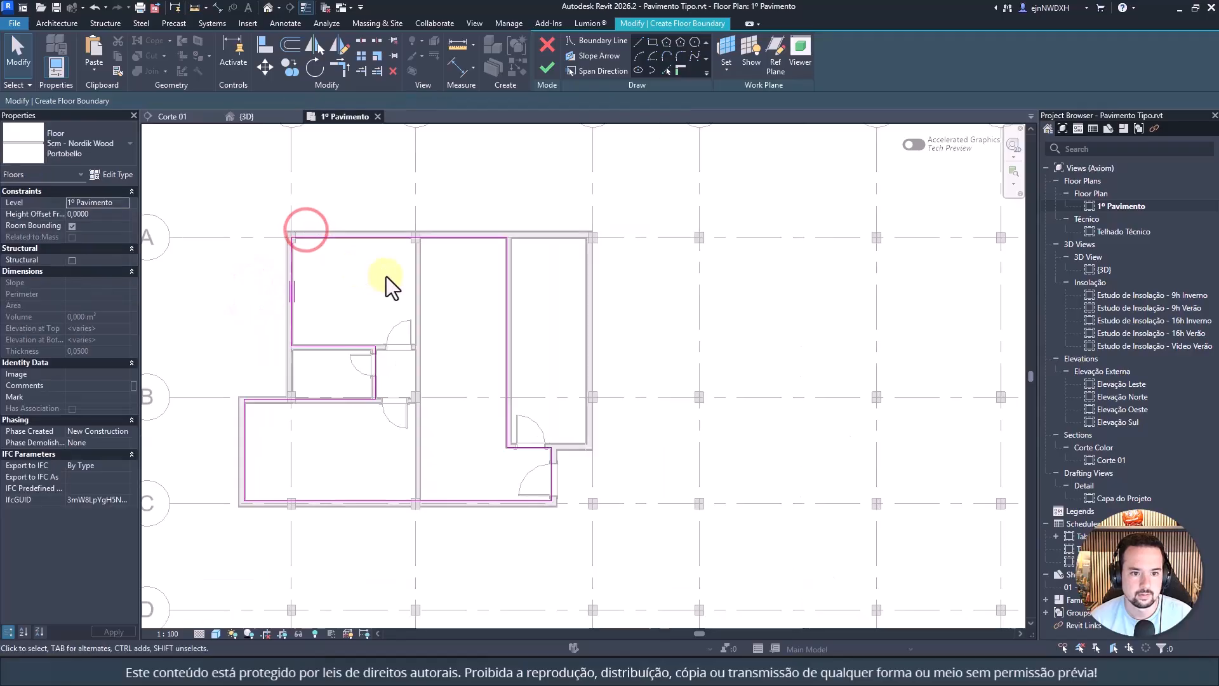
middle_drag(390, 245, 459, 288)
scroll(460, 298, up, 2)
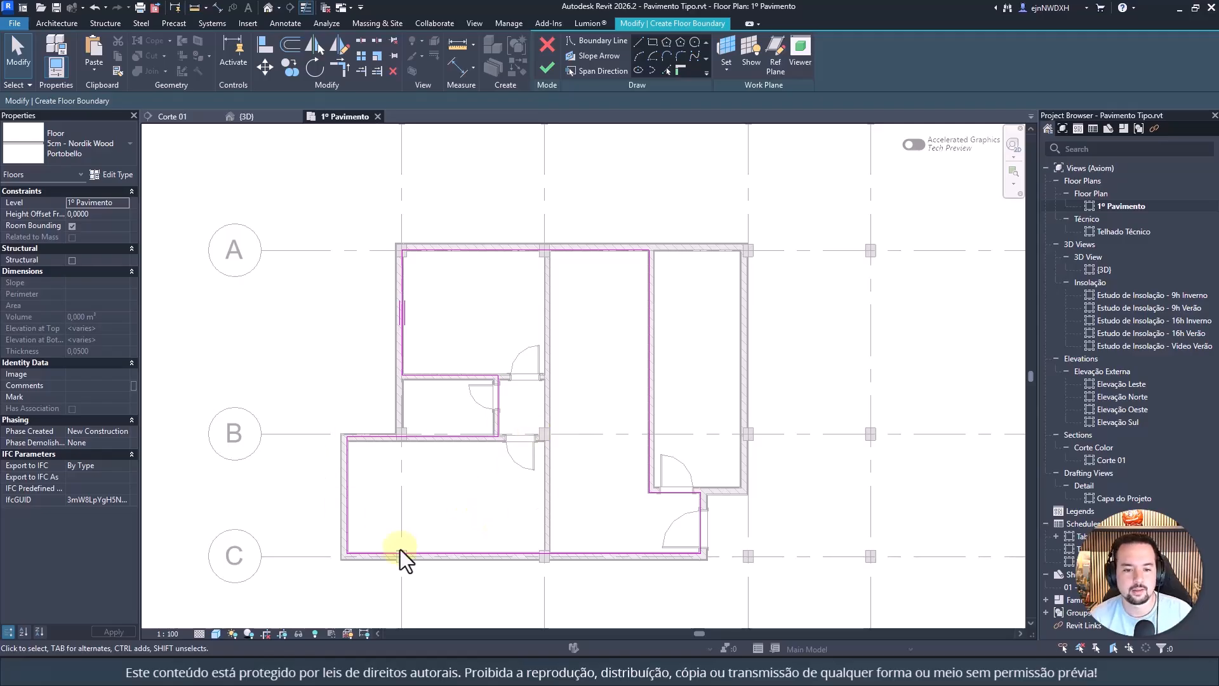
click(436, 436)
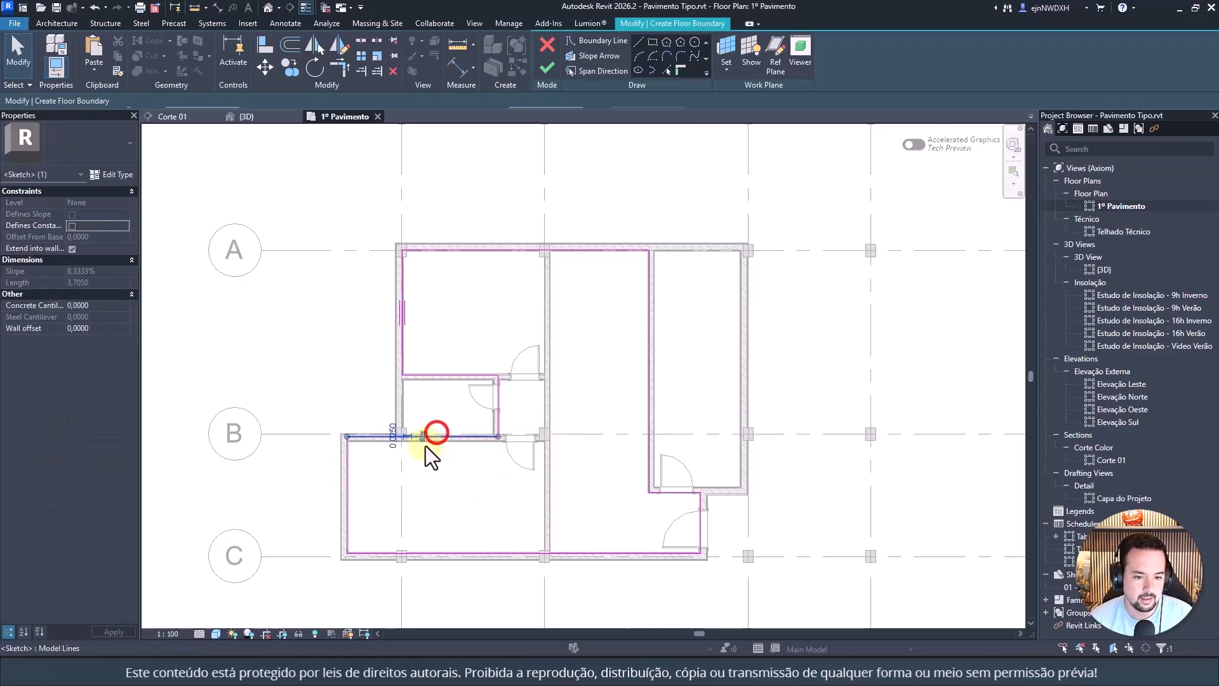
scroll(423, 432, up, 3)
key(Escape)
scroll(425, 474, down, 4)
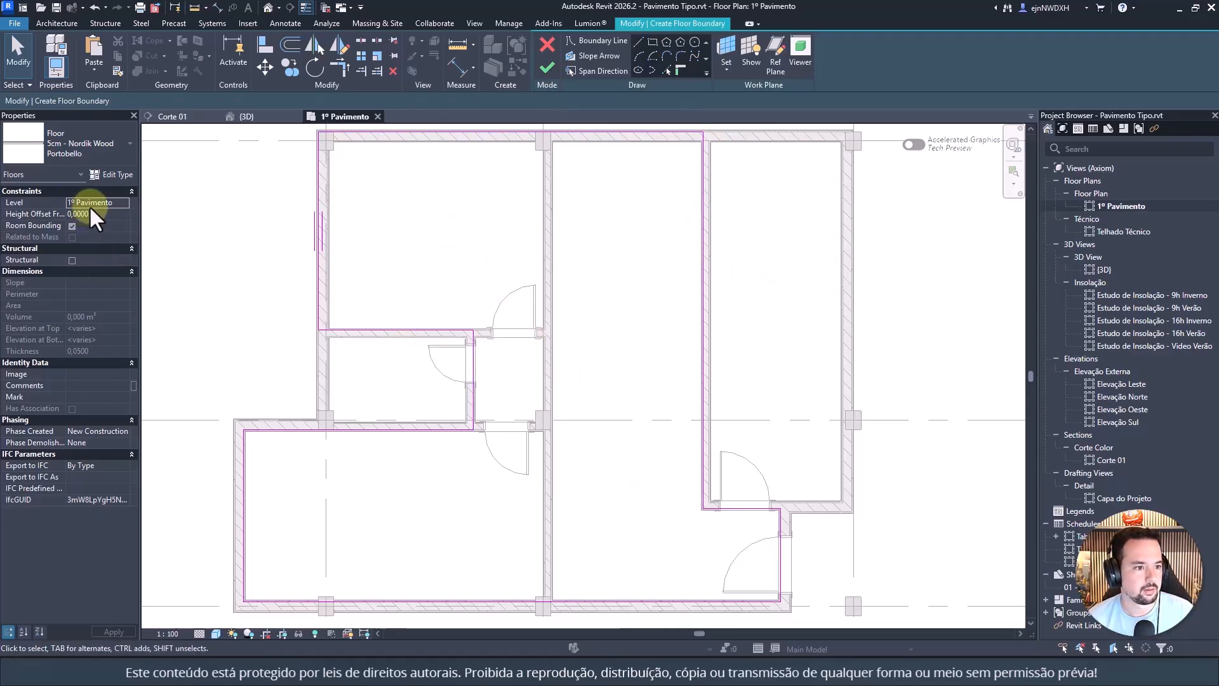
click(544, 66)
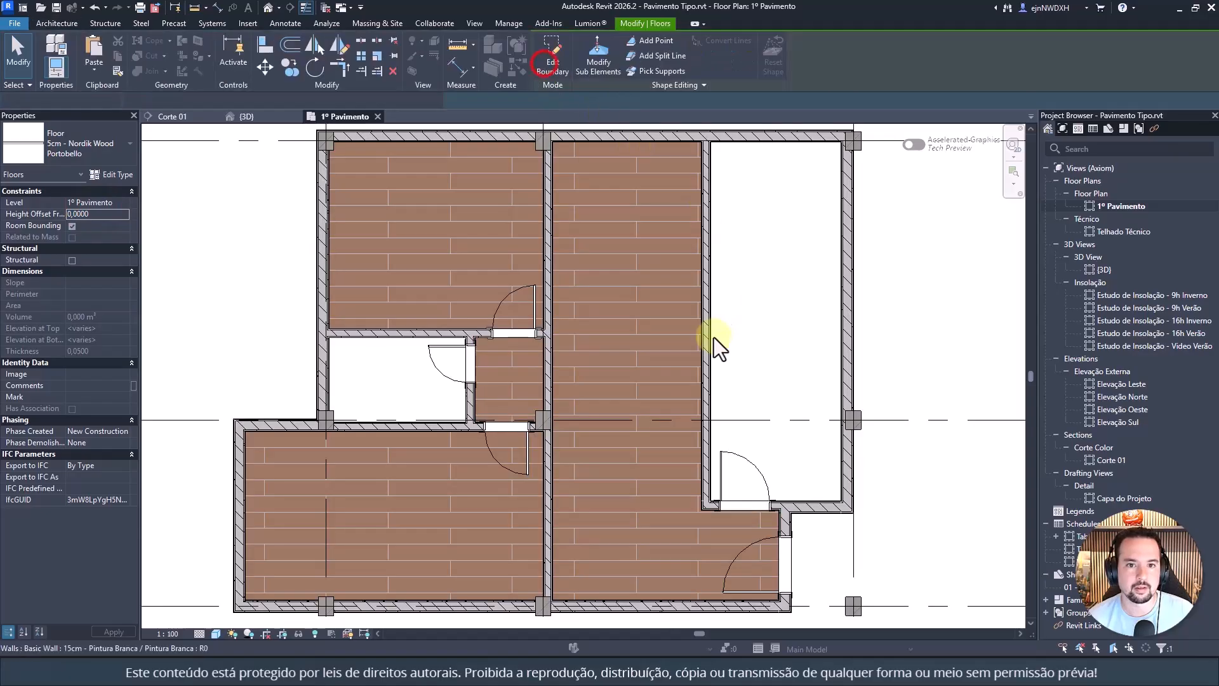
key(Escape)
Step: Select all the apartment's exterior walls and review their top constraint options
scroll(631, 311, down, 3)
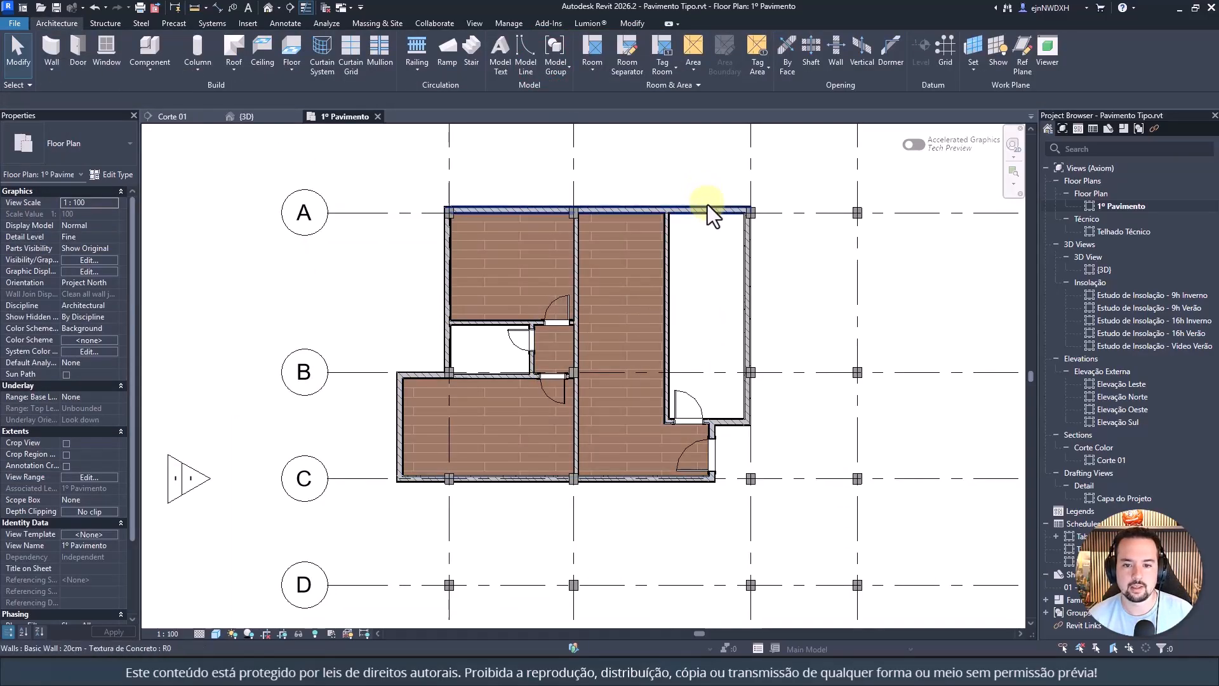
click(706, 209)
ctrl+click(750, 253)
ctrl+click(729, 427)
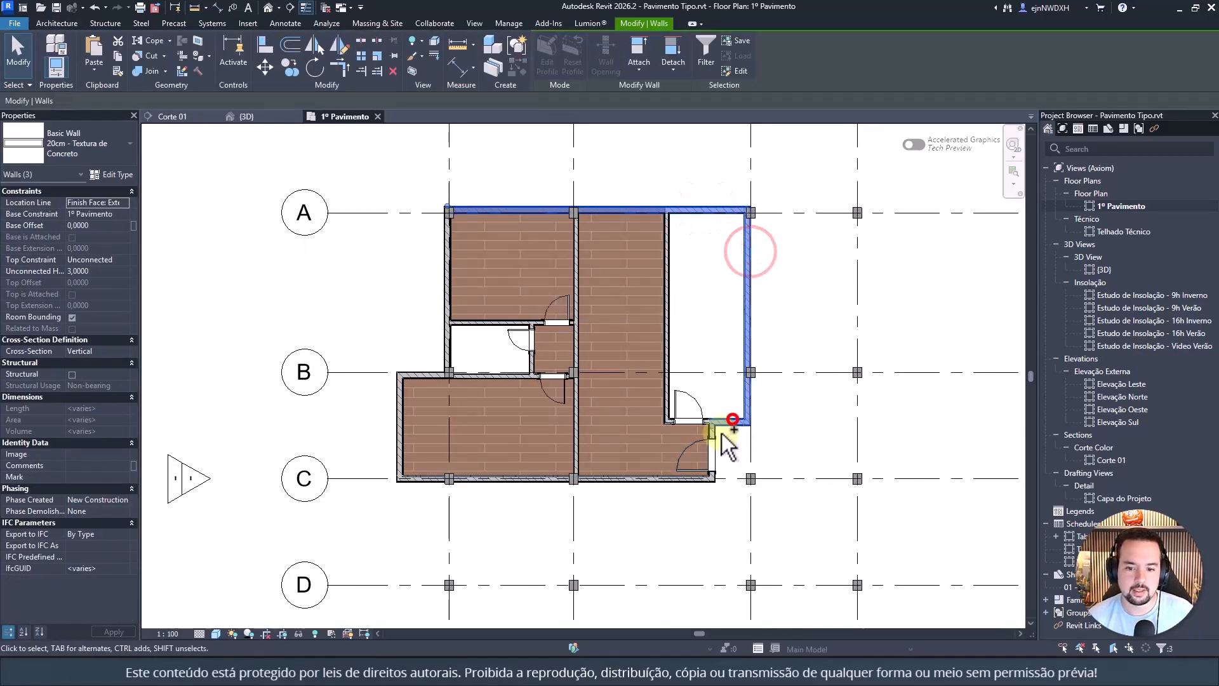
scroll(716, 437, up, 2)
scroll(714, 435, up, 1)
ctrl+click(714, 429)
ctrl+click(635, 522)
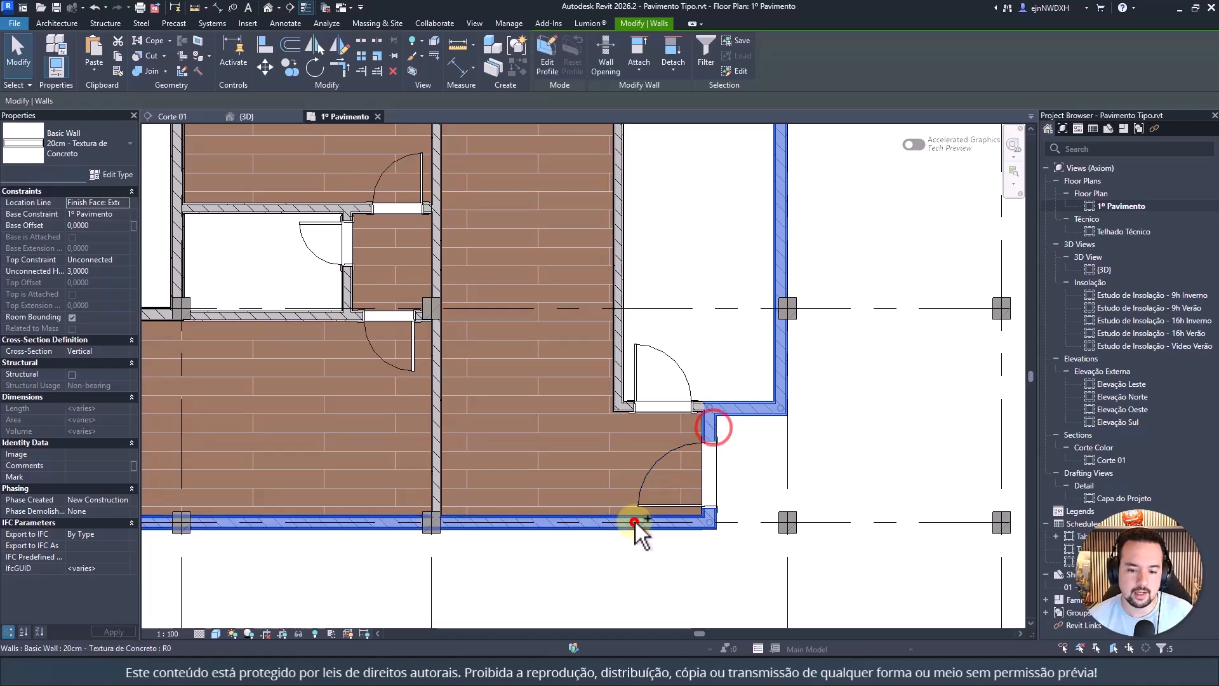
scroll(635, 522, down, 2)
middle_drag(476, 488, 518, 457)
scroll(518, 457, down, 1)
ctrl+click(536, 449)
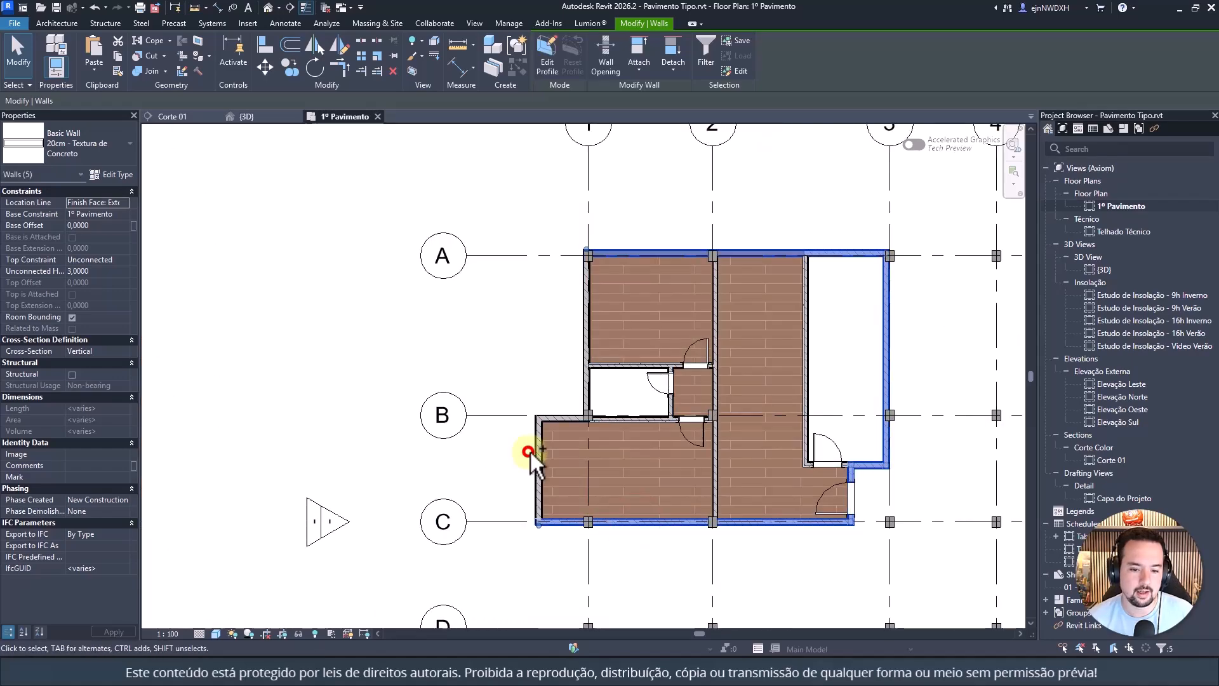
ctrl+click(554, 416)
ctrl+click(587, 338)
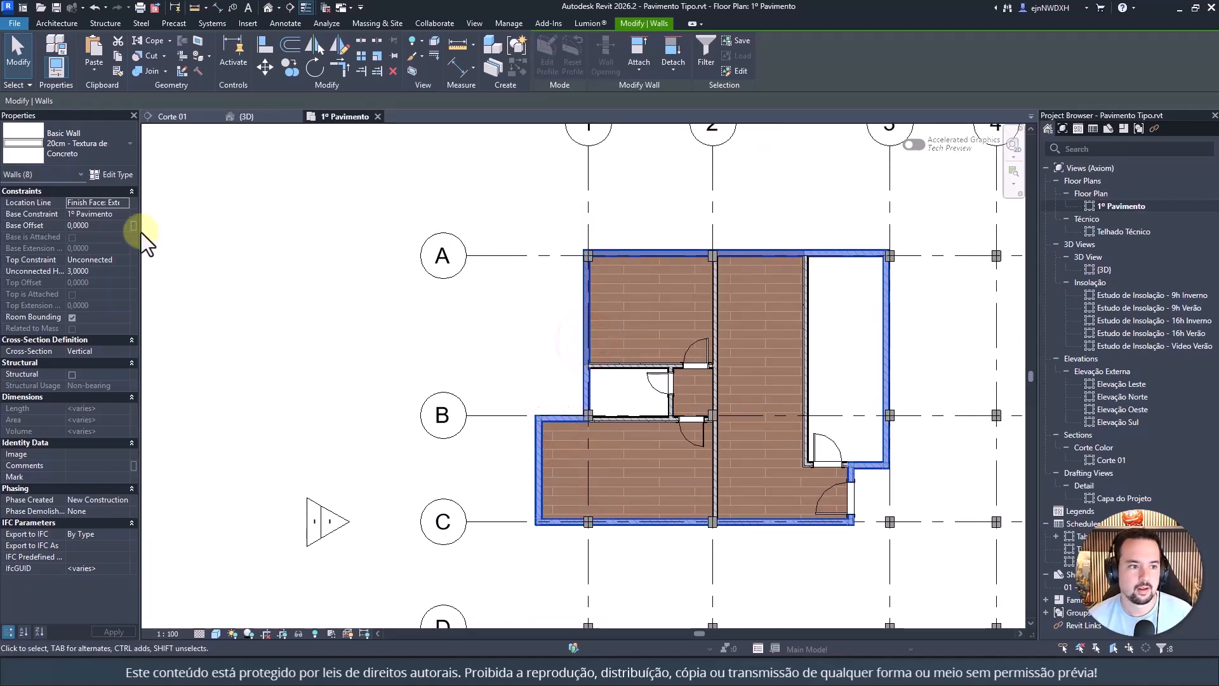
click(119, 260)
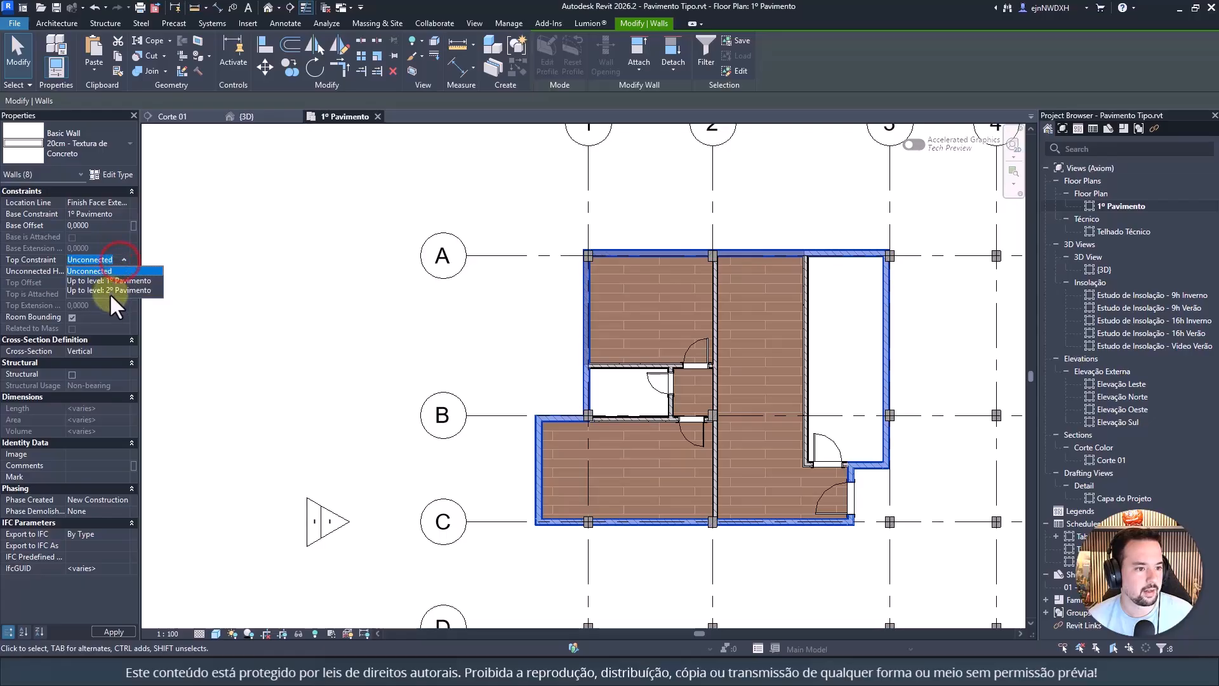
click(767, 212)
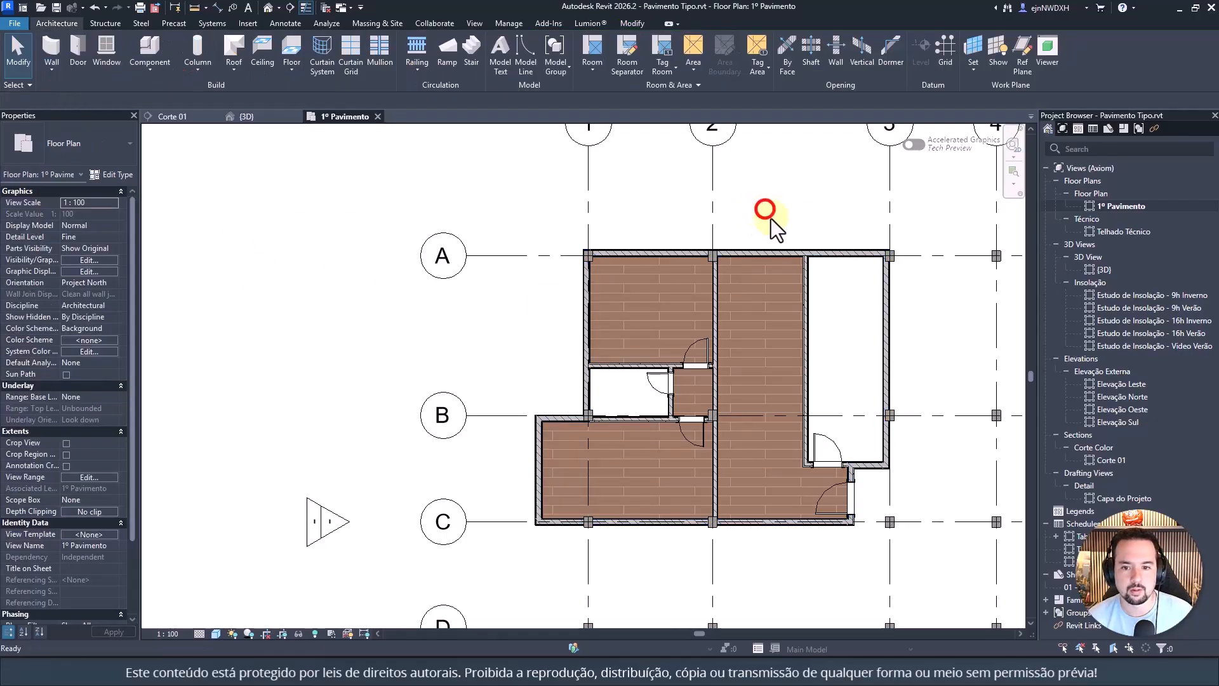
Step: Start a new architectural floor on 1º Pavimento using the type 4cm - Travertino Bianco Portobello
scroll(745, 363, up, 2)
scroll(566, 295, down, 3)
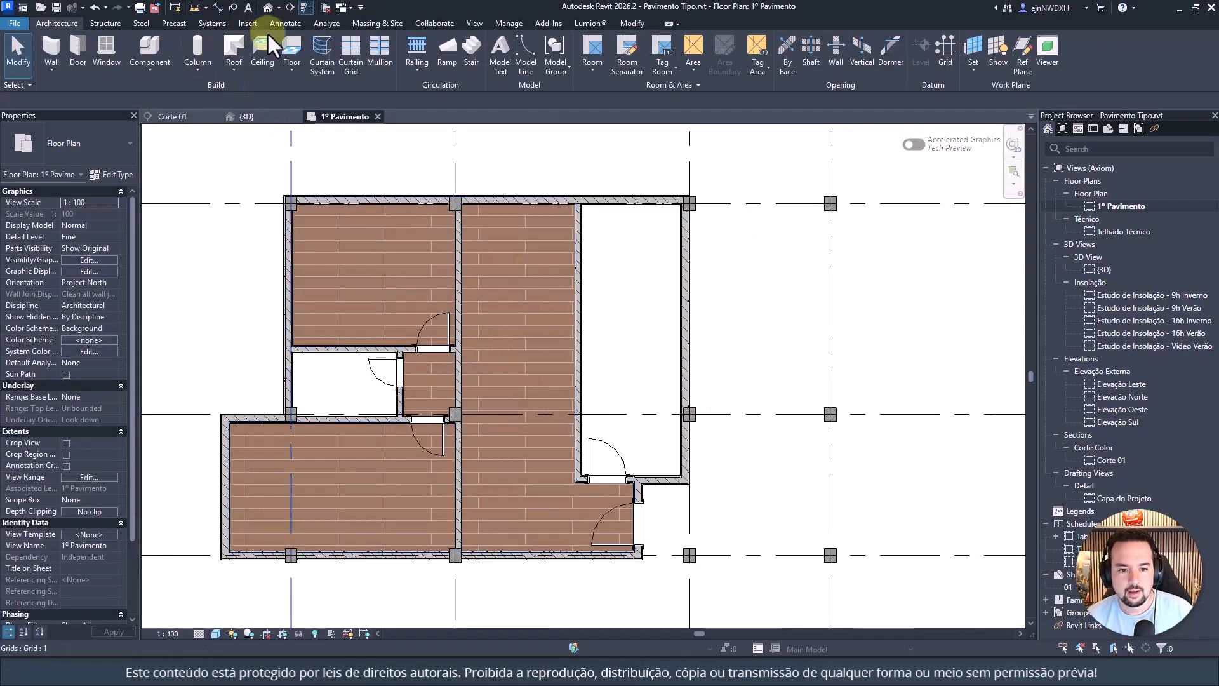
click(287, 44)
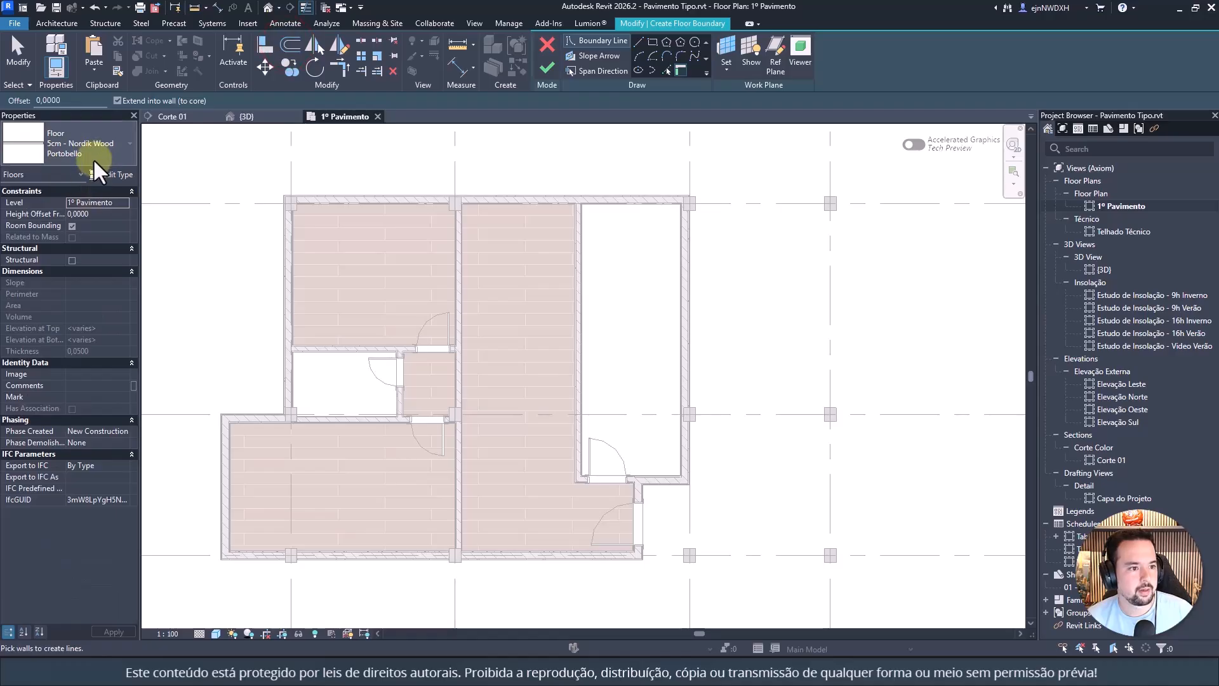
click(93, 159)
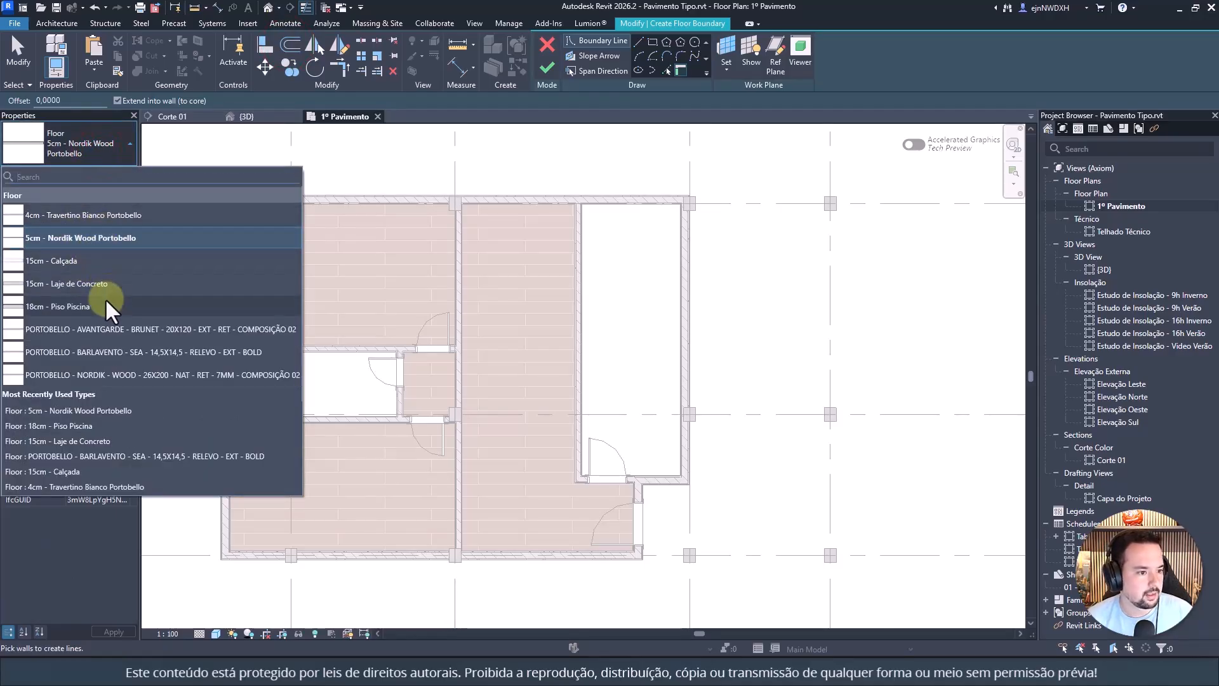
click(119, 214)
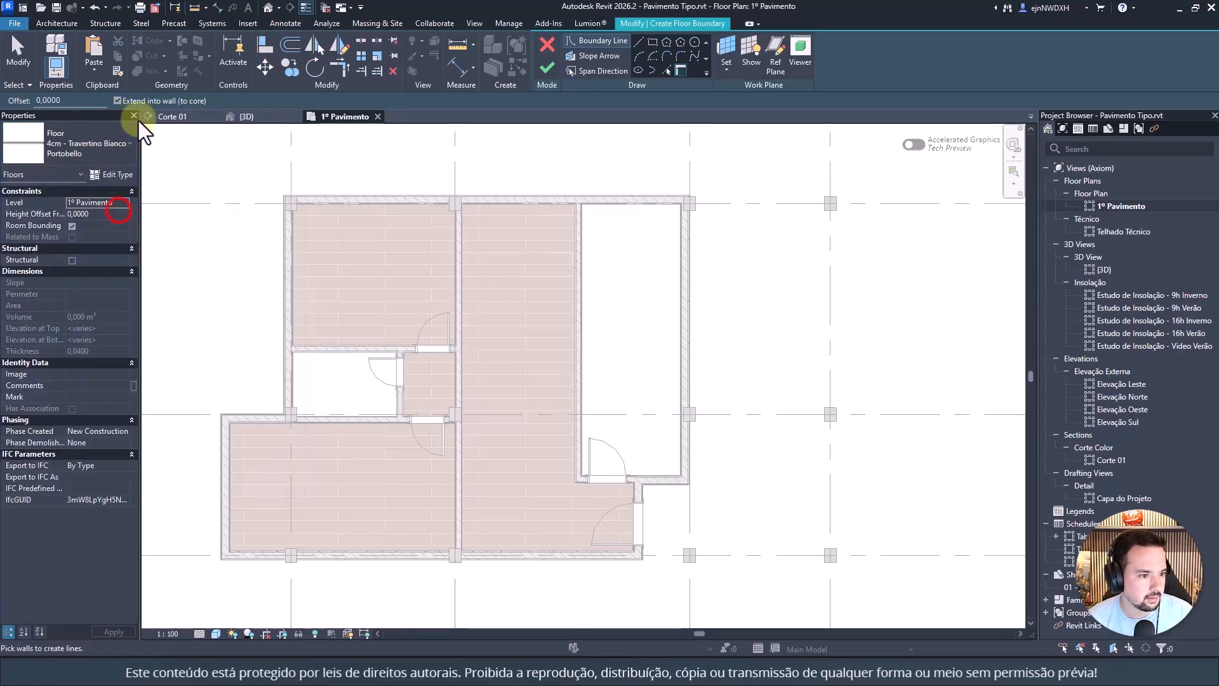
Step: Set the Finish 1 layer thickness of the Travertino Bianco floor type to 0,02
click(119, 175)
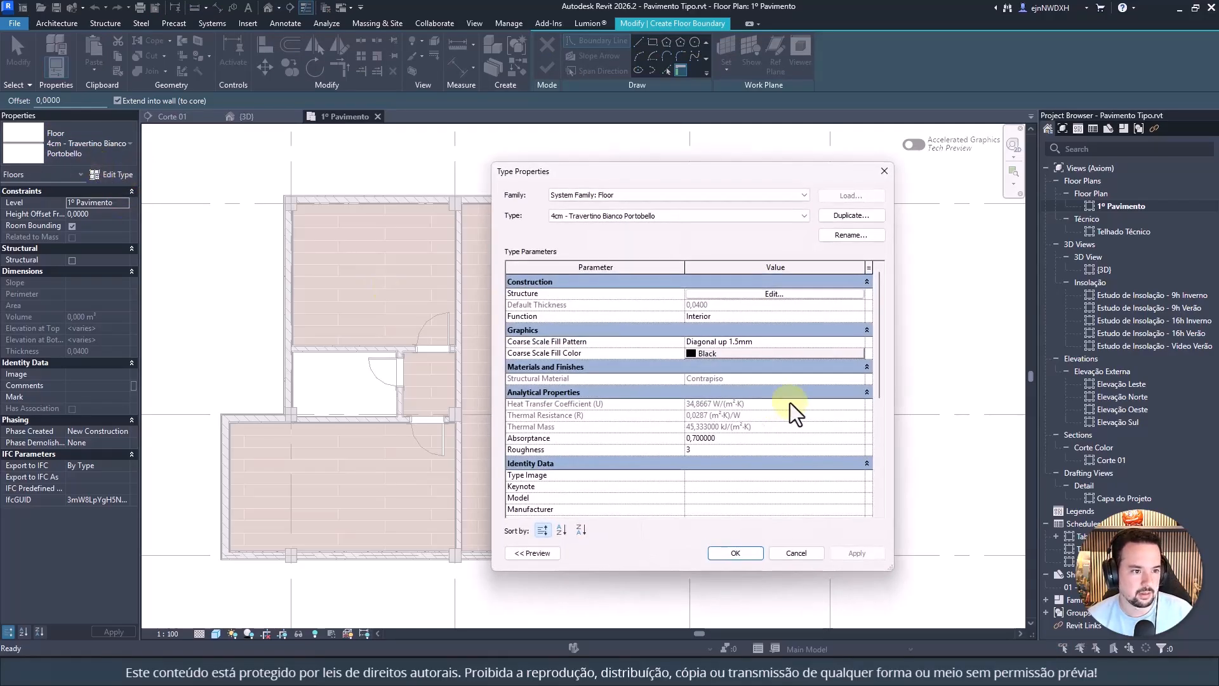
click(767, 293)
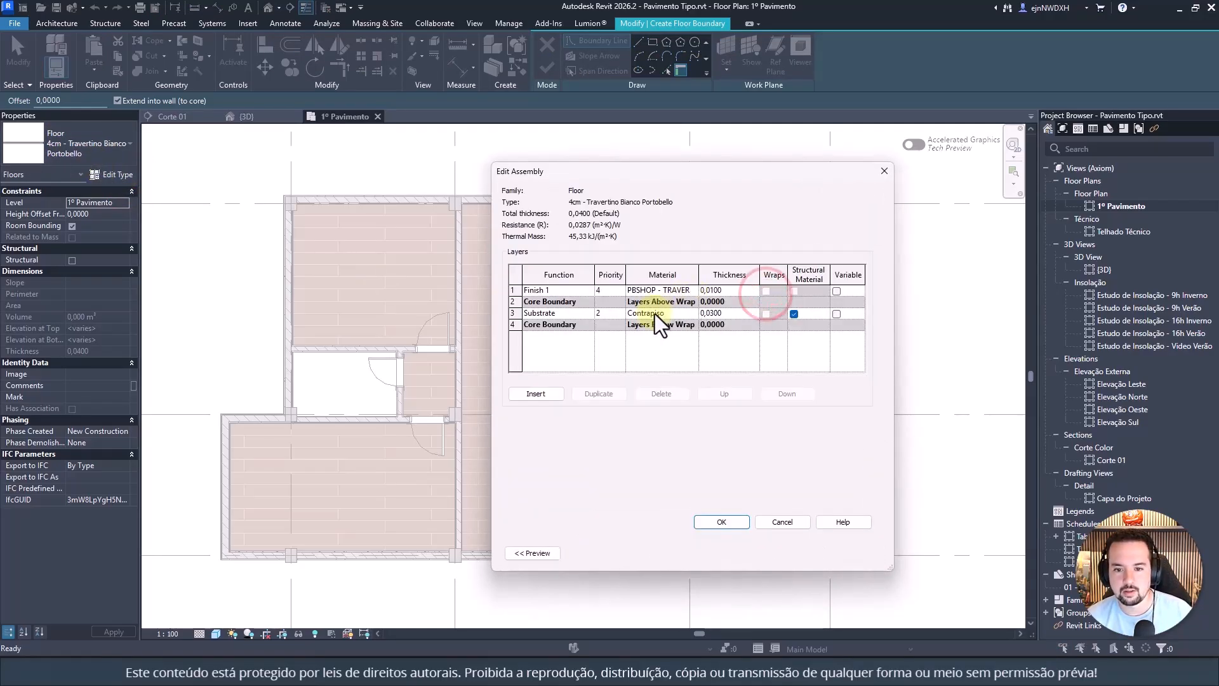
click(729, 315)
click(721, 292)
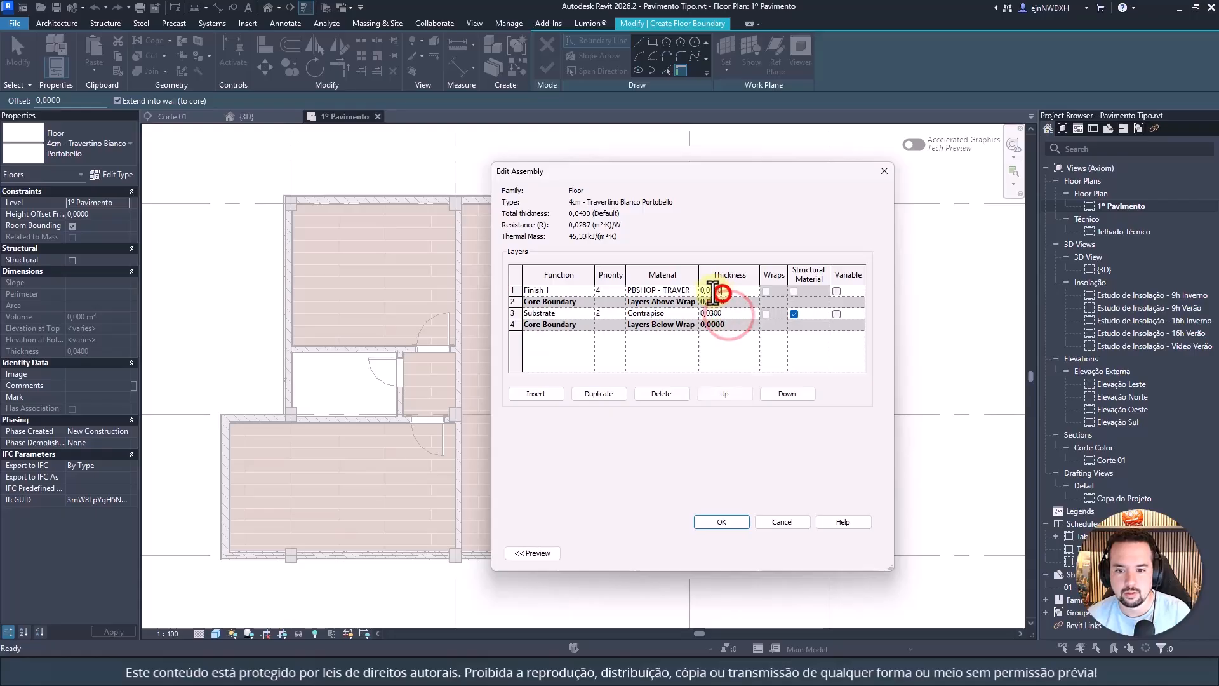
text(2)
drag(709, 292, 722, 293)
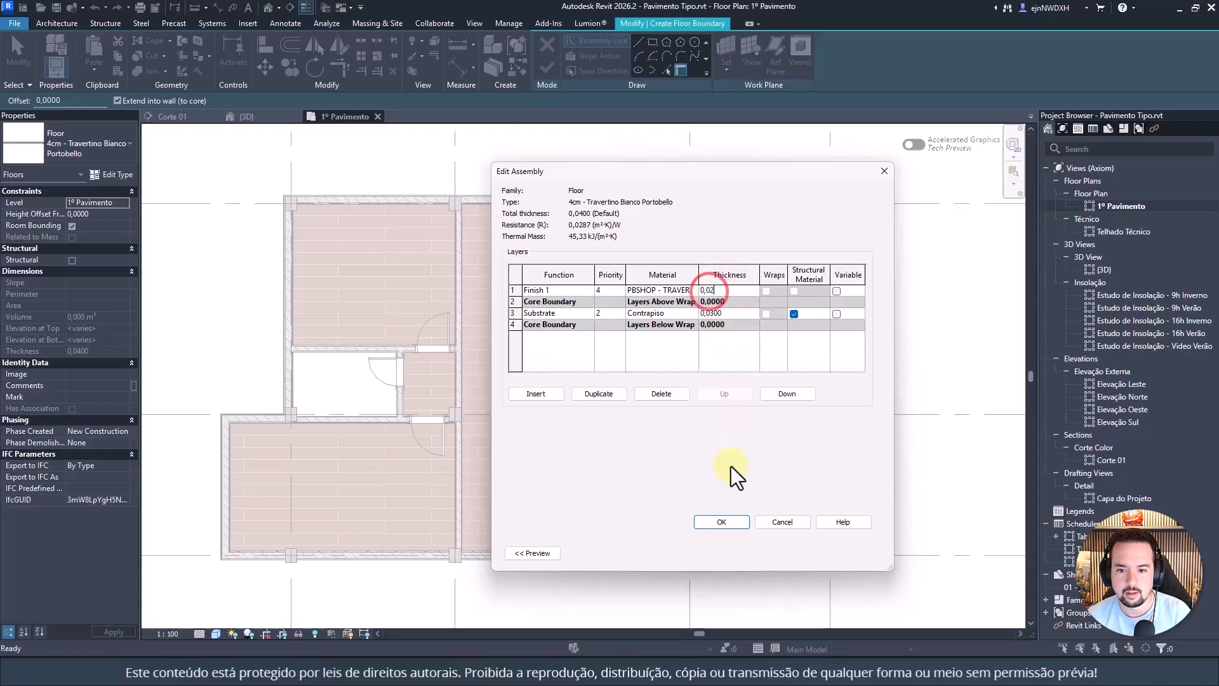
click(722, 522)
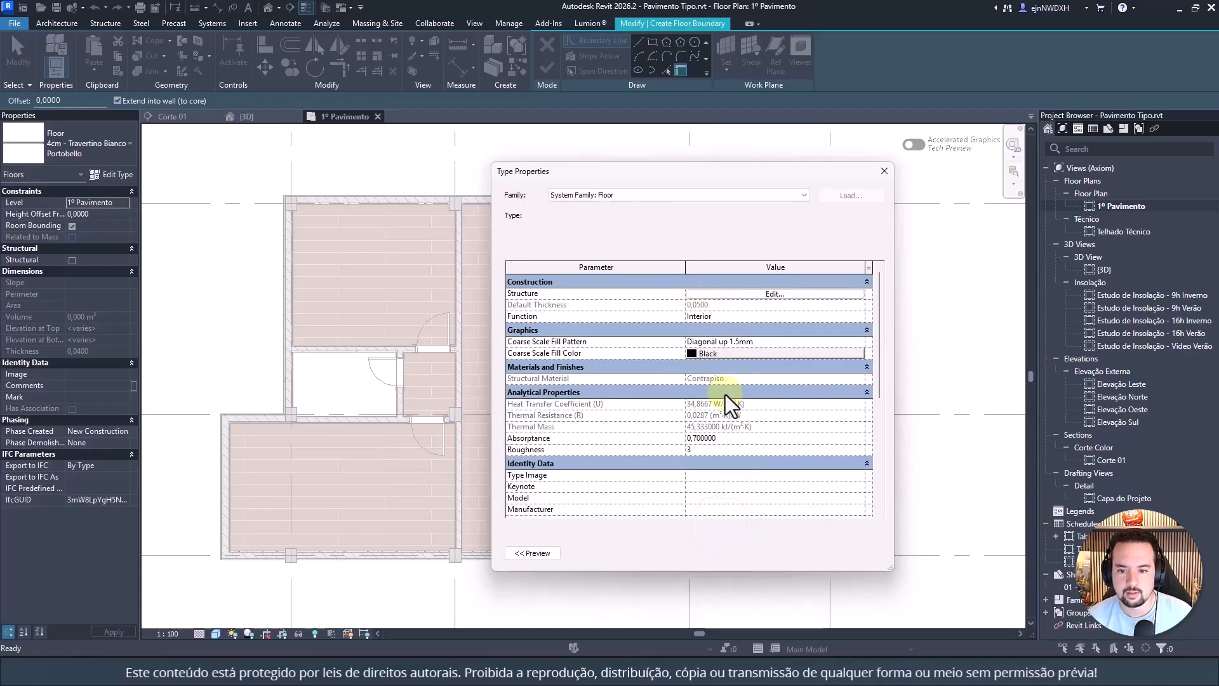
click(737, 550)
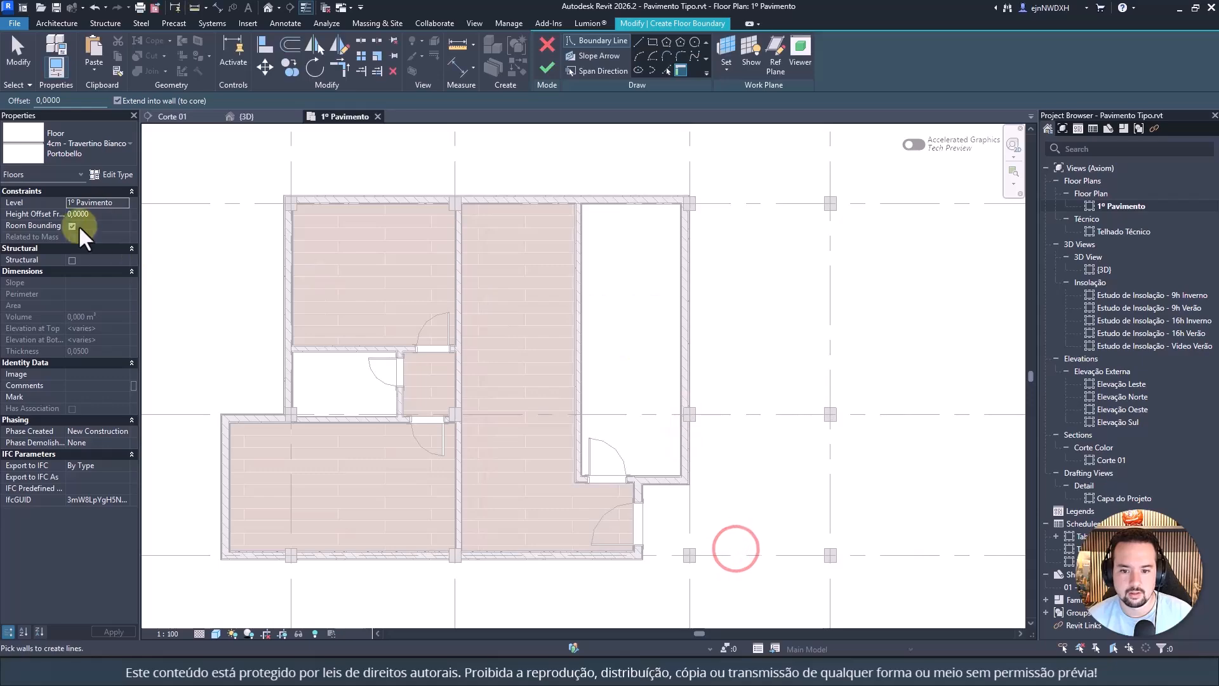
Step: Pick floor boundary lines along the four walls of the small enclosed room above grid B
scroll(325, 380, up, 4)
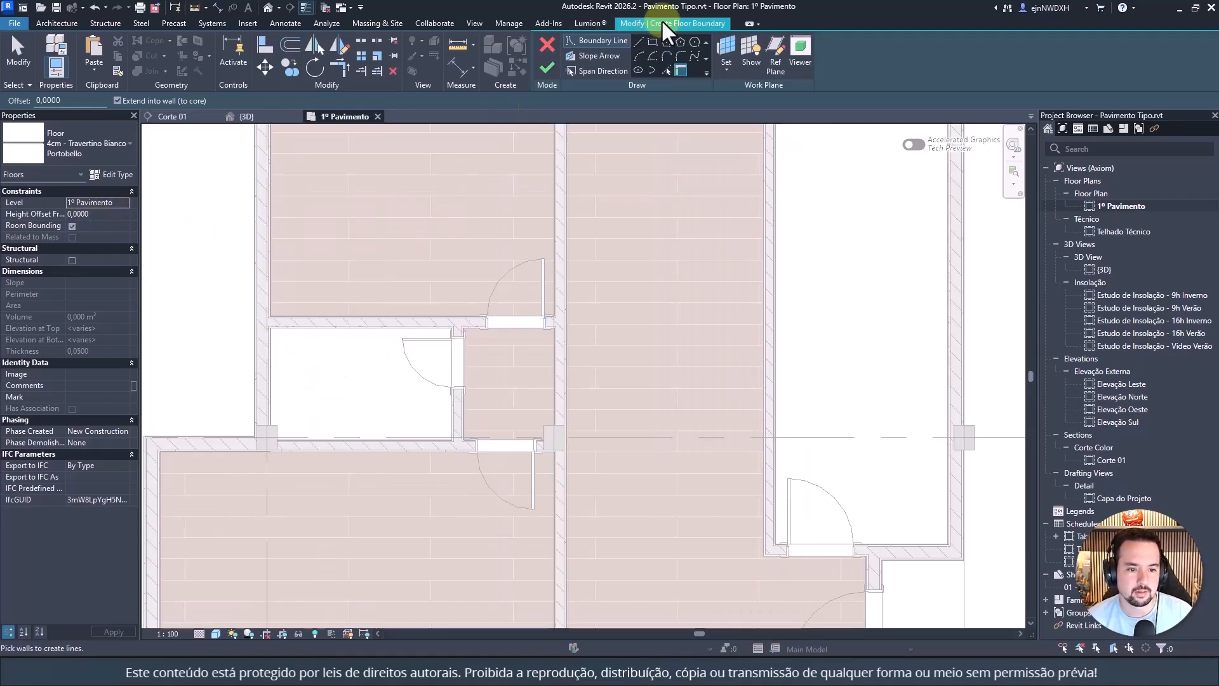
click(322, 329)
click(455, 402)
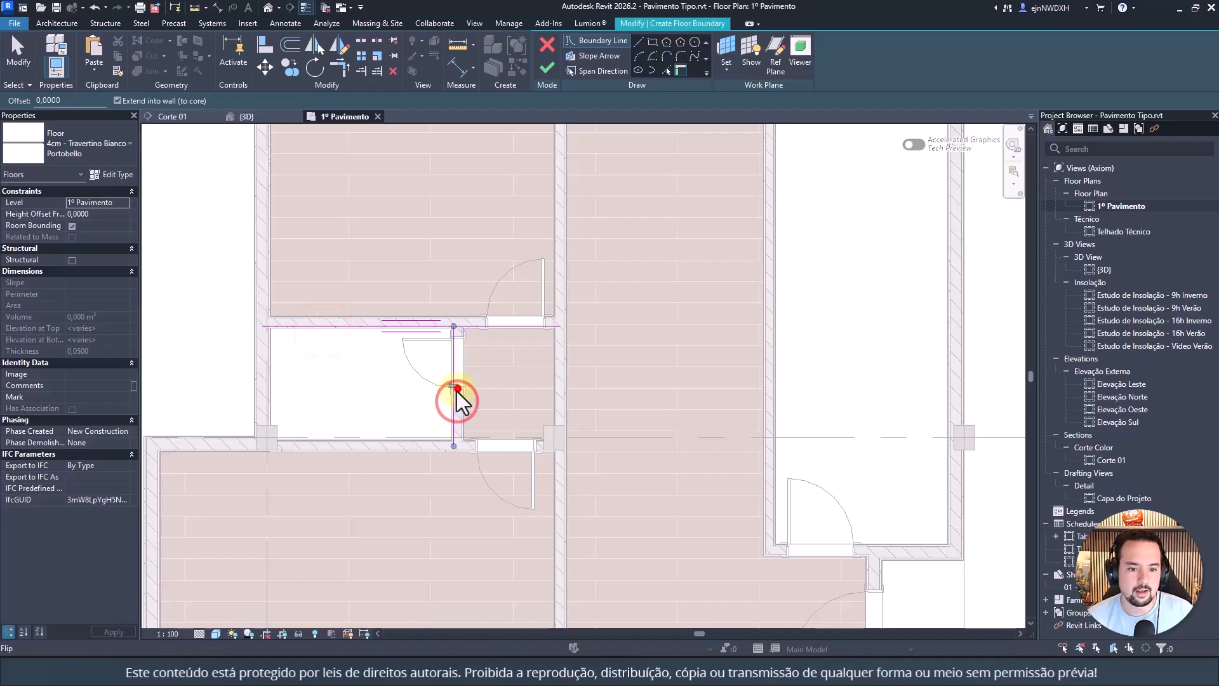
click(409, 435)
click(267, 356)
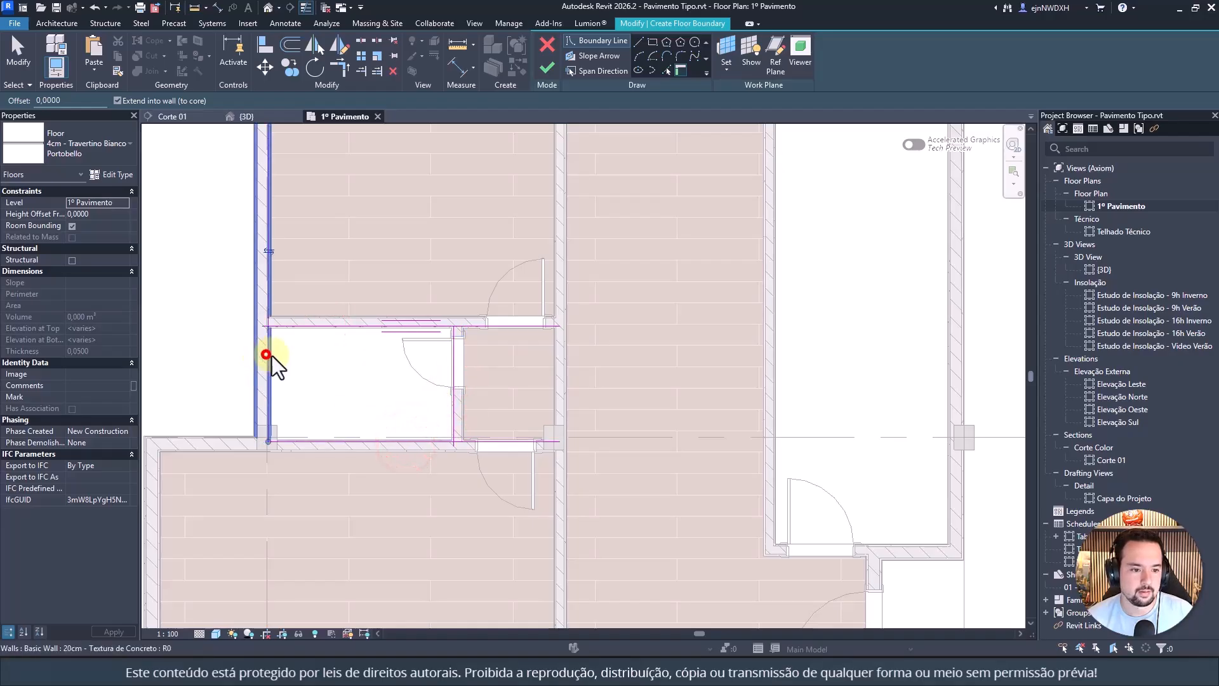
Step: Trim the small enclosed room's boundary lines into four closed corners
key(t)
key(r)
click(284, 328)
click(268, 335)
click(424, 325)
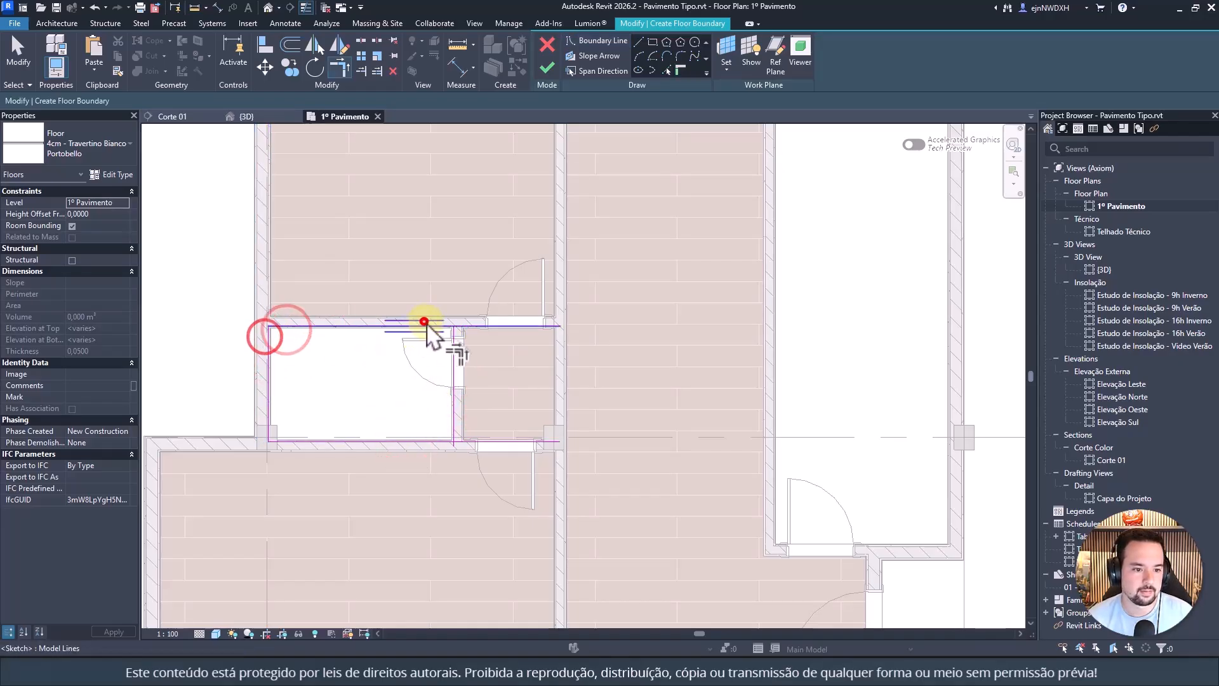
click(452, 335)
click(448, 381)
click(417, 438)
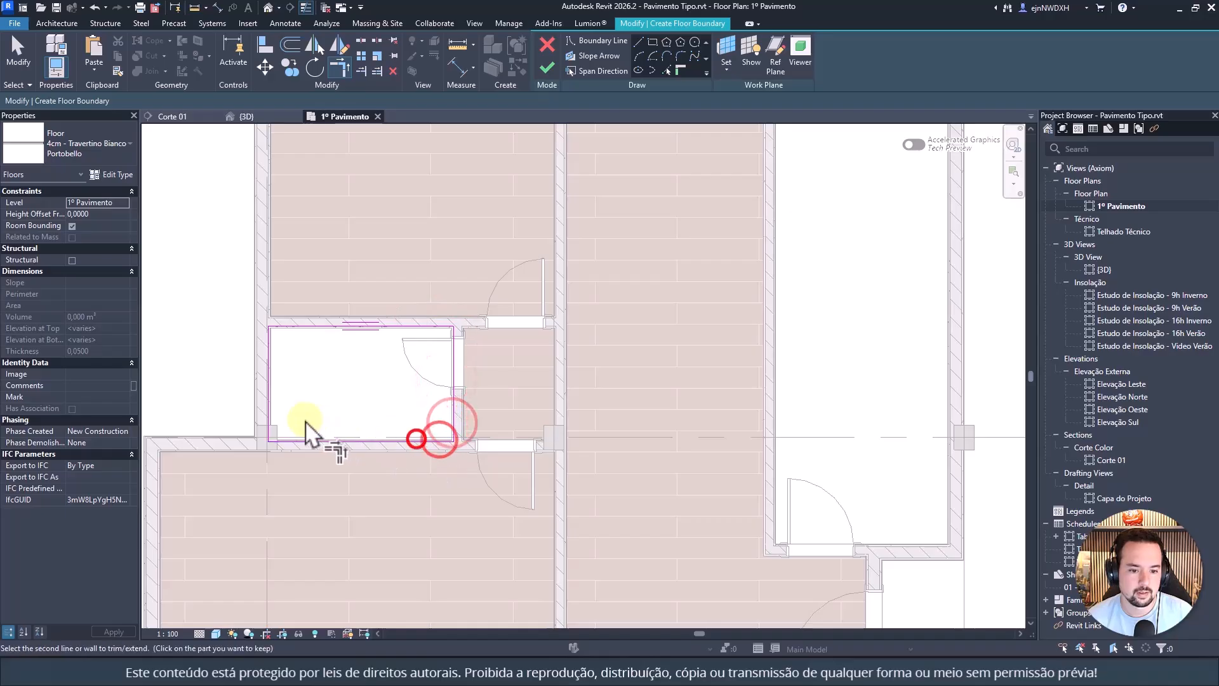
click(260, 405)
click(281, 437)
key(Escape)
Step: Check the small room's boundary corners and finish the travertine floor sketch
scroll(276, 438, up, 4)
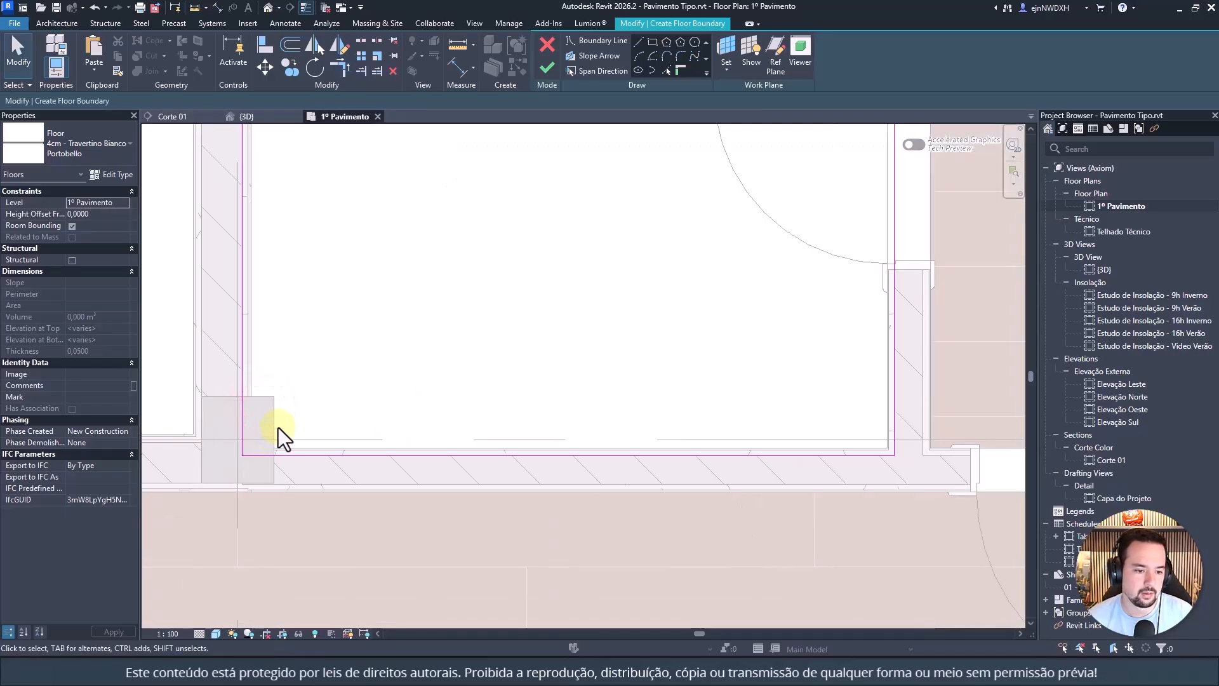
scroll(531, 295, down, 6)
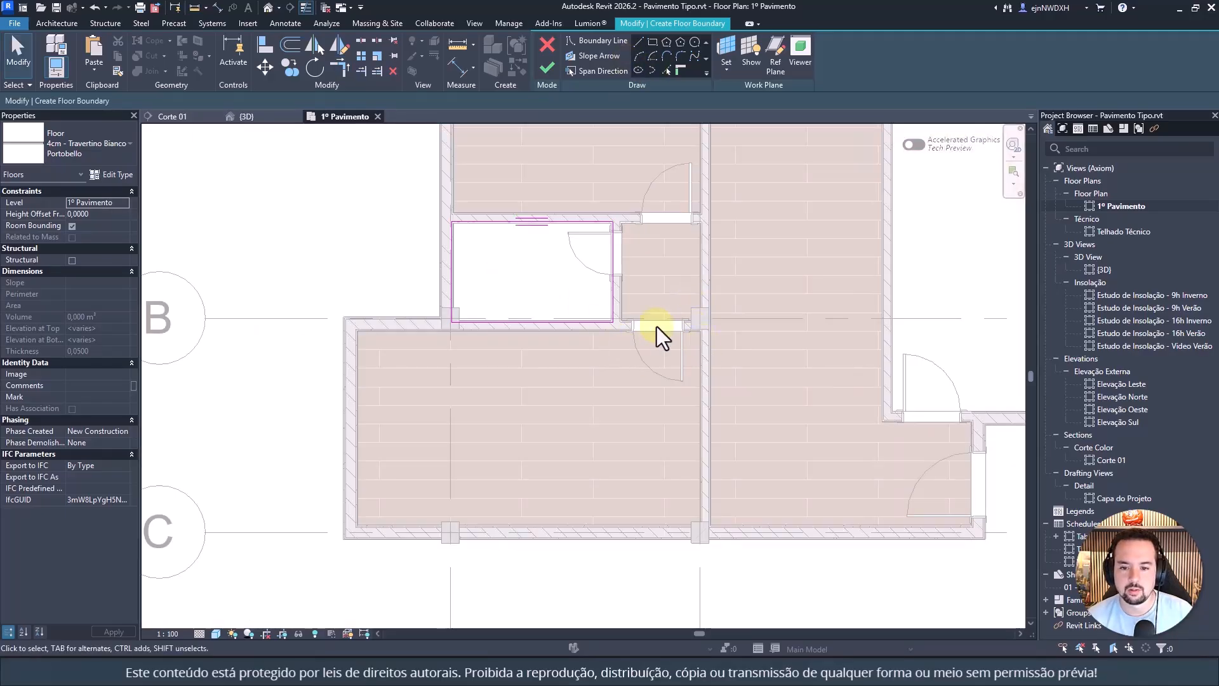
scroll(460, 323, up, 3)
middle_drag(589, 130, 501, 232)
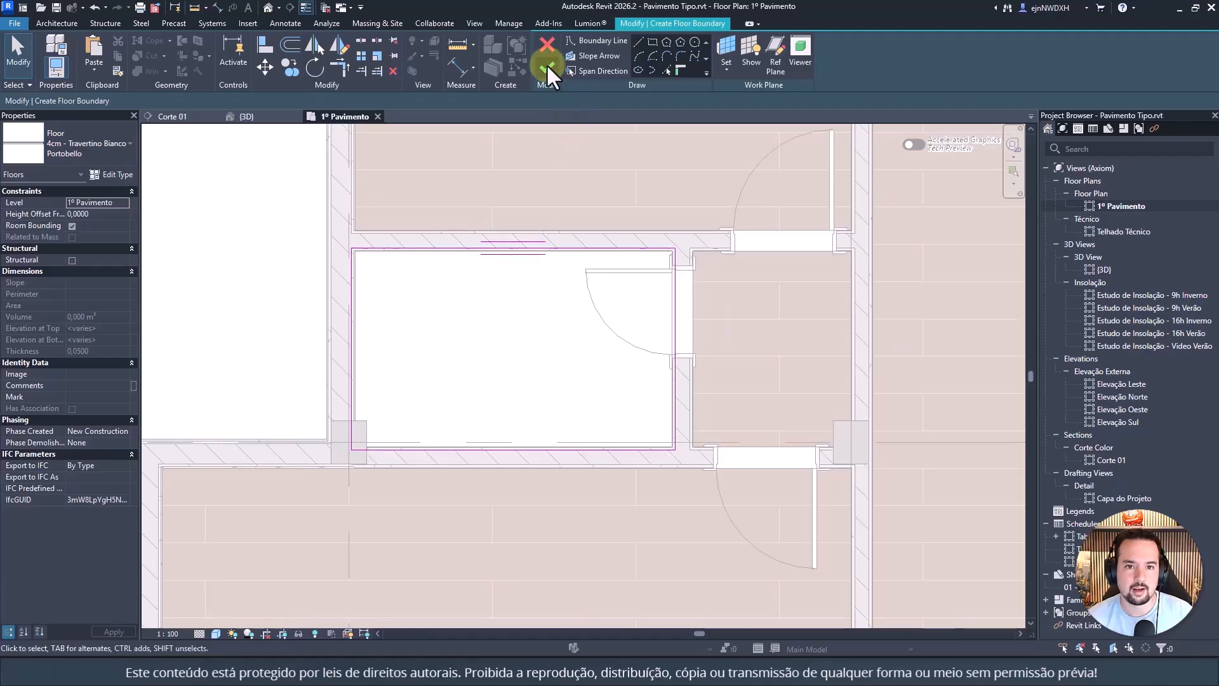
click(546, 64)
key(Escape)
Step: Edit the travertine floor's boundary and add lines along the narrow room's side walls, grid A wall and door wall
scroll(422, 283, down, 5)
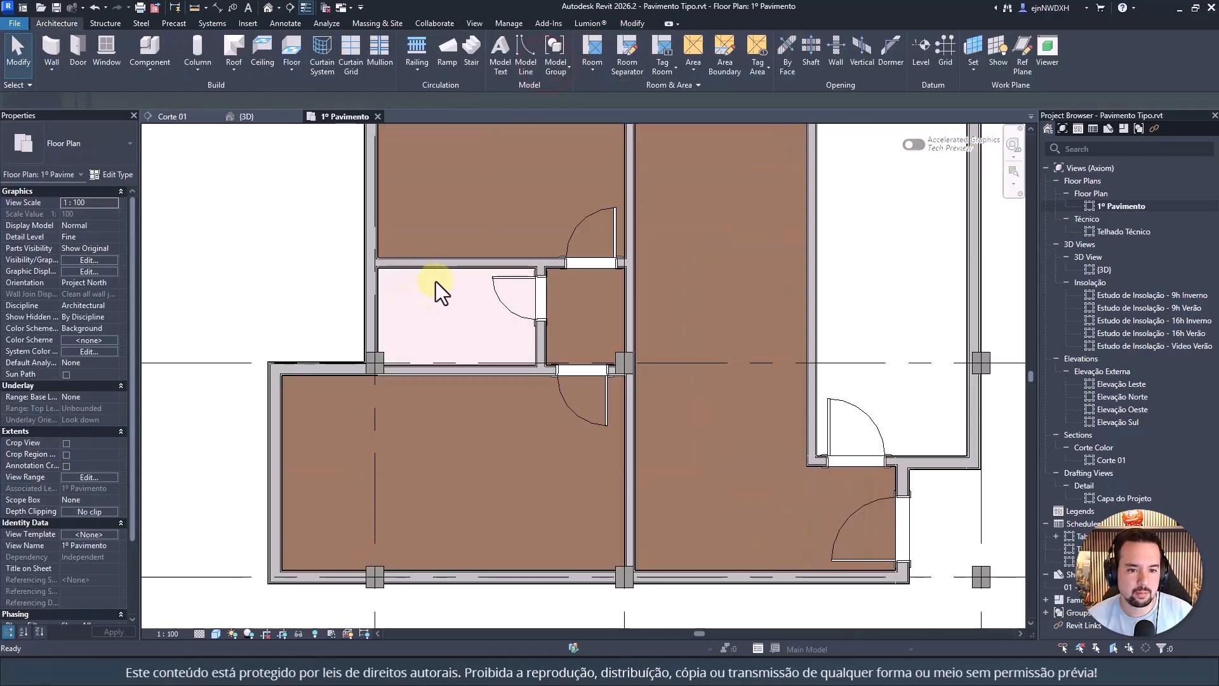
click(446, 302)
click(525, 62)
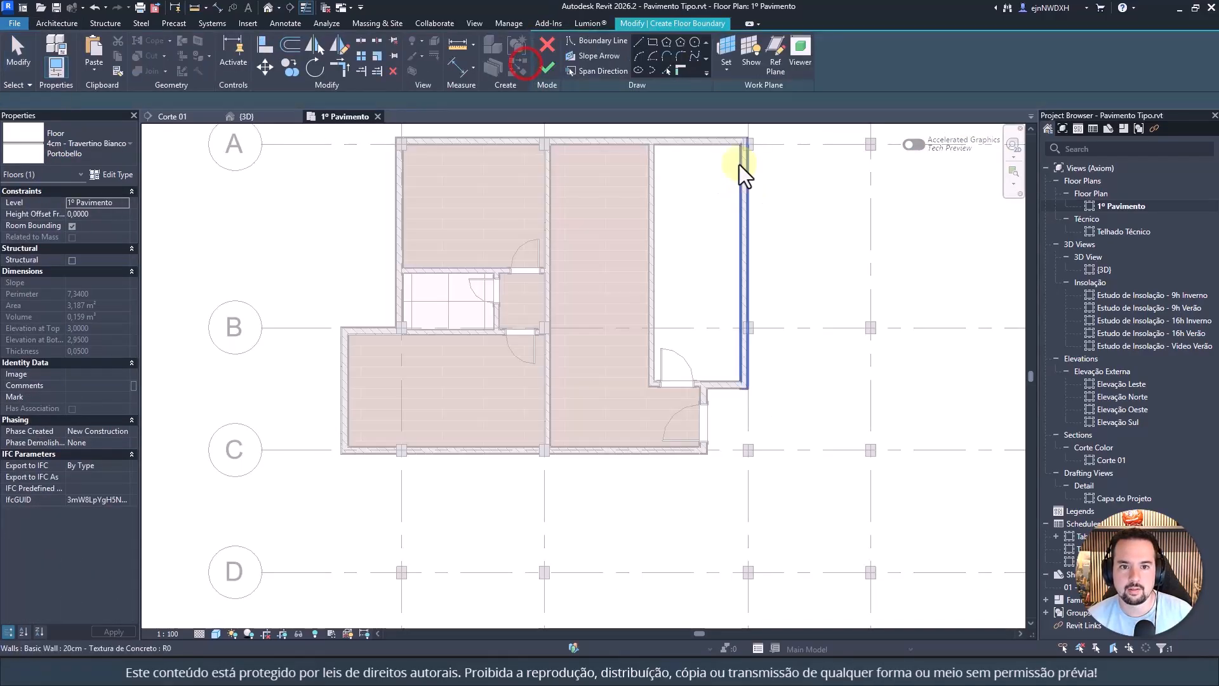
click(653, 155)
click(676, 141)
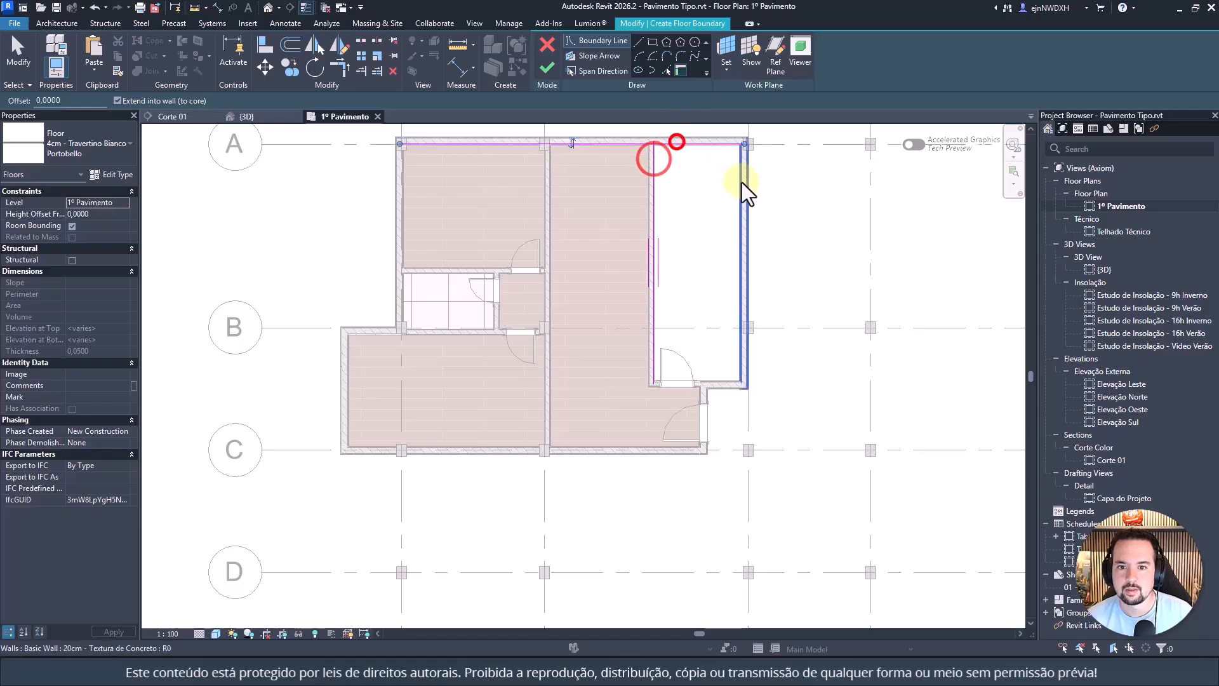
click(742, 181)
click(715, 381)
Step: Trim the narrow room's boundary lines into closed corners at the door wall and along the grid A wall
key(t)
key(r)
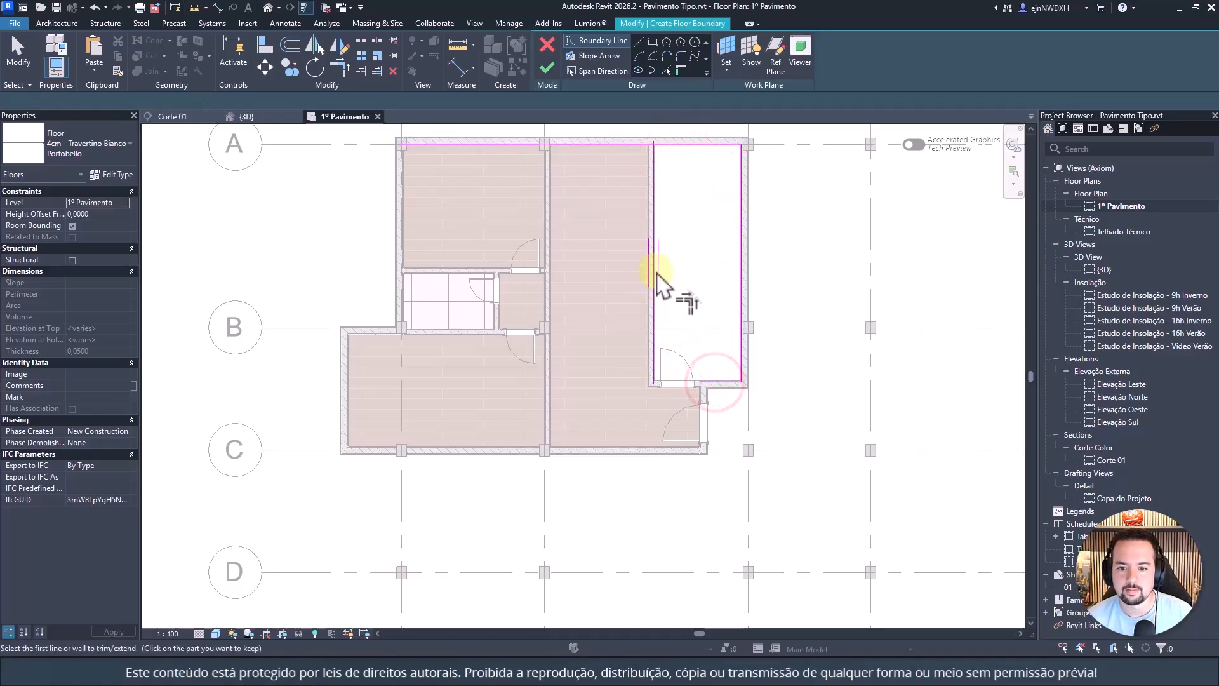
click(656, 269)
click(713, 384)
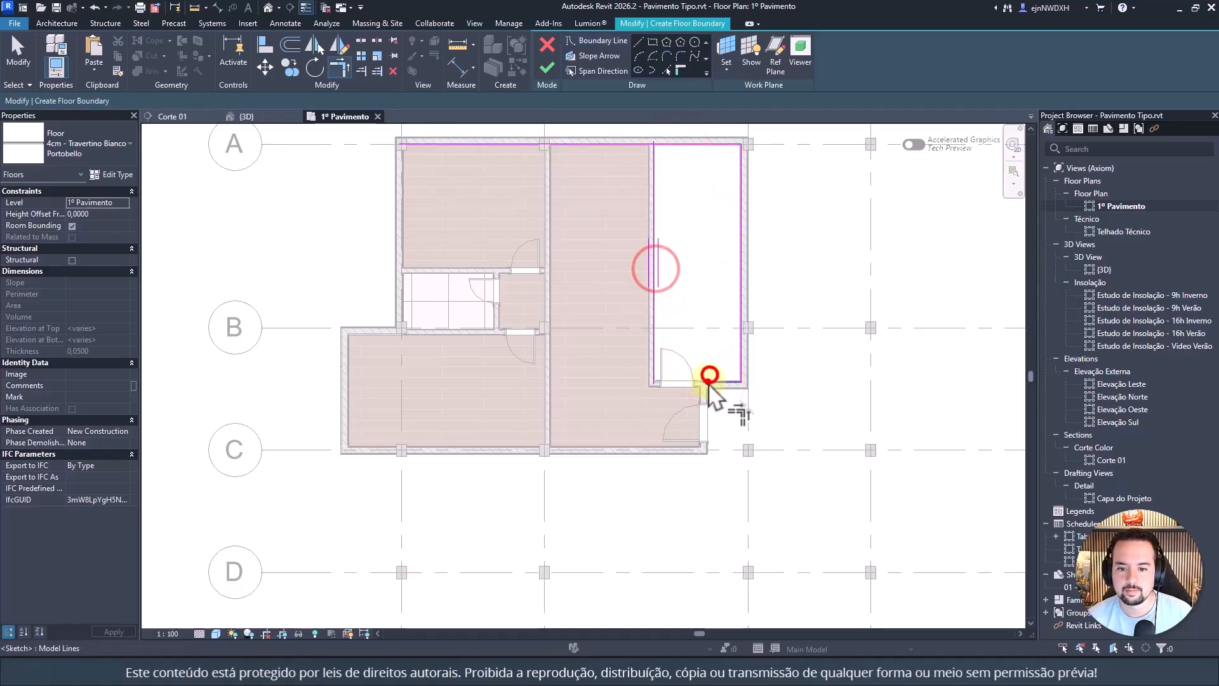
click(653, 336)
click(652, 167)
click(669, 143)
click(740, 155)
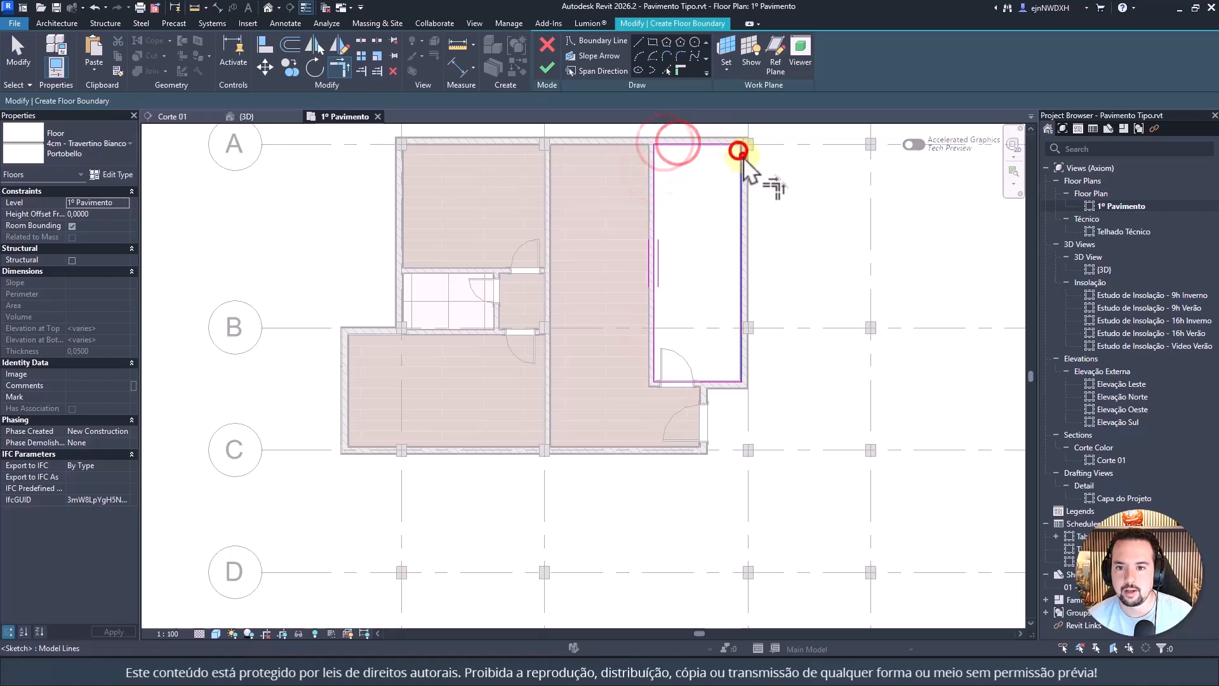
key(Escape)
Step: Check the narrow room's closed boundary and finish the travertine floor sketch
scroll(736, 321, up, 3)
scroll(720, 283, down, 2)
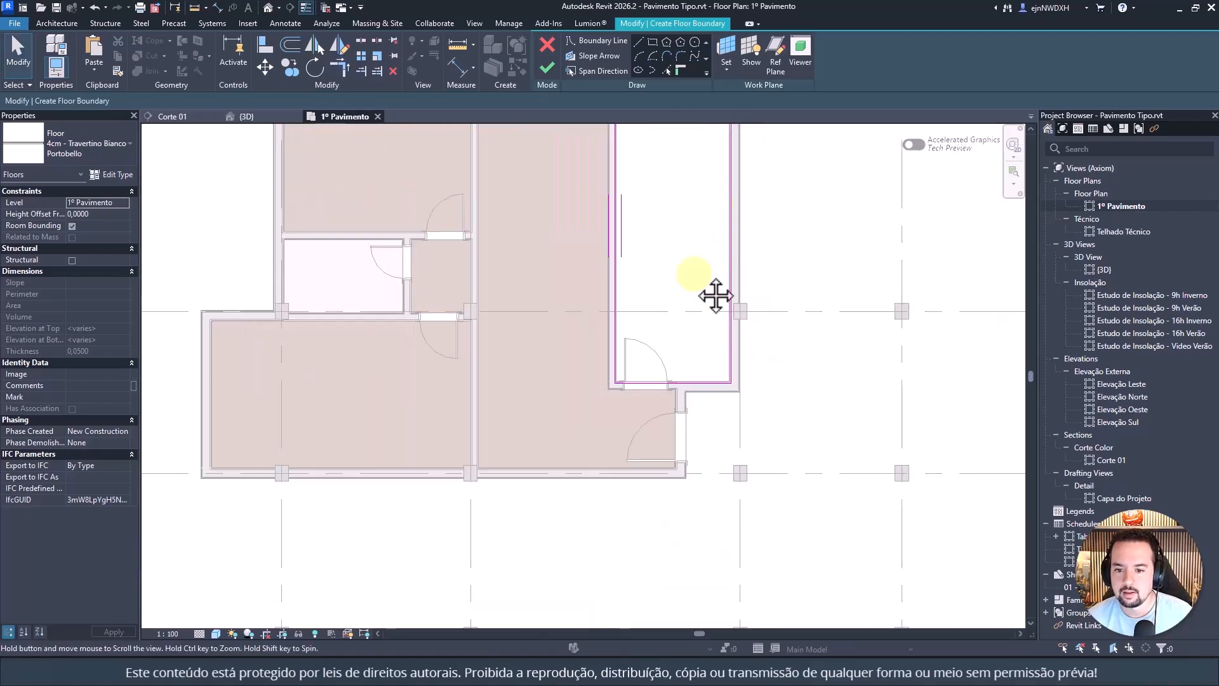
scroll(700, 266, up, 3)
scroll(603, 327, down, 3)
middle_drag(596, 335, 806, 245)
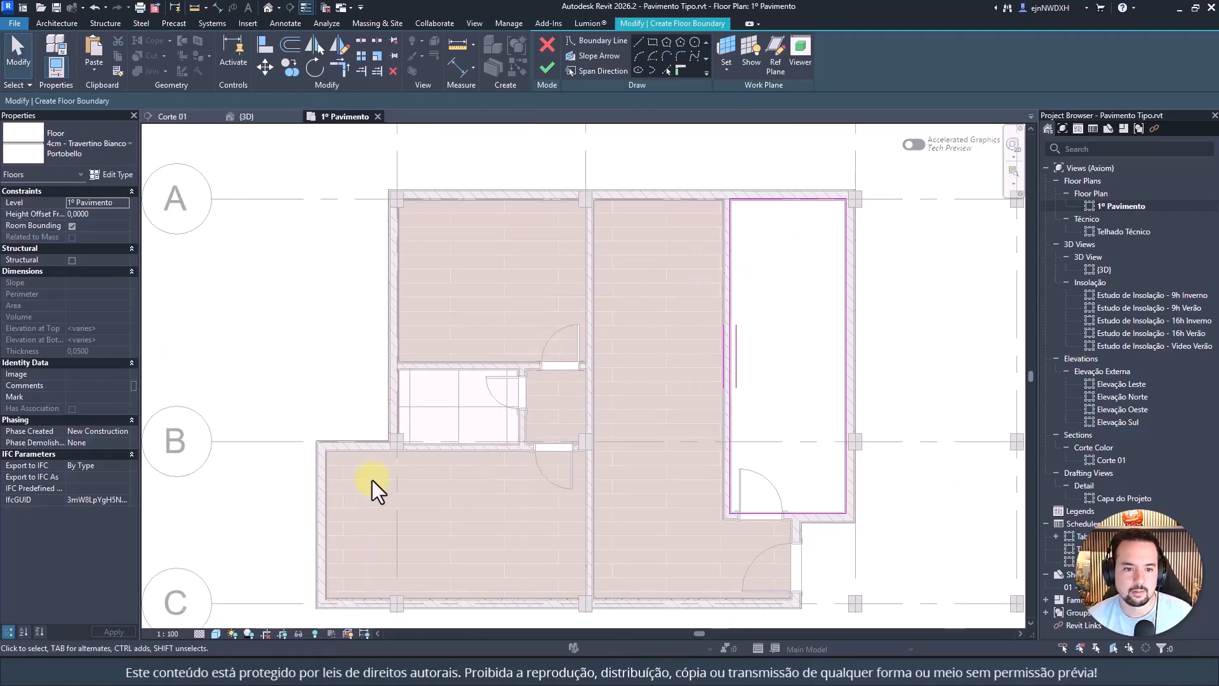
scroll(381, 467, up, 5)
scroll(389, 336, down, 5)
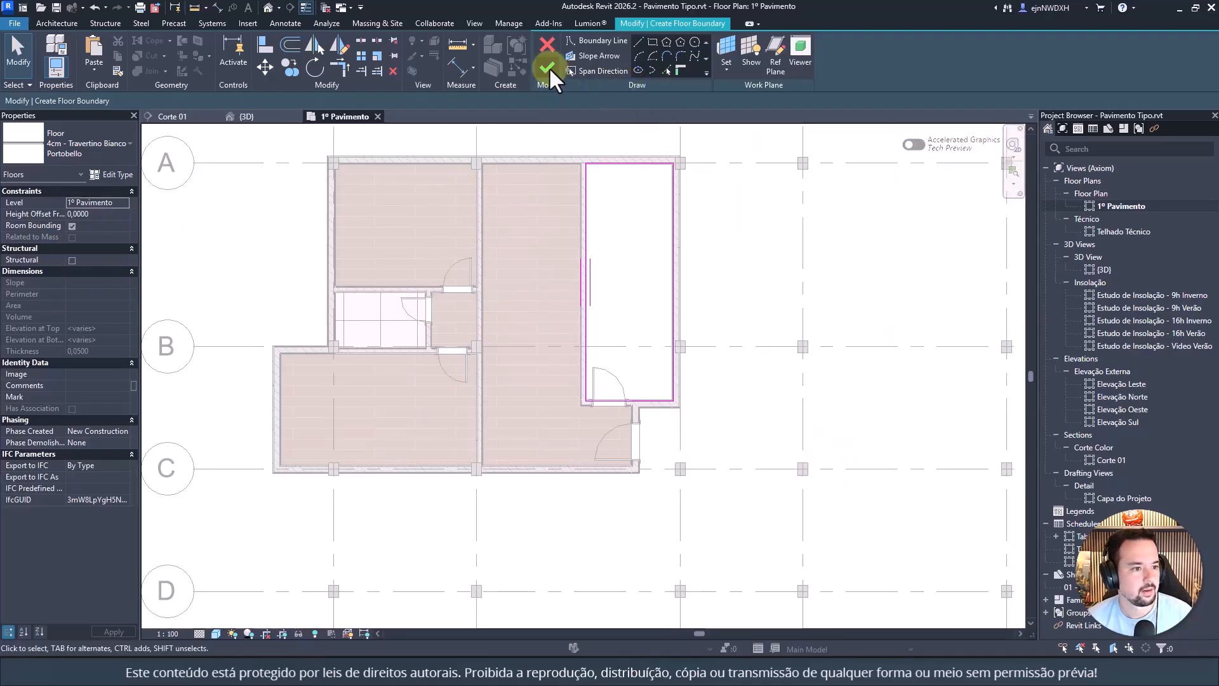
click(548, 67)
Step: Align the narrow room's travertine tile joints with the inner faces of its long interior wall and door wall
scroll(591, 365, up, 5)
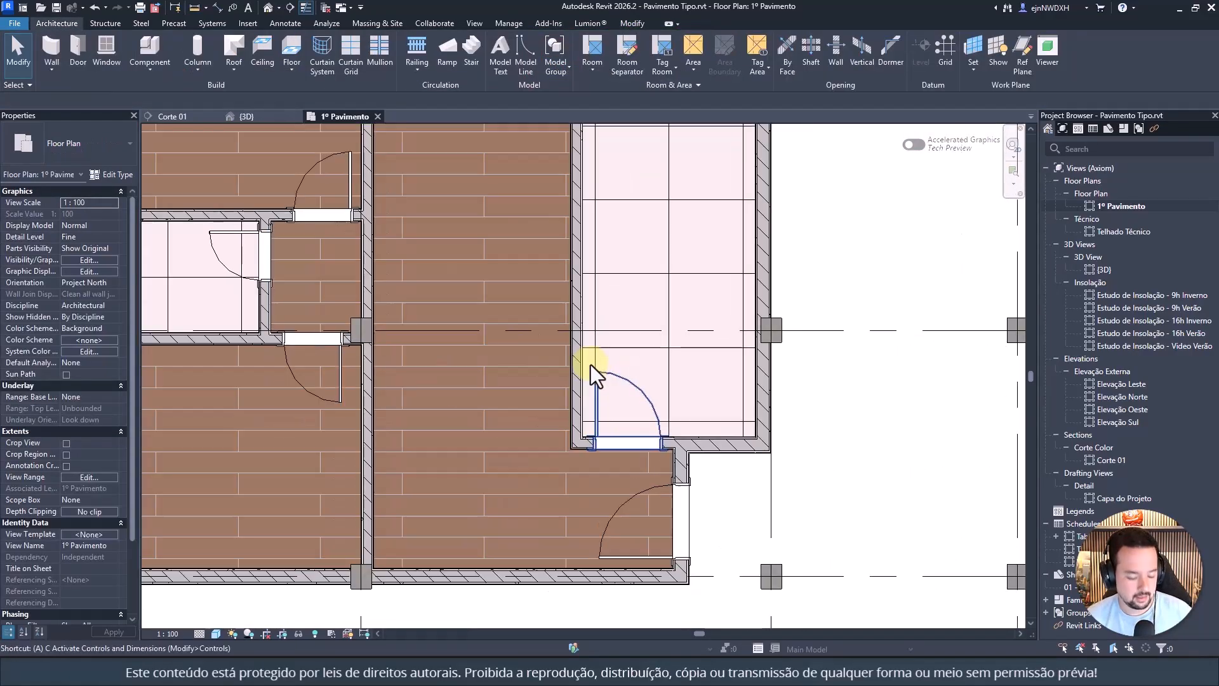
key(l)
scroll(629, 317, up, 2)
click(557, 291)
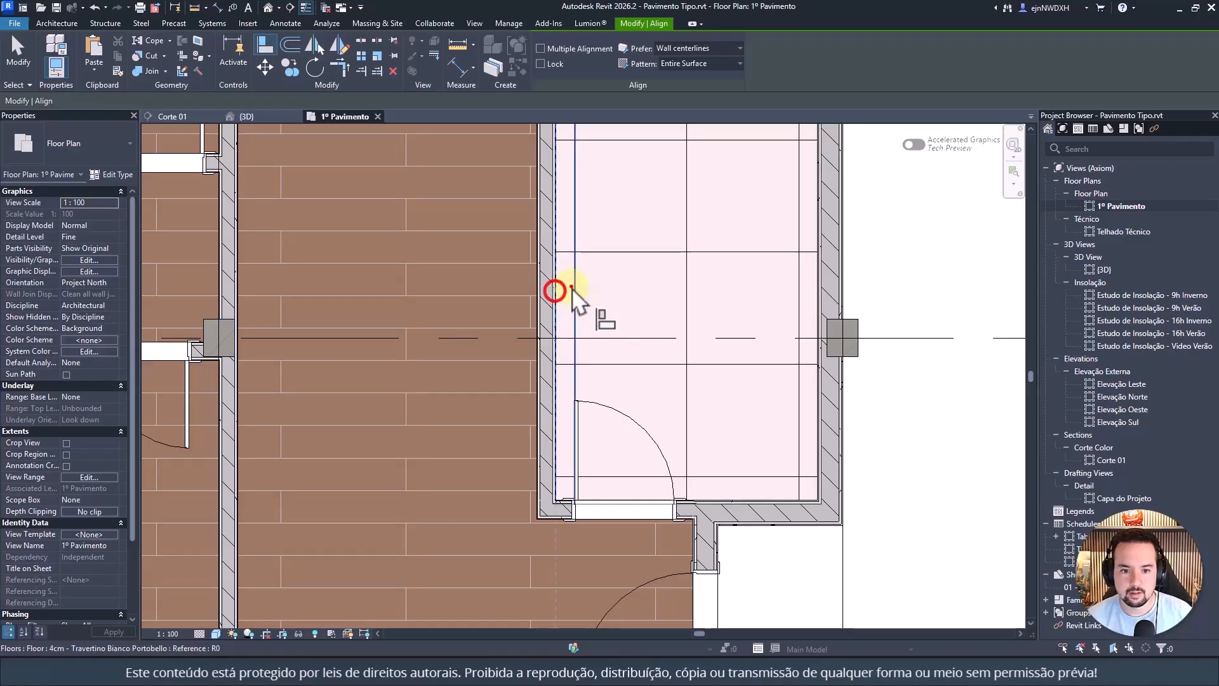
click(727, 502)
click(723, 478)
scroll(726, 482, down, 4)
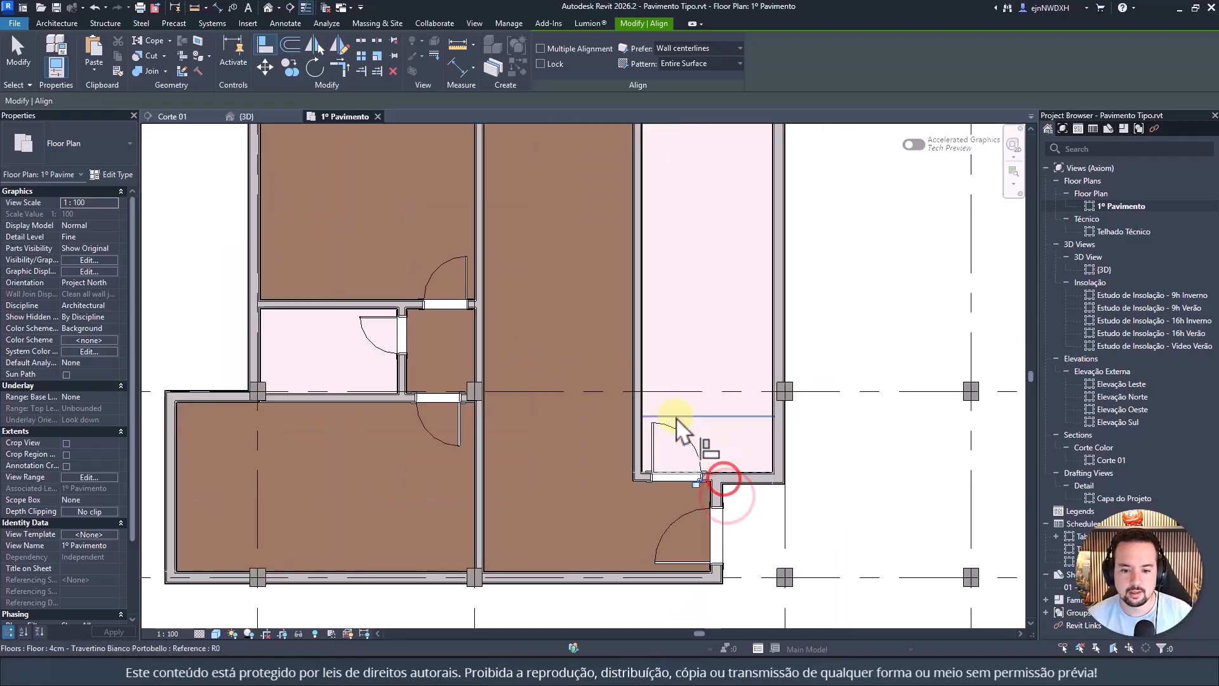
Step: Align the small enclosed room's travertine tile joints with the inner faces of its upper wall and door wall
scroll(441, 340, up, 5)
click(468, 308)
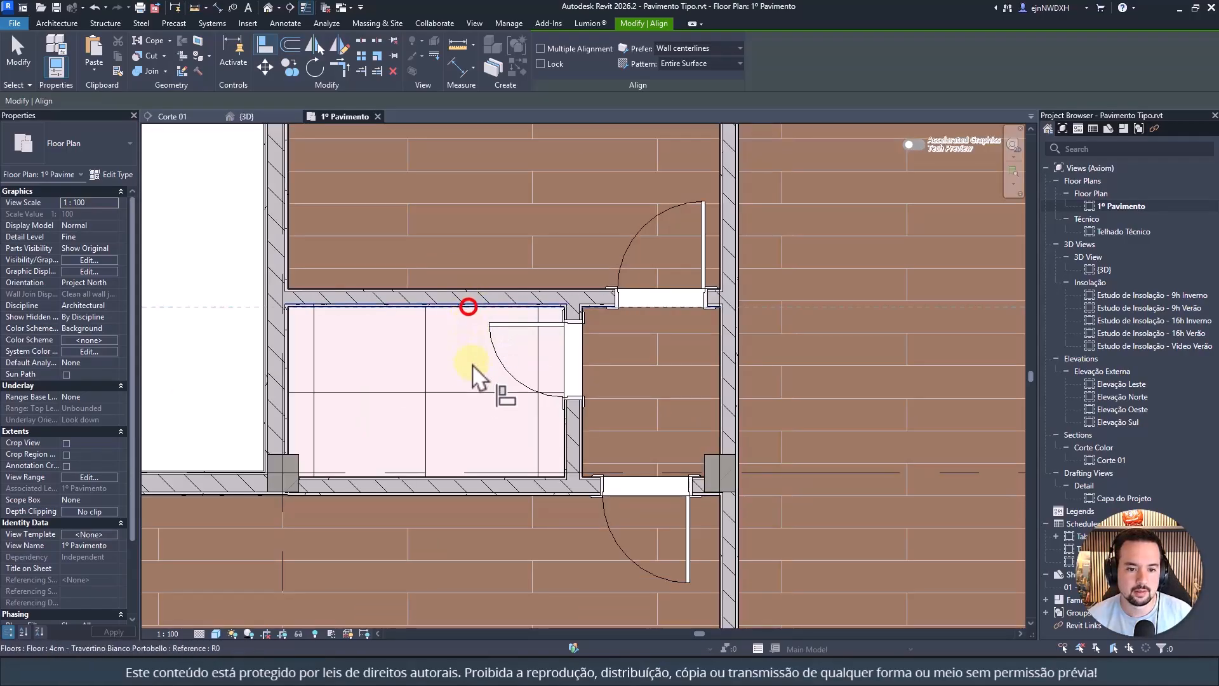
click(463, 389)
click(561, 440)
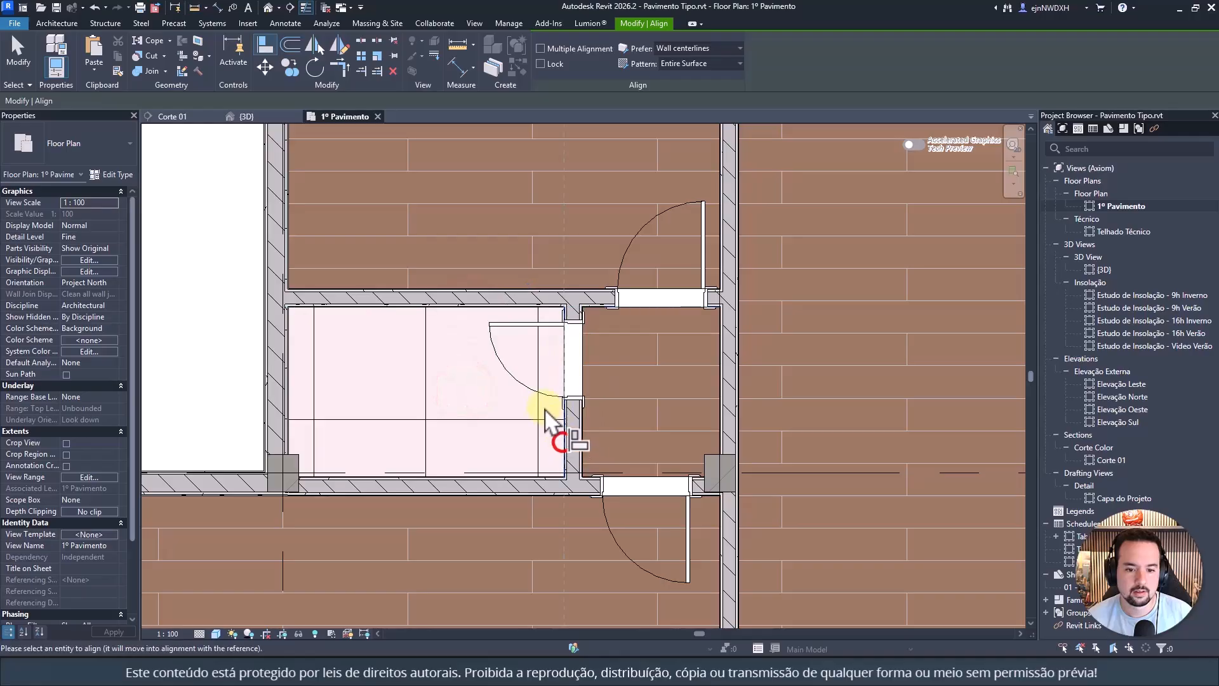
click(541, 406)
key(Escape)
key(Escape)
scroll(391, 354, down, 4)
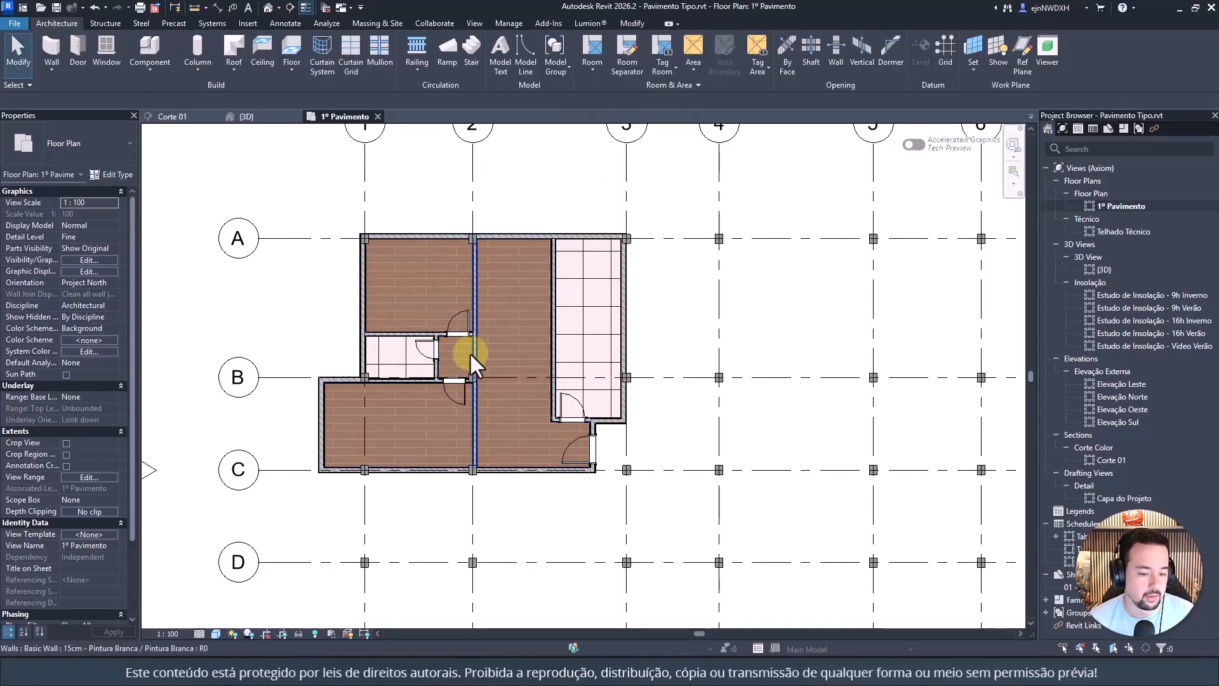
Step: Look over the floor plan and inspect the apartment's walls and floors from several sides in the {3D} view
middle_drag(470, 352, 473, 289)
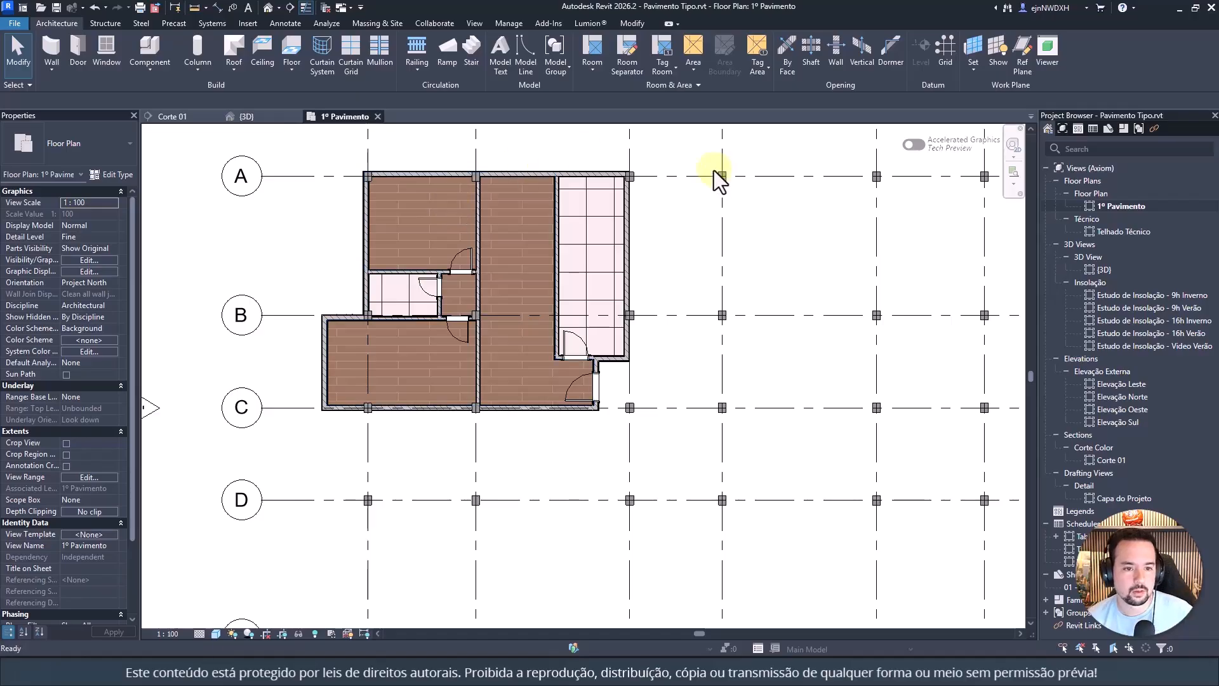
scroll(574, 249, down, 4)
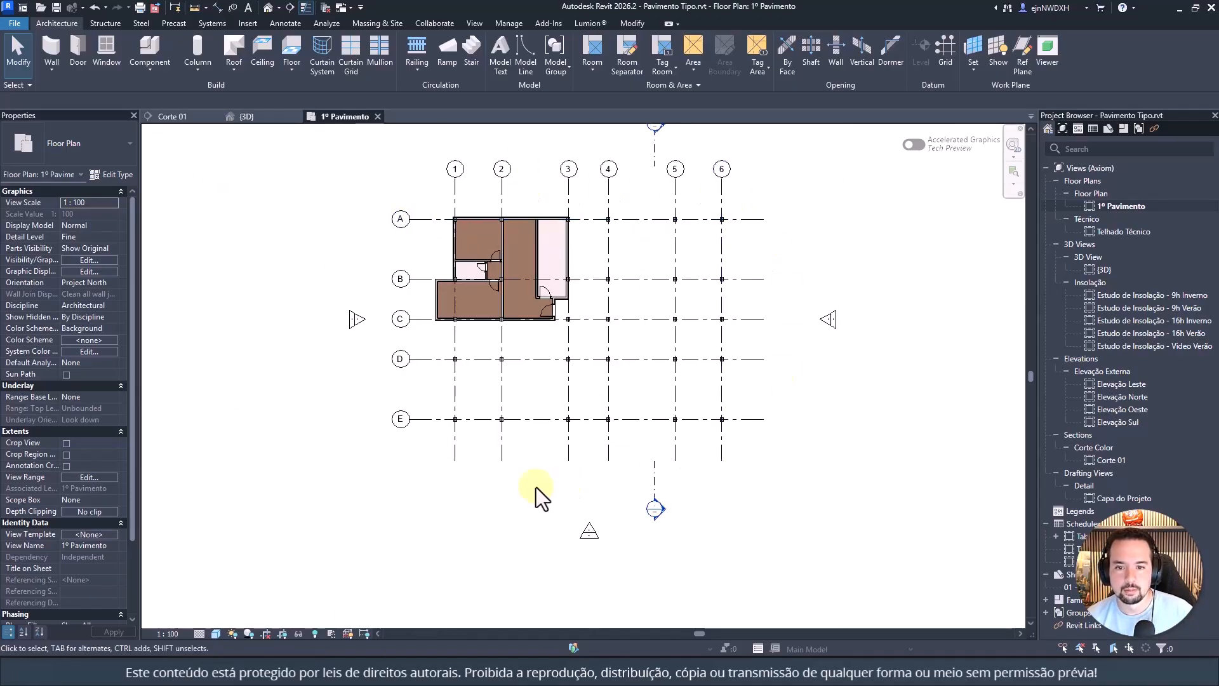
scroll(567, 223, up, 4)
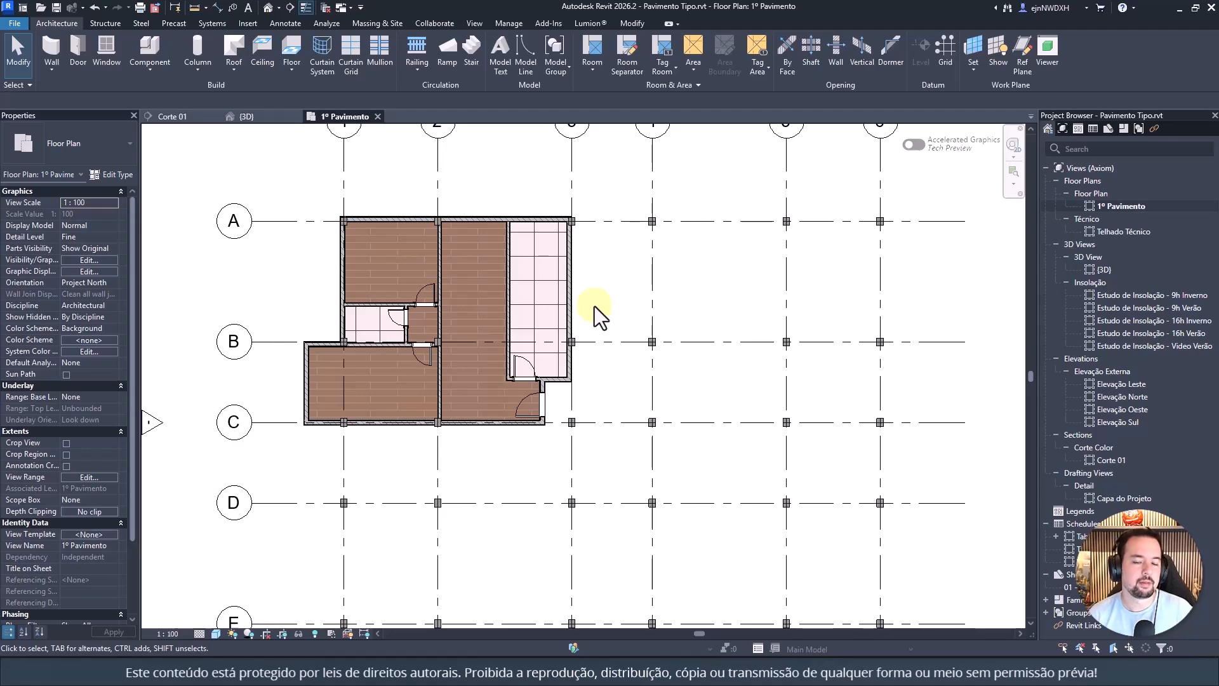
click(246, 116)
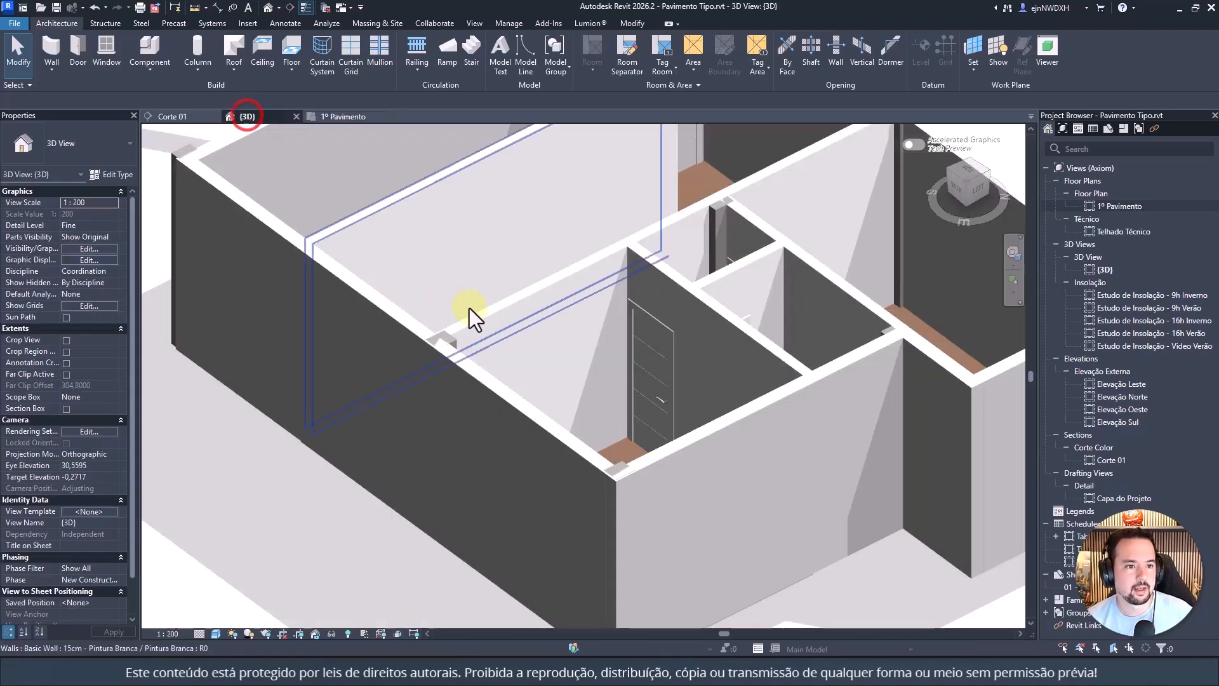
scroll(398, 443, down, 3)
scroll(454, 378, down, 3)
scroll(450, 380, up, 3)
shift+middle_drag(451, 379, 599, 481)
scroll(638, 496, up, 5)
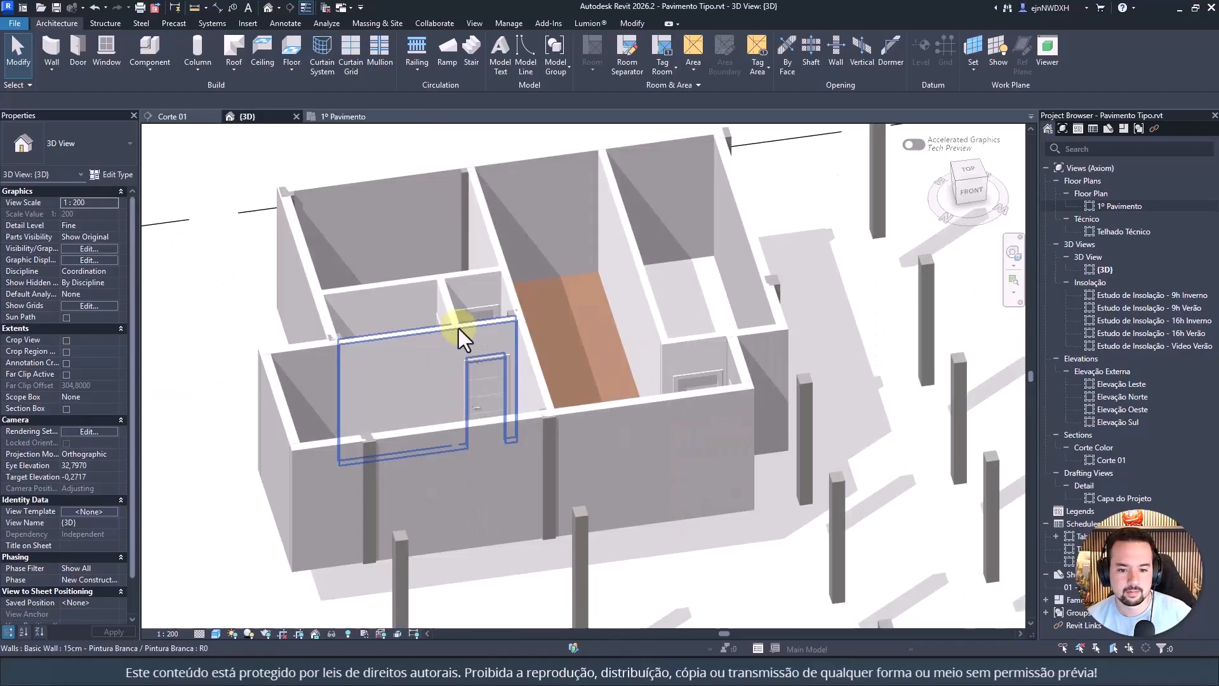
click(549, 160)
shift+middle_drag(510, 270, 890, 296)
click(817, 422)
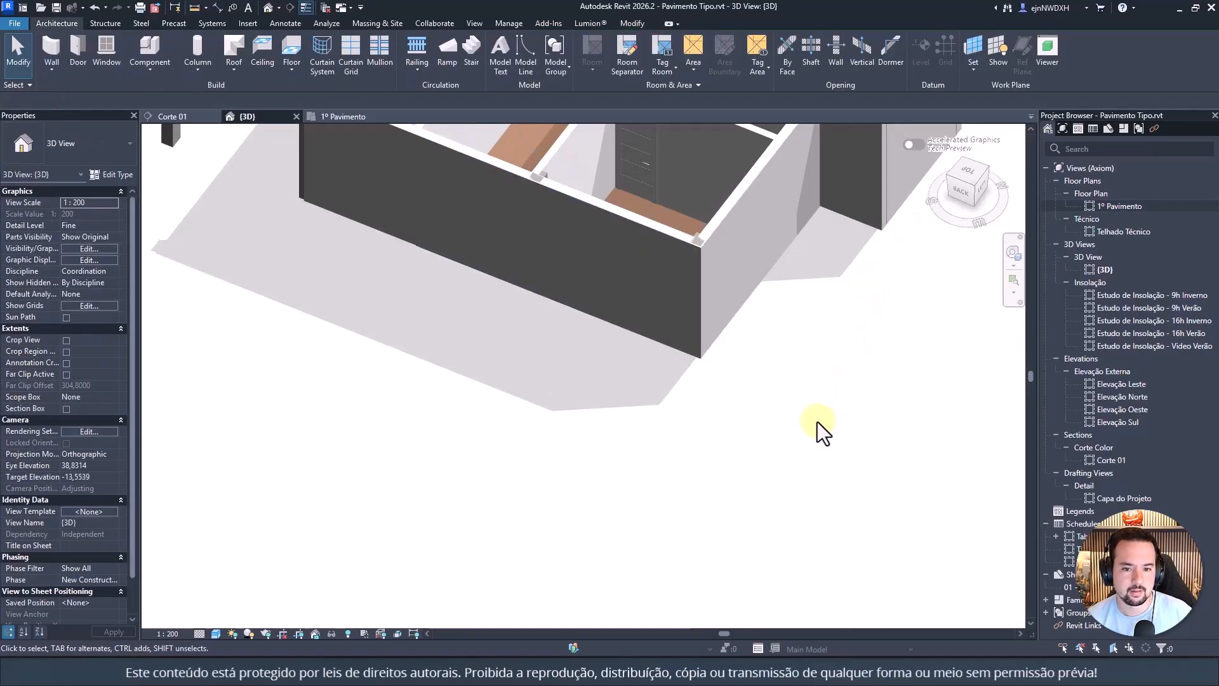
Step: Inspect the type properties of the long exterior 20cm - Textura de Concreto wall and close them without changes
click(622, 236)
click(108, 172)
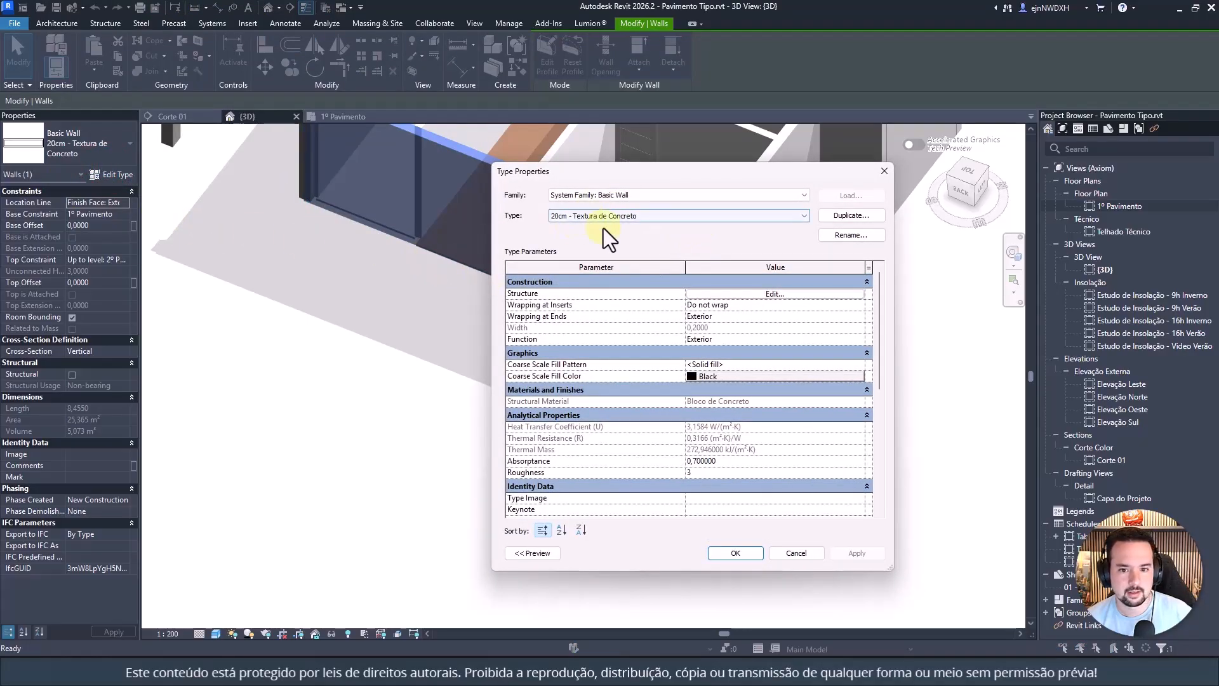
key(Escape)
scroll(684, 421, down, 4)
key(Escape)
Step: Review the wall types available for the exterior wall along grid C, keeping its current type
shift+middle_drag(762, 400, 582, 403)
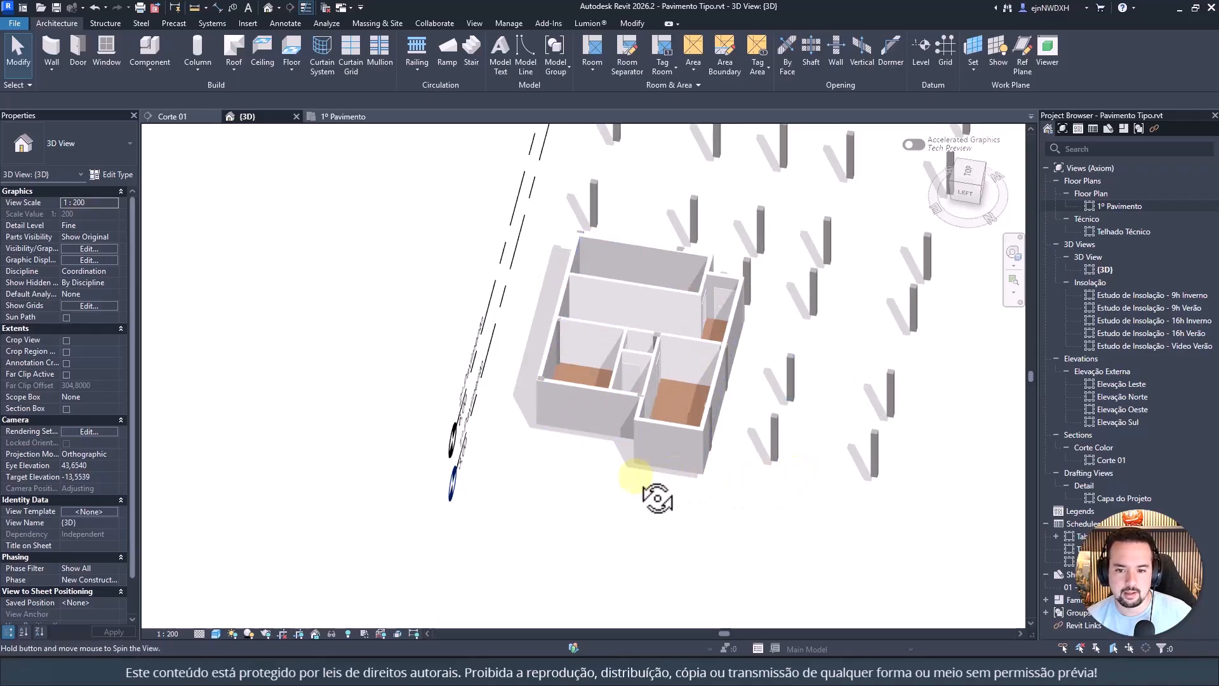
shift+middle_drag(657, 499, 413, 394)
click(413, 394)
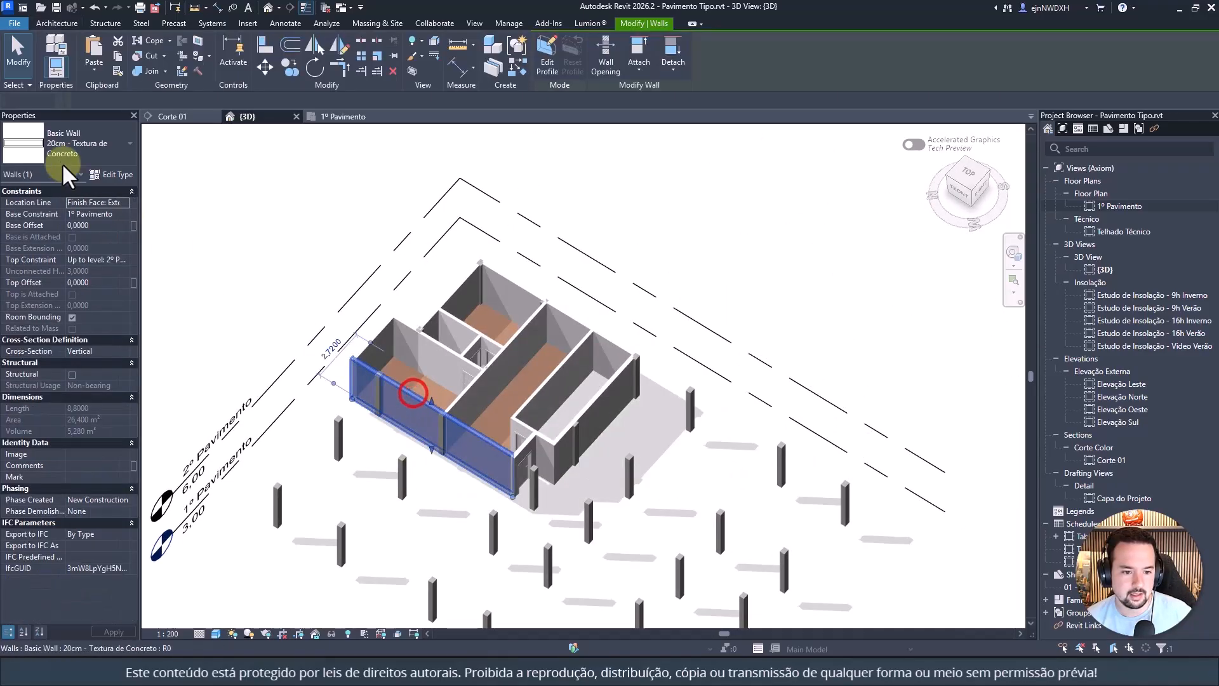
click(66, 138)
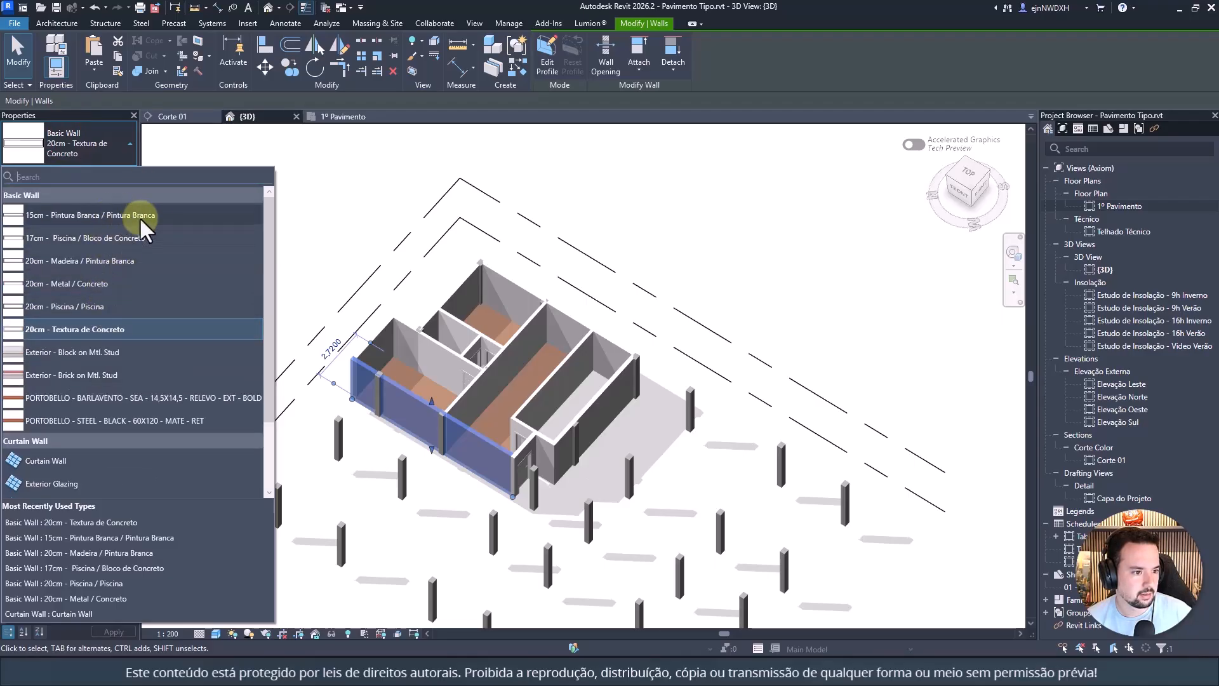
click(659, 204)
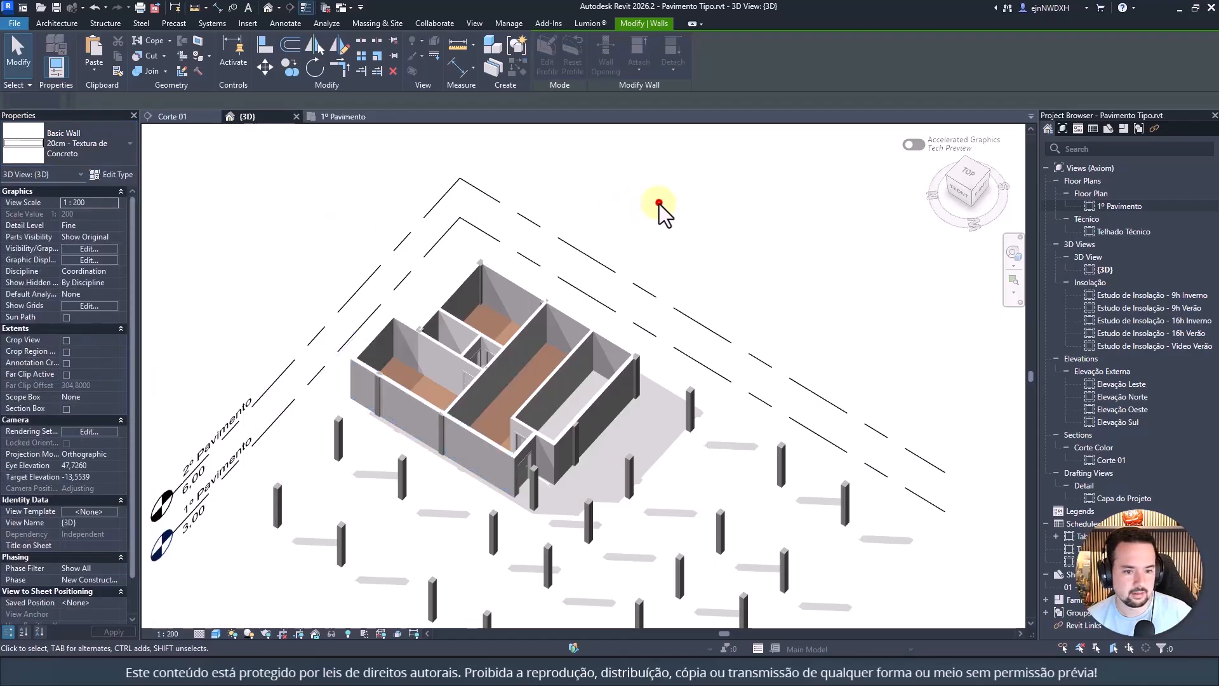
scroll(386, 329, up, 5)
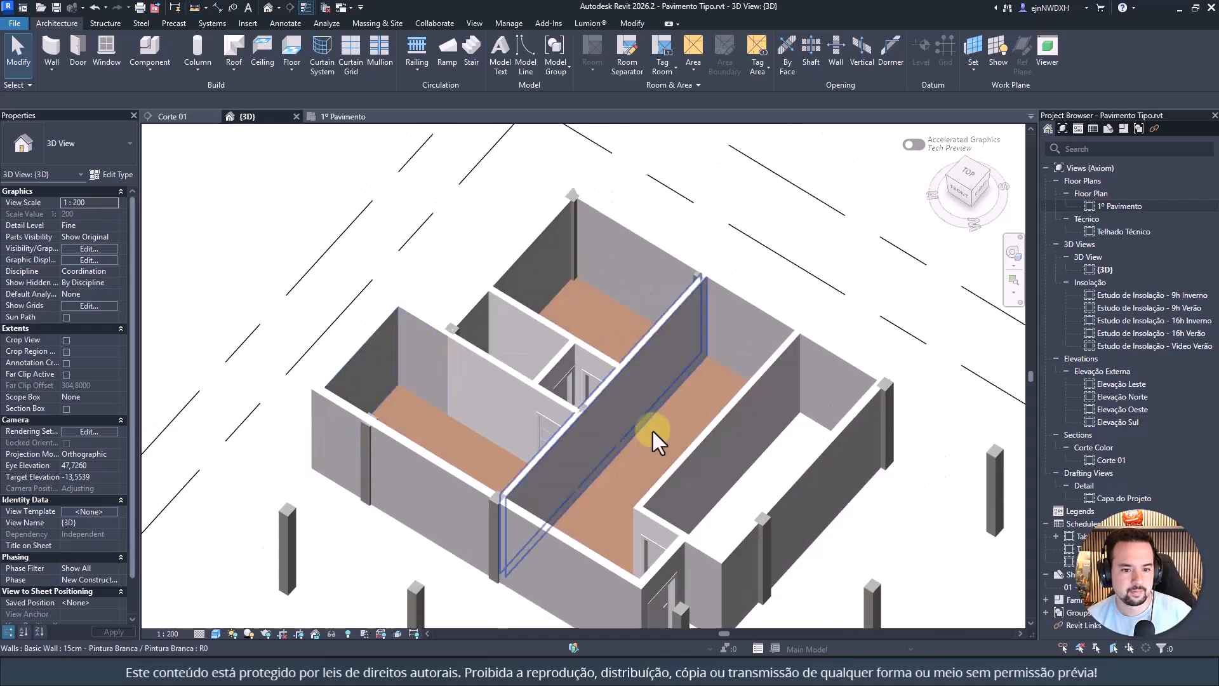
Step: In the 1º Pavimento plan, select the apartment's doors, floors and walls, leaving out the structural columns and the grid C exterior wall
click(339, 118)
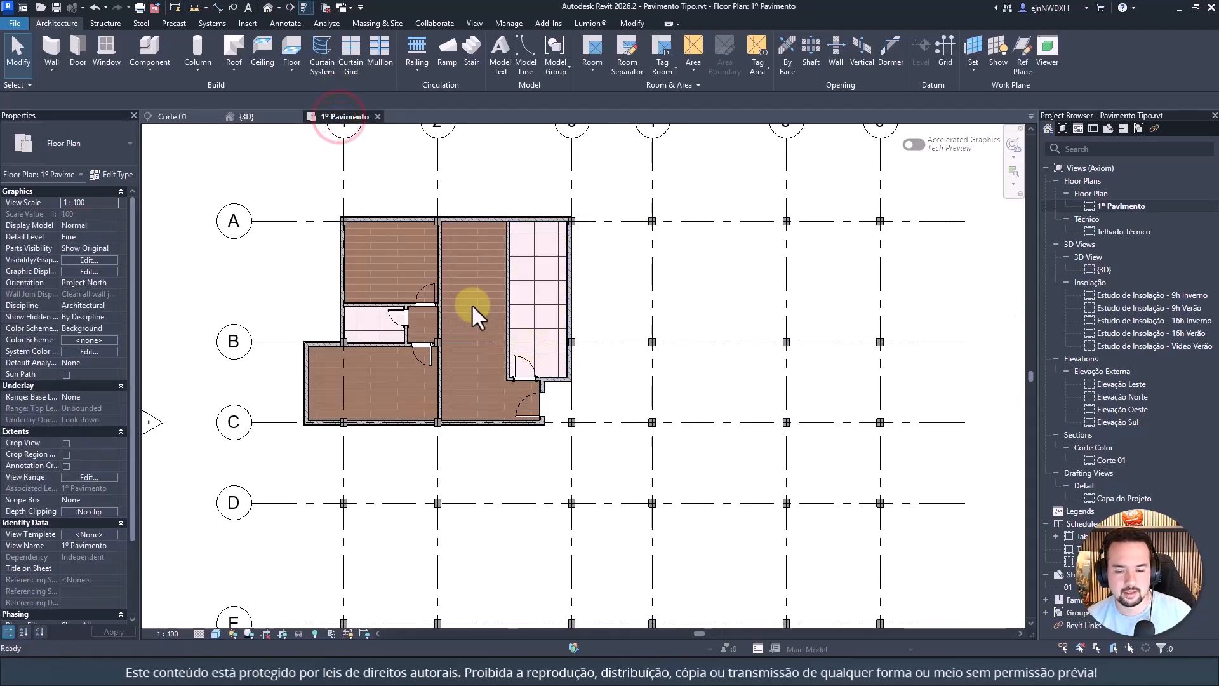
scroll(470, 302, down, 3)
scroll(572, 272, up, 4)
scroll(607, 276, up, 1)
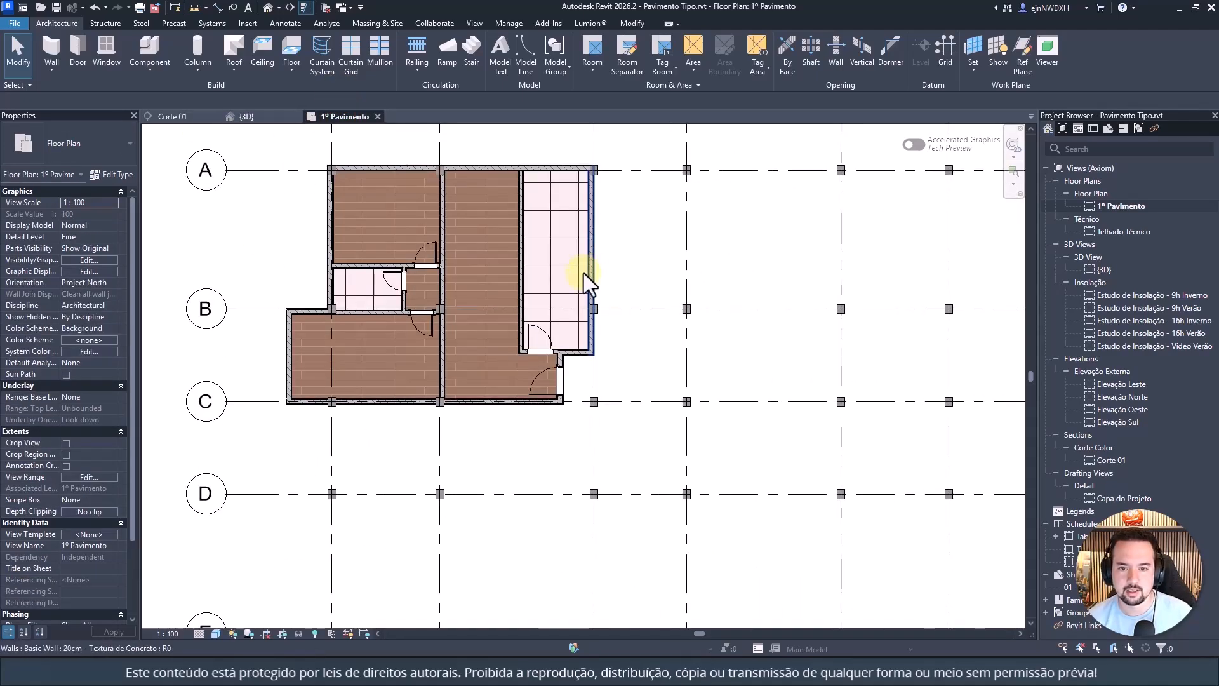
scroll(584, 273, down, 2)
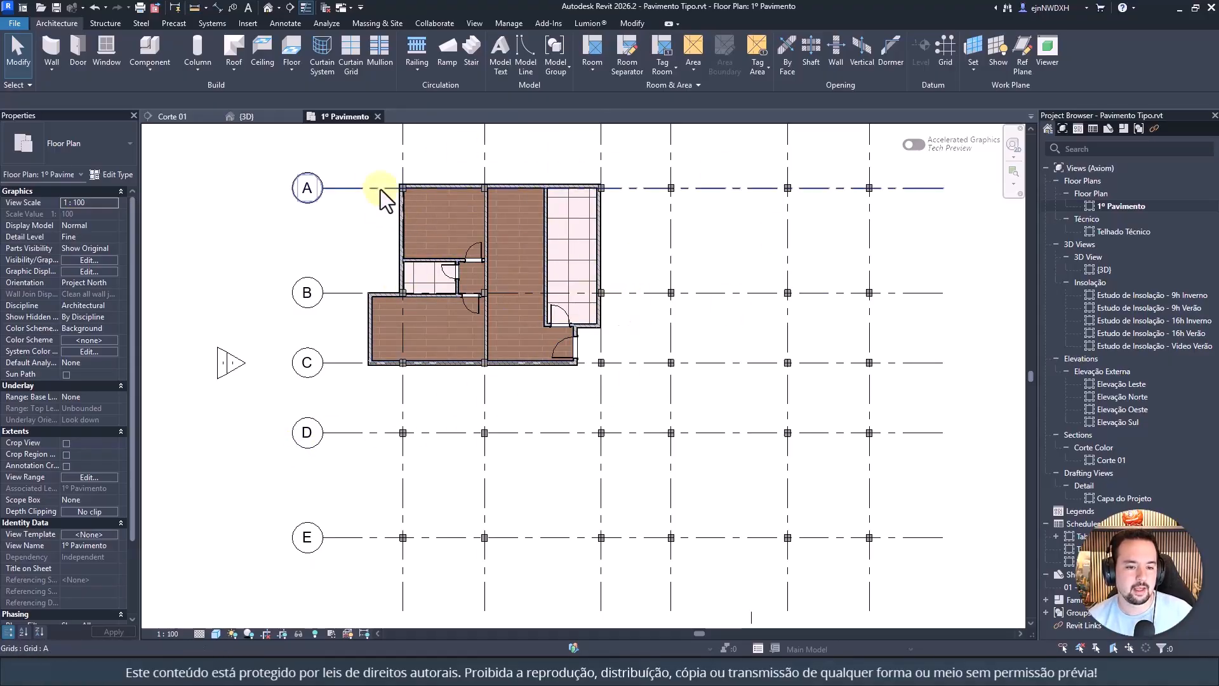
scroll(373, 185, up, 2)
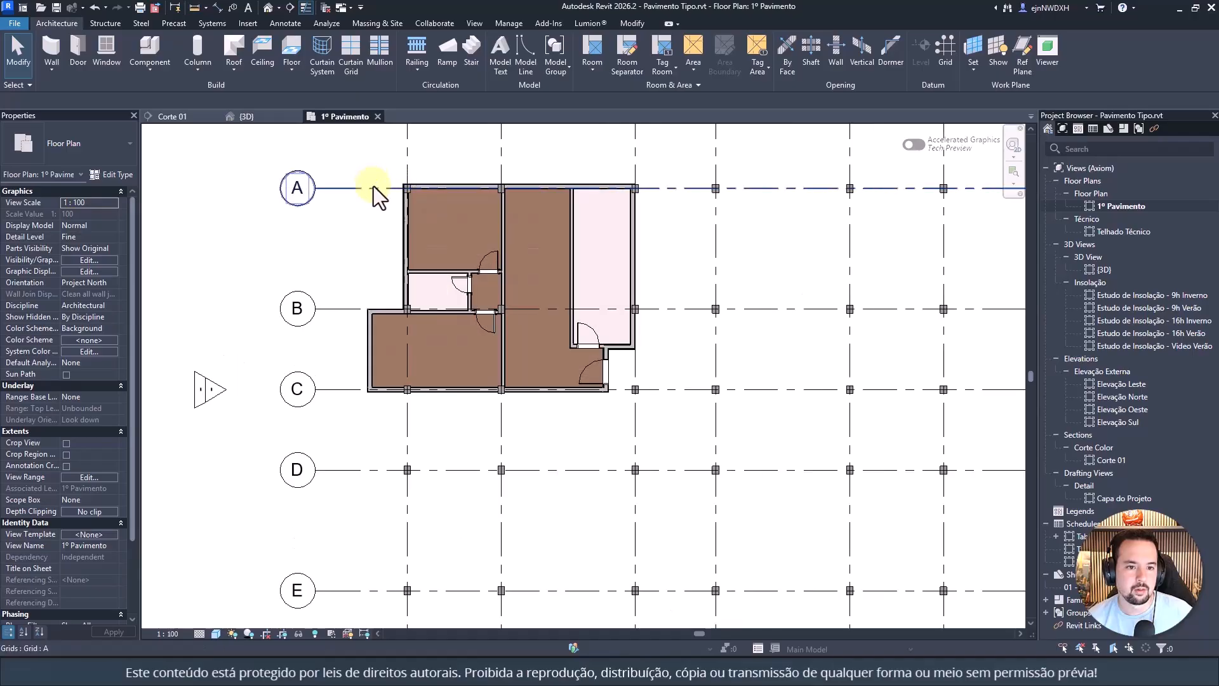
drag(339, 153, 740, 494)
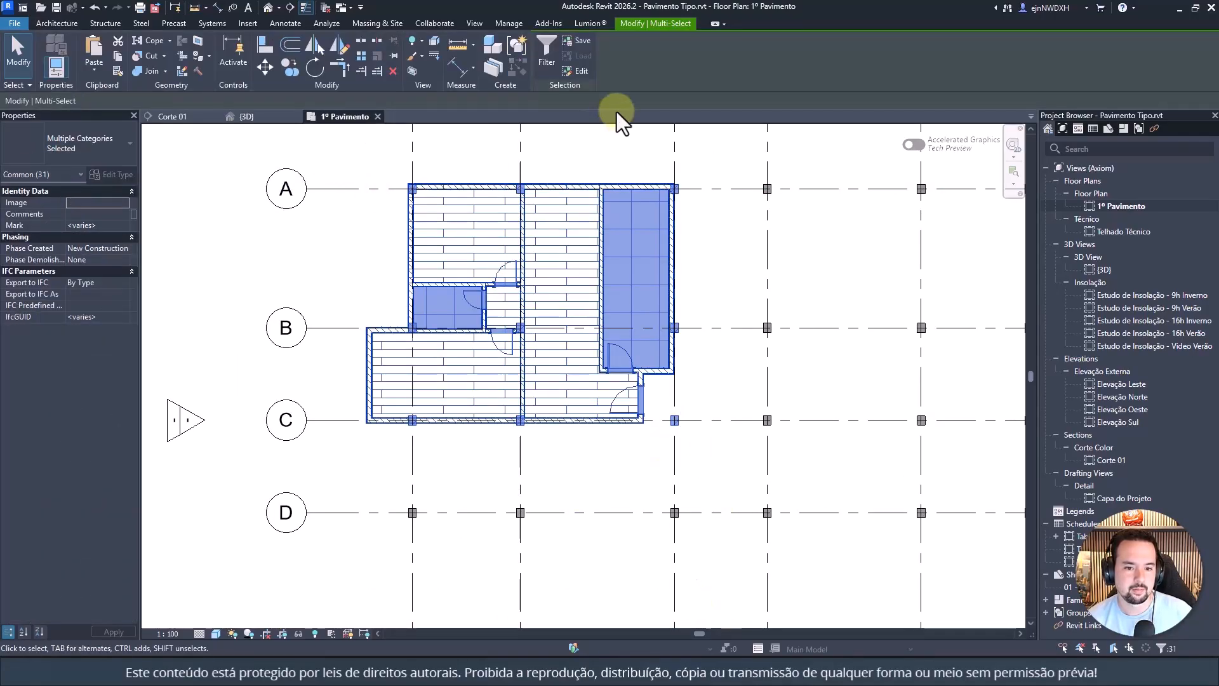
click(546, 52)
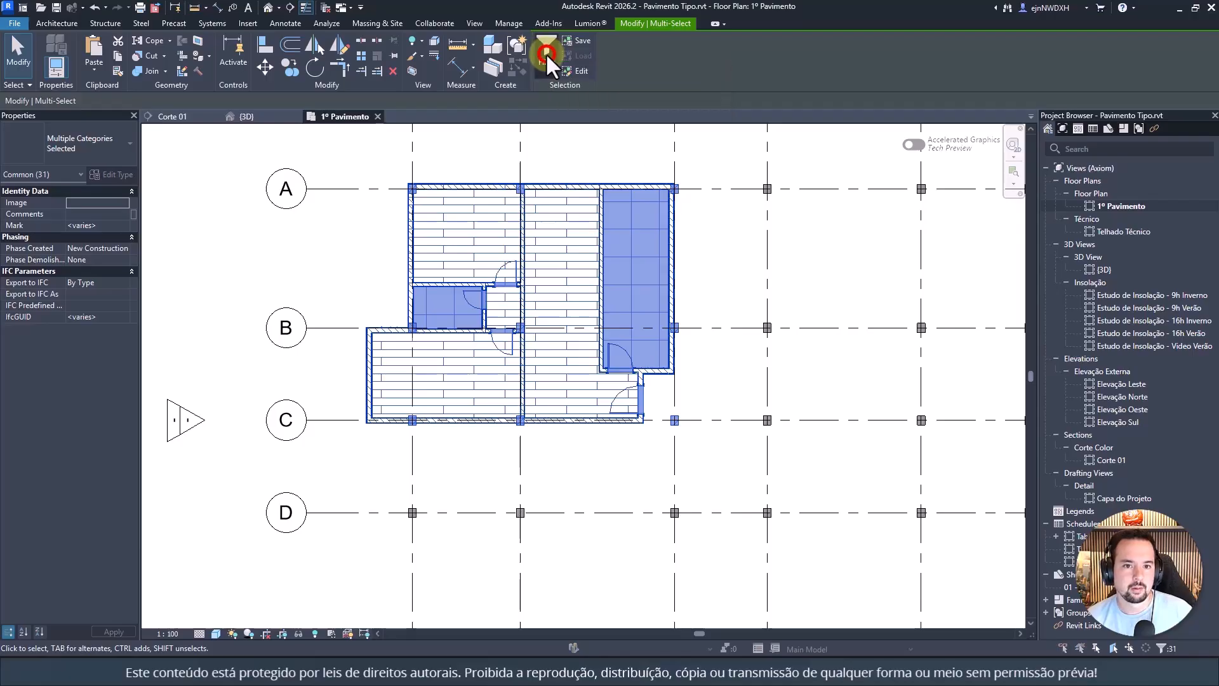
click(497, 272)
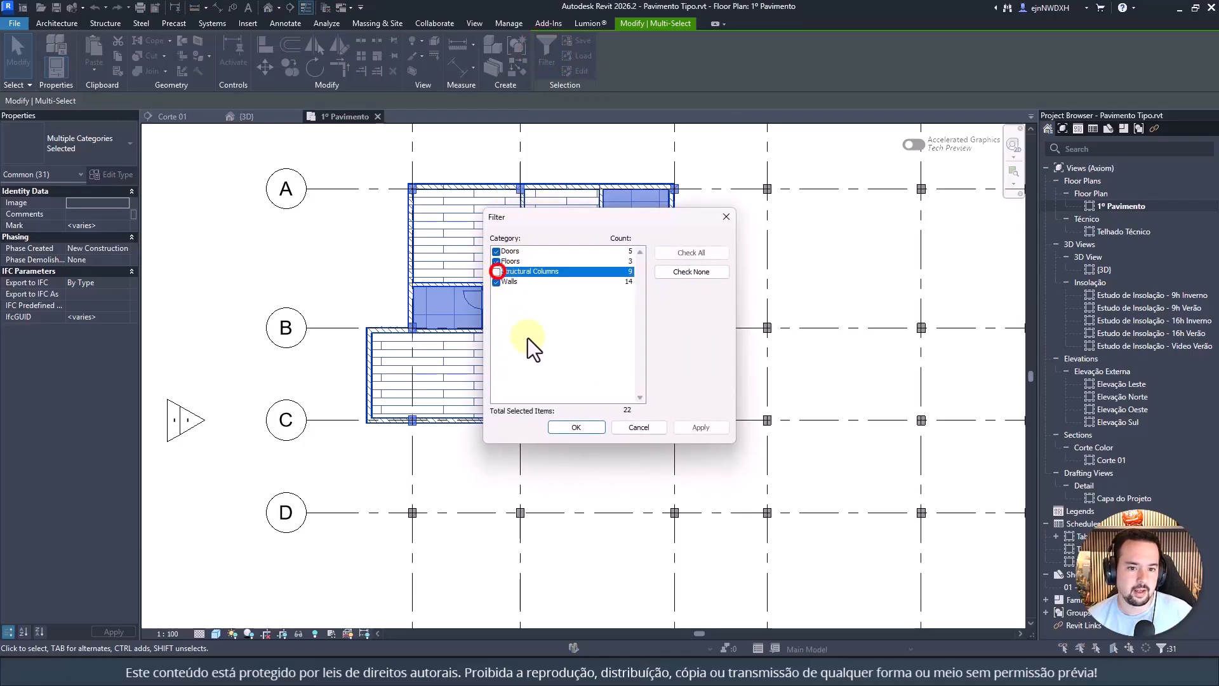
click(582, 431)
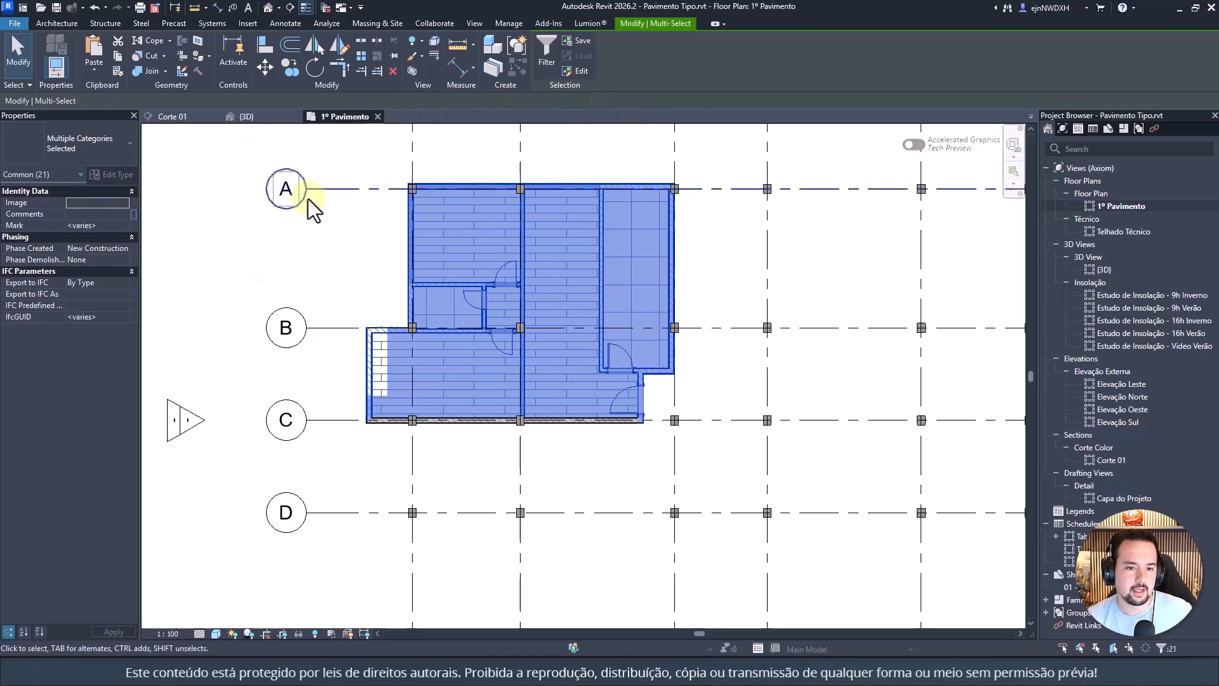
Step: Create a model group named Apto 1 from the selected apartment elements
click(508, 46)
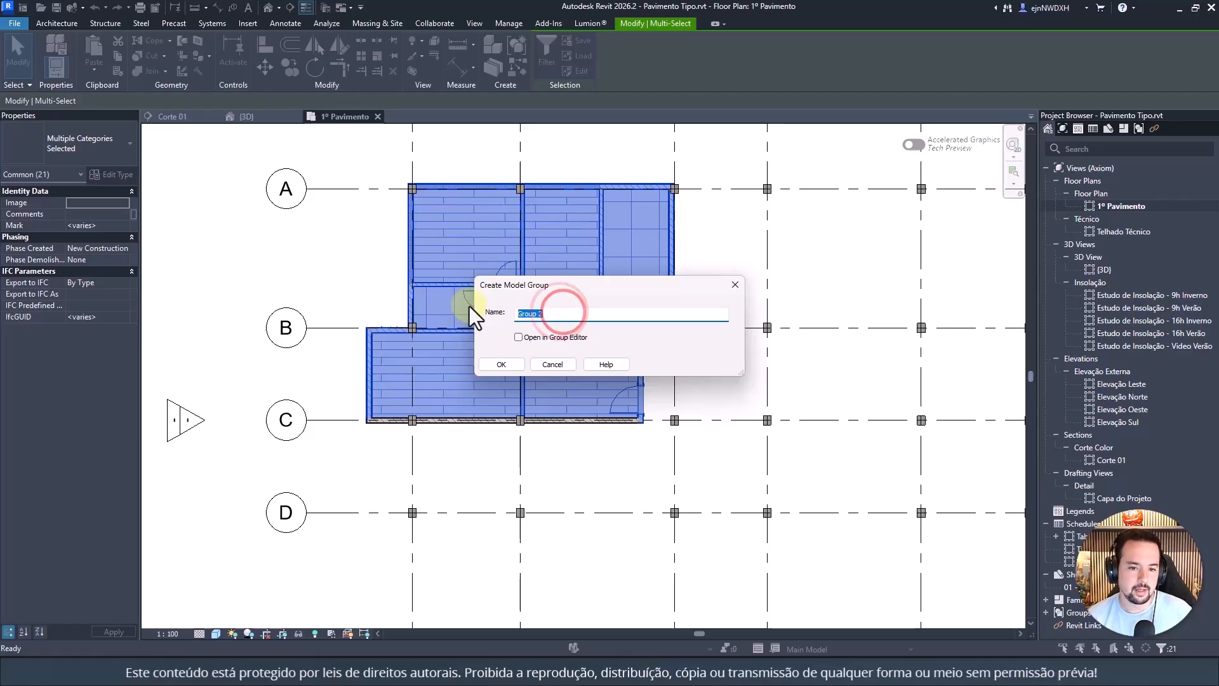
text(Apto 1)
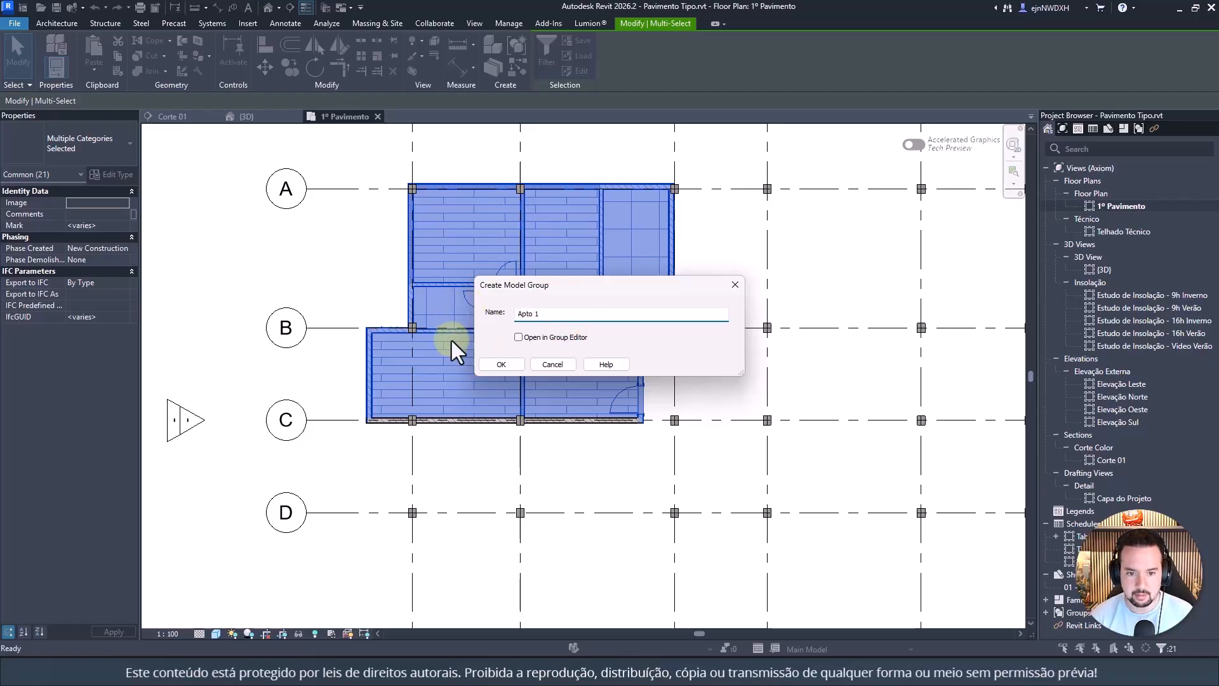
click(493, 367)
scroll(552, 225, down, 2)
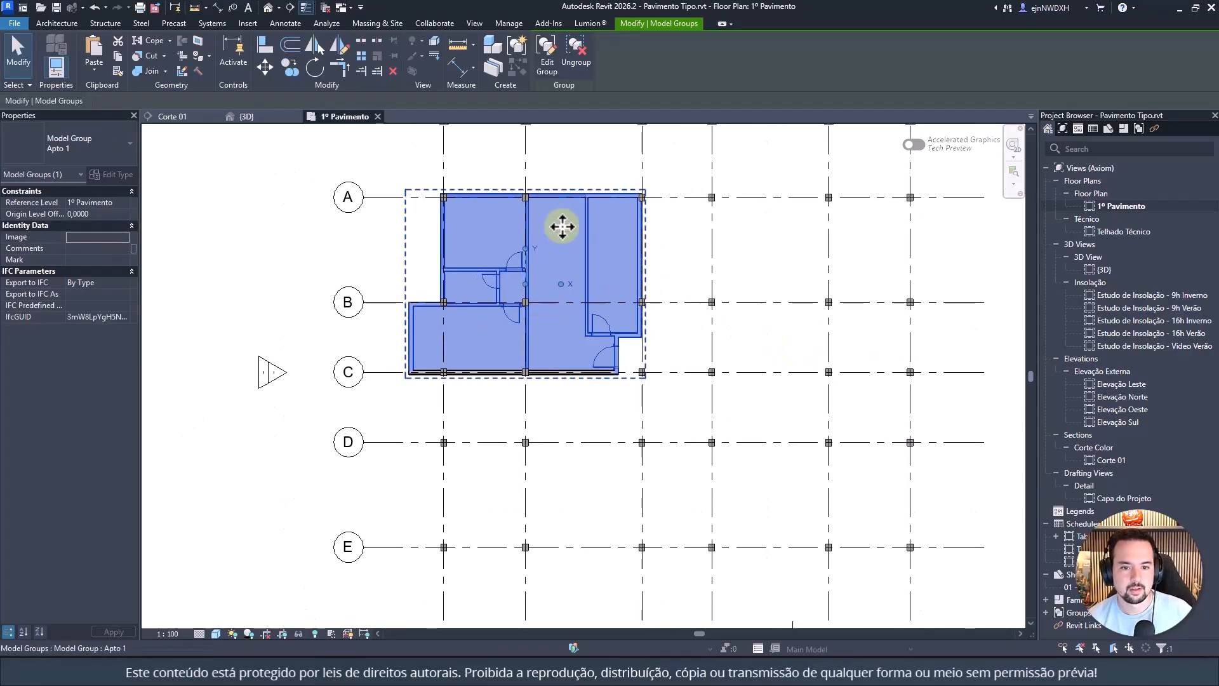
Step: Mirror the Apto 1 group with a copy about the wall line along grid C
scroll(563, 227, down, 1)
middle_drag(562, 227, 518, 202)
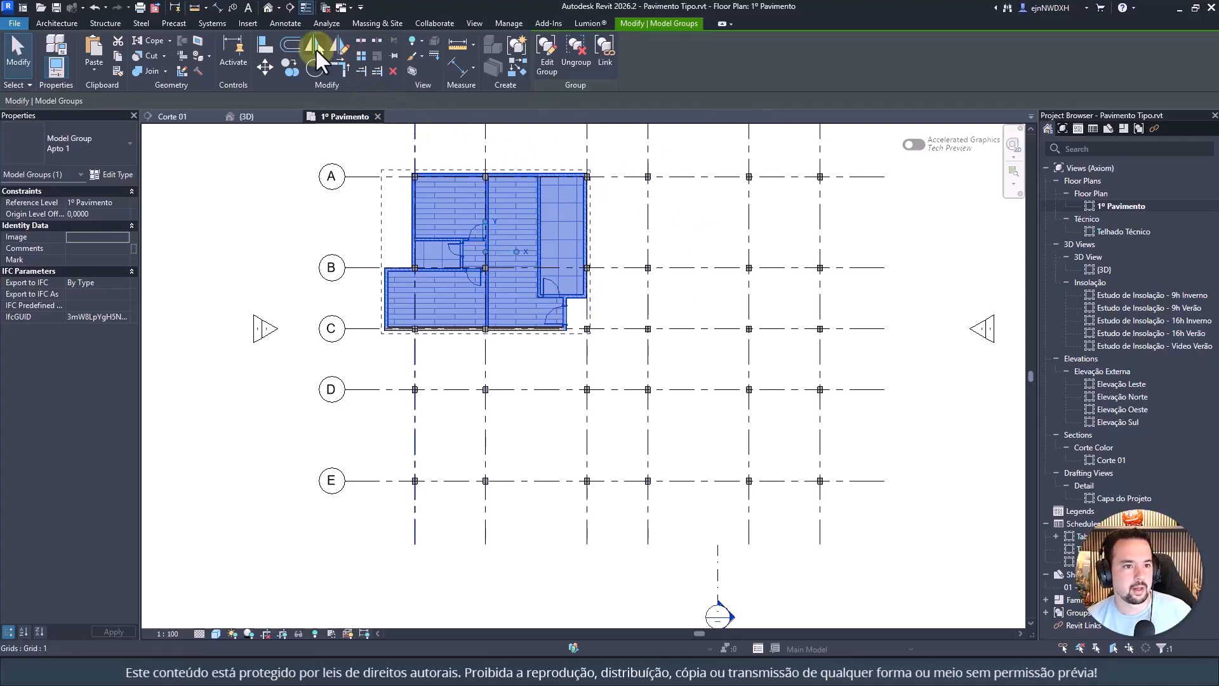
click(314, 45)
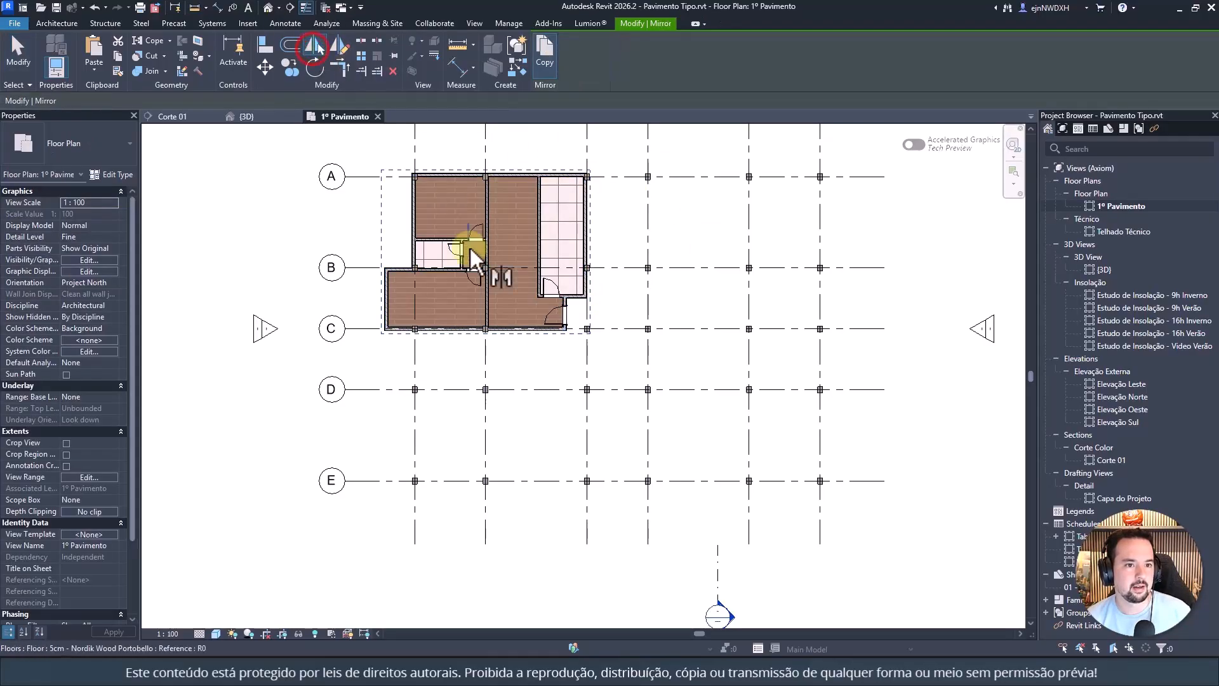
scroll(510, 353, up, 3)
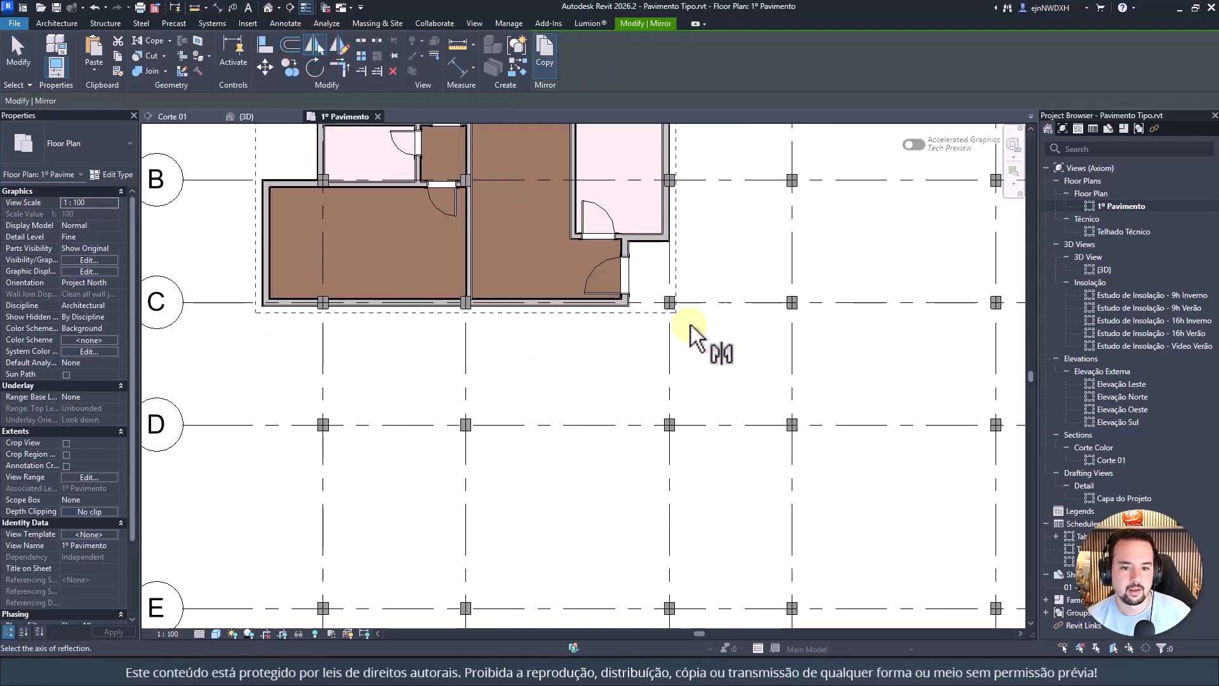
click(230, 303)
scroll(396, 348, down, 2)
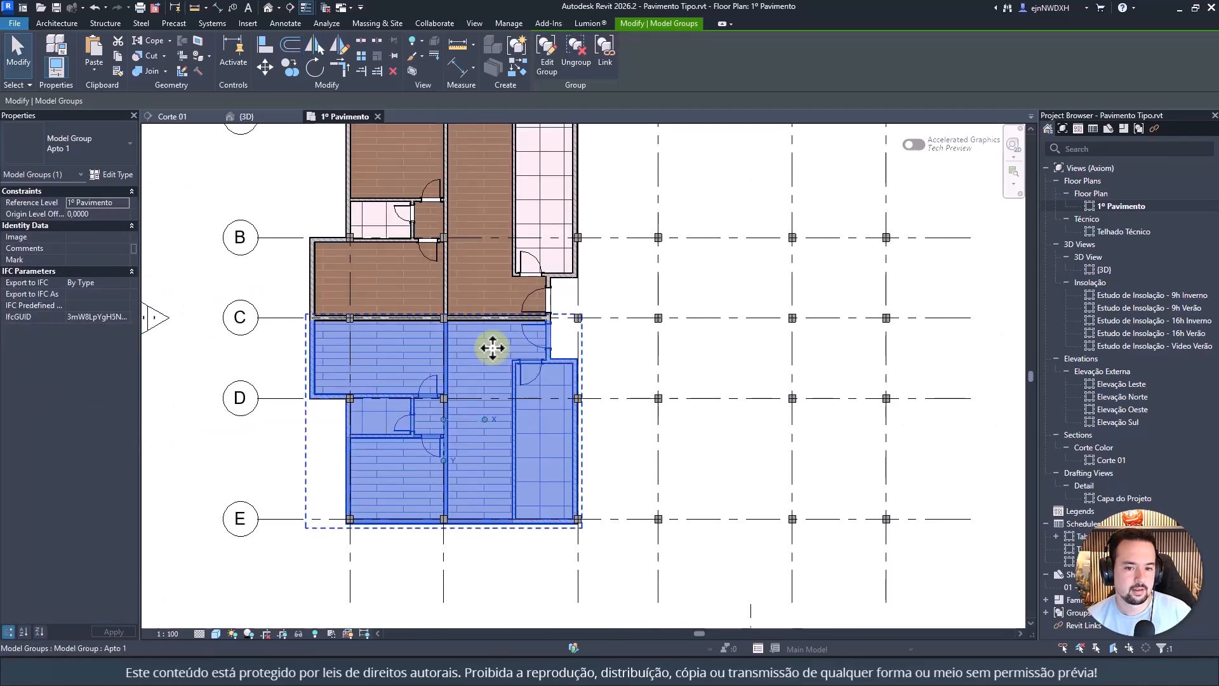
scroll(492, 348, down, 2)
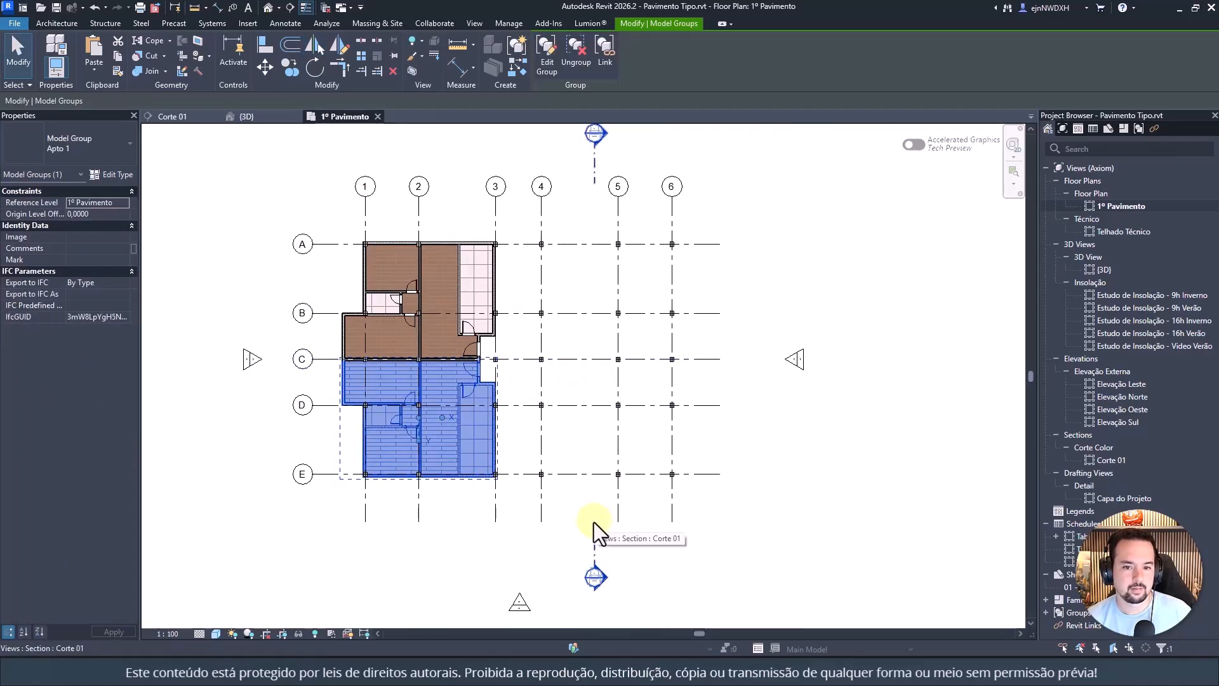
Step: Draw a horizontal detail line from grid 3 to grid 4, above grid A
click(512, 230)
scroll(517, 236, up, 3)
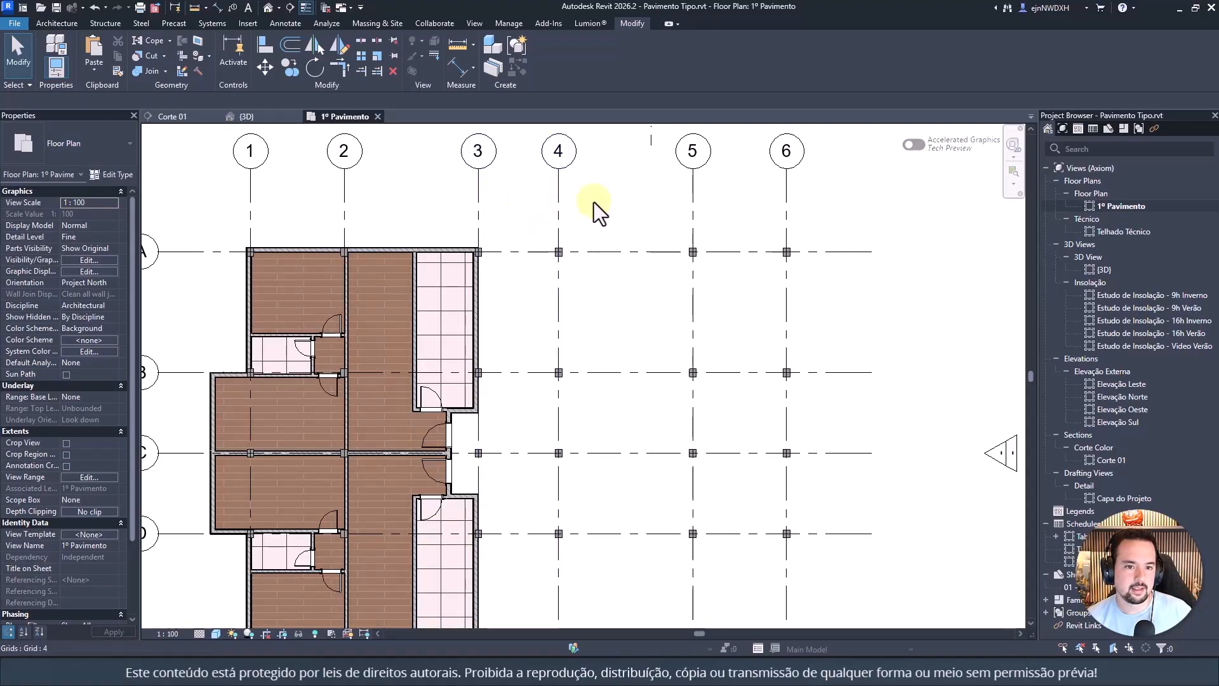
scroll(527, 209, down, 2)
middle_drag(525, 209, 546, 233)
scroll(546, 232, up, 4)
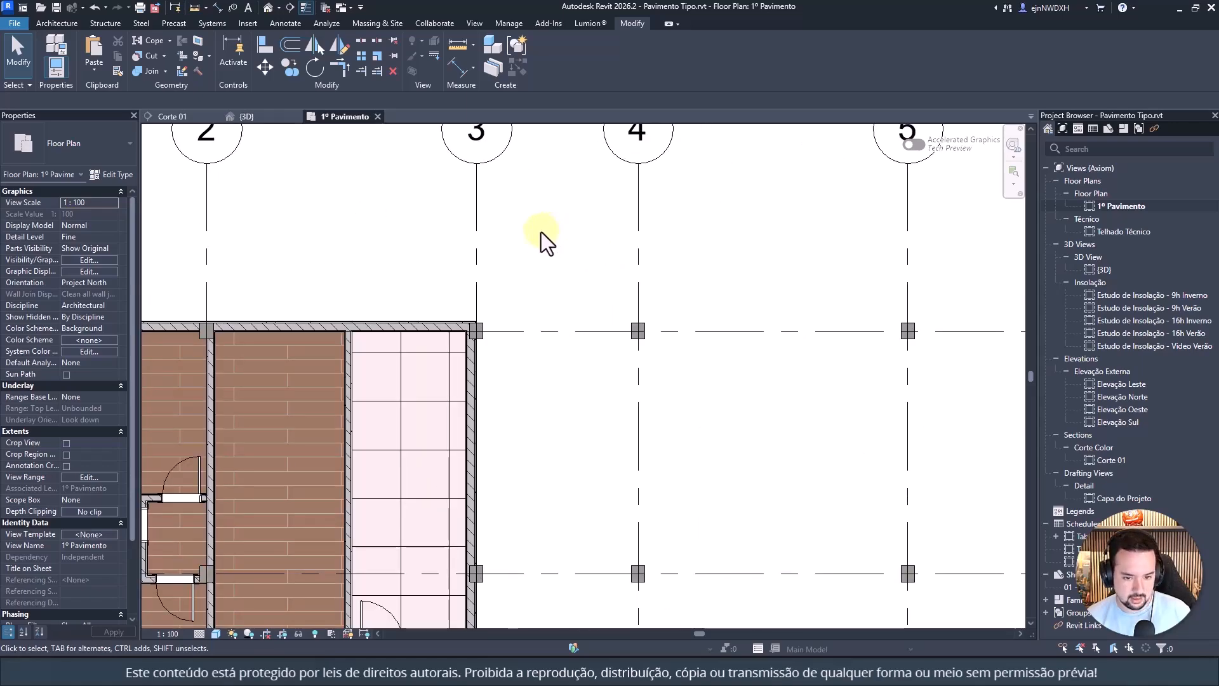
key(l)
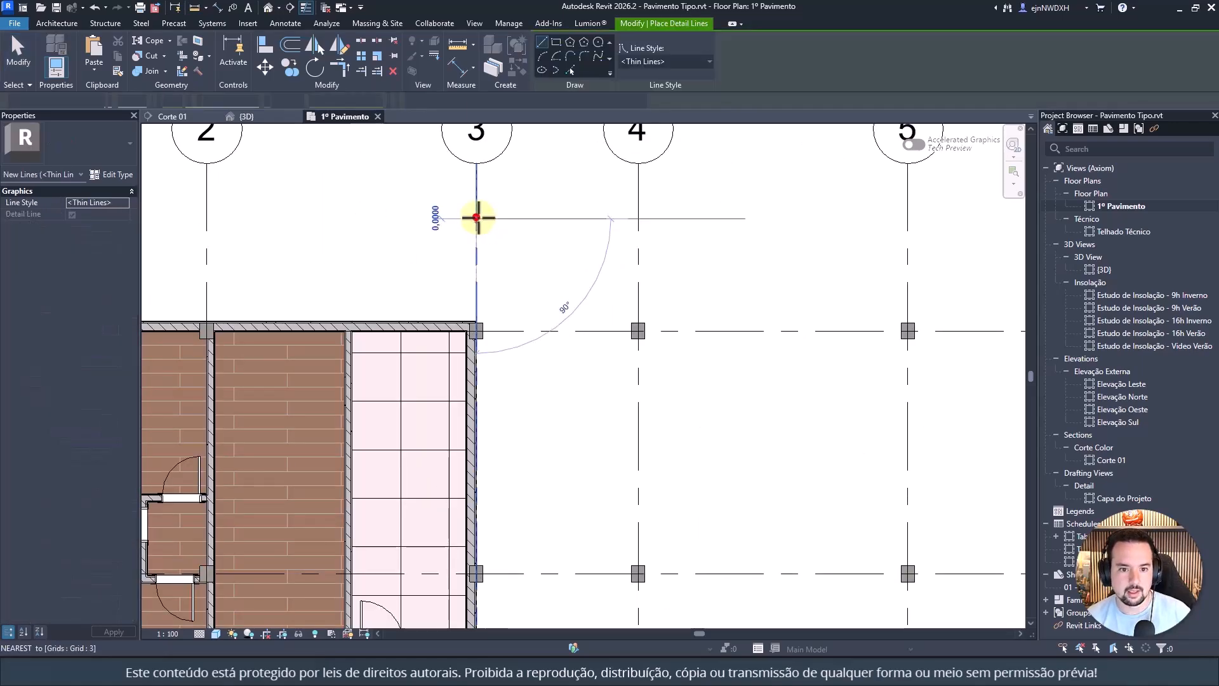
click(476, 218)
click(637, 217)
key(Escape)
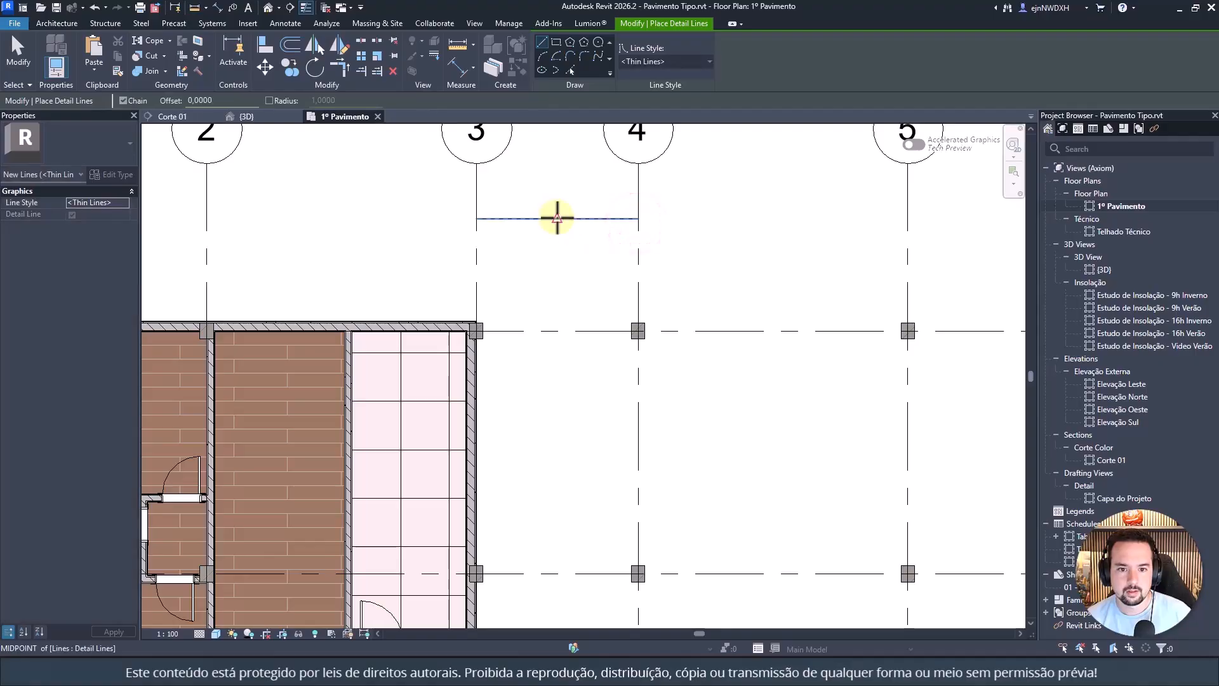
Step: Draw a vertical detail line about 0.6 m long from the horizontal line's midpoint and delete the horizontal line
click(556, 218)
key(Escape)
key(Escape)
scroll(582, 212, down, 3)
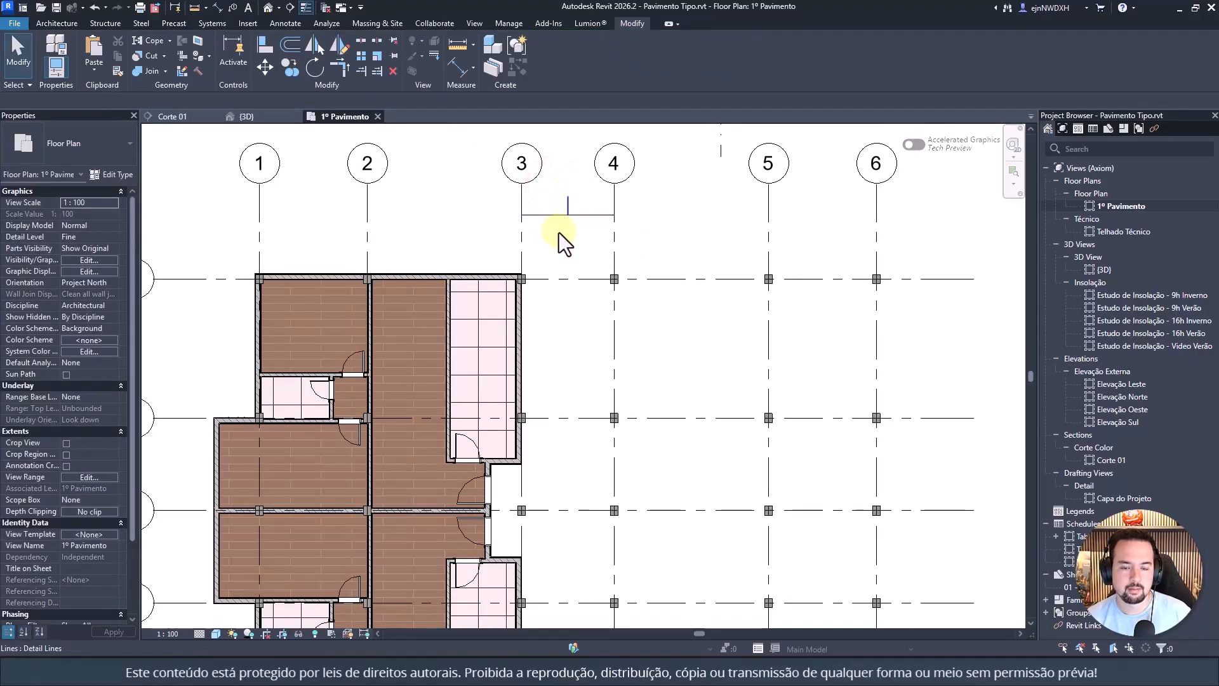
key(Delete)
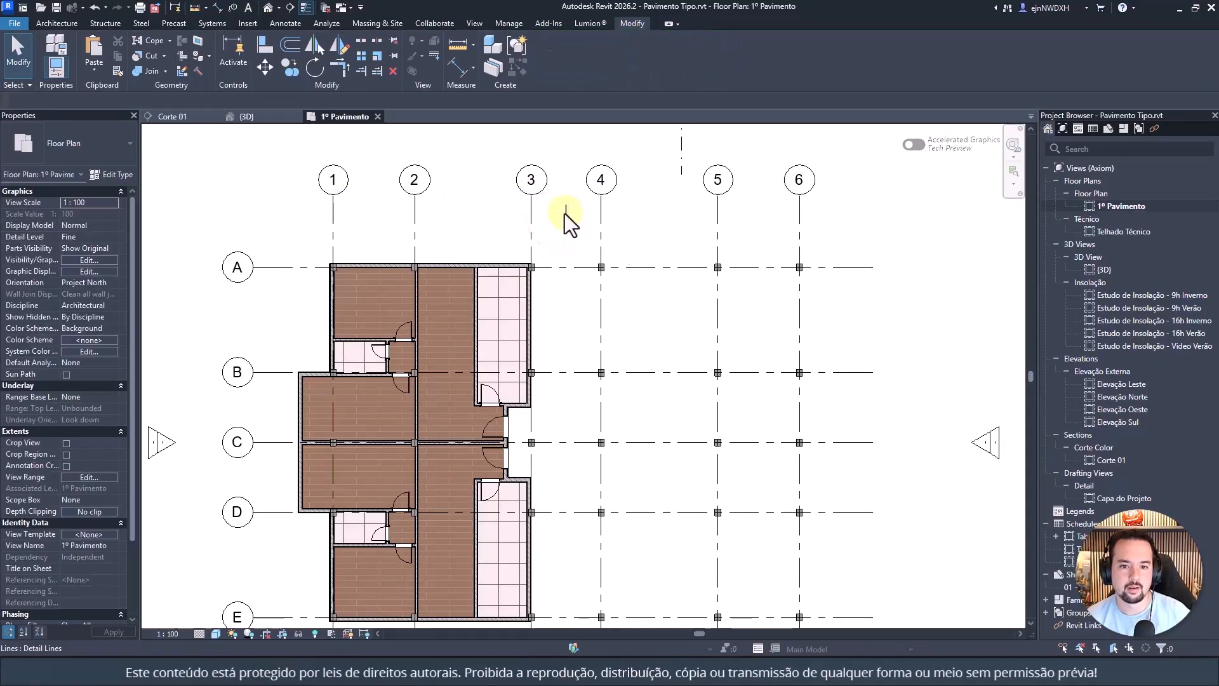
Step: Mirror both Apto 1 groups with copies about the short detail line between grids 3 and 4, and delete that line
click(565, 219)
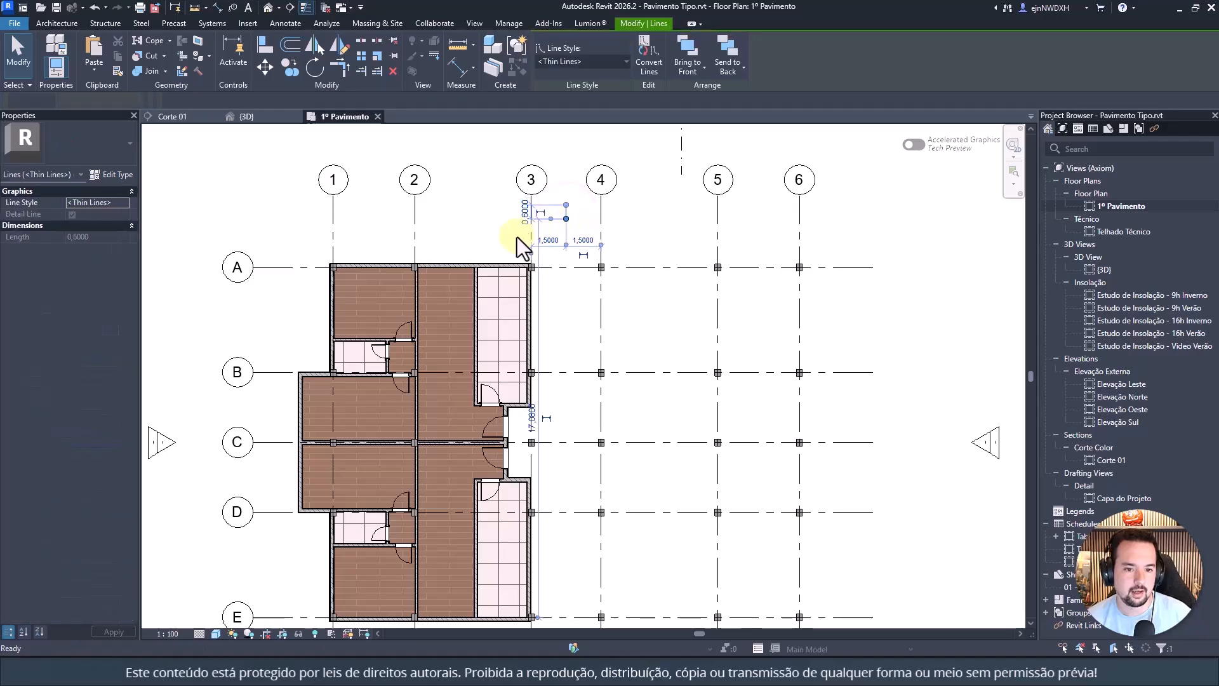
scroll(520, 235, down, 2)
click(475, 253)
ctrl+click(466, 413)
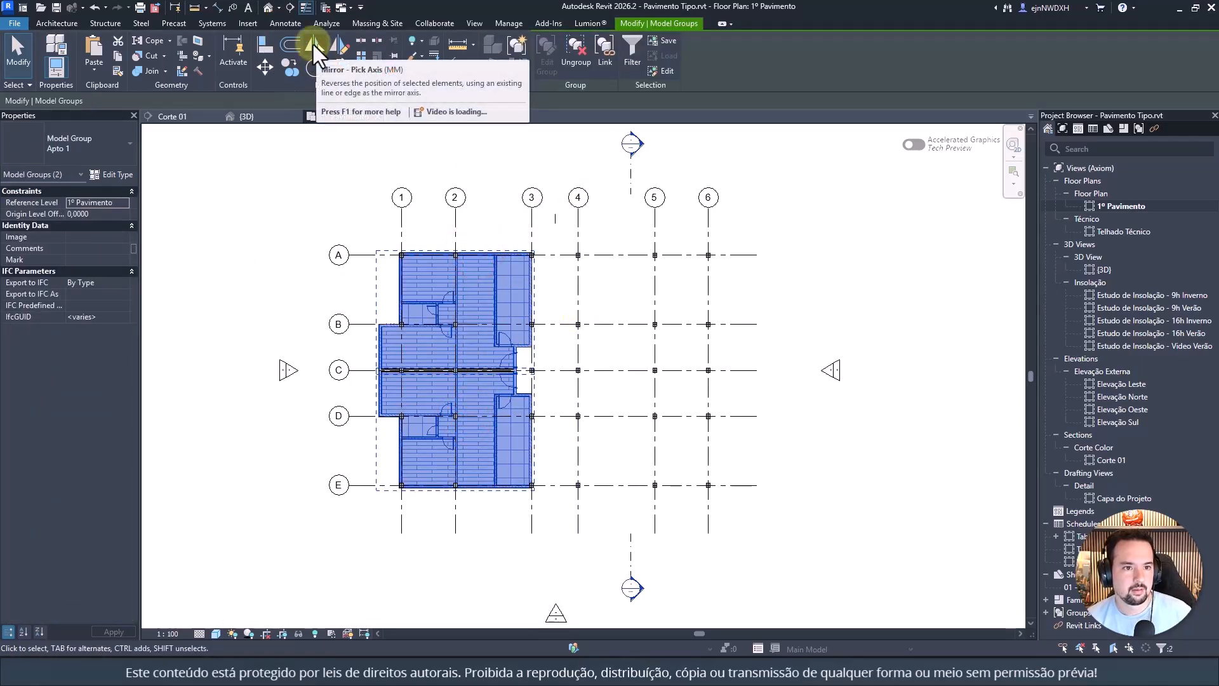
click(314, 45)
scroll(550, 230, up, 2)
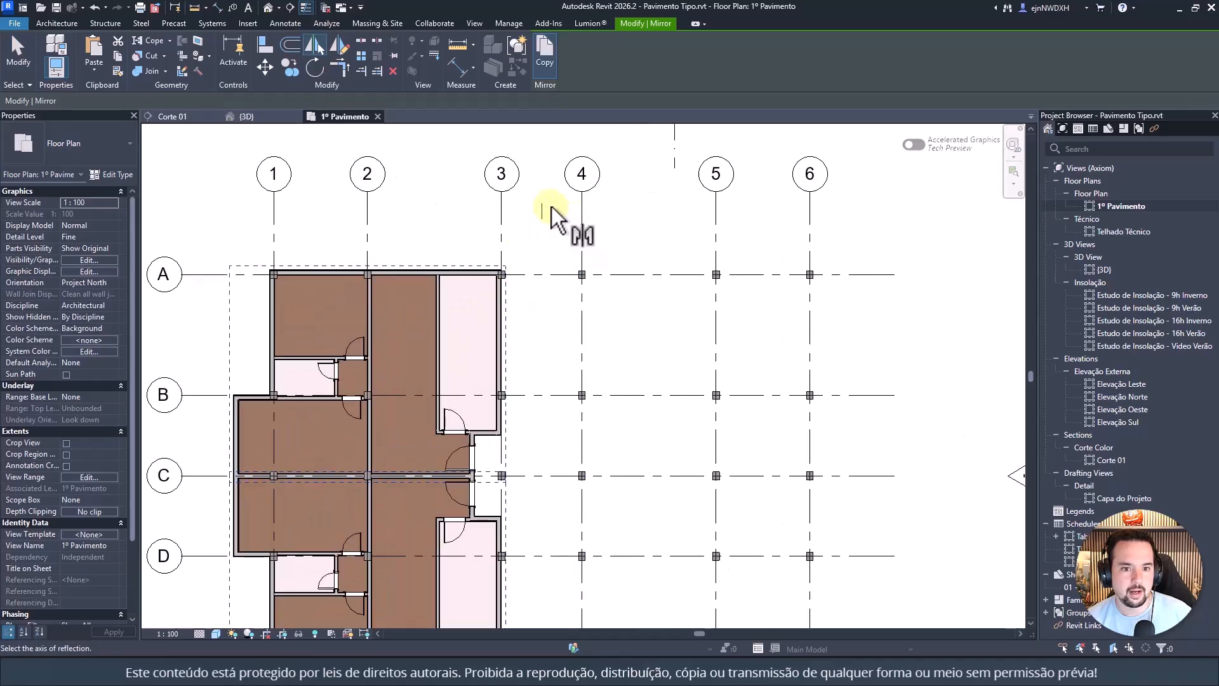
click(555, 219)
key(Escape)
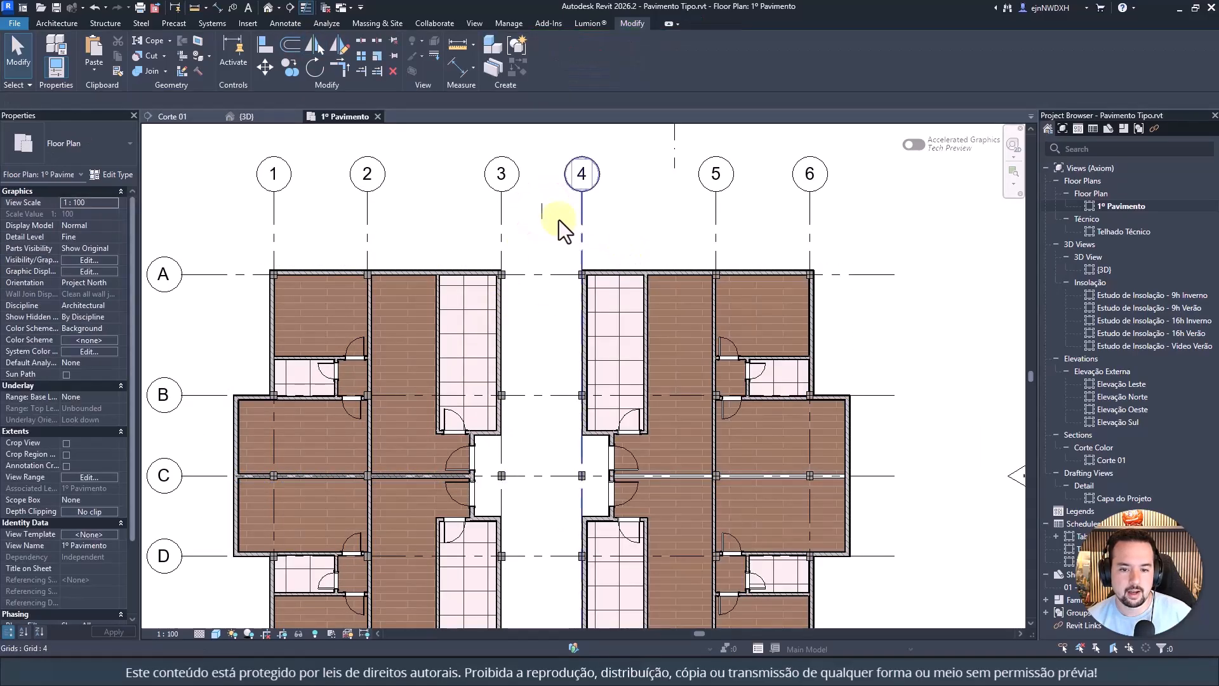
click(541, 209)
key(Delete)
Step: Examine the four mirrored apartments in the 3D view, including the two freestanding Concreto 250x300 columns in the central corridor
middle_drag(557, 264, 623, 186)
scroll(670, 197, down, 2)
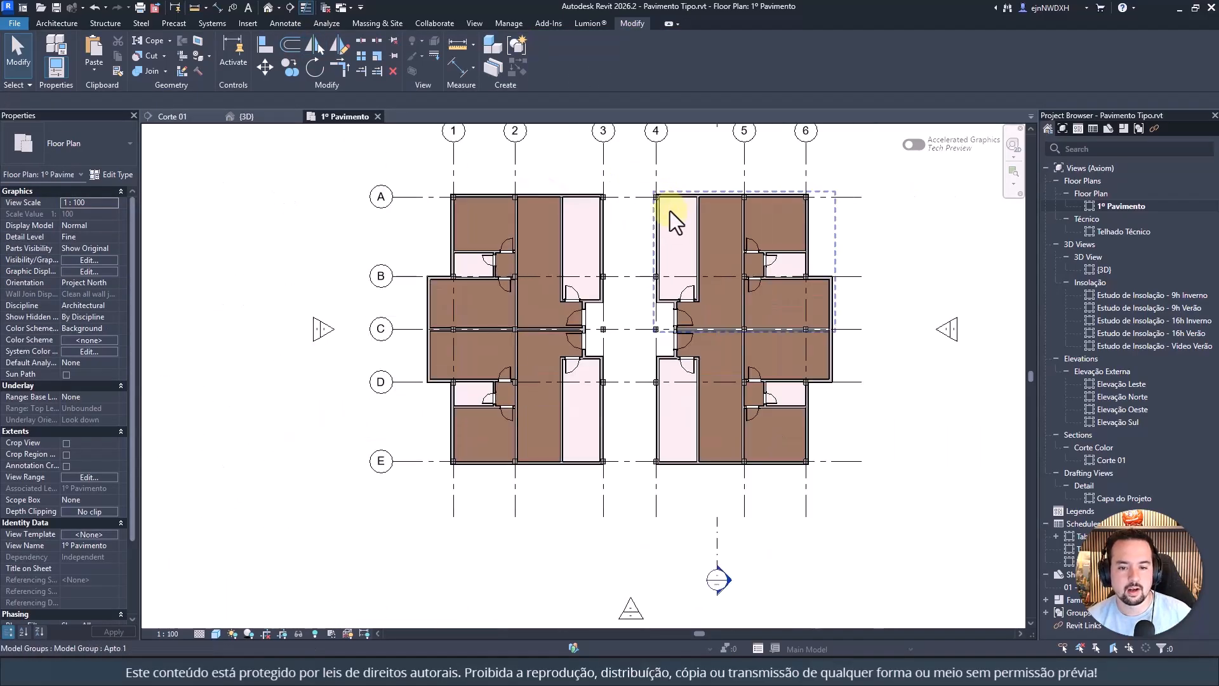
click(268, 7)
scroll(660, 365, down, 5)
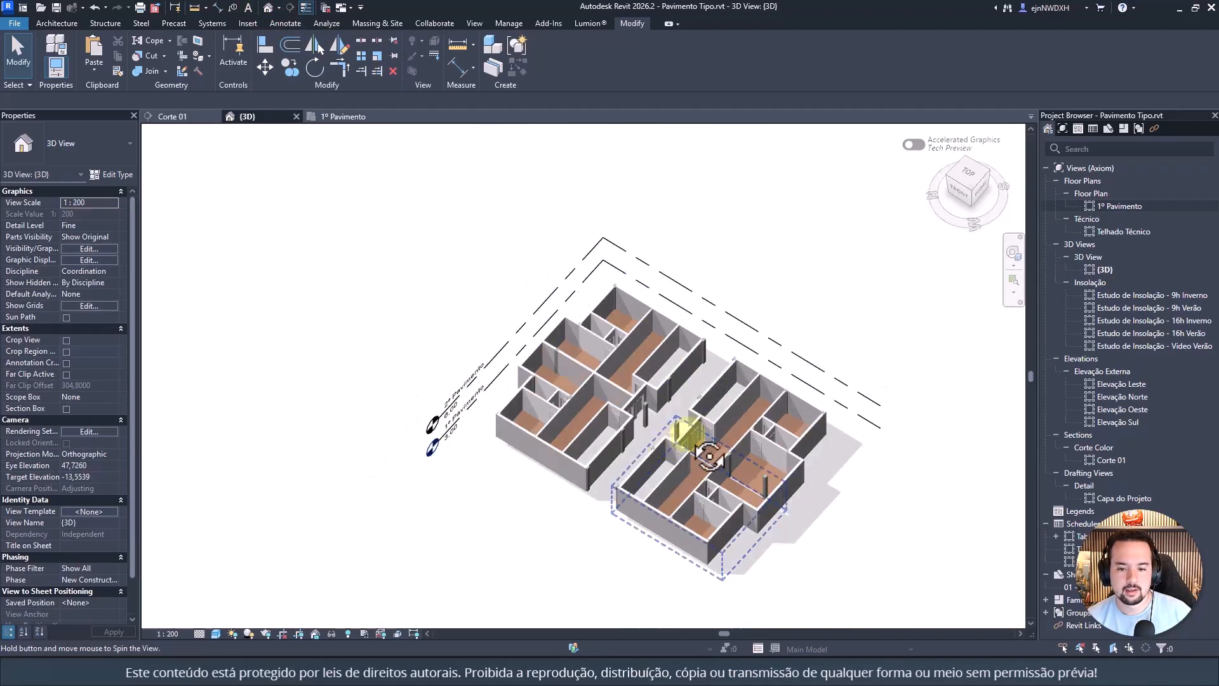
shift+middle_drag(688, 504, 757, 459)
scroll(699, 411, up, 8)
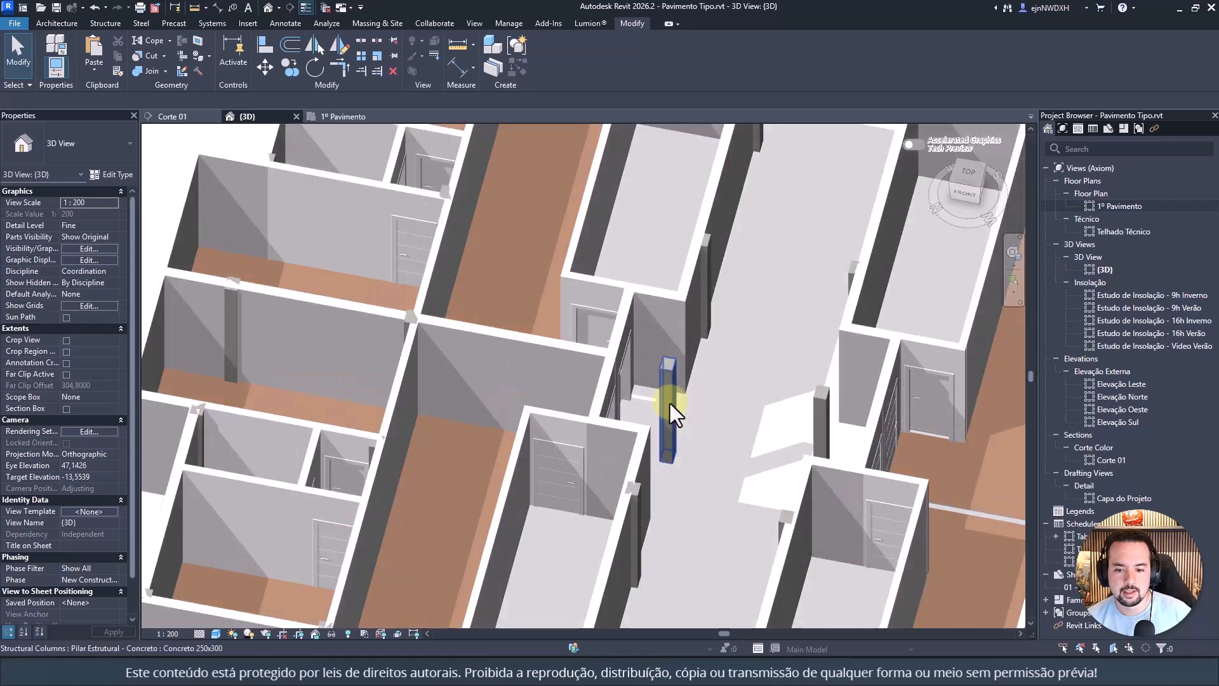
click(669, 402)
ctrl+click(820, 412)
scroll(774, 343, down, 4)
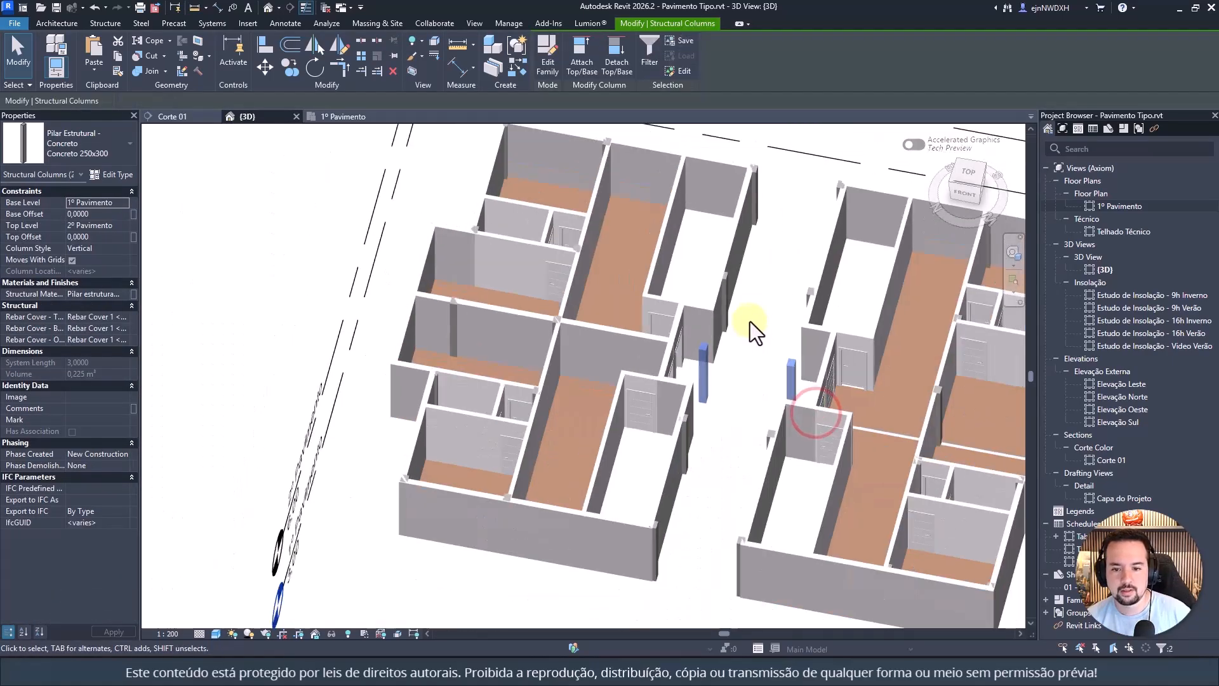
shift+middle_drag(754, 449, 750, 514)
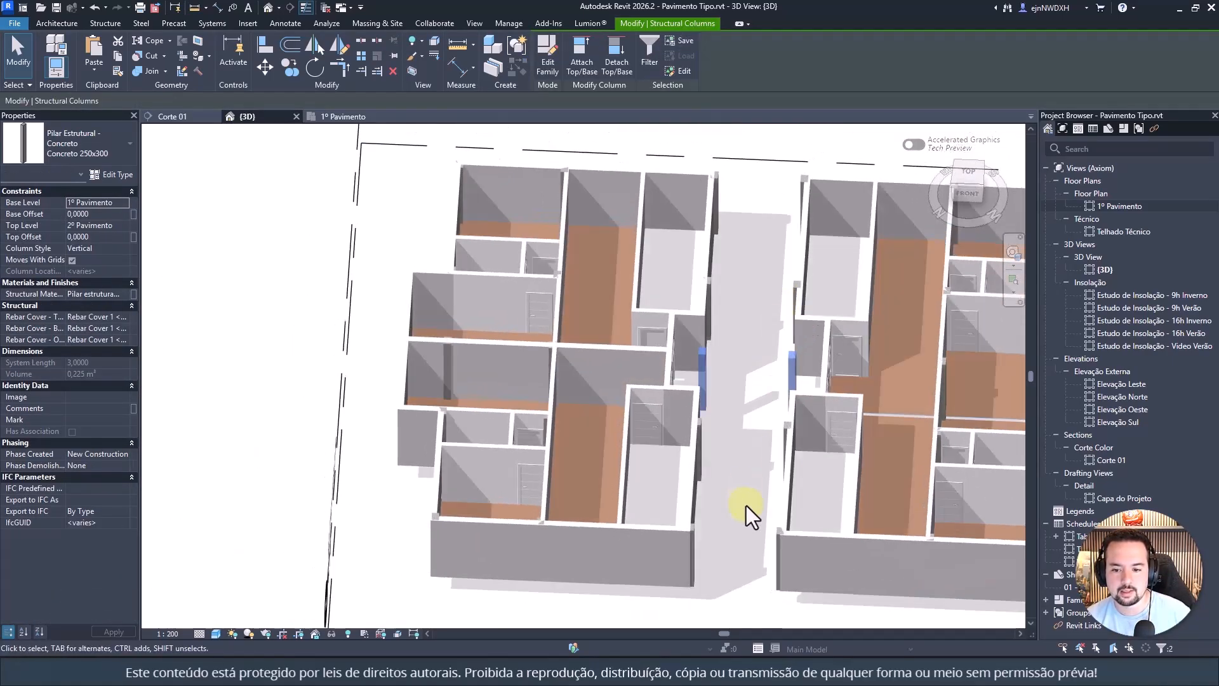
click(730, 337)
shift+middle_drag(756, 301, 672, 329)
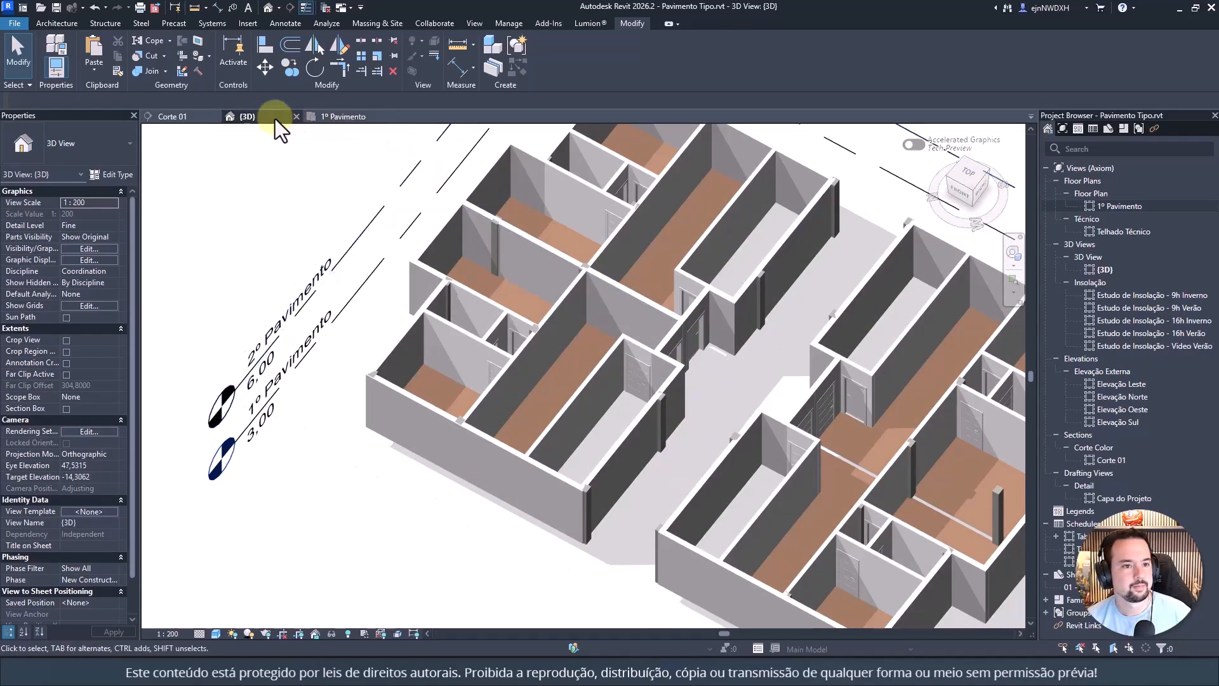
Step: In the 1º Pavimento plan, start a new wall with the type 20cm - Textura de Concreto
click(333, 118)
scroll(707, 280, up, 5)
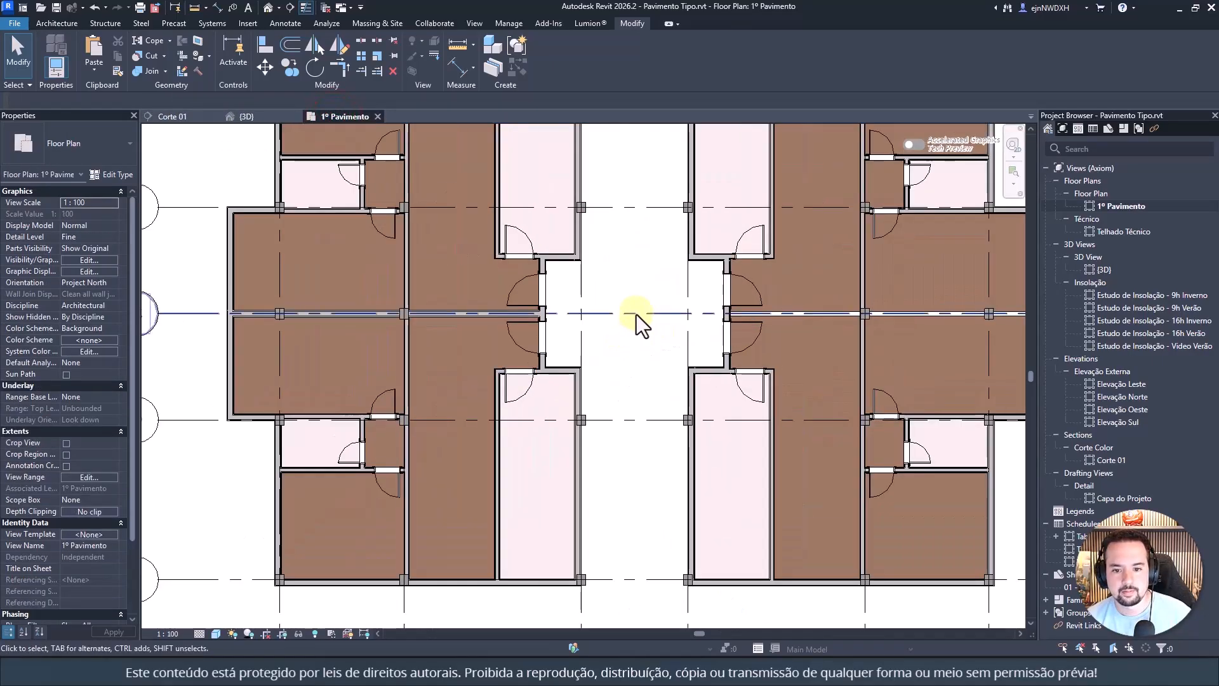
middle_drag(640, 321, 571, 335)
scroll(572, 335, down, 5)
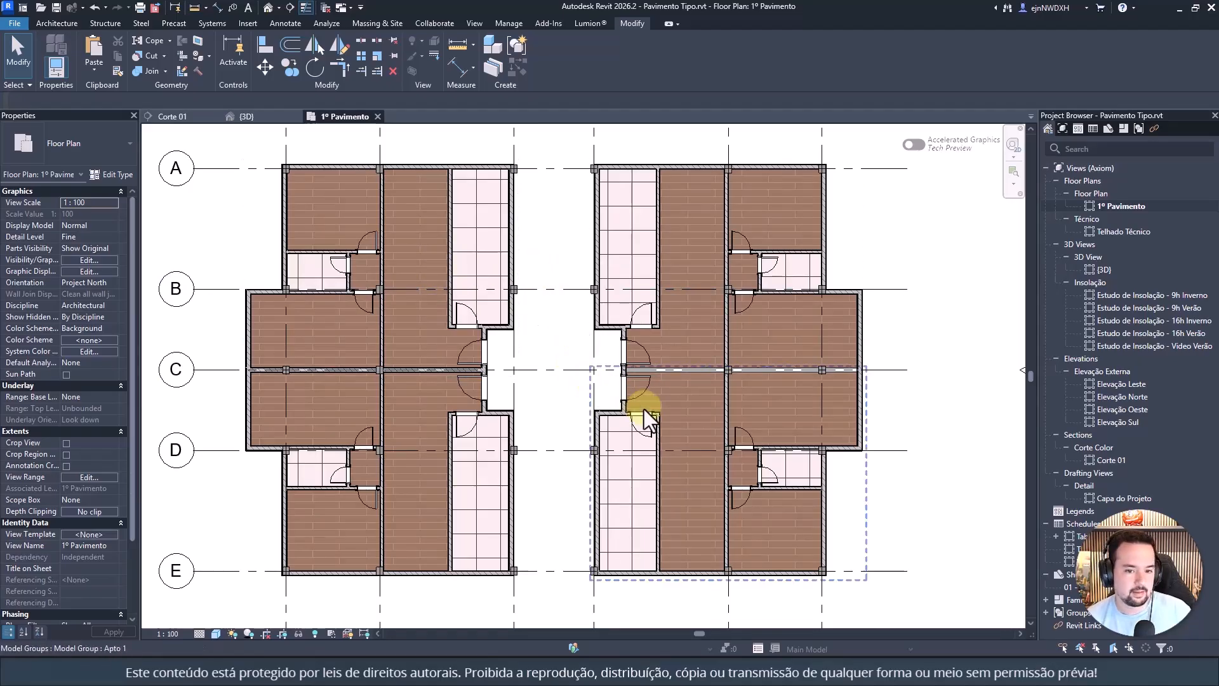
click(55, 21)
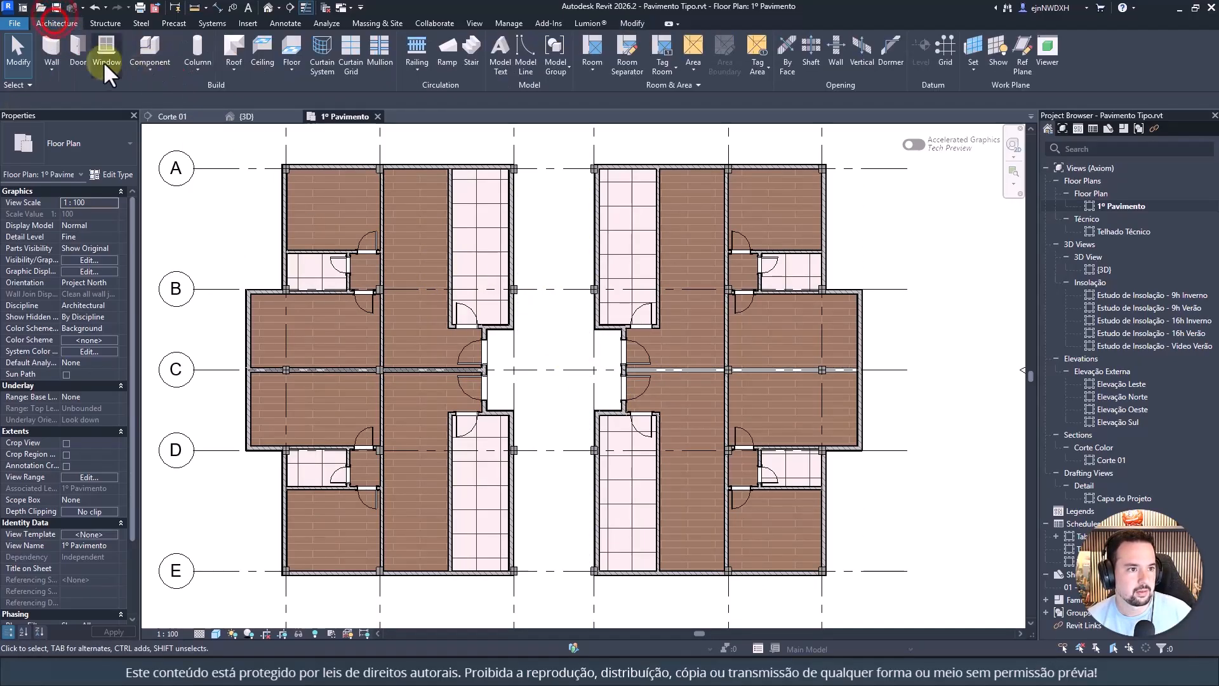
click(52, 47)
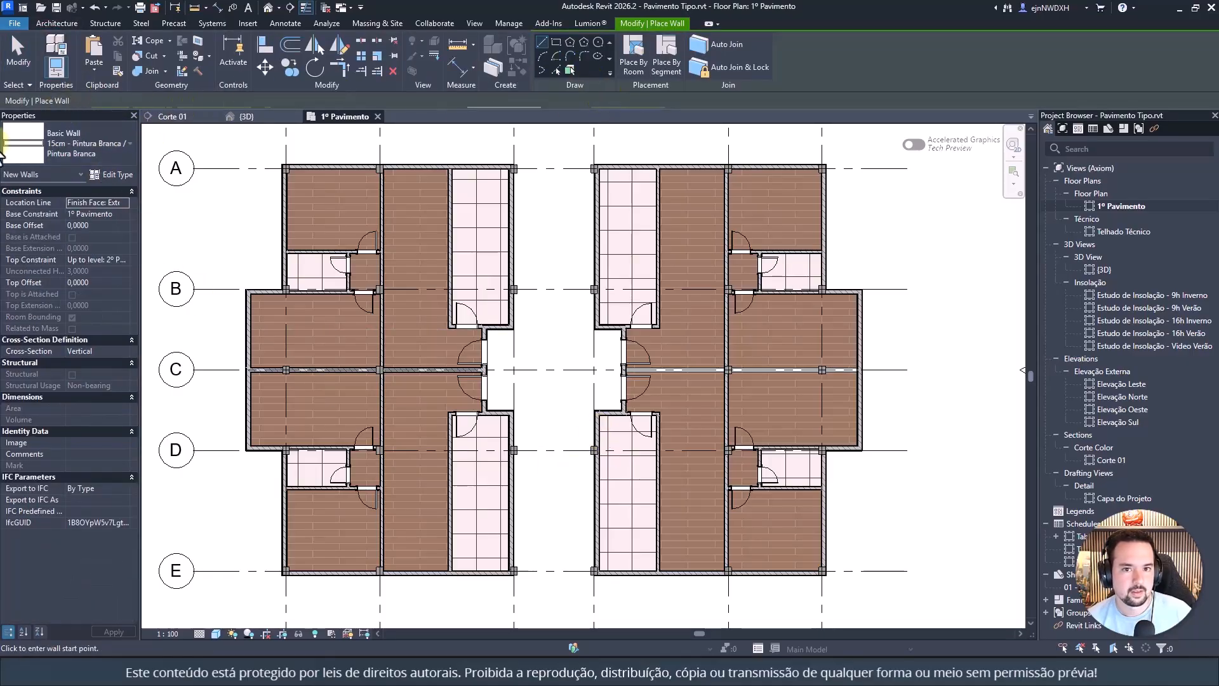
click(102, 142)
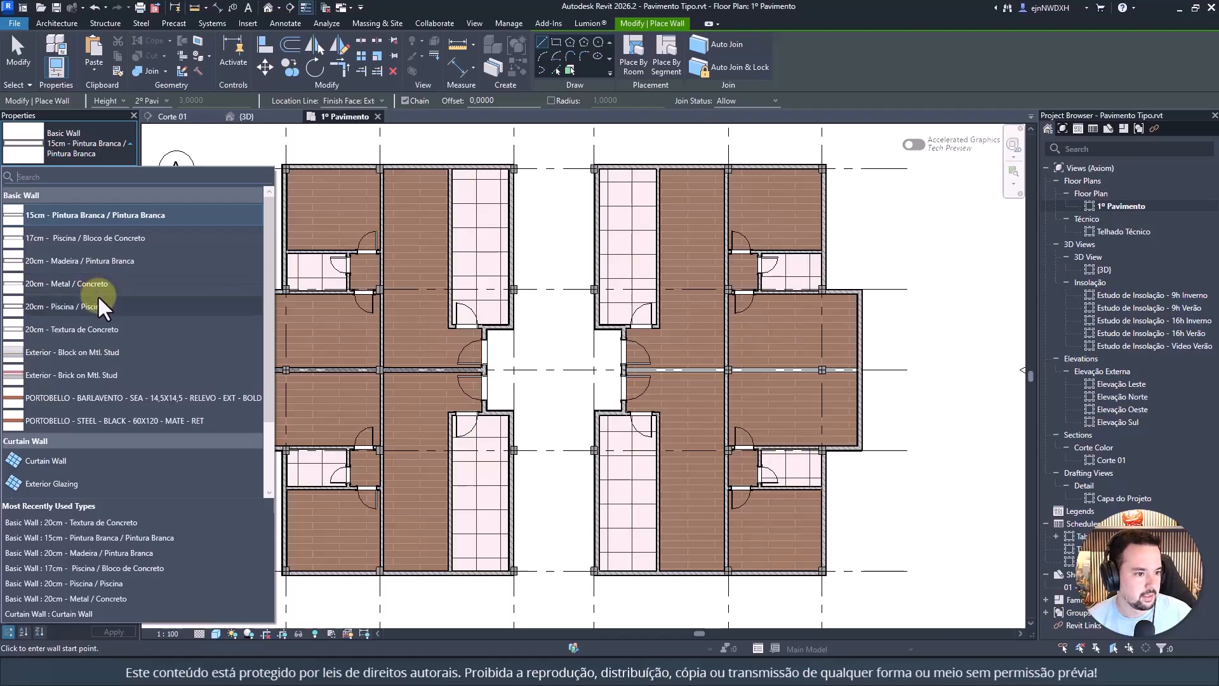
click(121, 330)
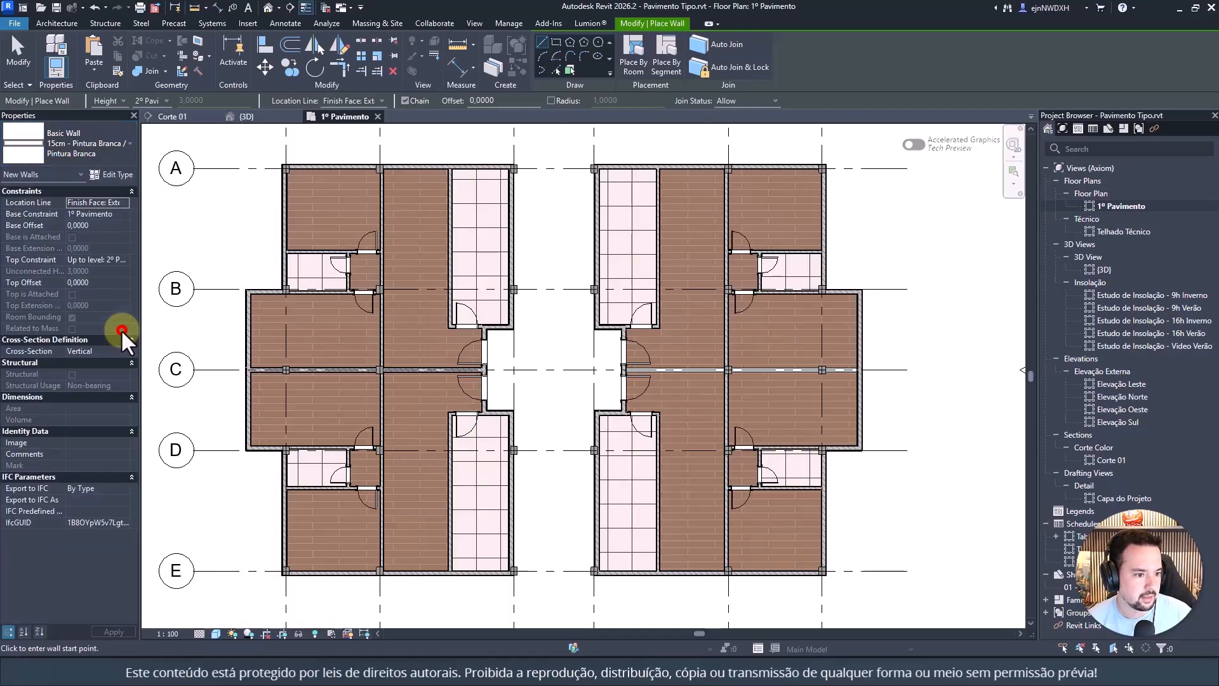
Step: Set the wall's location line to Core Face: Exterior and draw it along grid B between the columns at grids 3 and 4
scroll(556, 259, up, 5)
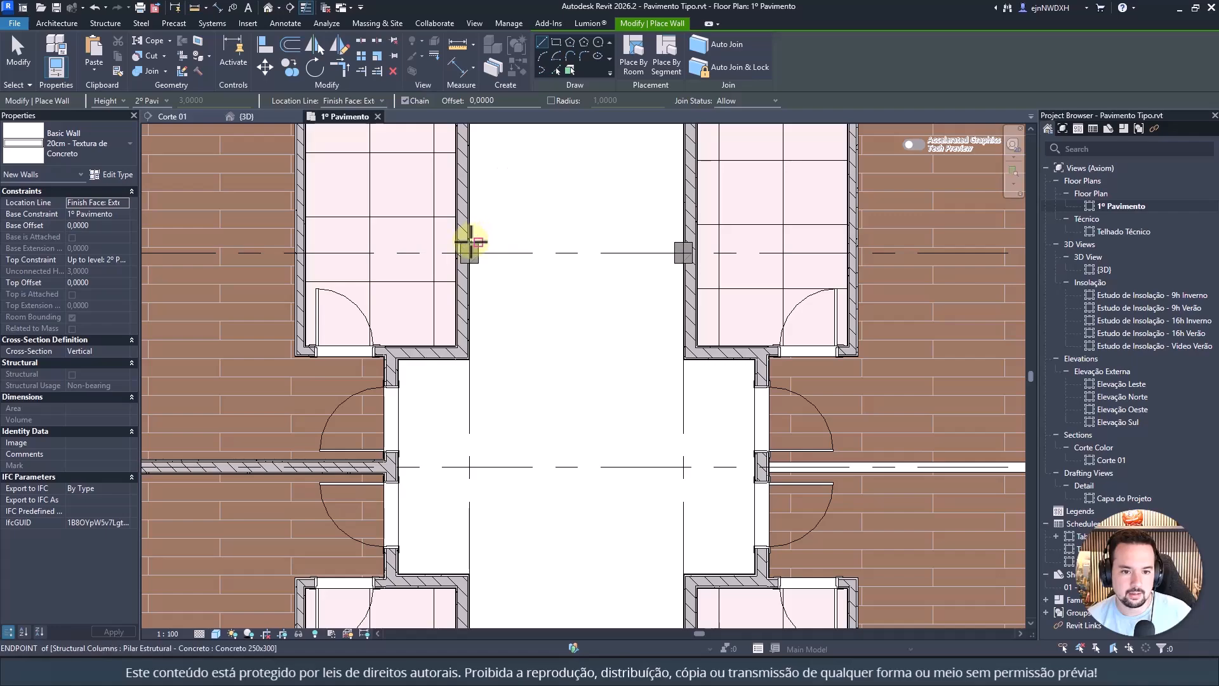
scroll(469, 241, up, 3)
click(122, 200)
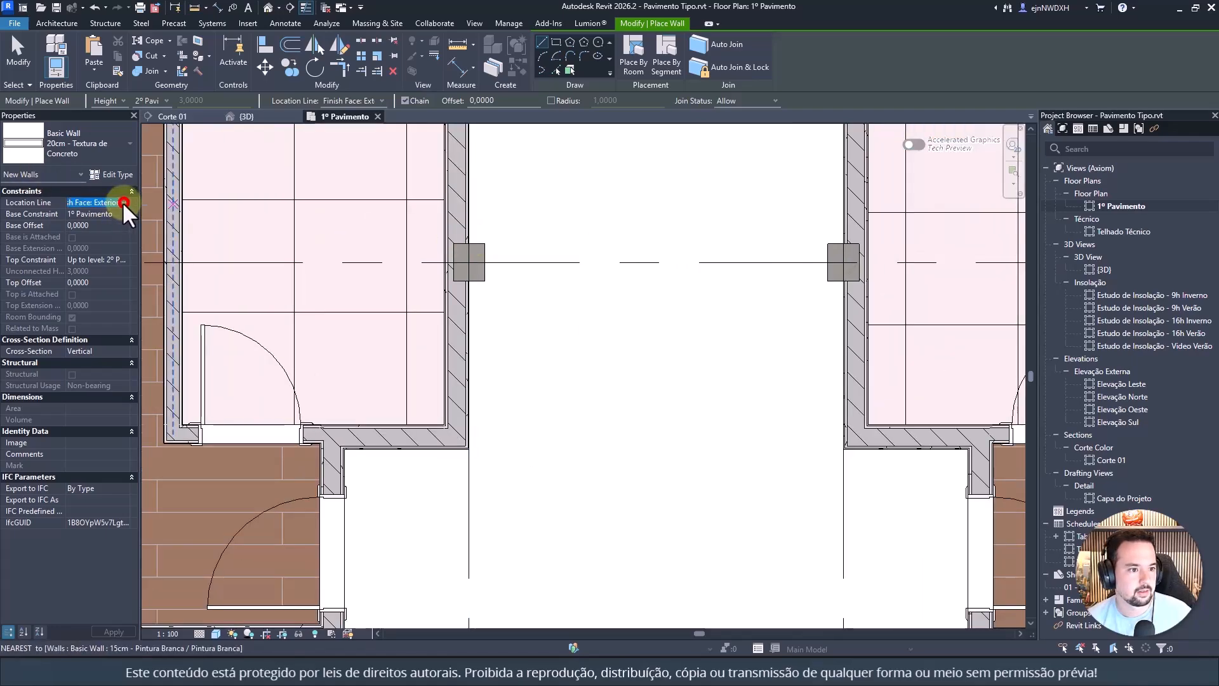
click(122, 200)
click(105, 250)
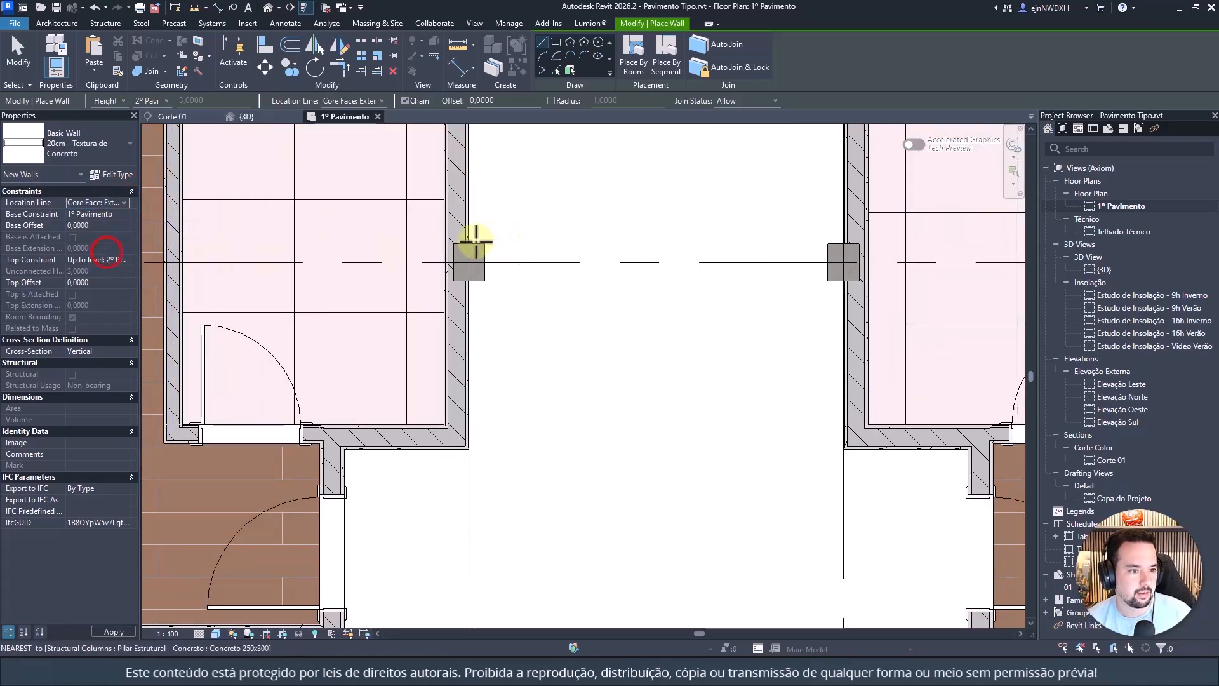
click(845, 245)
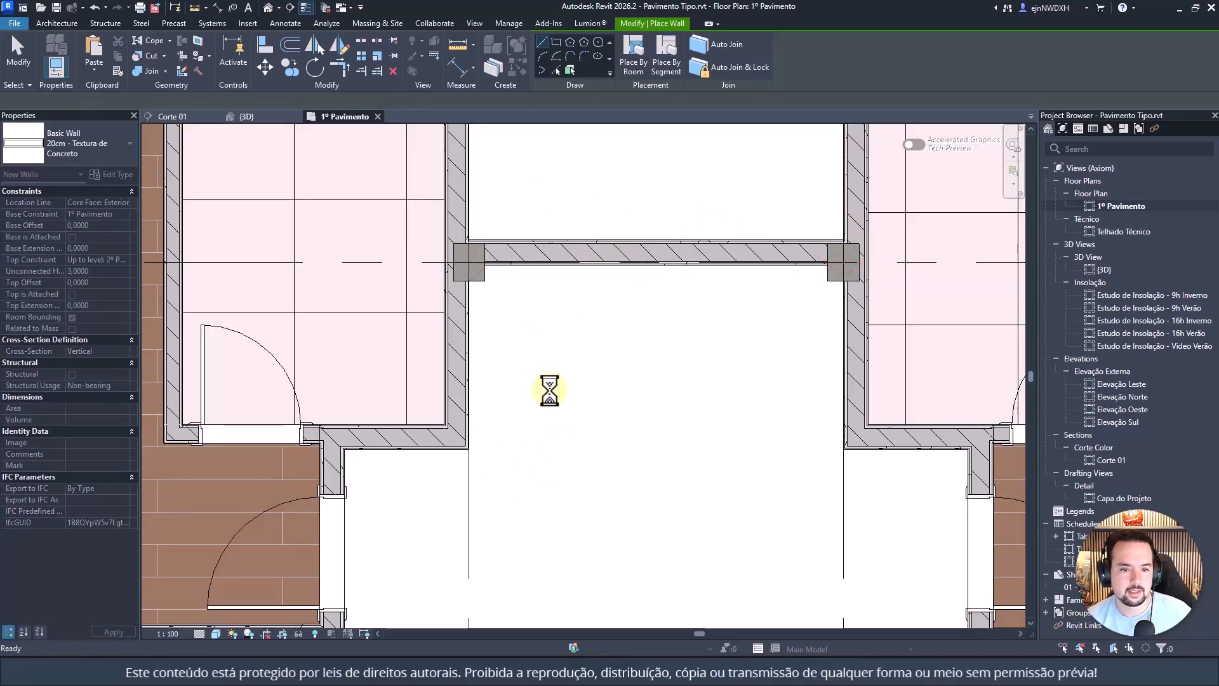
Step: Draw a second 20cm - Textura de Concreto wall across the central corridor, between grids D and E and nearer to E
scroll(549, 390, down, 5)
scroll(546, 375, up, 1)
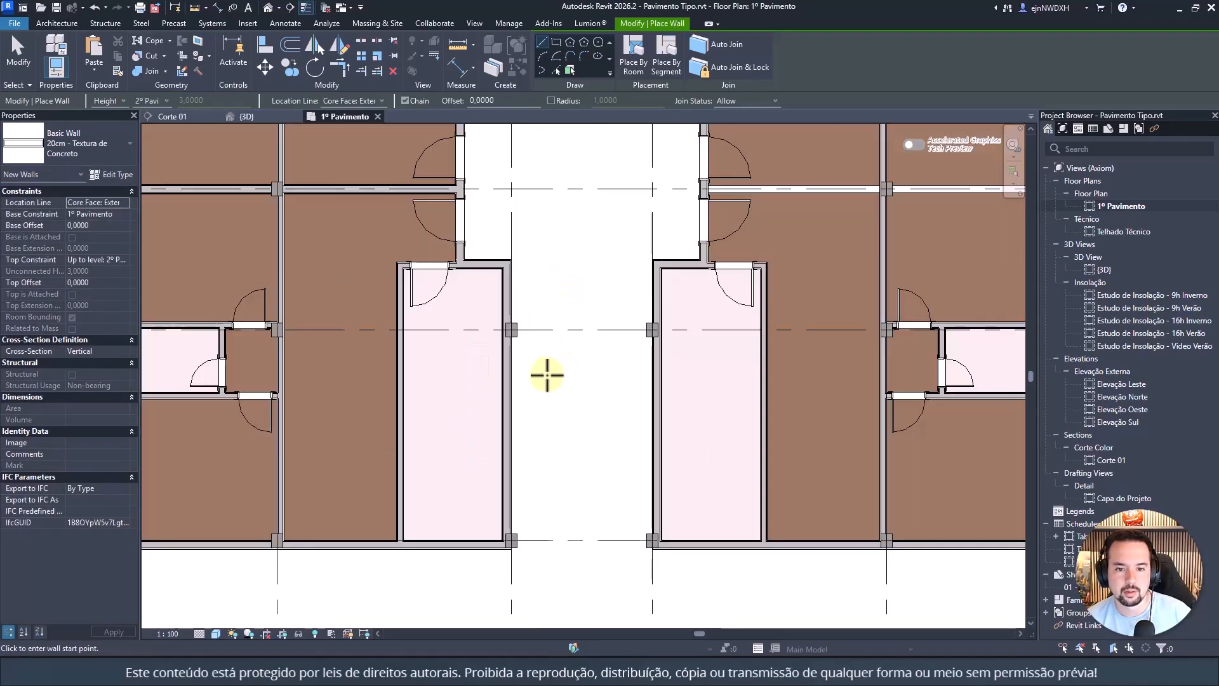
scroll(545, 369, down, 2)
scroll(552, 361, up, 4)
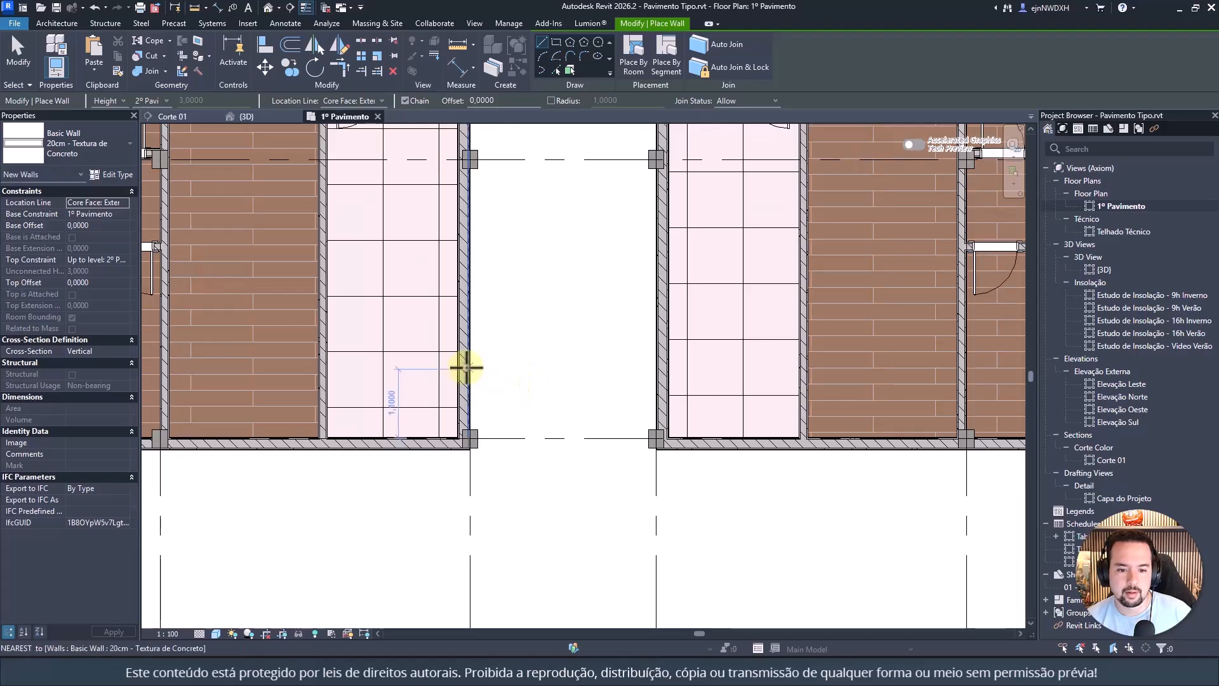
scroll(508, 317, down, 3)
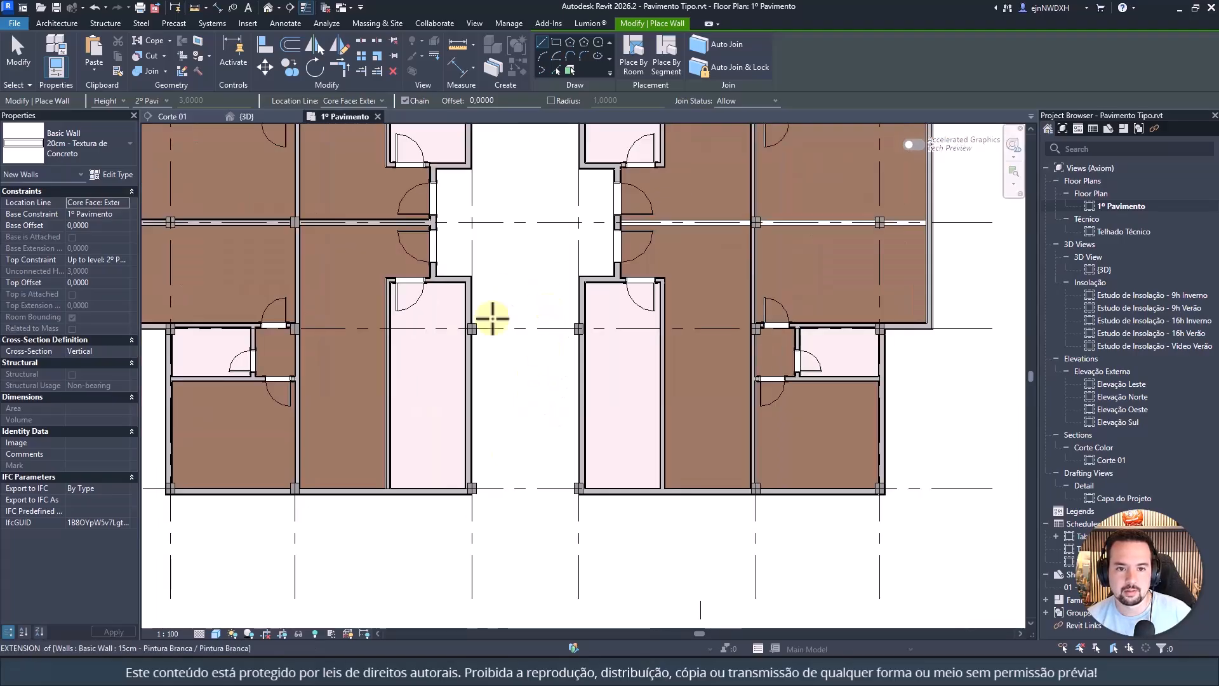
click(473, 443)
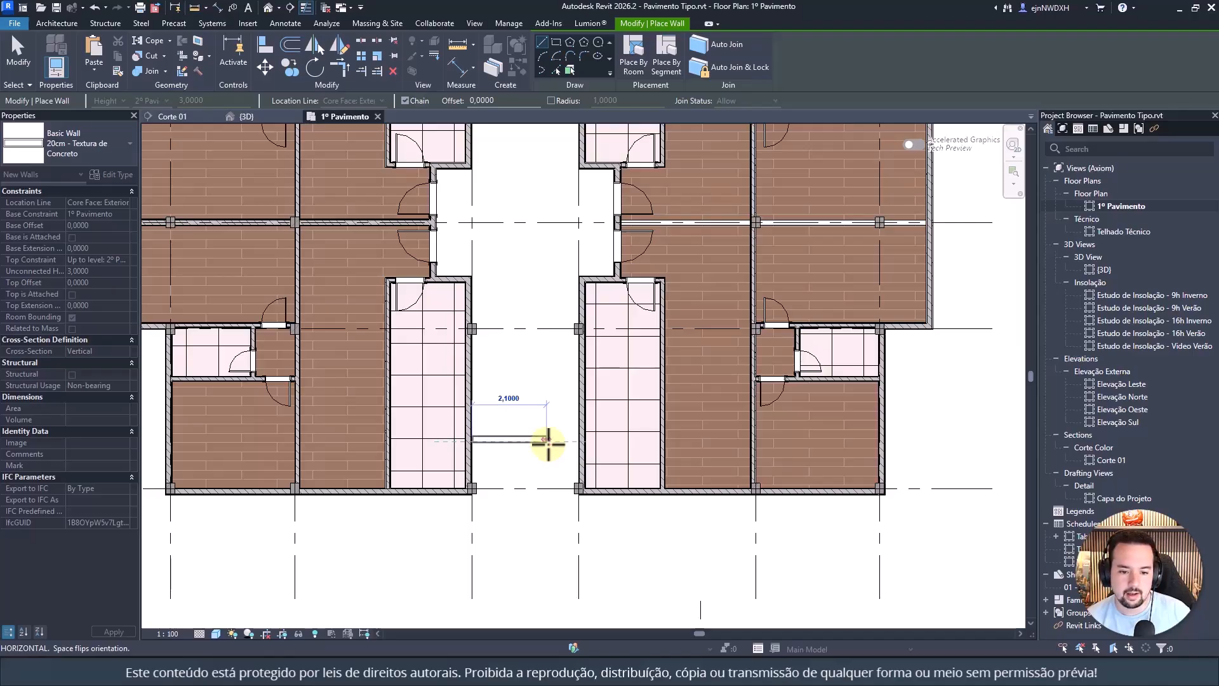
click(578, 439)
key(Escape)
key(Escape)
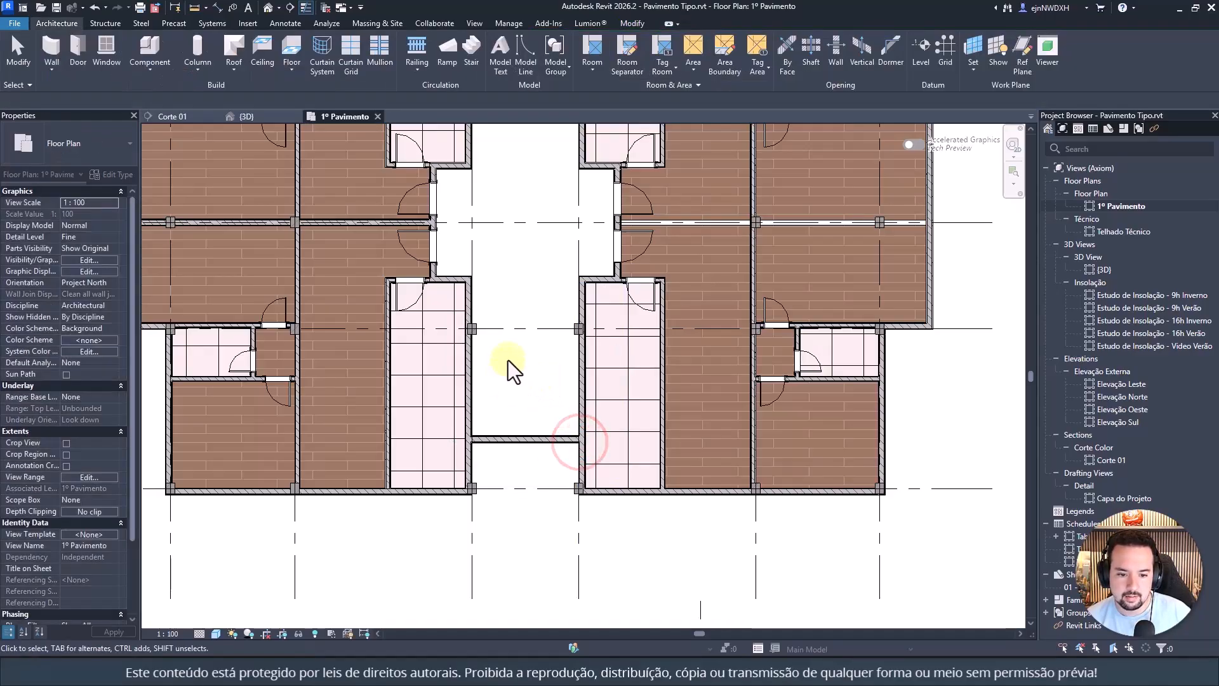
Step: Draw a 15cm - Pintura Branca / Pintura Branca wall across the corridor between grids B and C, joining the facing wall corners of both apartments
scroll(513, 364, up, 3)
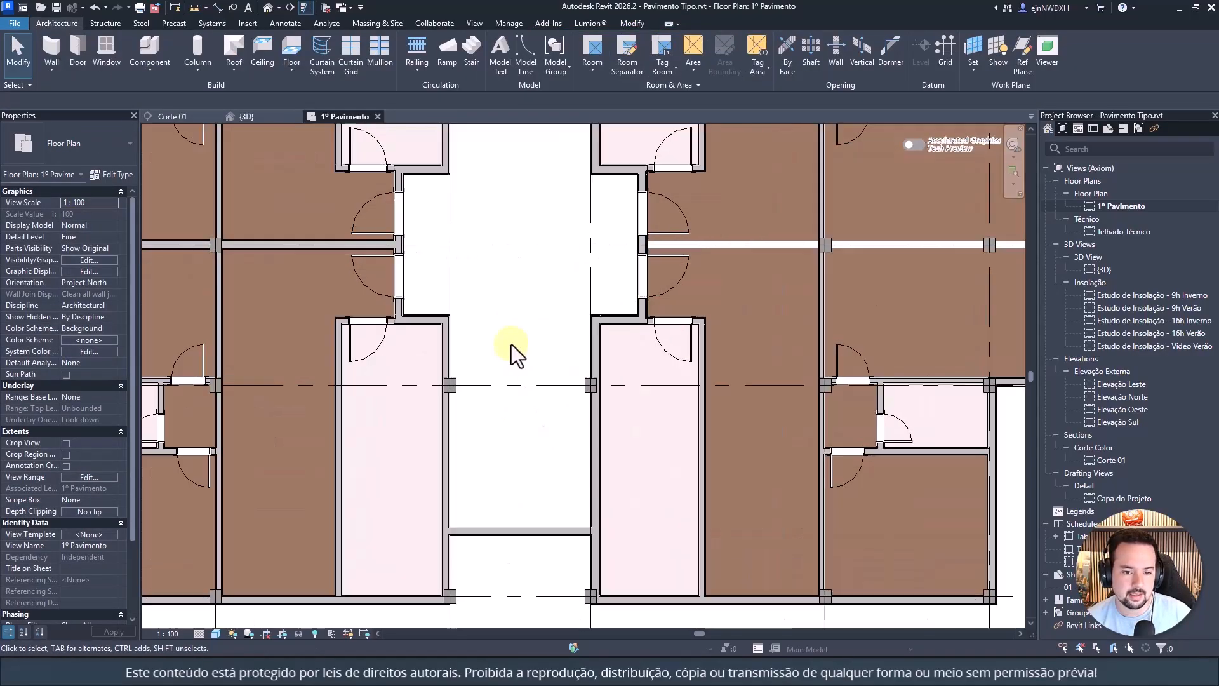
scroll(502, 324, down, 2)
mouse_move(498, 283)
middle_down()
mouse_move(503, 370)
mouse_move(499, 315)
middle_up()
scroll(499, 315, up, 4)
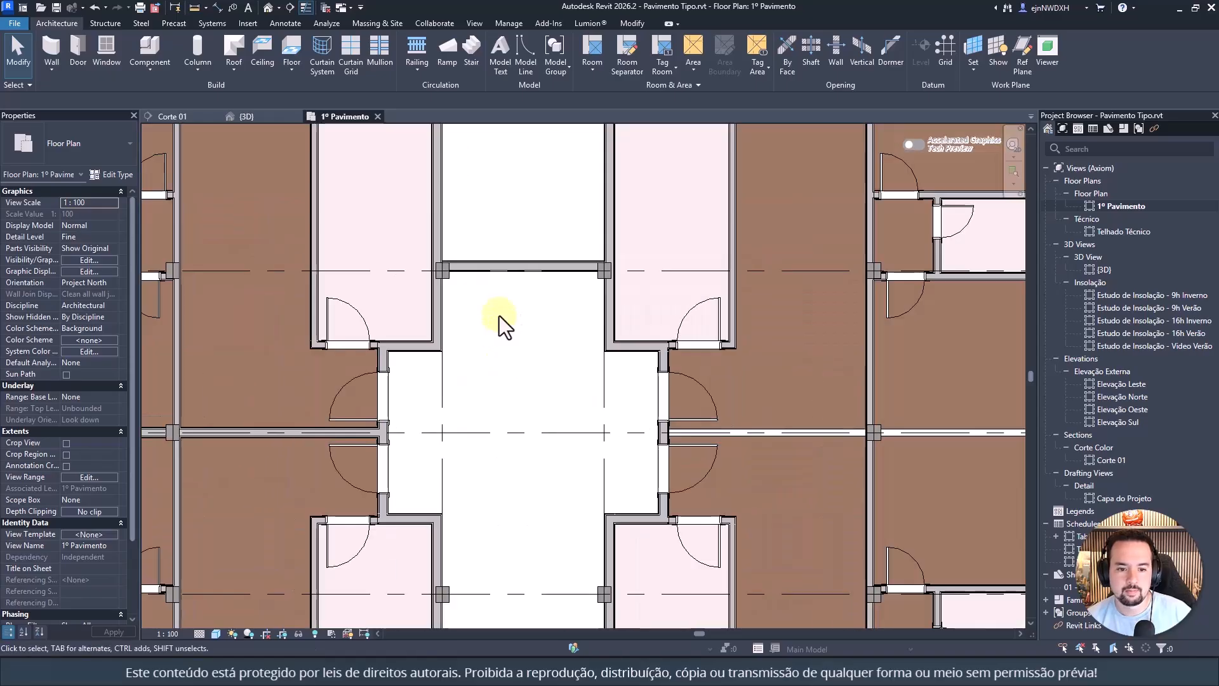
click(310, 304)
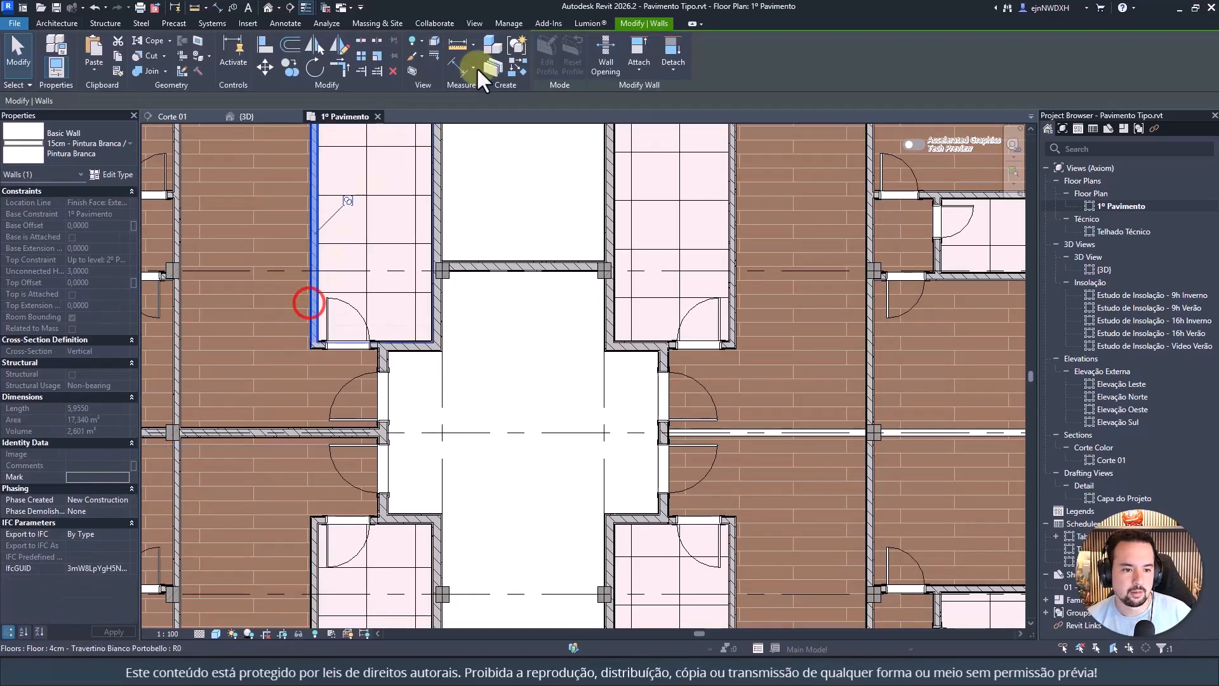
key(w)
key(a)
click(442, 349)
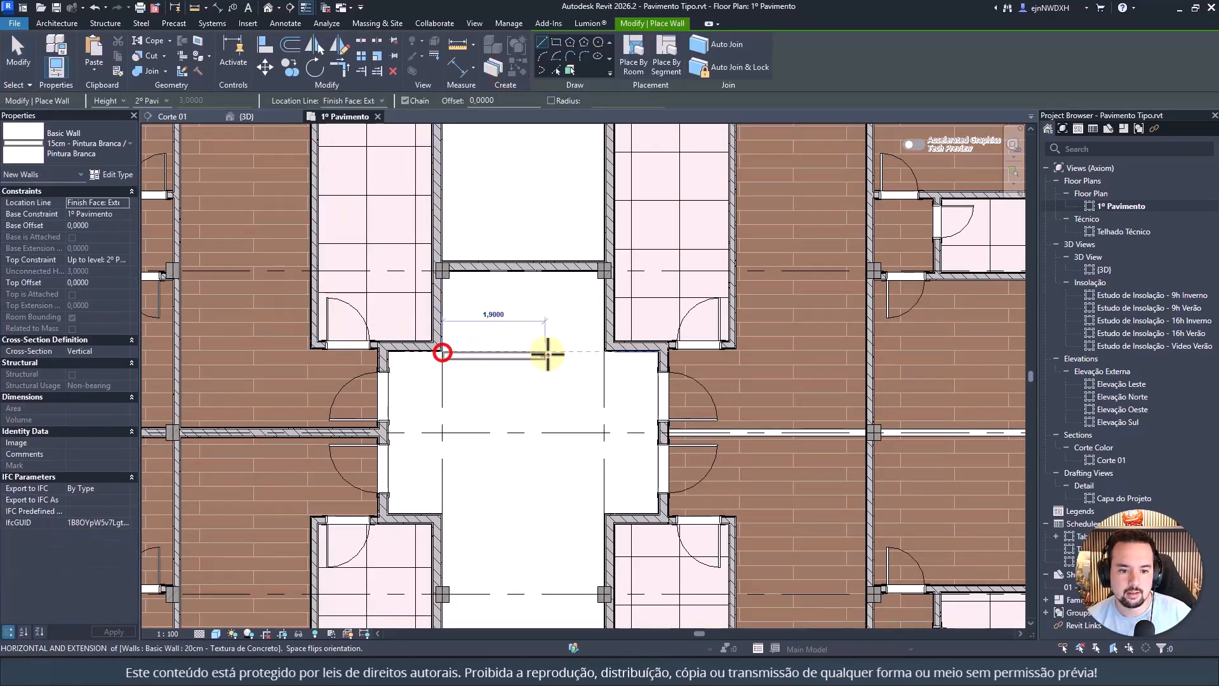
click(603, 348)
key(Escape)
key(Escape)
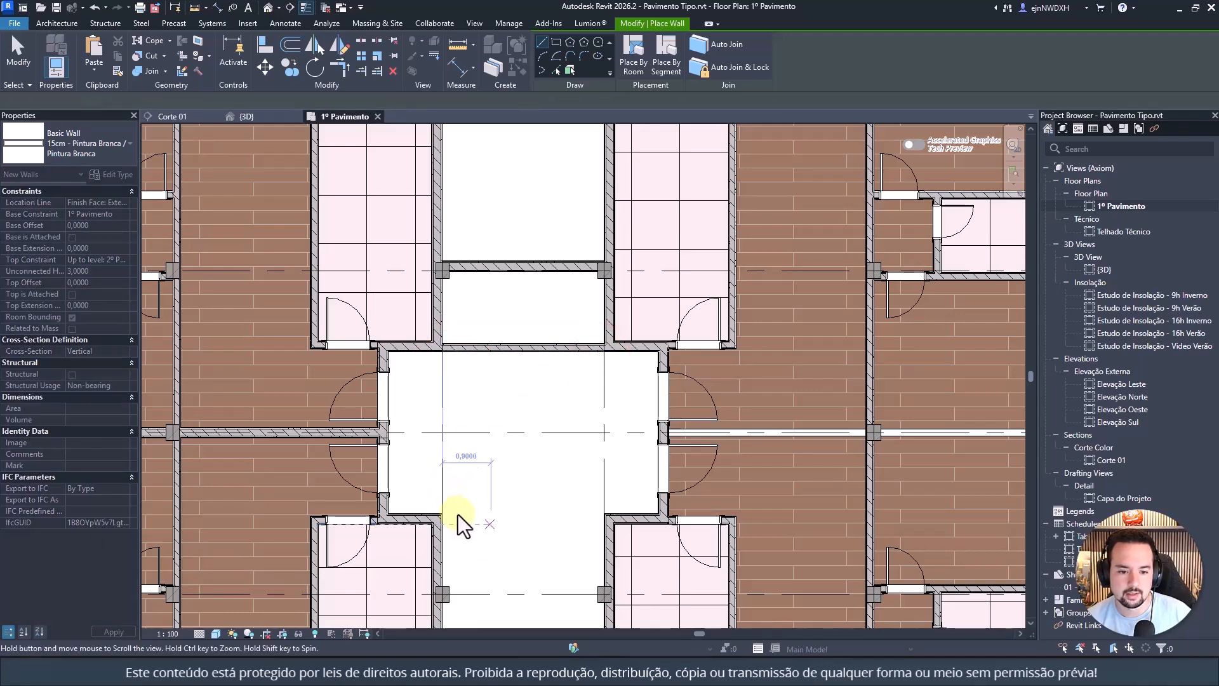
Step: Draw another 15cm - Pintura Branca / Pintura Branca wall across the corridor between grids C and D, joining the facing apartment wall corners
scroll(476, 457, up, 3)
click(458, 315)
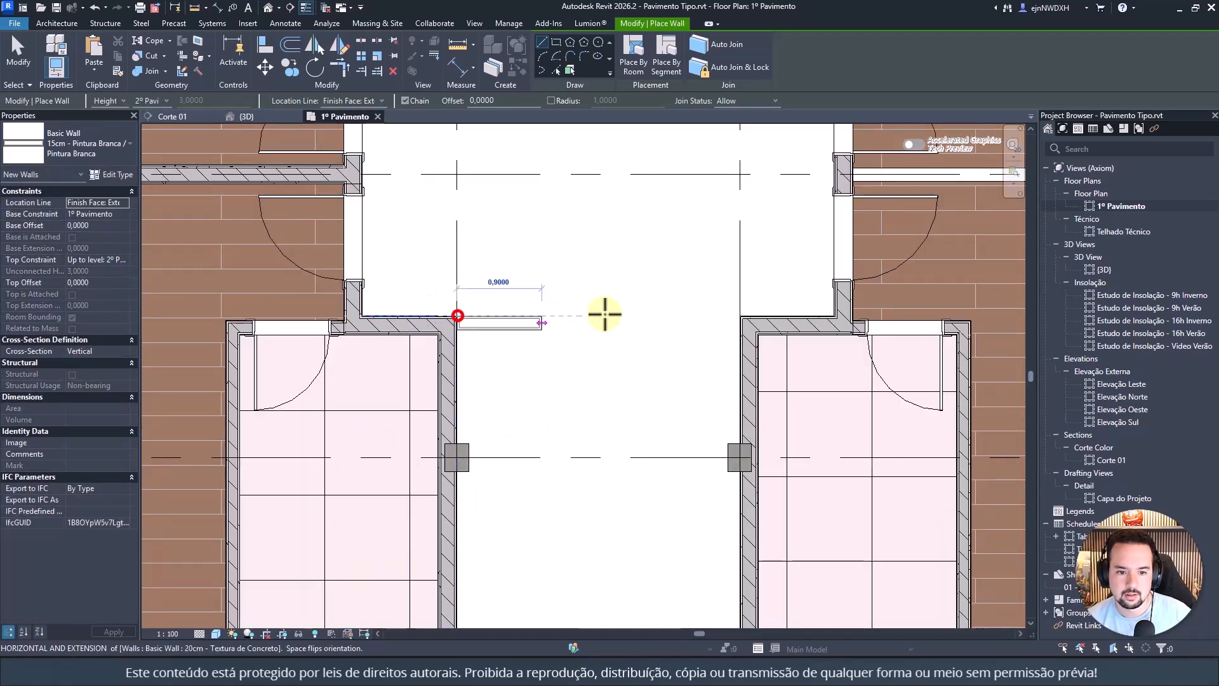
click(739, 315)
key(Escape)
key(Escape)
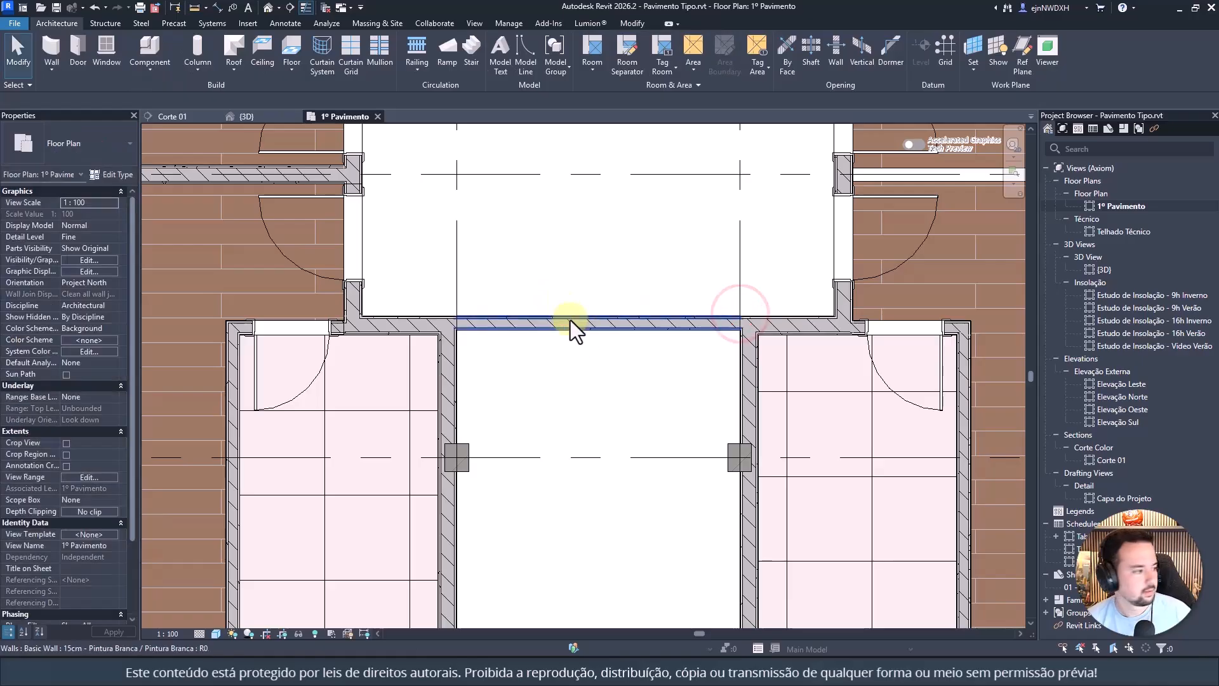
Step: Delete the 15cm wall that crosses the corridor between grids C and D
scroll(590, 337, down, 5)
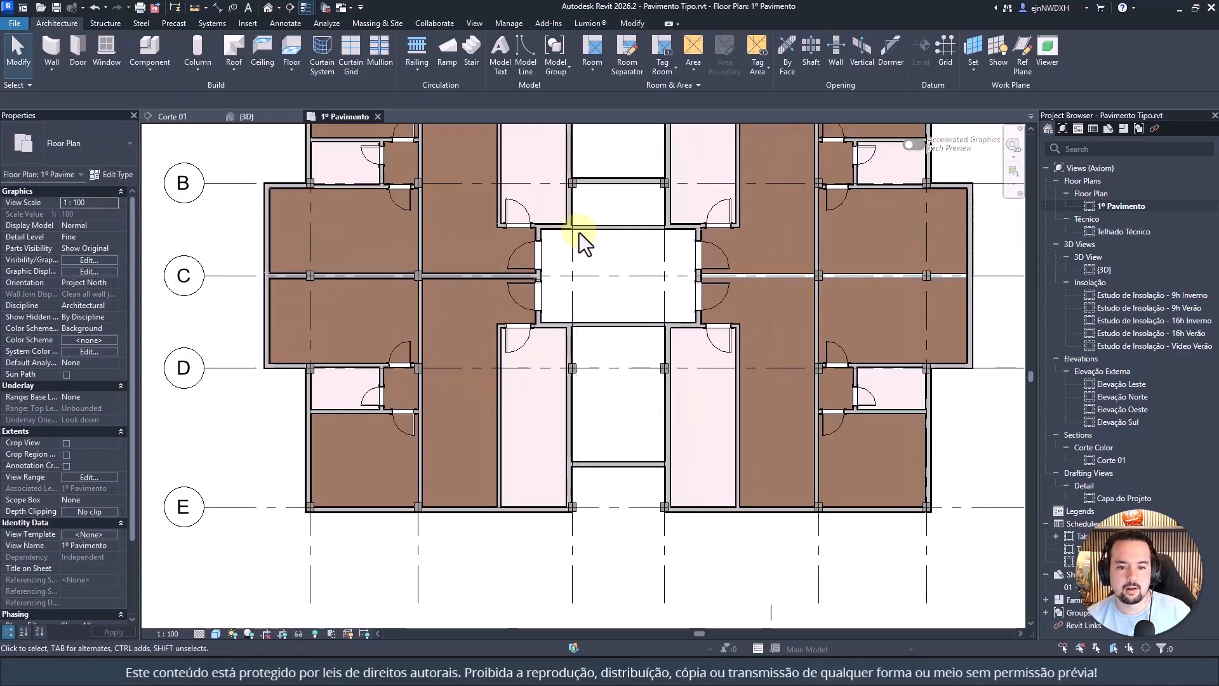
scroll(616, 349, up, 3)
scroll(619, 342, down, 3)
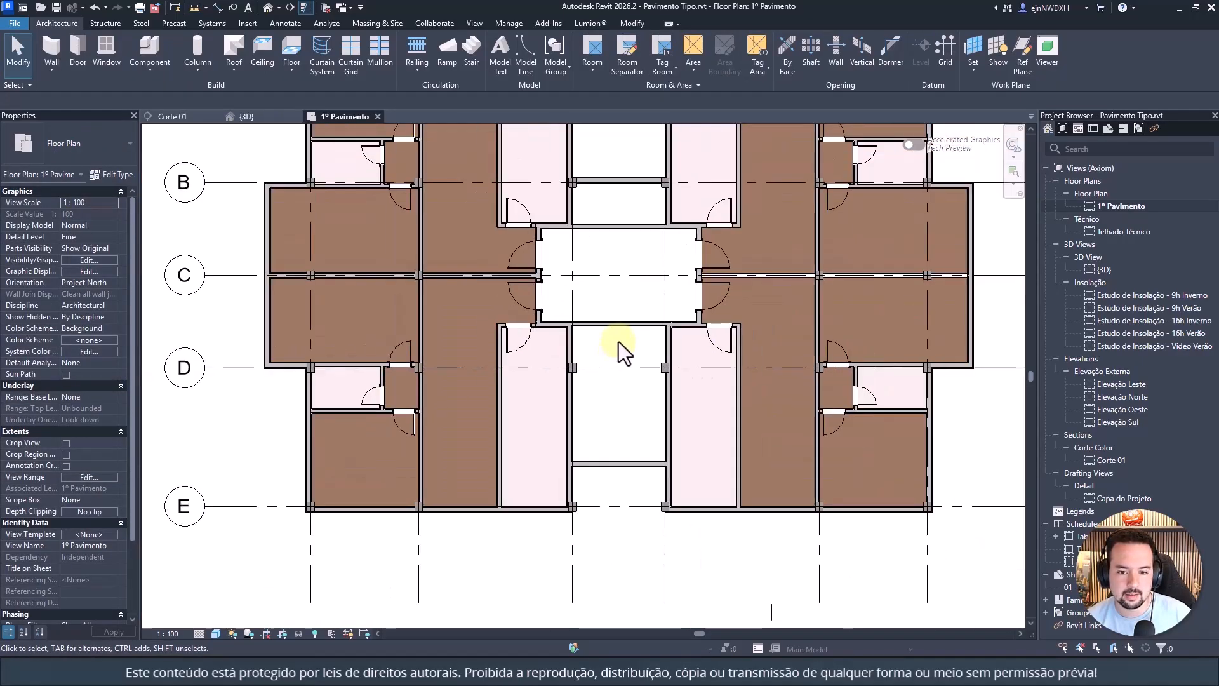
mouse_move(618, 342)
middle_down()
mouse_move(607, 268)
mouse_move(604, 335)
middle_up()
scroll(607, 268, up, 2)
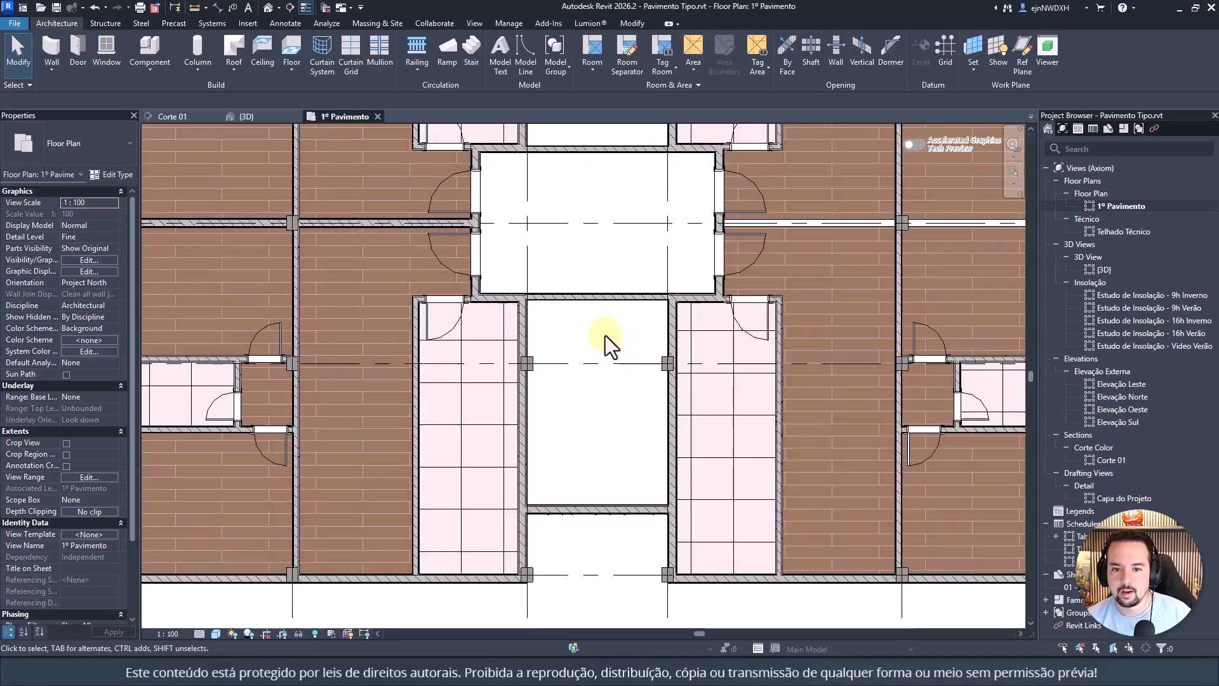
click(599, 303)
middle_drag(590, 274, 557, 324)
key(Delete)
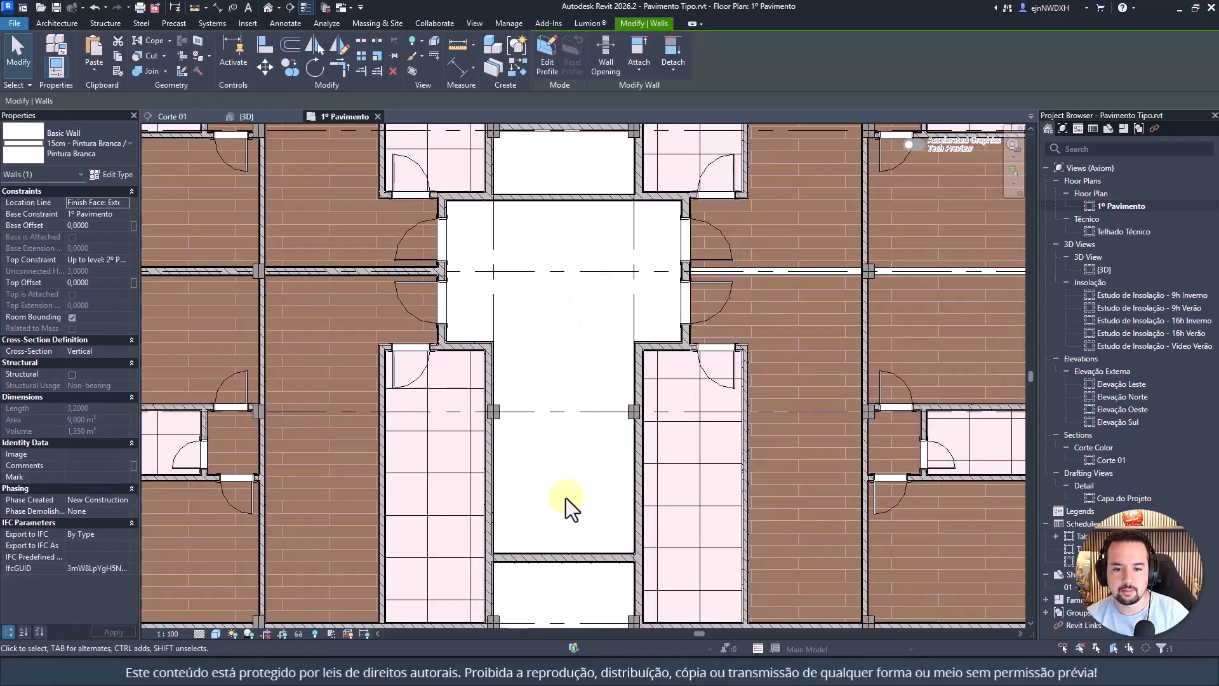
middle_drag(568, 485, 579, 457)
scroll(544, 361, down, 2)
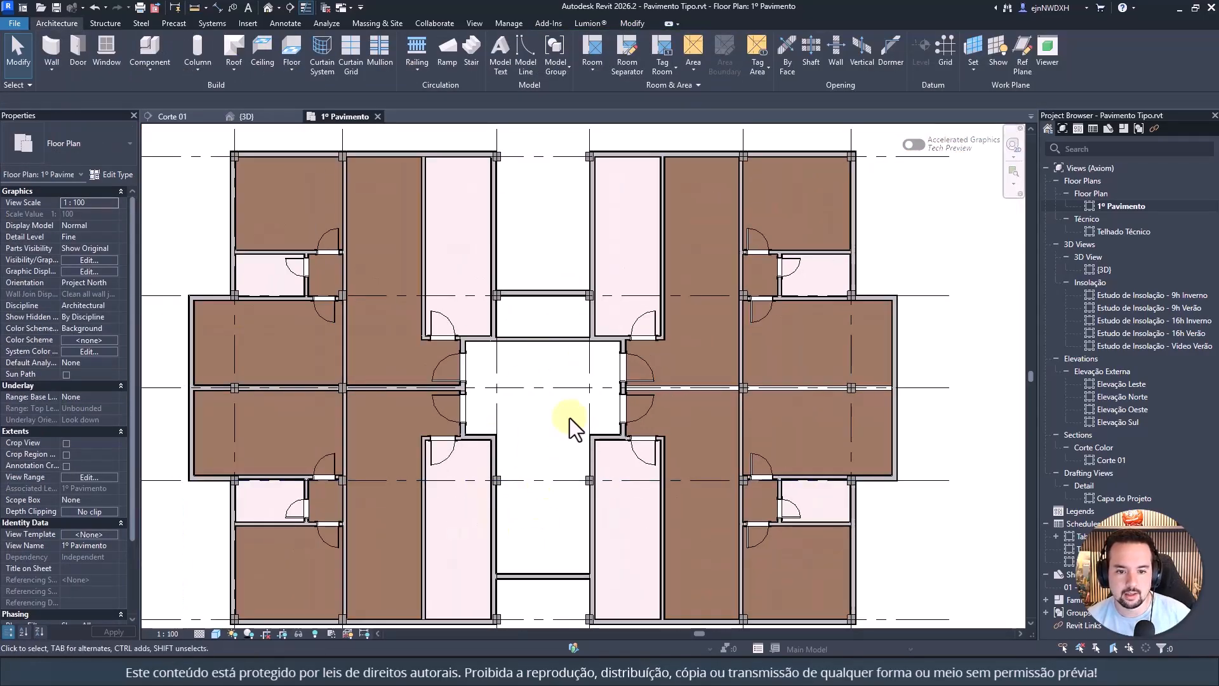
scroll(508, 341, up, 3)
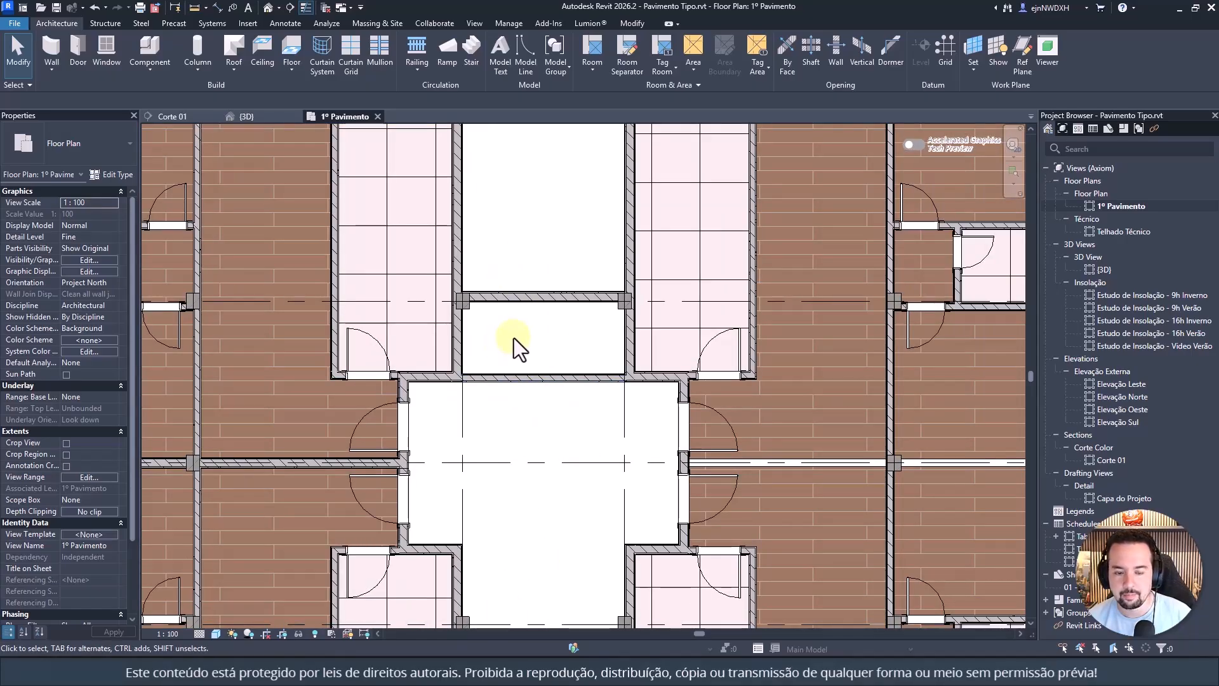
click(542, 296)
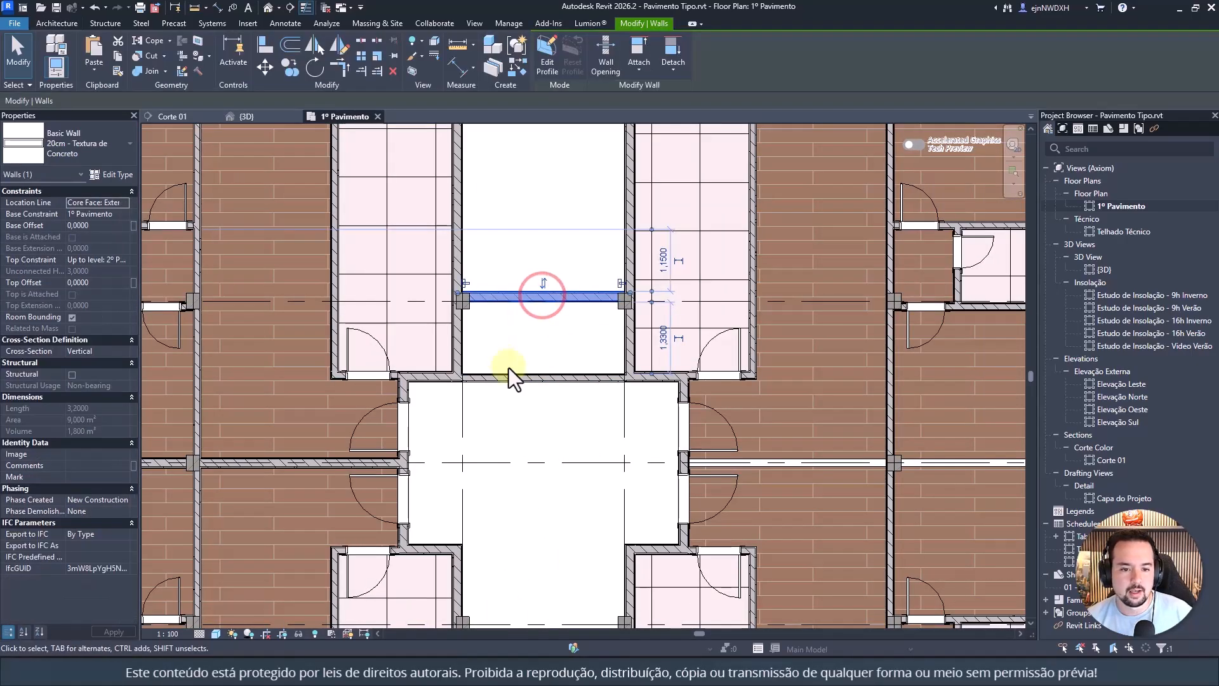
key(Escape)
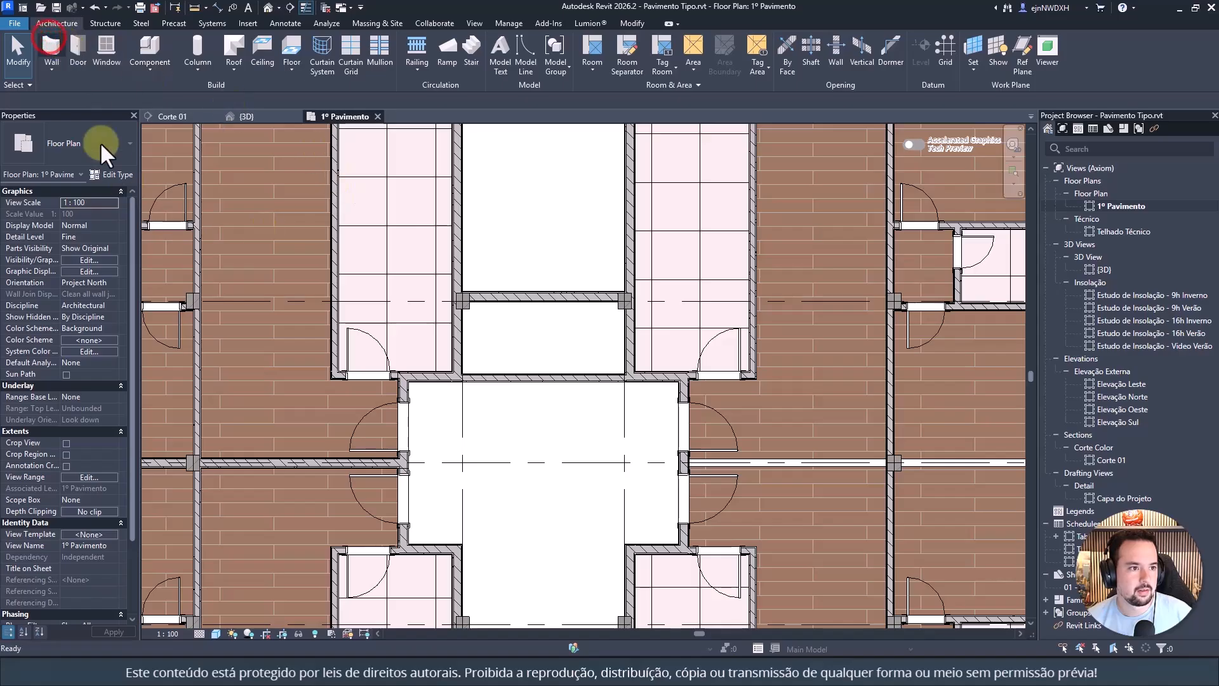
Step: Start a new 15cm - Pintura Branca / Pintura Branca wall and try starting it at the midpoint of the concrete wall on grid B
click(52, 54)
click(92, 135)
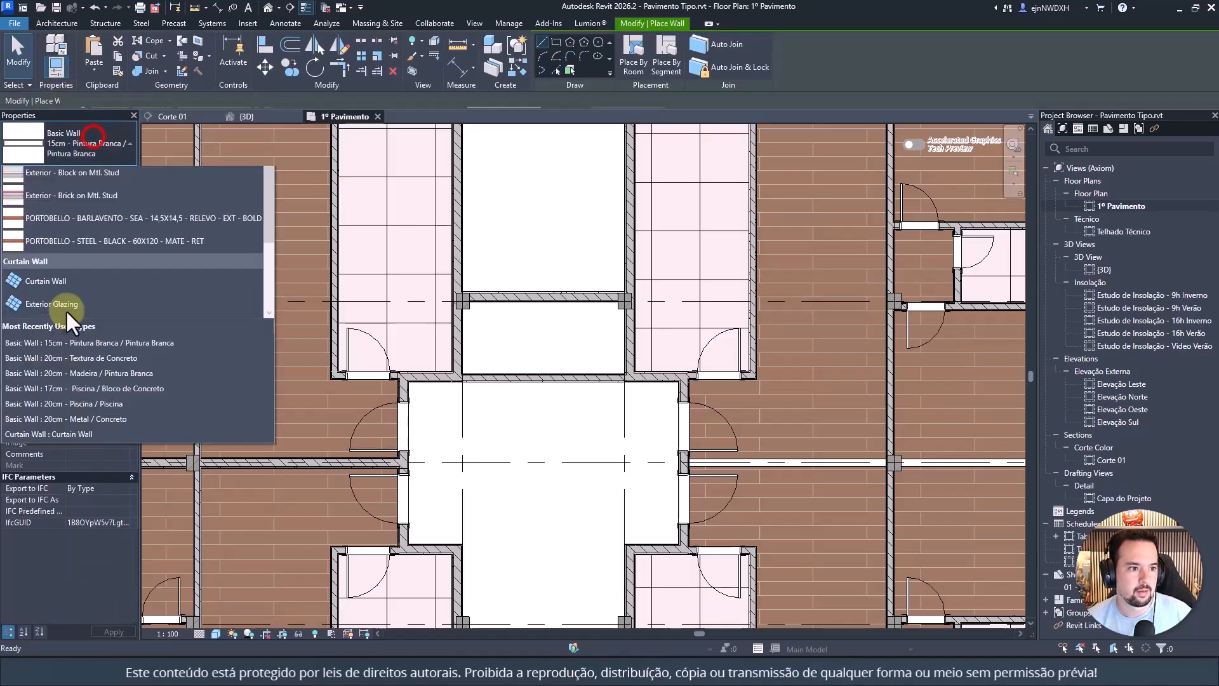
scroll(100, 365, down, 4)
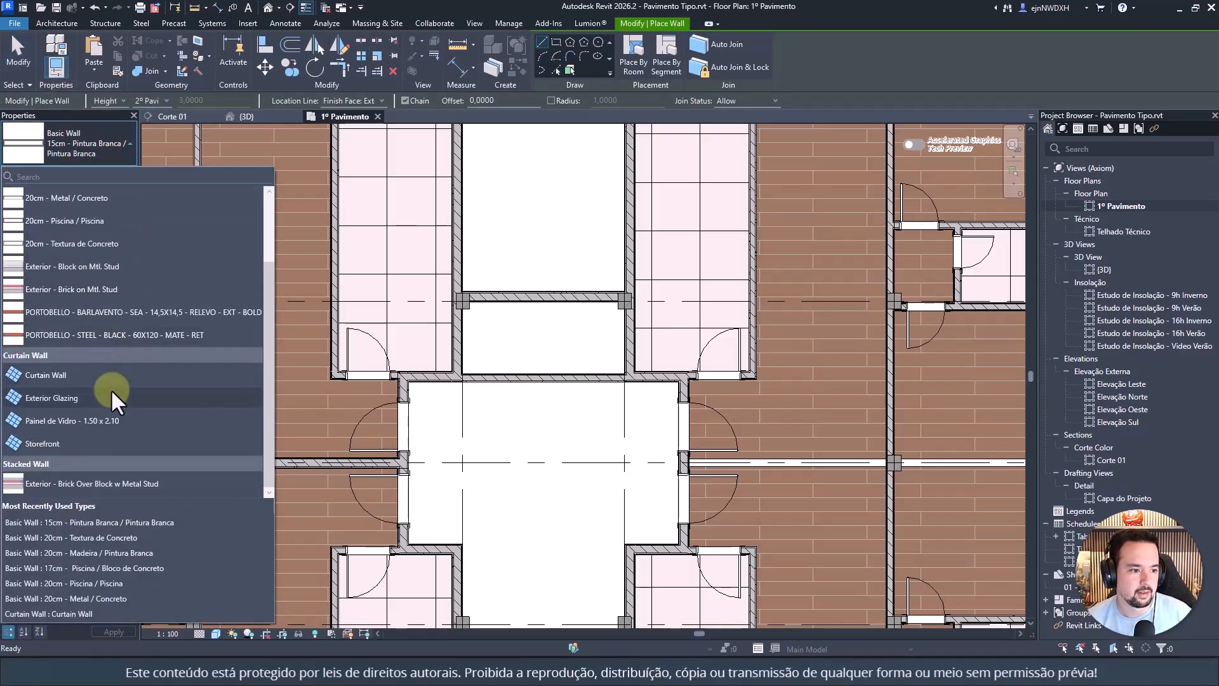
scroll(113, 286, up, 4)
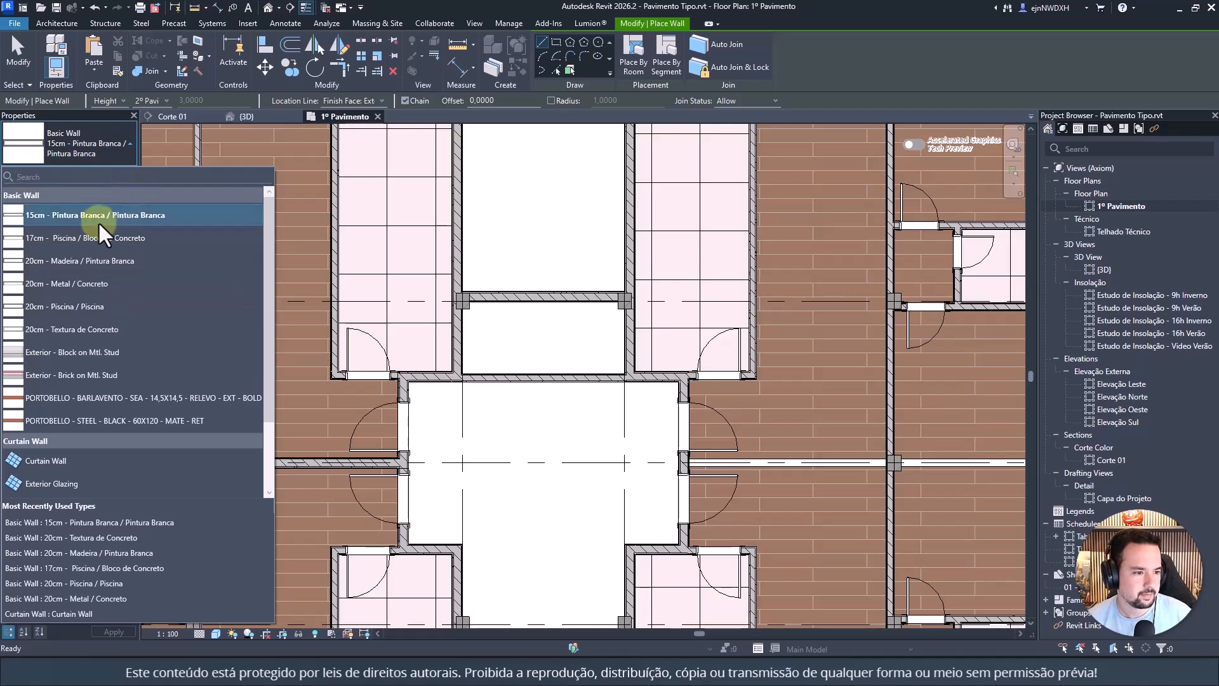
click(676, 345)
click(542, 301)
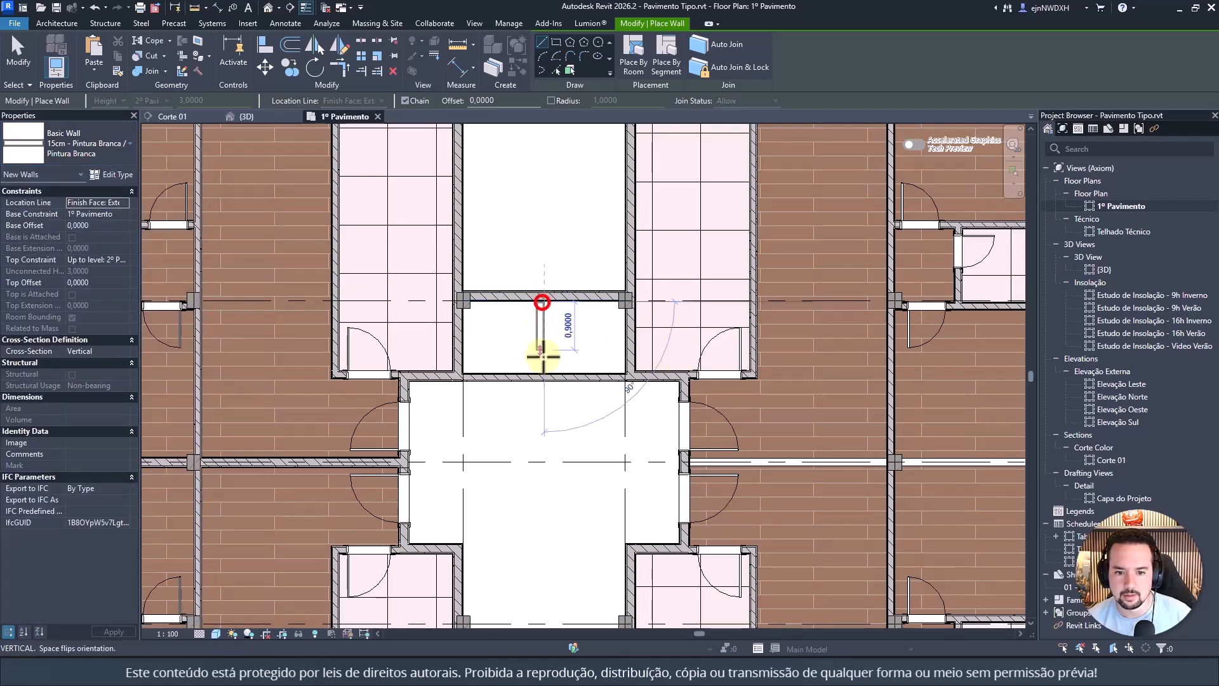
key(Escape)
key(Escape)
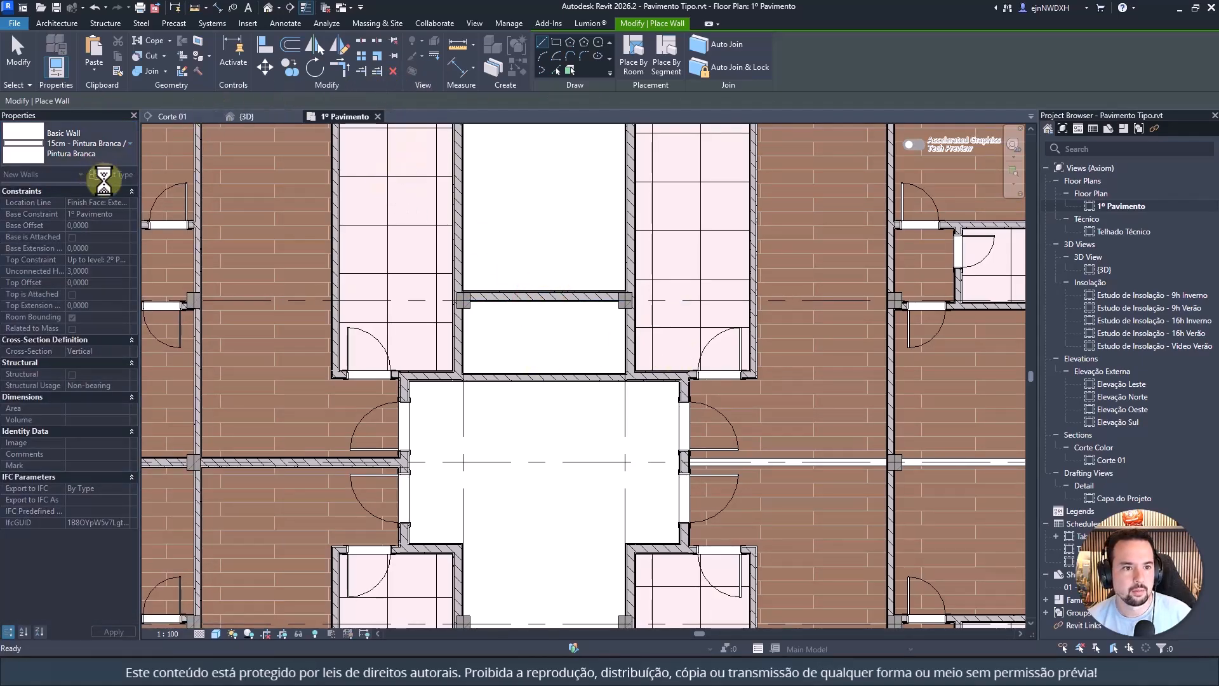
Step: Set the location line to Wall Centerline and draw a dividing wall from the grid B wall's midpoint to the parallel 15cm corridor wall
click(124, 203)
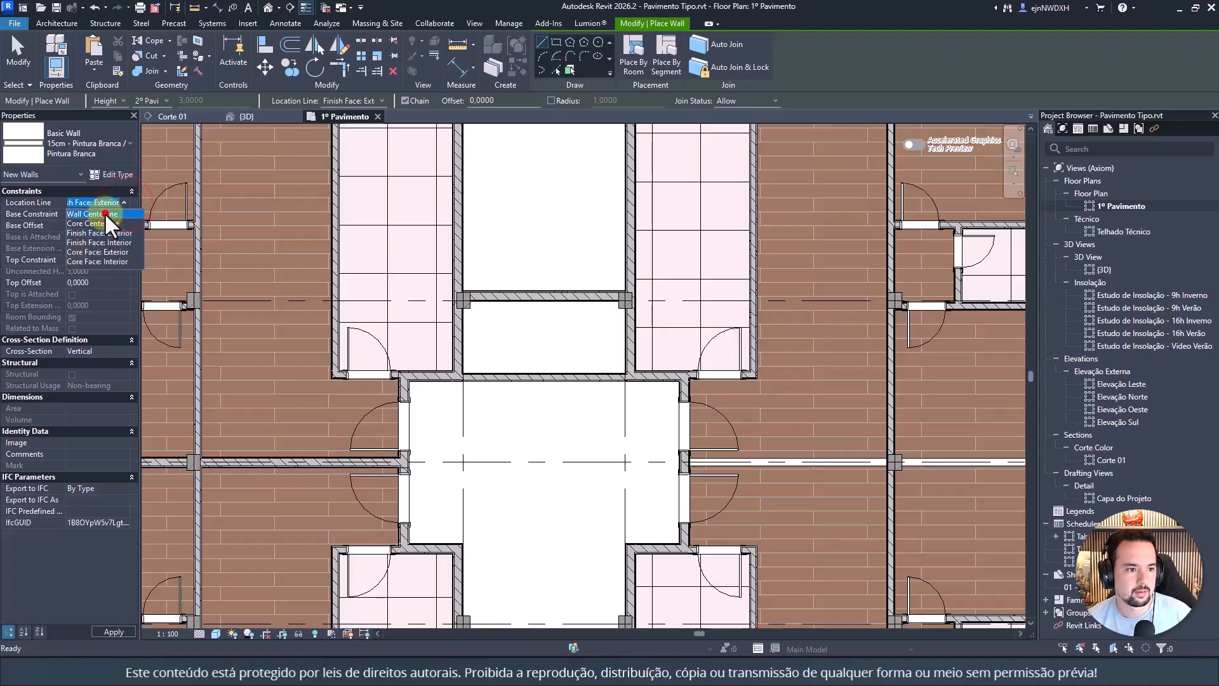
click(104, 214)
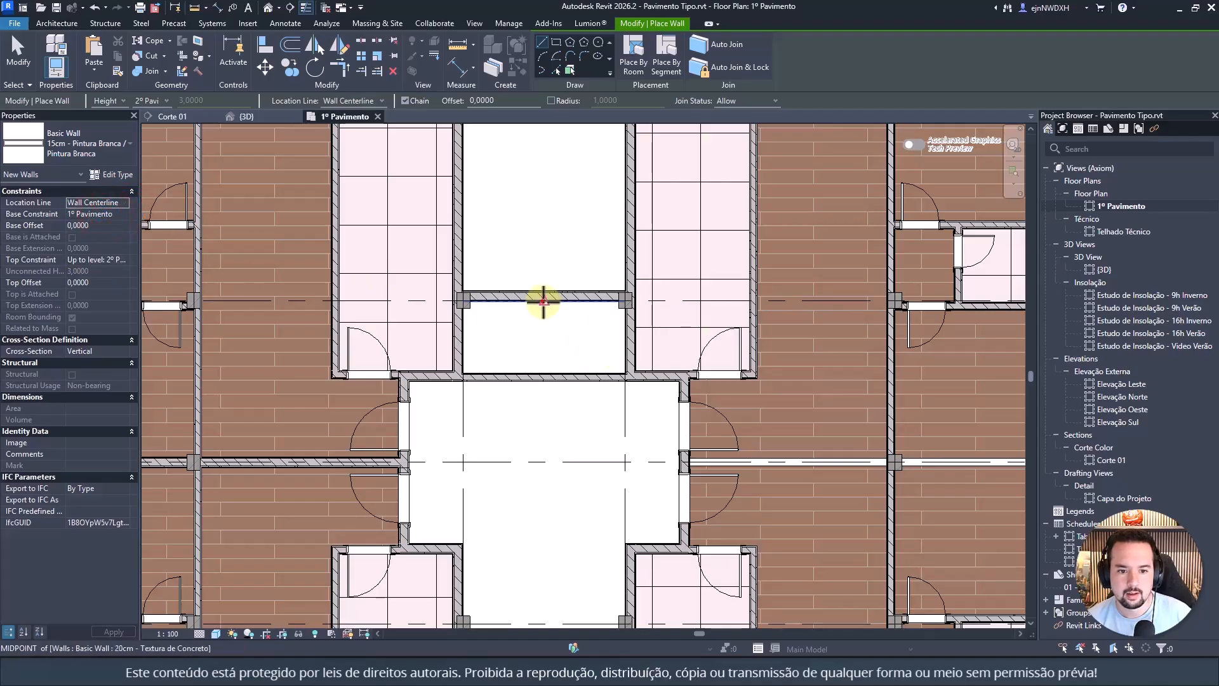
click(544, 301)
click(544, 367)
key(Escape)
key(Escape)
scroll(565, 229, down, 3)
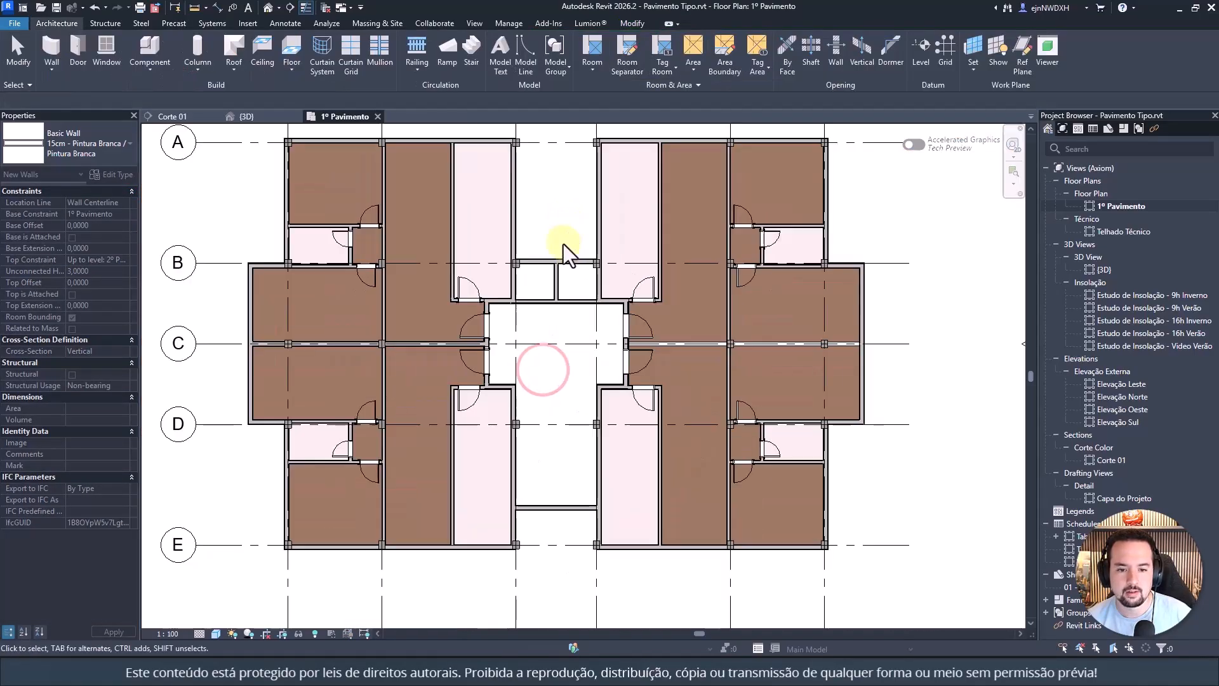
Step: Place an aligned dimension for the corridor width between the facing apartment wall faces near grid D, positioned in the hall below grid C
scroll(564, 279, up, 2)
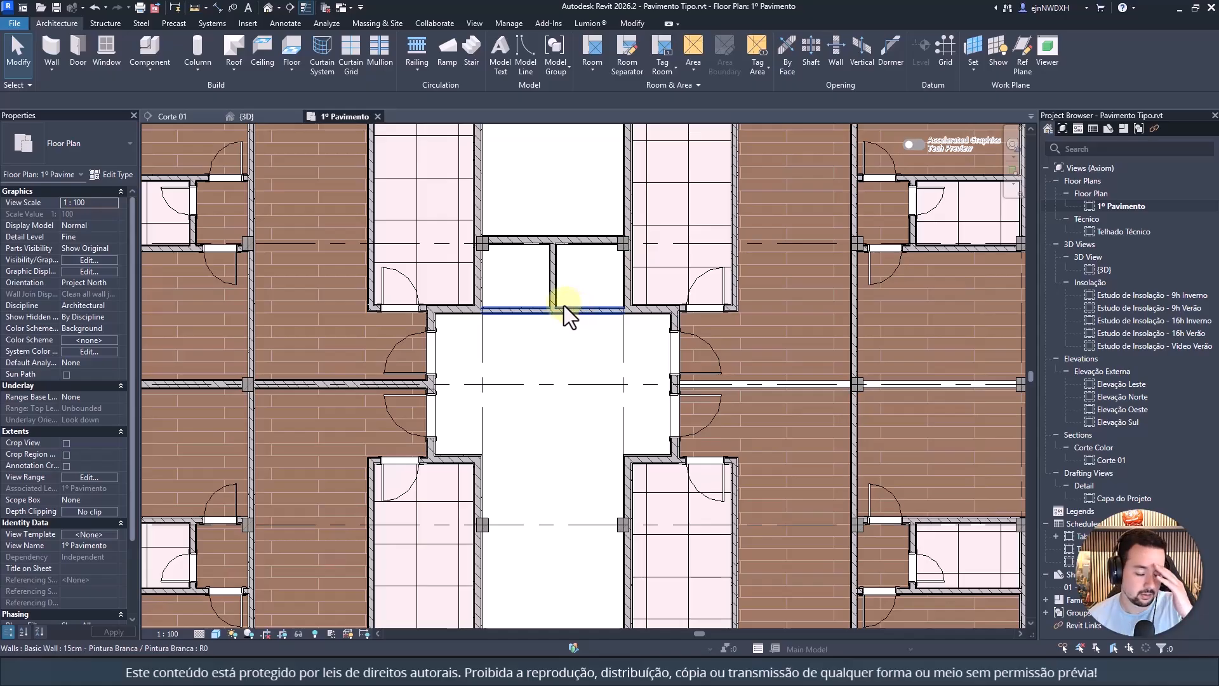
scroll(564, 306, down, 4)
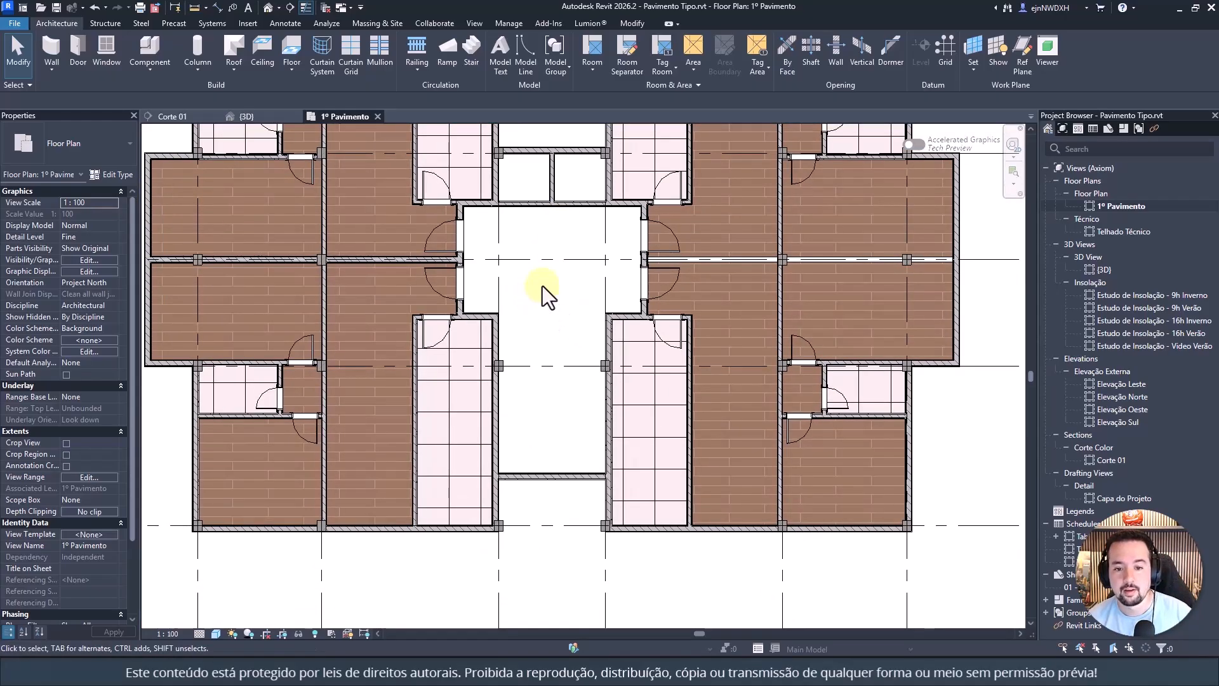
scroll(497, 417, down, 3)
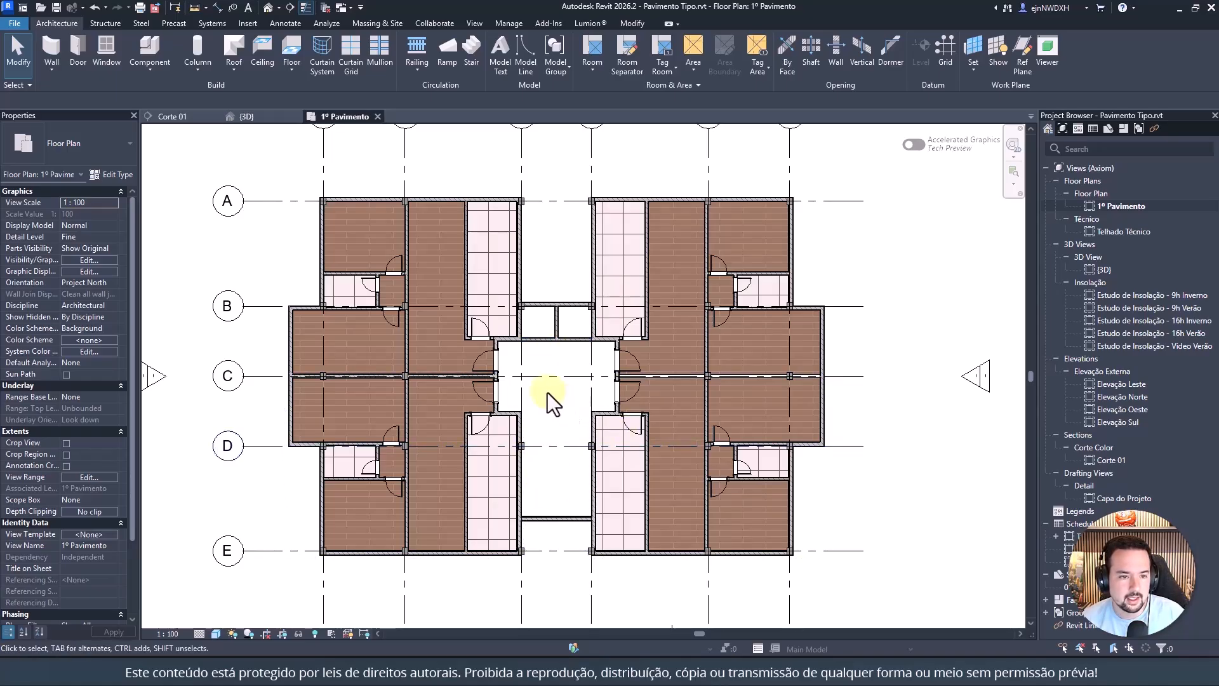
scroll(540, 426, up, 5)
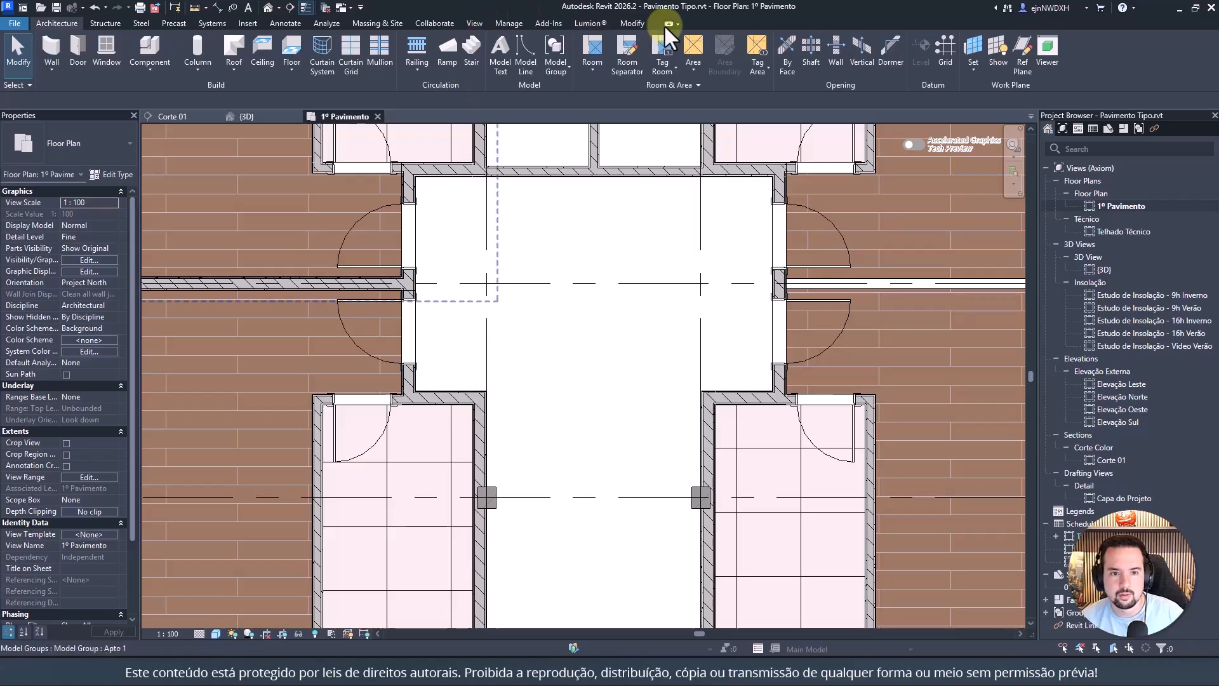
click(640, 24)
click(453, 67)
click(485, 422)
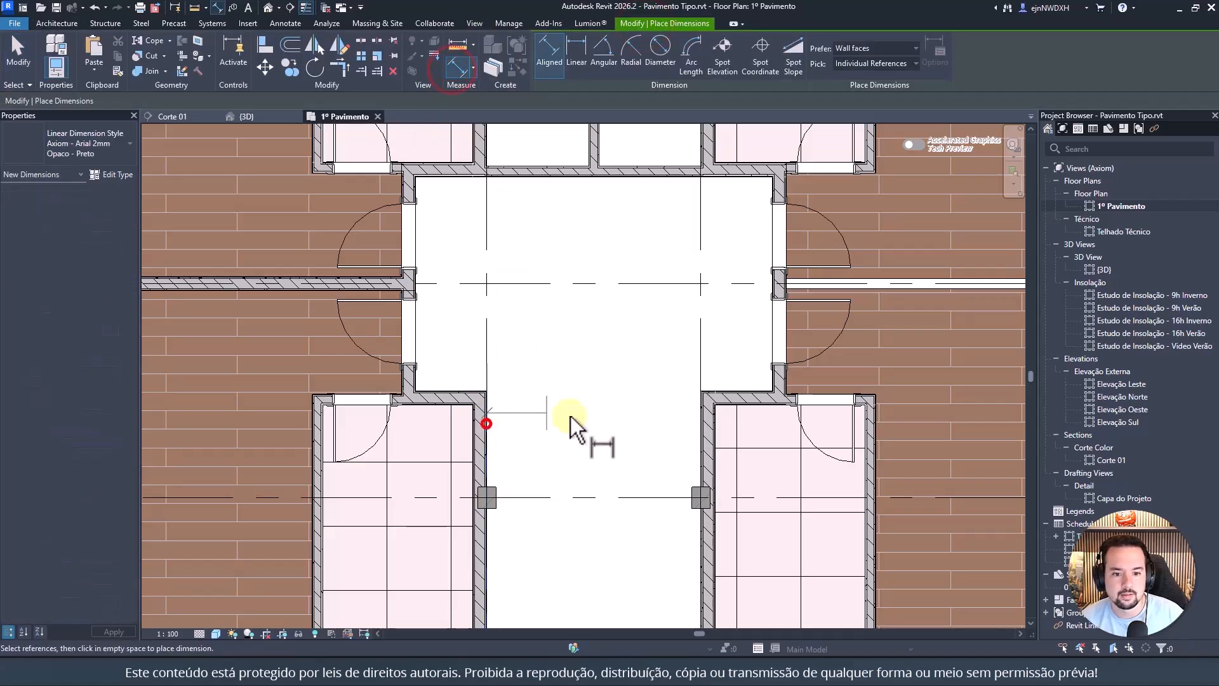
click(701, 421)
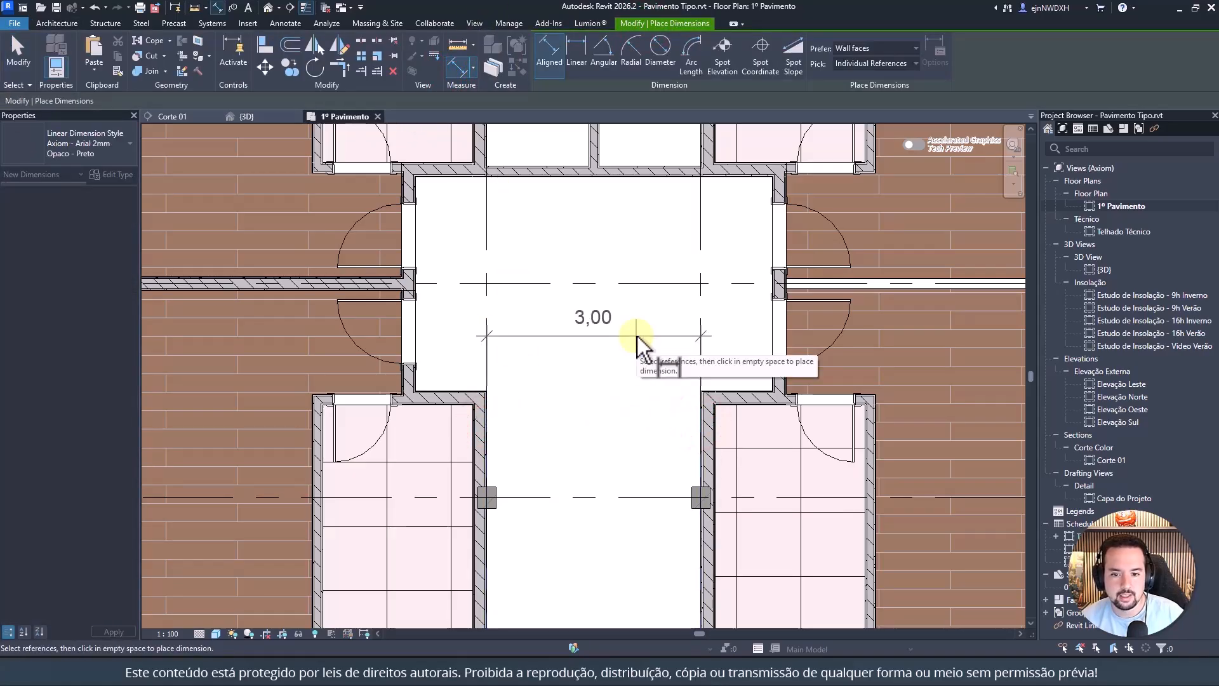
click(633, 341)
key(Escape)
key(Escape)
scroll(640, 323, down, 2)
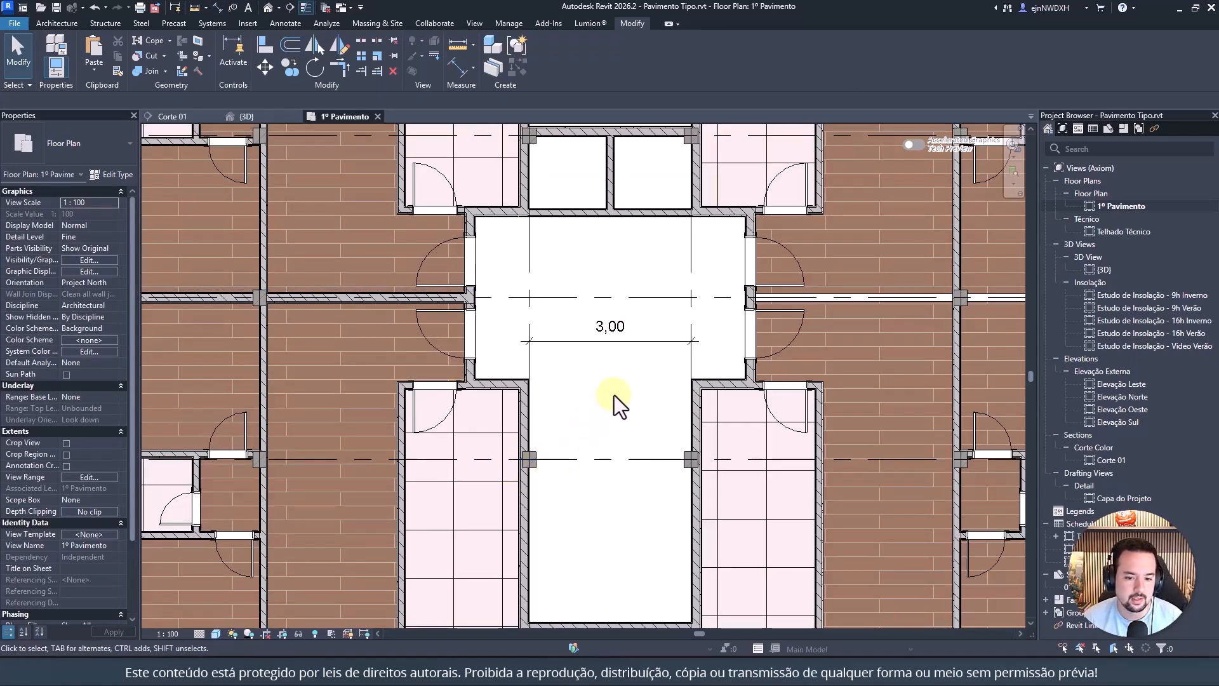
Step: Start a stair of the Cast-In-Place Monolithic Stair type and set its actual tread depth to 0,3000
scroll(613, 392, down, 1)
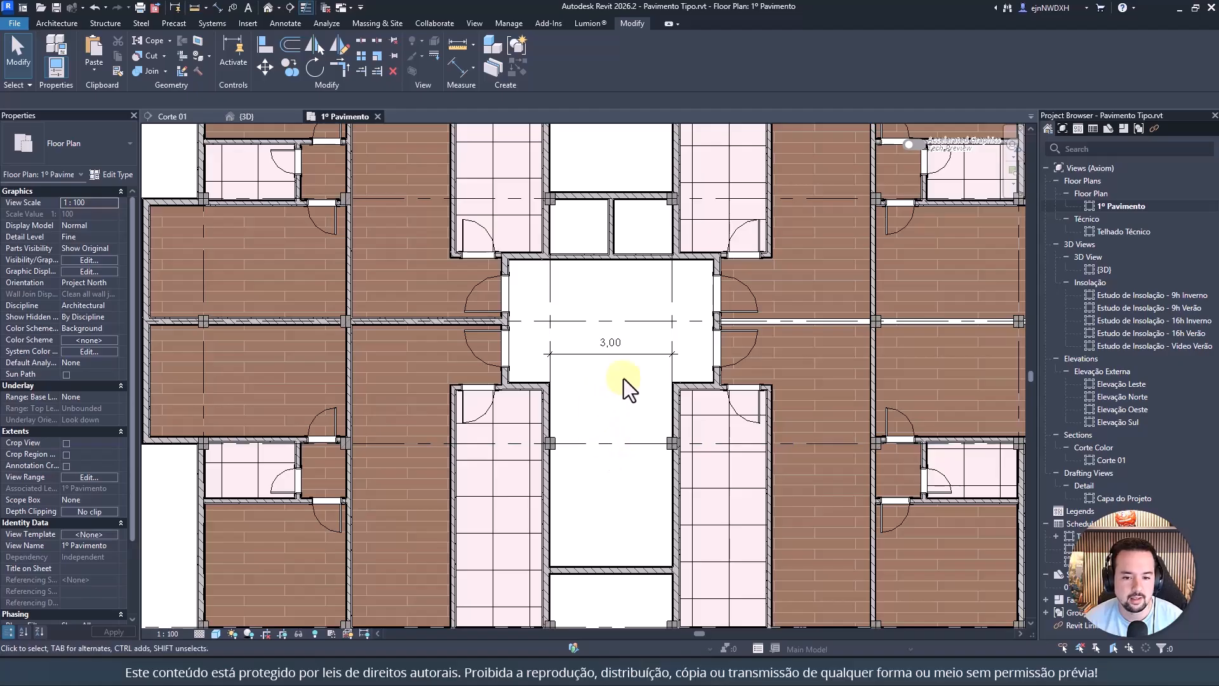
click(60, 23)
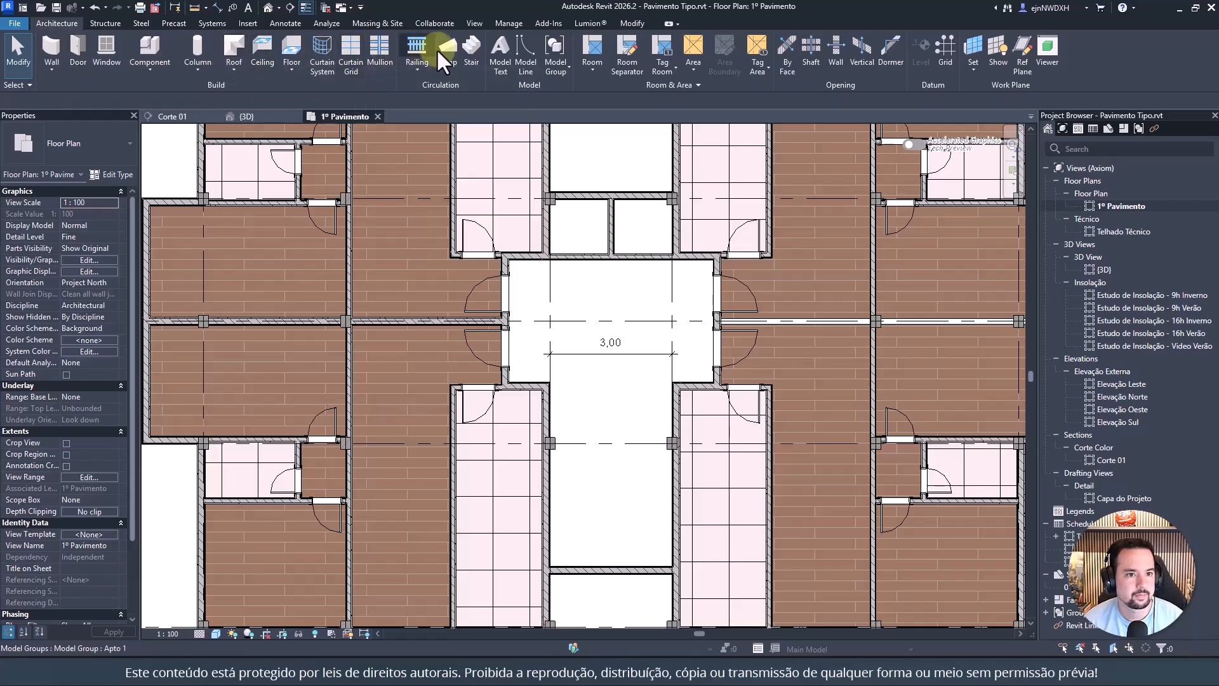
click(478, 48)
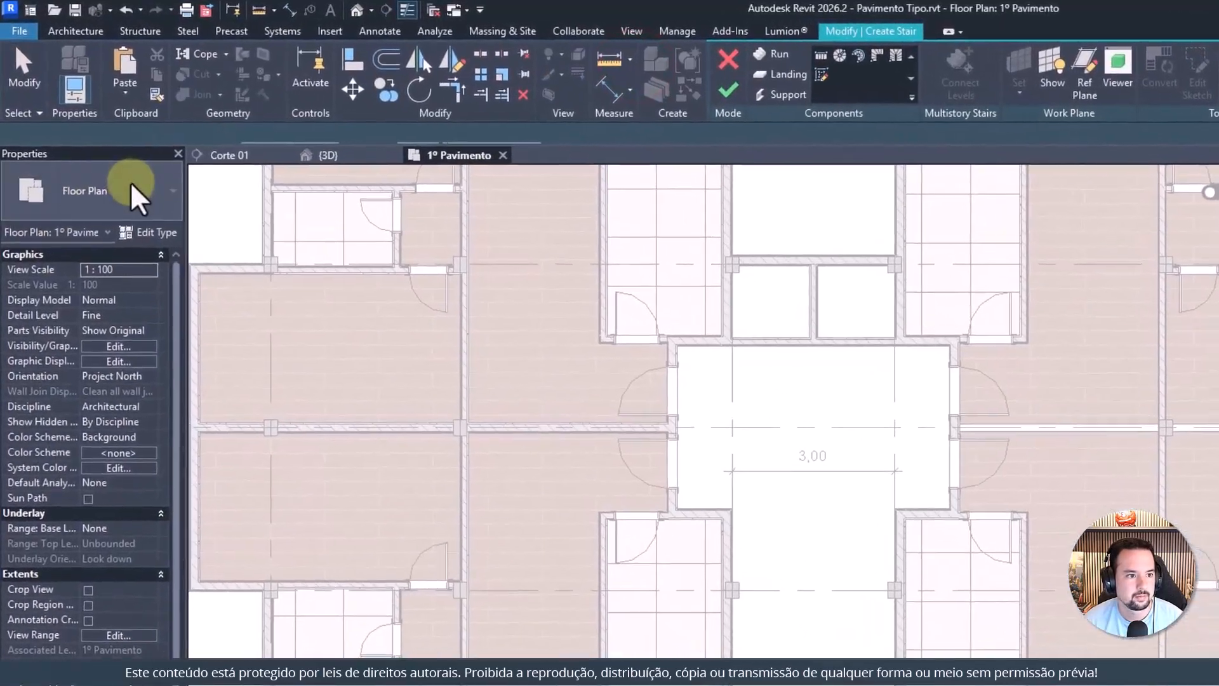
click(127, 200)
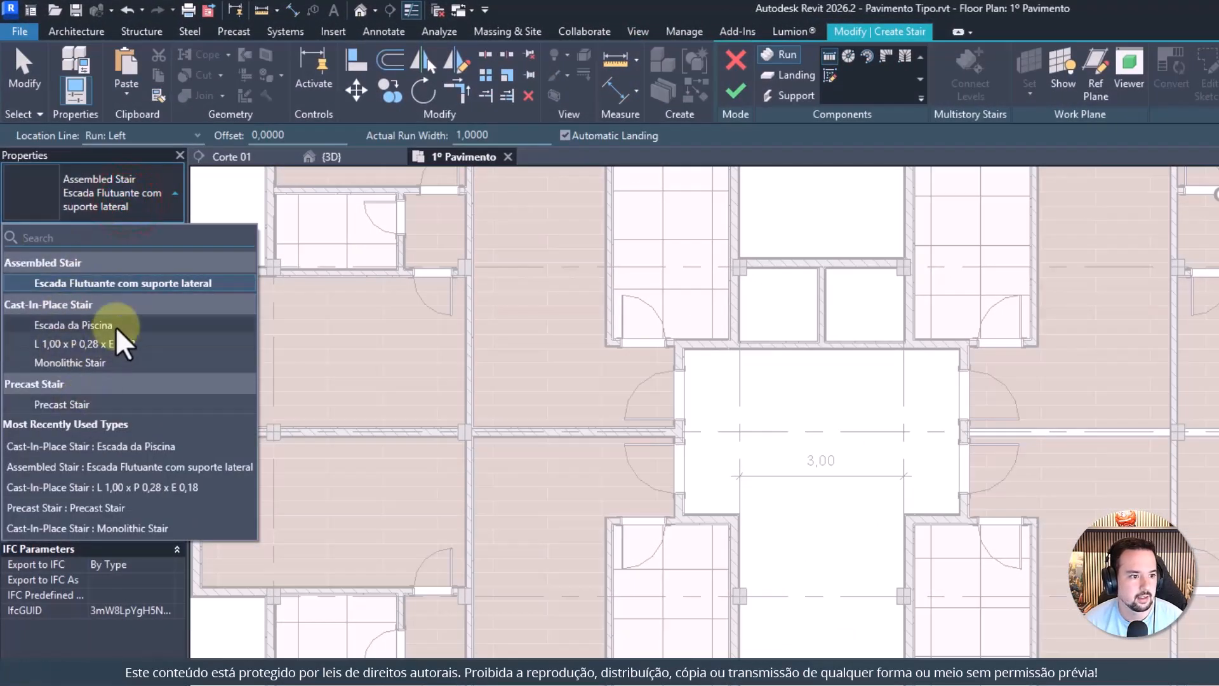
click(112, 361)
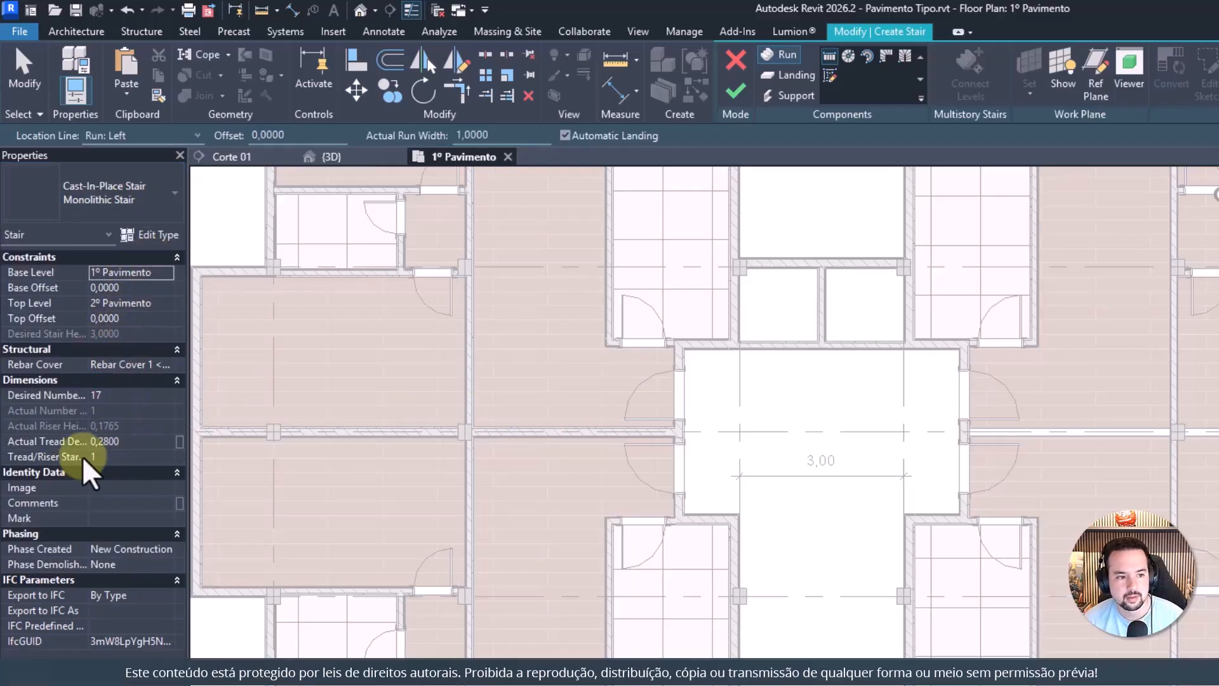
double_click(101, 441)
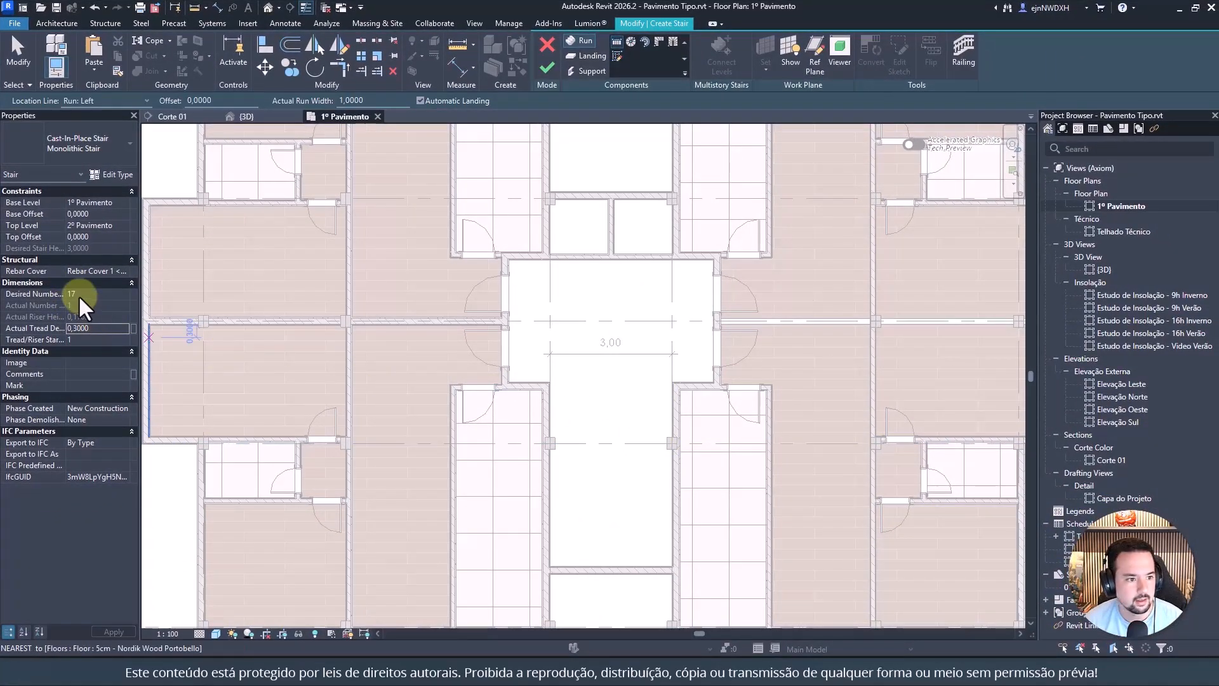
Step: Try different desired riser counts for the stair, including 16, and settle on 18
double_click(81, 294)
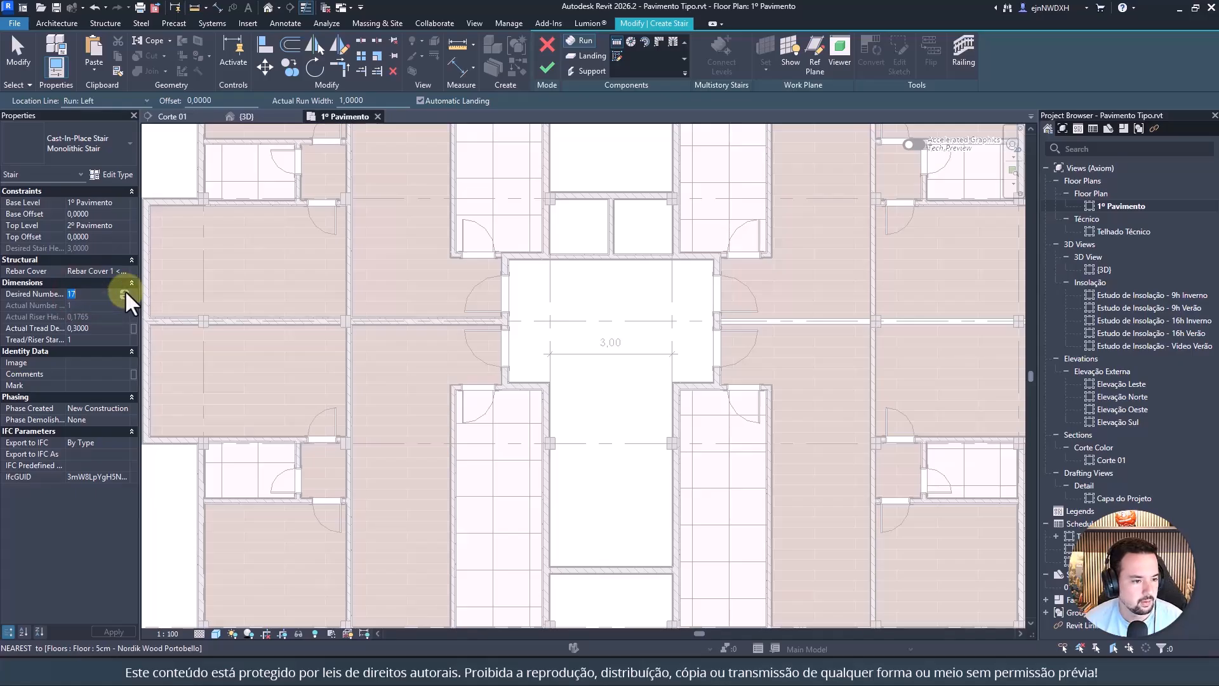
text(18)
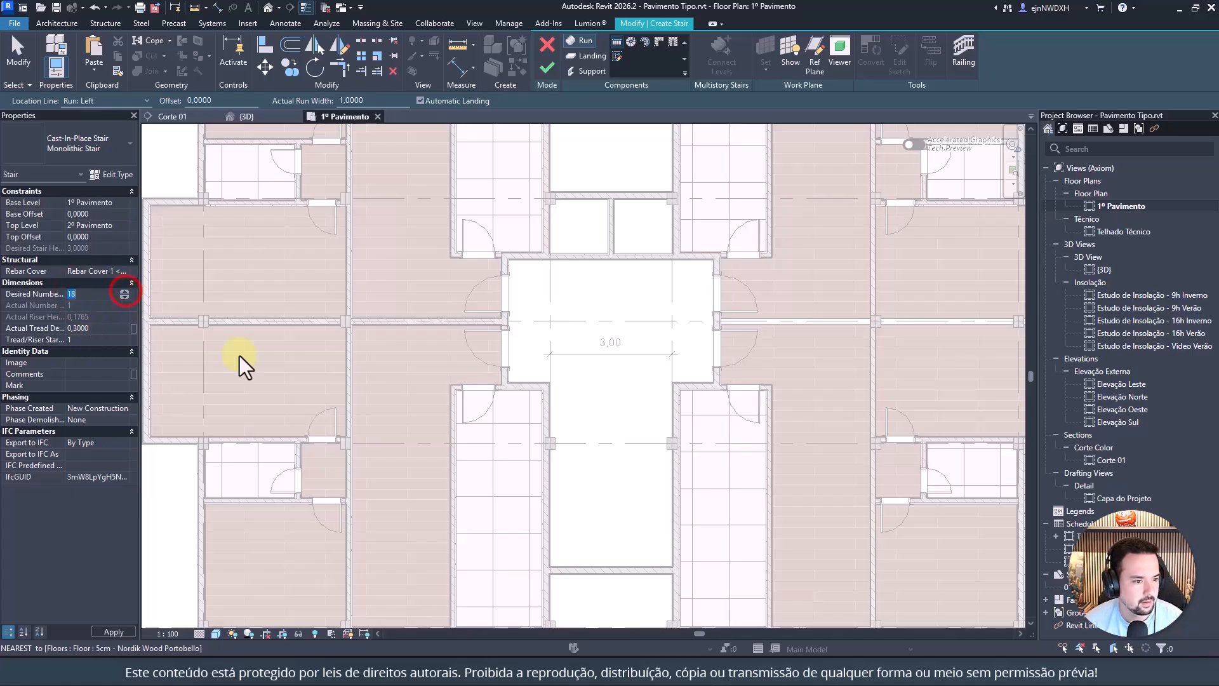
click(116, 295)
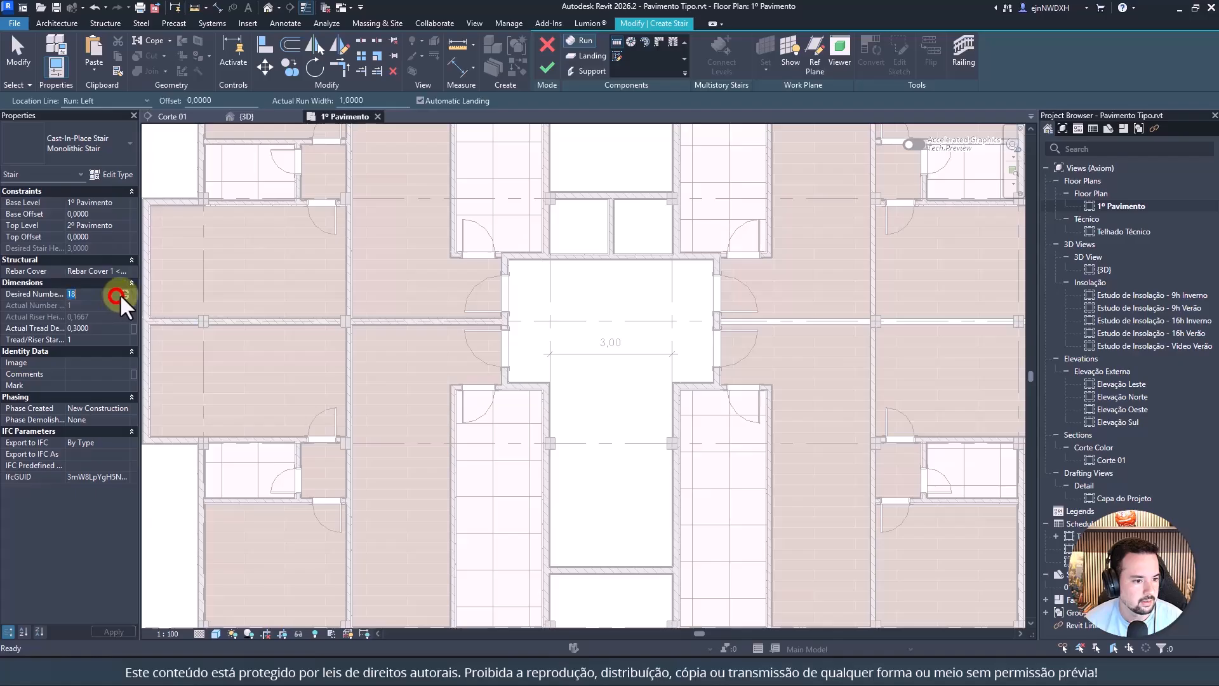
click(120, 296)
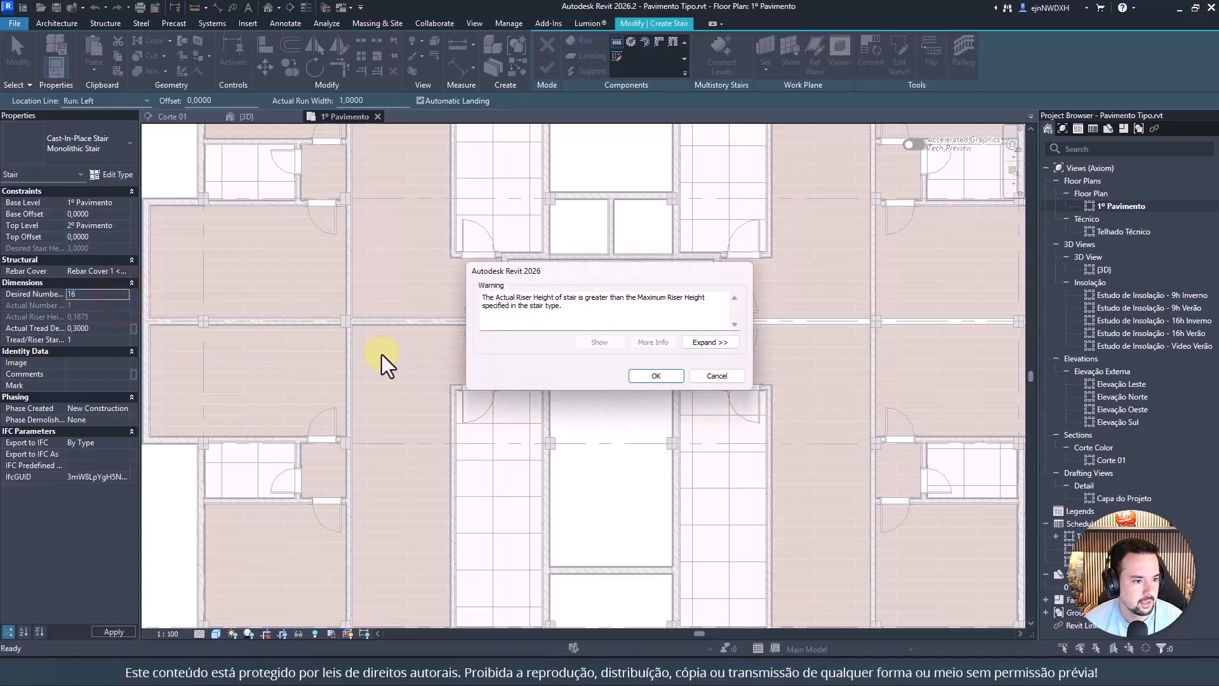
click(709, 376)
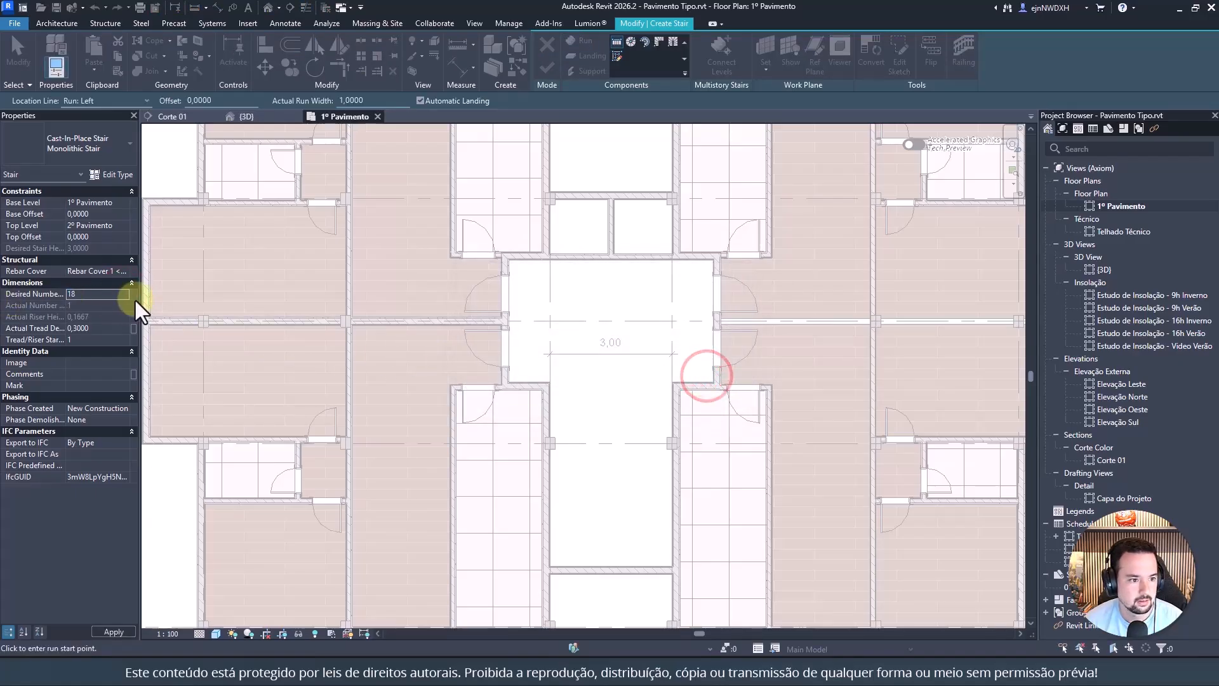
click(125, 292)
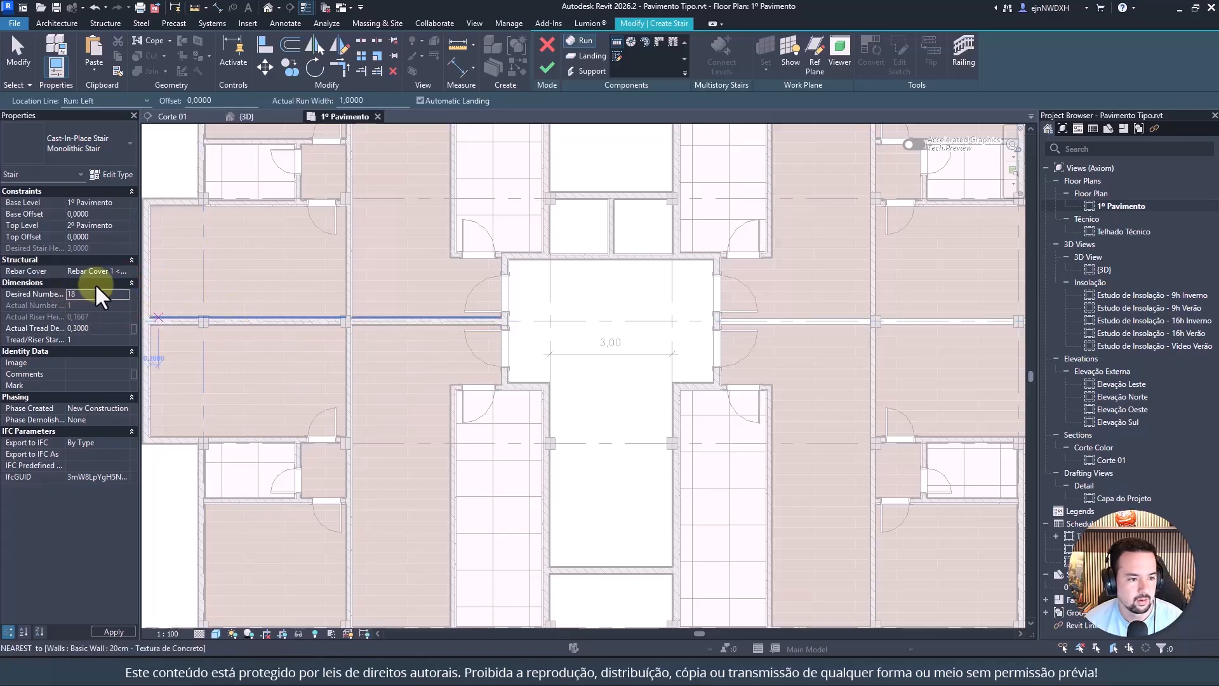
Step: Set the actual run width to 1,4000 and draw the first run about 2,70 m down from the hall, beside the stairwell's eastern wall
scroll(629, 400, up, 2)
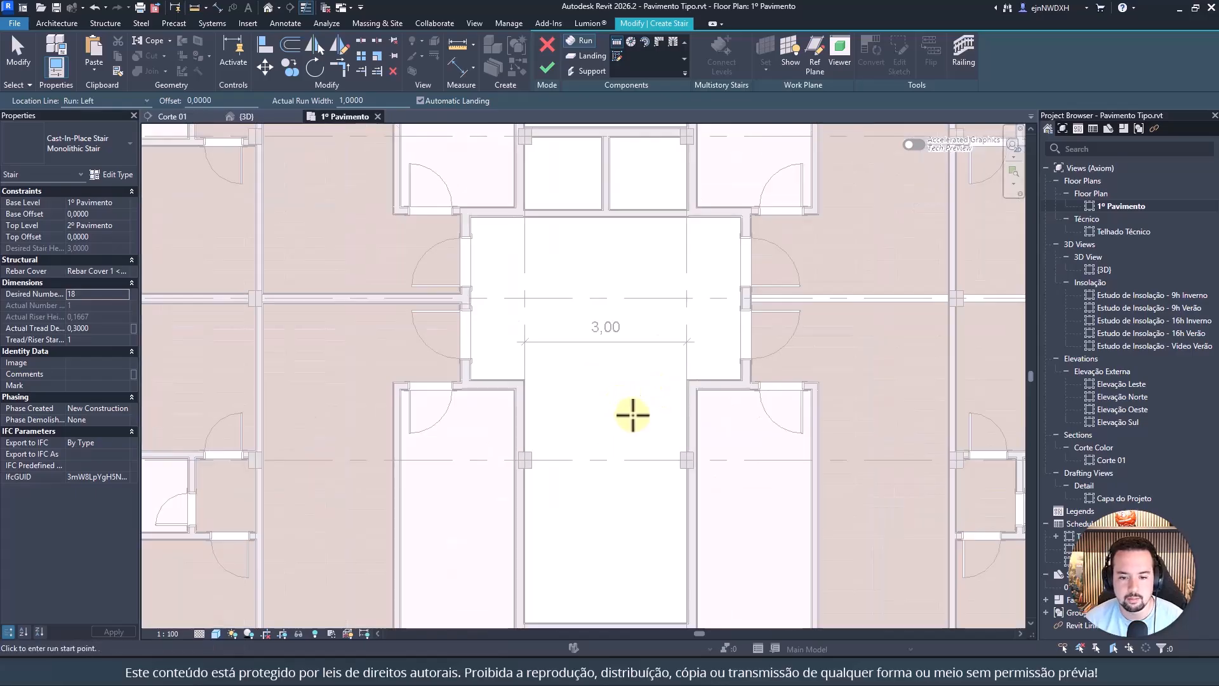
scroll(633, 416, up, 1)
middle_drag(633, 416, 573, 246)
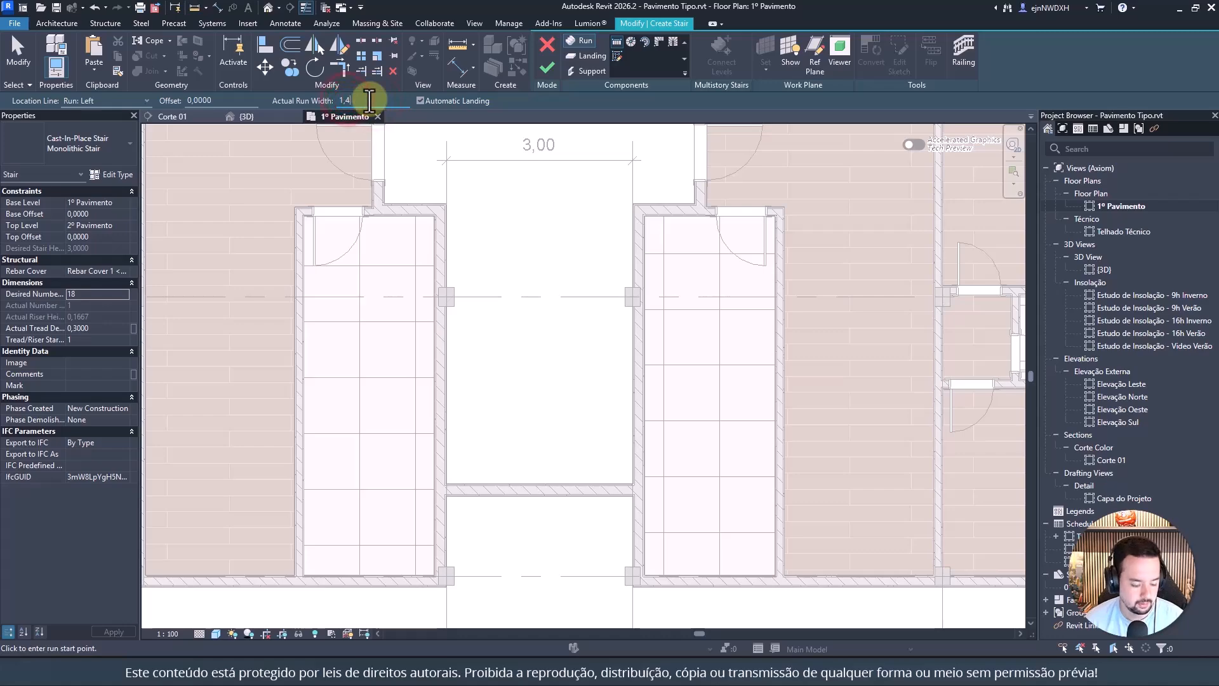
middle_drag(615, 272, 613, 268)
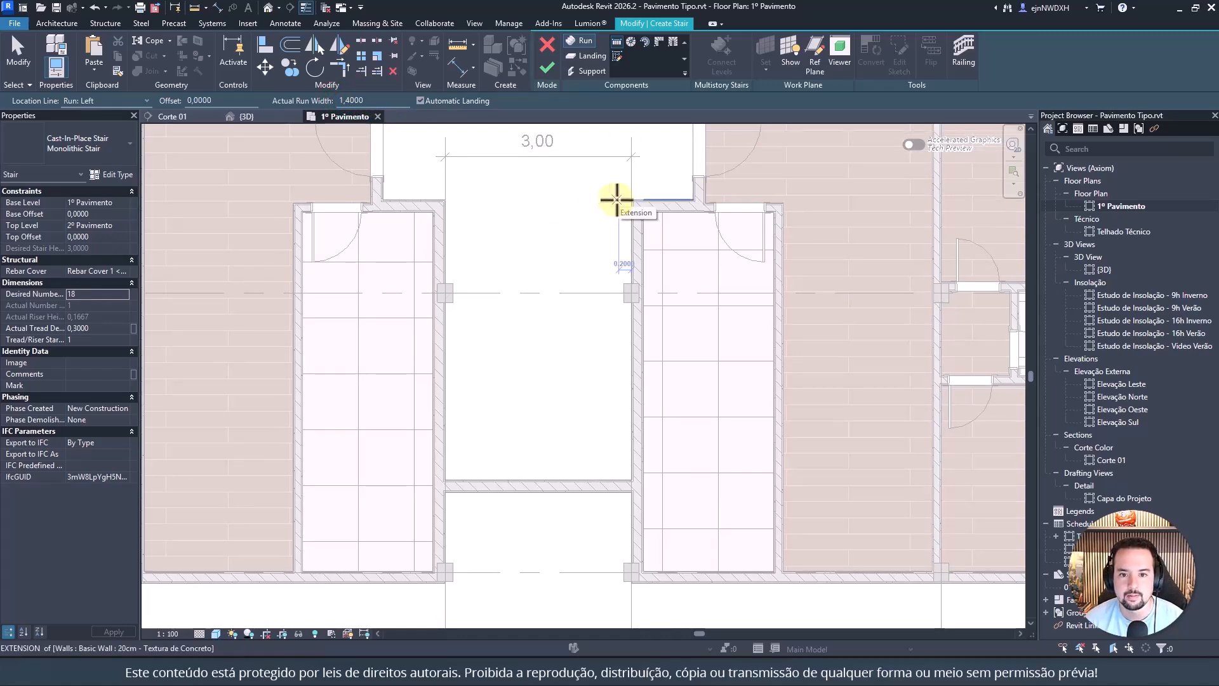
click(616, 200)
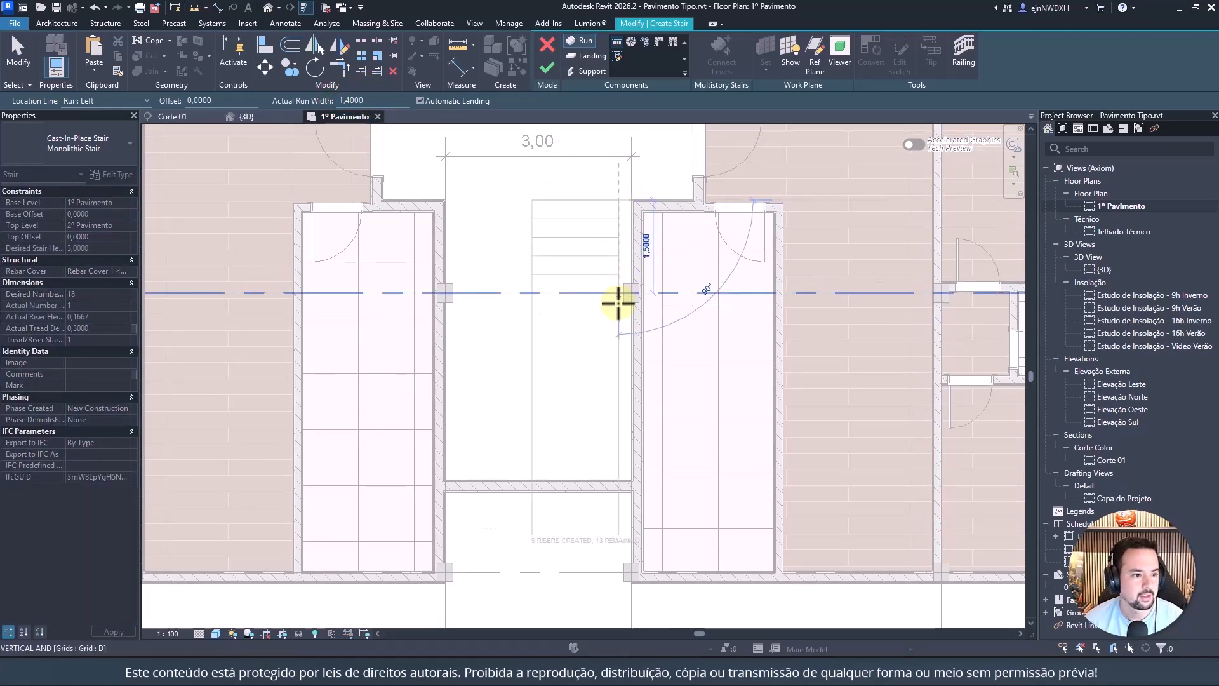
click(620, 362)
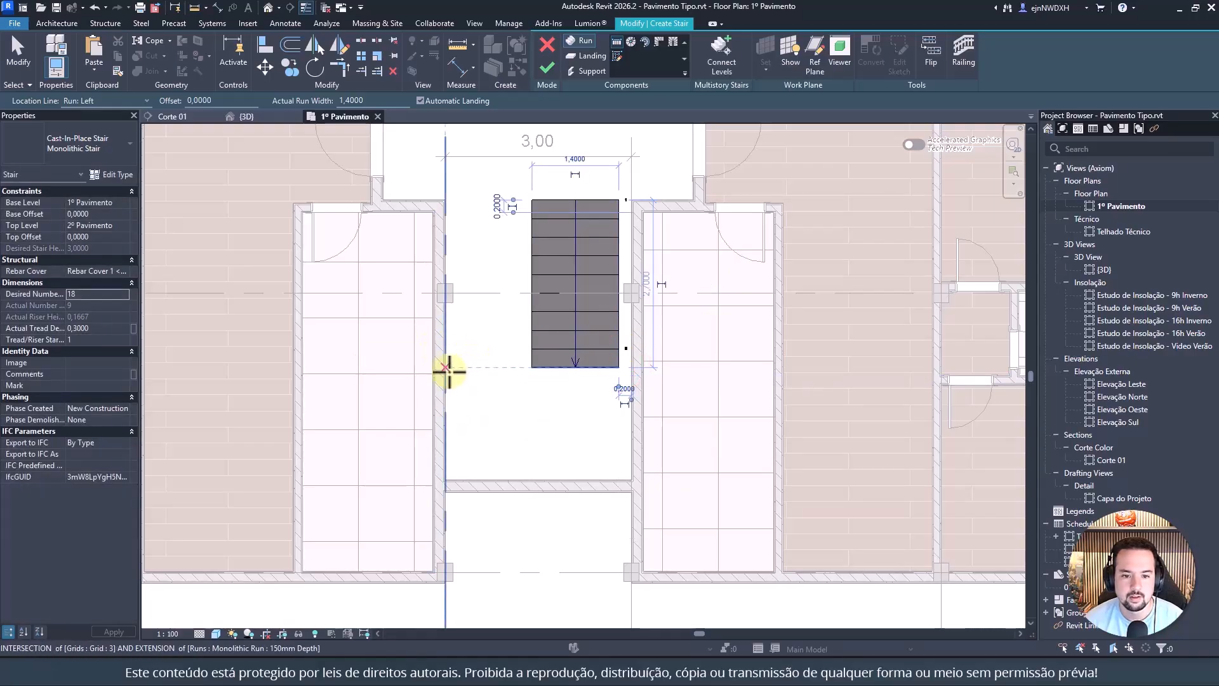
Step: Draw the return run along the stairwell's western wall back to the hall, with an automatic landing joining both runs
click(424, 366)
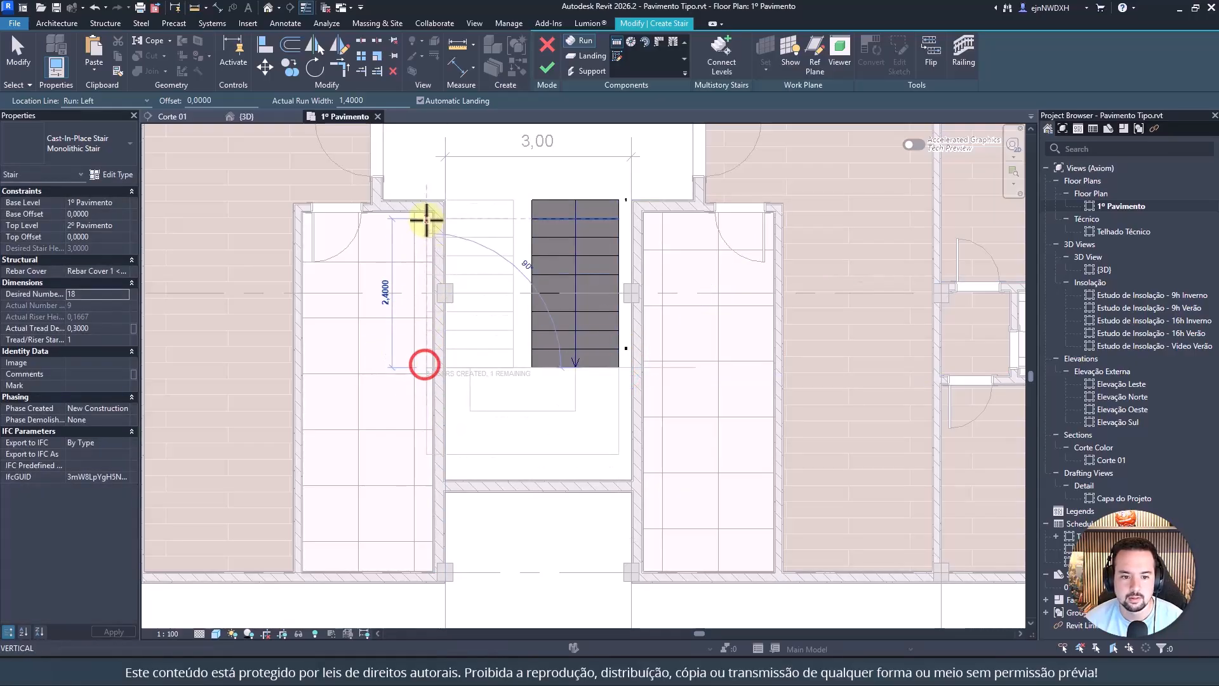
click(423, 194)
key(Escape)
Step: Move the first run sideways so its outer edge meets the face of the stairwell's eastern wall
click(579, 224)
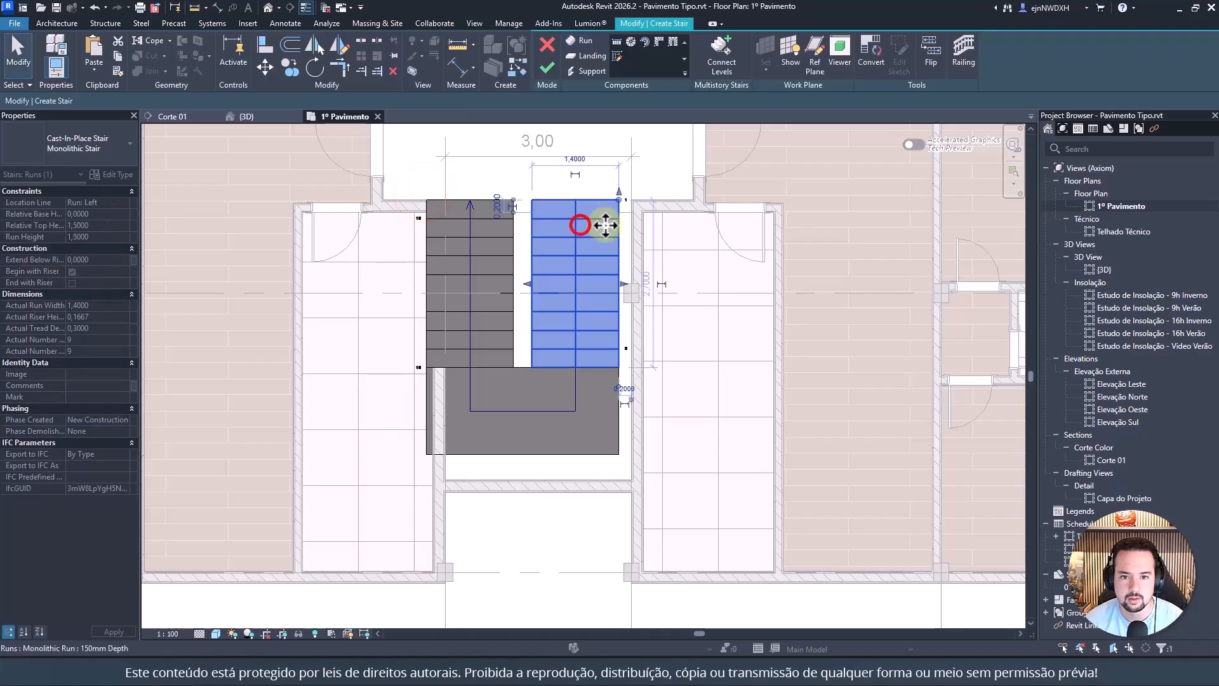
key(m)
key(v)
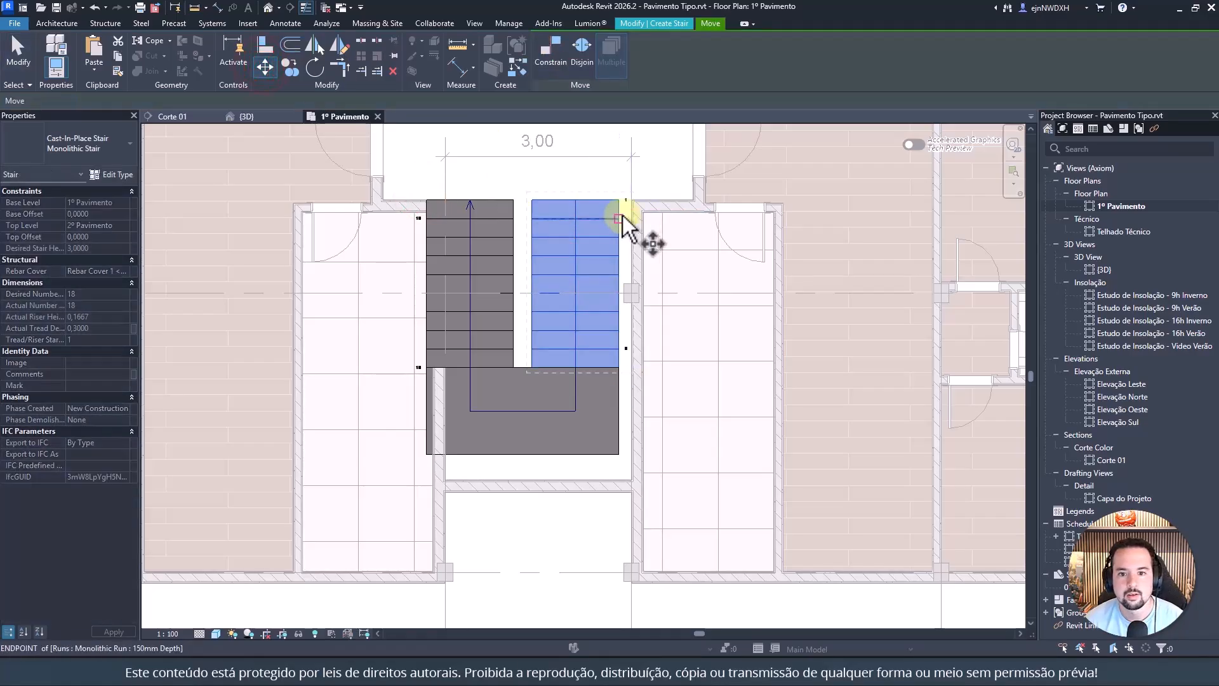
click(622, 216)
click(635, 216)
Step: Move the return run sideways so its outer edge aligns with grid 3 at the stairwell's western wall face
click(493, 233)
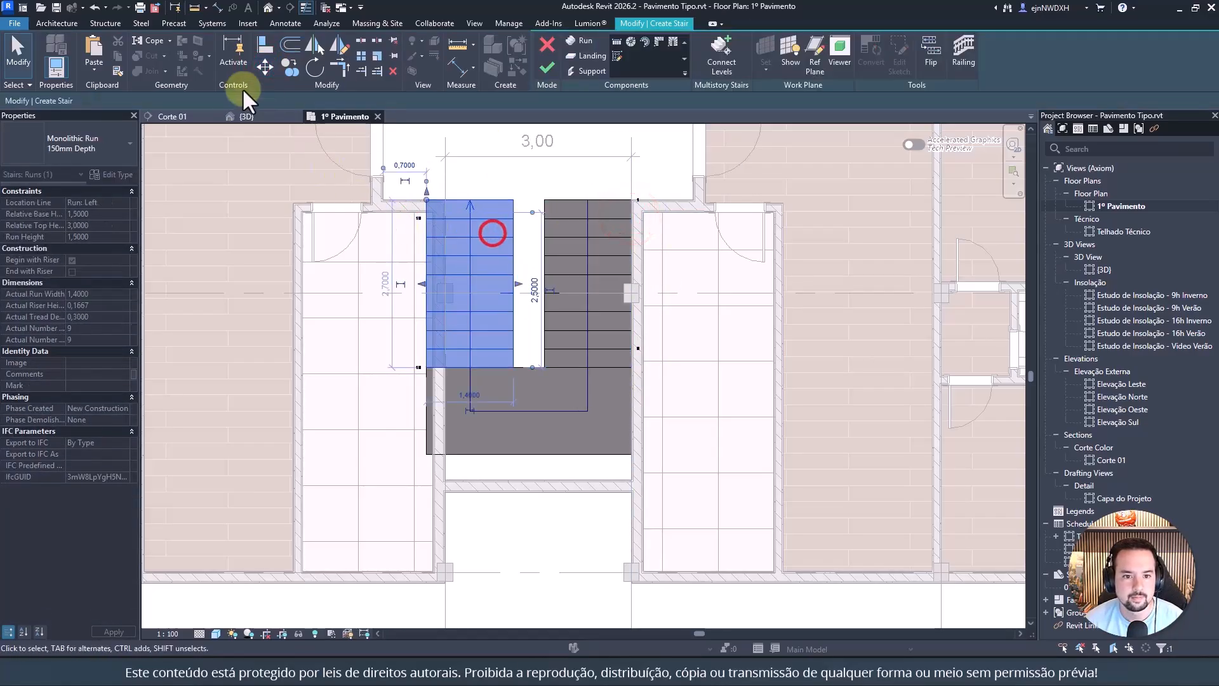
click(273, 69)
click(421, 243)
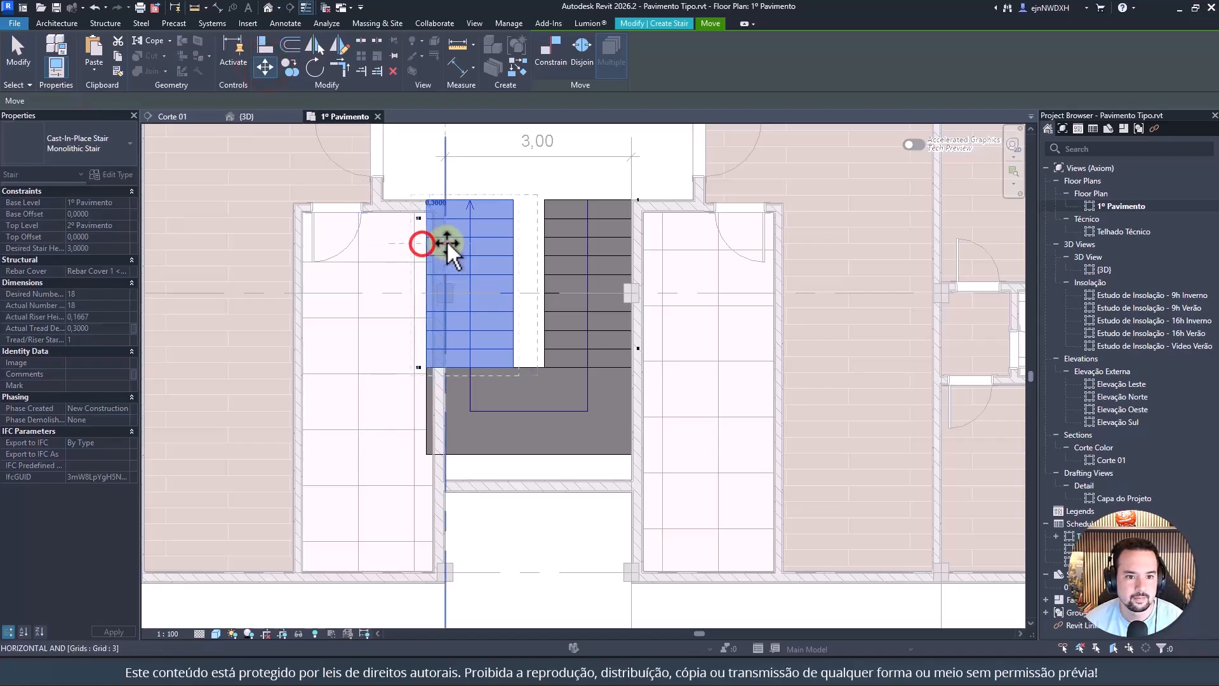
click(446, 242)
Step: Move both runs and the landing together until the landing's edge meets the wall crossing the corridor between grids D and E, and finish the stair
click(600, 251)
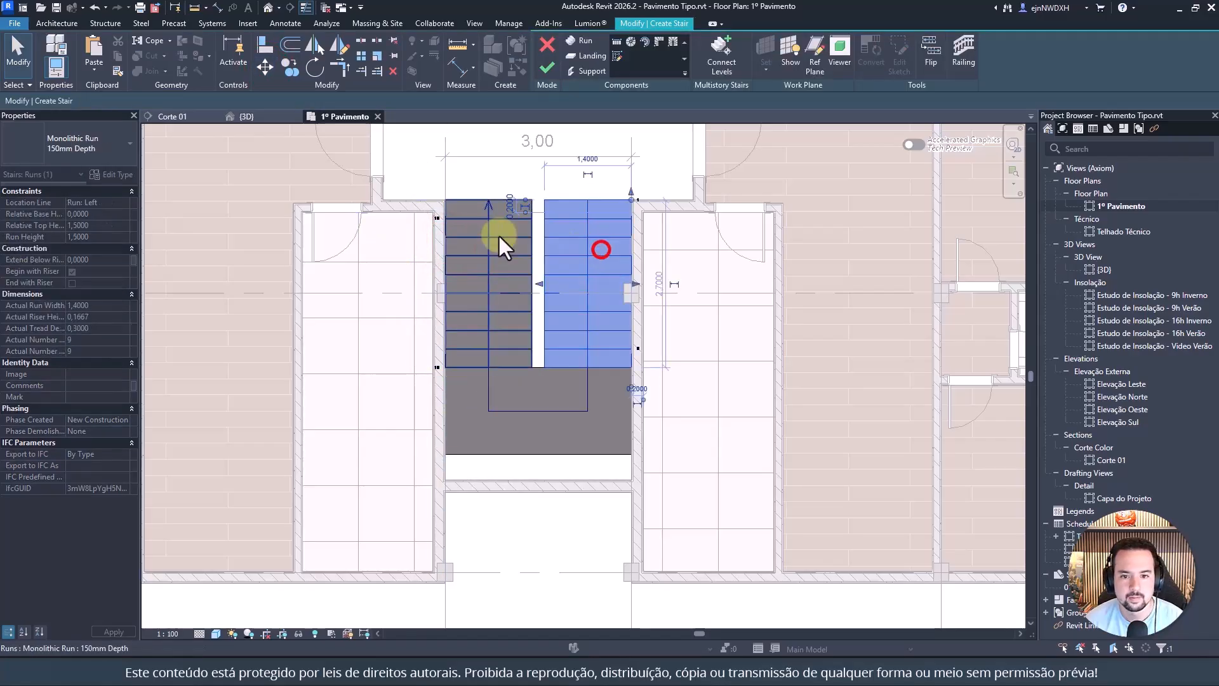
ctrl+click(494, 234)
middle_drag(585, 211, 597, 311)
ctrl+click(559, 539)
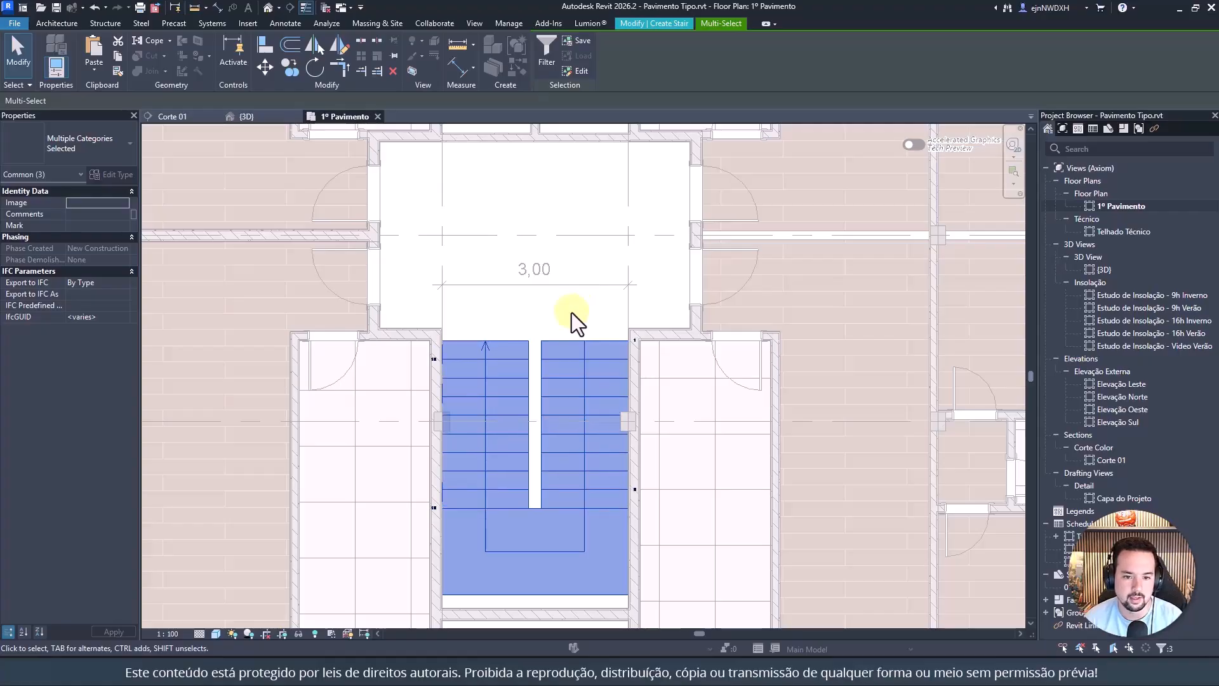
middle_drag(595, 521, 595, 345)
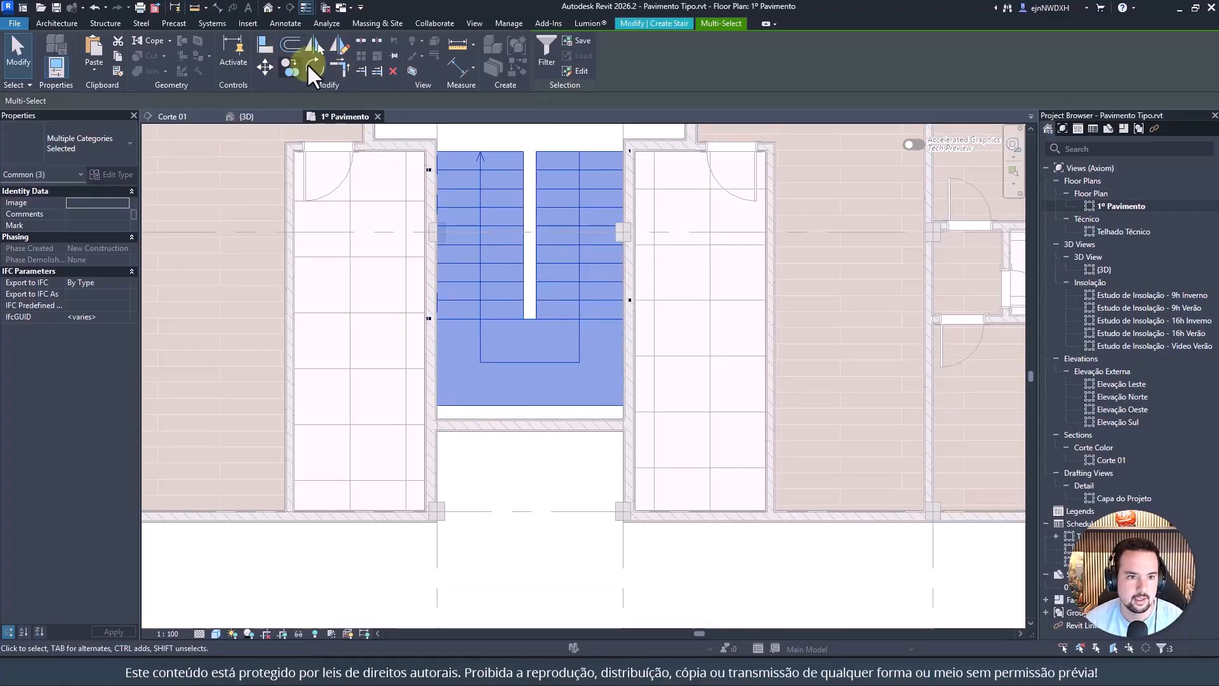
middle_drag(564, 226, 593, 169)
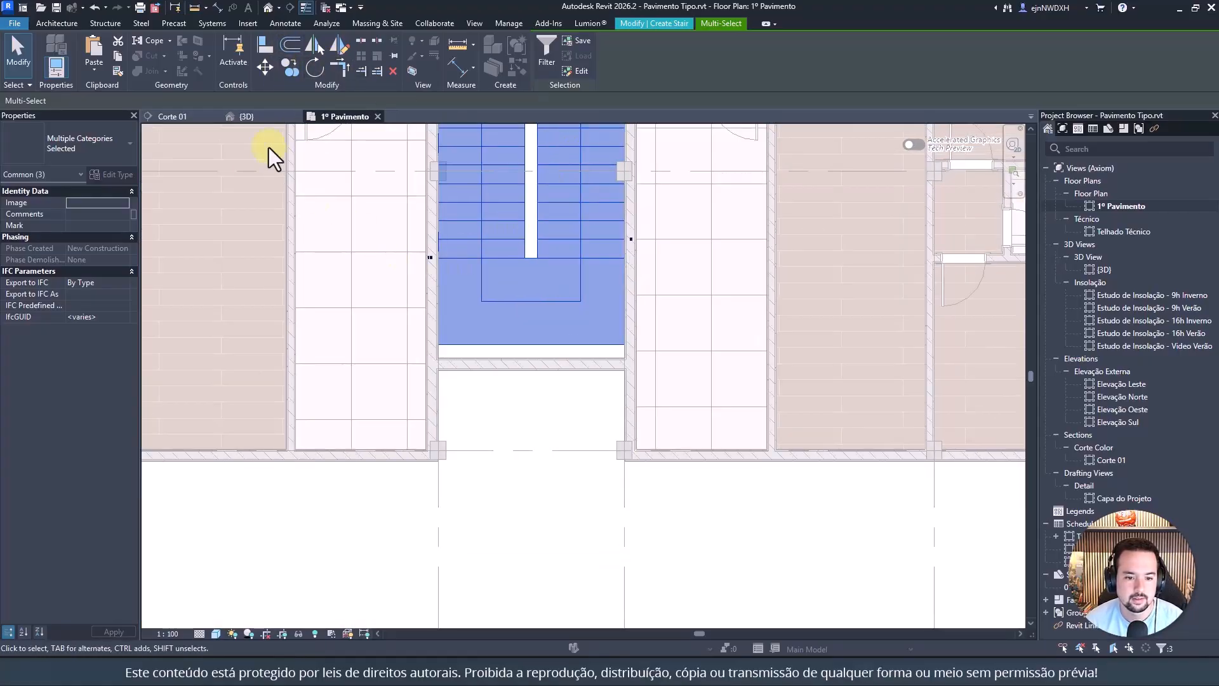
click(265, 58)
scroll(445, 346, up, 4)
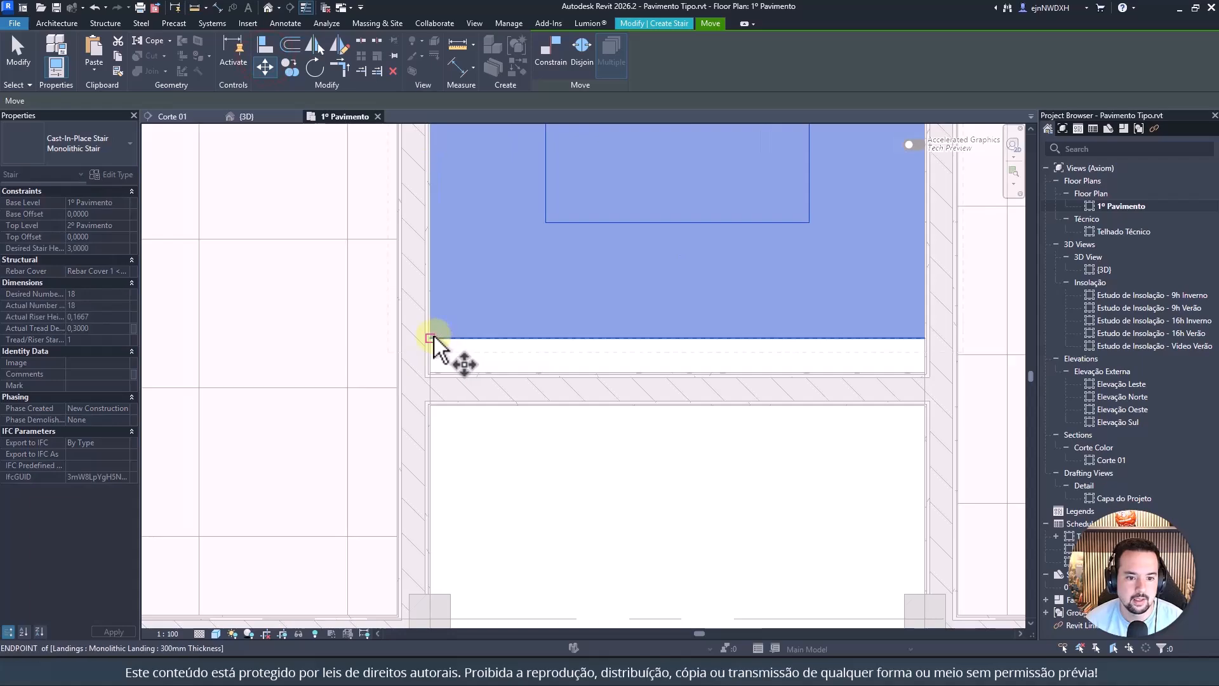
click(433, 336)
click(432, 373)
scroll(626, 273, down, 4)
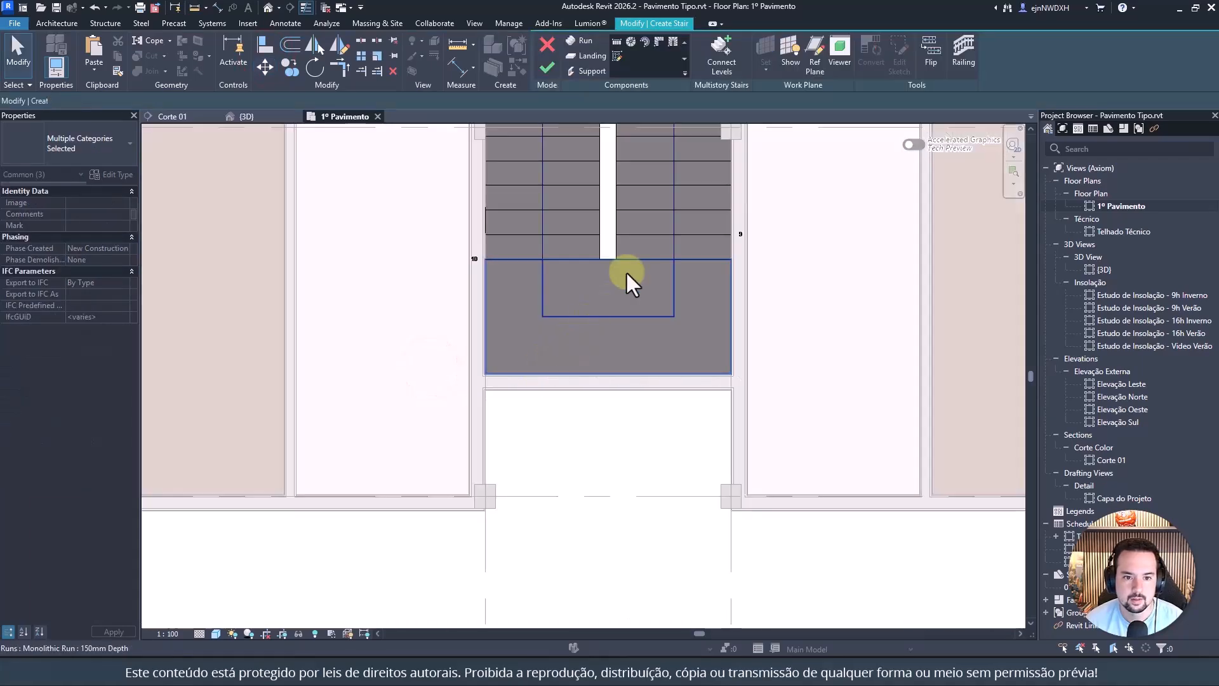
middle_drag(615, 268, 603, 347)
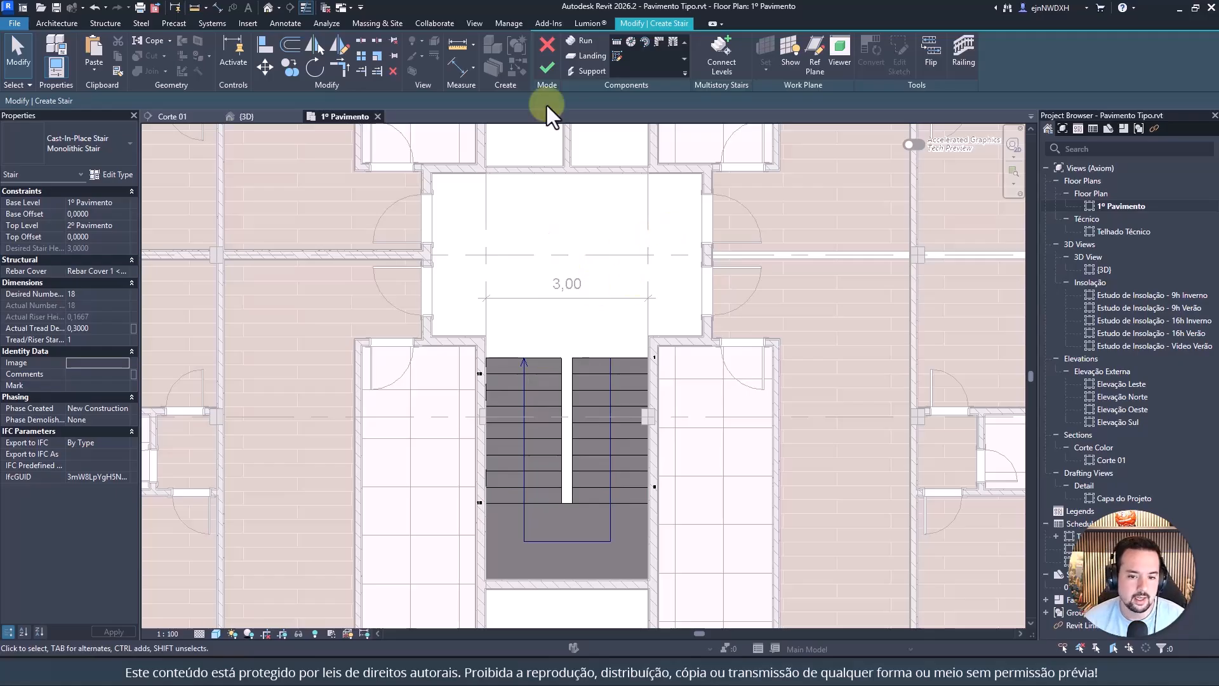
click(547, 66)
Step: Open the default 3D view and examine the stair, its railings and the central hall between the apartments
scroll(577, 251, down, 3)
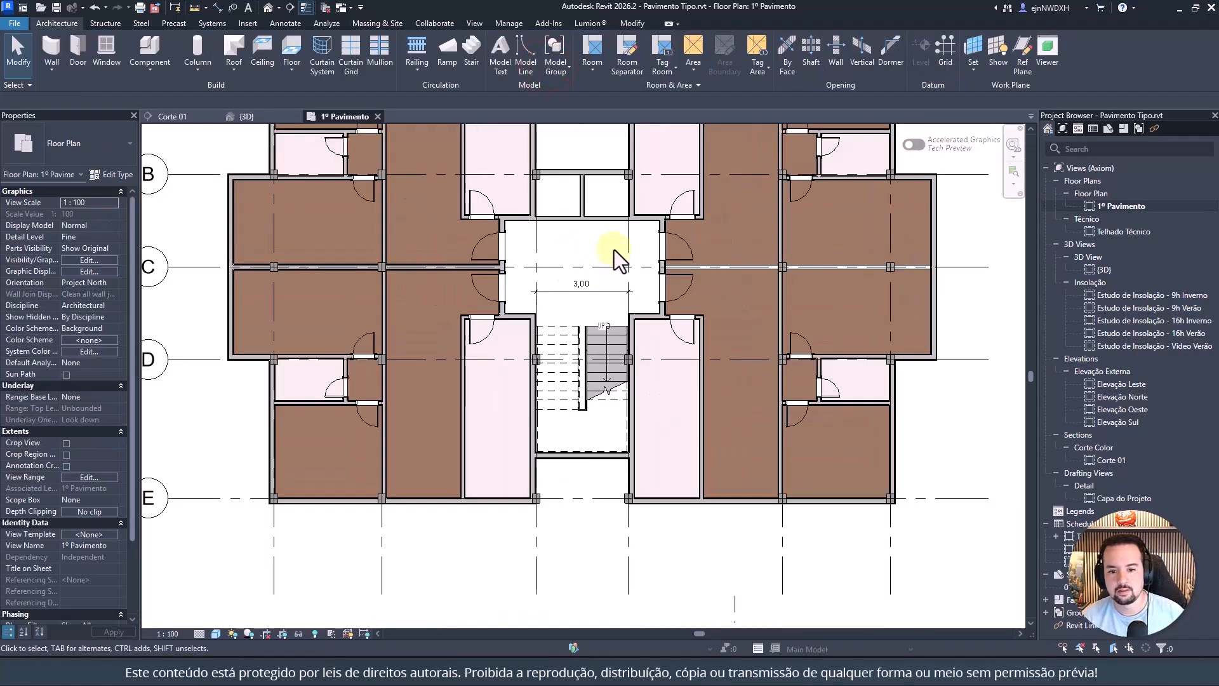
middle_drag(614, 250, 605, 333)
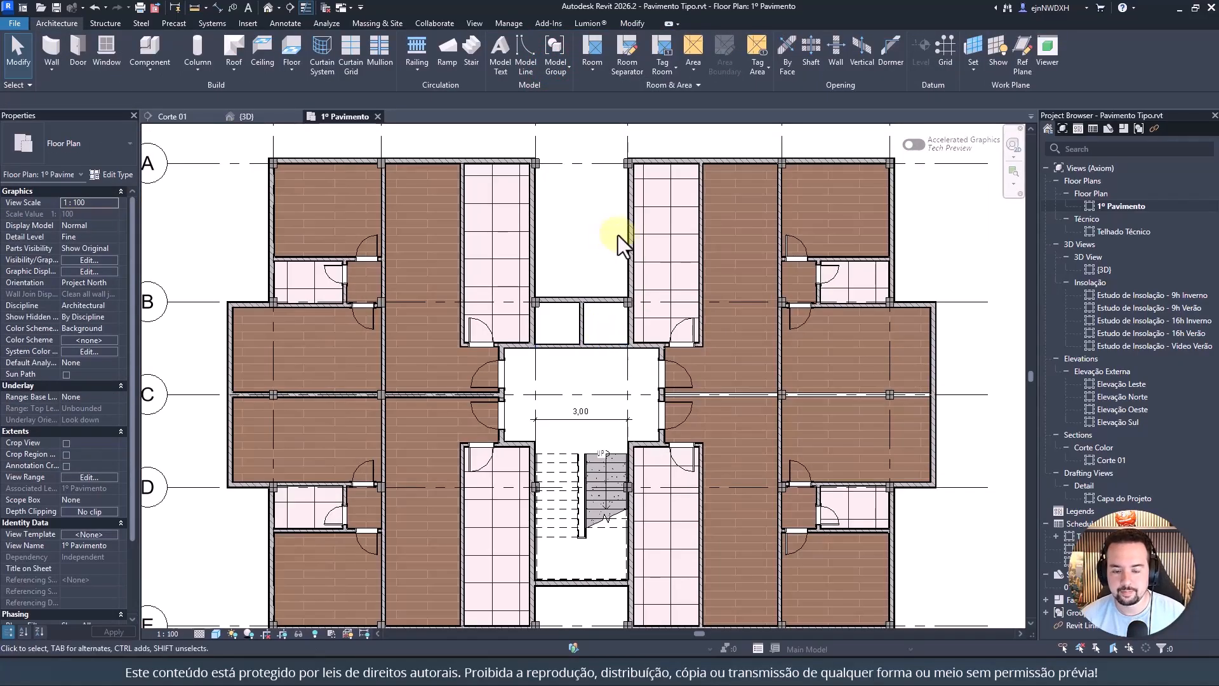
click(268, 9)
scroll(467, 356, down, 3)
scroll(381, 391, up, 5)
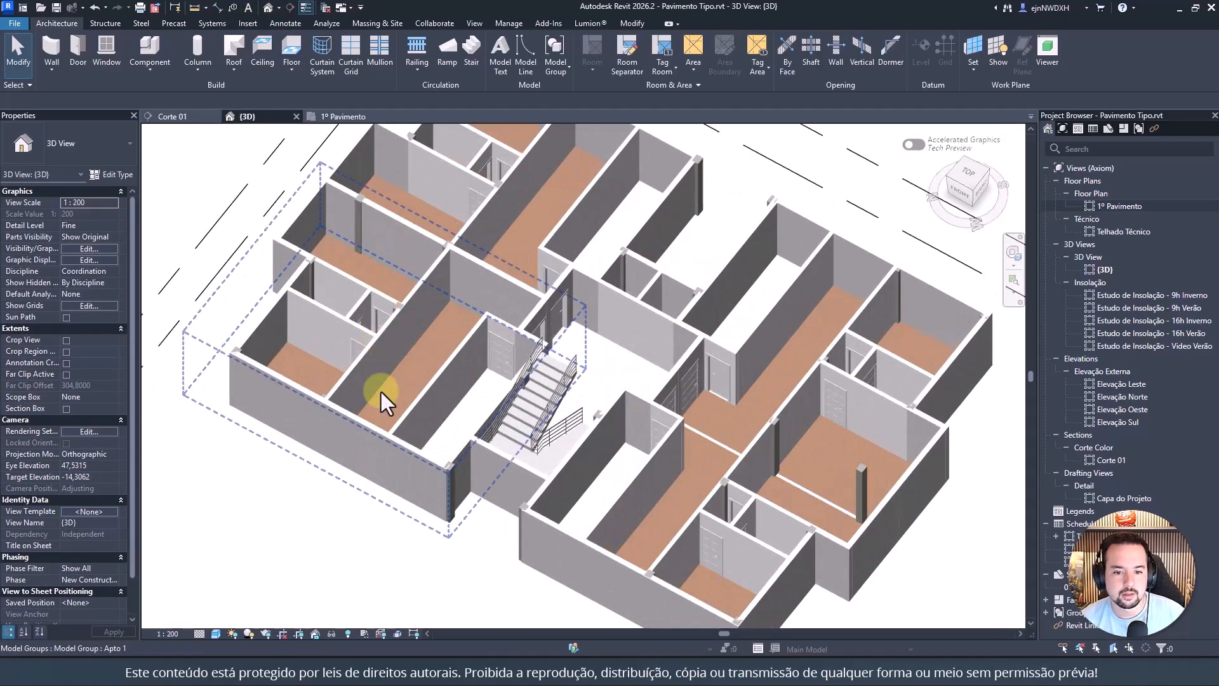
middle_drag(339, 193, 296, 288)
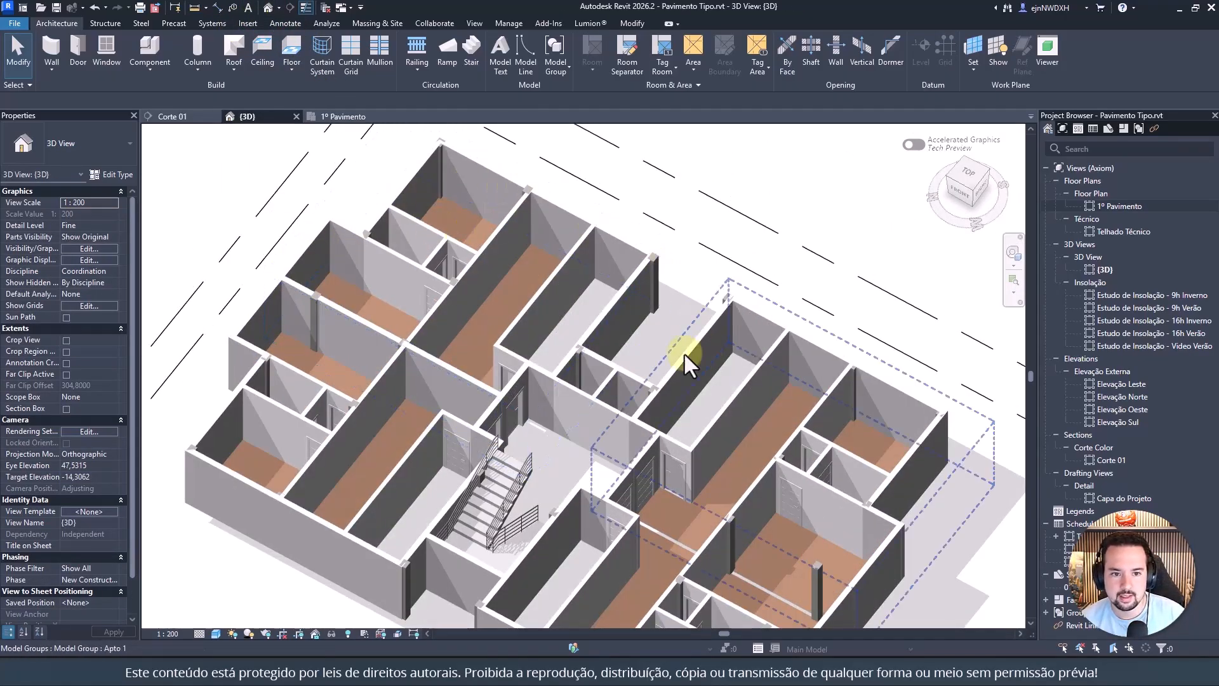
scroll(541, 466, up, 4)
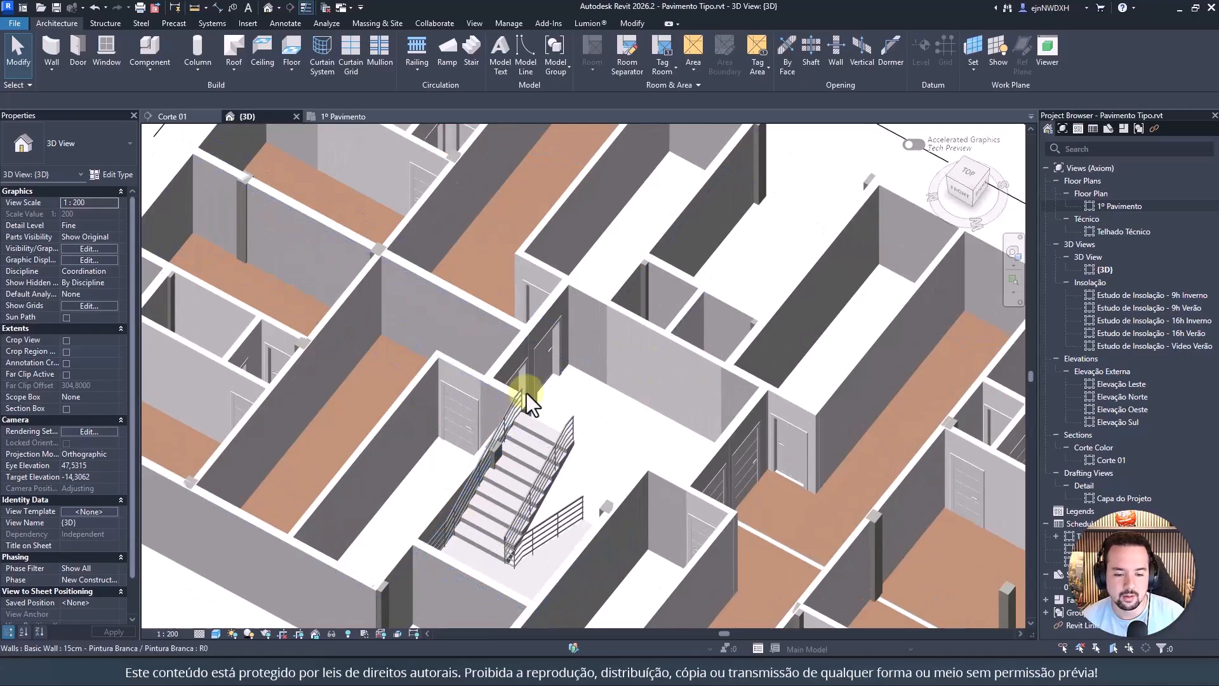
scroll(527, 393, down, 4)
scroll(570, 390, up, 2)
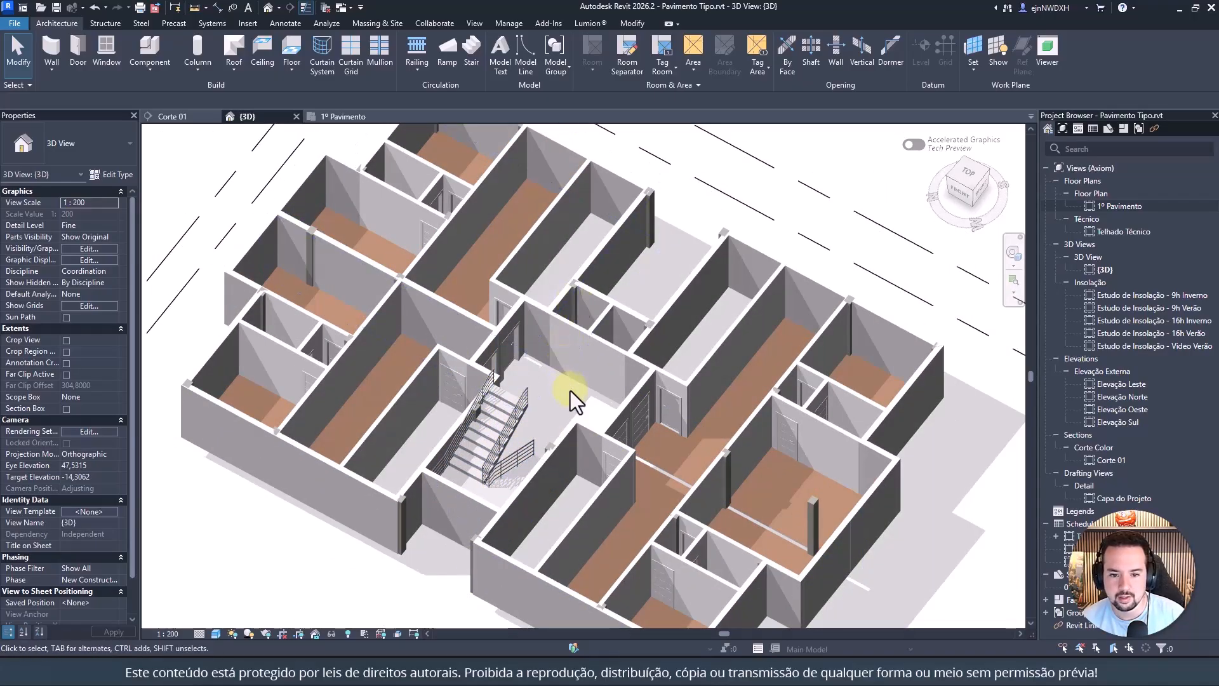
Step: Return to the 1º Pavimento plan and start a floor of type 15cm - Laje de Concreto with a -0,05 height offset from level
middle_drag(555, 388, 602, 278)
scroll(562, 376, down, 3)
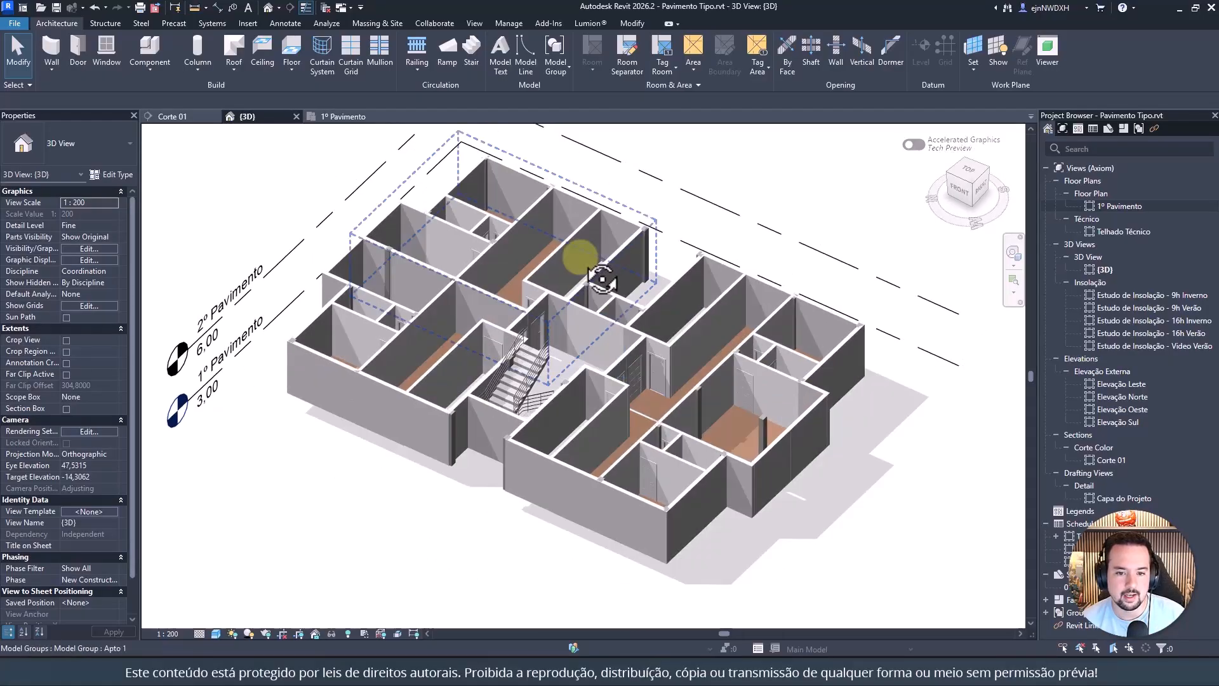
click(329, 118)
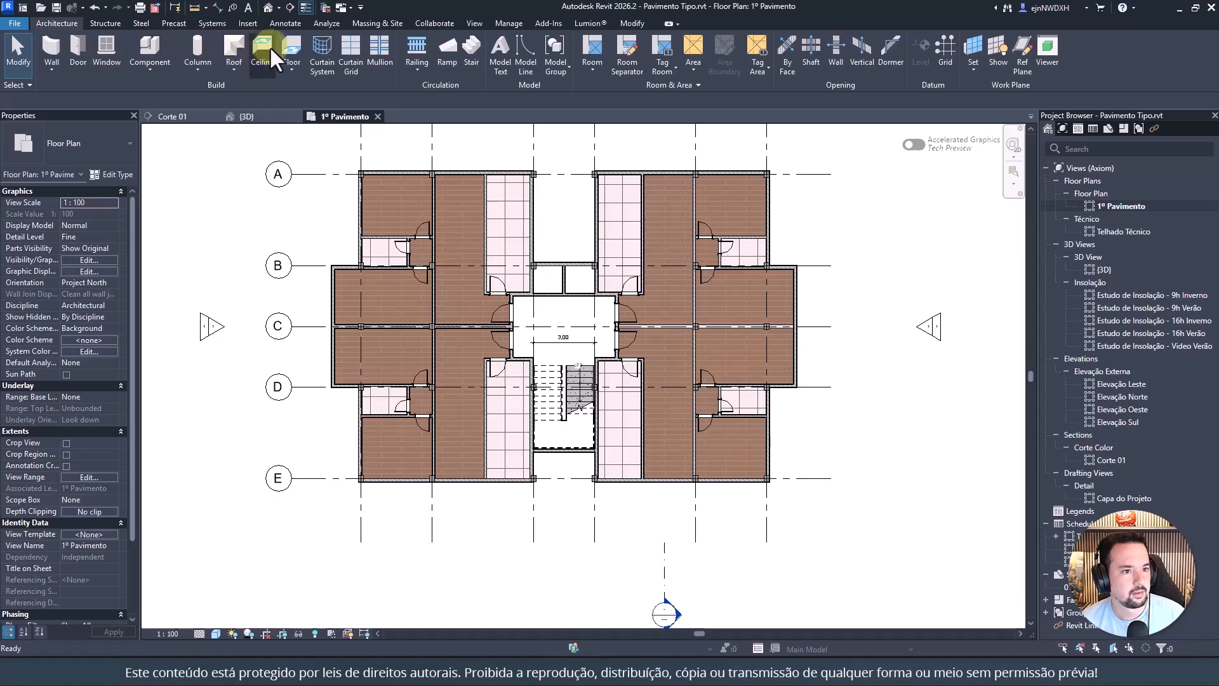
click(291, 49)
click(73, 127)
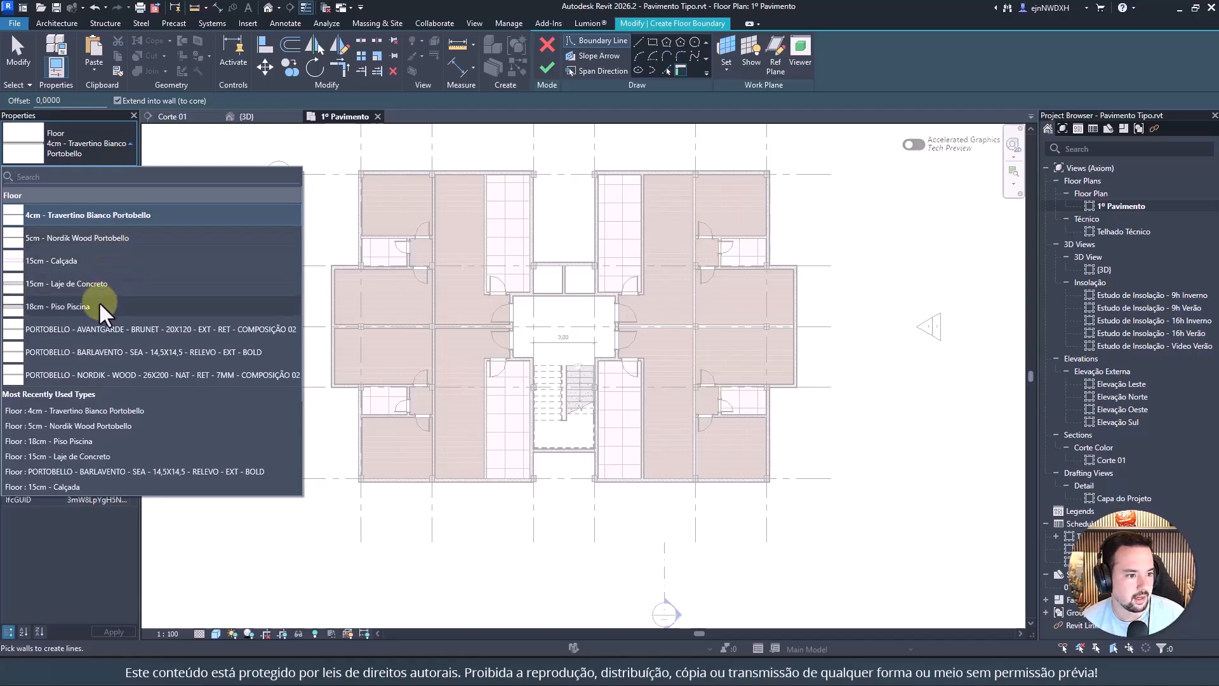
click(108, 284)
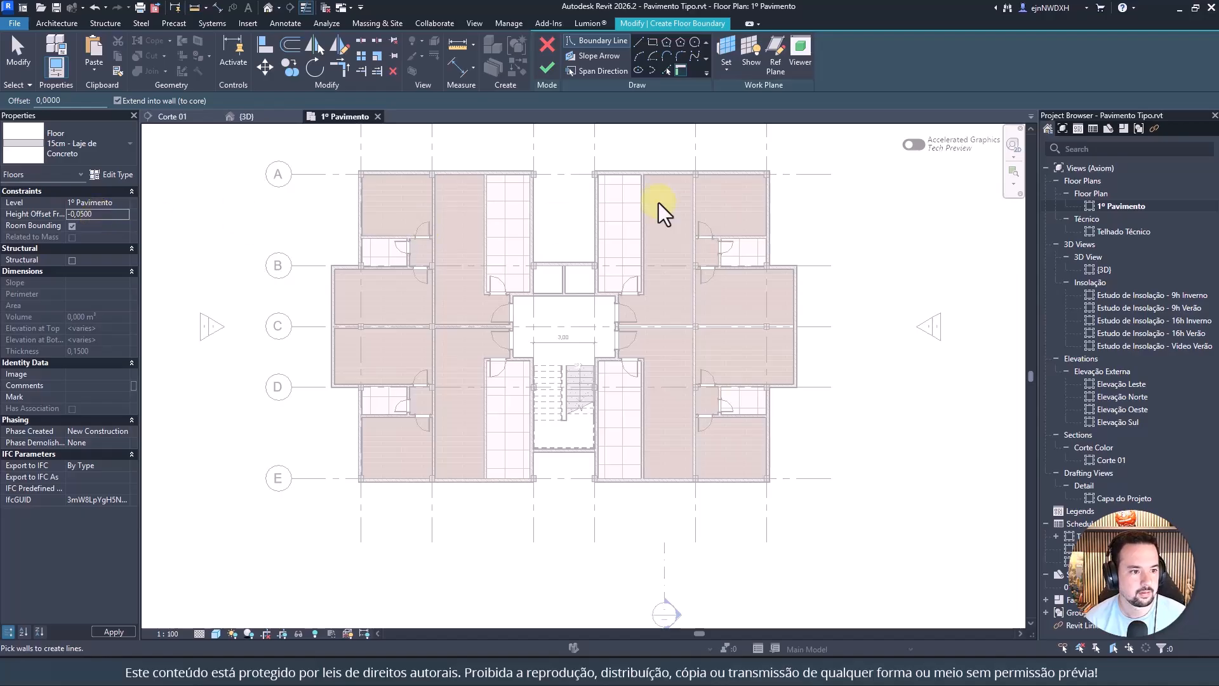
Step: Trace the slab boundary along the outer wall faces of the northwestern apartment, from the grid A facade to the western wall below grid B
middle_drag(434, 127, 454, 158)
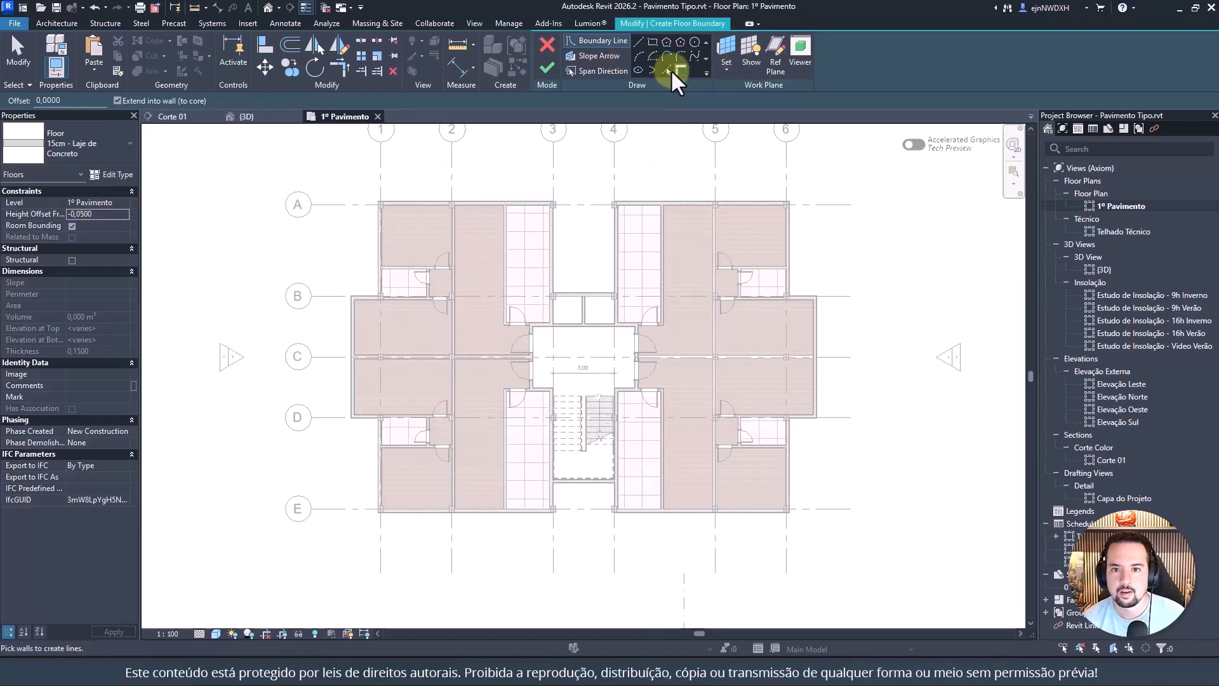
scroll(375, 200, up, 5)
click(422, 214)
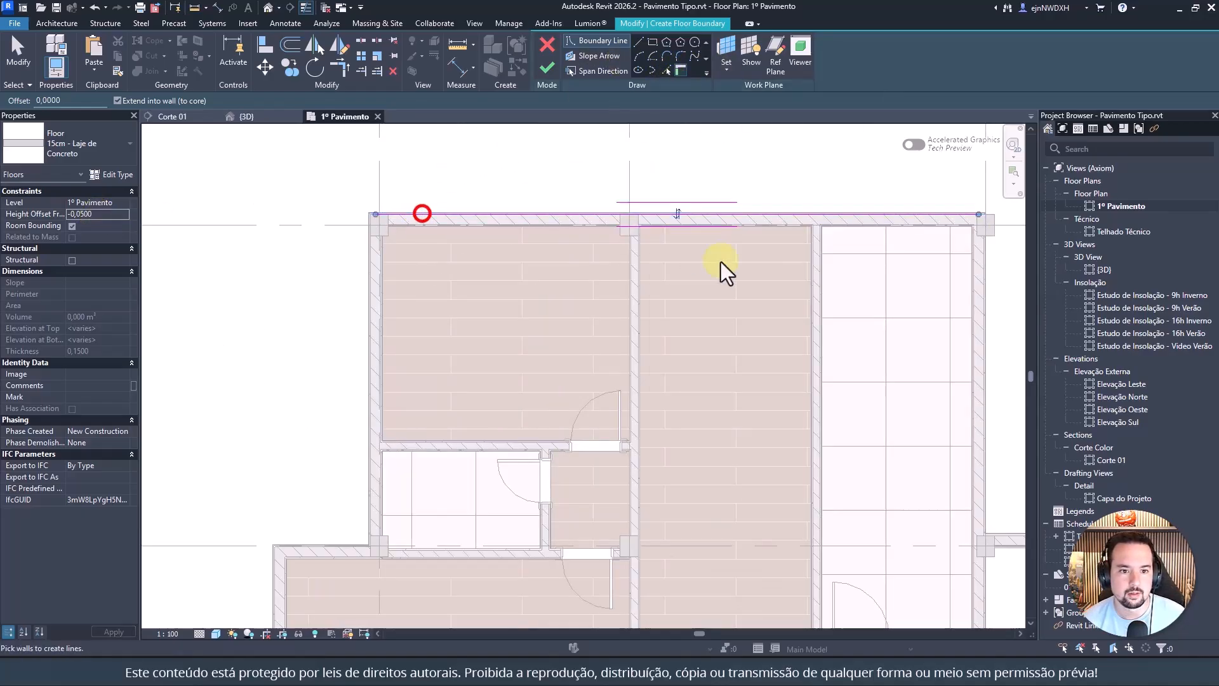
click(368, 261)
middle_drag(379, 435, 476, 163)
scroll(445, 276, up, 2)
click(454, 275)
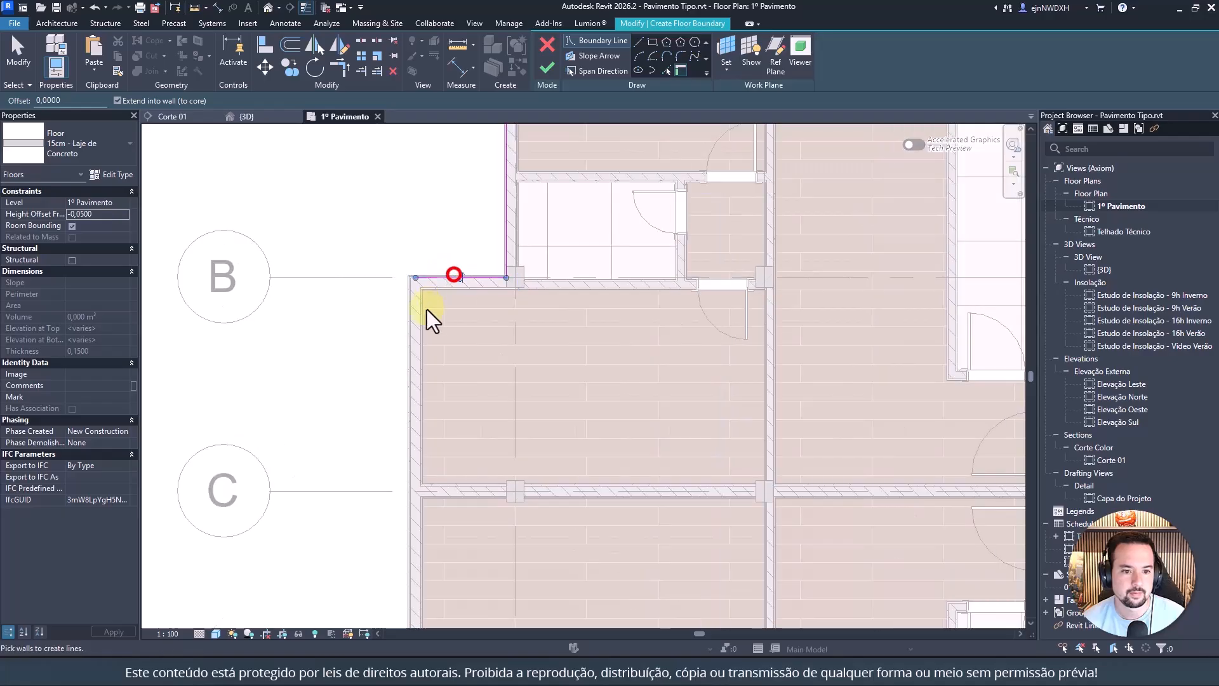
click(412, 315)
Step: Continue the slab boundary along the southwestern apartment's outer wall faces, from the setback at grid D to the stairwell's southern wall
scroll(400, 303, down, 2)
middle_drag(484, 325, 531, 79)
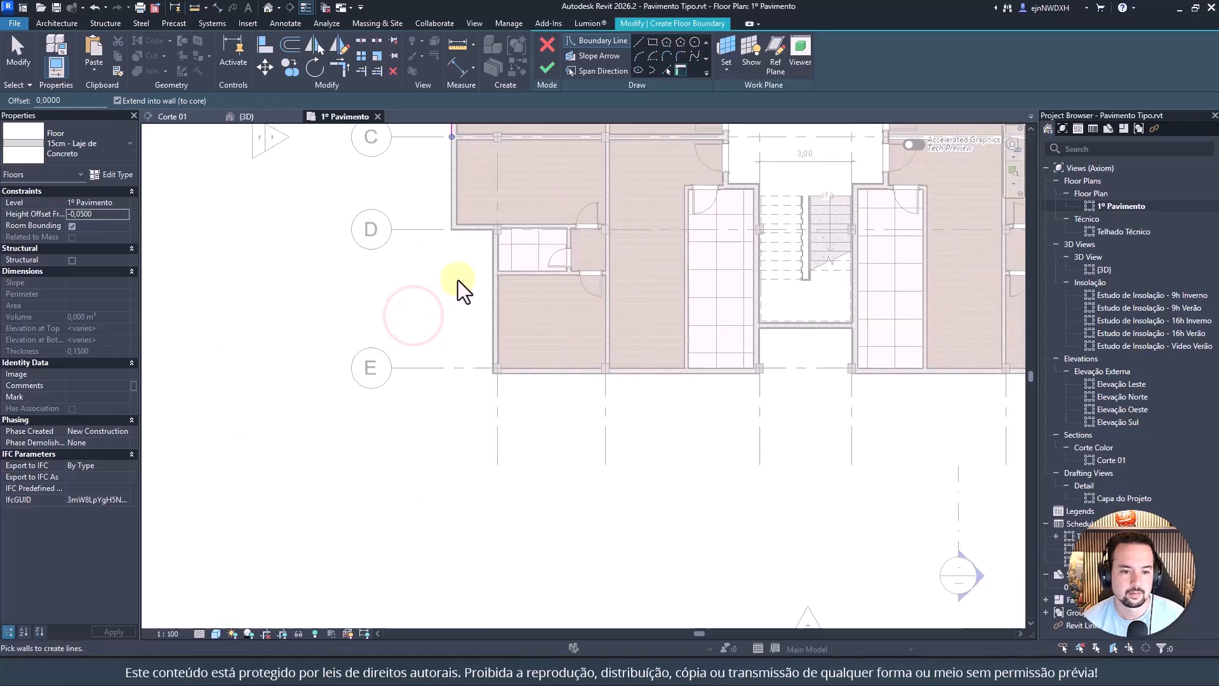
click(477, 229)
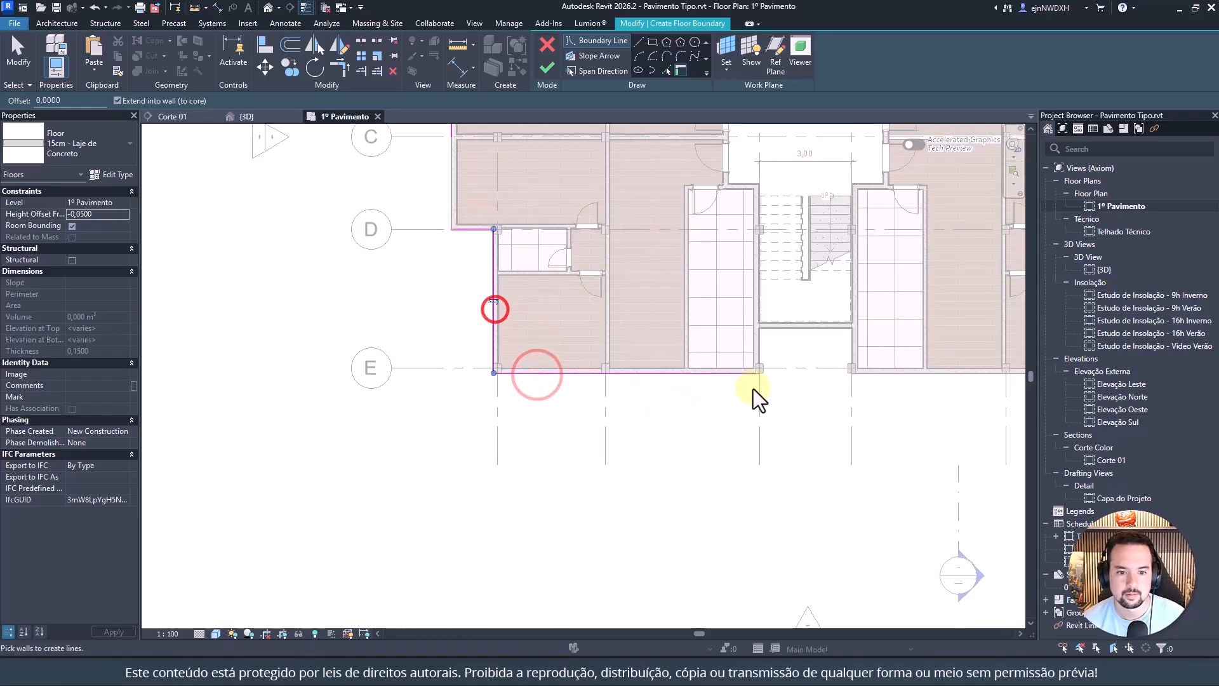
scroll(737, 391, up, 3)
click(622, 325)
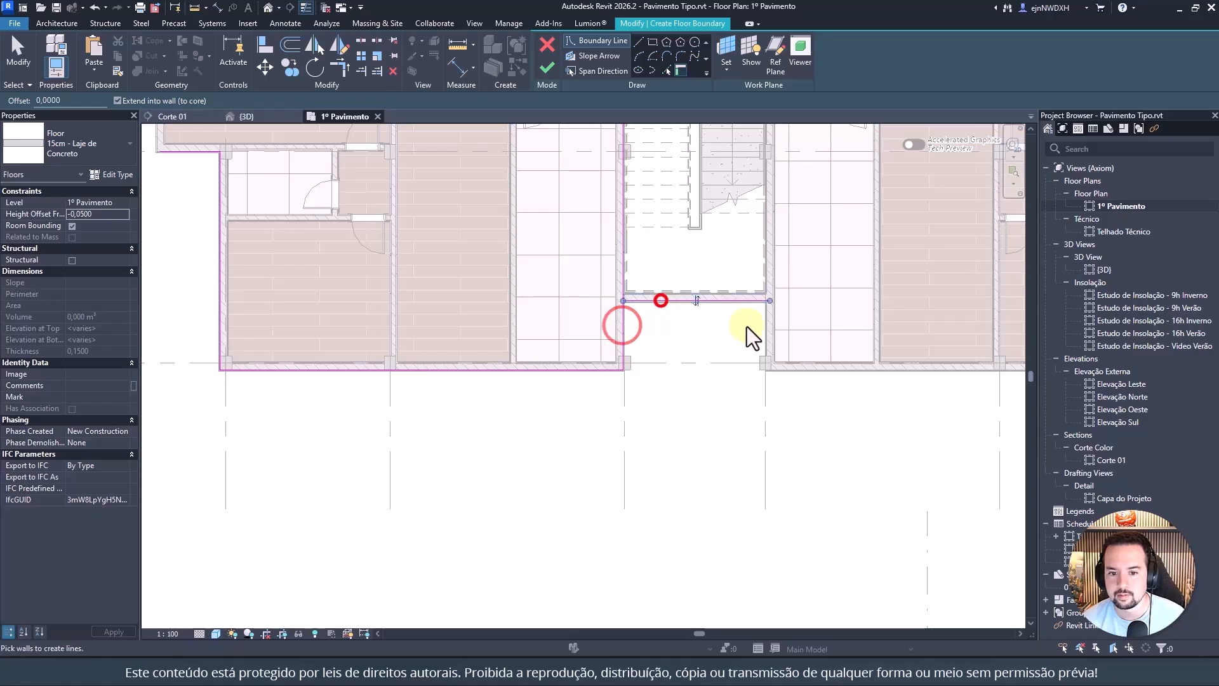
Step: Continue the slab boundary along the southeastern apartment's outer wall faces, from the recess south of the stairwell up to grid C
click(764, 336)
click(827, 370)
middle_drag(831, 431, 313, 387)
scroll(313, 386, down, 1)
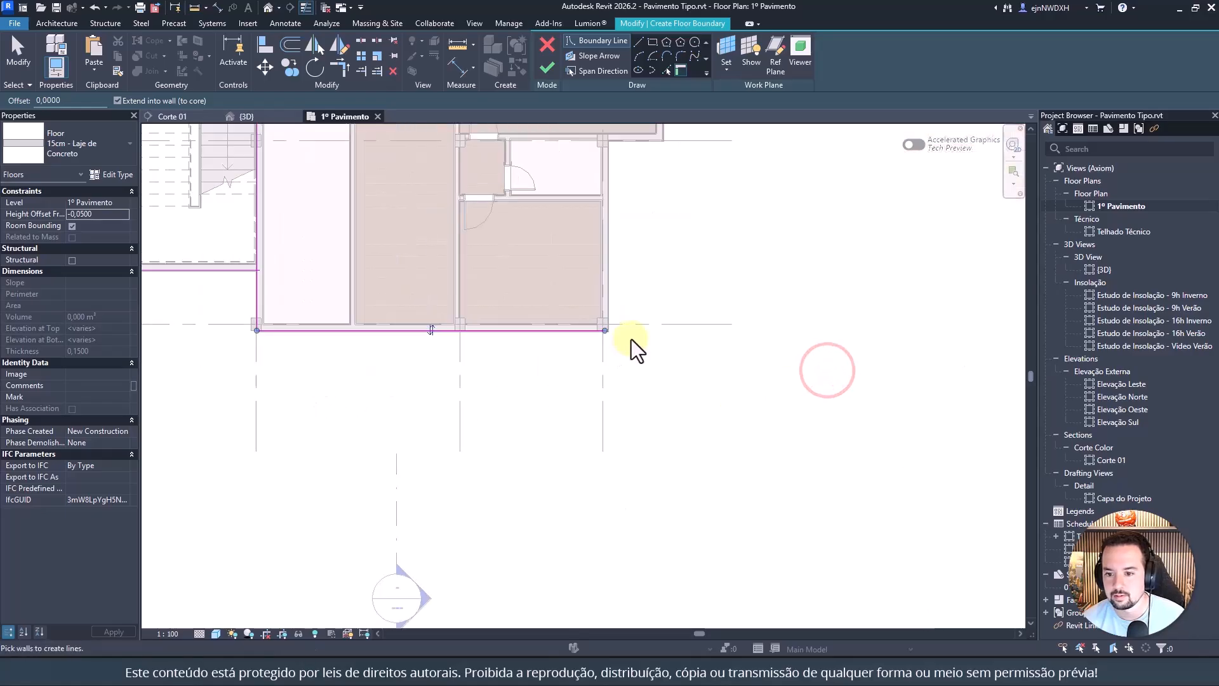
scroll(631, 339, down, 1)
middle_drag(631, 339, 624, 451)
click(624, 278)
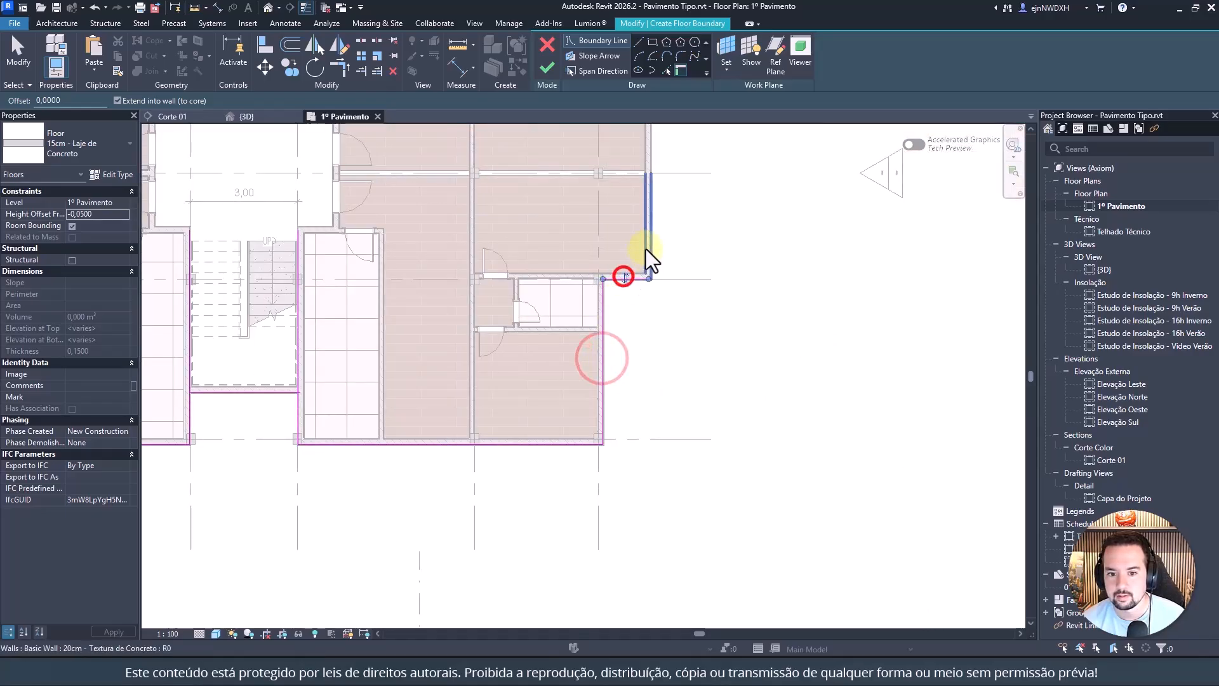
click(647, 248)
middle_drag(668, 168, 646, 400)
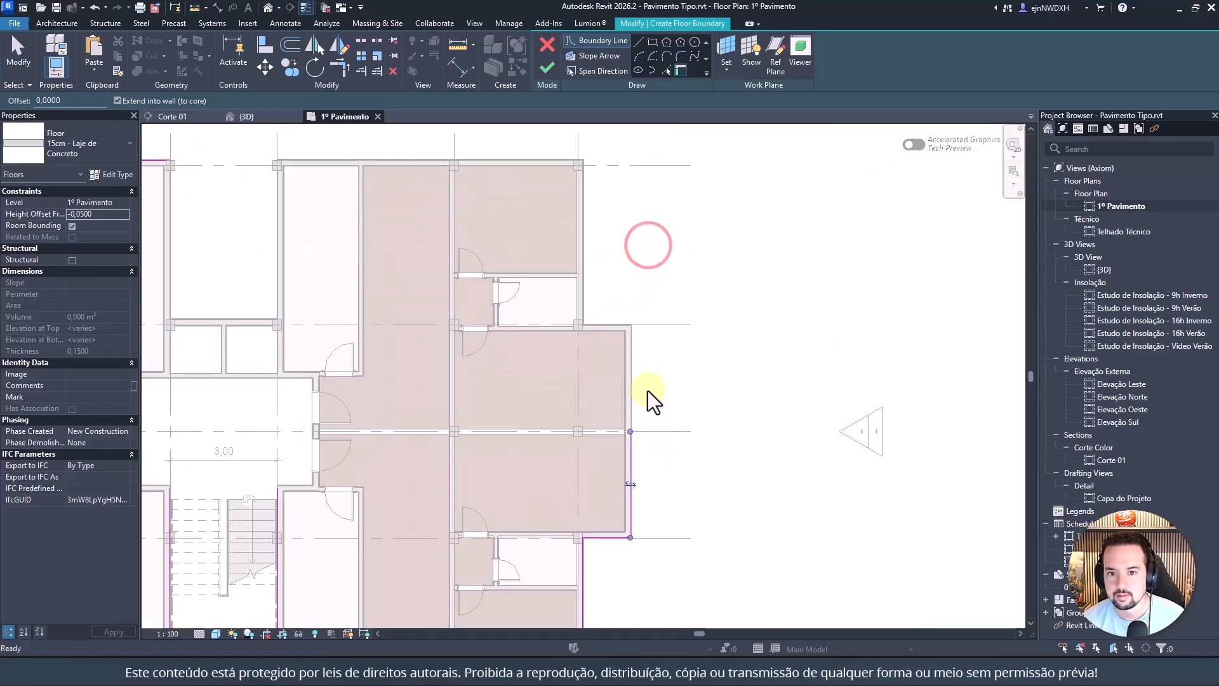
Step: Pick the upper-right outer walls, both side walls of the upper central recess and the shafts' upper wall as floor boundary lines
click(585, 296)
click(533, 163)
middle_drag(261, 181, 497, 222)
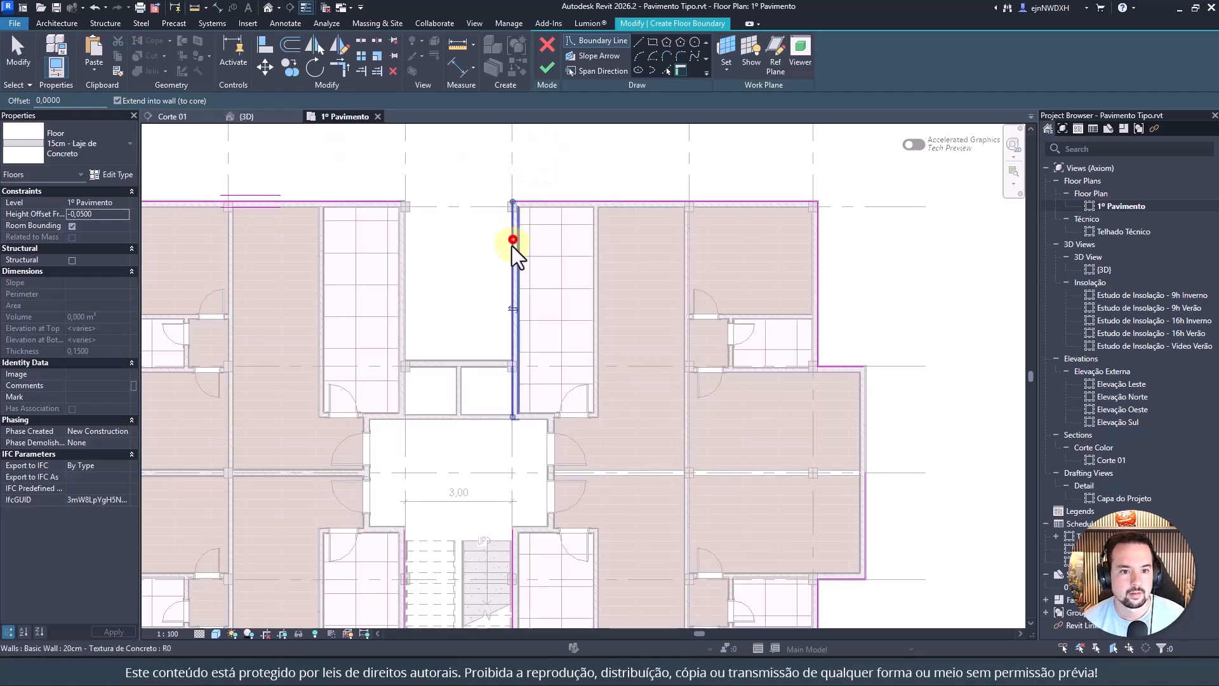
click(473, 363)
click(404, 308)
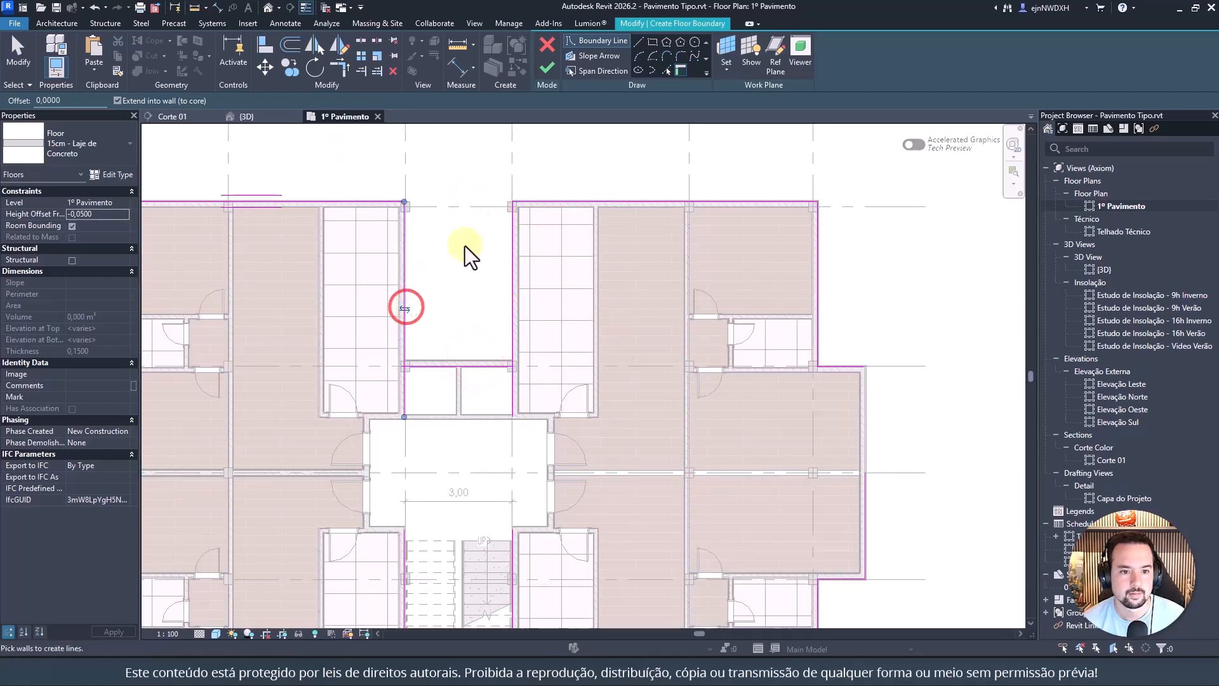
key(Escape)
Step: Move the horizontal boundary line from above the two shafts down to the core of the wall between shafts and hall
click(434, 366)
scroll(474, 368, up, 3)
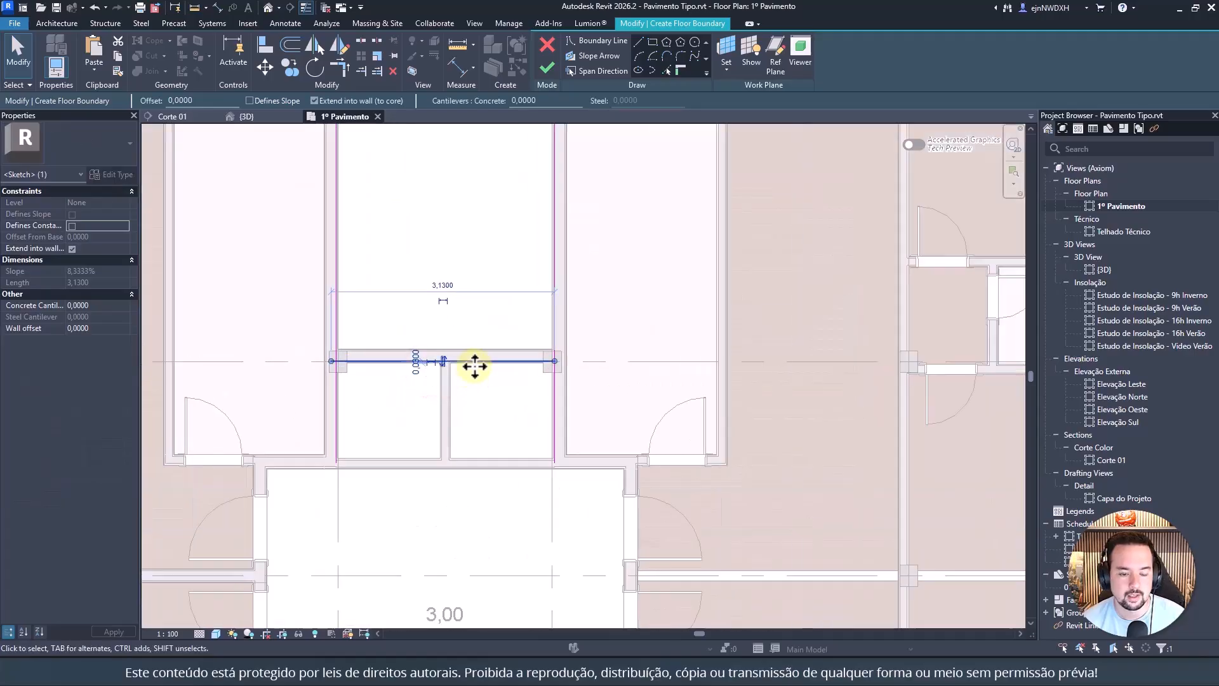
drag(473, 438, 474, 463)
scroll(469, 452, up, 4)
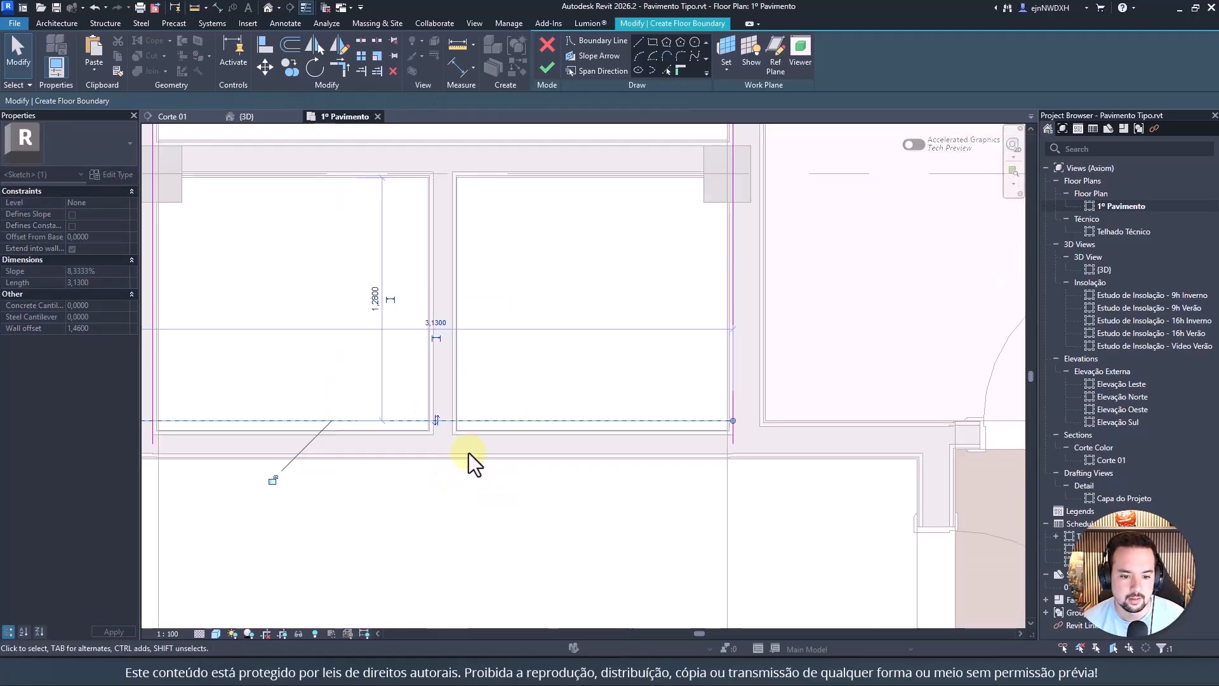
drag(474, 406, 476, 428)
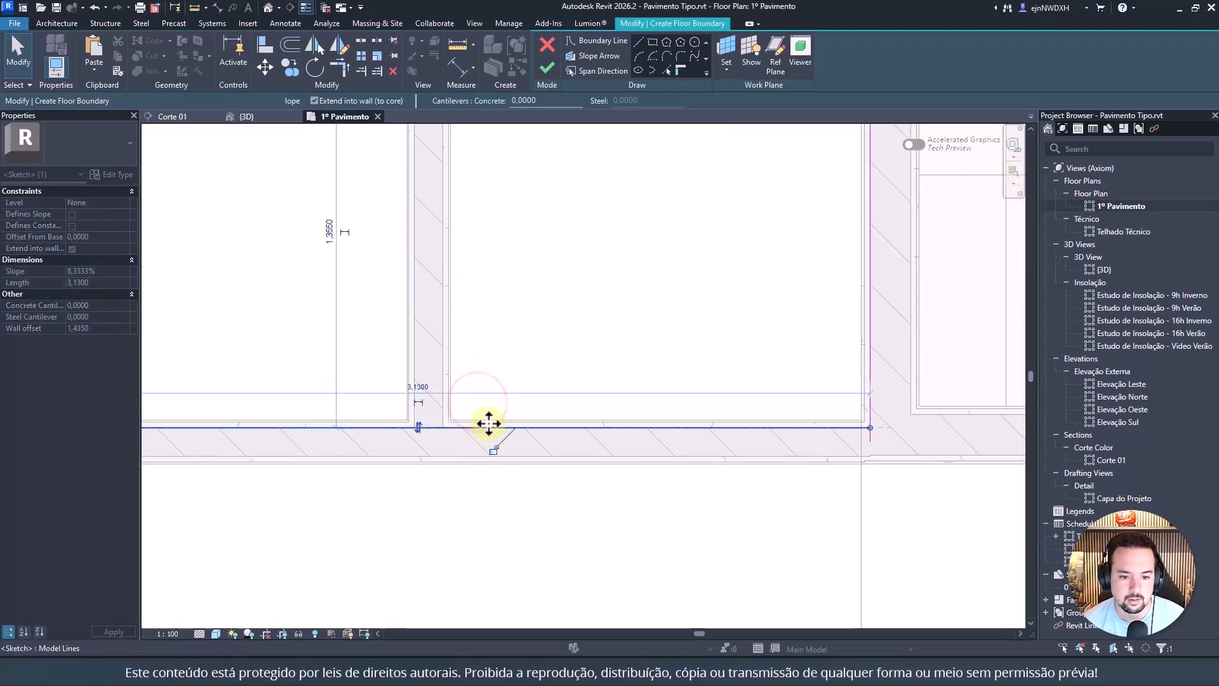
Step: Trim the recess side lines and the line below the shafts into two closed corners
scroll(484, 421, down, 4)
scroll(586, 402, down, 3)
key(t)
key(r)
click(451, 365)
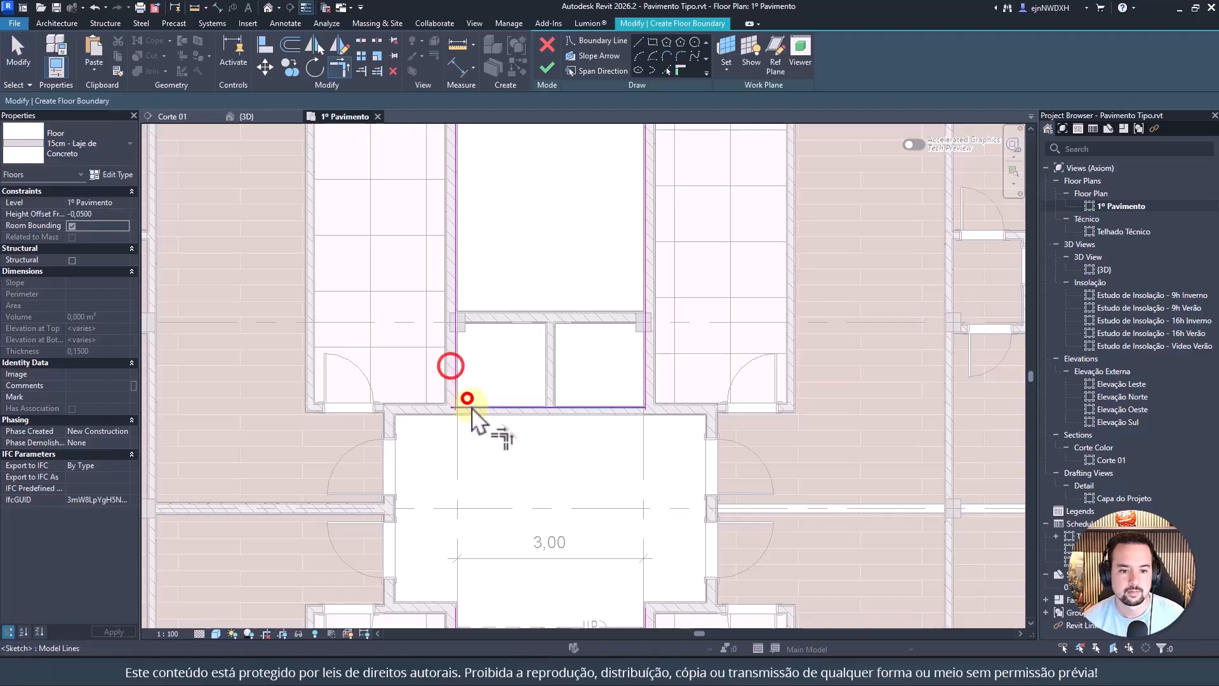
click(459, 390)
click(455, 386)
click(645, 387)
click(631, 408)
middle_drag(648, 301, 632, 408)
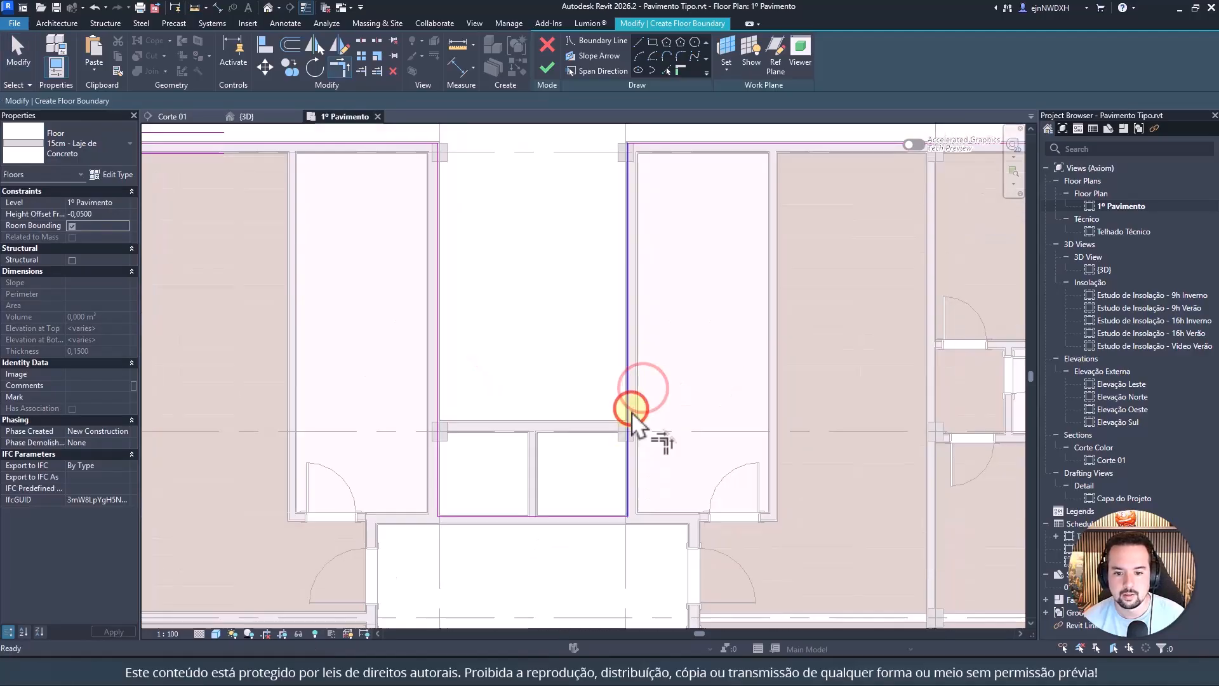
Step: Trim the boundary lines along the upper edge into closed corners, including the one at grids A and 1
middle_drag(643, 163, 690, 302)
click(395, 263)
click(416, 278)
scroll(414, 283, down, 3)
scroll(388, 310, up, 4)
click(375, 302)
click(394, 275)
scroll(346, 362, down, 4)
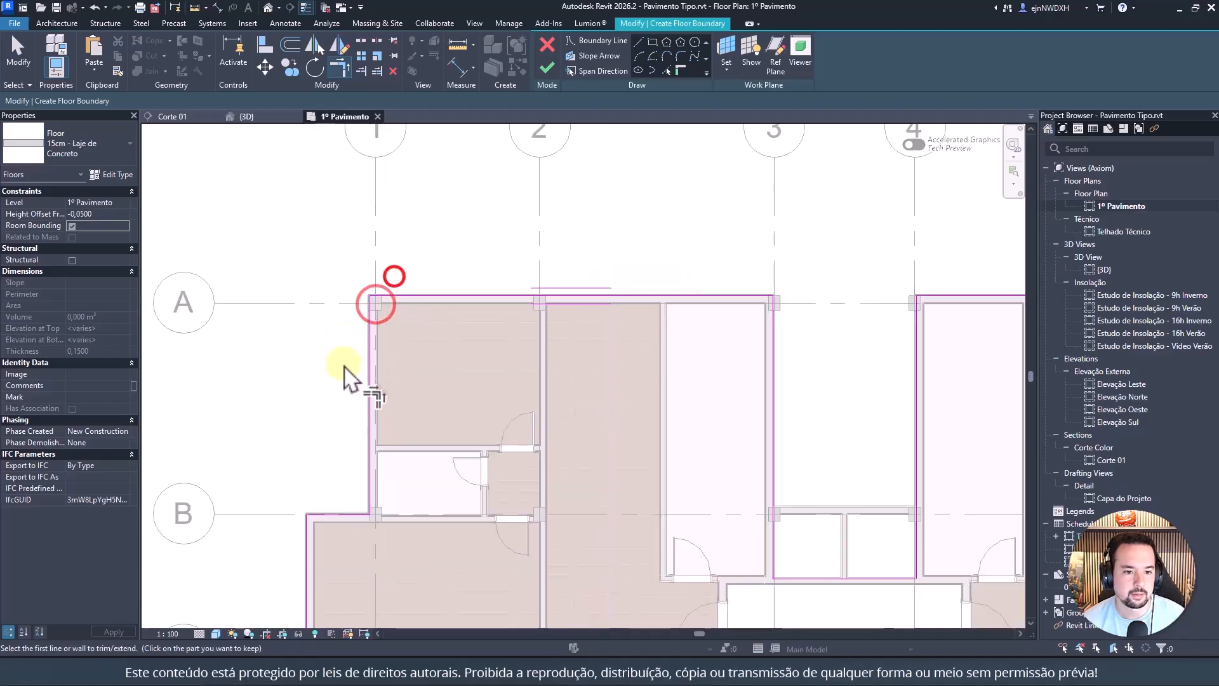
Step: Trim the left outer boundary line and the short line at grid D into a corner
middle_drag(346, 365, 462, 199)
middle_drag(373, 336, 420, 289)
scroll(432, 287, up, 4)
middle_drag(533, 436, 512, 184)
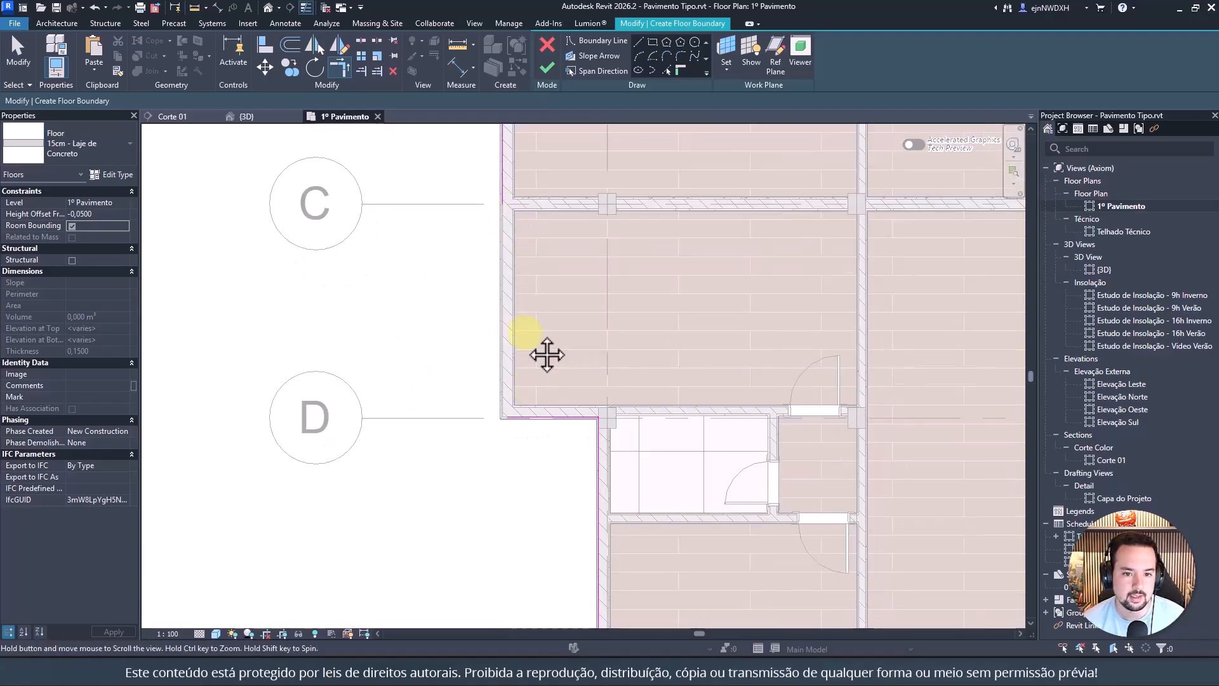
middle_drag(526, 335, 494, 173)
scroll(480, 213, up, 1)
middle_drag(481, 219, 449, 305)
click(434, 164)
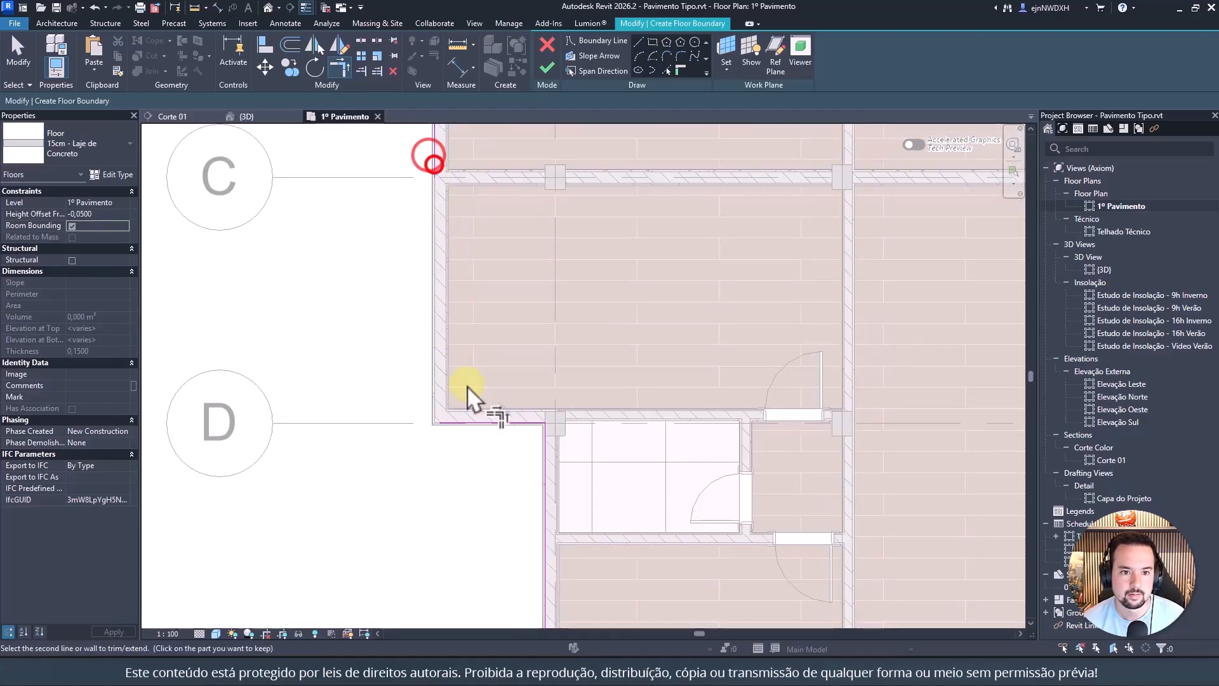
click(470, 427)
Step: Trim both corners where the line behind the stairwell meets the side lines of the lower recess
scroll(470, 427, down, 3)
middle_drag(523, 426, 478, 193)
scroll(479, 416, up, 4)
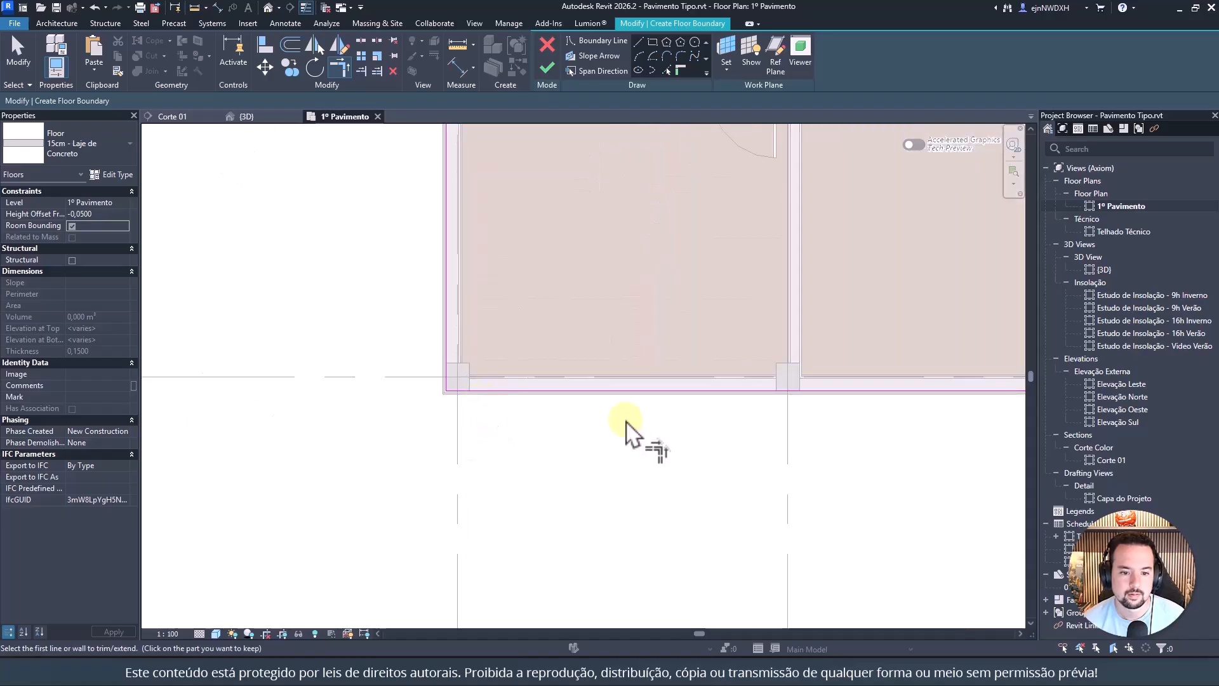
scroll(626, 422, down, 4)
middle_drag(994, 414, 522, 403)
scroll(521, 413, up, 4)
click(380, 276)
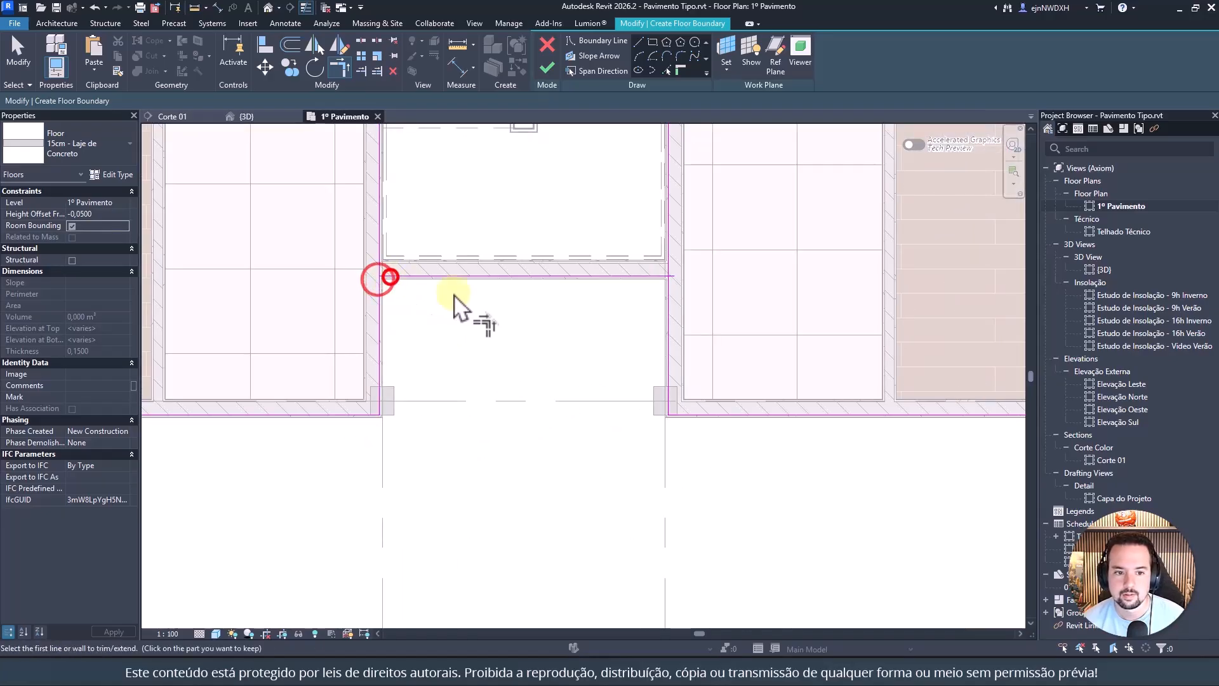
click(377, 289)
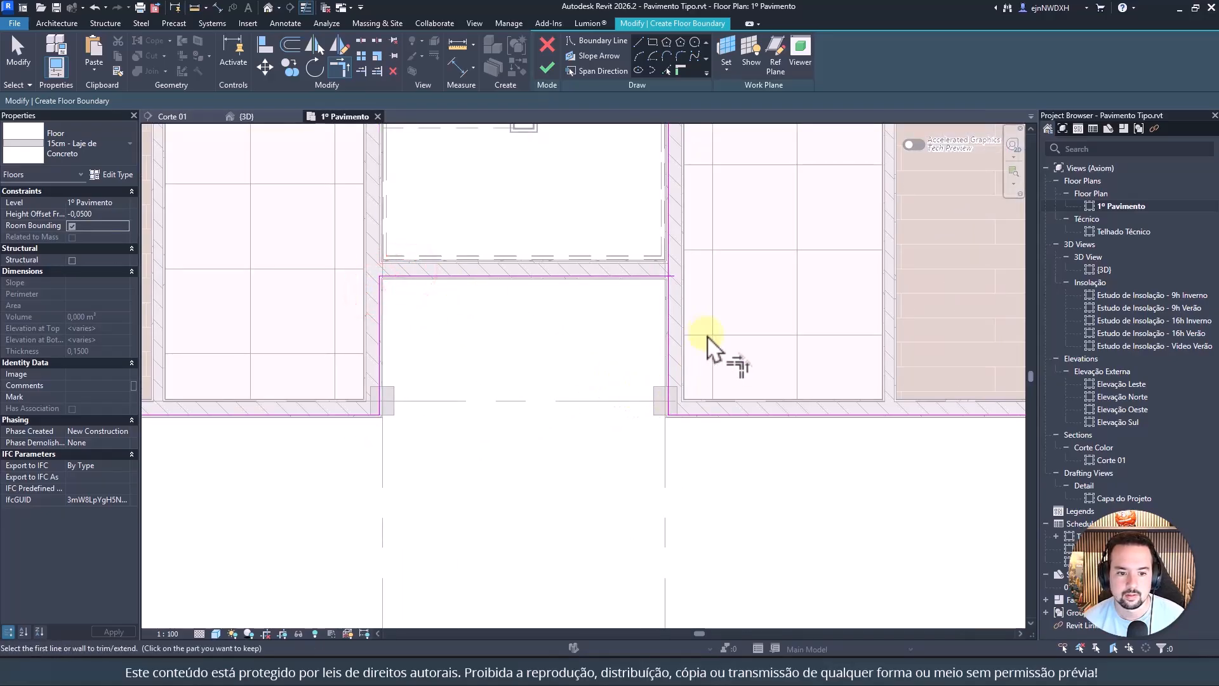
click(650, 275)
click(667, 299)
Step: Move the boundary line from behind the stairwell to the edge where the stairs meet the hall
scroll(659, 408, down, 3)
middle_drag(591, 307, 593, 463)
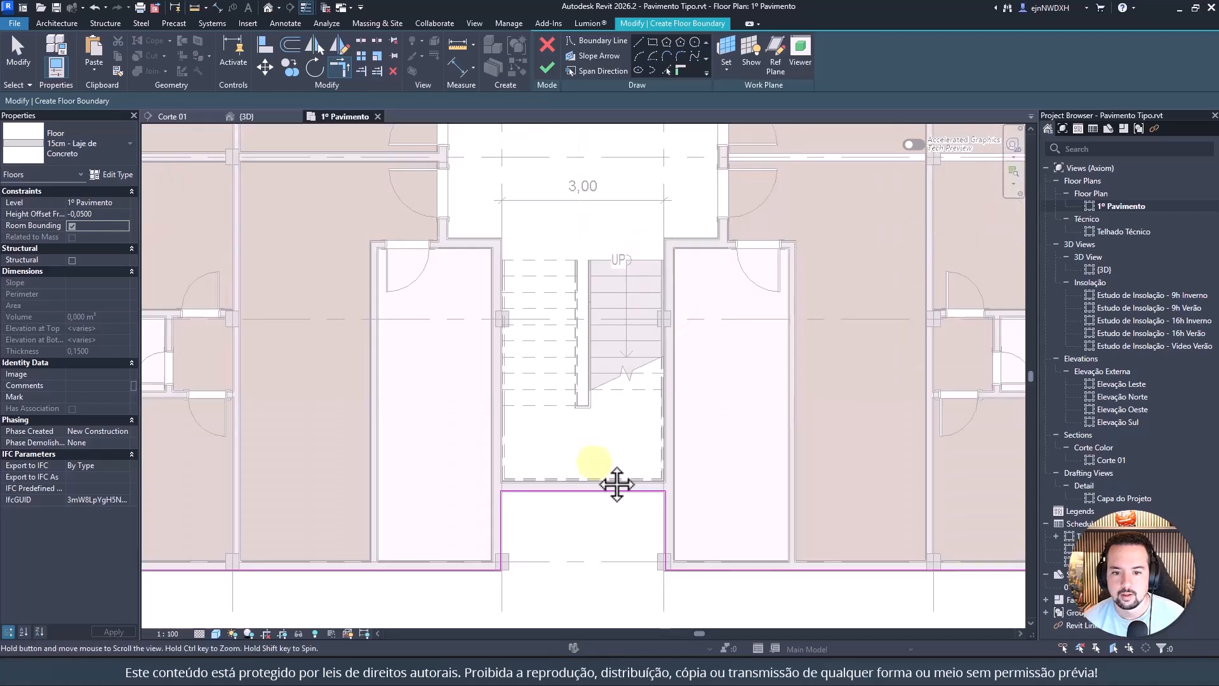
key(Escape)
key(Escape)
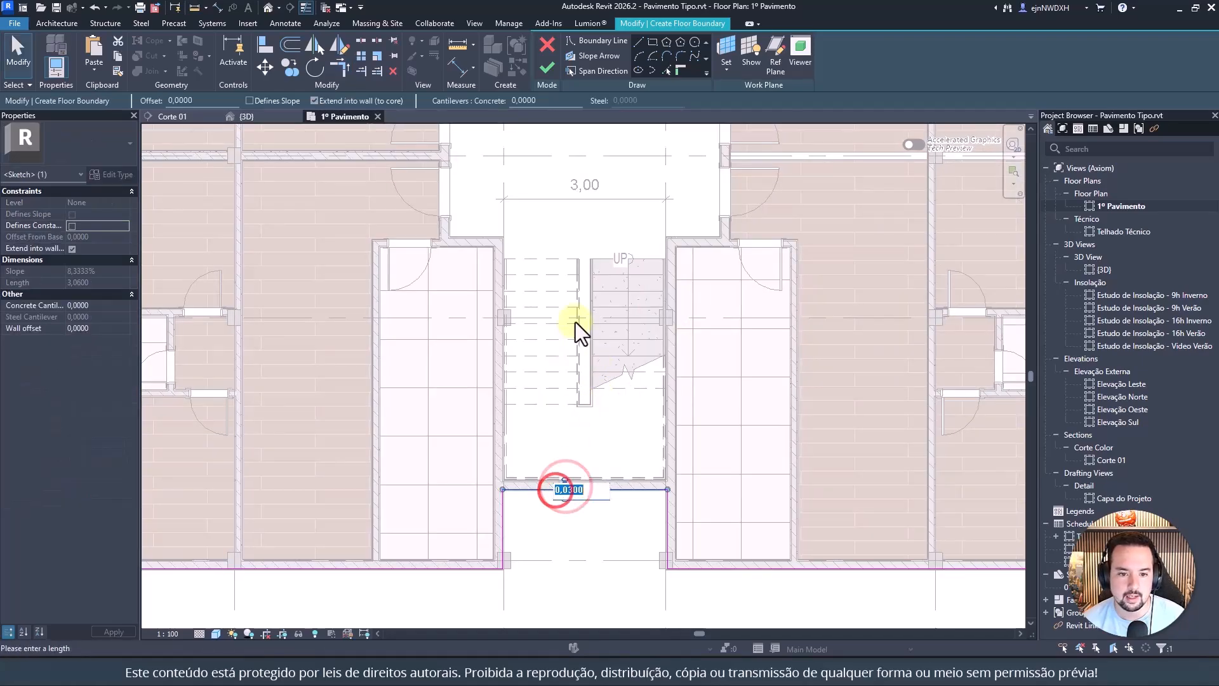
drag(539, 490, 558, 260)
middle_drag(703, 344, 612, 329)
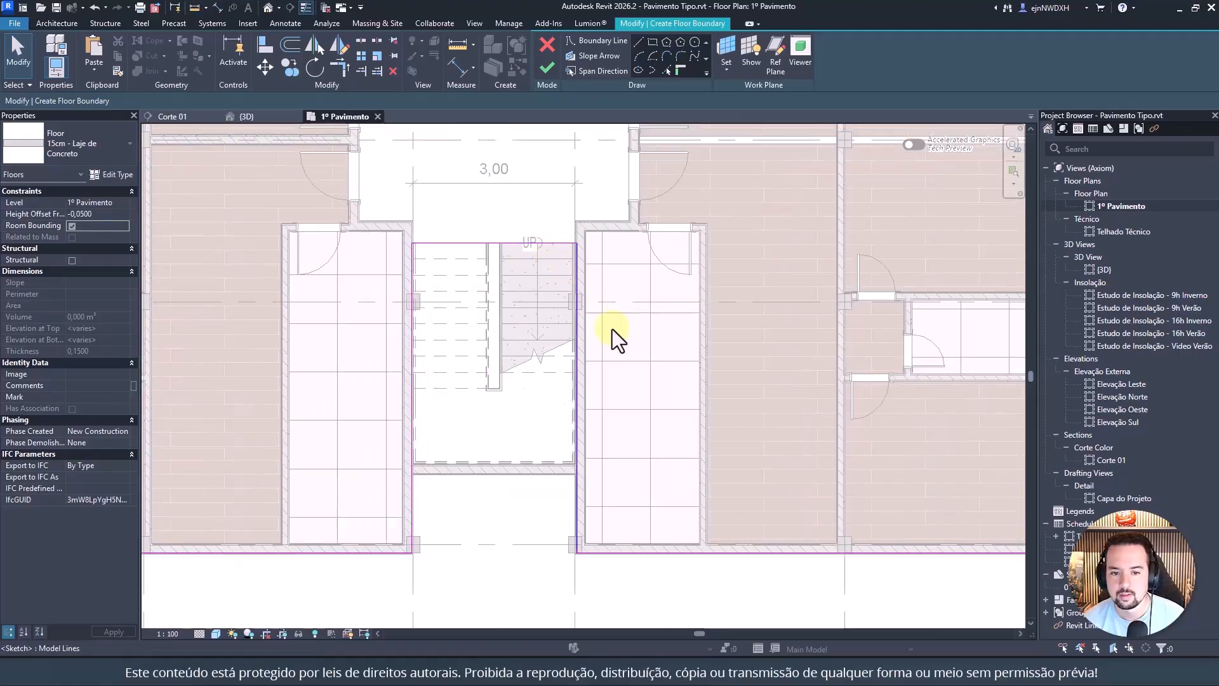
Step: Trim the short boundary line at grid B and the right outer line into a closed corner
middle_drag(400, 259, 234, 154)
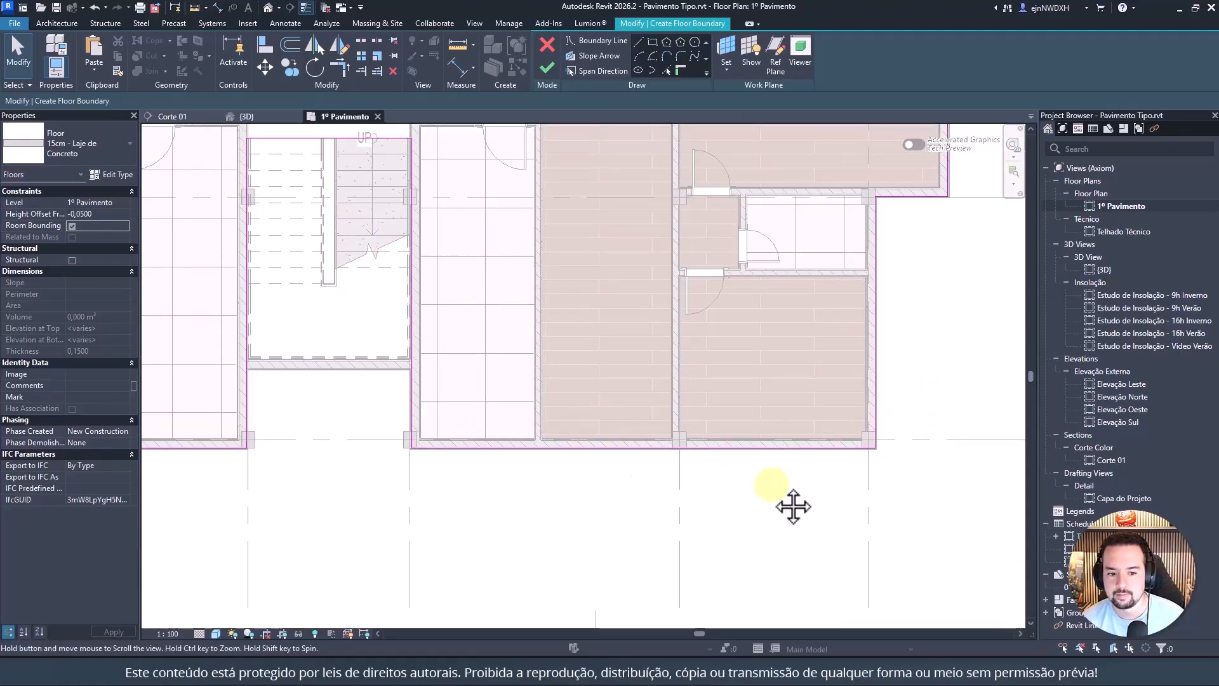
middle_drag(793, 506, 622, 604)
middle_drag(733, 419, 649, 384)
middle_drag(591, 229, 646, 298)
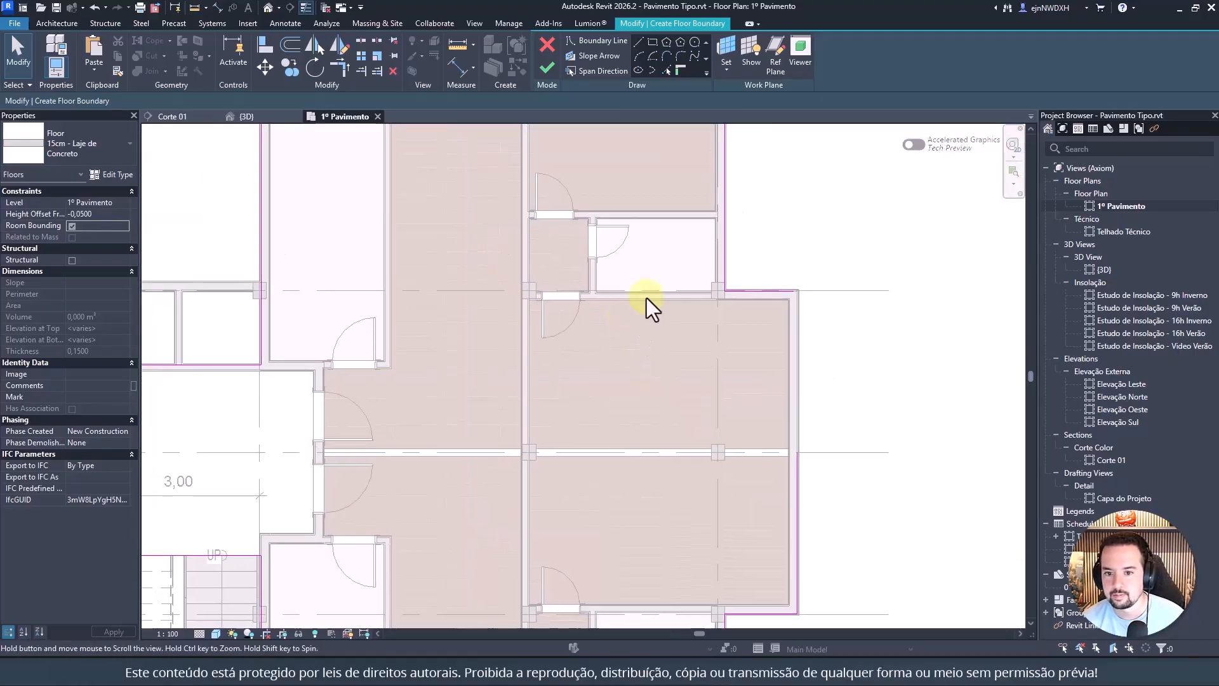
key(t)
key(r)
click(760, 291)
scroll(768, 305, down, 2)
click(784, 442)
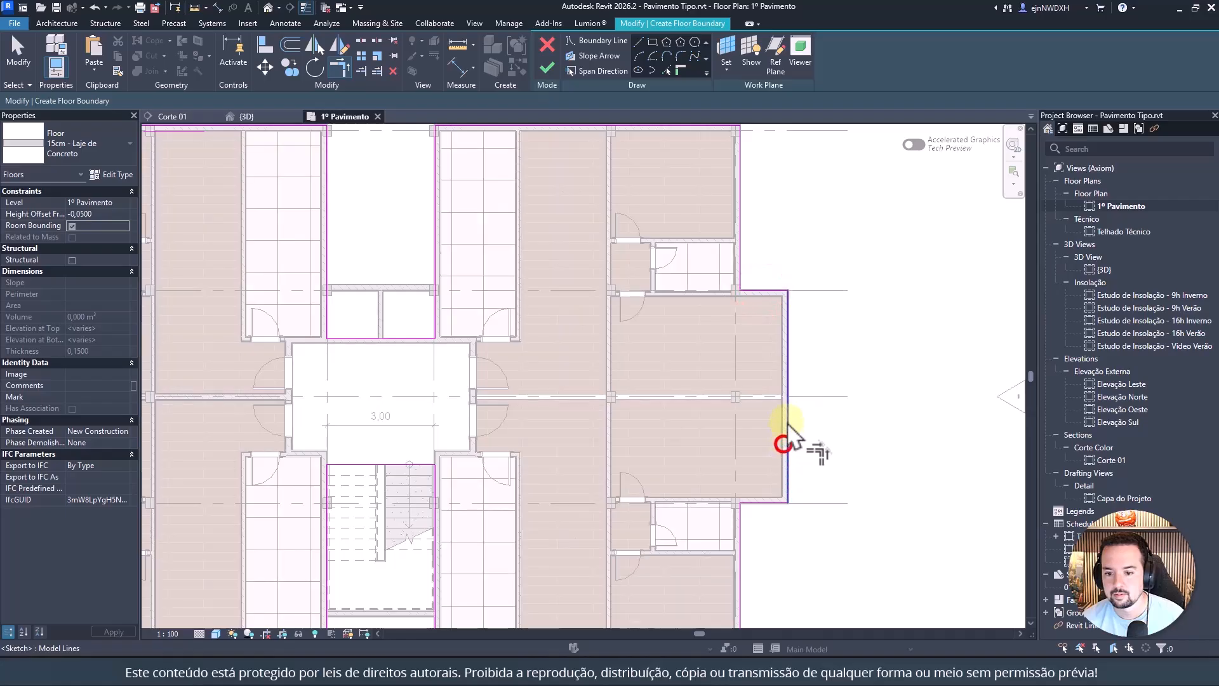
middle_drag(436, 222, 658, 353)
key(Escape)
Step: Finish the boundary sketch of the 15cm - Laje de Concreto floor and deselect the slab
scroll(658, 350, down, 3)
middle_drag(664, 287, 610, 320)
scroll(645, 389, up, 5)
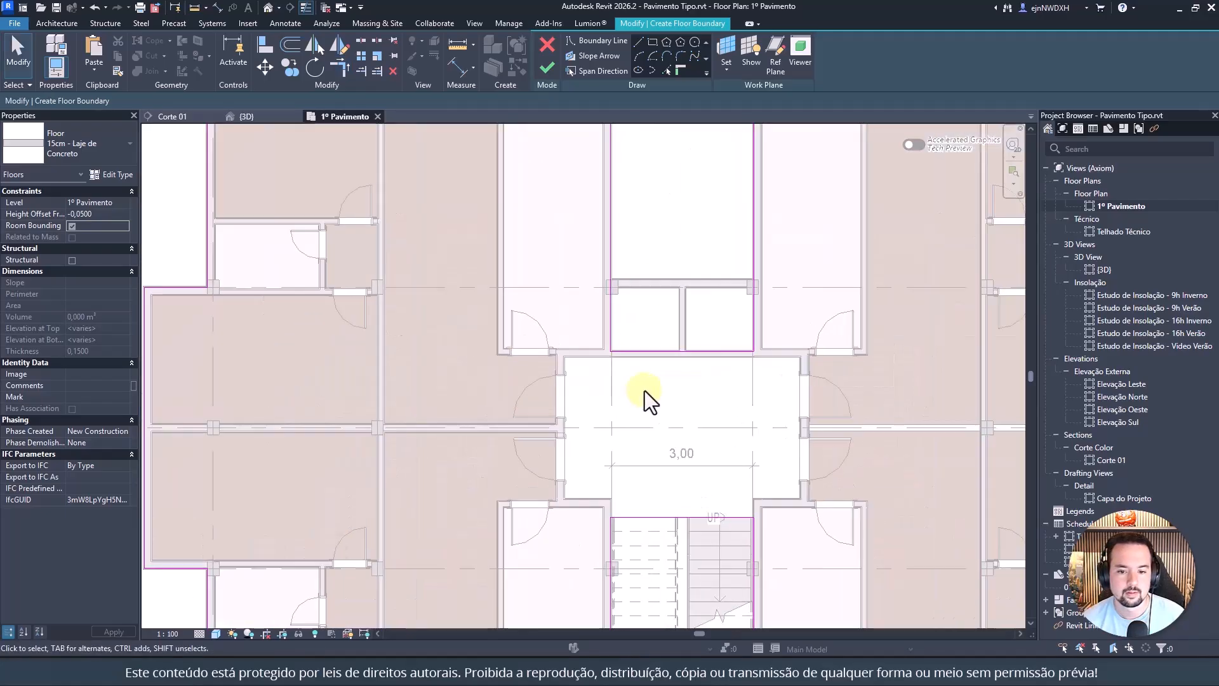
scroll(645, 387, down, 4)
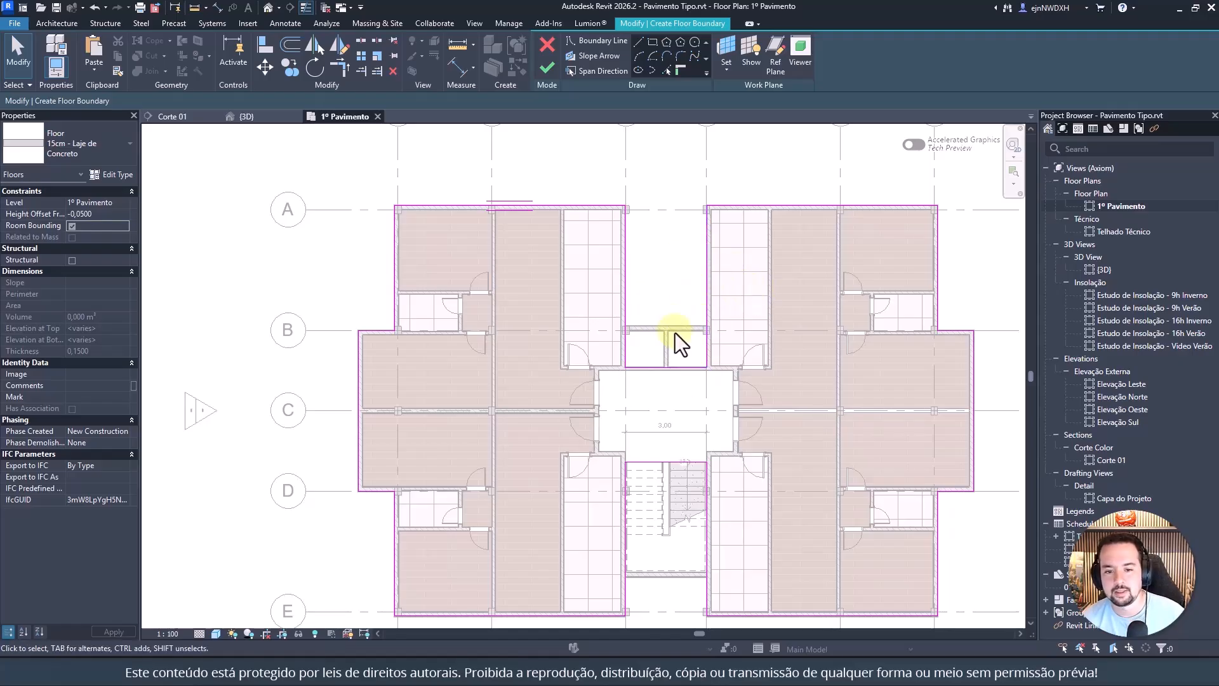
middle_drag(675, 333, 665, 275)
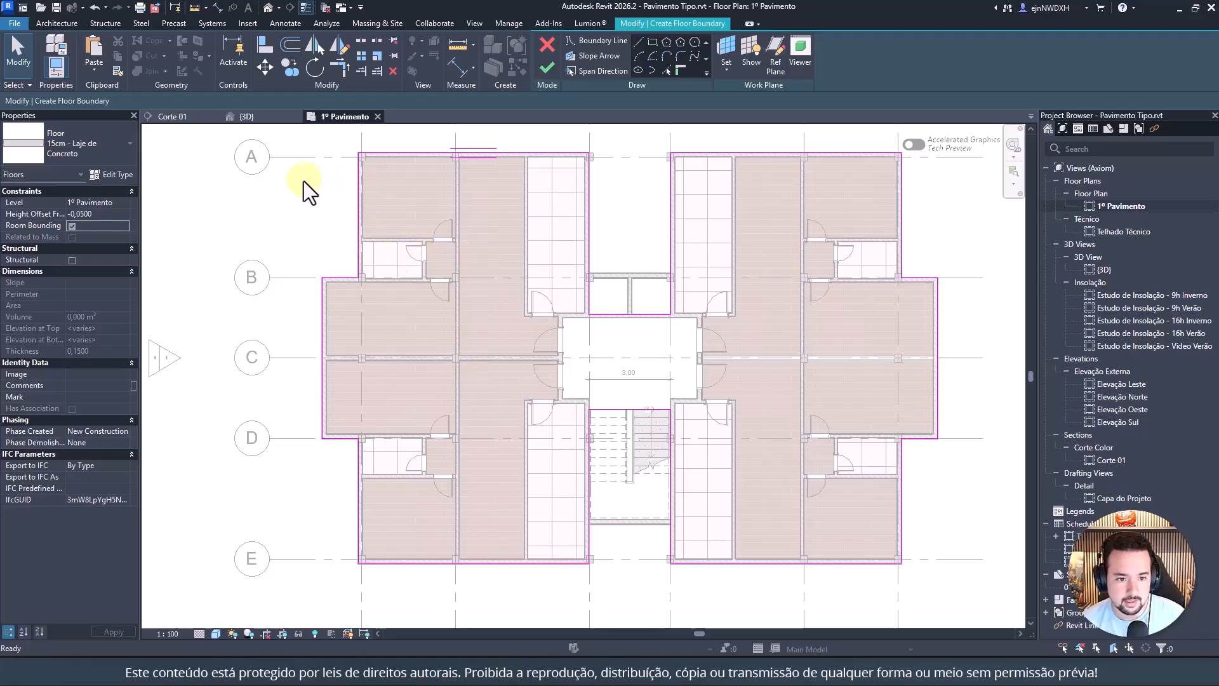
click(548, 68)
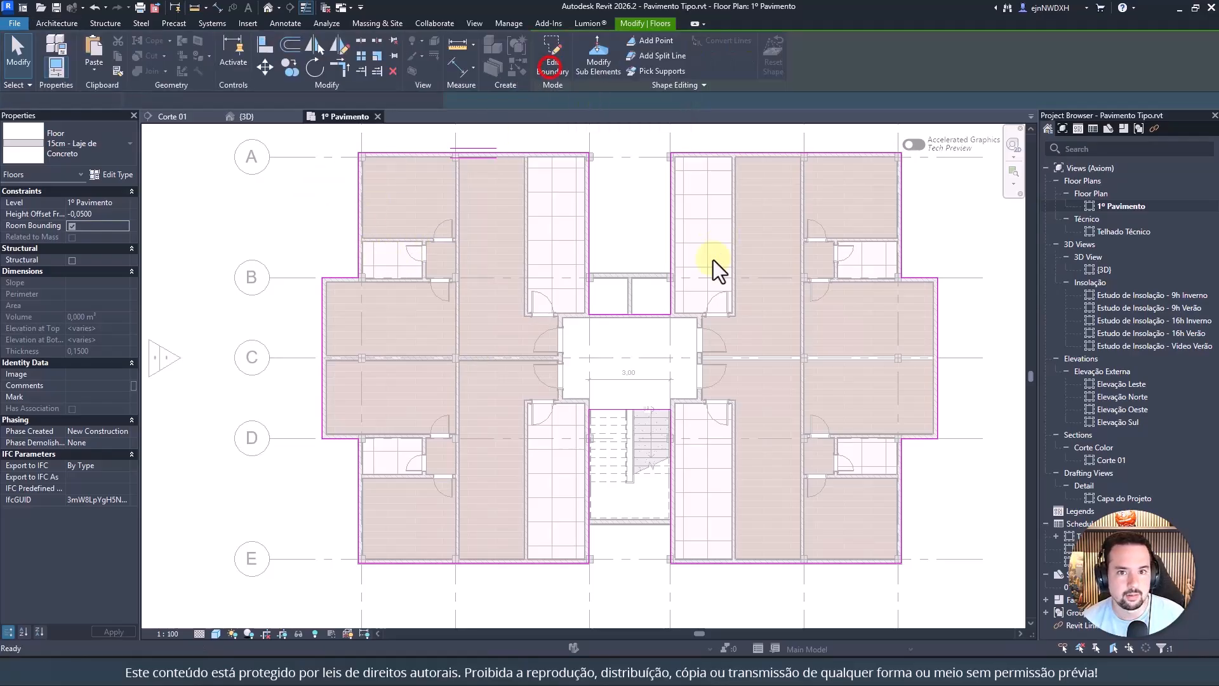
click(616, 198)
Step: Start a new floor and rename its 4cm travertine type to 5cm - Travertino Bianco Portobello
scroll(621, 354, up, 3)
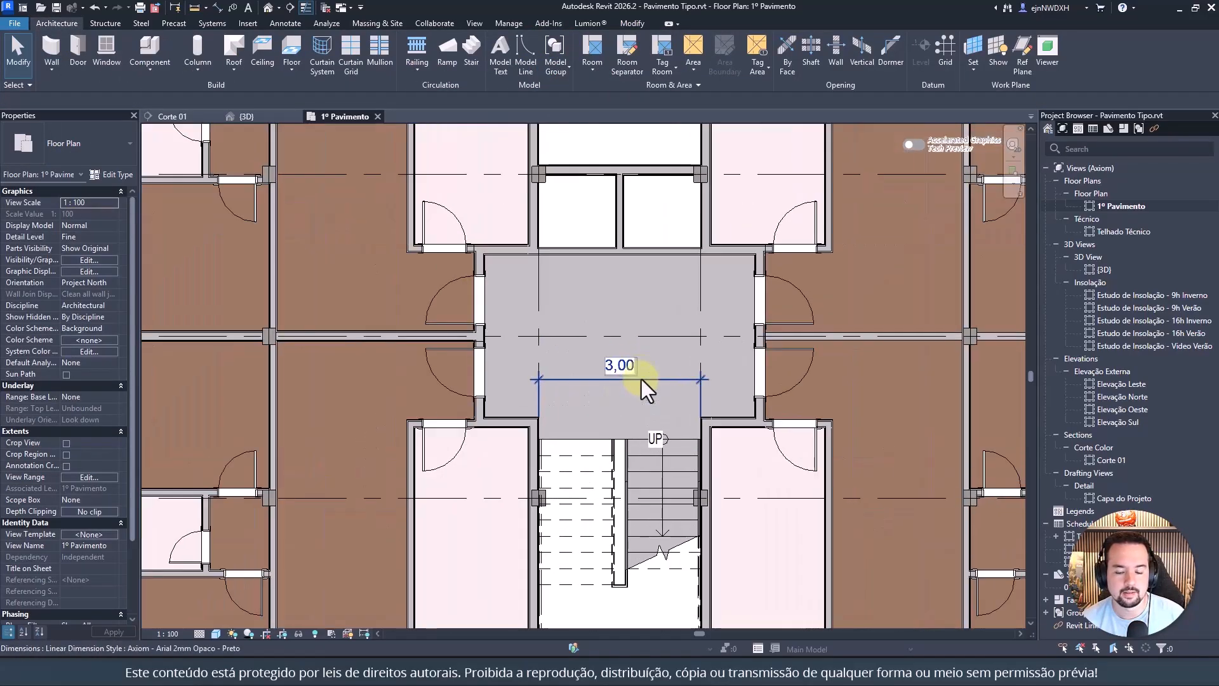
middle_drag(645, 386, 654, 305)
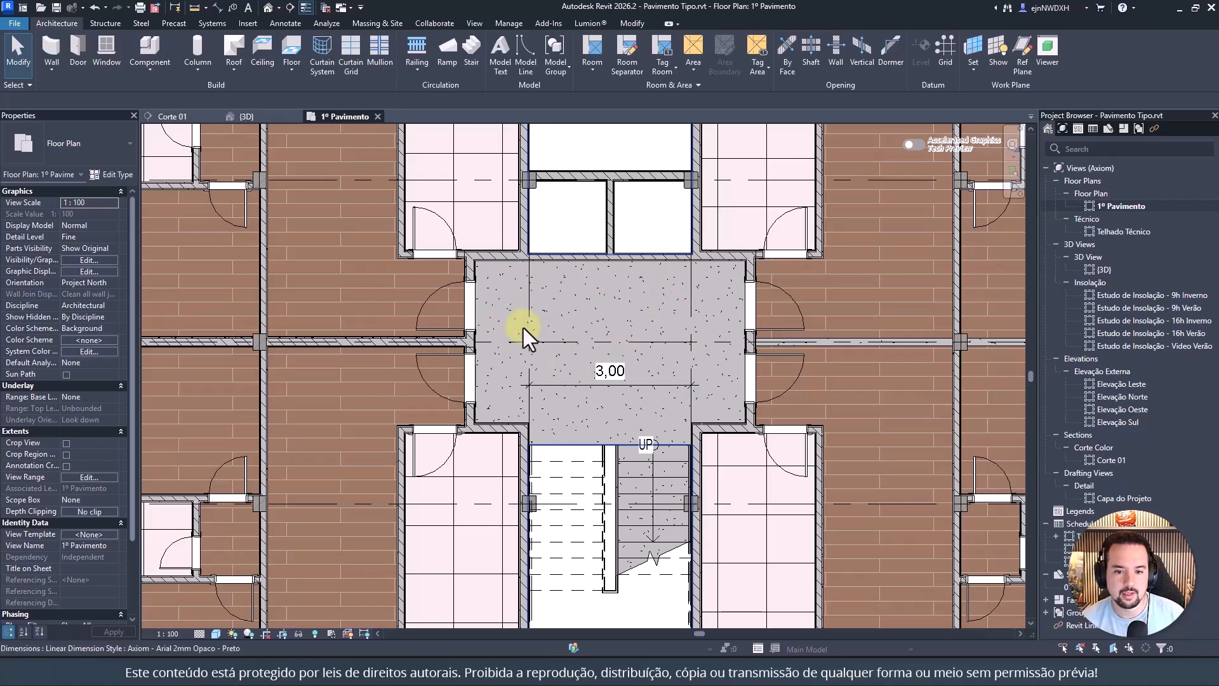
middle_drag(524, 328, 537, 356)
click(473, 234)
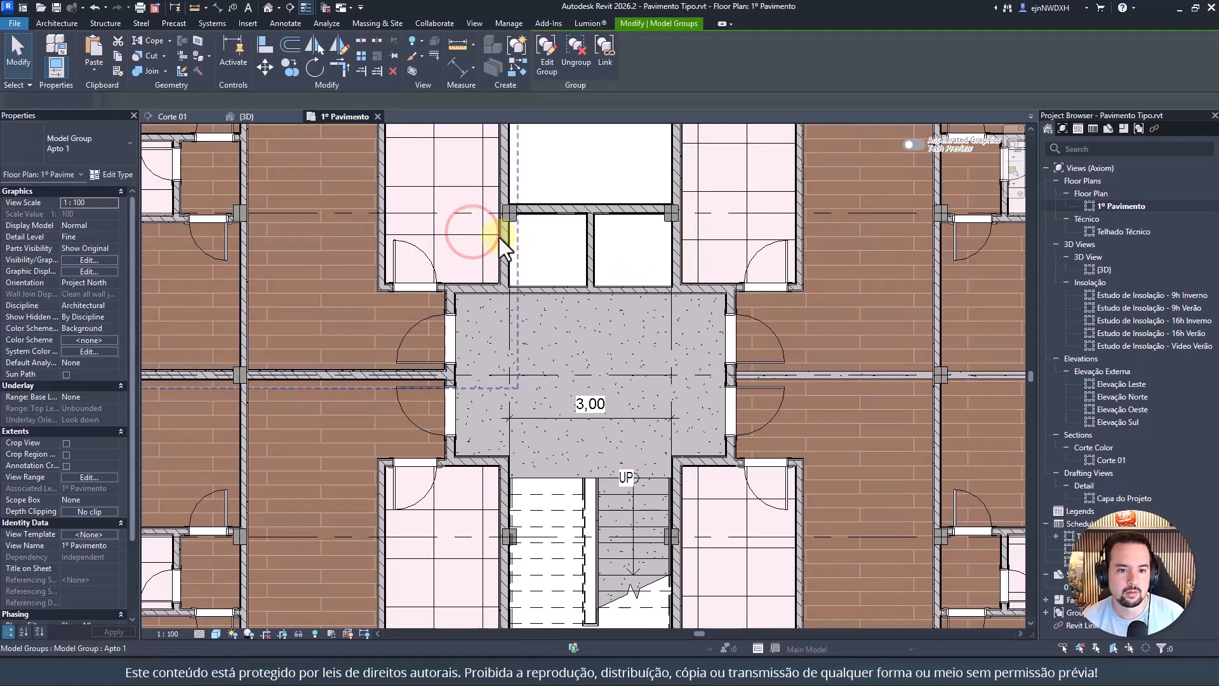
click(483, 235)
click(516, 64)
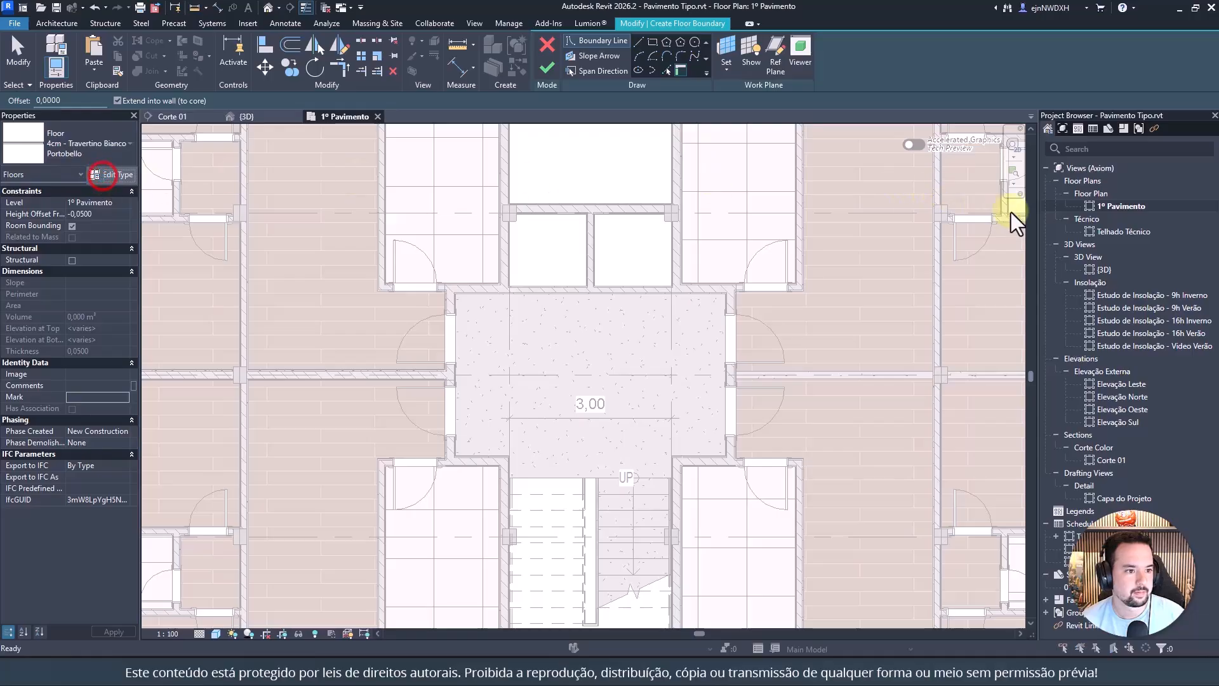
click(851, 235)
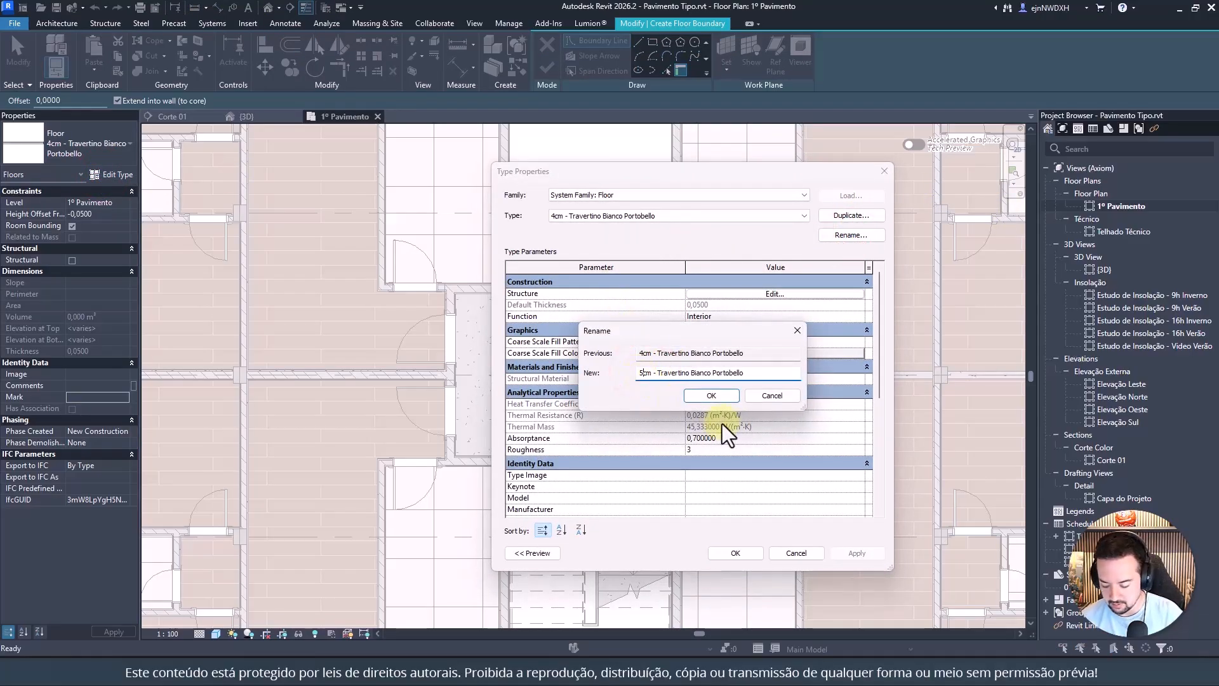
click(718, 398)
click(724, 554)
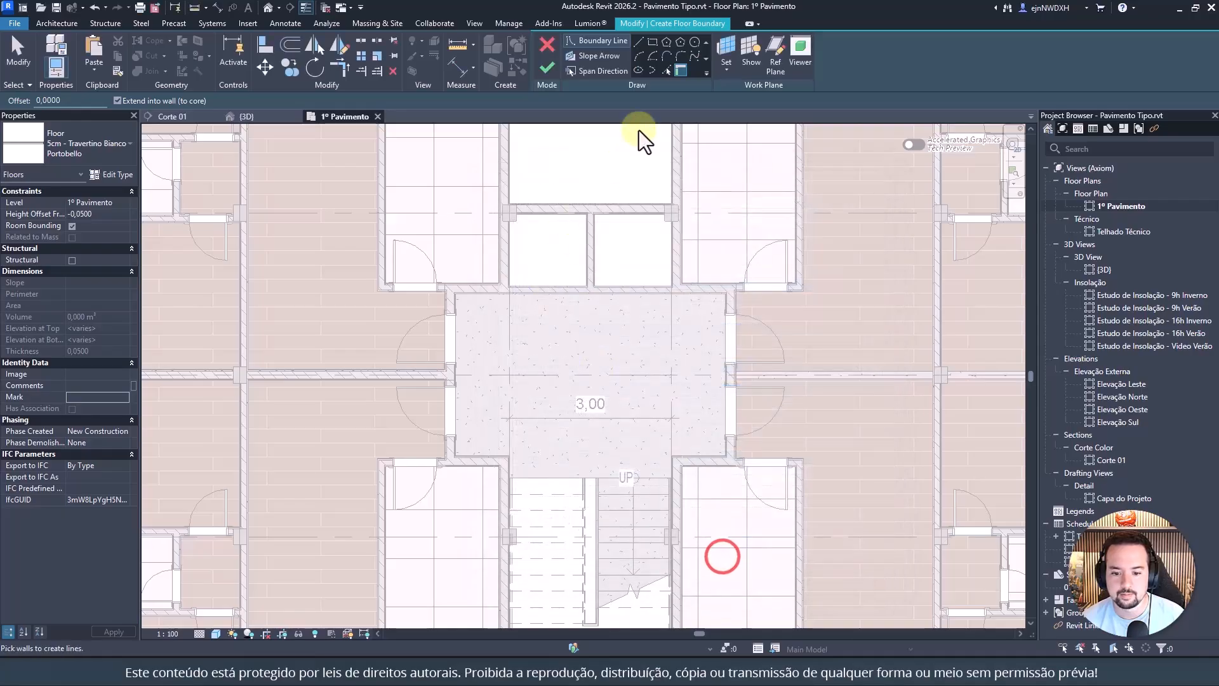
Step: Pick the walls around the central hall and beside the stairs as boundary lines of the travertine floor
click(566, 295)
click(451, 303)
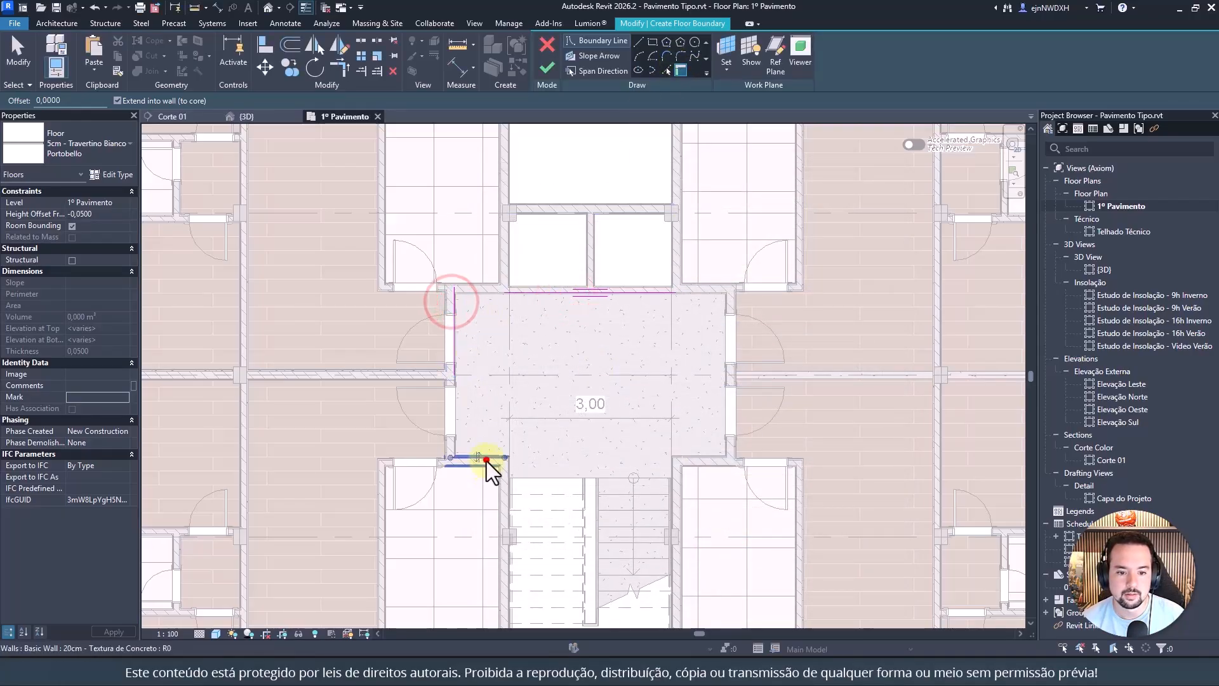
click(486, 461)
click(509, 469)
click(675, 475)
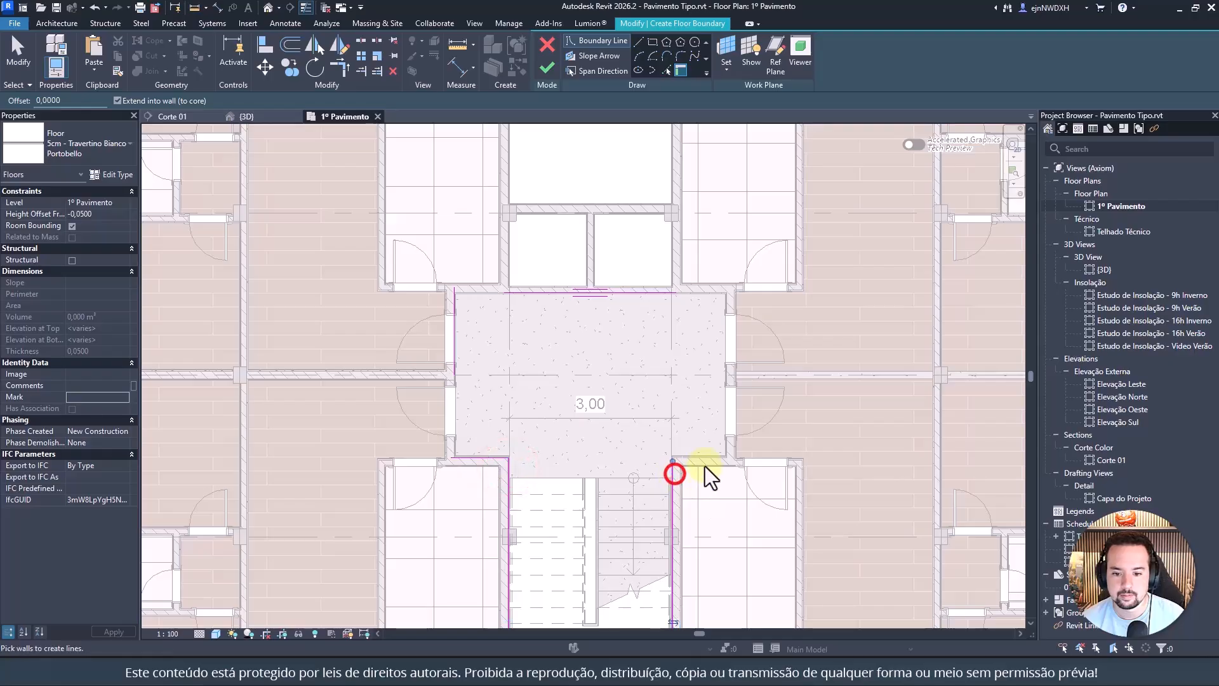
click(726, 300)
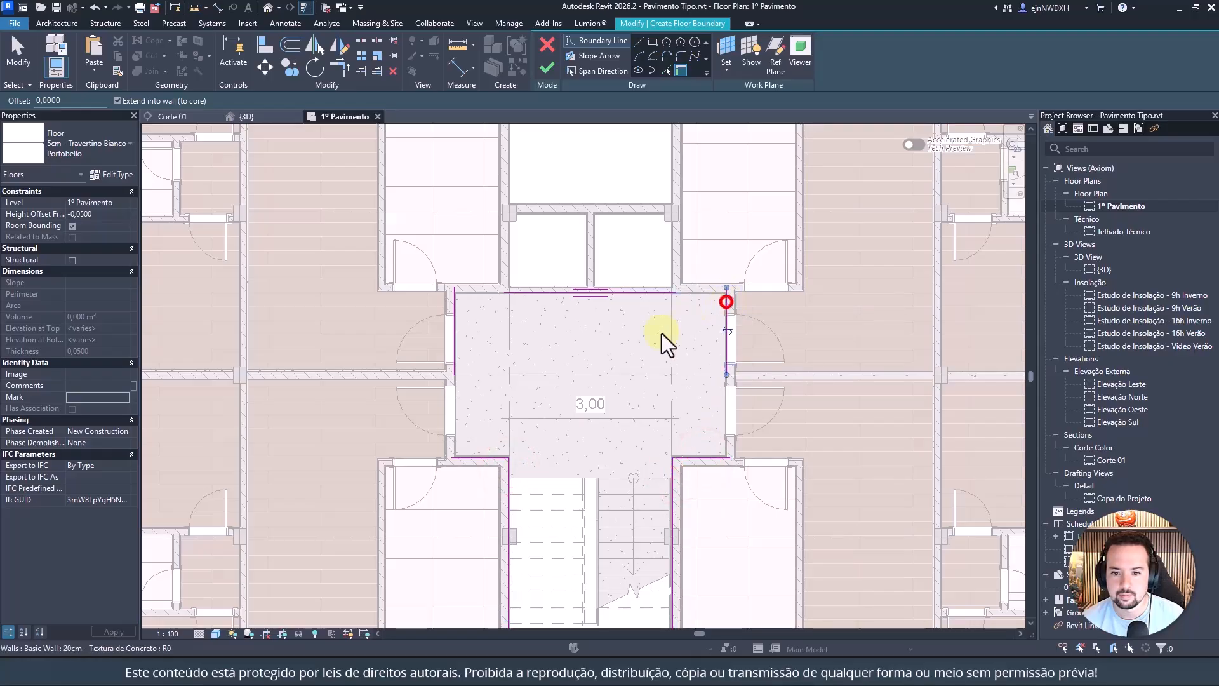
Step: Add the stair's upper edge as a boundary line and trim it to the wall lines on both sides of the stairs
click(665, 68)
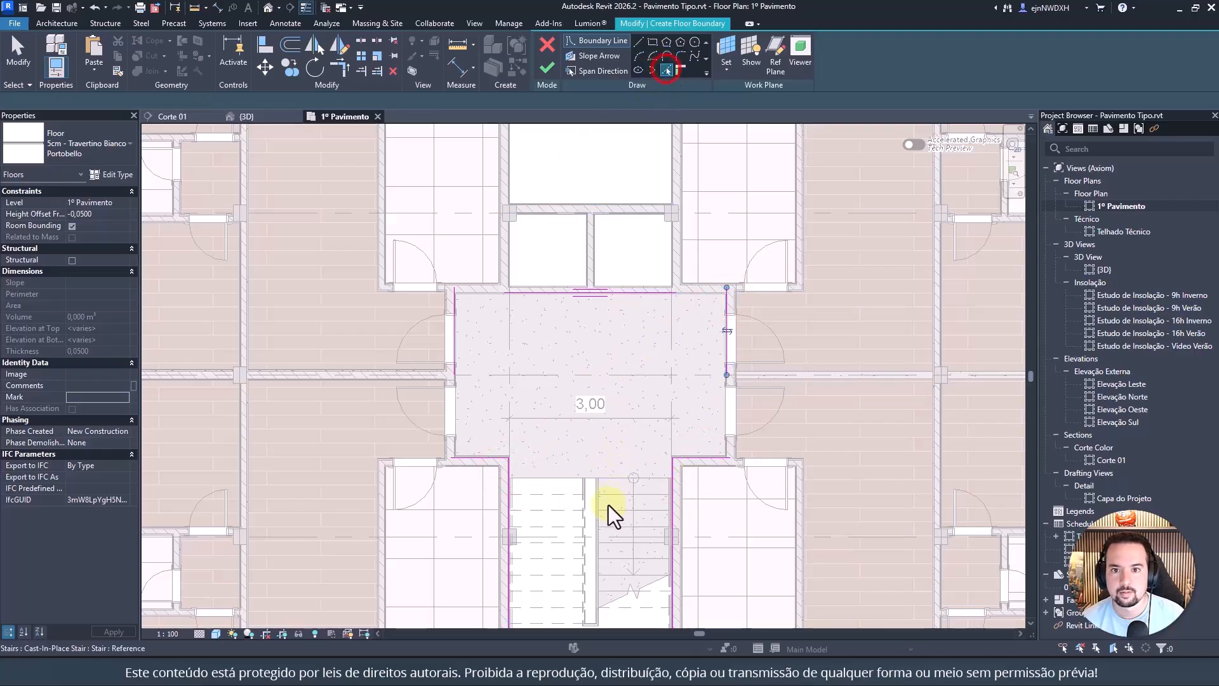
click(617, 479)
key(t)
key(r)
click(508, 466)
click(607, 478)
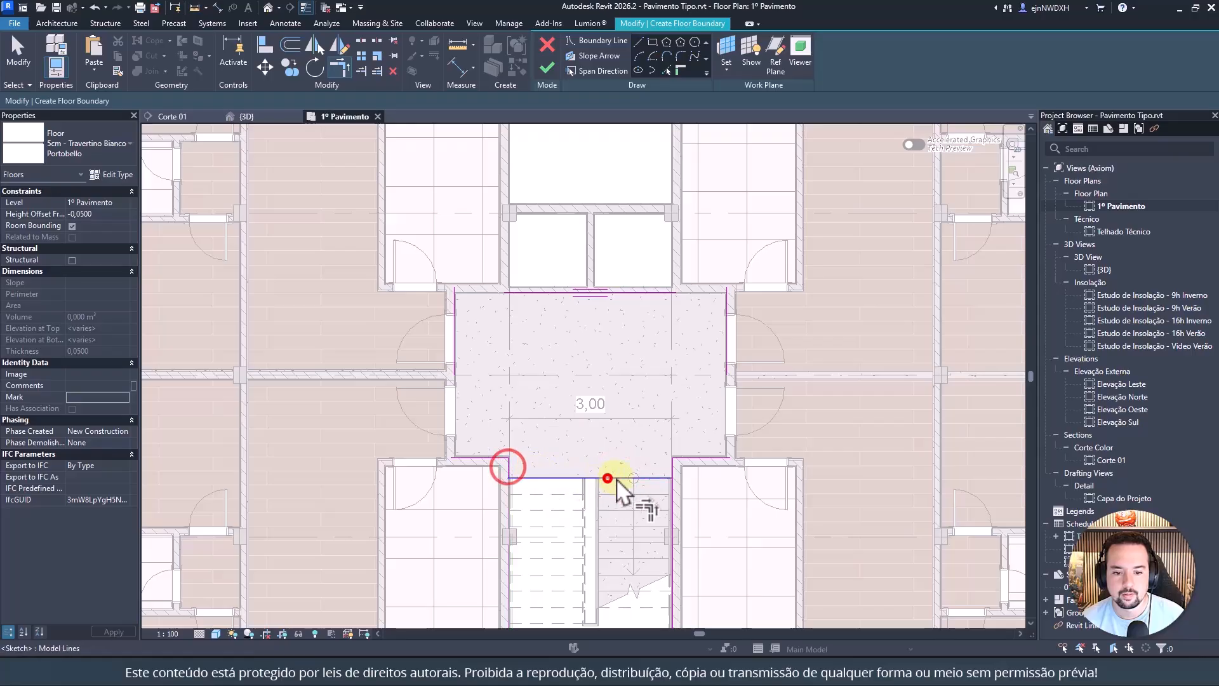
click(631, 476)
click(678, 458)
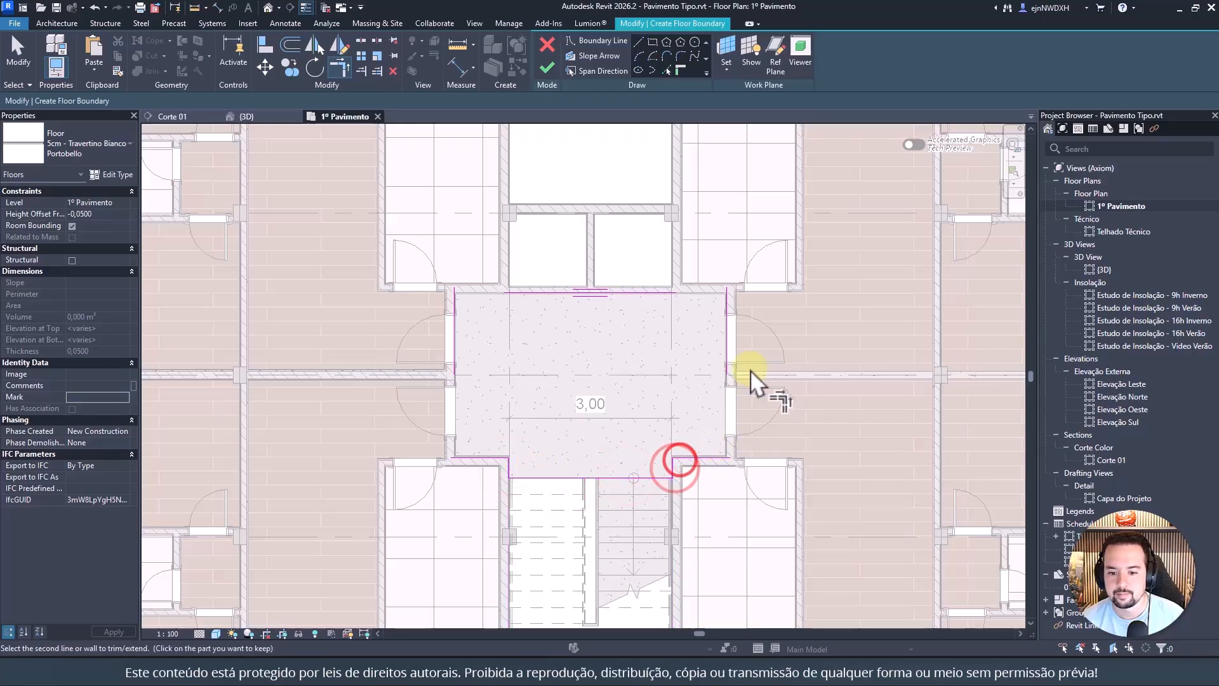
Step: Trim the remaining boundary lines of the central hall into closed corners
click(718, 299)
click(667, 288)
click(724, 311)
click(509, 293)
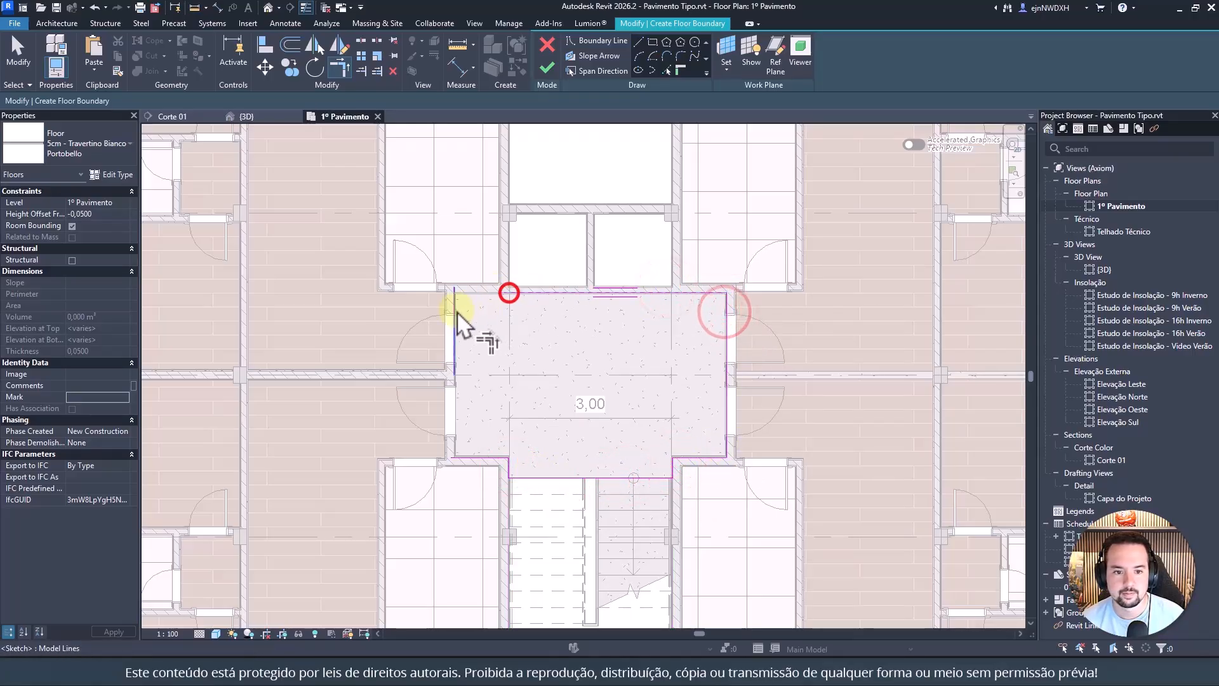
click(455, 308)
click(457, 344)
click(476, 455)
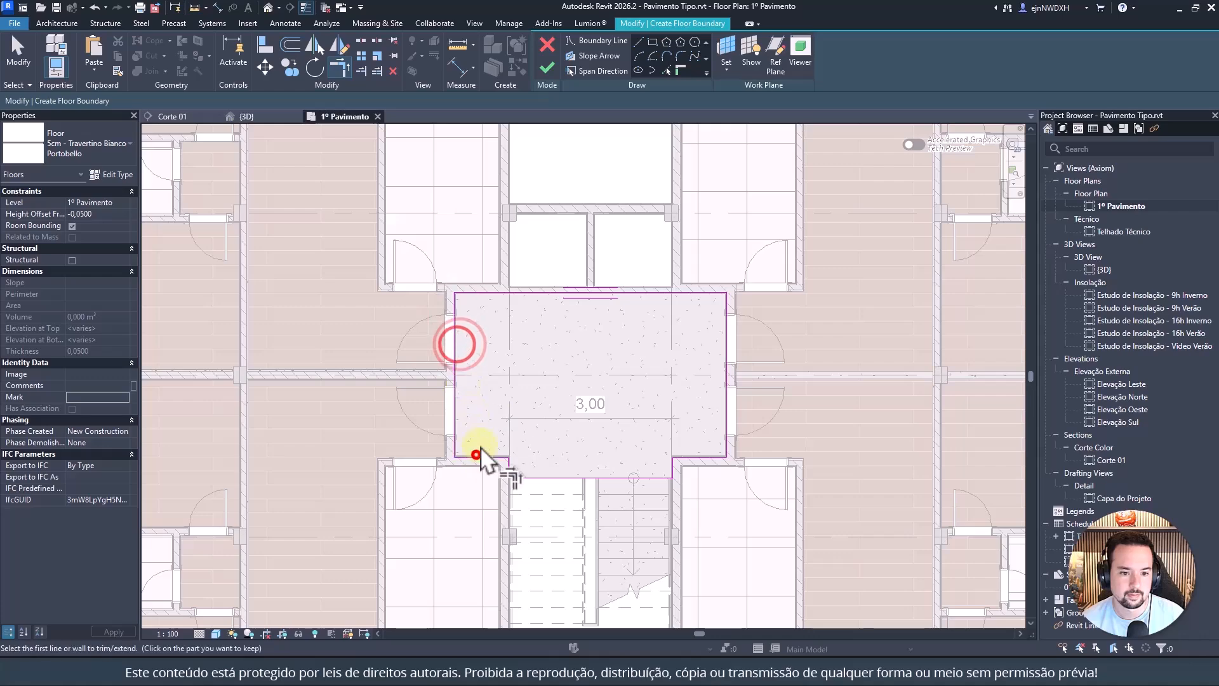
Step: Set the travertine floor's height offset from level to 0, finish its boundary sketch and deselect the floor
scroll(551, 397, down, 2)
key(Escape)
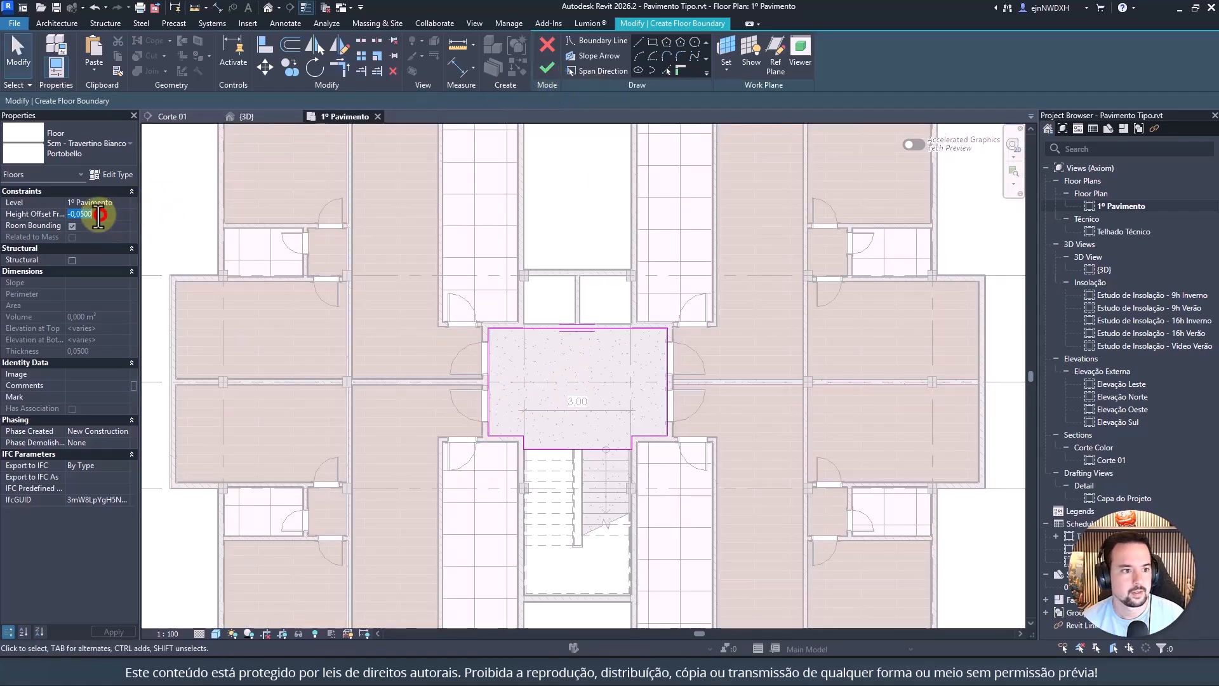
click(548, 69)
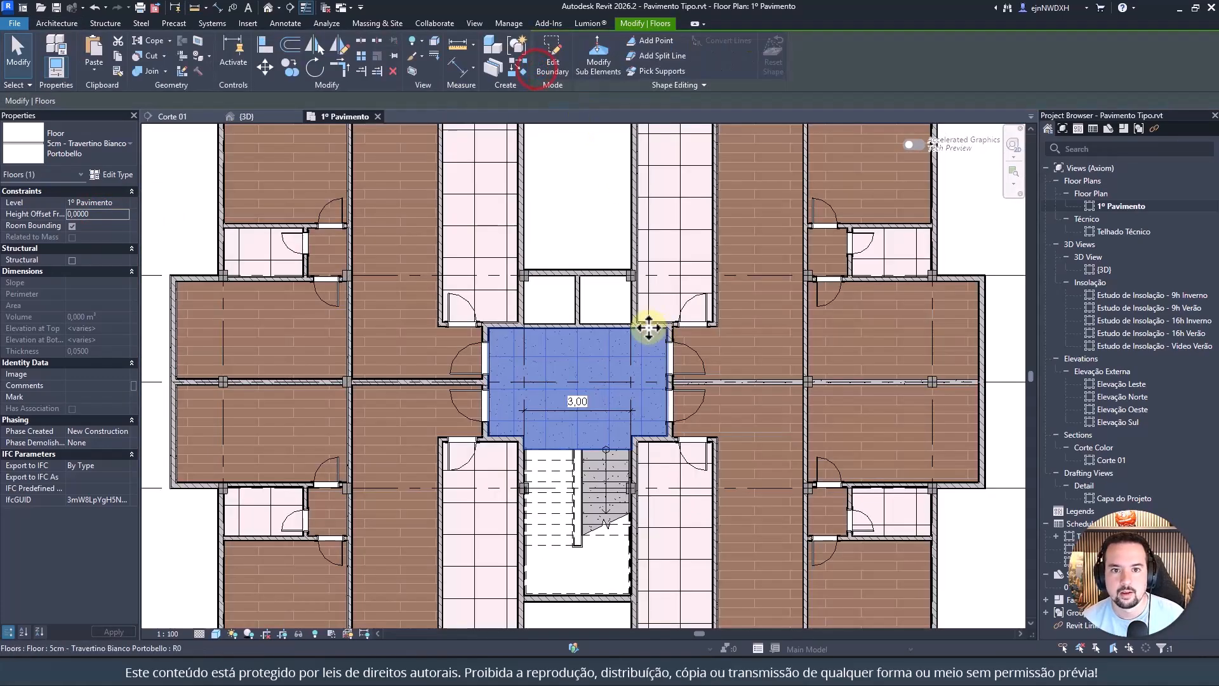
key(Escape)
Step: Examine the hall floor in plan and the whole storey in the default 3D view
scroll(489, 391, up, 3)
scroll(488, 392, down, 2)
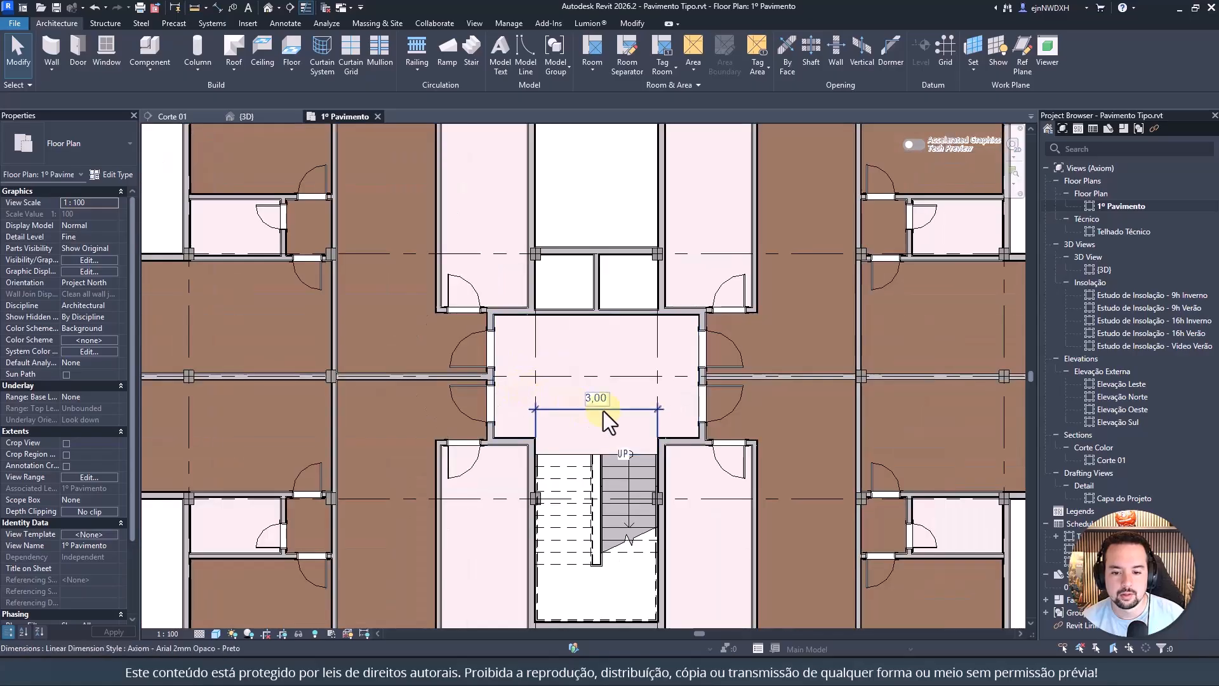
scroll(605, 410, down, 1)
middle_drag(620, 371, 600, 259)
scroll(580, 311, down, 3)
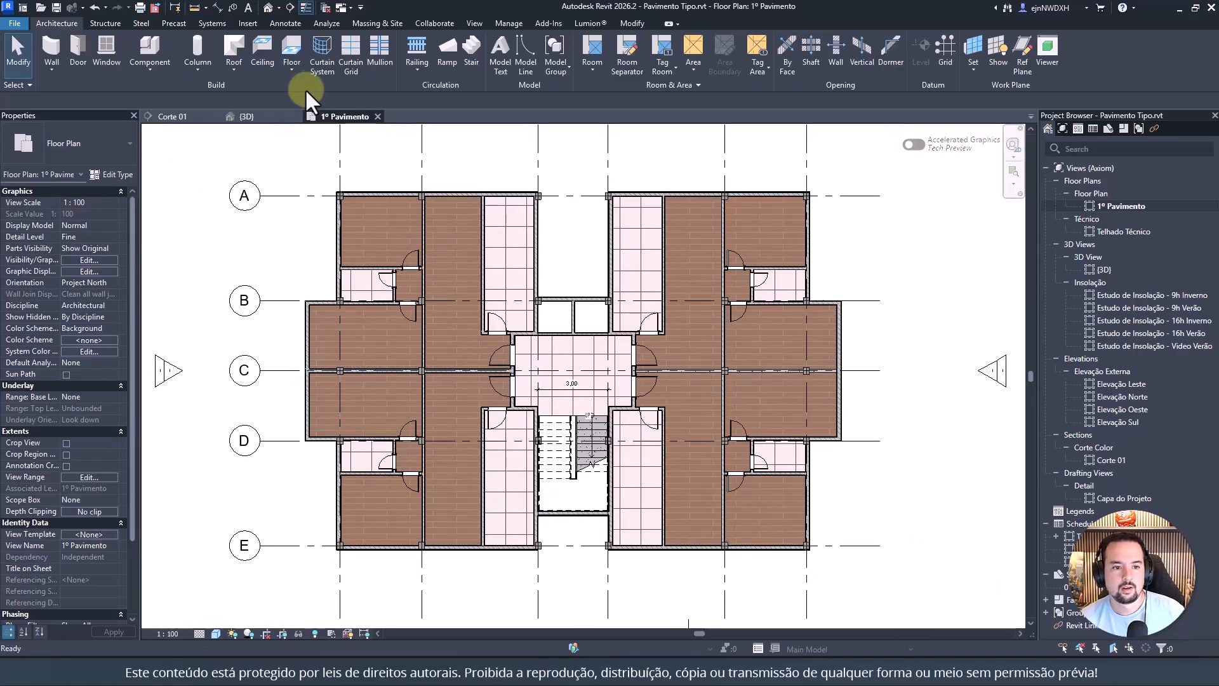
click(267, 7)
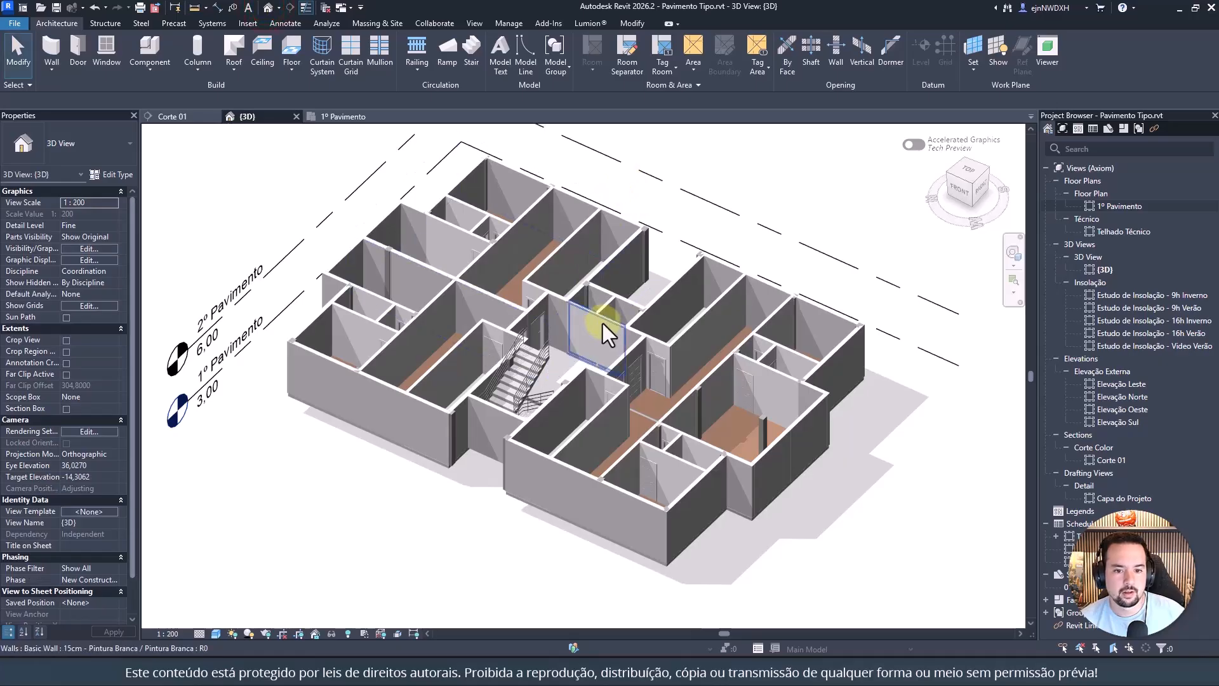
shift+middle_drag(558, 557, 683, 455)
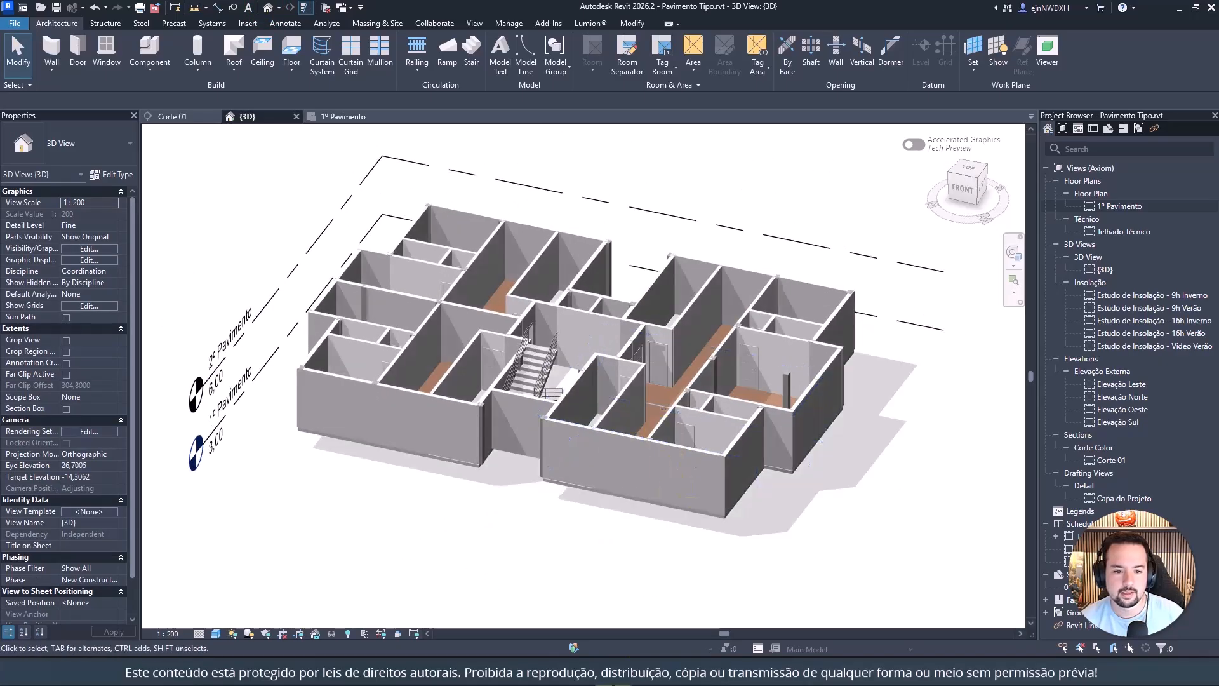
mouse_move(624, 674)
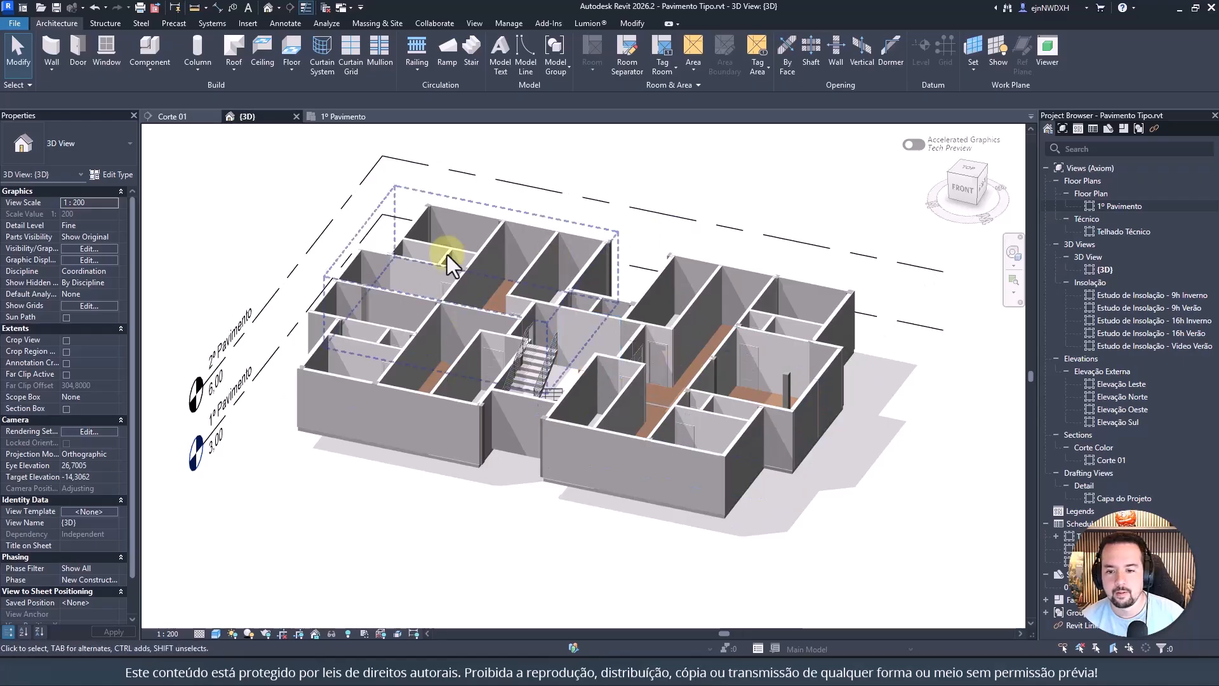
scroll(341, 353, up, 4)
scroll(386, 272, down, 3)
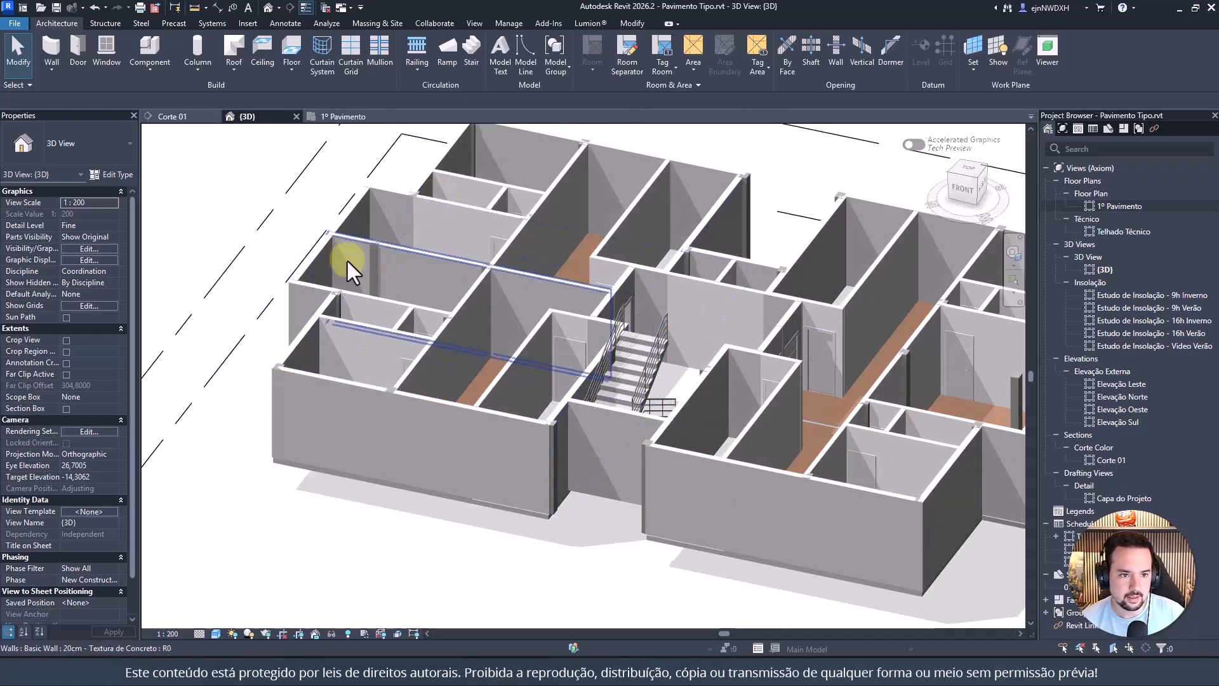
scroll(348, 260, down, 2)
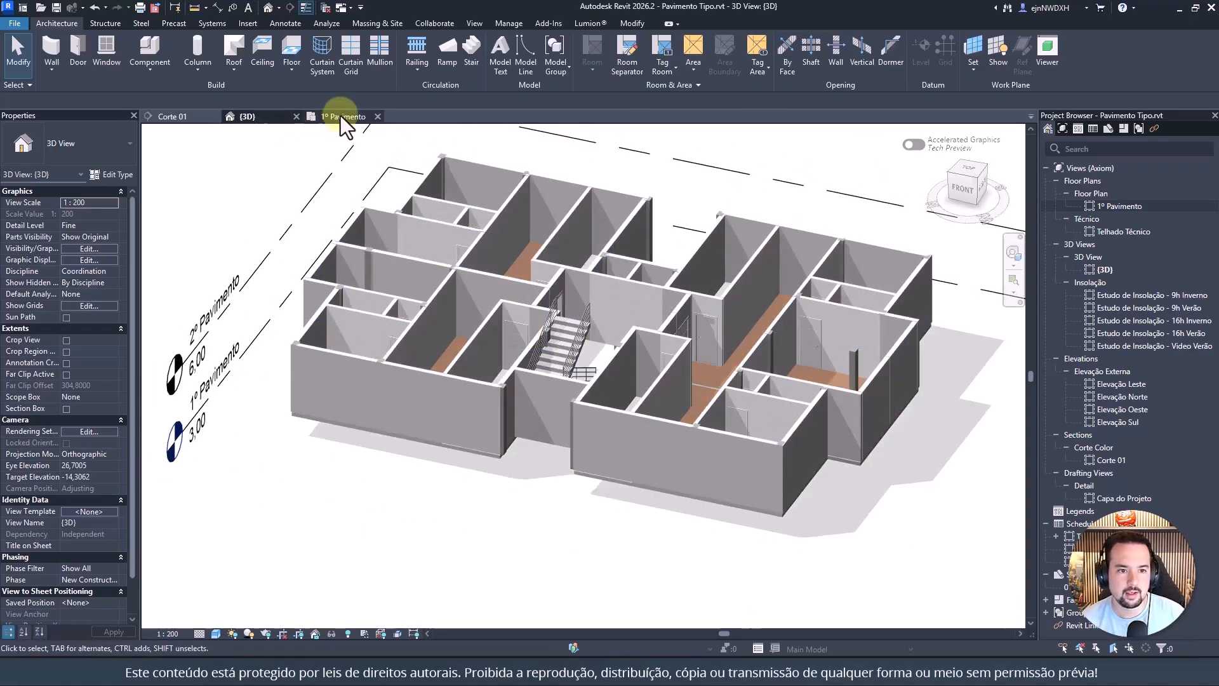
Step: Return to the 1º Pavimento floor plan and examine the Apto 1 group and its outer walls
click(341, 116)
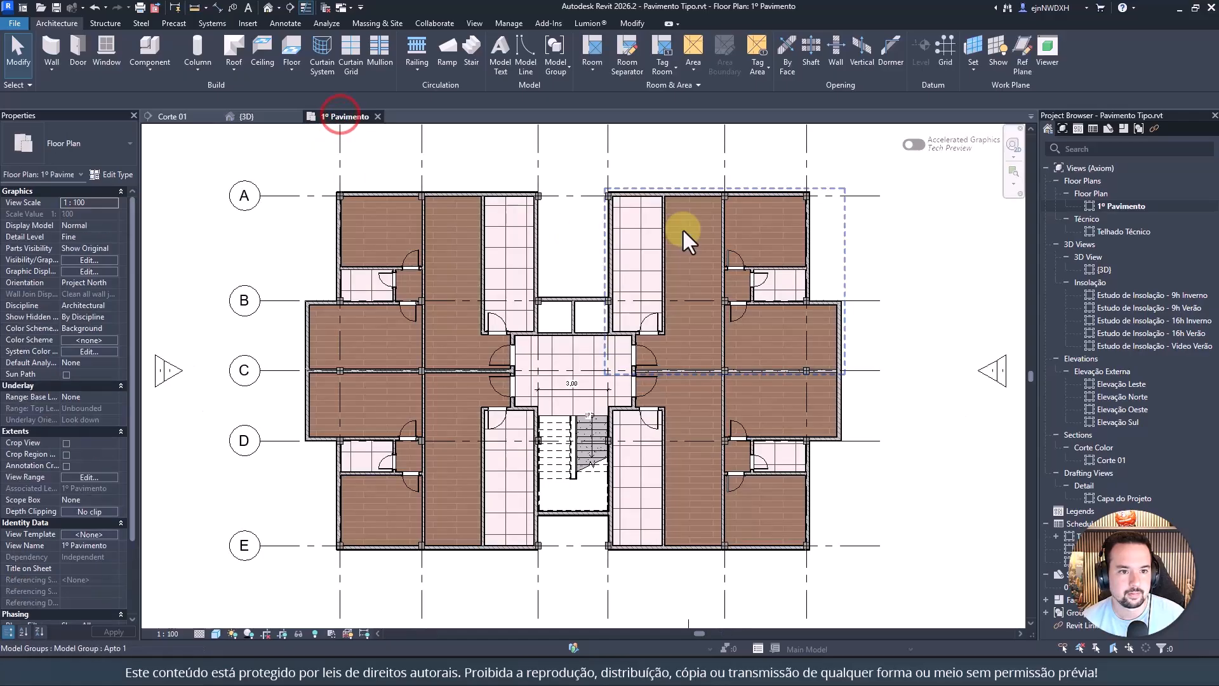
scroll(389, 196, up, 2)
scroll(476, 218, up, 2)
scroll(435, 264, up, 1)
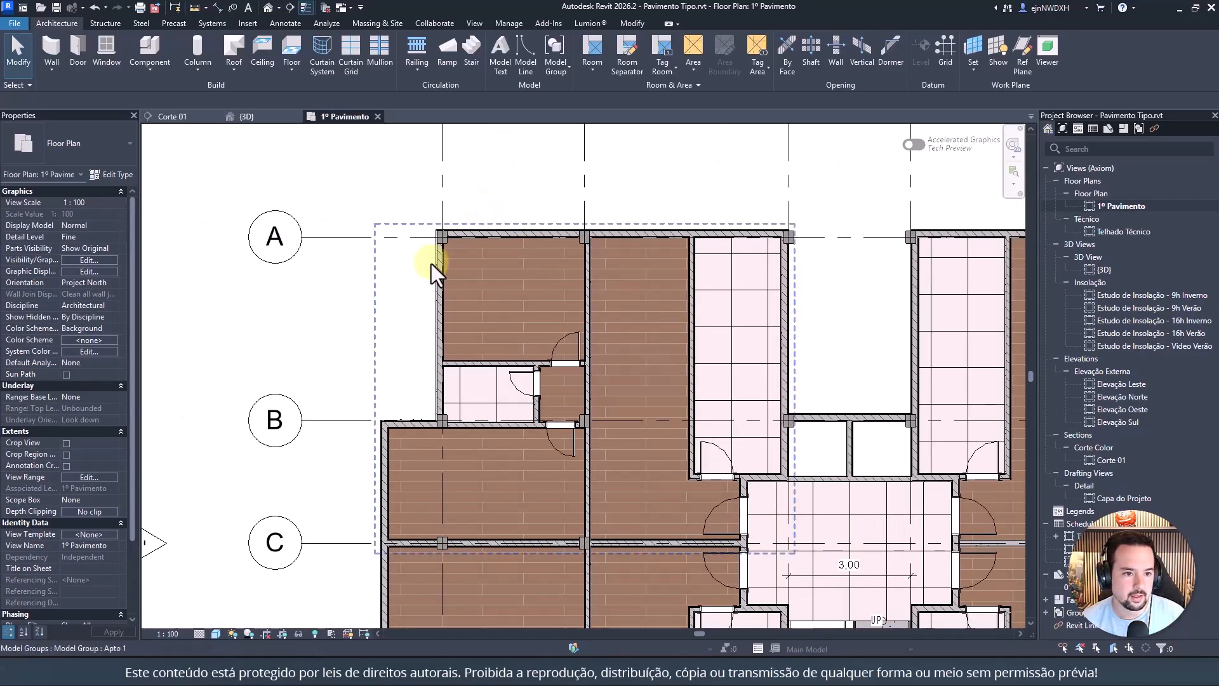
scroll(460, 241, up, 1)
scroll(444, 240, up, 1)
scroll(520, 223, down, 3)
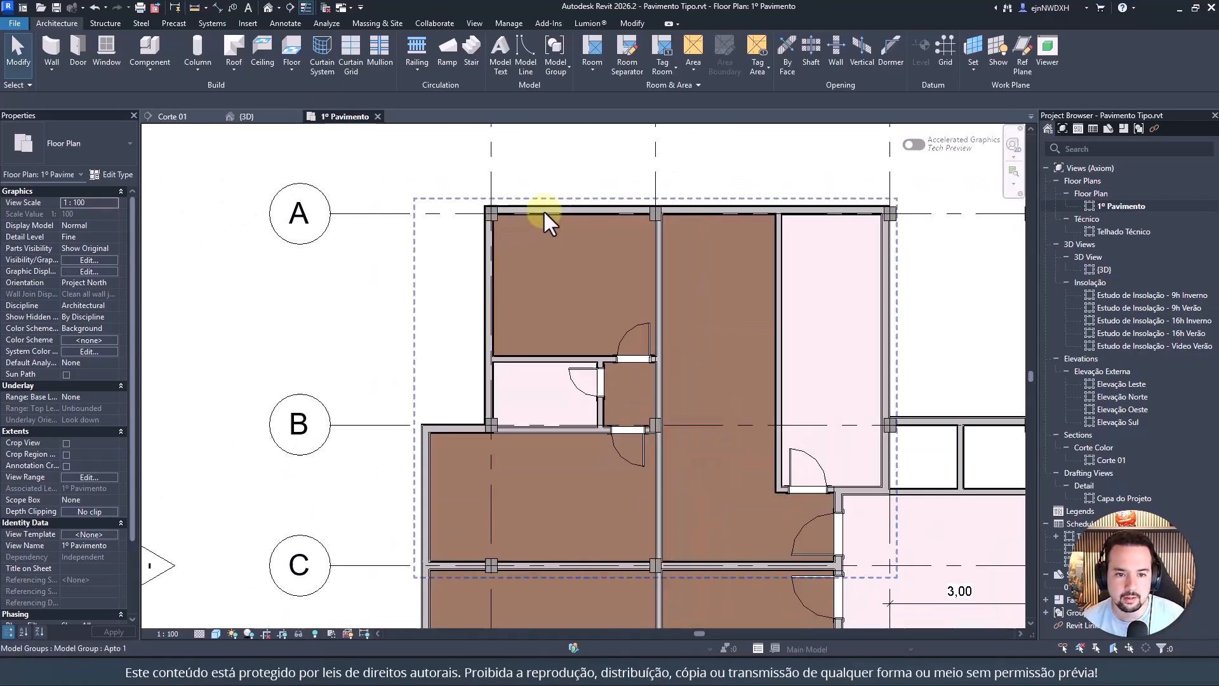
scroll(561, 210, down, 1)
click(562, 209)
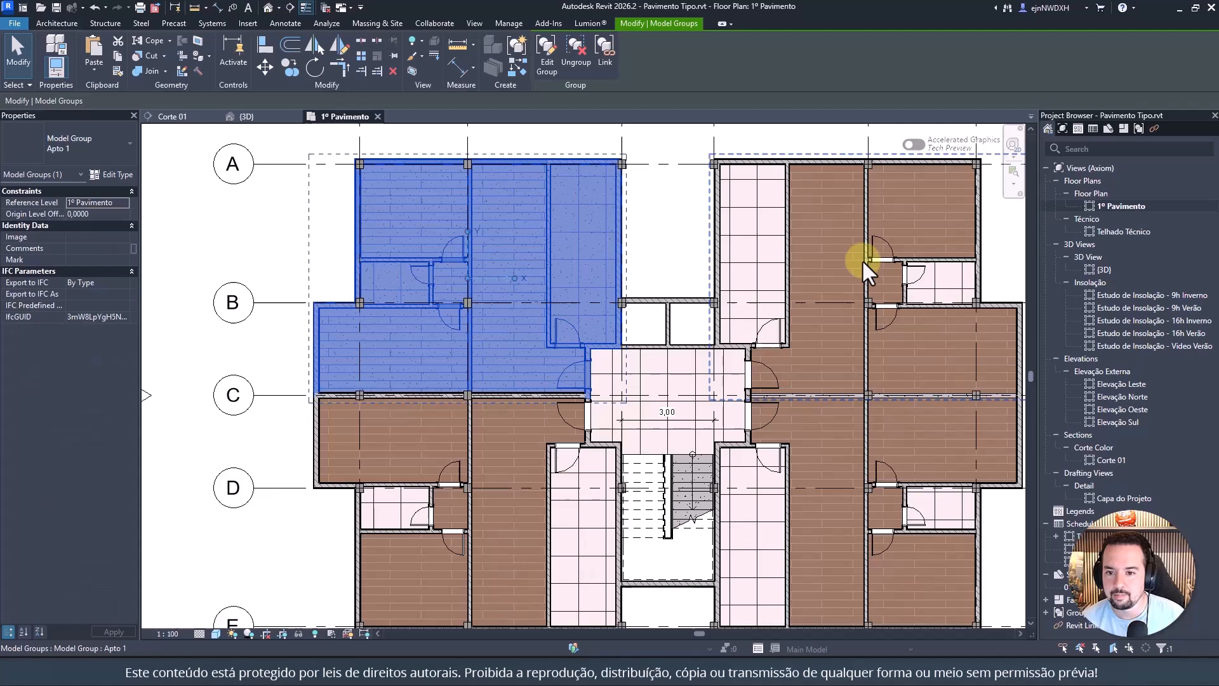
click(706, 212)
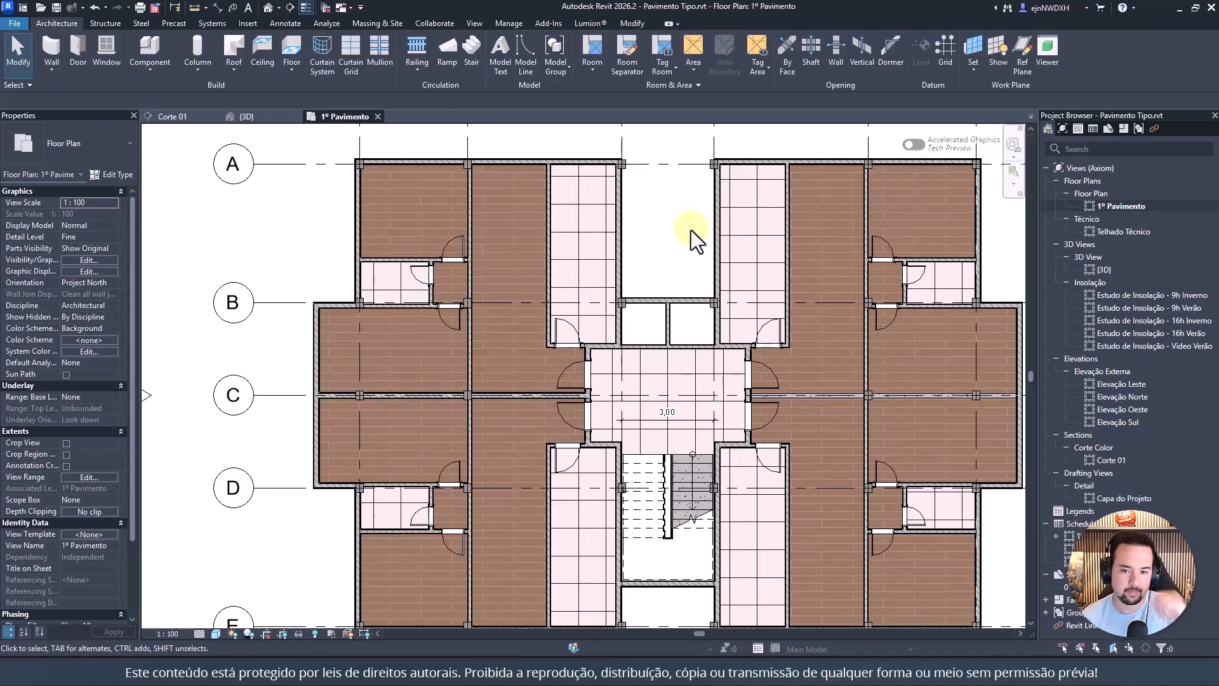
mouse_move(701, 300)
middle_down()
mouse_move(694, 238)
mouse_move(697, 295)
middle_up()
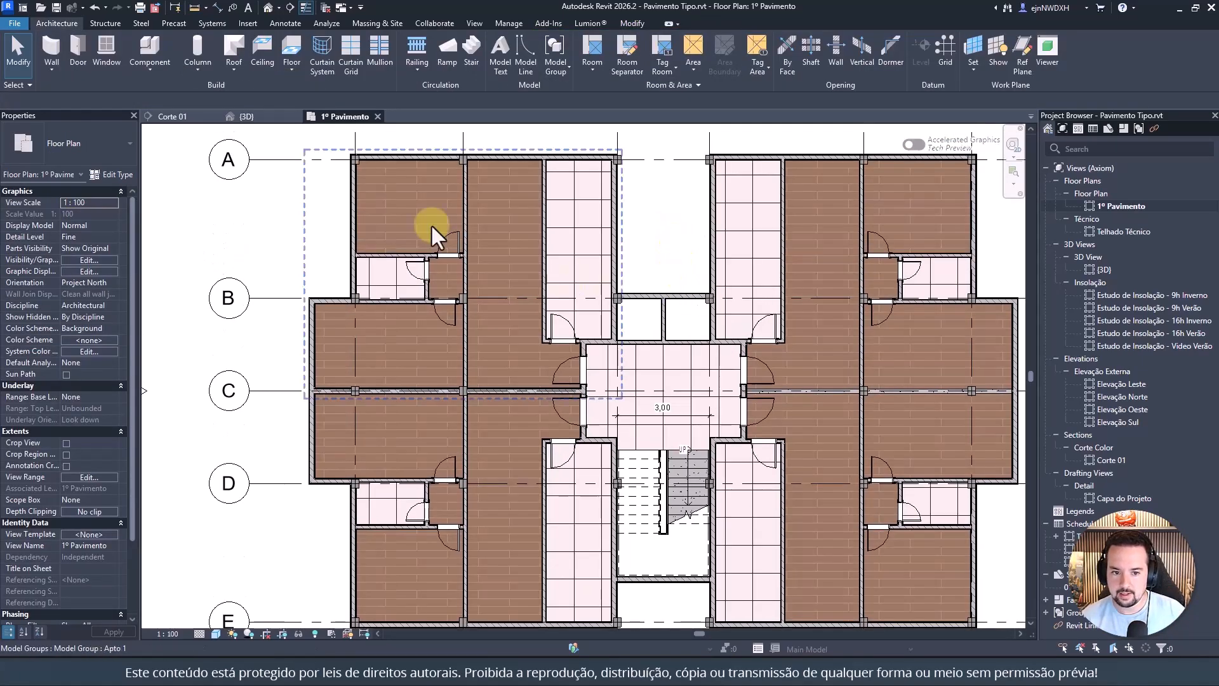
Step: Open the Apto 1 group for editing and bring up the type properties of its exterior wall along grid A
click(375, 154)
double_click(376, 154)
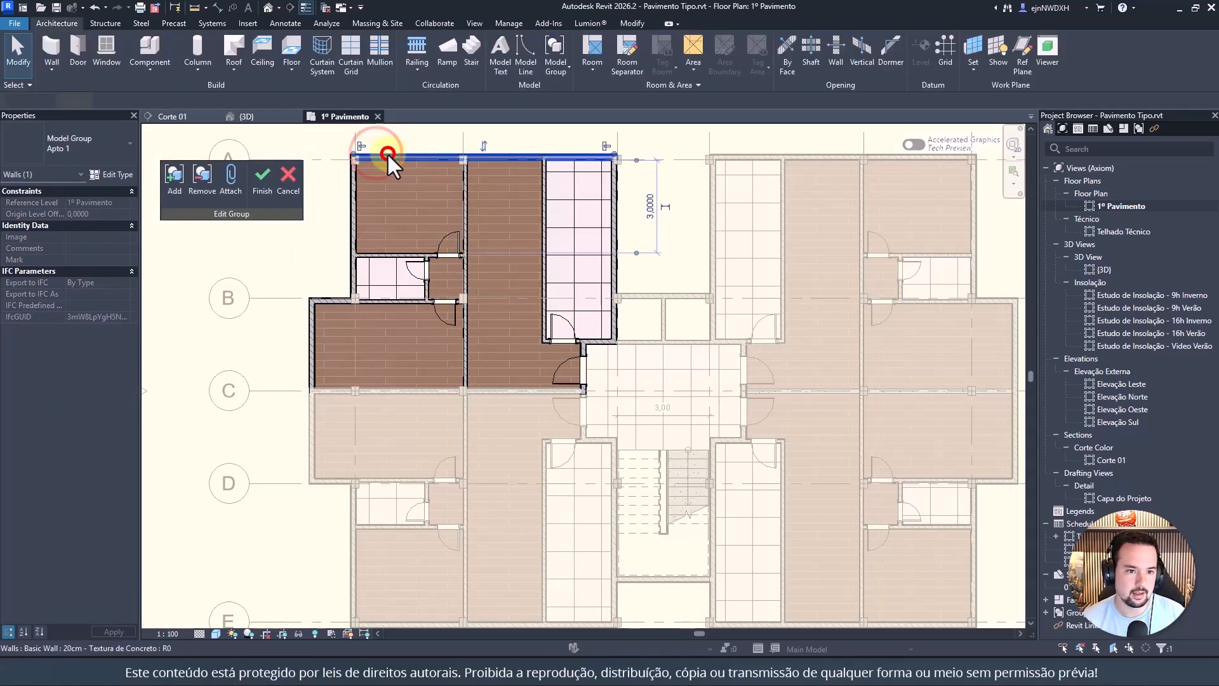
click(387, 154)
click(310, 323)
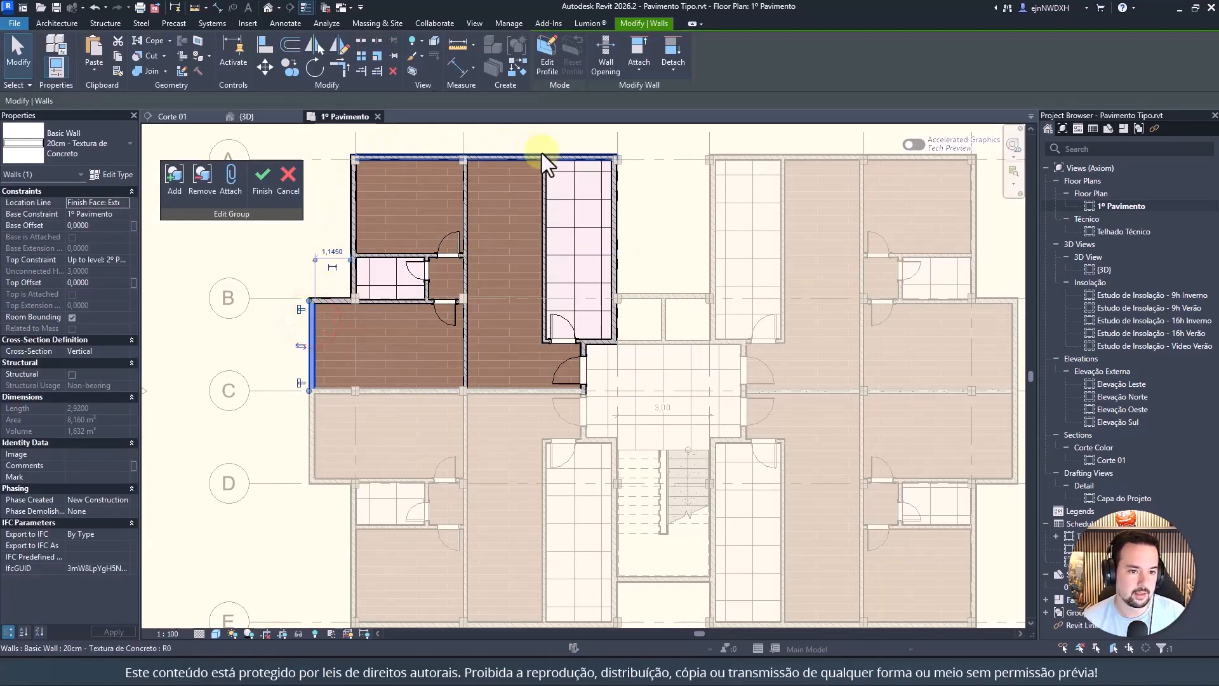
click(393, 155)
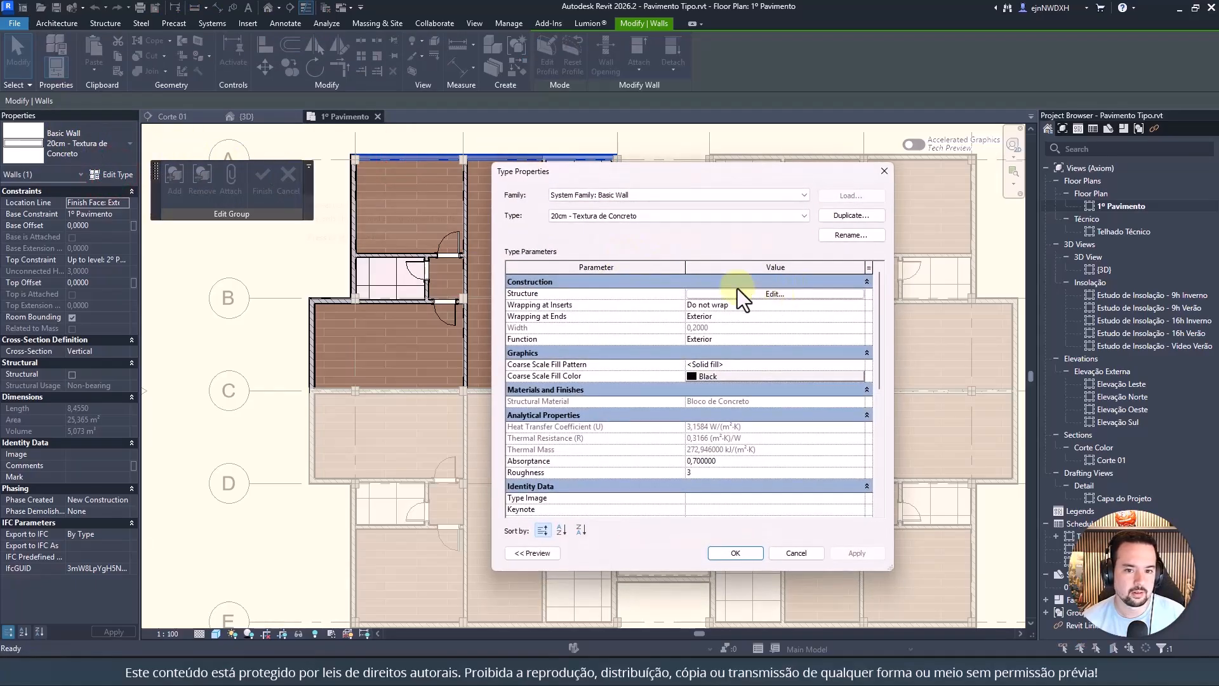
Step: Rename the exterior wall type as 20cm - Textura de Concreto / pintura branca
click(851, 235)
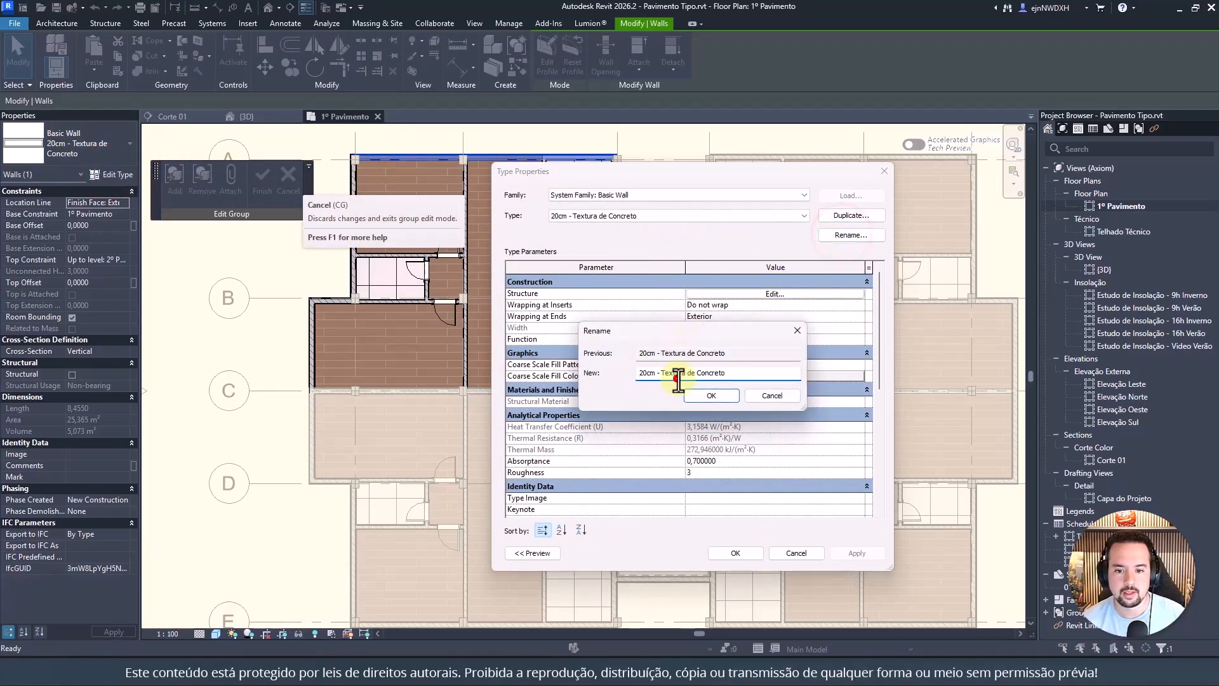
text(/ pintura branca)
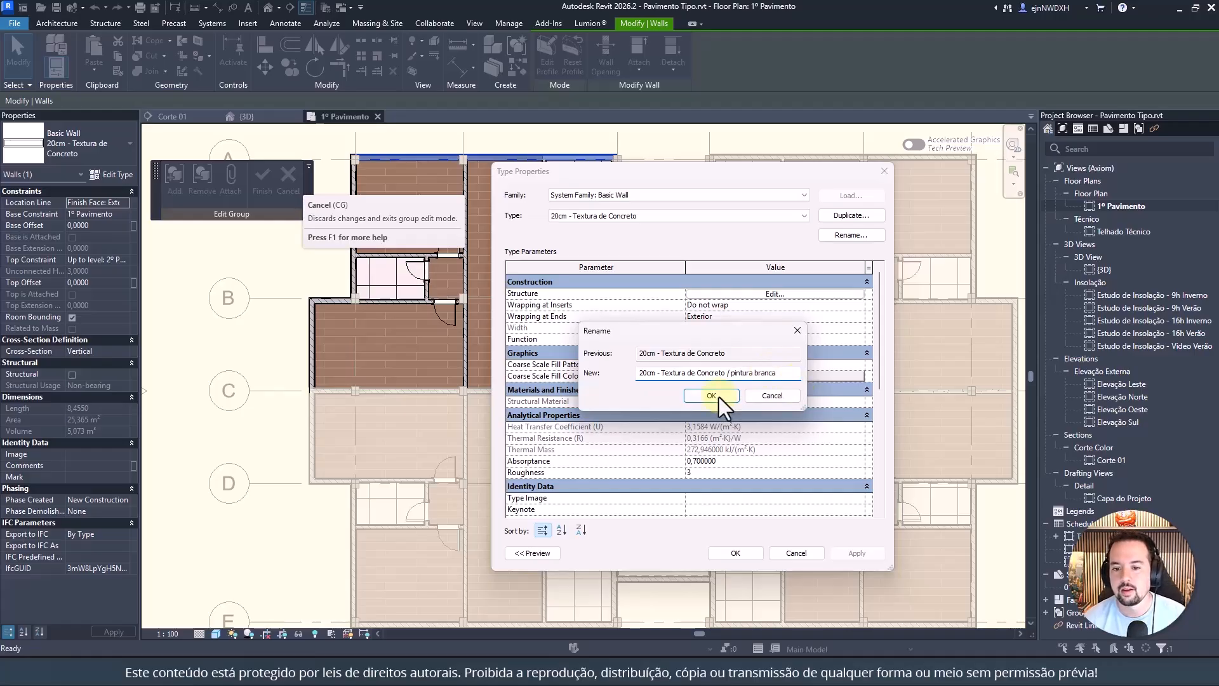
click(718, 396)
Step: Set the material of the wall type's interior Finish 2 layer to Pintura Branca and finish editing the Apto 1 group
click(740, 294)
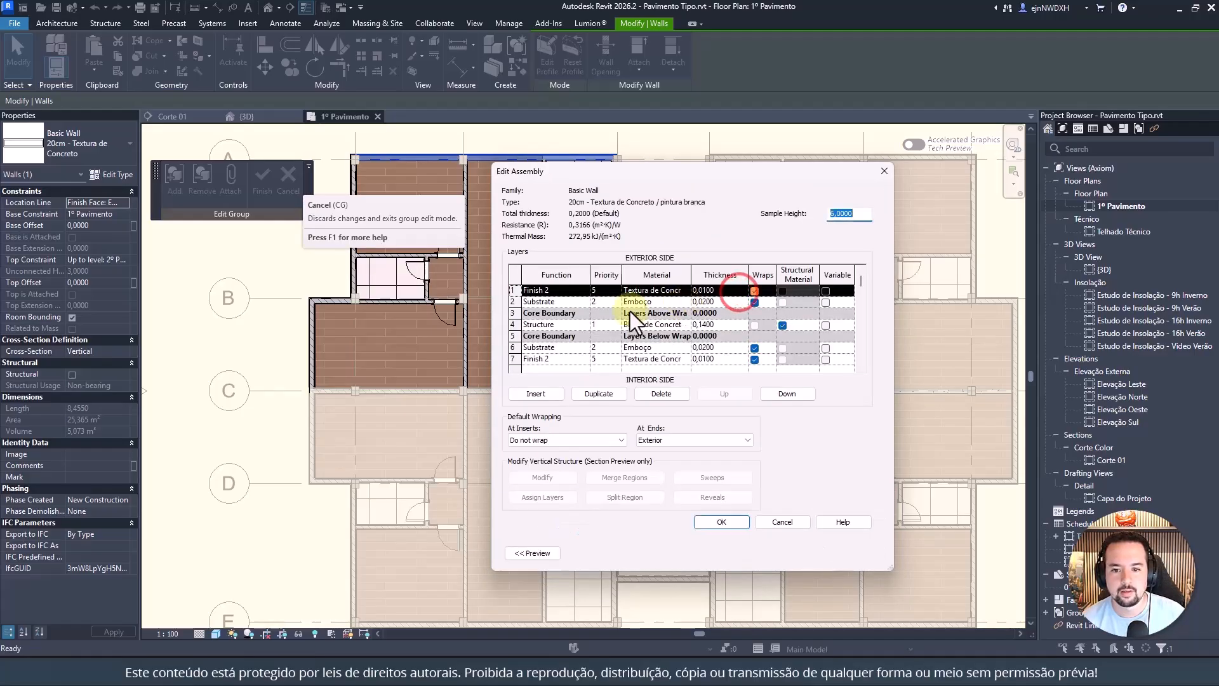
drag(690, 274, 766, 289)
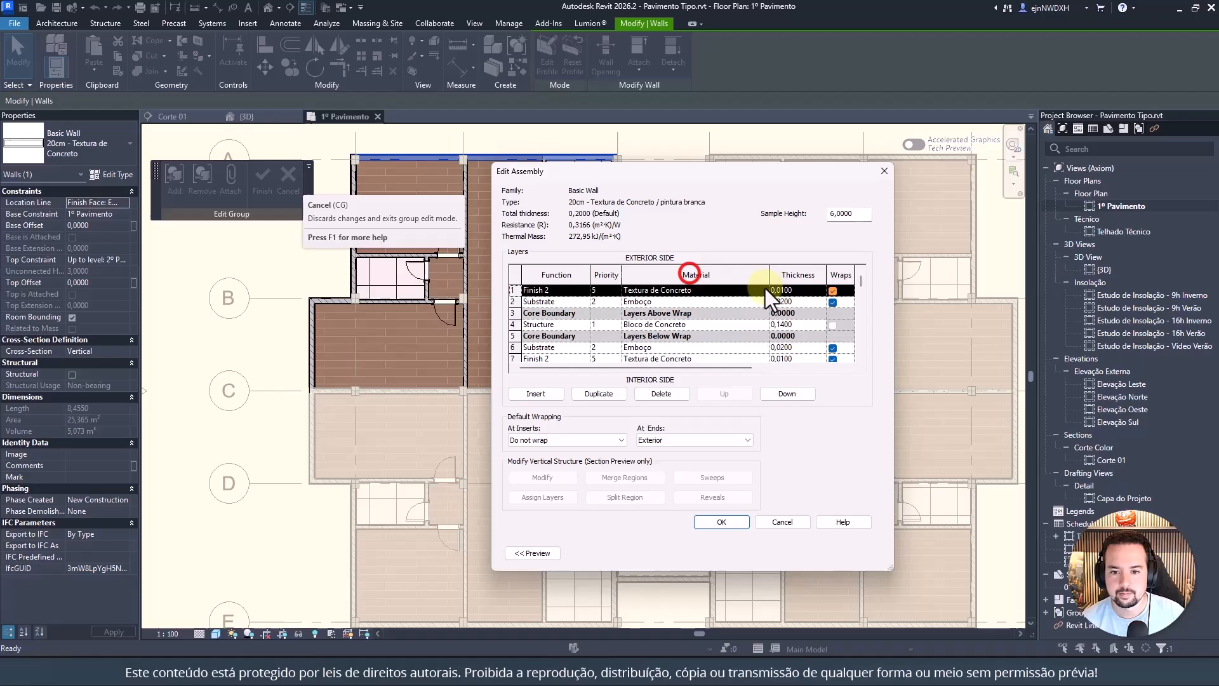
click(727, 359)
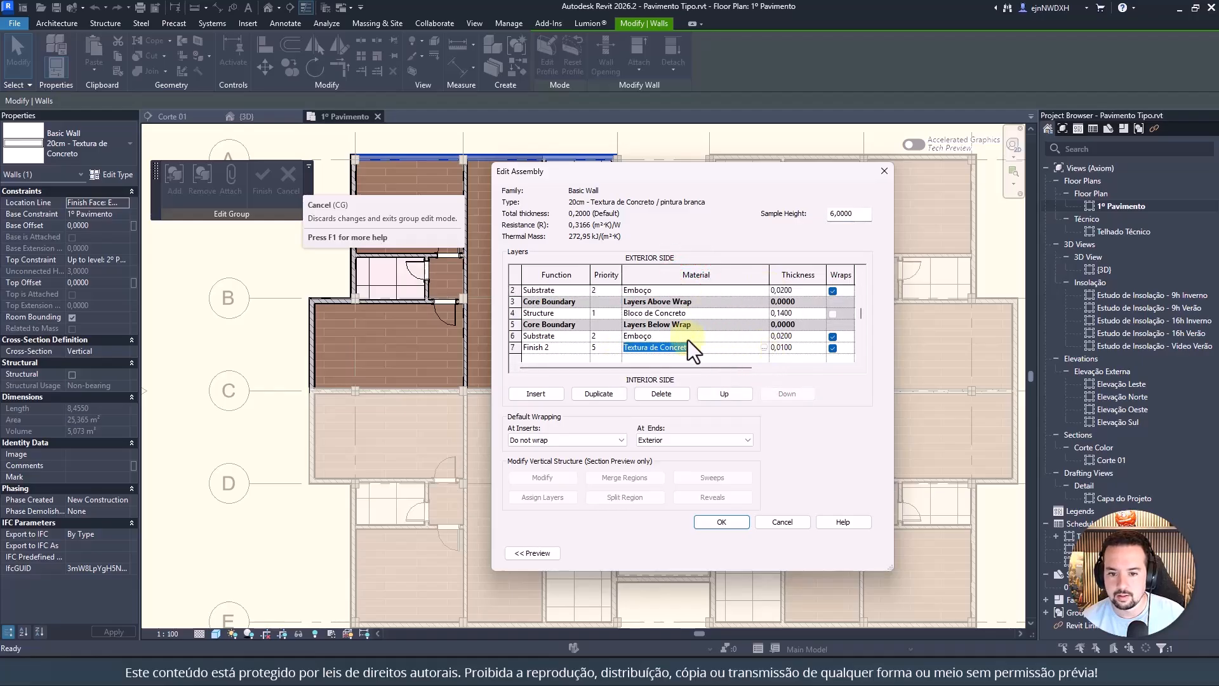
scroll(695, 343, down, 1)
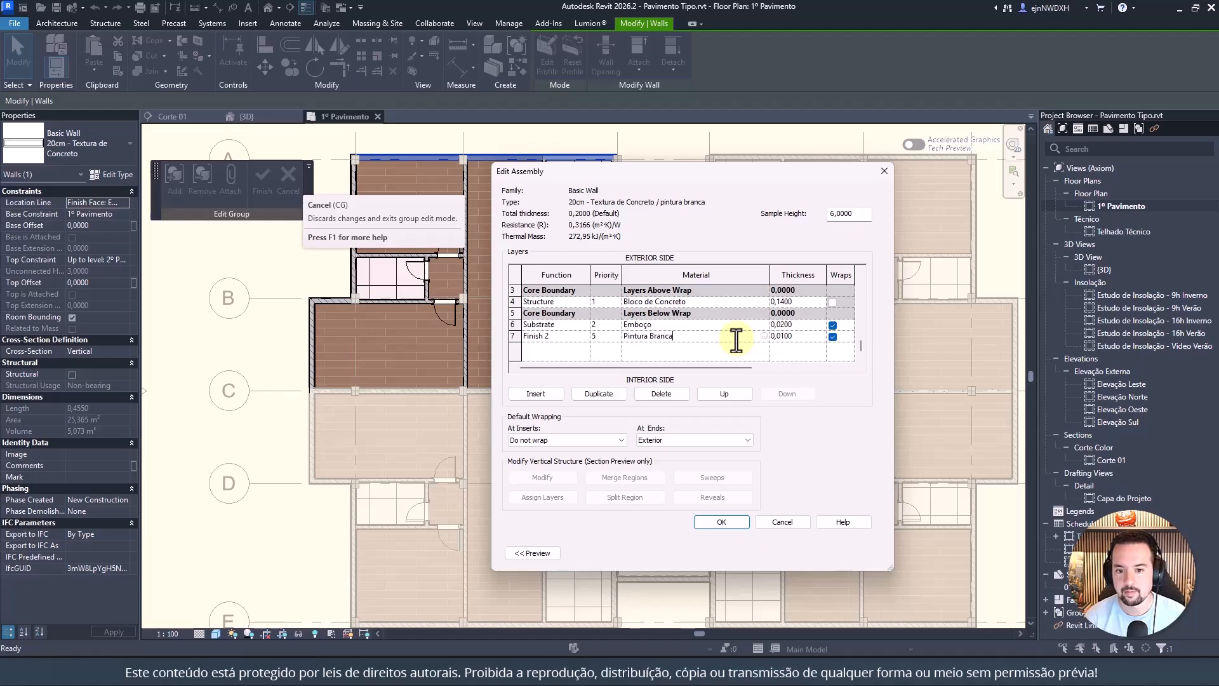
click(713, 525)
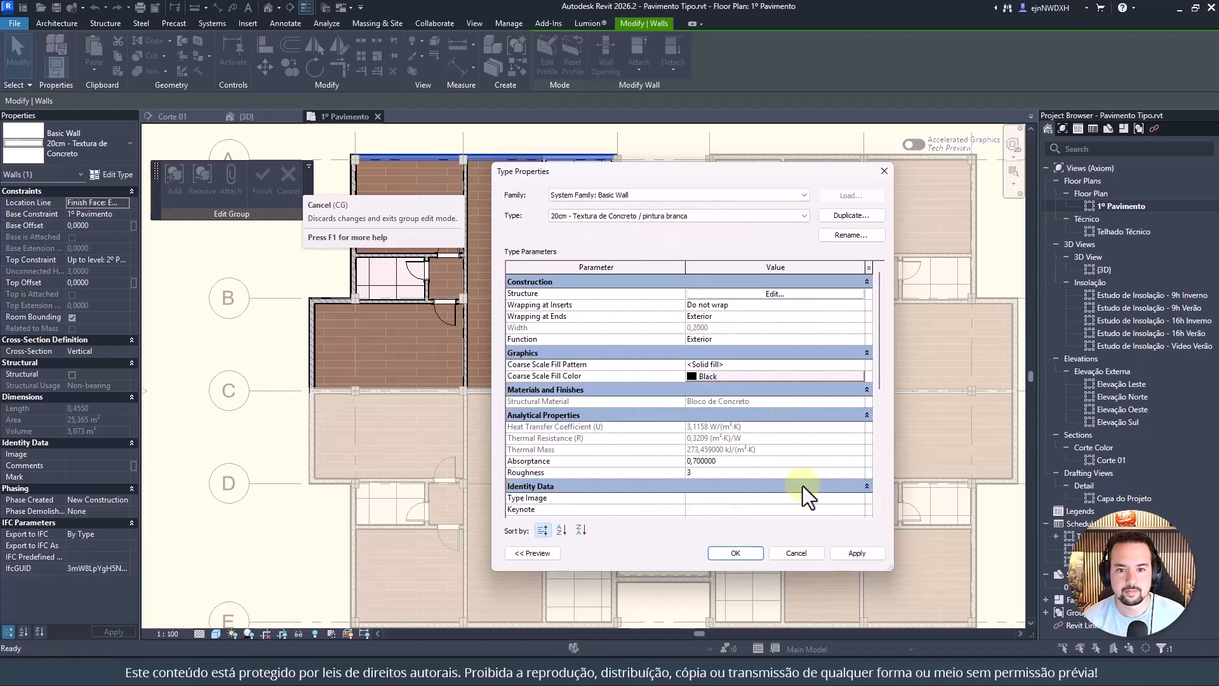
click(736, 553)
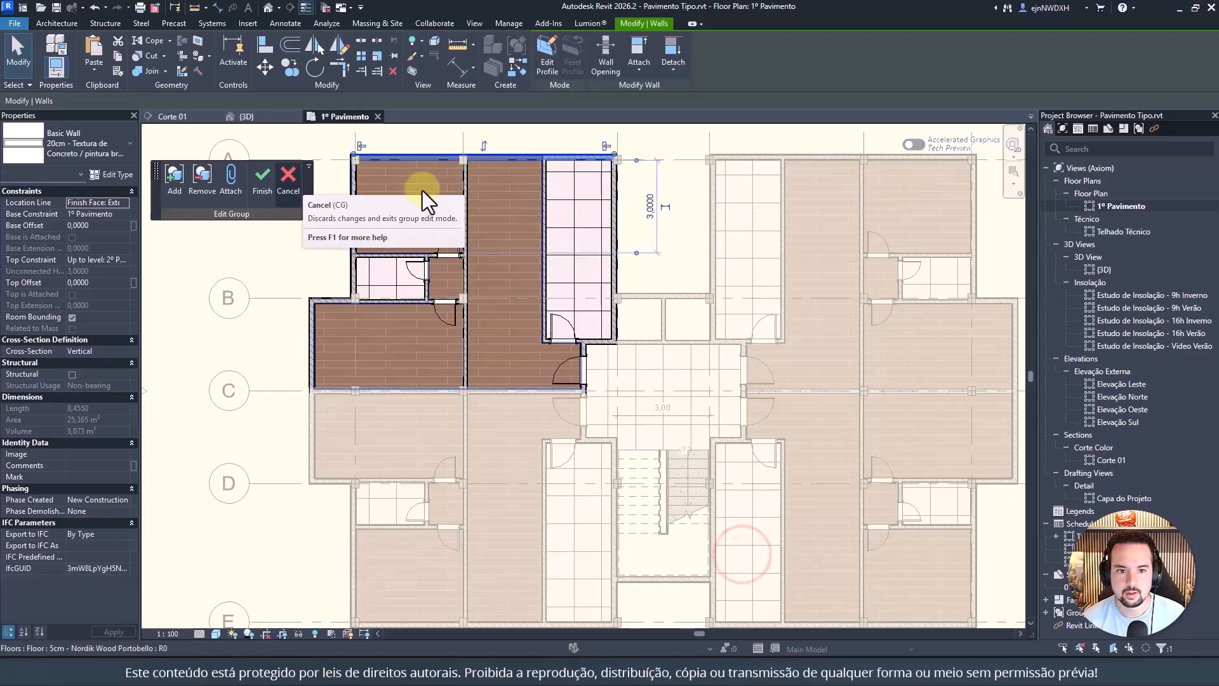
key(Escape)
click(263, 175)
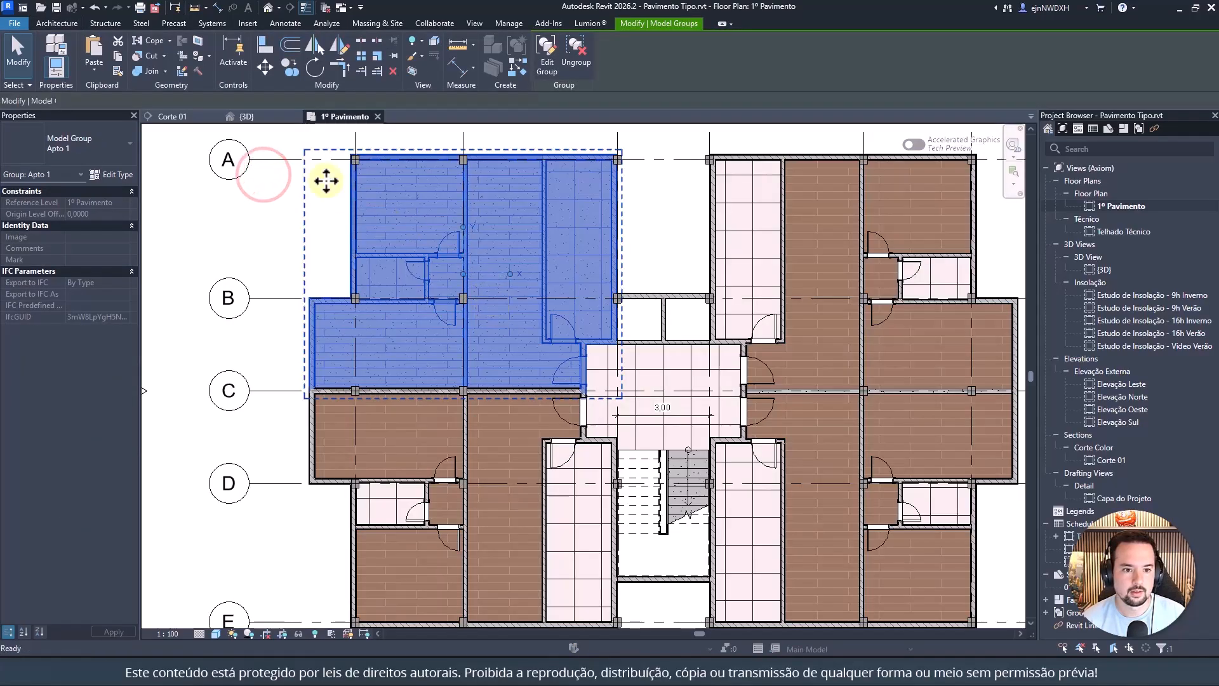
Step: Switch to the 3D view, turn the model to another side and set the visual style to Consistent Colors
click(258, 118)
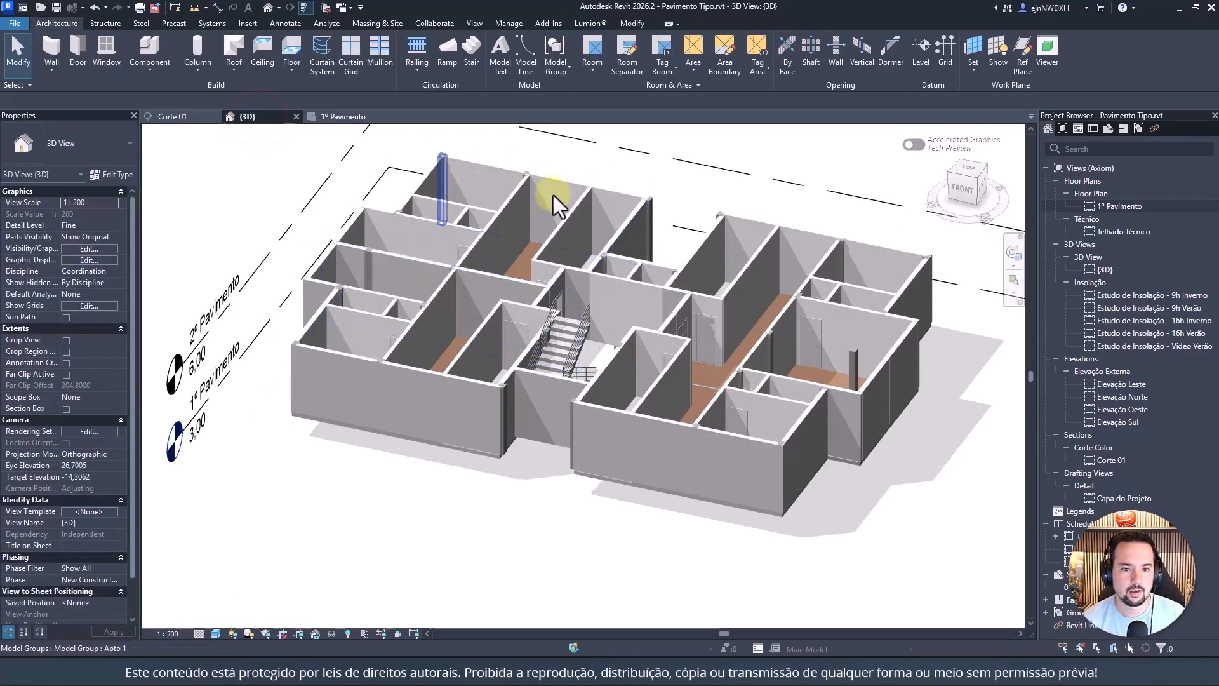
shift+middle_drag(654, 285, 343, 292)
click(210, 633)
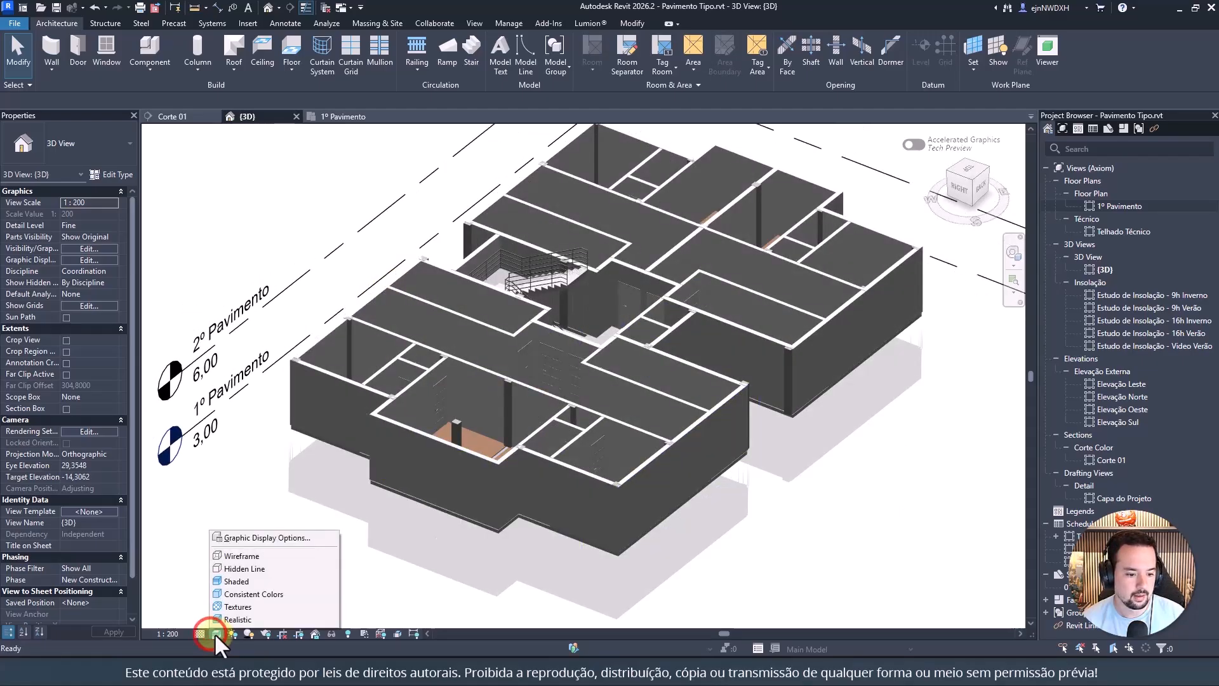
click(256, 595)
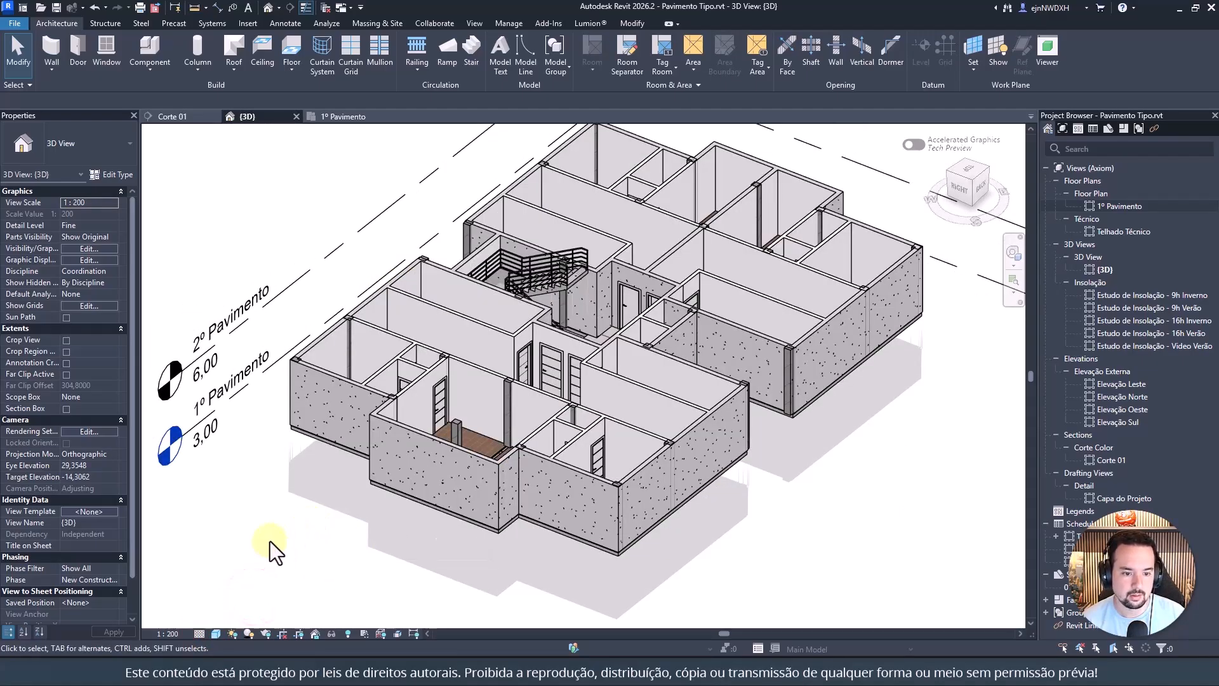
Step: Duplicate the type of the wall dividing the two apartments beside the stairs as 20cm - Pintura branca
shift+middle_drag(500, 551, 502, 552)
shift+middle_drag(676, 565, 749, 553)
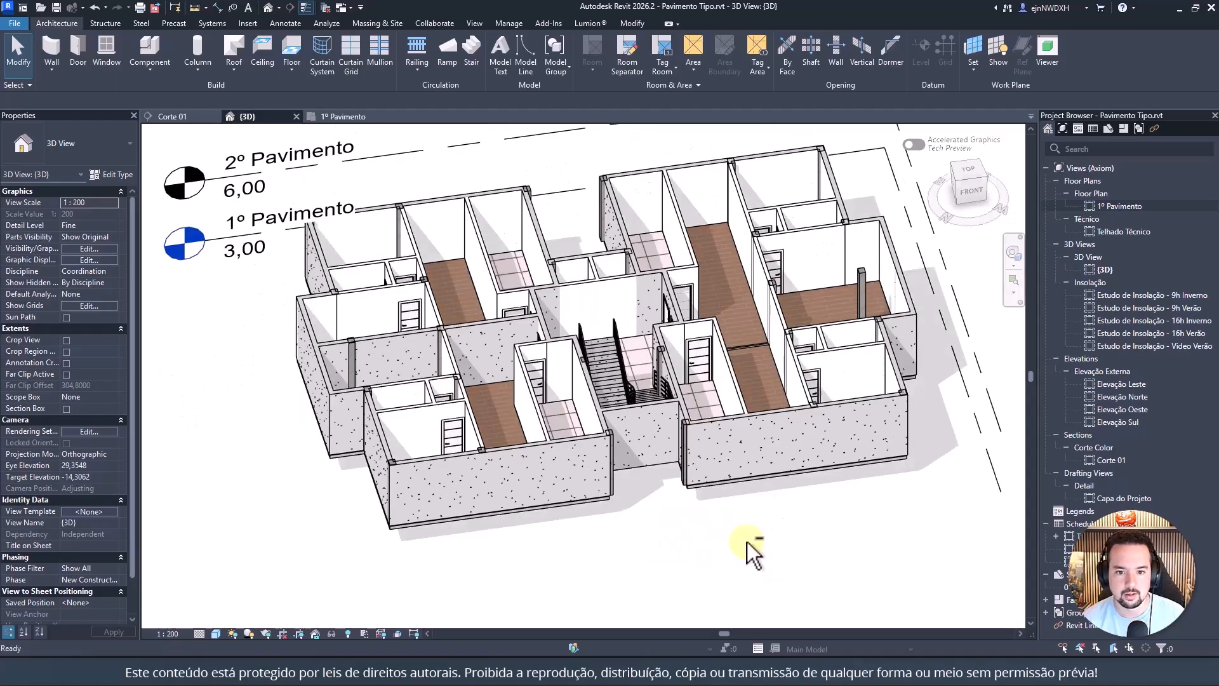
shift+middle_drag(615, 558, 585, 533)
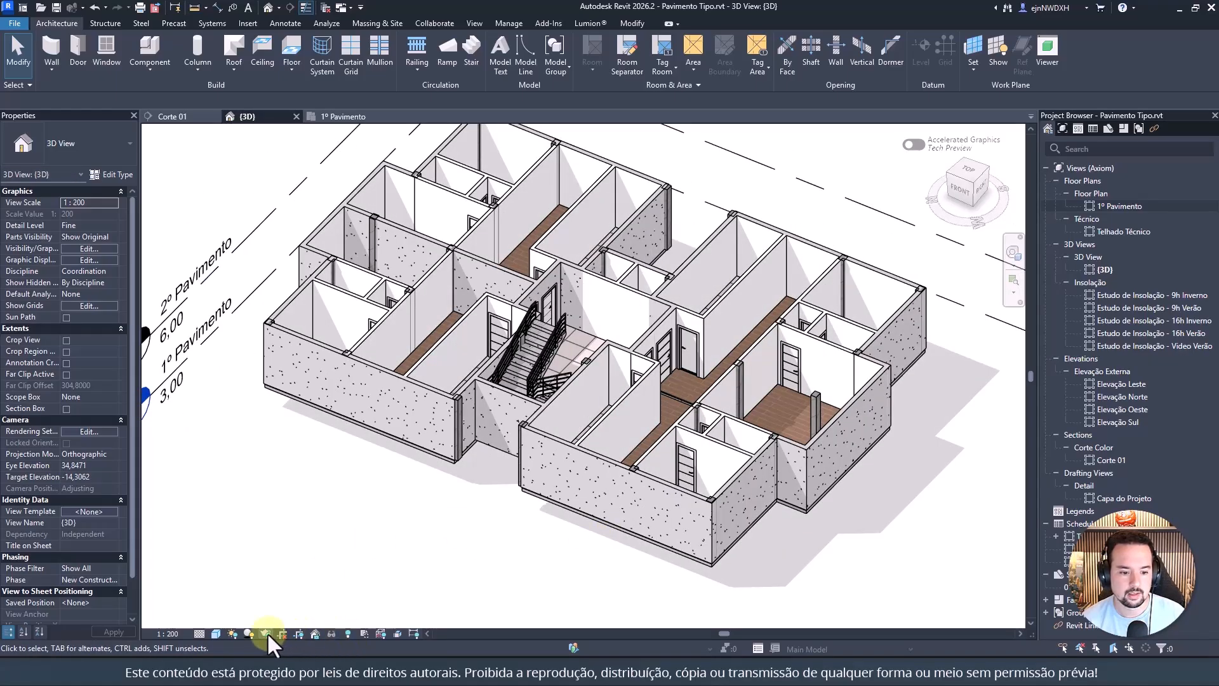
shift+middle_drag(478, 512, 633, 311)
scroll(354, 286, up, 5)
click(351, 282)
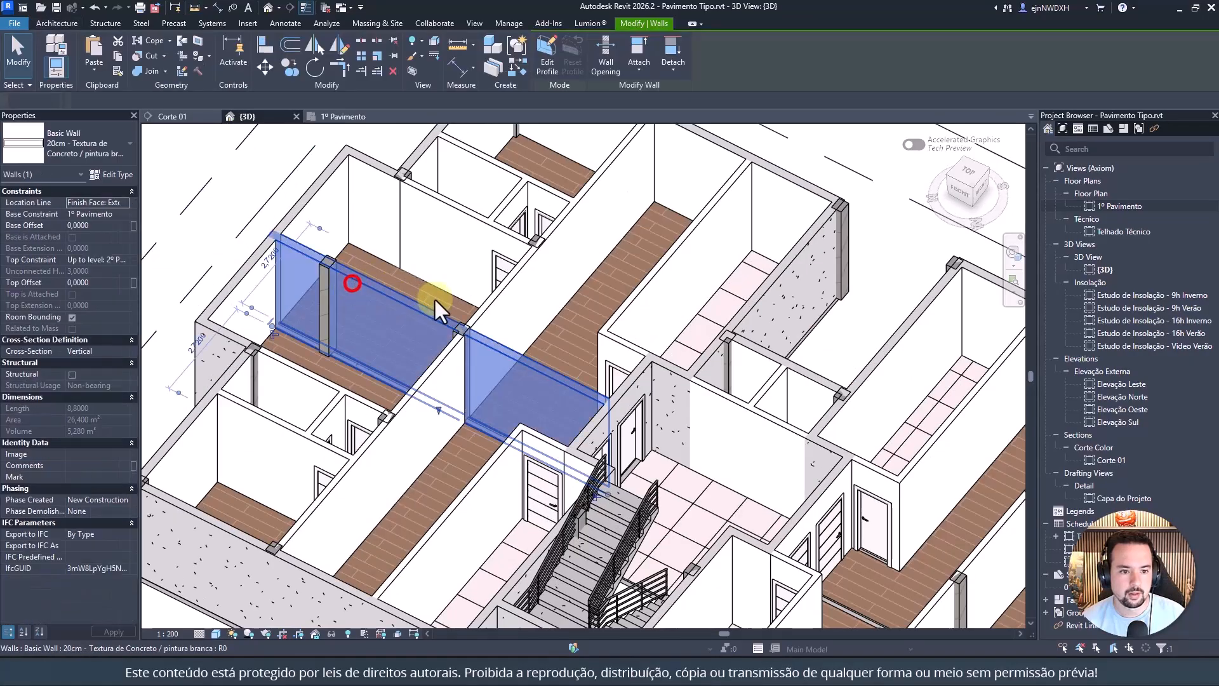
shift+middle_drag(351, 283, 321, 295)
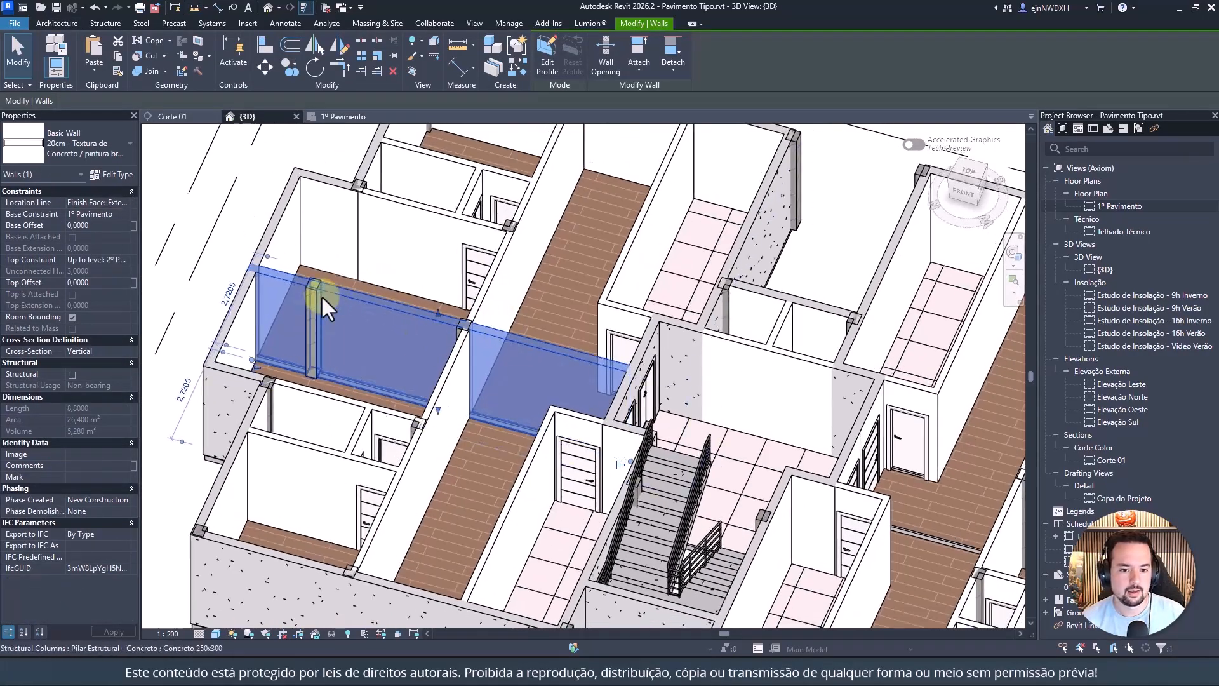
click(119, 174)
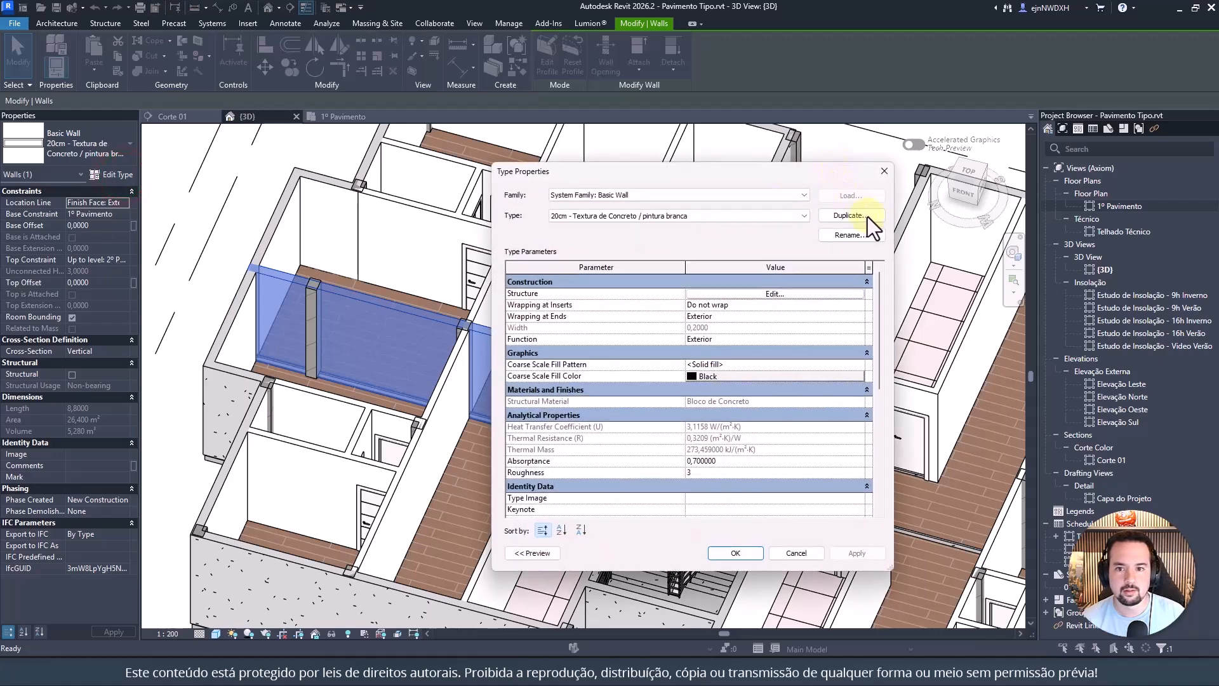
click(864, 216)
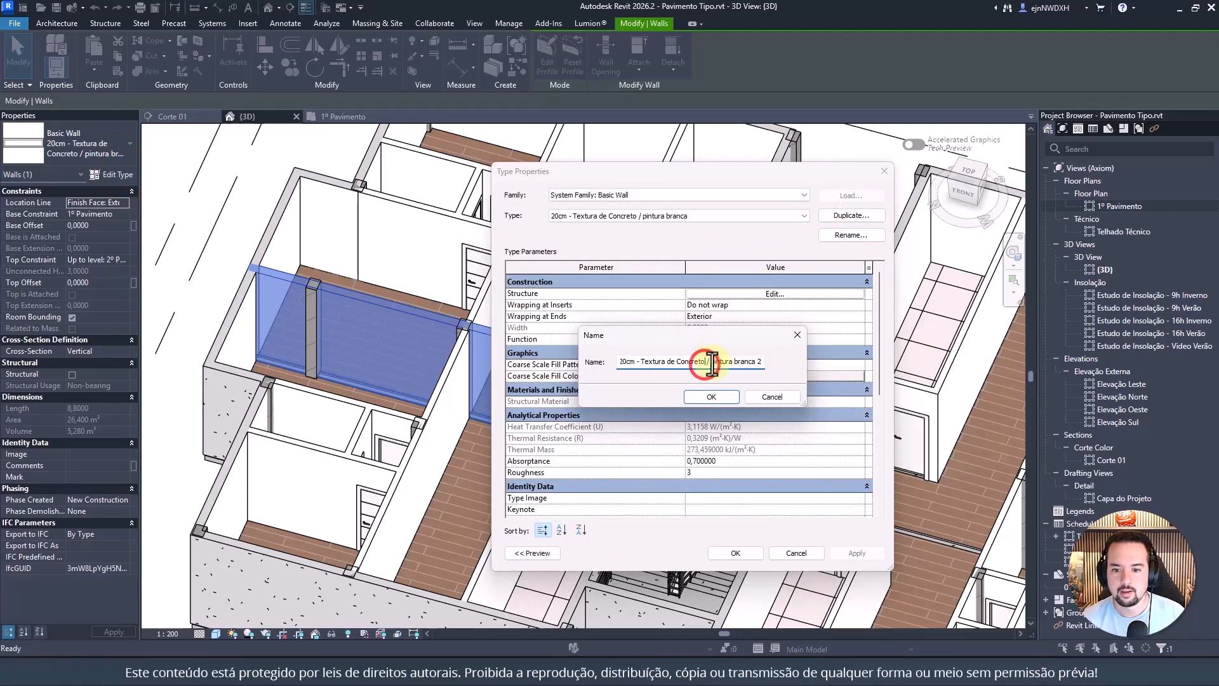
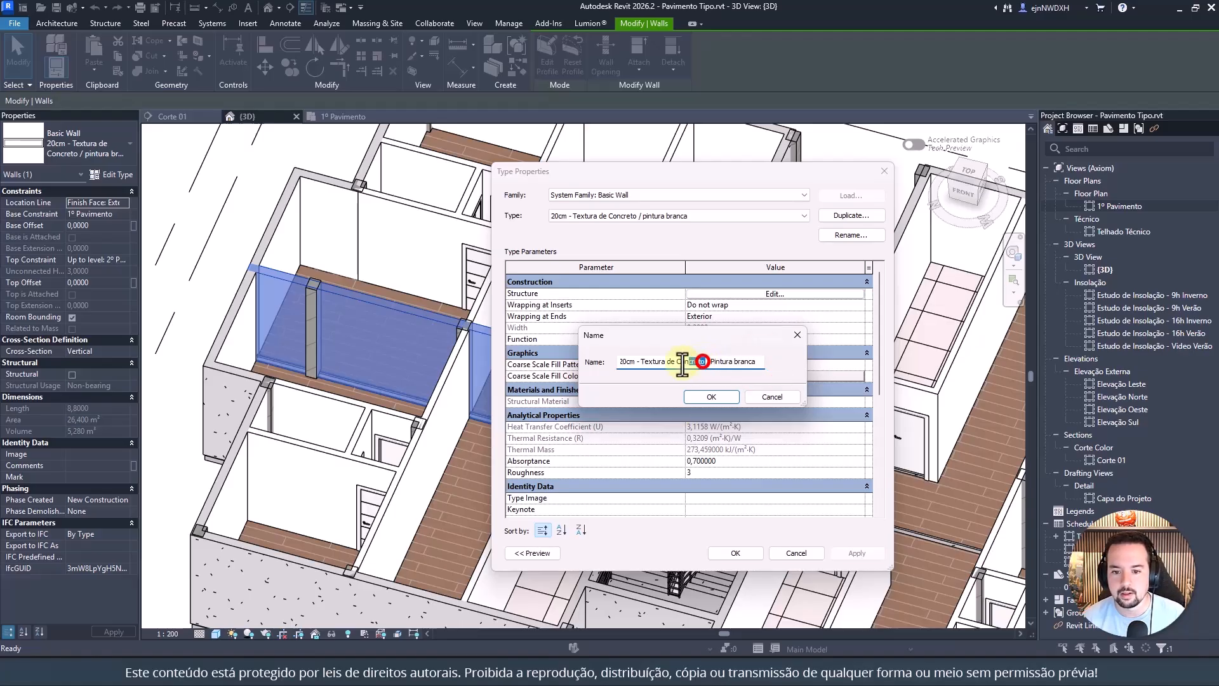
drag(642, 361, 710, 365)
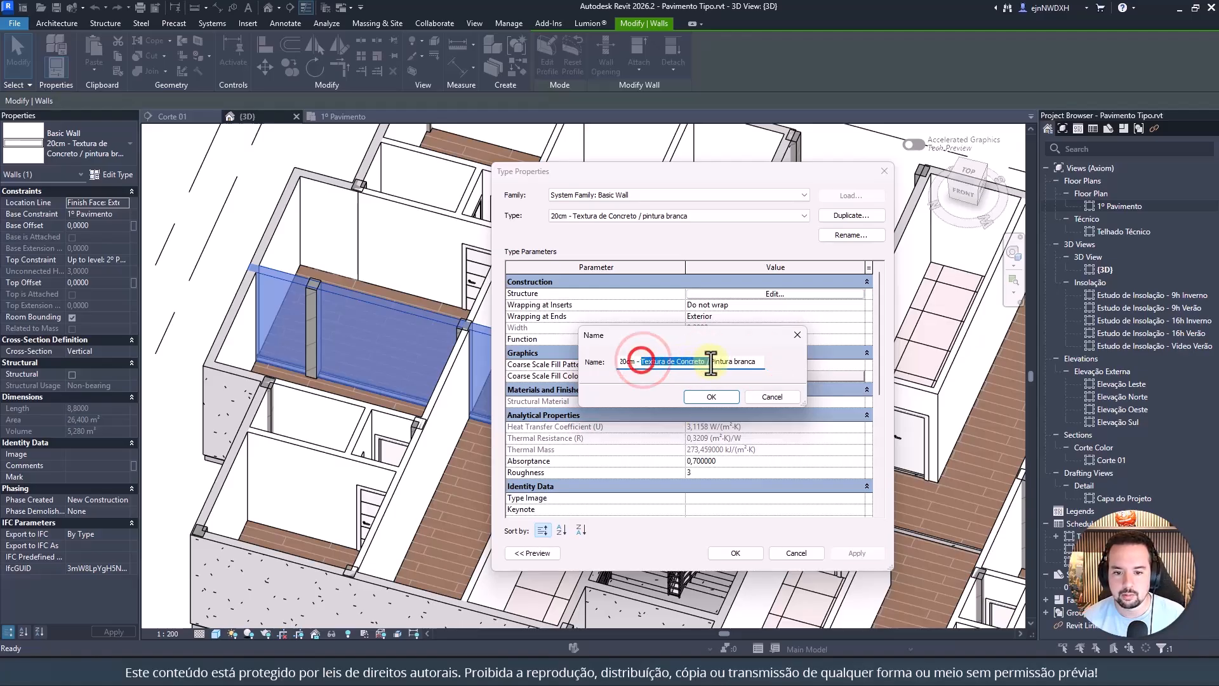
click(714, 393)
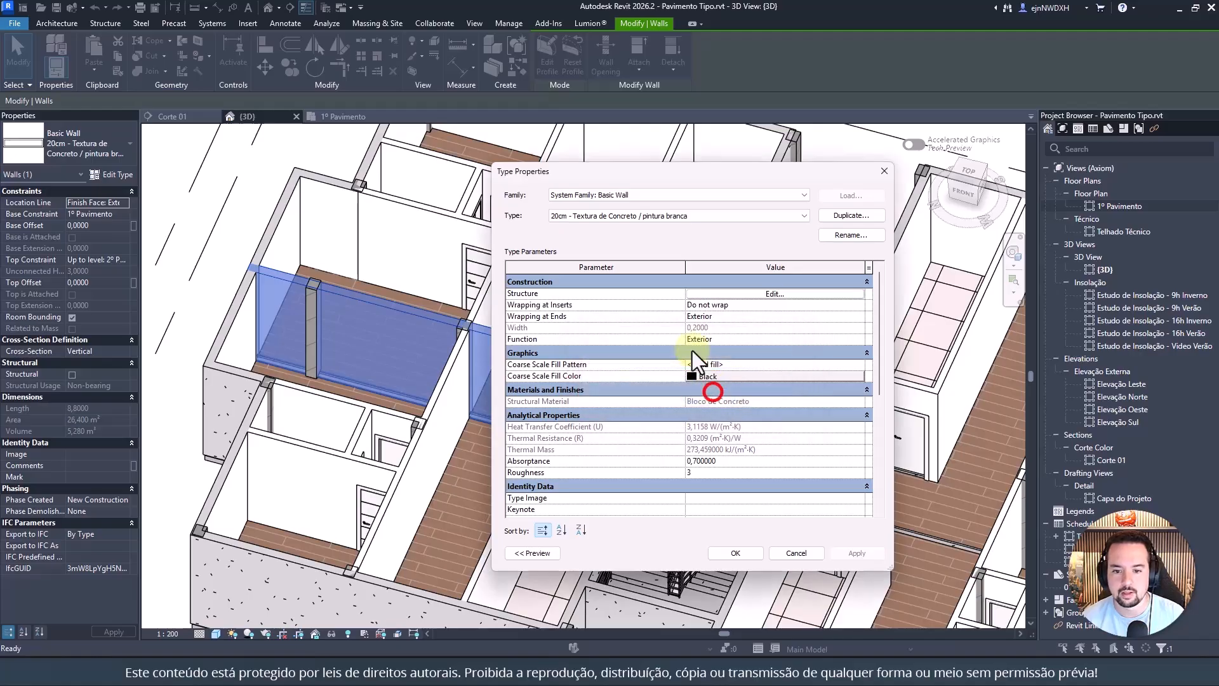
Step: Set the material of the new wall type's exterior Finish 2 layer to Pintura Branca and apply the type to the dividing wall
click(729, 292)
click(667, 289)
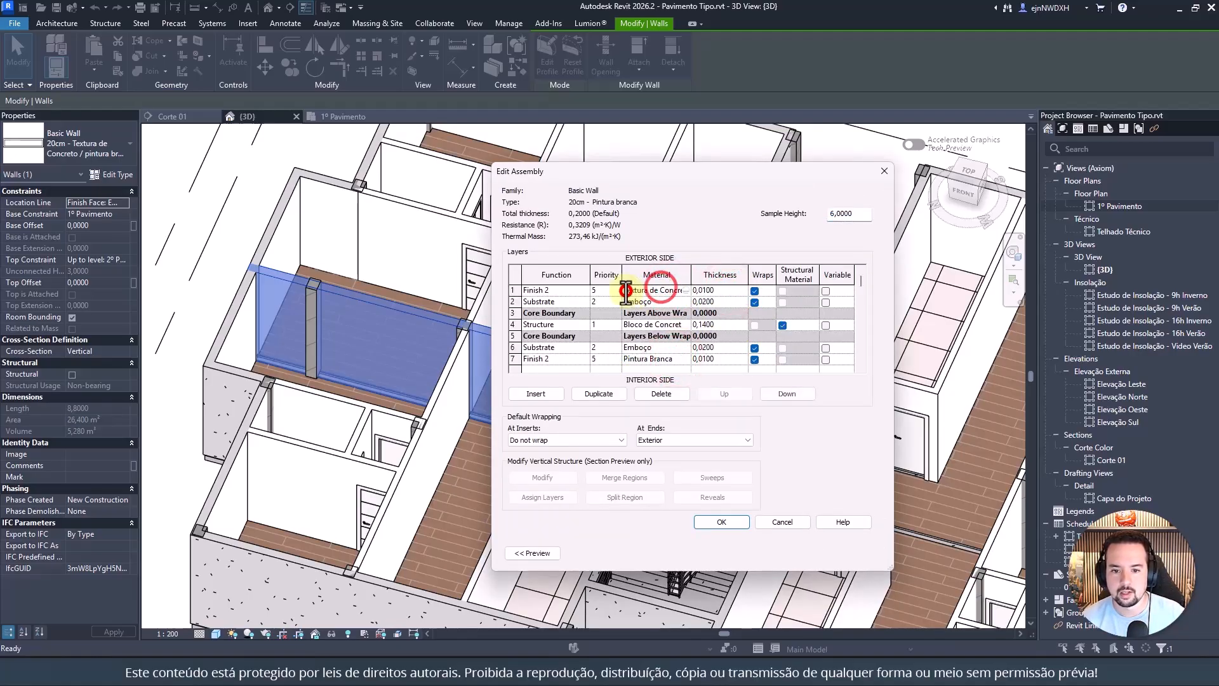
text(Pintura Branca)
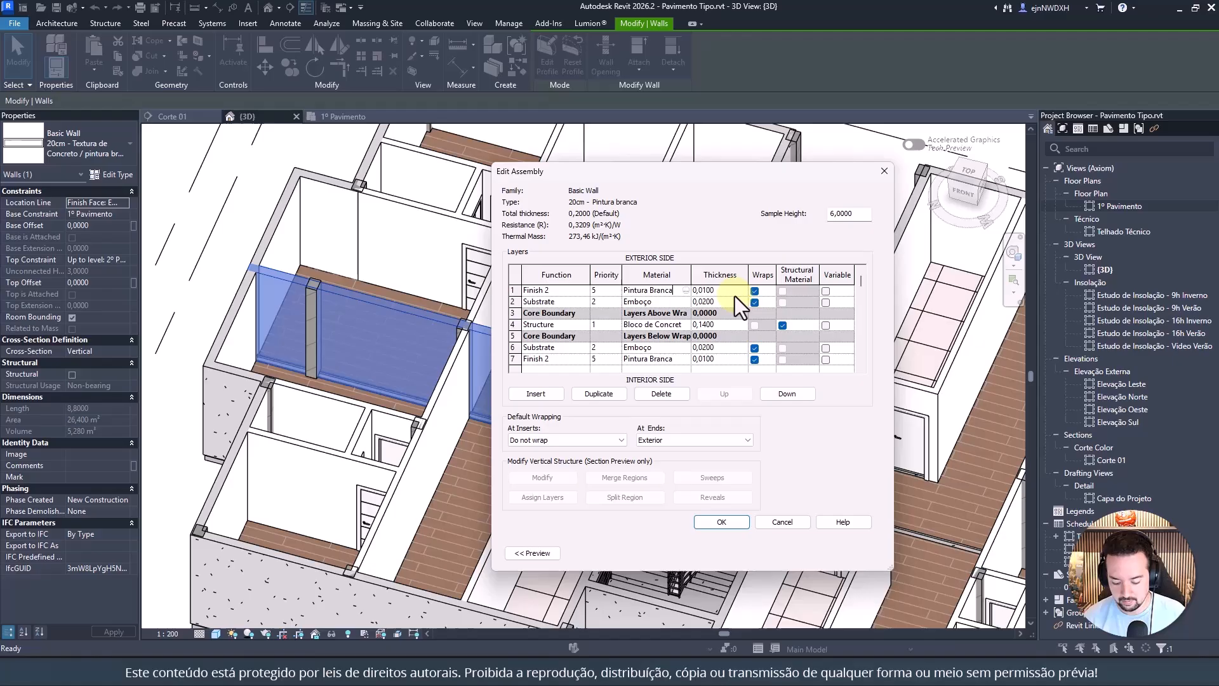
click(730, 220)
click(728, 523)
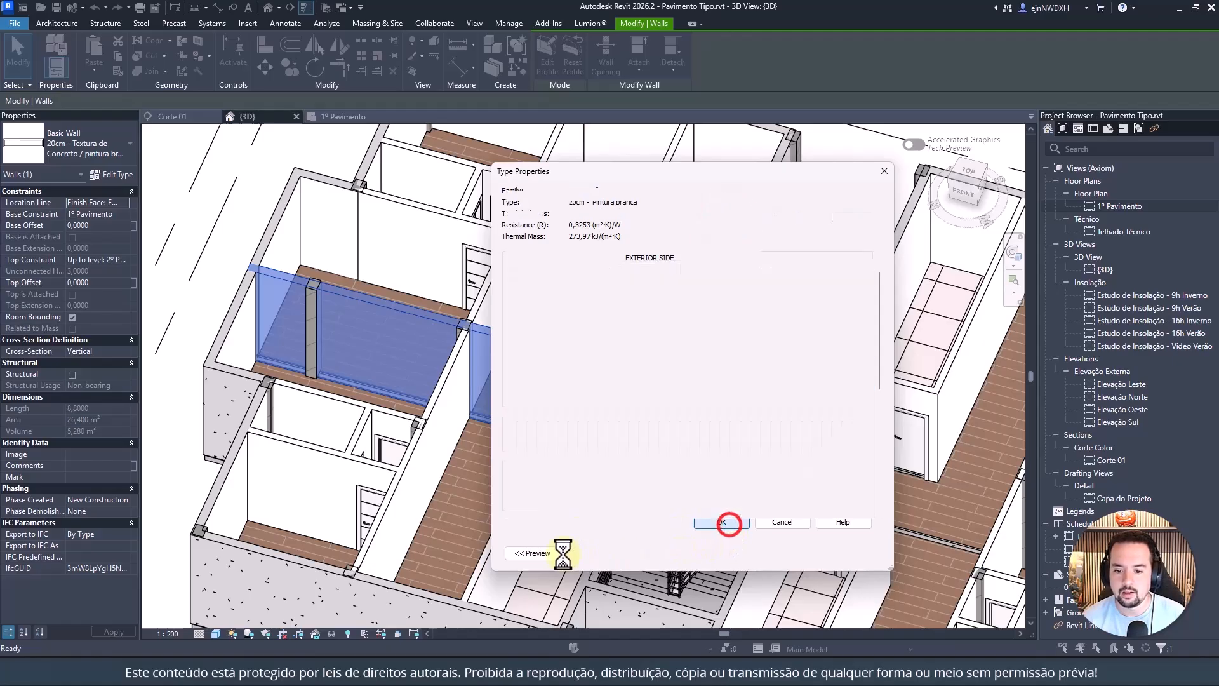
click(733, 554)
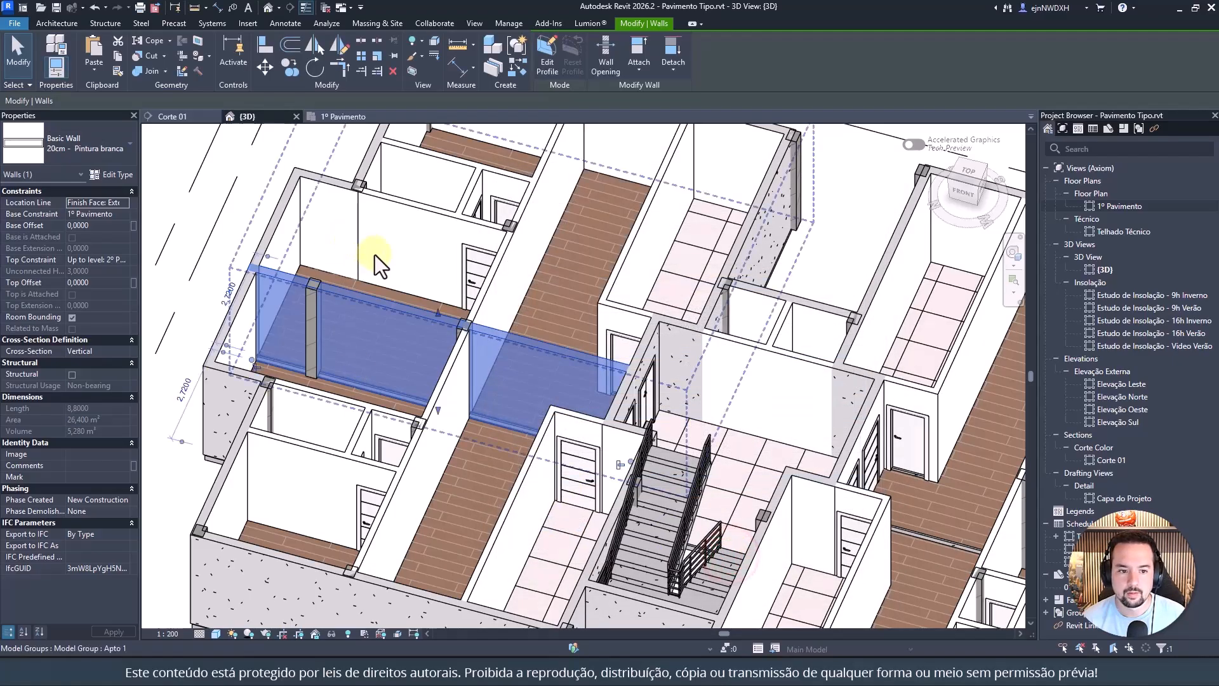
key(Escape)
click(383, 302)
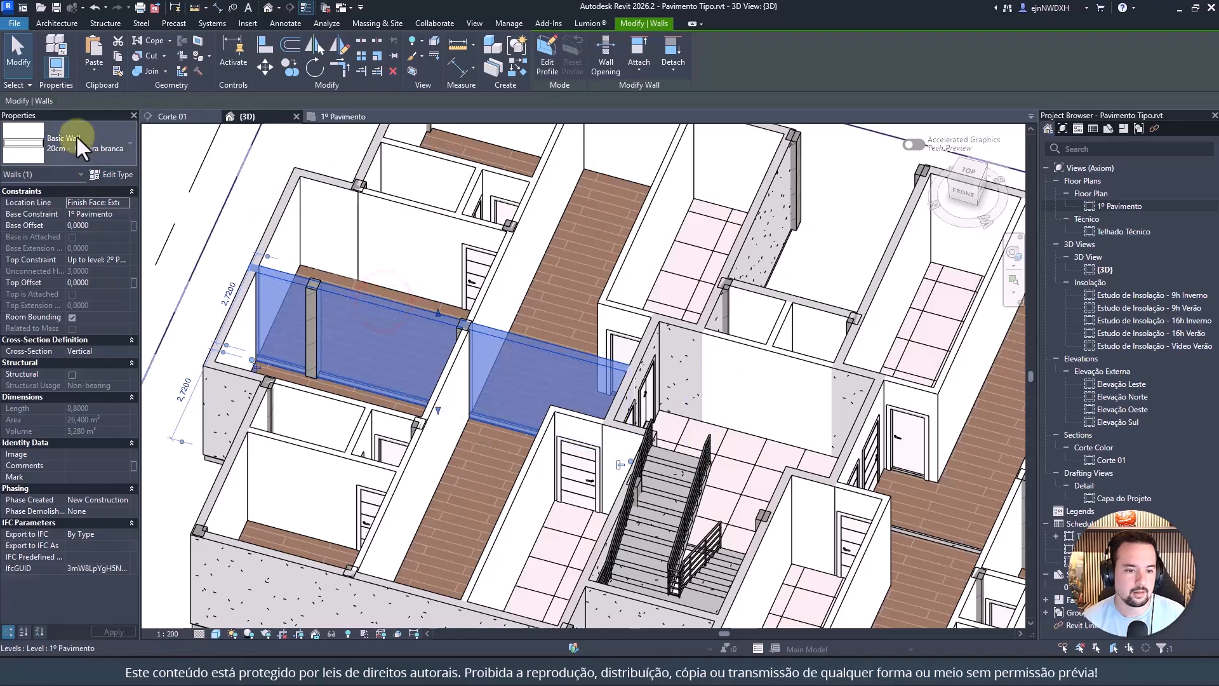
key(Escape)
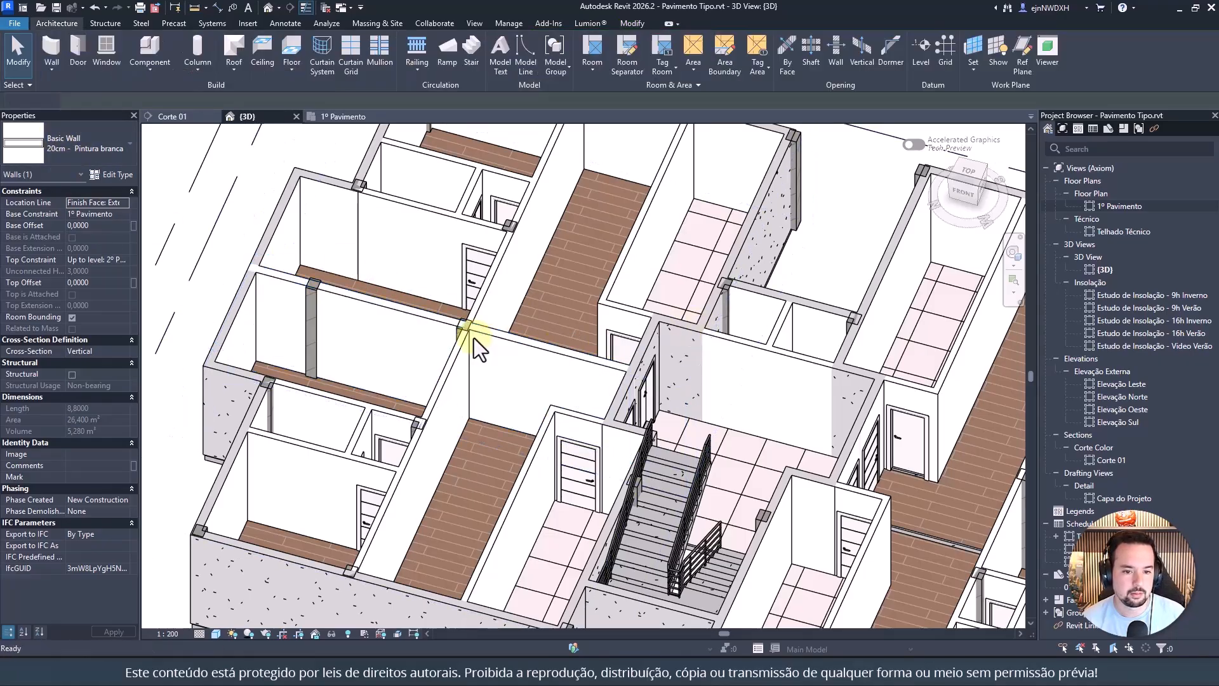
Step: In the 1º Pavimento plan, mirror the grid C dividing wall to the opposite apartments about the wall between the two shafts
scroll(474, 337, down, 5)
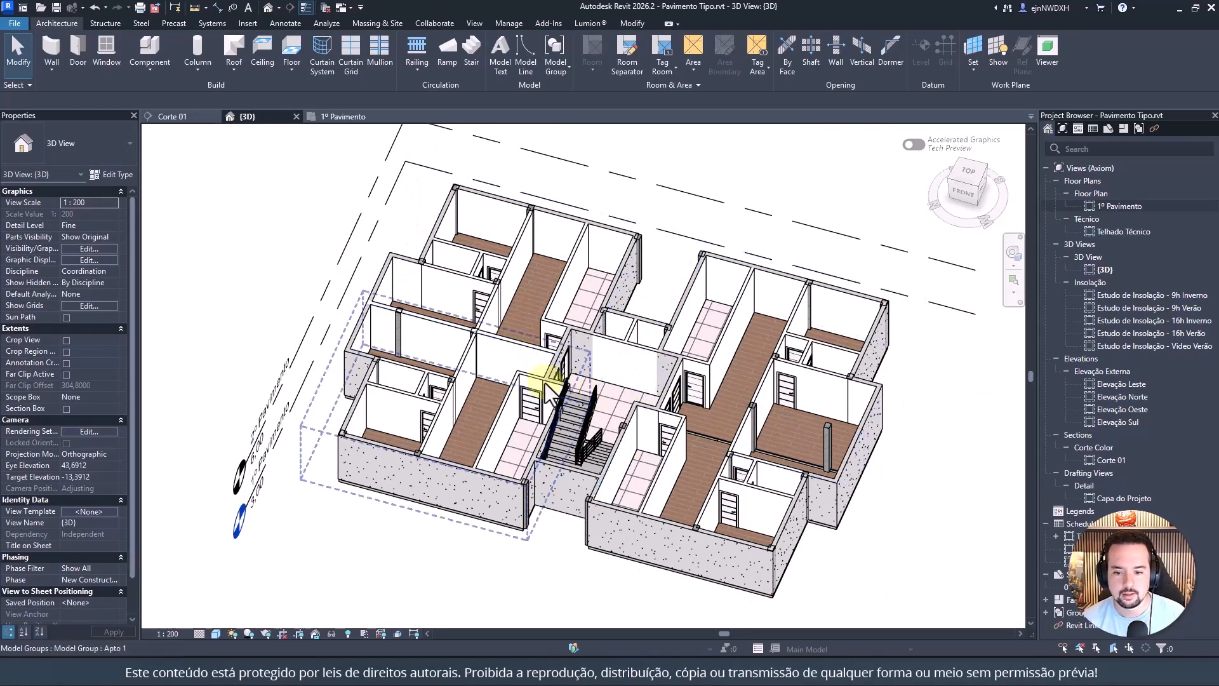
shift+middle_drag(546, 388, 727, 417)
scroll(715, 392, up, 6)
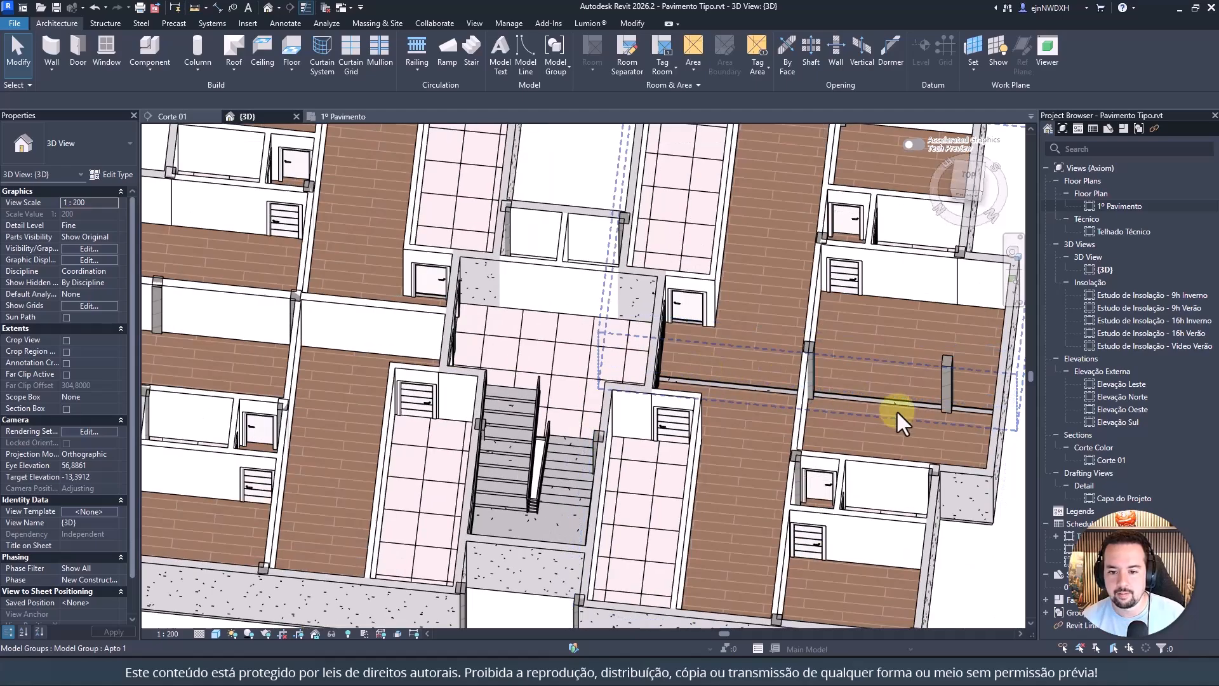
click(379, 319)
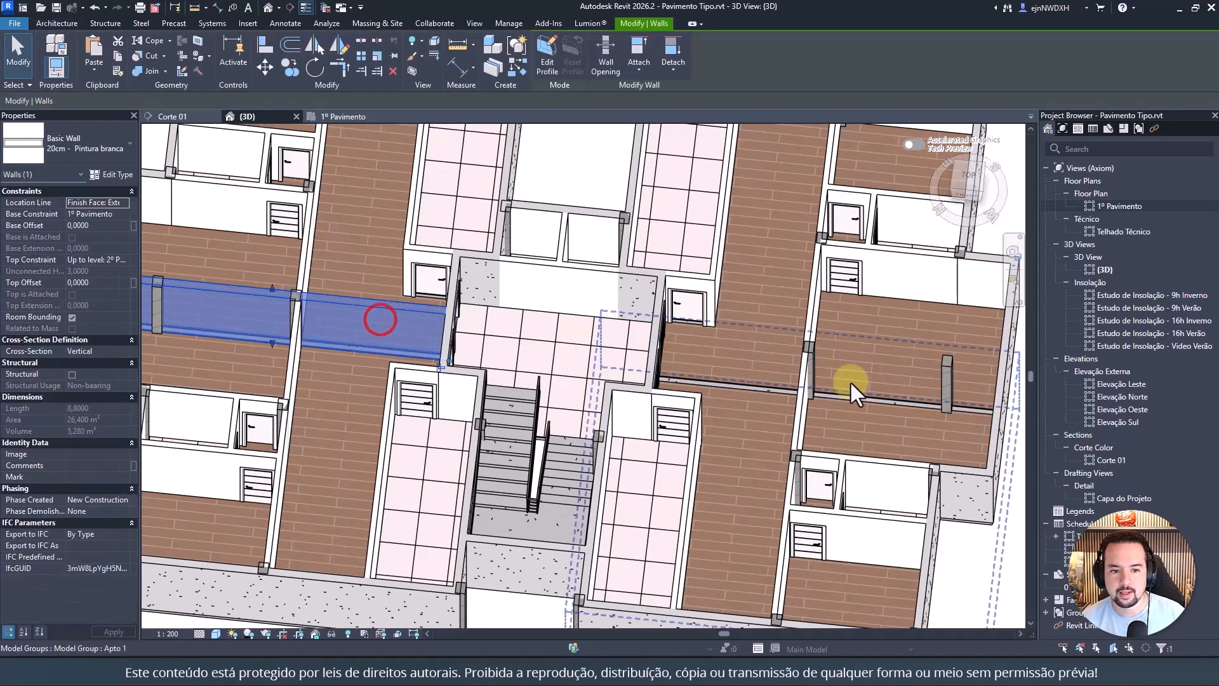
key(Escape)
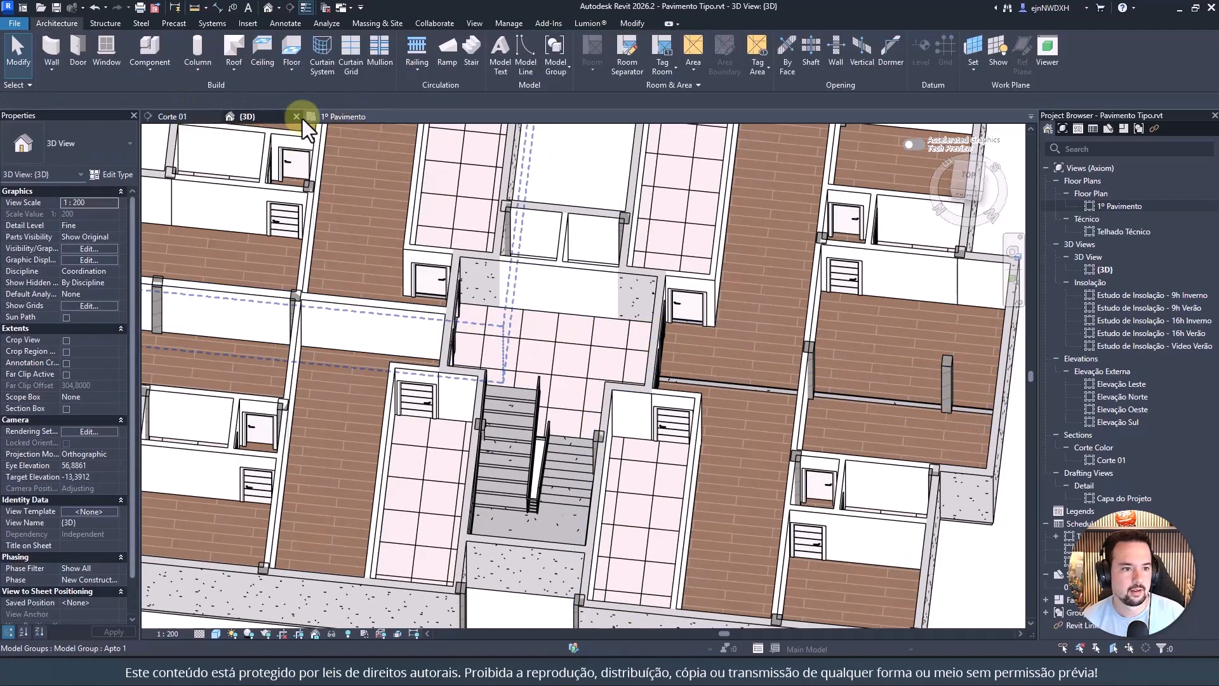
click(341, 118)
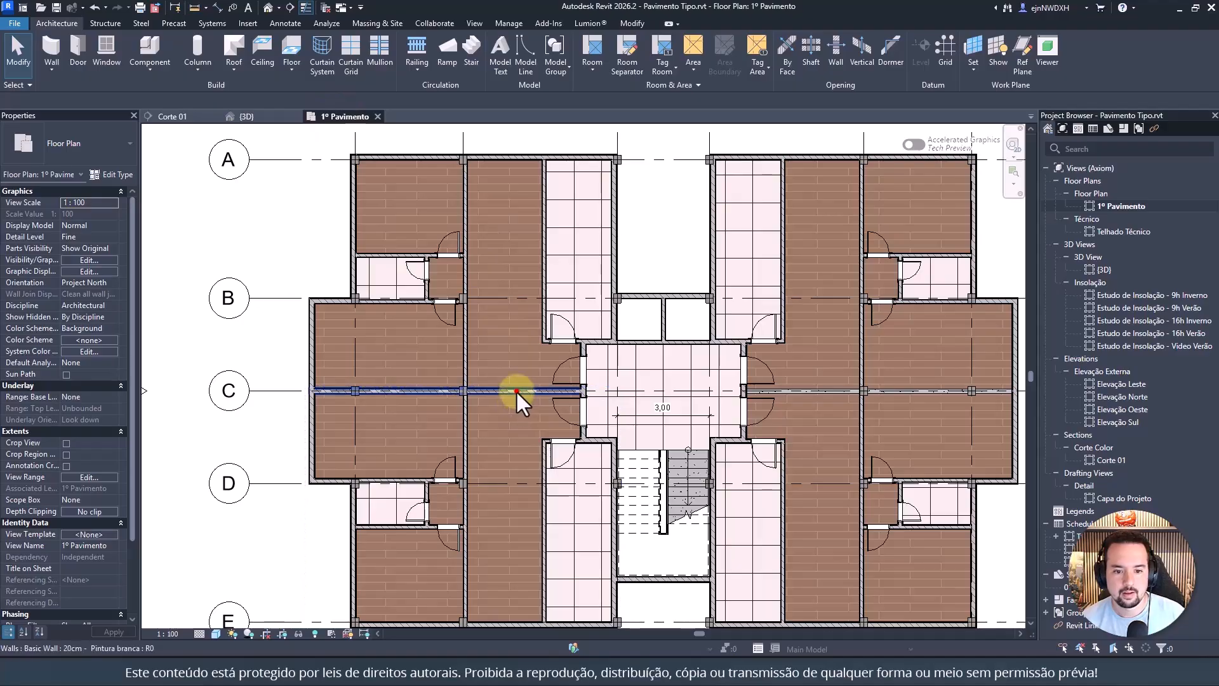
click(517, 391)
middle_drag(697, 387, 571, 366)
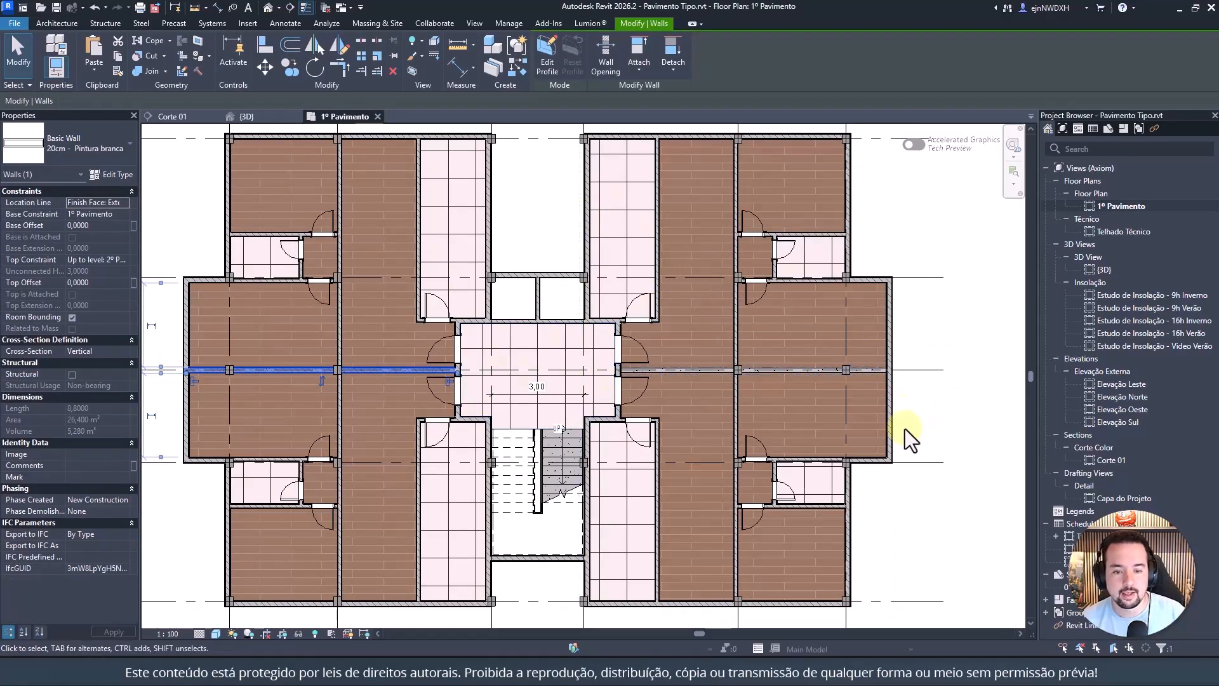
click(315, 43)
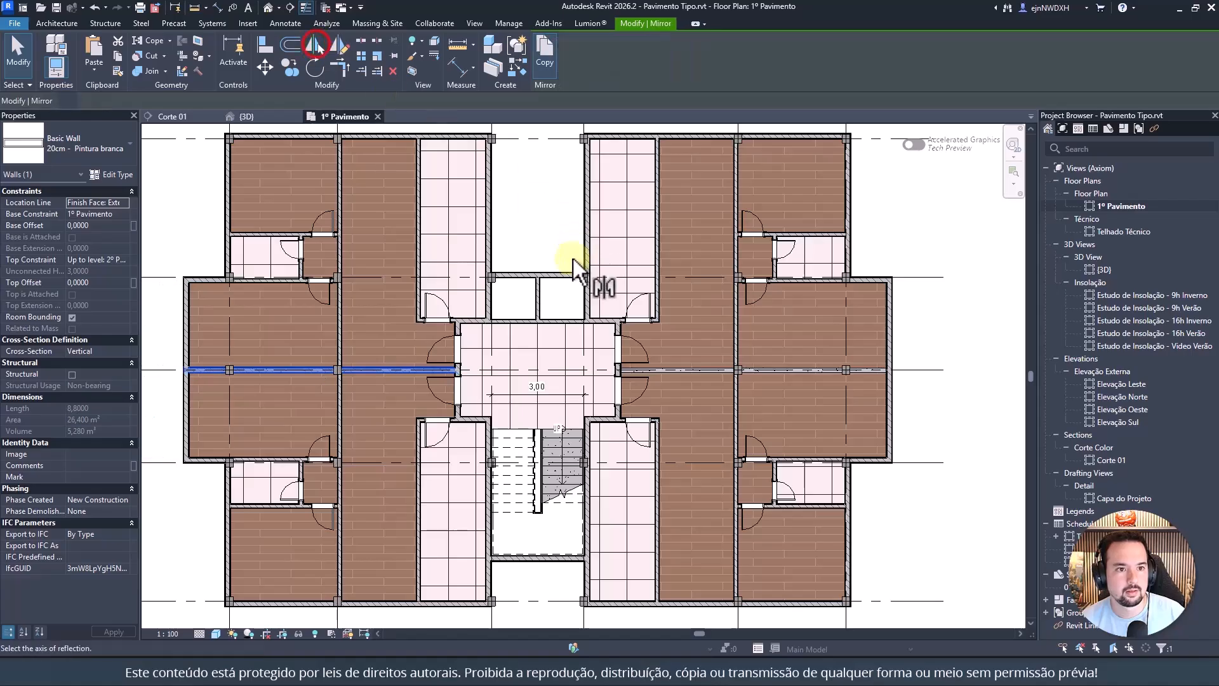
click(538, 293)
click(944, 401)
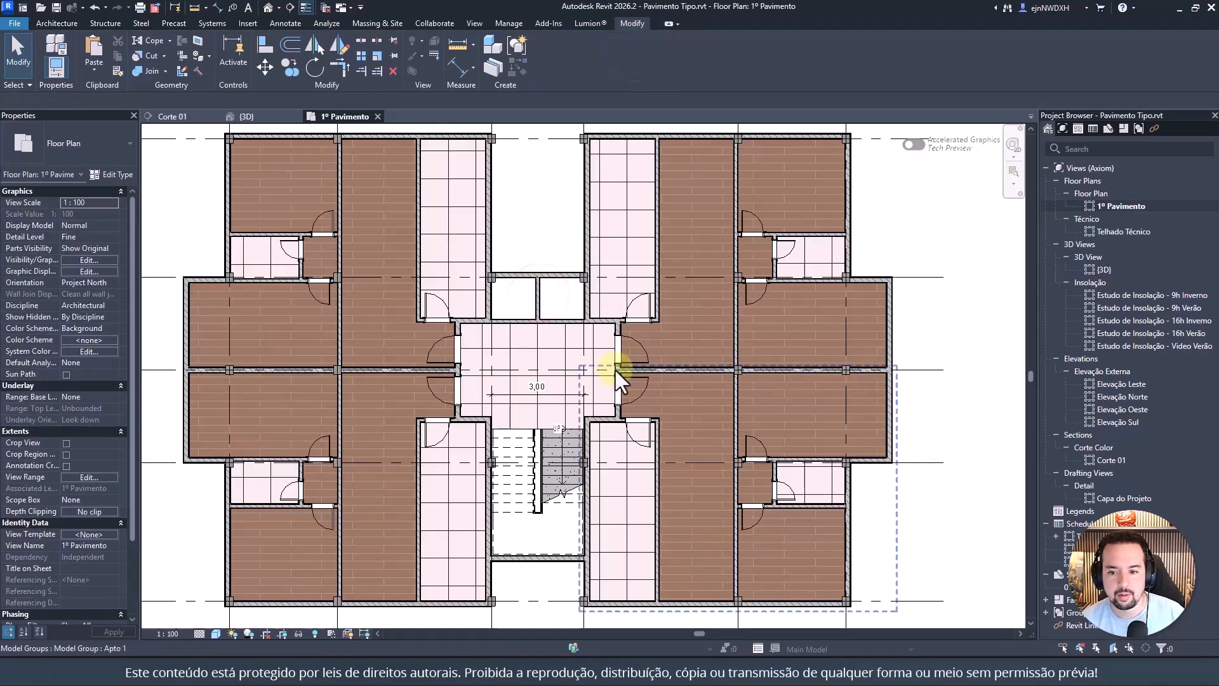
Step: Delete the 3,00 dimension across the central hall in the floor plan
scroll(705, 293, down, 2)
click(612, 356)
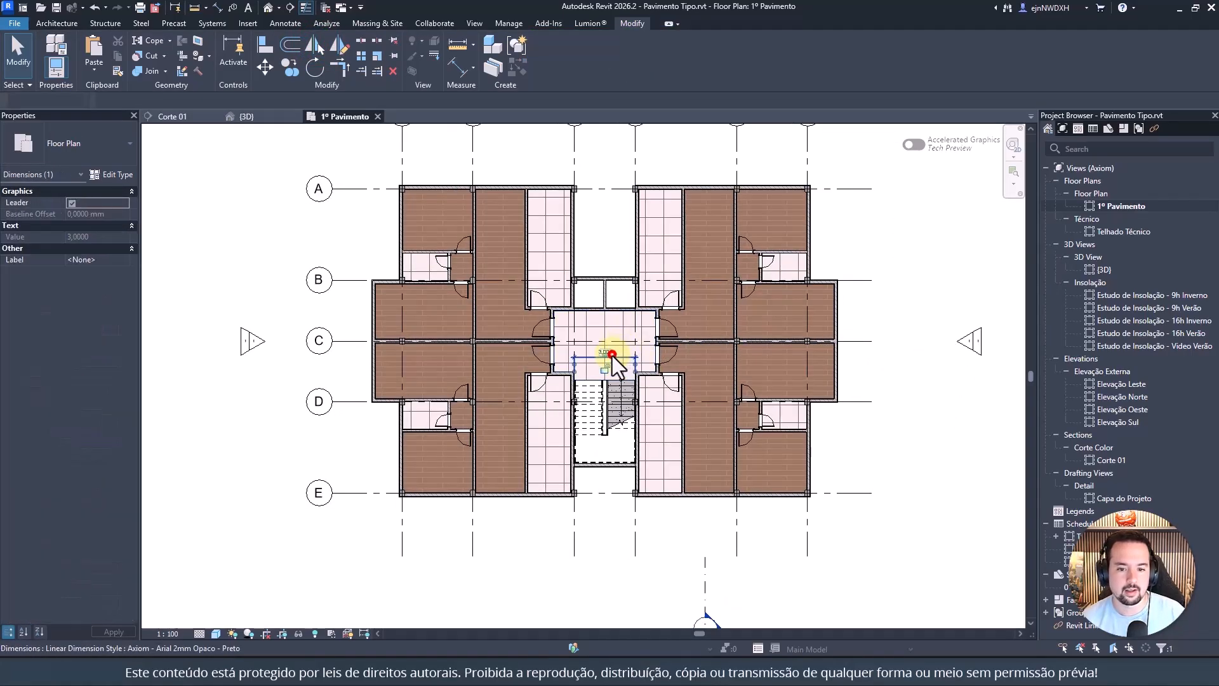
key(Delete)
Step: Examine how the column at grids A and 3 sits against the corner of the exterior walls
scroll(549, 342, up, 2)
mouse_move(618, 182)
middle_down()
mouse_move(645, 283)
mouse_move(620, 256)
mouse_move(631, 245)
middle_up()
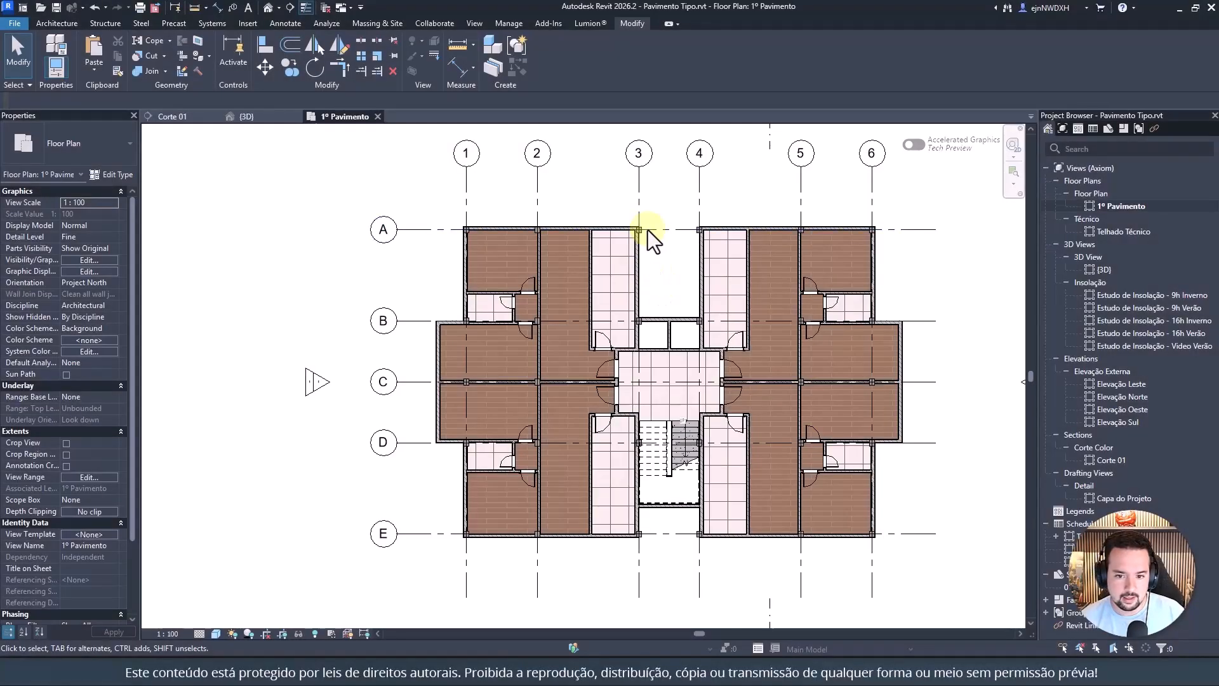
scroll(645, 226, up, 8)
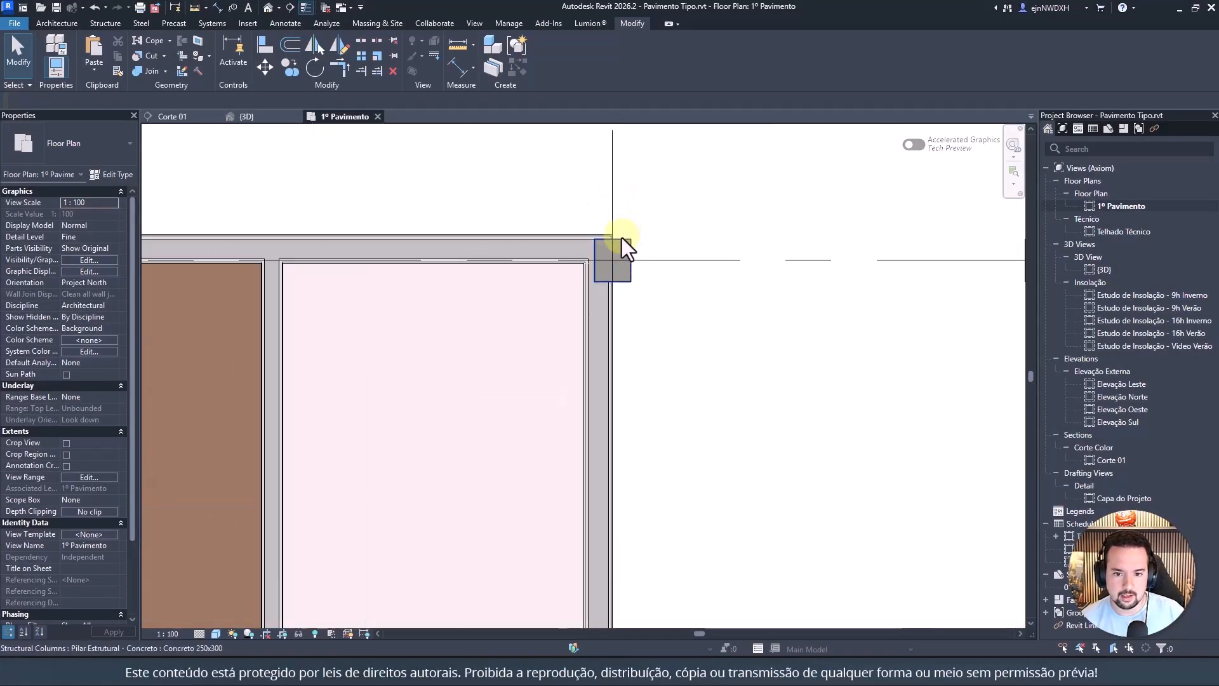
scroll(621, 248, up, 2)
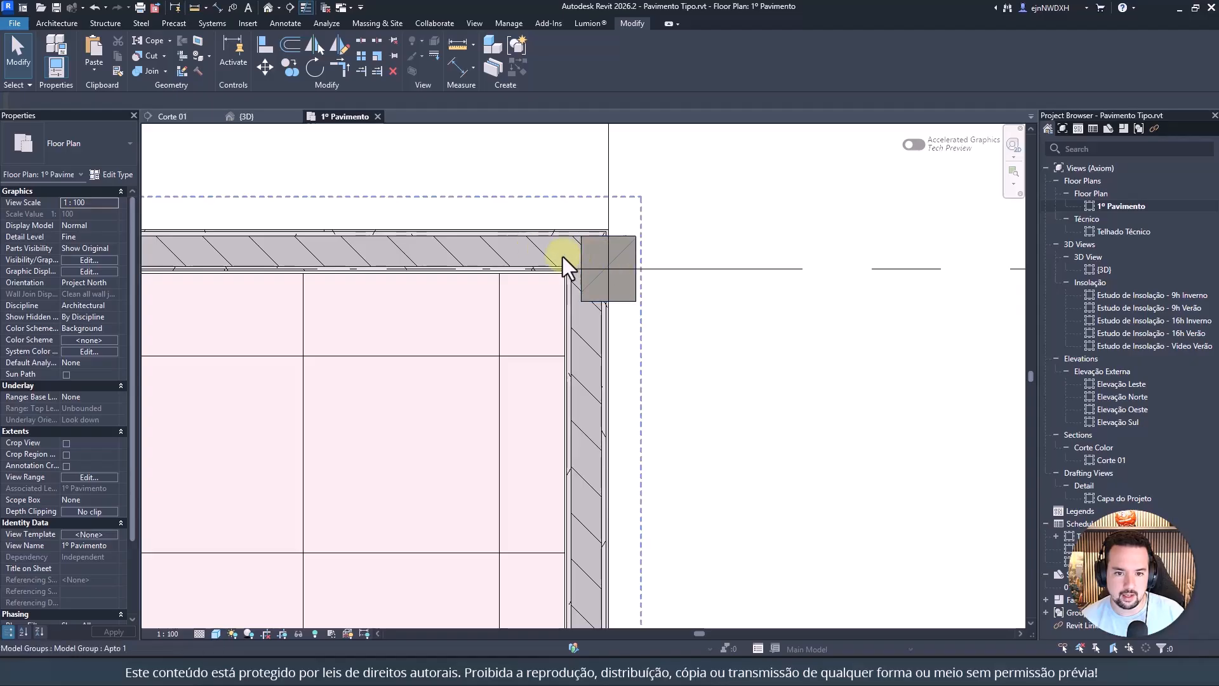
scroll(563, 257, down, 10)
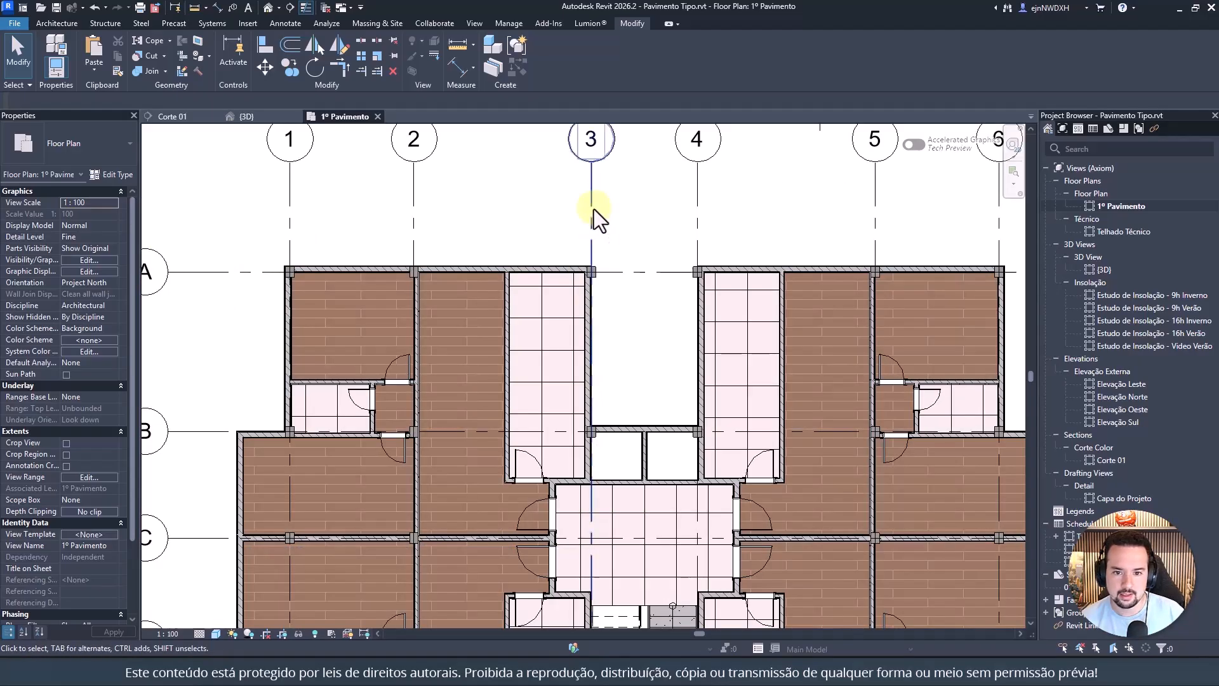
scroll(590, 230, down, 3)
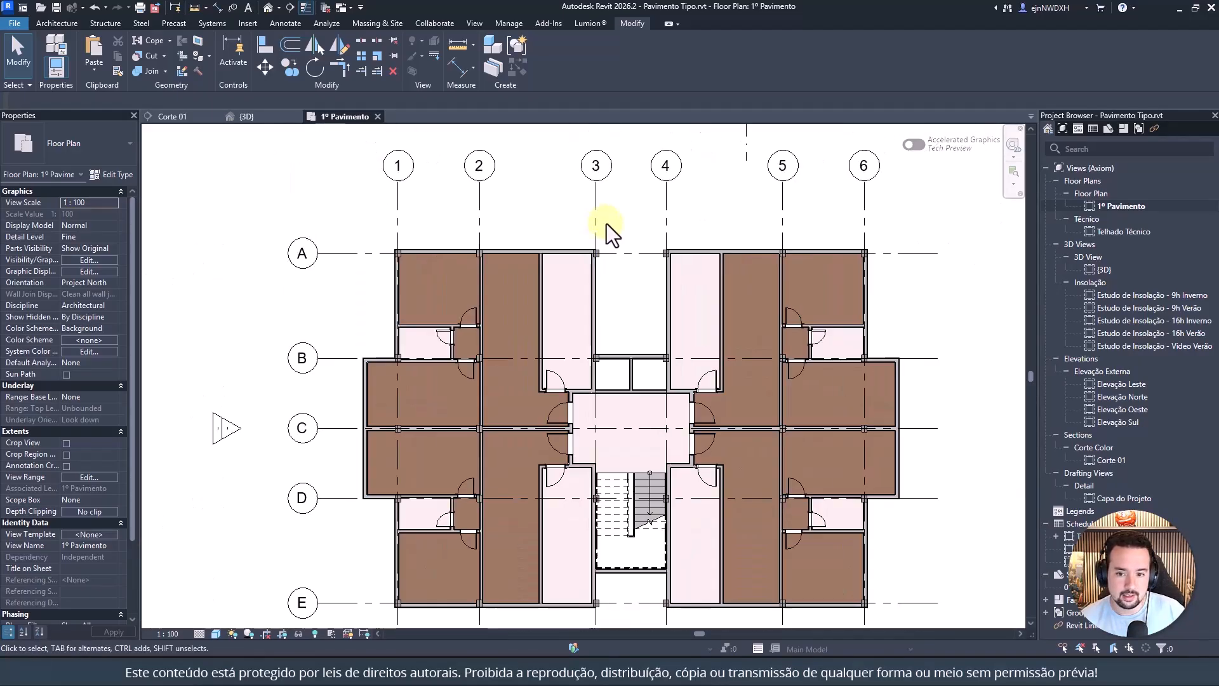
scroll(602, 227, up, 2)
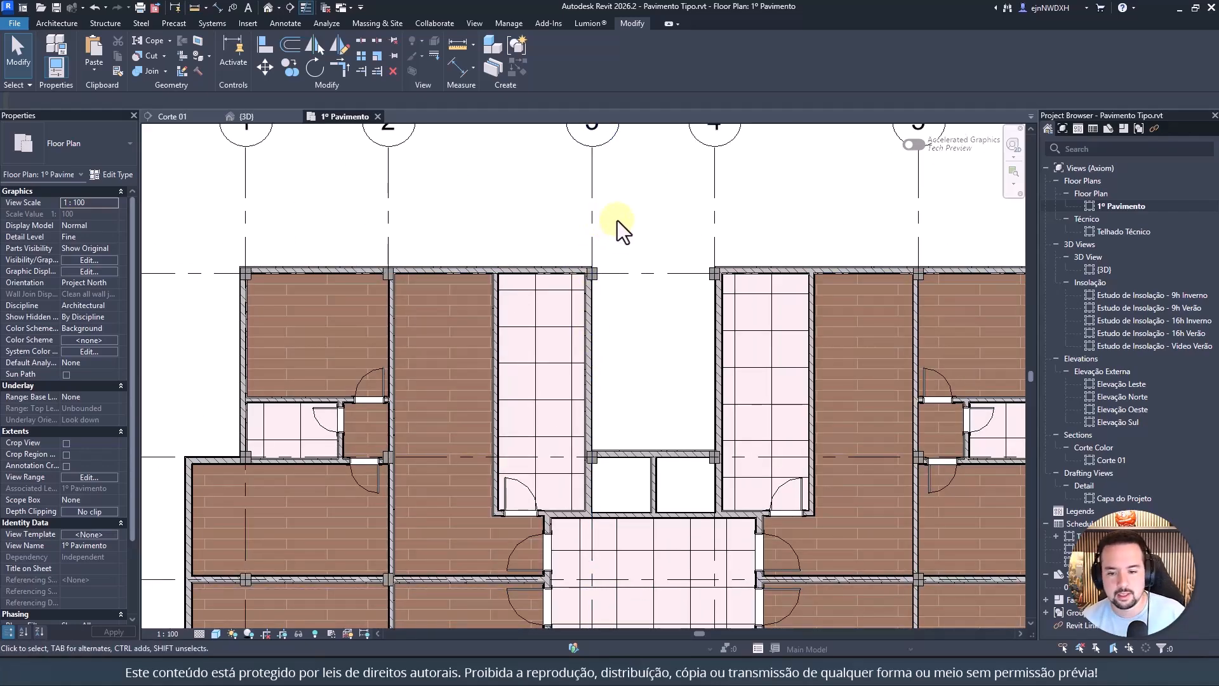
Step: Move grid 3 and its four columns about 0.155 m toward the apartments, aligning the columns' outer edges with the wall's core face
click(590, 215)
scroll(600, 264, up, 3)
scroll(599, 265, down, 2)
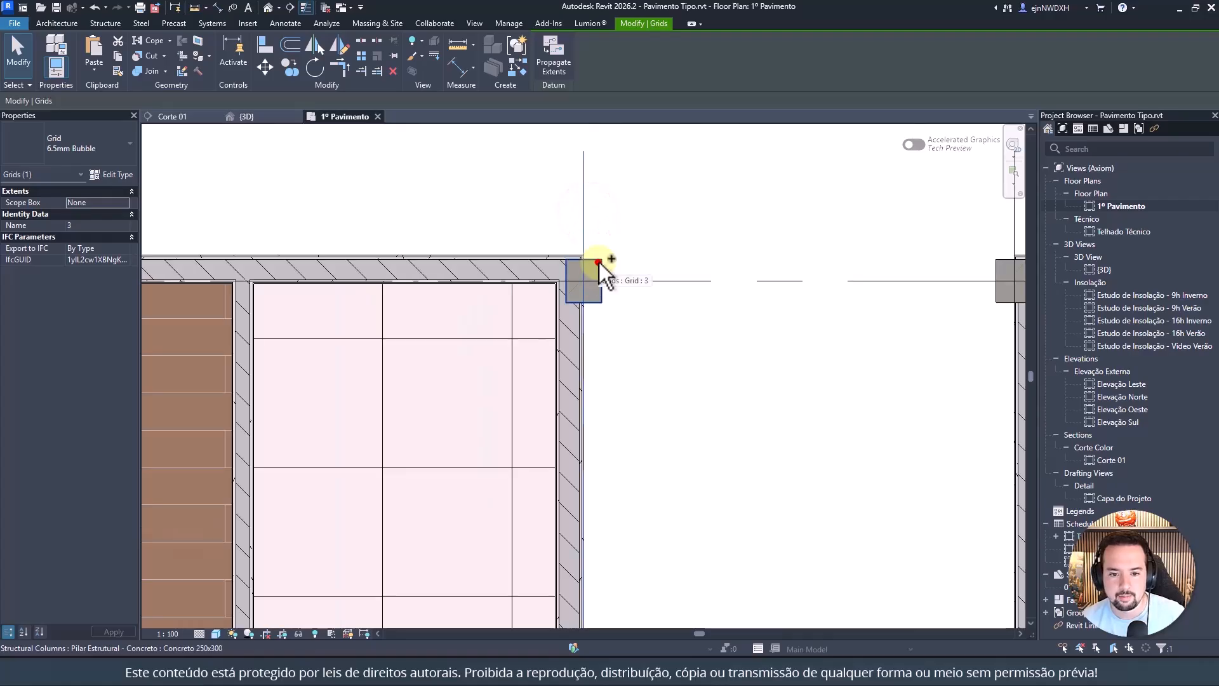
ctrl+click(597, 272)
scroll(620, 308, down, 3)
scroll(602, 292, up, 3)
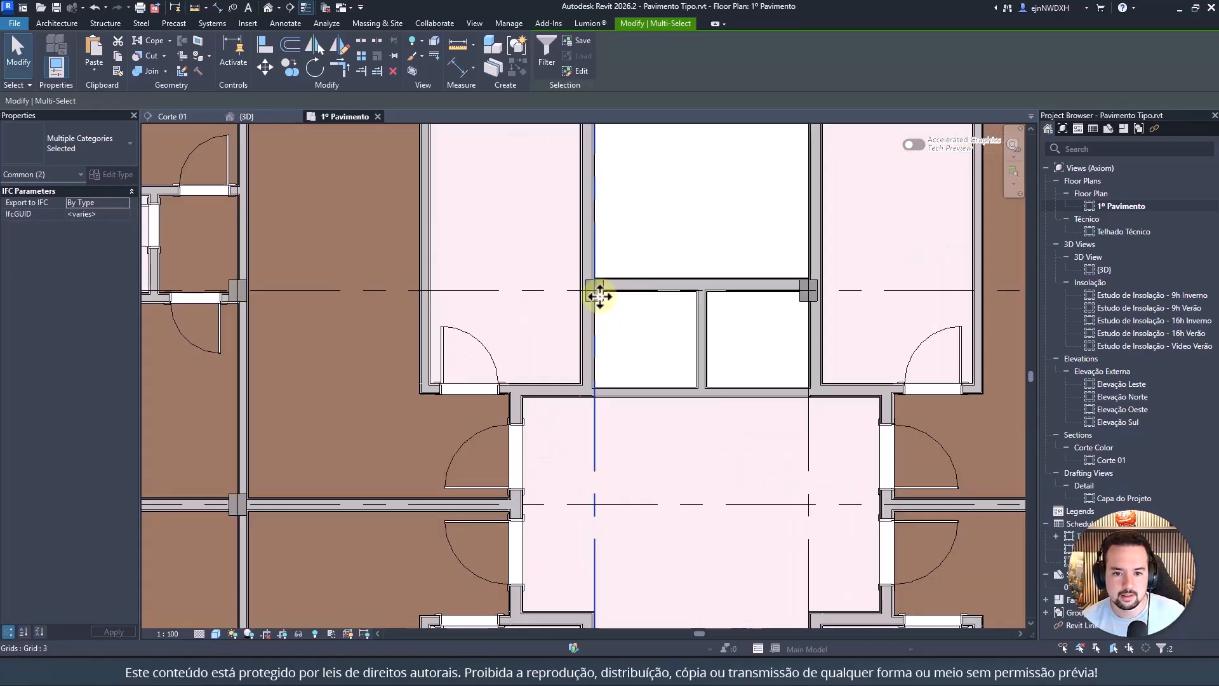
ctrl+click(607, 295)
scroll(635, 346, up, 3)
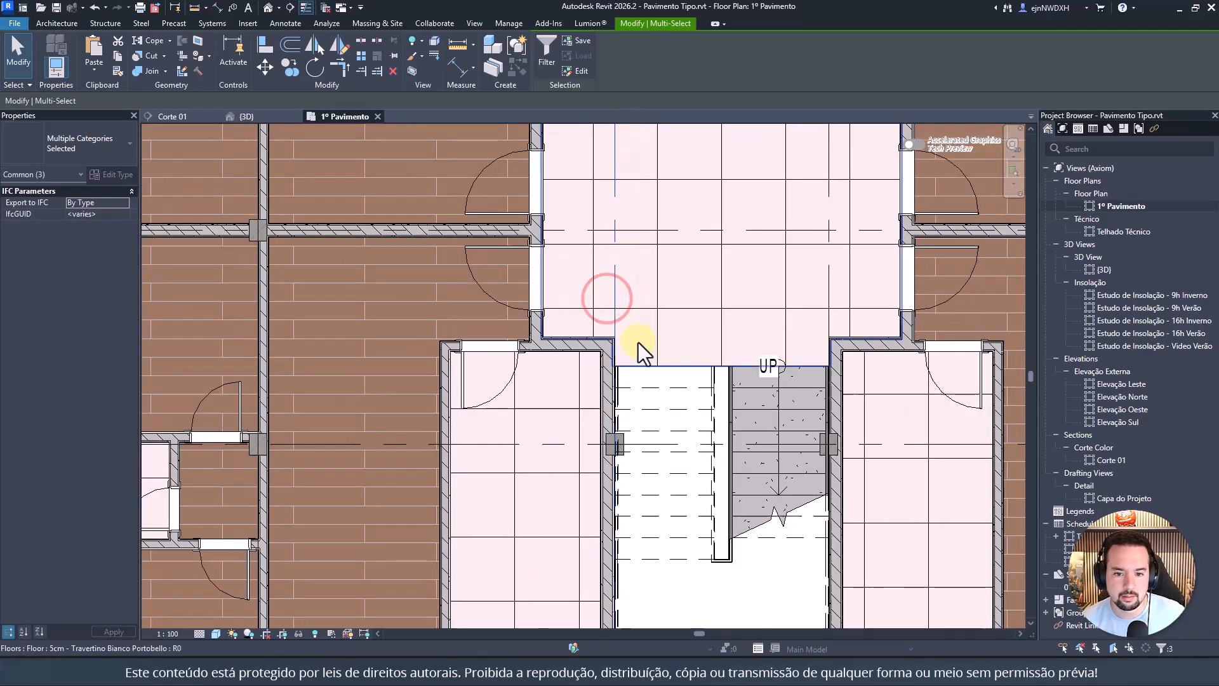
ctrl+click(615, 443)
ctrl+scroll(635, 478, down, 5)
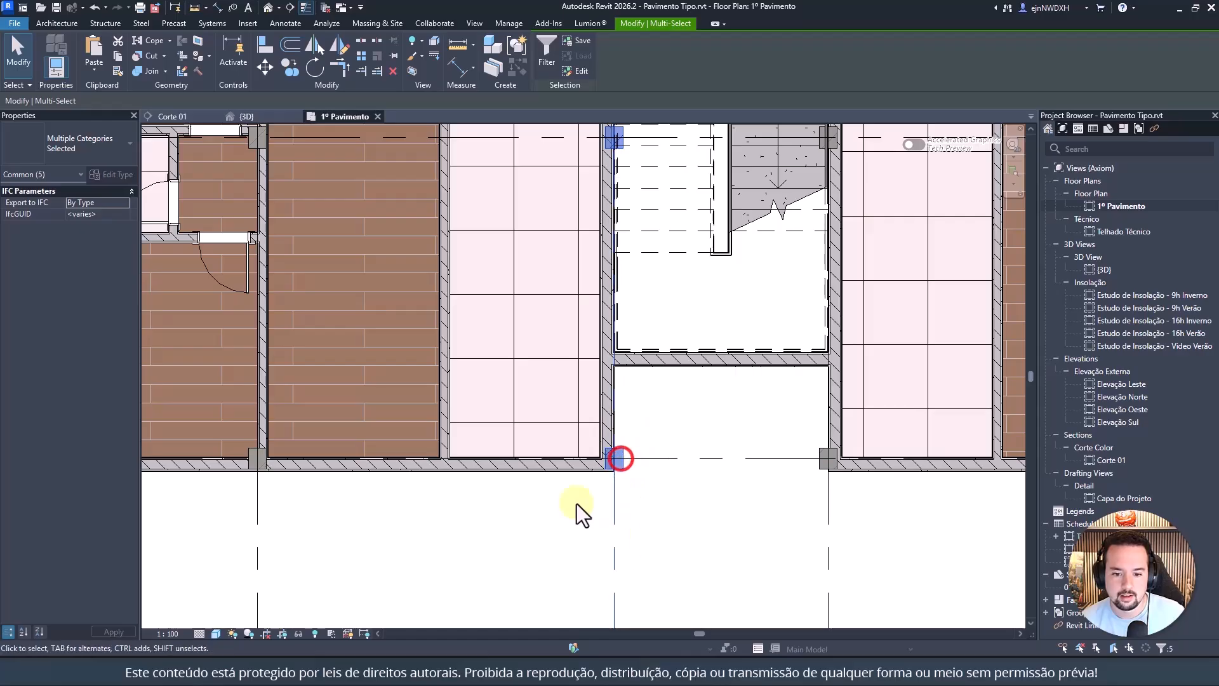
click(265, 67)
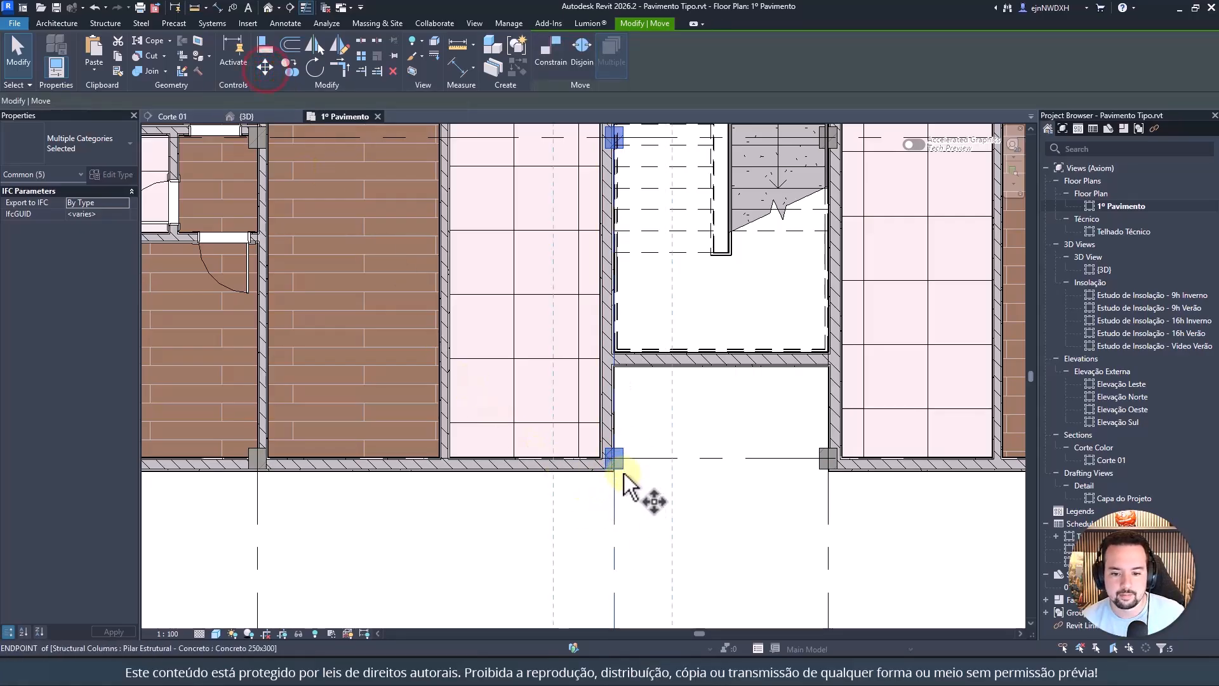
scroll(626, 476, up, 5)
click(626, 452)
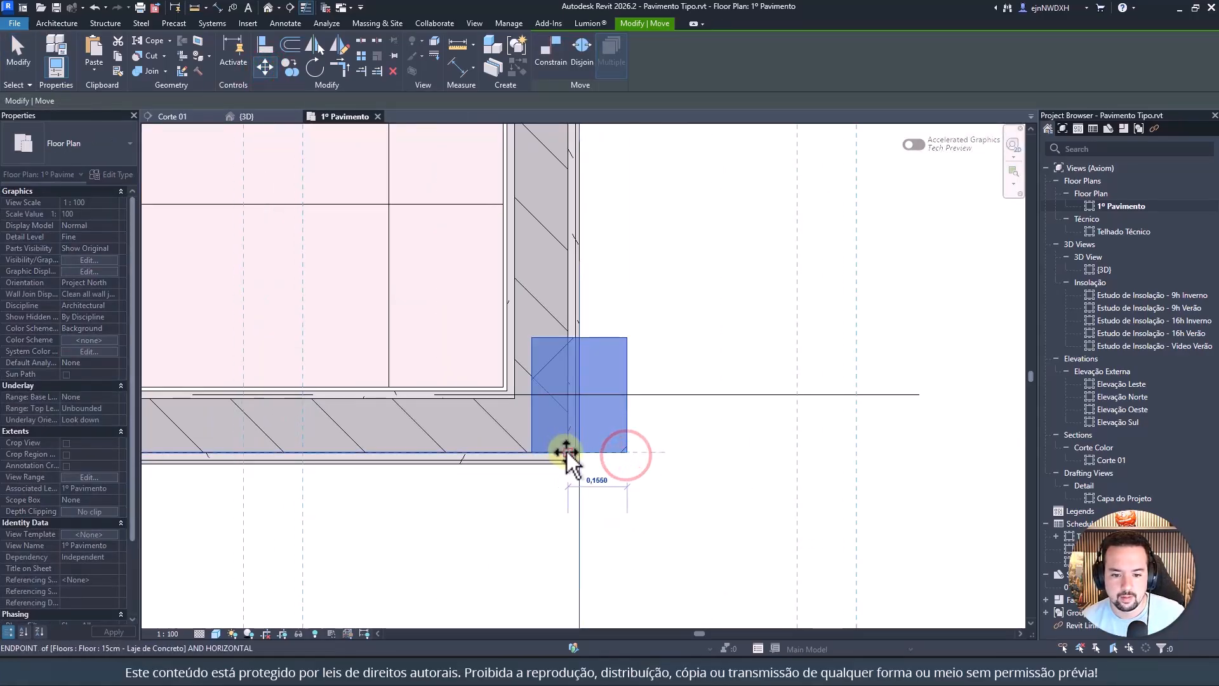
click(566, 452)
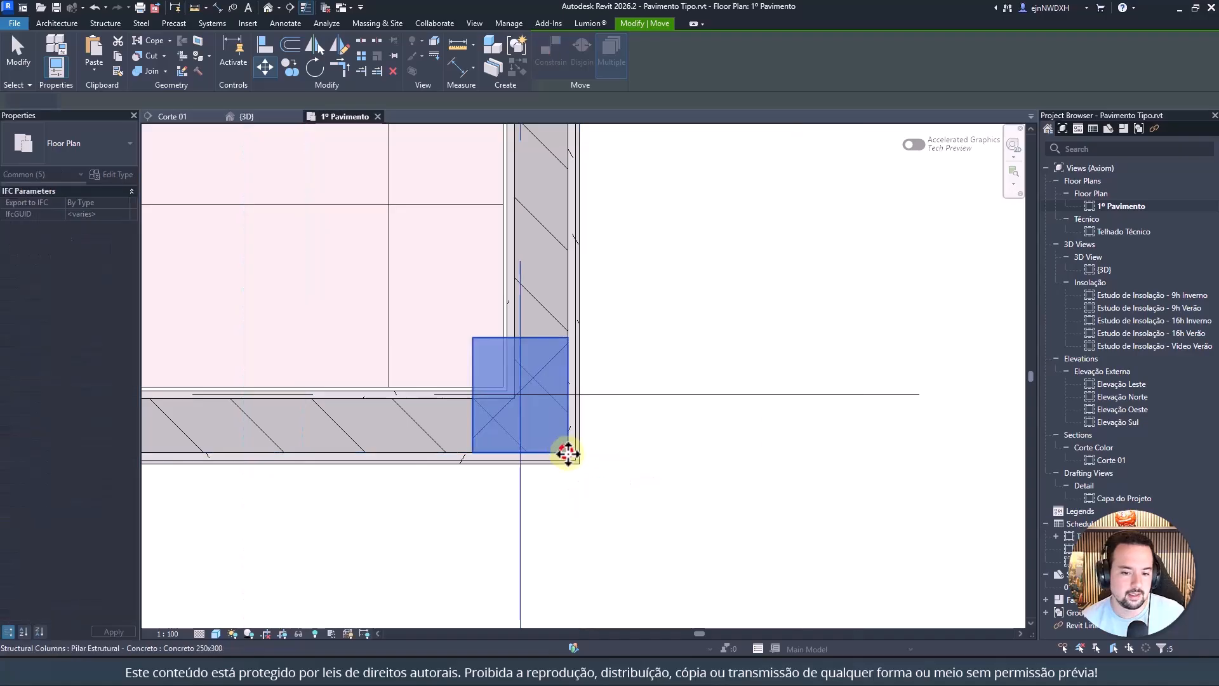
scroll(565, 456, down, 3)
scroll(578, 445, down, 5)
scroll(590, 305, up, 4)
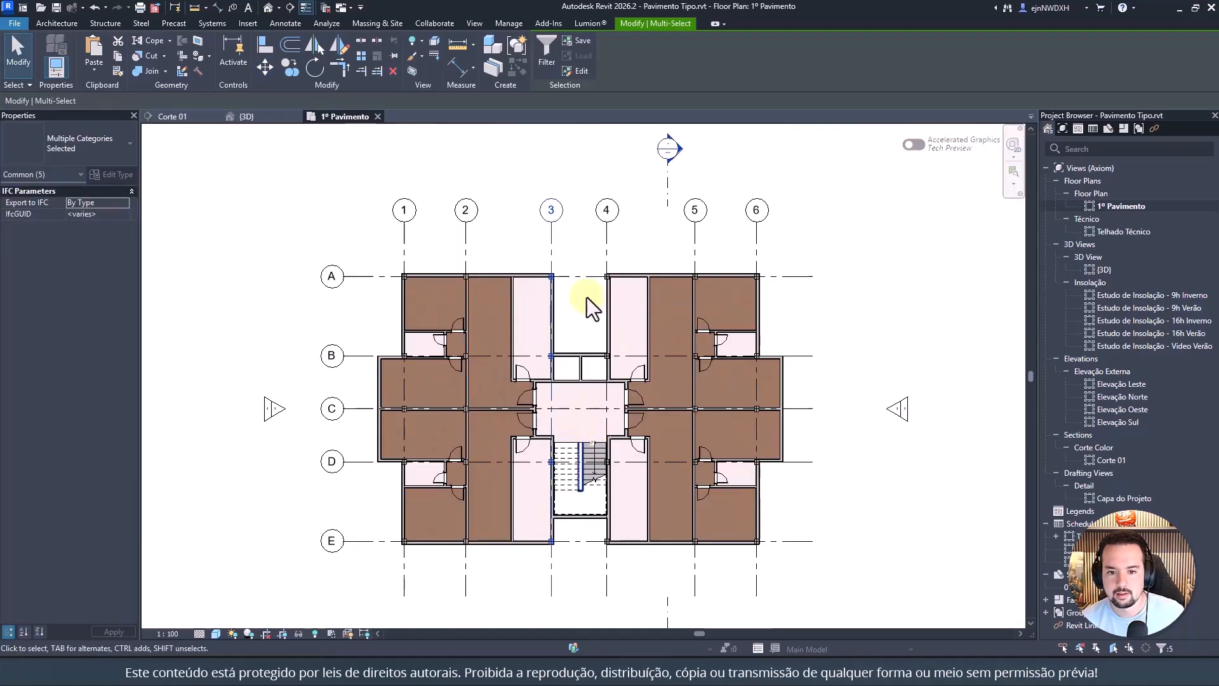
Step: Move grid 4 and its four columns toward the neighbouring apartments until the columns' outer edges meet the wall's core face
click(597, 224)
scroll(606, 240, up, 3)
click(631, 303)
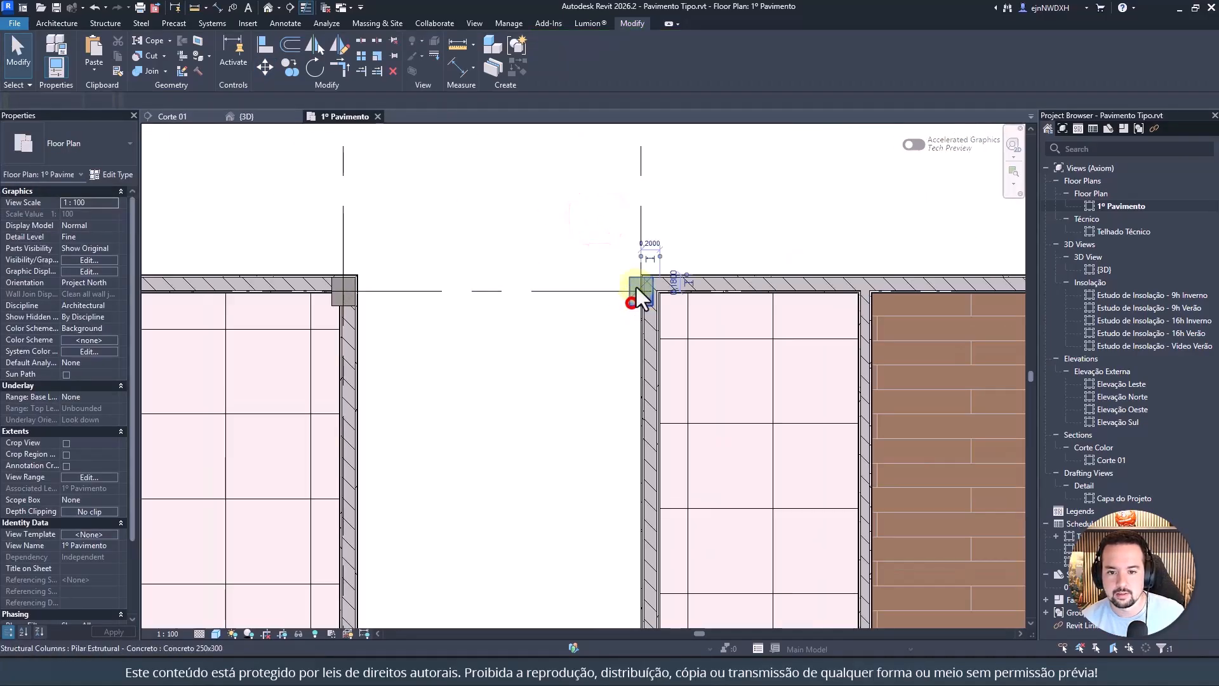
ctrl+click(641, 188)
scroll(618, 287, down, 3)
scroll(604, 241, up, 1)
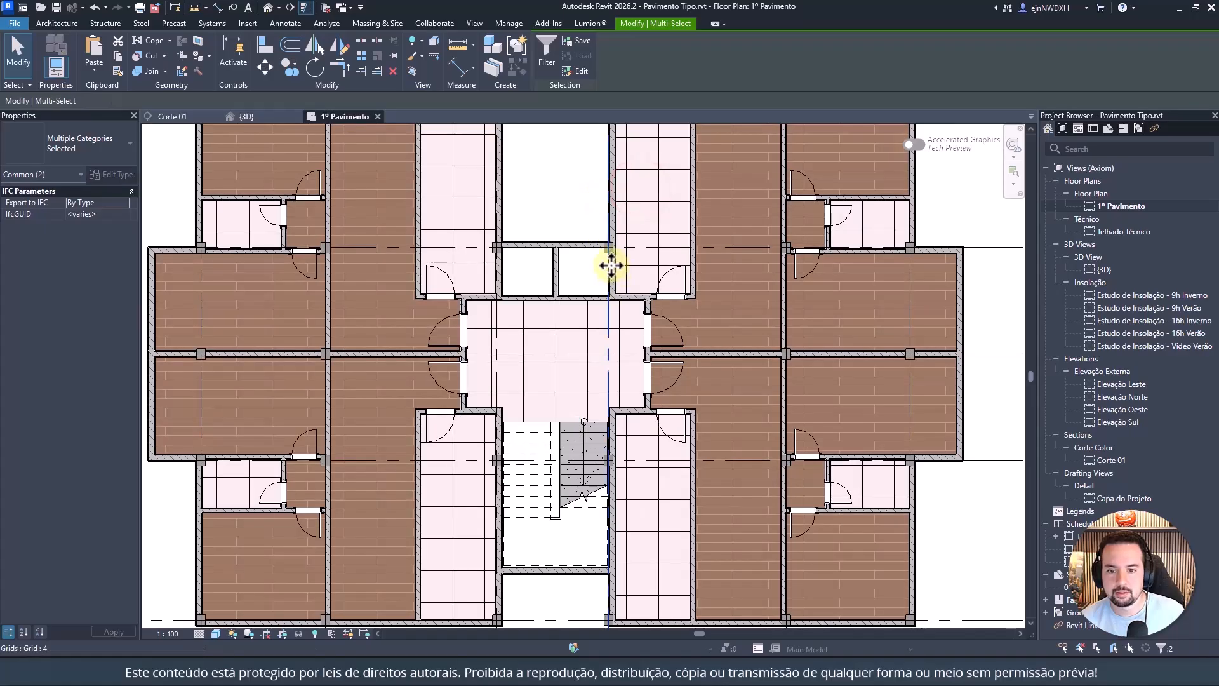
ctrl+click(603, 250)
scroll(620, 283, up, 4)
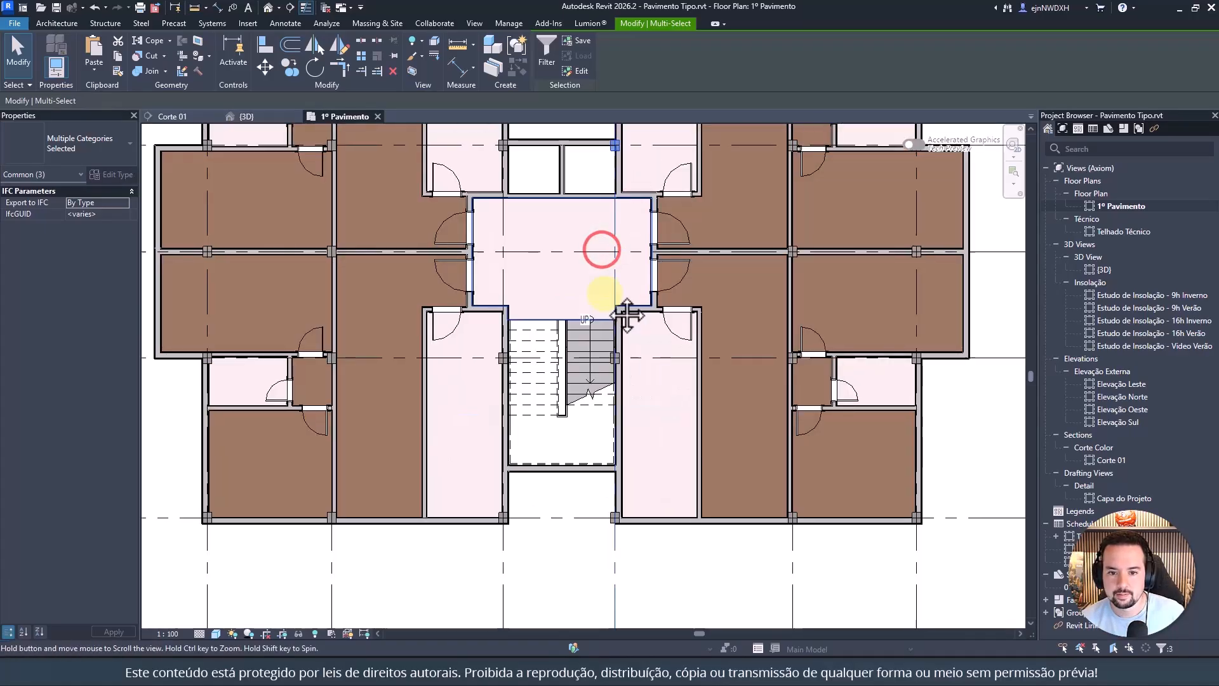
ctrl+click(616, 352)
scroll(597, 414, down, 4)
middle_drag(597, 464, 593, 305)
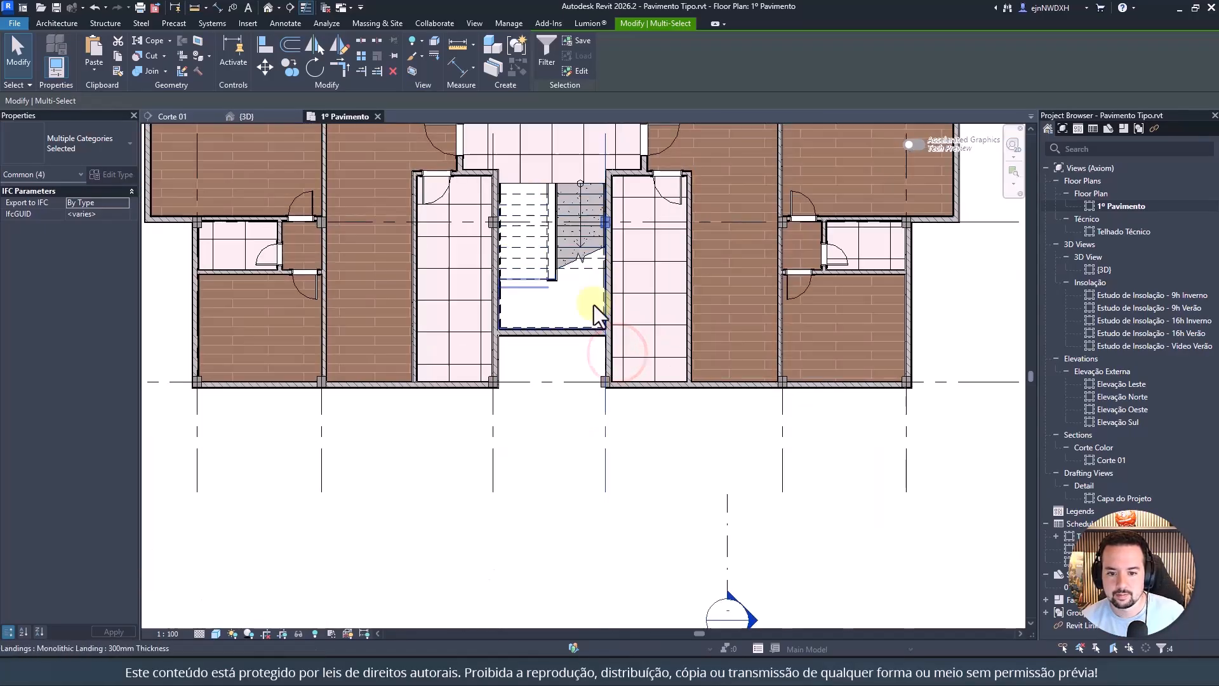
scroll(604, 388, up, 4)
ctrl+click(595, 357)
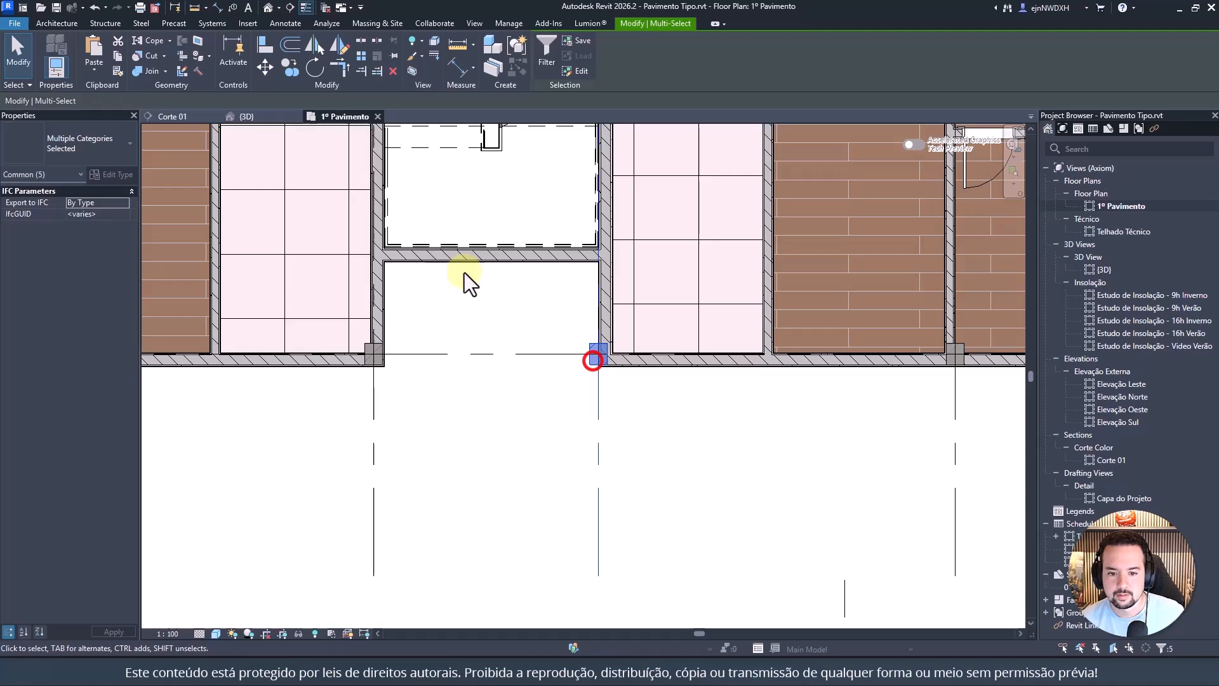
click(265, 67)
scroll(577, 352, up, 3)
scroll(577, 352, up, 3)
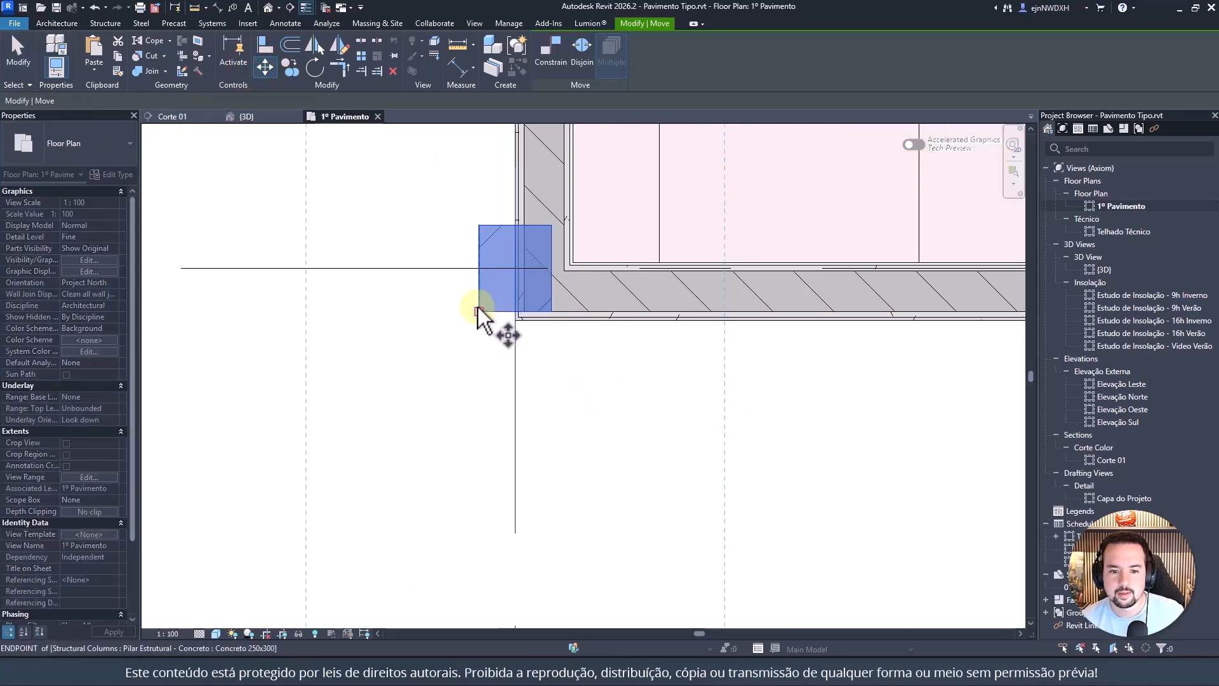
click(477, 307)
click(525, 311)
scroll(502, 406, down, 8)
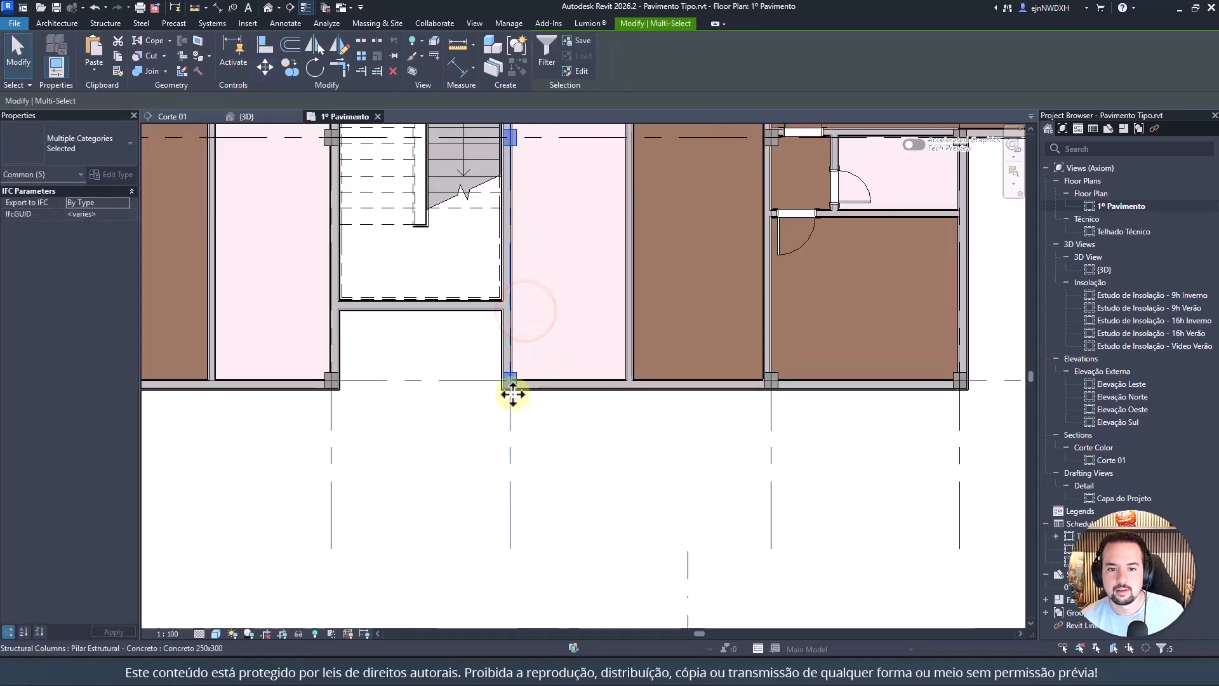
key(Escape)
middle_drag(504, 321, 557, 467)
middle_drag(522, 174, 528, 326)
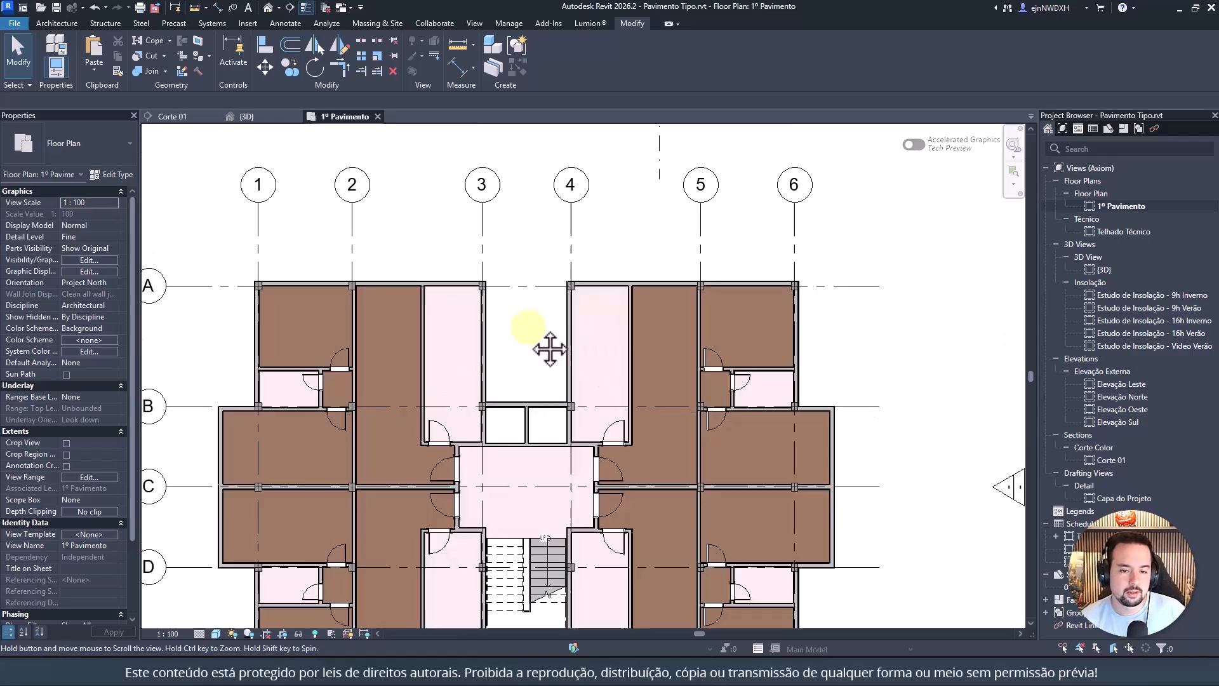
middle_drag(550, 248, 555, 207)
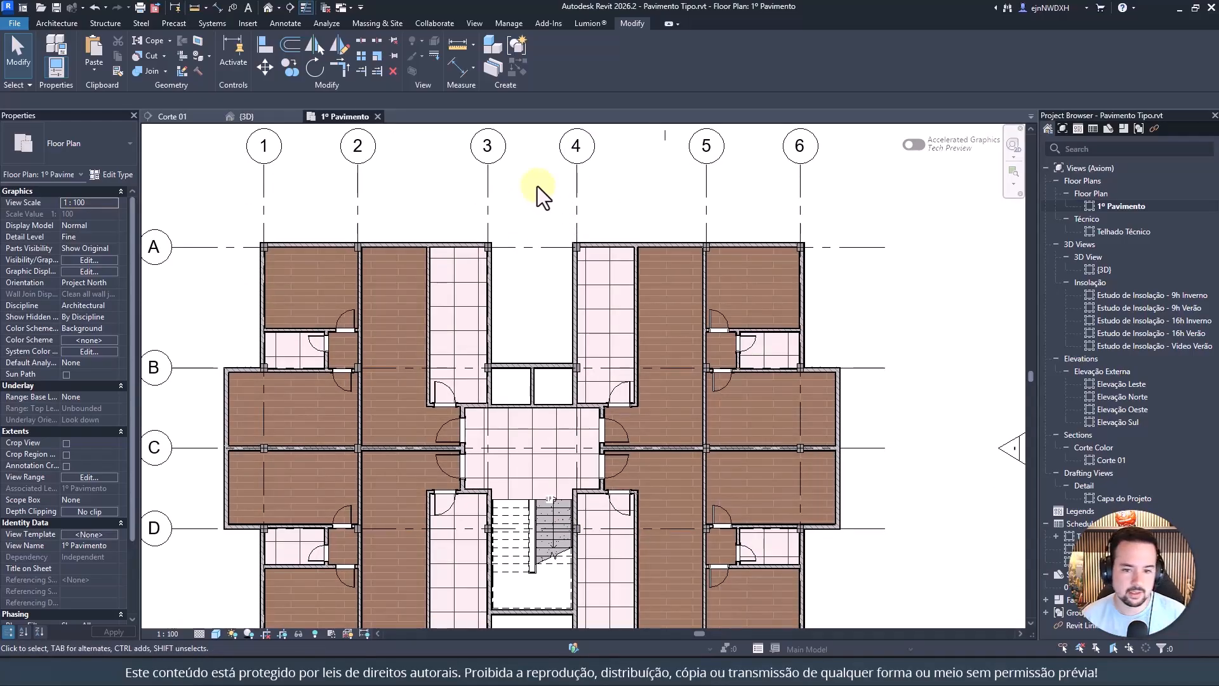
middle_click(537, 186)
middle_click(537, 186)
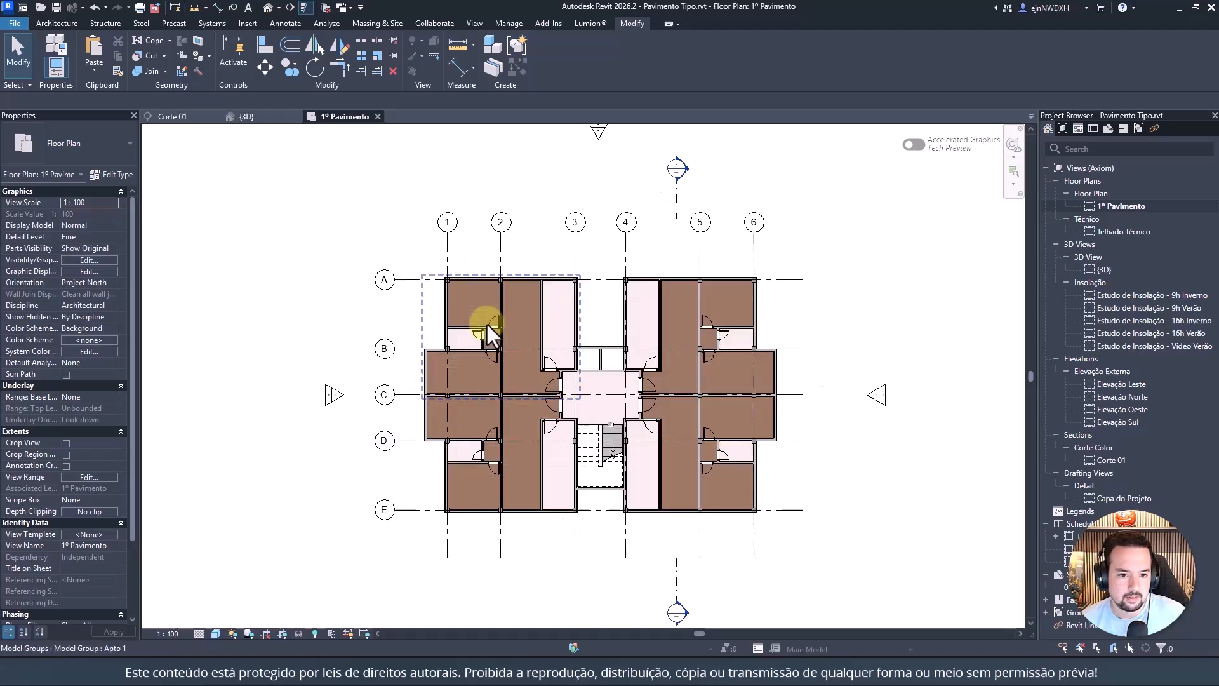
Step: Place a 96cm - Preto Janela Oscilo Batente window in the outer wall between grids B and C, about 0.60 m from the grid B wall
scroll(486, 323, up, 3)
scroll(405, 300, up, 2)
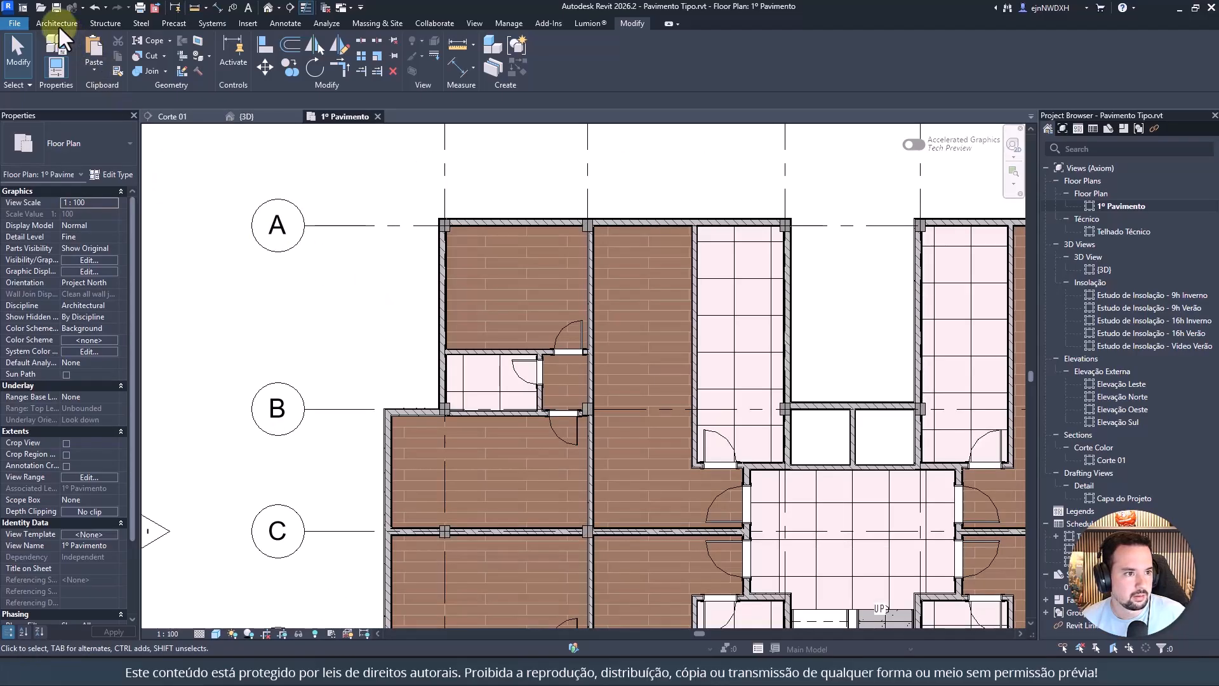
click(57, 24)
click(107, 46)
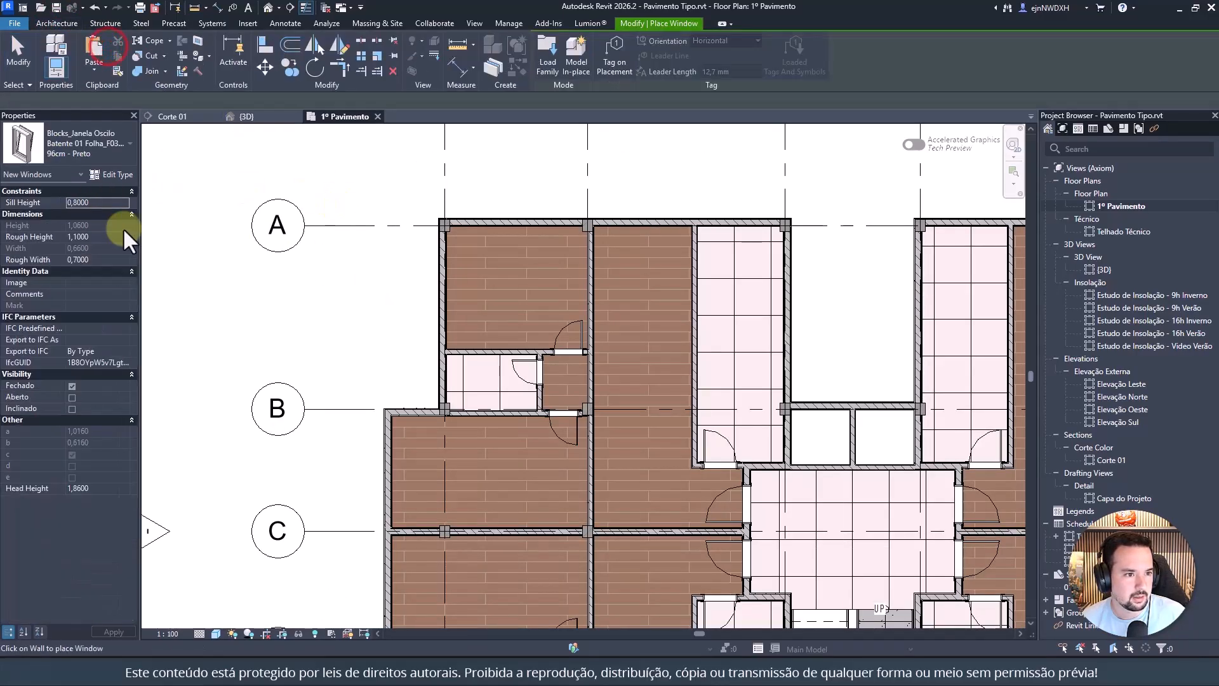
click(108, 144)
click(108, 143)
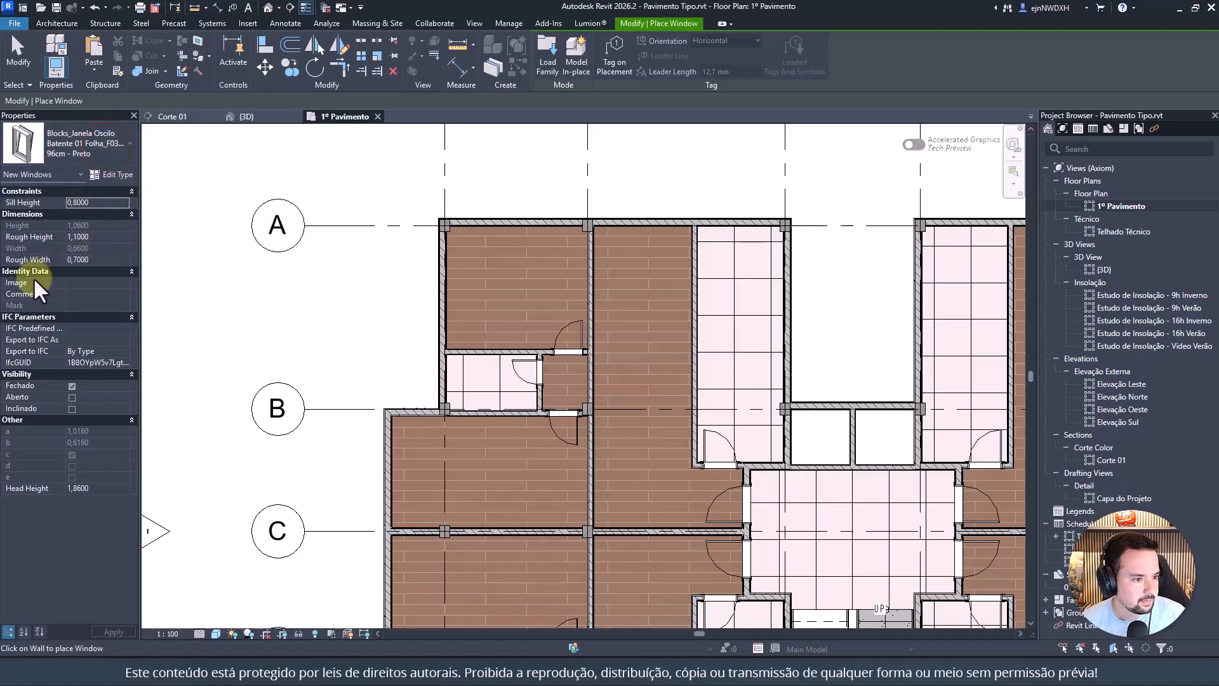
middle_drag(387, 330, 585, 173)
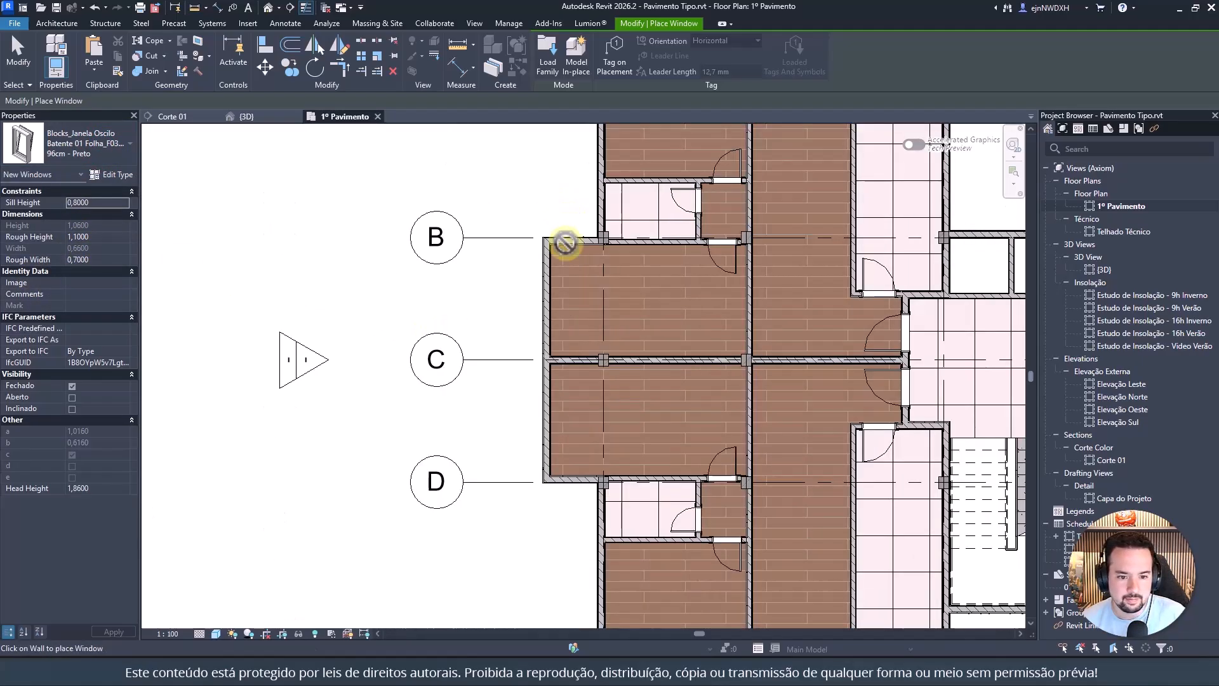
scroll(537, 317, up, 2)
scroll(566, 252, up, 4)
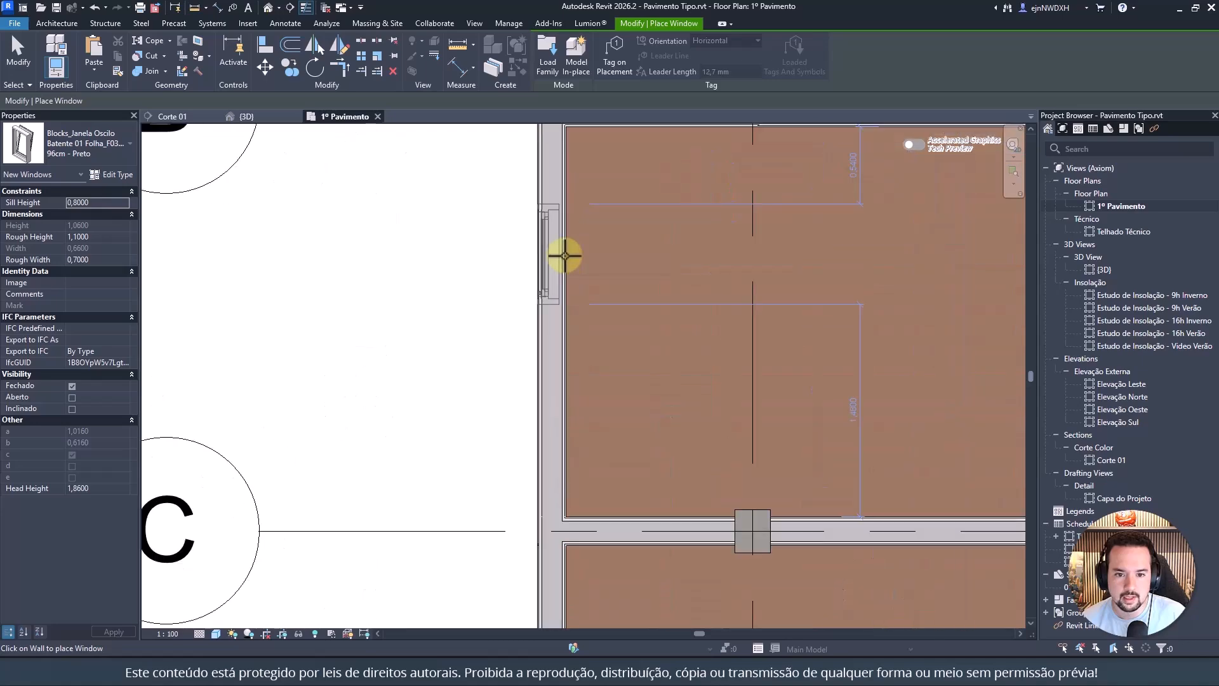
scroll(565, 256, down, 3)
scroll(562, 259, down, 2)
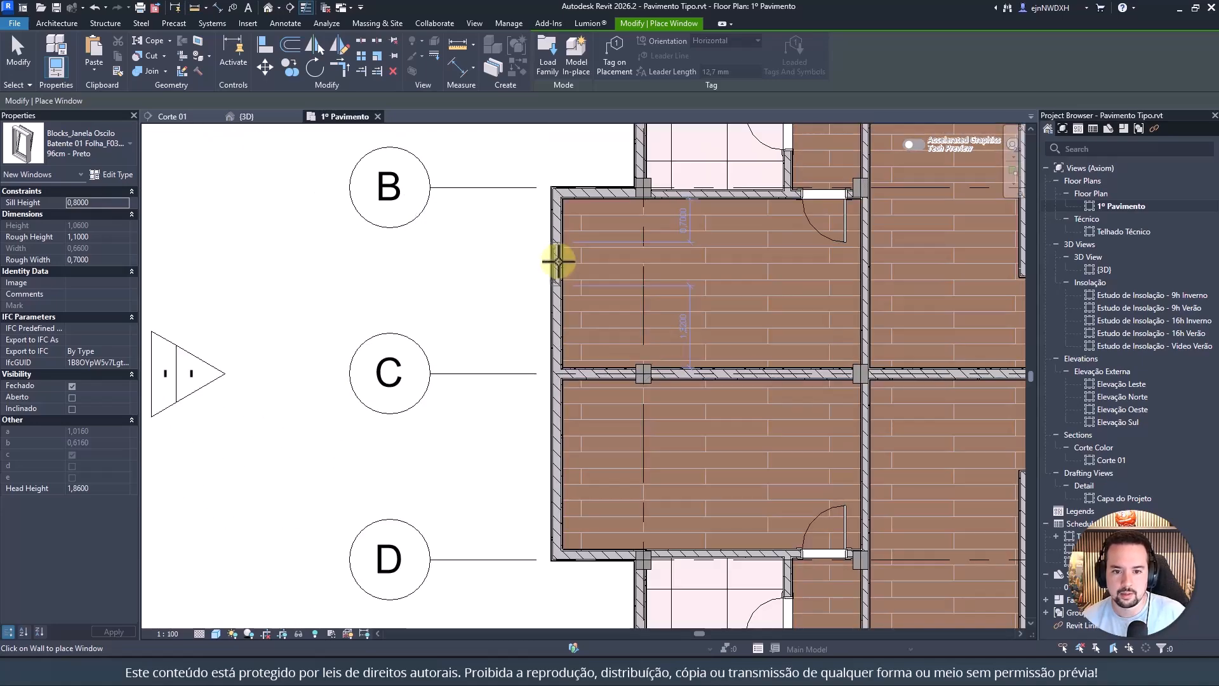
scroll(541, 283, up, 3)
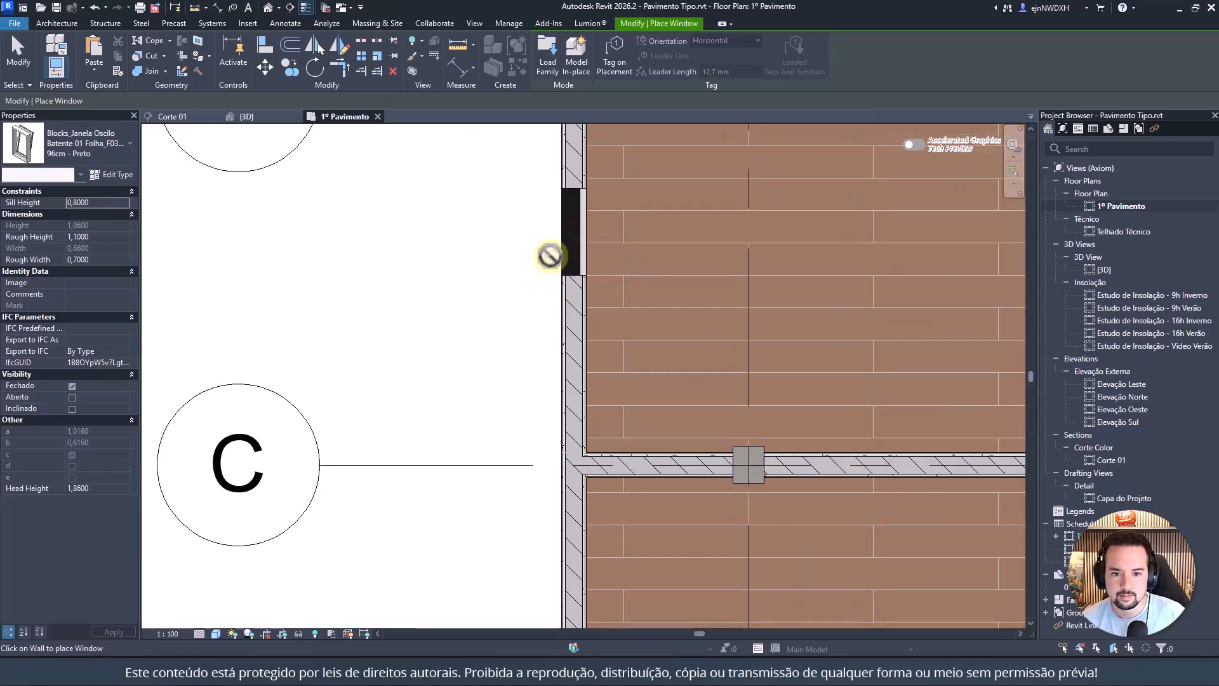
Step: Copy the window along the same wall toward grid C, directly adjoining the first window
click(573, 230)
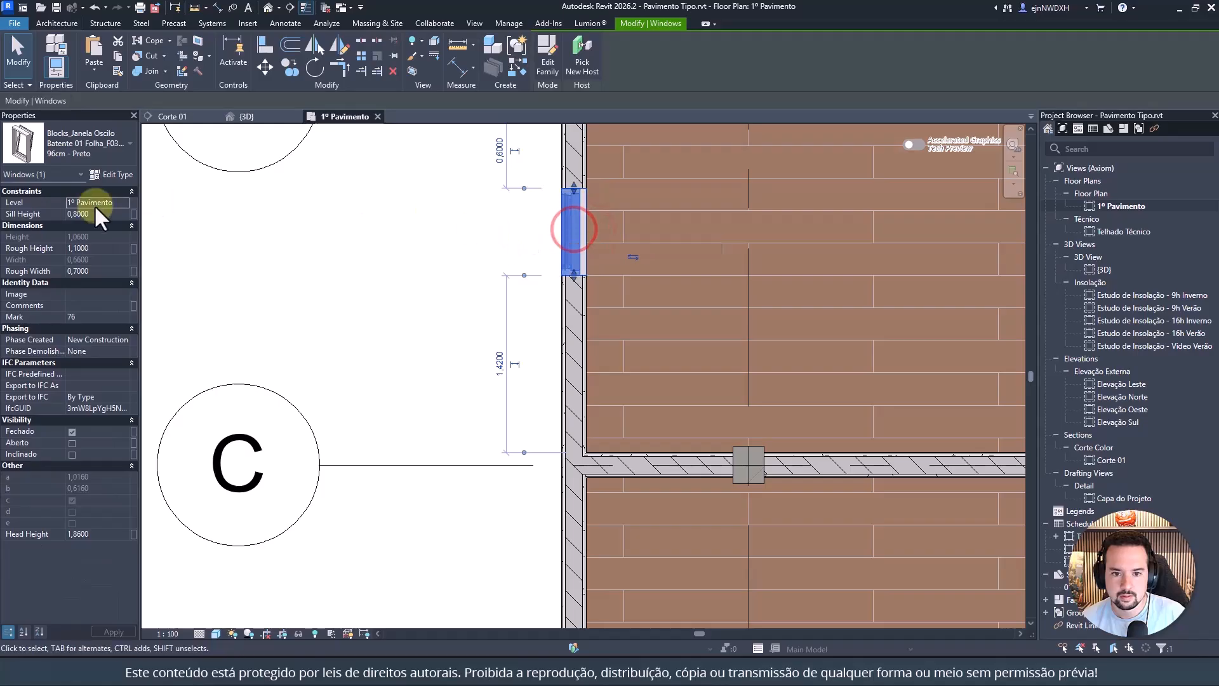
click(283, 67)
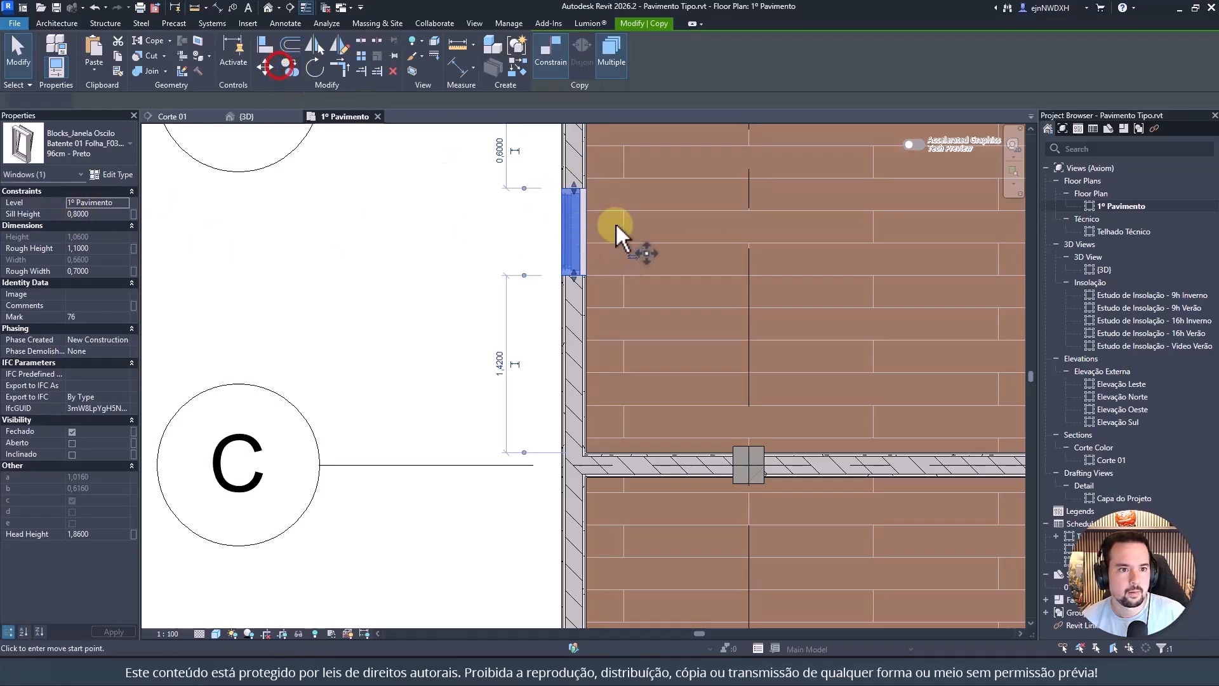
click(589, 185)
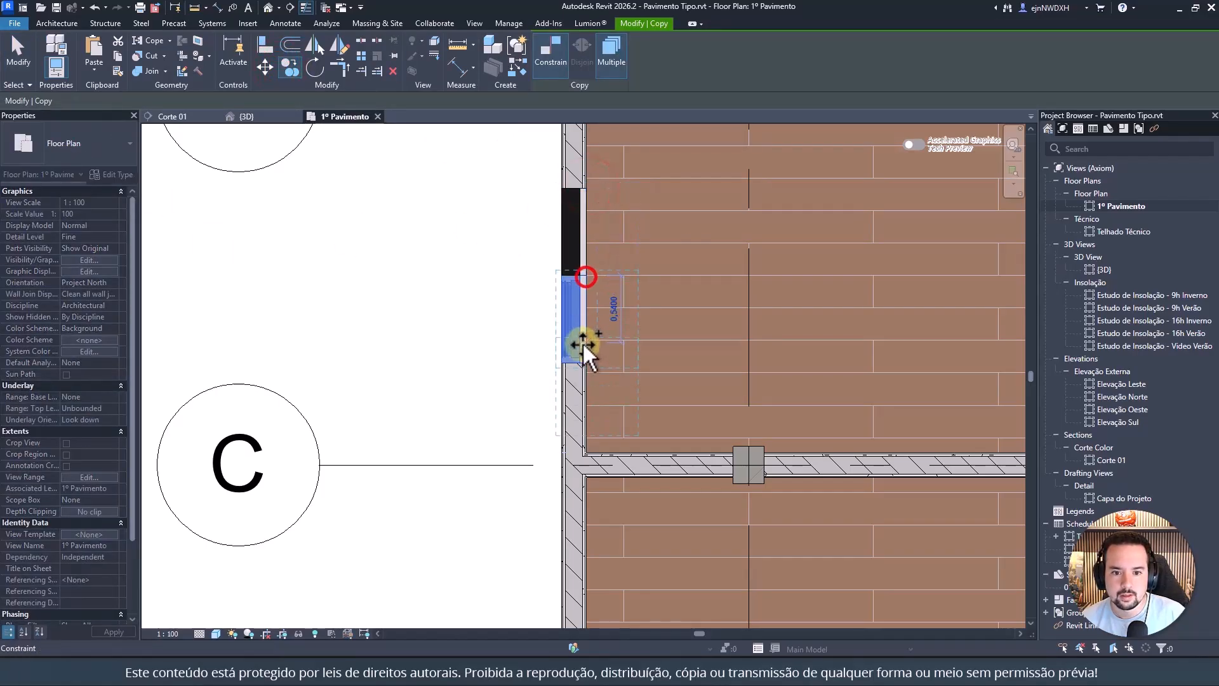
click(592, 361)
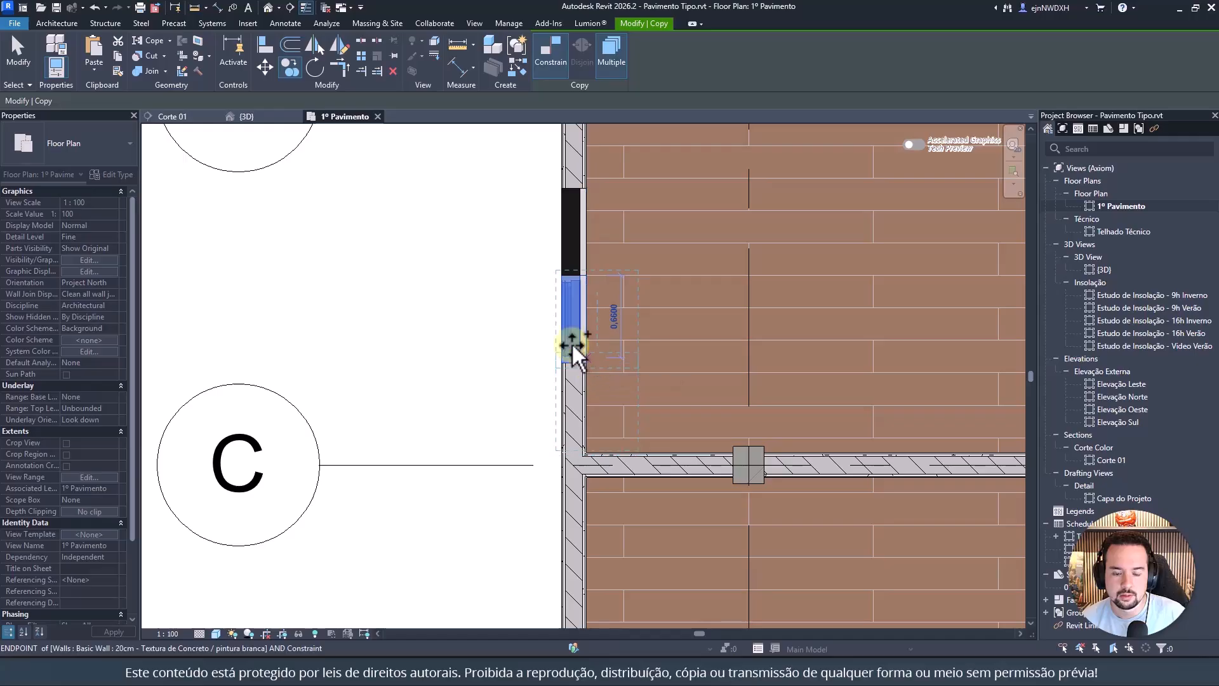
scroll(425, 257, down, 6)
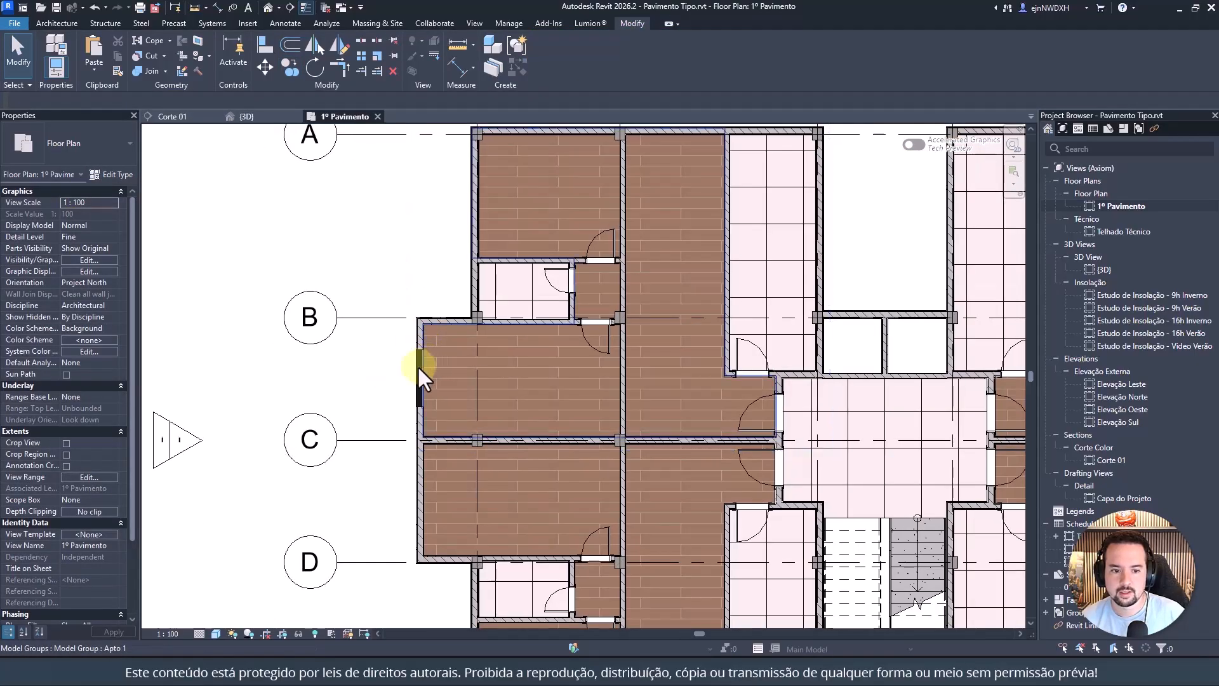
scroll(417, 362, up, 3)
click(419, 358)
click(422, 405)
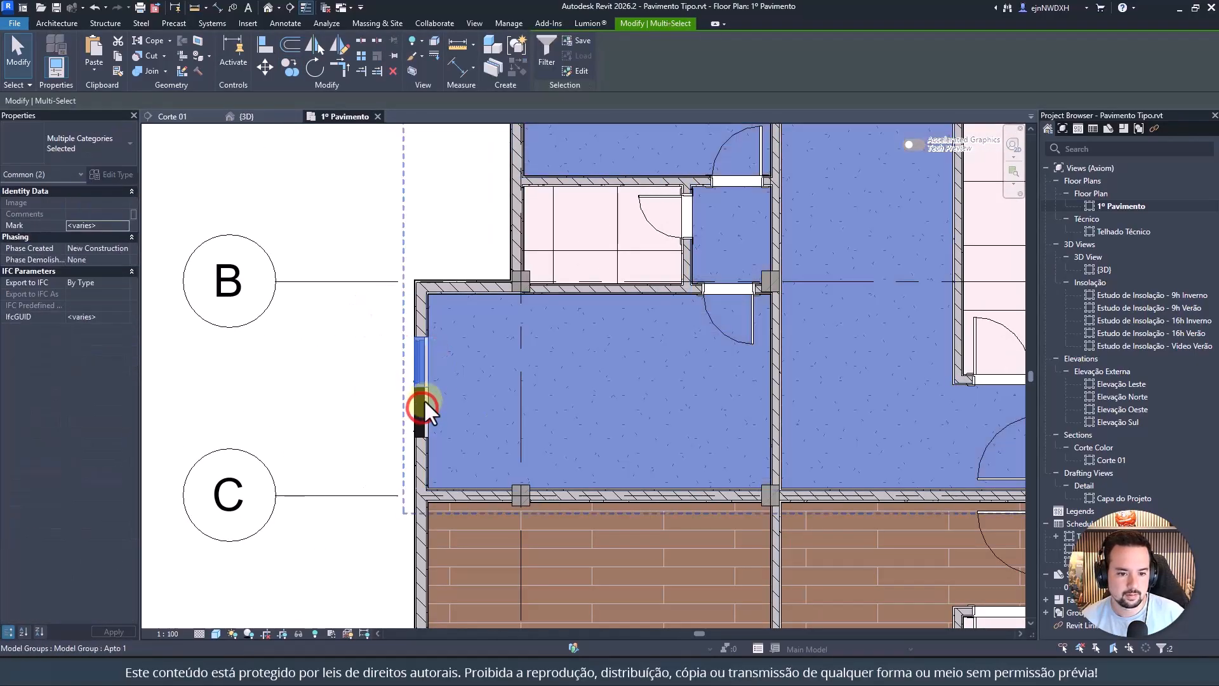
key(Escape)
Step: Edit the Apto 1 group, add the two adjoining windows between grids B and C to it, and finish the group edit
scroll(359, 351, down, 2)
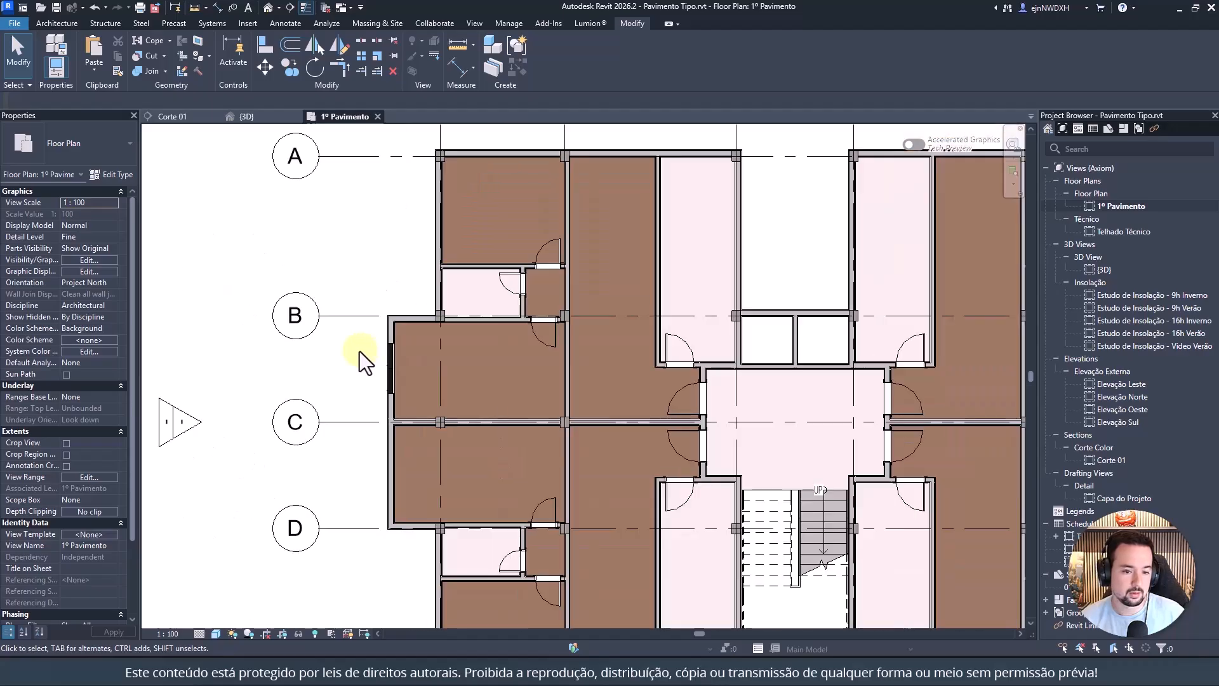
scroll(359, 352, up, 3)
click(441, 301)
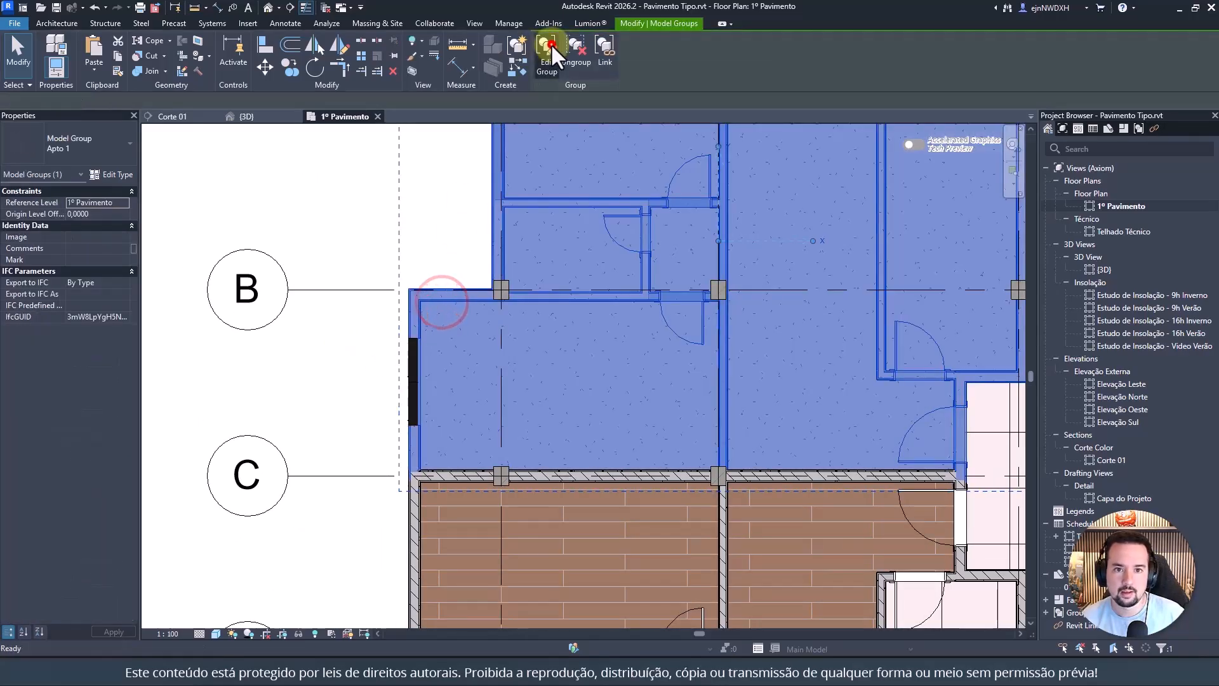
click(549, 46)
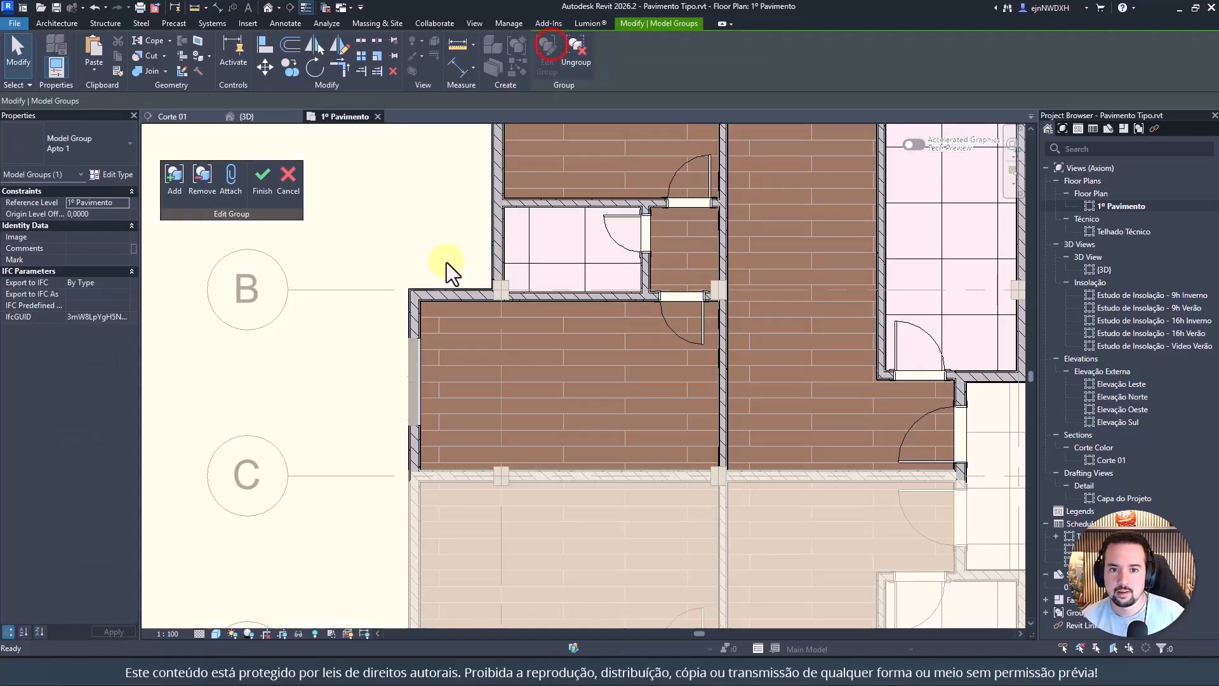
click(171, 180)
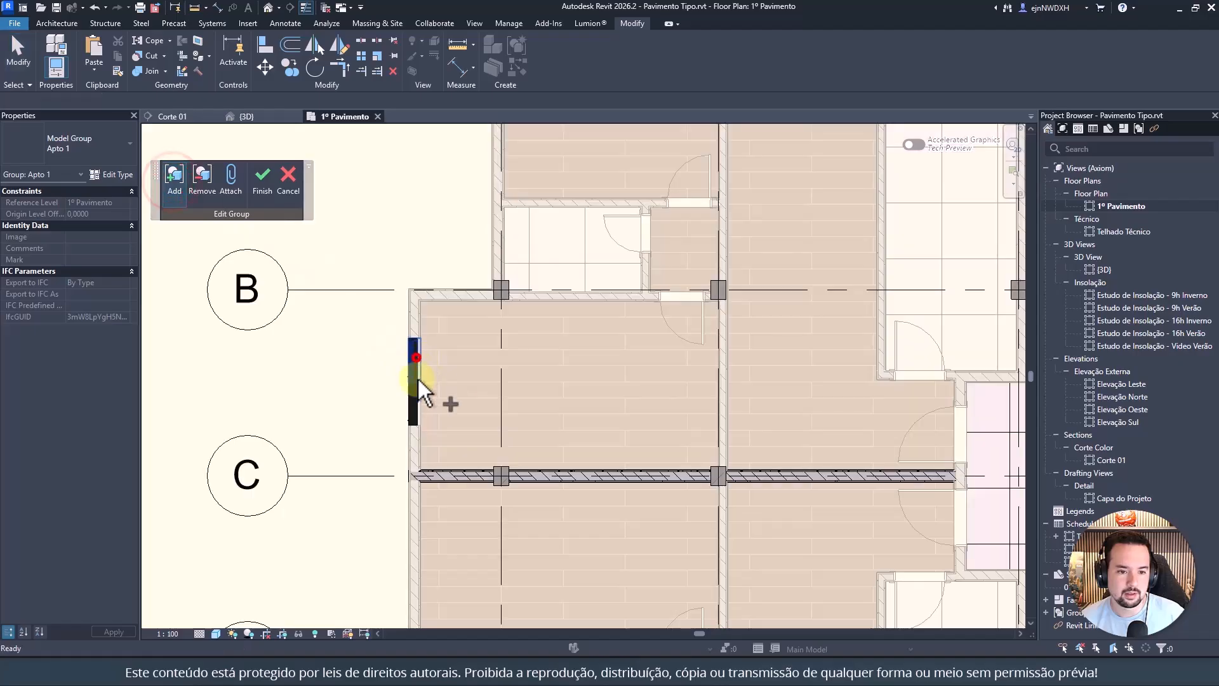
click(416, 397)
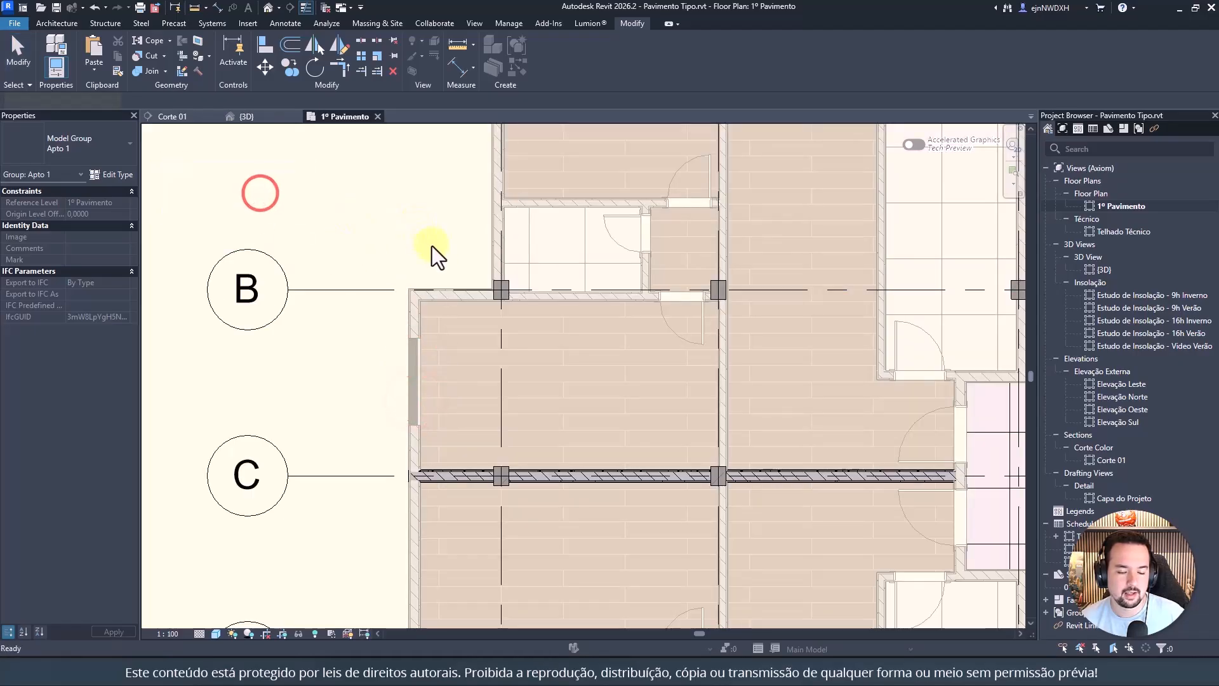
Step: Reopen the Apto 1 group for editing and place two adjoining 96cm - Preto windows in the outer wall between grids A and B, about 0.80 m from the bathroom
scroll(436, 257, down, 2)
middle_drag(435, 256, 375, 332)
click(384, 371)
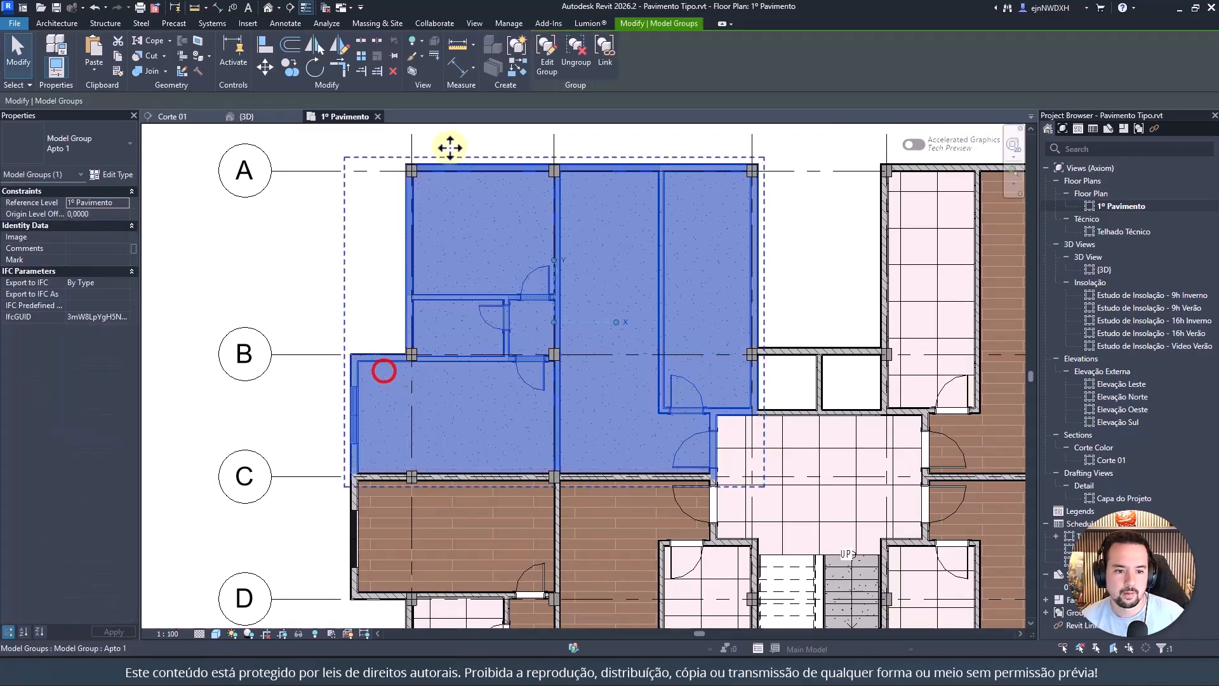
click(559, 46)
middle_drag(372, 234, 338, 292)
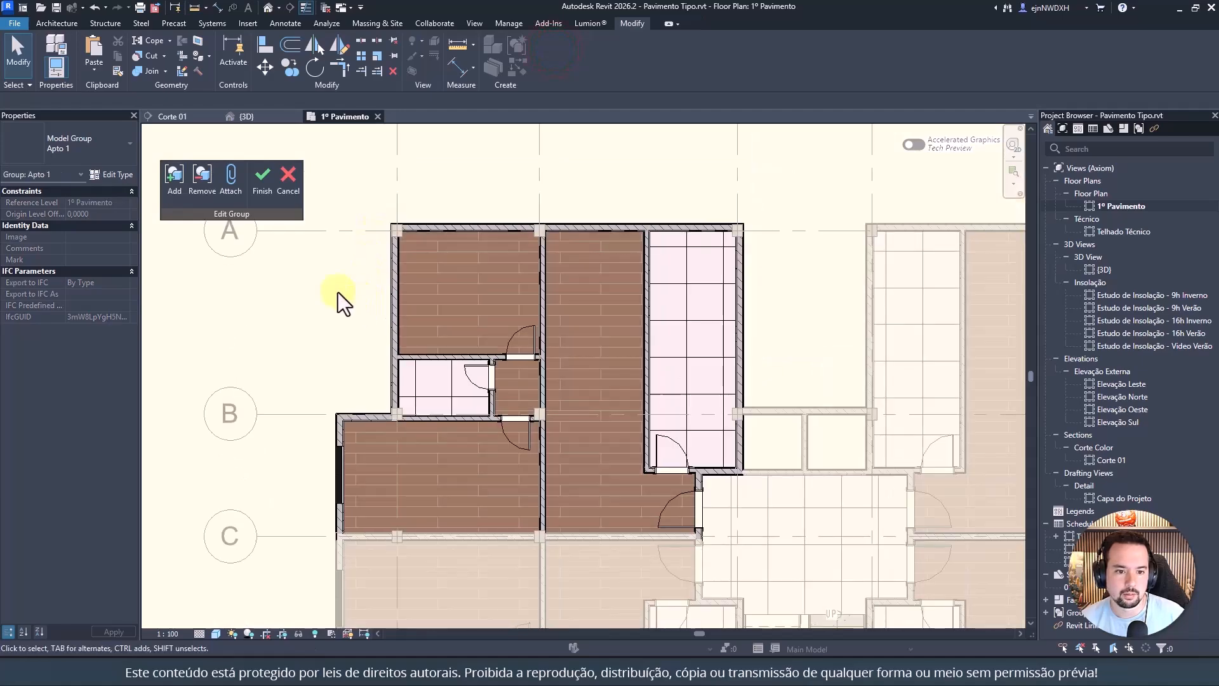
click(58, 24)
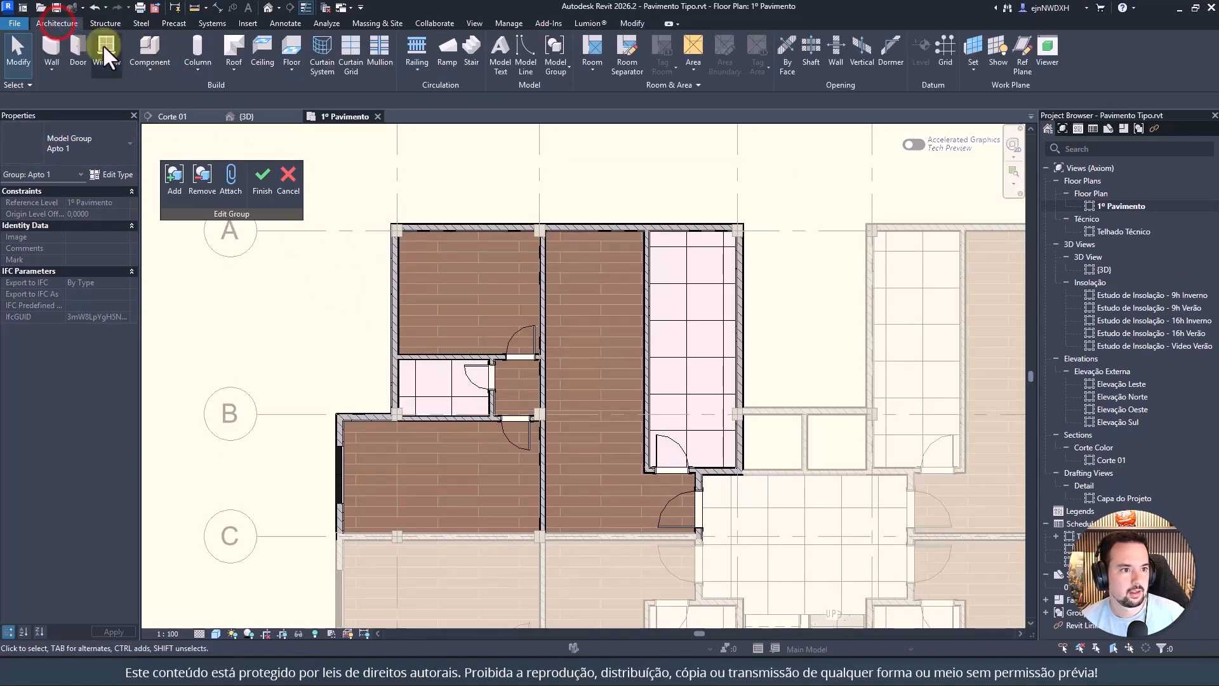
click(105, 48)
scroll(397, 275, up, 2)
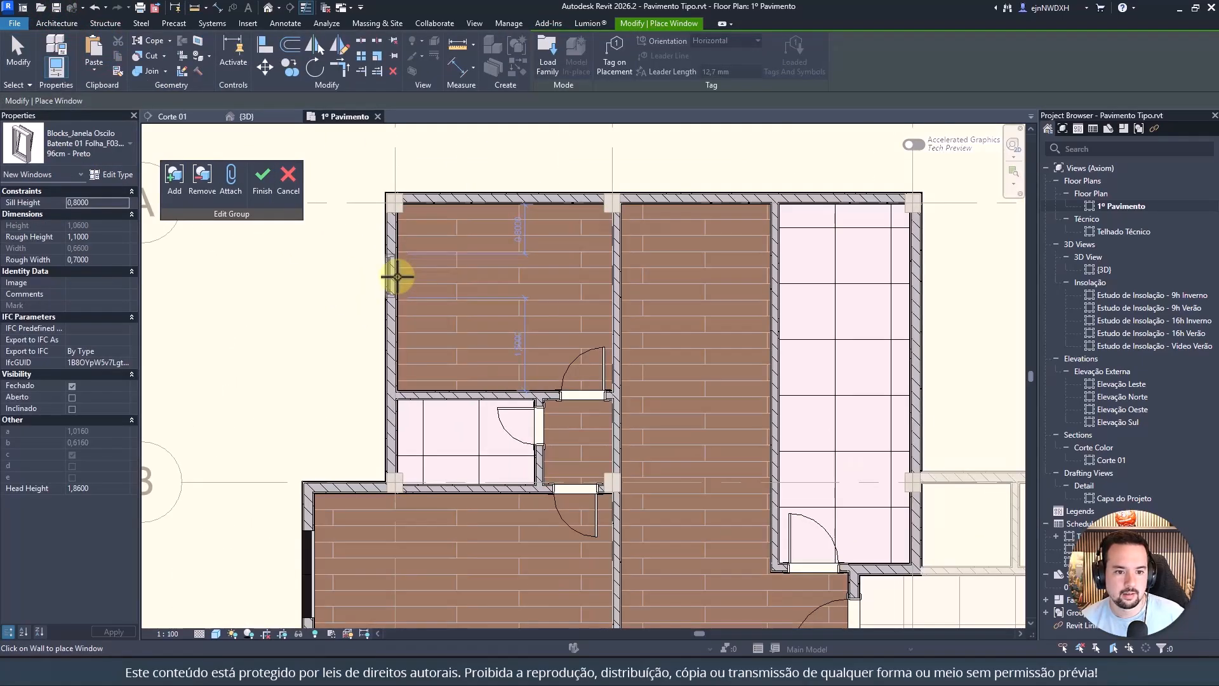
click(395, 318)
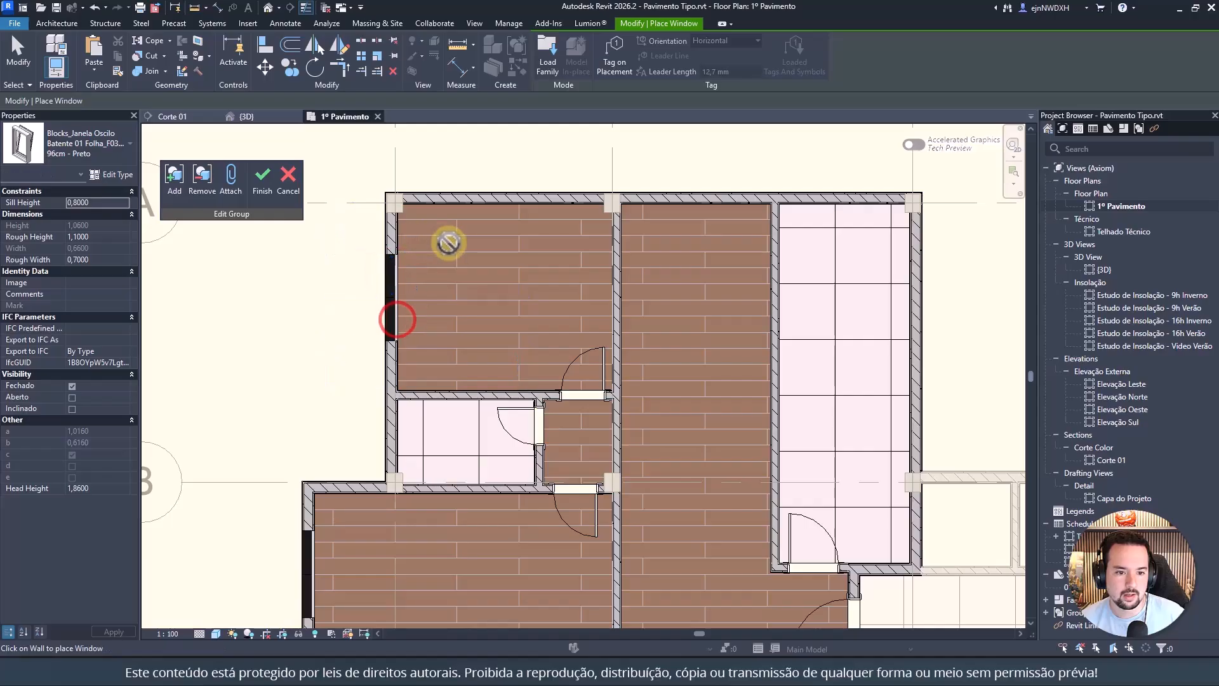
Step: Place two 96cm - Preto windows side by side in the living room's grid A wall, starting 0.10 m from the bedroom partition
middle_drag(746, 224, 607, 226)
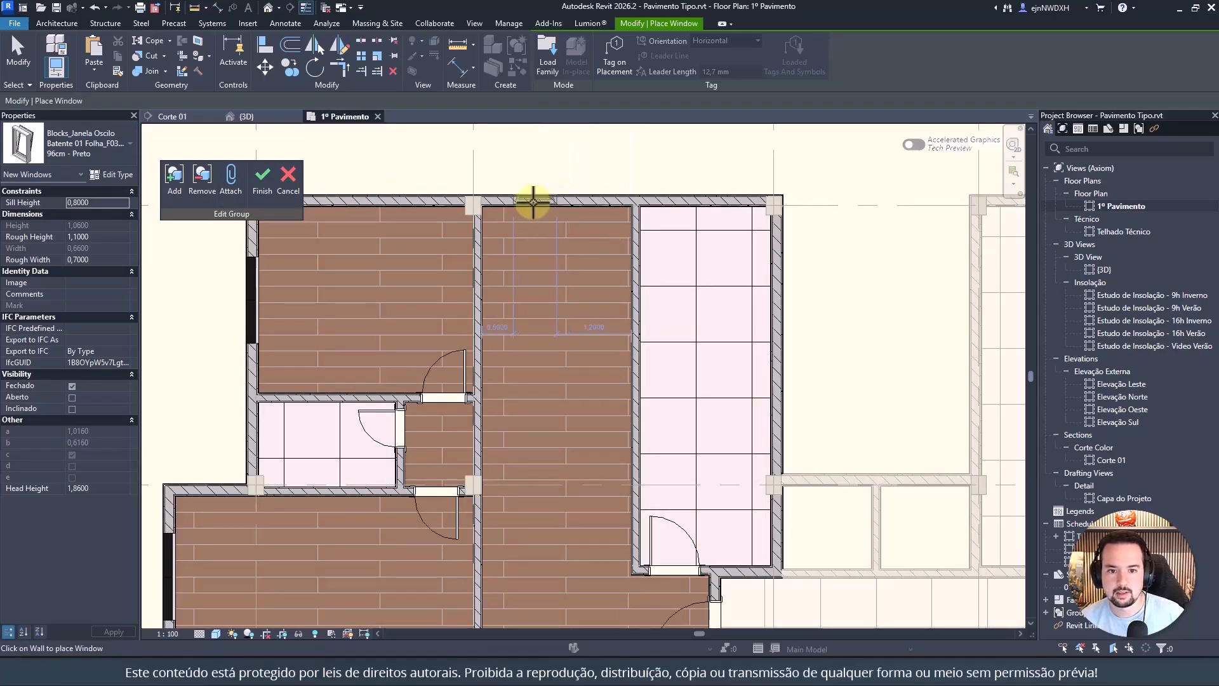
click(513, 201)
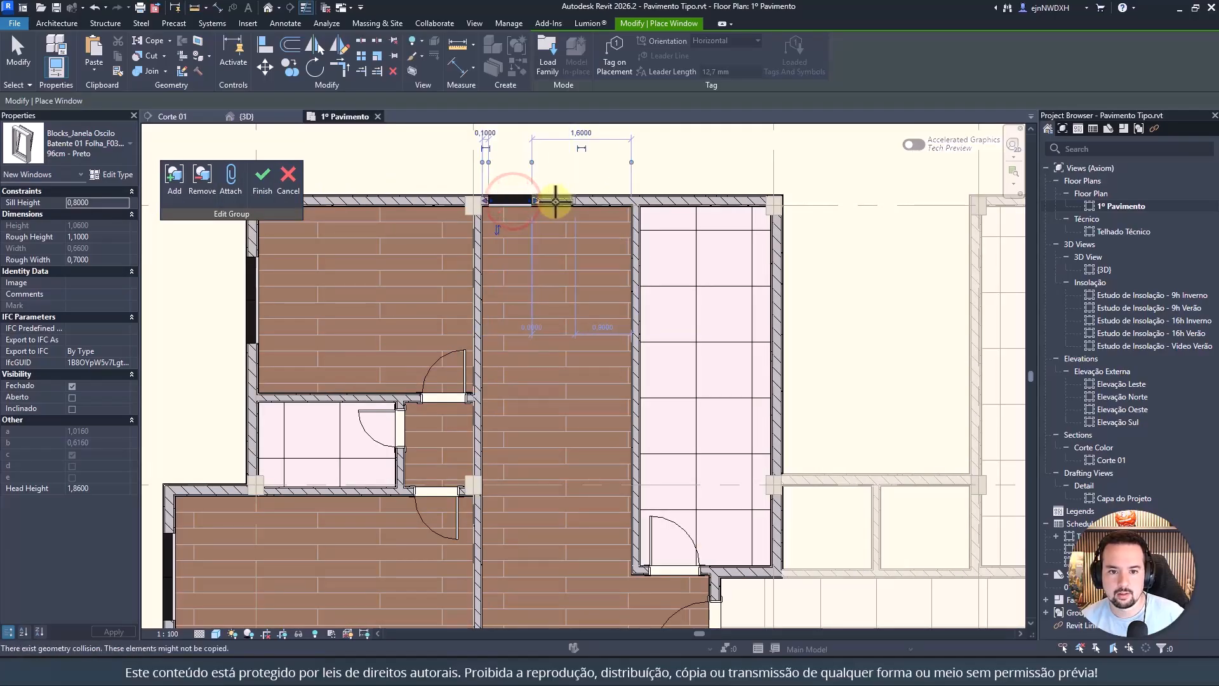
scroll(553, 201, up, 3)
click(551, 201)
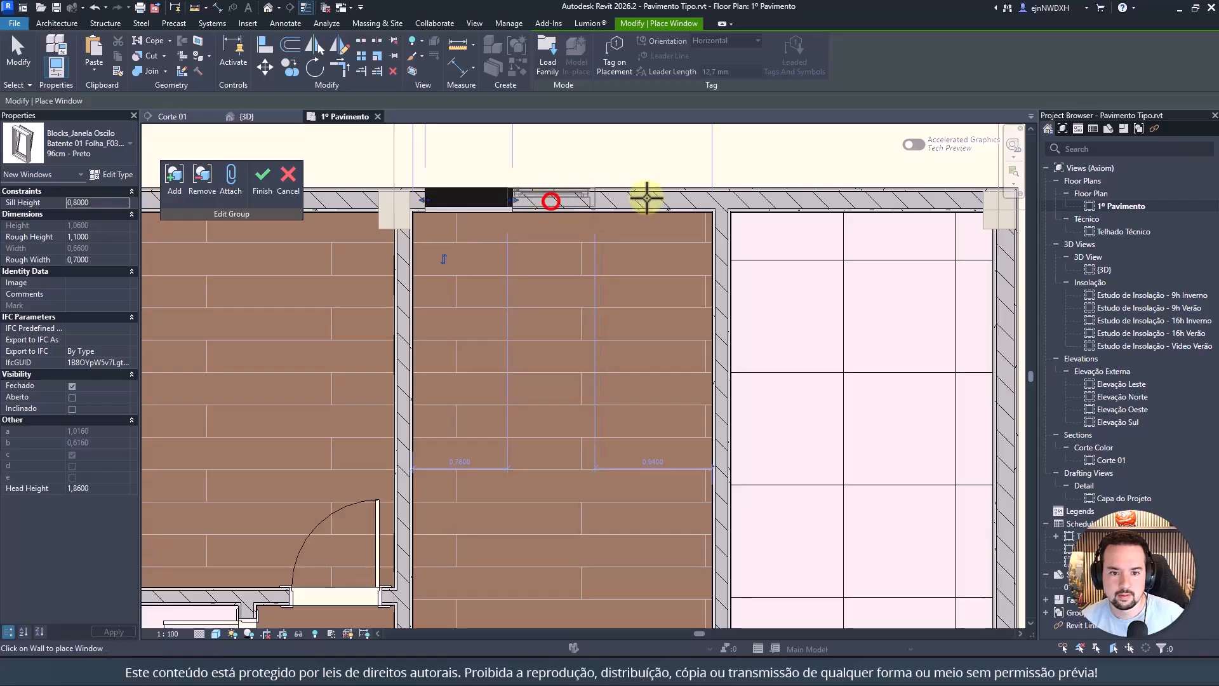
Step: Move the second living room window 0.04 m along the wall so its frame meets the first window's edge
scroll(524, 191, up, 2)
key(Escape)
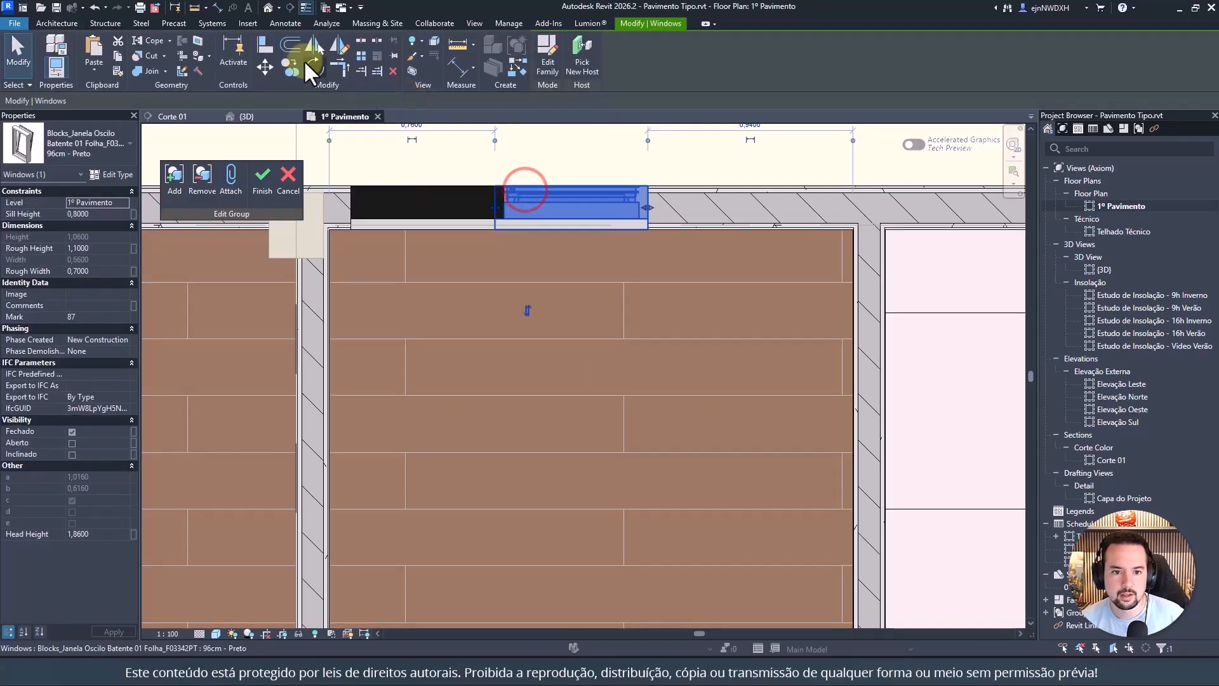
click(266, 64)
click(503, 182)
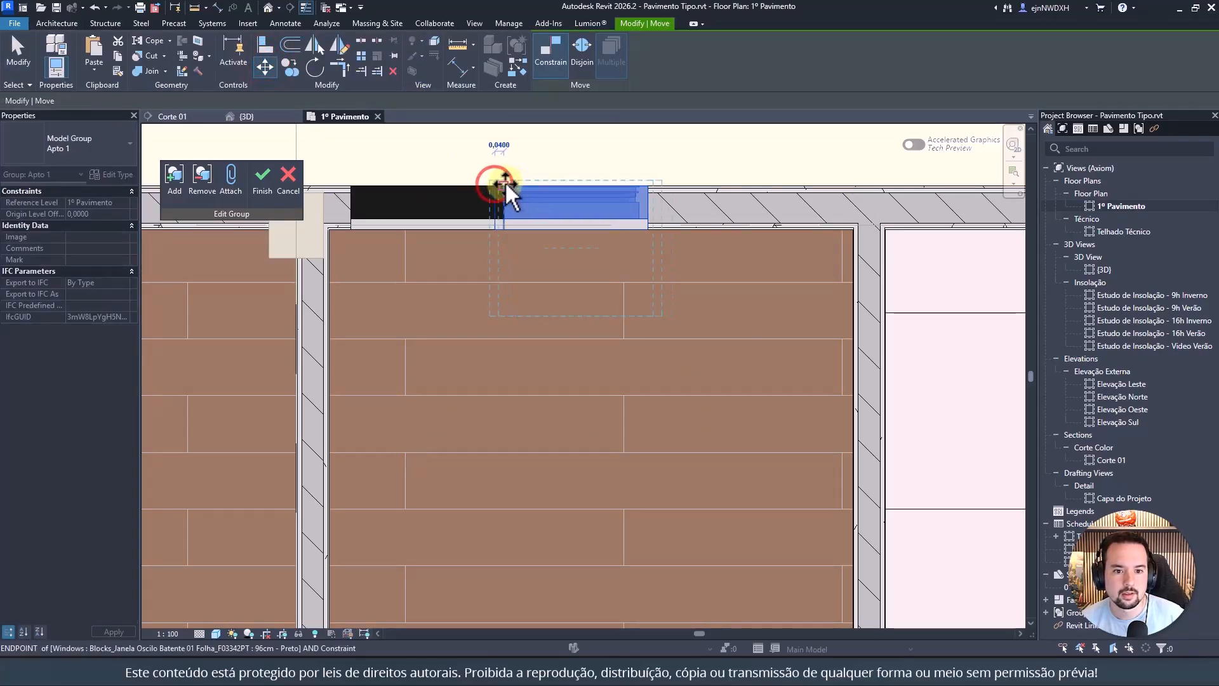
click(505, 184)
key(Escape)
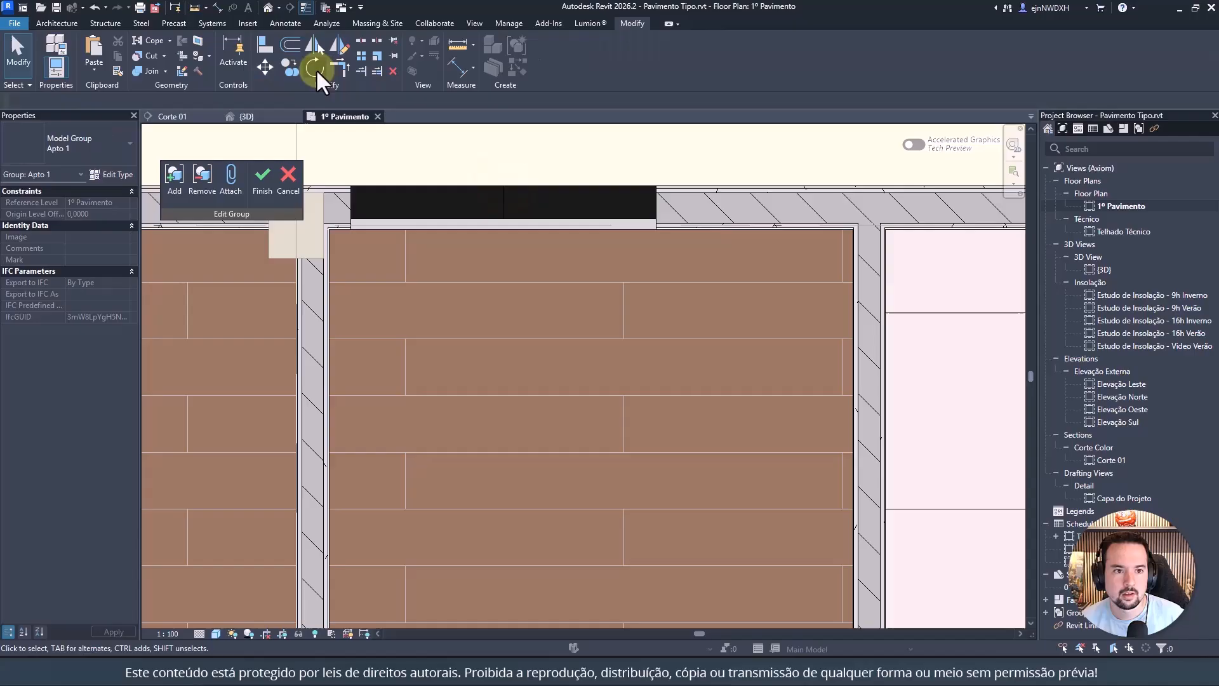
Step: Copy the second living room window along the grid A wall to form a third window directly adjoining it
click(562, 198)
key(c)
key(o)
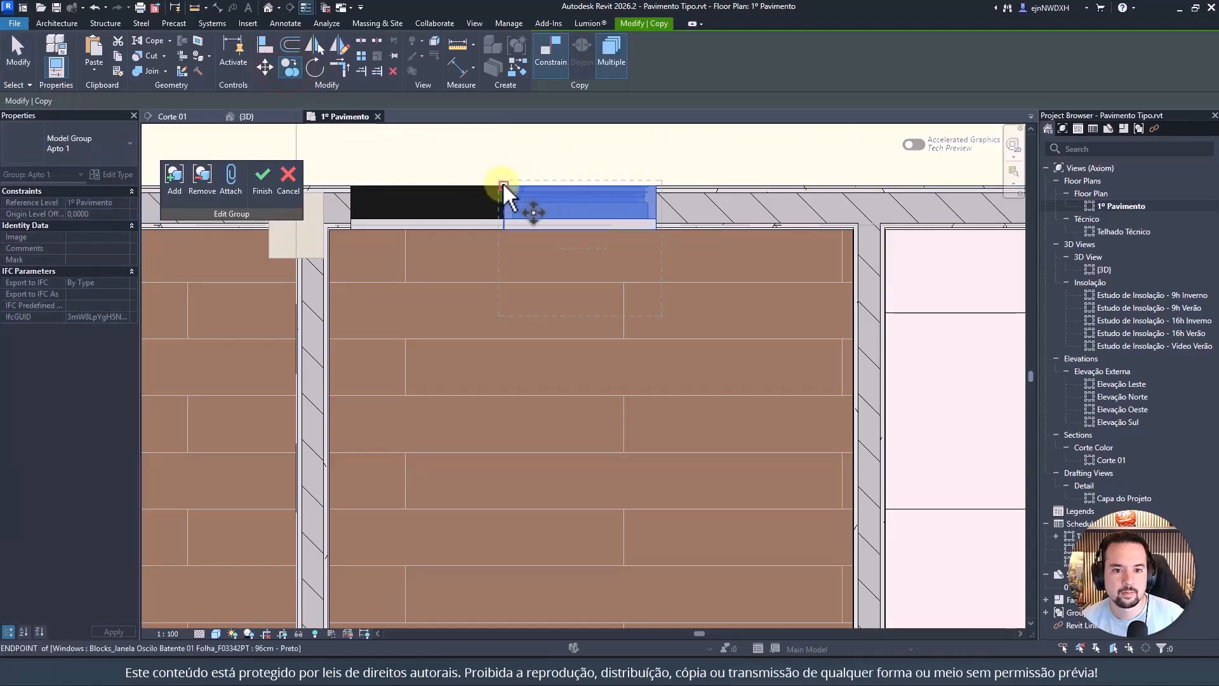
click(503, 183)
click(657, 184)
key(Escape)
scroll(606, 204, down, 4)
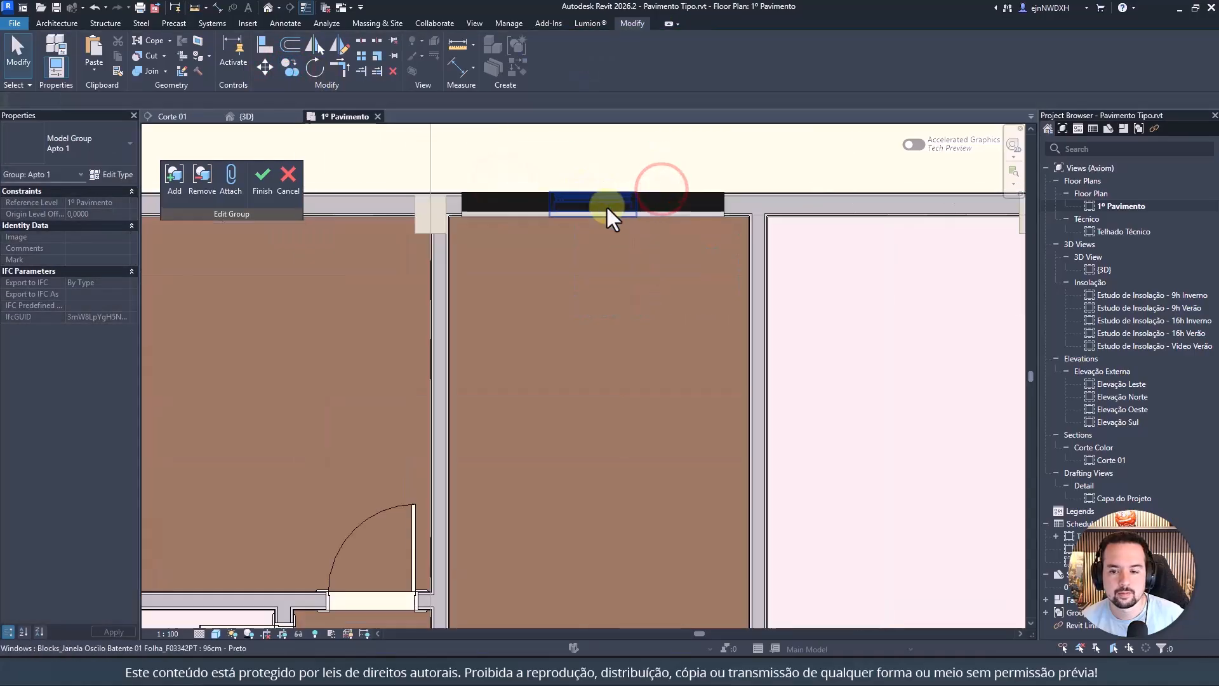
Step: Copy the second and third living room windows along the grid A wall into the adjacent long tiled room
middle_drag(768, 211, 595, 191)
click(477, 179)
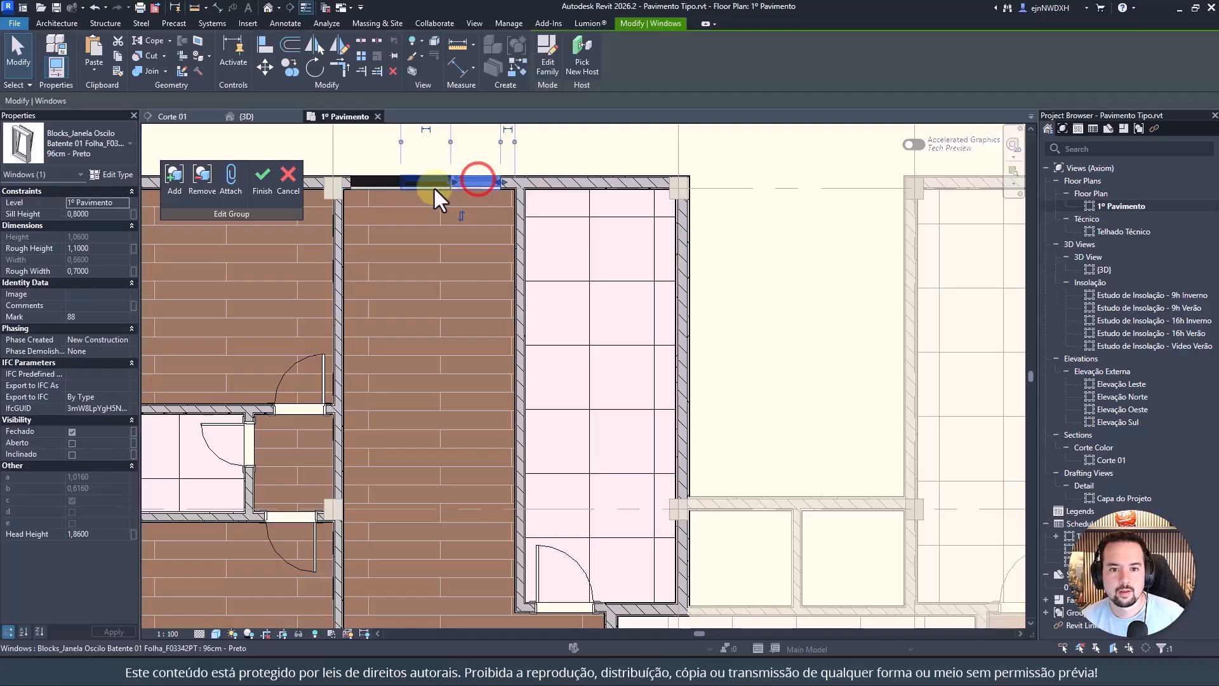
click(427, 183)
scroll(390, 156, up, 2)
click(289, 67)
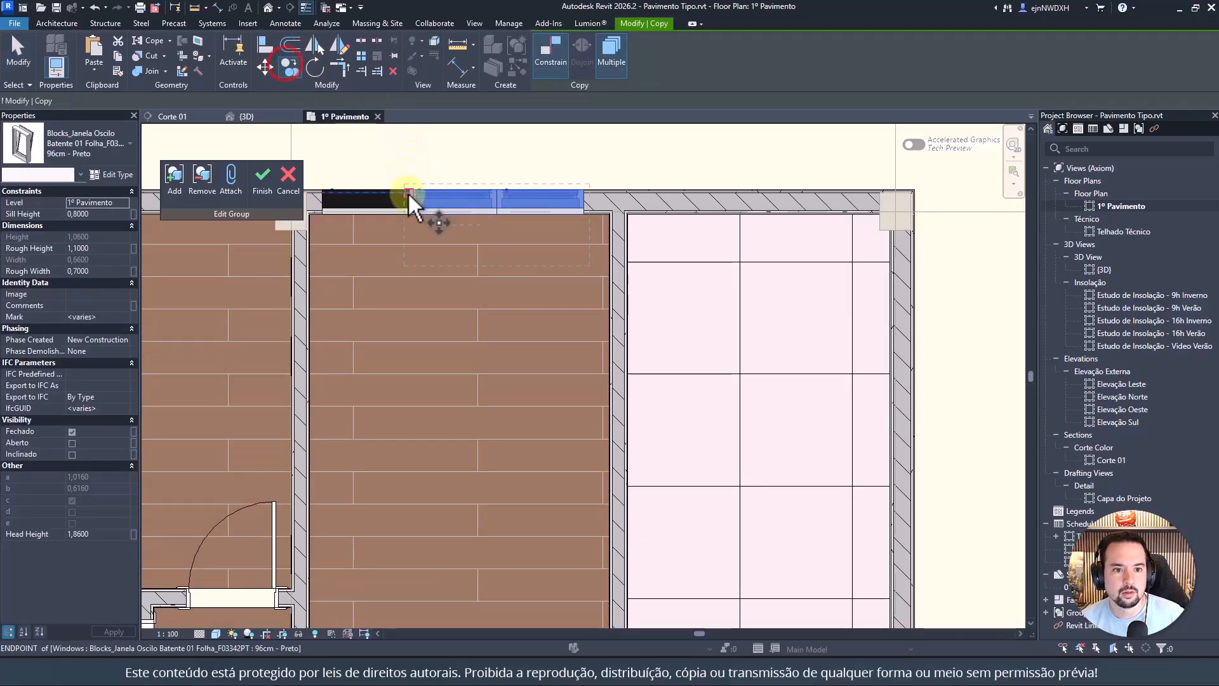
click(408, 188)
click(659, 189)
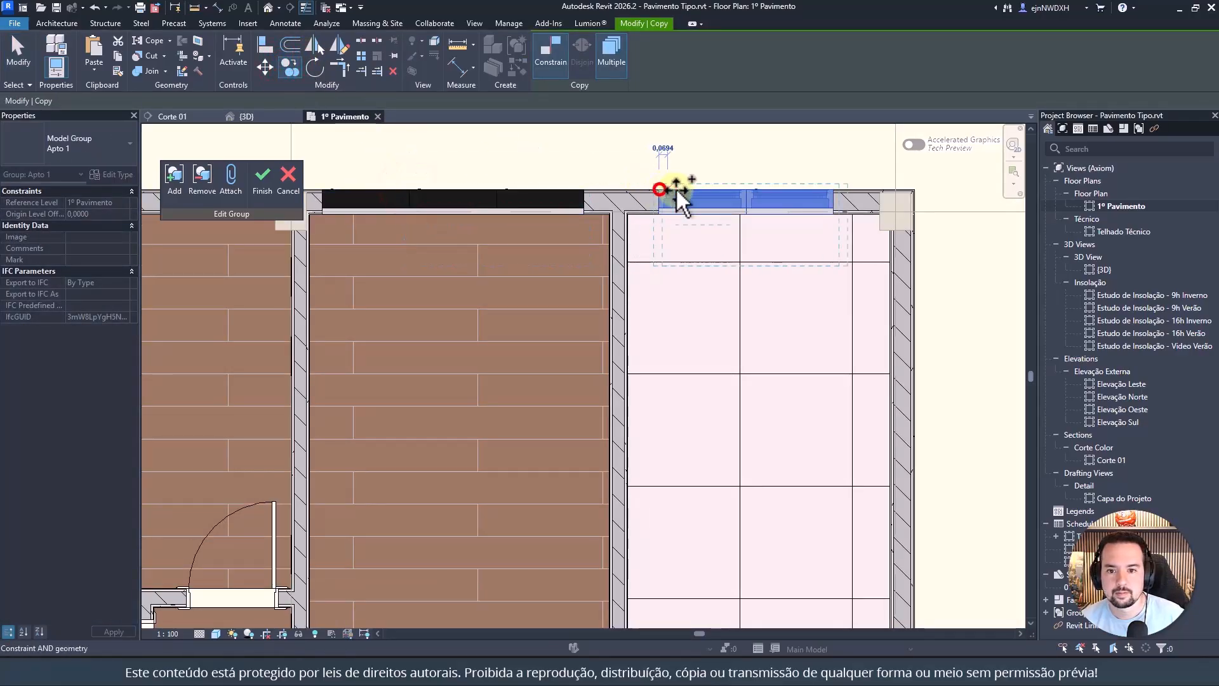
Step: Nudge the tiled room's window pair along the wall until it sits just beside the living room partition
click(736, 204)
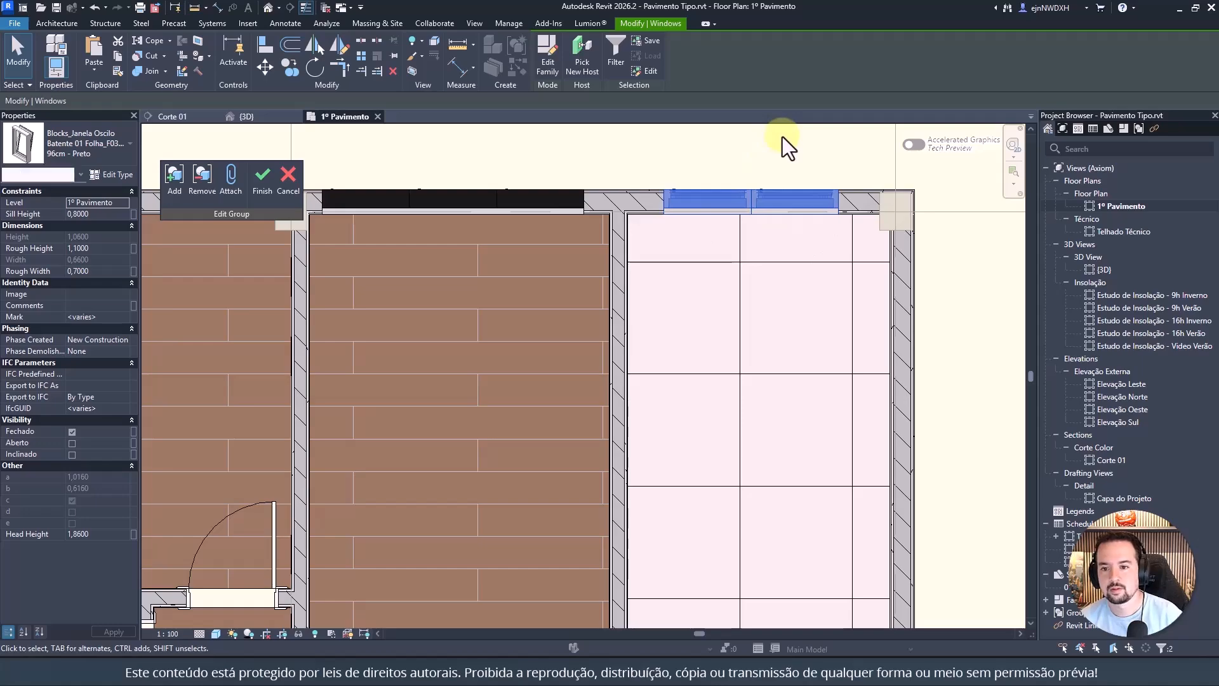
key(Left)
key(Left)
key(Left)
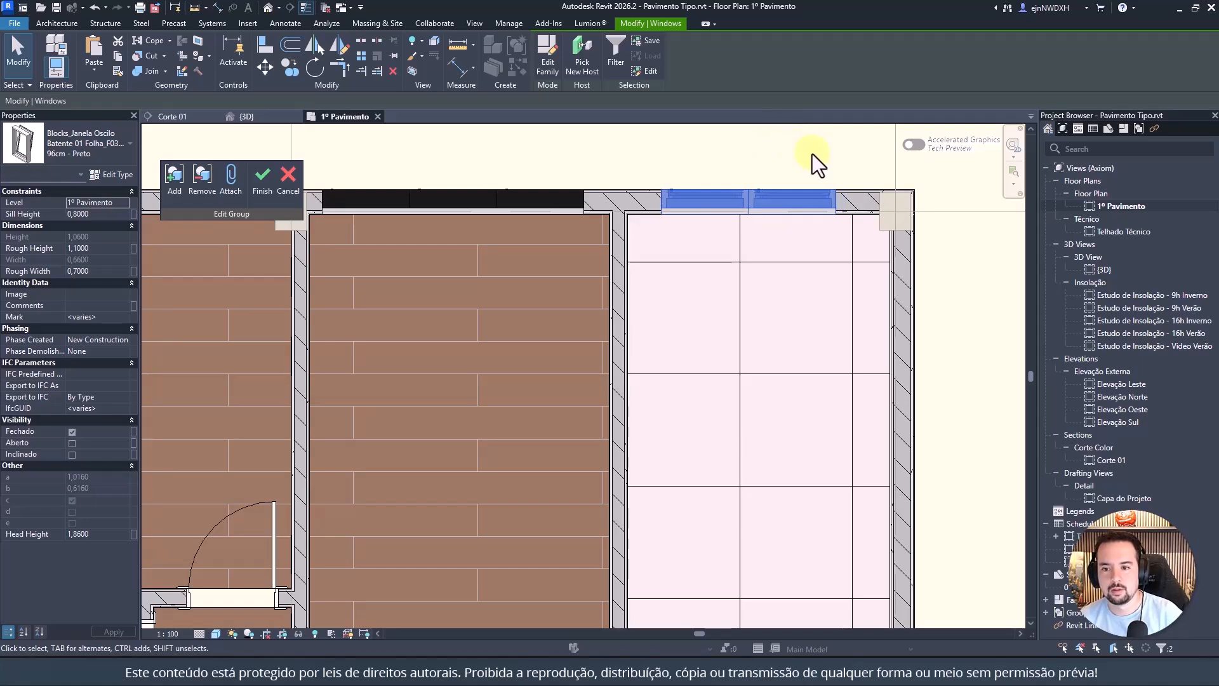
key(Left)
key(Left)
key(Left)
key(Left)
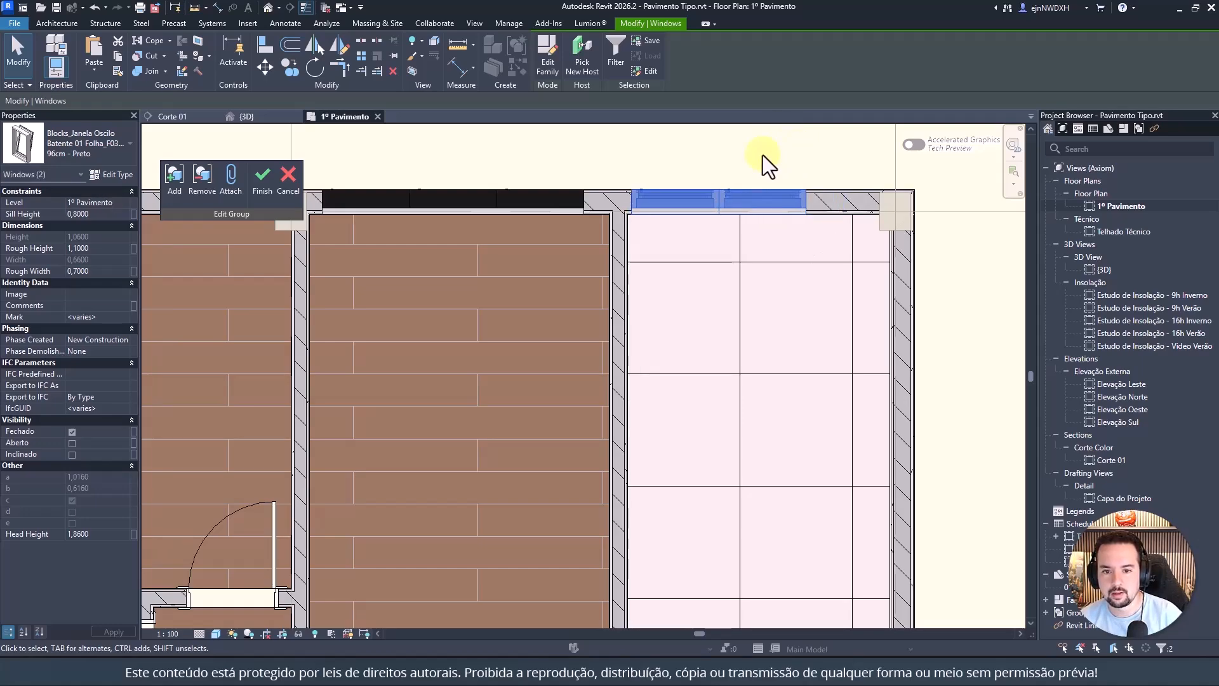
click(769, 158)
Step: Copy one window from the upper bedroom along the same outer wall to the bathroom, about 0.40 m from the grid B wall corner
scroll(768, 162, down, 4)
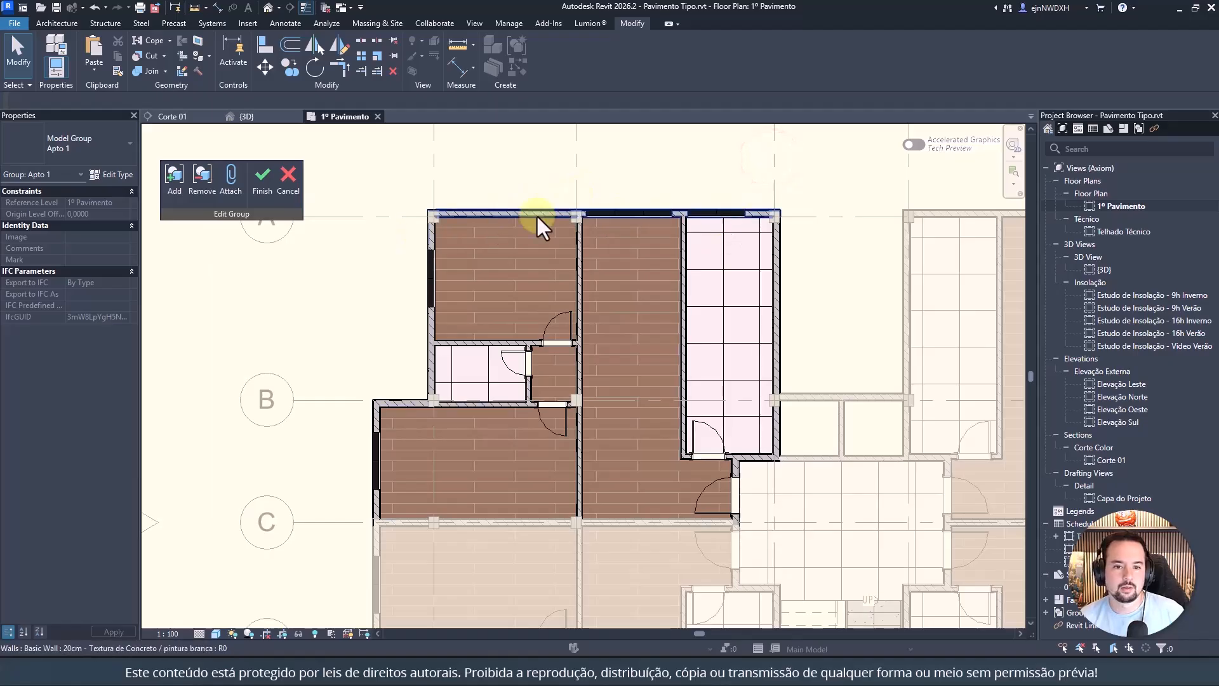
scroll(435, 397, up, 3)
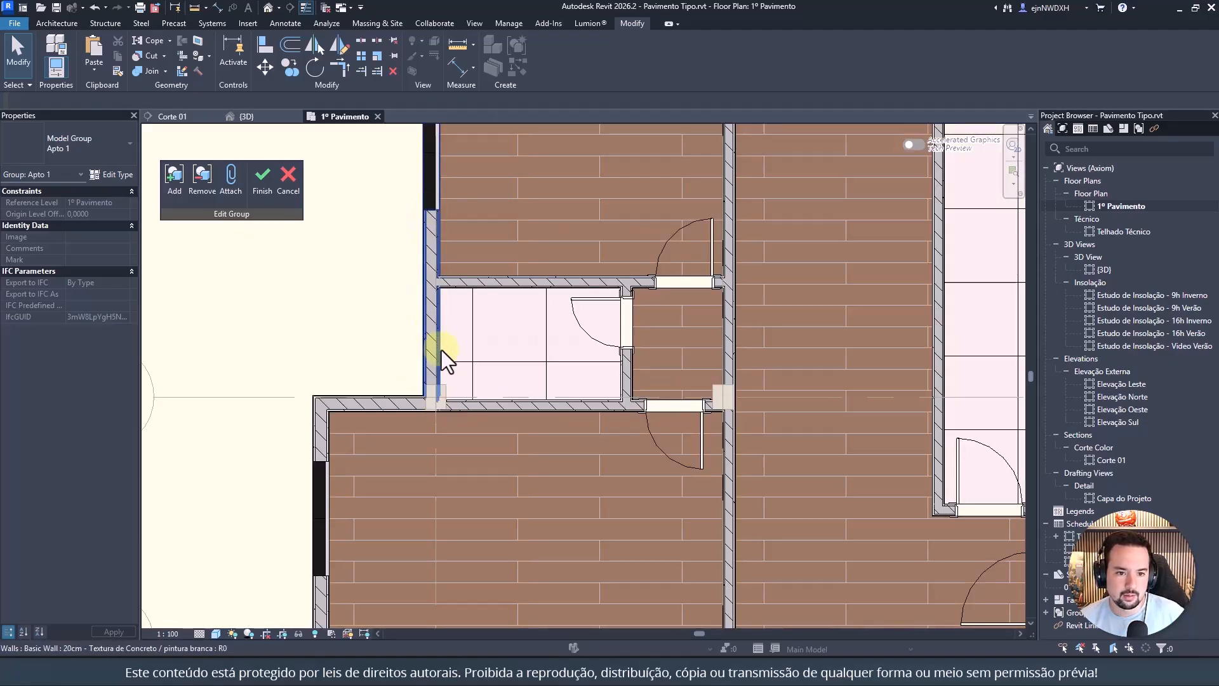
click(432, 188)
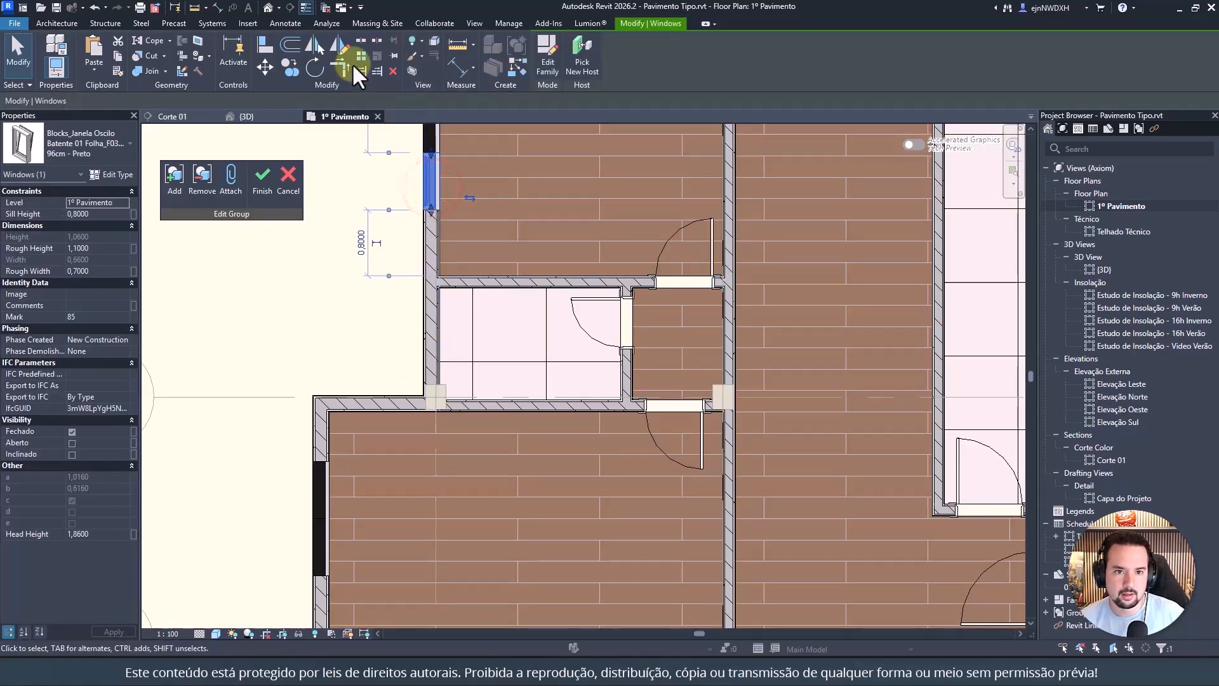
click(289, 68)
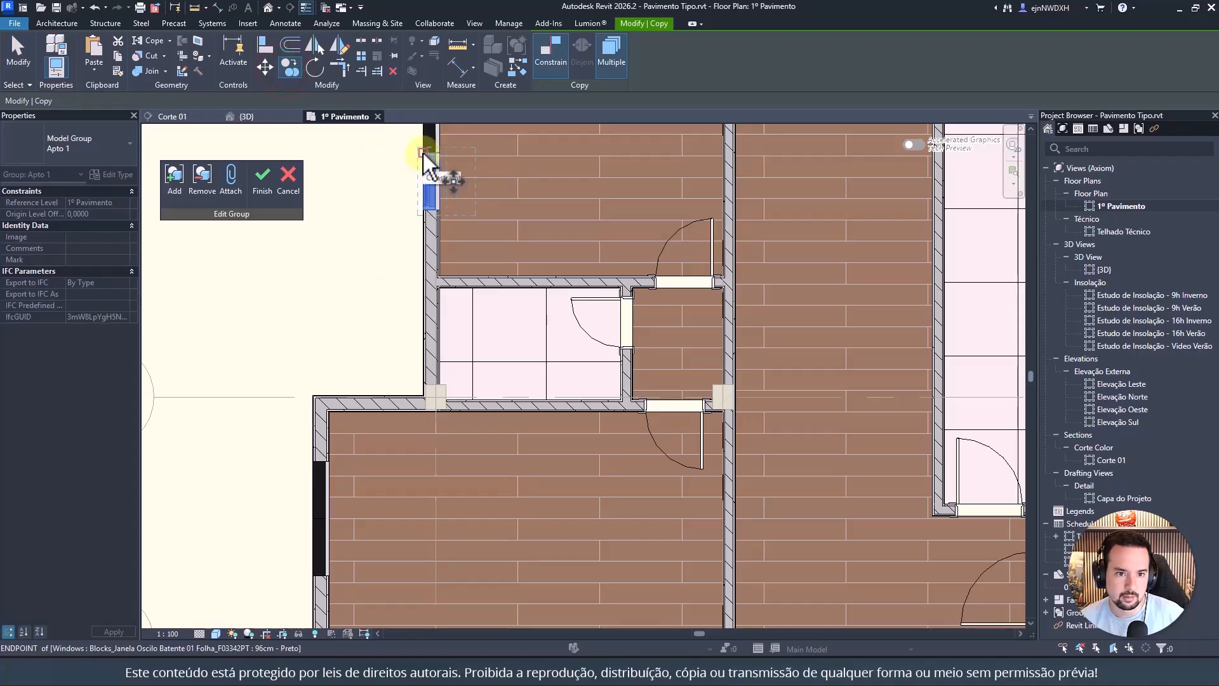
click(417, 208)
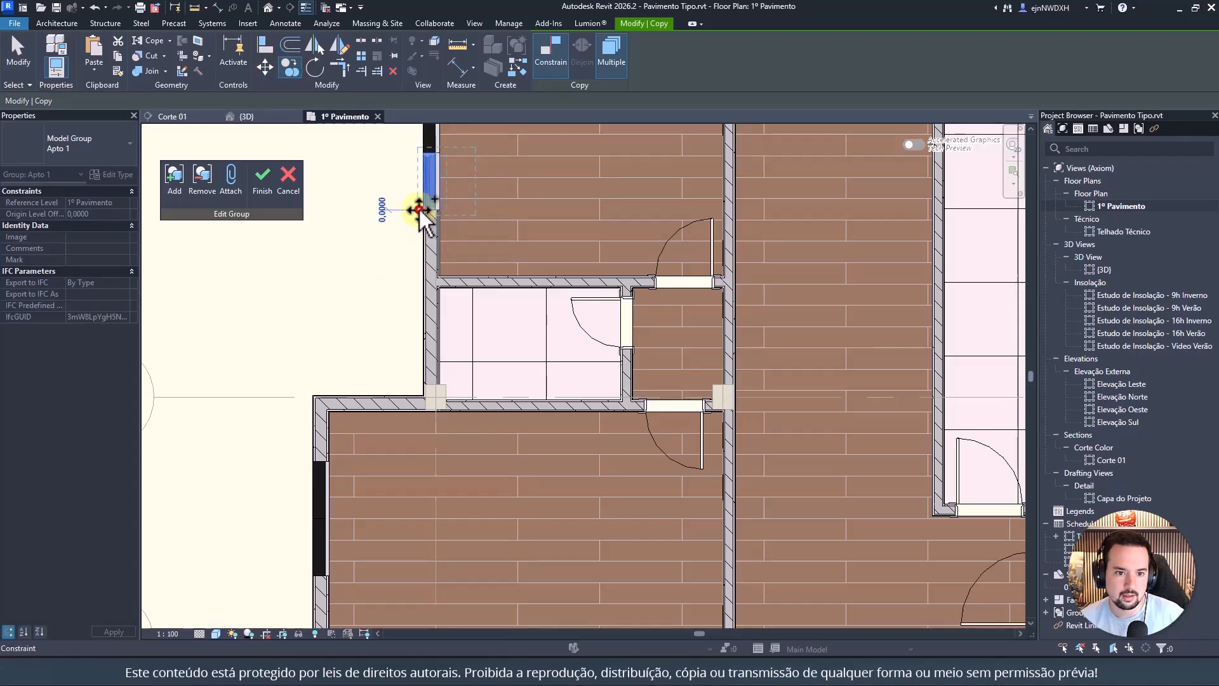
click(419, 358)
key(Escape)
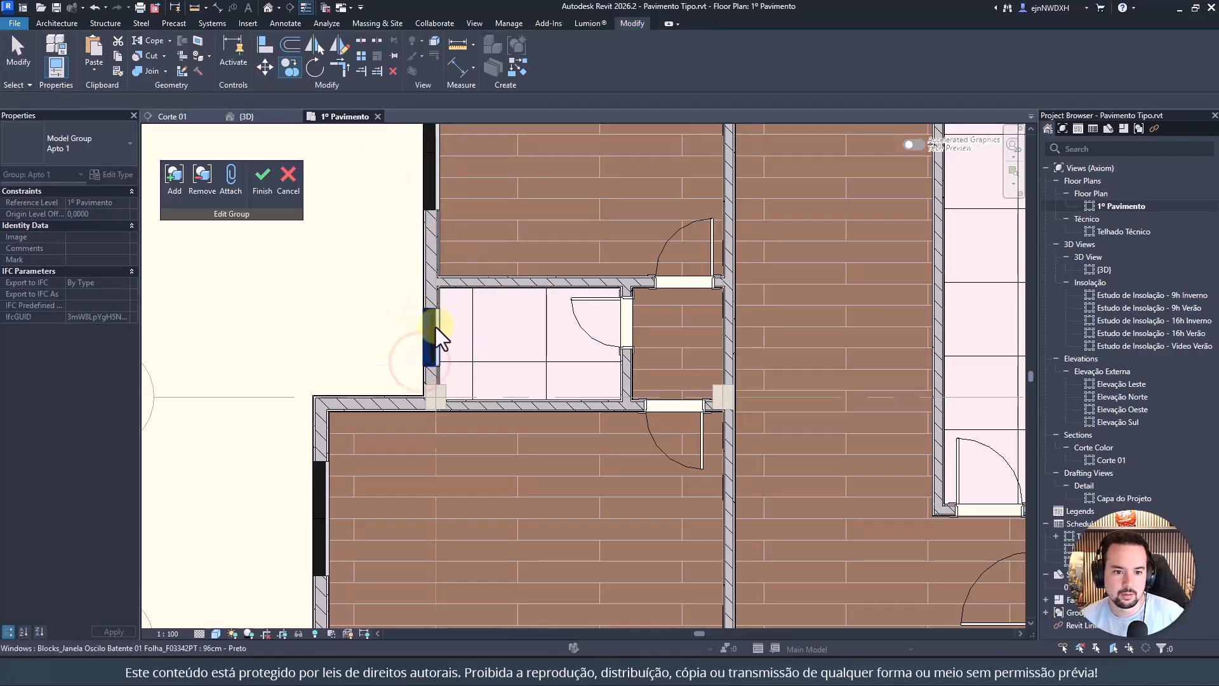
click(438, 325)
key(Escape)
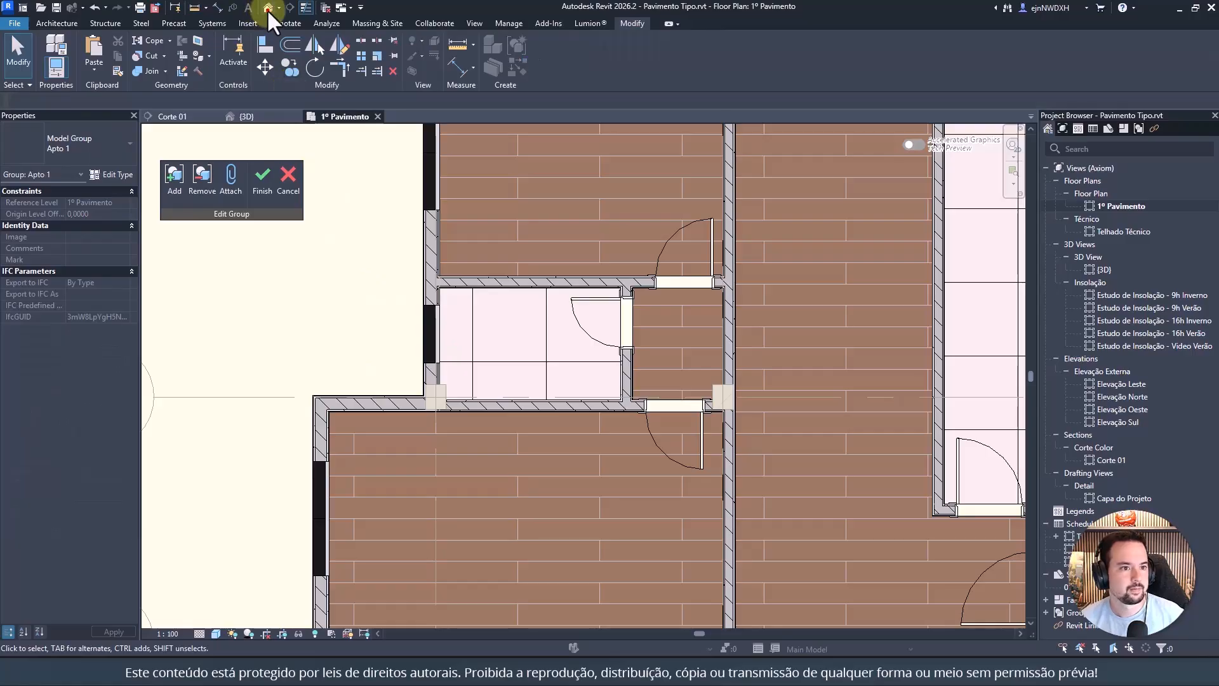
Step: Open the 3D view and set the bathroom window's rough height to 0.60 m
click(270, 8)
scroll(398, 356, down, 5)
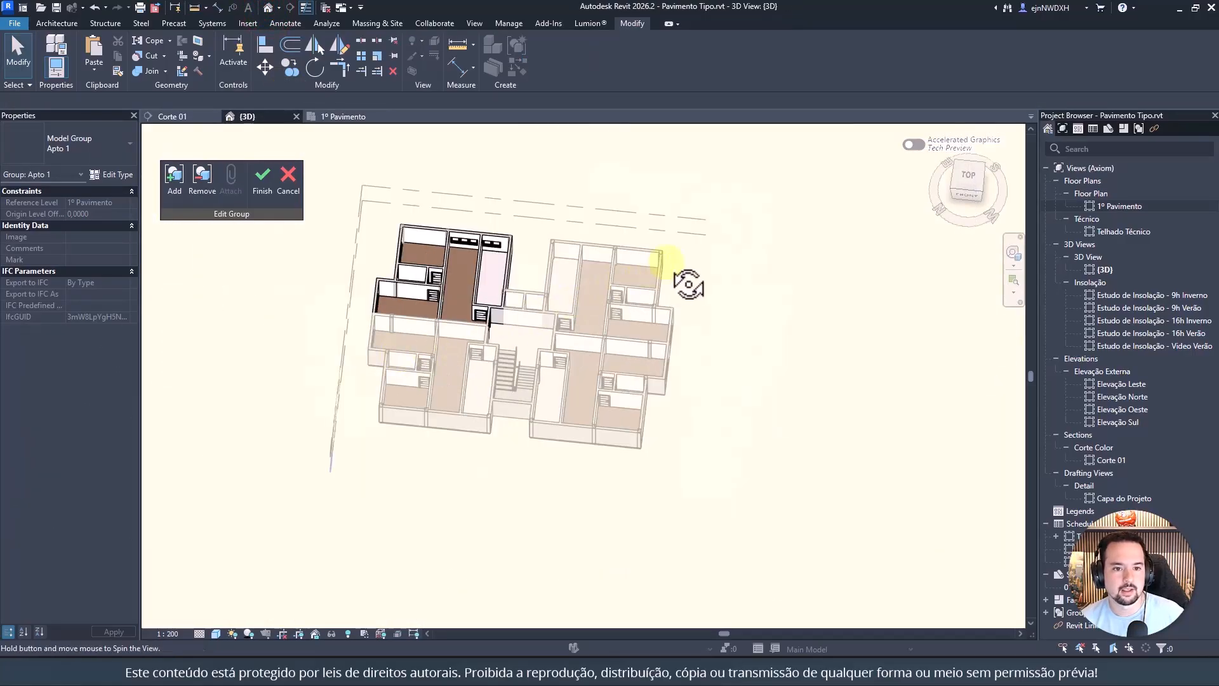
shift+middle_drag(689, 284, 803, 204)
scroll(321, 435, up, 10)
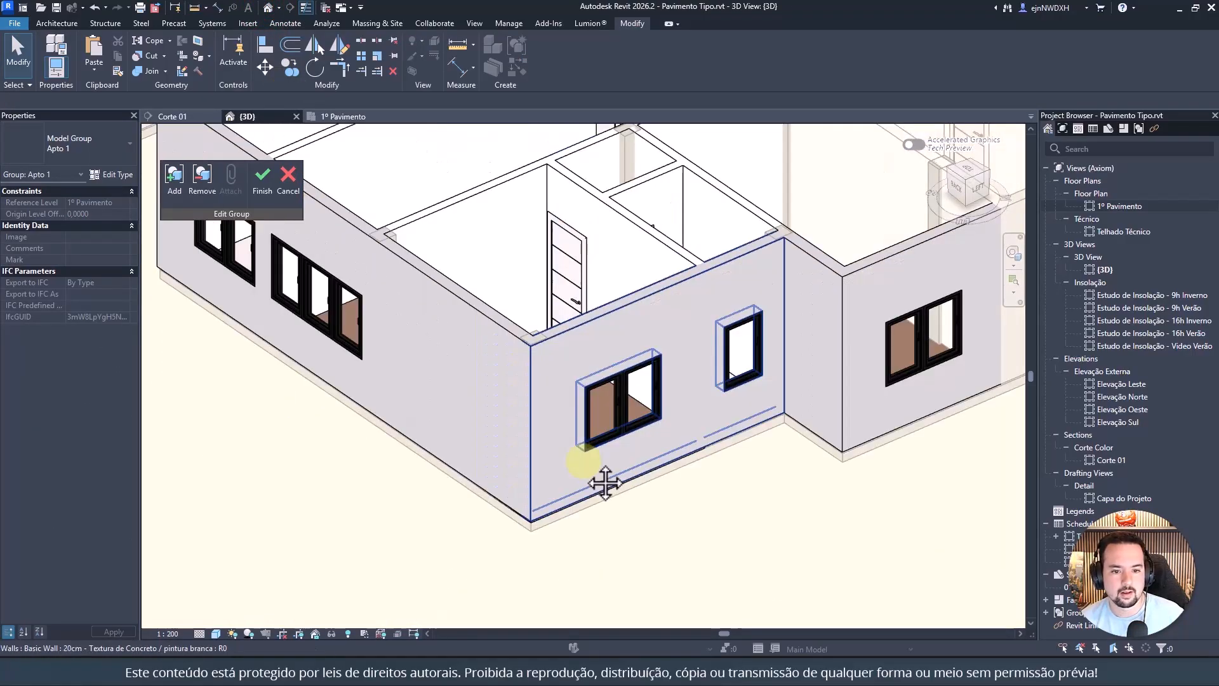
scroll(605, 484, down, 2)
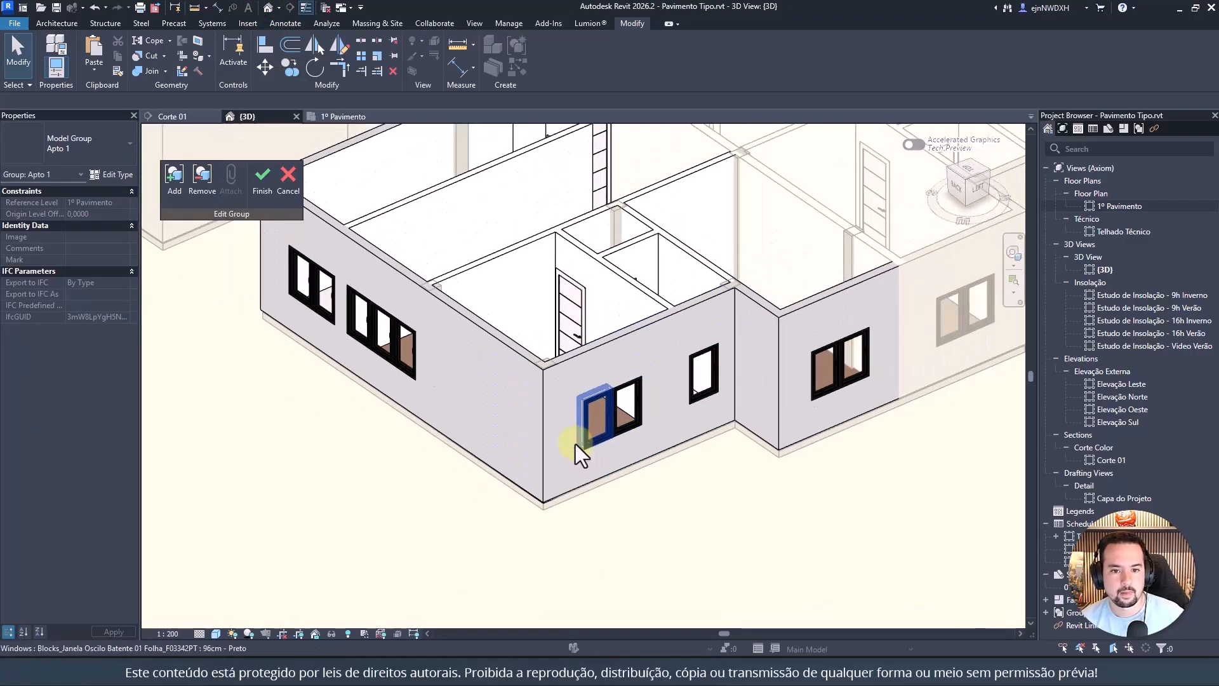
click(707, 369)
scroll(705, 375, up, 5)
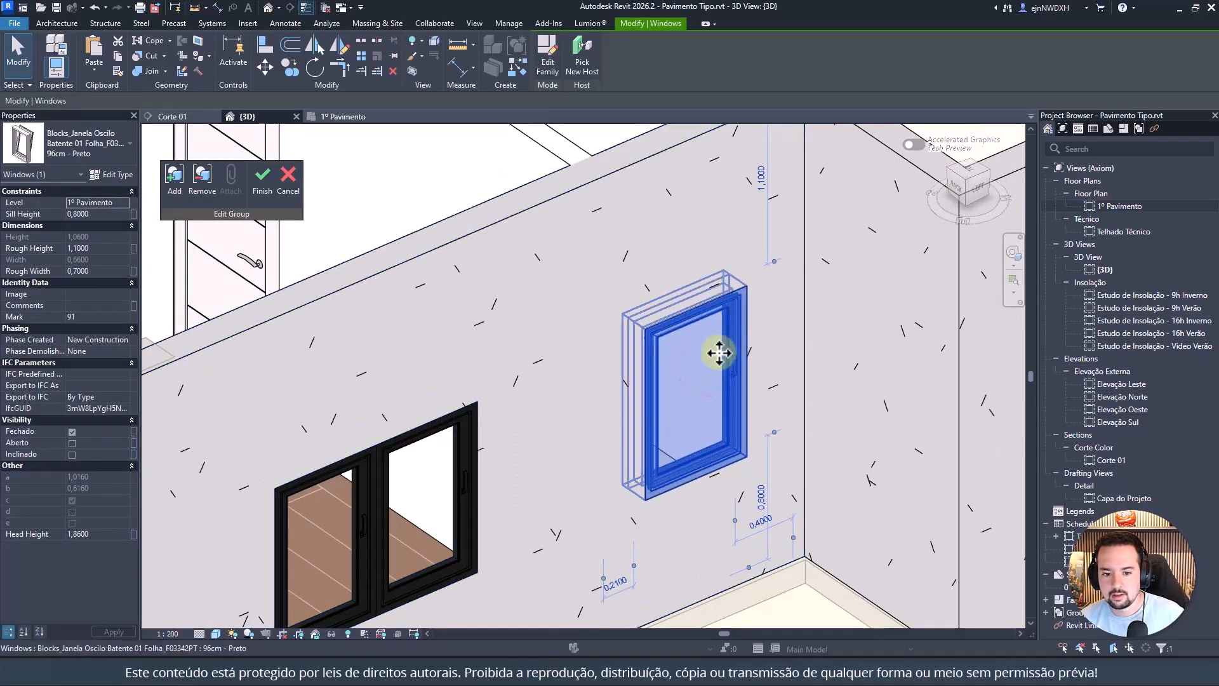
scroll(718, 353, down, 4)
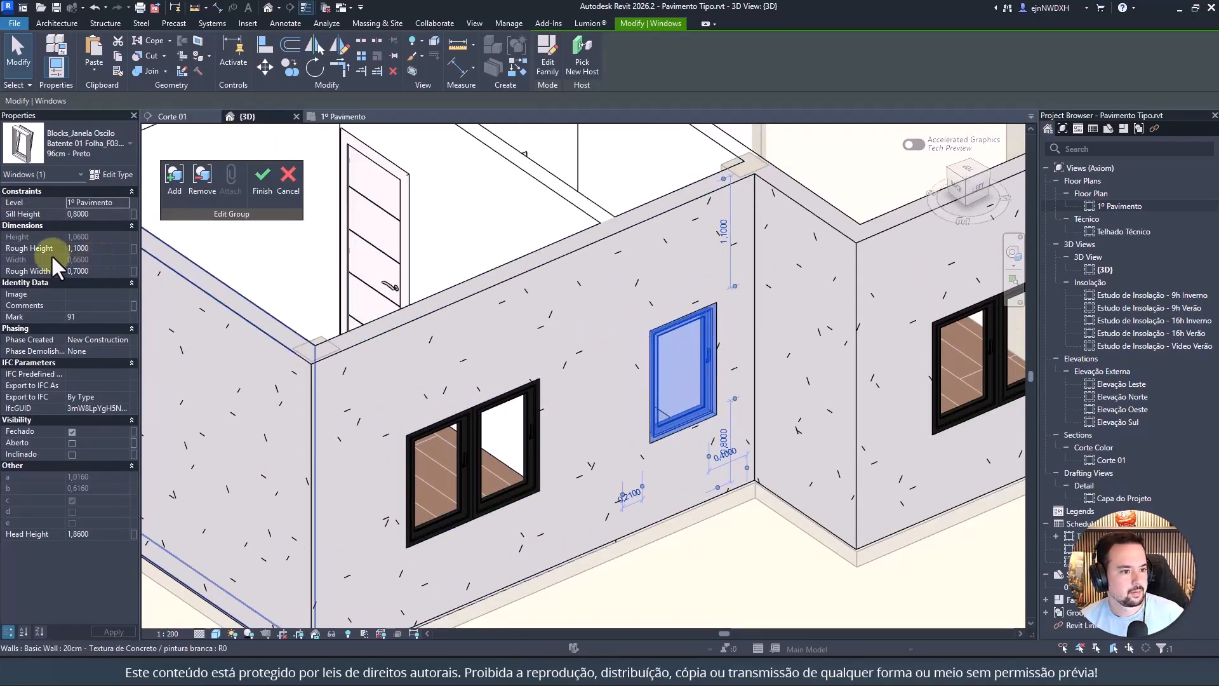
click(103, 249)
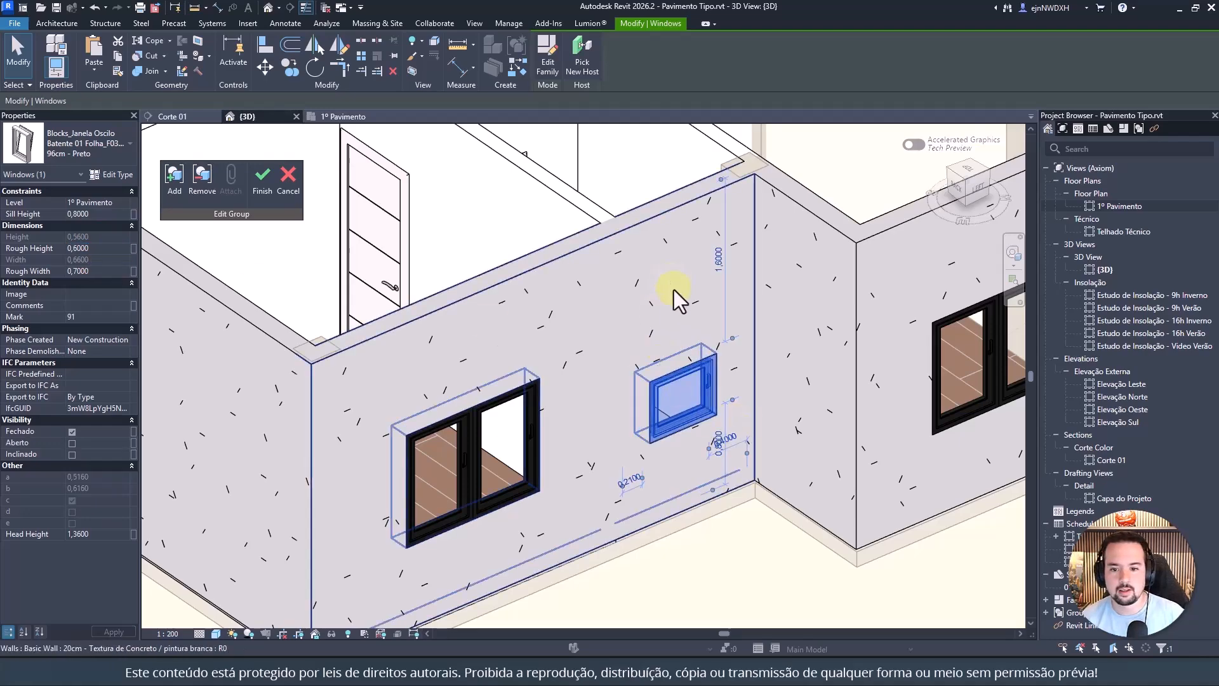
key(Escape)
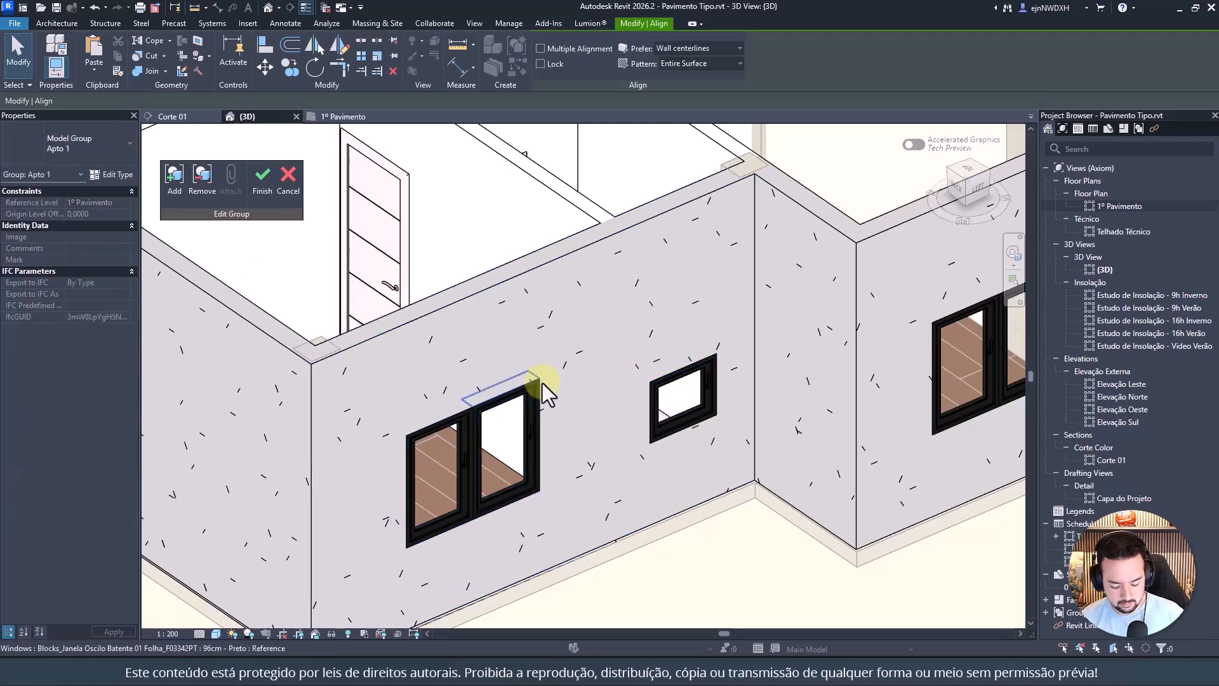
Step: In the left-side 3D view, align the top of the bathroom window with the top of the adjacent bedroom window
click(978, 189)
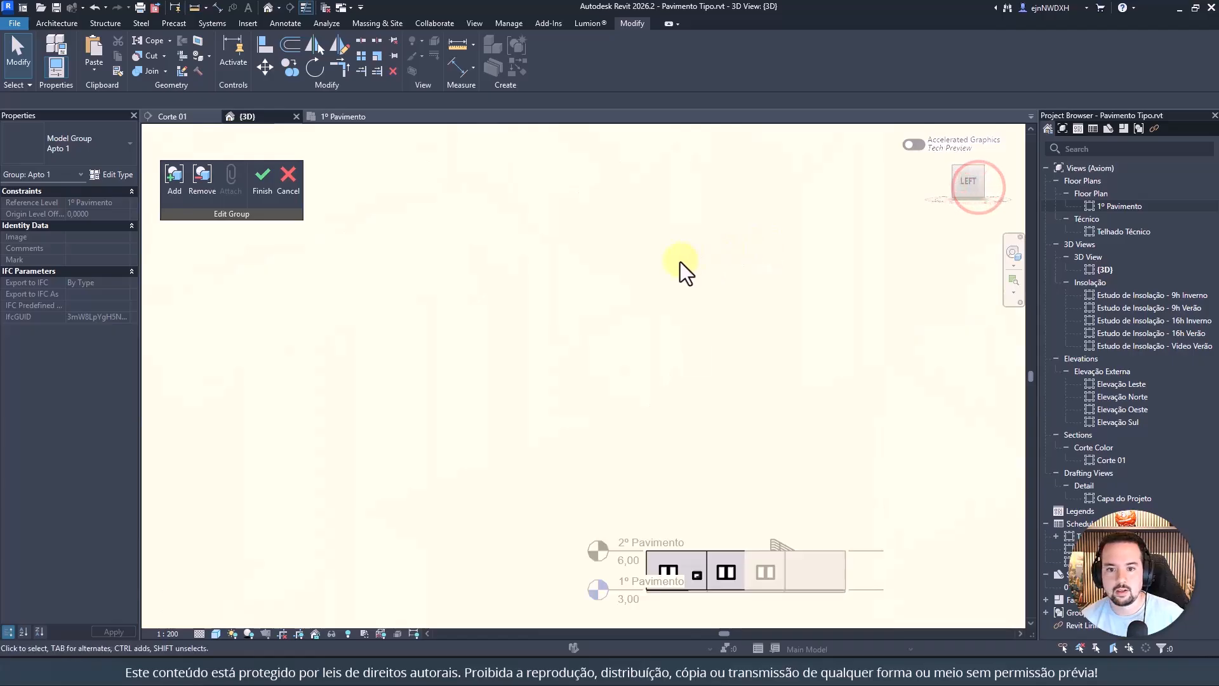
scroll(508, 369, up, 6)
key(a)
key(l)
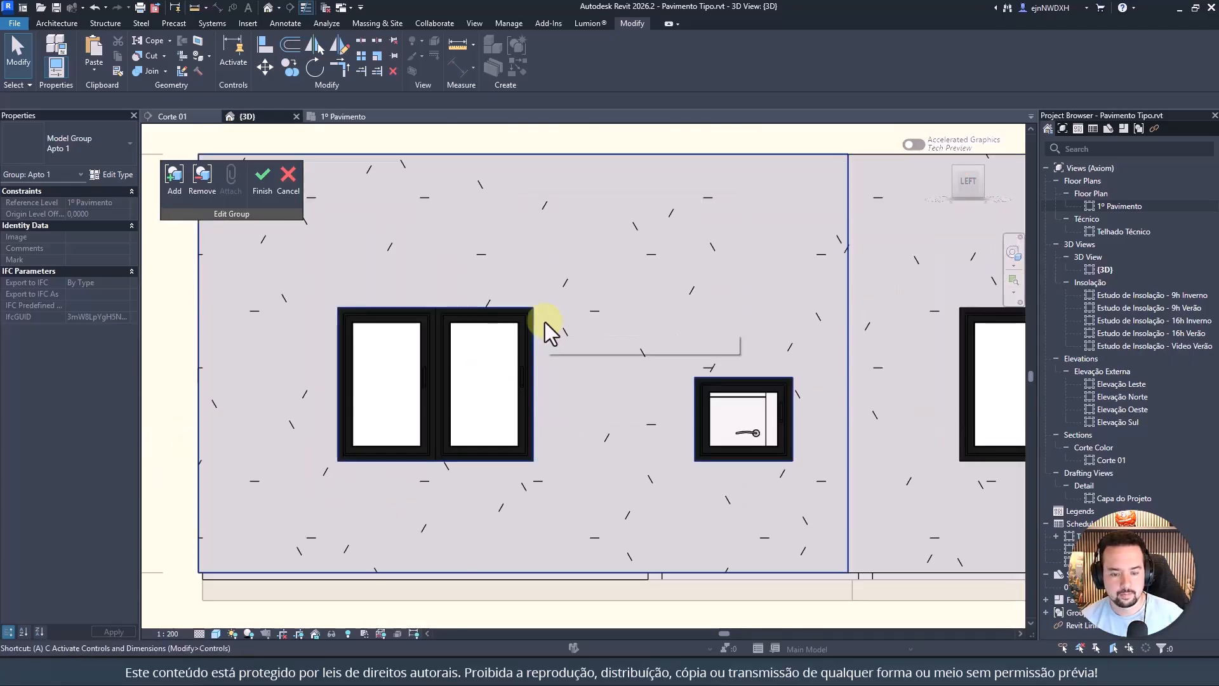
click(490, 306)
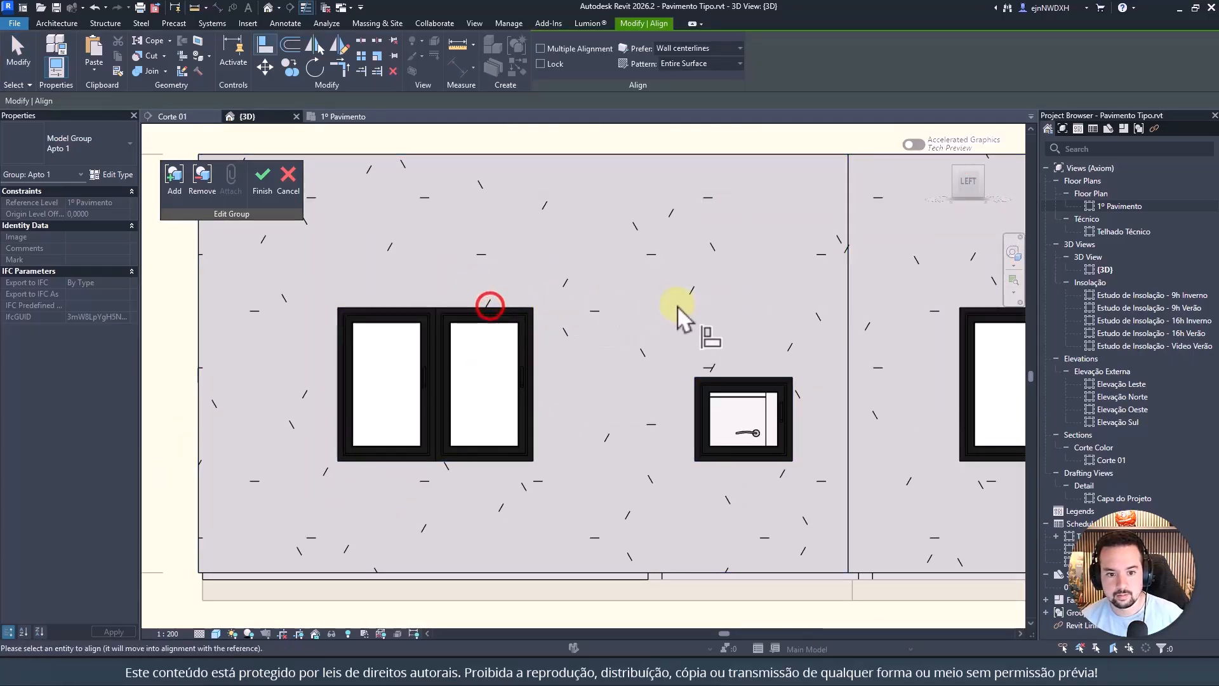
click(493, 307)
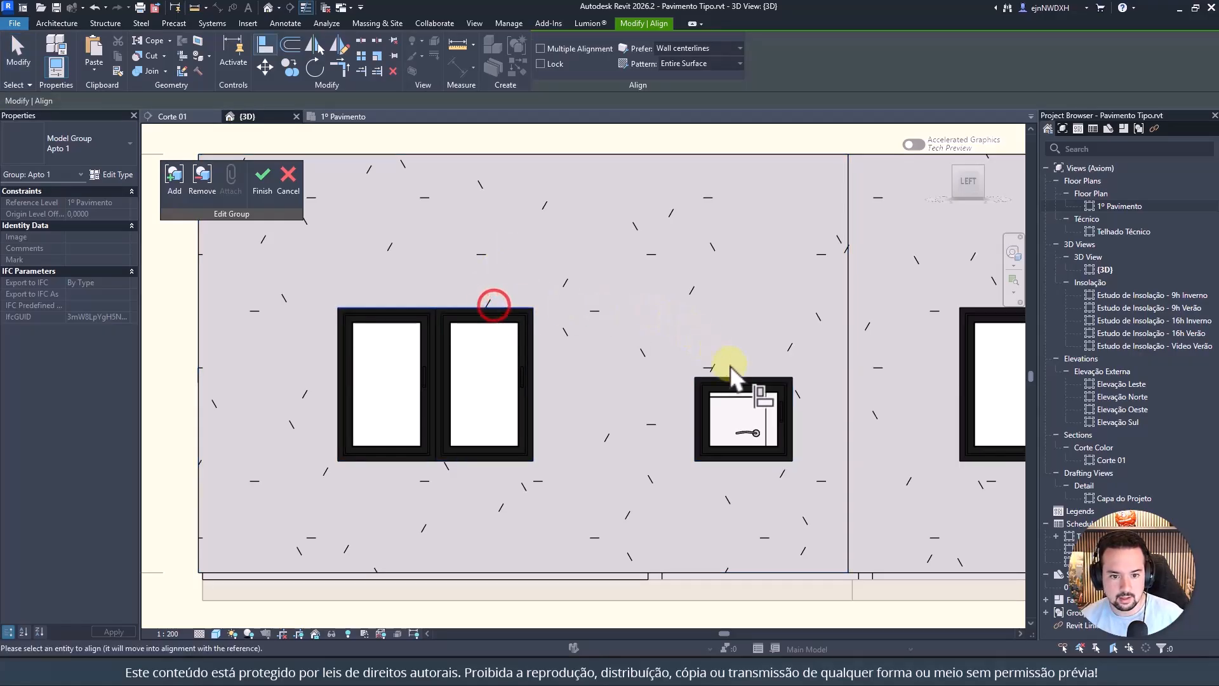
click(737, 381)
key(Escape)
scroll(749, 340, down, 5)
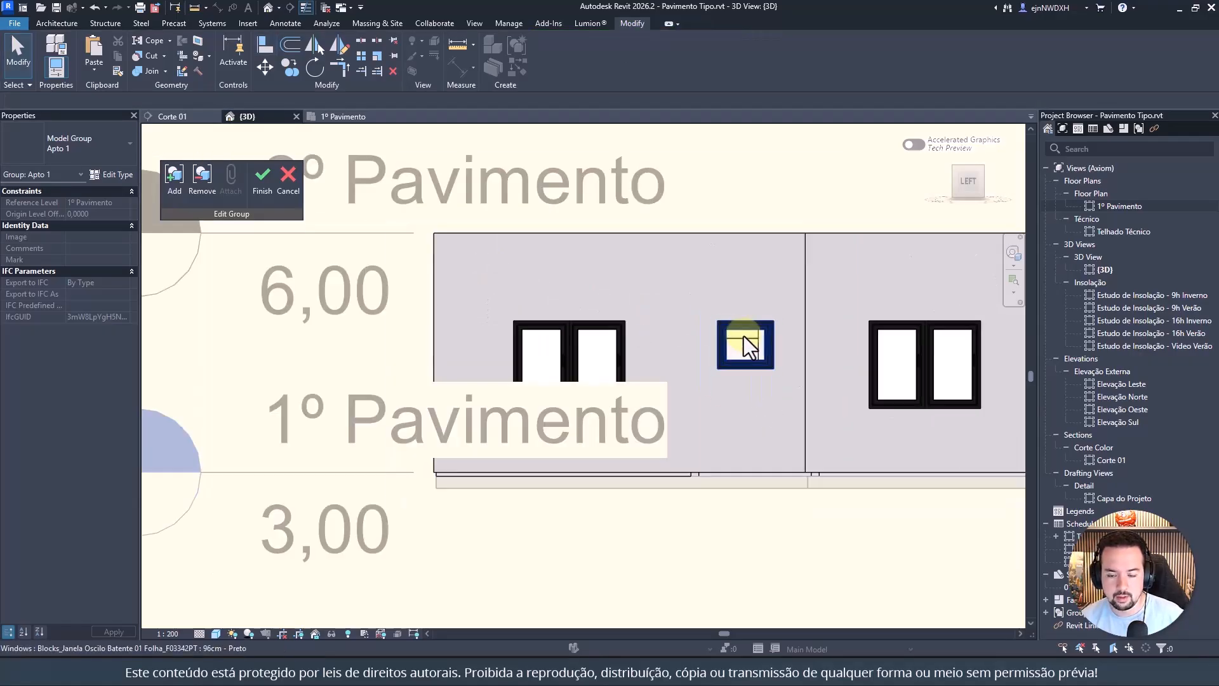
mouse_move(744, 336)
shift+middle_down()
mouse_move(644, 335)
mouse_move(724, 398)
mouse_move(626, 313)
mouse_move(729, 340)
mouse_move(828, 400)
mouse_move(744, 347)
shift+middle_up()
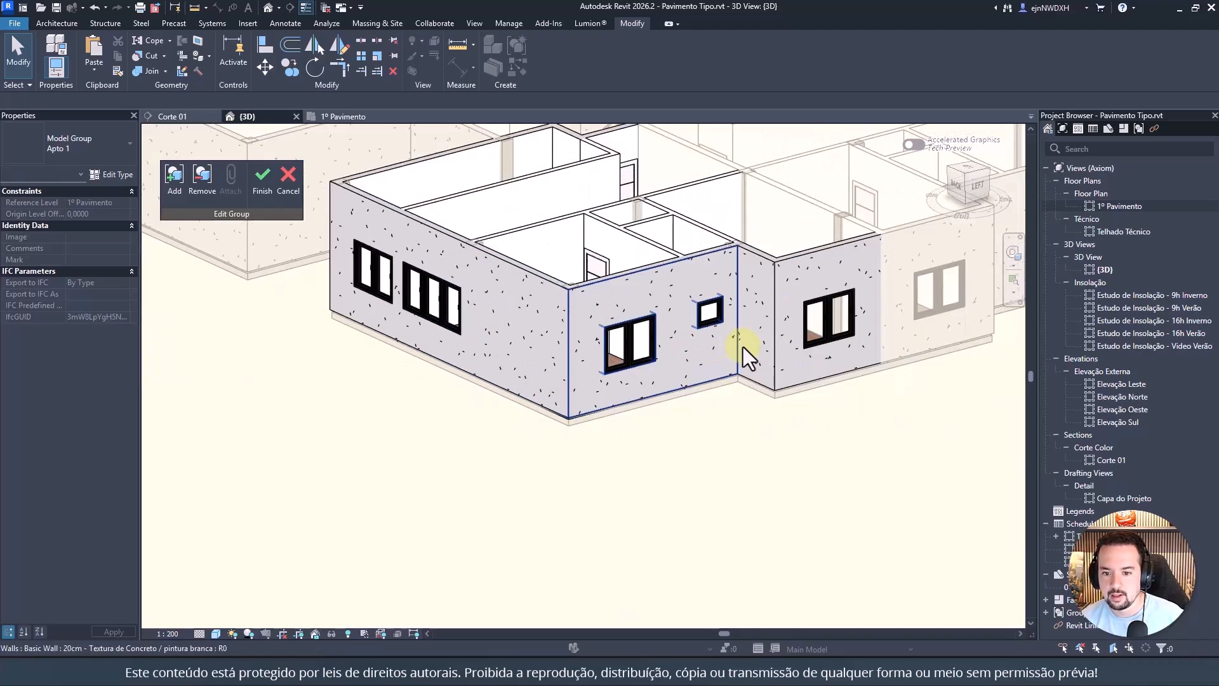
Step: Finish editing the Apto 1 group and save the project
click(649, 338)
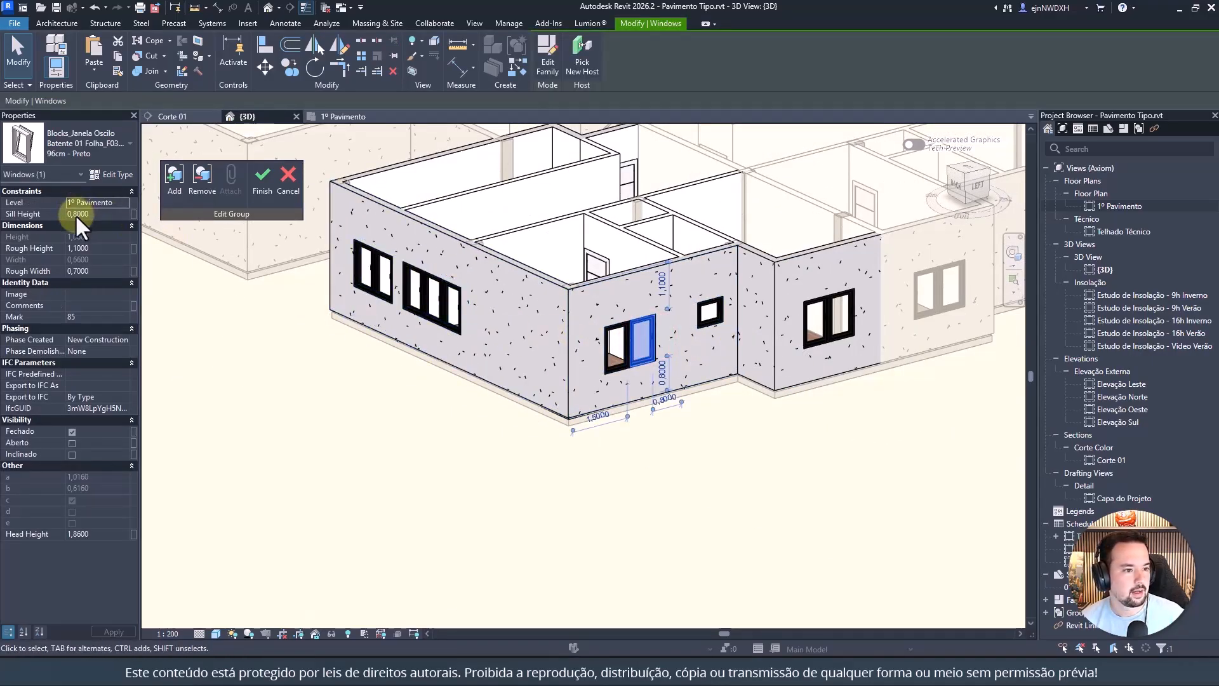
key(Escape)
middle_drag(832, 276, 656, 273)
click(257, 174)
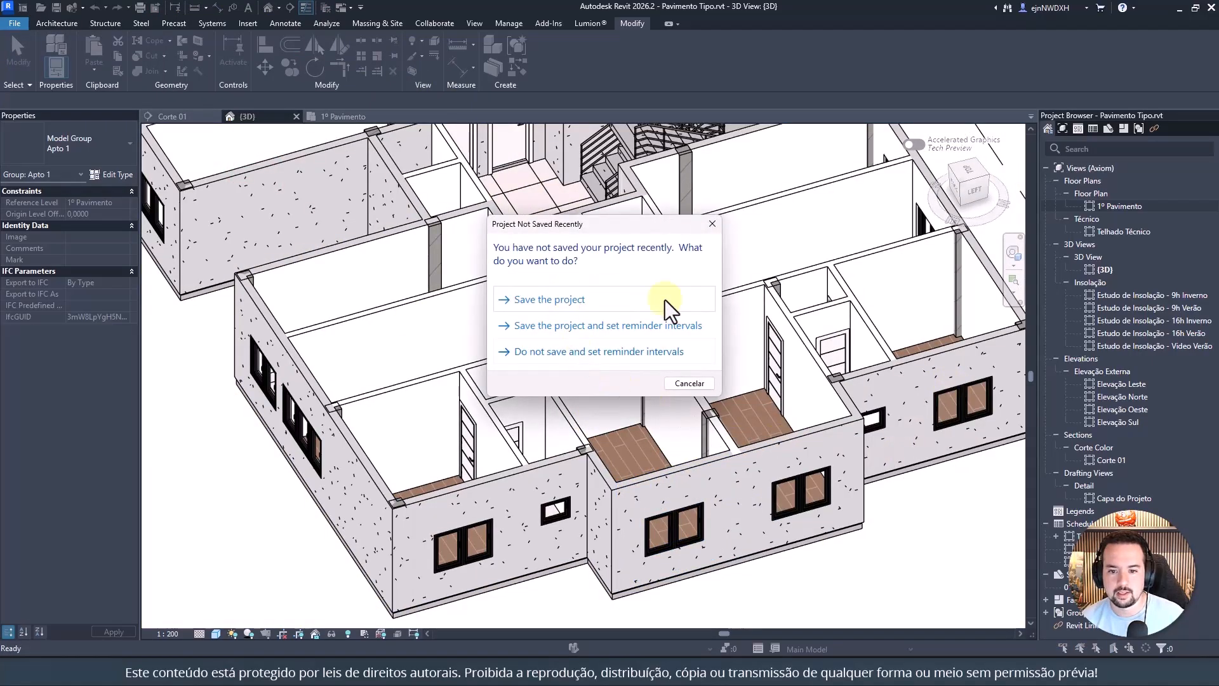
click(584, 302)
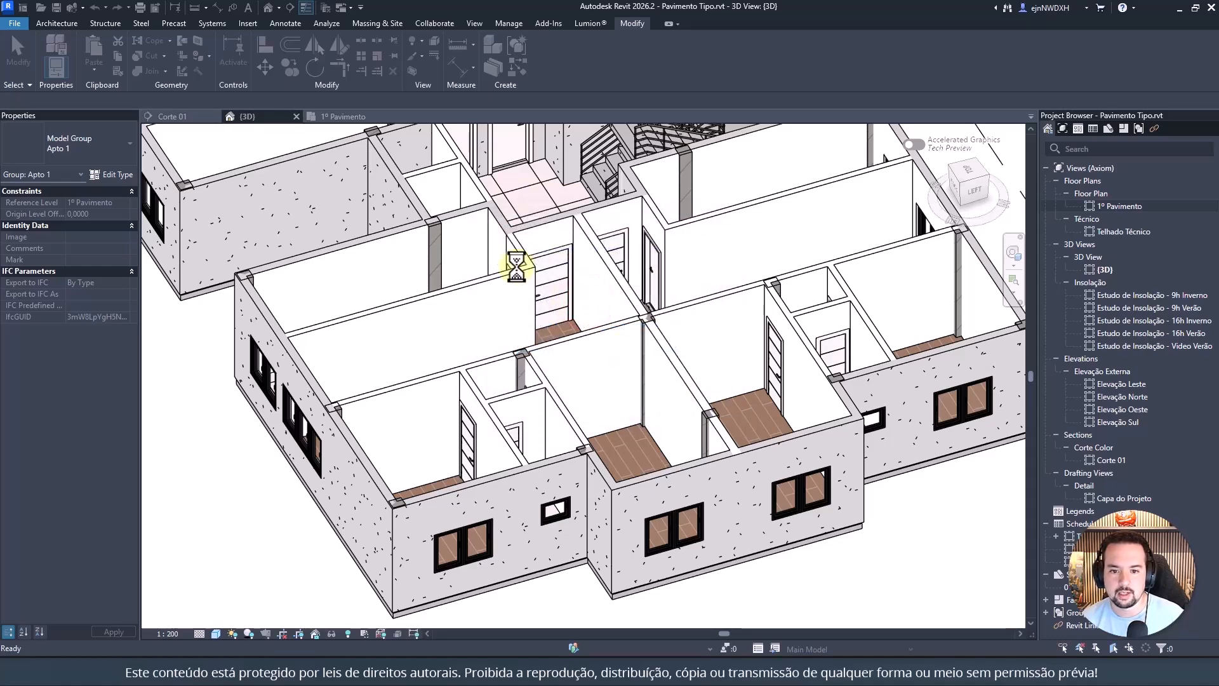
Step: Examine the windows across all apartments in 3D and the joint between outer wall base and floor slab at the building corner
scroll(585, 318, down, 5)
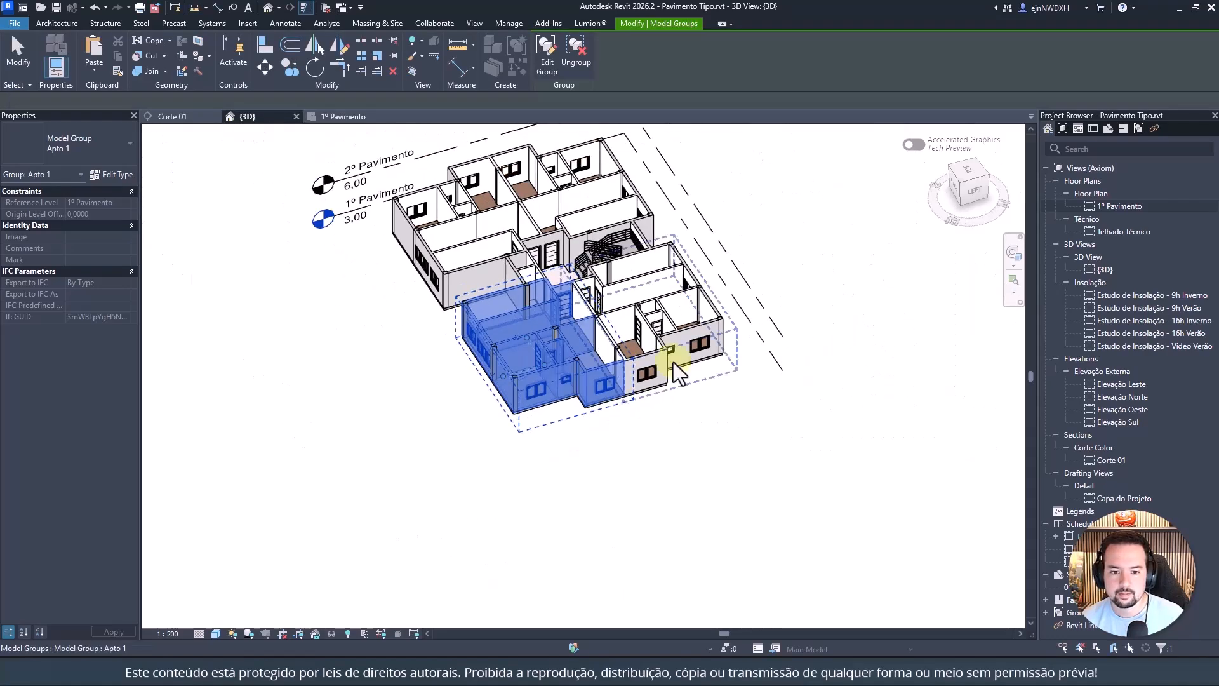
click(715, 393)
shift+middle_drag(485, 452, 878, 402)
mouse_move(620, 380)
shift+middle_down()
mouse_move(406, 381)
mouse_move(661, 399)
mouse_move(381, 394)
mouse_move(229, 375)
mouse_move(413, 360)
mouse_move(385, 325)
shift+middle_up()
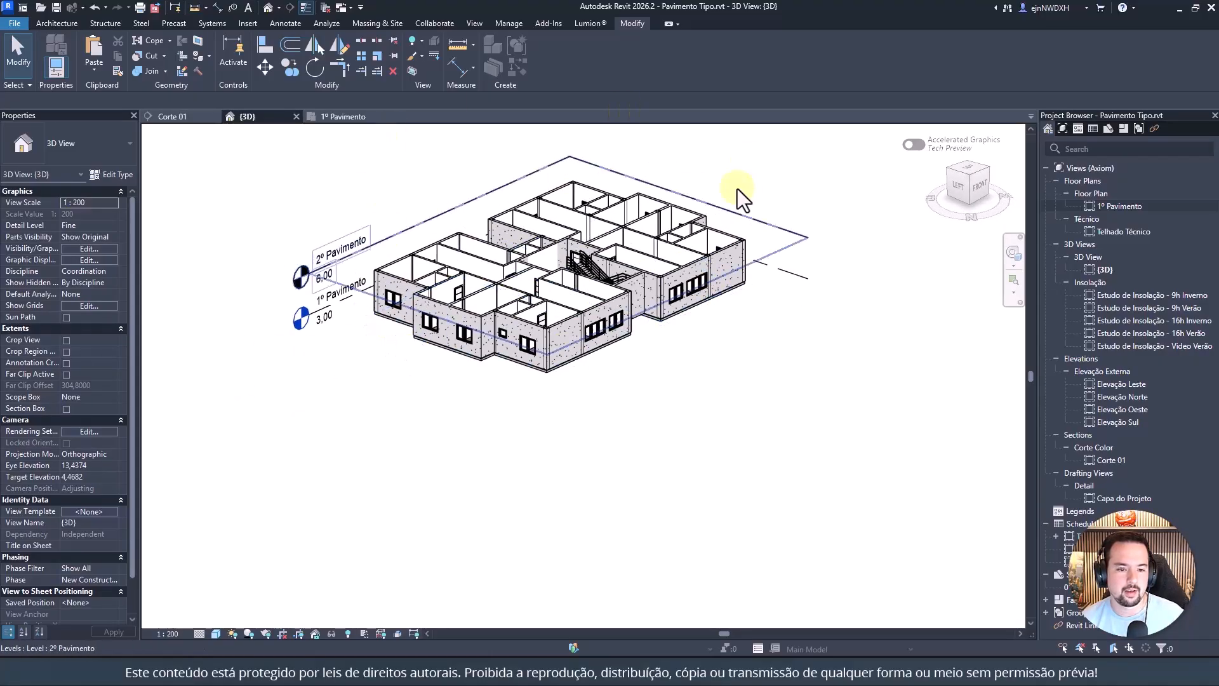
scroll(500, 325, up, 5)
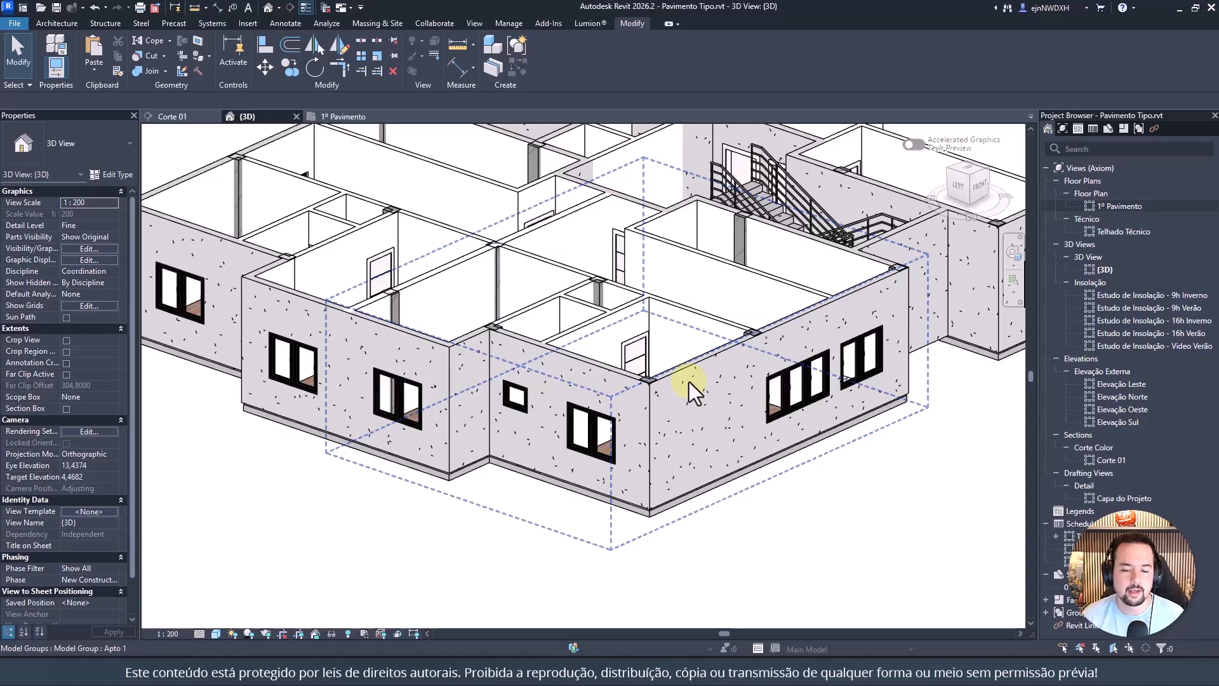
middle_drag(692, 371, 685, 423)
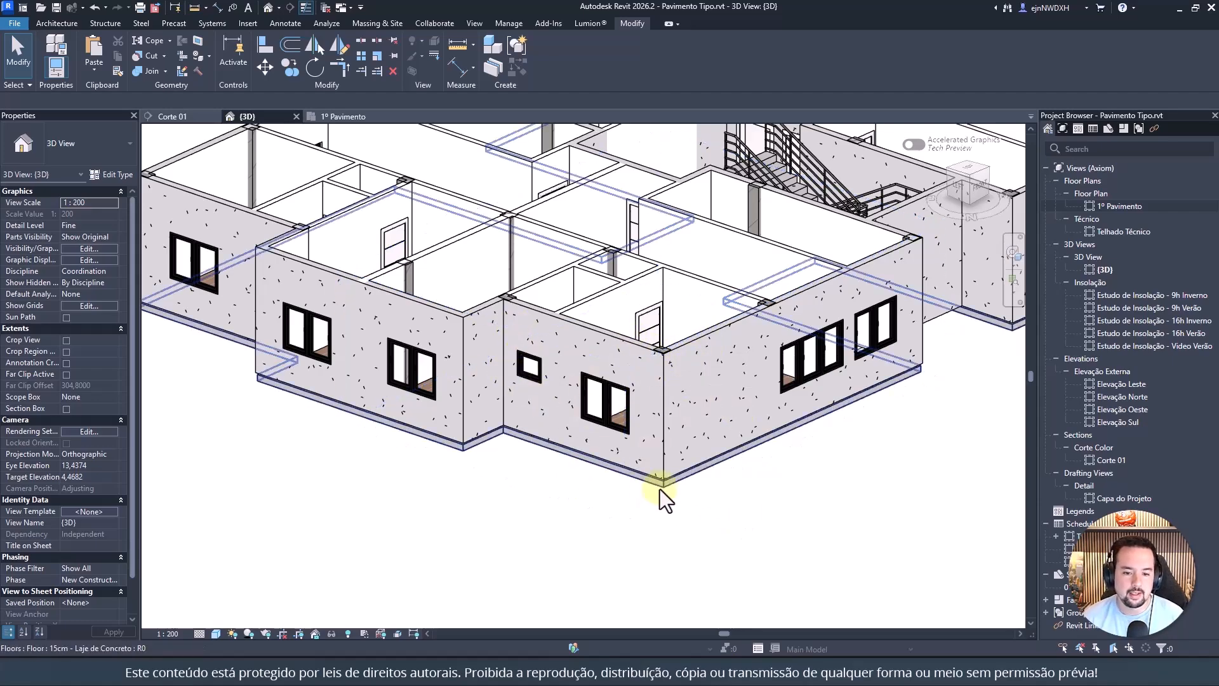
scroll(663, 485, up, 6)
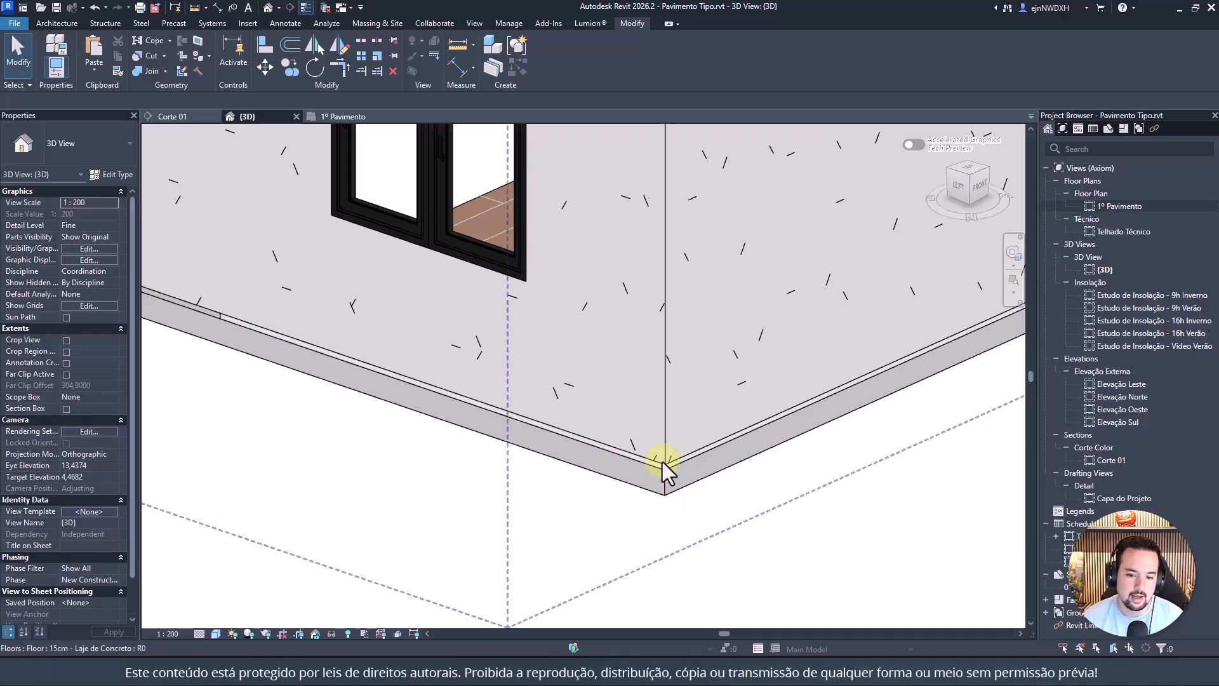
scroll(661, 491, down, 3)
scroll(659, 493, down, 3)
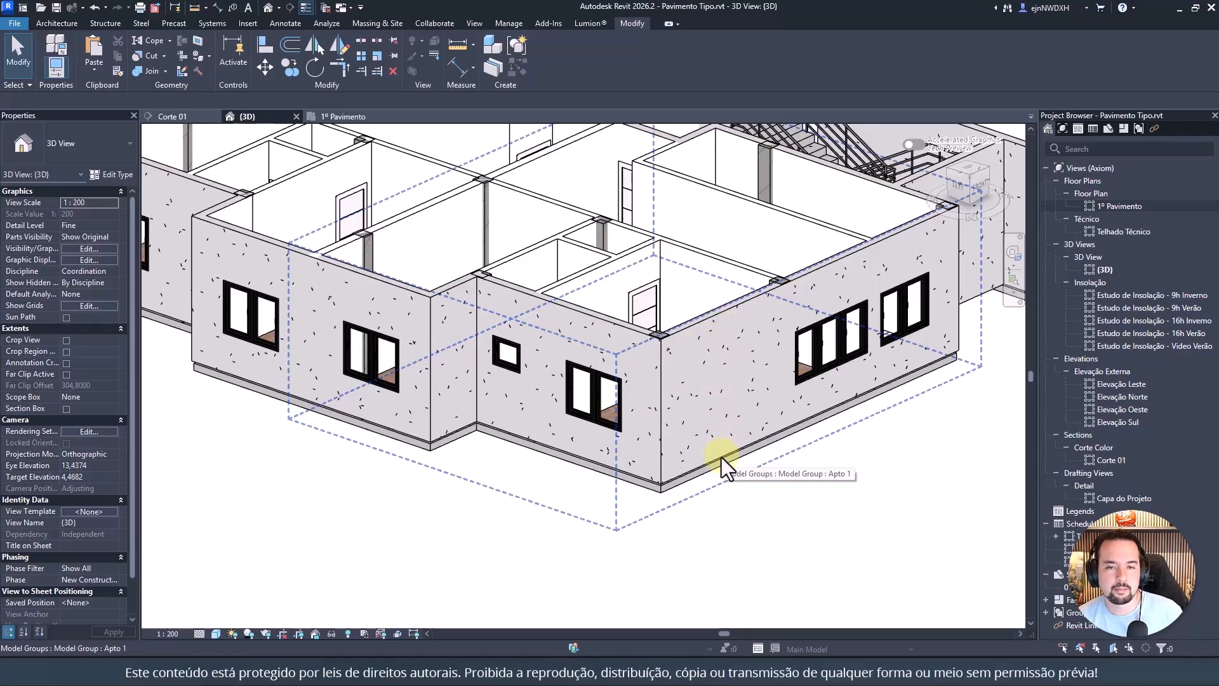
Step: Open the corner Apto 1 group for editing in the 3D view
click(711, 330)
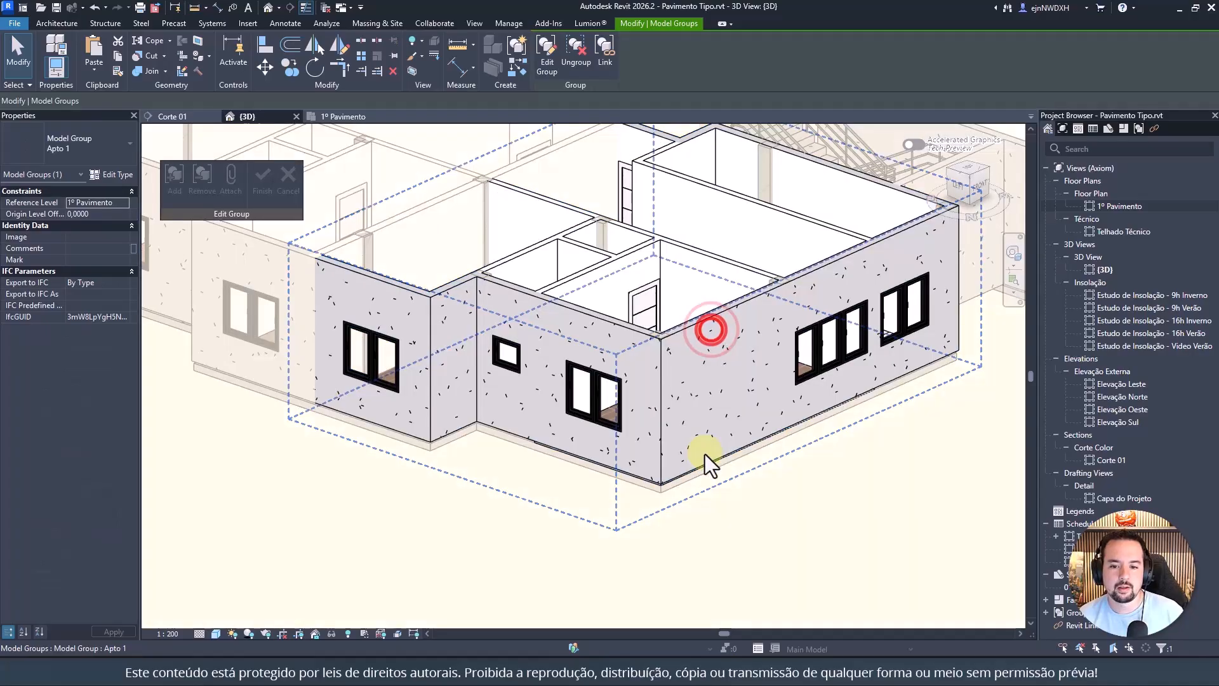
click(692, 358)
scroll(730, 361, down, 3)
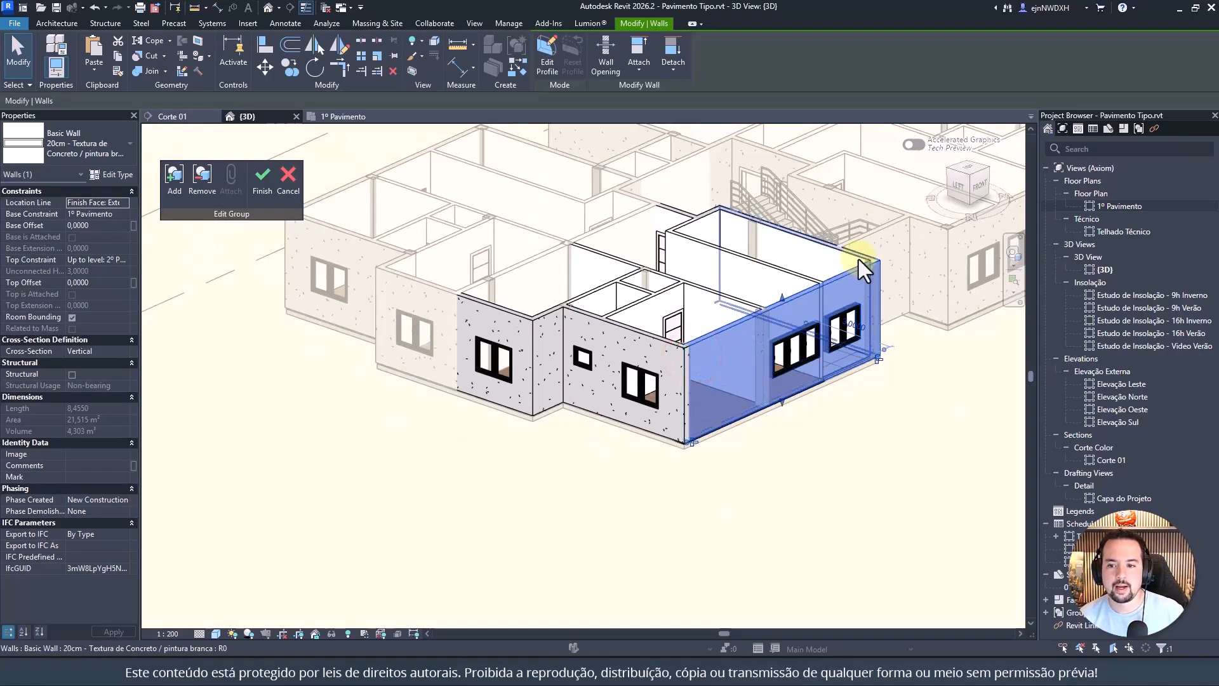
shift+middle_drag(858, 257, 588, 397)
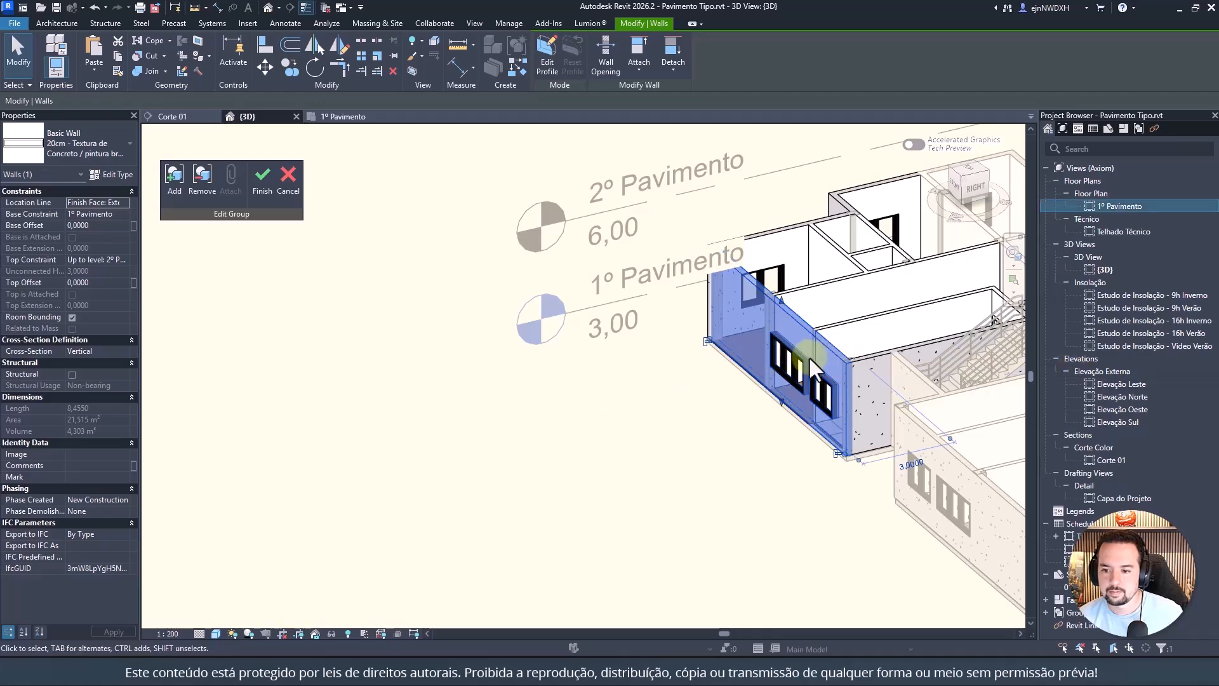
shift+middle_drag(871, 361, 806, 535)
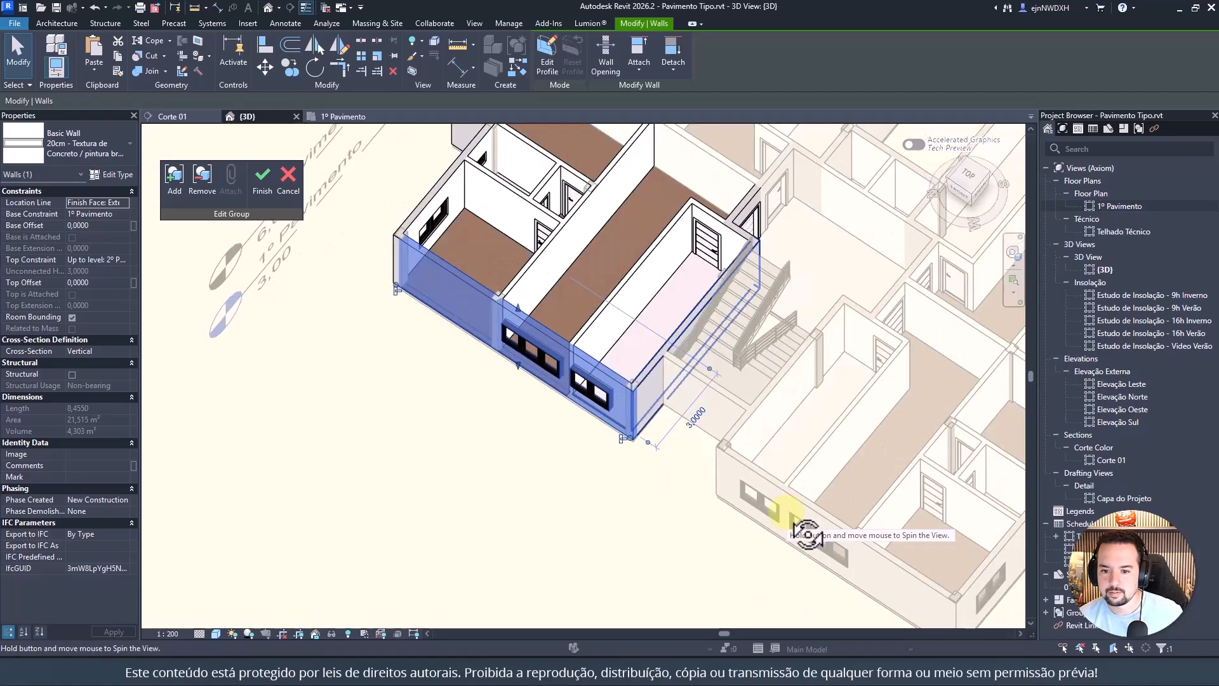
shift+middle_drag(789, 484, 724, 346)
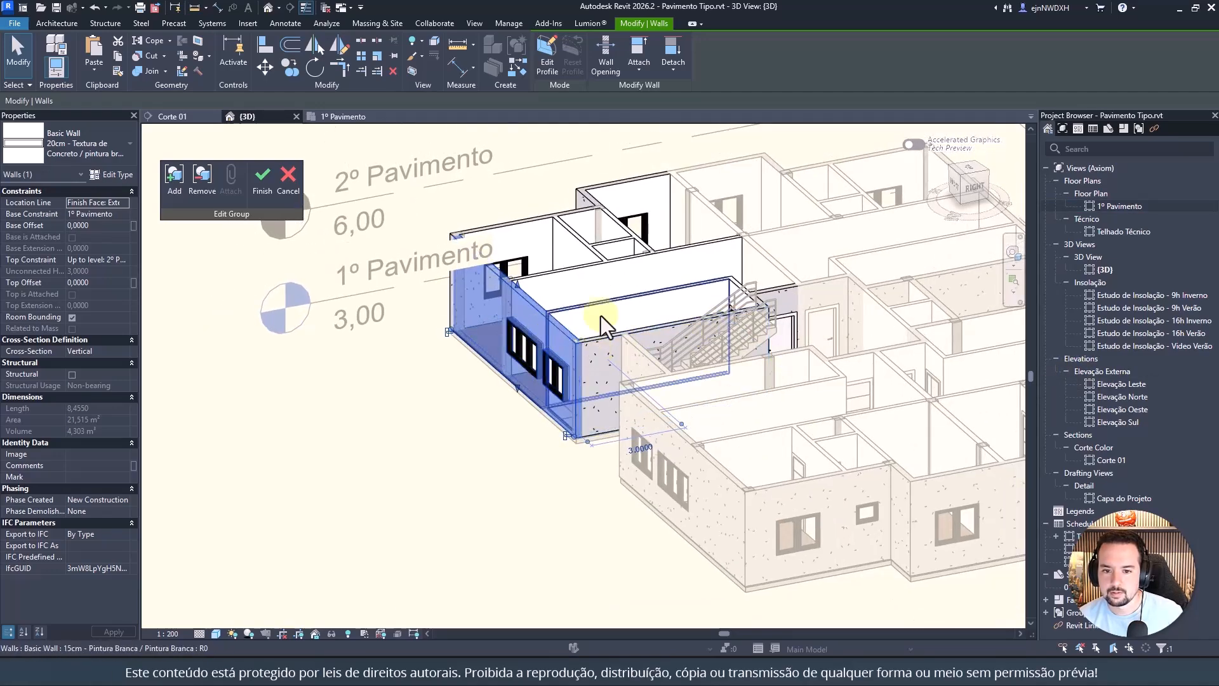
scroll(601, 315, down, 2)
scroll(566, 254, up, 3)
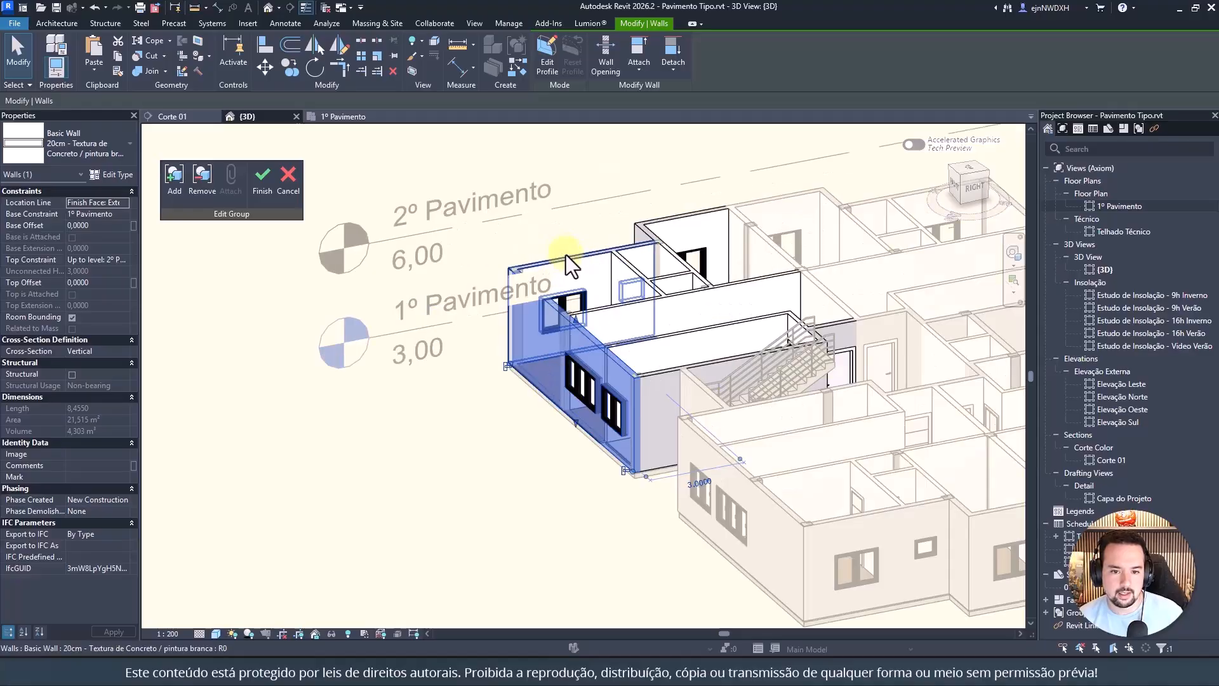
Step: Select all elements of the Apto 1 group and filter the selection down to walls only
scroll(566, 254, down, 3)
drag(463, 158, 808, 443)
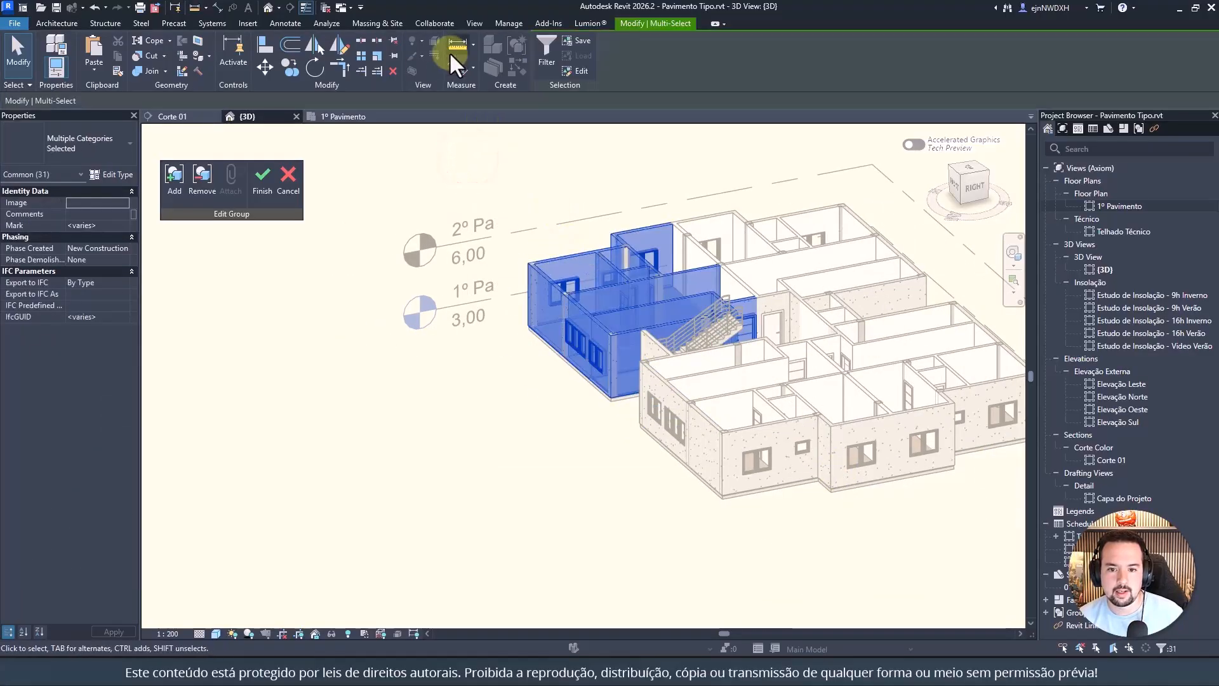
click(548, 49)
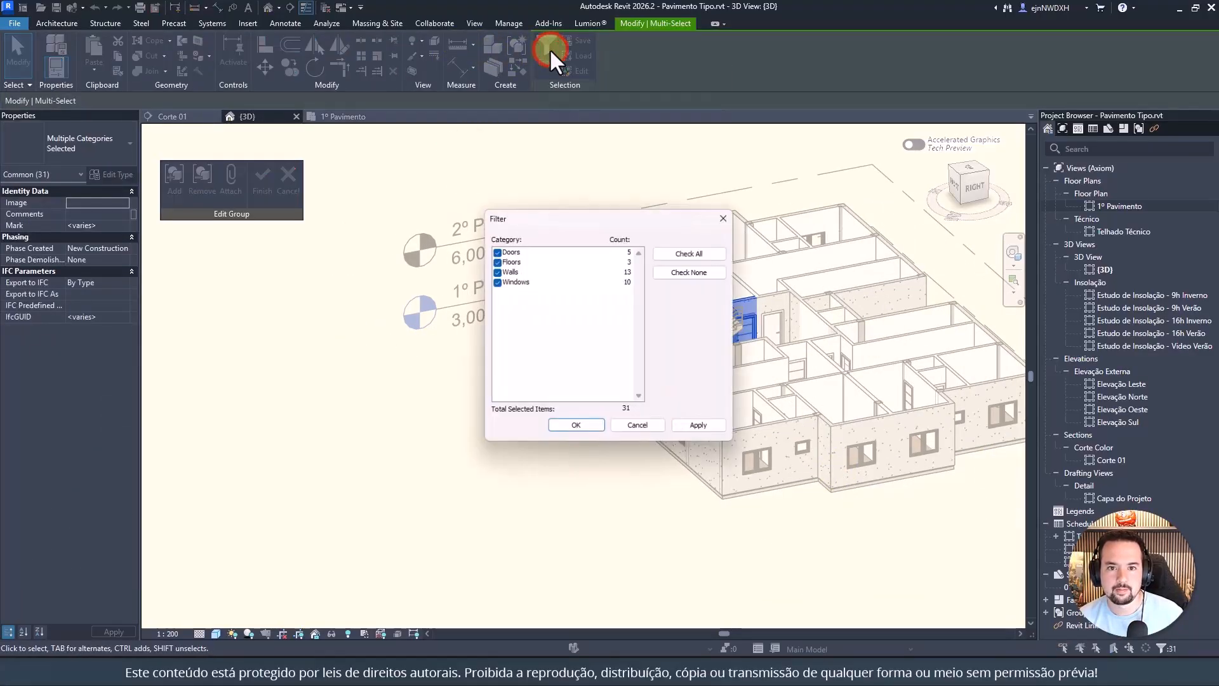
click(496, 261)
click(496, 281)
click(562, 426)
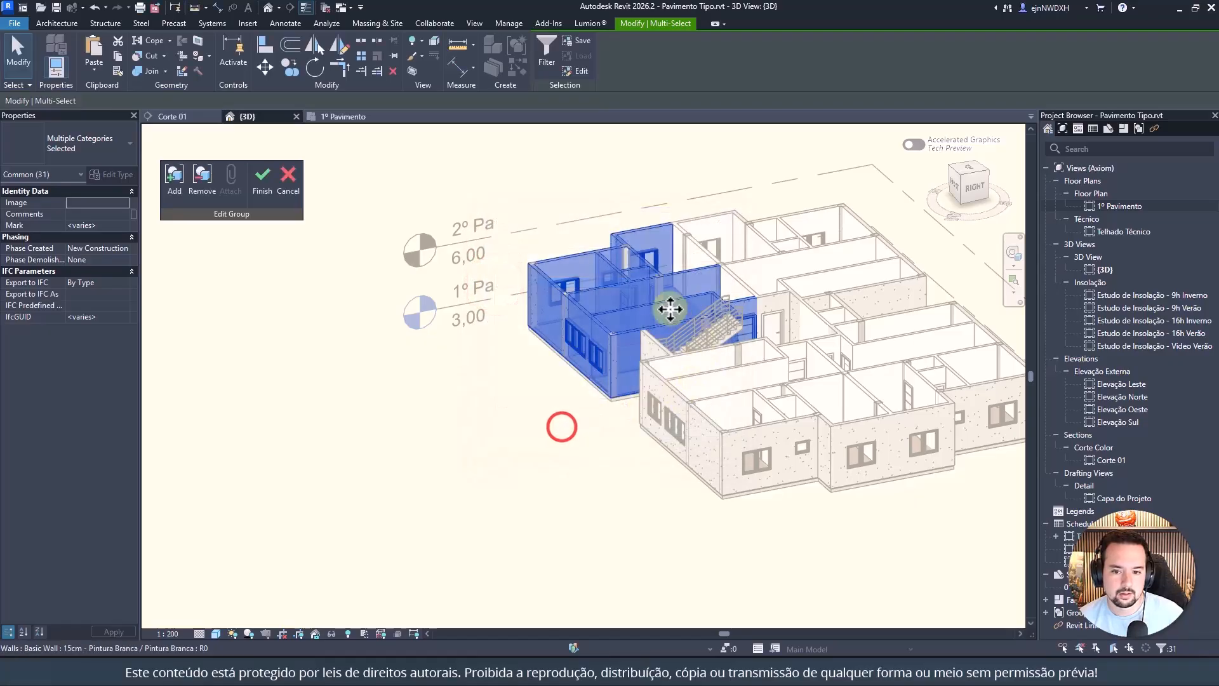
Step: Set the base offset of the selected apartment walls to -0.05 m
scroll(670, 309, up, 5)
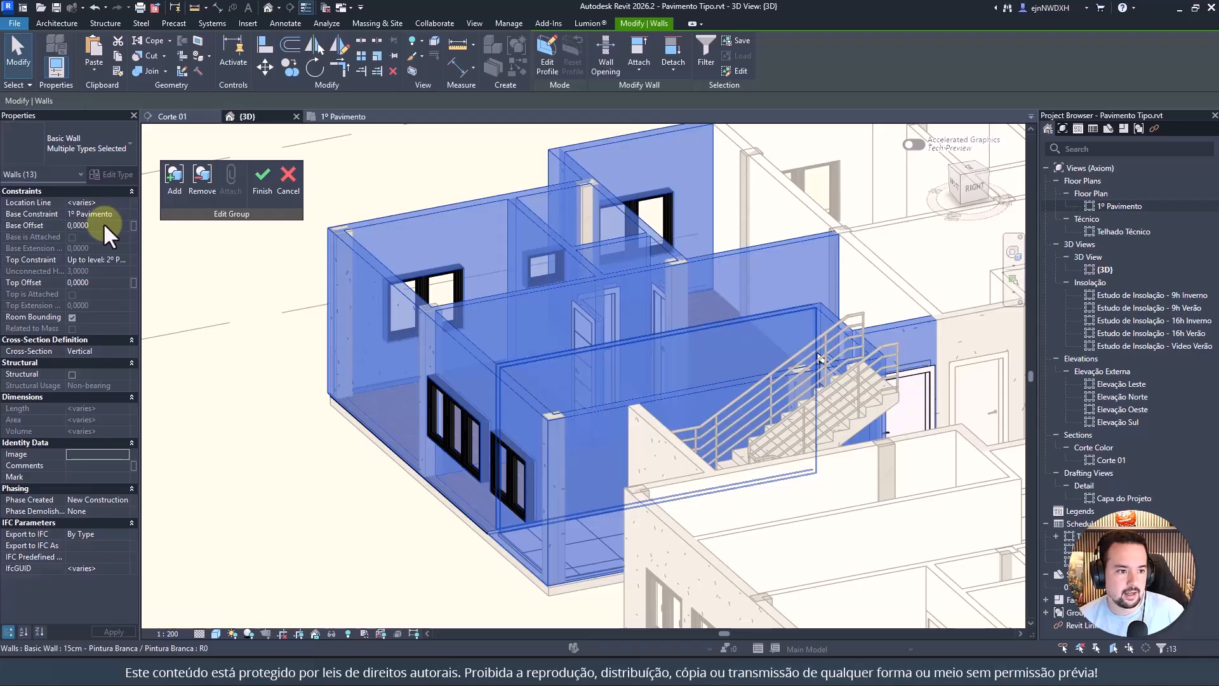
click(95, 225)
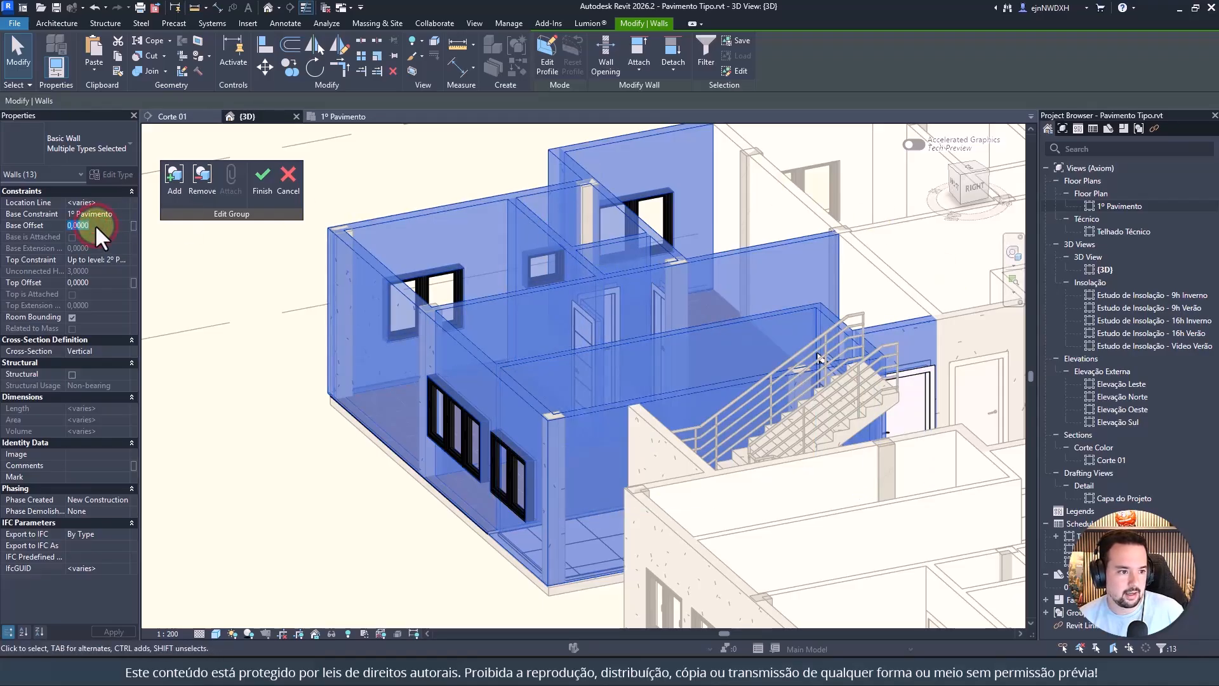
text(-.05)
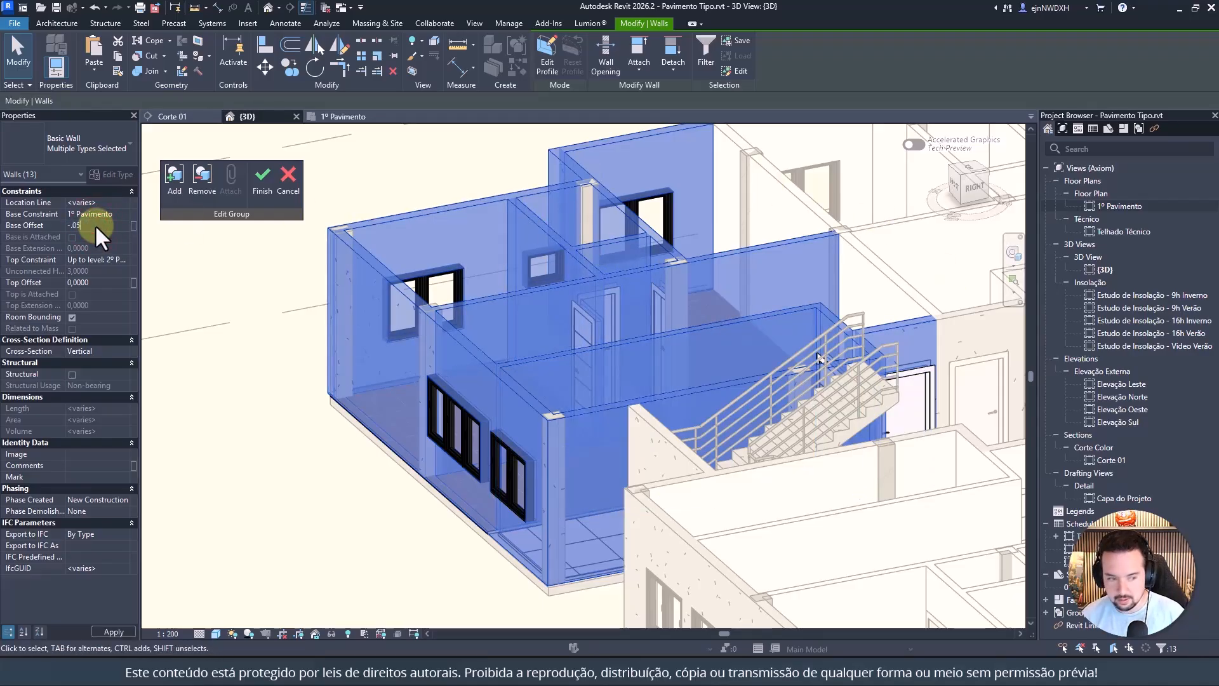
key(Return)
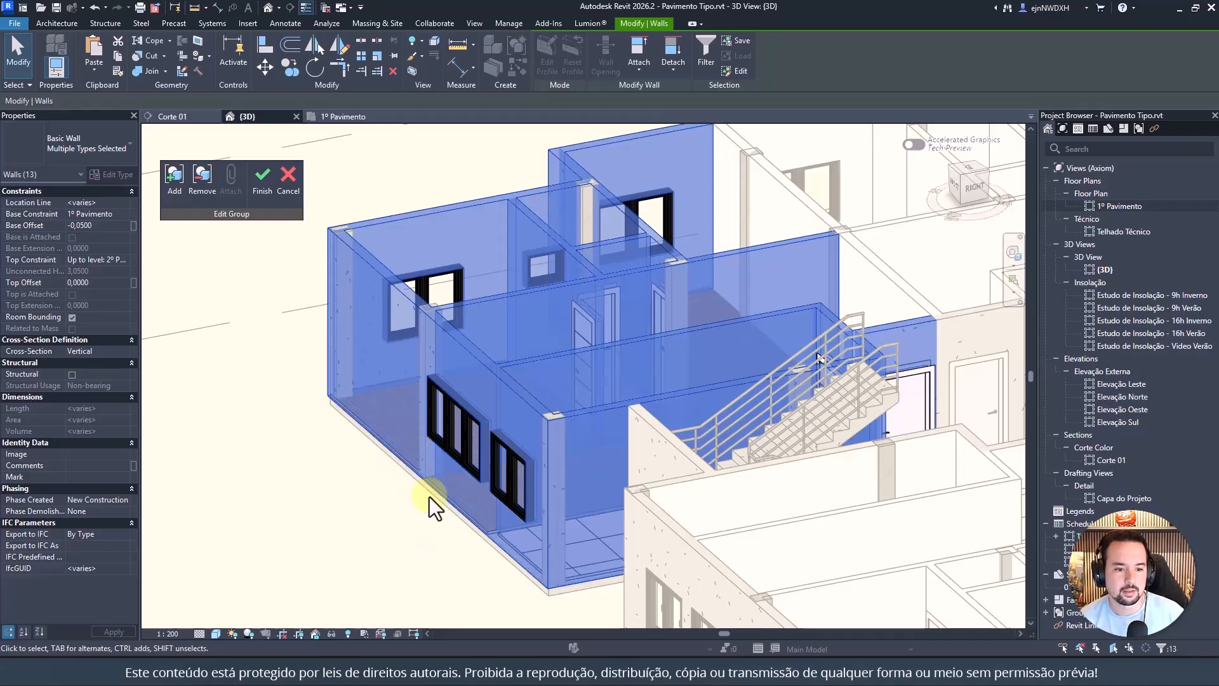
Step: In the 1º Pavimento plan, split the Apto 1 wall beside the staircase where the stairwell's front wall meets it
scroll(434, 494, down, 3)
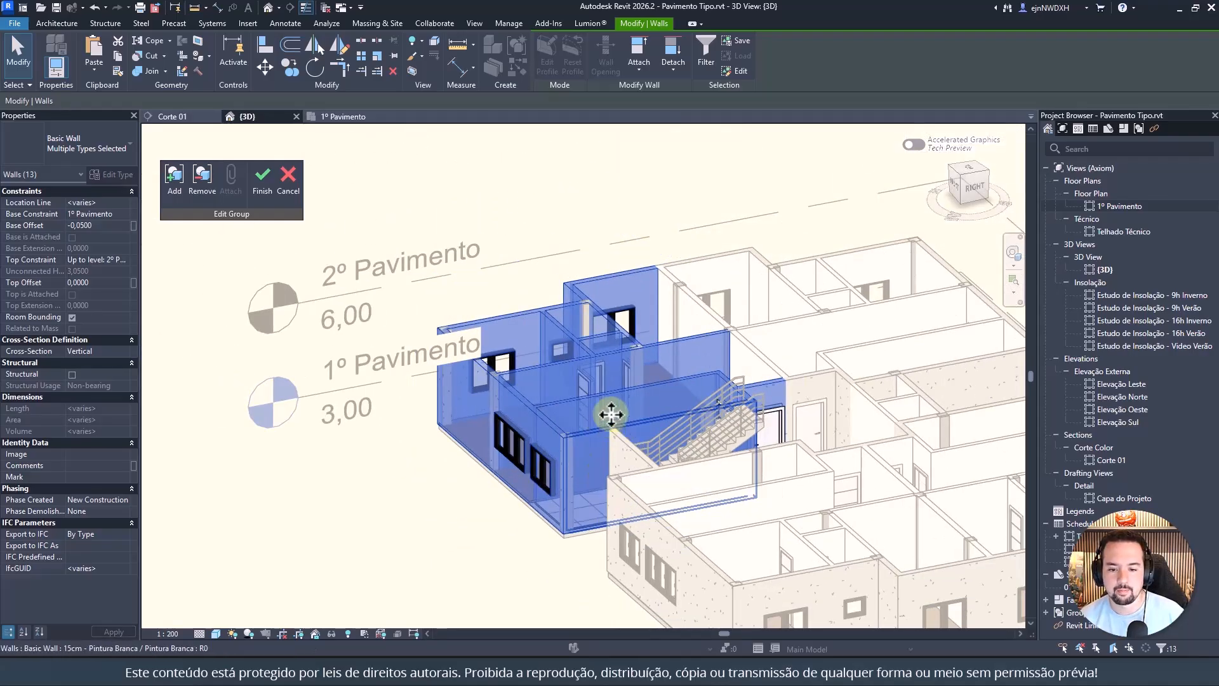
mouse_move(616, 419)
shift+middle_down()
mouse_move(638, 440)
mouse_move(615, 510)
mouse_move(628, 409)
shift+middle_up()
scroll(606, 395, up, 4)
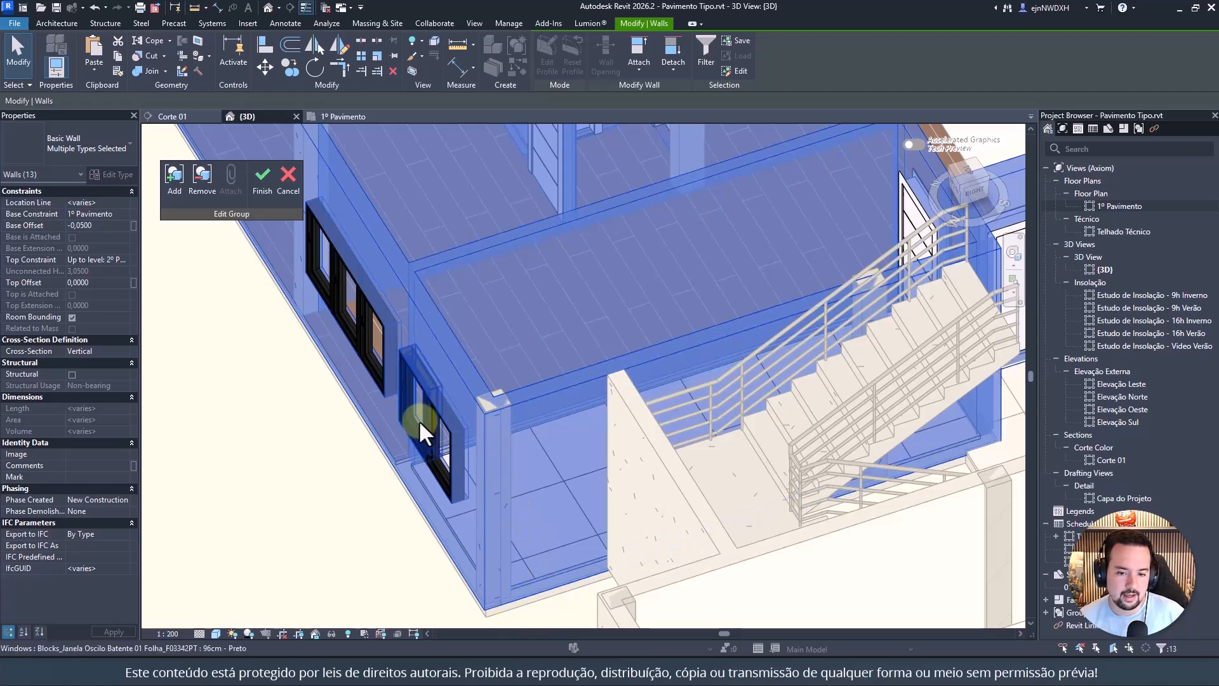
click(340, 115)
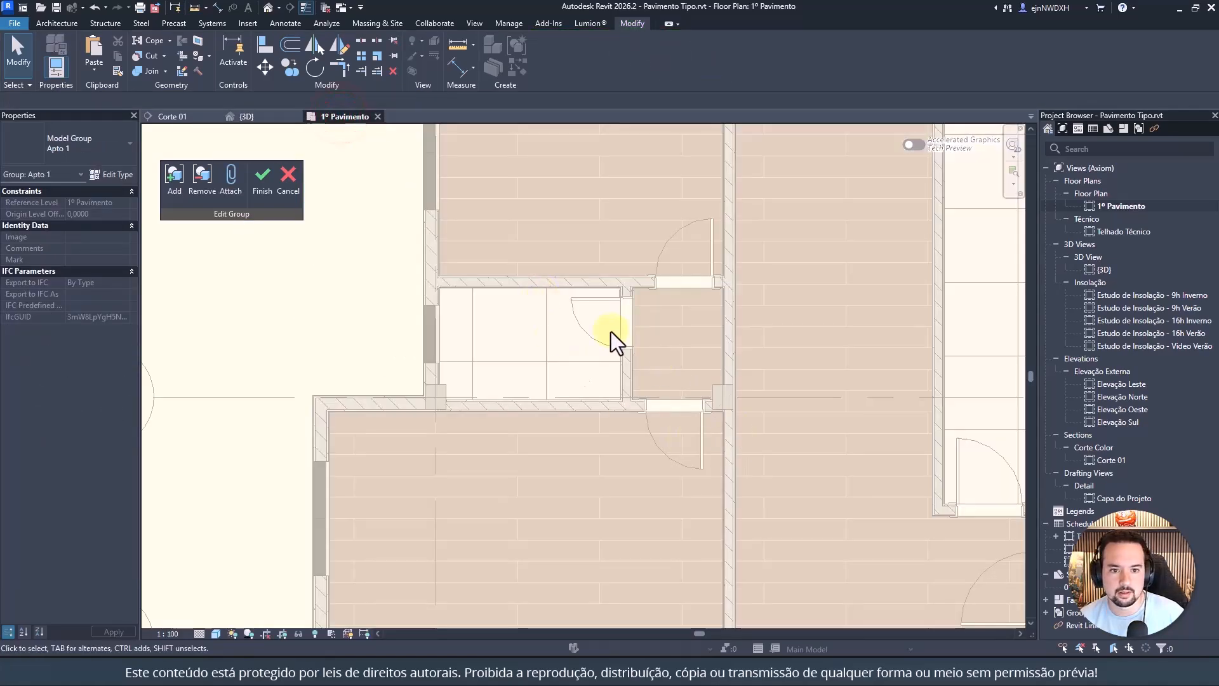
scroll(698, 387, down, 4)
scroll(705, 387, up, 5)
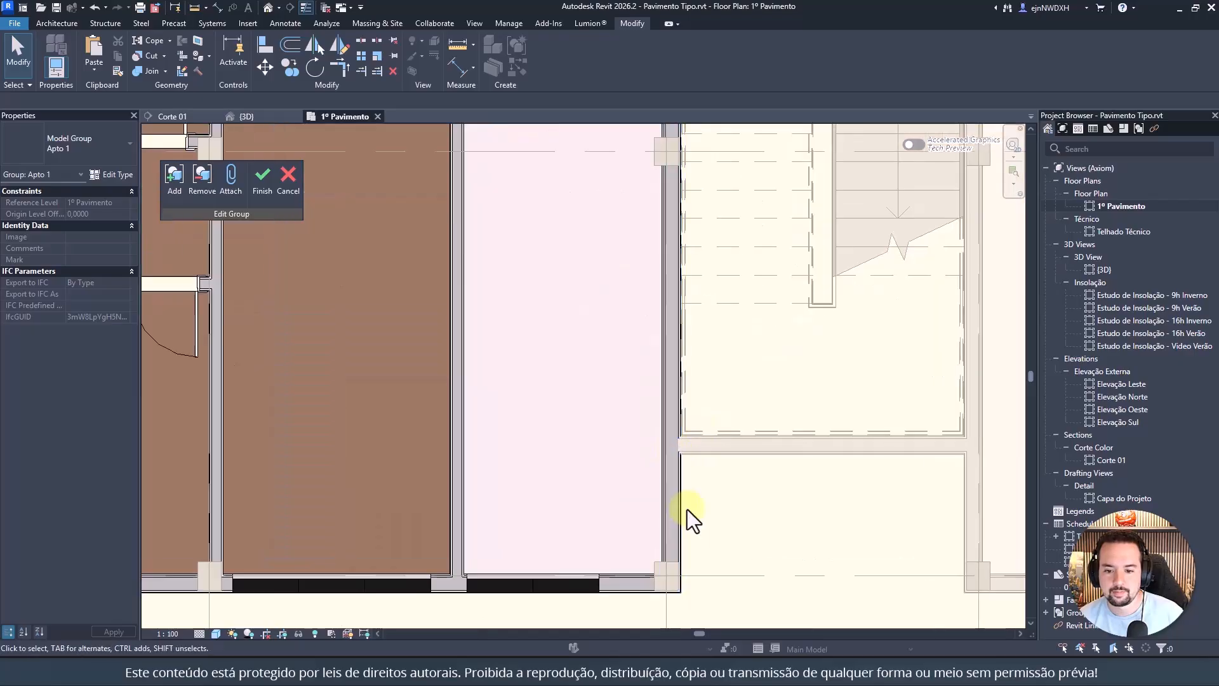
click(358, 41)
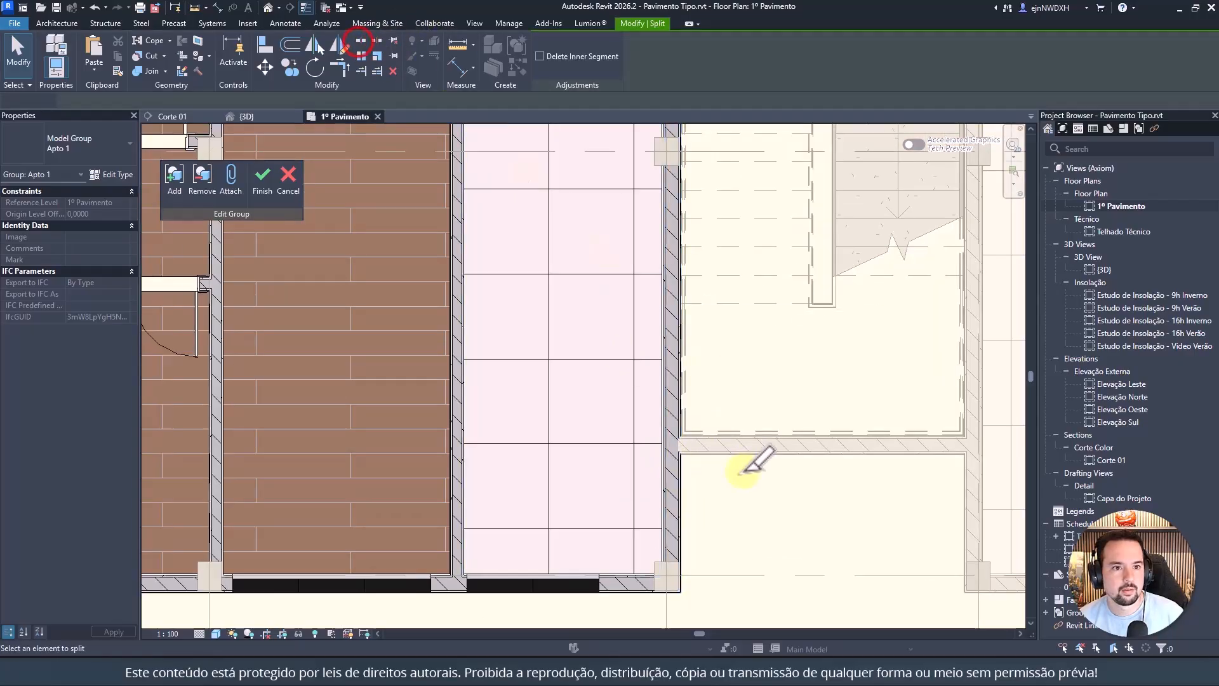
click(672, 448)
key(Escape)
Step: Select the five exterior wall segments of the Apto 1 group in plan and set their base offset to -0.20 m
click(675, 471)
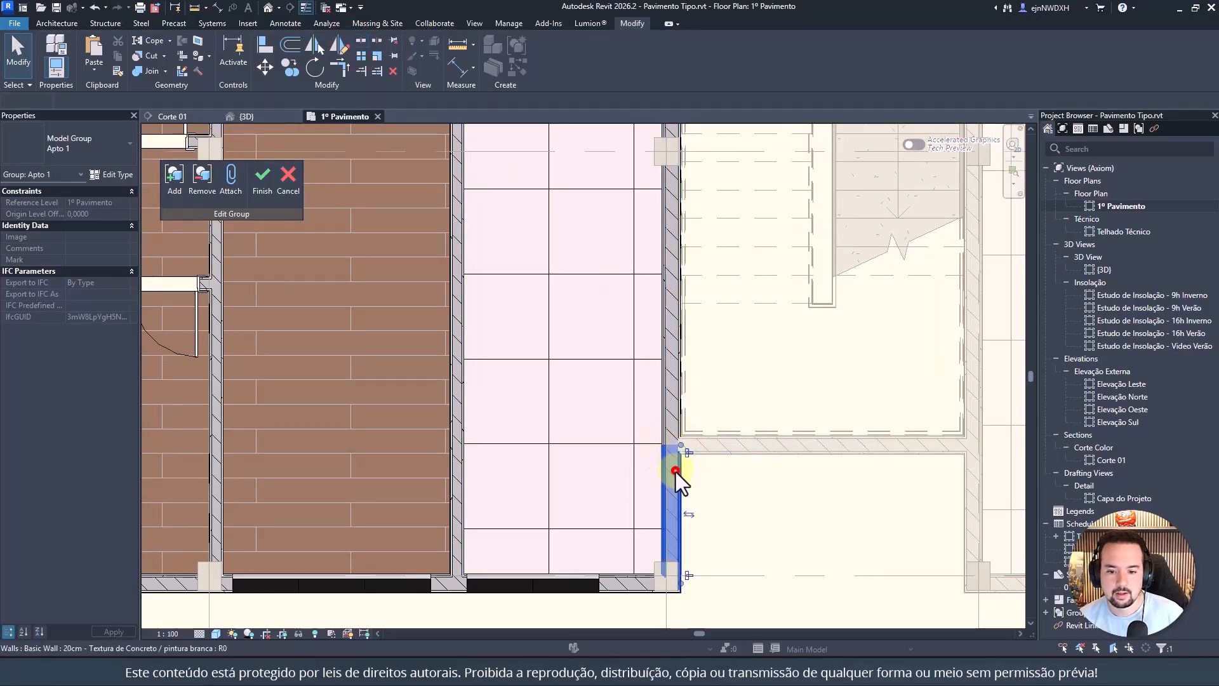
scroll(687, 469, down, 3)
ctrl+click(662, 511)
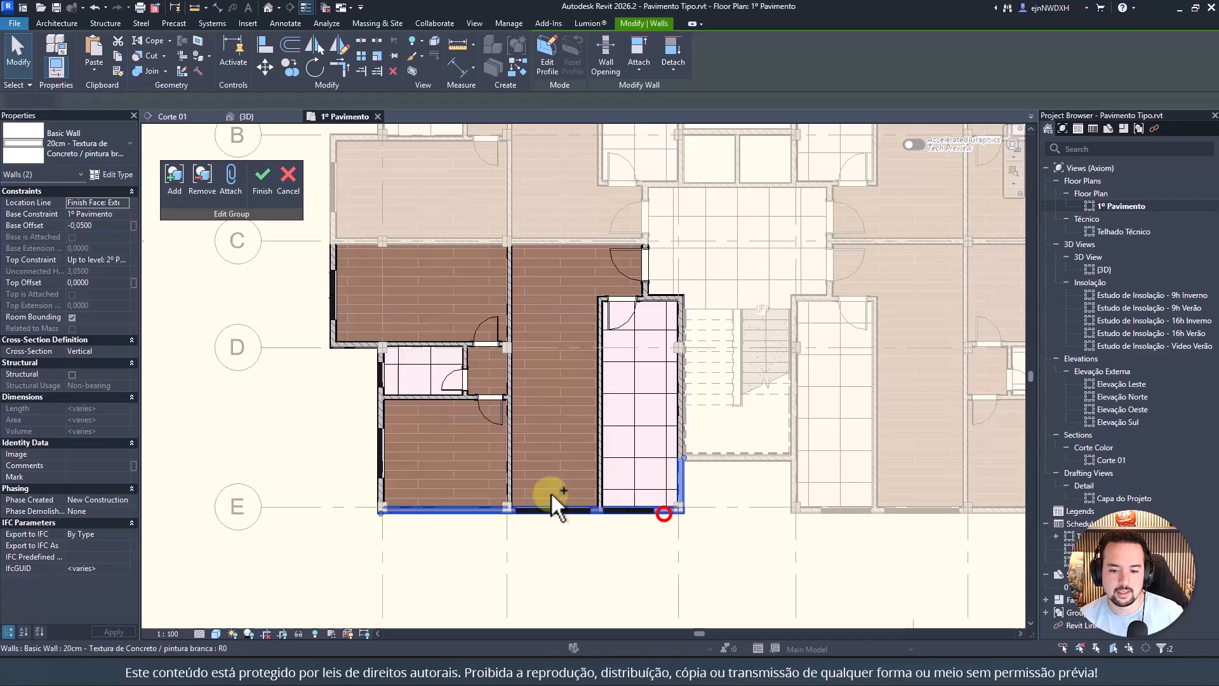
ctrl+click(375, 492)
ctrl+click(341, 346)
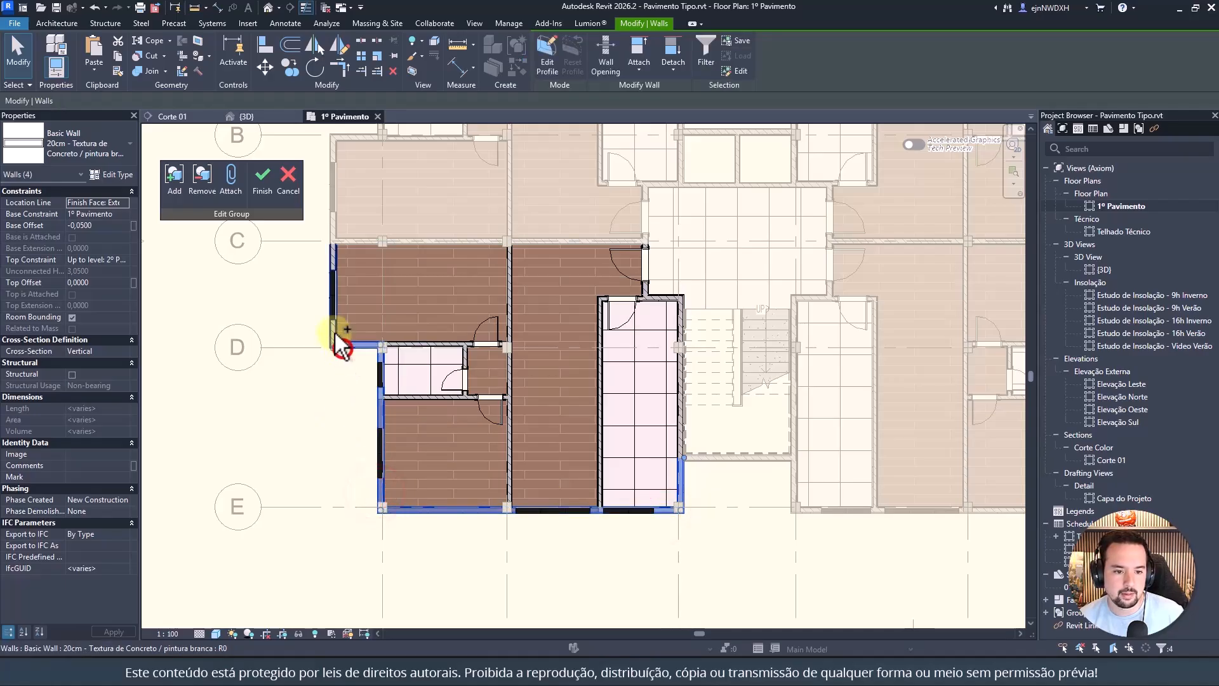
ctrl+click(332, 333)
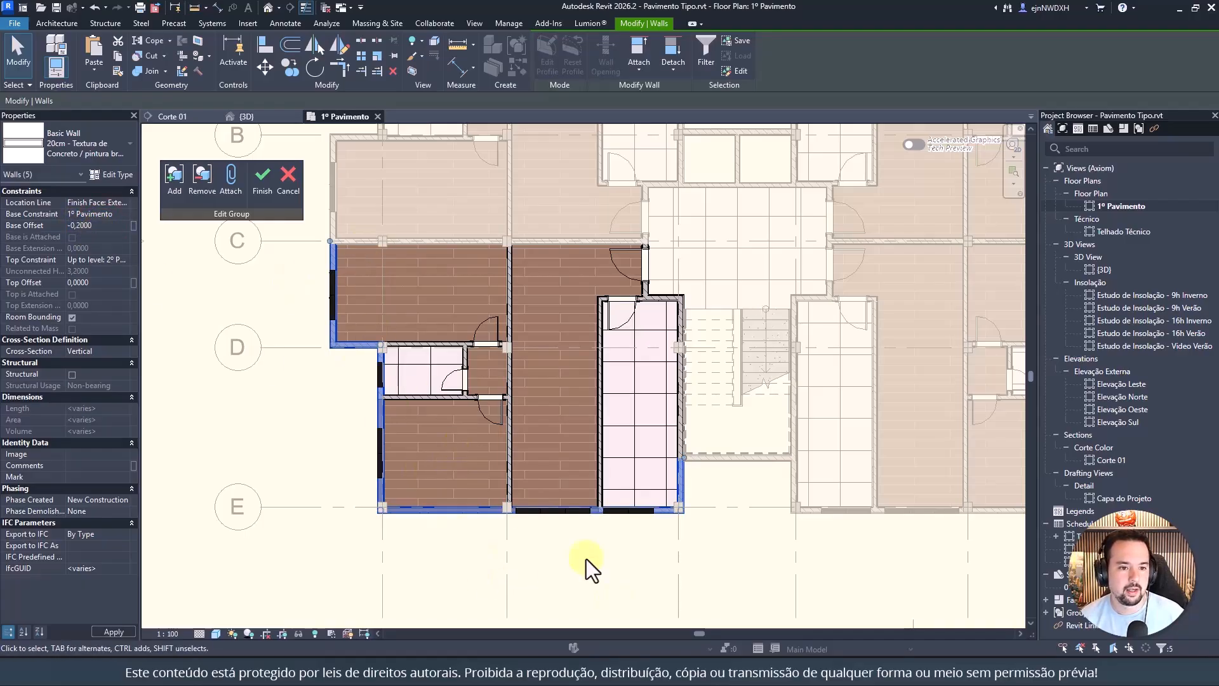
middle_drag(566, 373, 570, 468)
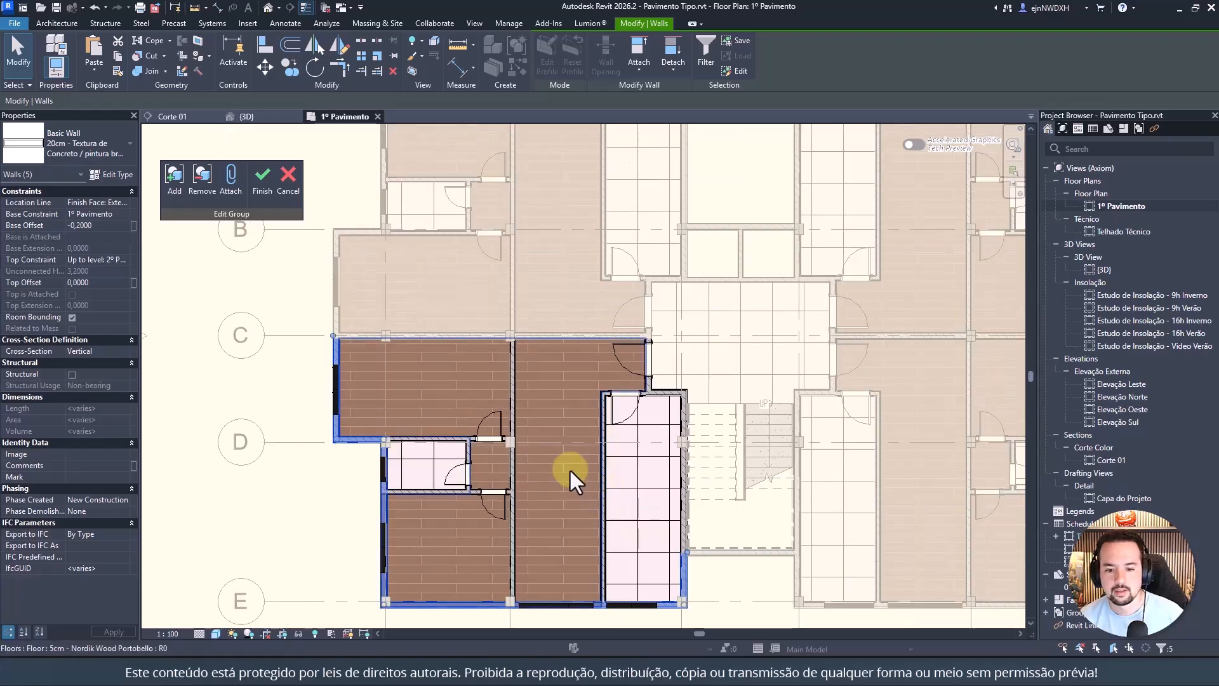
key(Escape)
scroll(762, 502, down, 2)
middle_drag(769, 507, 697, 449)
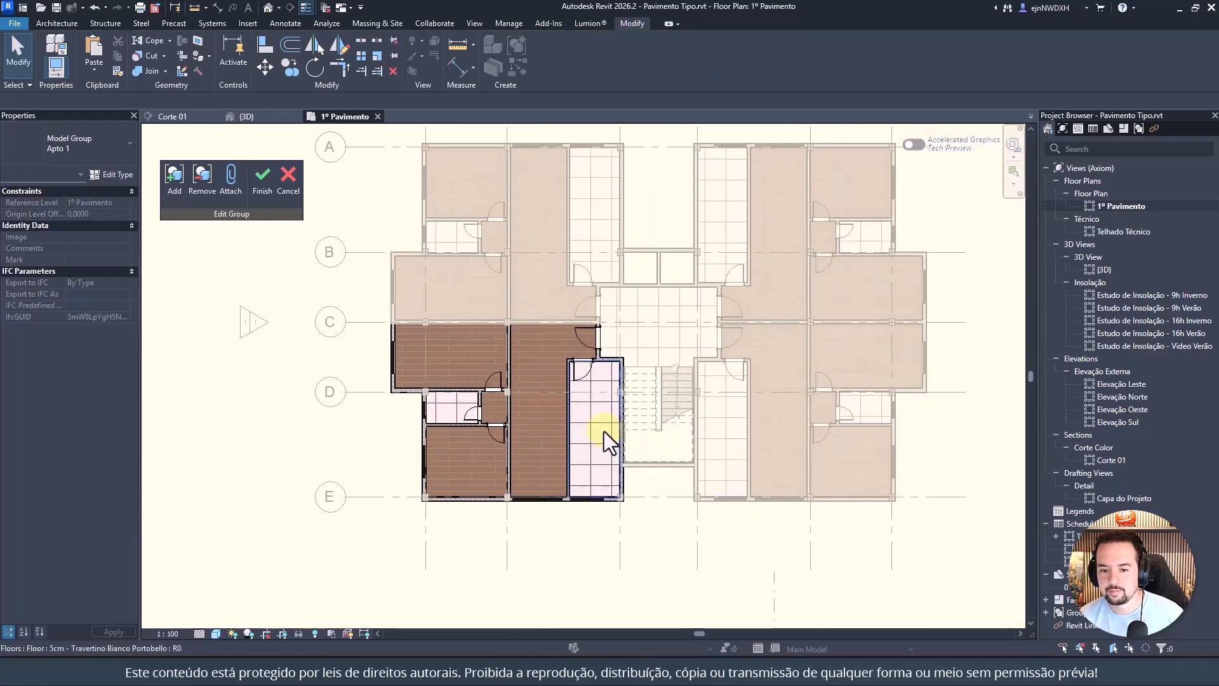
Step: Select all Apto 1 group elements in the 3D view, narrow the selection to walls, and set their top offset to -0.20 m
click(254, 118)
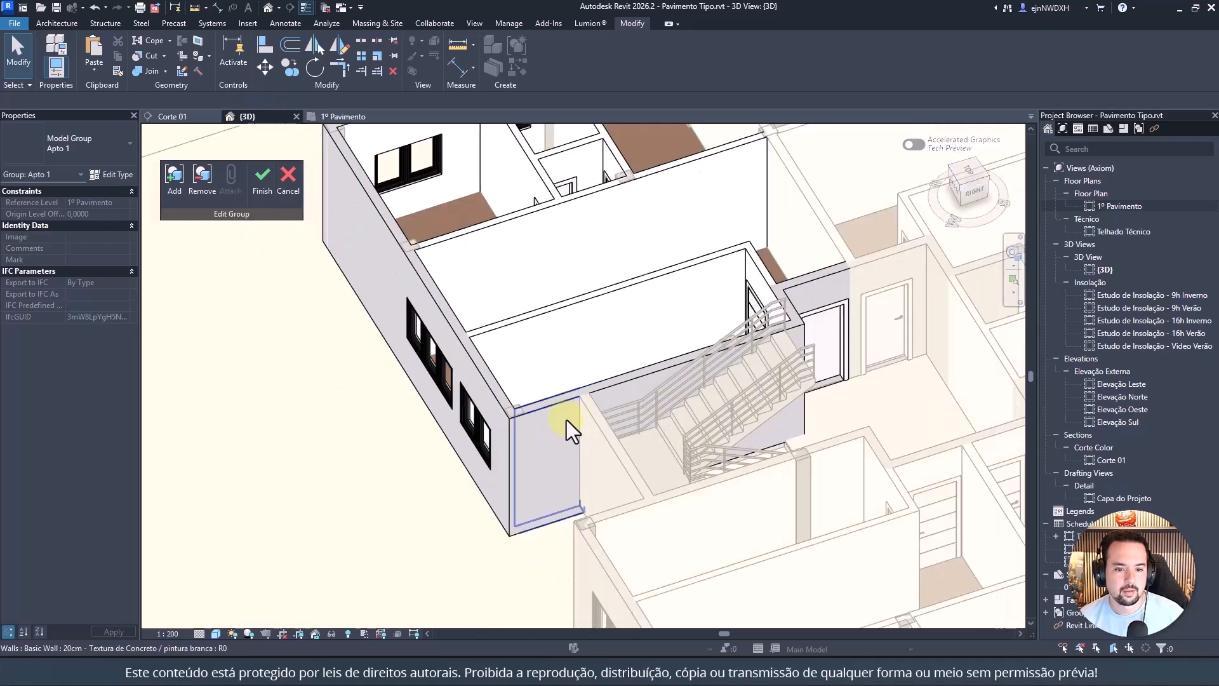
scroll(566, 420, down, 3)
shift+middle_drag(550, 459, 619, 395)
scroll(543, 372, up, 3)
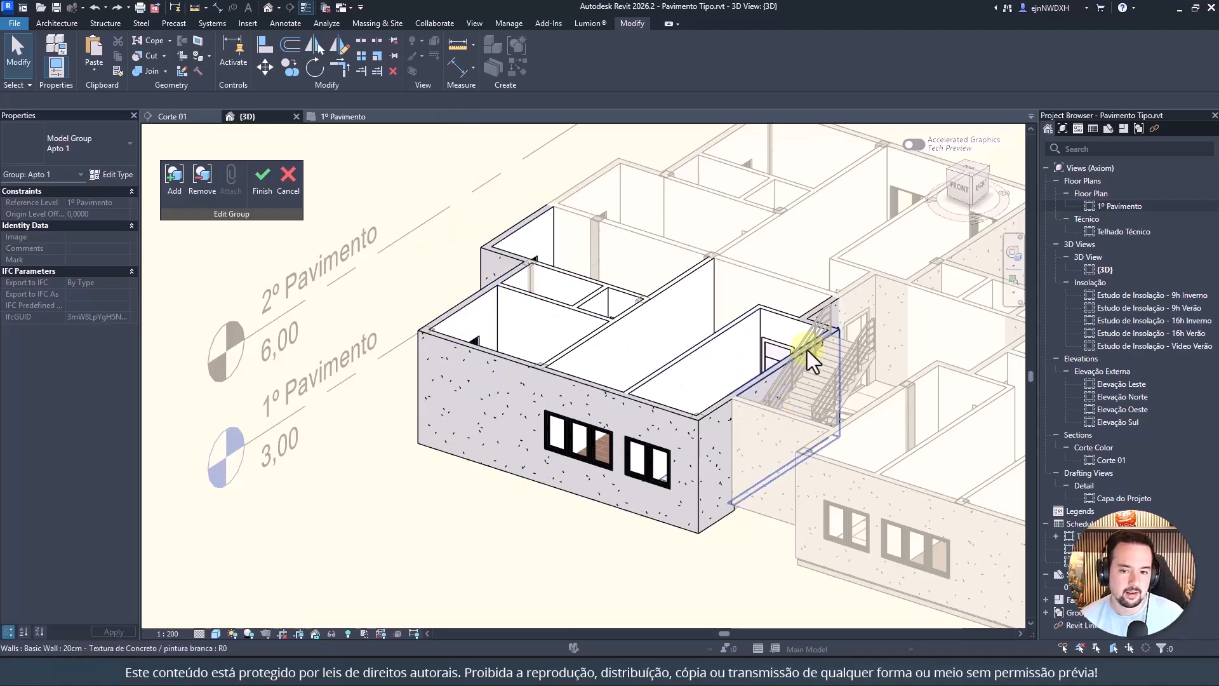
drag(366, 163, 875, 566)
click(542, 51)
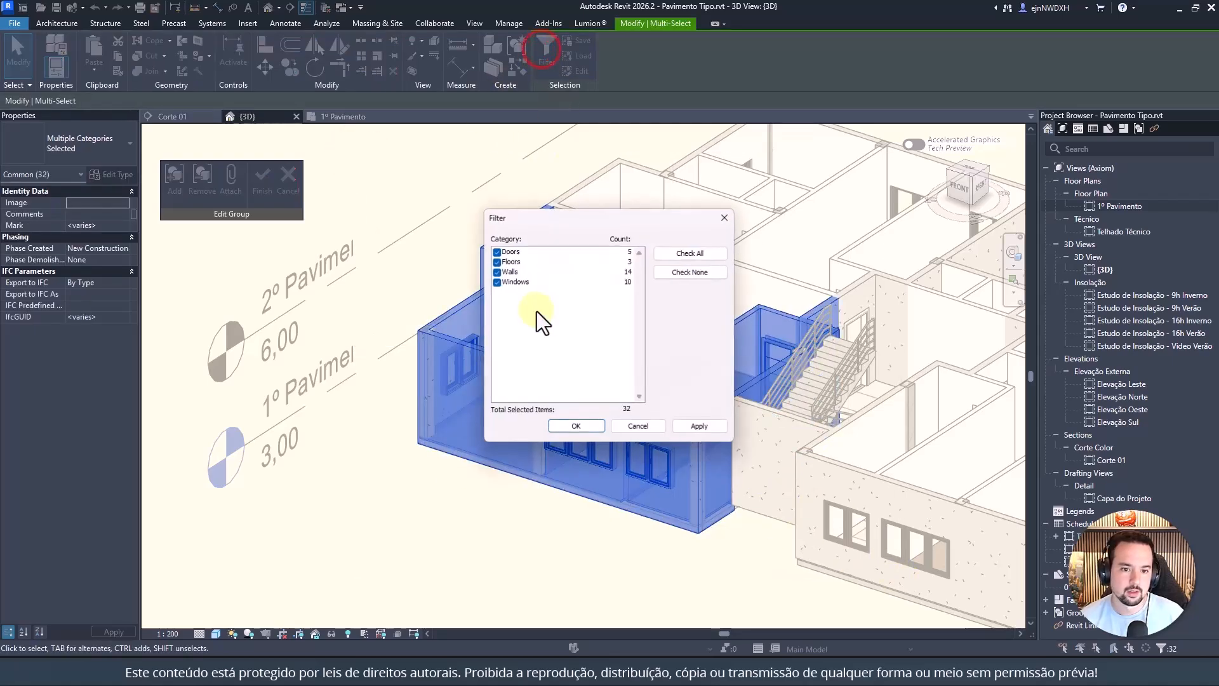
click(496, 261)
click(496, 251)
click(497, 282)
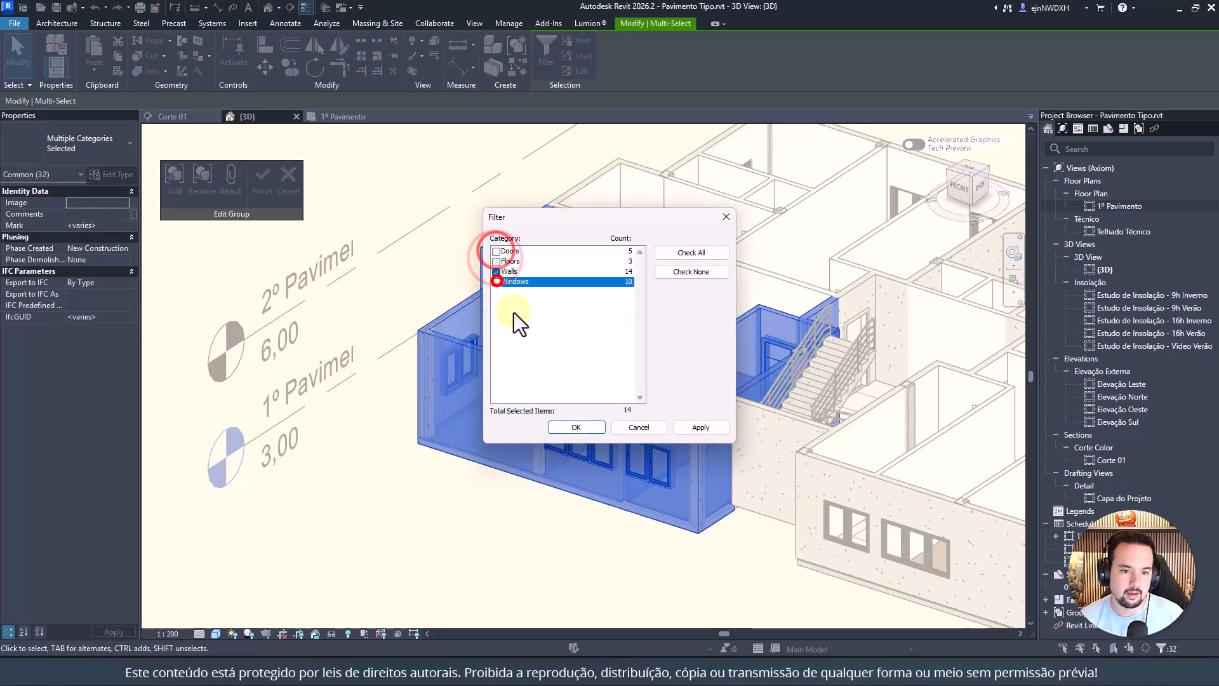
click(576, 426)
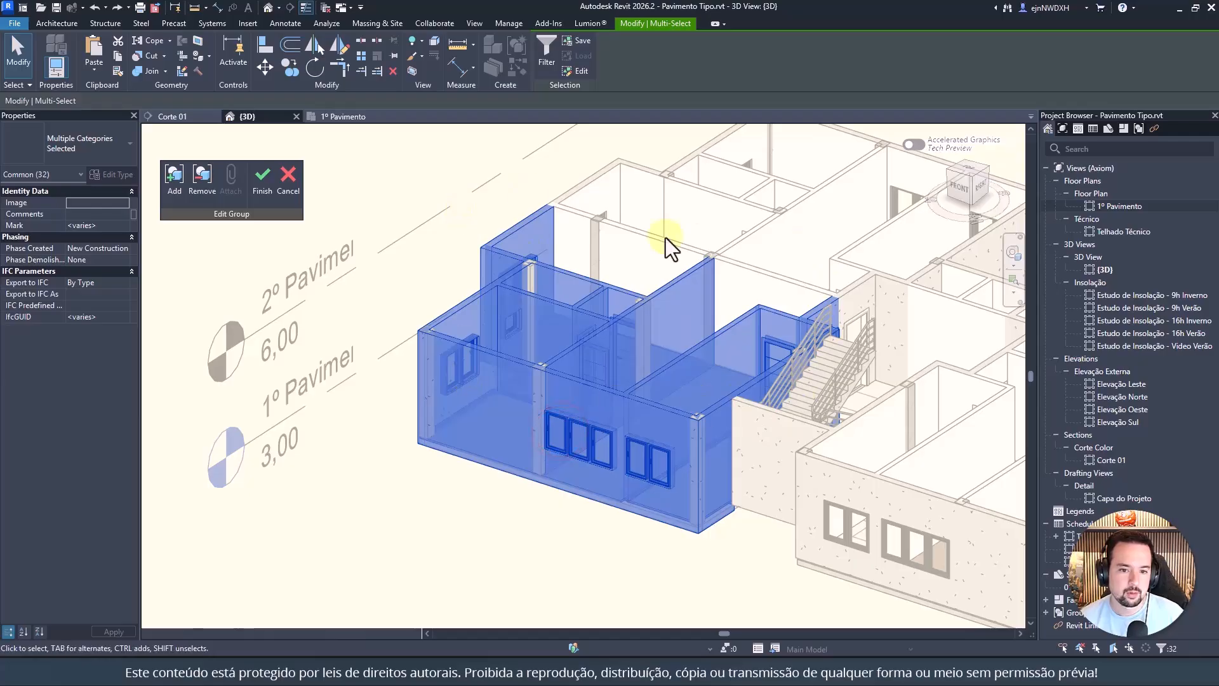
click(76, 174)
click(77, 202)
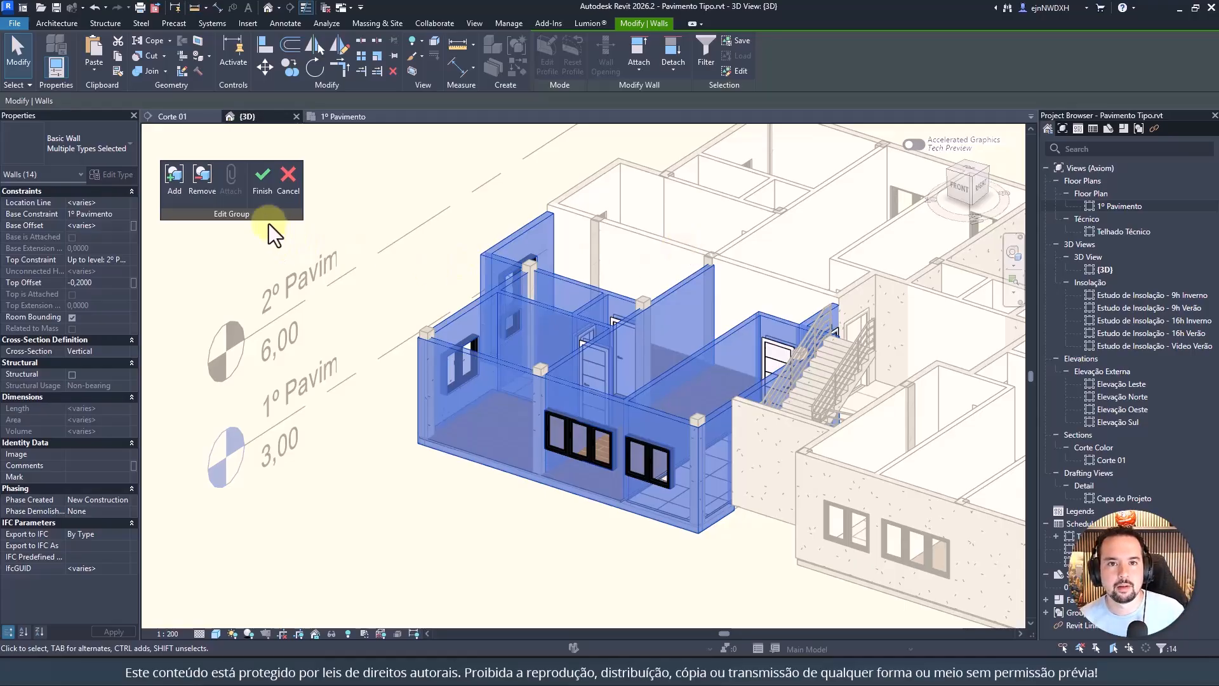
Step: Finish editing the Apto 1 group and clear the selection
click(263, 184)
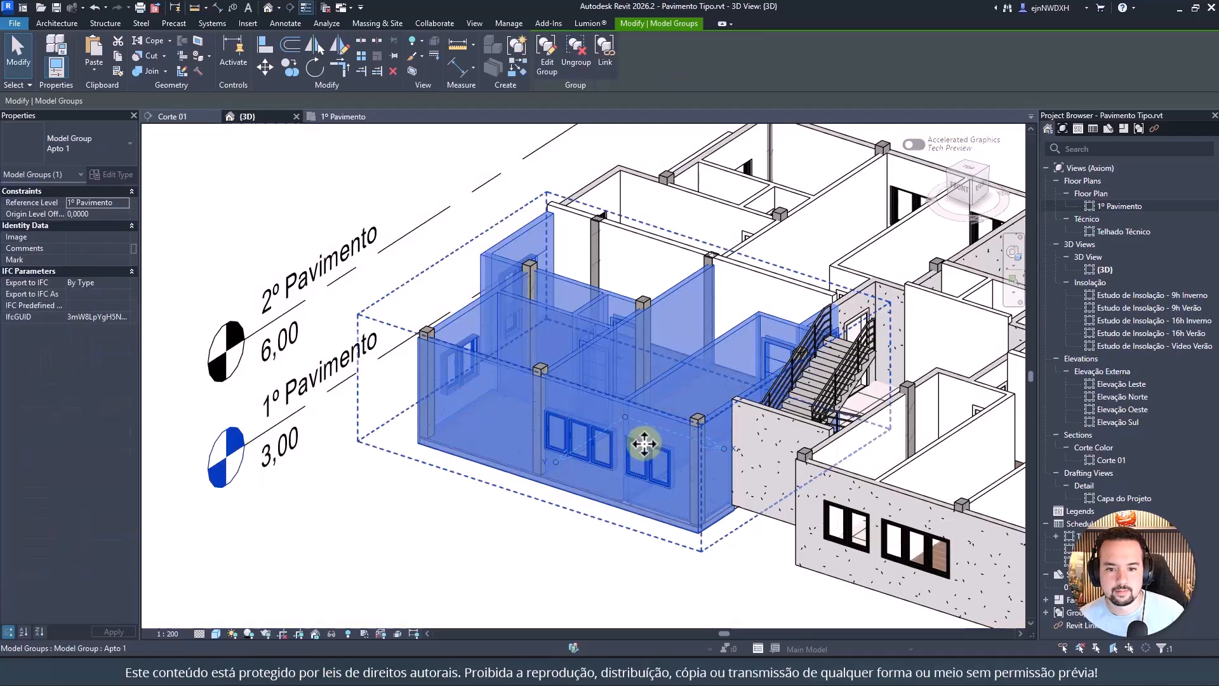
key(Escape)
middle_drag(569, 284, 515, 289)
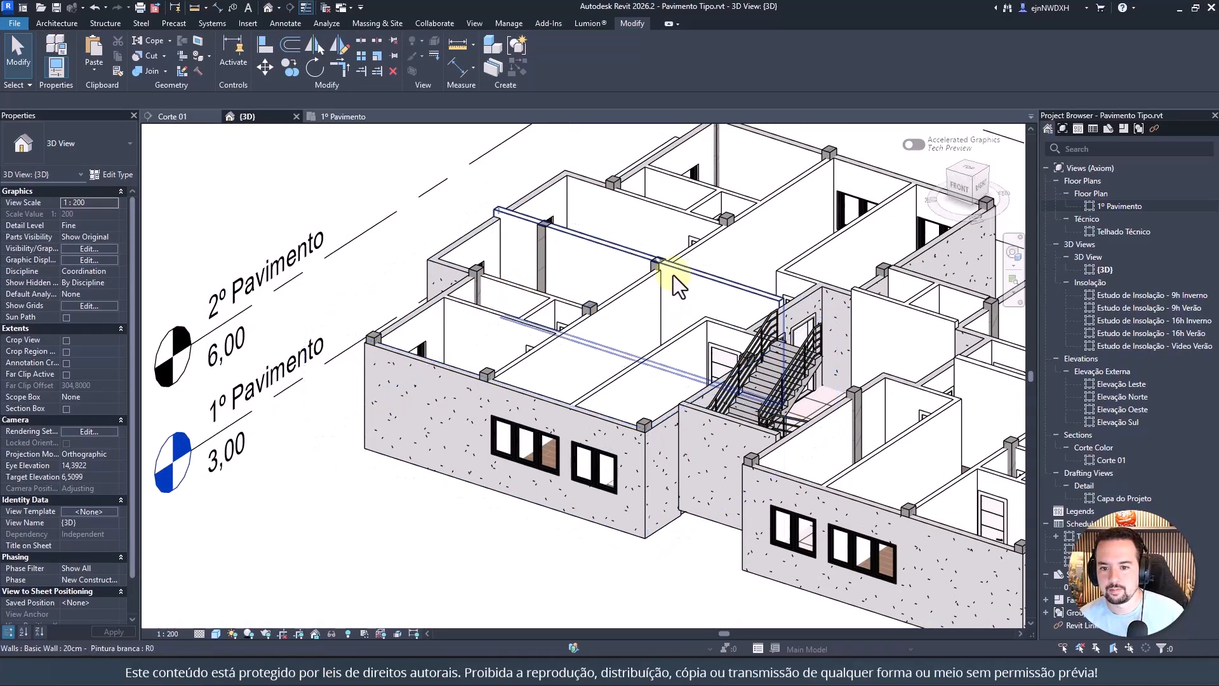
scroll(673, 334, down, 4)
shift+middle_drag(794, 433, 817, 512)
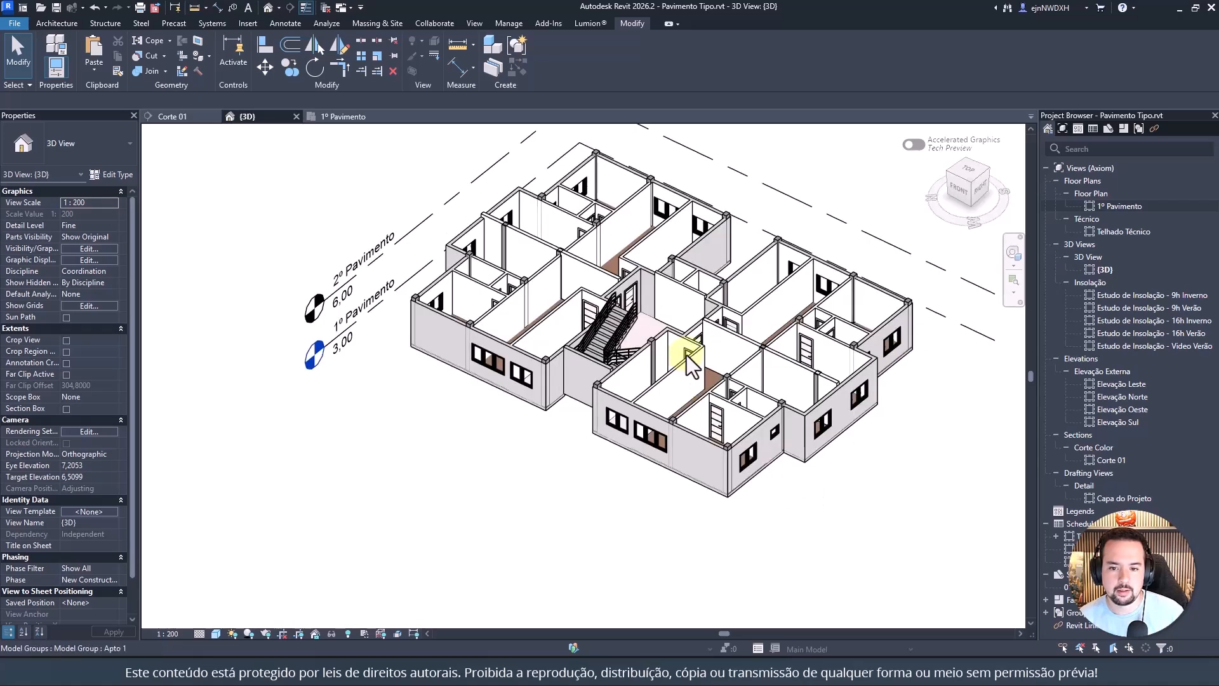
Step: Set base and top offsets to -0.20 m for the two party walls, two shaft walls by the hall and the stairwell's front wall
scroll(692, 343, up, 3)
click(724, 320)
ctrl+click(696, 244)
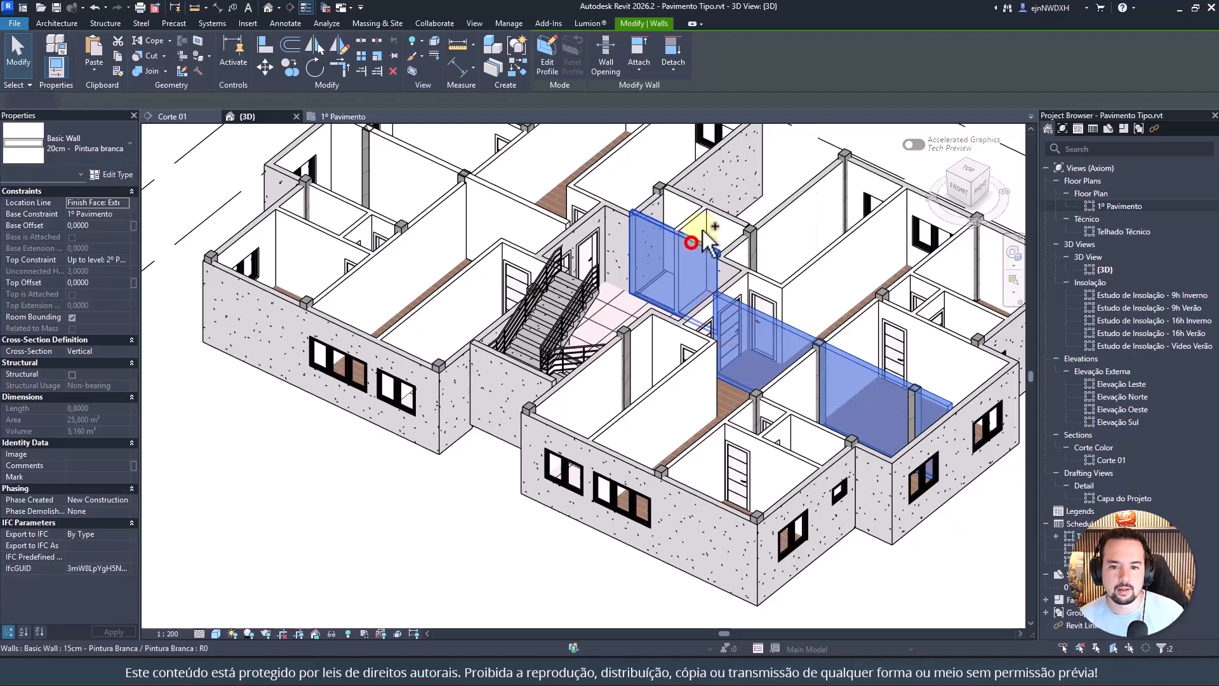
ctrl+click(717, 209)
ctrl+click(511, 200)
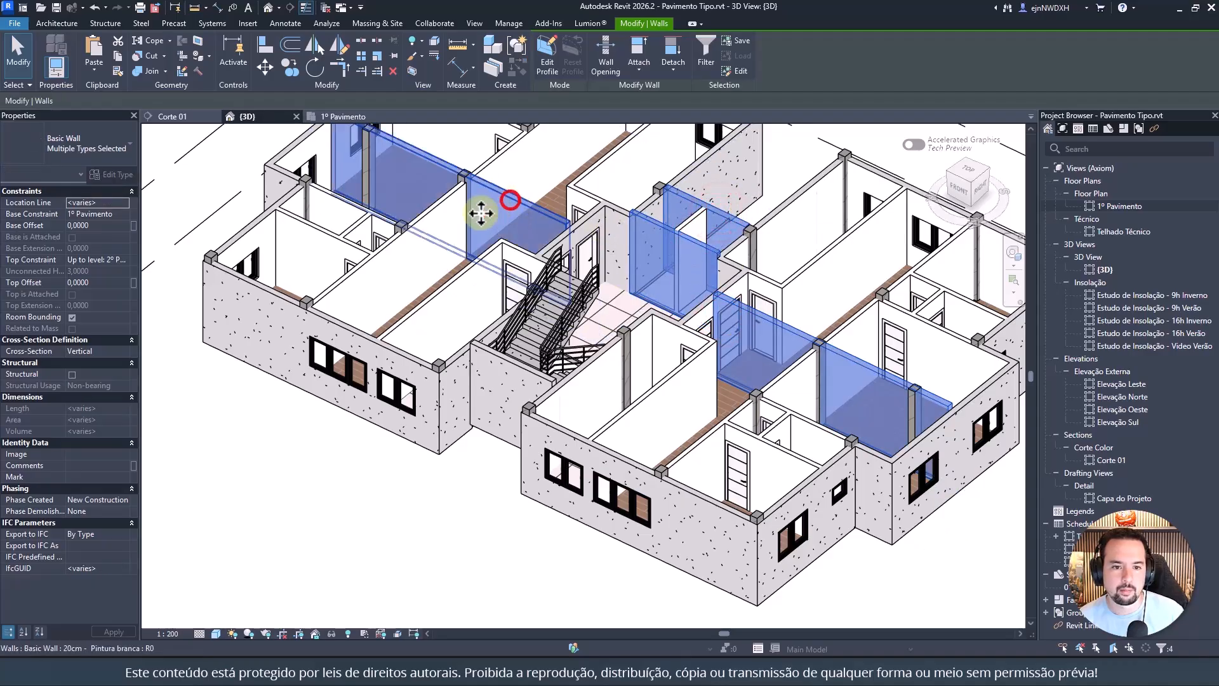
ctrl+click(481, 368)
scroll(519, 487, down, 5)
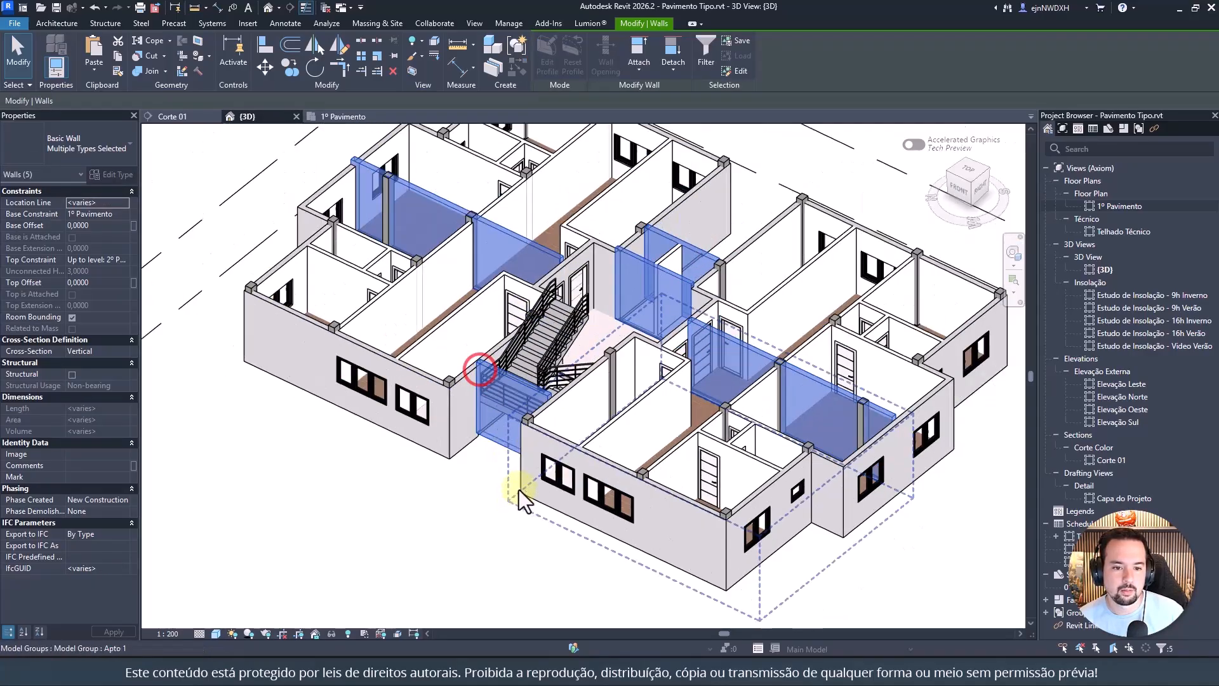
shift+middle_drag(519, 487, 574, 497)
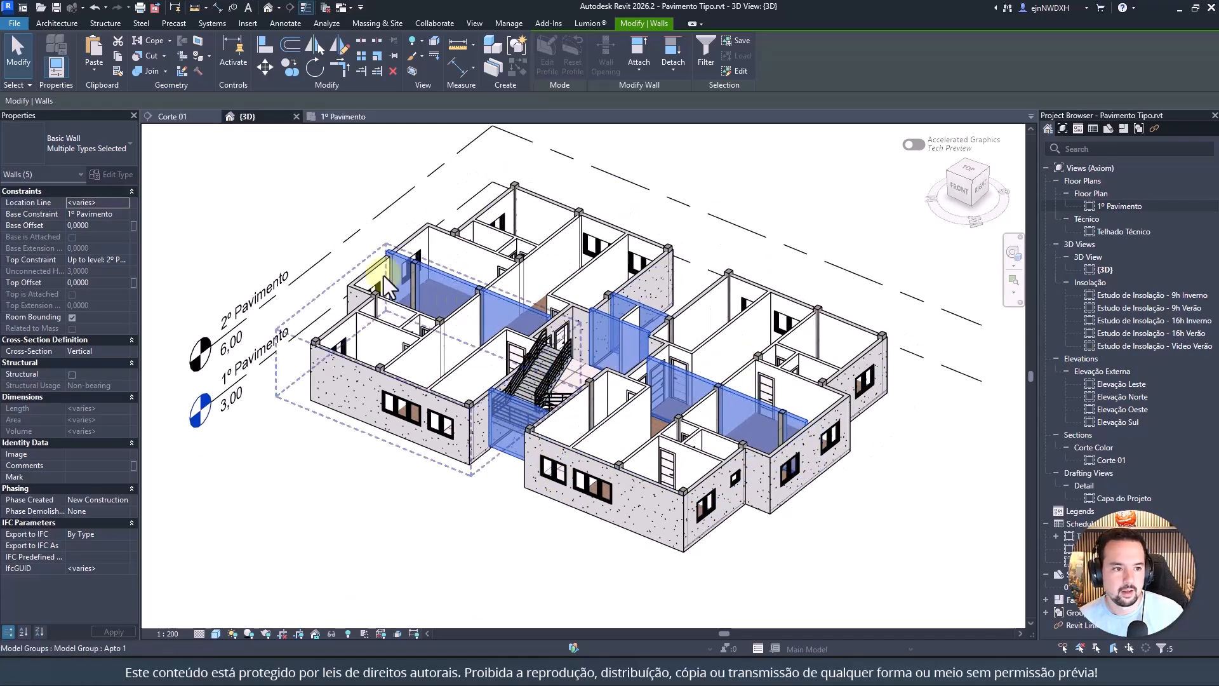
click(108, 226)
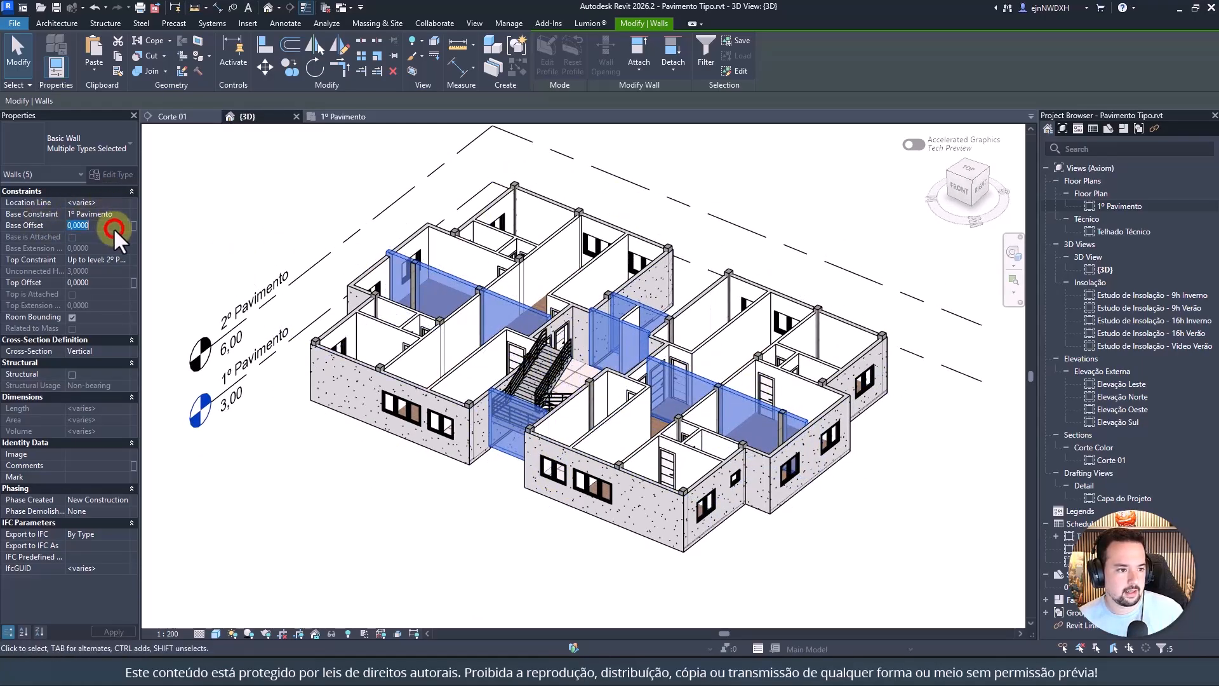
text(-)
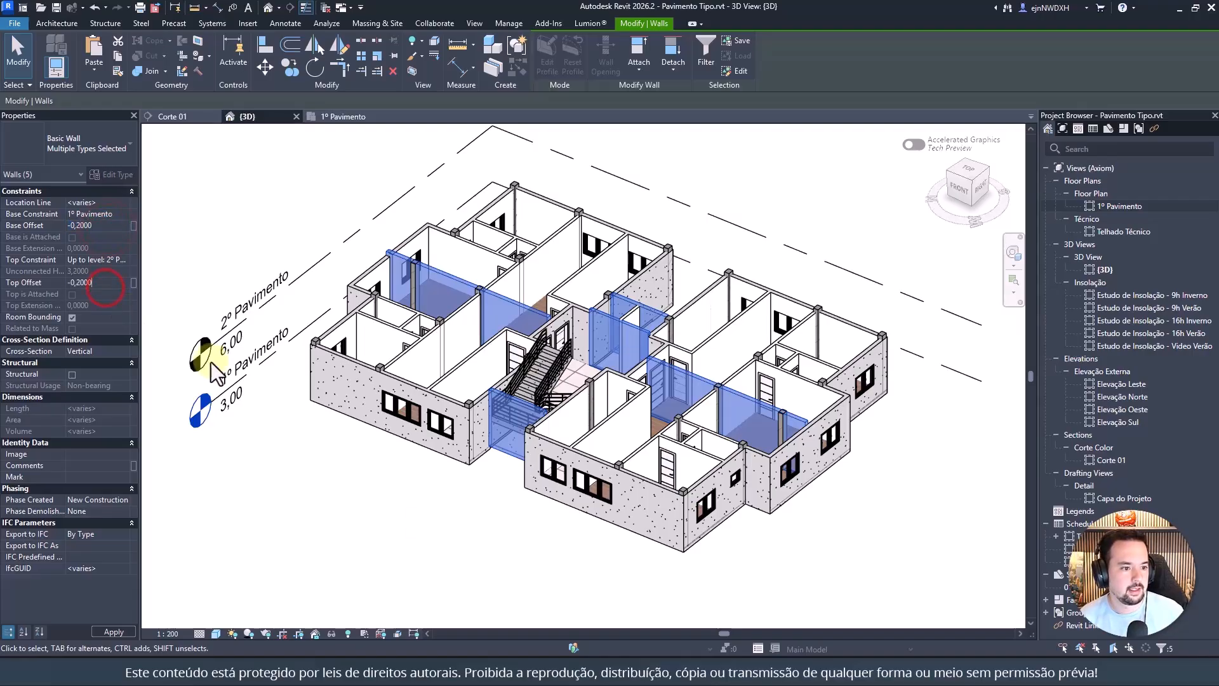
click(484, 587)
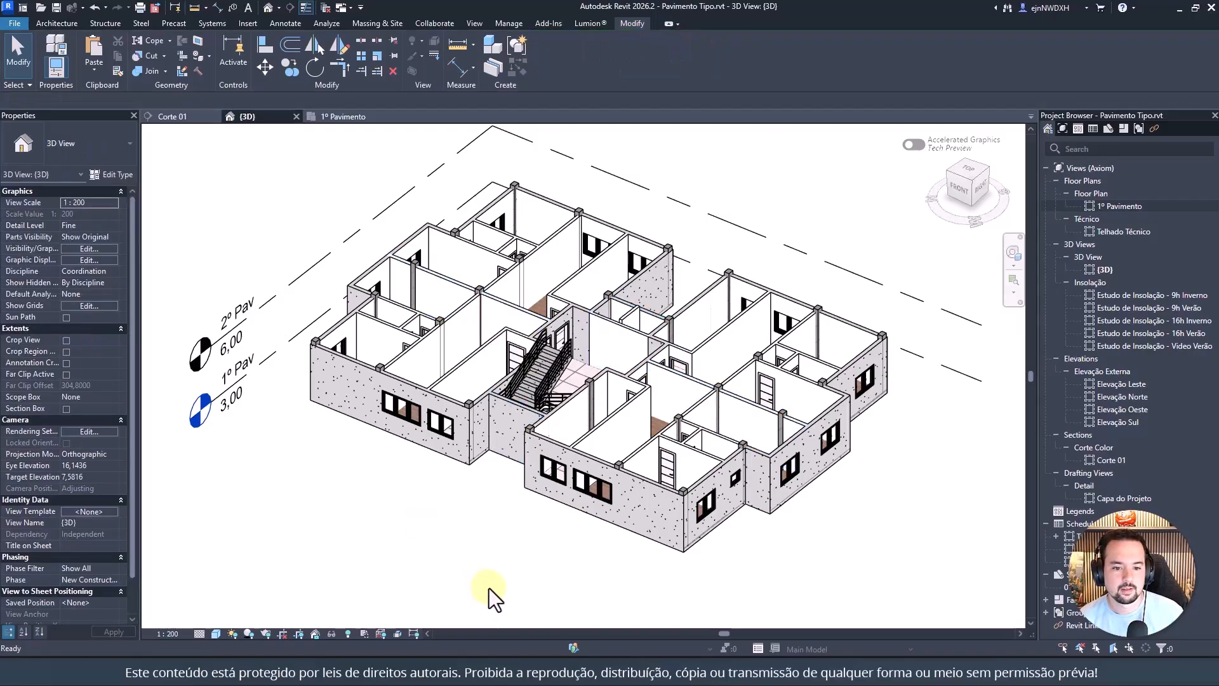
Step: Set the base offset of the two 20 cm party walls between the apartments to -0.05 m
middle_drag(570, 539, 559, 540)
scroll(634, 379, up, 3)
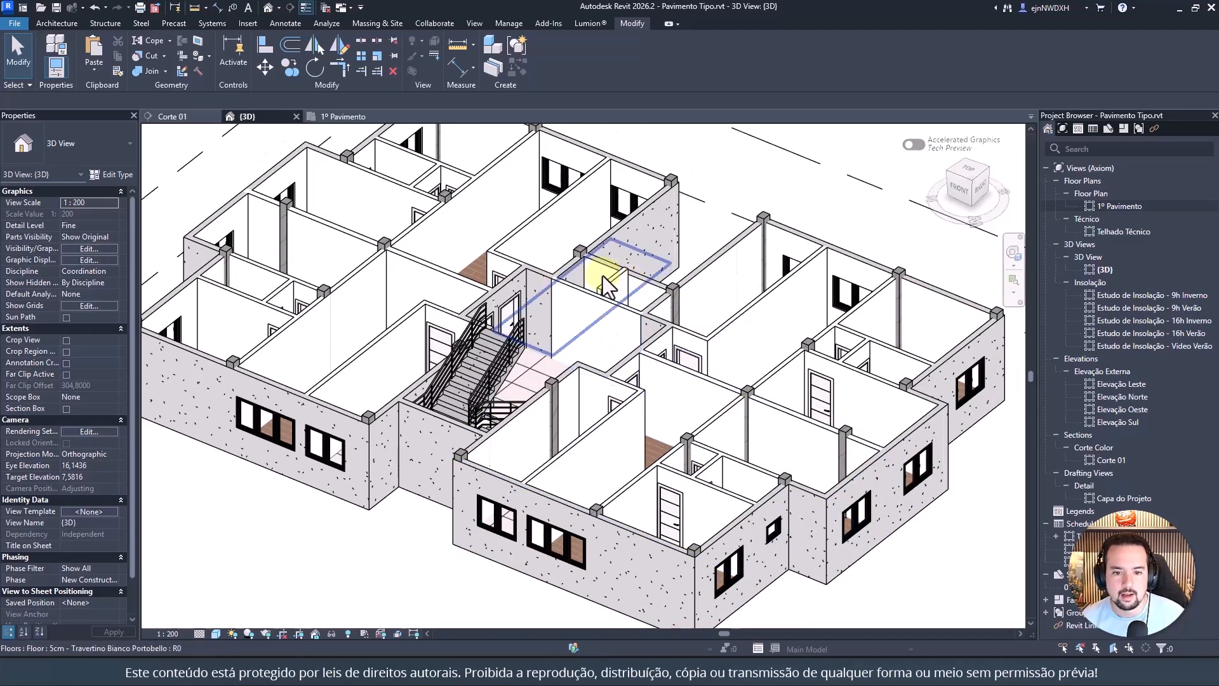
click(693, 386)
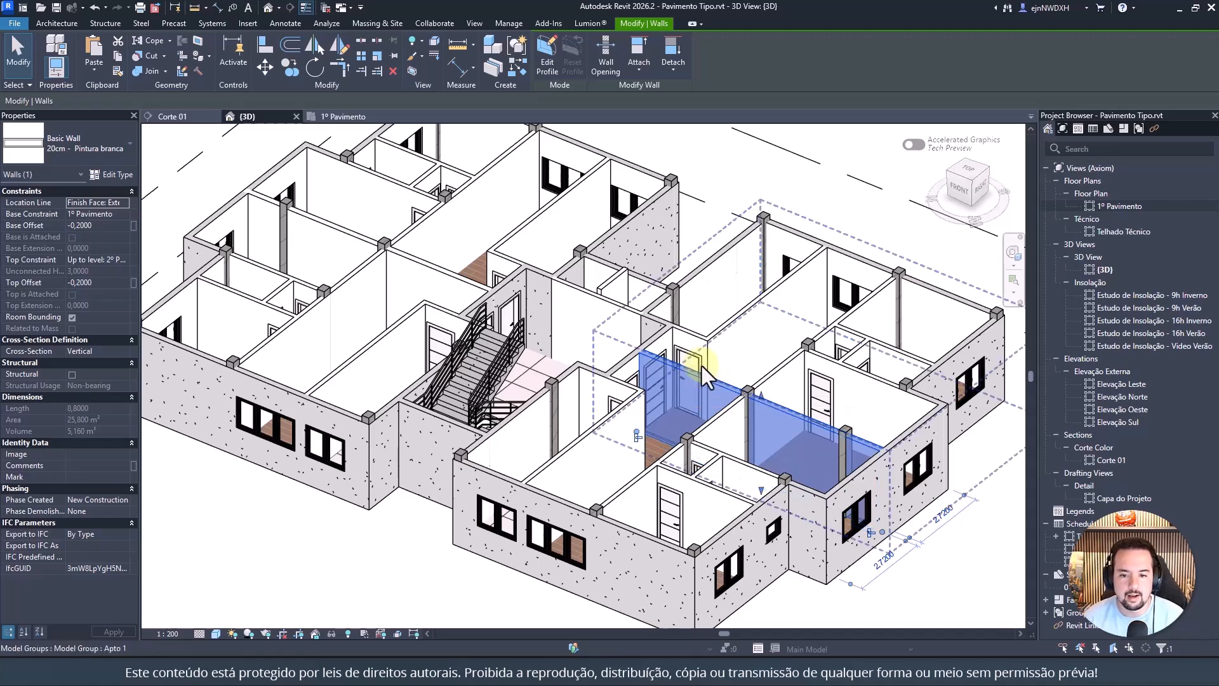
key(Escape)
click(673, 381)
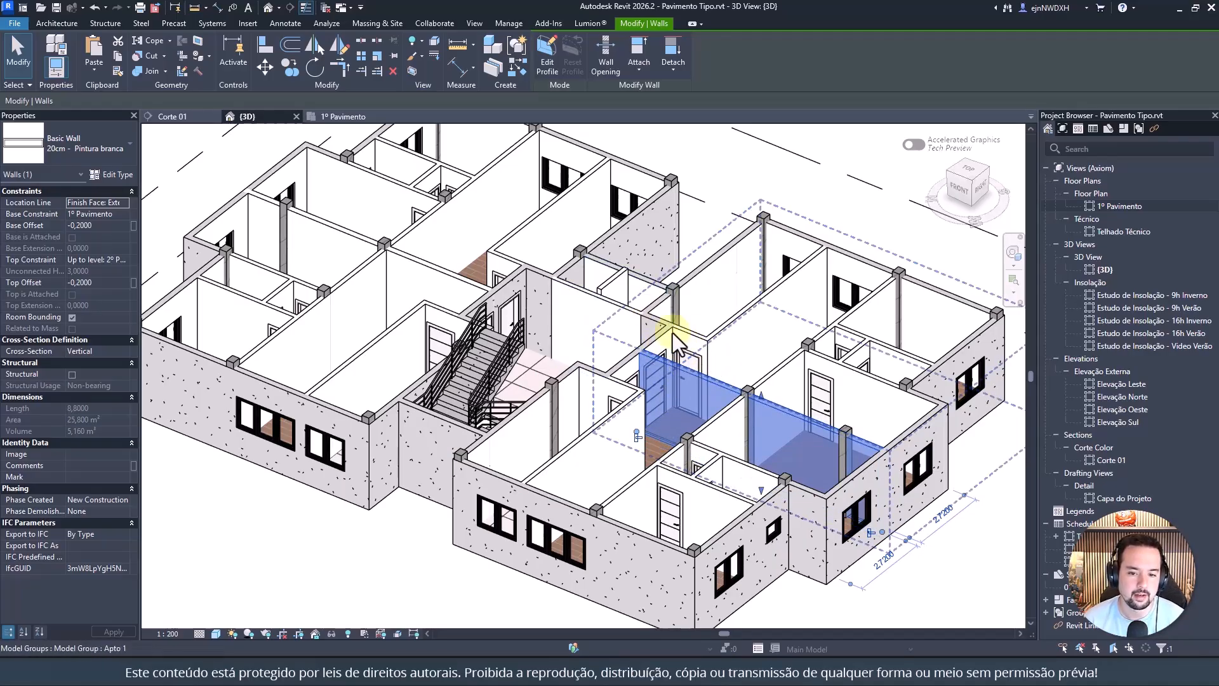
scroll(673, 456, up, 1)
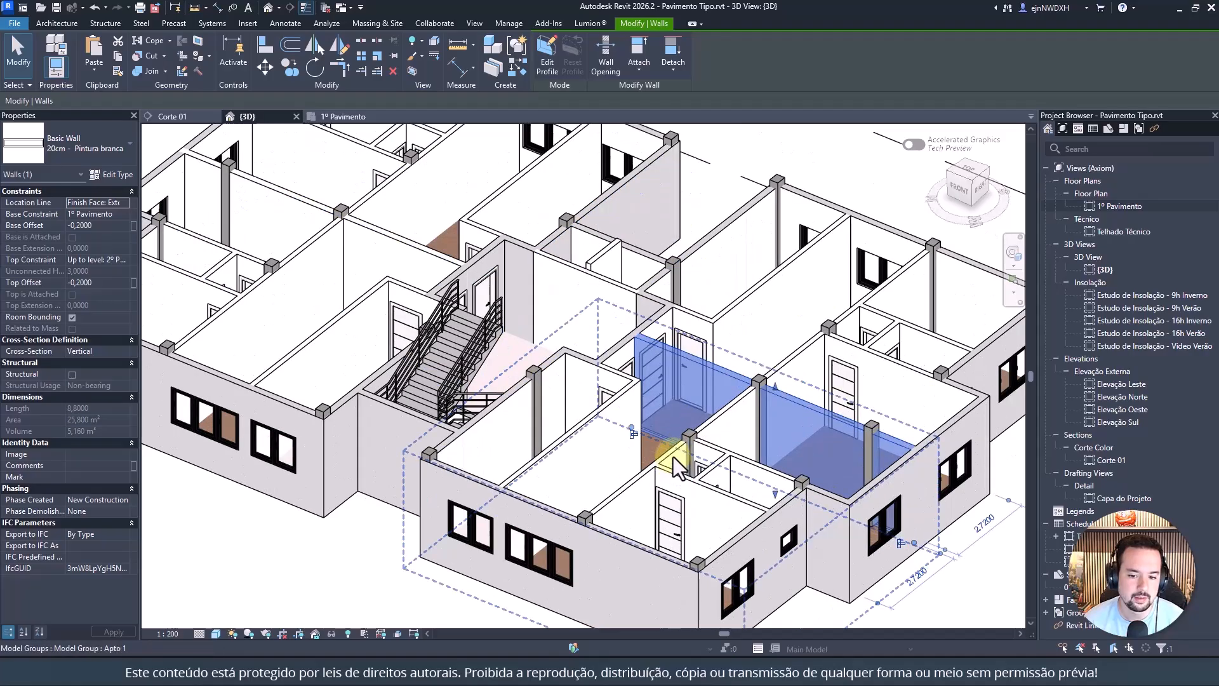
middle_drag(673, 456, 685, 488)
scroll(669, 416, down, 2)
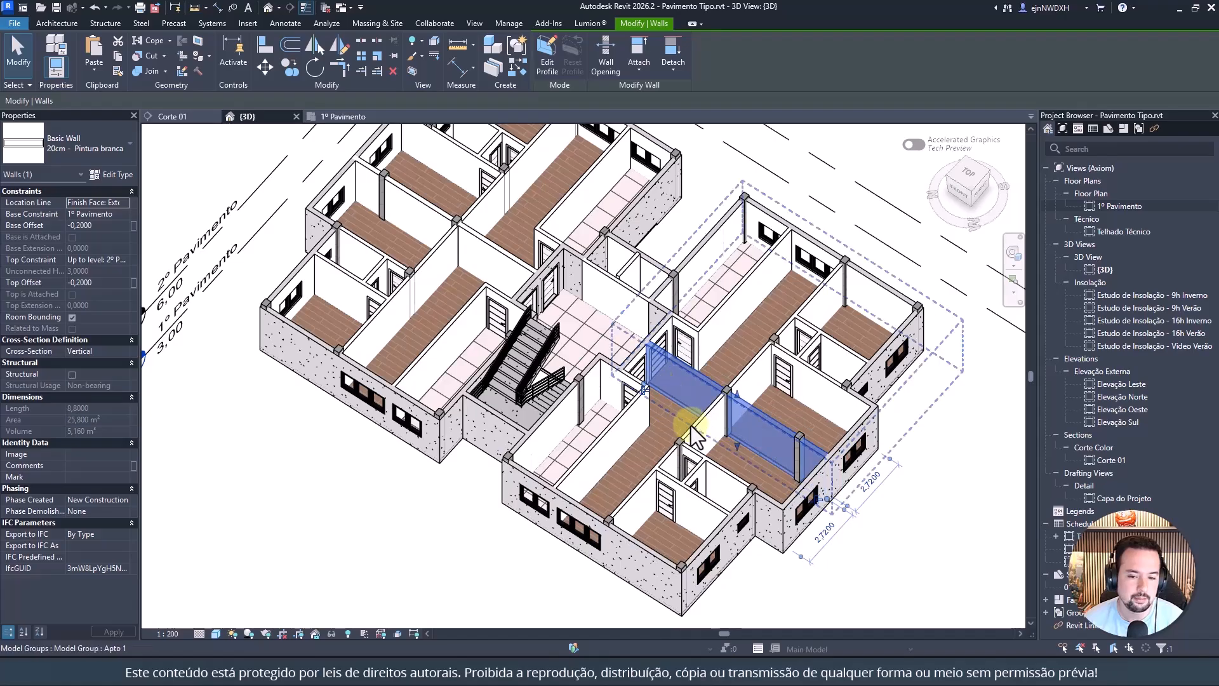
ctrl+click(471, 254)
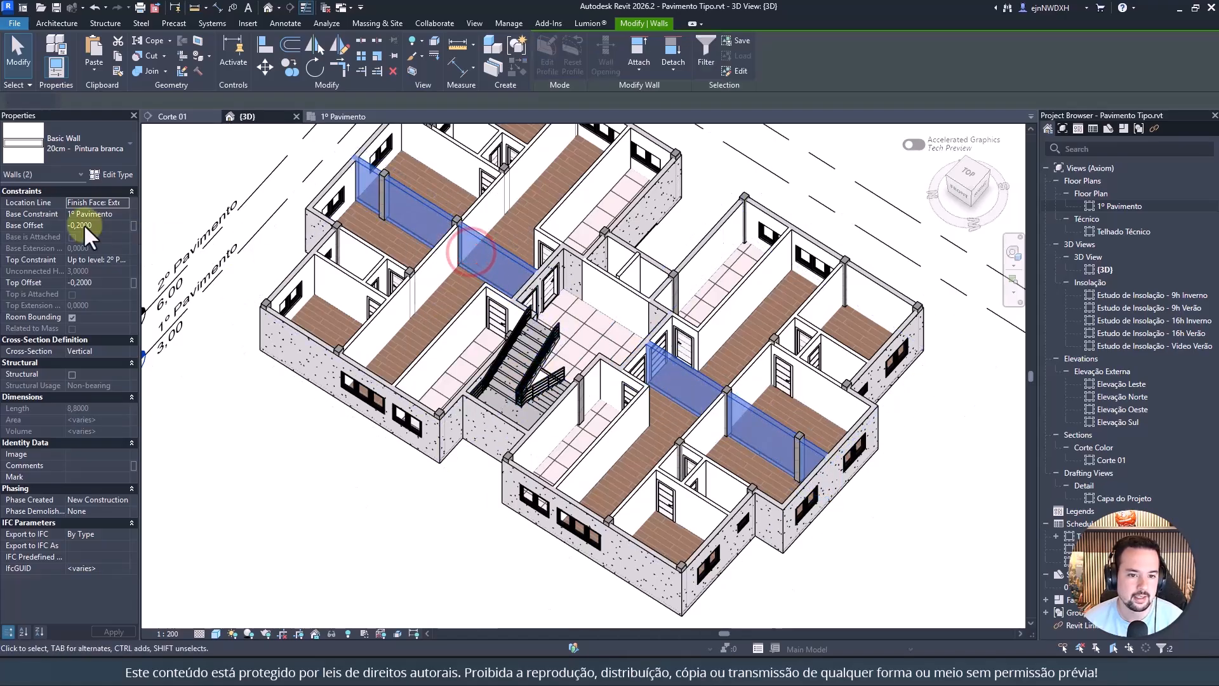
click(76, 225)
text(05)
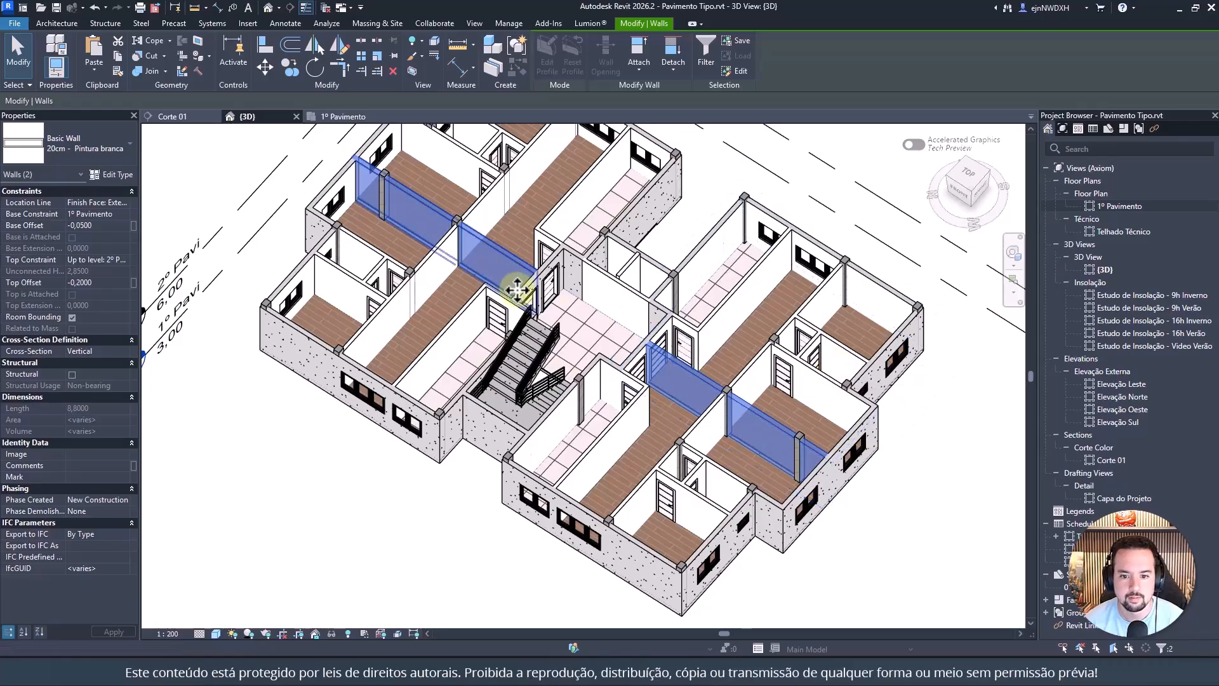
Step: Set the base offset of the 15 cm wall between the hall and the shafts to -0.05 m
click(601, 273)
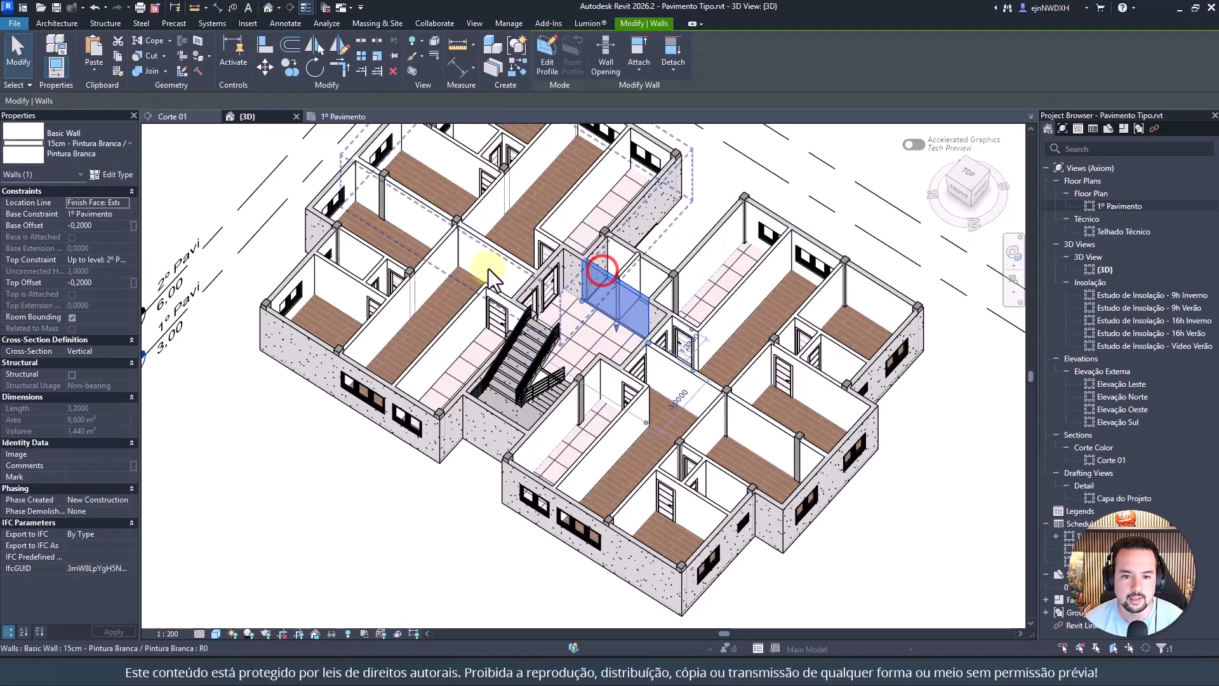
click(88, 224)
drag(76, 224, 112, 235)
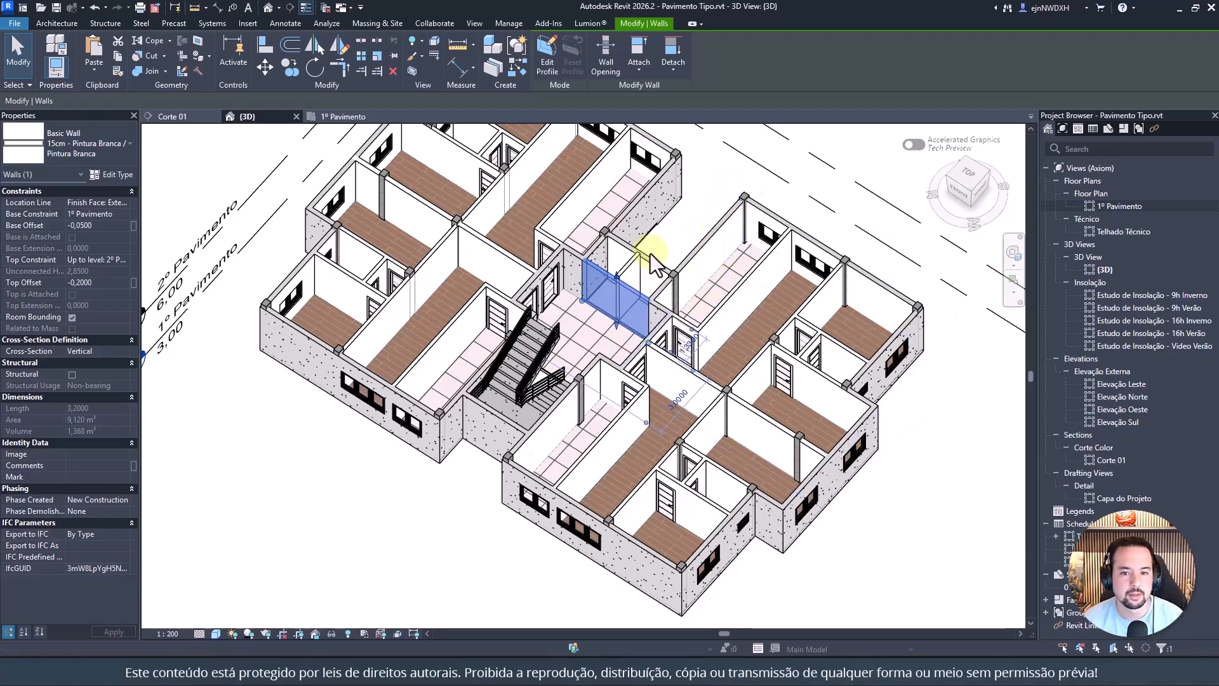
Step: Set the base and top offsets of the short wall dividing the two shafts to -0.20 m and clear the selection
scroll(638, 267, up, 5)
click(638, 265)
scroll(638, 266, down, 3)
shift+middle_drag(641, 265, 761, 248)
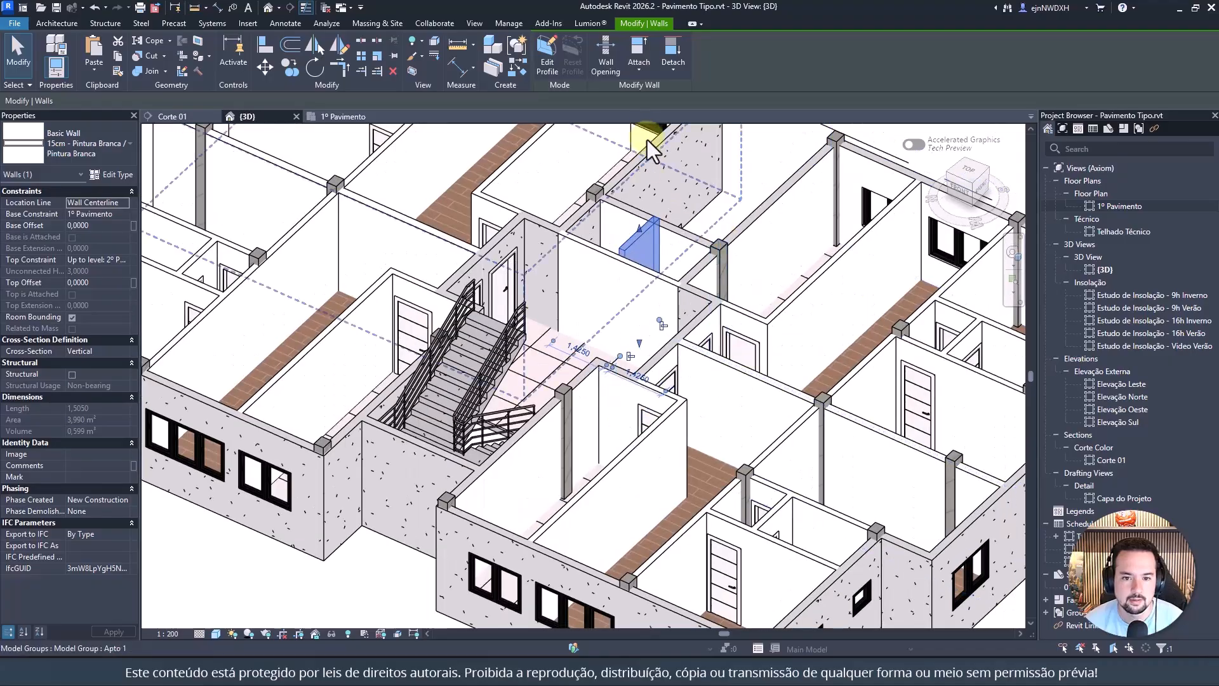
click(98, 226)
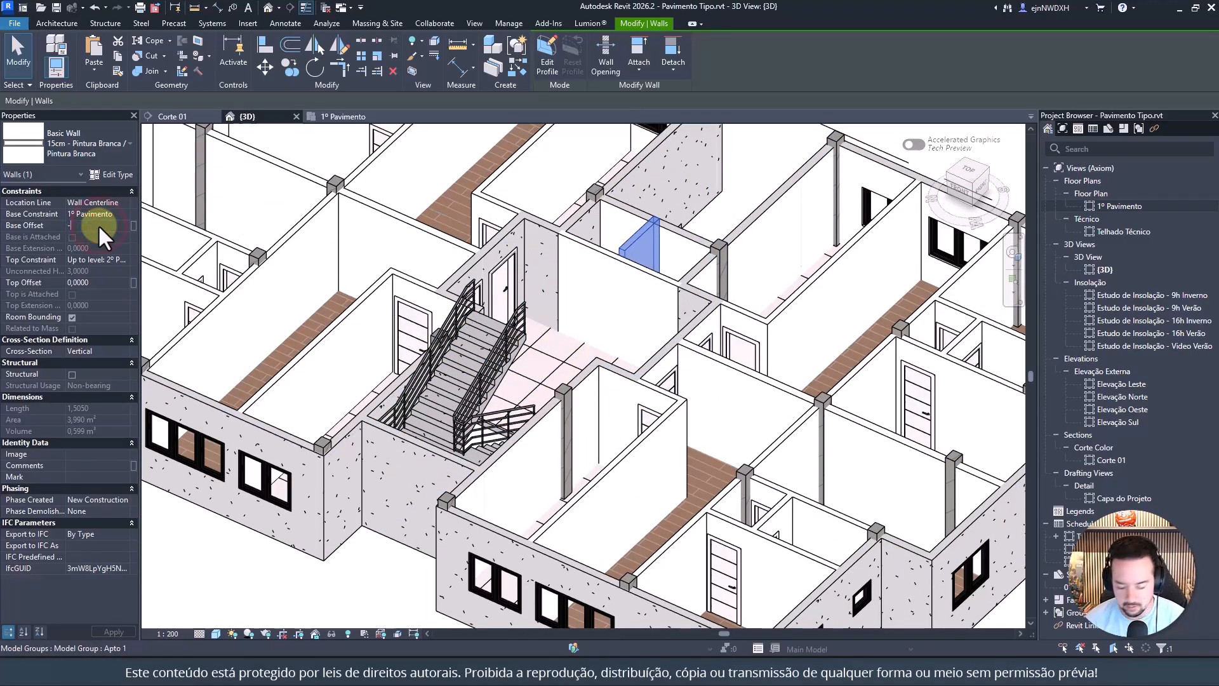
key(Return)
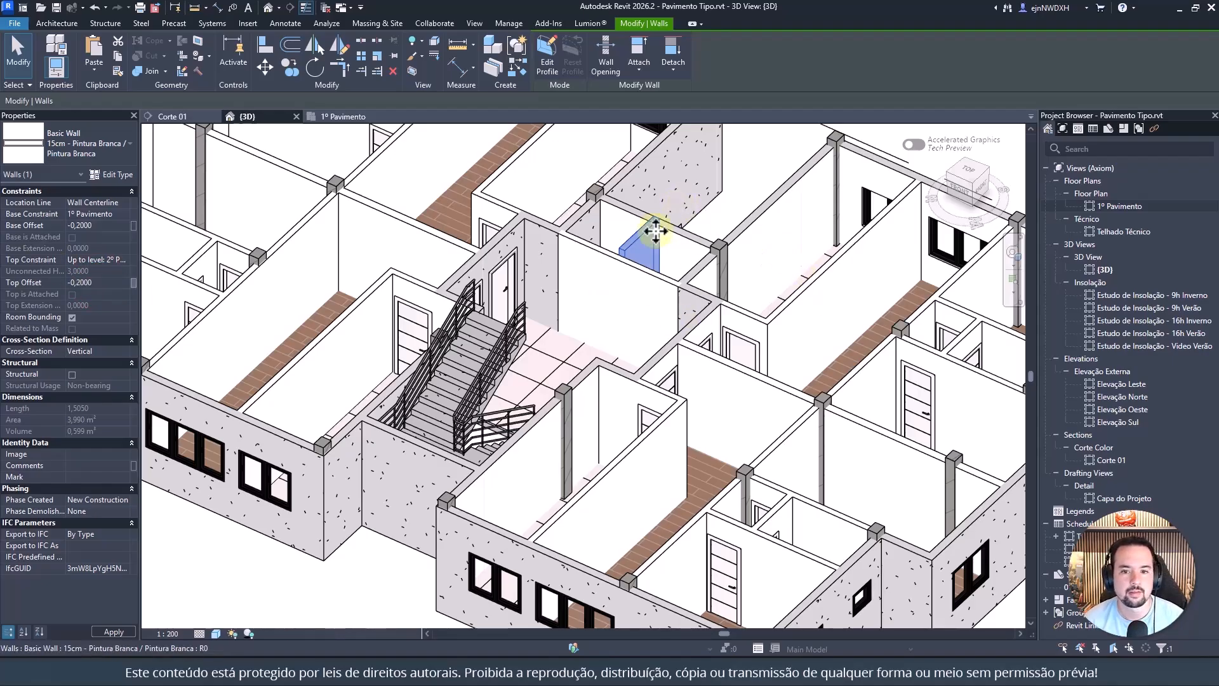
click(670, 286)
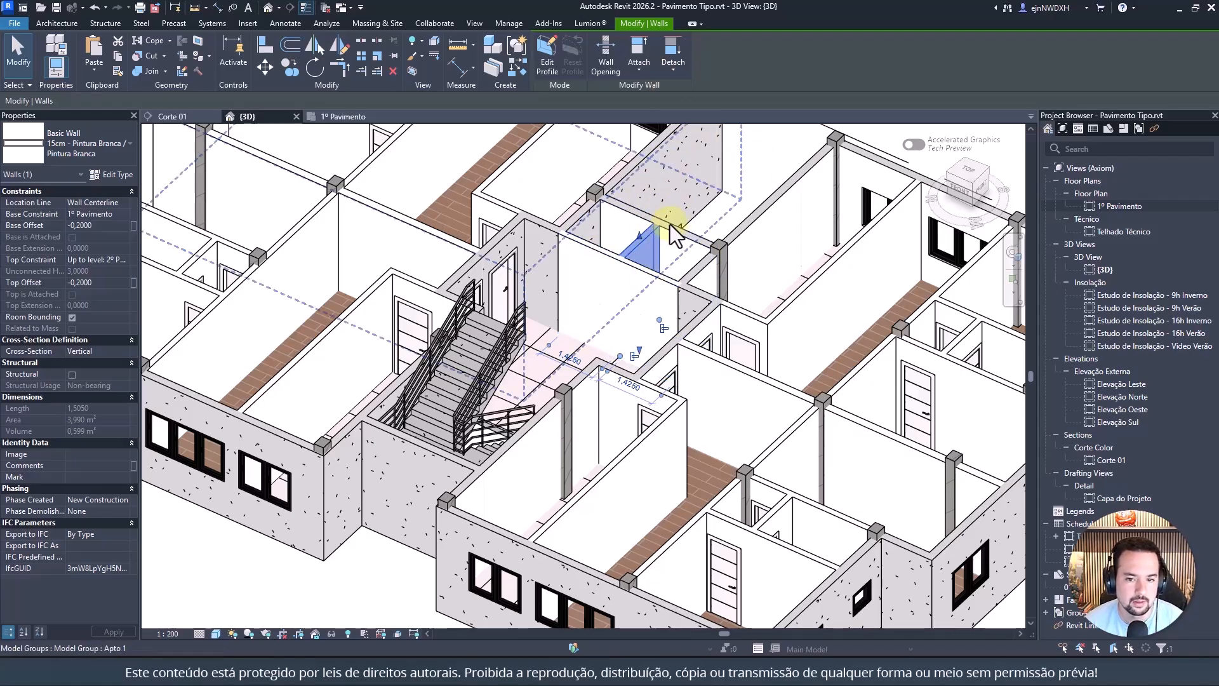
key(Escape)
Step: Examine the hall floor area and the stairwell's front wall in 3D, checking that wall's offsets
scroll(694, 241, down, 4)
scroll(573, 353, up, 3)
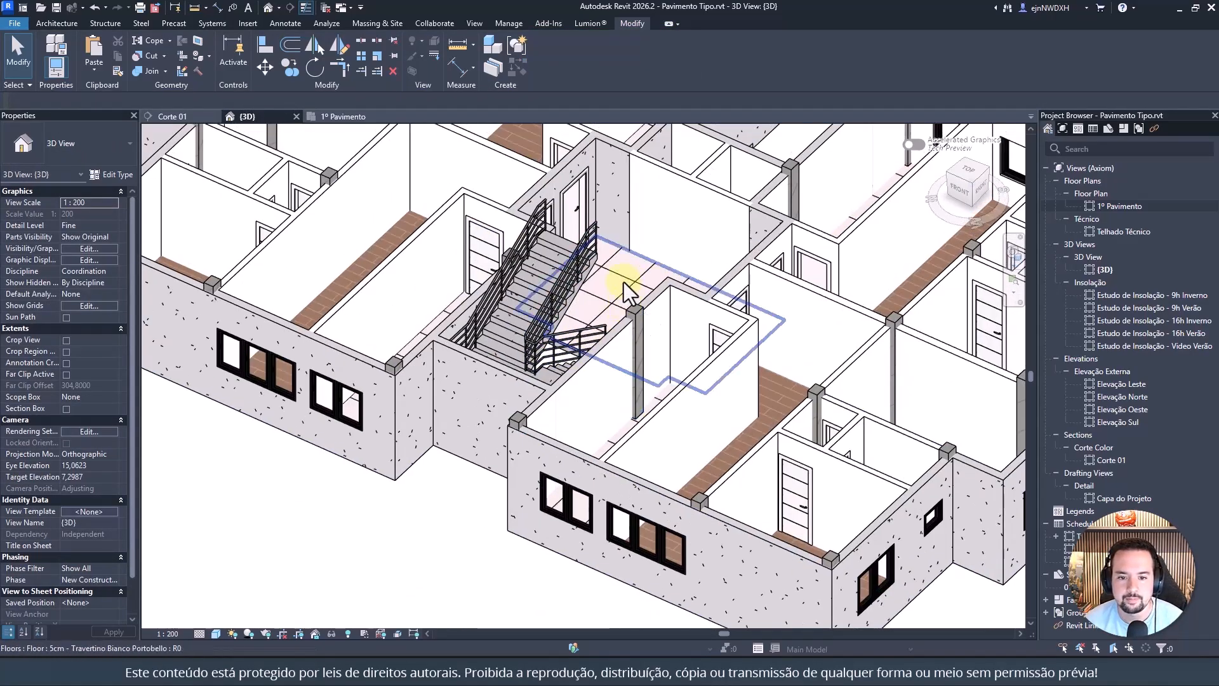
scroll(619, 284, down, 2)
shift+middle_drag(582, 330, 468, 412)
click(531, 358)
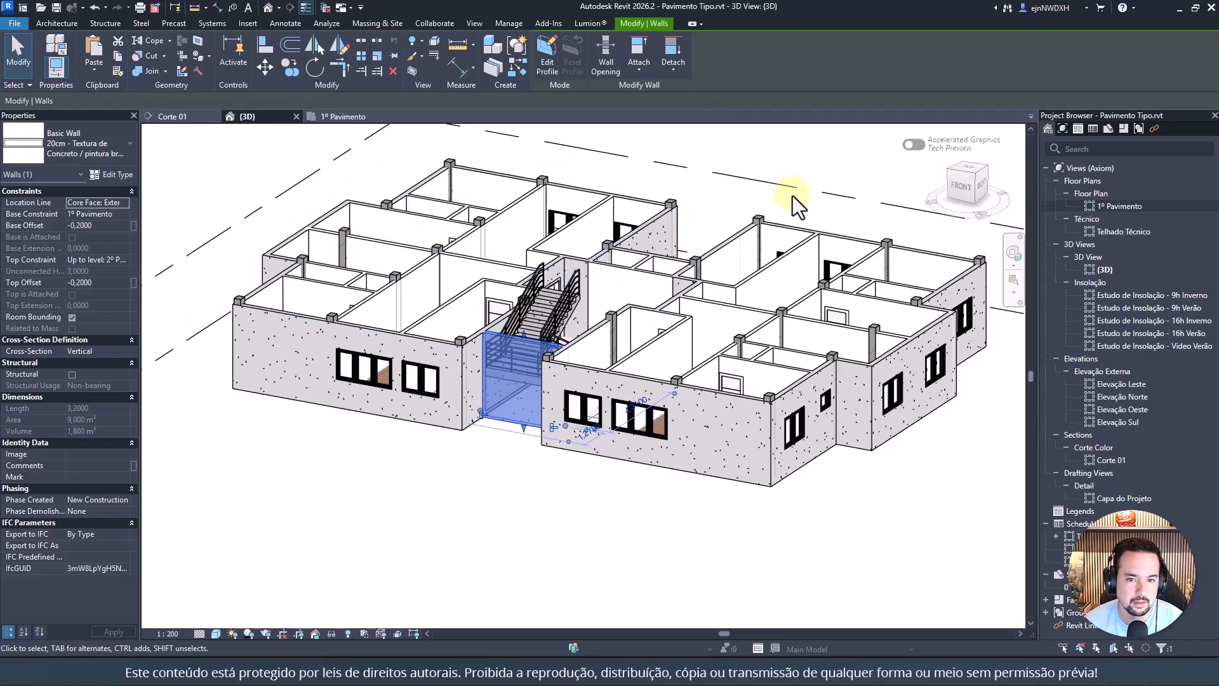
click(702, 182)
scroll(702, 181, down, 1)
shift+middle_drag(702, 182, 726, 245)
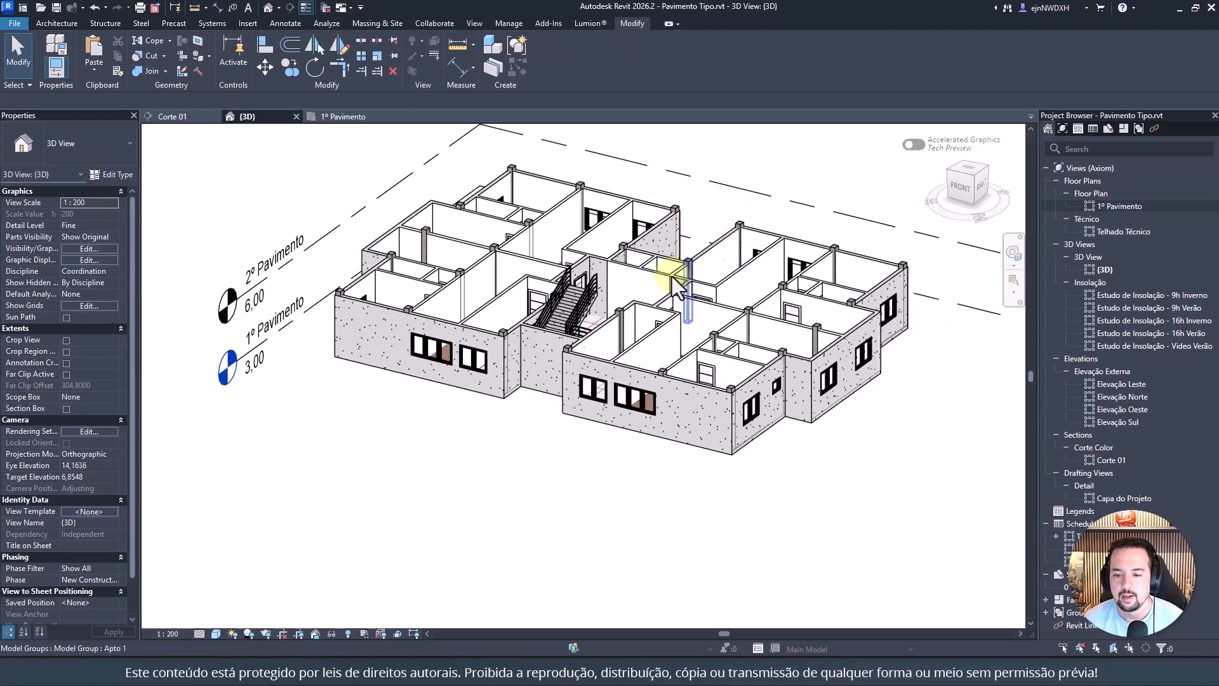
Step: Select all instances of the Concreto 250x300 structural column in the entire project and set their base and top offsets to -0.20 m
click(585, 183)
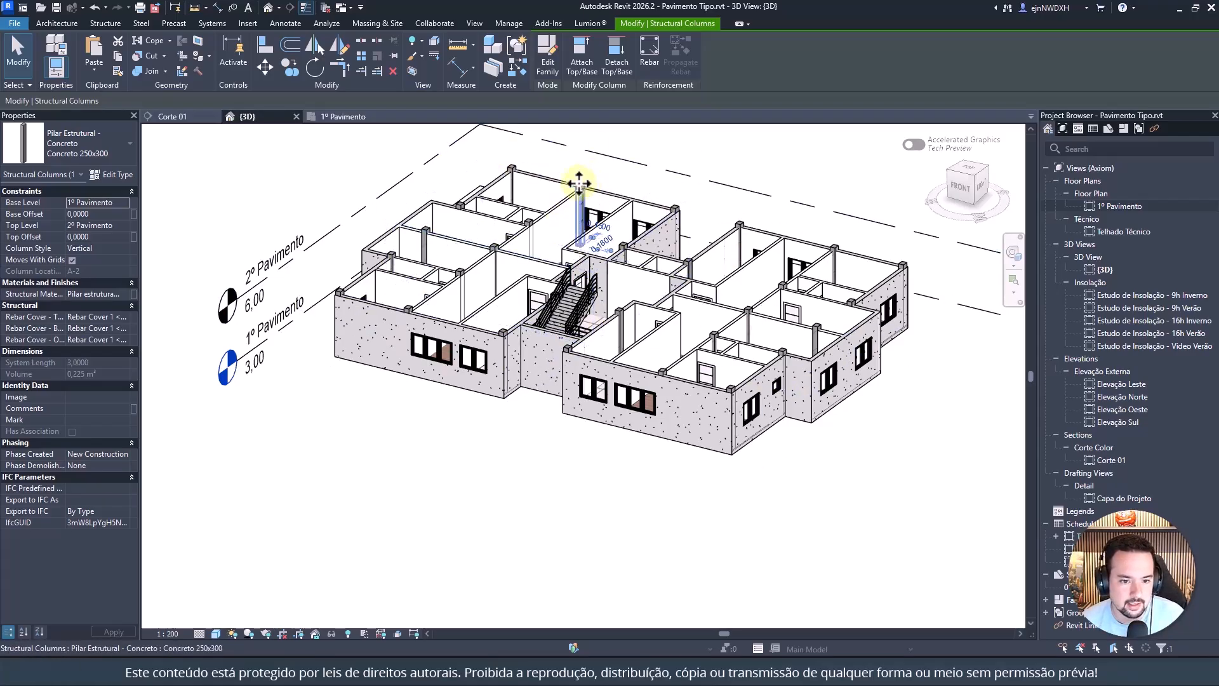
right_click(578, 184)
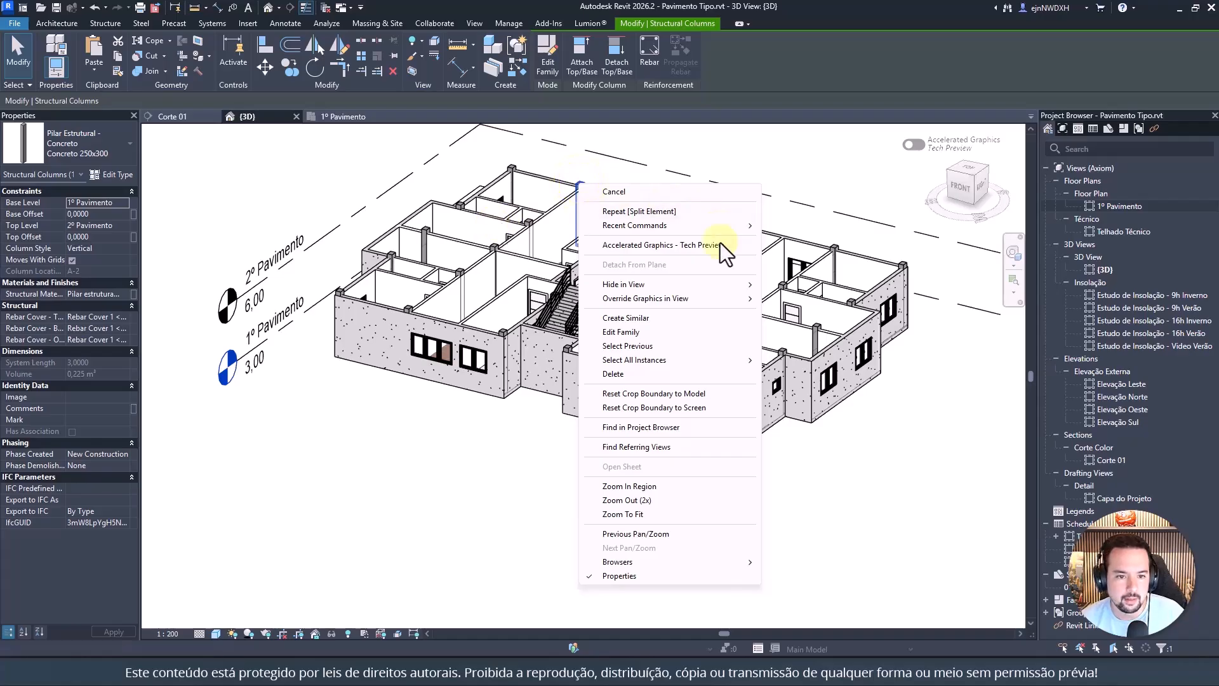
mouse_move(662, 365)
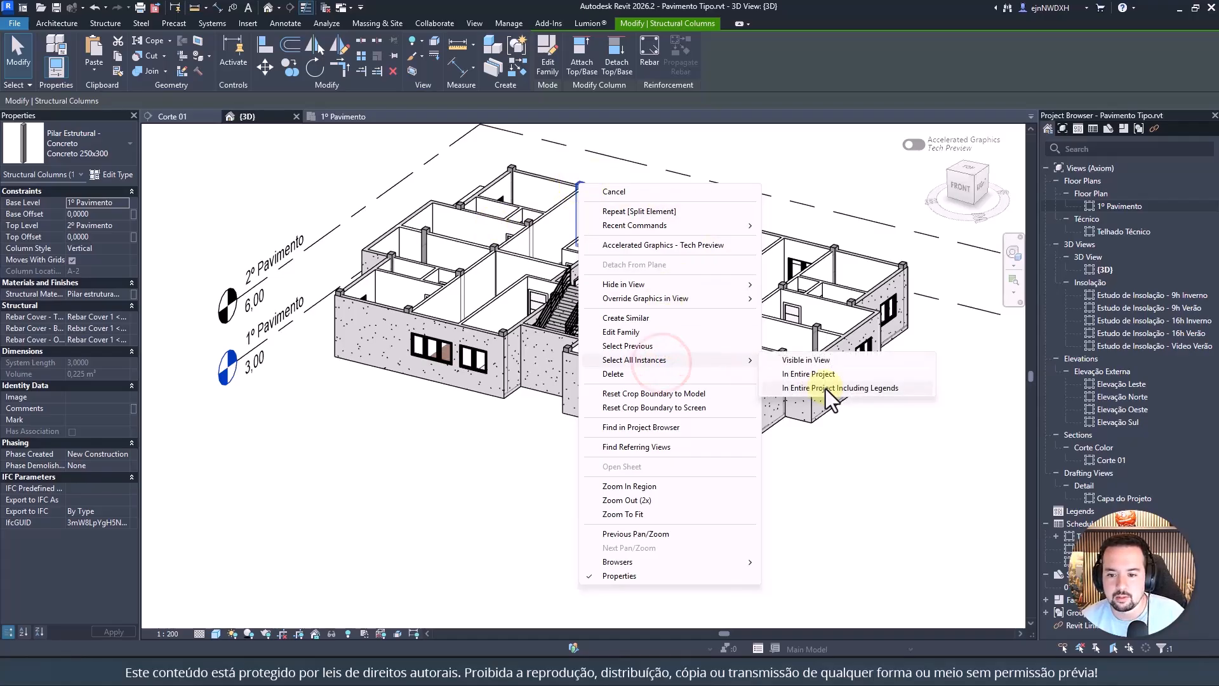
click(835, 374)
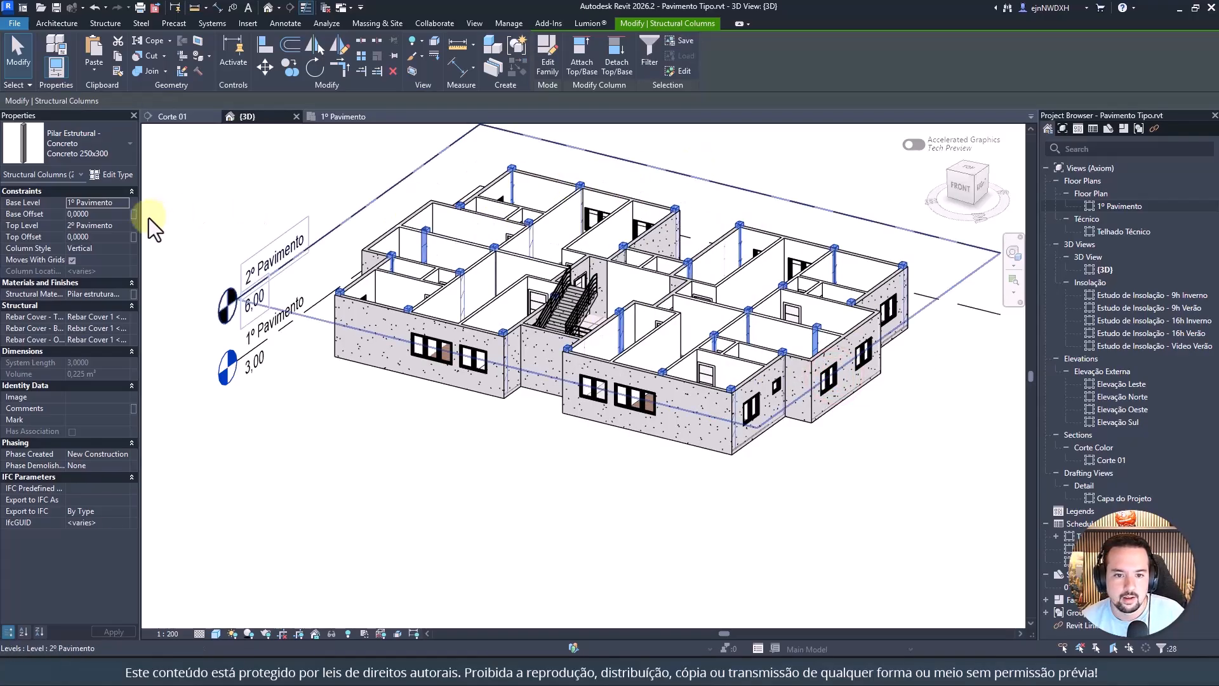
click(113, 212)
text(-)
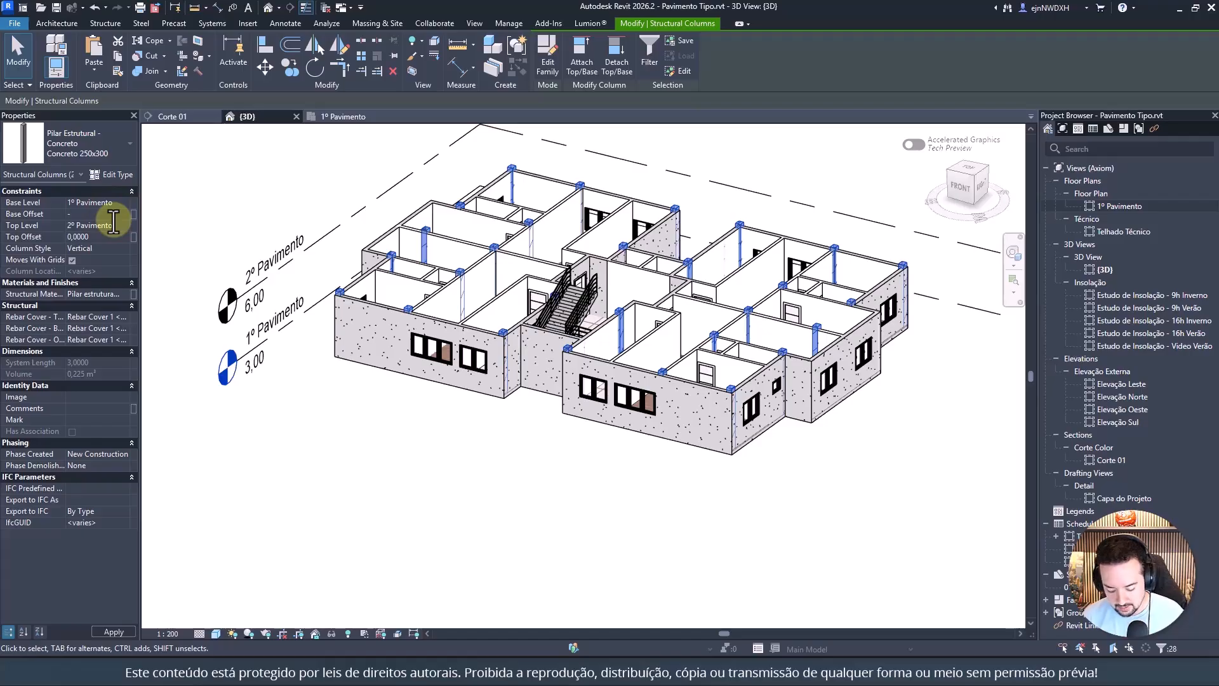
click(109, 236)
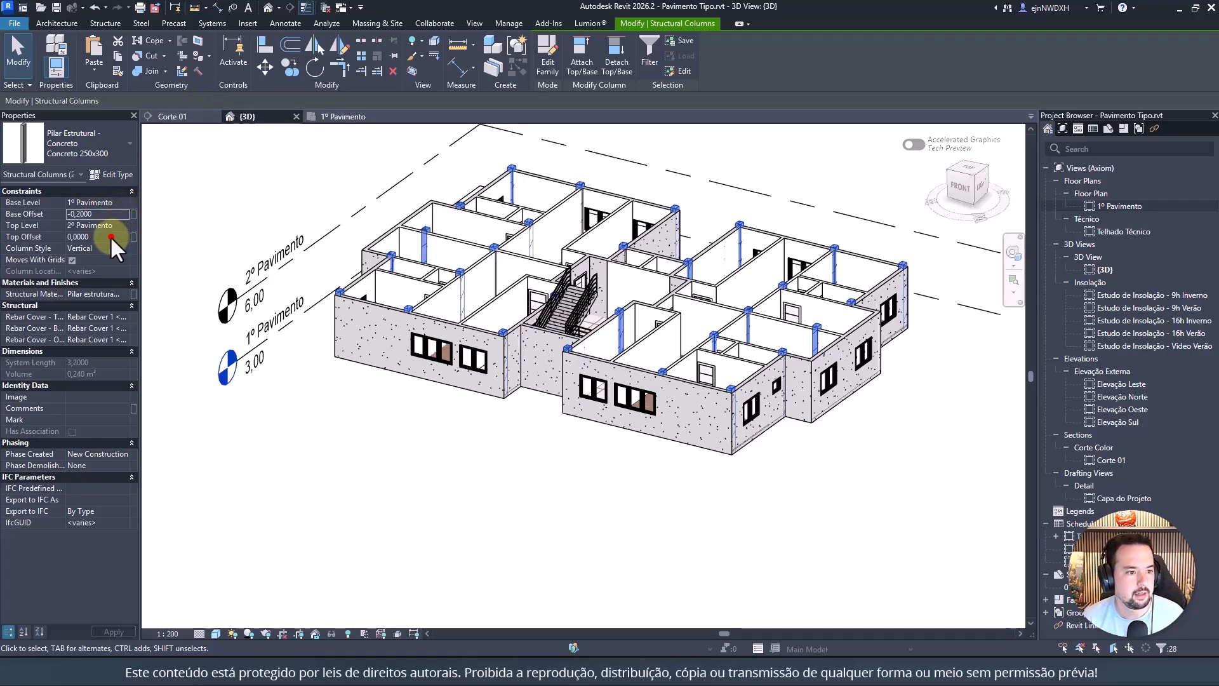
text(-,2)
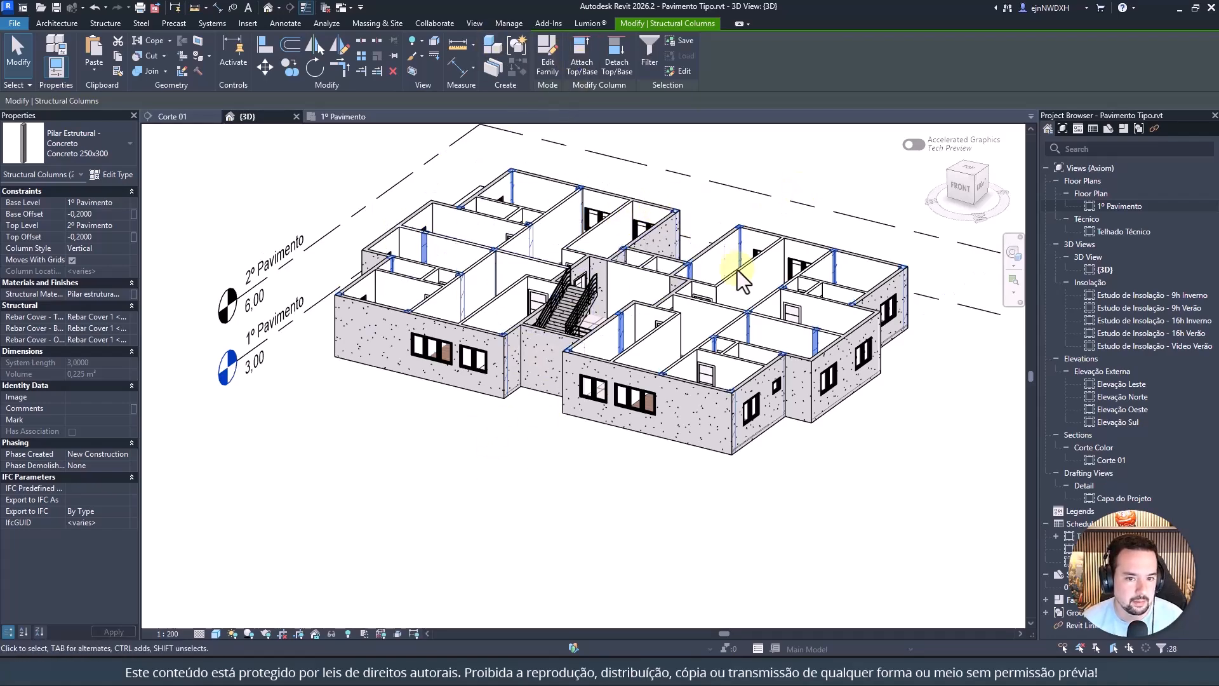
shift+middle_drag(695, 381, 714, 251)
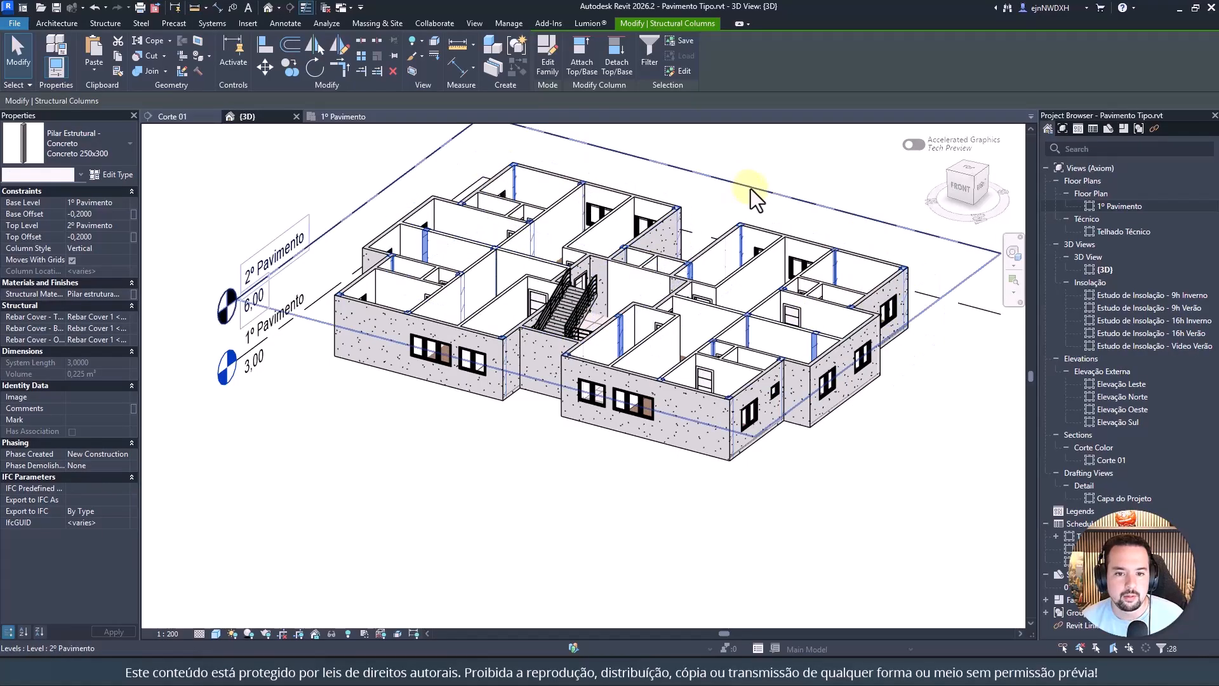
click(805, 209)
shift+middle_drag(761, 199, 804, 305)
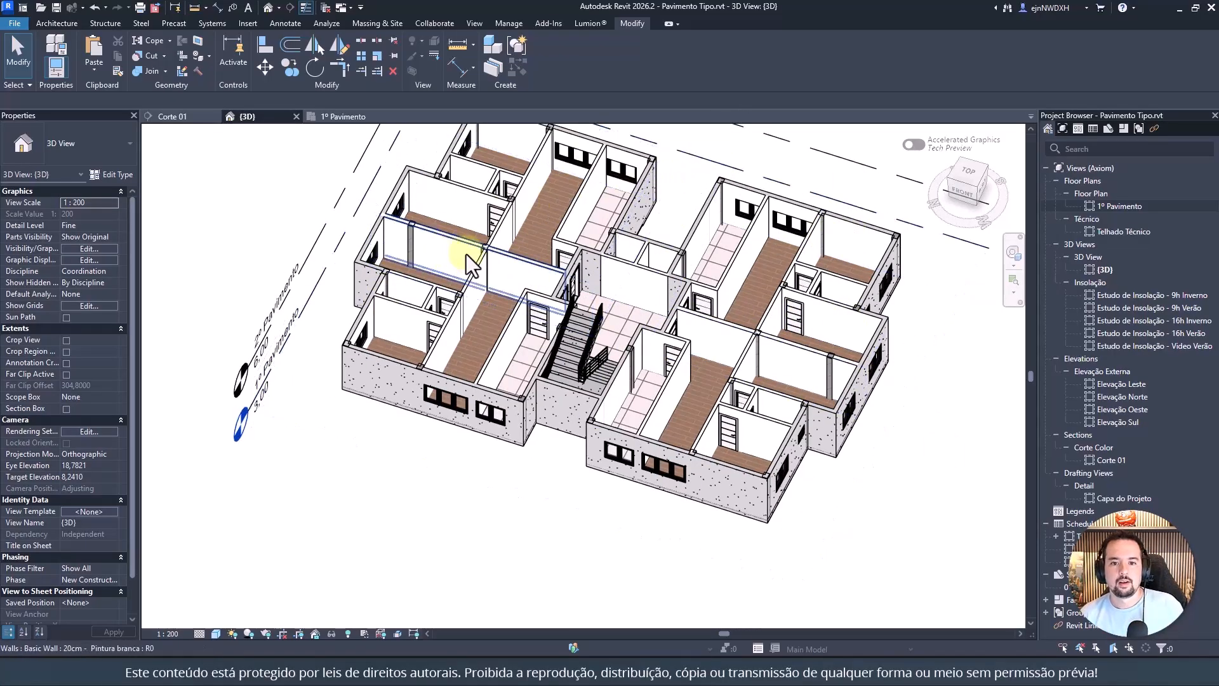
middle_click(252, 180)
middle_click(253, 180)
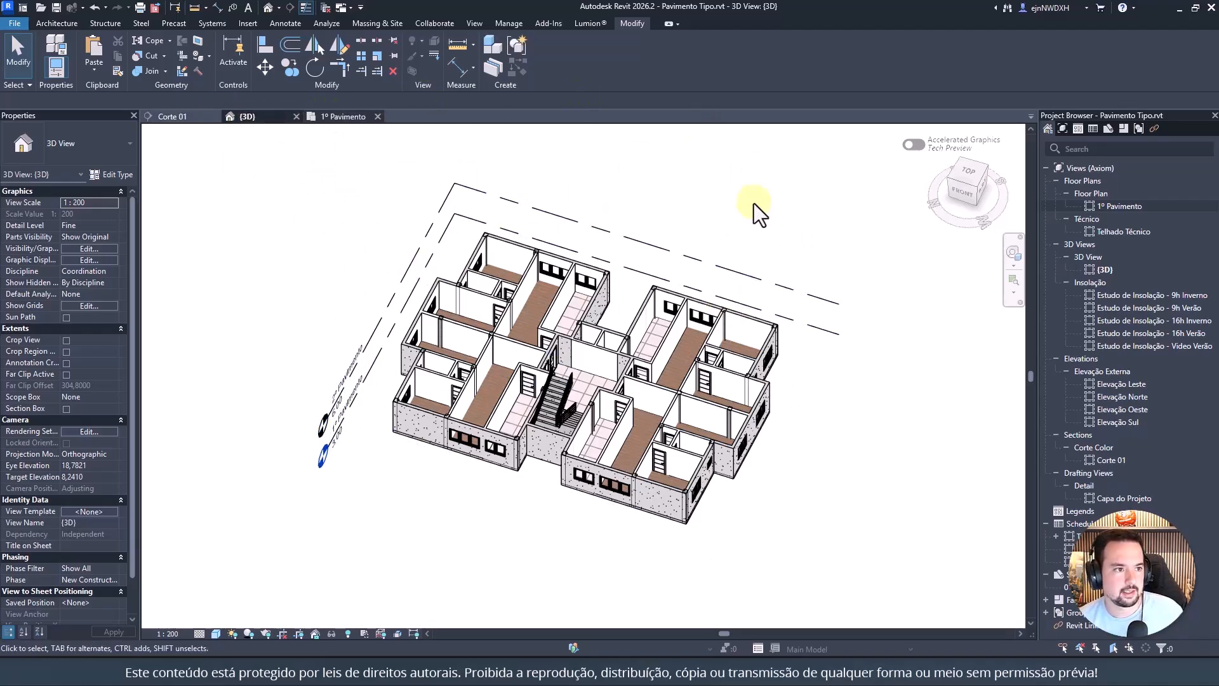
Step: Open the recent project Arquivo Base - Projeto Completo.rvt at its Térreo floor plan and close the Capa do Projeto view
click(13, 24)
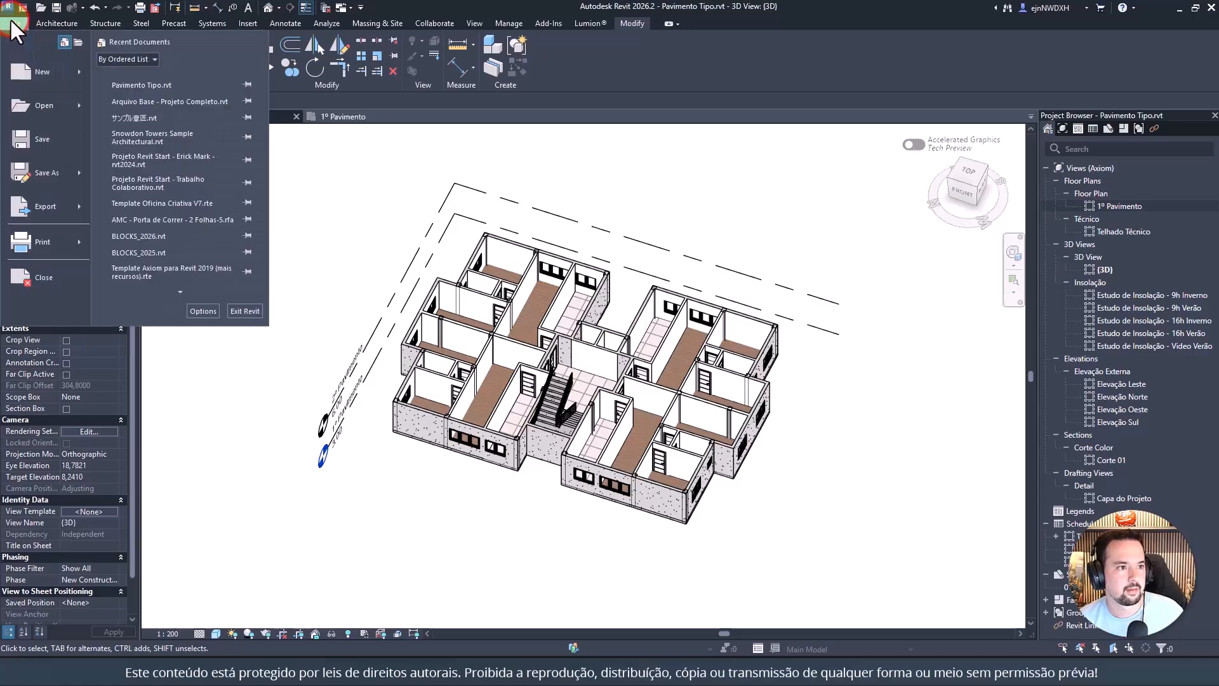
click(188, 100)
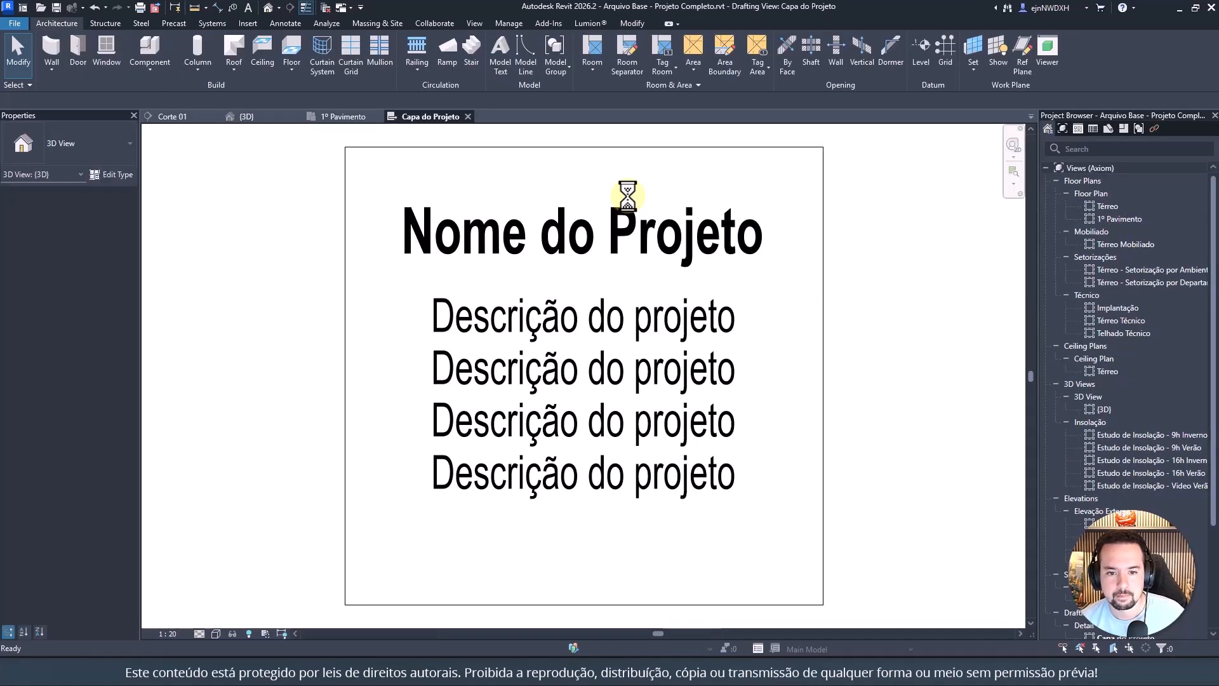
click(1111, 206)
double_click(1112, 205)
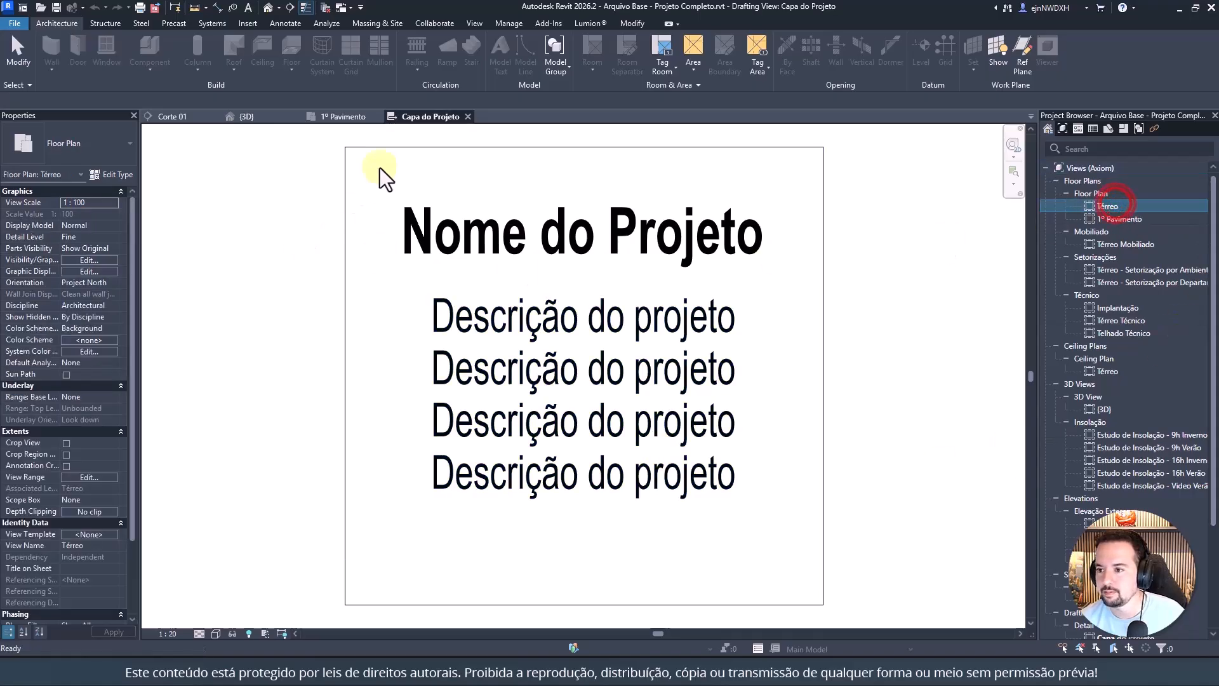
click(460, 117)
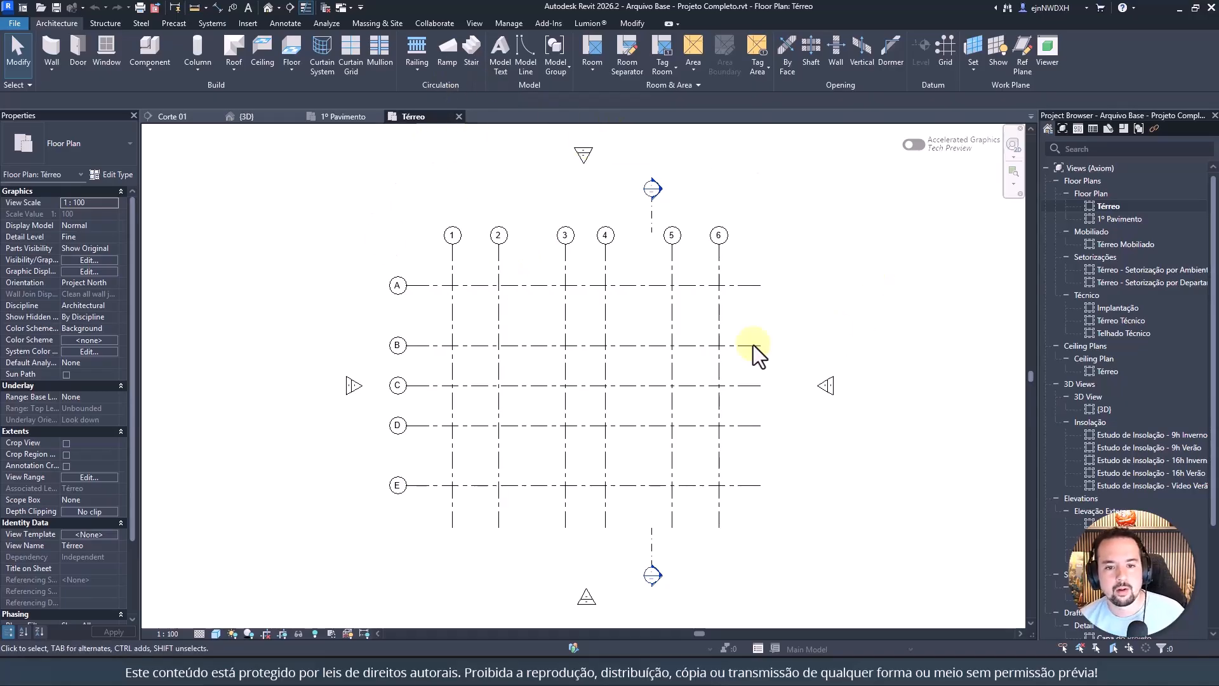
Step: In the 1º Pavimento plan of Pavimento Tipo, select all Concreto 250x300 columns in the entire project and copy them to the clipboard
click(346, 120)
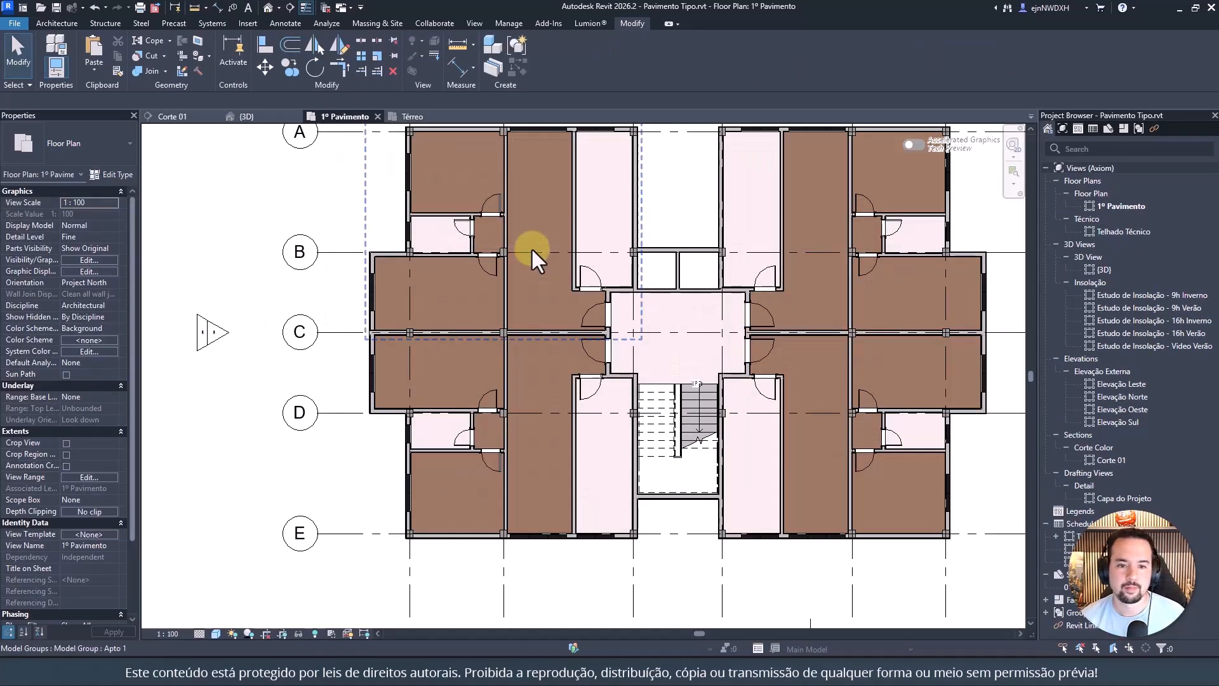
scroll(531, 248, up, 2)
click(493, 249)
right_click(493, 249)
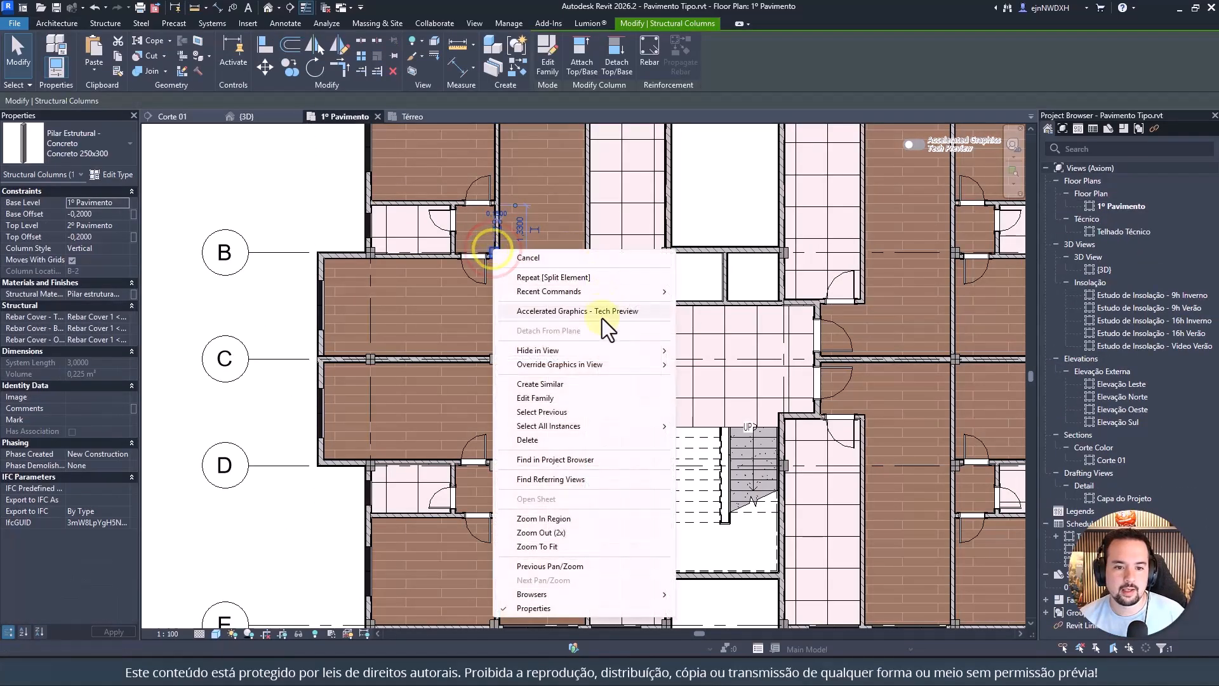
mouse_move(618, 429)
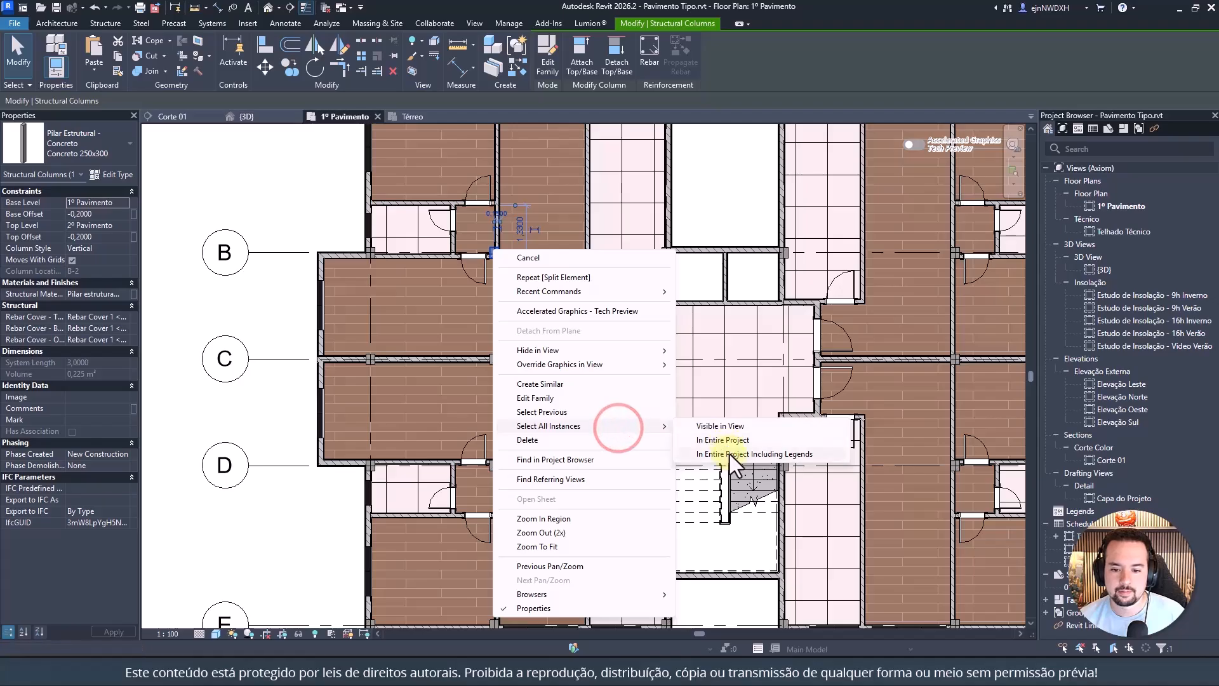
click(740, 440)
scroll(287, 292, down, 3)
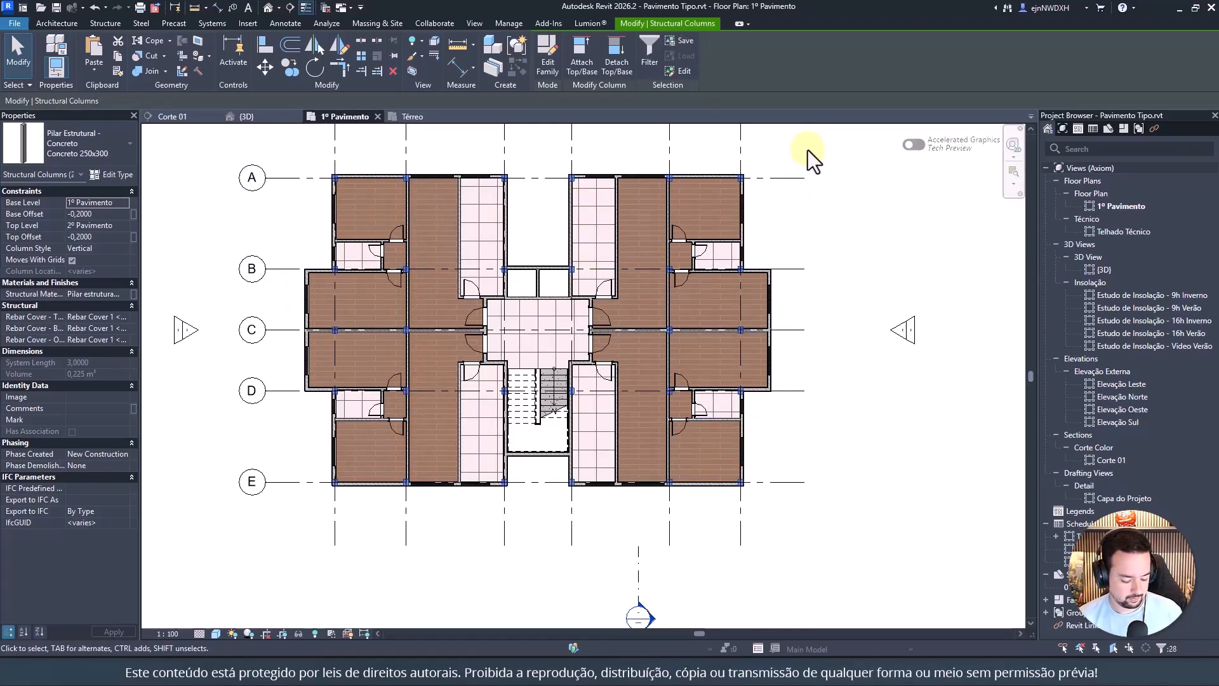
Step: Paste the copied columns aligned to the current view in the base file's Térreo plan and set their base offset to 0
click(405, 117)
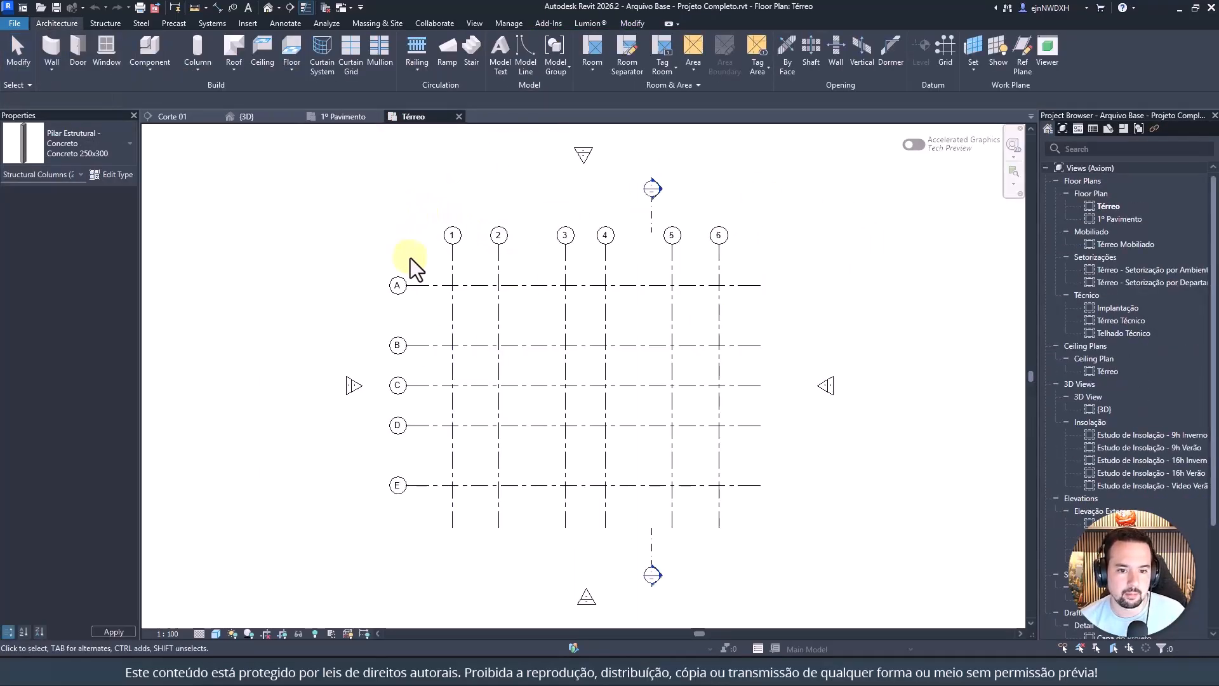
click(337, 214)
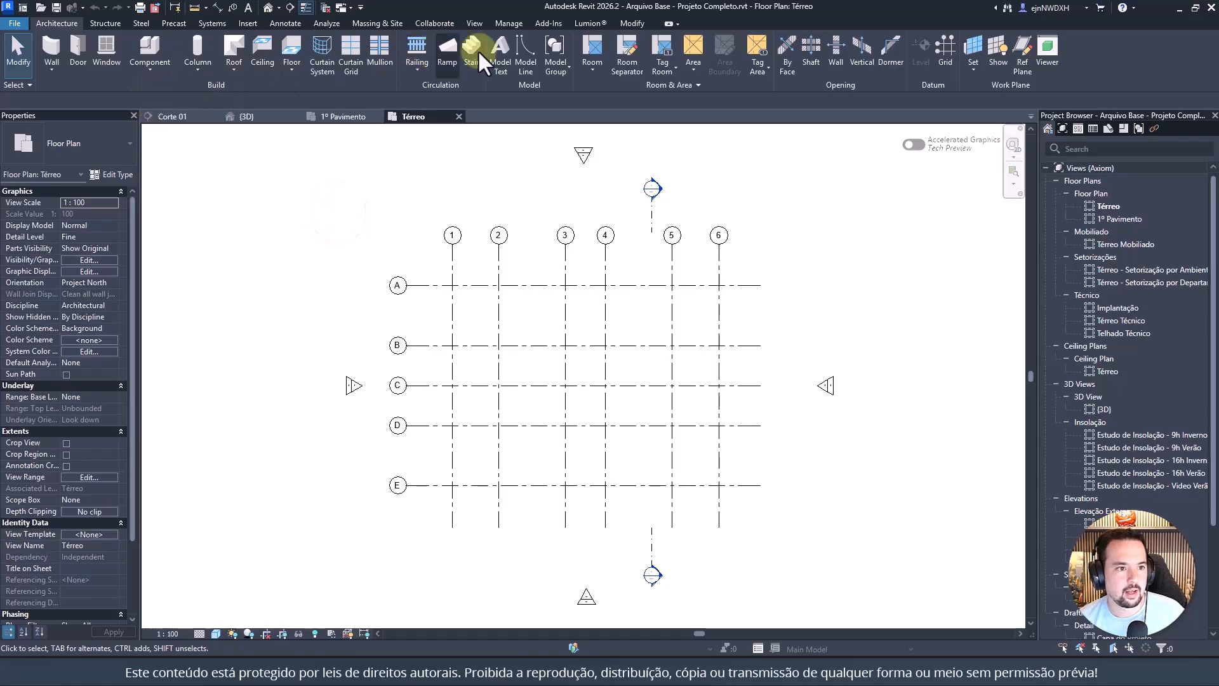
click(633, 24)
click(89, 67)
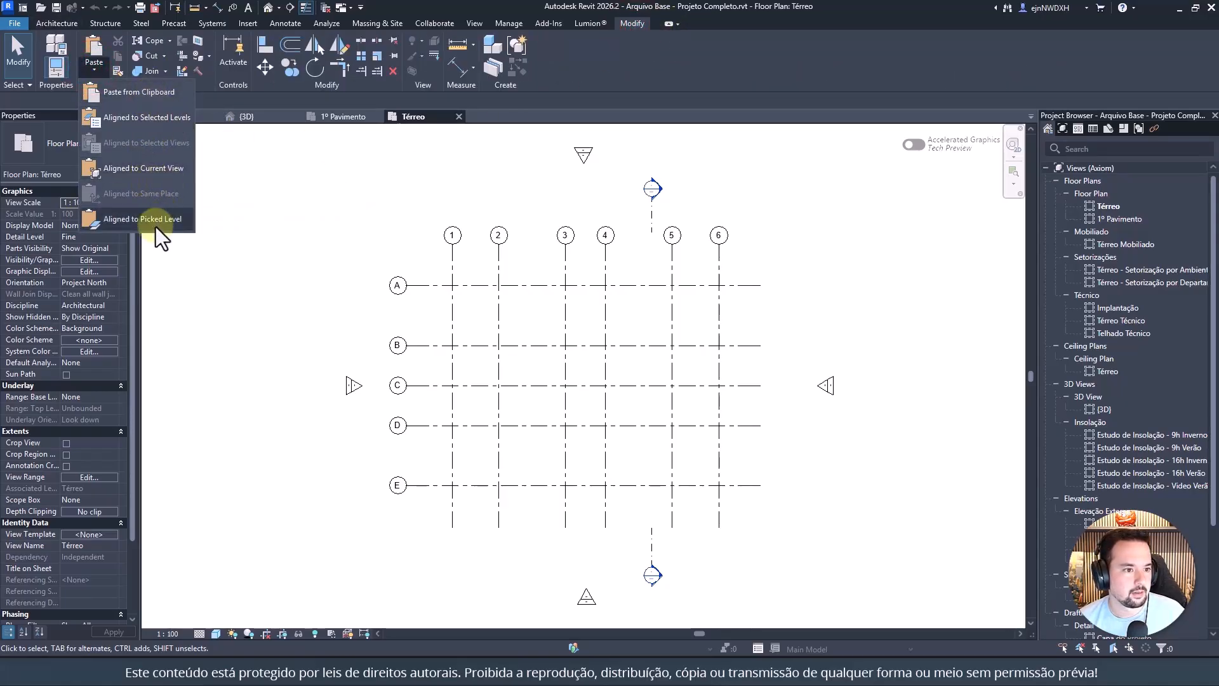
click(151, 165)
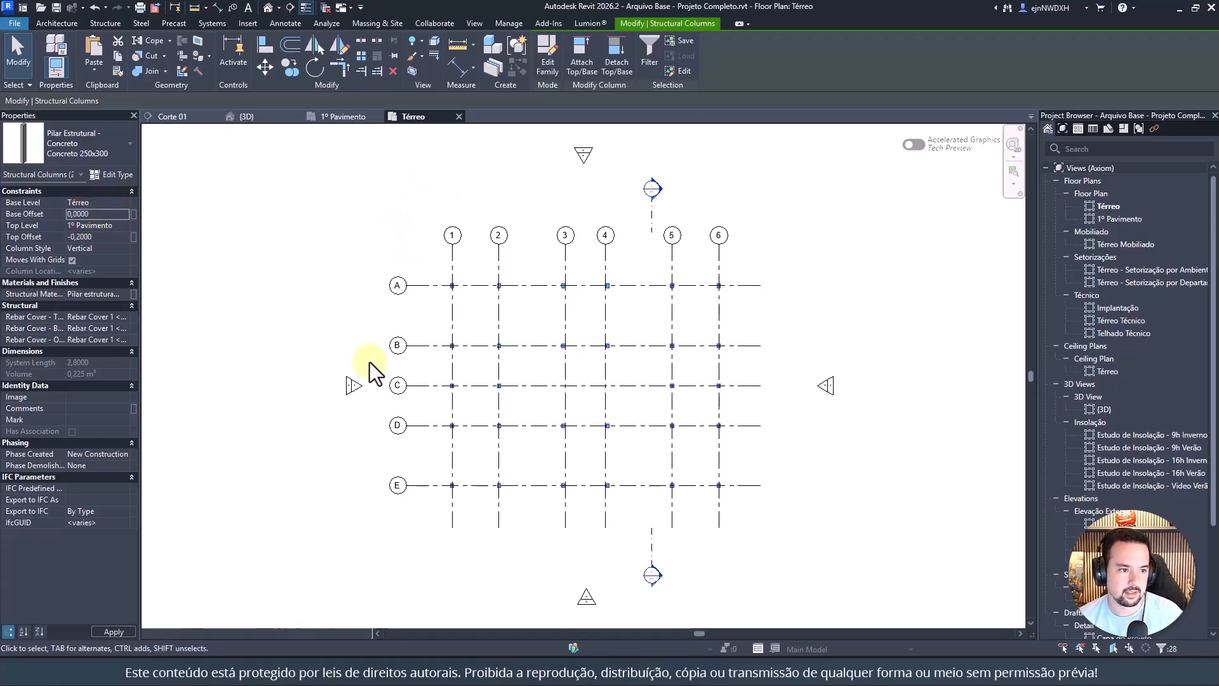
middle_drag(398, 231, 384, 234)
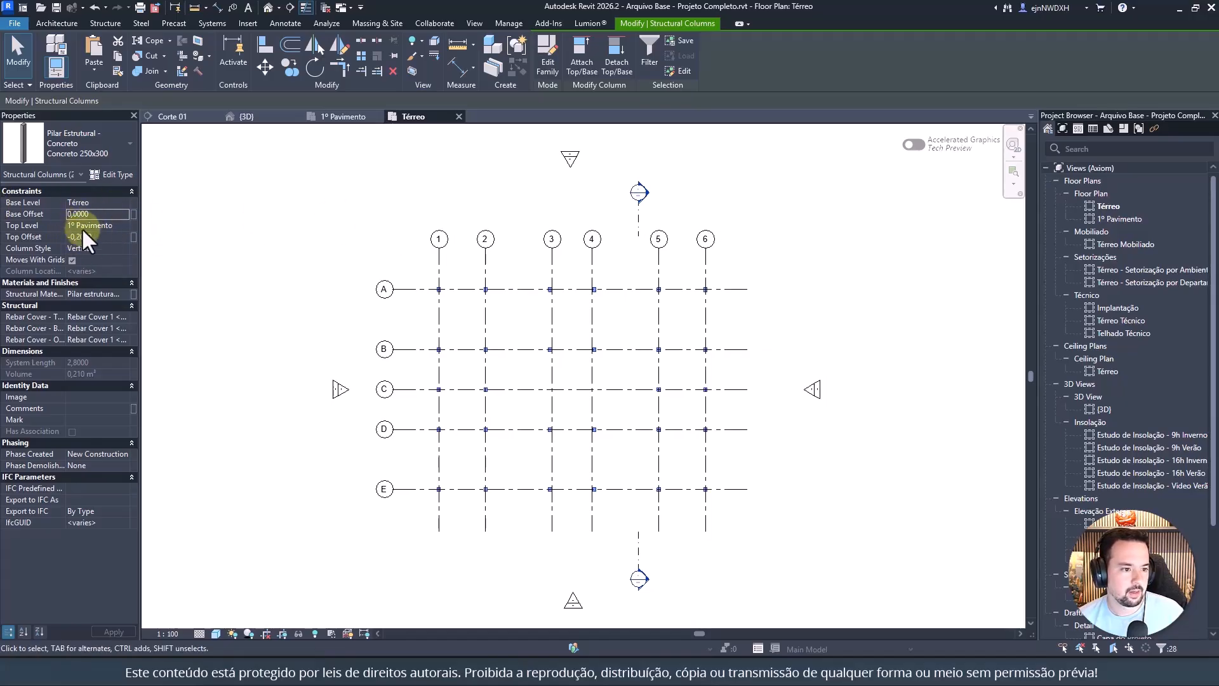
Step: Clear the column selection and open the base file's default 3D view to examine the pasted columns against the levels
click(367, 222)
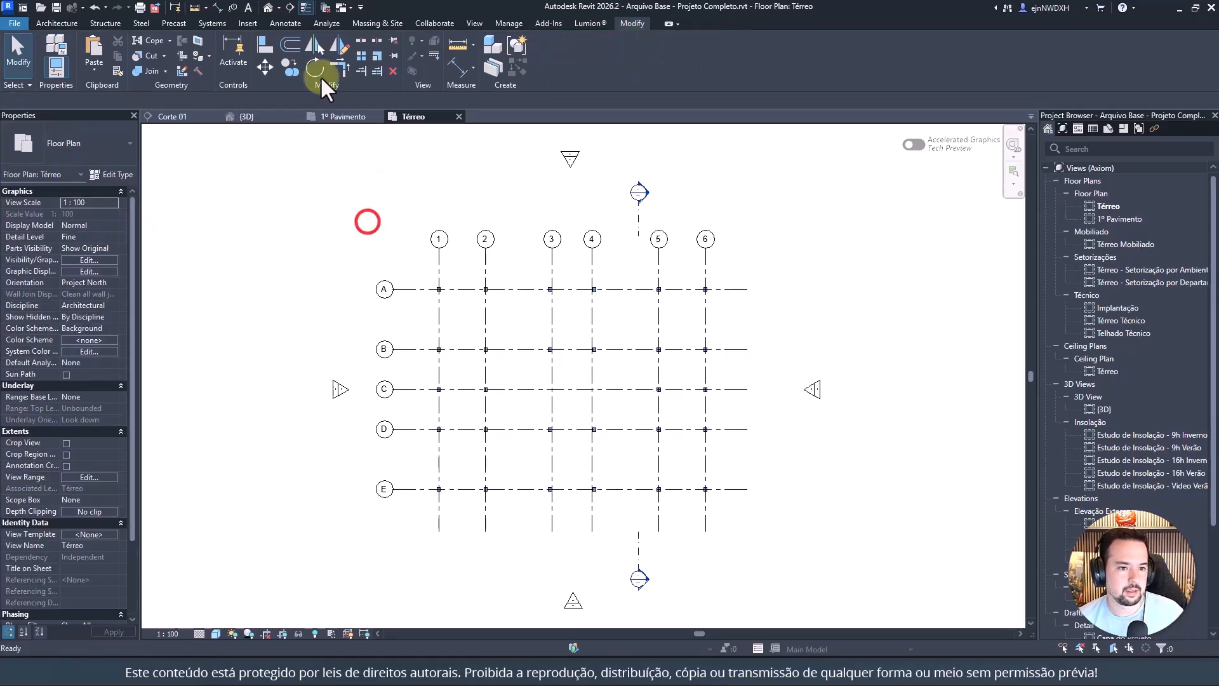
click(268, 9)
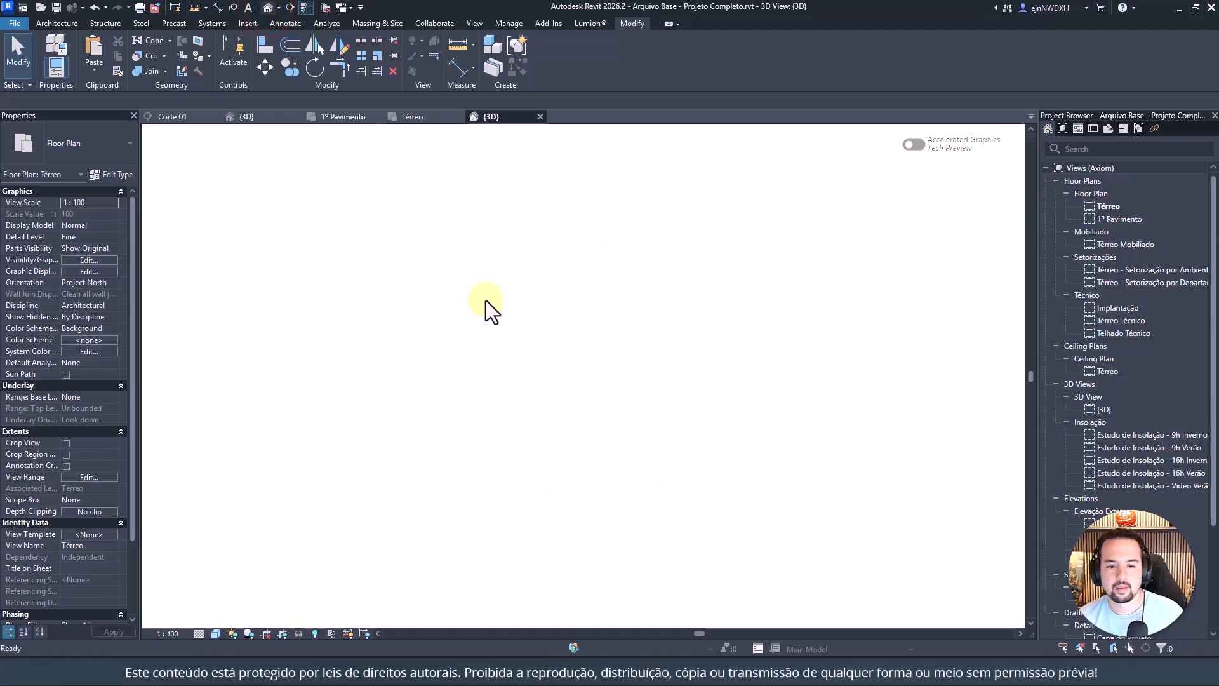
shift+middle_drag(506, 318, 714, 391)
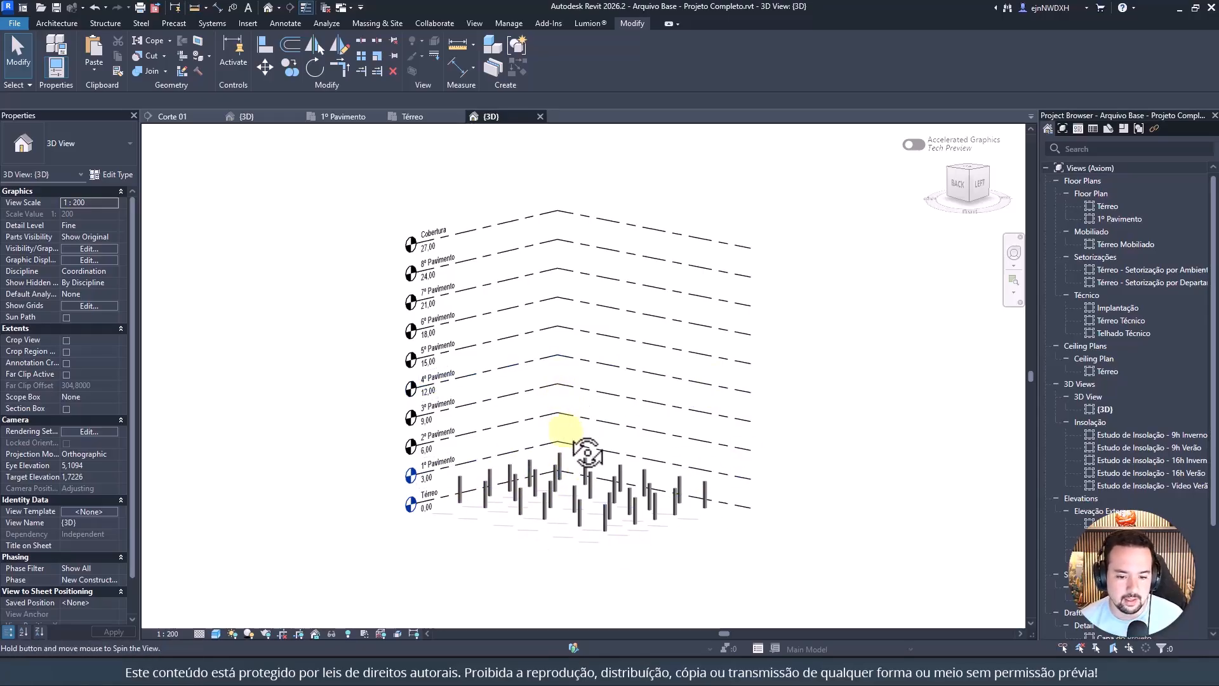
Step: Close the inactive views, and close the Pavimento Tipo project with its changes saved
shift+middle_drag(565, 451, 579, 485)
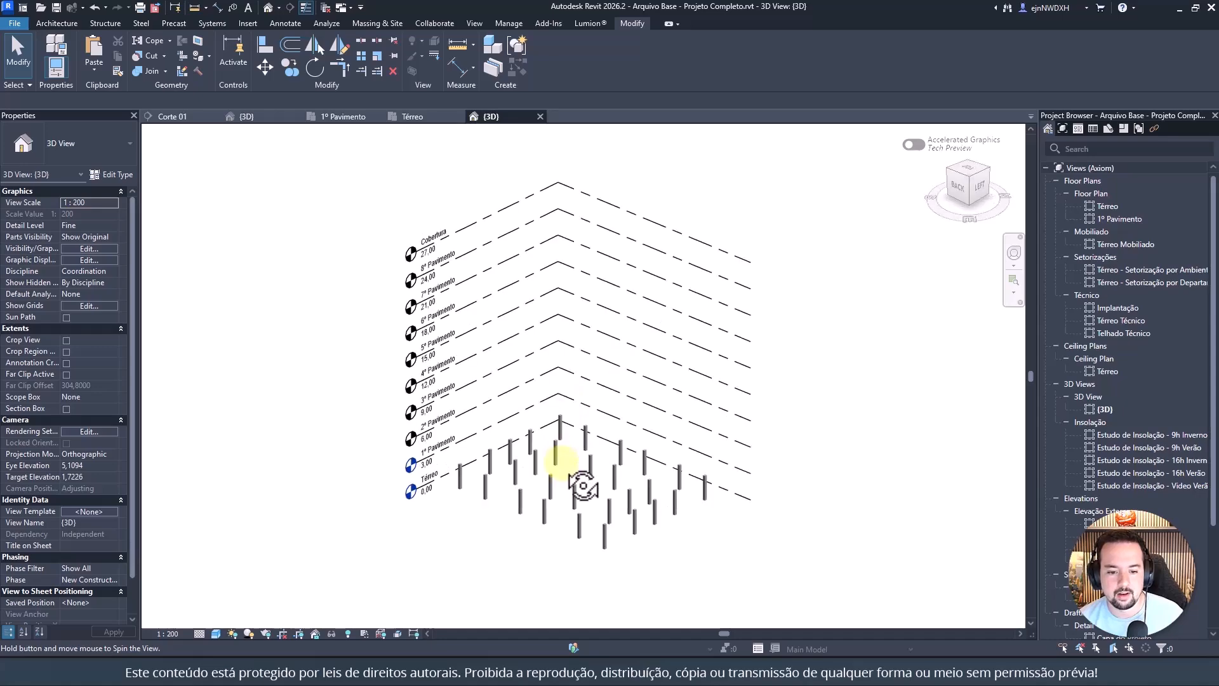
click(376, 230)
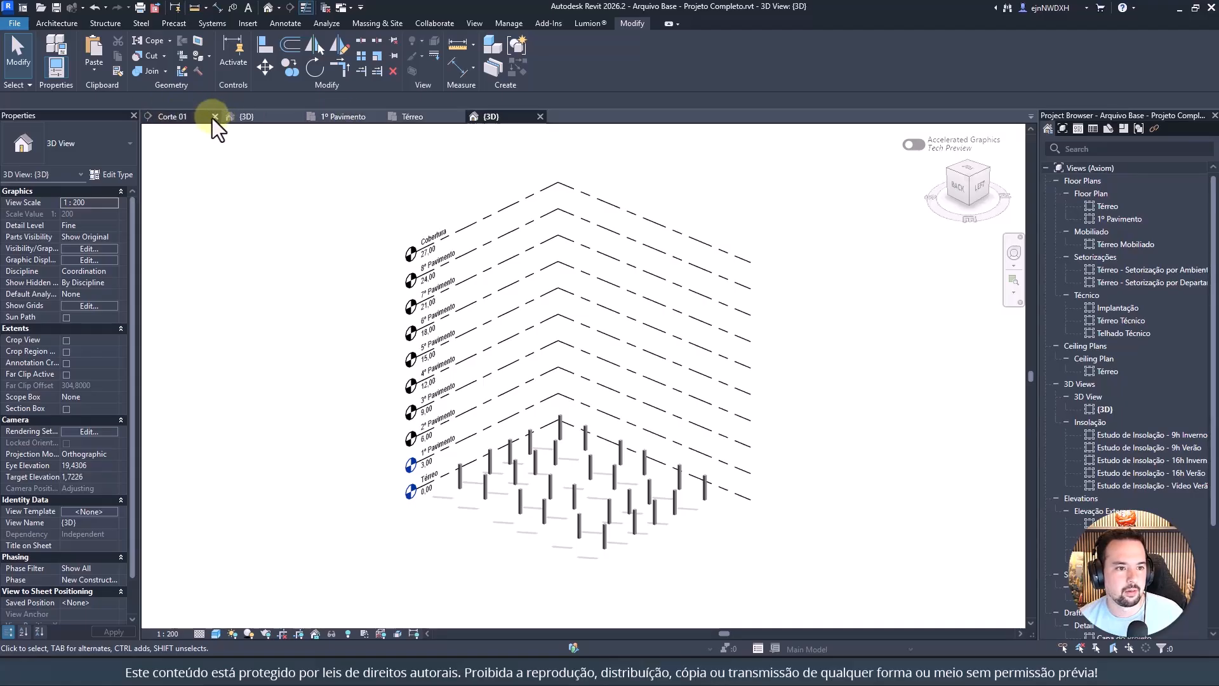
click(325, 8)
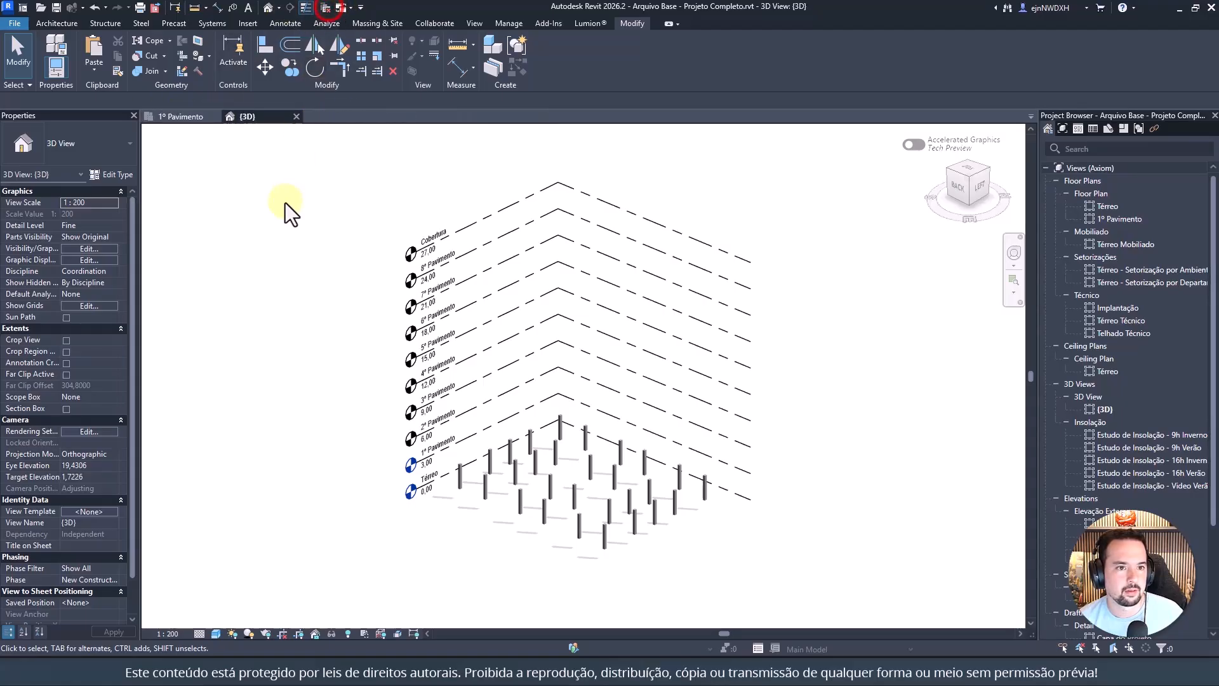
click(184, 116)
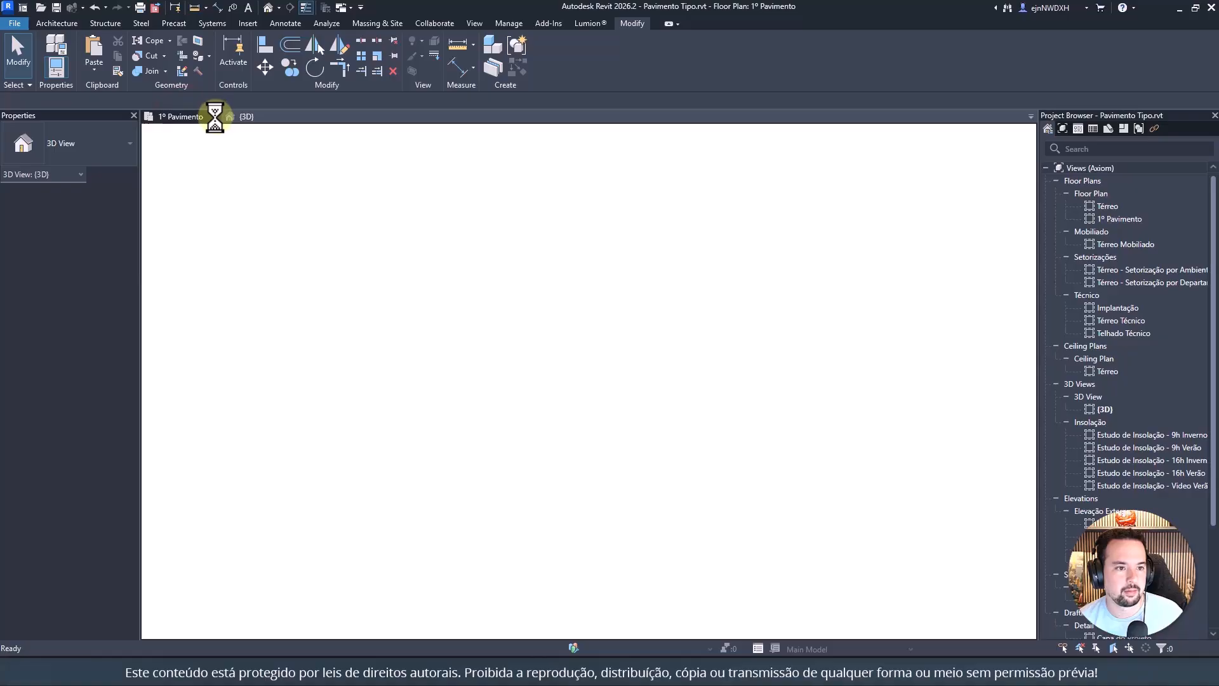
click(215, 116)
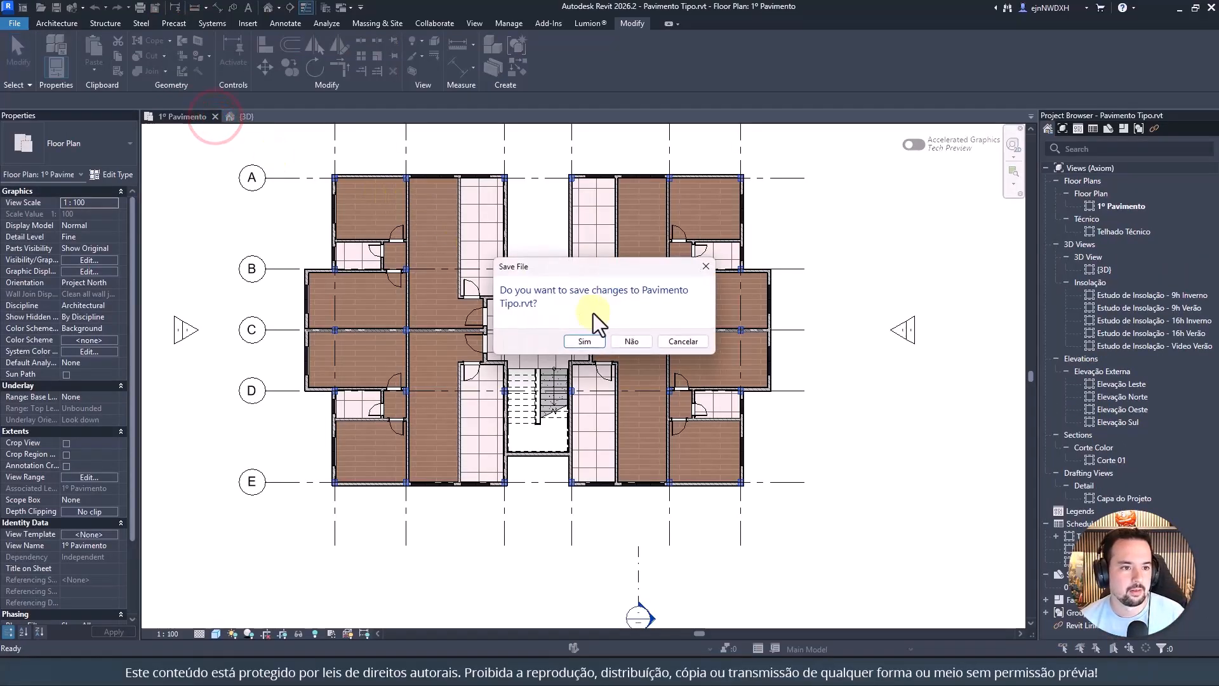
click(585, 341)
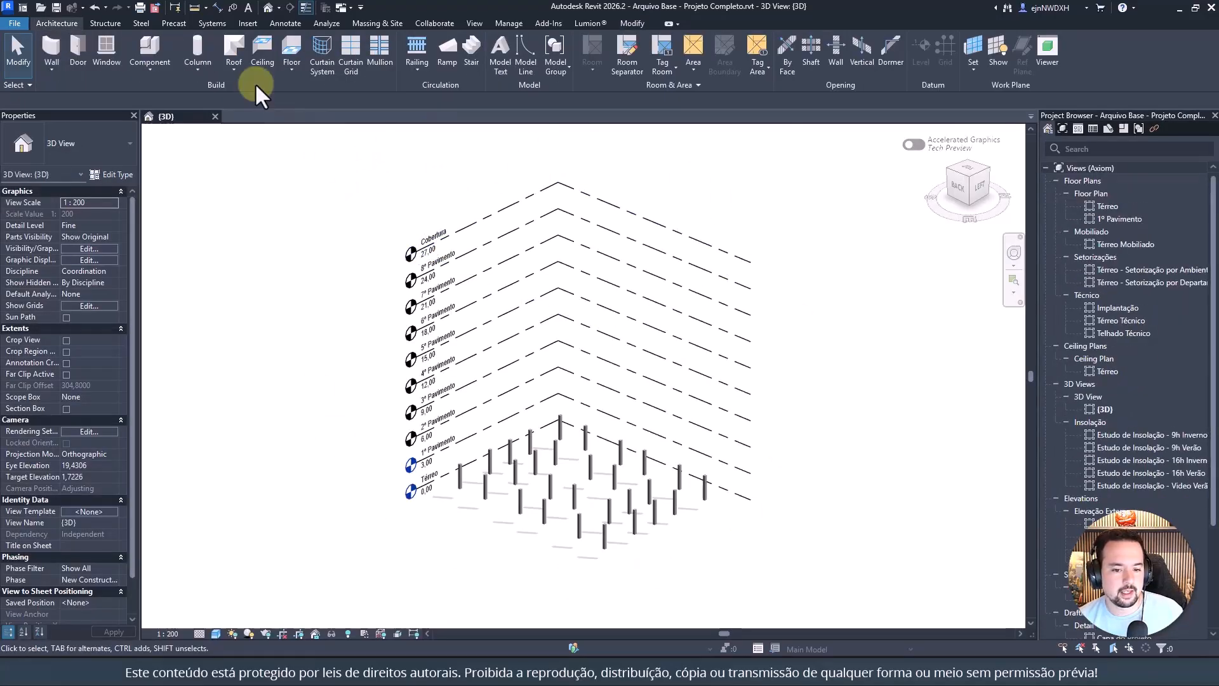
Step: Link Pavimento Tipo.rvt into the base project's 3D view with Auto - Internal Origin to Internal Origin positioning
click(248, 23)
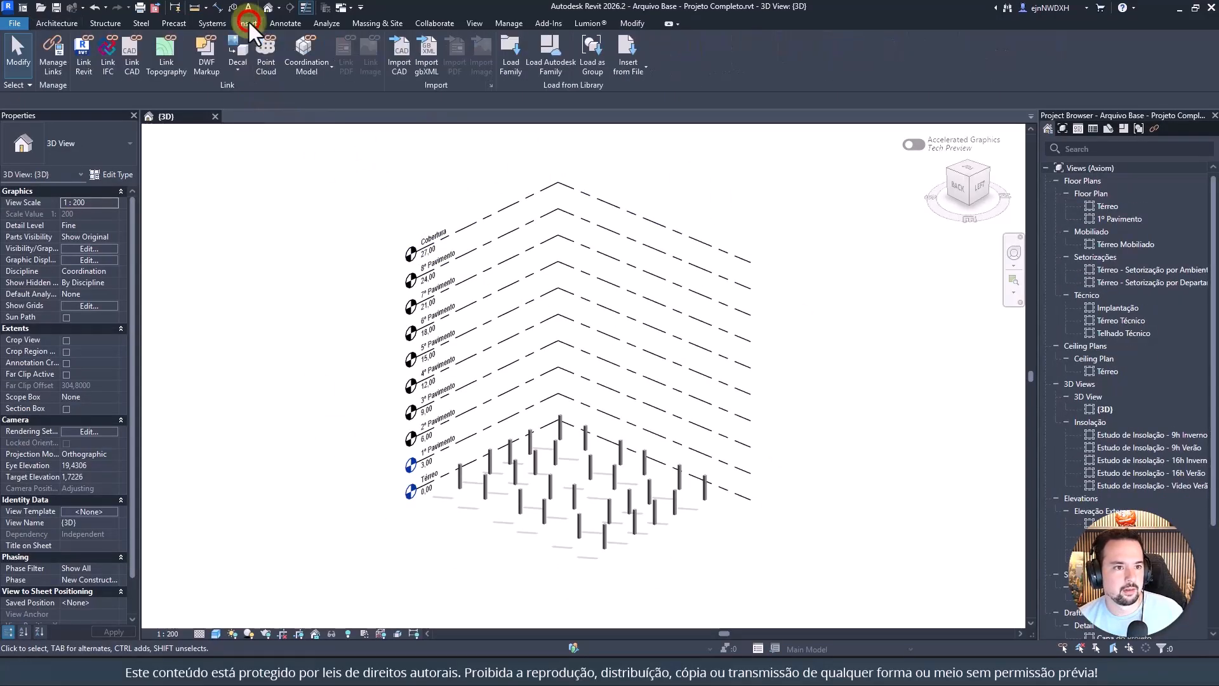
click(86, 59)
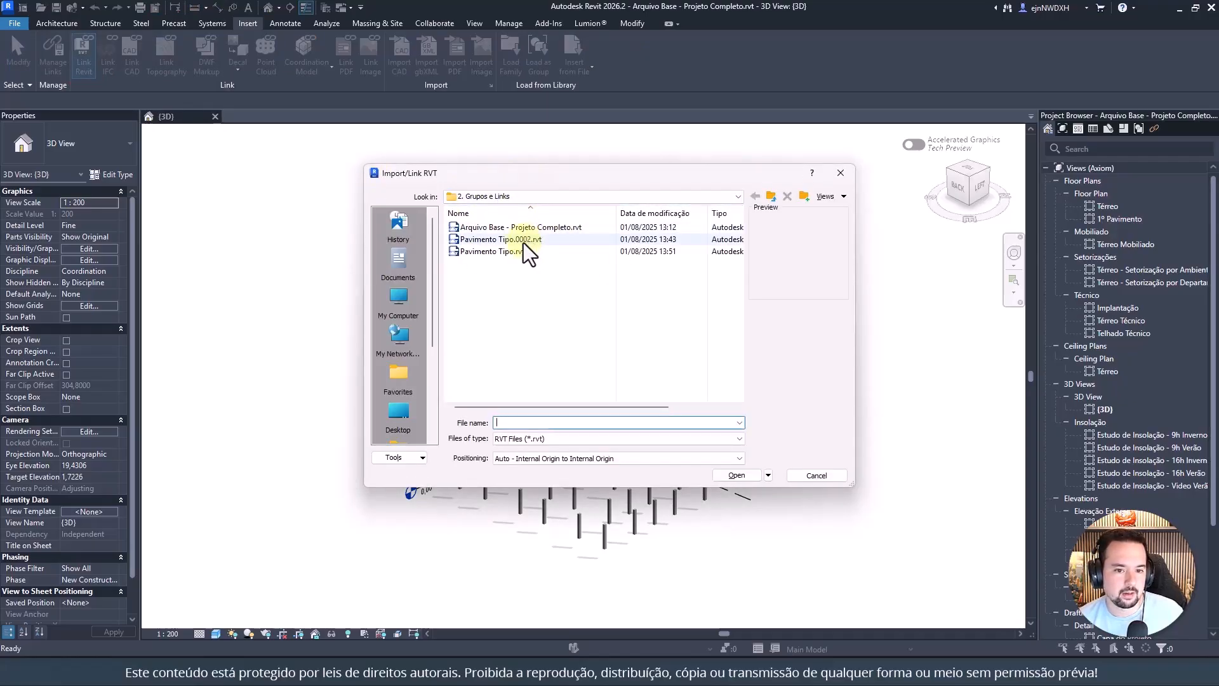
click(521, 254)
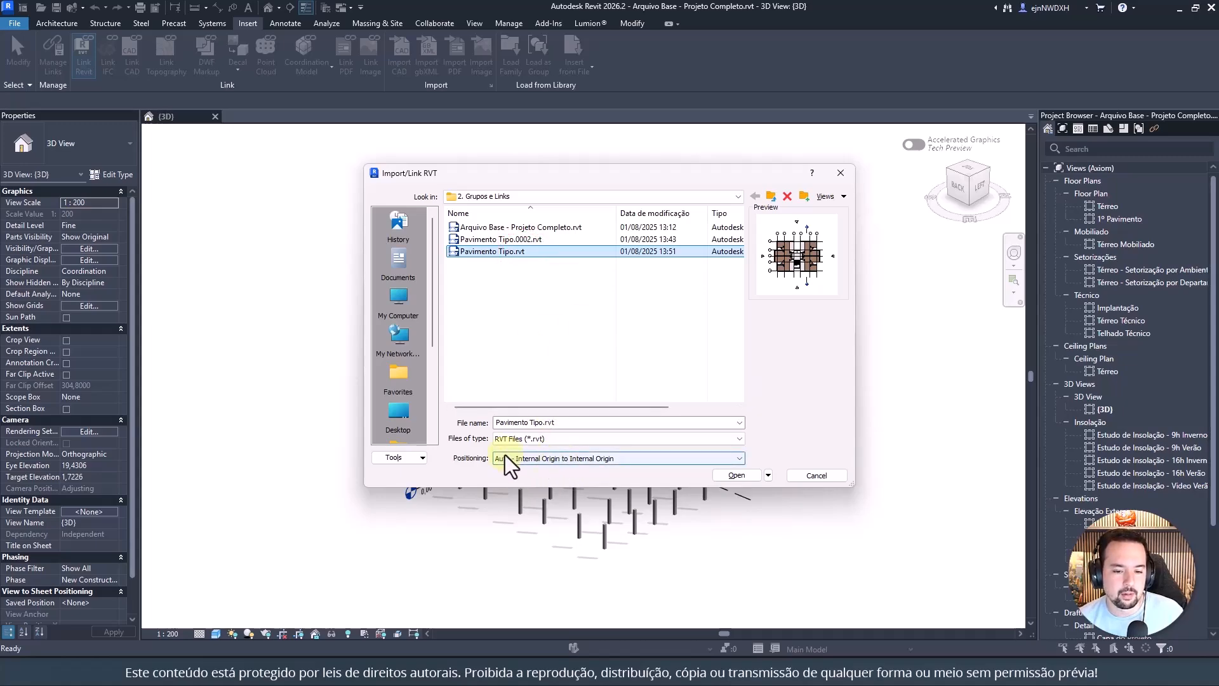
click(585, 459)
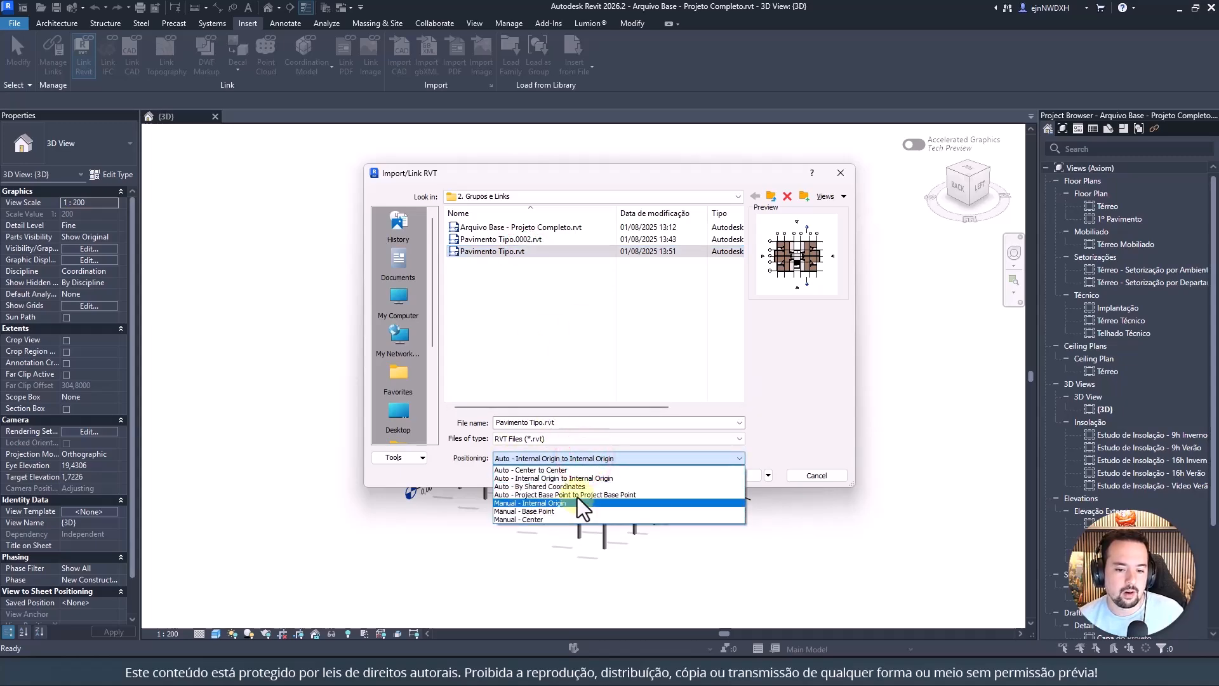
click(596, 174)
drag(596, 174, 886, 121)
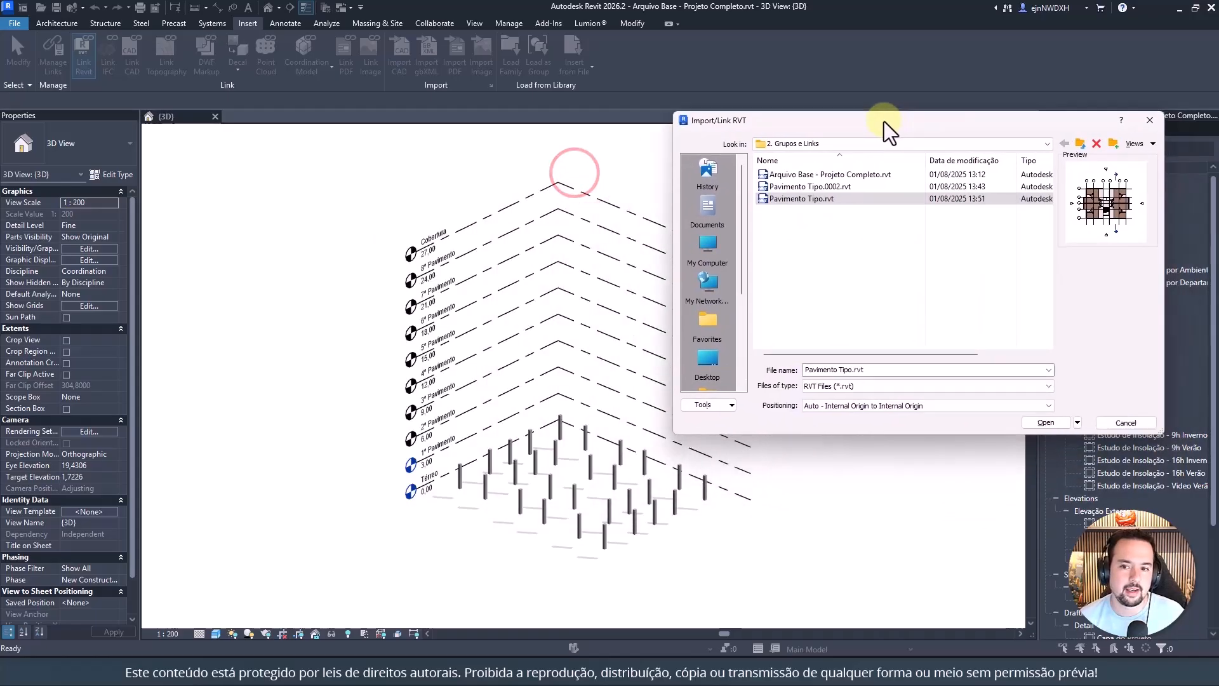
click(890, 405)
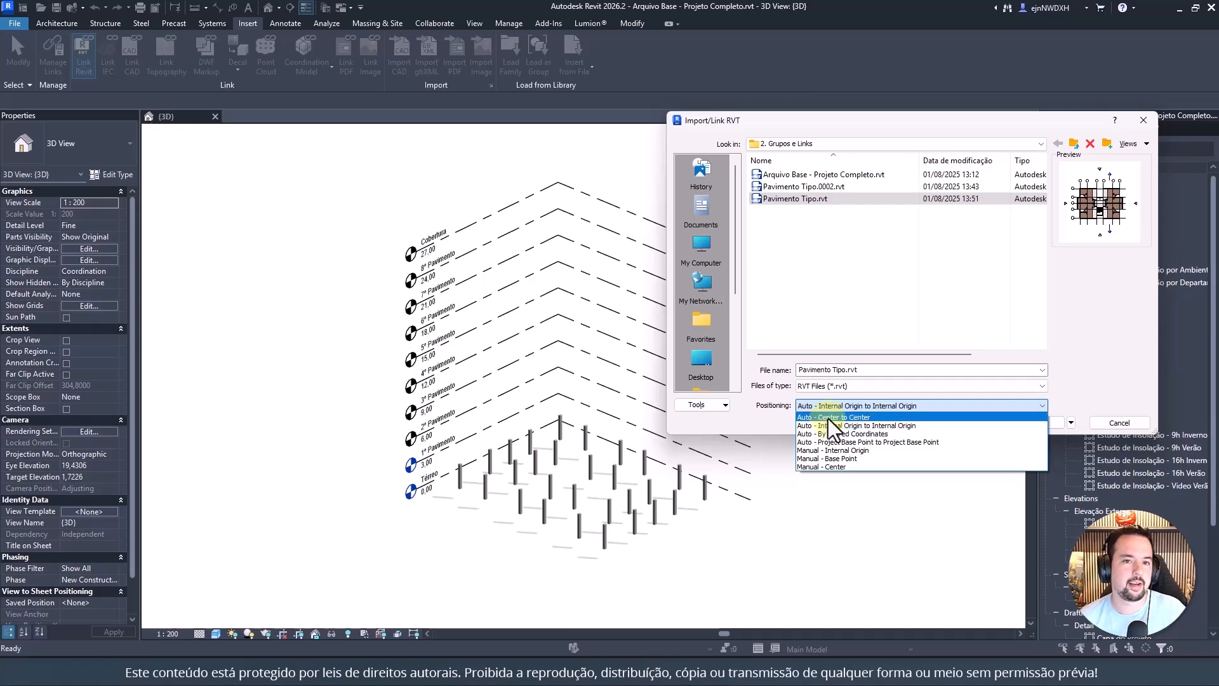
click(924, 426)
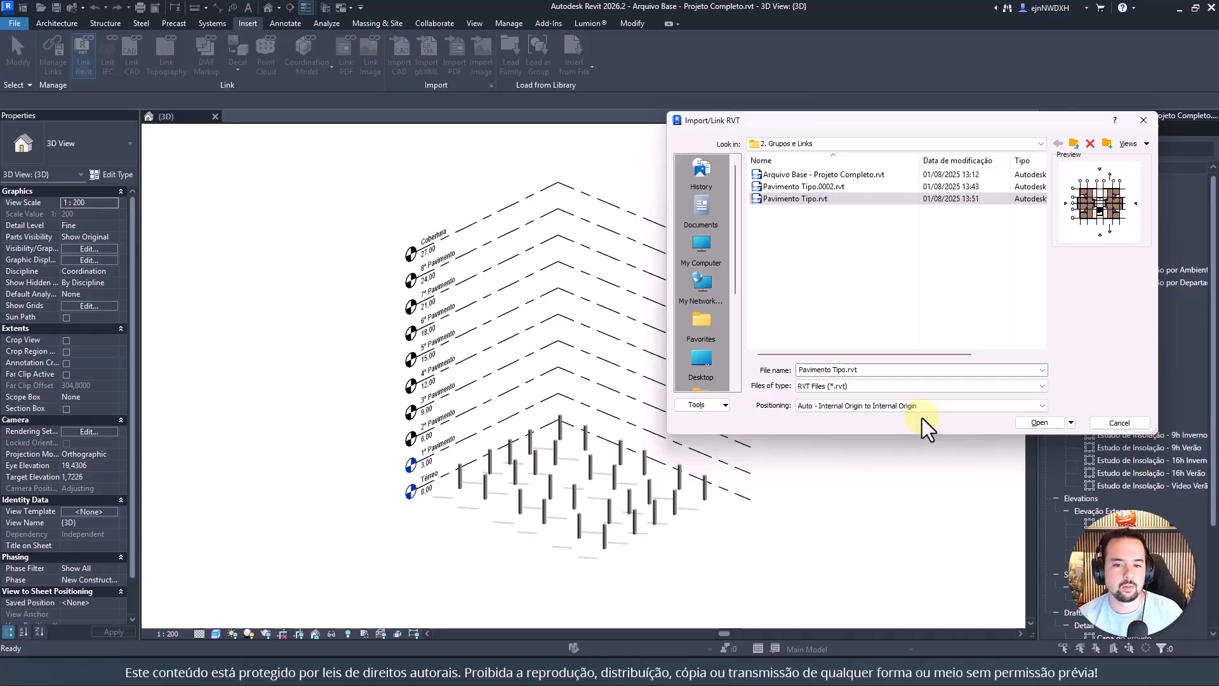
click(1025, 421)
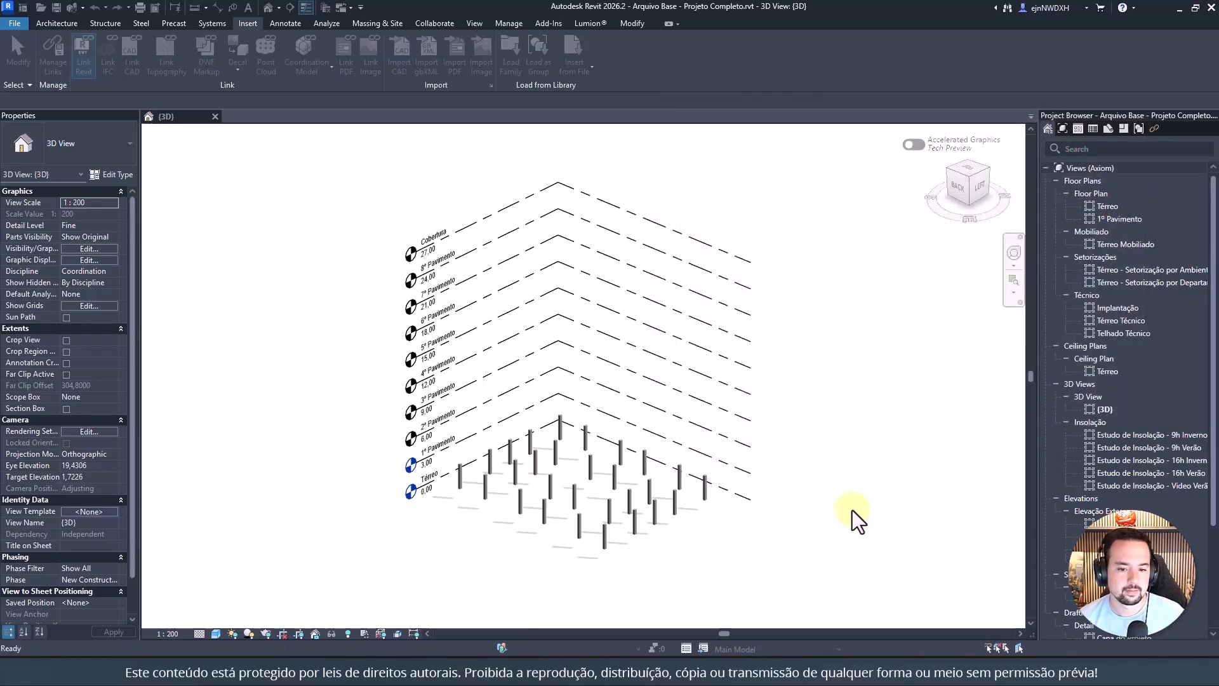
click(852, 509)
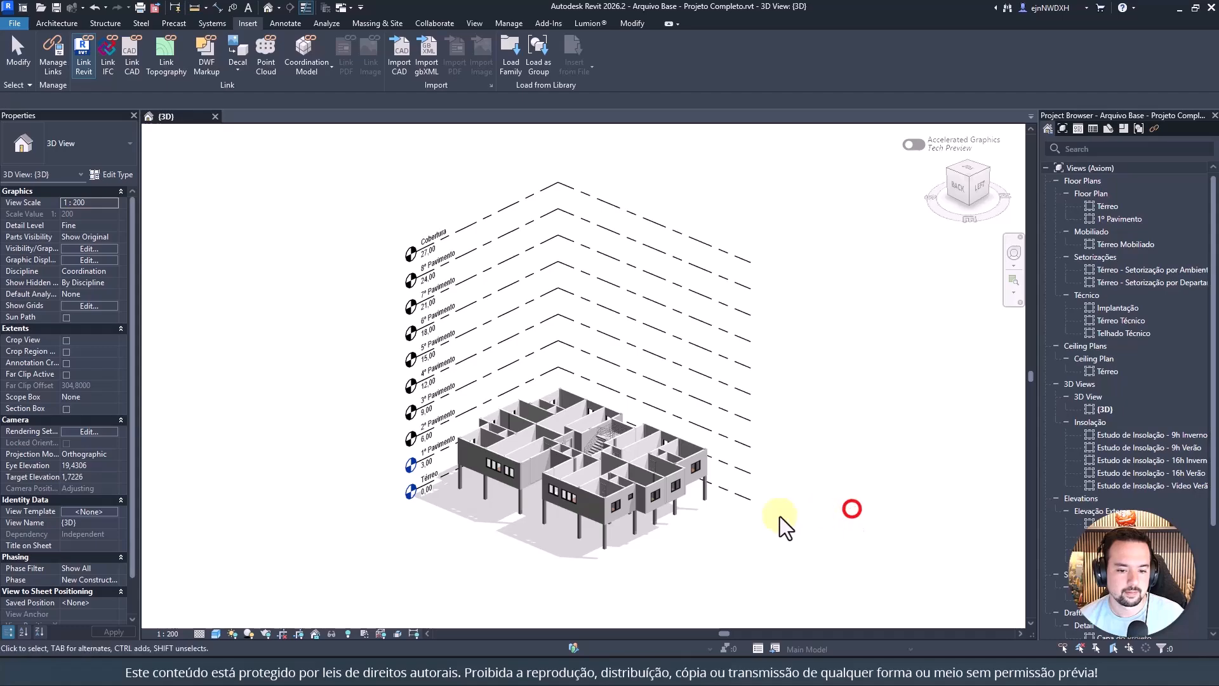
Step: Open the 1º Pavimento floor plan and move the base project's grid 3 onto the linked model's grid 3
scroll(561, 554, up, 4)
mouse_move(574, 563)
shift+middle_down()
mouse_move(582, 569)
mouse_move(604, 504)
mouse_move(585, 332)
mouse_move(574, 574)
mouse_move(558, 563)
shift+middle_up()
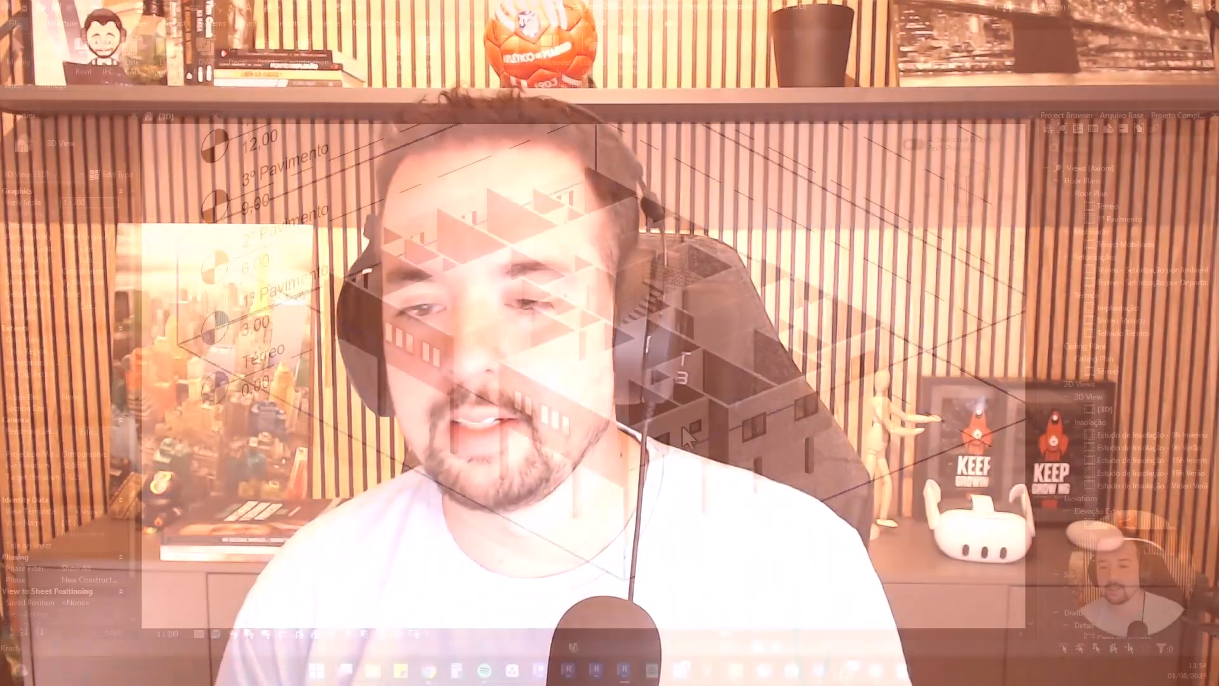
scroll(626, 403, down, 3)
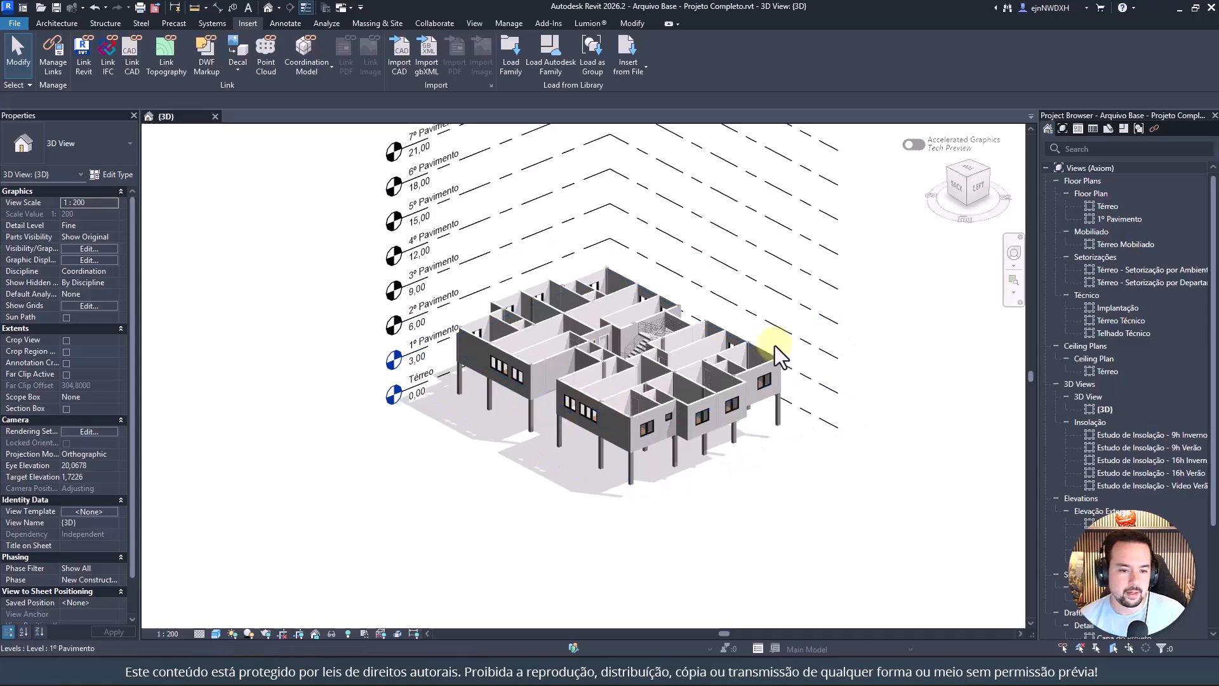
double_click(1120, 218)
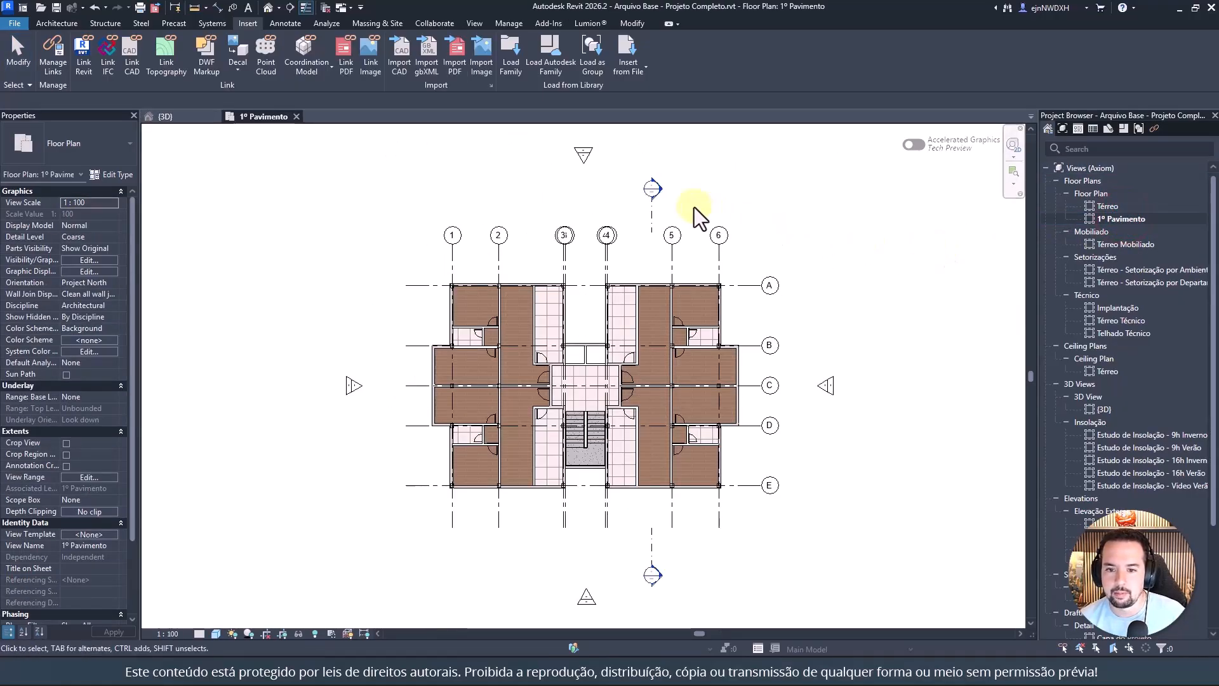
scroll(552, 260, up, 5)
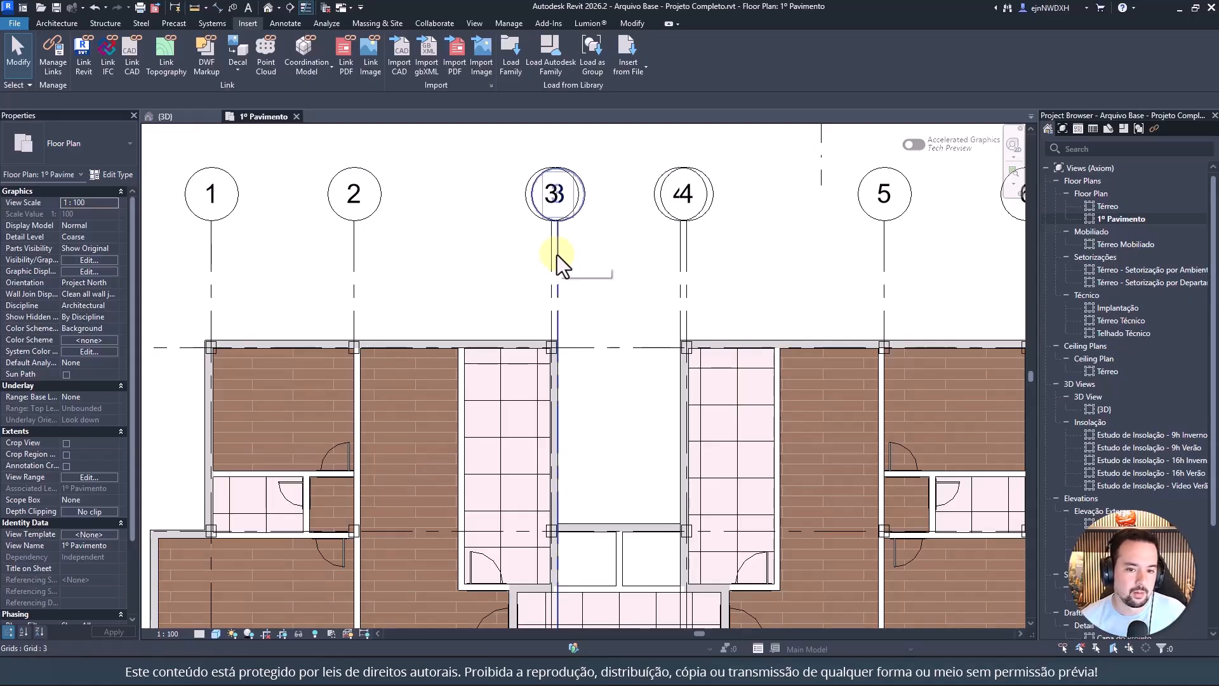
click(558, 254)
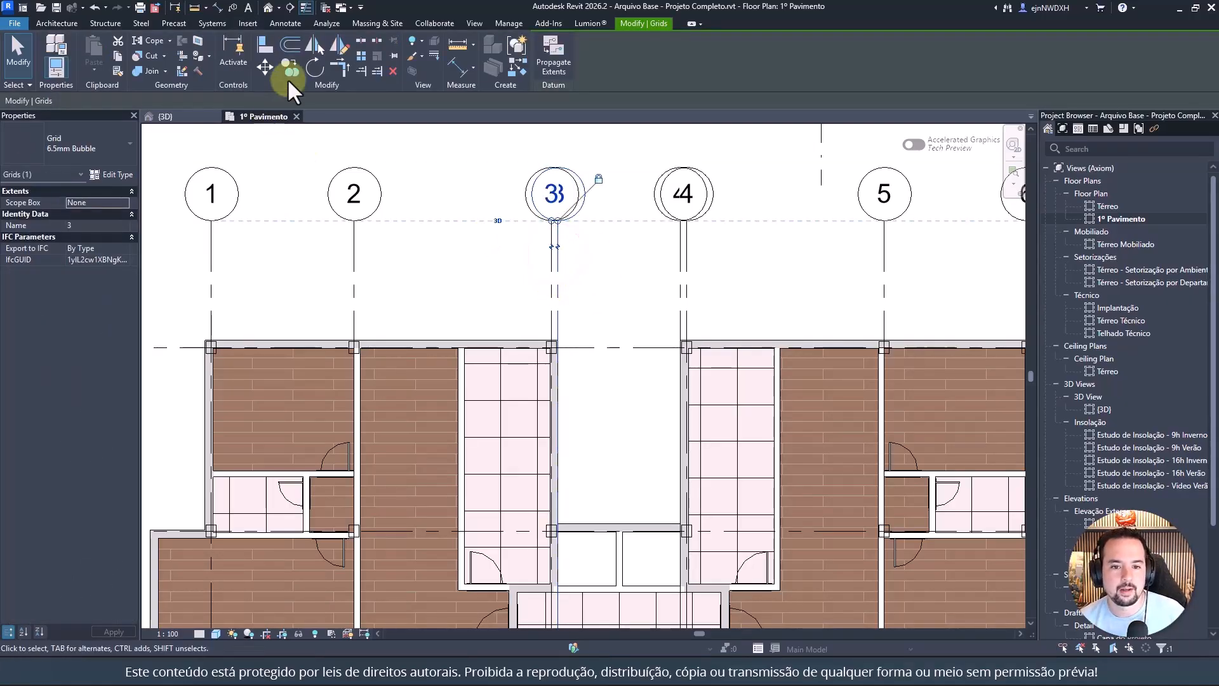
click(278, 69)
click(552, 286)
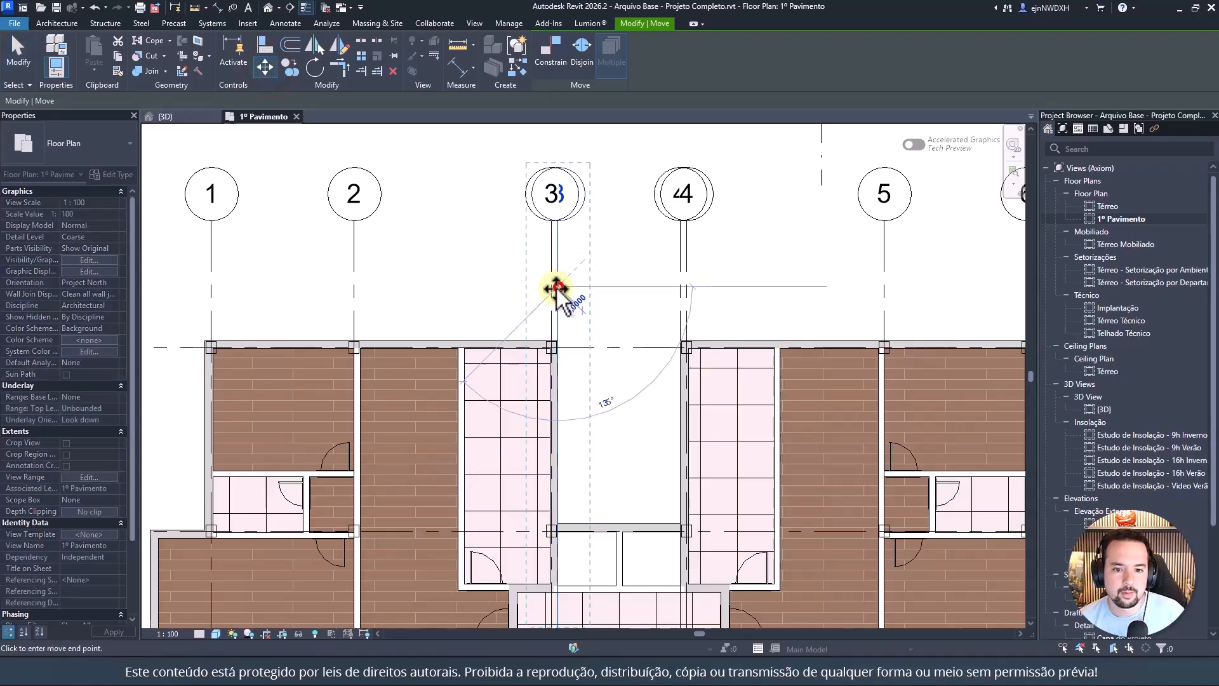
click(550, 288)
key(Escape)
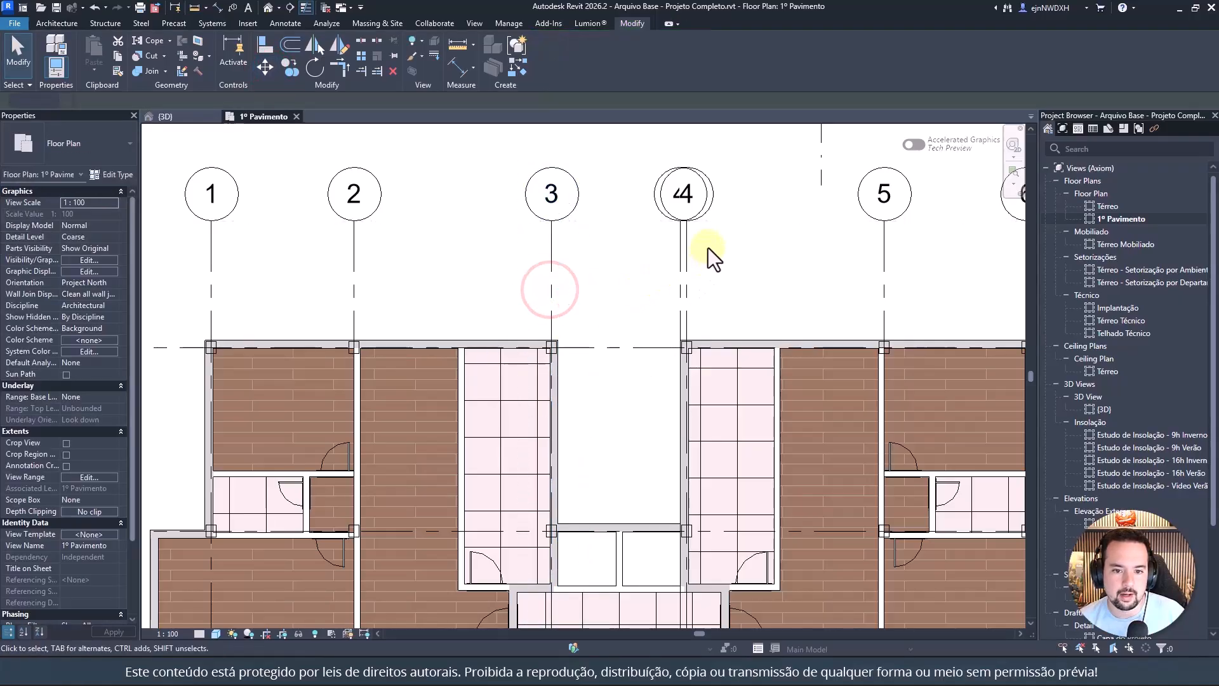
Step: Move the base project's grid 4 onto the linked model's grid 4 in the 1º Pavimento plan
scroll(707, 246, up, 3)
click(659, 244)
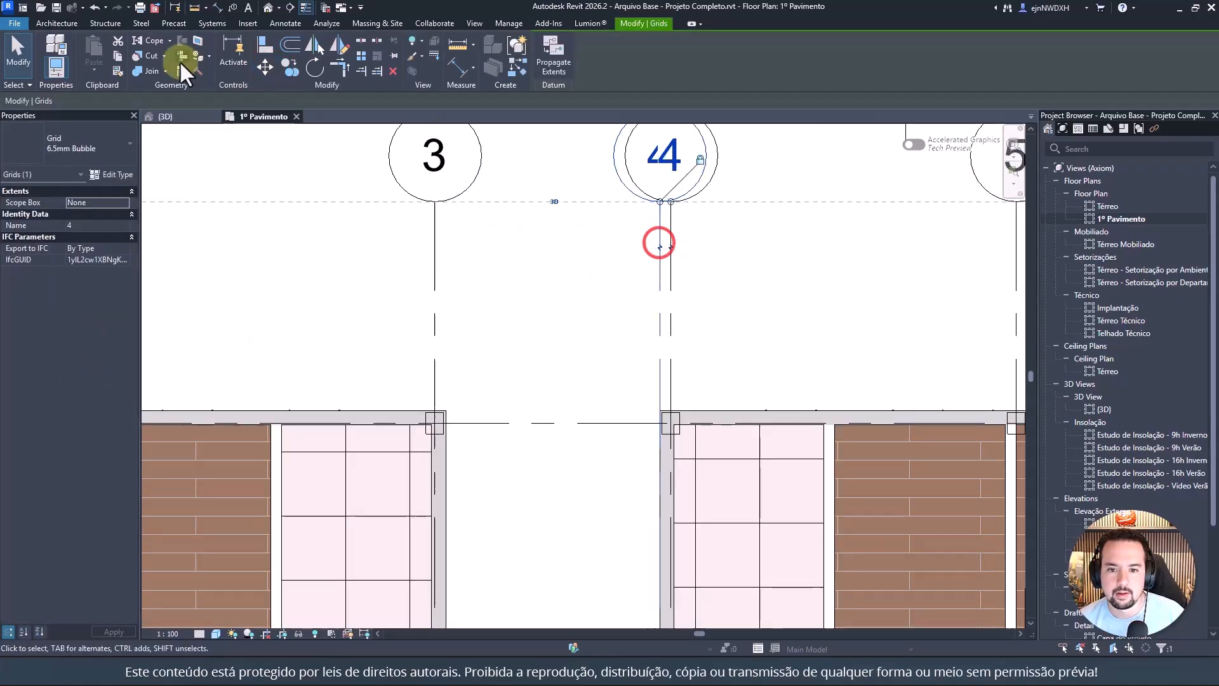
click(264, 67)
click(659, 282)
click(670, 282)
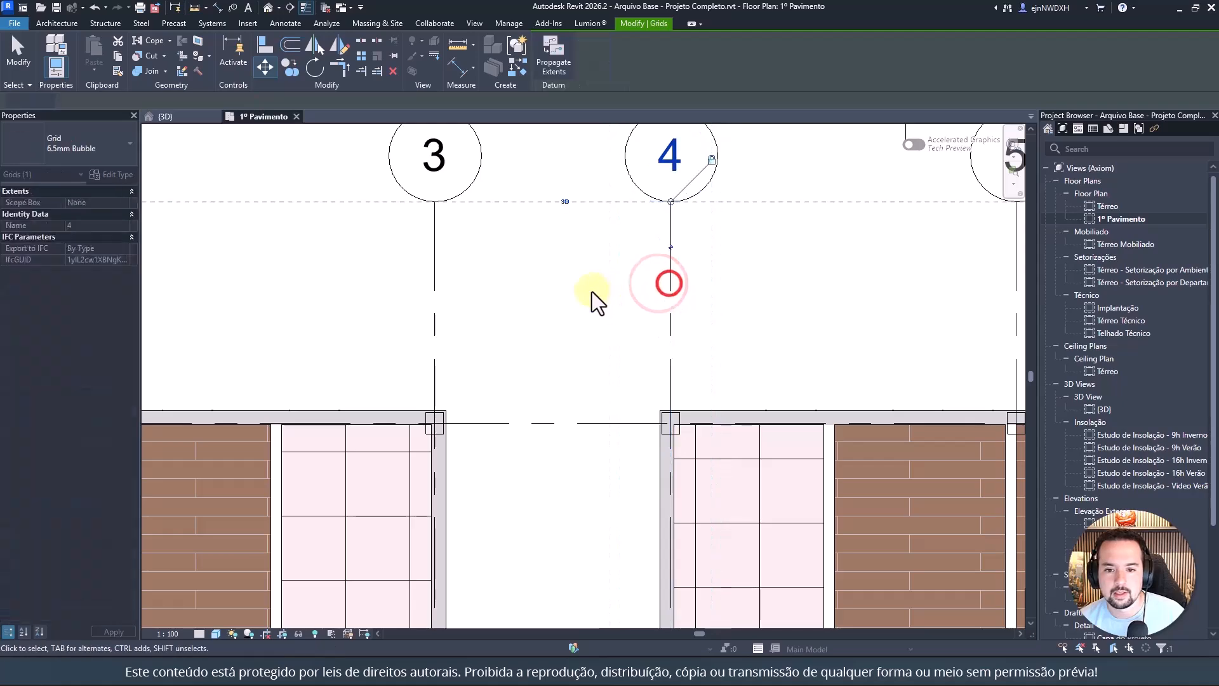
key(Escape)
scroll(607, 292, down, 1)
scroll(607, 292, down, 4)
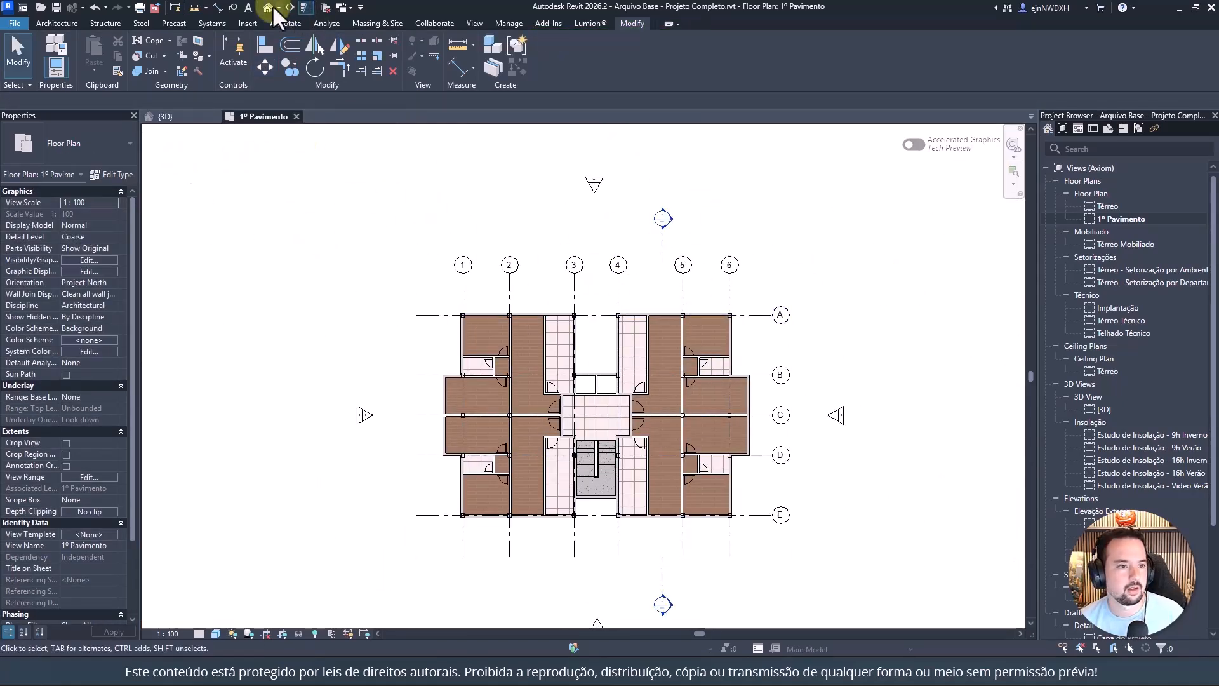
Step: Select everything in the 1º Pavimento plan, filter the selection down to Grids only, and pin the grids in place
click(506, 282)
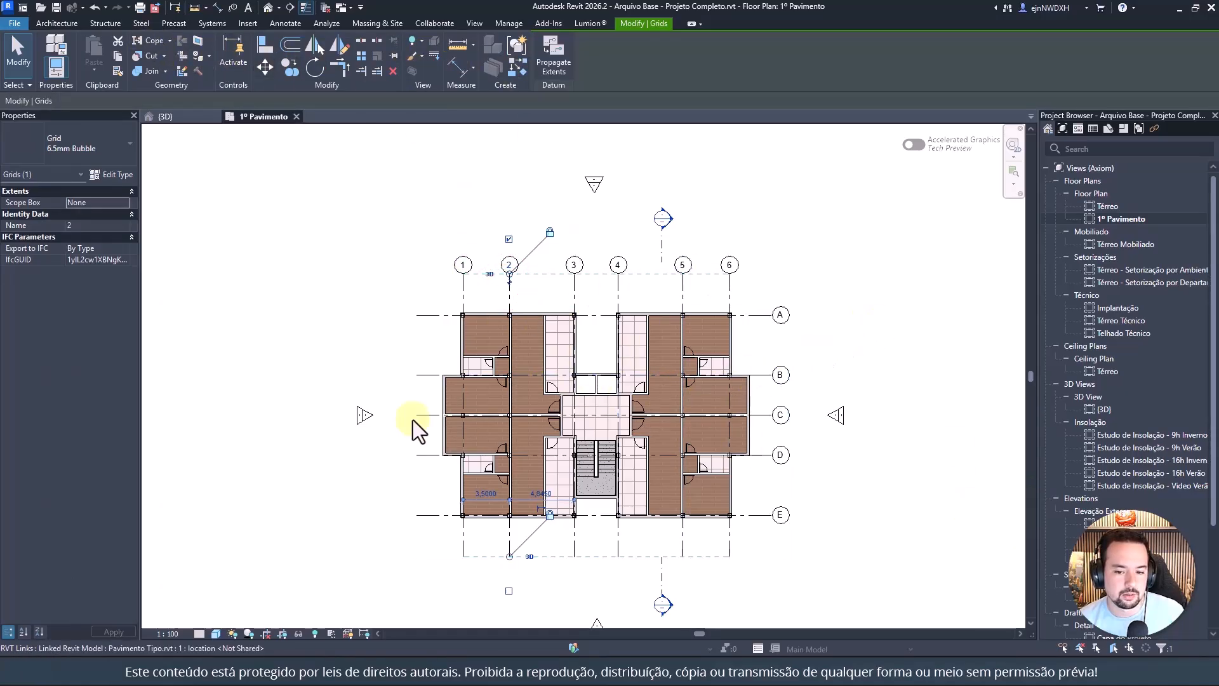
click(399, 213)
drag(399, 213, 845, 585)
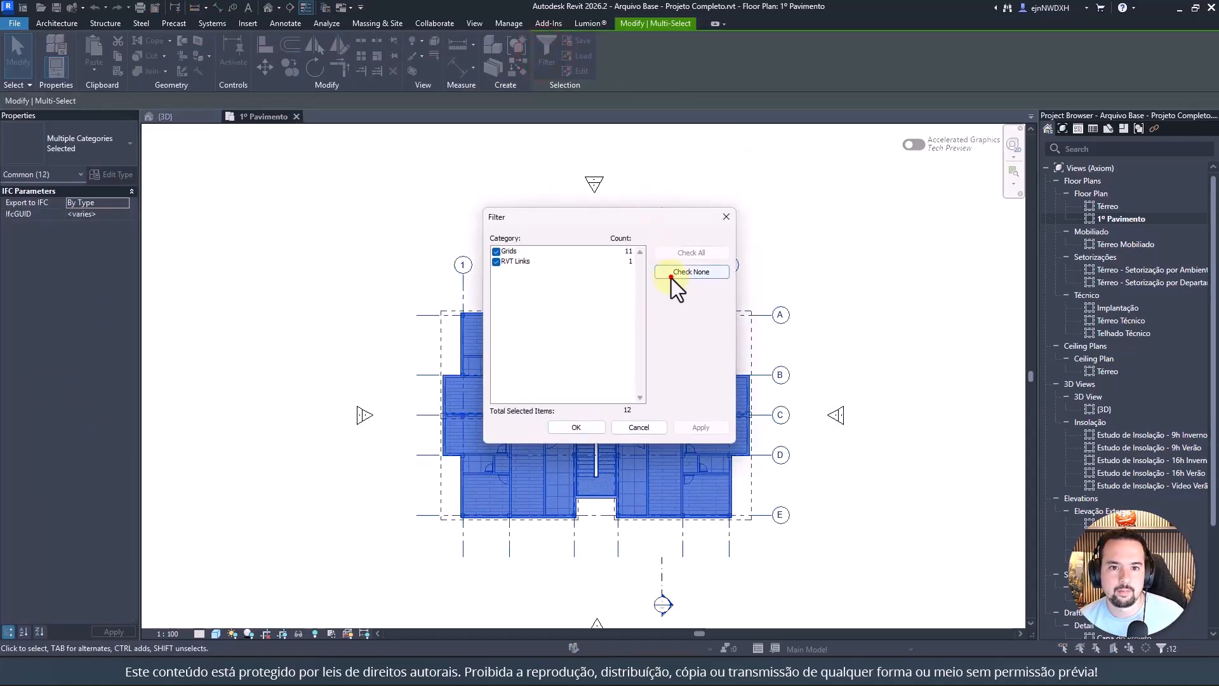
click(672, 276)
click(496, 252)
click(576, 426)
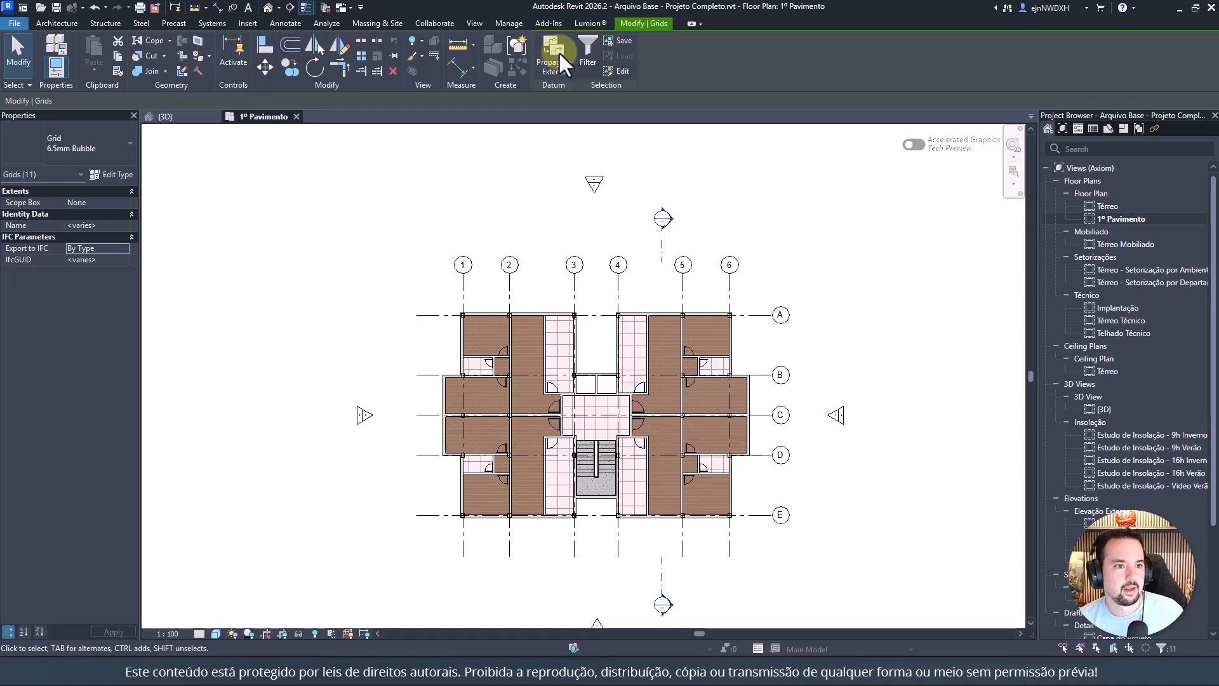
click(395, 56)
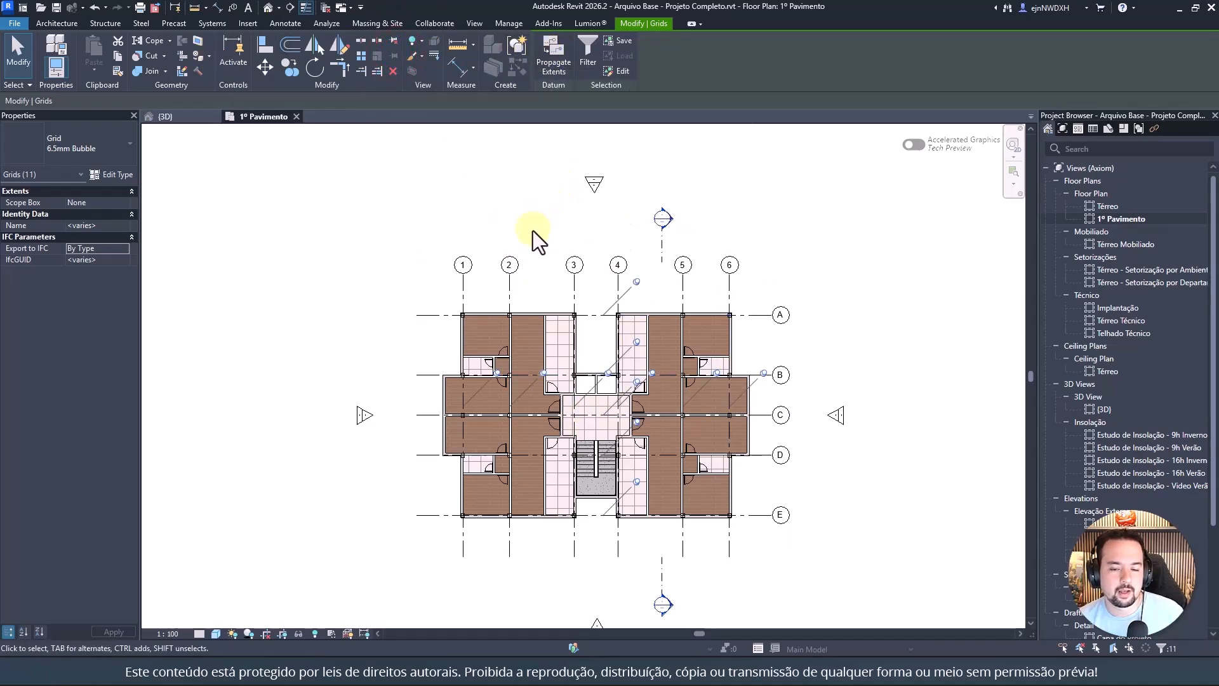
Step: In the 3D view, copy the linked Pavimento Tipo model and paste it aligned to the selected upper levels
click(166, 117)
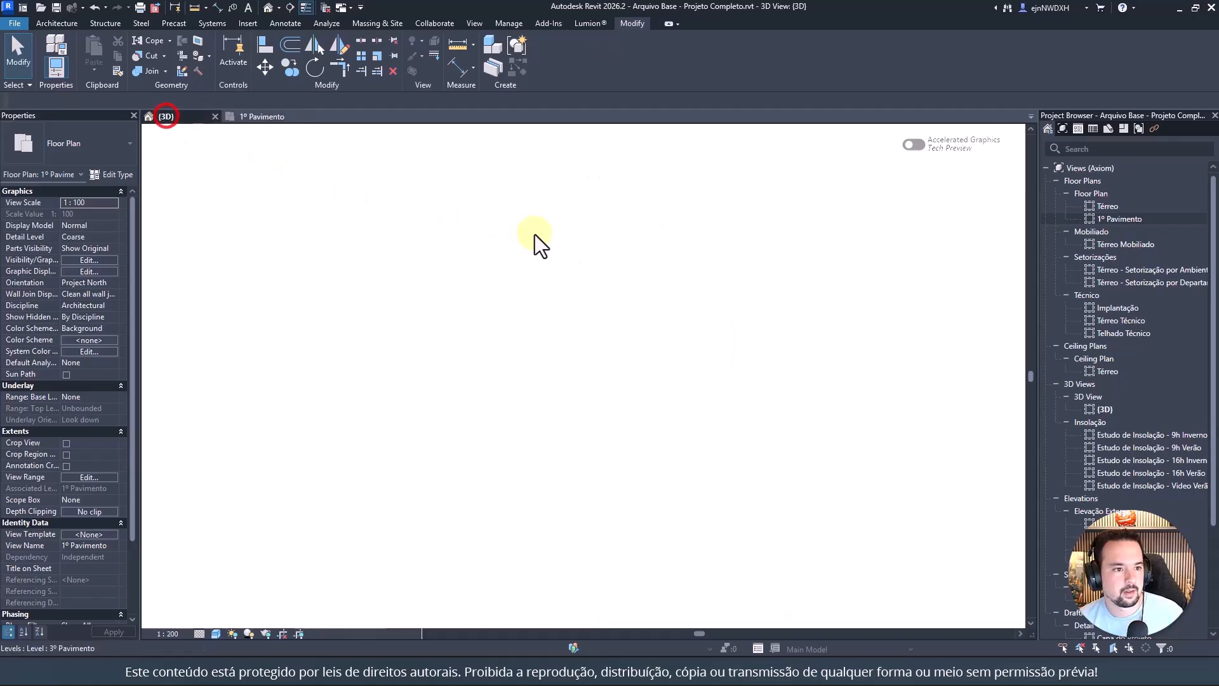
click(543, 332)
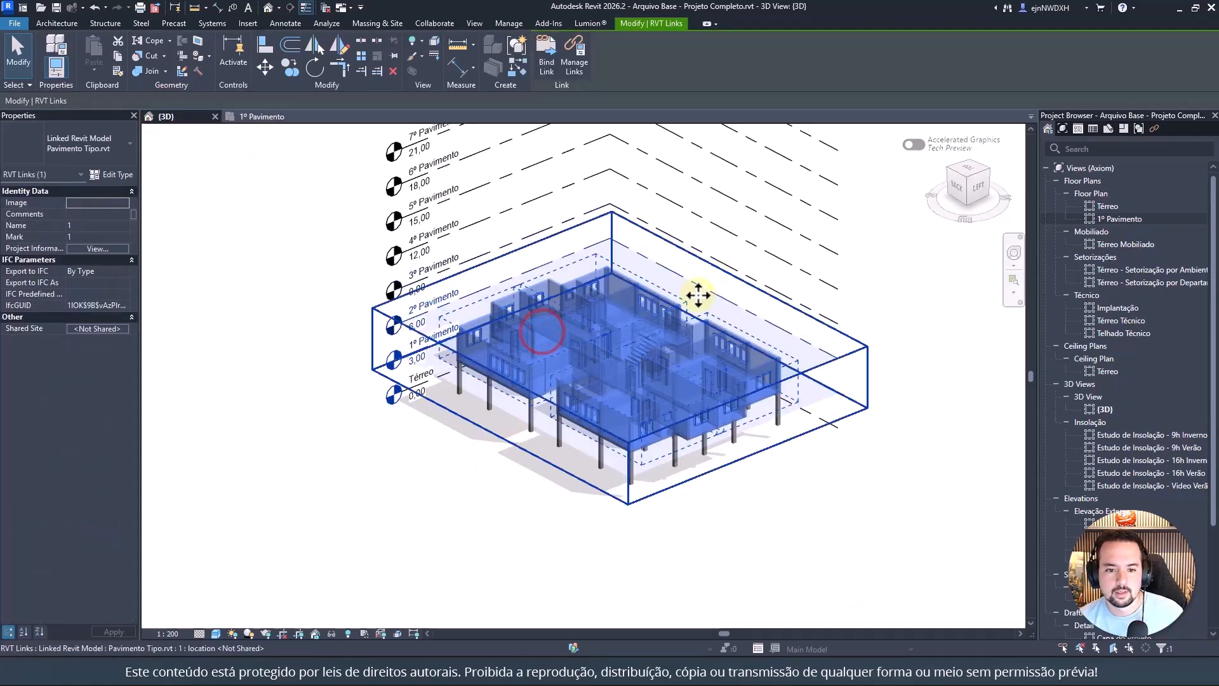
scroll(699, 353, up, 6)
scroll(540, 352, down, 6)
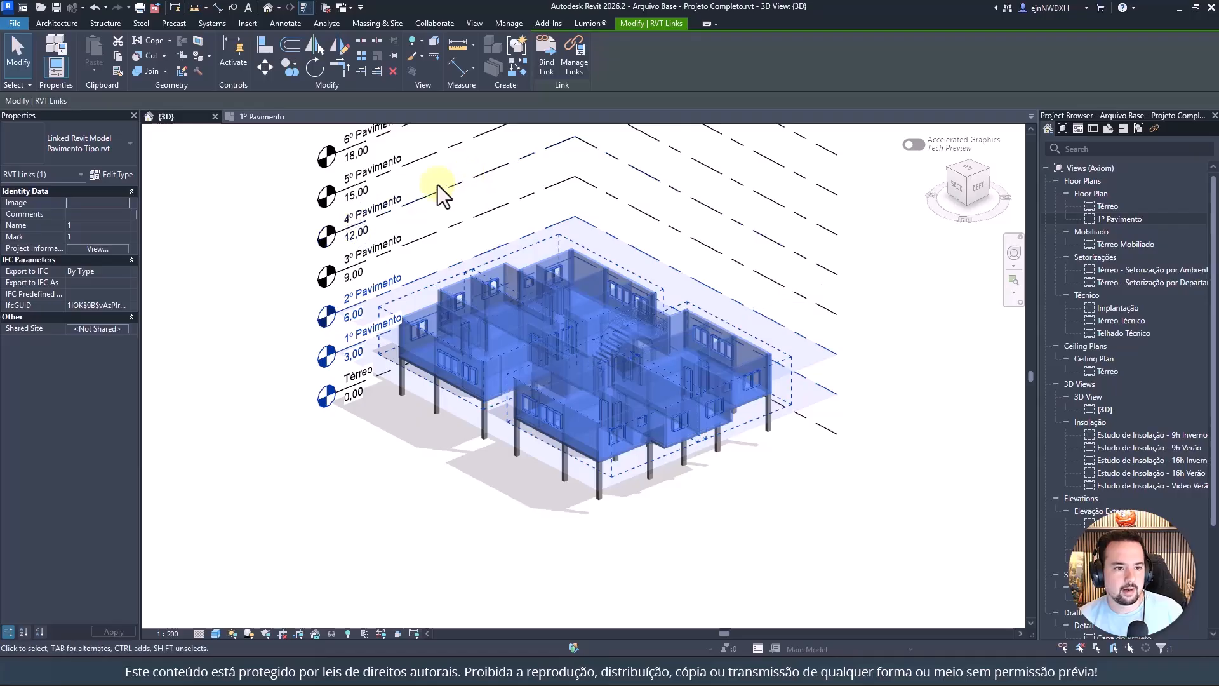
click(96, 66)
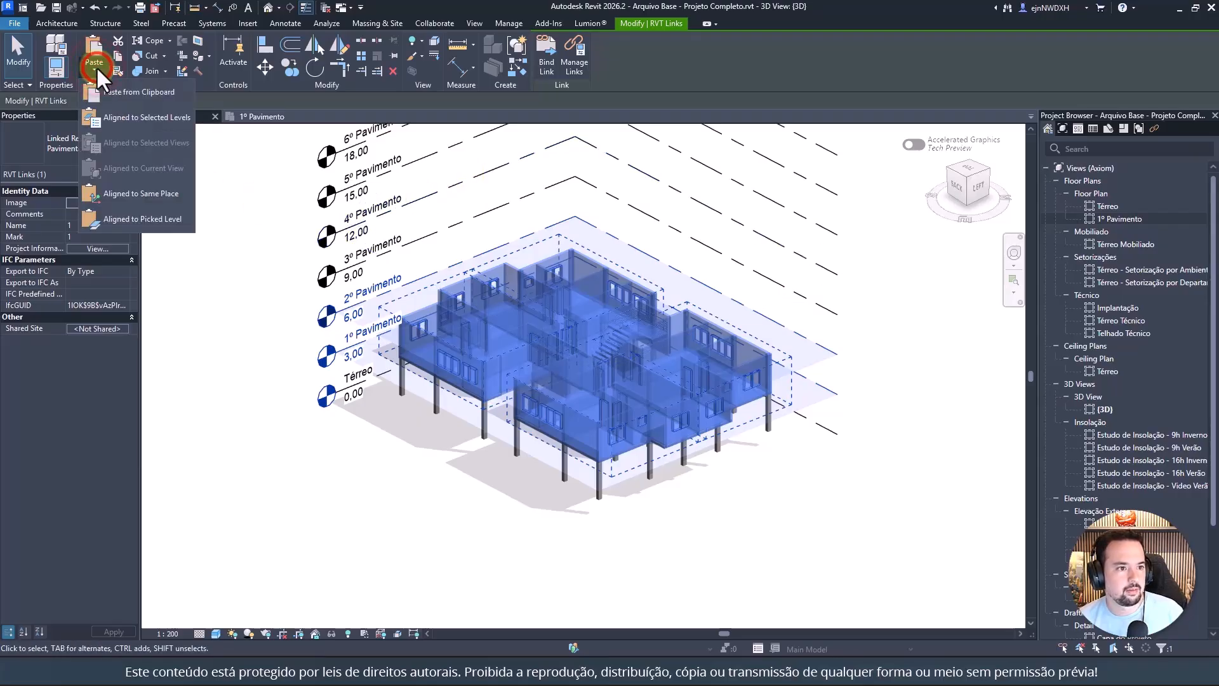
click(166, 120)
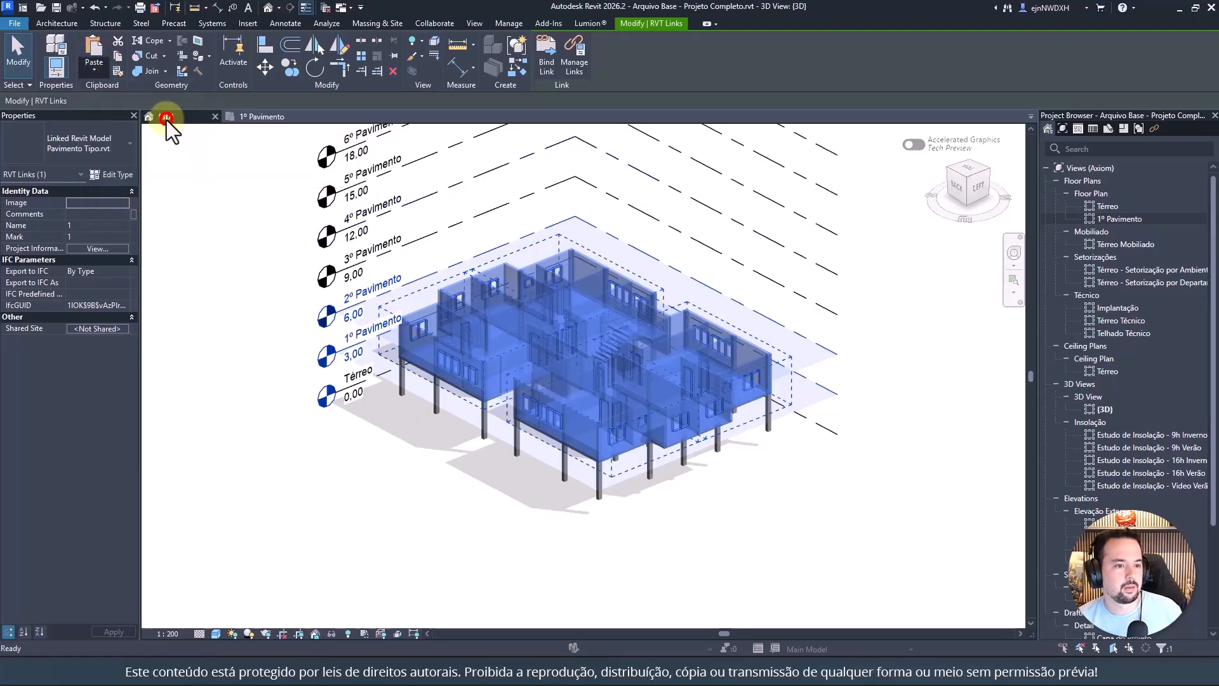
drag(570, 264, 569, 309)
click(603, 430)
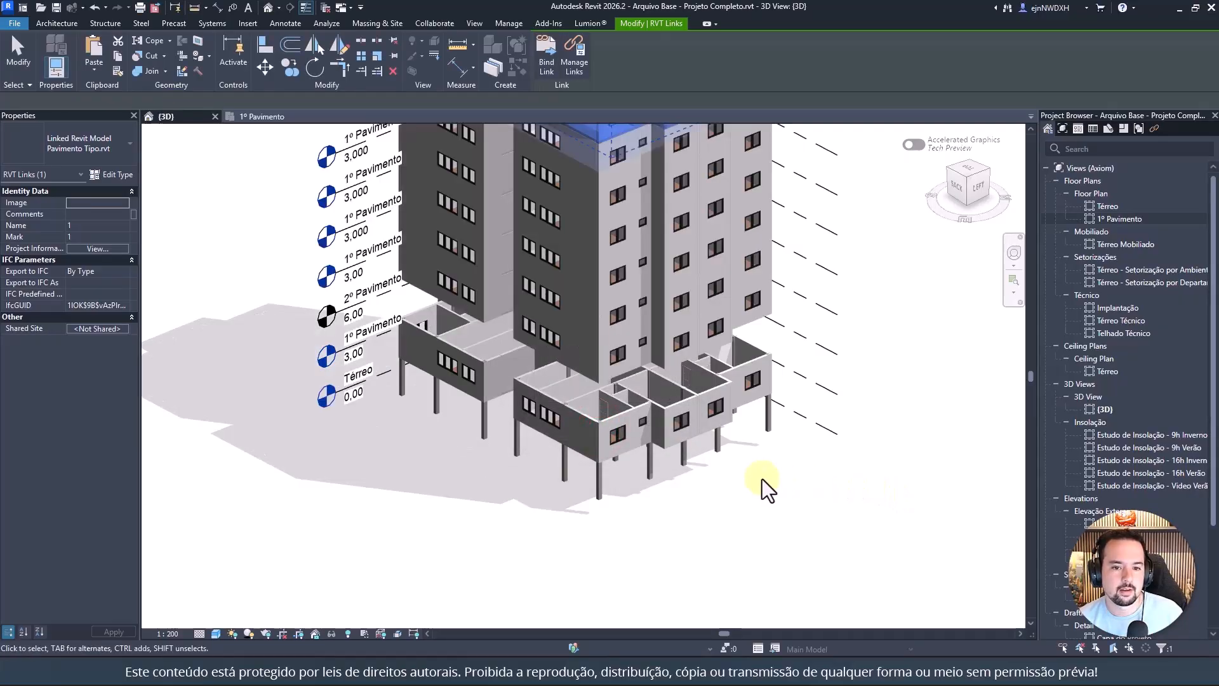
Step: Inspect how the pasted Pavimento Tipo copies stack above the first linked floor in the 3D view
click(573, 345)
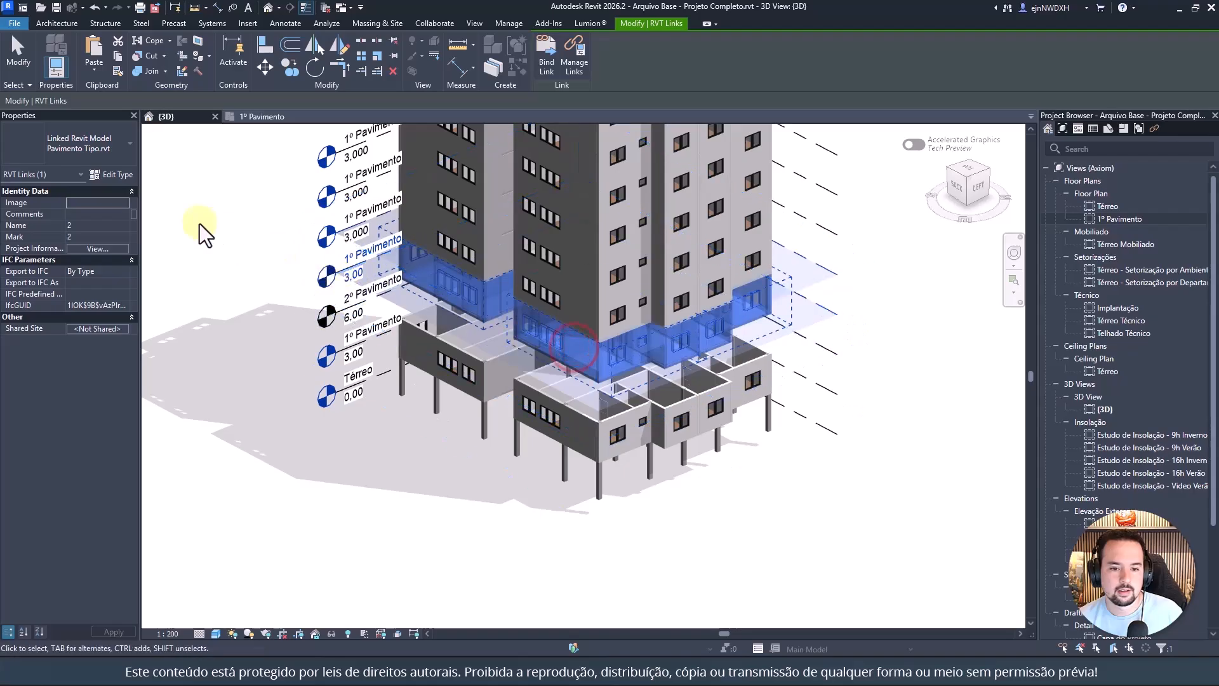
scroll(508, 340, down, 1)
shift+middle_drag(816, 380, 847, 294)
click(847, 294)
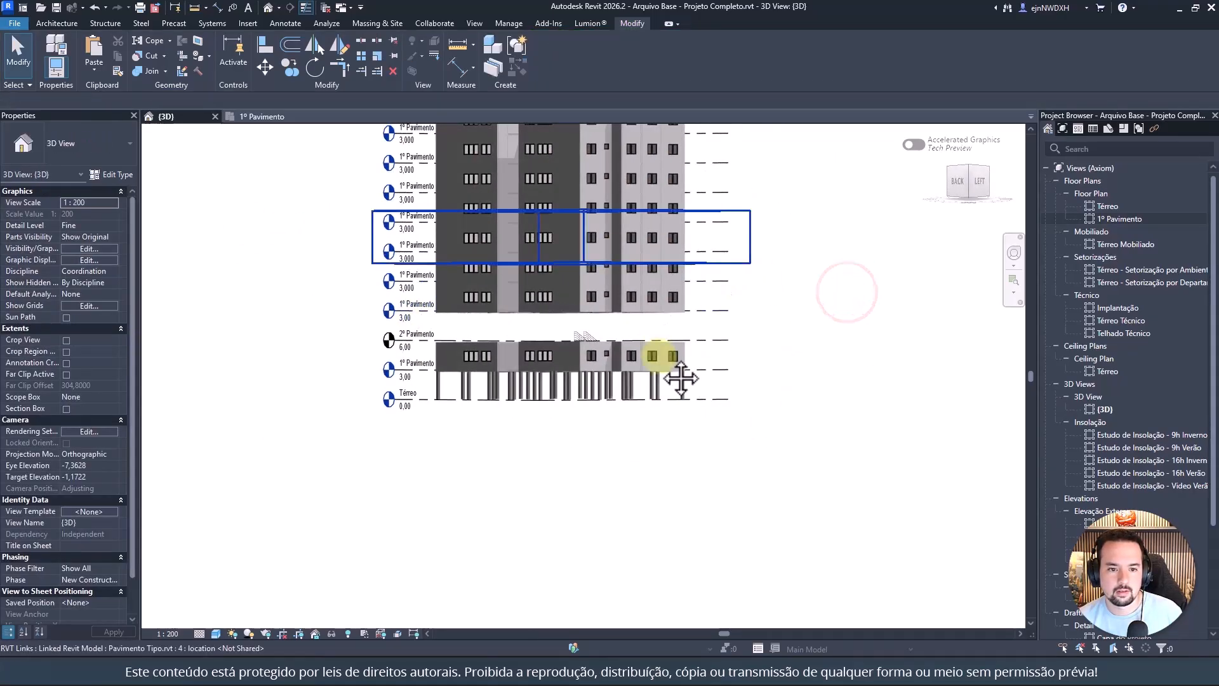
scroll(730, 349, down, 3)
shift+middle_drag(691, 270, 667, 271)
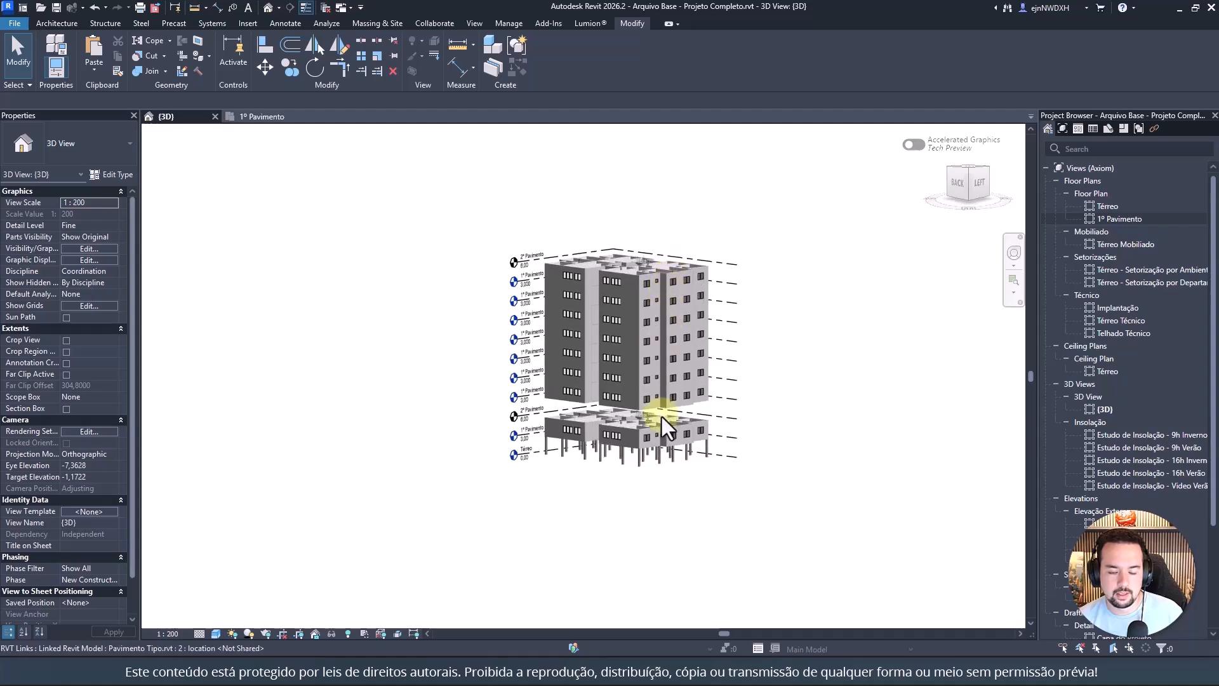
scroll(564, 317, up, 4)
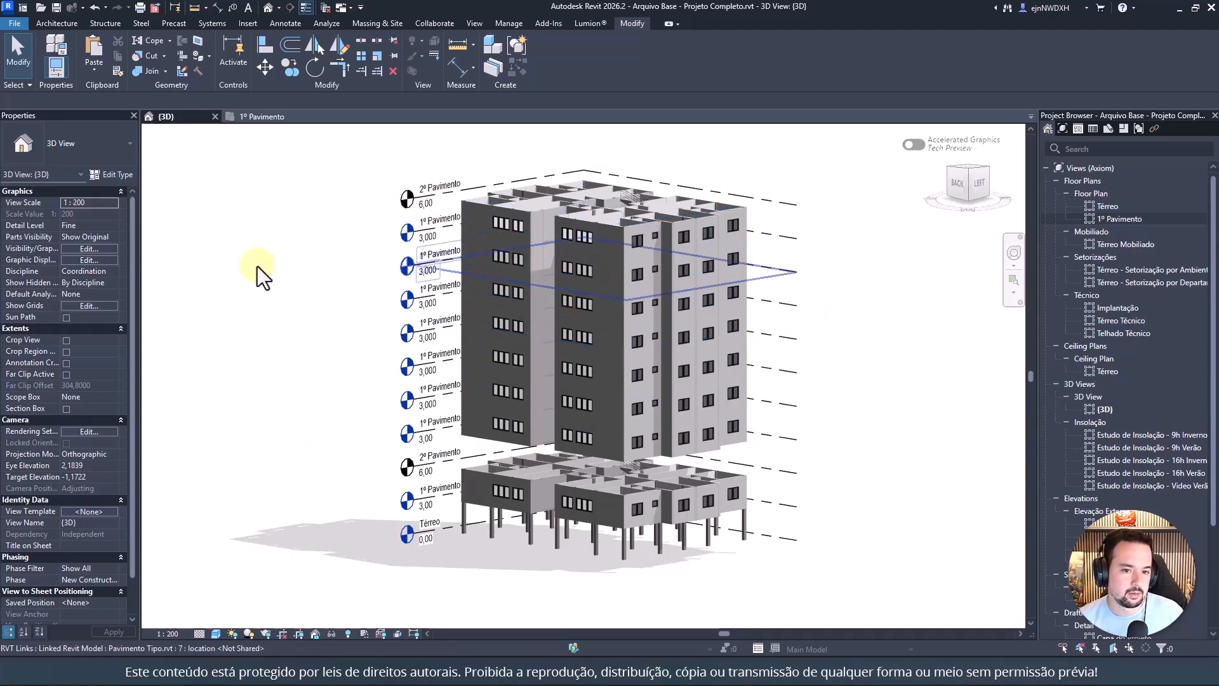
Step: In the 3D view's visibility overrides, set the display settings of the Pavimento Tipo.rvt link to Custom
key(v)
key(v)
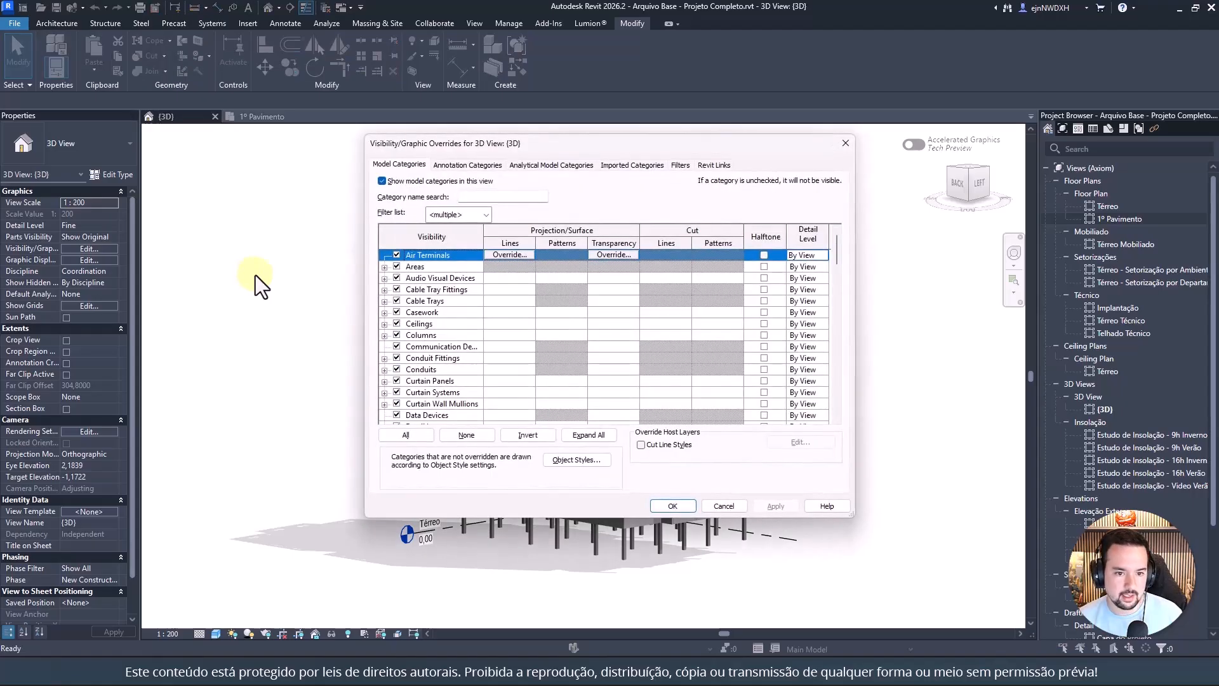
click(709, 165)
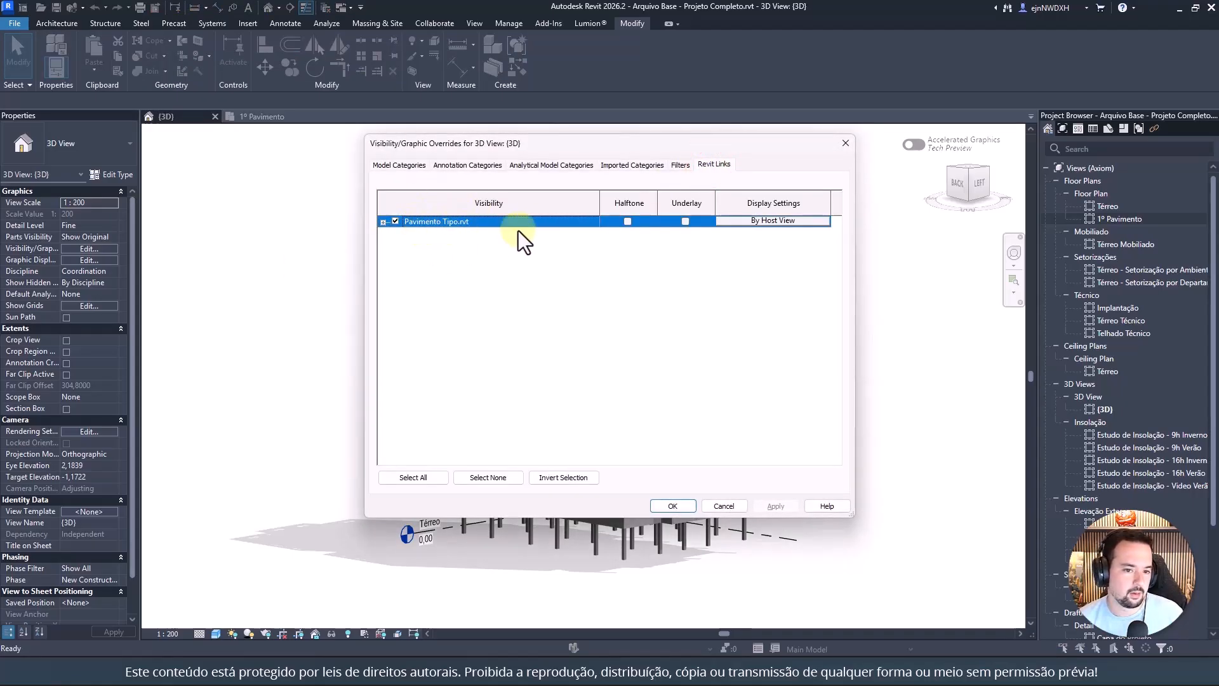
click(768, 223)
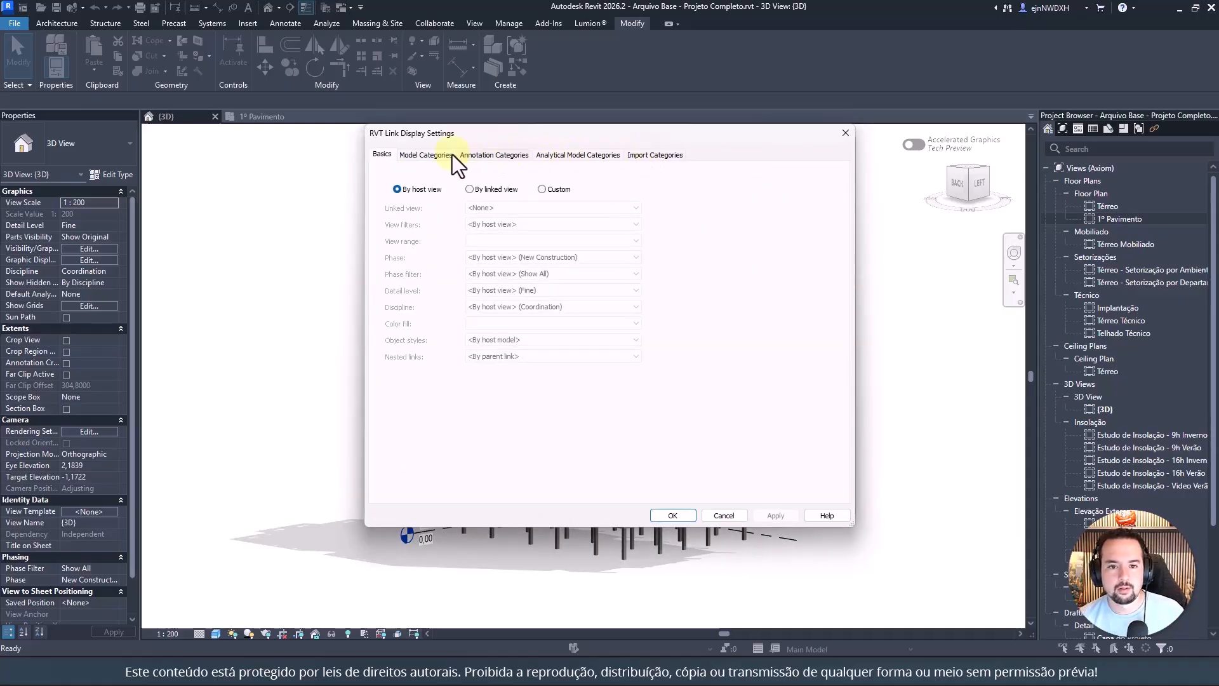
click(478, 155)
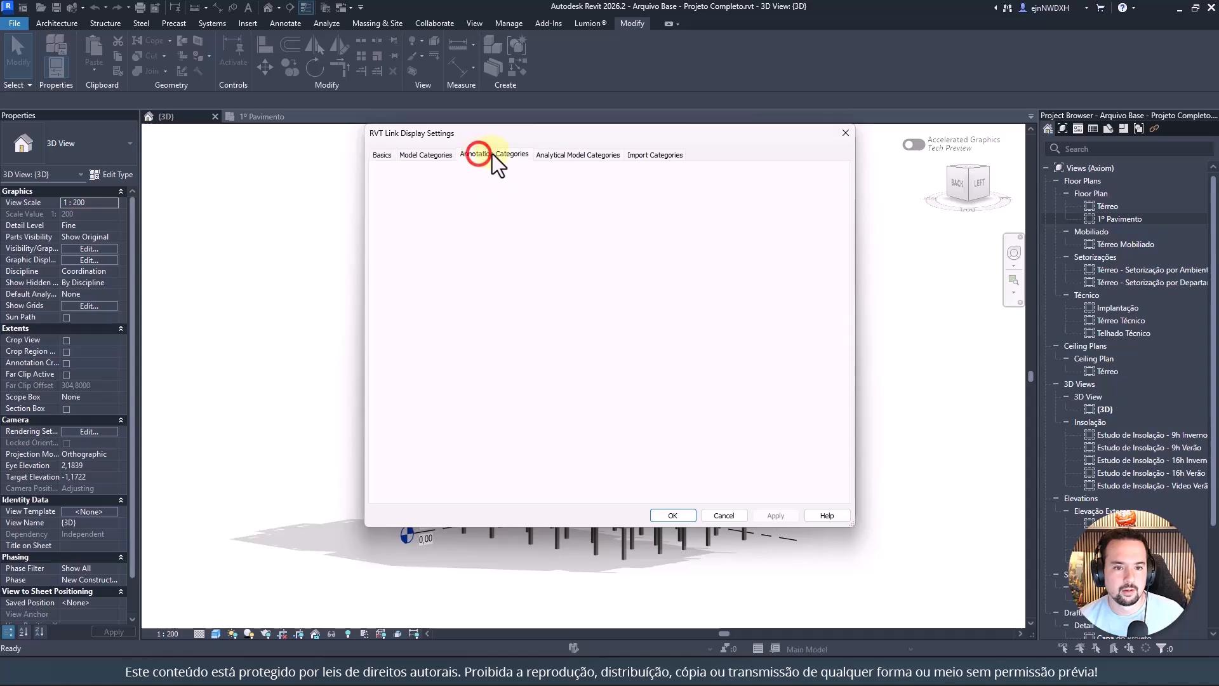
click(380, 154)
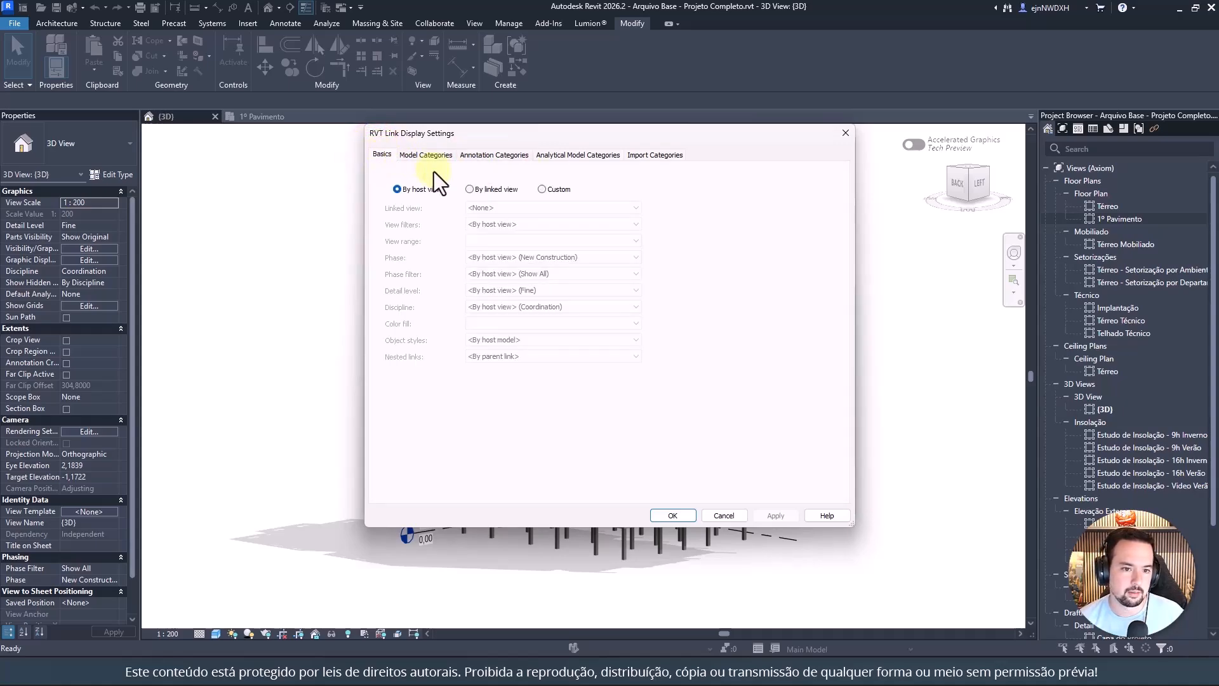
click(558, 189)
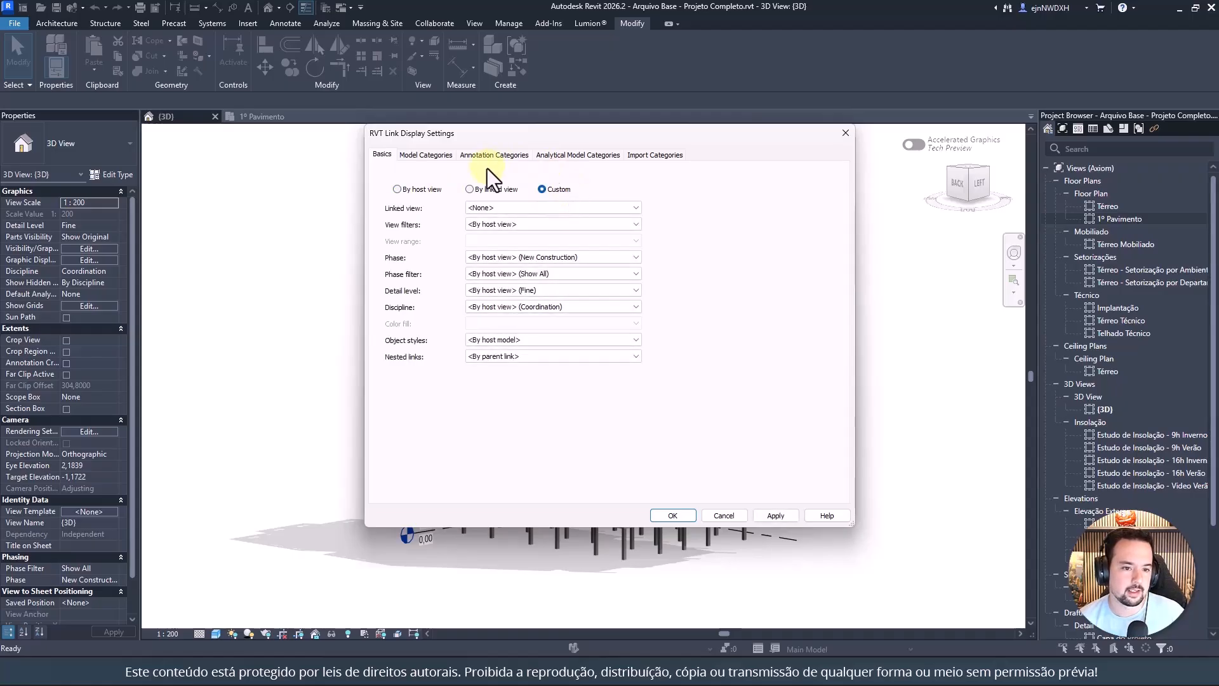
drag(613, 136, 667, 244)
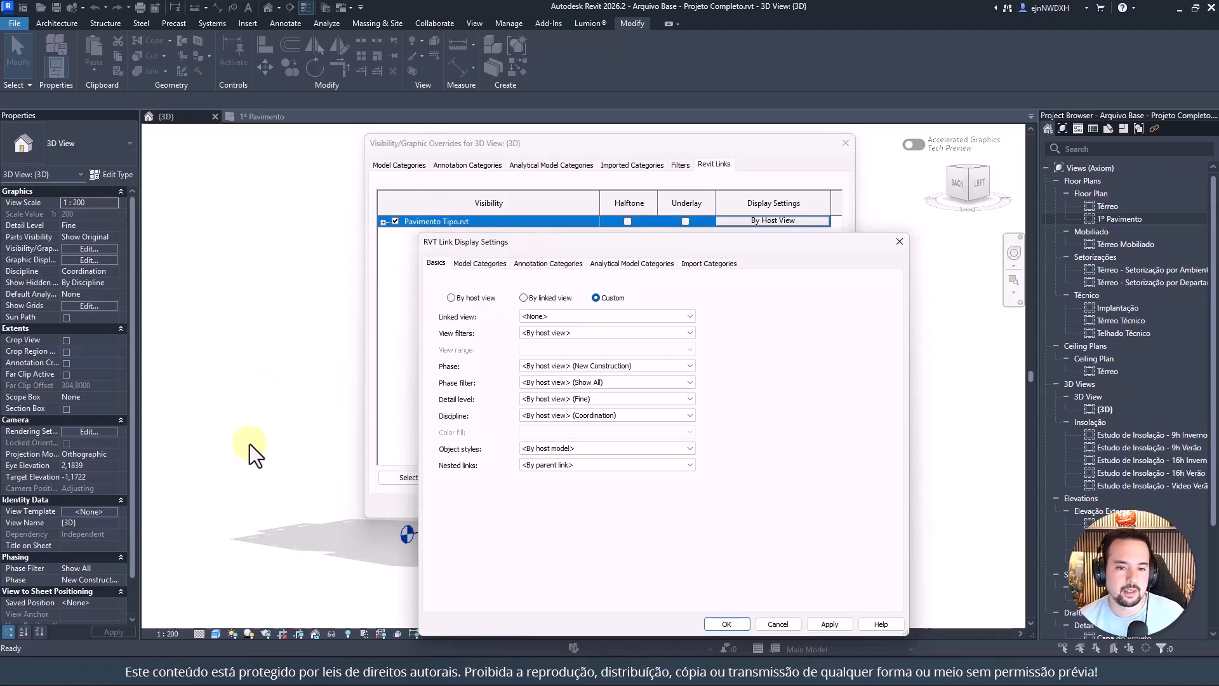
drag(588, 240, 522, 131)
Step: Set the link's annotation categories to Custom, turn off their display in this view, and accept the overrides
click(417, 155)
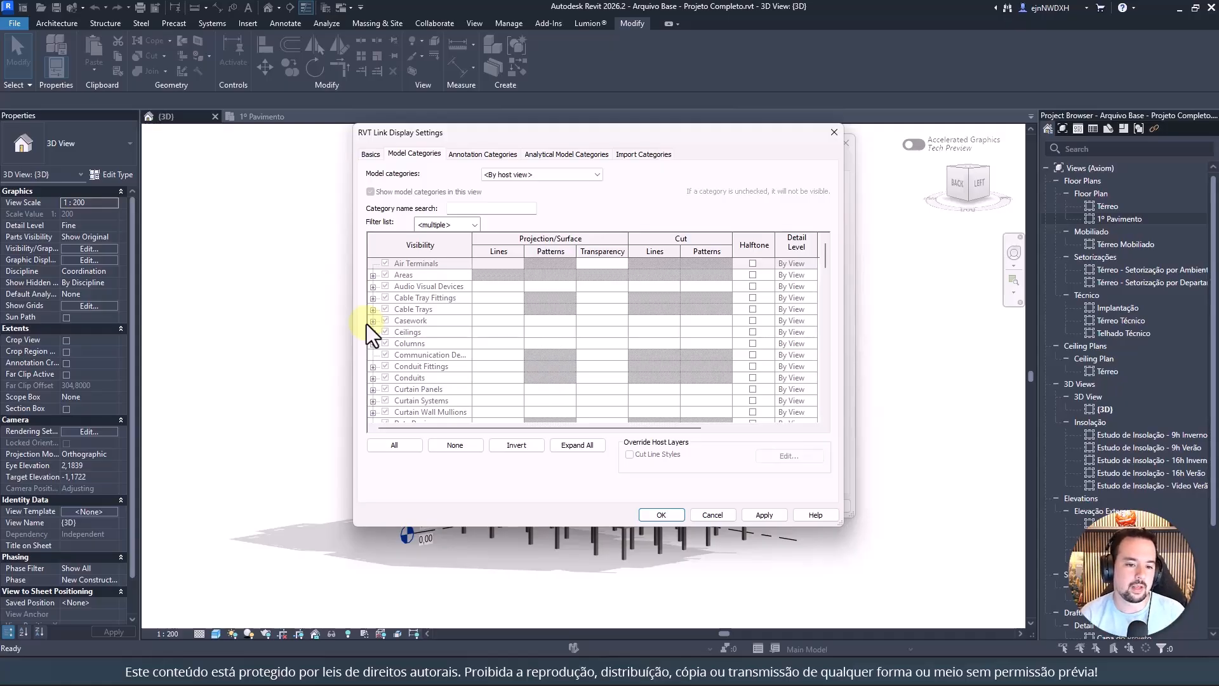
click(483, 152)
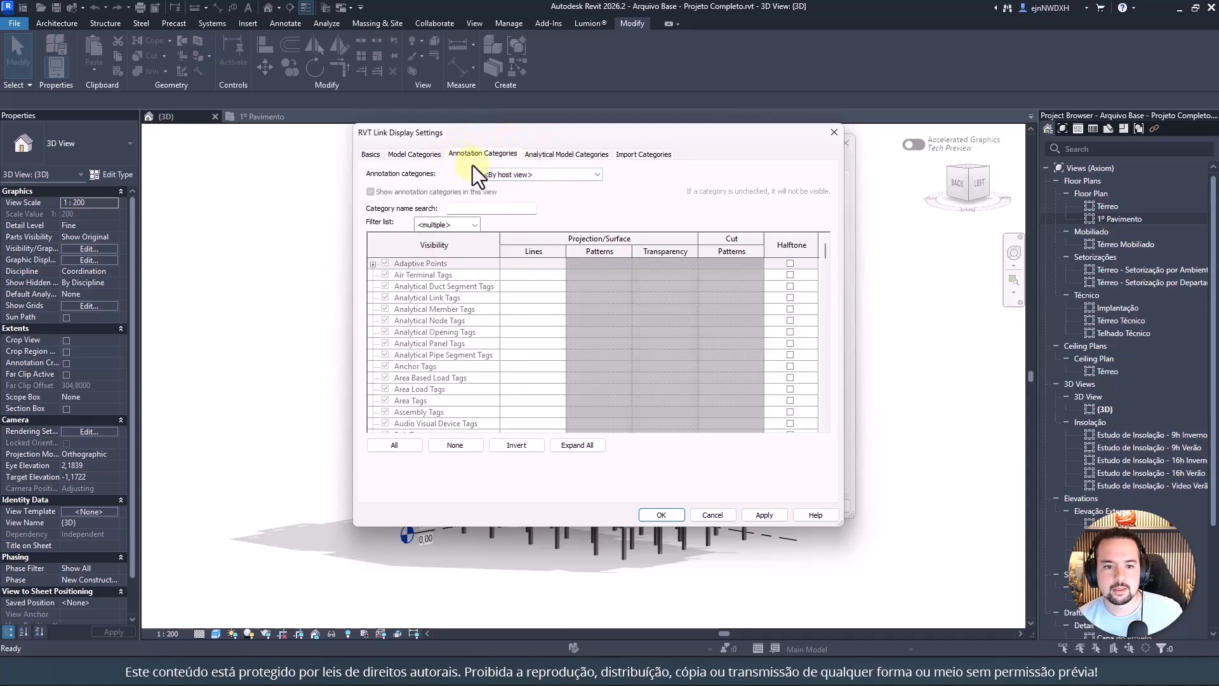
click(535, 176)
click(527, 191)
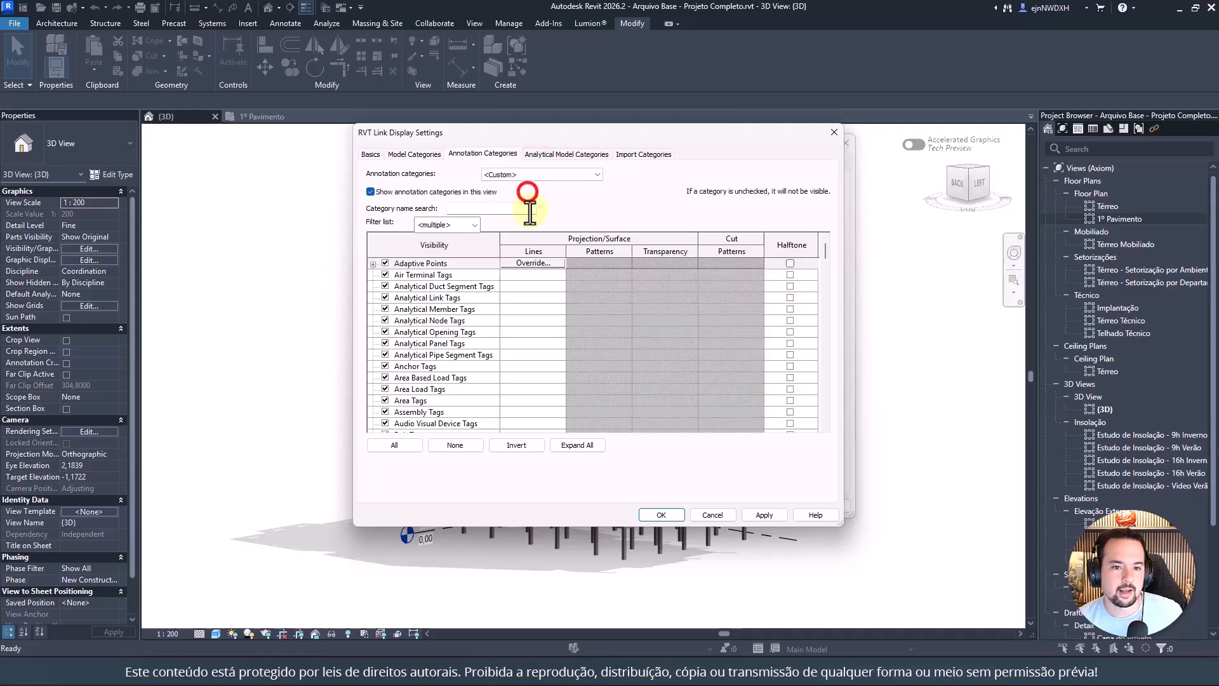
scroll(421, 297, down, 6)
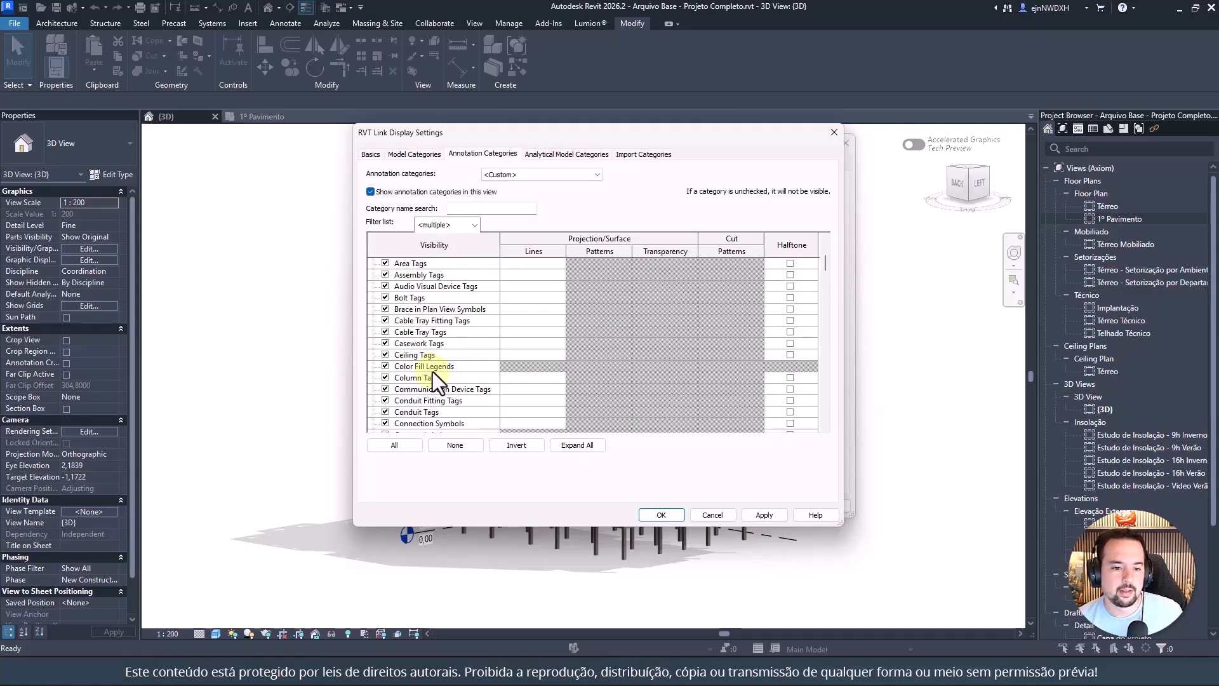
scroll(435, 365, down, 1)
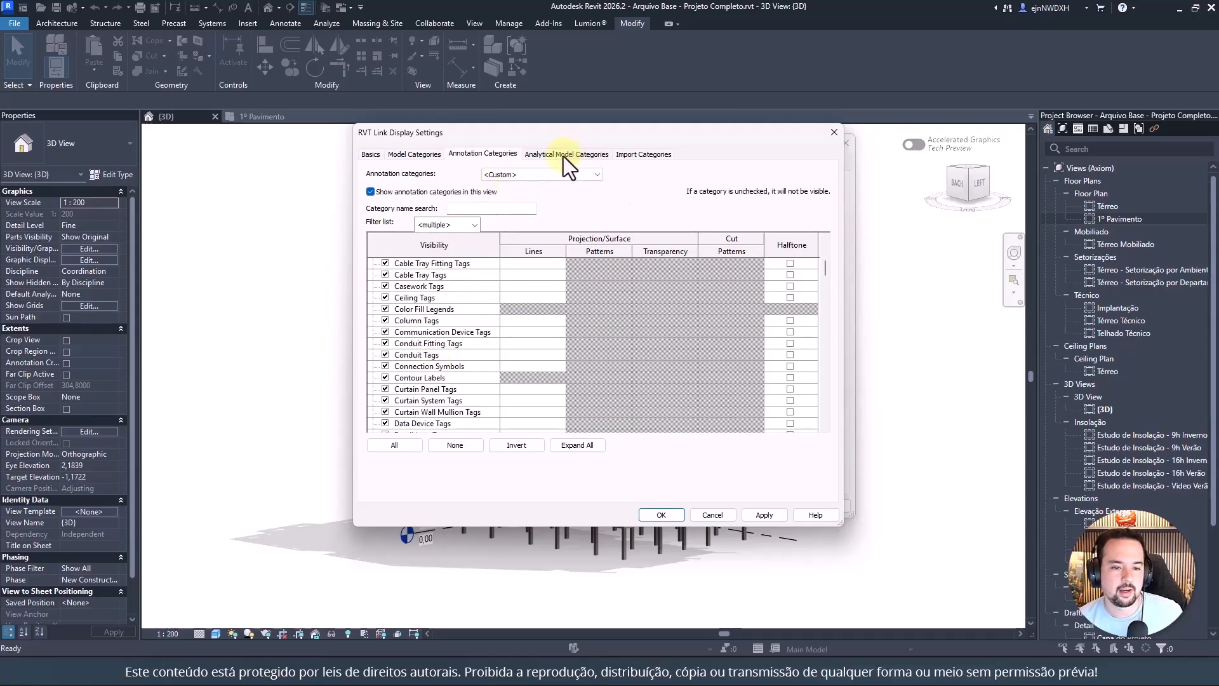
scroll(425, 337, down, 2)
scroll(426, 343, down, 8)
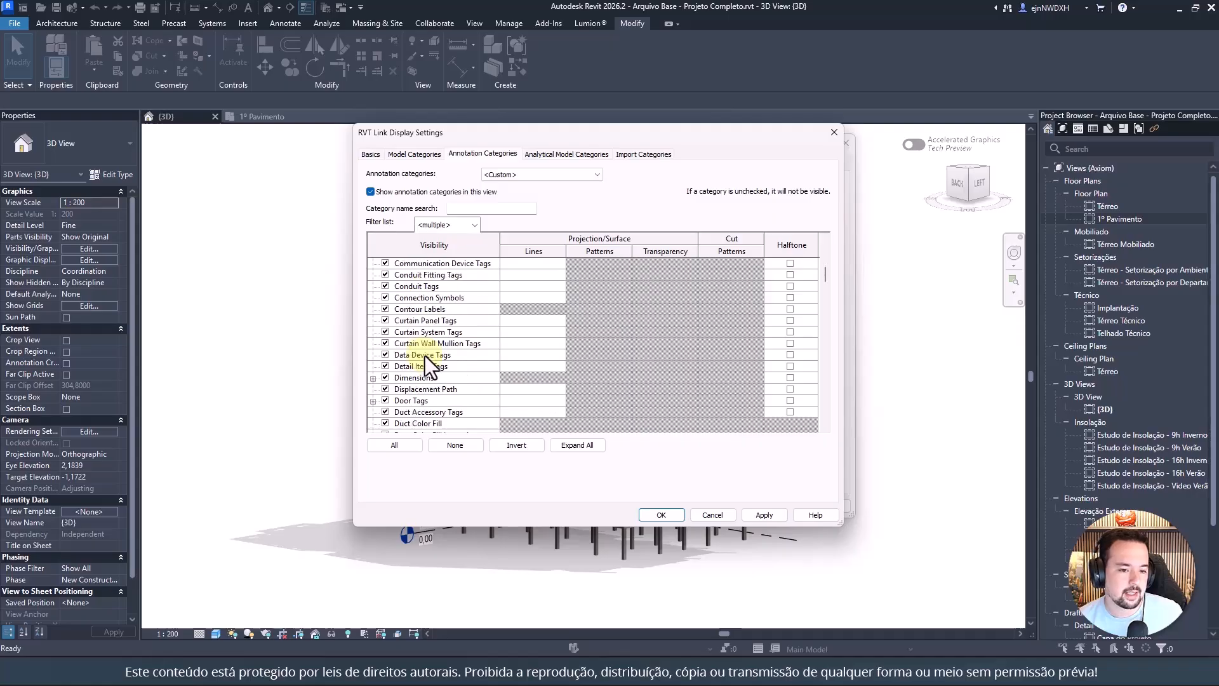
scroll(419, 368, down, 5)
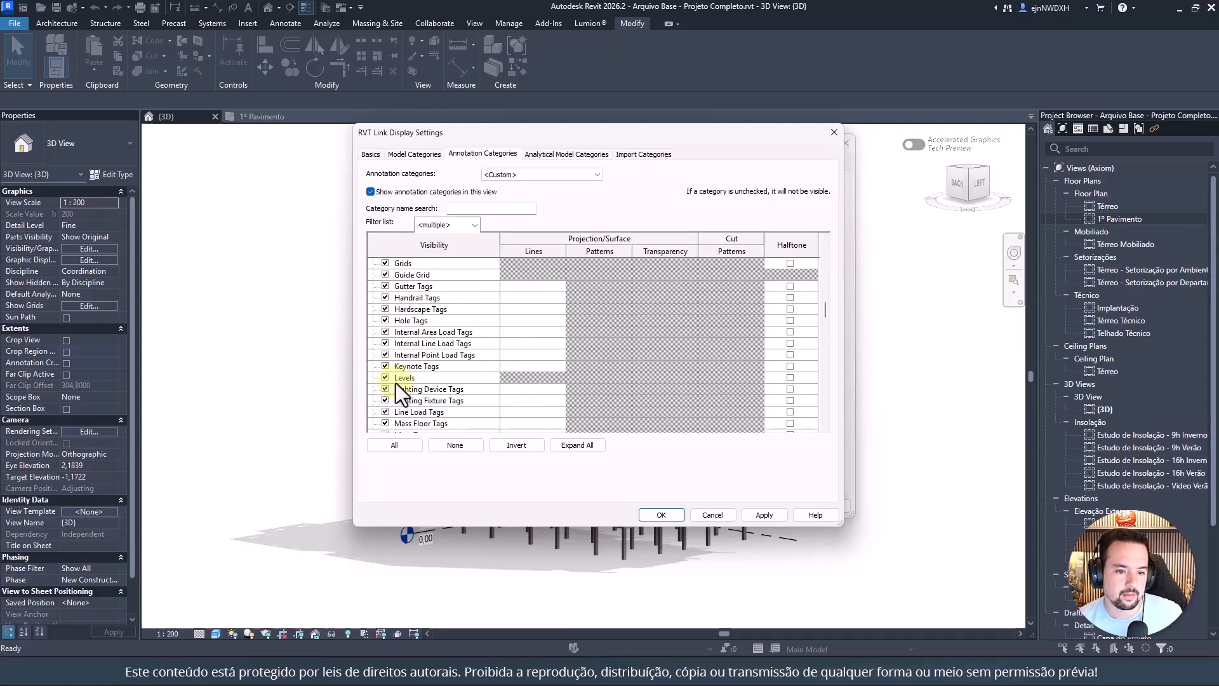
click(370, 191)
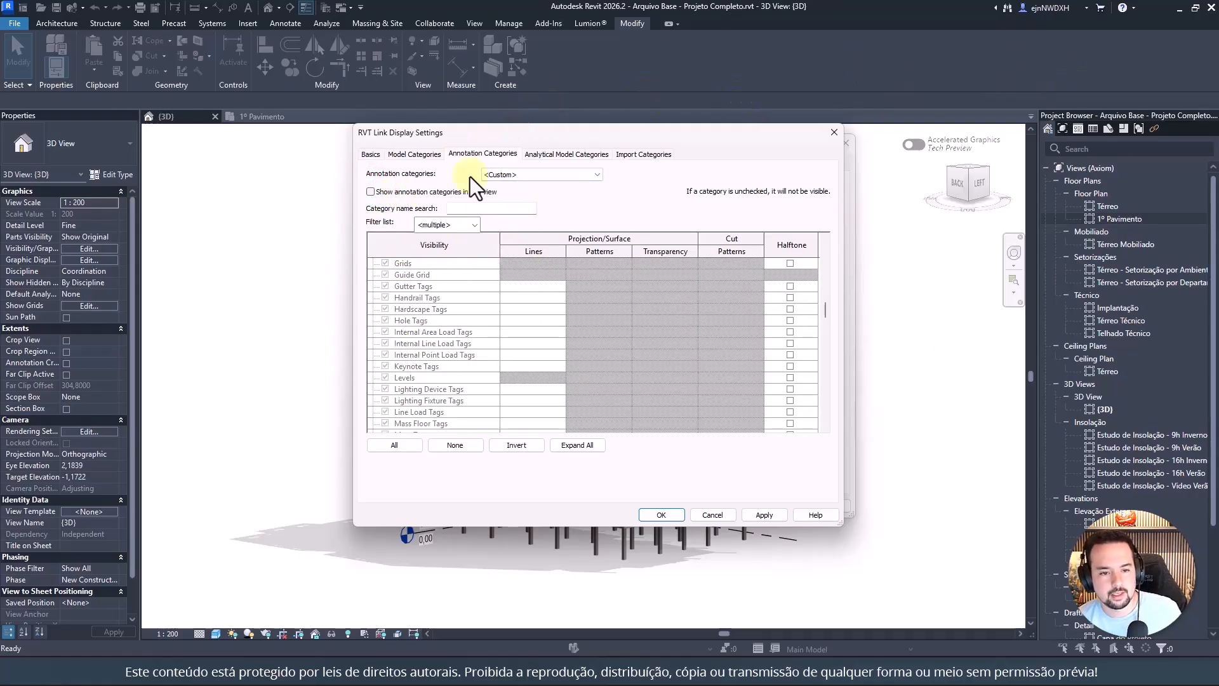
click(662, 515)
click(682, 506)
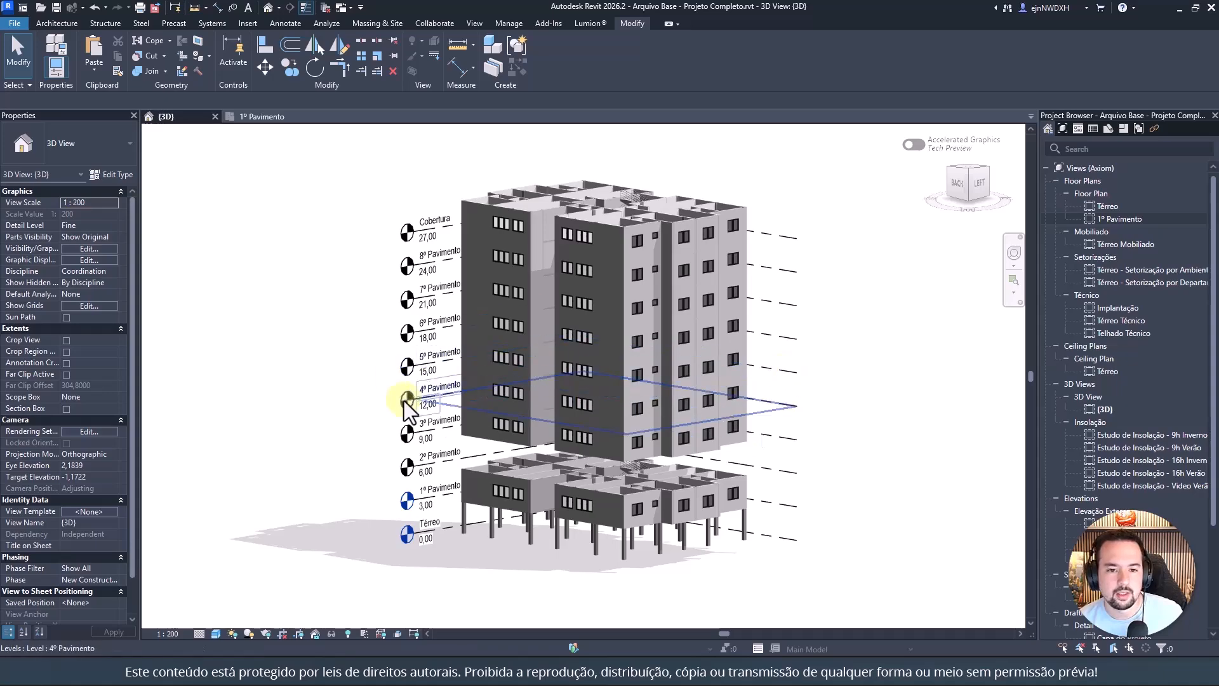
Step: Examine the linked floor on the columns and the copies above it against the 1º Pavimento to Cobertura level lines
shift+middle_drag(629, 479, 600, 400)
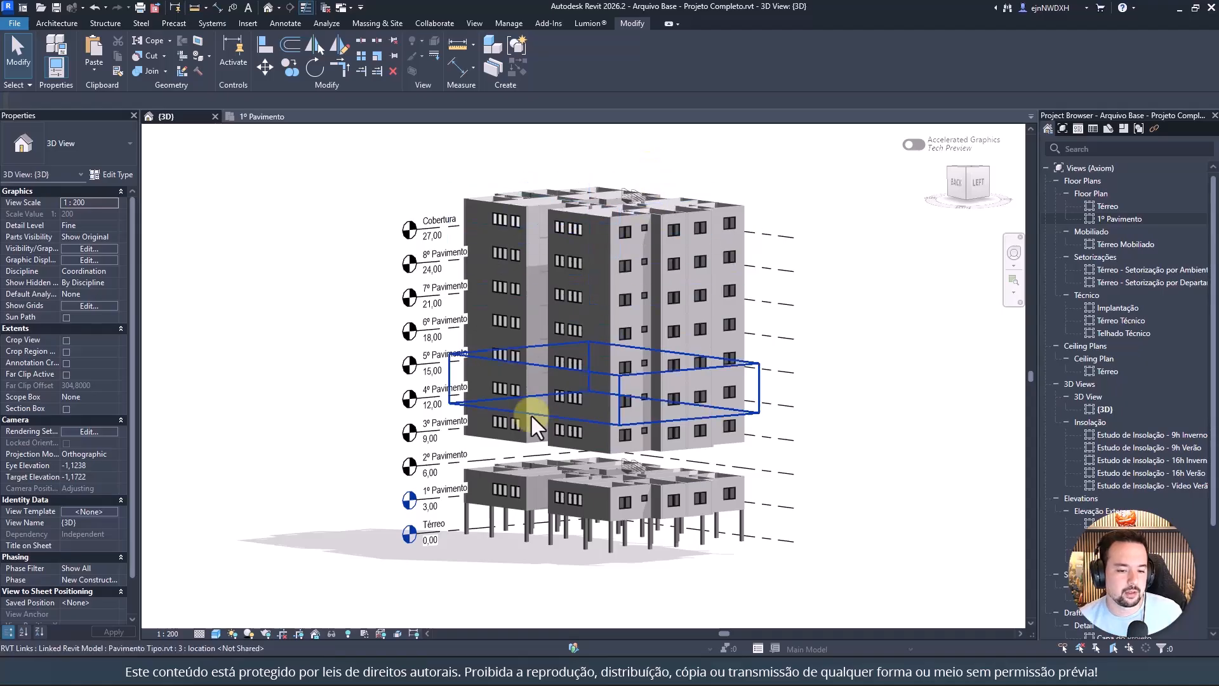
shift+middle_drag(532, 416, 569, 470)
click(569, 469)
scroll(457, 485, up, 5)
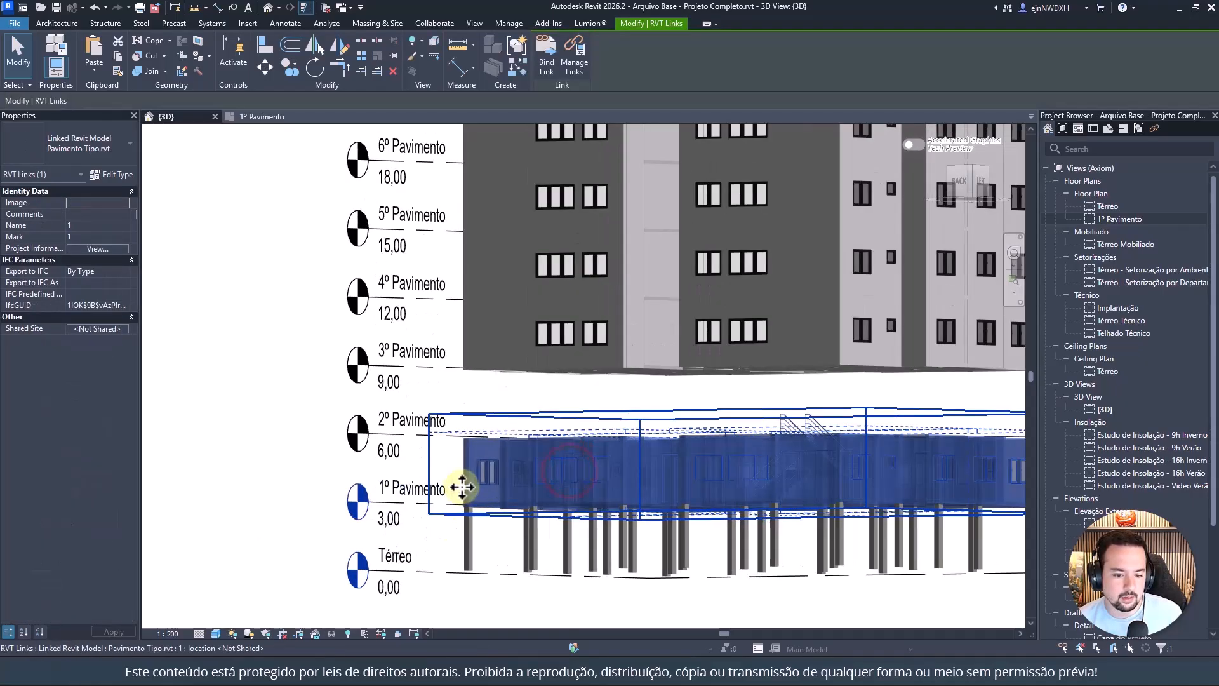
shift+middle_drag(517, 337, 498, 402)
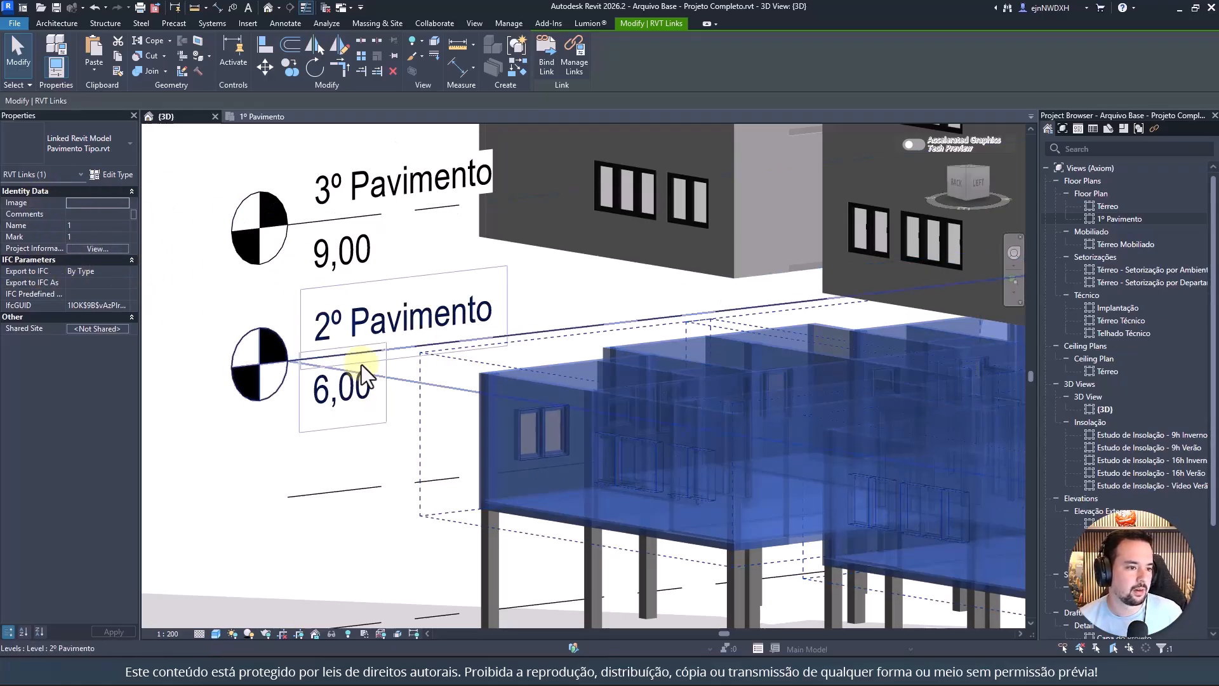
scroll(384, 353, down, 8)
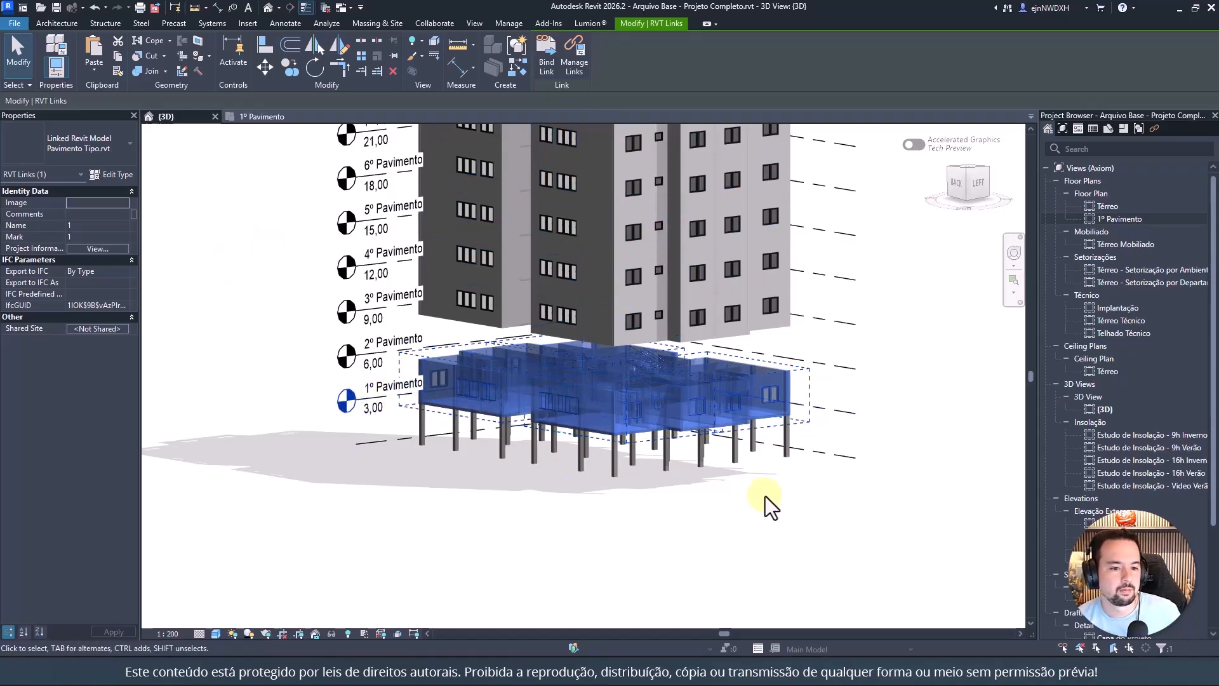
middle_drag(493, 207, 487, 351)
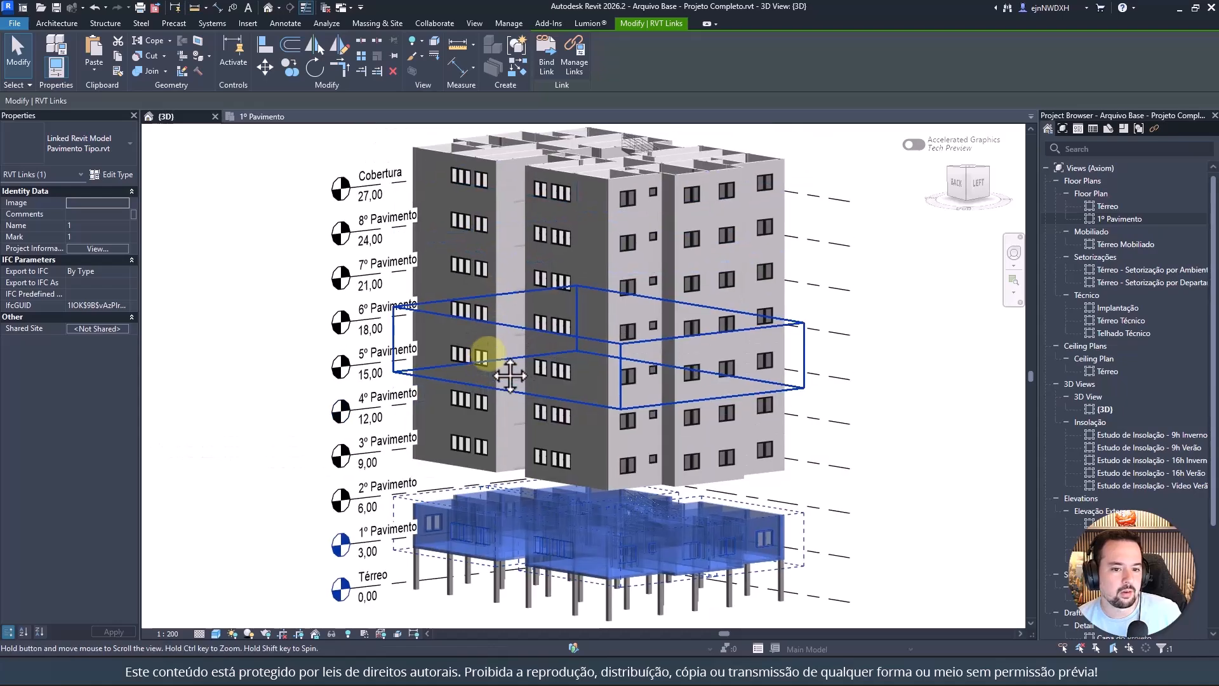
middle_drag(609, 496, 604, 349)
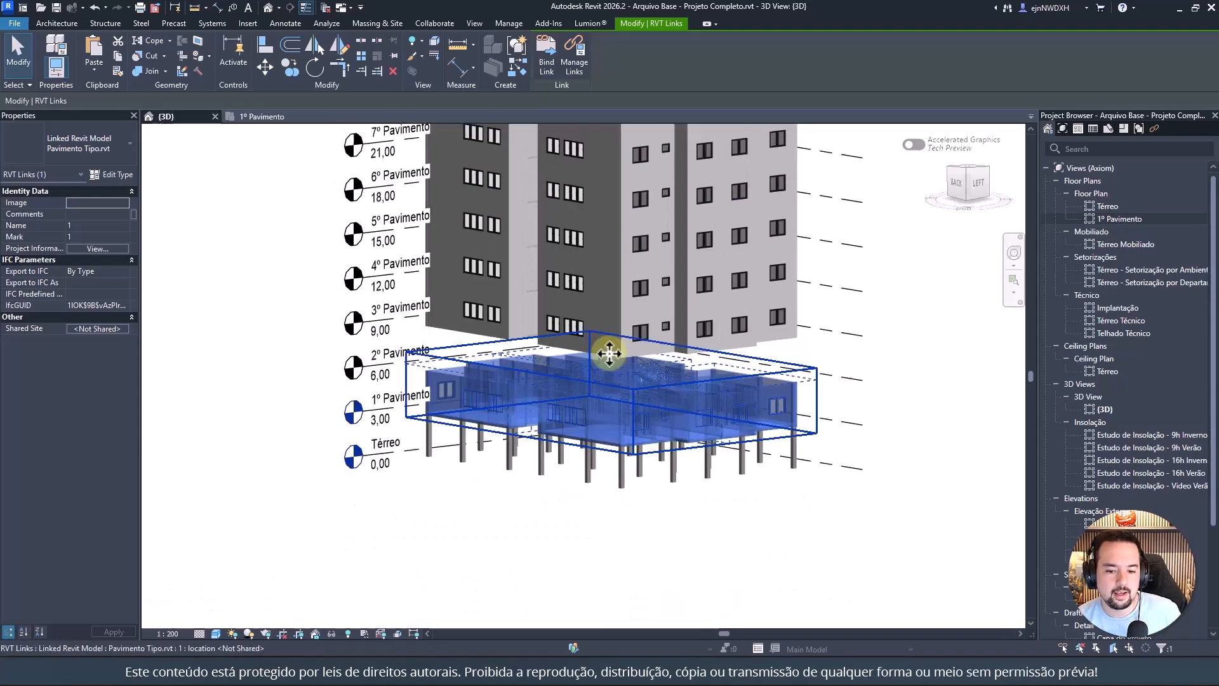
middle_drag(444, 183, 439, 310)
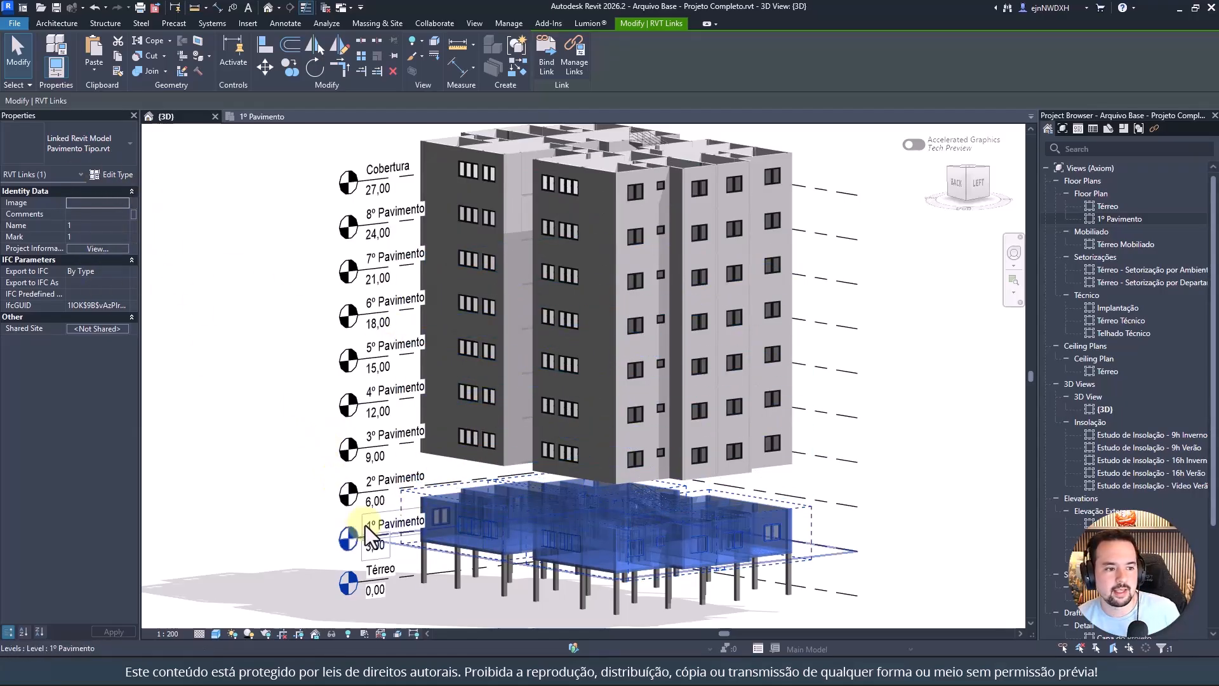
Step: Select the seven pasted Pavimento Tipo copies above the first linked floor and delete them
click(477, 444)
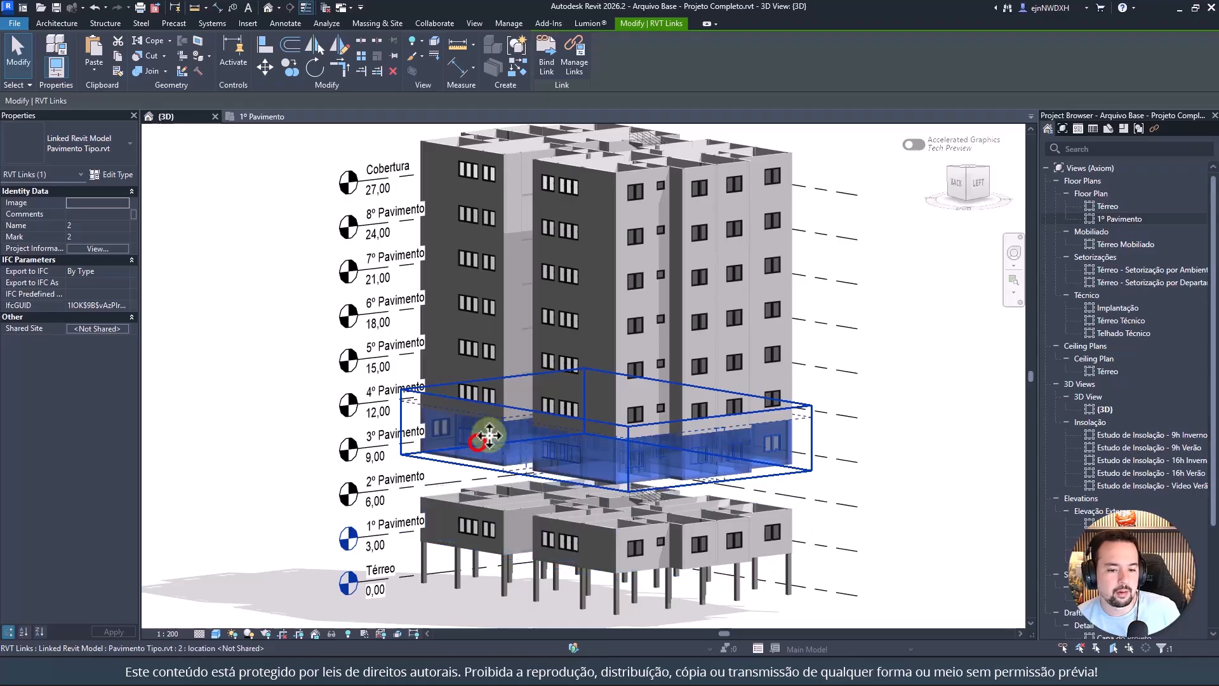
ctrl+click(517, 390)
ctrl+click(516, 352)
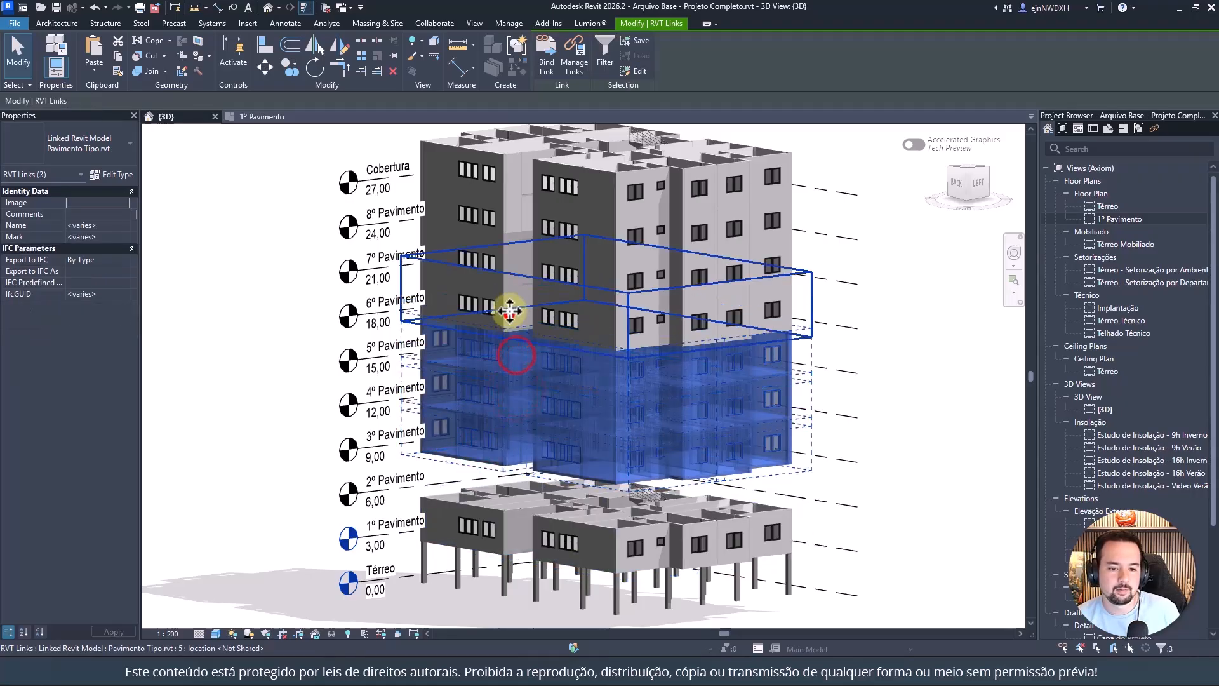
ctrl+click(505, 308)
ctrl+click(501, 270)
ctrl+click(498, 216)
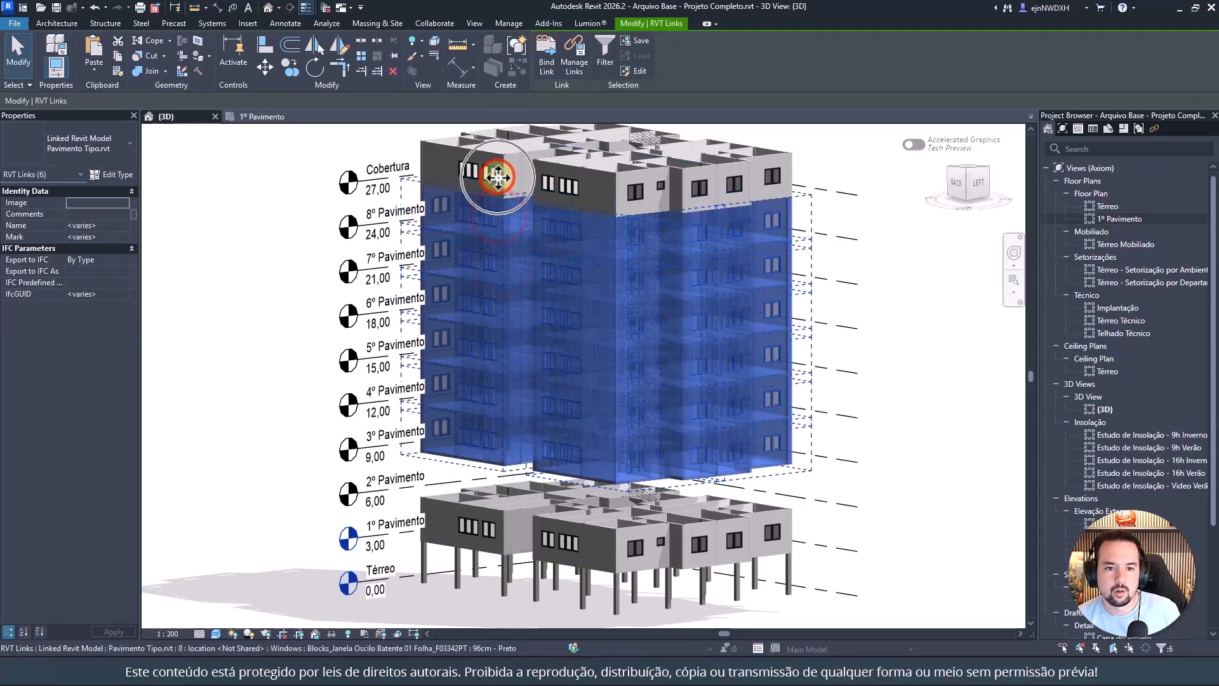
ctrl+click(507, 155)
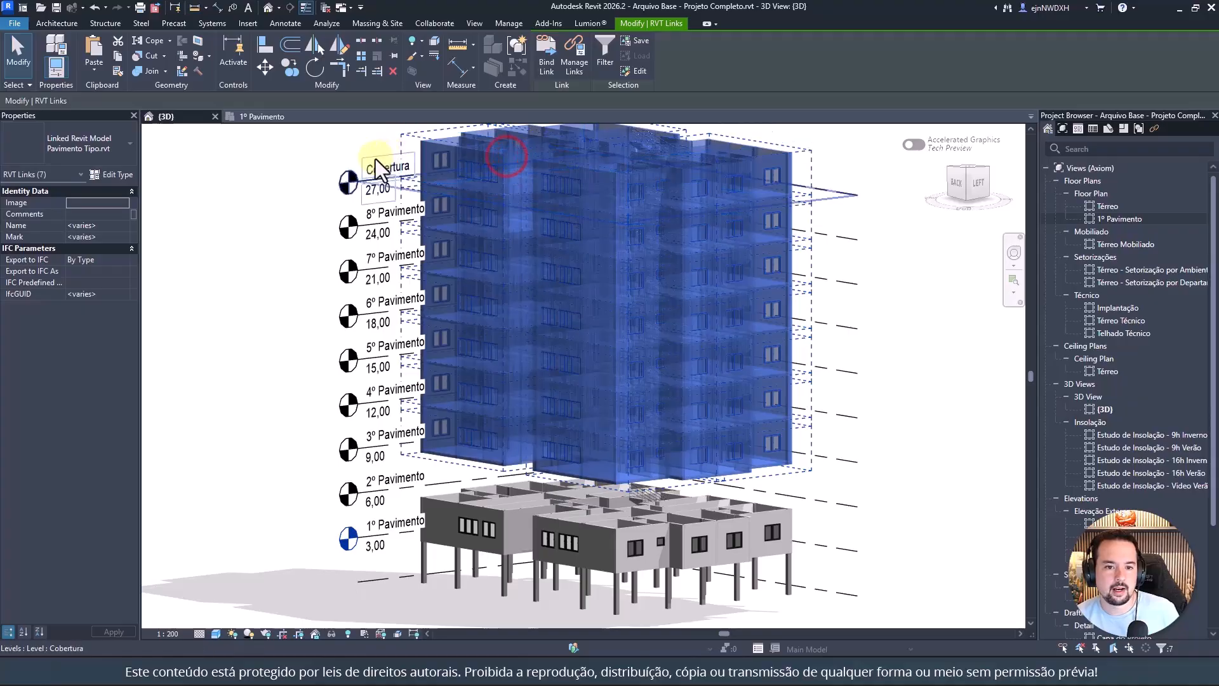
key(Delete)
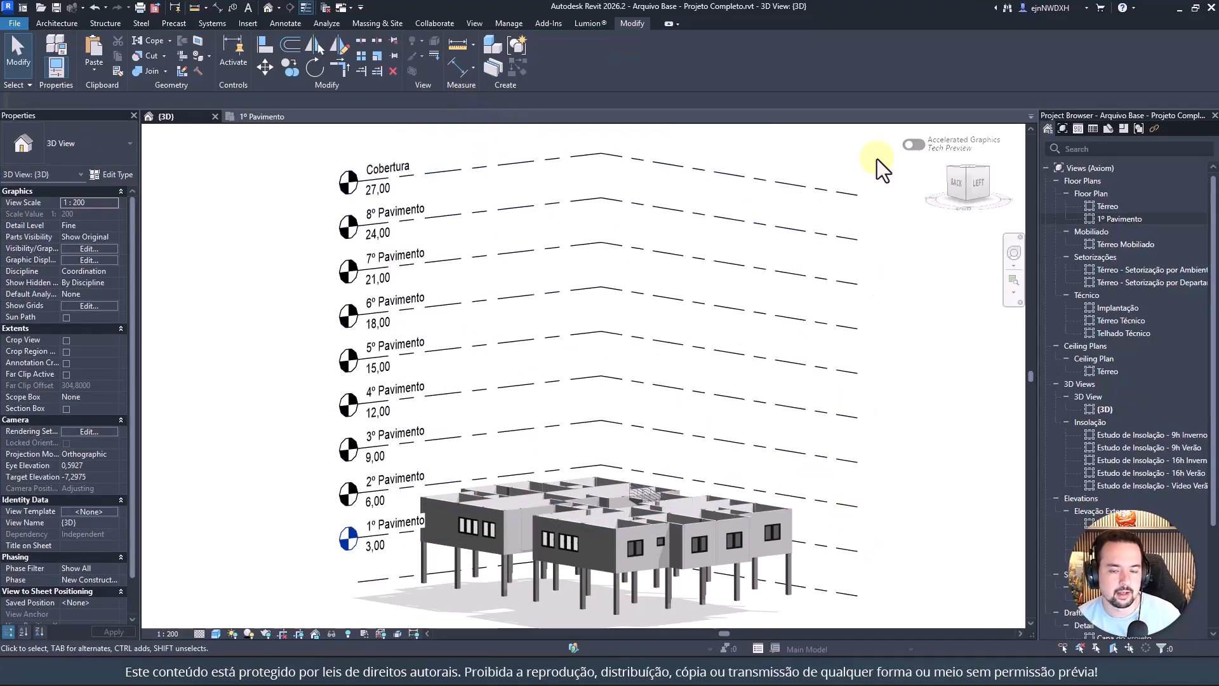
Step: From the back view, make multiple copies of the linked Pavimento Tipo from the 1º Pavimento level line to the 2º, 3º and 4º Pavimento lines
click(957, 185)
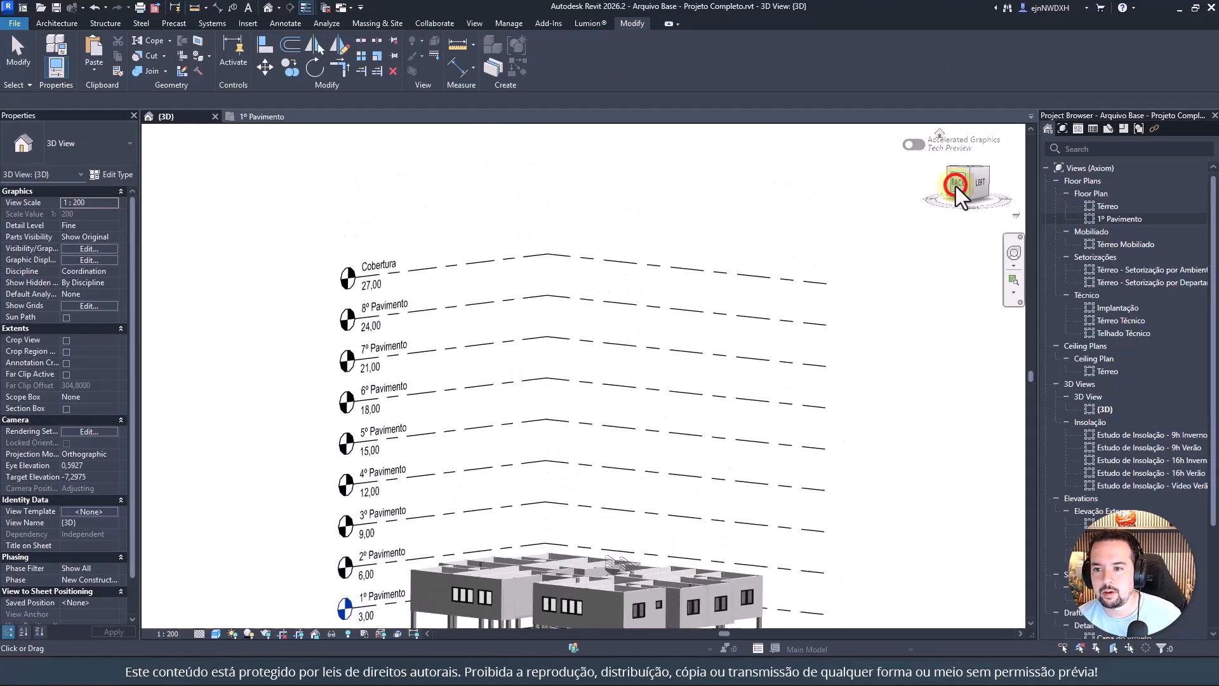
scroll(702, 467, up, 5)
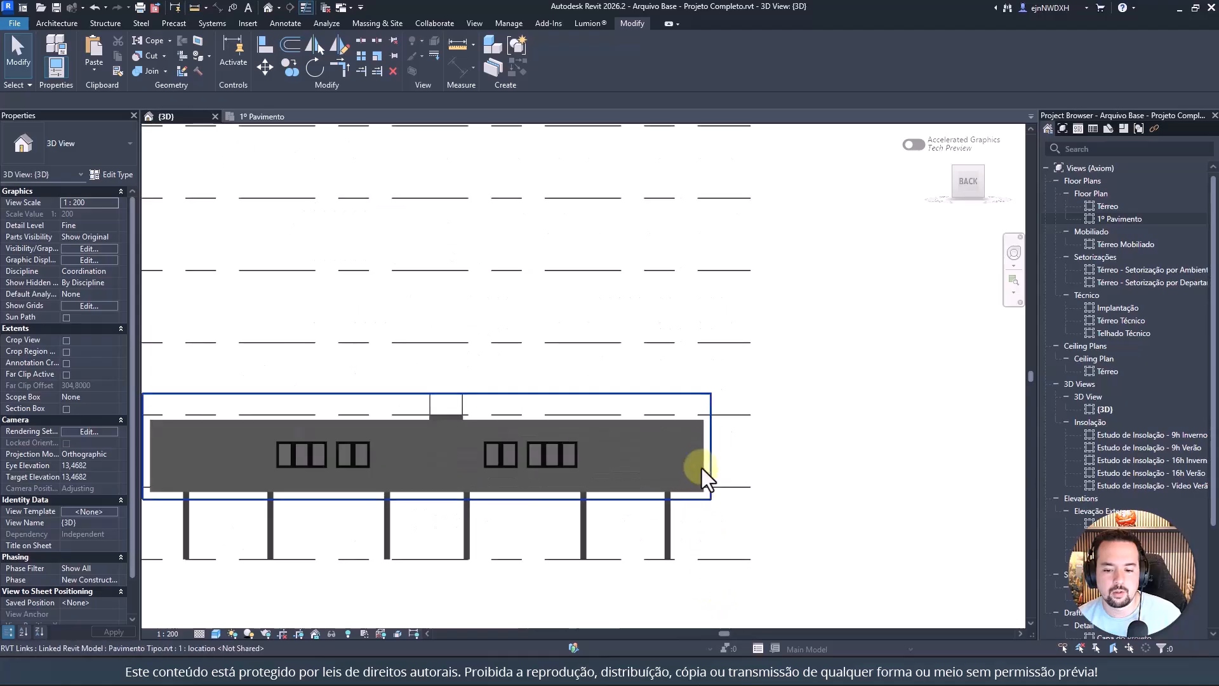
click(699, 435)
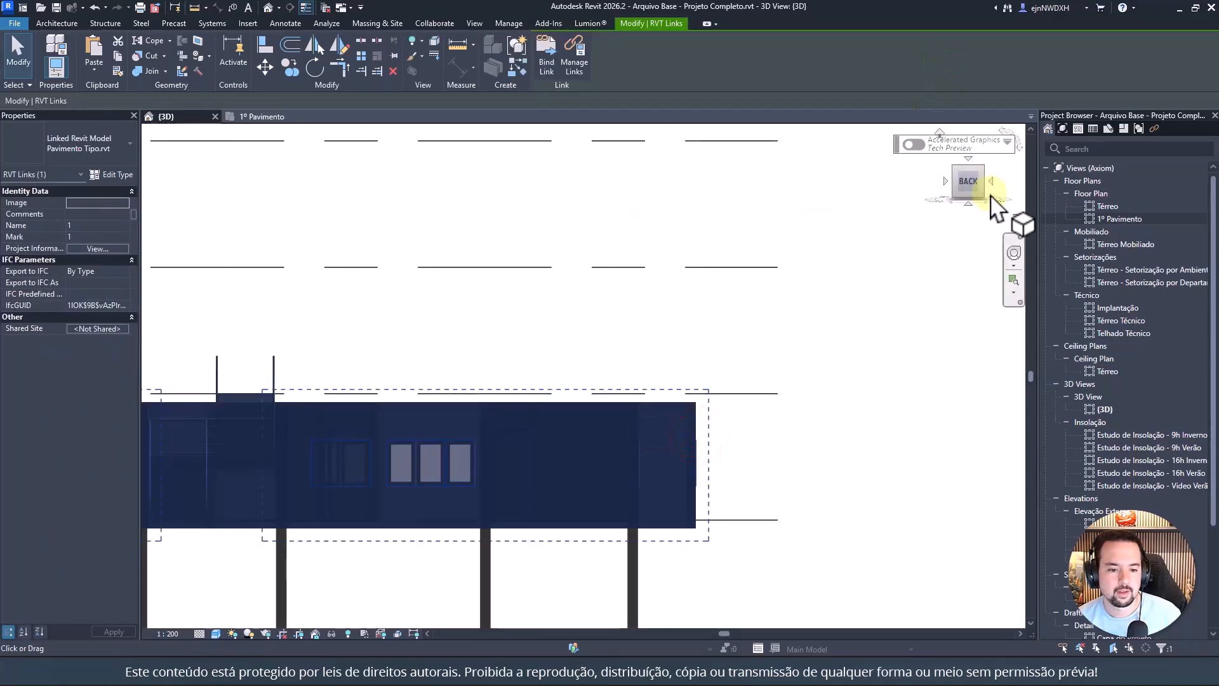
click(287, 63)
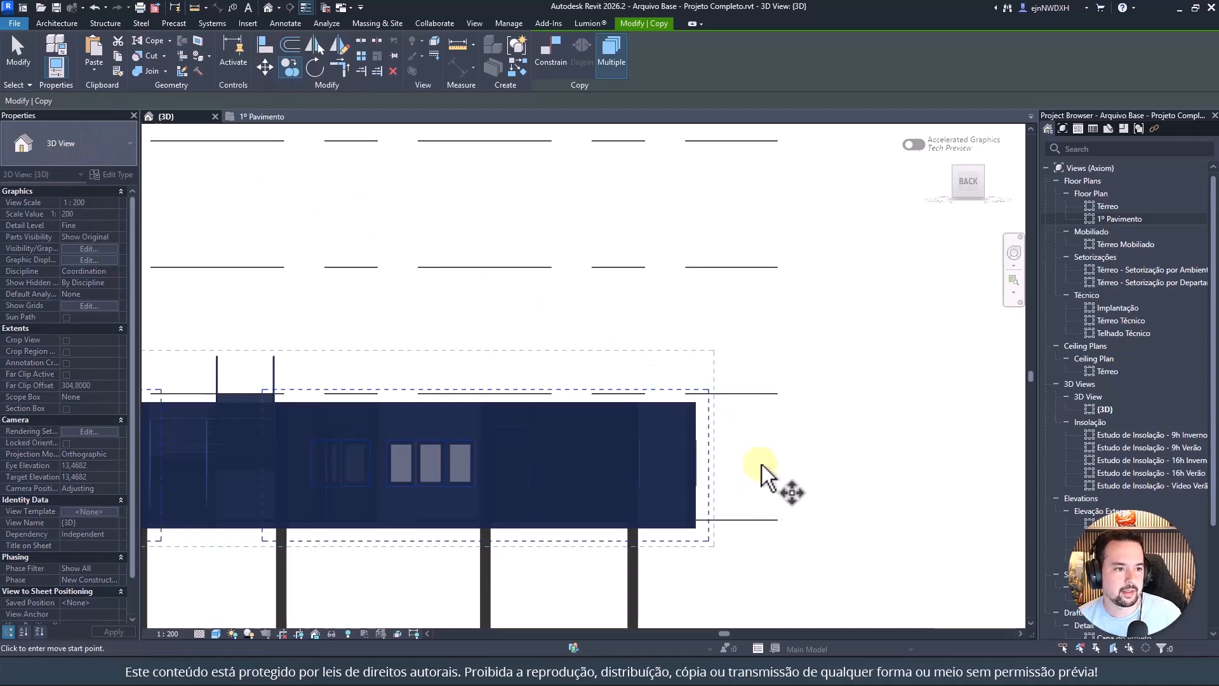
click(735, 519)
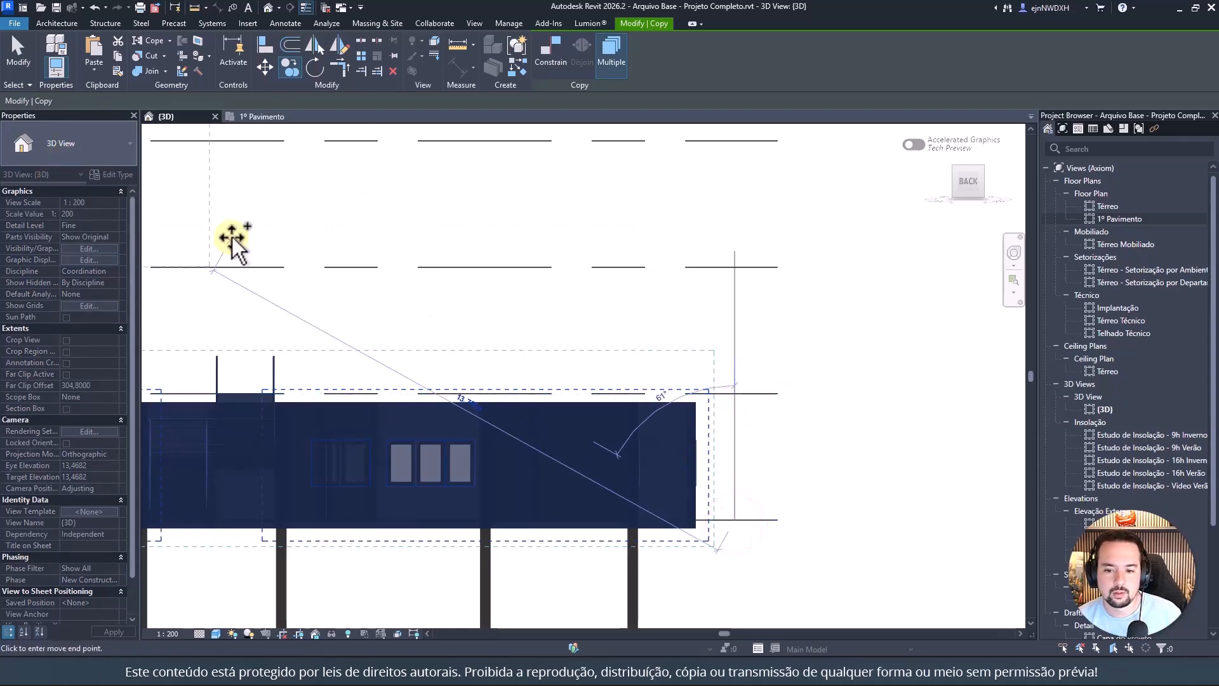
click(732, 393)
click(738, 267)
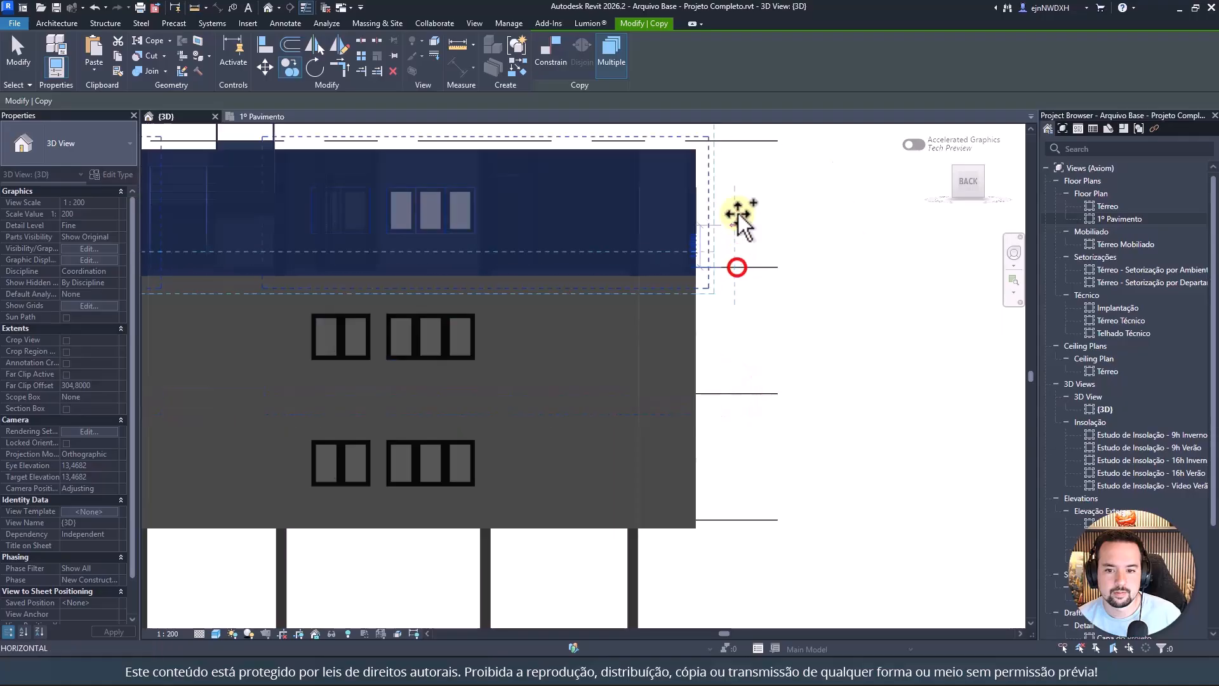
click(734, 145)
Step: Place further copies of the linked floor on the 5º, 6º, 7º and 8º Pavimento level lines and end the copying
middle_drag(774, 356, 741, 389)
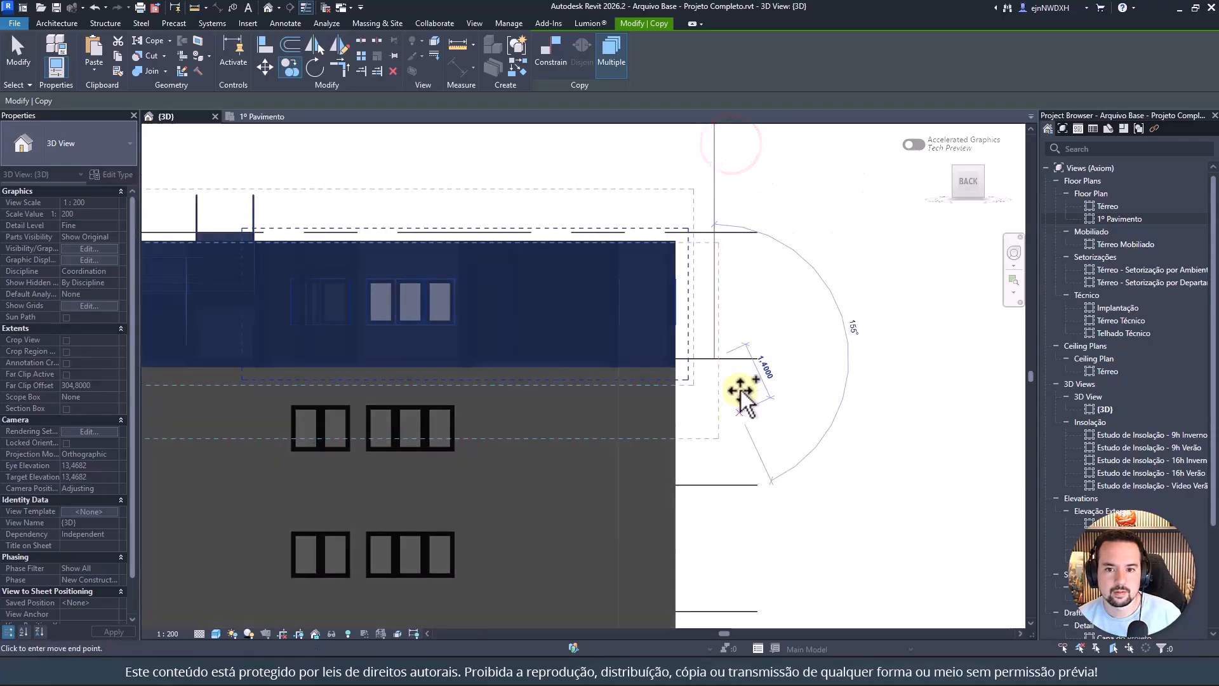
middle_drag(718, 211, 706, 303)
click(707, 221)
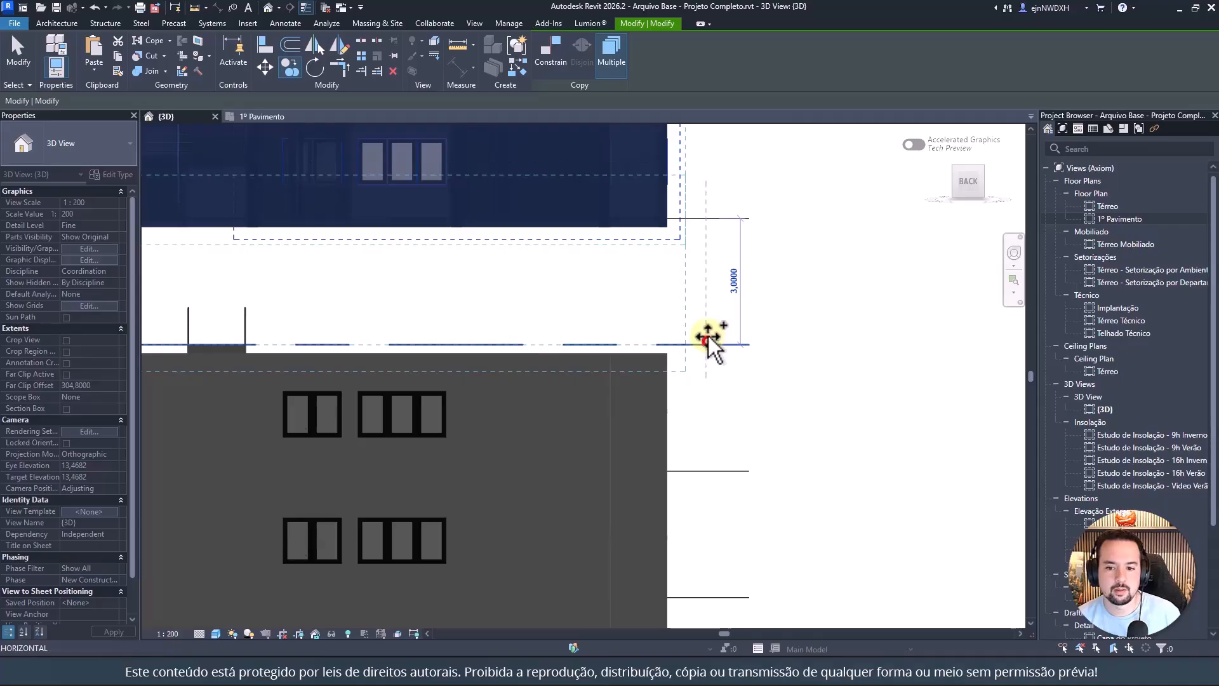
click(708, 340)
middle_drag(708, 244, 697, 544)
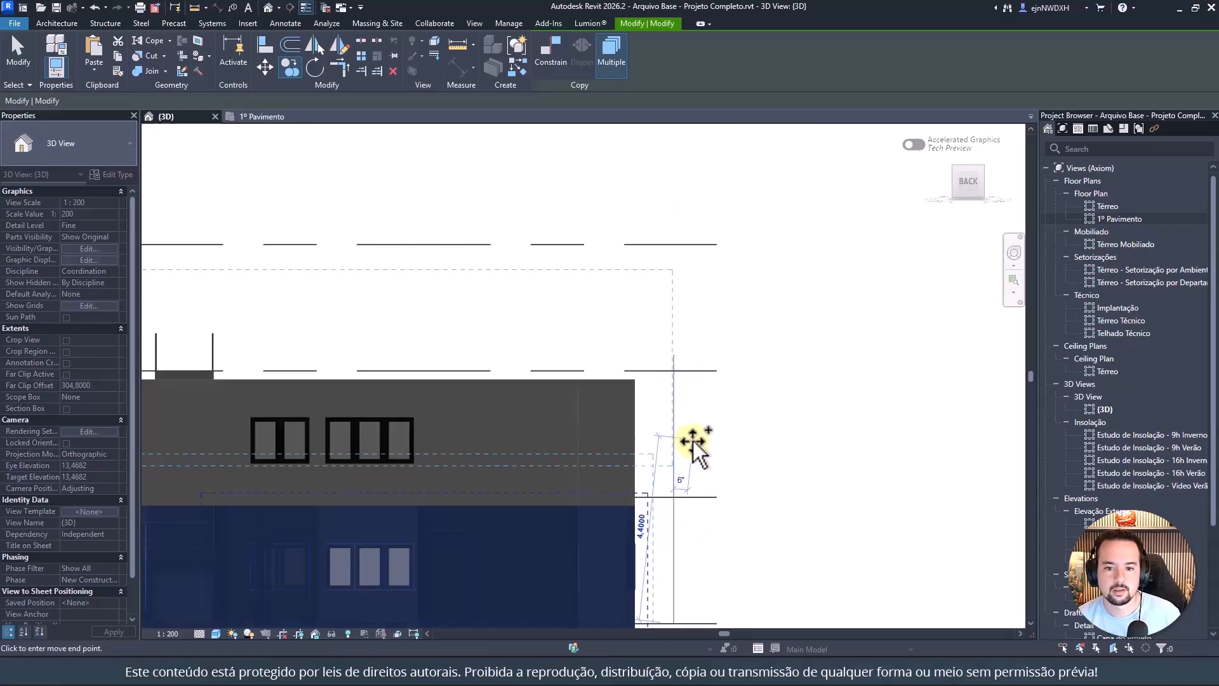
scroll(696, 432, down, 3)
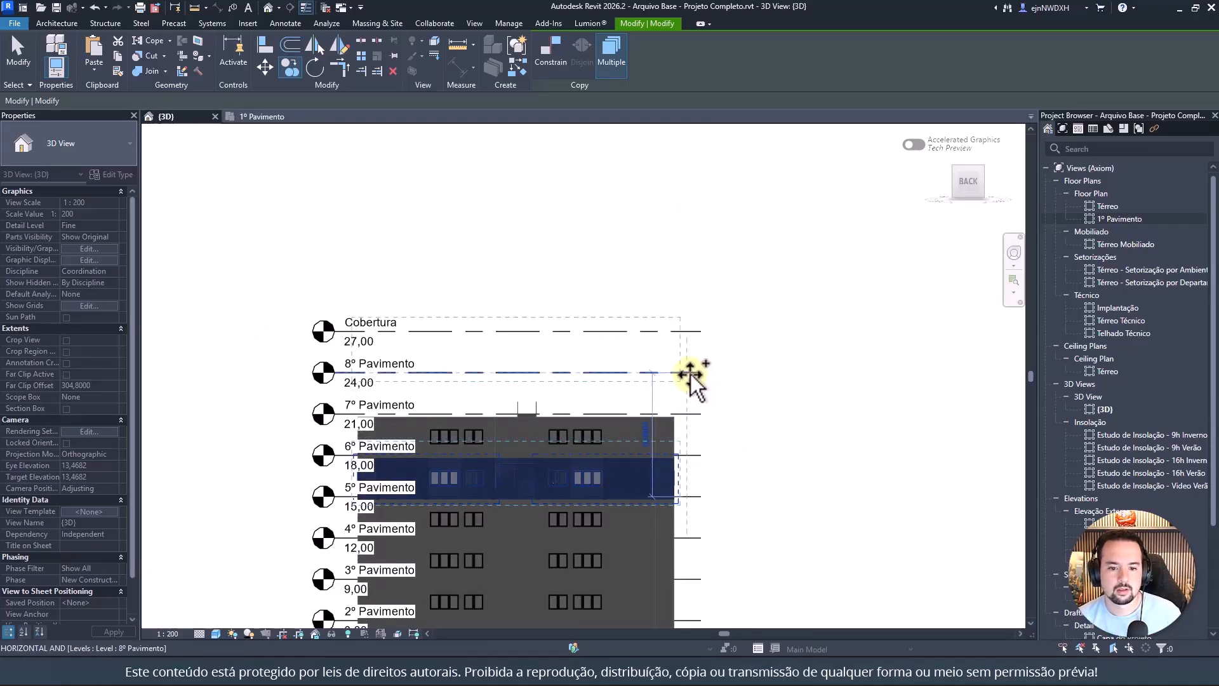
click(691, 374)
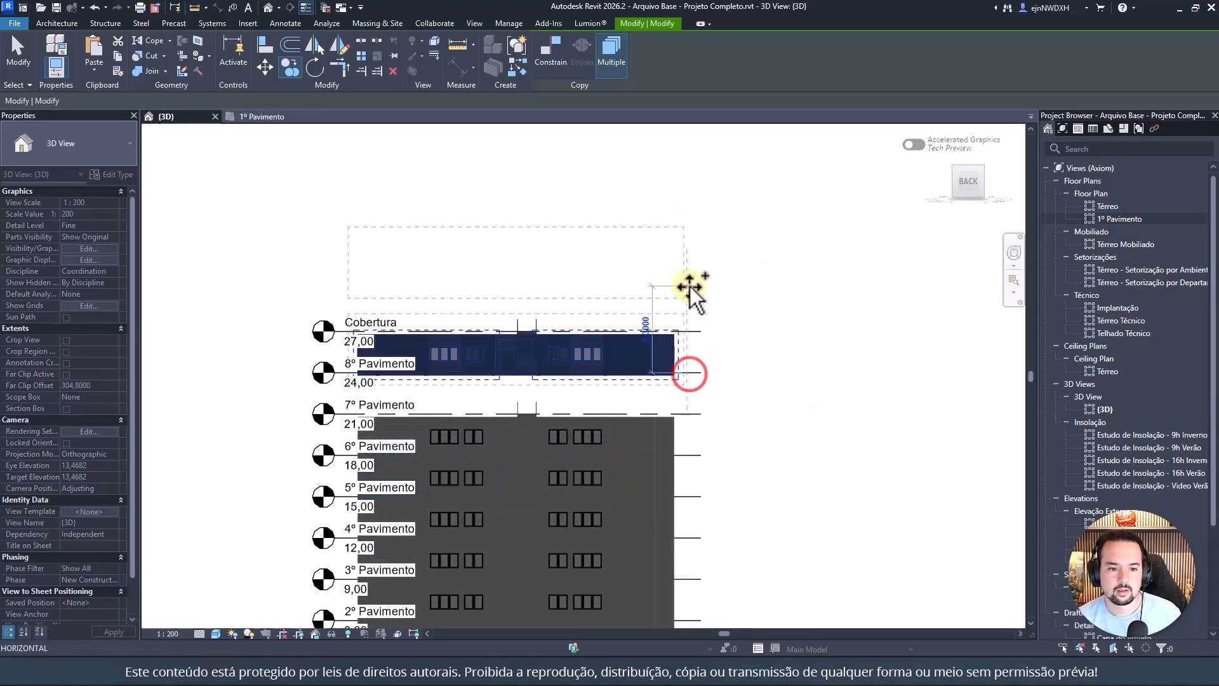
click(686, 411)
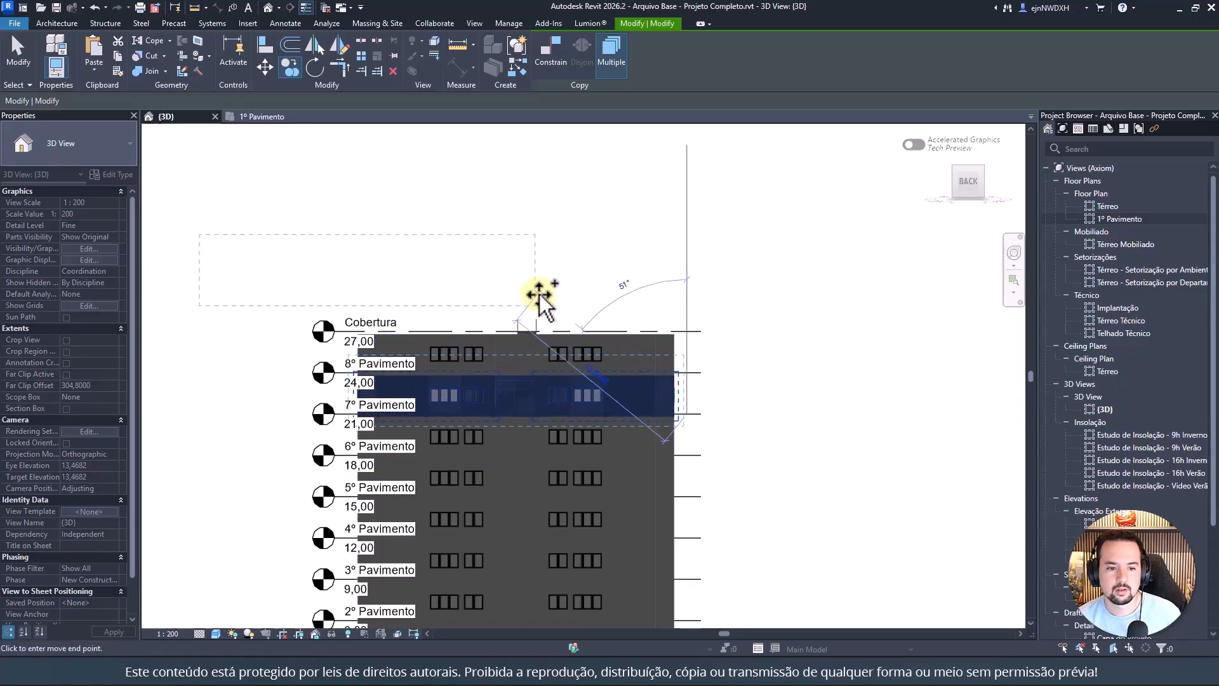
key(Escape)
key(Escape)
scroll(546, 241, down, 2)
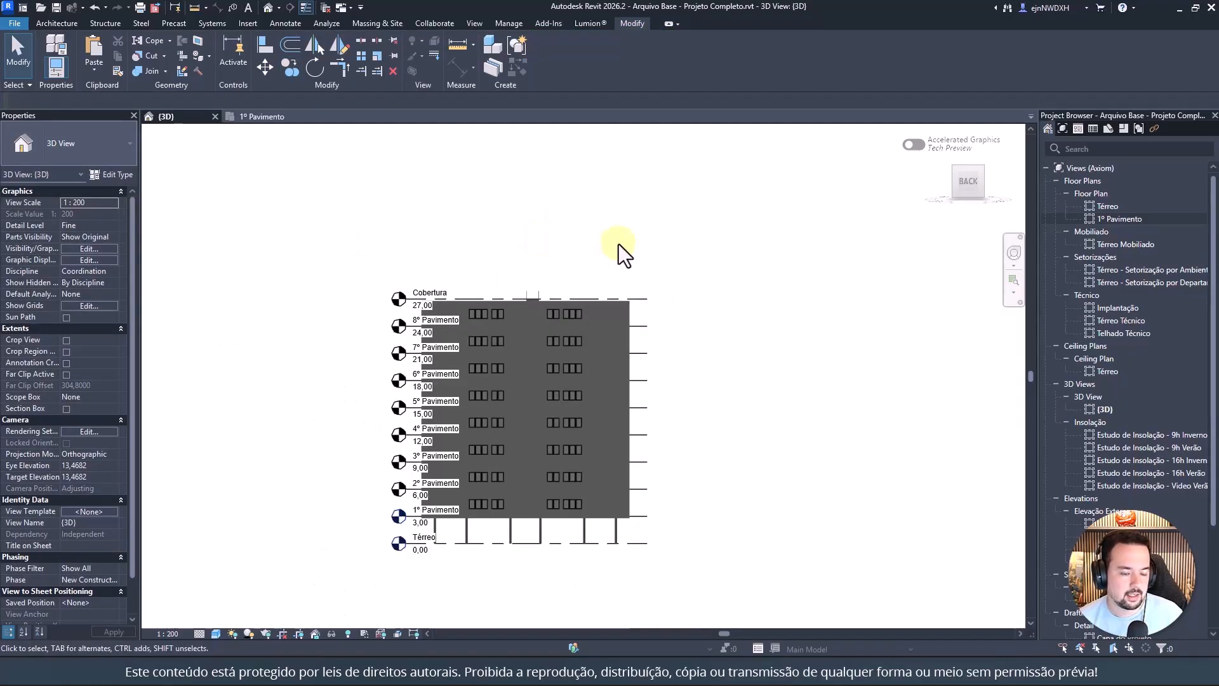
shift+middle_drag(619, 243, 573, 343)
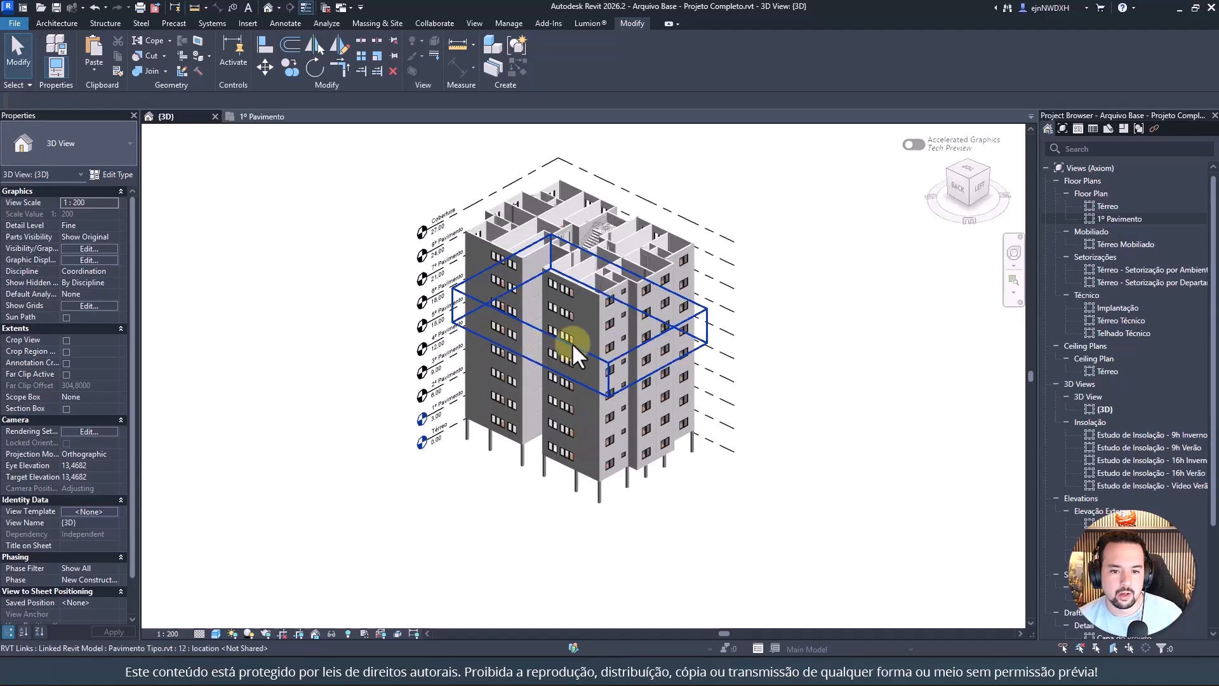
Step: Examine the complete tower's facades and the wall joints between the repeated typical floors from several sides
scroll(573, 343, up, 5)
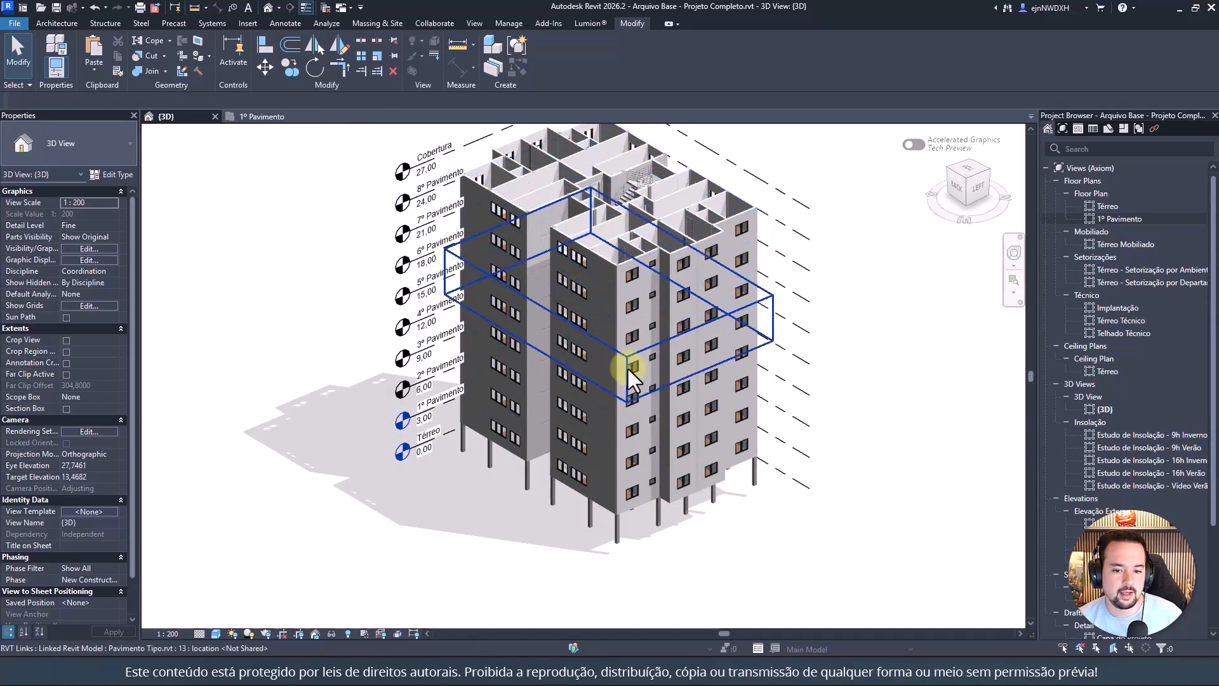
middle_drag(787, 315, 721, 351)
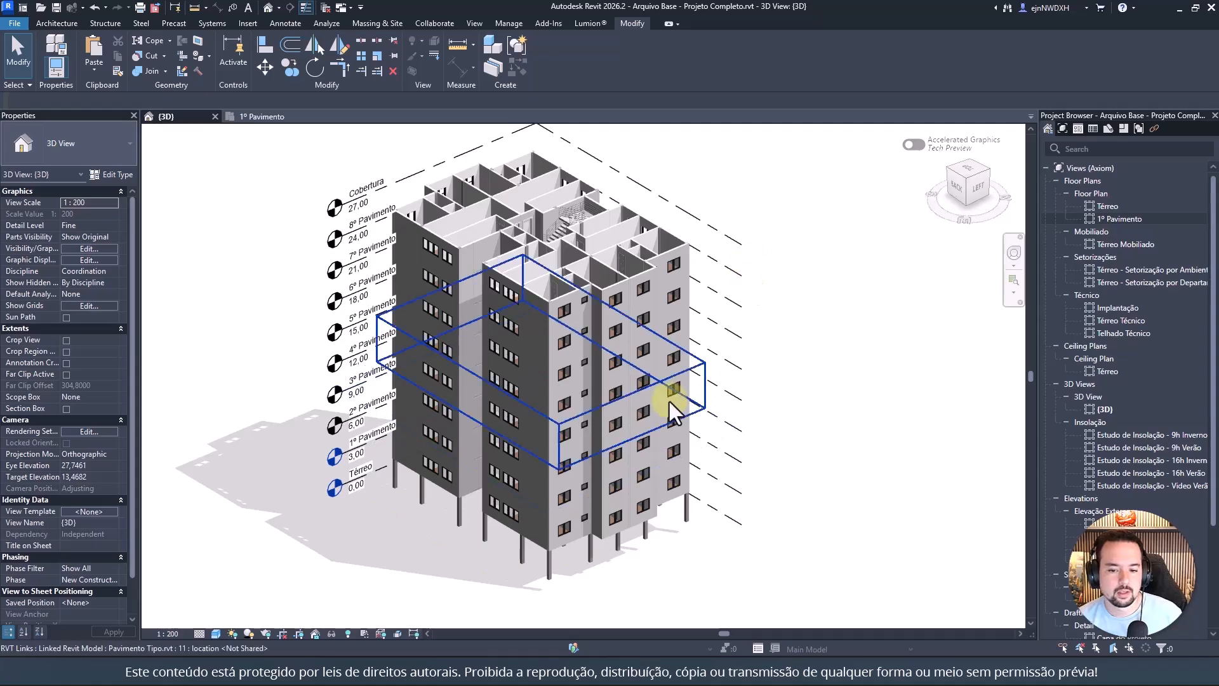
shift+middle_drag(506, 383, 769, 371)
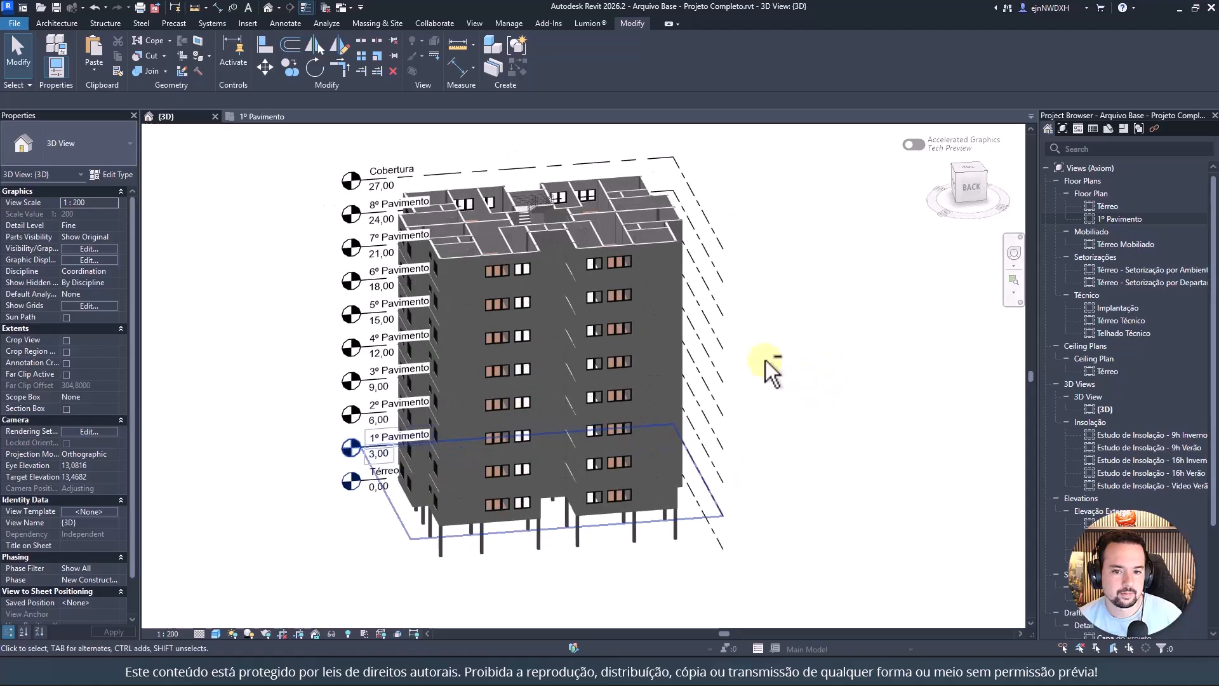
scroll(565, 270, up, 10)
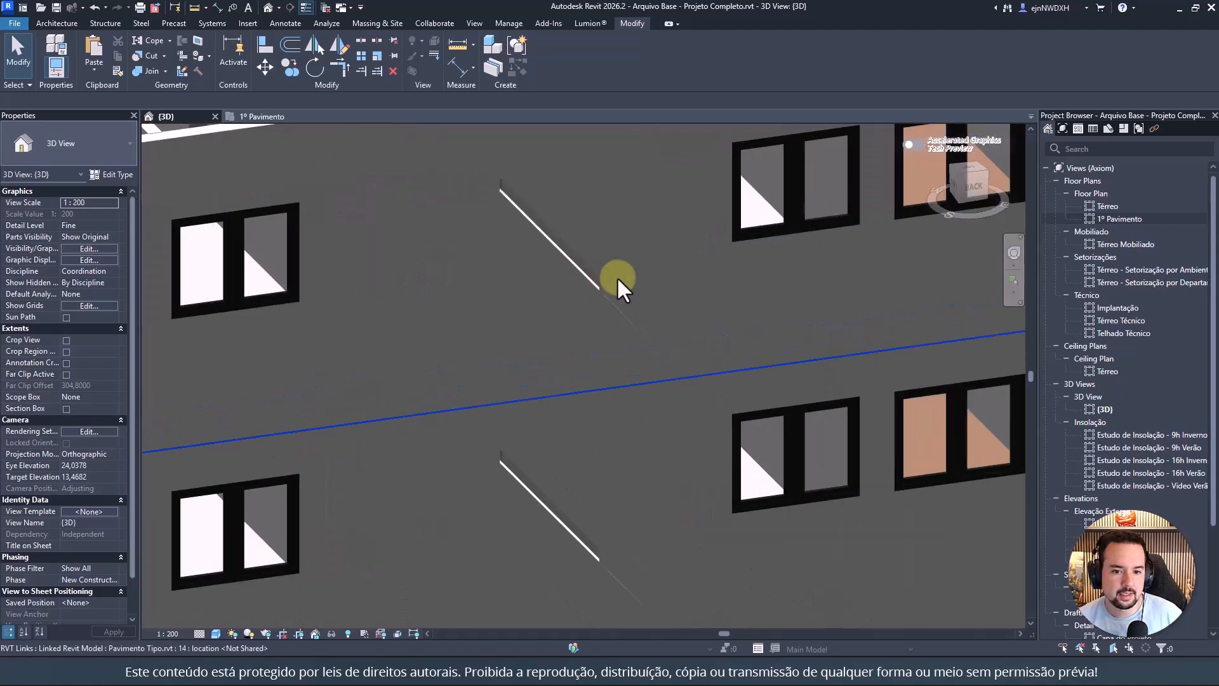
scroll(551, 254, down, 4)
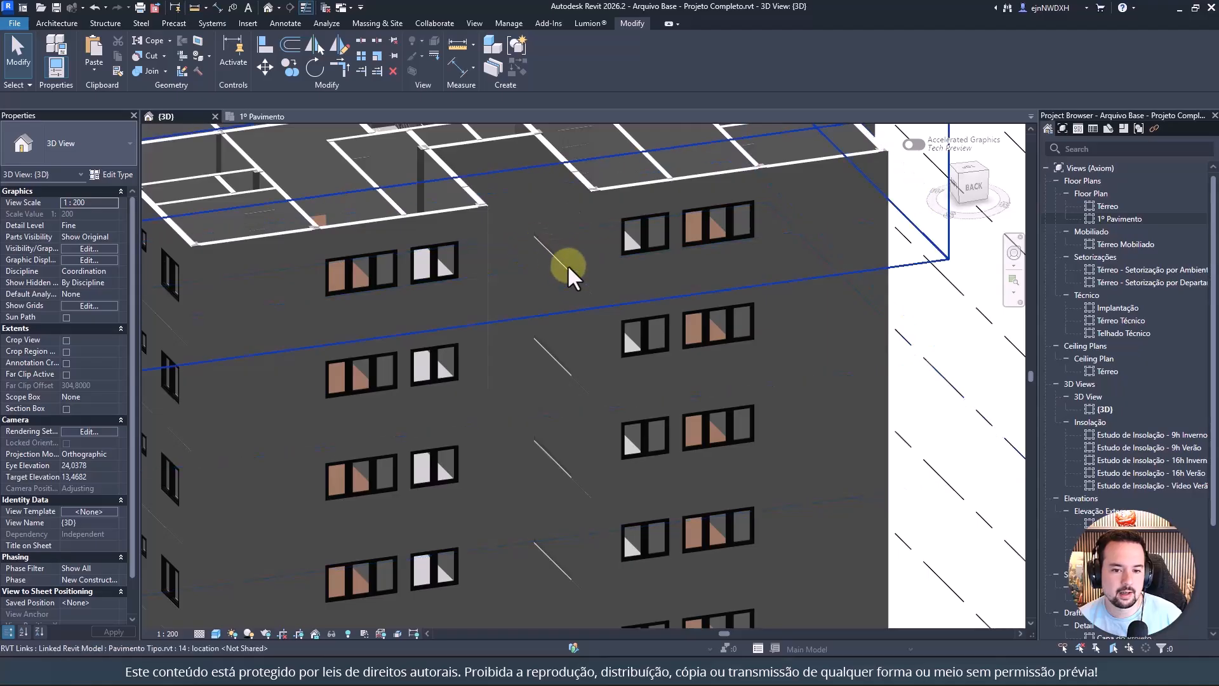
scroll(563, 264, down, 5)
mouse_move(586, 309)
shift+middle_down()
mouse_move(228, 397)
mouse_move(138, 386)
mouse_move(179, 409)
shift+middle_up()
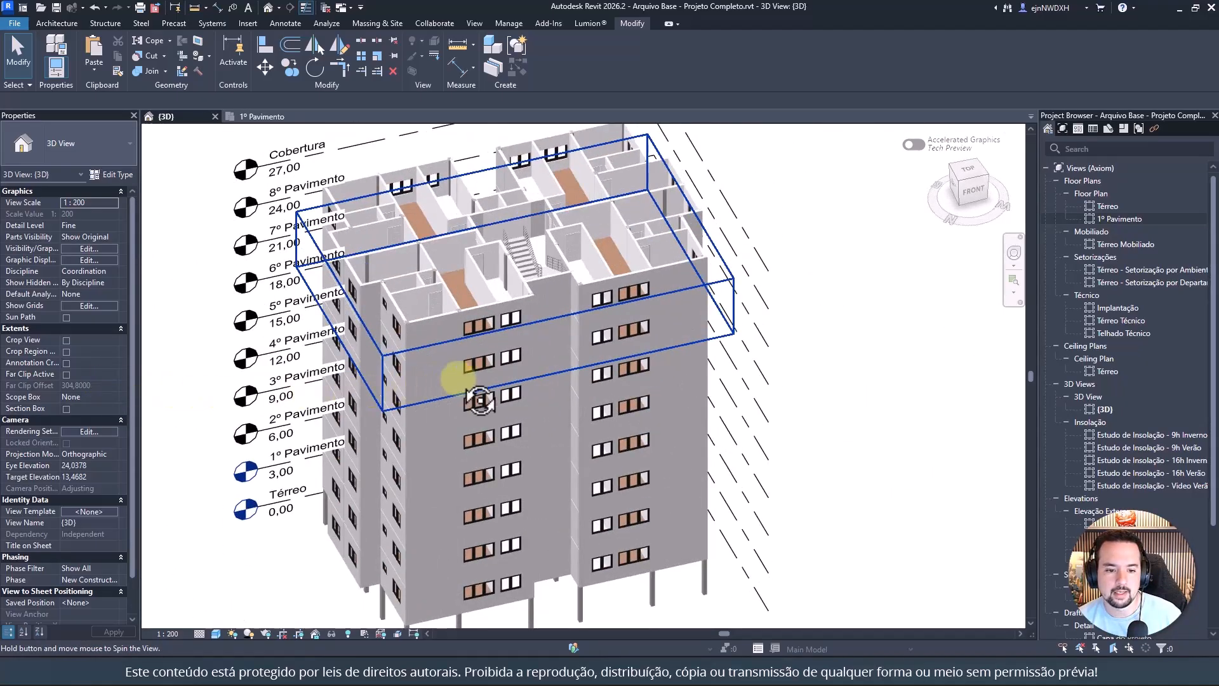
mouse_move(478, 400)
shift+middle_down()
mouse_move(706, 379)
mouse_move(754, 284)
mouse_move(713, 316)
mouse_move(718, 294)
mouse_move(675, 362)
shift+middle_up()
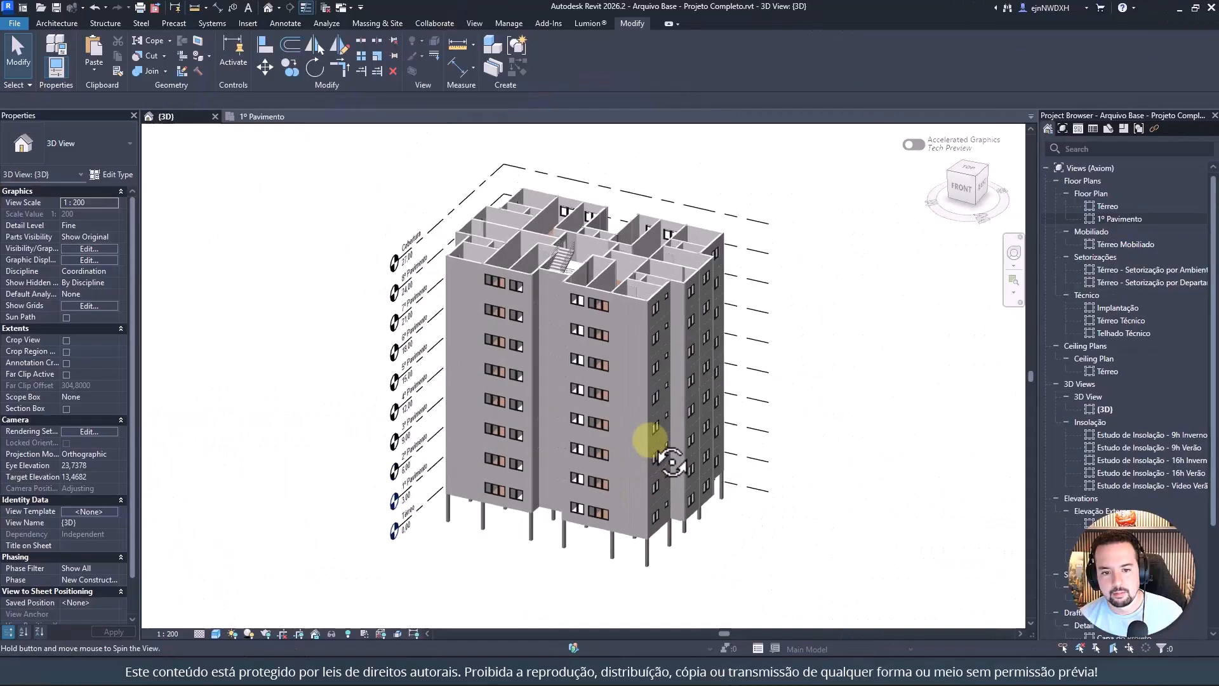
shift+middle_drag(672, 461, 800, 443)
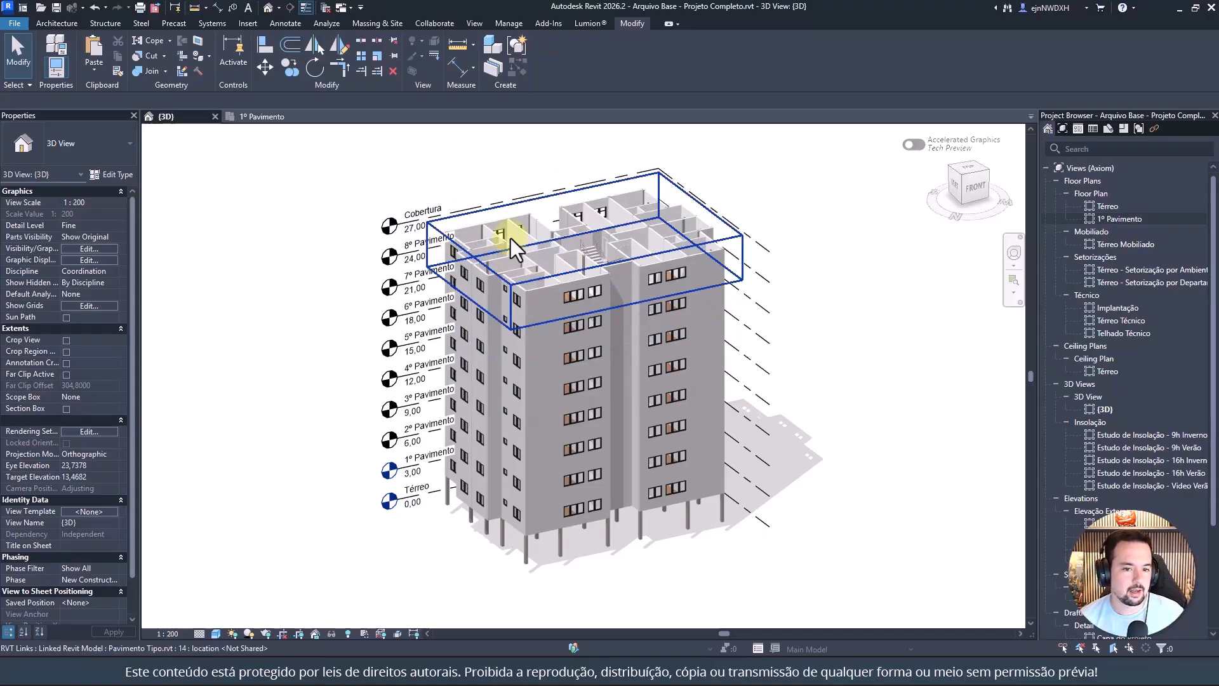
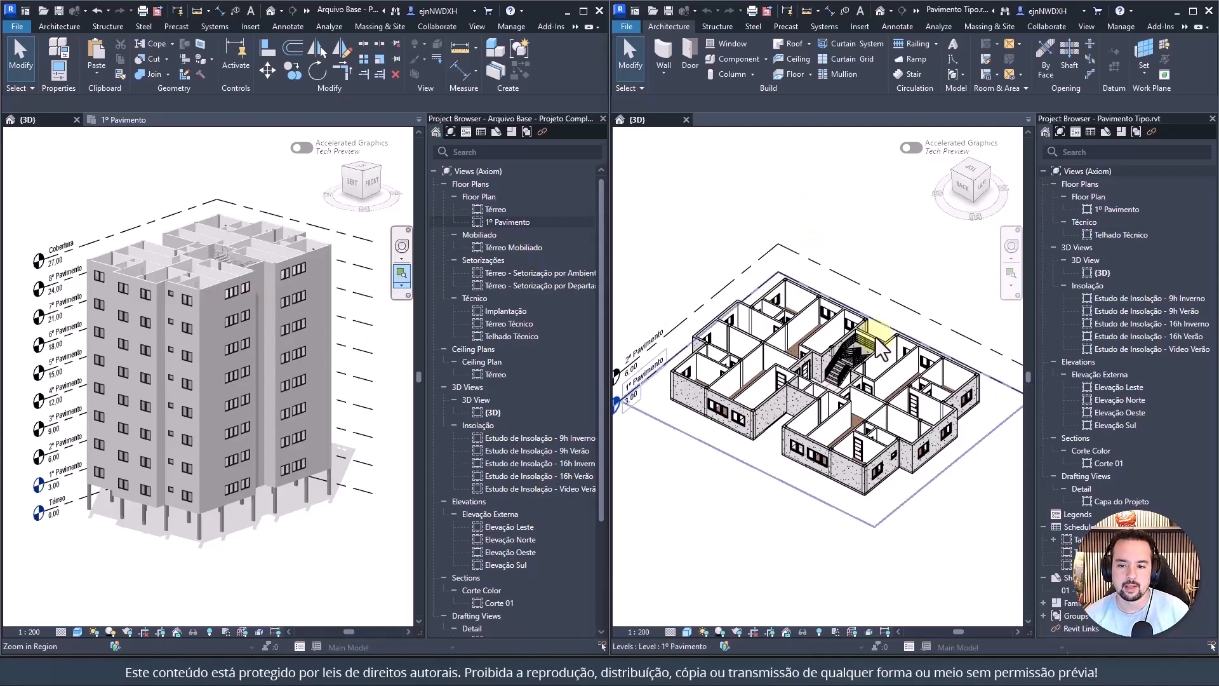
Step: Open the Apto 1 model group containing the recessed exterior wall for editing in the Pavimento Tipo model
middle_drag(873, 260, 929, 232)
shift+middle_drag(881, 425, 827, 419)
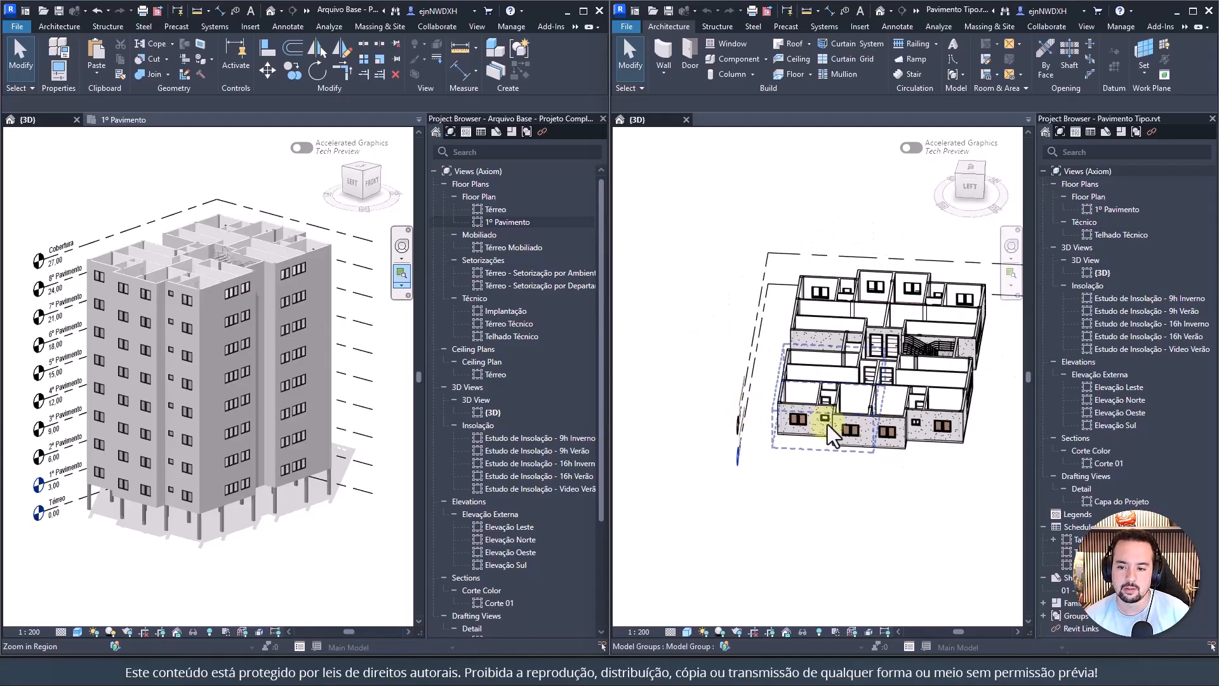
shift+middle_drag(962, 450, 951, 486)
scroll(973, 410, up, 5)
scroll(883, 453, down, 4)
shift+middle_drag(860, 428, 991, 419)
scroll(808, 435, up, 6)
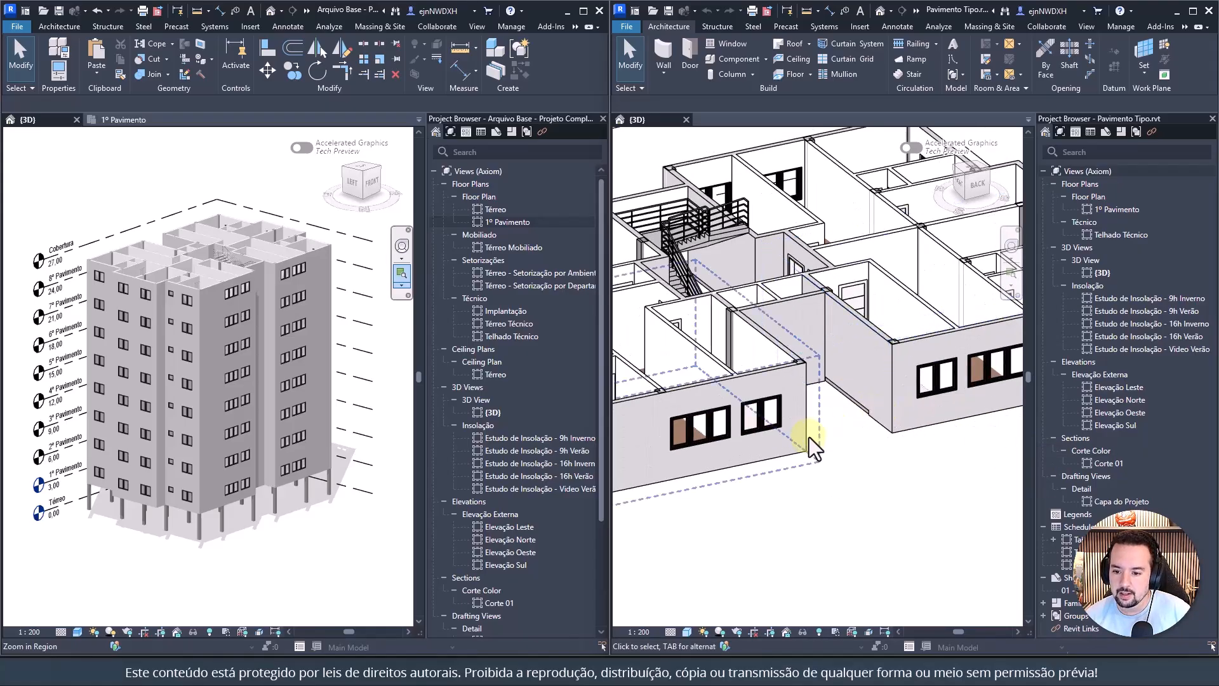
scroll(854, 310, down, 4)
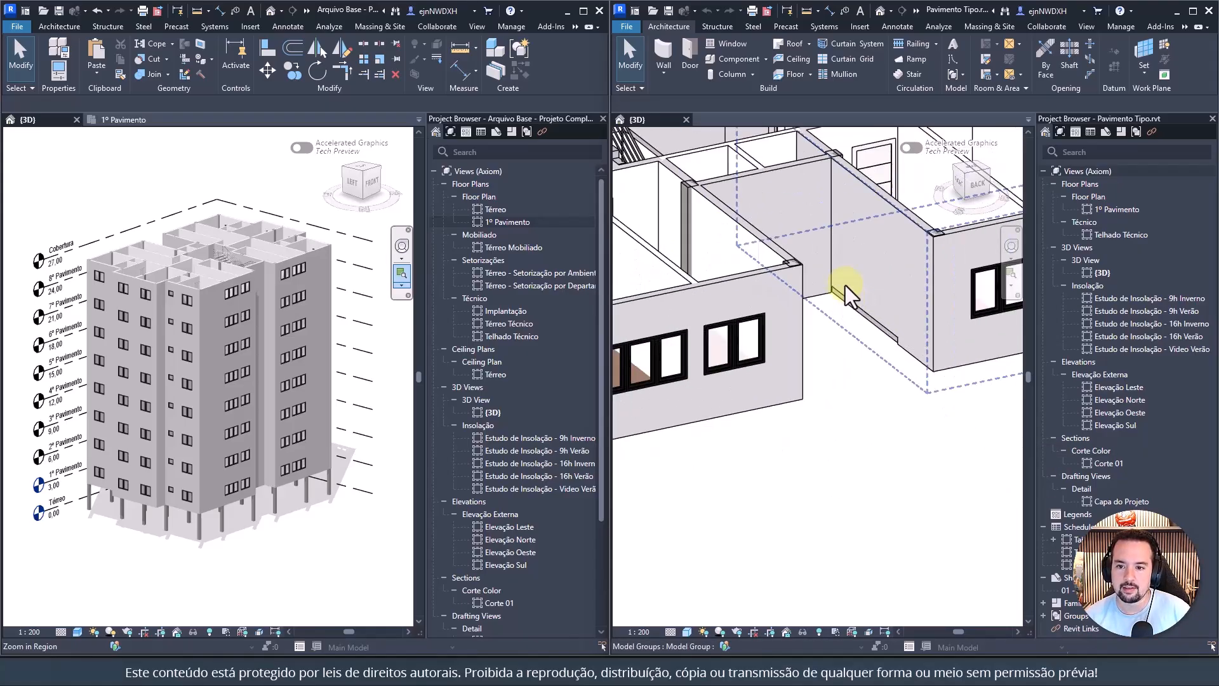
middle_drag(850, 289, 852, 372)
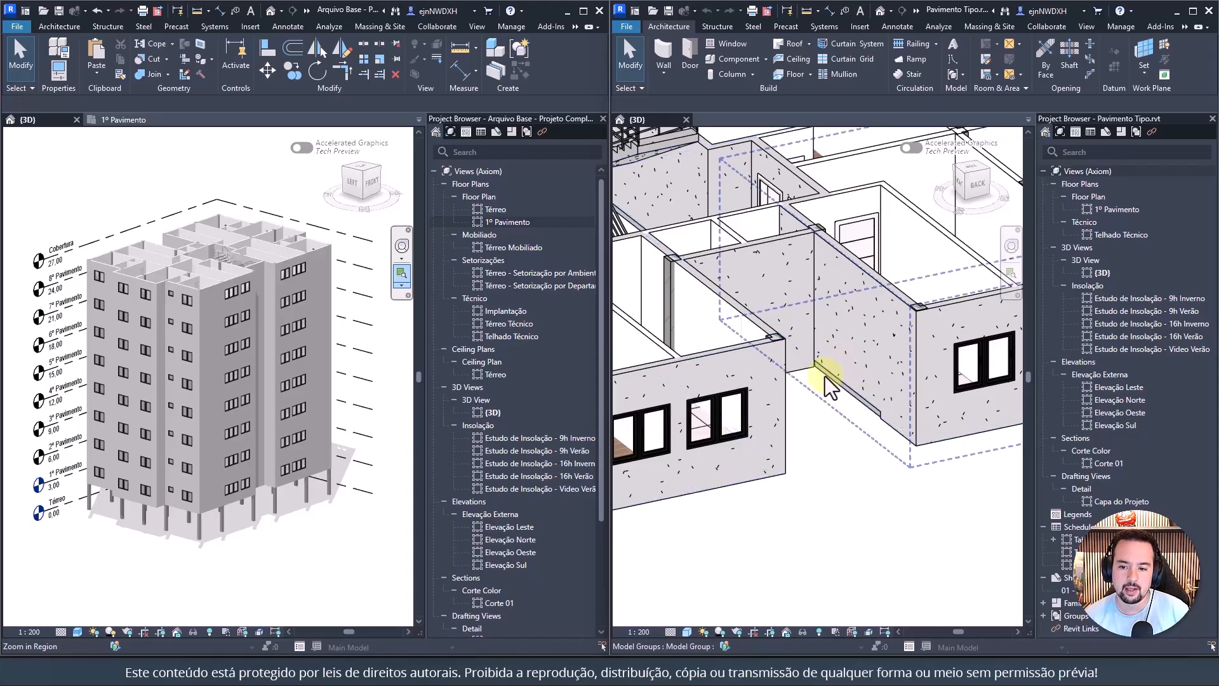
shift+middle_drag(822, 368, 830, 245)
click(830, 244)
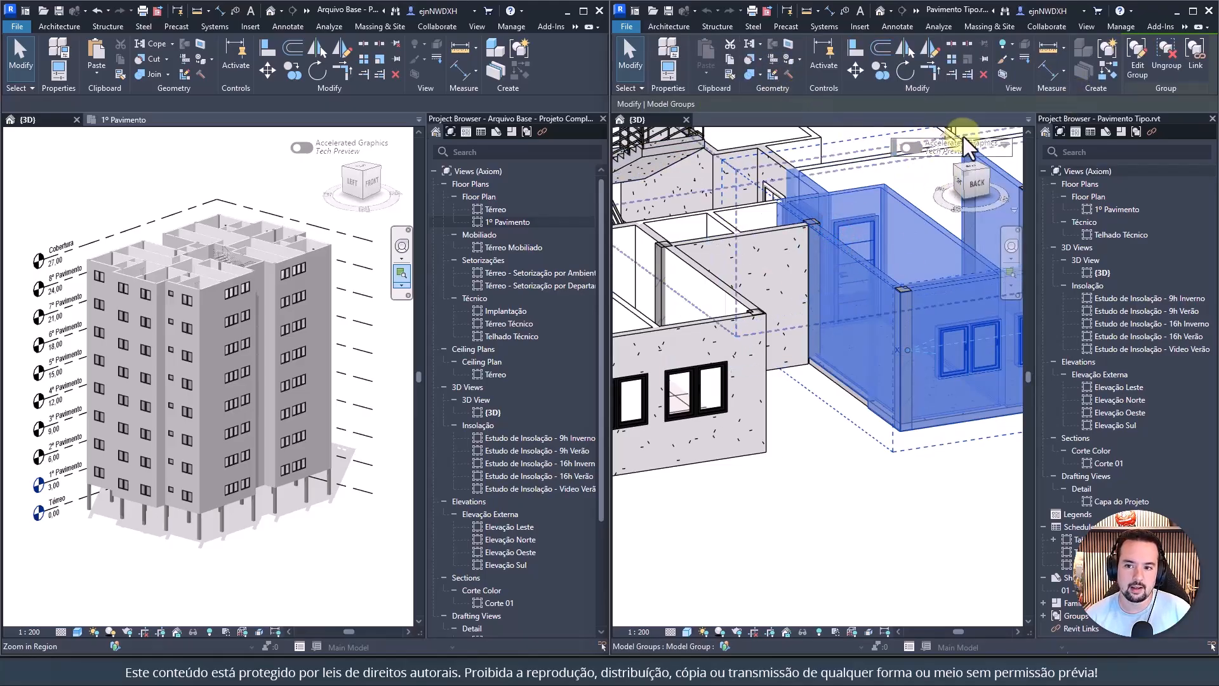
click(1138, 56)
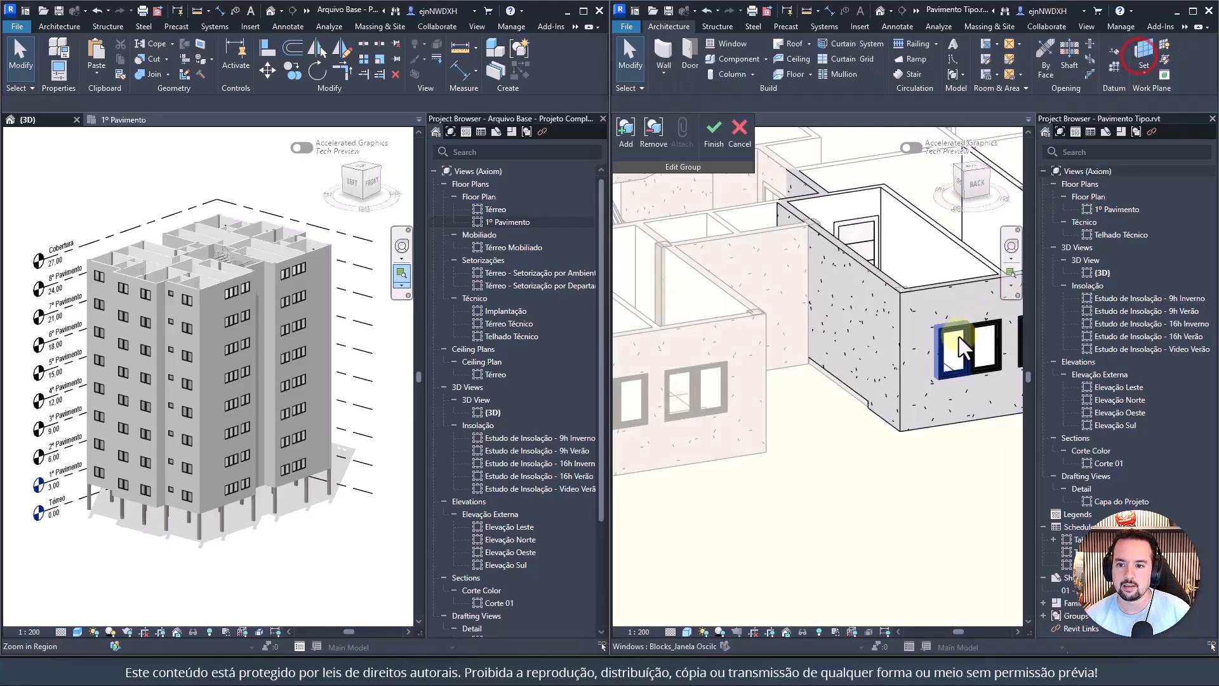
Step: Set the recessed exterior wall's base offset to -0,2 and finish editing the Apto 1 group
click(839, 271)
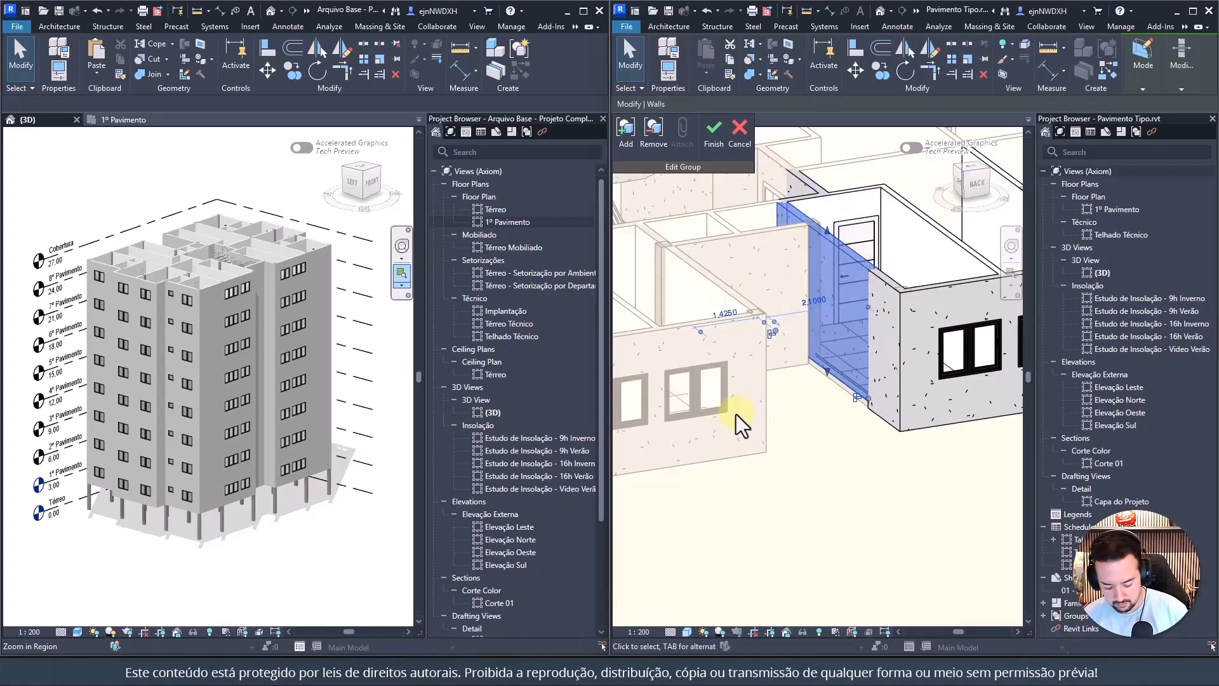
key(ctrl+1)
click(736, 229)
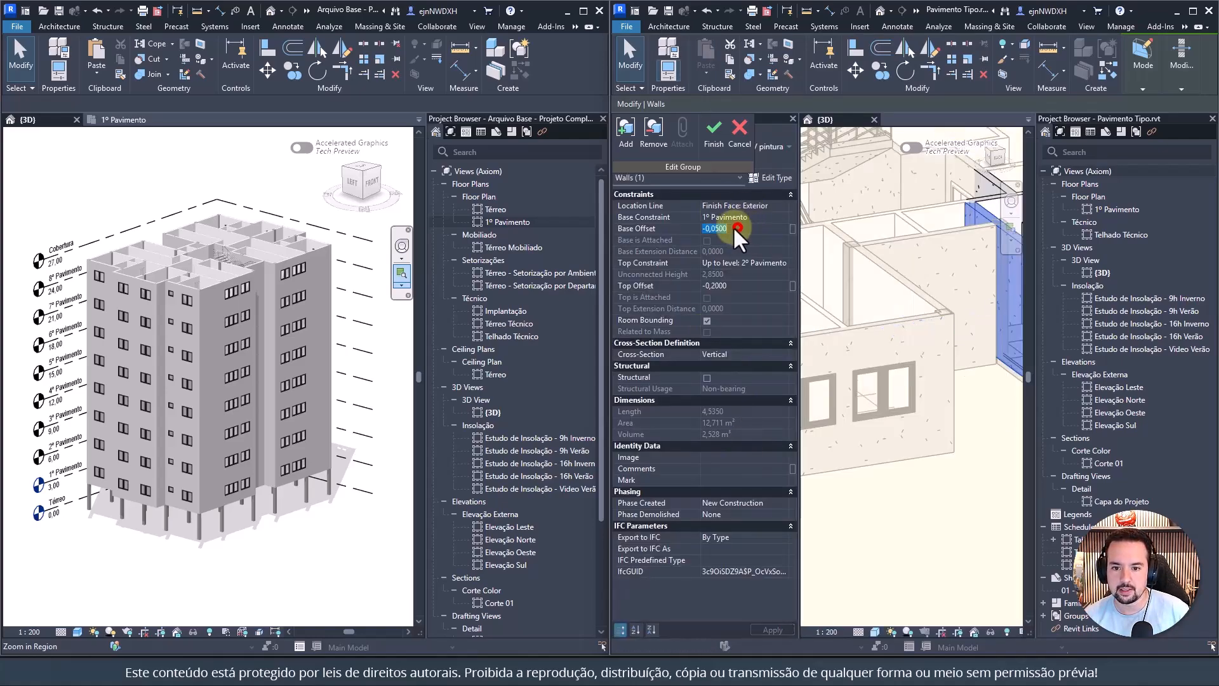
text(-0,2)
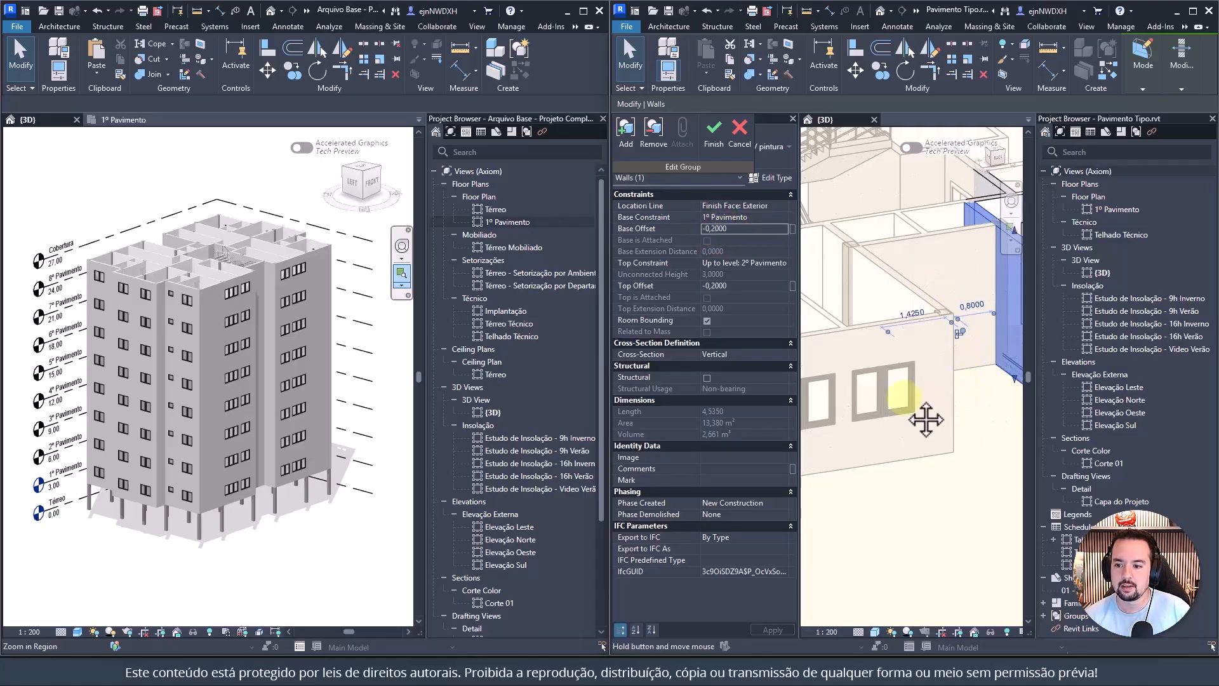
shift+middle_drag(926, 419, 864, 363)
click(871, 381)
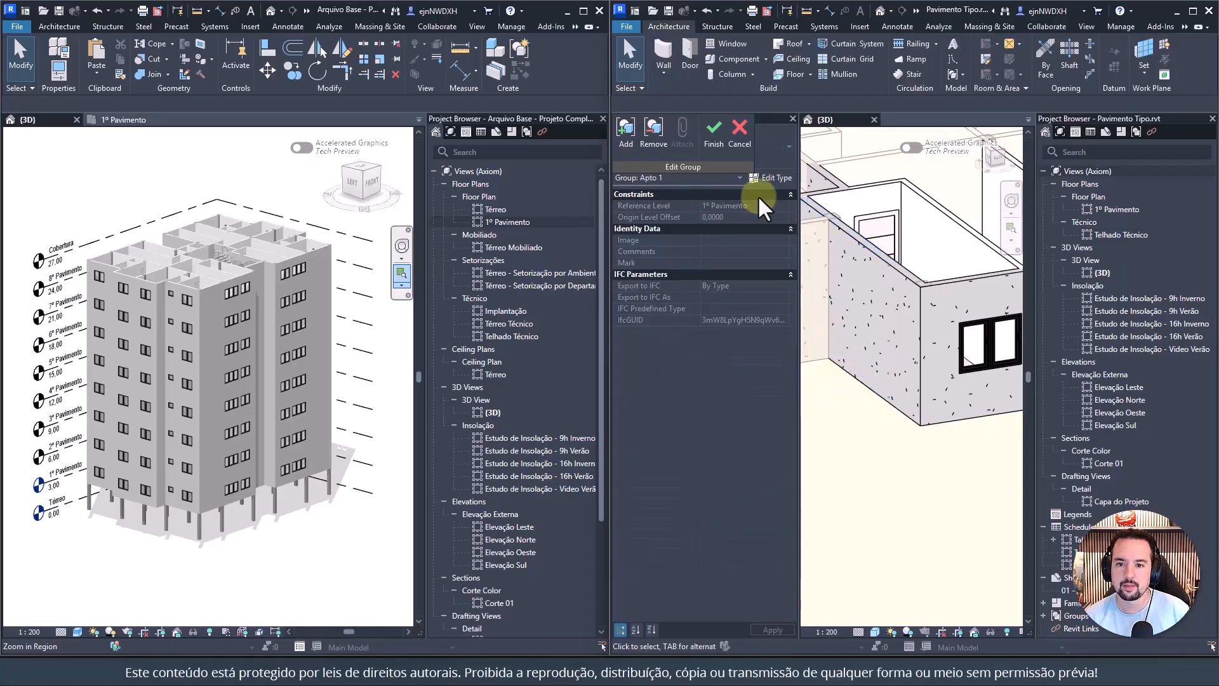
click(714, 133)
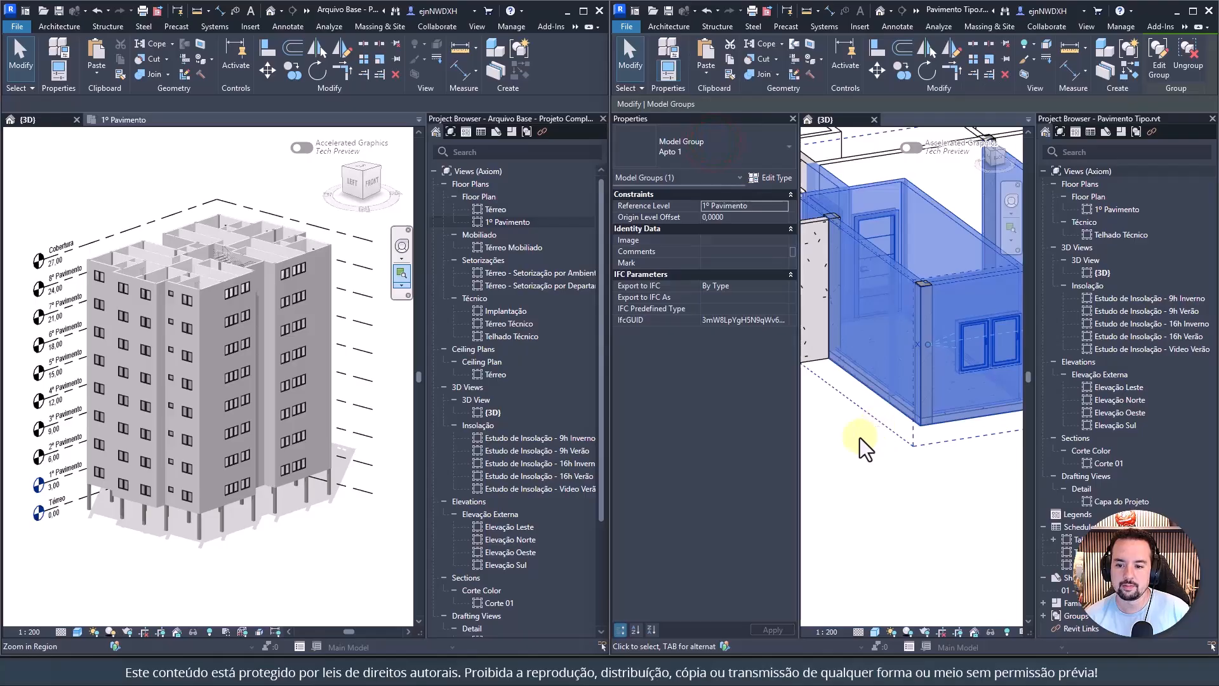
click(860, 438)
Step: Close the Properties palette and save the Pavimento Tipo model with the corrected wall
shift+middle_drag(917, 452, 743, 461)
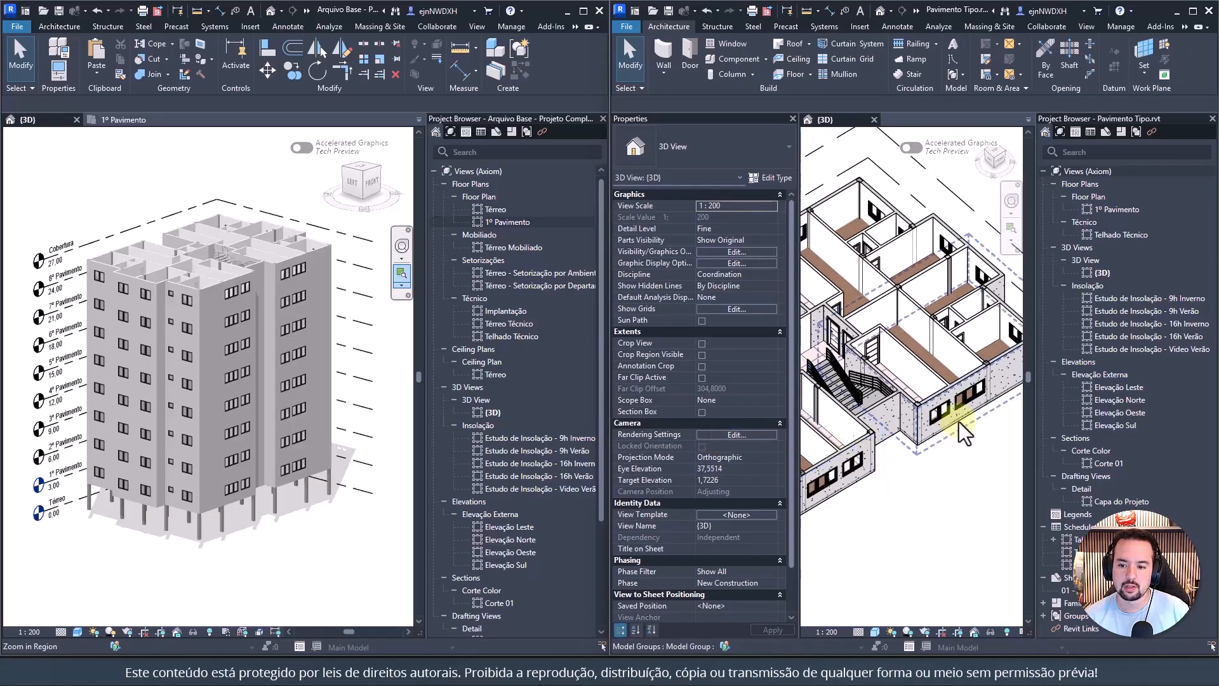
scroll(857, 414, up, 6)
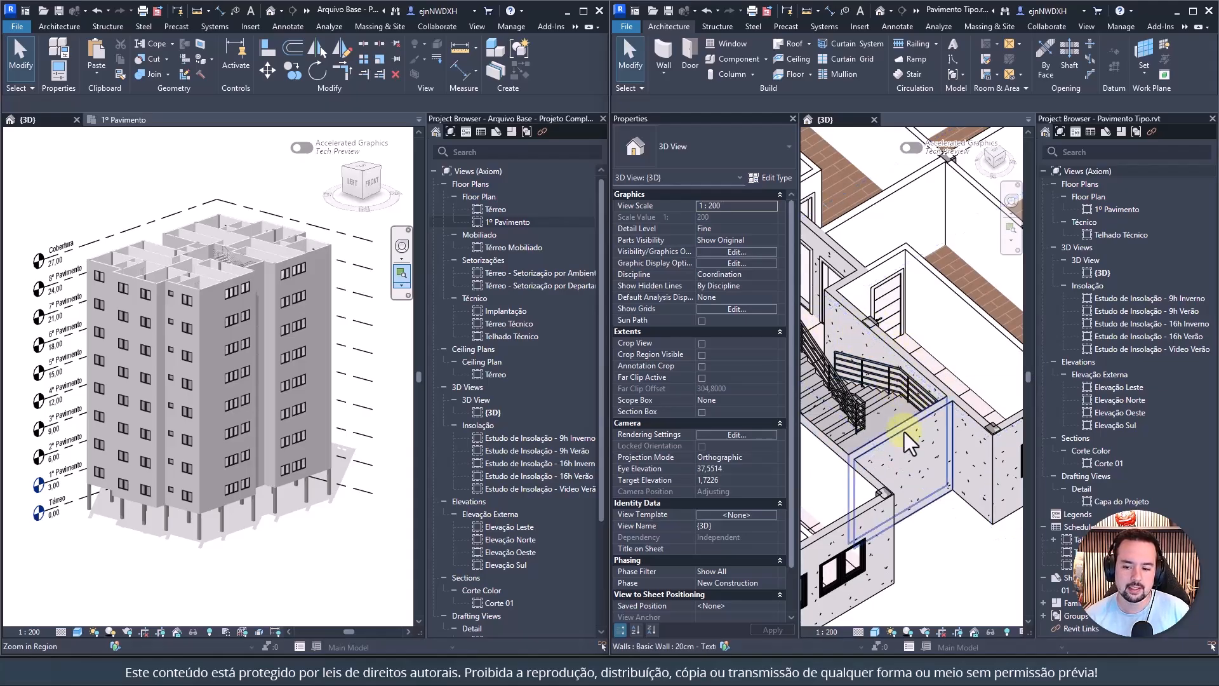
scroll(904, 433, down, 5)
shift+middle_drag(885, 484, 800, 457)
scroll(851, 502, up, 6)
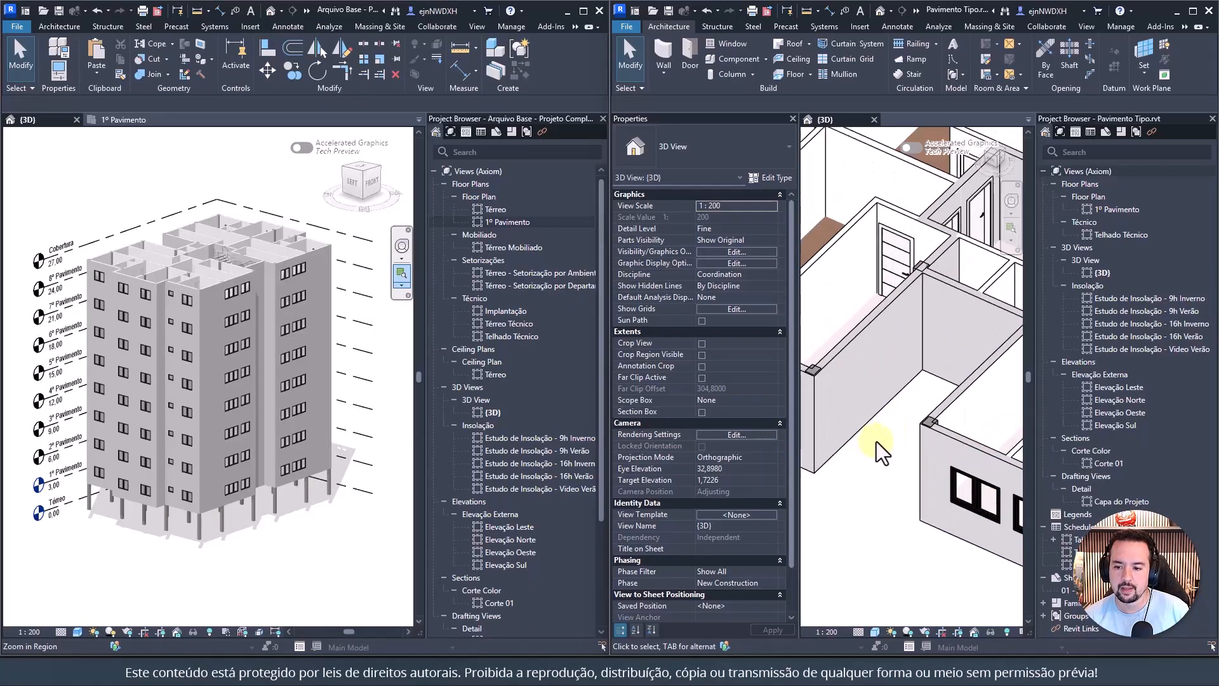
scroll(881, 452, down, 5)
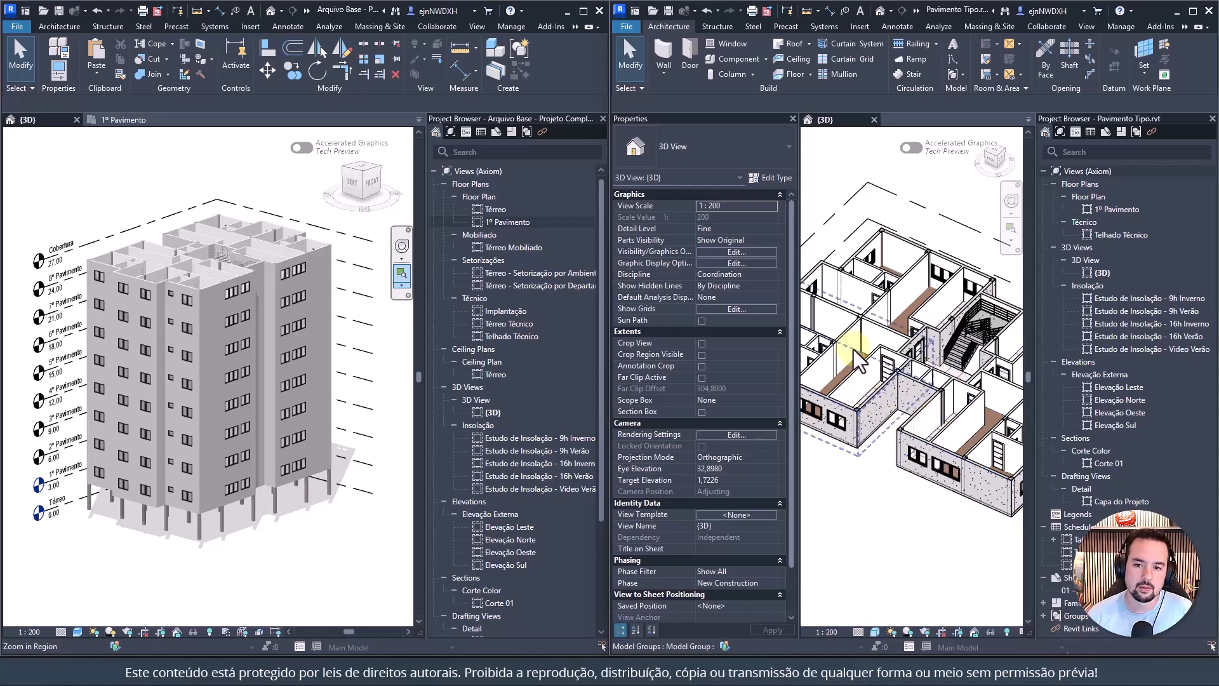
click(793, 118)
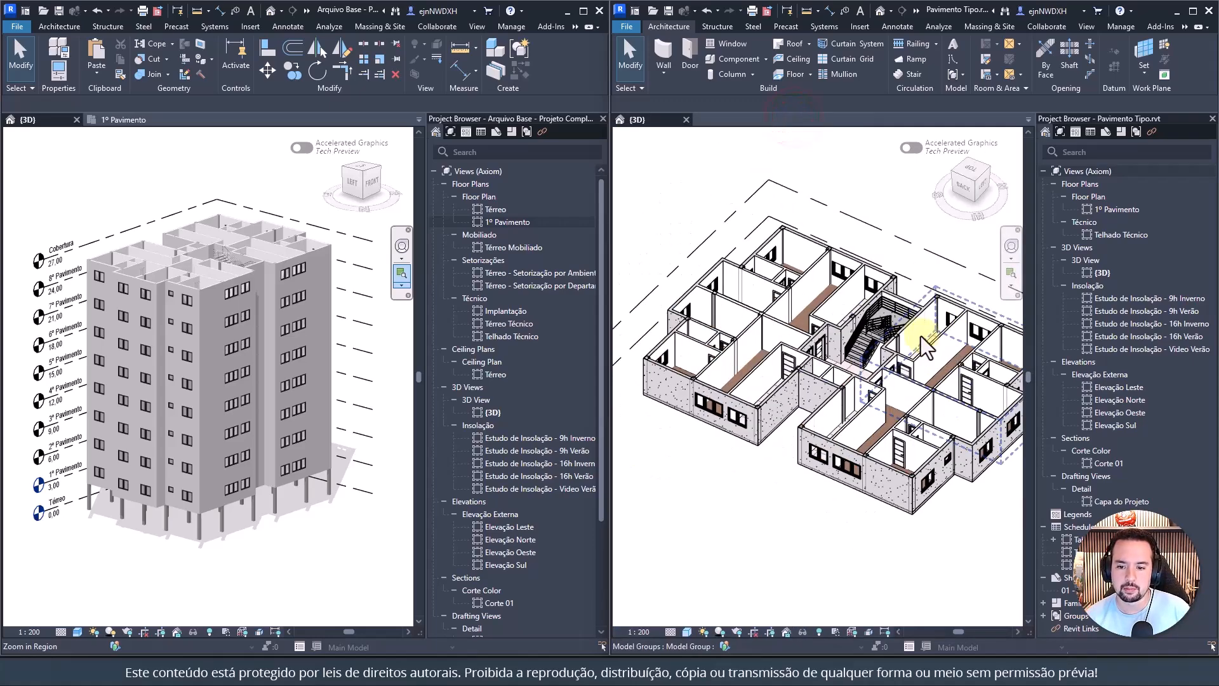
click(787, 166)
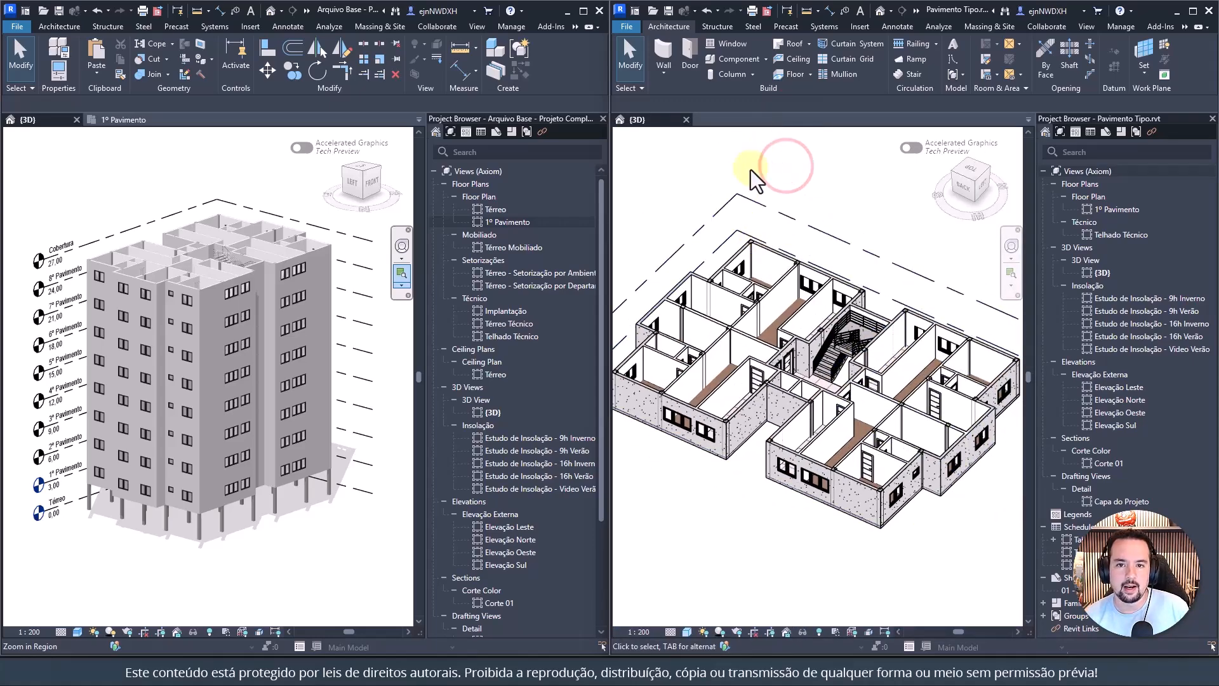
click(668, 11)
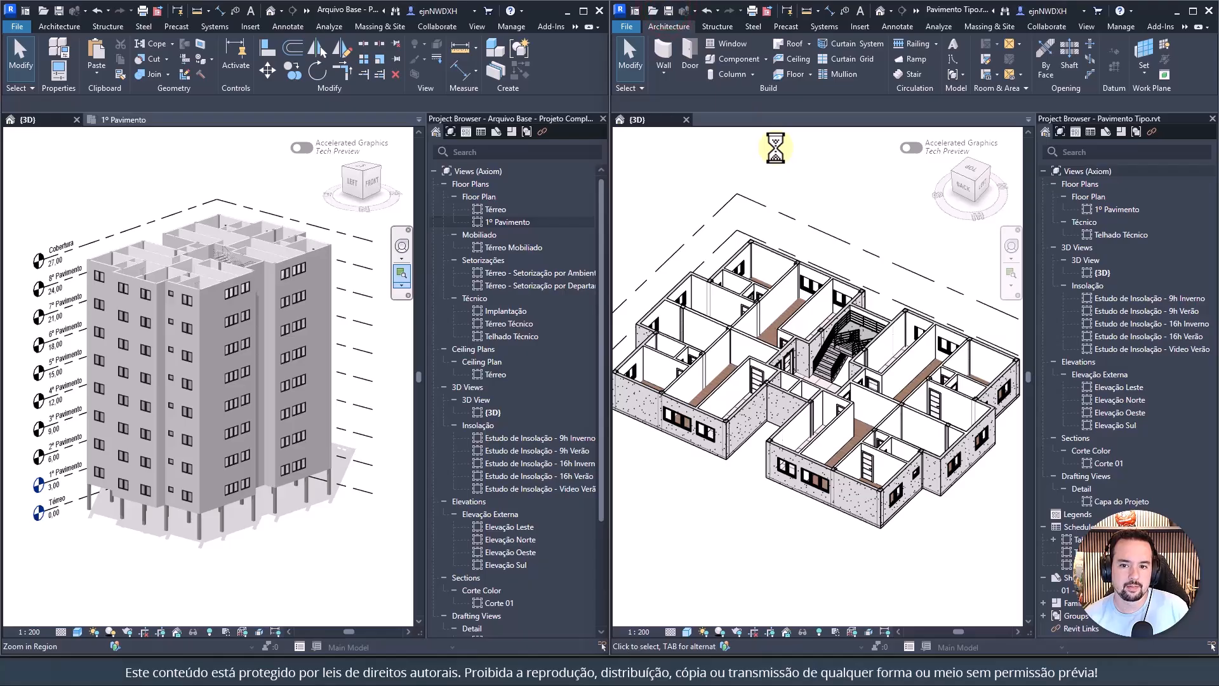
Step: Review the Pavimento Tipo.rvt link in the Arquivo Base project's Manage Links dialog, closing it without reloading
click(107, 201)
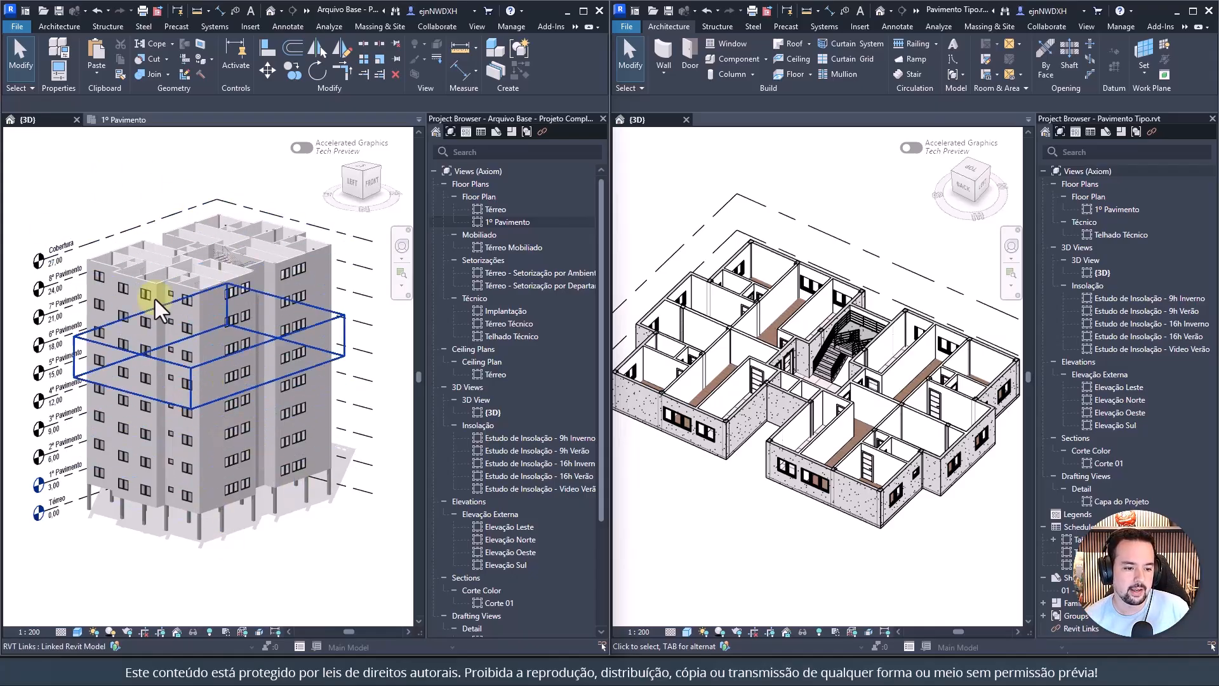
middle_drag(134, 228, 142, 231)
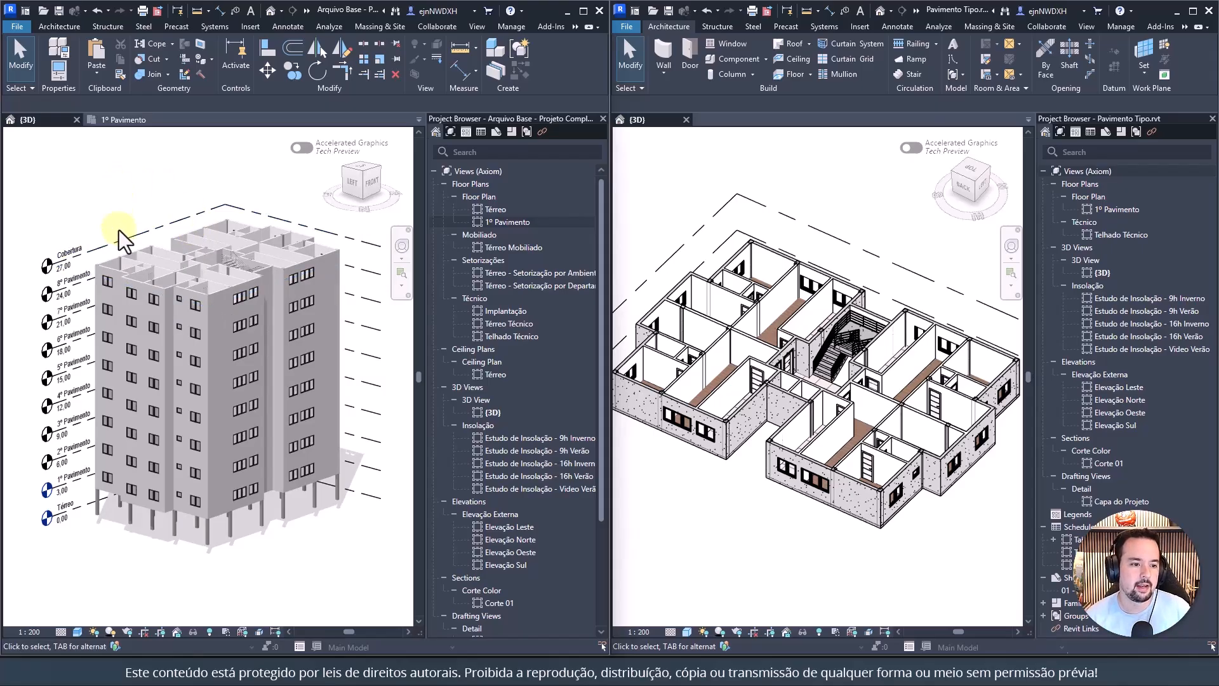
mouse_move(120, 256)
mouse_down()
mouse_move(353, 389)
mouse_move(174, 167)
mouse_up()
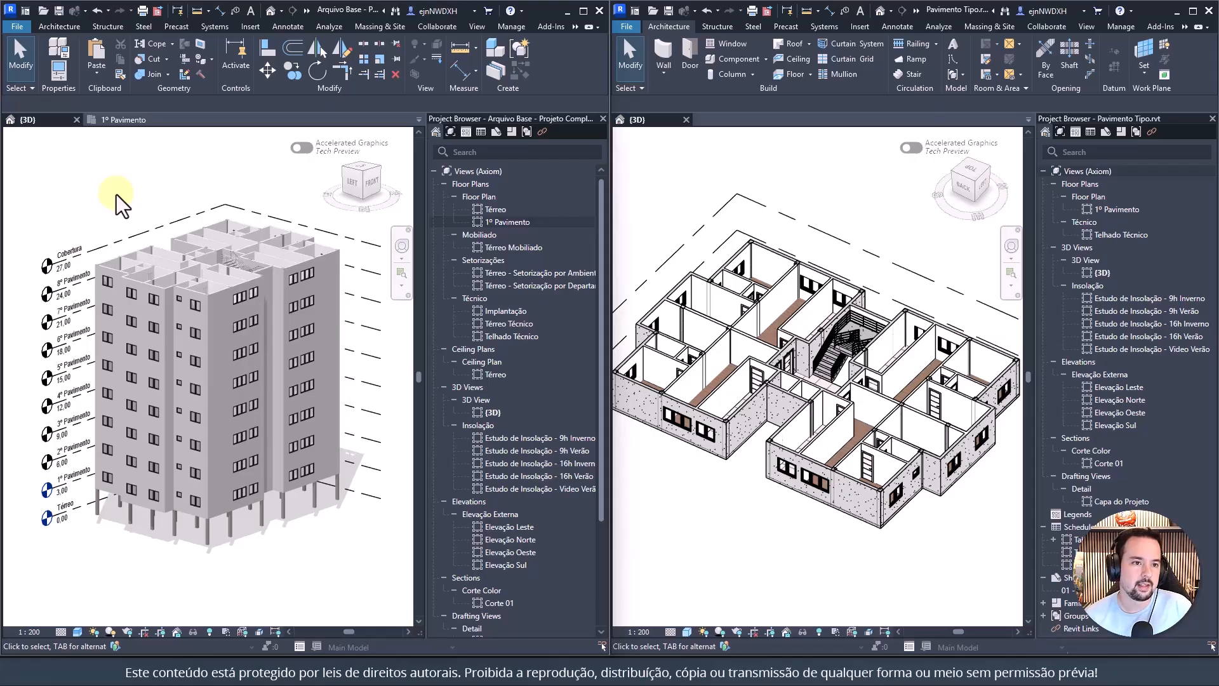
click(252, 28)
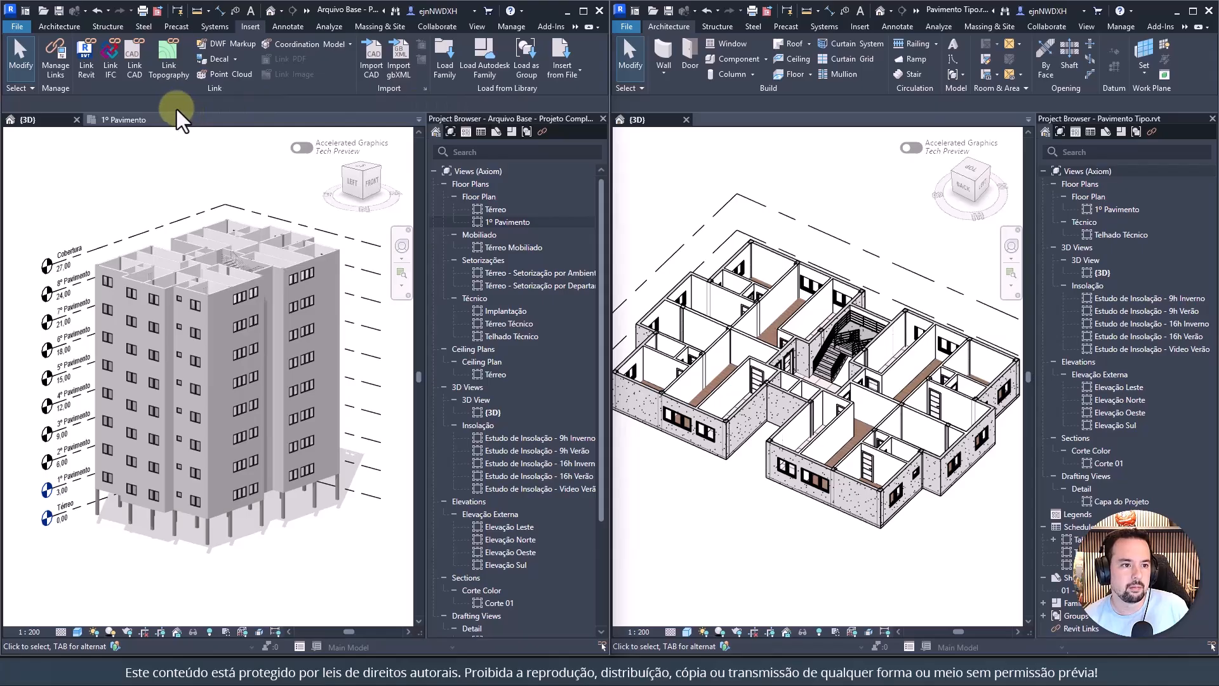
click(56, 67)
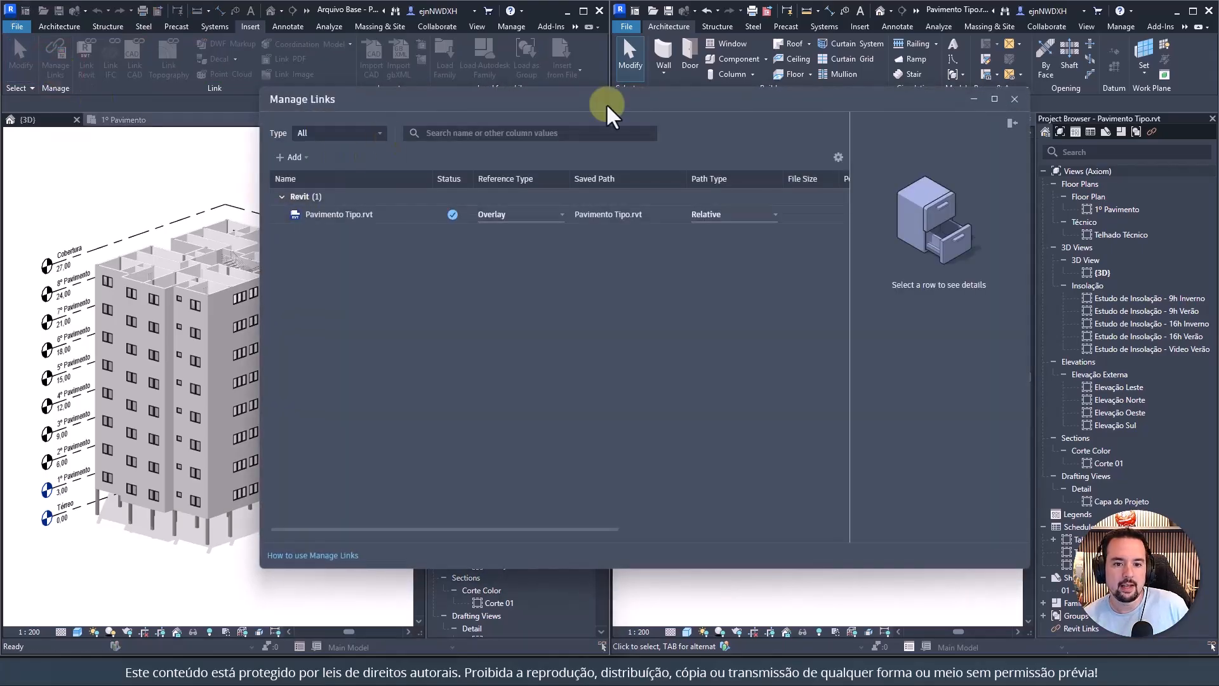
click(347, 214)
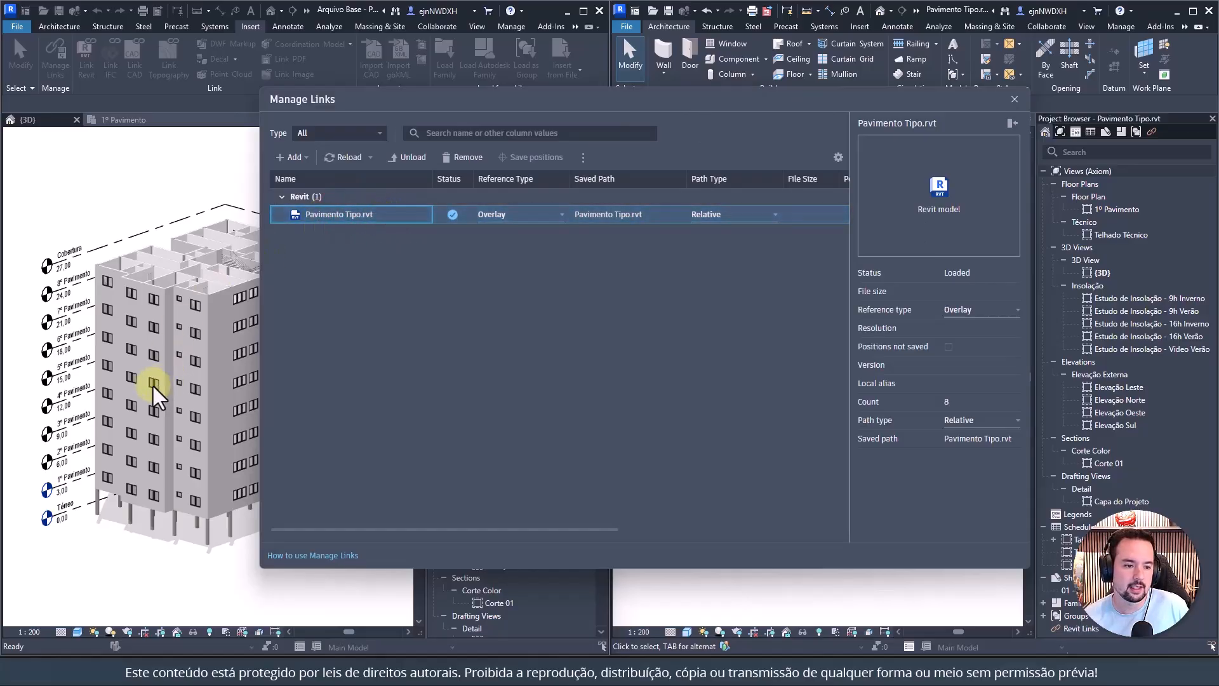
drag(420, 106, 585, 95)
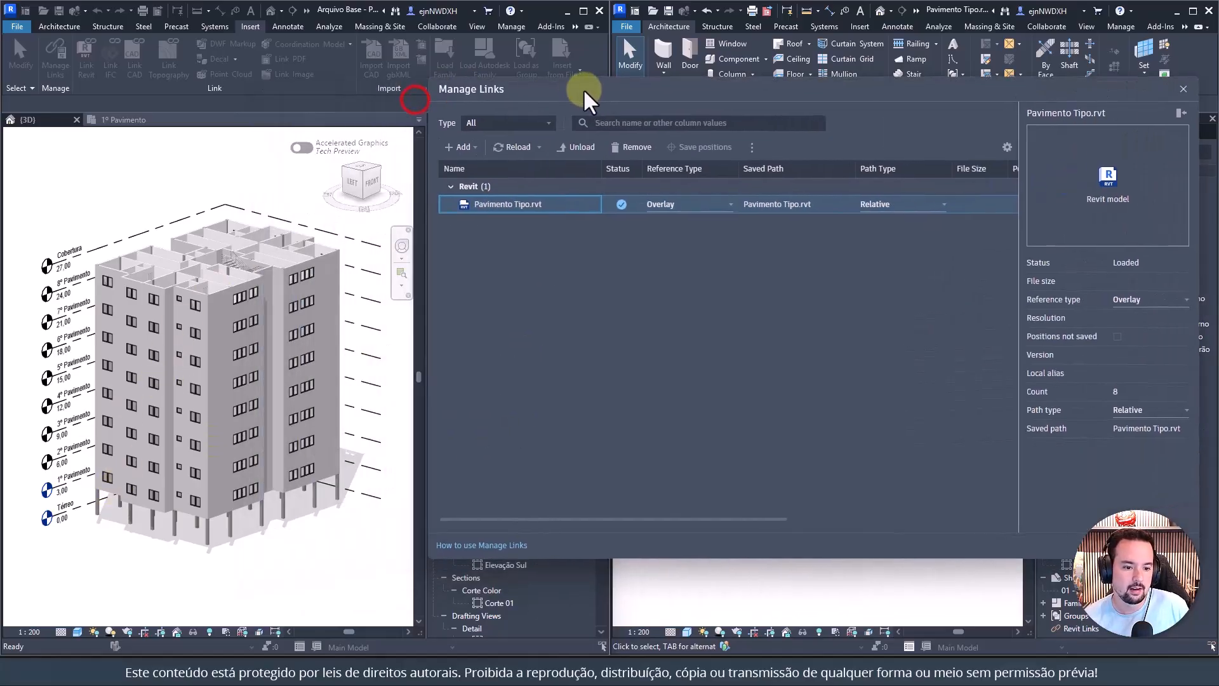
click(1182, 89)
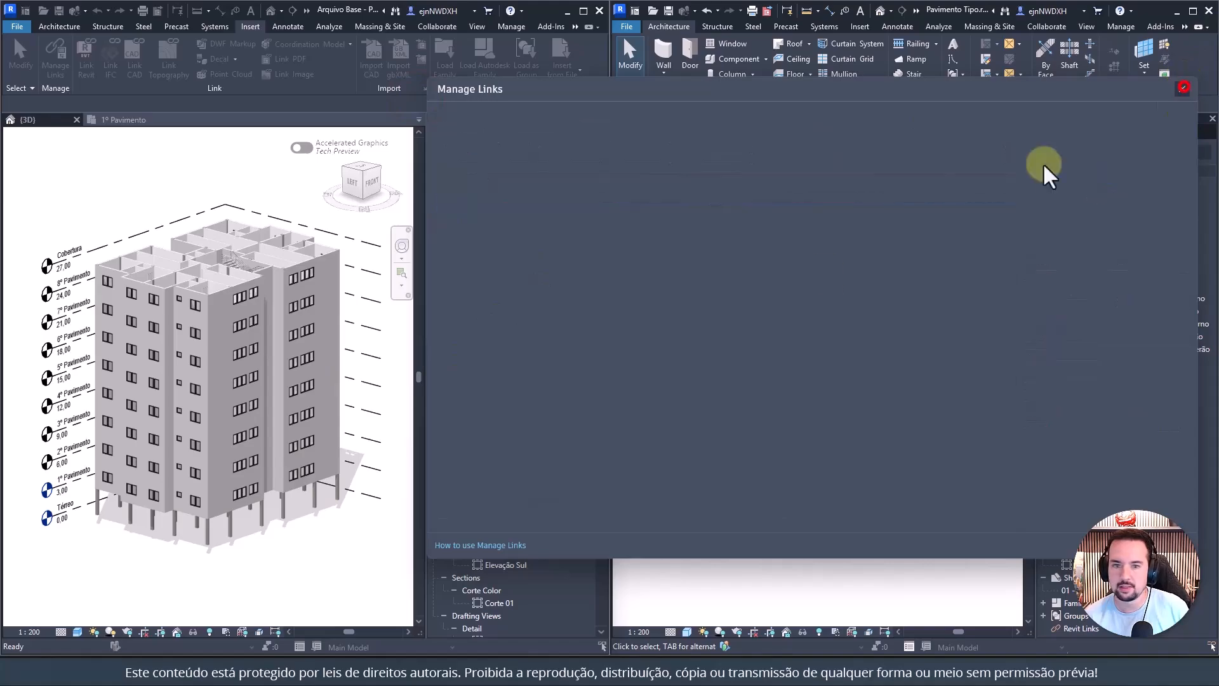
Step: Change the Arquivo Base 3D view's visual style to display wall edges and surface patterns at the recessed facade
shift+middle_drag(252, 575, 120, 536)
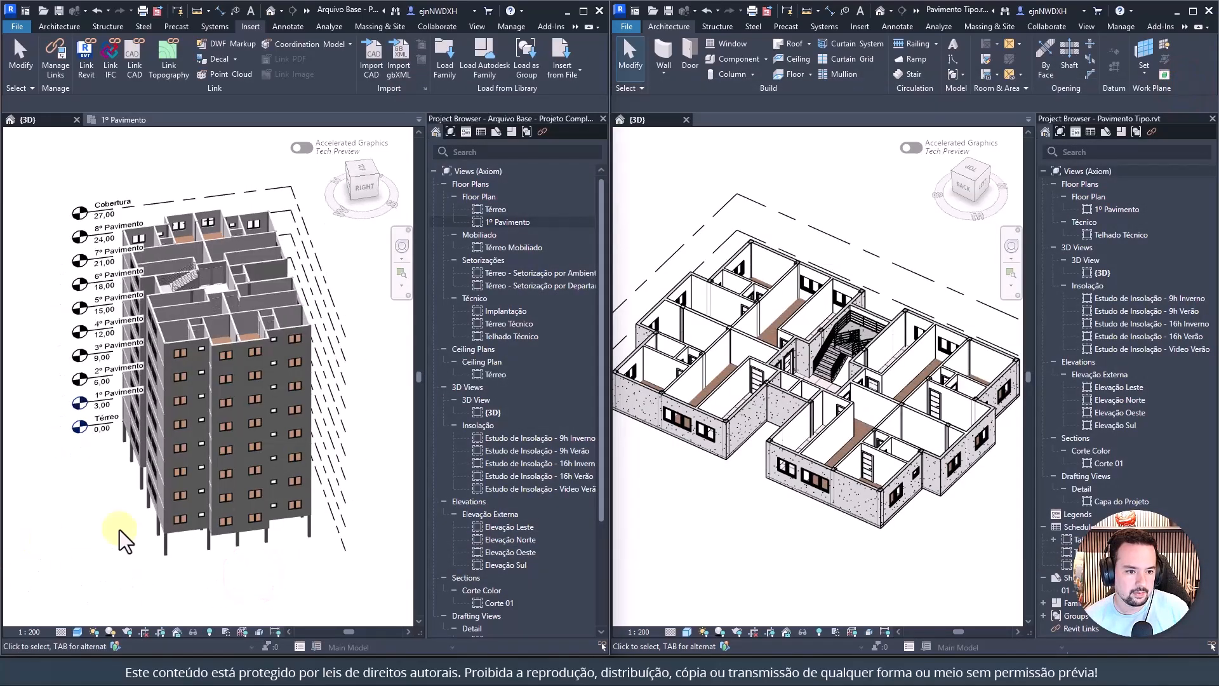
click(198, 536)
shift+middle_drag(193, 527, 143, 485)
scroll(250, 325, up, 5)
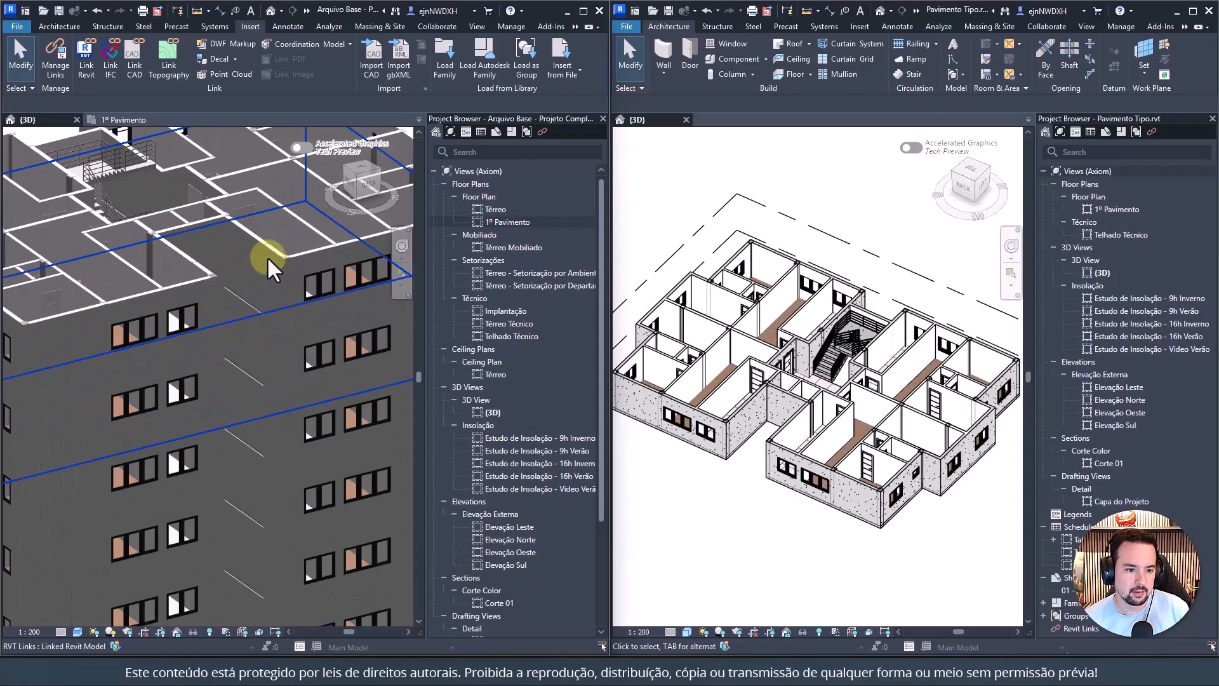
middle_drag(268, 259, 254, 313)
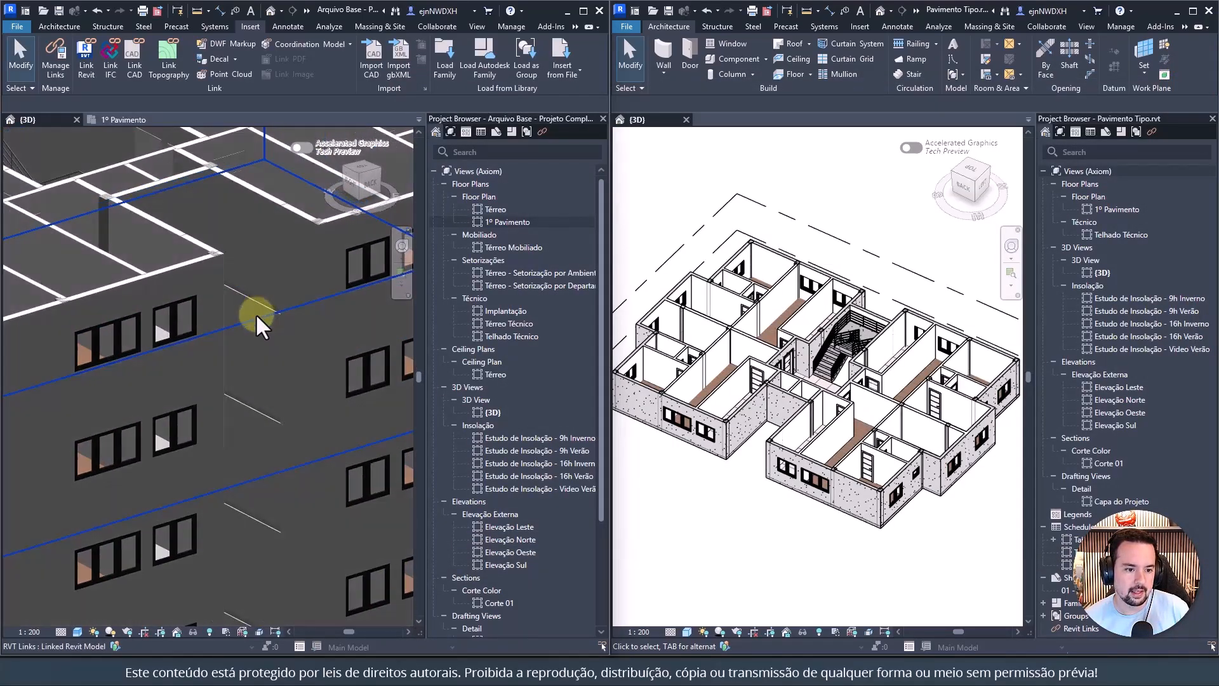
click(78, 631)
click(97, 579)
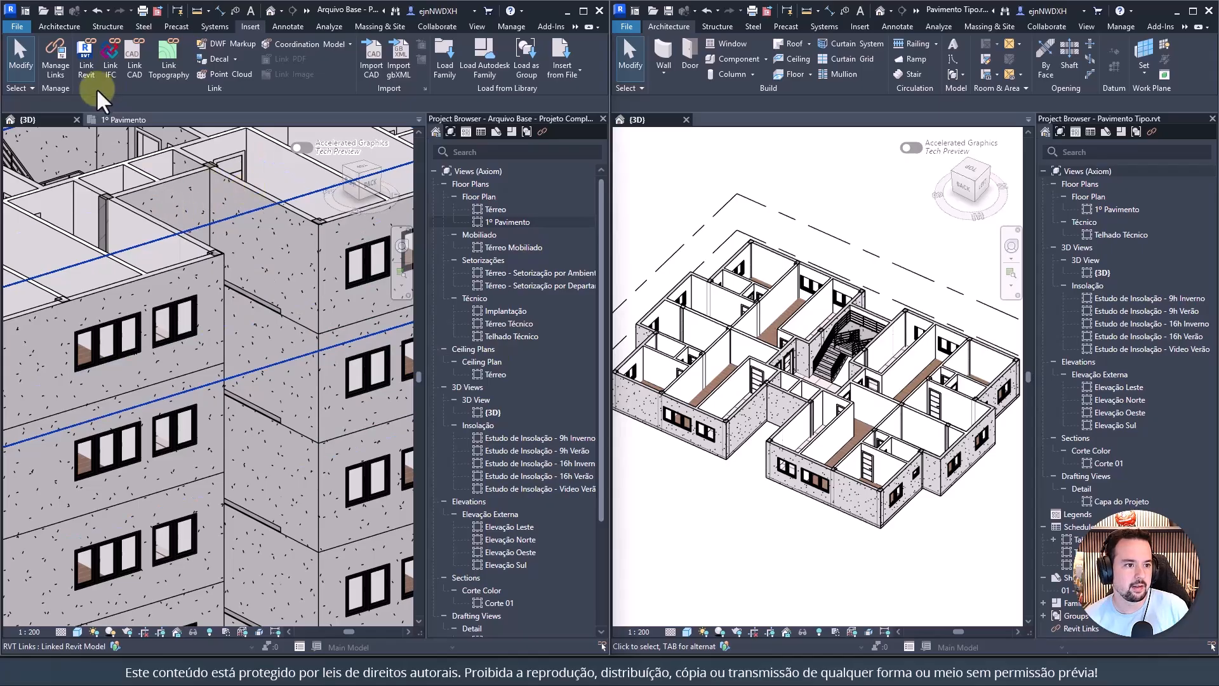
Step: Reload the Pavimento Tipo.rvt link through Manage Links and close the dialog
click(71, 62)
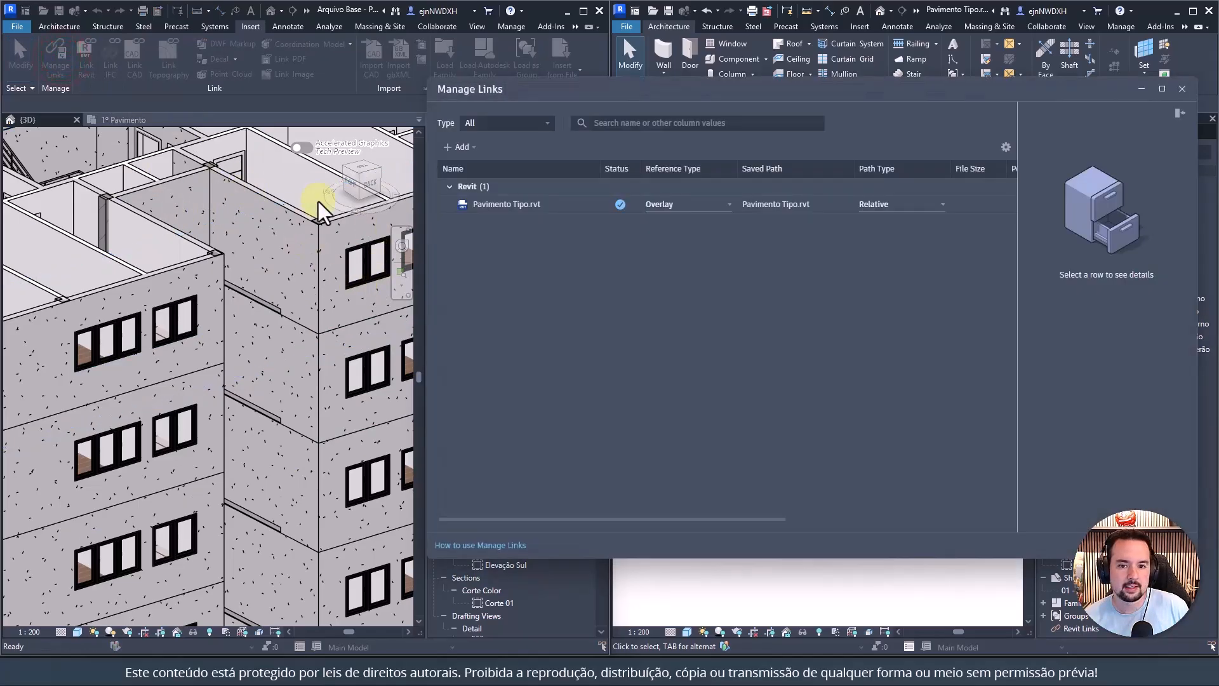
click(545, 203)
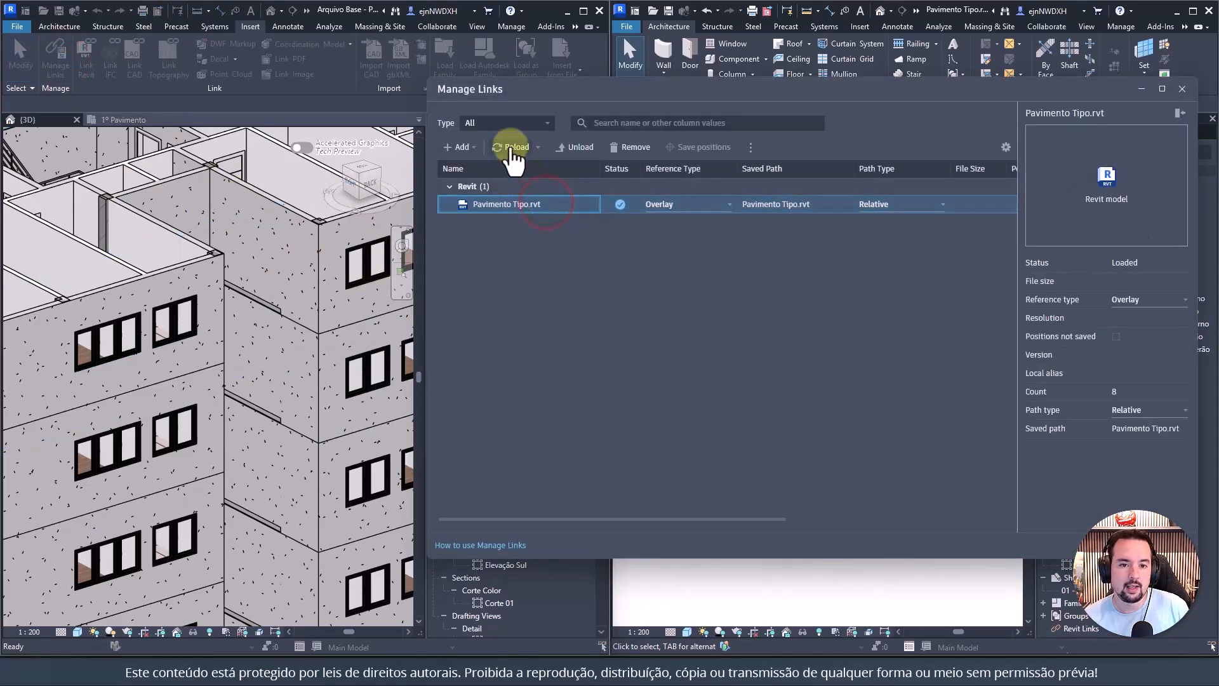
click(511, 151)
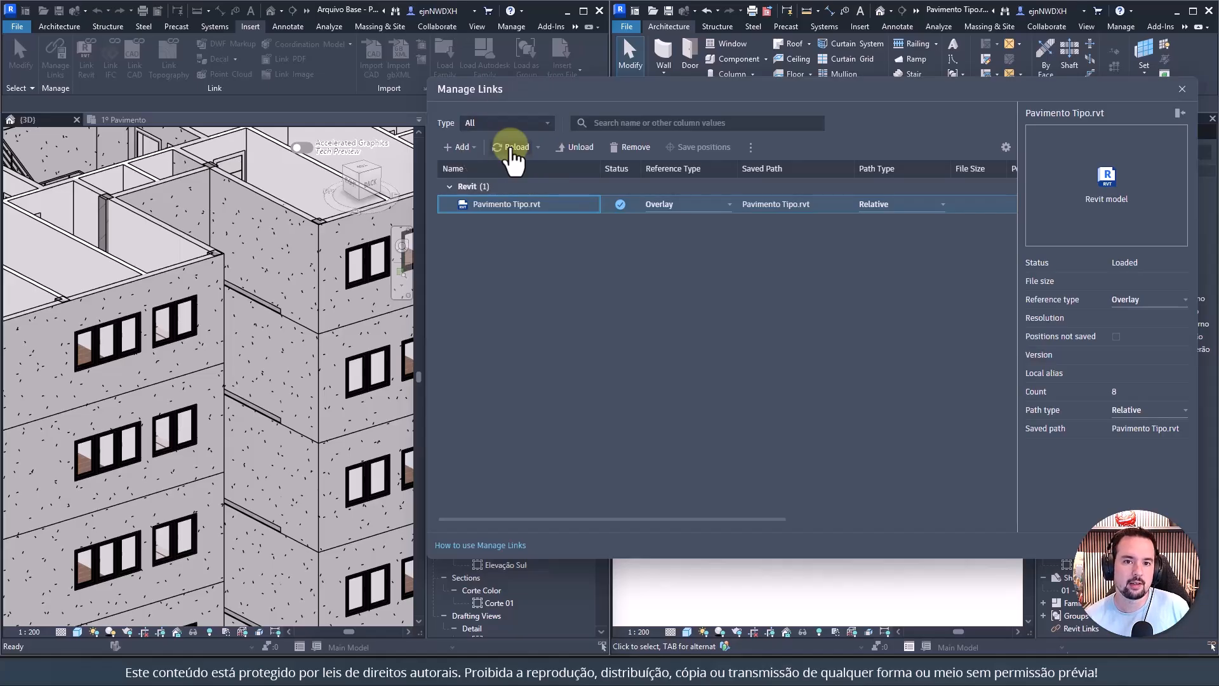
click(511, 151)
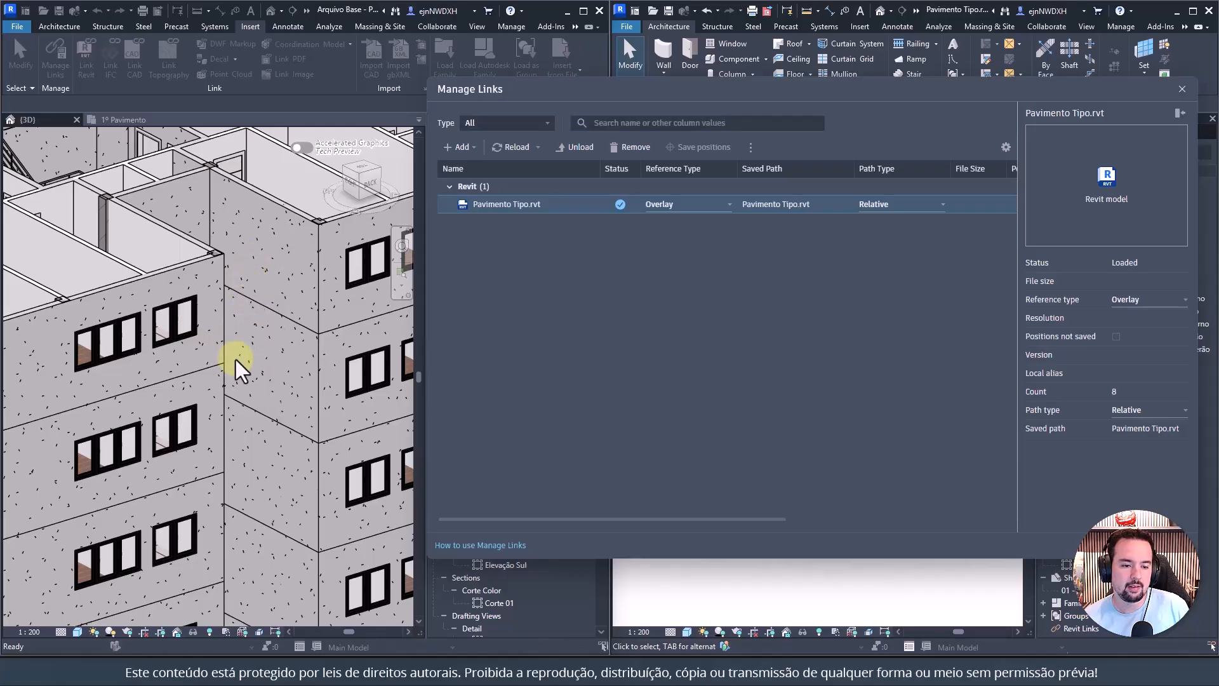
click(1181, 89)
click(681, 188)
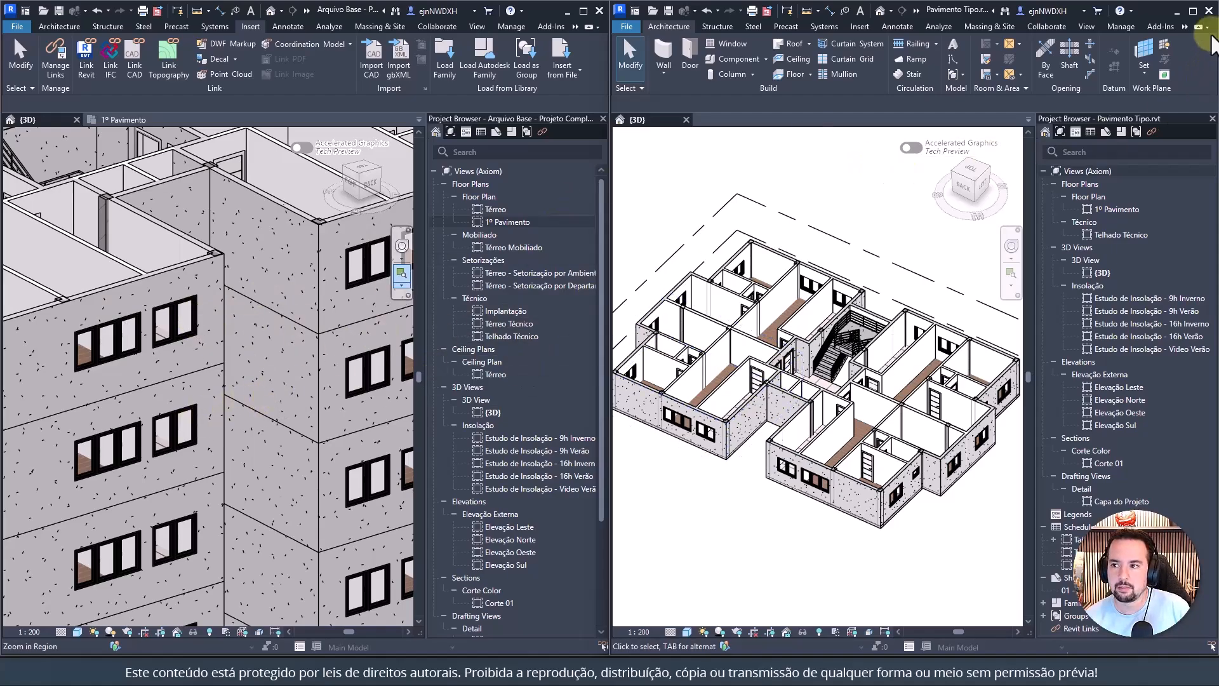
Step: Maximize the Pavimento Tipo and Arquivo Base windows, ending in Arquivo Base with the whole tower framed in 3D
click(1193, 11)
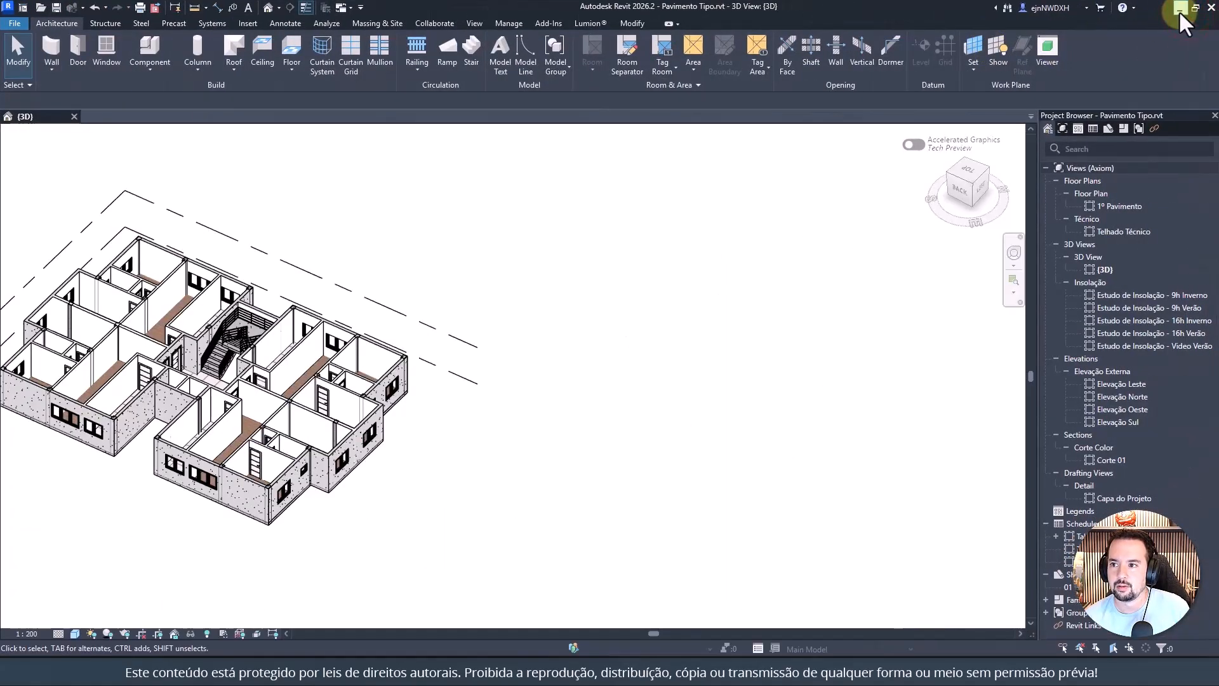
key(alt+Tab)
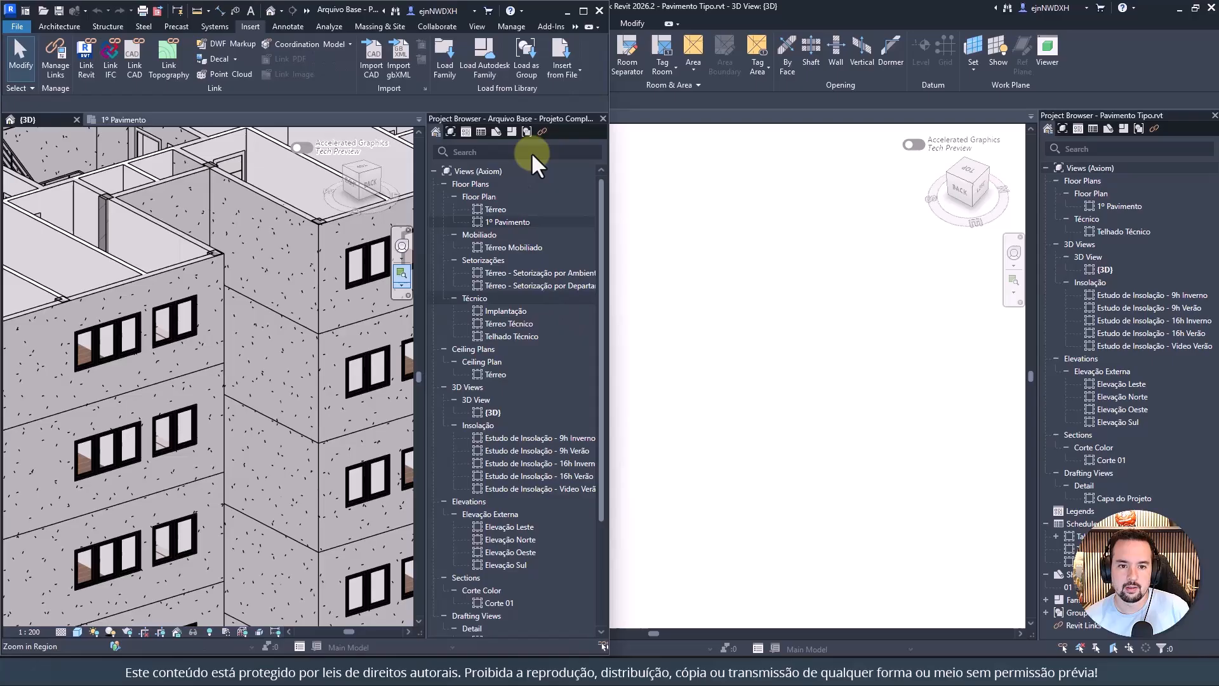
double_click(585, 9)
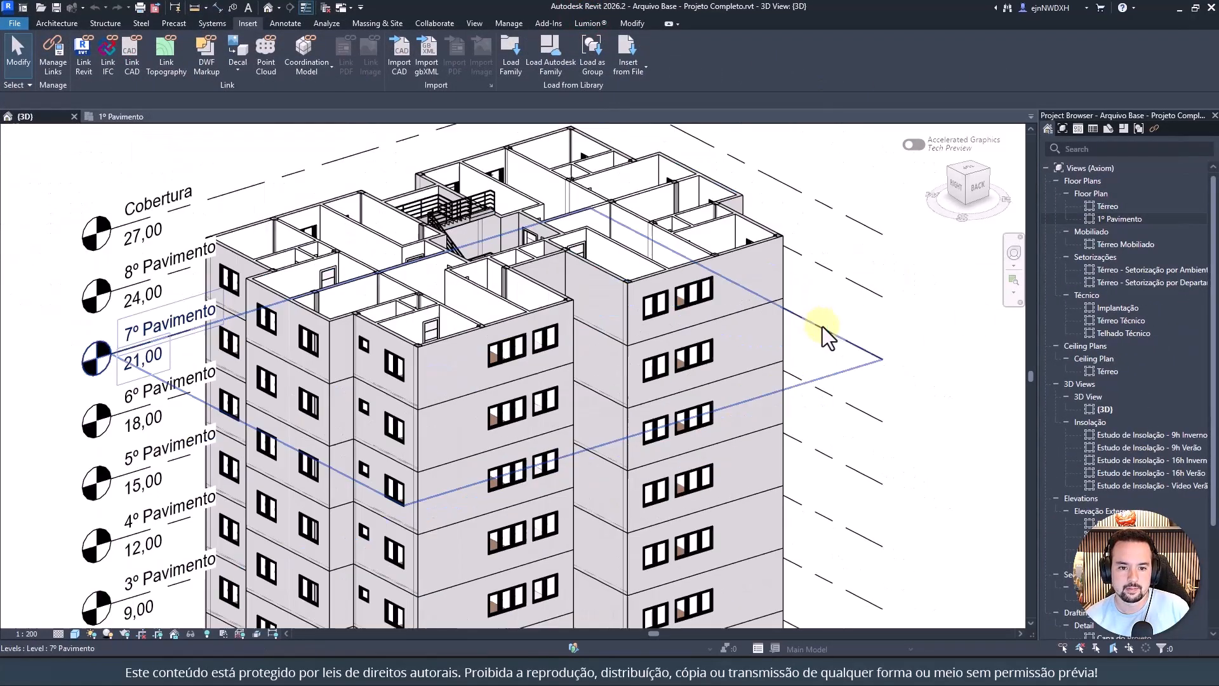
scroll(822, 327, down, 3)
middle_drag(576, 371, 557, 250)
middle_drag(664, 315, 633, 359)
middle_drag(761, 339, 731, 333)
middle_drag(860, 271, 858, 306)
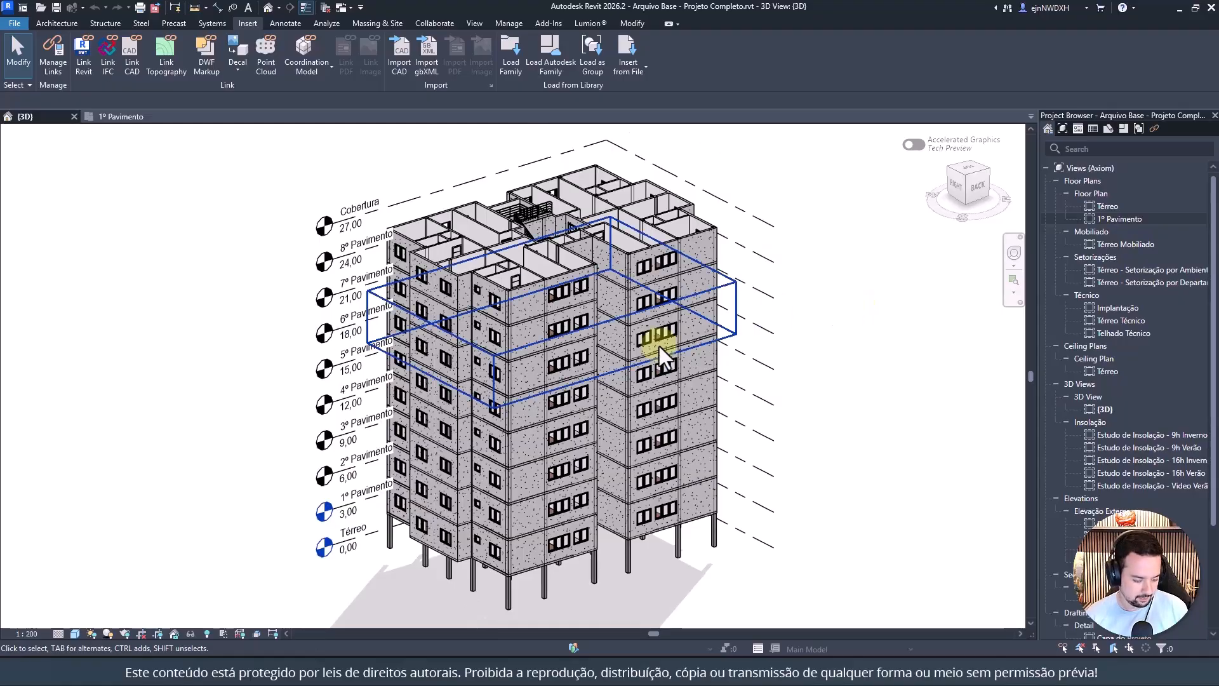
Step: Show the Properties palette beside the tower's 3D view
key(p)
key(p)
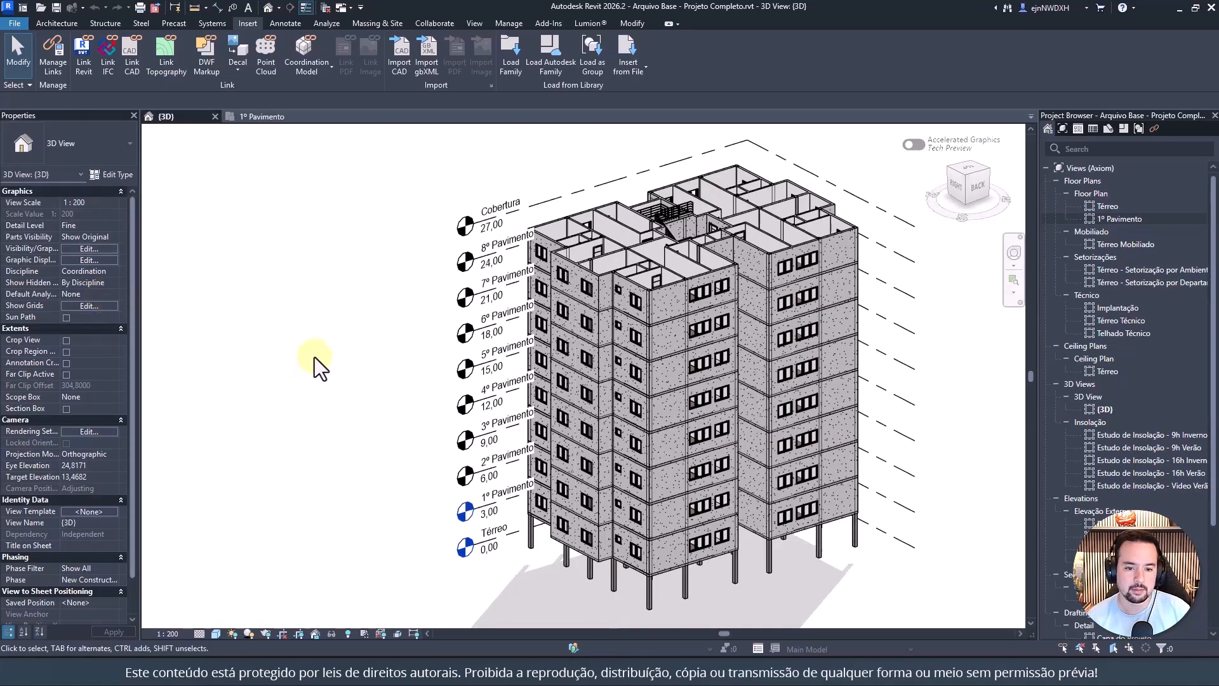
middle_drag(470, 306, 352, 298)
middle_drag(457, 263, 493, 281)
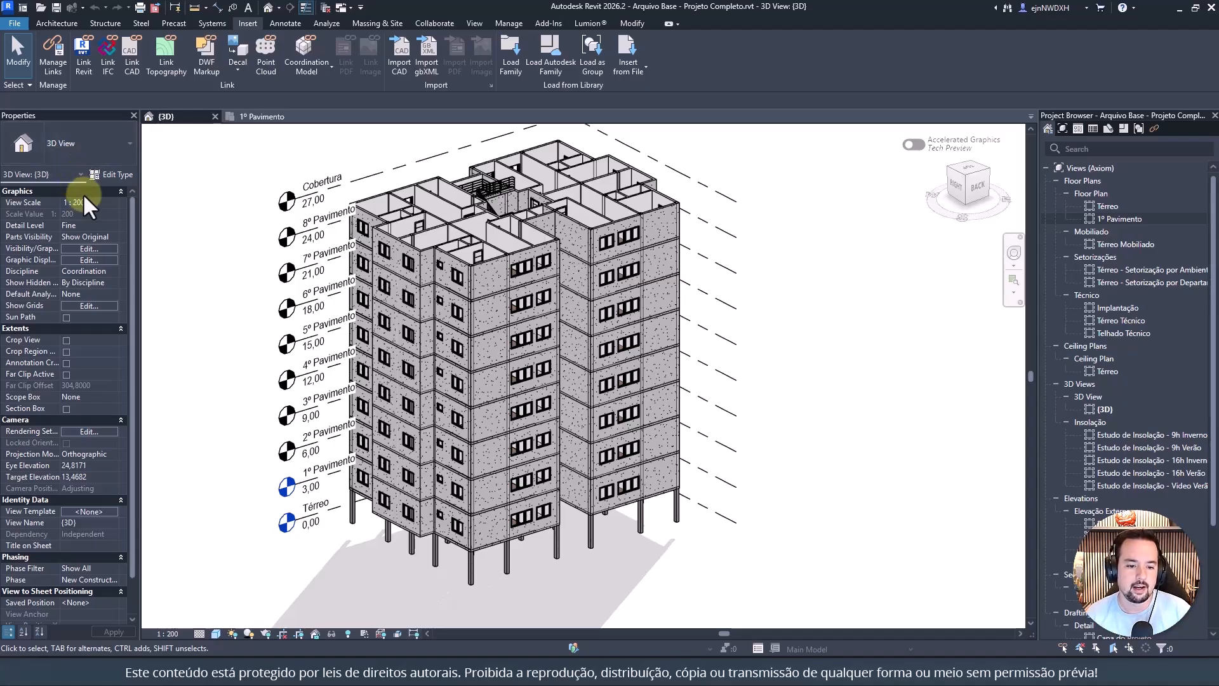
Step: Open the Térreo floor plan and start a floor of type 15cm - Calçada
double_click(1118, 204)
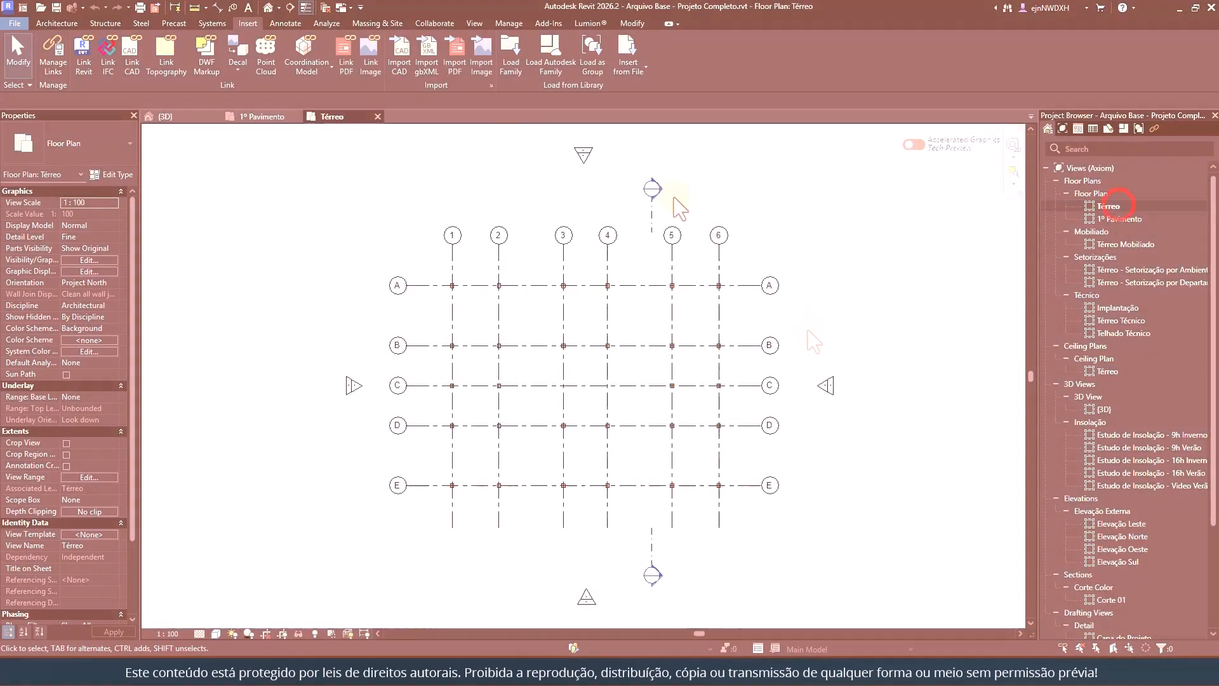
click(58, 24)
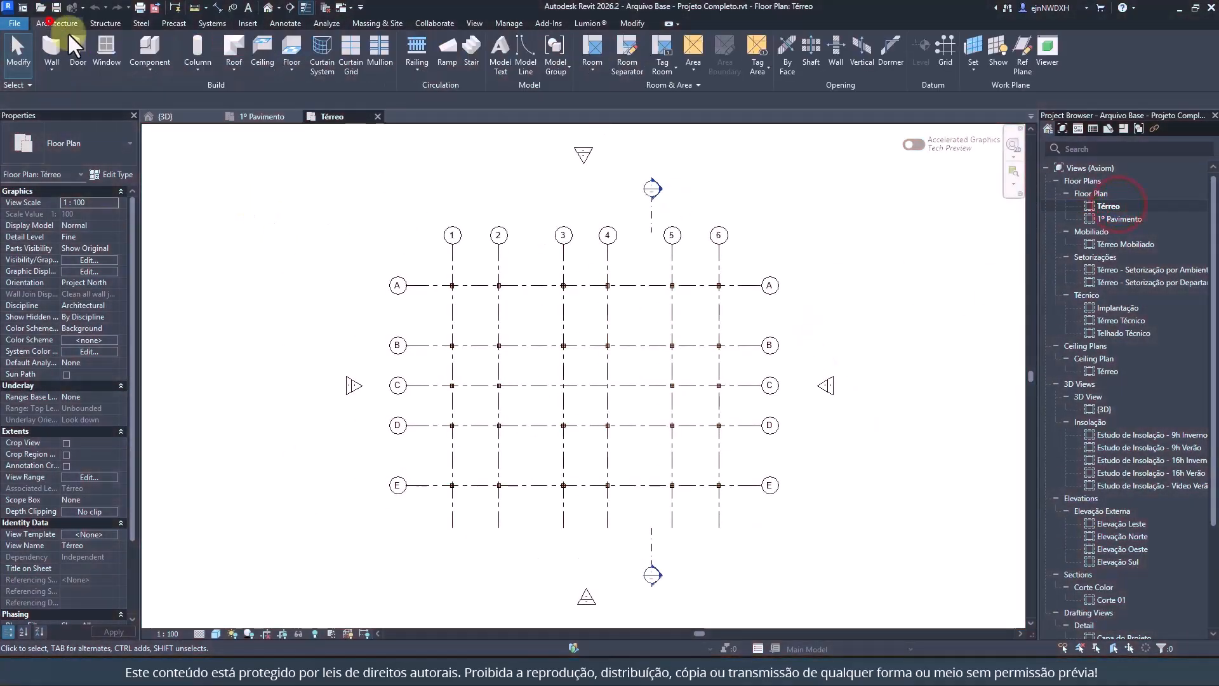
click(280, 50)
click(98, 145)
click(95, 261)
Step: Sketch a rectangular floor boundary offset 2 m outside the outermost columns of the grid and finish the floor
click(652, 41)
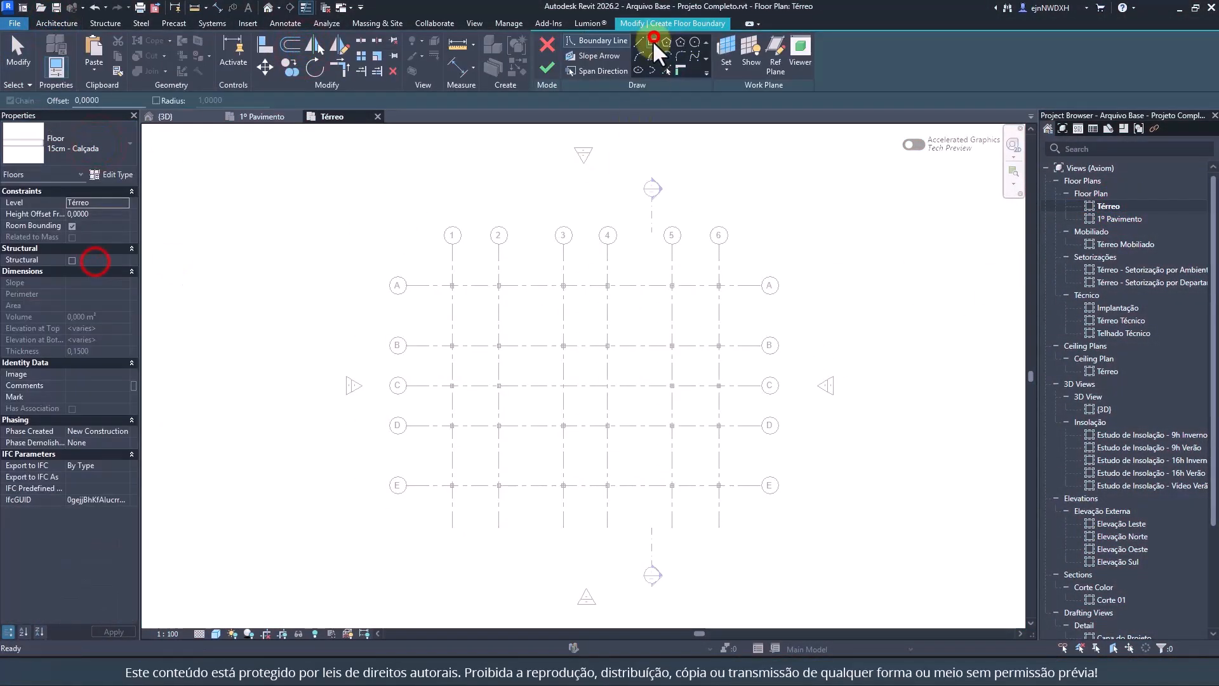
double_click(79, 99)
scroll(464, 296, up, 5)
click(416, 254)
scroll(502, 315, down, 6)
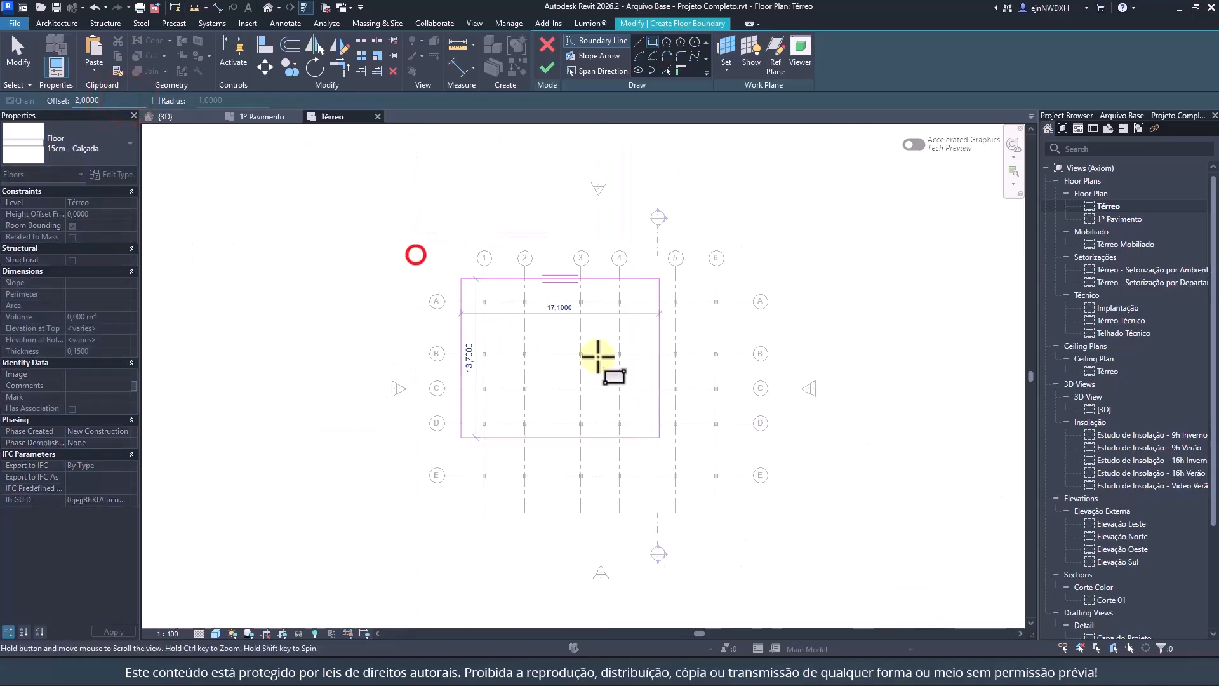
scroll(730, 508, up, 6)
click(586, 281)
scroll(598, 302, down, 3)
key(Escape)
scroll(523, 253, down, 4)
click(547, 68)
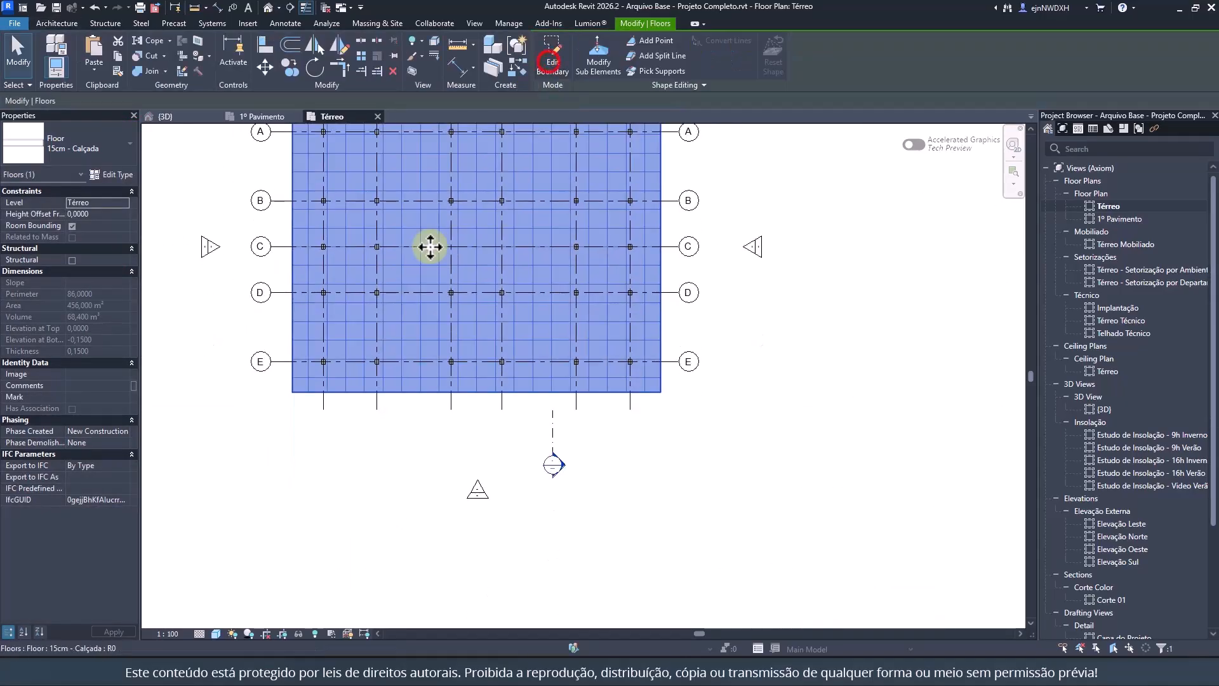
Step: Create a 24 by 1,5 m 15cm - Calçada floor strip along the ground floor's edge beyond grid E, with height offset 0,1
scroll(427, 245, up, 2)
click(516, 73)
click(652, 41)
click(250, 468)
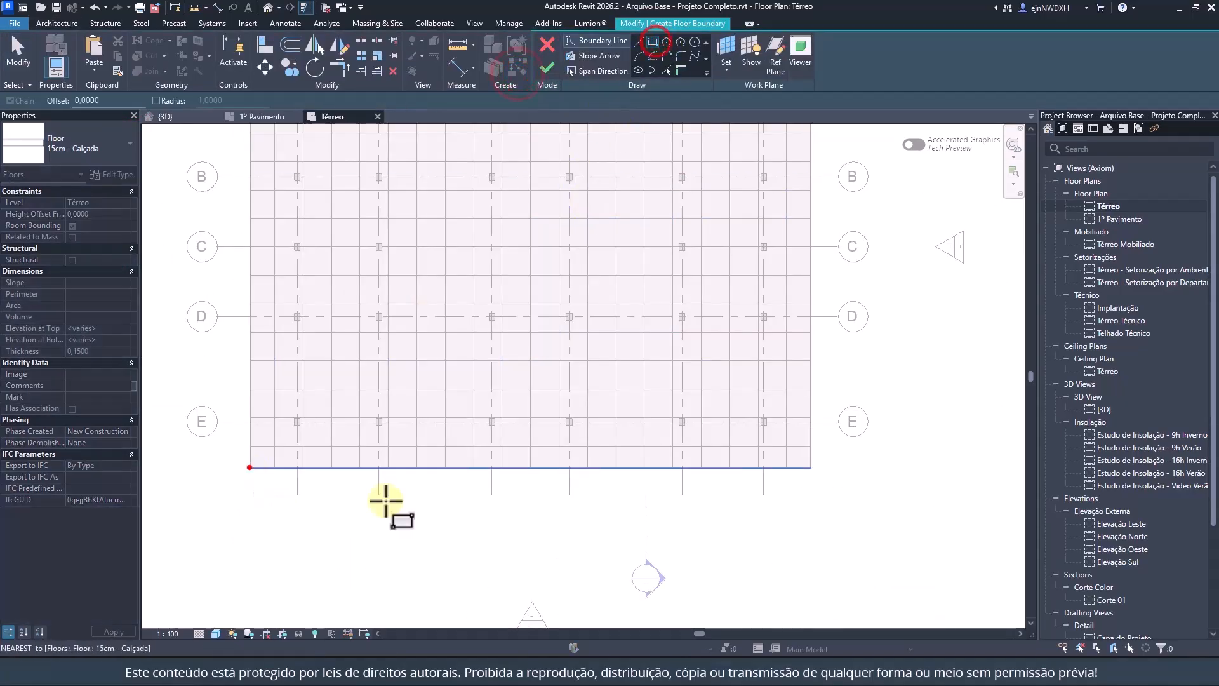
click(810, 504)
key(Escape)
click(626, 499)
click(188, 516)
click(74, 215)
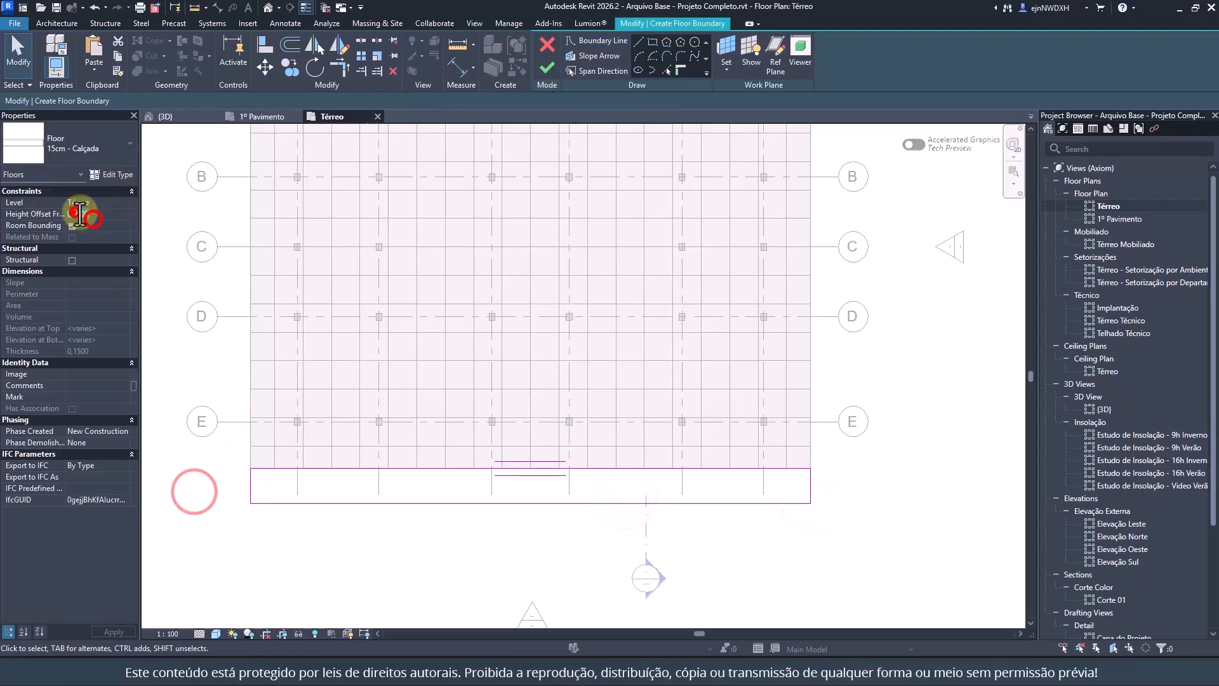
click(547, 68)
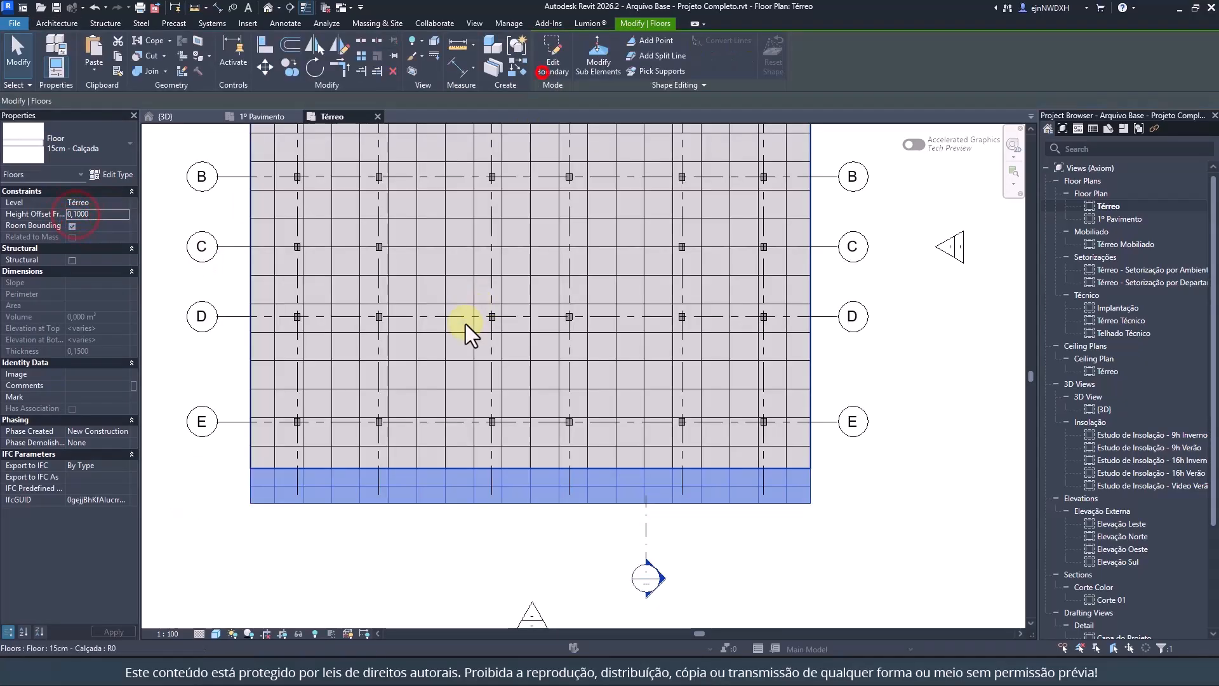
Step: Copy the 1,5 m floor strip outward so the copy adjoins its outer long edge
key(Escape)
click(328, 495)
click(286, 68)
click(250, 468)
click(251, 506)
Step: Edit the copied strip's boundary, set its depth to 6 m and finish the sketch
double_click(343, 537)
click(343, 537)
scroll(343, 546, up, 1)
middle_drag(343, 546, 355, 322)
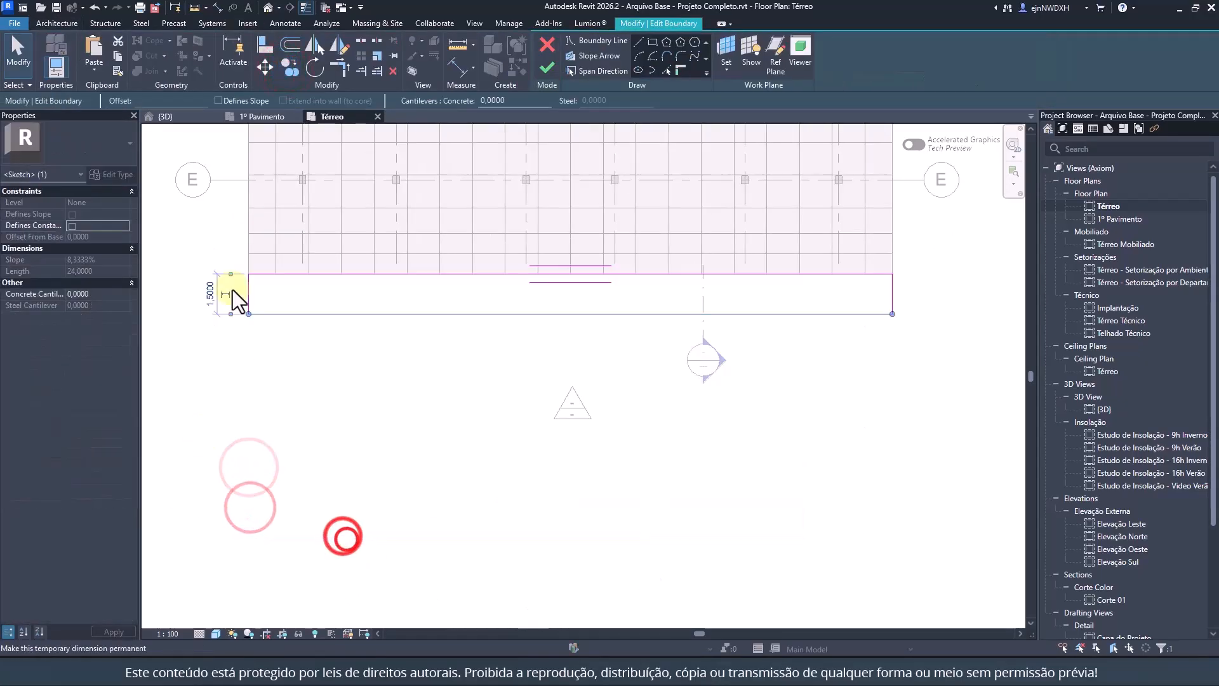
click(204, 283)
text(6)
click(287, 395)
click(546, 66)
Step: Duplicate the 6 m deep strip's floor type as 15cm - Asfalto
click(94, 138)
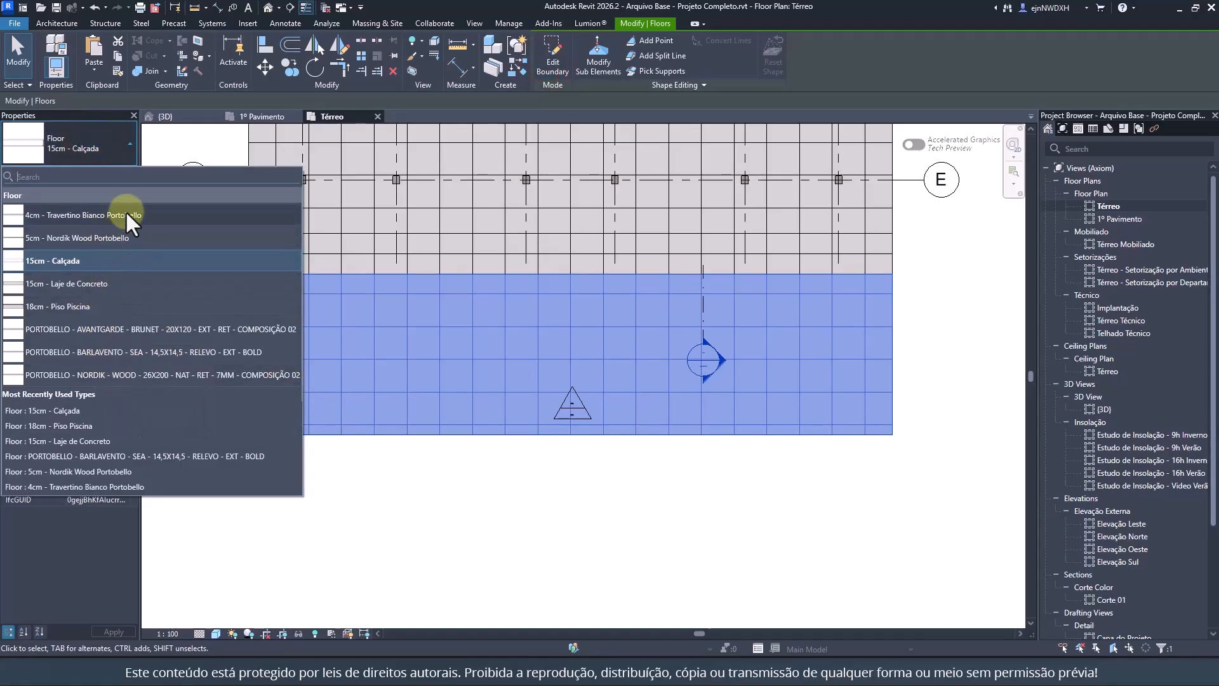
click(119, 143)
click(113, 174)
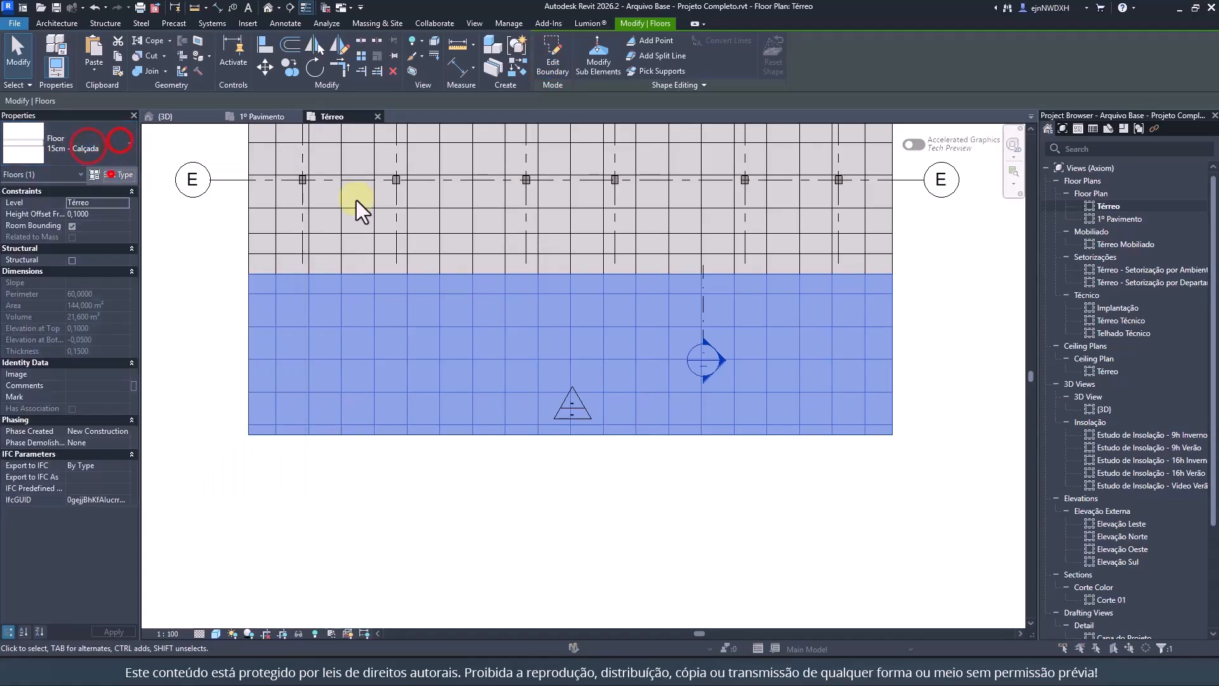
click(835, 216)
drag(683, 358, 640, 361)
text(Asfalto)
key(Return)
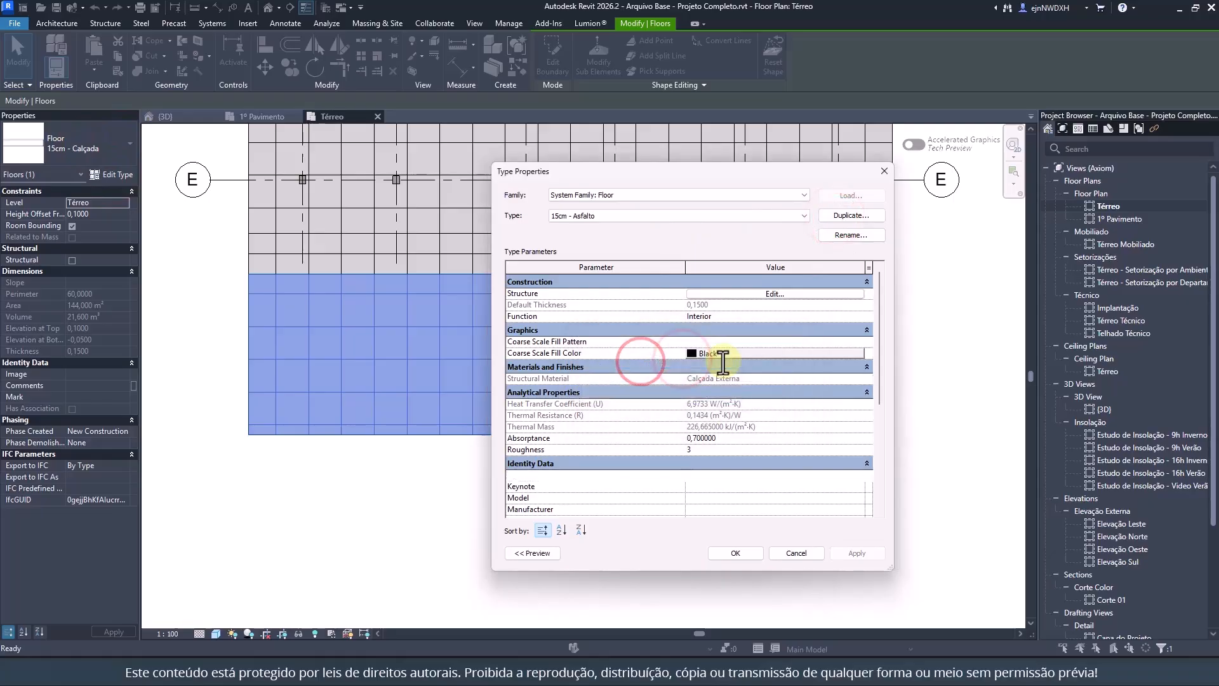
Step: Open the 15cm - Asfalto structure and choose Asphalt, Bitumen as its layer material
click(719, 292)
click(694, 302)
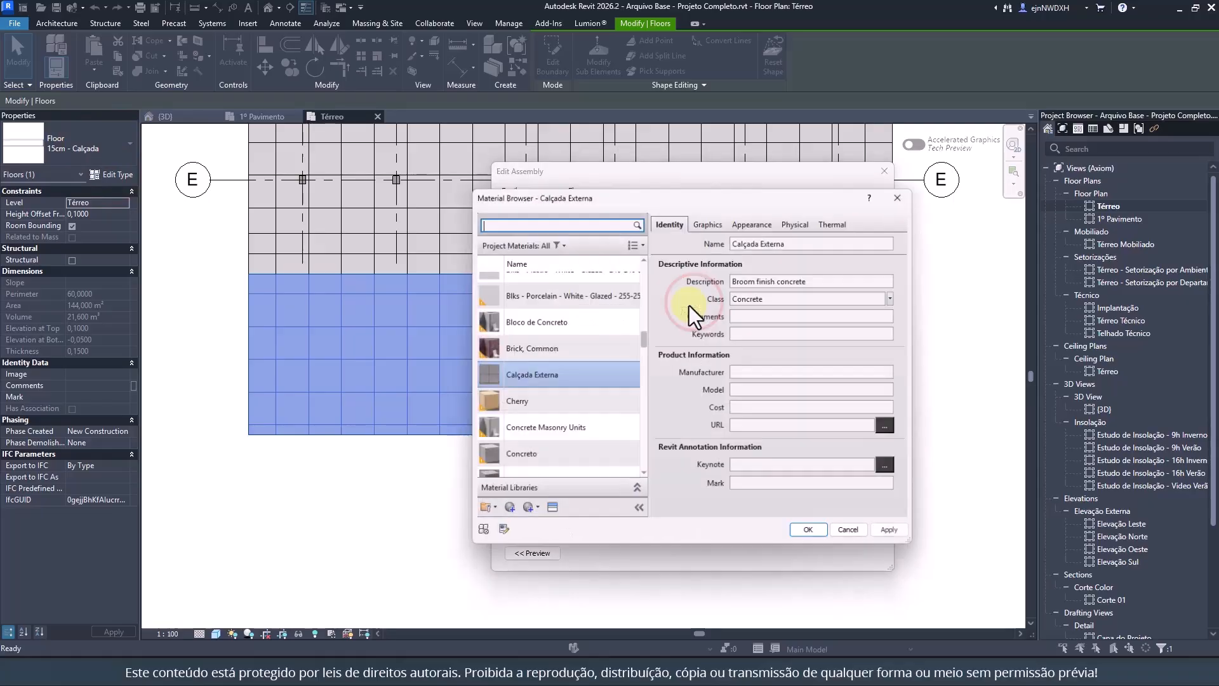
click(517, 222)
text(asf)
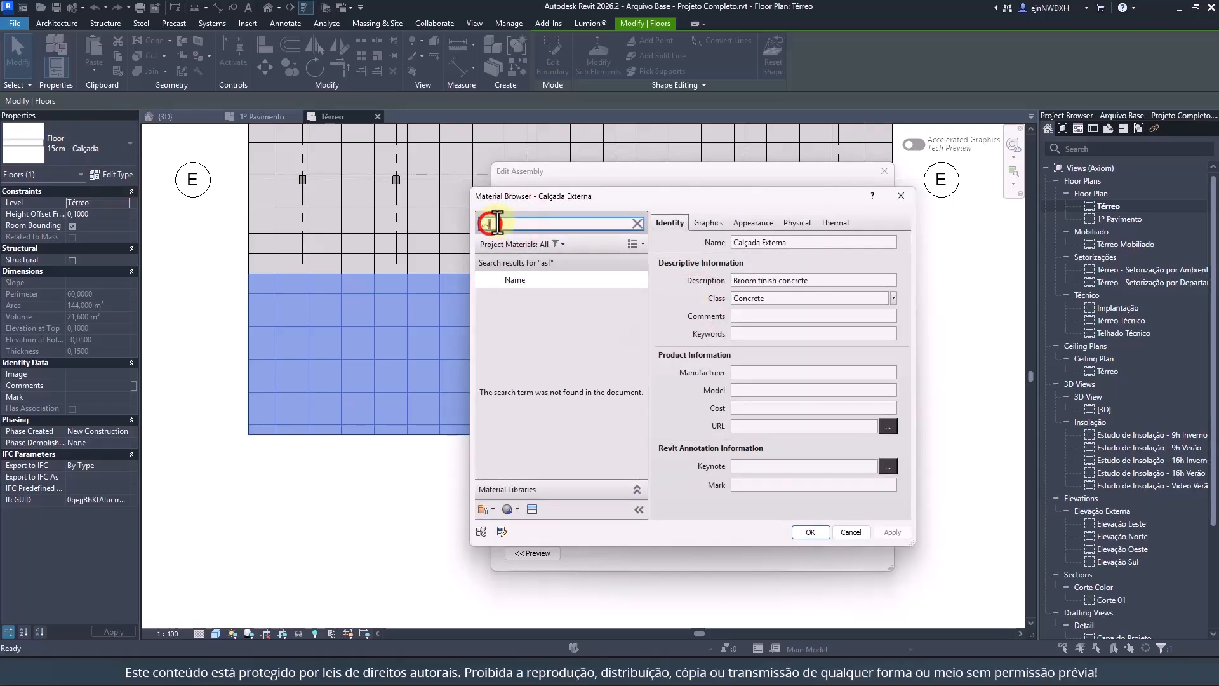
key(BackSpace)
text(p)
click(548, 302)
Step: Adjust the Asphalt, Bitumen material's foreground surface pattern and its pattern and shading colors, then apply the 15cm - Asfalto type
click(709, 221)
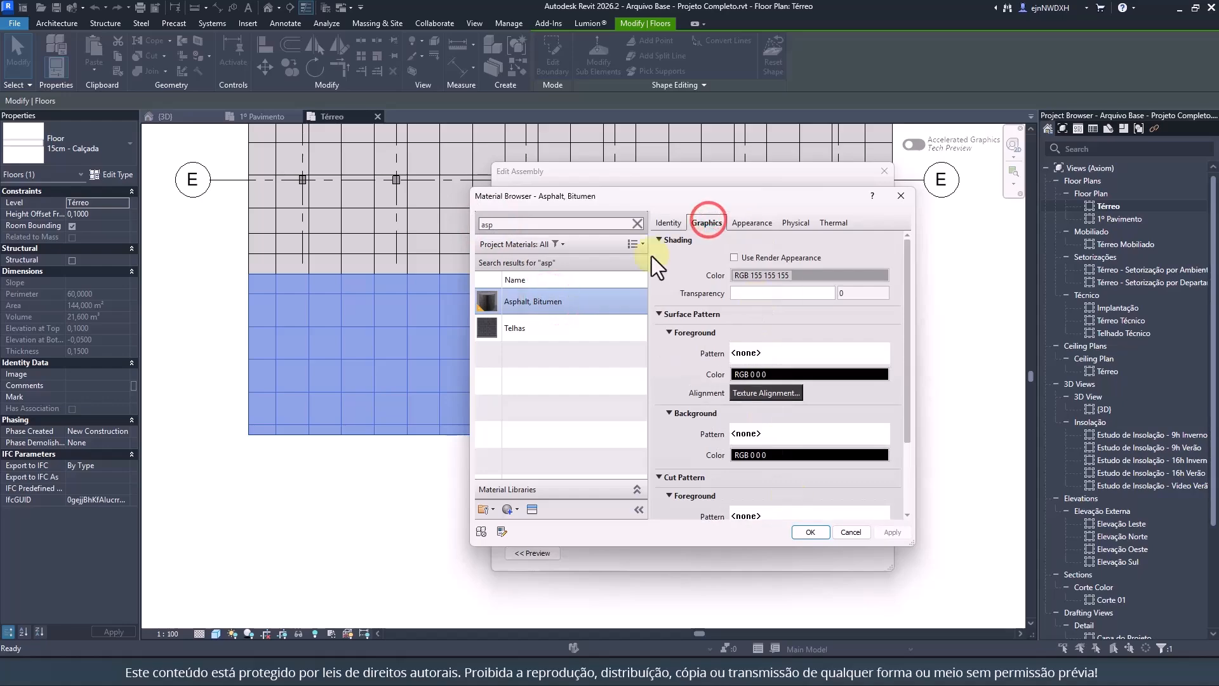
click(741, 353)
click(697, 348)
click(702, 496)
click(756, 376)
mouse_move(834, 337)
mouse_down()
mouse_move(835, 354)
mouse_move(838, 325)
mouse_up()
click(751, 480)
click(785, 277)
click(744, 480)
click(810, 532)
click(730, 521)
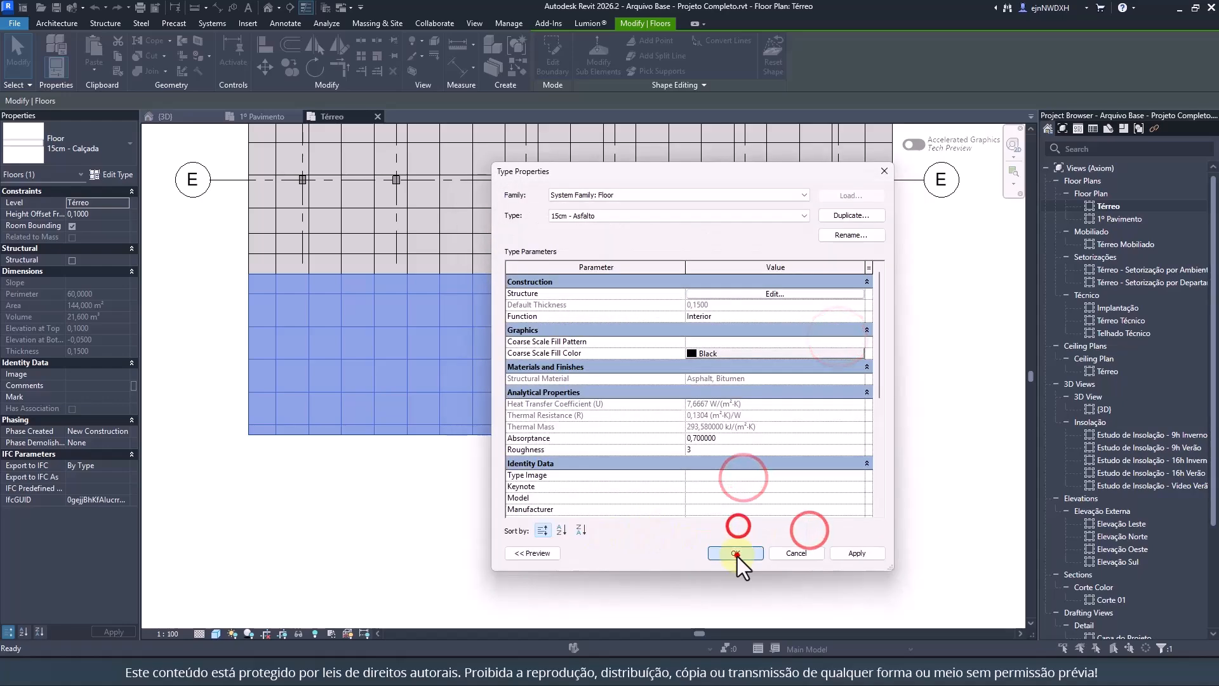
click(737, 554)
Step: Switch to the default 3D view and open the layer structure of the ground floor's 15cm - Calçada type
click(218, 324)
scroll(381, 311, down, 3)
click(268, 7)
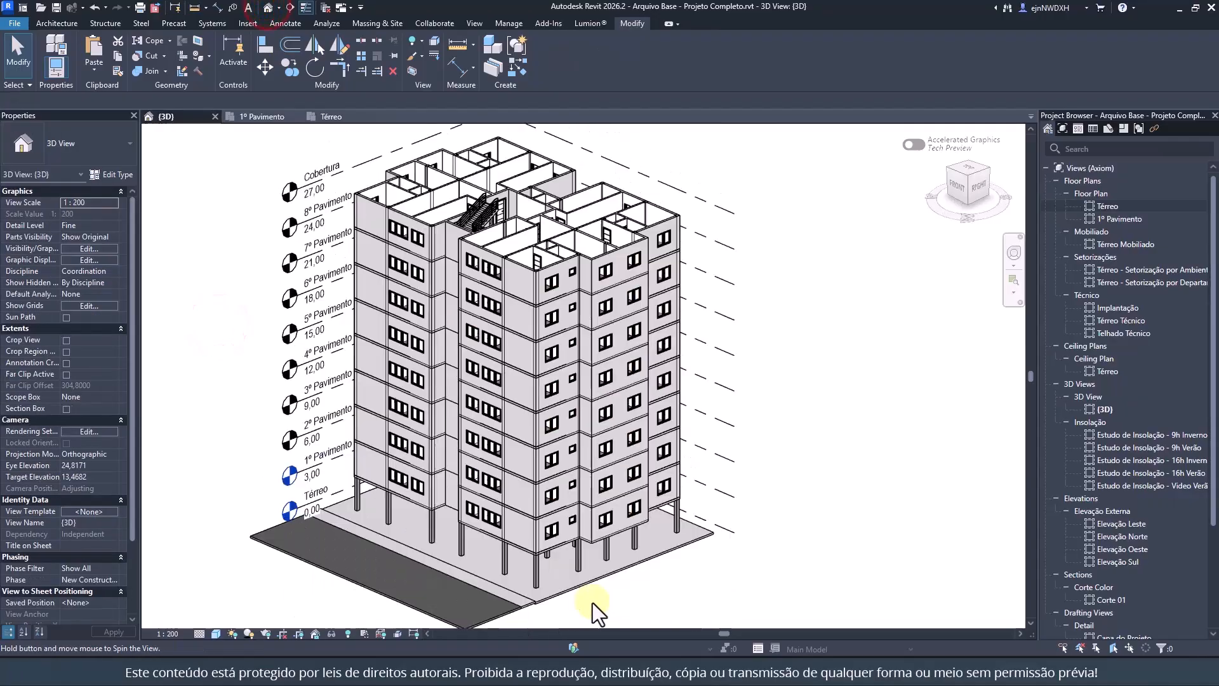
scroll(591, 602, up, 5)
click(721, 505)
click(99, 175)
click(707, 292)
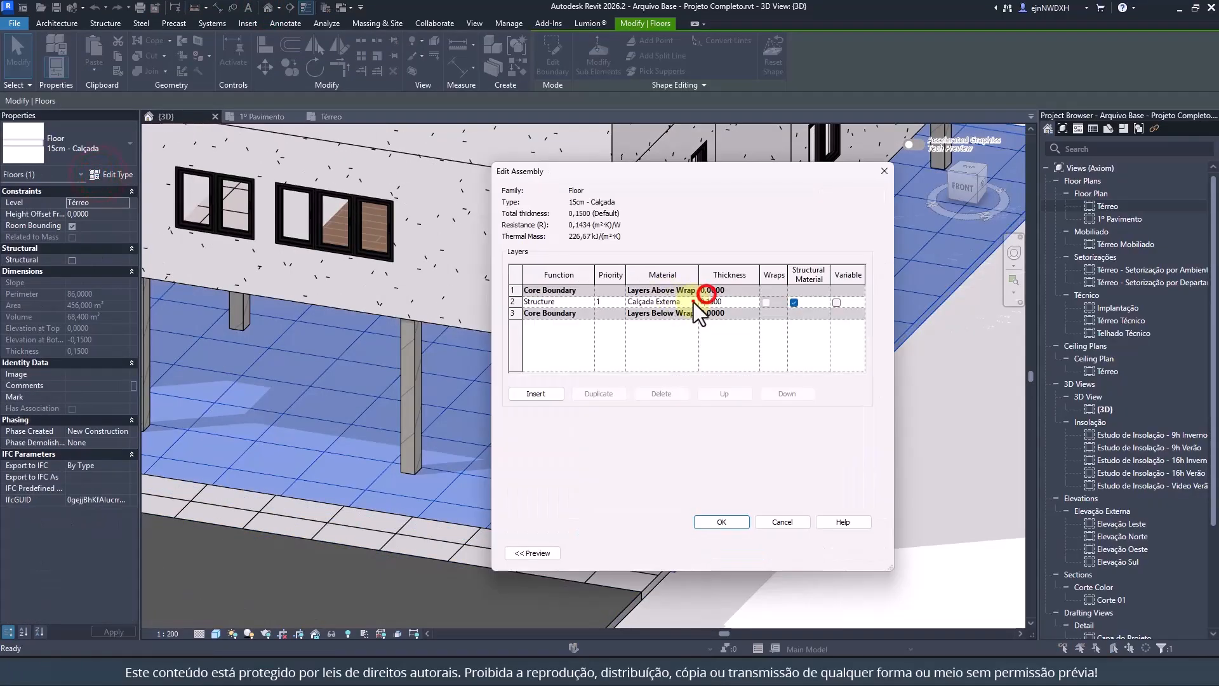
Step: Give the Calçada Externa material a herringbone foreground surface pattern
click(693, 301)
click(763, 355)
scroll(659, 376, down, 8)
scroll(659, 375, down, 1)
click(710, 390)
click(701, 493)
Step: Lighten the Calçada Externa foreground pattern color to gray and apply the 15cm - Calçada floor type
click(777, 375)
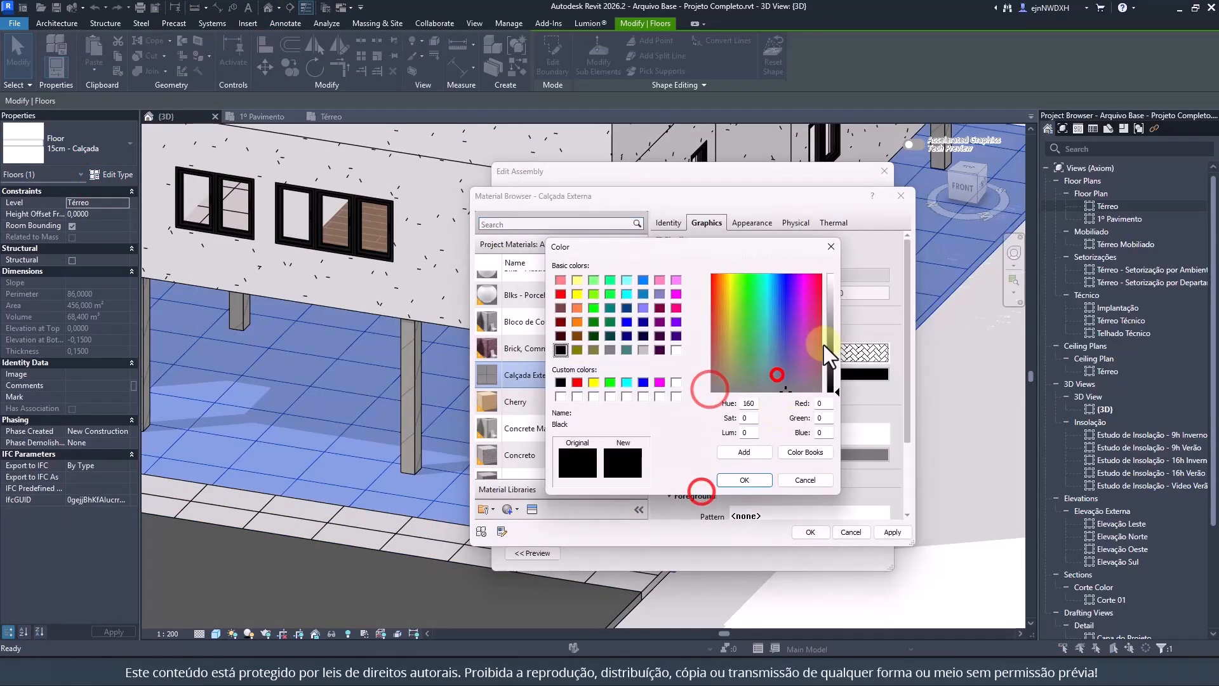
drag(833, 342, 834, 317)
click(735, 482)
click(809, 376)
click(741, 482)
click(807, 533)
click(737, 521)
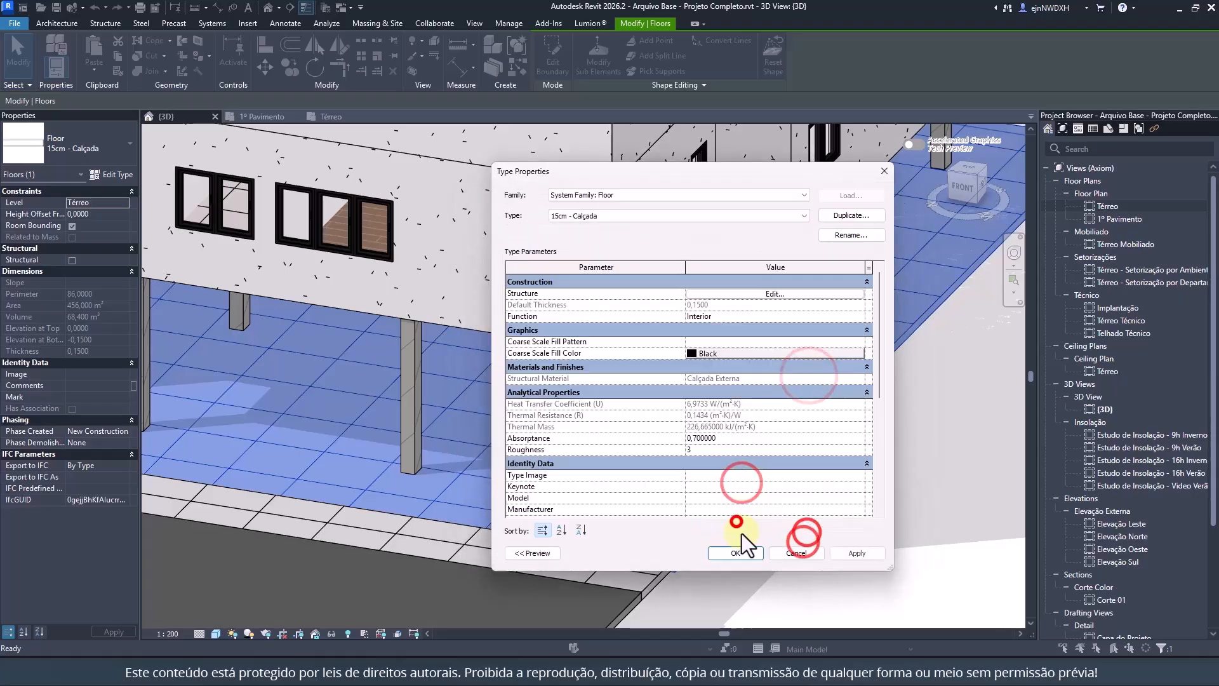
click(739, 550)
click(871, 564)
Step: Create a floor plan view for the Cobertura level
scroll(754, 402, down, 3)
shift+middle_drag(754, 402, 637, 417)
scroll(637, 418, down, 3)
scroll(532, 322, down, 3)
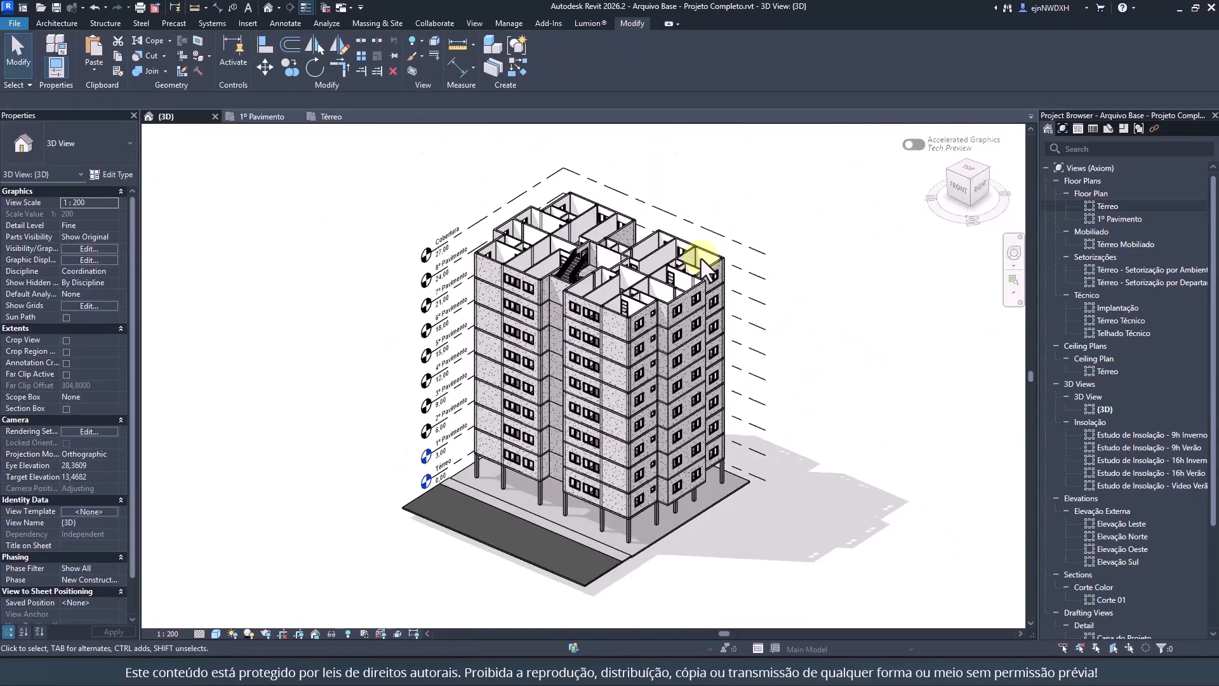
click(476, 23)
click(532, 74)
click(553, 90)
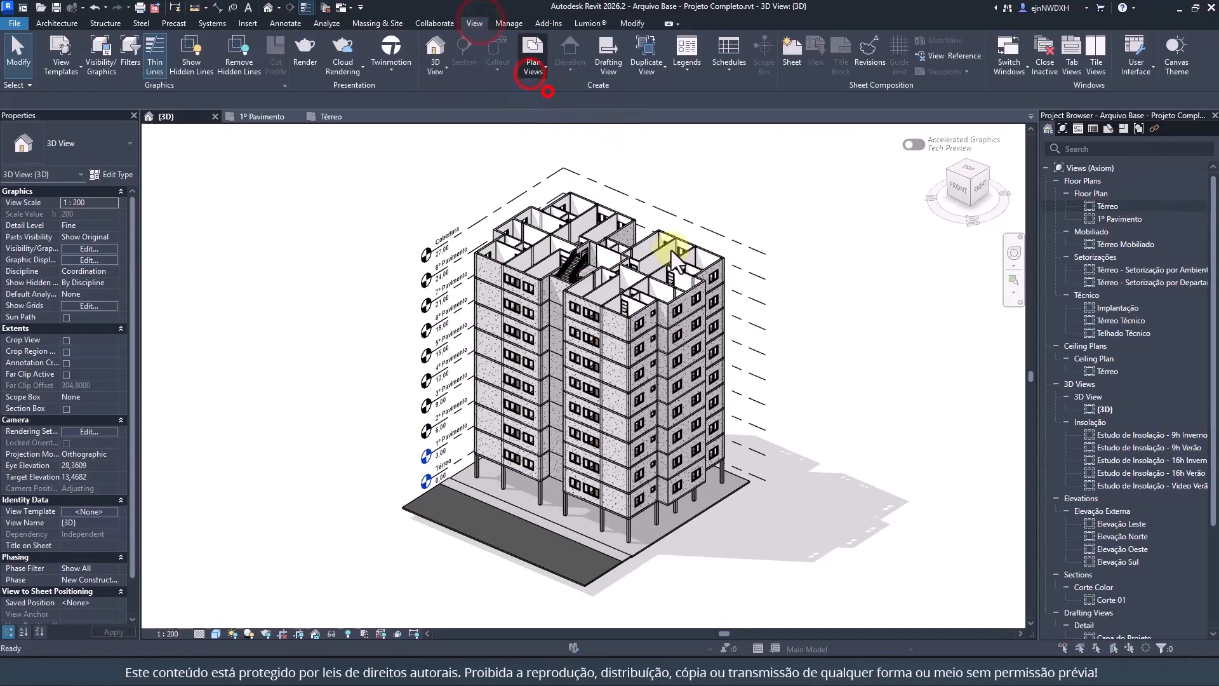
click(502, 338)
click(590, 471)
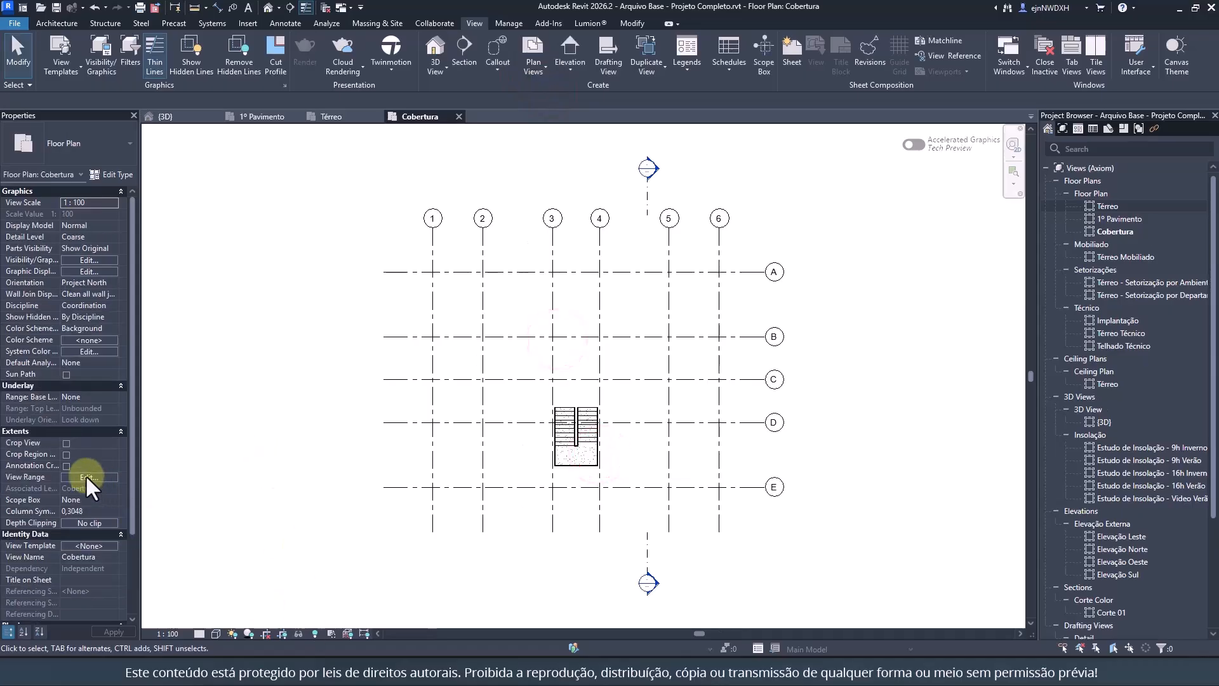
Step: Extend the Cobertura plan's view depth so that the building below shows in the view
click(89, 477)
click(892, 319)
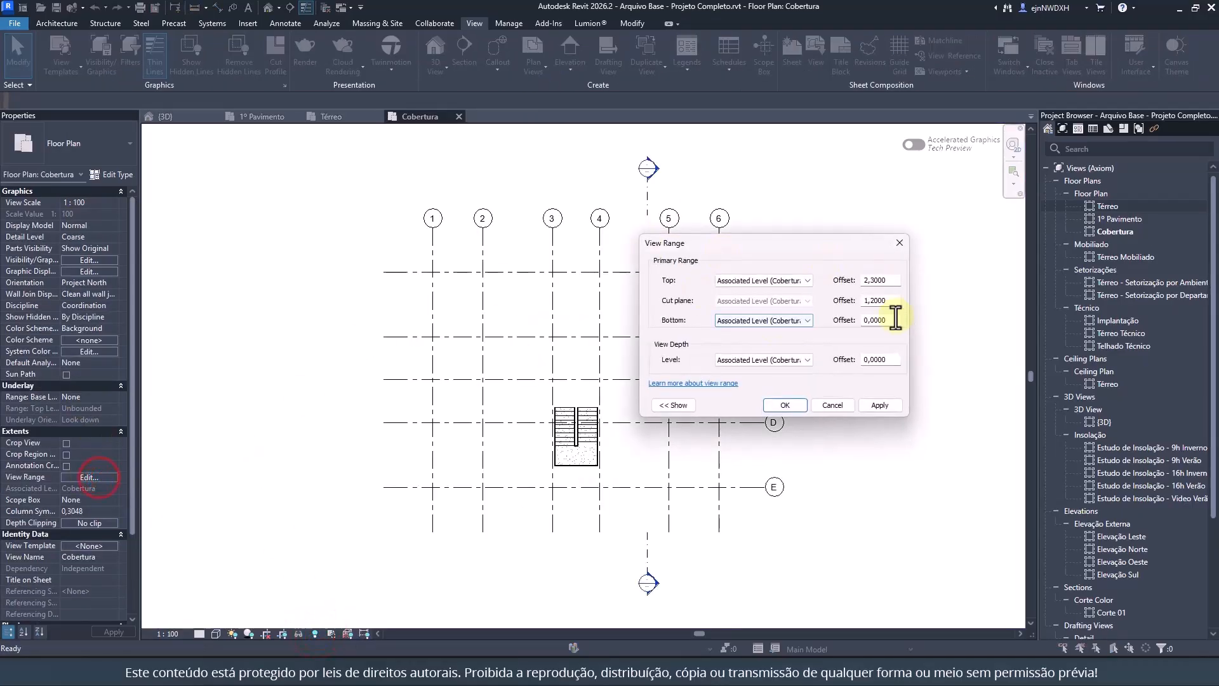
click(805, 360)
click(779, 381)
click(785, 405)
scroll(431, 272, up, 3)
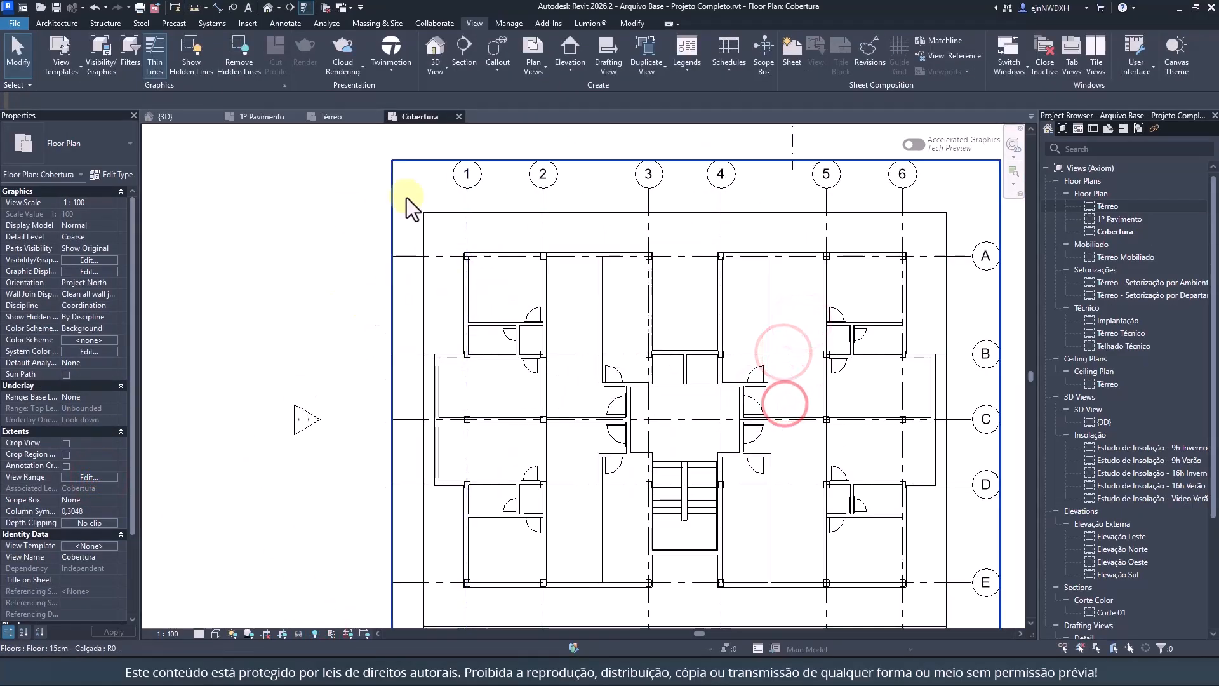
Step: Draw a 20cm - Textura de Concreto wall with a -0,2 base offset along grid A, from grid 1 to grid 3
click(57, 24)
click(104, 148)
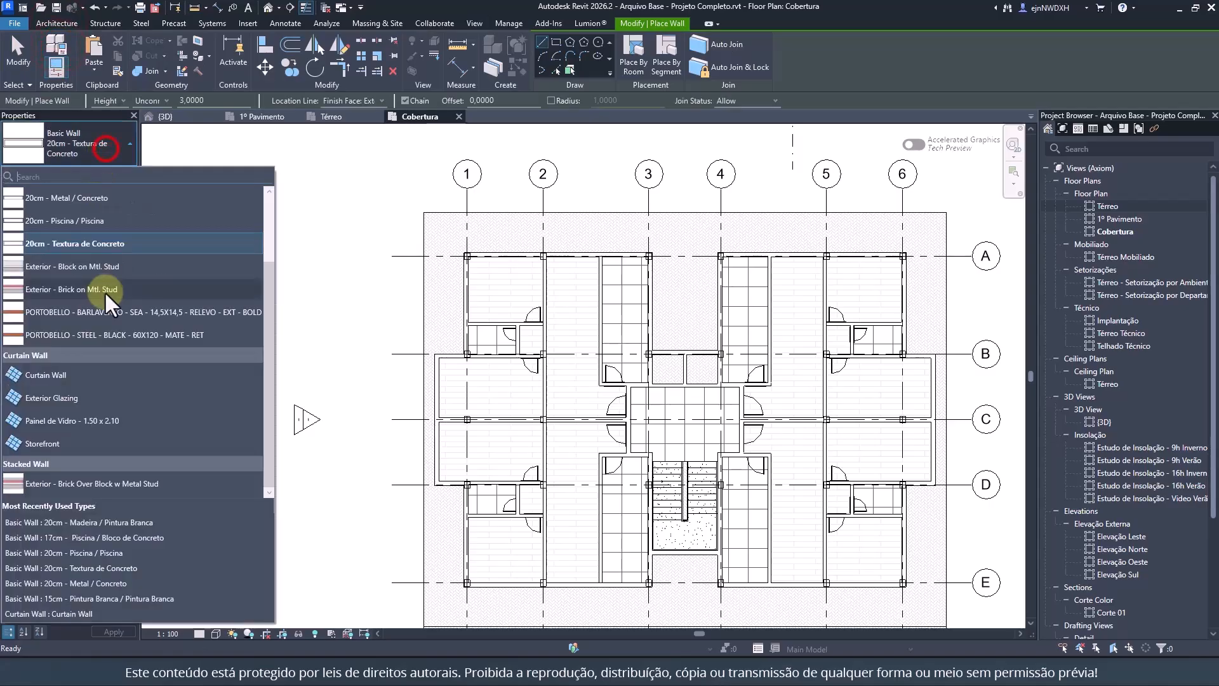
click(137, 244)
click(111, 223)
text(-0,2)
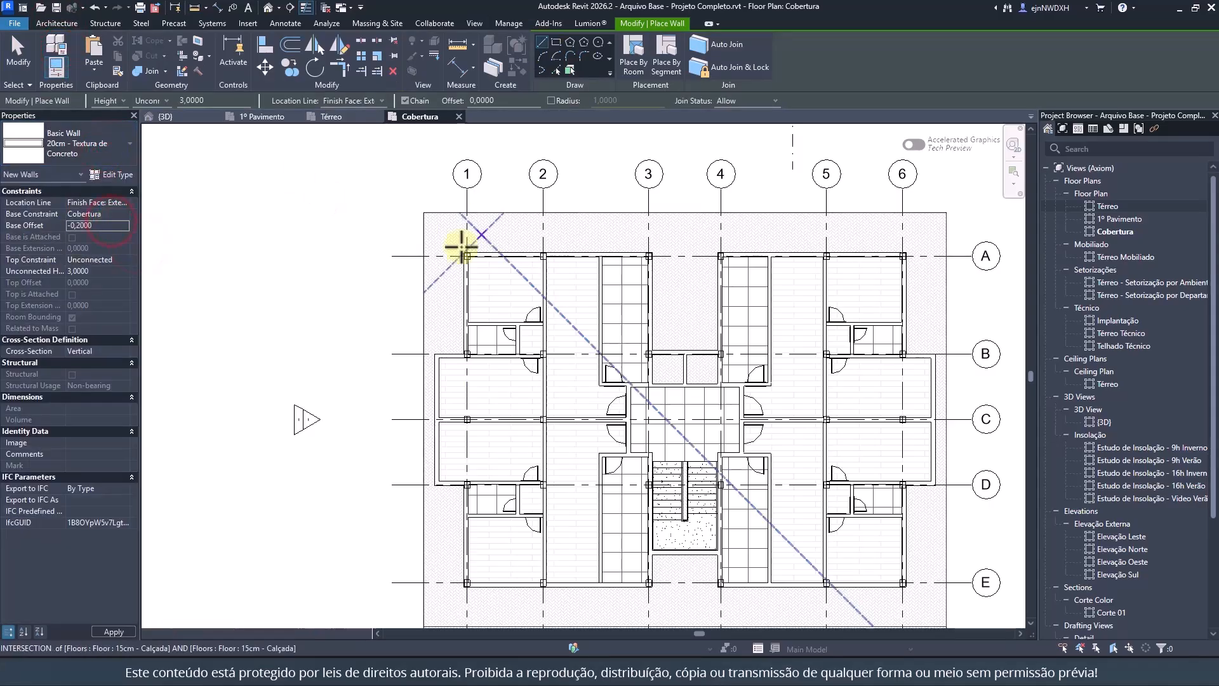
scroll(464, 255, up, 5)
click(465, 229)
scroll(637, 193, down, 5)
scroll(930, 228, up, 4)
scroll(930, 227, up, 2)
click(927, 239)
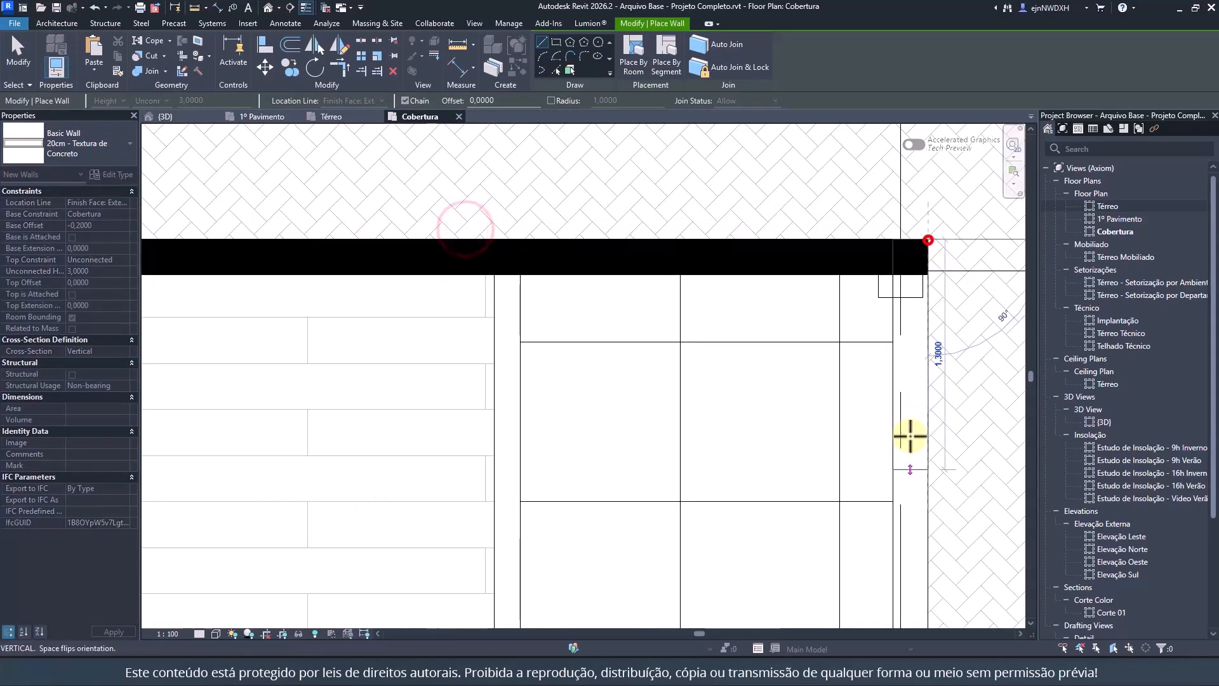
Step: Continue the roof walls around the recess between grids 3 and 4 at grid B, and along grid A to grid 6
scroll(912, 438, down, 6)
middle_drag(908, 546, 730, 361)
scroll(678, 365, up, 4)
click(721, 350)
middle_drag(991, 349, 546, 356)
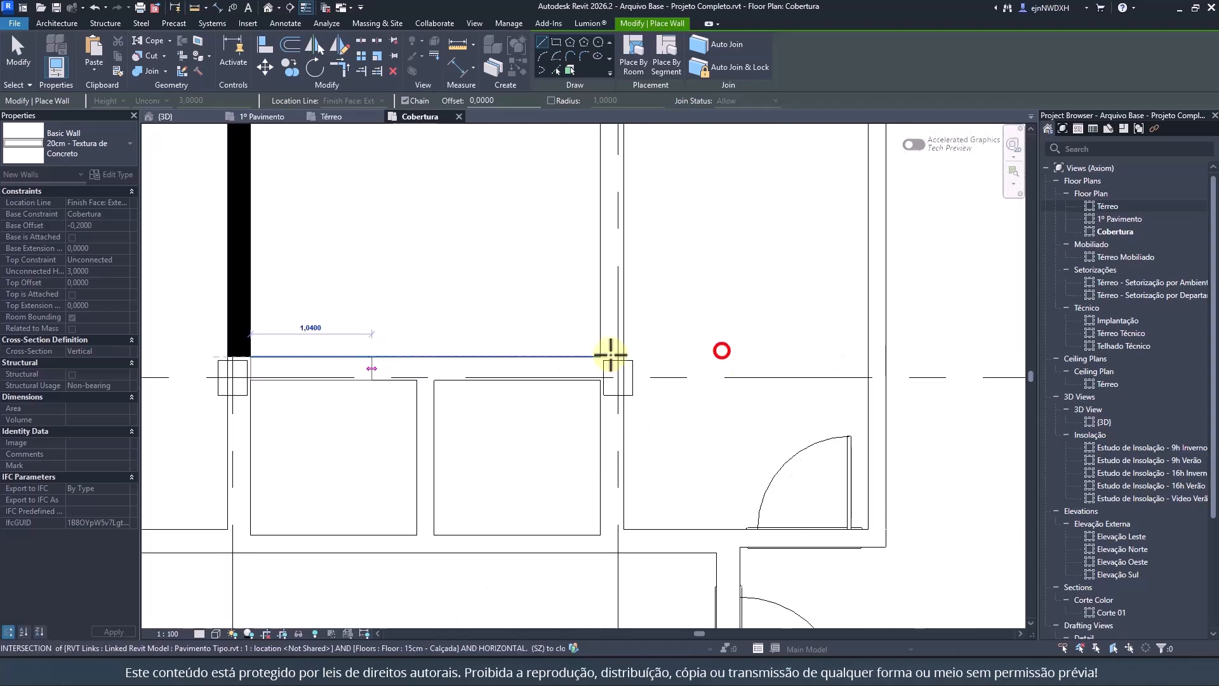
click(604, 353)
scroll(607, 251, down, 3)
middle_drag(607, 234, 570, 508)
scroll(569, 258, up, 4)
click(569, 259)
scroll(492, 245, up, 5)
click(424, 248)
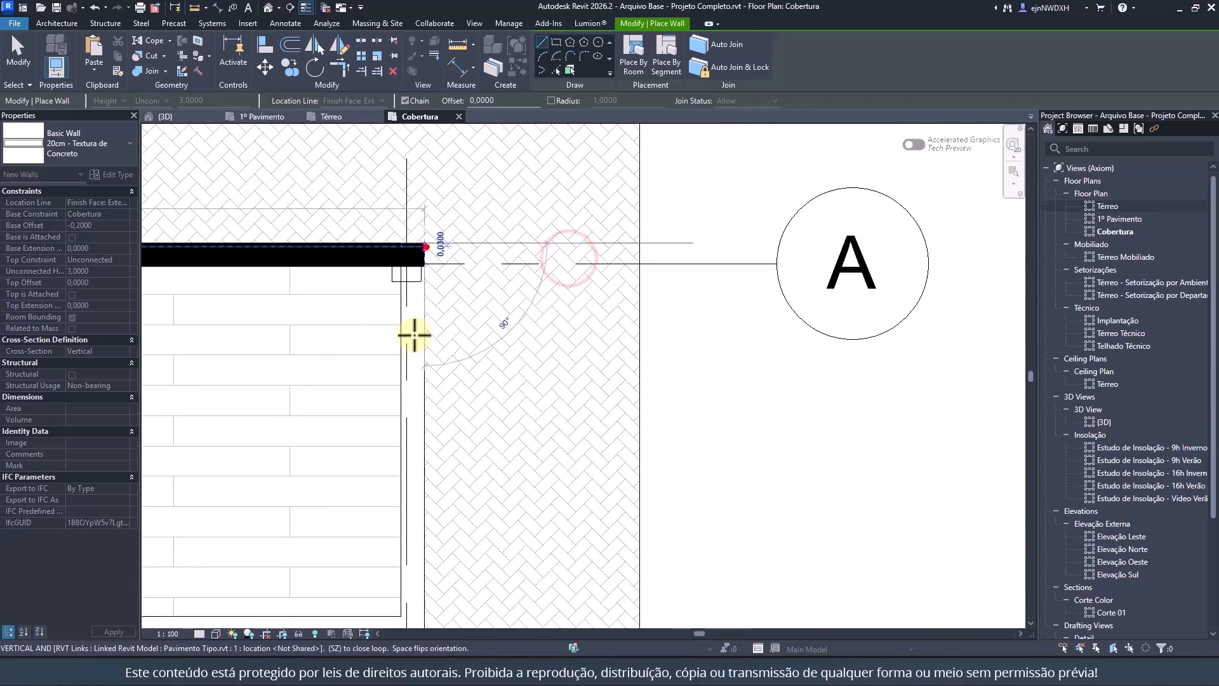
Step: Continue the roof walls around the projection beyond grid 6 between grids B and D, and on to grid E
middle_drag(416, 540, 454, 226)
scroll(455, 228, down, 1)
click(463, 442)
click(601, 442)
middle_drag(604, 540, 618, 282)
scroll(619, 284, down, 7)
scroll(619, 381, up, 5)
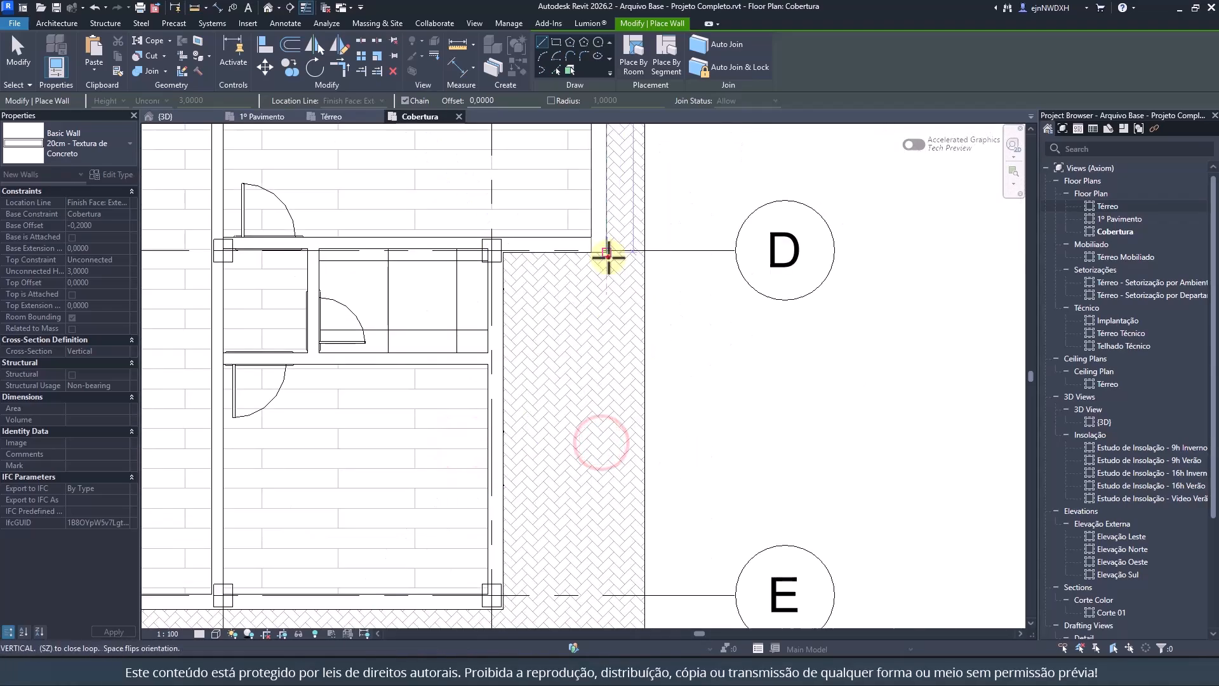
middle_drag(513, 416, 527, 205)
click(515, 399)
Step: Continue the roof walls along grid E, around the recess between grids 4 and 3, to grid 1
middle_drag(254, 398, 792, 362)
click(390, 364)
click(393, 250)
middle_drag(172, 235, 413, 238)
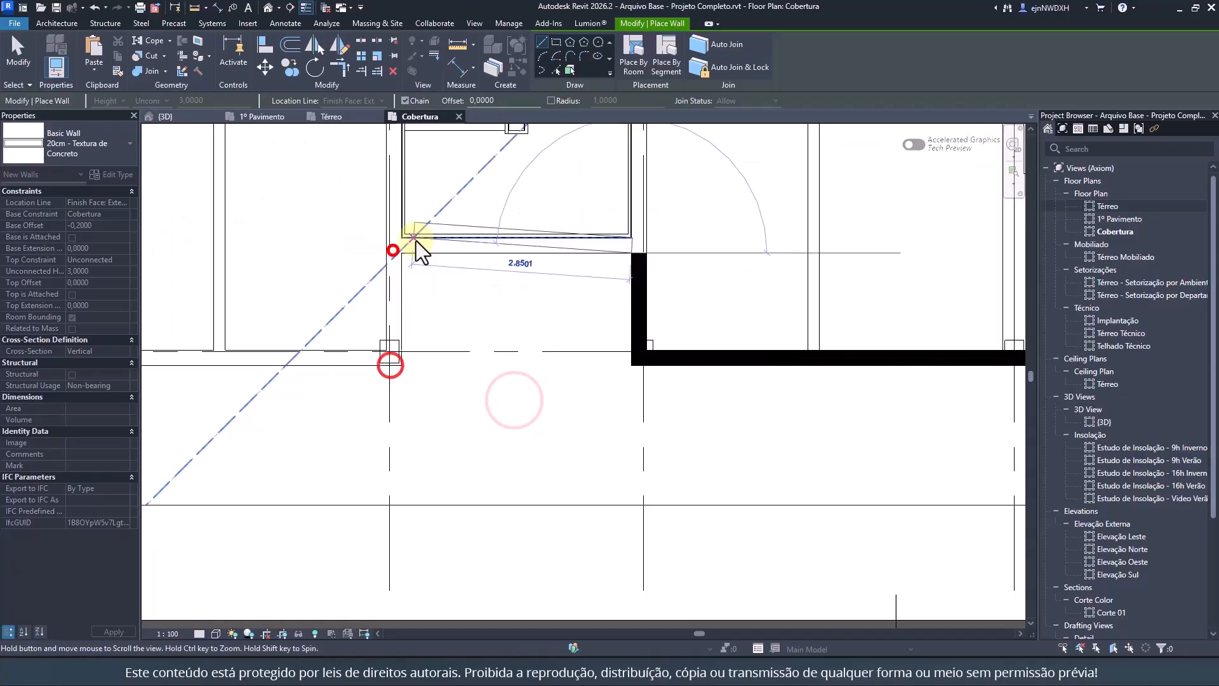
click(400, 252)
click(402, 363)
middle_drag(247, 362, 889, 340)
click(382, 343)
Step: Continue the roof walls around the projection beyond grid 1 between grids D and B, and close the perimeter at grid A
middle_drag(382, 174, 411, 492)
scroll(412, 492, down, 2)
scroll(406, 367, up, 6)
click(436, 377)
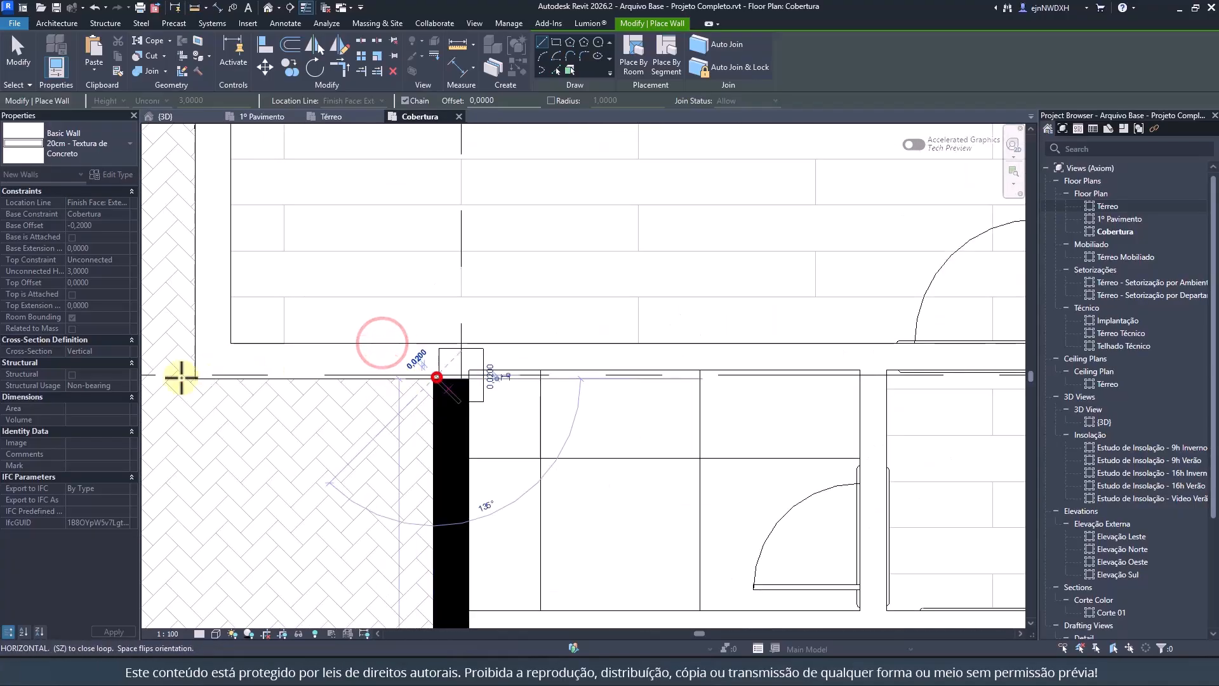
middle_drag(277, 507, 292, 559)
scroll(292, 559, down, 5)
scroll(296, 327, up, 3)
click(283, 378)
click(462, 378)
middle_drag(462, 378, 445, 516)
scroll(445, 515, down, 5)
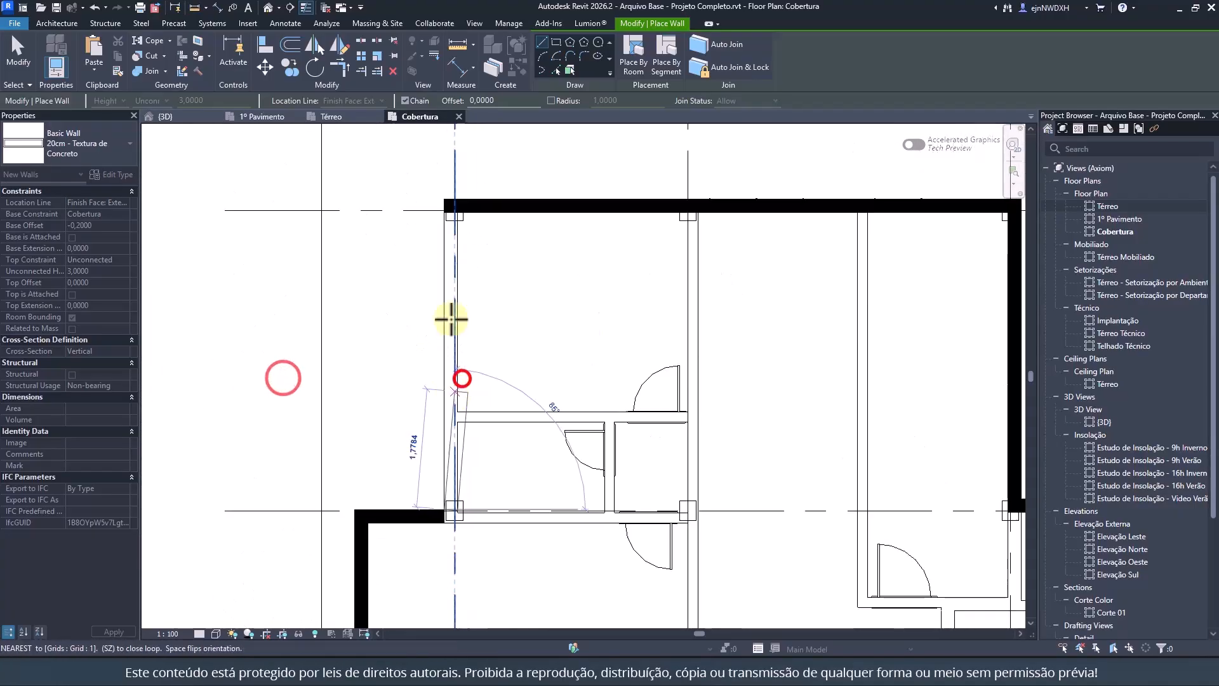
click(455, 219)
key(Escape)
key(Escape)
Step: Select the whole chain of roof perimeter walls and temporarily isolate it in the Cobertura plan
scroll(536, 210, down, 7)
middle_drag(572, 212, 457, 223)
scroll(460, 224, up, 3)
click(382, 209)
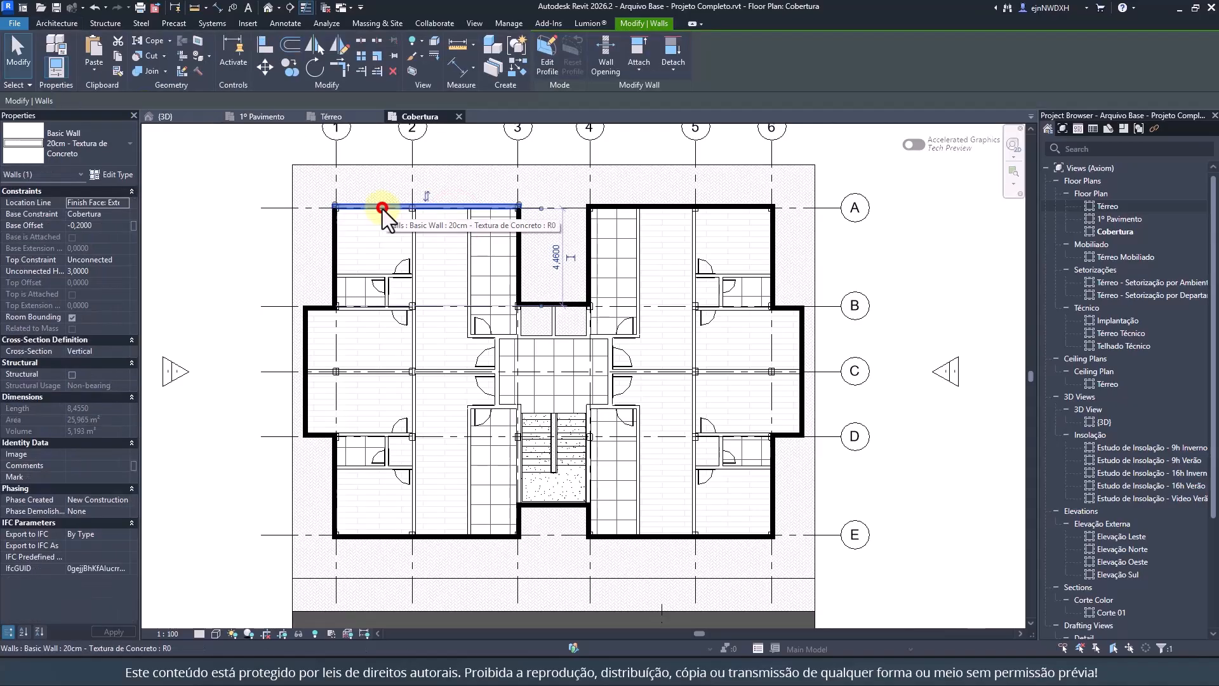
key(Tab)
click(383, 208)
key(h)
key(i)
click(253, 161)
Step: Create a 15cm - Laje de Concreto floor bounded by the complete chain of roof perimeter walls
click(289, 45)
click(74, 130)
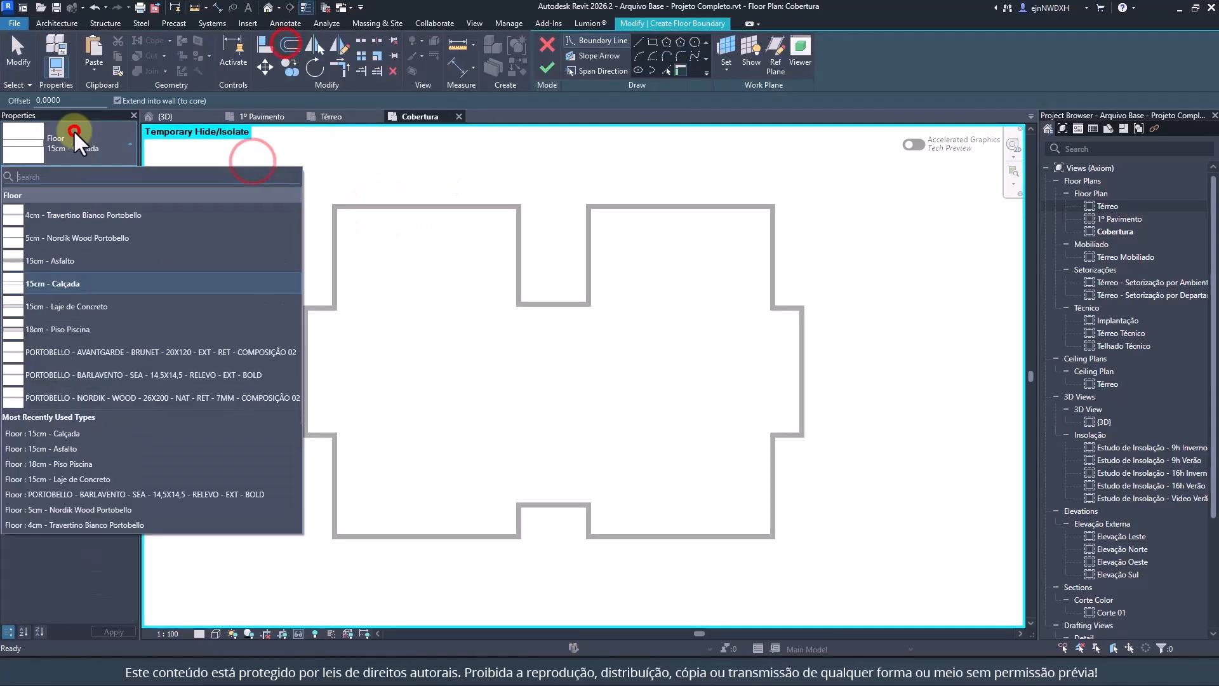
click(90, 306)
scroll(609, 206, up, 3)
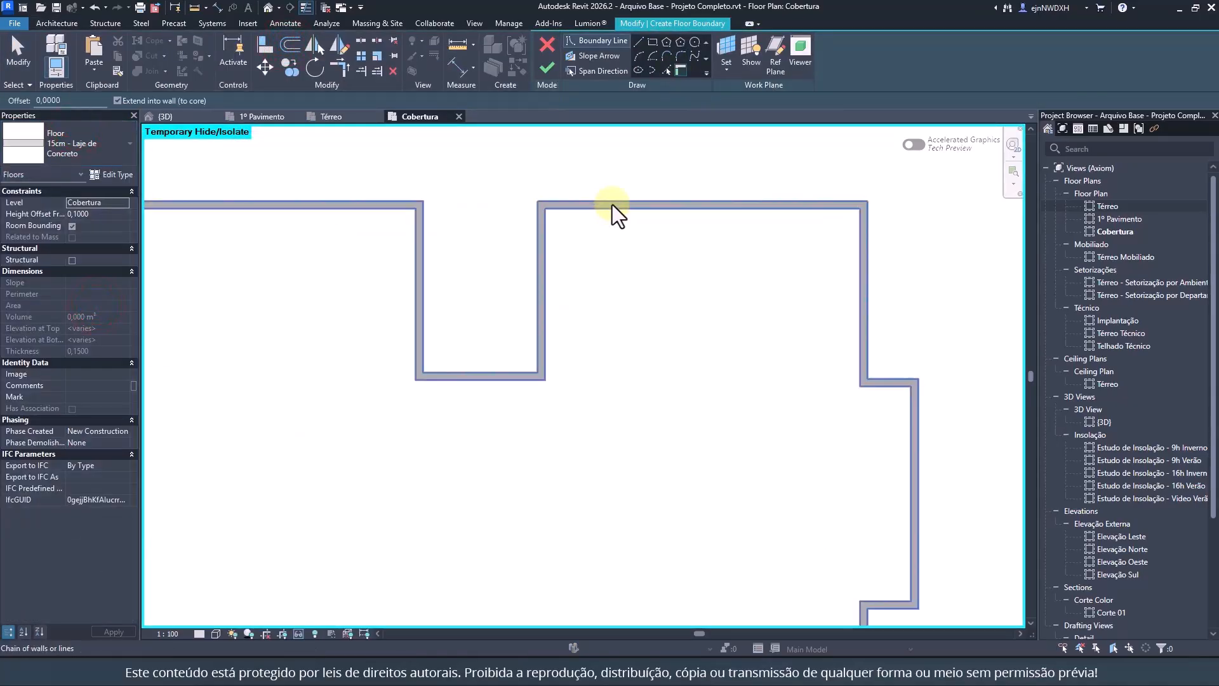
key(Tab)
click(612, 203)
click(545, 68)
Step: Set the concrete roof slab's height offset from the Cobertura level to 0
click(688, 354)
click(107, 214)
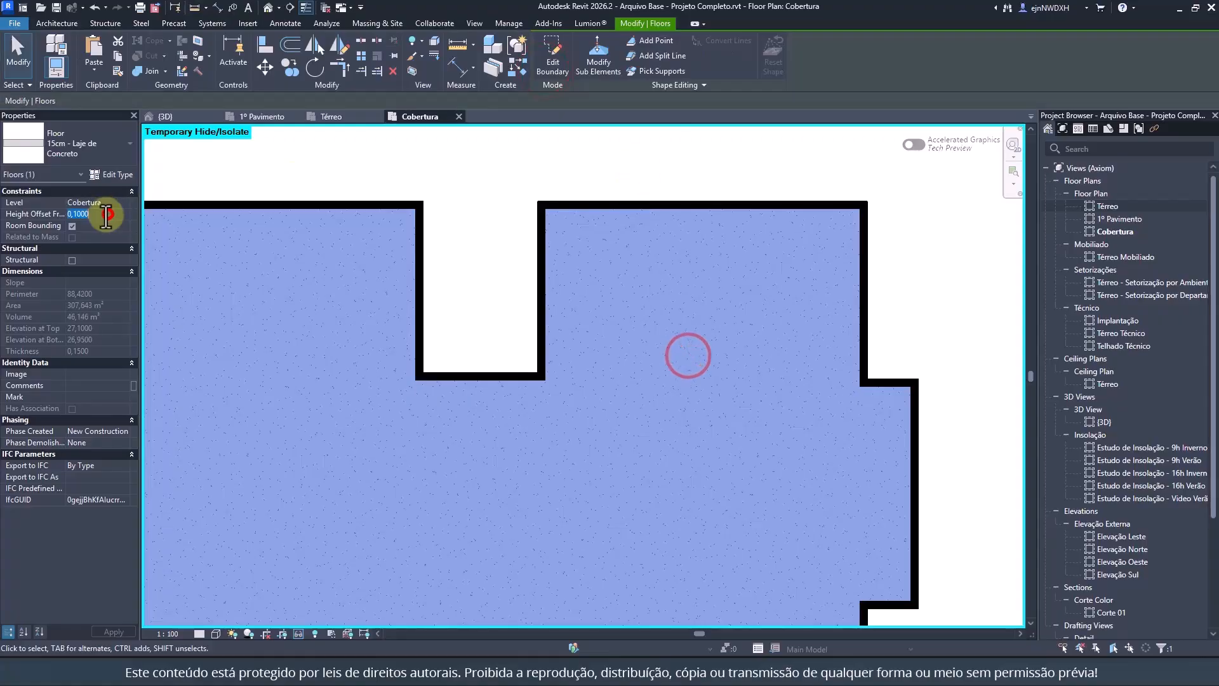
text(0)
click(244, 173)
Step: Set the concrete roof slab's height offset from the Cobertura level to -0,05
scroll(398, 172, down, 1)
middle_drag(398, 172, 479, 167)
scroll(479, 167, down, 1)
click(286, 223)
click(99, 211)
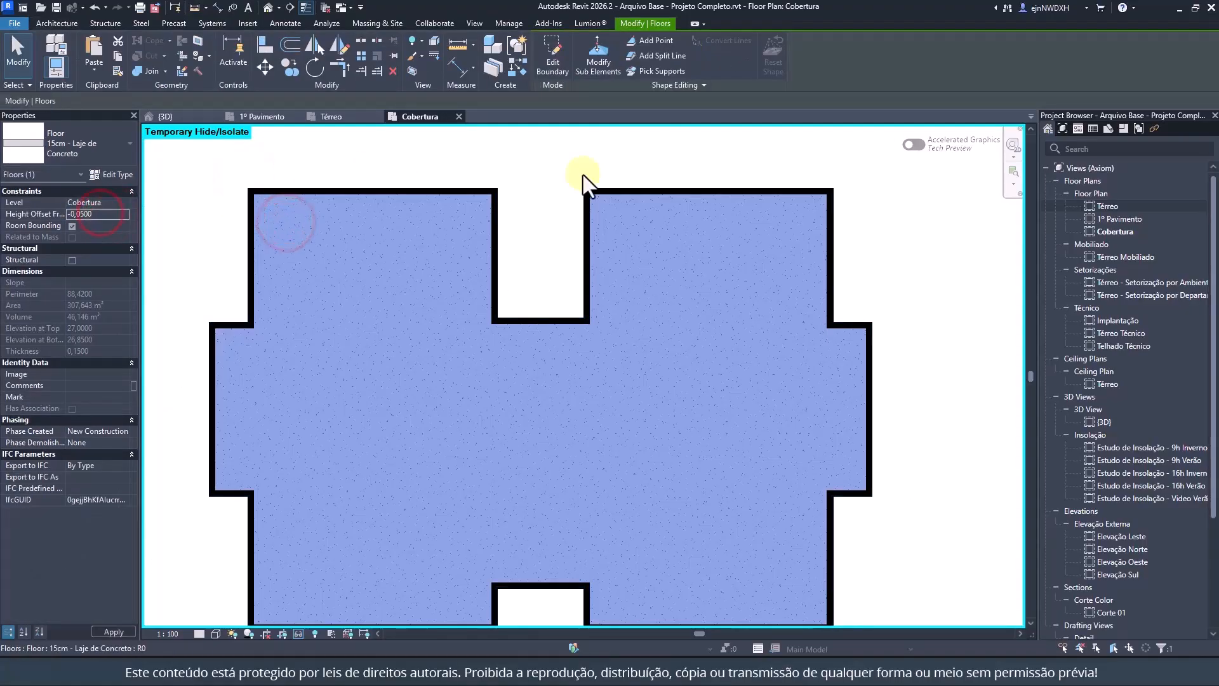
Step: Select the chain of roof perimeter walls and set its unconnected height to 1,0
click(378, 144)
key(Tab)
click(341, 193)
click(191, 230)
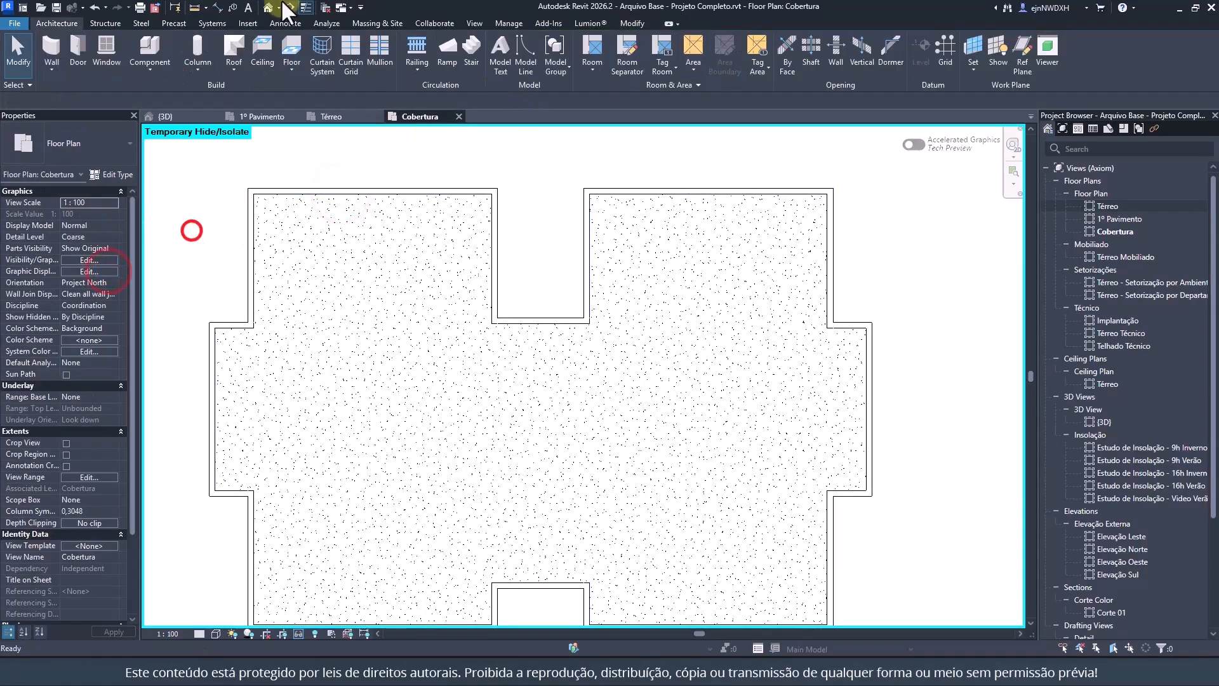
Step: Switch to the default 3D view and open the Textura de Concreto layer material in a roof parapet wall's type structure
click(267, 8)
shift+middle_drag(573, 375, 569, 266)
scroll(569, 266, up, 3)
click(470, 205)
click(114, 174)
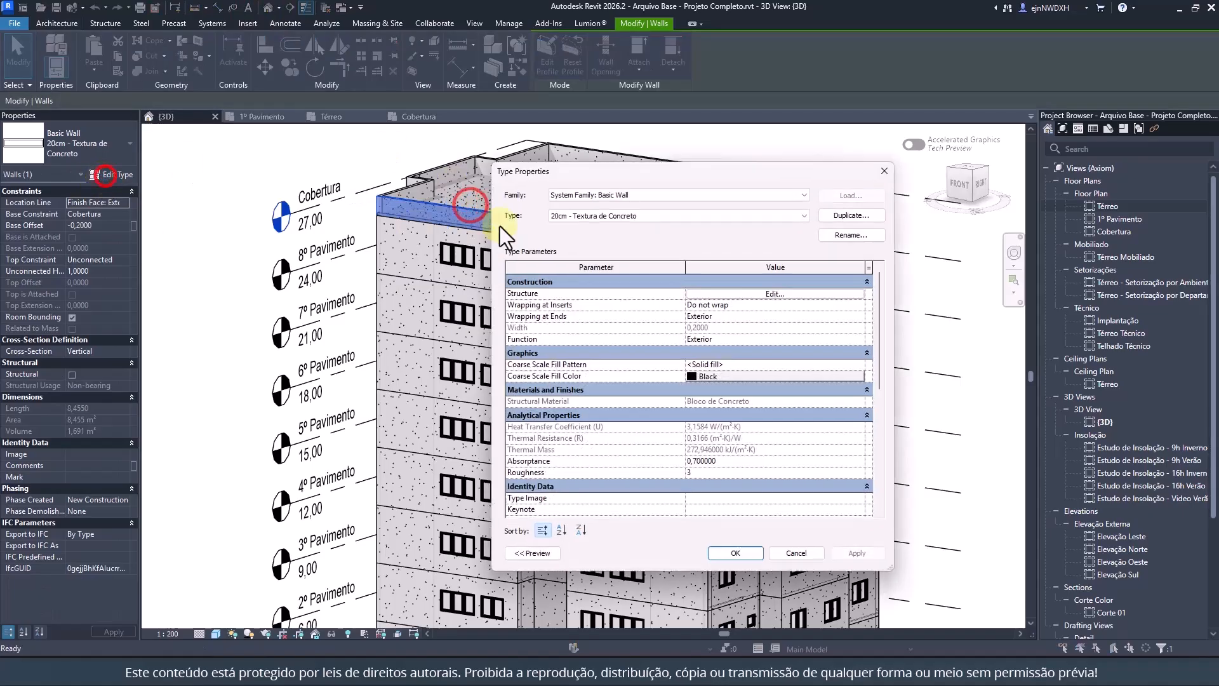
click(765, 291)
click(688, 291)
Step: Set Textura de Concreto's foreground surface pattern color to RGB 239 239 239 and apply the parapet wall type
click(781, 351)
click(702, 484)
click(795, 373)
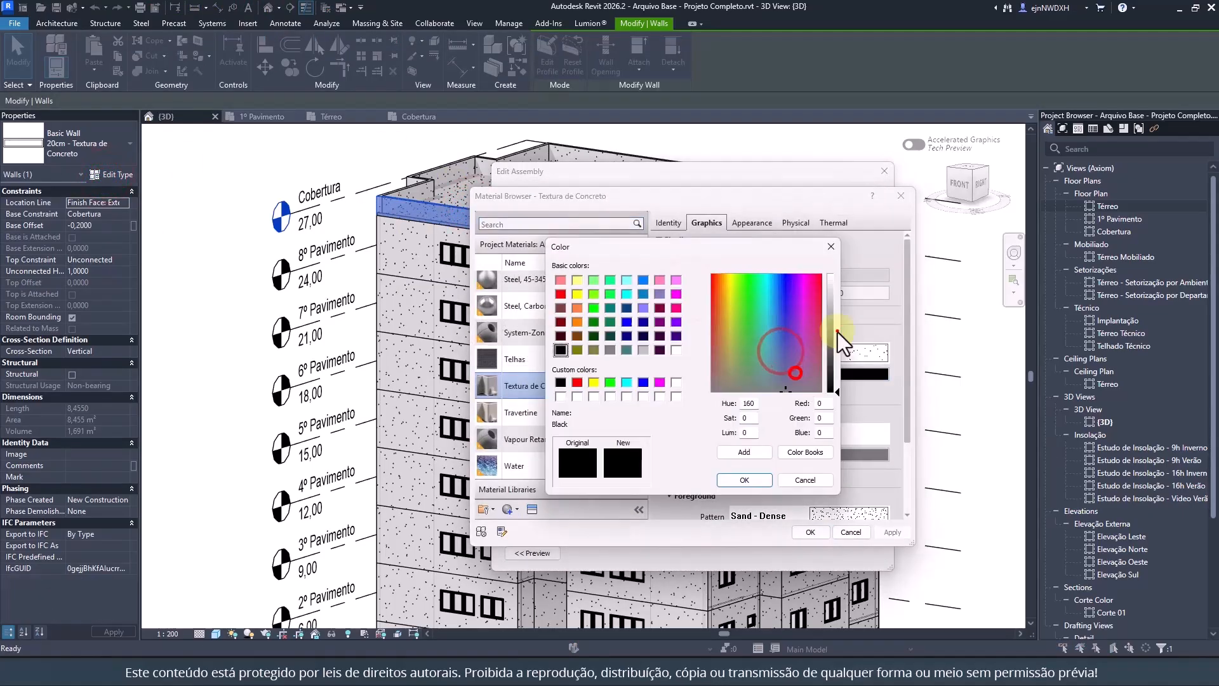
drag(836, 287, 837, 283)
click(744, 479)
click(892, 532)
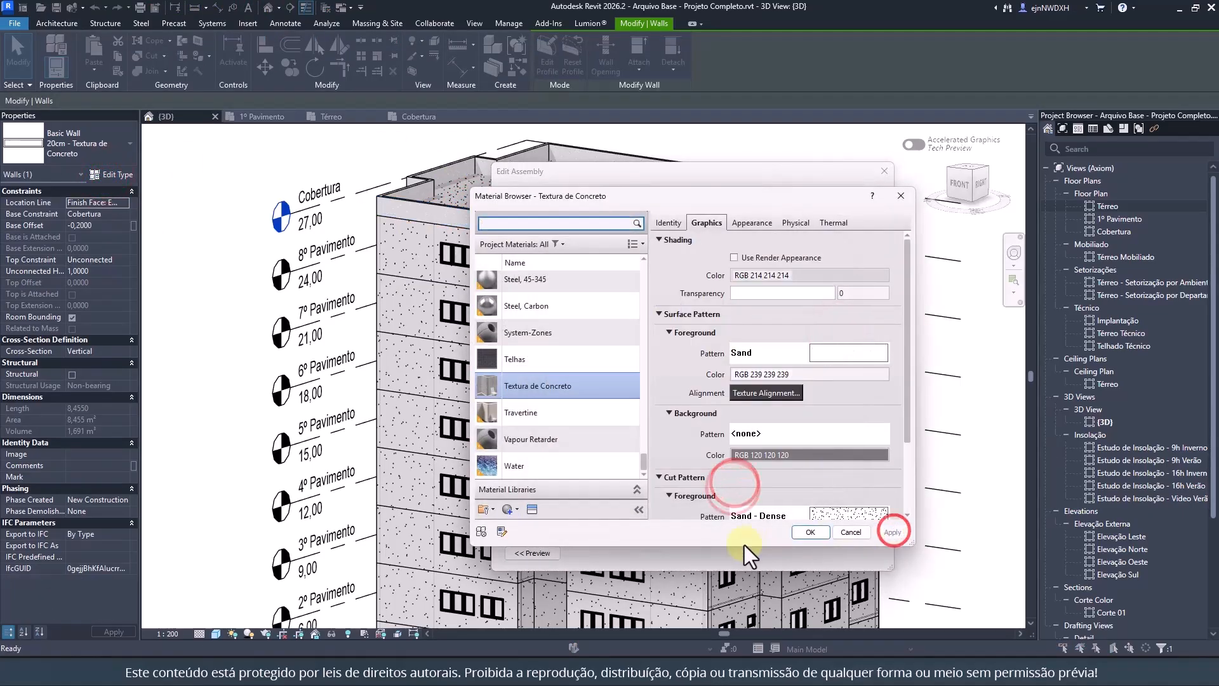
click(811, 533)
click(732, 519)
click(744, 553)
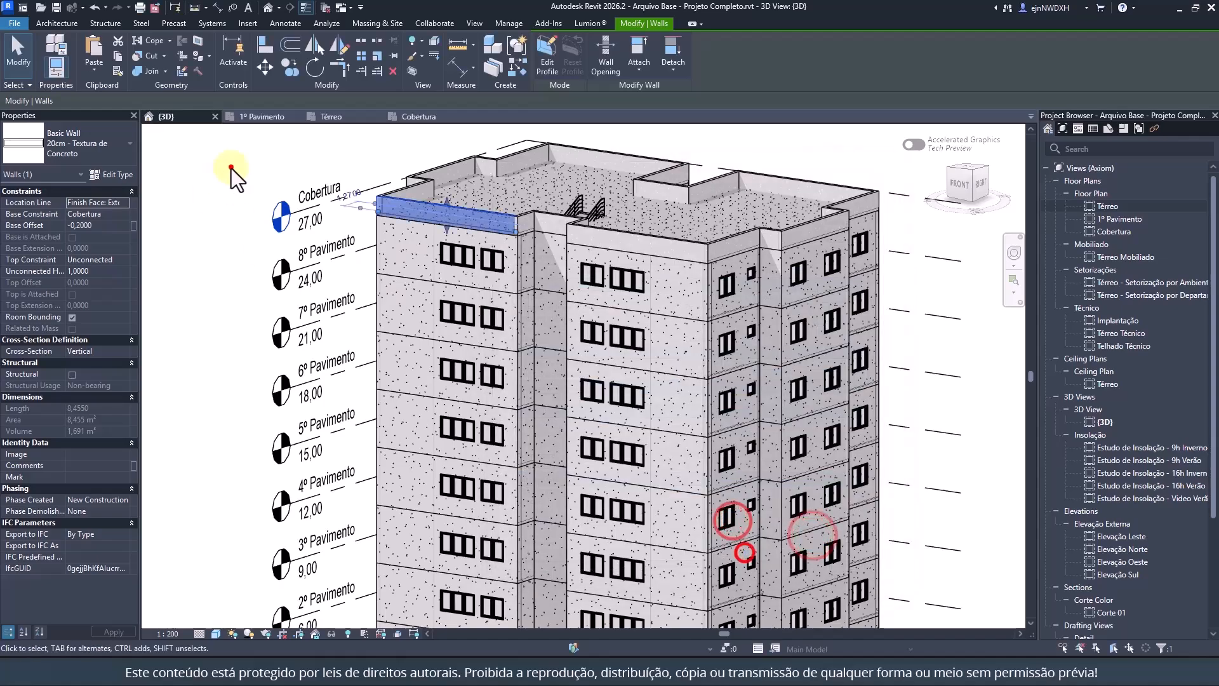
click(231, 167)
Step: Reopen the parapet wall's Textura de Concreto material, set its foreground surface pattern to <No pattern>, and apply the wall type
click(443, 207)
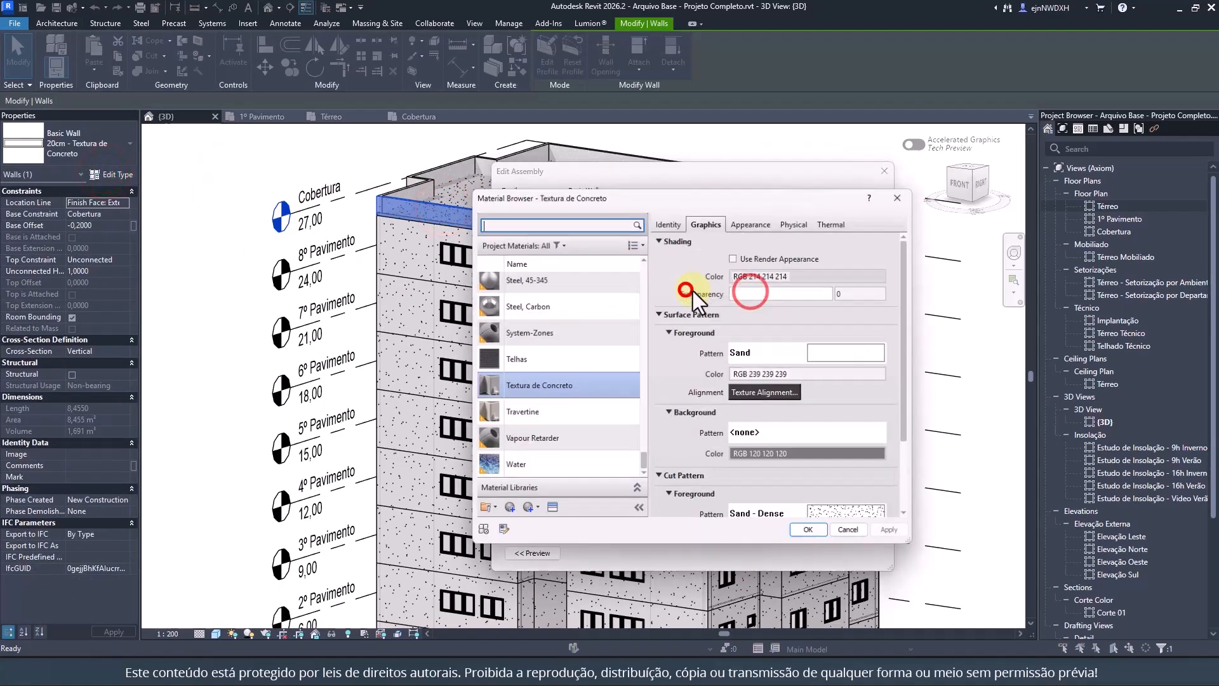
click(689, 289)
key(Escape)
click(752, 347)
scroll(711, 348, up, 15)
click(647, 326)
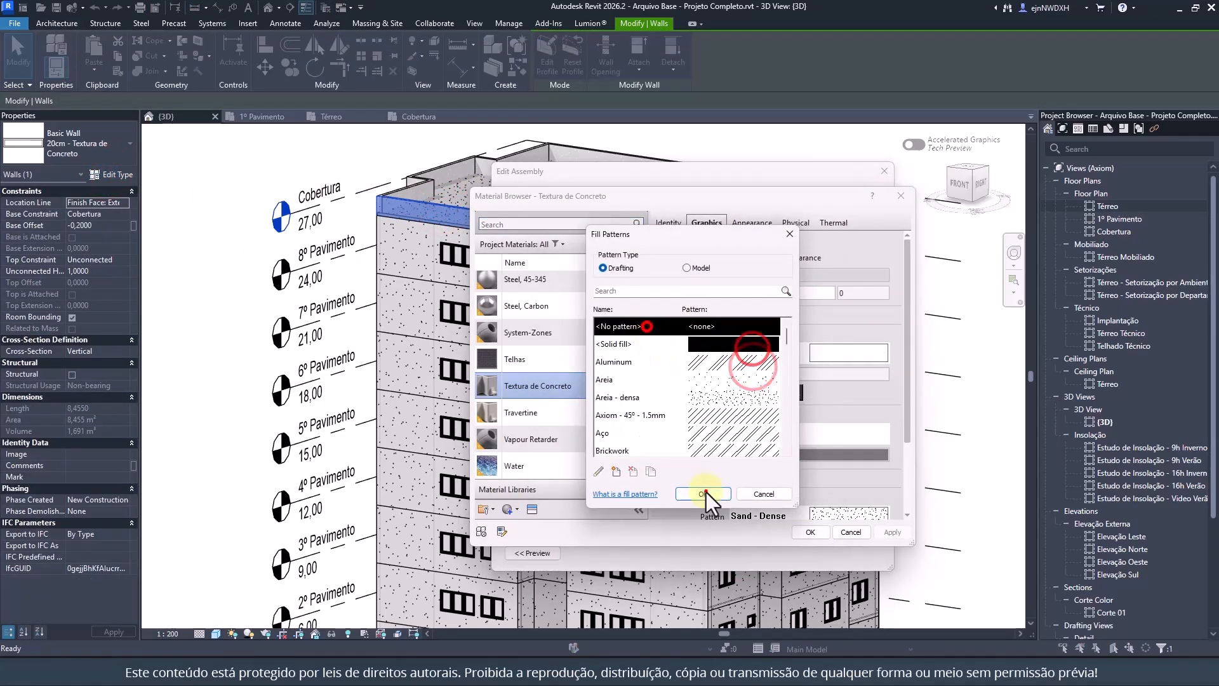
click(706, 491)
scroll(760, 463, down, 3)
click(811, 532)
click(730, 518)
click(743, 553)
click(327, 155)
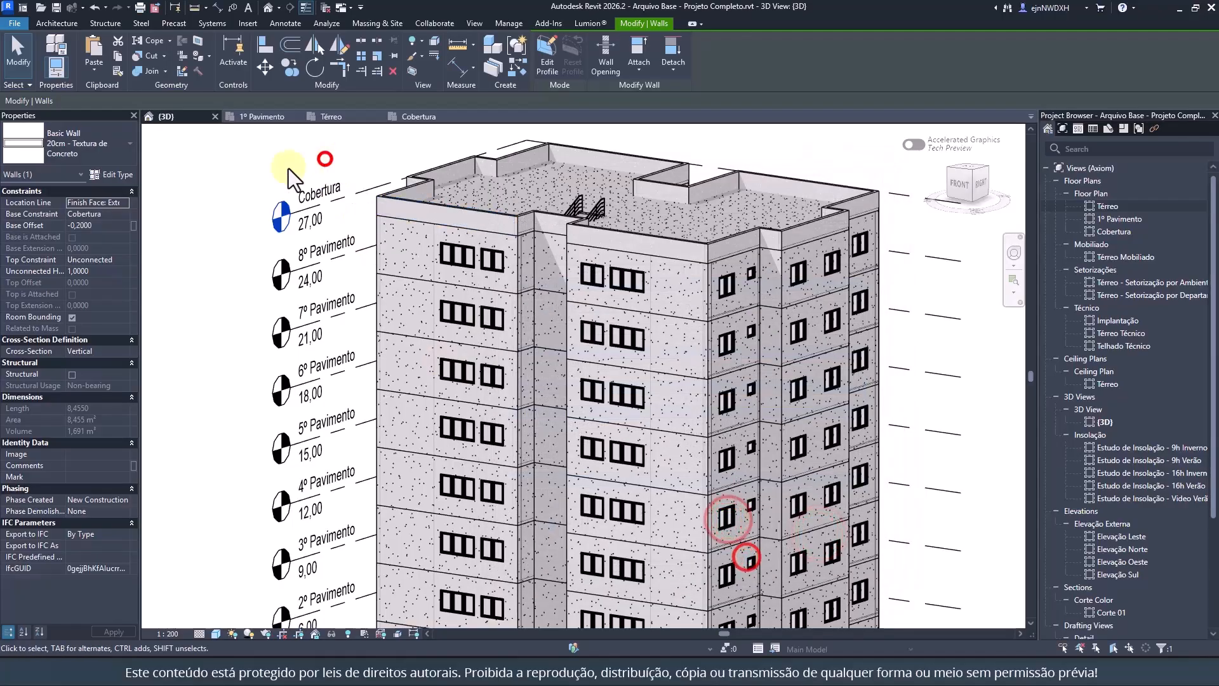
click(262, 177)
Step: Switch to the Pavimento Tipo project and open the Textura de Concreto layer material of an exterior wall's type
click(626, 674)
click(694, 615)
middle_drag(35, 396, 361, 395)
scroll(381, 408, up, 3)
click(480, 406)
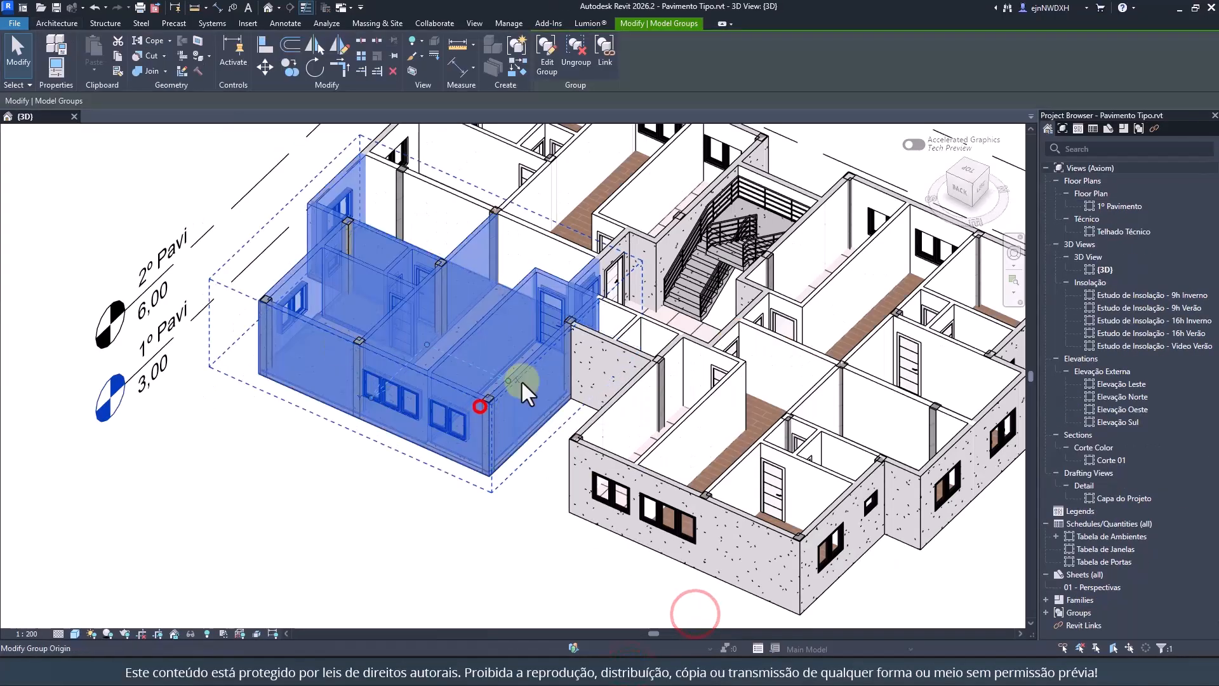
click(593, 350)
key(ctrl+1)
click(159, 174)
click(770, 290)
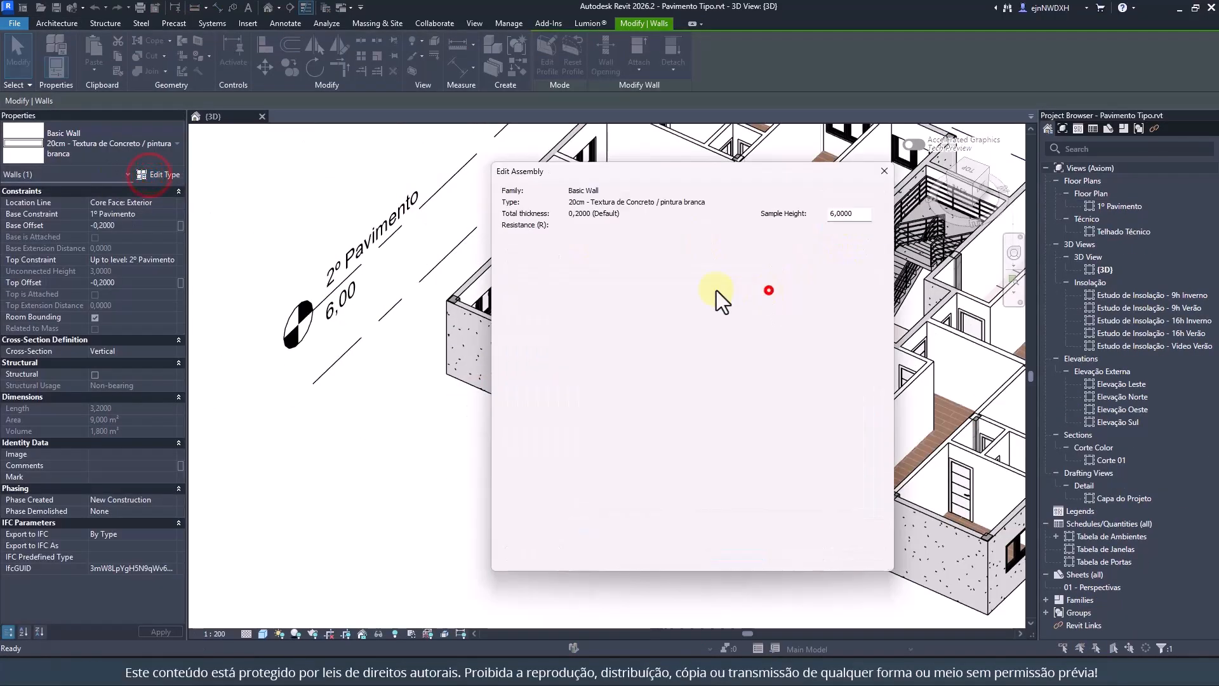
click(689, 290)
Step: Set Textura de Concreto's foreground surface pattern to <No pattern> in Pavimento Tipo and return to the Arquivo Base project
click(781, 349)
scroll(718, 332, up, 5)
click(633, 324)
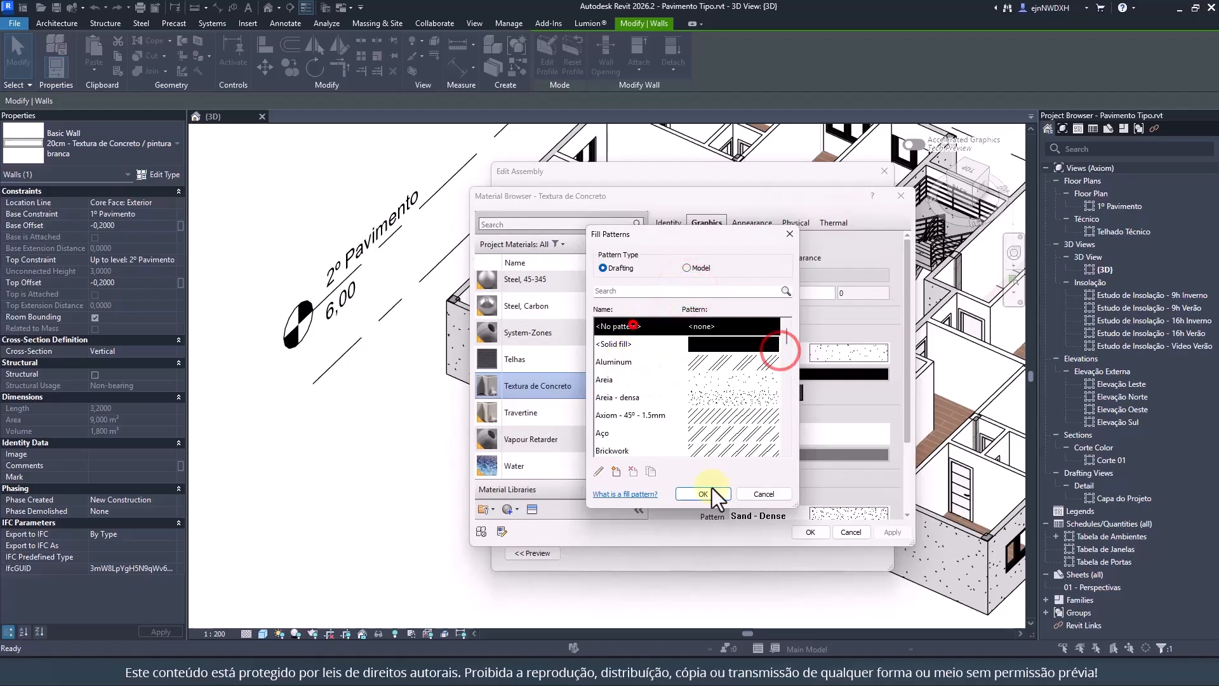
click(711, 492)
click(818, 536)
click(448, 497)
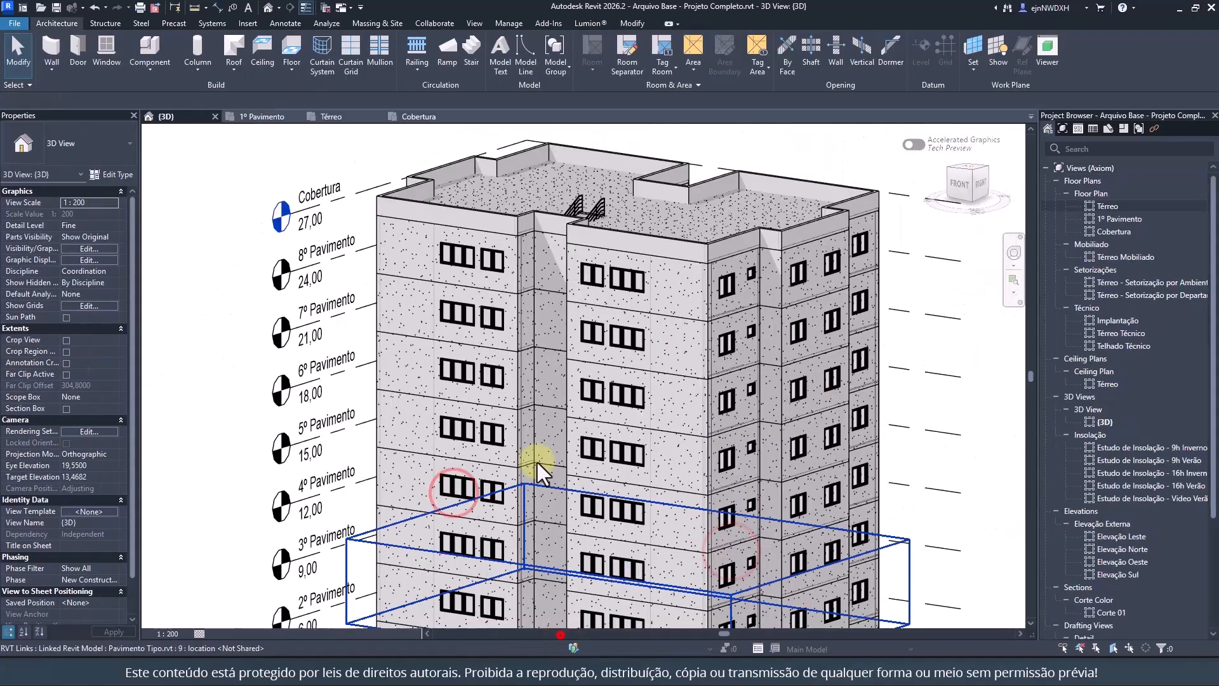
Step: Edit the rooftop slab's boundary in the Cobertura plan and sketch a rectangle over the left half of the stairwell
double_click(564, 268)
click(421, 115)
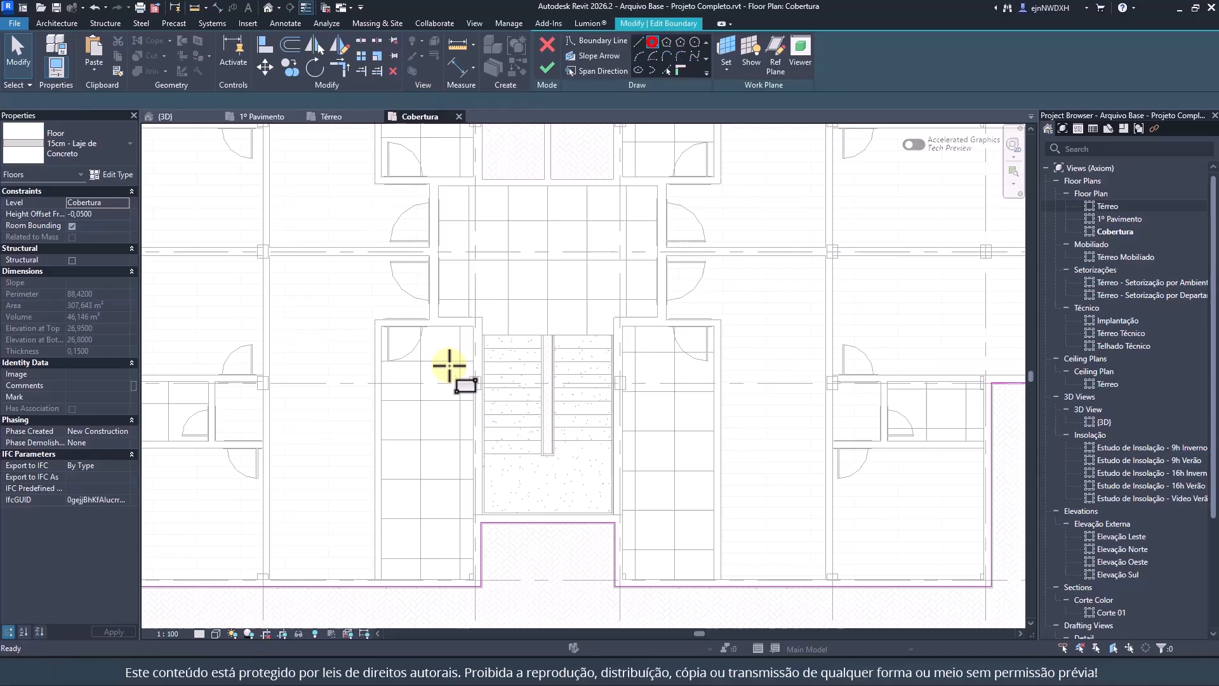
click(479, 334)
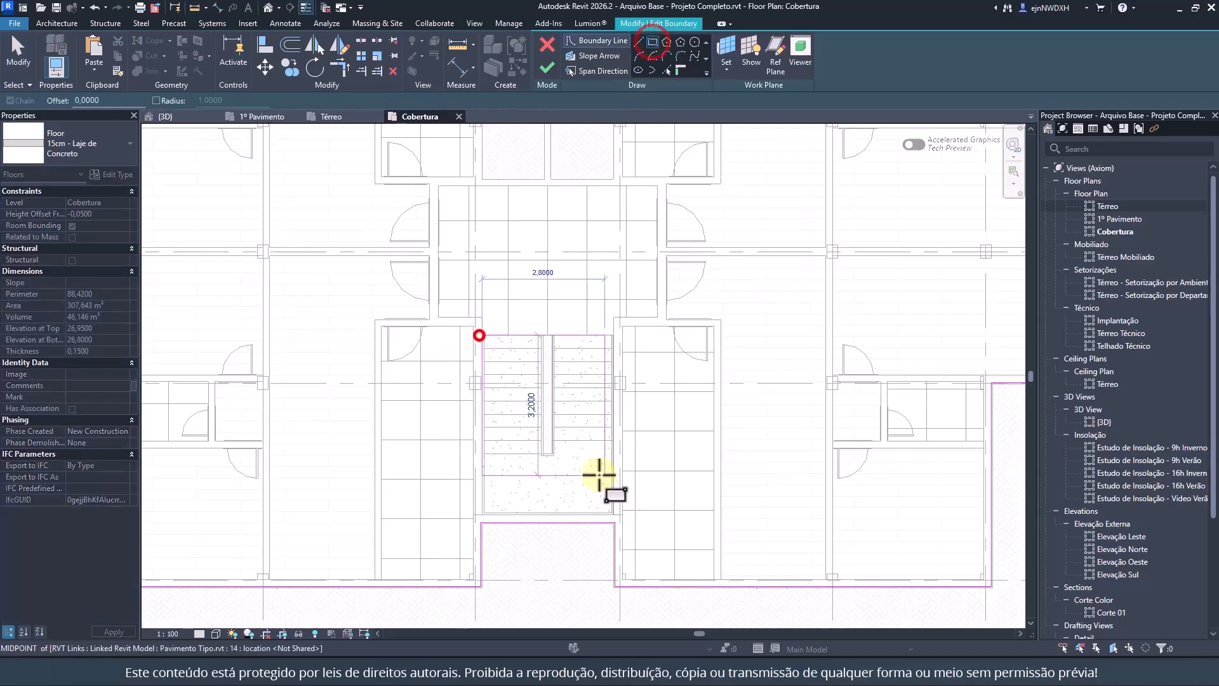
click(548, 512)
Step: Sketch a horizontal boundary line from the rectangle's inner edge across the right stair flight to the stairwell wall
click(639, 42)
scroll(535, 450, up, 3)
click(564, 375)
click(691, 374)
key(Escape)
key(Escape)
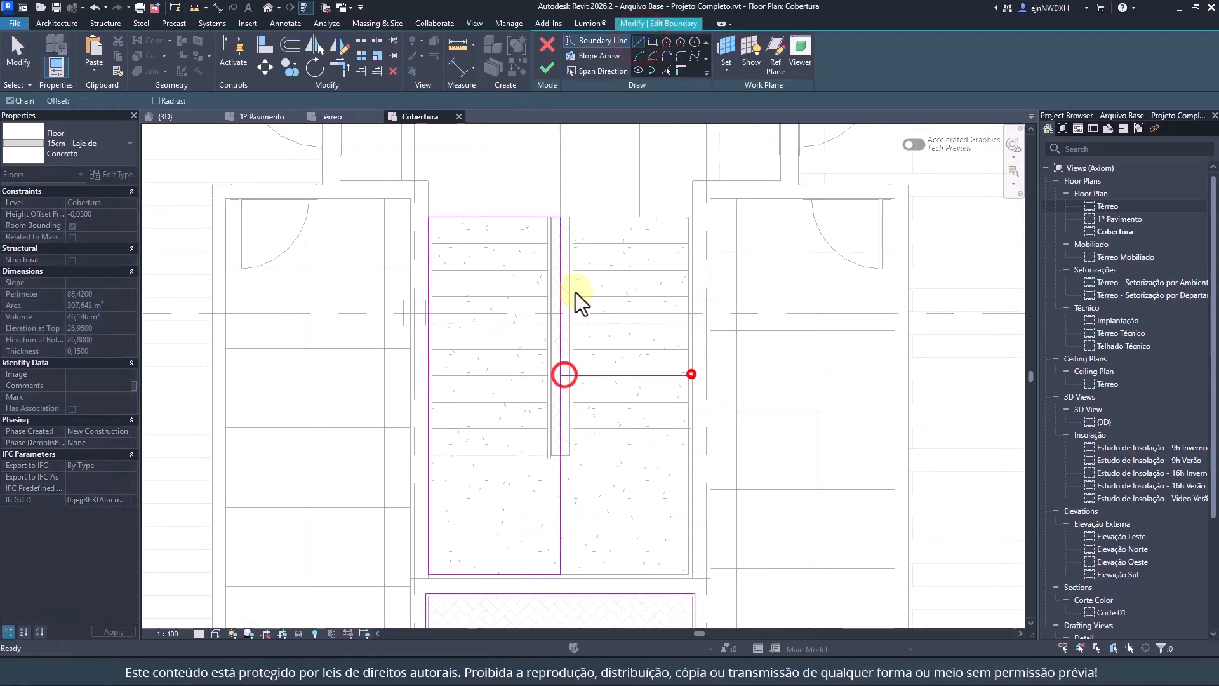
Step: Move the rectangle's inner edge to the stair divider, trim the lines into an L-shaped opening, and finish the slab boundary
click(560, 271)
drag(560, 270, 570, 267)
key(t)
key(r)
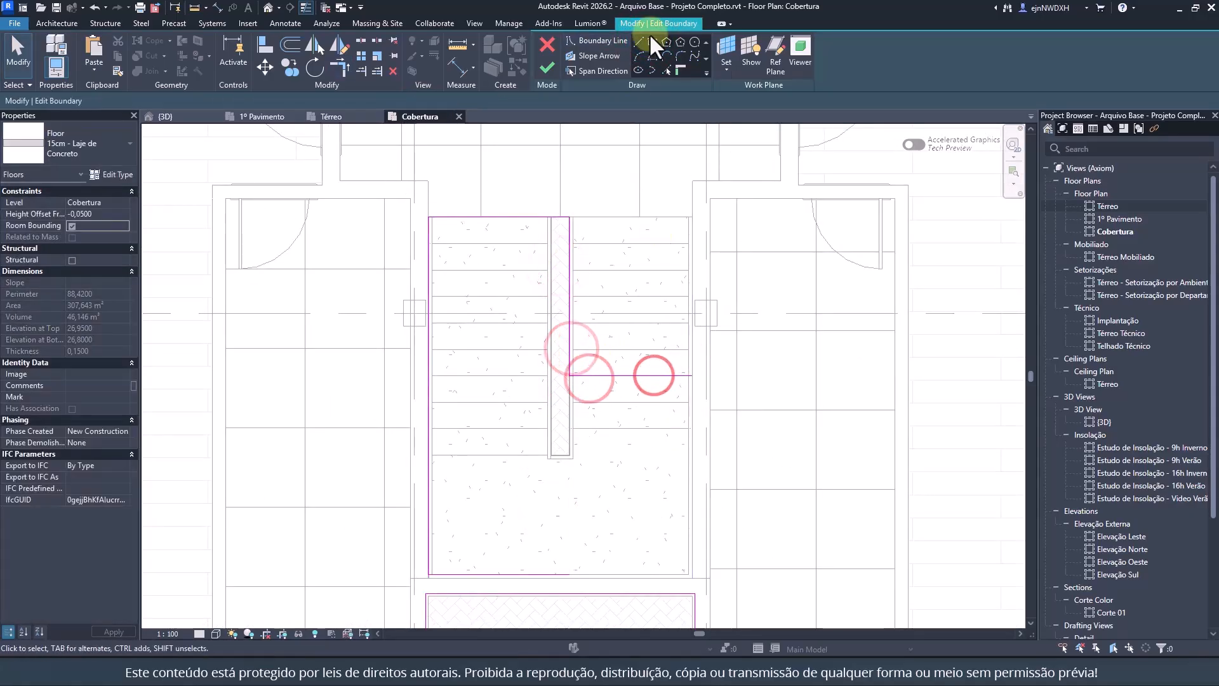
click(692, 374)
key(Escape)
key(Escape)
scroll(517, 585, down, 5)
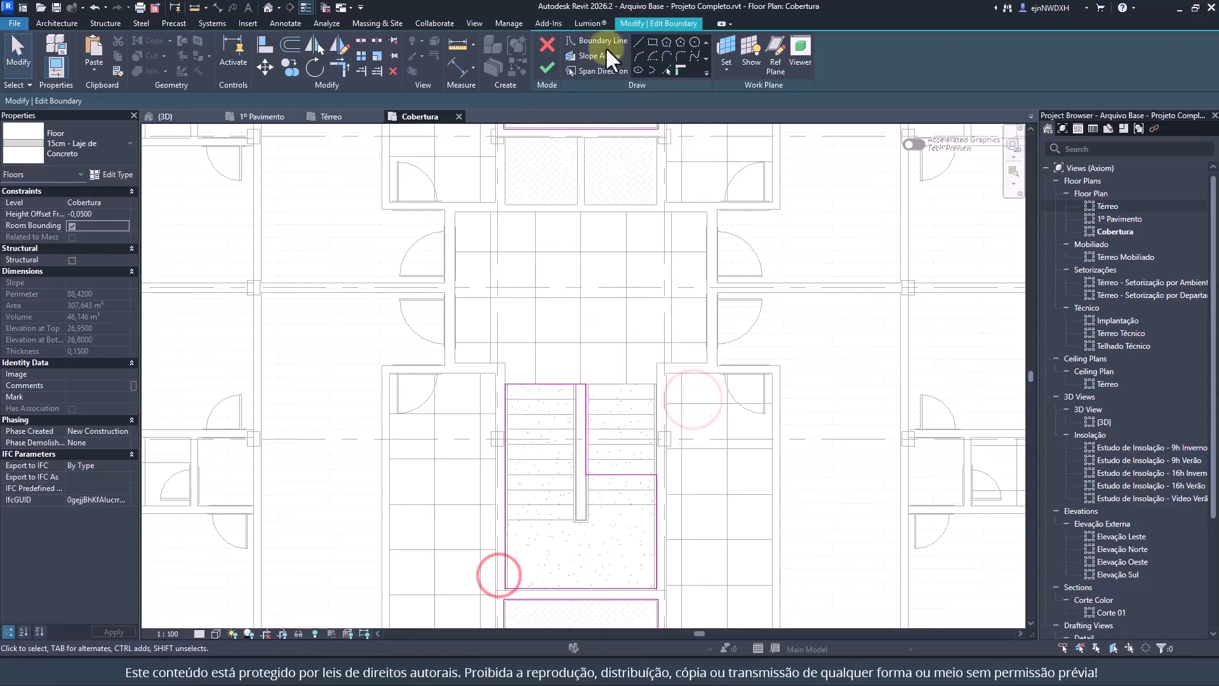
click(546, 64)
click(661, 348)
Step: Draw 20cm - Textura de Concreto walls along both sides of the stairwell, from the recess corners up to grid C
scroll(570, 429, up, 3)
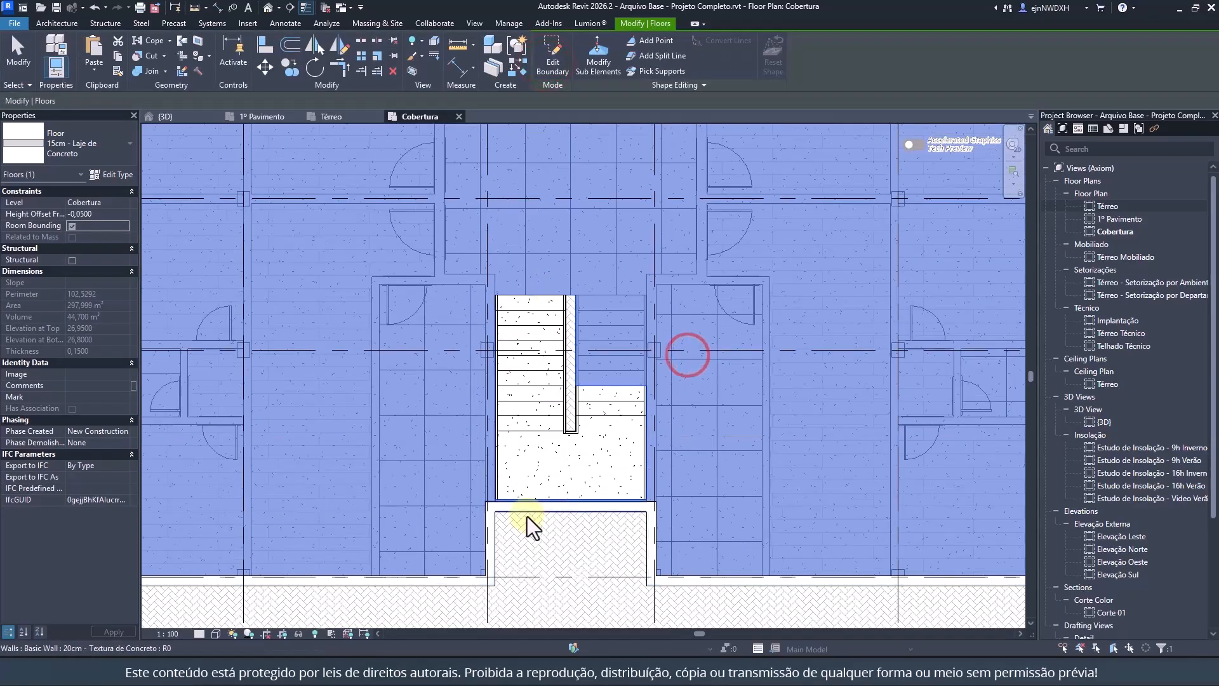
click(527, 511)
click(486, 500)
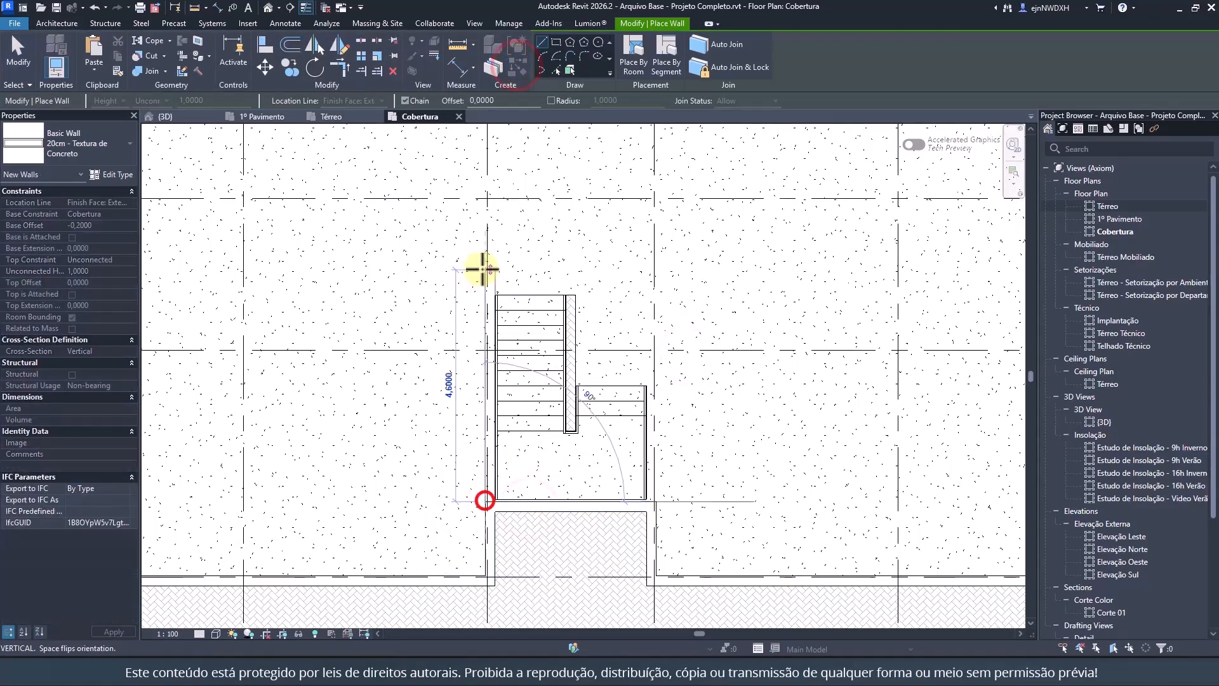
click(487, 194)
key(Escape)
click(655, 501)
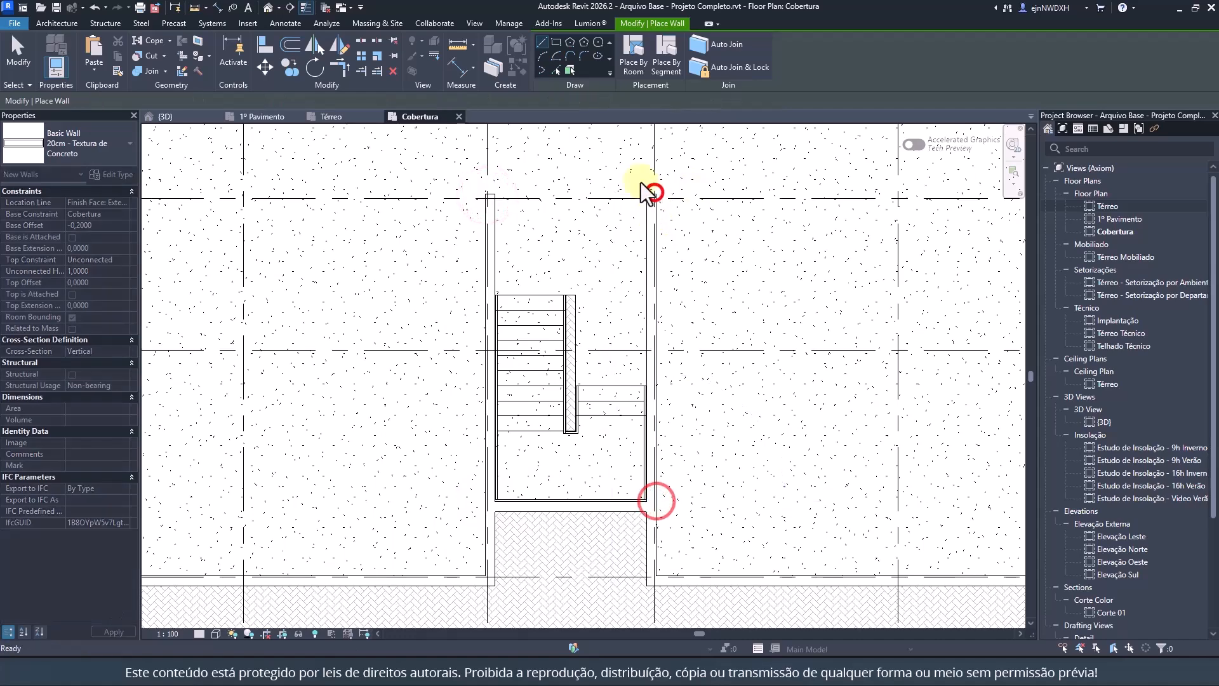
click(654, 195)
key(Escape)
key(Escape)
Step: Set the Cobertura plan's underlay base level to None and close the stair enclosure with a wall along grid C
click(116, 396)
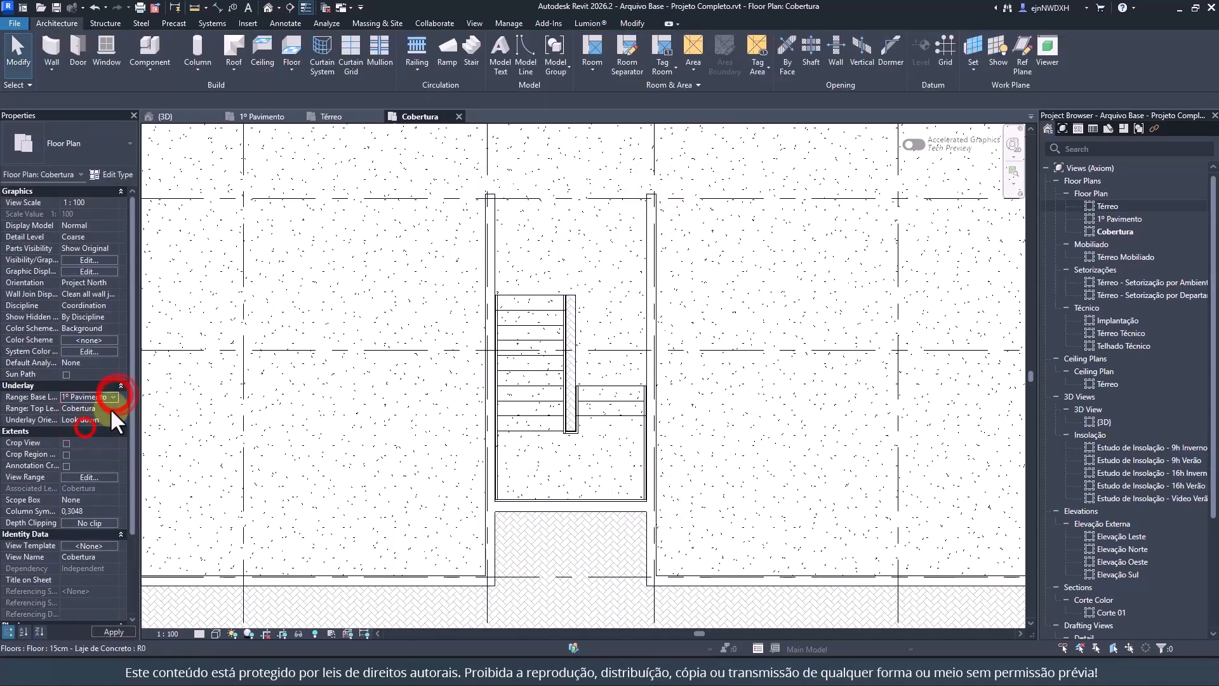
click(395, 205)
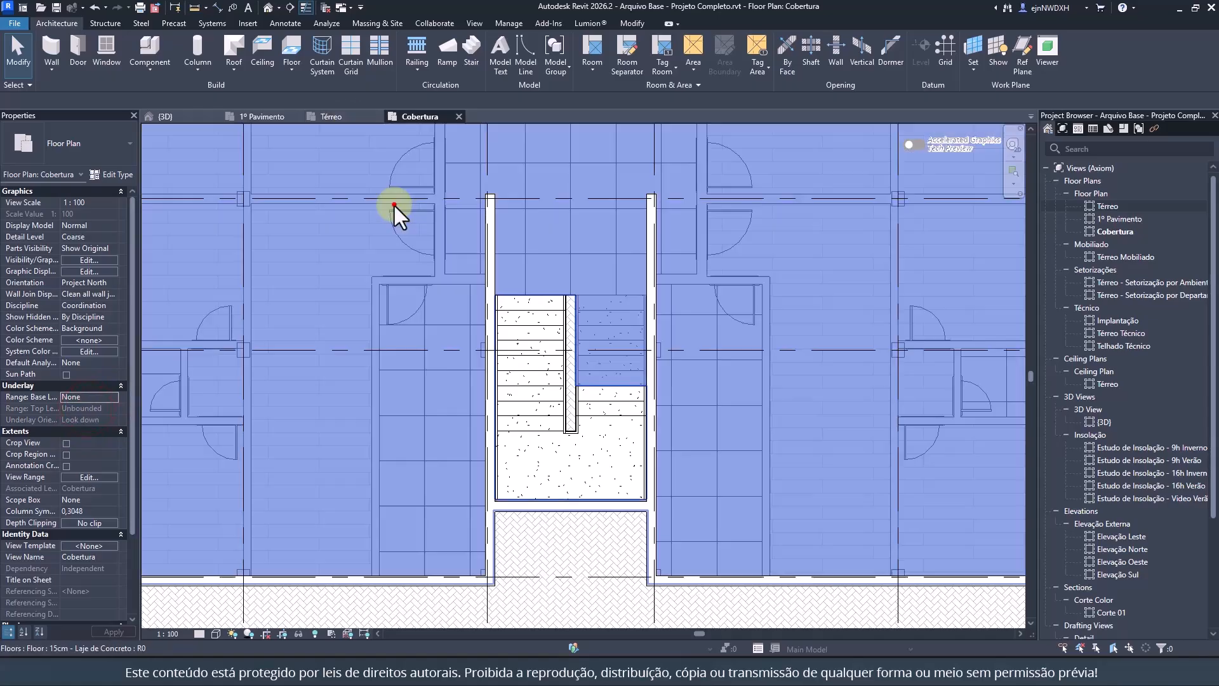
scroll(622, 253, down, 1)
middle_drag(622, 253, 635, 346)
scroll(635, 347, up, 2)
key(Escape)
click(54, 44)
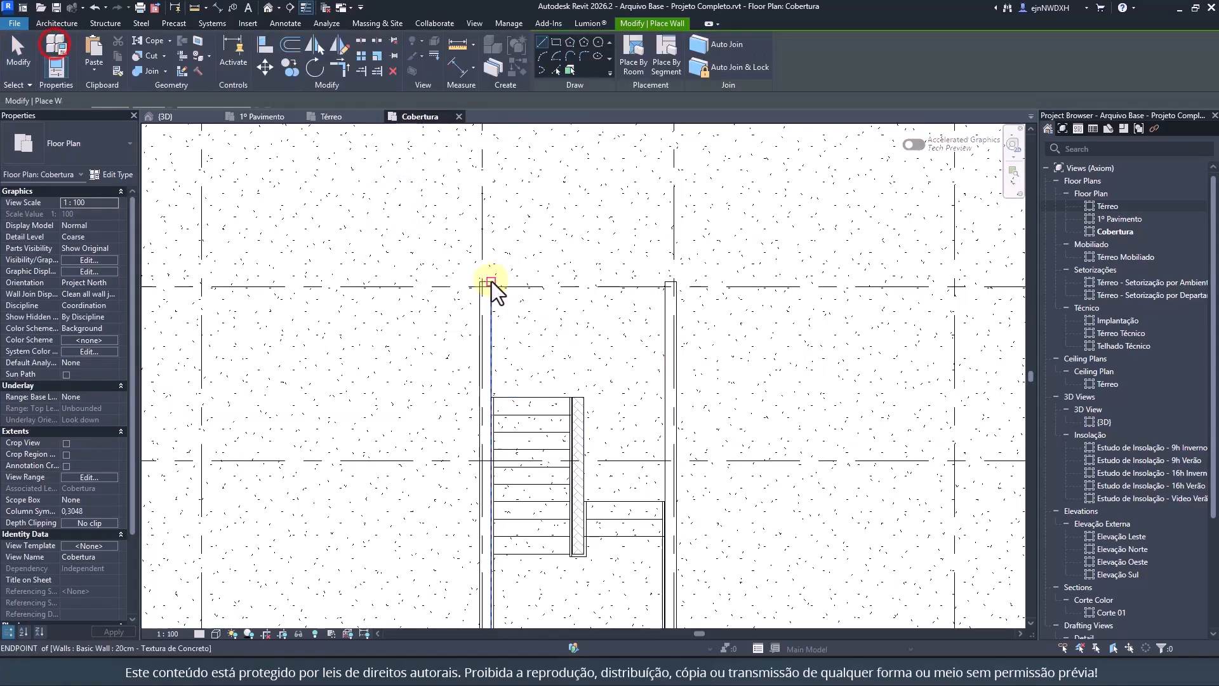
click(491, 280)
click(664, 281)
key(Escape)
key(Escape)
scroll(620, 271, down, 2)
click(607, 280)
ctrl+click(554, 303)
ctrl+click(647, 309)
ctrl+click(597, 453)
key(Escape)
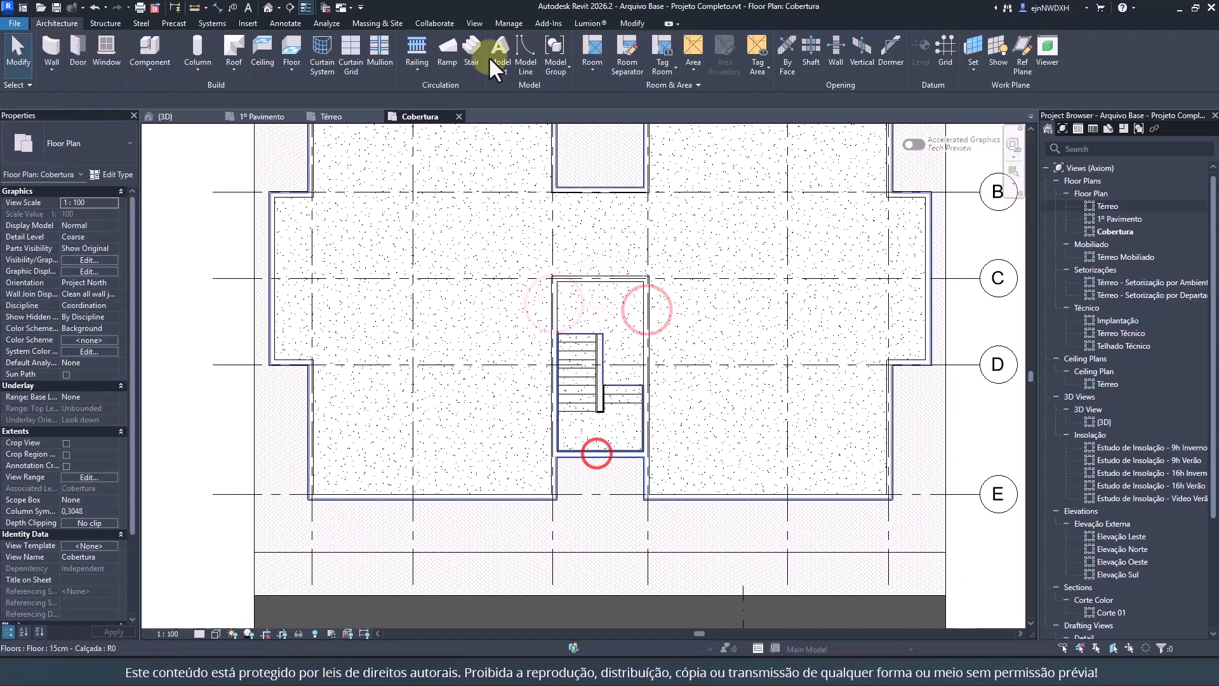
Step: Split the right stair enclosure wall at the corner where it meets the parapet recess
click(631, 22)
click(358, 44)
click(646, 454)
key(Escape)
Step: Set the unconnected height of the four stair enclosure walls to 2,4 m
click(616, 457)
ctrl+click(645, 405)
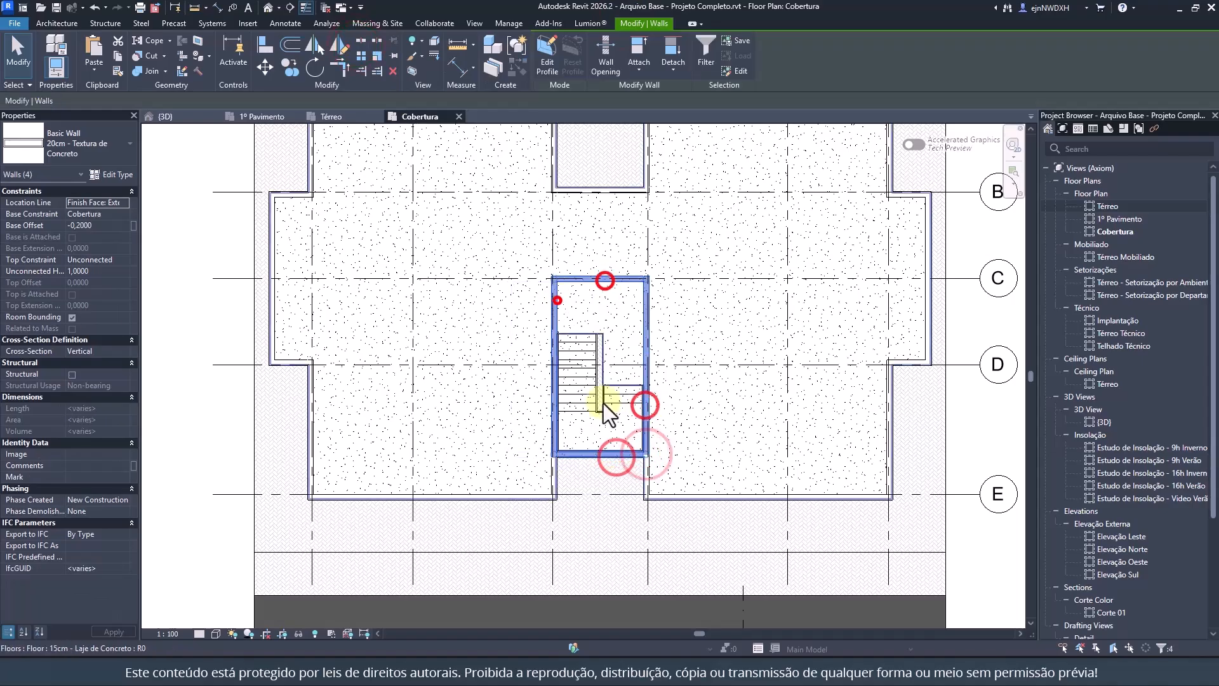
ctrl+click(604, 280)
ctrl+click(557, 300)
click(104, 271)
text(2,8)
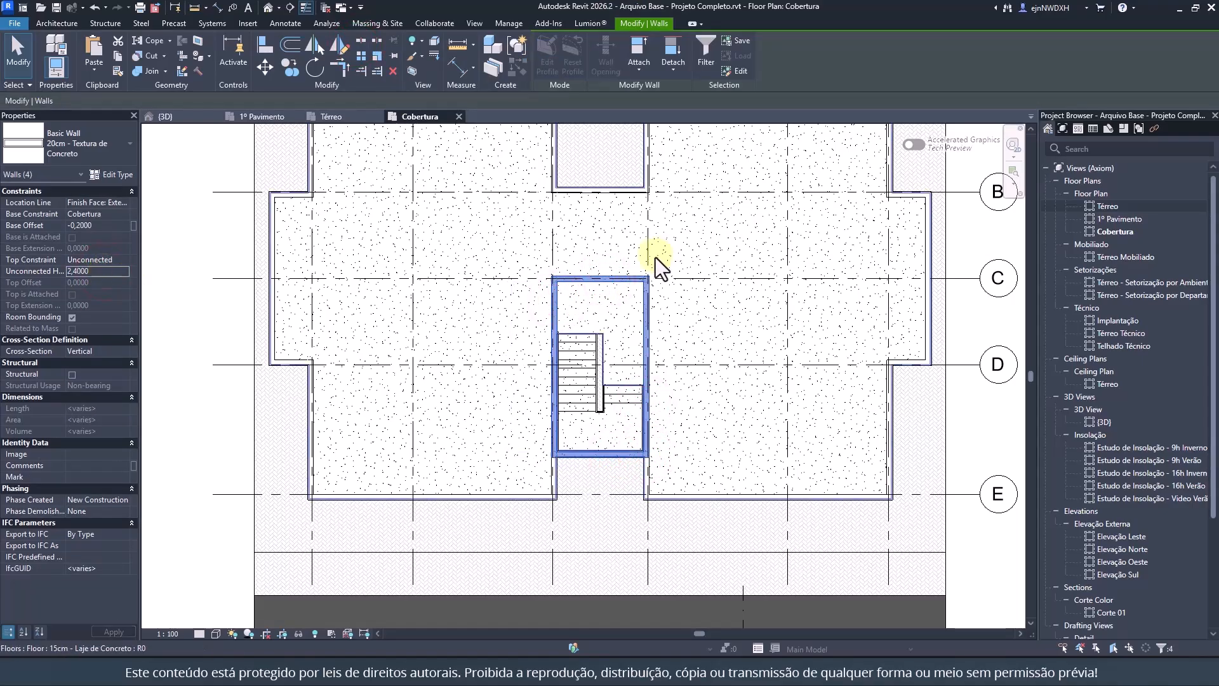
key(Escape)
Step: Reselect the four stair enclosure walls and set their unconnected height to 2,6 m
click(59, 25)
click(596, 277)
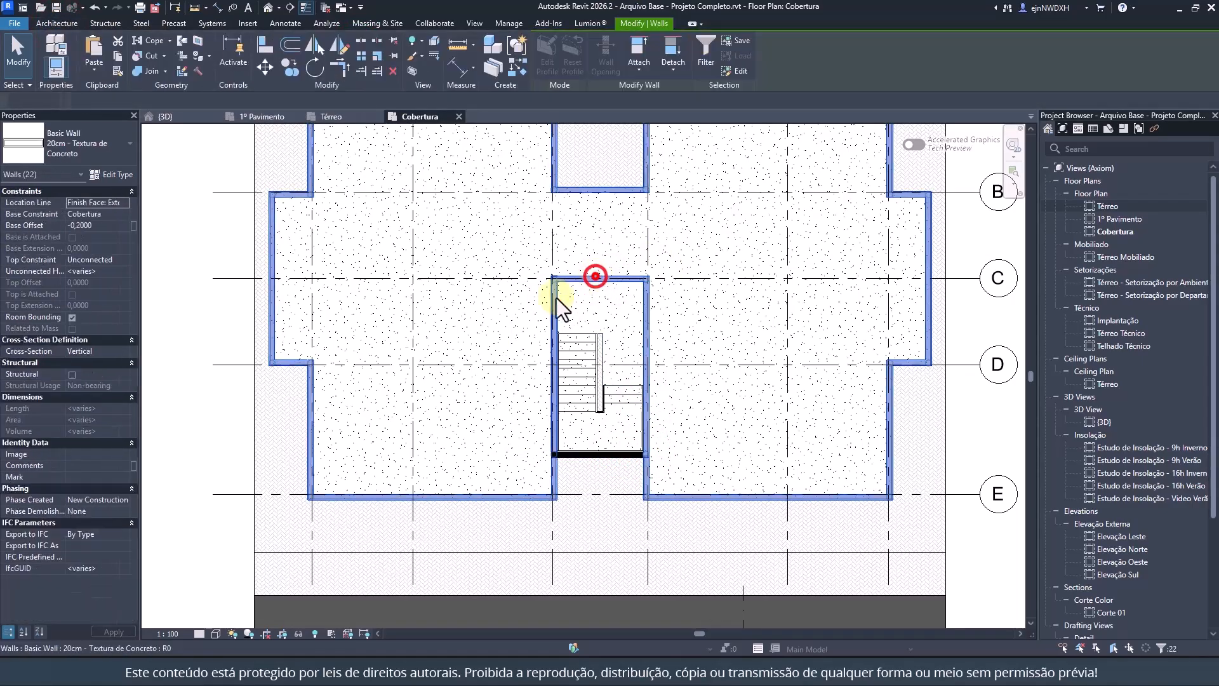
ctrl+click(556, 299)
ctrl+click(646, 311)
ctrl+click(604, 451)
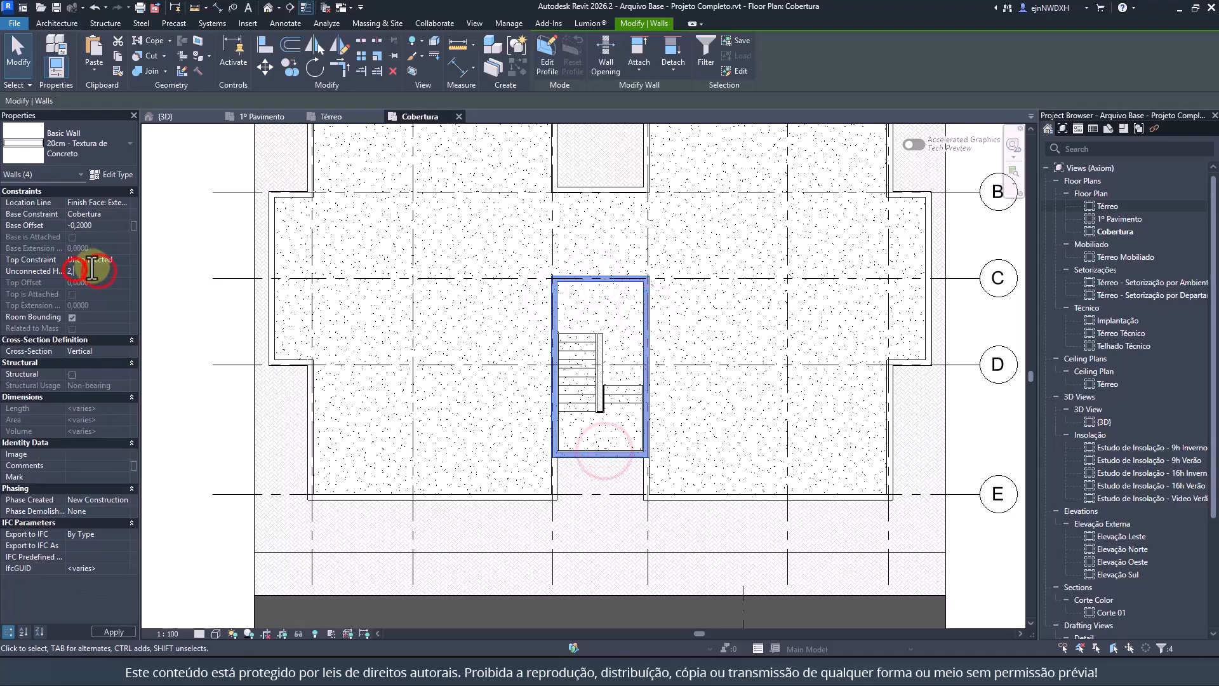
key(Escape)
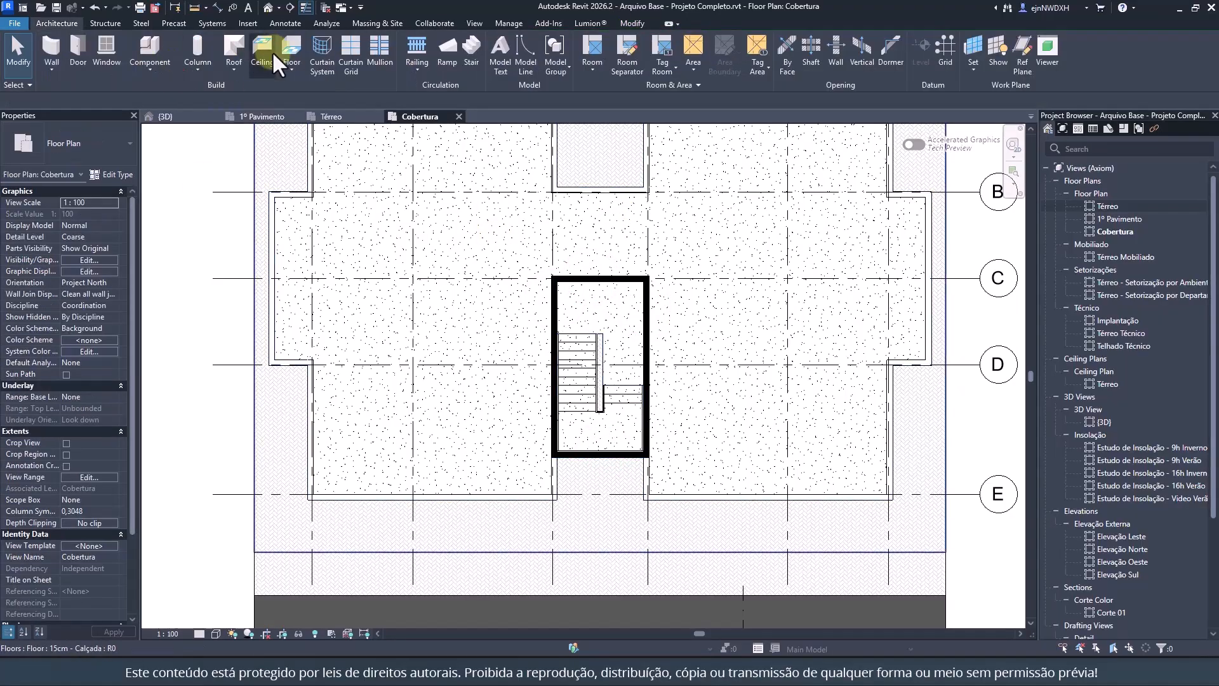
Step: Create a 15cm - Laje de Concreto floor over the stair enclosure with a 2,5 m height offset, without joining it to the walls
click(272, 51)
click(653, 40)
click(680, 67)
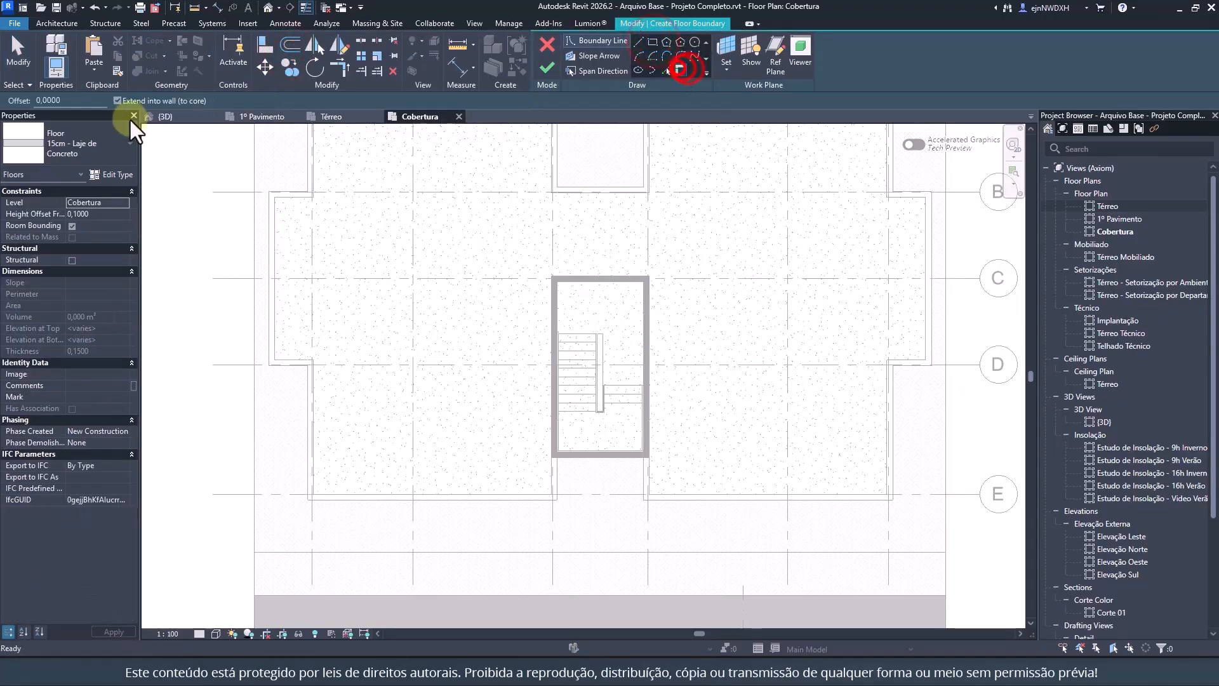
key(Return)
scroll(625, 305, up, 6)
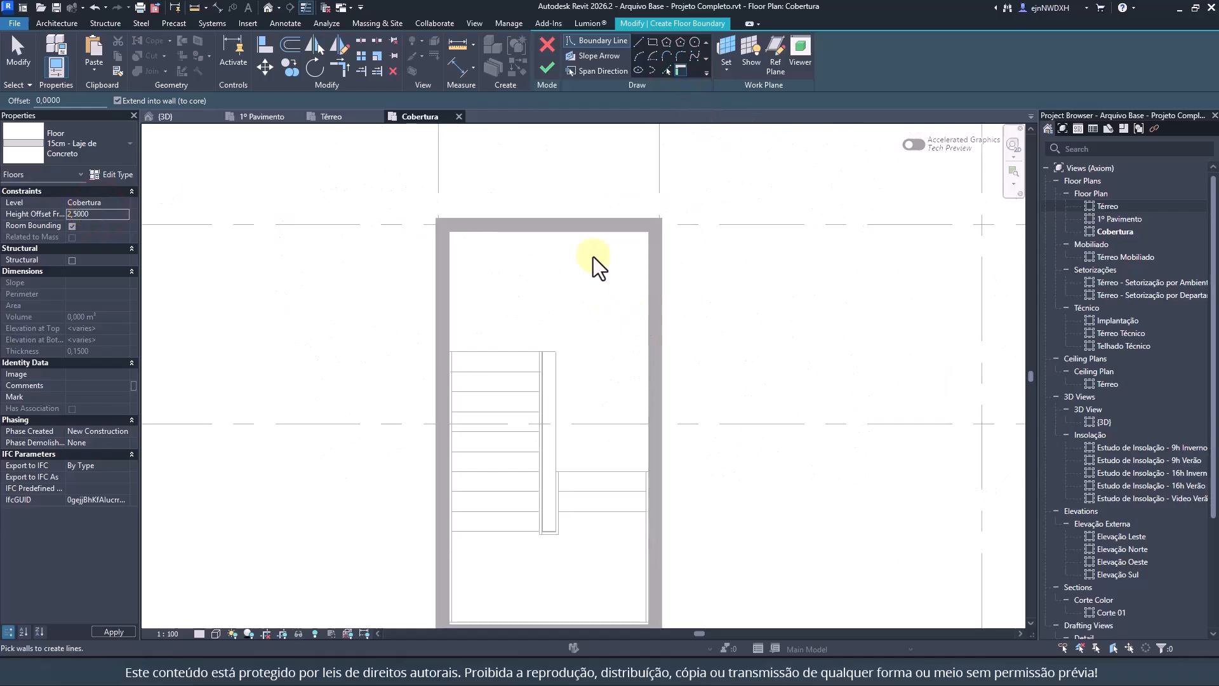
click(604, 191)
click(683, 221)
click(355, 261)
middle_drag(525, 494, 535, 285)
scroll(535, 286, down, 2)
click(535, 84)
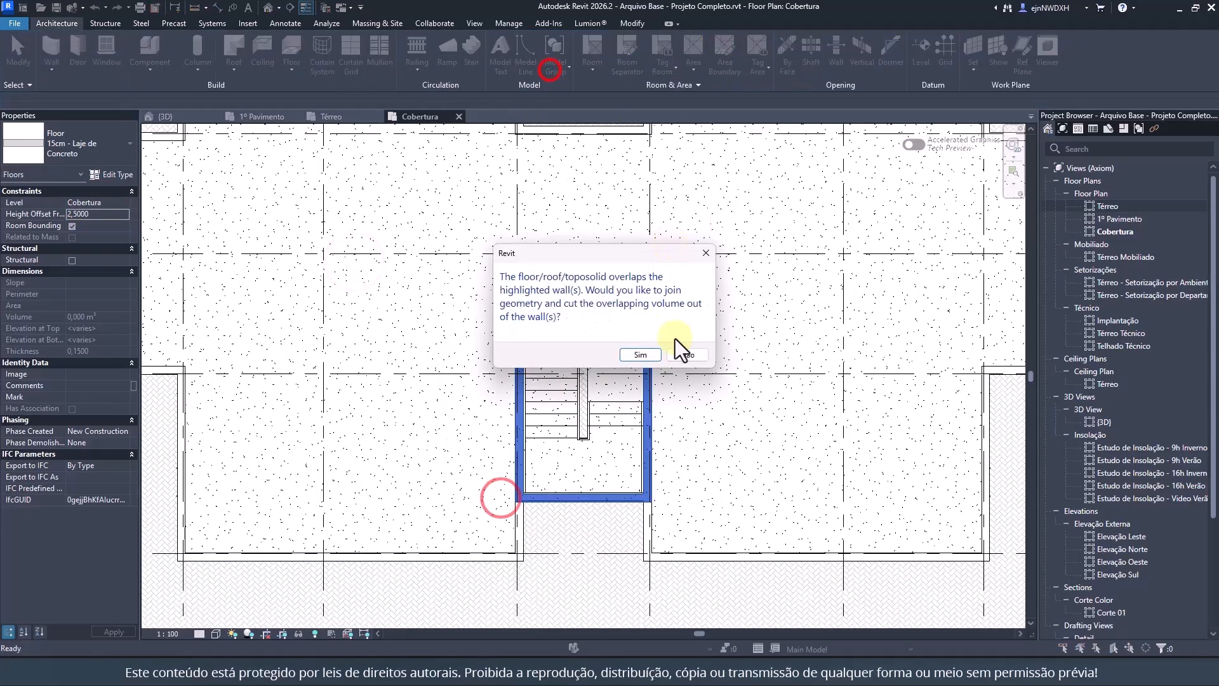
click(680, 350)
Step: In the 3D view, select the four stair enclosure walls and set their unconnected height to 2,8 m
click(166, 116)
scroll(564, 284, up, 5)
scroll(564, 284, up, 3)
click(558, 226)
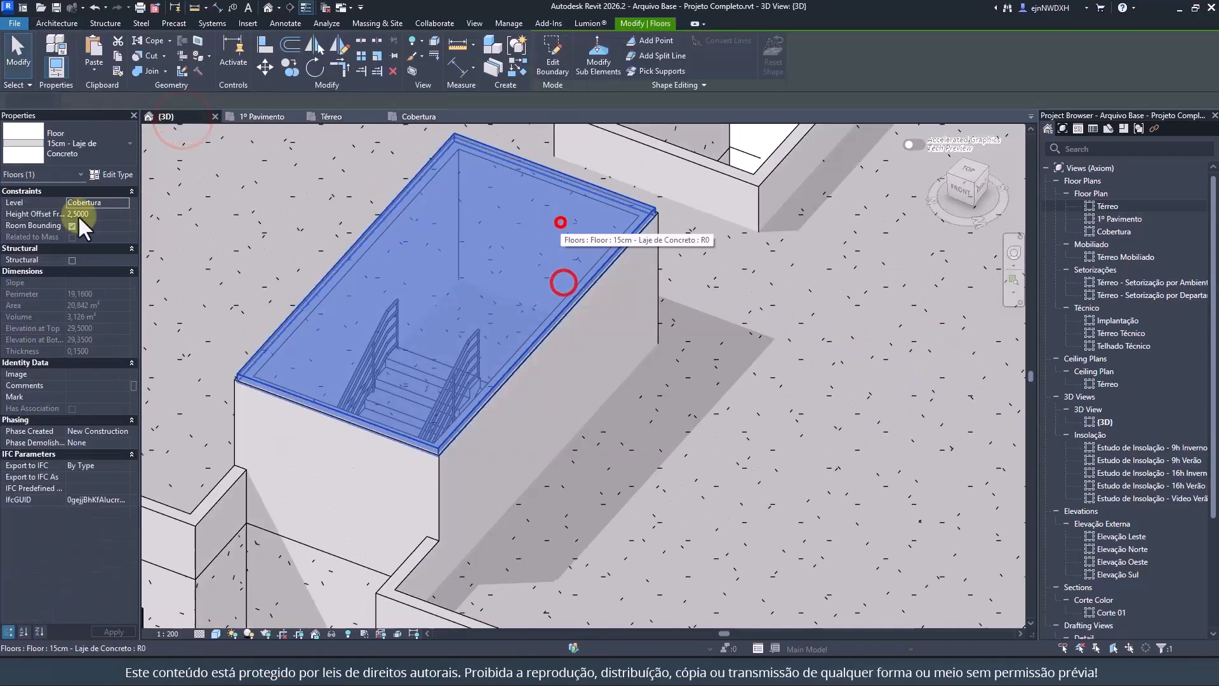
click(551, 348)
click(101, 267)
ctrl+click(320, 424)
shift+middle_drag(321, 426, 559, 411)
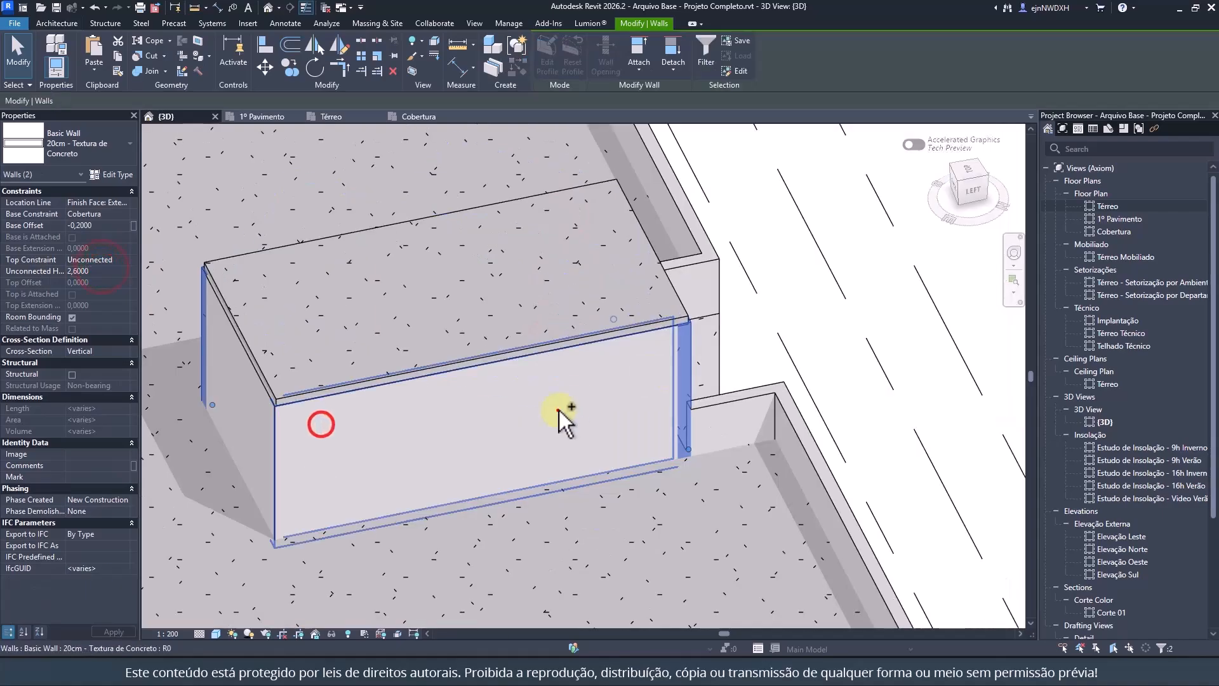
ctrl+click(559, 410)
ctrl+click(219, 397)
click(96, 269)
text(2,8)
key(Return)
key(Escape)
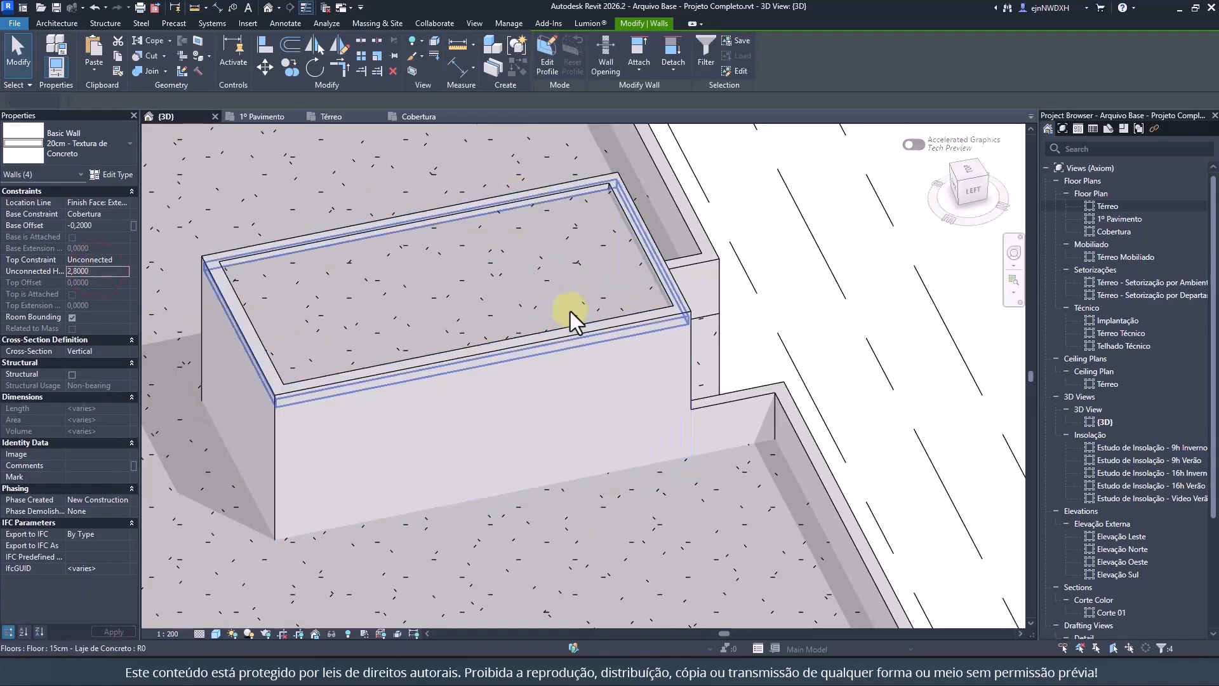
Step: Place a 0,90 x 2,10 Blocks_Porta de Abrir Lucerna door at the left end of the stair enclosure's grid C wall in Cobertura
scroll(570, 311, down, 6)
shift+middle_drag(413, 330, 438, 305)
click(433, 112)
scroll(522, 463, down, 3)
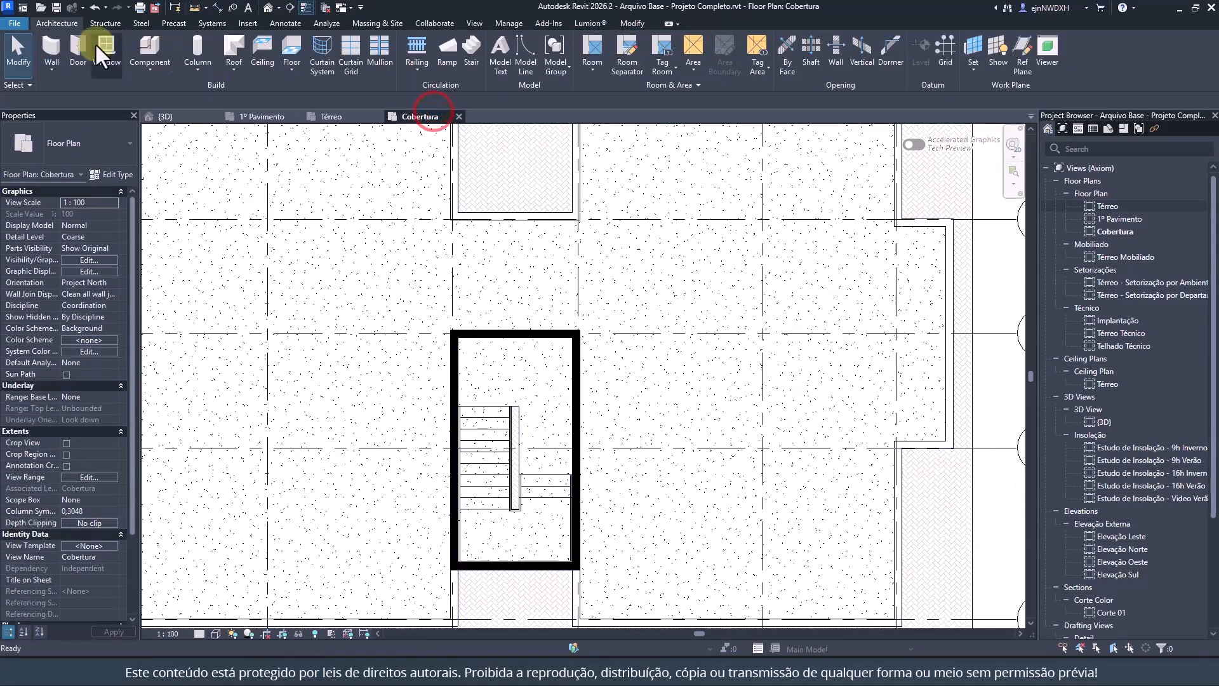
click(78, 51)
click(99, 136)
click(68, 257)
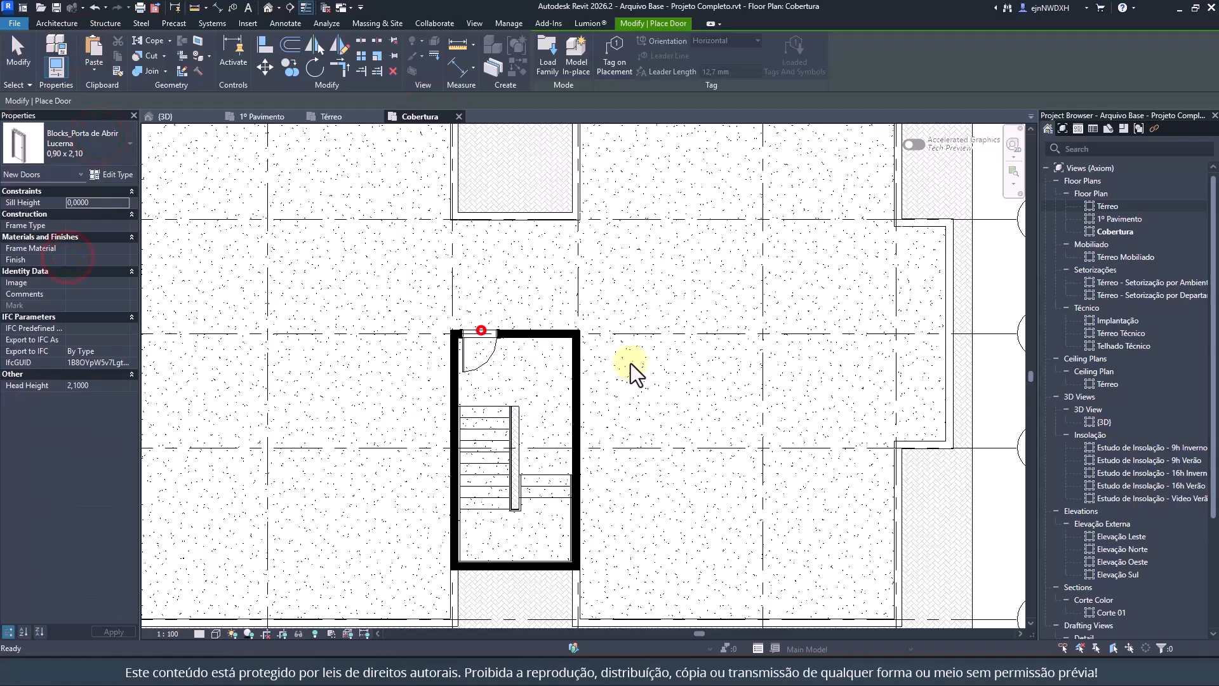
key(Escape)
Step: Start a 15cm - Telhado Start roof footprint with a slope-defining line offset 1 m outward from the stair enclosure's door wall
scroll(682, 372, down, 3)
click(236, 43)
click(67, 148)
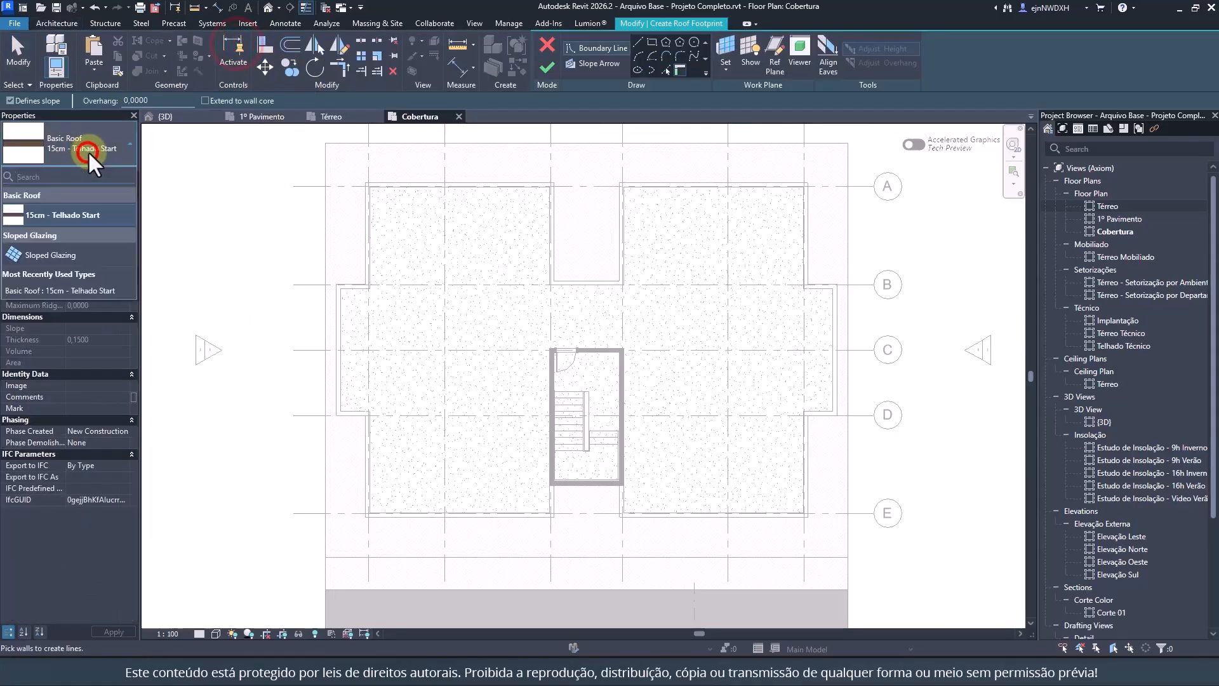
click(89, 151)
click(667, 67)
click(152, 97)
text(1)
scroll(640, 371, up, 4)
click(556, 315)
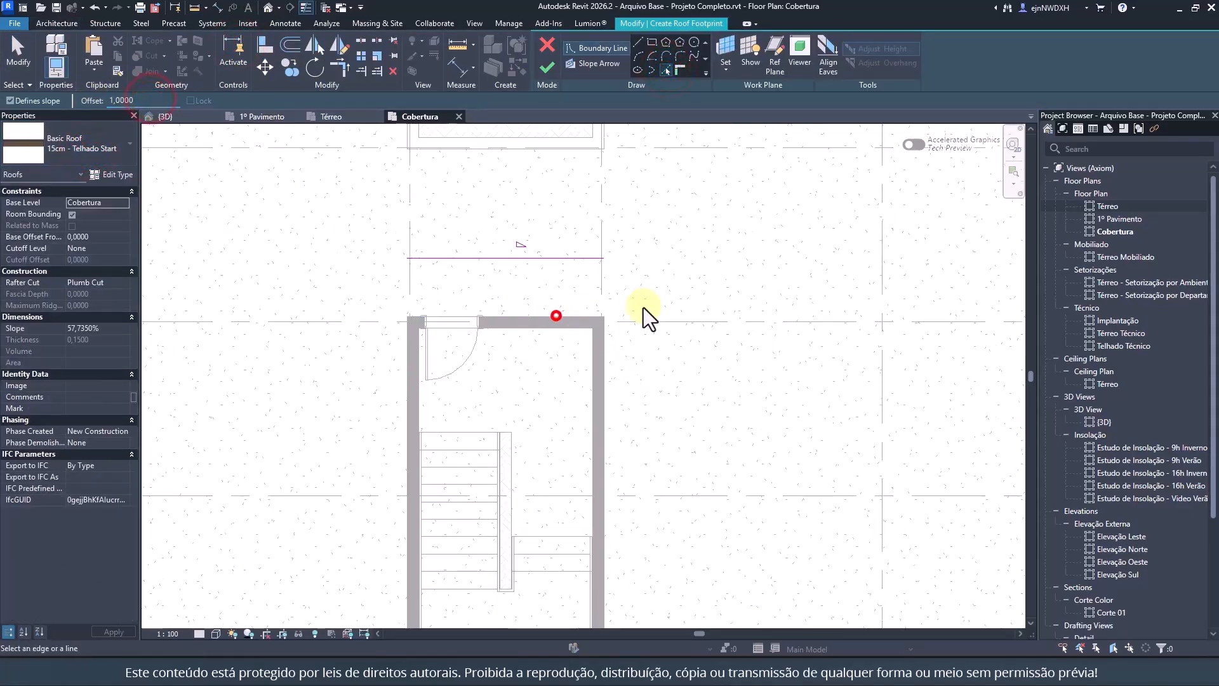
Step: Set the slope of the footprint line above the stair enclosure to 5%
key(Escape)
scroll(540, 387, down, 3)
click(528, 367)
click(532, 351)
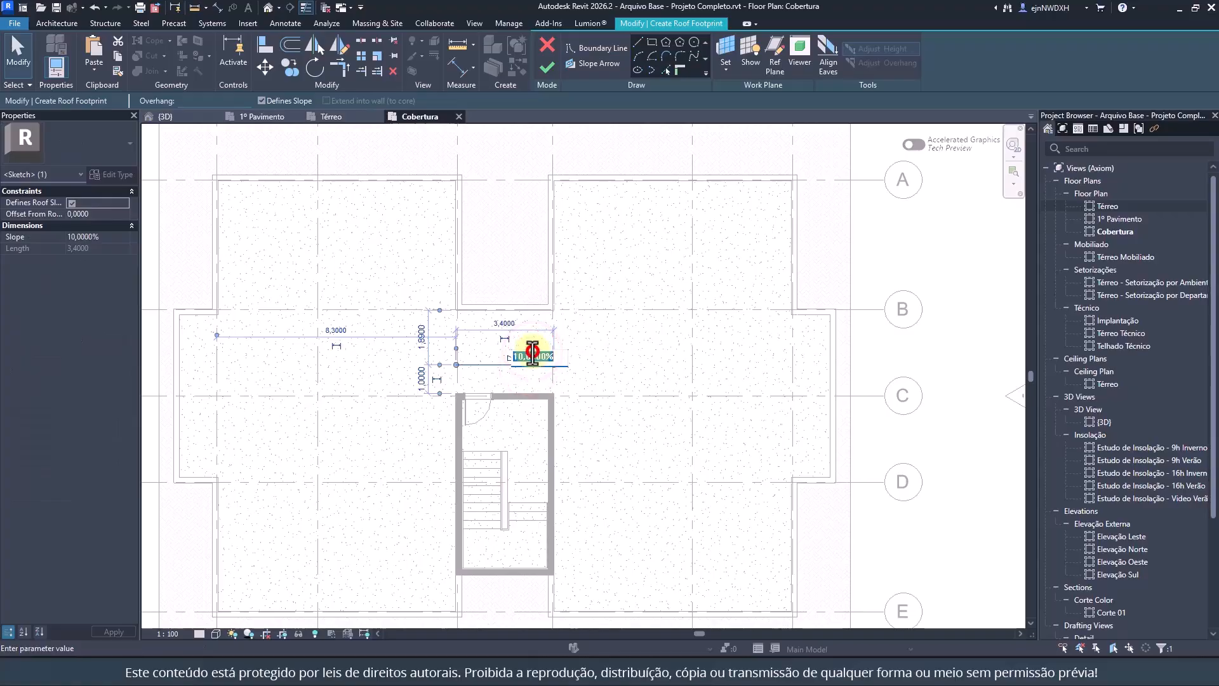
key(Escape)
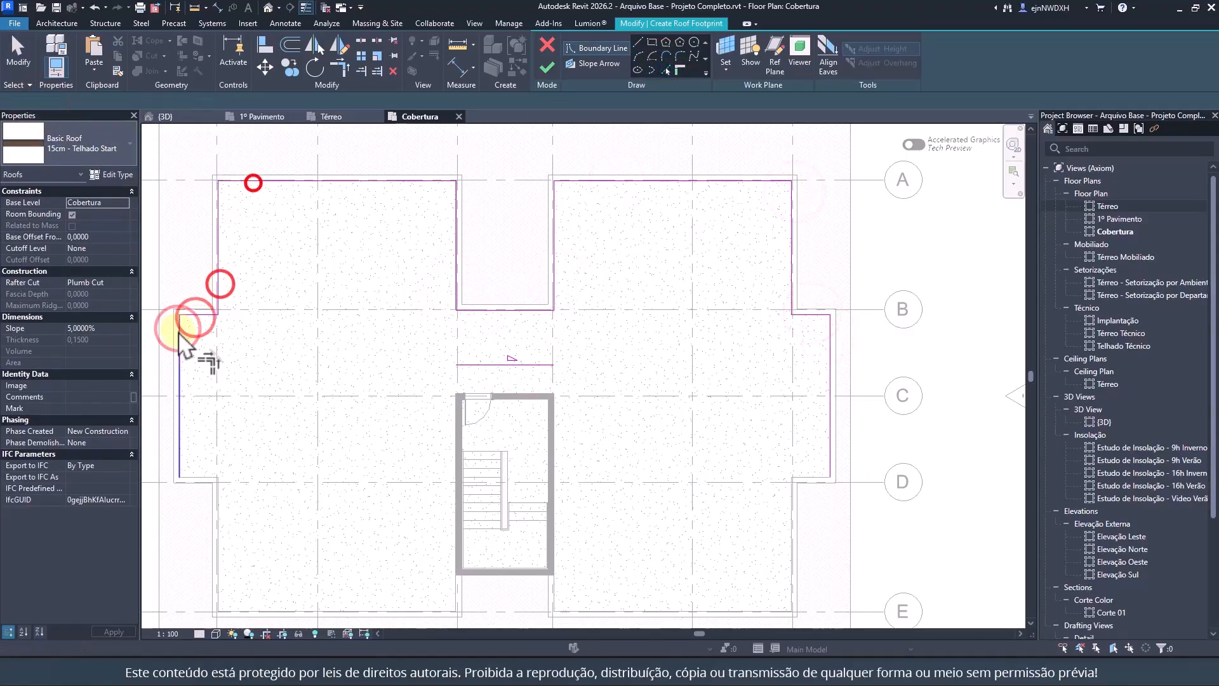
Step: Close the roof footprint along the parapet's inner faces above the sloped line and finish the roof
click(829, 329)
key(Escape)
middle_drag(540, 365, 600, 348)
click(599, 349)
key(Escape)
click(547, 62)
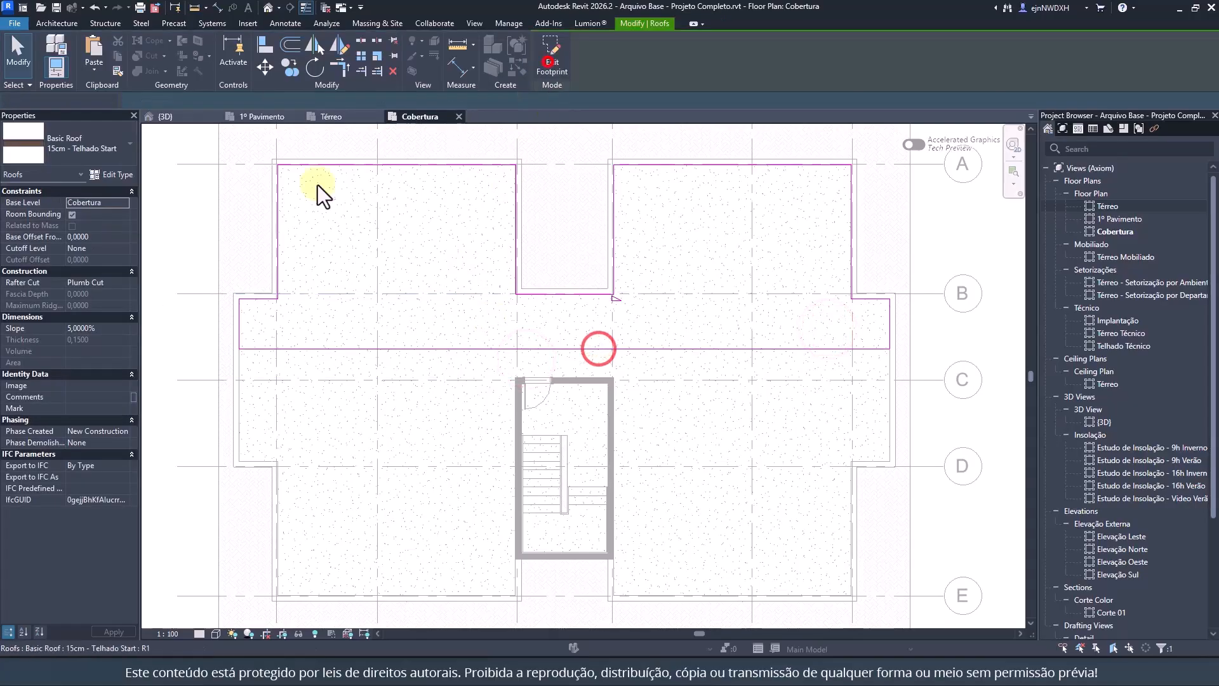
Step: Mirror the roof about grid C and reduce the copy's footprint to the area left of the stair enclosure
click(314, 47)
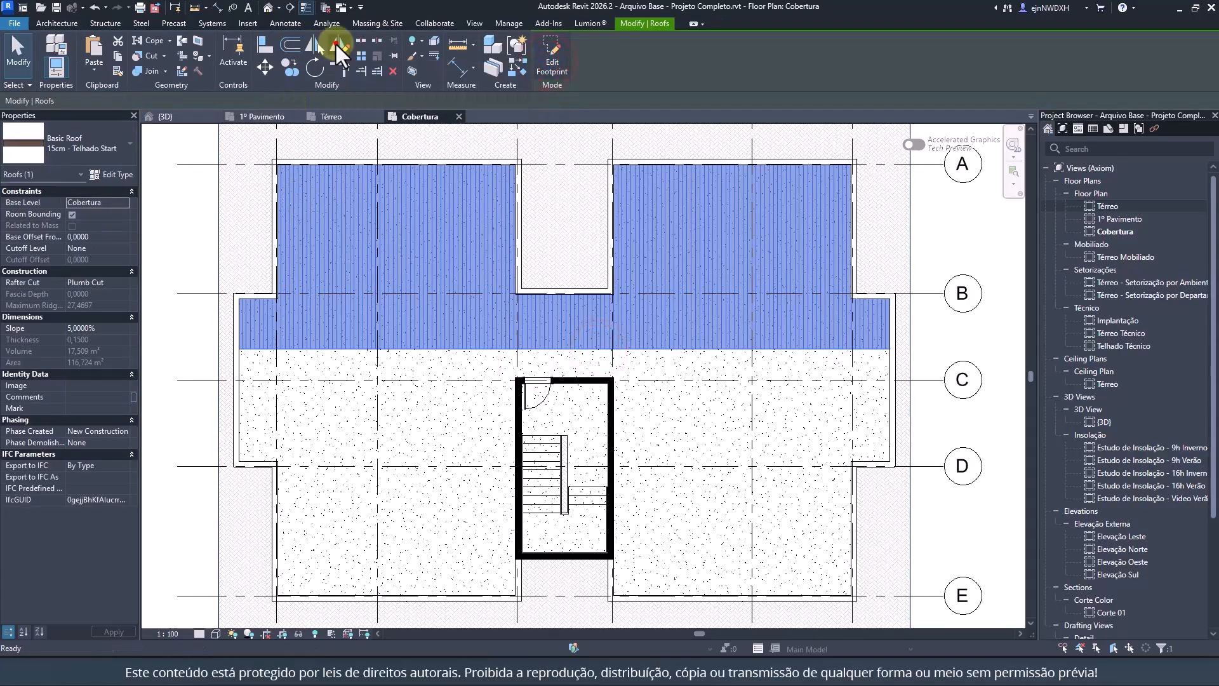
click(204, 383)
double_click(460, 453)
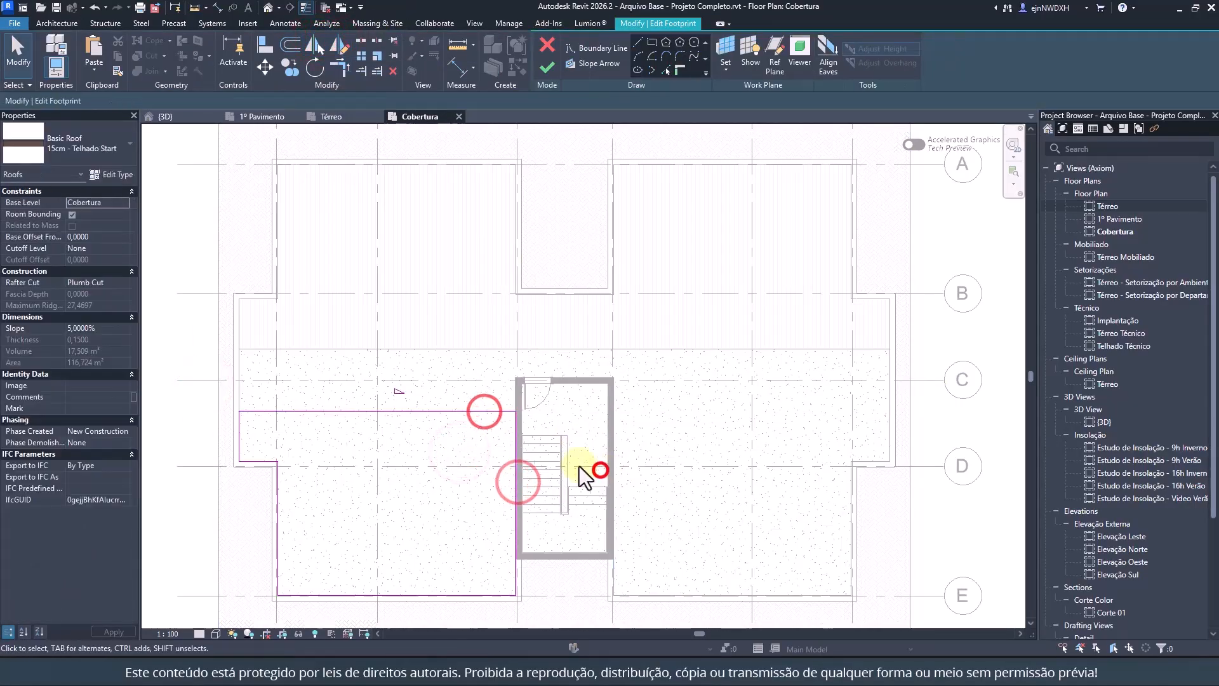
click(548, 65)
Step: Reopen the lower-left roof's footprint and move its sloped edge up to line up with the stair enclosure's door wall
double_click(463, 441)
drag(482, 411, 492, 369)
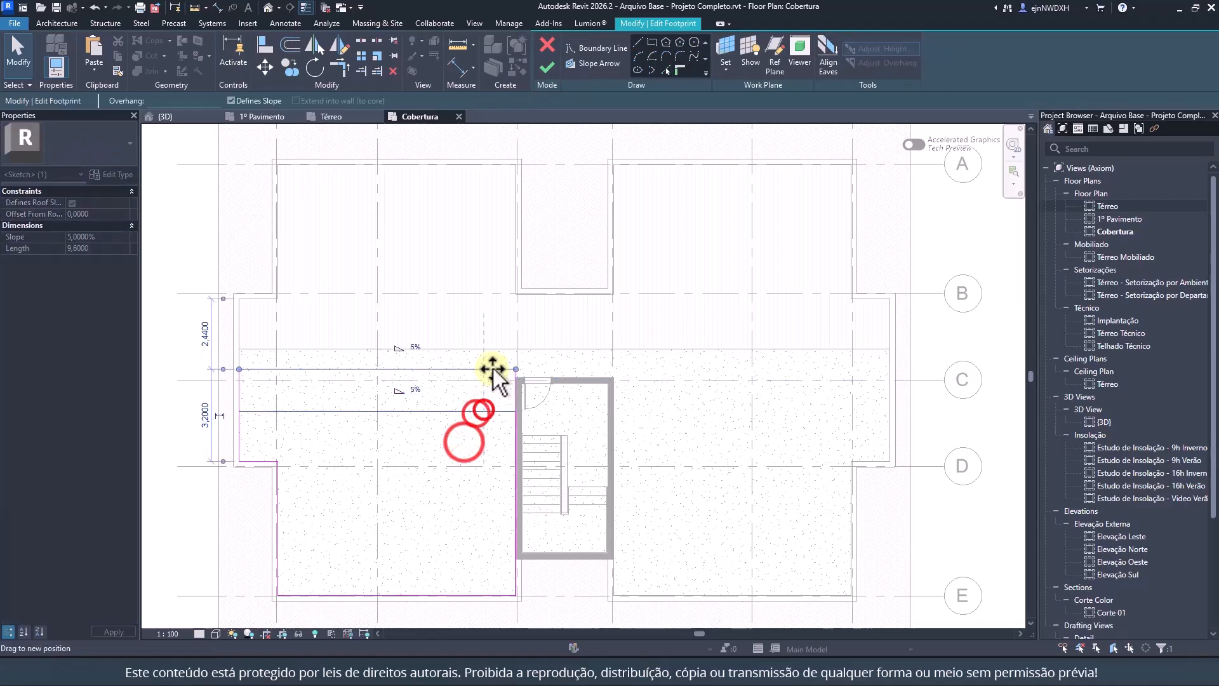
click(398, 356)
click(403, 376)
Step: In the 3D view, set the slope of the lower-left roof's inner edge to 10% and finish the footprint
key(ctrl+Tab)
click(598, 311)
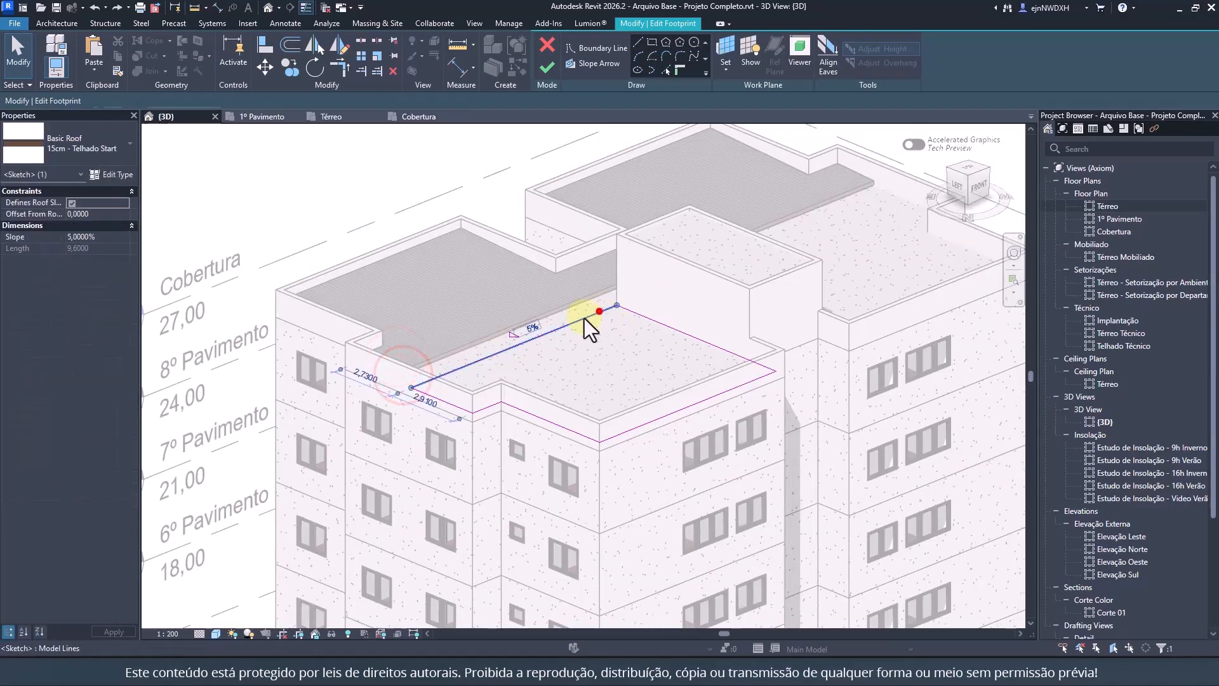
click(535, 323)
text(10)
key(Return)
click(555, 62)
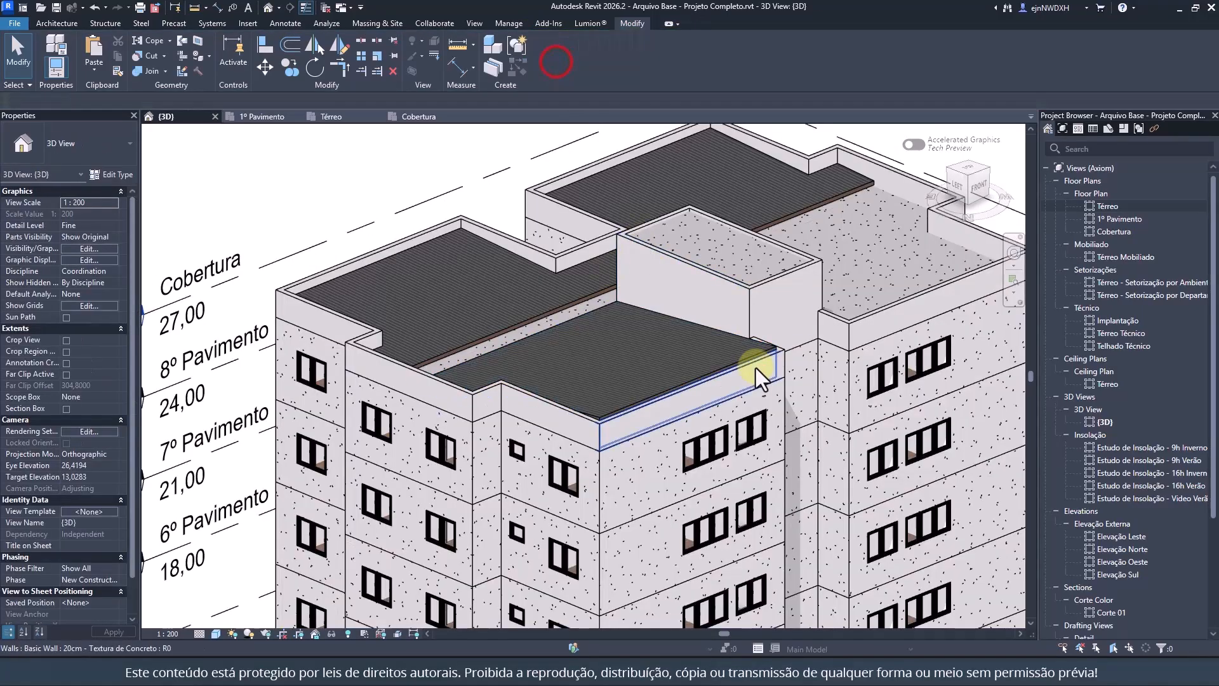
Step: Select the whole chain of rooftop parapet walls in the 3D view and set their unconnected height to 1,3 m
key(Tab)
click(756, 367)
click(110, 269)
text(1,3)
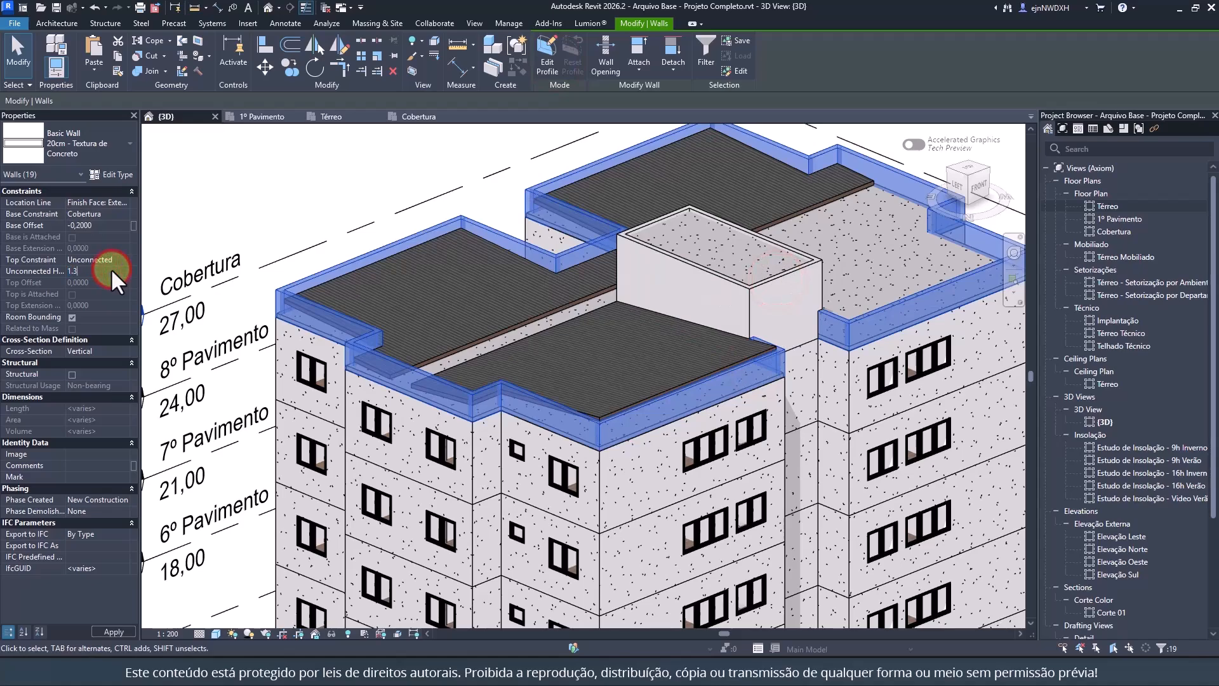
Step: Reopen the footprint of the large roof behind the stair enclosure, edit the slope of its long inner edge and finish the roof
click(498, 298)
double_click(498, 298)
click(553, 309)
click(650, 250)
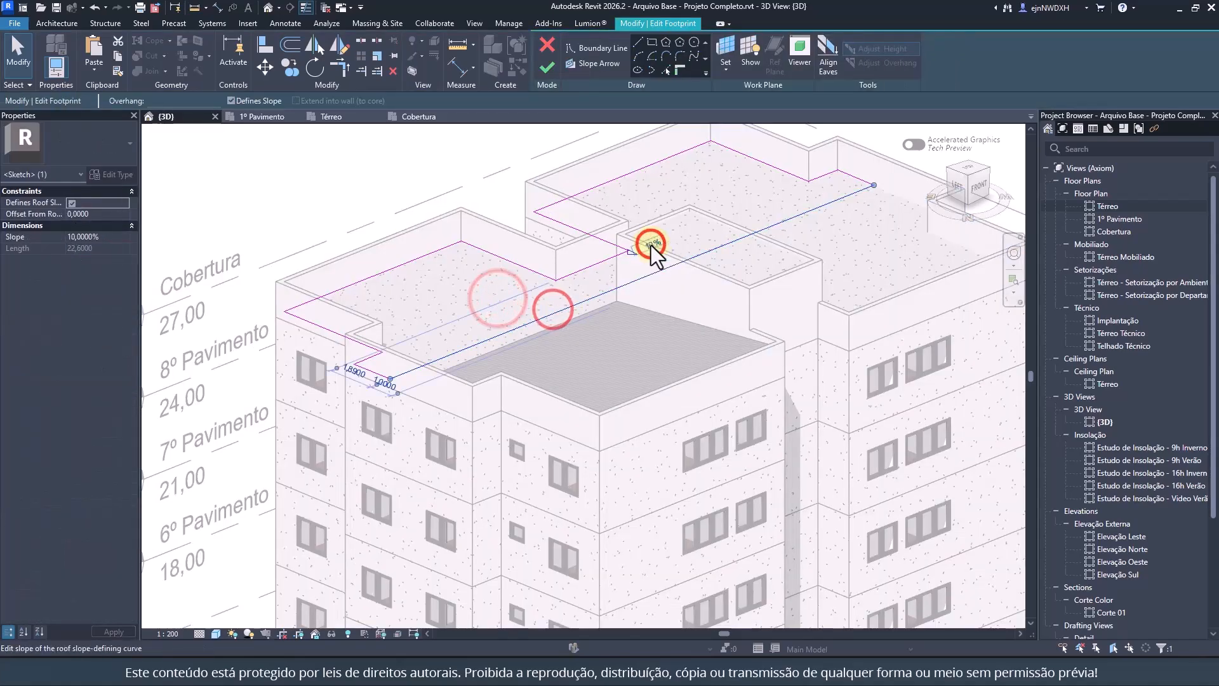
click(547, 62)
key(Escape)
Step: In the Cobertura plan, mirror the lower-left roof to the other side about the stair enclosure's vertical centre axis
click(622, 329)
click(435, 111)
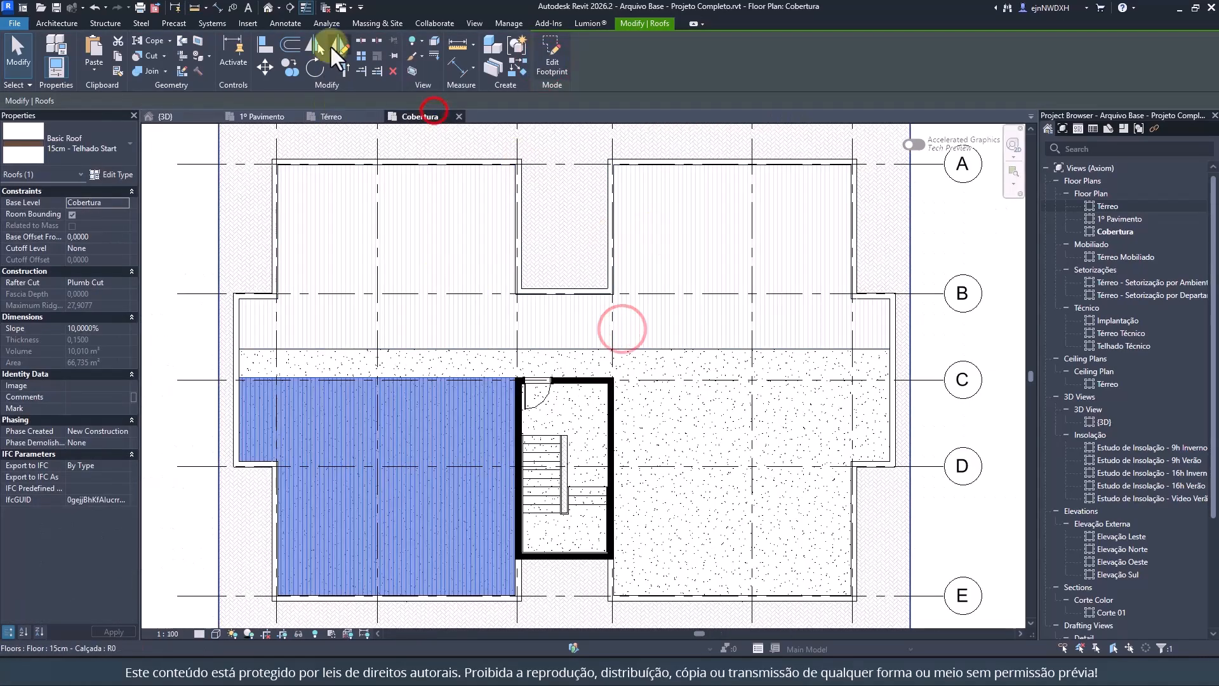
click(336, 47)
click(564, 557)
click(564, 538)
click(728, 424)
key(Escape)
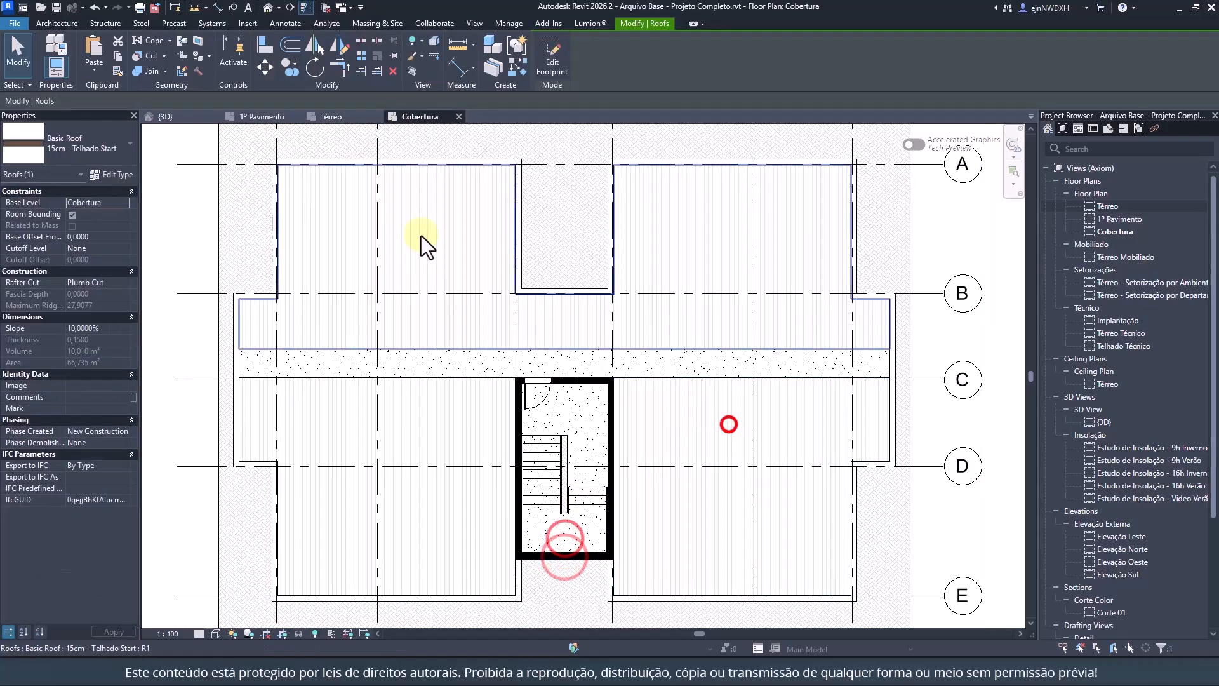
Step: Reload the linked model Pavimento Tipo.rvt from the link manager
click(268, 7)
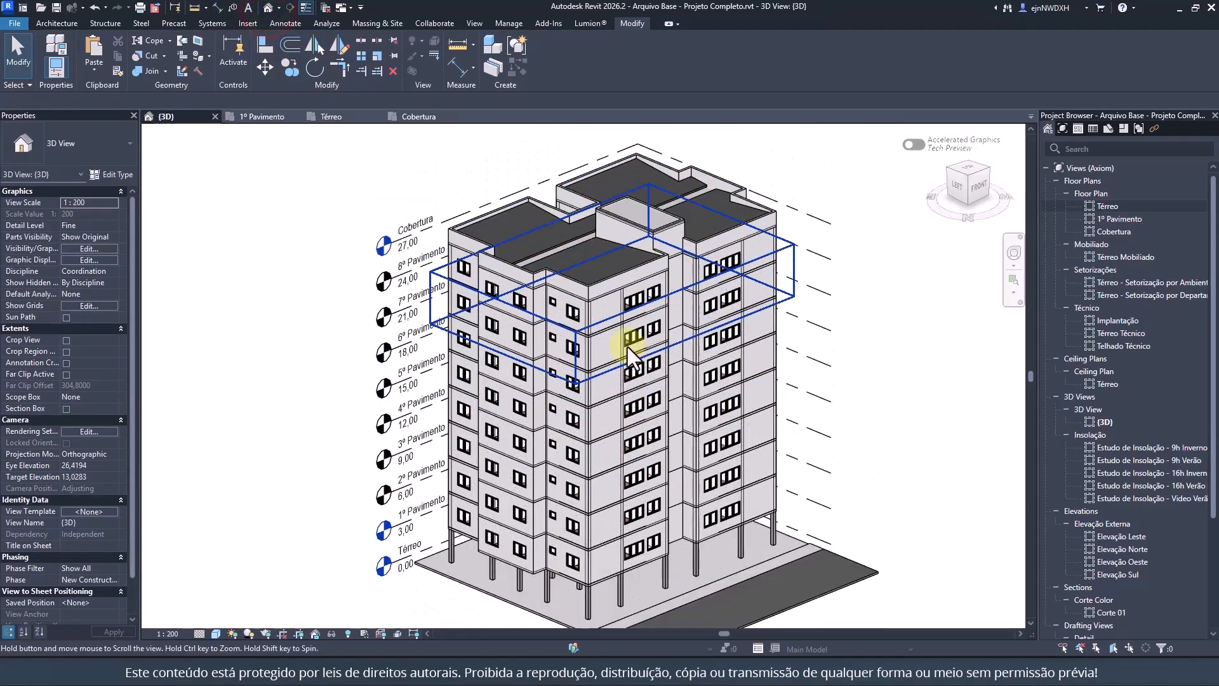
scroll(670, 355, up, 2)
scroll(540, 388, up, 2)
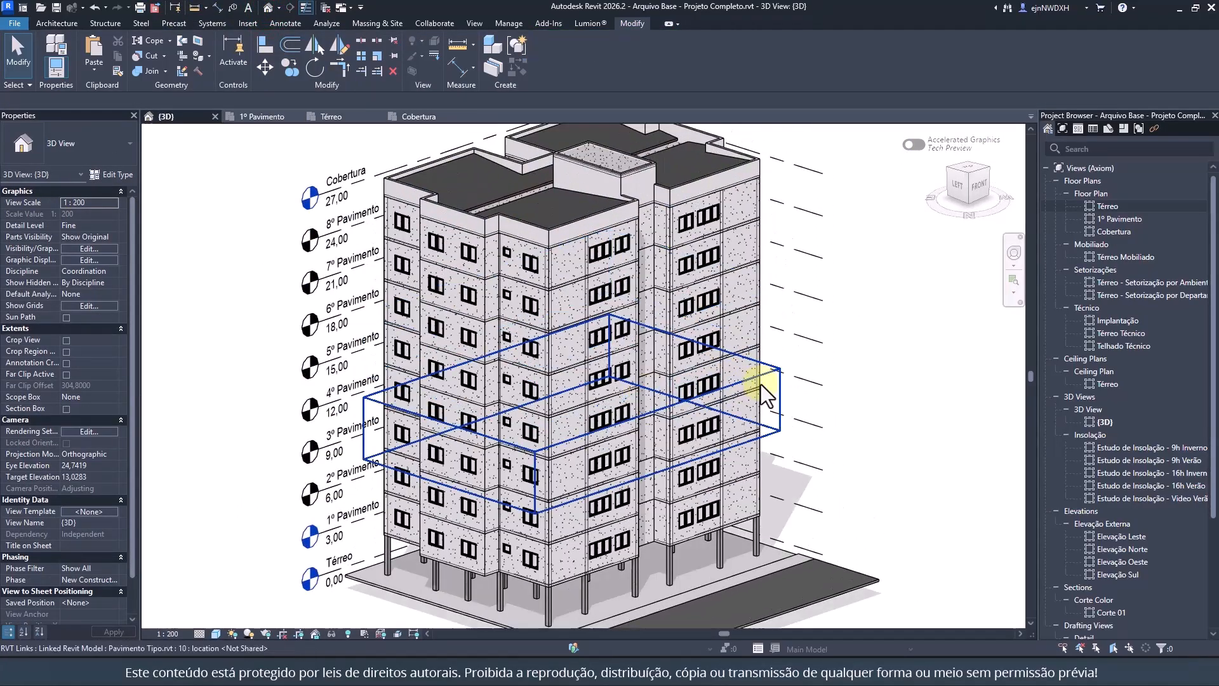
middle_drag(760, 383, 733, 386)
click(248, 23)
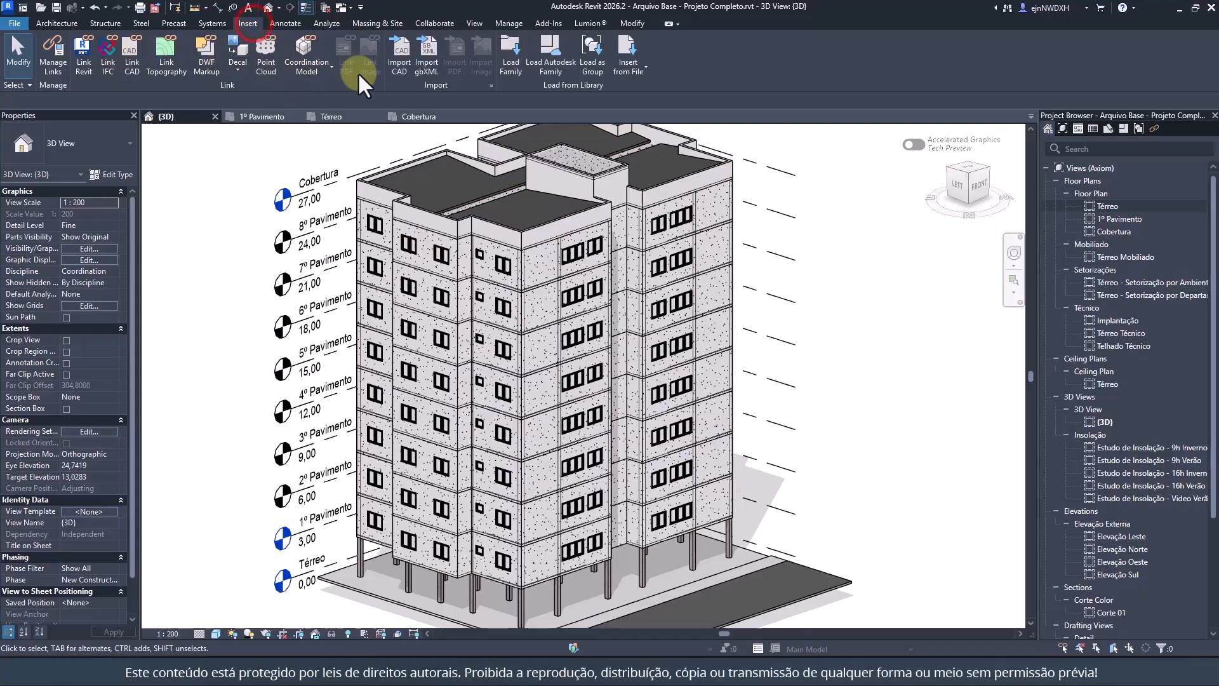
click(509, 202)
click(520, 142)
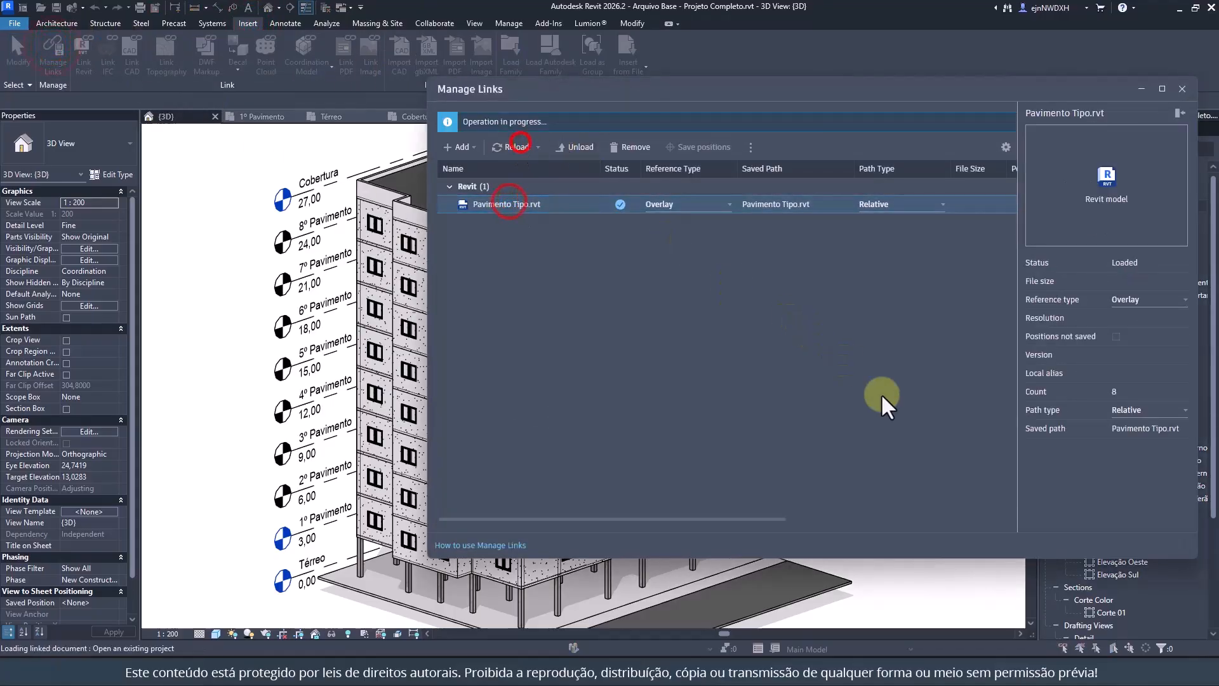
click(1182, 89)
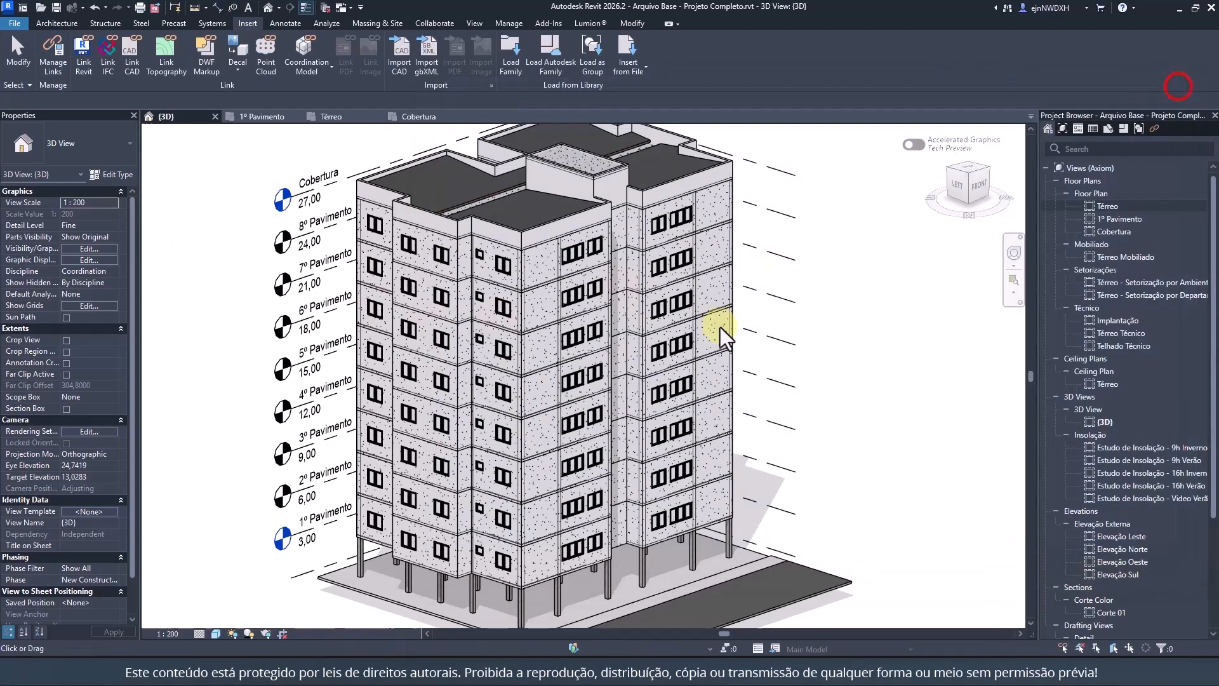
Step: Select an exterior wall inside the top floor's linked model and check its wall type
click(675, 208)
key(Tab)
click(680, 218)
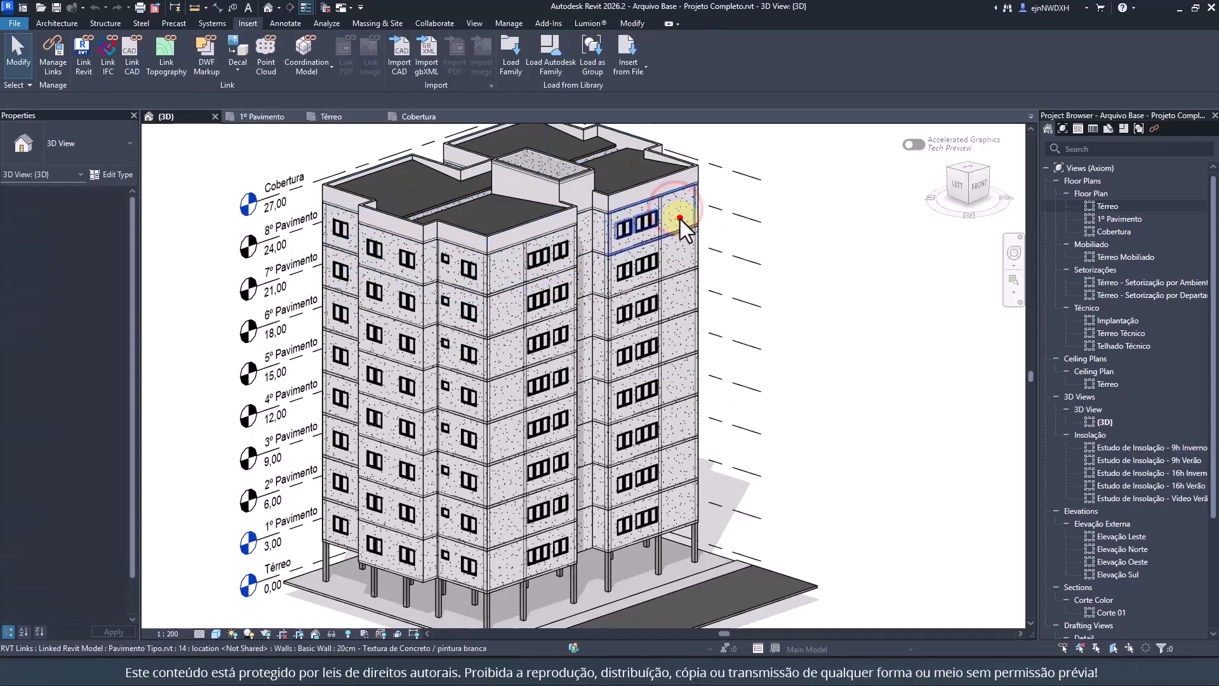
click(102, 169)
key(Escape)
click(214, 158)
click(57, 23)
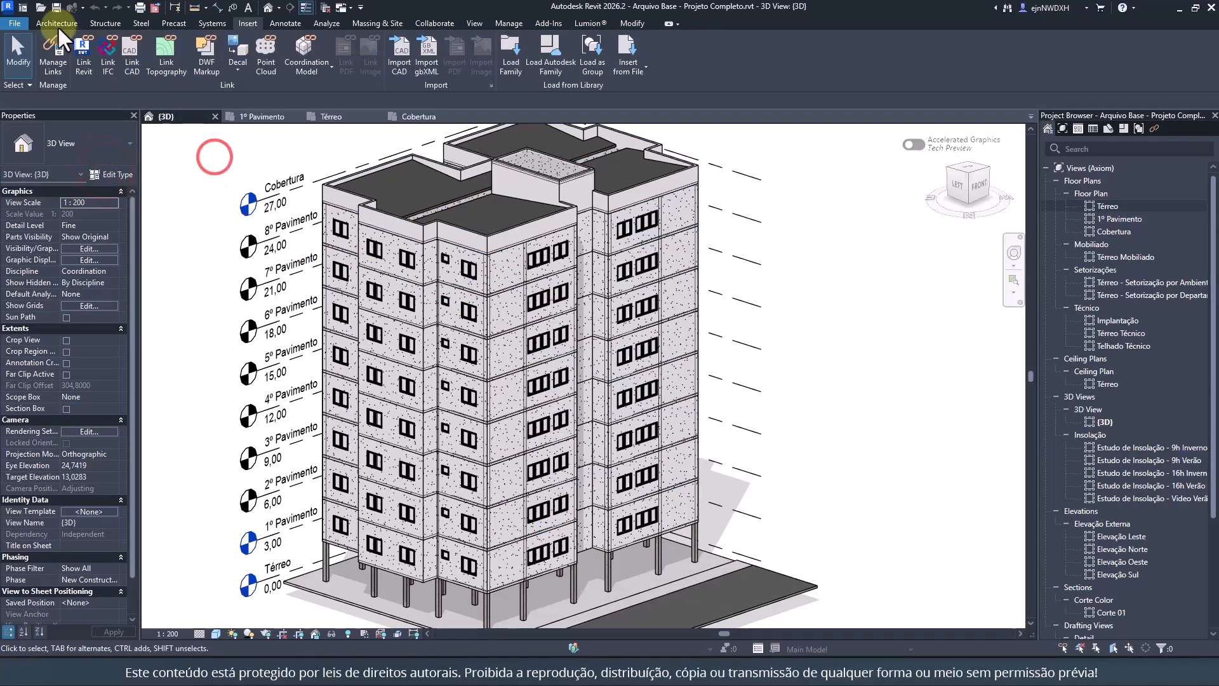
Step: Copy the four stair enclosure walls from the Cobertura plan and paste them aligned to the Térreo level
click(421, 118)
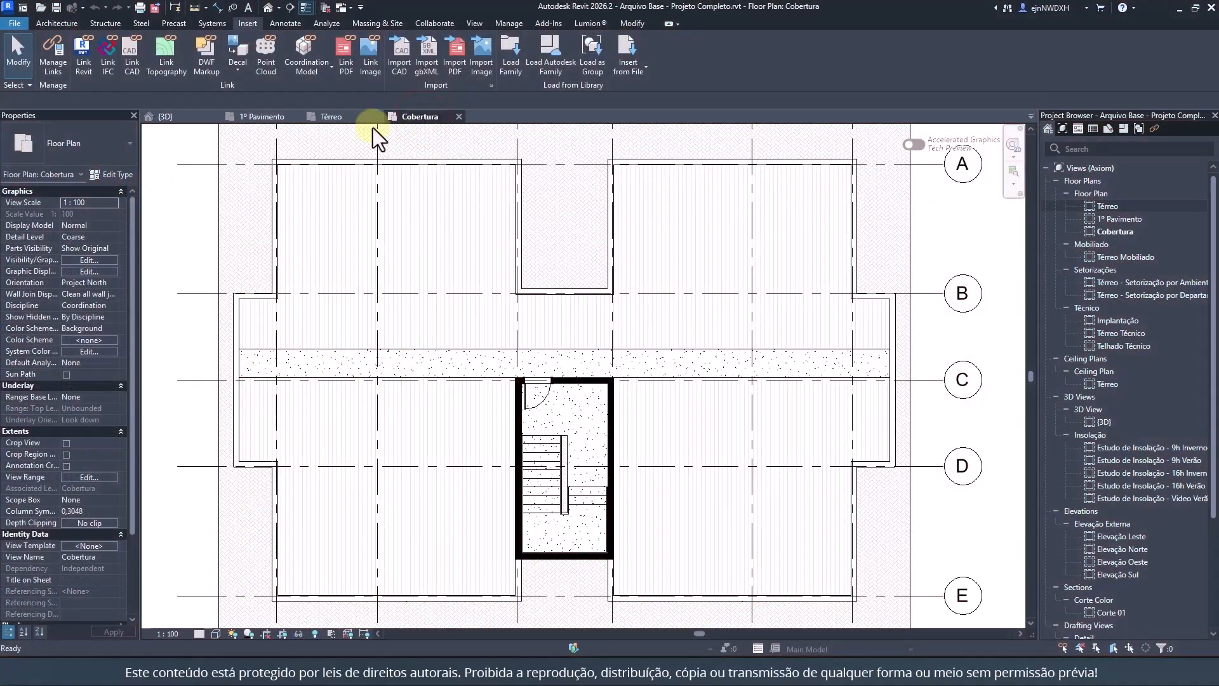
click(517, 412)
ctrl+click(574, 381)
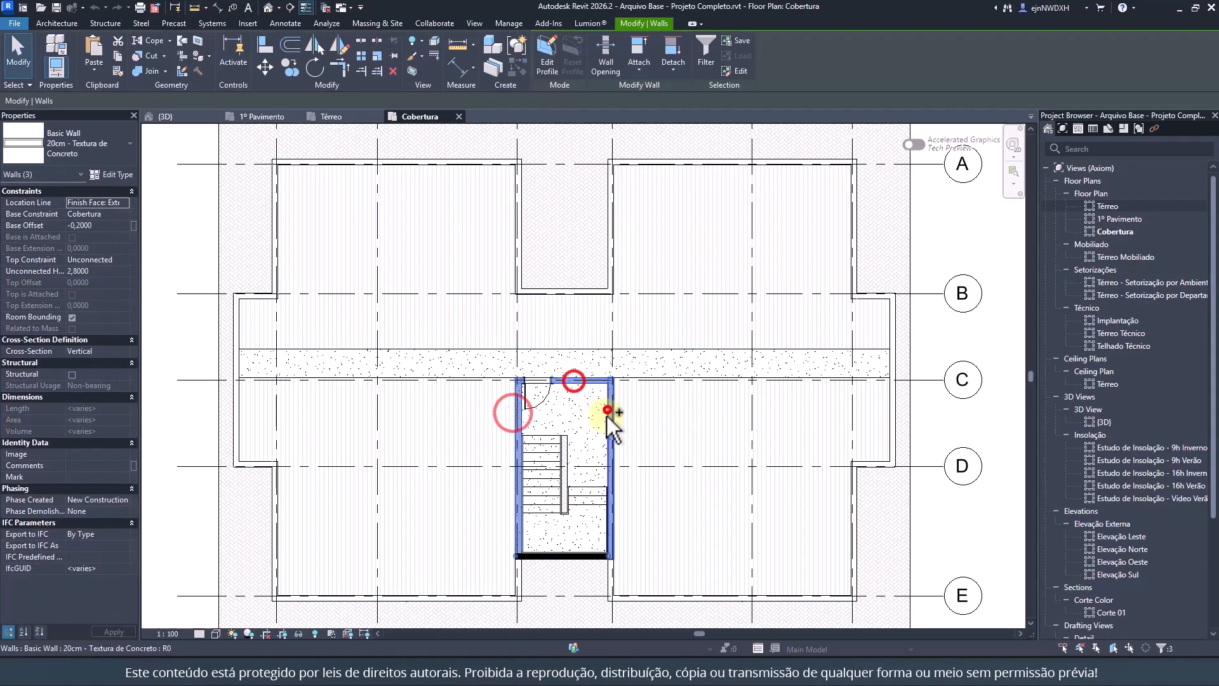
ctrl+click(608, 416)
ctrl+click(563, 555)
click(93, 71)
click(159, 120)
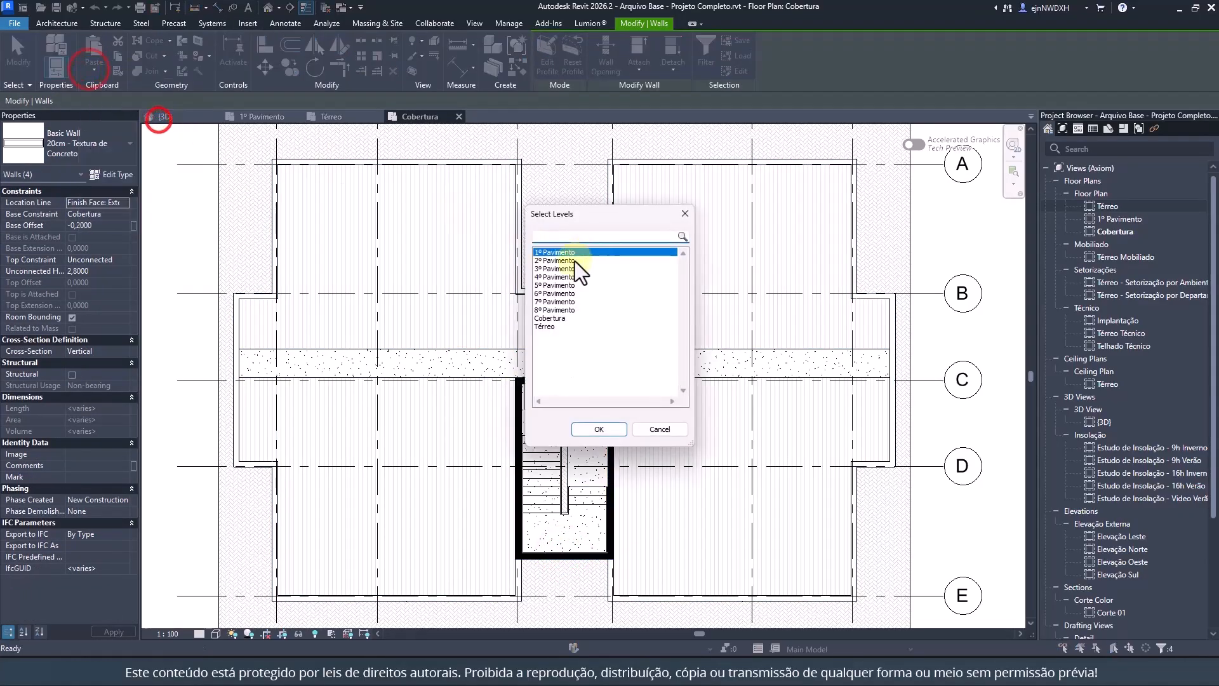
click(551, 326)
click(605, 428)
Step: In the Térreo plan, constrain the pasted walls' top to 1º Pavimento with a top offset of -0,20 m
click(330, 118)
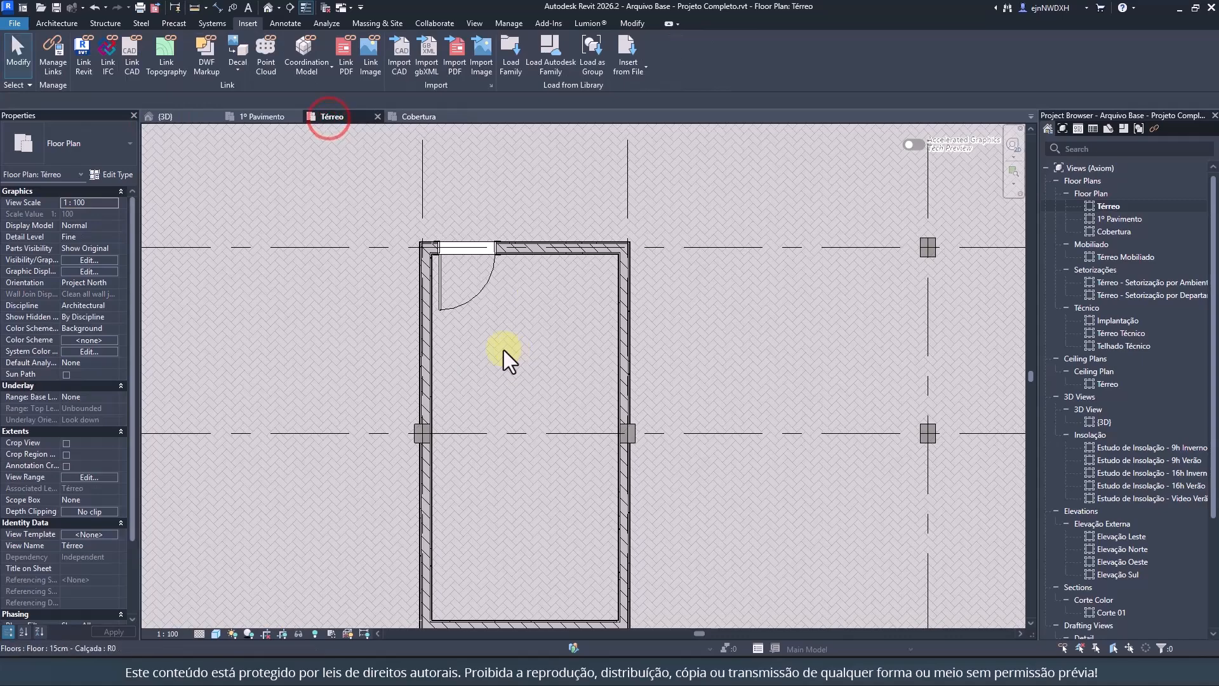
click(121, 256)
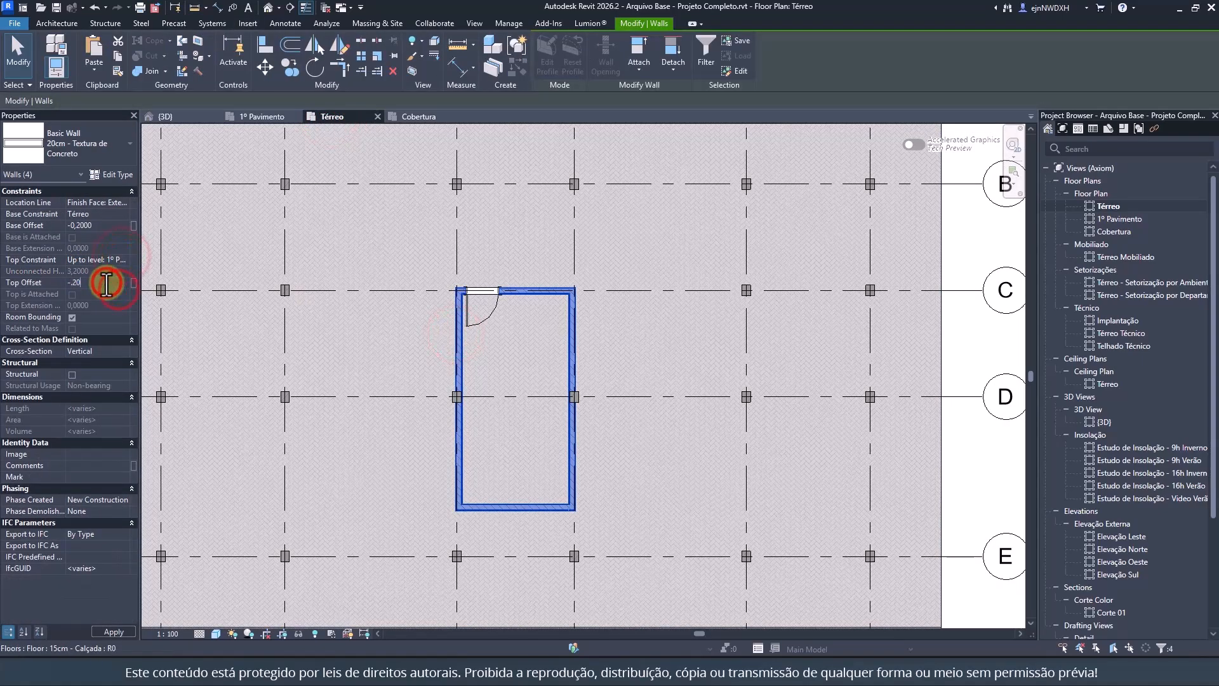
key(Escape)
Step: Flip the hinge side of the ground-floor enclosure door and move it to the right end of its wall
click(56, 23)
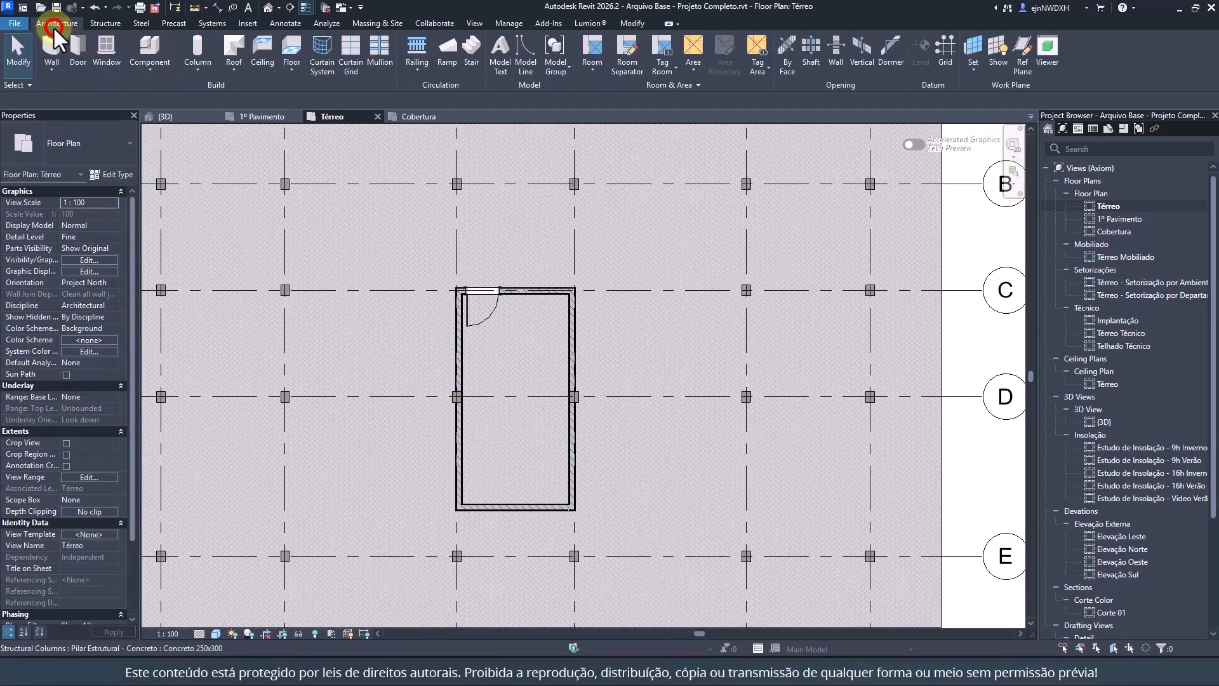
click(499, 298)
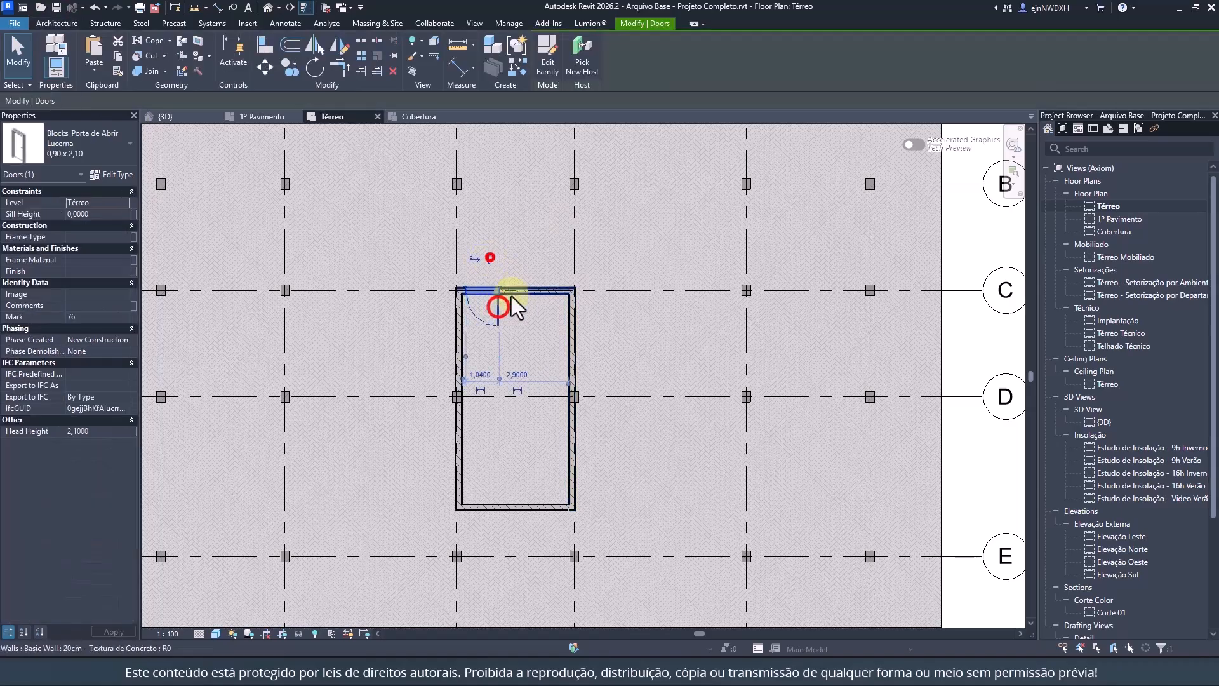
drag(512, 296, 565, 294)
key(Escape)
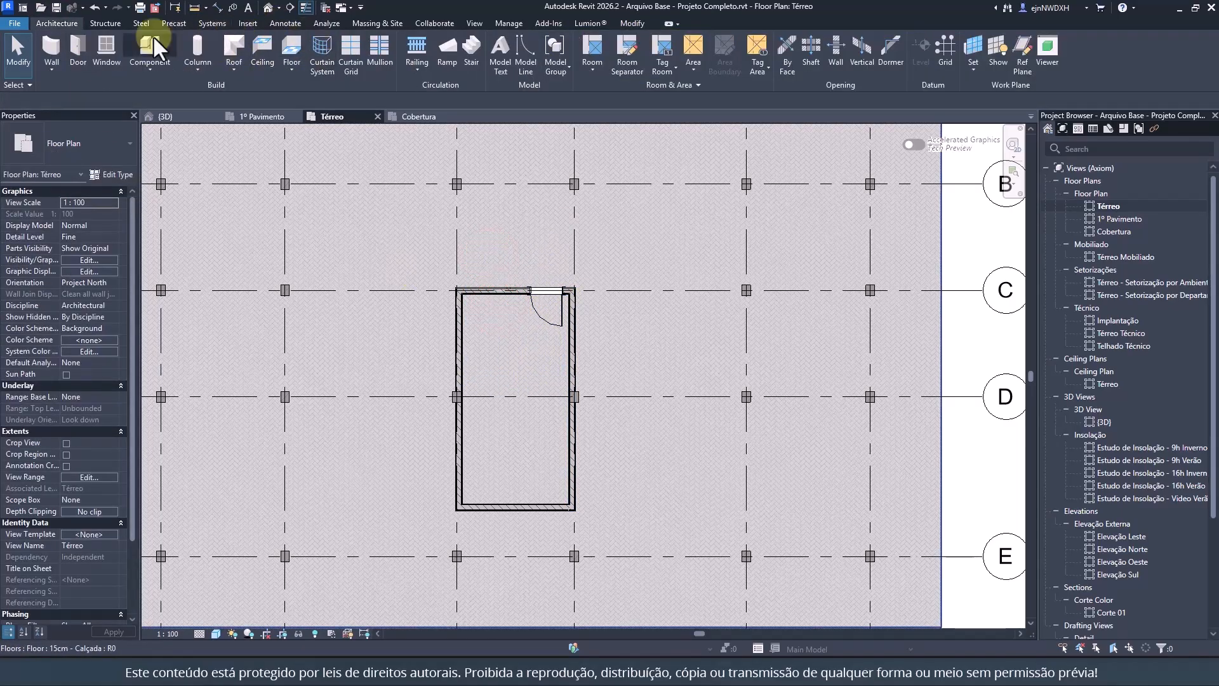
Step: Sketch a U-shaped stair inside the enclosure with 18 risers, two 1,40 m wide nine-riser runs and an automatic landing
click(472, 47)
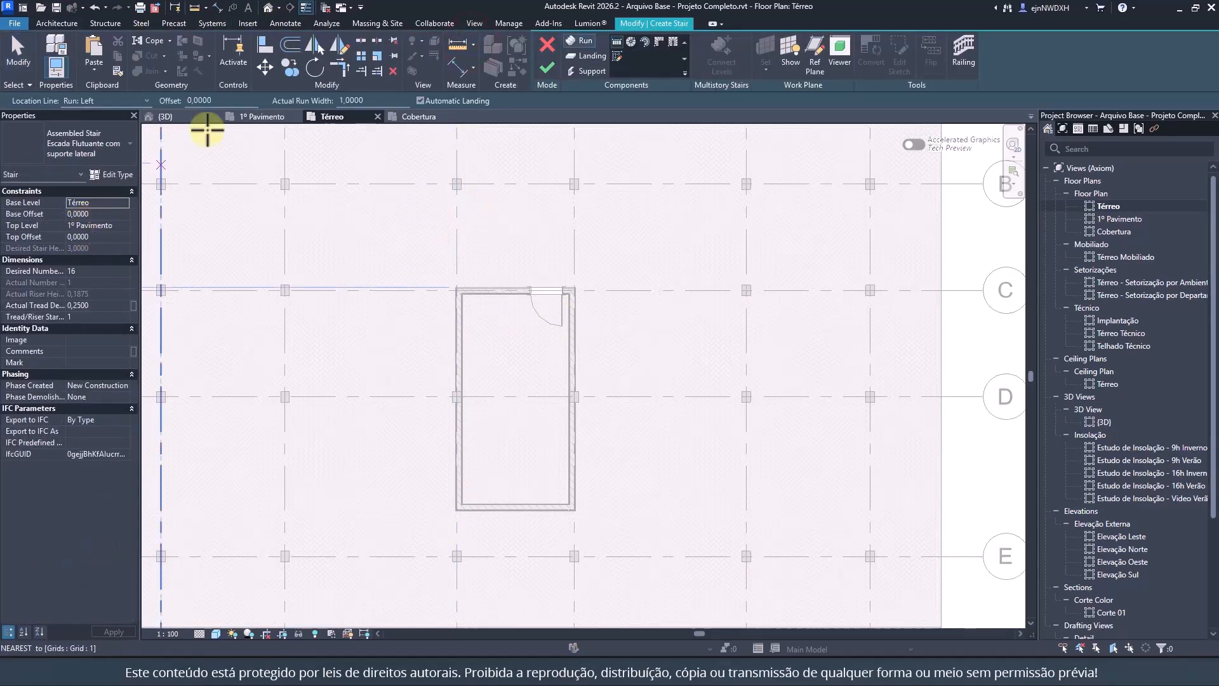
click(348, 100)
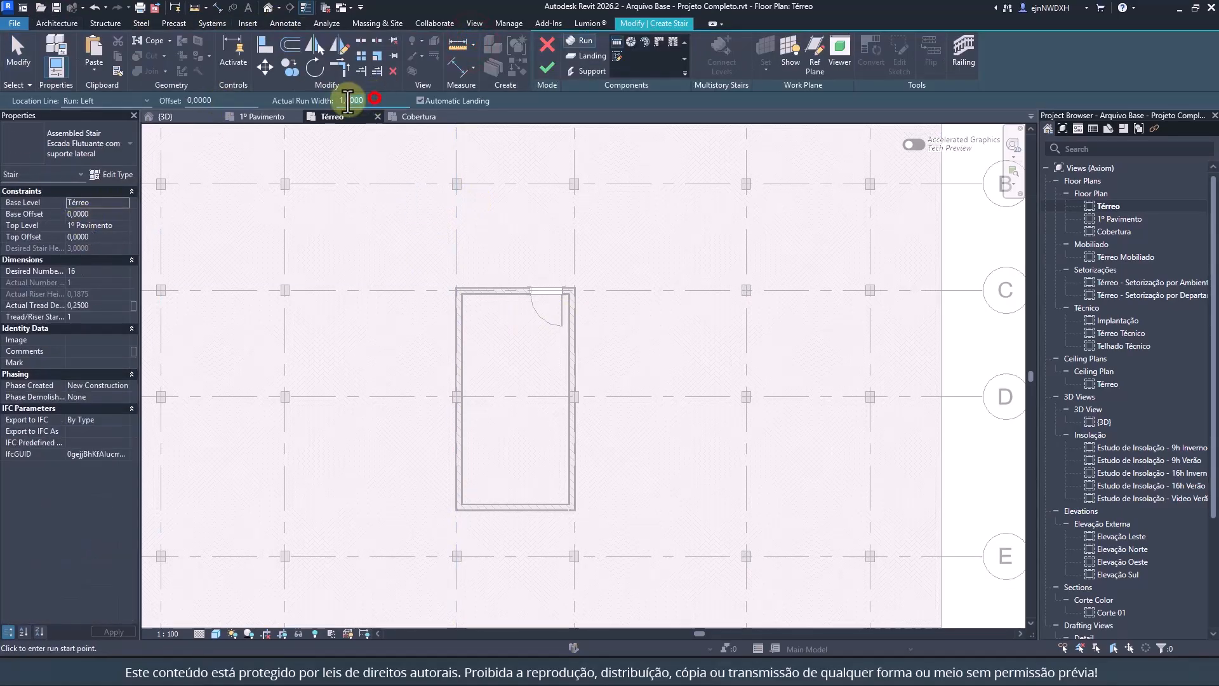
click(124, 268)
text(18)
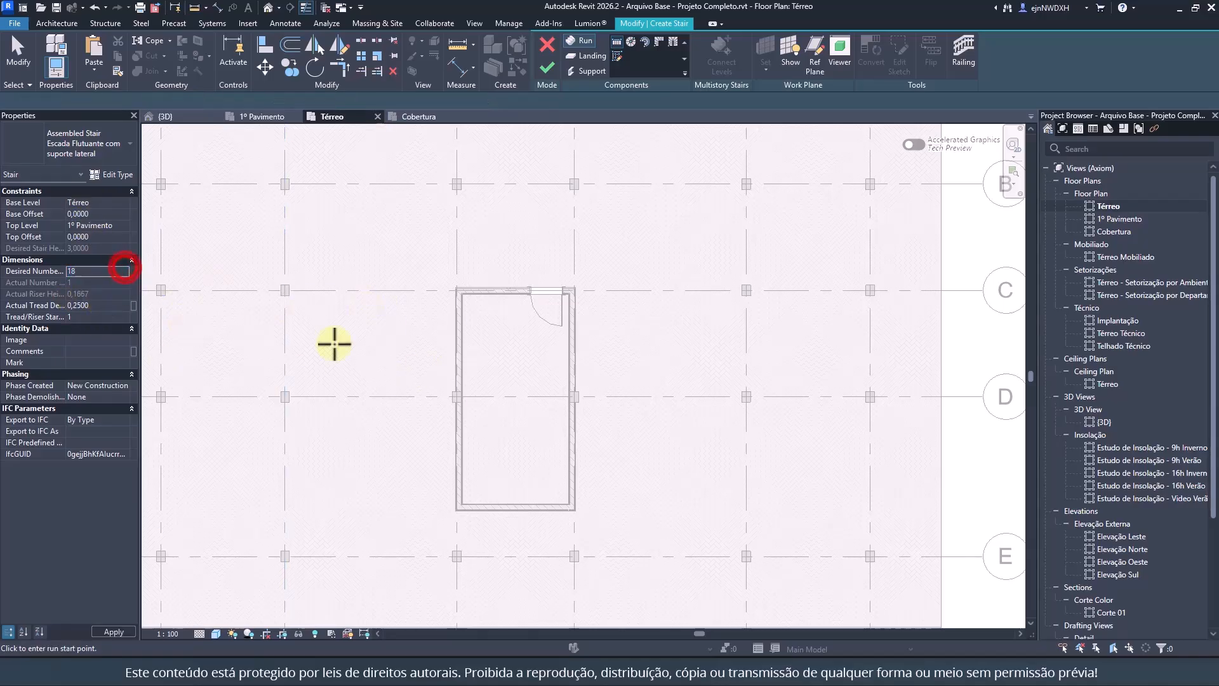
click(563, 349)
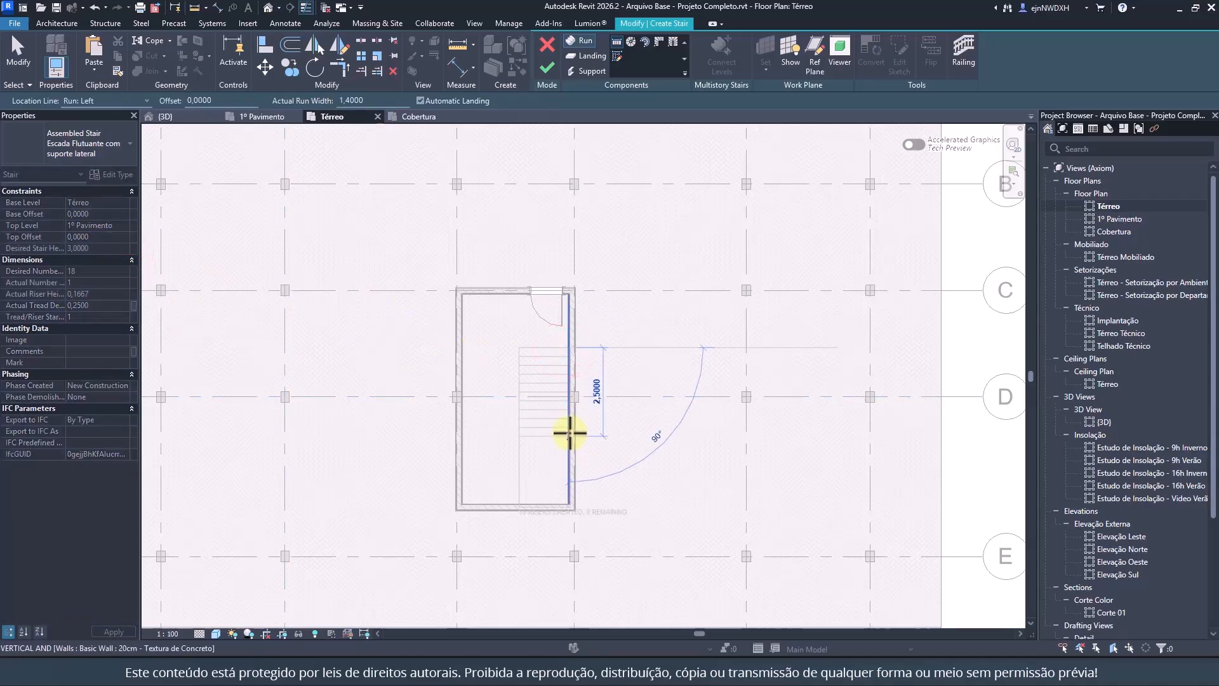
click(569, 429)
click(452, 343)
key(Escape)
Step: Move the stair's left run sideways so its outer edge meets the inner face of the enclosure's left wall
scroll(553, 356, up, 7)
click(593, 323)
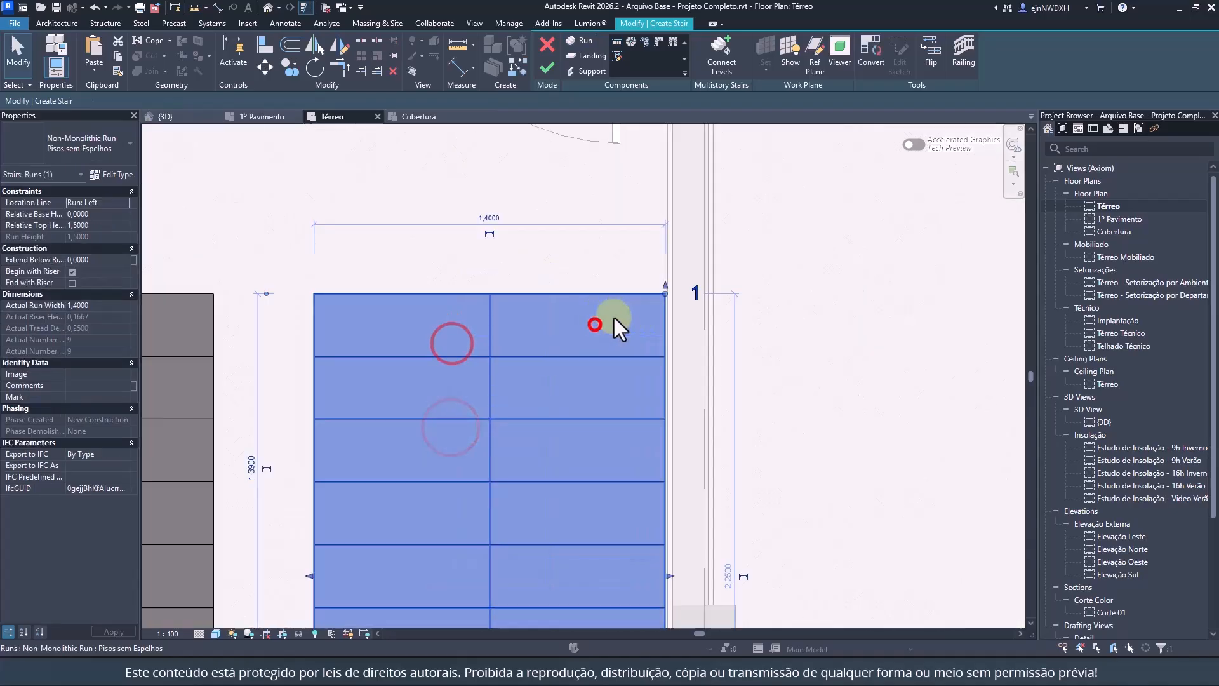
scroll(547, 280, down, 2)
key(Escape)
click(321, 304)
middle_drag(320, 305, 506, 304)
click(265, 68)
click(340, 285)
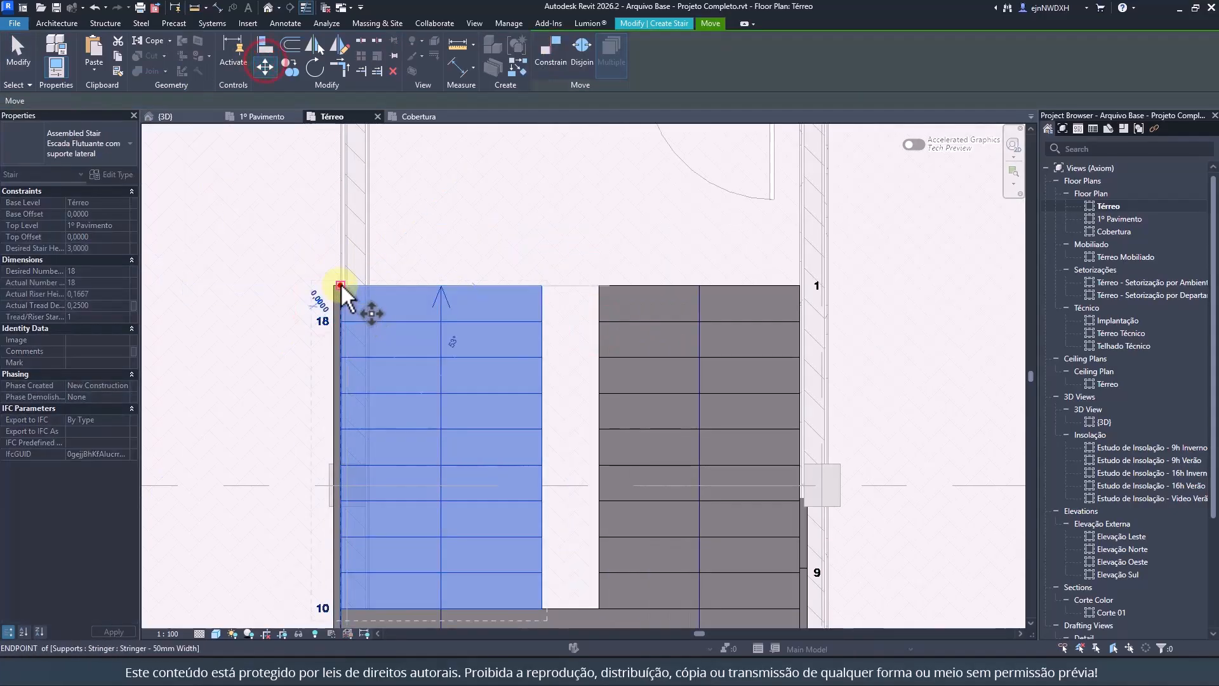
click(370, 285)
key(Escape)
Step: Move both runs and the landing together down to the inner face of the enclosure's lower wall and finish the stair
scroll(362, 305, down, 2)
middle_drag(483, 532, 501, 363)
click(500, 363)
ctrl+click(459, 229)
ctrl+click(543, 243)
click(265, 62)
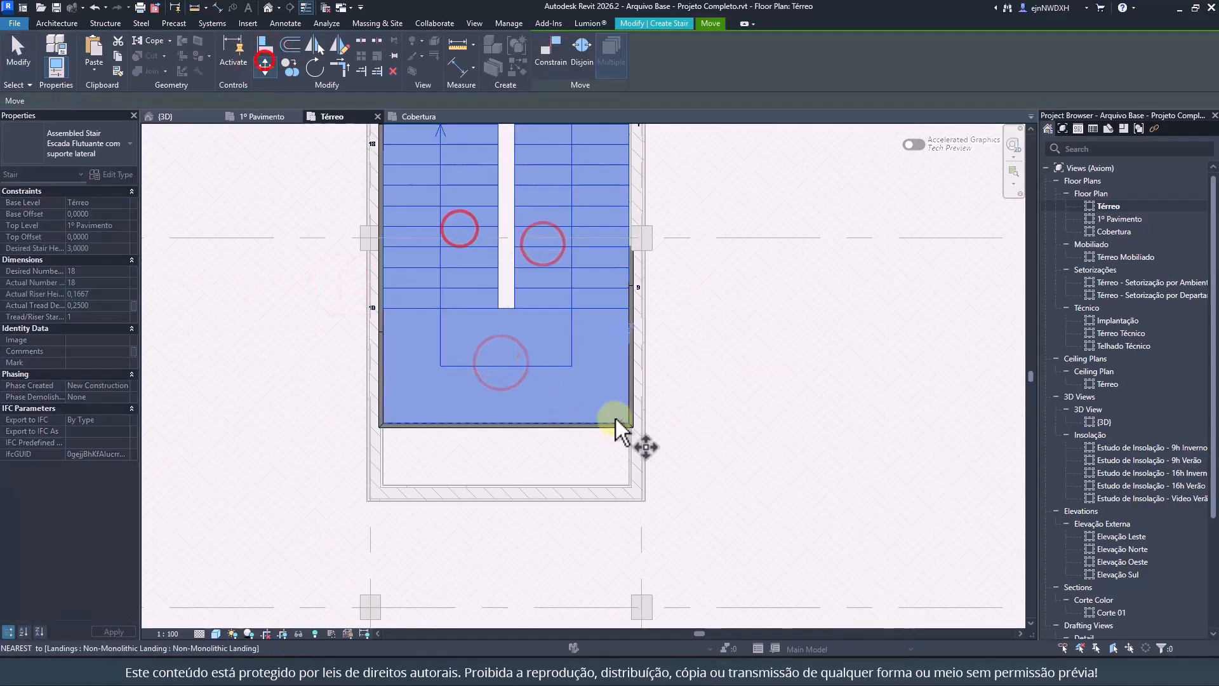
click(613, 484)
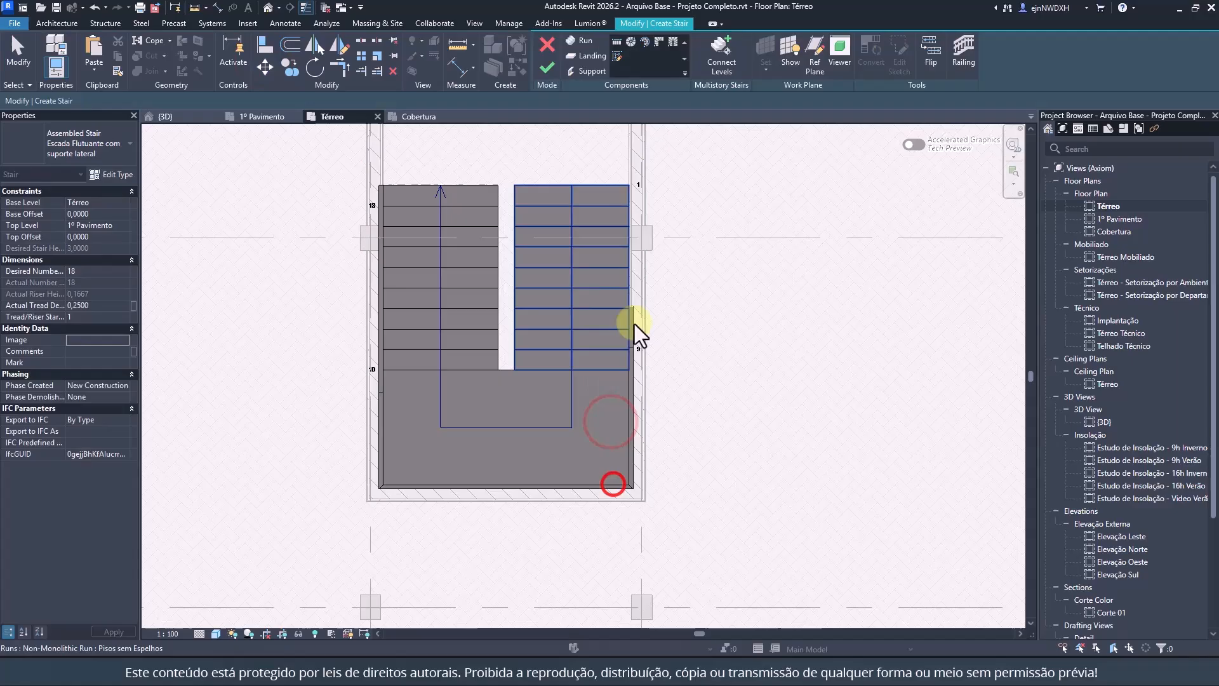
click(373, 206)
click(547, 67)
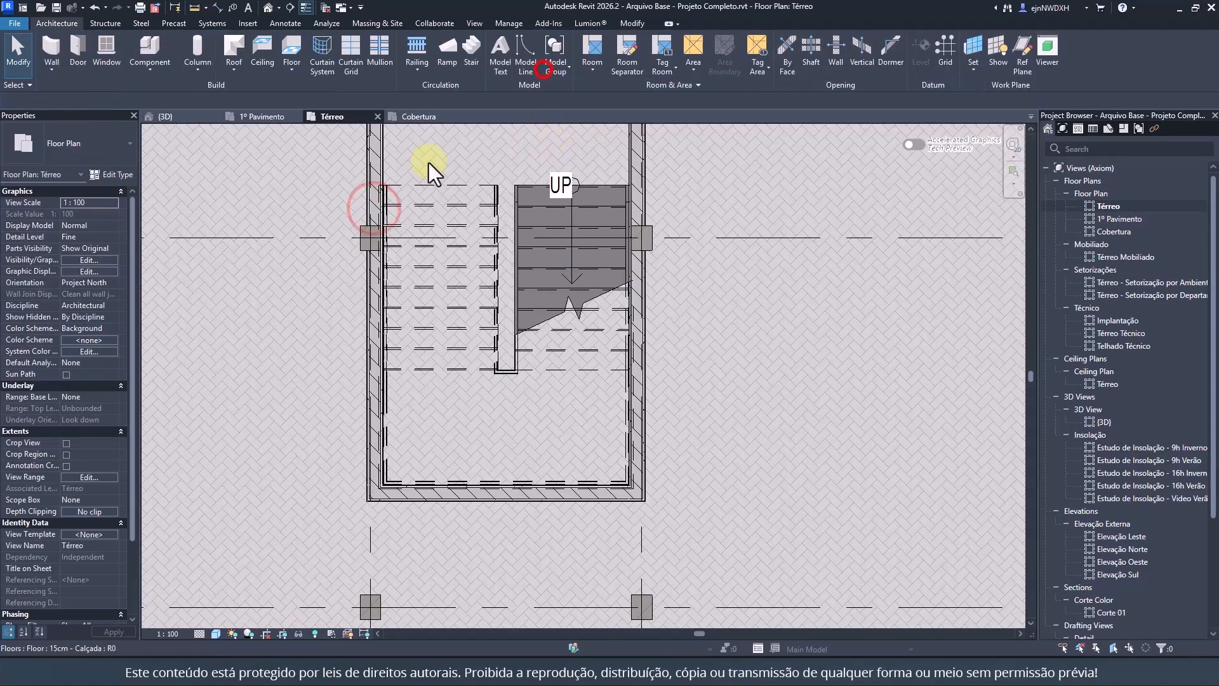
Step: Offset the outer stair railing's path 0,05 m inward from the enclosure walls without keeping a copy, and finish the sketch
double_click(520, 204)
click(286, 46)
drag(277, 100, 203, 101)
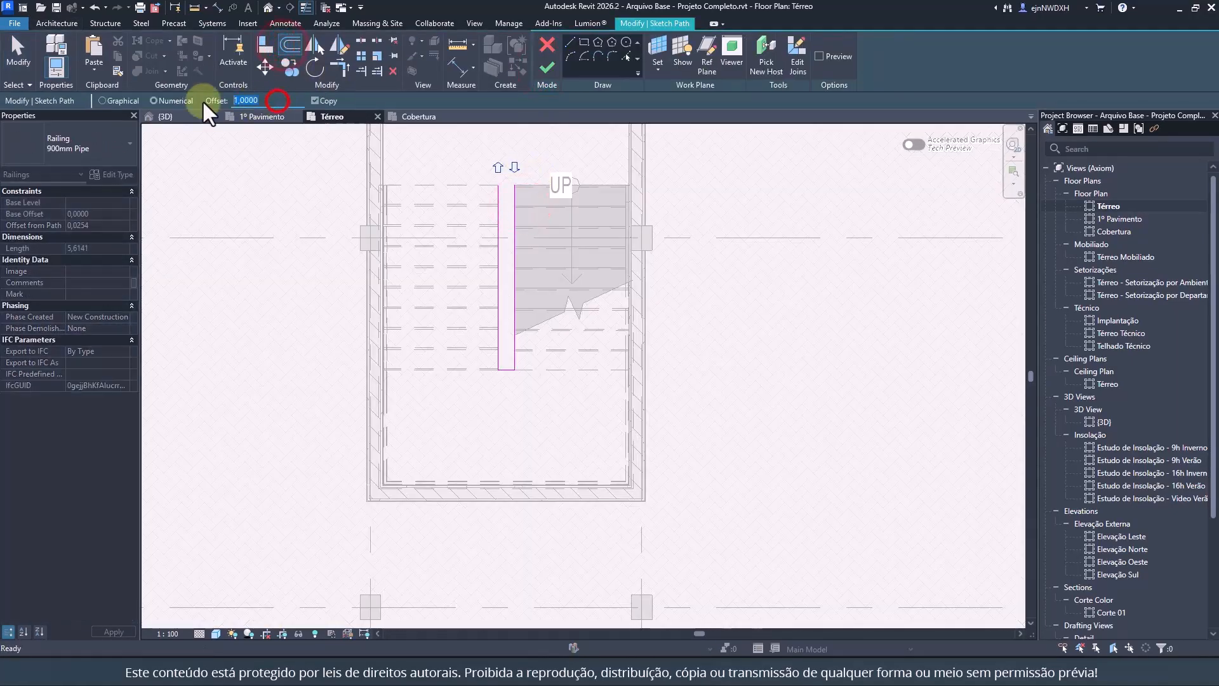
text(.05)
key(Tab)
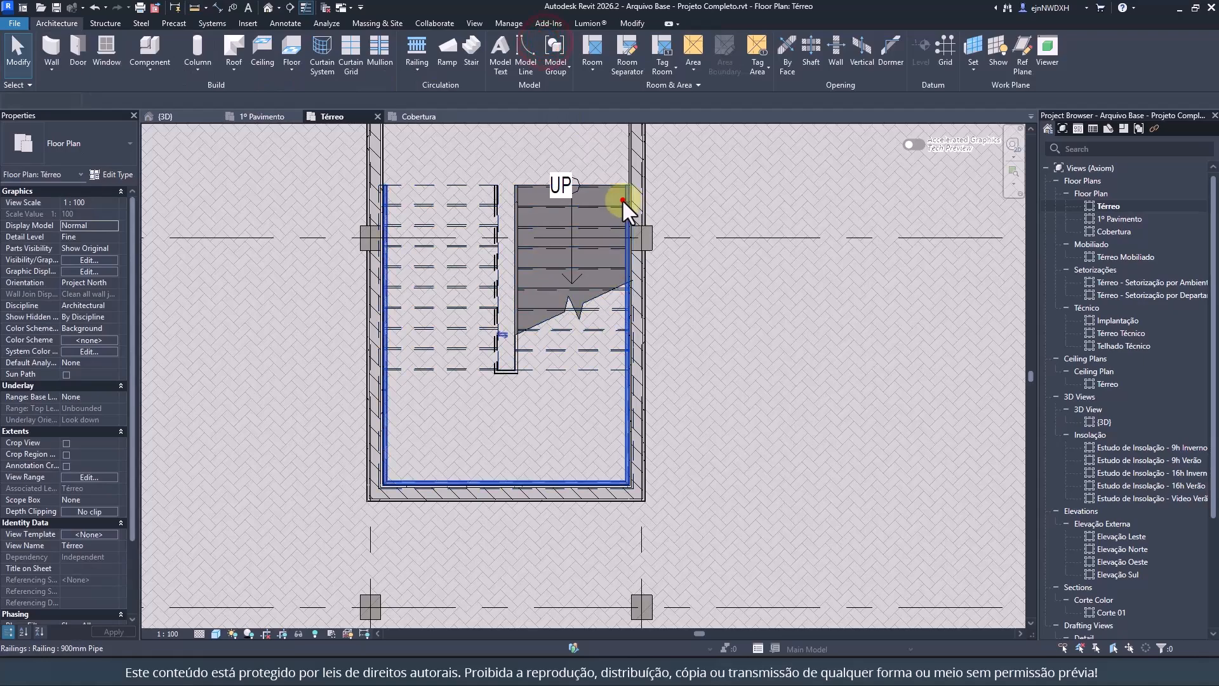
click(623, 200)
click(293, 44)
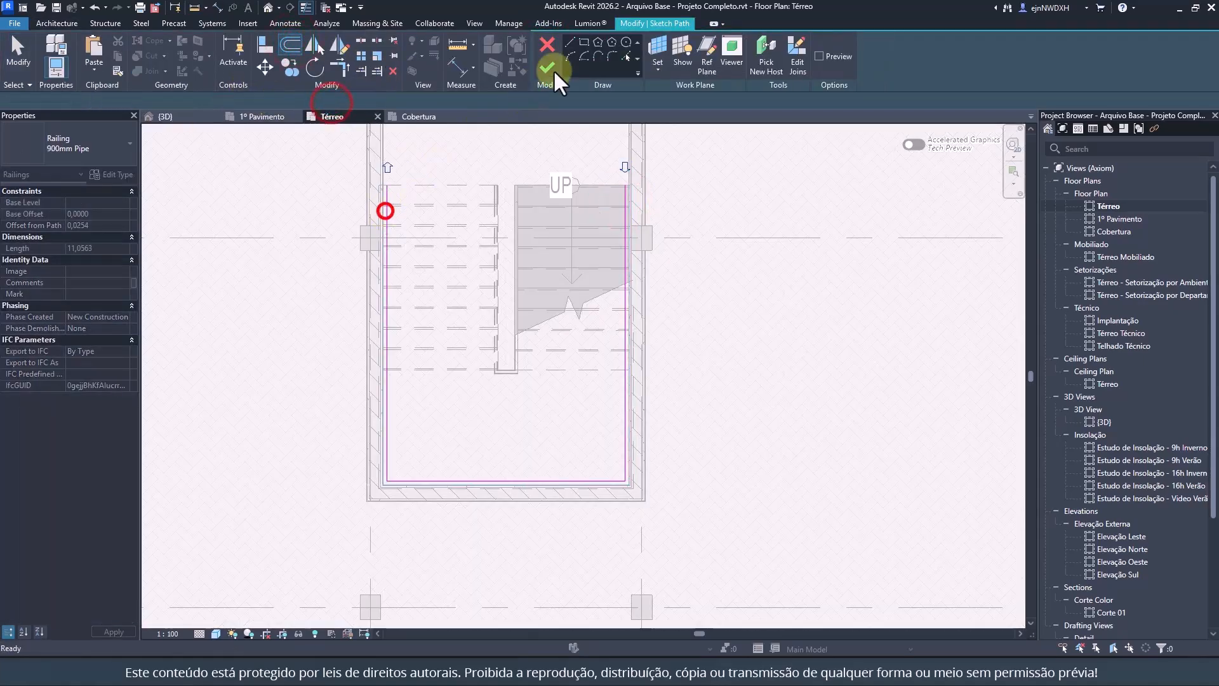
click(550, 68)
Step: Offset the inner railing's path 0,05 m from the stairwell onto the runs and finish the sketch
double_click(515, 210)
click(285, 42)
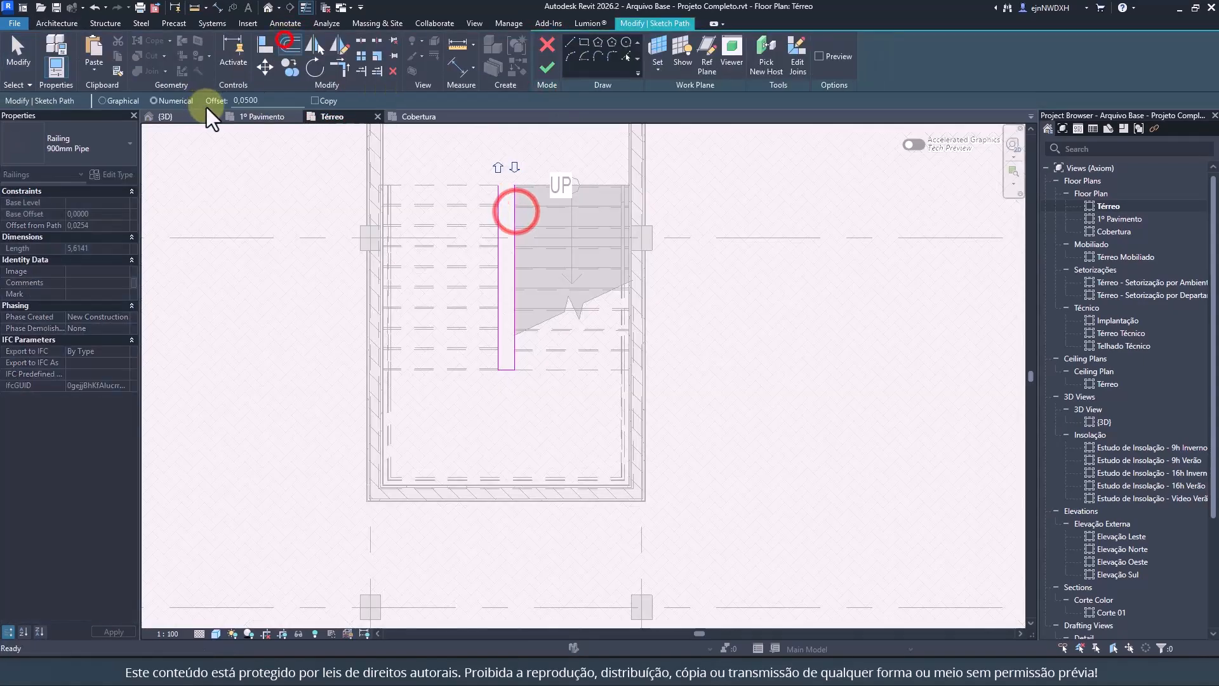
key(Tab)
click(516, 202)
click(546, 63)
key(Escape)
Step: Change the stair path annotation's up text and place its label just in front of the first step
scroll(527, 143, down, 3)
middle_drag(527, 144, 512, 322)
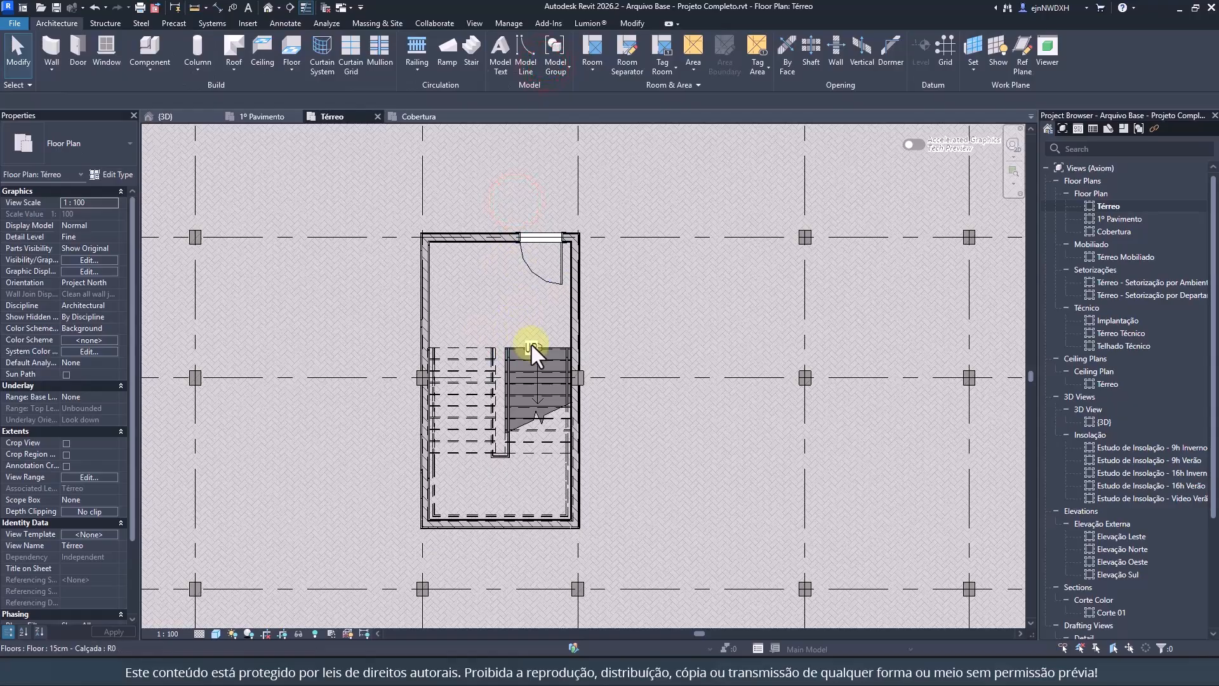
click(536, 364)
click(88, 215)
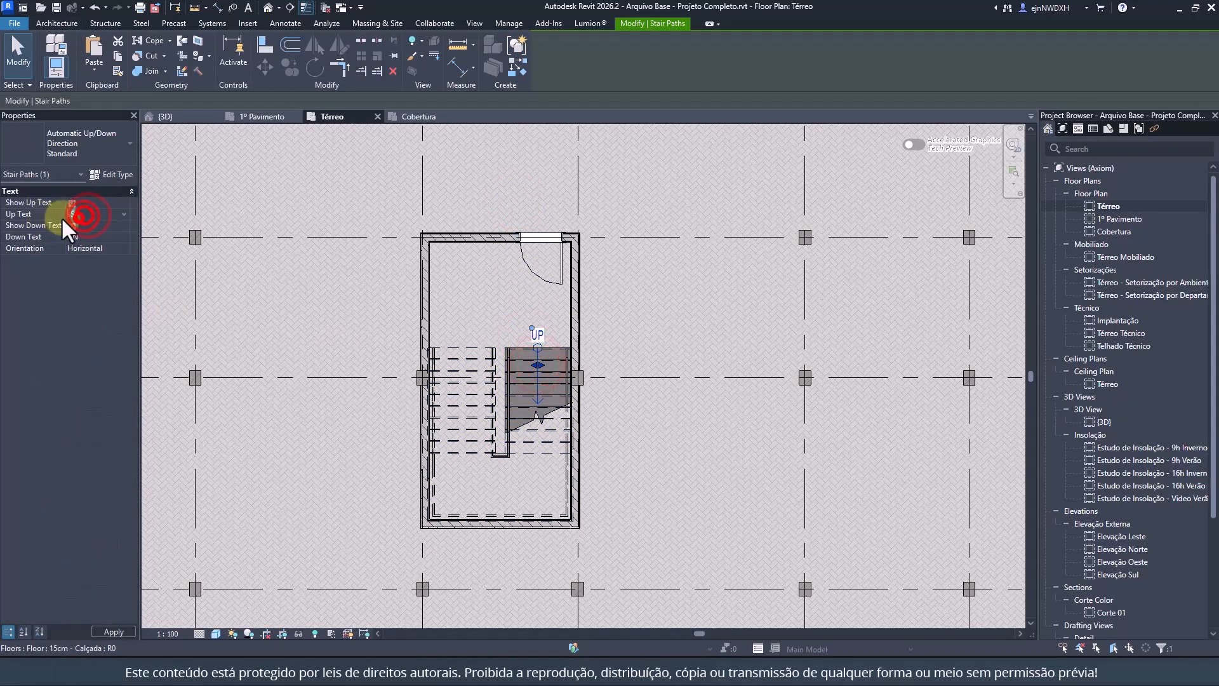
click(528, 330)
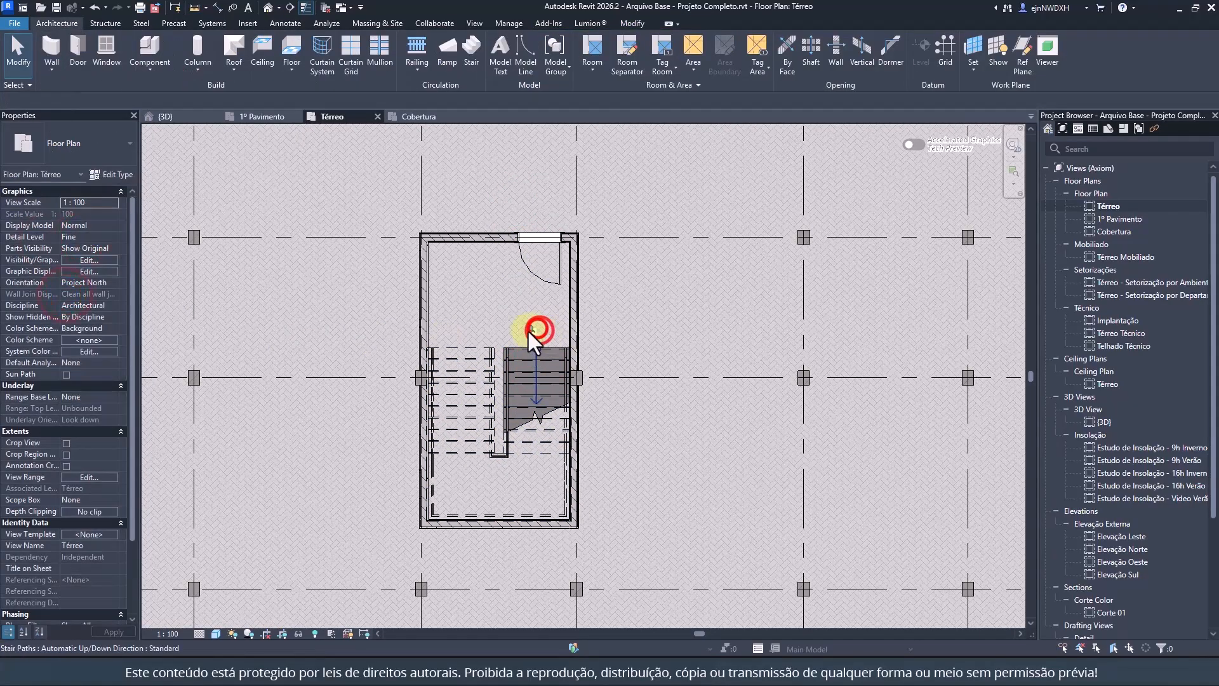
Step: Open the 1º Pavimento plan in Pavimento Tipo.rvt and offset the inner stair railing's path onto the flights without a copy, then finish it
scroll(543, 350, down, 5)
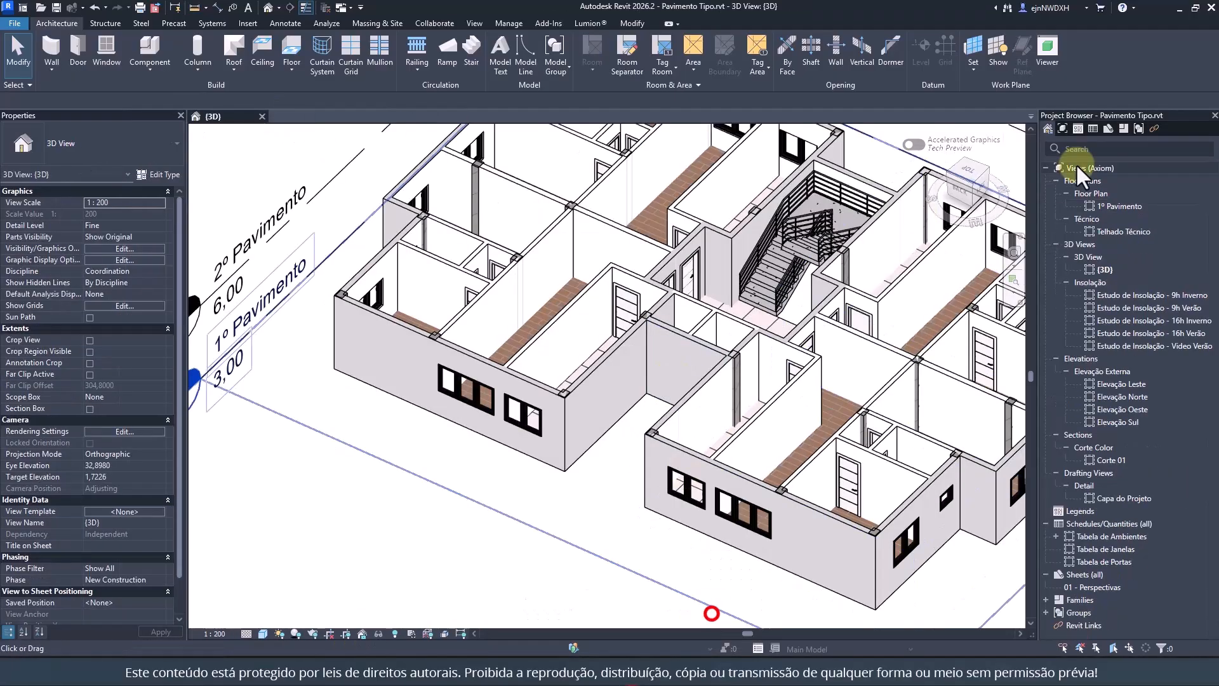
double_click(1118, 206)
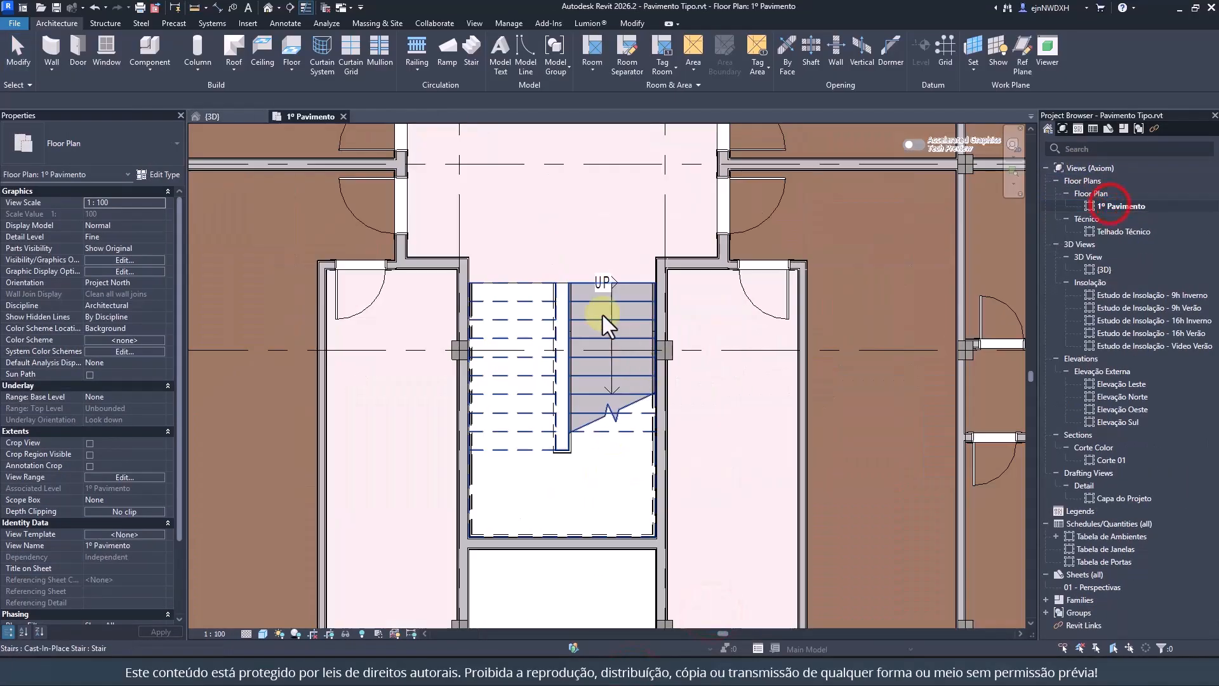
double_click(566, 298)
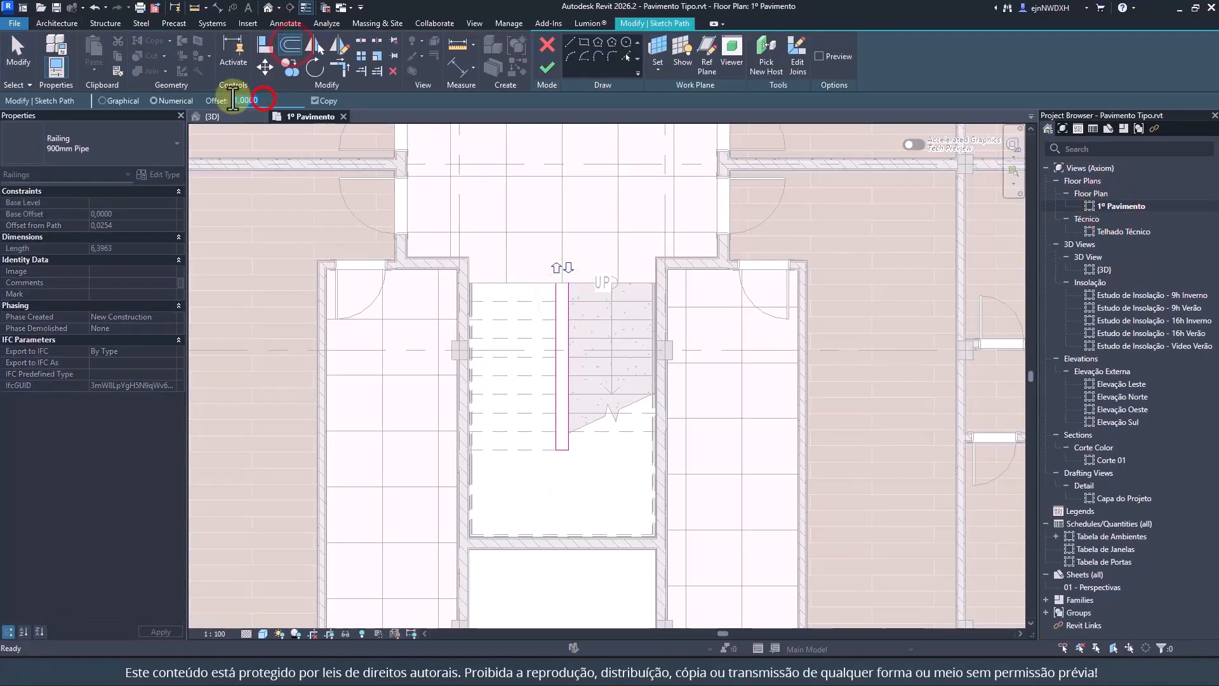
click(325, 98)
middle_drag(565, 283, 558, 274)
click(547, 67)
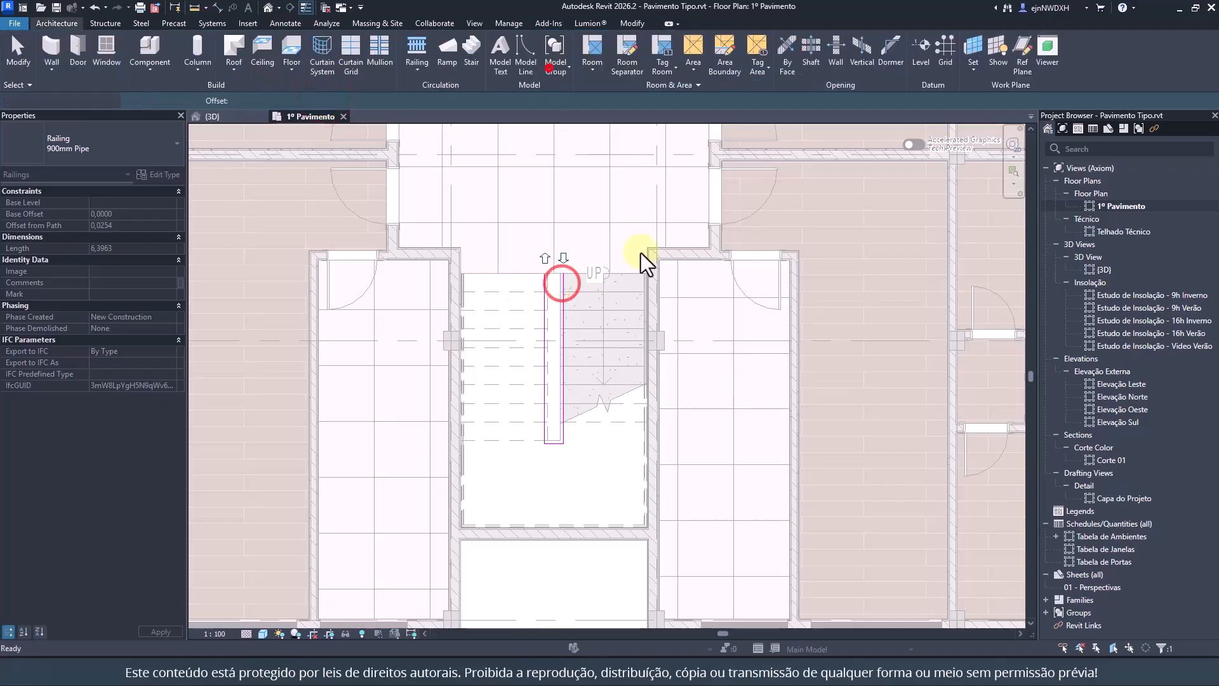
Step: Offset the outer stair railing's whole path inward from the stairwell walls and finish the sketch
double_click(640, 298)
click(293, 42)
key(Tab)
click(646, 285)
click(547, 67)
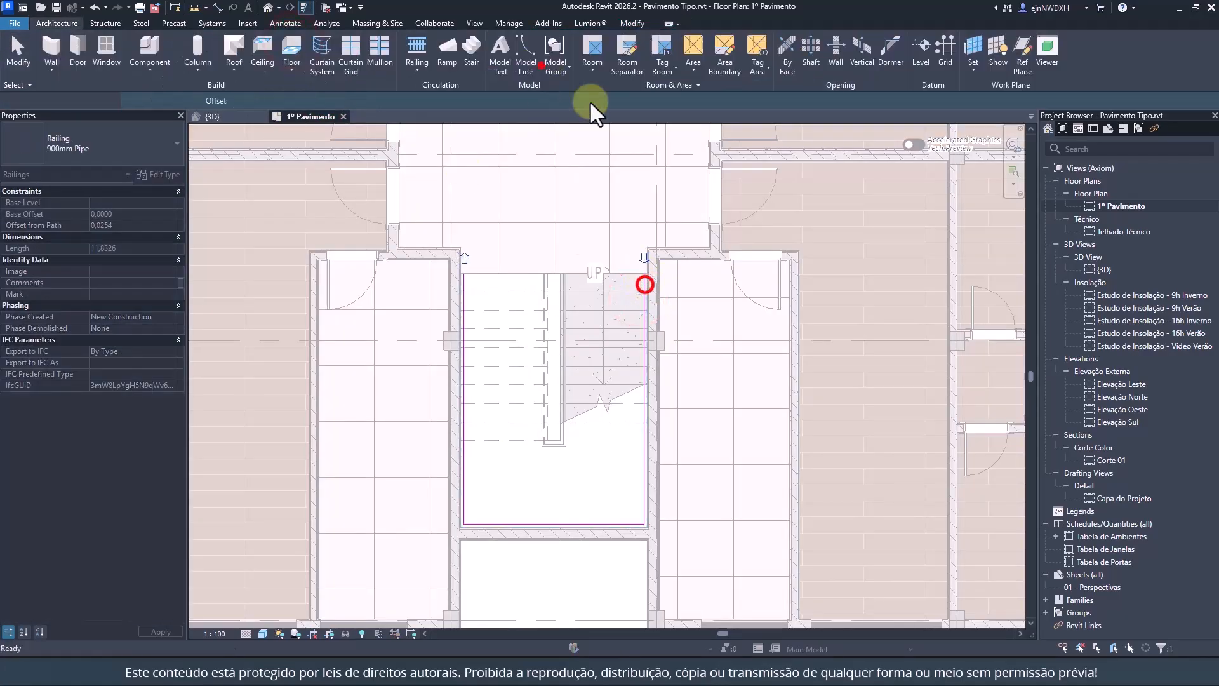
scroll(564, 156, down, 3)
middle_drag(563, 151, 560, 362)
scroll(559, 319, down, 2)
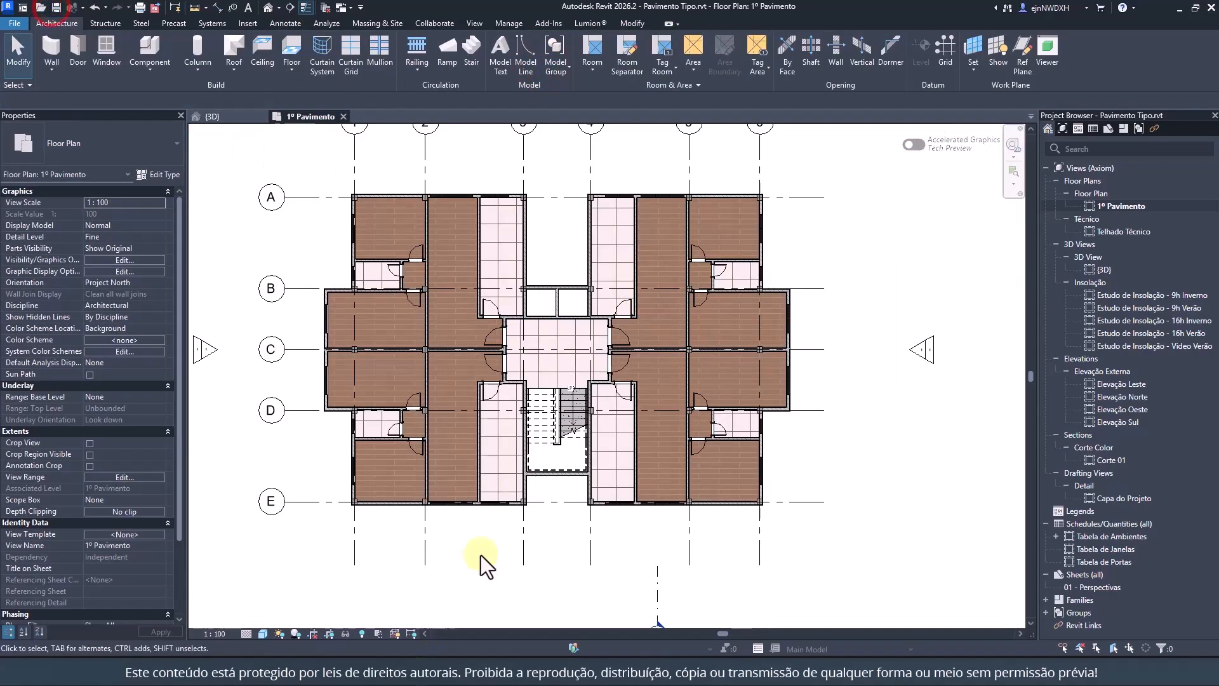
mouse_move(626, 672)
click(566, 621)
click(694, 609)
Step: Temporarily hide the hall's floor finish and open the boundary of the 15cm - Laje de Concreto slab for editing
scroll(402, 250, up, 6)
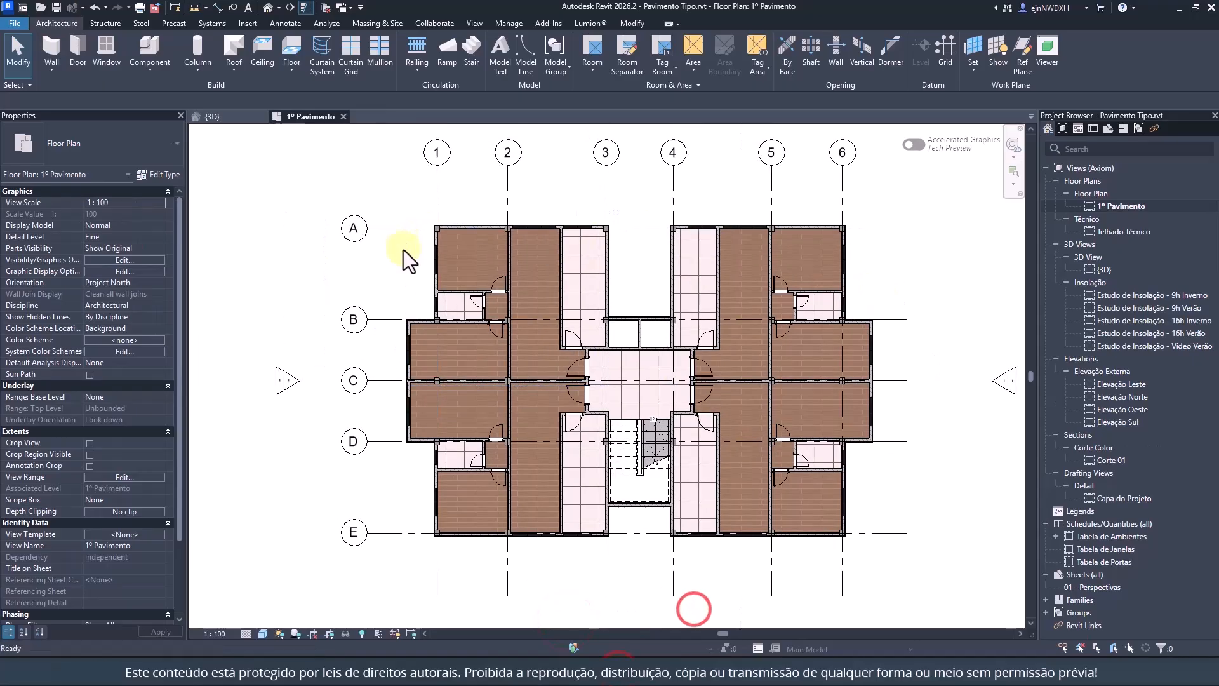
scroll(504, 299, down, 4)
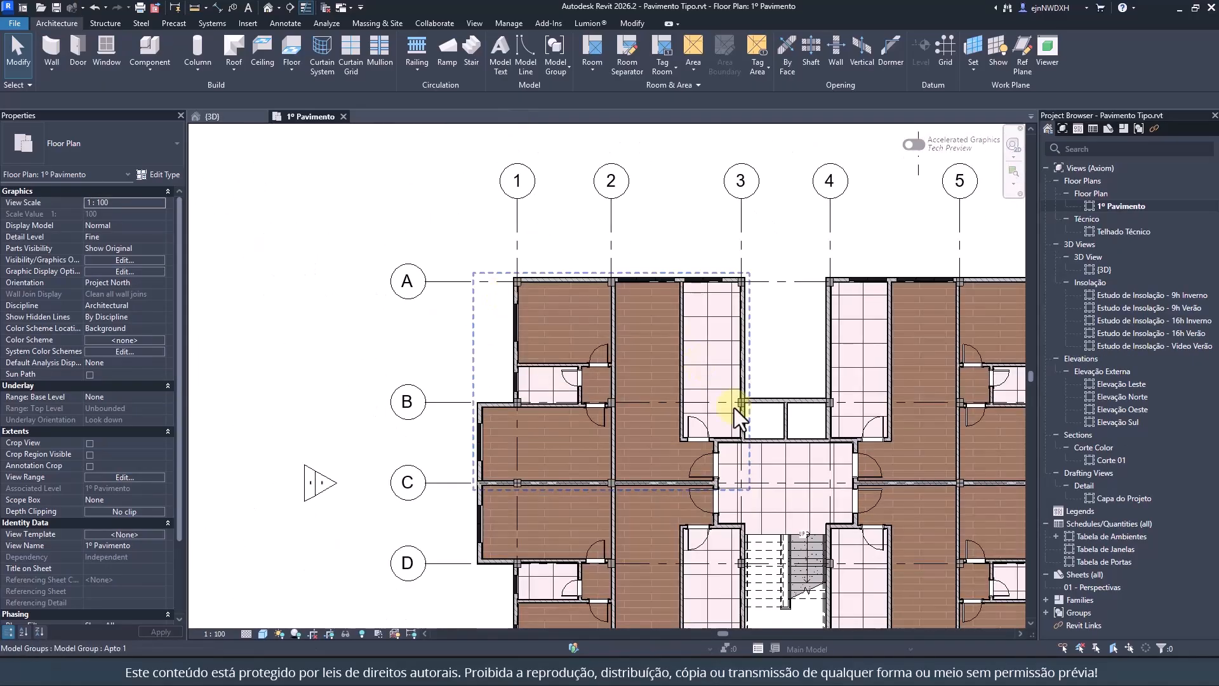
click(737, 461)
key(h)
key(h)
double_click(789, 456)
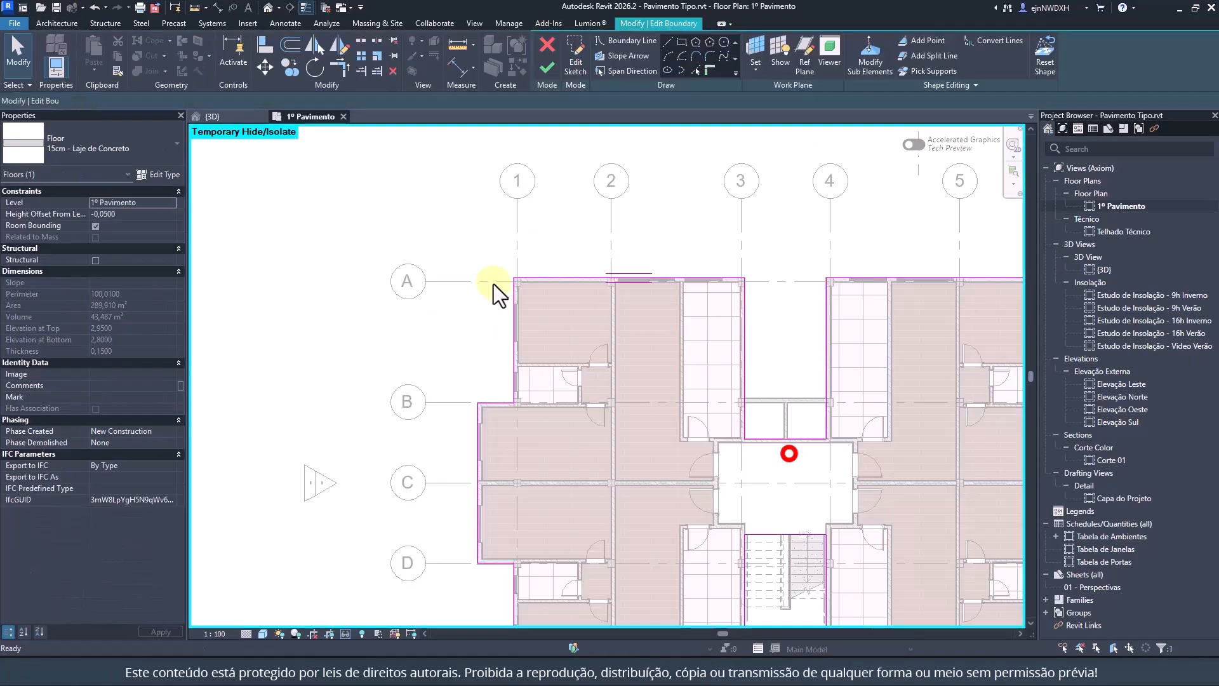
Step: Sketch slab boundary lines from the corner at grids A and 1 out to the projecting room's outer face and down to its wall
scroll(473, 358, up, 5)
click(639, 42)
scroll(497, 550, up, 5)
click(500, 535)
click(520, 561)
click(501, 540)
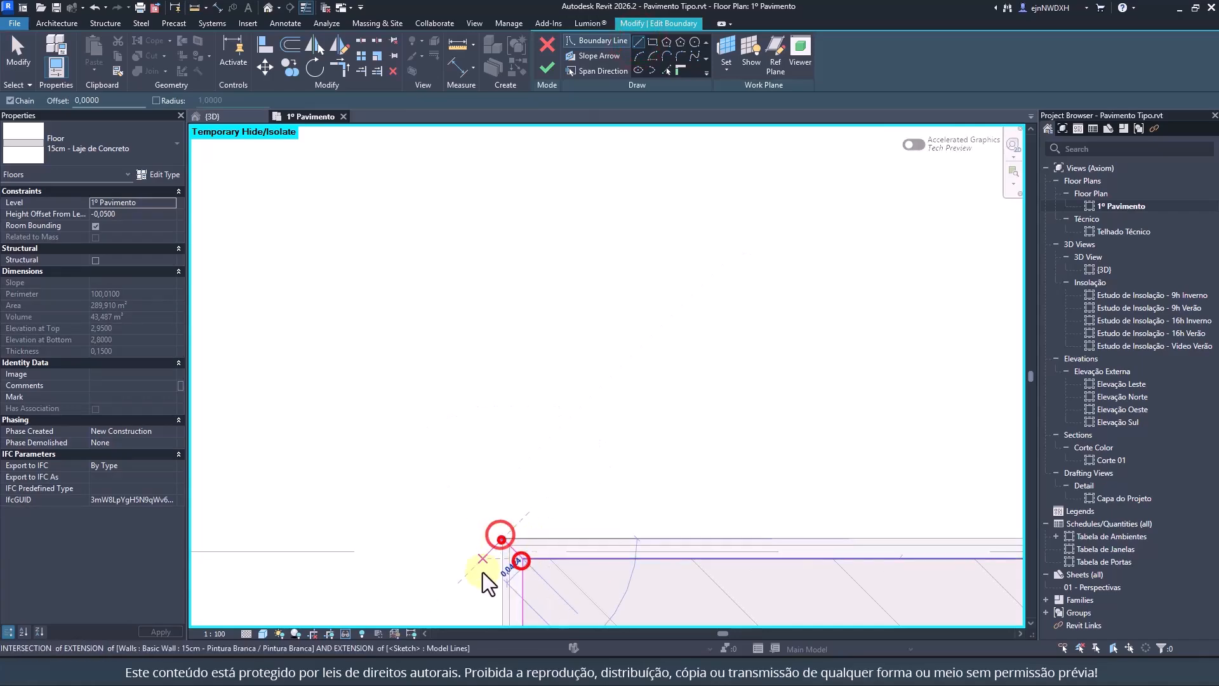
scroll(483, 572, down, 6)
scroll(475, 340, up, 2)
click(481, 298)
click(626, 298)
key(Escape)
key(Escape)
scroll(652, 256, up, 3)
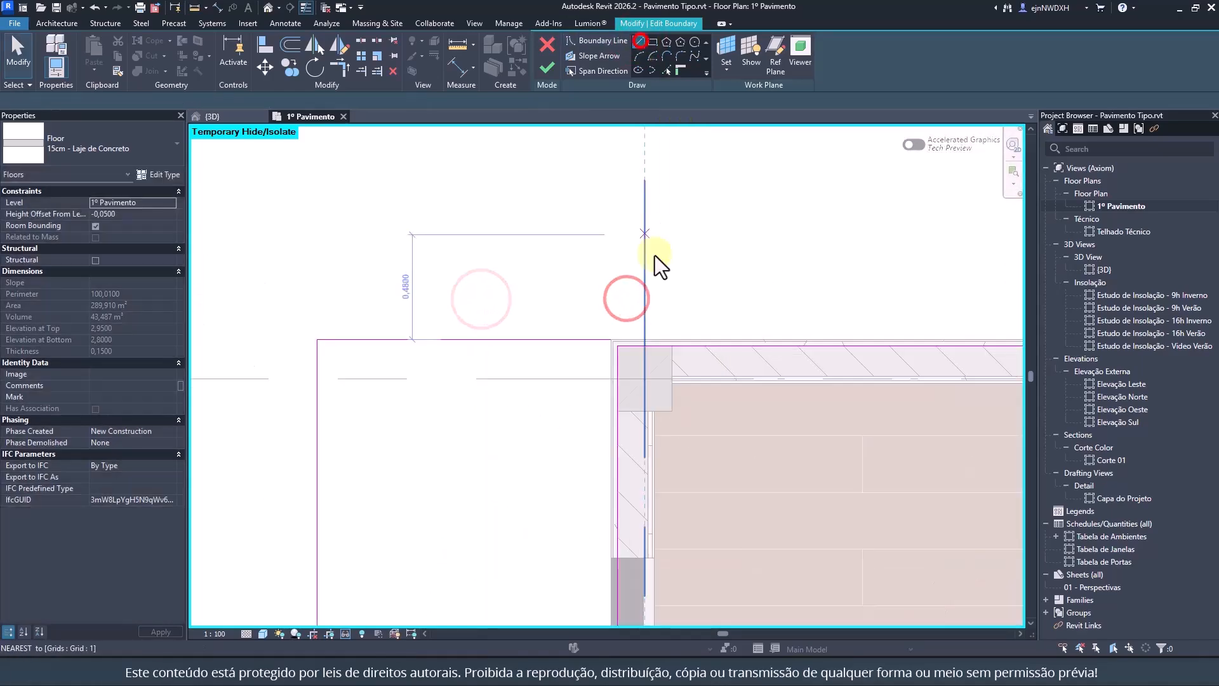
key(Escape)
Step: Delete the superseded slab boundary edge along the grid 1 wall between grids A and B
click(615, 343)
click(618, 361)
key(Delete)
scroll(619, 370, down, 6)
middle_drag(620, 371, 634, 299)
click(585, 431)
mouse_move(513, 358)
middle_down()
mouse_move(487, 196)
mouse_move(482, 235)
middle_up()
scroll(488, 195, down, 2)
Step: Mirror the slab extension lines about grid C and delete the leftover boundary edge between grids D and E
drag(429, 174, 558, 375)
mouse_move(558, 374)
middle_down()
mouse_move(497, 241)
mouse_move(547, 371)
middle_up()
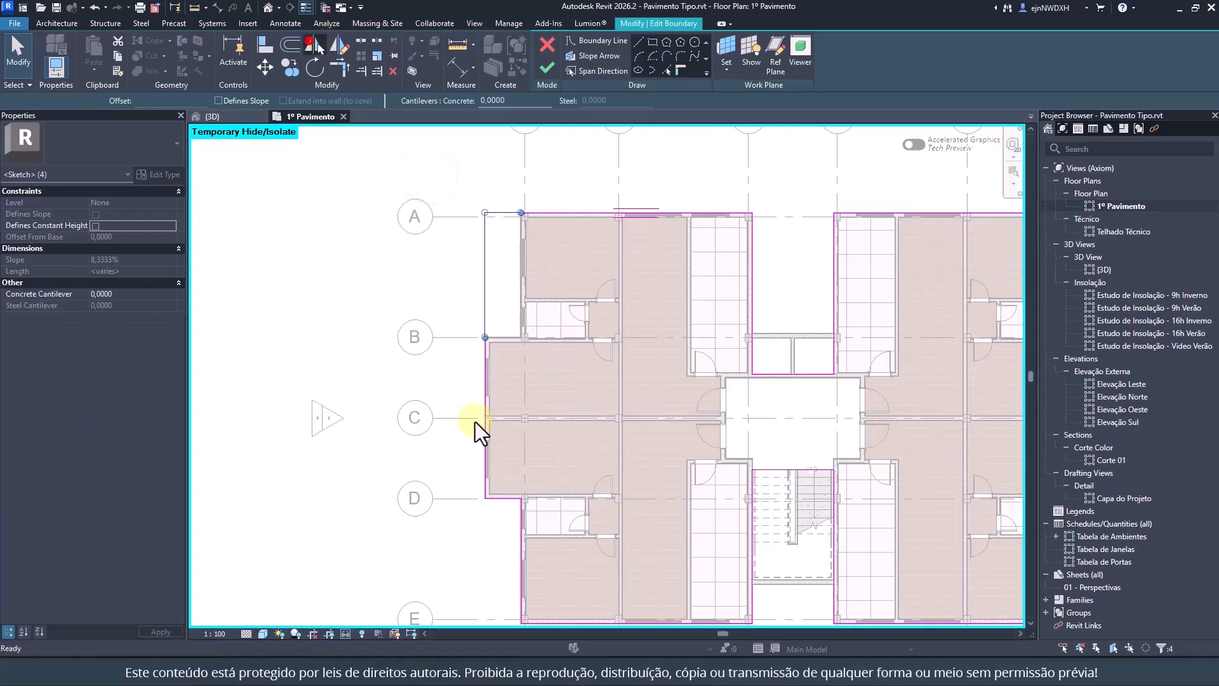
click(313, 45)
click(457, 417)
scroll(530, 492, up, 5)
middle_drag(530, 492, 595, 165)
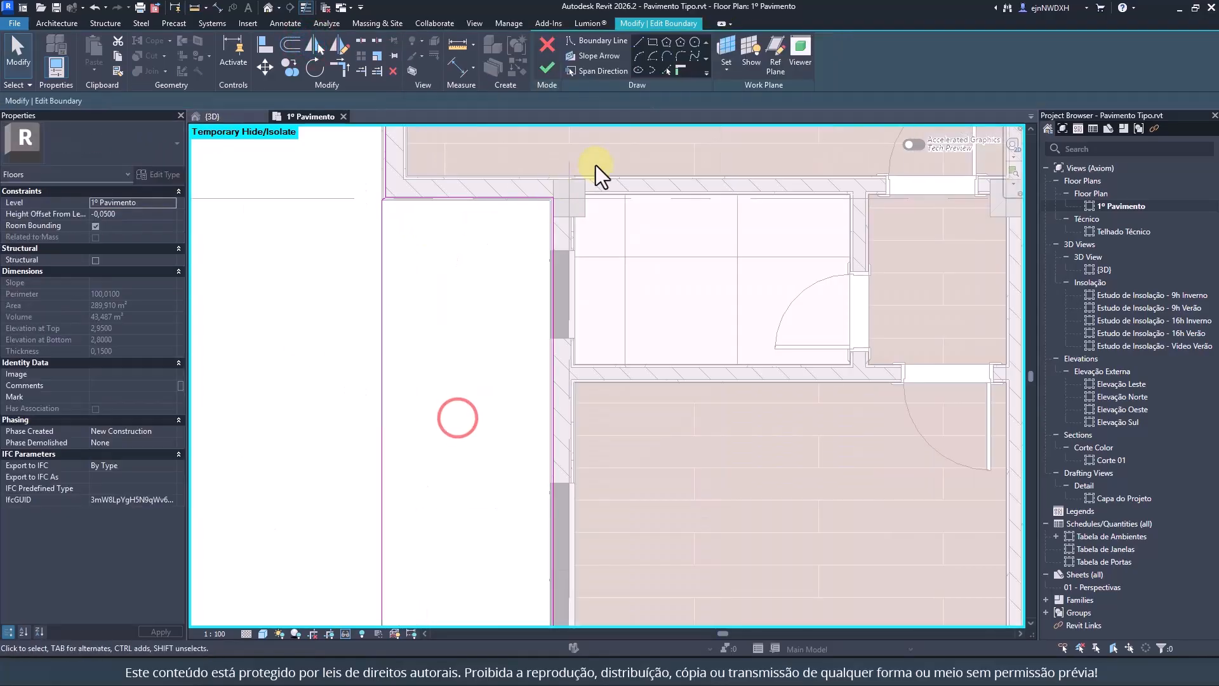
drag(580, 174, 541, 213)
key(Delete)
Step: Mirror the slab extension lines between grids D and E across the building's central axis to the grid 6 side
scroll(477, 275, down, 5)
drag(407, 222, 567, 468)
click(336, 45)
click(629, 304)
mouse_move(805, 356)
middle_down()
mouse_move(628, 305)
mouse_move(285, 376)
middle_up()
click(629, 316)
Step: Mirror the grid 6 side extension lines about grid C, delete the leftover boundary edges and finish the slab sketch
scroll(622, 312, up, 1)
mouse_move(622, 312)
middle_down()
mouse_move(533, 312)
mouse_move(546, 529)
middle_up()
click(312, 44)
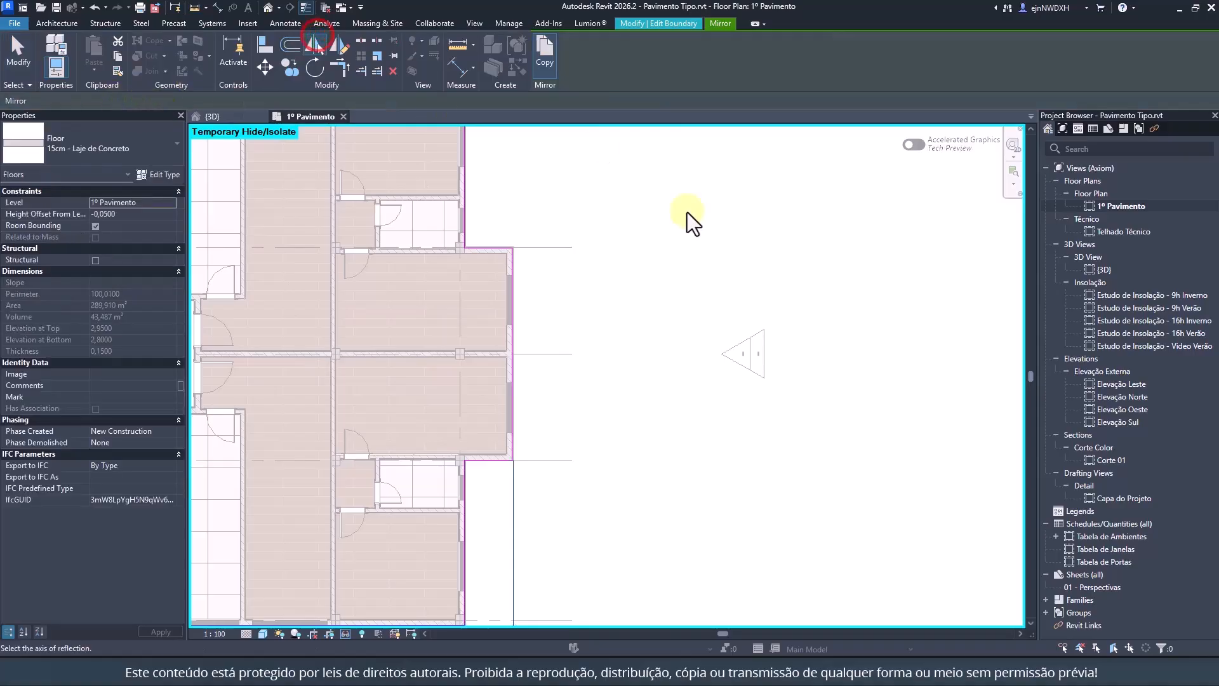
click(539, 352)
drag(470, 217, 450, 259)
key(Delete)
scroll(562, 334, down, 4)
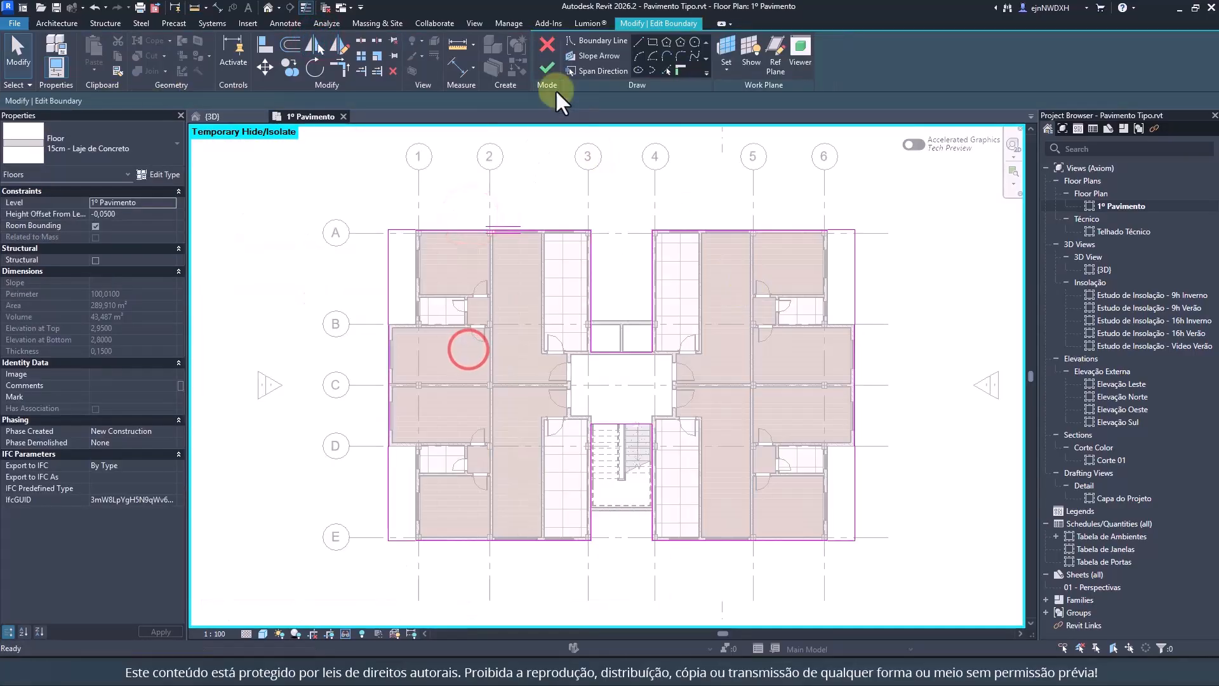
click(547, 67)
Step: Open the Apto 1 group for editing and start a floor similar to the bathroom's 5cm - Travertino Bianco Portobello
click(736, 384)
key(Escape)
scroll(478, 266, up, 3)
double_click(419, 273)
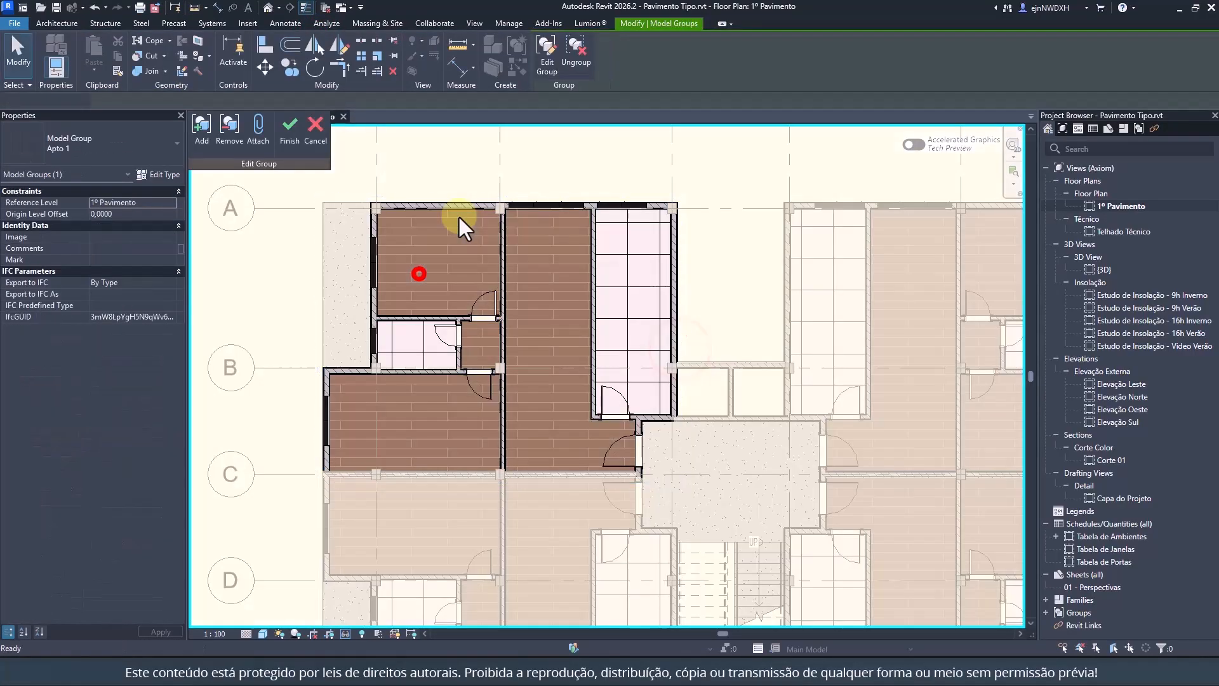
click(440, 337)
scroll(438, 330, up, 3)
middle_drag(459, 197, 590, 353)
click(515, 69)
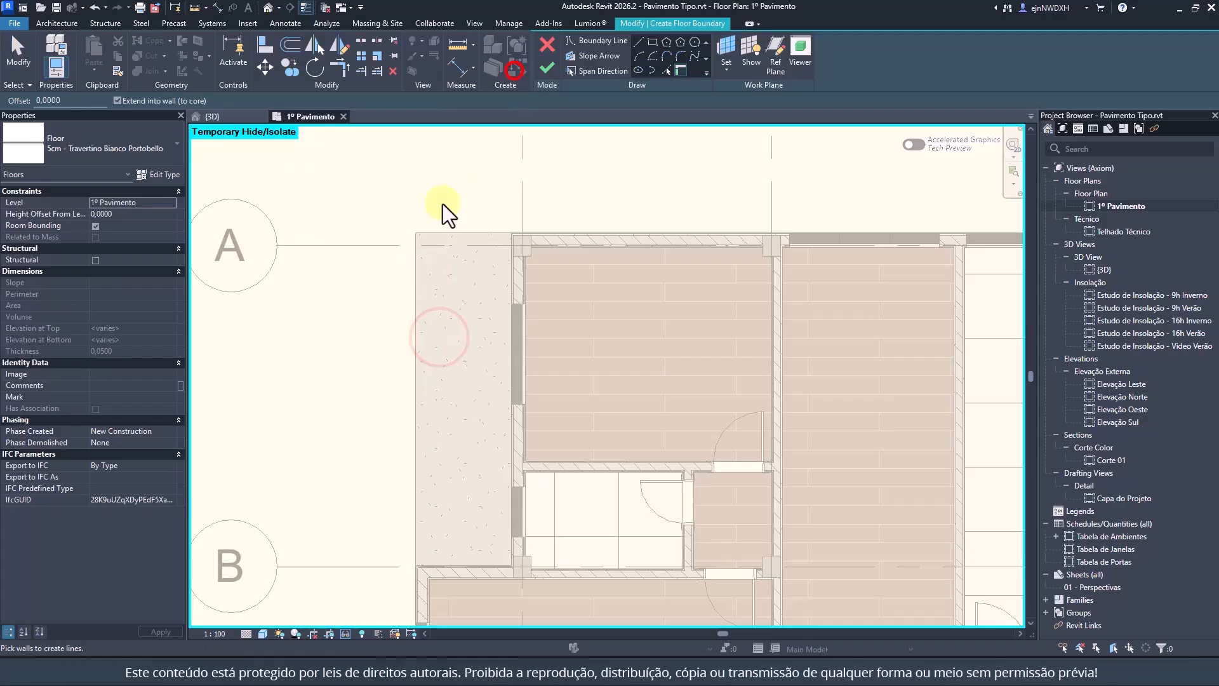
Step: Trace the balcony floor's boundary from the apartment wall faces and the extended slab's outer edges
click(662, 68)
scroll(512, 272, up, 3)
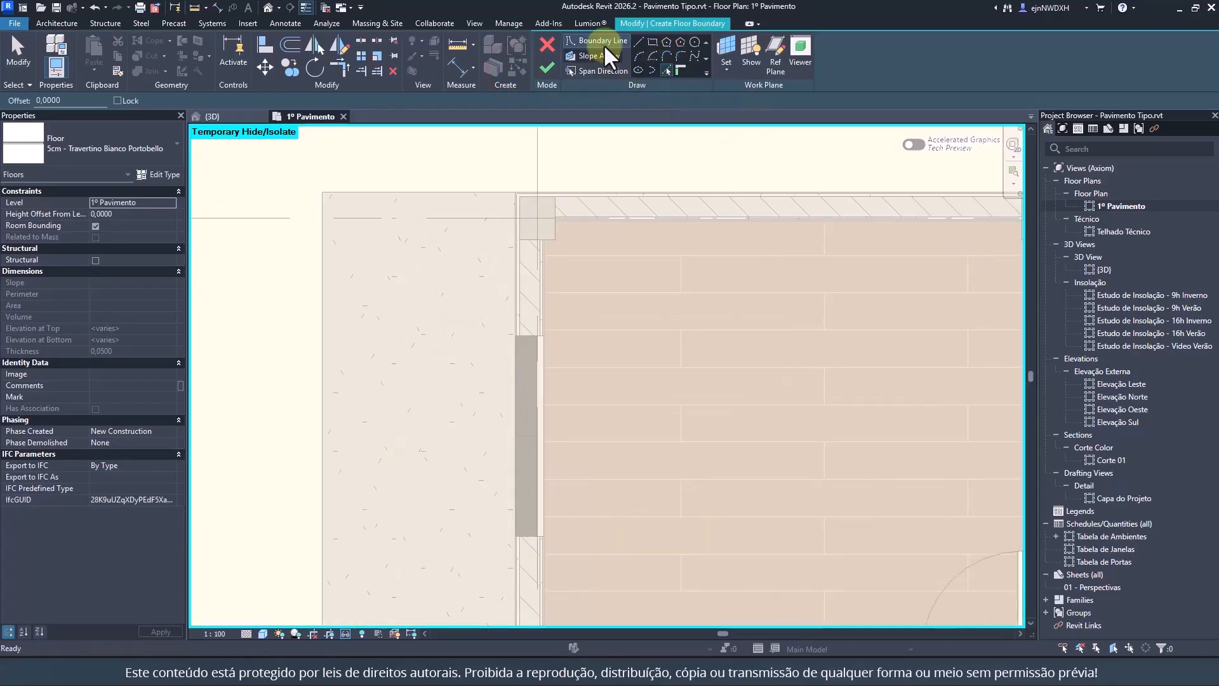
click(607, 55)
click(676, 70)
click(516, 253)
scroll(517, 257, down, 3)
scroll(504, 184, up, 3)
click(495, 360)
mouse_move(482, 444)
middle_down()
mouse_move(504, 184)
mouse_move(480, 219)
middle_up()
click(641, 38)
click(666, 70)
click(480, 202)
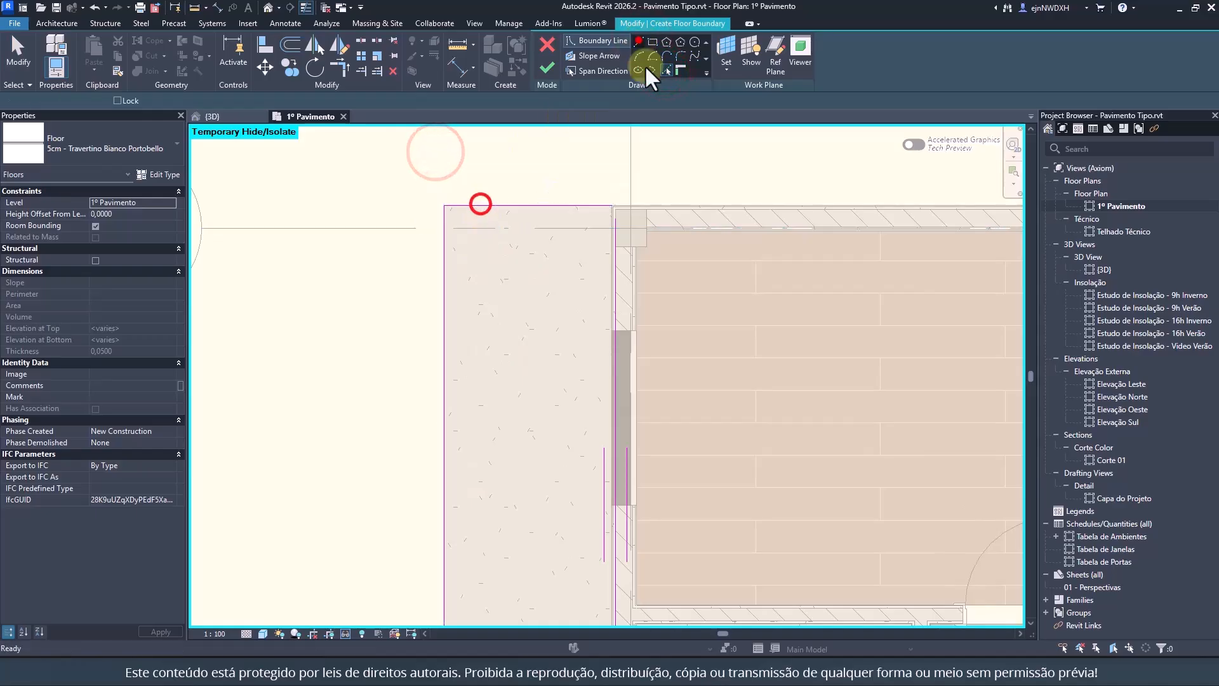
Step: Add a short connecting line where the balcony boundary meets the wall corner at grids A and 1, and trim it
click(640, 41)
scroll(605, 185, up, 5)
click(631, 259)
click(644, 271)
key(t)
key(r)
click(637, 265)
scroll(629, 301, down, 8)
scroll(559, 367, up, 9)
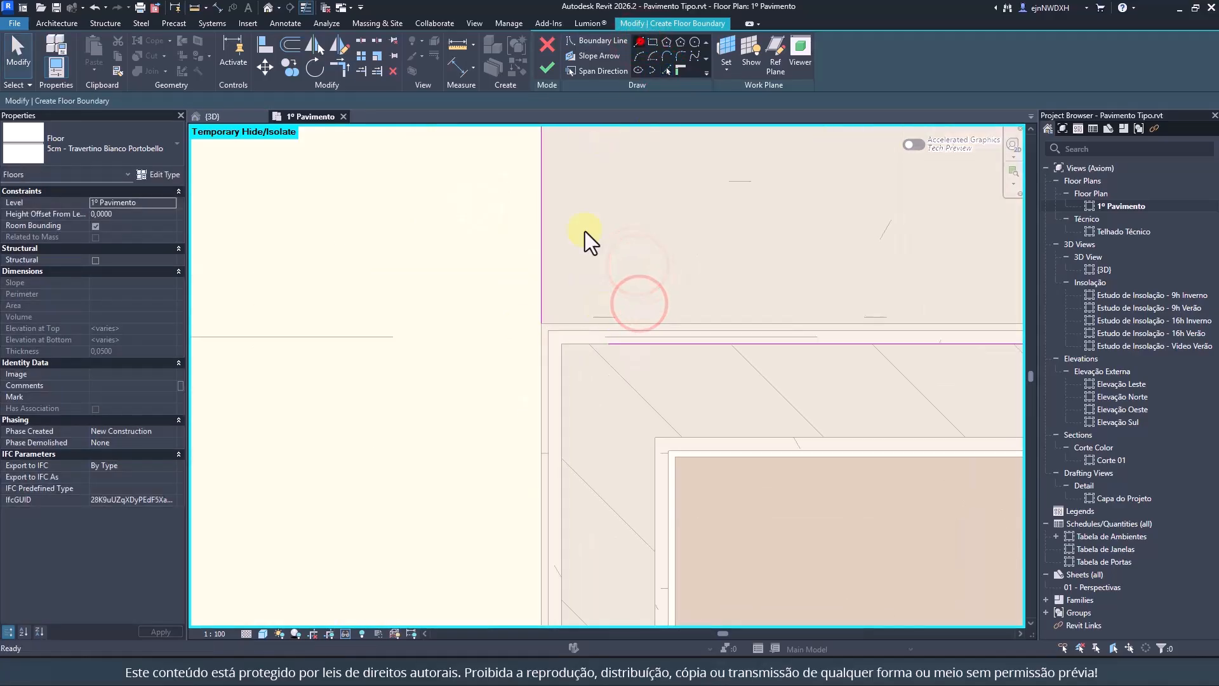
Step: Close the balcony boundary at the projecting room's outer corner with a short trimmed line and finish the floor
click(640, 42)
click(542, 323)
click(561, 344)
key(t)
key(r)
click(552, 336)
click(619, 343)
scroll(597, 355, down, 6)
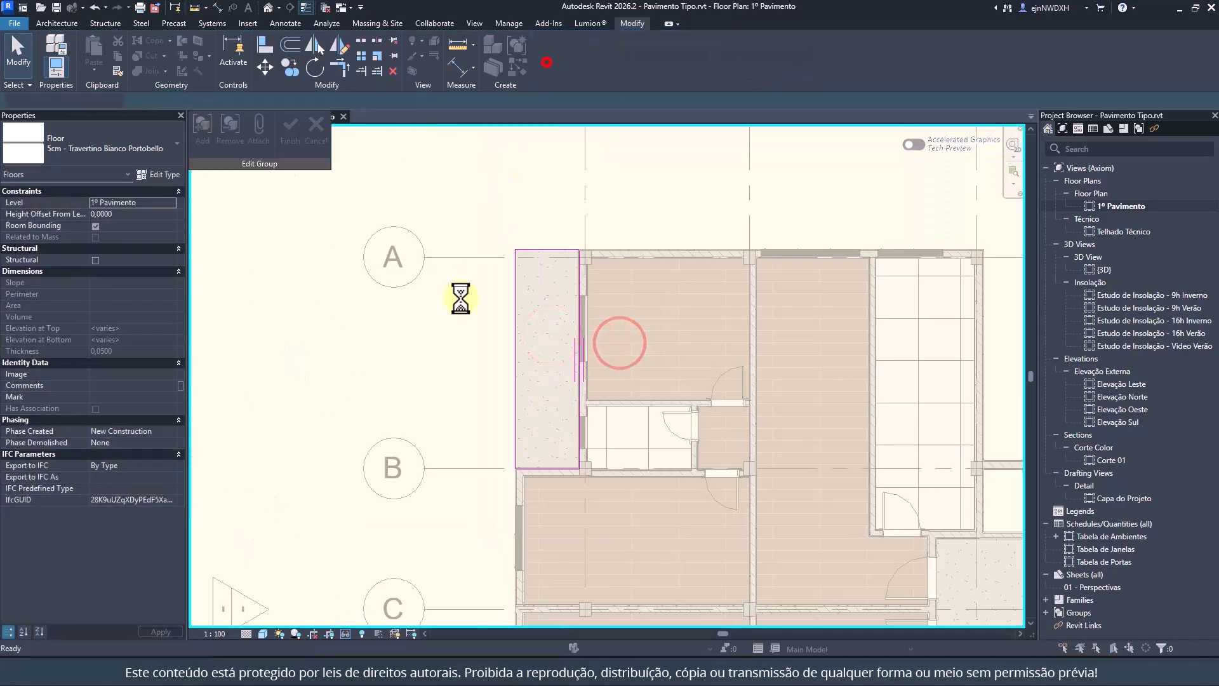
Step: Align the balcony floor's tile joint lines with the apartment's outer wall face
click(269, 45)
click(651, 345)
click(574, 327)
key(Escape)
key(Escape)
click(563, 285)
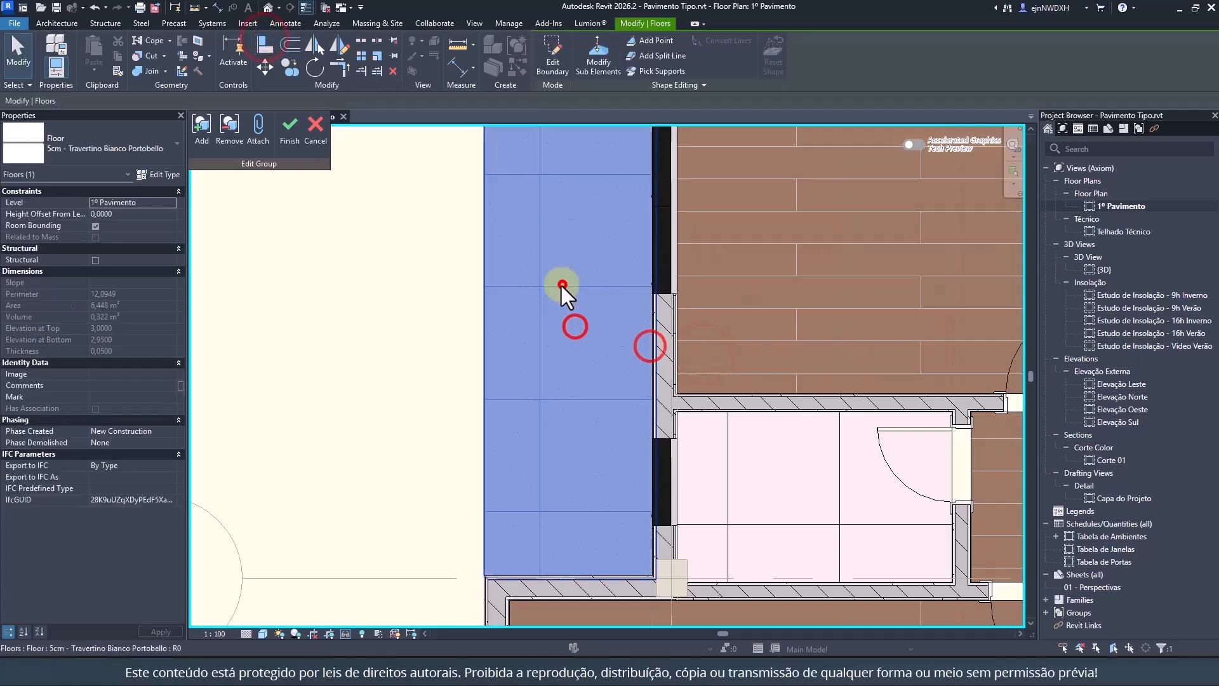
key(Escape)
Step: Start a railing of type Glass Panel - Bottom Fill with a path offset of 0,05
scroll(438, 311, down, 5)
scroll(434, 234, up, 3)
click(60, 24)
click(416, 42)
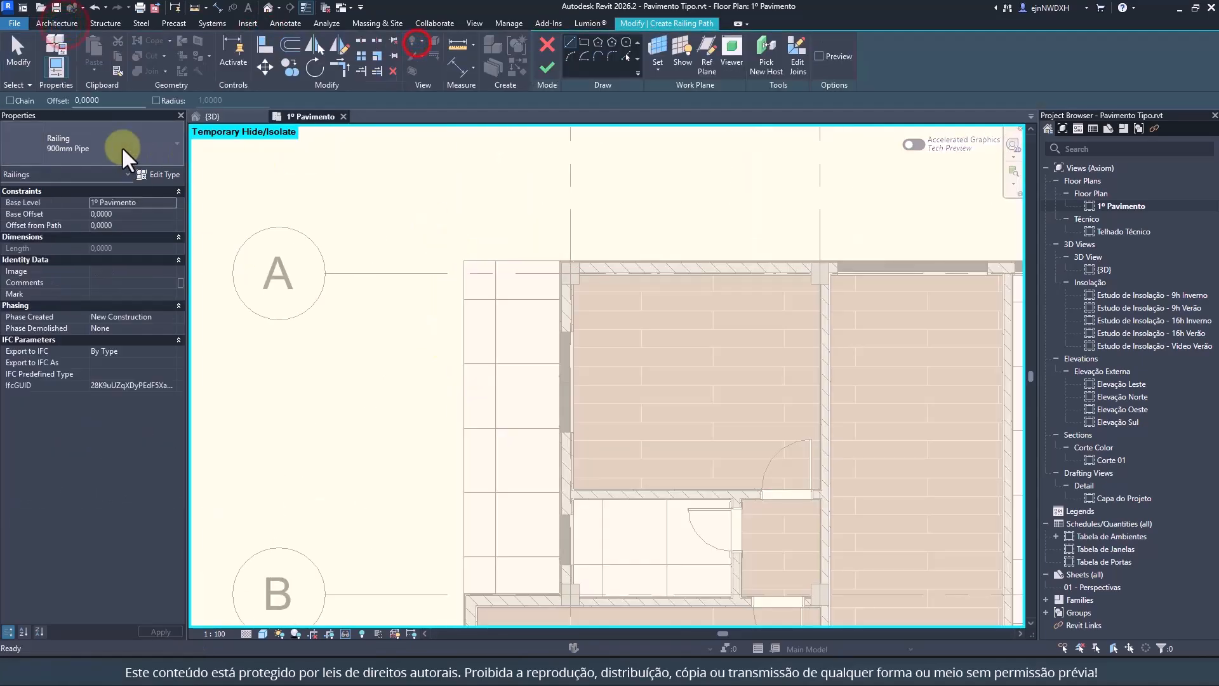
click(114, 144)
click(75, 252)
click(109, 101)
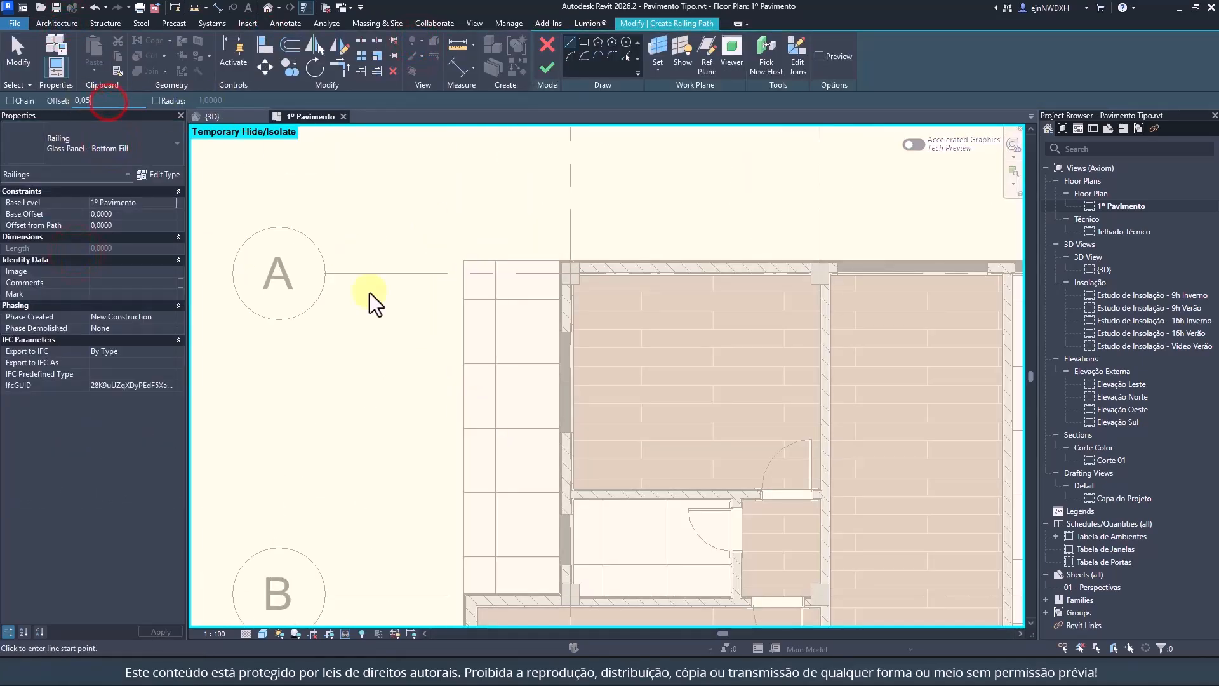
Step: Sketch the railing path along the balcony's two outer edges, finish it in the 3D view and close the group
middle_drag(462, 589, 466, 548)
click(466, 547)
click(466, 218)
click(561, 217)
click(467, 217)
key(Escape)
key(Escape)
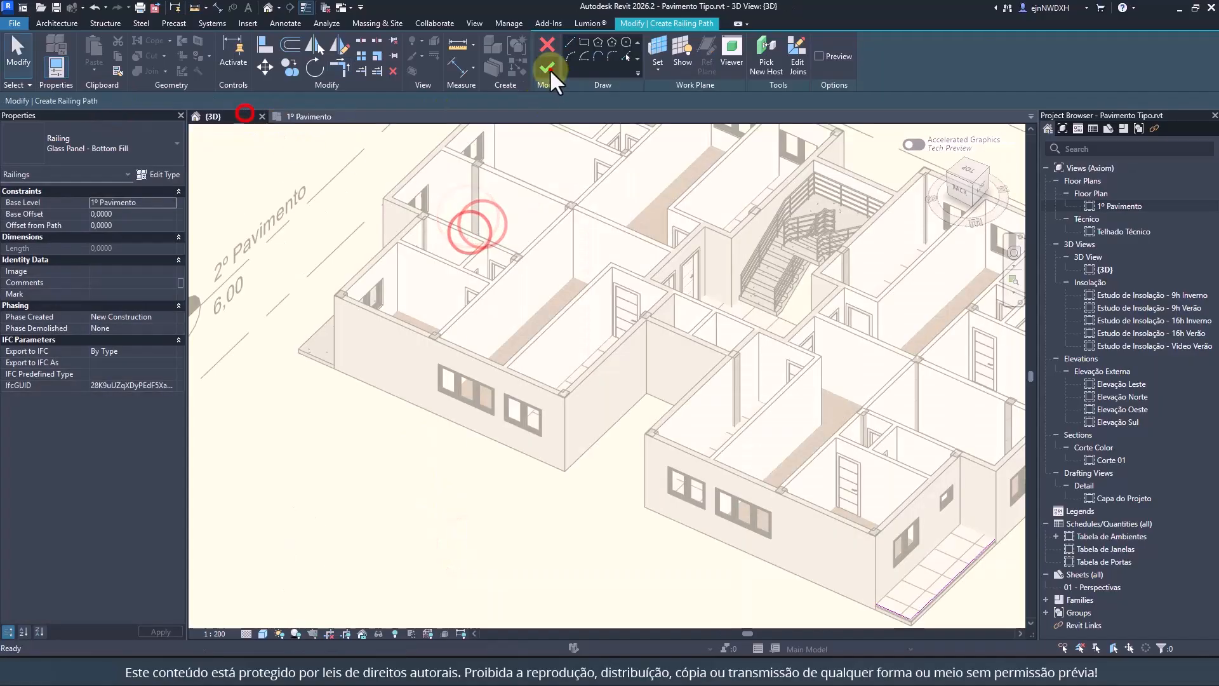
click(547, 67)
scroll(730, 518, up, 5)
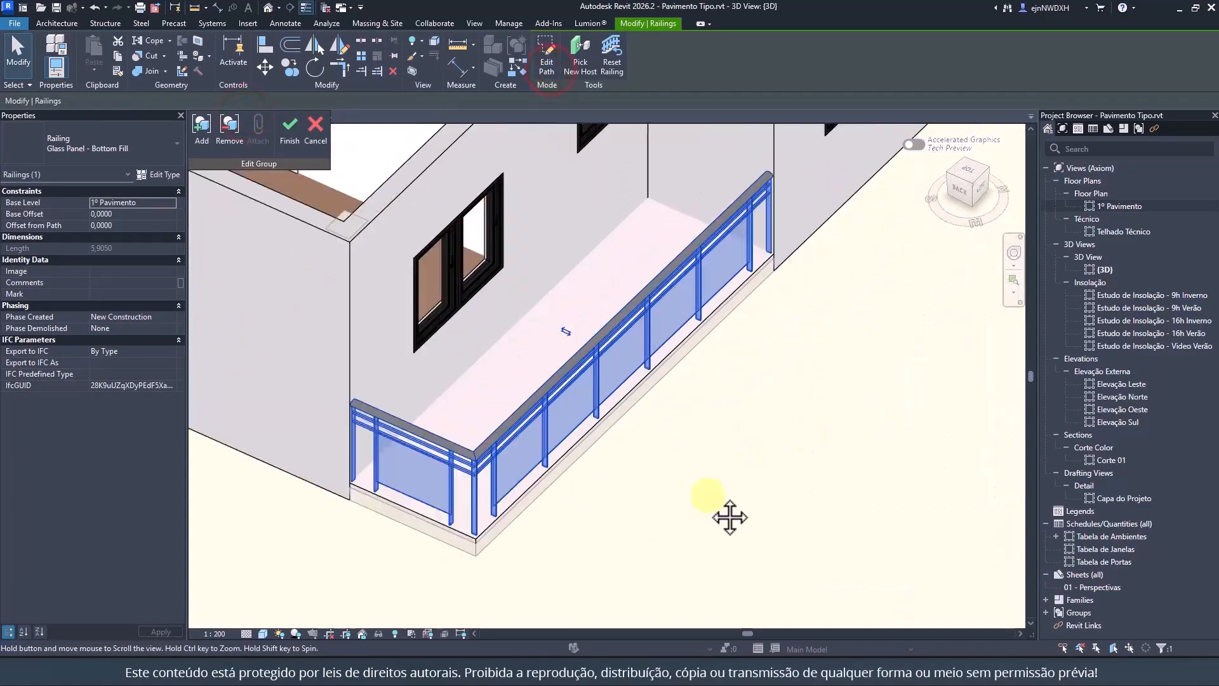
scroll(701, 489, down, 3)
click(293, 131)
Step: Reopen the apartment group, try the 900mm and 1100mm railing types, set the balcony railing to 900mm Pipe and finish the group
double_click(690, 365)
click(692, 347)
click(146, 147)
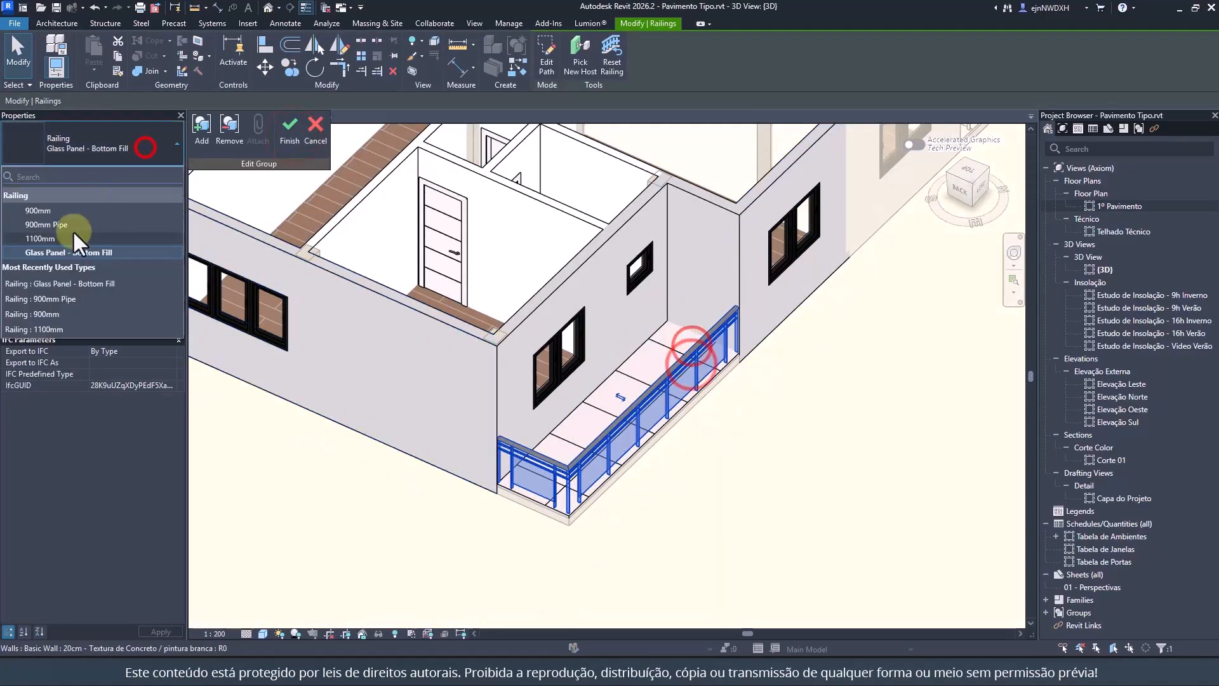
click(74, 212)
click(114, 151)
click(70, 242)
click(140, 139)
click(61, 229)
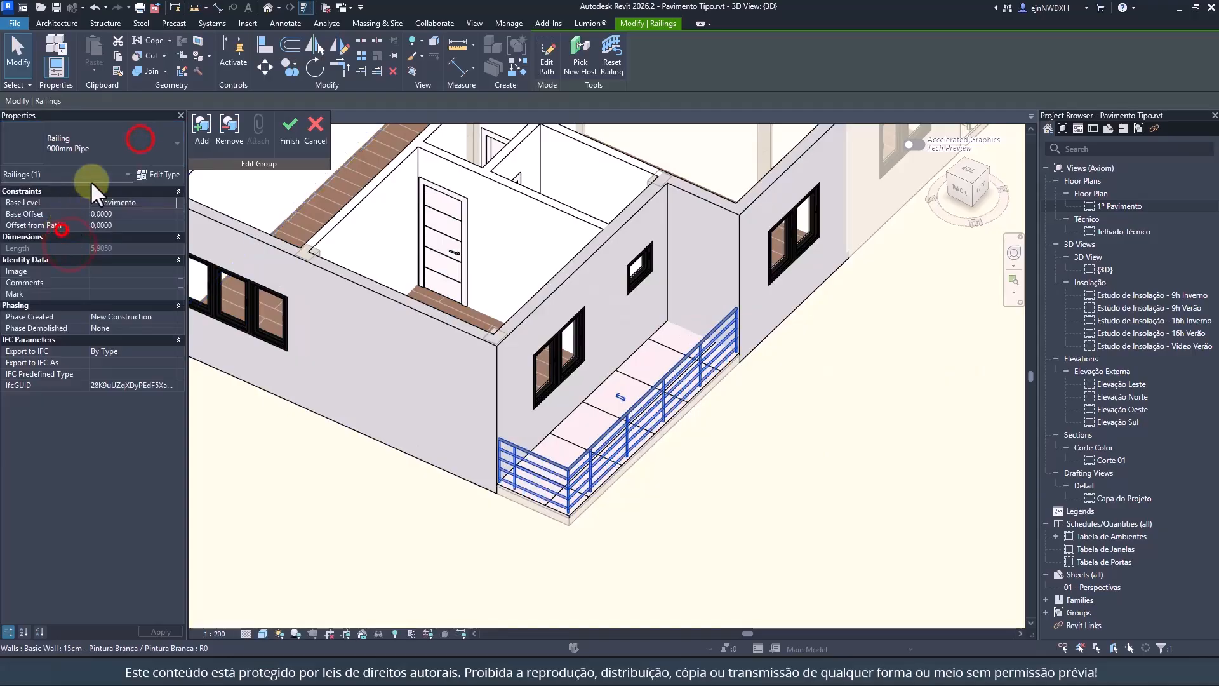
click(753, 547)
scroll(754, 546, down, 3)
click(286, 134)
click(753, 471)
scroll(782, 492, down, 3)
shift+middle_drag(783, 491, 498, 403)
scroll(695, 403, up, 6)
click(684, 337)
key(Escape)
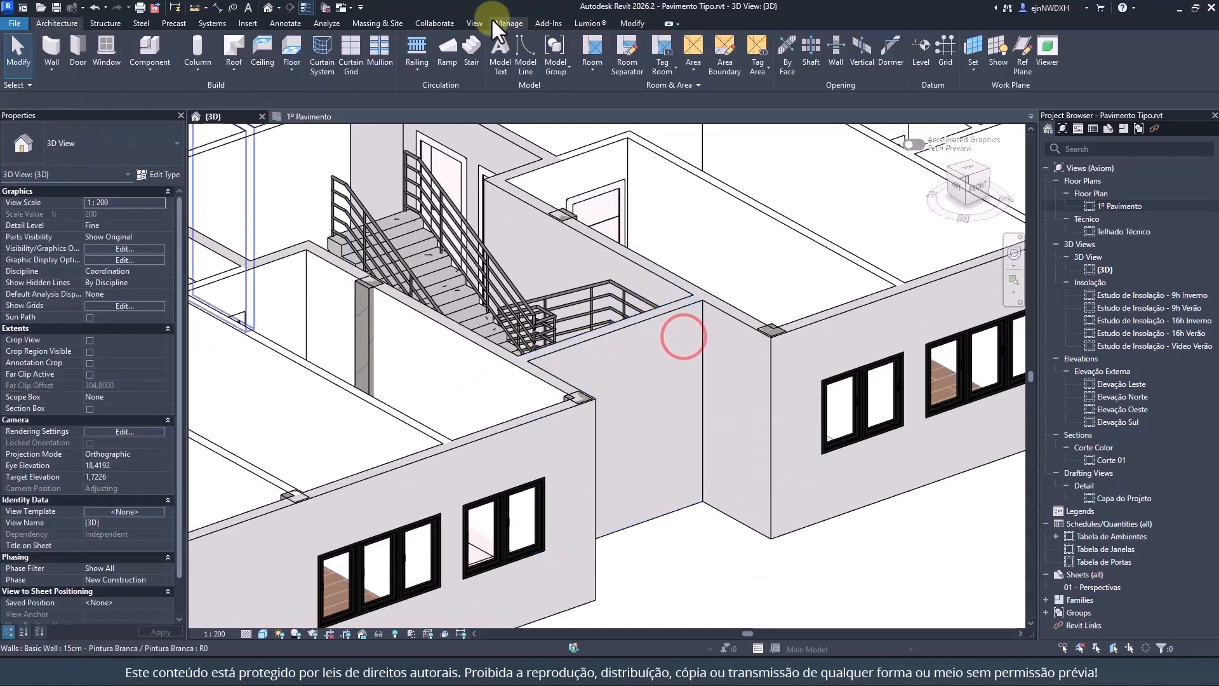
click(501, 26)
click(632, 23)
click(198, 56)
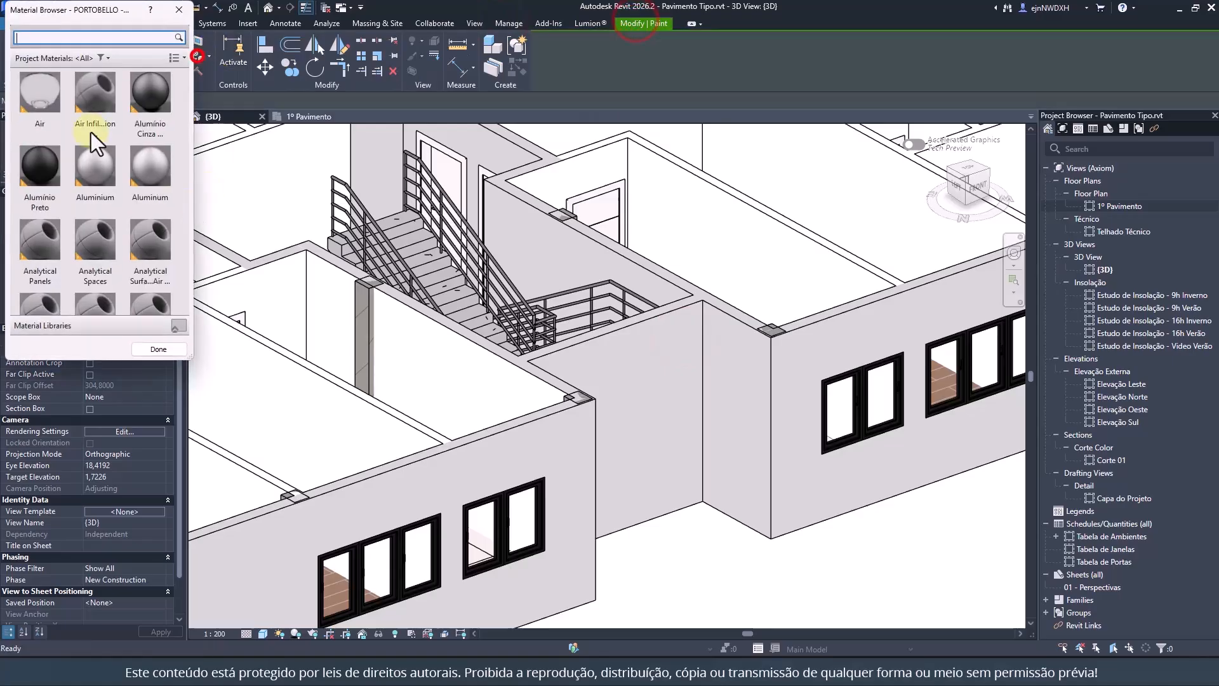
scroll(95, 124, down, 10)
click(114, 106)
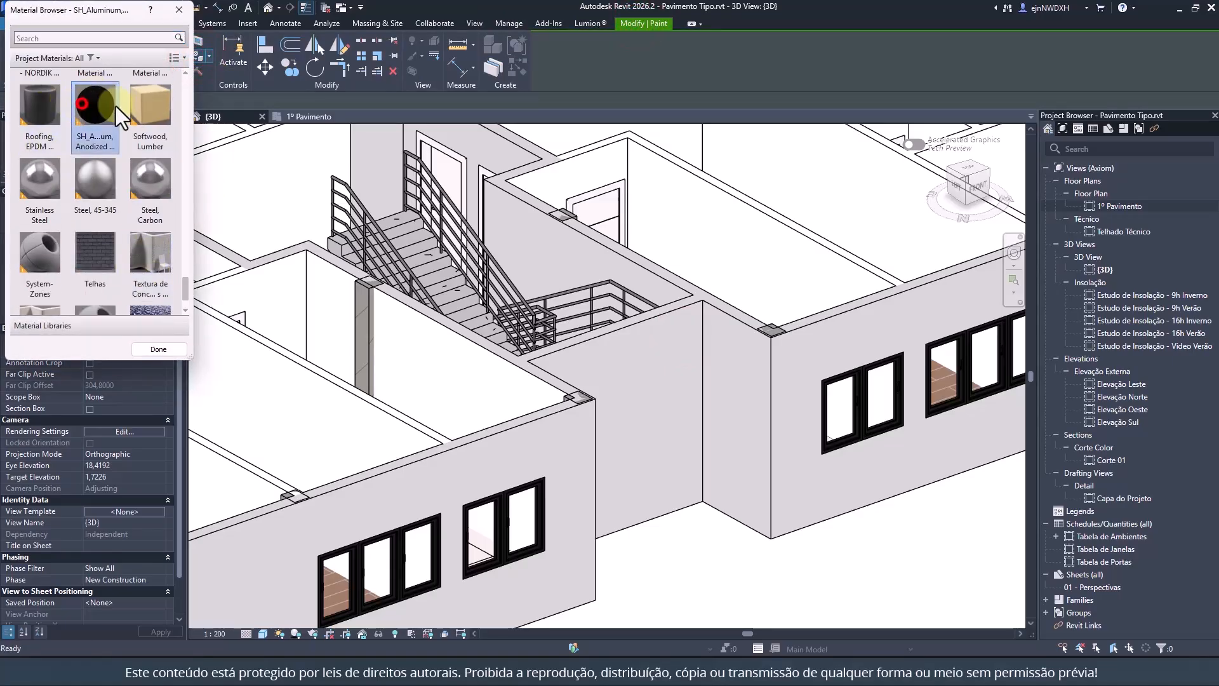
scroll(112, 193, down, 2)
scroll(146, 155, up, 6)
click(68, 39)
key(Escape)
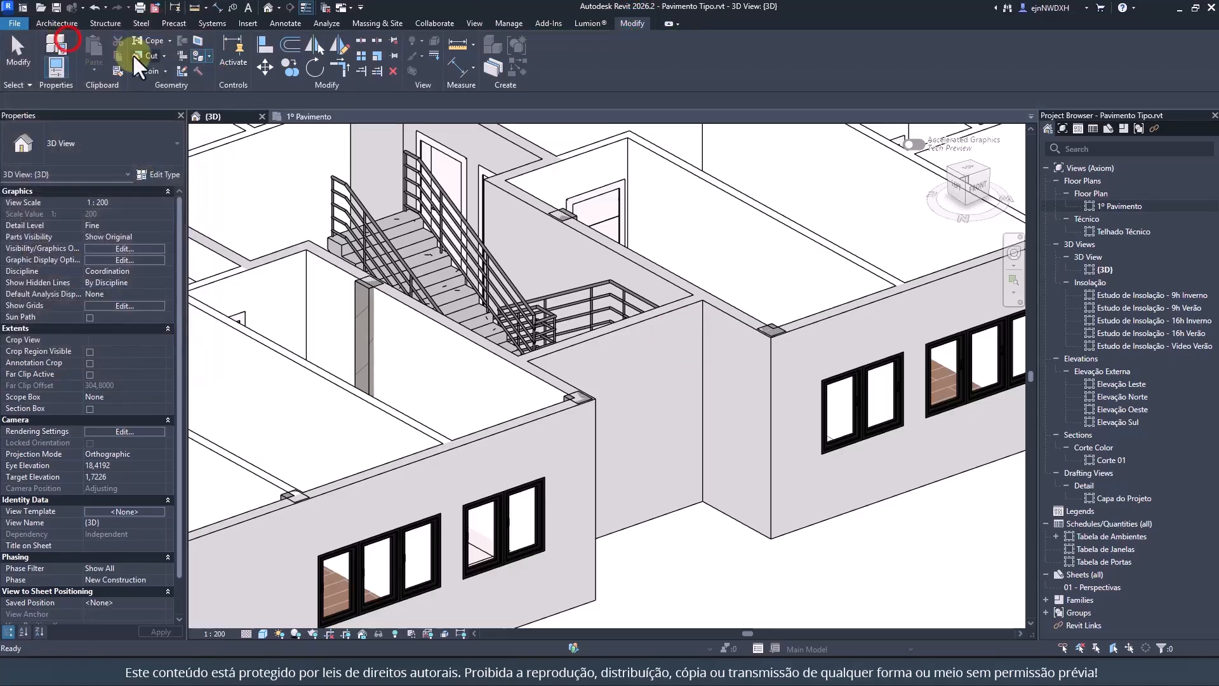
Step: Duplicate the Pintura Branca material and rename the copy Pintura Cinza
click(508, 23)
click(54, 47)
click(451, 183)
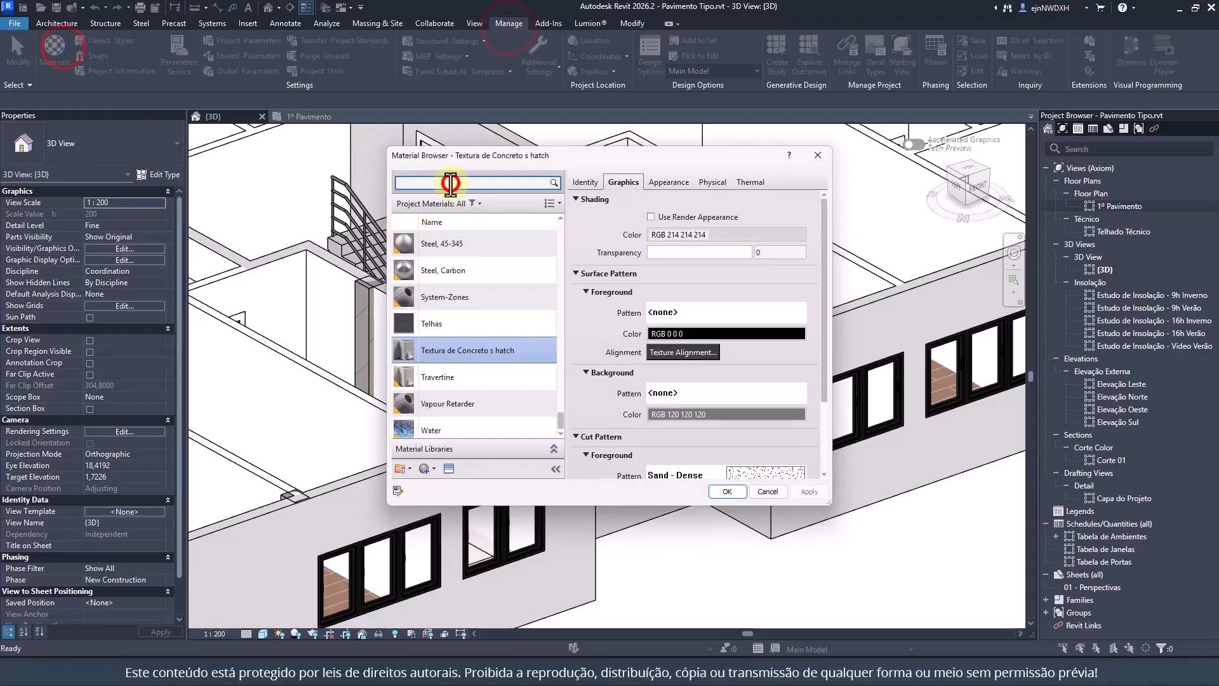
text(pintu)
right_click(480, 284)
click(525, 309)
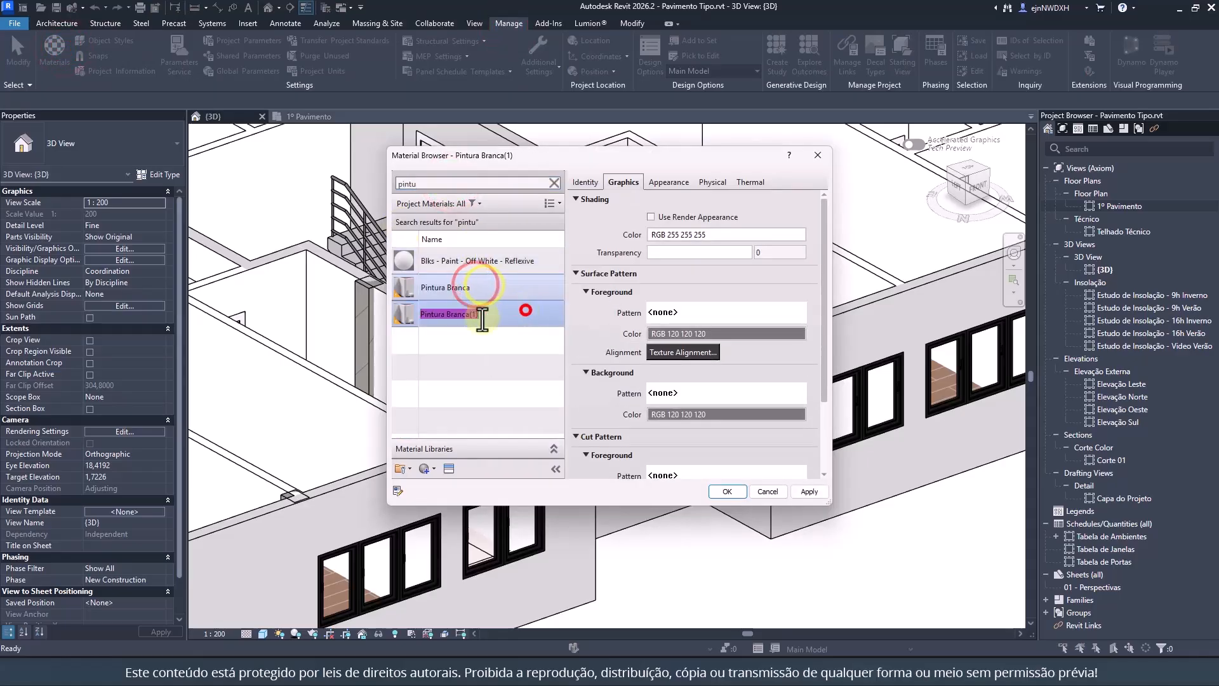
click(459, 314)
drag(448, 314, 518, 314)
text(Cinza)
key(Return)
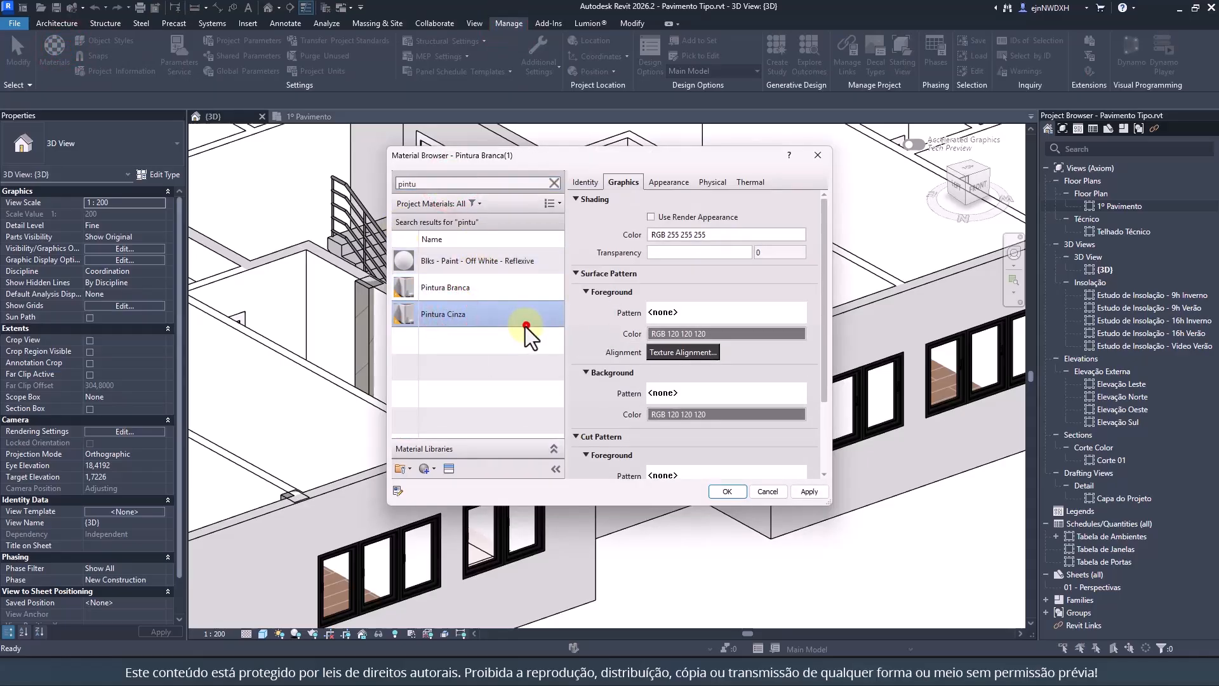
Step: Give Pintura Cinza a dark gray RGB 91 91 91 shading color and a solid fill foreground surface pattern in the same color
click(672, 234)
click(749, 278)
click(749, 311)
click(675, 438)
click(667, 315)
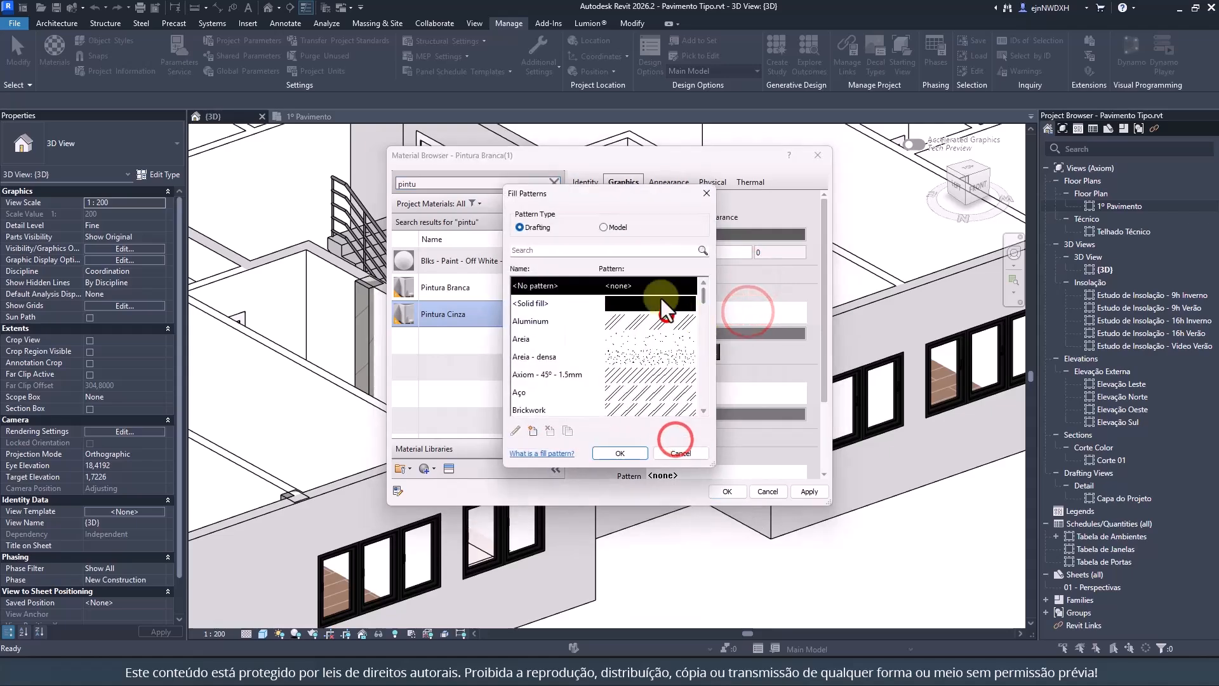
double_click(660, 300)
click(692, 334)
click(656, 437)
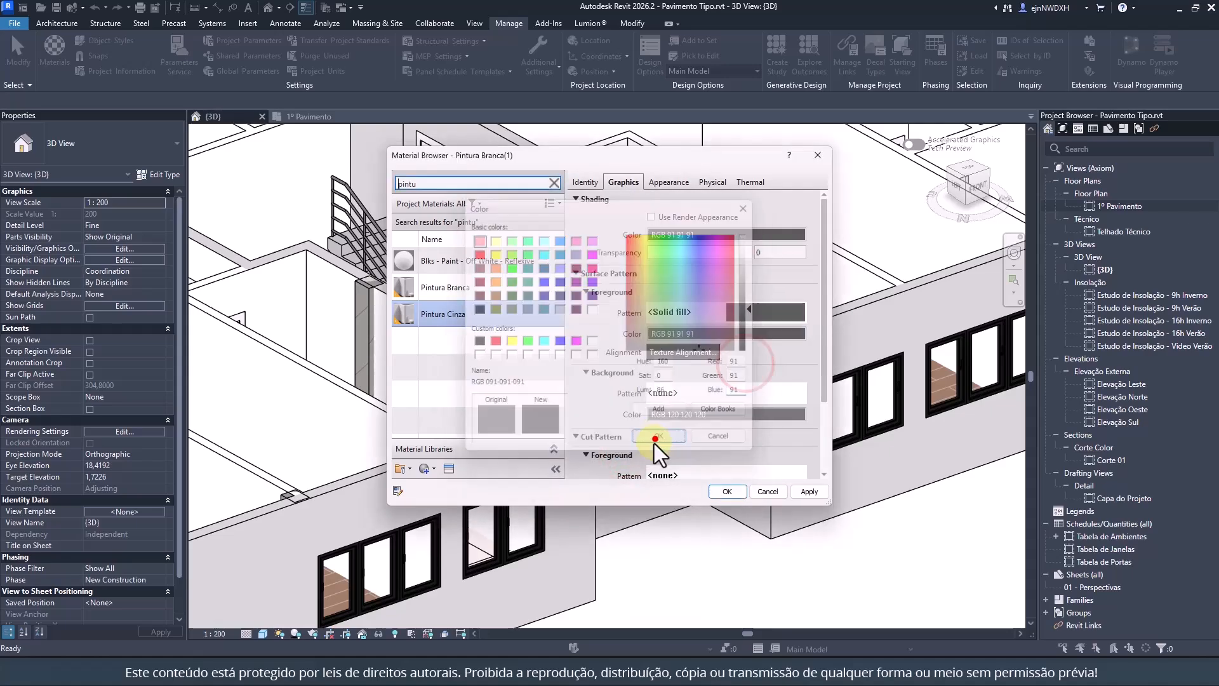
click(727, 491)
Step: Paint the recessed exterior wall face beside the staircase with the Pintura Cinza material
click(632, 23)
click(196, 53)
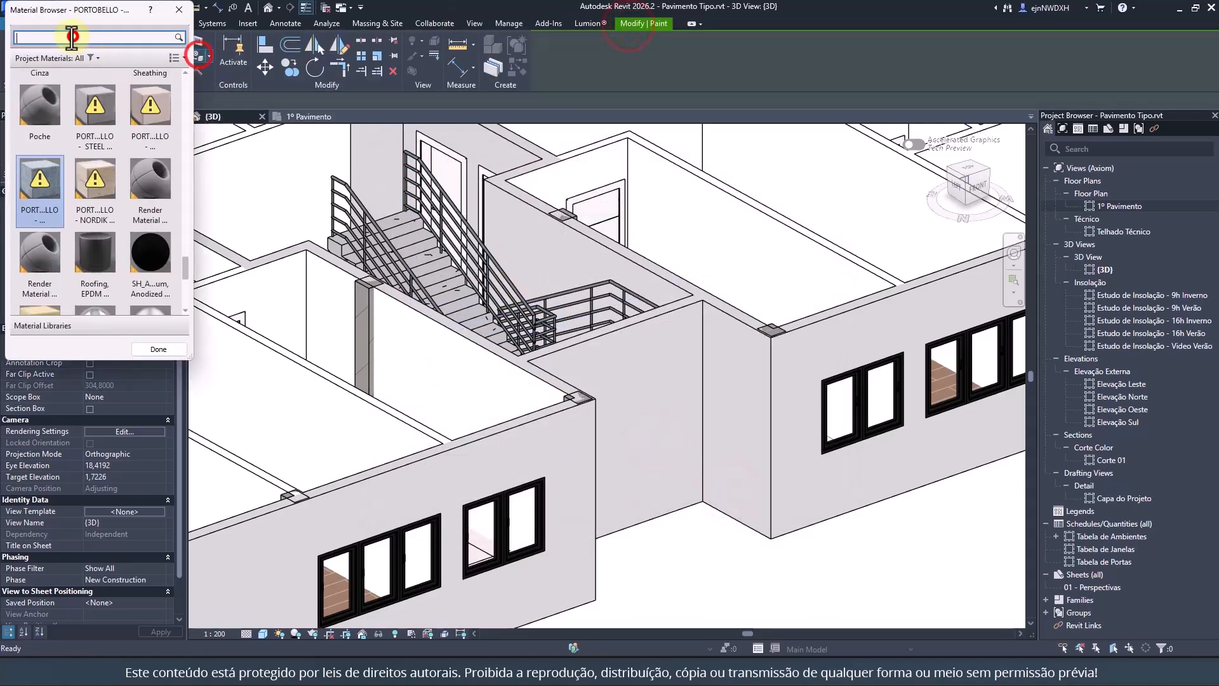
text(pintura)
click(129, 108)
click(656, 368)
key(Escape)
Step: Set the render appearance color of Pintura Cinza to RGB 91 91 91 and accept the material
scroll(622, 324, down, 5)
middle_drag(622, 324, 754, 466)
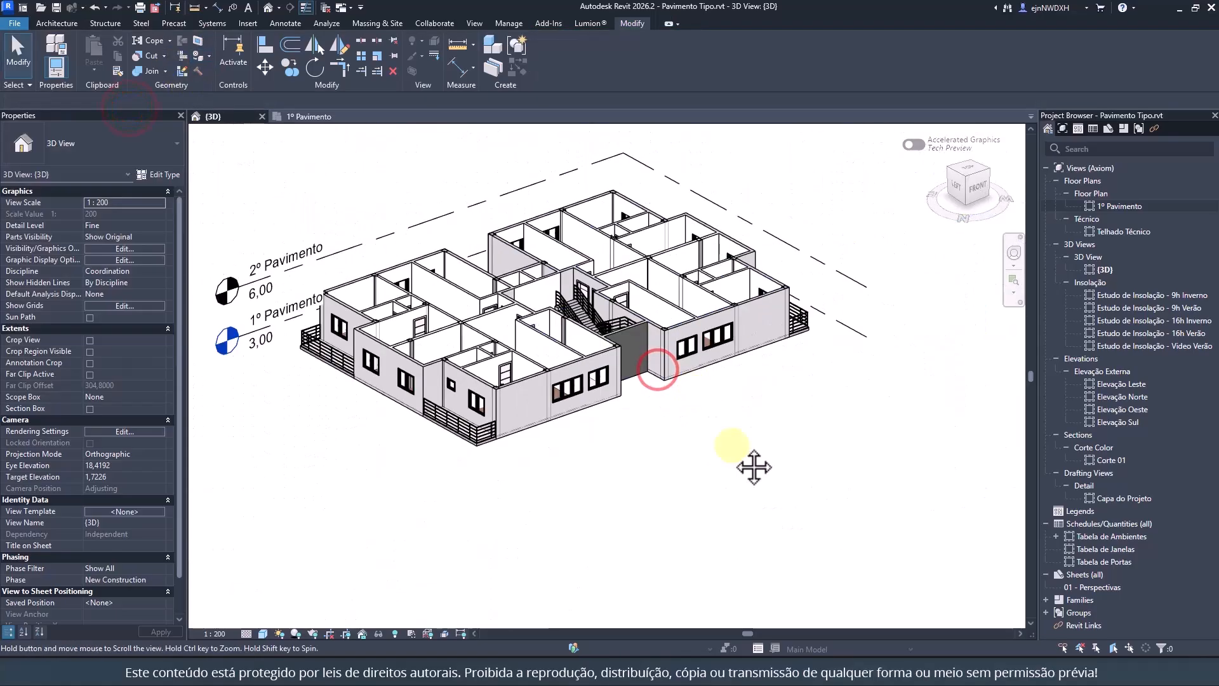
scroll(516, 281, up, 3)
click(508, 23)
click(54, 48)
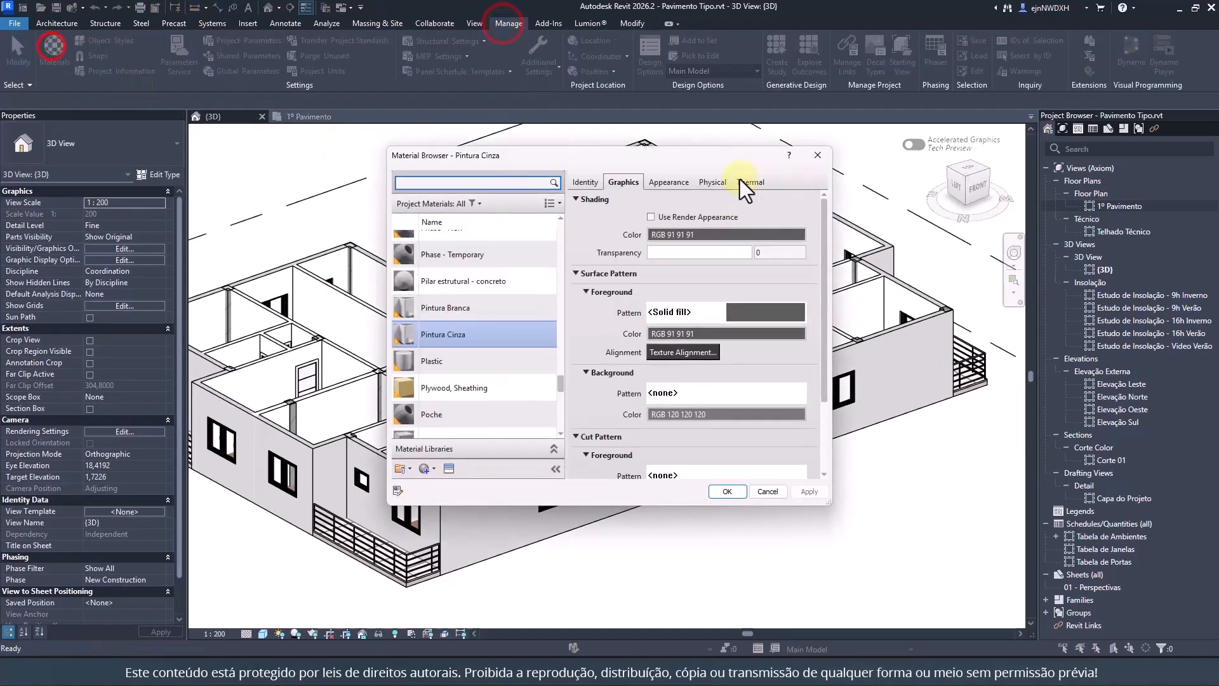
click(669, 181)
click(750, 367)
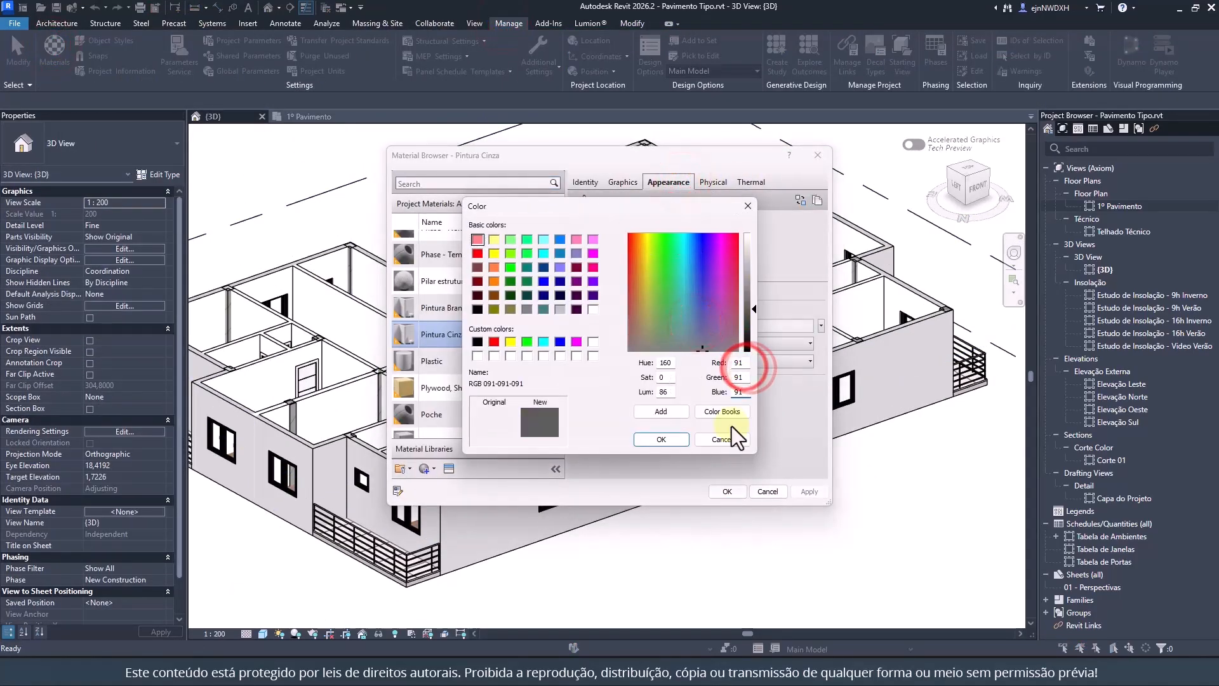
click(669, 438)
click(724, 490)
Step: Paint the recessed exterior wall face on the back side of the building with Pintura Cinza
shift+middle_drag(444, 306, 756, 347)
click(628, 24)
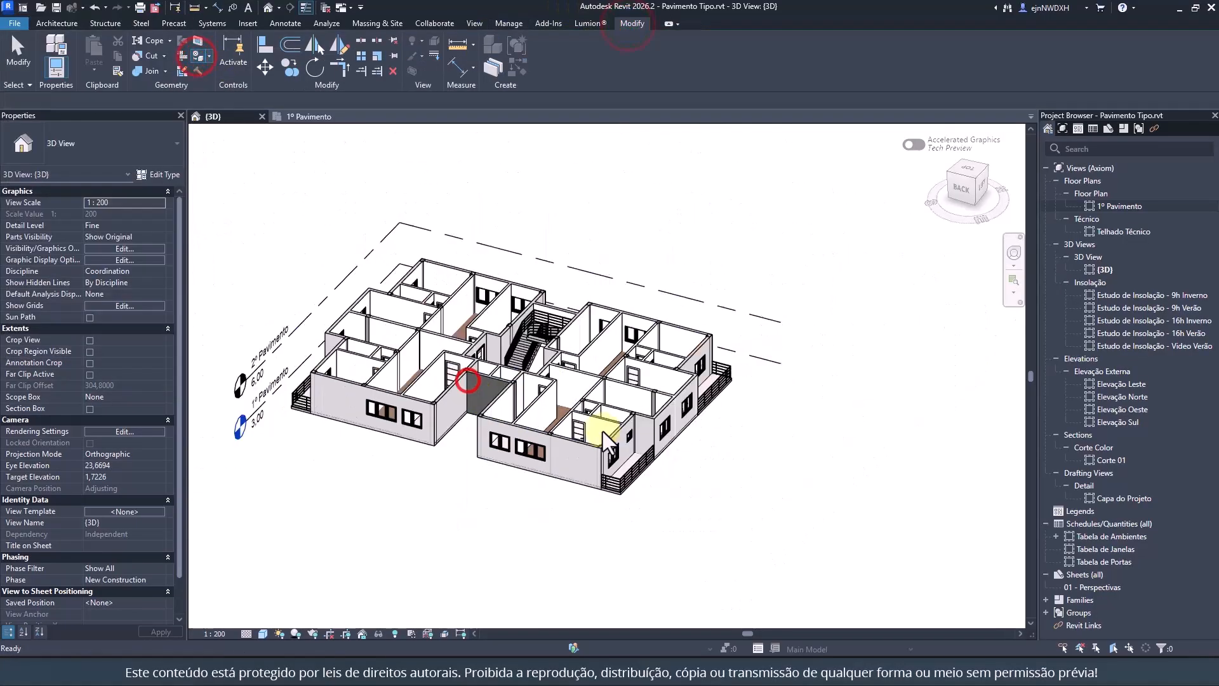
scroll(413, 245, up, 3)
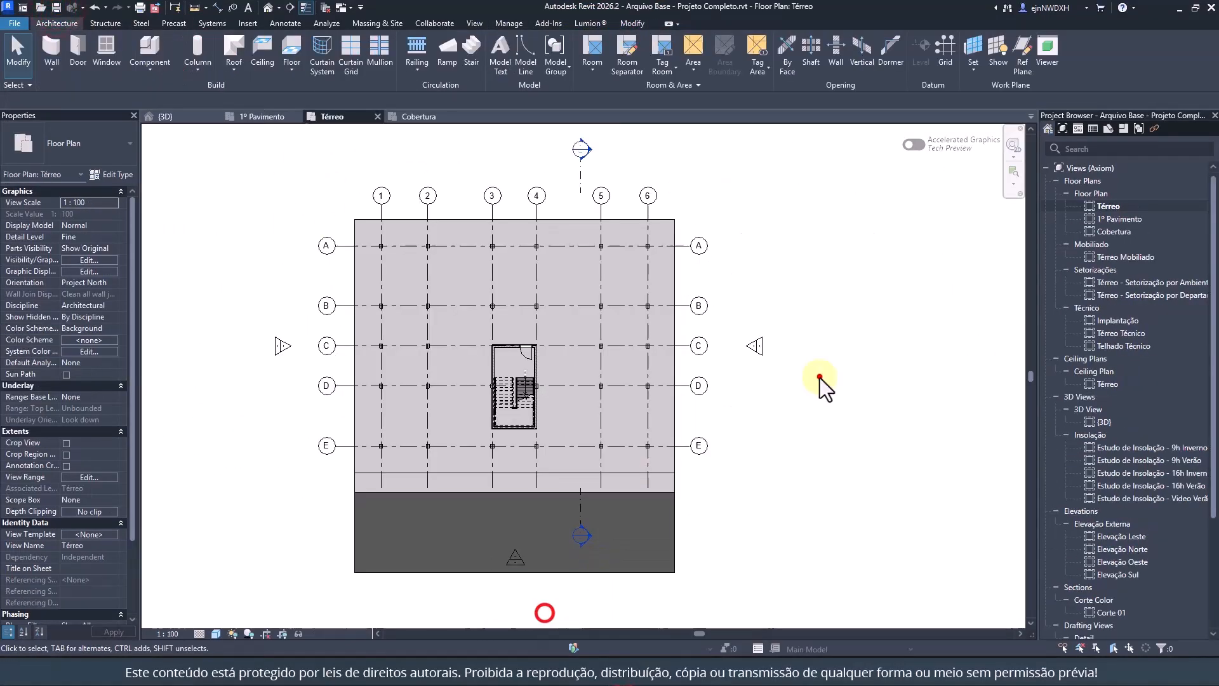
Step: In the Arquivo Base - Projeto Completo model's 3D view, reload the Pavimento Tipo.rvt link
click(184, 118)
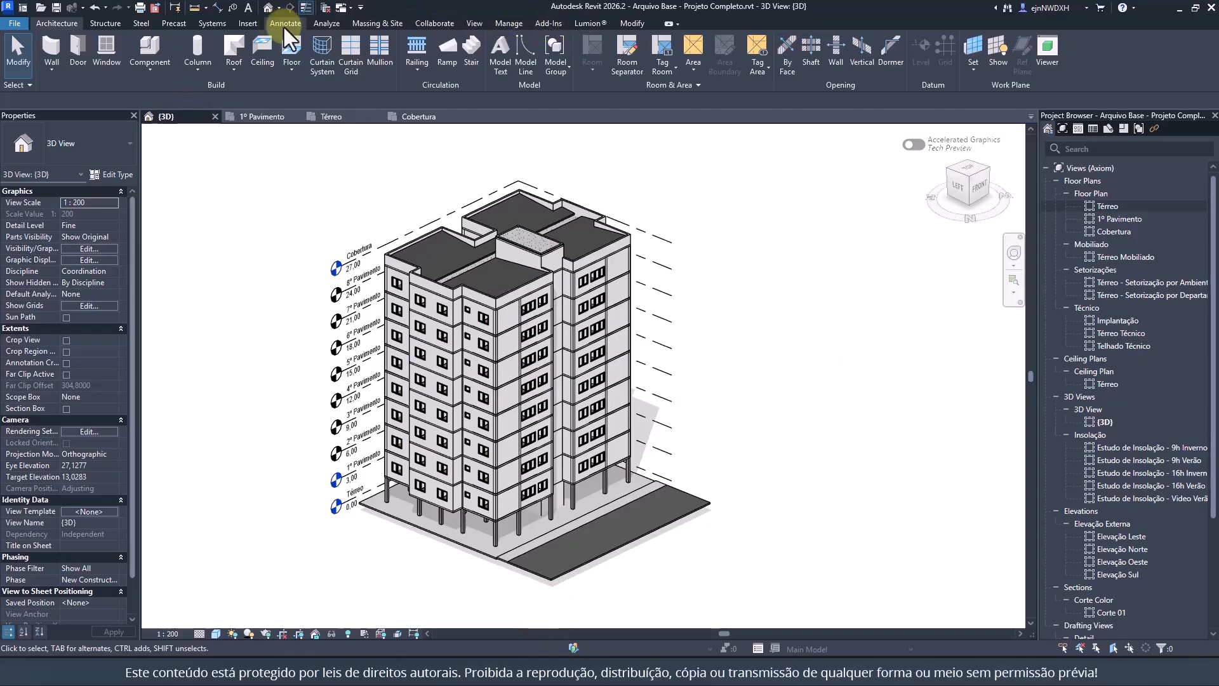
click(248, 22)
click(53, 54)
click(490, 204)
click(512, 147)
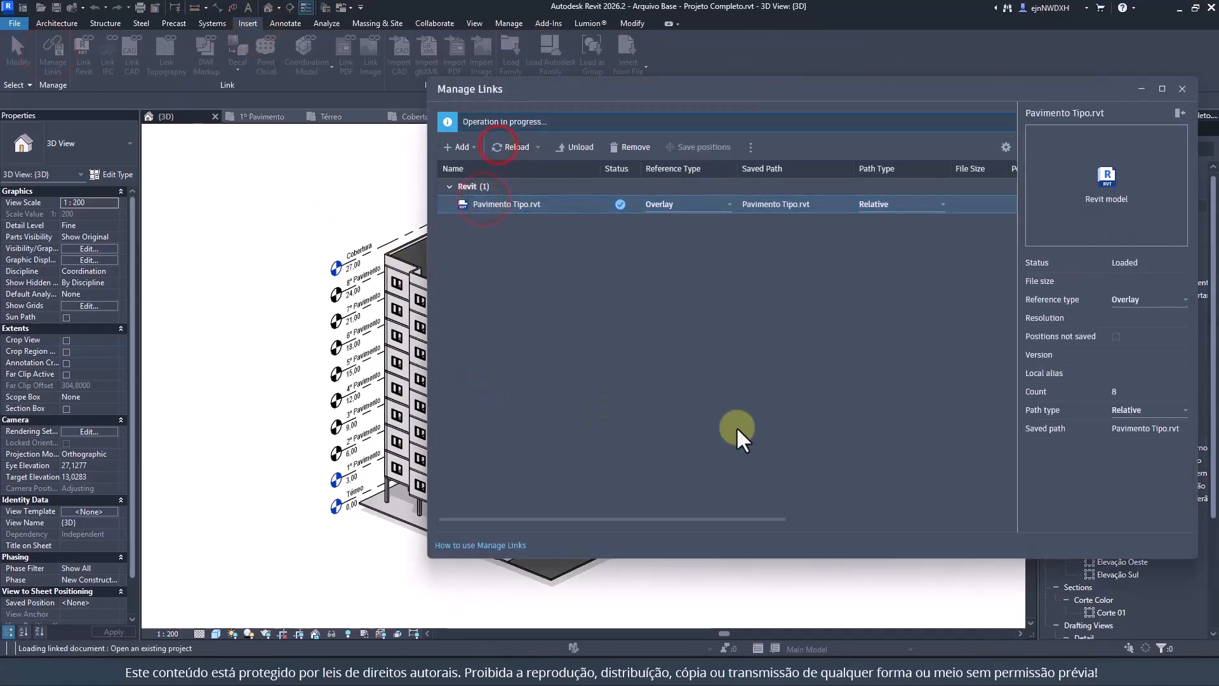
click(1182, 89)
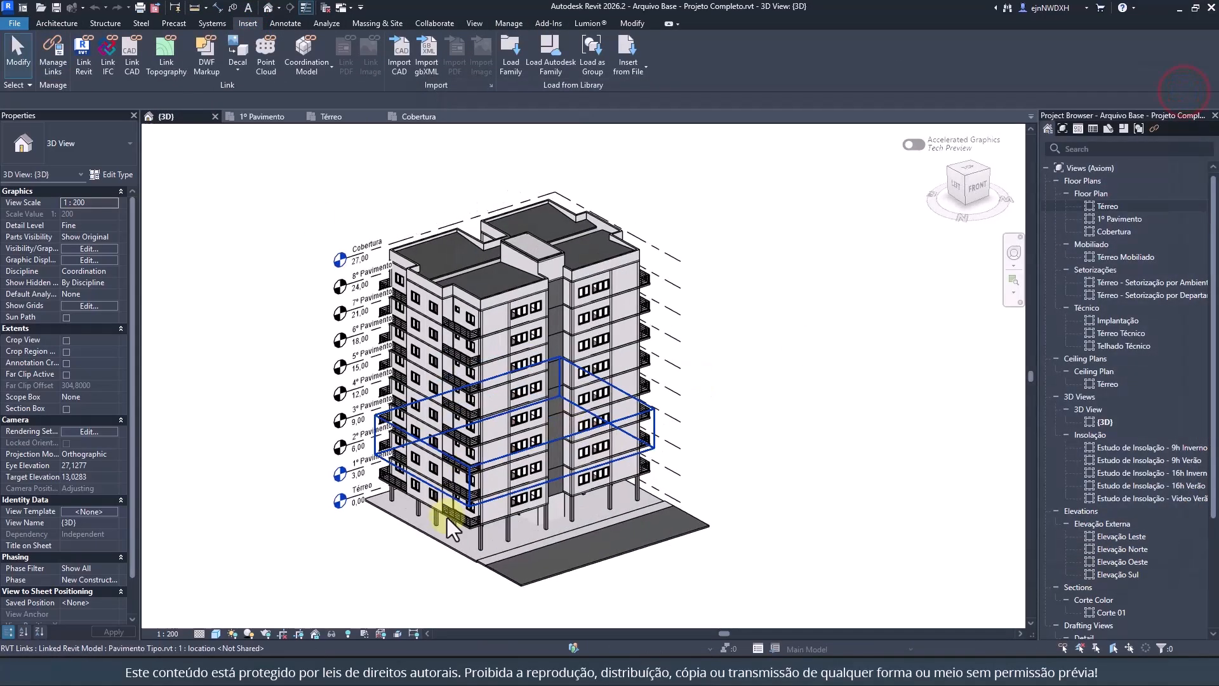
scroll(447, 516, up, 3)
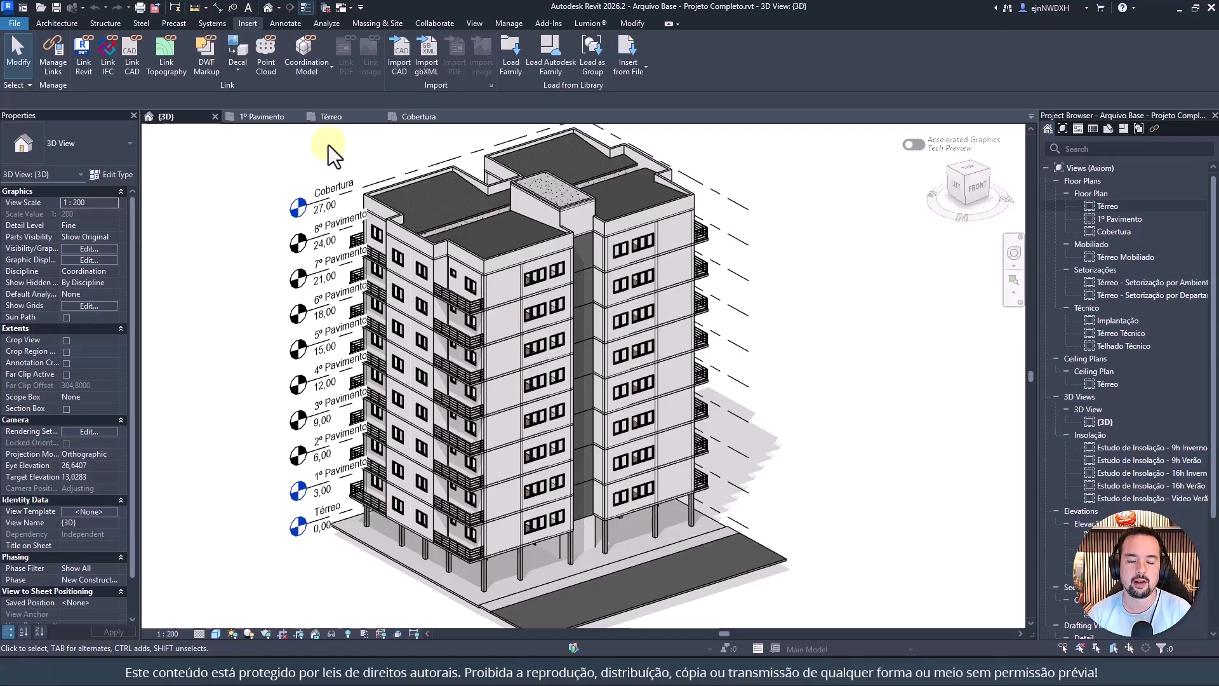
Step: Return to the Pavimento Tipo model and examine the Apto 1 group's extent in the 1º Pavimento floor plan
click(269, 135)
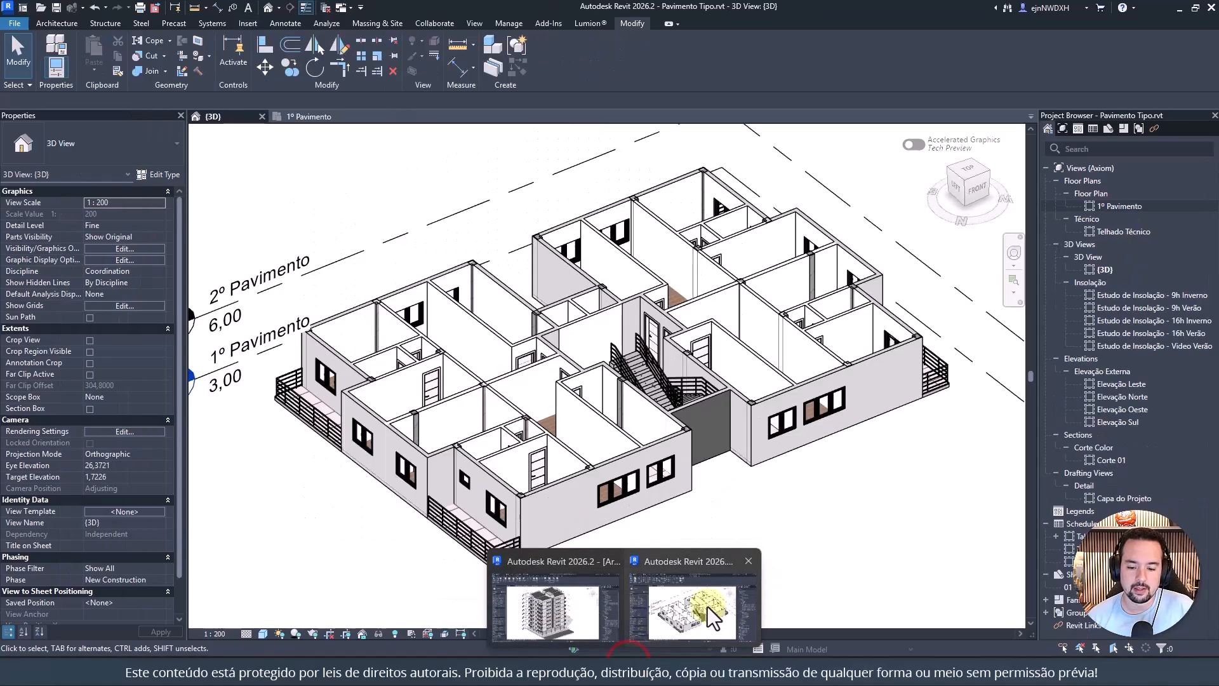
click(707, 605)
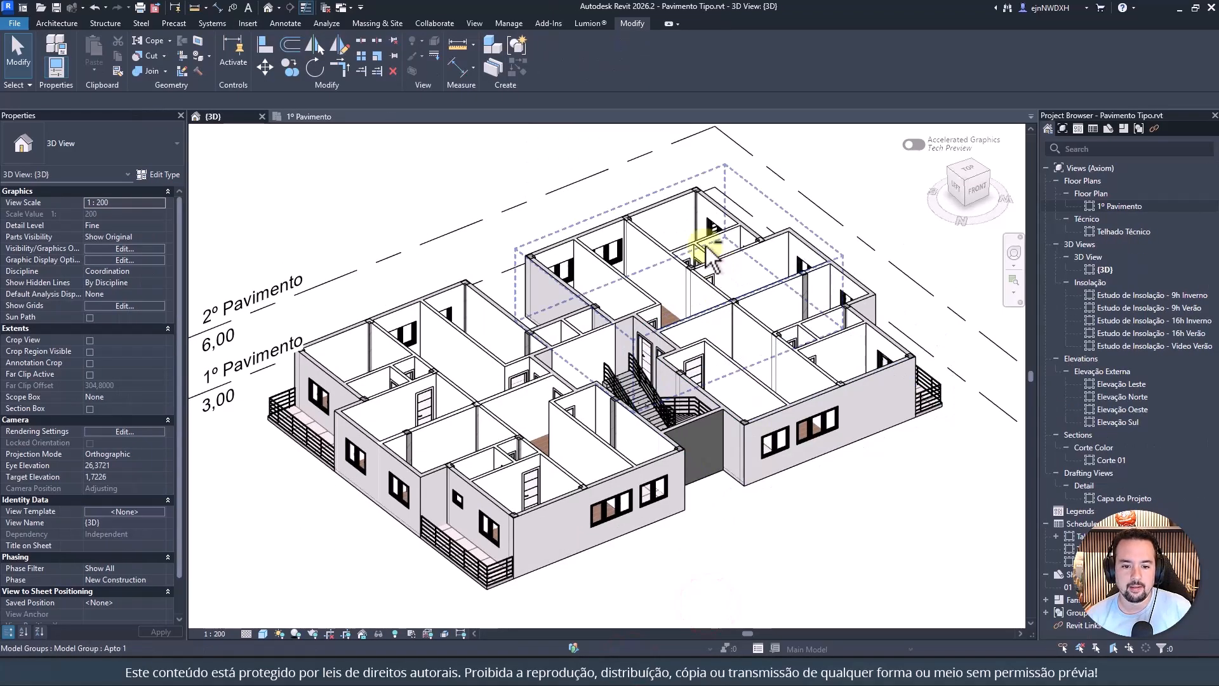
shift+middle_drag(703, 247, 706, 323)
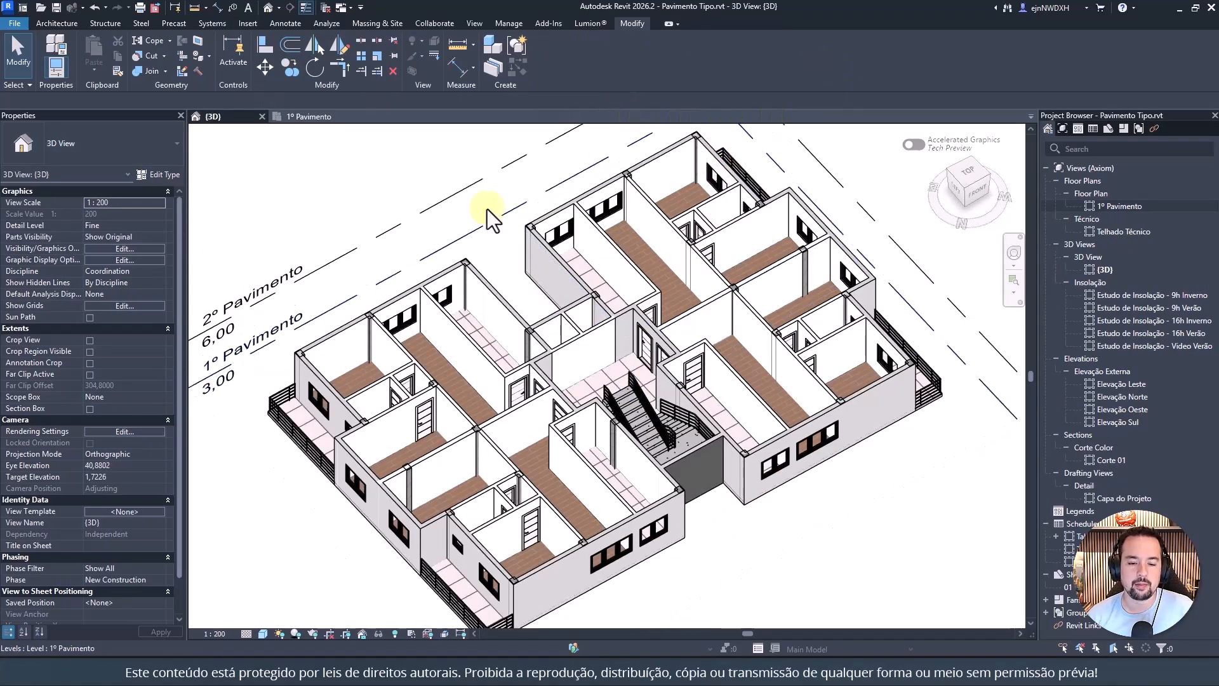
click(313, 118)
scroll(406, 181, down, 5)
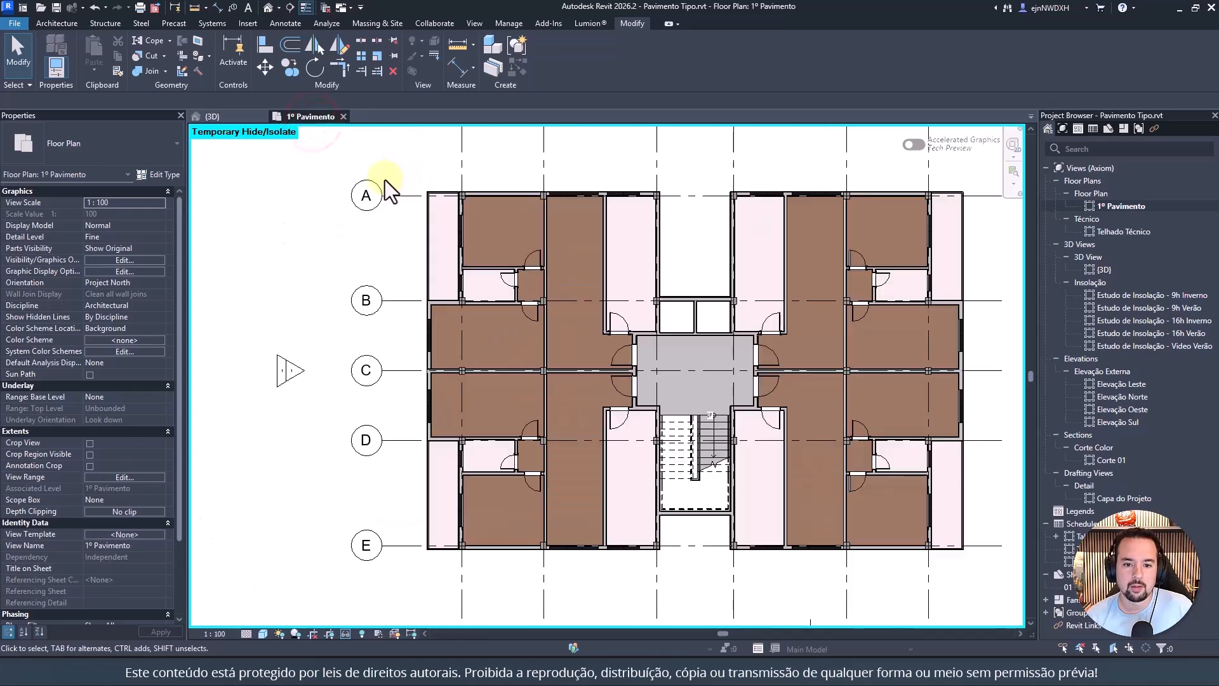
middle_drag(535, 186, 489, 229)
scroll(493, 227, up, 1)
scroll(493, 227, up, 1)
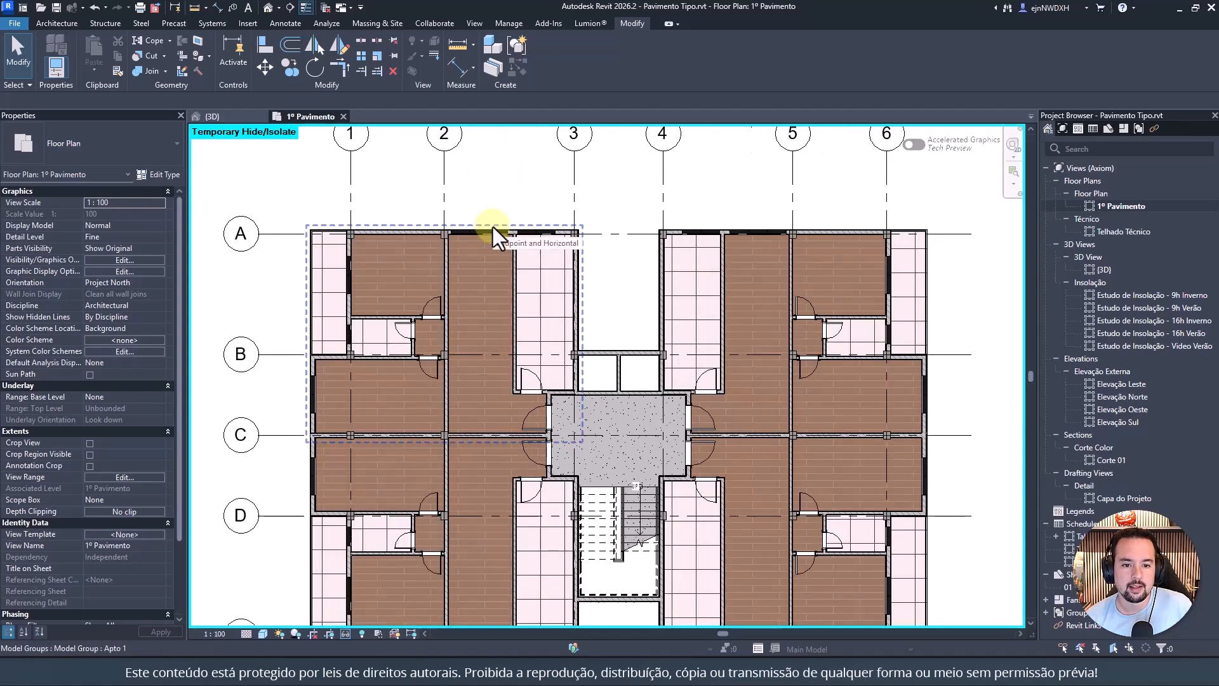
click(492, 227)
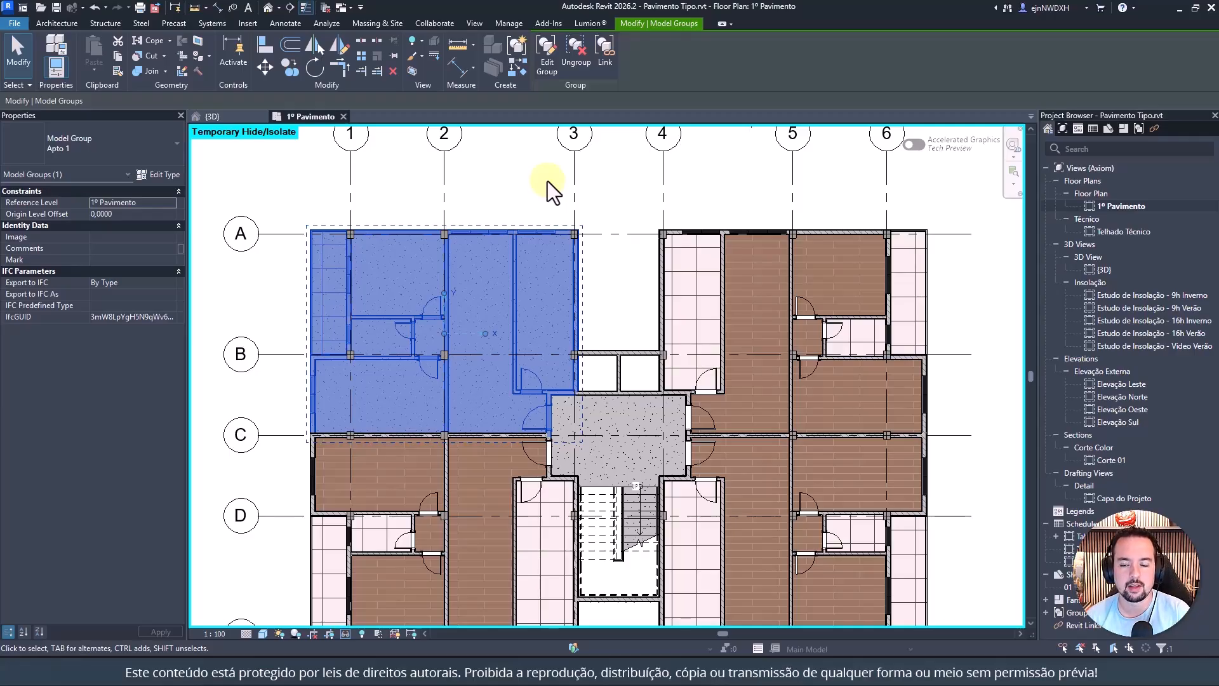
middle_drag(398, 199, 445, 197)
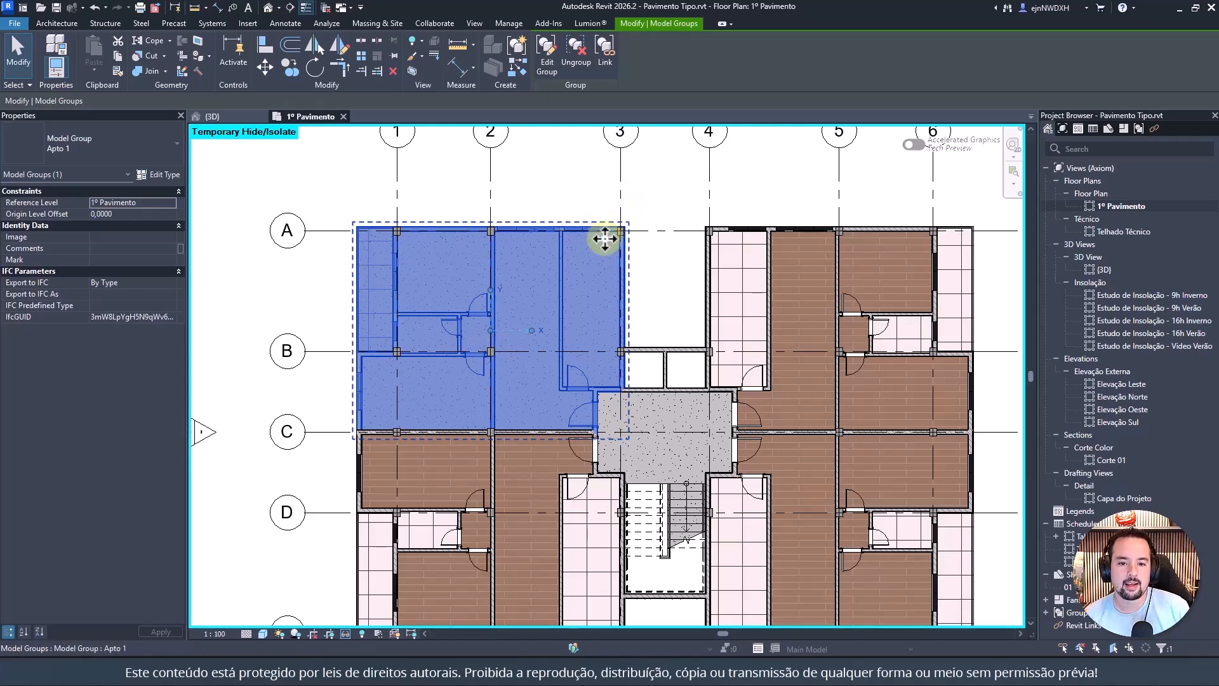
Step: Examine where the Apto 1 group's walls meet the neighboring apartment's walls beside the hall entrance doors
scroll(524, 434, up, 2)
scroll(524, 434, up, 1)
click(692, 235)
scroll(637, 438, up, 7)
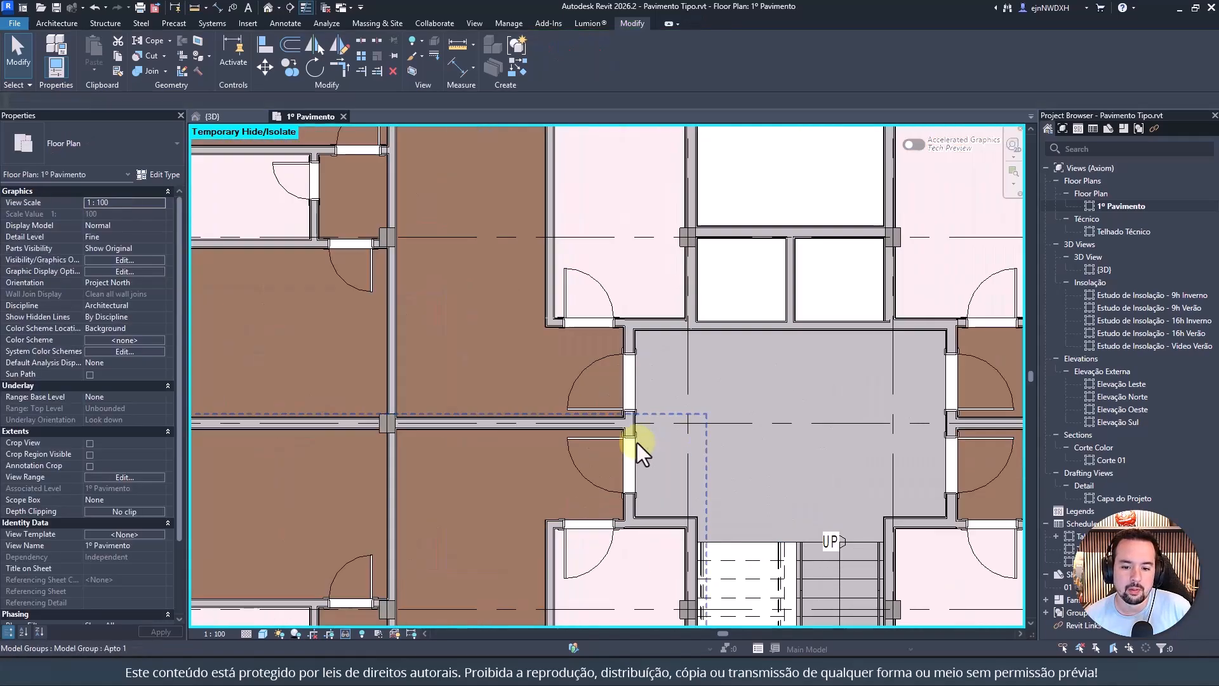
click(620, 200)
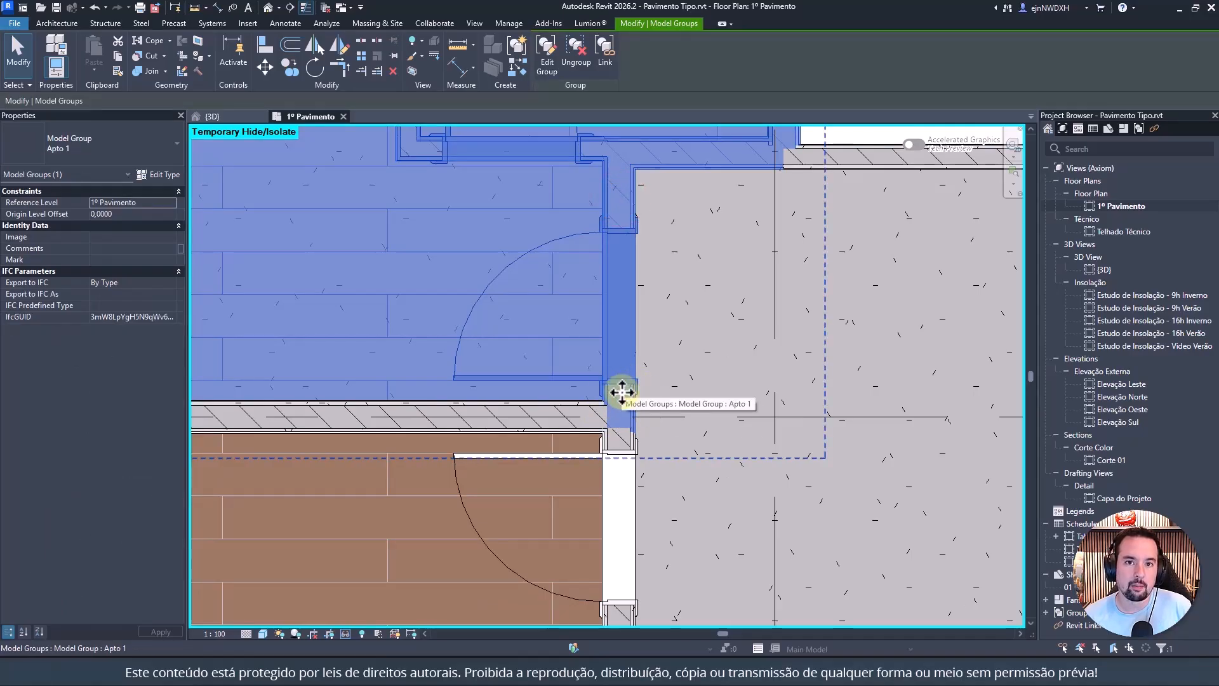
key(ctrl+2)
mouse_move(606, 401)
mouse_down()
mouse_move(577, 435)
mouse_move(589, 398)
mouse_move(615, 444)
mouse_move(616, 433)
mouse_up()
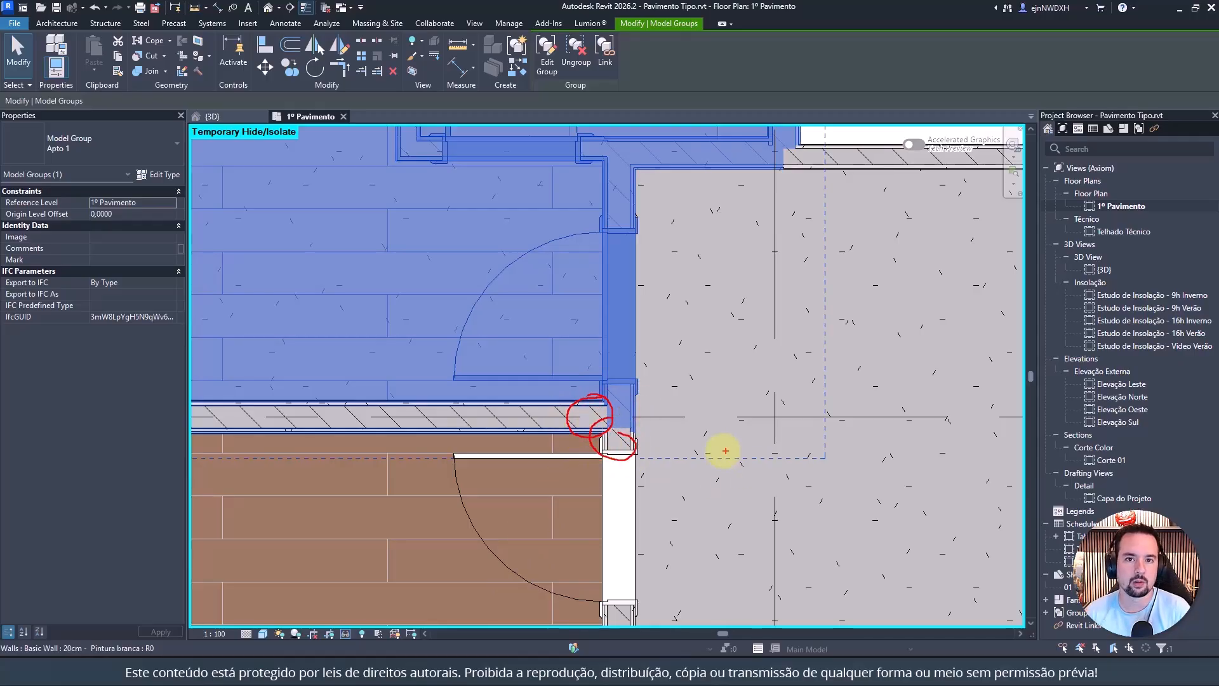
key(Escape)
scroll(615, 400, down, 5)
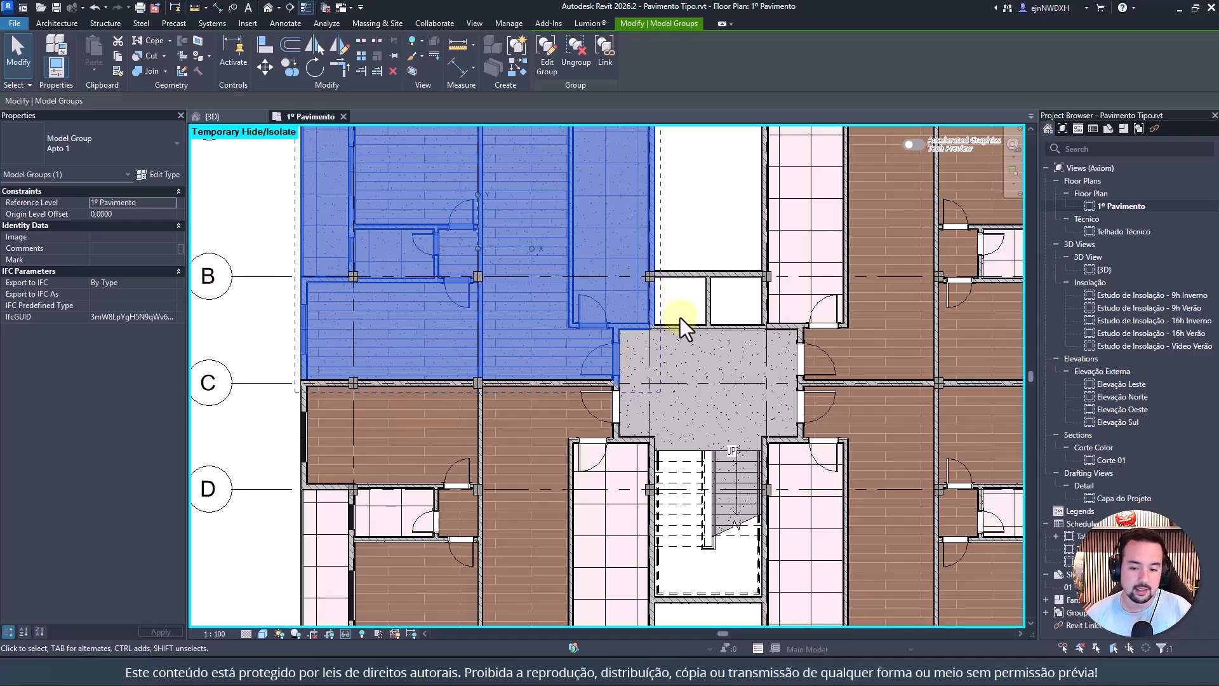
middle_drag(694, 206, 701, 298)
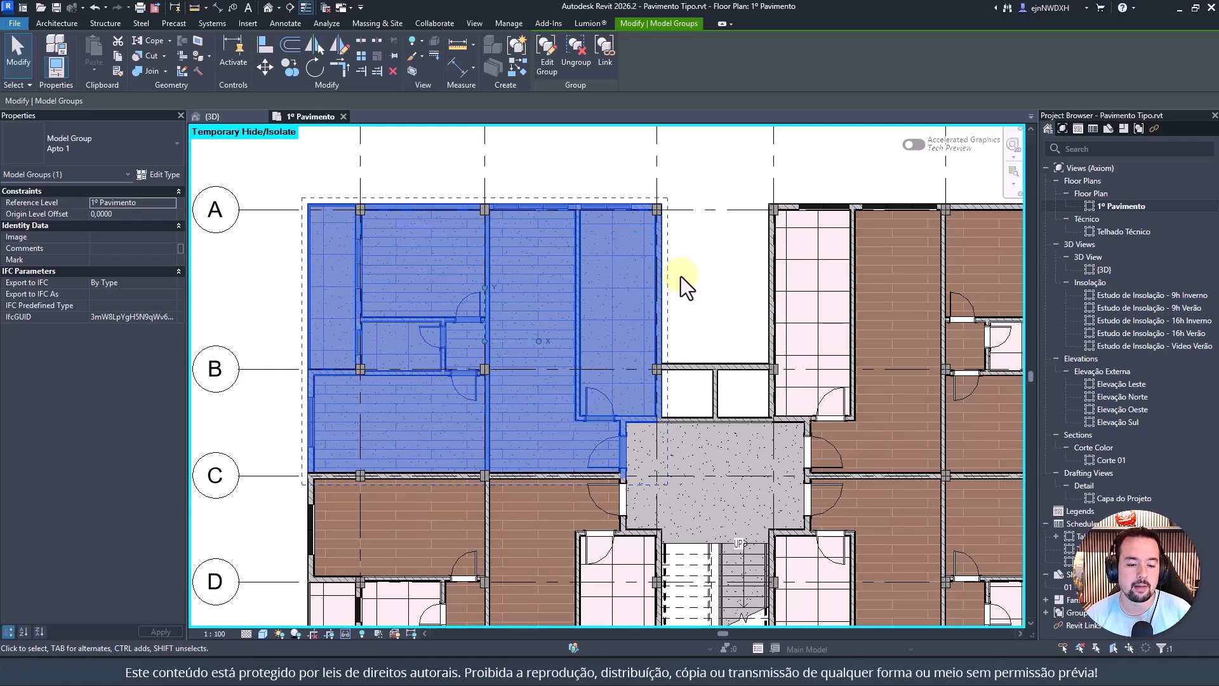
click(681, 277)
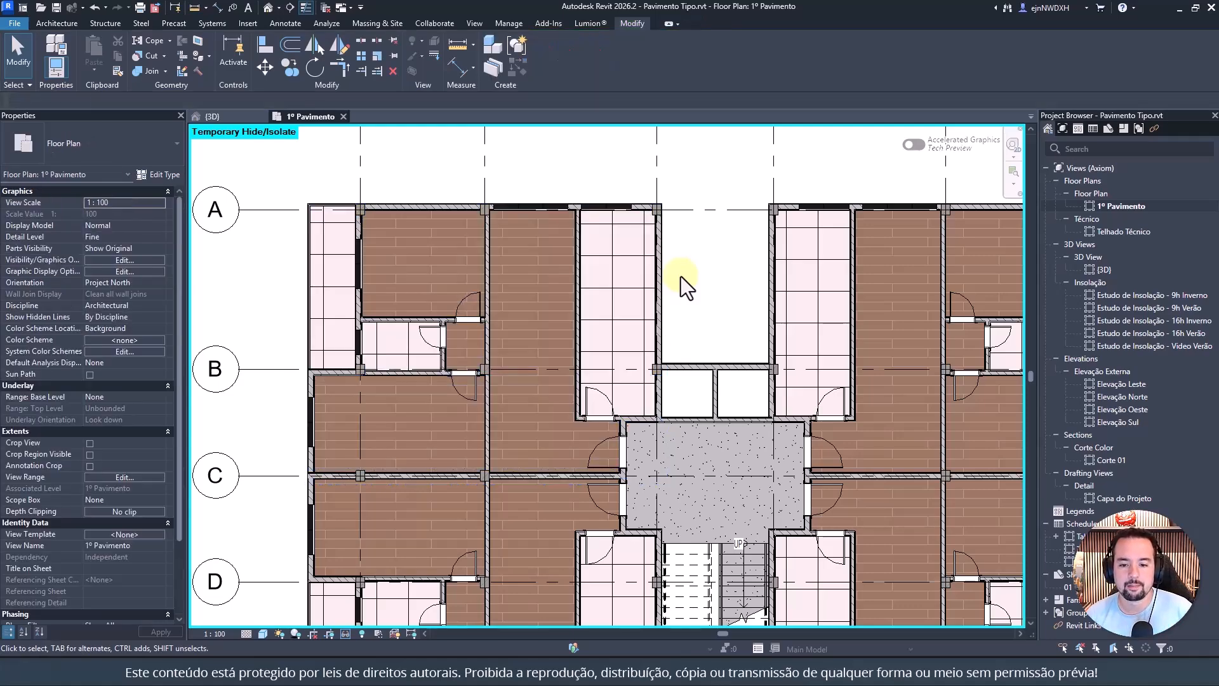
middle_drag(695, 261, 723, 281)
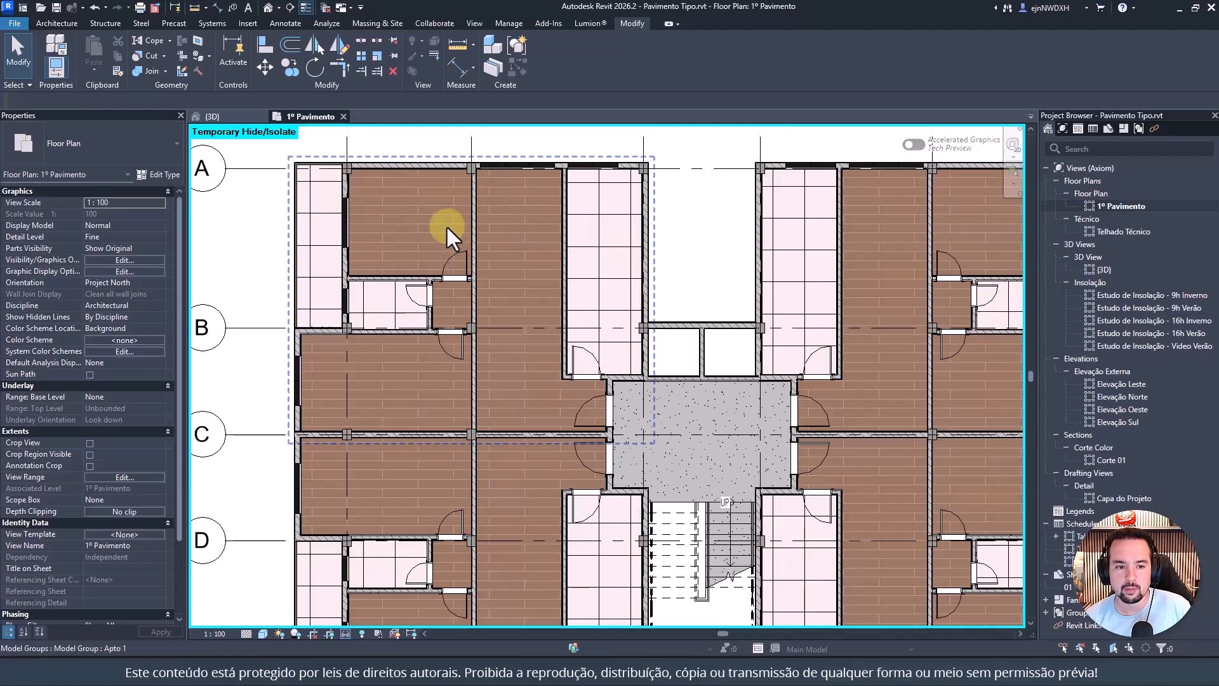
scroll(446, 225, down, 3)
click(427, 200)
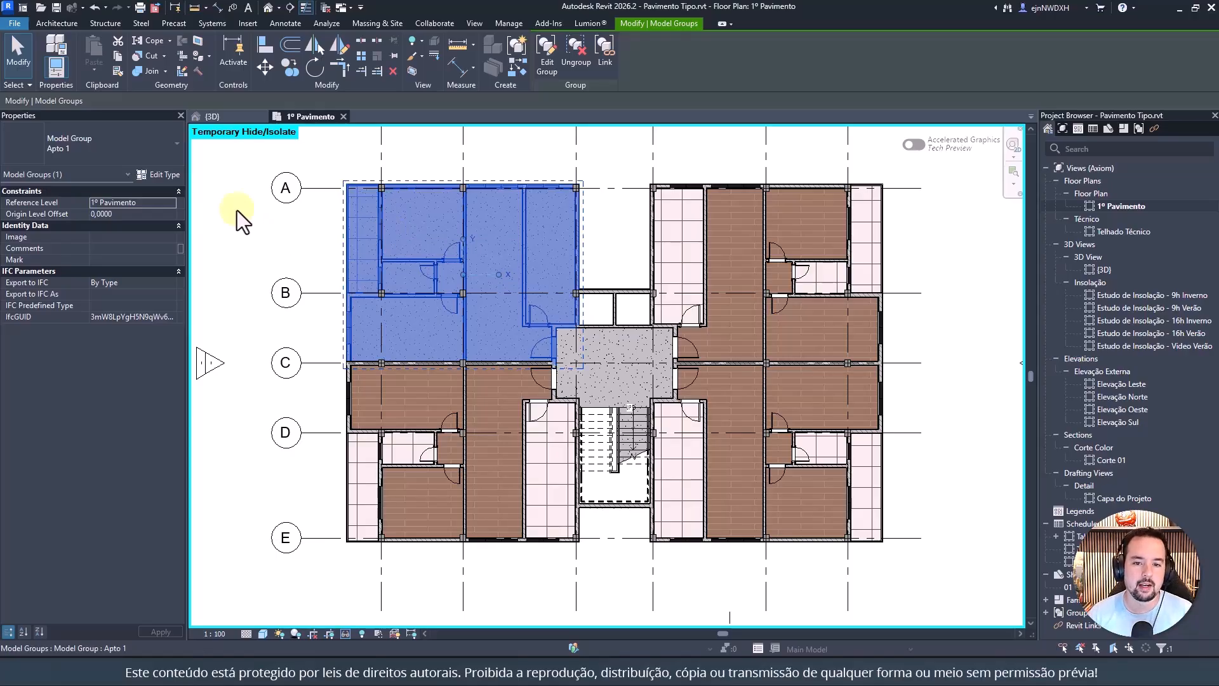
Step: Deselect the Apto 1 group and reset the temporary hide/isolate in the 1º Pavimento plan
click(611, 154)
key(h)
key(r)
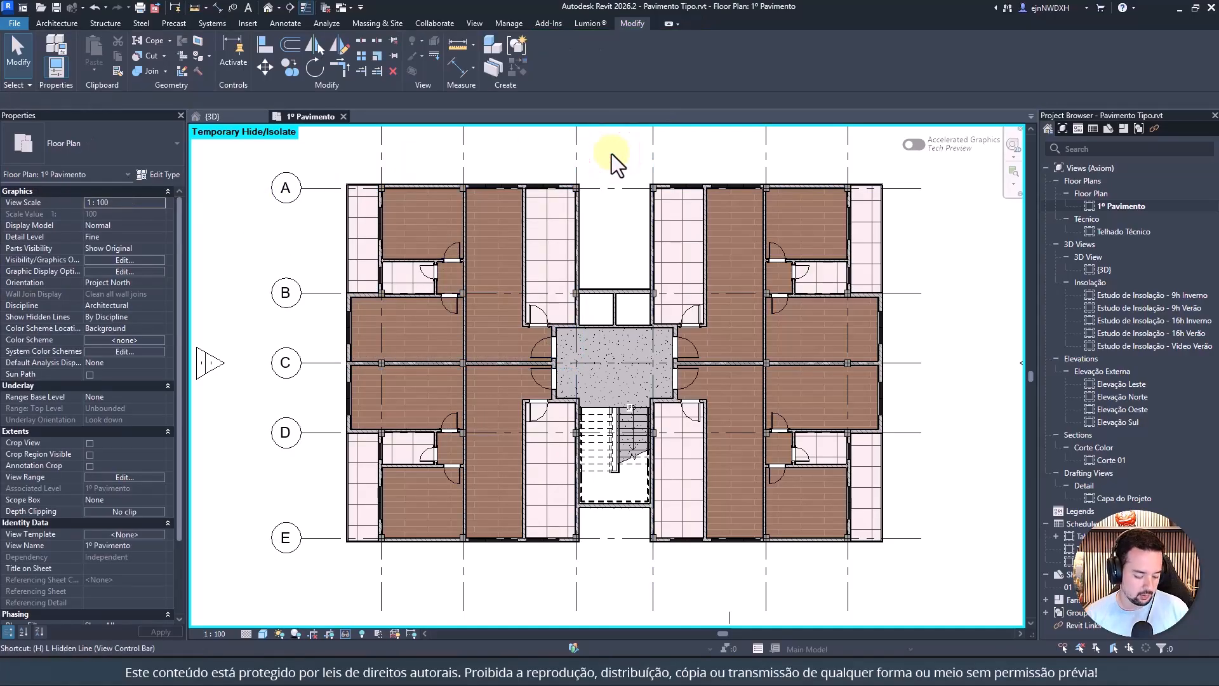
middle_drag(523, 185, 541, 226)
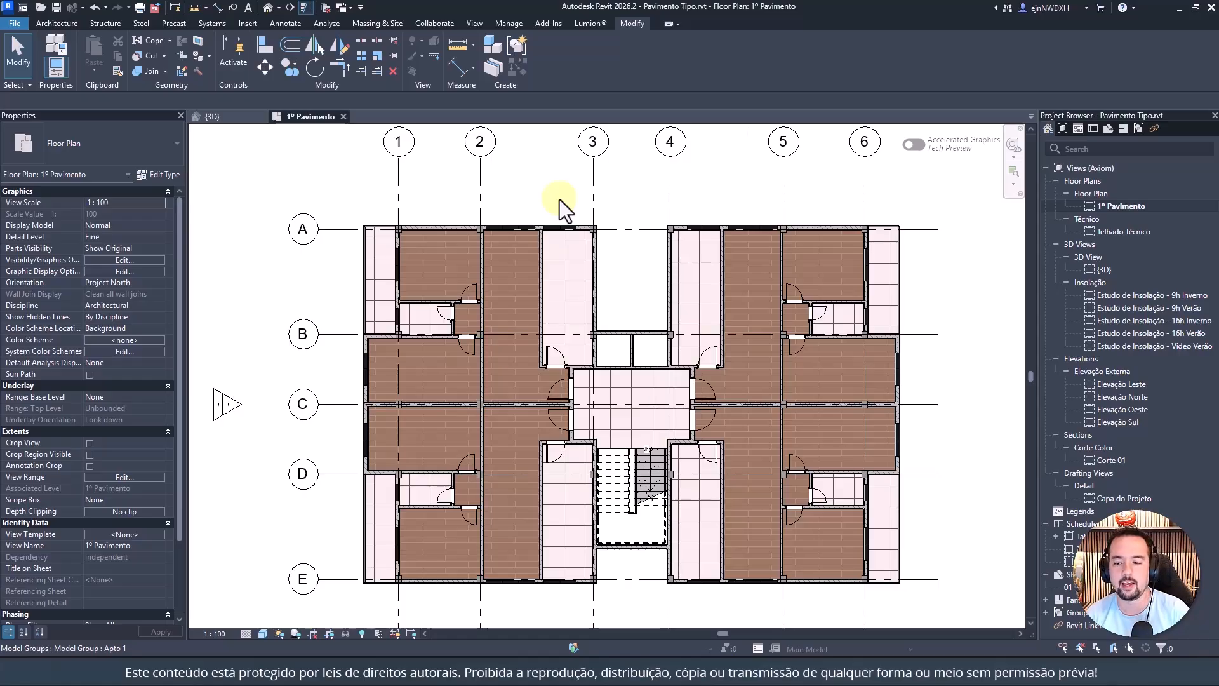
Step: Review the Pavimento Tipo floor in 3D and switch to the complete tower in the Arquivo Base - Projeto Completo model
click(213, 116)
scroll(428, 195, down, 5)
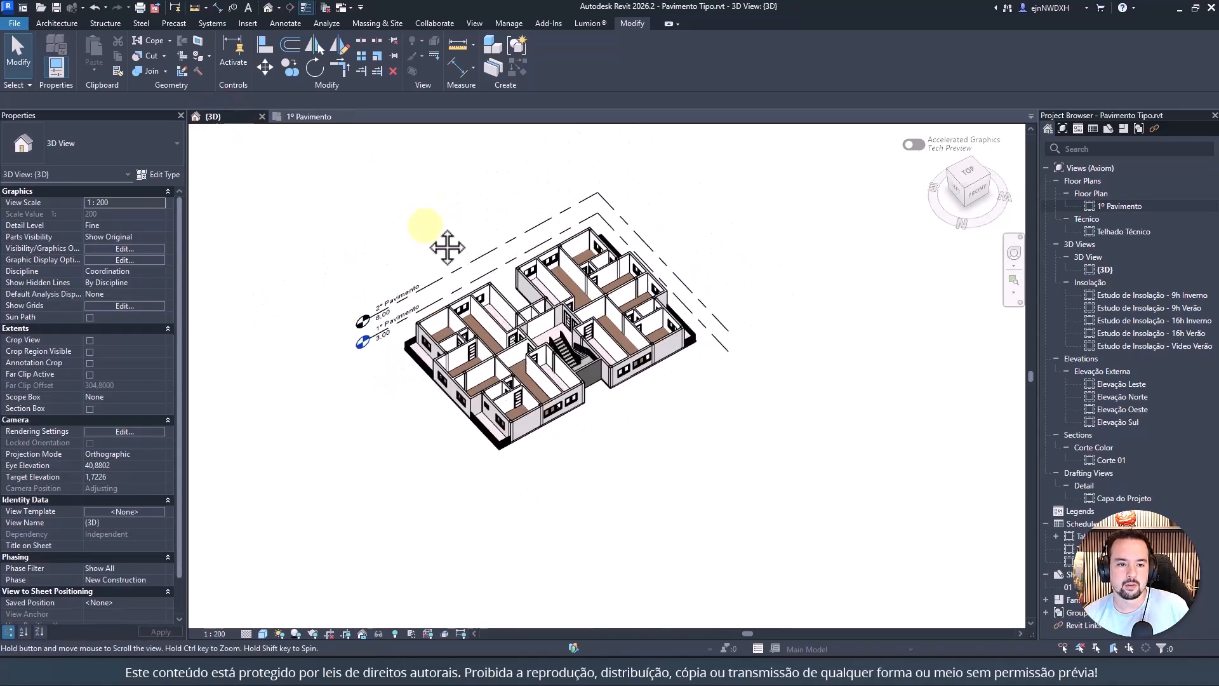
shift+middle_drag(544, 257, 539, 150)
scroll(513, 263, up, 3)
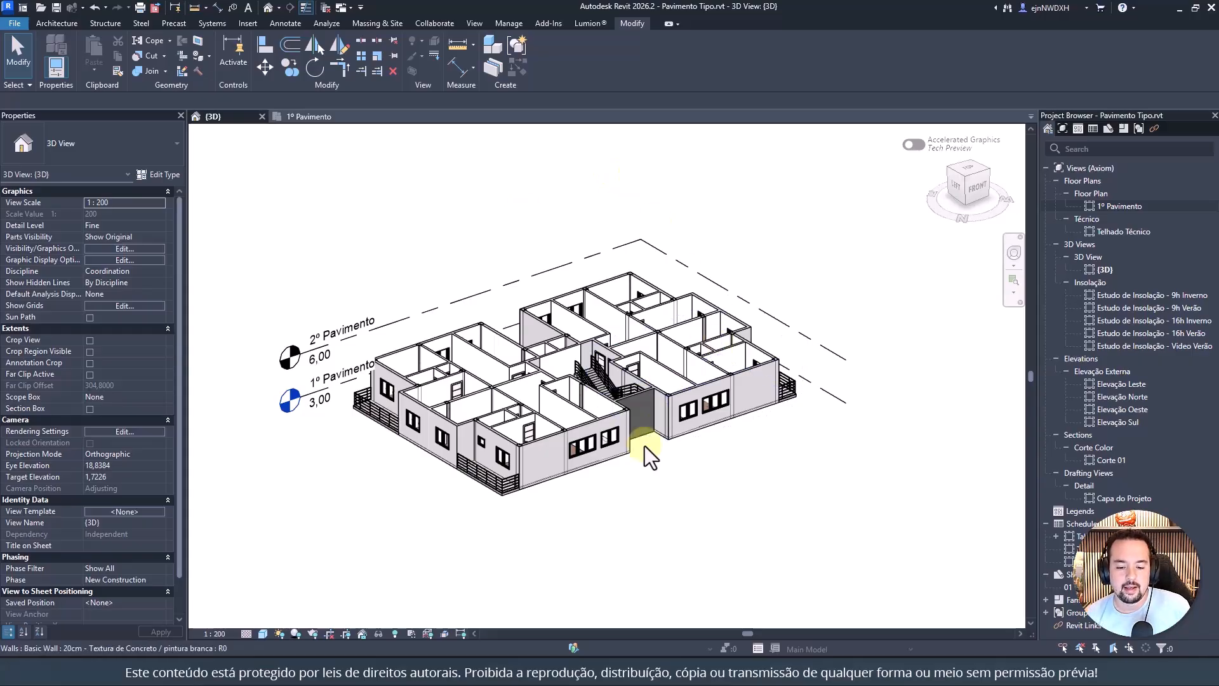
mouse_move(622, 673)
click(576, 611)
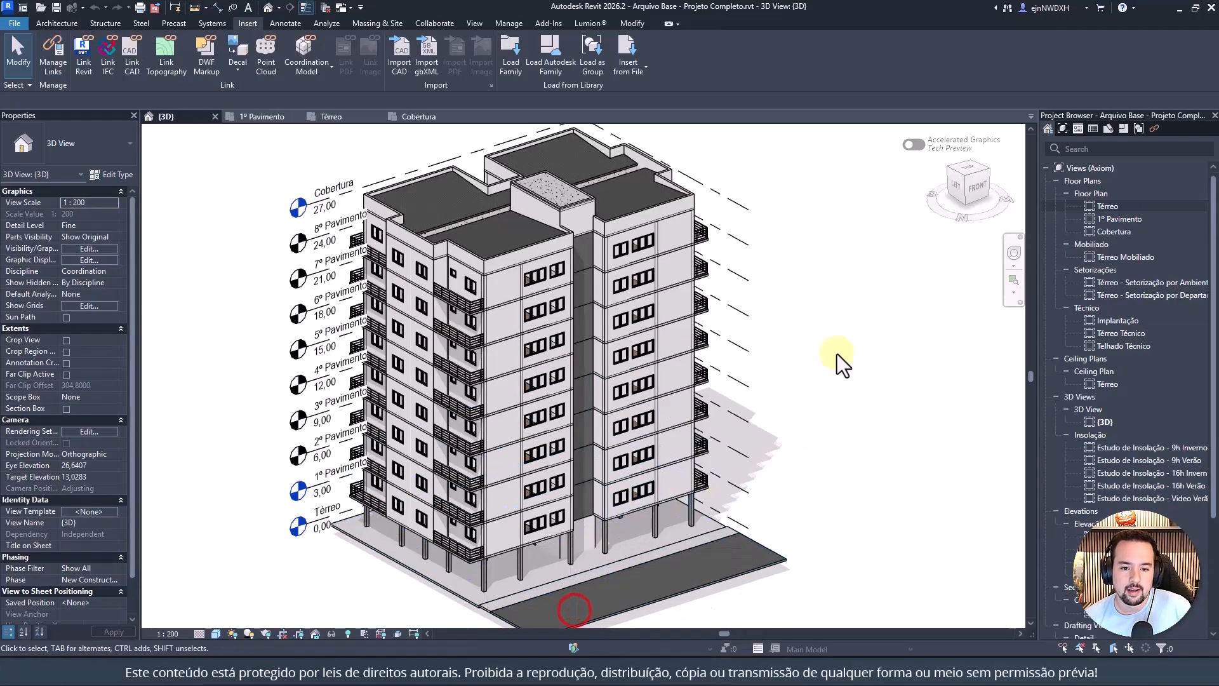
Step: Examine the individual Pavimento Tipo links that form the tower's upper floors in the 3D view and clear the selection
scroll(734, 379, up, 1)
scroll(609, 365, down, 2)
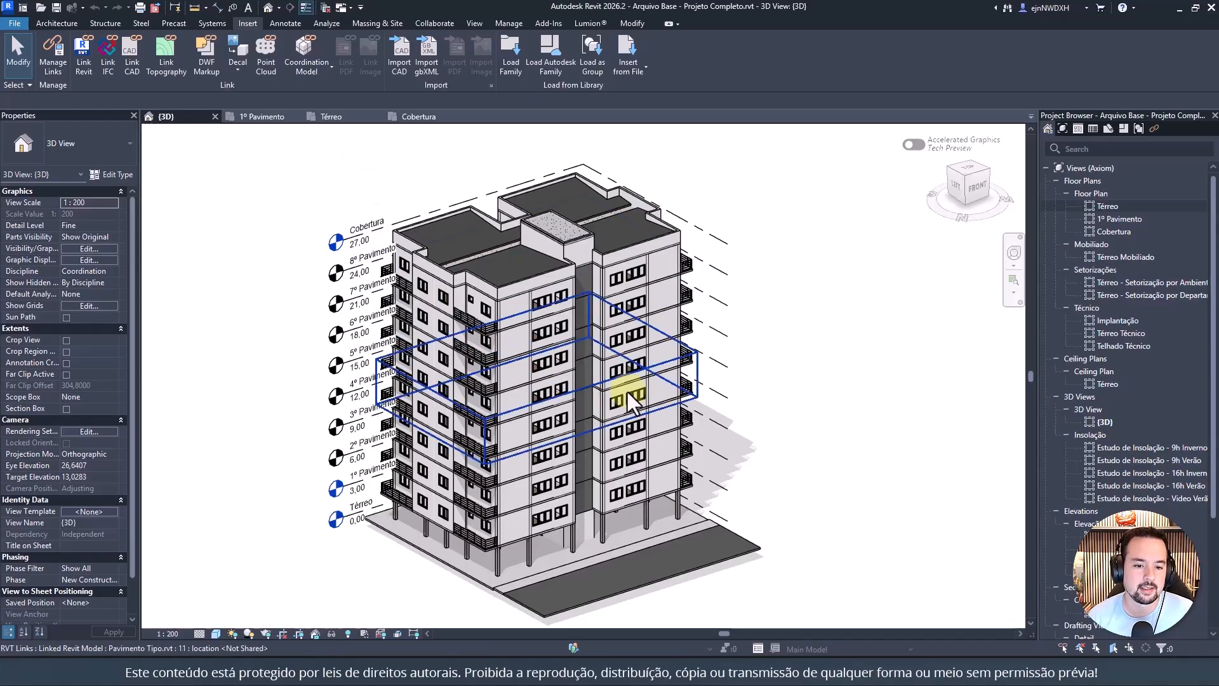
click(528, 306)
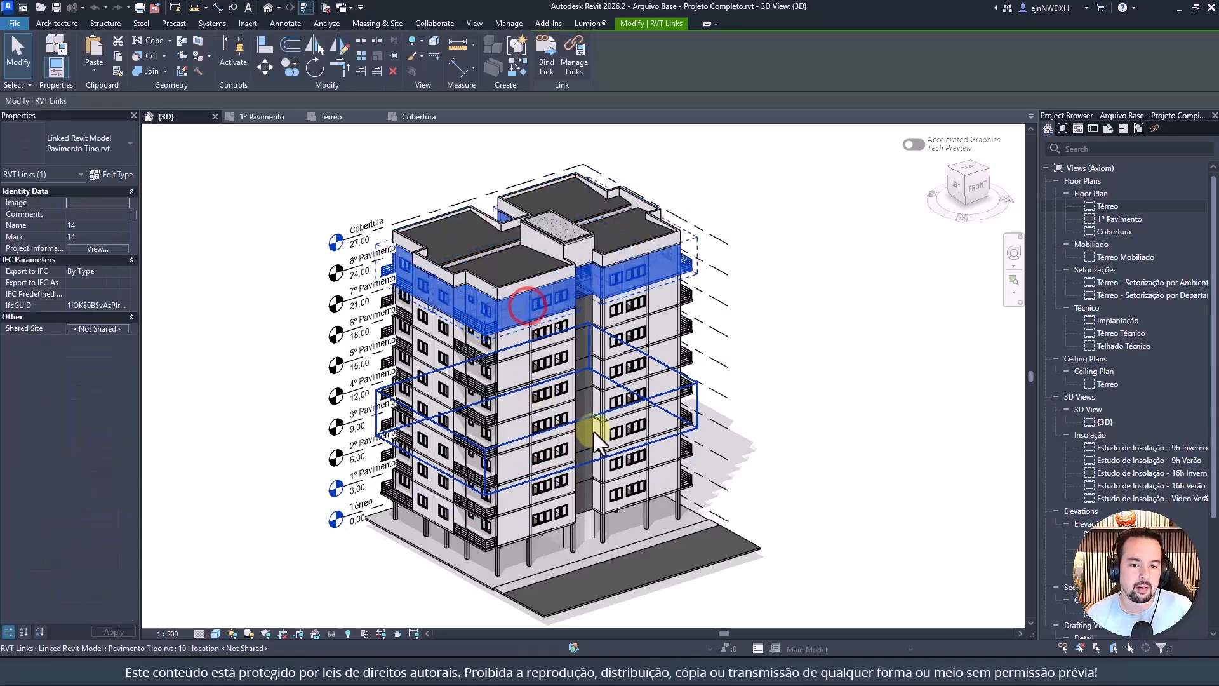
click(671, 299)
click(659, 328)
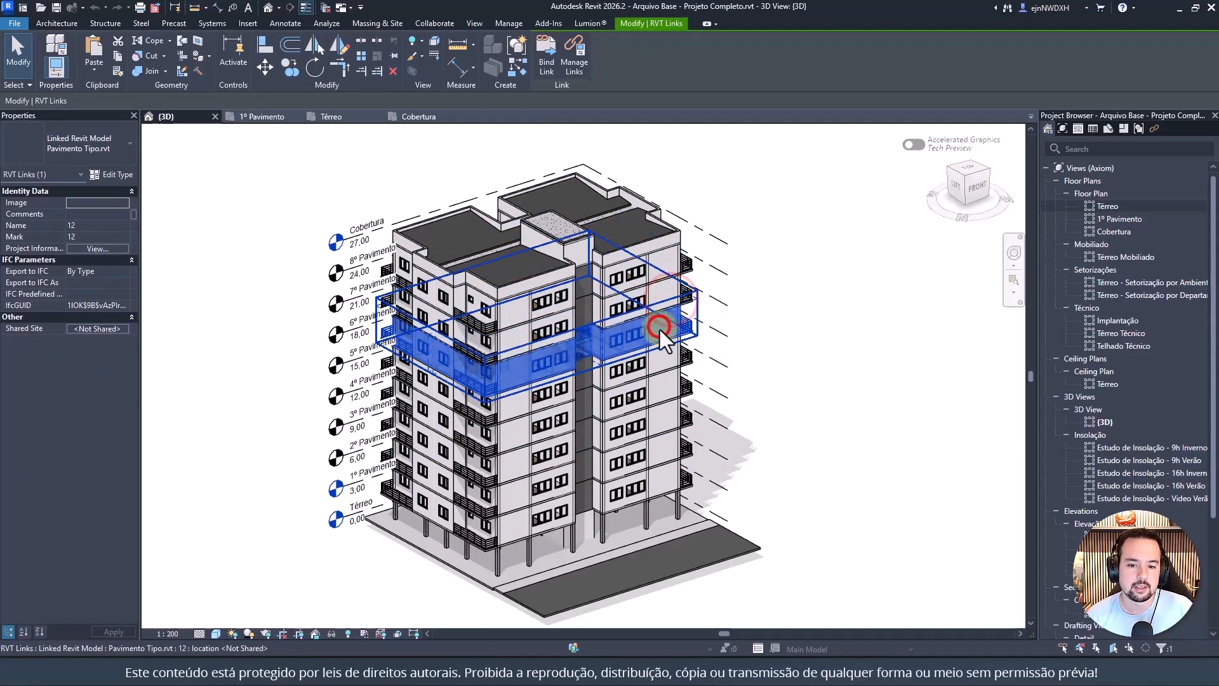
key(Escape)
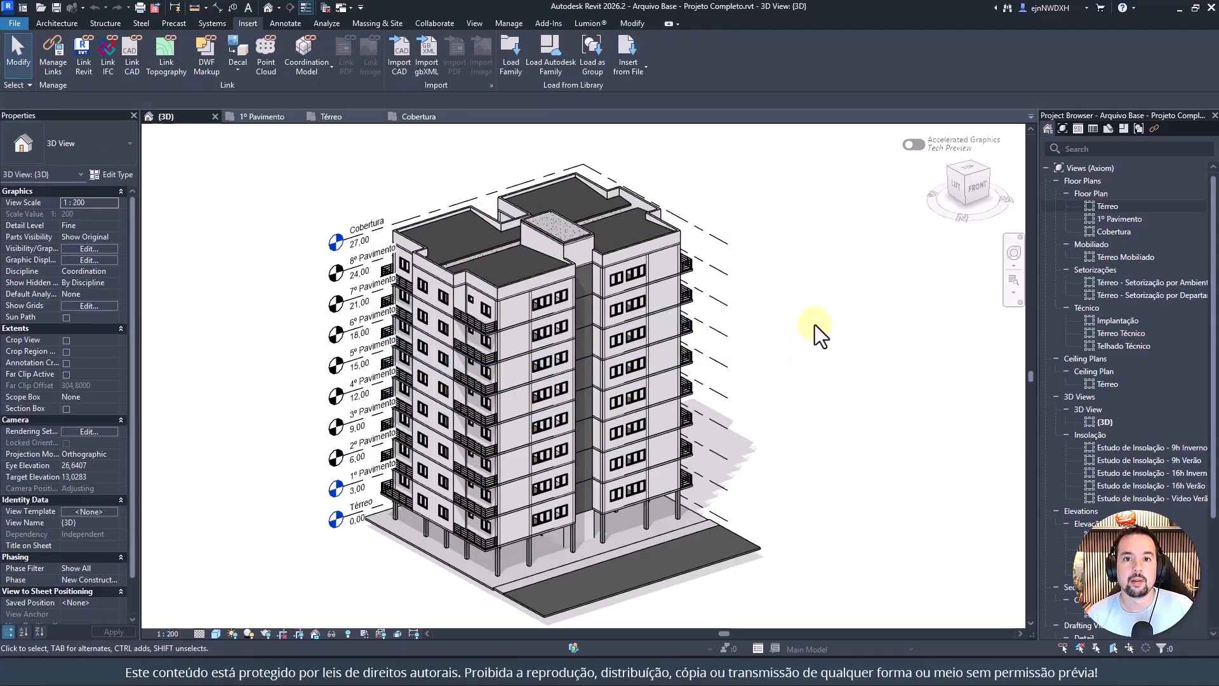
scroll(809, 322, down, 3)
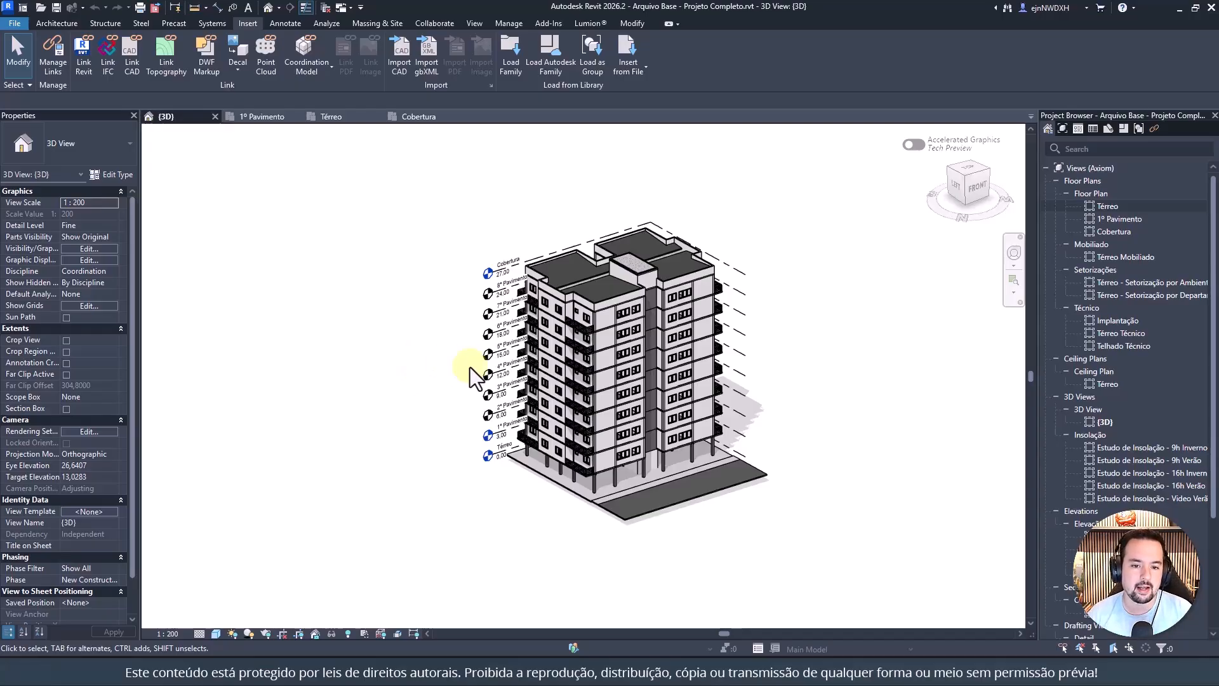
scroll(418, 224, down, 3)
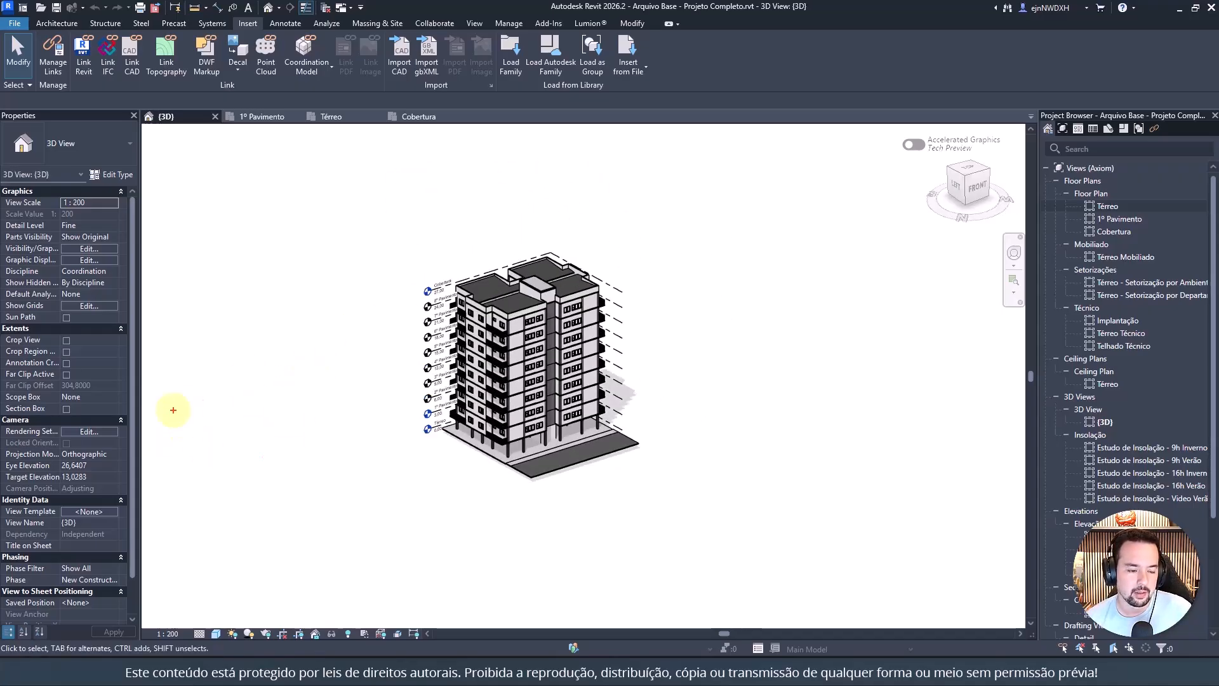
mouse_move(175, 359)
mouse_down()
mouse_move(240, 435)
mouse_move(422, 326)
mouse_move(258, 294)
mouse_move(150, 341)
mouse_up()
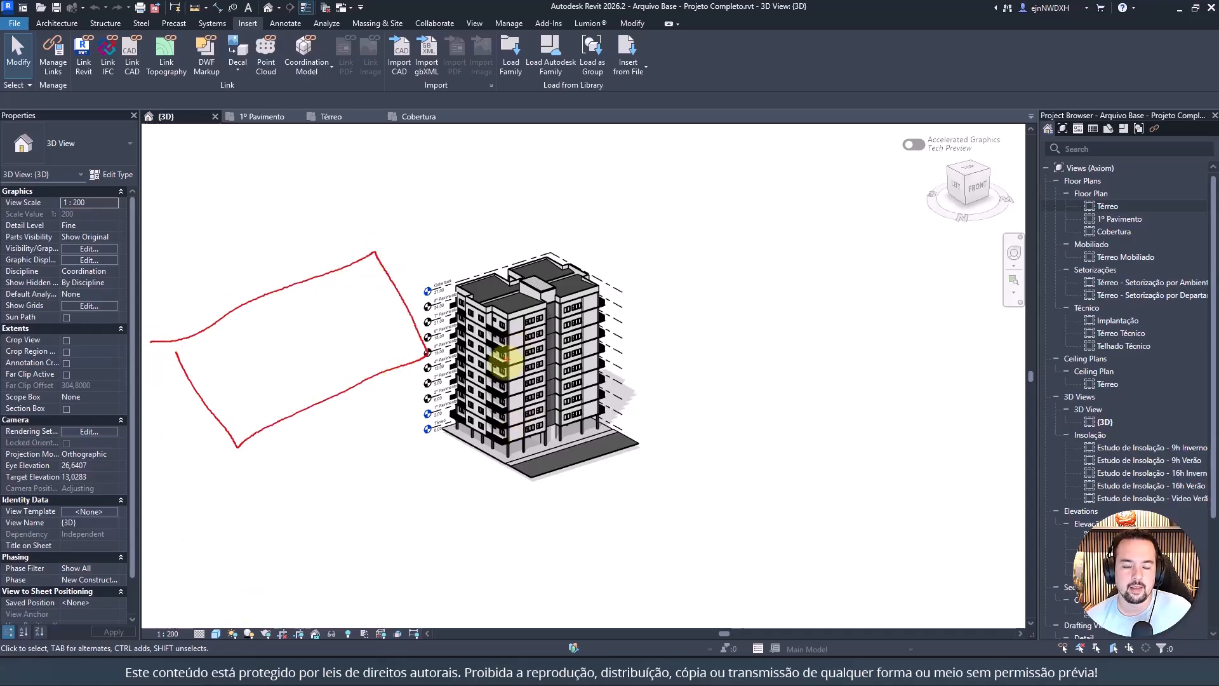
mouse_move(511, 234)
mouse_down()
mouse_move(550, 467)
mouse_move(476, 238)
mouse_up()
mouse_move(513, 475)
mouse_down()
mouse_move(376, 463)
mouse_move(311, 388)
mouse_move(320, 381)
mouse_move(312, 388)
mouse_up()
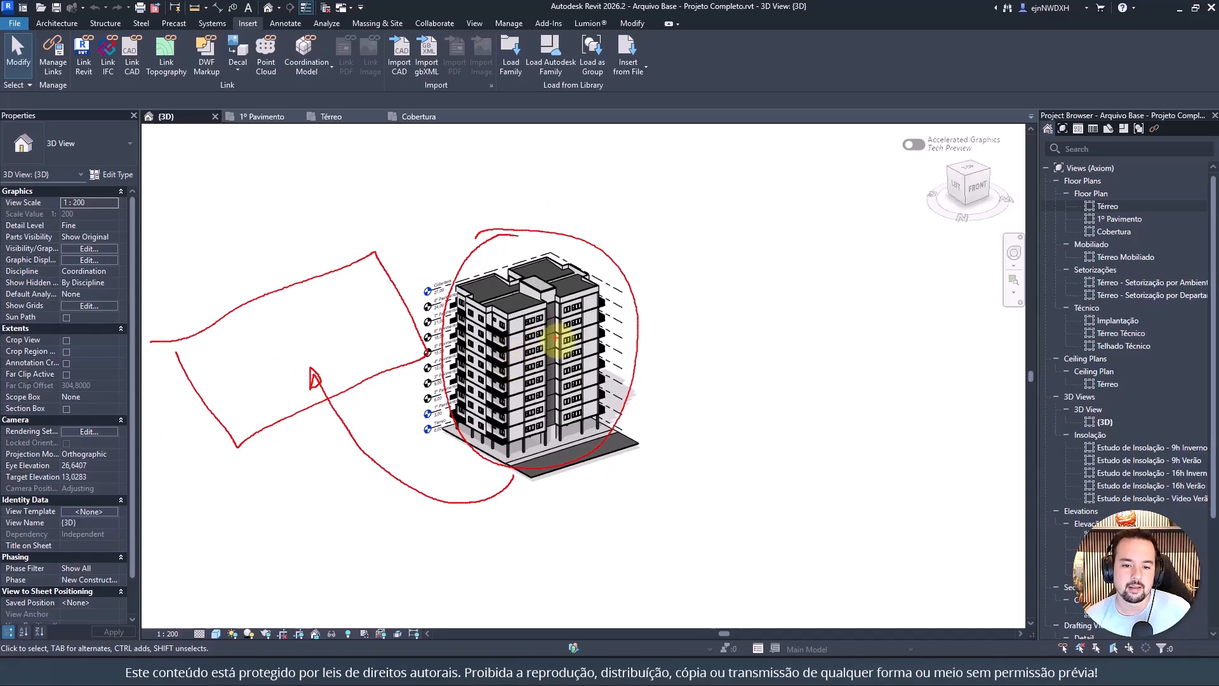
mouse_move(707, 337)
mouse_down()
mouse_move(824, 279)
mouse_move(911, 317)
mouse_move(892, 342)
mouse_move(770, 408)
mouse_up()
mouse_move(685, 366)
mouse_down()
mouse_move(699, 367)
mouse_move(720, 333)
mouse_move(702, 344)
mouse_move(774, 370)
mouse_up()
mouse_move(770, 373)
mouse_down()
mouse_move(858, 335)
mouse_move(784, 363)
mouse_move(843, 332)
mouse_up()
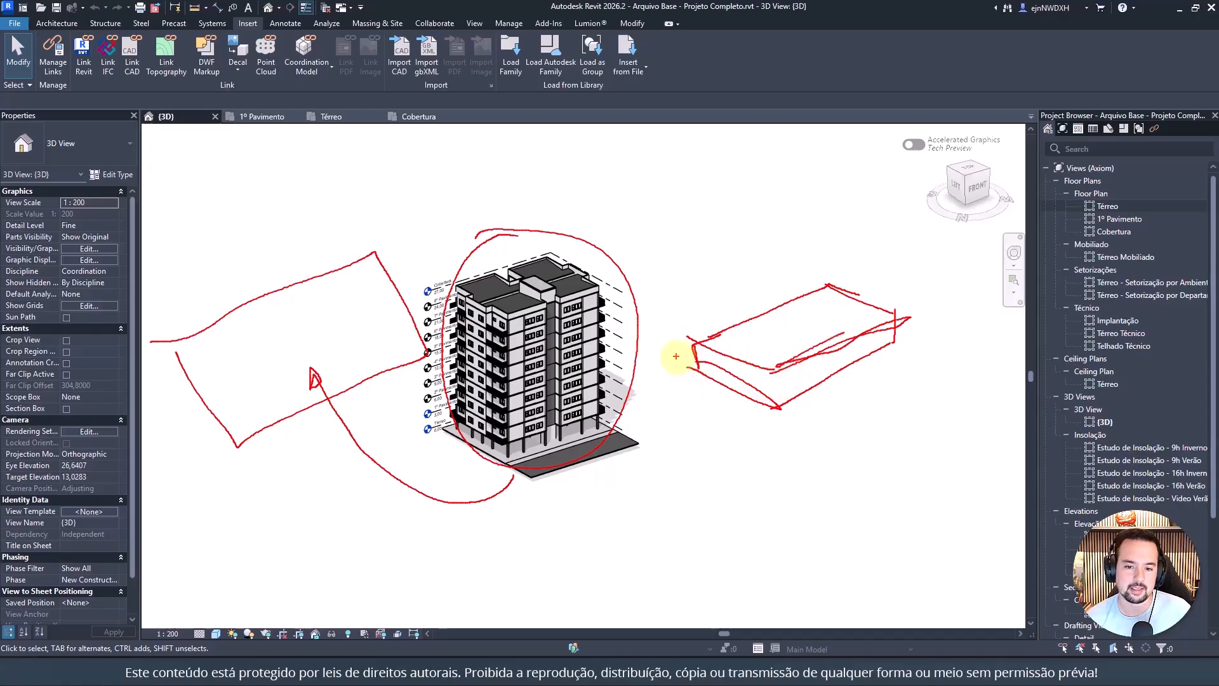
drag(709, 354, 594, 330)
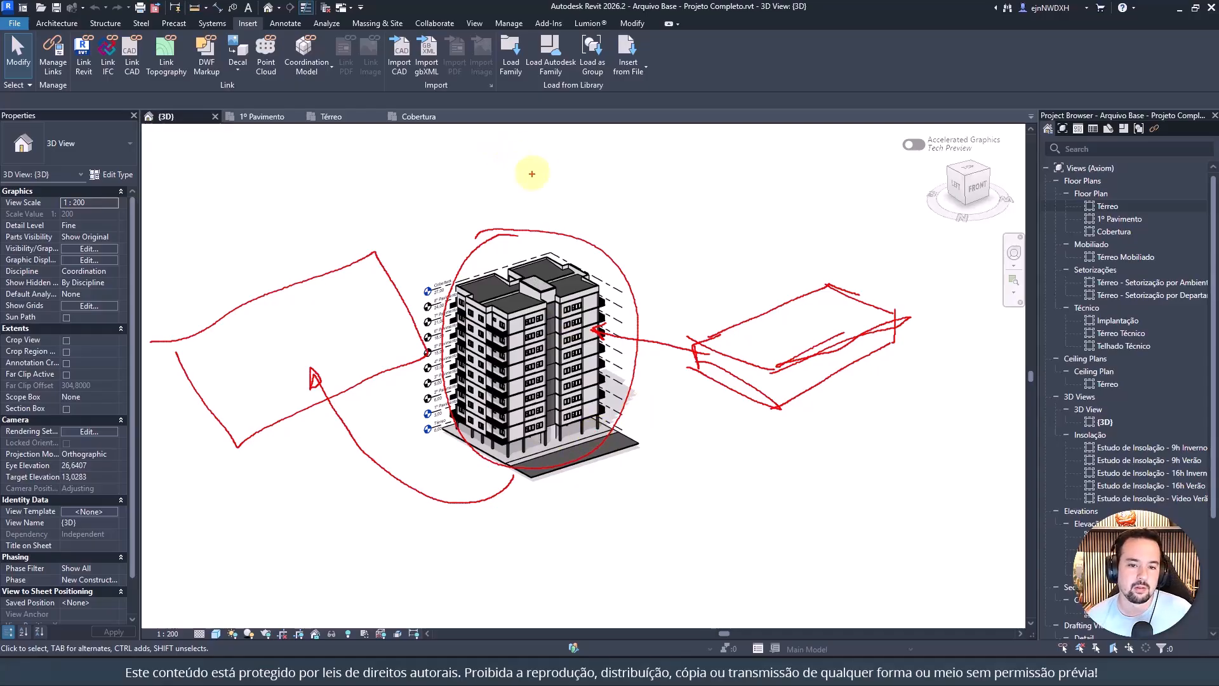
drag(542, 147, 541, 188)
drag(533, 171, 548, 174)
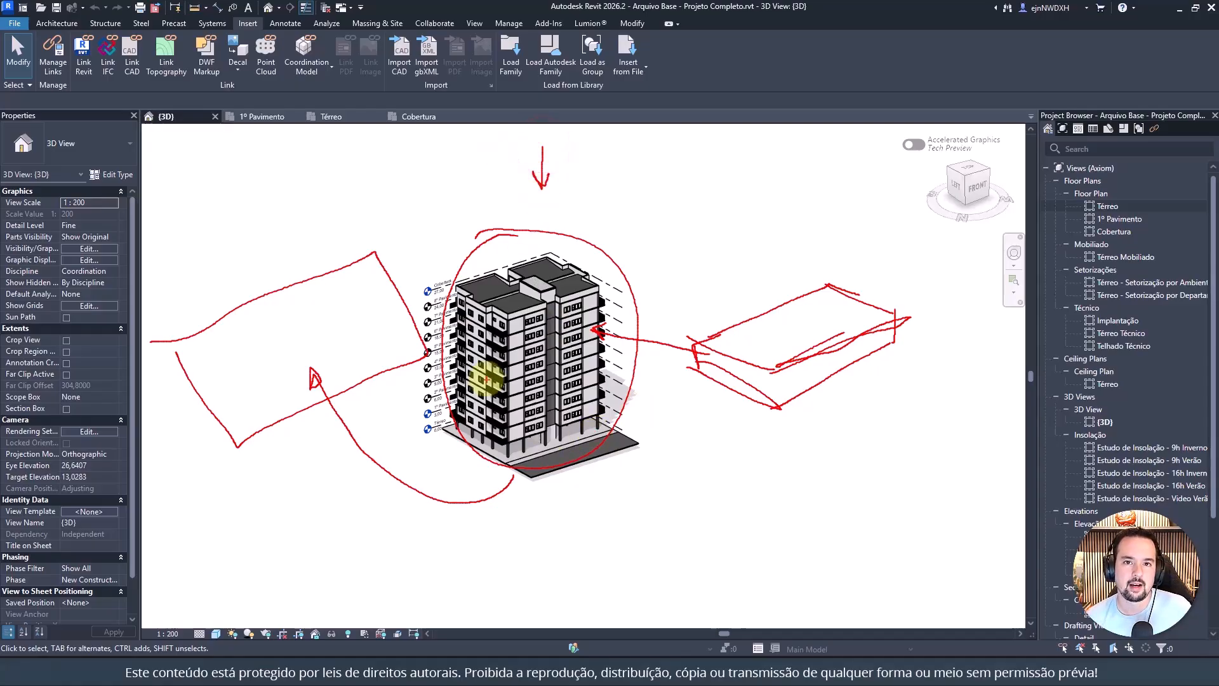
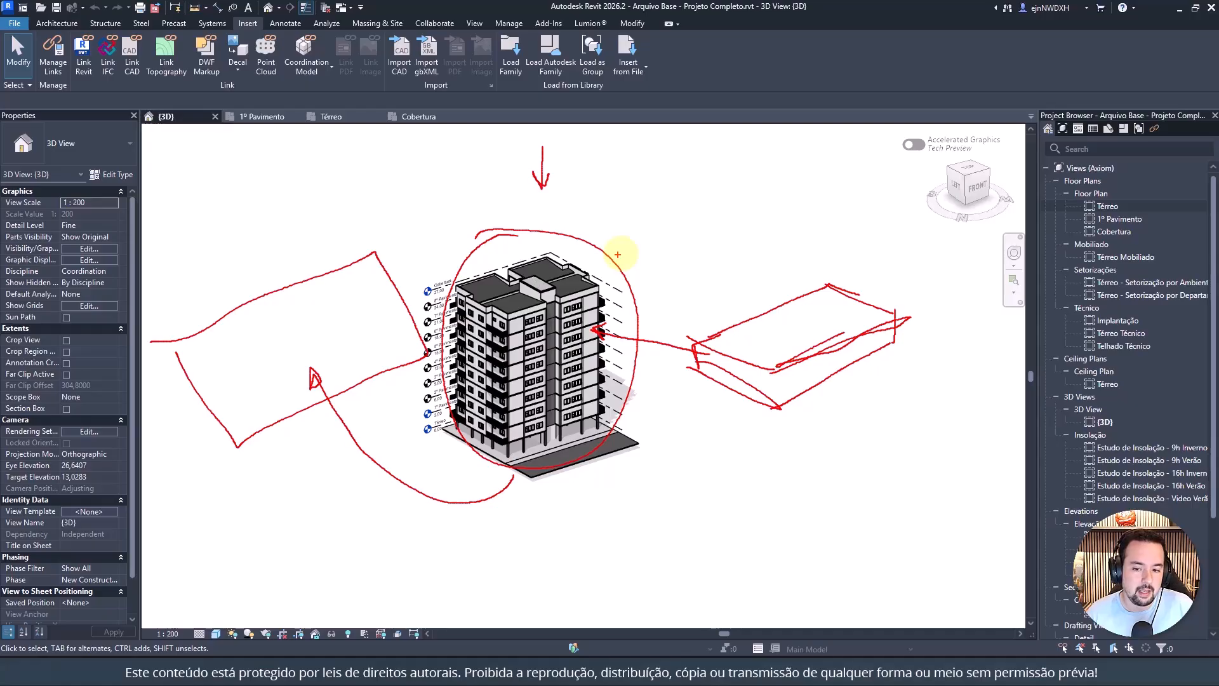
key(Escape)
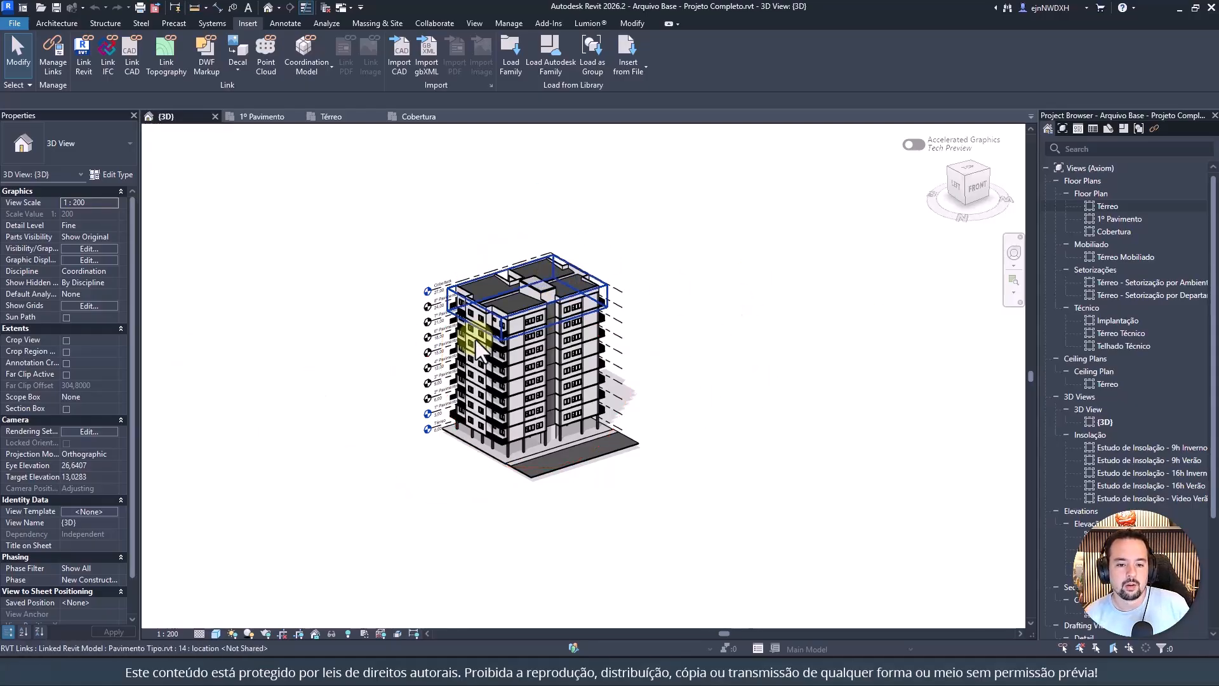
Step: Try to join the front parapet wall at the roof with the façade wall of the linked top floor below it
scroll(562, 355, up, 5)
scroll(536, 363, up, 3)
middle_drag(489, 217, 561, 341)
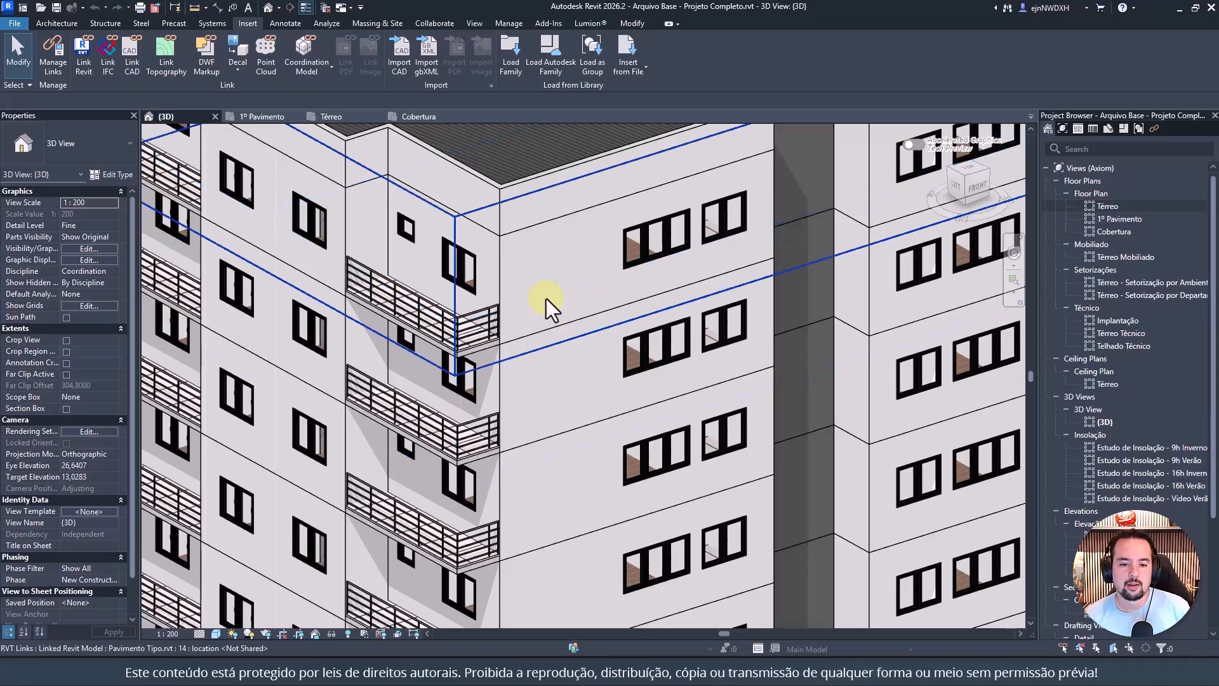
click(640, 22)
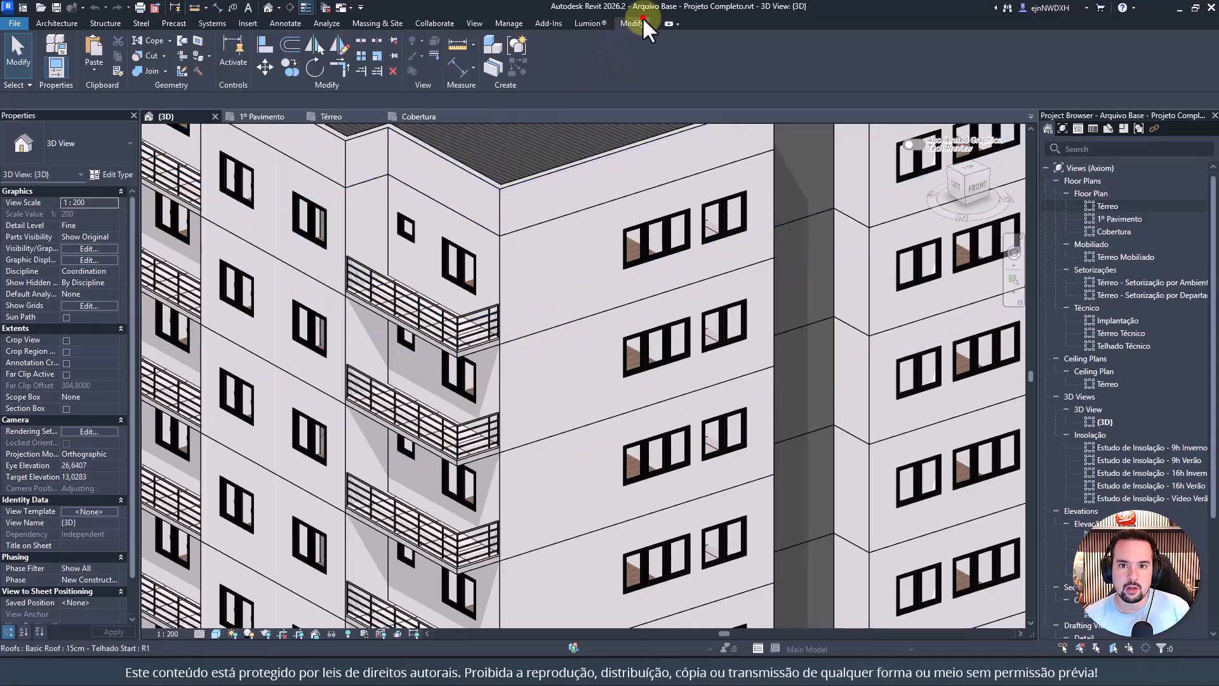
click(137, 69)
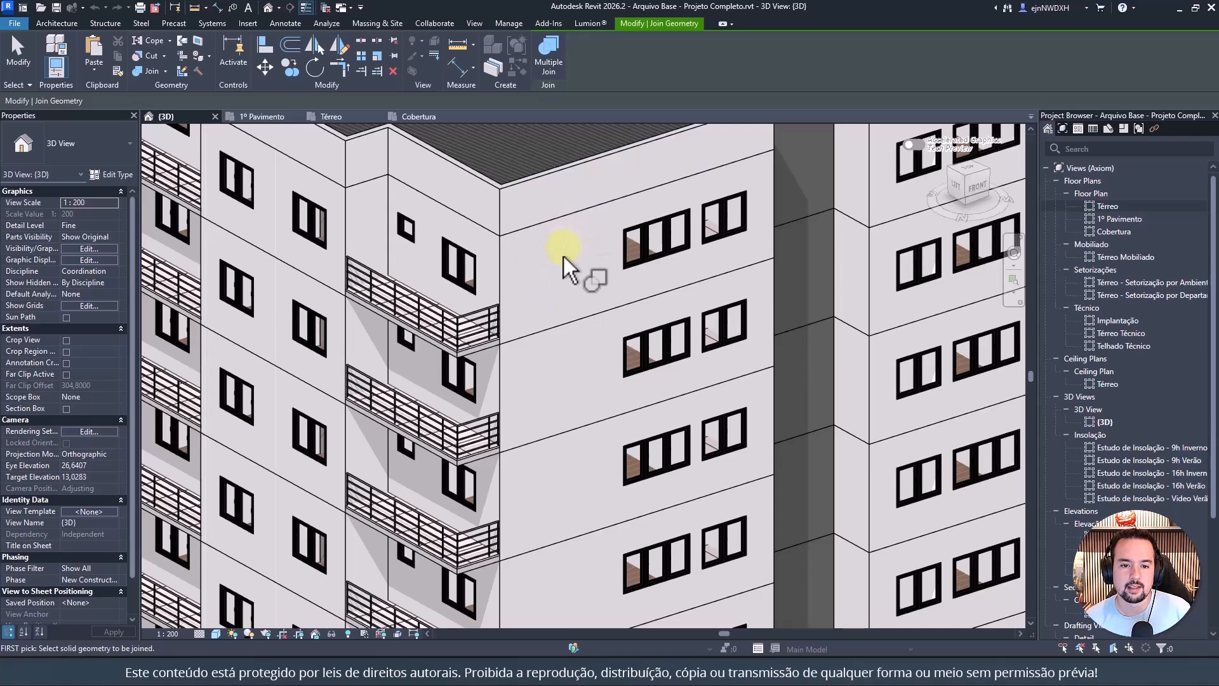
click(547, 183)
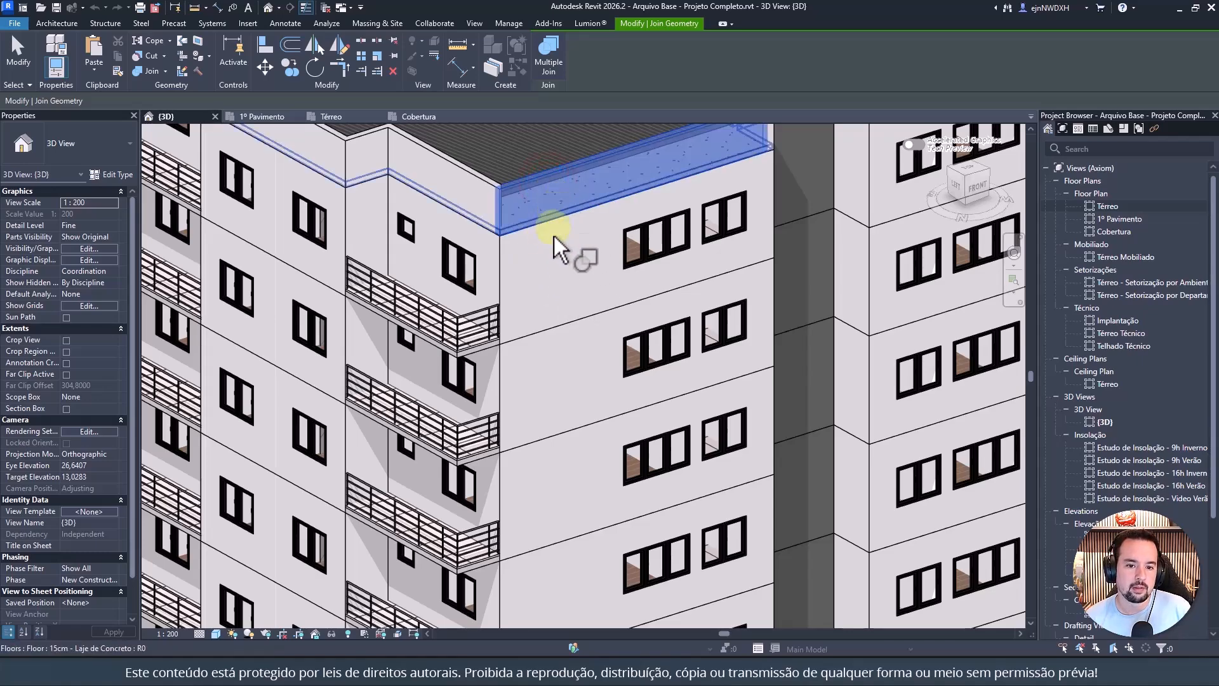
click(551, 257)
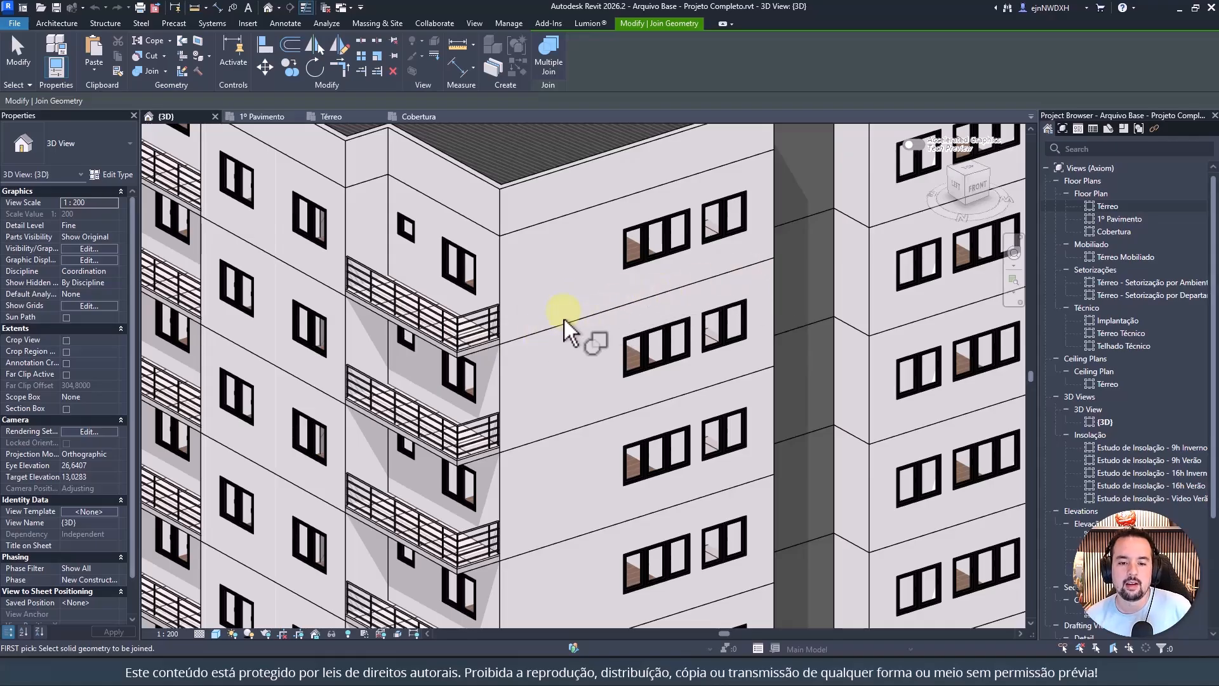
key(Escape)
Step: Review the complete tower in 3D, the Corte 01 section and the Térreo and Cobertura floor plans
scroll(568, 322, down, 5)
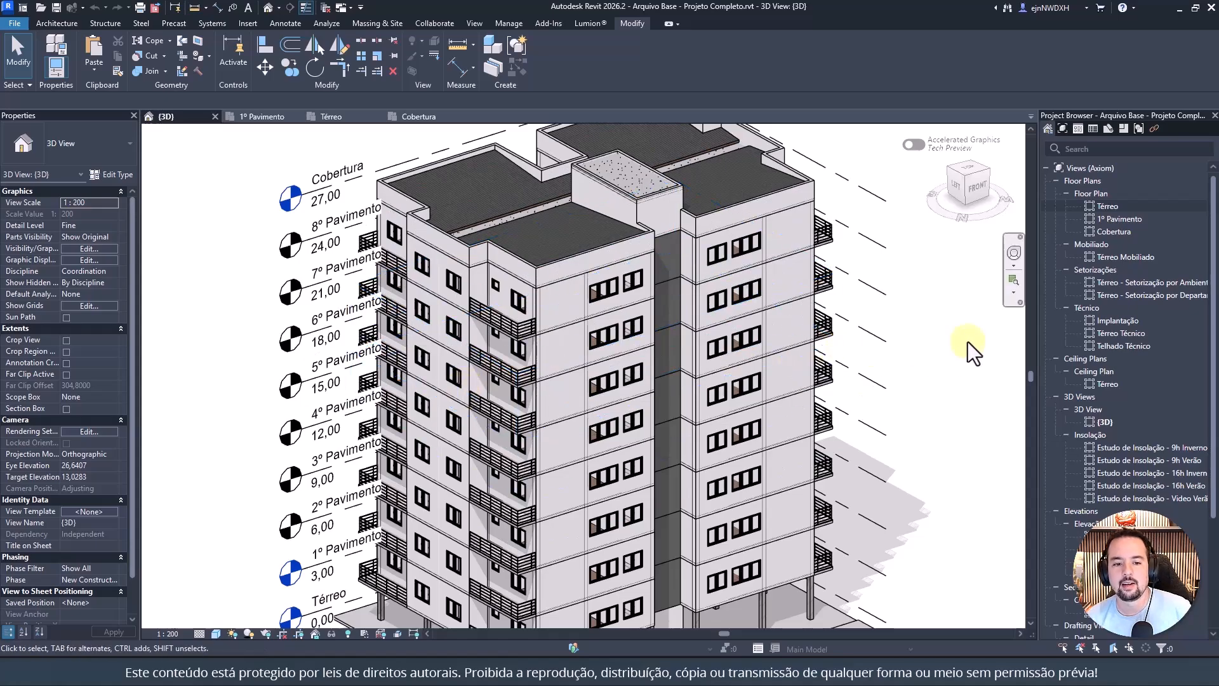
scroll(889, 363, down, 2)
middle_drag(932, 386, 878, 349)
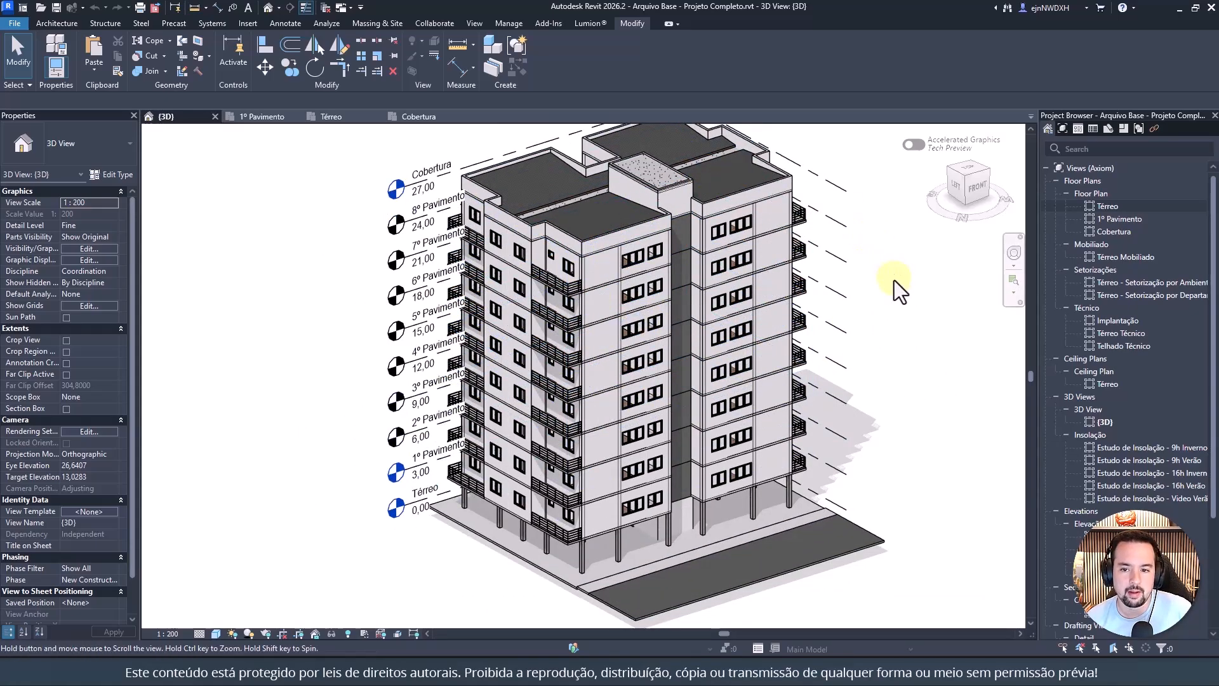
middle_drag(890, 280, 851, 305)
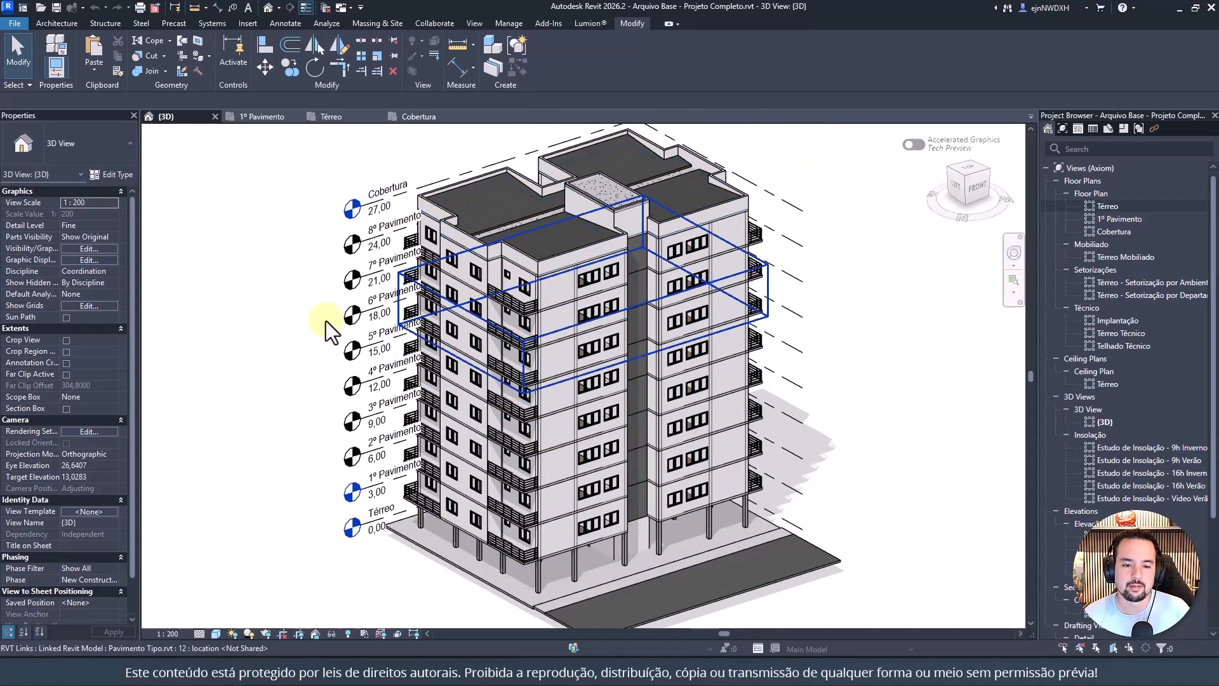
click(327, 117)
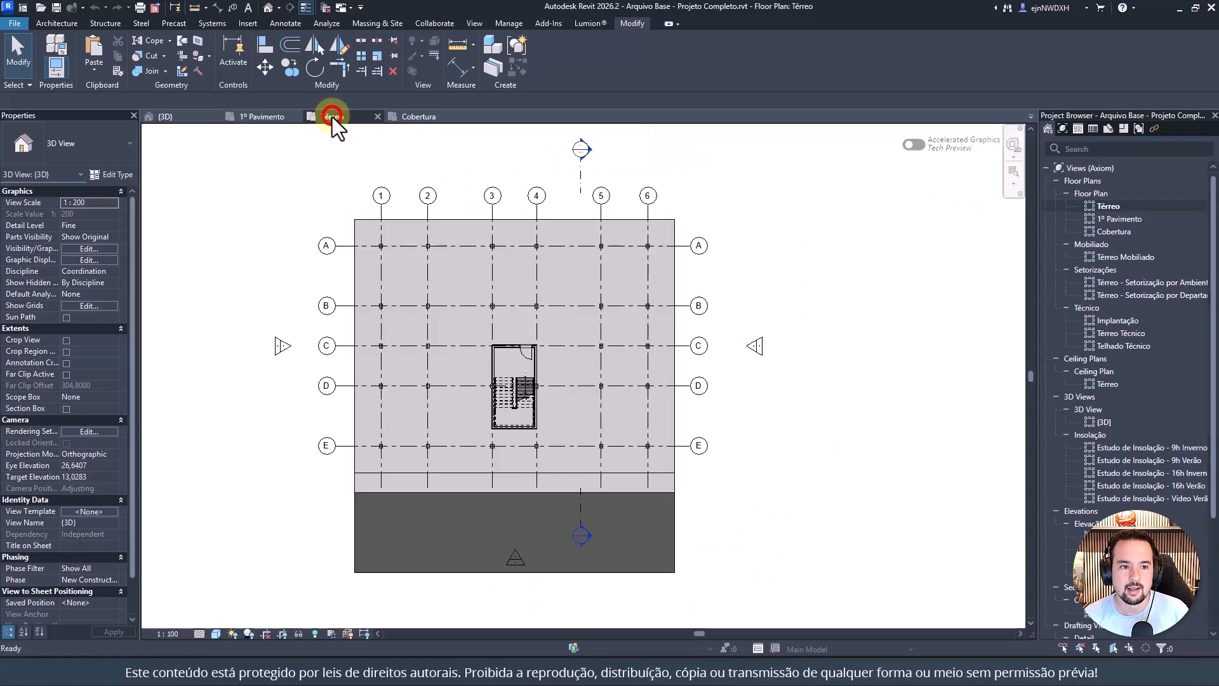
right_click(582, 173)
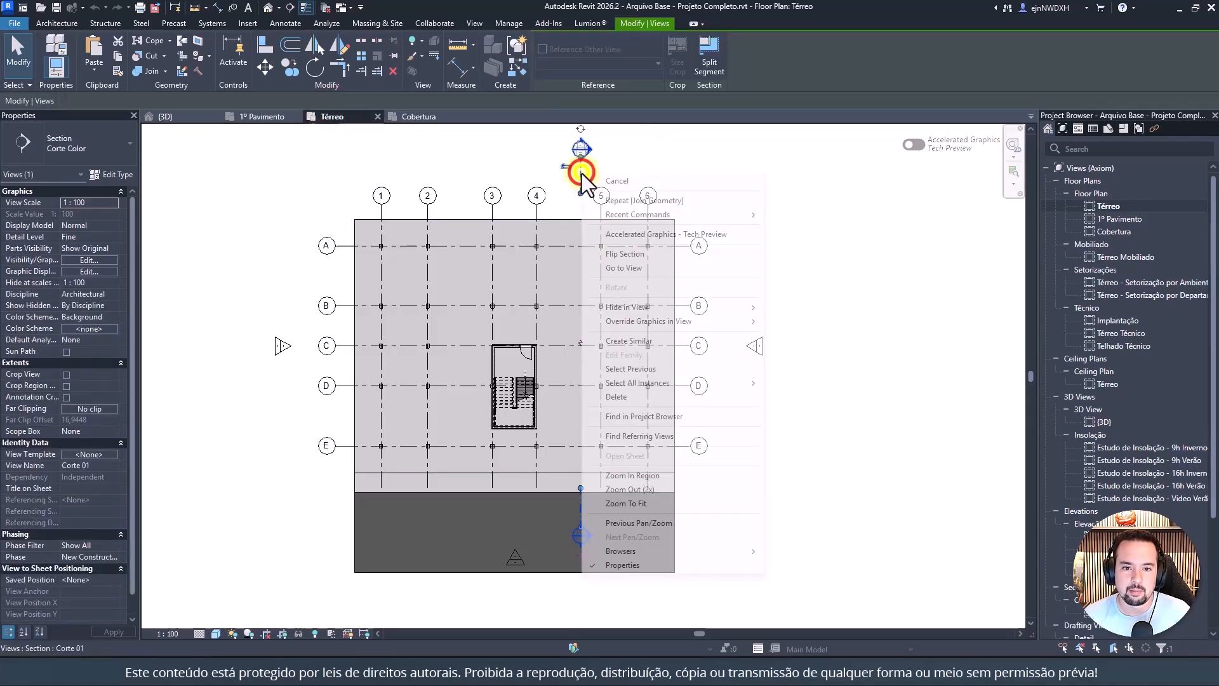
click(647, 267)
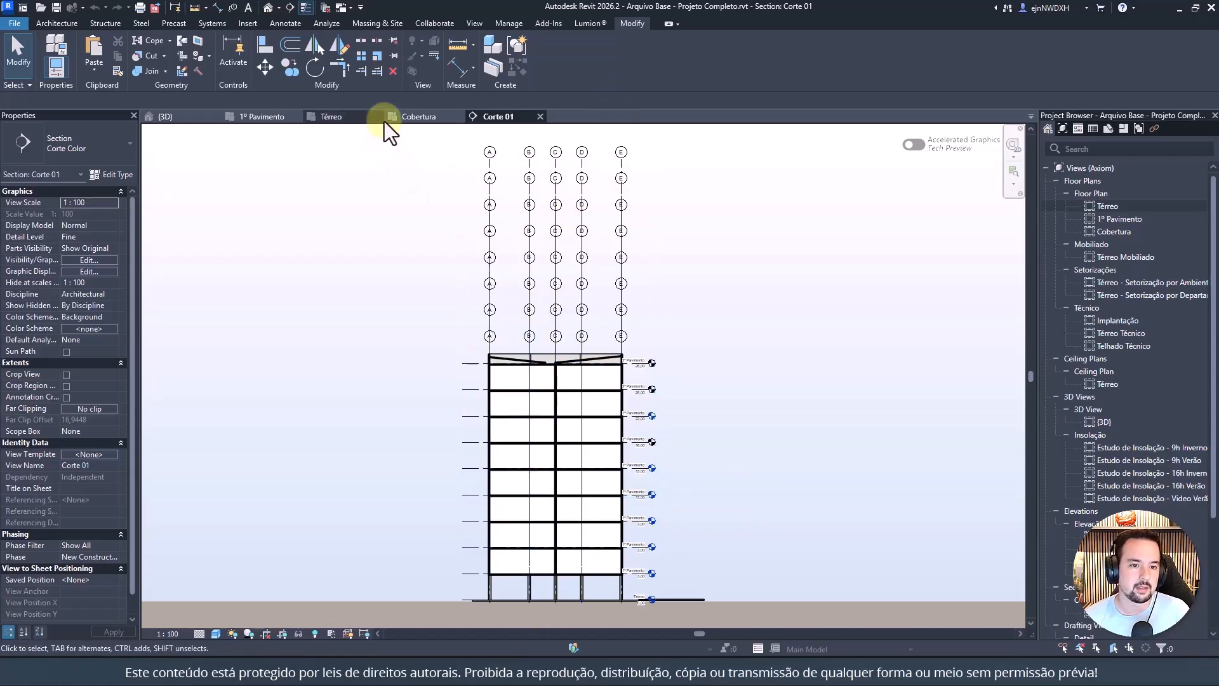
click(346, 114)
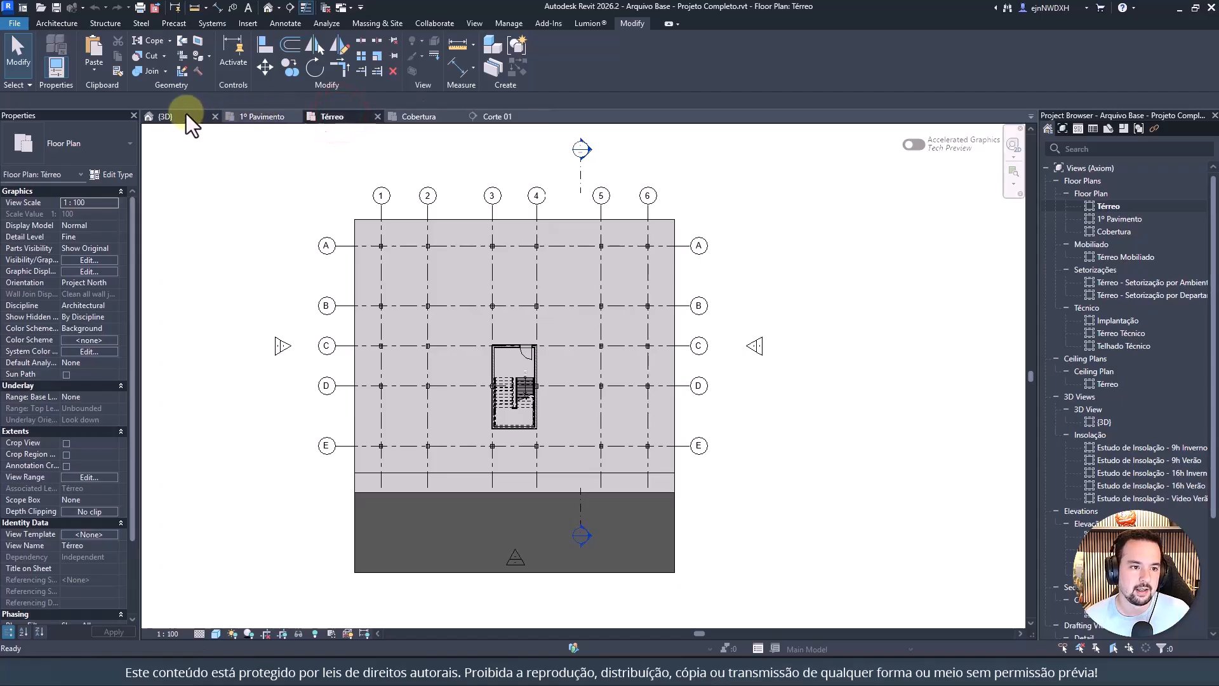
click(414, 117)
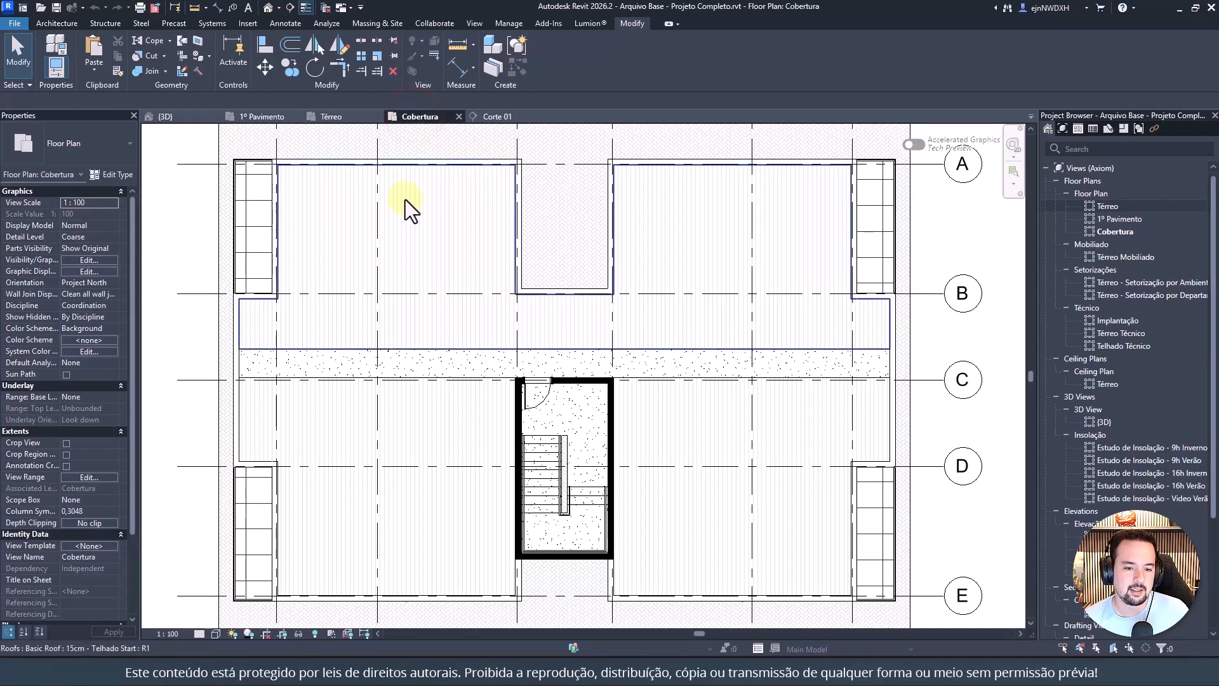
click(176, 117)
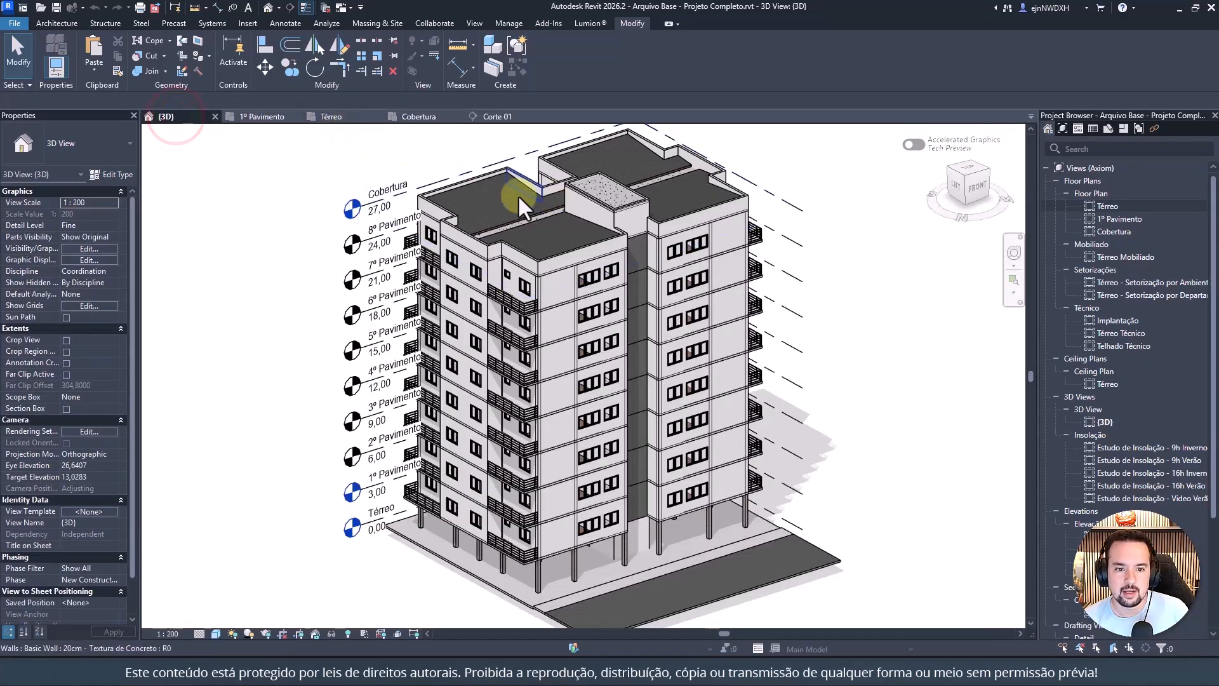
scroll(269, 219, down, 2)
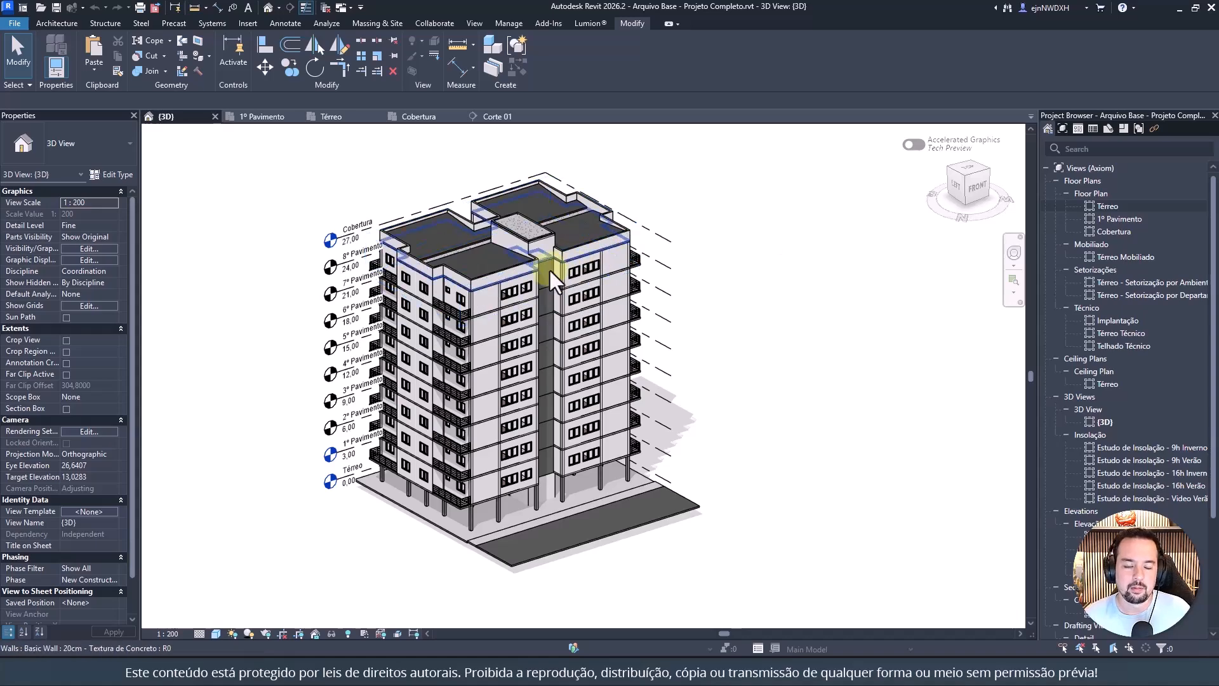
Step: Examine the extent of the Pavimento Tipo link in the 1º Pavimento floor plan and clear the selection
click(261, 119)
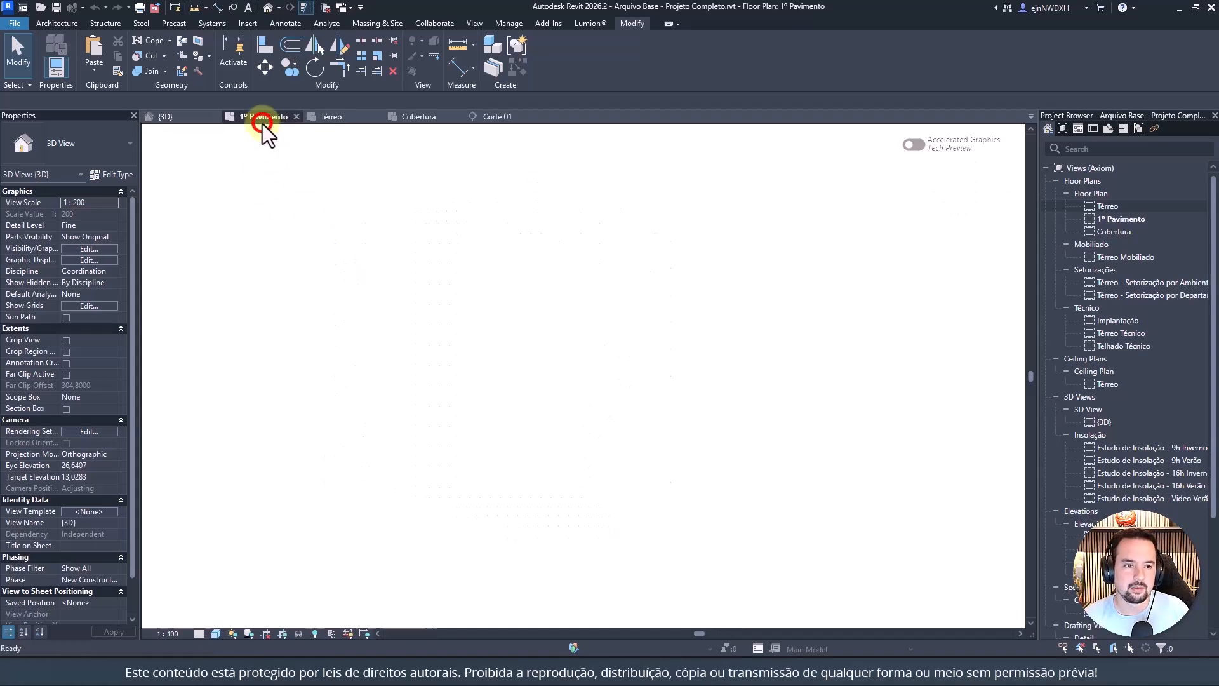
scroll(753, 254, up, 4)
click(608, 223)
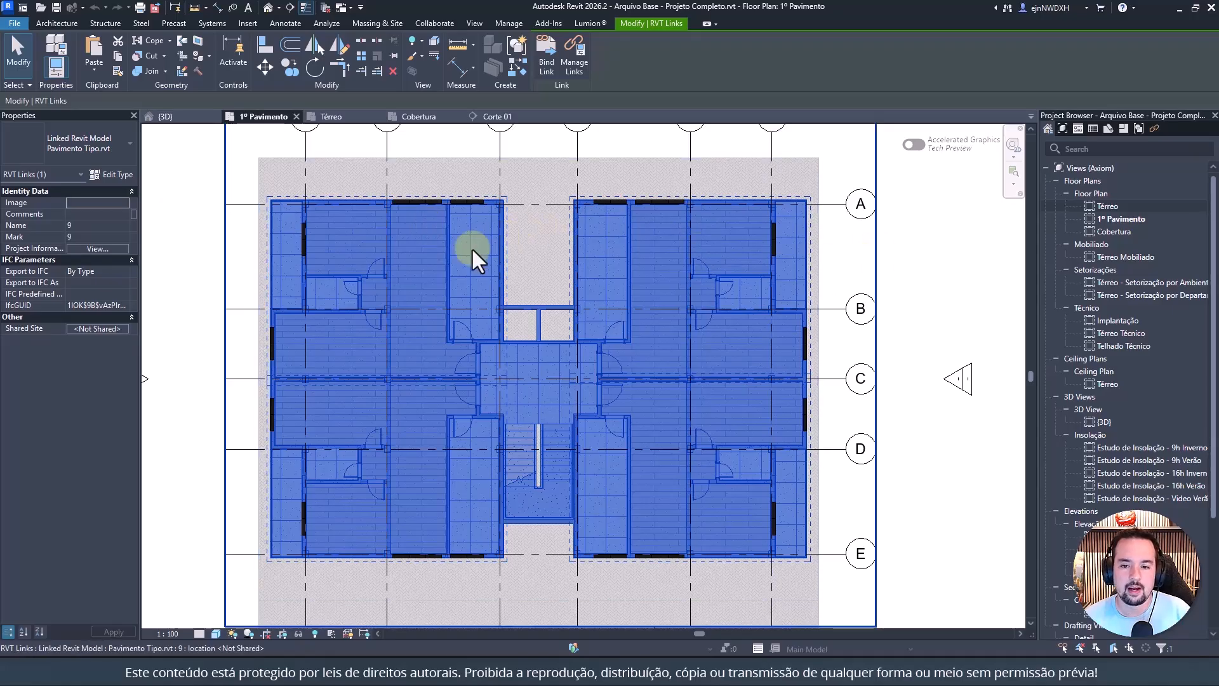
key(Escape)
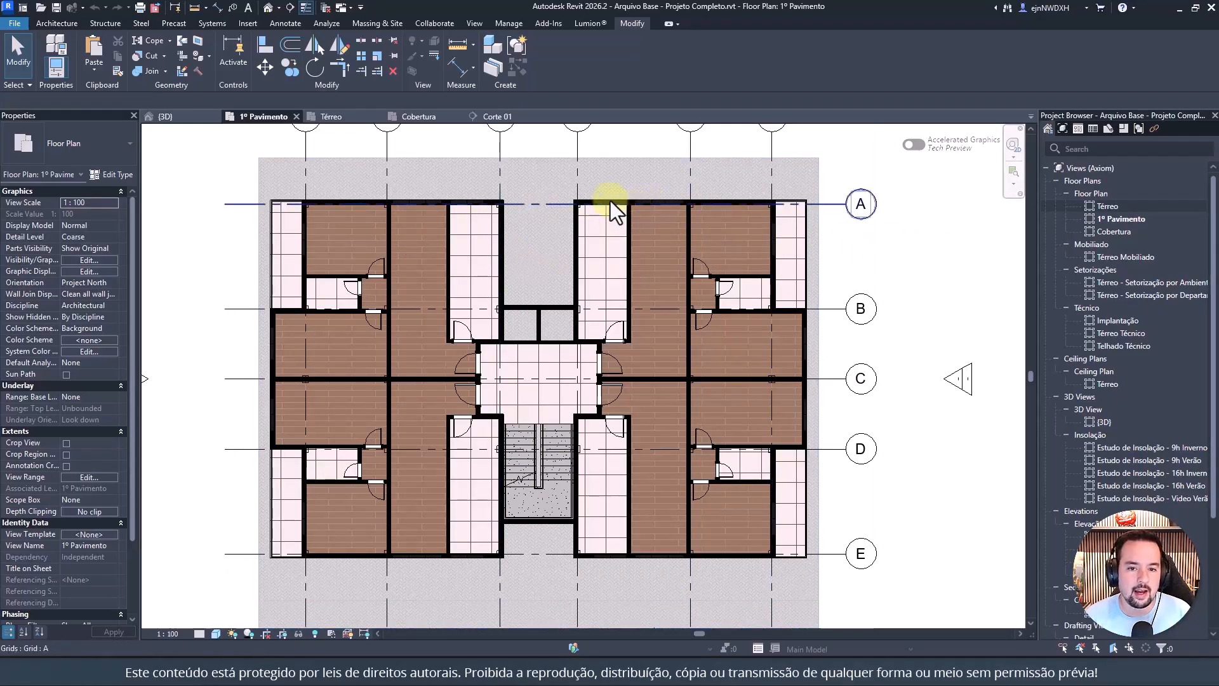
middle_drag(572, 158, 581, 215)
scroll(513, 177, down, 2)
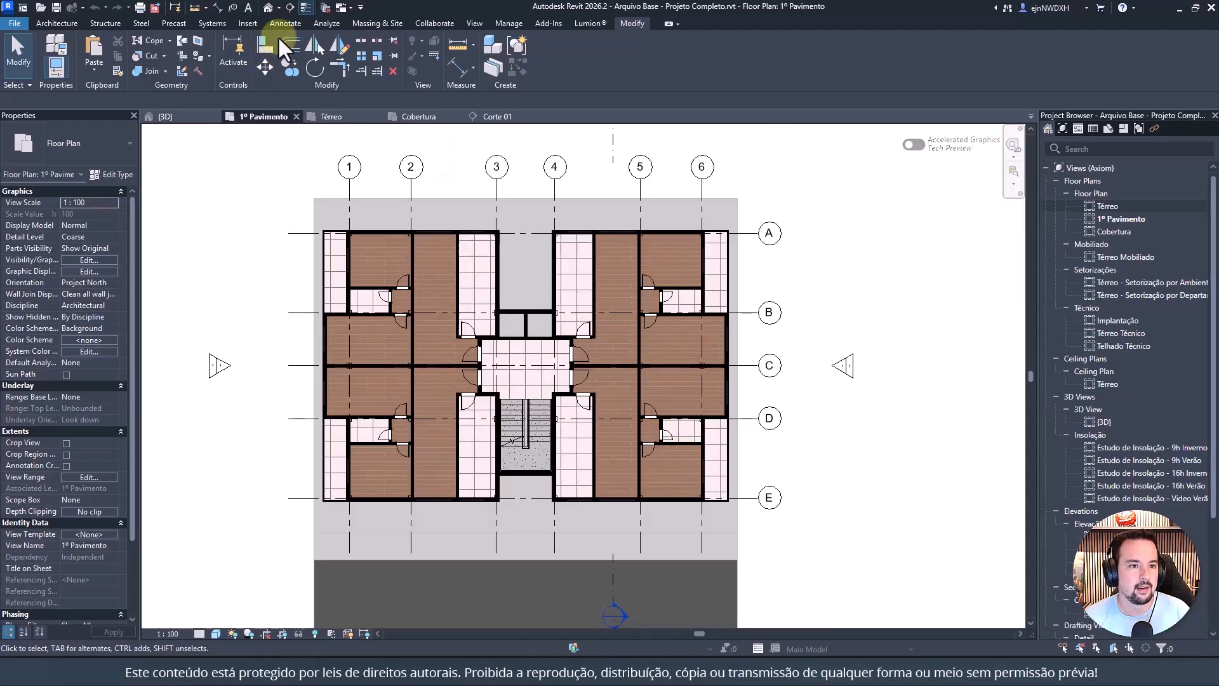
Step: Try to tag all doors in the 1º Pavimento plan with TAG - Porta : Ref. Porta, without including linked files
click(288, 21)
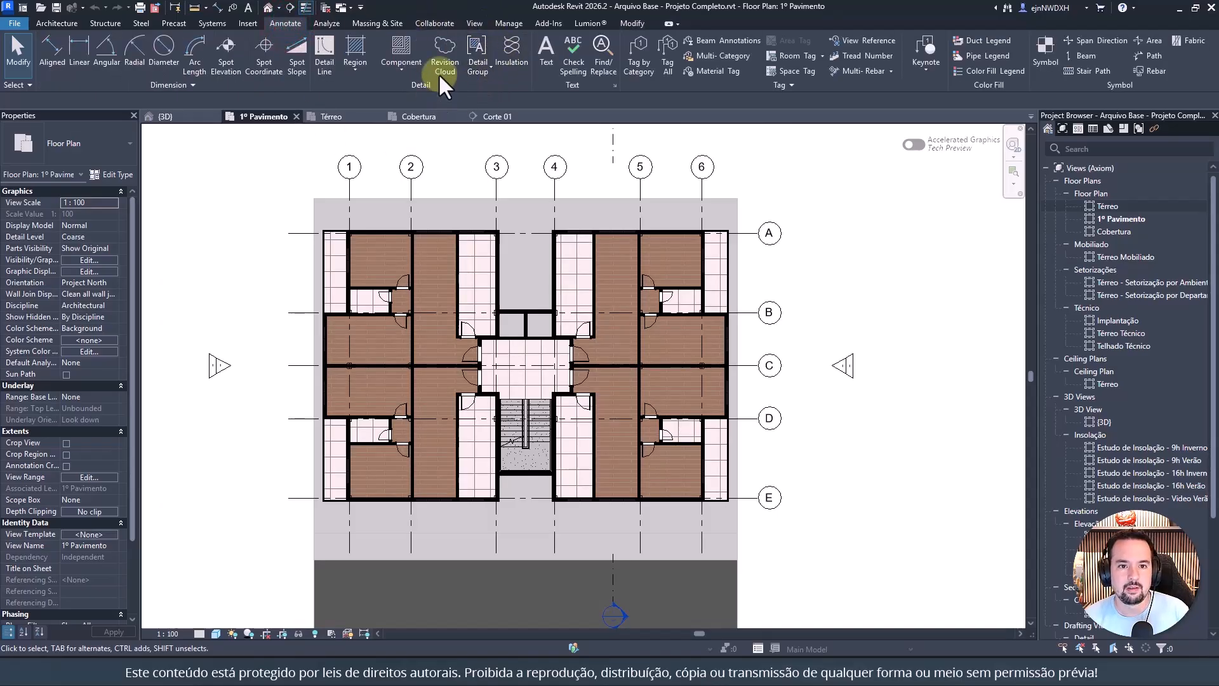
click(668, 57)
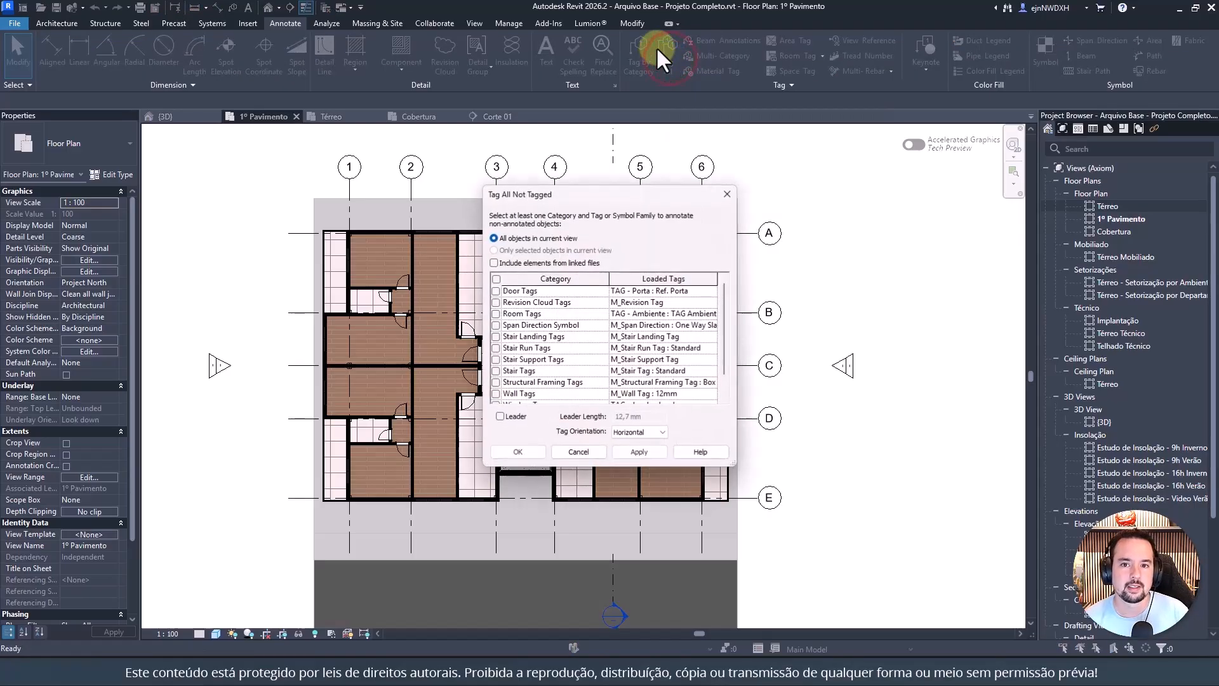
drag(618, 195, 815, 186)
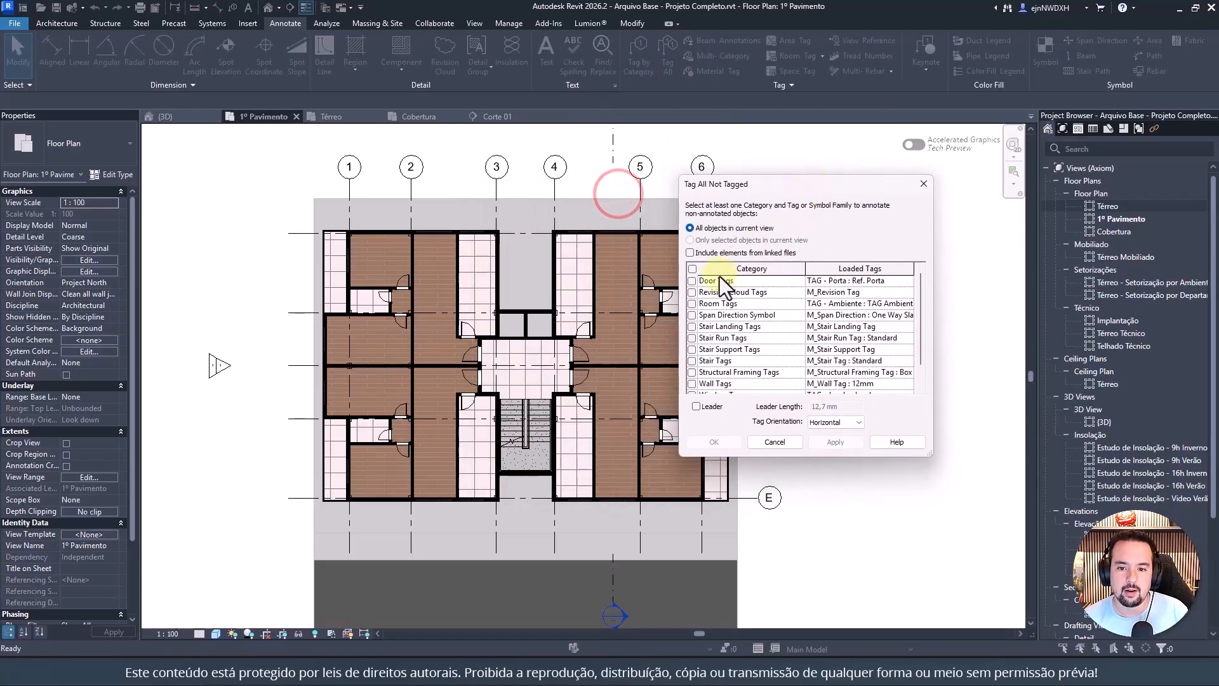
click(692, 282)
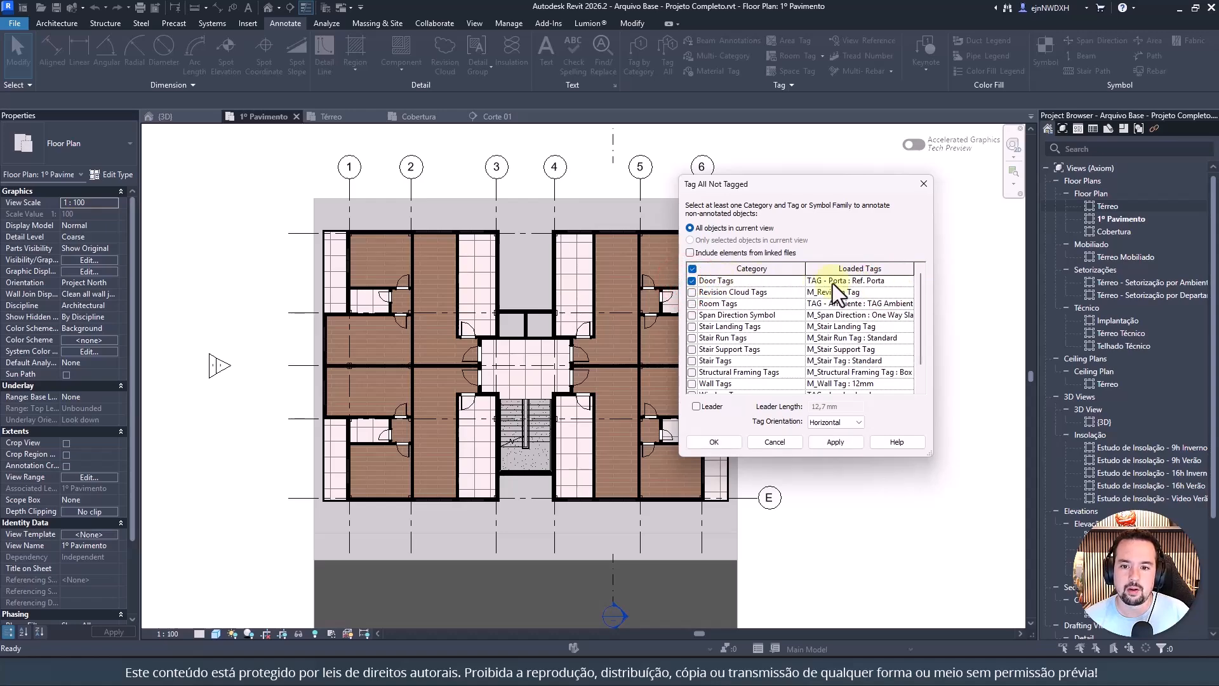
click(726, 442)
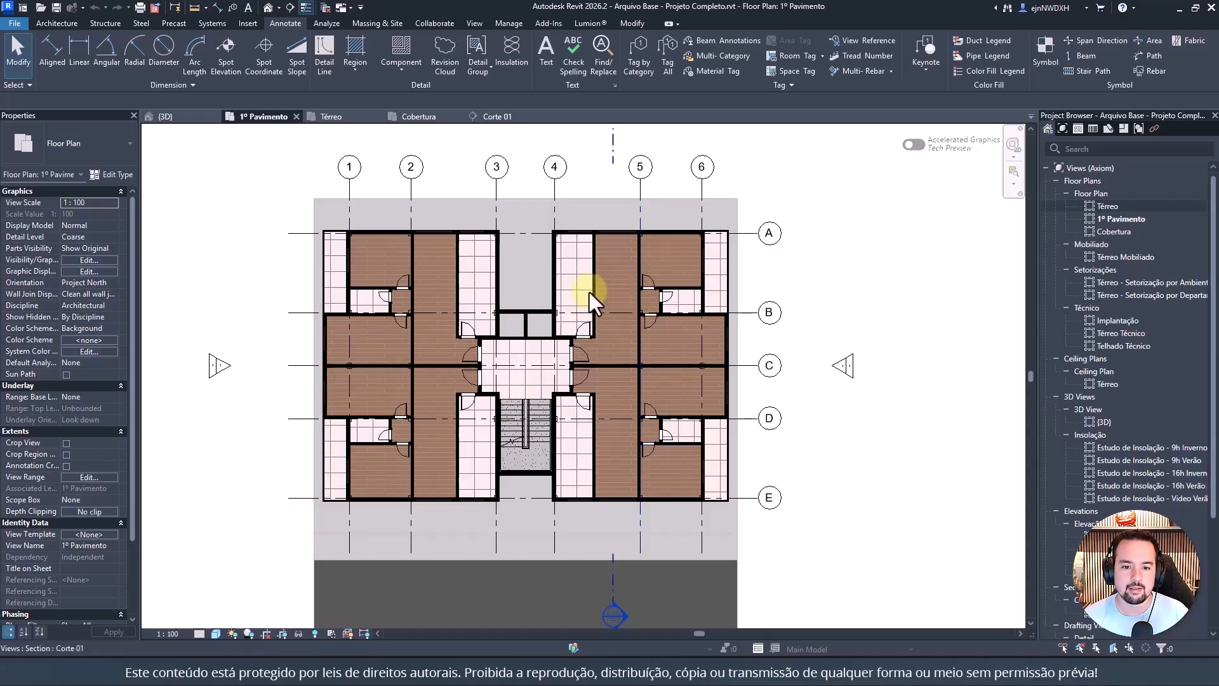
Step: Tag all doors in the 1º Pavimento plan with TAG - Porta : Ref. Porta, including elements from linked files
click(663, 52)
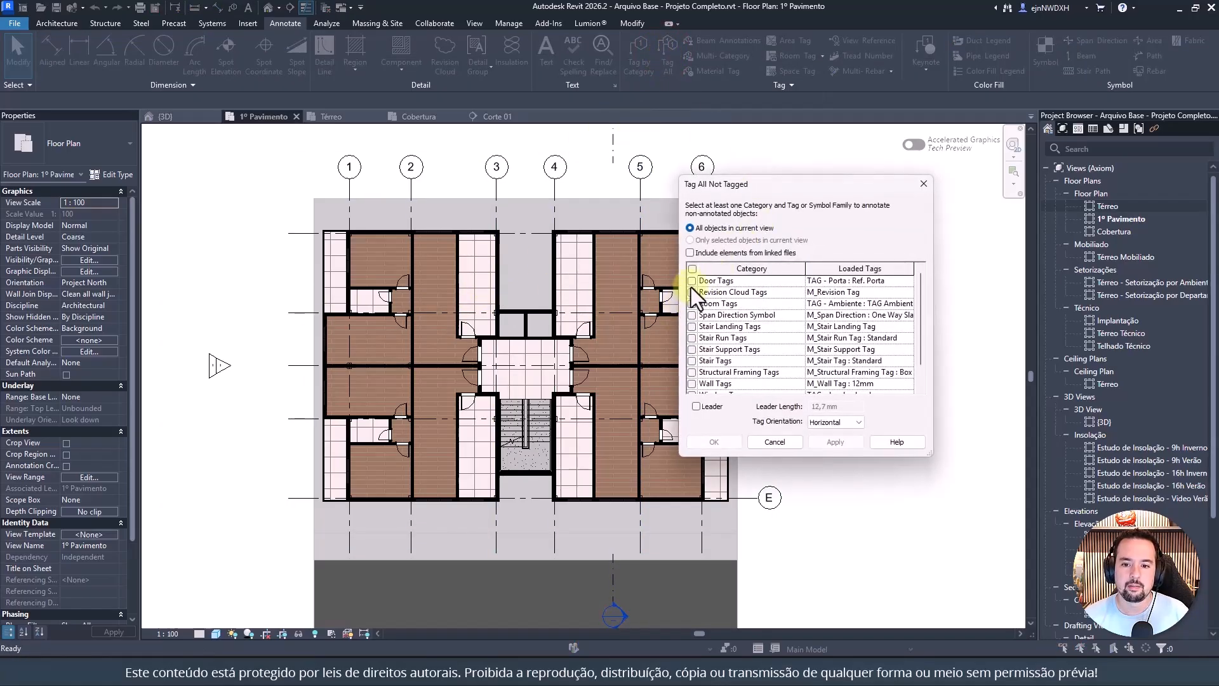
click(692, 281)
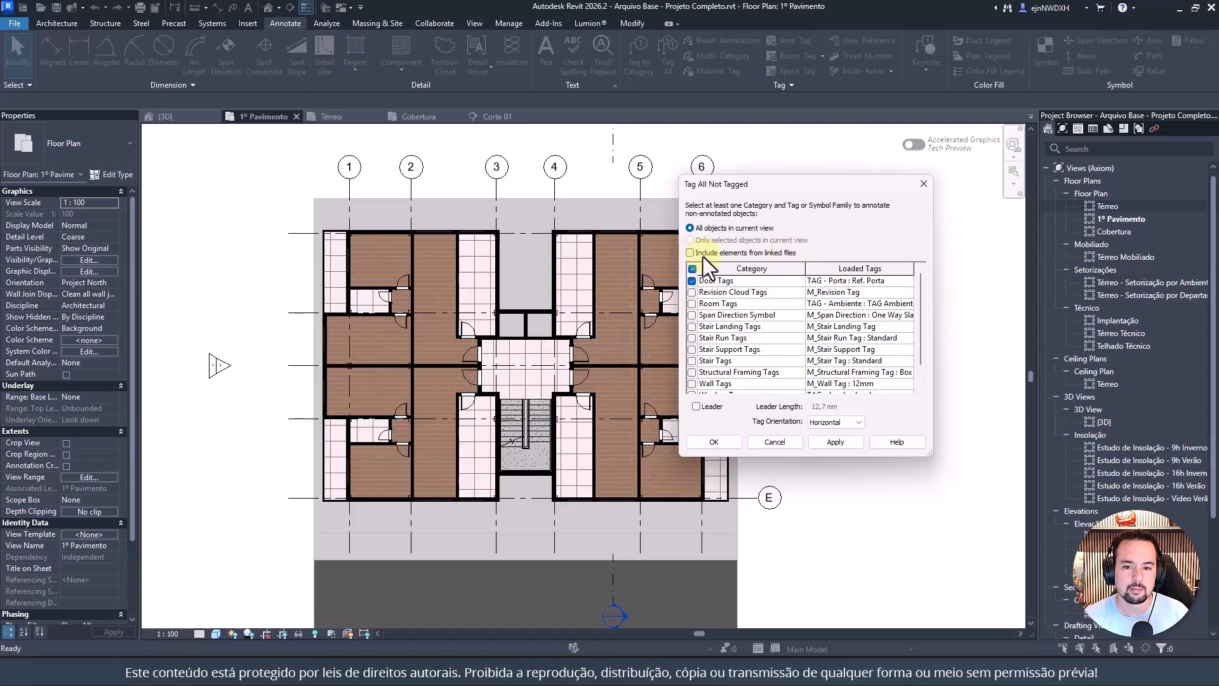
click(690, 252)
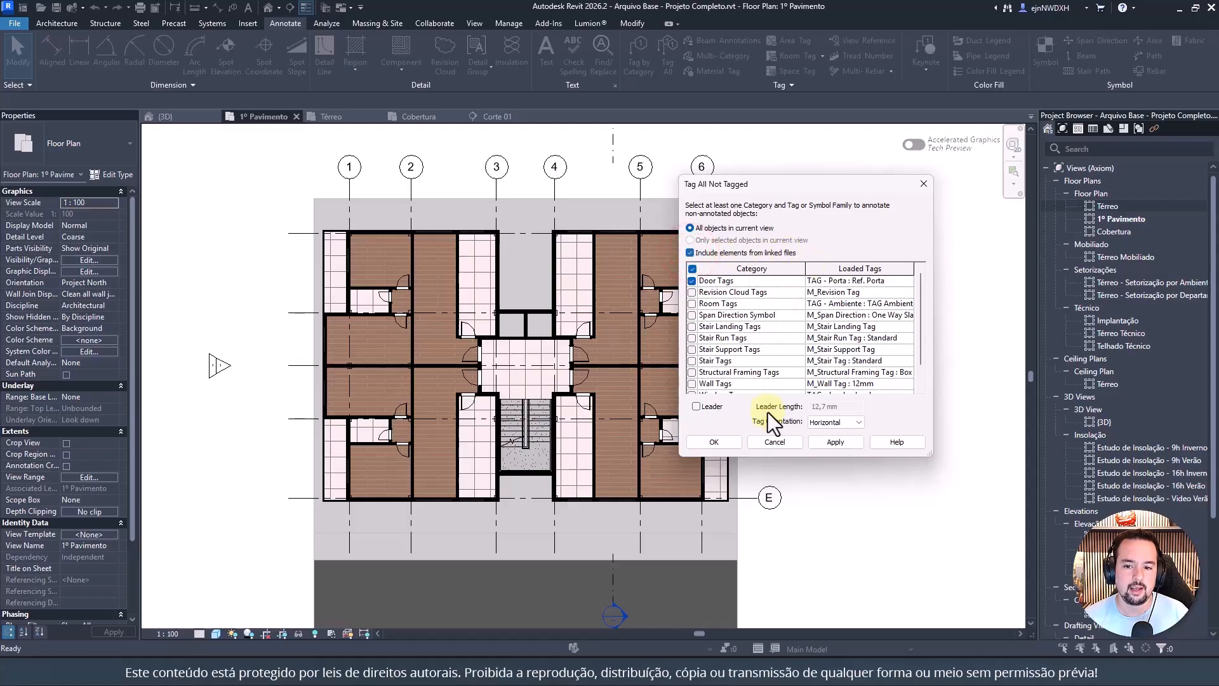
click(727, 444)
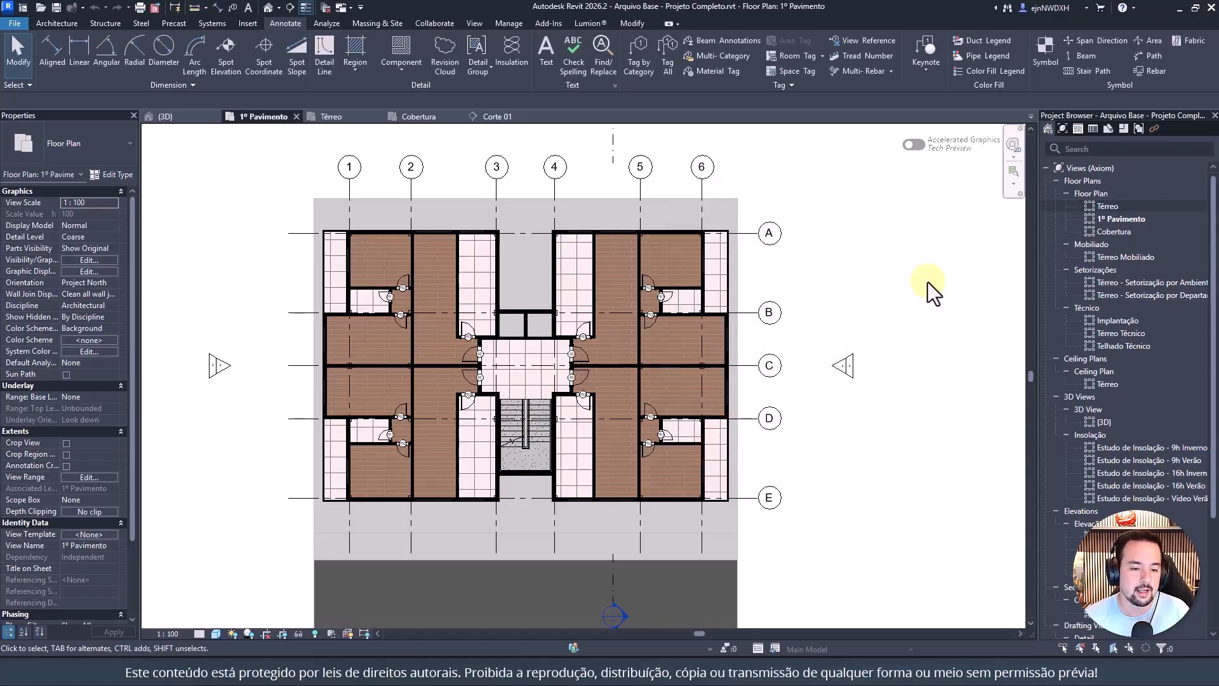
scroll(394, 251, up, 4)
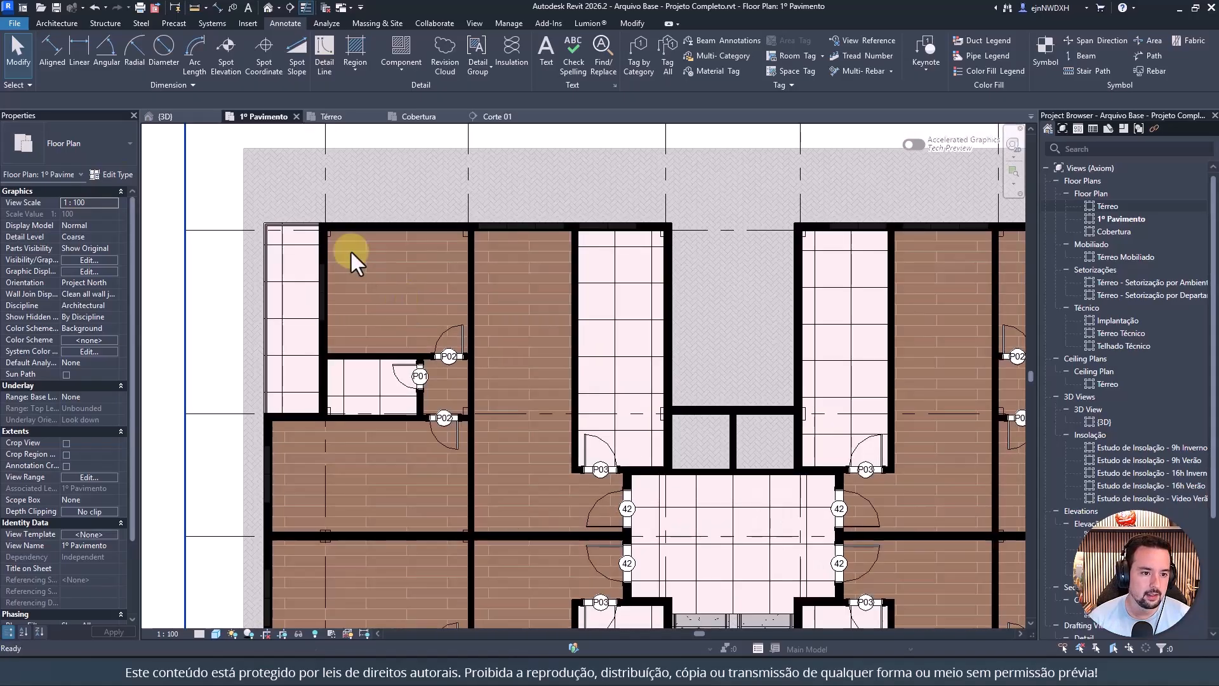
scroll(348, 249, up, 2)
click(349, 249)
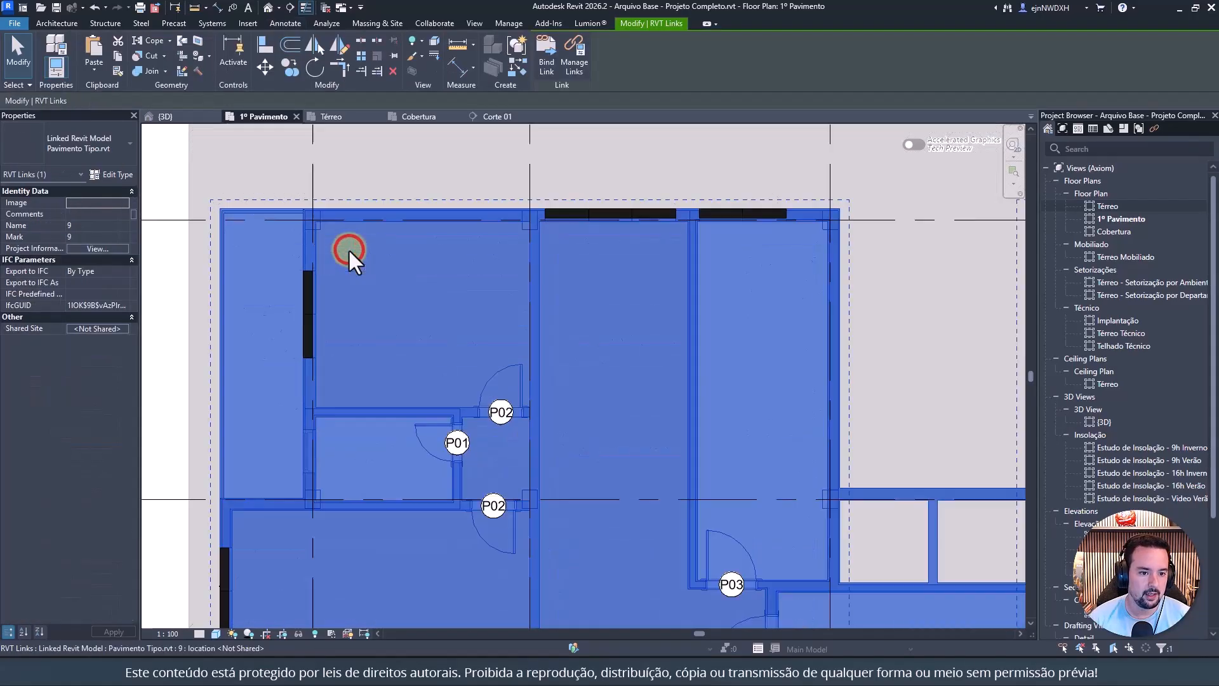
scroll(349, 249, down, 4)
scroll(397, 299, up, 5)
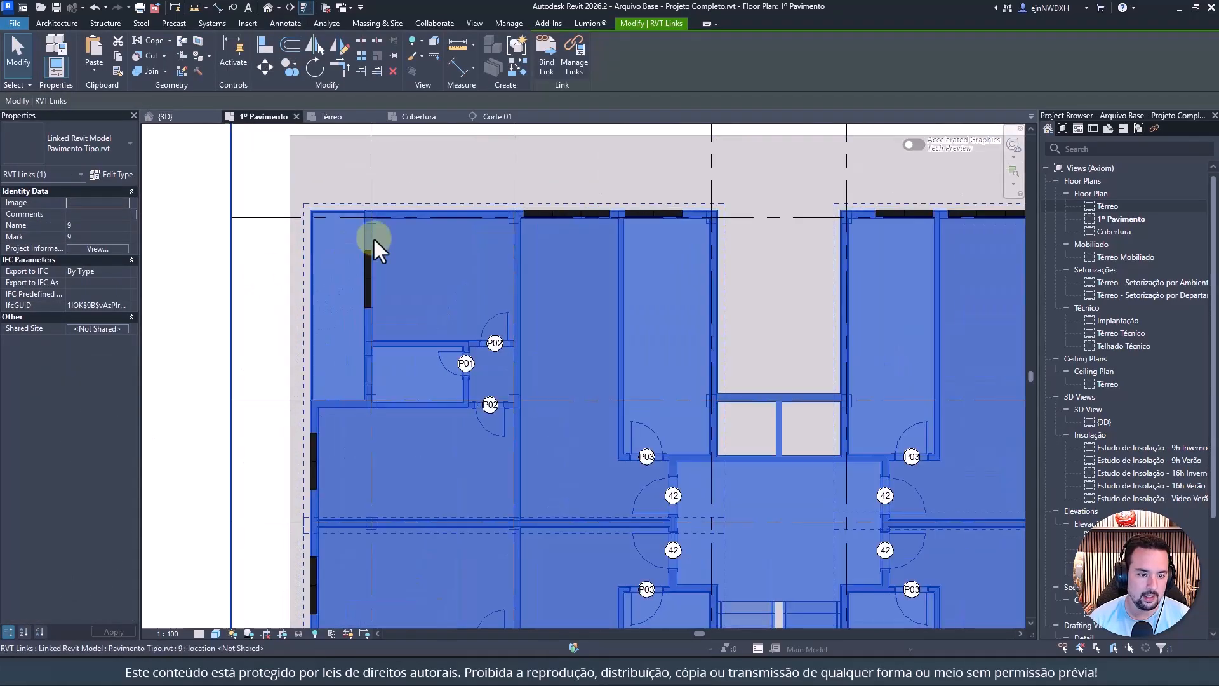
key(Escape)
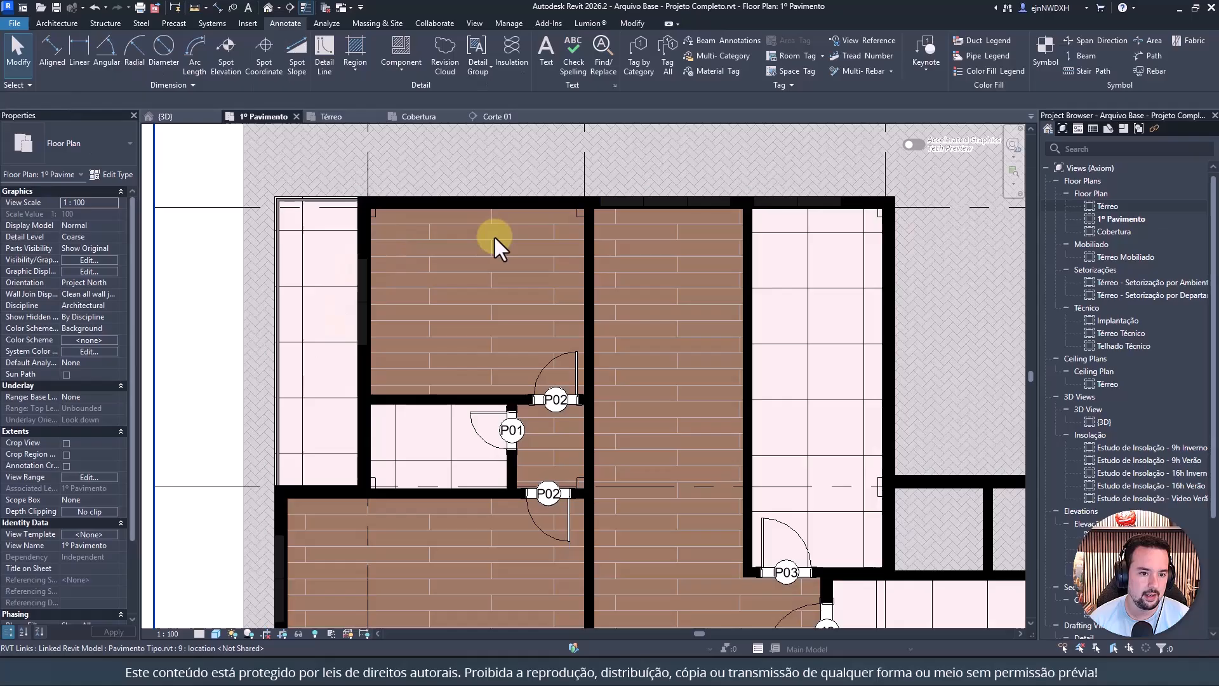
Step: Set the 1º Pavimento plan's detail level to Fine and dismiss the save reminder without saving
click(196, 636)
click(211, 616)
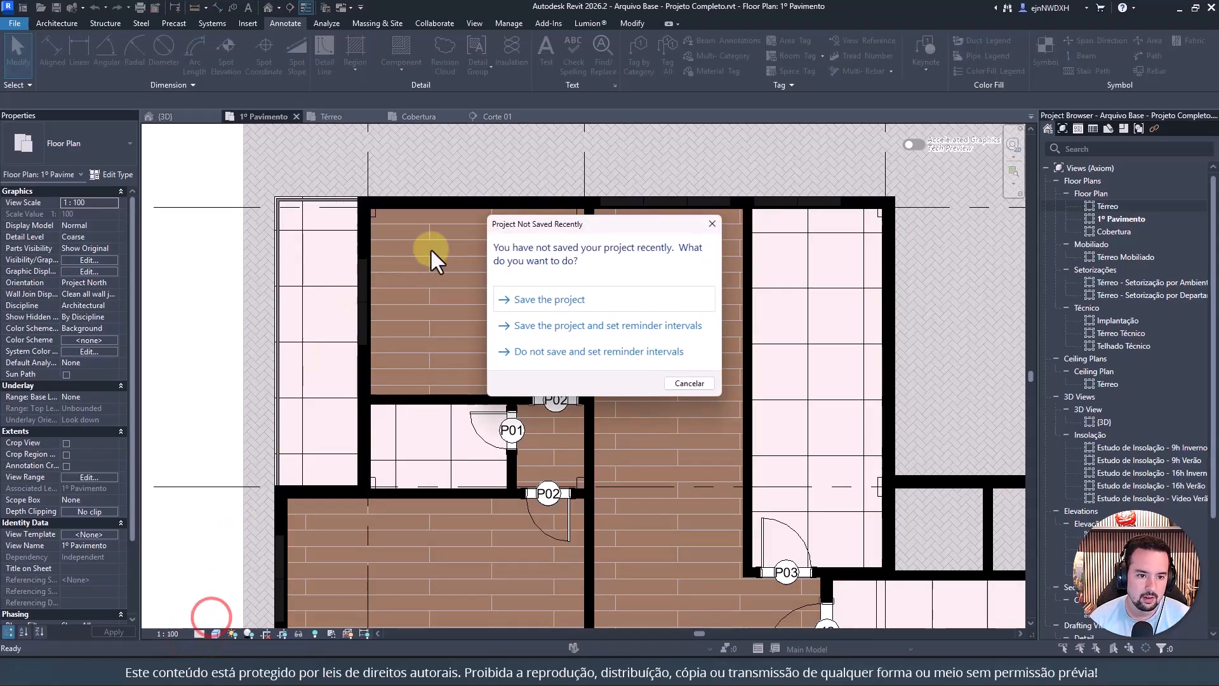
click(690, 384)
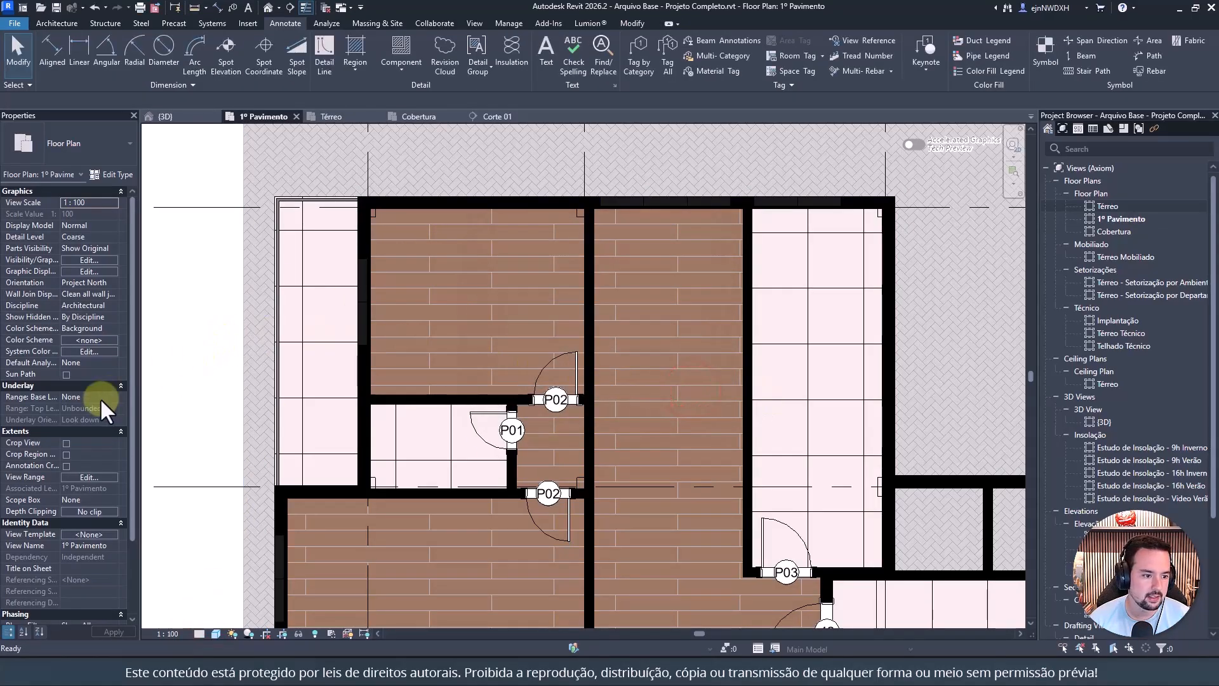
Step: Set the plan's view range to a cut plane offset of 1,5 and a top offset of 3
click(88, 477)
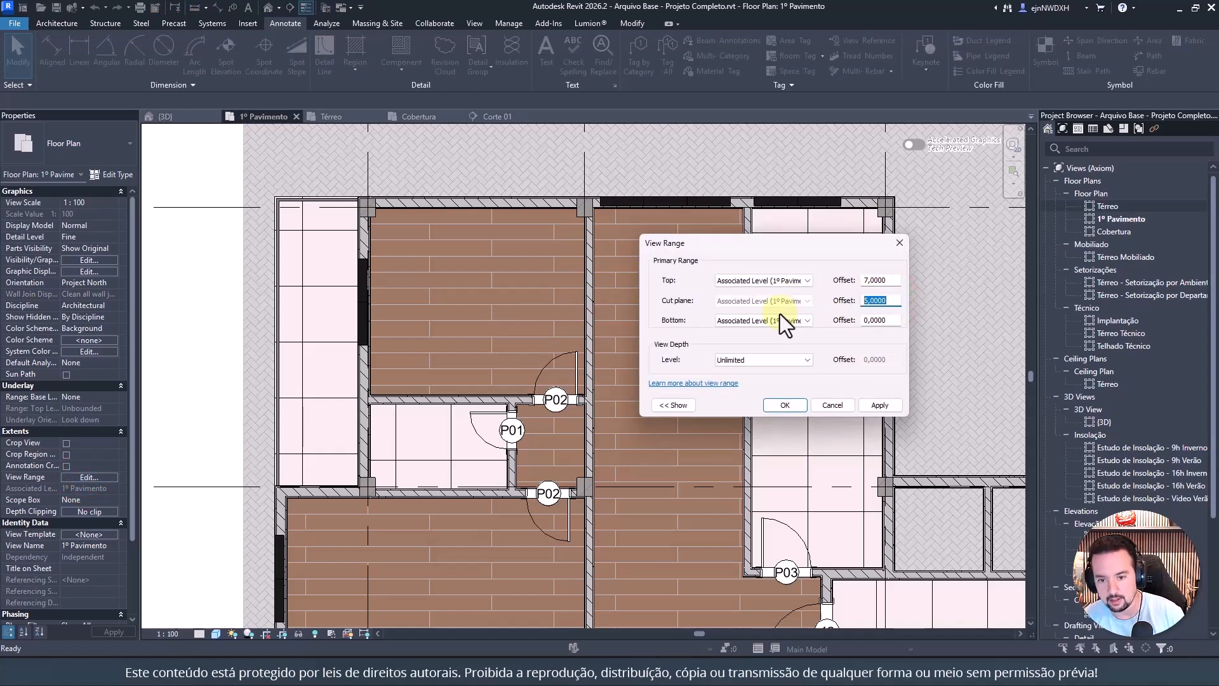
text(1,5)
key(Tab)
double_click(894, 280)
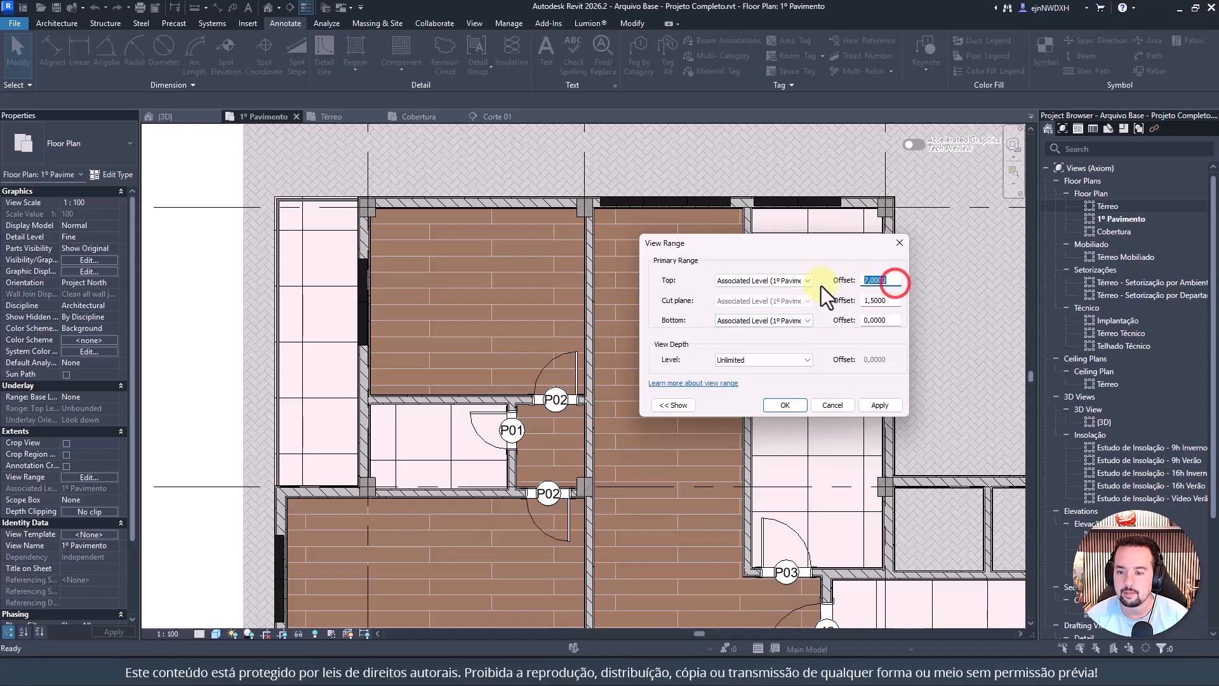
text(3)
click(772, 410)
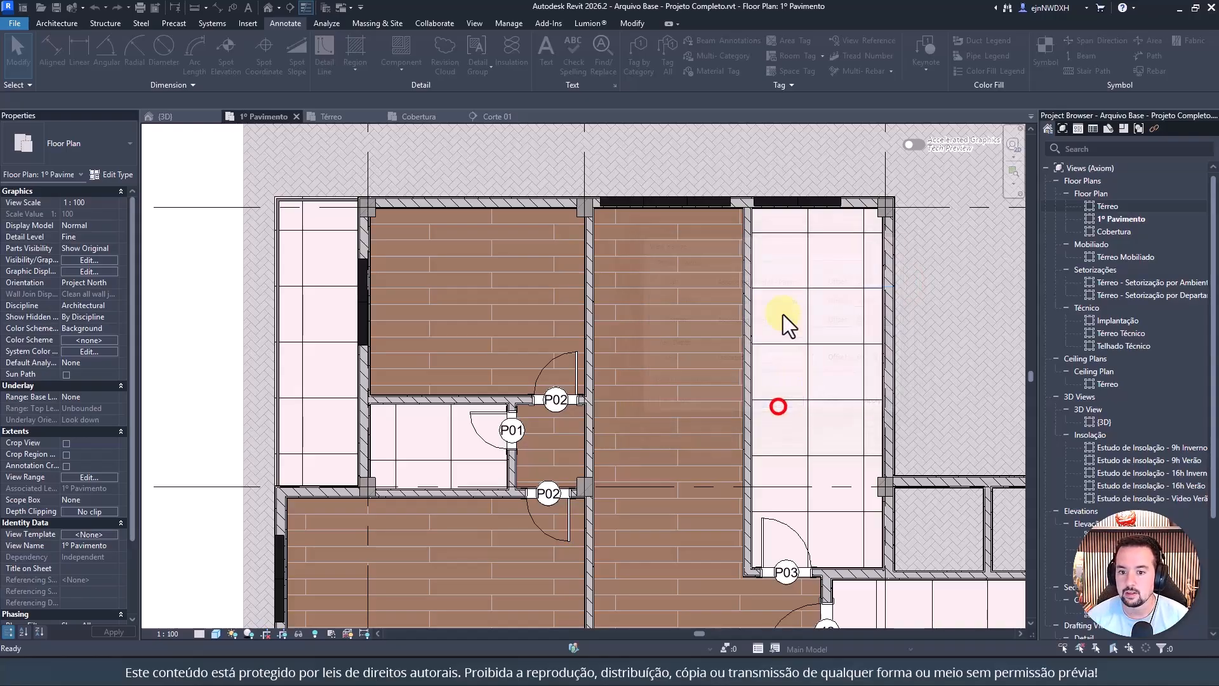
Step: Replace the unlimited view depth of the 1º Pavimento plan with a level-based limit
click(90, 475)
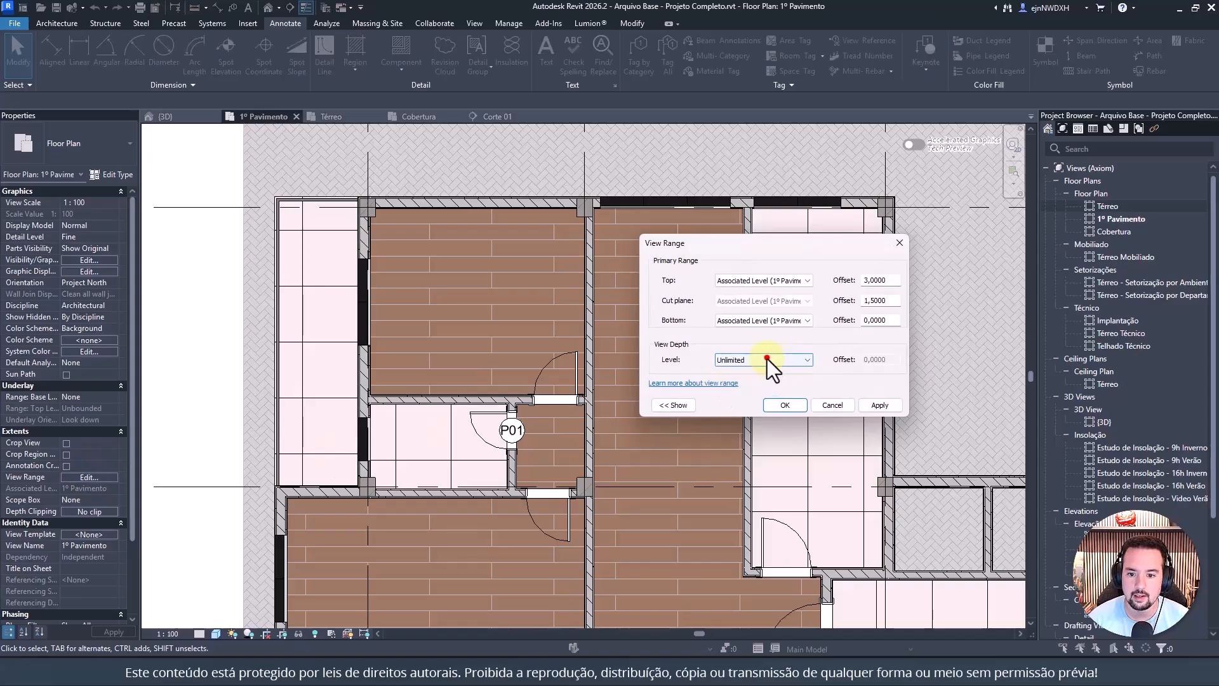
click(768, 360)
click(761, 375)
click(785, 404)
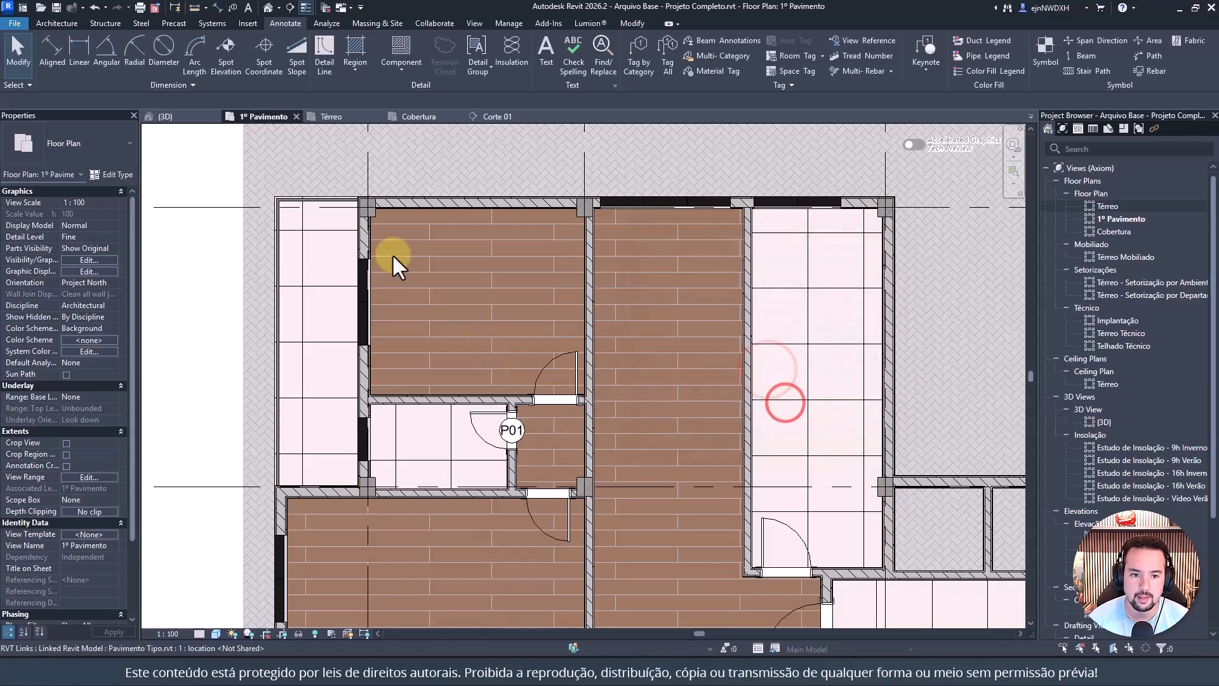
scroll(555, 283, down, 5)
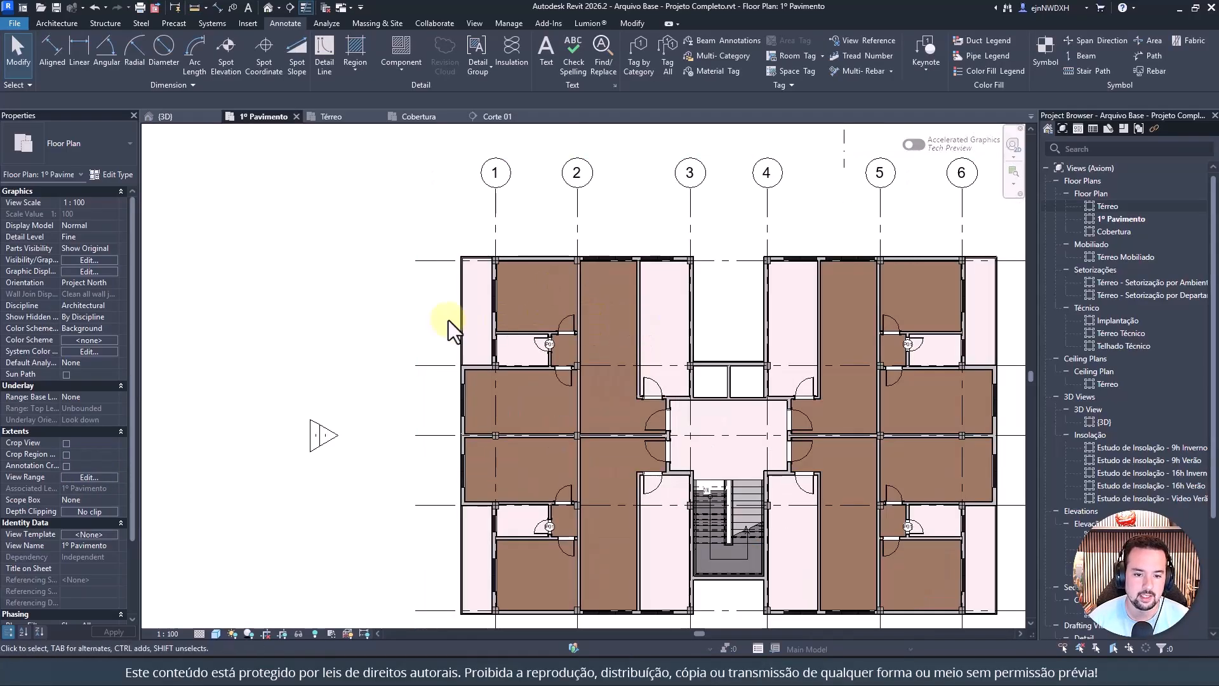
scroll(539, 285, up, 5)
scroll(499, 302, down, 5)
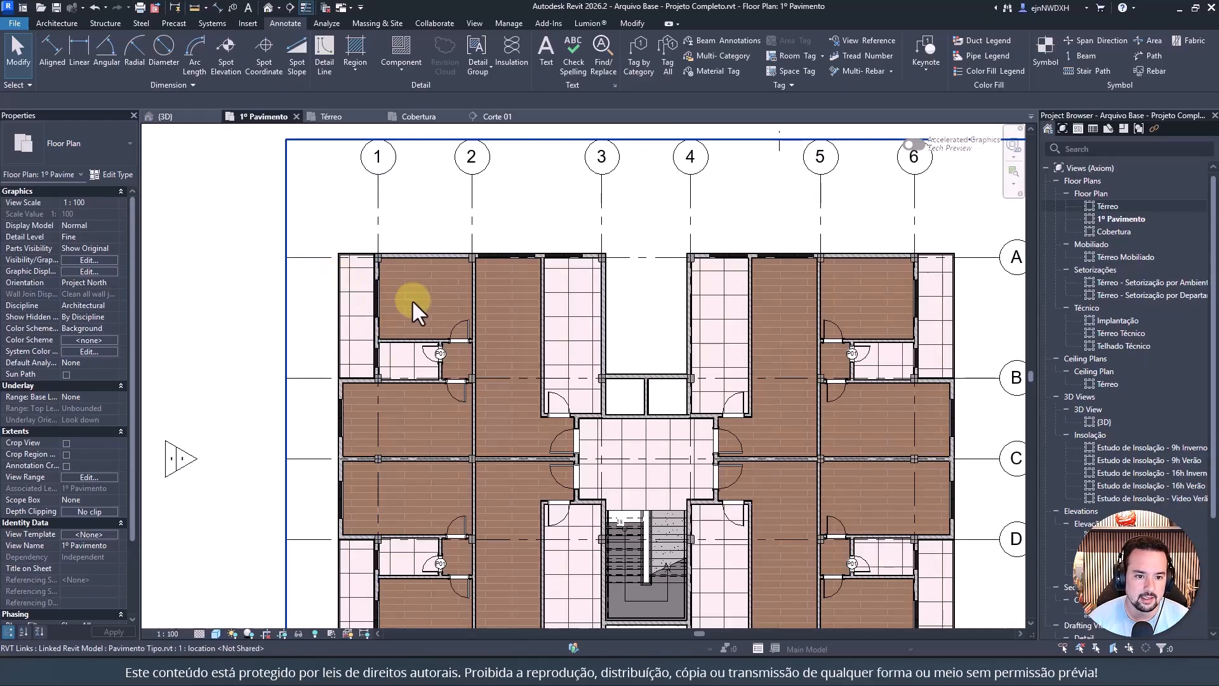
Step: Place an aligned dimension string above the upper façade, from grid 2 across the linked wall to the next interior wall
scroll(407, 304, up, 5)
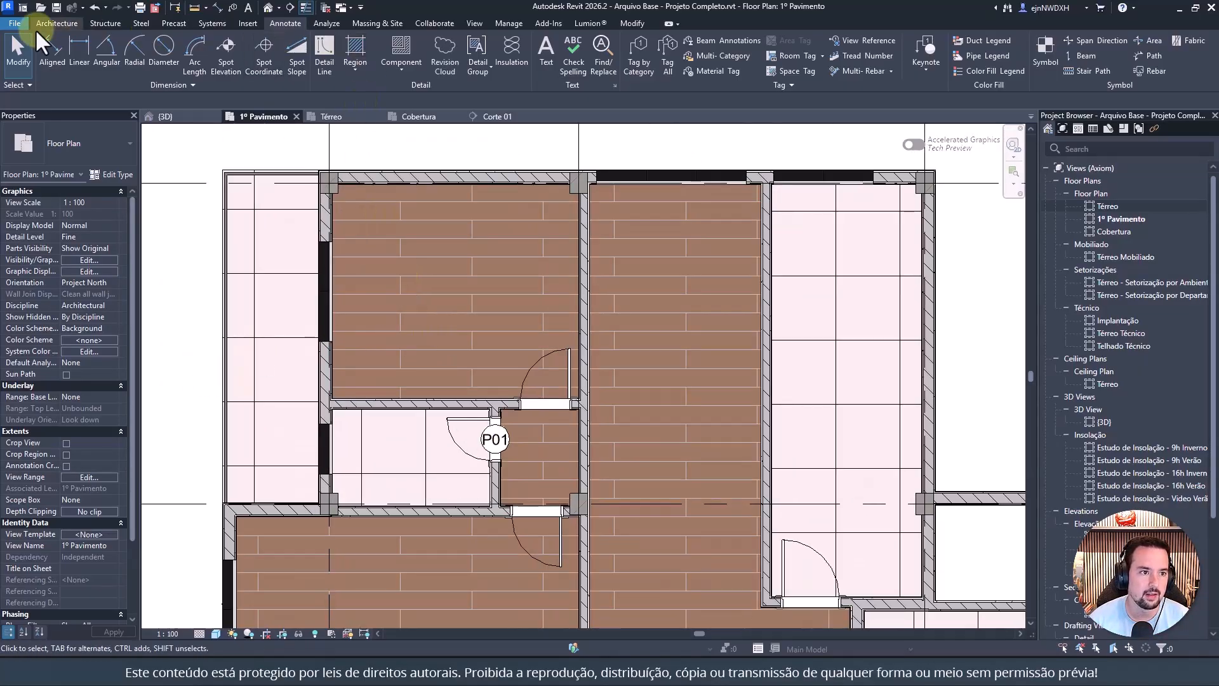
click(55, 44)
click(586, 215)
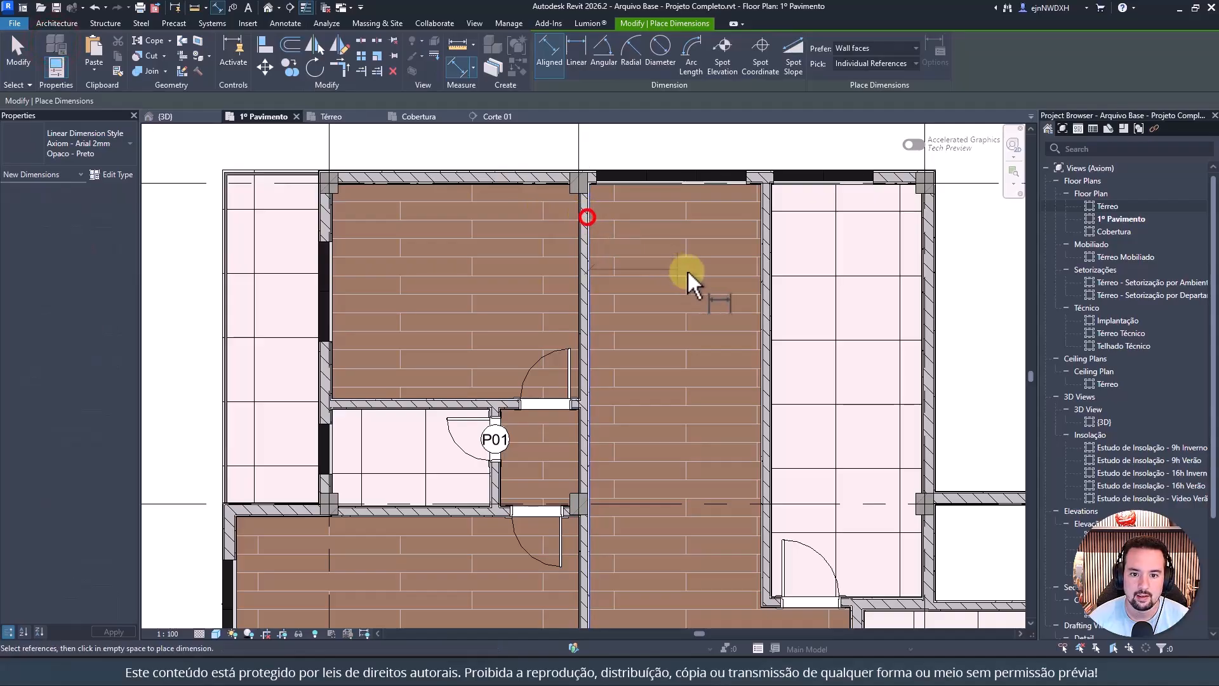
click(760, 262)
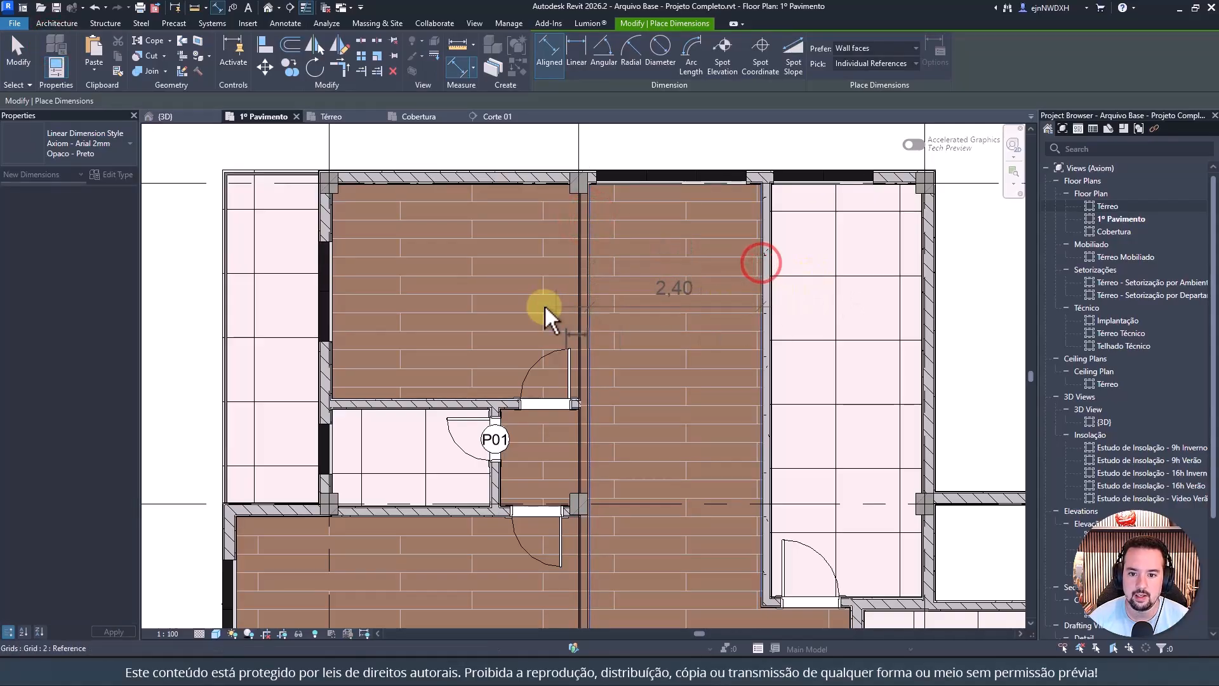
click(577, 277)
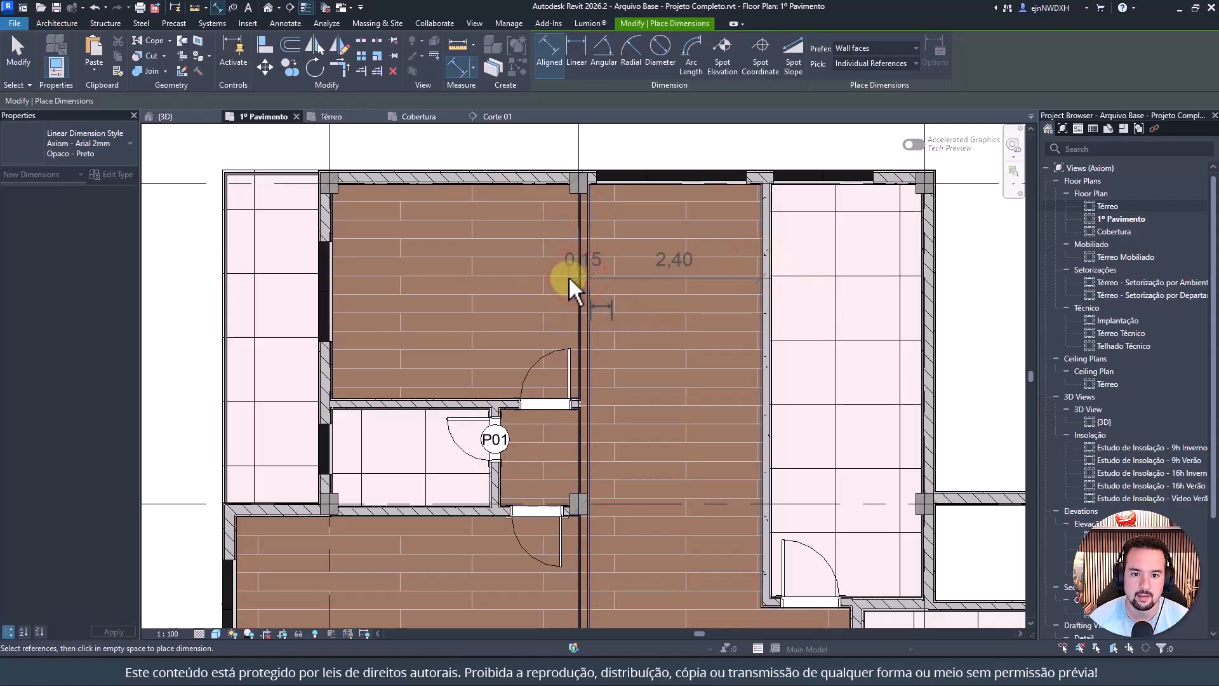
click(574, 275)
scroll(576, 244, up, 2)
click(579, 247)
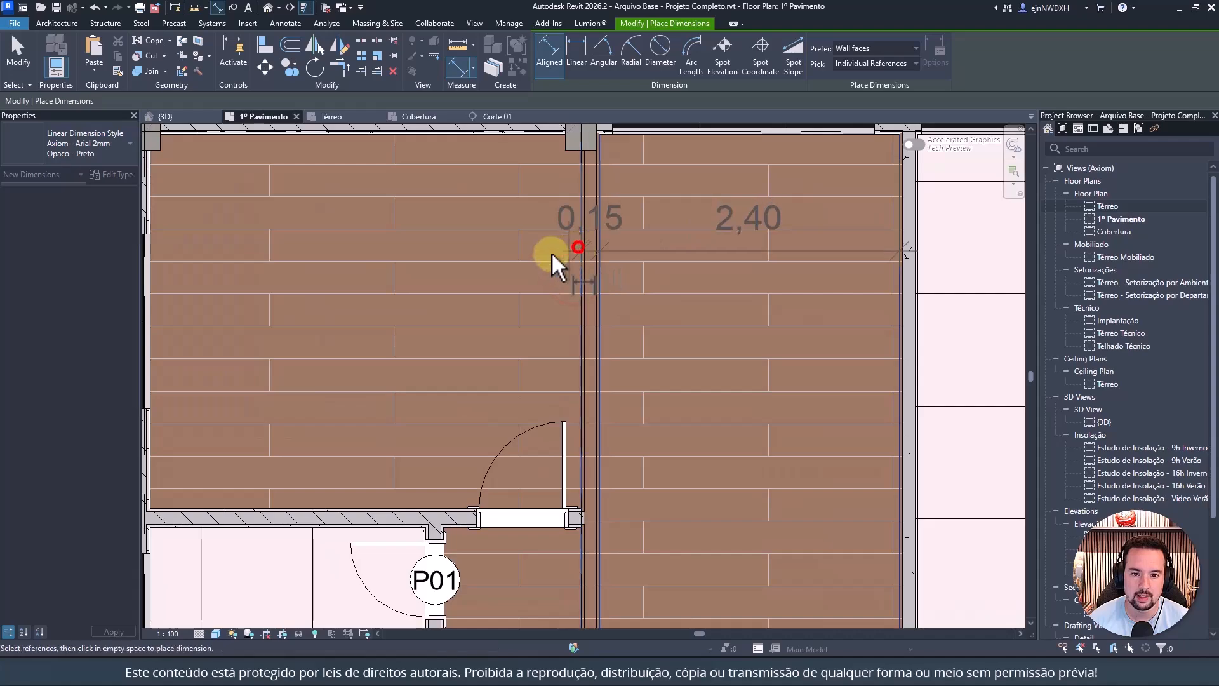
scroll(480, 263, down, 2)
middle_drag(539, 143, 509, 298)
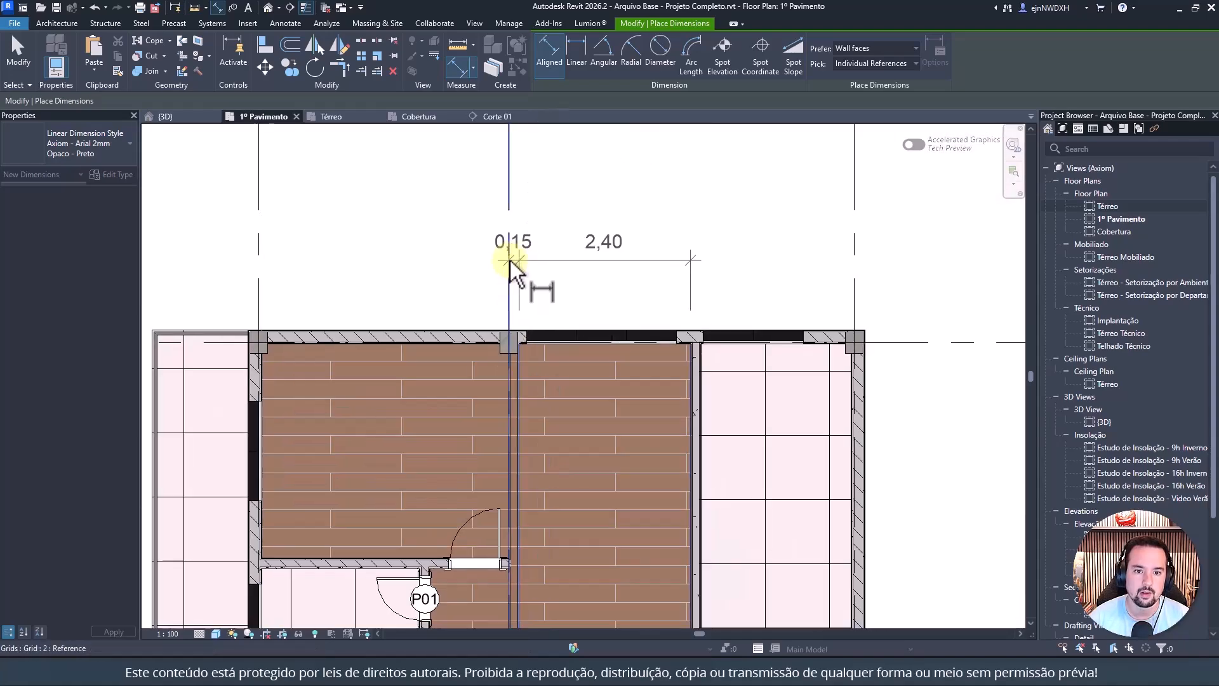
click(501, 274)
key(Escape)
Step: Delete the dimension string placed above the upper façade of the linked floor
click(654, 273)
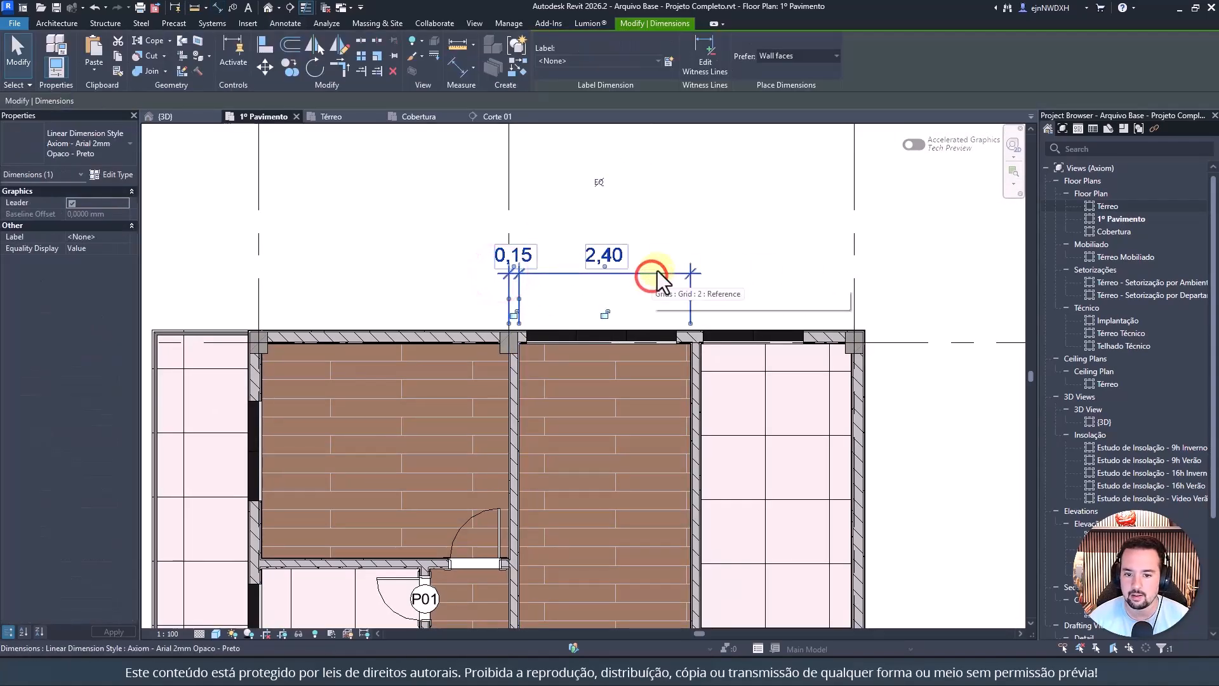
scroll(671, 254, down, 2)
key(Delete)
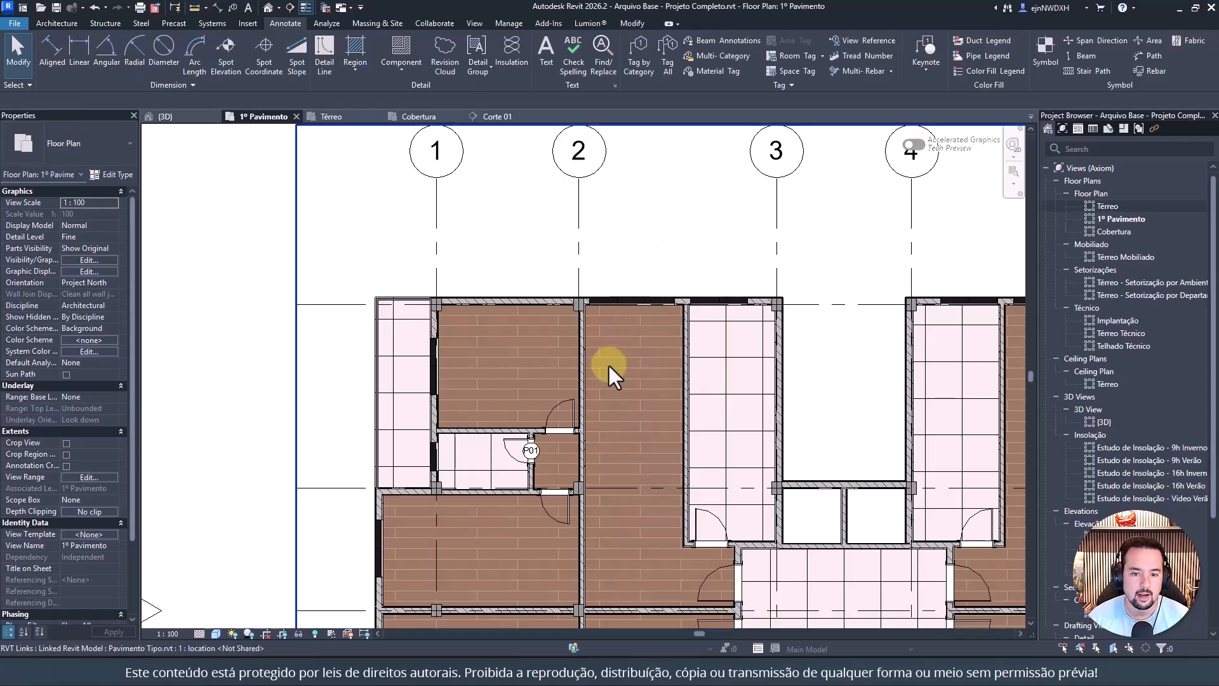
click(56, 23)
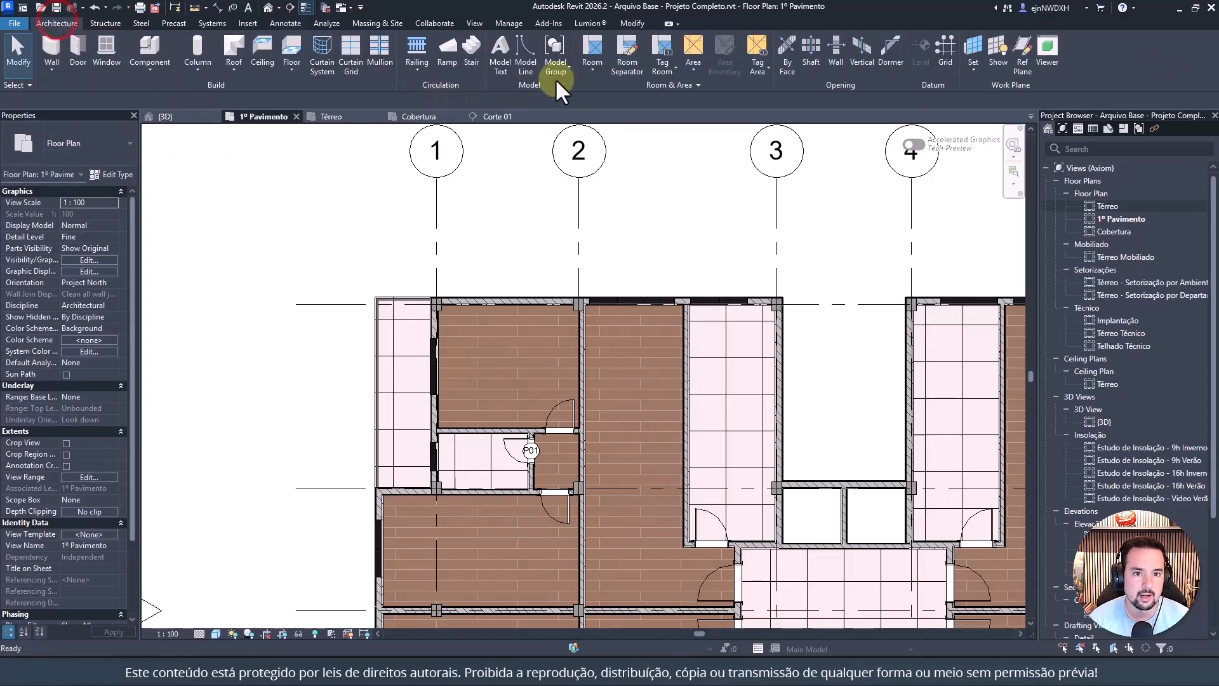
click(589, 47)
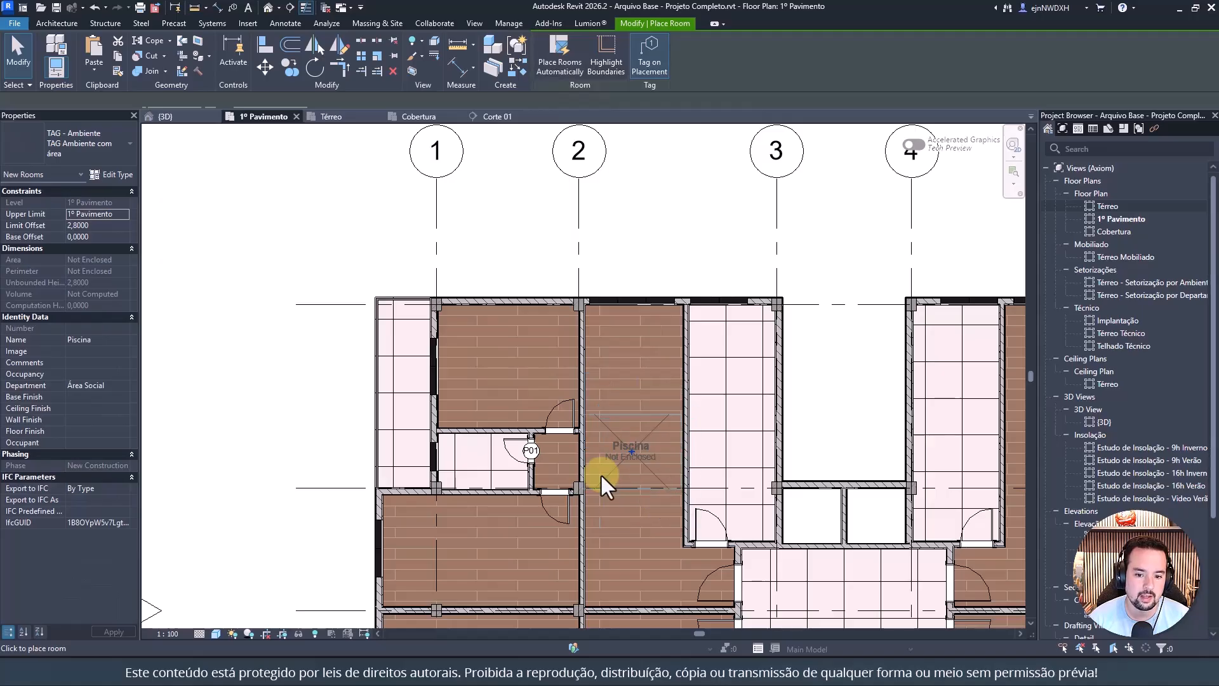
scroll(608, 432, up, 5)
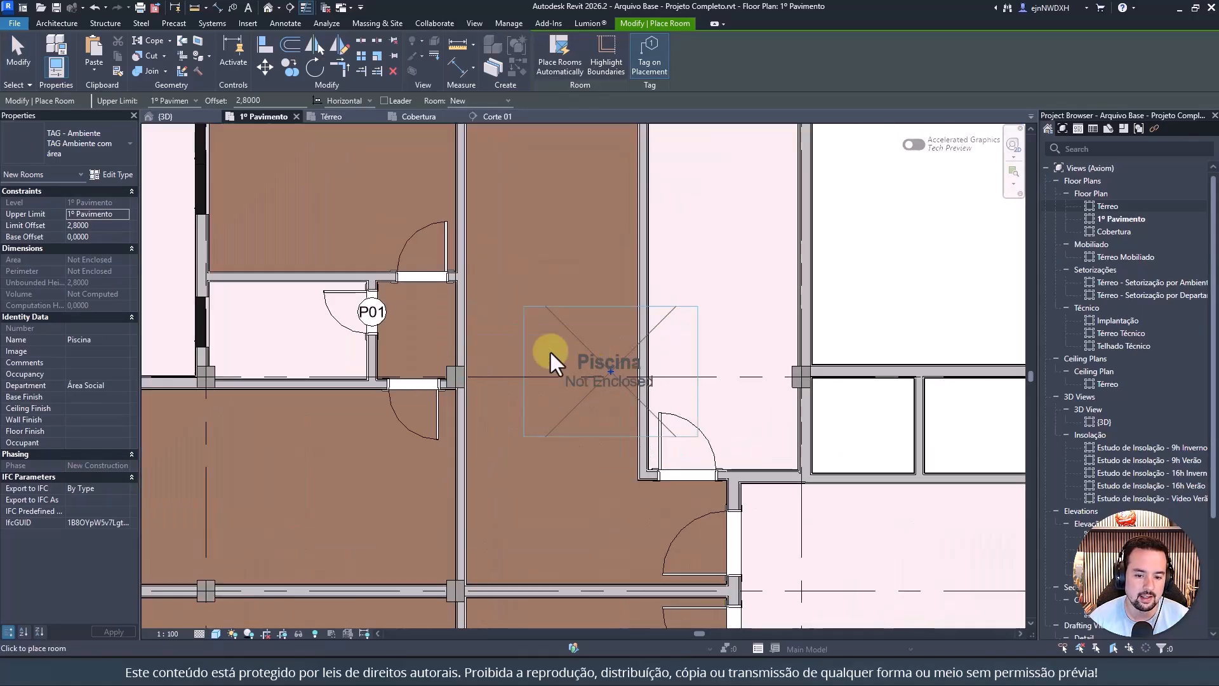
key(Escape)
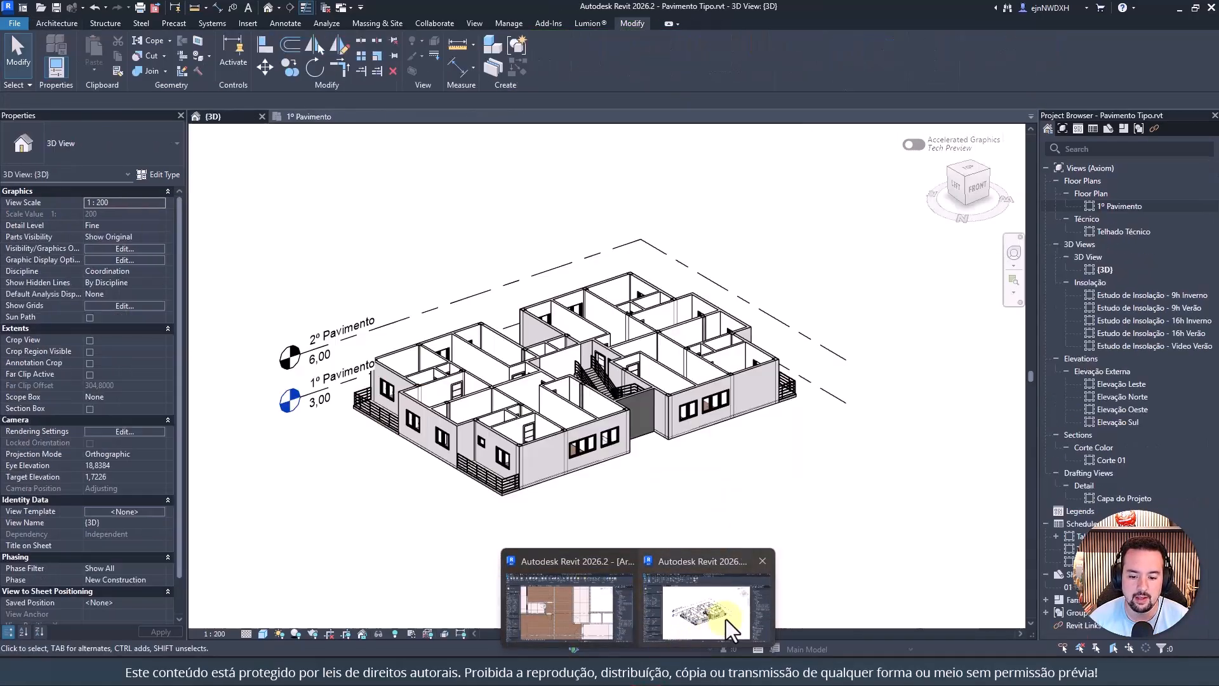
Step: Switch to the Pavimento Tipo.rvt project and open its 1º Pavimento floor plan
click(725, 617)
double_click(1123, 206)
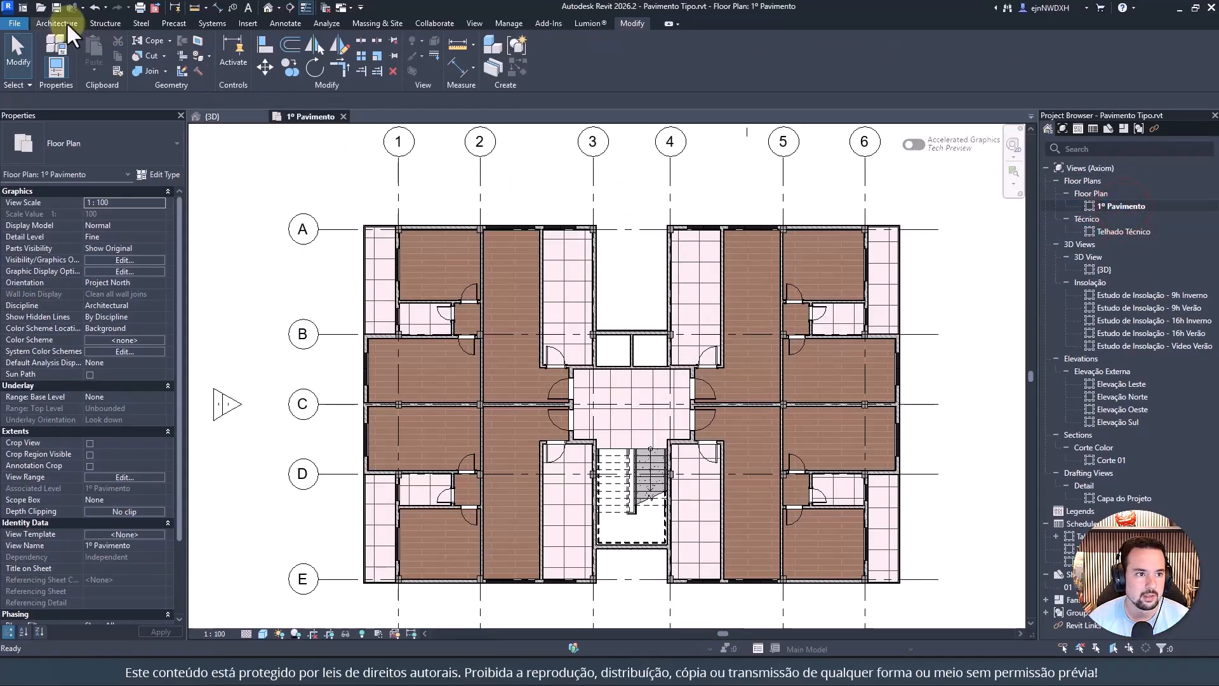
Step: Set up a new tagged room named Cozinha with its department left blank
click(66, 24)
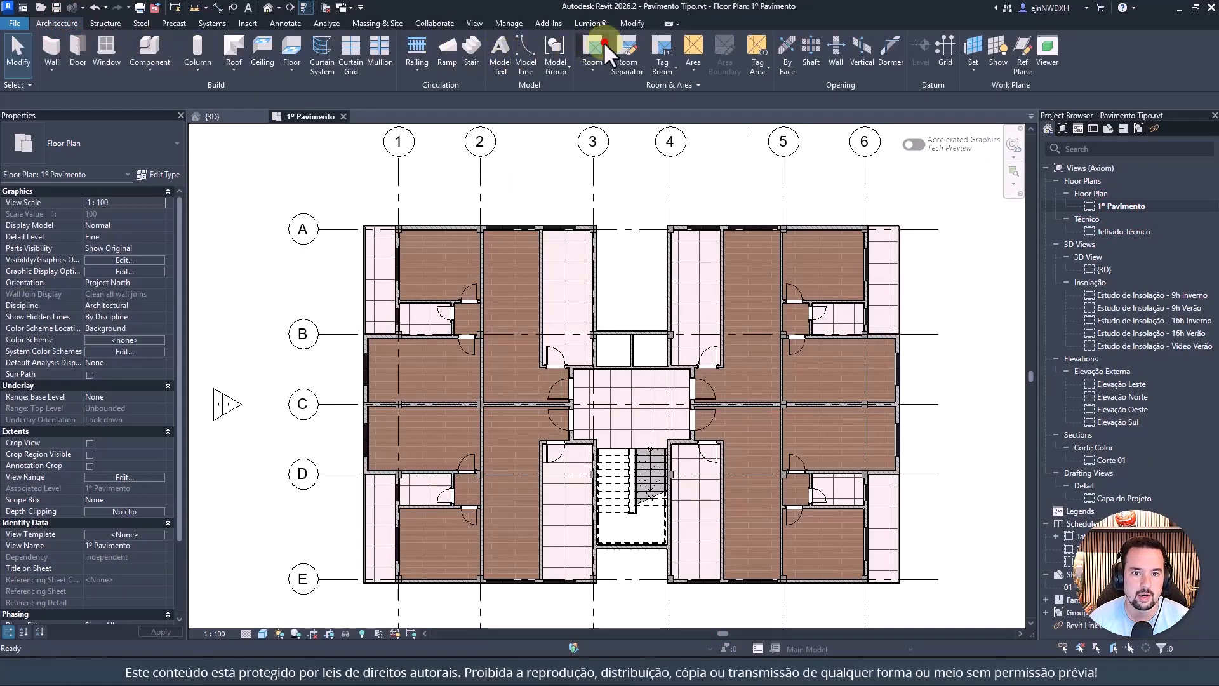
key(r)
key(m)
scroll(507, 298, up, 5)
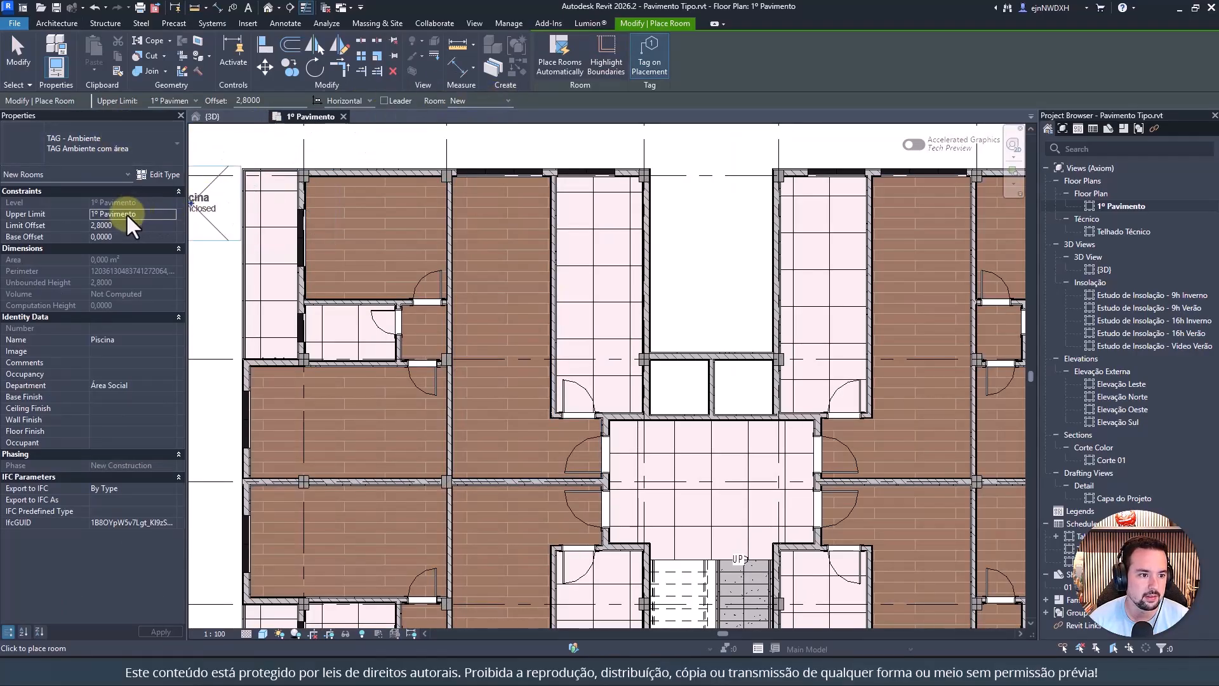
click(131, 339)
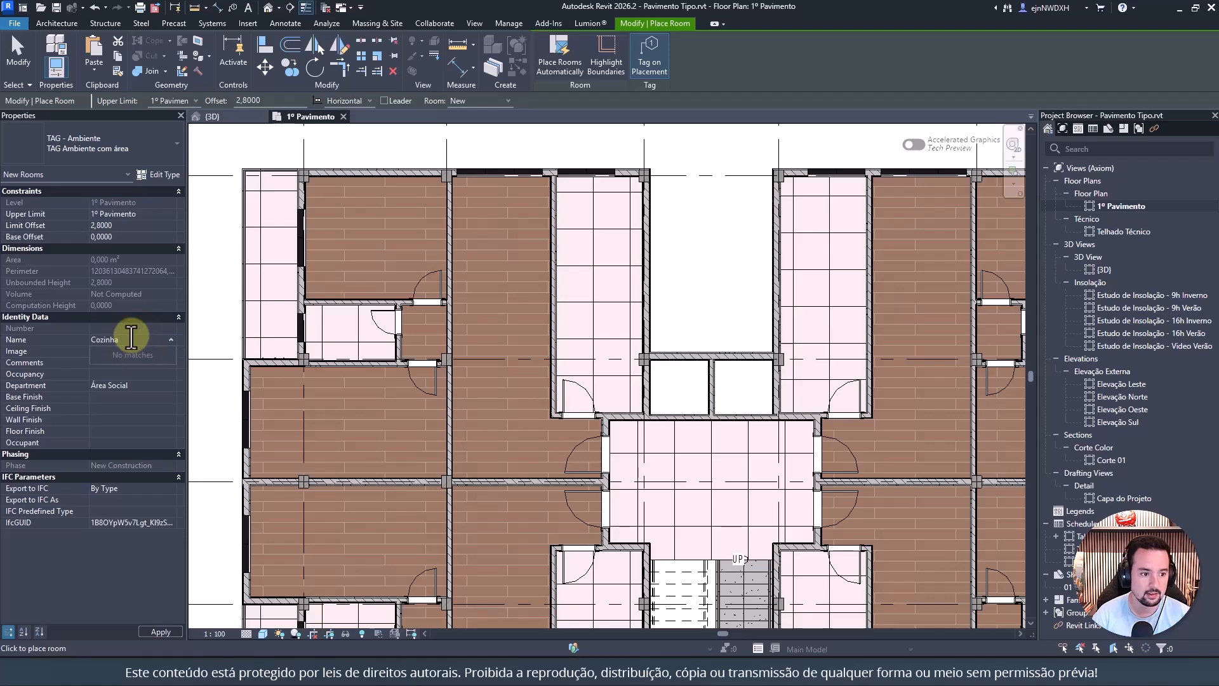
click(169, 384)
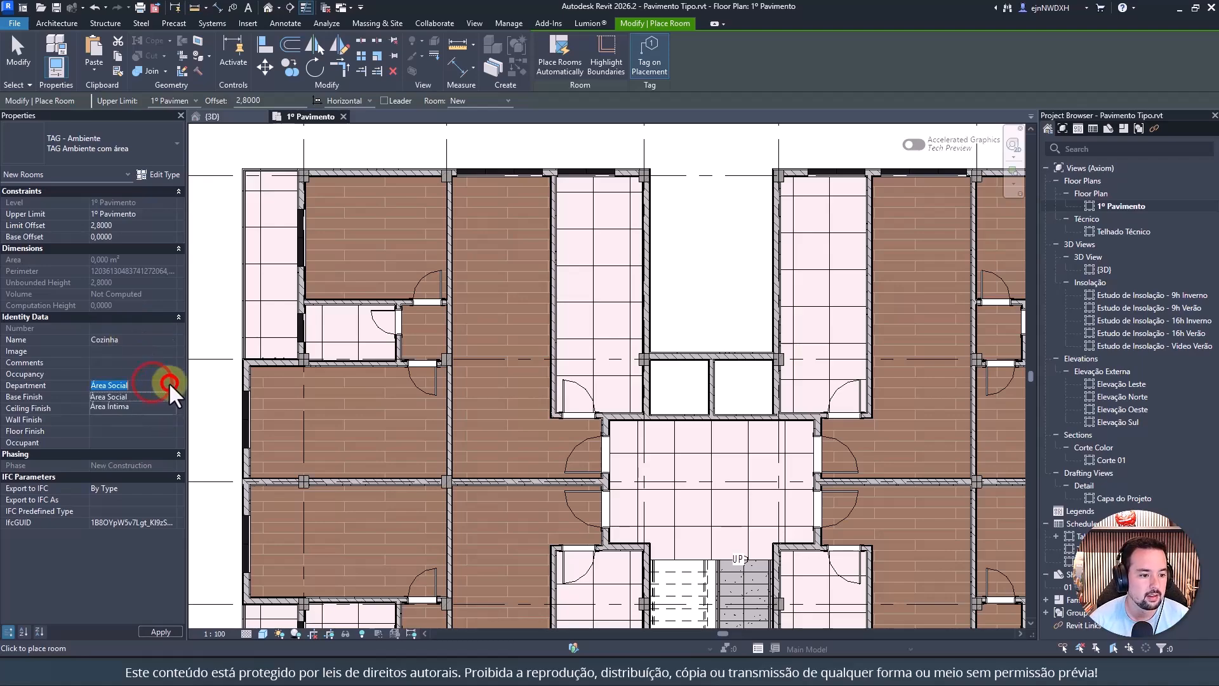
click(146, 407)
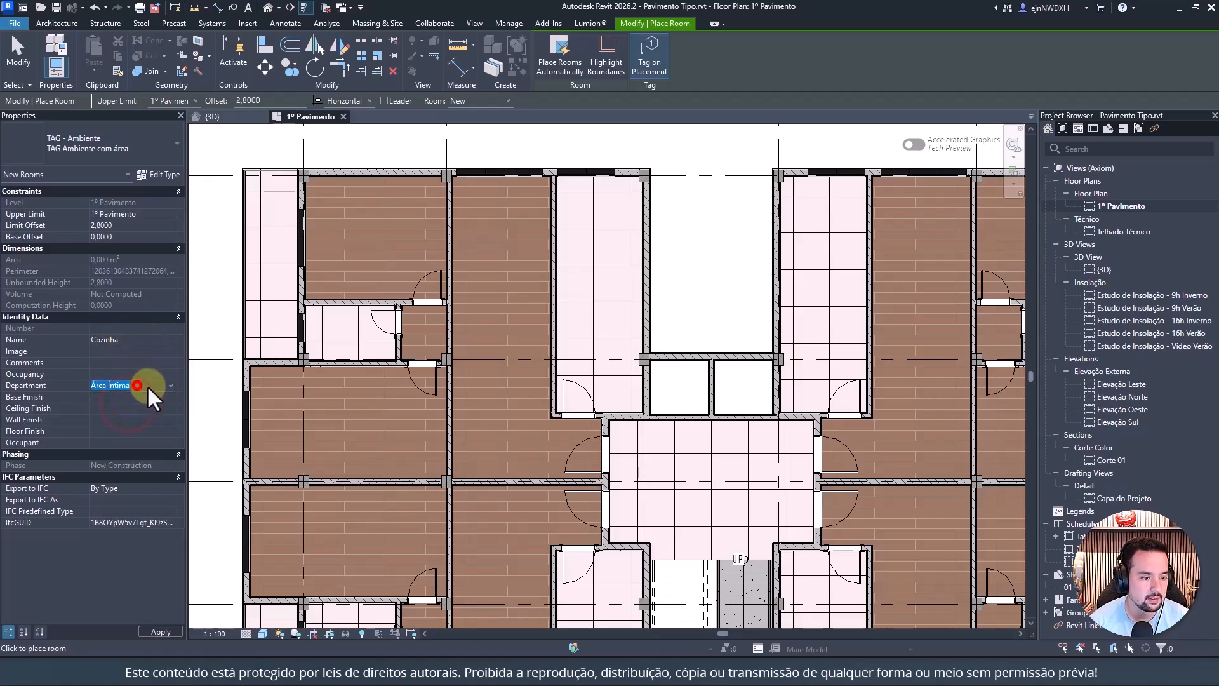
click(170, 385)
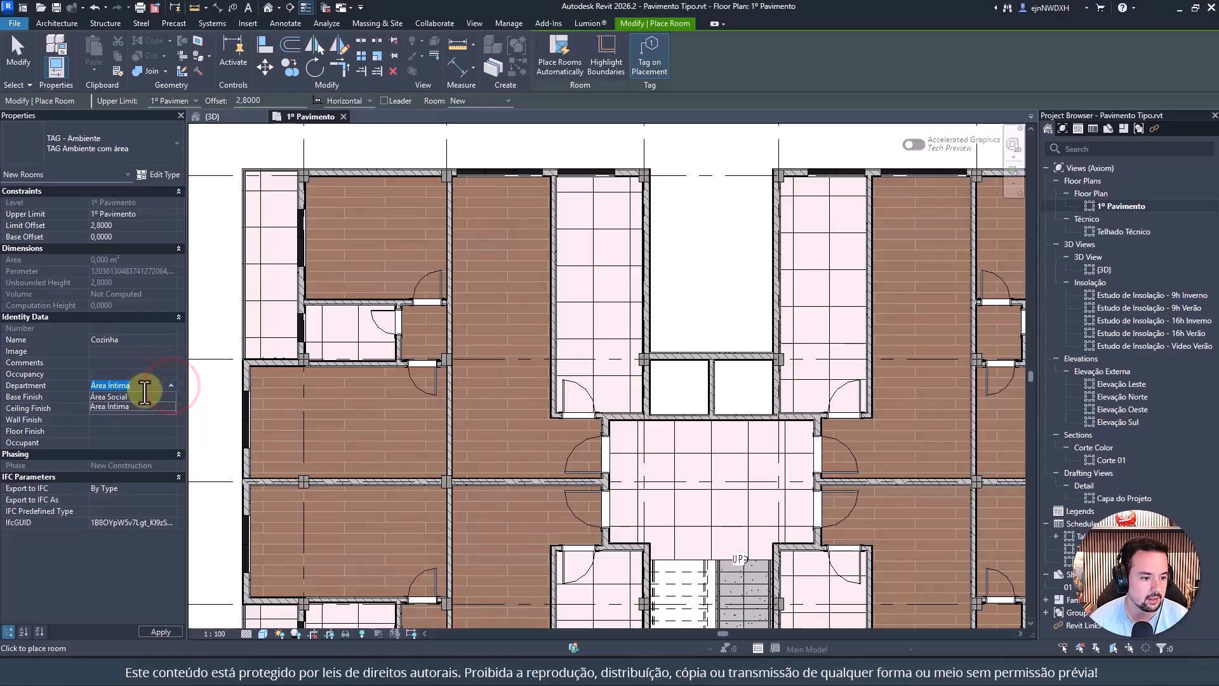
key(BackSpace)
click(99, 370)
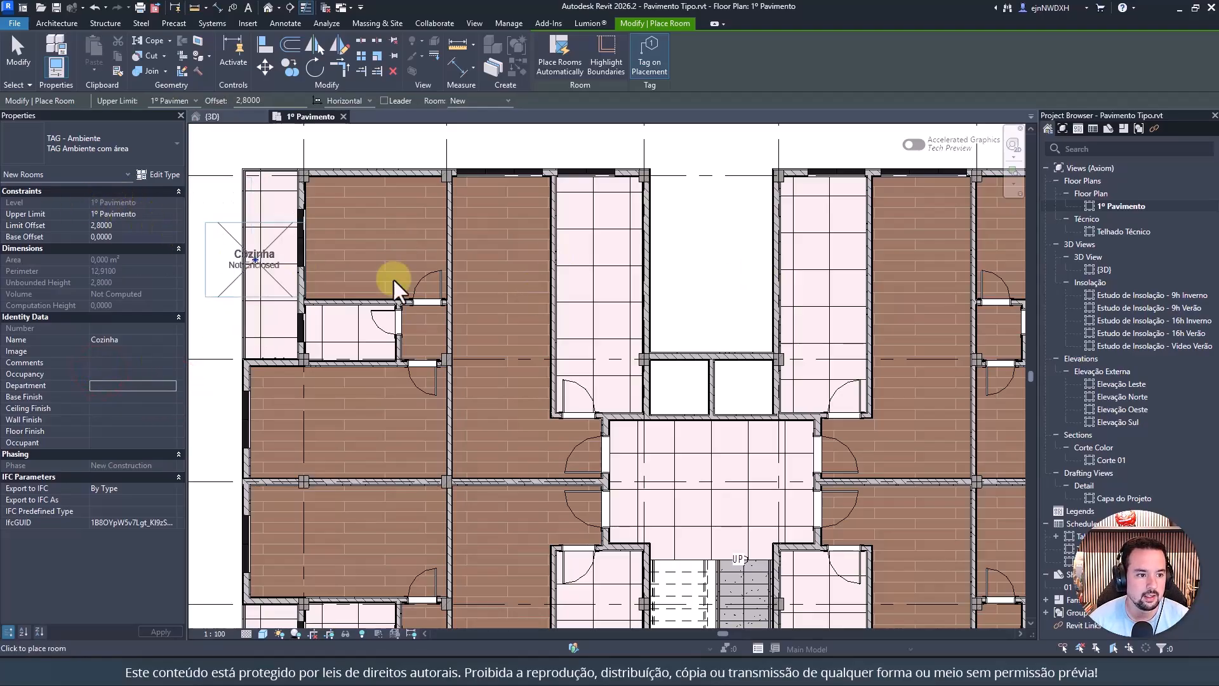
Step: Place the Cozinha room in the narrow tiled space of the upper-left apartment and save the model
click(600, 287)
key(Escape)
key(Escape)
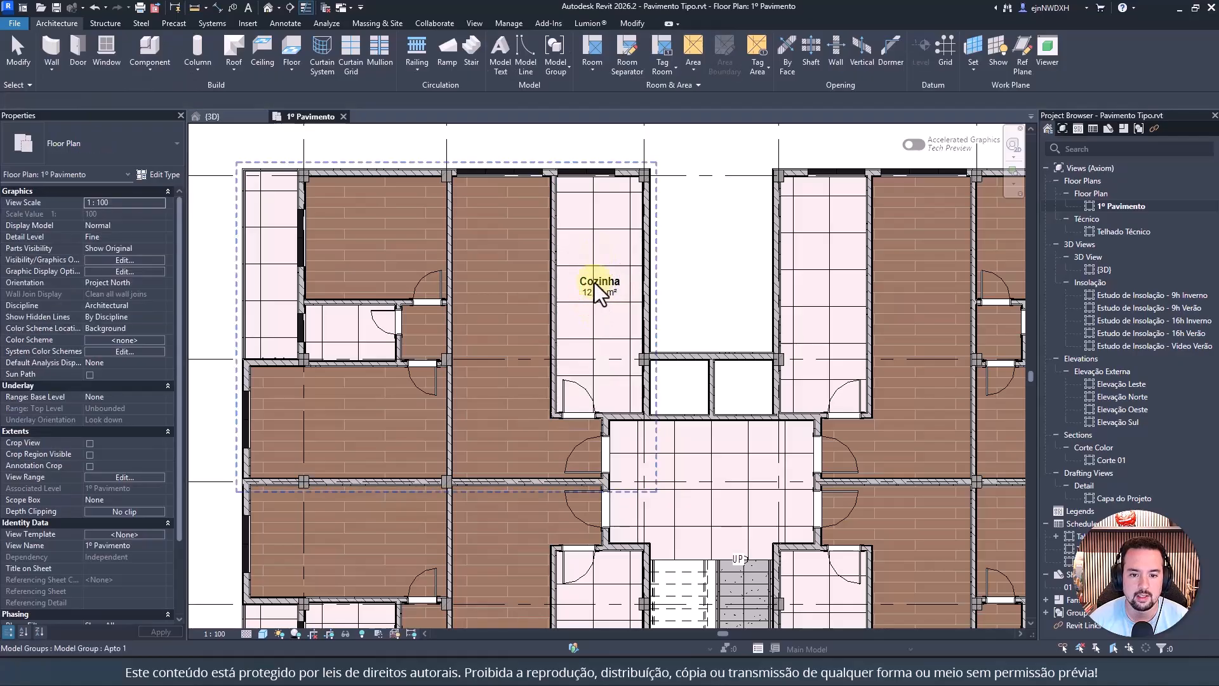
click(57, 8)
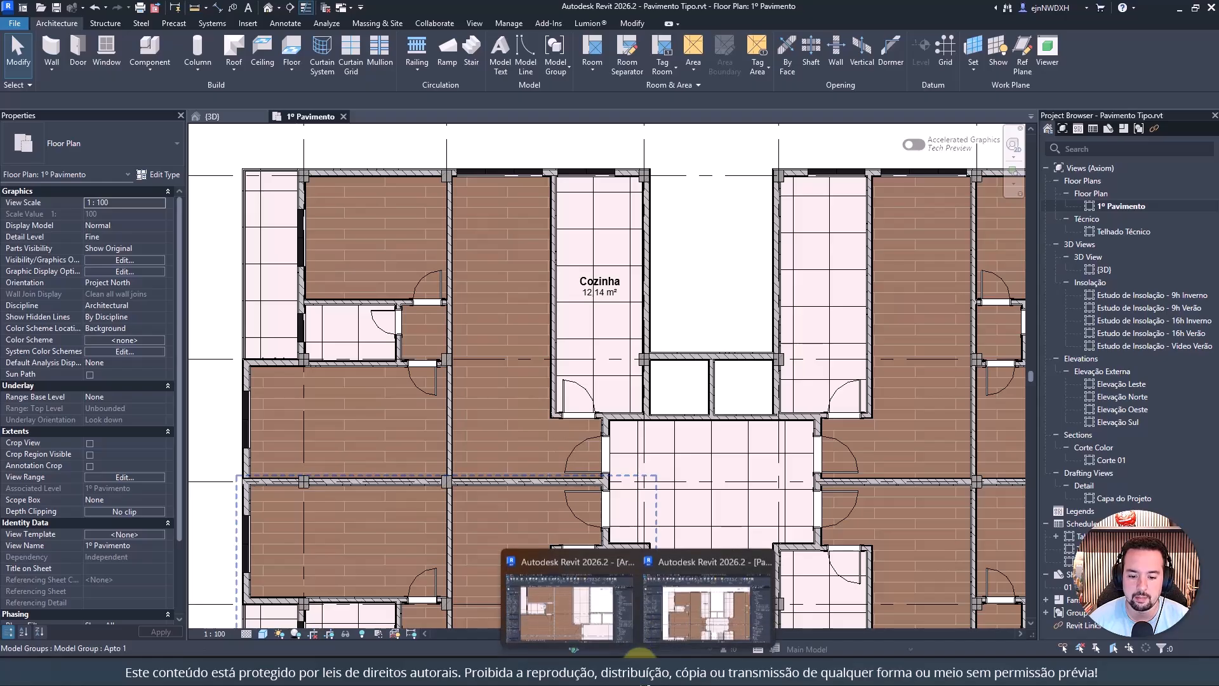
click(590, 611)
scroll(677, 292, down, 3)
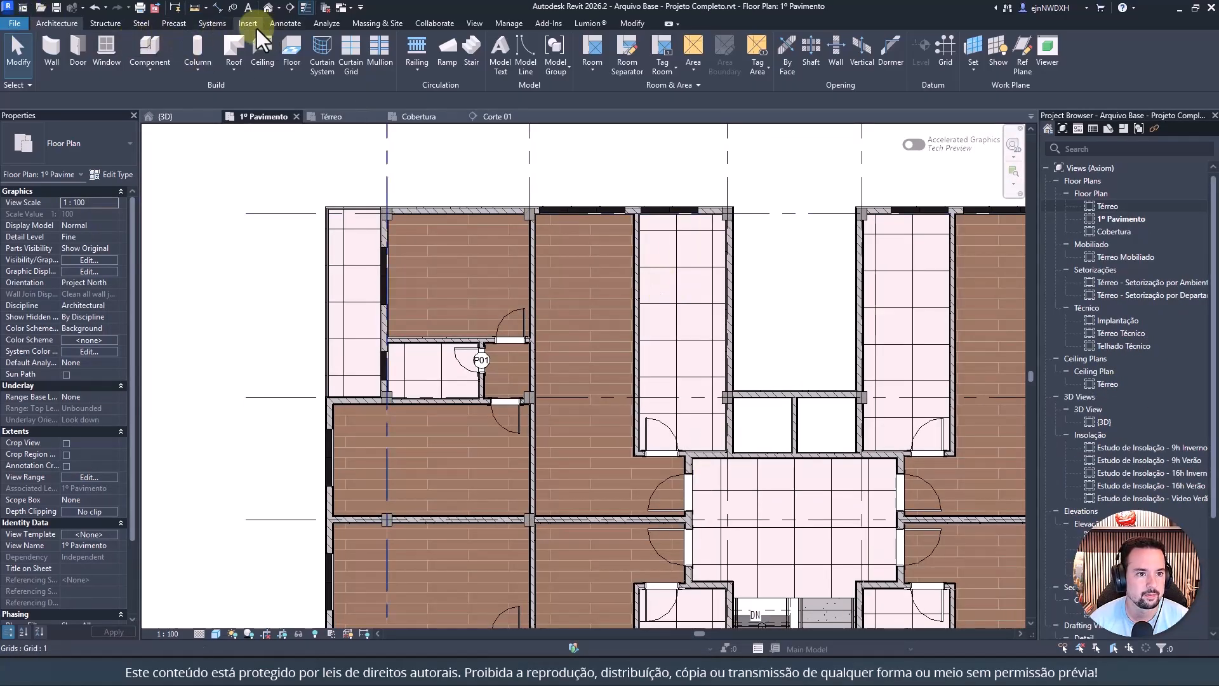
mouse_move(635, 660)
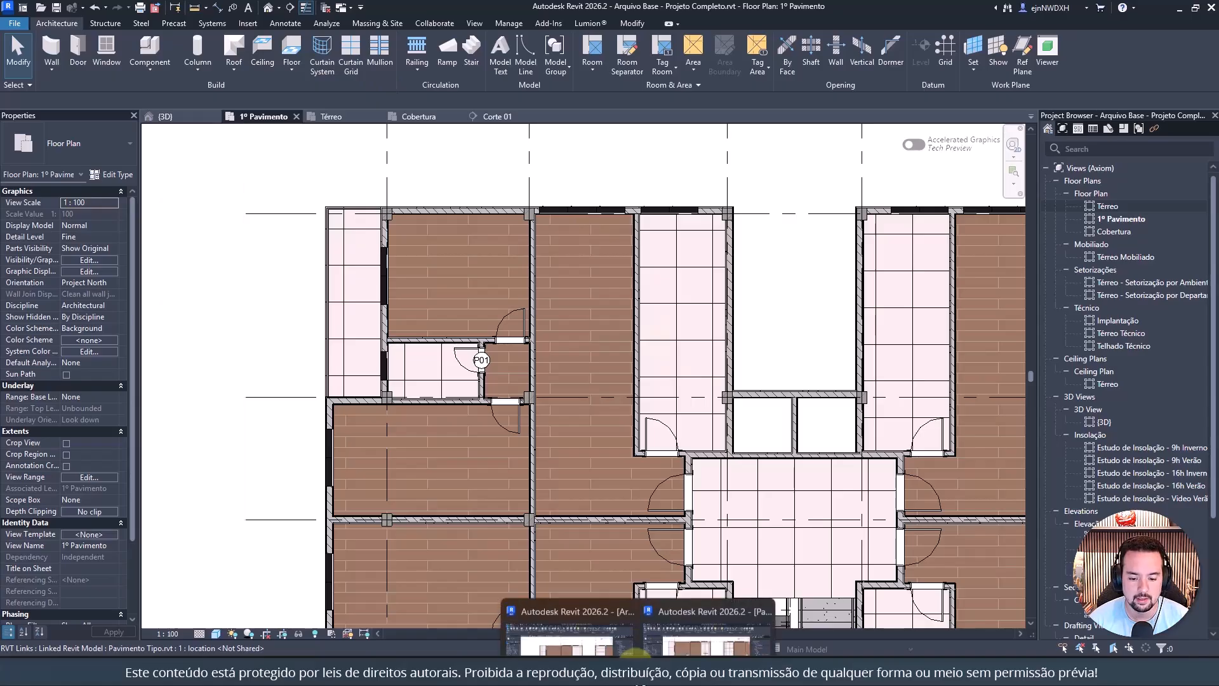
click(703, 625)
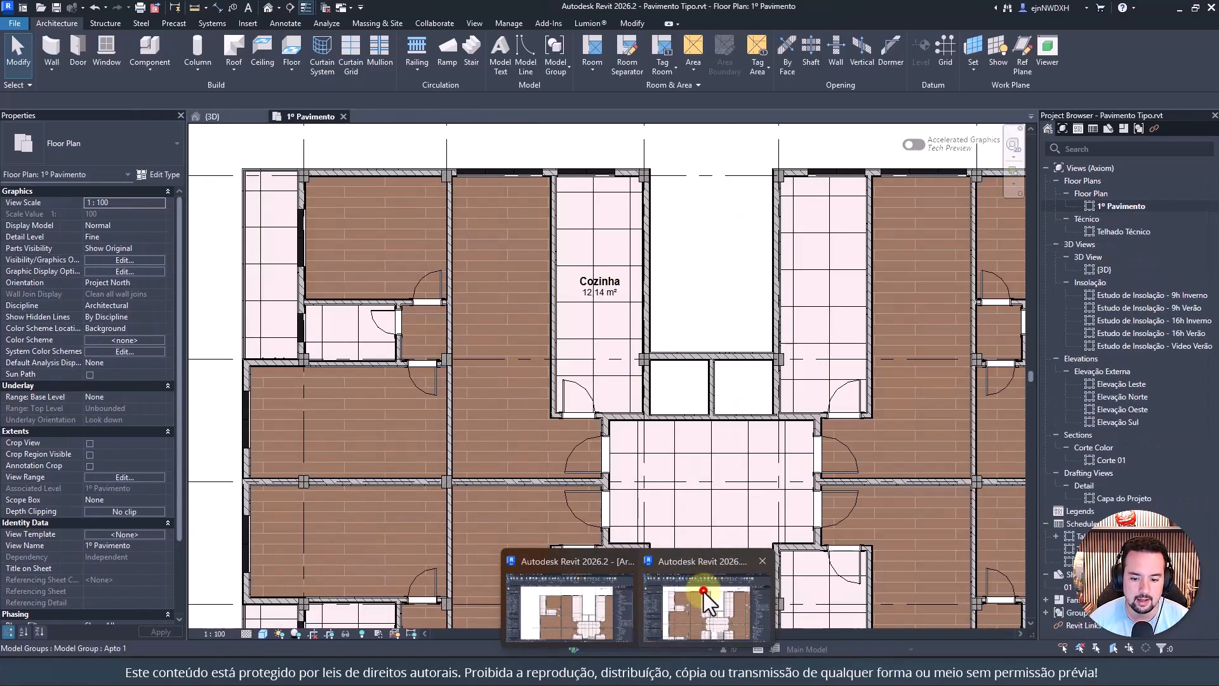
click(704, 592)
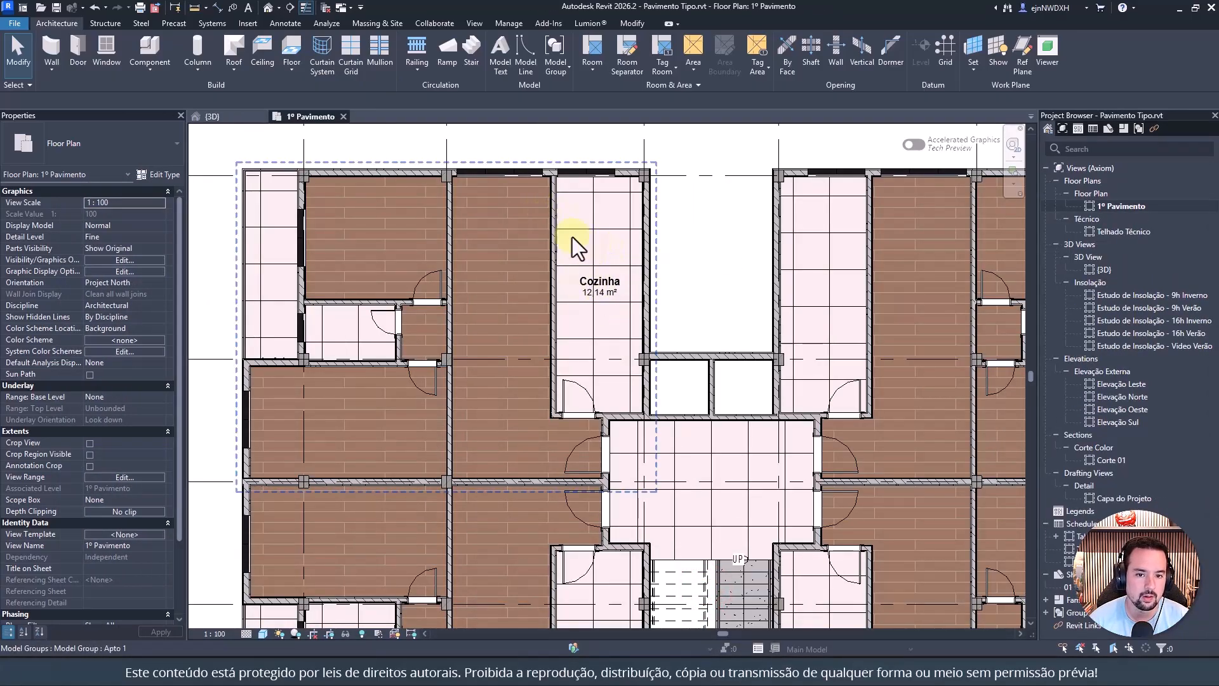
Step: Add the Cozinha room to the upper-left Apto 1 model group, finish editing the group, and save the model
click(516, 220)
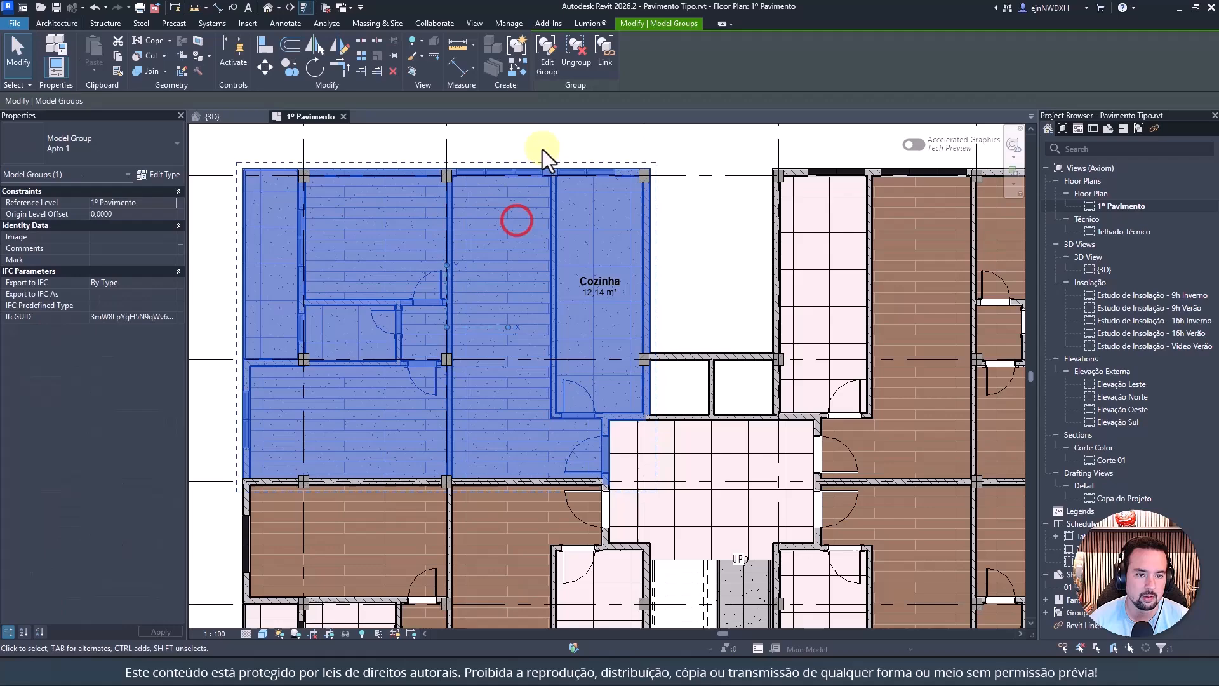
click(548, 50)
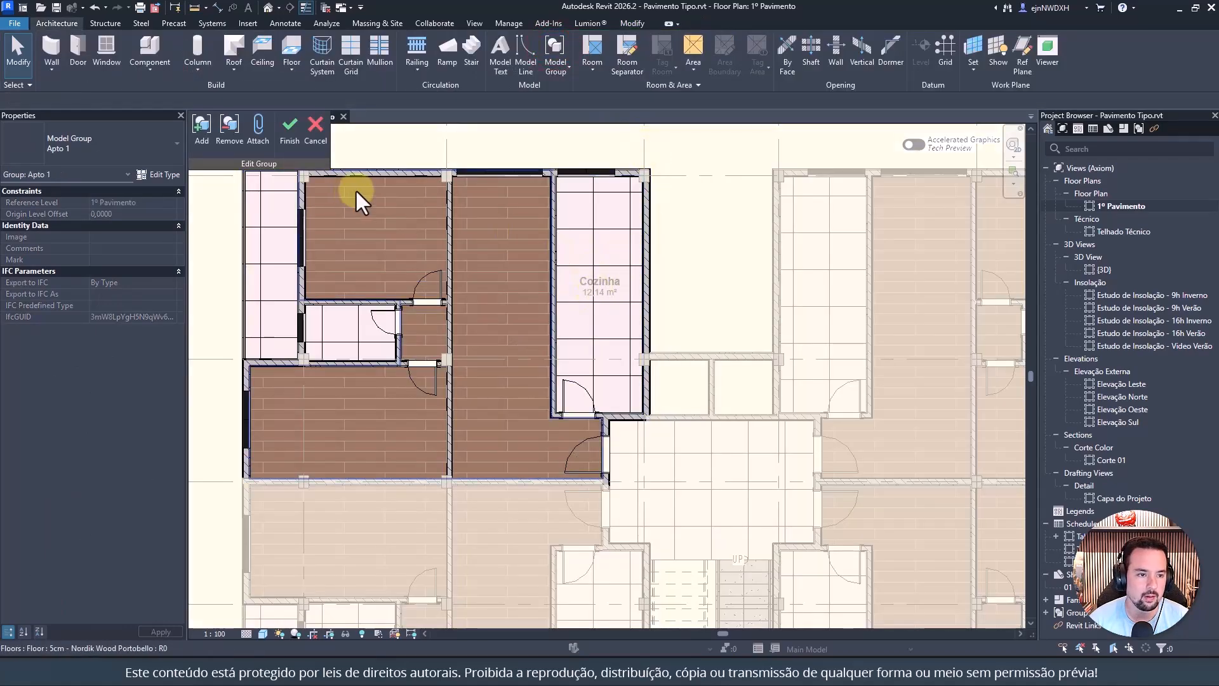
click(201, 127)
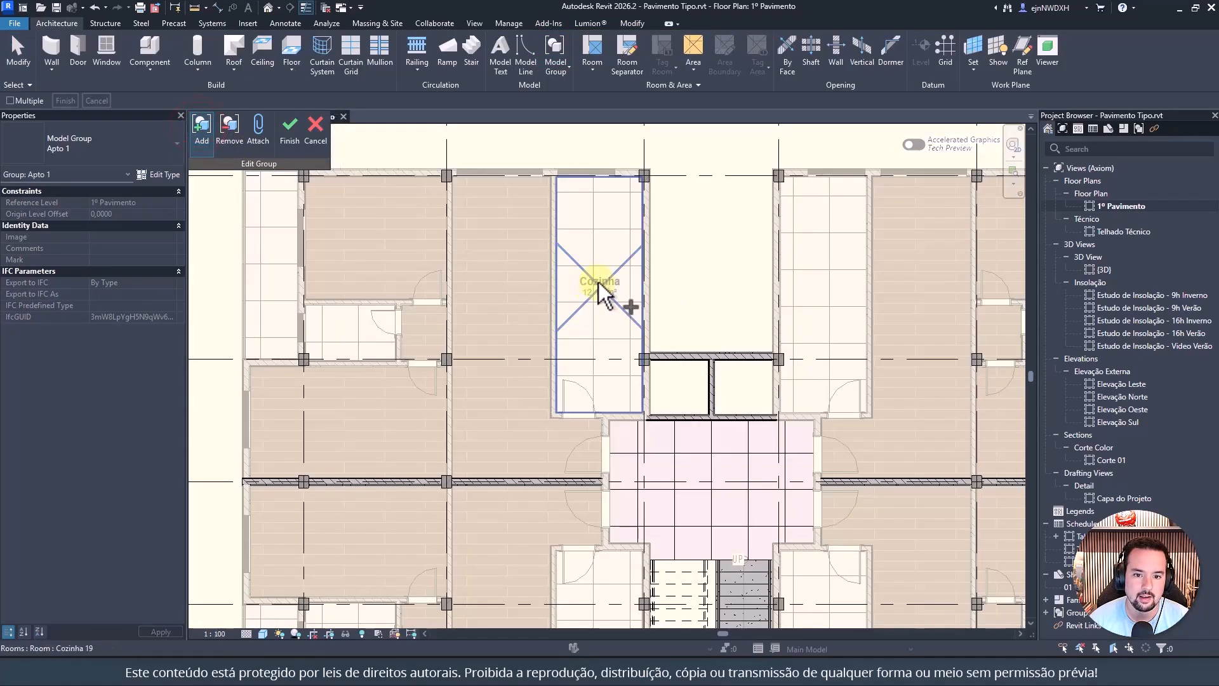
click(600, 283)
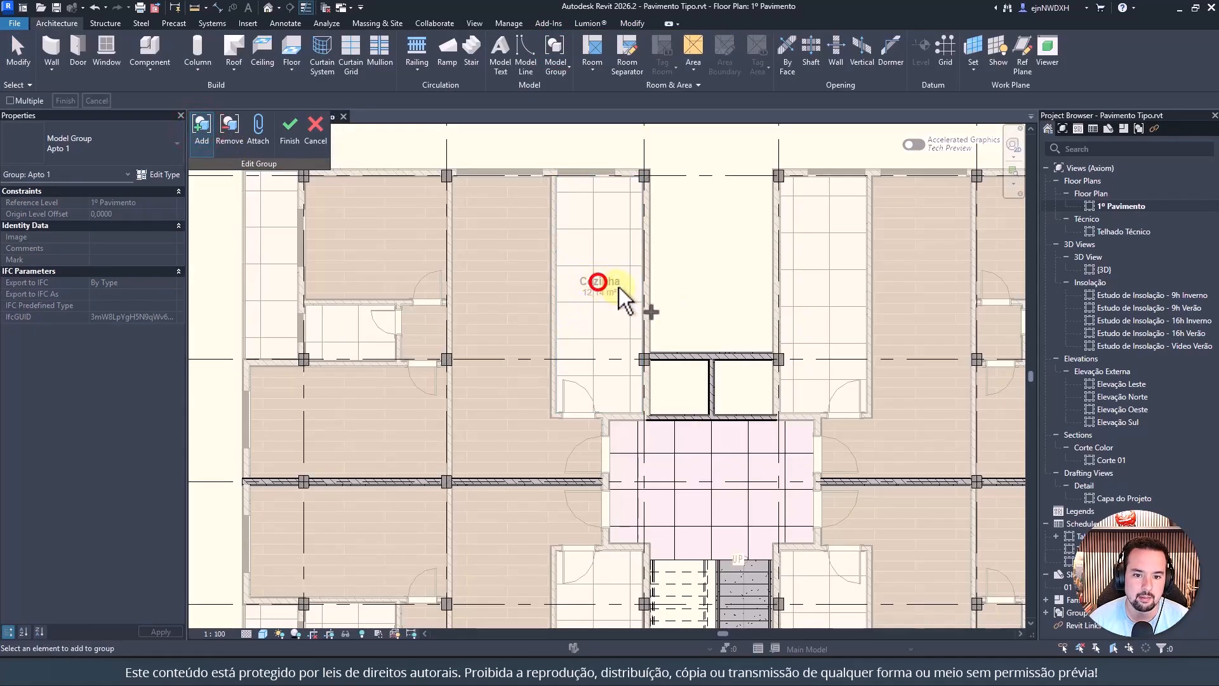
click(291, 134)
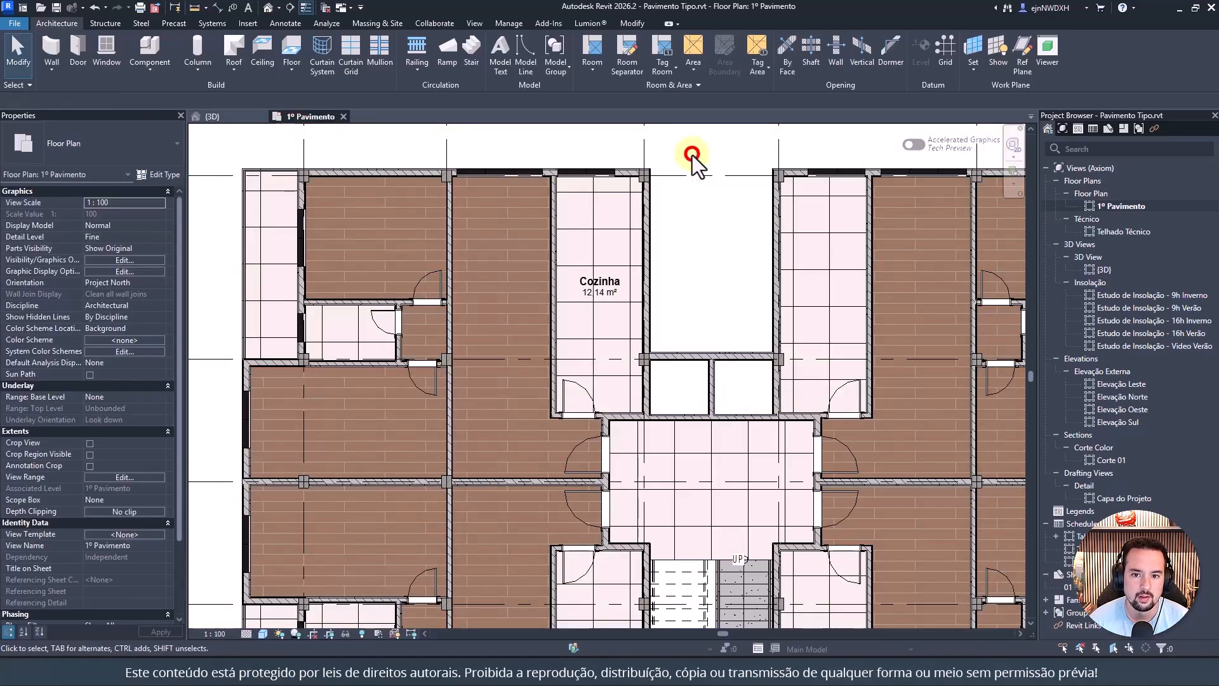
click(56, 7)
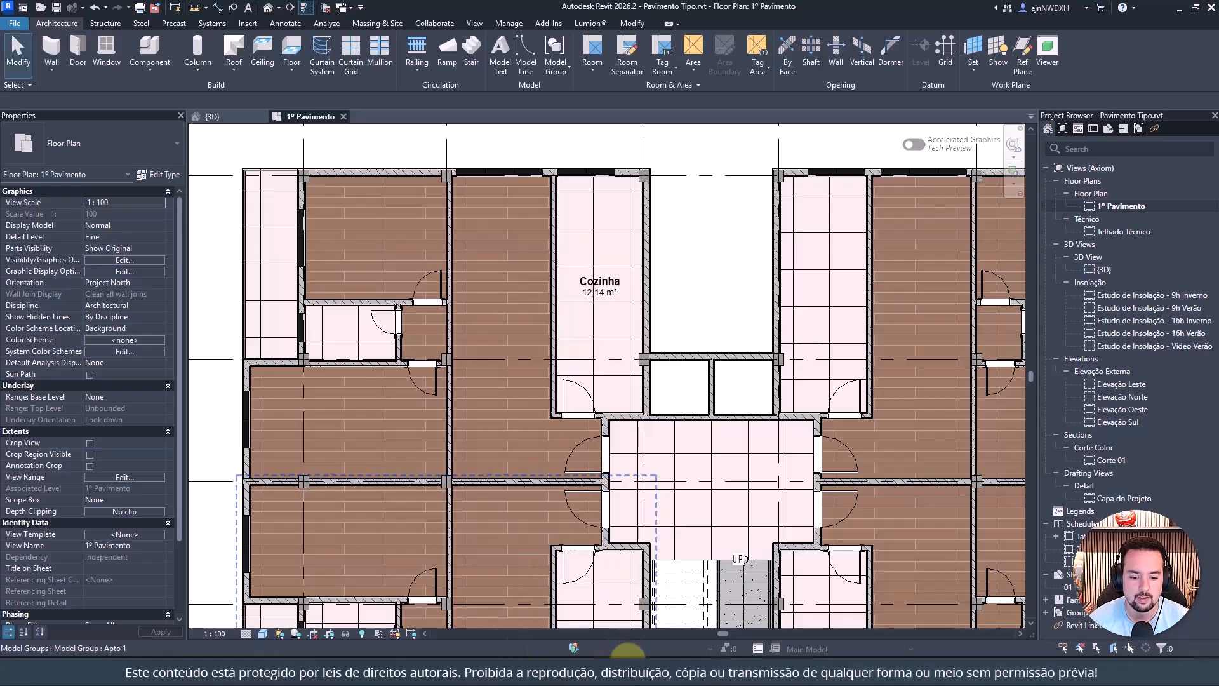
Step: Switch to the Arquivo Base - Projeto Completo.rvt project and reload its Pavimento Tipo.rvt link
mouse_move(649, 667)
click(588, 607)
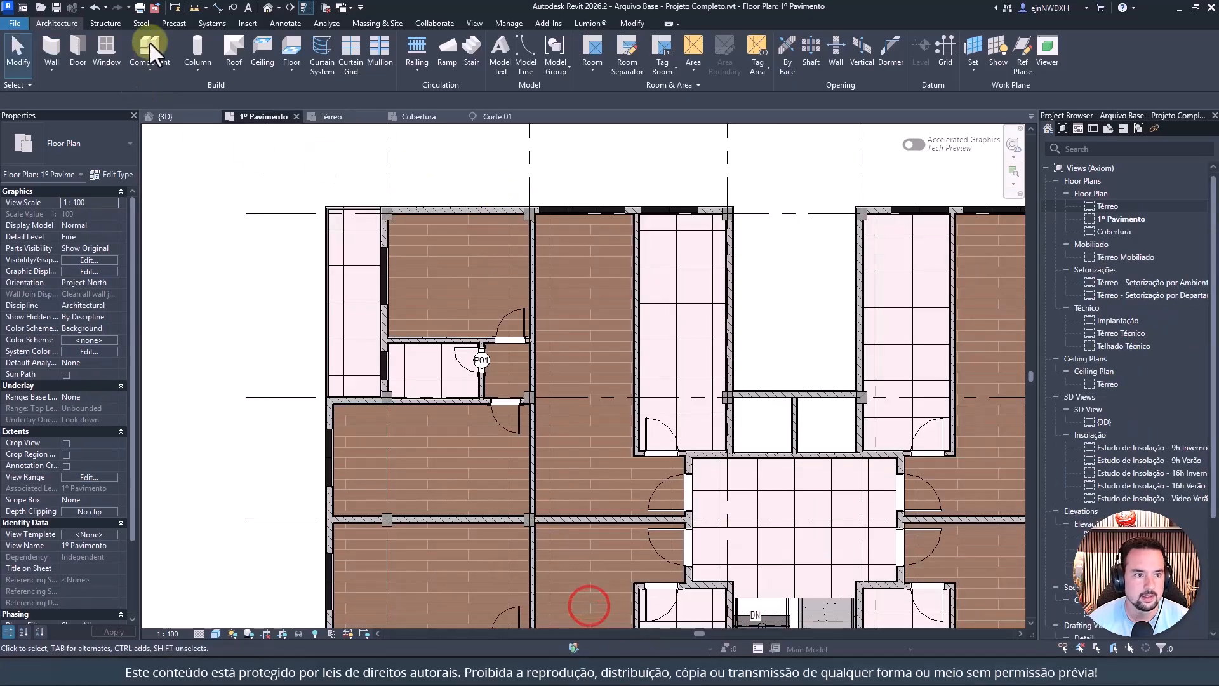
click(258, 21)
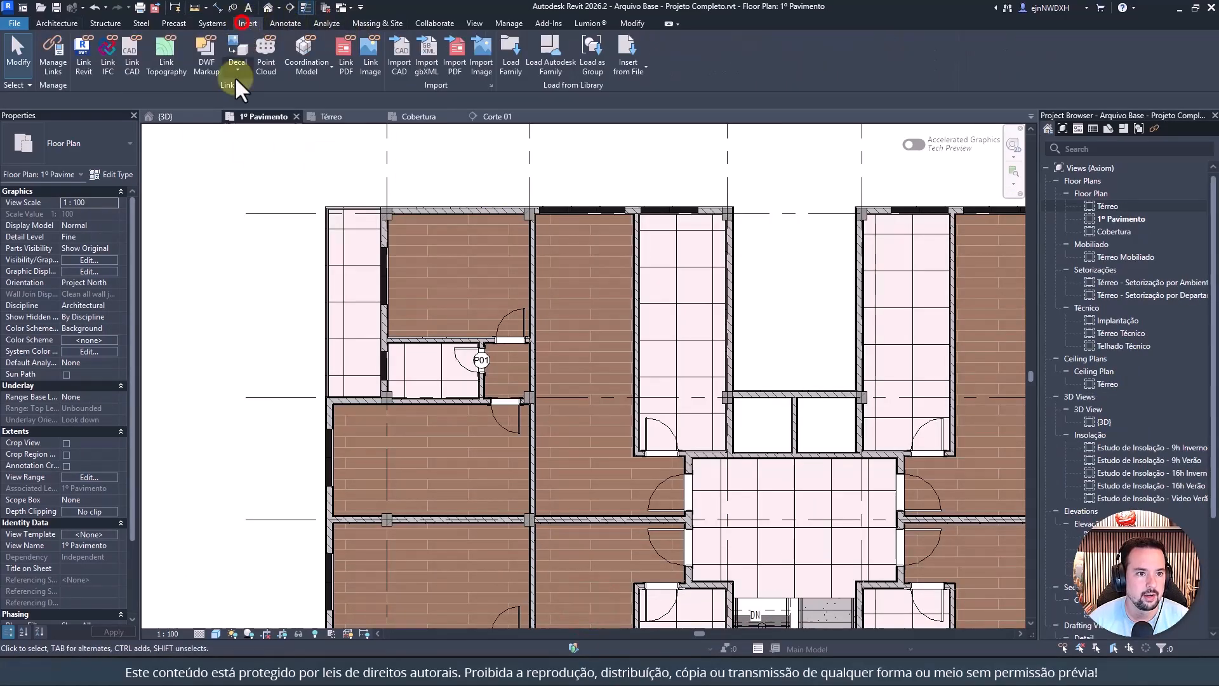
click(55, 57)
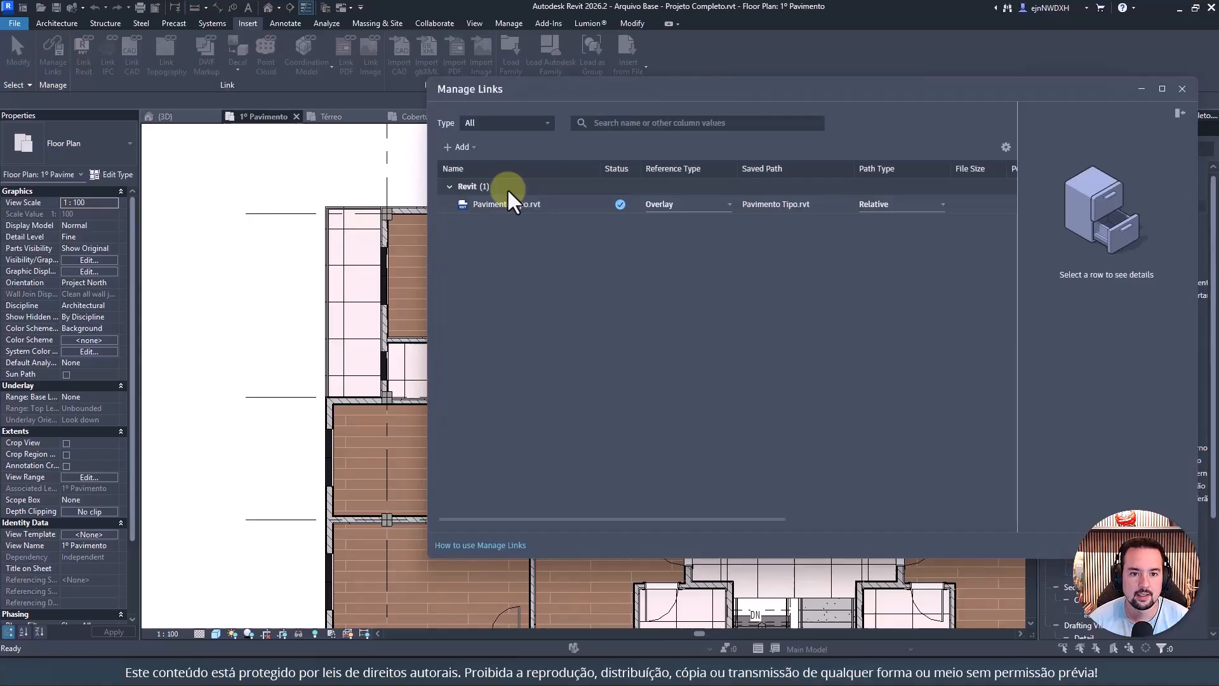
click(501, 202)
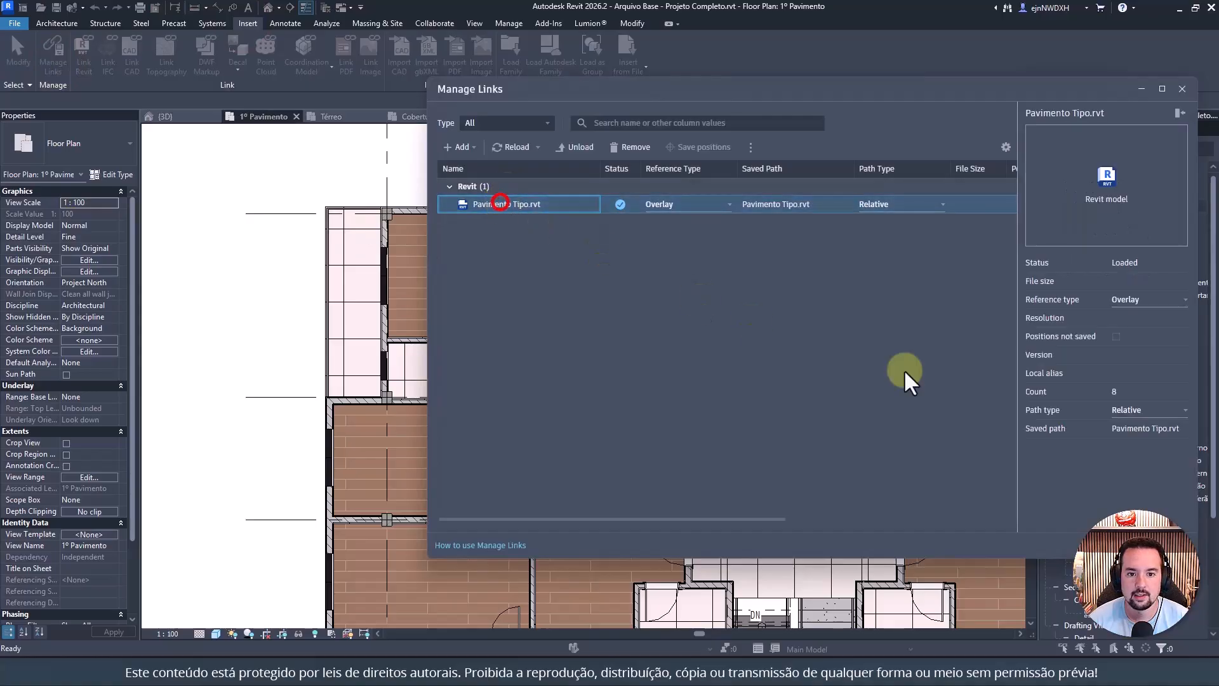
click(501, 150)
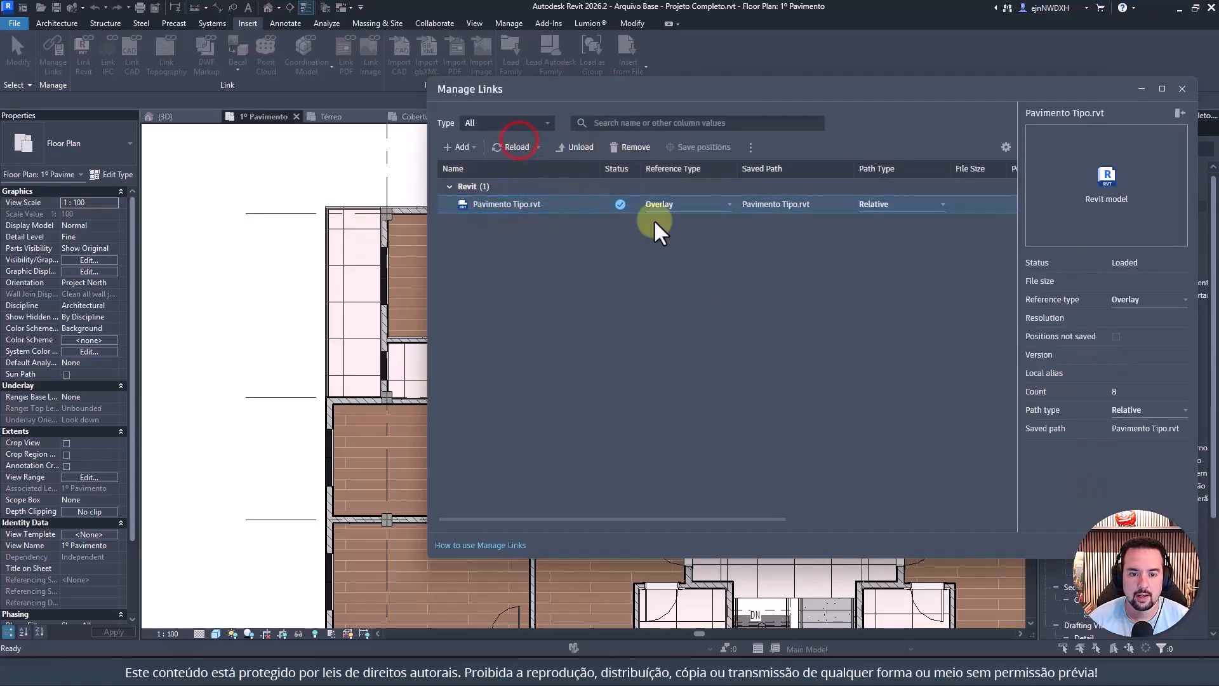
click(1181, 88)
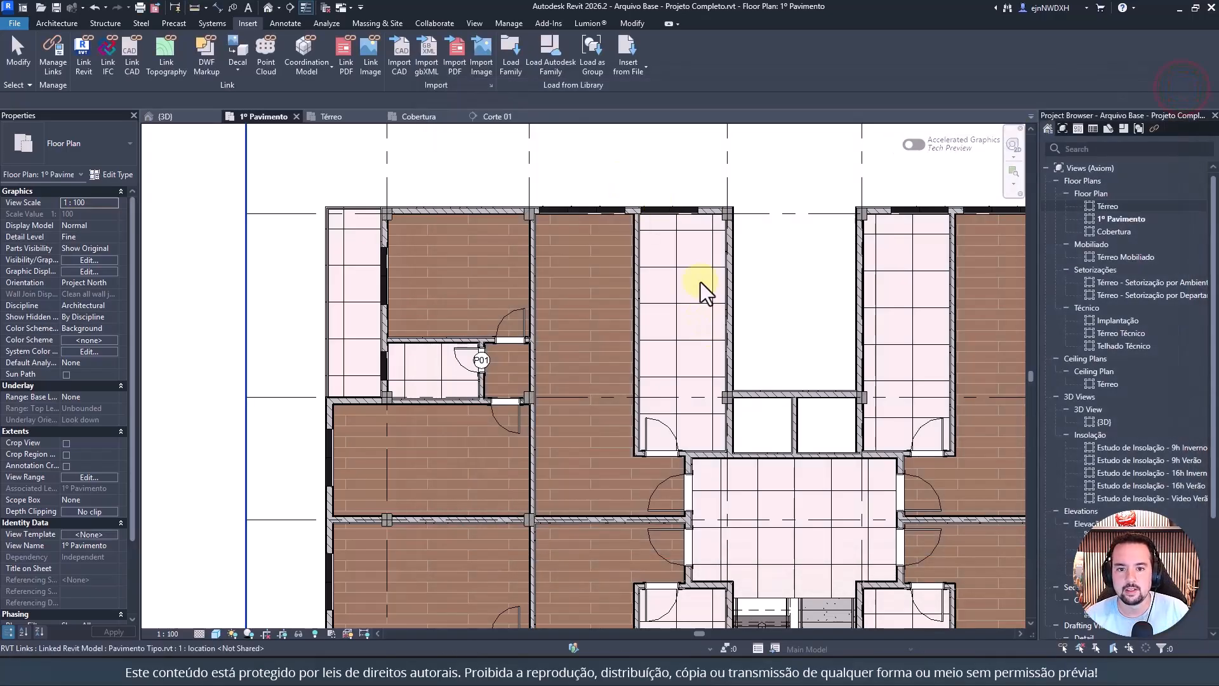
Step: Tag the linked Cozinha room of the upper-left apartment with the TAG Ambiente com área room tag
click(678, 307)
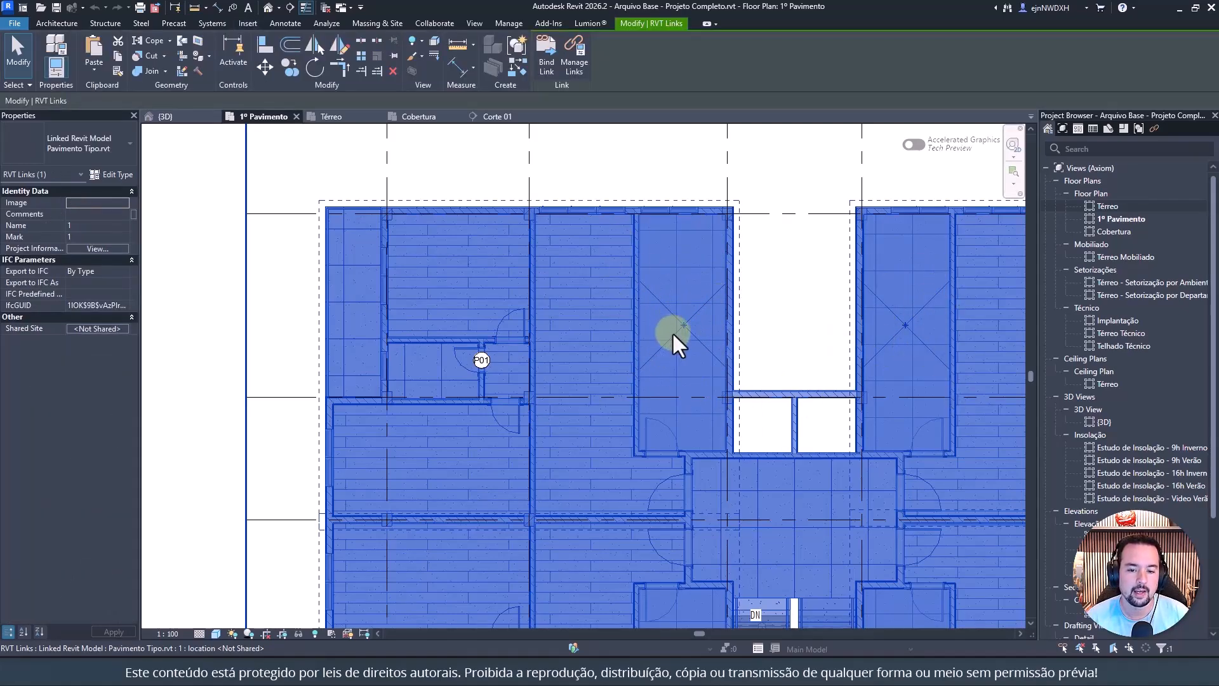
key(Escape)
click(281, 23)
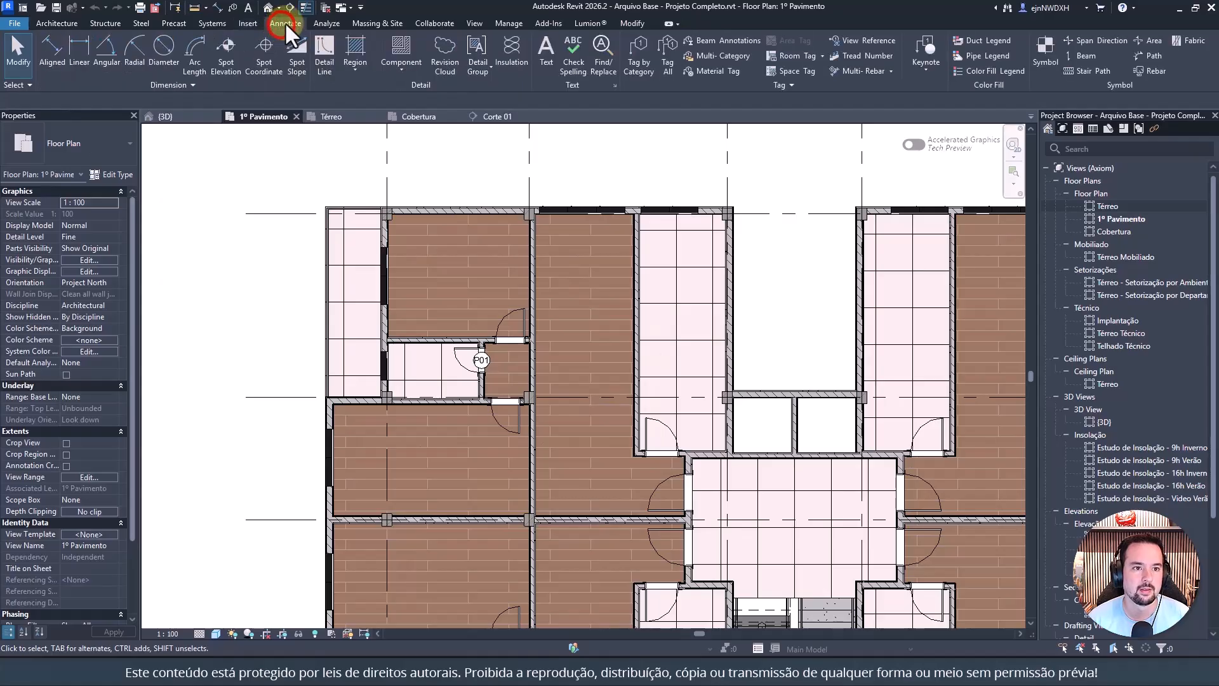
click(51, 26)
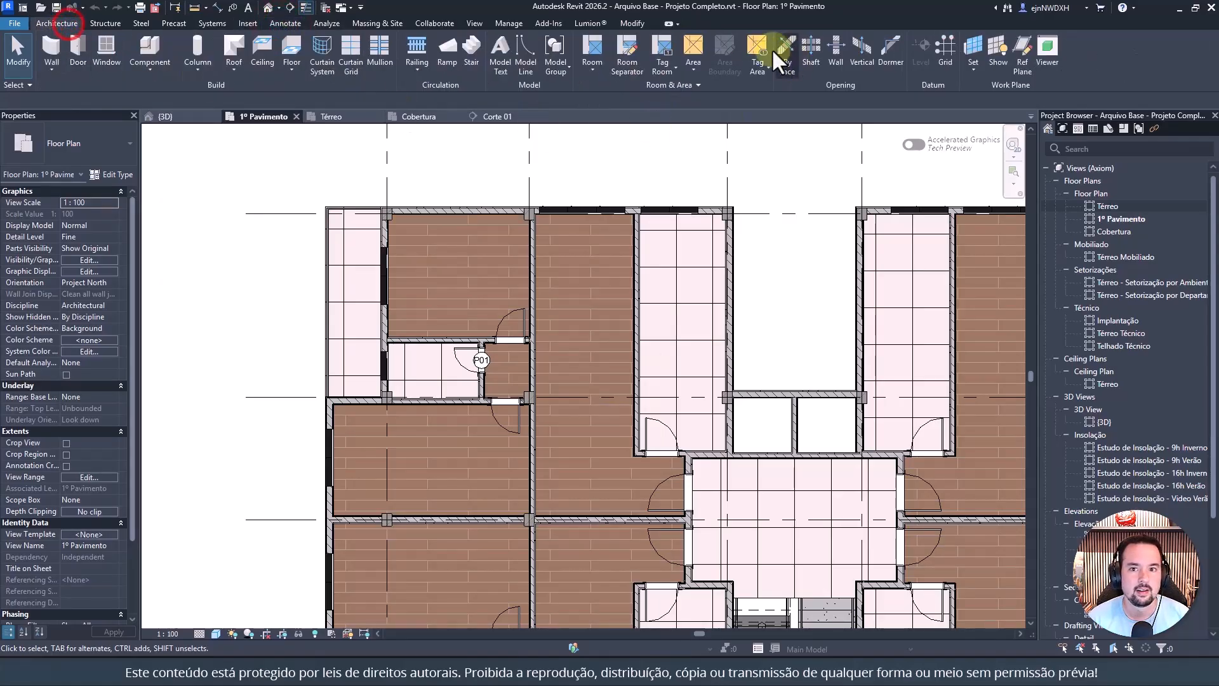
click(661, 42)
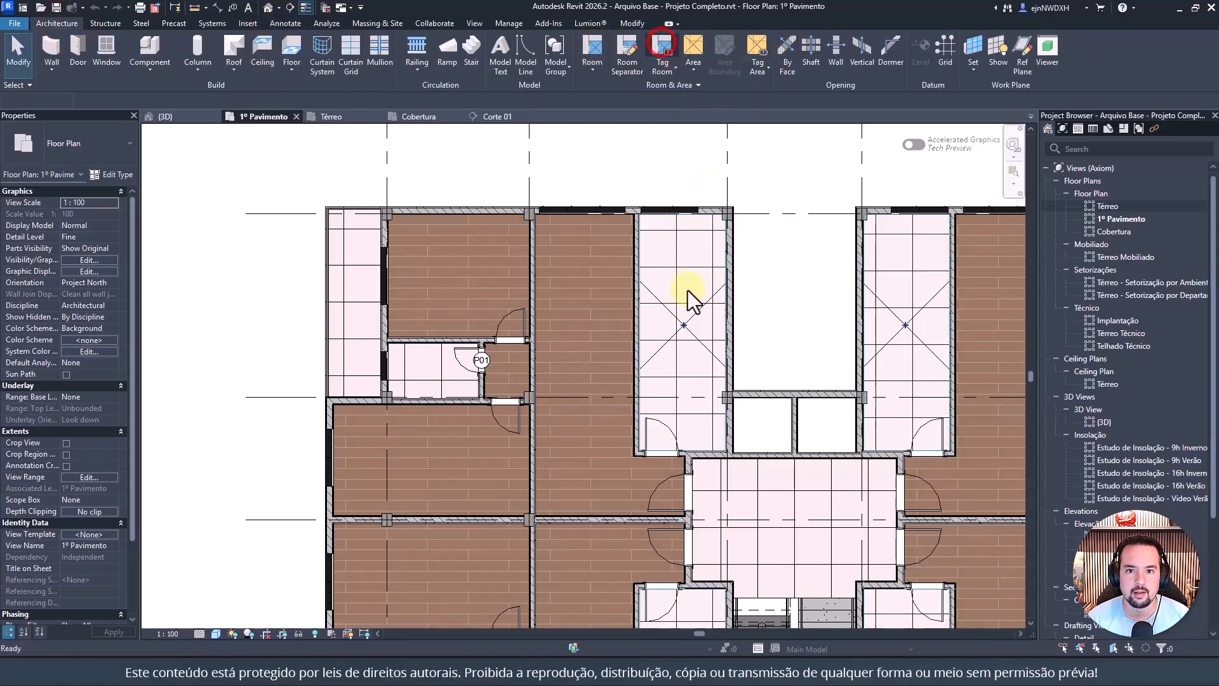
click(681, 325)
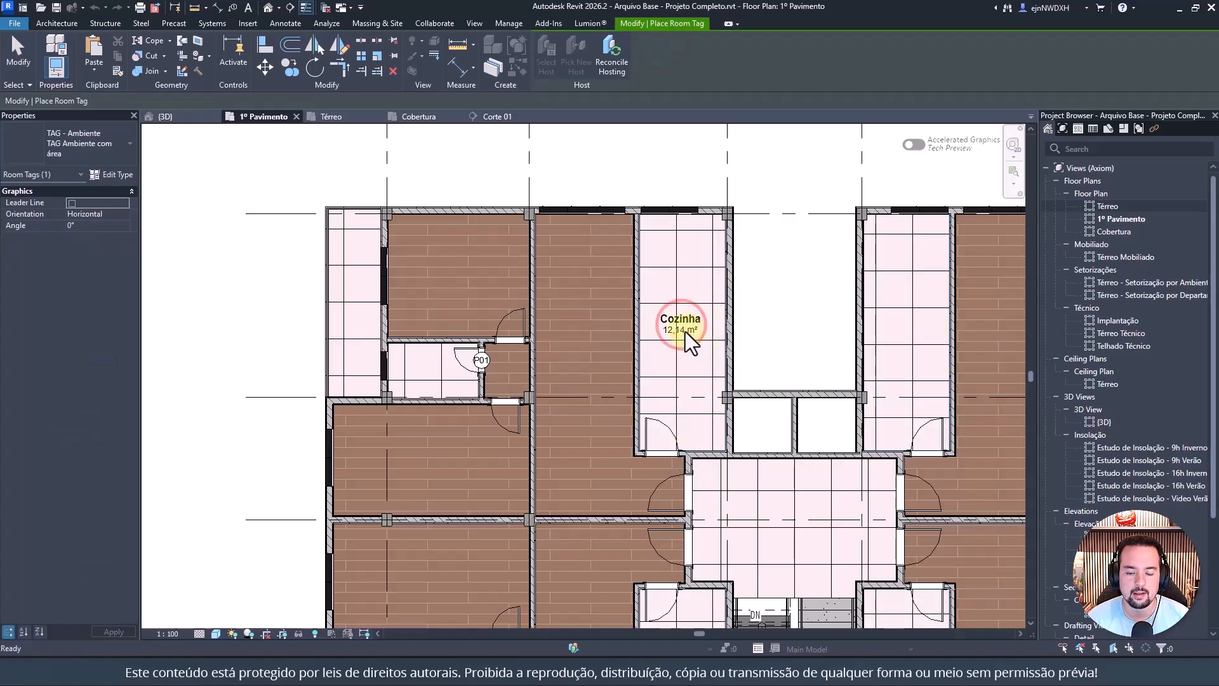
key(Escape)
scroll(684, 331, up, 5)
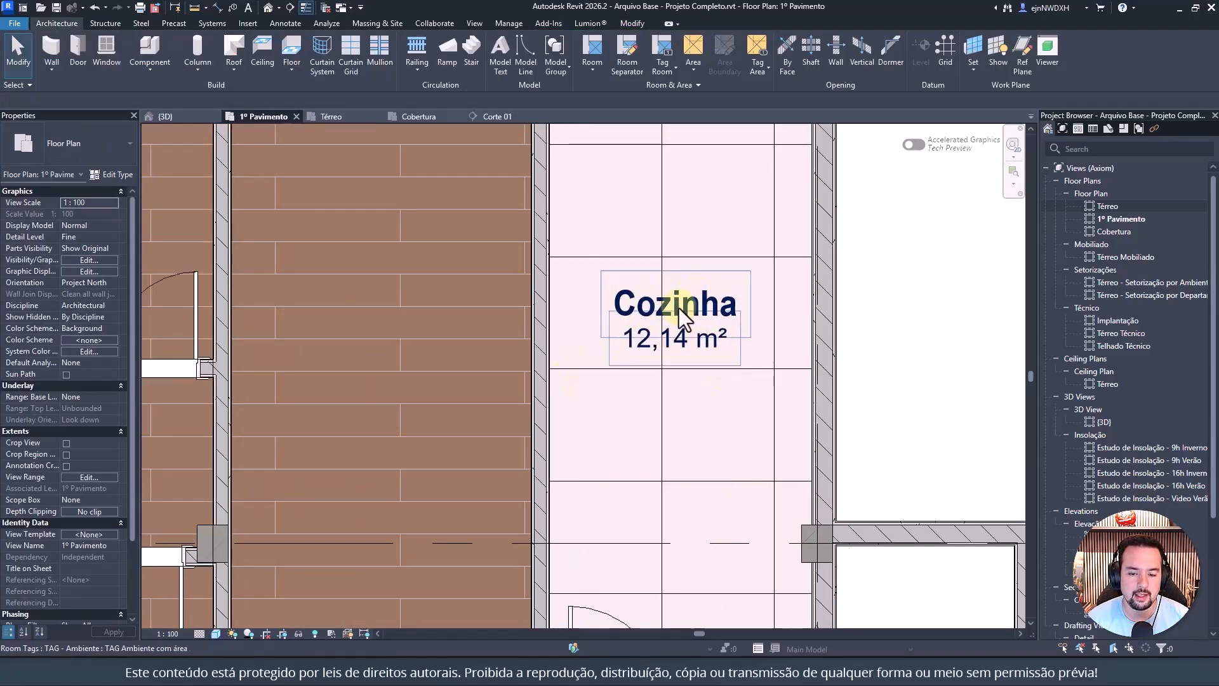
scroll(677, 349, down, 4)
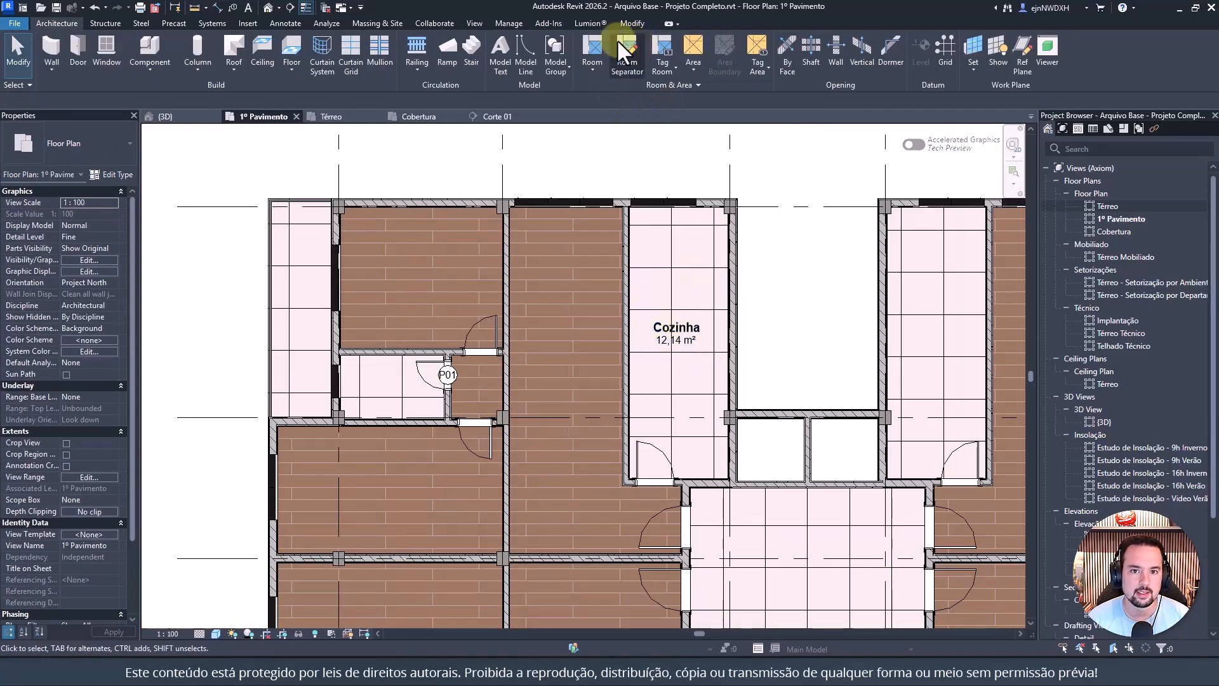
Step: Tag all untagged rooms in the 1º Pavimento plan with the TAG - Ambiente room tag, including elements from linked files
click(286, 24)
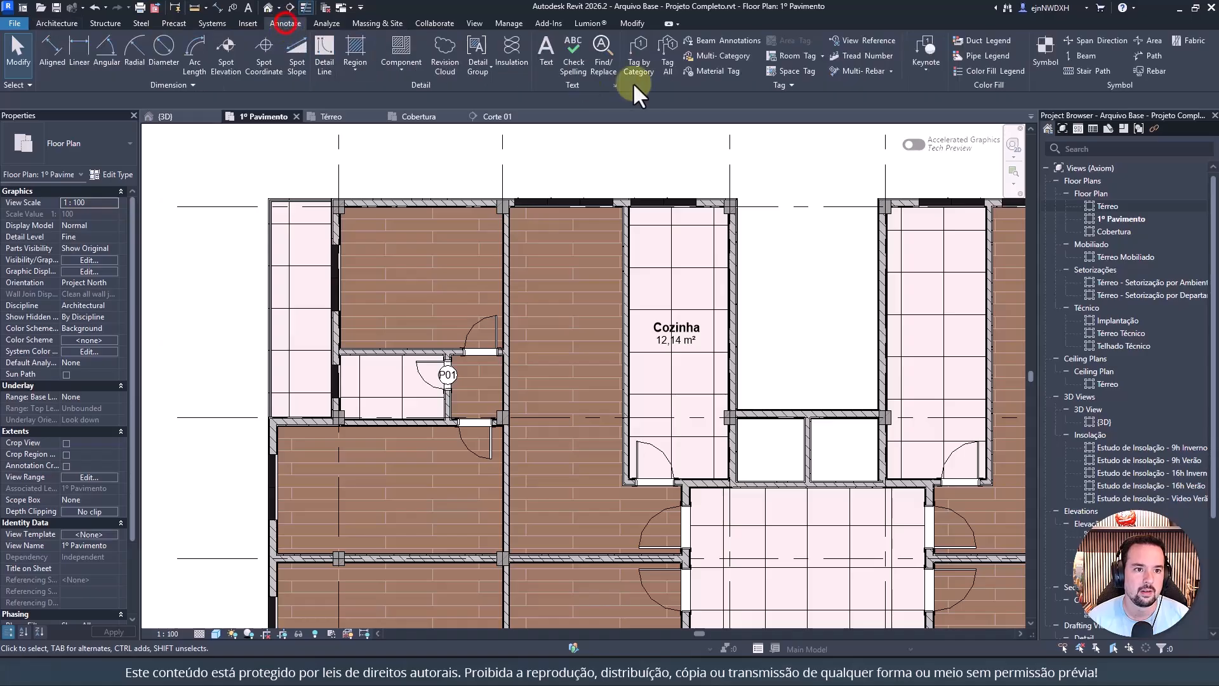
click(671, 48)
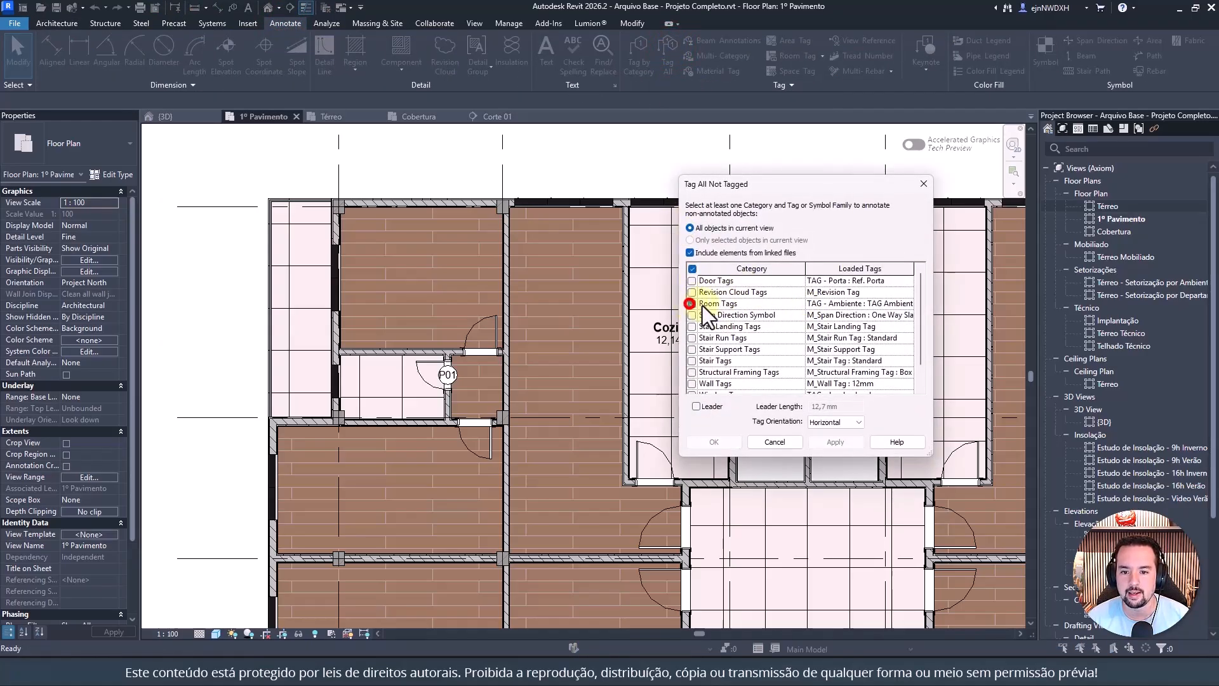
click(691, 304)
drag(835, 182, 632, 237)
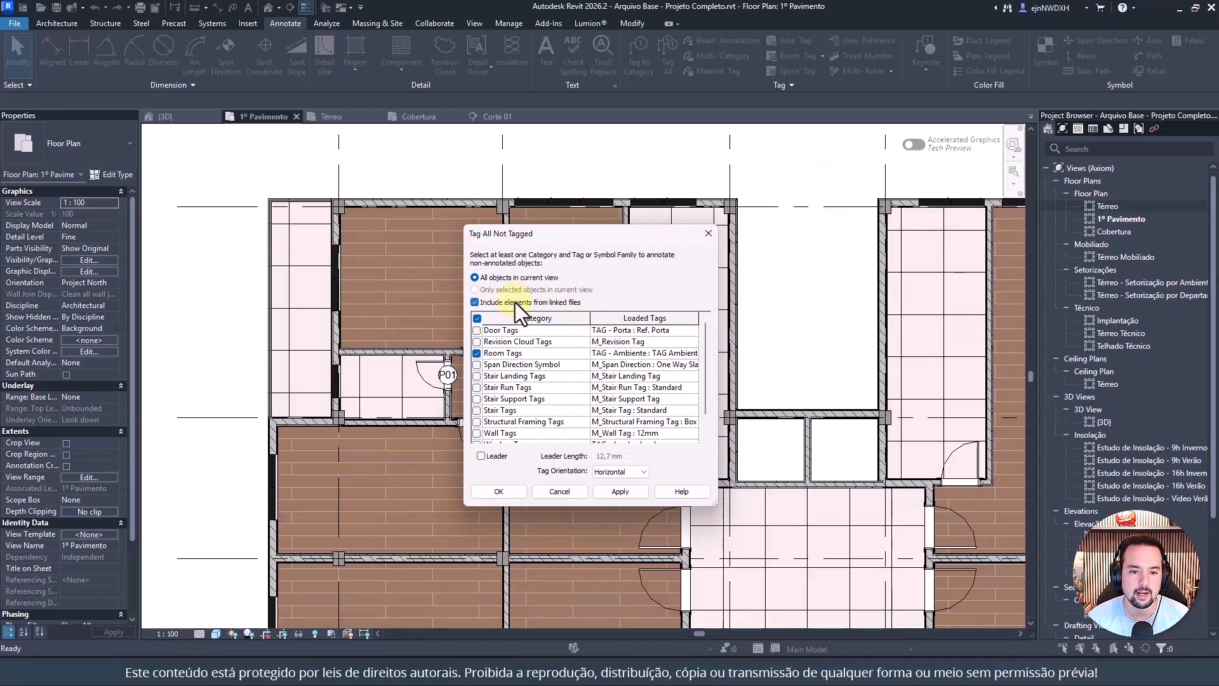
click(517, 493)
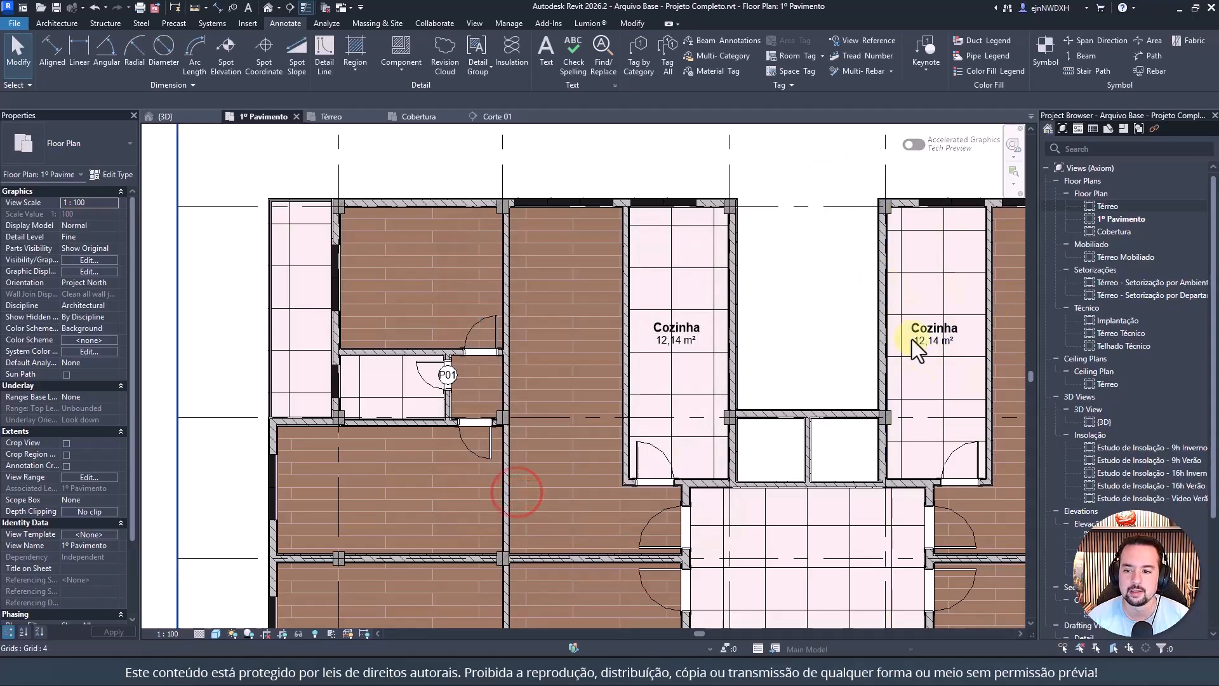
scroll(790, 293, down, 4)
scroll(881, 496, up, 4)
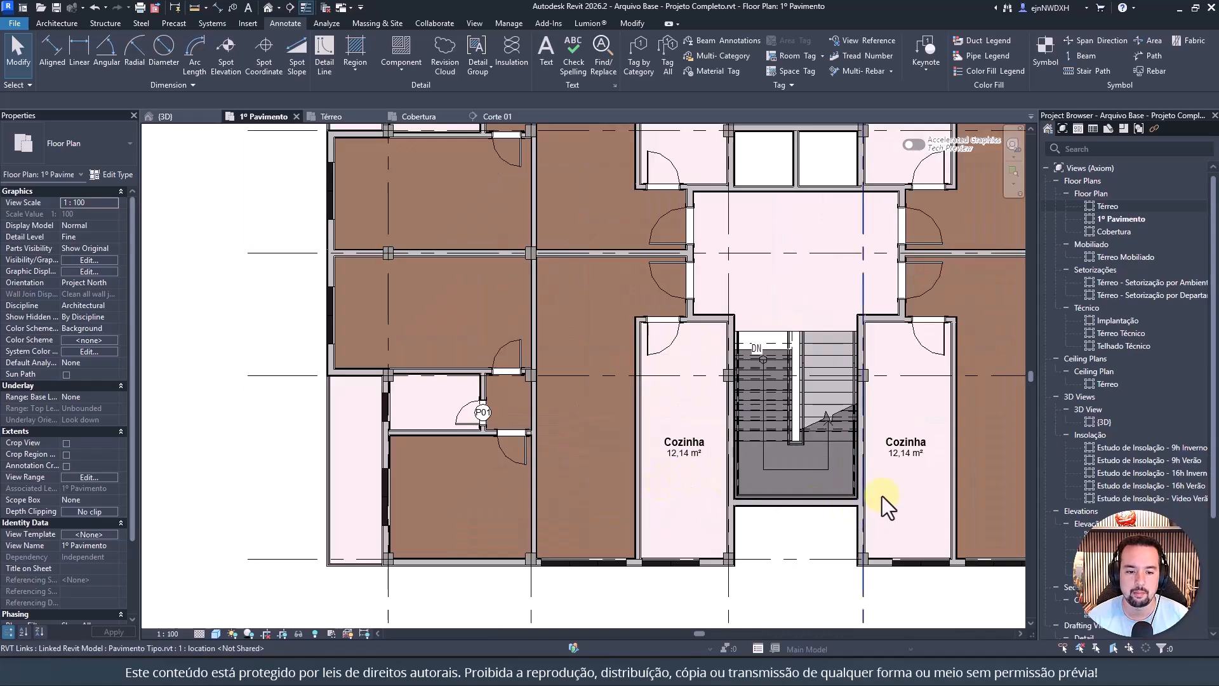
scroll(882, 496, down, 5)
scroll(845, 410, up, 4)
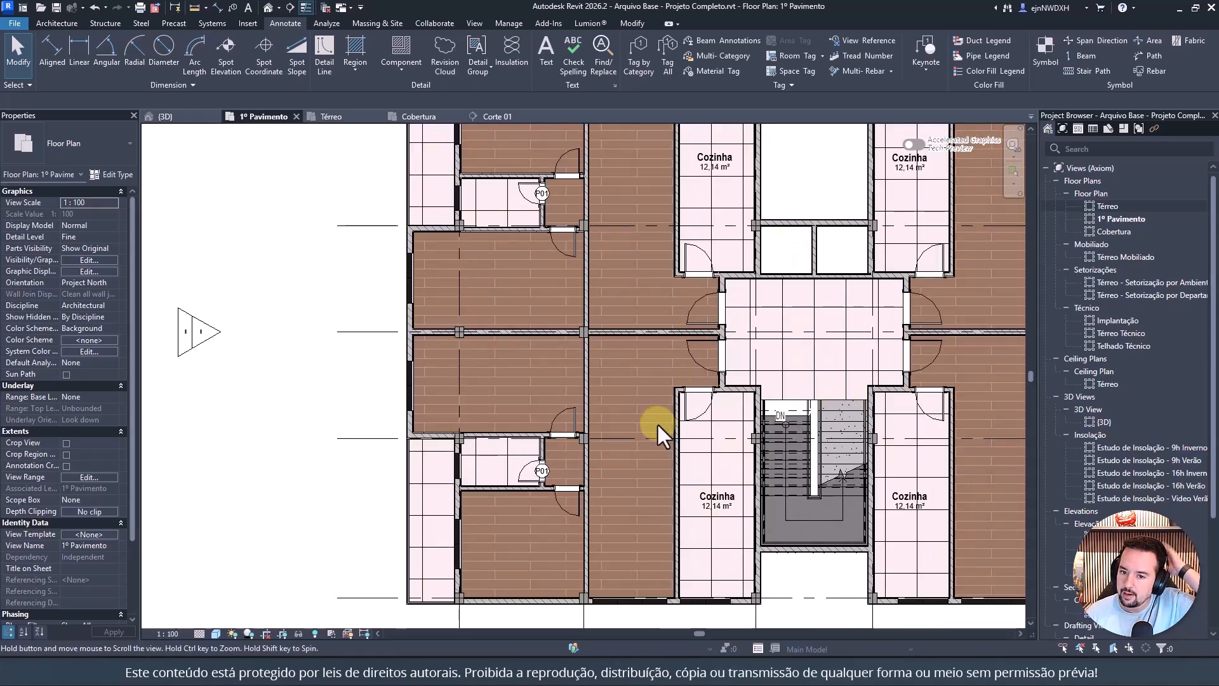
middle_drag(781, 250, 660, 422)
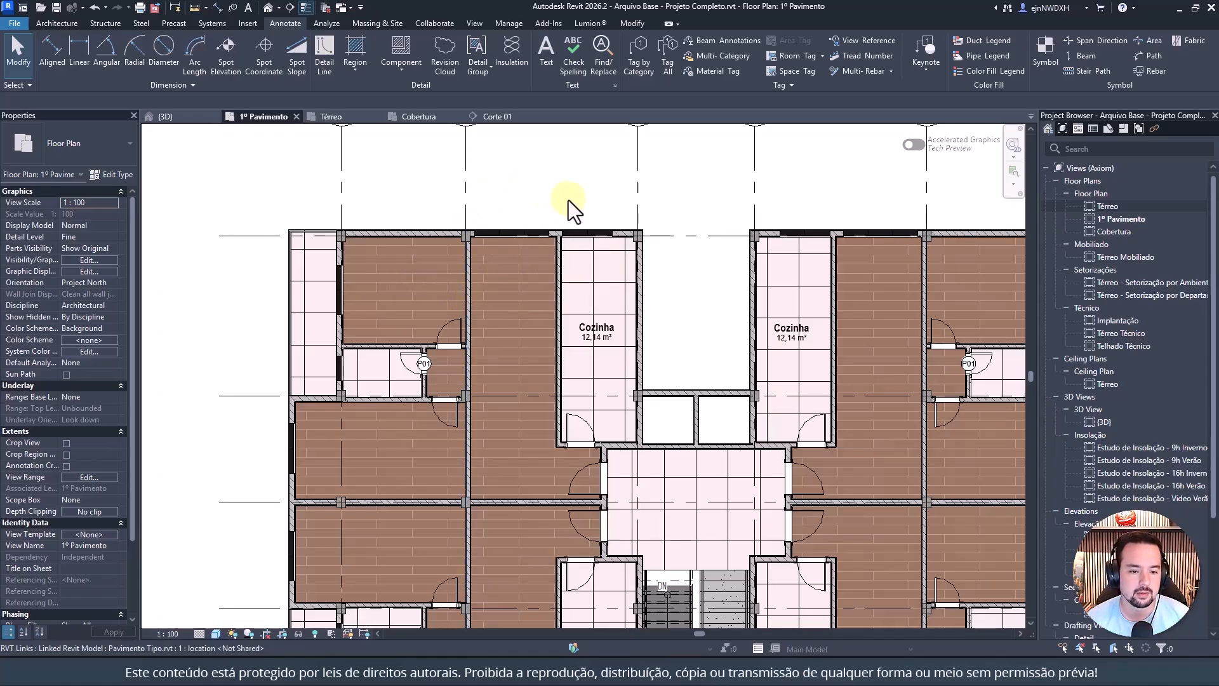
scroll(571, 192, down, 3)
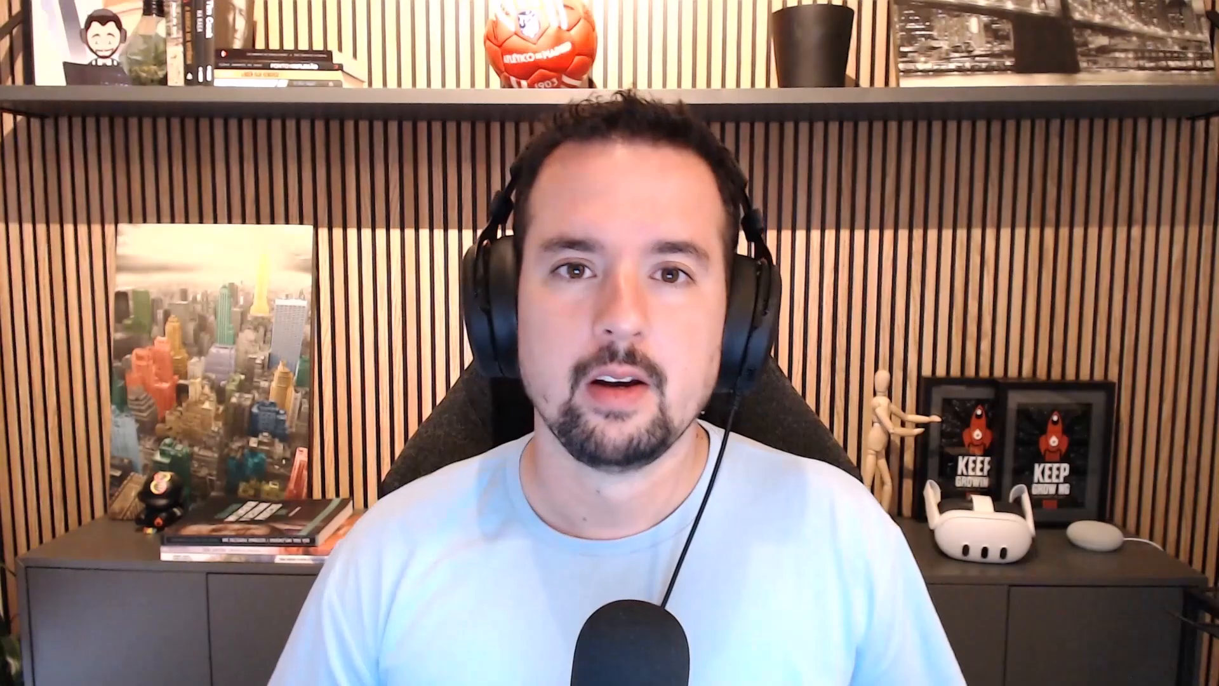